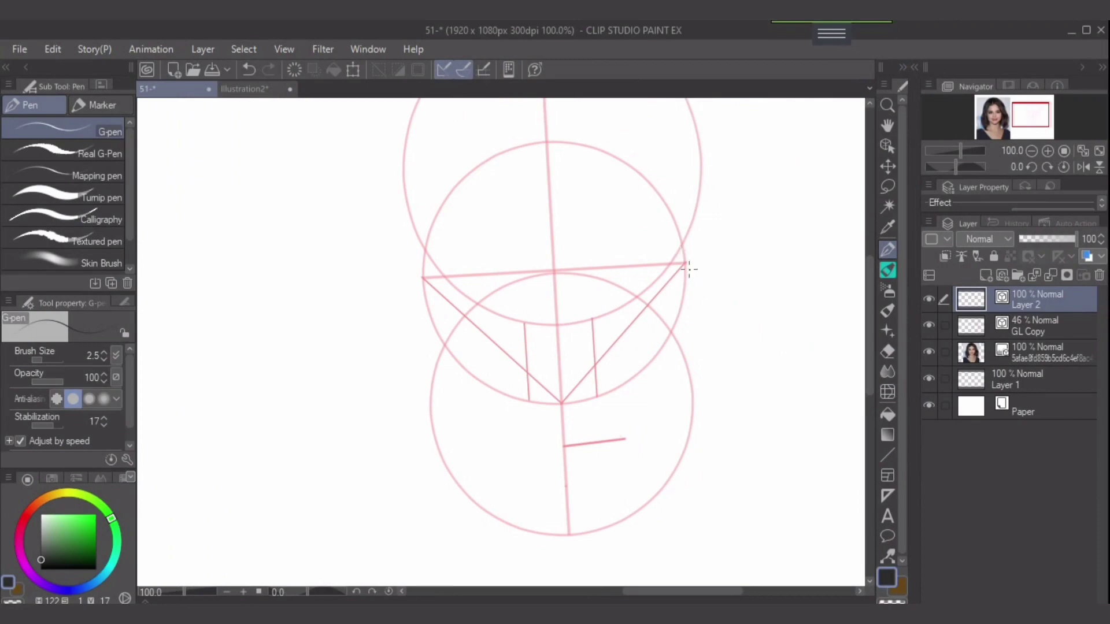
Sketch the right temple and cheekbone contour on Layer 2 with the G-pen, just outside the pink guide circles
left_click_drag(683, 285, 711, 359)
left_click_drag(689, 297, 726, 360)
left_click_drag(701, 315, 702, 382)
left_click_drag(703, 320, 693, 393)
left_click_drag(703, 346, 691, 411)
left_click_drag(703, 342, 694, 391)
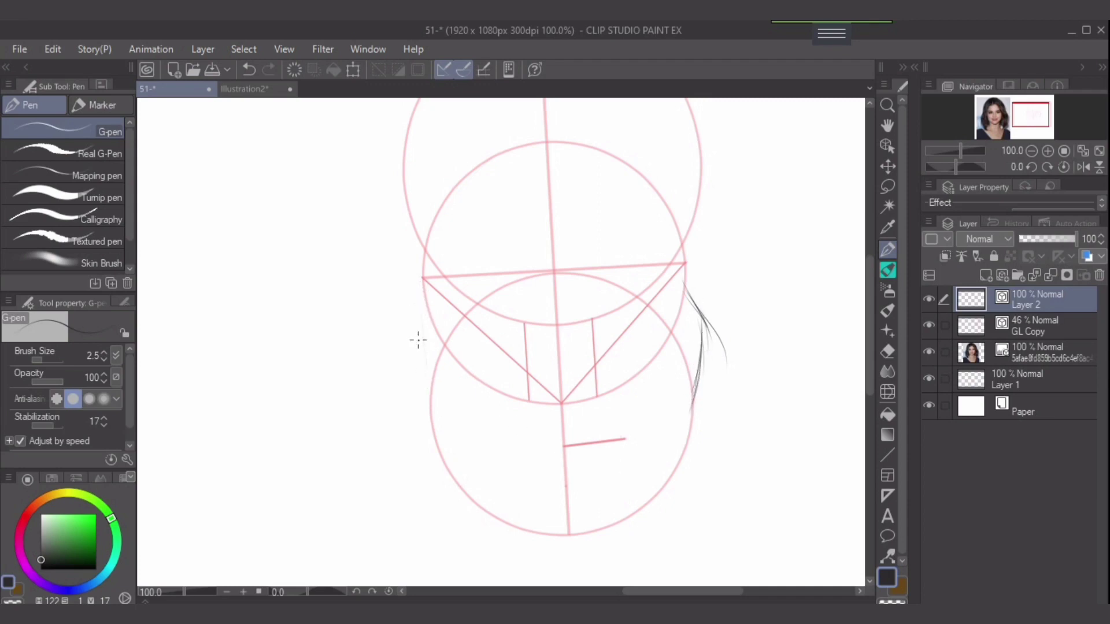
Sketch the left side of the face from the temple down along the jaw to the chin
left_click_drag(414, 325, 426, 376)
left_click_drag(407, 303, 424, 397)
key("ctrl+z")
left_click_drag(408, 289, 426, 392)
left_click_drag(414, 343, 432, 426)
left_click_drag(410, 319, 431, 422)
left_click_drag(404, 292, 426, 401)
mouse_move(411, 315)
left_mouse_down()
mouse_move(434, 434)
mouse_move(454, 461)
left_mouse_up()
mouse_move(425, 396)
left_mouse_down()
mouse_move(444, 445)
mouse_move(511, 513)
left_mouse_up()
mouse_move(464, 472)
left_mouse_down()
mouse_move(529, 526)
mouse_move(500, 512)
mouse_move(513, 517)
mouse_move(491, 496)
mouse_move(564, 539)
mouse_move(523, 526)
mouse_move(592, 537)
mouse_move(611, 524)
left_mouse_up()
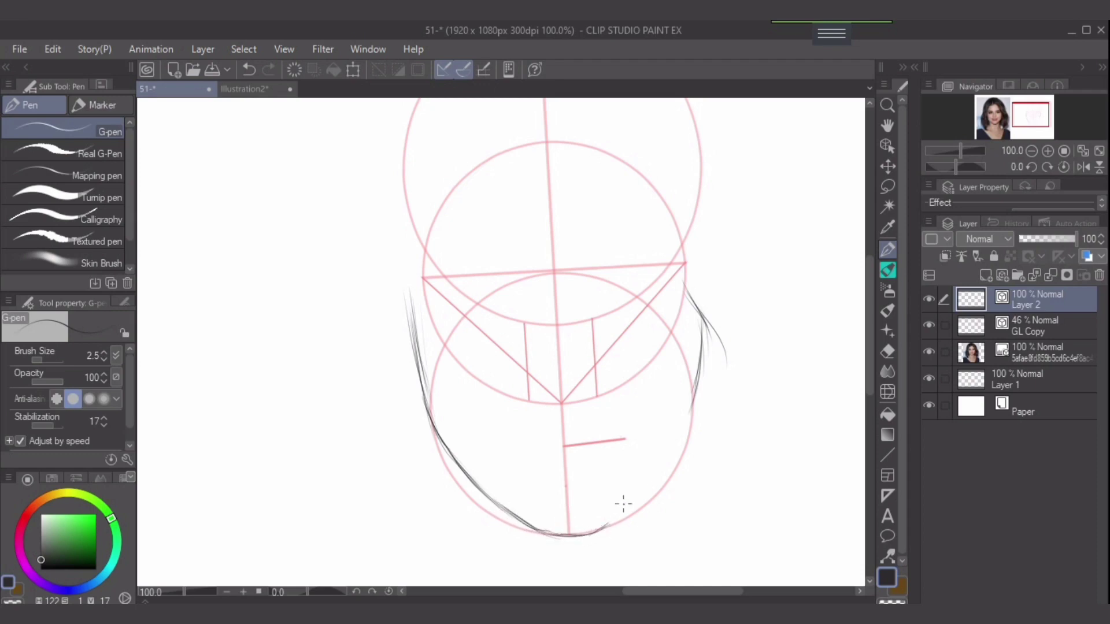
Sketch the right jawline from the cheek down to the chin and reinforce the right cheek contour
left_click_drag(690, 409, 667, 463)
left_click_drag(689, 421, 646, 490)
mouse_move(670, 443)
left_mouse_down()
mouse_move(627, 510)
mouse_move(650, 484)
mouse_move(636, 502)
mouse_move(619, 517)
mouse_move(649, 484)
mouse_move(584, 536)
mouse_move(625, 506)
left_mouse_up()
mouse_move(688, 427)
left_mouse_down()
mouse_move(644, 497)
mouse_move(658, 486)
mouse_move(628, 514)
left_mouse_up()
key("ctrl+z")
left_click_drag(685, 434, 627, 509)
key("ctrl+z")
left_click_drag(695, 402, 671, 450)
mouse_move(698, 355)
left_mouse_down()
mouse_move(688, 433)
mouse_move(693, 406)
left_mouse_up()
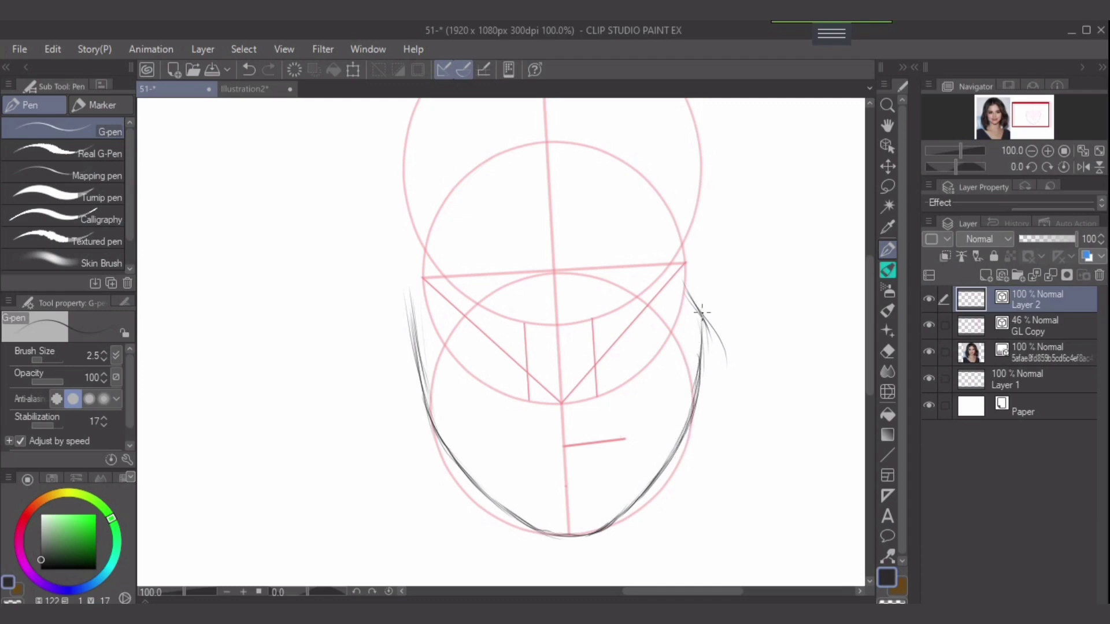
left_click_drag(702, 312, 713, 378)
Erase the strokes at the bottom of the chin with the Vector eraser and redraw the chin curve
key("e")
left_click_drag(549, 536, 607, 533)
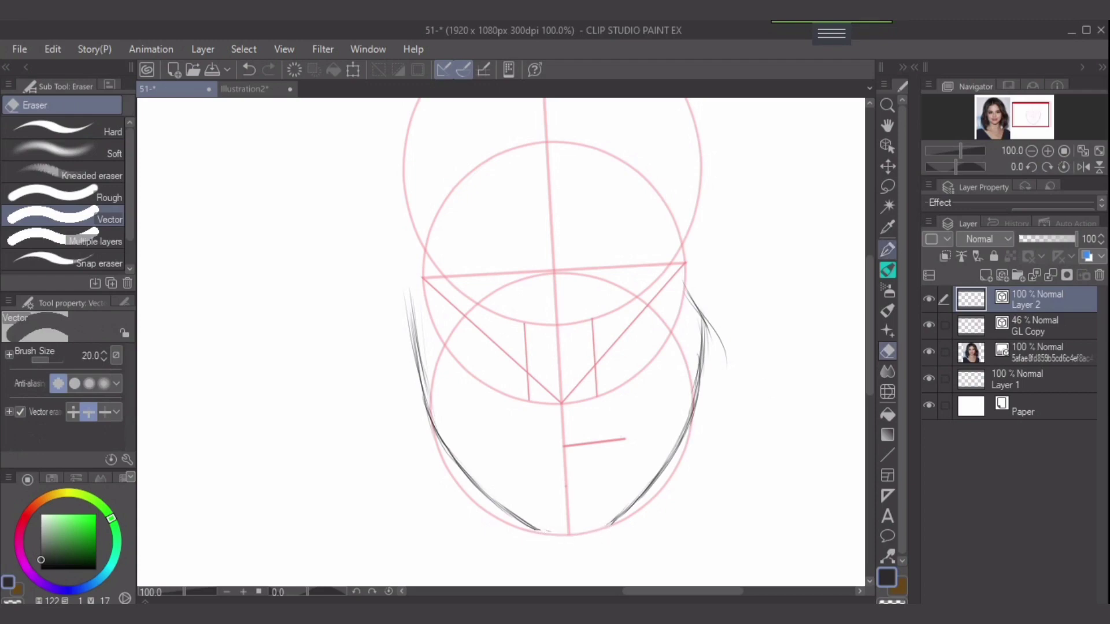
key("p")
mouse_move(535, 530)
left_mouse_down()
mouse_move(568, 536)
mouse_move(527, 526)
mouse_move(579, 535)
mouse_move(611, 521)
mouse_move(592, 533)
mouse_move(635, 502)
mouse_move(597, 529)
left_mouse_up()
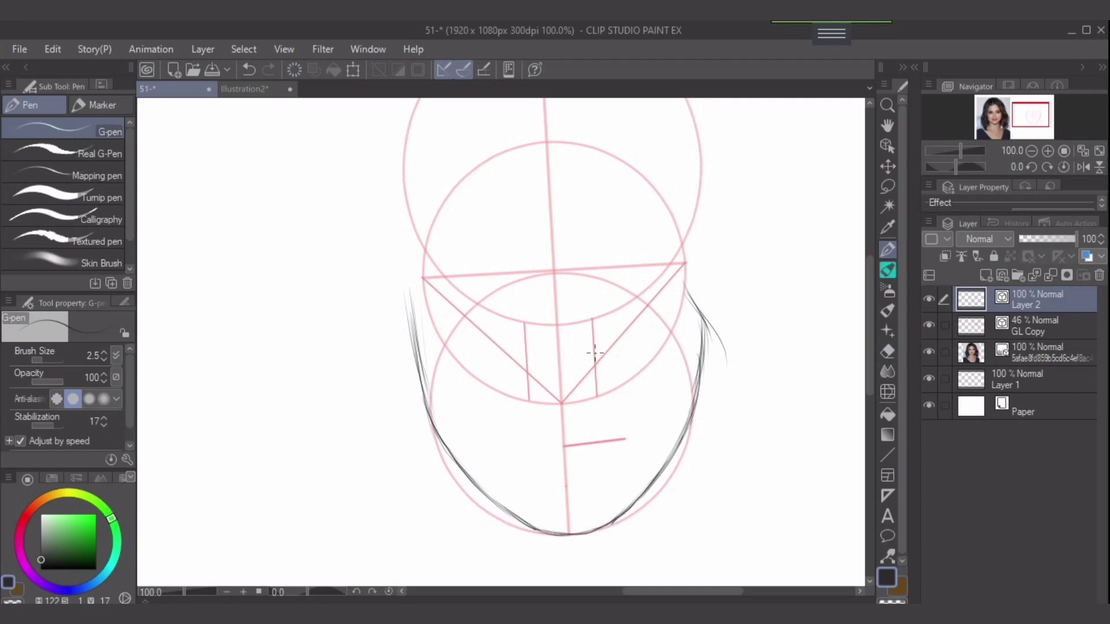
Sketch the hairline over the left forehead down to the temple and extend the left cheek contour up to it
scroll(578, 358, "up", 2)
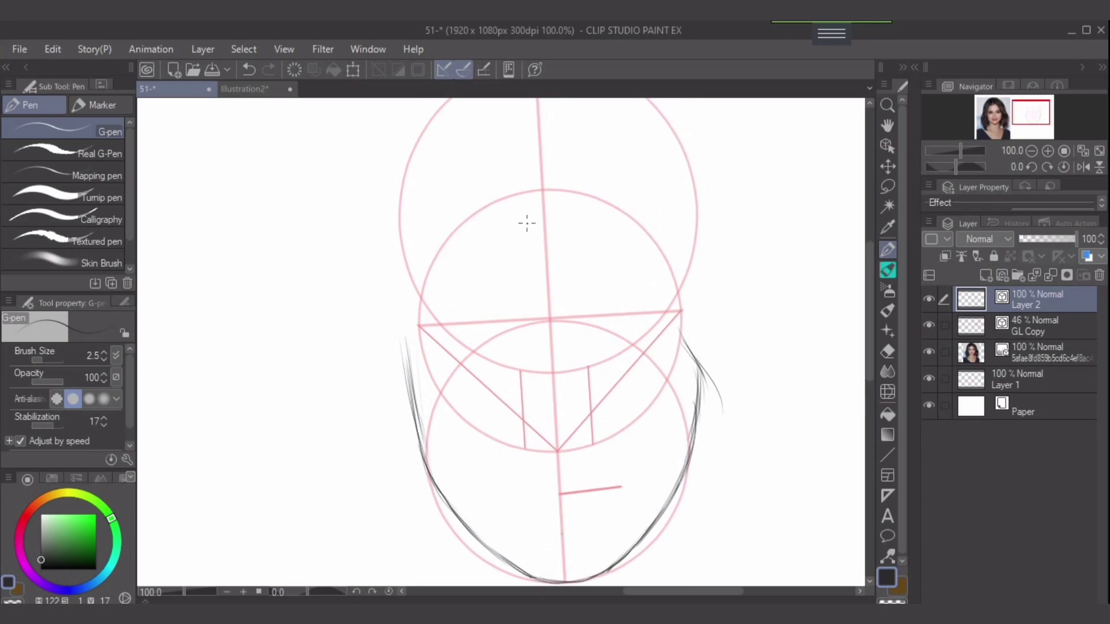
left_click_drag(539, 199, 490, 212)
mouse_move(521, 178)
left_mouse_down()
mouse_move(452, 232)
mouse_move(475, 208)
mouse_move(416, 288)
mouse_move(457, 227)
mouse_move(421, 291)
mouse_move(439, 262)
mouse_move(438, 273)
mouse_move(411, 287)
mouse_move(402, 340)
left_mouse_up()
mouse_move(410, 291)
left_mouse_down()
mouse_move(406, 364)
mouse_move(420, 284)
mouse_move(403, 374)
left_mouse_up()
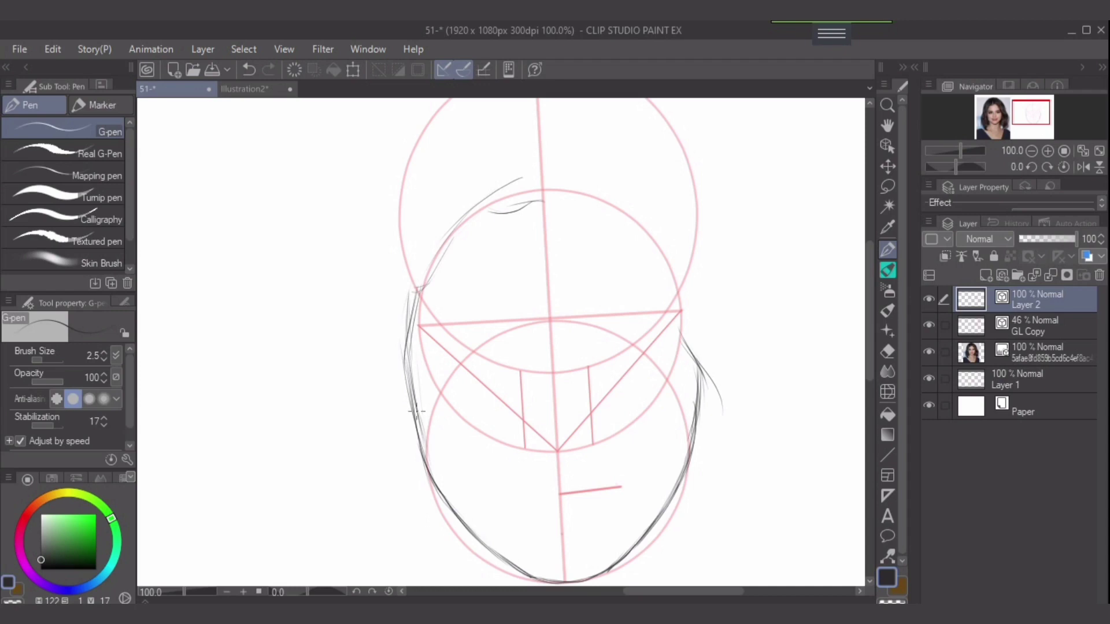
mouse_move(412, 296)
left_mouse_down()
mouse_move(411, 387)
mouse_move(401, 359)
mouse_move(418, 433)
left_mouse_up()
left_click_drag(406, 343, 414, 402)
Erase the stray inner strokes on the left cheek with the Vector eraser and redraw the contour from temple to jaw
key("e")
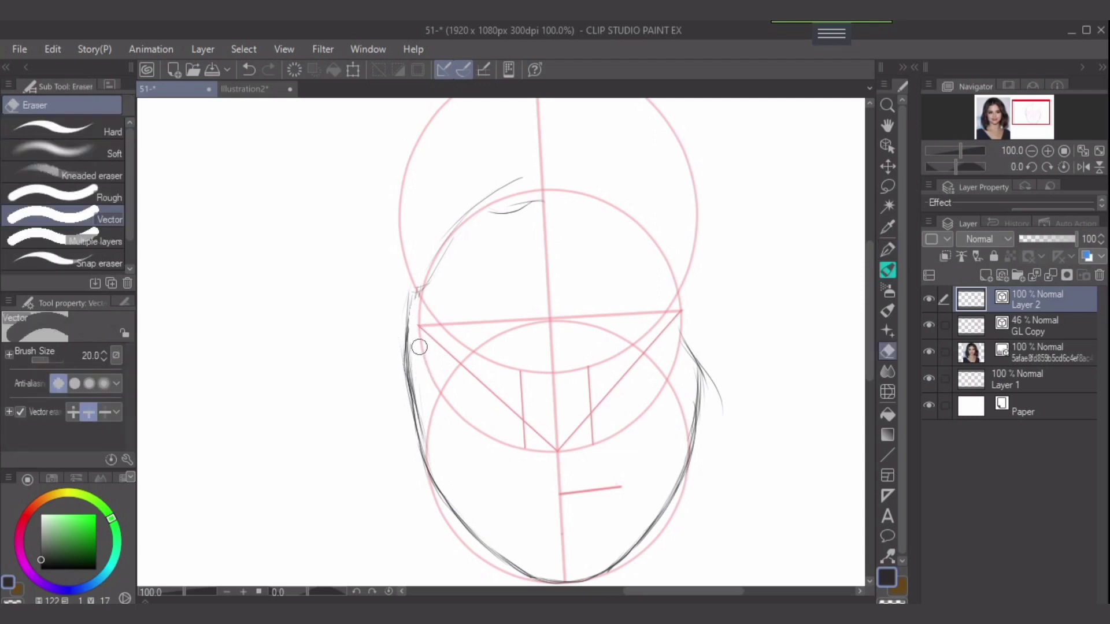
left_click_drag(416, 369, 422, 393)
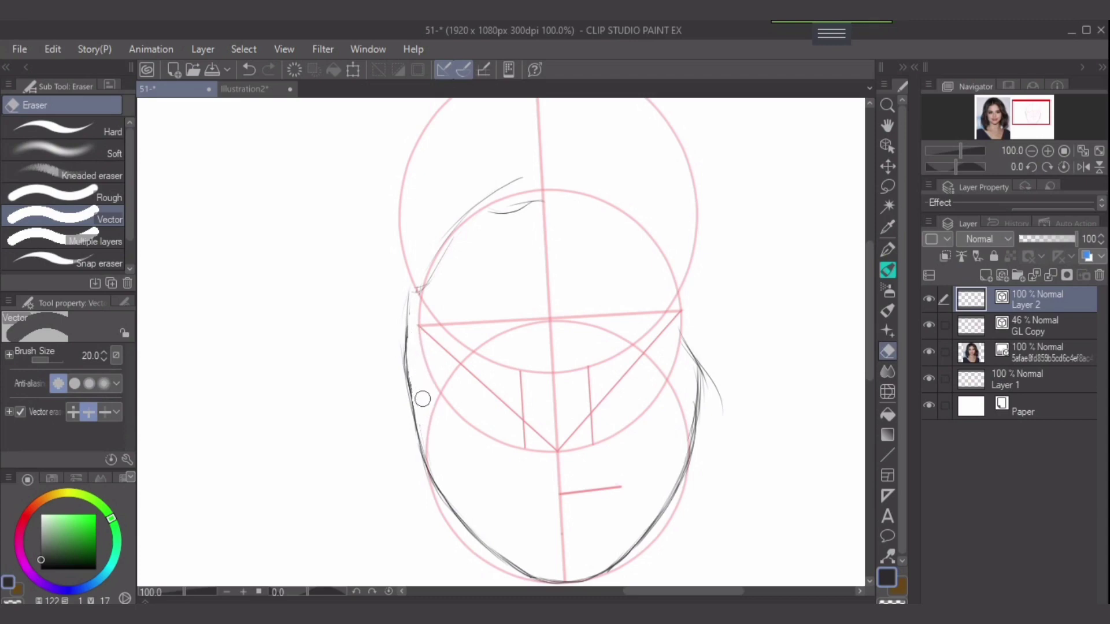
key("p")
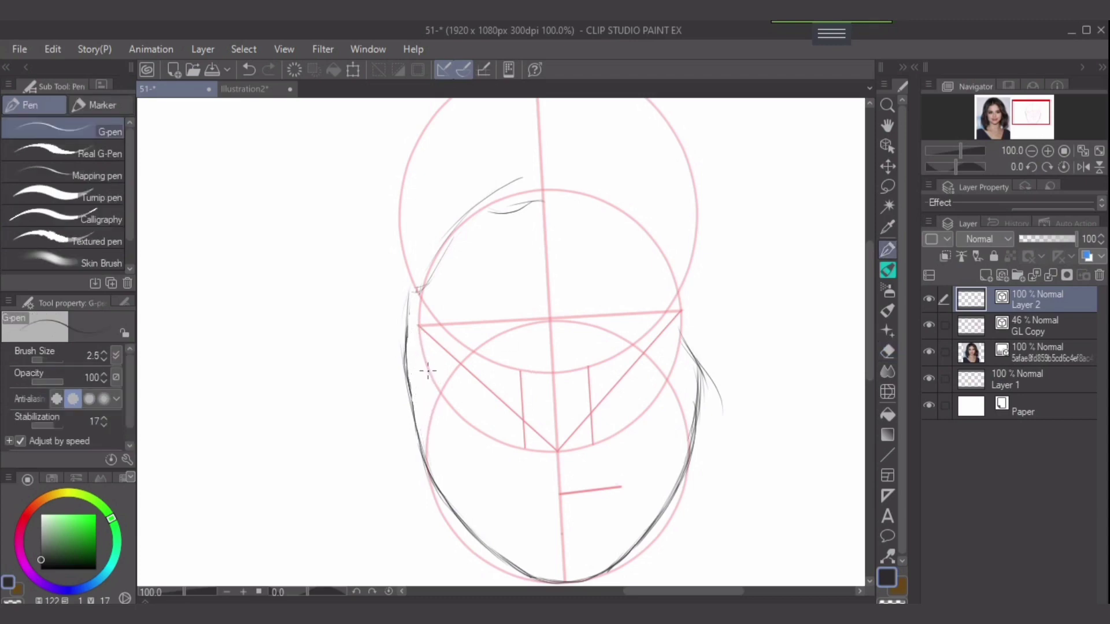
left_click_drag(405, 337, 426, 461)
left_click_drag(410, 330, 420, 454)
left_click_drag(410, 403, 425, 467)
left_click_drag(408, 289, 407, 366)
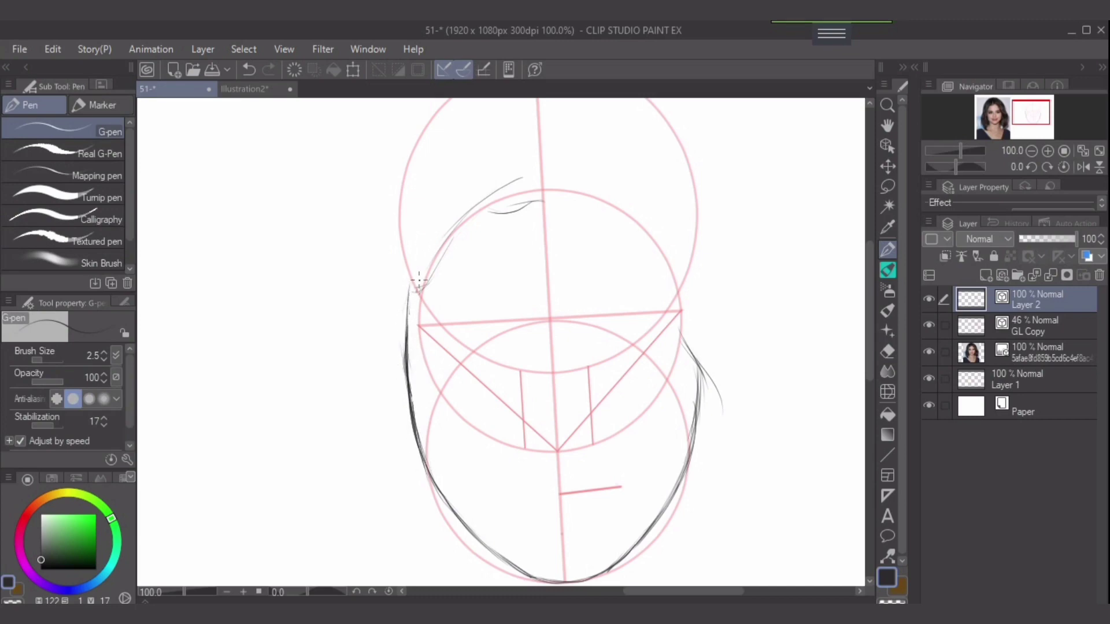
Sketch the outer hair outline from the crown down the left side of the head, outside the top guide circle
key("ctrl+minus")
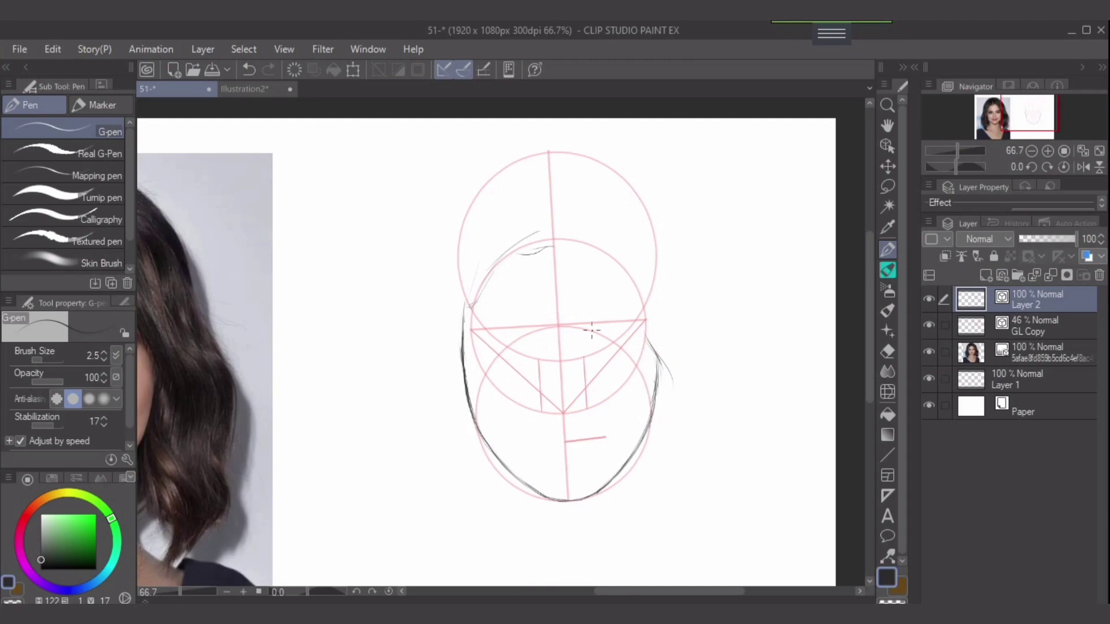
left_click_drag(591, 330, 732, 307)
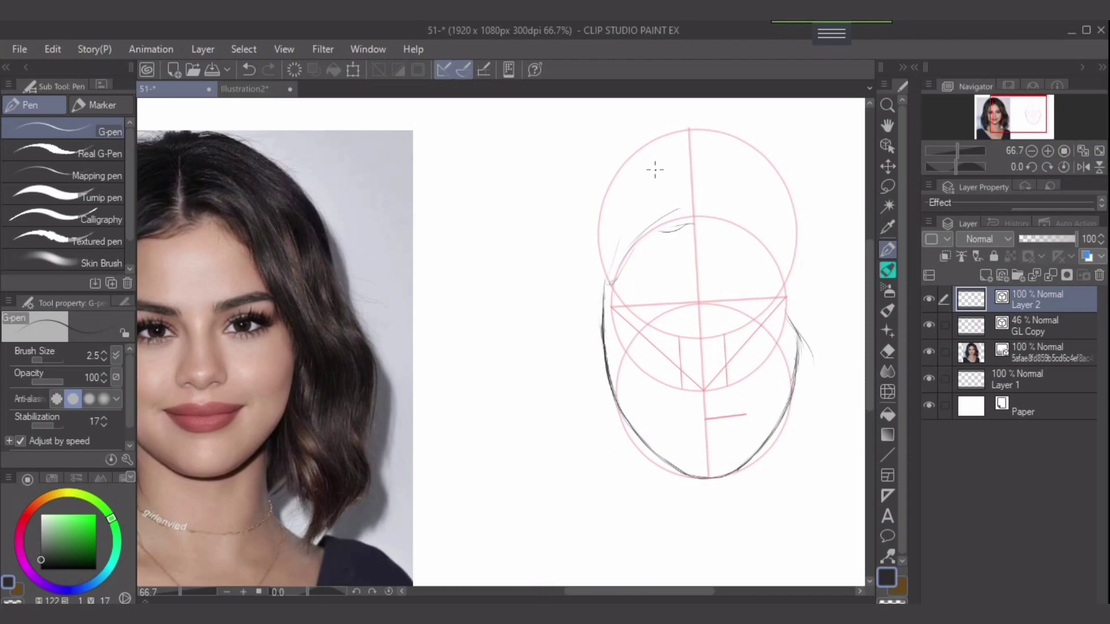
mouse_move(673, 139)
left_mouse_down()
mouse_move(700, 132)
mouse_move(605, 187)
mouse_move(669, 129)
mouse_move(586, 207)
left_mouse_up()
mouse_move(653, 136)
left_mouse_down()
mouse_move(579, 212)
mouse_move(627, 154)
left_mouse_up()
key("ctrl+z")
key("ctrl+z")
left_click_drag(590, 194, 647, 147)
mouse_move(611, 165)
left_mouse_down()
mouse_move(675, 133)
mouse_move(581, 199)
mouse_move(564, 258)
left_mouse_up()
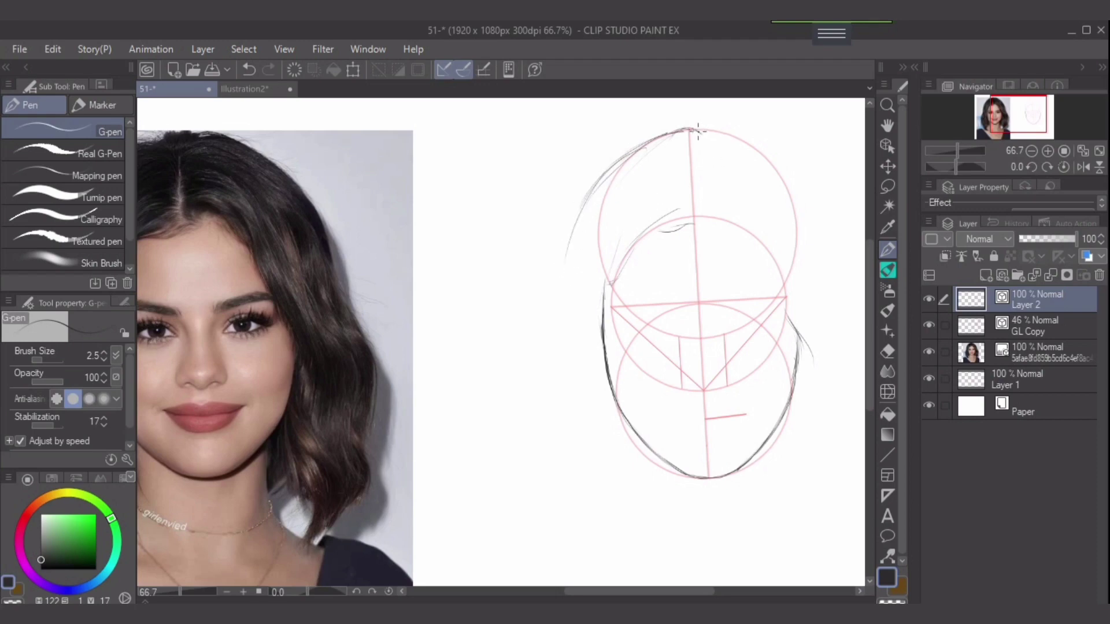
Sketch the outer hair outline from the parting over the right side of the head and down past the temple
mouse_move(701, 131)
left_mouse_down()
mouse_move(730, 125)
mouse_move(707, 135)
mouse_move(778, 166)
left_mouse_up()
key("ctrl+z")
key("ctrl+0")
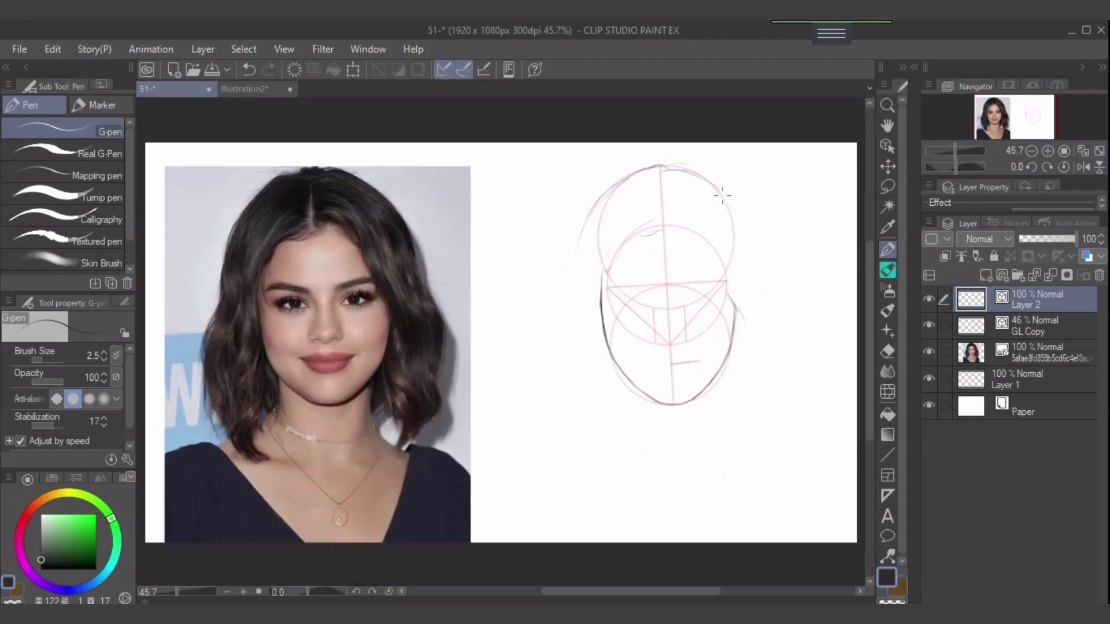
left_click_drag(720, 185, 752, 262)
left_click_drag(733, 212, 754, 246)
left_click_drag(759, 284, 780, 324)
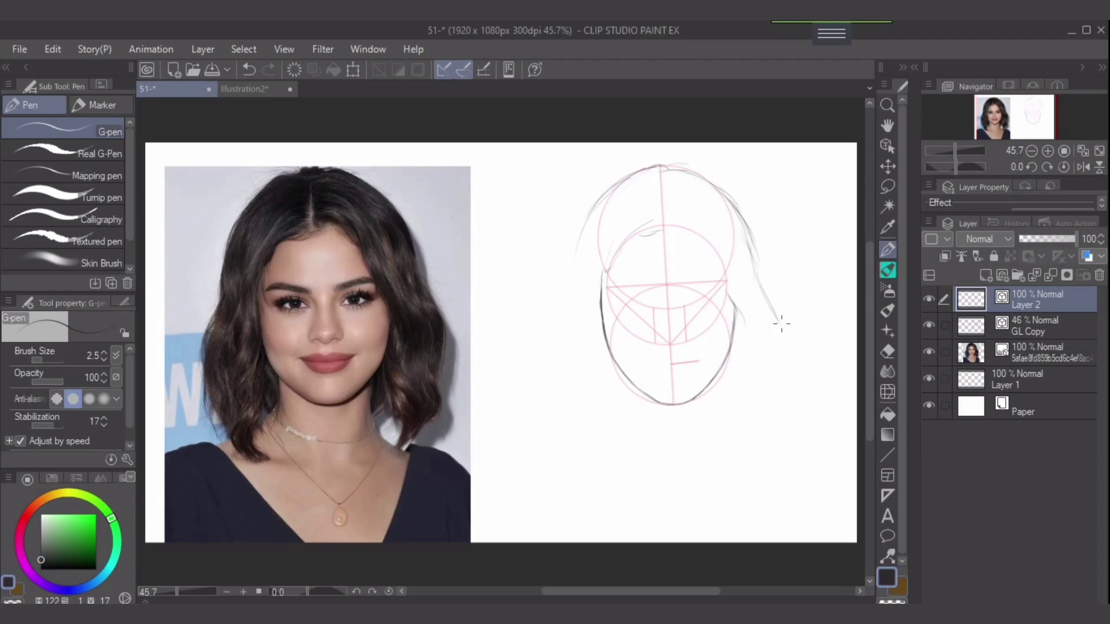
Sketch the outer wave of the hair on the right side down to chin level and an inner strand beside the forehead
left_click_drag(749, 263, 781, 320)
key("ctrl+z")
mouse_move(755, 258)
left_mouse_down()
mouse_move(785, 324)
mouse_move(784, 360)
left_mouse_up()
mouse_move(754, 300)
left_mouse_down()
mouse_move(775, 330)
mouse_move(768, 361)
left_mouse_up()
left_click_drag(724, 224, 744, 279)
Erase the upper strokes of the right hair wave and redraw its inner and outer outlines with a wider curve
key("e")
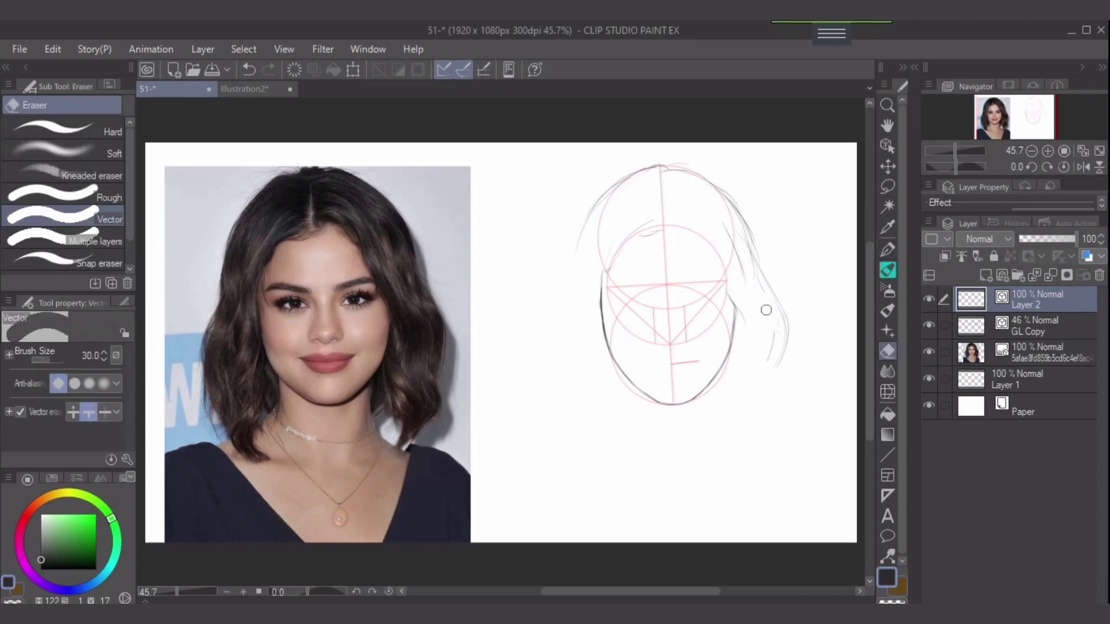
mouse_move(763, 287)
left_mouse_down()
mouse_move(743, 235)
mouse_move(770, 285)
left_mouse_up()
key("p")
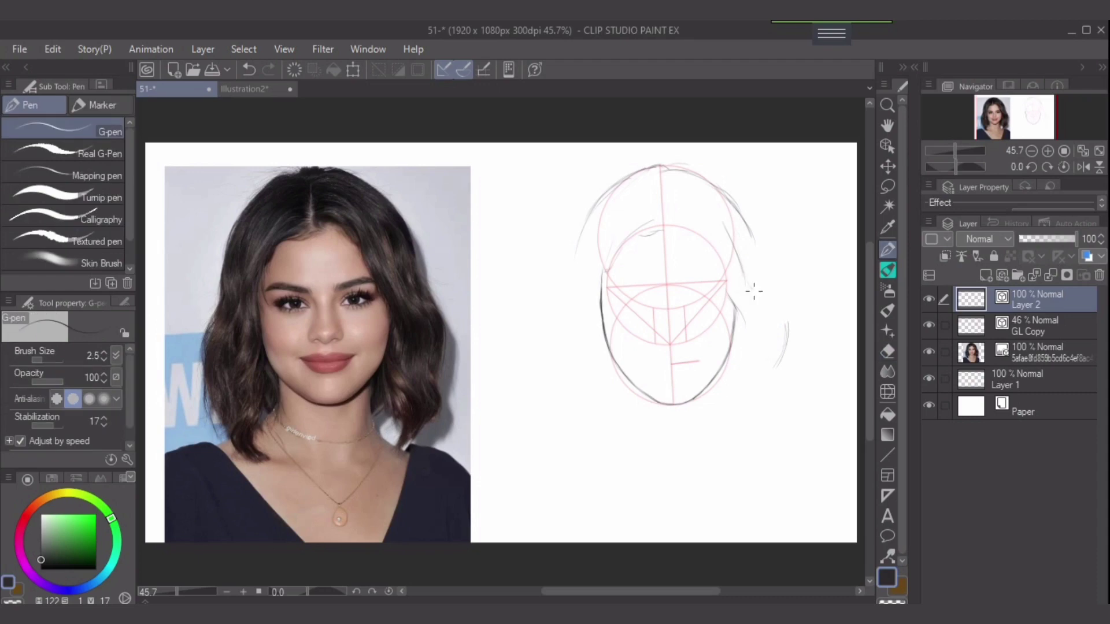
mouse_move(745, 283)
left_mouse_down()
mouse_move(774, 312)
mouse_move(764, 368)
mouse_move(776, 414)
left_mouse_up()
left_click_drag(766, 269, 787, 319)
Rework the upper right hair outline, erasing a stray stroke and redrawing the curve from the crown into the wave
mouse_move(691, 174)
left_mouse_down()
mouse_move(735, 187)
mouse_move(742, 203)
left_mouse_up()
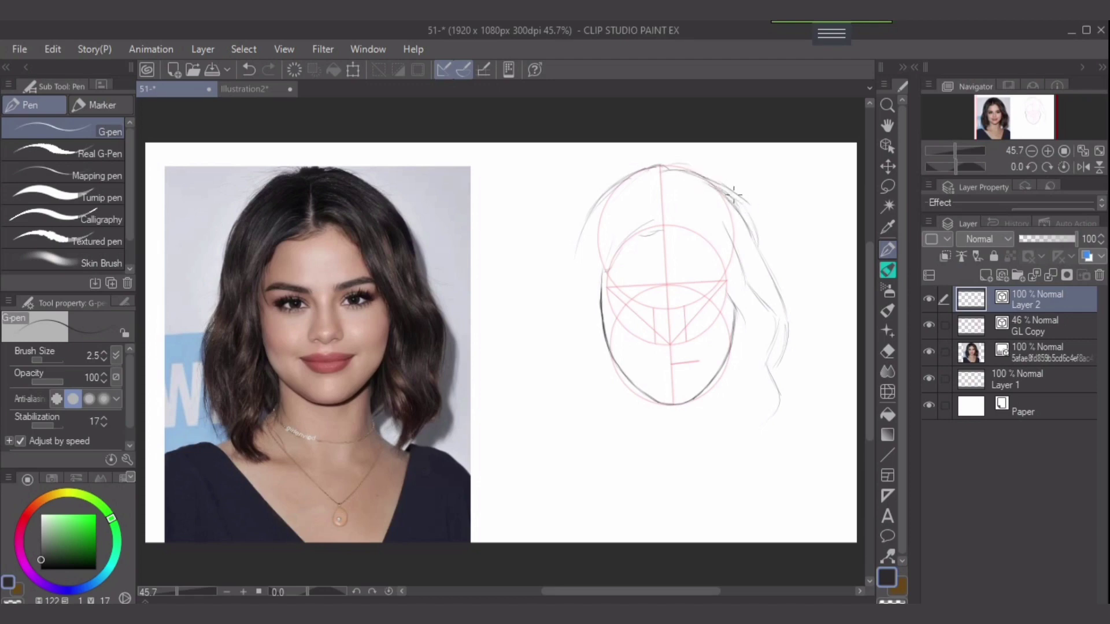
mouse_move(734, 195)
left_mouse_down()
mouse_move(751, 222)
mouse_move(728, 186)
mouse_move(759, 240)
mouse_move(759, 227)
mouse_move(768, 271)
left_mouse_up()
key("e")
mouse_move(756, 211)
left_mouse_down()
mouse_move(738, 195)
mouse_move(759, 223)
left_mouse_up()
key("p")
key("p")
left_click_drag(754, 221, 757, 239)
left_click_drag(721, 186, 757, 231)
Sketch hair strands sweeping from the left forehead over the temple and down beside the left cheek
left_click_drag(614, 248, 597, 292)
left_click_drag(638, 221, 585, 303)
left_click_drag(626, 225, 589, 291)
left_click_drag(624, 218, 589, 292)
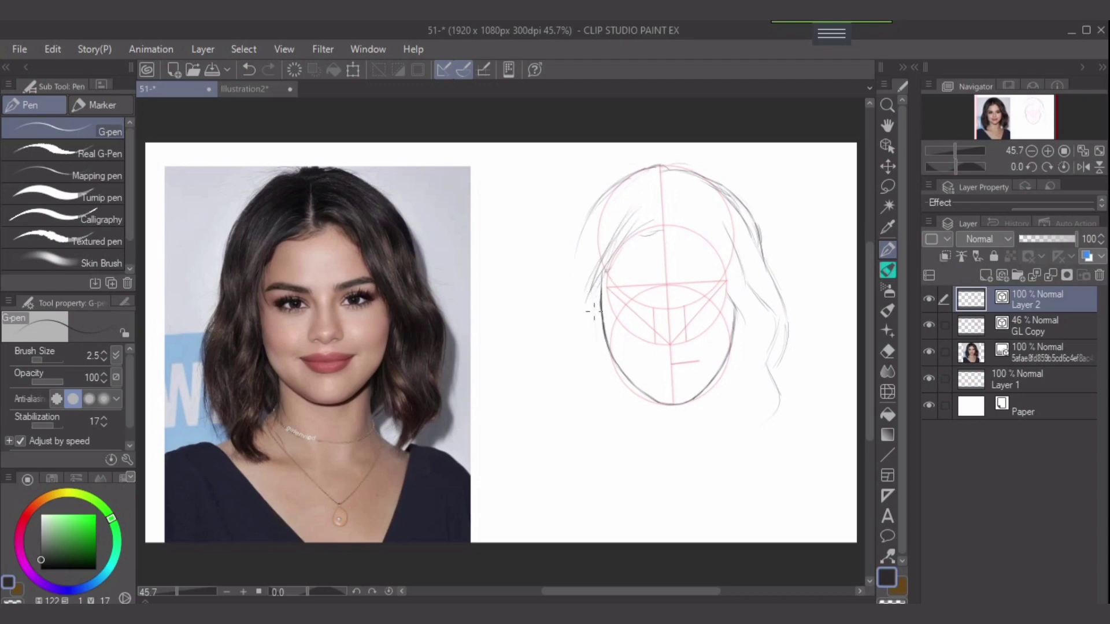
left_click_drag(603, 287, 599, 368)
left_click_drag(601, 325, 597, 373)
Sketch the left and right sides of the neck below the jaw
mouse_move(603, 335)
left_mouse_down()
mouse_move(602, 380)
mouse_move(626, 389)
mouse_move(612, 365)
mouse_move(620, 433)
left_mouse_up()
left_click_drag(626, 389, 618, 439)
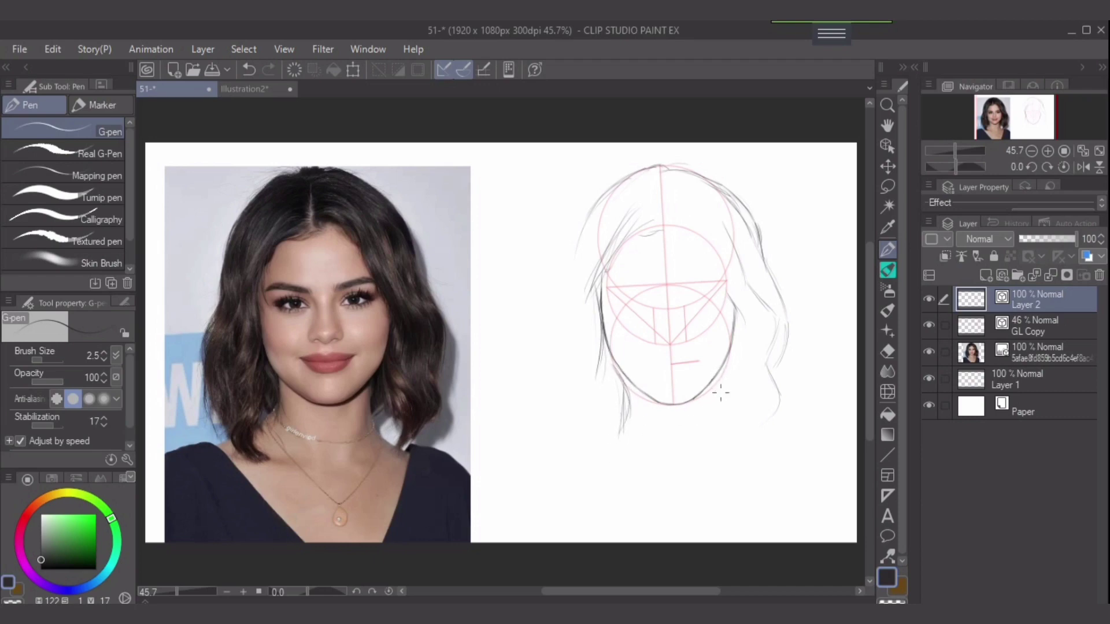
left_click_drag(715, 387, 717, 430)
Adjust the curve of the jaw contour with the Pinch vector line tool
key("e")
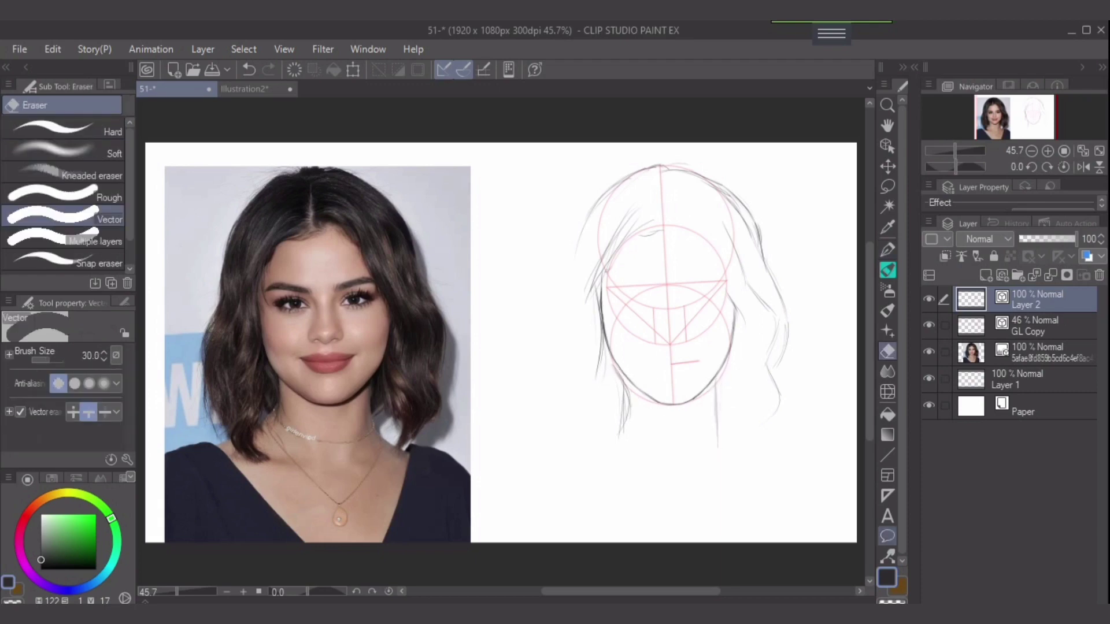
key("y")
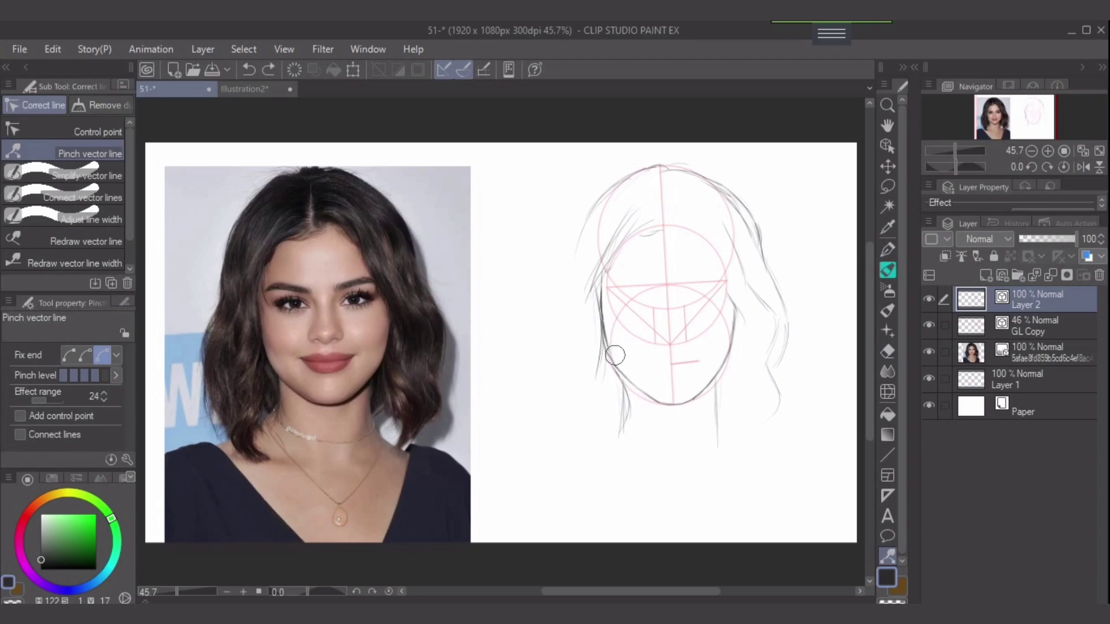
left_click_drag(614, 352, 630, 343)
left_click_drag(608, 352, 610, 354)
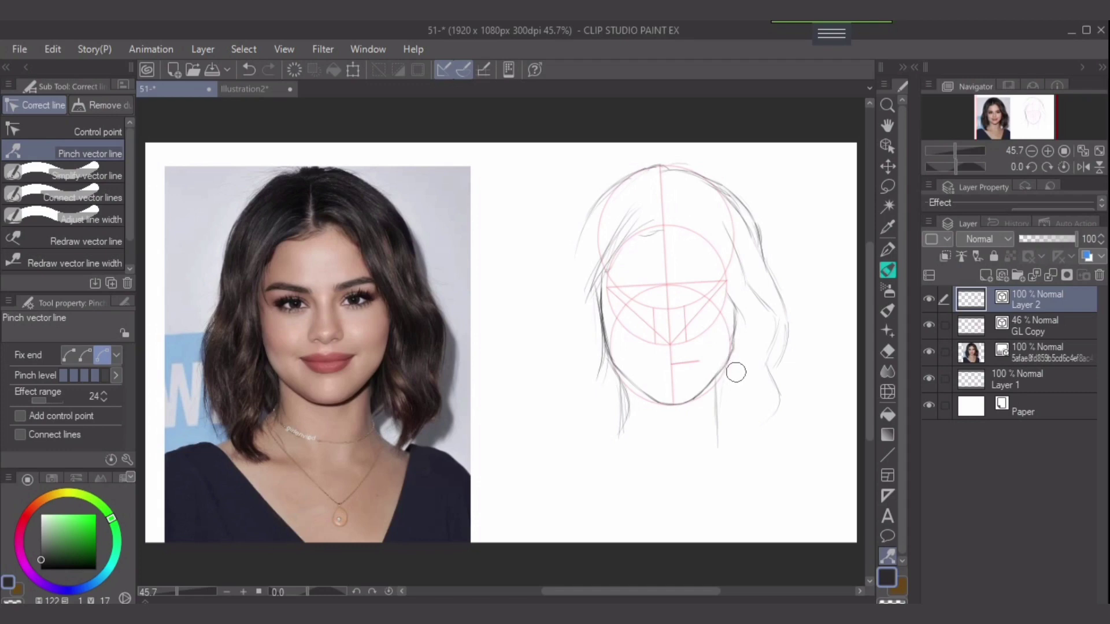
key("ctrl+z")
left_click_drag(629, 381, 632, 379)
Sketch the left neck base, the shoulder line and the diagonal neckline of the top with the G-pen
key("p")
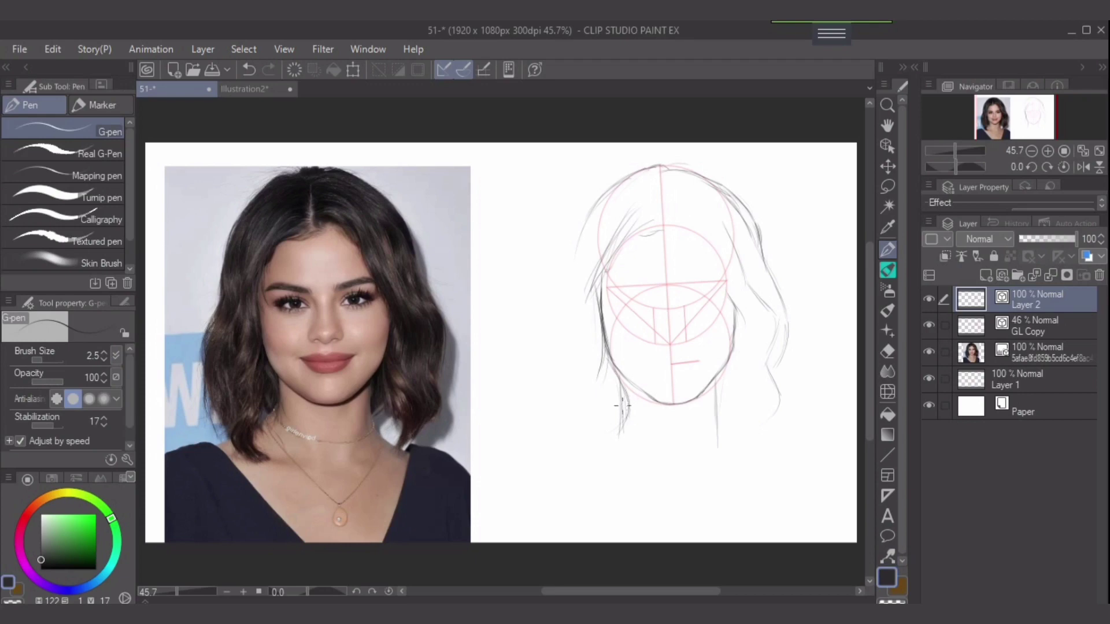
left_click_drag(627, 393, 618, 423)
mouse_move(620, 422)
left_mouse_down()
mouse_move(544, 447)
mouse_move(575, 443)
mouse_move(553, 437)
mouse_move(607, 466)
mouse_move(563, 441)
mouse_move(650, 522)
left_mouse_up()
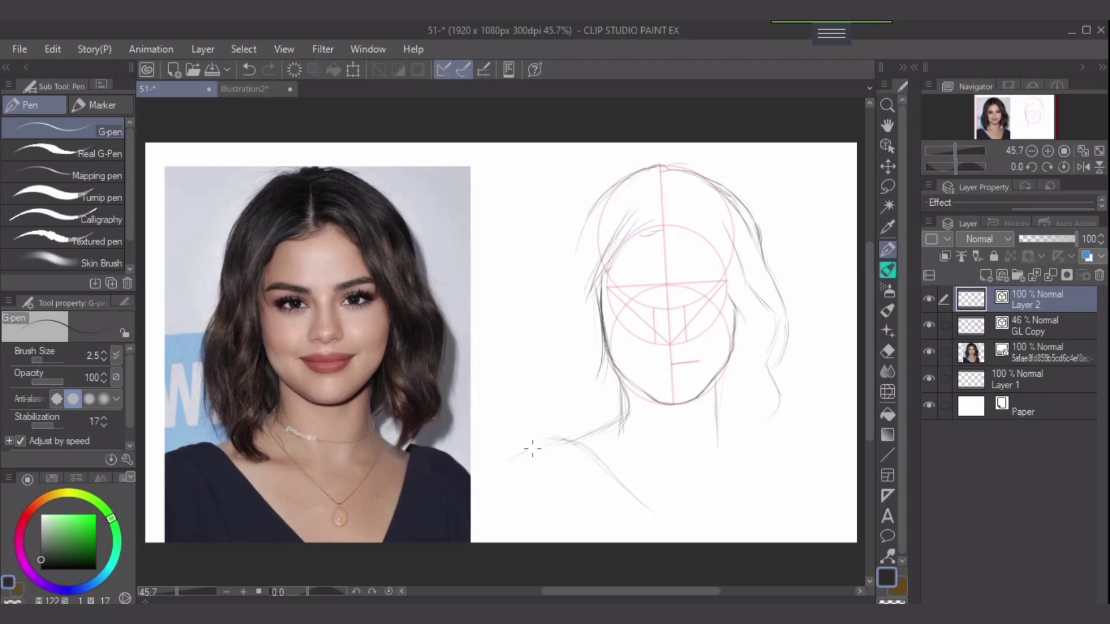
mouse_move(532, 448)
left_mouse_down()
mouse_move(511, 455)
mouse_move(577, 440)
left_mouse_up()
Sketch the curve across the base of the neck and strengthen the right side of the neck
left_click_drag(721, 414, 694, 442)
mouse_move(618, 414)
left_mouse_down()
mouse_move(623, 437)
mouse_move(616, 412)
mouse_move(673, 446)
mouse_move(625, 425)
mouse_move(700, 443)
mouse_move(659, 442)
mouse_move(735, 440)
mouse_move(671, 445)
mouse_move(649, 439)
mouse_move(730, 429)
left_mouse_up()
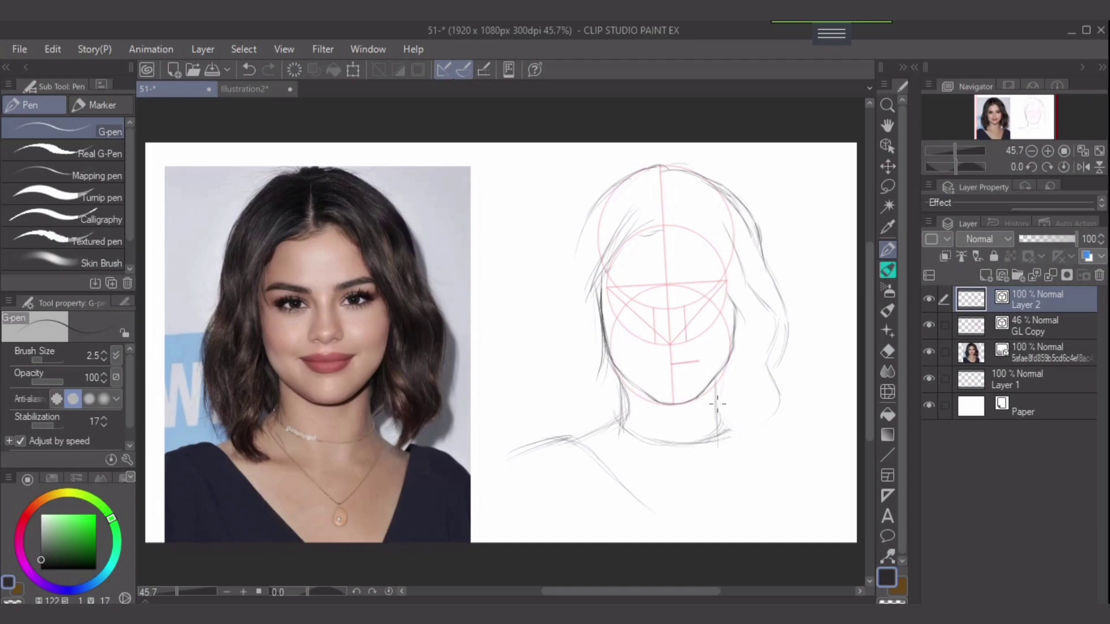
mouse_move(723, 374)
left_mouse_down()
mouse_move(717, 435)
mouse_move(719, 418)
left_mouse_up()
Erase the left side of the neck and redraw it farther out, joined to the left shoulder line
key("e")
left_click_drag(632, 411, 626, 385)
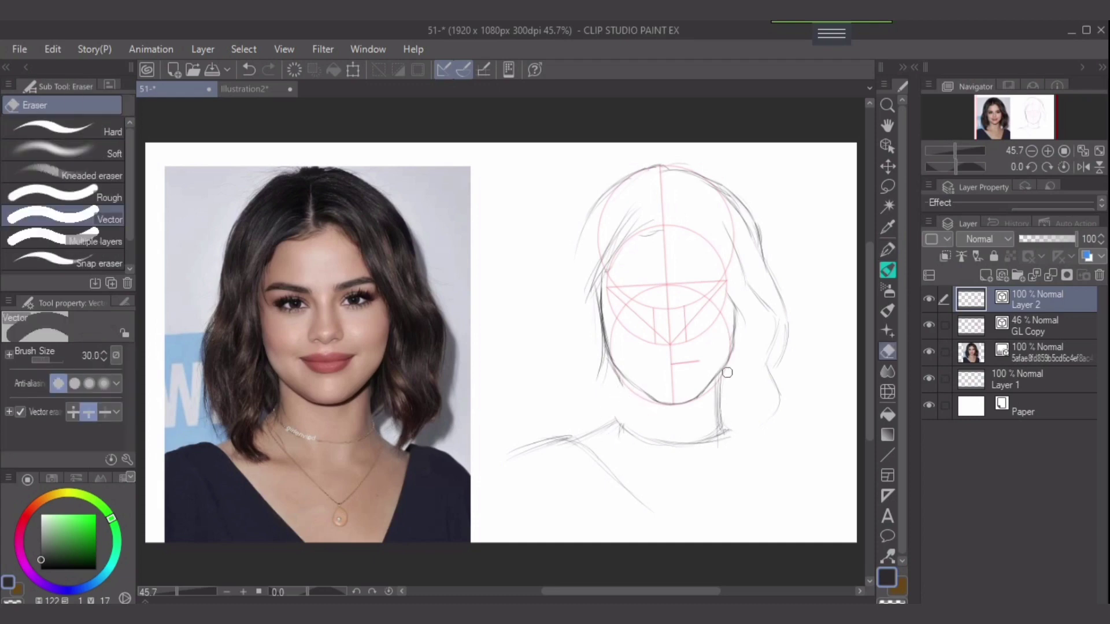
left_click(888, 250)
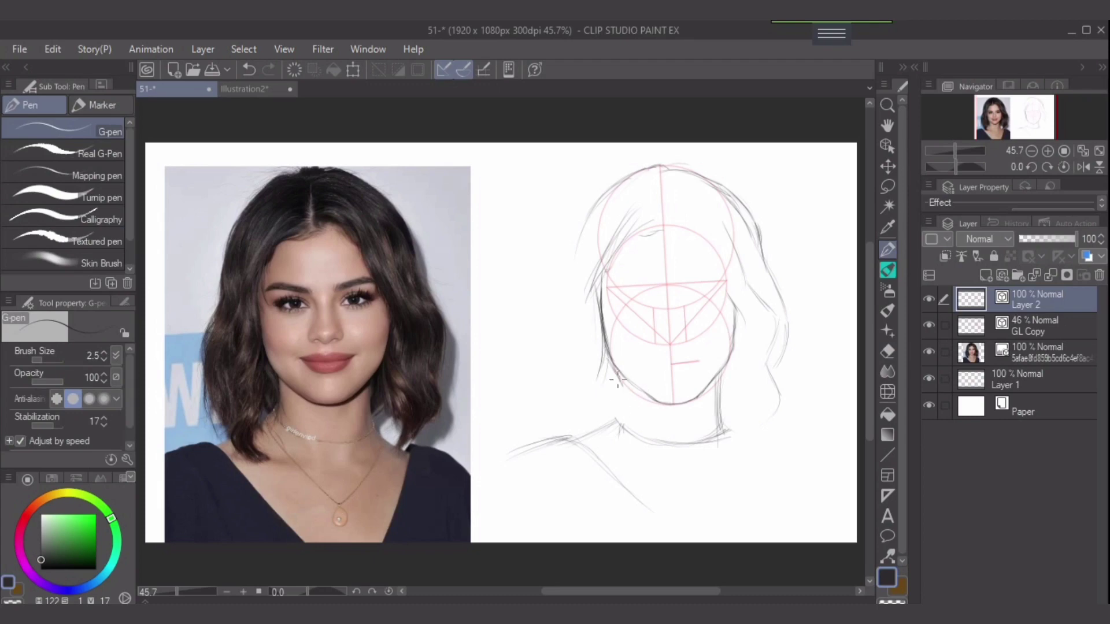
mouse_move(613, 361)
left_mouse_down()
mouse_move(612, 418)
mouse_move(658, 439)
left_mouse_up()
left_click_drag(607, 413, 575, 429)
left_click_drag(609, 411, 553, 440)
mouse_move(607, 407)
left_mouse_down()
mouse_move(597, 457)
mouse_move(549, 429)
mouse_move(549, 453)
mouse_move(522, 460)
mouse_move(618, 423)
mouse_move(639, 452)
left_mouse_up()
Redraw the curve across the base of the neck so it joins the new left neck line
key("e")
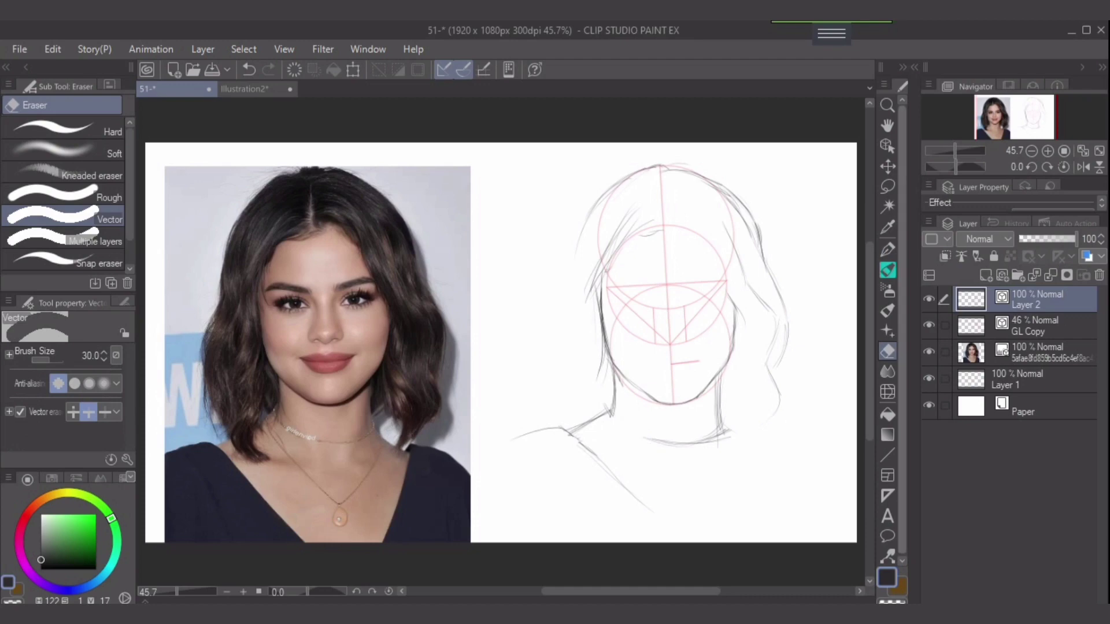
key("p")
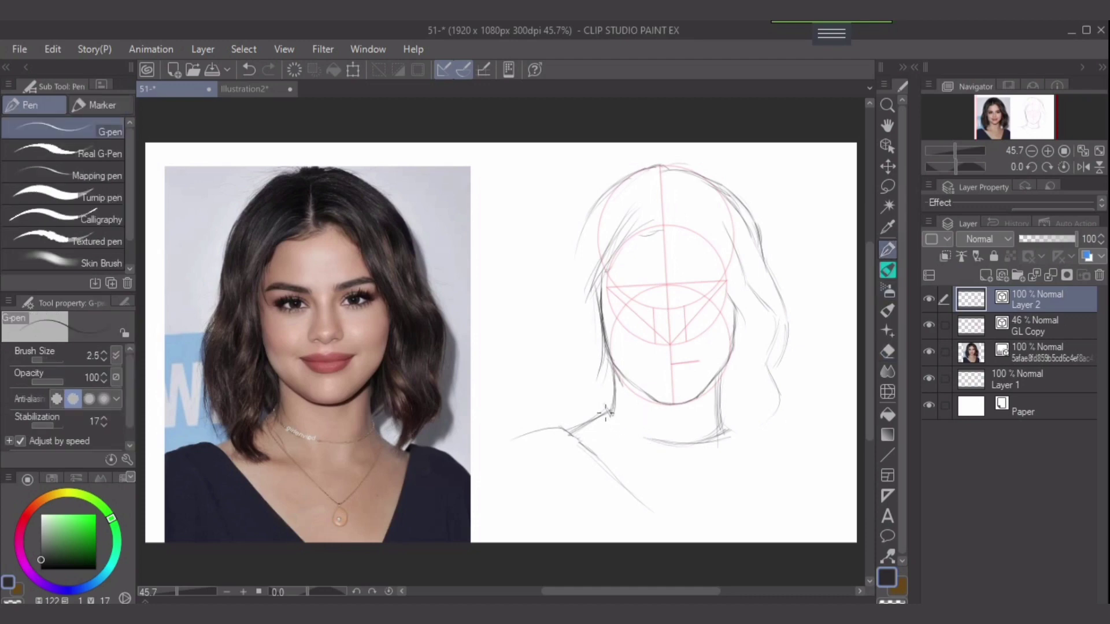
mouse_move(605, 413)
left_mouse_down()
mouse_move(647, 443)
mouse_move(615, 420)
mouse_move(666, 443)
mouse_move(615, 426)
mouse_move(652, 448)
mouse_move(625, 434)
mouse_move(685, 450)
mouse_move(676, 451)
mouse_move(721, 436)
left_mouse_up()
key("e")
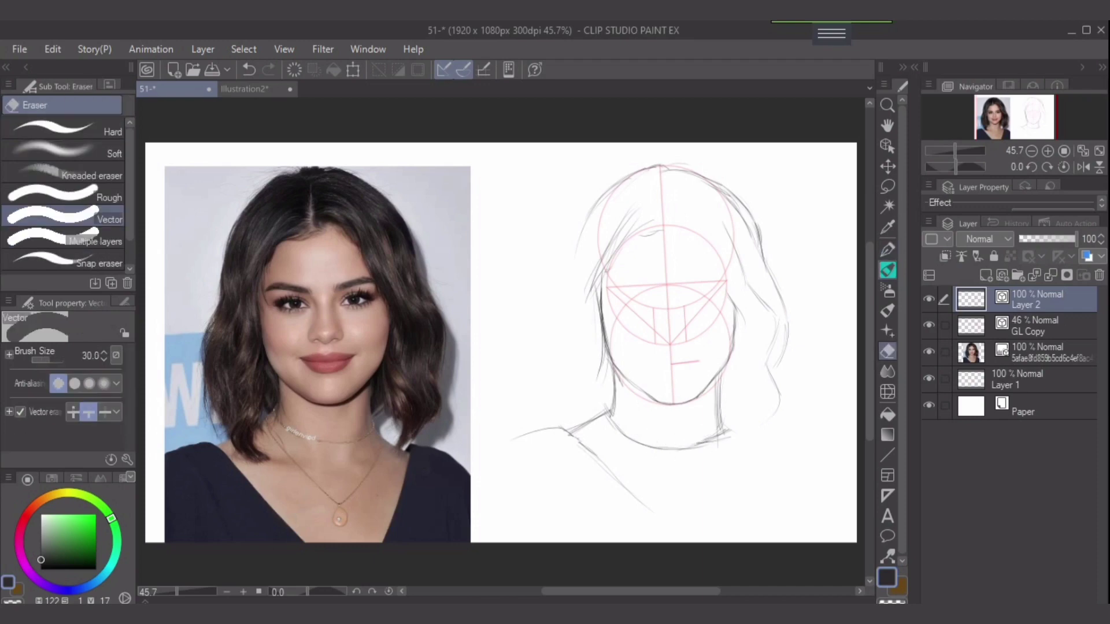
key("p")
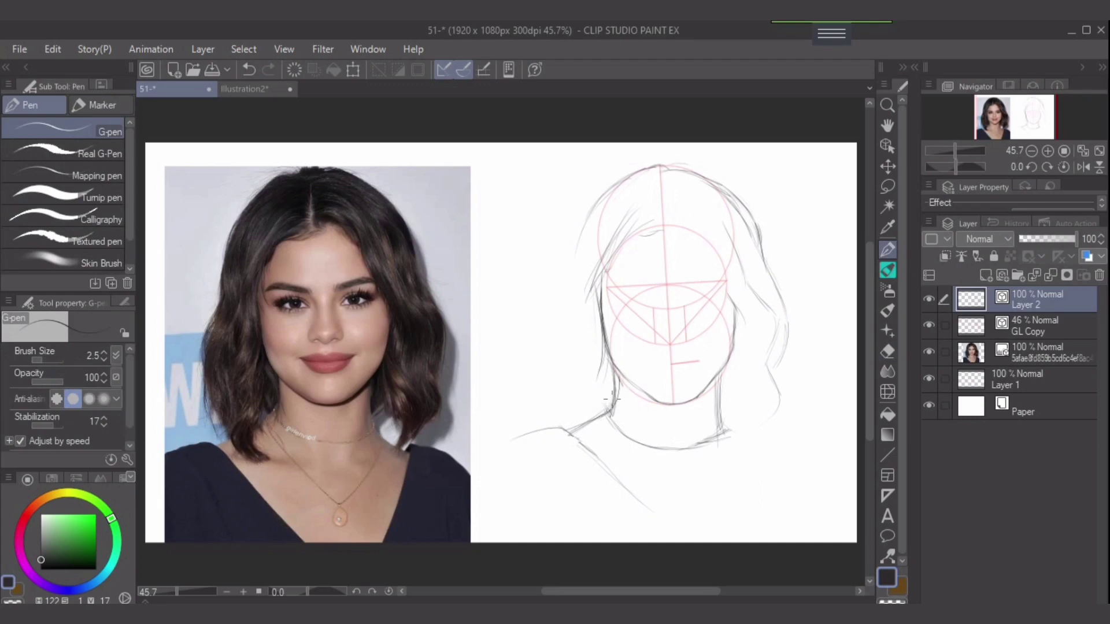
Sketch the wavy hair on the left side from the temple down to its ends over the left shoulder
mouse_move(605, 367)
left_mouse_down()
mouse_move(603, 408)
mouse_move(595, 354)
mouse_move(607, 422)
mouse_move(614, 399)
mouse_move(610, 435)
mouse_move(615, 415)
mouse_move(602, 406)
mouse_move(599, 437)
left_mouse_up()
mouse_move(598, 381)
left_mouse_down()
mouse_move(583, 425)
mouse_move(593, 414)
mouse_move(600, 441)
mouse_move(602, 392)
mouse_move(595, 438)
mouse_move(600, 402)
mouse_move(615, 450)
mouse_move(595, 444)
mouse_move(621, 450)
mouse_move(580, 428)
mouse_move(578, 439)
mouse_move(594, 395)
mouse_move(599, 452)
mouse_move(586, 442)
mouse_move(614, 449)
left_mouse_up()
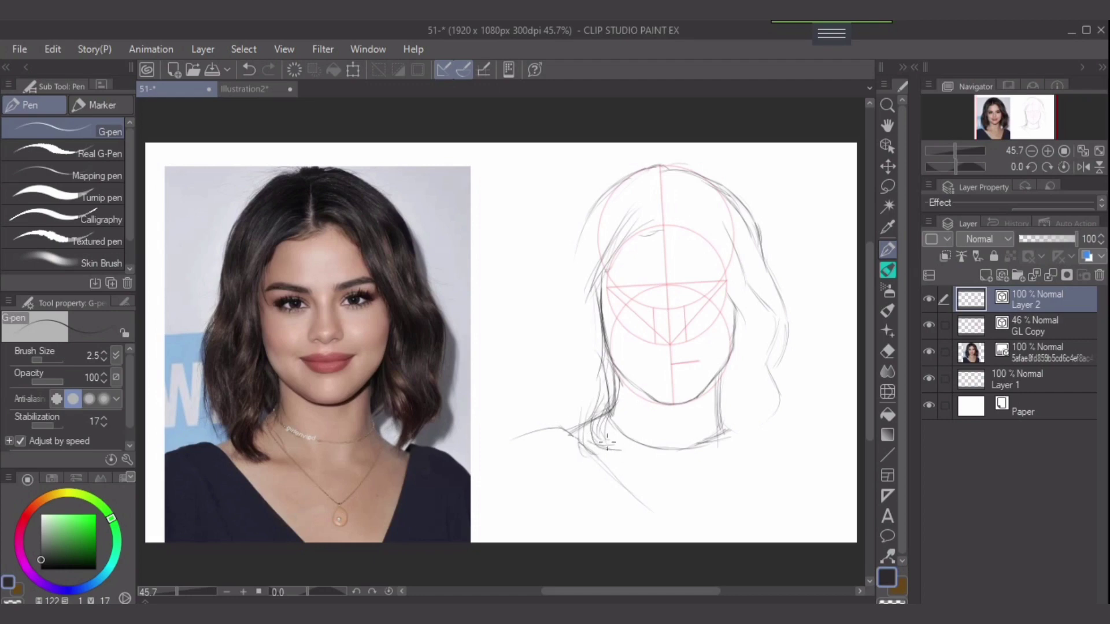
left_click_drag(594, 370, 566, 442)
left_click_drag(575, 403, 566, 438)
left_click_drag(580, 357, 571, 376)
left_click_drag(596, 299, 575, 391)
mouse_move(589, 341)
left_mouse_down()
mouse_move(563, 425)
mouse_move(572, 394)
mouse_move(563, 409)
mouse_move(579, 448)
mouse_move(563, 427)
mouse_move(574, 454)
mouse_move(545, 431)
mouse_move(592, 474)
left_mouse_up()
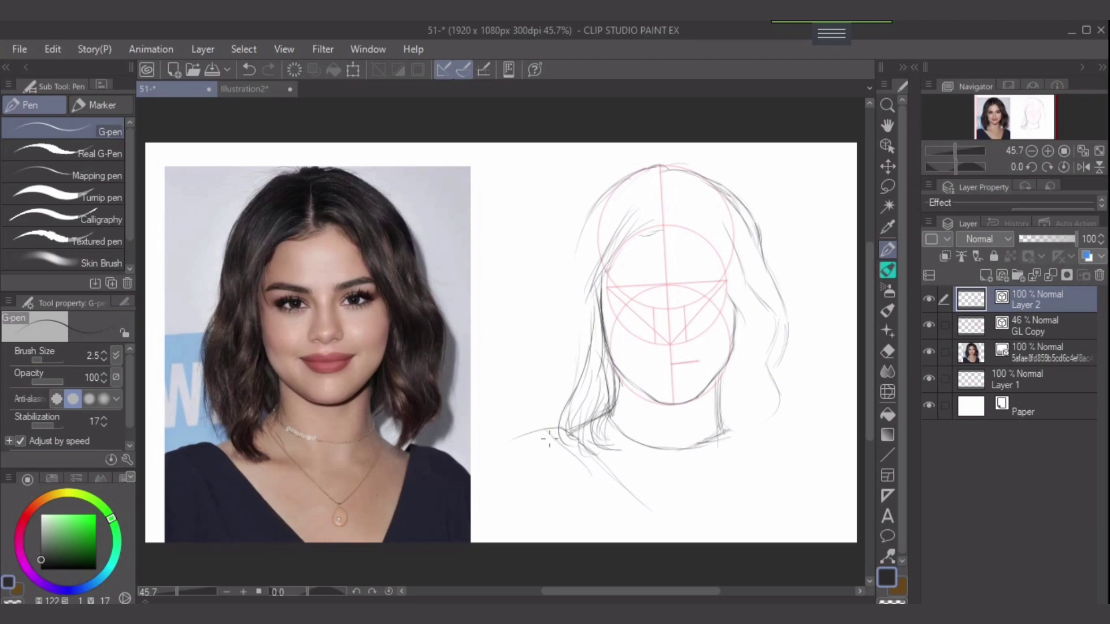
Sketch the left edge of the V neckline down to the canvas edge and erase the old neckline and left shoulder lines
left_click_drag(550, 432, 616, 508)
left_click_drag(581, 462, 626, 515)
left_click_drag(578, 464, 646, 541)
key("e")
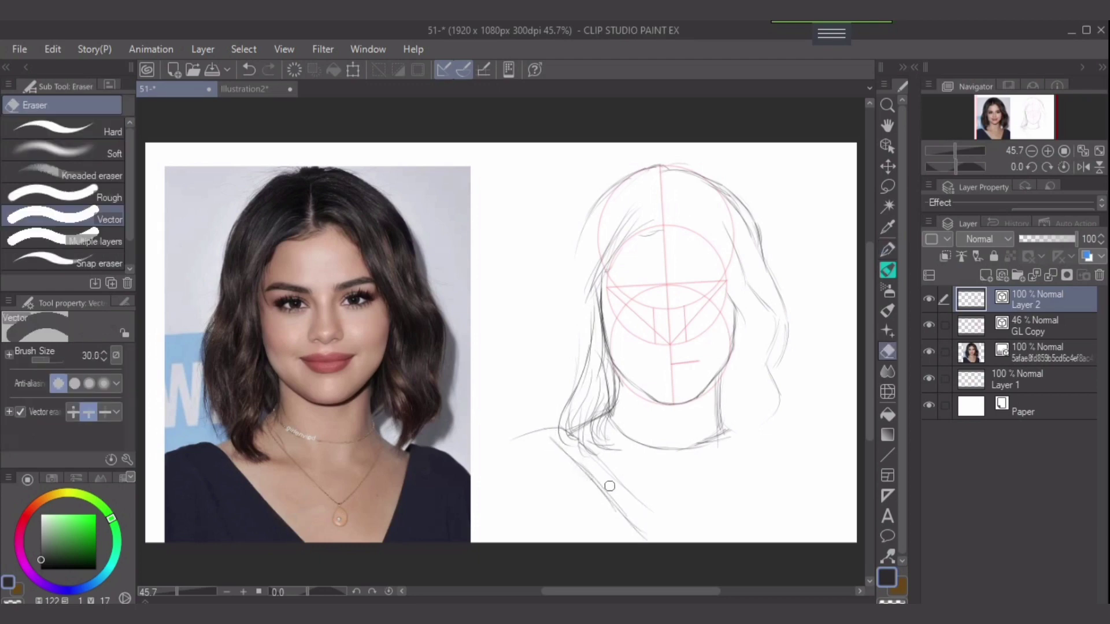
left_click_drag(604, 475, 649, 514)
mouse_move(544, 439)
left_mouse_down()
mouse_move(553, 427)
mouse_move(517, 441)
left_mouse_up()
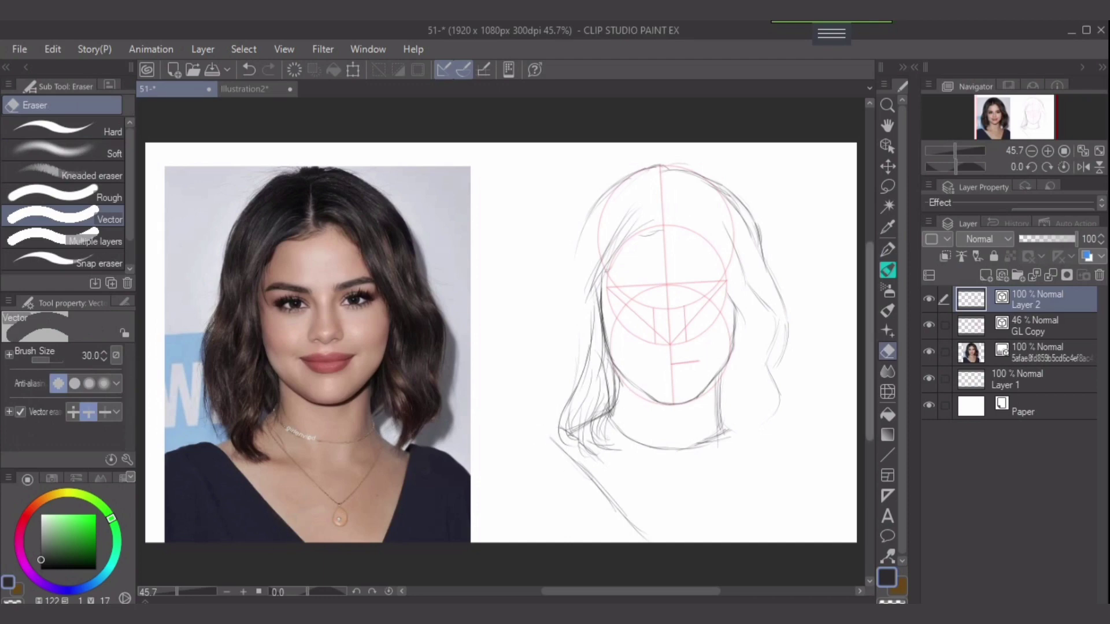
Redraw the left shoulder line running outward from beneath the hair ends beside the neck
left_click(888, 250)
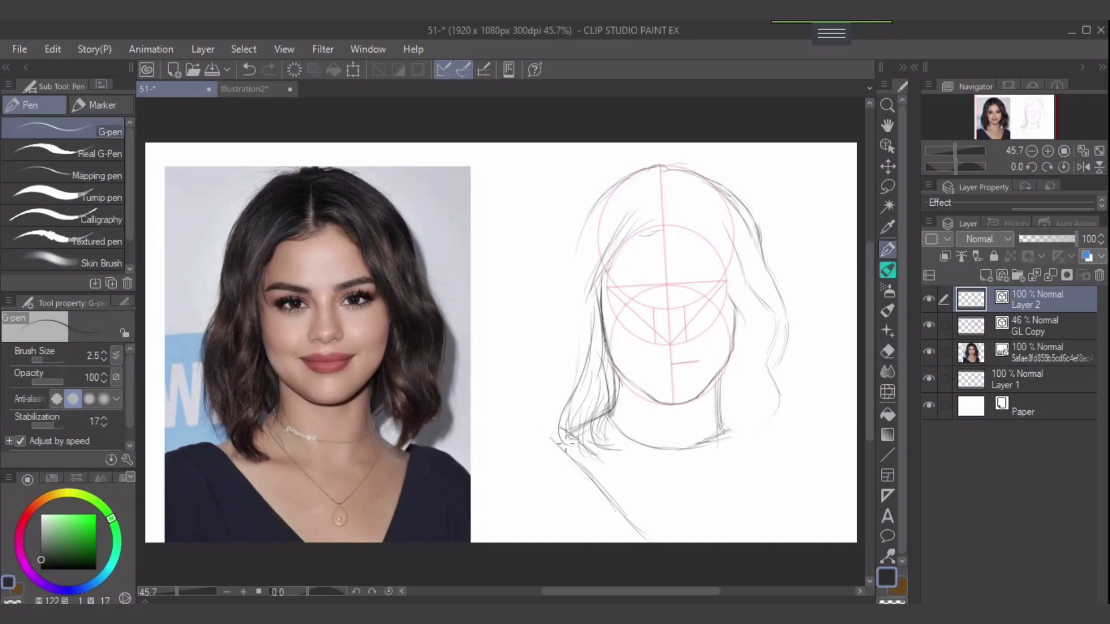
mouse_move(566, 442)
left_mouse_down()
mouse_move(608, 413)
mouse_move(559, 445)
left_mouse_up()
mouse_move(608, 415)
left_mouse_down()
mouse_move(558, 446)
mouse_move(510, 454)
mouse_move(554, 440)
left_mouse_up()
Sketch the outer hair contour on the left, bulging from cheek level down to the hair ends at the shoulder
left_click_drag(545, 389, 560, 419)
left_click_drag(540, 316, 538, 378)
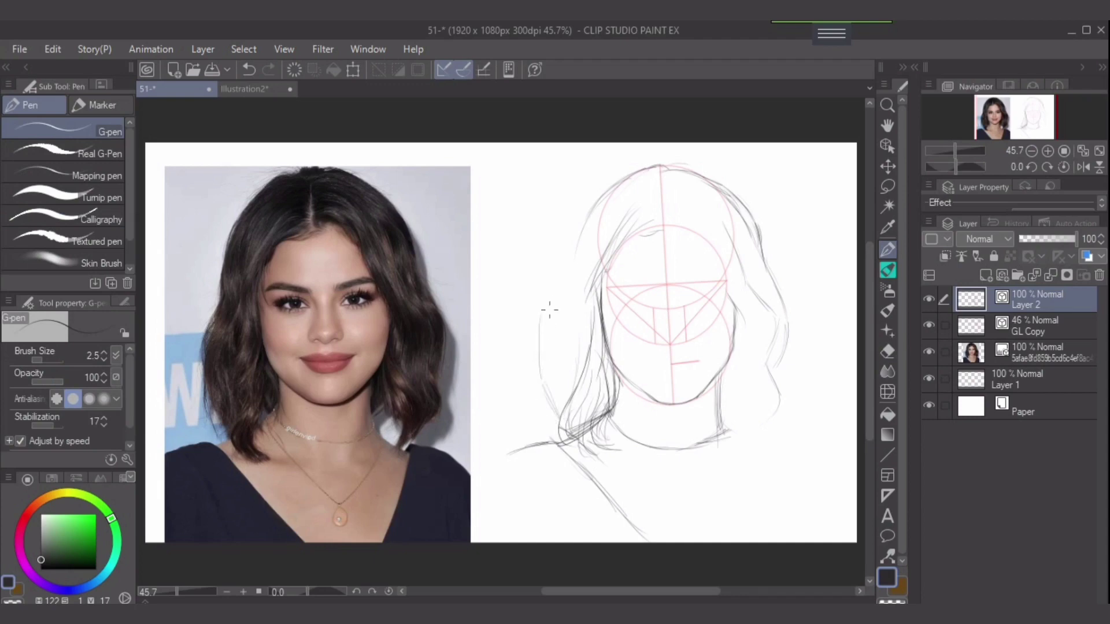
mouse_move(530, 341)
left_mouse_down()
mouse_move(550, 307)
mouse_move(529, 361)
left_mouse_up()
key("ctrl+z")
key("ctrl+z")
mouse_move(555, 298)
left_mouse_down()
mouse_move(534, 355)
mouse_move(546, 390)
left_mouse_up()
mouse_move(535, 348)
left_mouse_down()
mouse_move(546, 400)
mouse_move(542, 389)
mouse_move(562, 416)
left_mouse_up()
left_click_drag(537, 368, 540, 387)
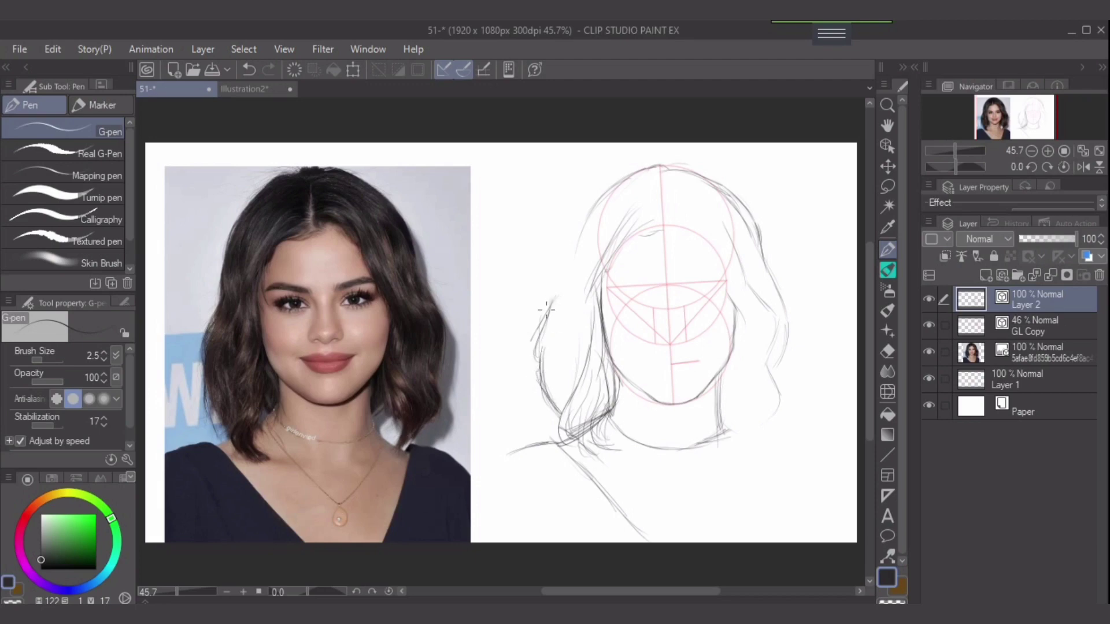
Extend the left outer hair contour upward from cheek level to the crown
left_click_drag(555, 310, 573, 235)
left_click_drag(561, 280, 577, 230)
left_click_drag(575, 235, 630, 175)
left_click_drag(583, 213, 628, 178)
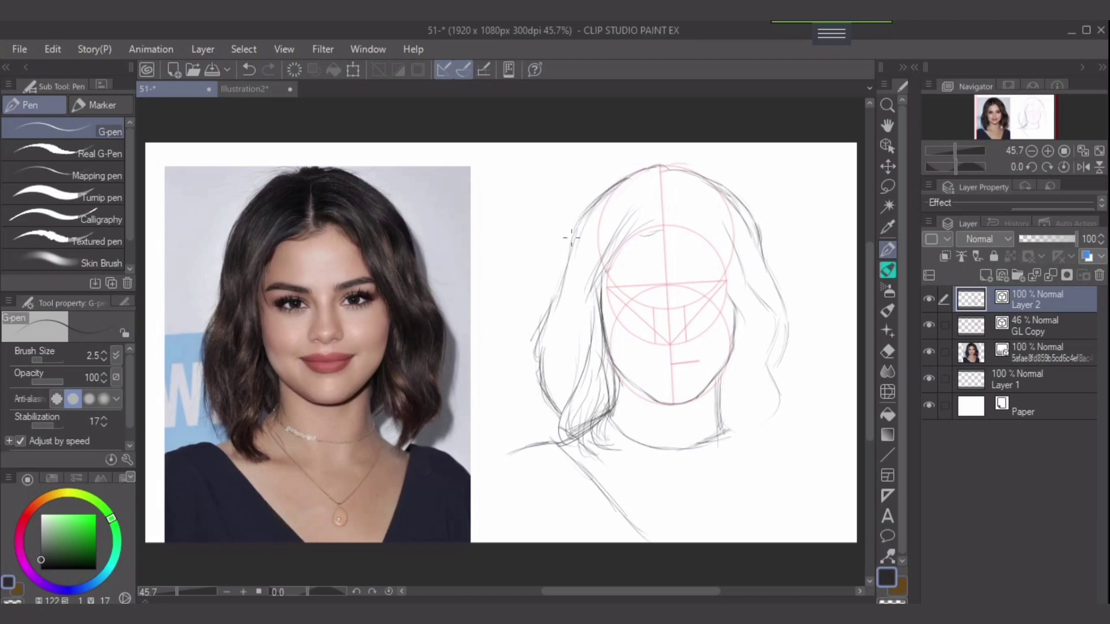
left_click_drag(571, 239, 563, 273)
Strengthen the outer hair contour on the right and sketch the right edge of the V neckline
mouse_move(764, 263)
left_mouse_down()
mouse_move(793, 327)
mouse_move(777, 389)
mouse_move(782, 359)
mouse_move(718, 415)
mouse_move(733, 387)
mouse_move(774, 451)
mouse_move(735, 444)
mouse_move(767, 459)
mouse_move(749, 458)
mouse_move(721, 436)
mouse_move(764, 449)
mouse_move(753, 449)
mouse_move(737, 509)
left_mouse_up()
key("ctrl+z")
key("ctrl+z")
key("ctrl+z")
key("ctrl+z")
key("ctrl+z")
left_click_drag(758, 463, 720, 542)
Sketch the V-shaped necklace with a teardrop pendant at its point, and draw the sloping right shoulder line
mouse_move(725, 418)
left_mouse_down()
mouse_move(733, 438)
mouse_move(684, 502)
left_mouse_up()
key("ctrl+z")
key("ctrl+z")
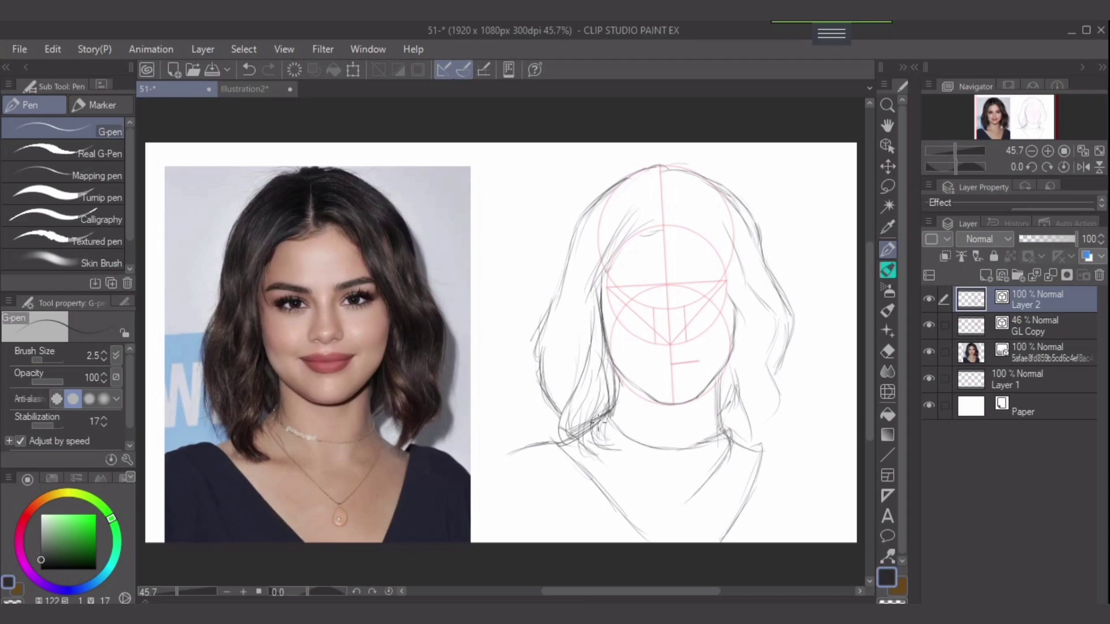
left_click_drag(601, 422, 661, 495)
left_click_drag(598, 437, 664, 499)
left_click_drag(616, 454, 668, 498)
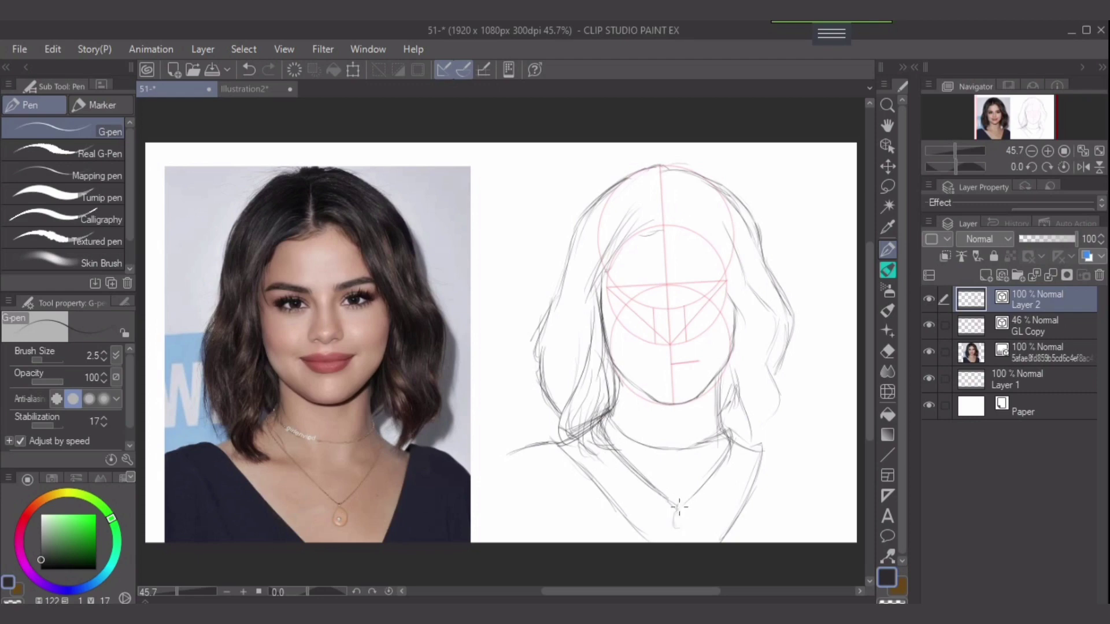
left_click_drag(679, 506, 680, 527)
mouse_move(763, 446)
left_mouse_down()
mouse_move(795, 454)
mouse_move(763, 451)
mouse_move(801, 460)
mouse_move(817, 485)
mouse_move(775, 451)
mouse_move(808, 465)
mouse_move(792, 455)
mouse_move(824, 490)
left_mouse_up()
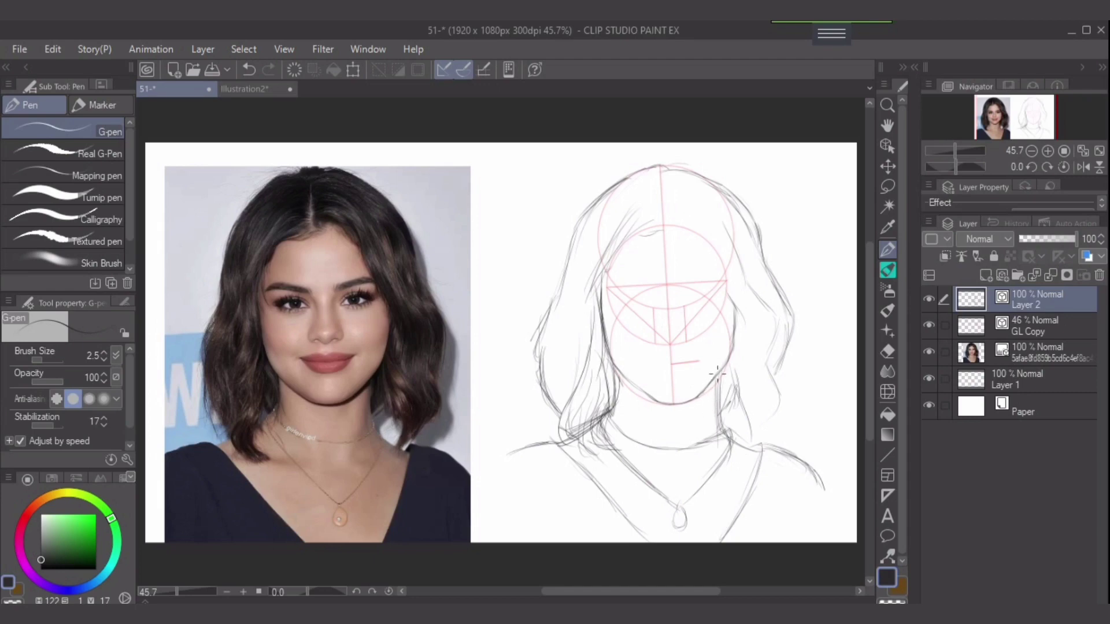
Sketch the wavy hair on the right from the forehead parting along the face to its ends above the shoulder
mouse_move(717, 375)
left_mouse_down()
mouse_move(719, 429)
mouse_move(723, 392)
mouse_move(699, 394)
mouse_move(717, 376)
left_mouse_up()
mouse_move(712, 260)
left_mouse_down()
mouse_move(737, 315)
mouse_move(733, 367)
mouse_move(746, 389)
left_mouse_up()
mouse_move(742, 350)
left_mouse_down()
mouse_move(771, 396)
mouse_move(763, 419)
left_mouse_up()
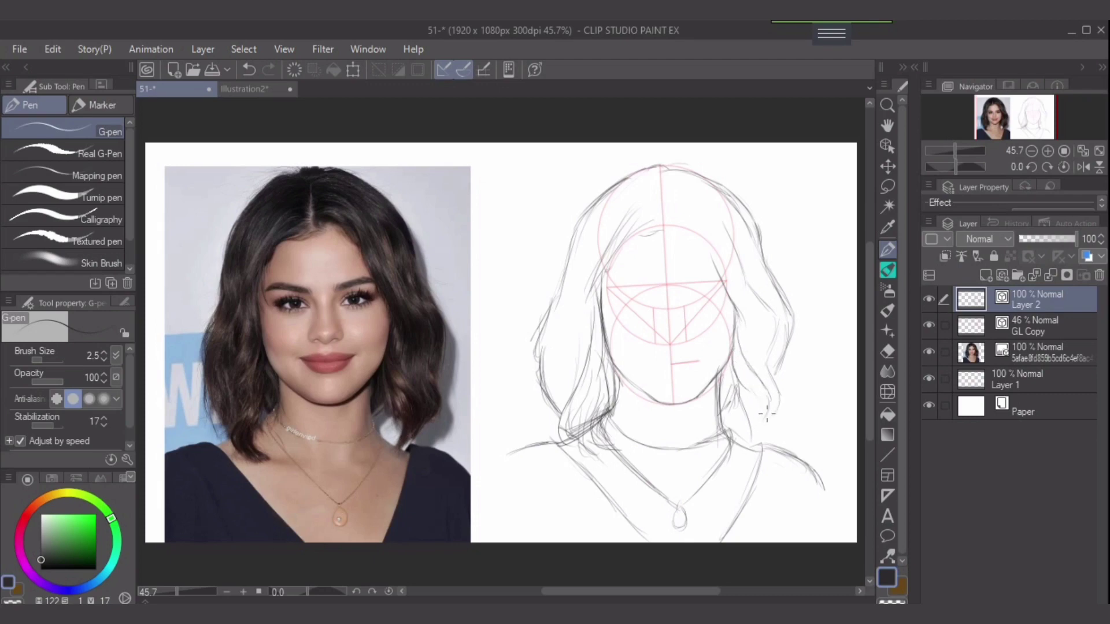
mouse_move(777, 408)
left_mouse_down()
mouse_move(761, 426)
mouse_move(749, 394)
mouse_move(752, 437)
mouse_move(765, 426)
mouse_move(738, 444)
mouse_move(750, 418)
mouse_move(743, 446)
left_mouse_up()
left_click_drag(694, 223, 717, 265)
mouse_move(664, 224)
left_mouse_down()
mouse_move(678, 207)
mouse_move(671, 222)
mouse_move(656, 191)
mouse_move(651, 228)
mouse_move(657, 186)
mouse_move(669, 232)
mouse_move(667, 221)
mouse_move(683, 225)
mouse_move(668, 218)
mouse_move(690, 220)
mouse_move(707, 250)
mouse_move(665, 218)
mouse_move(687, 222)
mouse_move(673, 215)
mouse_move(698, 241)
mouse_move(681, 192)
mouse_move(717, 226)
left_mouse_up()
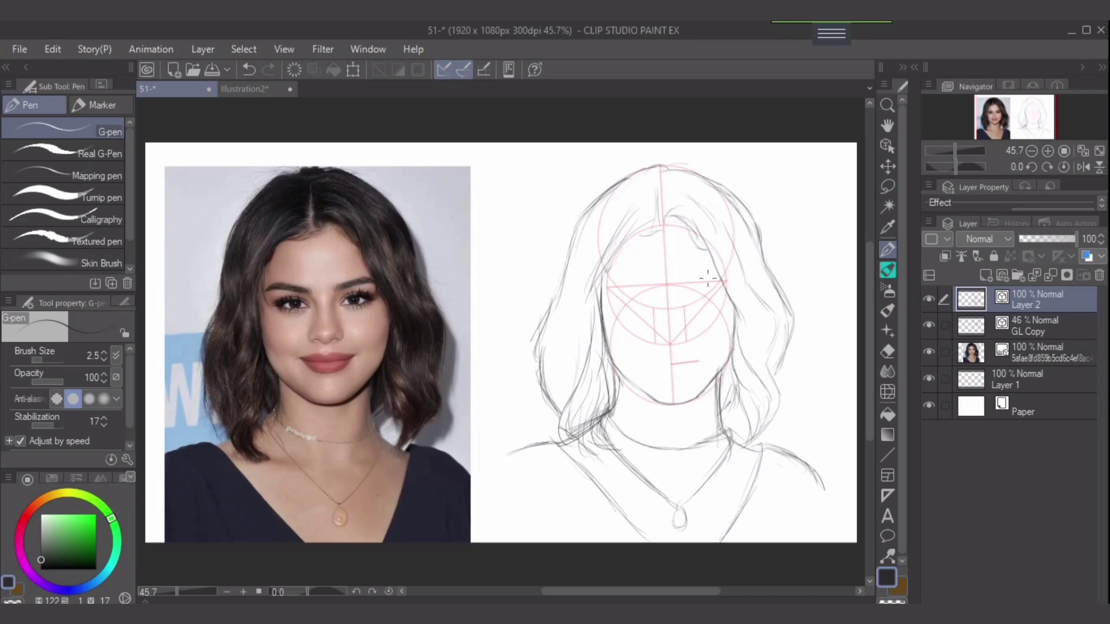
Sketch the lower lid of the eye on the right with a size 3.0 pen and erase the stray strokes at its inner corner
scroll(715, 427, "up", 5)
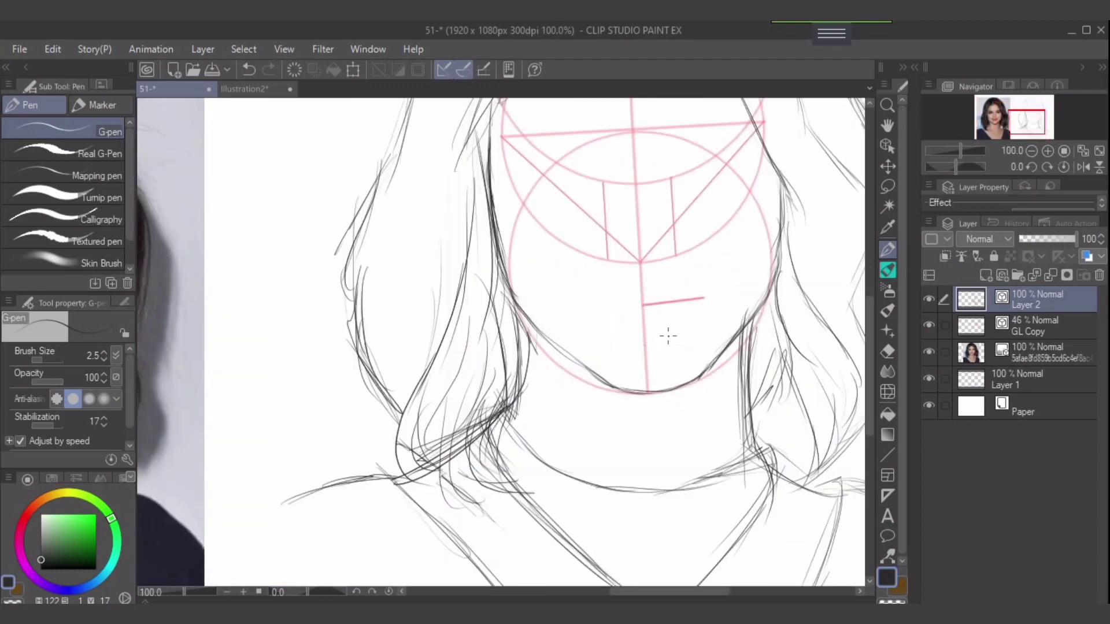
scroll(626, 396, "up", 2)
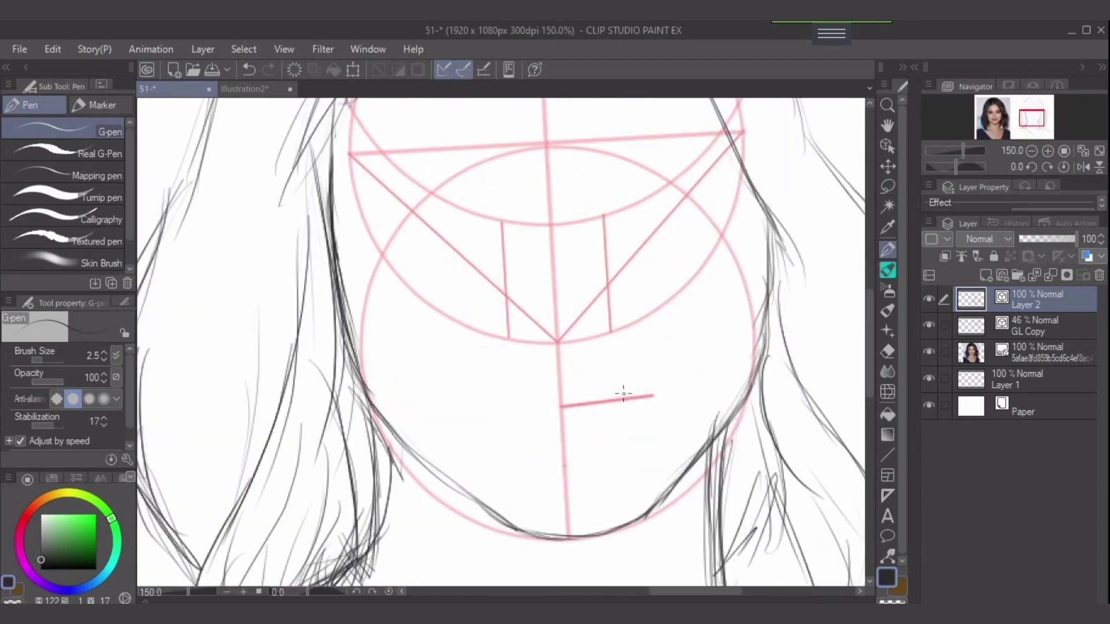
left_click_drag(592, 255, 579, 334)
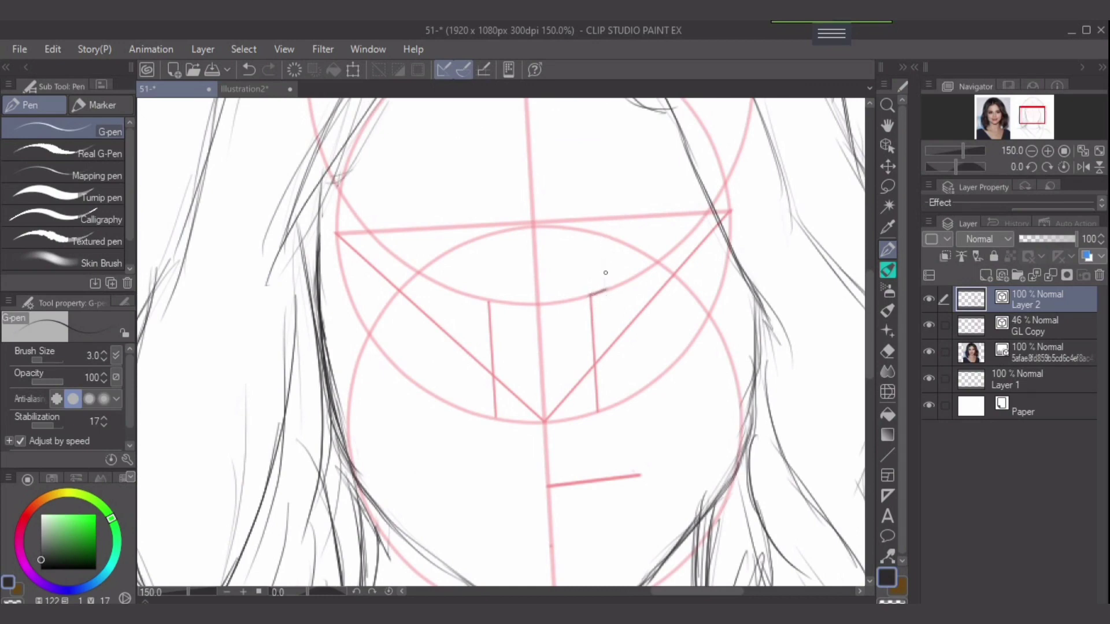
mouse_move(603, 248)
left_mouse_down()
mouse_move(599, 292)
mouse_move(604, 278)
left_mouse_up()
left_click_drag(679, 276, 645, 294)
key("ctrl+z")
mouse_move(652, 291)
left_mouse_down()
mouse_move(596, 292)
mouse_move(665, 285)
left_mouse_up()
mouse_move(680, 274)
left_mouse_down()
mouse_move(632, 295)
mouse_move(655, 295)
left_mouse_up()
key("e")
left_click_drag(588, 285, 601, 249)
Draw the curved upper lid from the eye's inner corner across to its outer corner
key("p")
left_click_drag(590, 296, 599, 275)
left_click_drag(599, 277, 635, 258)
mouse_move(626, 260)
left_mouse_down()
mouse_move(654, 262)
mouse_move(609, 264)
mouse_move(659, 263)
mouse_move(595, 279)
mouse_move(636, 257)
mouse_move(620, 268)
mouse_move(653, 262)
mouse_move(634, 258)
mouse_move(665, 265)
mouse_move(640, 257)
mouse_move(685, 265)
left_mouse_up()
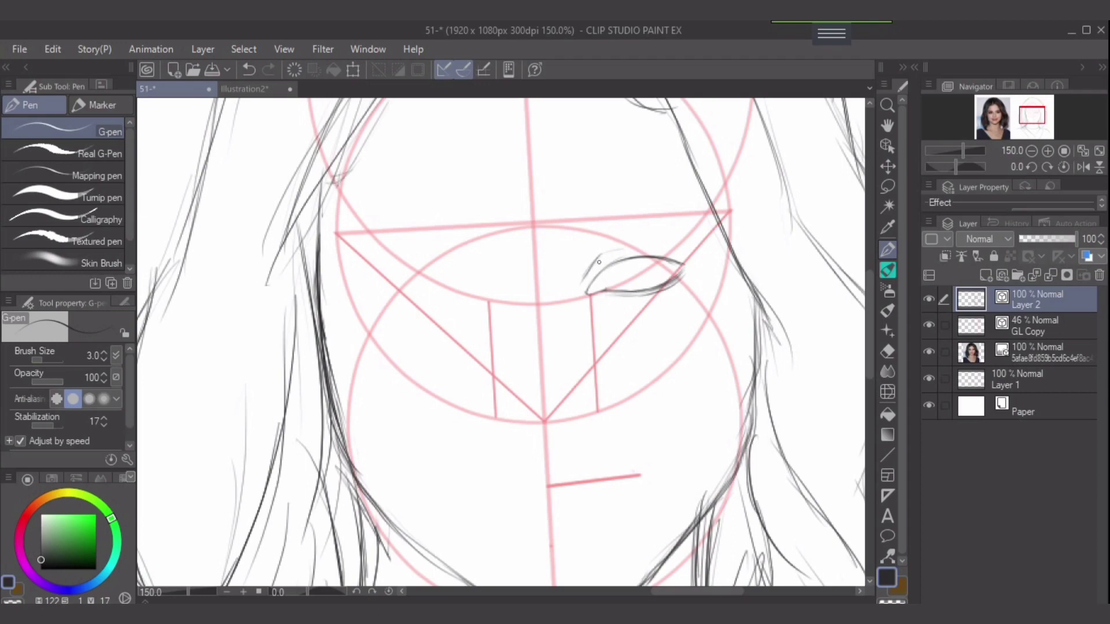
Draw the eyelid crease as an arc above the upper lid, replacing the first attempts
mouse_move(600, 259)
left_mouse_down()
mouse_move(645, 245)
mouse_move(620, 248)
left_mouse_up()
key("ctrl+z")
key("ctrl+z")
key("ctrl+z")
key("ctrl+z")
mouse_move(597, 260)
left_mouse_down()
mouse_move(653, 245)
mouse_move(641, 244)
left_mouse_up()
mouse_move(608, 252)
left_mouse_down()
mouse_move(670, 248)
mouse_move(633, 241)
mouse_move(679, 256)
mouse_move(681, 242)
mouse_move(652, 228)
left_mouse_up()
key("e")
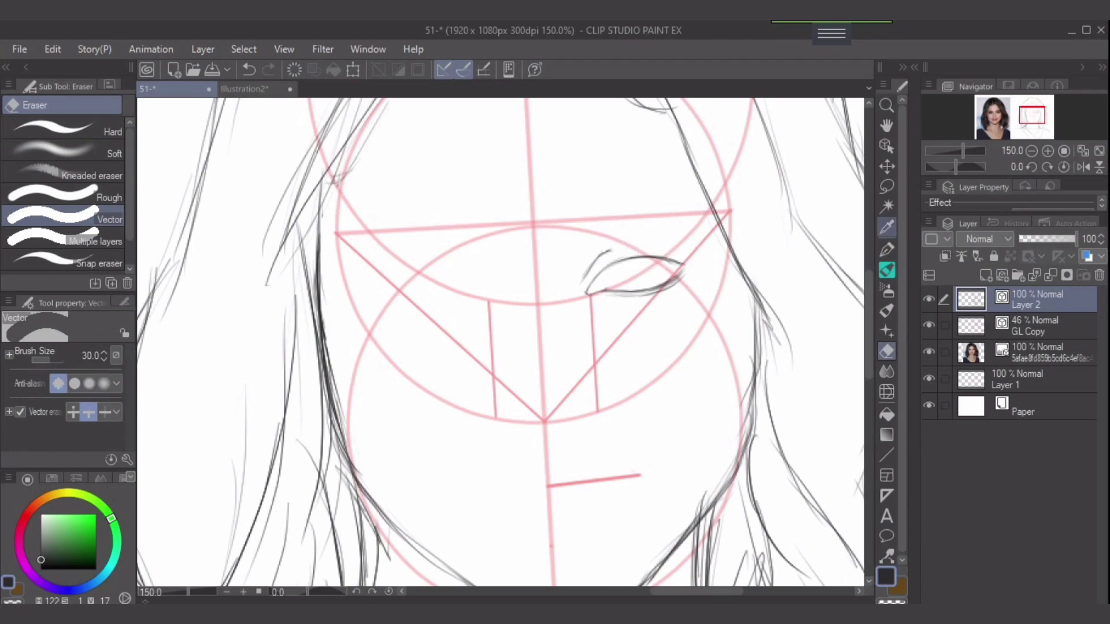
left_click(886, 250)
mouse_move(597, 260)
left_mouse_down()
mouse_move(648, 244)
mouse_move(606, 255)
mouse_move(660, 244)
mouse_move(617, 251)
mouse_move(671, 246)
mouse_move(629, 245)
mouse_move(688, 257)
mouse_move(634, 245)
mouse_move(695, 257)
left_mouse_up()
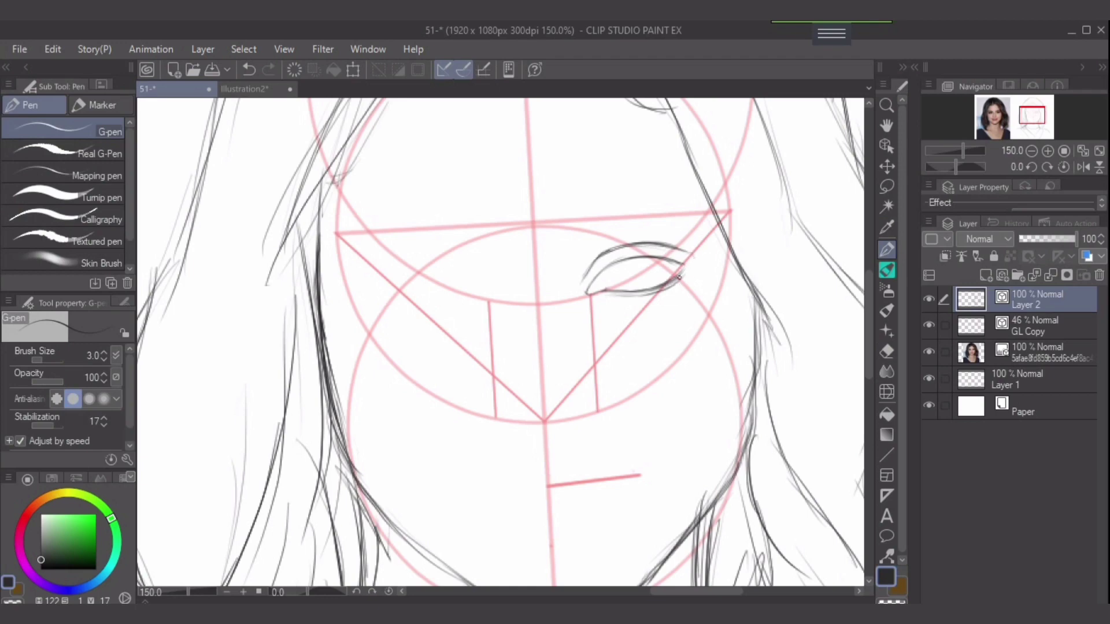
Sketch the iris as a rounded shape between the upper and lower lids
mouse_move(648, 256)
left_mouse_down()
mouse_move(650, 279)
mouse_move(638, 285)
left_mouse_up()
left_click_drag(614, 268, 616, 278)
mouse_move(653, 261)
left_mouse_down()
mouse_move(647, 287)
mouse_move(653, 258)
mouse_move(649, 284)
mouse_move(613, 265)
mouse_move(621, 282)
mouse_move(614, 264)
mouse_move(619, 286)
mouse_move(616, 262)
mouse_move(614, 278)
mouse_move(639, 290)
mouse_move(611, 276)
left_mouse_up()
Erase the iris's right side with a size 17 vector eraser and redraw it as a cleaner curve
key("e")
key("[")
key("[")
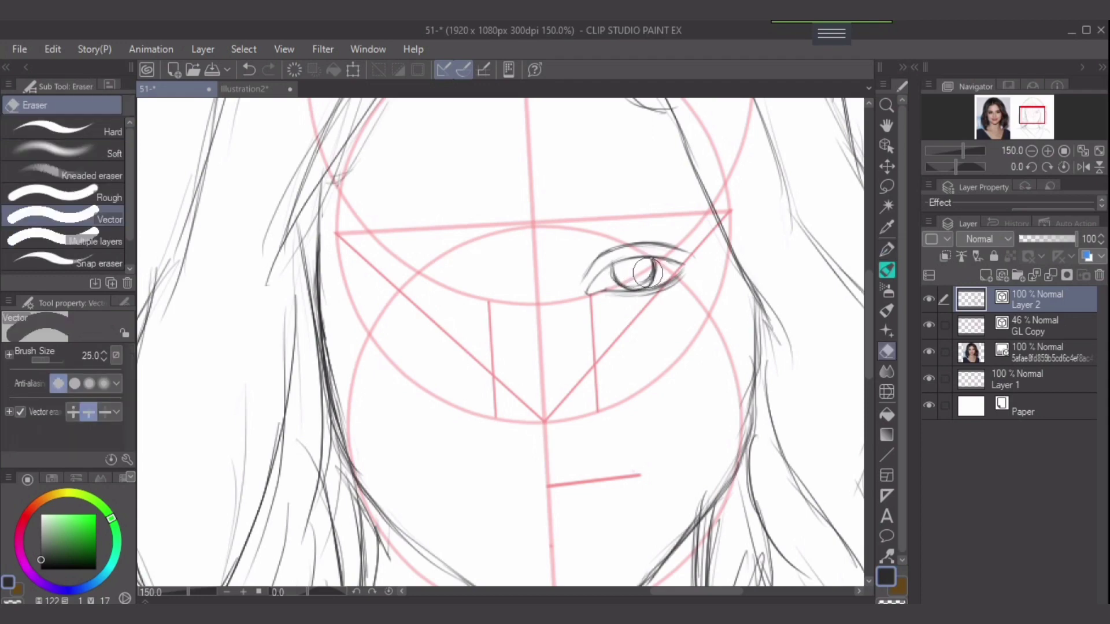
key("[")
left_click_drag(653, 267, 636, 279)
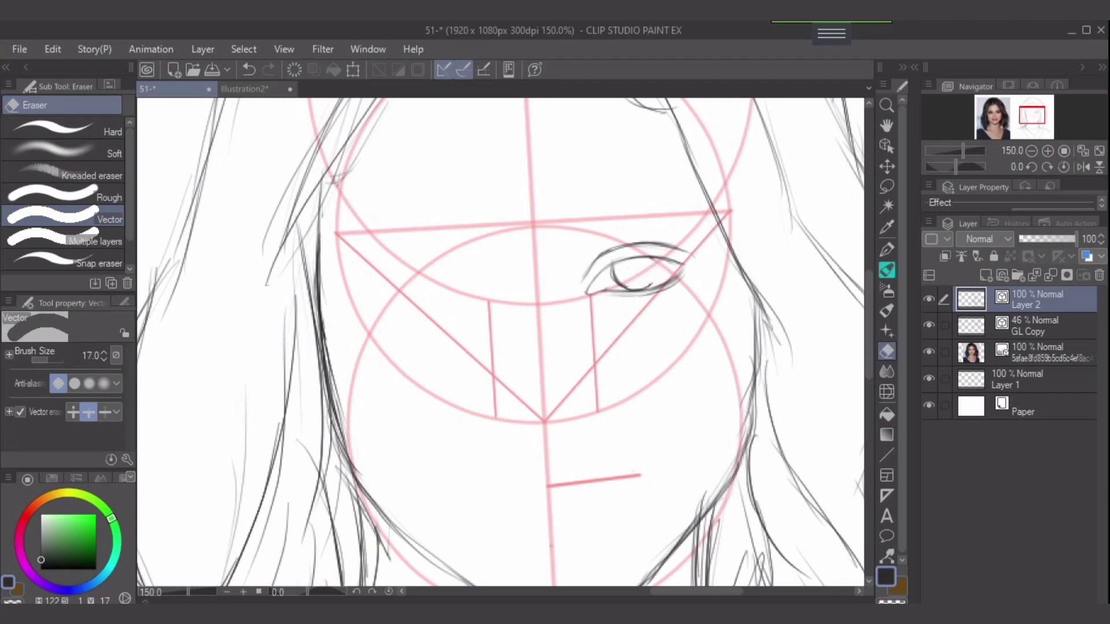
left_click(886, 249)
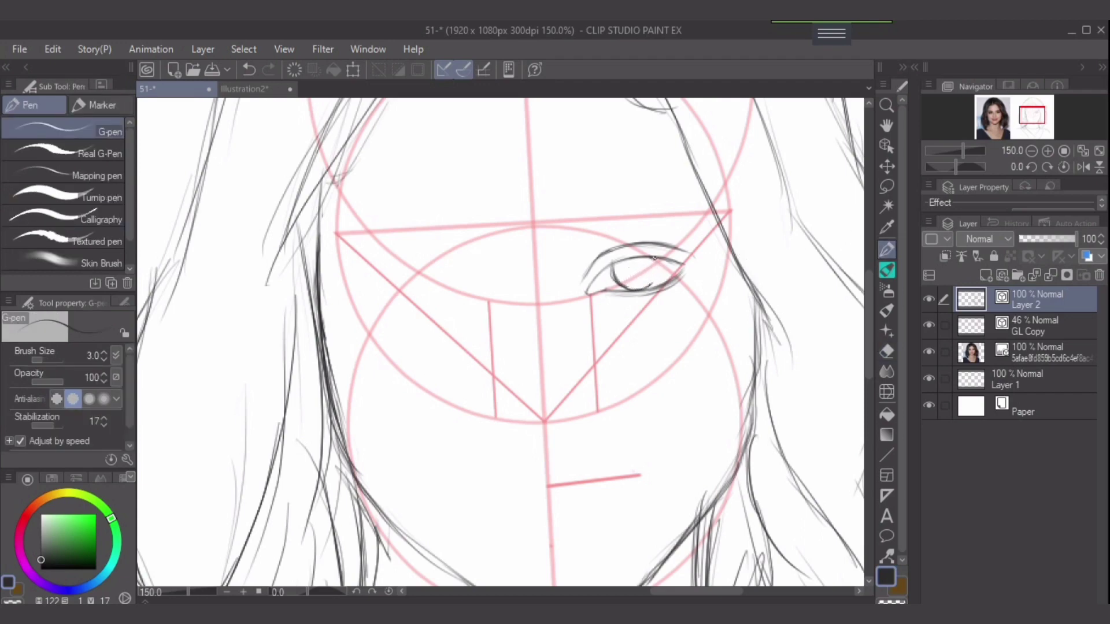
mouse_move(647, 258)
left_mouse_down()
mouse_move(635, 290)
mouse_move(654, 274)
mouse_move(628, 284)
left_mouse_up()
Redraw the iris's left side with a small circle inside and erase the stray lines around its outline
left_click(886, 351)
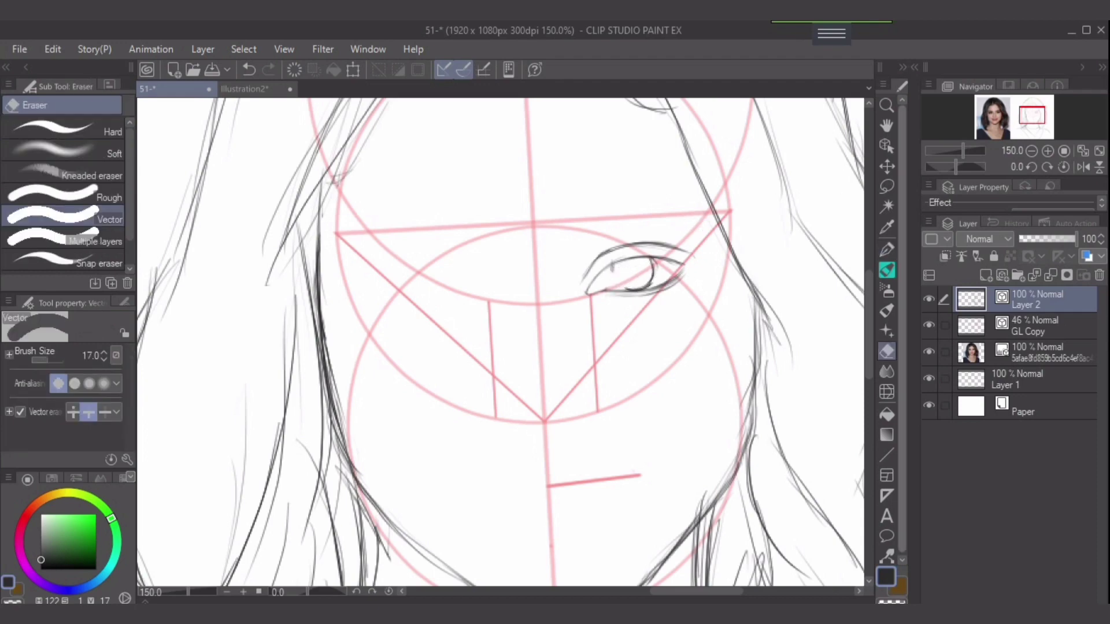
left_click(886, 249)
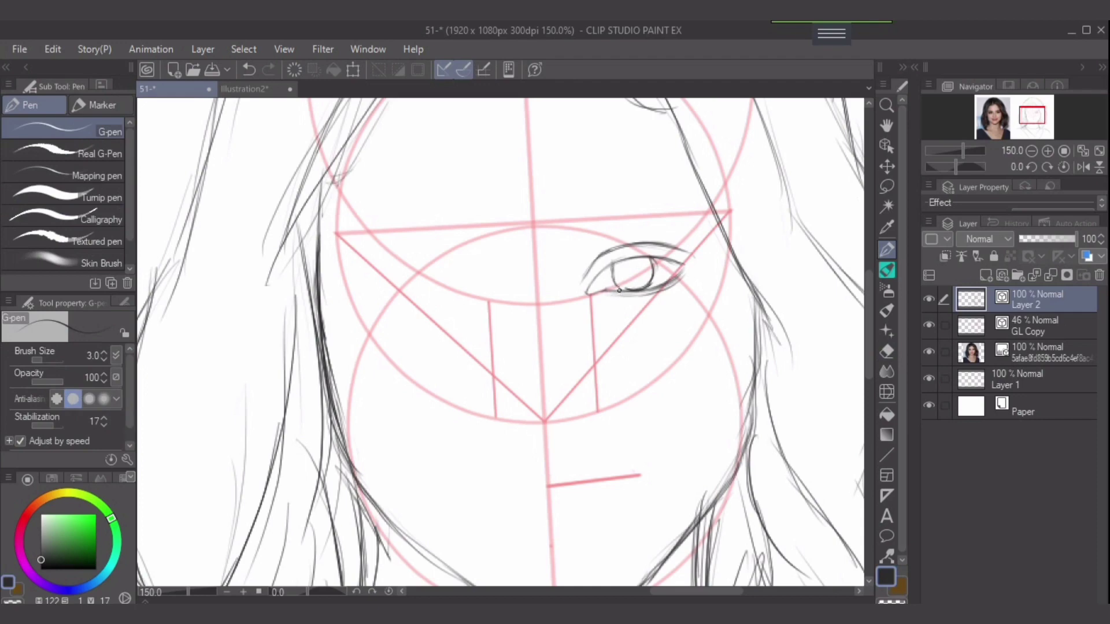
key("ctrl+z")
left_click_drag(613, 263, 616, 285)
mouse_move(624, 272)
left_mouse_down()
mouse_move(650, 277)
mouse_move(644, 259)
mouse_move(613, 266)
mouse_move(642, 259)
mouse_move(633, 292)
mouse_move(628, 254)
mouse_move(632, 291)
mouse_move(646, 255)
mouse_move(623, 290)
mouse_move(655, 269)
mouse_move(611, 266)
mouse_move(646, 281)
mouse_move(616, 257)
mouse_move(612, 281)
left_mouse_up()
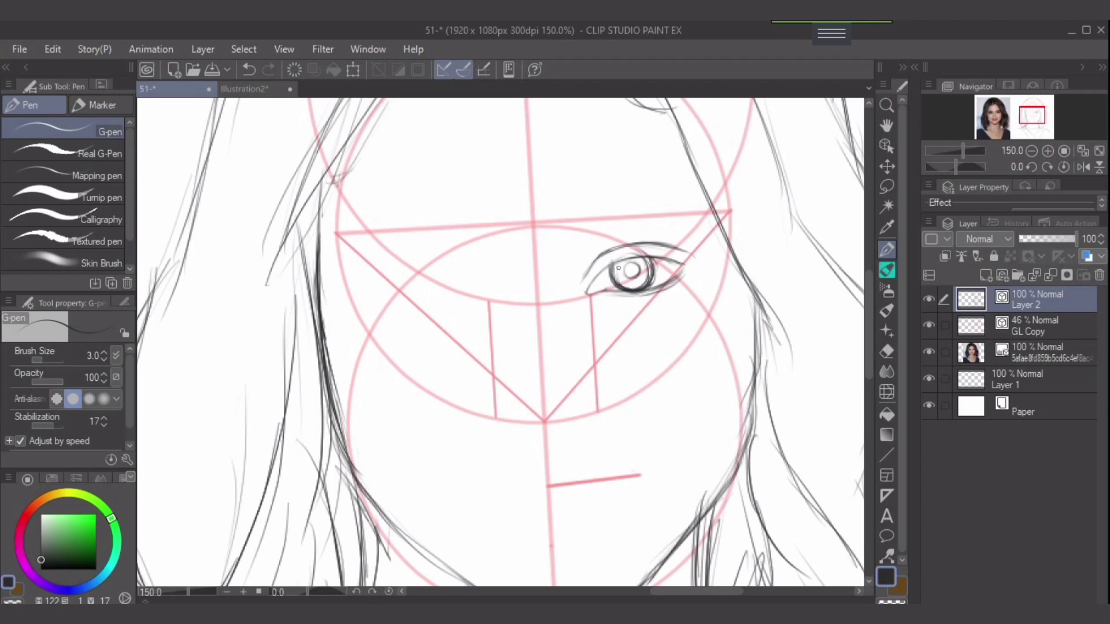
key("e")
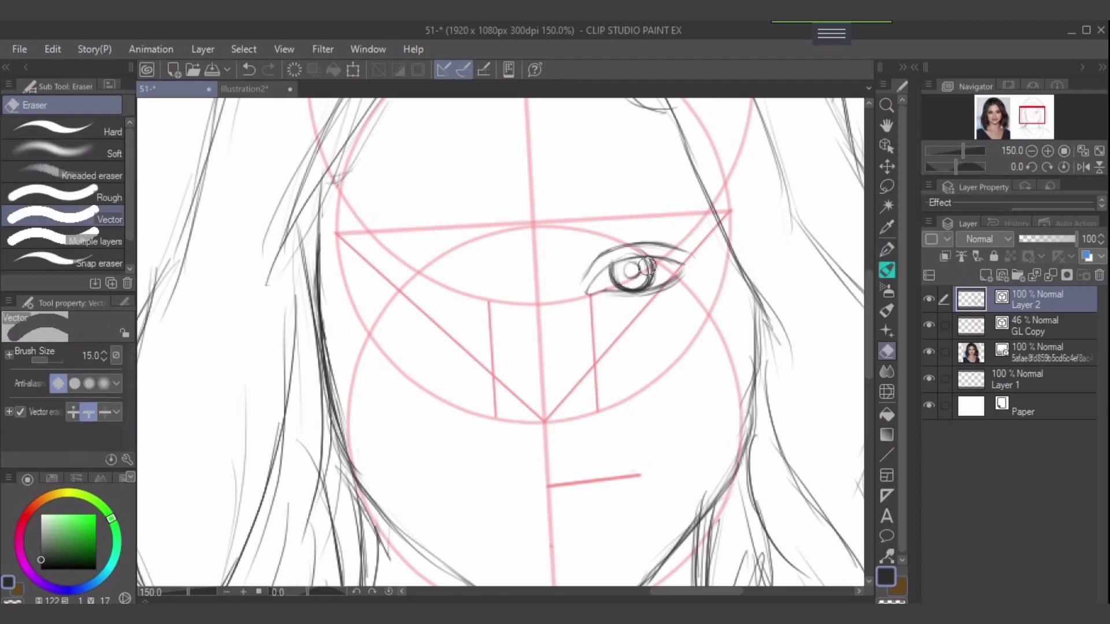
left_click_drag(640, 279, 629, 290)
Draw the upper eyelashes, fanning out from the outer corner and continuing along the lid to the inner corner
key("p")
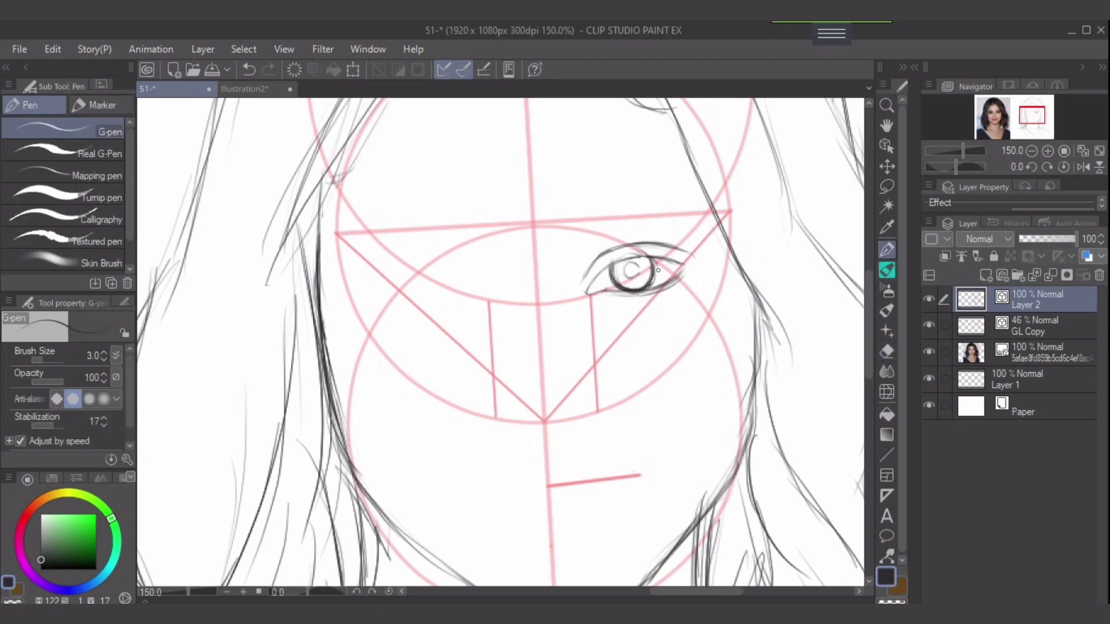
mouse_move(646, 259)
left_mouse_down()
mouse_move(682, 238)
mouse_move(675, 258)
mouse_move(696, 239)
mouse_move(682, 267)
mouse_move(708, 254)
mouse_move(709, 264)
left_mouse_up()
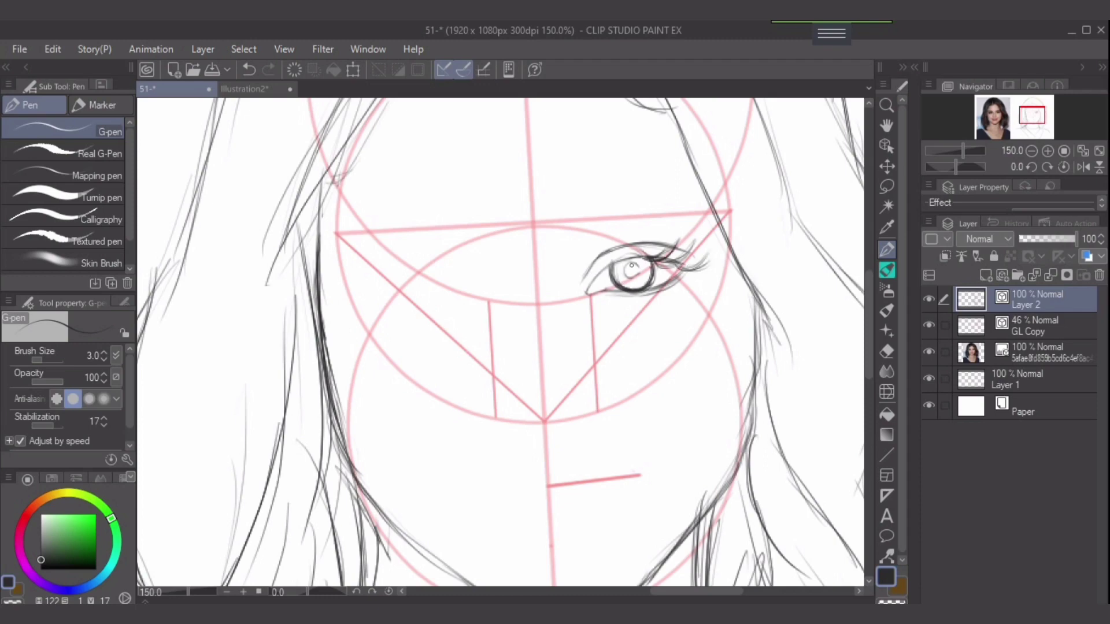
left_click_drag(643, 256, 654, 245)
mouse_move(651, 249)
left_mouse_down()
mouse_move(657, 236)
mouse_move(643, 255)
left_mouse_up()
mouse_move(649, 256)
left_mouse_down()
mouse_move(658, 233)
mouse_move(626, 256)
left_mouse_up()
mouse_move(632, 257)
left_mouse_down()
mouse_move(610, 249)
mouse_move(593, 264)
left_mouse_up()
Add short lower lashes beneath the eye and darken the upper lid line and outer lashes
mouse_move(688, 291)
left_mouse_down()
mouse_move(662, 289)
mouse_move(672, 284)
mouse_move(674, 297)
mouse_move(639, 293)
mouse_move(661, 302)
mouse_move(654, 287)
mouse_move(650, 307)
mouse_move(629, 294)
mouse_move(643, 311)
mouse_move(615, 304)
left_mouse_up()
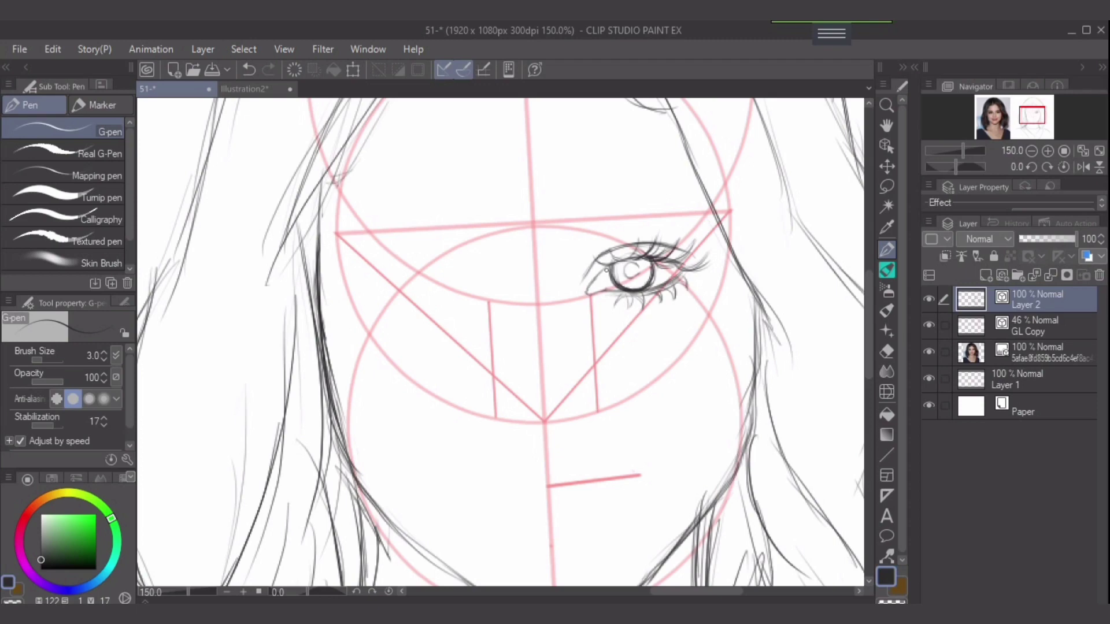
mouse_move(591, 289)
left_mouse_down()
mouse_move(615, 265)
mouse_move(604, 270)
mouse_move(646, 259)
mouse_move(696, 265)
mouse_move(702, 277)
mouse_move(715, 261)
mouse_move(683, 270)
mouse_move(706, 252)
left_mouse_up()
key("ctrl+z")
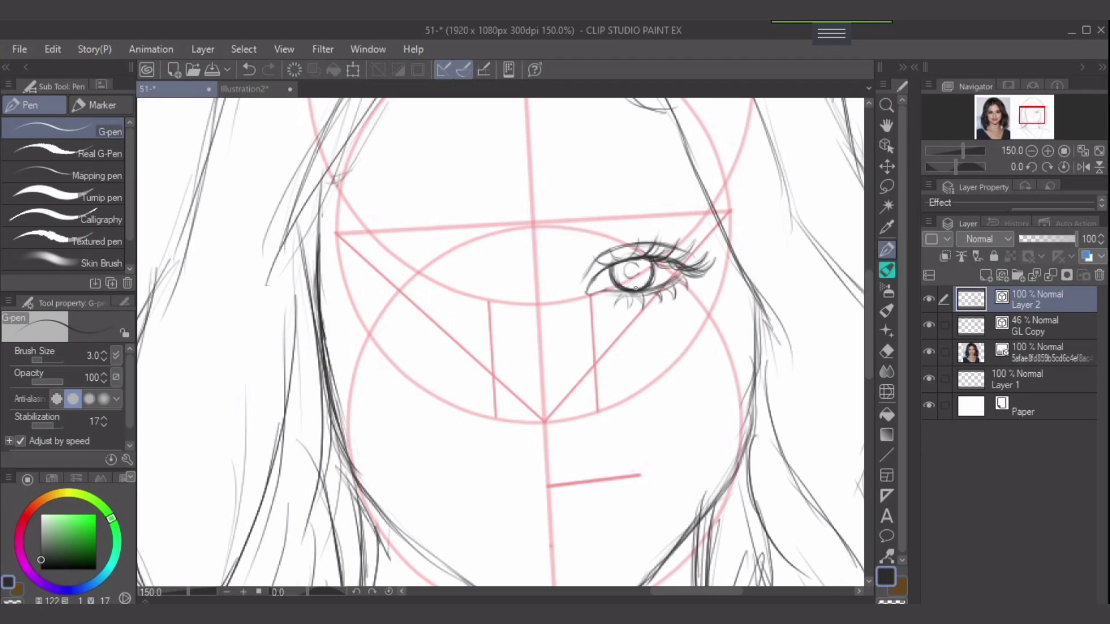
Erase the iris outline and redraw it as a lighter, cleaner circle between the lids
key("e")
mouse_move(635, 288)
left_mouse_down()
mouse_move(613, 284)
mouse_move(645, 287)
mouse_move(614, 286)
mouse_move(618, 274)
mouse_move(651, 278)
left_mouse_up()
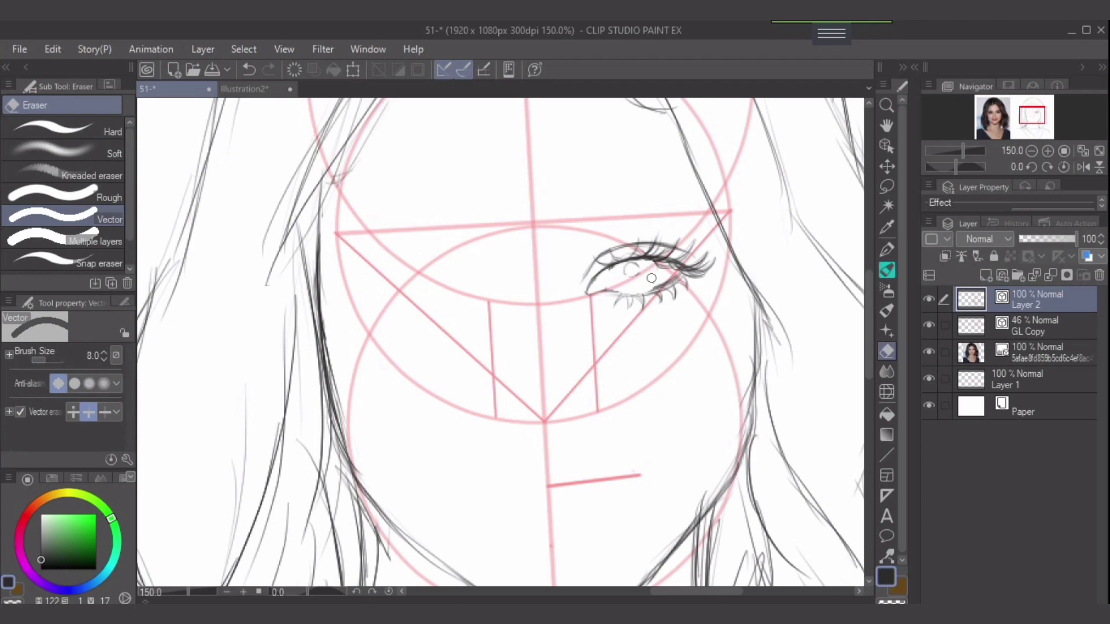
key("p")
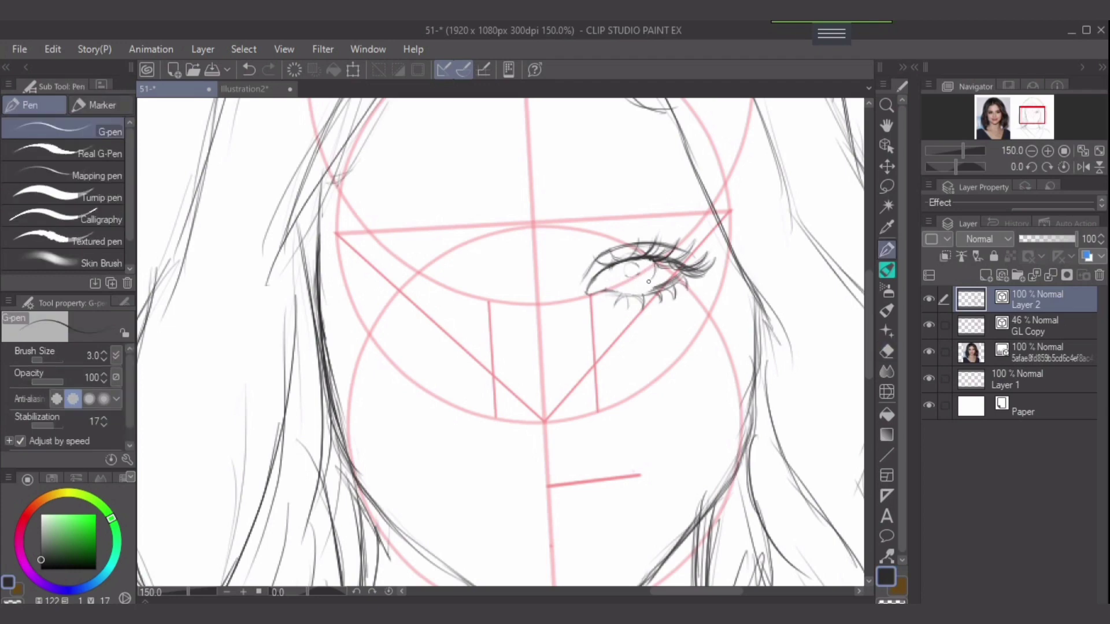
mouse_move(655, 265)
left_mouse_down()
mouse_move(646, 285)
mouse_move(619, 290)
left_mouse_up()
mouse_move(611, 266)
left_mouse_down()
mouse_move(638, 291)
mouse_move(618, 289)
mouse_move(649, 279)
mouse_move(630, 290)
mouse_move(612, 267)
mouse_move(617, 287)
mouse_move(614, 270)
mouse_move(645, 292)
mouse_move(618, 290)
left_mouse_up()
Sketch the lower edge of the eyebrow above the eye and start its upper arch
left_click_drag(585, 264, 584, 213)
left_click_drag(614, 236, 681, 220)
key("ctrl+z")
mouse_move(606, 235)
left_mouse_down()
mouse_move(689, 217)
mouse_move(576, 240)
left_mouse_up()
mouse_move(646, 223)
left_mouse_down()
mouse_move(574, 244)
mouse_move(714, 221)
mouse_move(690, 200)
mouse_move(702, 206)
left_mouse_up()
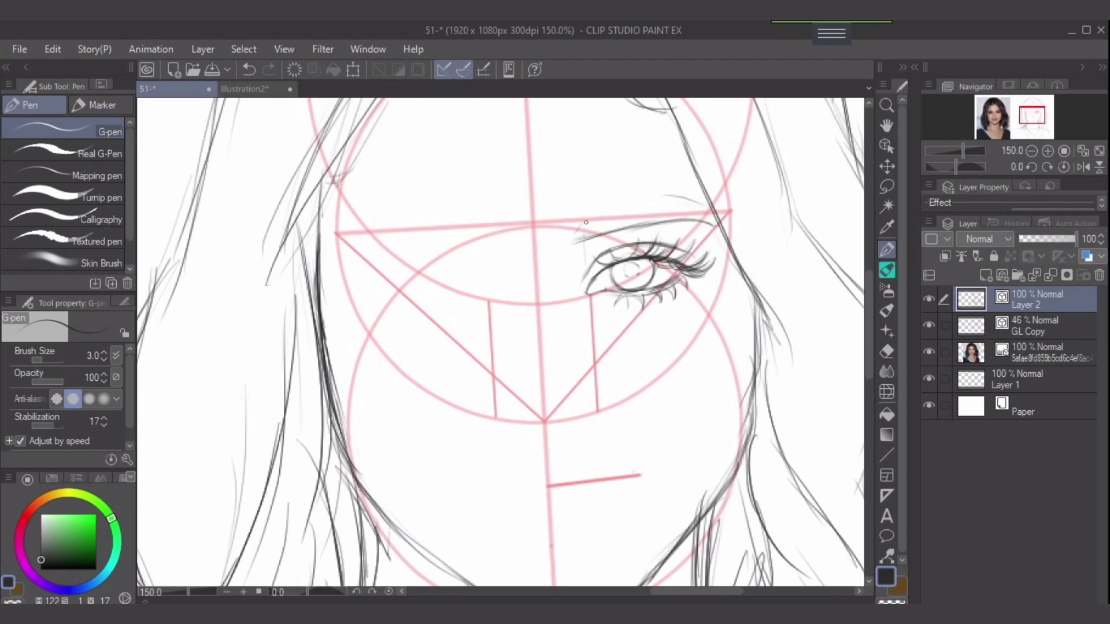
Draw the eyebrow's upper edge and close its inner end near the nose bridge
left_click_drag(575, 220, 649, 197)
mouse_move(581, 222)
left_mouse_down()
mouse_move(648, 197)
mouse_move(705, 207)
left_mouse_up()
left_click_drag(571, 229, 563, 240)
Sketch a short nose bridge line beside the eye's inner corner and save the document
left_click_drag(563, 275, 561, 293)
left_click_drag(562, 273, 560, 299)
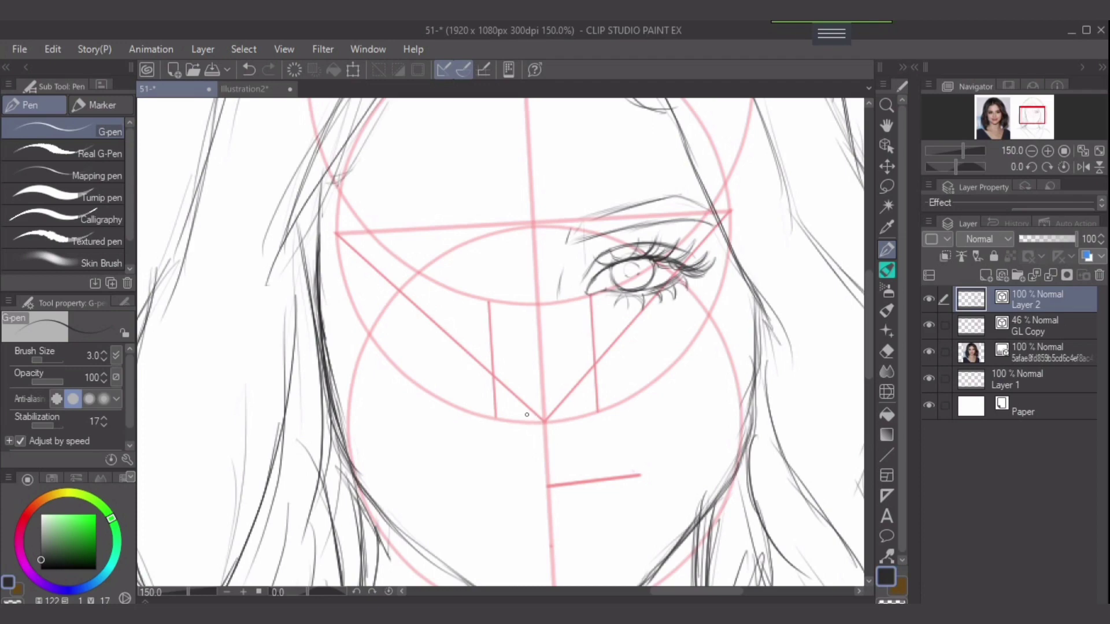
left_click_drag(526, 414, 539, 418)
key("ctrl+z")
key("ctrl+s")
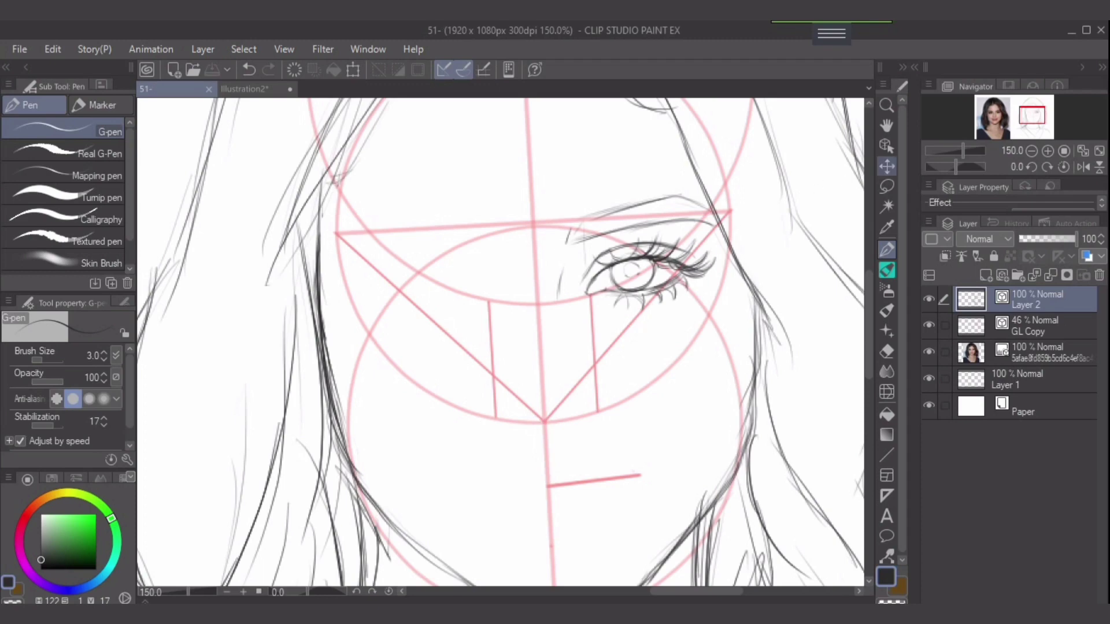
Lasso the finished eye and eyebrow, duplicate them onto a new layer, and flip the copy horizontally
left_click(887, 186)
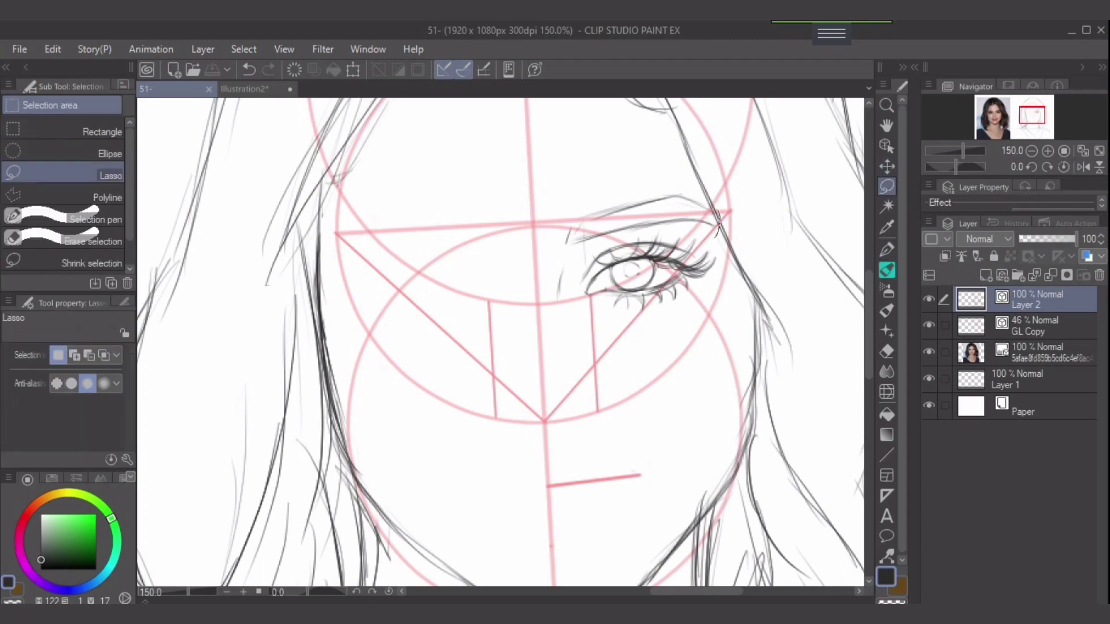
mouse_move(714, 208)
left_mouse_down()
mouse_move(709, 237)
mouse_move(696, 194)
mouse_move(575, 209)
mouse_move(549, 259)
mouse_move(571, 271)
mouse_move(601, 335)
mouse_move(709, 296)
mouse_move(726, 263)
mouse_move(712, 232)
left_mouse_up()
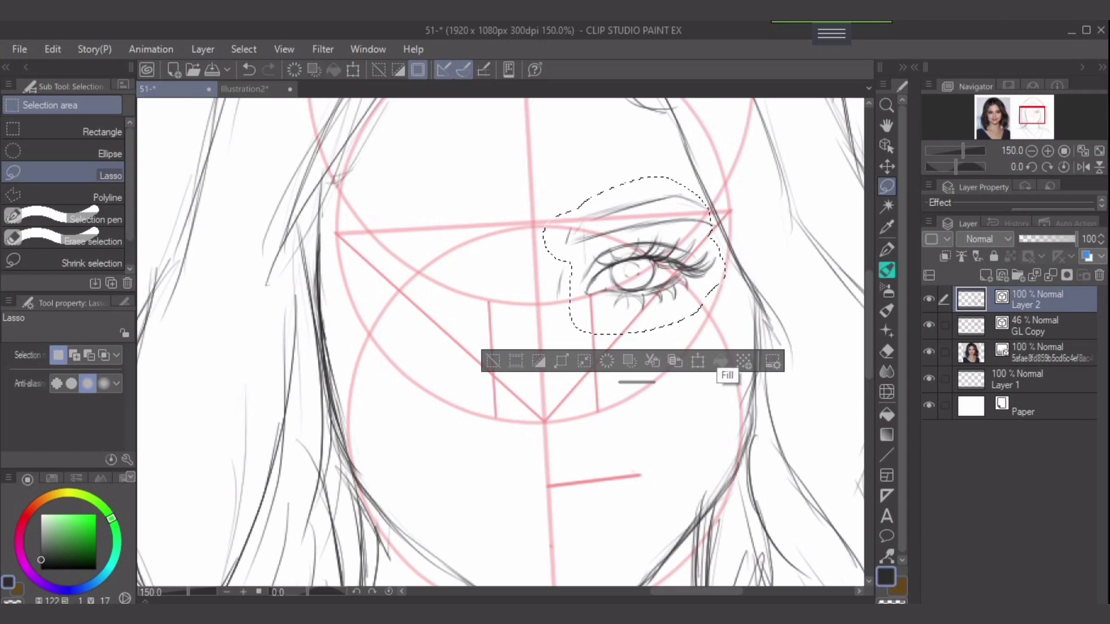
key("ctrl+c")
key("ctrl+v")
key("ctrl+t")
left_click(53, 49)
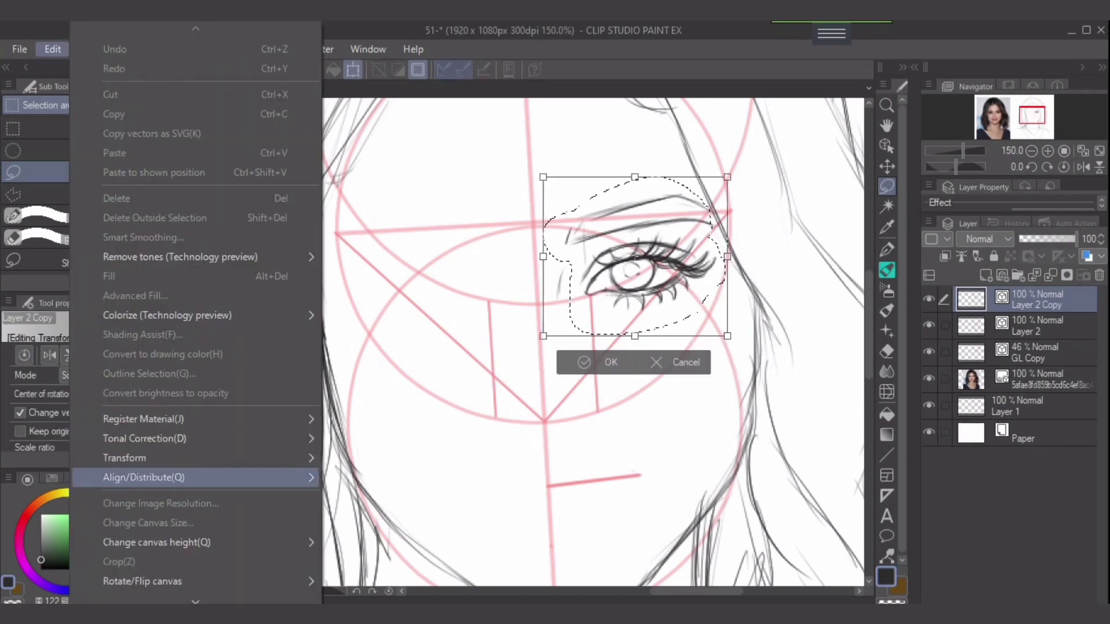
mouse_move(195, 458)
left_click(388, 364)
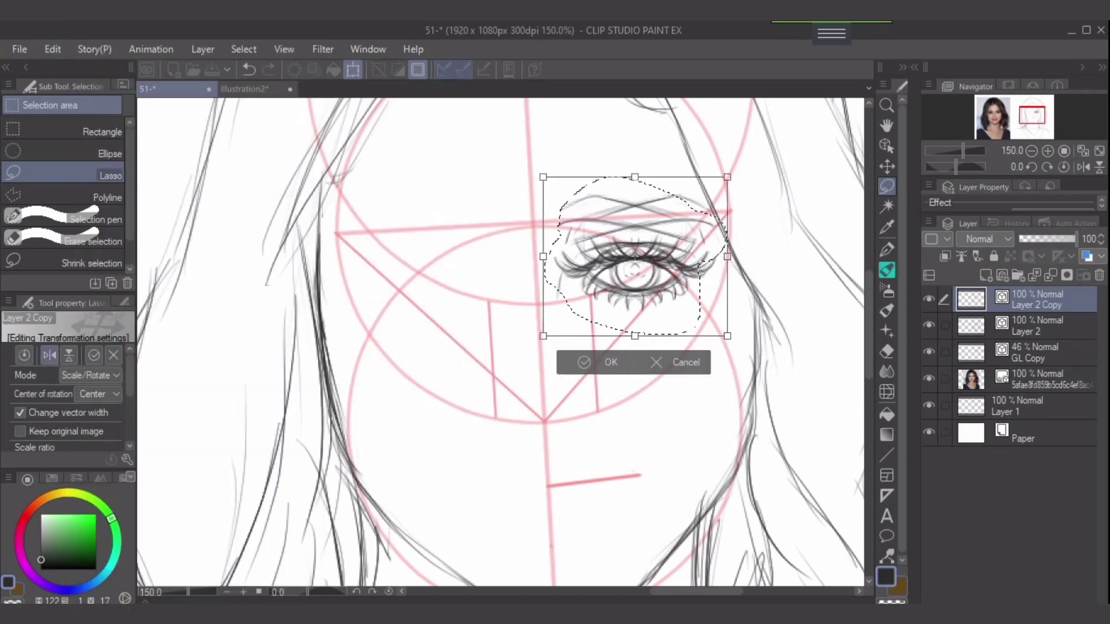
Move the flipped eye copy across the face's centre line, tilt it to match the guides, and deselect it
left_click_drag(588, 261, 440, 261)
mouse_move(534, 186)
left_mouse_down()
mouse_move(516, 166)
mouse_move(523, 174)
left_mouse_up()
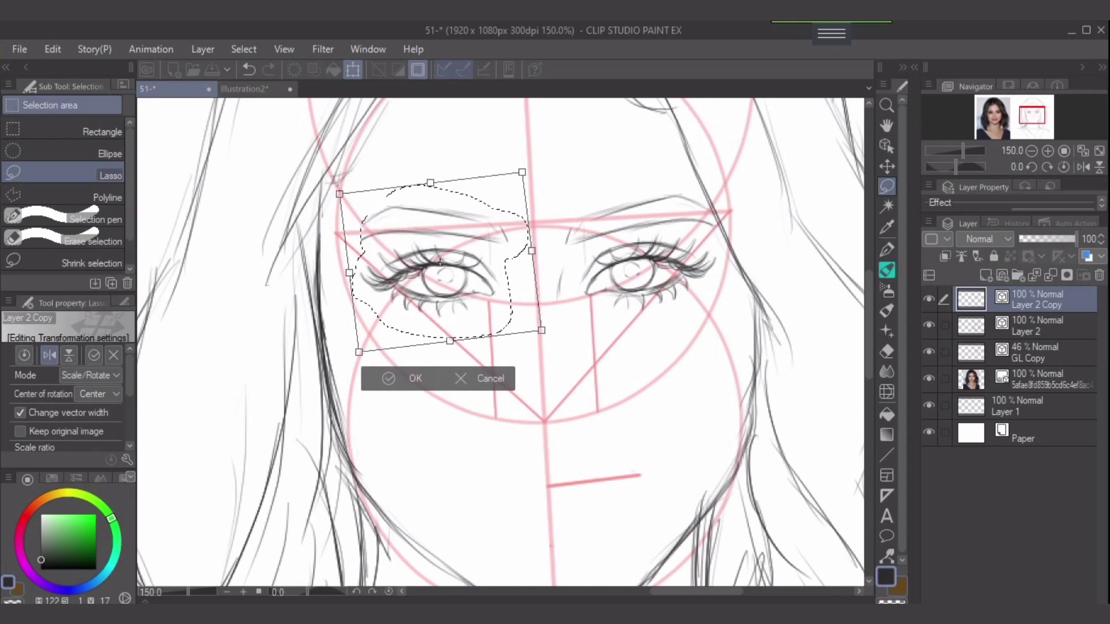
left_click_drag(440, 263, 436, 274)
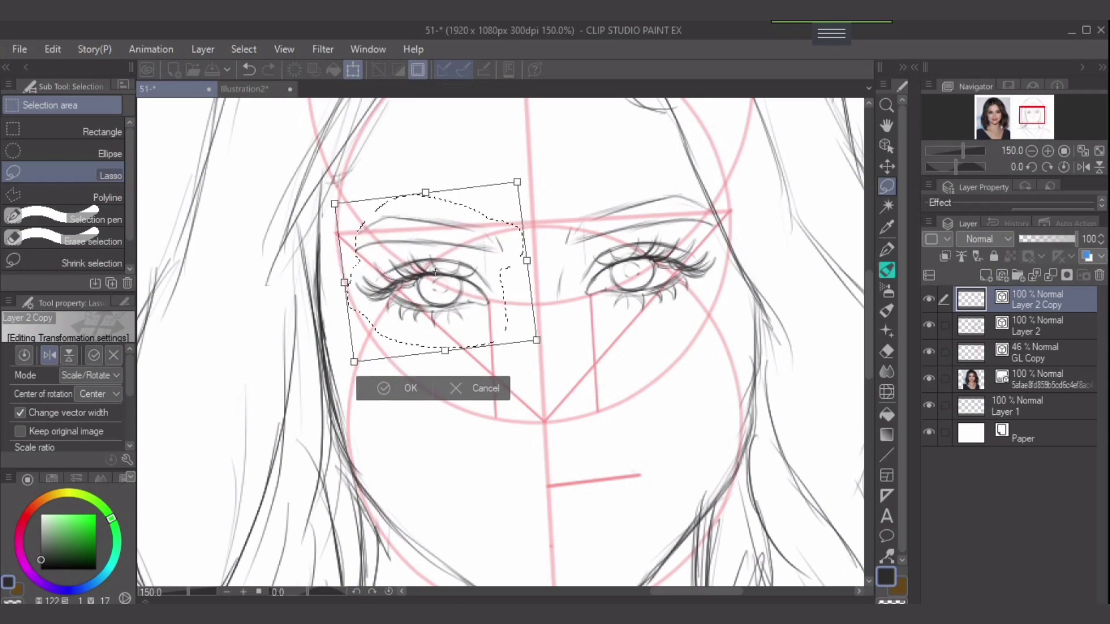
left_click_drag(525, 175, 523, 174)
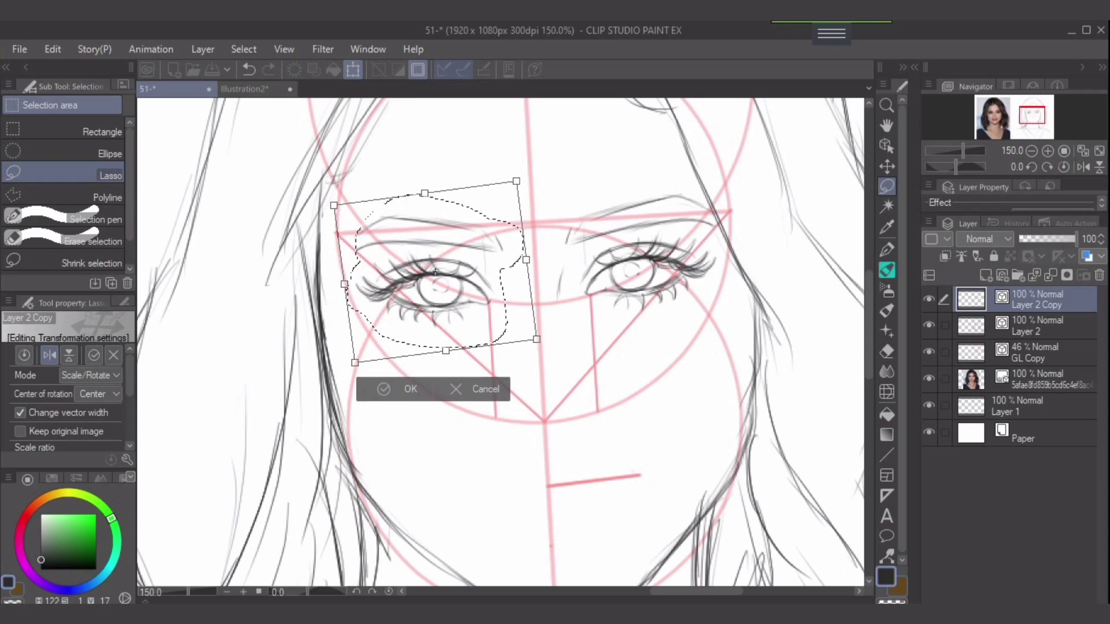
left_click_drag(436, 272, 435, 272)
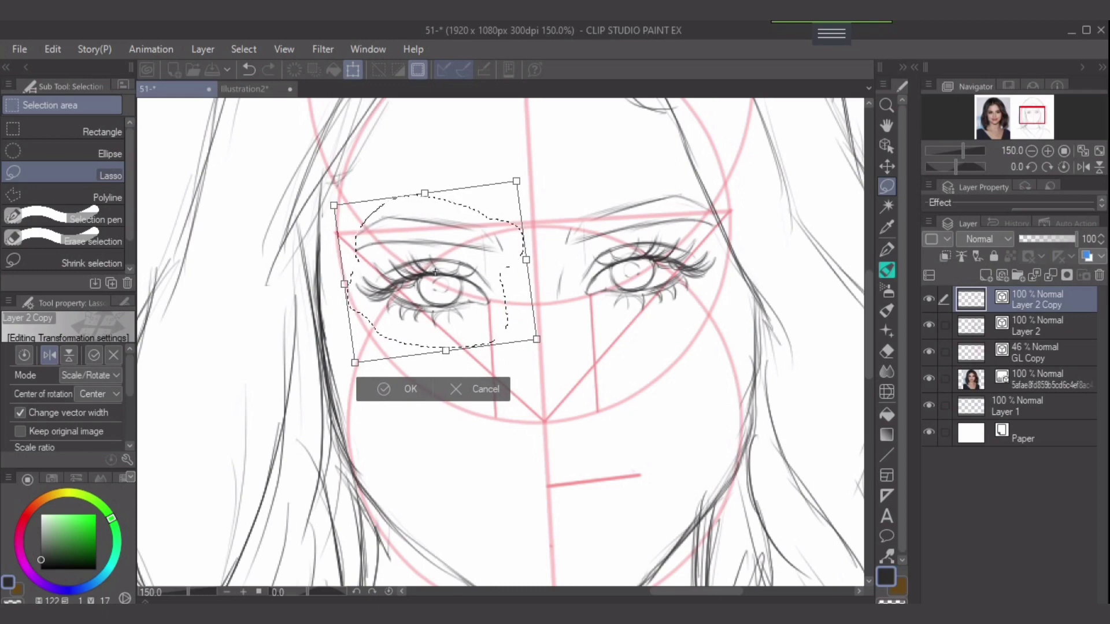
key("Return")
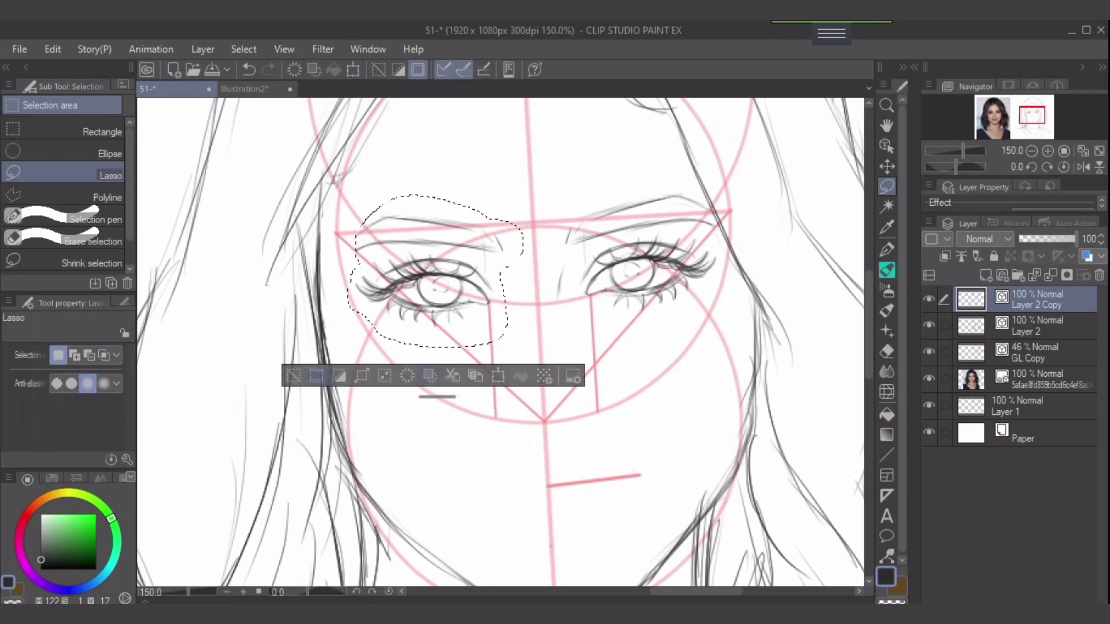
key("ctrl+d")
Erase the copied eyebrow's lower edge, redraw it as a longer curve, and strengthen the upper arch
key("p")
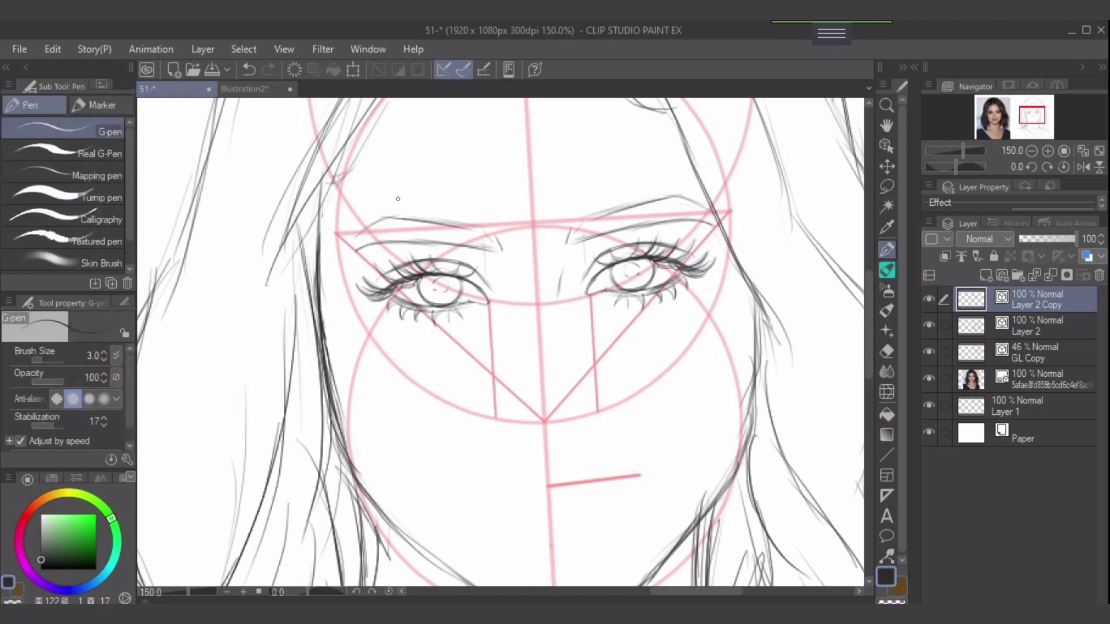
key("e")
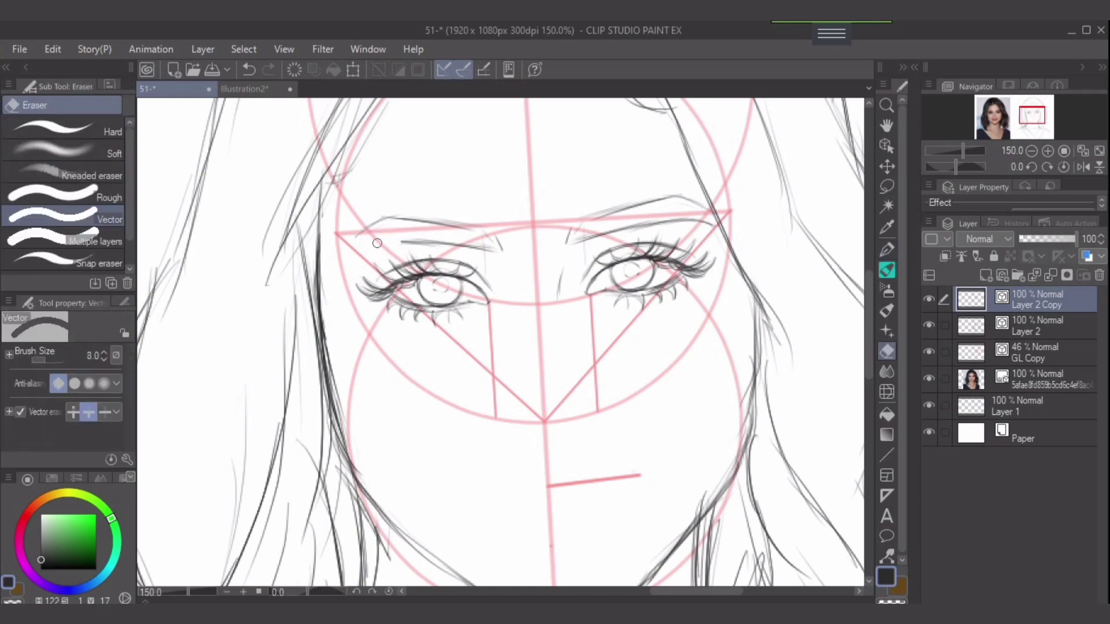
left_click_drag(417, 240, 416, 246)
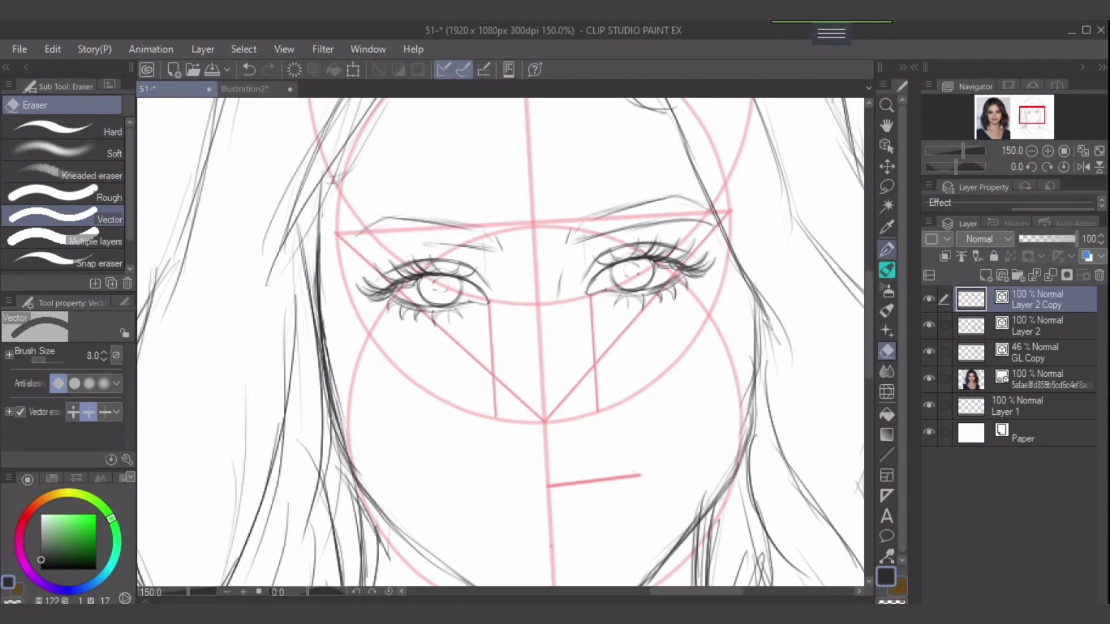
left_click(887, 250)
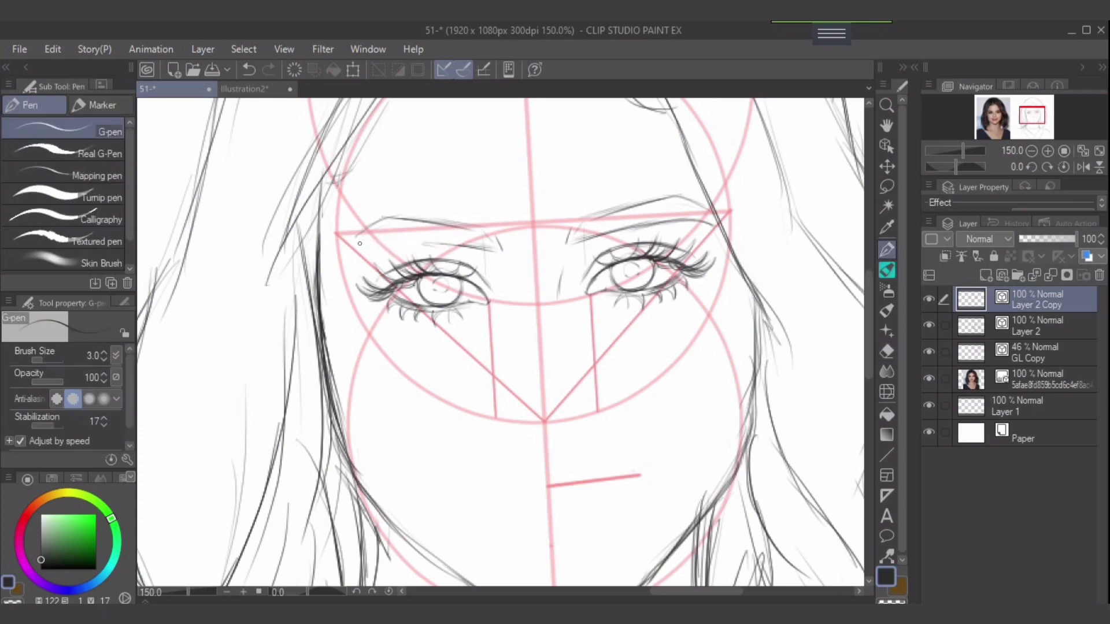
left_click_drag(345, 251, 411, 239)
left_click_drag(355, 246, 501, 241)
left_click_drag(420, 238, 494, 249)
left_click_drag(367, 222, 401, 215)
mouse_move(397, 216)
left_mouse_down()
mouse_move(372, 220)
mouse_move(348, 247)
mouse_move(383, 217)
left_mouse_up()
mouse_move(371, 227)
left_mouse_down()
mouse_move(402, 219)
mouse_move(483, 233)
left_mouse_up()
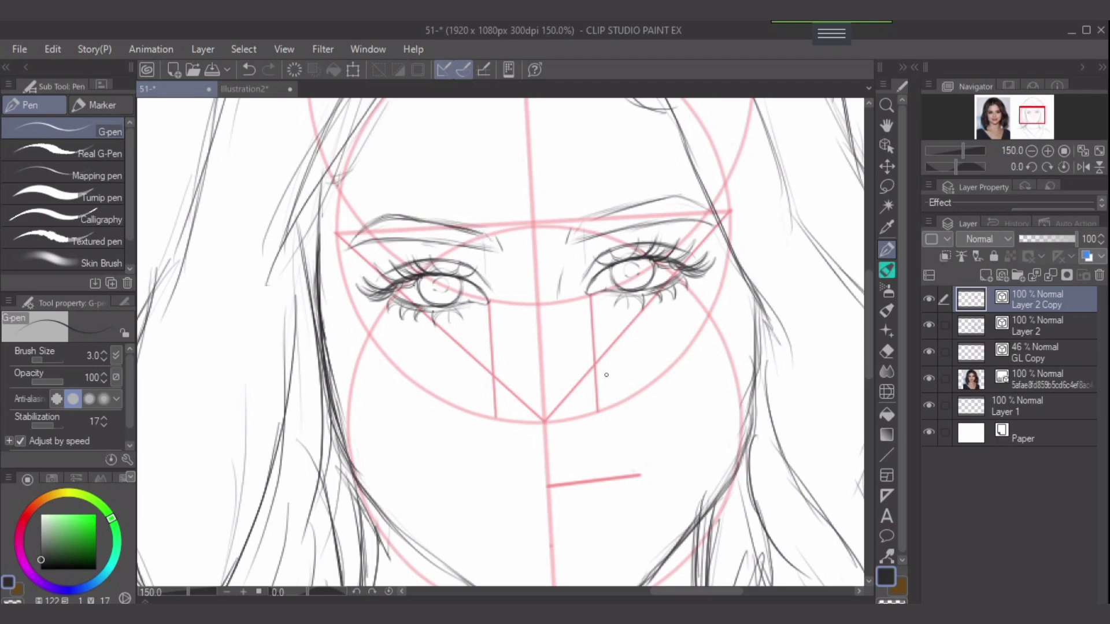
Sketch the nose tip, nostrils and both nose wings along the lower arc of the nose guides
left_click_drag(540, 427, 531, 382)
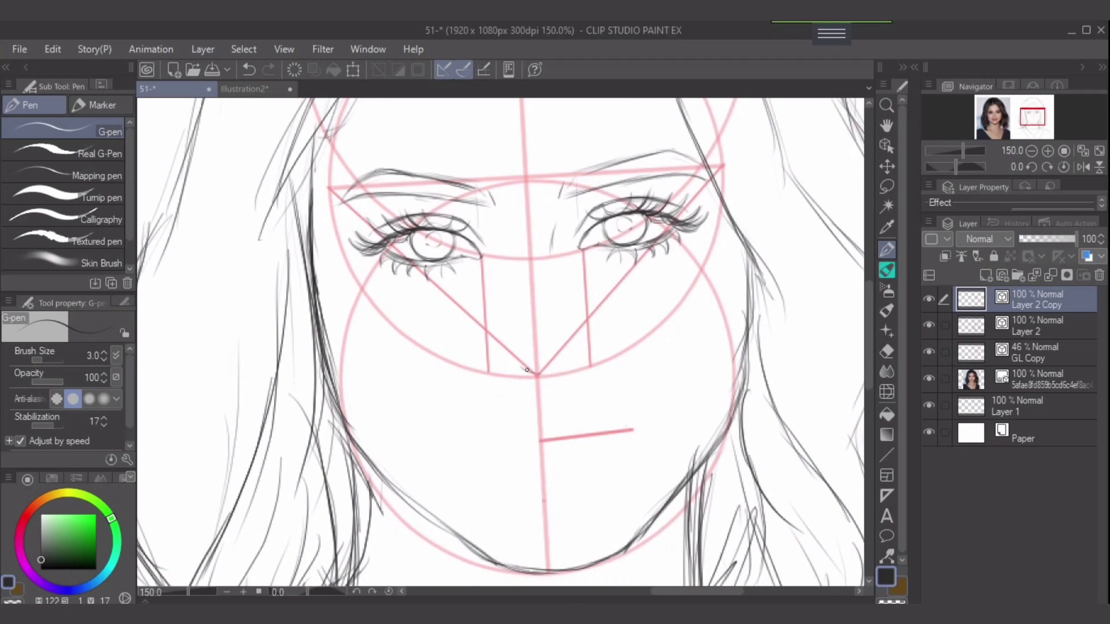
left_click_drag(522, 368, 559, 366)
mouse_move(546, 371)
left_mouse_down()
mouse_move(577, 359)
mouse_move(498, 368)
mouse_move(526, 371)
left_mouse_up()
key("ctrl+z")
key("ctrl+z")
key("ctrl+z")
mouse_move(503, 364)
left_mouse_down()
mouse_move(588, 363)
mouse_move(593, 350)
mouse_move(568, 368)
mouse_move(595, 346)
left_mouse_up()
left_click_drag(485, 360, 500, 371)
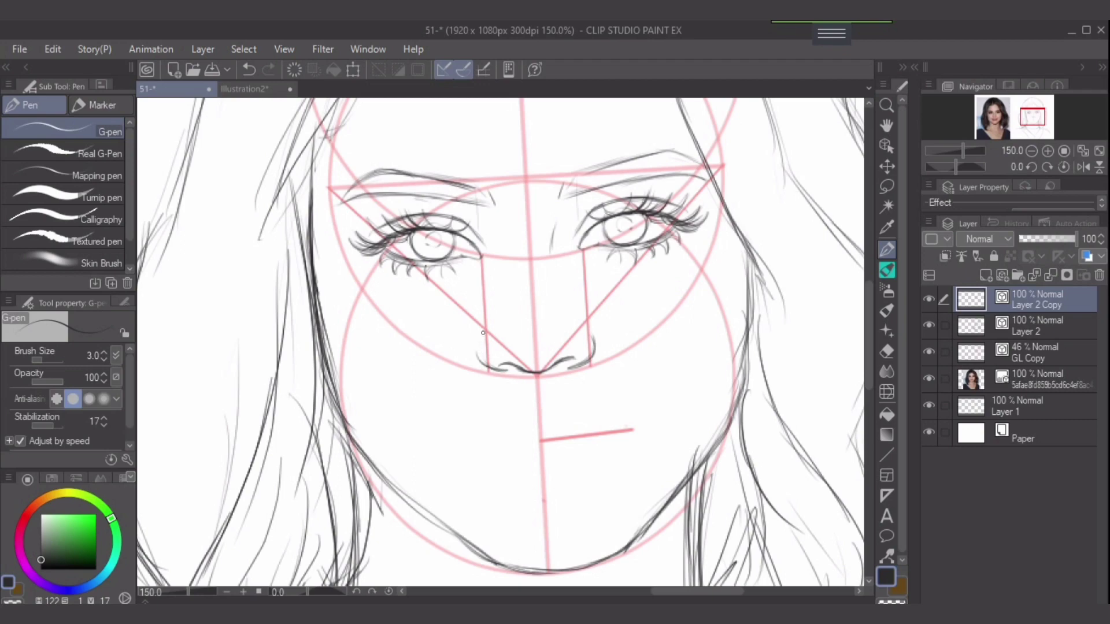
left_click_drag(483, 333, 488, 369)
Sketch the nose bridge lines running down beside the inner corners of both eyes
left_click_drag(647, 389, 647, 387)
scroll(615, 336, "down", 1)
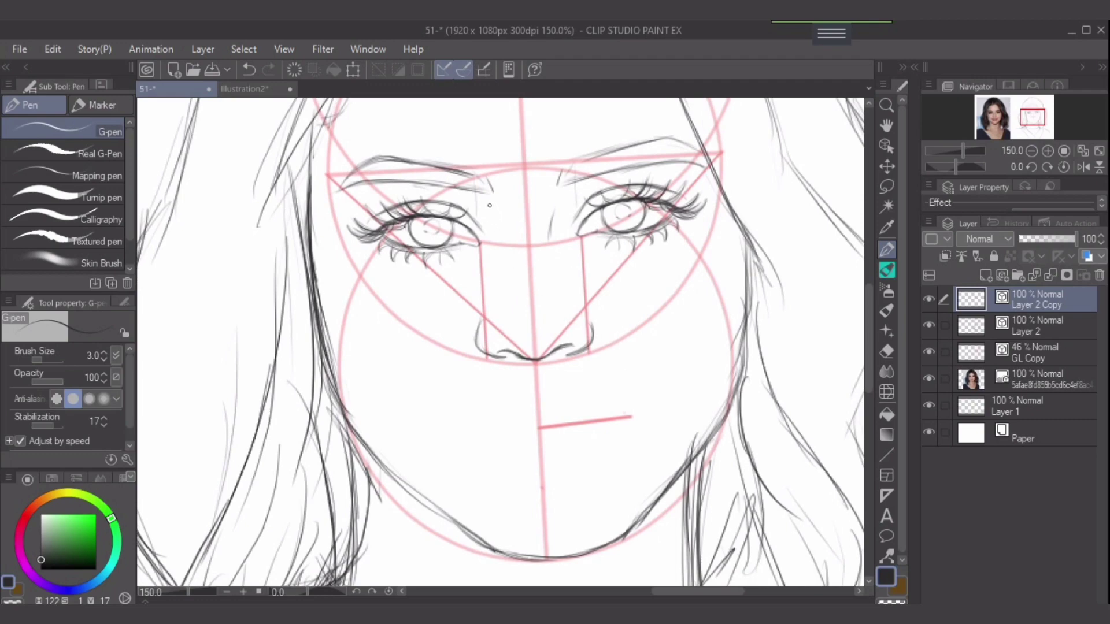
left_click_drag(488, 203, 506, 238)
left_click_drag(563, 199, 550, 238)
Sketch the parting line of the mouth along the pink mouth guide and darken its right half and corner
scroll(544, 385, "down", 2)
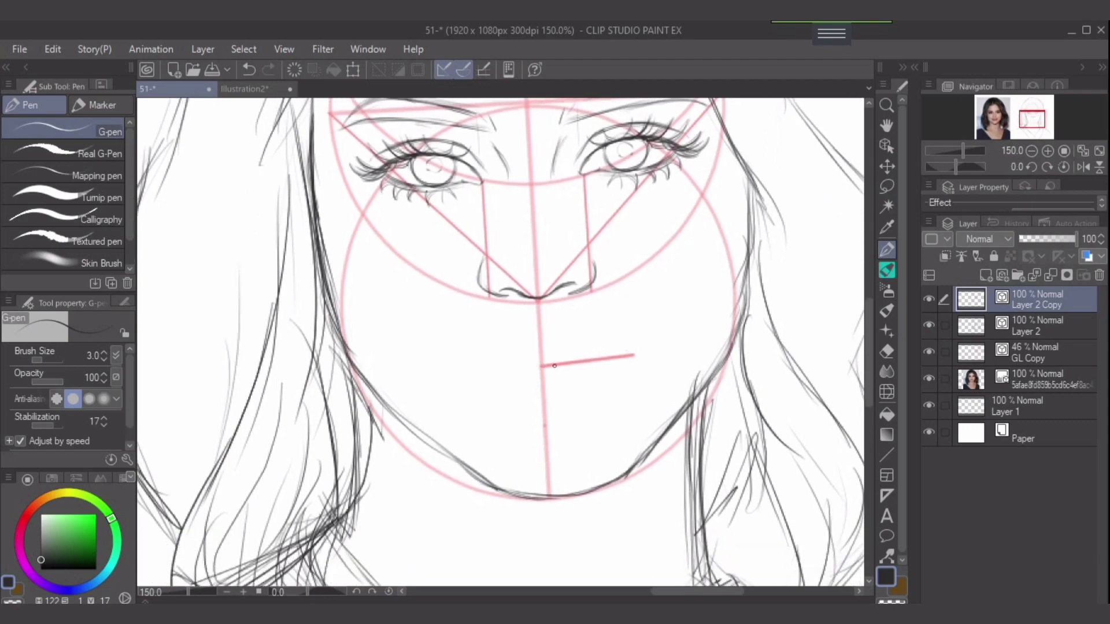
left_click_drag(509, 366, 545, 367)
mouse_move(468, 361)
left_mouse_down()
mouse_move(543, 367)
mouse_move(613, 349)
left_mouse_up()
left_click_drag(578, 359, 626, 344)
left_click_drag(469, 353, 537, 367)
left_click_drag(468, 354, 511, 362)
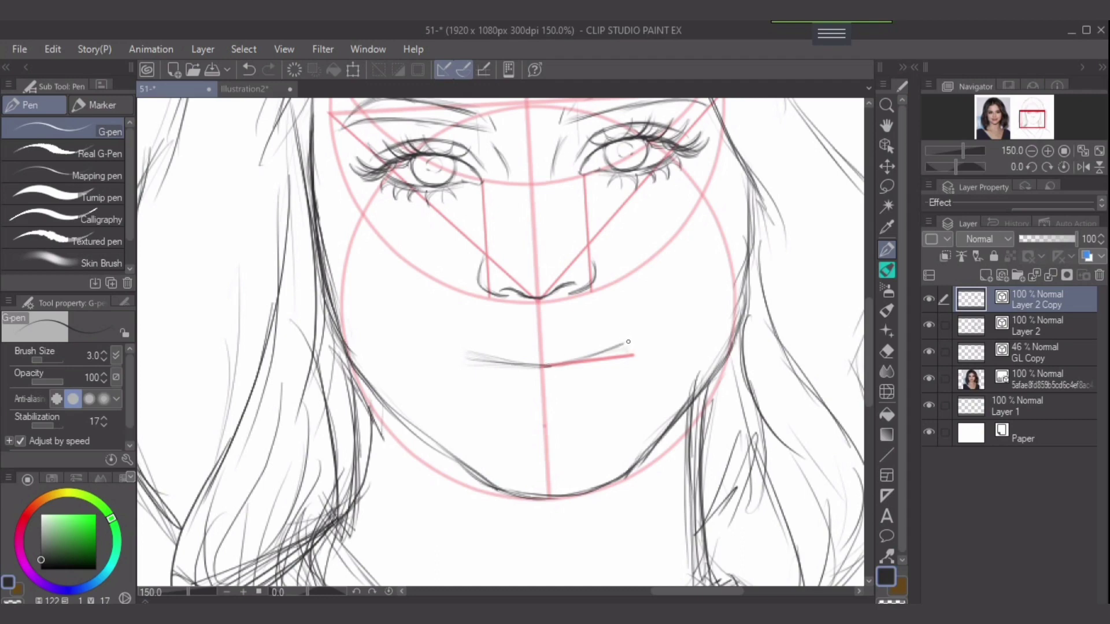
left_click_drag(614, 351, 636, 336)
mouse_move(570, 358)
left_mouse_down()
mouse_move(614, 349)
mouse_move(548, 361)
mouse_move(589, 352)
left_mouse_up()
Erase the left half of the mouth line and outline the upper lip's left slope and cupid's bow
key("e")
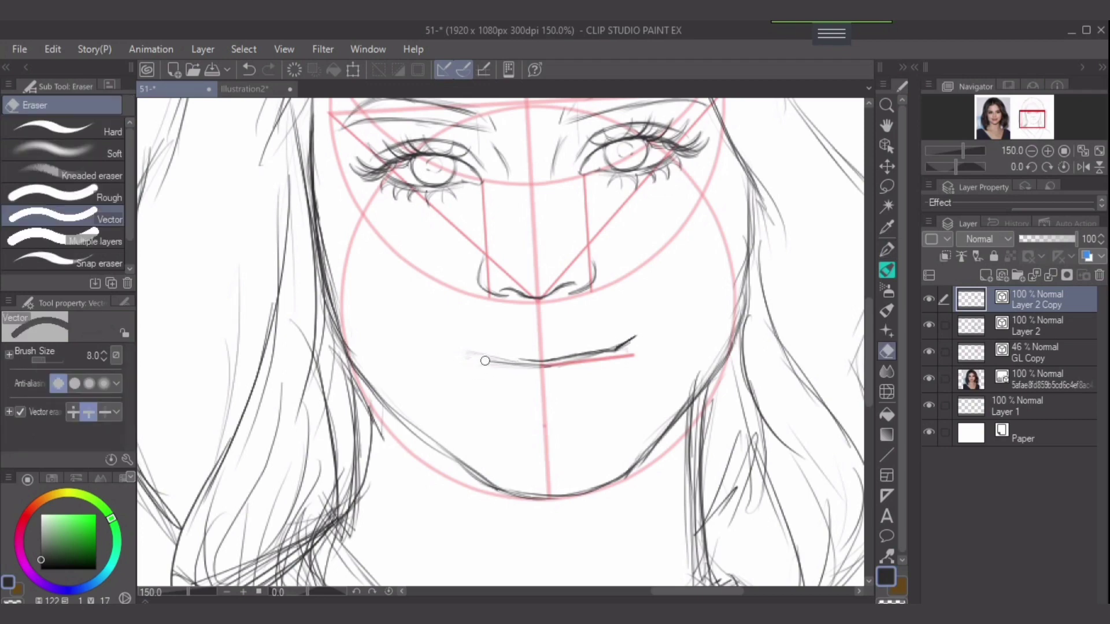
left_click_drag(485, 360, 539, 365)
key("p")
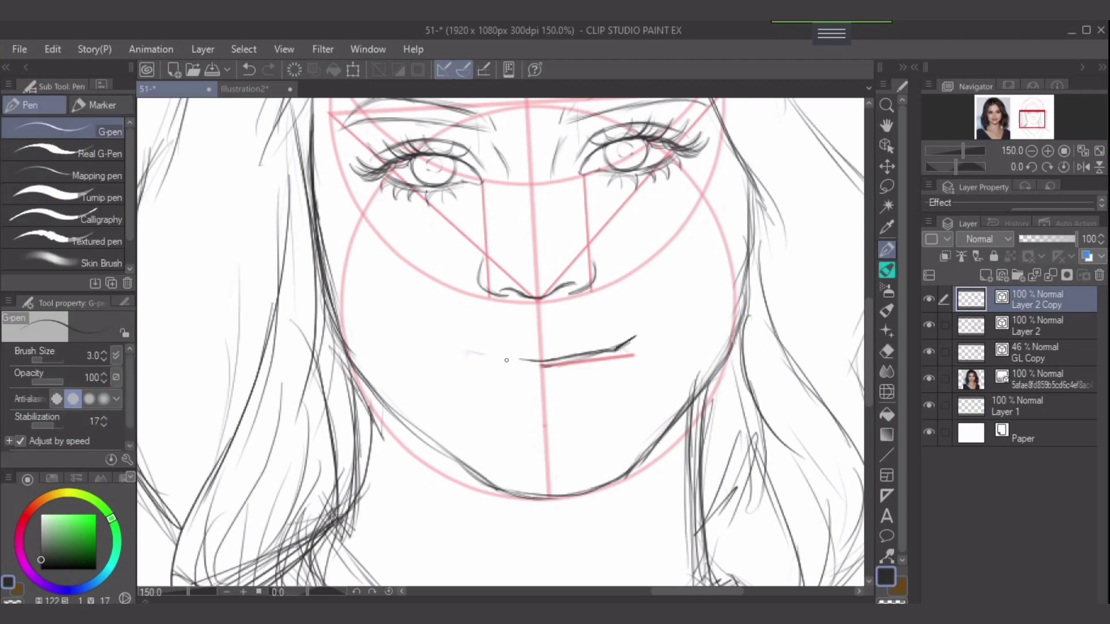
mouse_move(488, 358)
left_mouse_down()
mouse_move(529, 361)
mouse_move(481, 359)
mouse_move(530, 358)
mouse_move(522, 331)
mouse_move(550, 330)
mouse_move(539, 336)
left_mouse_up()
mouse_move(513, 328)
left_mouse_down()
mouse_move(456, 358)
mouse_move(507, 331)
mouse_move(487, 341)
mouse_move(486, 370)
mouse_move(471, 365)
mouse_move(508, 361)
left_mouse_up()
Redraw the left part of the mouth's parting line and close the upper lip's outline to the right corner
key("e")
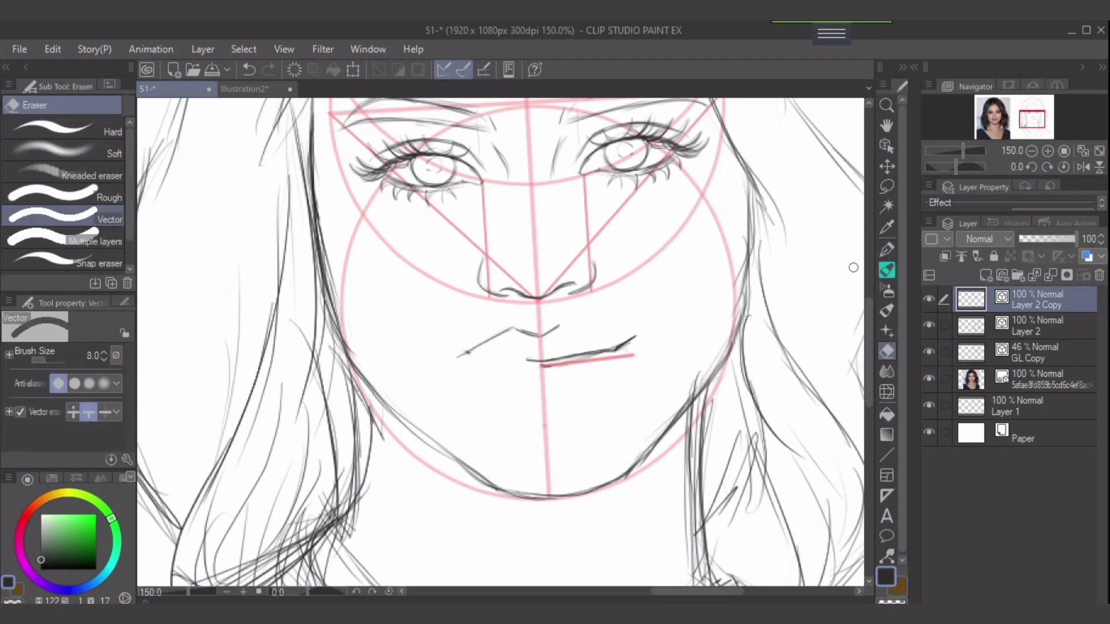
left_click(887, 249)
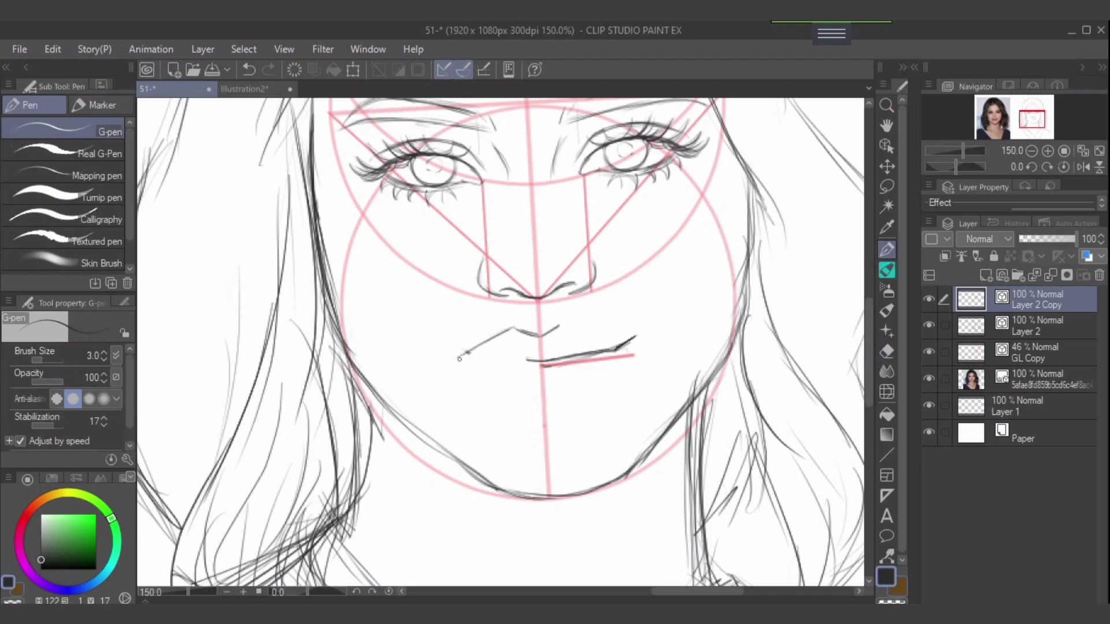
left_click_drag(451, 354, 490, 363)
mouse_move(525, 359)
left_mouse_down()
mouse_move(492, 363)
mouse_move(535, 361)
left_mouse_up()
left_click_drag(557, 324, 633, 338)
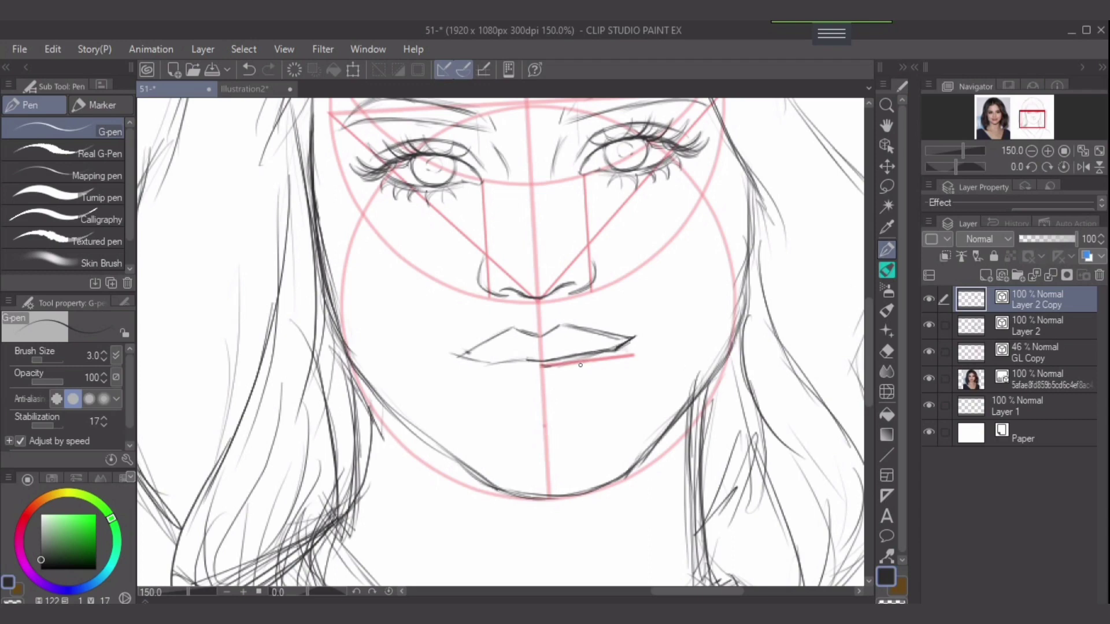
Sketch the rounded lower lip outline beneath the parting line and darken its bottom curve
mouse_move(610, 366)
left_mouse_down()
mouse_move(584, 383)
mouse_move(598, 379)
left_mouse_up()
left_click_drag(491, 397, 565, 394)
mouse_move(481, 374)
left_mouse_down()
mouse_move(501, 388)
mouse_move(482, 381)
mouse_move(562, 393)
mouse_move(525, 397)
mouse_move(581, 389)
mouse_move(554, 398)
mouse_move(609, 371)
mouse_move(554, 393)
left_mouse_up()
mouse_move(489, 373)
left_mouse_down()
mouse_move(485, 389)
mouse_move(537, 399)
mouse_move(524, 398)
mouse_move(588, 385)
mouse_move(572, 391)
left_mouse_up()
mouse_move(612, 355)
left_mouse_down()
mouse_move(567, 392)
mouse_move(597, 382)
mouse_move(498, 388)
mouse_move(562, 393)
mouse_move(592, 382)
left_mouse_up()
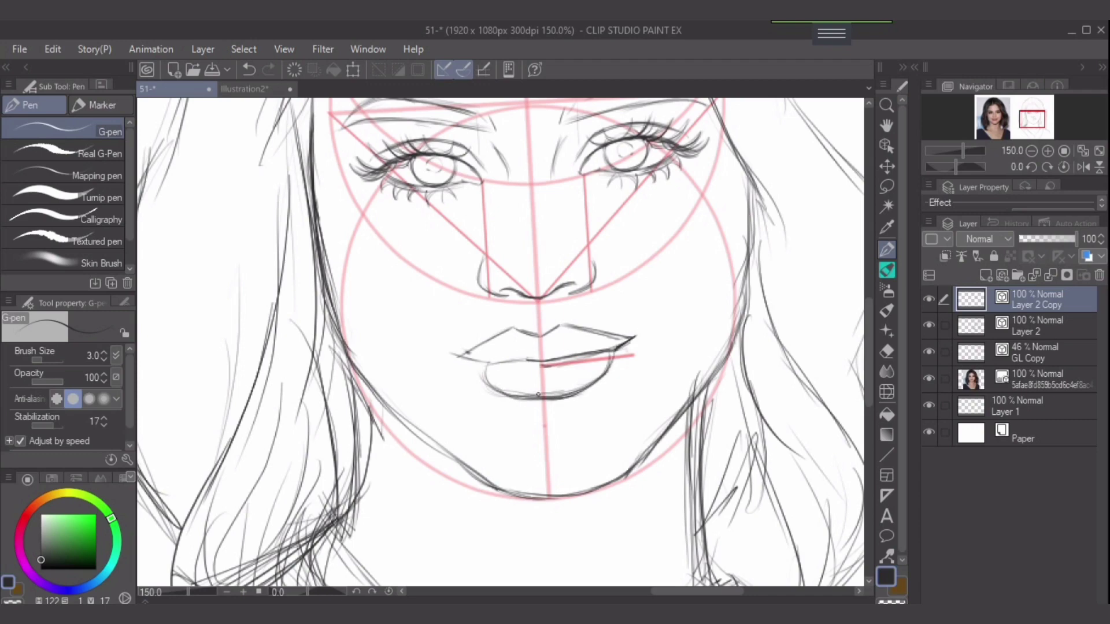
Connect the lower lip to both mouth corners with outer contour lines and reinforce the left parting line
key("e")
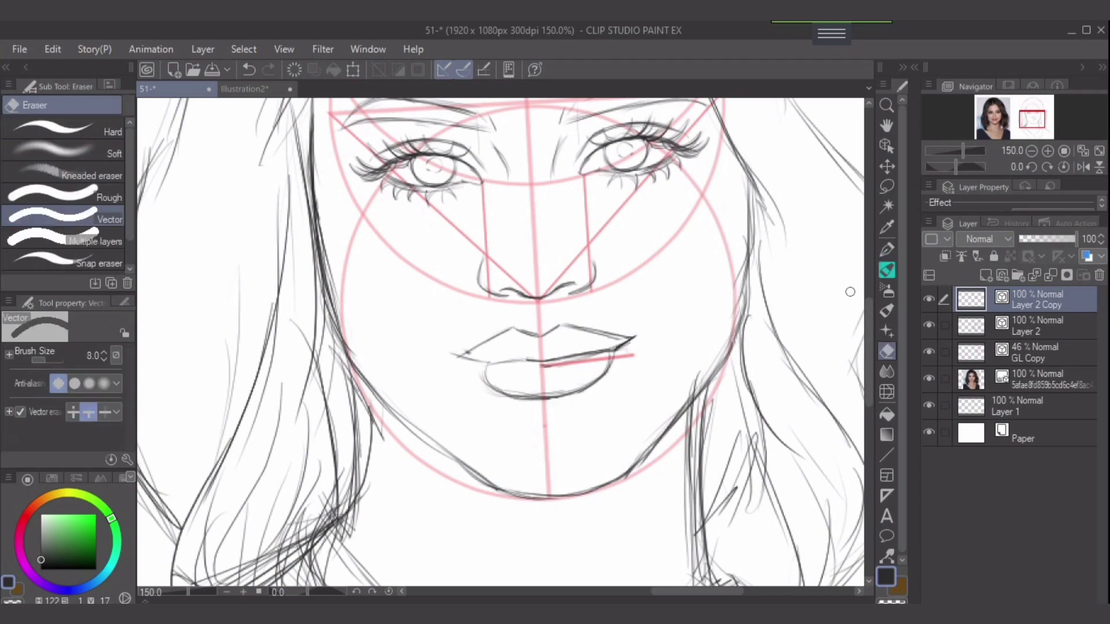
key("p")
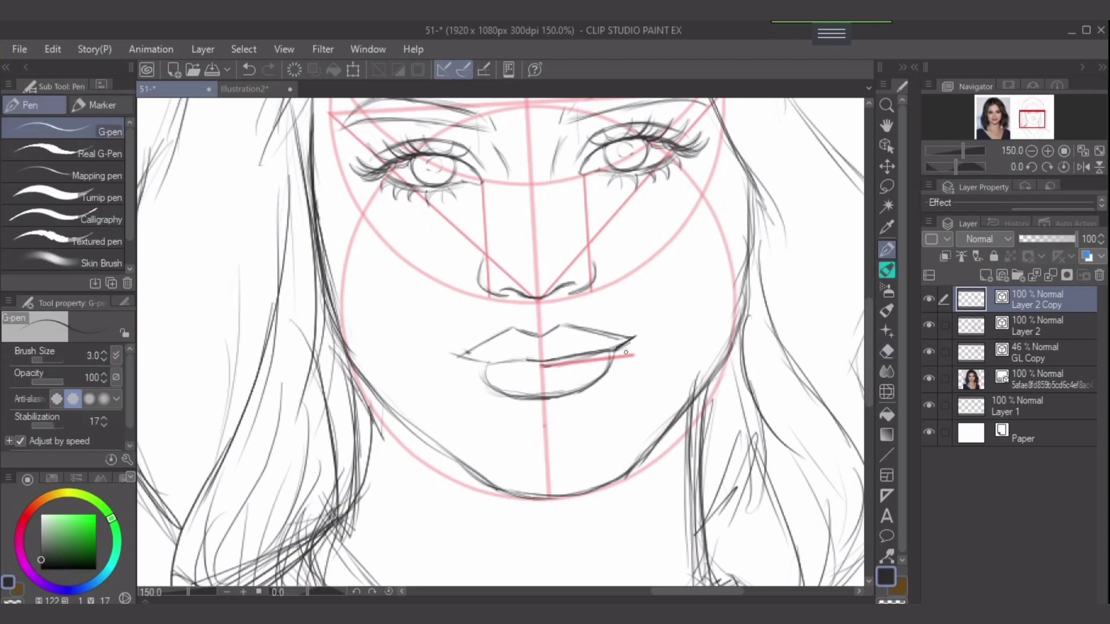
mouse_move(634, 337)
left_mouse_down()
mouse_move(606, 377)
mouse_move(633, 338)
mouse_move(613, 370)
mouse_move(572, 394)
left_mouse_up()
left_click_drag(460, 362, 486, 379)
left_click_drag(458, 354, 485, 381)
mouse_move(465, 360)
left_mouse_down()
mouse_move(488, 383)
mouse_move(491, 364)
mouse_move(509, 391)
mouse_move(487, 376)
mouse_move(520, 396)
mouse_move(490, 386)
mouse_move(505, 394)
mouse_move(488, 369)
mouse_move(516, 361)
left_mouse_up()
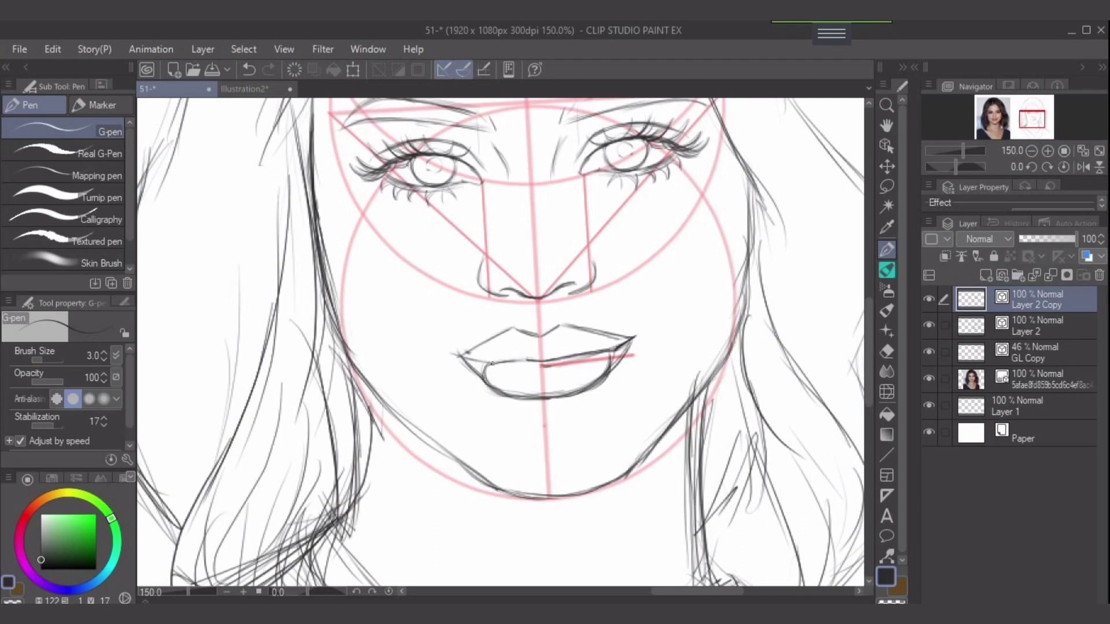
Rework the mouth's left corner with a darker, more pointed contour and touch up the parting line
mouse_move(459, 350)
left_mouse_down()
mouse_move(489, 364)
mouse_move(464, 350)
mouse_move(489, 339)
left_mouse_up()
key("ctrl+z")
key("ctrl+z")
key("ctrl+z")
mouse_move(452, 354)
left_mouse_down()
mouse_move(478, 344)
mouse_move(463, 354)
mouse_move(477, 357)
mouse_move(484, 383)
left_mouse_up()
left_click_drag(562, 353, 569, 349)
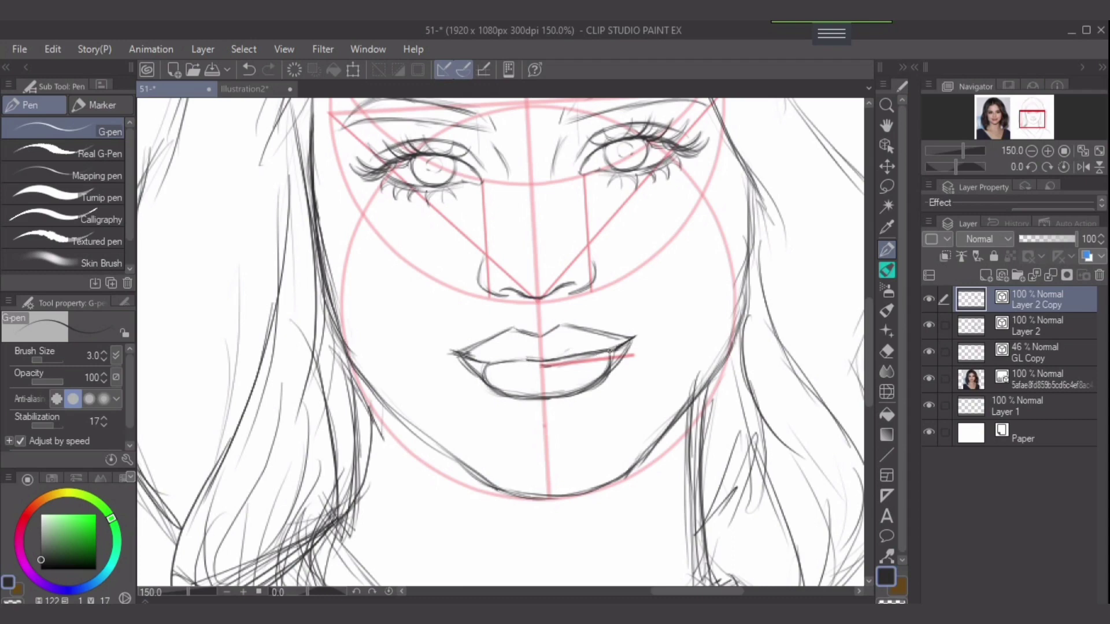
Erase the line under the left nostril and redraw it as a softer curve toward the nose tip
scroll(528, 335, "up", 1)
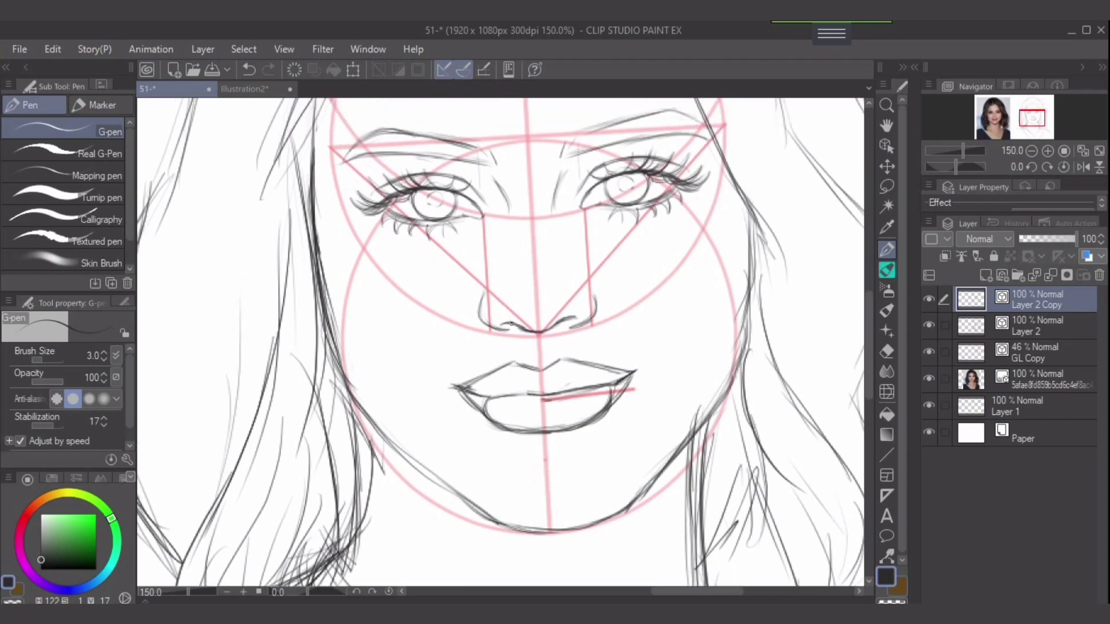
key("e")
mouse_move(508, 322)
left_mouse_down()
mouse_move(520, 328)
mouse_move(504, 320)
left_mouse_up()
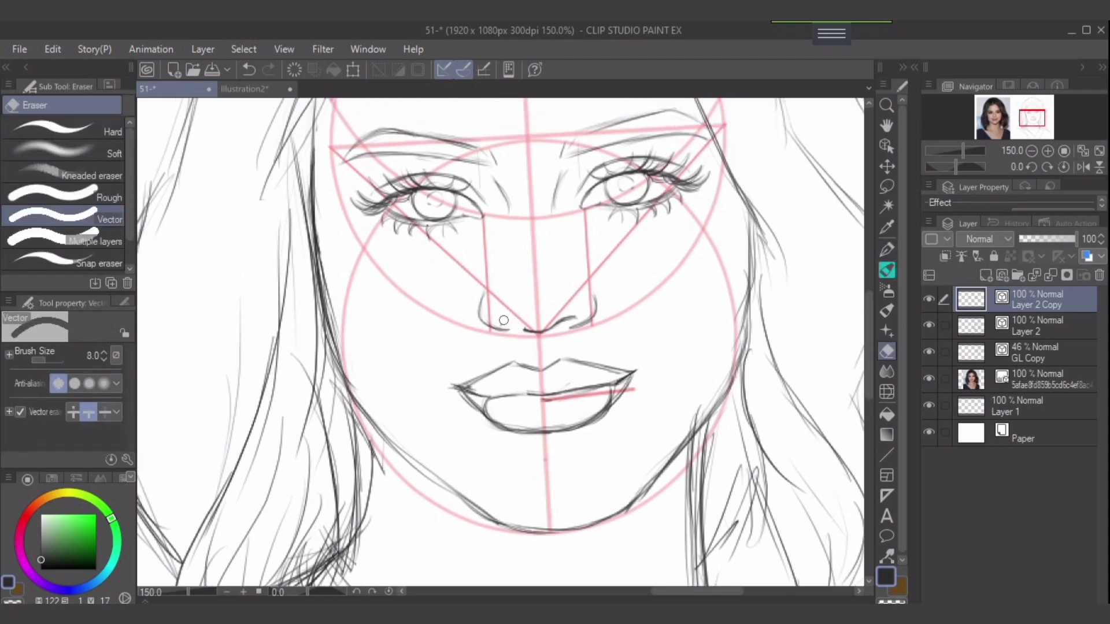
left_click(886, 250)
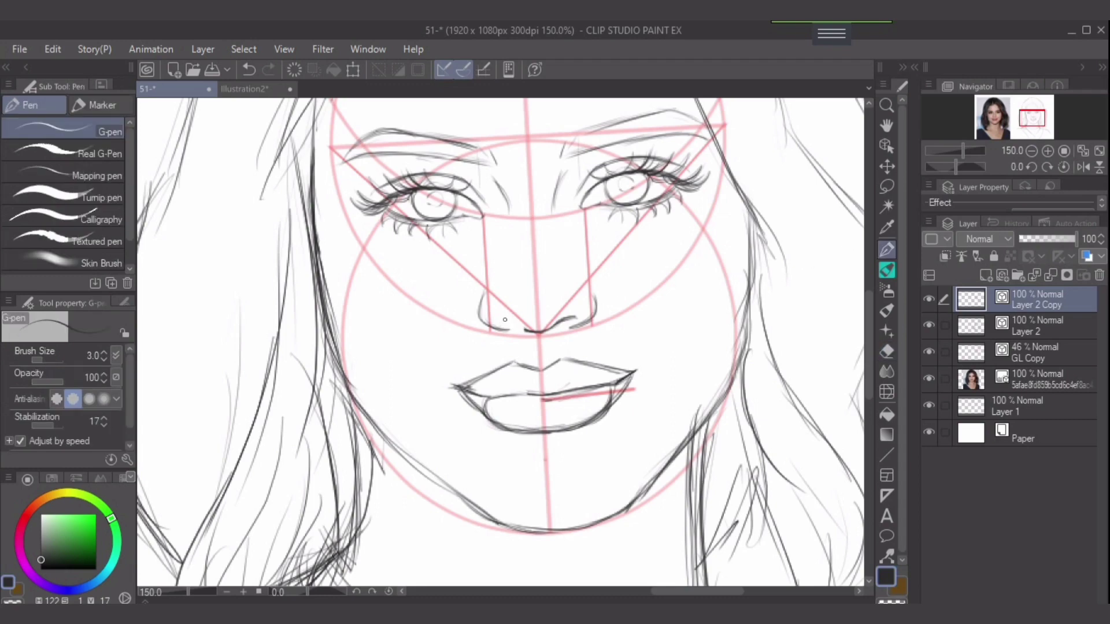
left_click_drag(500, 322, 526, 329)
key("ctrl+z")
Rework the right nostril and the underside of the nose tip, erasing excess line and touching up the nostril curves
key("e")
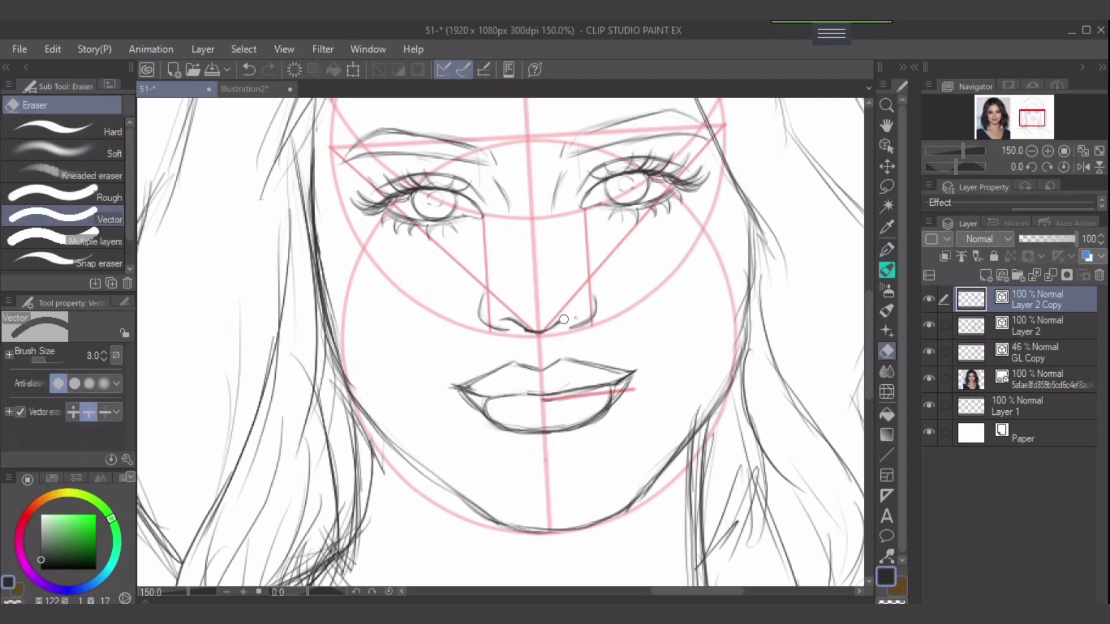
left_click(887, 249)
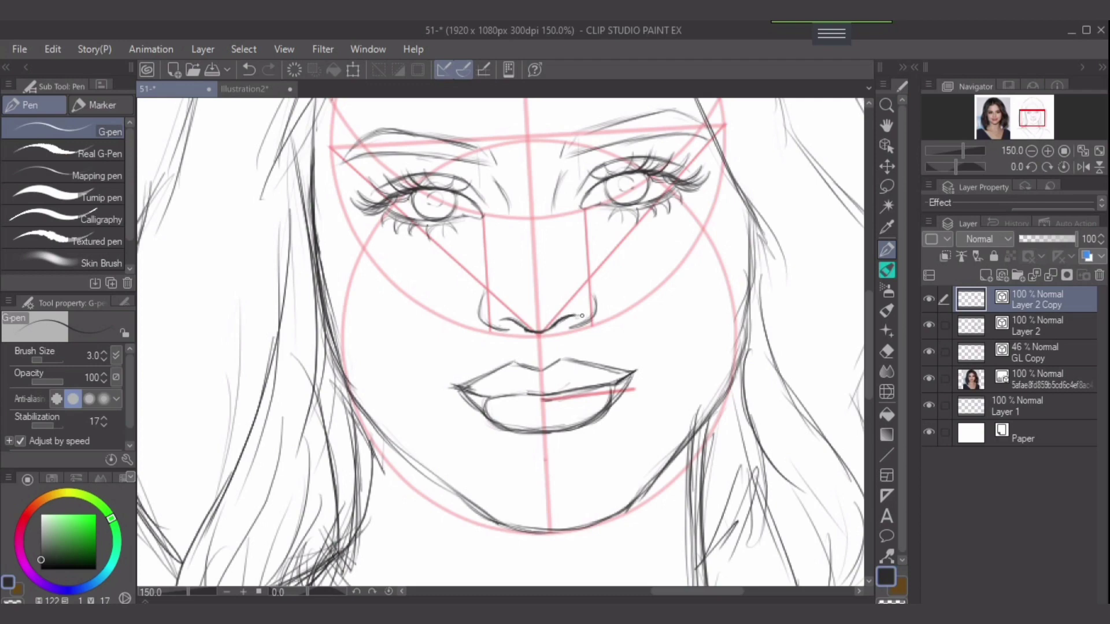
key("e")
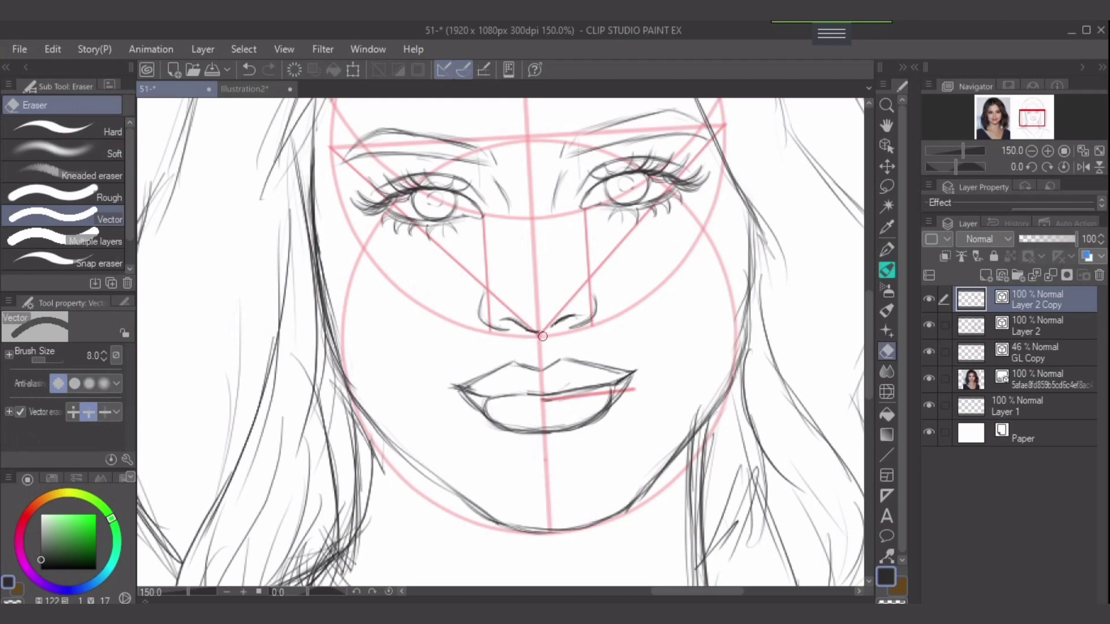
key("p")
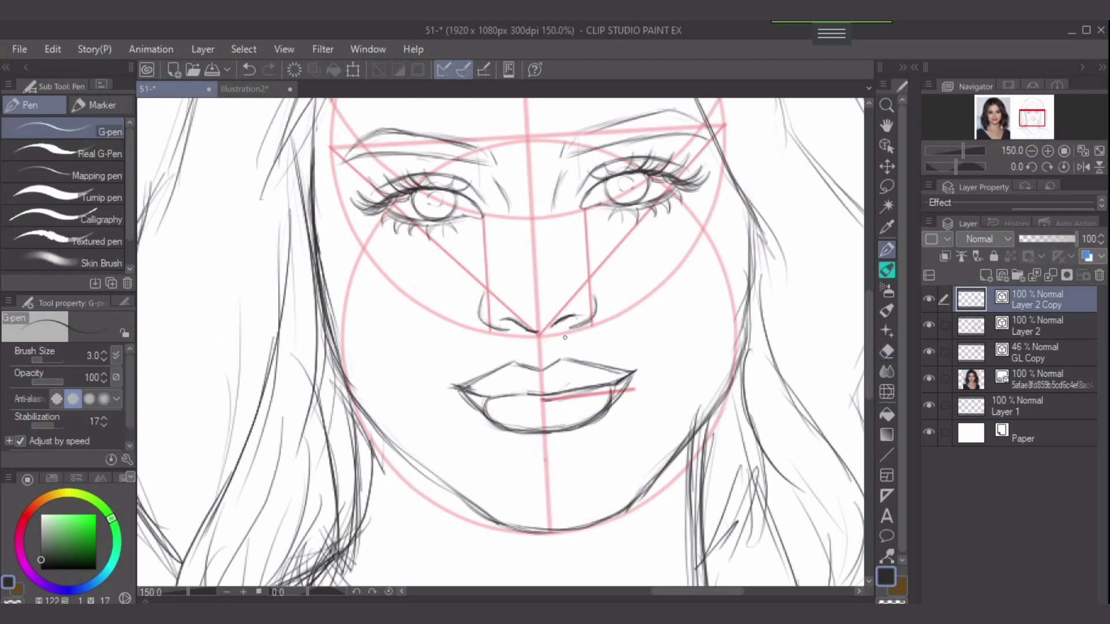
mouse_move(527, 330)
left_mouse_down()
mouse_move(551, 328)
mouse_move(541, 333)
left_mouse_up()
key("ctrl+z")
left_click_drag(497, 319, 524, 325)
Redraw the left outer hair contour beside the face and clean up its lower stray lines with a small vector eraser
scroll(730, 358, "down", 4)
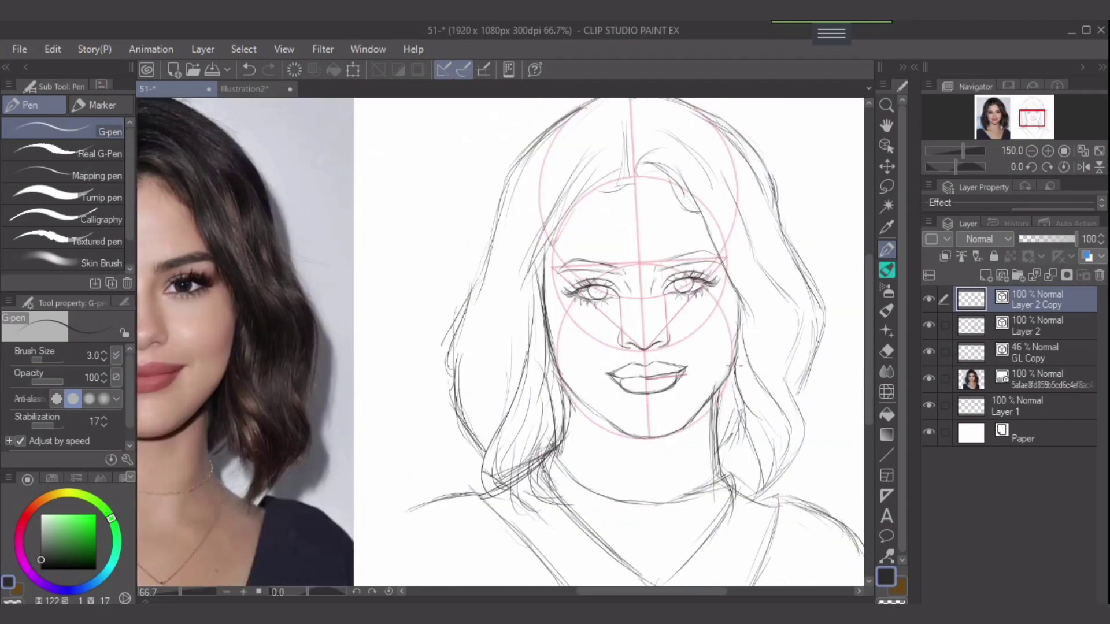
left_click_drag(728, 374, 744, 385)
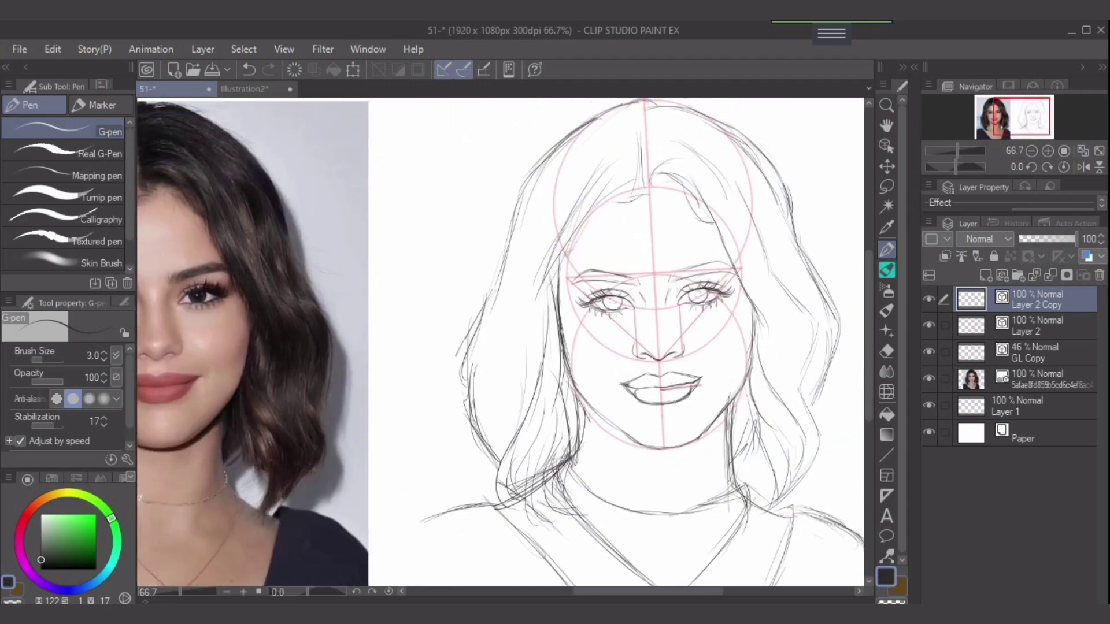
scroll(838, 273, "down", 2)
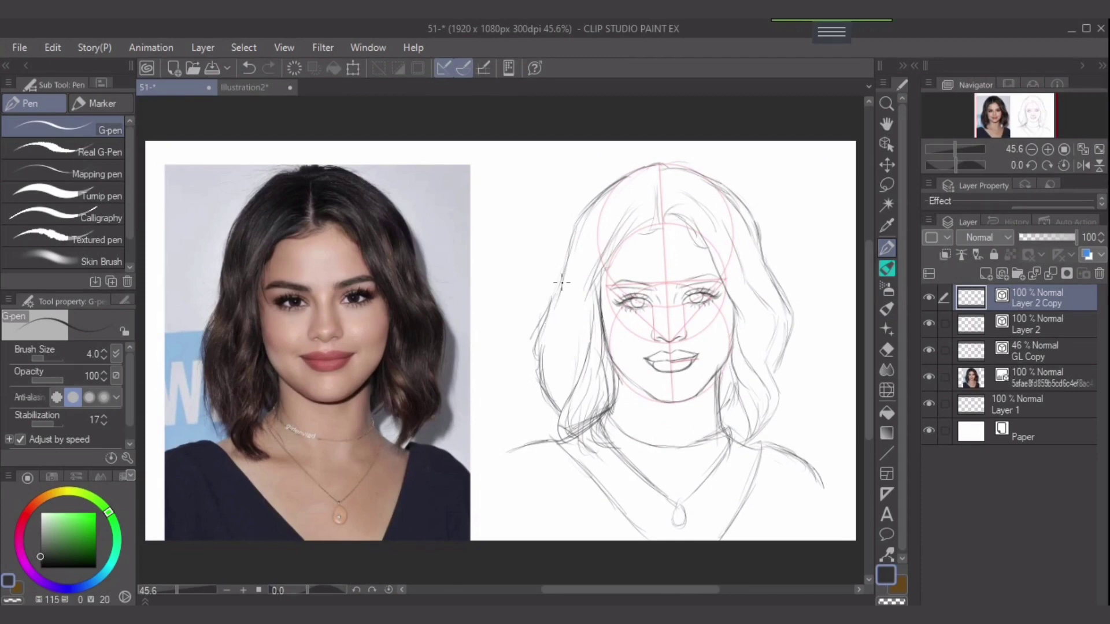
mouse_move(565, 280)
left_mouse_down()
mouse_move(568, 318)
mouse_move(549, 339)
left_mouse_up()
key("e")
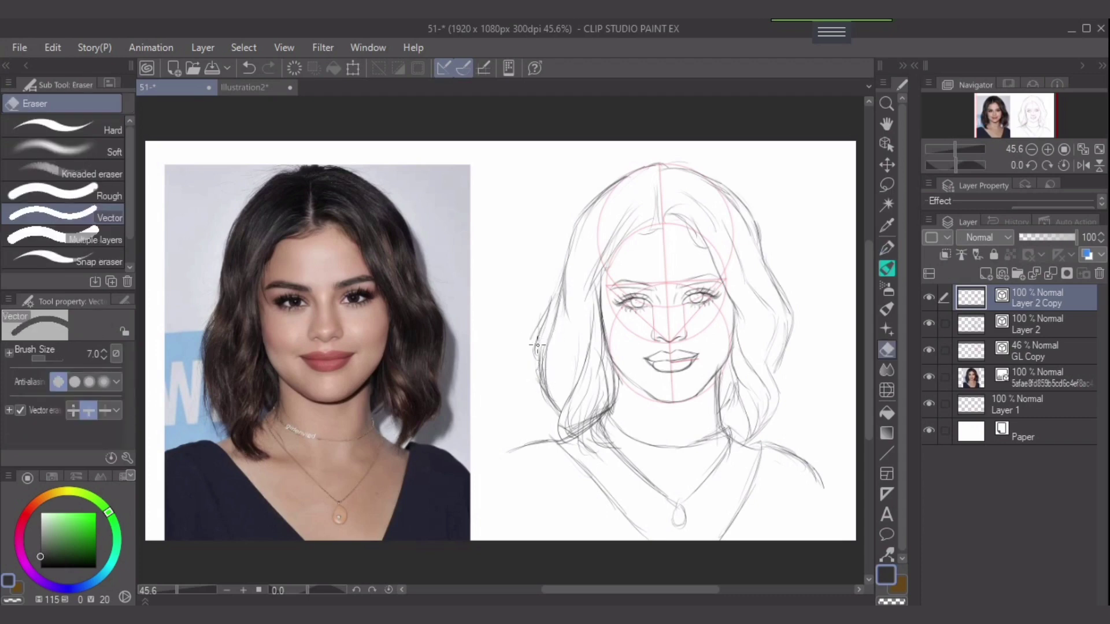
key("bracketleft")
key("bracketleft")
key("bracketleft")
left_click_drag(552, 418, 564, 423)
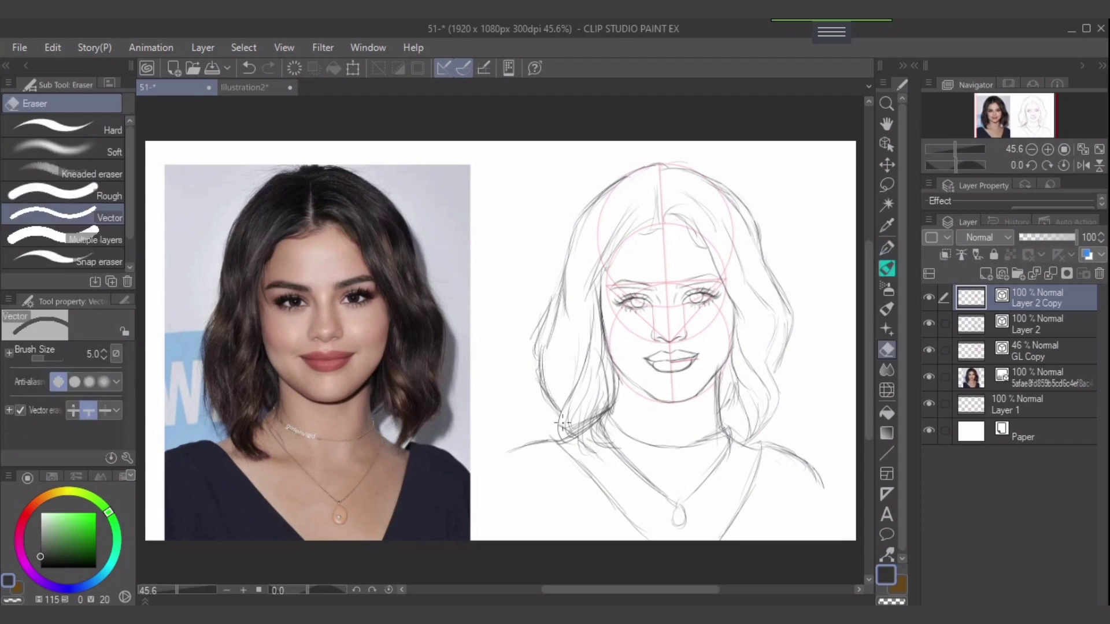
Enlarge the vector eraser to 17 and merge Layer 2 Copy down into Layer 2
key("bracketright")
key("bracketright")
key("bracketright")
key("bracketright")
key("bracketright")
key("bracketright")
key("bracketright")
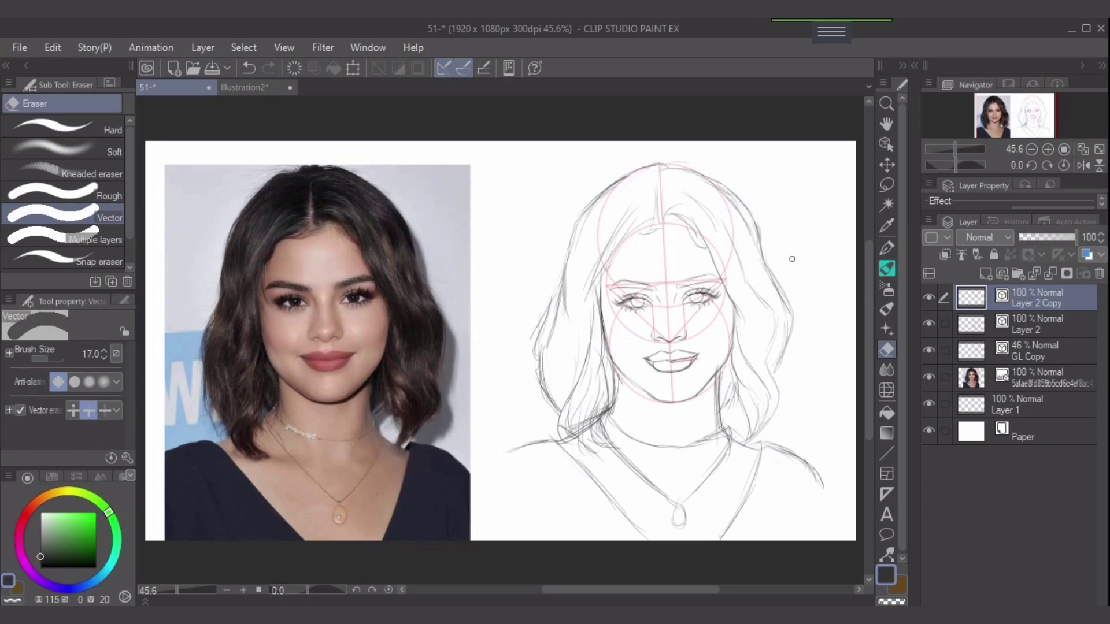
left_click(1050, 273)
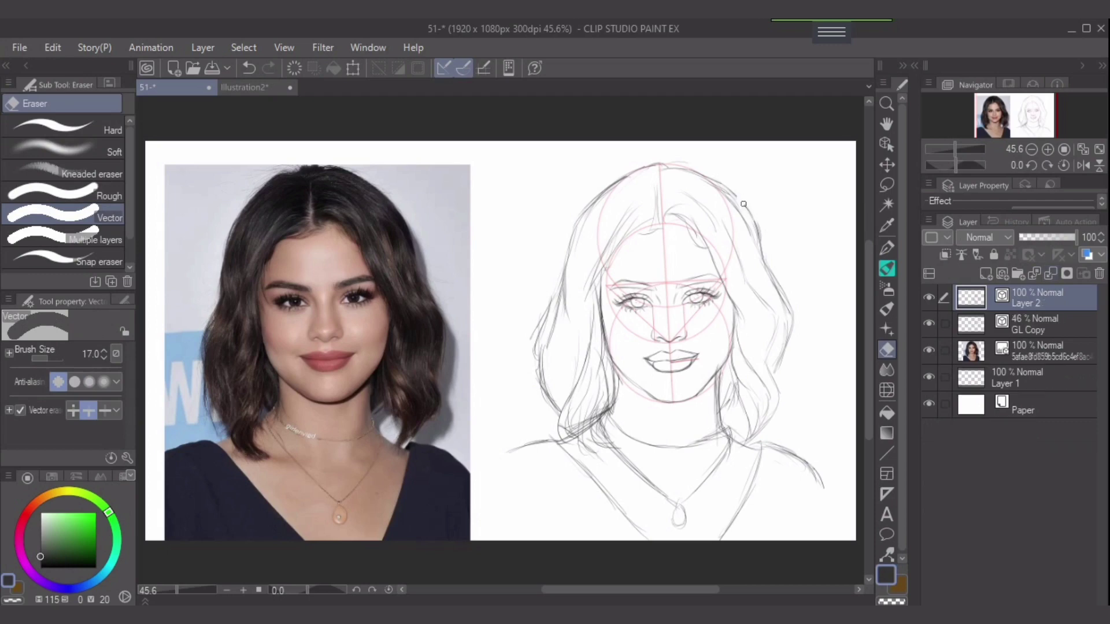
Erase part of the right outer hair contour and redraw it as a smoother wave from the crown to the lower lock
left_click_drag(757, 223, 764, 254)
left_click(887, 248)
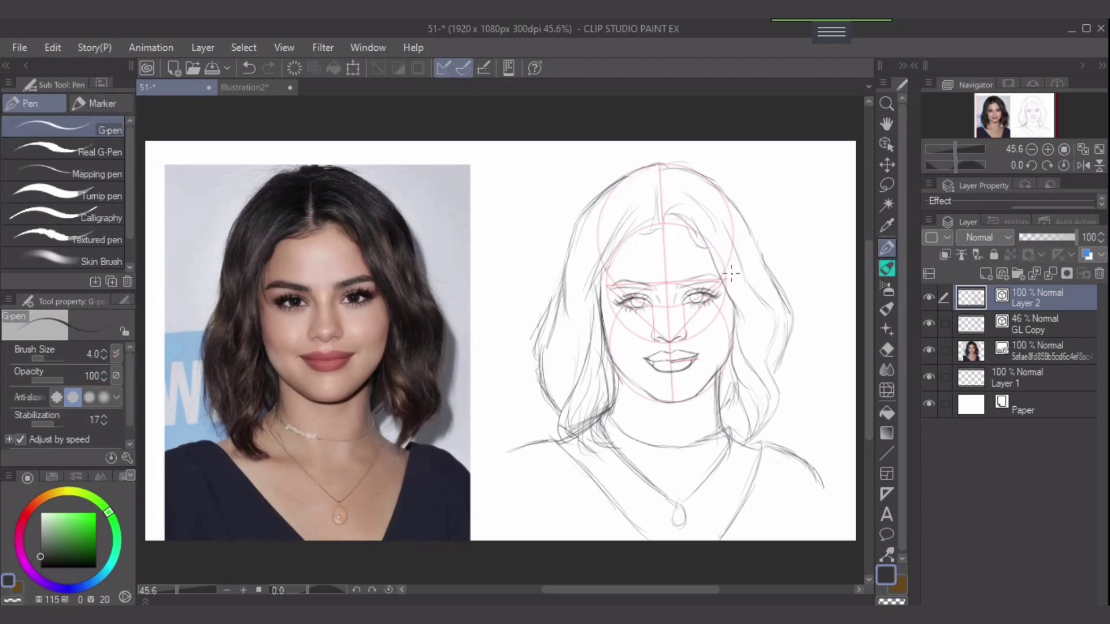
mouse_move(734, 204)
left_mouse_down()
mouse_move(786, 314)
mouse_move(788, 347)
left_mouse_up()
left_click_drag(784, 305, 785, 343)
key("e")
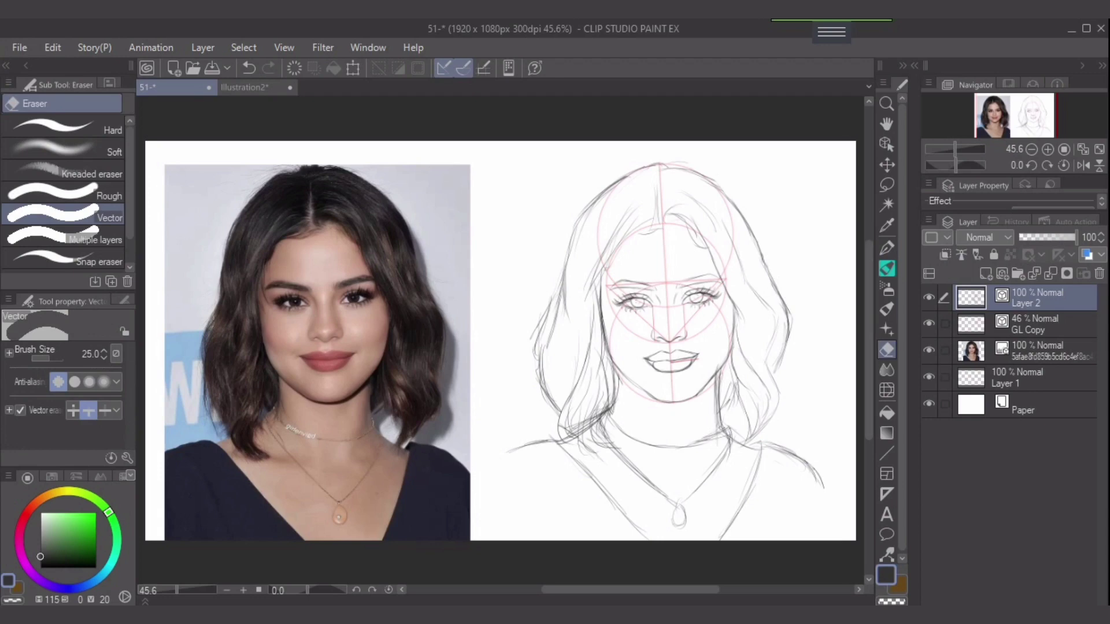
Add a new vector layer above Layer 2 and set the drawing colour to dark red
left_click(1002, 273)
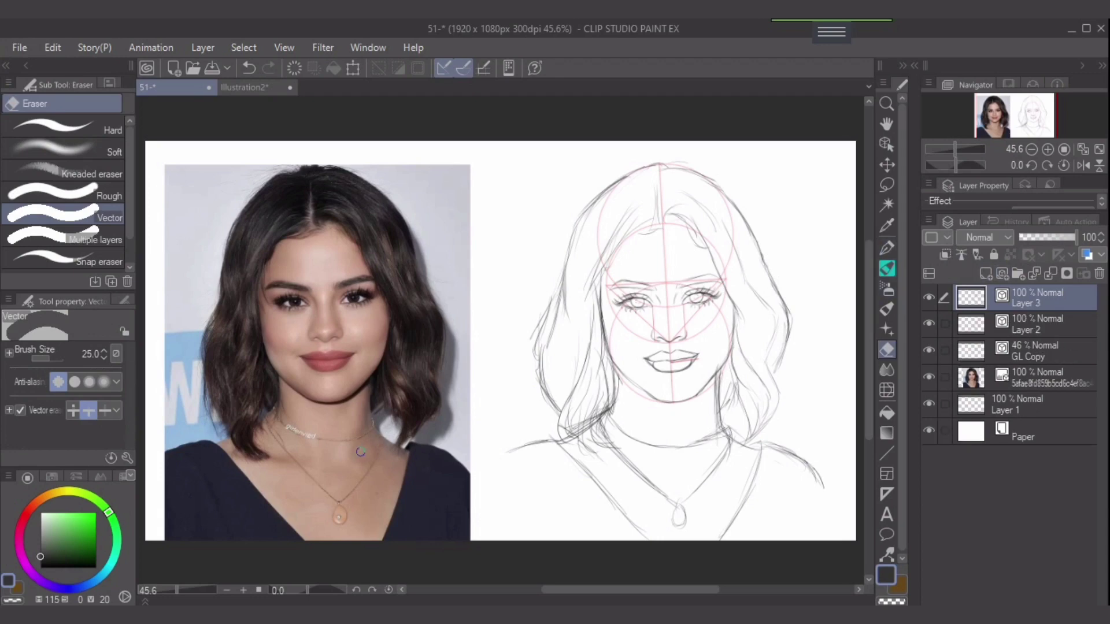
left_click(26, 515)
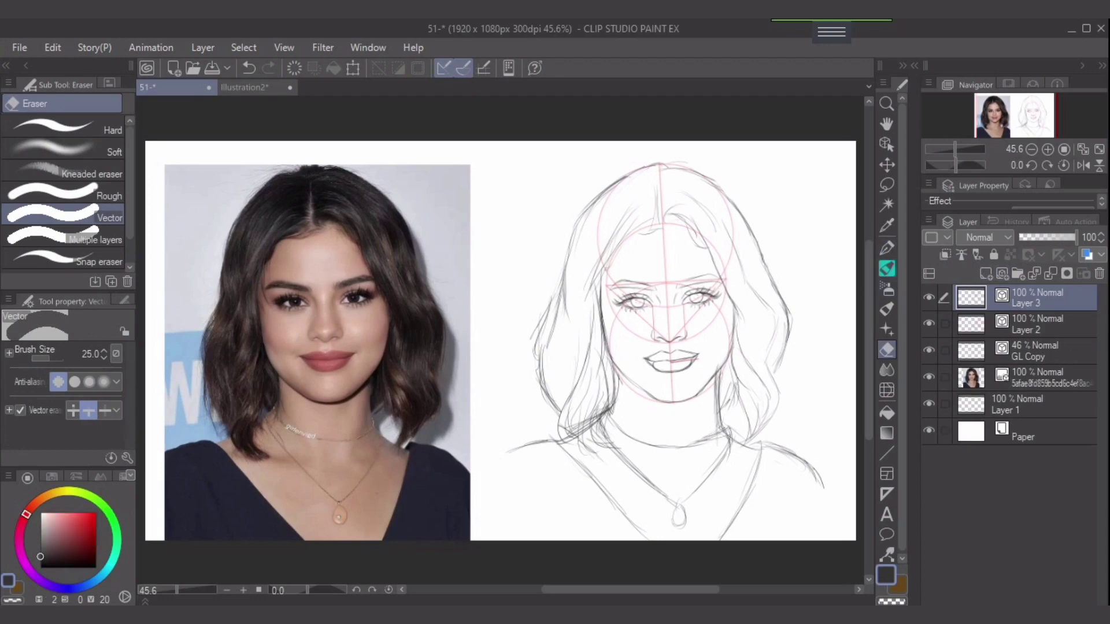
left_click(95, 543)
Trace the left side of the neck and the start of its slope toward the shoulder in dark red with the G-pen
scroll(642, 398, "up", 4)
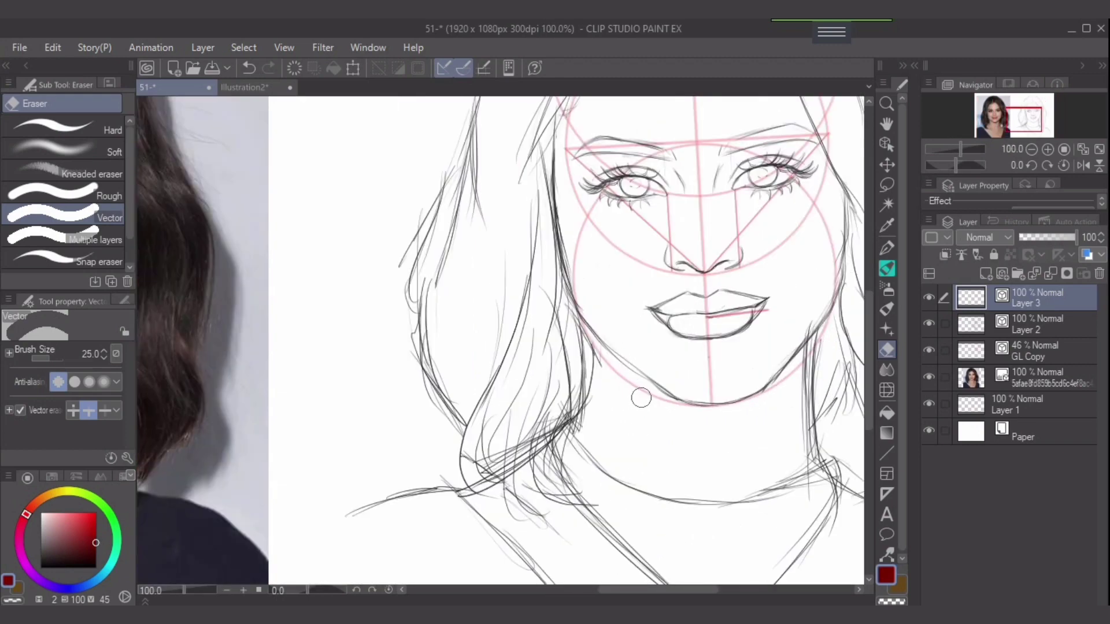
left_click_drag(632, 367, 556, 333)
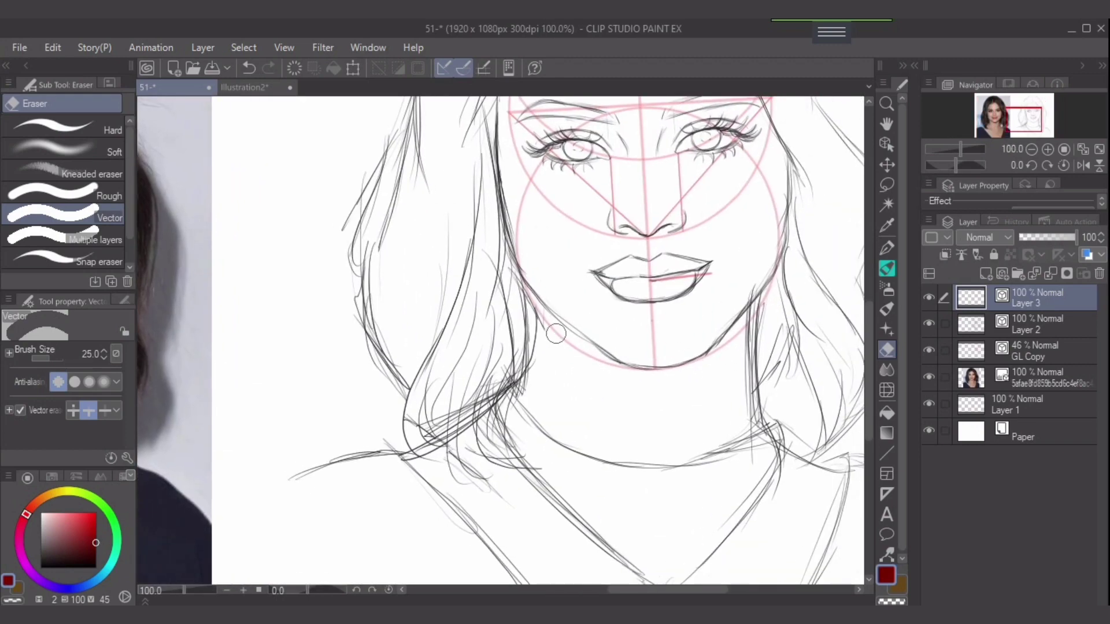
key("bracketleft")
key("bracketleft")
key("bracketleft")
key("bracketleft")
key("bracketleft")
key("bracketleft")
key("bracketleft")
key("bracketleft")
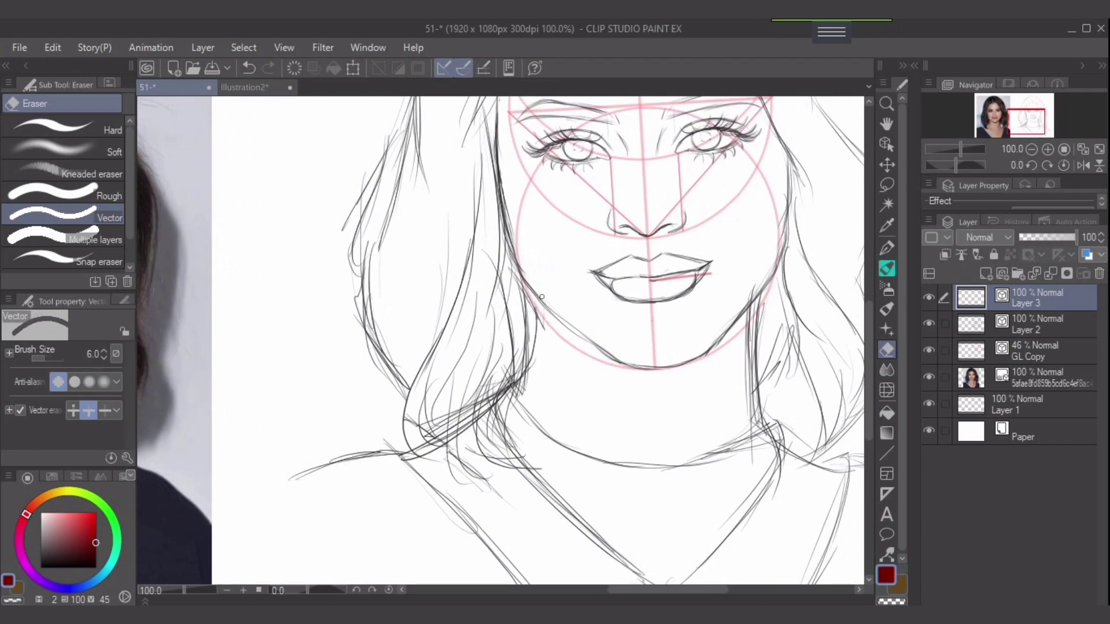
key("p")
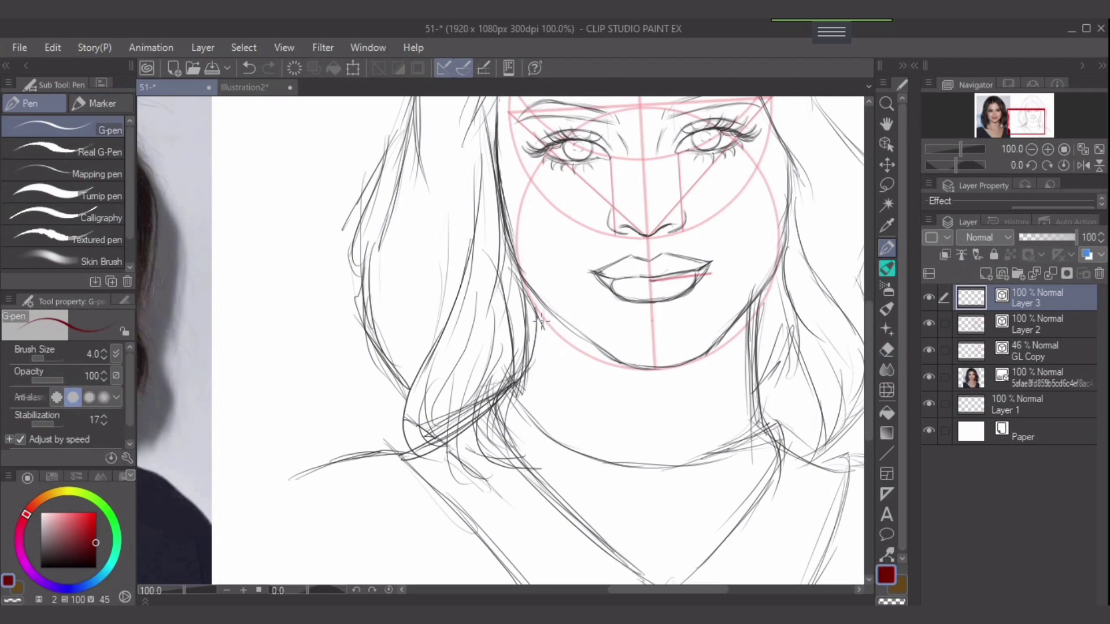
left_click_drag(544, 307, 542, 341)
left_click_drag(541, 302, 538, 384)
mouse_move(542, 343)
left_mouse_down()
mouse_move(538, 386)
mouse_move(500, 402)
left_mouse_up()
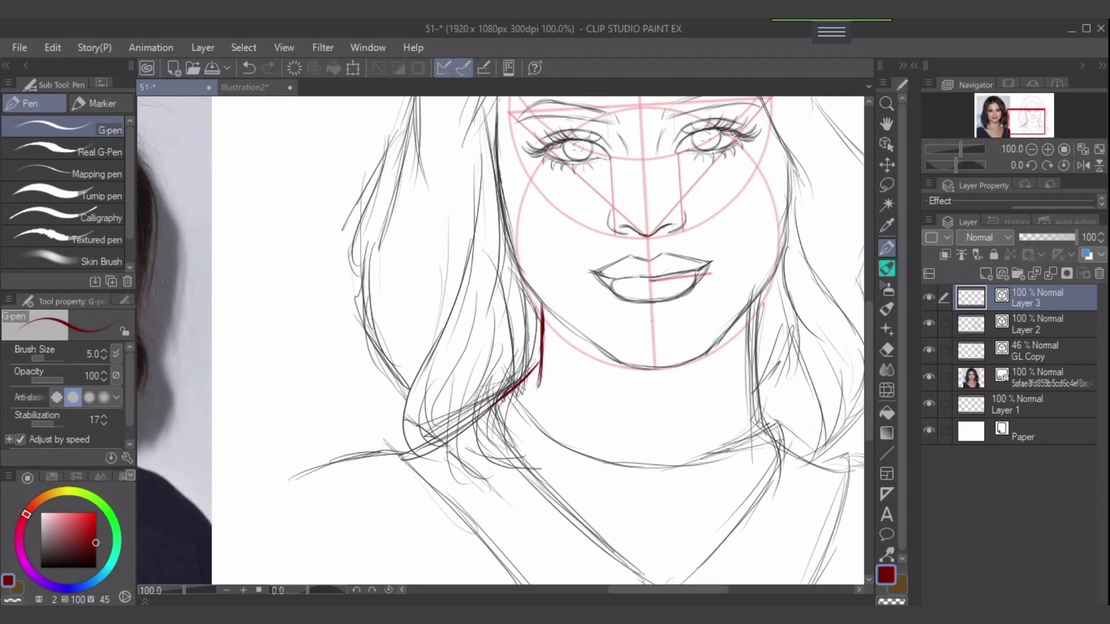
Continue the dark red line down the left neck slope and out along the left shoulder
left_click_drag(517, 392, 394, 456)
mouse_move(292, 478)
left_mouse_down()
mouse_move(409, 454)
mouse_move(367, 417)
mouse_move(476, 540)
mouse_move(439, 479)
left_mouse_up()
key("ctrl+z")
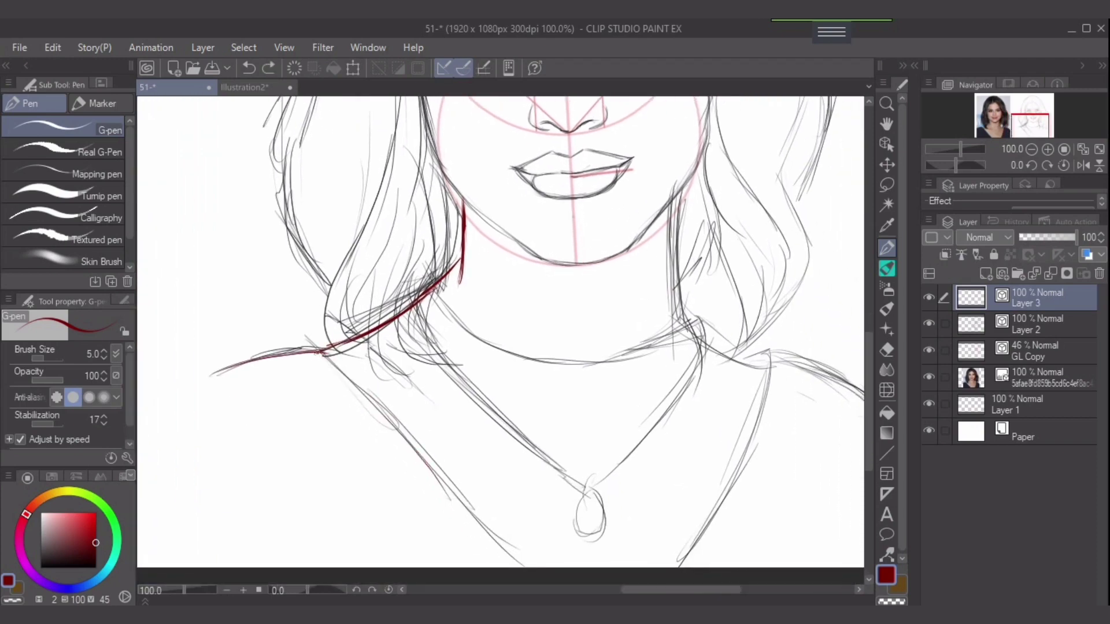
Trace the left edge of the V-neckline in dark red from the shoulder to the canvas's lower edge
left_click_drag(322, 353, 411, 460)
key("ctrl+z")
left_click_drag(321, 353, 478, 531)
key("ctrl+z")
left_click_drag(368, 390, 427, 463)
key("ctrl+z")
left_click_drag(399, 431, 510, 565)
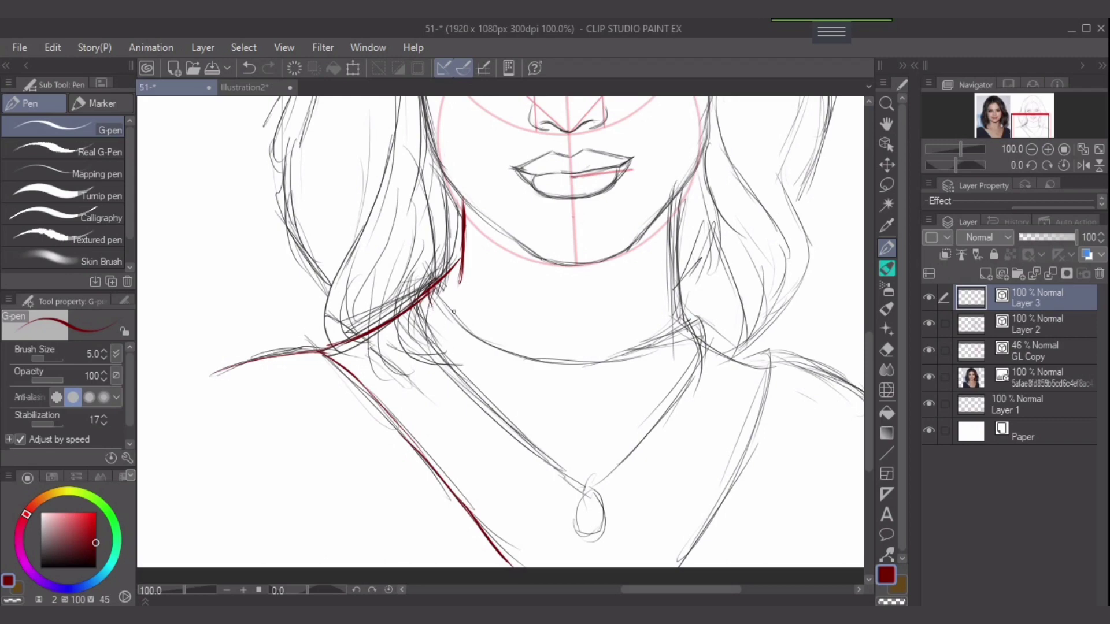
Trace the left necklace chain down to the pendant and outline the pendant's ring and teardrop in dark red
scroll(454, 327, "down", 2)
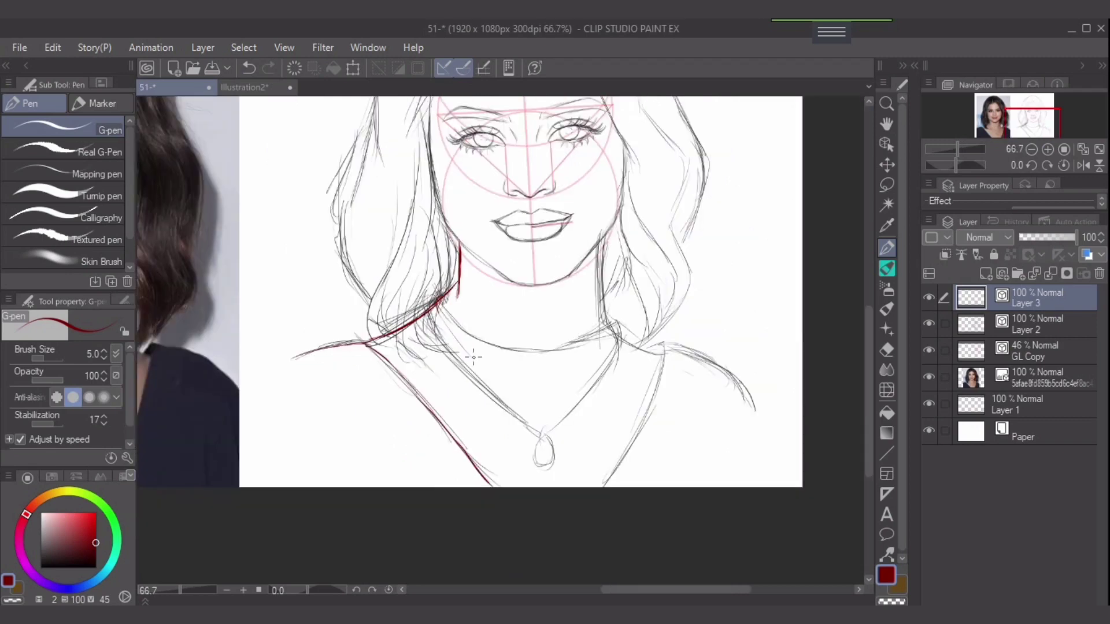
left_click_drag(460, 344, 514, 401)
left_click_drag(480, 368, 541, 427)
mouse_move(550, 434)
left_mouse_down()
mouse_move(546, 461)
mouse_move(555, 452)
mouse_move(549, 439)
mouse_move(543, 466)
mouse_move(536, 453)
mouse_move(555, 461)
left_mouse_up()
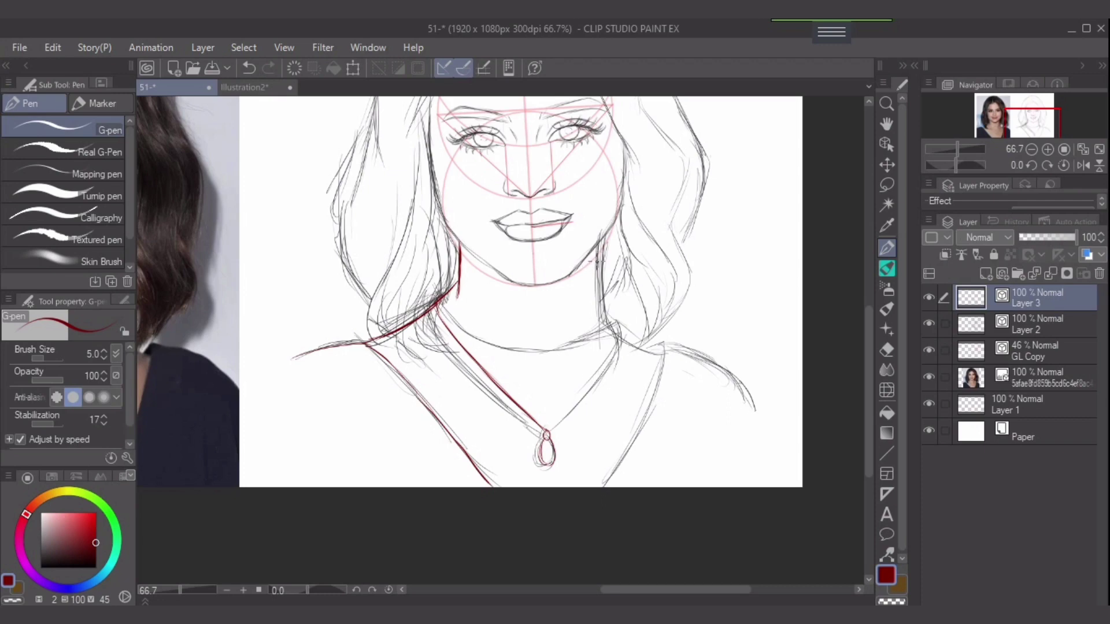
Trace the right side of the neck and its slope down to the neckline in dark red
left_click_drag(598, 243, 595, 309)
key("ctrl+z")
left_click_drag(597, 259, 595, 308)
mouse_move(599, 250)
left_mouse_down()
mouse_move(592, 335)
mouse_move(593, 285)
mouse_move(596, 317)
left_mouse_up()
left_click_drag(597, 312, 646, 353)
Trace the right edge of the V-neckline and the right shoulder curve in dark red
mouse_move(647, 349)
left_mouse_down()
mouse_move(655, 343)
mouse_move(658, 354)
mouse_move(639, 419)
left_mouse_up()
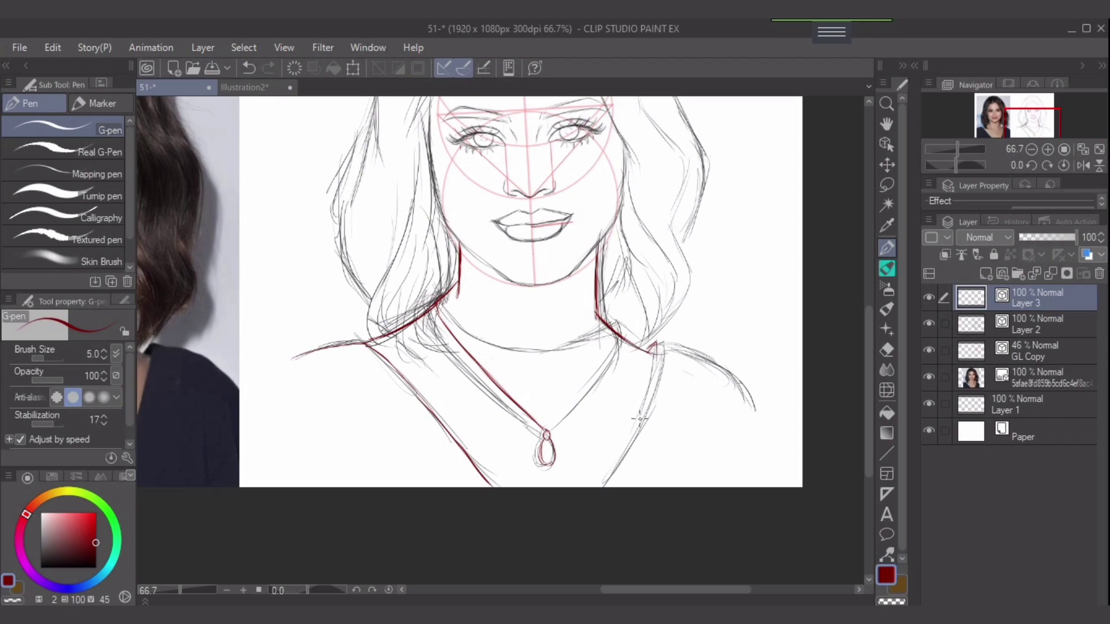
left_click_drag(656, 343, 635, 434)
left_click_drag(647, 387, 626, 454)
mouse_move(640, 409)
left_mouse_down()
mouse_move(617, 483)
mouse_move(620, 470)
left_mouse_up()
mouse_move(648, 348)
left_mouse_down()
mouse_move(698, 355)
mouse_move(743, 402)
mouse_move(730, 373)
mouse_move(748, 406)
left_mouse_up()
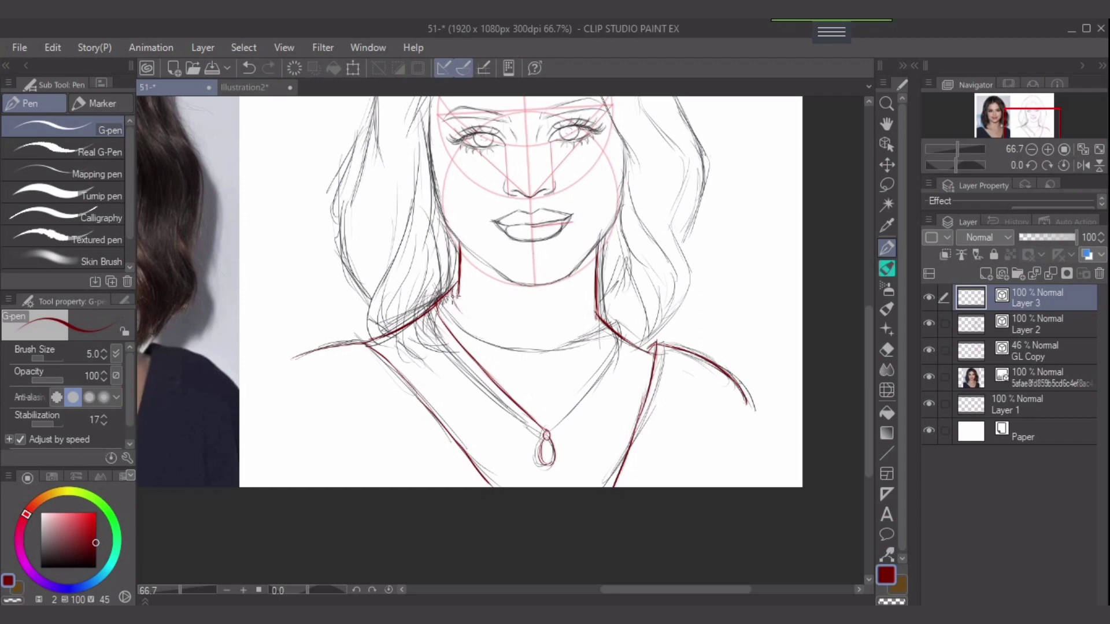
Clean up the left neck-to-shoulder junction and reinforce it in dark red with the G-pen at size 7
left_click_drag(457, 293, 429, 311)
key("e")
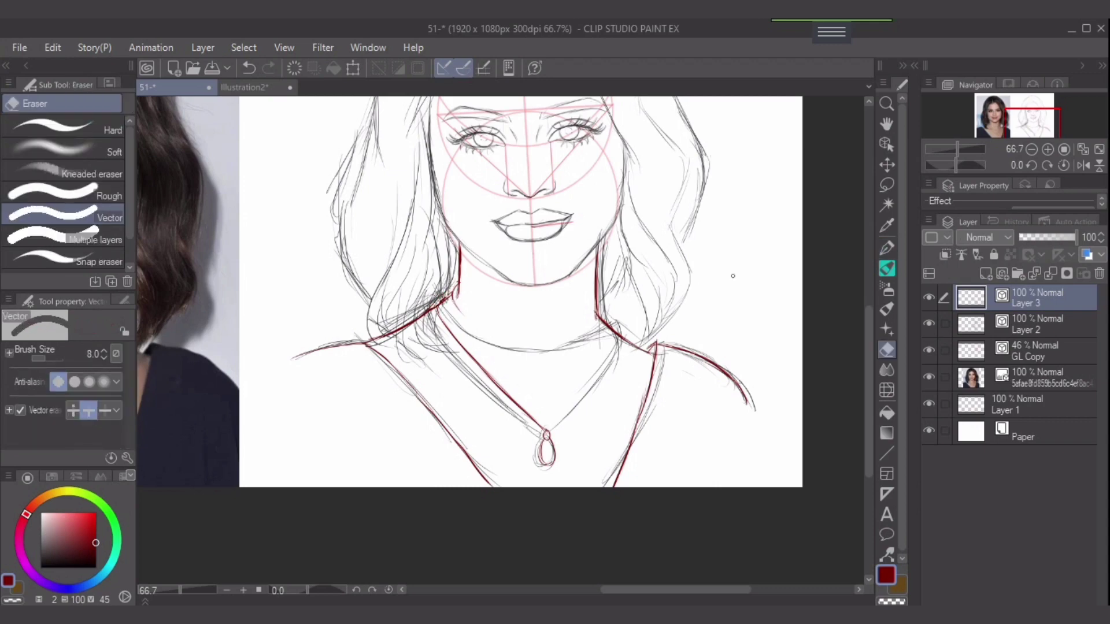
key("p")
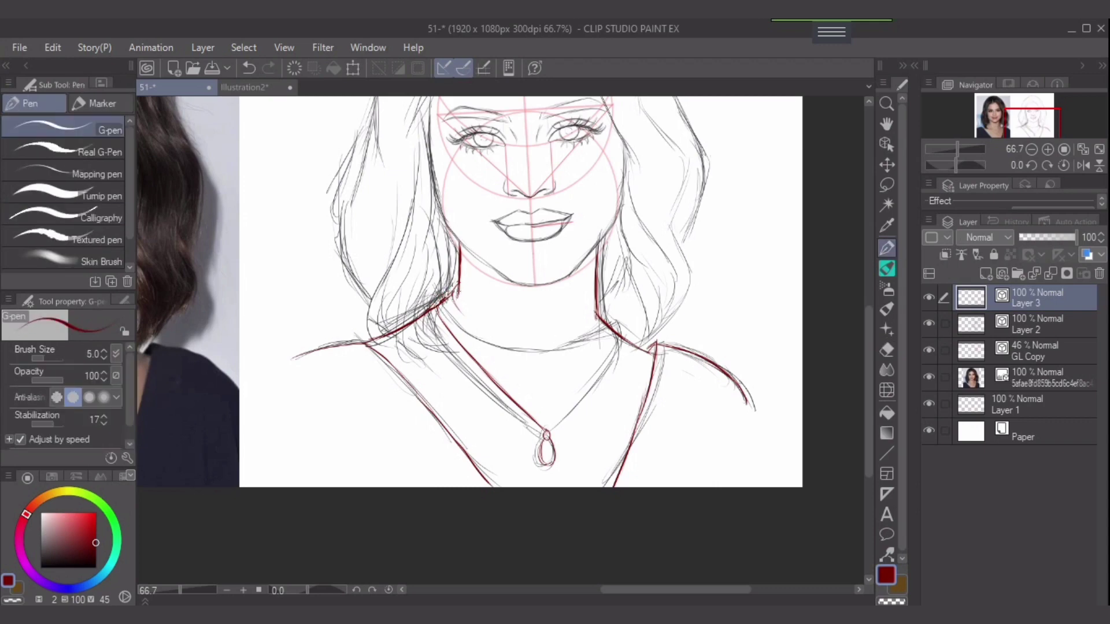
key("bracketright")
key("bracketright")
left_click_drag(449, 296, 415, 320)
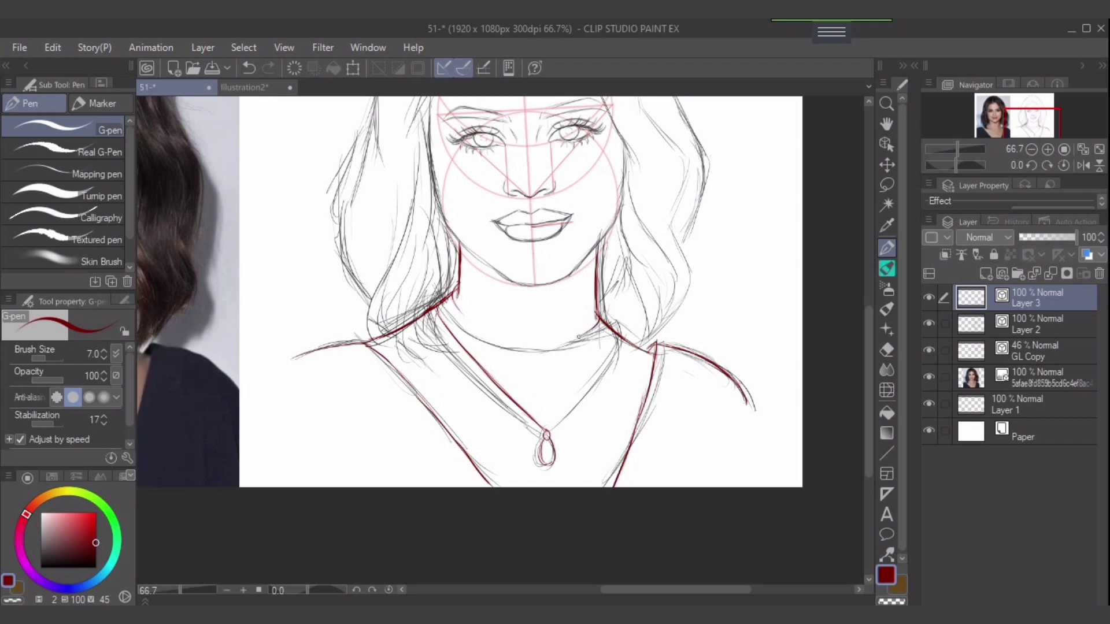
Draw the choker as a dark red curve across the base of the neck
mouse_move(454, 300)
left_mouse_down()
mouse_move(497, 336)
mouse_move(559, 339)
mouse_move(516, 346)
mouse_move(527, 344)
mouse_move(509, 339)
mouse_move(559, 341)
mouse_move(498, 339)
mouse_move(573, 338)
left_mouse_up()
key("ctrl+z")
scroll(700, 380, "up", 1)
left_click_drag(699, 369, 764, 345)
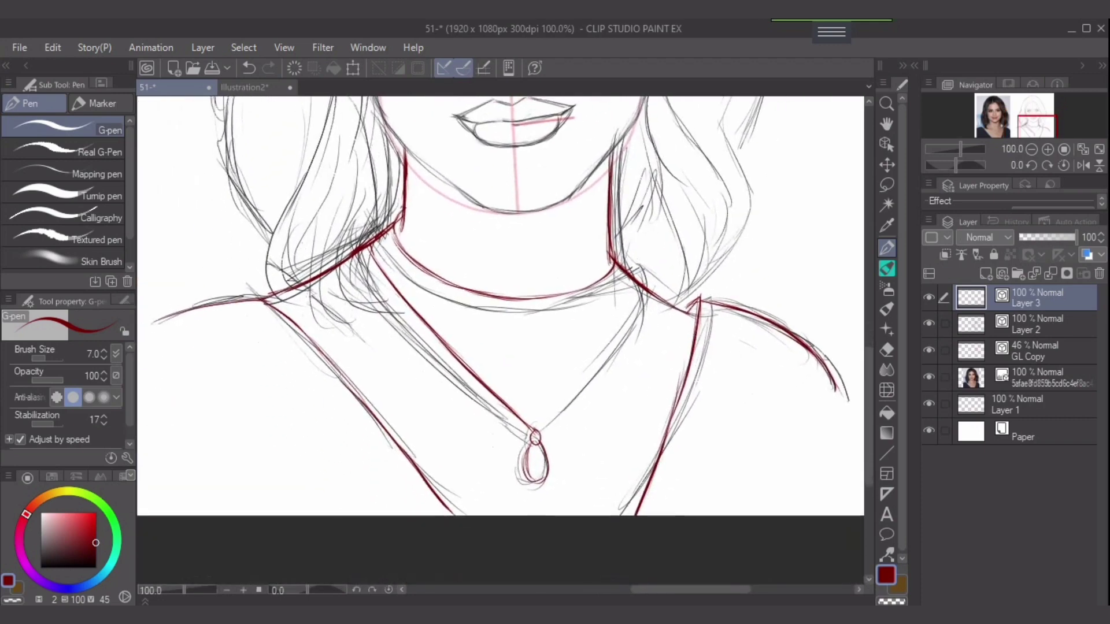
left_click_drag(601, 347, 596, 356)
key("alt+bracketleft")
key("e")
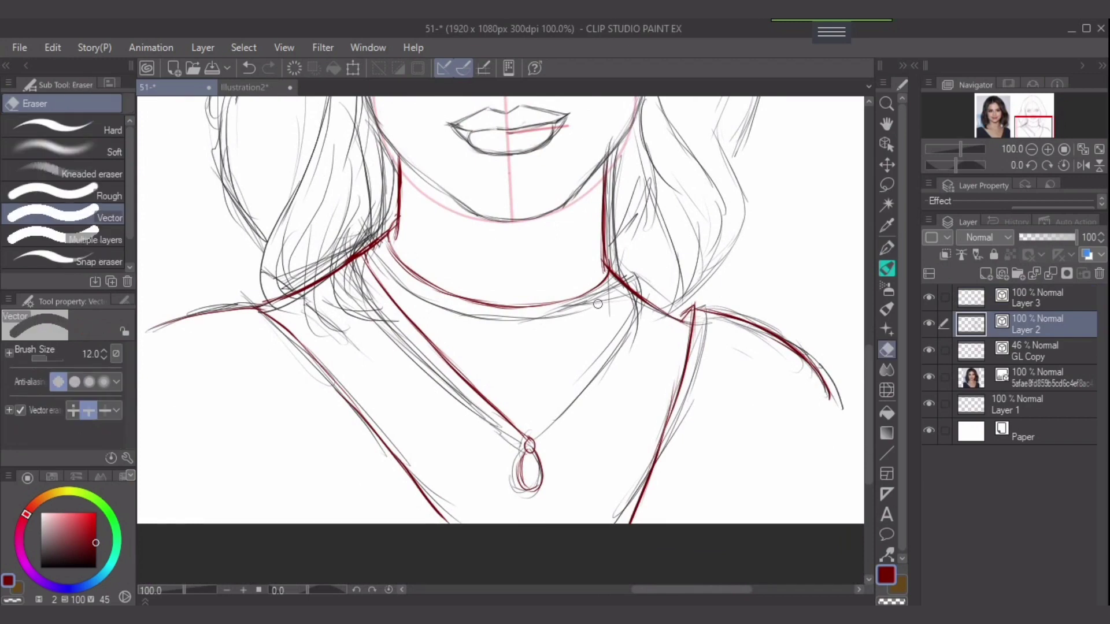
key("bracketright")
key("bracketright")
key("bracketright")
key("bracketright")
key("bracketright")
key("bracketright")
mouse_move(626, 288)
left_mouse_down()
mouse_move(604, 282)
mouse_move(632, 344)
mouse_move(548, 434)
mouse_move(529, 517)
mouse_move(514, 437)
left_mouse_up()
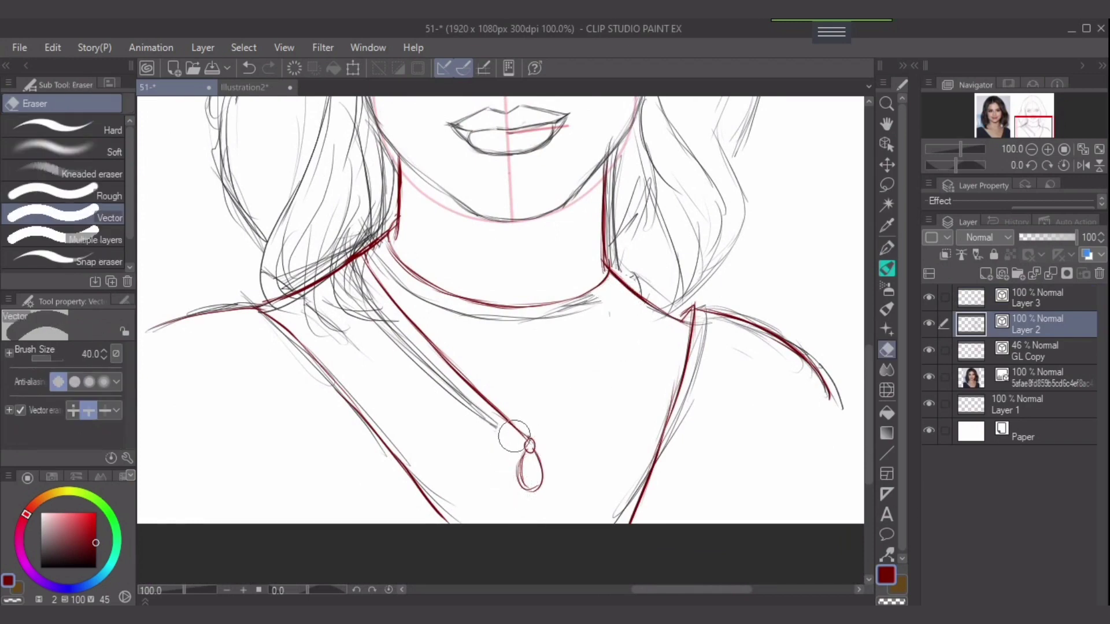
key("ctrl+z")
Trace the right half of the necklace chain down to the pendant in dark red on Layer 3 with the G-pen at size 4
left_click(887, 248)
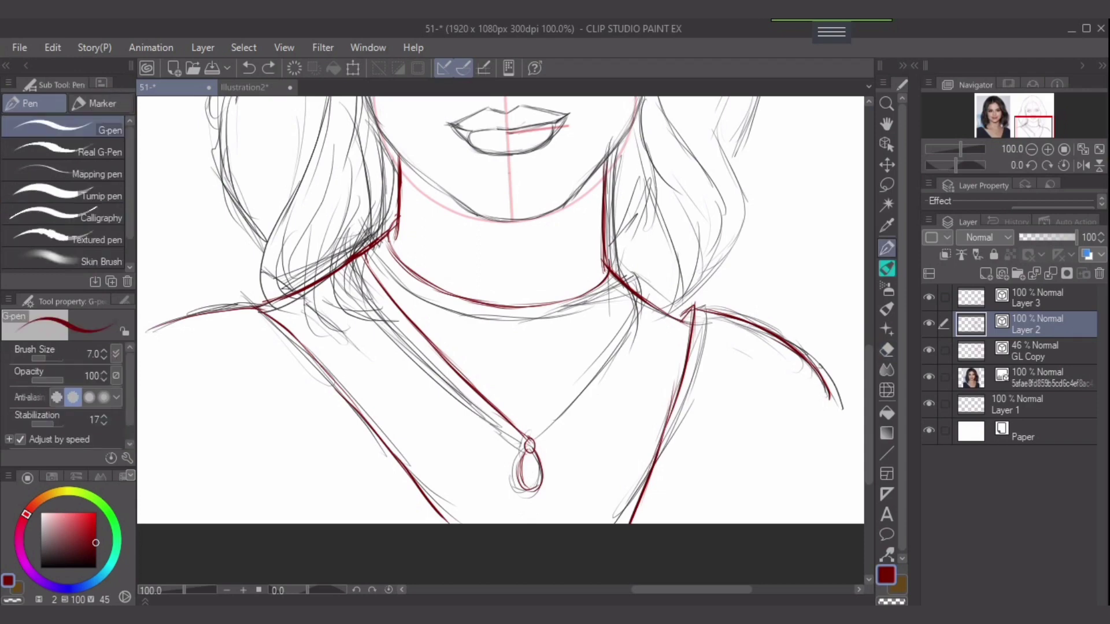
key("alt+bracketright")
left_click_drag(633, 299, 615, 349)
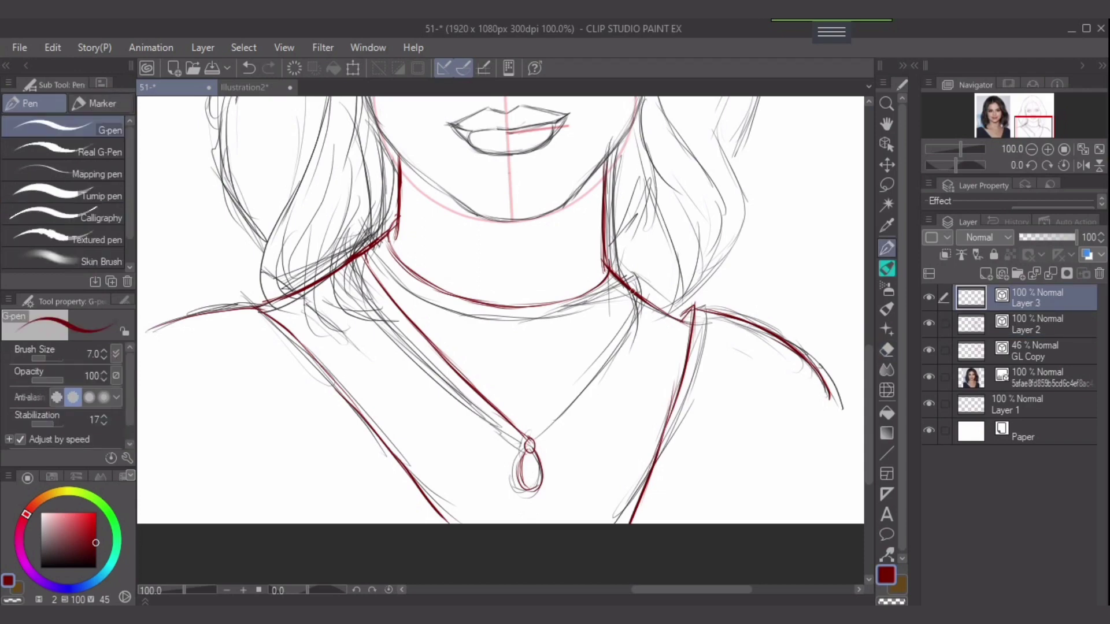
left_click_drag(631, 286, 625, 333)
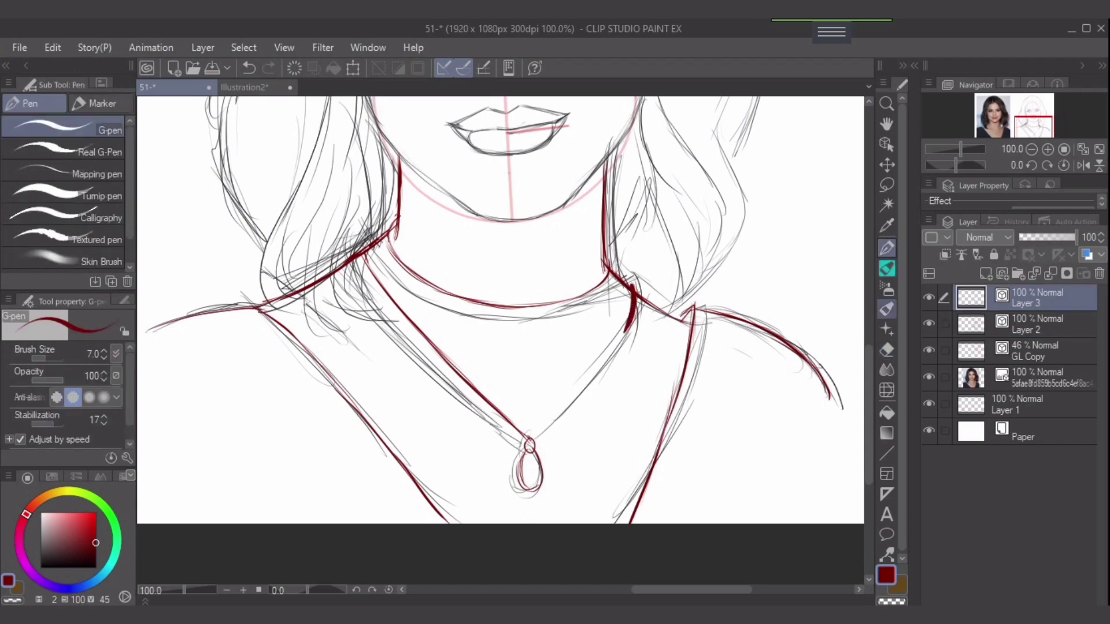
key("ctrl+z")
key("bracketleft")
key("bracketleft")
key("bracketleft")
mouse_move(632, 293)
left_mouse_down()
mouse_move(614, 348)
mouse_move(586, 375)
left_mouse_up()
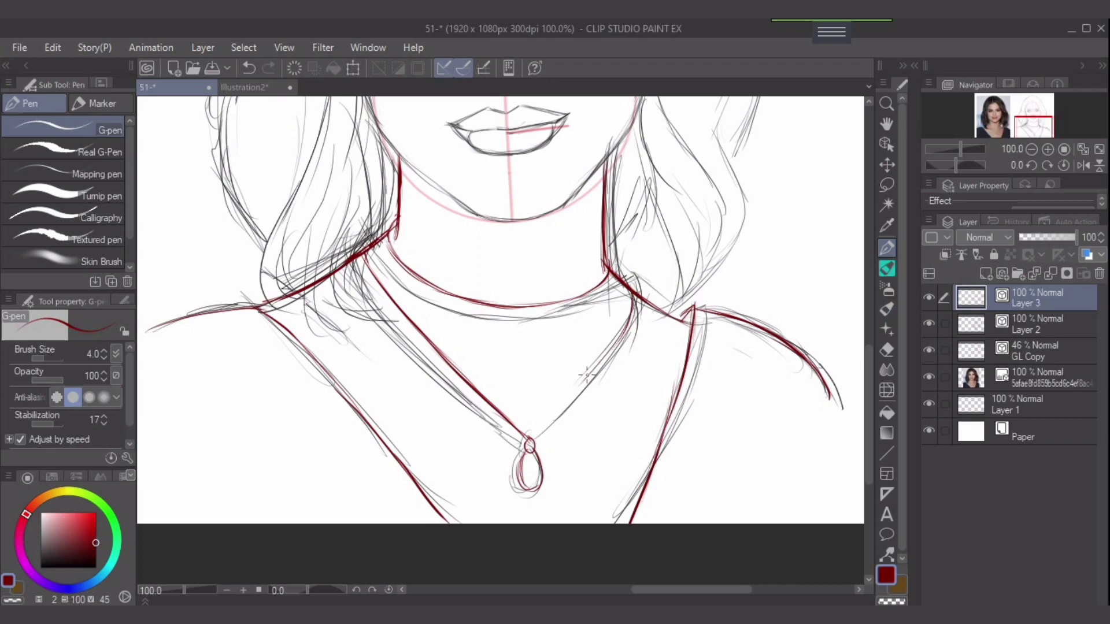
key("ctrl+z")
left_click_drag(631, 317, 587, 392)
key("ctrl+z")
mouse_move(627, 327)
left_mouse_down()
mouse_move(599, 382)
mouse_move(533, 437)
left_mouse_up()
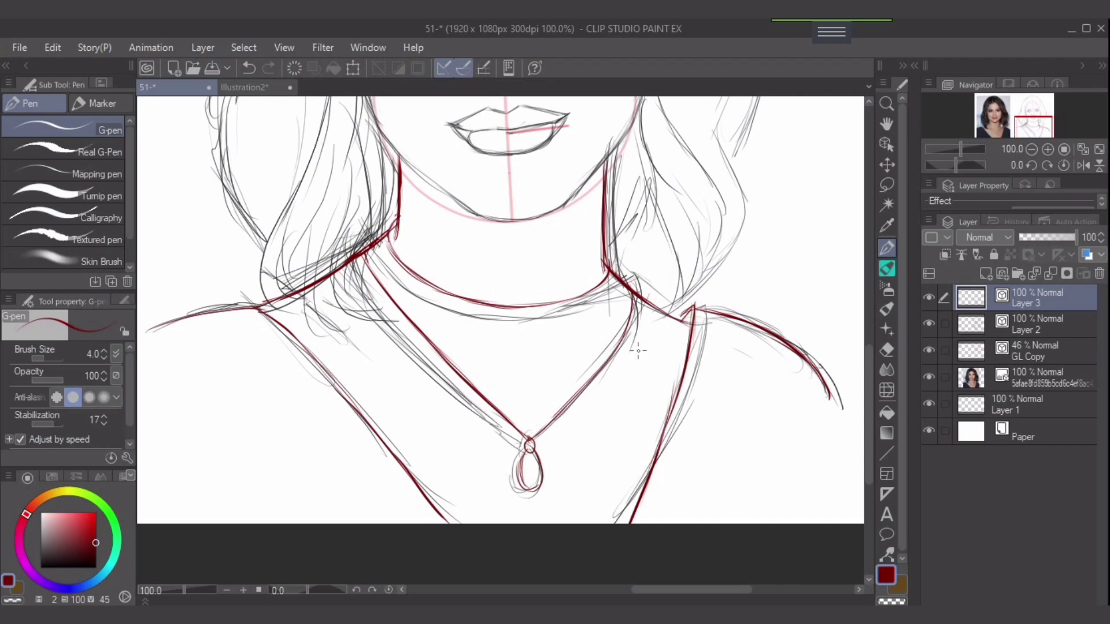
Erase the grey sketch lines around the necklace, neckline and shoulders on Layer 2 with the Vector eraser at size 60
left_click(1035, 324)
key("e")
mouse_move(611, 324)
left_mouse_down()
mouse_move(607, 295)
mouse_move(612, 320)
mouse_move(532, 466)
mouse_move(473, 376)
mouse_move(510, 425)
mouse_move(384, 330)
mouse_move(381, 295)
mouse_move(341, 302)
mouse_move(370, 261)
mouse_move(231, 334)
mouse_move(179, 338)
mouse_move(260, 325)
mouse_move(470, 514)
mouse_move(450, 517)
mouse_move(333, 388)
mouse_move(352, 326)
mouse_move(487, 344)
mouse_move(531, 335)
mouse_move(471, 312)
left_mouse_up()
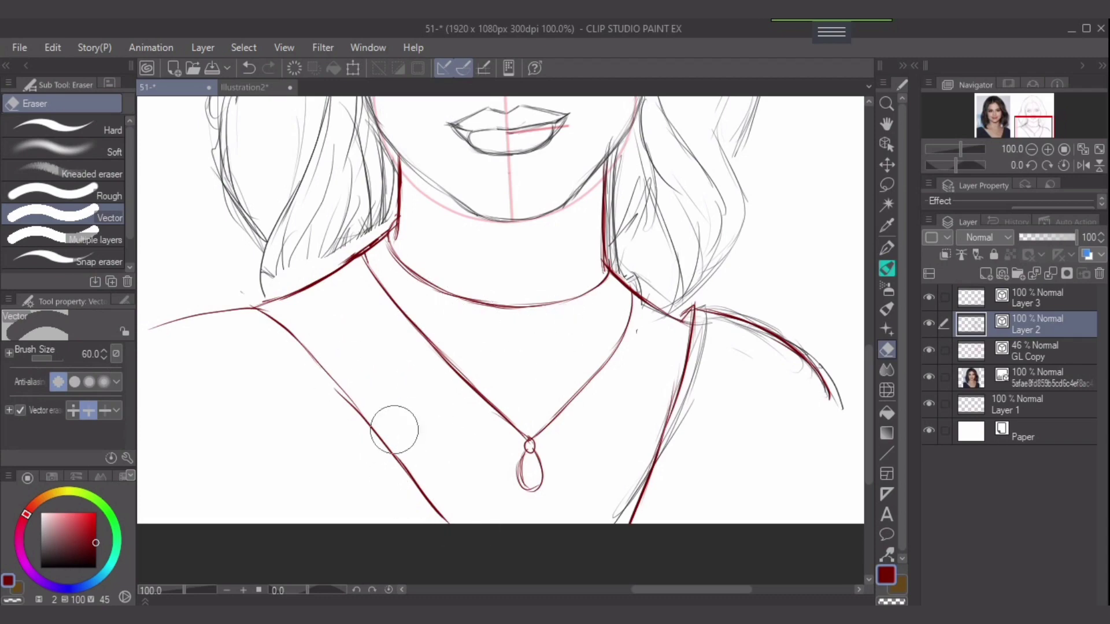
mouse_move(585, 477)
left_mouse_down()
mouse_move(680, 447)
mouse_move(702, 330)
mouse_move(738, 325)
mouse_move(844, 422)
mouse_move(645, 420)
left_mouse_up()
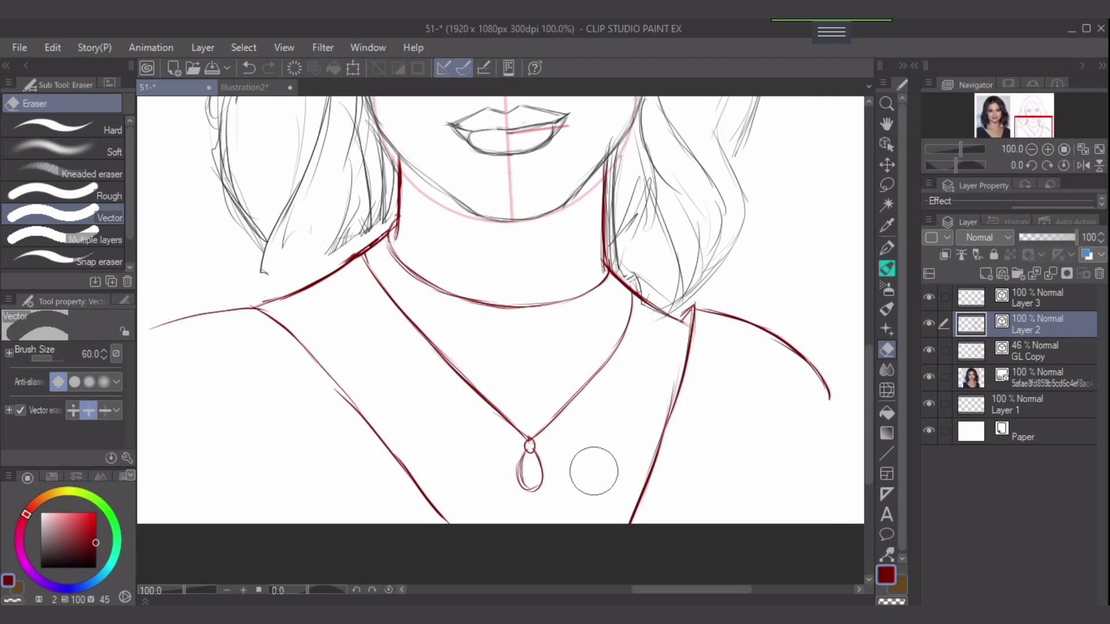
left_click(886, 248)
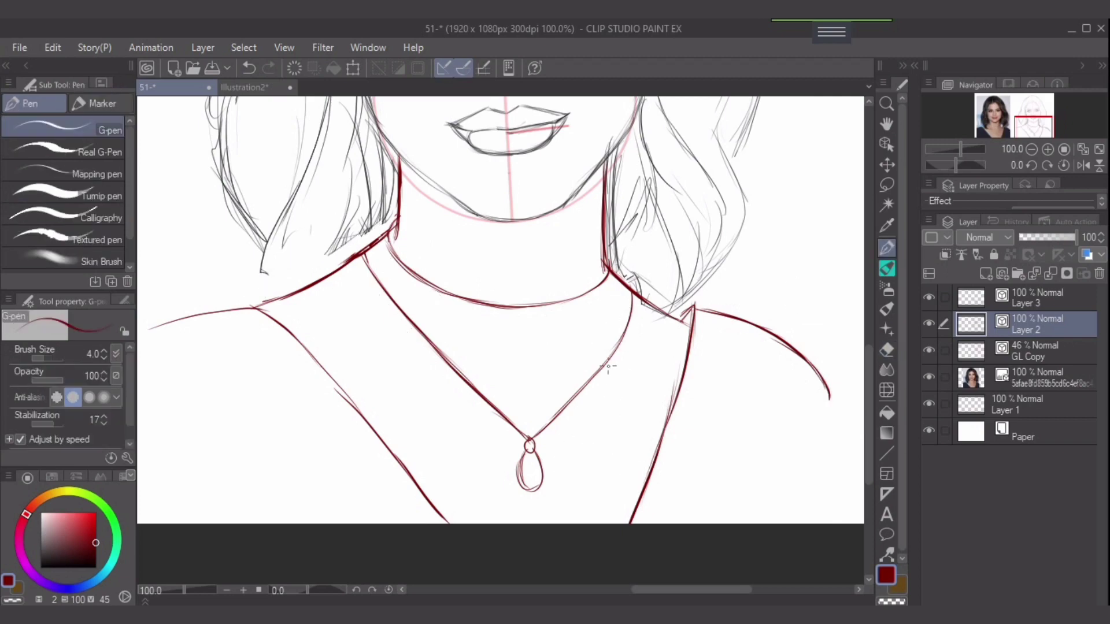
Lasso the lips on Layer 2, rotate them slightly clockwise, narrow them a little and nudge them up into place, then deselect
left_click_drag(612, 366, 605, 495)
mouse_move(613, 326)
left_mouse_down()
mouse_move(635, 439)
mouse_move(626, 385)
left_mouse_up()
key("ctrl+plus")
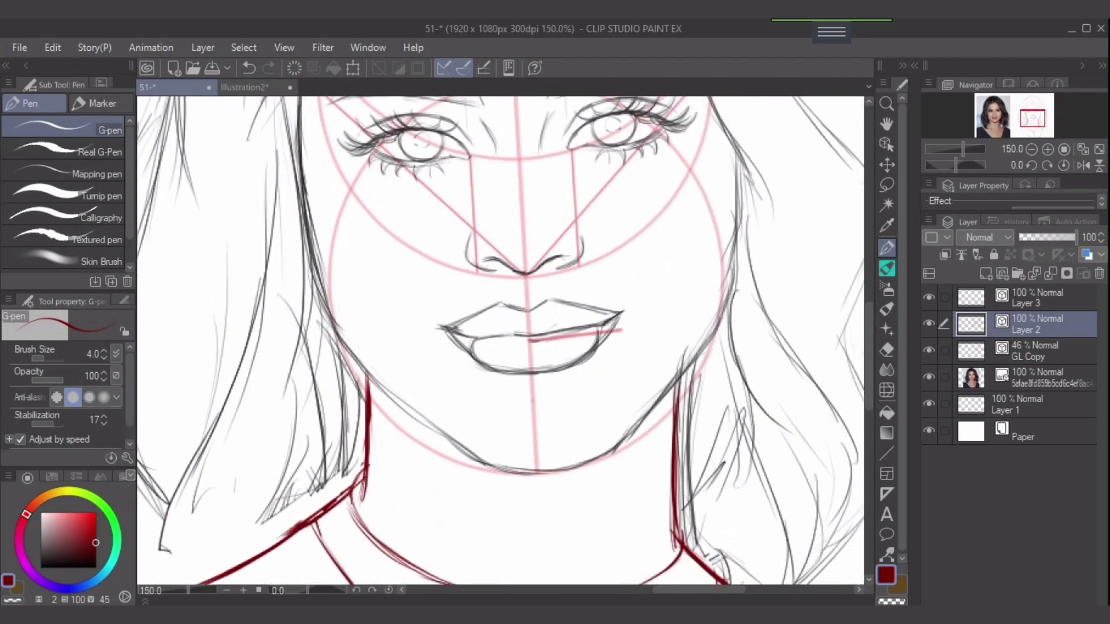
left_click(887, 185)
mouse_move(633, 334)
left_mouse_down()
mouse_move(613, 289)
mouse_move(478, 288)
mouse_move(413, 343)
mouse_move(468, 384)
mouse_move(611, 397)
mouse_move(637, 349)
left_mouse_up()
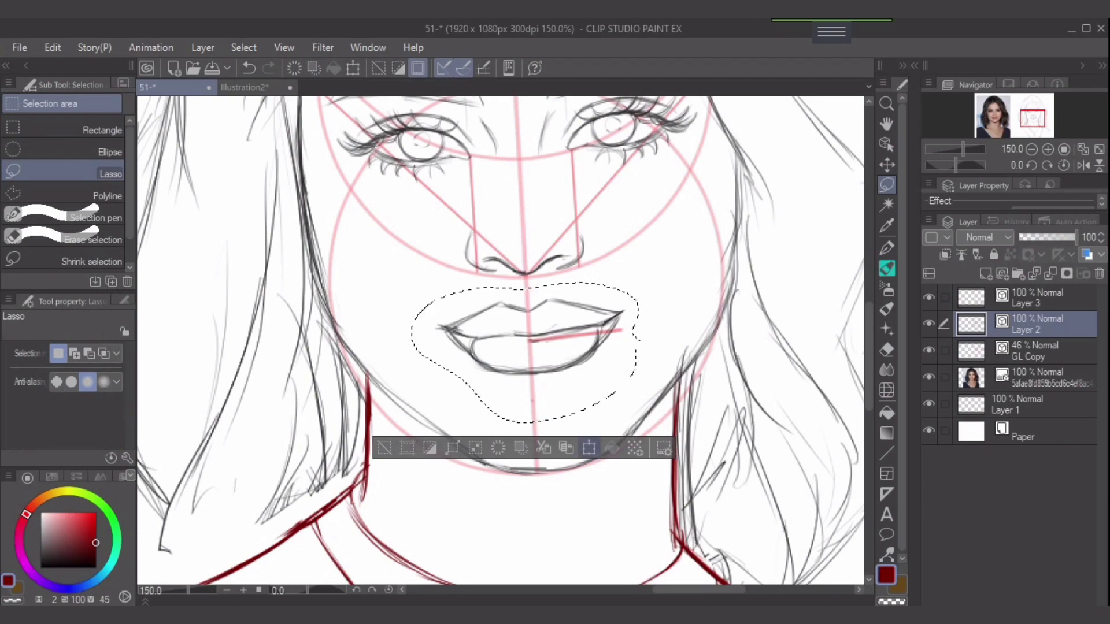
left_click(589, 448)
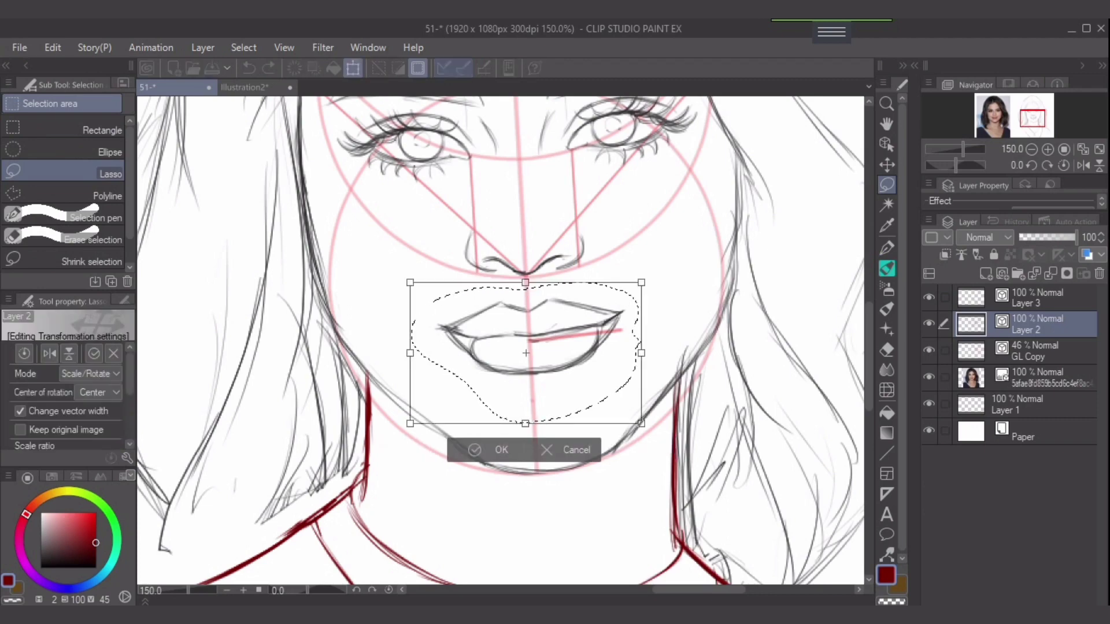
left_click_drag(673, 278, 676, 282)
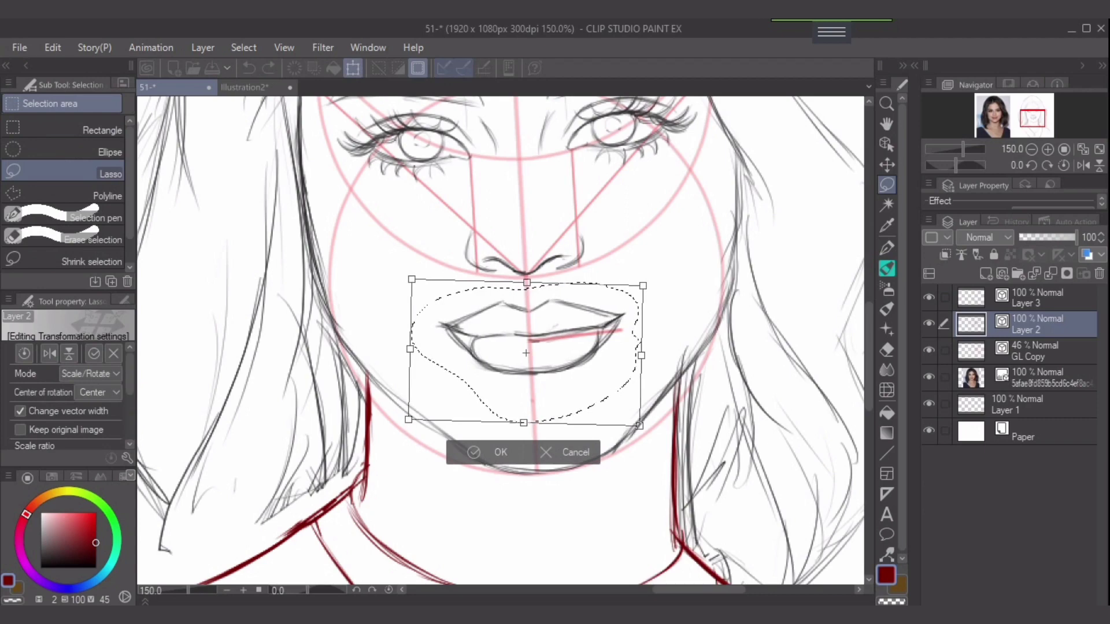
left_click_drag(526, 282, 527, 284)
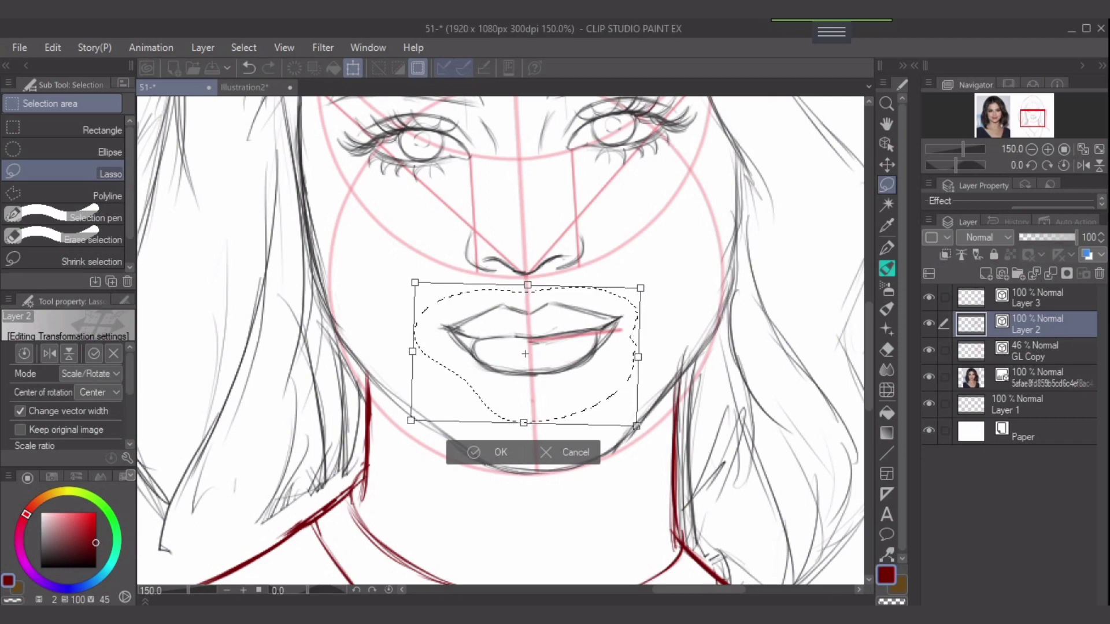
key("Up")
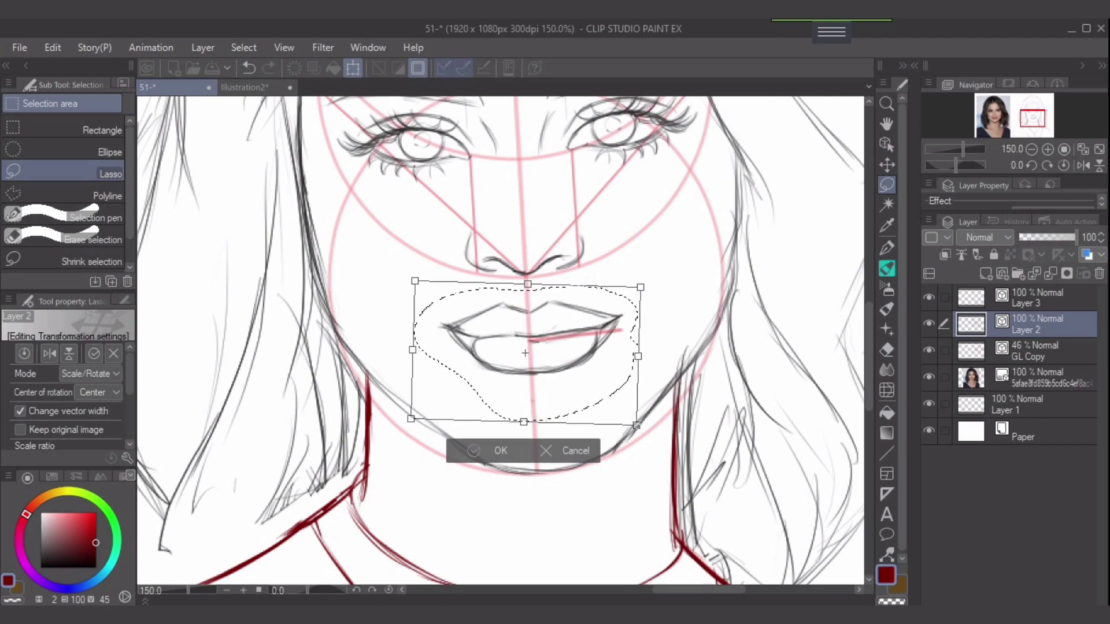
key("Return")
key("ctrl+d")
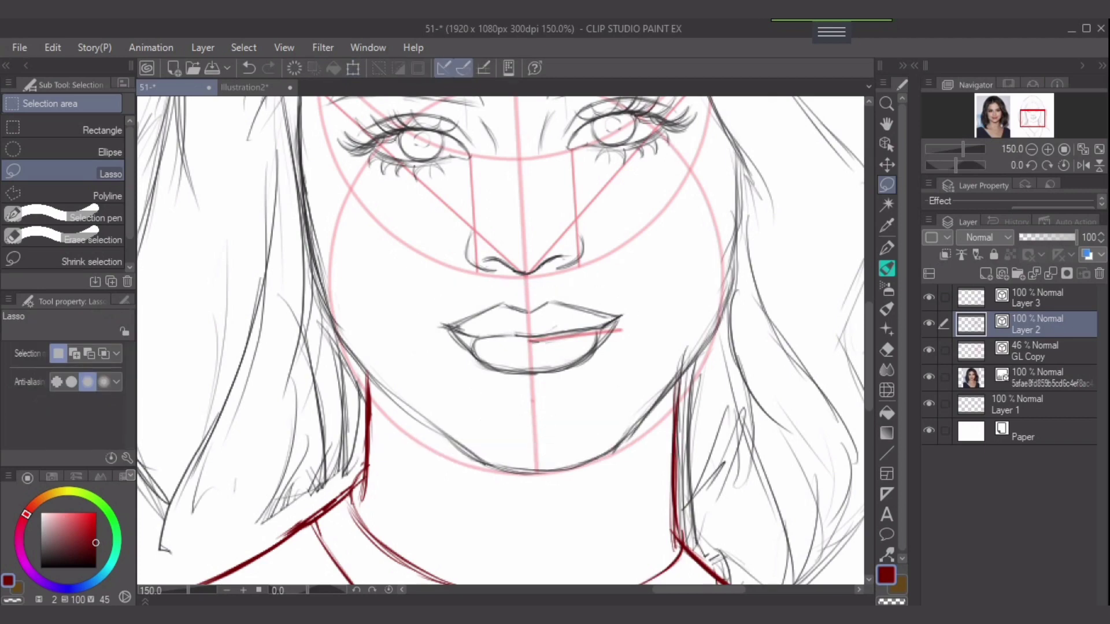
Trace the inner part of the right-hand eye's upper lash line in dark red on Layer 3 with the G-pen at size 2.5
scroll(500, 341, "up", 5)
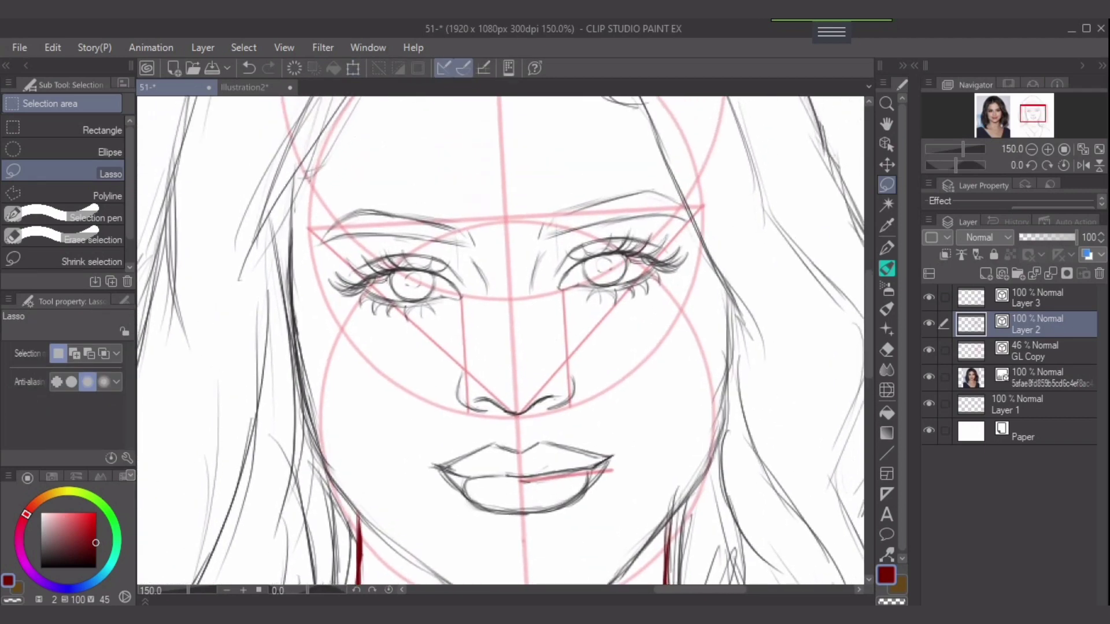
left_click(1037, 297)
left_click(887, 248)
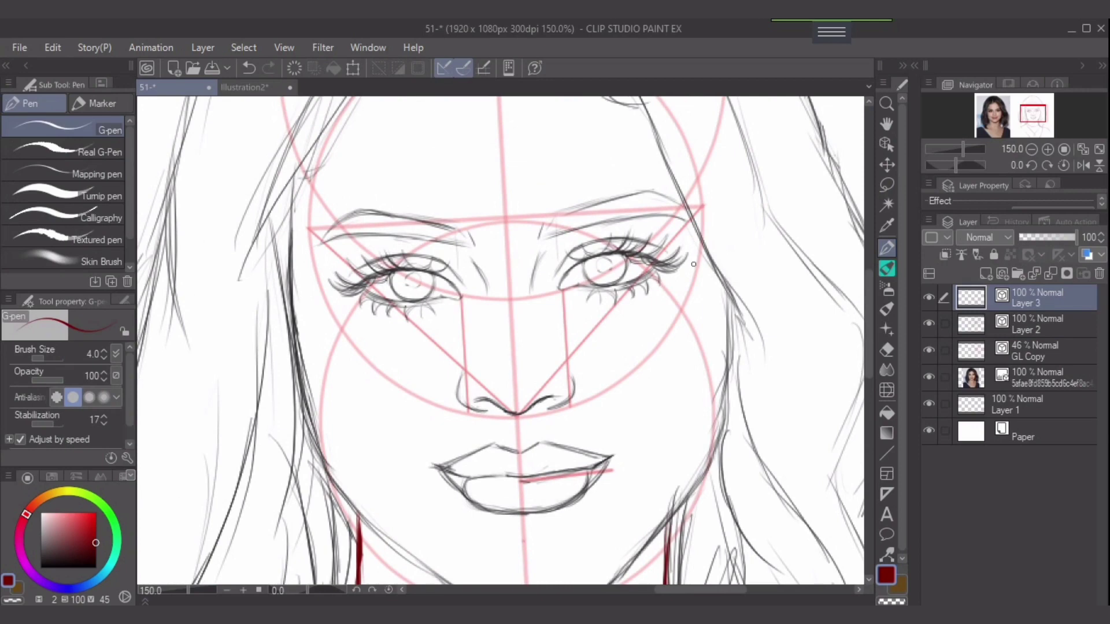
left_click_drag(613, 286, 560, 319)
scroll(572, 316, "up", 3)
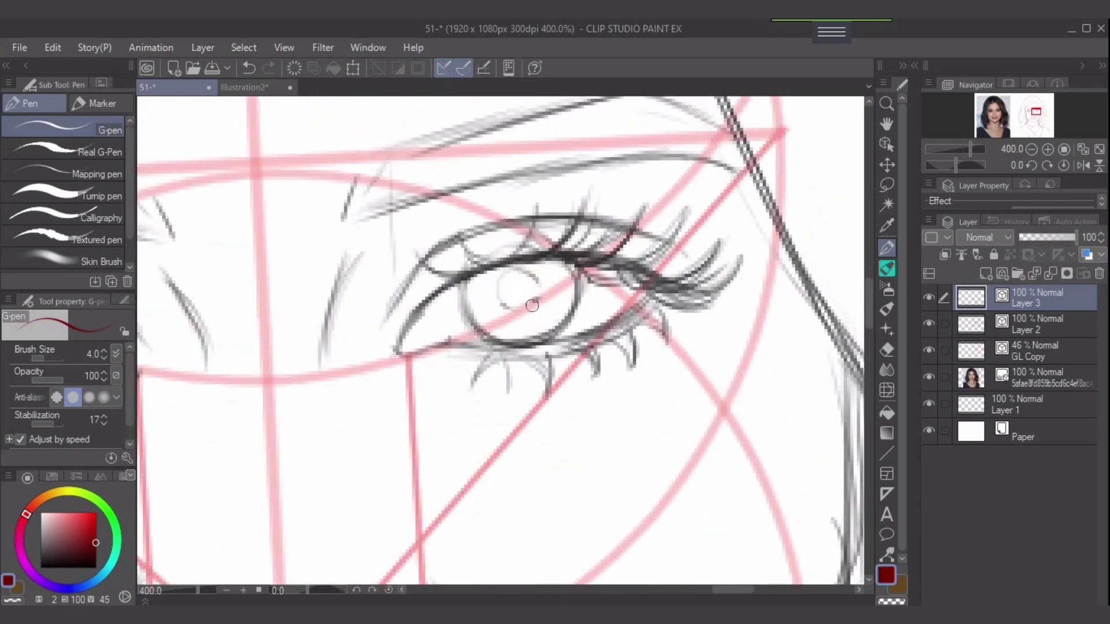
key("bracketleft")
key("bracketleft")
left_click_drag(396, 348, 446, 304)
key("ctrl+z")
mouse_move(399, 348)
left_mouse_down()
mouse_move(473, 276)
mouse_move(416, 323)
left_mouse_up()
key("ctrl+z")
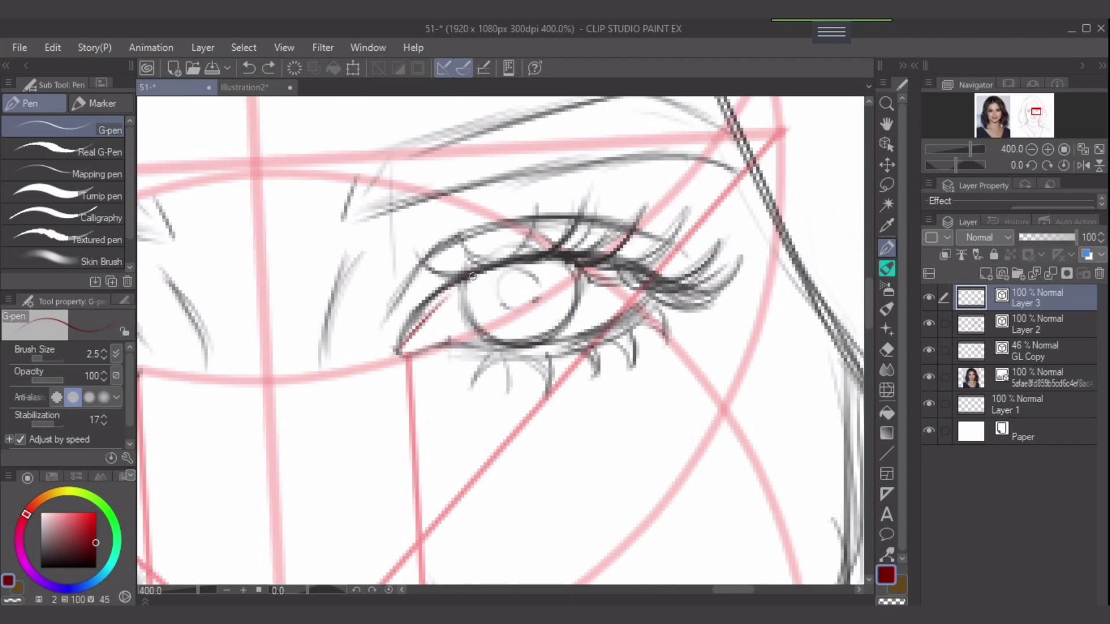
left_click_drag(473, 277, 422, 318)
mouse_move(469, 281)
left_mouse_down()
mouse_move(427, 310)
mouse_move(470, 278)
mouse_move(402, 345)
left_mouse_up()
left_click_drag(434, 309, 405, 346)
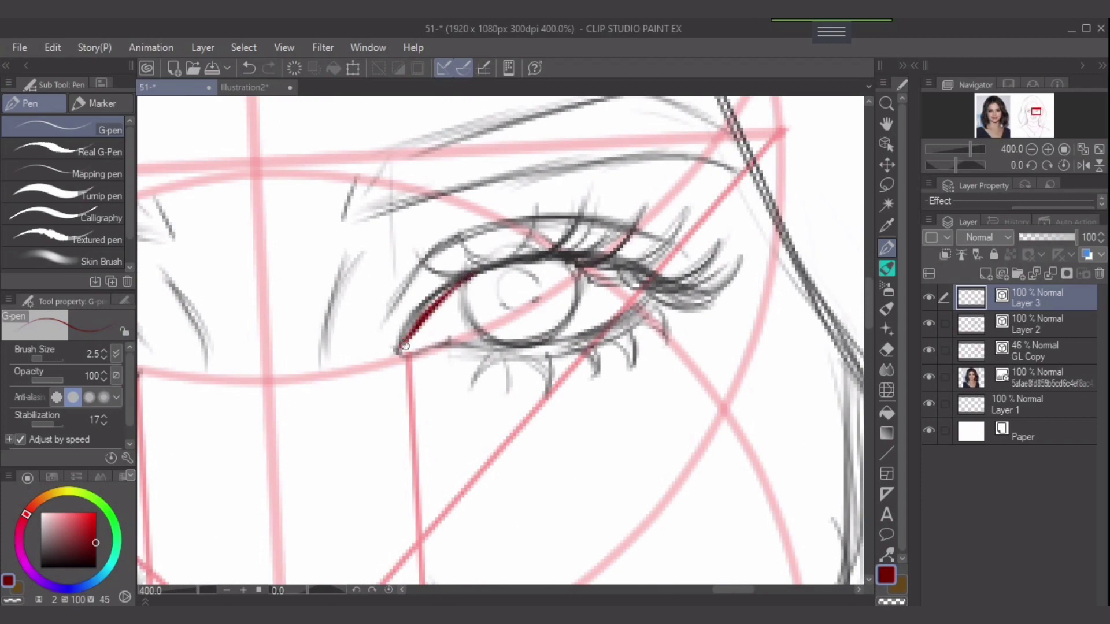
Clean up the right-hand eye's inner corner with the Hard eraser and extend the upper lash line over the iris with the G-pen
key("e")
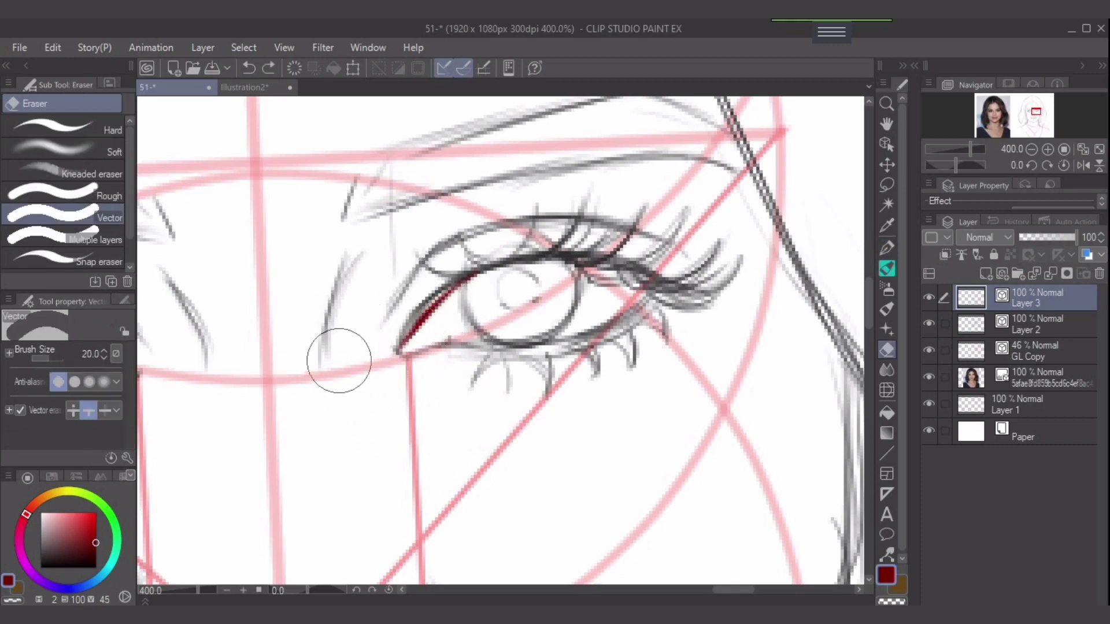
left_click(63, 127)
mouse_move(381, 352)
left_mouse_down()
mouse_move(416, 330)
mouse_move(415, 353)
left_mouse_up()
left_click(886, 247)
mouse_move(442, 295)
left_mouse_down()
mouse_move(522, 261)
mouse_move(471, 283)
mouse_move(538, 270)
left_mouse_up()
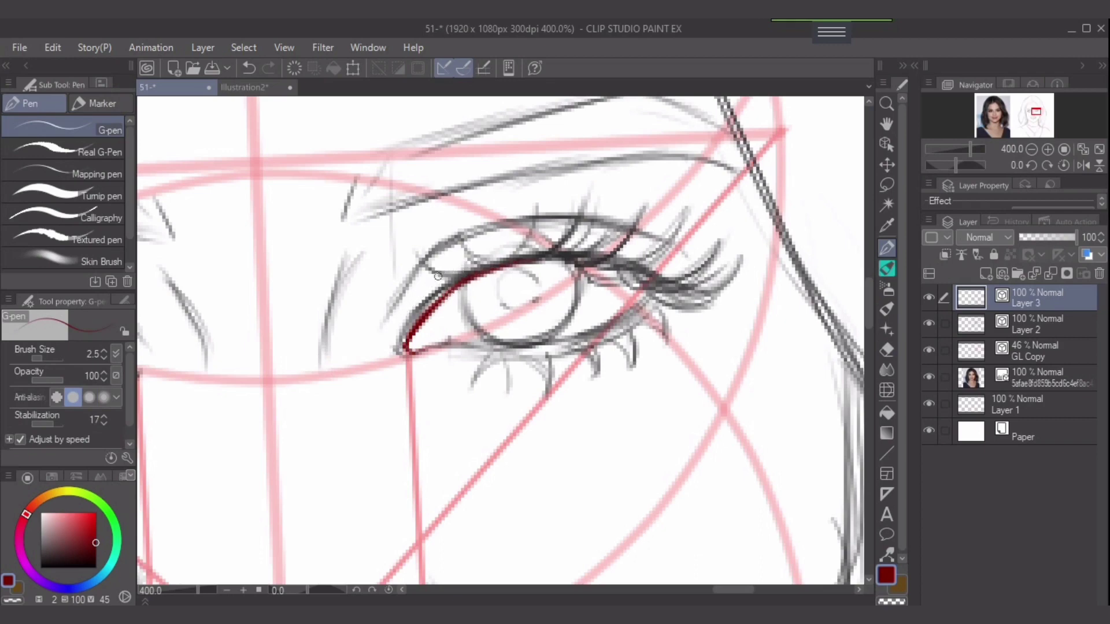
Draw the eyelid crease above the right-hand eye in dark red, from the inner corner to the outer end
mouse_move(441, 271)
left_mouse_down()
mouse_move(438, 270)
mouse_move(417, 293)
mouse_move(442, 266)
mouse_move(394, 327)
mouse_move(472, 251)
mouse_move(424, 289)
mouse_move(463, 258)
mouse_move(437, 272)
mouse_move(488, 248)
left_mouse_up()
mouse_move(435, 270)
left_mouse_down()
mouse_move(496, 235)
mouse_move(536, 234)
left_mouse_up()
mouse_move(456, 256)
left_mouse_down()
mouse_move(560, 232)
mouse_move(582, 242)
left_mouse_up()
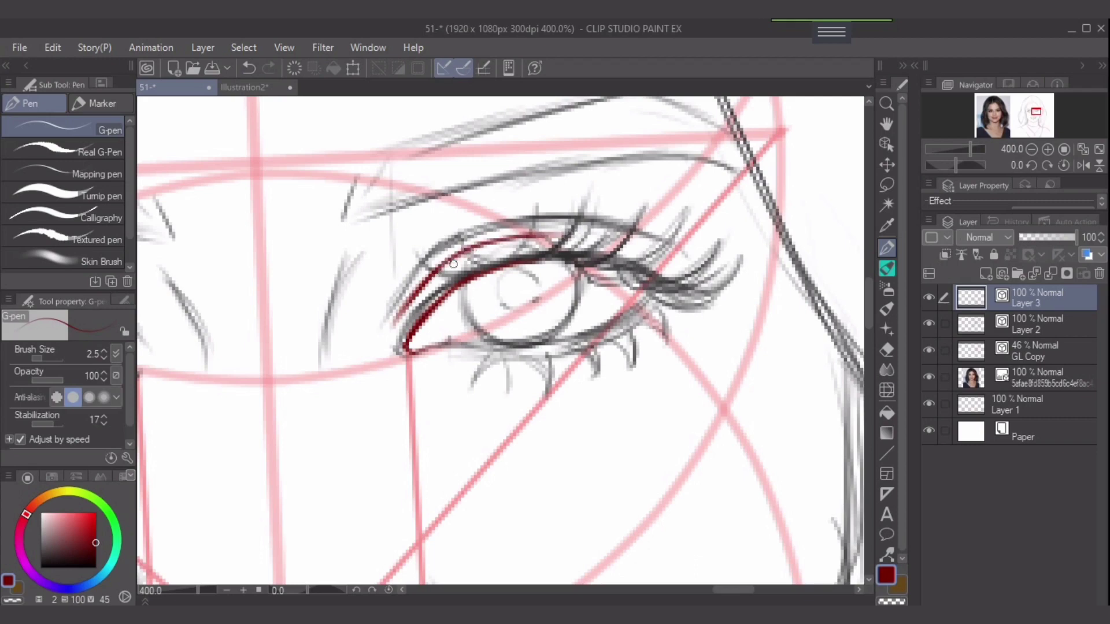
mouse_move(453, 264)
left_mouse_down()
mouse_move(567, 229)
mouse_move(617, 240)
left_mouse_up()
left_click_drag(546, 226, 670, 251)
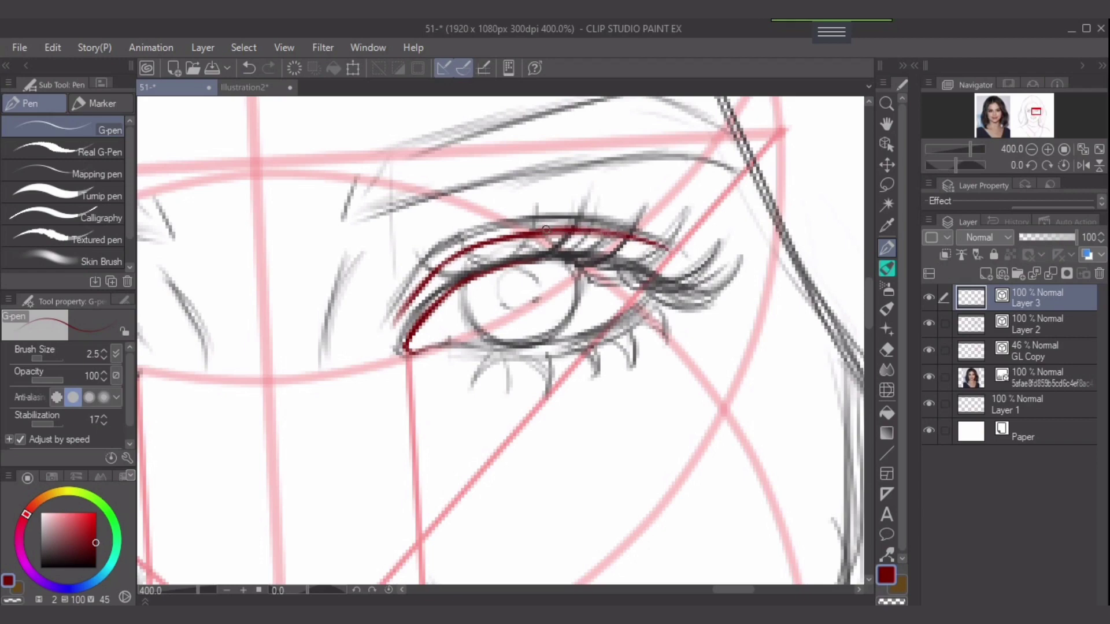
mouse_move(546, 229)
left_mouse_down()
mouse_move(601, 229)
mouse_move(671, 251)
left_mouse_up()
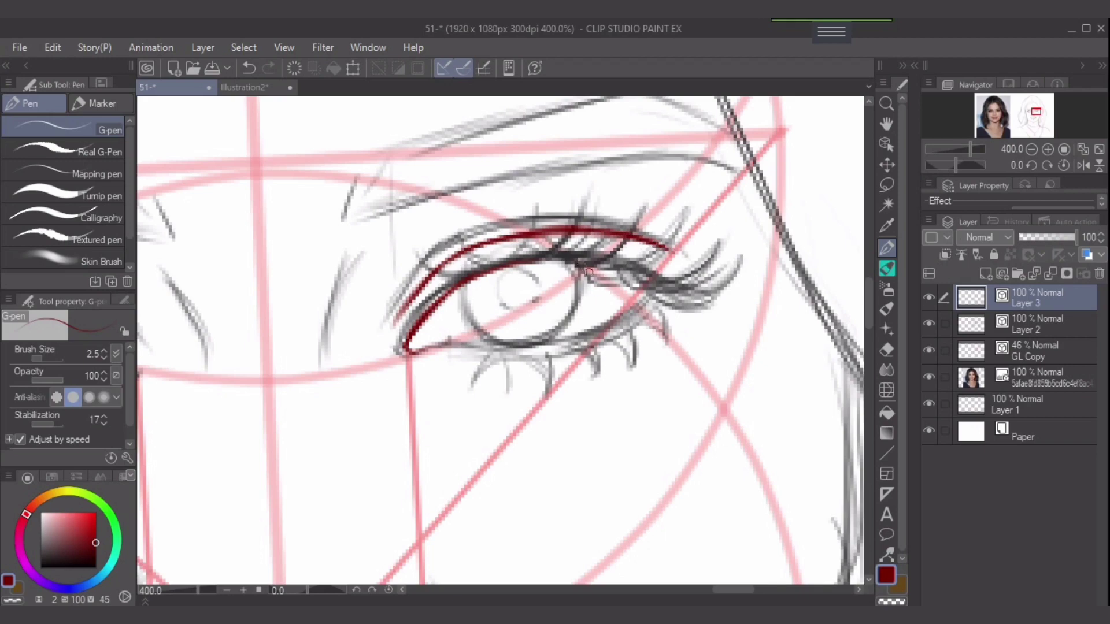
Draw the thick outer part of the right-hand eye's upper lash line, curving up to meet the crease
mouse_move(573, 262)
left_mouse_down()
mouse_move(611, 277)
mouse_move(600, 277)
mouse_move(672, 252)
left_mouse_up()
left_click_drag(611, 275, 669, 252)
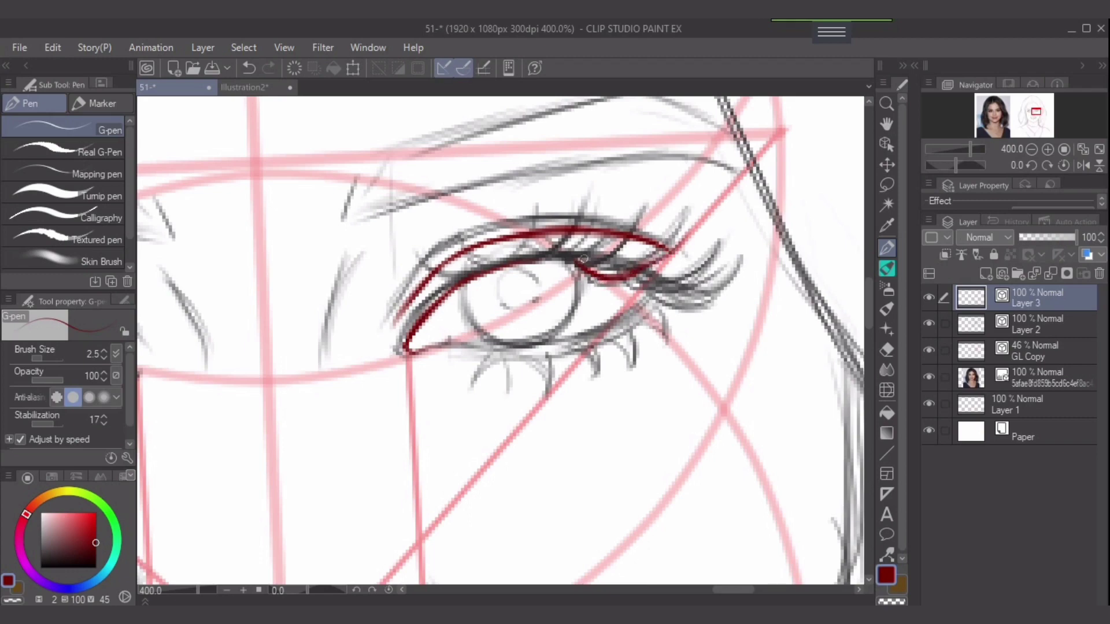
left_click_drag(575, 260, 670, 251)
left_click_drag(599, 269, 657, 251)
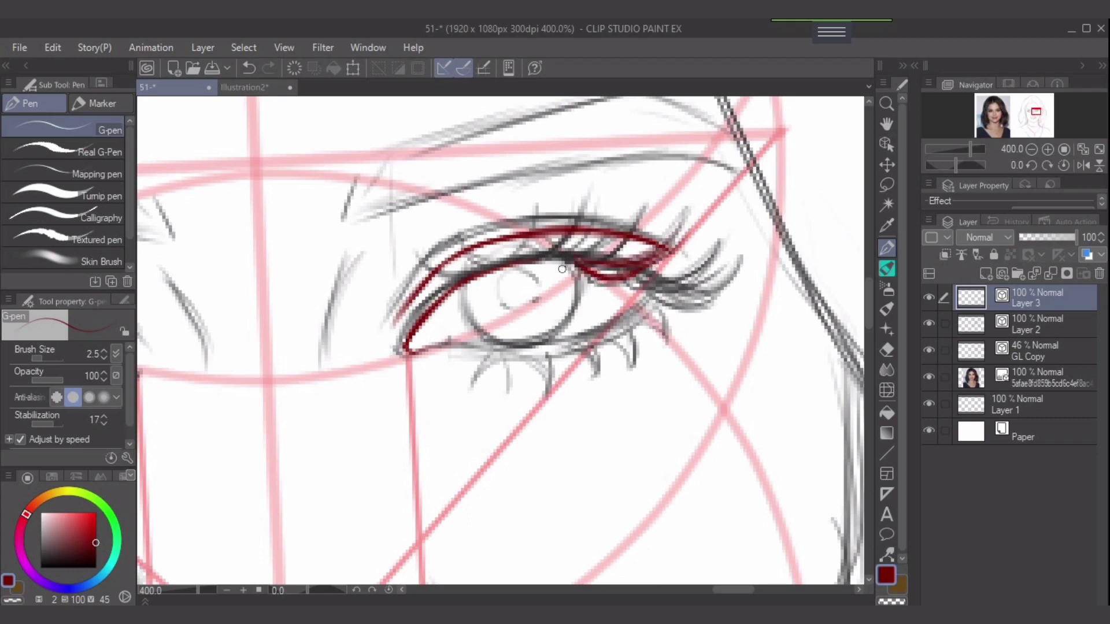
Draw the right-hand eye's upper eyelashes in dark red, from the long outer lashes to the short inner ones
mouse_move(558, 259)
left_mouse_down()
mouse_move(626, 250)
mouse_move(650, 207)
left_mouse_up()
left_click_drag(604, 257, 650, 207)
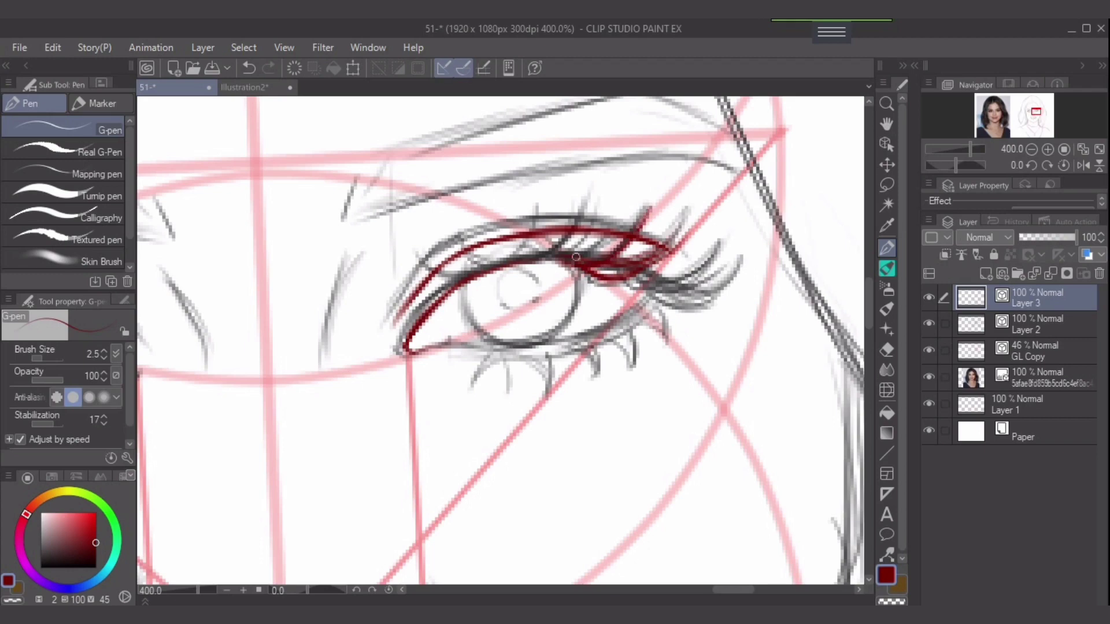
left_click_drag(565, 258, 634, 227)
mouse_move(611, 274)
left_mouse_down()
mouse_move(638, 289)
mouse_move(706, 279)
mouse_move(727, 238)
mouse_move(661, 282)
mouse_move(729, 242)
left_mouse_up()
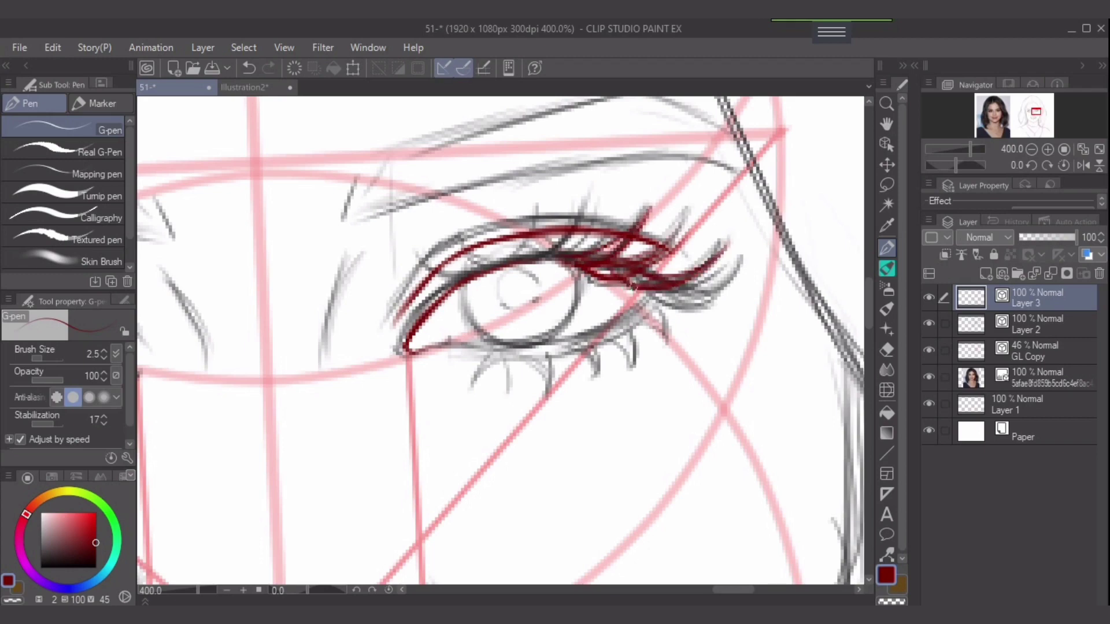
mouse_move(640, 281)
left_mouse_down()
mouse_move(682, 300)
mouse_move(739, 276)
left_mouse_up()
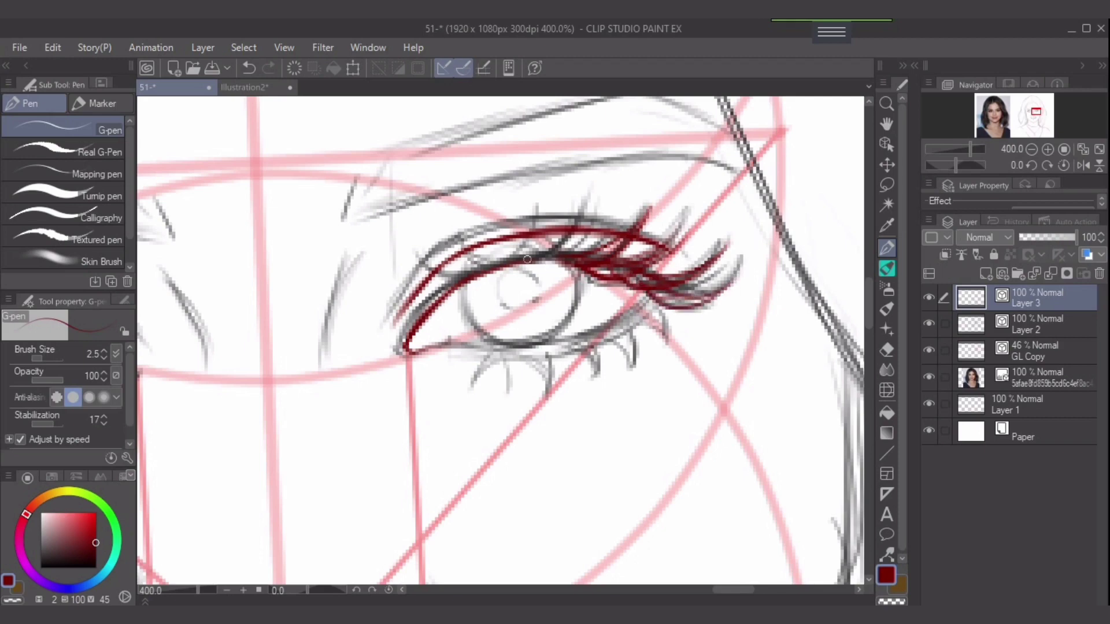
mouse_move(543, 258)
left_mouse_down()
mouse_move(589, 202)
mouse_move(577, 236)
mouse_move(522, 210)
left_mouse_up()
mouse_move(520, 261)
left_mouse_down()
mouse_move(526, 212)
mouse_move(527, 255)
mouse_move(568, 243)
mouse_move(586, 202)
left_mouse_up()
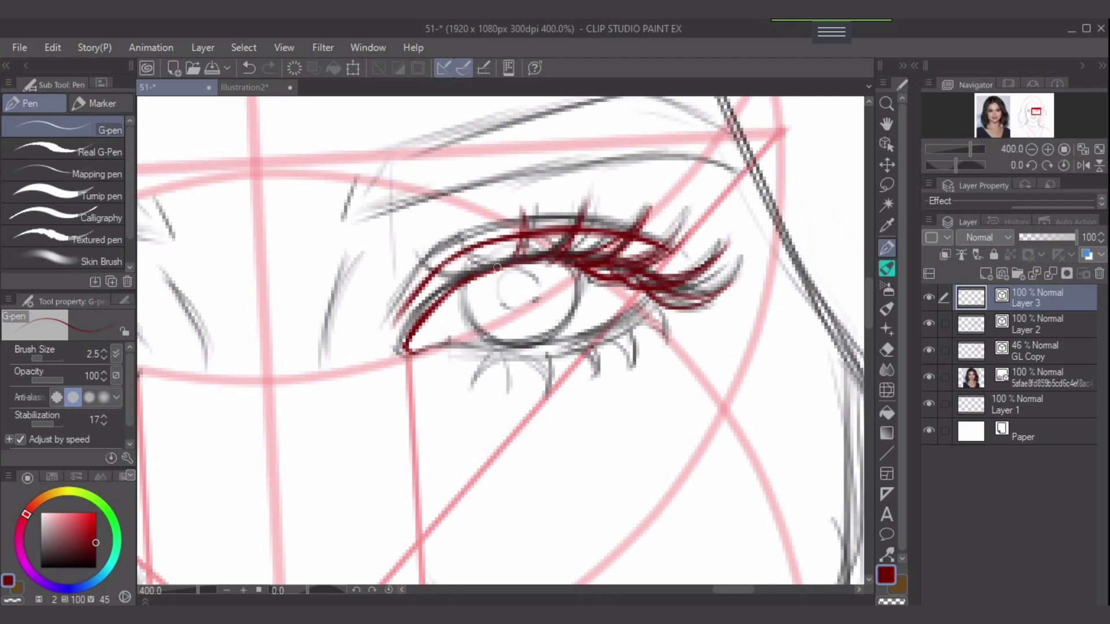
left_click_drag(496, 268, 463, 230)
Trace the round outline of the right-hand eye's iris in dark red below the upper lid
mouse_move(478, 276)
left_mouse_down()
mouse_move(434, 267)
mouse_move(454, 281)
left_mouse_up()
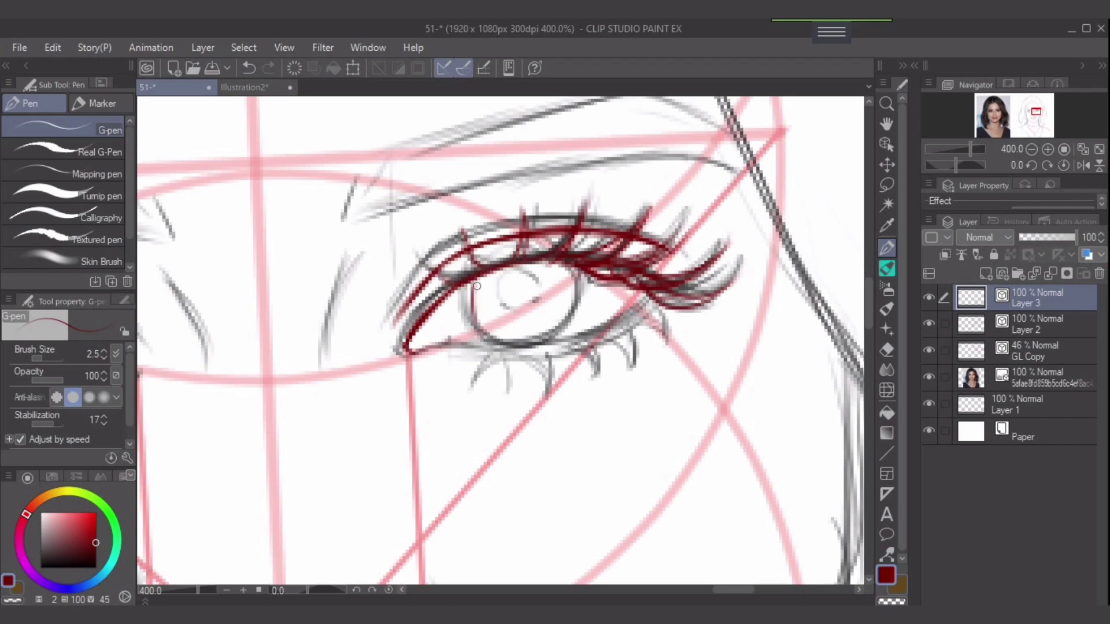
key("ctrl+z")
mouse_move(473, 284)
left_mouse_down()
mouse_move(489, 337)
mouse_move(473, 289)
mouse_move(475, 316)
mouse_move(477, 283)
mouse_move(482, 322)
mouse_move(474, 312)
mouse_move(504, 341)
left_mouse_up()
mouse_move(479, 313)
left_mouse_down()
mouse_move(525, 342)
mouse_move(511, 340)
left_mouse_up()
key("ctrl+z")
left_click_drag(483, 322, 524, 342)
key("ctrl+z")
mouse_move(562, 263)
left_mouse_down()
mouse_move(573, 320)
mouse_move(525, 344)
left_mouse_up()
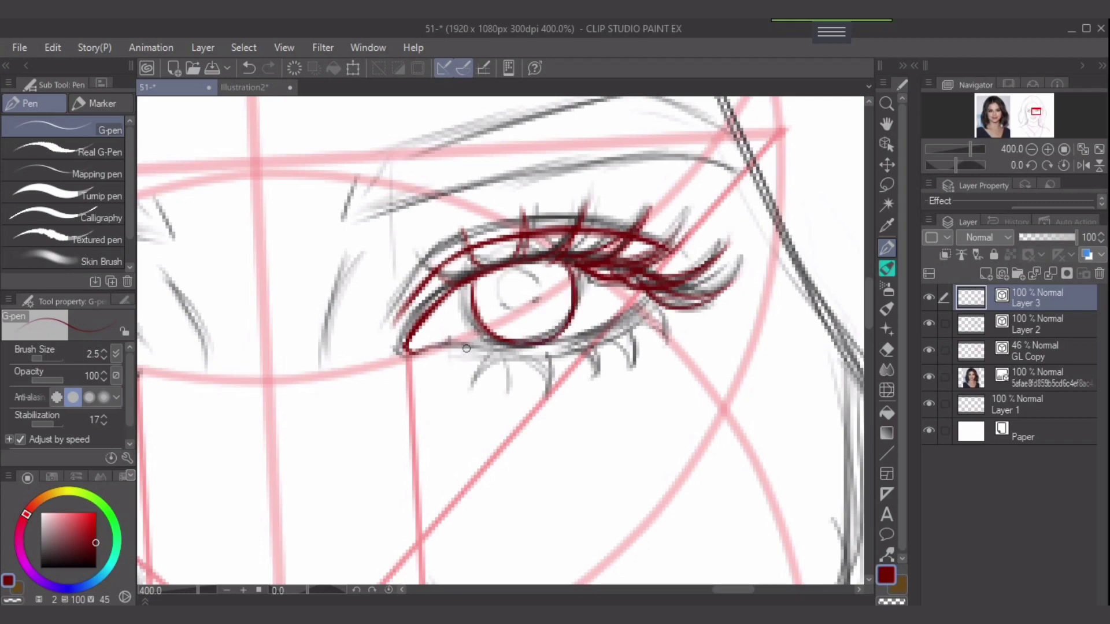
Draw the right-hand eye's lower lid line in dark red and the small pupil circle inside its iris
mouse_move(409, 353)
left_mouse_down()
mouse_move(444, 343)
mouse_move(571, 344)
mouse_move(532, 346)
mouse_move(601, 331)
mouse_move(592, 335)
mouse_move(630, 312)
left_mouse_up()
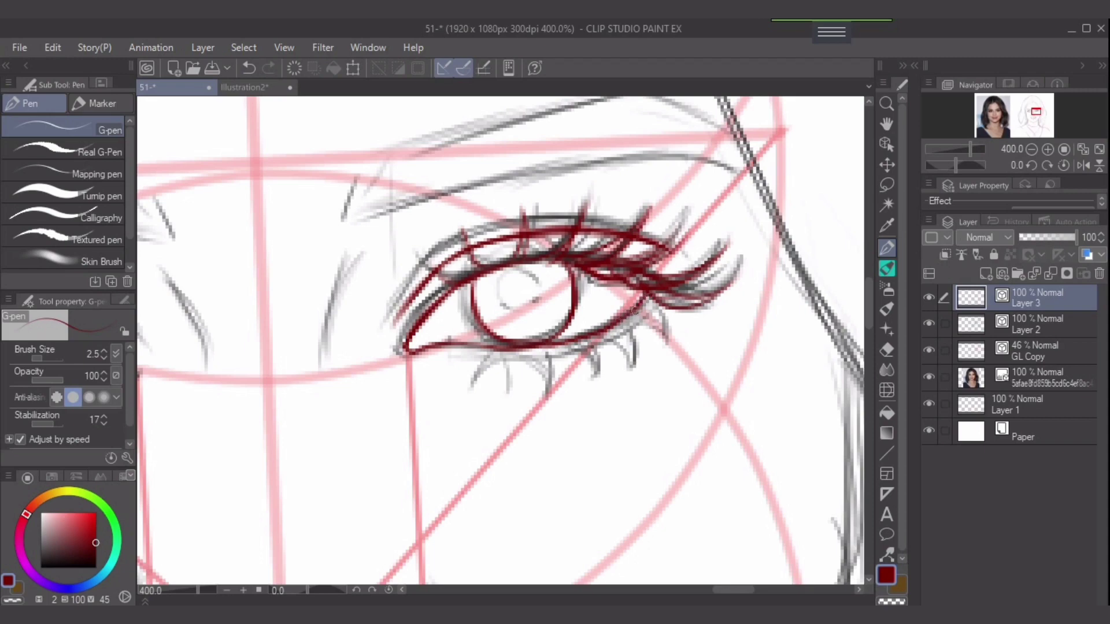
mouse_move(645, 315)
left_mouse_down()
mouse_move(570, 354)
mouse_move(490, 358)
mouse_move(560, 355)
left_mouse_up()
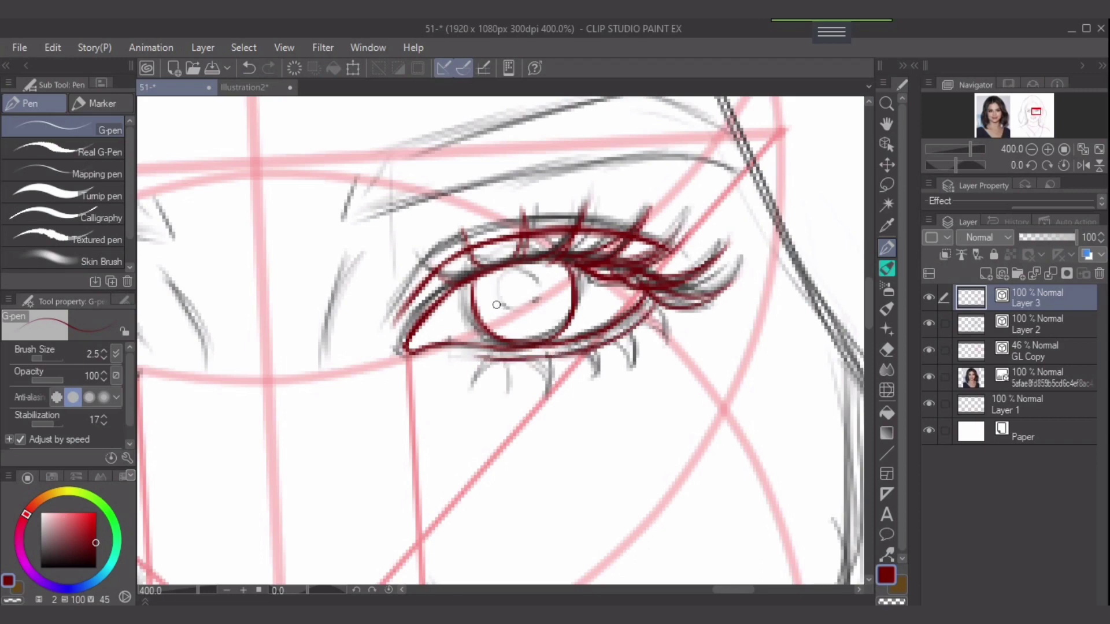
mouse_move(510, 298)
left_mouse_down()
mouse_move(537, 291)
mouse_move(518, 307)
mouse_move(533, 282)
mouse_move(522, 306)
mouse_move(536, 283)
mouse_move(528, 306)
mouse_move(523, 276)
mouse_move(537, 297)
mouse_move(508, 290)
mouse_move(524, 274)
mouse_move(524, 308)
left_mouse_up()
Draw the right-hand eye's short lower eyelashes in dark red along the lower lid
mouse_move(588, 351)
left_mouse_down()
mouse_move(597, 372)
mouse_move(546, 392)
left_mouse_up()
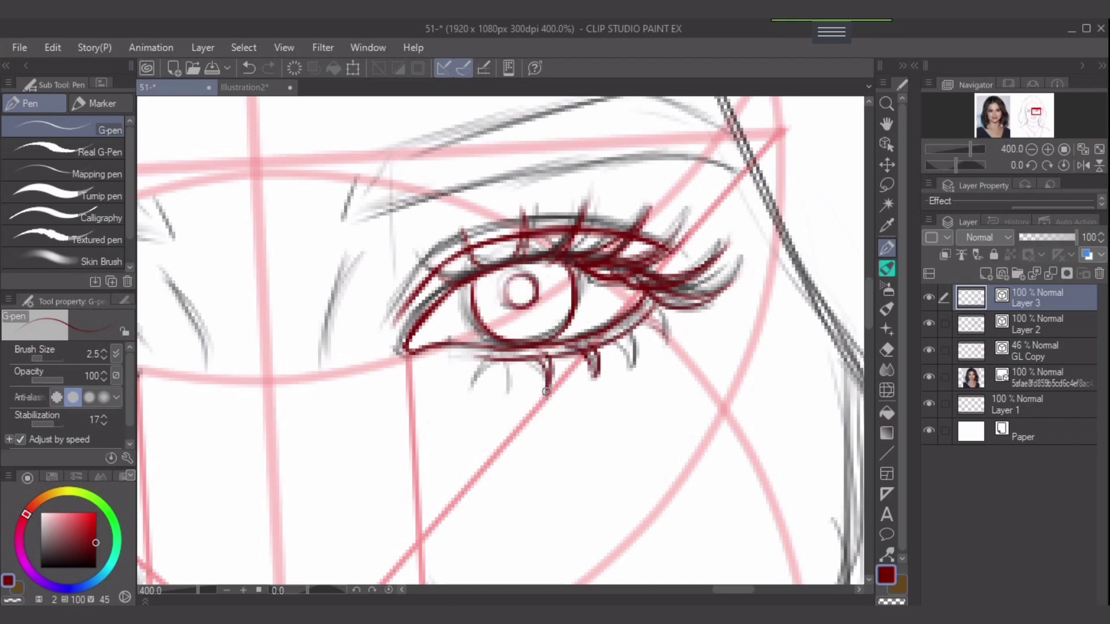
mouse_move(508, 354)
left_mouse_down()
mouse_move(504, 386)
mouse_move(505, 363)
mouse_move(473, 386)
left_mouse_up()
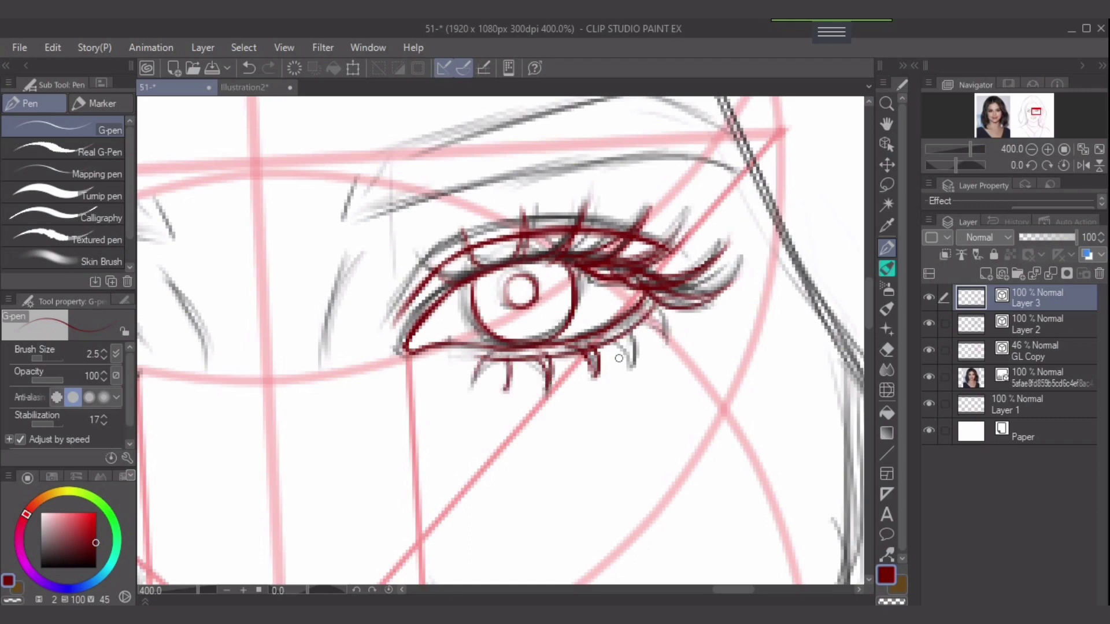
left_click_drag(624, 342, 636, 369)
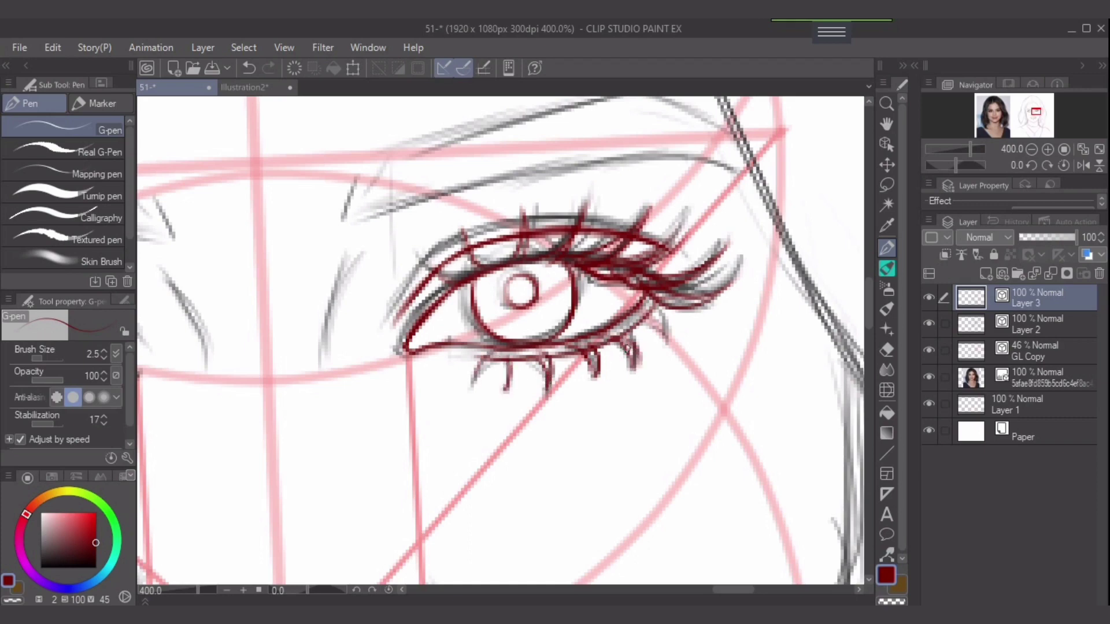
left_click_drag(627, 327, 639, 372)
mouse_move(659, 319)
left_mouse_down()
mouse_move(654, 341)
mouse_move(633, 331)
mouse_move(664, 327)
mouse_move(633, 332)
mouse_move(643, 314)
mouse_move(669, 335)
left_mouse_up()
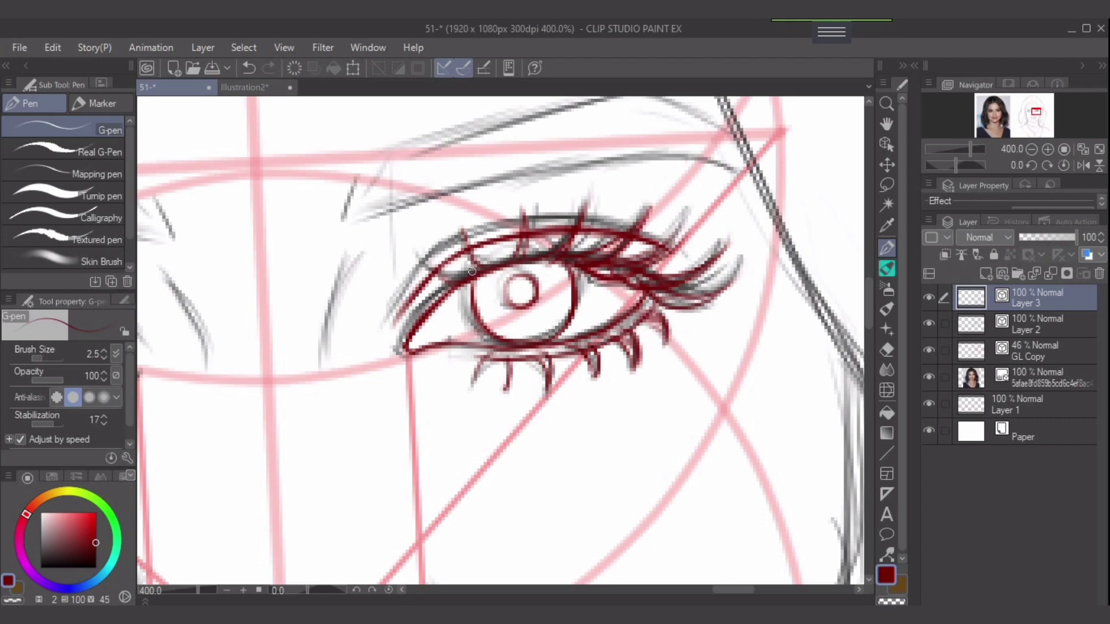
Erase the grey rough sketch around the right-hand eye on Layer 2 with the Hard eraser at size 50
scroll(482, 283, "down", 2)
left_click_drag(552, 345, 617, 337)
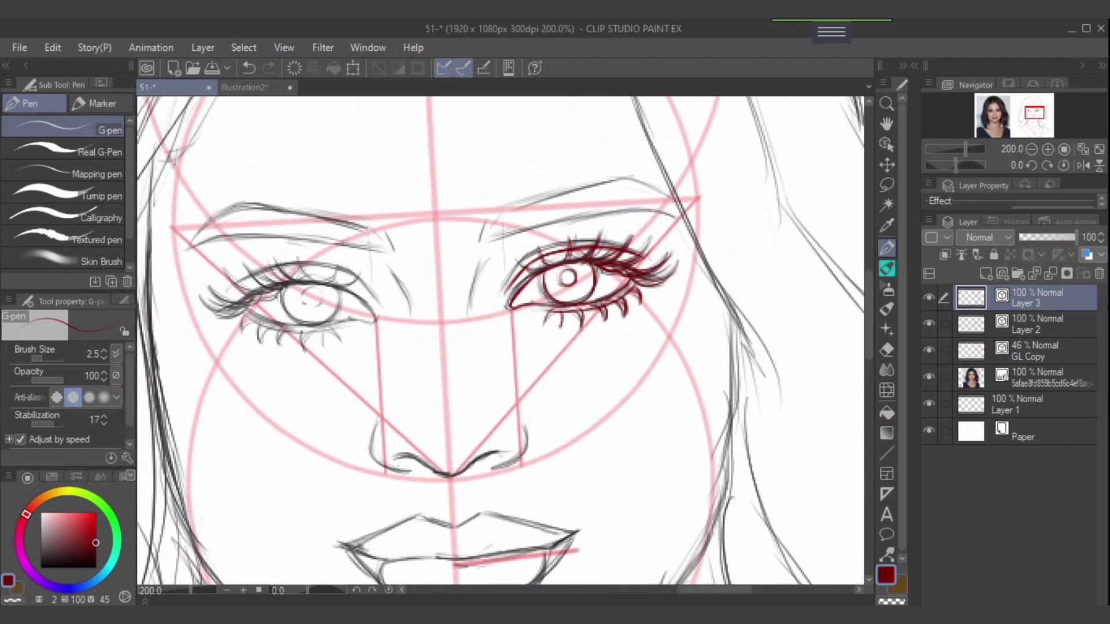
left_click(1037, 325)
key("e")
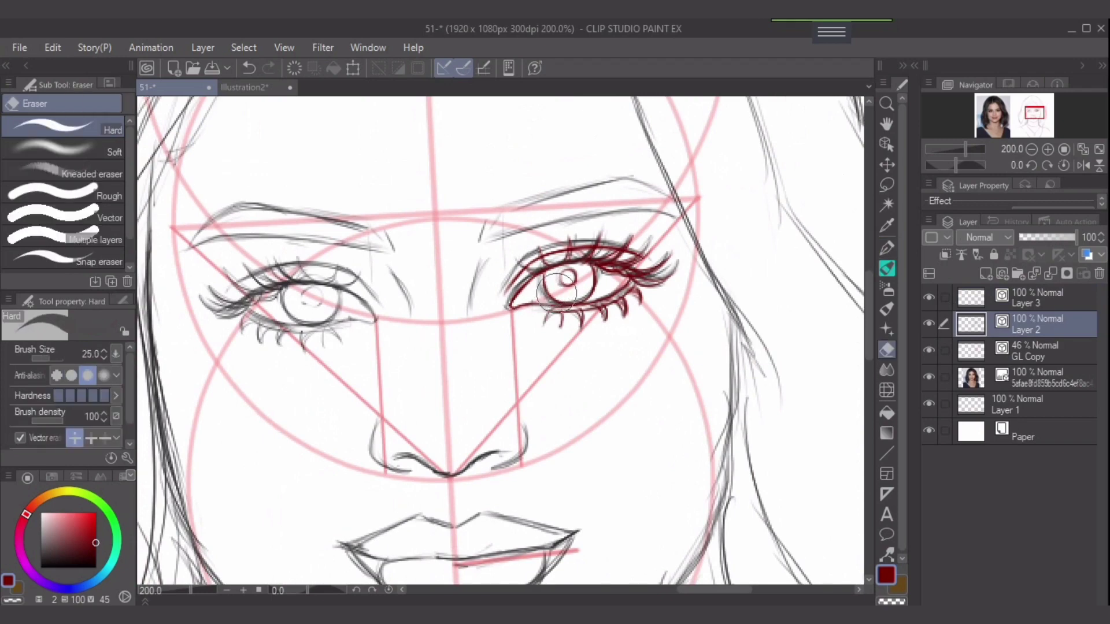
mouse_move(555, 296)
left_mouse_down()
mouse_move(632, 297)
mouse_move(613, 277)
mouse_move(589, 306)
left_mouse_up()
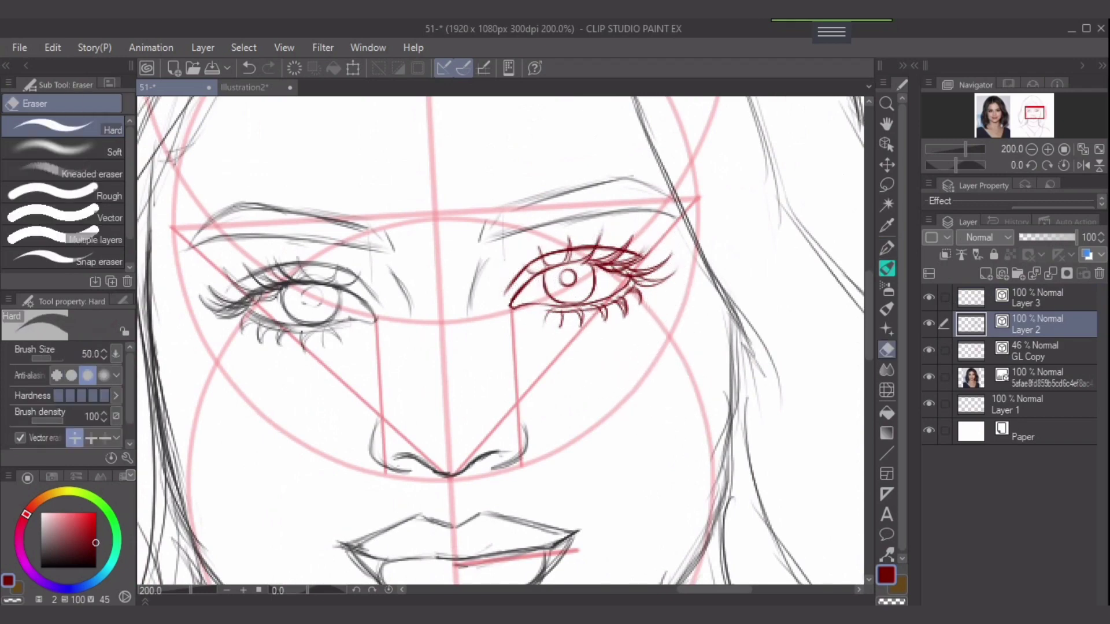
Draw the left-hand eye's eyelid crease on Layer 3 with the G-pen at size 2, from the outer end to the inner corner
left_click_drag(634, 376, 699, 381)
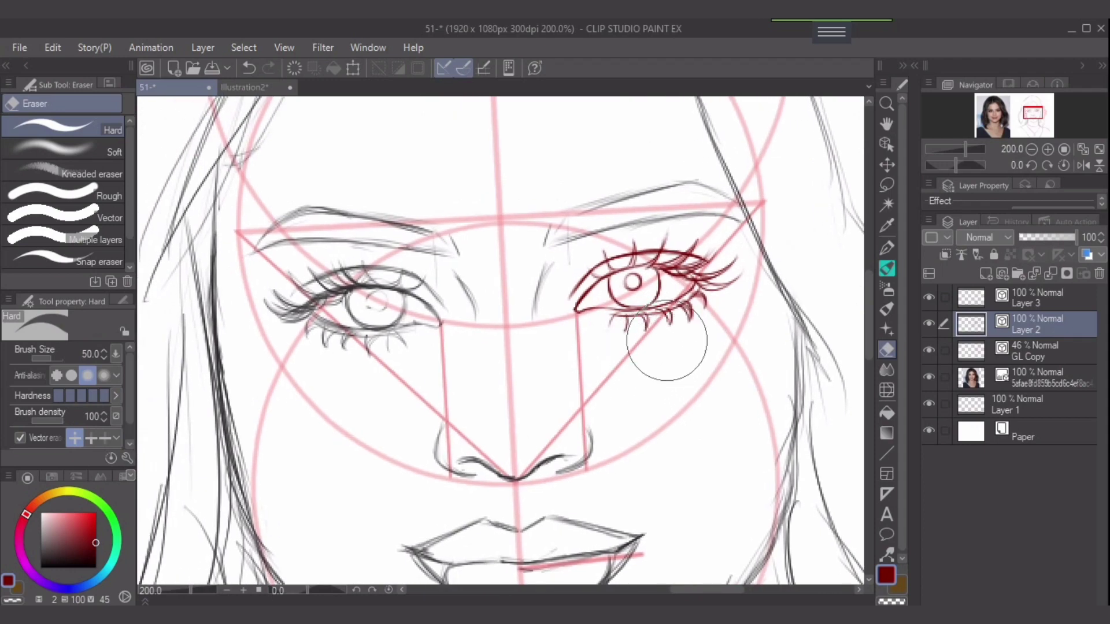
left_click(1035, 298)
scroll(435, 348, "up", 2)
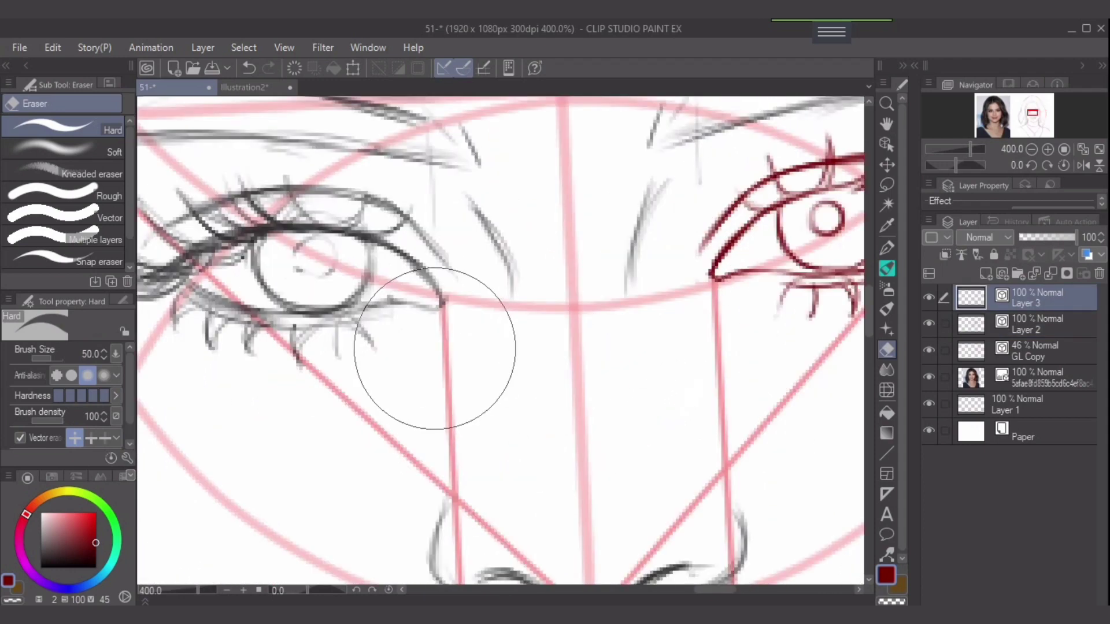
left_click_drag(435, 348, 642, 386)
key("p")
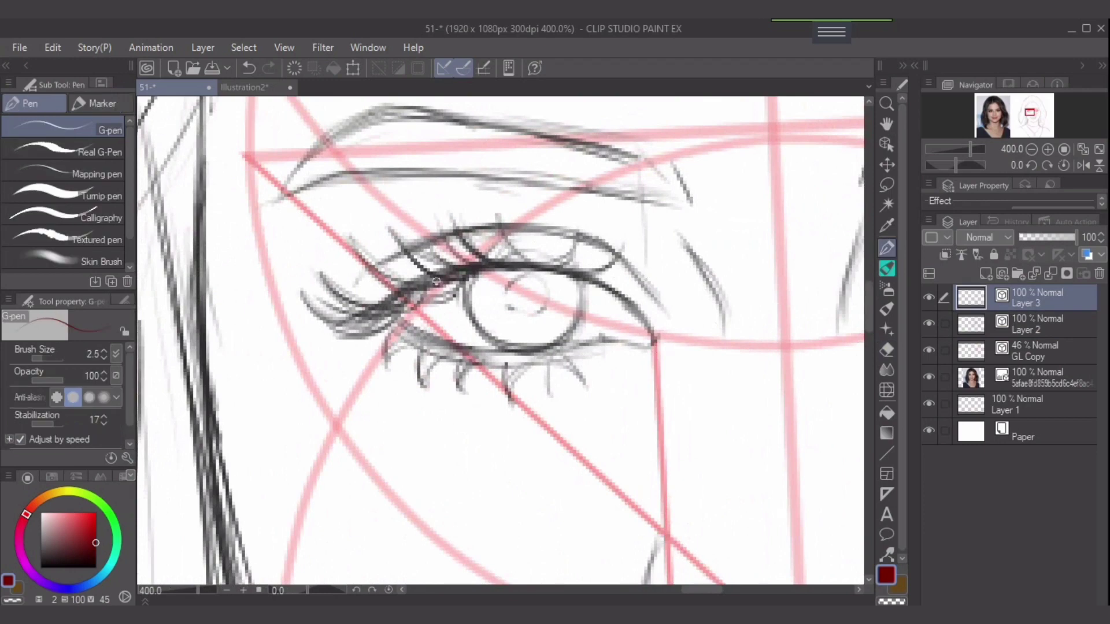
left_click_drag(365, 278, 492, 241)
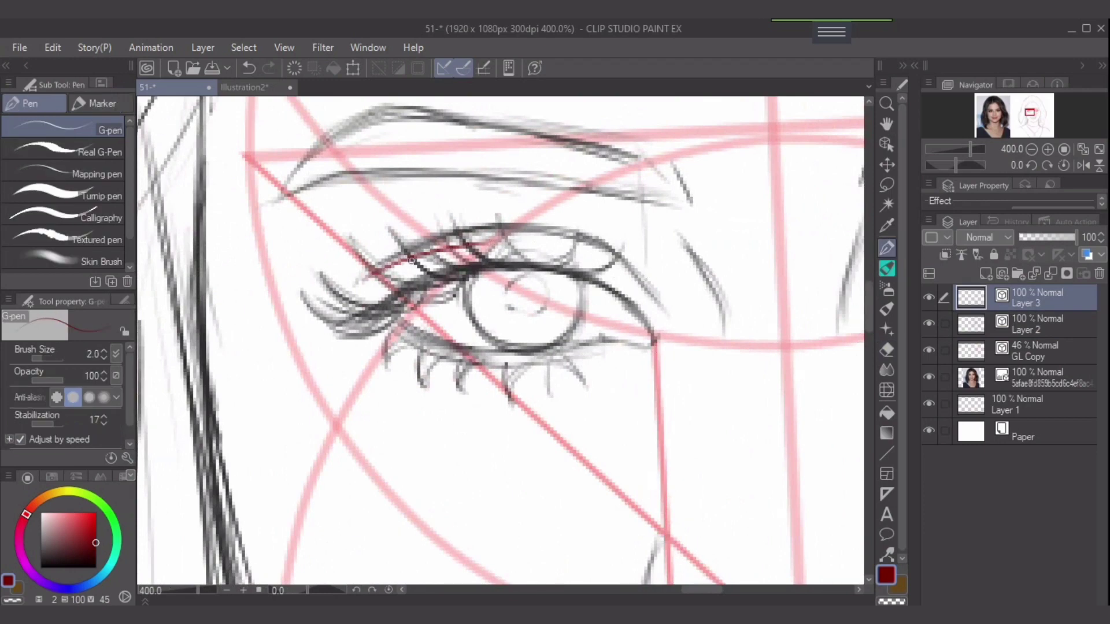
mouse_move(354, 287)
left_mouse_down()
mouse_move(437, 251)
mouse_move(549, 241)
left_mouse_up()
left_click_drag(436, 249, 546, 248)
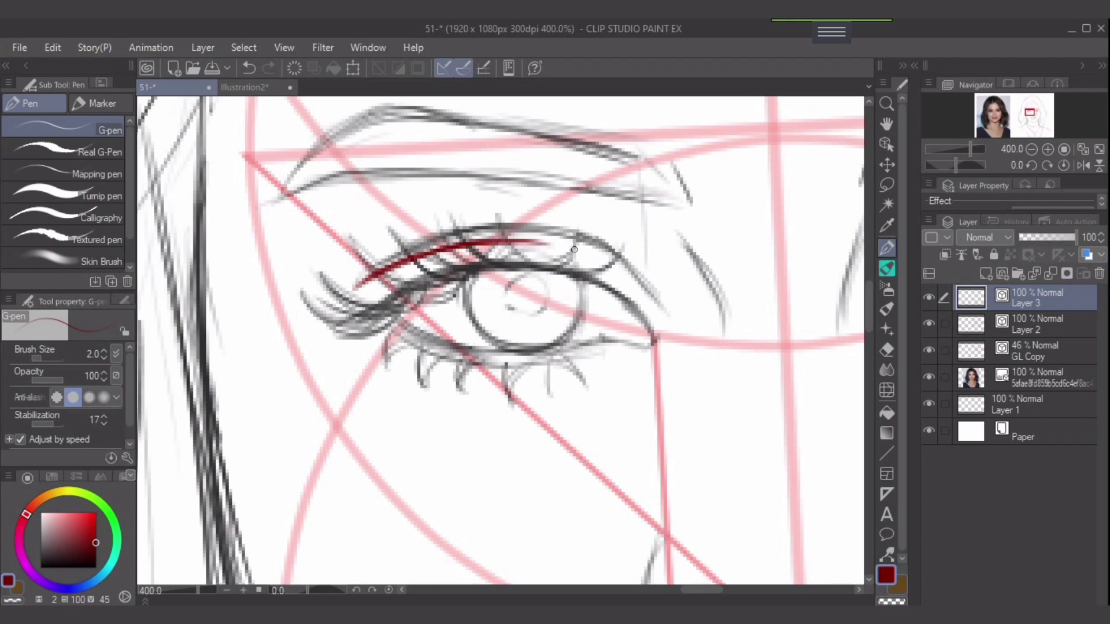
mouse_move(467, 242)
left_mouse_down()
mouse_move(544, 238)
mouse_move(590, 260)
left_mouse_up()
mouse_move(513, 240)
left_mouse_down()
mouse_move(604, 260)
mouse_move(589, 262)
mouse_move(633, 278)
mouse_move(661, 312)
left_mouse_up()
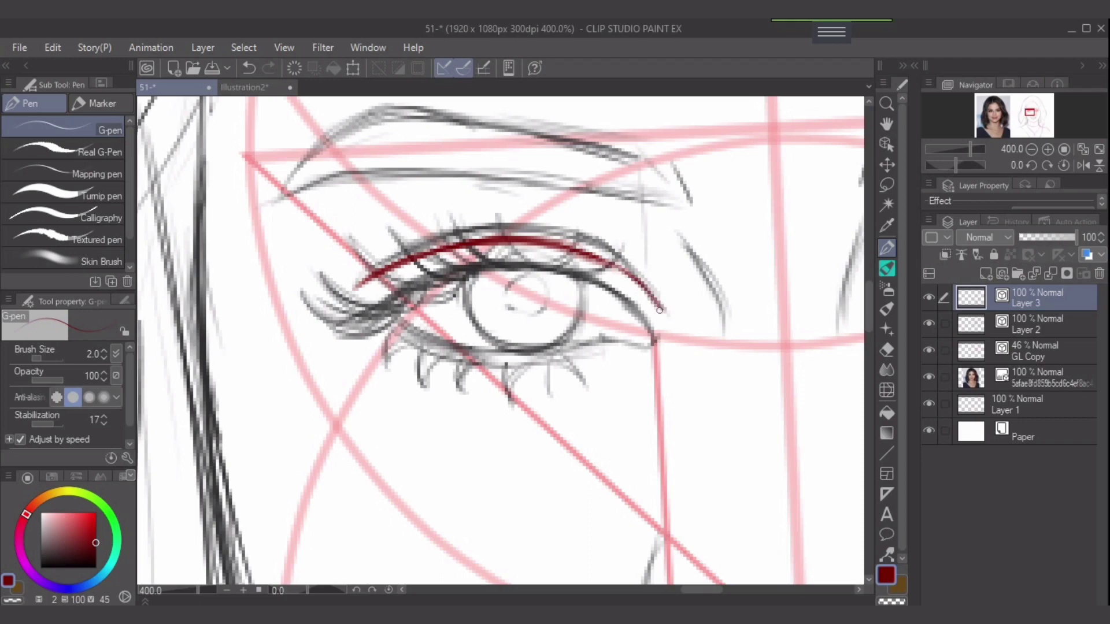
Draw the left-hand eye's inner corner and its lower lid line in dark red
mouse_move(601, 283)
left_mouse_down()
mouse_move(656, 332)
mouse_move(619, 339)
left_mouse_up()
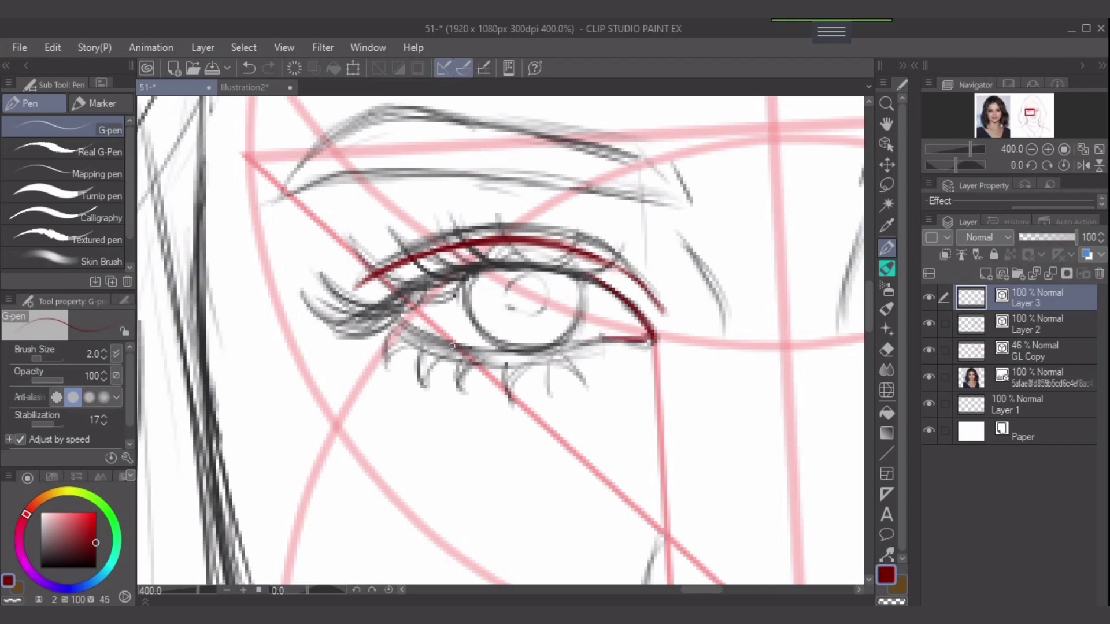
mouse_move(404, 327)
left_mouse_down()
mouse_move(481, 357)
mouse_move(542, 361)
mouse_move(581, 347)
left_mouse_up()
left_click_drag(511, 356, 610, 334)
Trace the round outline of the left-hand eye's iris and draw the small pupil circle inside it
mouse_move(479, 270)
left_mouse_down()
mouse_move(485, 328)
mouse_move(510, 346)
mouse_move(552, 348)
left_mouse_up()
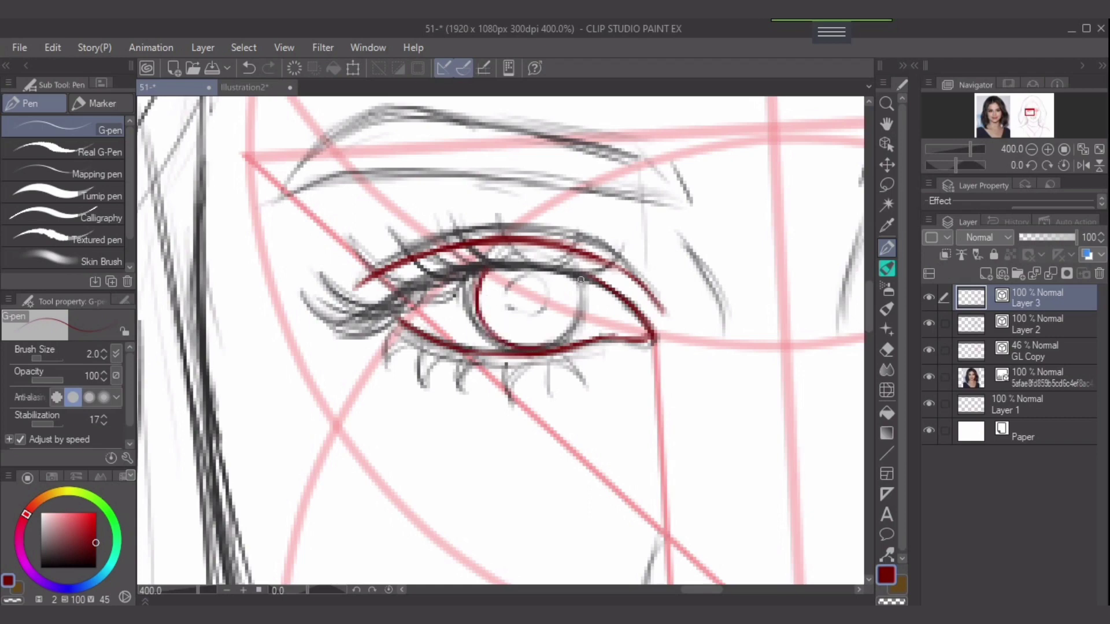
mouse_move(569, 273)
left_mouse_down()
mouse_move(578, 328)
mouse_move(569, 340)
mouse_move(581, 315)
mouse_move(568, 344)
mouse_move(546, 348)
left_mouse_up()
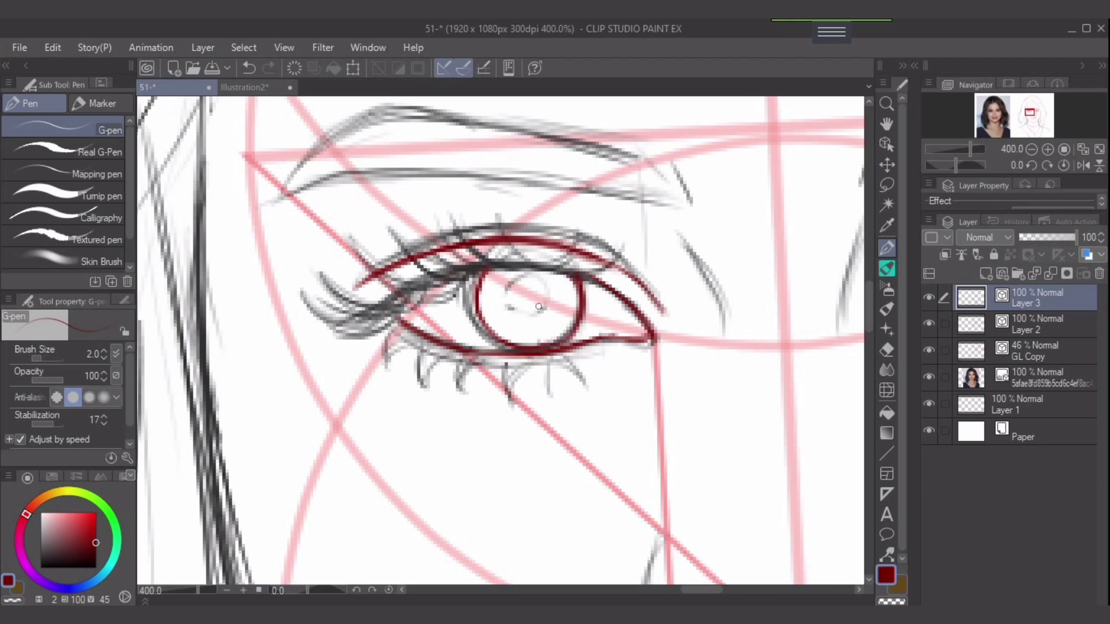
mouse_move(524, 279)
left_mouse_down()
mouse_move(510, 308)
mouse_move(544, 312)
mouse_move(547, 301)
mouse_move(524, 313)
left_mouse_up()
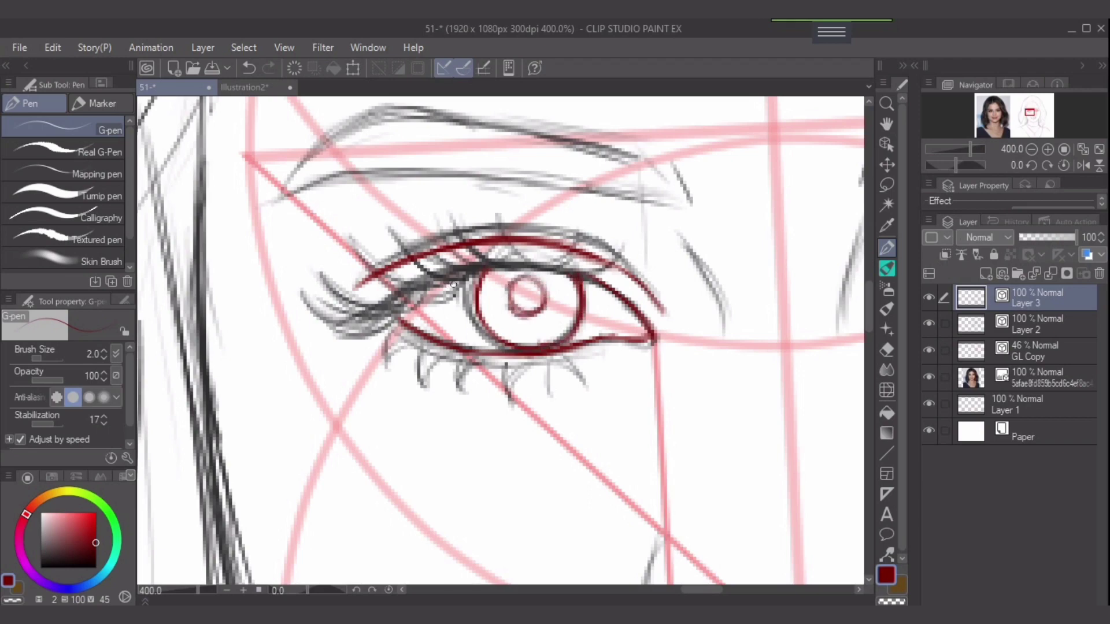
Draw the thick outer part of the left-hand eye's upper lash line with its outer eyelashes in dark red
left_click_drag(468, 277, 412, 257)
mouse_move(468, 279)
left_mouse_down()
mouse_move(448, 293)
mouse_move(404, 258)
left_mouse_up()
mouse_move(399, 237)
left_mouse_down()
mouse_move(430, 285)
mouse_move(358, 258)
left_mouse_up()
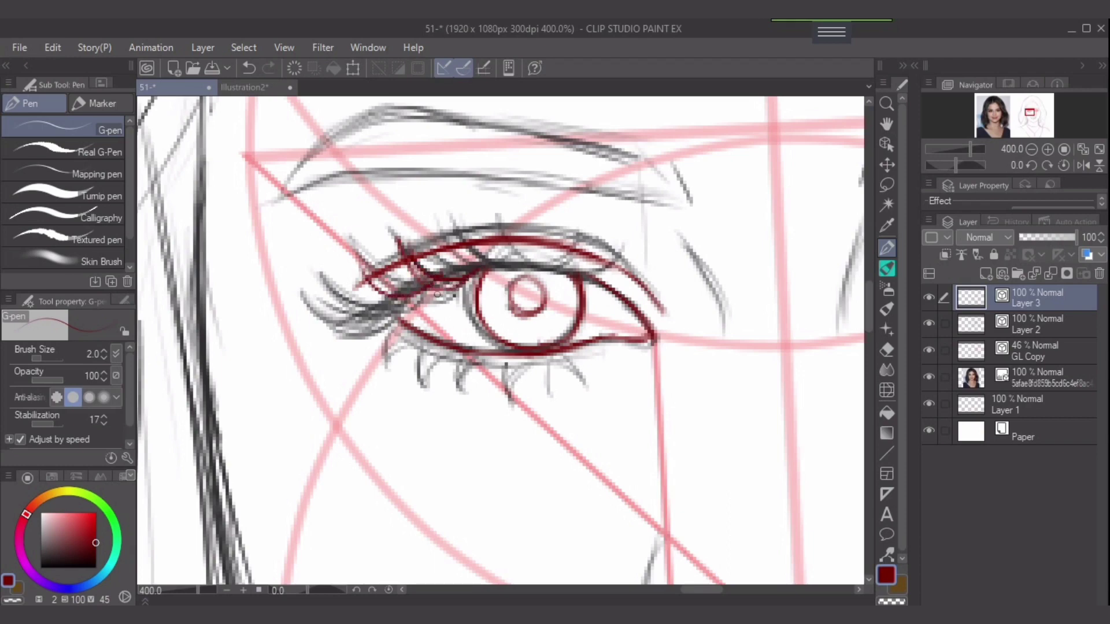
mouse_move(438, 281)
left_mouse_down()
mouse_move(404, 302)
mouse_move(357, 256)
left_mouse_up()
mouse_move(399, 312)
left_mouse_down()
mouse_move(327, 305)
mouse_move(398, 304)
mouse_move(323, 294)
left_mouse_up()
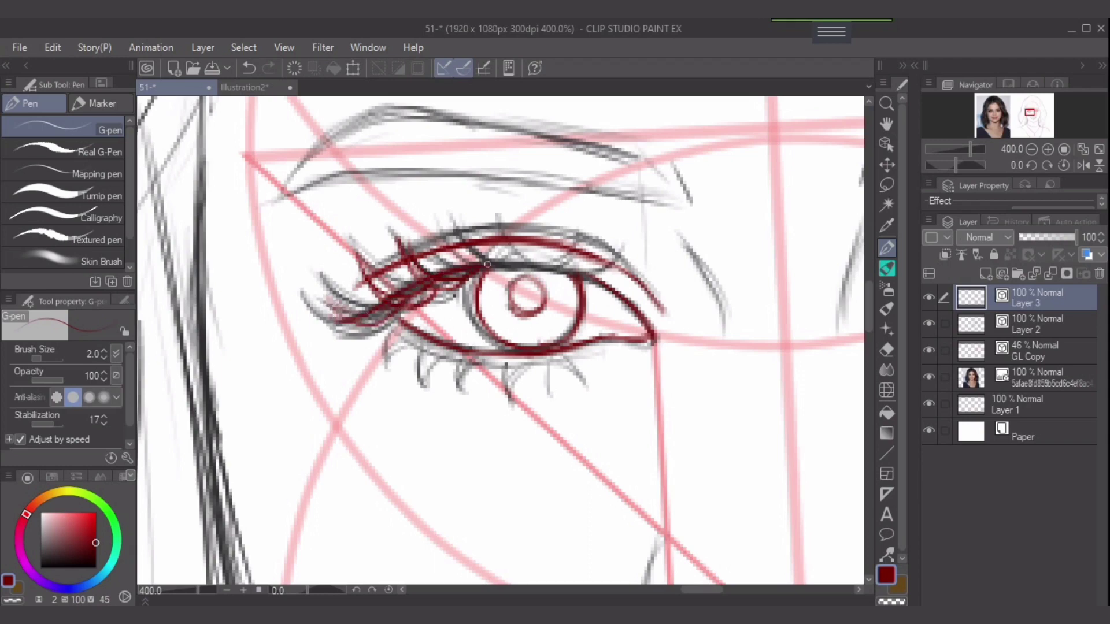
Thicken the left-hand eye's upper lash line above the iris and add upward eyelashes along its middle
left_click_drag(474, 270, 543, 272)
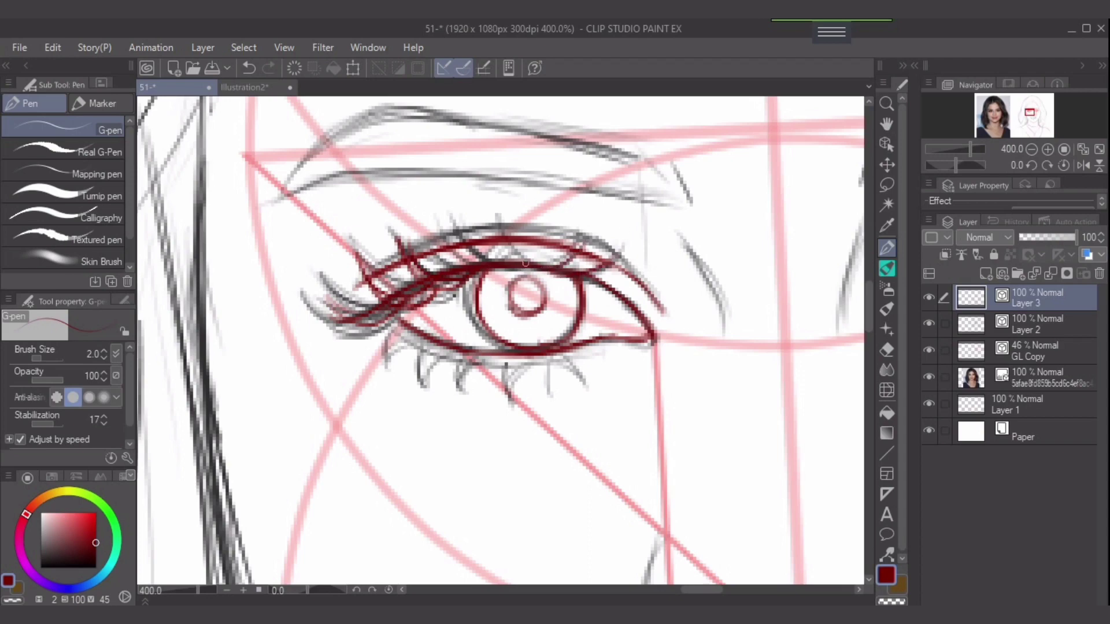
left_click_drag(526, 264, 547, 219)
left_click_drag(540, 266, 547, 219)
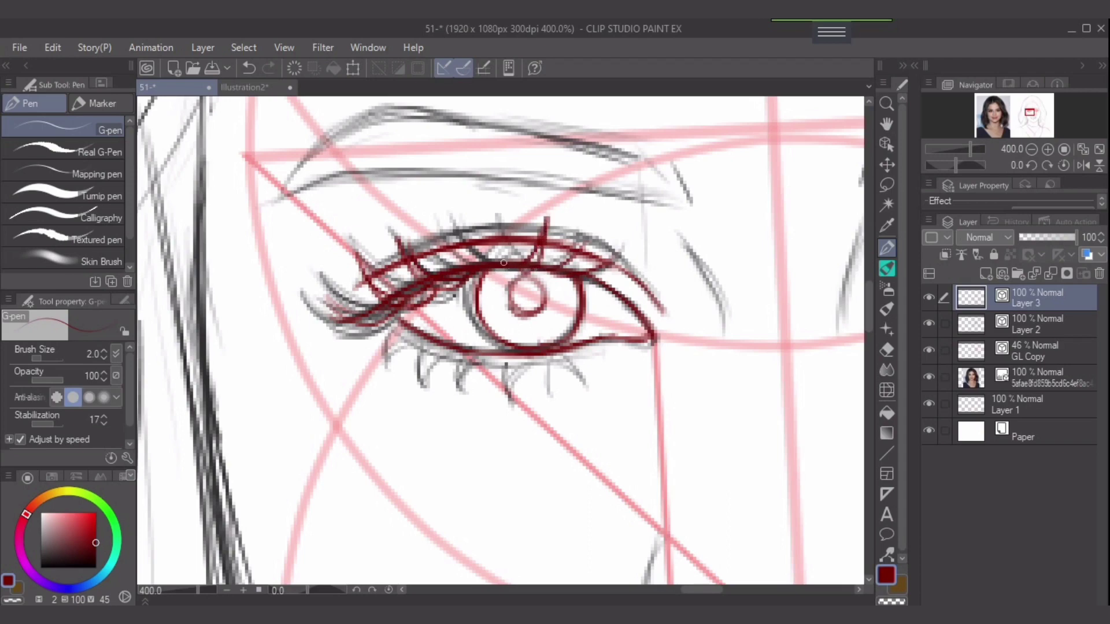
left_click_drag(503, 261, 496, 215)
mouse_move(518, 265)
left_mouse_down()
mouse_move(496, 219)
mouse_move(515, 257)
mouse_move(462, 215)
mouse_move(477, 252)
mouse_move(459, 214)
left_mouse_up()
mouse_move(461, 215)
left_mouse_down()
mouse_move(464, 258)
mouse_move(486, 272)
mouse_move(461, 190)
left_mouse_up()
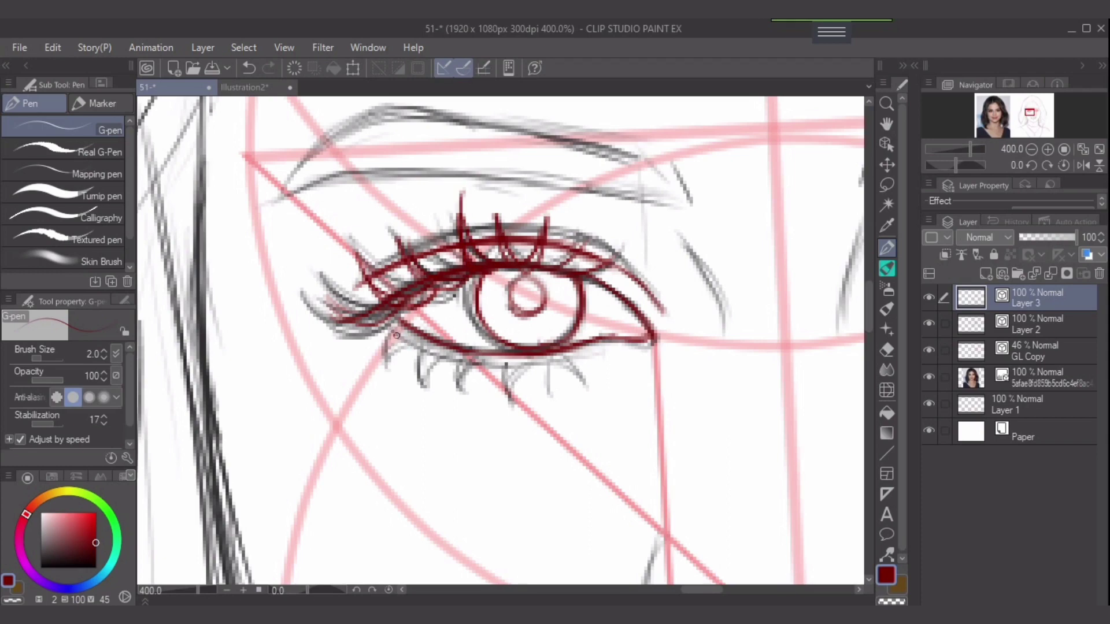
Draw the left-hand eye's lower eyelashes in dark red and add strokes to the lashes at its outer corner
mouse_move(395, 334)
left_mouse_down()
mouse_move(492, 364)
mouse_move(583, 357)
mouse_move(585, 382)
left_mouse_up()
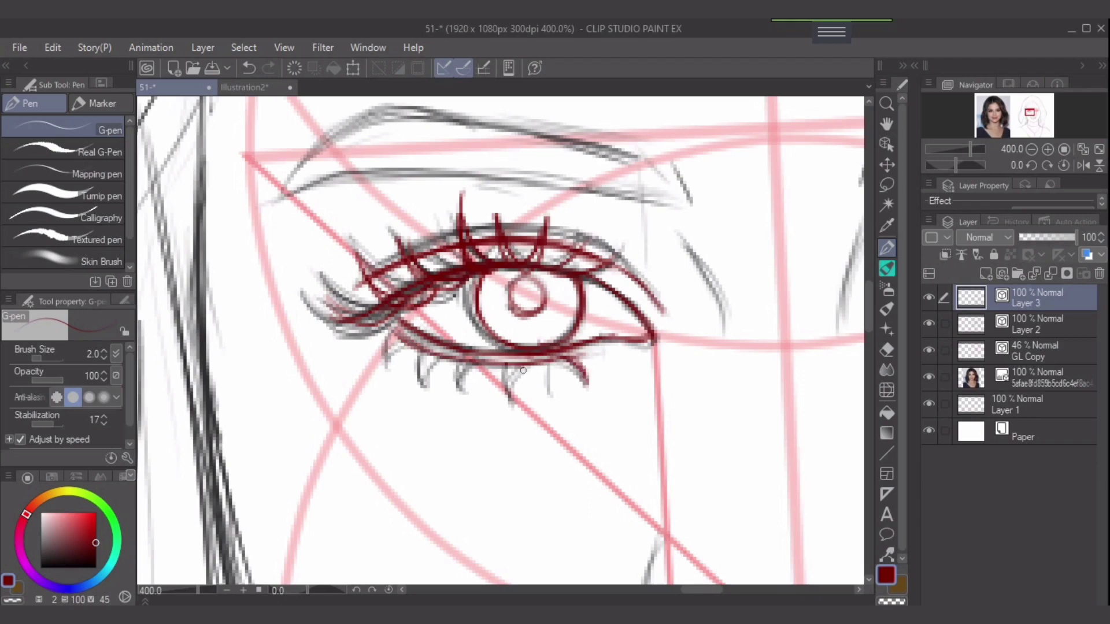
left_click_drag(523, 361, 509, 395)
mouse_move(476, 361)
left_mouse_down()
mouse_move(463, 388)
mouse_move(430, 370)
mouse_move(409, 381)
left_mouse_up()
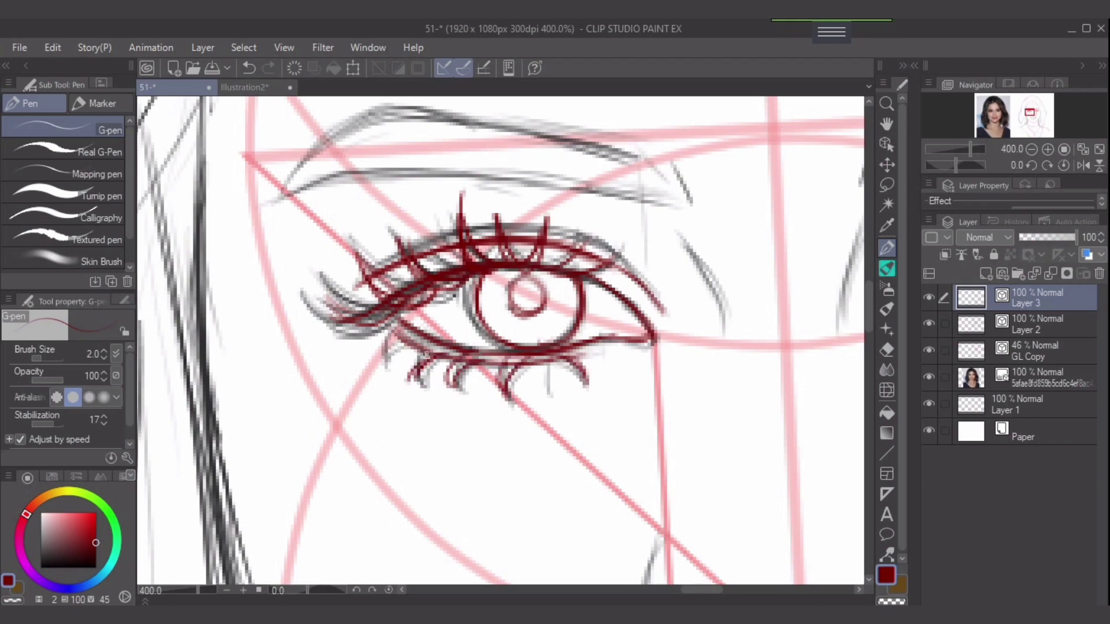
mouse_move(435, 346)
left_mouse_down()
mouse_move(412, 379)
mouse_move(382, 364)
mouse_move(373, 373)
left_mouse_up()
mouse_move(322, 311)
left_mouse_down()
mouse_move(361, 333)
mouse_move(349, 329)
left_mouse_up()
left_click_drag(342, 318, 373, 327)
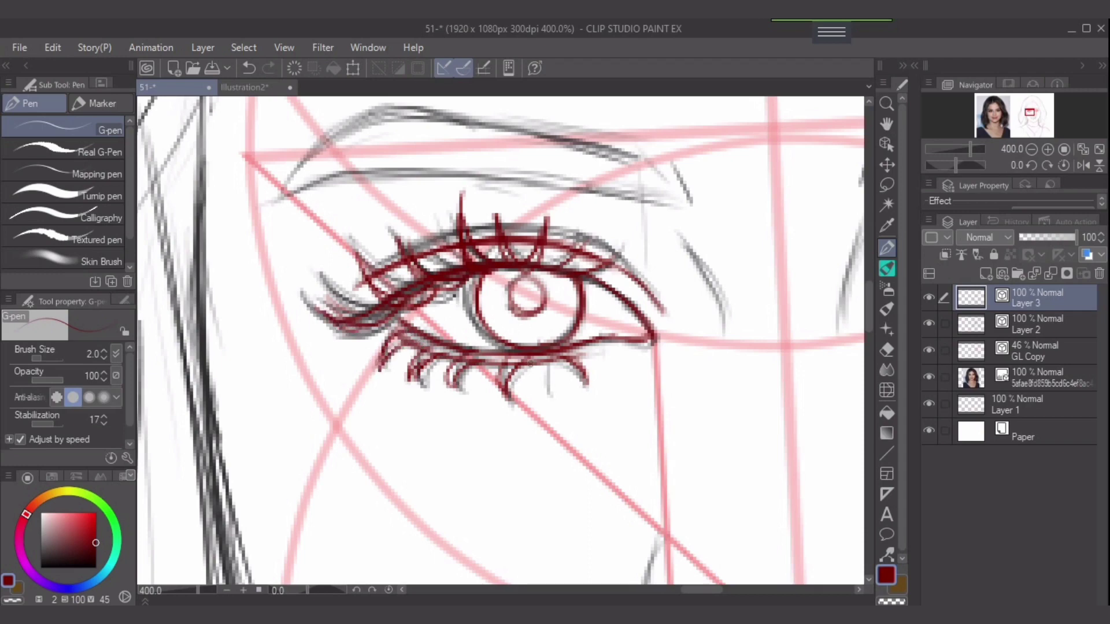
Erase the grey rough sketch around the left-hand eye on Layer 2 with the Hard eraser
left_click(1031, 324)
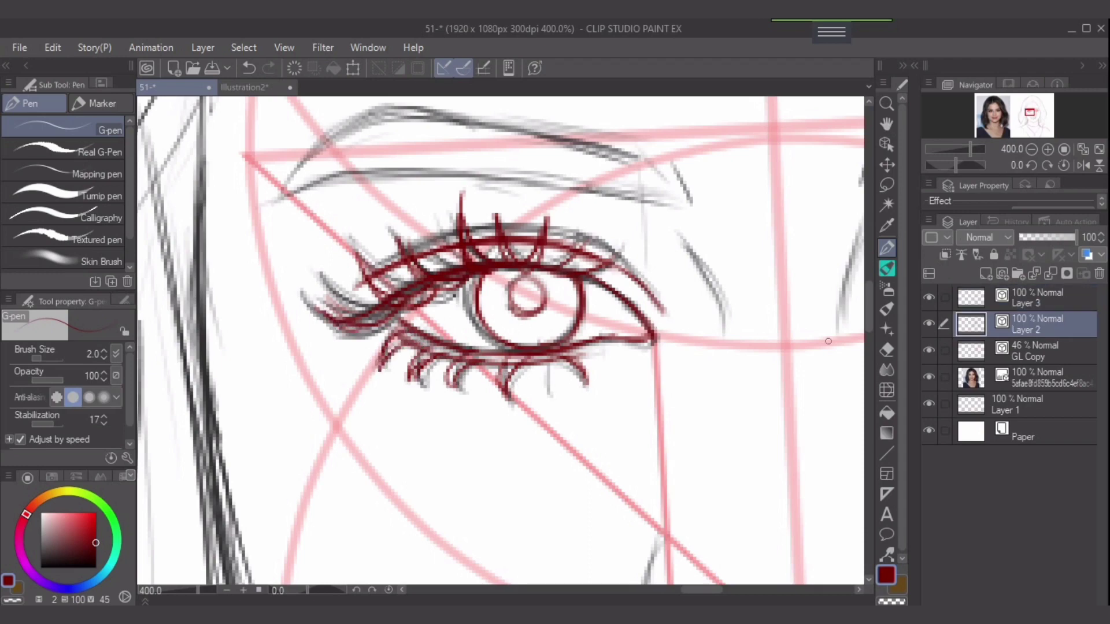
scroll(797, 344, "down", 2)
mouse_move(618, 362)
left_mouse_down()
mouse_move(422, 314)
mouse_move(489, 330)
mouse_move(468, 338)
left_mouse_up()
key("e")
key("bracketleft")
key("bracketleft")
key("bracketleft")
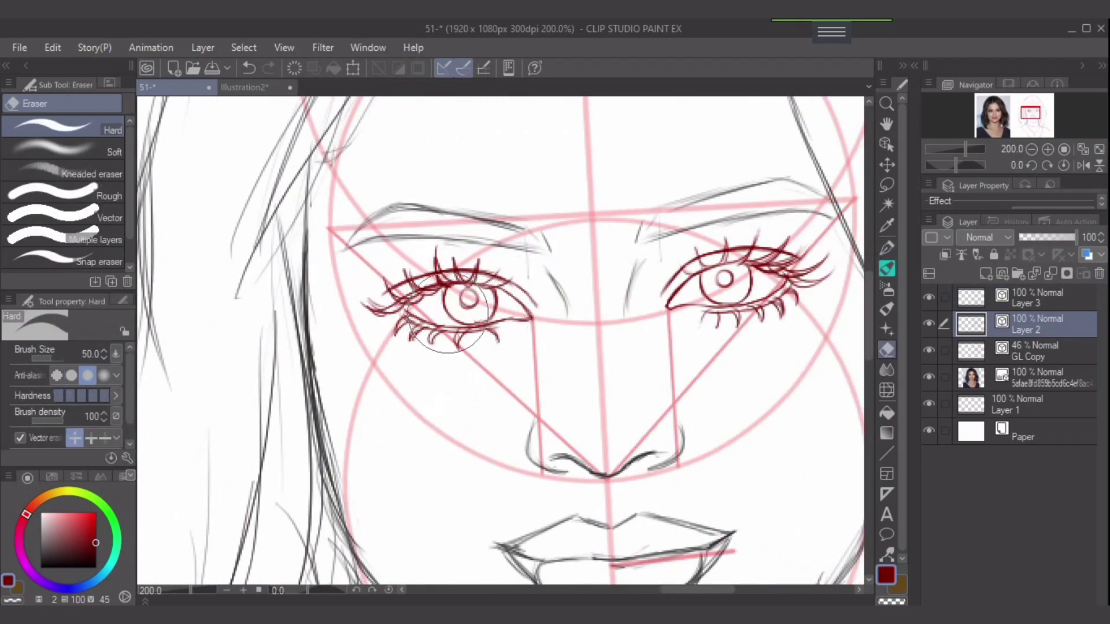
Trace the right-hand cheek contour in dark red on Layer 3 with the G-pen at size 2.5, redoing unsatisfactory strokes
scroll(654, 420, "down", 1)
left_click_drag(655, 409, 517, 322)
scroll(720, 364, "down", 1)
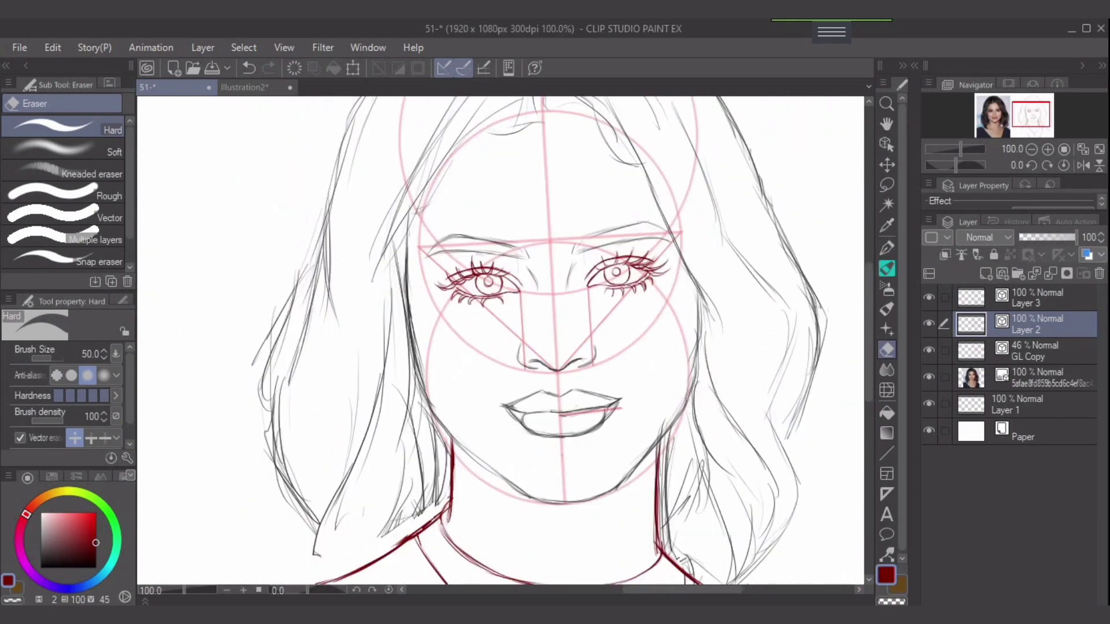
left_click(886, 248)
scroll(700, 408, "up", 1)
left_click_drag(701, 408, 661, 394)
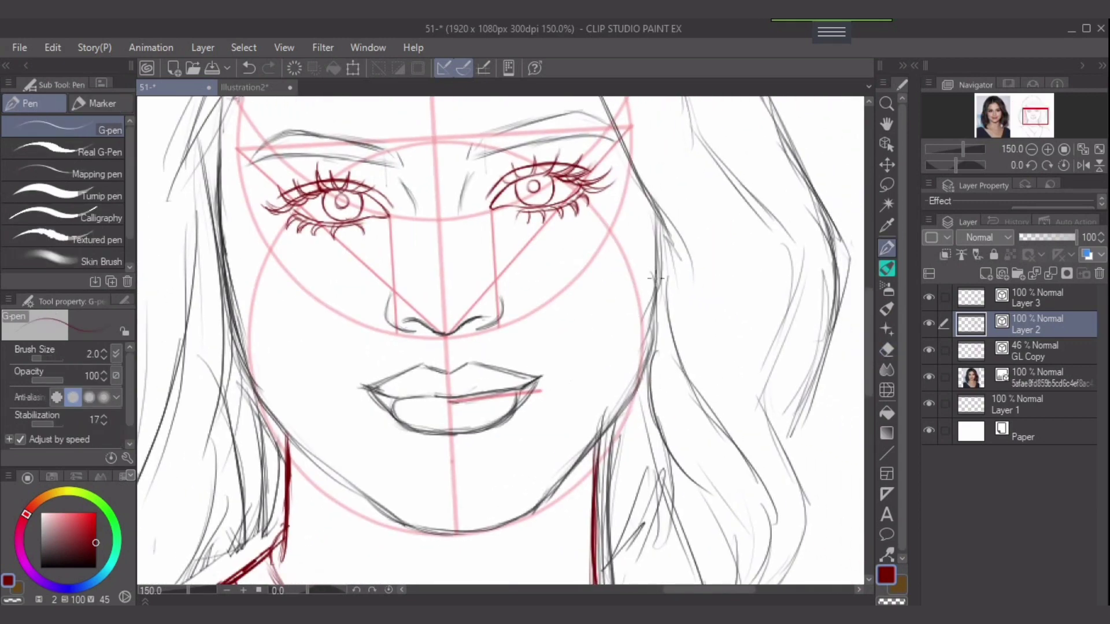
left_click(1038, 299)
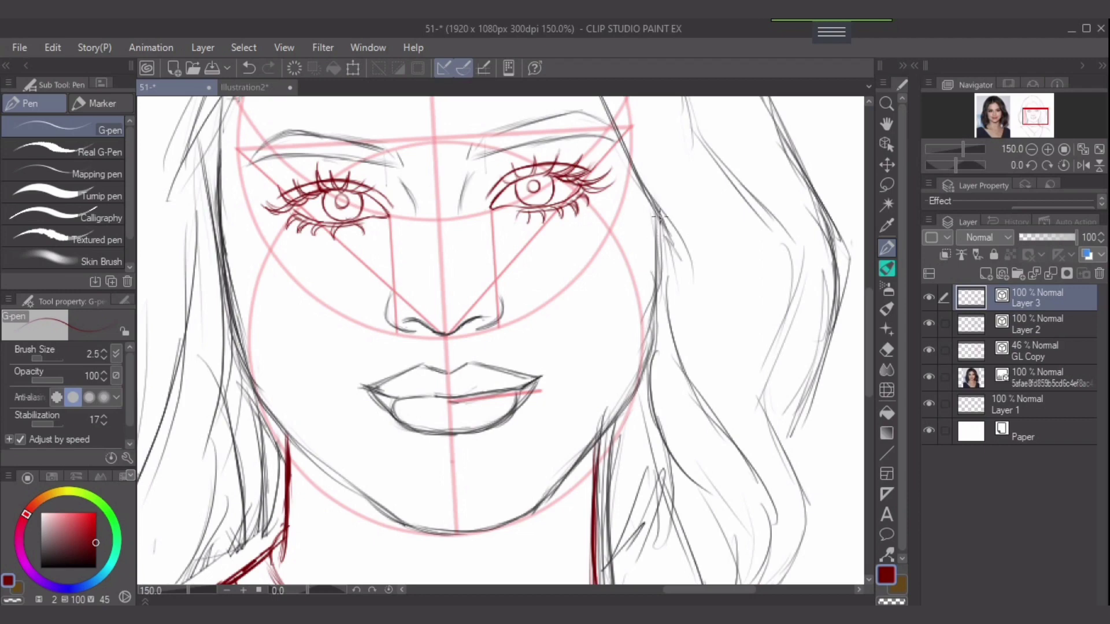
left_click_drag(659, 219, 642, 302)
key("ctrl+z")
left_click_drag(659, 226, 640, 369)
left_click_drag(657, 292, 640, 373)
left_click_drag(654, 256, 639, 359)
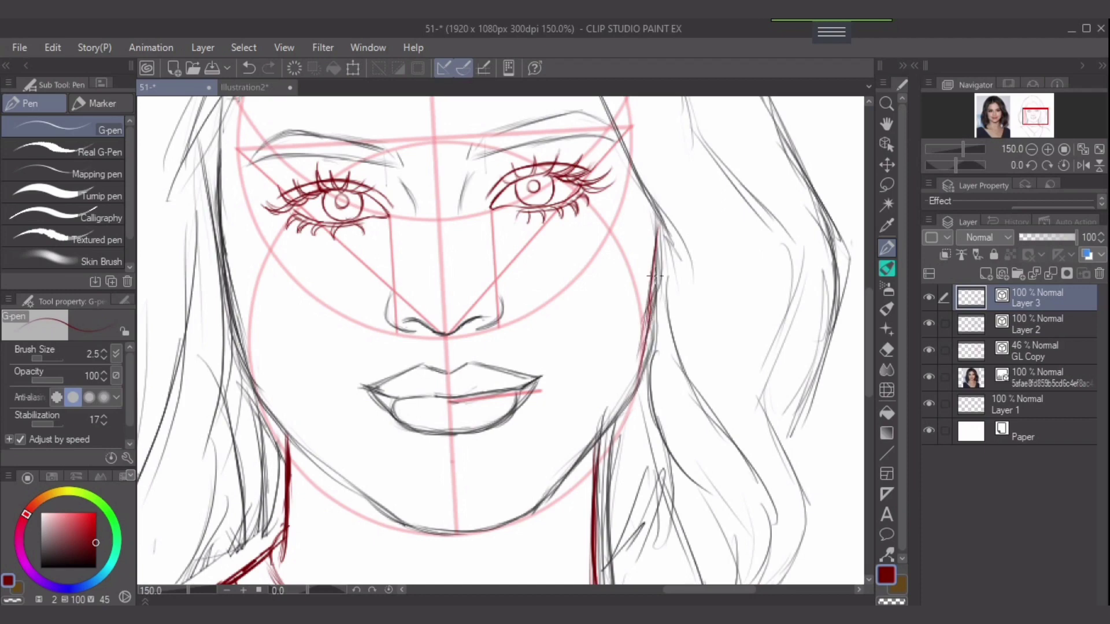
key("ctrl+z")
left_click_drag(651, 283, 639, 373)
Trace the right-hand jawline in dark red from the lower cheek down to the chin
mouse_move(648, 302)
left_mouse_down()
mouse_move(640, 386)
mouse_move(608, 411)
left_mouse_up()
key("ctrl+z")
mouse_move(641, 375)
left_mouse_down()
mouse_move(565, 472)
mouse_move(596, 447)
mouse_move(519, 515)
left_mouse_up()
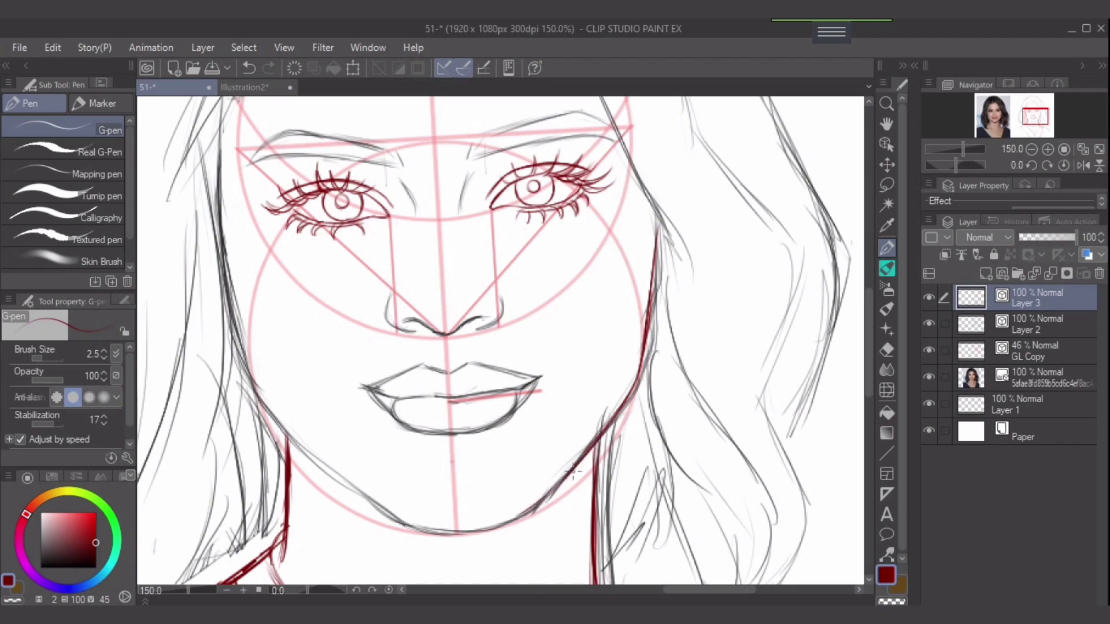
mouse_move(572, 472)
left_mouse_down()
mouse_move(504, 524)
mouse_move(479, 528)
left_mouse_up()
scroll(302, 358, "up", 3)
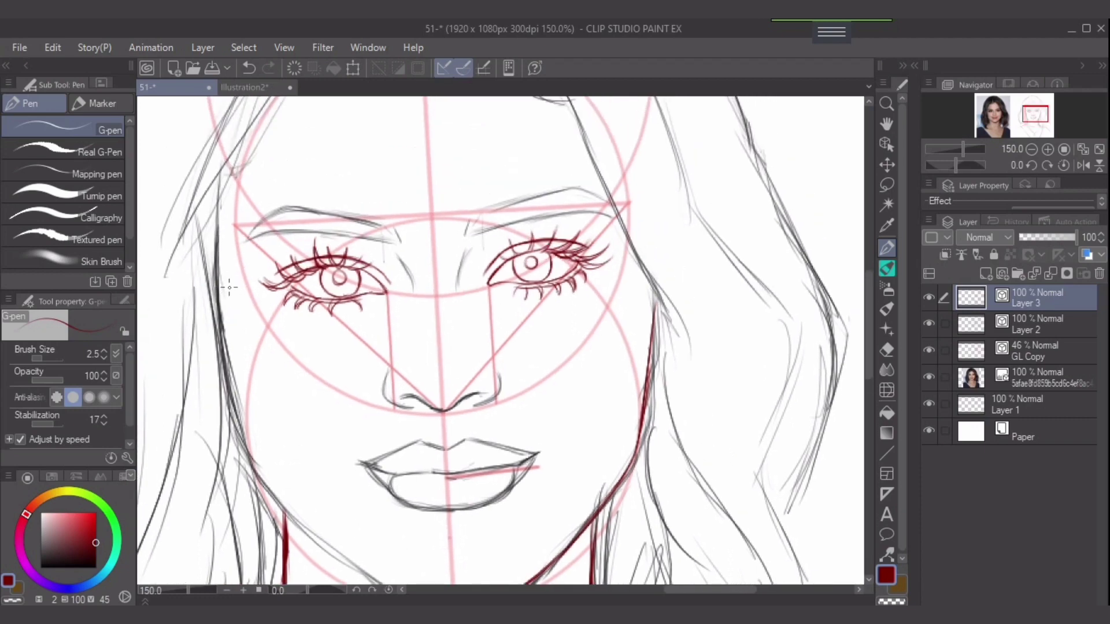
Trace the left-hand cheek contour in dark red on Layer 3, from the temple down to the lower cheek
left_click_drag(219, 229, 232, 337)
key("ctrl+z")
left_click_drag(219, 234, 231, 358)
mouse_move(238, 404)
left_mouse_down()
mouse_move(225, 304)
mouse_move(252, 471)
left_mouse_up()
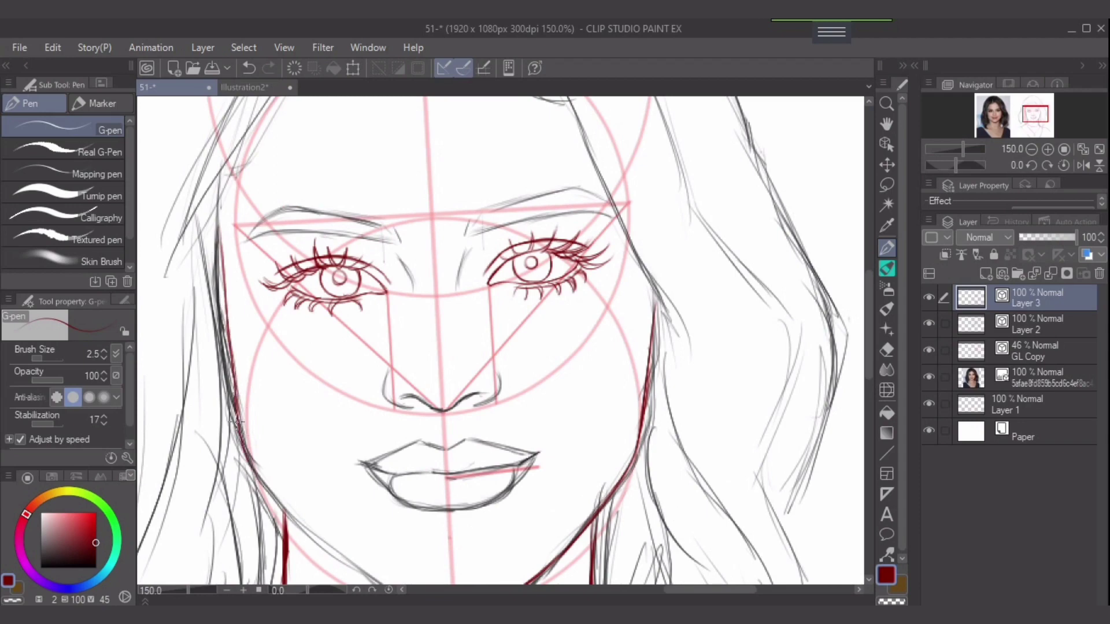
left_click_drag(229, 337, 247, 435)
left_click_drag(233, 386, 249, 445)
left_click_drag(500, 399, 481, 288)
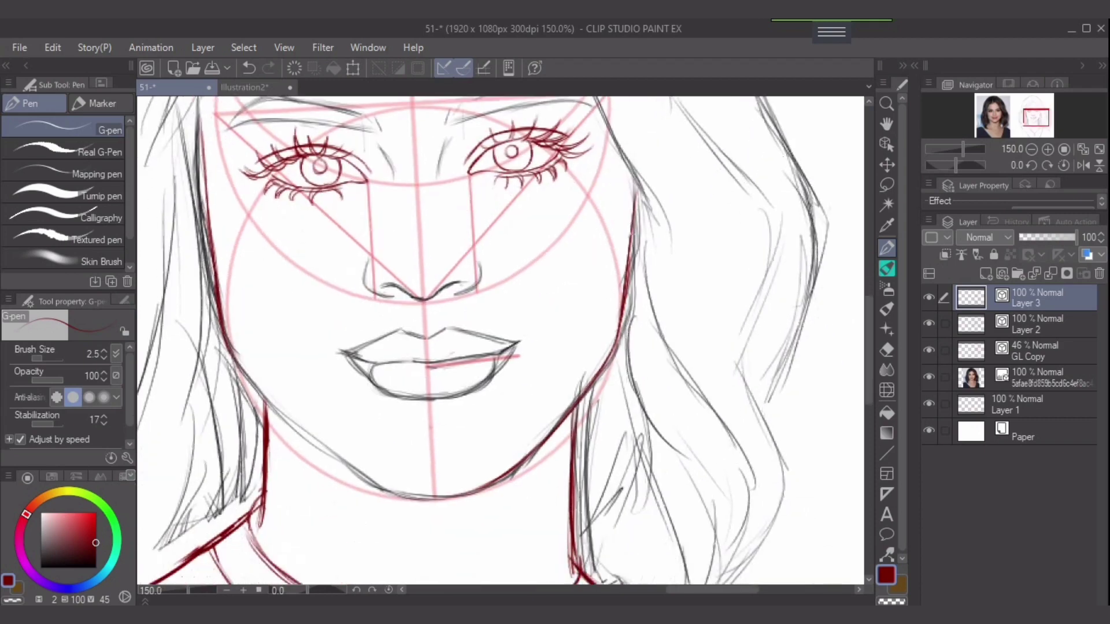
Trace the left-hand jawline in dark red from the lower cheek down to the chin with overlapping strokes
left_click_drag(229, 344, 260, 384)
key("ctrl+z")
left_click_drag(229, 341, 271, 406)
left_click_drag(239, 367, 293, 440)
left_click_drag(253, 386, 325, 460)
mouse_move(267, 412)
left_mouse_down()
mouse_move(341, 473)
mouse_move(258, 399)
mouse_move(376, 487)
left_mouse_up()
left_click_drag(313, 452, 356, 481)
left_click_drag(297, 435, 381, 489)
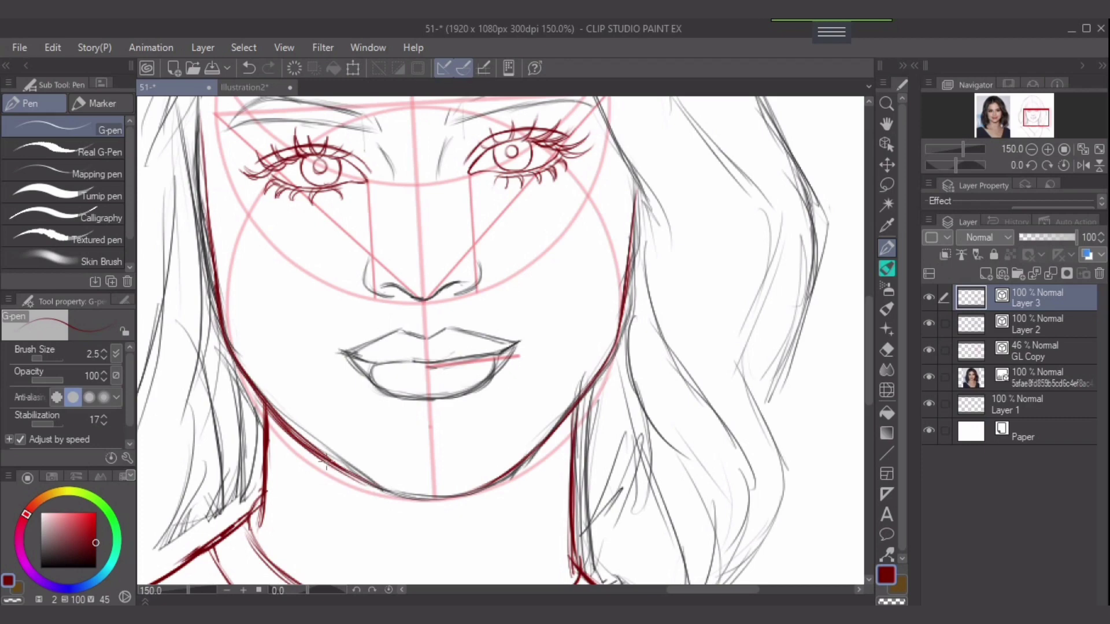
mouse_move(327, 460)
left_mouse_down()
mouse_move(372, 495)
mouse_move(440, 500)
left_mouse_up()
Thin the doubled dark red strokes along the left-hand jaw on Layer 3 with the Hard eraser at size 8
key("e")
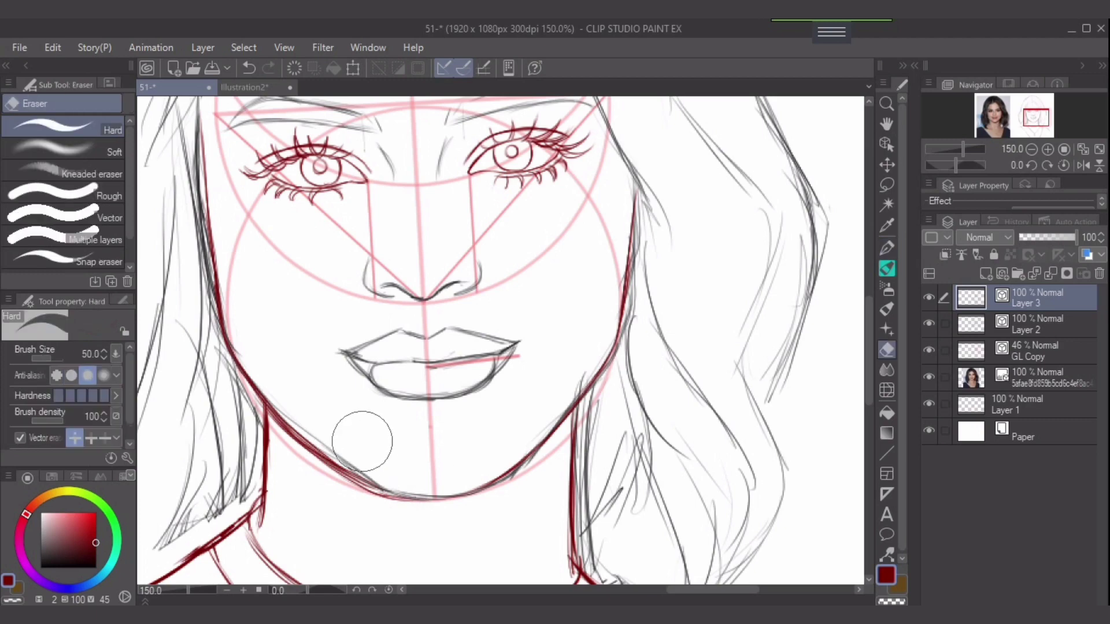
key("bracketleft")
key("bracketleft")
key("bracketleft")
key("bracketleft")
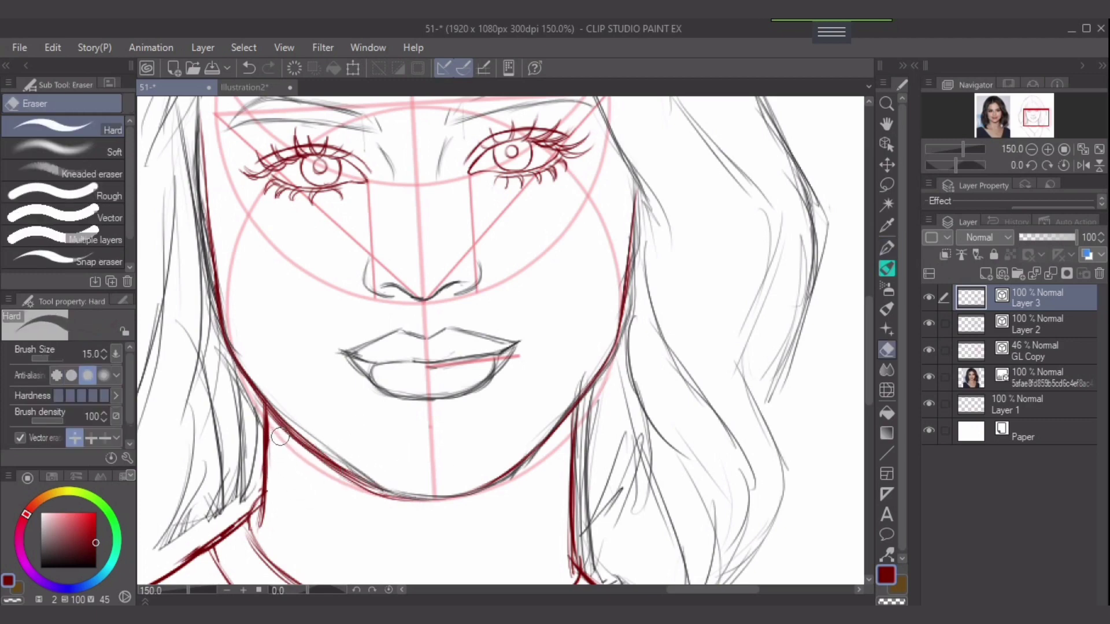
key("bracketleft")
key("bracketleft")
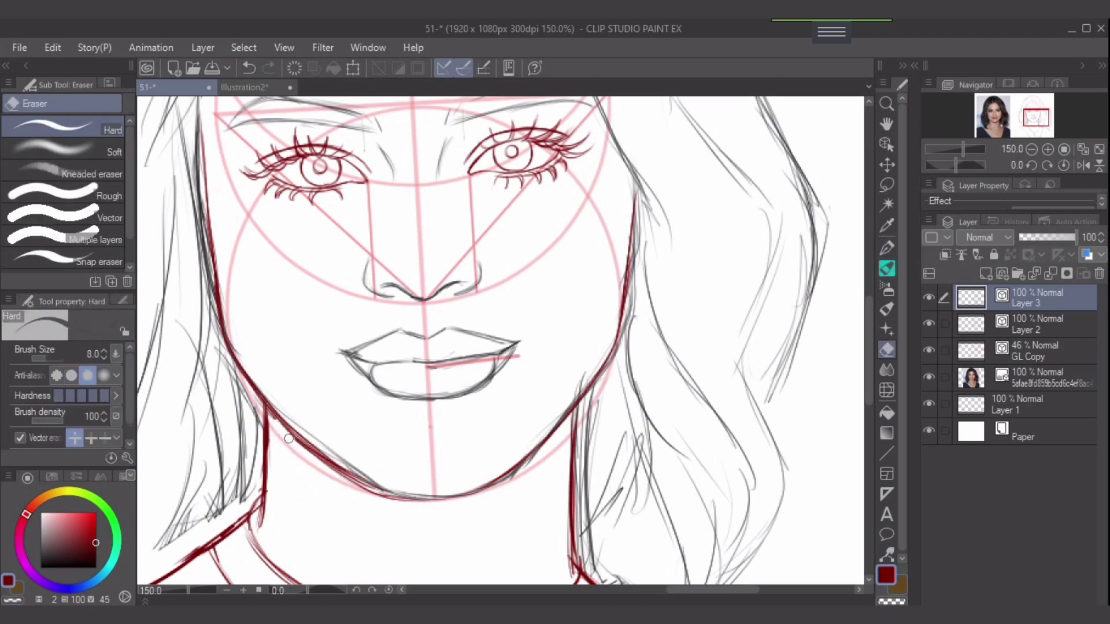
left_click_drag(303, 449, 345, 484)
mouse_move(298, 446)
left_mouse_down()
mouse_move(383, 499)
mouse_move(359, 477)
left_mouse_up()
Erase the grey rough lines along both sides of the face contour on Layer 2 with the Hard eraser at size 12
left_click(1035, 325)
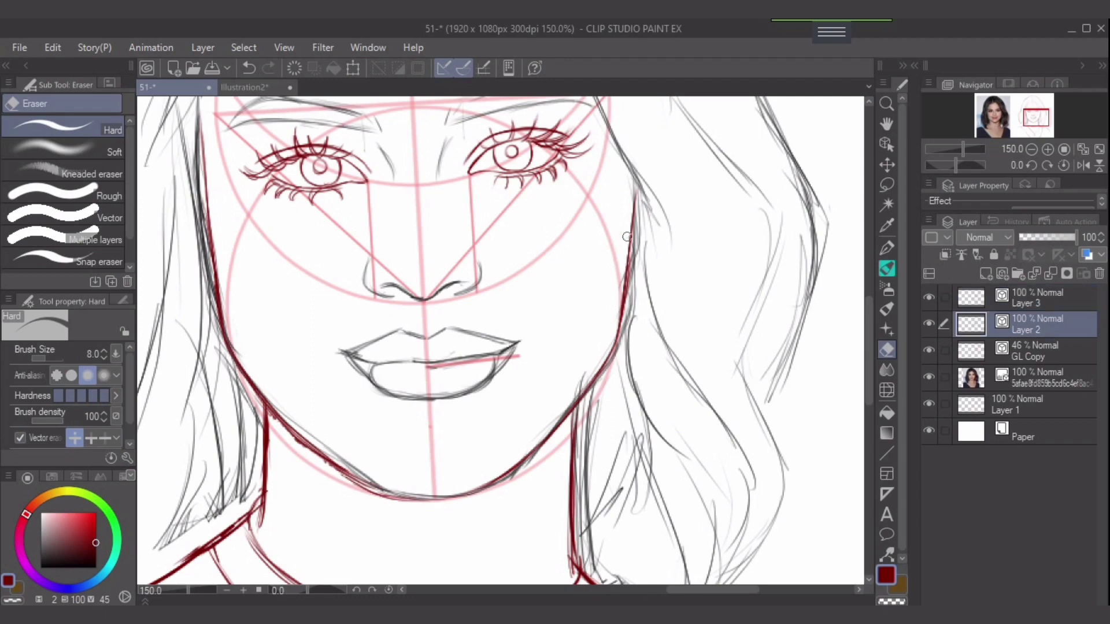
key("bracketright")
key("bracketright")
left_click_drag(634, 231, 633, 278)
mouse_move(638, 209)
left_mouse_down()
mouse_move(620, 332)
mouse_move(593, 376)
mouse_move(479, 492)
mouse_move(380, 488)
mouse_move(289, 413)
mouse_move(234, 311)
mouse_move(230, 221)
mouse_move(240, 263)
mouse_move(193, 125)
mouse_move(217, 341)
mouse_move(229, 349)
left_mouse_up()
key("bracketright")
key("bracketright")
key("bracketright")
key("bracketleft")
key("bracketleft")
key("bracketleft")
key("ctrl+minus")
key("ctrl+minus")
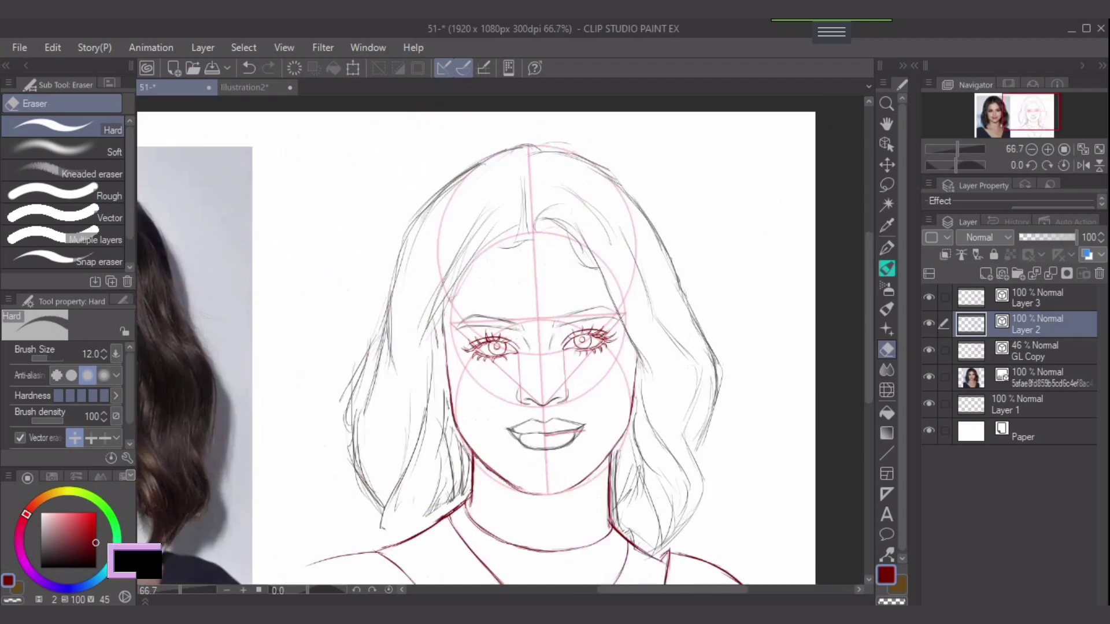
left_click_drag(549, 335, 528, 348)
Draw the curled hair ends over the left-hand shoulder in dark red on Layer 3 with the G-pen
left_click(1039, 298)
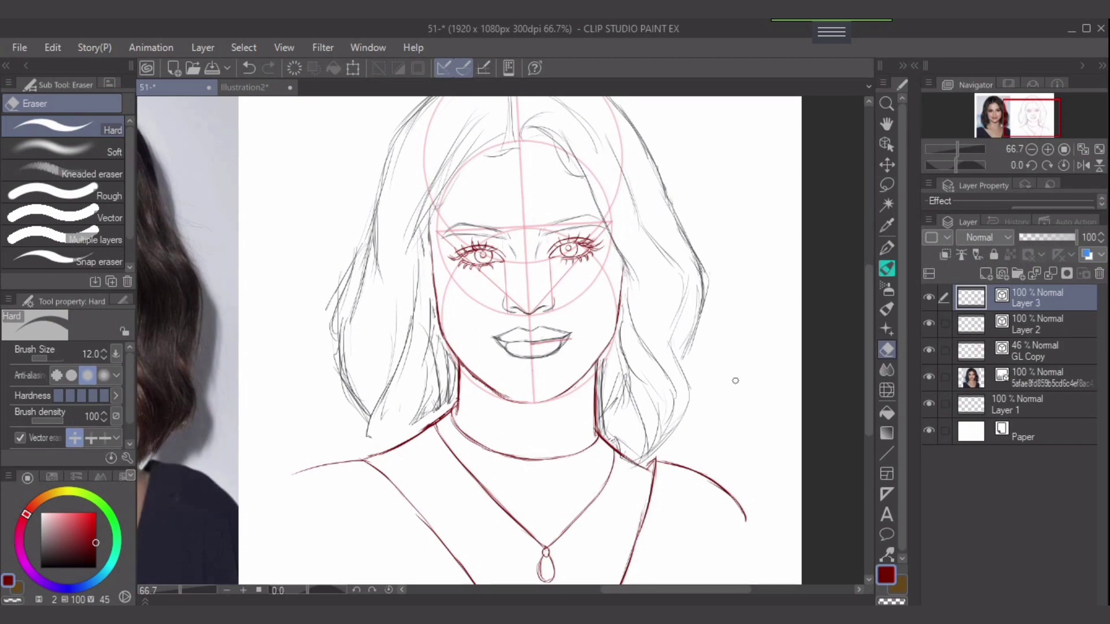
key("ctrl+0")
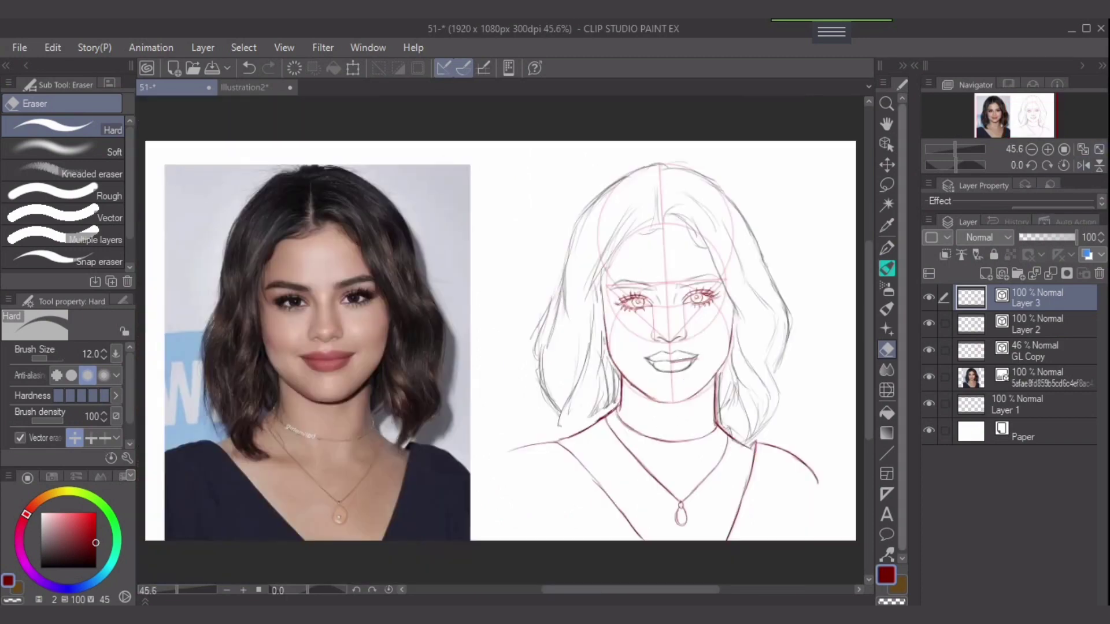
key("p")
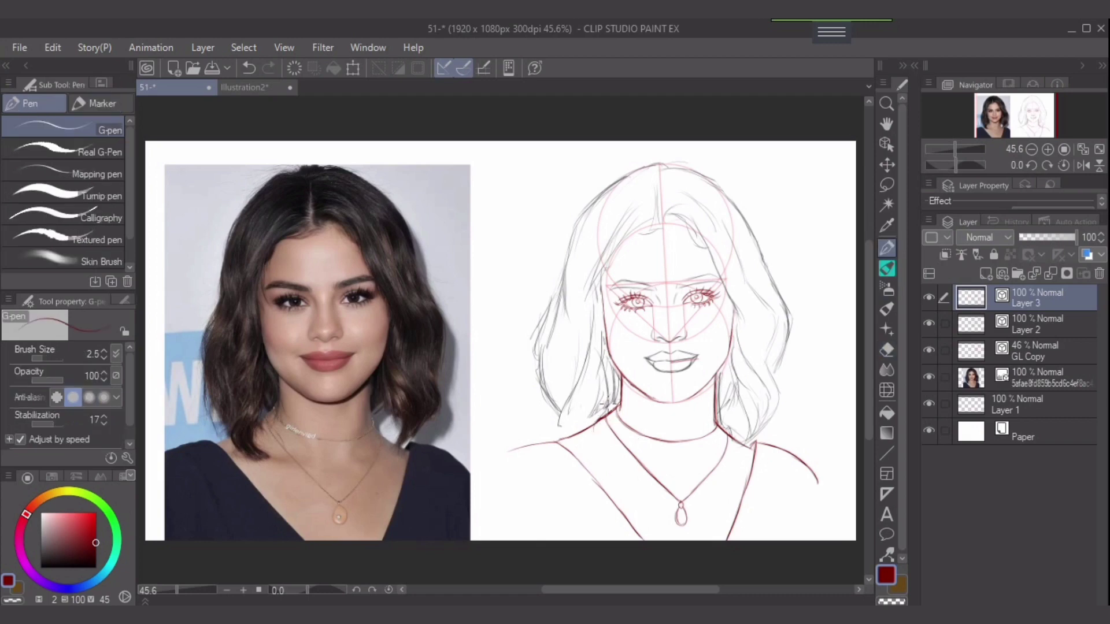
left_click_drag(603, 418, 599, 438)
mouse_move(577, 399)
left_mouse_down()
mouse_move(570, 425)
mouse_move(612, 450)
left_mouse_up()
left_click_drag(563, 410, 570, 443)
Merge Layer 3 into Layer 2 and erase the stray outer hair lines on the left-hand side with the Hard eraser at size 25
key("e")
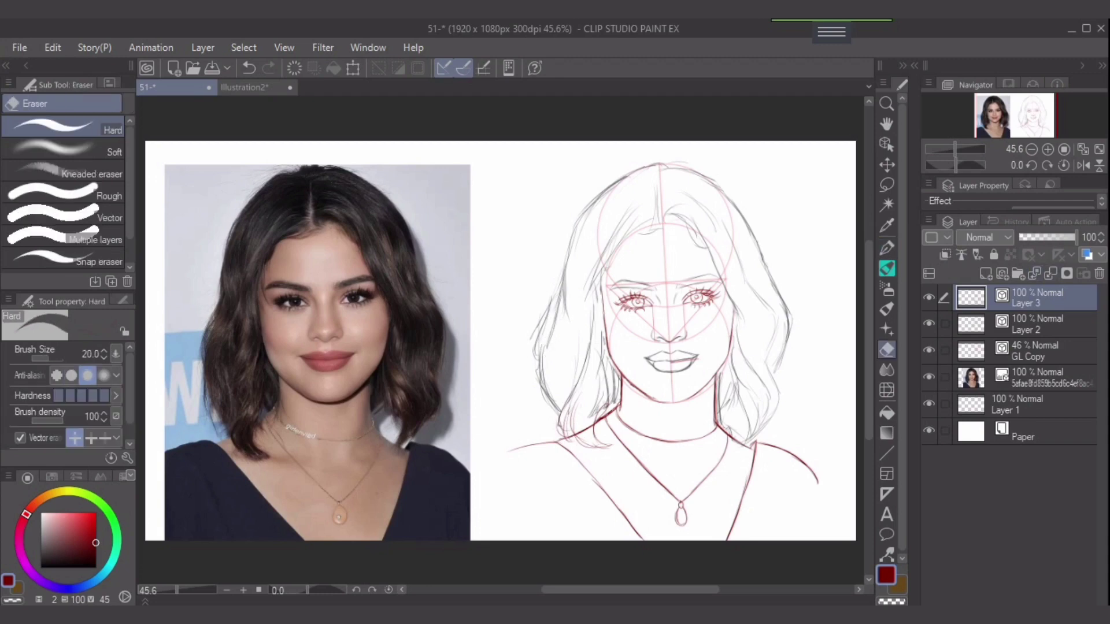
left_click(1050, 273)
key("]")
left_click_drag(544, 305, 535, 335)
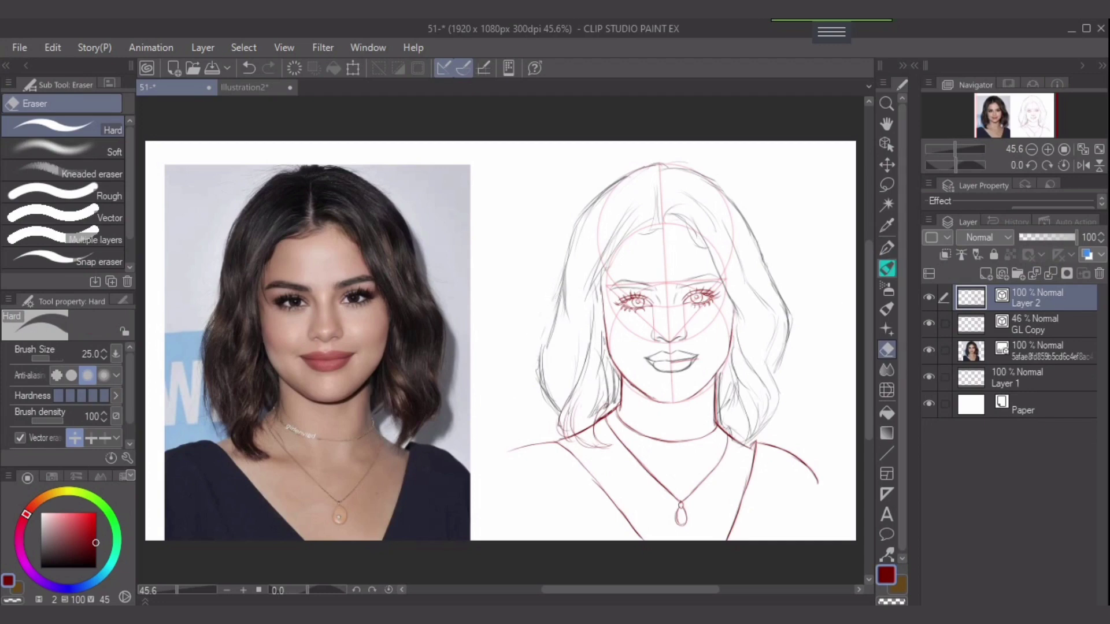
Redraw the outer wave of the left-hand hair in dark red with the G-pen at size 2.5
key("p")
left_click_drag(558, 299, 545, 358)
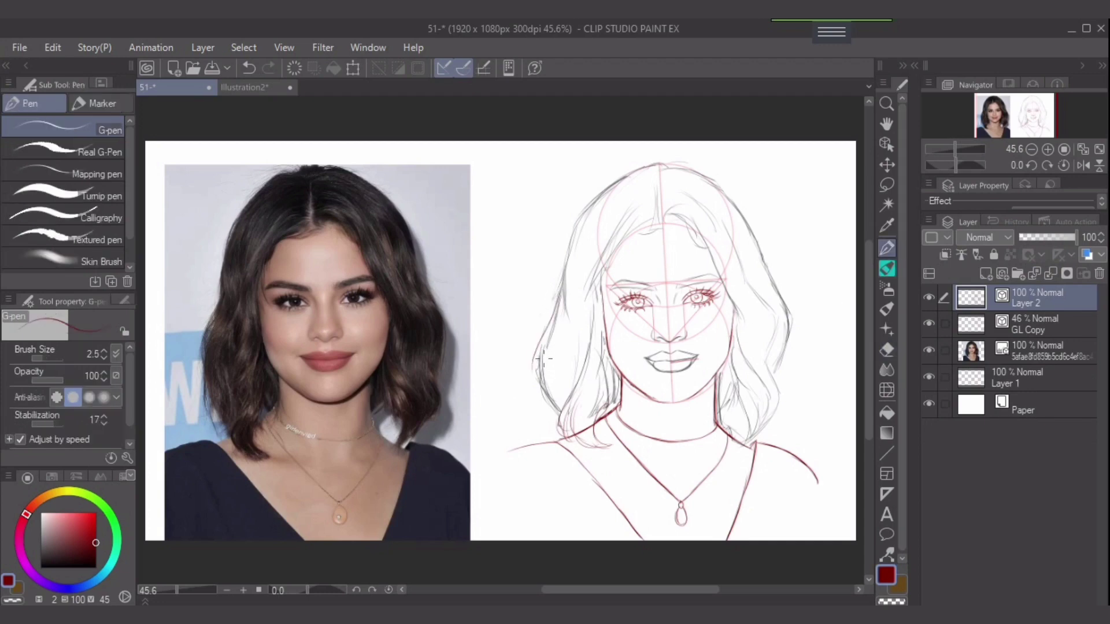
mouse_move(550, 321)
left_mouse_down()
mouse_move(531, 373)
mouse_move(542, 409)
left_mouse_up()
Draw the hairline at the left-hand temple in dark red, joining it to the cheek contour and redoing unsatisfactory strokes
scroll(647, 274, "up", 1)
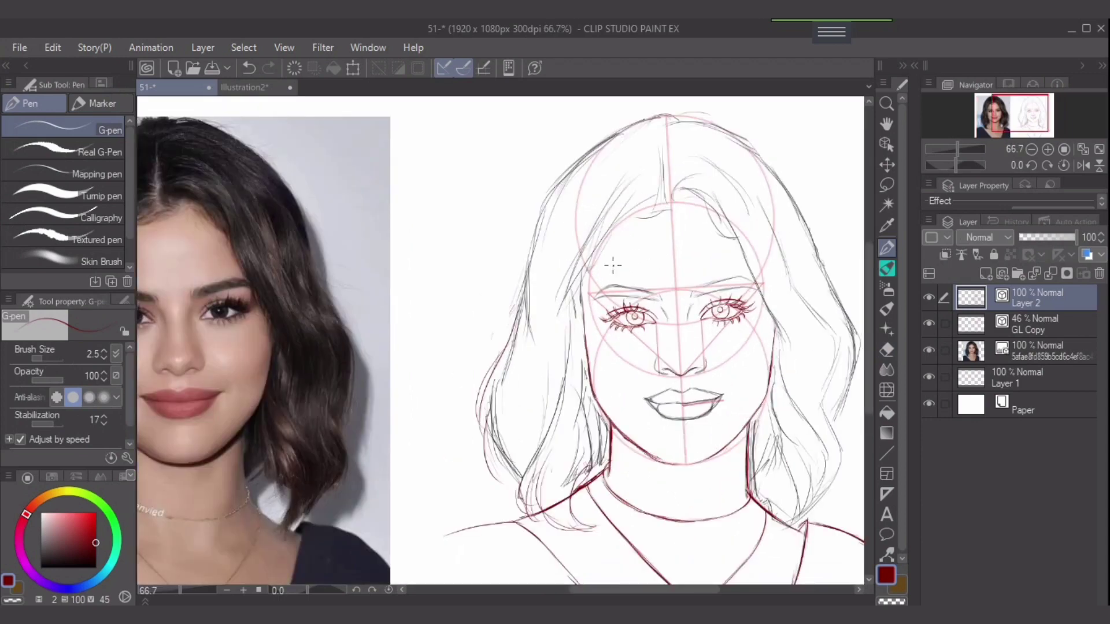
scroll(609, 260, "up", 1)
left_click_drag(687, 245, 689, 267)
left_click_drag(699, 227, 687, 306)
key("ctrl+z")
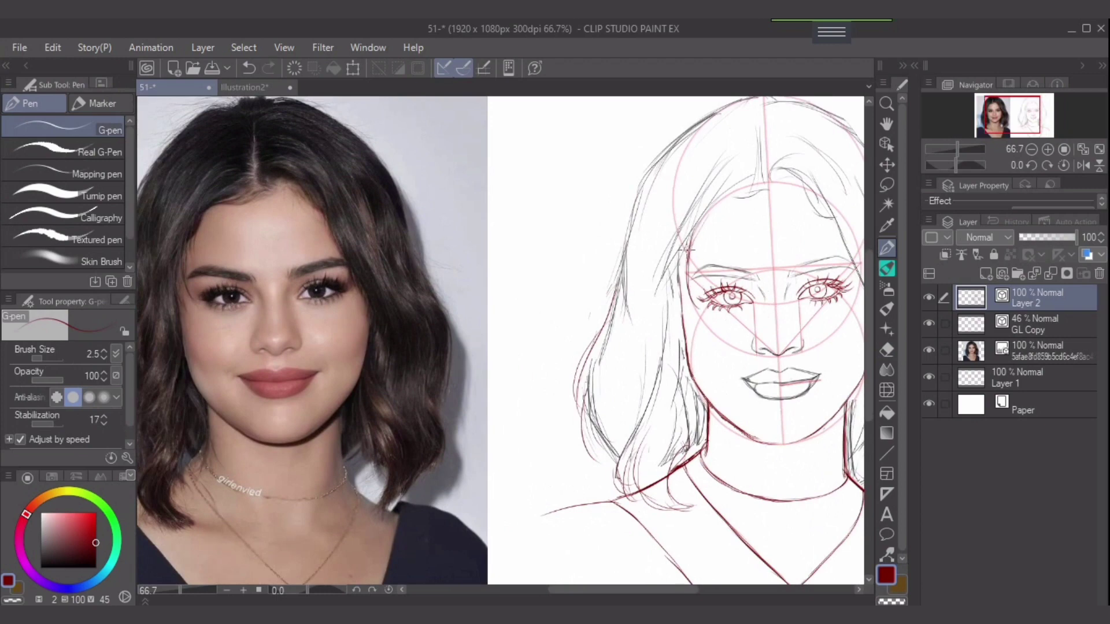
left_click_drag(688, 247, 689, 278)
left_click_drag(691, 238, 698, 304)
key("ctrl+z")
mouse_move(688, 238)
left_mouse_down()
mouse_move(694, 295)
mouse_move(682, 302)
left_mouse_up()
left_click_drag(684, 245, 680, 295)
Continue the dark red hairline from the left-hand temple across the forehead to the center parting
left_click_drag(709, 214, 690, 244)
mouse_move(739, 196)
left_mouse_down()
mouse_move(687, 226)
mouse_move(699, 210)
left_mouse_up()
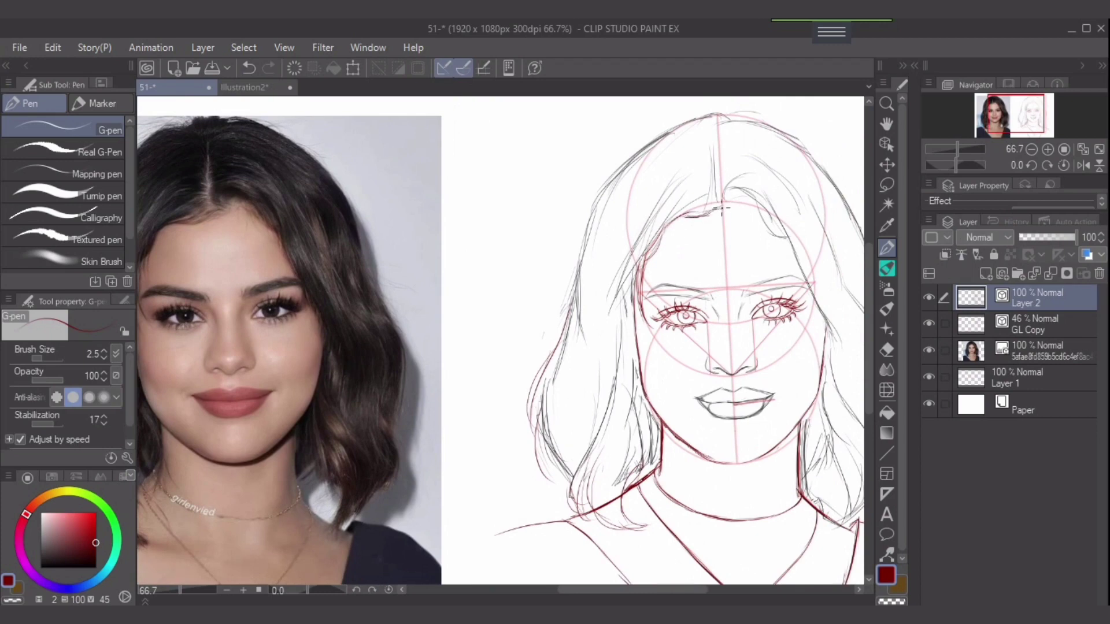
mouse_move(723, 209)
left_mouse_down()
mouse_move(717, 185)
mouse_move(727, 195)
left_mouse_up()
Erase the stray sketch lines between the right-hand side of the neck and the hair with the Hard eraser at size 12
left_click_drag(820, 418, 813, 404)
key("e")
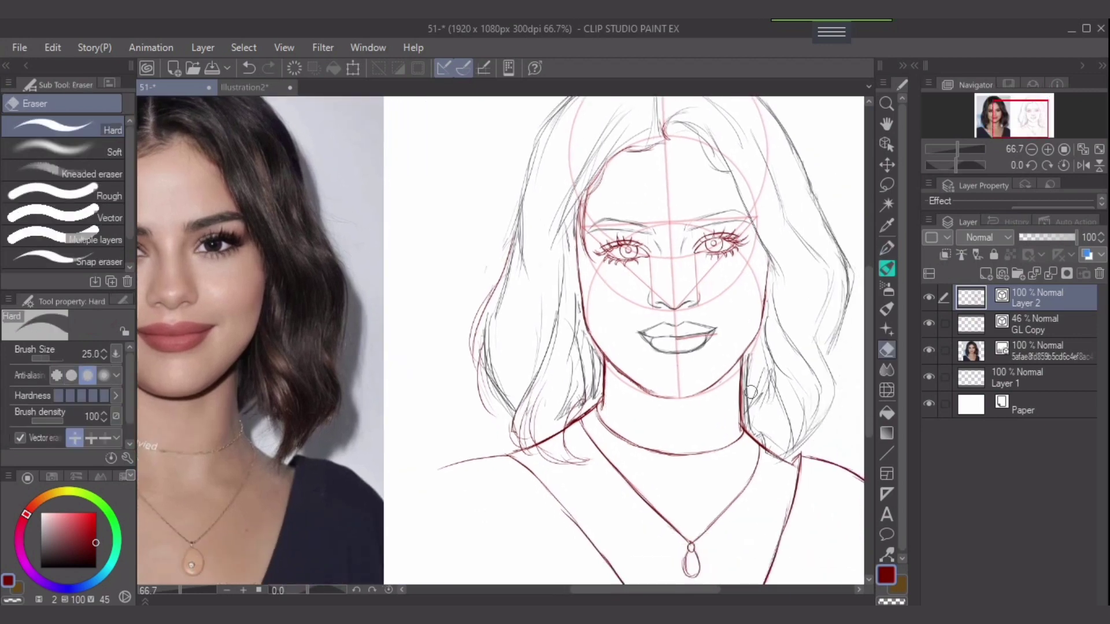
key("bracketleft")
key("bracketleft")
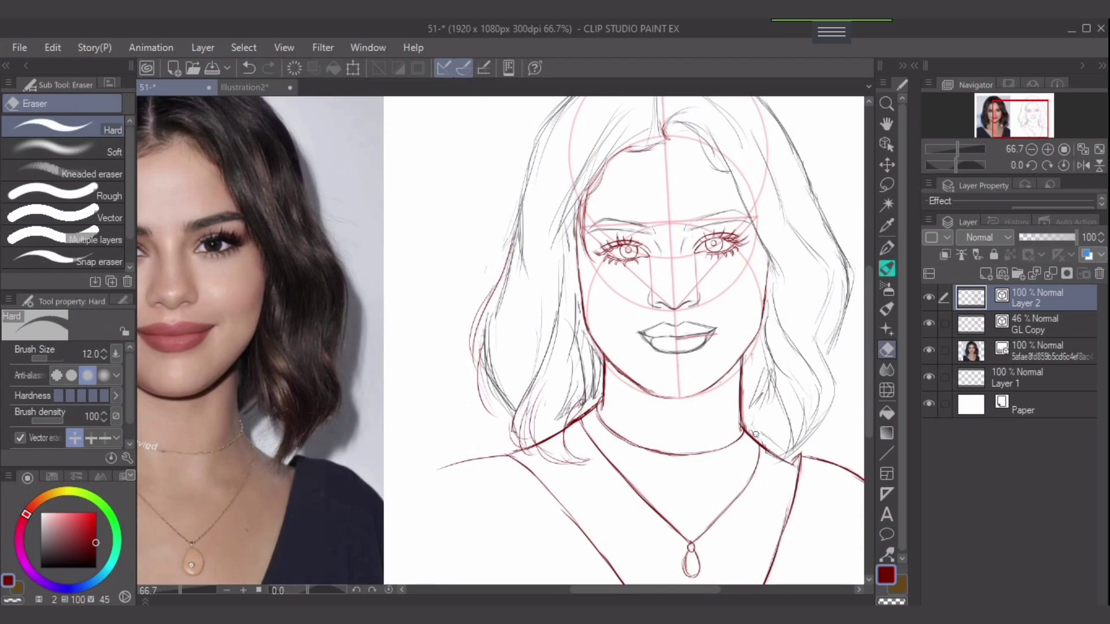
left_click_drag(801, 478, 742, 448)
key("bracketright")
key("bracketright")
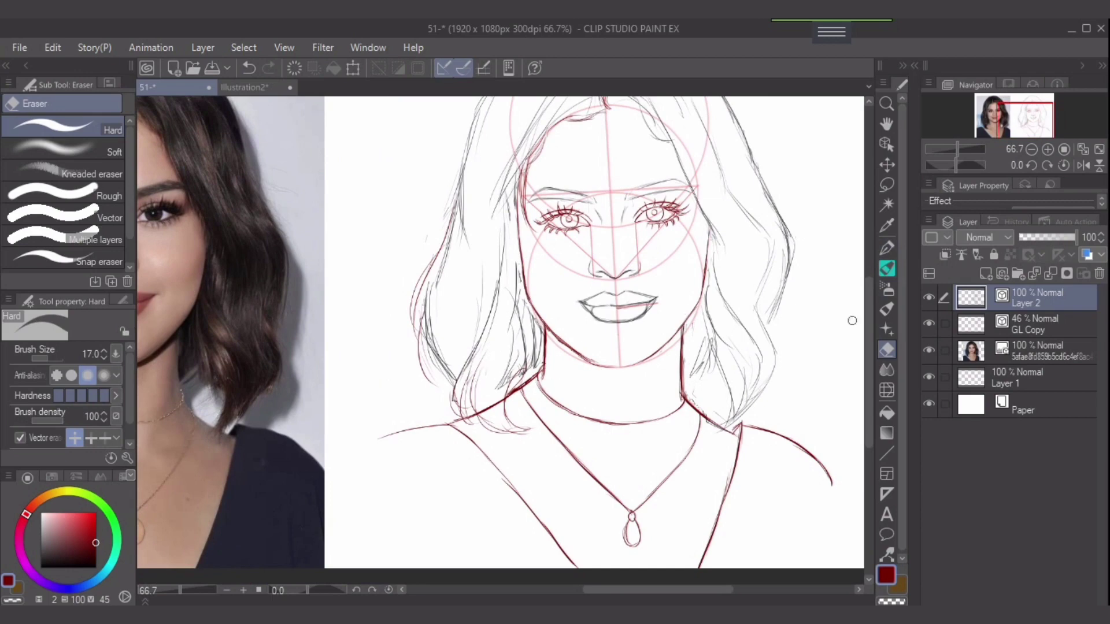
left_click_drag(578, 323, 612, 391)
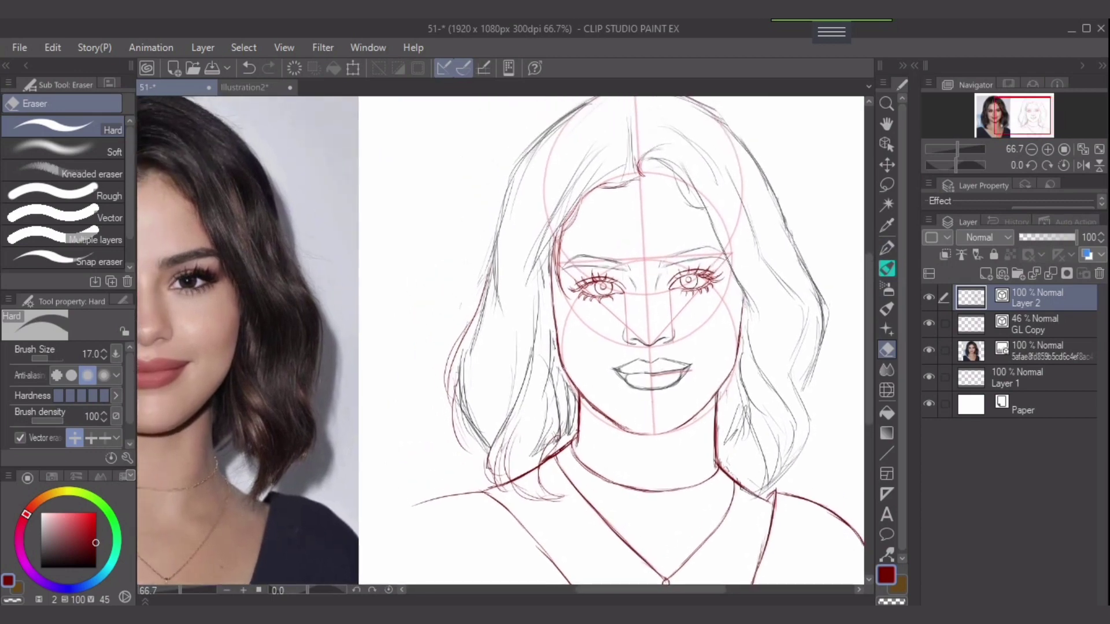
key("ctrl+0")
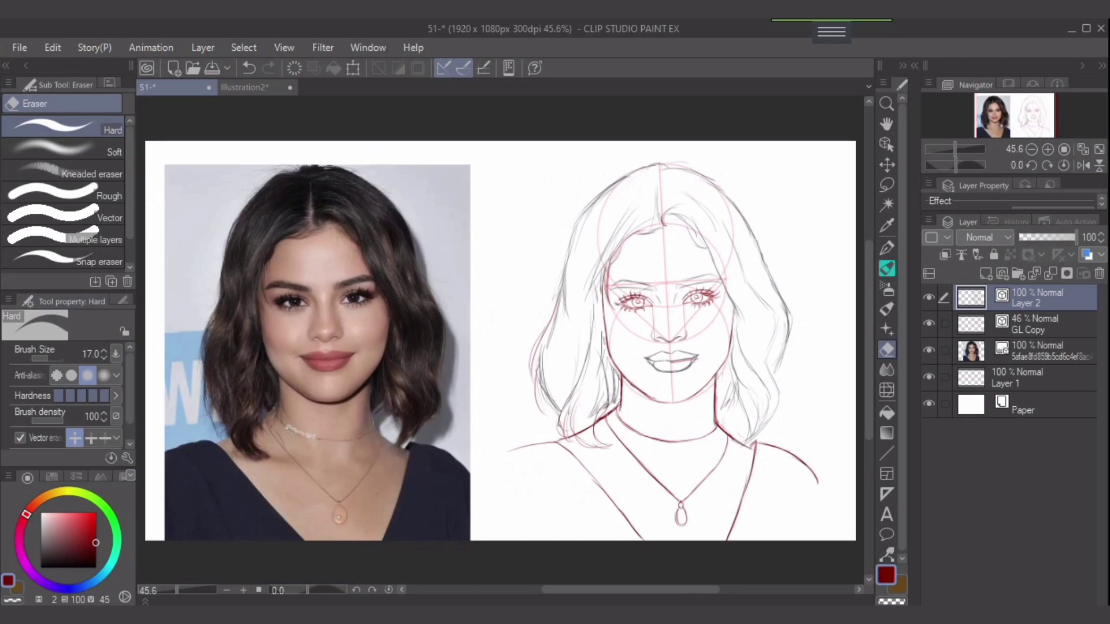
Convert all lines on Layer 2 to the dark red drawing color
left_click(53, 48)
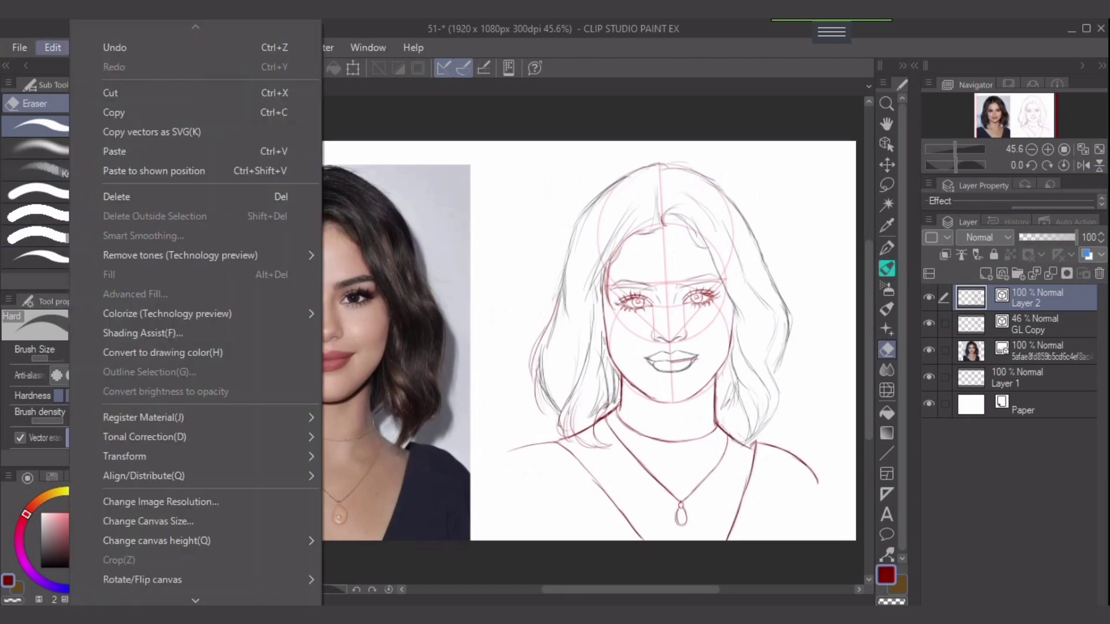
left_click(159, 352)
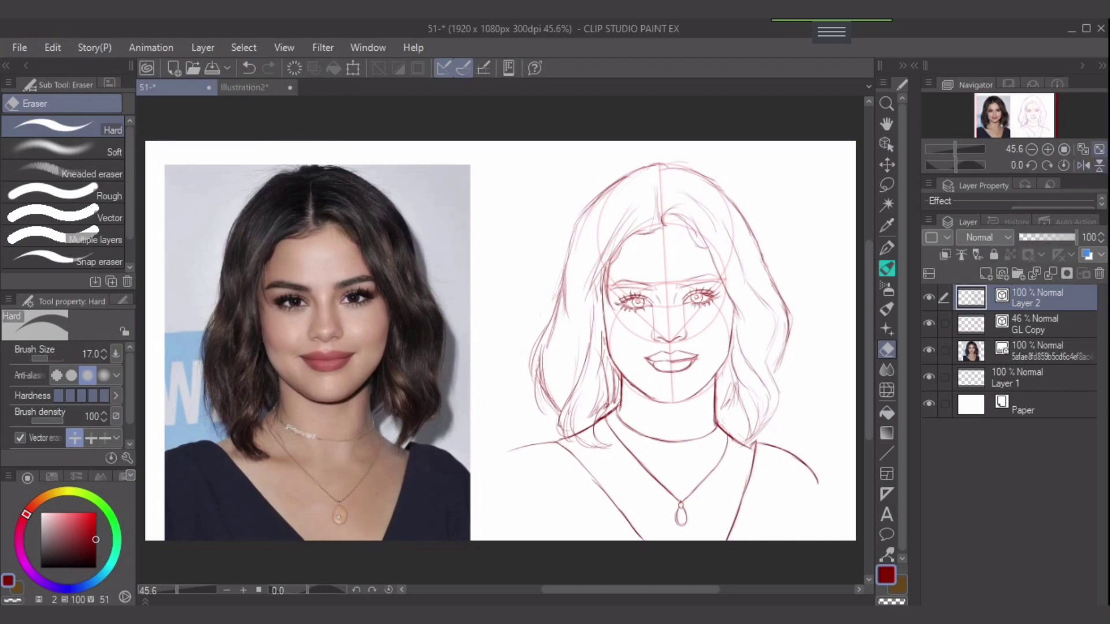
Lower Layer 2's opacity to 28% and hide the GL Copy guideline layer
left_click(1034, 238)
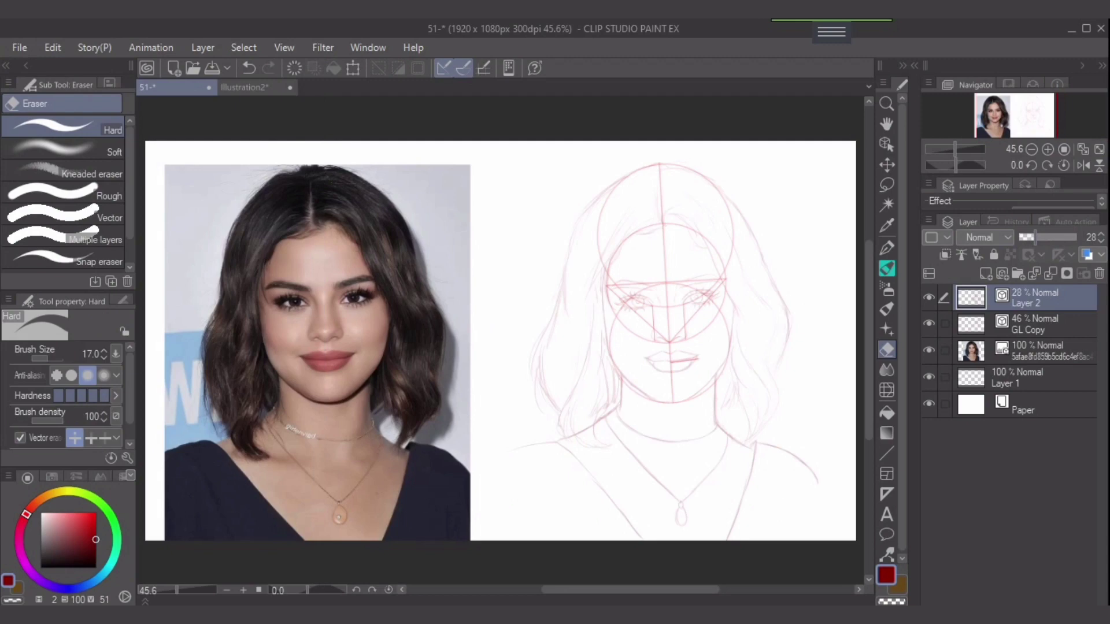
left_click(929, 324)
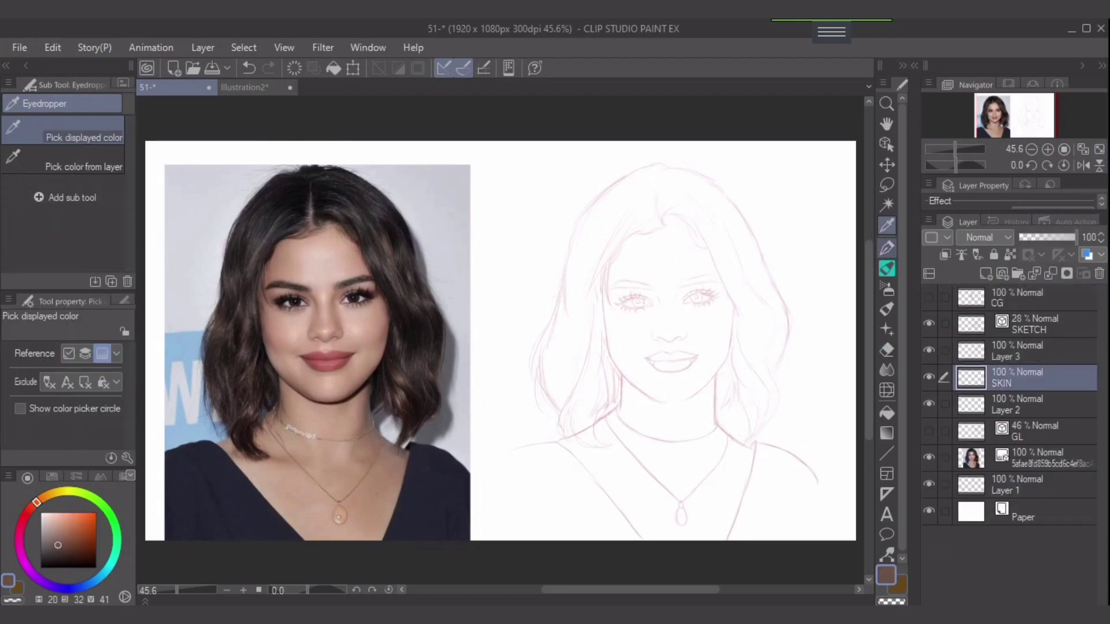
Block in the head, hair, neck and shoulders in flat brown on the SKIN layer with the Skin Brush
key("p")
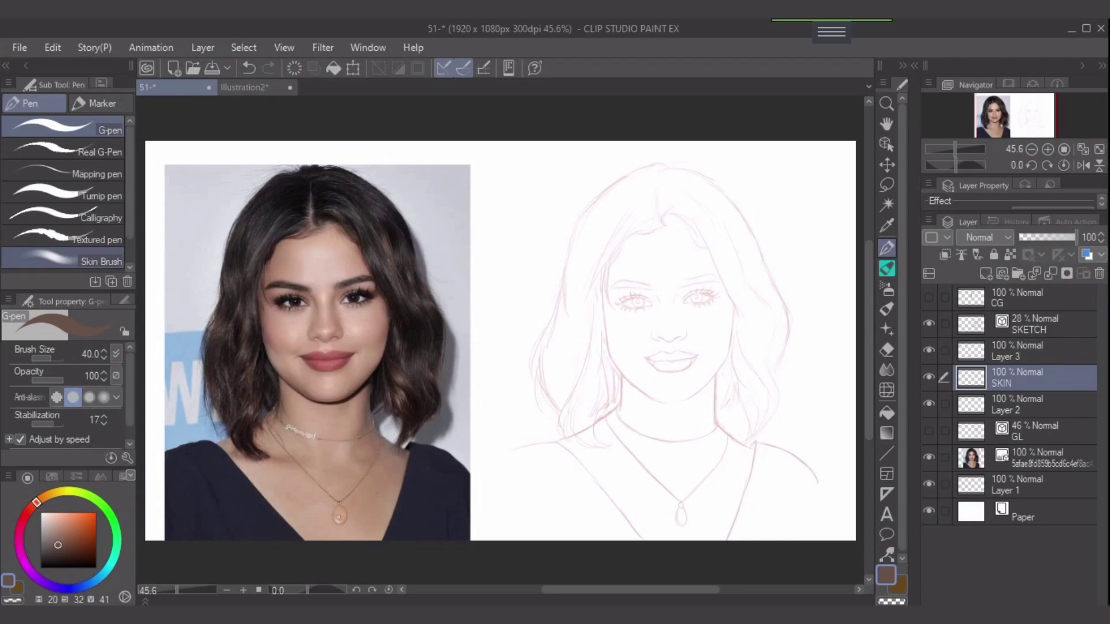
left_click(93, 261)
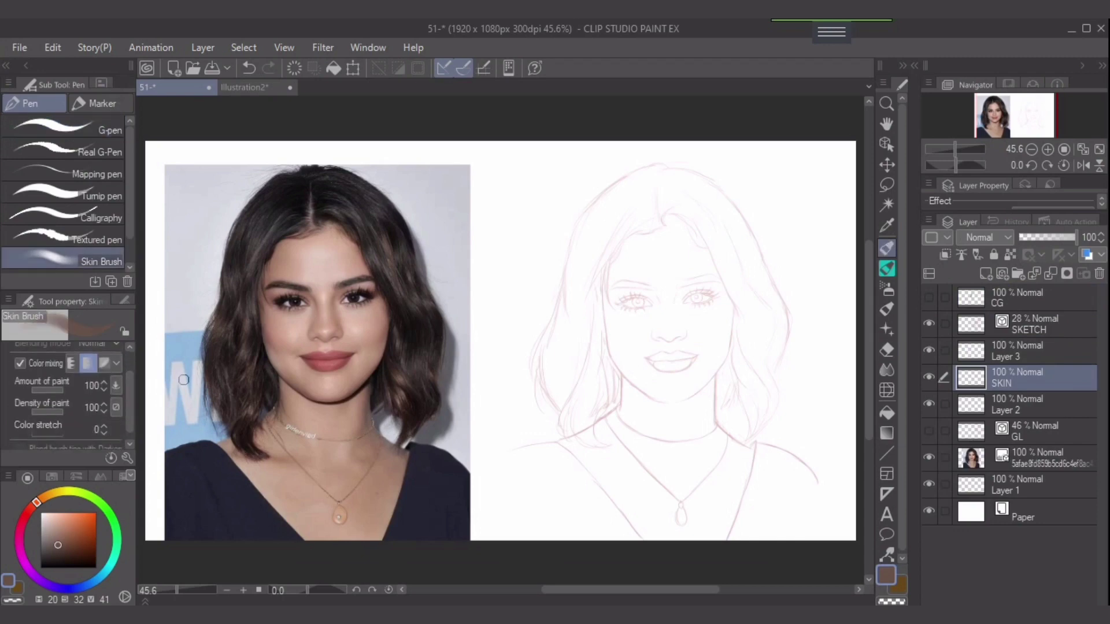
mouse_move(667, 329)
left_mouse_down()
mouse_move(677, 301)
mouse_move(630, 307)
mouse_move(685, 341)
mouse_move(649, 307)
mouse_move(667, 331)
mouse_move(678, 274)
mouse_move(653, 235)
mouse_move(632, 277)
mouse_move(696, 293)
mouse_move(699, 282)
mouse_move(713, 308)
mouse_move(693, 346)
mouse_move(638, 353)
mouse_move(619, 324)
mouse_move(689, 333)
mouse_move(679, 349)
mouse_move(627, 323)
mouse_move(637, 320)
mouse_move(649, 229)
mouse_move(632, 219)
mouse_move(651, 231)
mouse_move(683, 210)
mouse_move(740, 324)
mouse_move(715, 386)
mouse_move(717, 416)
mouse_move(637, 402)
mouse_move(614, 460)
mouse_move(578, 475)
mouse_move(584, 506)
mouse_move(636, 519)
mouse_move(705, 508)
mouse_move(693, 467)
mouse_move(709, 455)
mouse_move(695, 449)
mouse_move(748, 511)
mouse_move(709, 534)
mouse_move(777, 480)
mouse_move(786, 534)
mouse_move(619, 537)
mouse_move(525, 521)
mouse_move(532, 492)
mouse_move(623, 445)
mouse_move(645, 413)
mouse_move(596, 400)
mouse_move(578, 366)
mouse_move(599, 269)
mouse_move(636, 210)
mouse_move(663, 497)
mouse_move(615, 483)
mouse_move(612, 515)
mouse_move(713, 505)
mouse_move(748, 483)
mouse_move(778, 522)
mouse_move(580, 466)
mouse_move(555, 520)
mouse_move(665, 421)
mouse_move(649, 285)
mouse_move(681, 239)
mouse_move(654, 211)
mouse_move(671, 196)
mouse_move(753, 314)
mouse_move(726, 392)
mouse_move(745, 397)
mouse_move(758, 352)
mouse_move(737, 381)
left_mouse_up()
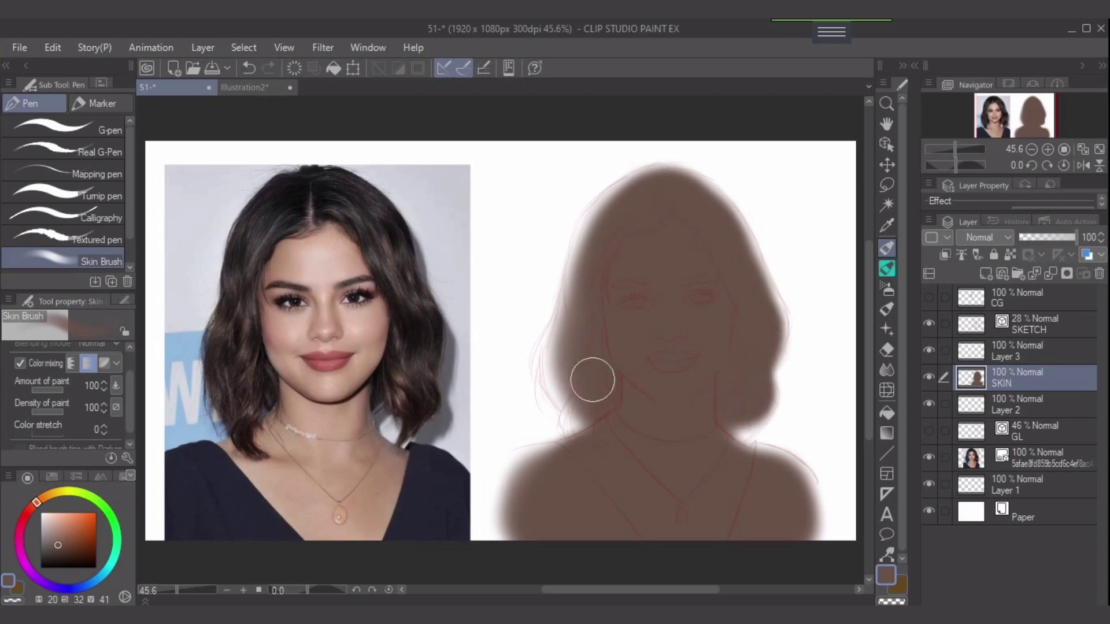
Extend the brown base on the SKIN layer to the sketched outline of the hair and both shoulders
mouse_move(589, 379)
left_mouse_down()
mouse_move(585, 433)
mouse_move(574, 374)
mouse_move(563, 375)
mouse_move(580, 406)
mouse_move(561, 376)
mouse_move(573, 334)
mouse_move(558, 354)
mouse_move(594, 253)
mouse_move(603, 267)
mouse_move(564, 386)
mouse_move(556, 351)
mouse_move(576, 353)
mouse_move(573, 311)
mouse_move(621, 209)
mouse_move(595, 250)
mouse_move(645, 189)
mouse_move(605, 219)
mouse_move(628, 204)
mouse_move(591, 250)
mouse_move(619, 204)
mouse_move(674, 189)
mouse_move(641, 191)
mouse_move(706, 215)
mouse_move(673, 191)
mouse_move(741, 251)
mouse_move(707, 206)
mouse_move(751, 293)
mouse_move(728, 223)
mouse_move(762, 304)
mouse_move(765, 345)
left_mouse_up()
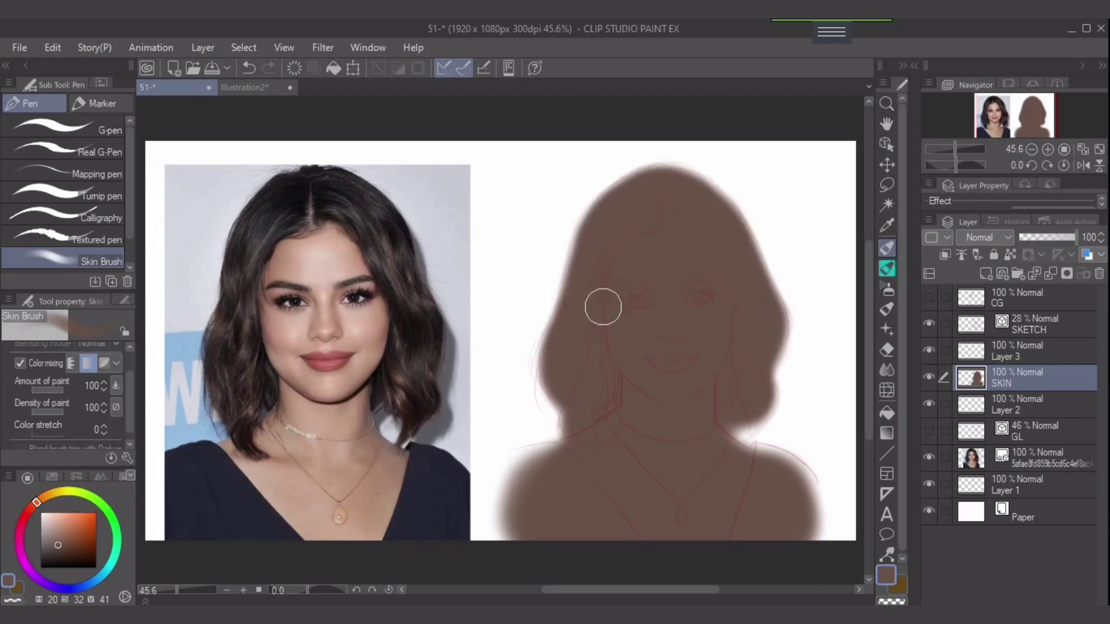
left_click_drag(598, 439, 574, 423)
mouse_move(528, 485)
left_mouse_down()
mouse_move(583, 453)
mouse_move(522, 464)
mouse_move(624, 432)
mouse_move(541, 489)
mouse_move(531, 481)
mouse_move(521, 520)
left_mouse_up()
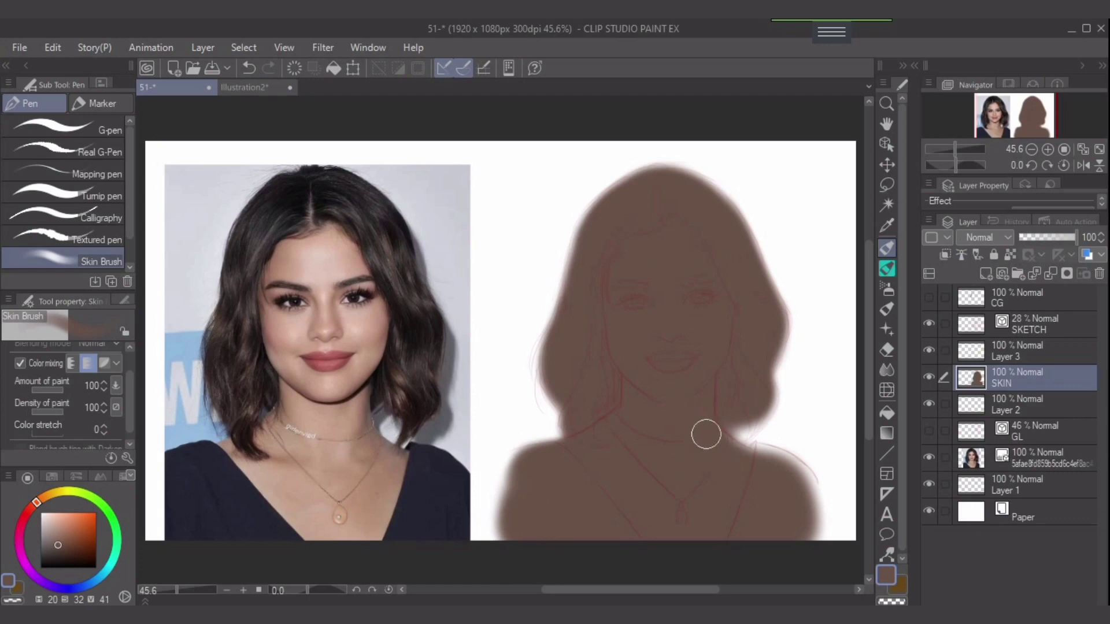
mouse_move(706, 435)
left_mouse_down()
mouse_move(792, 478)
mouse_move(800, 515)
mouse_move(759, 462)
mouse_move(784, 473)
mouse_move(758, 467)
mouse_move(784, 472)
mouse_move(743, 465)
mouse_move(799, 494)
mouse_move(785, 473)
mouse_move(802, 535)
mouse_move(775, 518)
mouse_move(746, 393)
mouse_move(752, 428)
mouse_move(766, 402)
mouse_move(746, 429)
mouse_move(727, 390)
left_mouse_up()
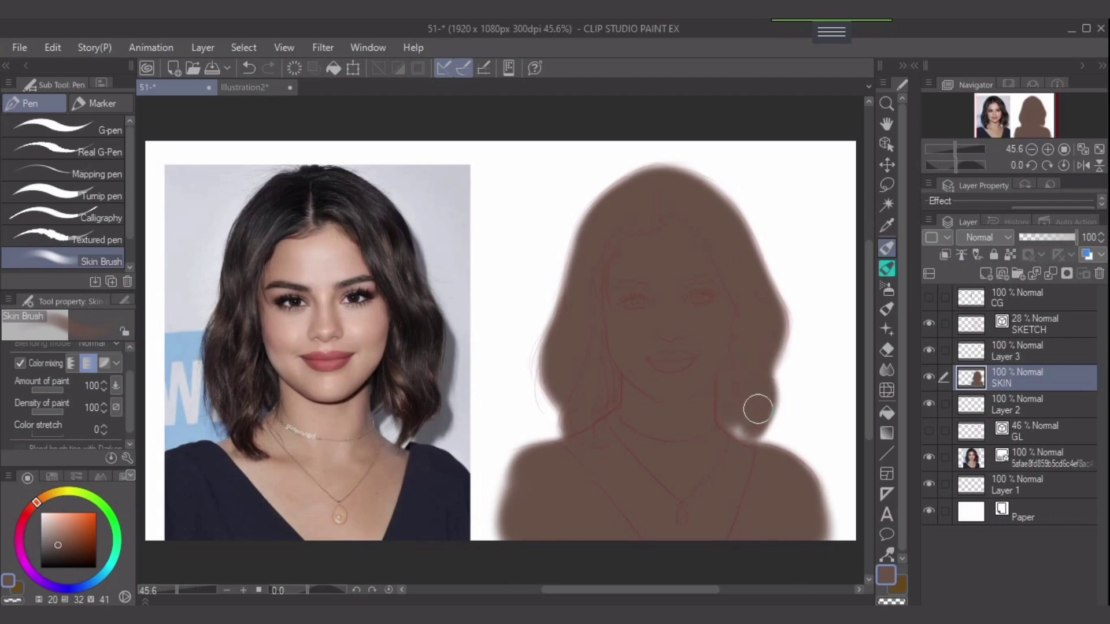
Erase the brown base between the right-hand side of the neck and the hair with the Soft eraser at size 80
key("e")
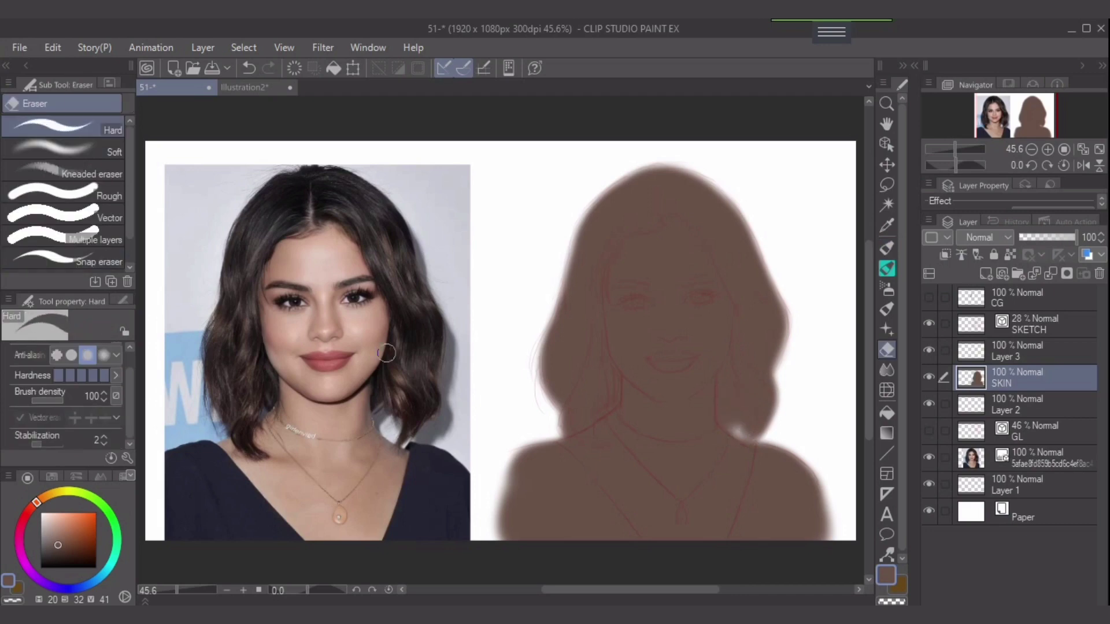
left_click(87, 149)
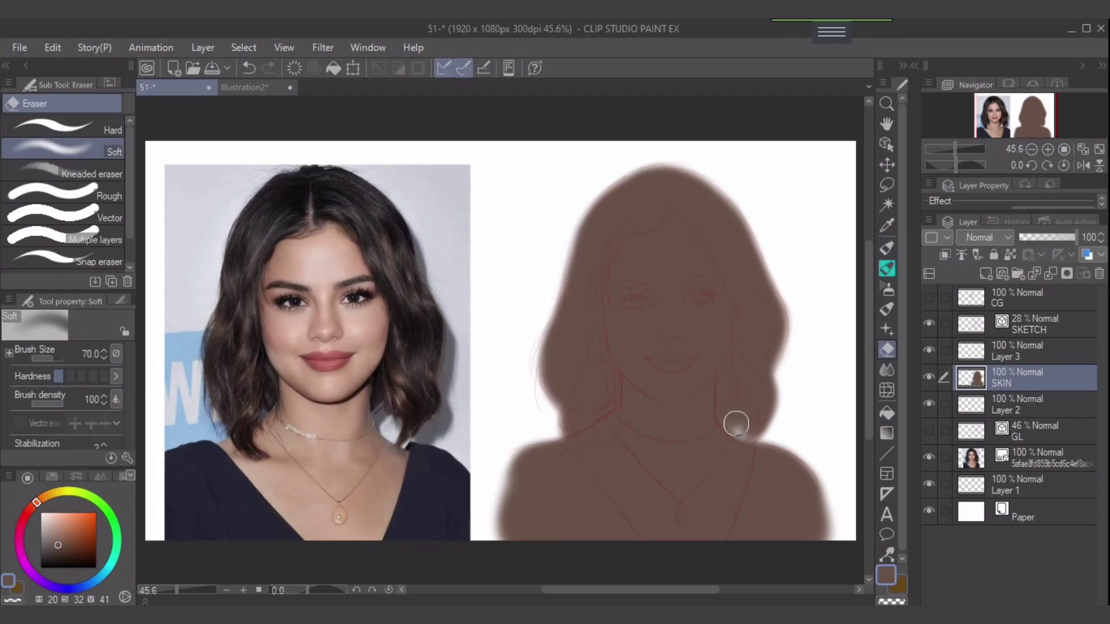
key("bracketright")
mouse_move(736, 425)
left_mouse_down()
mouse_move(723, 416)
mouse_move(736, 426)
mouse_move(734, 389)
mouse_move(750, 416)
left_mouse_up()
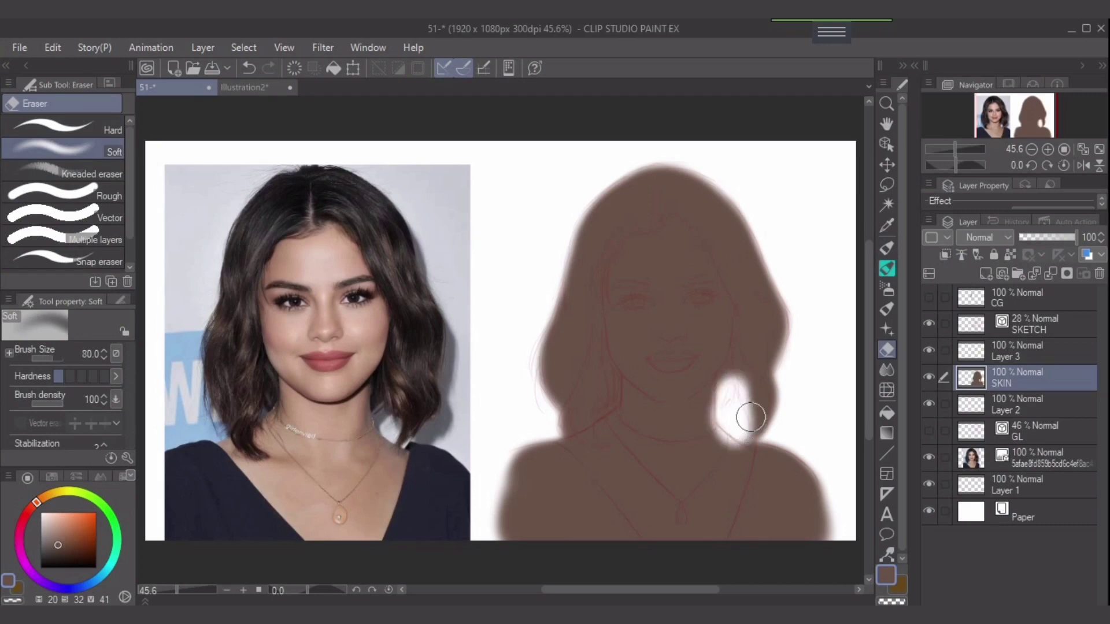
Repaint the brown neck edge and hair strand around the erased gap on the SKIN layer with the Skin Brush
key("p")
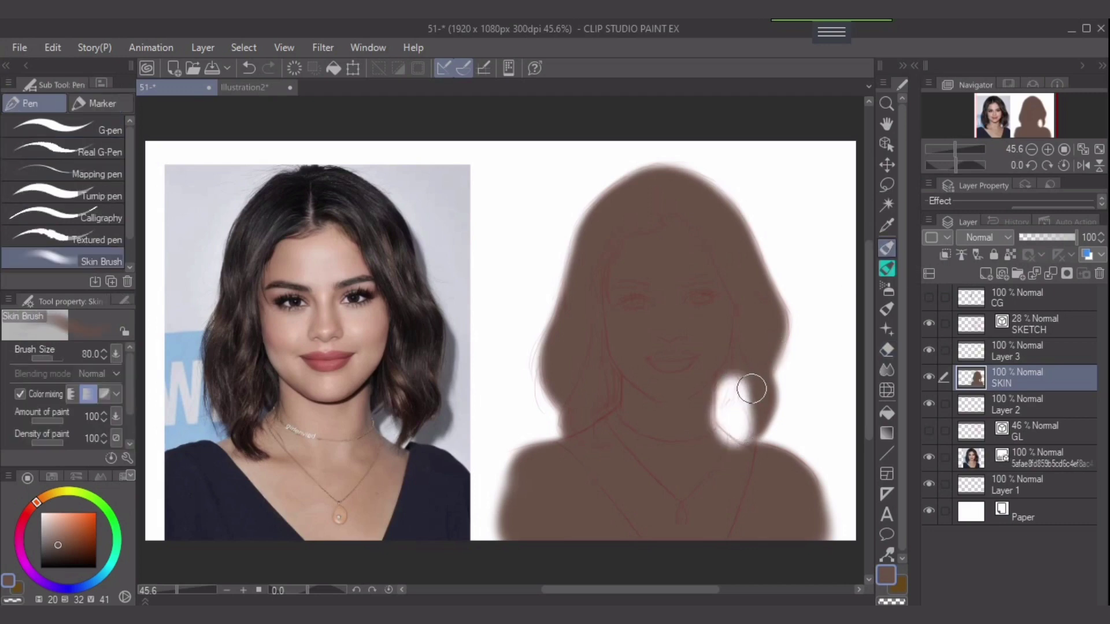
mouse_move(735, 357)
left_mouse_down()
mouse_move(756, 415)
mouse_move(727, 403)
mouse_move(730, 374)
mouse_move(720, 401)
mouse_move(726, 366)
mouse_move(715, 428)
mouse_move(704, 393)
left_mouse_up()
left_click_drag(712, 433, 702, 424)
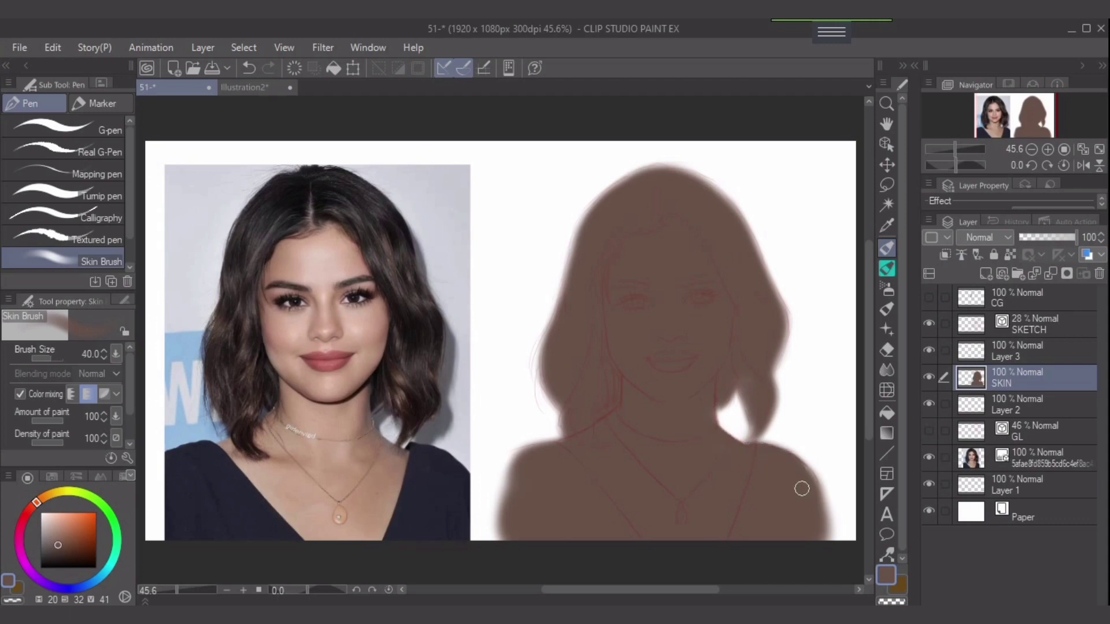
key("bracketright")
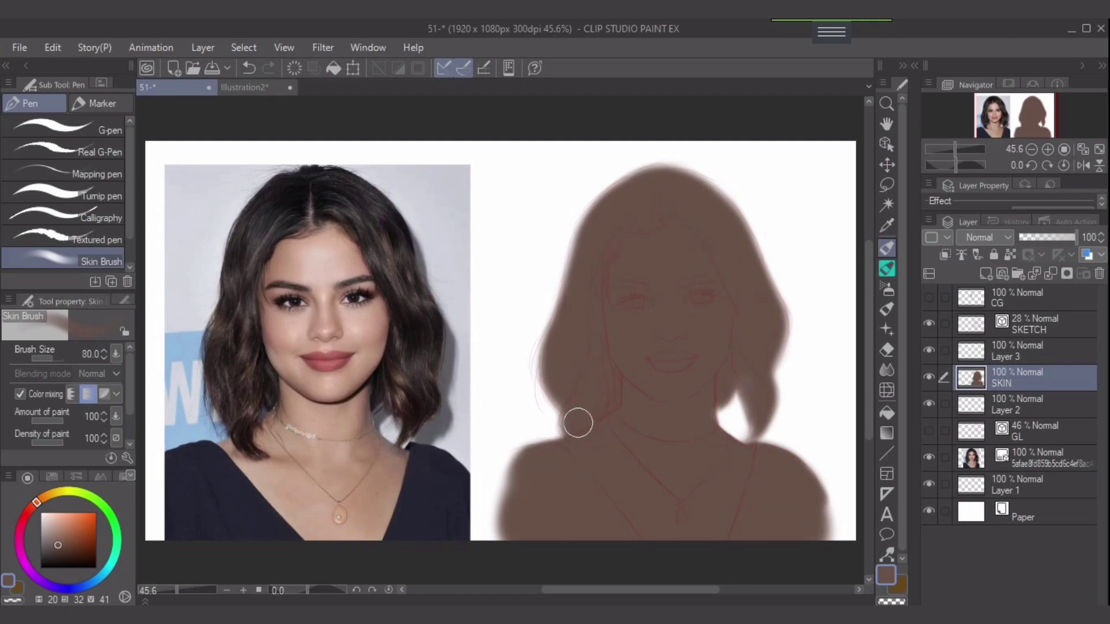
Add a new layer above SKIN clipped to it, and show the CG layer with the colour swatches
key("bracketright")
key("bracketright")
key("bracketright")
key("ctrl+shift+n")
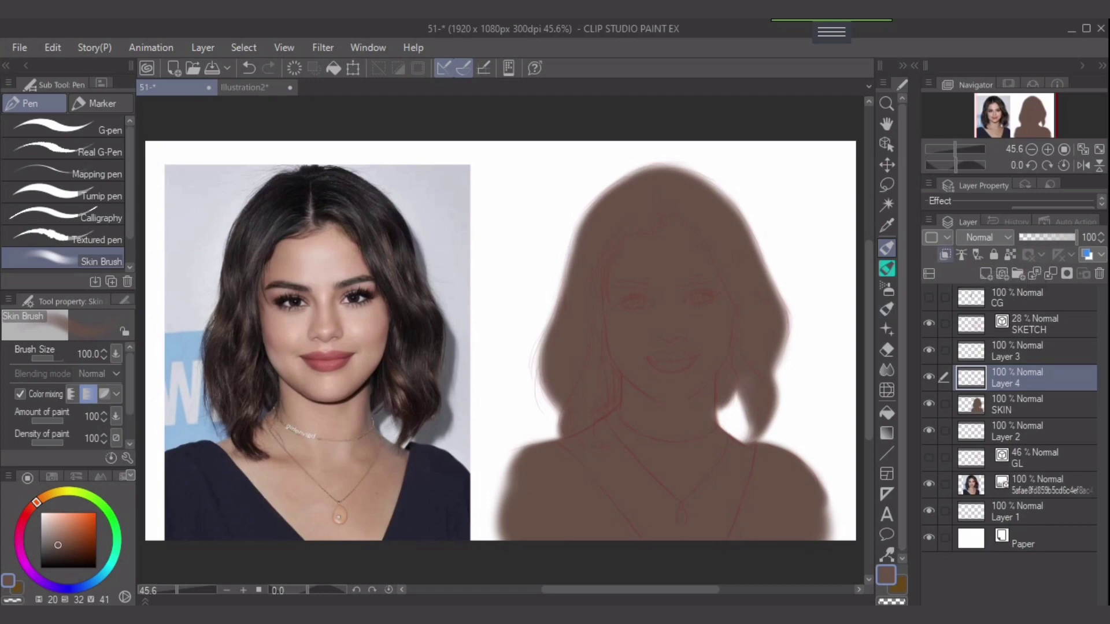
left_click(945, 255)
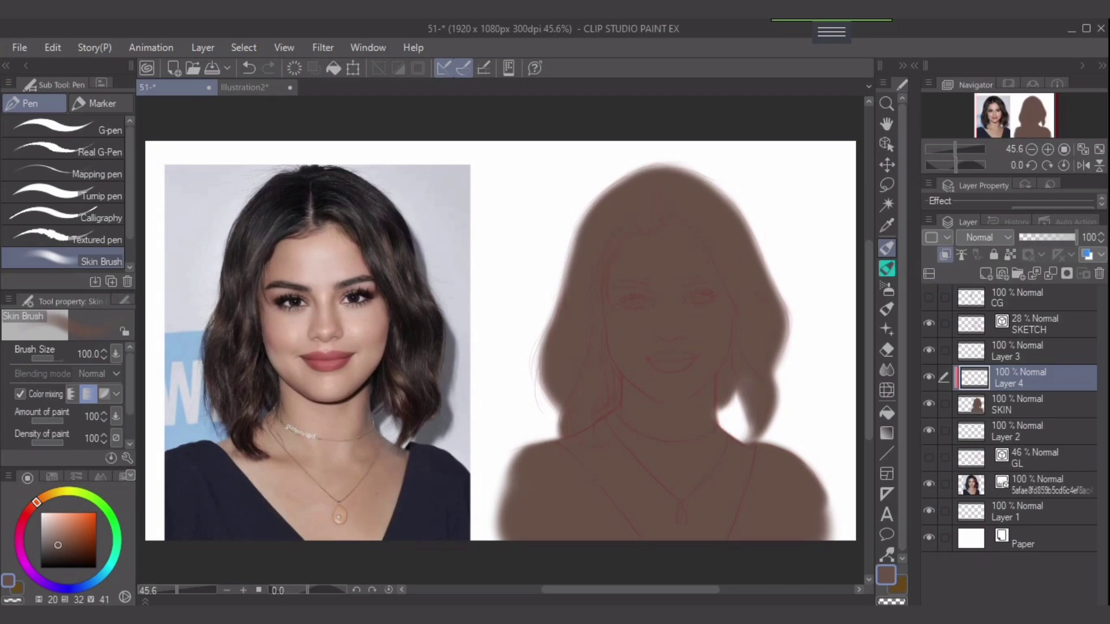
left_click(929, 298)
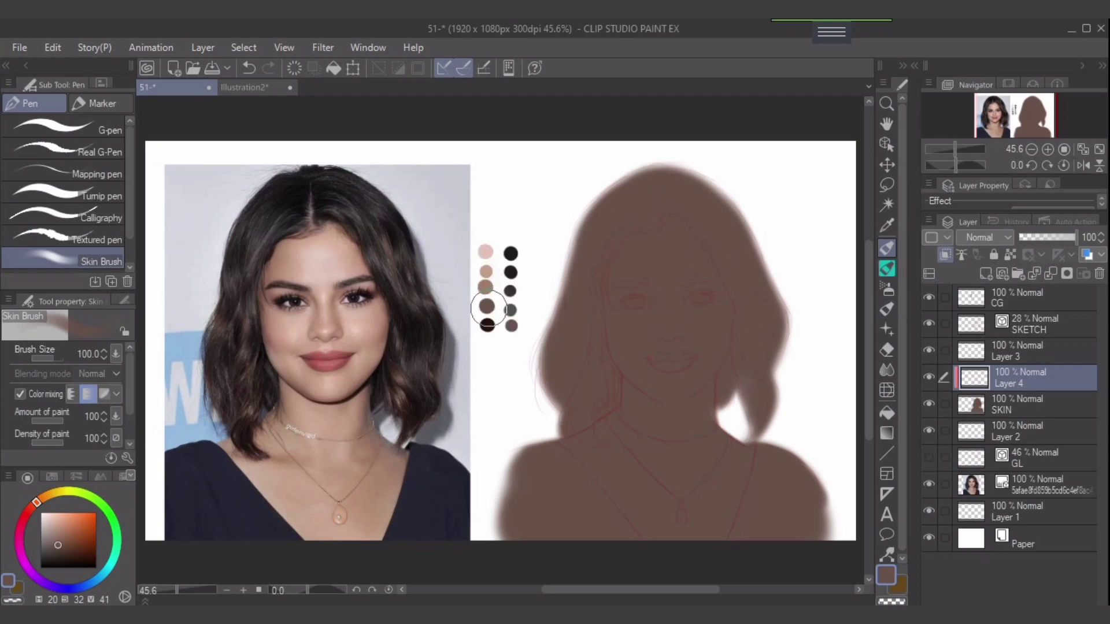
Block in the face on Layer 4 with the lighter brown sampled from the third skin swatch, using a large Skin Brush
left_click(485, 287, "alt")
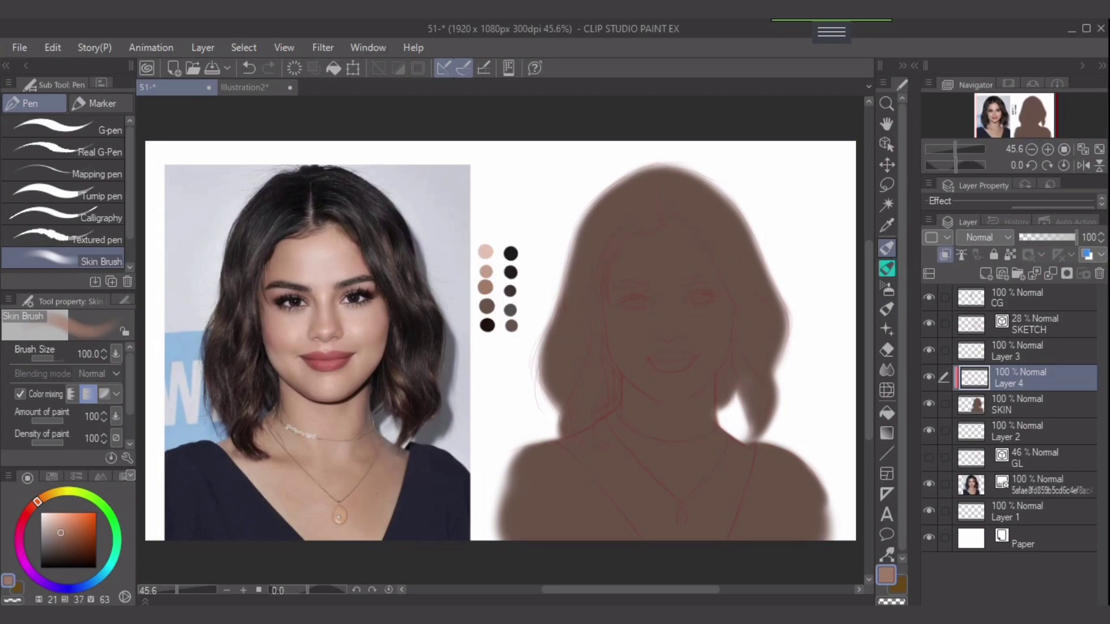
mouse_move(683, 318)
left_mouse_down()
mouse_move(661, 301)
mouse_move(655, 336)
mouse_move(665, 339)
mouse_move(677, 307)
mouse_move(662, 290)
mouse_move(670, 303)
mouse_move(671, 271)
mouse_move(648, 280)
mouse_move(671, 355)
mouse_move(679, 347)
mouse_move(638, 323)
mouse_move(688, 329)
mouse_move(662, 272)
left_mouse_up()
key("]")
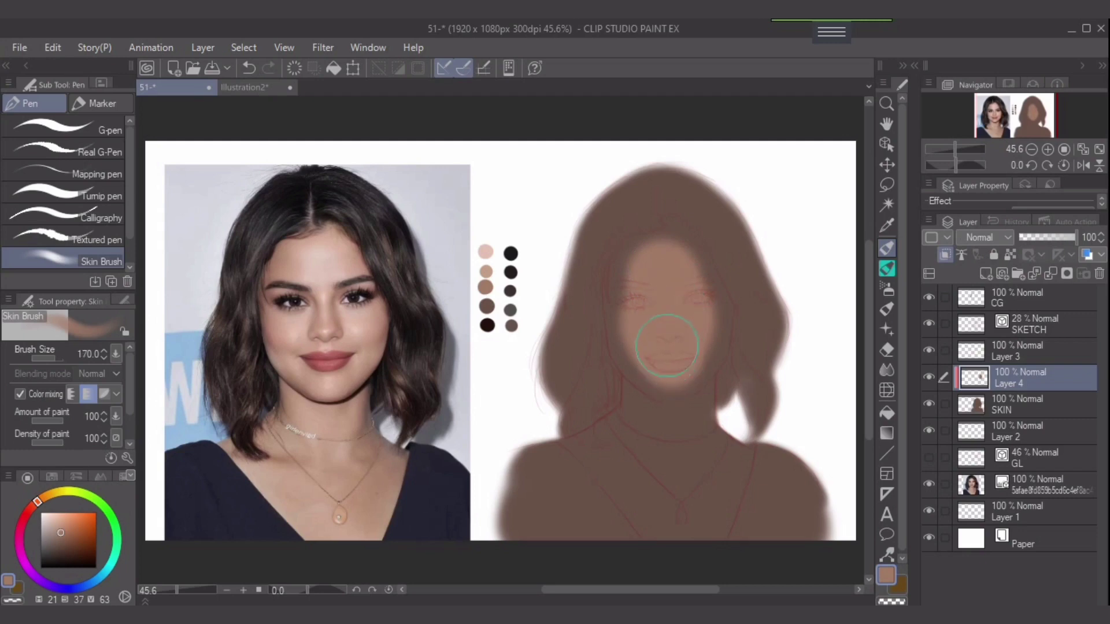
mouse_move(672, 337)
left_mouse_down()
mouse_move(670, 371)
mouse_move(673, 360)
mouse_move(648, 358)
left_mouse_up()
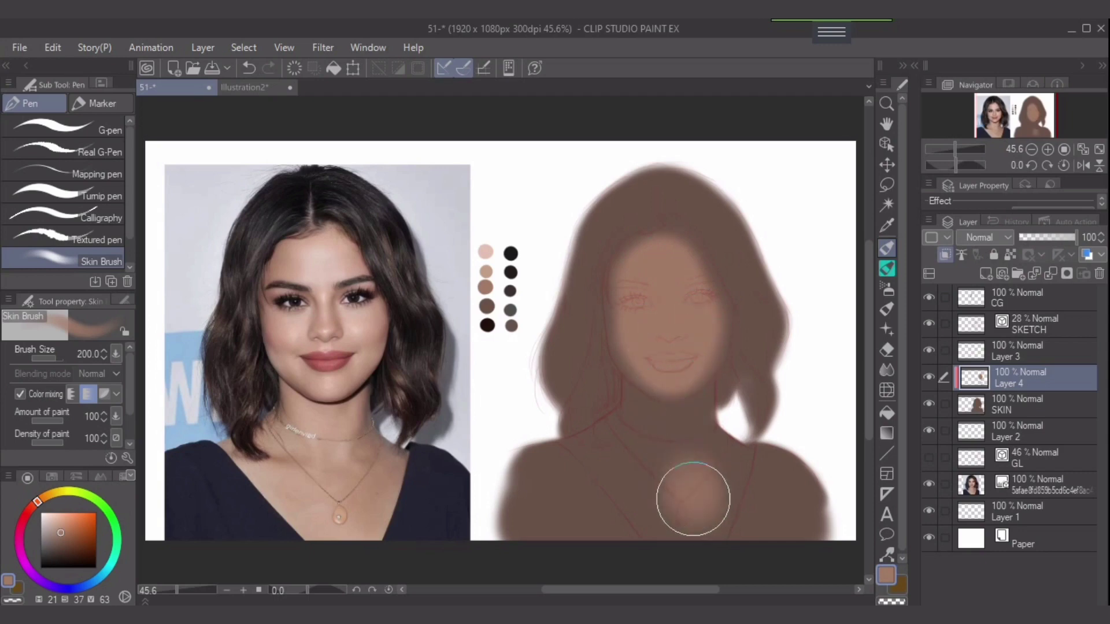
Block in the chest and base of the neck in the same lighter brown on Layer 4 at brush sizes 150 to 170
mouse_move(693, 499)
left_mouse_down()
mouse_move(724, 493)
mouse_move(708, 462)
mouse_move(721, 509)
mouse_move(684, 467)
mouse_move(691, 480)
mouse_move(686, 434)
mouse_move(694, 473)
left_mouse_up()
key("ctrl+z")
key("bracketleft")
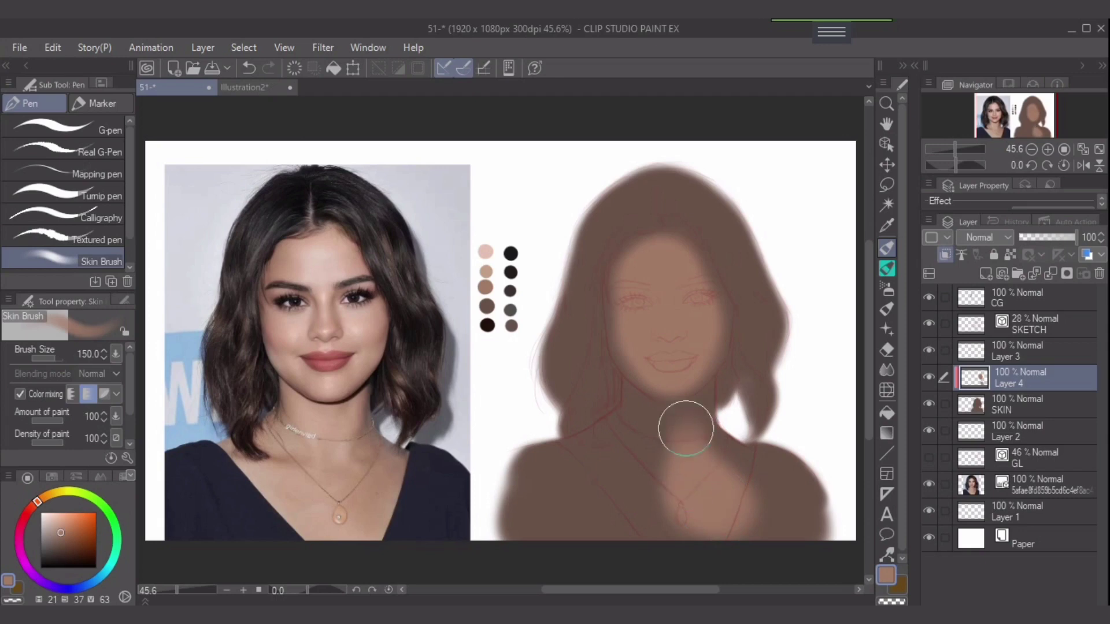
mouse_move(686, 428)
left_mouse_down()
mouse_move(688, 500)
mouse_move(678, 492)
mouse_move(688, 511)
mouse_move(658, 497)
mouse_move(684, 534)
left_mouse_up()
key("bracketright")
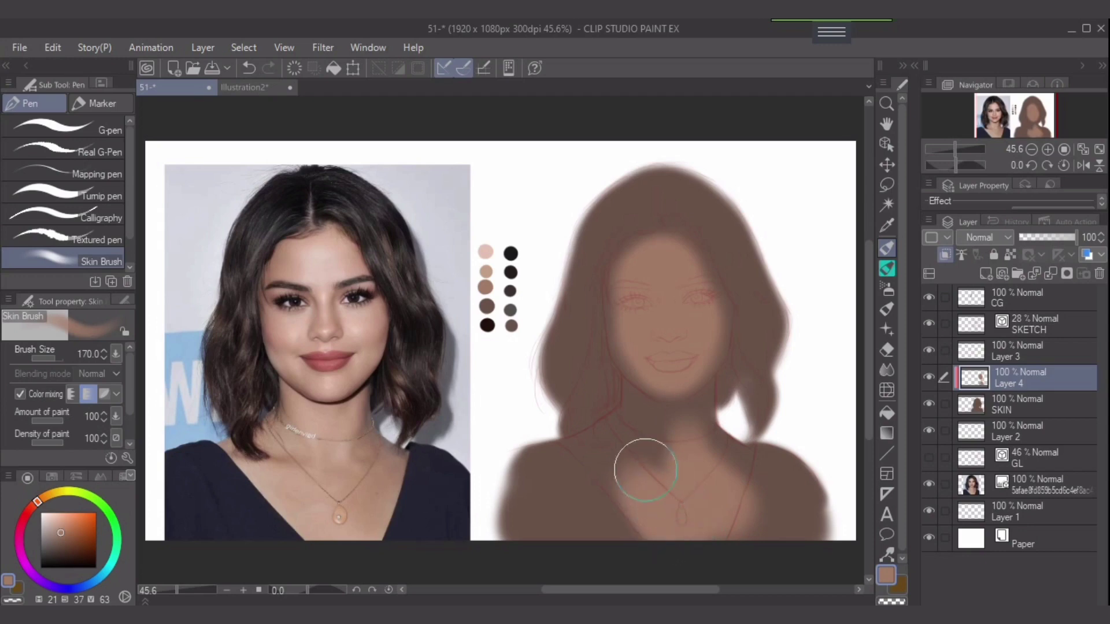
mouse_move(654, 464)
left_mouse_down()
mouse_move(652, 441)
mouse_move(631, 466)
mouse_move(635, 485)
mouse_move(599, 457)
mouse_move(635, 488)
left_mouse_up()
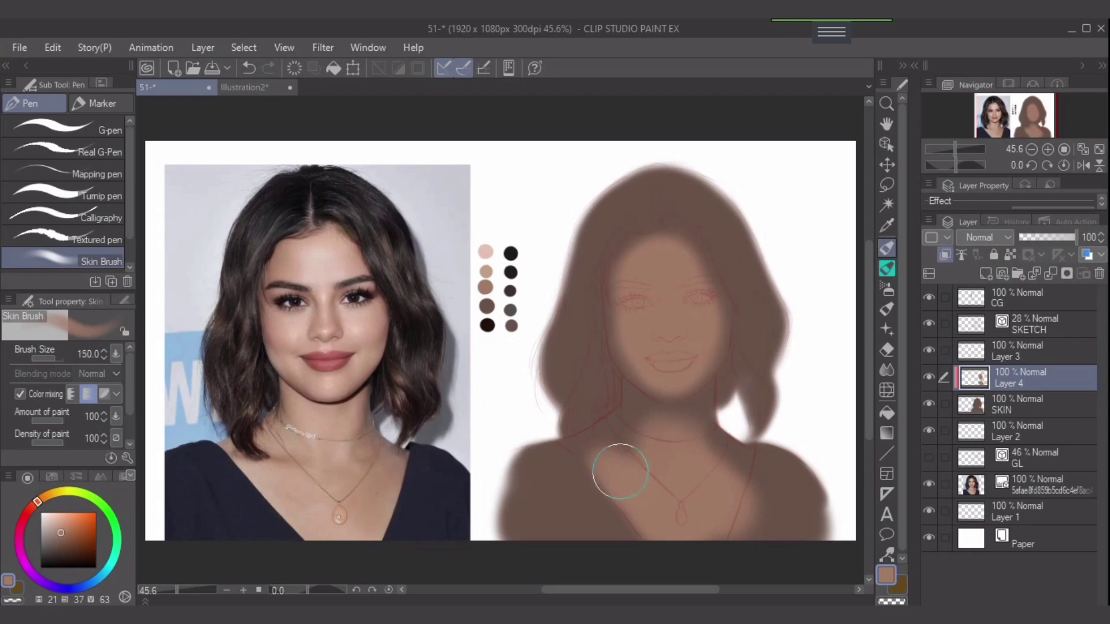
mouse_move(626, 455)
left_mouse_down()
mouse_move(612, 456)
mouse_move(640, 439)
mouse_move(662, 443)
left_mouse_up()
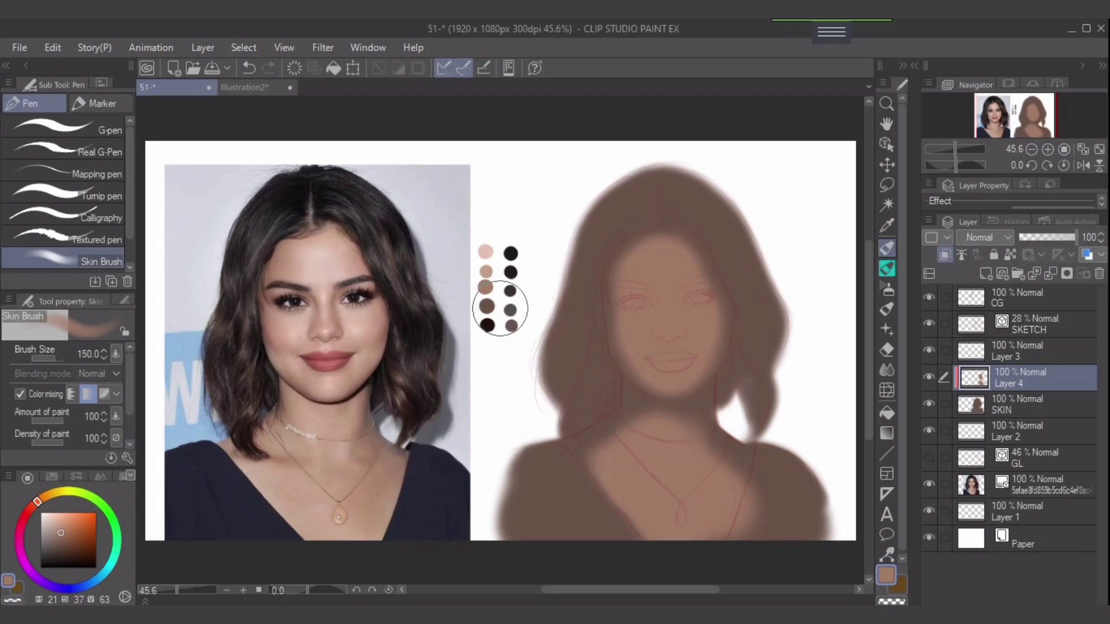
Shade the left-hand side of the neck and the shoulder slope with sampled dark brown at size 80
left_click(499, 309, "alt")
left_click(488, 307, "alt")
key("bracketleft")
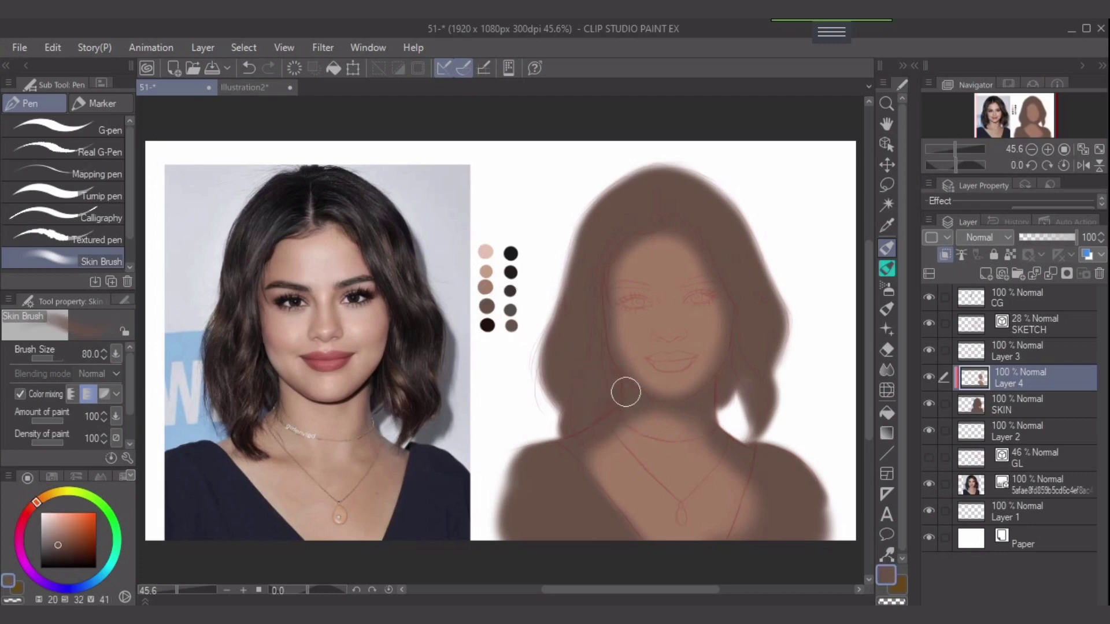
key("bracketright")
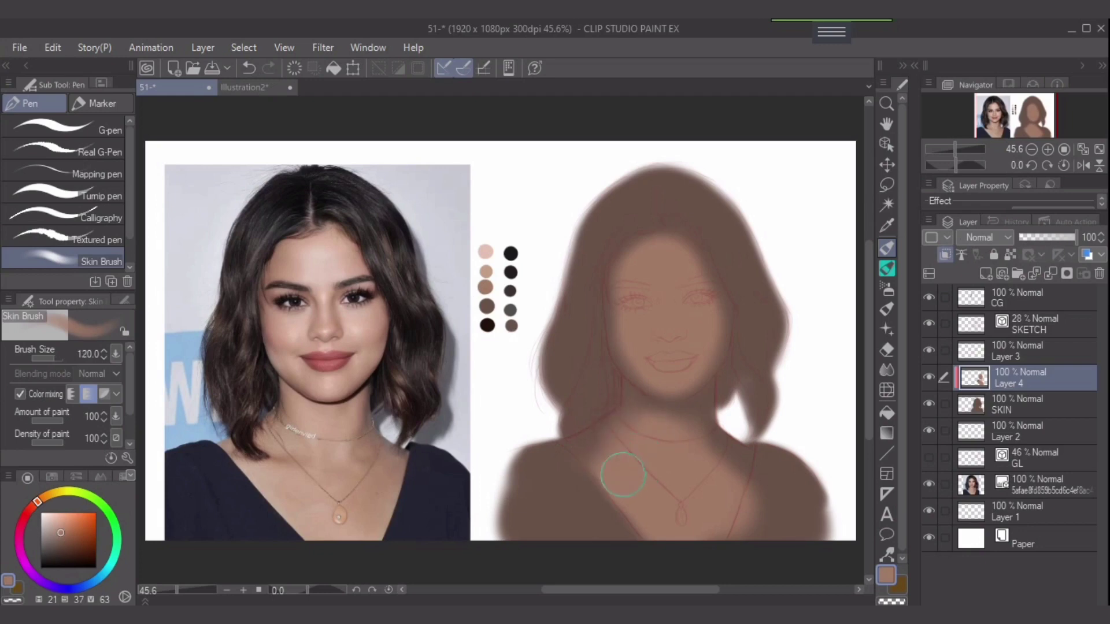
left_click(593, 438, "alt")
key("bracketleft")
mouse_move(588, 437)
left_mouse_down()
mouse_move(611, 425)
mouse_move(624, 399)
left_mouse_up()
key("bracketleft")
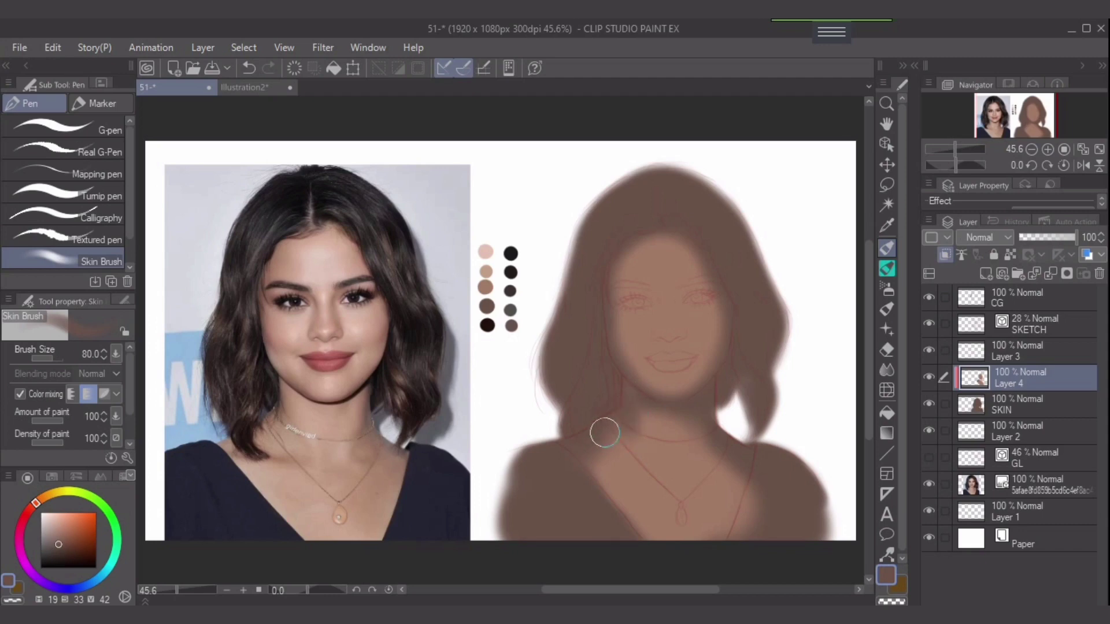
Sample the lighter chest brown and set the Skin Brush to size 100 with Amount of paint and Density of paint at 46
left_click(616, 466, "alt")
key("bracketright")
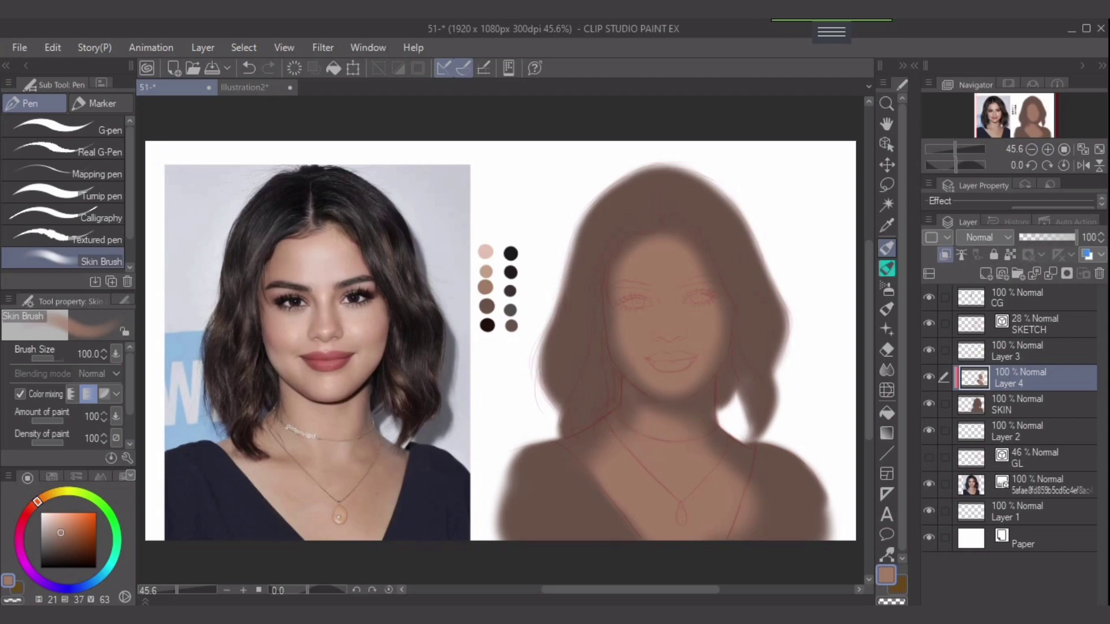
left_click_drag(48, 421, 48, 443)
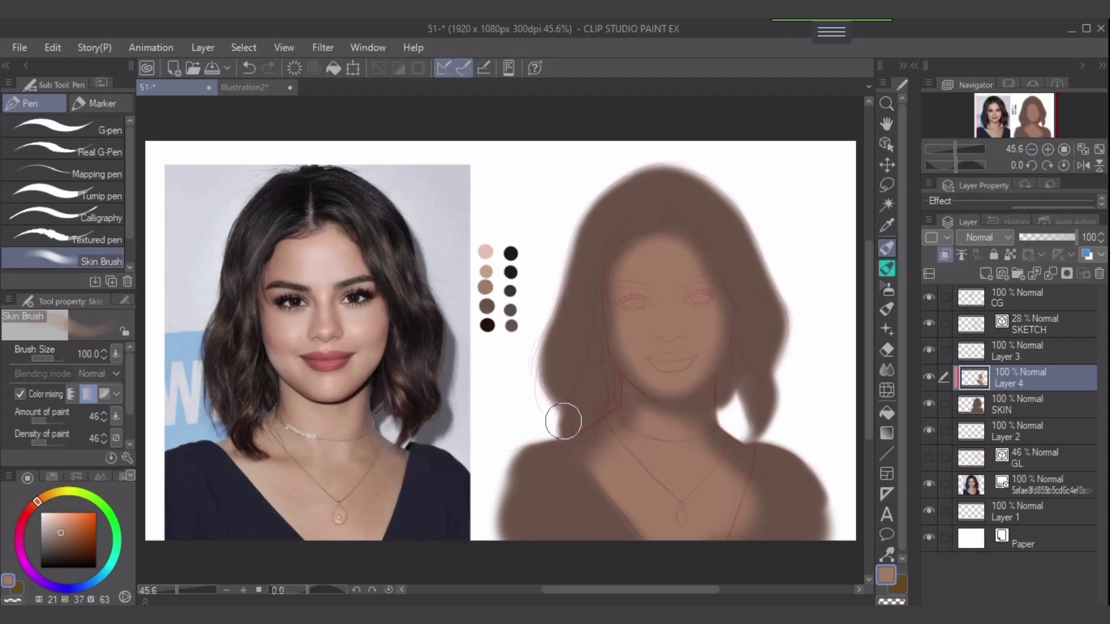
Blend the neck and left-hand shoulder edge on Layer 4 with sampled in-between browns at size 80
left_click(612, 471, "alt")
key("bracketleft")
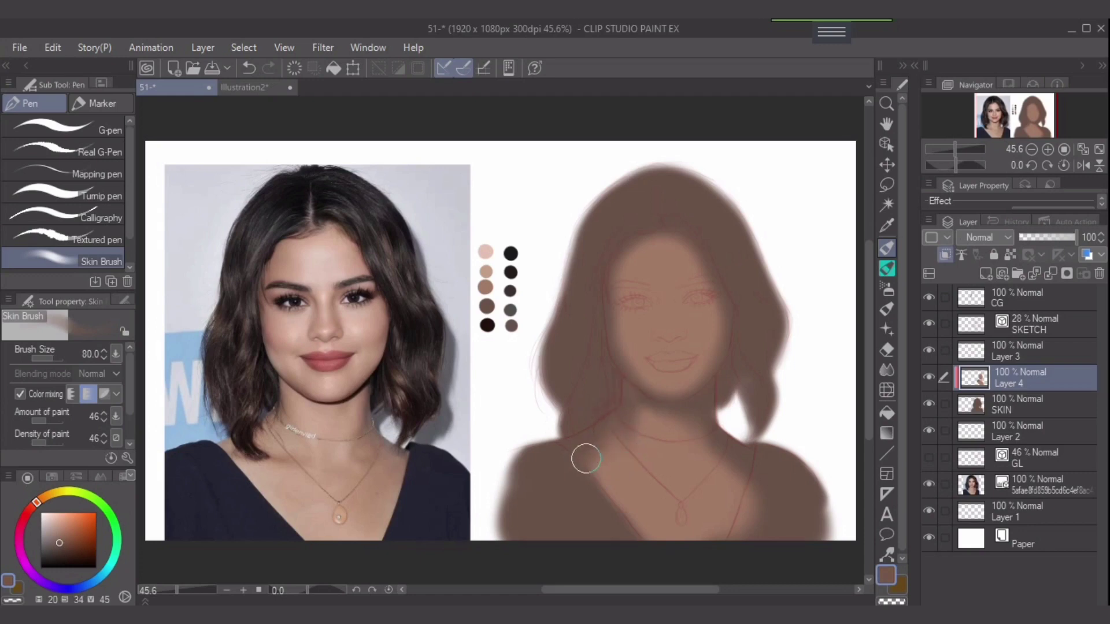
key("bracketleft")
left_click(663, 448, "alt")
key("bracketright")
key("bracketright")
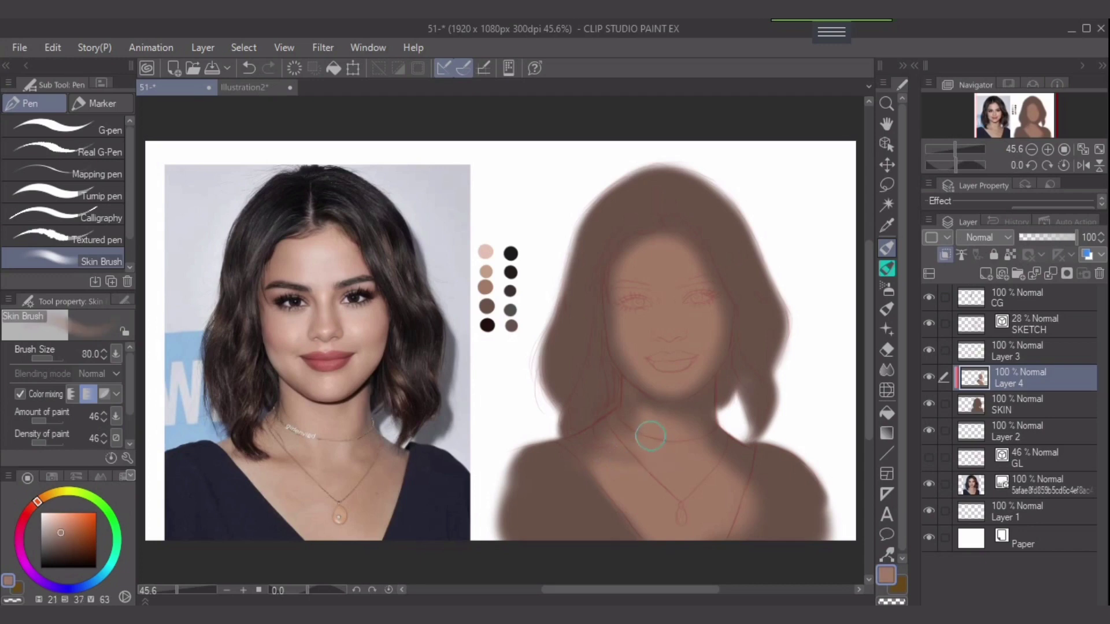
Soften the transition along the left-hand collar and upper chest with sampled browns at about size 70
key("bracketleft")
key("bracketright")
key("bracketleft")
key("bracketleft")
key("bracketleft")
key("bracketleft")
key("bracketleft")
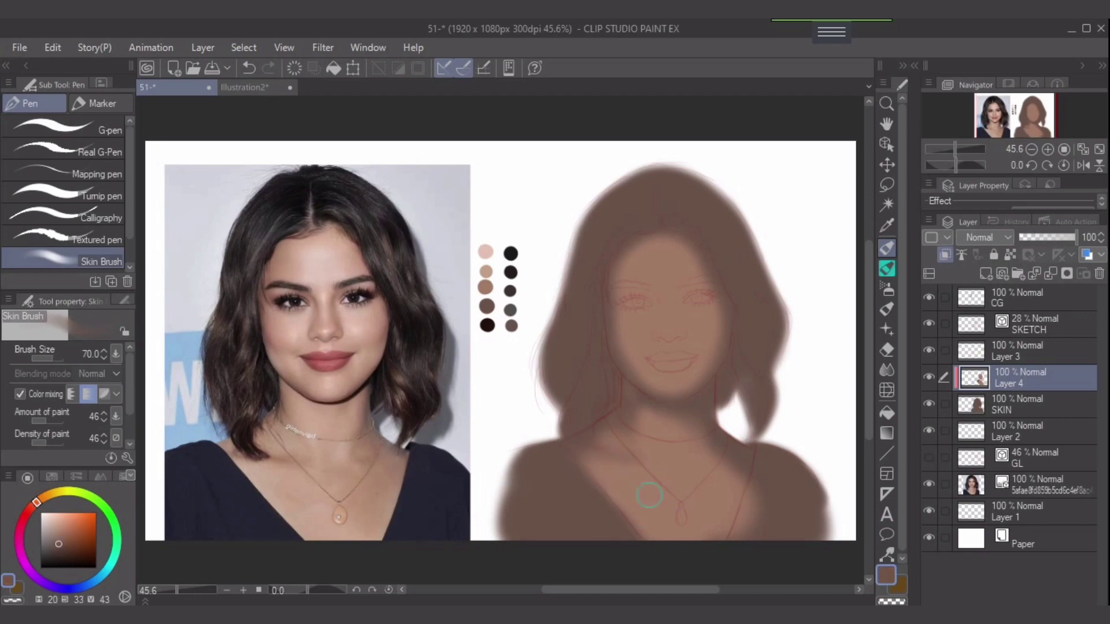
key("bracketright")
left_click(649, 495, "alt")
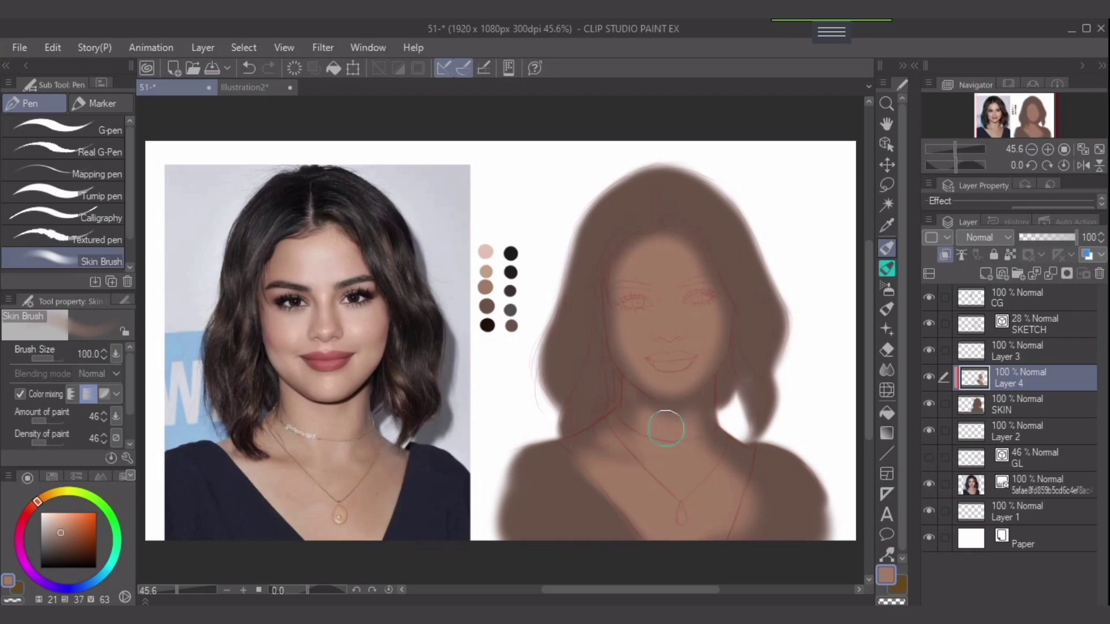
Blend the lighter brown up the throat towards the shadow under the chin, varying the brush size up to 120
key("bracketleft")
key("bracketleft")
key("bracketleft")
key("bracketright")
key("bracketright")
key("bracketright")
key("bracketright")
left_click(723, 458, "alt")
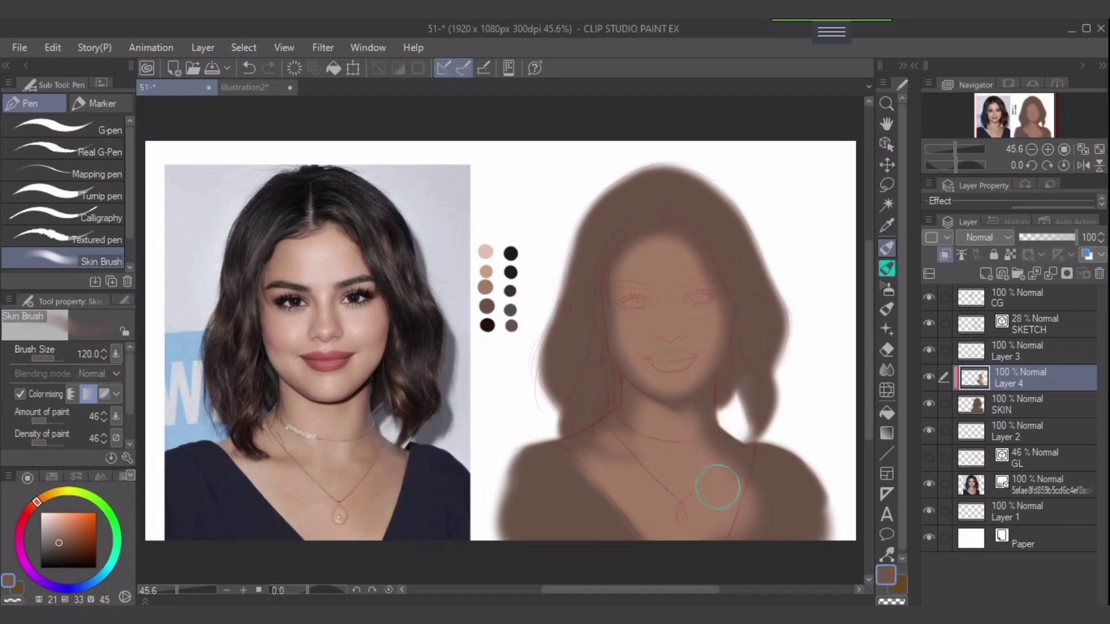
Shade and blend the right-hand side of the neck down to the shoulder with sampled dark and lighter browns
key("bracketleft")
key("bracketleft")
left_click(740, 435, "alt")
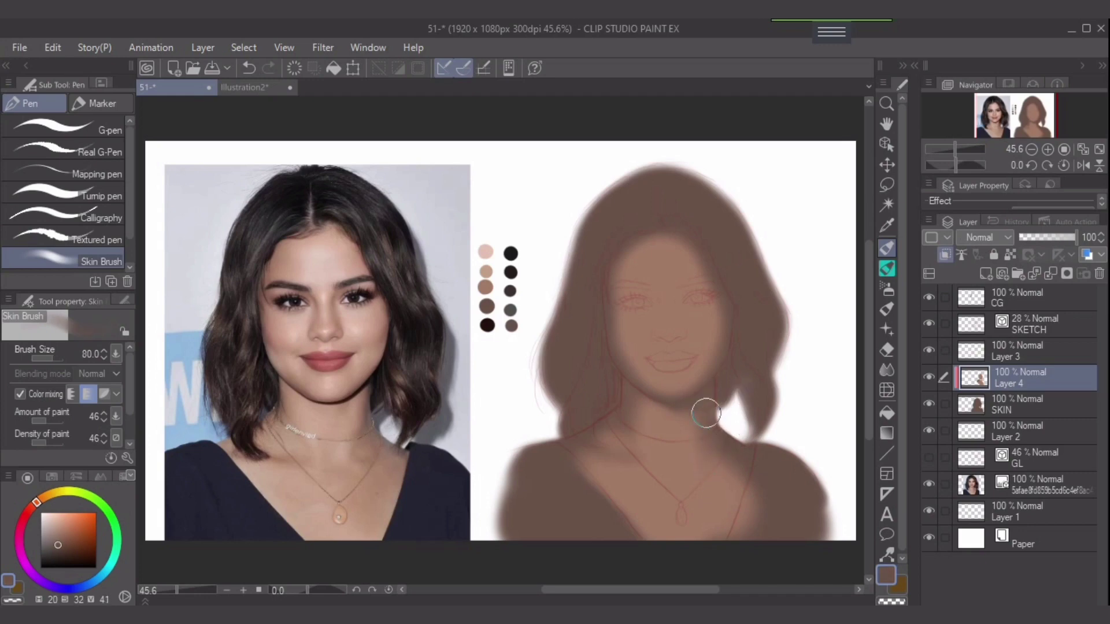
key("bracketright")
left_click(705, 486, "alt")
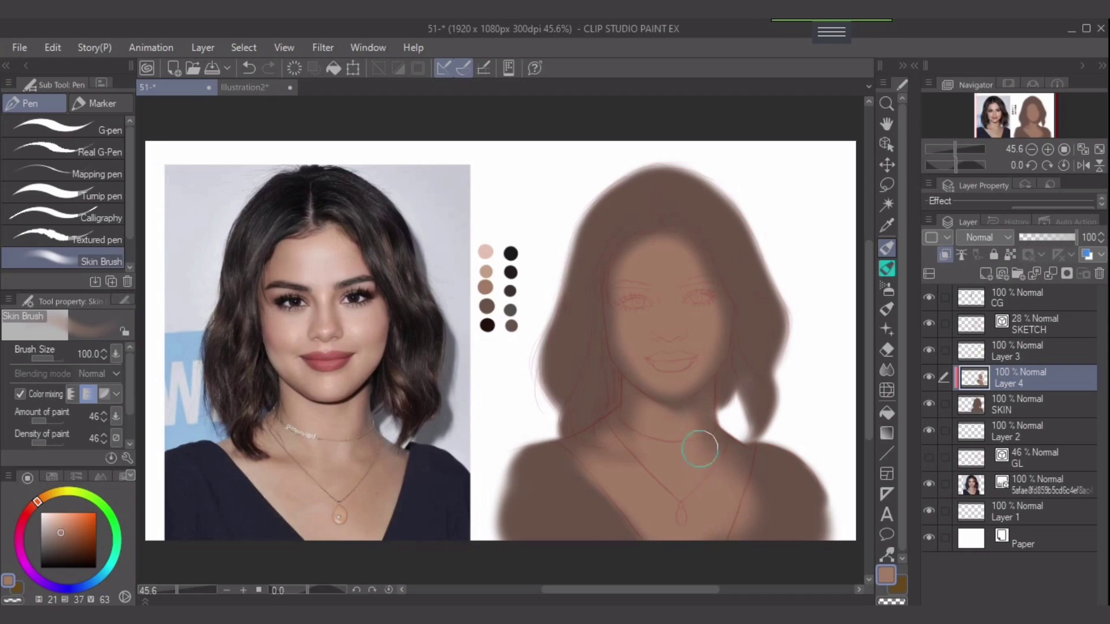
left_click(715, 436, "alt")
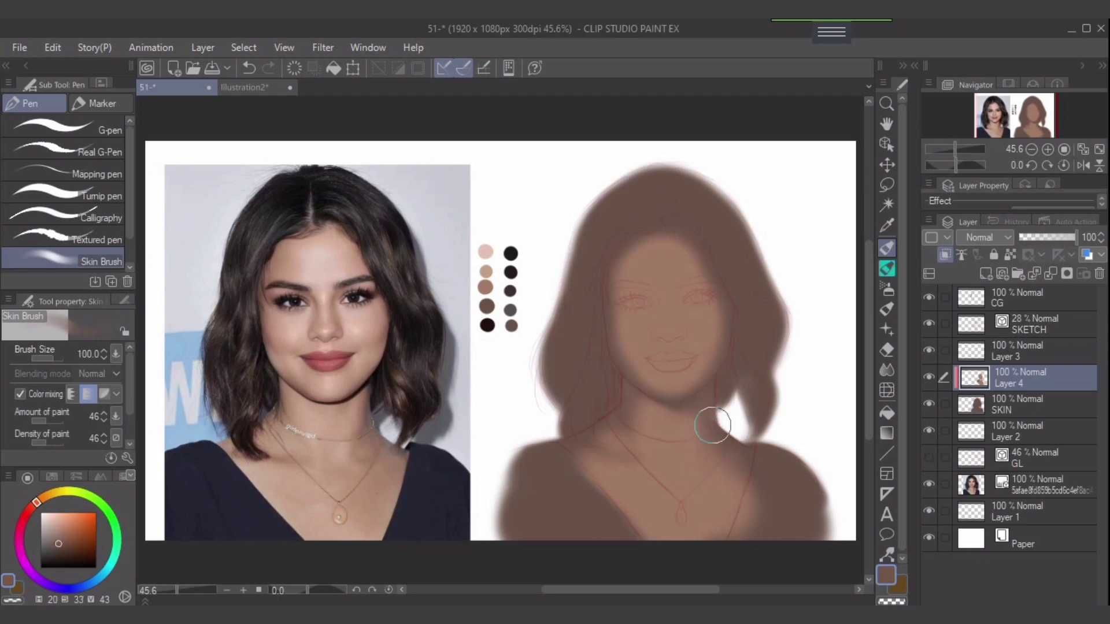
left_click_drag(712, 436, 728, 451)
Blend the lighter brown over the right-hand side of the chest with the Skin Brush at size 120
left_click(704, 490, "alt")
key("bracketright")
key("bracketright")
key("bracketleft")
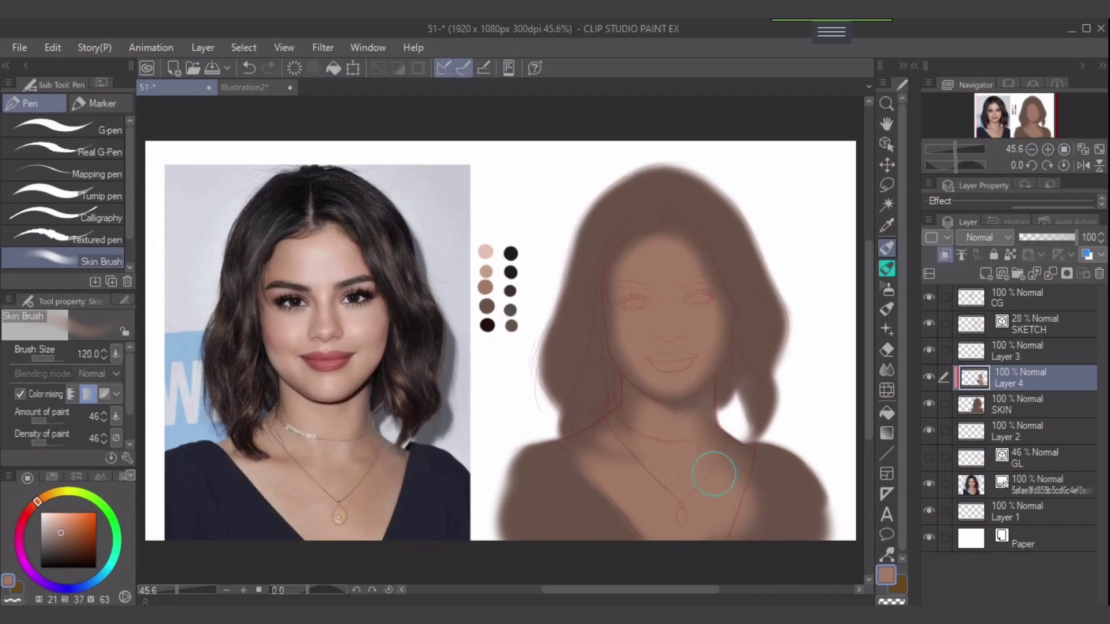
key("bracketleft")
key("bracketleft")
key("bracketleft")
Shade the cheeks, jaw and eye area of the face with a mid brown sampled from the face edge
left_click(613, 338, "alt")
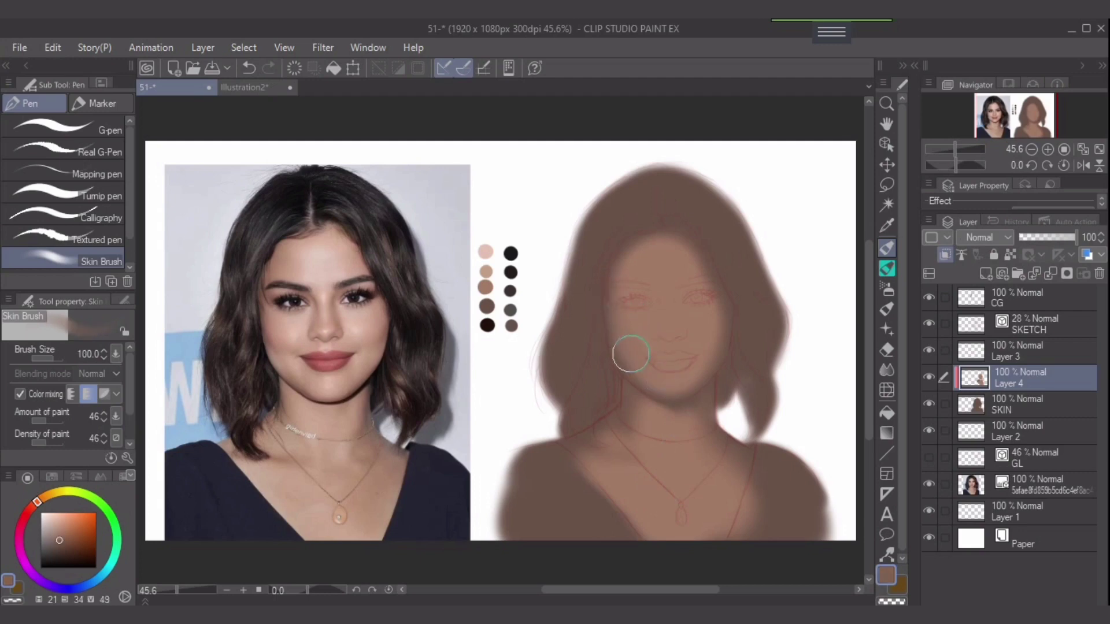
mouse_move(631, 353)
left_mouse_down()
mouse_move(663, 365)
mouse_move(640, 356)
mouse_move(660, 382)
mouse_move(634, 361)
mouse_move(677, 390)
mouse_move(666, 383)
mouse_move(693, 380)
mouse_move(652, 378)
mouse_move(677, 388)
left_mouse_up()
key("bracketleft")
key("bracketleft")
key("bracketright")
mouse_move(693, 282)
left_mouse_down()
mouse_move(680, 252)
mouse_move(708, 304)
left_mouse_up()
key("bracketright")
key("bracketleft")
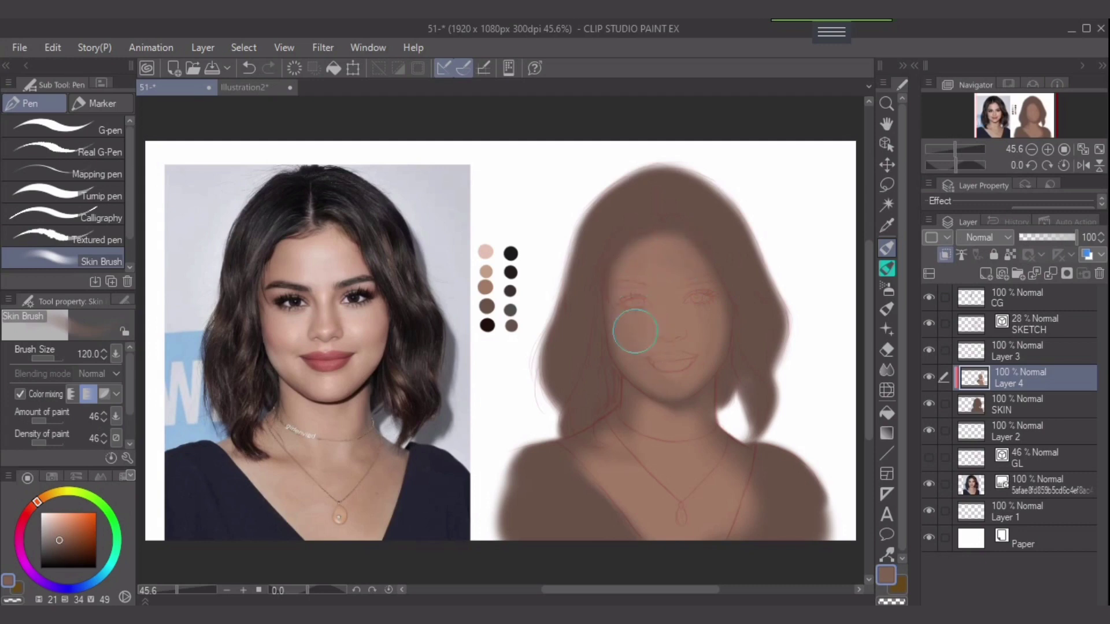
Sample the third skin swatch and set the Skin Brush to size 150, Amount of paint 90 and Density of paint 100
key("bracketright")
left_click(491, 292, "alt")
key("bracketright")
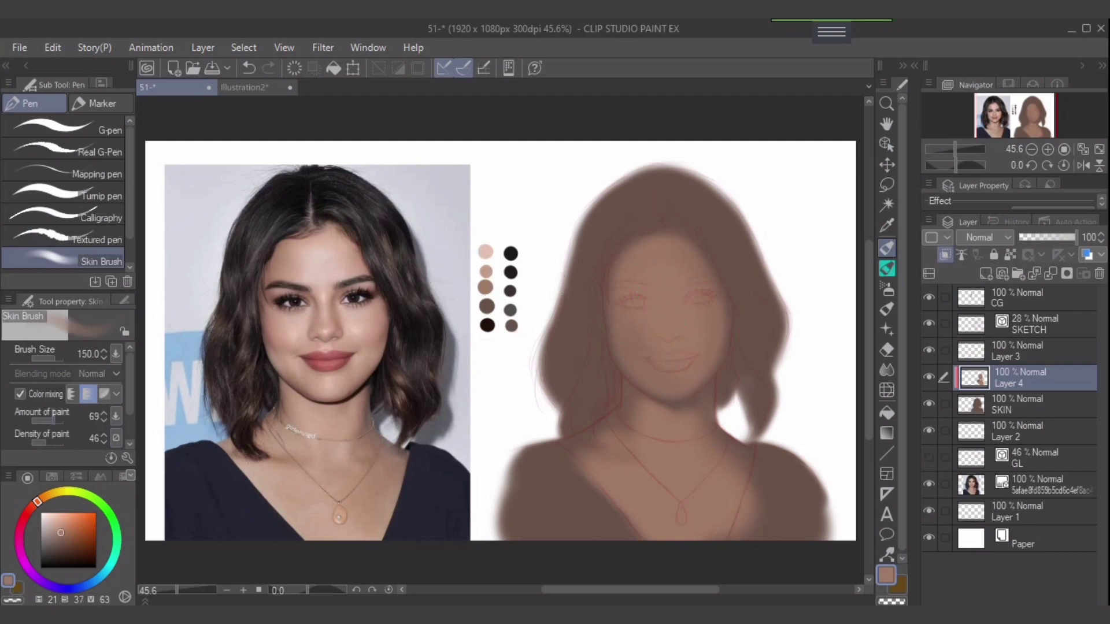
left_click_drag(54, 420, 65, 443)
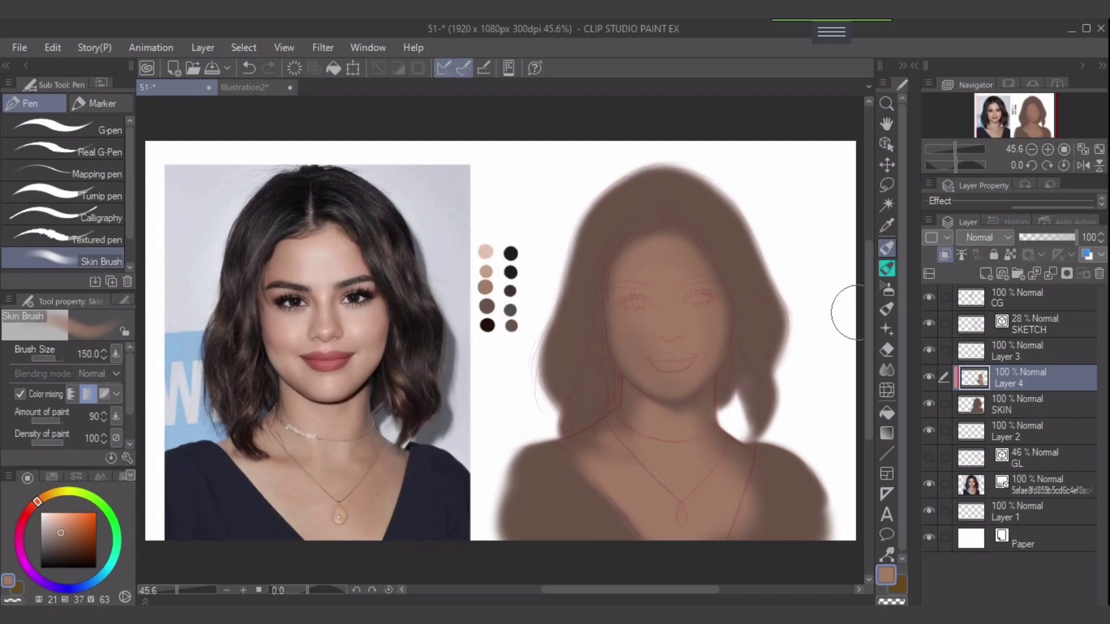
Smooth the lighter brown over the cheeks, mouth and chin with the Soft airbrush, reducing its size from 120
left_click(888, 289)
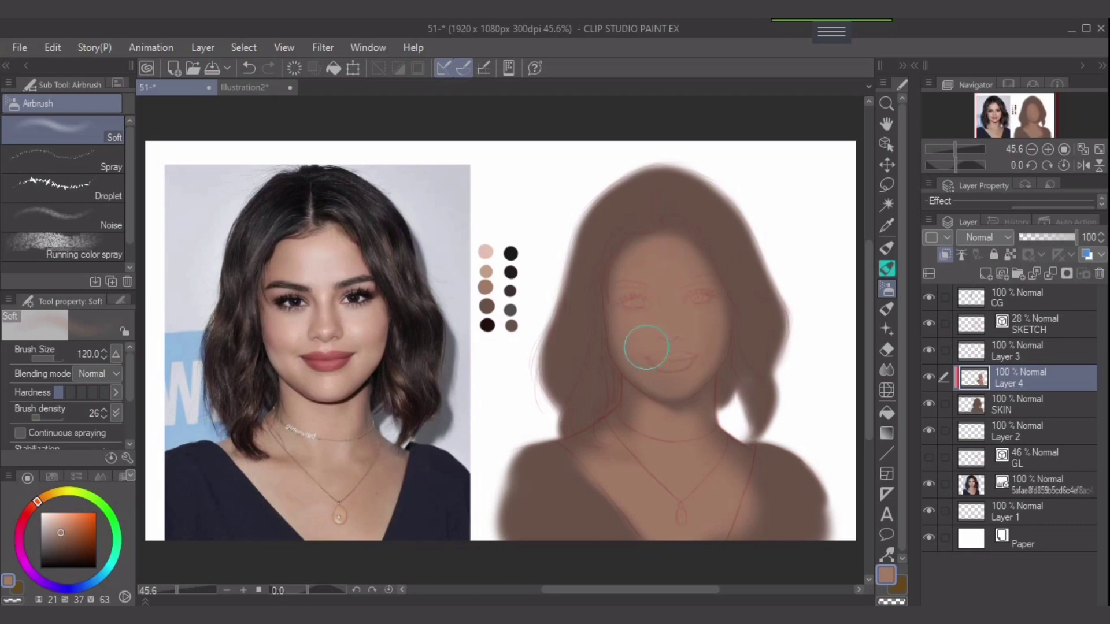
key("bracketleft")
key("bracketleft")
key("bracketleft")
left_click_drag(644, 372, 671, 382)
key("bracketleft")
key("bracketleft")
key("bracketleft")
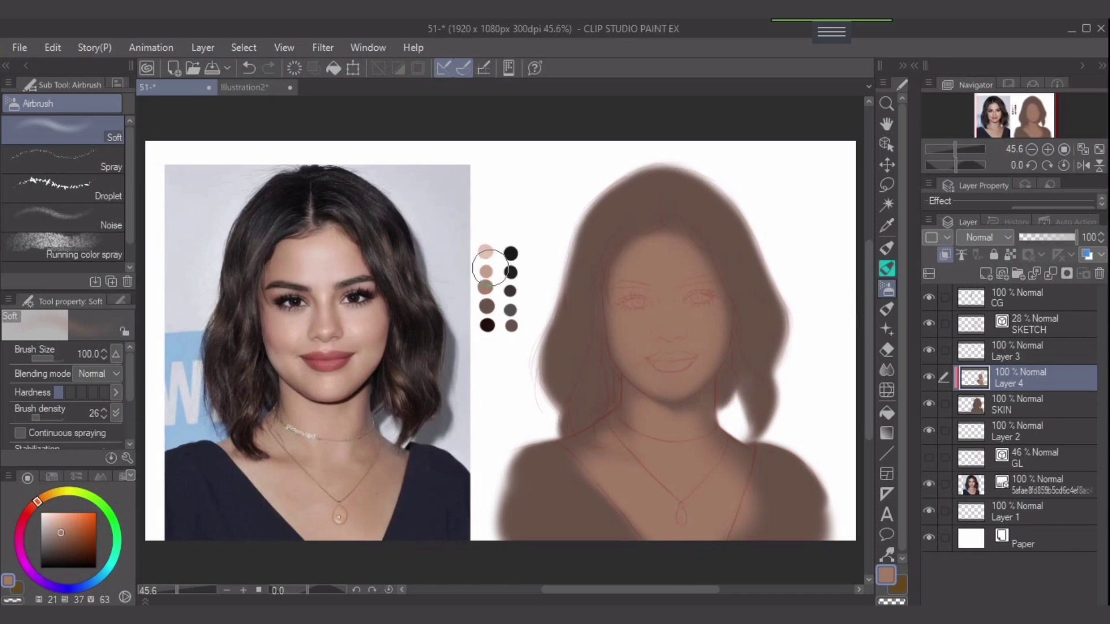
Sample the second skin swatch and add a new layer above Layer 4, clipped to the layer below
left_click(485, 252, "alt")
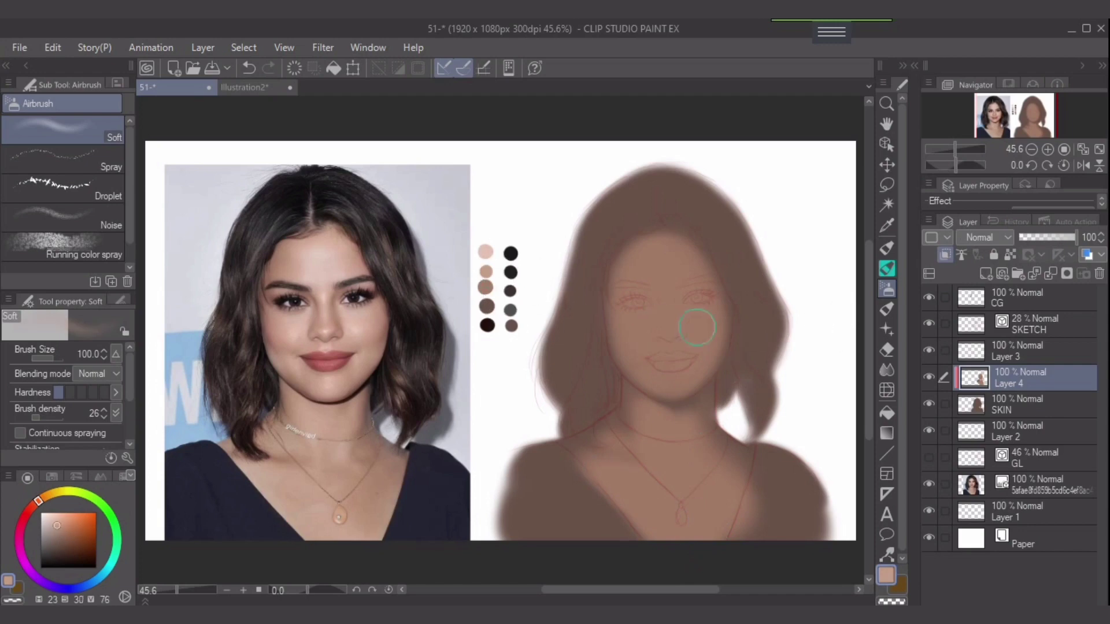
left_click(985, 274)
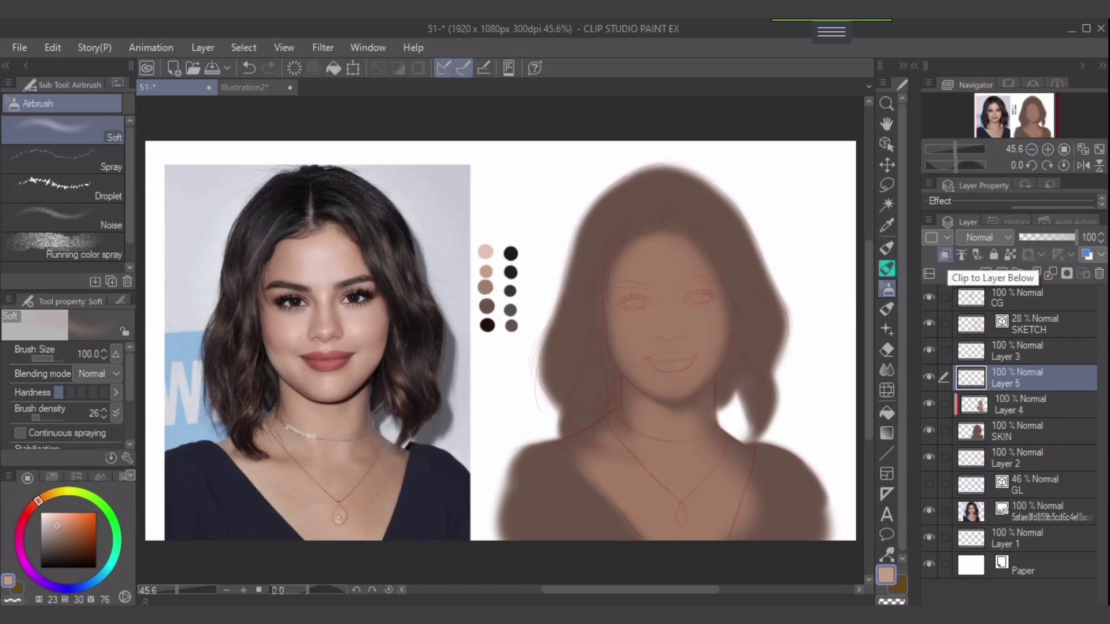
left_click(945, 254)
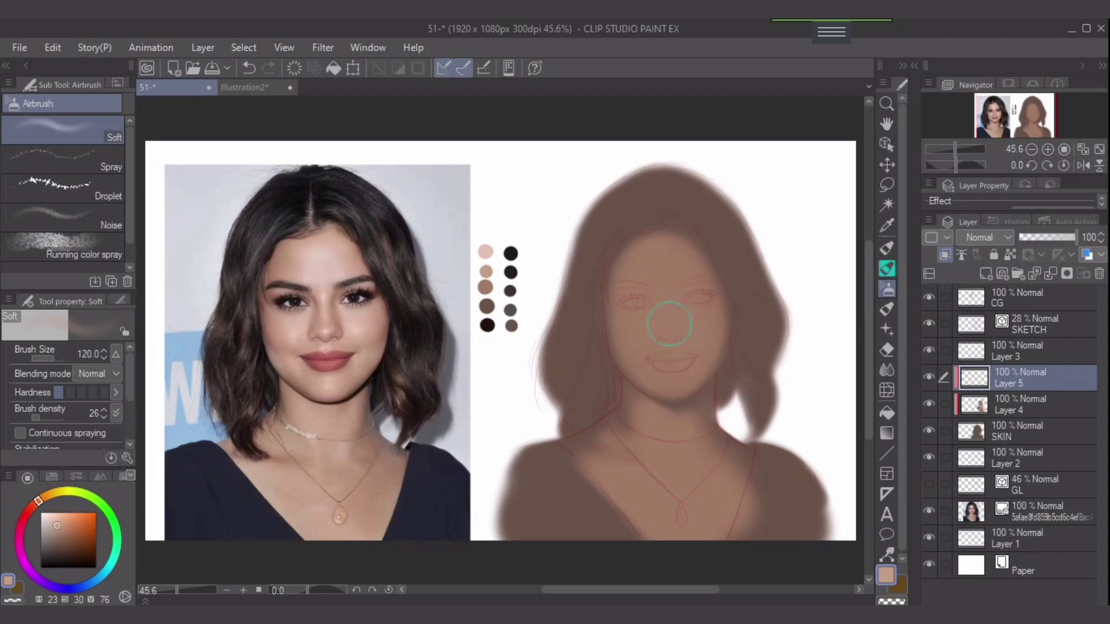
Lay the light skin tone over the centre of the face and forehead with the Skin Brush, lowering Amount of paint to 49 and Density to 44
left_click(887, 249)
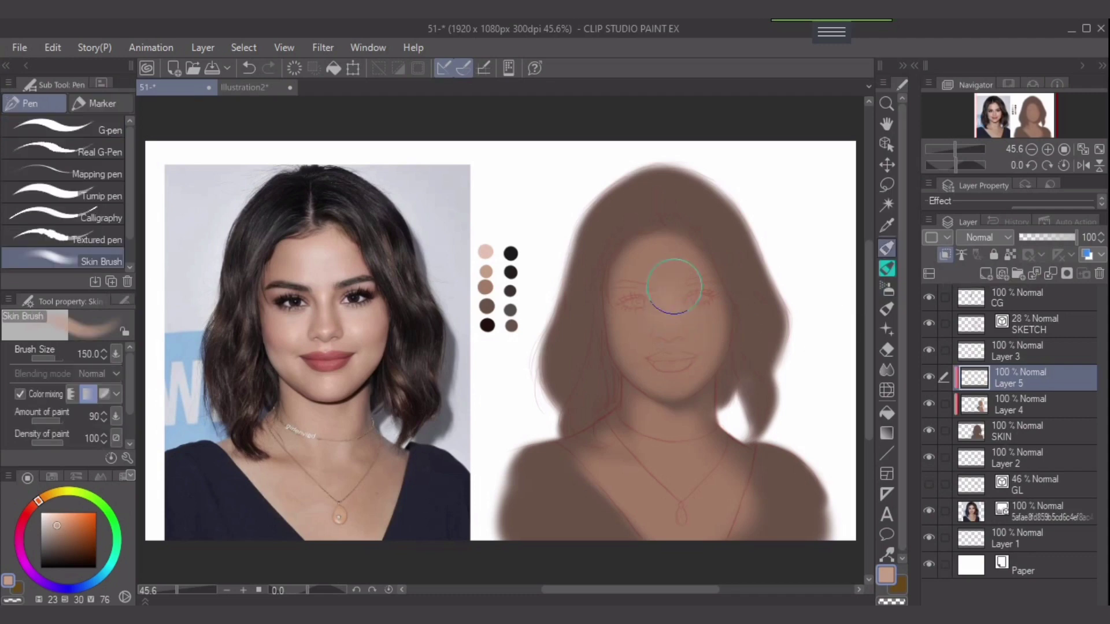
mouse_move(664, 308)
left_mouse_down()
mouse_move(656, 261)
mouse_move(669, 342)
mouse_move(657, 356)
mouse_move(682, 335)
mouse_move(649, 322)
mouse_move(664, 335)
left_mouse_up()
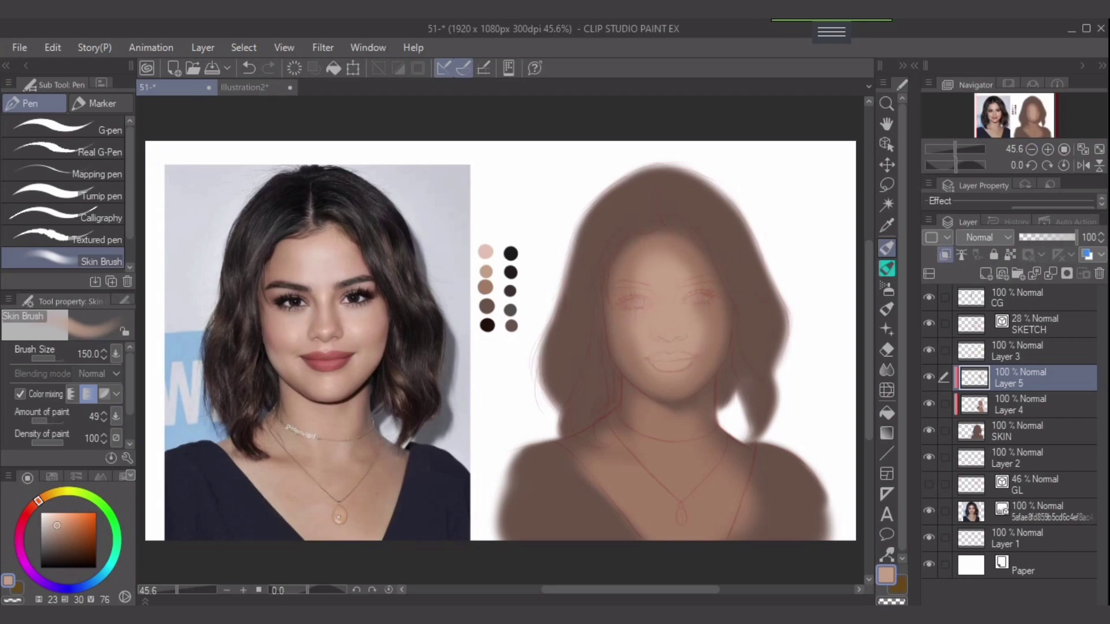
left_click_drag(61, 443, 46, 443)
key("bracketright")
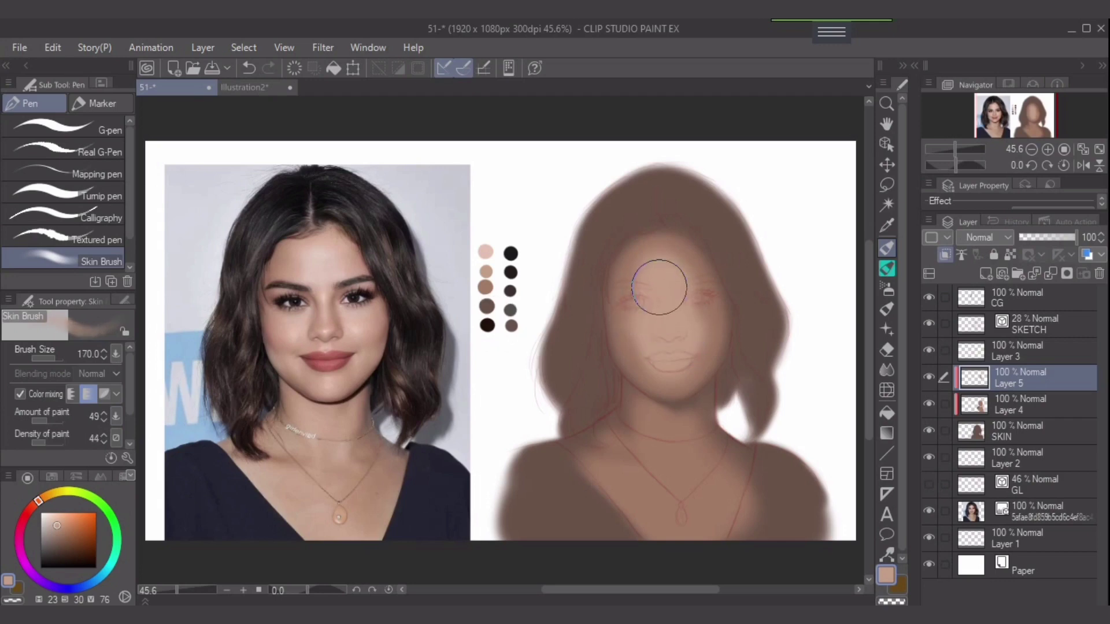
left_click_drag(660, 288, 662, 271)
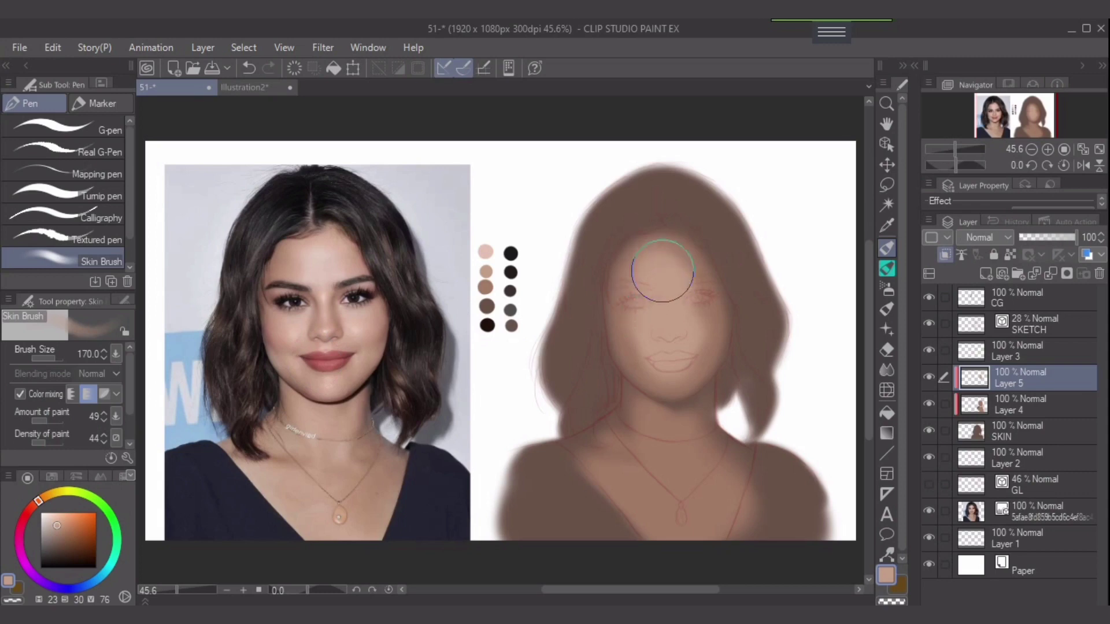
key("bracketleft")
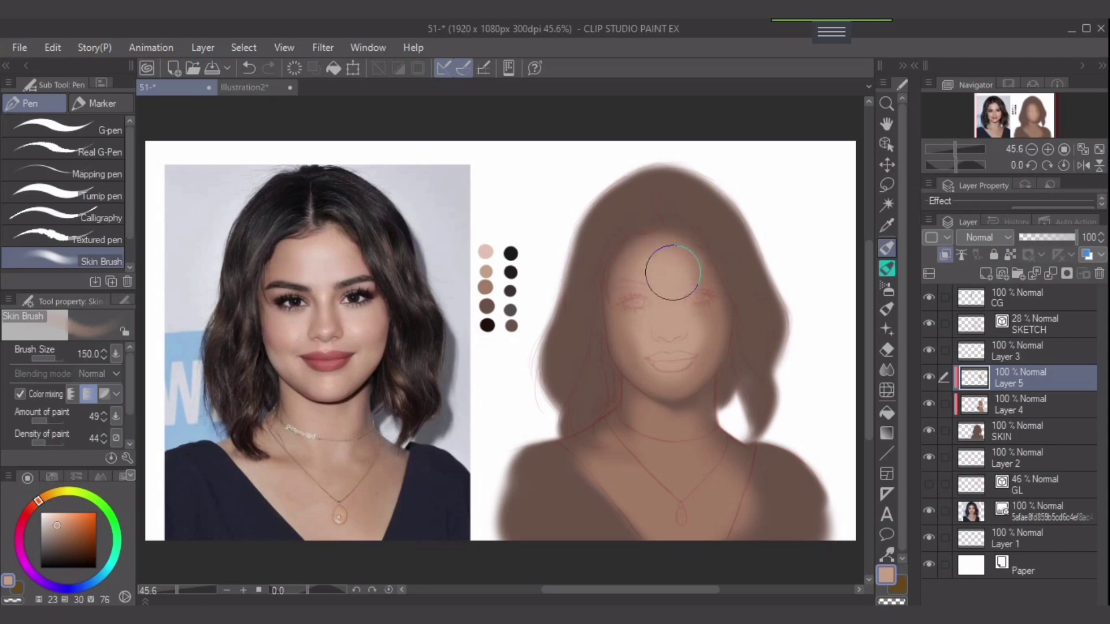
key("bracketleft")
Blend the light skin tone from the eye area down to the mouth with the Skin Brush, finishing at size 120
mouse_move(647, 291)
left_mouse_down()
mouse_move(678, 278)
mouse_move(686, 302)
mouse_move(676, 276)
mouse_move(696, 335)
mouse_move(706, 318)
mouse_move(683, 370)
mouse_move(705, 355)
mouse_move(672, 384)
mouse_move(669, 371)
mouse_move(680, 370)
mouse_move(657, 366)
left_mouse_up()
key("bracketleft")
key("bracketleft")
key("bracketright")
key("bracketright")
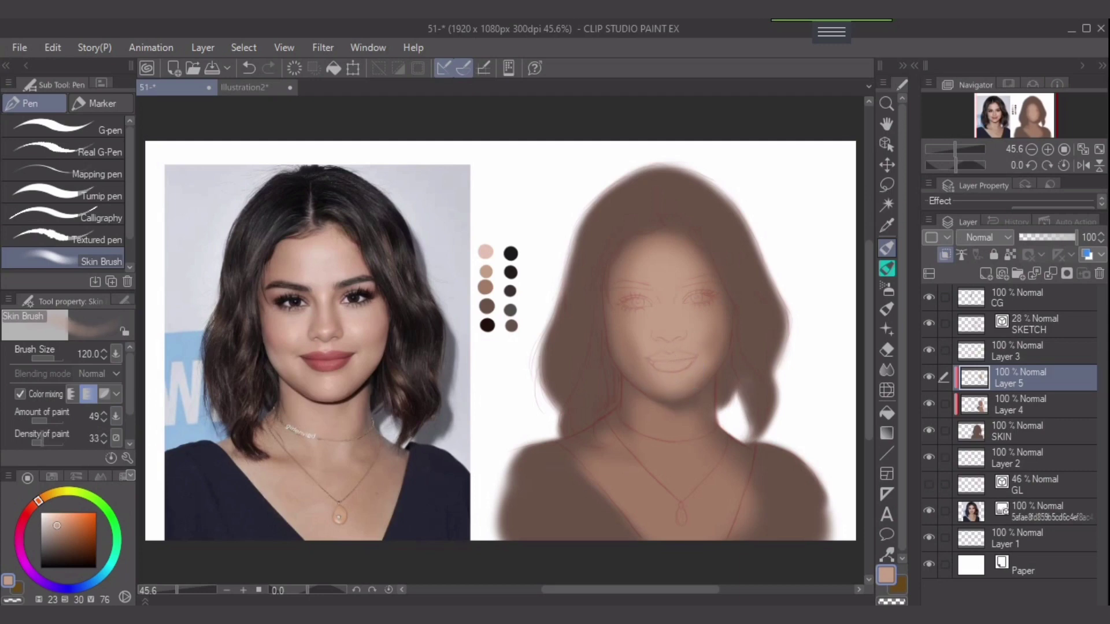
Soften the light tone around the mouth with Amount of paint 18 and Density of paint 21, reducing the brush to size 60
left_click_drag(36, 421, 34, 420)
mouse_move(677, 363)
left_mouse_down()
mouse_move(661, 371)
mouse_move(679, 375)
mouse_move(637, 363)
left_mouse_up()
key("bracketleft")
key("bracketleft")
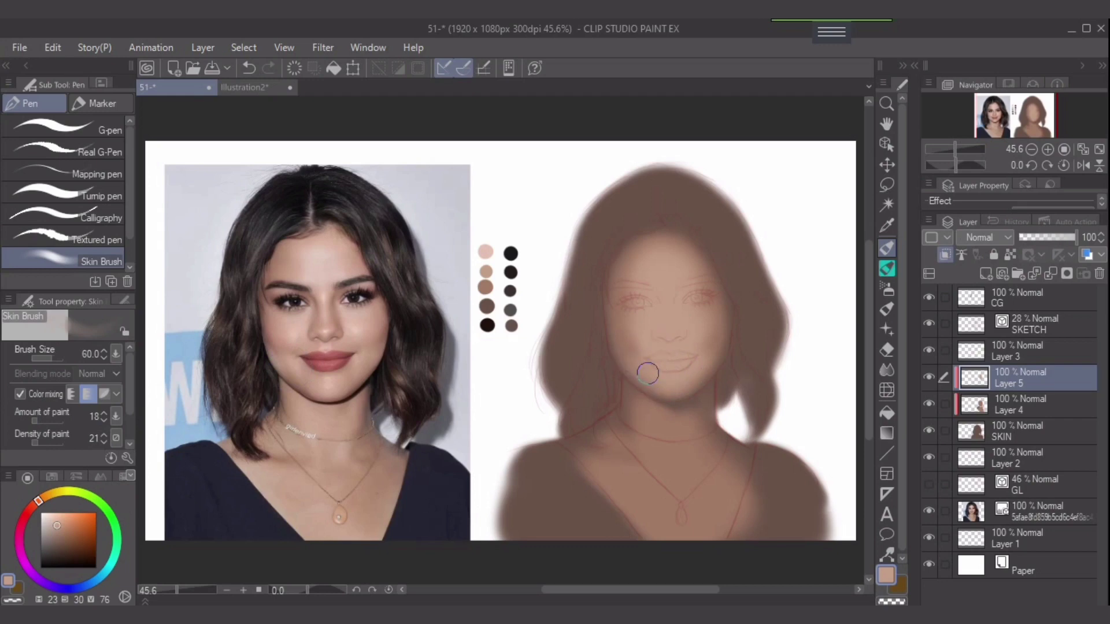
Blend the light skin tone across both cheeks and the chin, varying the brush size and returning to 60
key("bracketright")
mouse_move(638, 323)
left_mouse_down()
mouse_move(711, 326)
mouse_move(637, 336)
mouse_move(697, 310)
mouse_move(679, 371)
mouse_move(644, 379)
mouse_move(634, 369)
mouse_move(659, 395)
mouse_move(643, 380)
mouse_move(679, 391)
mouse_move(667, 384)
mouse_move(695, 376)
mouse_move(681, 382)
mouse_move(708, 361)
mouse_move(680, 381)
mouse_move(712, 352)
left_mouse_up()
key("bracketright")
key("bracketright")
key("bracketleft")
key("bracketleft")
key("bracketleft")
key("bracketleft")
key("bracketleft")
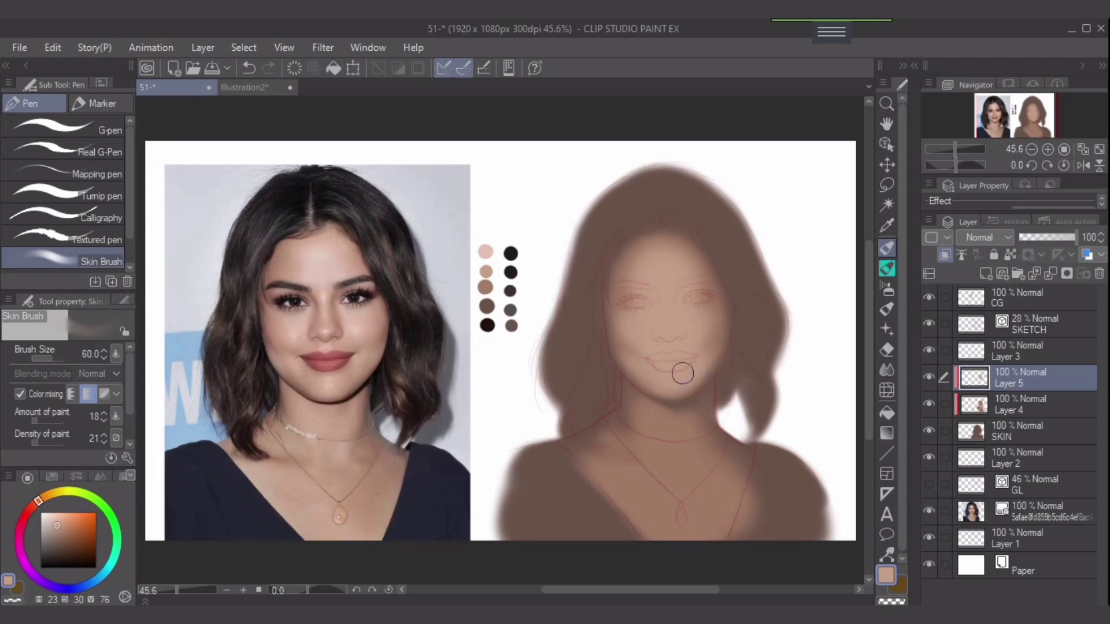
mouse_move(664, 381)
left_mouse_down()
mouse_move(628, 369)
mouse_move(618, 386)
mouse_move(671, 381)
mouse_move(645, 371)
left_mouse_up()
Blend the light skin tone onto the centre of the chest with Amount of paint 14 and Density of paint 15
left_click(104, 442)
key("bracketright")
key("bracketright")
key("bracketleft")
key("bracketright")
key("bracketleft")
key("bracketleft")
key("bracketleft")
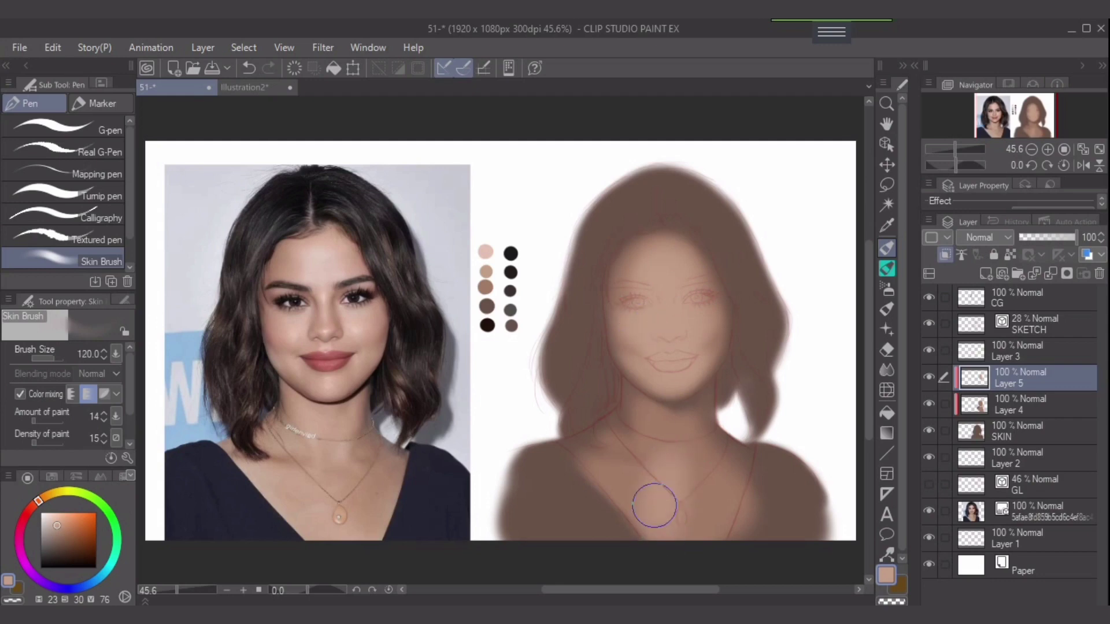
Spread the light skin tone across the left-hand side and lower part of the chest with brush sizes 120 to 150
key("bracketright")
key("bracketleft")
key("bracketleft")
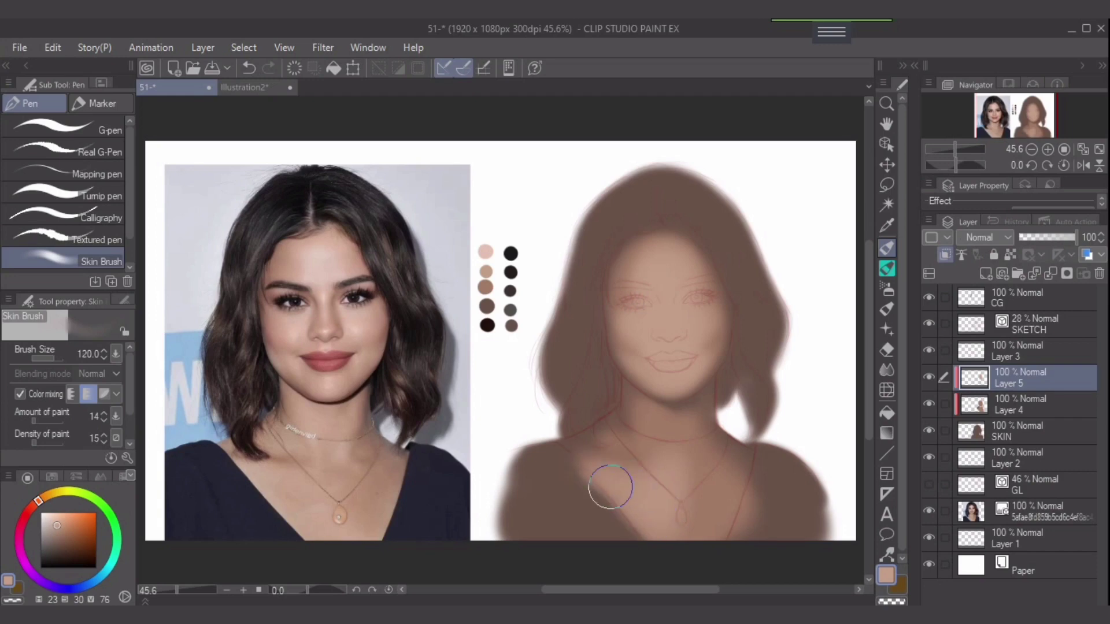
key("bracketright")
key("bracketright")
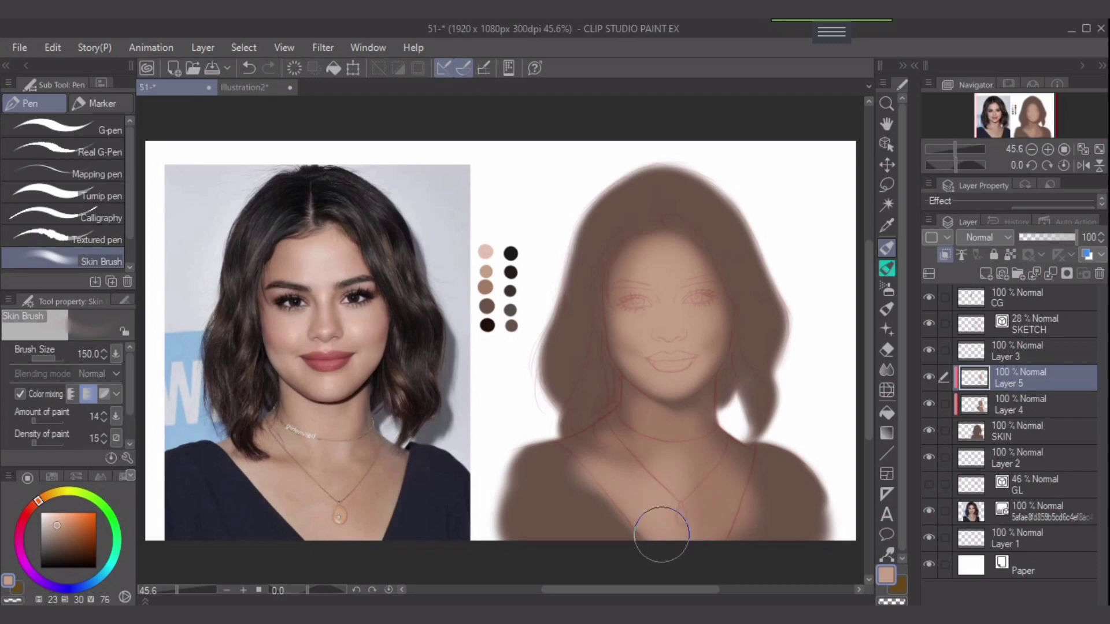
key("bracketleft")
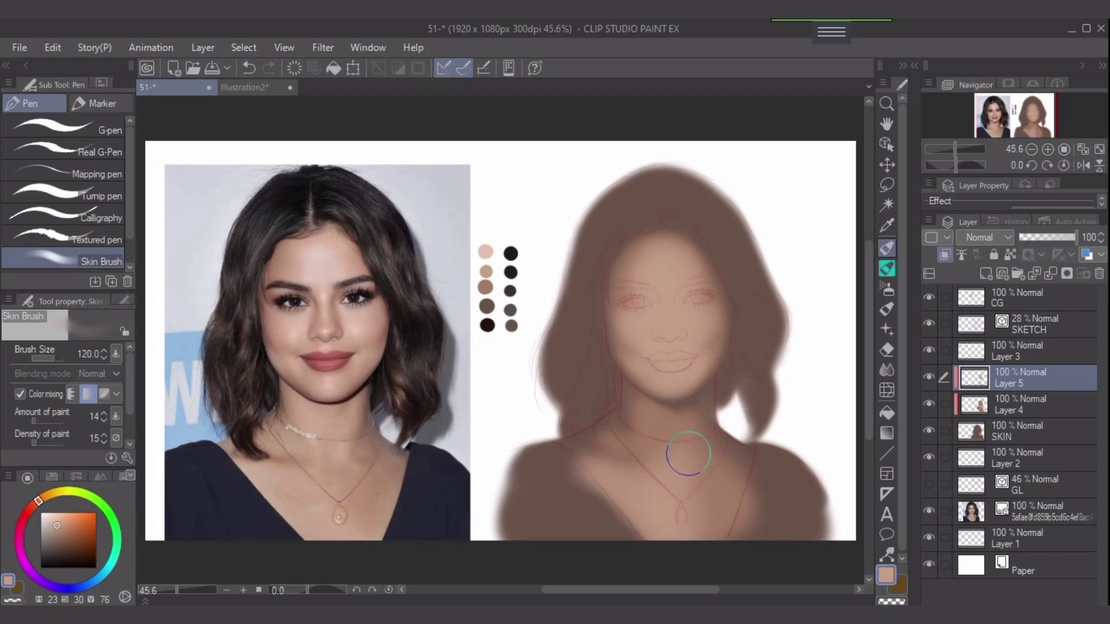
Blend the light skin tone up the neck below the jaw, varying the brush between sizes 80 and 120 and finishing at 70
key("bracketleft")
key("bracketleft")
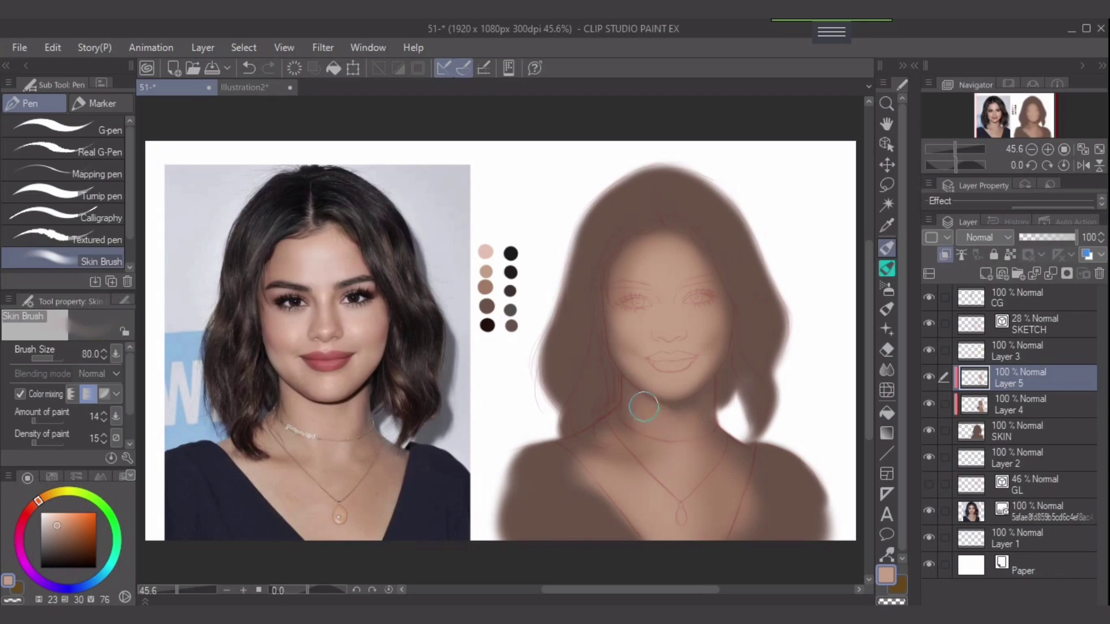
key("bracketright")
key("bracketright")
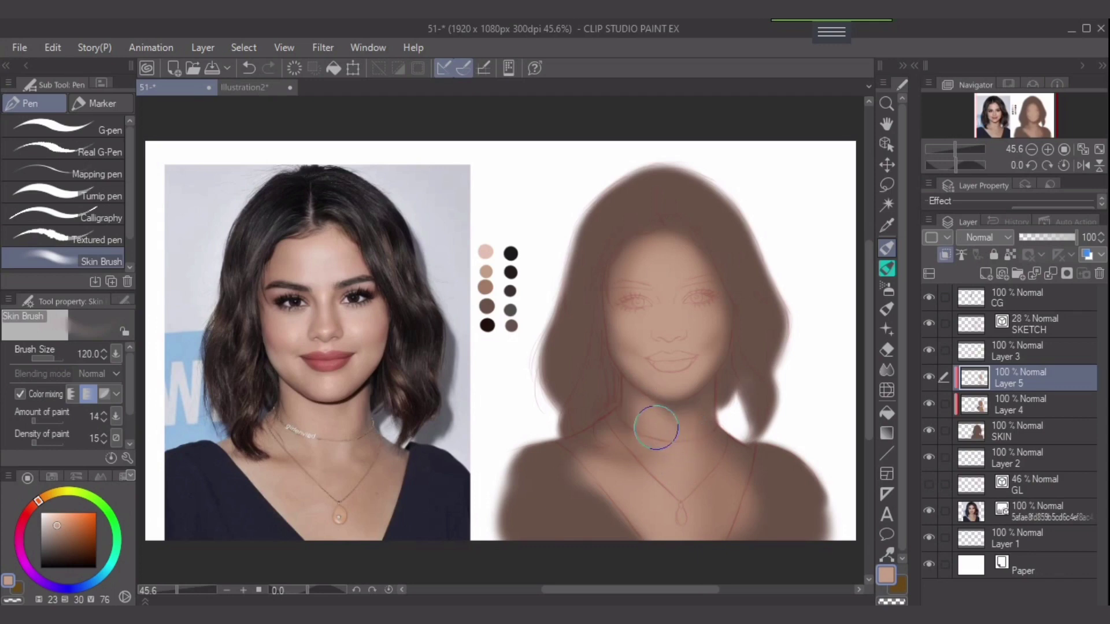
key("bracketleft")
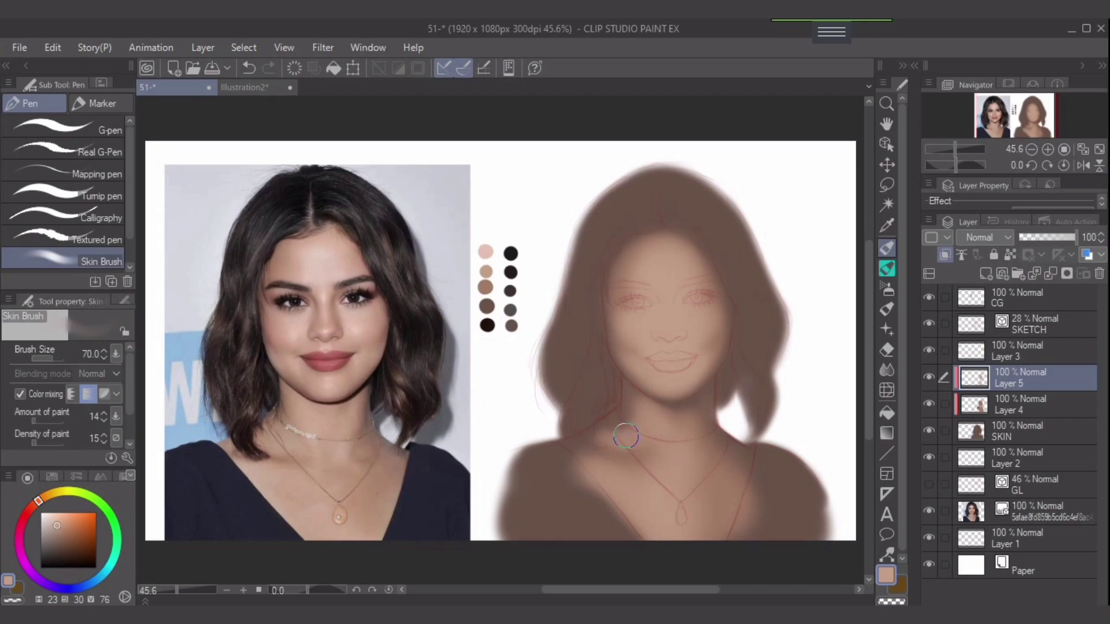
Resample the neck's brown shadow and the second skin swatch, and blend the light tone around the choker line on the neck
left_click(617, 416, "alt")
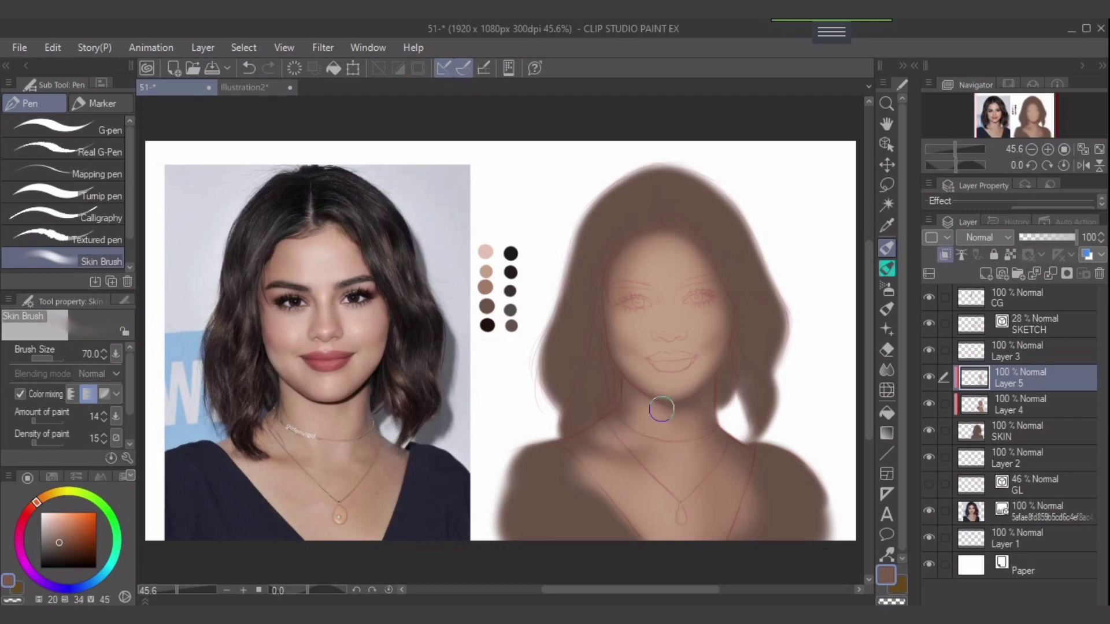
left_click(657, 427, "alt")
left_click(646, 470, "alt")
left_click(469, 300, "alt")
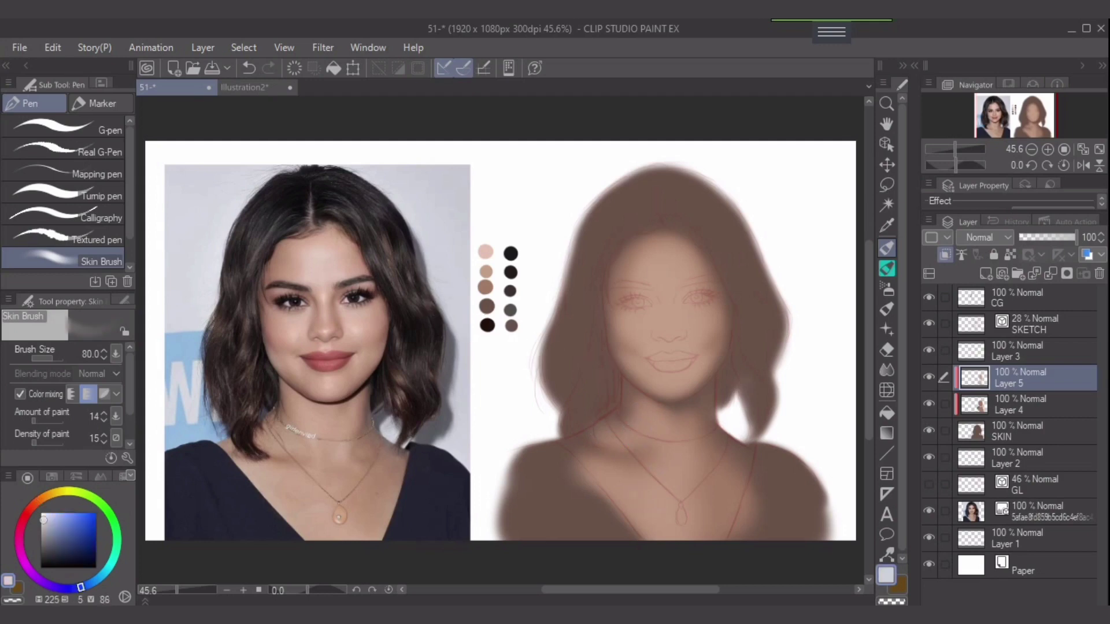
left_click(487, 272, "alt")
mouse_move(662, 428)
left_mouse_down()
mouse_move(647, 441)
mouse_move(659, 438)
left_mouse_up()
key("bracketleft")
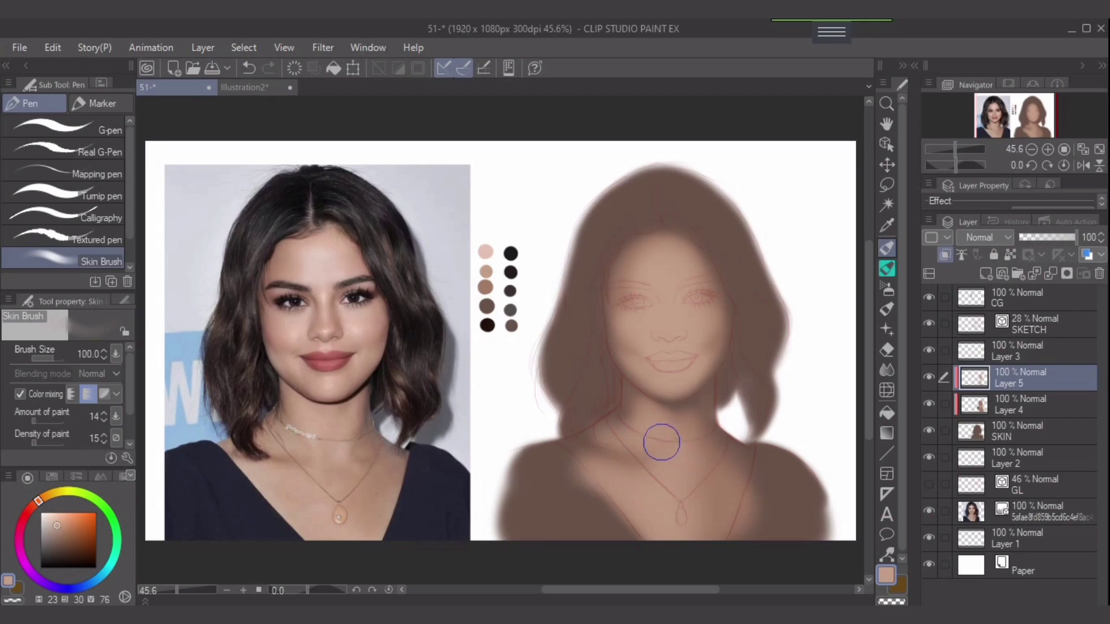
mouse_move(646, 437)
left_mouse_down()
mouse_move(673, 458)
mouse_move(697, 428)
mouse_move(663, 435)
left_mouse_up()
Refine the neck shadow under the jaw, alternating sampled dark neck brown with the light skin tone at brush sizes 50 to 70
left_click(682, 410, "alt")
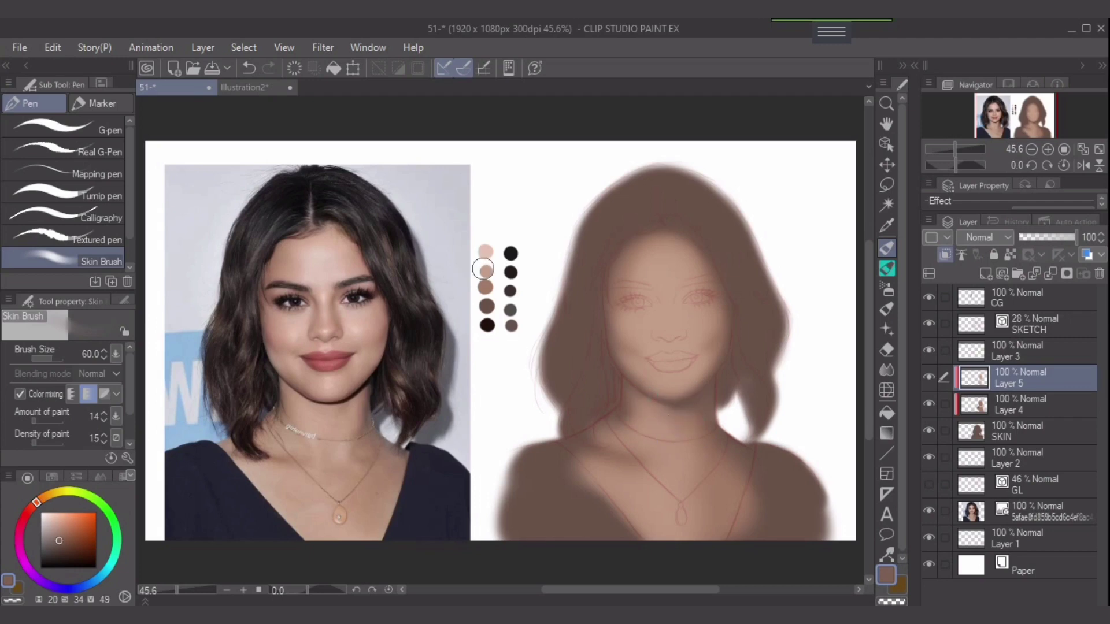
left_click(485, 270, "alt")
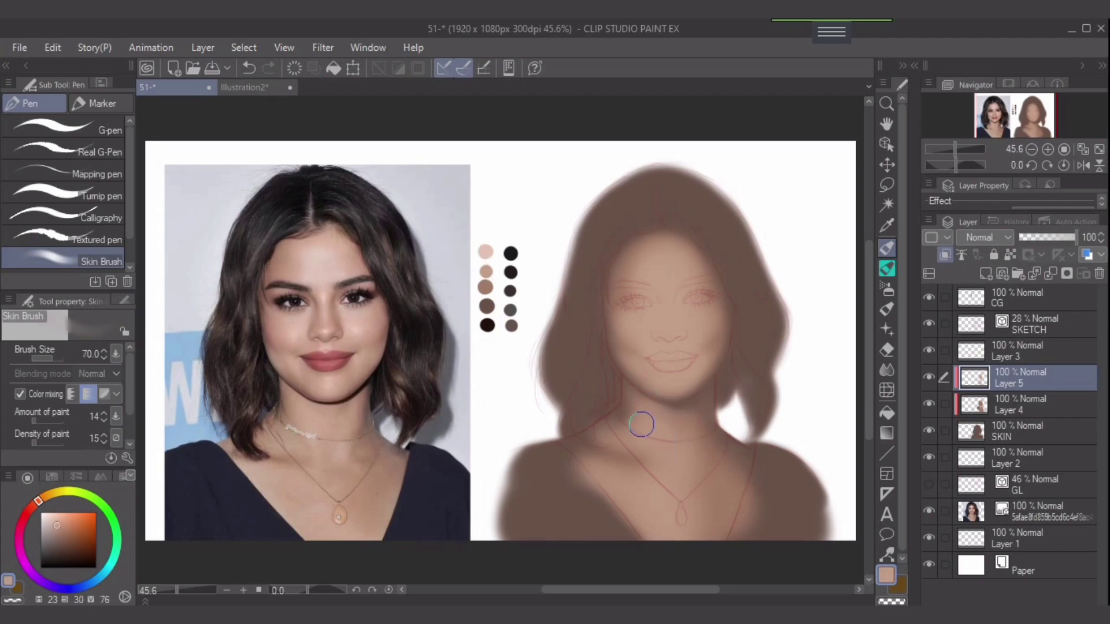
left_click(627, 400, "alt")
key("bracketleft")
key("bracketleft")
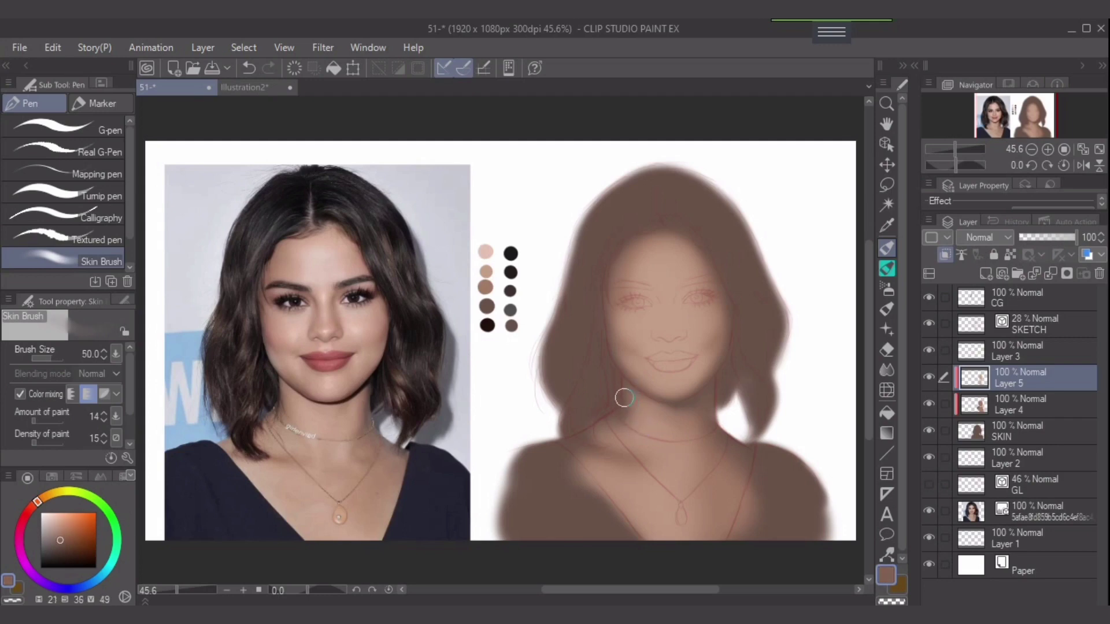
left_click(653, 434, "alt")
key("bracketright")
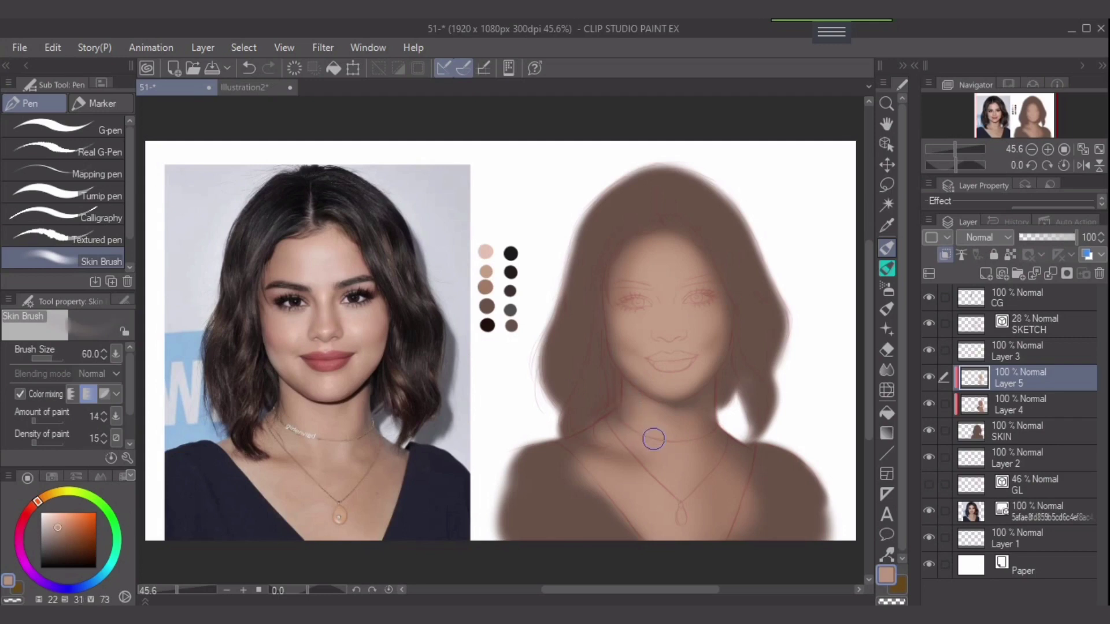
Even out the skin over the neck, chest and face with the sampled light tone, varying the brush size up to 120
key("bracketright")
key("bracketright")
key("bracketright")
key("bracketright")
key("bracketleft")
key("bracketleft")
key("bracketleft")
key("bracketleft")
key("bracketright")
key("bracketright")
key("bracketright")
key("bracketright")
key("bracketright")
key("bracketright")
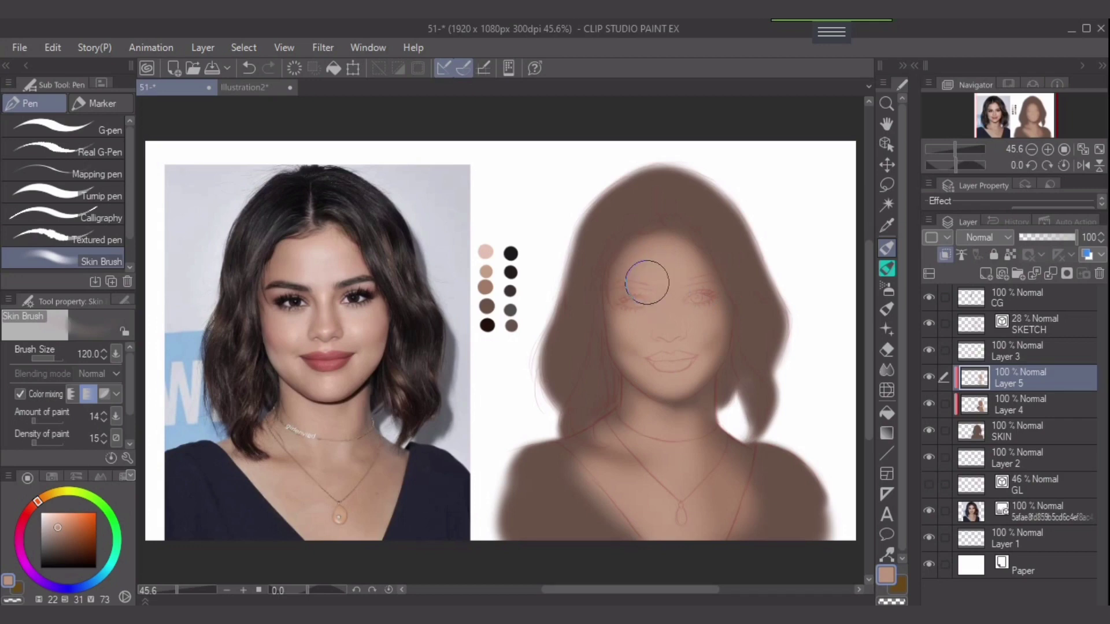
Brighten the forehead and cheeks with the second skin swatch using the Soft airbrush at Brush density 95, reducing its size from 120 to 80
left_click(486, 252, "alt")
left_click(486, 271, "alt")
key("b")
left_click_drag(40, 417, 62, 417)
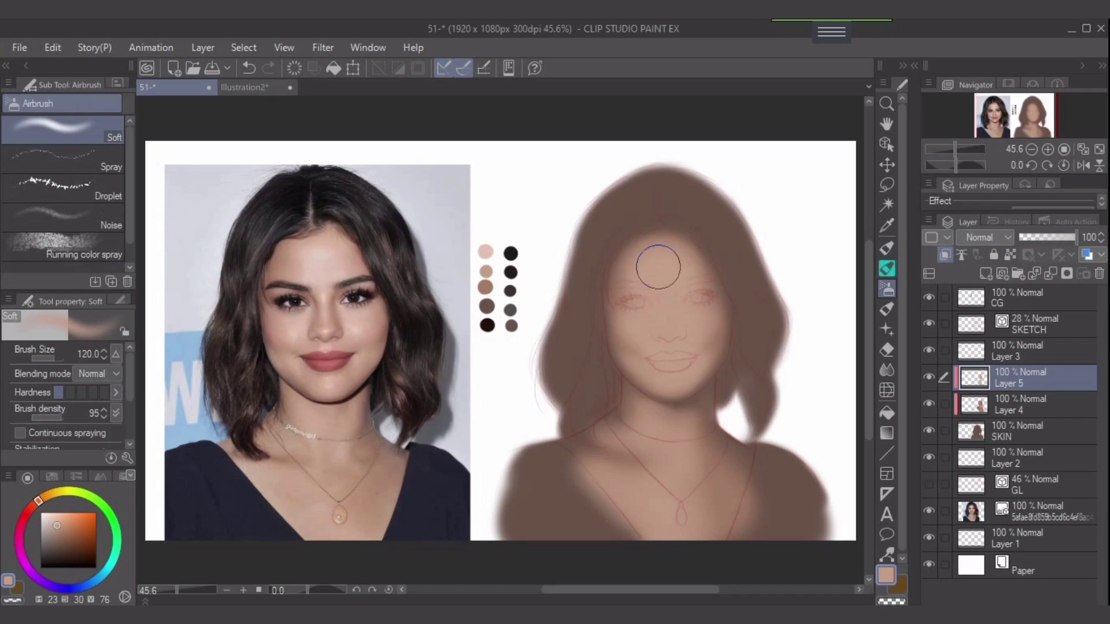
key("bracketleft")
key("bracketleft")
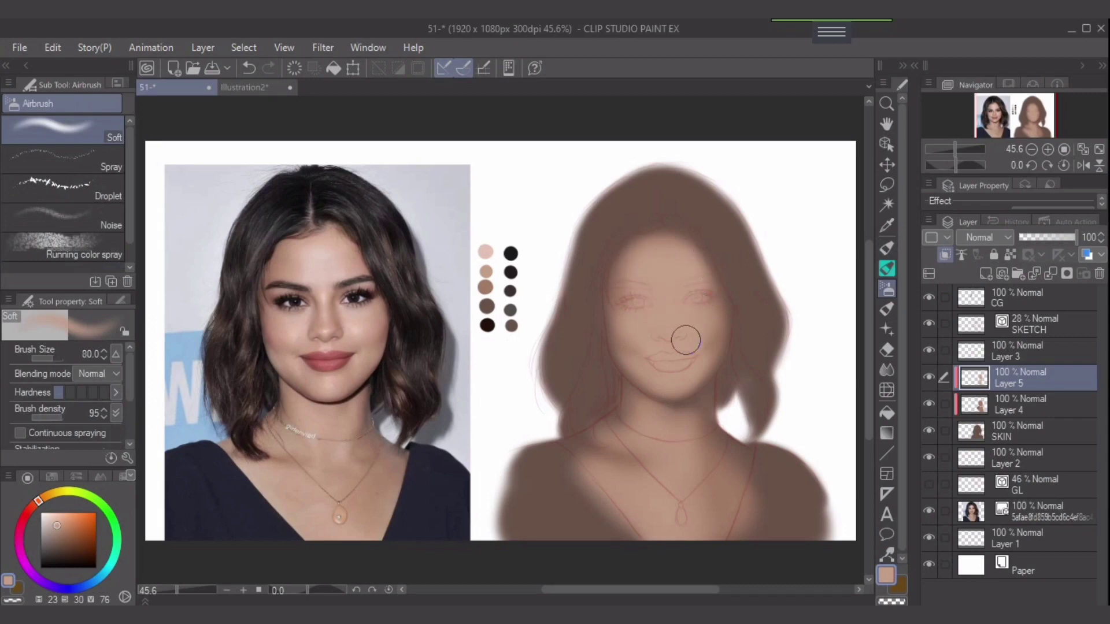
Blend the airbrushed light tone down the right-hand side of the face with the Skin Brush, finishing at size 80
key("p")
mouse_move(684, 273)
left_mouse_down()
mouse_move(690, 306)
mouse_move(669, 292)
mouse_move(649, 308)
mouse_move(667, 341)
mouse_move(638, 333)
mouse_move(651, 354)
mouse_move(686, 348)
left_mouse_up()
key("bracketright")
key("bracketright")
key("bracketleft")
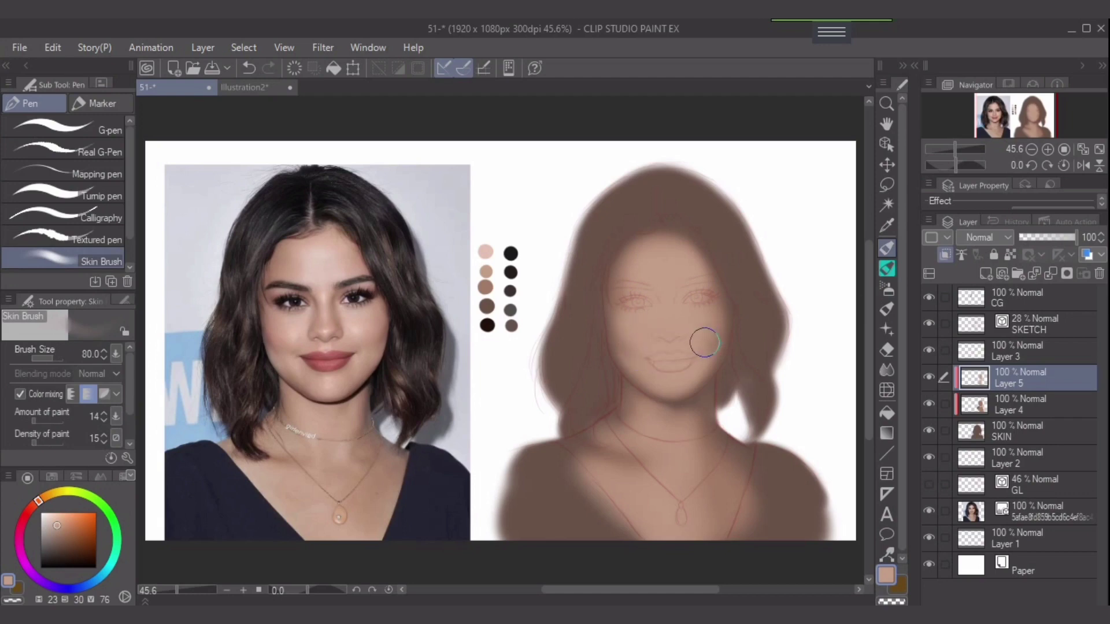
Smooth the light tone around the eyes, nose and mouth with the Skin Brush, varying its size and finishing at 100
key("bracketleft")
key("bracketleft")
key("bracketright")
key("bracketright")
key("bracketright")
key("bracketleft")
key("bracketleft")
key("bracketright")
key("bracketright")
key("bracketleft")
key("bracketleft")
key("bracketright")
key("bracketright")
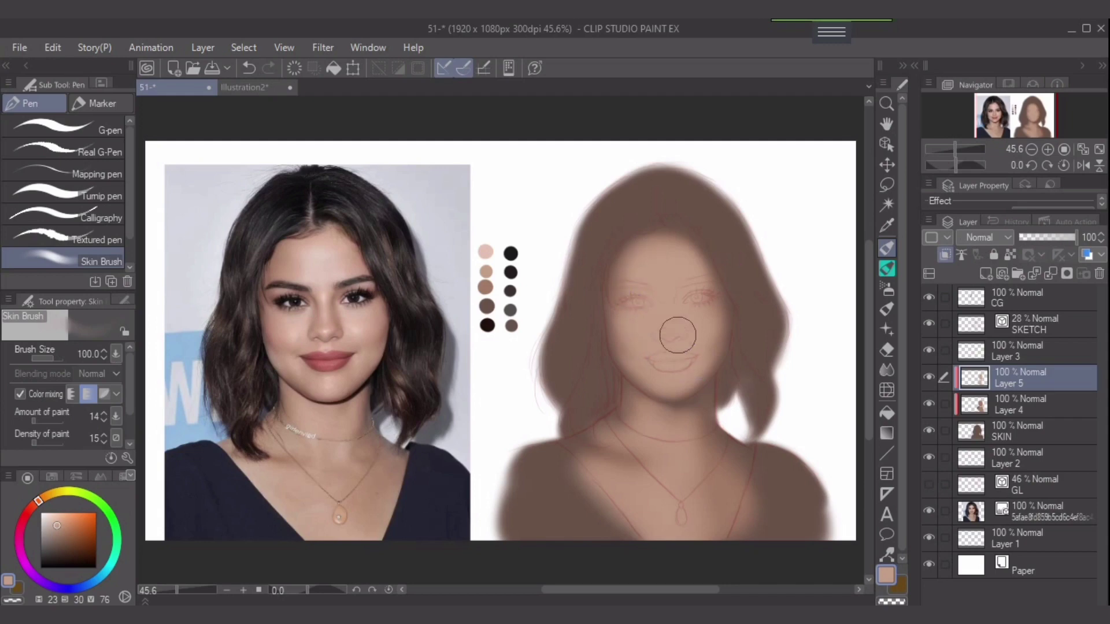
Sample the palest pink swatch and start a forehead highlight with the Skin Brush at Amount of paint 54 and Density of paint 100
left_click(485, 252, "alt")
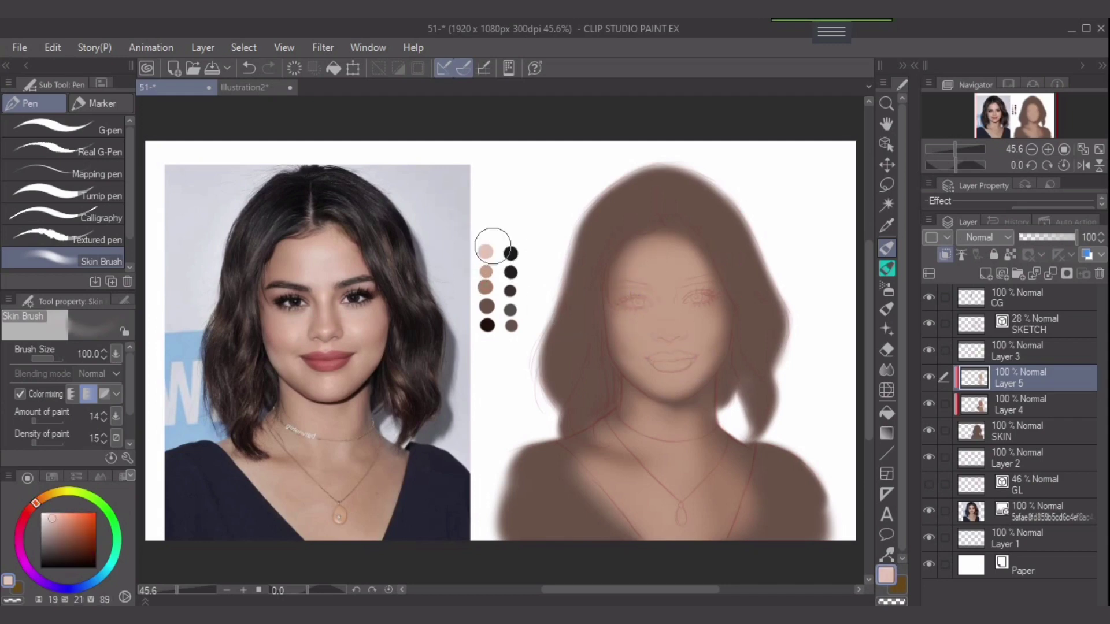
left_click_drag(657, 281, 664, 270)
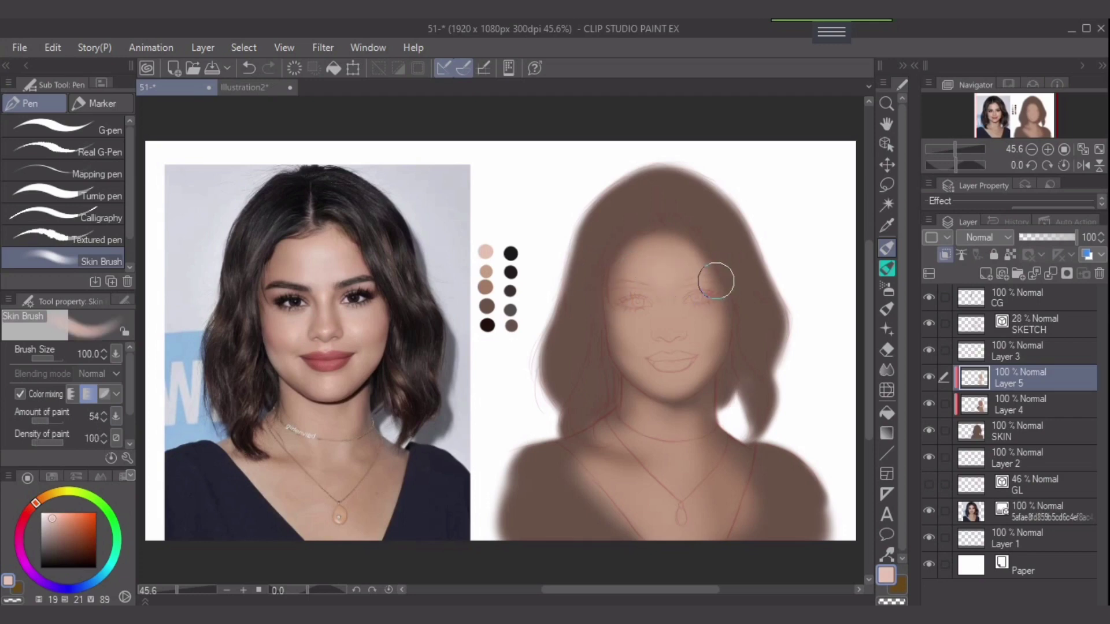
mouse_move(660, 280)
left_mouse_down()
mouse_move(671, 279)
mouse_move(661, 276)
left_mouse_up()
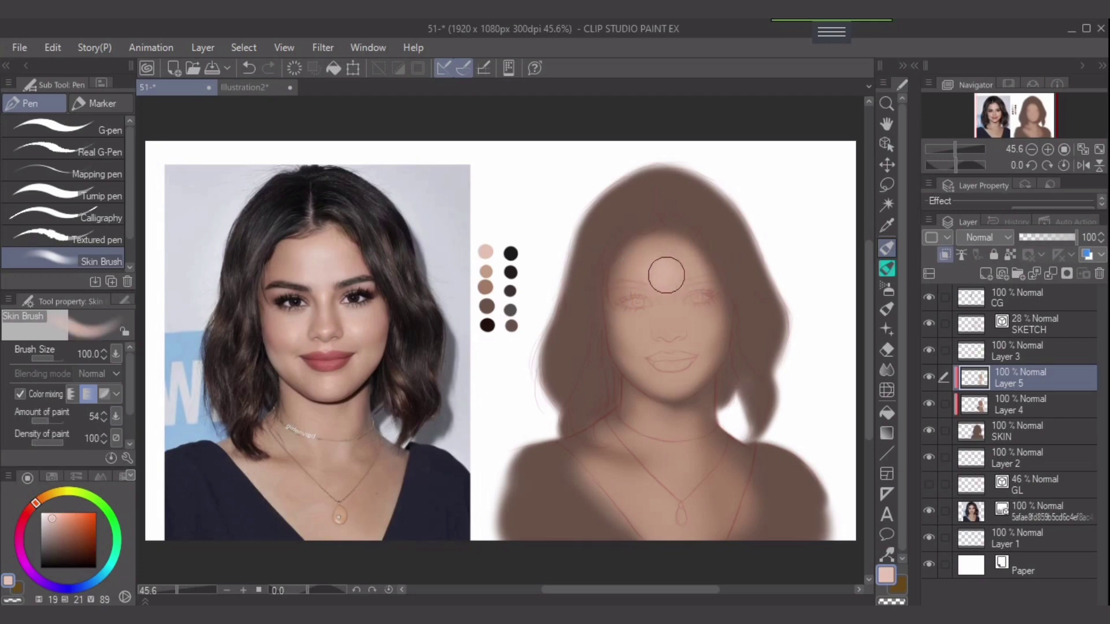
Build up the pale pink highlight in the middle of the forehead, varying the brush size and finishing at 120
key("bracketright")
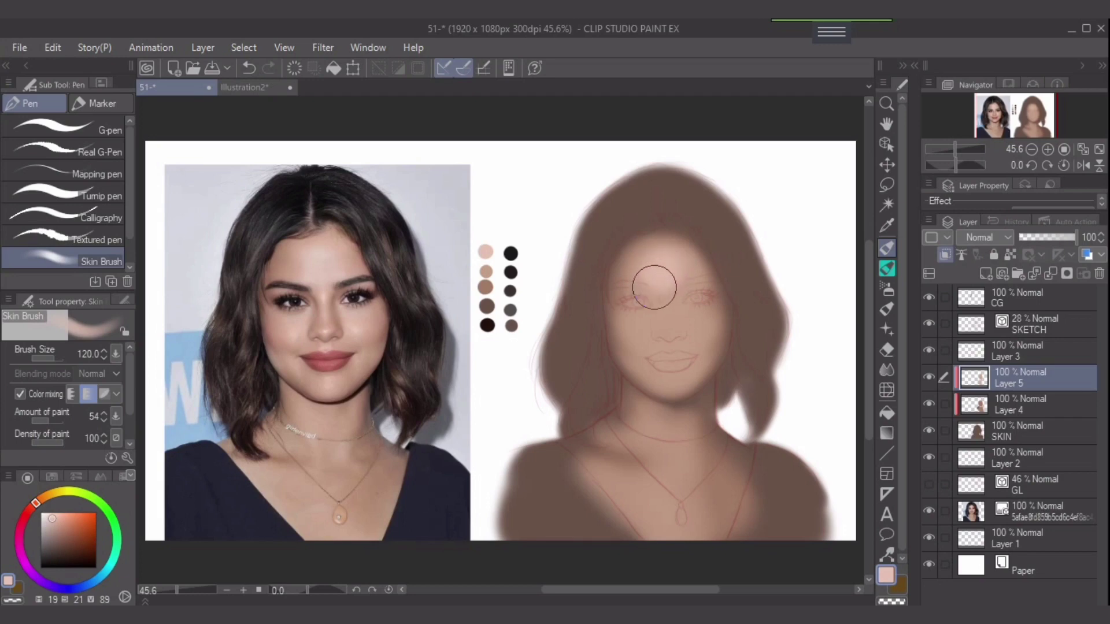
key("bracketleft")
key("bracketleft")
key("bracketleft")
key("bracketleft")
key("bracketright")
key("bracketright")
key("bracketright")
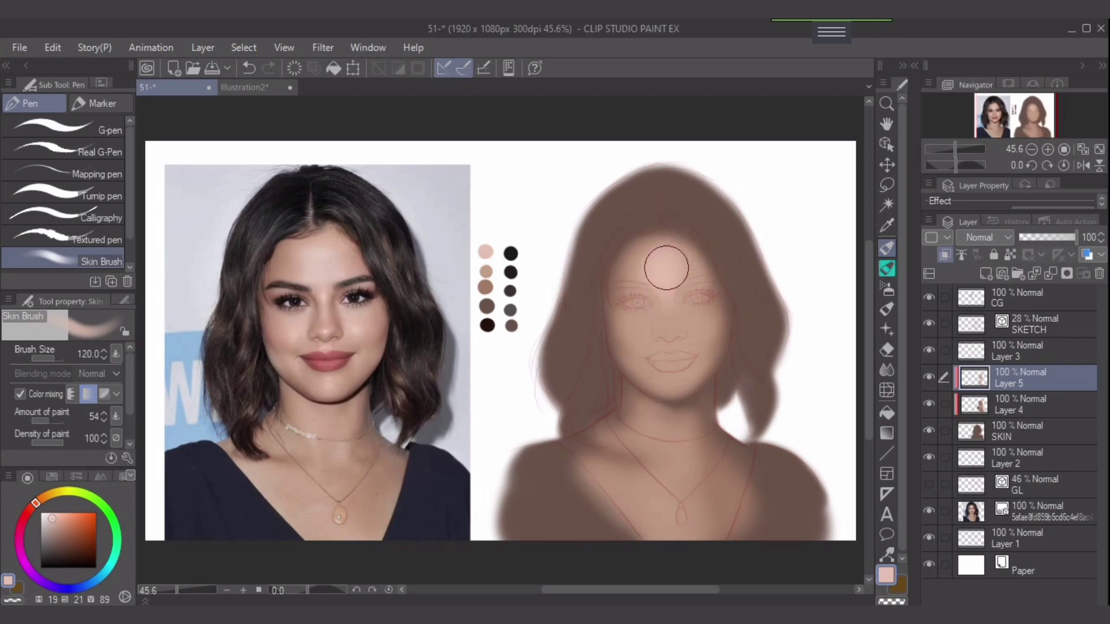
Extend the pale pink forehead highlight down between the eyes onto the nose with the Skin Brush, varying its size and finishing at 100
key("bracketright")
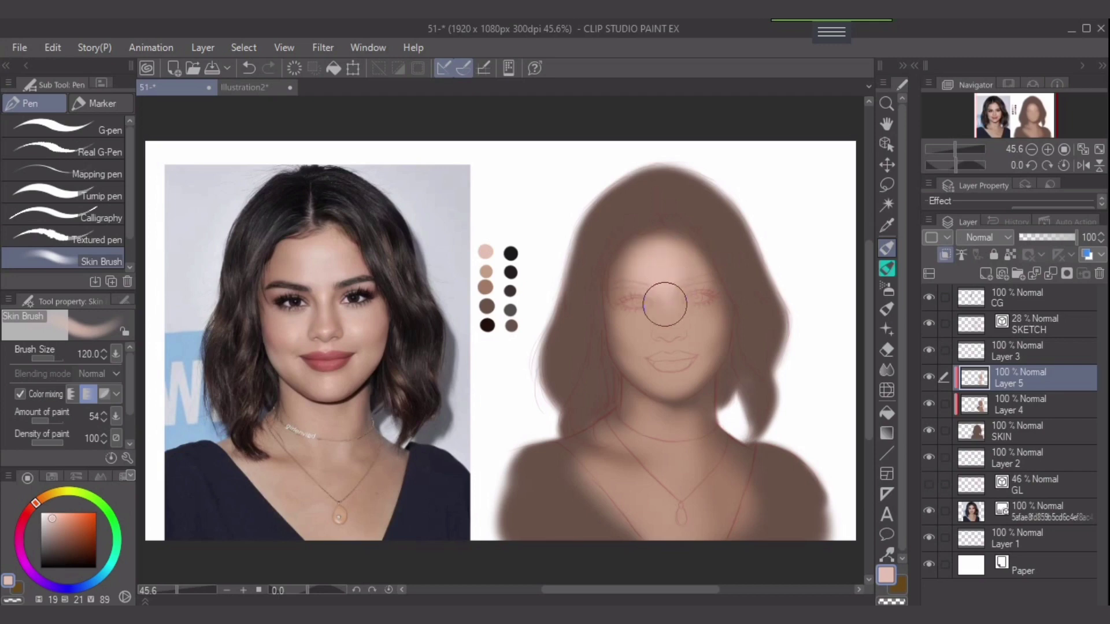
key("bracketleft")
key("bracketleft")
key("bracketleft")
key("bracketright")
key("bracketright")
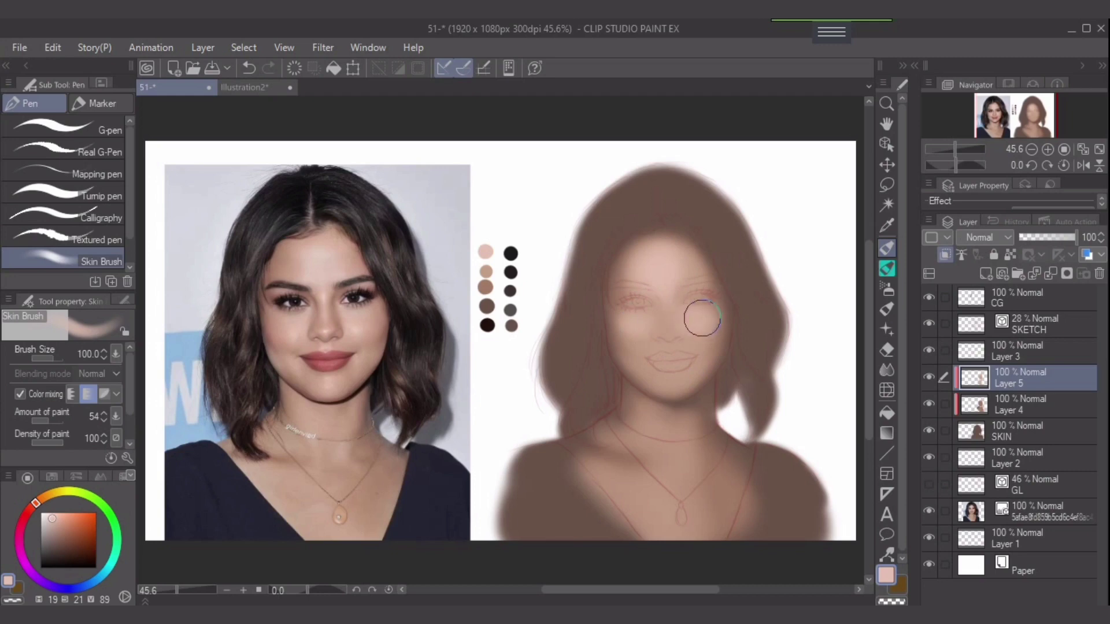
Try pale pink highlights on the cheeks and around the nose with the Skin Brush, varying its size between 80 and 100
key("bracketleft")
key("bracketleft")
key("bracketleft")
key("bracketright")
key("bracketright")
key("bracketright")
key("bracketright")
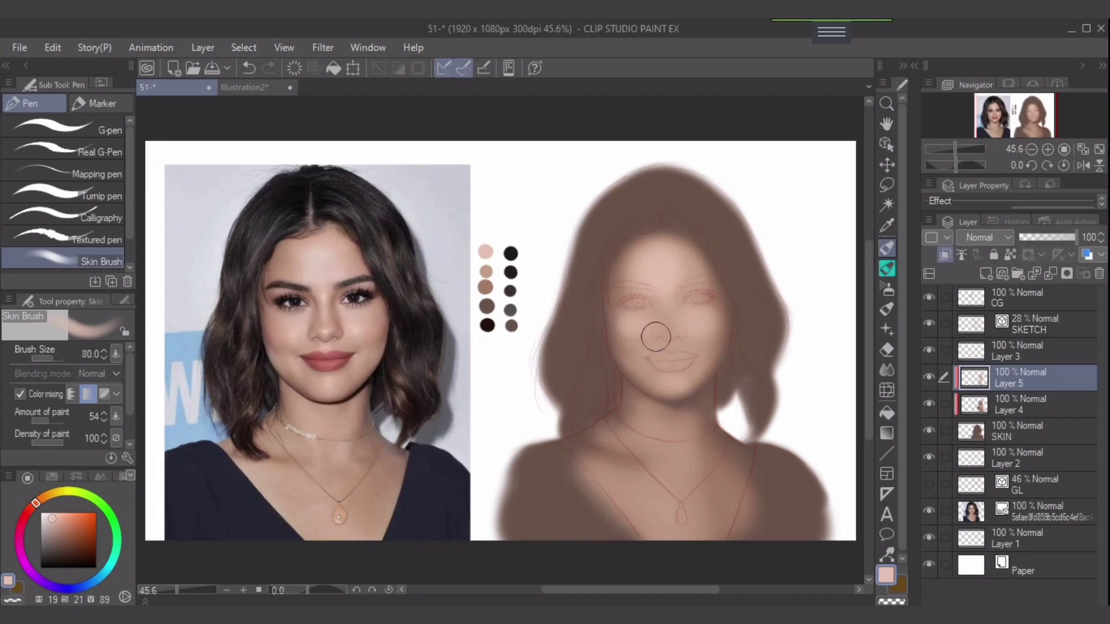
Try blending the cheek and mouth area with the light tan swatch at brush size 80, and undo the unwanted strokes
left_click(487, 288, "alt")
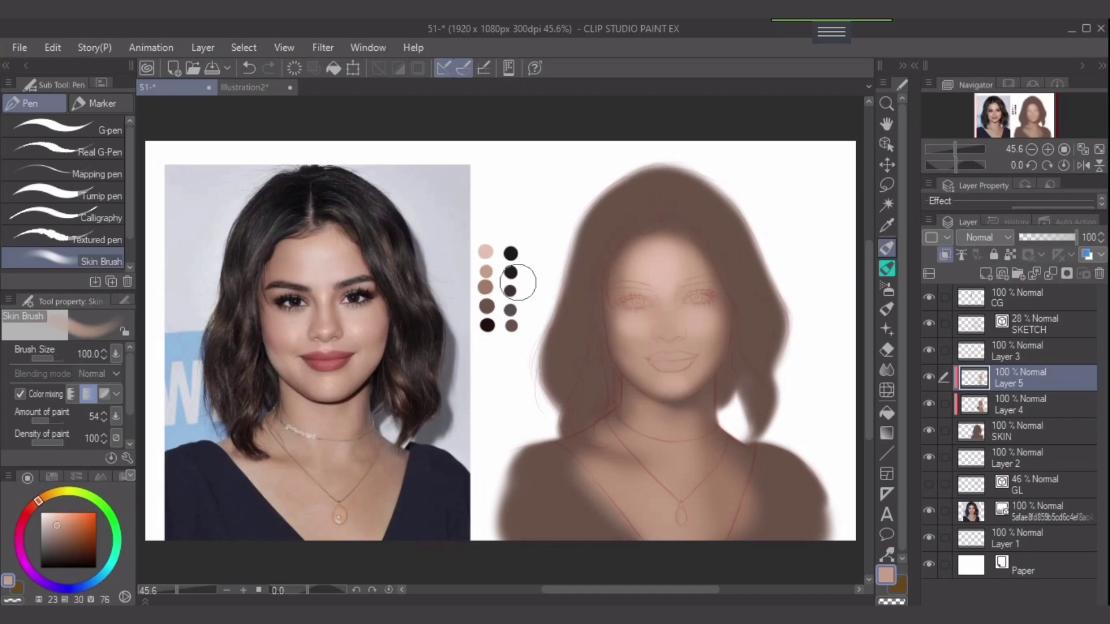
key("bracketleft")
key("bracketleft")
key("bracketright")
key("bracketright")
key("bracketright")
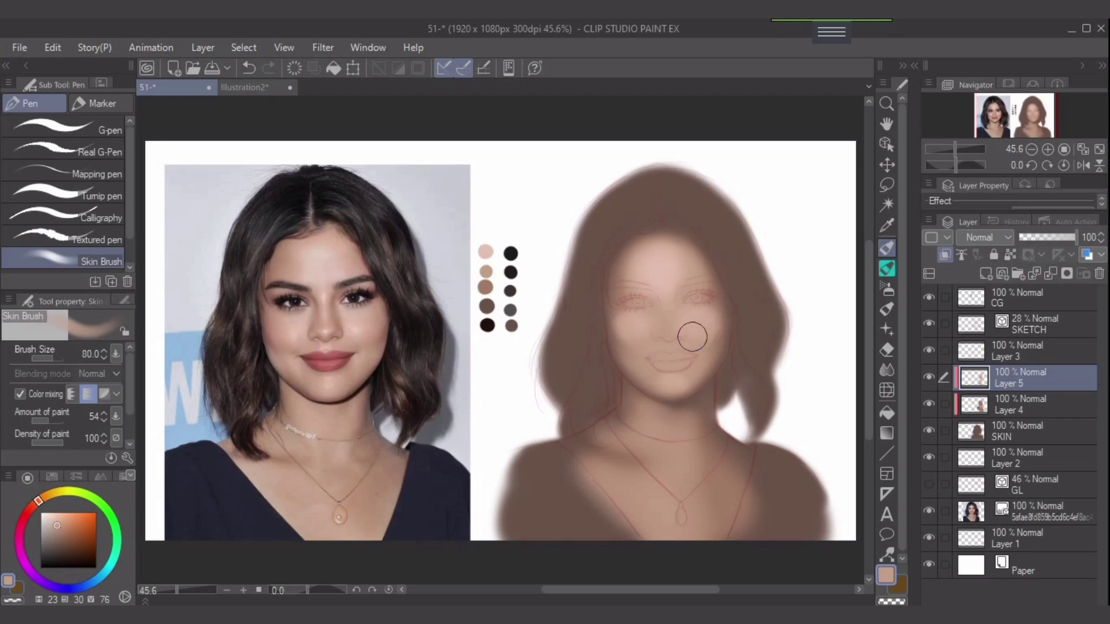
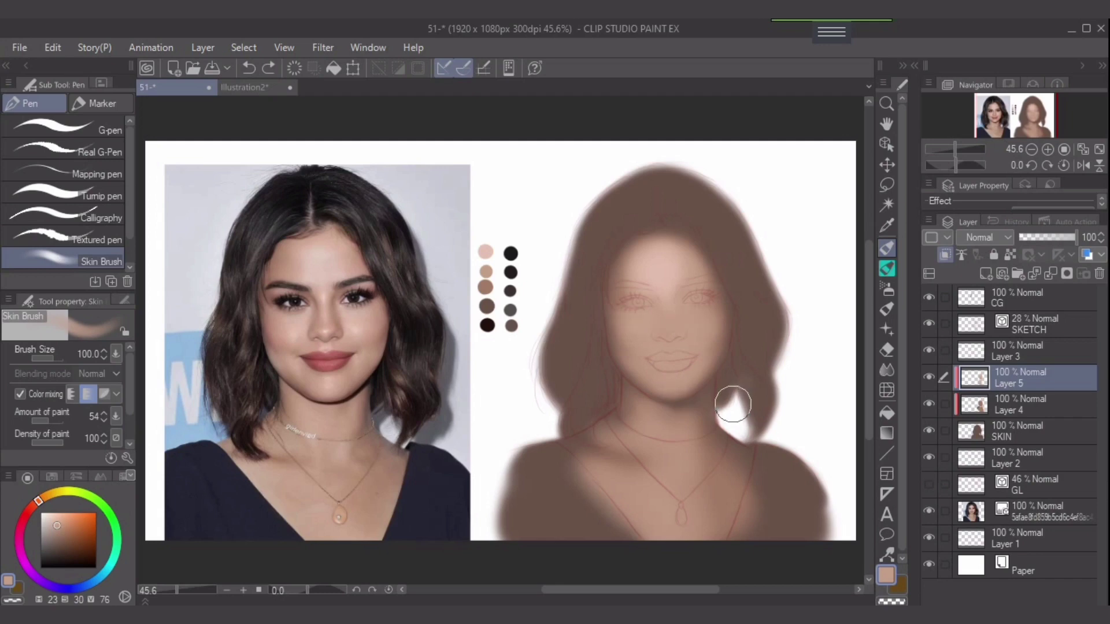
Sample the palest pink swatch, set Density of paint to 59 and paint highlights on the nose, cheeks and chin, finishing at size 50
left_click(485, 252, "alt")
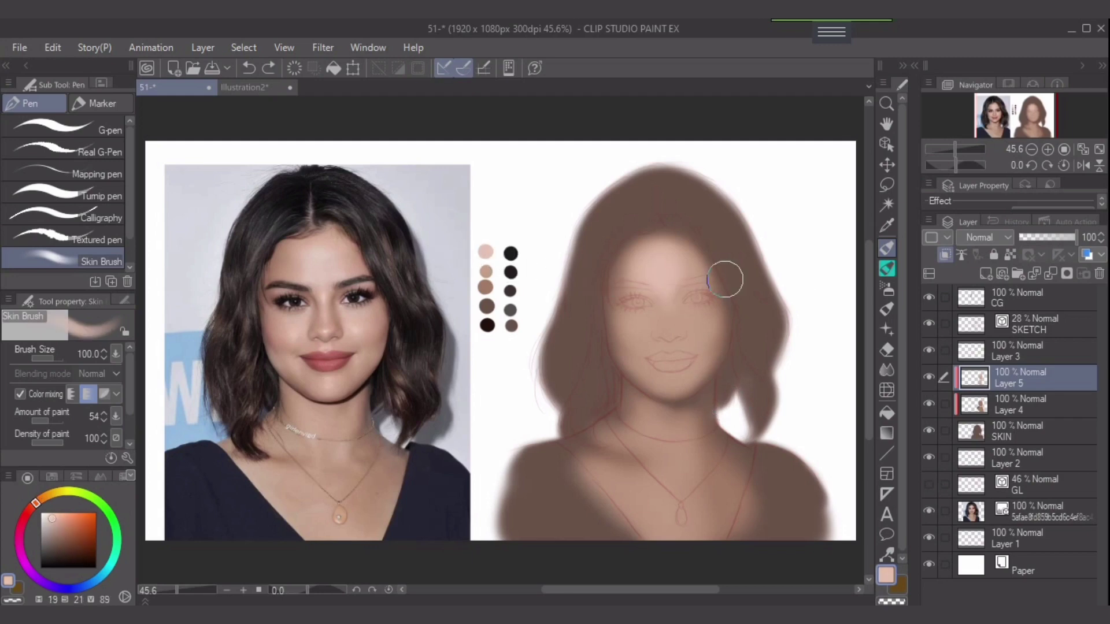
left_click(50, 442)
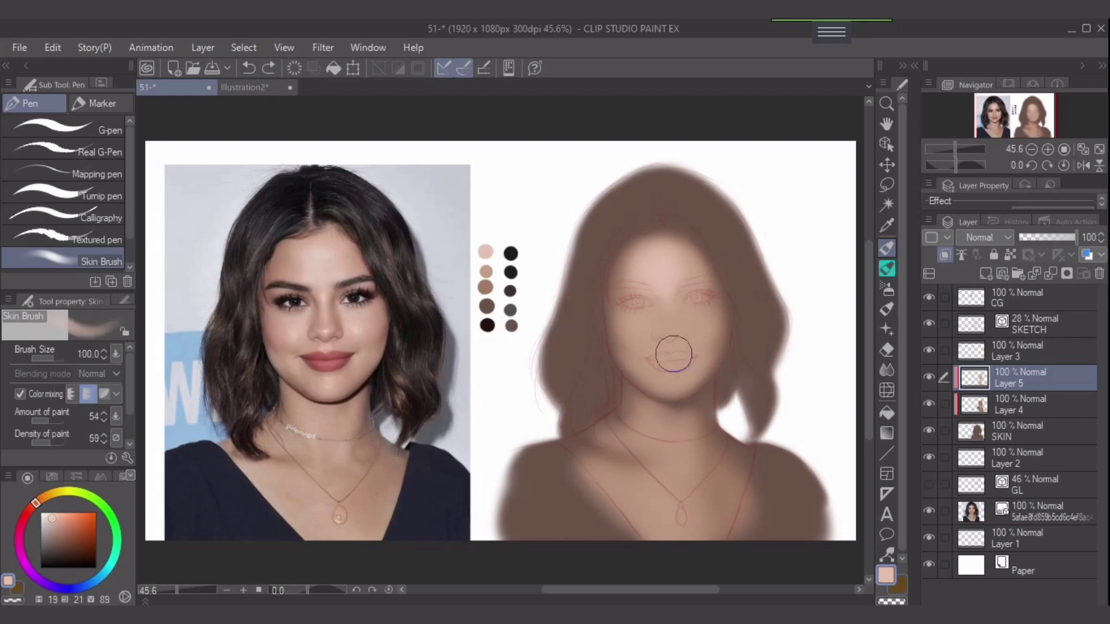
key("[")
left_click_drag(637, 338, 641, 333)
key("bracketright")
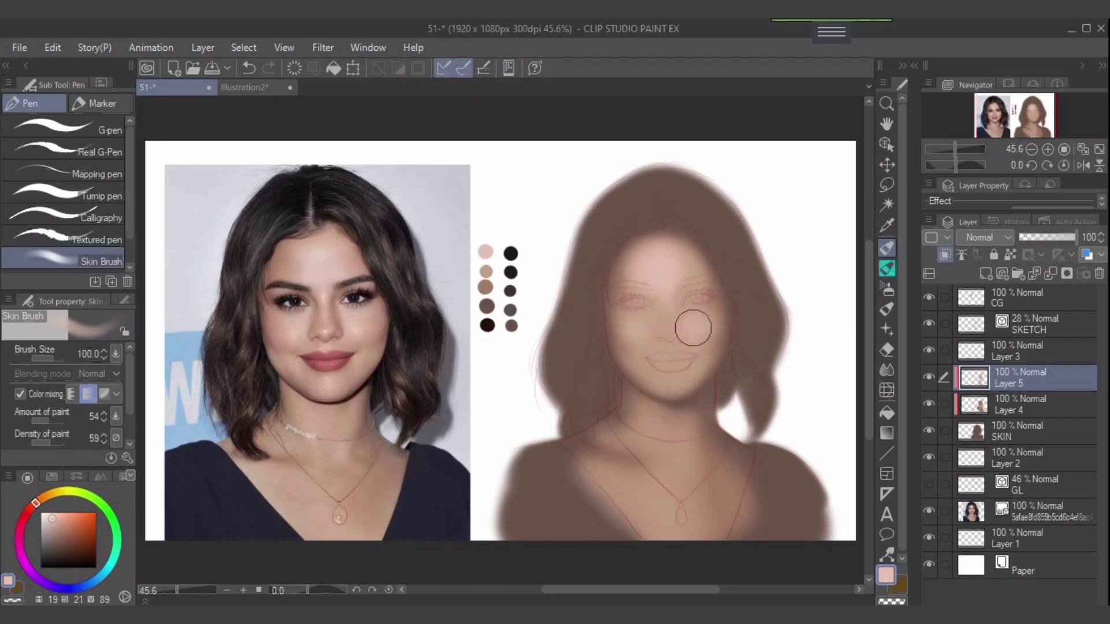
key("bracketleft")
key("bracketleft")
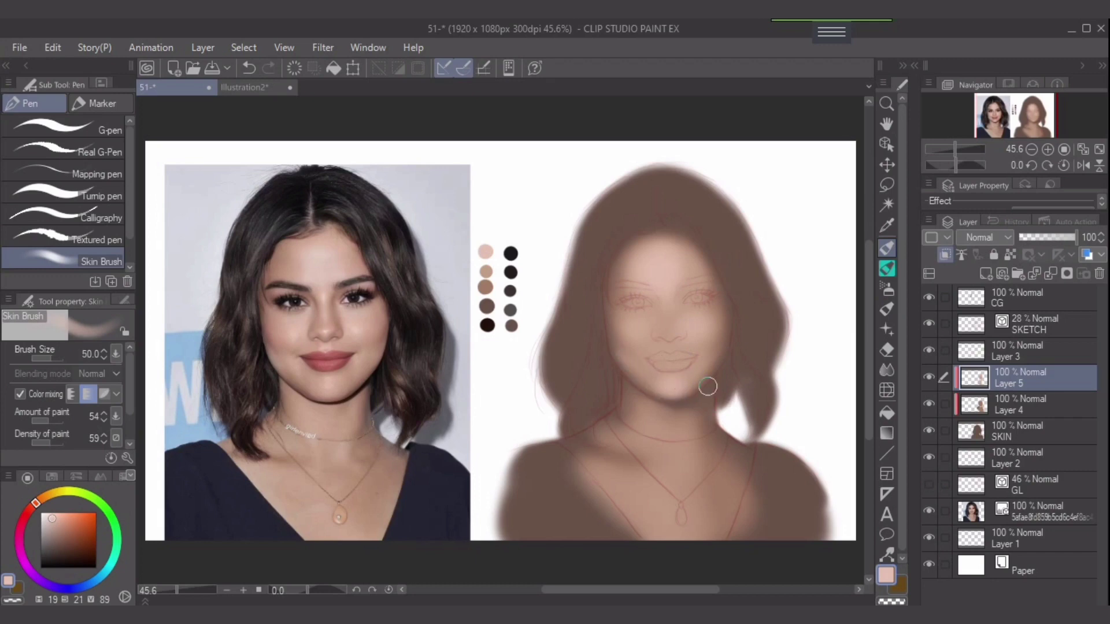
Set Density of paint to 31 and soften the chin and jaw with the light tan swatch, undoing unwanted strokes
key("bracketright")
key("ctrl+z")
left_click_drag(50, 441, 36, 441)
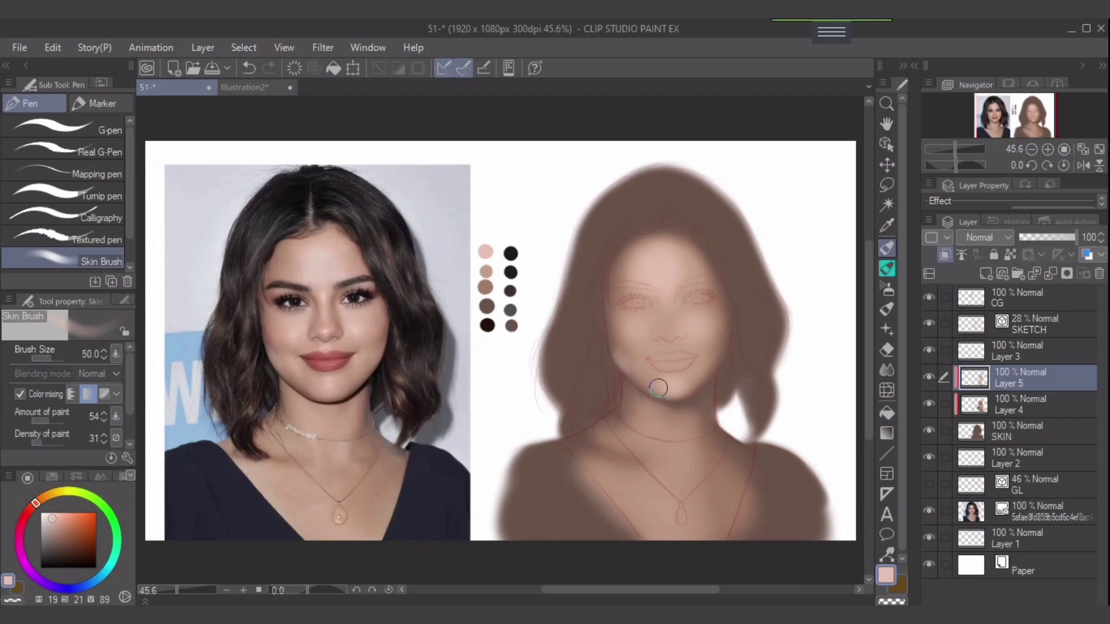
left_click(495, 279, "alt")
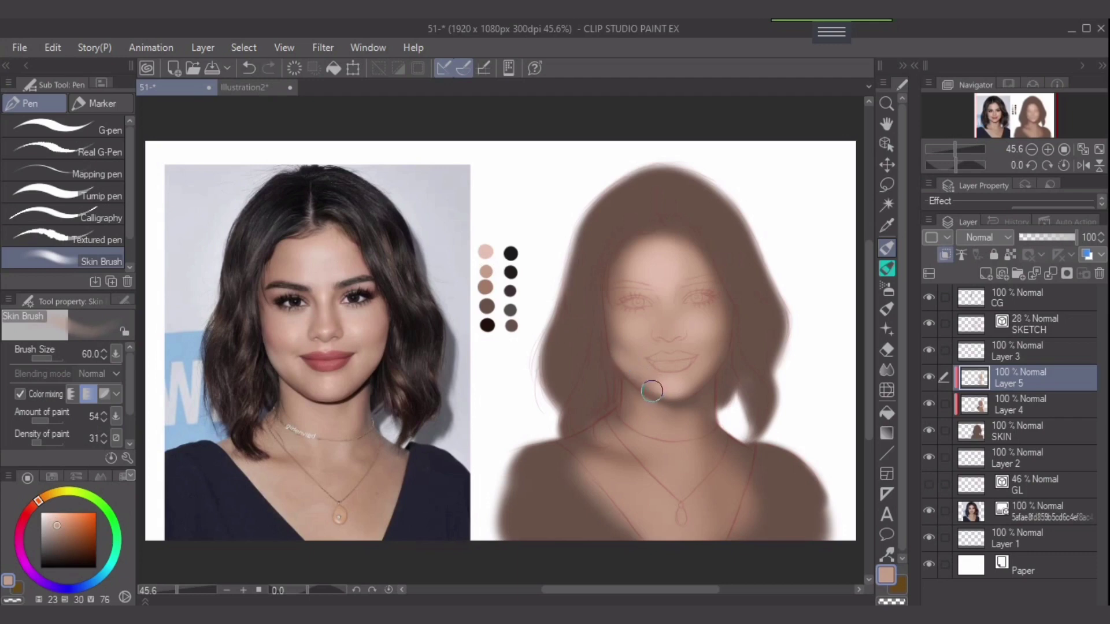
key("ctrl+z")
Sample the face-edge brown and the medium brown swatch, and soften the edges of the face with the Skin Brush at about size 70
left_click(609, 335, "alt")
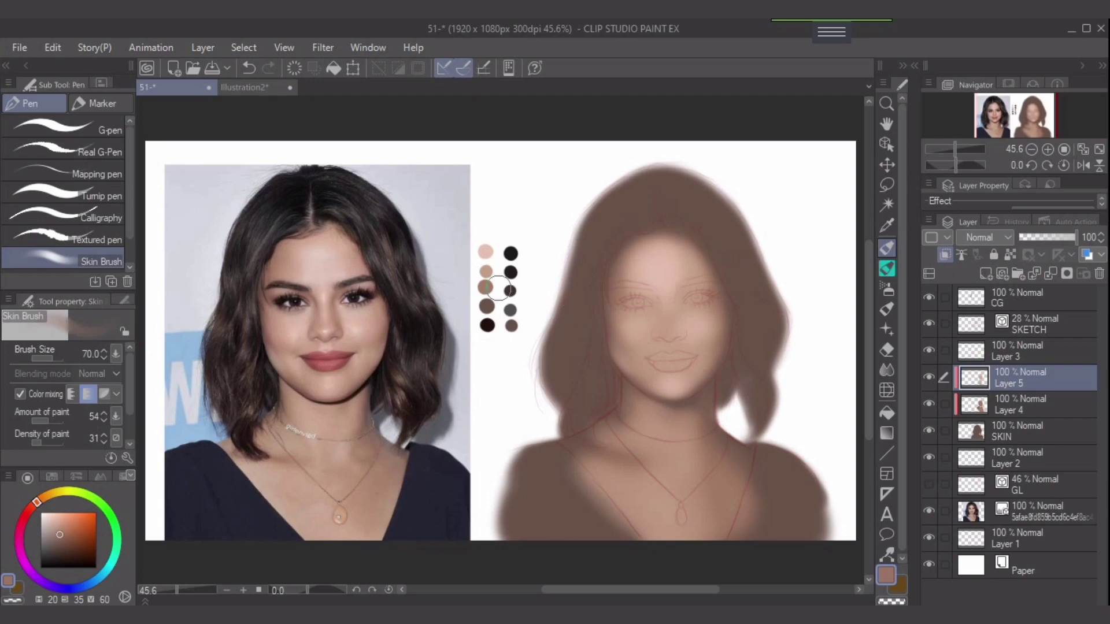
left_click(488, 287, "alt")
key("bracketleft")
key("bracketright")
key("bracketleft")
key("bracketright")
left_click_drag(711, 302, 697, 262)
key("bracketleft")
key("bracketright")
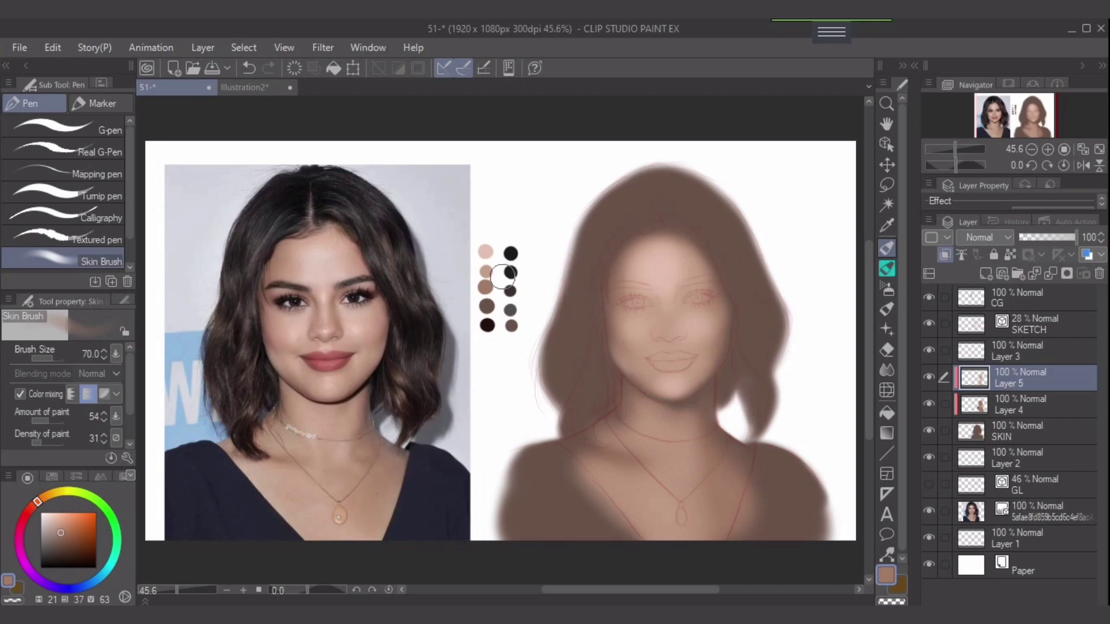
Sample the light tan swatch, set Amount of paint and Density of paint to 100, and lighten the chest around the pendant at sizes 120 and 100
left_click(485, 271, "alt")
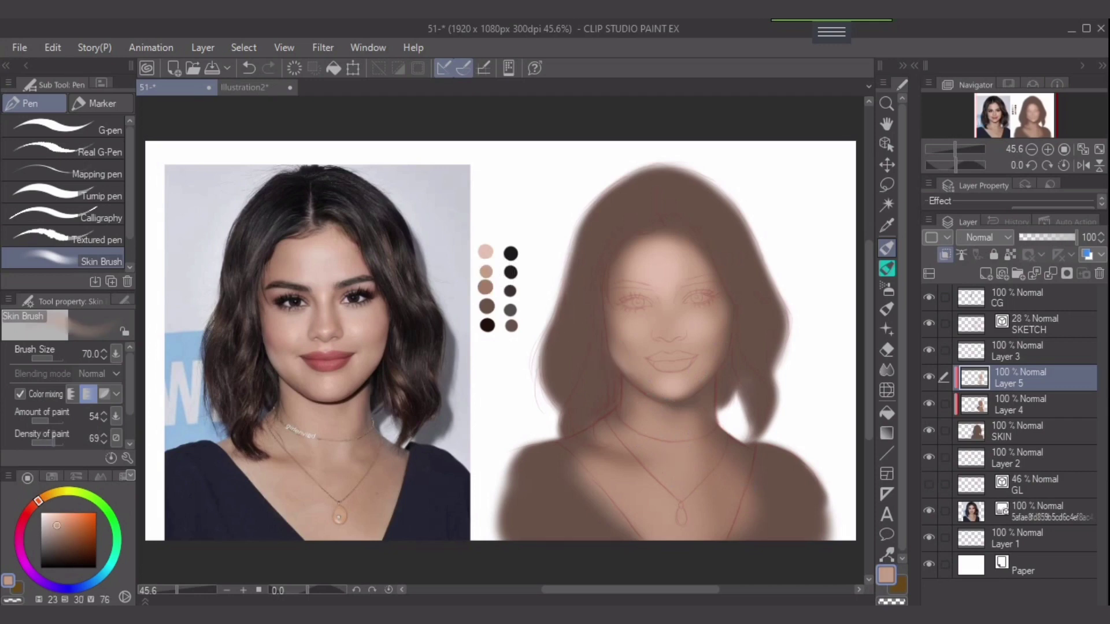
mouse_move(53, 441)
left_mouse_down()
mouse_move(64, 441)
mouse_move(64, 420)
left_mouse_up()
key("bracketright")
key("bracketright")
key("bracketright")
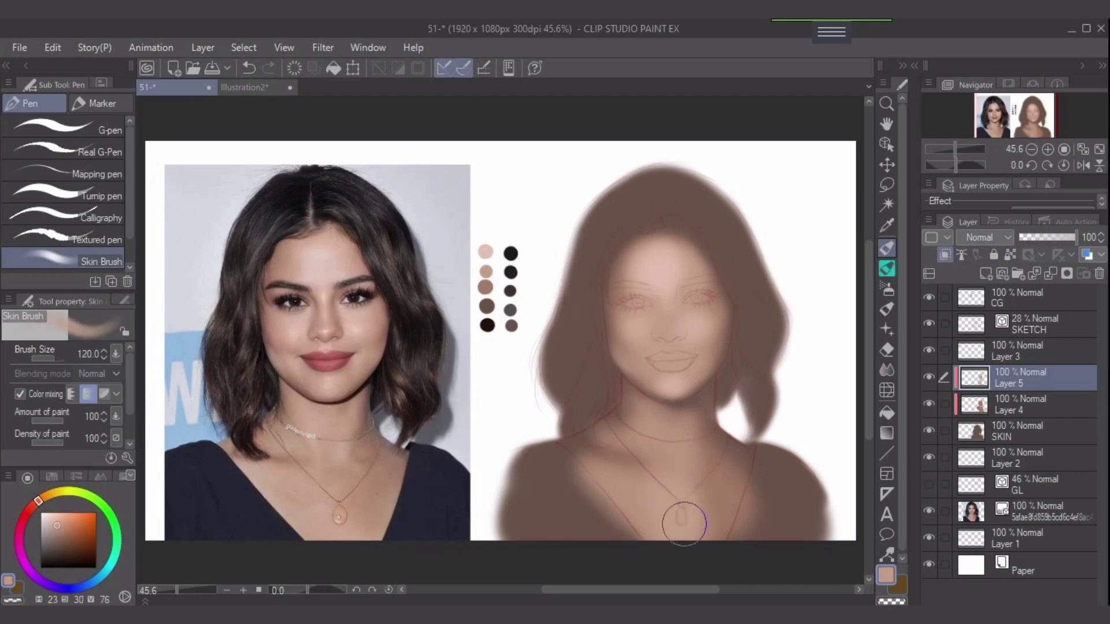
key("bracketleft")
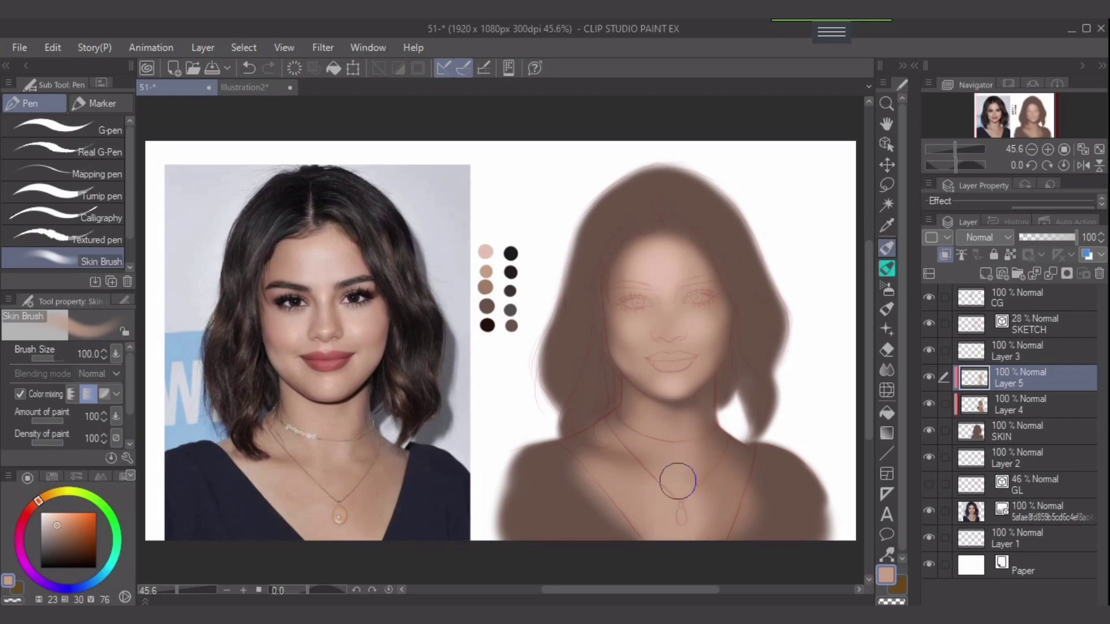
Try lightening the left-hand collarbone at brush sizes 60 to 80, and undo the last stroke
key("bracketleft")
key("bracketleft")
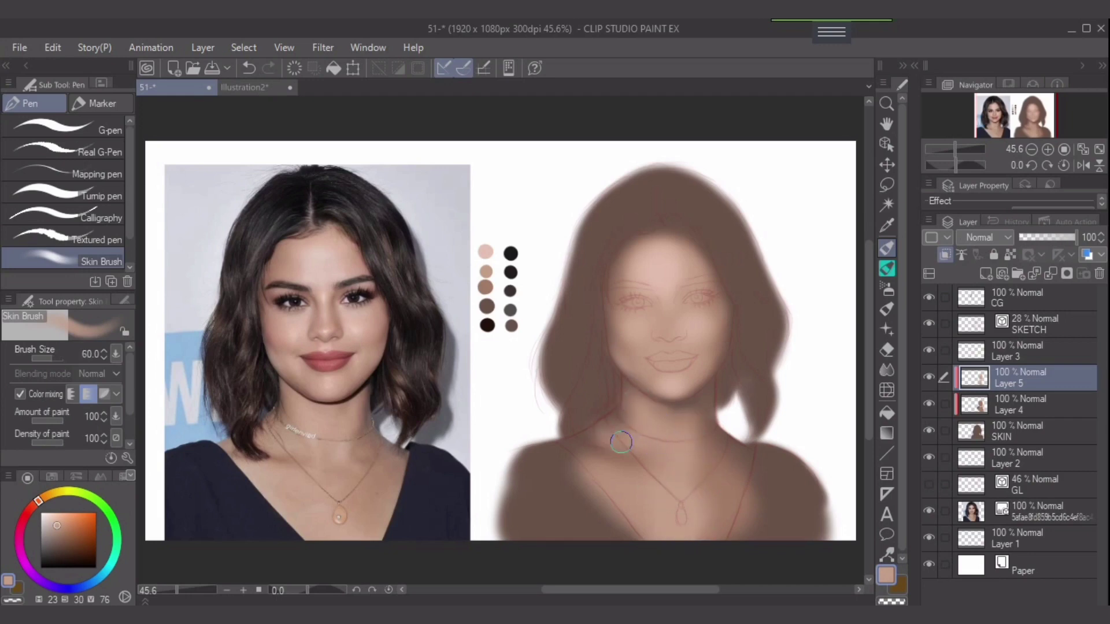
key("bracketright")
key("bracketright")
key("bracketright")
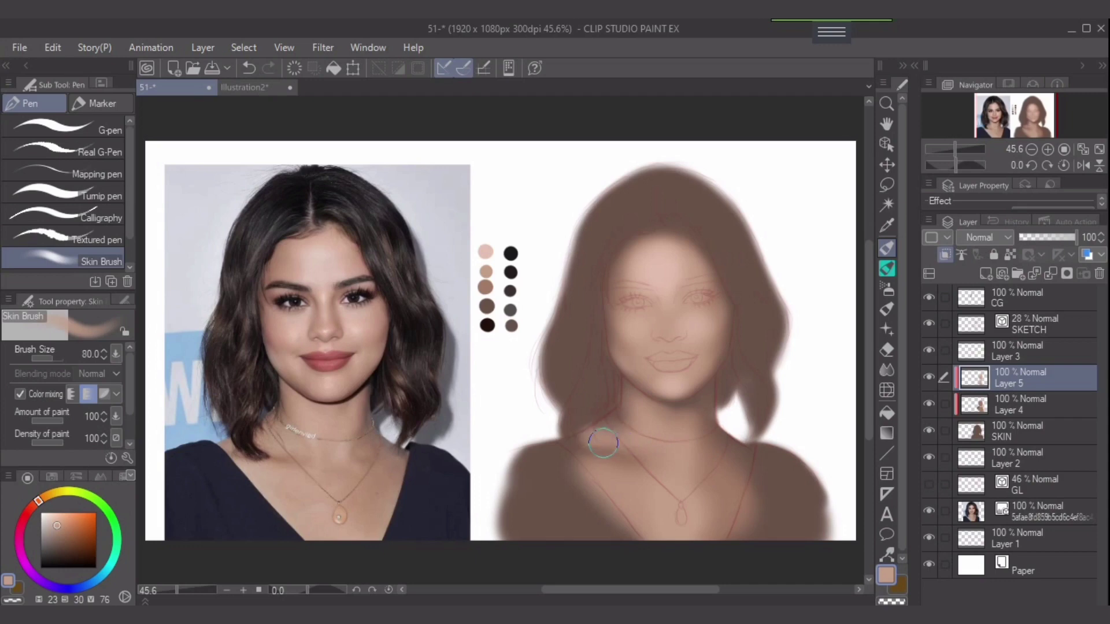
key("ctrl+z")
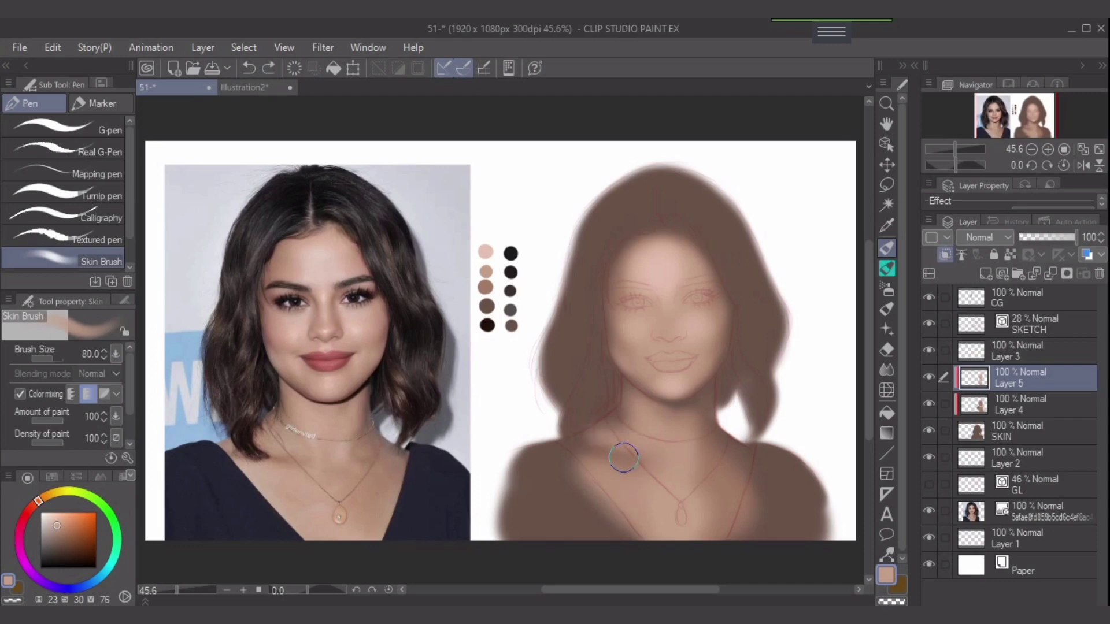
Paint the light tan tone over the left-hand collarbone and down along the neckline, varying the brush size and finishing at 80
key("bracketleft")
left_click_drag(592, 434, 657, 427)
key("bracketright")
key("bracketright")
mouse_move(605, 481)
left_mouse_down()
mouse_move(632, 529)
mouse_move(596, 485)
mouse_move(570, 477)
mouse_move(632, 512)
mouse_move(635, 559)
left_mouse_up()
key("bracketright")
key("bracketright")
key("bracketleft")
key("bracketleft")
key("bracketleft")
key("bracketleft")
key("bracketleft")
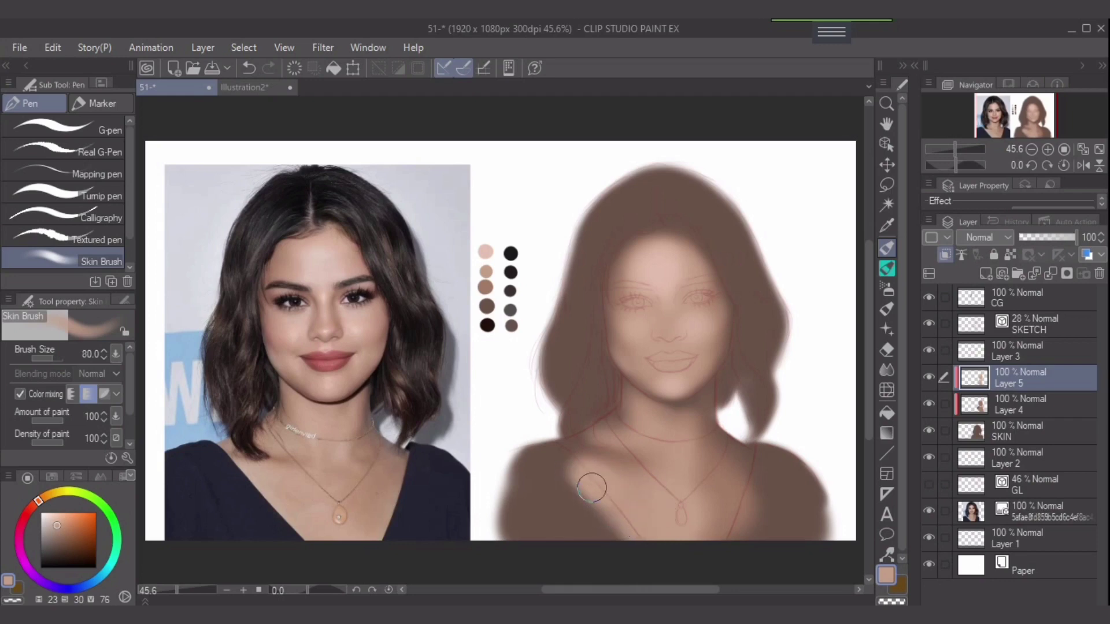
Extend the light tan tone from the left-hand collarbone towards the shoulder, finishing at brush size 80
left_click_drag(582, 471, 564, 469)
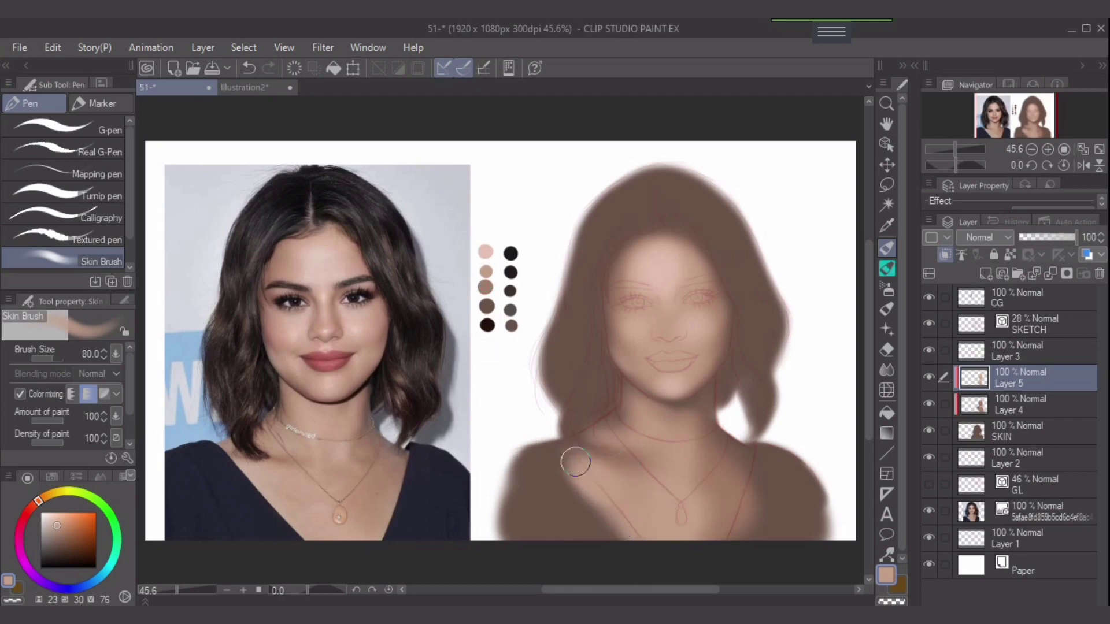
key("bracketleft")
key("bracketleft")
key("bracketright")
key("bracketright")
Blend the left-hand shoulder edge with browns sampled from the collarbone and shoulder, undoing one stroke and repainting it
left_click(604, 450, "alt")
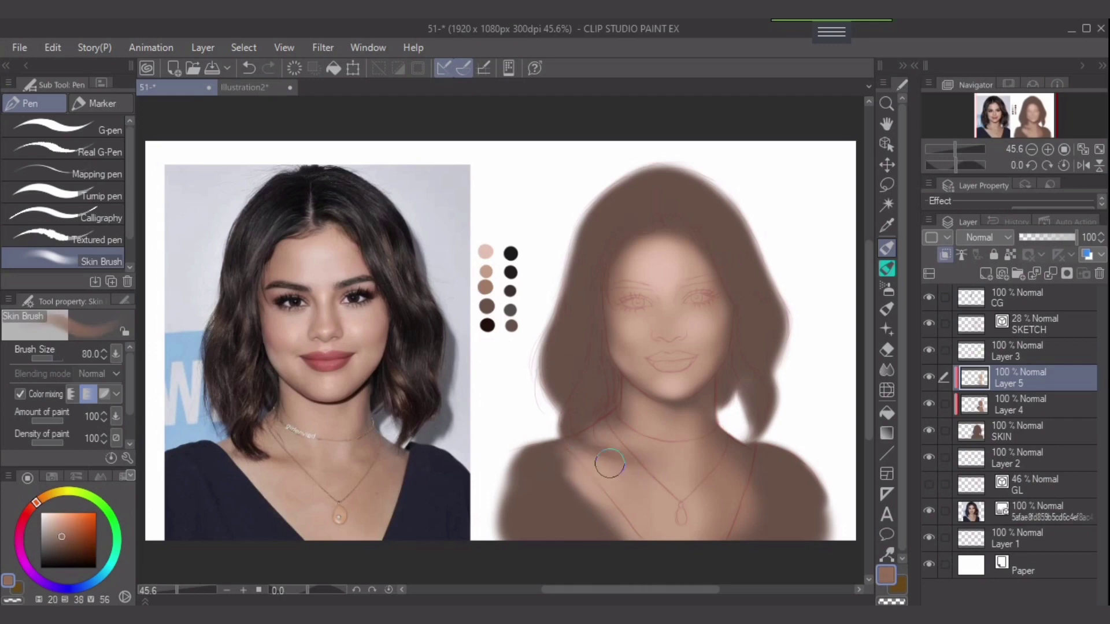
left_click(553, 457, "alt")
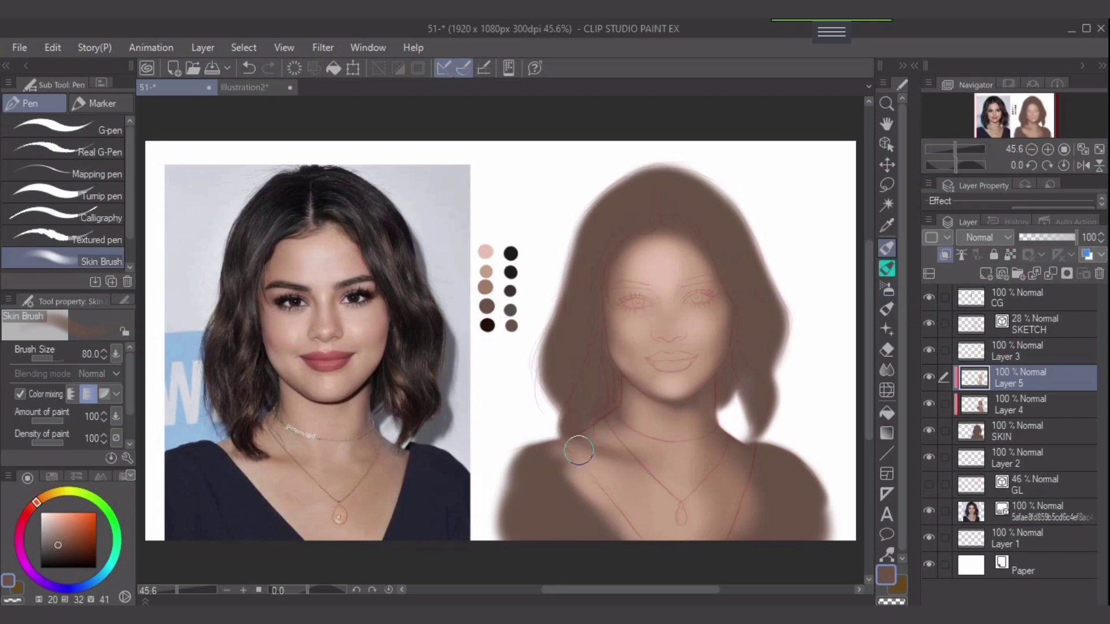
key("ctrl+z")
mouse_move(579, 446)
left_mouse_down()
mouse_move(667, 453)
mouse_move(591, 449)
mouse_move(630, 452)
mouse_move(566, 432)
left_mouse_up()
Sample the brown tones at the base of the neck and shade down the left-hand side of the neck
left_click(592, 441, "alt")
left_click(619, 421, "alt")
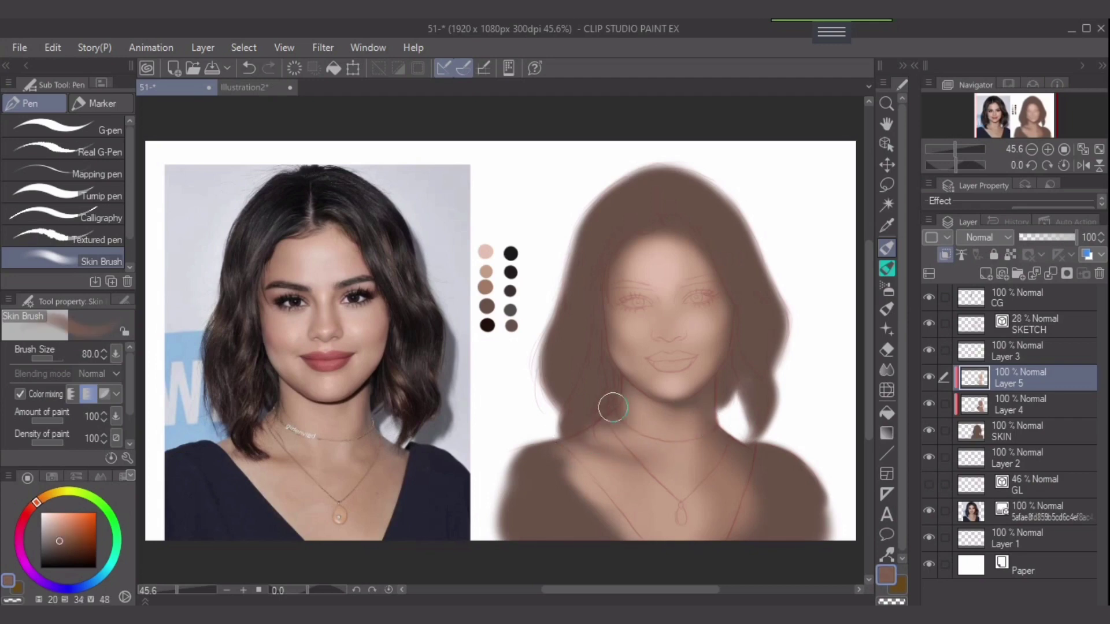
left_click_drag(617, 382, 630, 428)
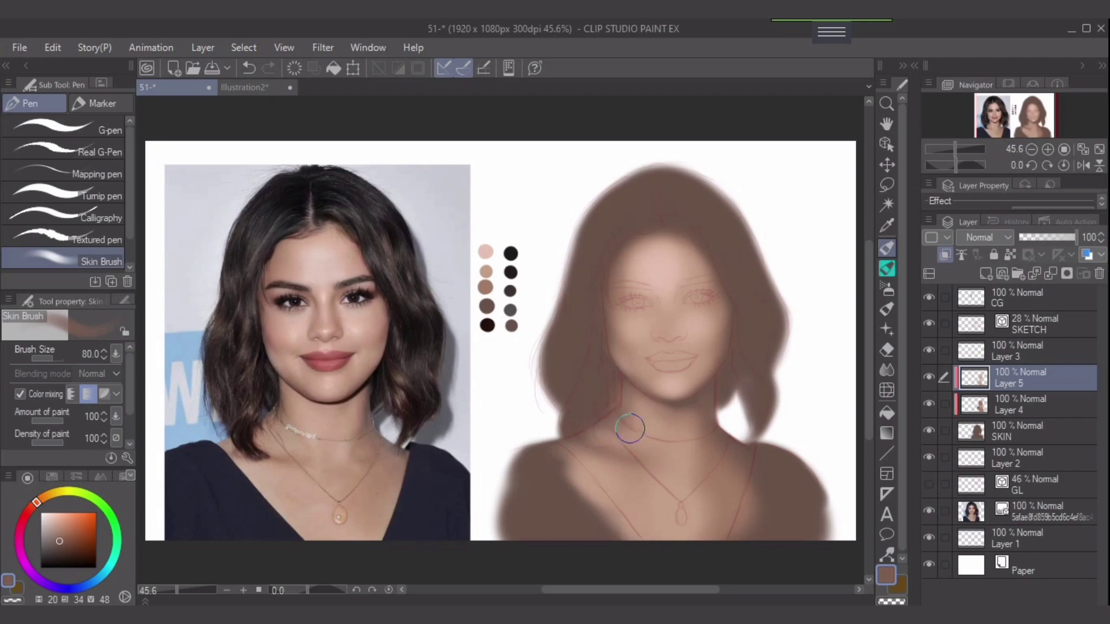
Shade the right-hand collarbone area with the sampled neck brown, varying the Skin Brush size and finishing at 80
key("bracketleft")
key("bracketleft")
key("]")
key("]")
key("]")
left_click_drag(725, 454, 739, 466)
key("bracketleft")
key("bracketleft")
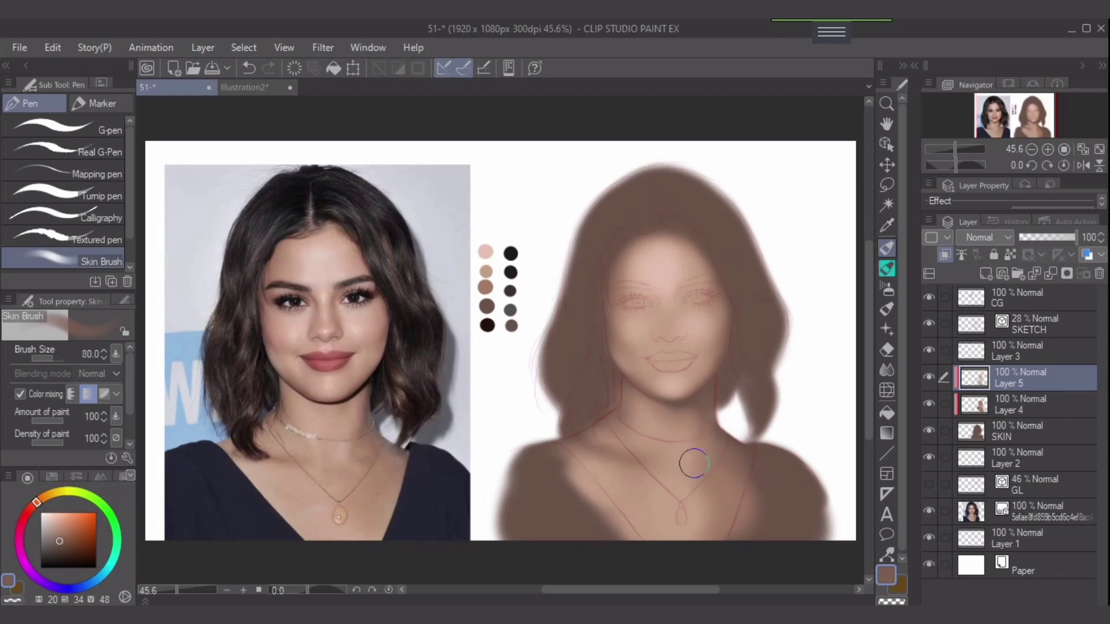
Try blending a brown shadow tone sampled beside the neck across the upper chest with the Skin Brush at size 100
key("bracketright")
left_click(719, 468, "alt")
key("bracketright")
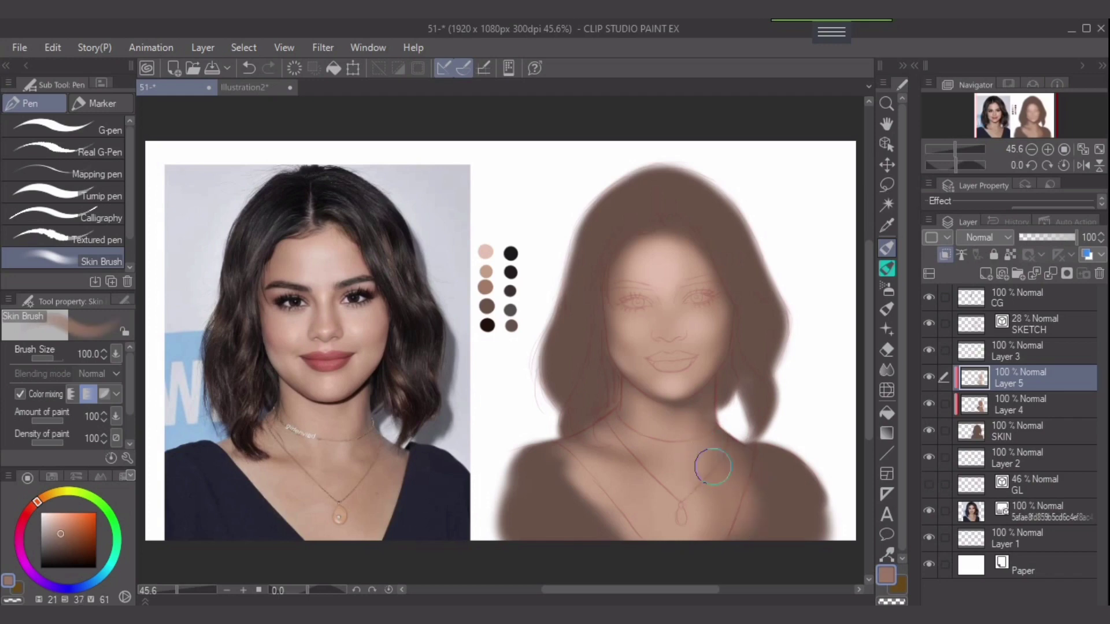
key("ctrl+z")
left_click_drag(673, 441, 684, 454)
key("bracketleft")
key("bracketleft")
key("bracketleft")
key("bracketleft")
key("bracketleft")
key("ctrl+z")
Pick the tan skin swatch and lighten the shading between the neck and necklace with the Soft eraser
left_click(490, 275, "alt")
key("e")
left_click_drag(720, 446, 699, 466)
key("bracketleft")
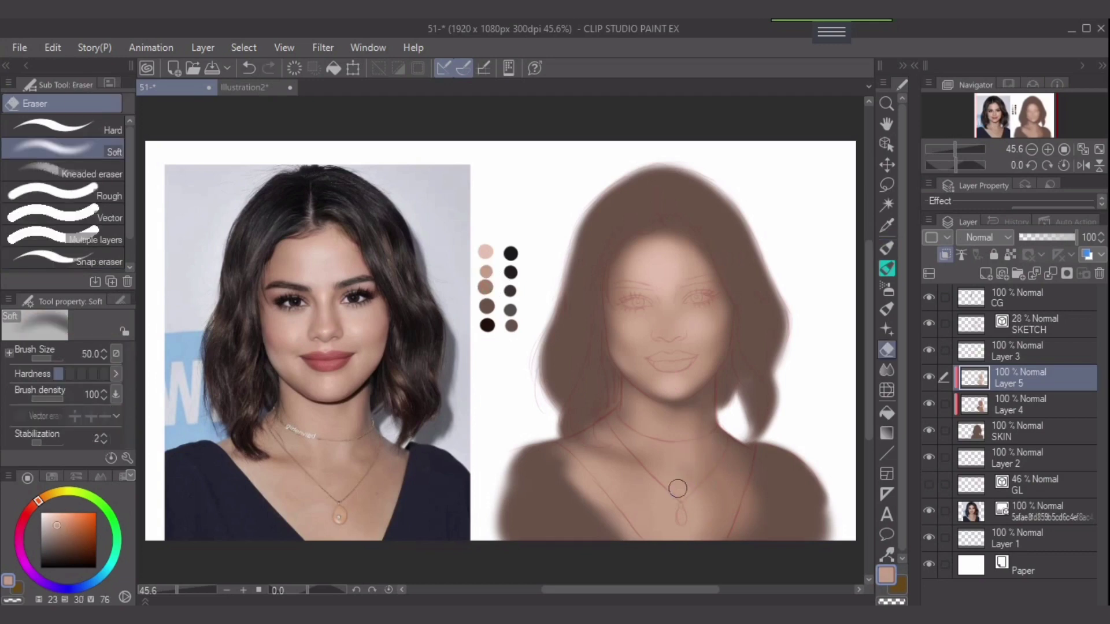
Undo the last stroke and spray the tan tone onto the neck with the Soft airbrush at size 60
left_click(887, 289)
key("ctrl+z")
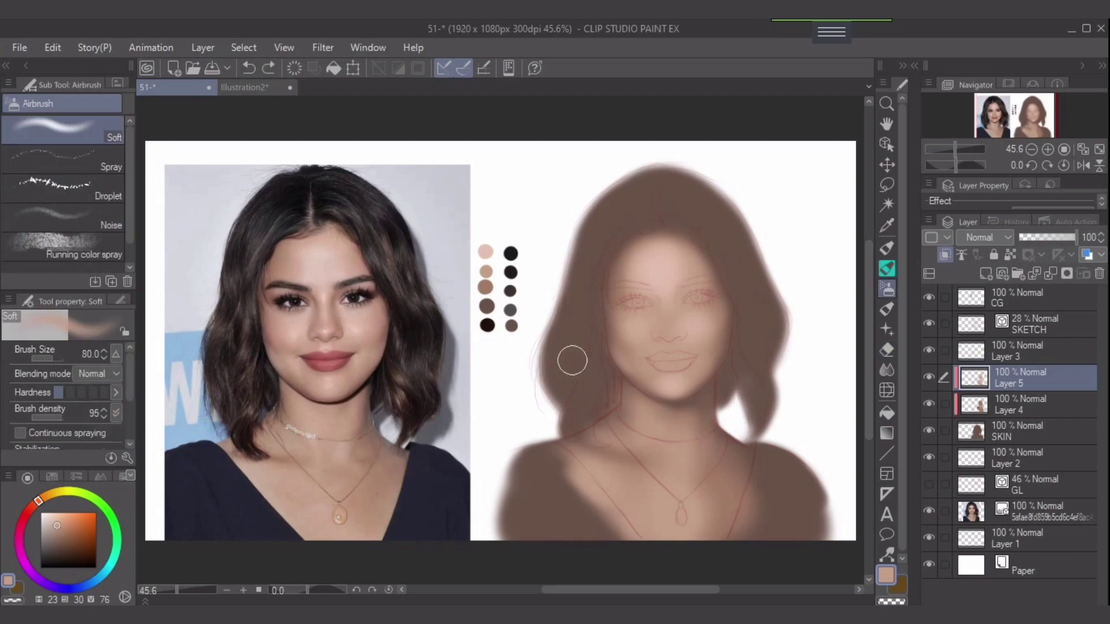
key("bracketleft")
mouse_move(695, 403)
left_mouse_down()
mouse_move(686, 435)
mouse_move(696, 411)
left_mouse_up()
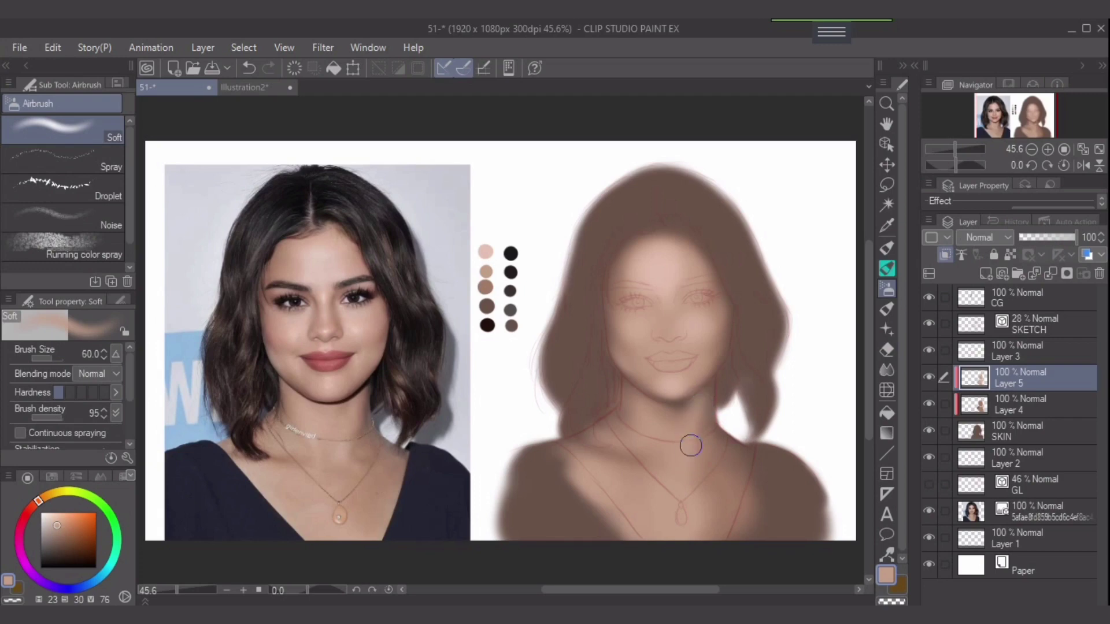
Airbrush the light pink swatch color over the chest beside the left neckline at brush size 100
key("bracketleft")
key("bracketright")
key("bracketright")
key("bracketright")
left_click(488, 251, "alt")
key("bracketright")
key("bracketright")
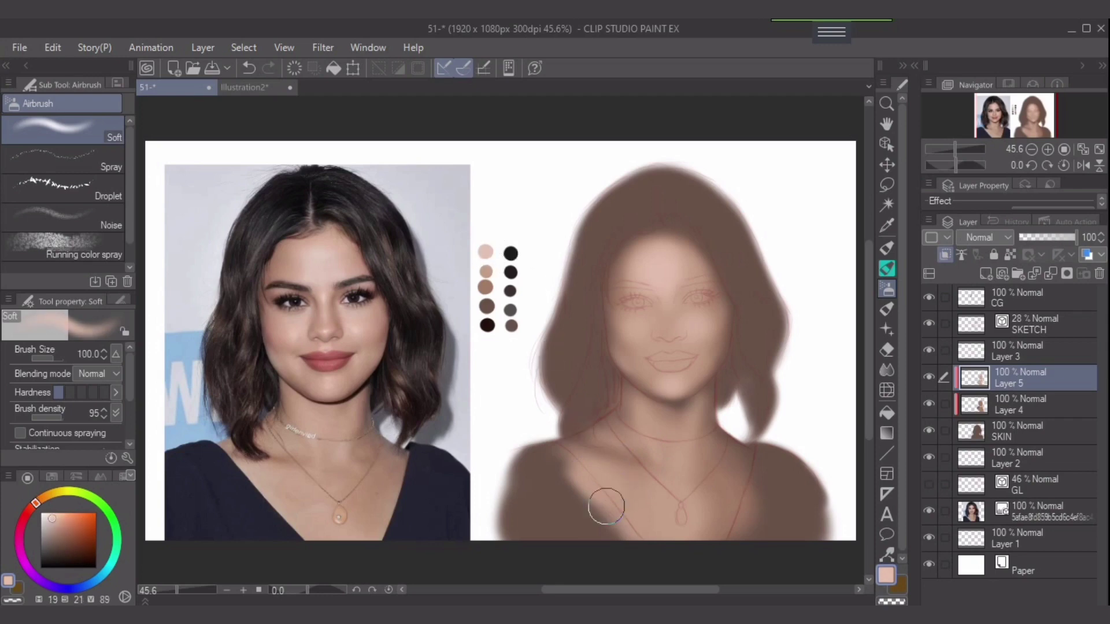
left_click_drag(589, 476, 616, 504)
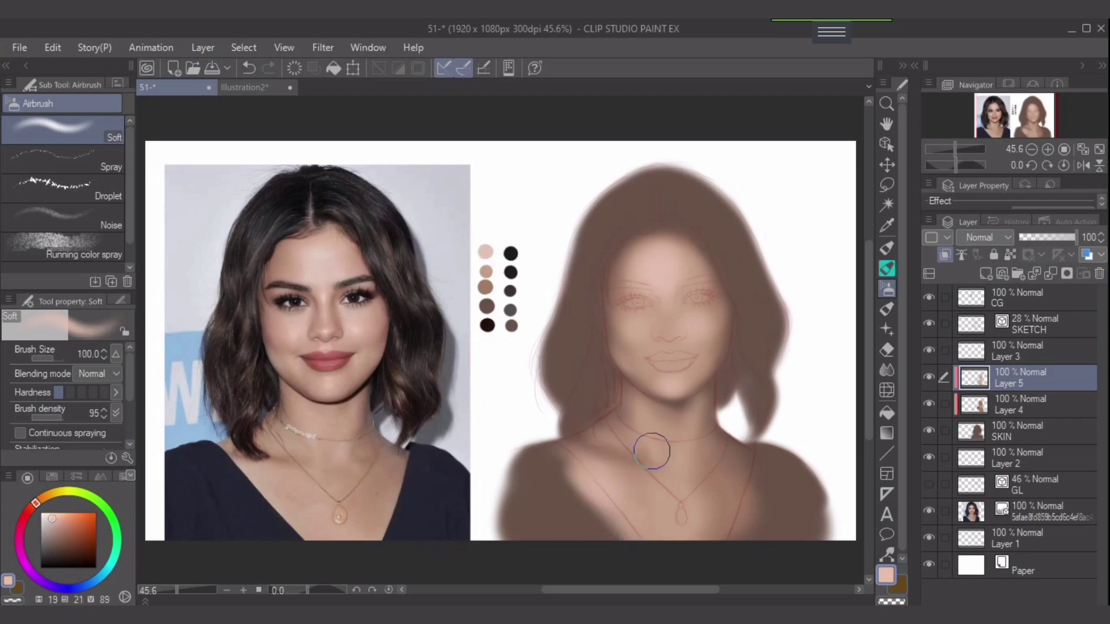
Refine the pink highlight toward the left shoulder and collarbone with the airbrush at size 50
key("bracketleft")
key("bracketleft")
key("bracketleft")
key("bracketleft")
key("bracketleft")
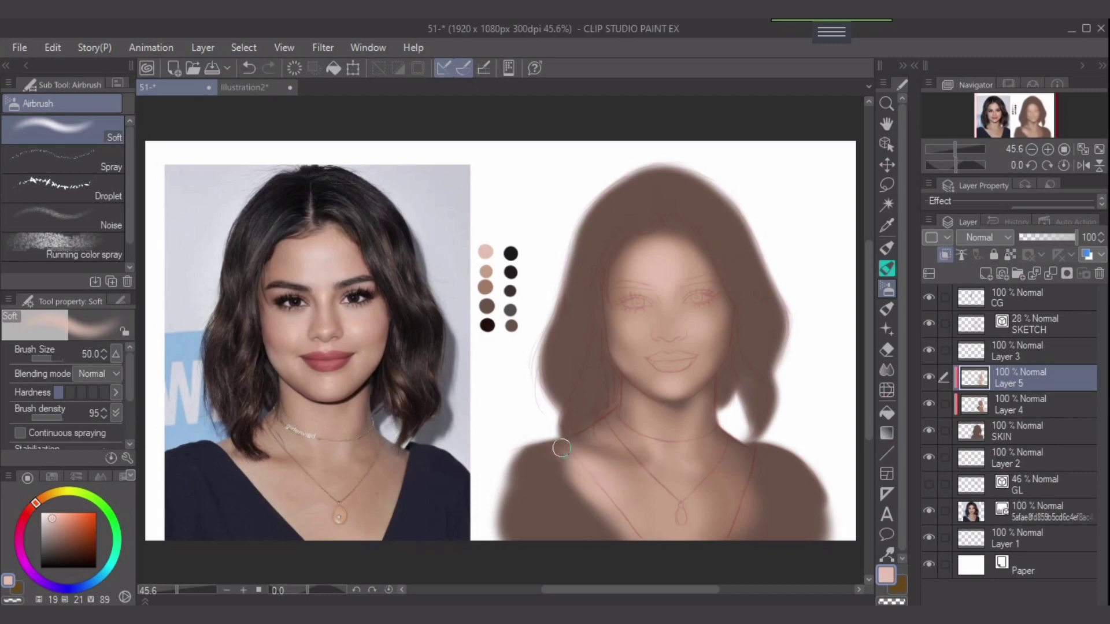
Shade the left shoulder and collarbone line with a brown sampled below the hair, using the Skin Brush at sizes 70 and 50
key("p")
left_click(580, 437, "alt")
key("bracketright")
key("bracketright")
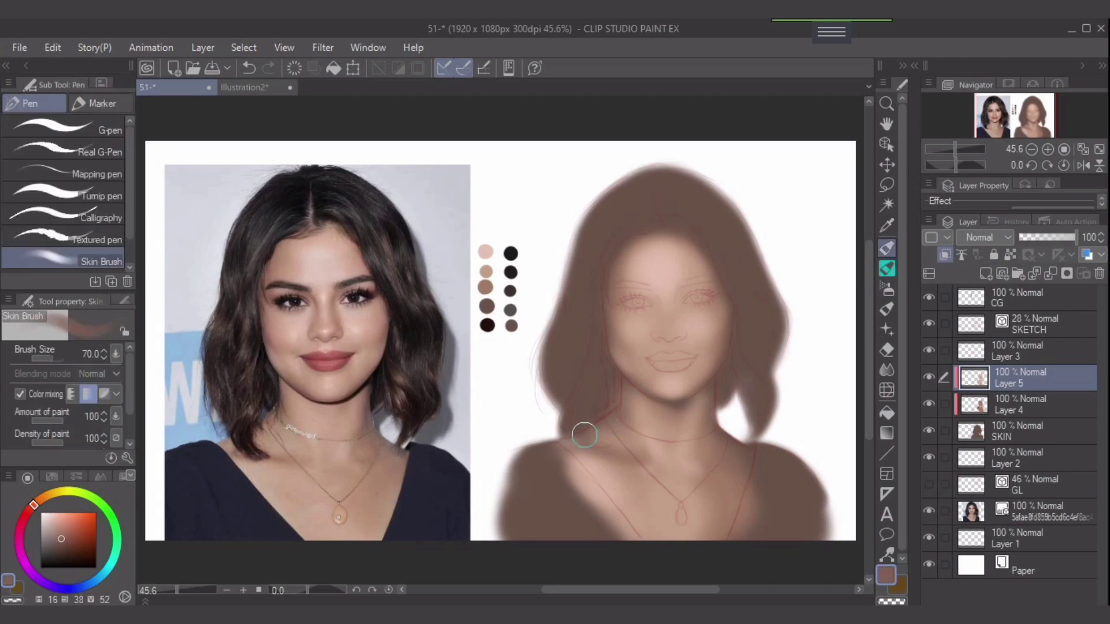
key("bracketleft")
key("bracketleft")
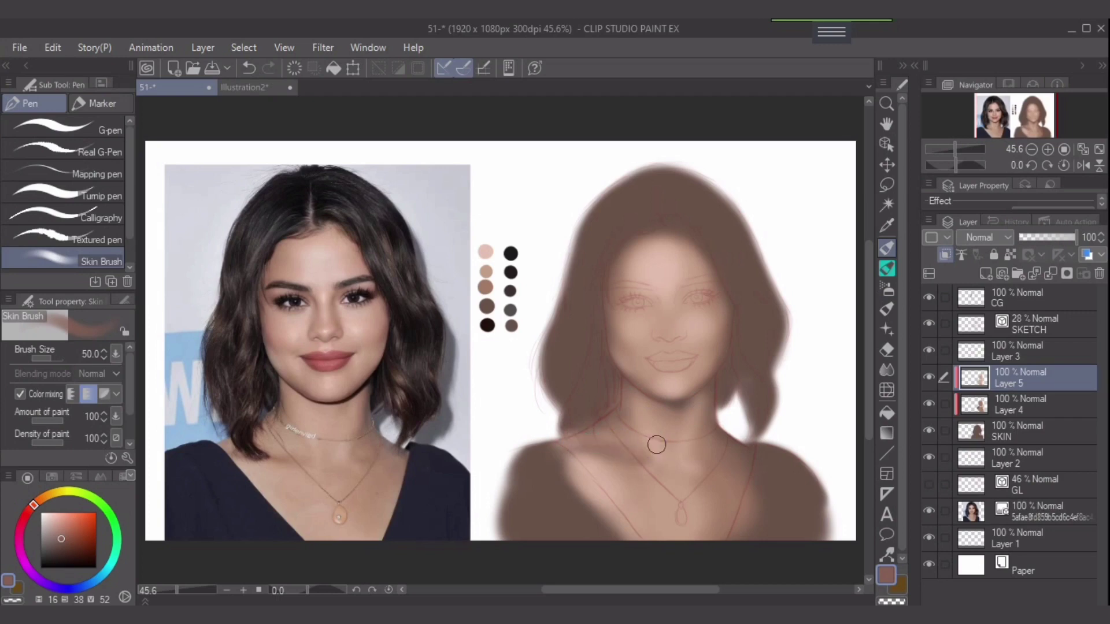
Blend the left collarbone shadow into the neck with lighter skin tones sampled nearby, using the Skin Brush at sizes 40 to 50
left_click(614, 439, "alt")
key("bracketright")
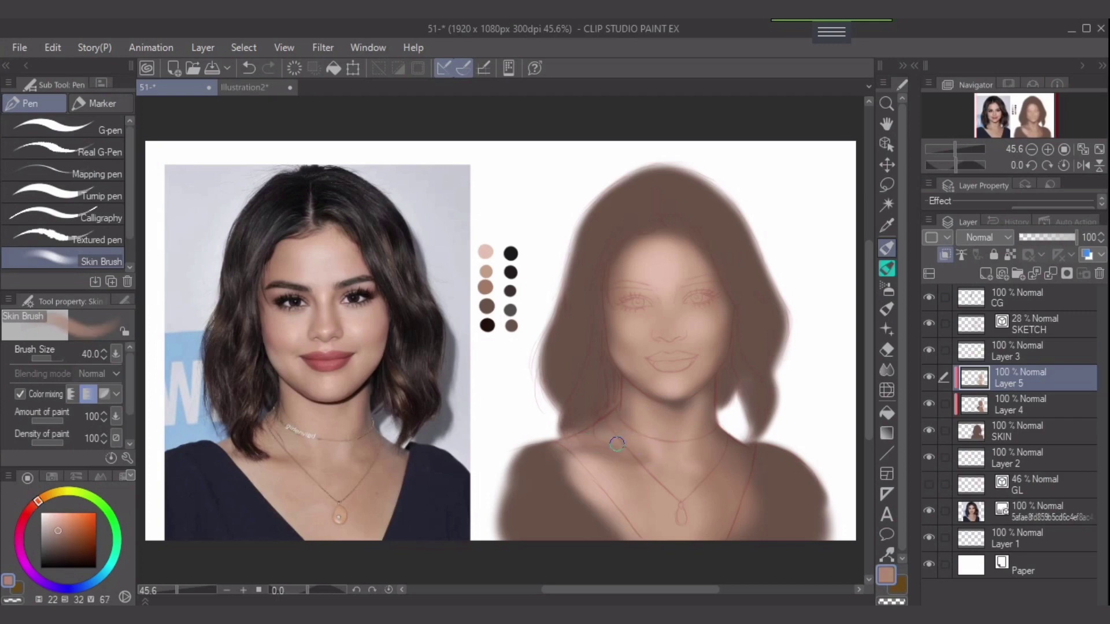
left_click(655, 449, "alt")
key("bracketright")
key("bracketright")
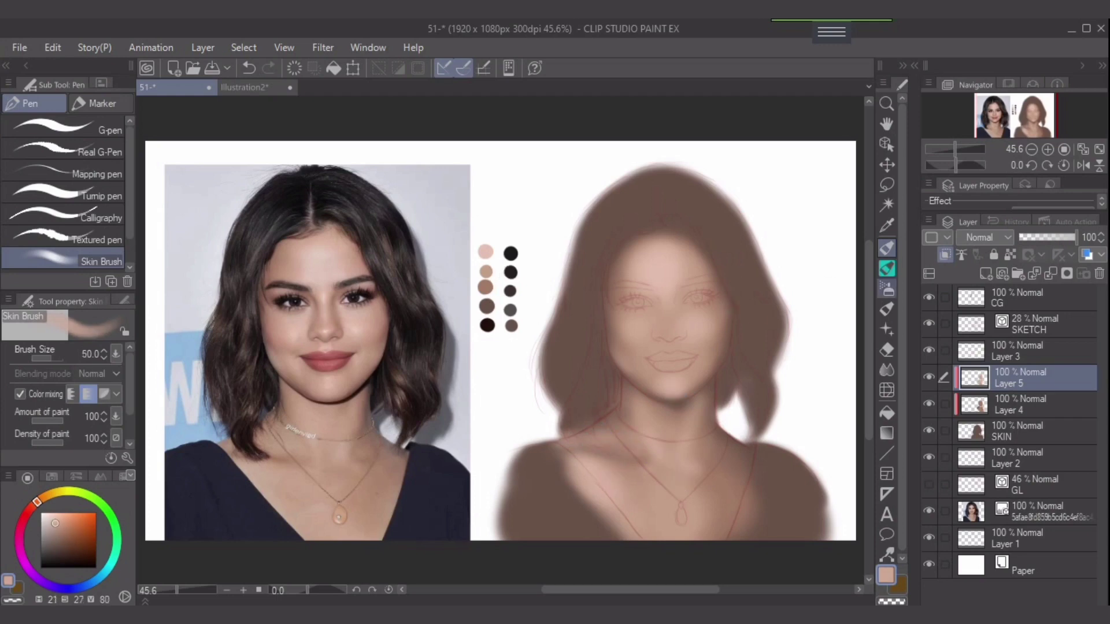
Pick the tan swatch for the Soft airbrush at size 40 and undo the last stroke around the left collarbone
left_click(886, 288)
right_click(886, 288)
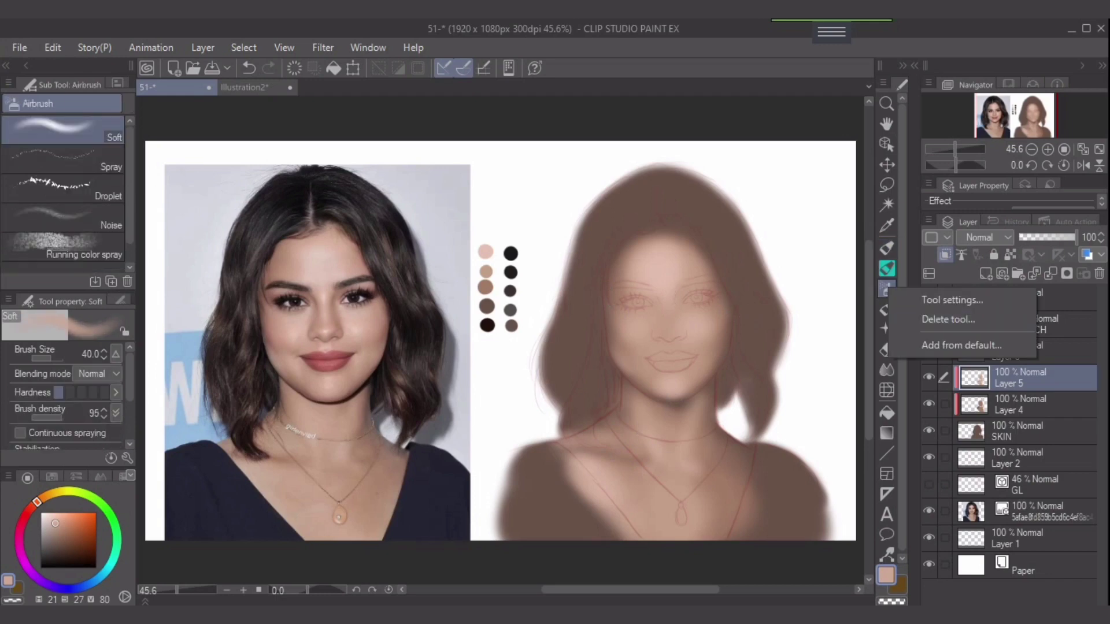
left_click(886, 288)
left_click(486, 272, "alt")
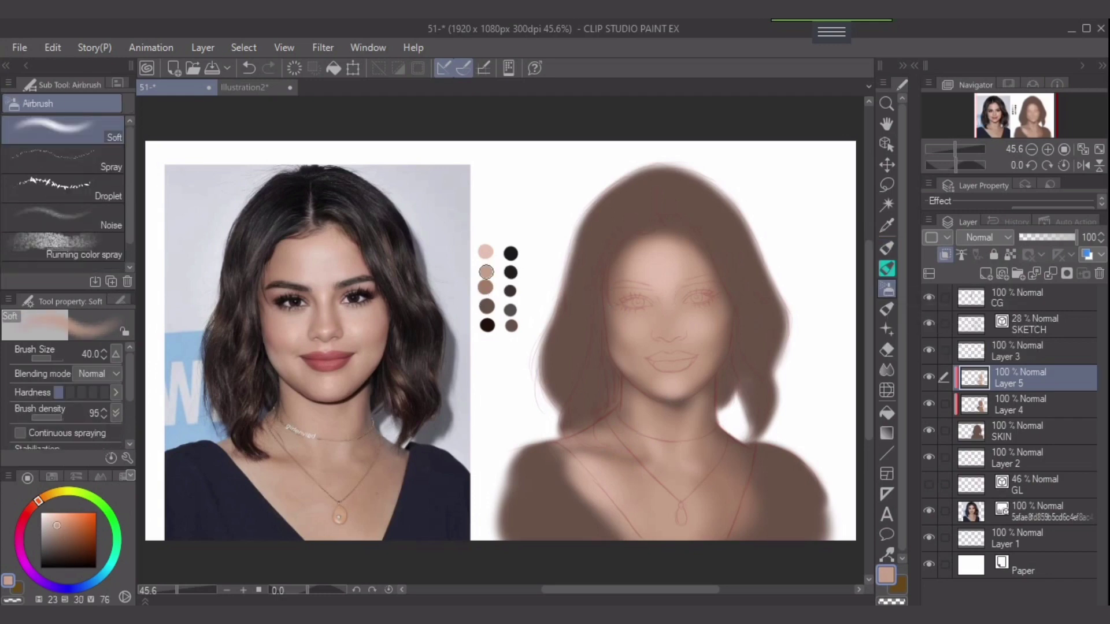
key("e")
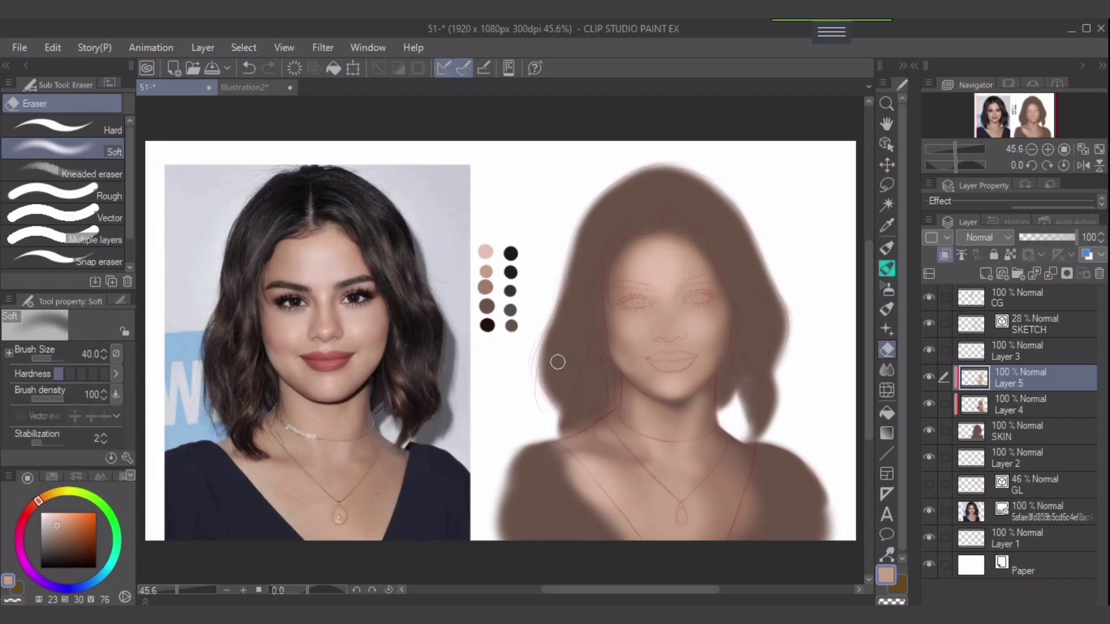
key("ctrl+z")
key("b")
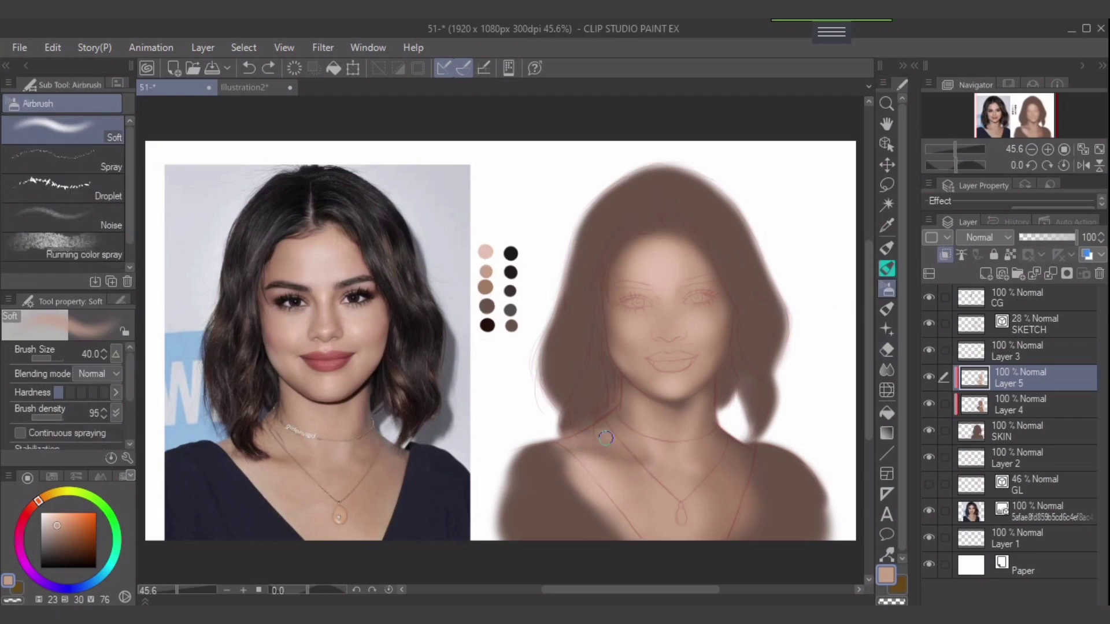
Soften the hollow above the left collarbone with tan strokes of the Soft airbrush
key("bracketright")
key("bracketright")
left_click_drag(595, 435, 623, 447)
key("bracketright")
left_click_drag(602, 427, 615, 436)
key("bracketleft")
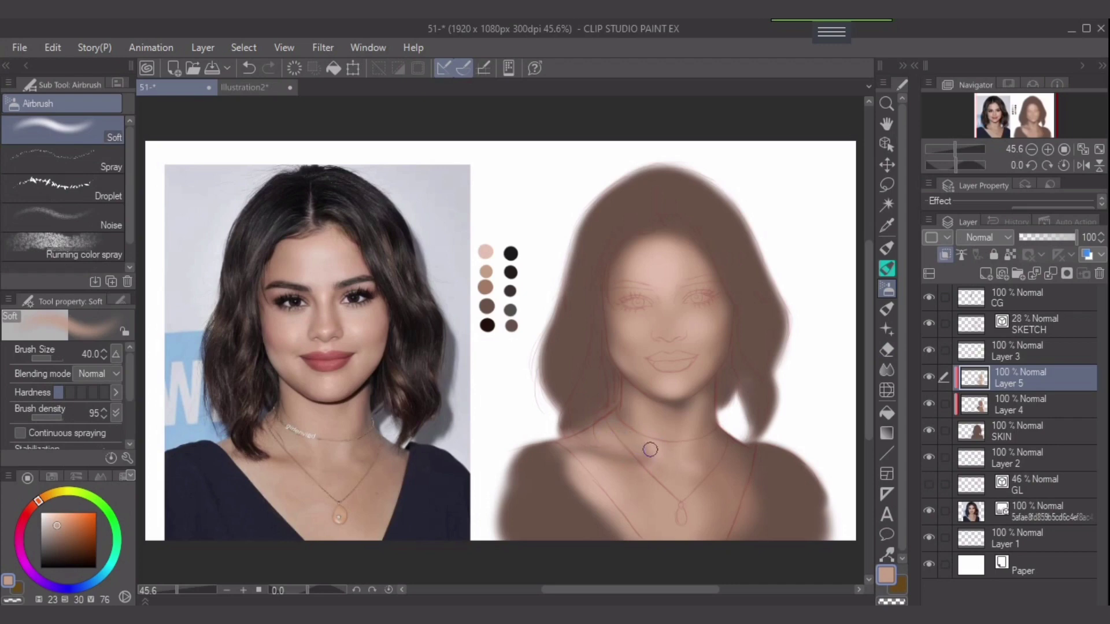
Airbrush light pink highlights on the lower neck at sizes 15 to 30 and undo the last stroke
key("bracketright")
key("bracketright")
left_click(487, 250, "alt")
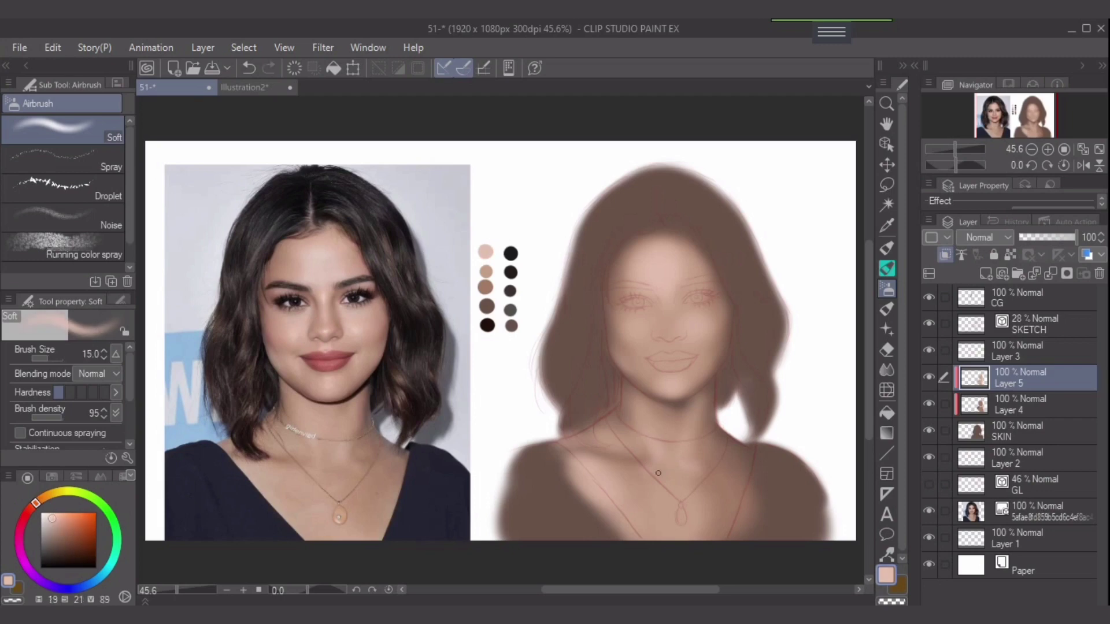
key("bracketright")
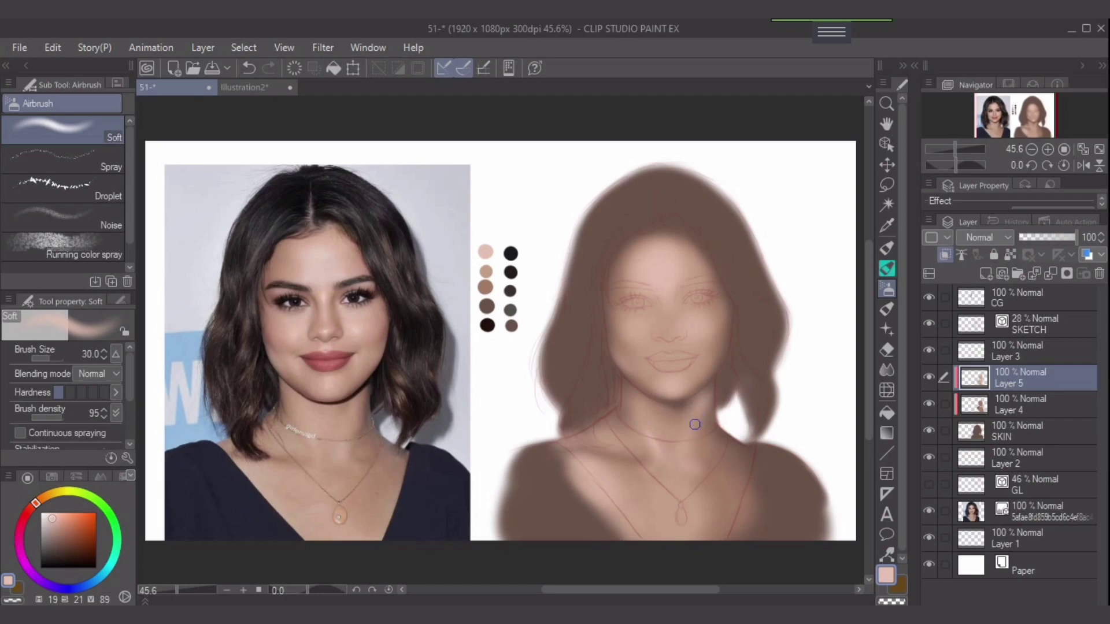
key("ctrl+z")
Soften the neck and collarbone with the tan airbrush, and add light pink highlights with the Skin Brush at size 50
left_click(486, 271, "alt")
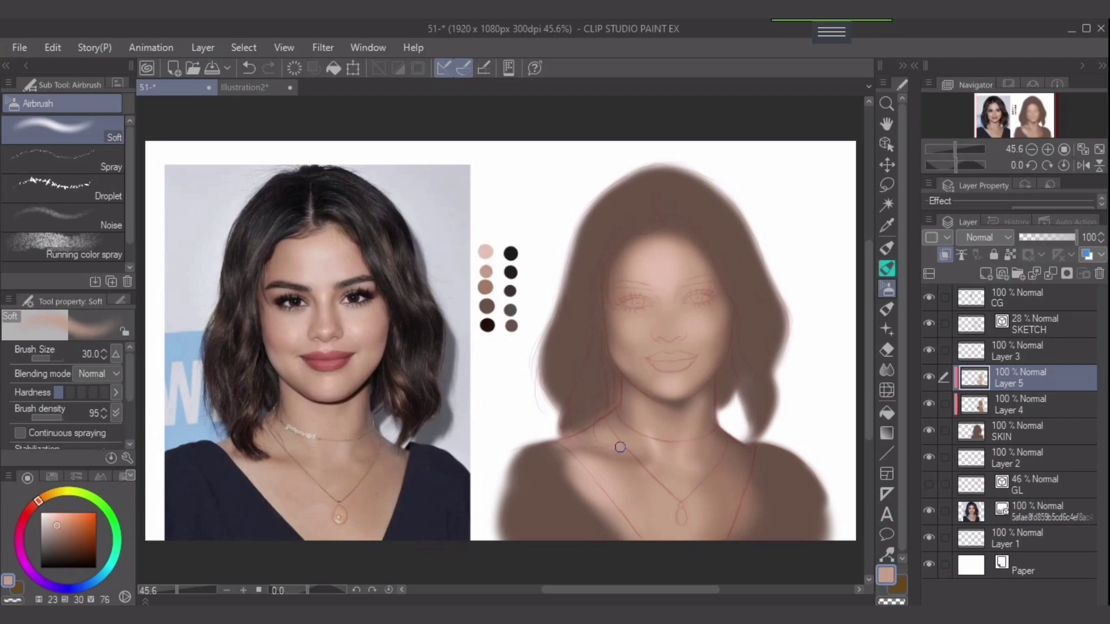
key("p")
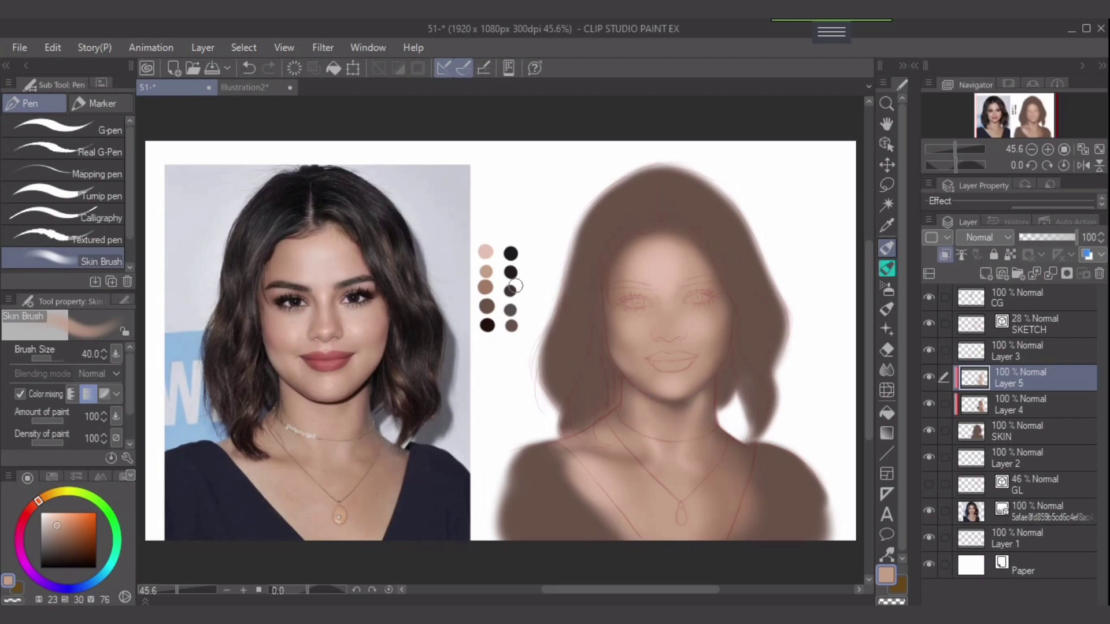
left_click(486, 253, "alt")
key("]")
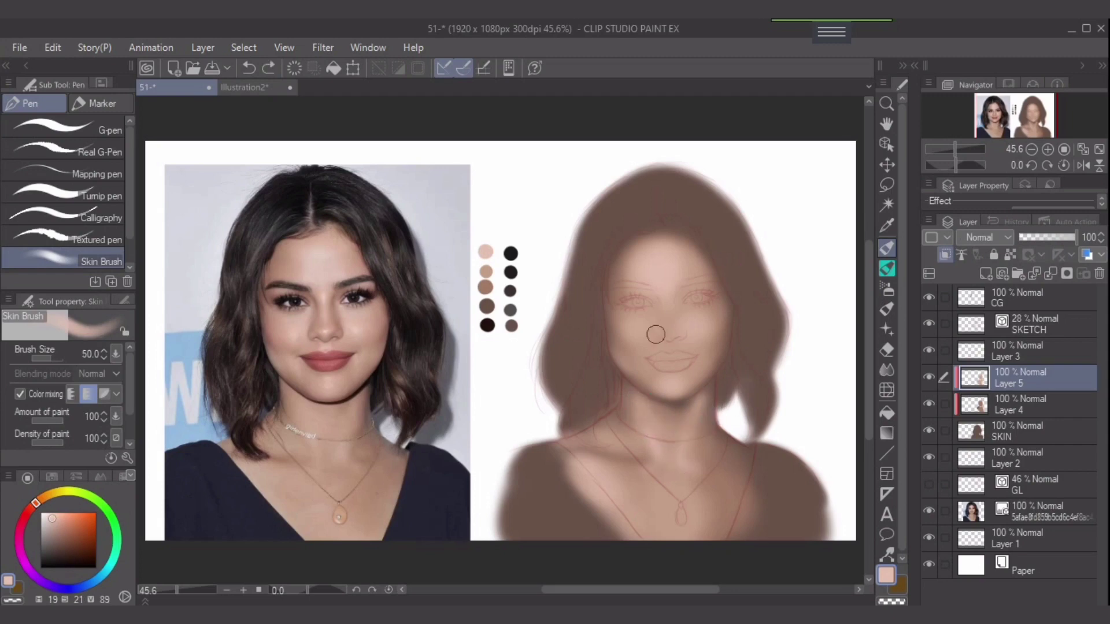
Blend the tan swatch color over the forehead and brow area with the Skin Brush at size 80
left_click(484, 274, "alt")
key("]")
left_click_drag(639, 265, 636, 287)
key("bracketright")
key("bracketright")
key("bracketleft")
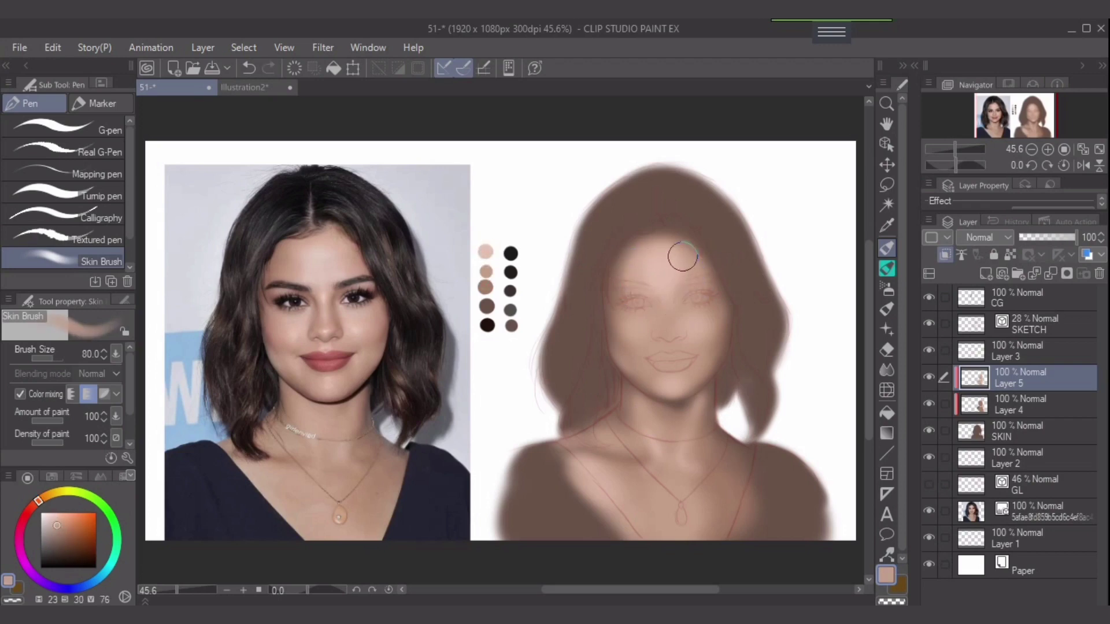
mouse_move(682, 258)
left_mouse_down()
mouse_move(689, 309)
mouse_move(685, 256)
mouse_move(695, 286)
left_mouse_up()
Blend tan around the nose and adjoining cheek with the Skin Brush at size 60, undoing one stroke
mouse_move(665, 328)
left_mouse_down()
mouse_move(677, 331)
mouse_move(672, 313)
mouse_move(668, 338)
left_mouse_up()
key("bracketright")
key("ctrl+z")
key("bracketleft")
key("bracketleft")
mouse_move(677, 333)
left_mouse_down()
mouse_move(657, 317)
mouse_move(706, 322)
mouse_move(694, 330)
left_mouse_up()
Smooth the skin under the left eyebrow with tan strokes of the Skin Brush
scroll(694, 330, "up", 2)
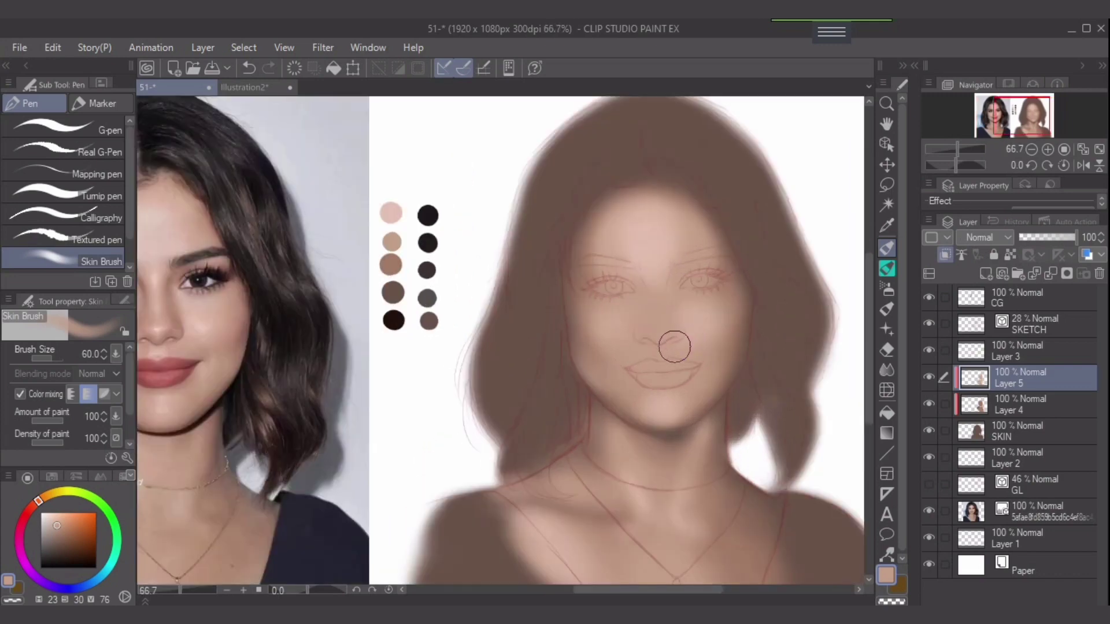
scroll(664, 339, "up", 2)
key("bracketleft")
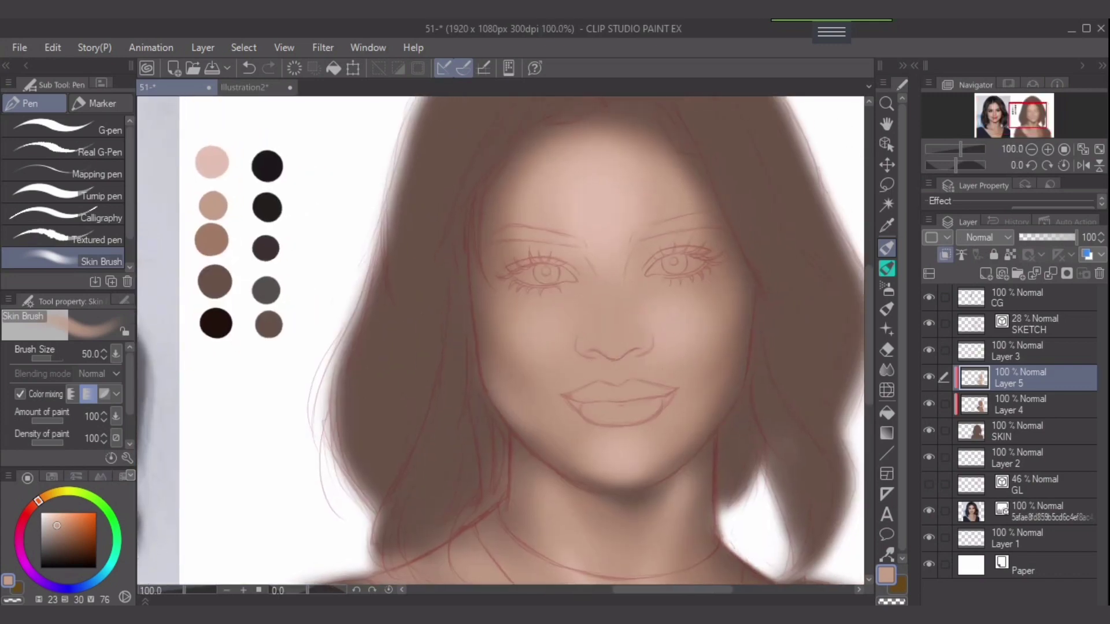
key("bracketright")
key("bracketleft")
key("bracketleft")
key("bracketleft")
mouse_move(578, 243)
left_mouse_down()
mouse_move(539, 229)
mouse_move(590, 282)
mouse_move(557, 252)
mouse_move(521, 241)
left_mouse_up()
key("bracketright")
key("bracketright")
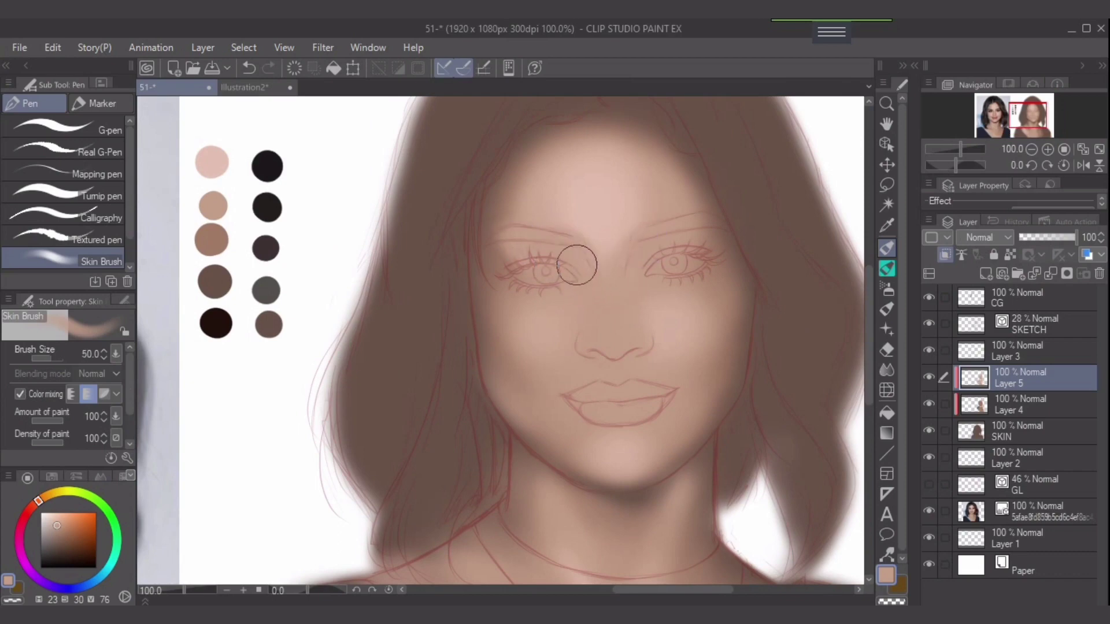
Blend tan over the nose with the Skin Brush at sizes 40 to 50
key("bracketleft")
key("bracketleft")
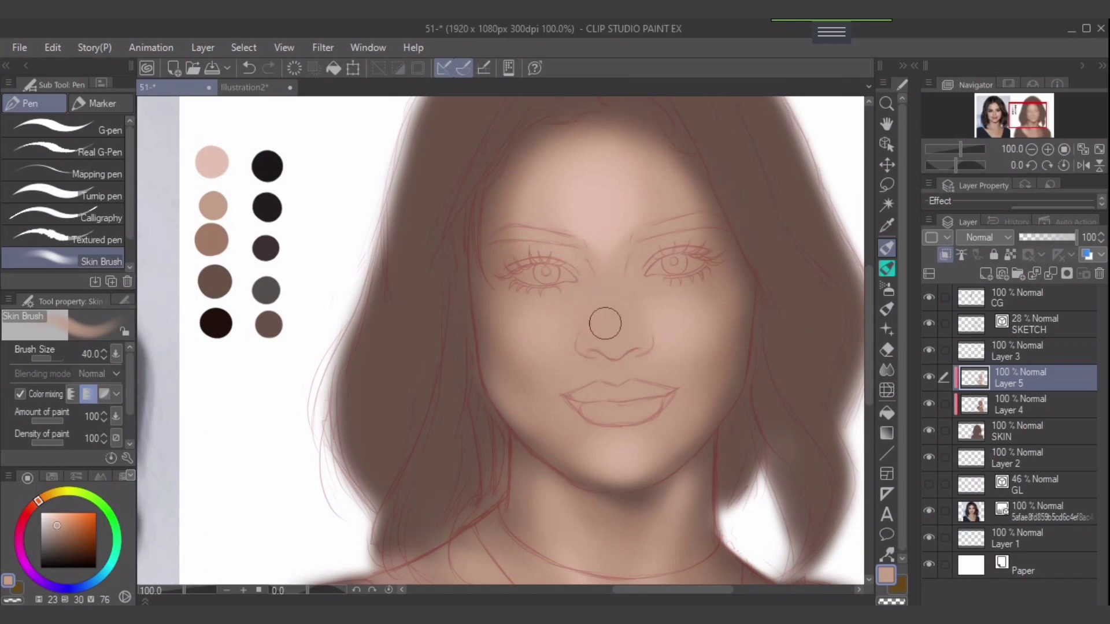
key("bracketright")
key("bracketright")
left_click_drag(619, 323, 600, 334)
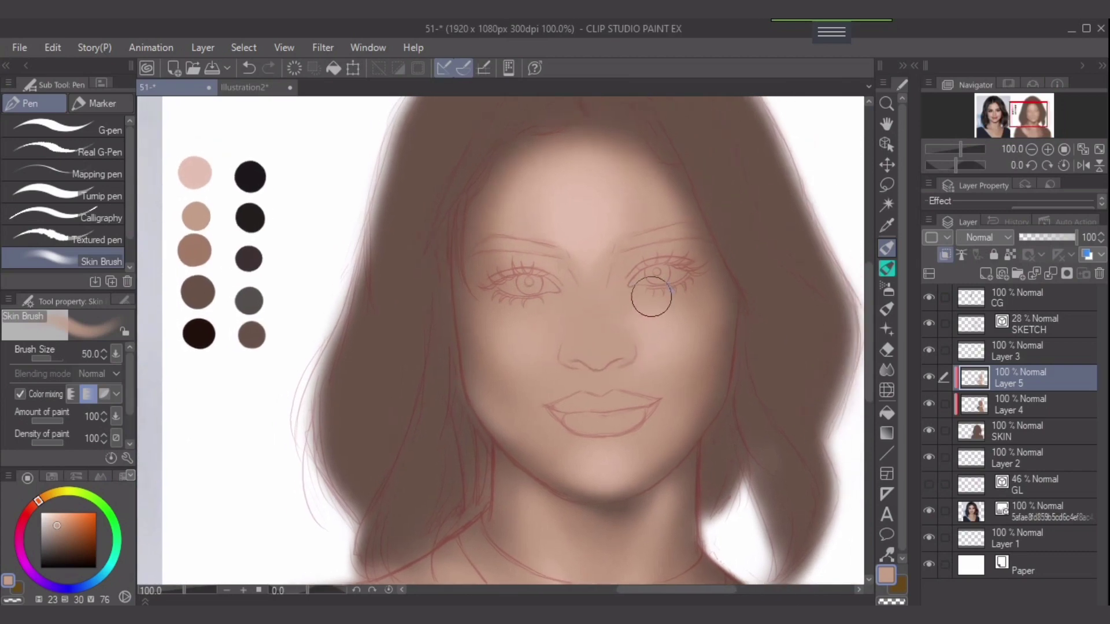
Shade both eye areas with the medium brown swatch color, using the Skin Brush at sizes 30 to 50
left_click(198, 290, "alt")
left_click(198, 252, "alt")
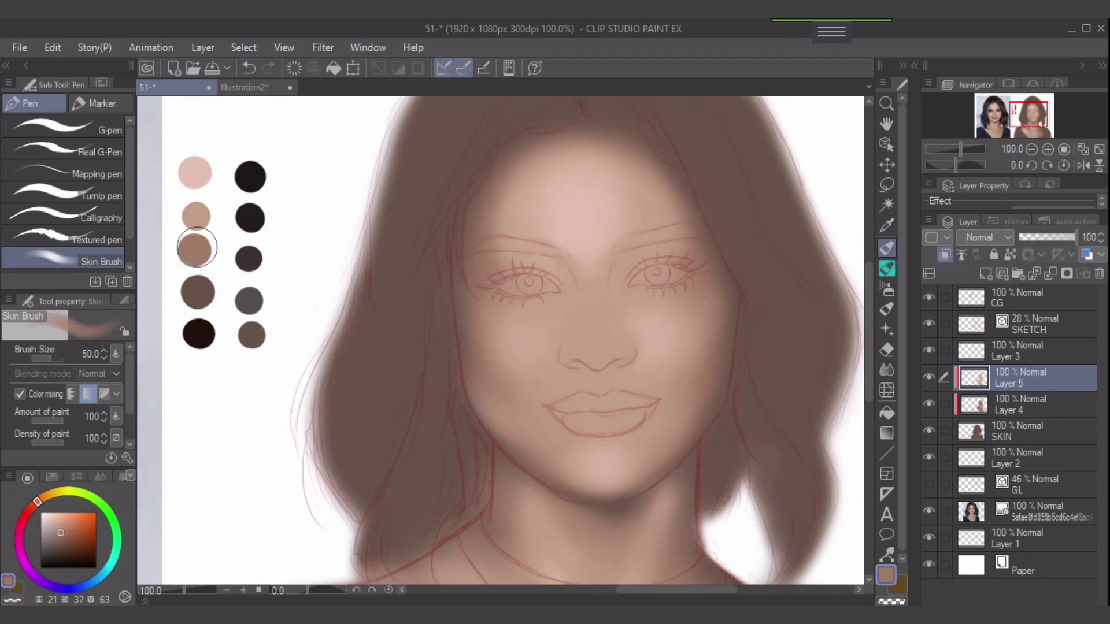
key("bracketleft")
key("bracketleft")
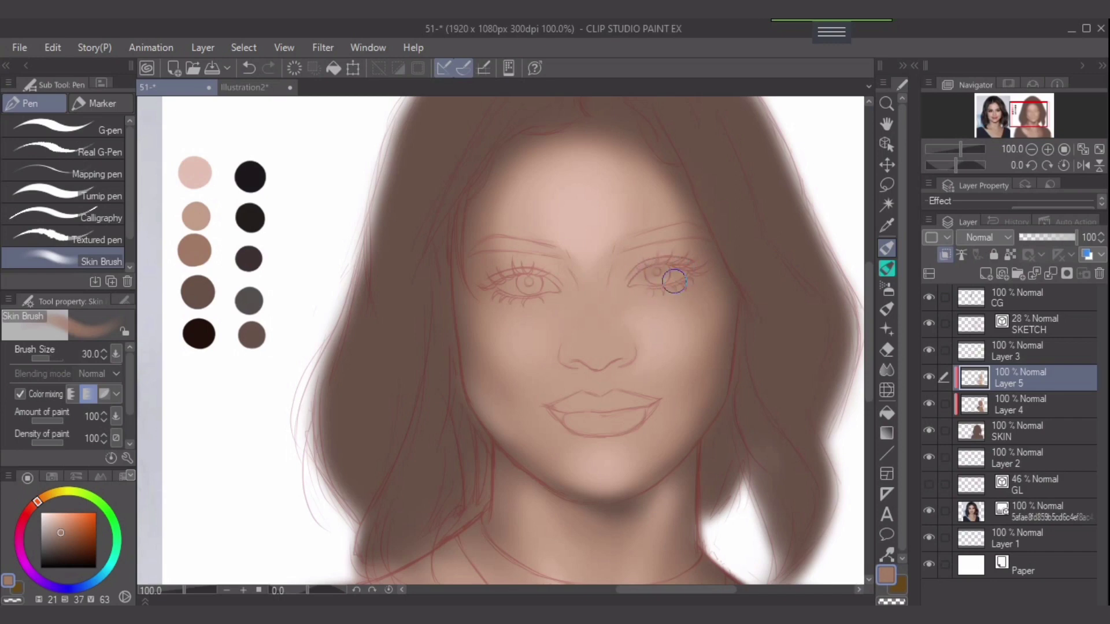
key("bracketright")
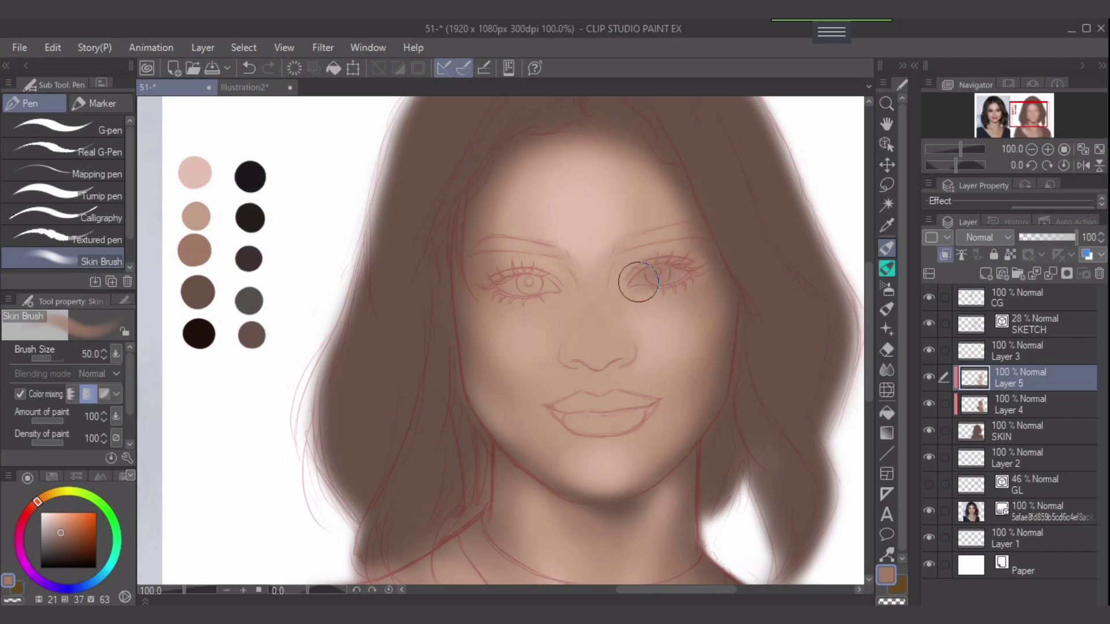
key("bracketright")
key("bracketleft")
key("bracketleft")
key("bracketleft")
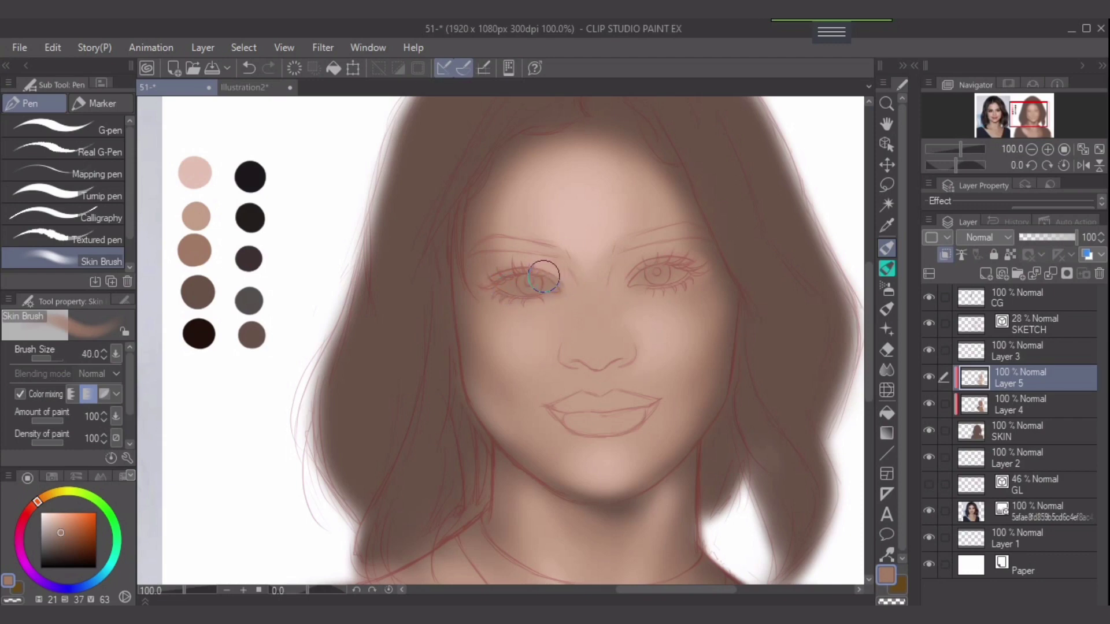
Try blending the tan swatch color around the eyes and right eyebrow with the Skin Brush at size 25
left_click(197, 214, "alt")
key("bracketright")
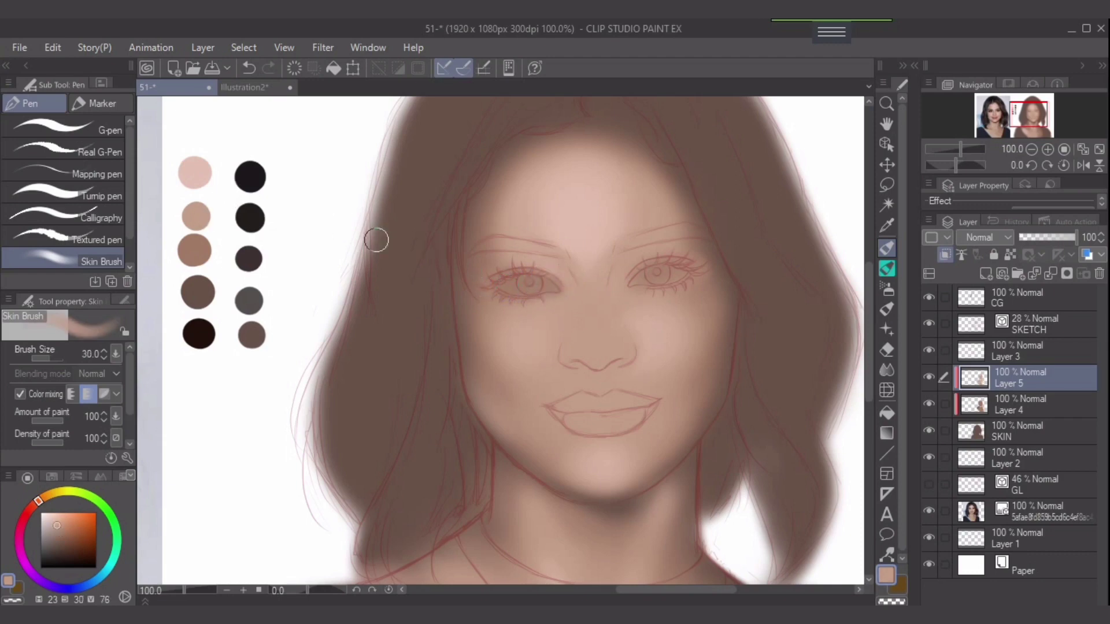
key("bracketleft")
key("bracketleft")
key("bracketleft")
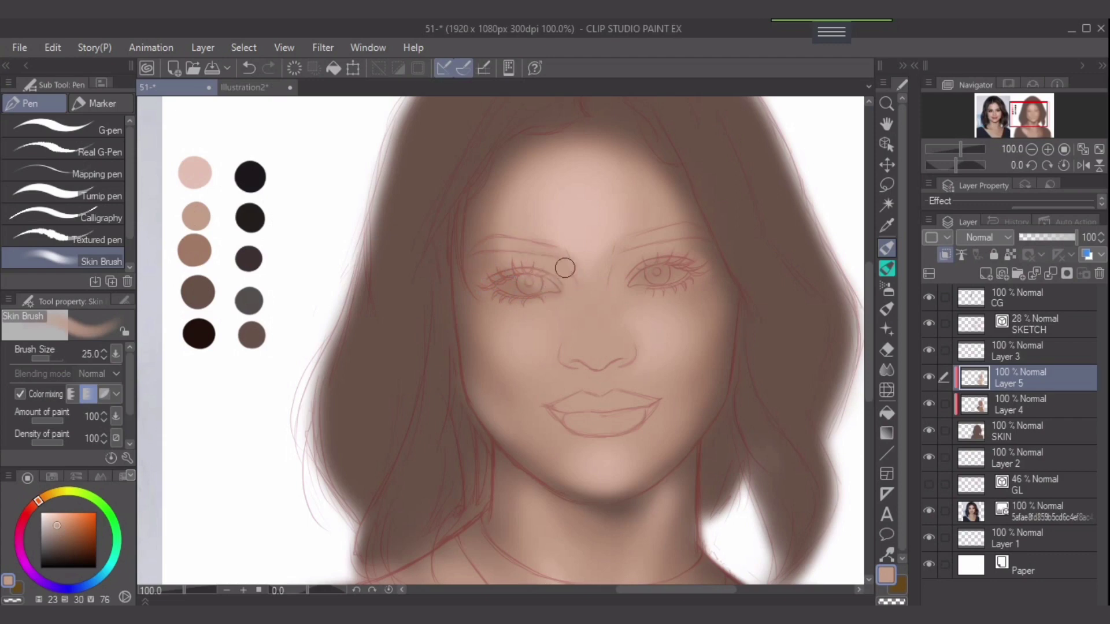
left_click_drag(688, 240, 693, 237)
key("ctrl+z")
key("ctrl+z")
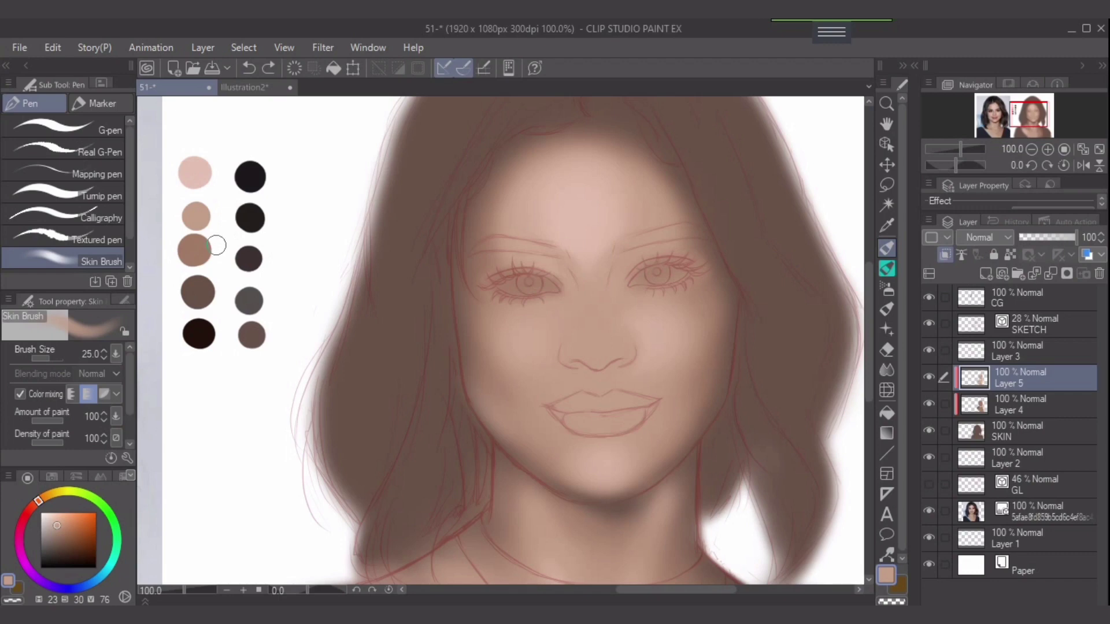
key("ctrl+z")
Shade the outer corner of the right eye with the dark brown swatch color, using the Skin Brush at size 30
left_click(195, 248, "alt")
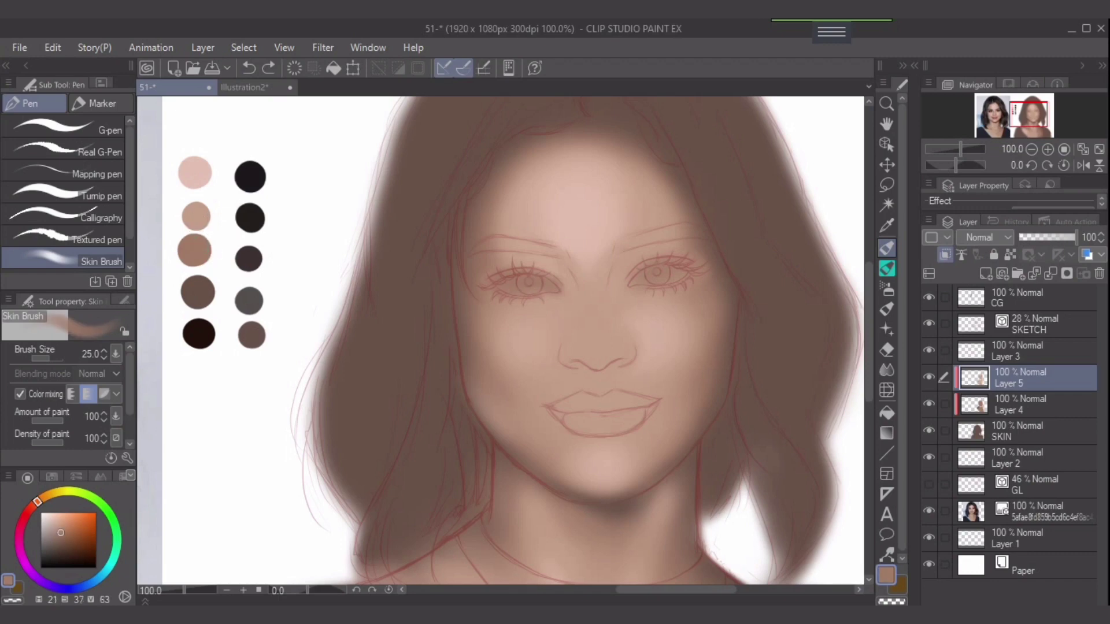
key("]")
left_click(197, 292, "alt")
key("bracketleft")
key("bracketleft")
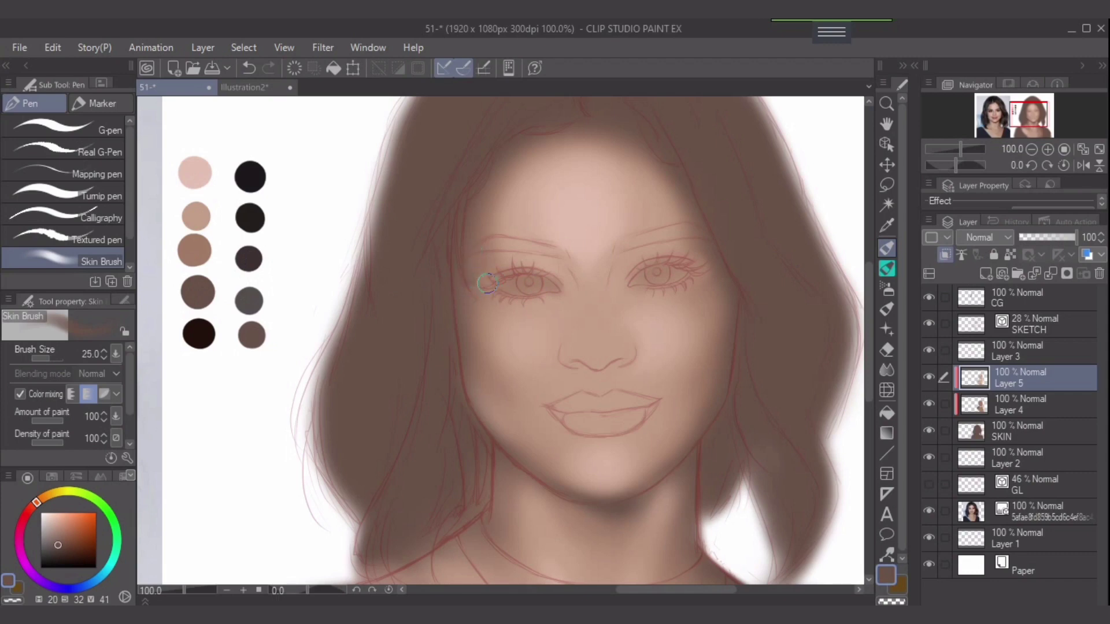
mouse_move(473, 273)
left_mouse_down()
mouse_move(509, 282)
mouse_move(472, 266)
mouse_move(511, 273)
mouse_move(480, 274)
left_mouse_up()
key("ctrl+z")
key("bracketright")
key("bracketright")
left_click_drag(711, 253, 677, 265)
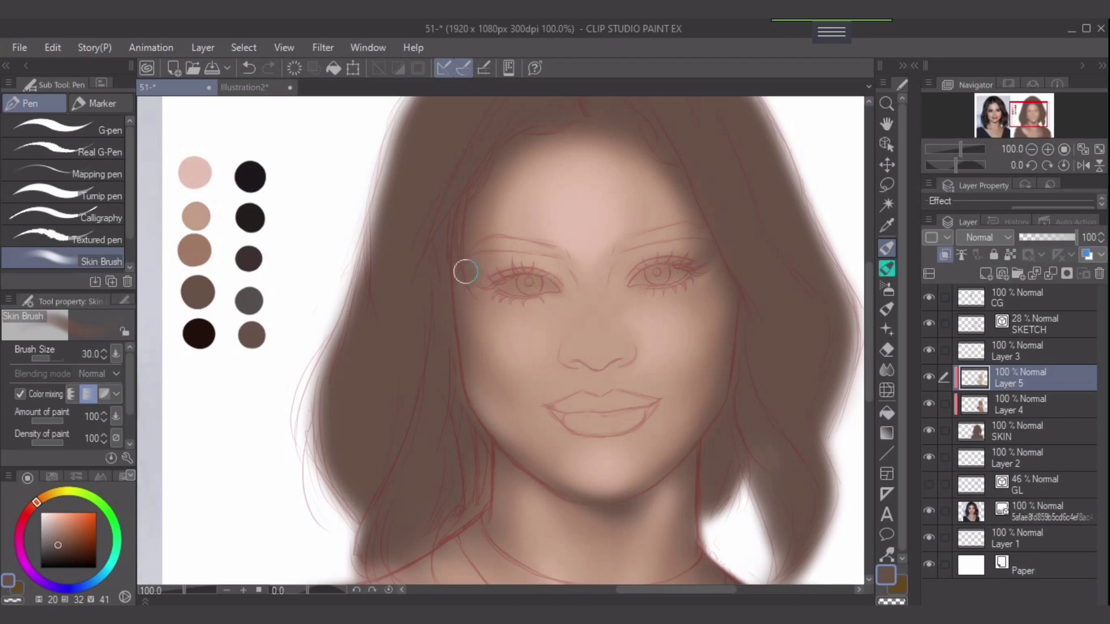
Fill the left eye shape with dark brown, using the Skin Brush at sizes 17 to 25
key("bracketleft")
key("bracketleft")
mouse_move(466, 267)
left_mouse_down()
mouse_move(543, 283)
mouse_move(500, 285)
mouse_move(547, 290)
left_mouse_up()
key("bracketright")
key("bracketleft")
key("bracketleft")
key("bracketleft")
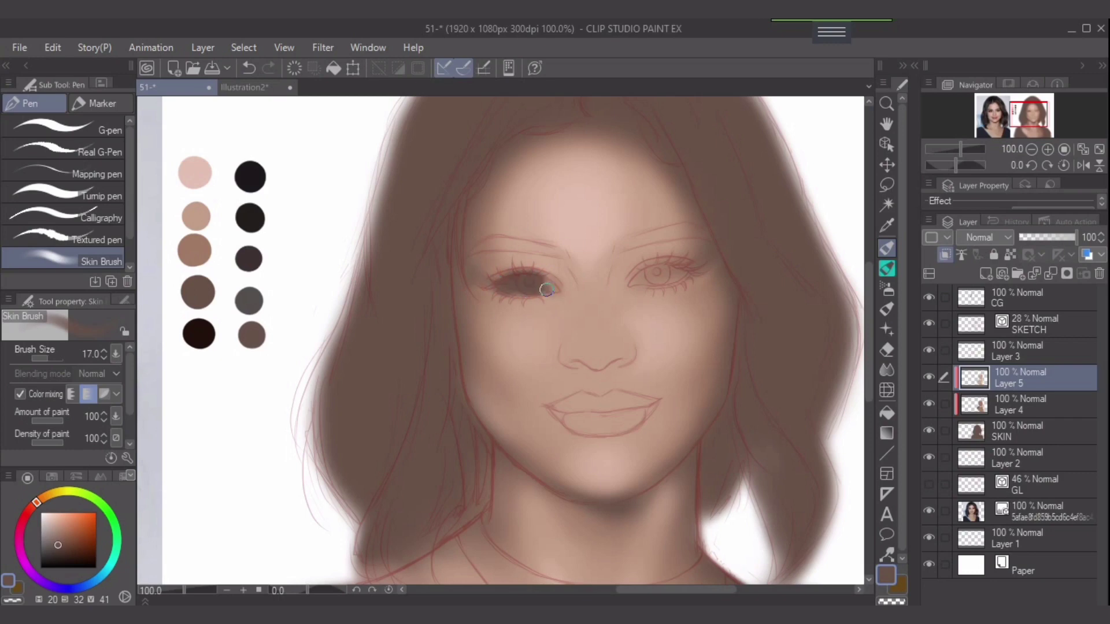
key("bracketright")
key("bracketright")
left_click_drag(491, 283, 534, 282)
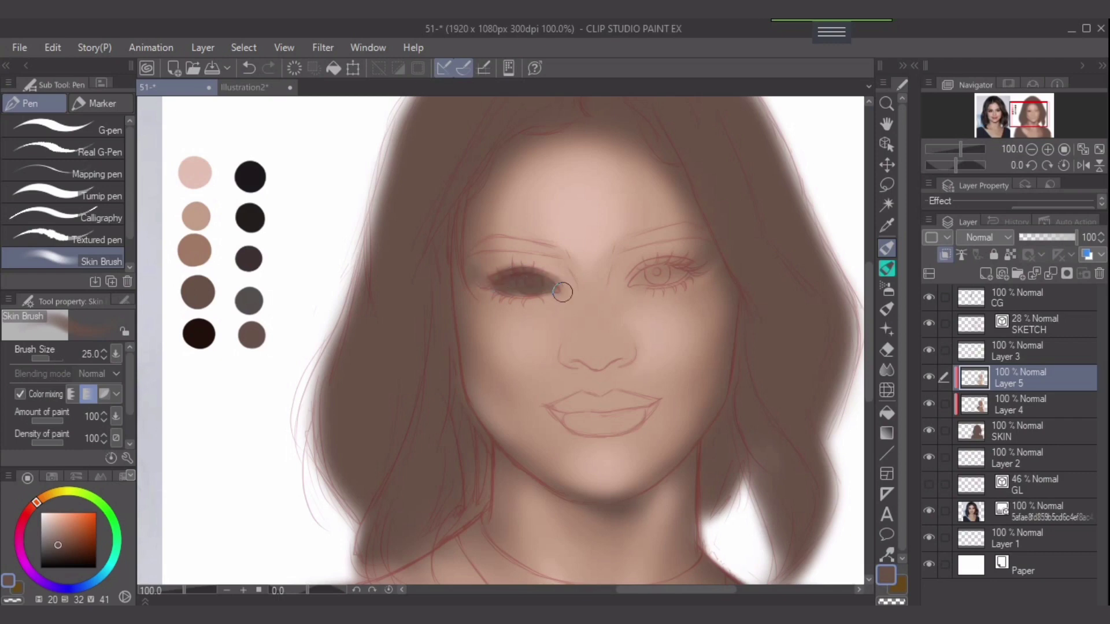
Fill the right eye shape with dark brown, and compare the face with Layer 5 hidden and shown
key("bracketleft")
mouse_move(645, 281)
left_mouse_down()
mouse_move(684, 267)
mouse_move(636, 278)
mouse_move(679, 269)
left_mouse_up()
key("bracketleft")
key("bracketright")
key("bracketright")
key("bracketright")
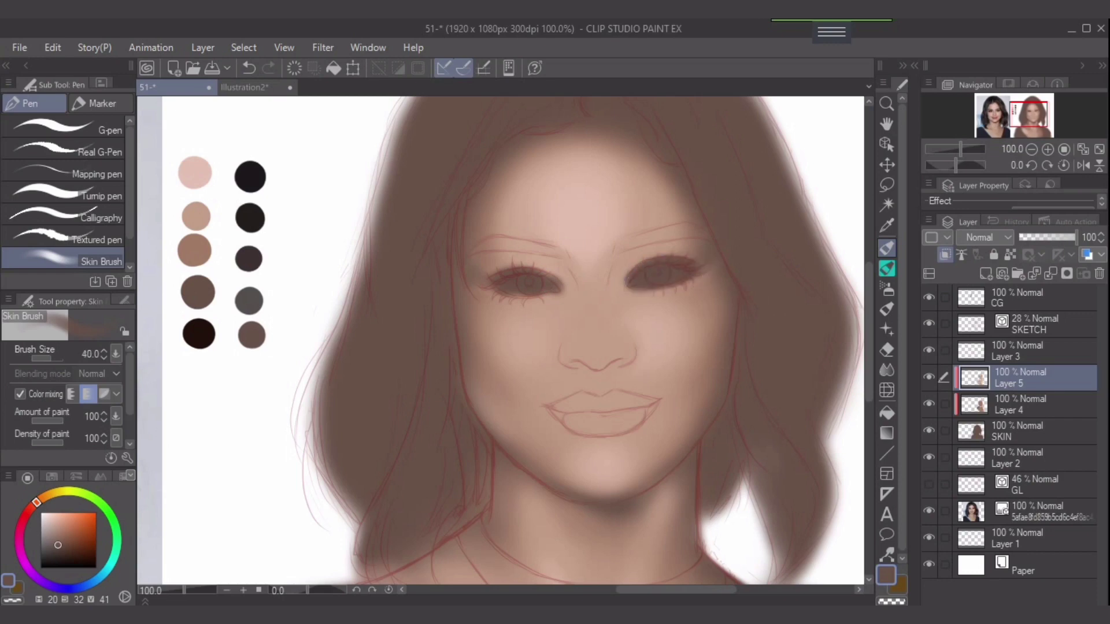
left_click(929, 376)
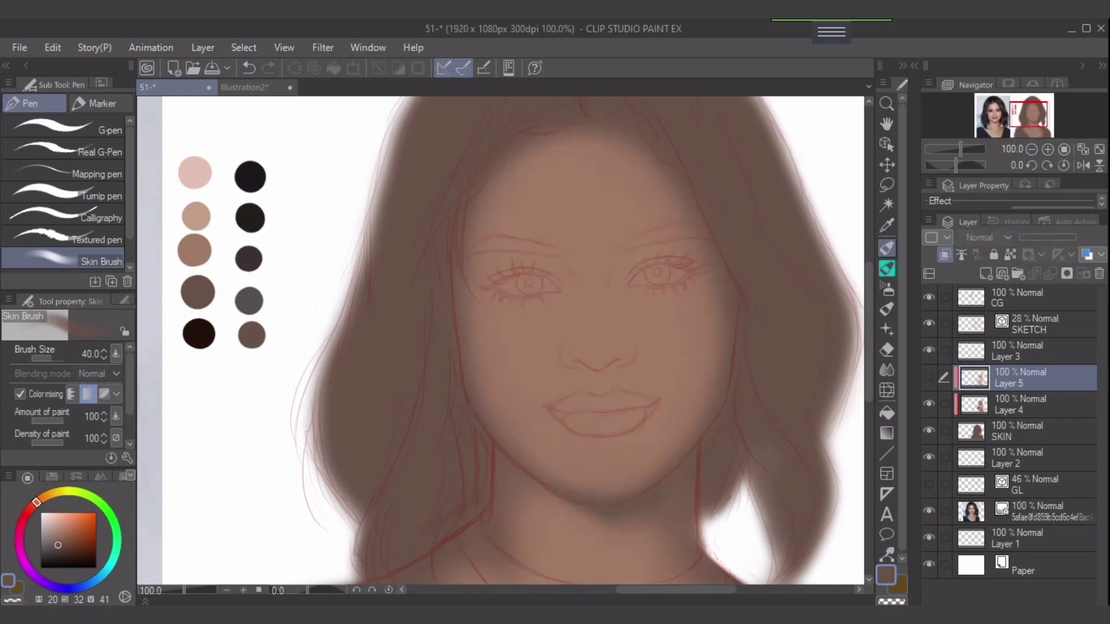
left_click(929, 377)
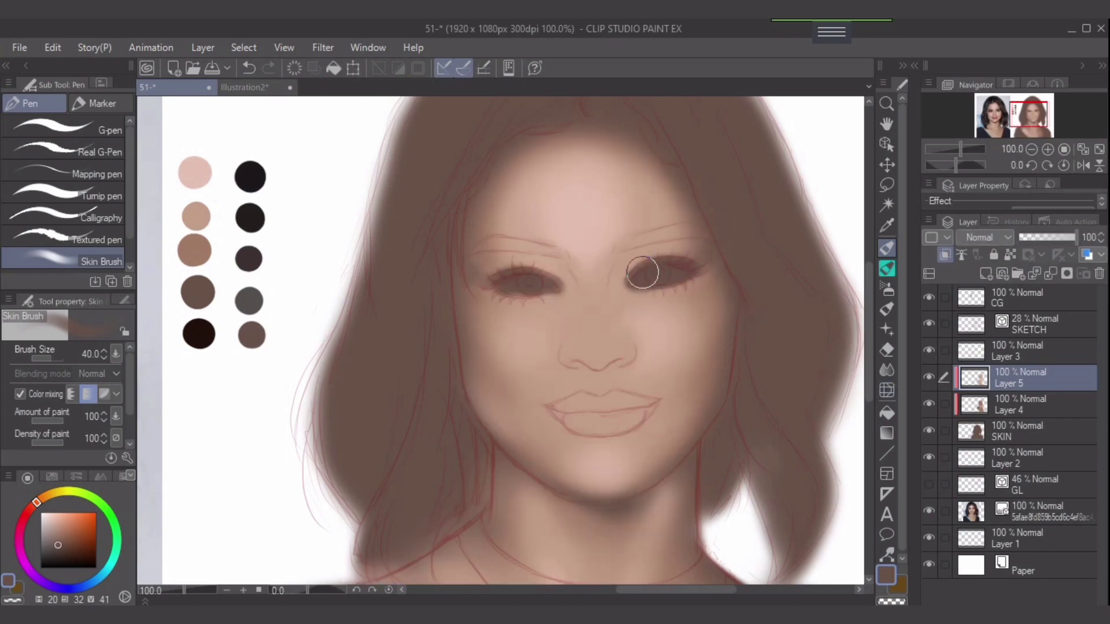
Paint the right eyebrow in a warmer dark brown with the Skin Brush at about size 15
key("bracketleft")
key("bracketleft")
key("bracketleft")
key("bracketleft")
key("bracketleft")
key("bracketright")
left_click_drag(623, 247, 684, 231)
key("bracketright")
mouse_move(618, 249)
left_mouse_down()
mouse_move(673, 233)
mouse_move(619, 252)
mouse_move(686, 228)
mouse_move(663, 239)
left_mouse_up()
key("bracketleft")
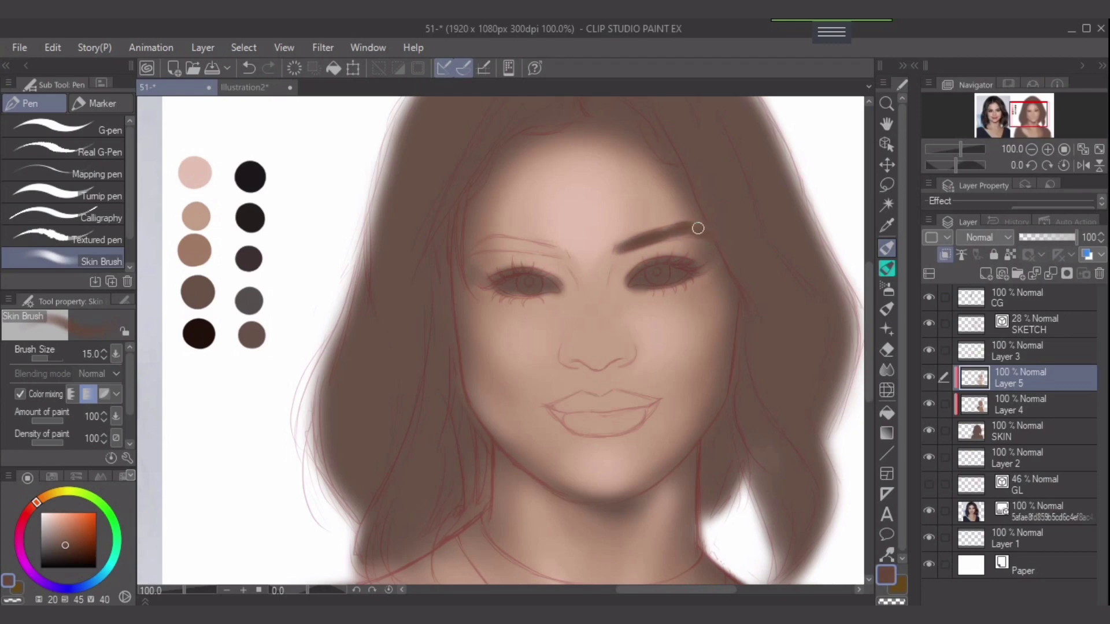
Paint the left eyebrow in the same dark brown along its sketch lines, with the Skin Brush at size 15
mouse_move(473, 255)
left_mouse_down()
mouse_move(509, 243)
mouse_move(488, 240)
mouse_move(530, 250)
mouse_move(482, 251)
mouse_move(547, 251)
mouse_move(502, 242)
mouse_move(557, 255)
left_mouse_up()
key("bracketleft")
key("bracketright")
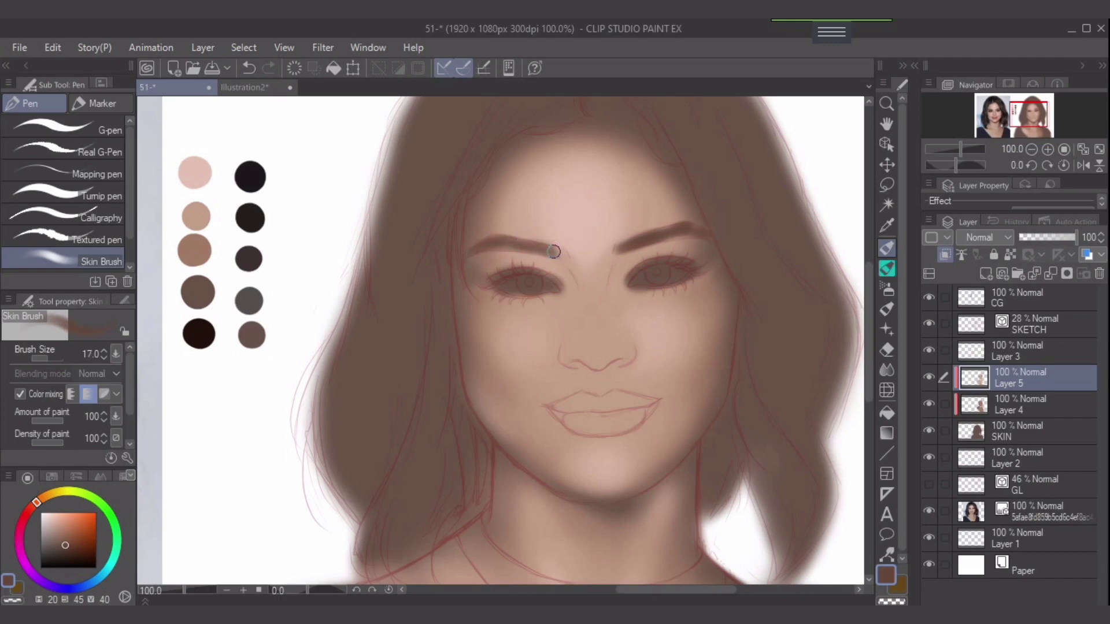
Define the chin and right jaw edge with reddish dark brown strokes of the Skin Brush at sizes 12 to 17
left_click_drag(673, 360, 631, 306)
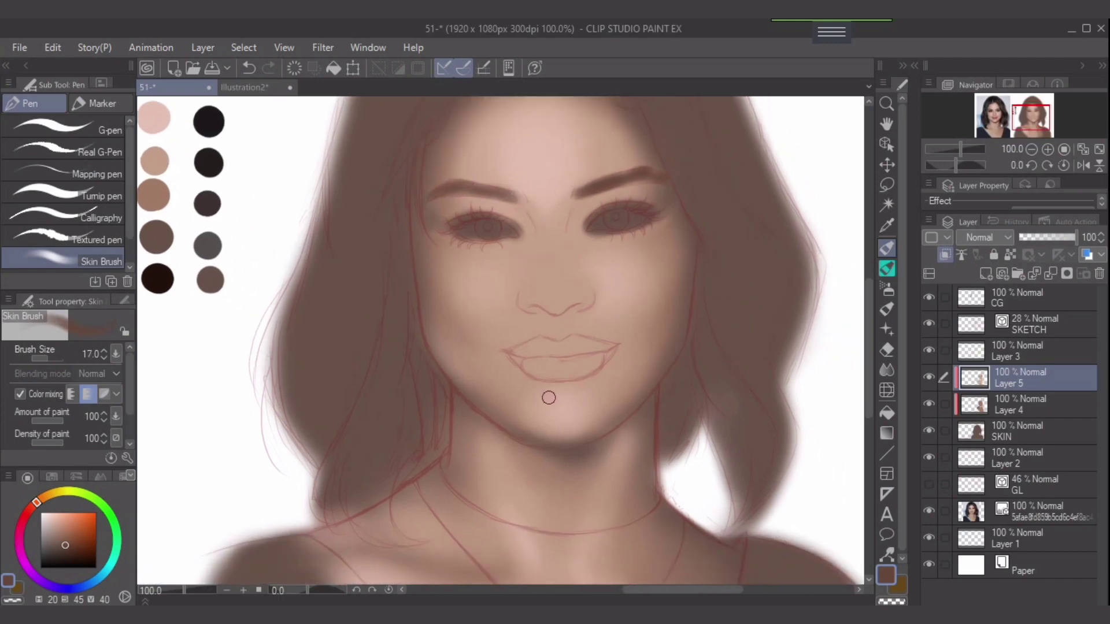
key("bracketleft")
key("bracketleft")
key("bracketleft")
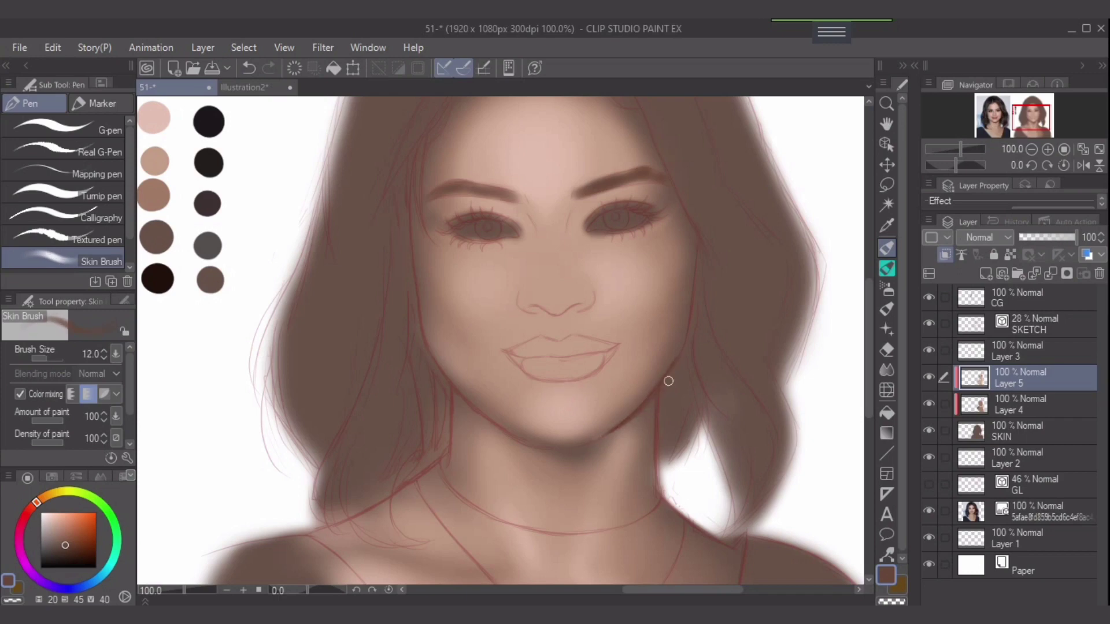
key("bracketright")
key("bracketright")
key("bracketright")
key("bracketright")
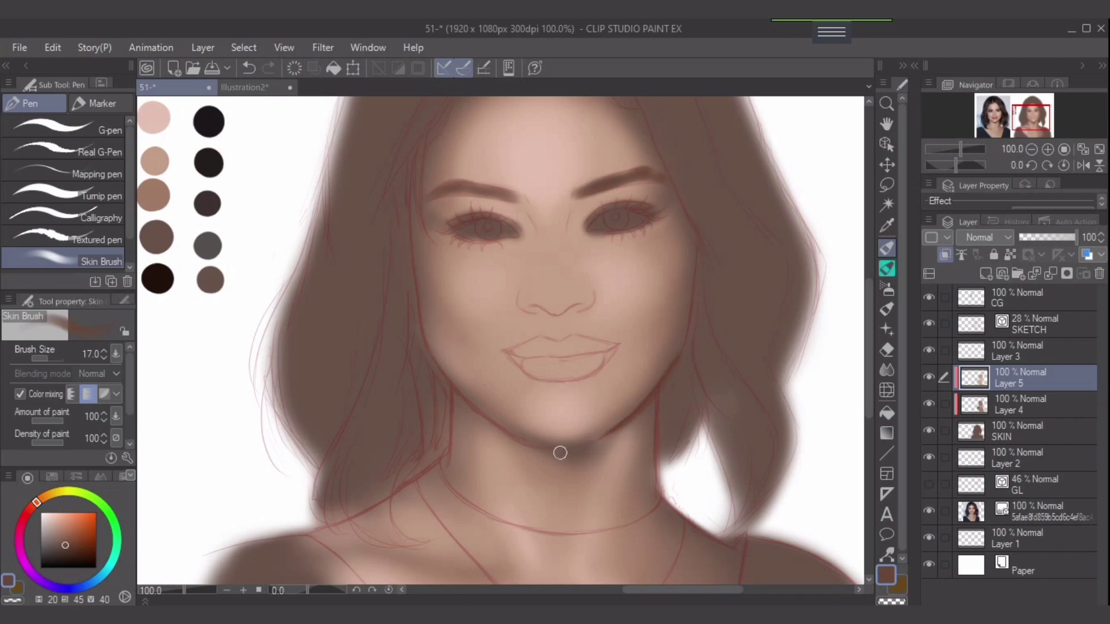
key("bracketleft")
key("bracketleft")
key("bracketright")
key("bracketright")
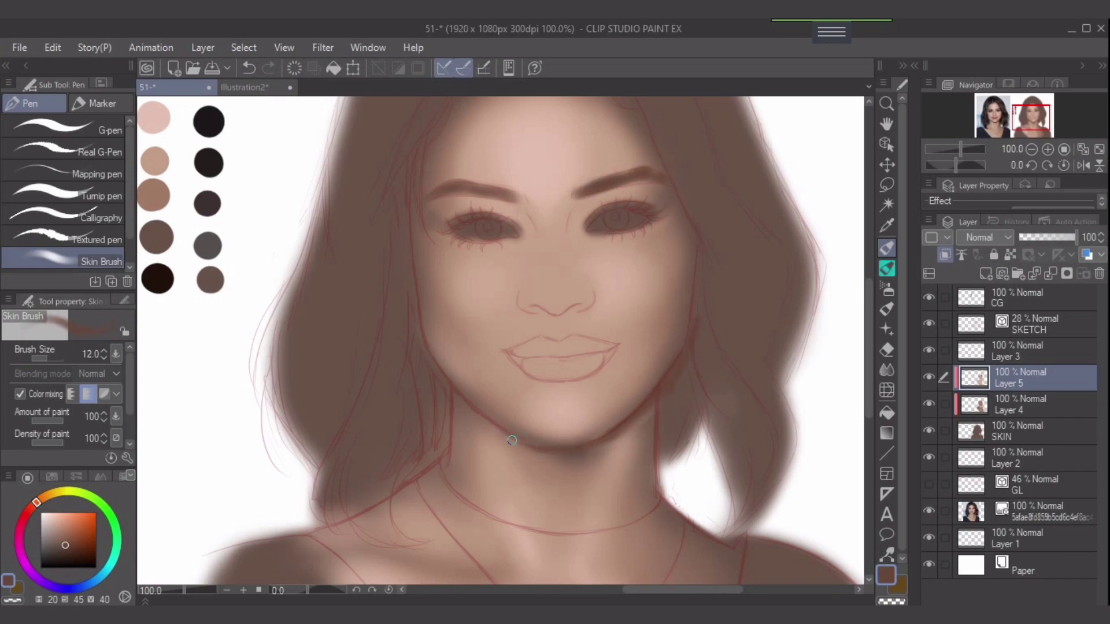
Darken the shadow directly under the chin with the darkest brown swatch color, using the Skin Brush at sizes 12 to 8
left_click(66, 553)
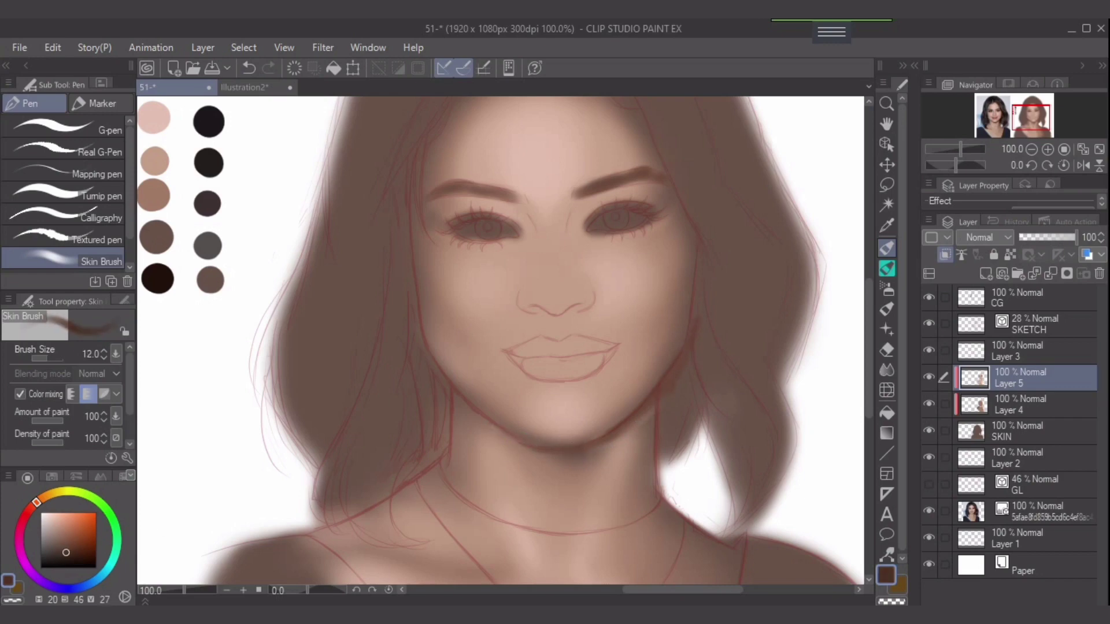
left_click(173, 281, "alt")
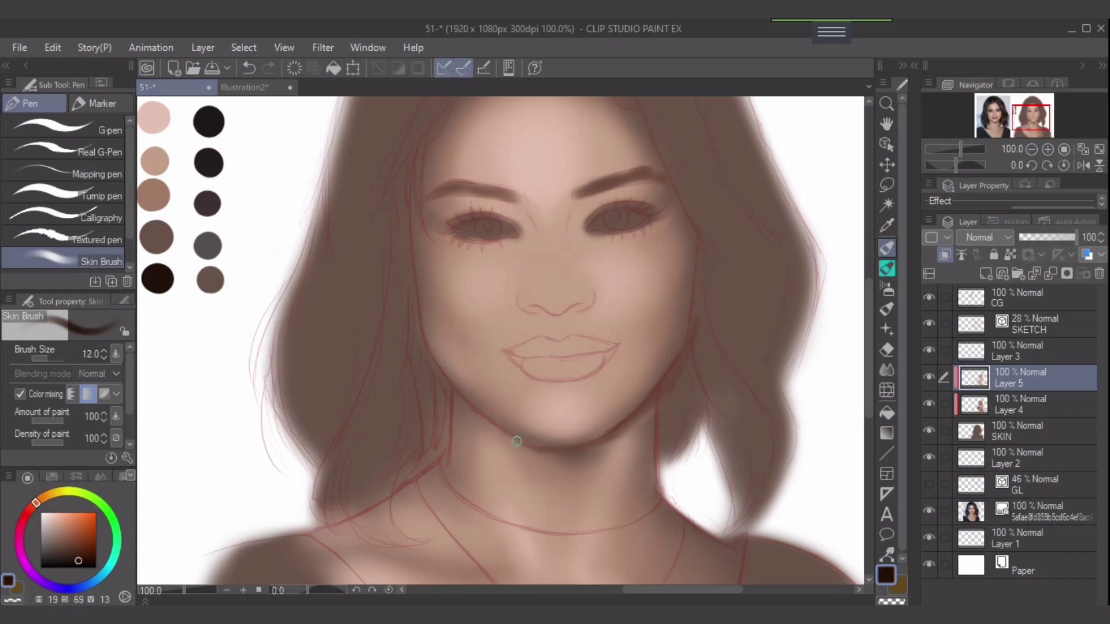
left_click_drag(508, 438, 554, 452)
key("bracketleft")
key("bracketleft")
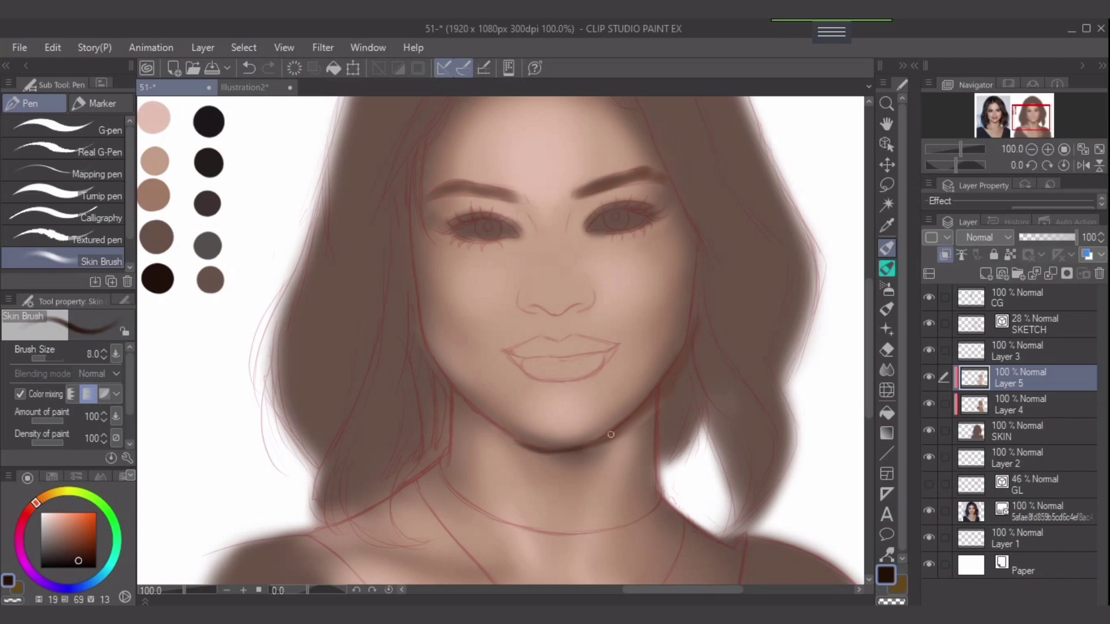
Extend the darkest brown shadow along the right jawline and neck edge with the Skin Brush at sizes 15 to 20
key("bracketright")
key("bracketright")
key("bracketright")
key("bracketright")
key("bracketright")
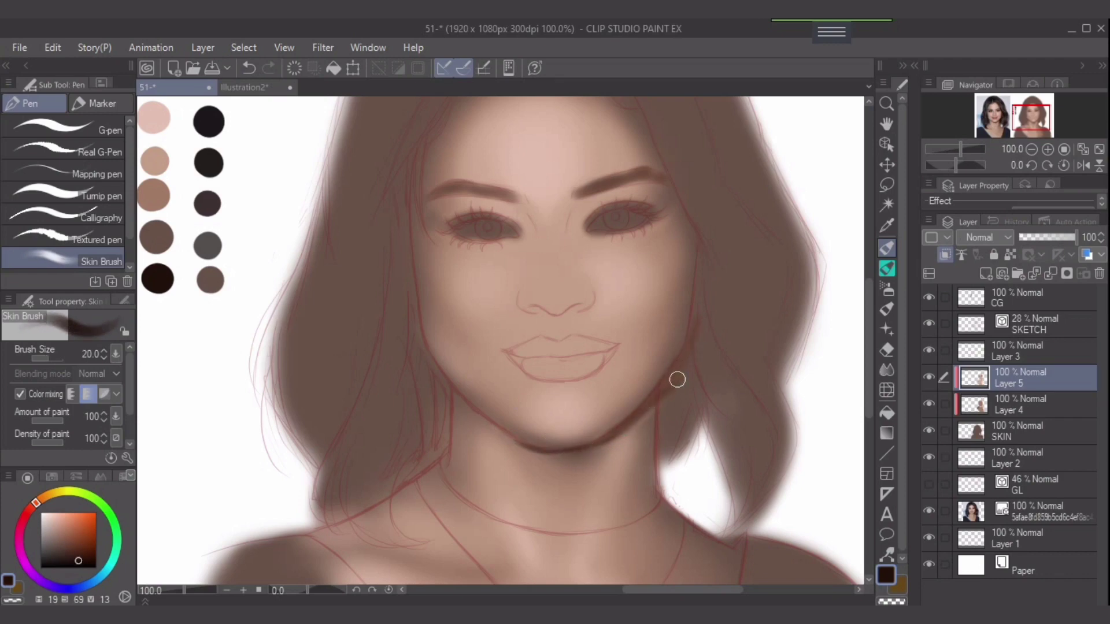
key("bracketleft")
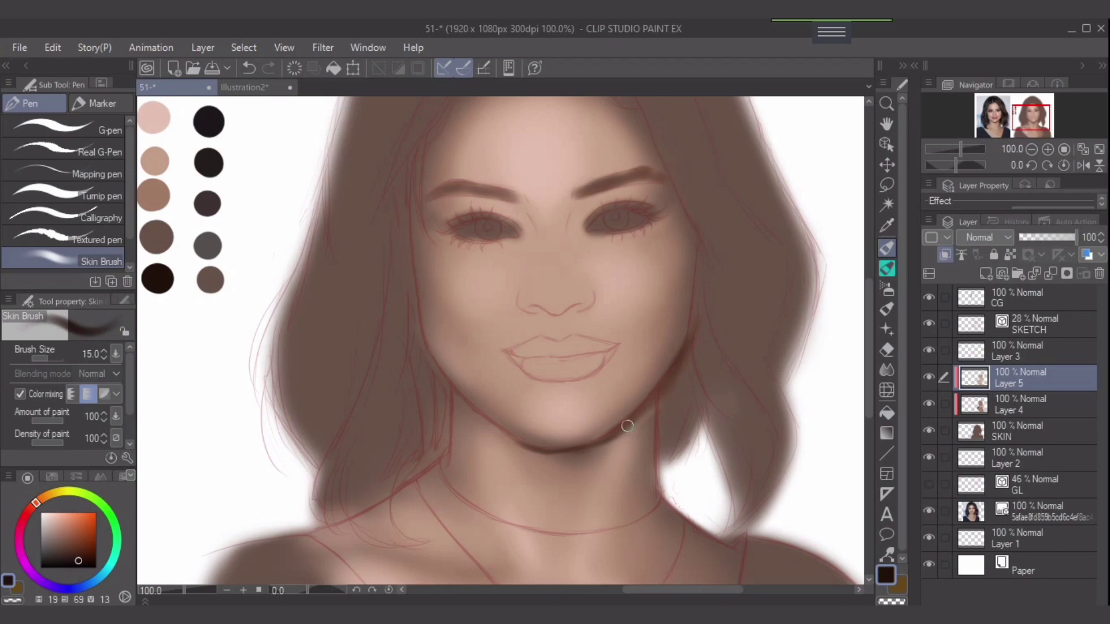
key("bracketright")
key("bracketright")
key("bracketleft")
left_click_drag(656, 396, 655, 465)
key("bracketleft")
left_click_drag(669, 383, 587, 446)
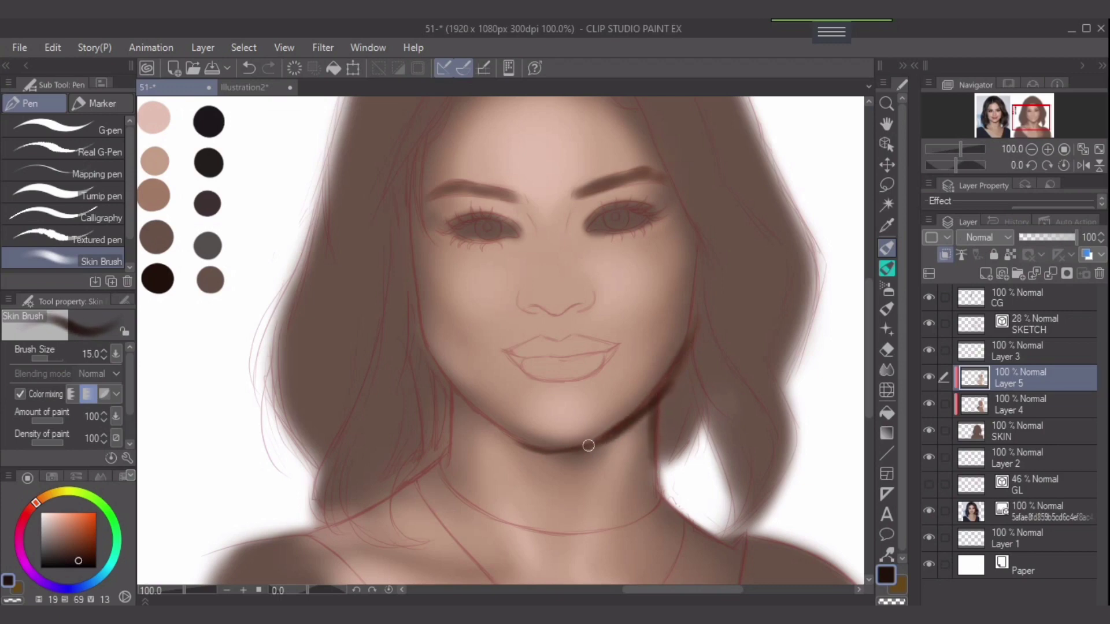
Sharpen the dark line under the chin with the Skin Brush at size 8
key("bracketleft")
key("bracketleft")
key("bracketleft")
left_click_drag(513, 439, 554, 454)
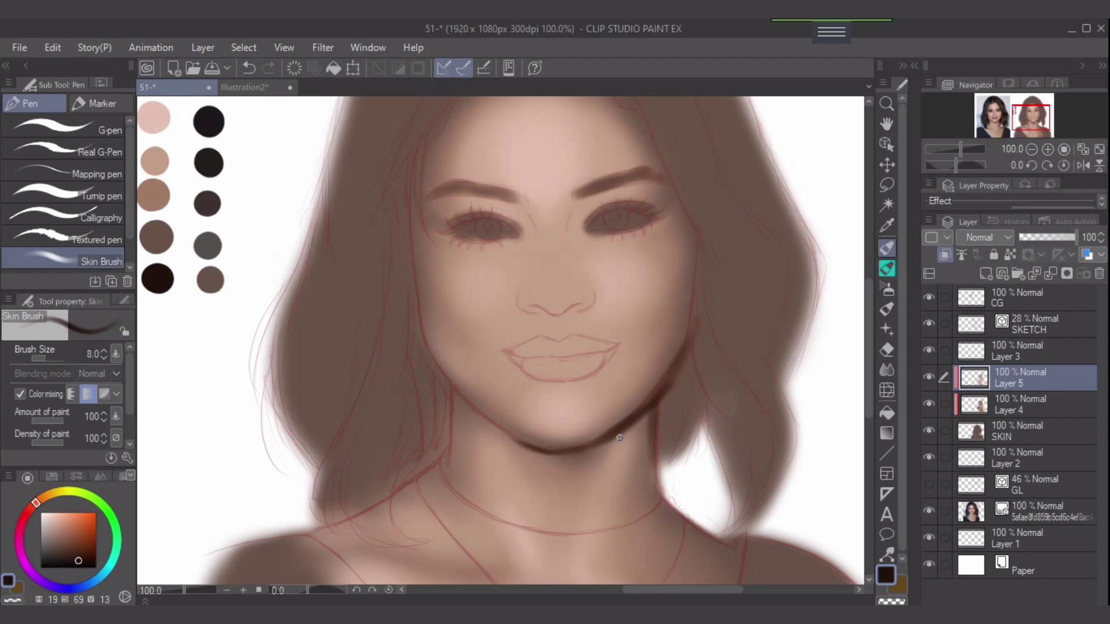
Deepen the dark shadow from the right jaw down to the chin with the Skin Brush at about size 15
key("bracketright")
key("bracketright")
key("bracketright")
key("bracketright")
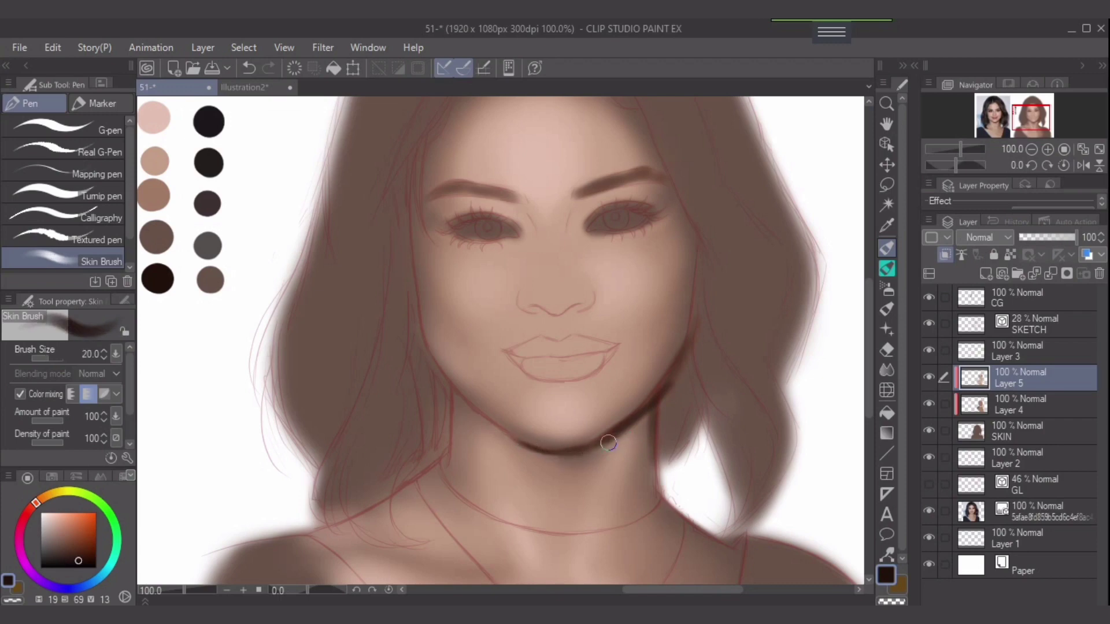
key("bracketleft")
key("bracketleft")
left_click_drag(691, 342, 626, 425)
key("bracketleft")
key("bracketleft")
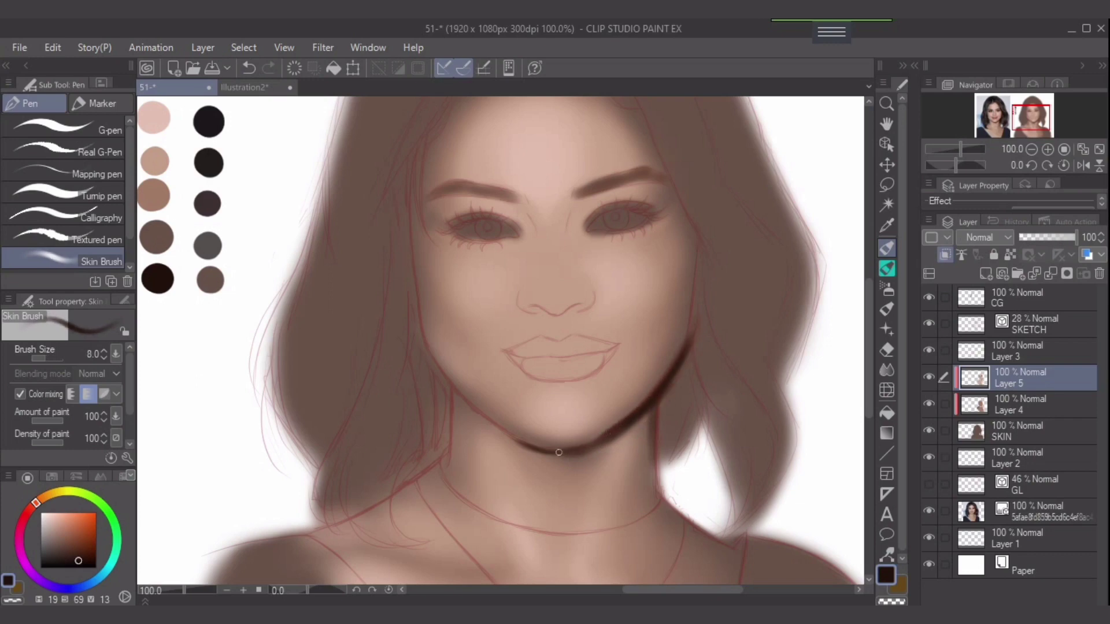
Blend the chin and right jaw edge with brown skin tones sampled from the face, using the Skin Brush at sizes 12 to 20
left_click(562, 444, "alt")
key("bracketright")
key("bracketright")
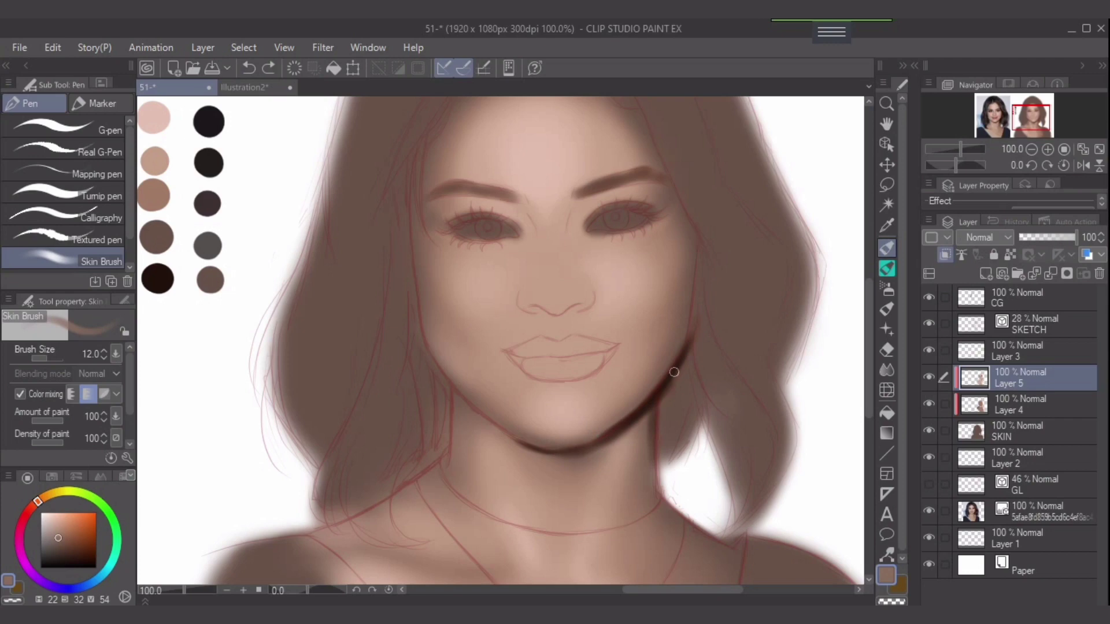
left_click(651, 386, "alt")
key("bracketright")
key("bracketright")
key("bracketright")
left_click_drag(665, 368, 594, 435)
key("bracketleft")
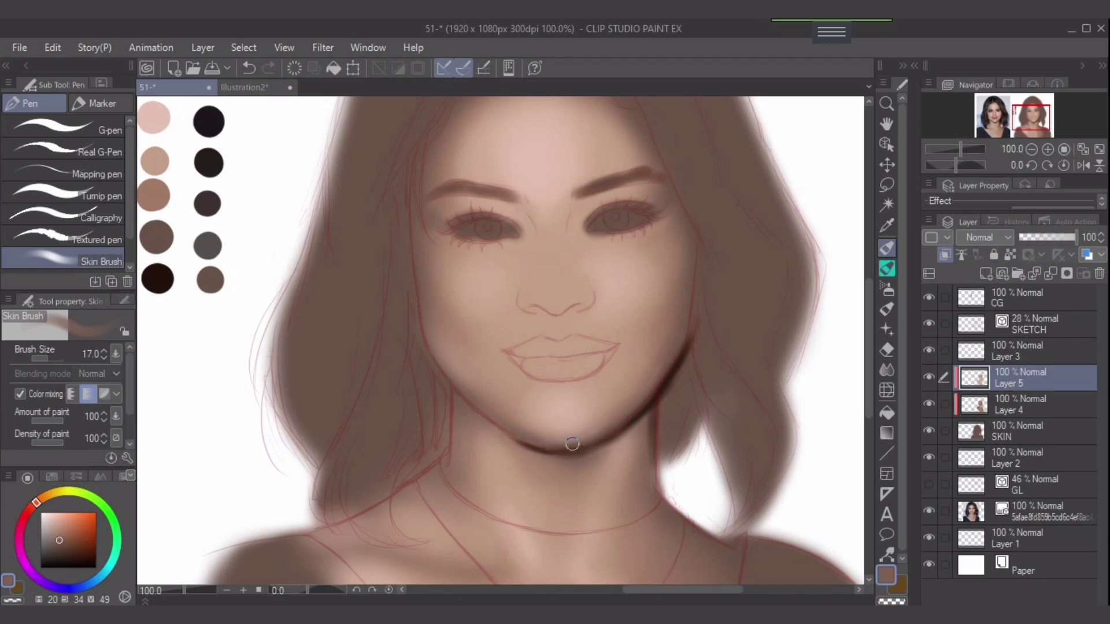
Soften the right jaw's inner edge with a skin tone sampled beside it, using a larger Skin Brush
key("bracketright")
key("bracketright")
left_click(672, 349, "alt")
key("bracketright")
key("bracketright")
left_click_drag(663, 367, 625, 405)
Refine the right jawline shadow with dark brown sampled from it, using the Skin Brush at sizes 7 to 17
left_click(670, 375, "alt")
key("bracketleft")
key("bracketleft")
key("bracketleft")
key("bracketleft")
key("bracketleft")
key("bracketleft")
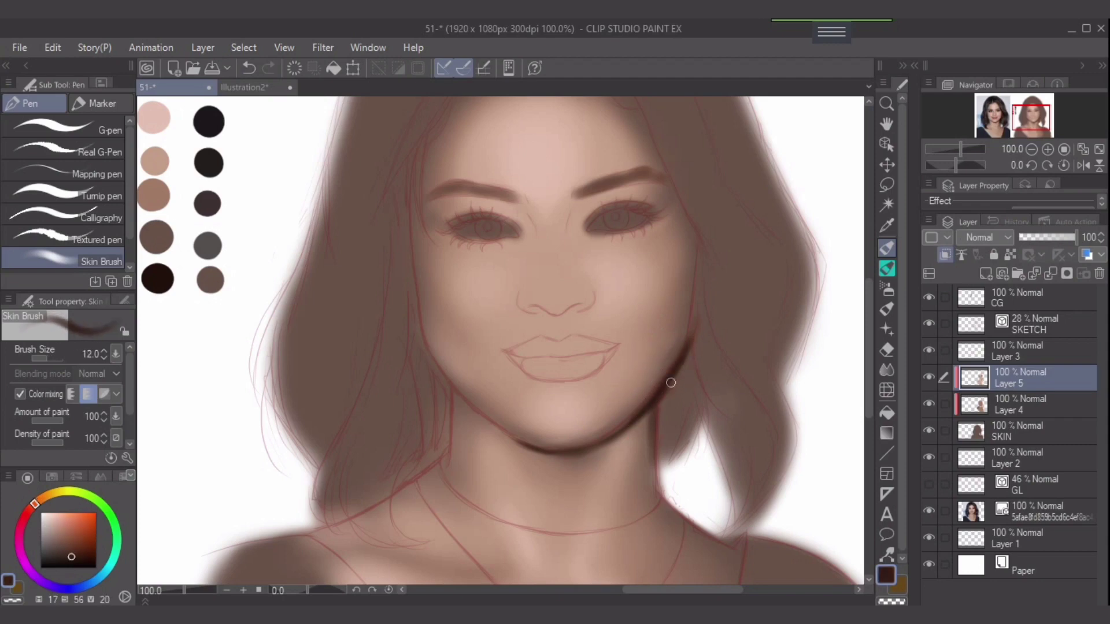
key("bracketleft")
key("bracketright")
key("bracketright")
key("bracketright")
key("bracketleft")
key("bracketleft")
key("bracketleft")
key("bracketleft")
key("bracketleft")
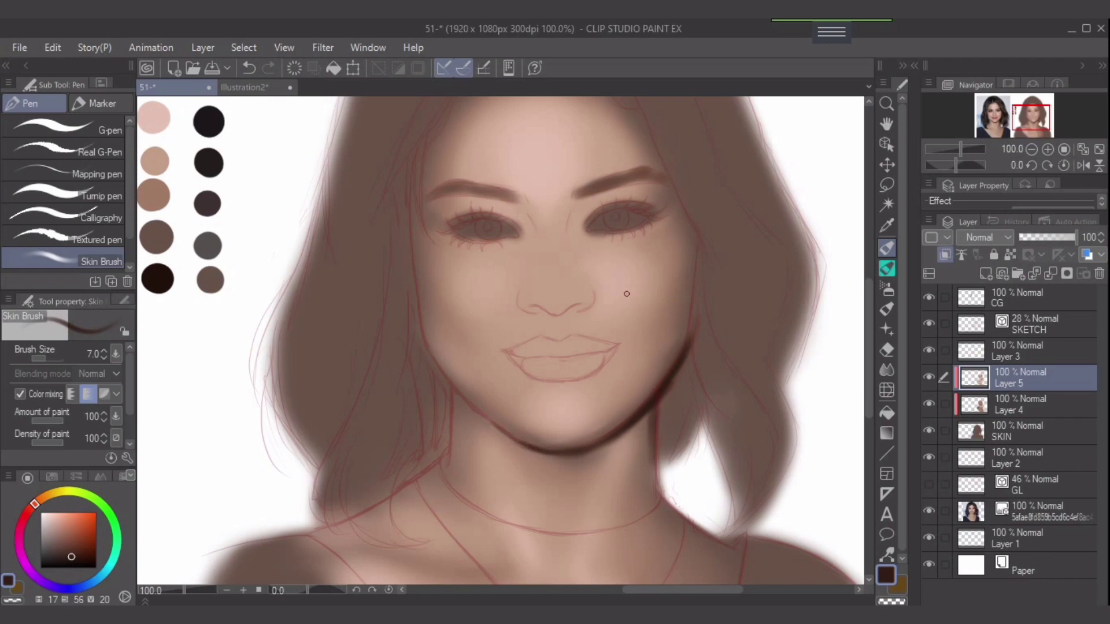
Shade the tip and underside of the nose with the medium brown swatch color, using the Skin Brush at sizes 10 to 25
left_click_drag(454, 299, 452, 340)
left_click(155, 234, "alt")
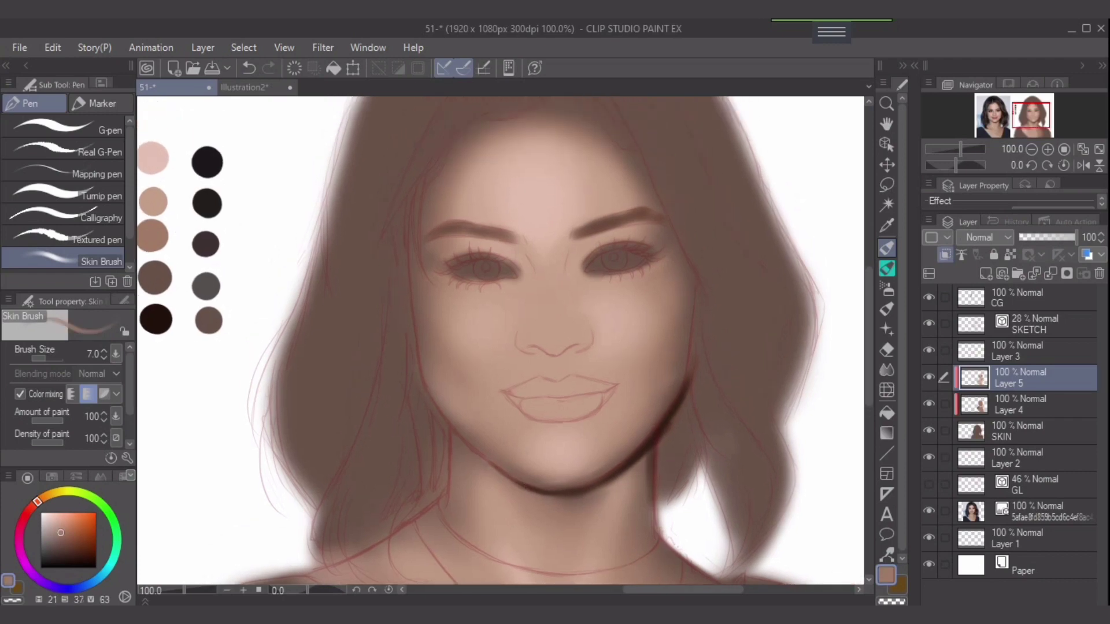
left_click_drag(136, 237, 146, 237)
key("bracketright")
key("bracketright")
key("bracketright")
key("bracketright")
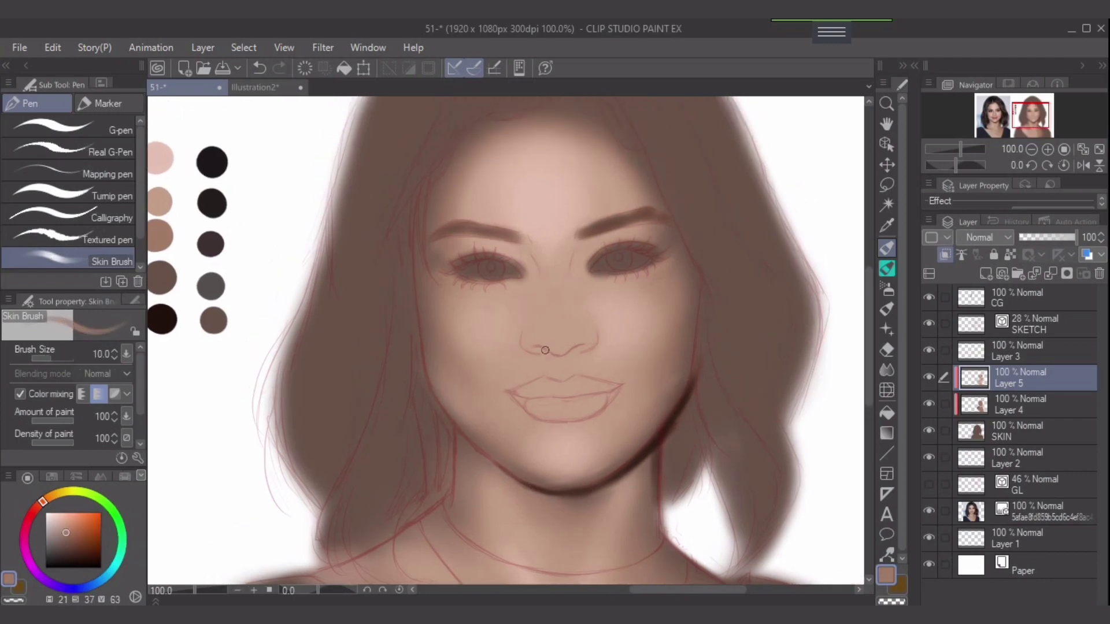
key("bracketleft")
key("bracketleft")
key("bracketright")
key("bracketright")
key("bracketright")
key("bracketright")
mouse_move(576, 346)
left_mouse_down()
mouse_move(555, 348)
mouse_move(562, 342)
left_mouse_up()
key("bracketright")
key("bracketright")
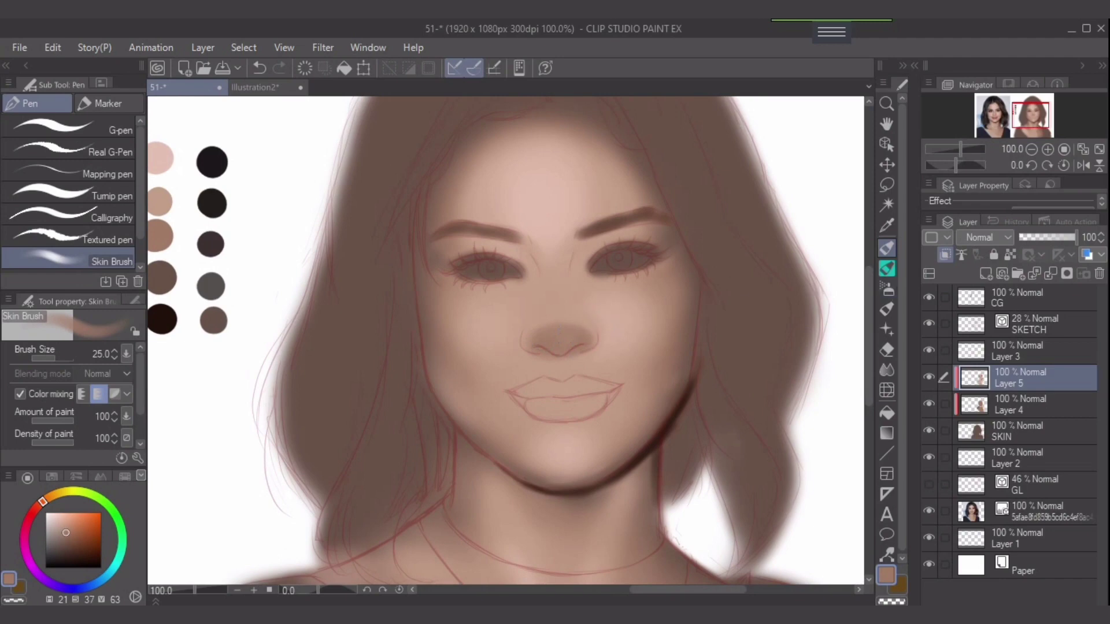
Set the brush's amount of paint to 50 and density to 40, and extend the brown shading across the nostrils
left_click(49, 443)
left_click(53, 421)
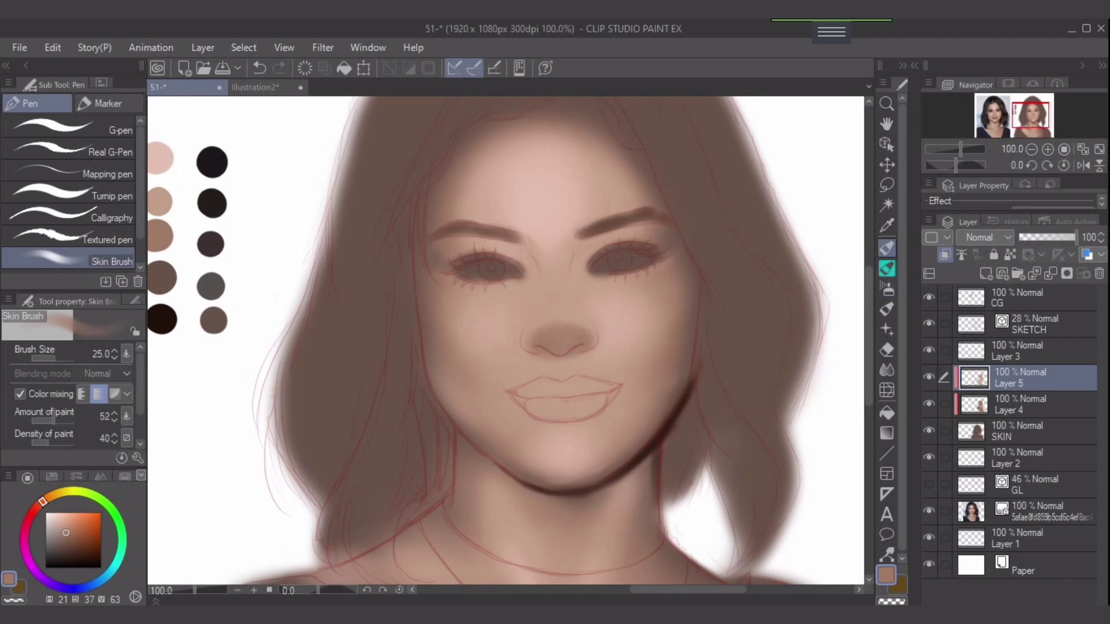
key("bracketright")
key("bracketright")
key("bracketleft")
mouse_move(530, 343)
left_mouse_down()
mouse_move(588, 336)
mouse_move(567, 319)
mouse_move(550, 331)
left_mouse_up()
key("bracketright")
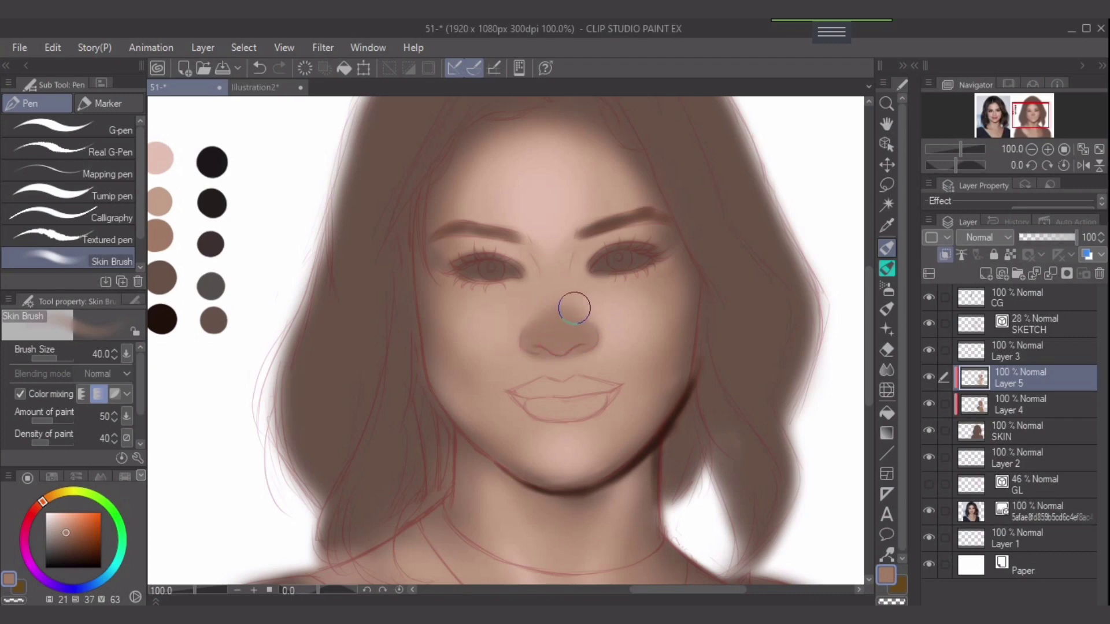
Shade the nose bridge up toward the eyebrows with medium brown, using the Skin Brush at size 30
key("bracketleft")
key("bracketleft")
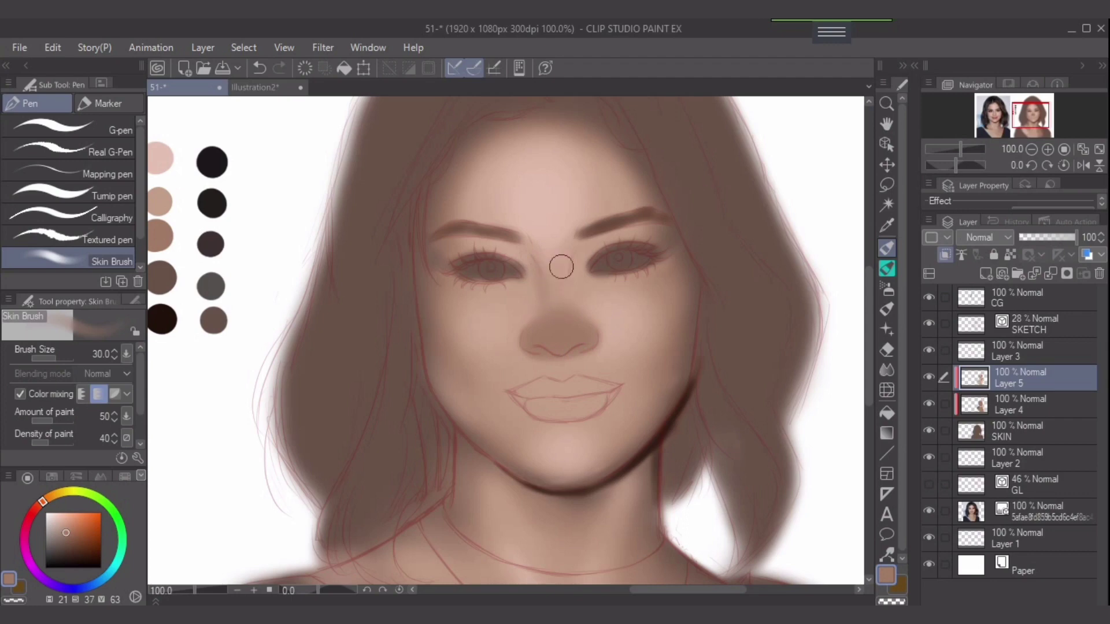
key("]")
mouse_move(581, 323)
left_mouse_down()
mouse_move(540, 254)
mouse_move(551, 311)
left_mouse_up()
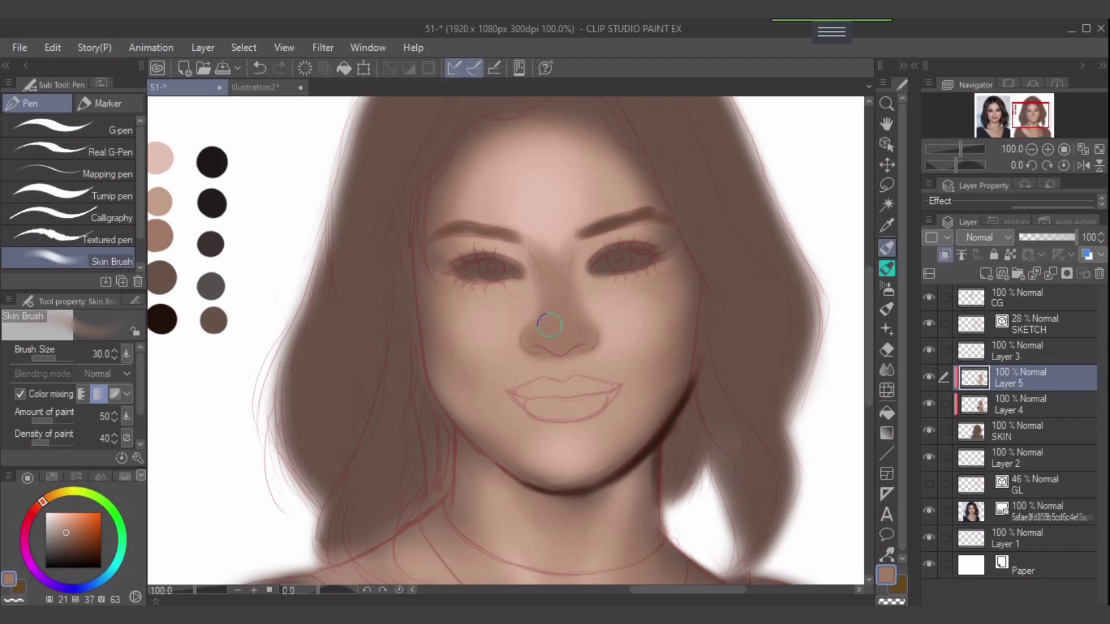
Lower the brush's amount of paint to 8 and density to 13, and blend the shading across the nose bridge
key("bracketright")
mouse_move(49, 443)
left_mouse_down()
mouse_move(35, 443)
mouse_move(33, 421)
left_mouse_up()
mouse_move(539, 310)
left_mouse_down()
mouse_move(545, 275)
mouse_move(518, 312)
mouse_move(542, 275)
mouse_move(529, 309)
mouse_move(563, 302)
mouse_move(566, 268)
mouse_move(605, 311)
mouse_move(561, 273)
mouse_move(579, 307)
mouse_move(600, 315)
mouse_move(547, 296)
mouse_move(533, 307)
mouse_move(550, 311)
mouse_move(542, 327)
mouse_move(560, 316)
mouse_move(539, 324)
mouse_move(560, 304)
mouse_move(533, 331)
mouse_move(559, 289)
mouse_move(530, 294)
mouse_move(564, 295)
mouse_move(559, 272)
mouse_move(581, 300)
left_mouse_up()
key("bracketright")
key("bracketright")
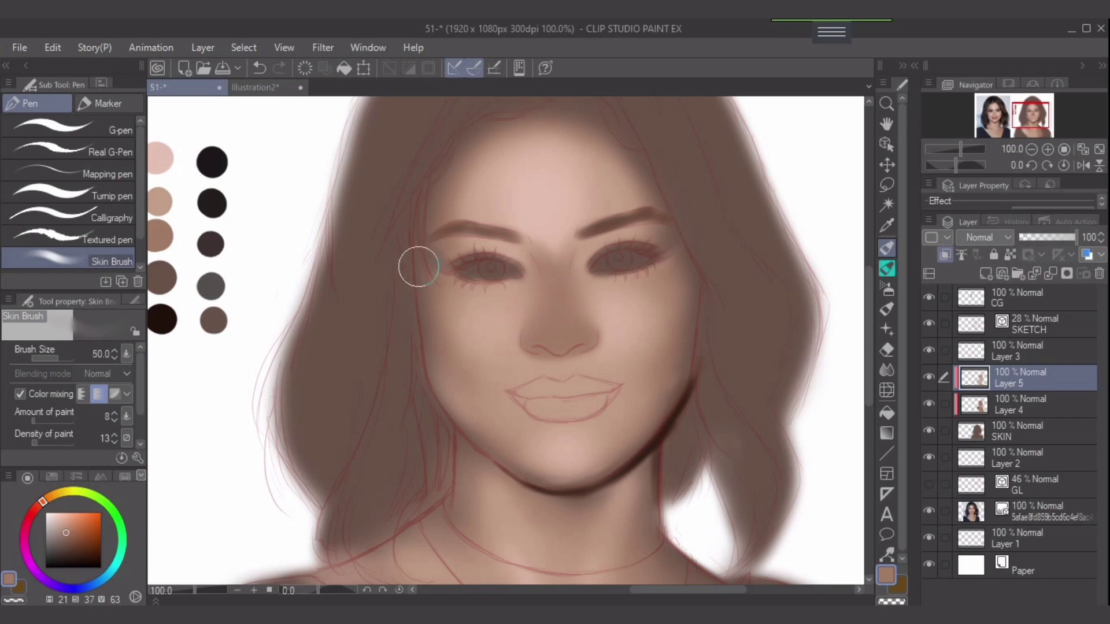
Set the brush's amount of paint to 73 and density to 50, and lighten the nose with the light tan swatch color at sizes 25 to 30
left_click(162, 211, "alt")
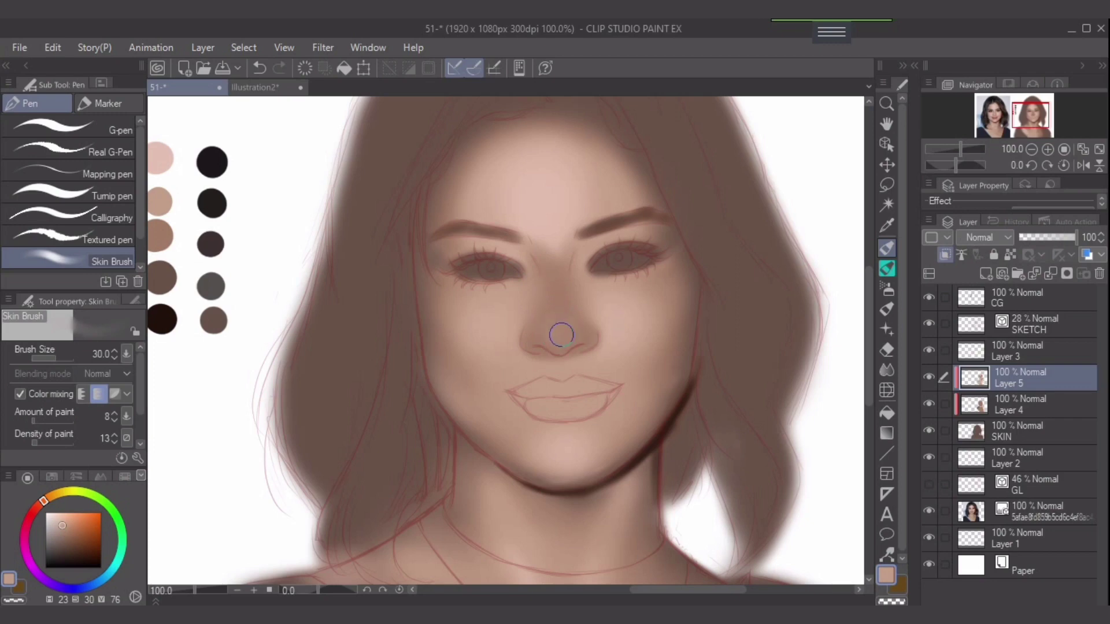
mouse_move(36, 440)
left_mouse_down()
mouse_move(53, 441)
mouse_move(51, 420)
mouse_move(62, 420)
left_mouse_up()
mouse_move(550, 337)
left_mouse_down()
mouse_move(580, 334)
mouse_move(562, 332)
left_mouse_up()
key("ctrl+z")
key("]")
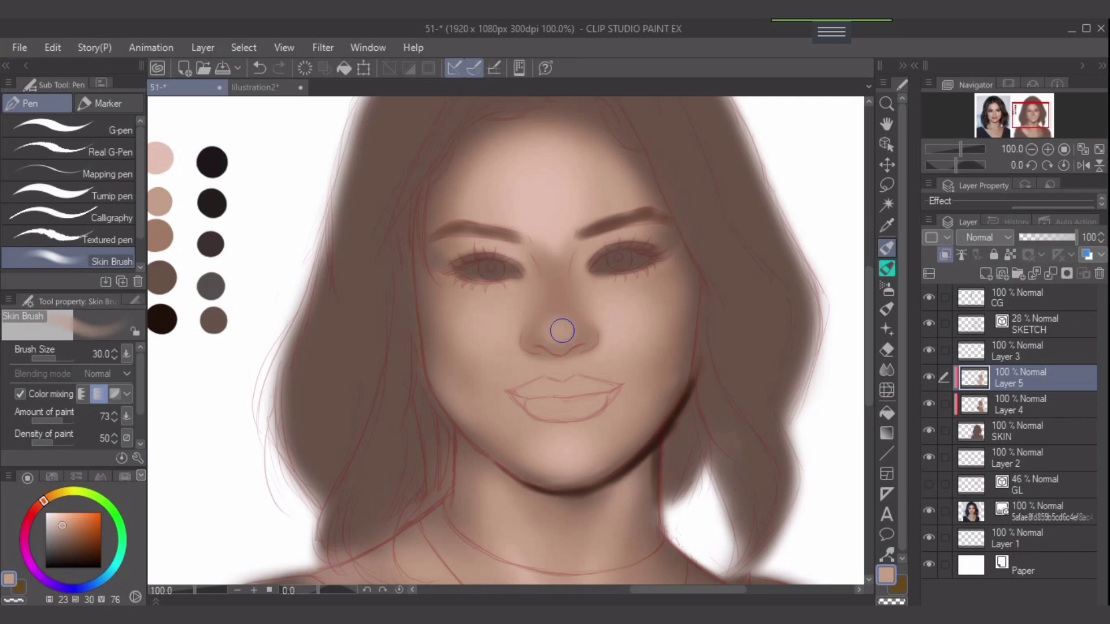
key("bracketleft")
key("bracketleft")
key("bracketright")
key("bracketleft")
key("bracketleft")
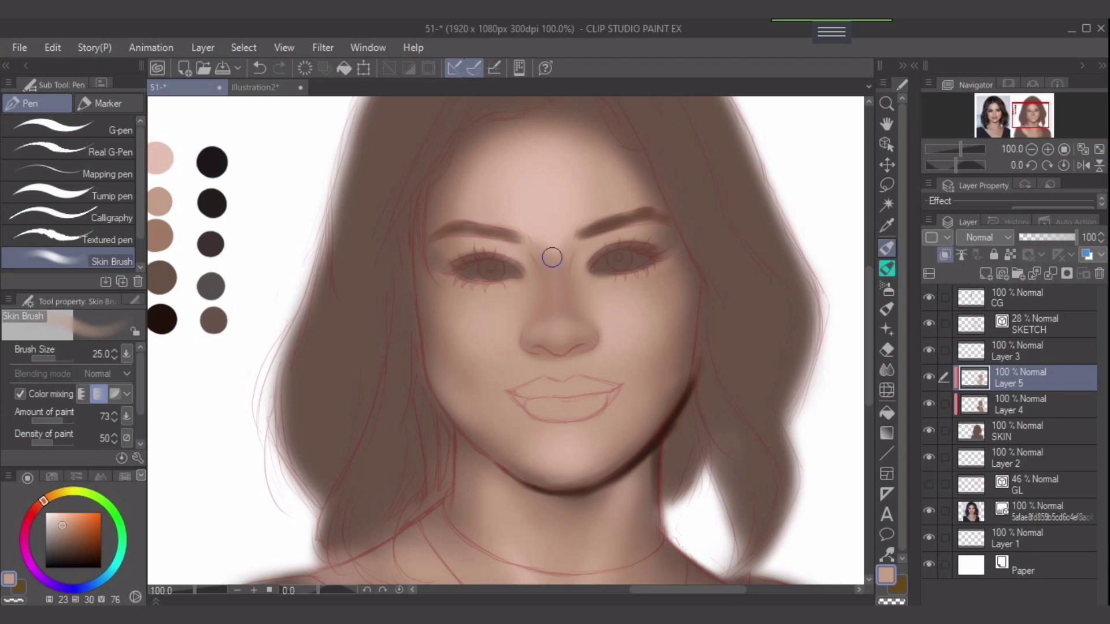
Paint light tan along the center of the nose bridge between the eyes, varying the Skin Brush size around 25 to 30
key("bracketright")
key("bracketleft")
key("bracketleft")
key("bracketright")
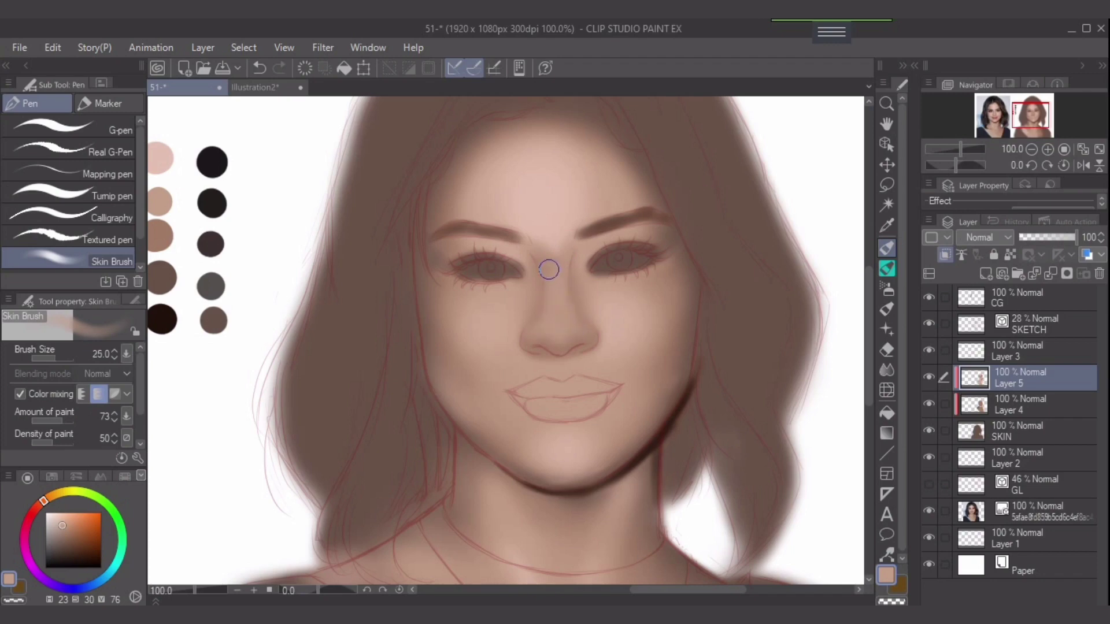
key("bracketright")
key("bracketleft")
key("bracketleft")
key("bracketleft")
key("bracketright")
key("bracketright")
key("bracketright")
key("bracketleft")
key("bracketleft")
key("bracketright")
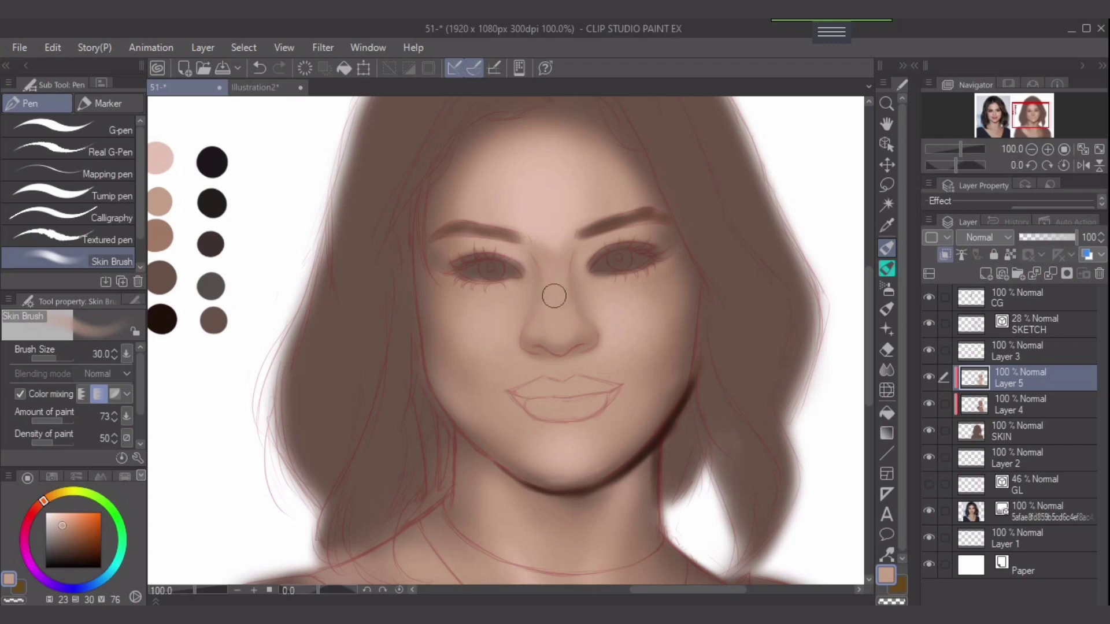
Shade the sides of the nose bridge with the medium brown swatch color, using amount of paint 19, density 27 and size 25
left_click(534, 287, "alt")
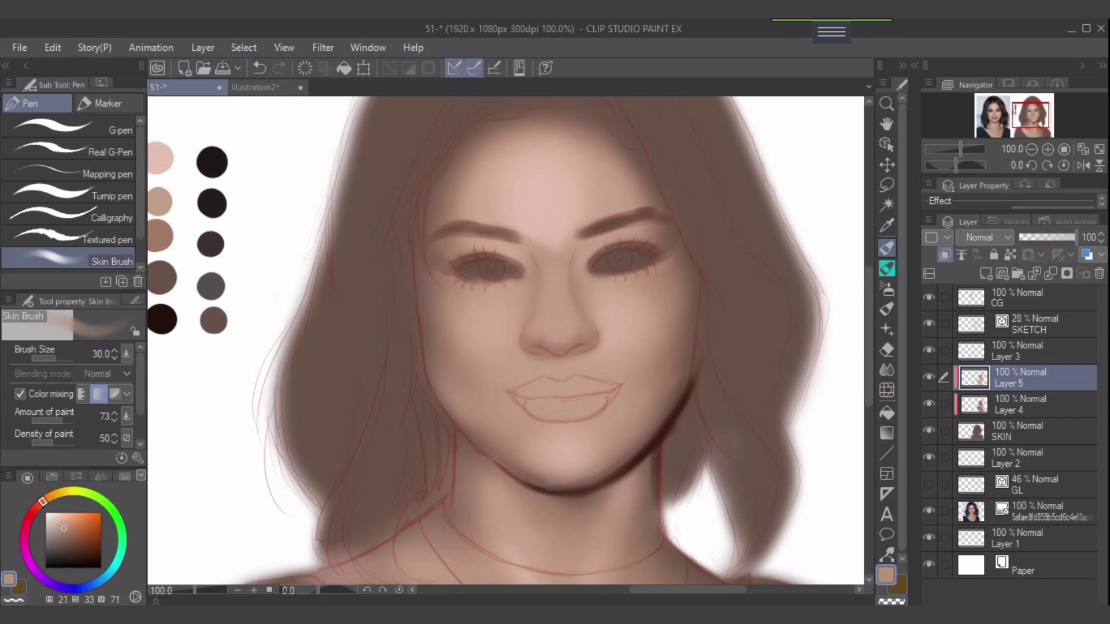
left_click(164, 234, "alt")
key("bracketleft")
key("bracketleft")
key("bracketleft")
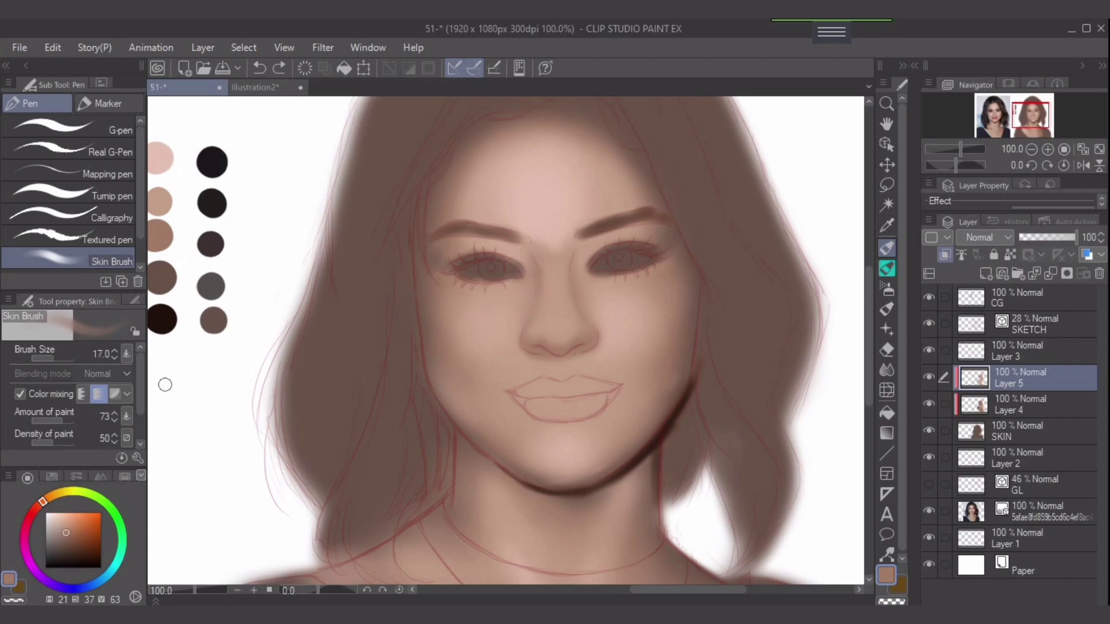
left_click_drag(52, 443, 39, 421)
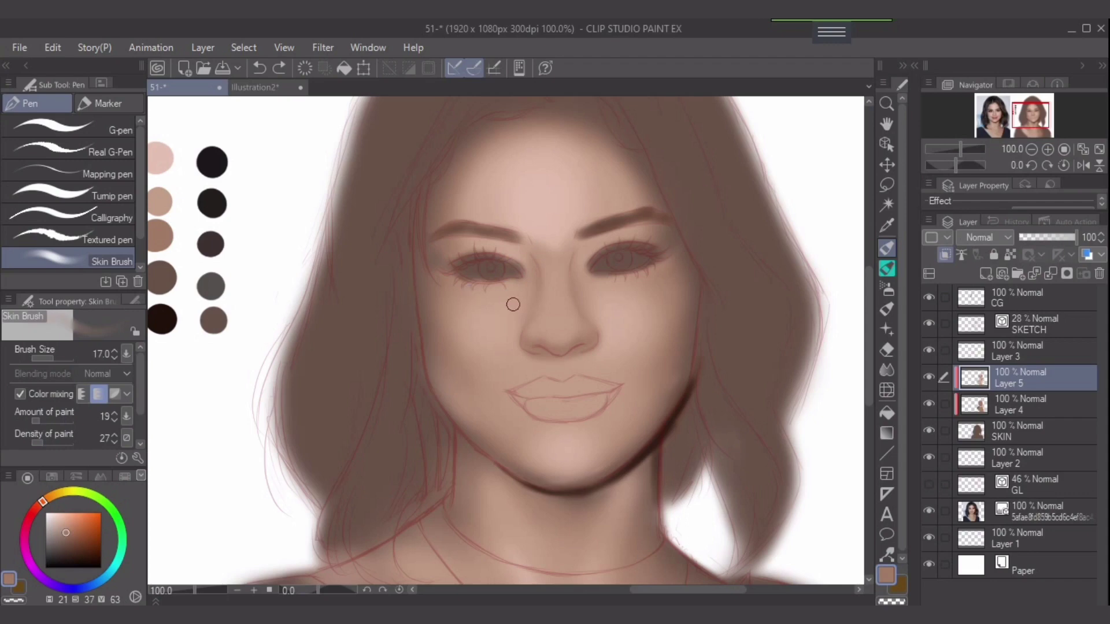
key("bracketright")
key("bracketright")
mouse_move(533, 270)
left_mouse_down()
mouse_move(527, 320)
mouse_move(535, 283)
mouse_move(578, 266)
mouse_move(584, 315)
left_mouse_up()
scroll(650, 335, "down", 2)
left_click_drag(634, 348, 679, 332)
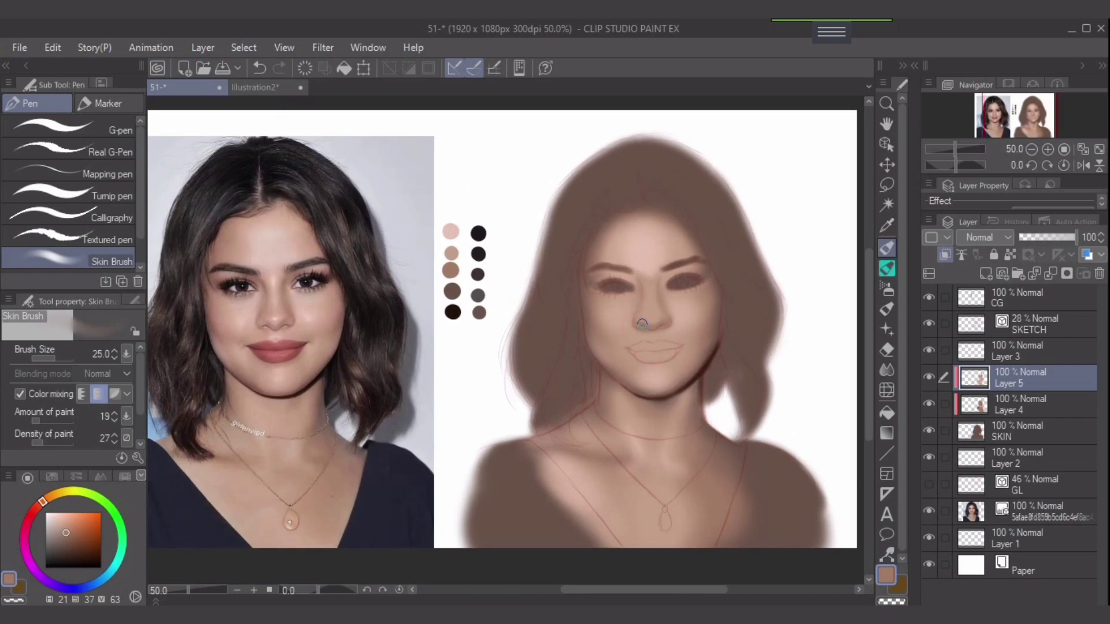
Refine the nostril shading at size 20, and blend light tan across the nose at size 30
scroll(645, 325, "up", 2)
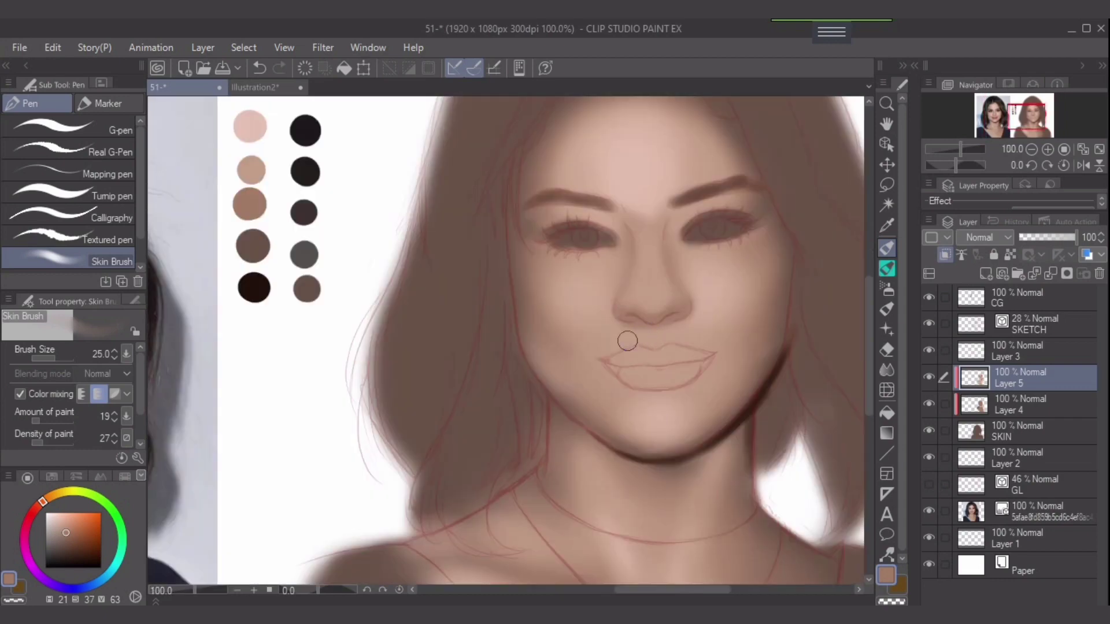
scroll(735, 342, "down", 1)
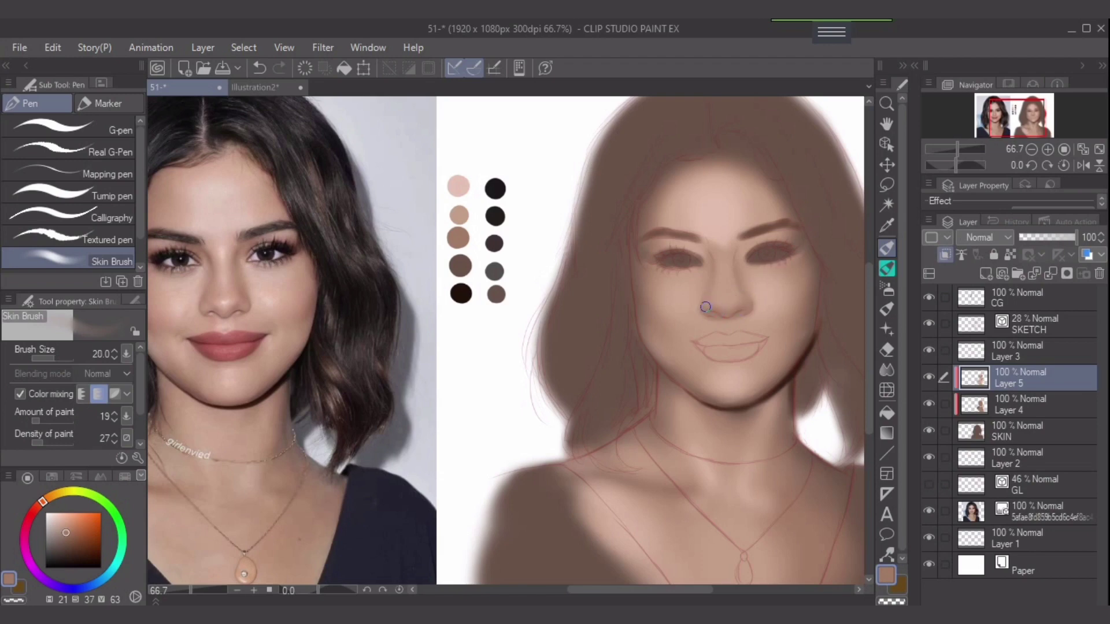
key("bracketright")
key("bracketright")
left_click(734, 301, "alt")
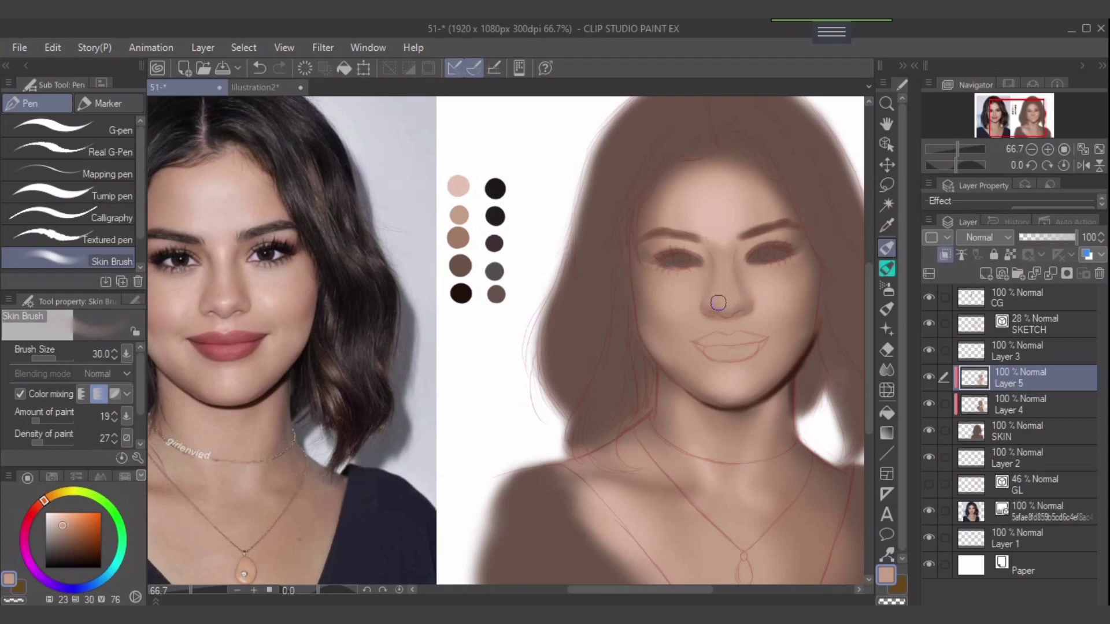
key("bracketright")
key("bracketright")
Highlight the upper nose bridge with the light pink swatch color at size 25, and blend its edges with light tan
left_click(722, 250, "alt")
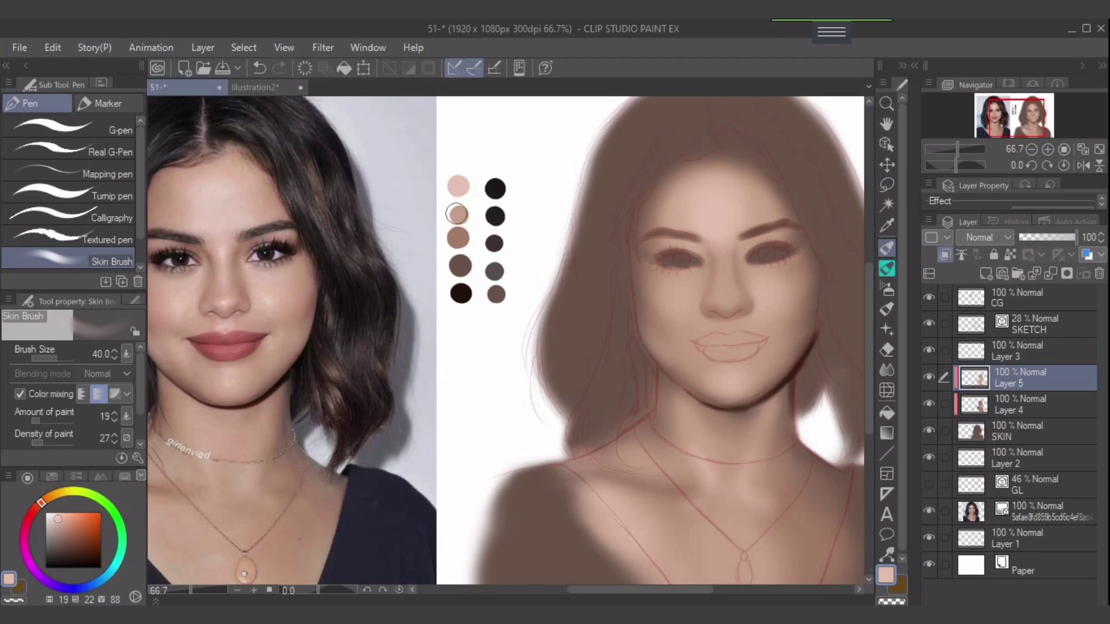
left_click(458, 214, "alt")
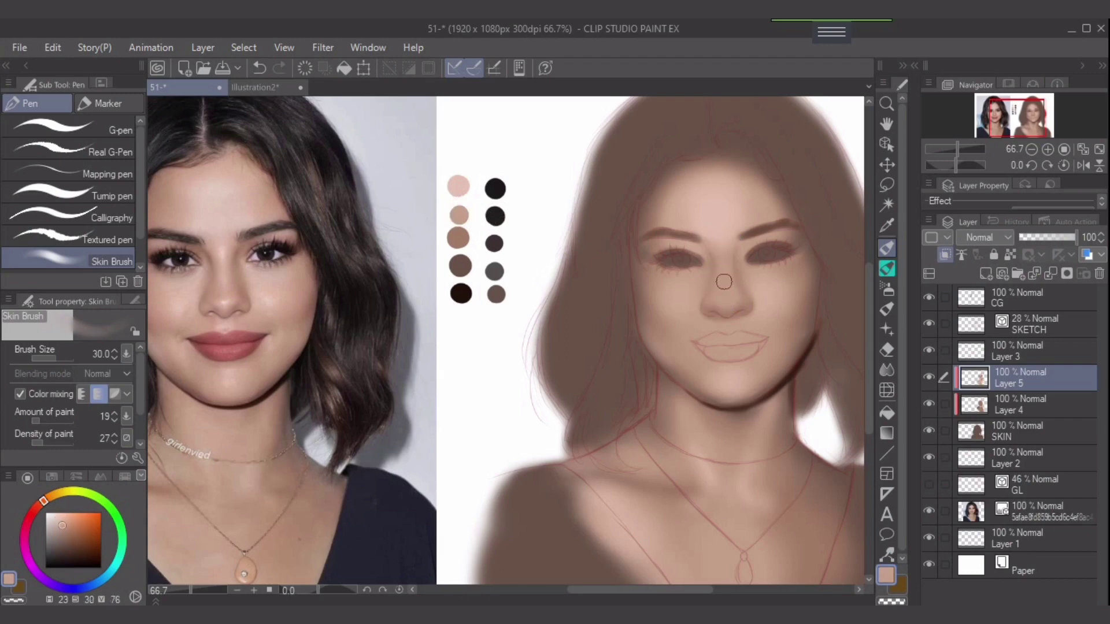
key("[")
left_click(458, 186, "alt")
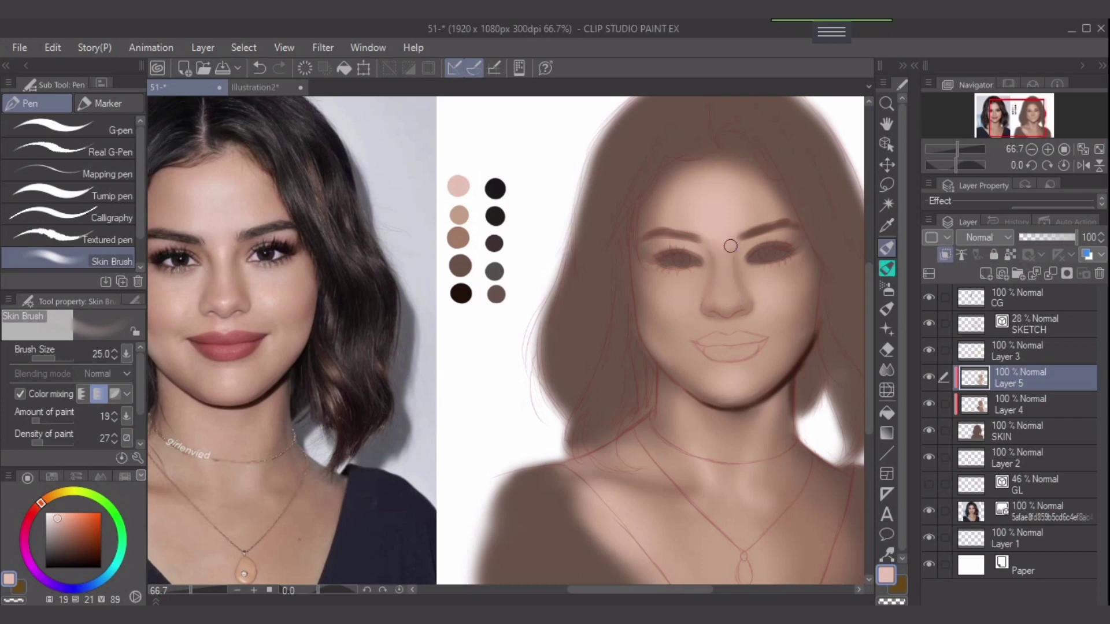
left_click_drag(722, 260, 721, 275)
left_click(458, 218, "alt")
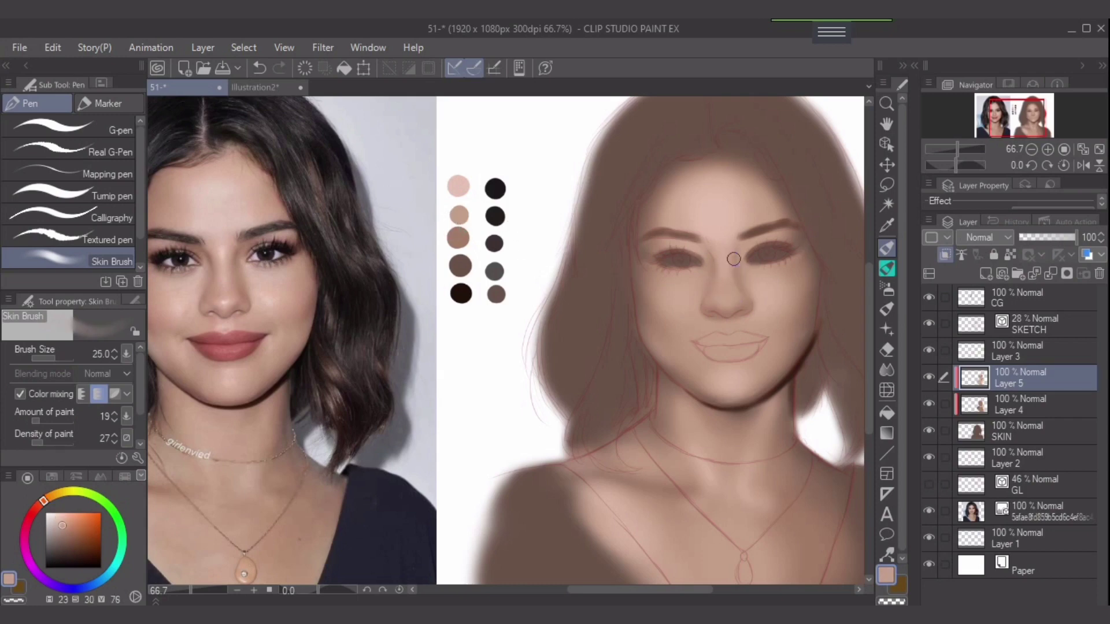
key("bracketright")
Strengthen the highlight down the nose bridge with the light pink swatch color, starting at brush size 30
left_click(458, 186, "alt")
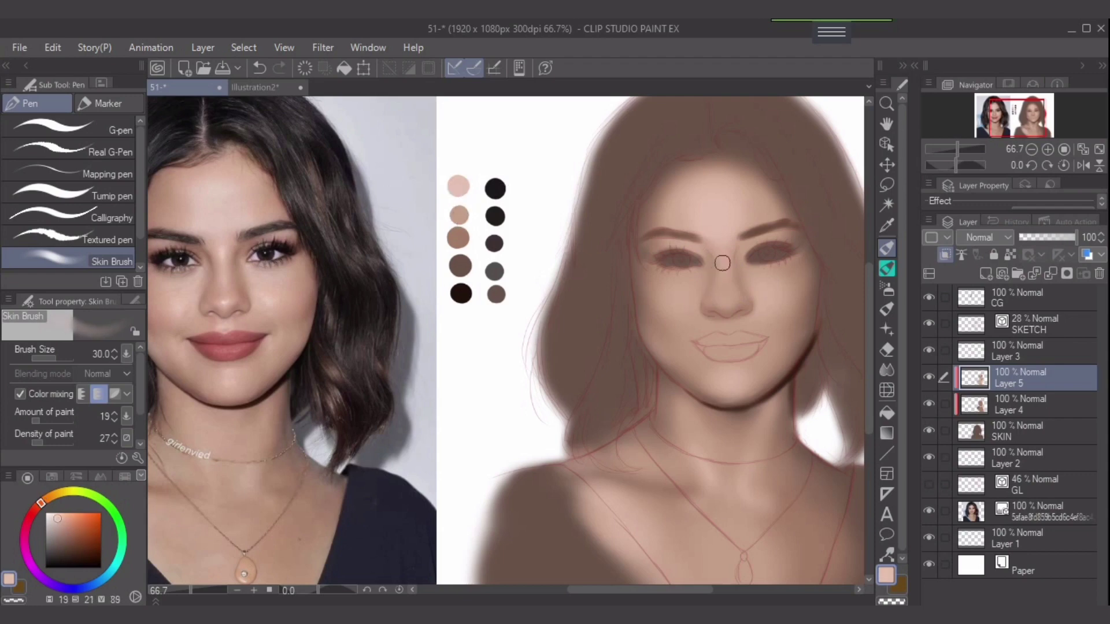
key("bracketright")
key("bracketright")
key("bracketleft")
key("bracketleft")
key("bracketleft")
Deepen the shading around the nostrils and nose sides with the medium brown swatch color, starting at size 30
left_click(709, 313, "alt")
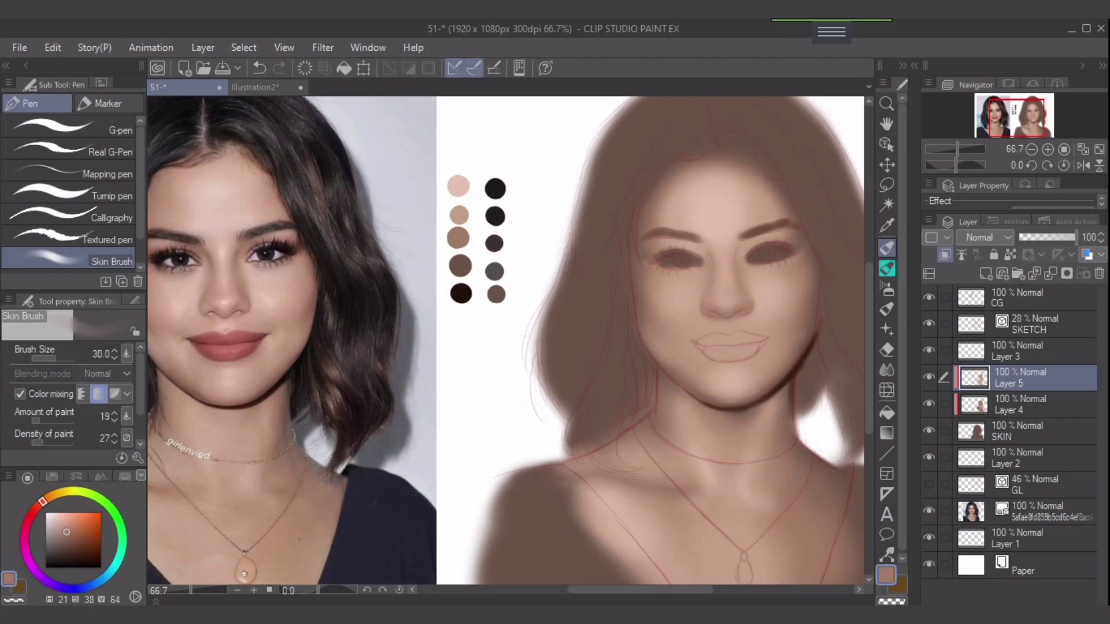
left_click(458, 237, "alt")
key("bracketleft")
key("bracketright")
key("bracketright")
key("bracketleft")
key("bracketleft")
key("bracketright")
Blend the middle of the nose bridge with the light tan swatch color at size 30
left_click(459, 216, "alt")
mouse_move(725, 288)
left_mouse_down()
mouse_move(730, 312)
mouse_move(718, 299)
mouse_move(736, 297)
mouse_move(716, 298)
mouse_move(734, 302)
mouse_move(719, 303)
mouse_move(727, 270)
mouse_move(715, 244)
mouse_move(721, 277)
left_mouse_up()
key("bracketleft")
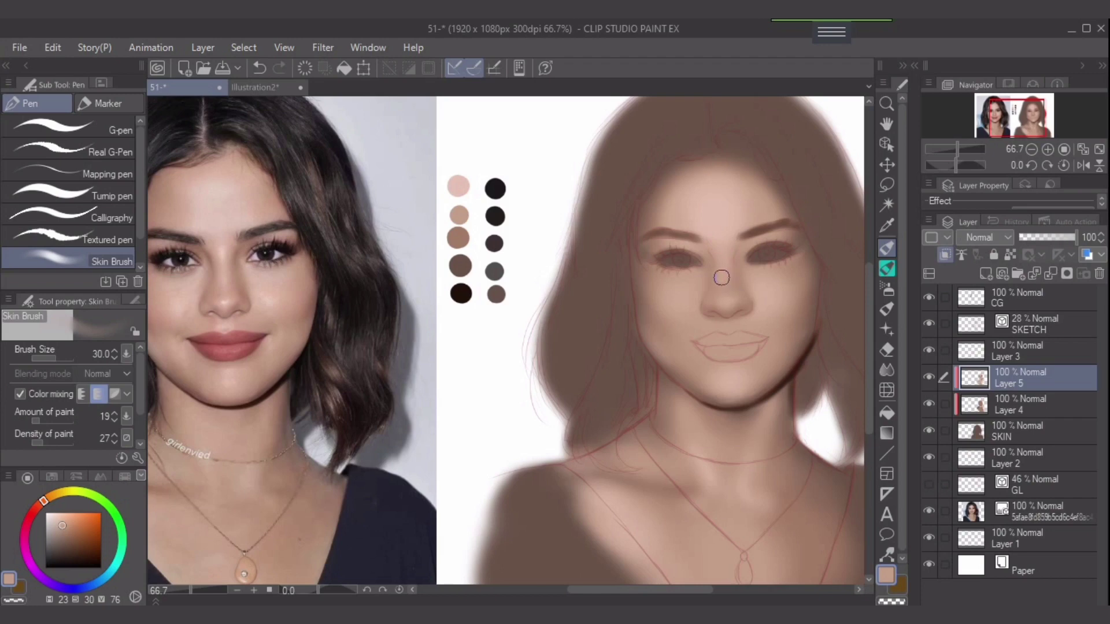
key("bracketright")
Repaint the nose bridge highlight in light pink with amount of paint 58 and density 46, reducing the brush size to 12
left_click(460, 184, "alt")
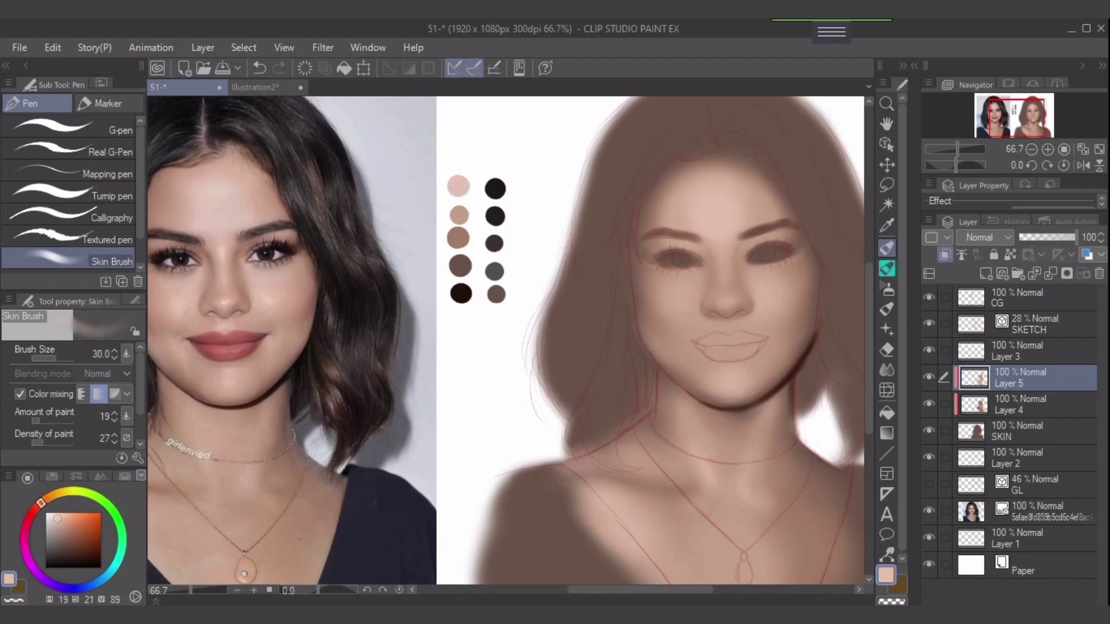
mouse_move(39, 419)
left_mouse_down()
mouse_move(56, 419)
mouse_move(51, 442)
left_mouse_up()
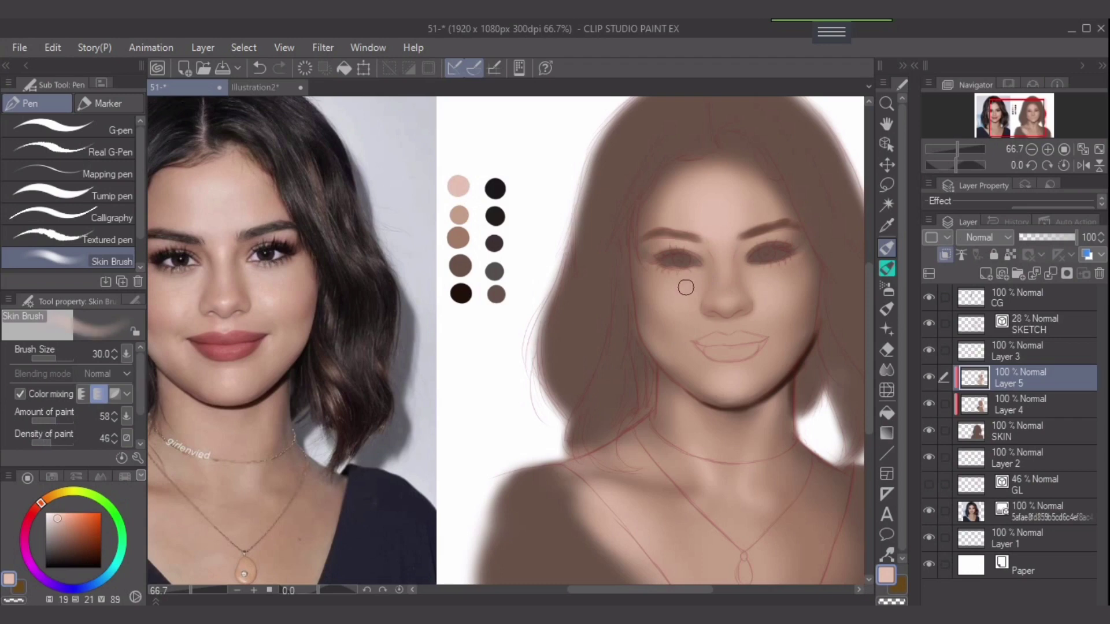
key("bracketleft")
key("bracketleft")
key("bracketleft")
key("ctrl+z")
left_click_drag(723, 259, 727, 293)
key("bracketleft")
key("bracketleft")
left_click_drag(784, 328, 753, 342)
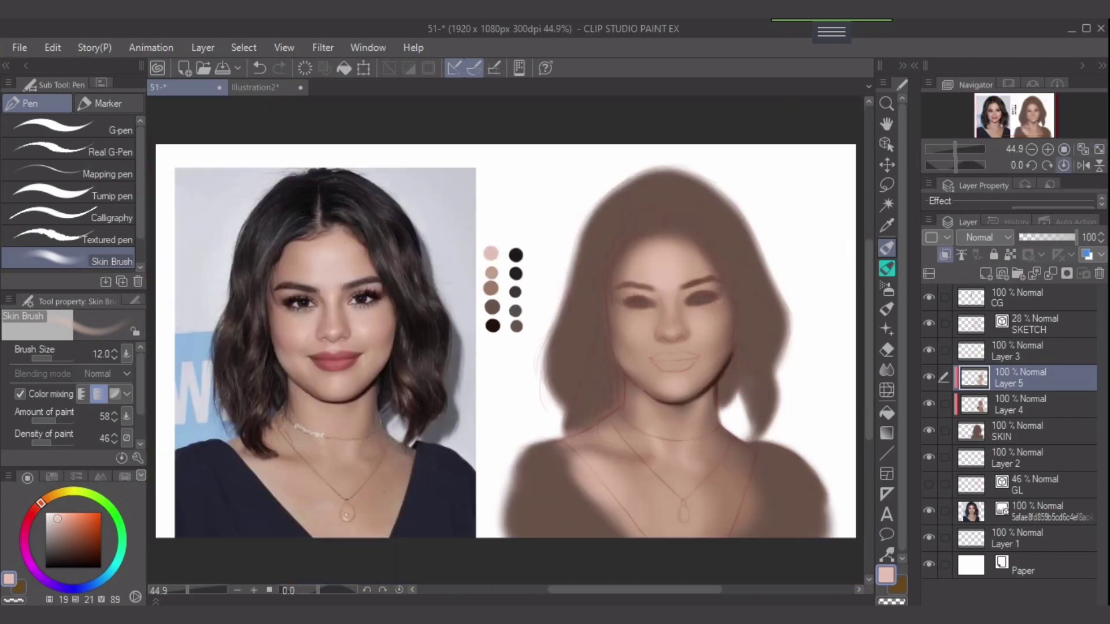
Scale down the color swatches on the CG layer and move them beside the right edge of the painted hair
key("b")
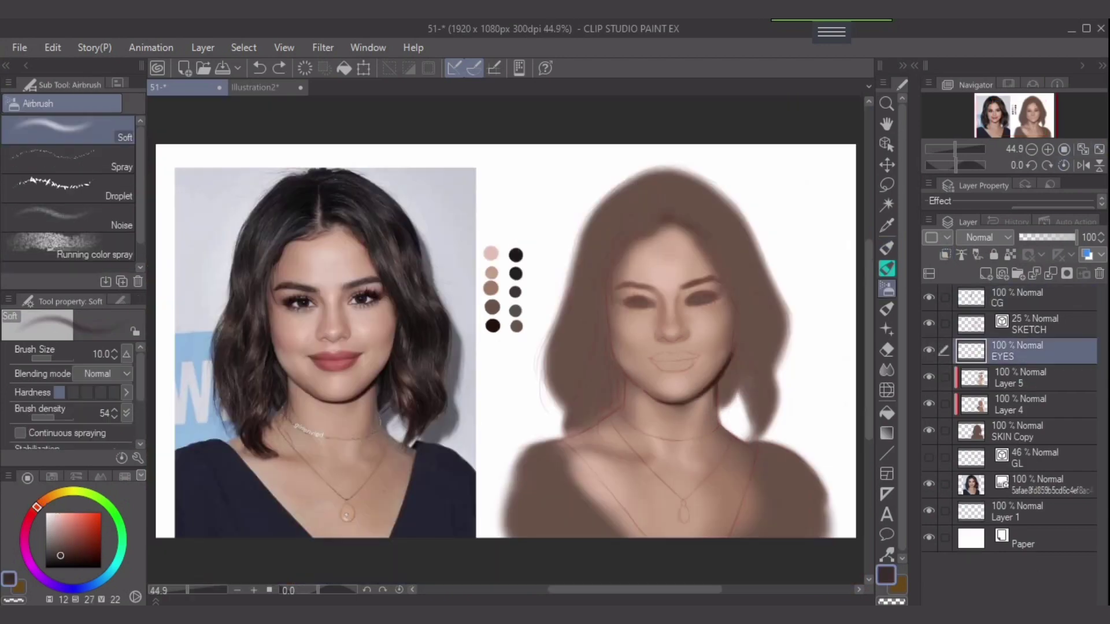
left_click(1023, 298)
left_click(363, 68)
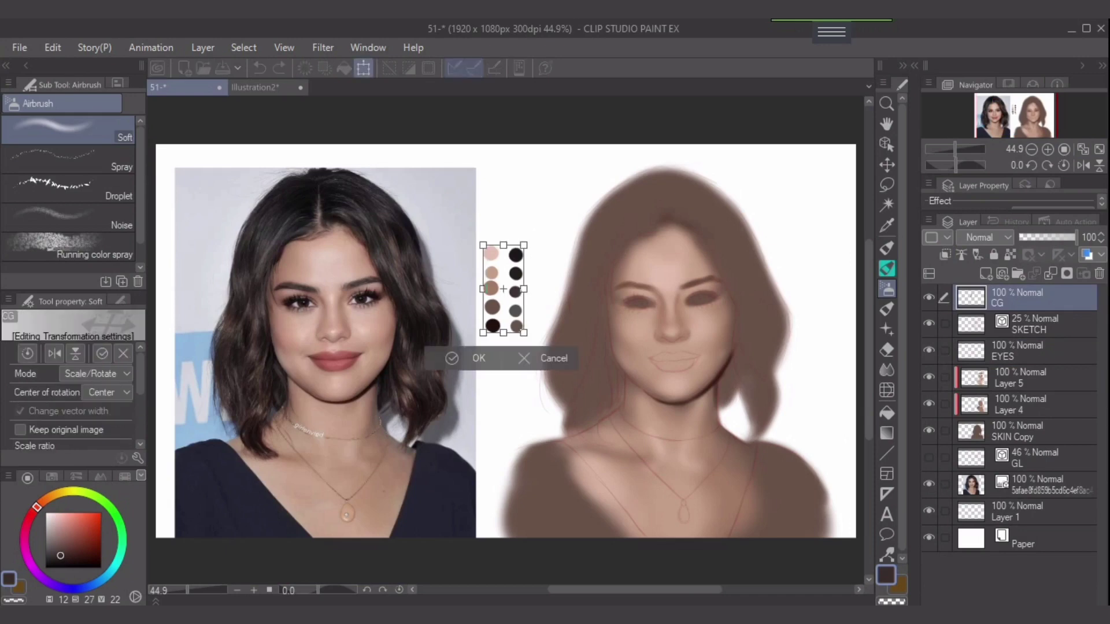
left_click_drag(504, 245, 503, 299)
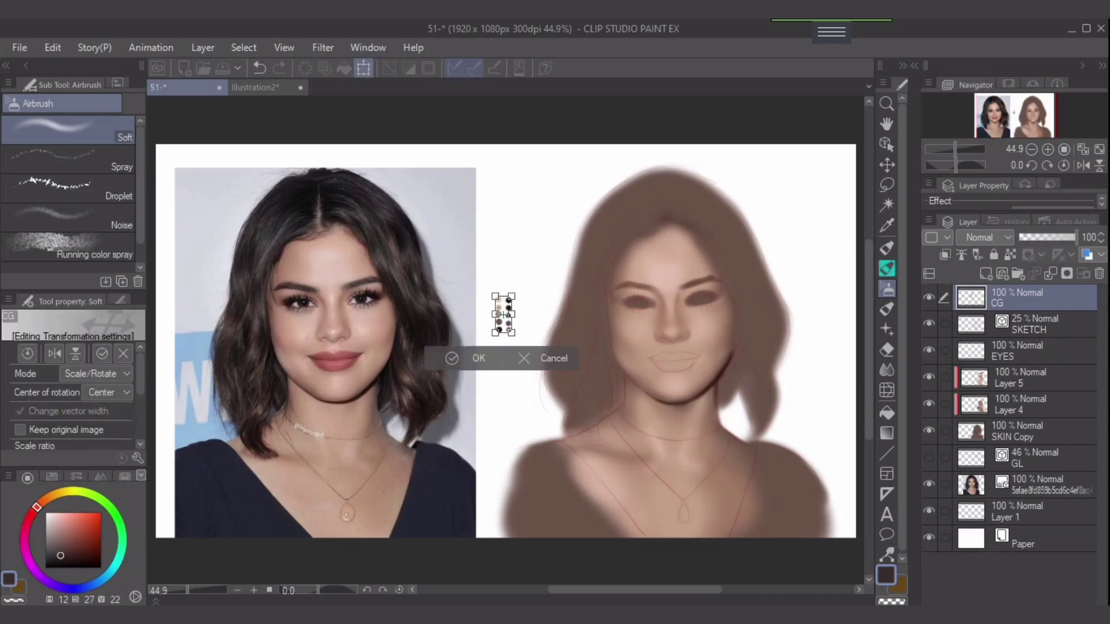
left_click_drag(504, 313, 783, 278)
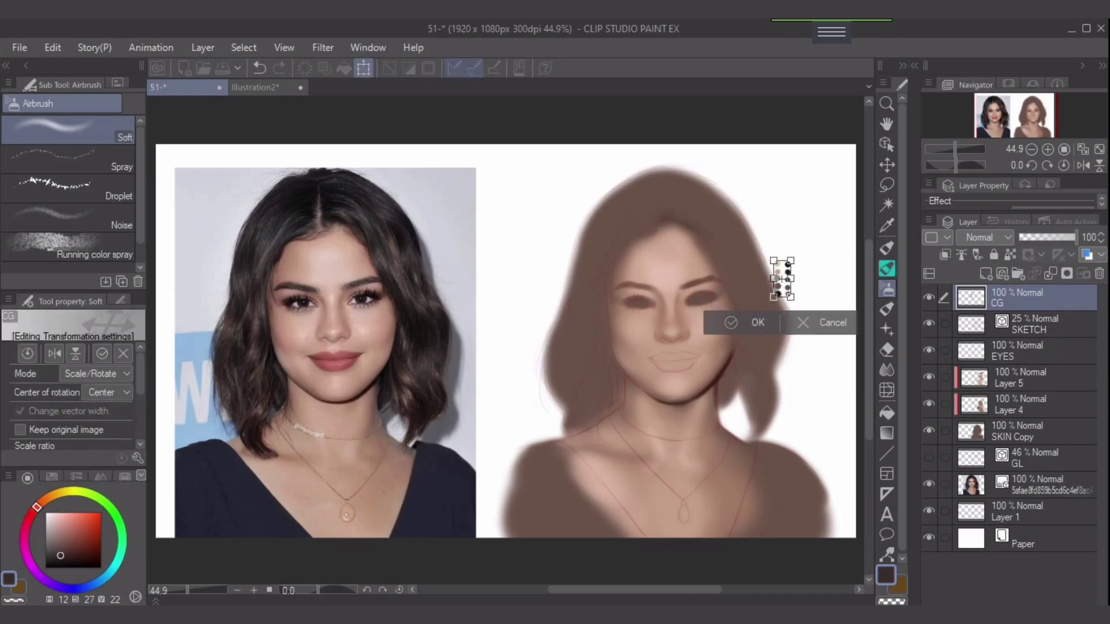
key("Return")
scroll(706, 440, "up", 3)
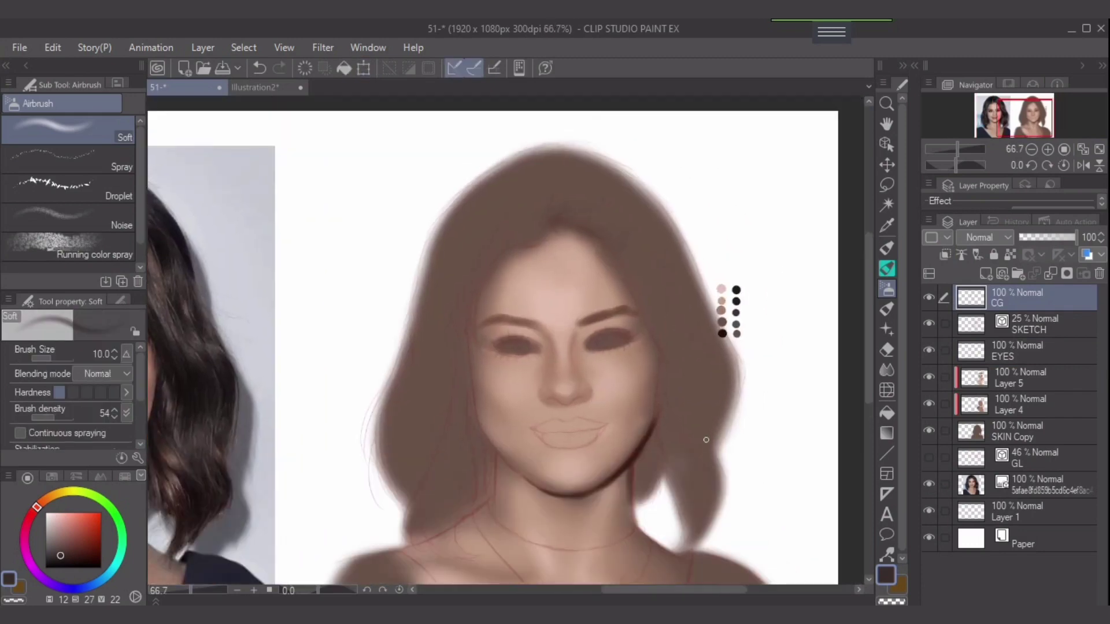
On the EYES layer, cover the dark shading of both eyes with the light tan swatch color using the Soft airbrush
scroll(706, 440, "up", 2)
scroll(729, 408, "up", 2)
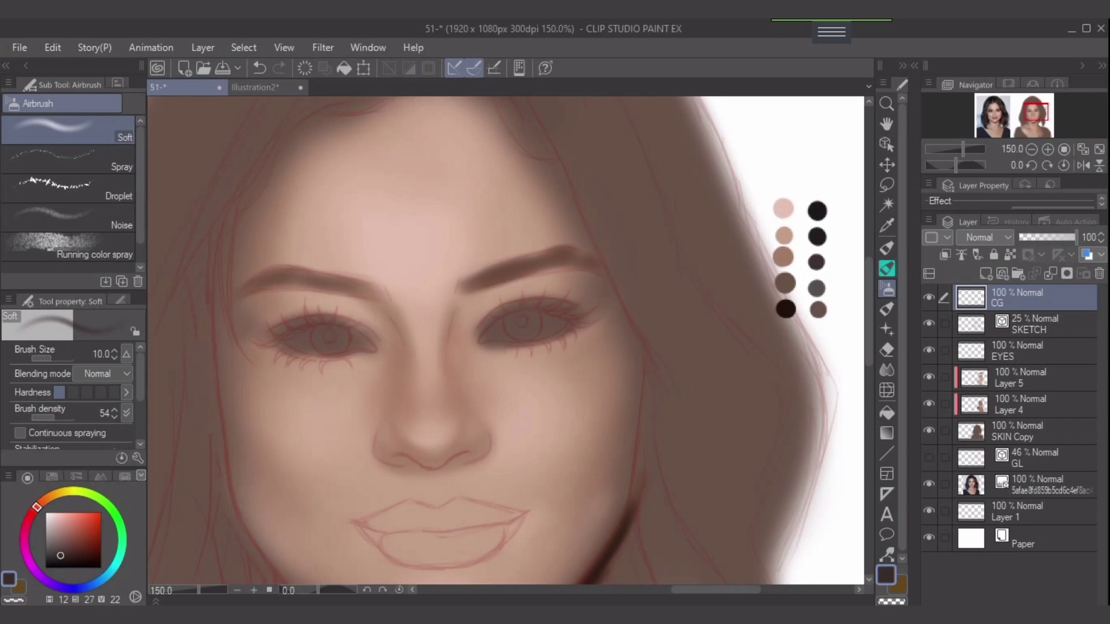
left_click(1017, 351)
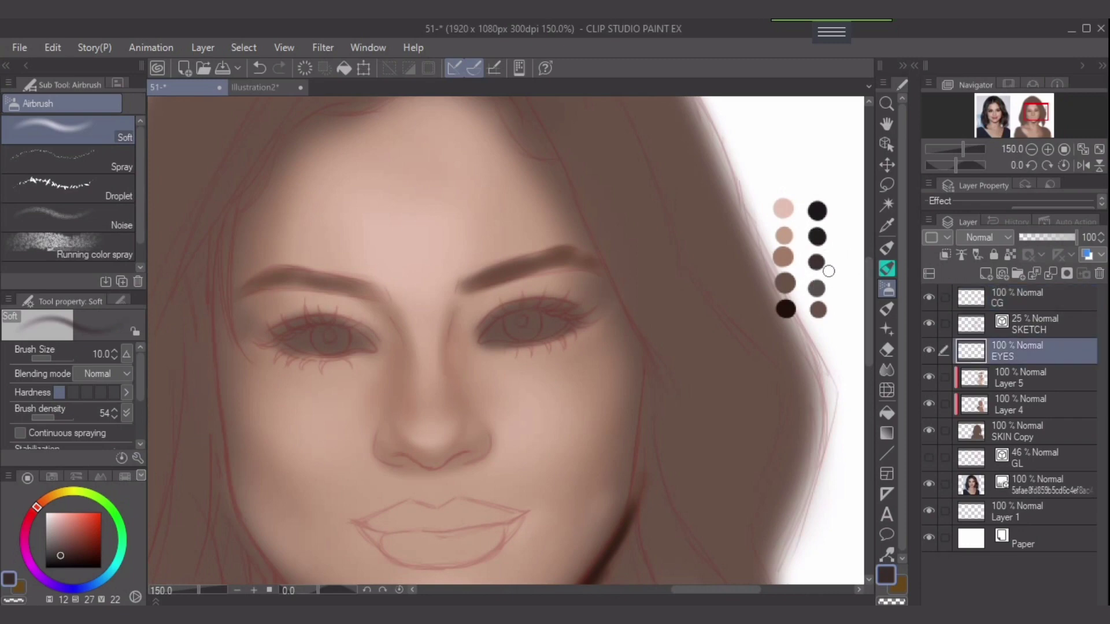
left_click(784, 232, "alt")
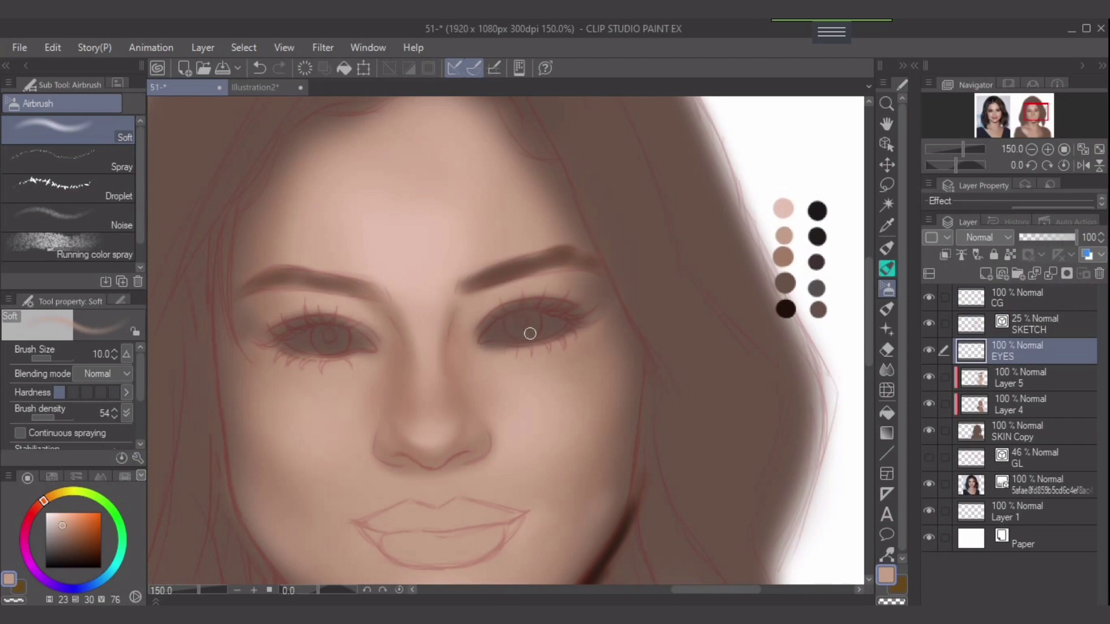
key("bracketright")
key("bracketright")
key("bracketright")
mouse_move(484, 327)
left_mouse_down()
mouse_move(467, 352)
mouse_move(468, 333)
mouse_move(472, 344)
mouse_move(480, 329)
mouse_move(467, 356)
mouse_move(482, 337)
mouse_move(538, 310)
mouse_move(485, 325)
mouse_move(604, 302)
left_mouse_up()
key("bracketright")
key("bracketright")
key("bracketright")
key("bracketright")
mouse_move(547, 321)
left_mouse_down()
mouse_move(601, 324)
mouse_move(521, 341)
mouse_move(541, 333)
mouse_move(590, 344)
mouse_move(592, 319)
mouse_move(560, 316)
mouse_move(497, 343)
mouse_move(527, 327)
mouse_move(505, 341)
mouse_move(517, 339)
mouse_move(492, 317)
mouse_move(564, 336)
mouse_move(527, 338)
mouse_move(544, 293)
mouse_move(543, 333)
mouse_move(519, 352)
mouse_move(556, 345)
mouse_move(523, 356)
mouse_move(564, 384)
mouse_move(526, 368)
mouse_move(567, 380)
mouse_move(553, 388)
mouse_move(574, 341)
mouse_move(511, 359)
mouse_move(520, 343)
mouse_move(512, 369)
mouse_move(523, 391)
mouse_move(515, 381)
mouse_move(539, 362)
mouse_move(548, 308)
mouse_move(520, 343)
mouse_move(486, 351)
mouse_move(425, 350)
mouse_move(392, 328)
mouse_move(283, 339)
mouse_move(364, 346)
mouse_move(260, 321)
mouse_move(372, 337)
mouse_move(318, 355)
left_mouse_up()
Airbrush light tan over the eye sockets, nose bridge and nose, enlarging the Soft brush to size 70
key("bracketleft")
key("bracketright")
key("bracketright")
key("bracketleft")
key("bracketright")
key("bracketright")
mouse_move(404, 364)
left_mouse_down()
mouse_move(484, 441)
mouse_move(480, 452)
mouse_move(461, 380)
mouse_move(476, 427)
mouse_move(425, 450)
mouse_move(465, 448)
mouse_move(469, 413)
mouse_move(411, 445)
mouse_move(418, 366)
mouse_move(282, 340)
mouse_move(351, 341)
mouse_move(338, 345)
mouse_move(359, 330)
mouse_move(438, 360)
mouse_move(418, 359)
mouse_move(508, 321)
mouse_move(356, 332)
left_mouse_up()
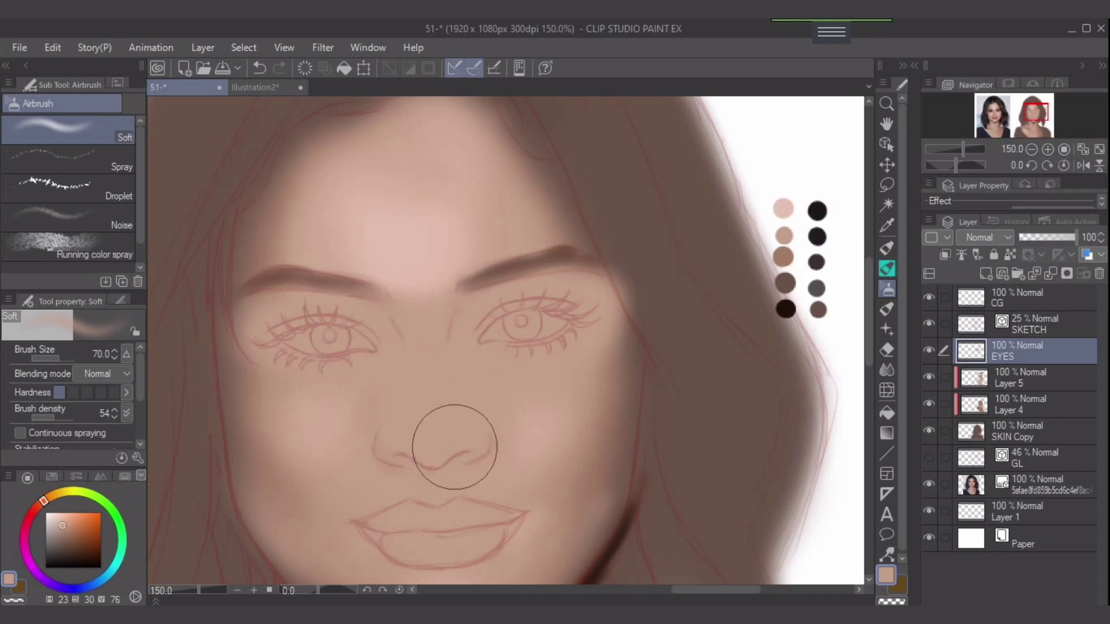
mouse_move(292, 316)
left_mouse_down()
mouse_move(319, 338)
mouse_move(286, 366)
left_mouse_up()
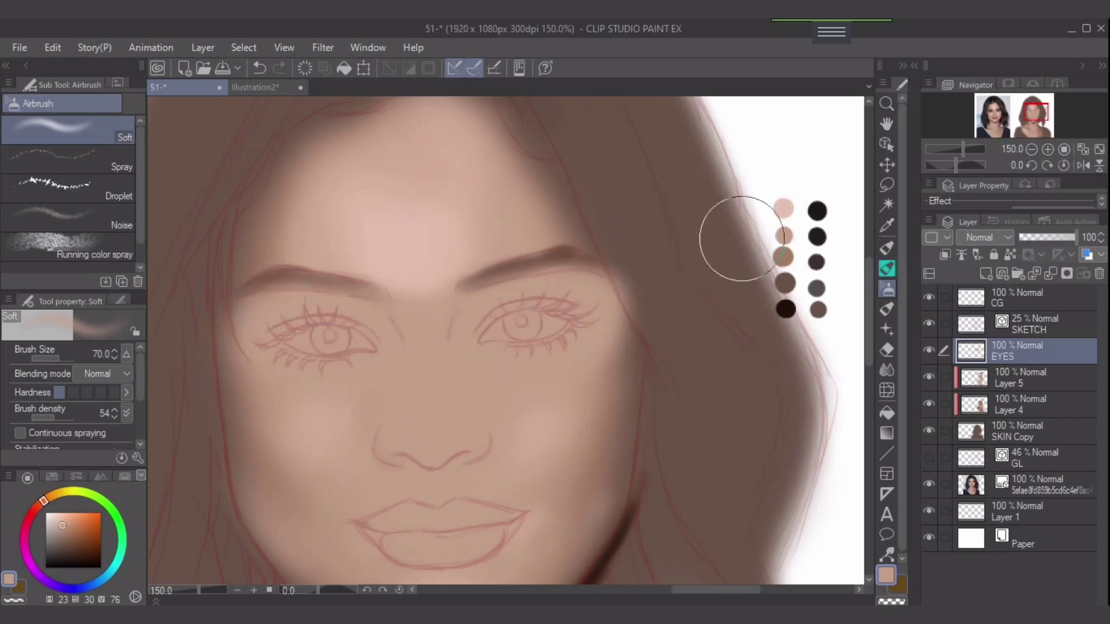
Sample the medium brown swatch and softly shade the socket of the portrait's right-hand eye with a smaller Soft airbrush
left_click(783, 255, "alt")
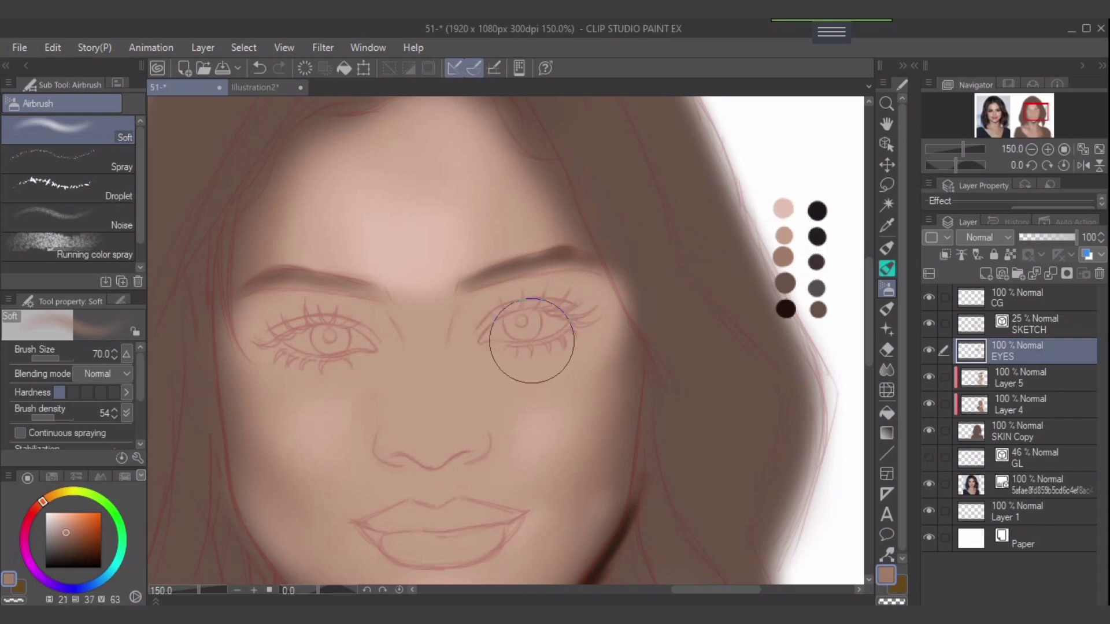
key("bracketleft")
key("bracketleft")
key("bracketleft")
mouse_move(547, 326)
left_mouse_down()
mouse_move(478, 346)
mouse_move(551, 328)
mouse_move(480, 334)
mouse_move(500, 316)
mouse_move(459, 330)
mouse_move(504, 288)
mouse_move(474, 300)
mouse_move(547, 302)
mouse_move(543, 319)
mouse_move(597, 314)
mouse_move(553, 324)
mouse_move(590, 317)
mouse_move(583, 343)
mouse_move(511, 350)
mouse_move(572, 337)
mouse_move(515, 349)
mouse_move(594, 321)
mouse_move(525, 353)
mouse_move(573, 328)
mouse_move(582, 302)
mouse_move(537, 314)
mouse_move(583, 312)
mouse_move(613, 287)
mouse_move(590, 327)
mouse_move(599, 310)
mouse_move(575, 330)
left_mouse_up()
key("bracketleft")
Shade around the portrait's left-hand eye and its inner corner in the same brown with brush sizes 25 to 30
key("]")
mouse_move(334, 363)
left_mouse_down()
mouse_move(306, 346)
mouse_move(349, 334)
mouse_move(319, 345)
mouse_move(337, 350)
mouse_move(327, 354)
left_mouse_up()
key("[")
key("[")
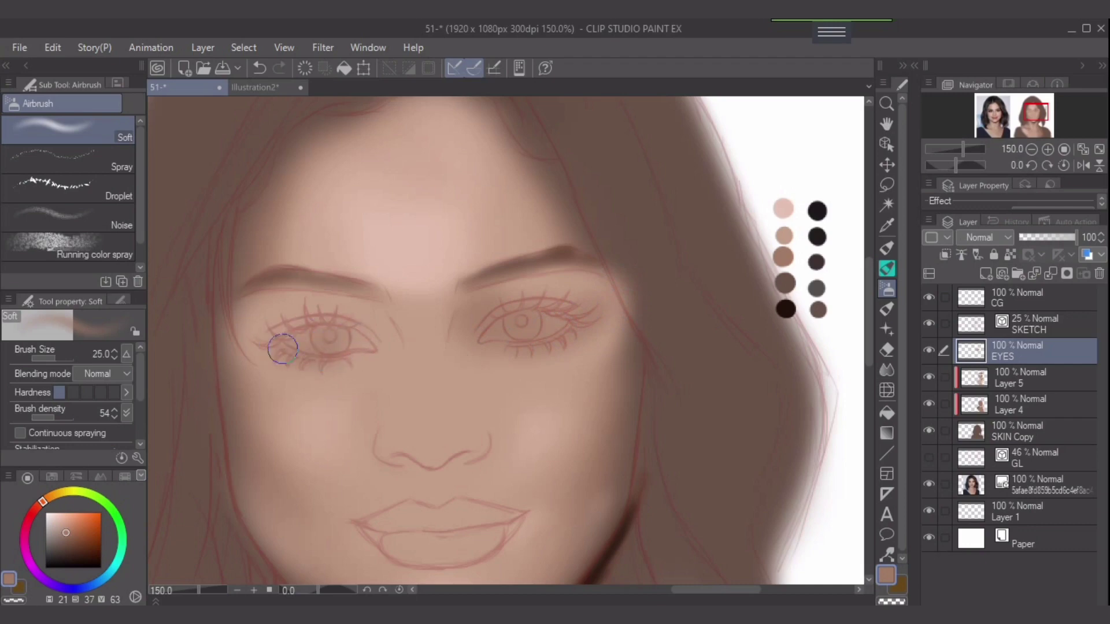
key("bracketright")
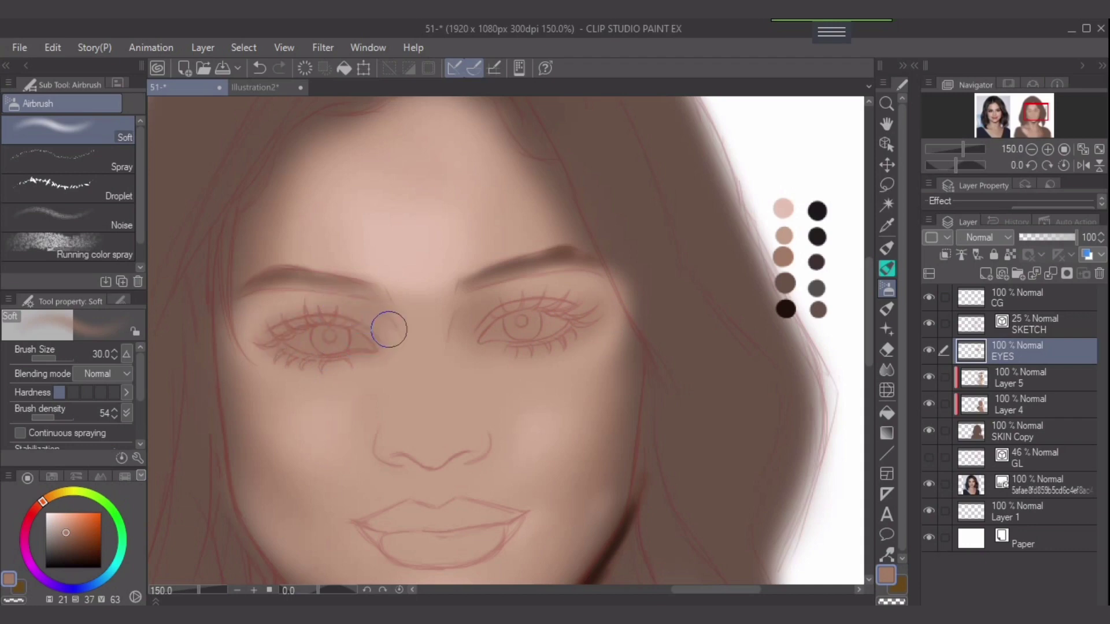
key("bracketleft")
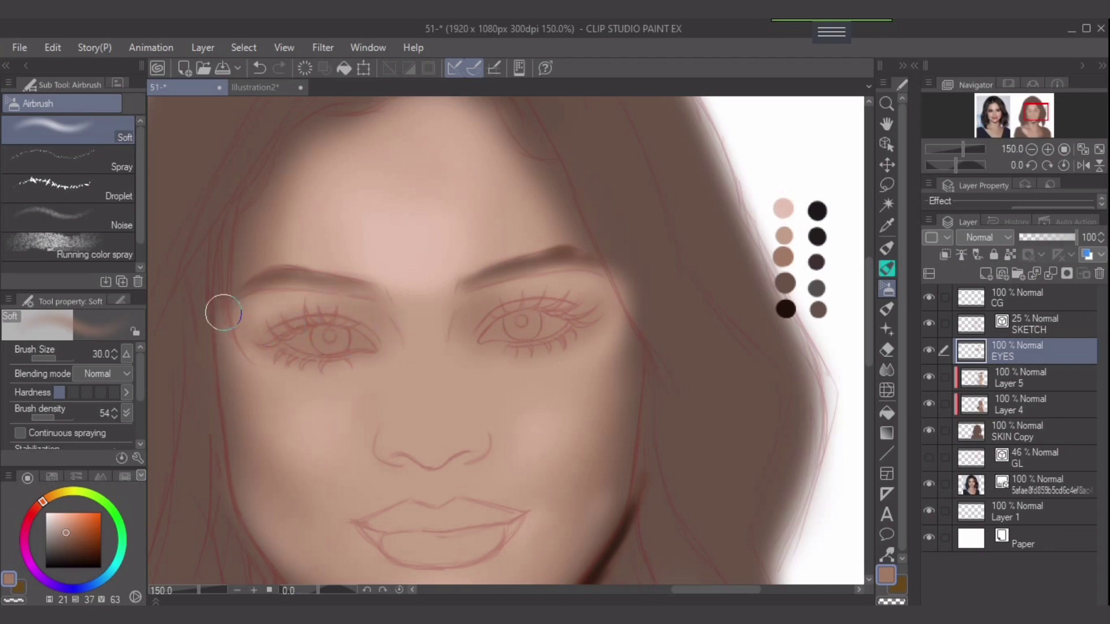
key("bracketright")
key("bracketleft")
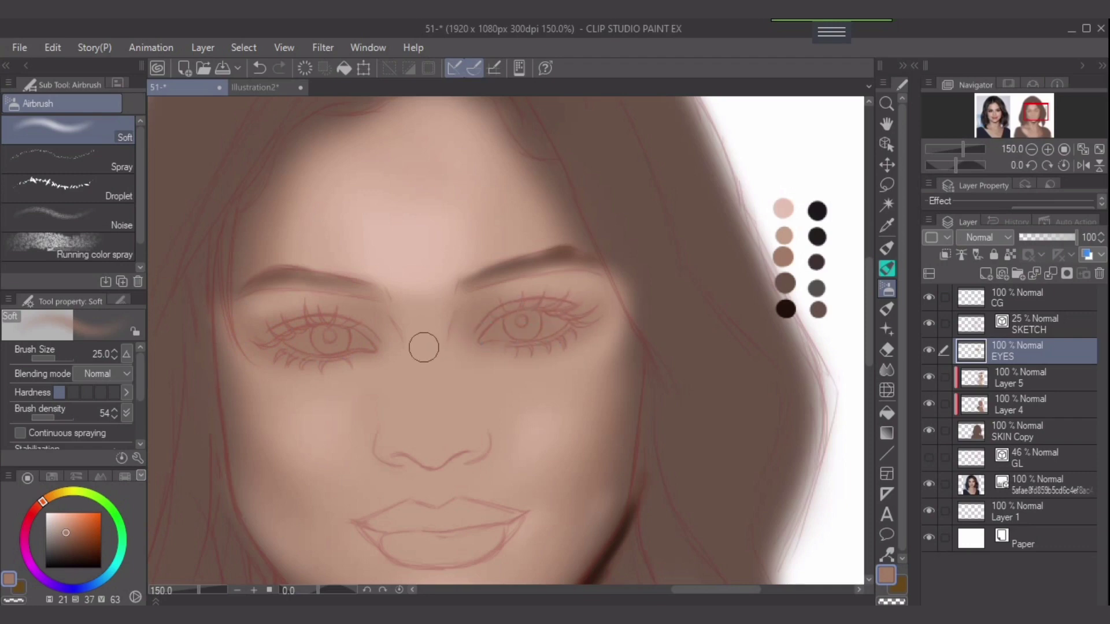
Airbrush brown along both sides of the nose bridge and over the whole lower nose with brush sizes 25 to 30
key("bracketleft")
mouse_move(403, 328)
left_mouse_down()
mouse_move(415, 355)
mouse_move(408, 377)
left_mouse_up()
key("bracketright")
mouse_move(387, 310)
left_mouse_down()
mouse_move(406, 375)
mouse_move(396, 353)
mouse_move(390, 432)
mouse_move(410, 446)
mouse_move(384, 443)
mouse_move(447, 459)
mouse_move(460, 454)
mouse_move(419, 449)
mouse_move(483, 442)
mouse_move(411, 440)
mouse_move(448, 444)
mouse_move(466, 433)
mouse_move(426, 444)
left_mouse_up()
key("bracketright")
key("bracketright")
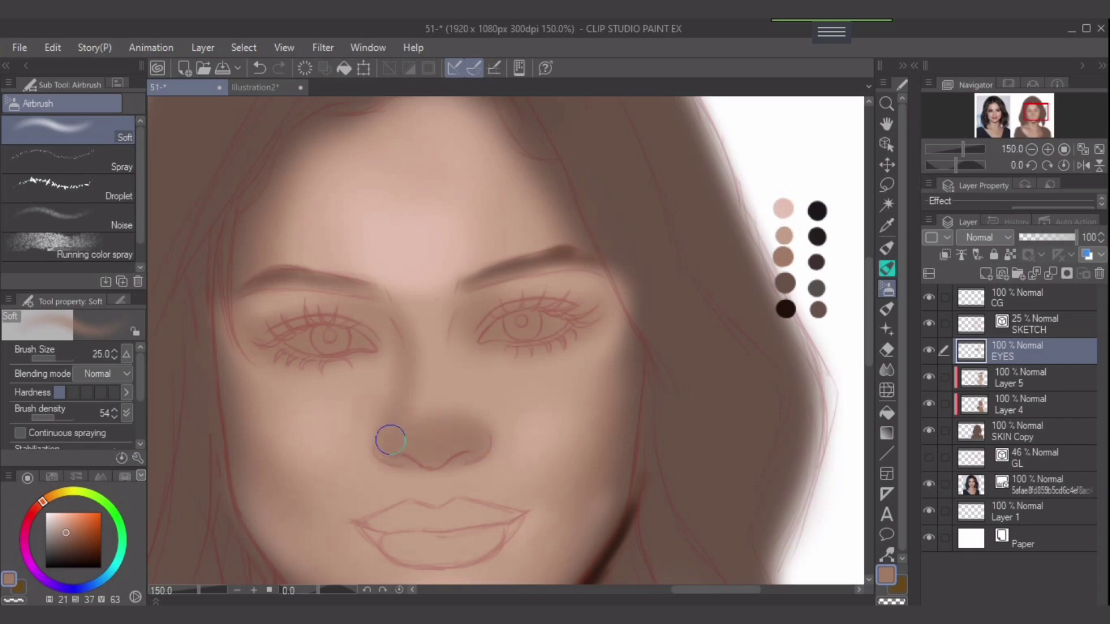
left_click_drag(446, 392, 480, 424)
mouse_move(453, 329)
left_mouse_down()
mouse_move(460, 400)
mouse_move(453, 359)
mouse_move(431, 419)
left_mouse_up()
key("bracketright")
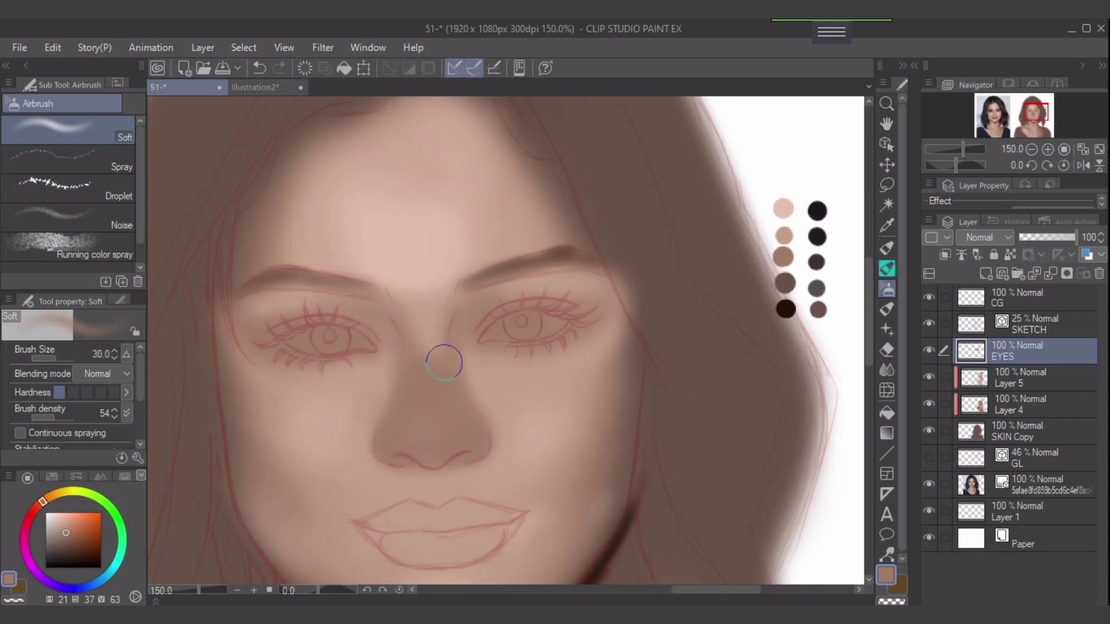
key("bracketleft")
key("bracketleft")
key("bracketleft")
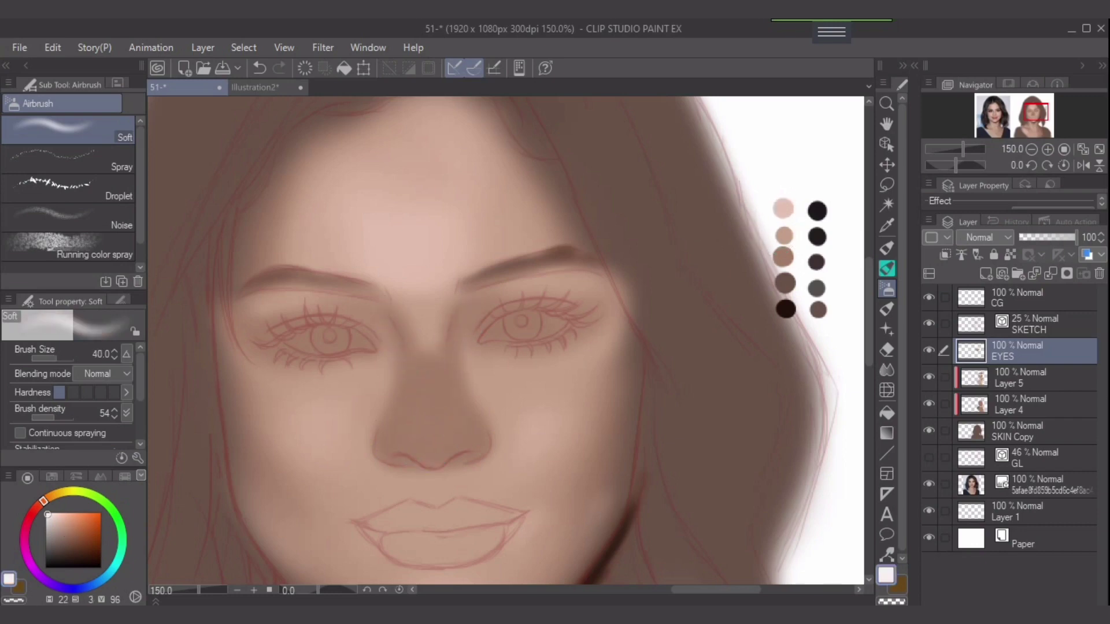
Lighten the nose tip and bridge on the EYES layer using the Soft eraser at brush density 54 and size 25
left_click(781, 233, "alt")
key("e")
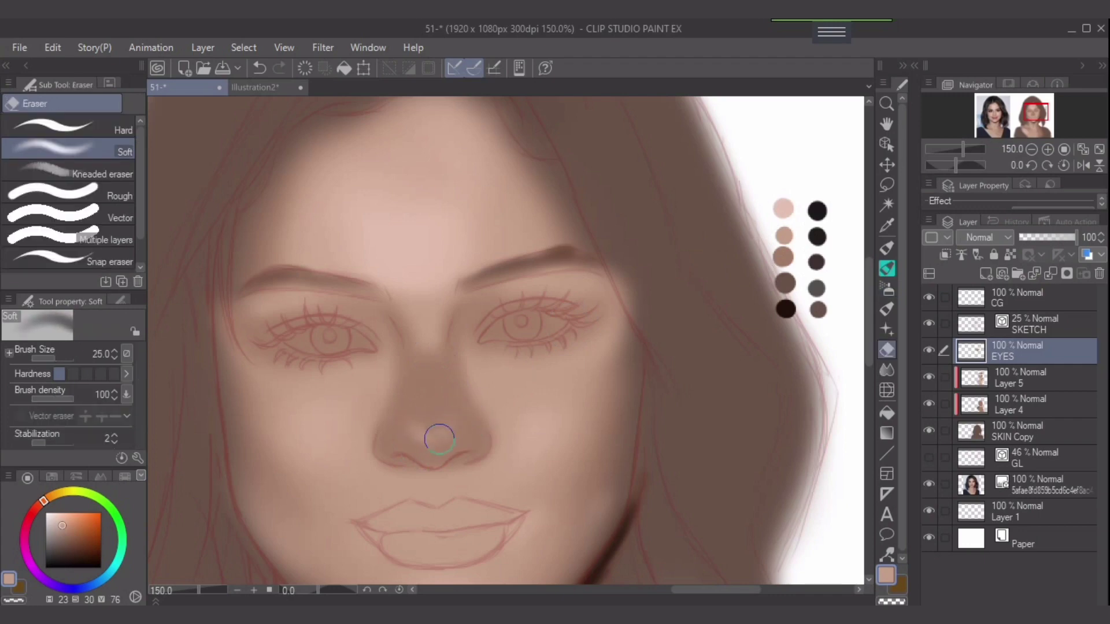
left_click(54, 398)
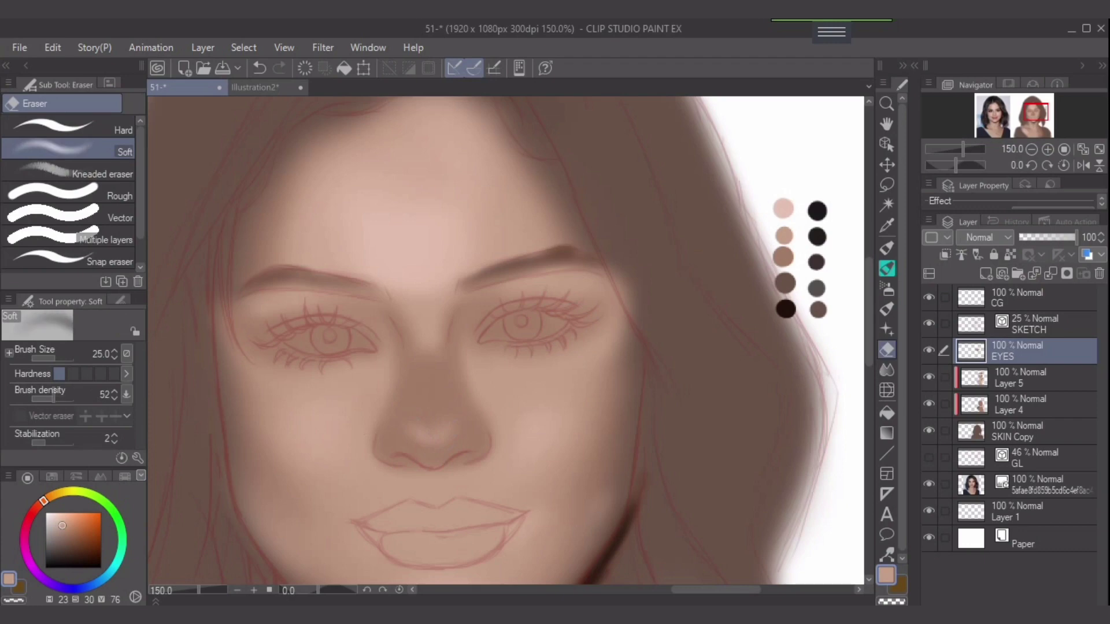
key("ctrl+z")
key("ctrl+z")
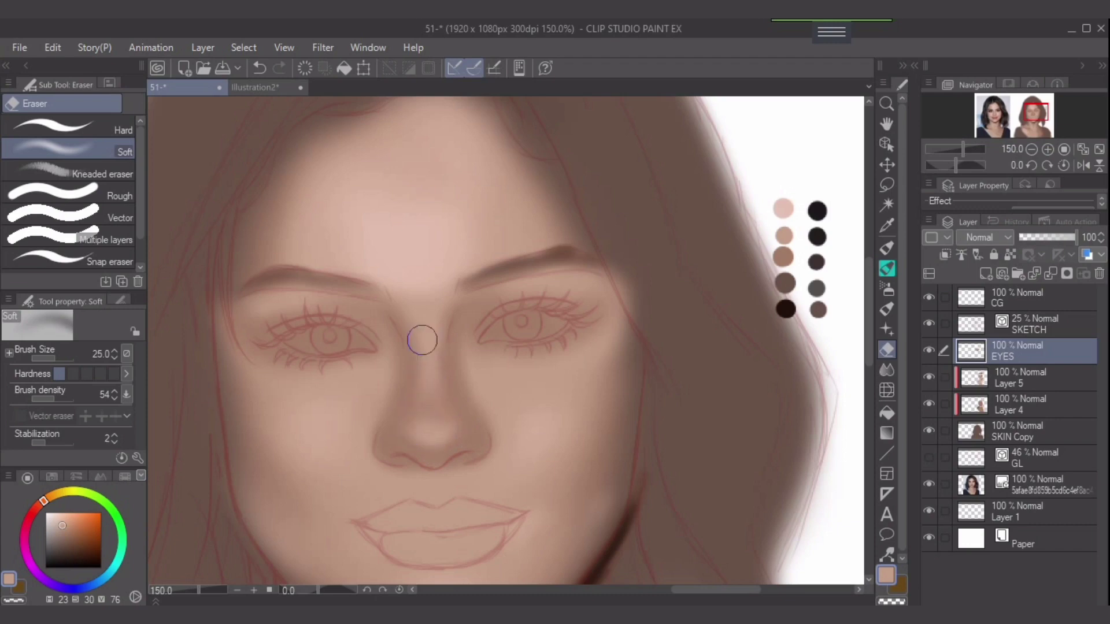
key("bracketright")
left_click_drag(411, 322, 426, 381)
key("bracketleft")
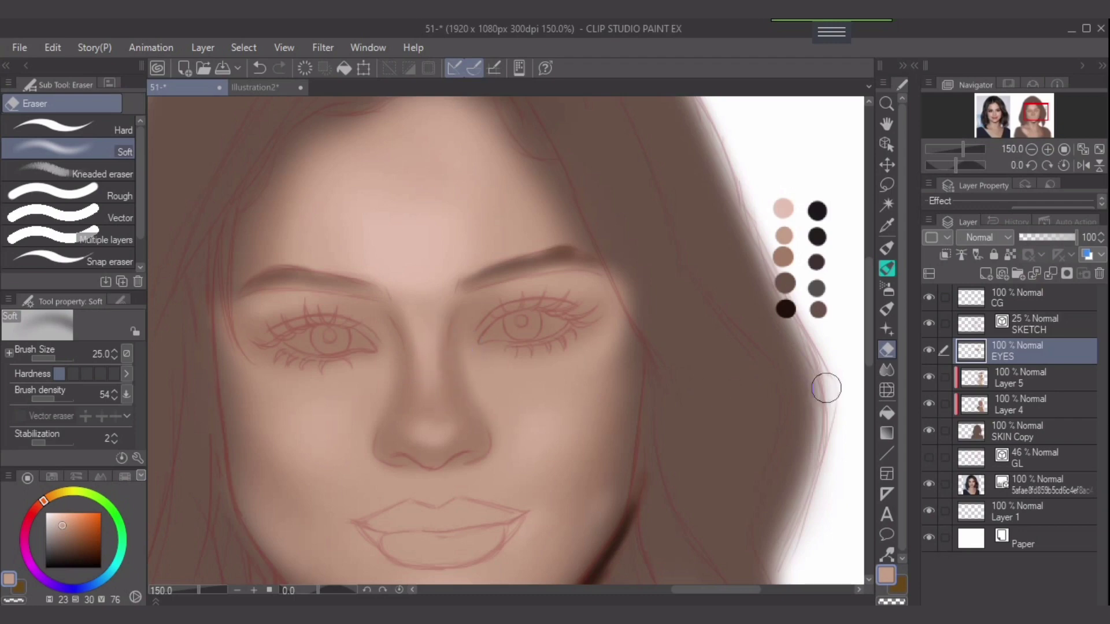
Hide and reshow Layer 5 to check its contribution to the face, and reselect the EYES layer
left_click(1035, 379)
left_click(928, 377)
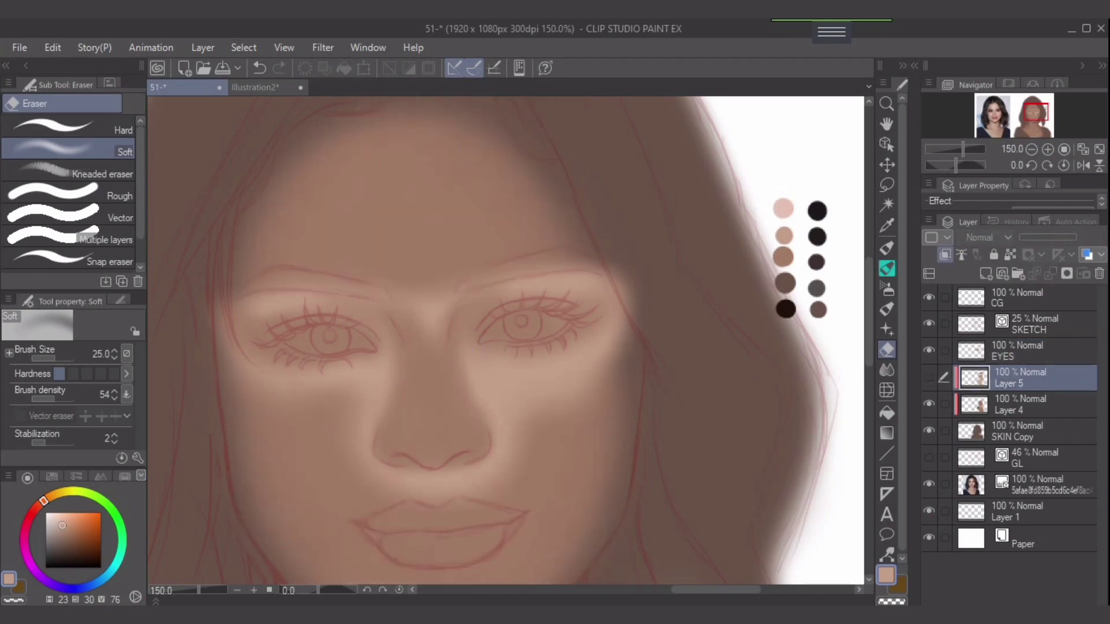
left_click(929, 377)
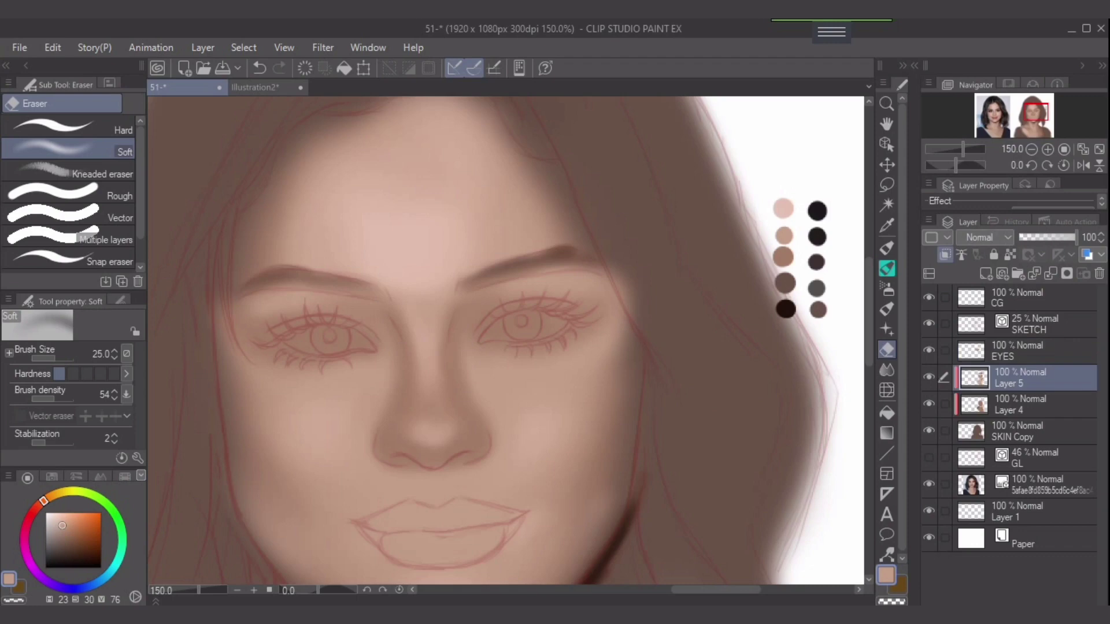
left_click(1029, 351)
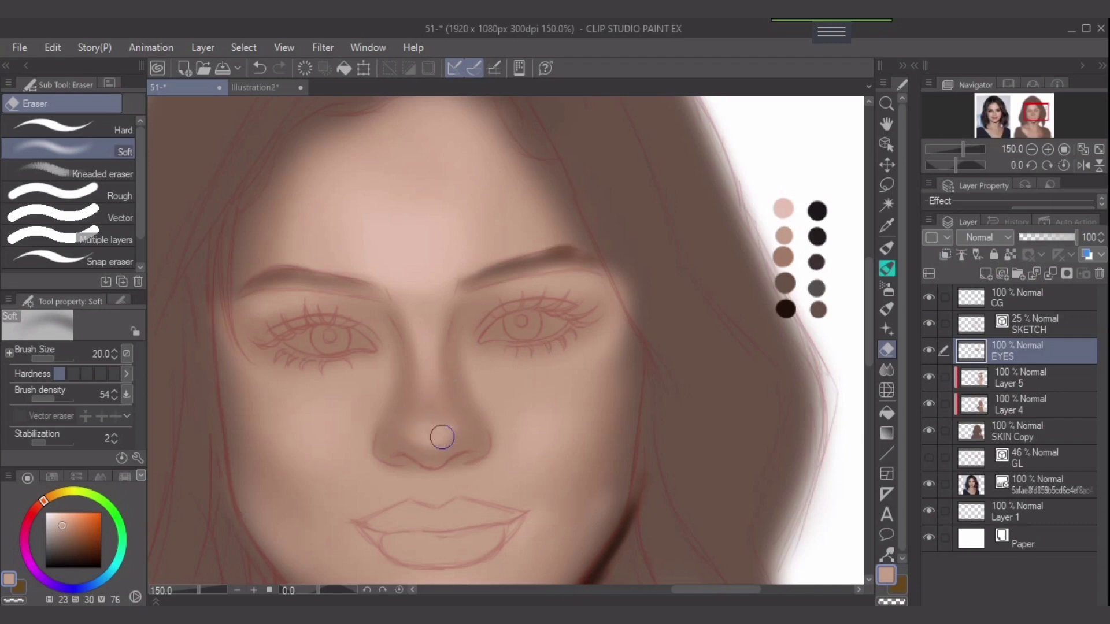
key("]")
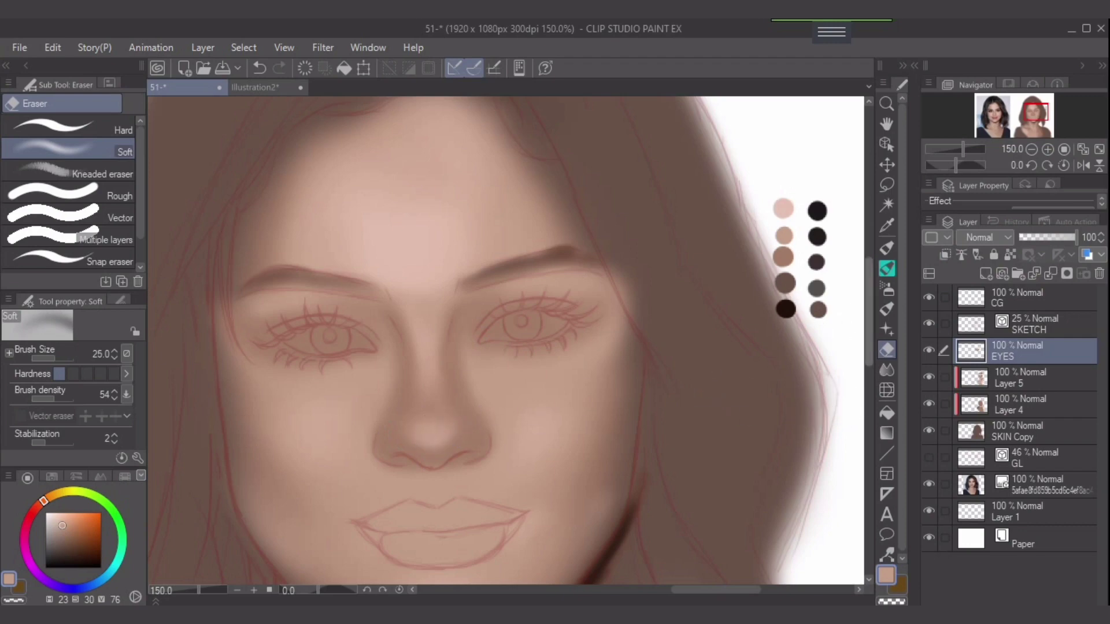
Undo the nose bridge erasing and airbrush light tan down the bridge and over the tip, reducing the brush from 30 to 17
left_click(888, 288)
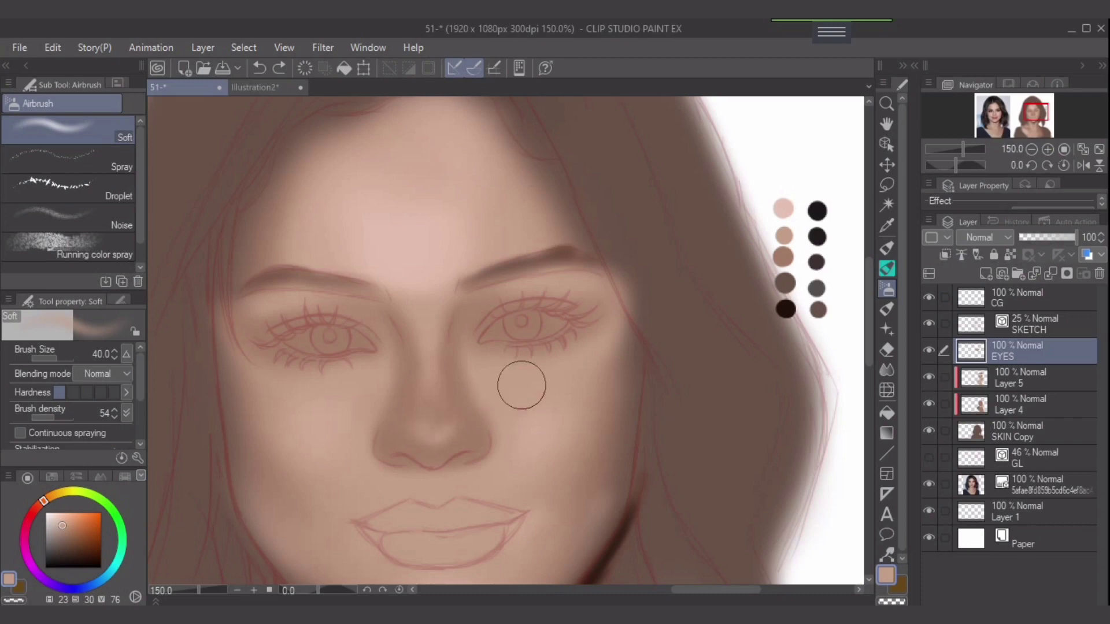
left_click_drag(432, 361, 431, 394)
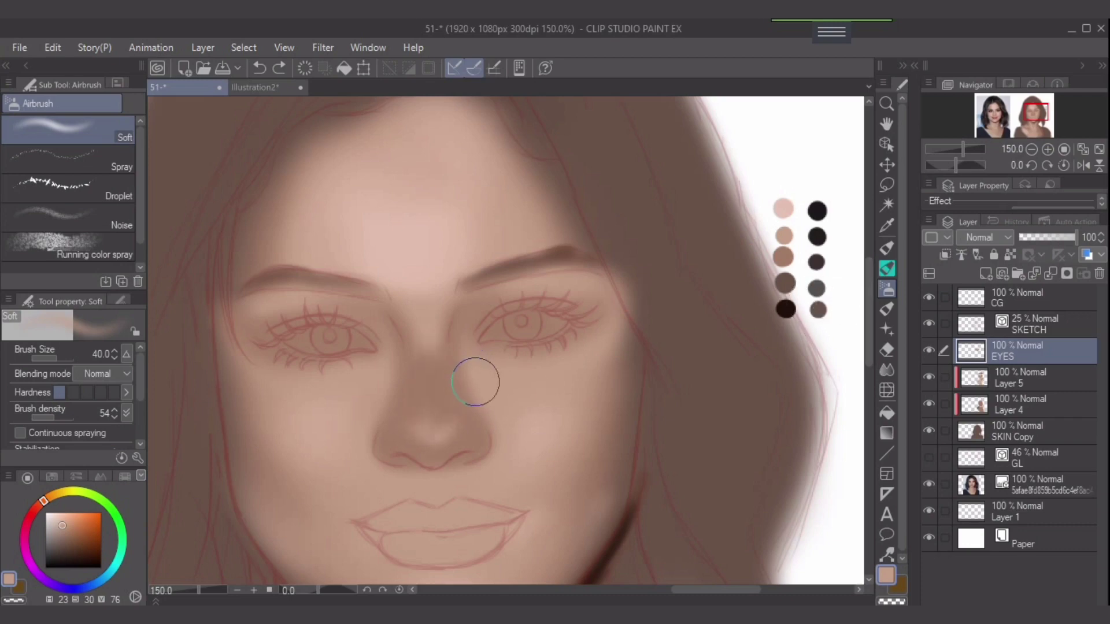
key("ctrl+z")
key("ctrl+z")
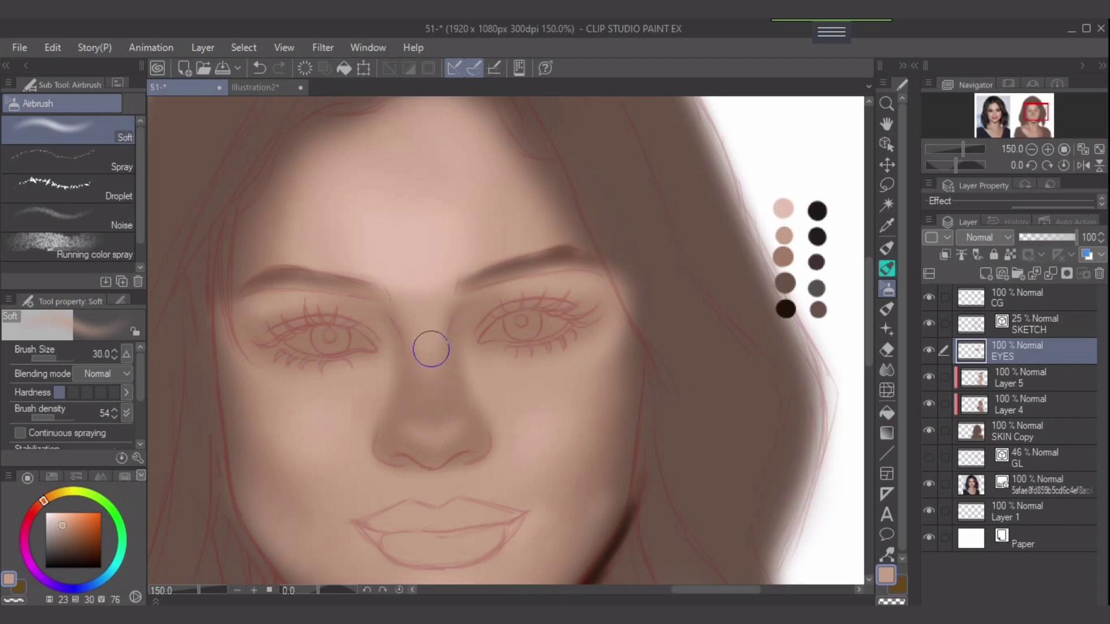
key("bracketleft")
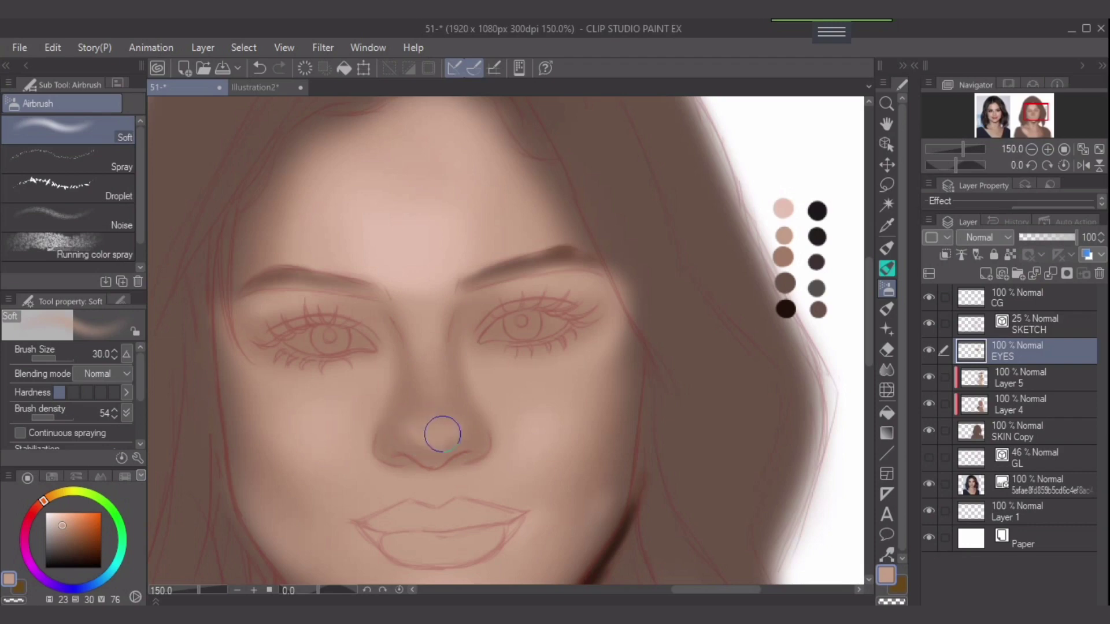
key("bracketleft")
key("bracketleft")
key("bracketleft")
key("bracketleft")
key("bracketright")
key("bracketright")
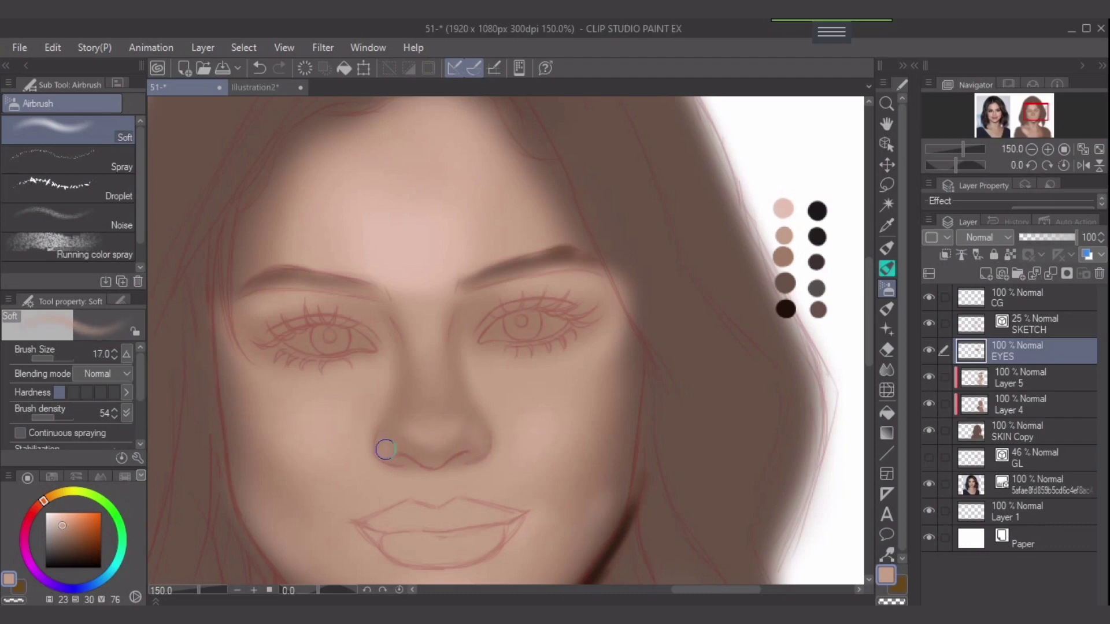
Sample the brown at the side of the nose and shade the nostril wings and underside with brush sizes 8 to 17
left_click(394, 433, "alt")
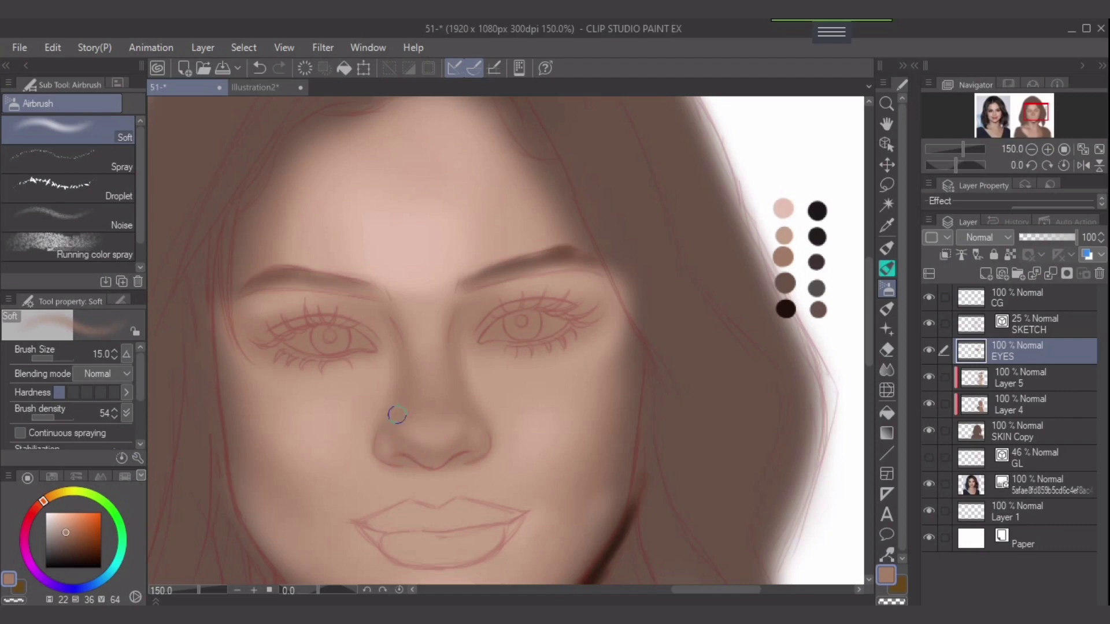
key("bracketleft")
key("bracketleft")
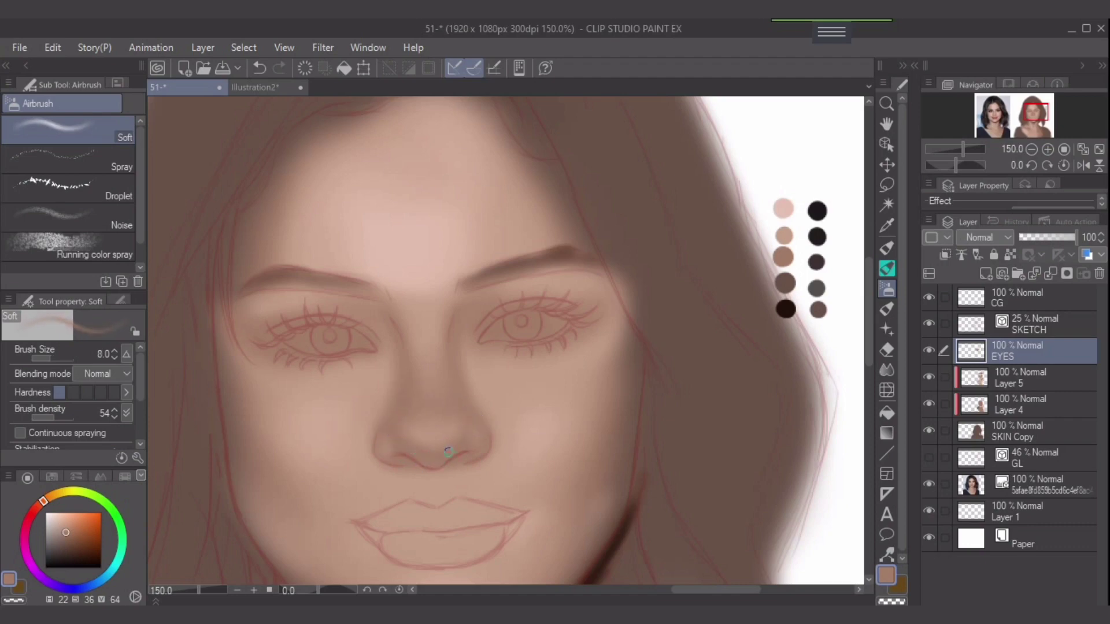
key("bracketright")
key("bracketright")
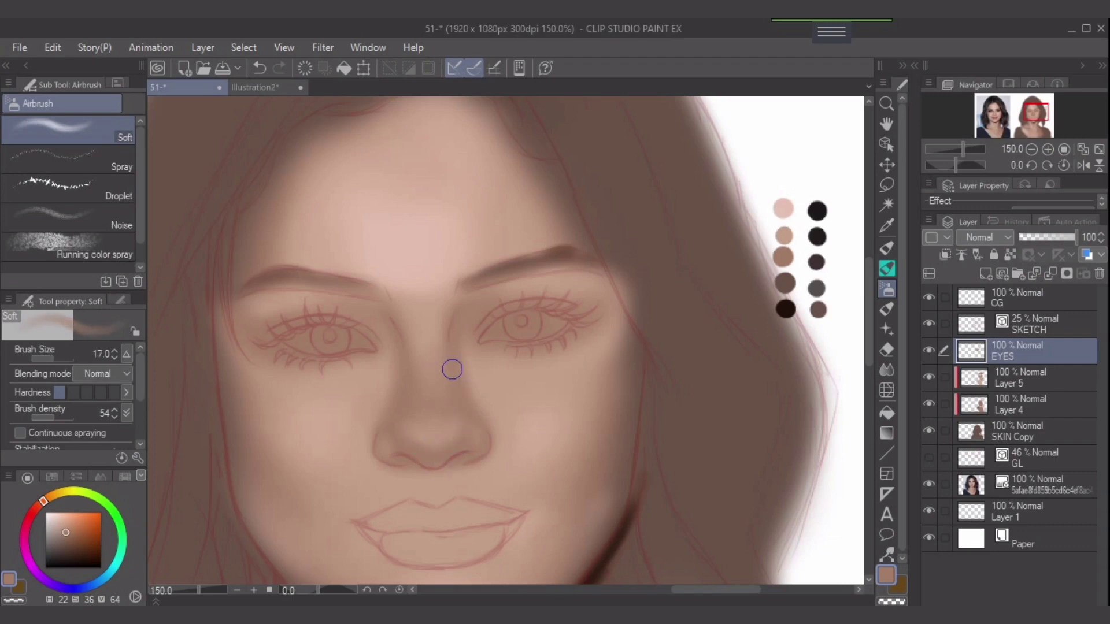
Sample the light tan swatch and brighten the nose bridge and tip with the Soft airbrush, varying its size from 20
left_click(789, 237, "alt")
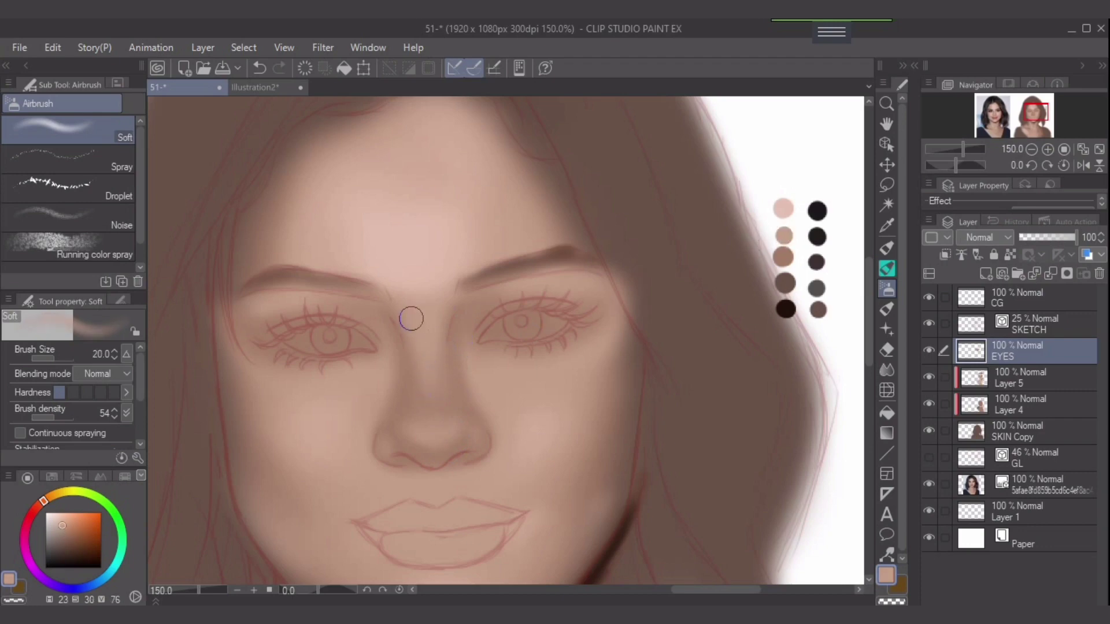
key("bracketright")
key("bracketright")
mouse_move(430, 445)
left_mouse_down()
mouse_move(422, 432)
mouse_move(449, 435)
mouse_move(426, 432)
mouse_move(436, 428)
mouse_move(433, 441)
mouse_move(414, 443)
left_mouse_up()
key("bracketleft")
key("bracketleft")
key("bracketleft")
Airbrush a light pink swatch highlight from between the eyebrows down the nose bridge with brush sizes 15 to 20
left_click(782, 208, "alt")
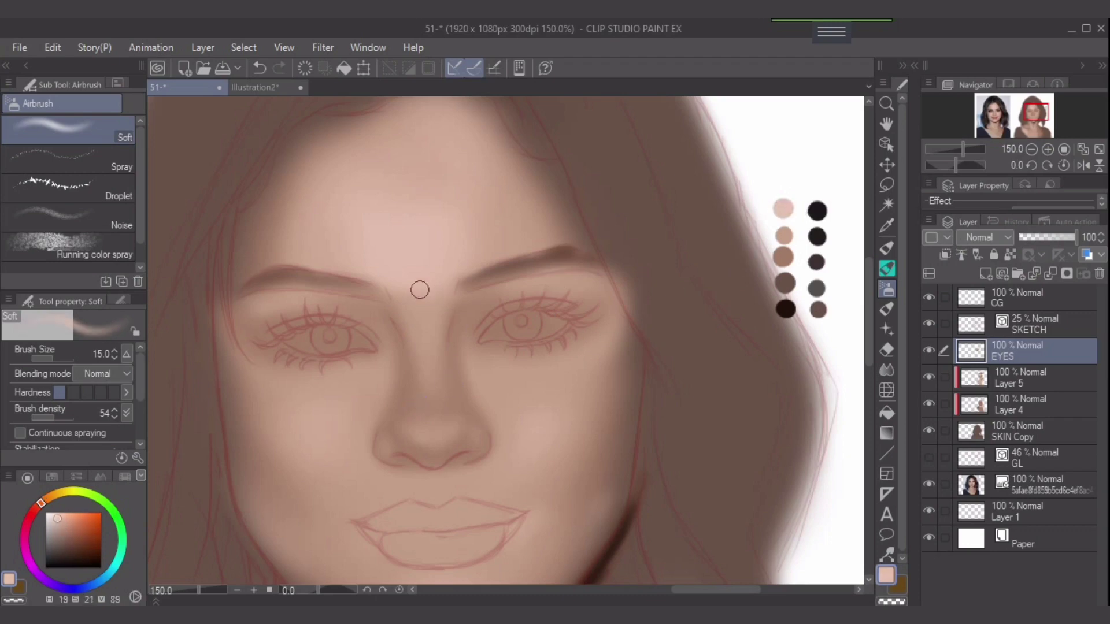
key("bracketright")
key("bracketright")
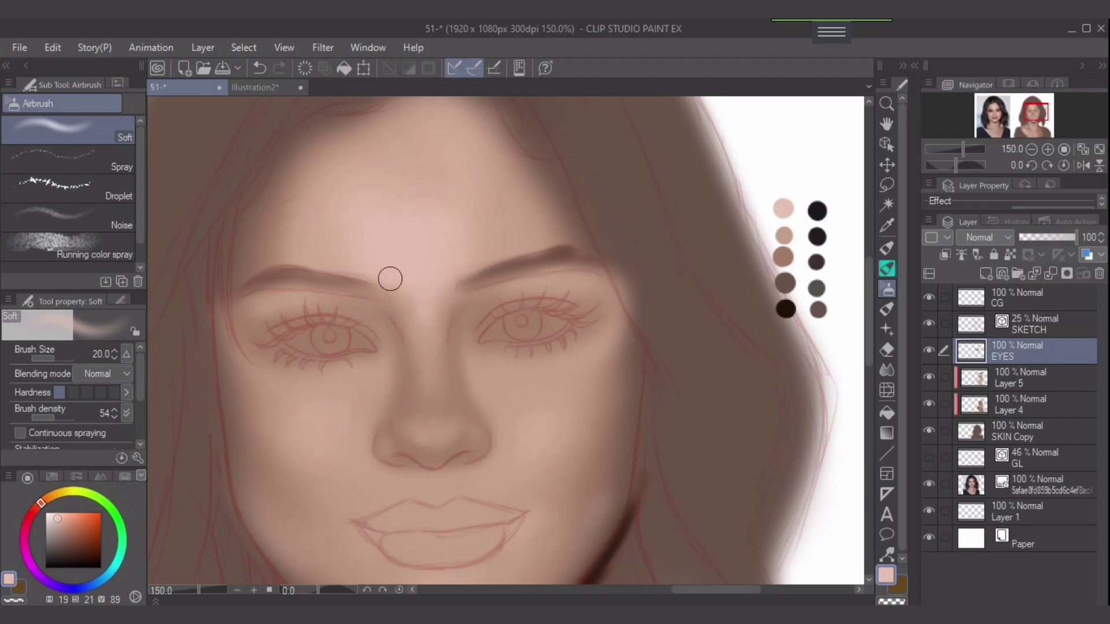
key("bracketright")
key("bracketleft")
key("bracketleft")
key("bracketright")
key("bracketleft")
key("bracketright")
key("bracketleft")
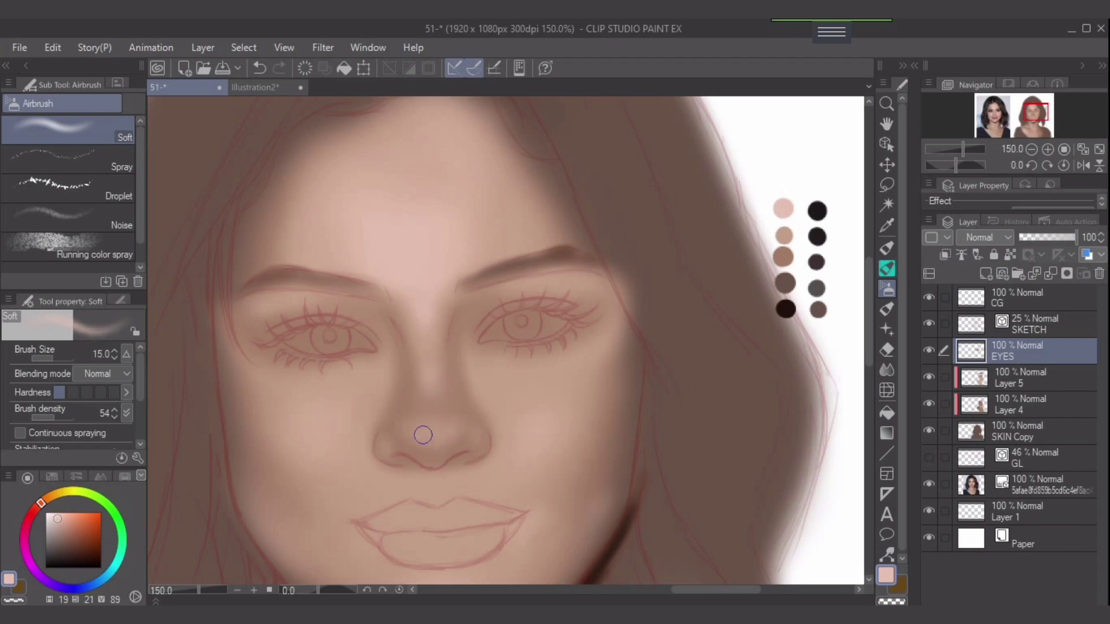
Sample the reddish brown above the nose tip and deepen both sides of the nose, enlarging the brush to 25
left_click(415, 408, "alt")
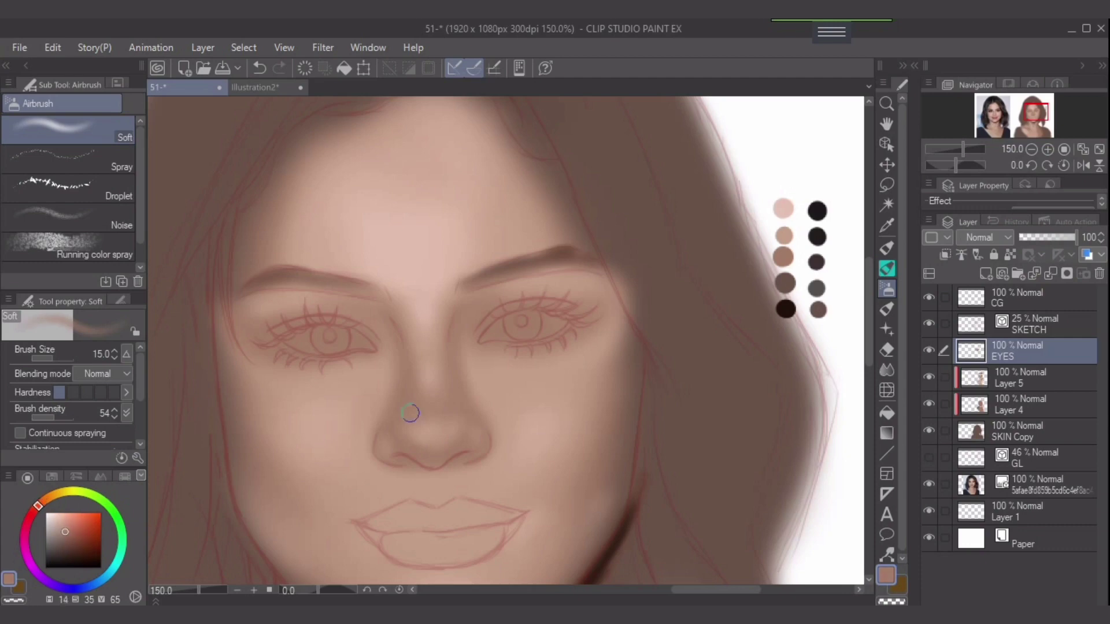
key("bracketright")
mouse_move(407, 413)
left_mouse_down()
mouse_move(459, 410)
mouse_move(449, 373)
mouse_move(463, 409)
mouse_move(467, 357)
mouse_move(454, 365)
mouse_move(454, 337)
left_mouse_up()
key("bracketright")
key("bracketleft")
mouse_move(477, 393)
left_mouse_down()
mouse_move(464, 343)
mouse_move(479, 418)
mouse_move(463, 363)
left_mouse_up()
key("bracketright")
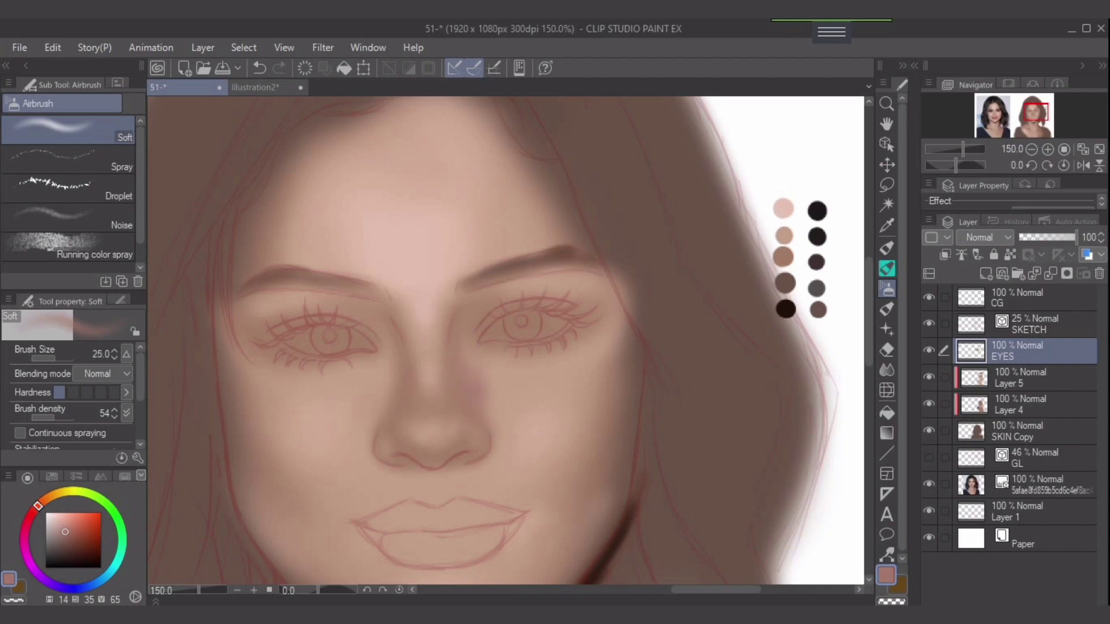
Adjust the brown slightly on the color wheel and airbrush a rosy tint on both sides of the middle nose
left_click_drag(65, 531, 65, 529)
key("bracketleft")
mouse_move(397, 372)
left_mouse_down()
mouse_move(387, 427)
mouse_move(395, 371)
left_mouse_up()
key("bracketleft")
key("bracketright")
left_click_drag(468, 374, 482, 416)
key("bracketright")
Shift the color to a more saturated red-brown (H 14, S 41, V 64) and refine the nose sides with a size 7 brush
left_click_drag(66, 529, 67, 533)
key("bracketleft")
key("bracketleft")
key("bracketleft")
key("bracketleft")
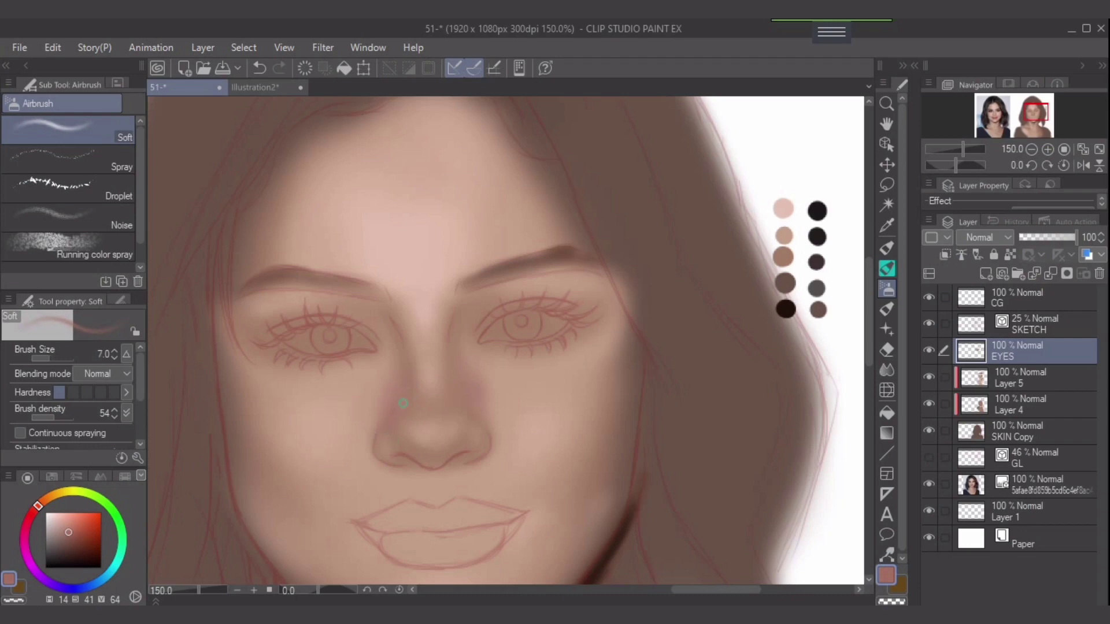
key("bracketright")
key("bracketright")
key("bracketleft")
key("bracketleft")
Blend the shading around the nose tip and wings using tones sampled from the nose, enlarging the brush to 20
left_click(408, 439, "alt")
key("bracketright")
key("bracketright")
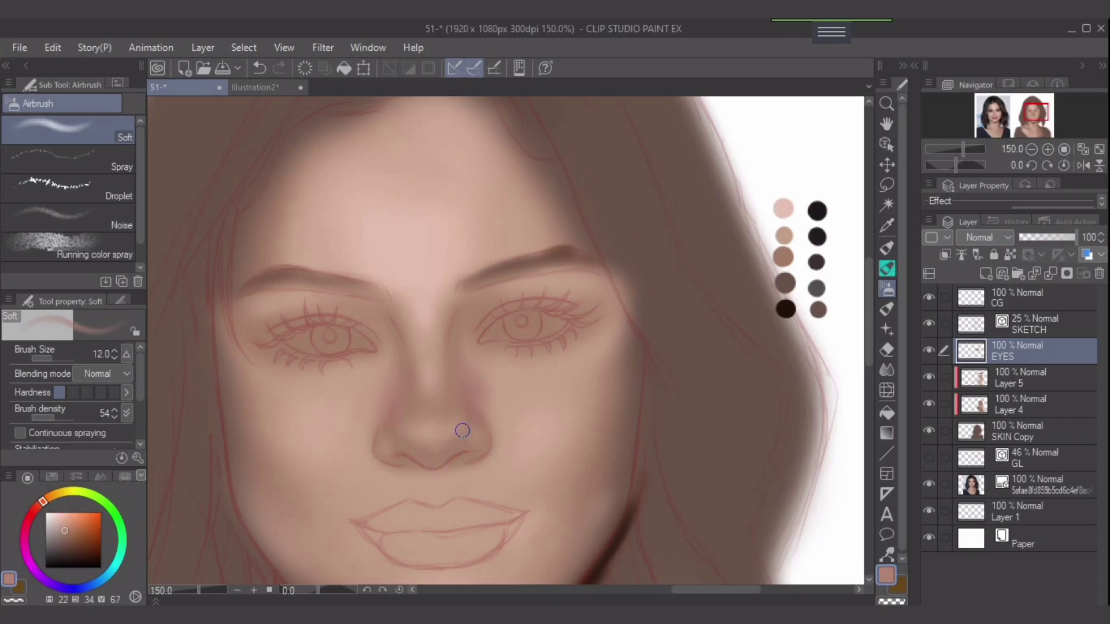
left_click(465, 427, "alt")
key("bracketright")
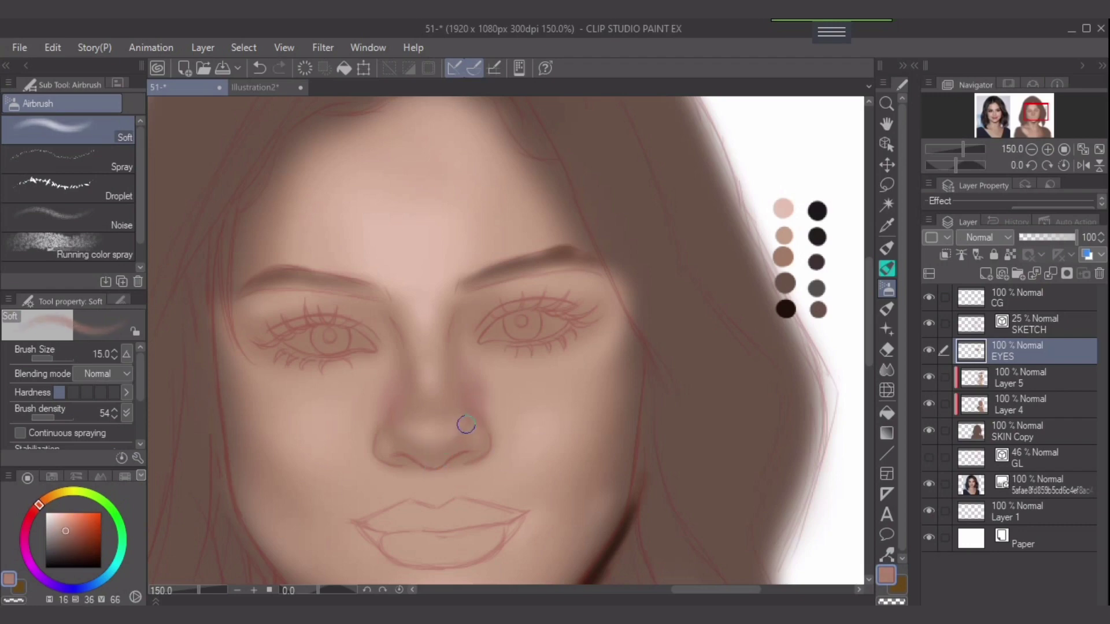
left_click(426, 437, "alt")
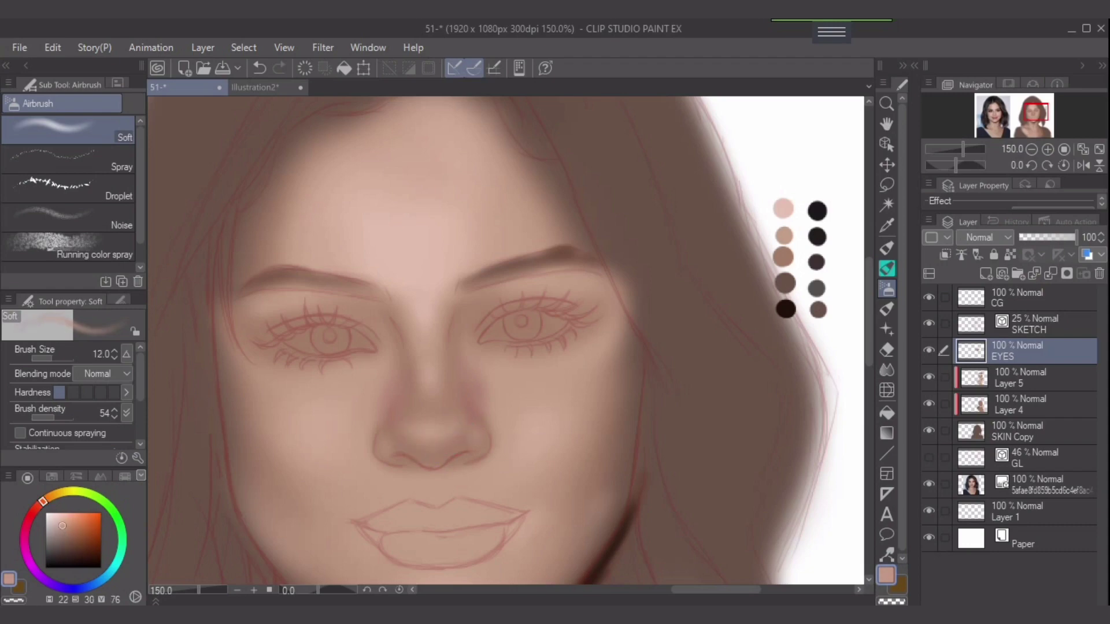
left_click(439, 429, "alt")
key("bracketright")
key("bracketright")
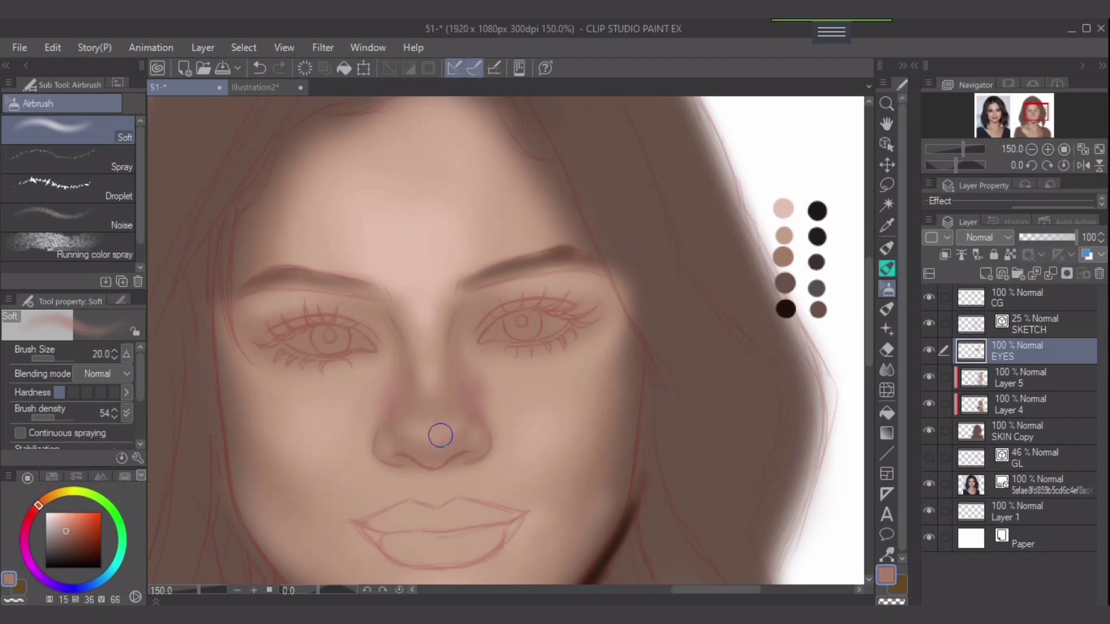
Refine the shading around the nose tip and wings with tones sampled from the nose, reducing the airbrush to size 10
left_click(425, 421, "alt")
key("bracketleft")
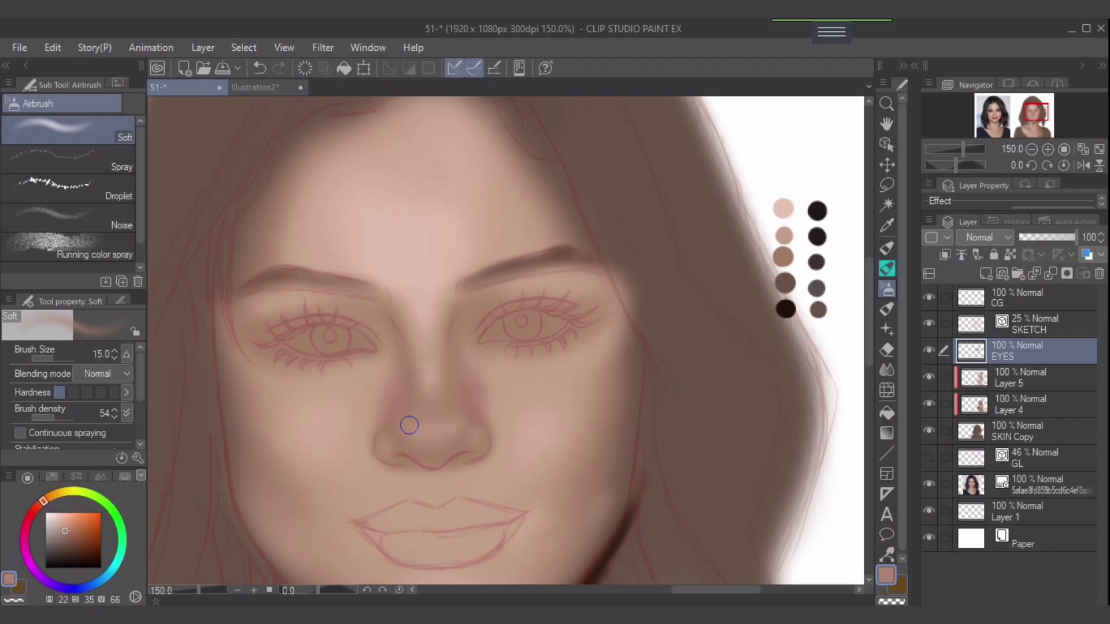
left_click(419, 414, "alt")
left_click(485, 420, "alt")
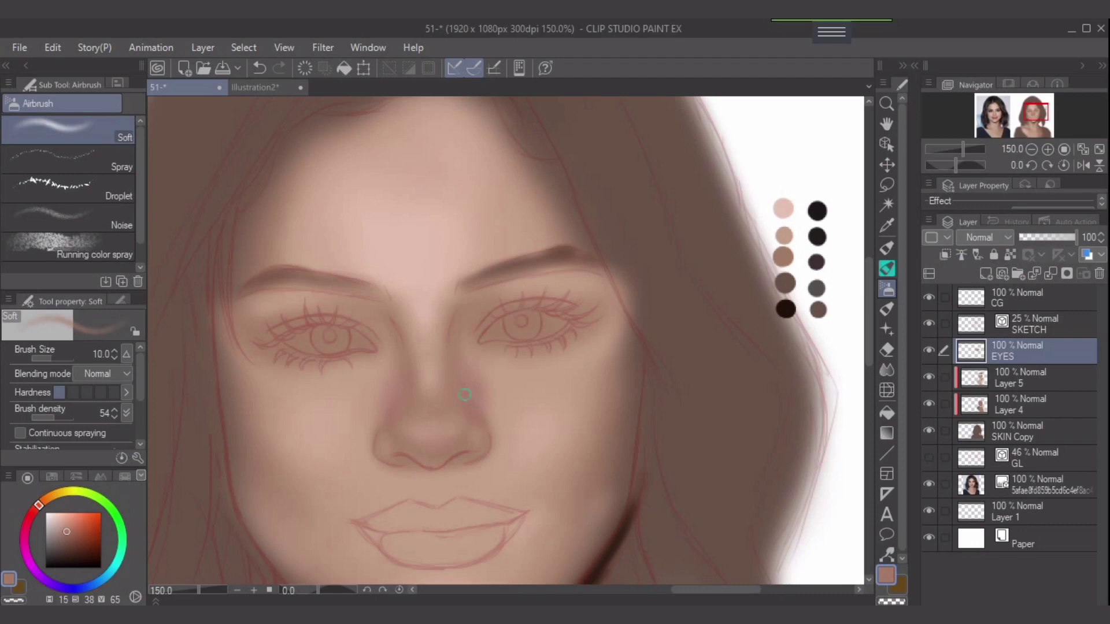
key("bracketleft")
left_click(380, 442, "alt")
key("bracketright")
key("bracketright")
Sample the tan swatch, shift it to H 19, S 34, V 73, and soften the sides of the nose with the brush enlarged to 20
left_click(781, 236, "alt")
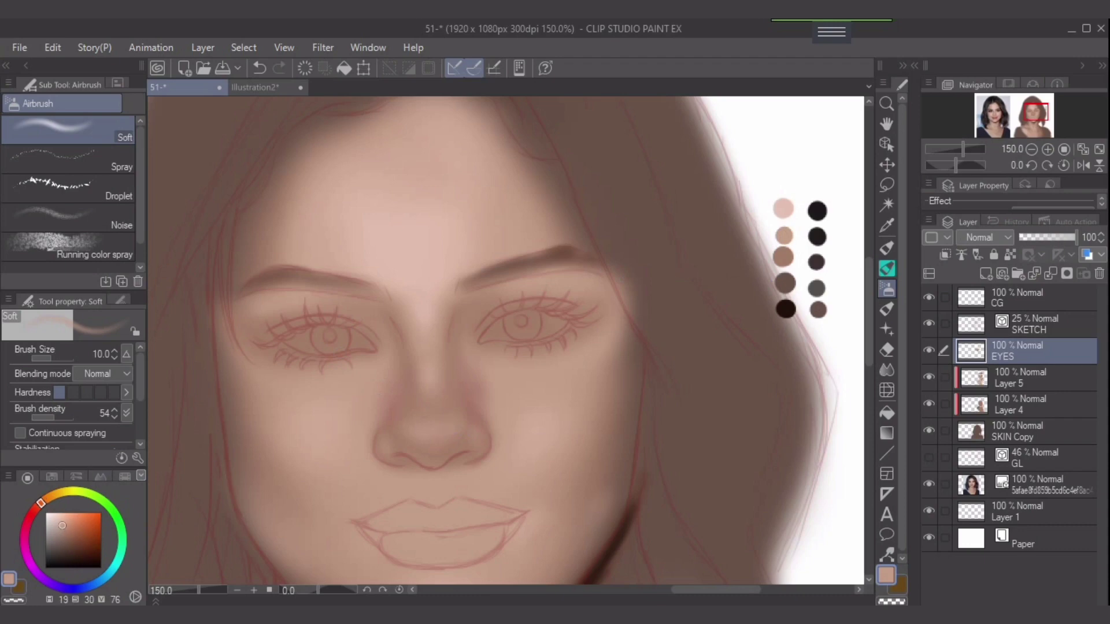
left_click(64, 527)
key("bracketright")
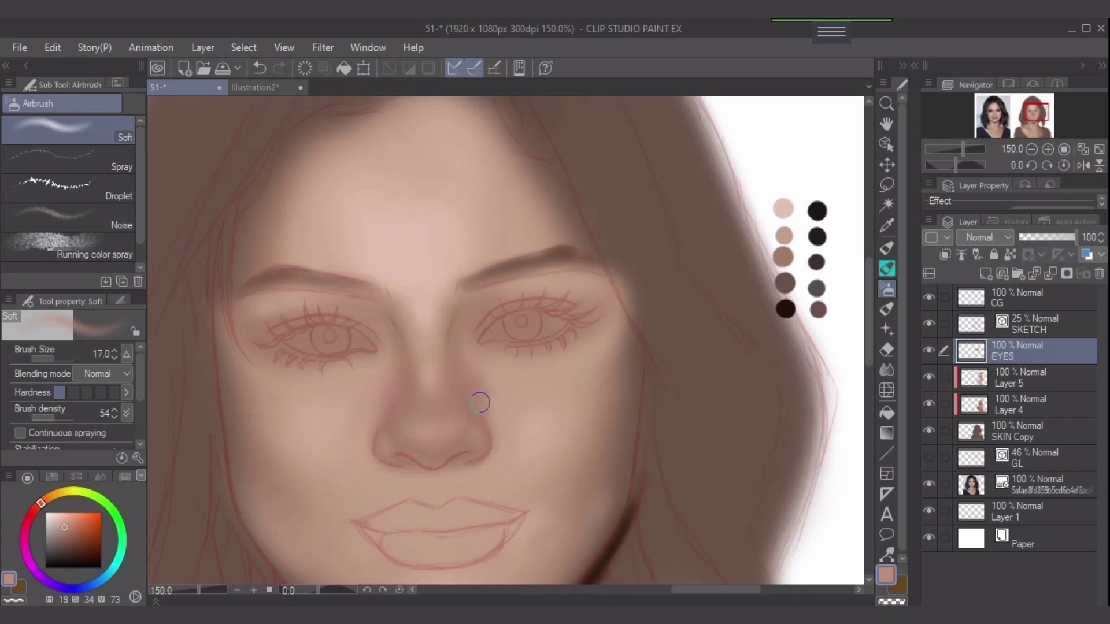
key("bracketright")
Sample the light pink swatch and airbrush a highlight on the right-hand cheek beside the nose, using brush sizes up to 40
left_click(783, 208, "alt")
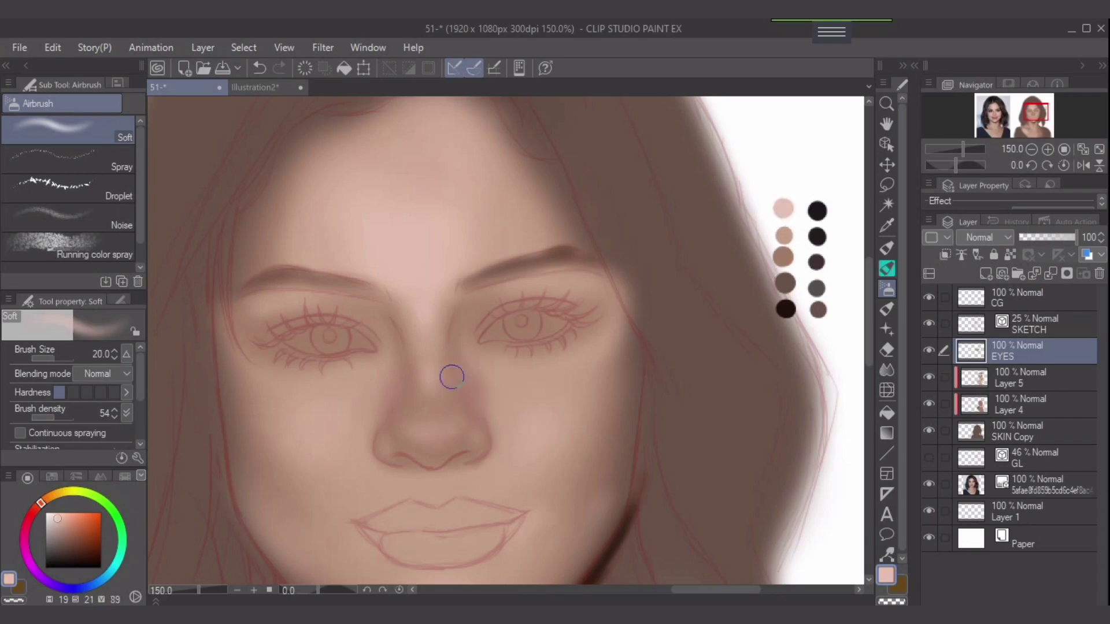
key("bracketright")
key("bracketright")
key("bracketright")
key("bracketright")
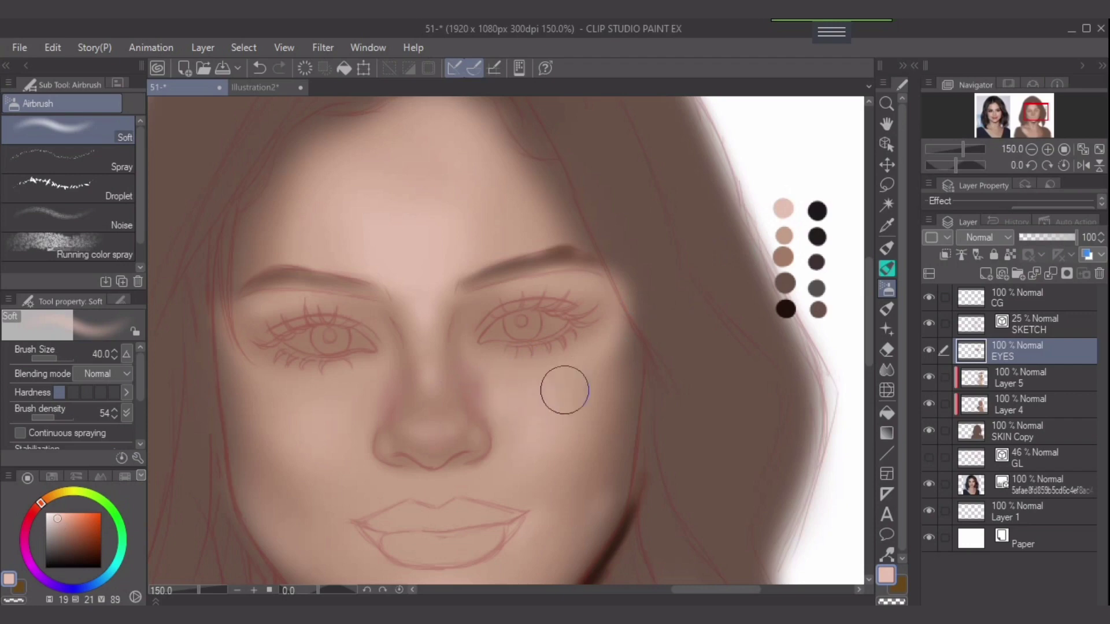
key("bracketleft")
key("bracketleft")
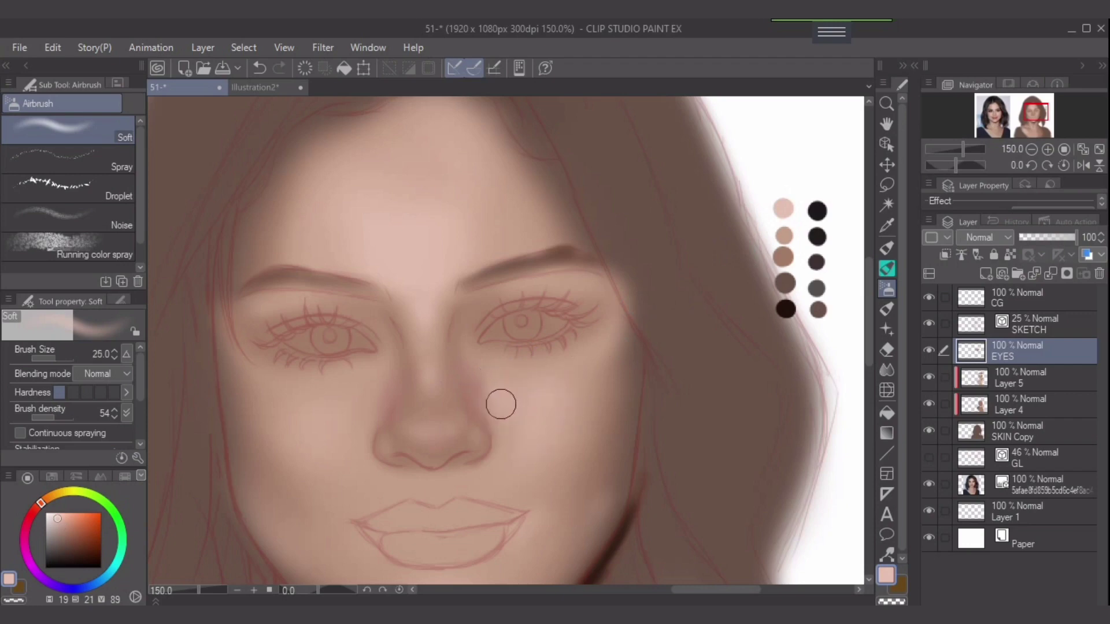
key("bracketright")
key("bracketright")
key("bracketright")
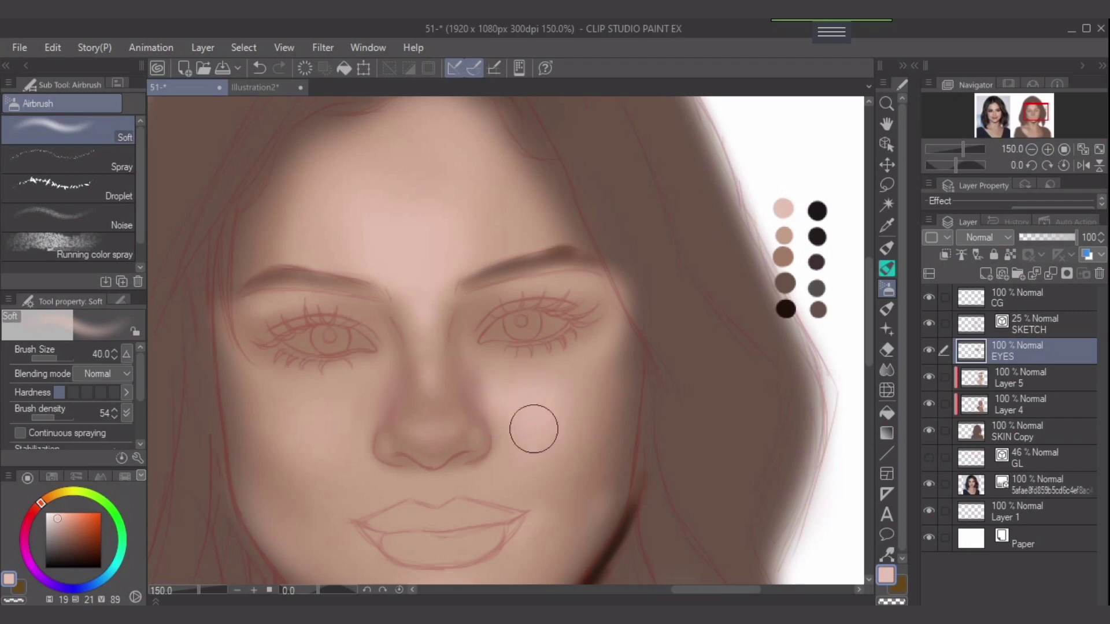
Blend the edges of the cheek highlight with the tan swatch color, varying the brush size around 30 to 40
left_click(783, 236, "alt")
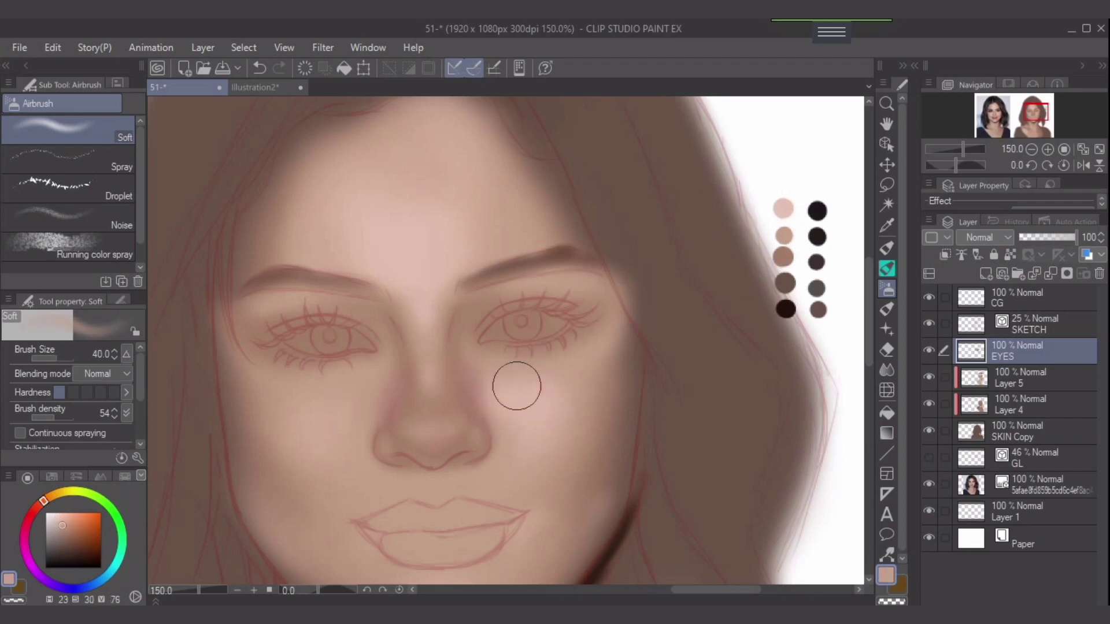
key("bracketleft")
key("bracketleft")
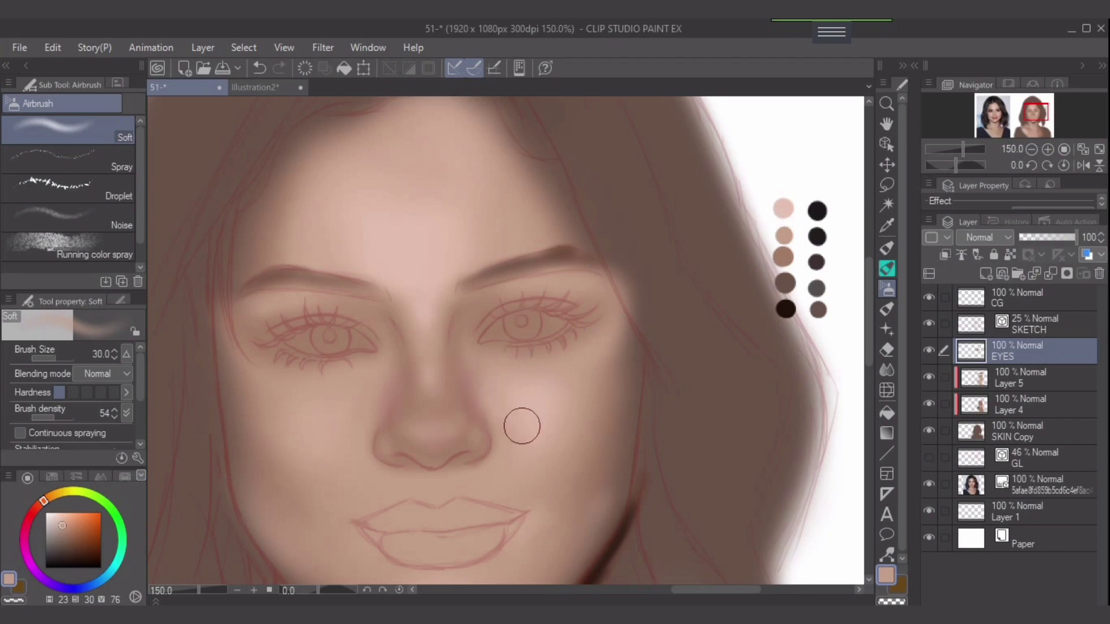
key("bracketright")
key("bracketright")
key("bracketright")
key("bracketleft")
key("bracketleft")
Sample the rosy brown beside the nose bridge and soften the nose sides below the inner eye corners with a size 40 brush
left_click(390, 378, "alt")
key("bracketright")
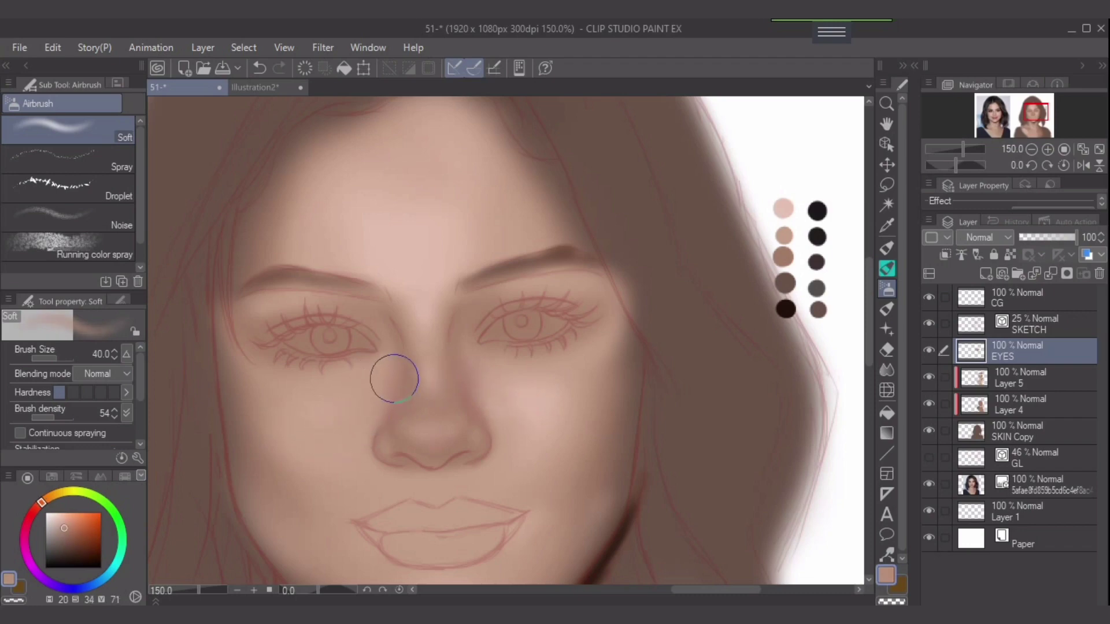
key("bracketleft")
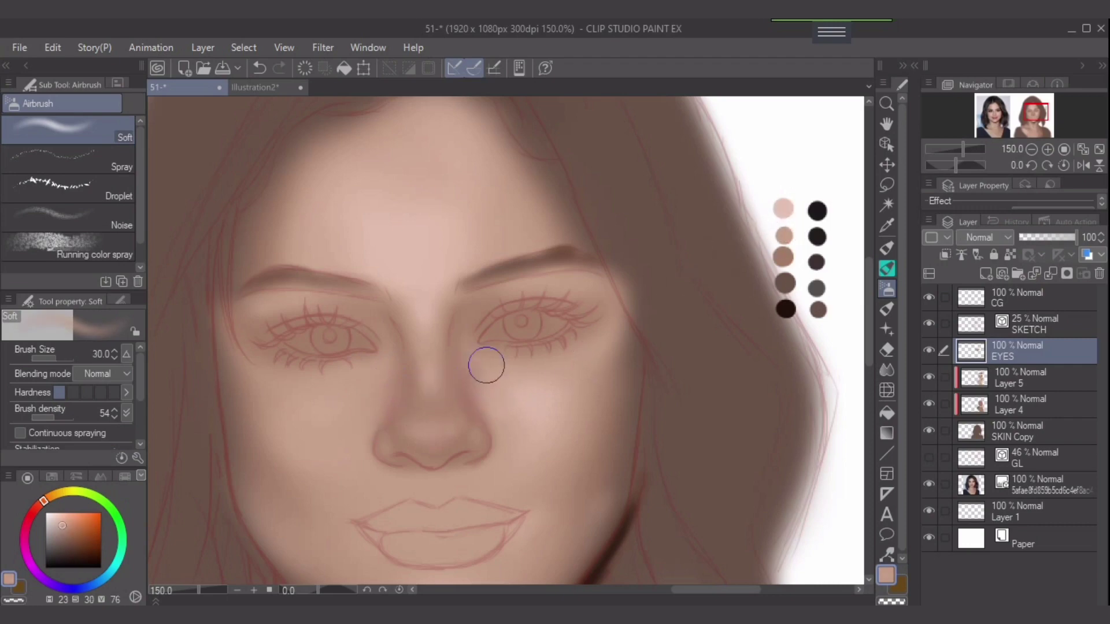
Smooth the length of the nose bridge with the tan color (H 23, S 30, V 76), adjusting the brush size between strokes
key("]")
left_click_drag(429, 341, 431, 385)
key("[")
key("[")
left_click_drag(425, 329, 434, 398)
key("]")
key("[")
key("[")
key("[")
key("[")
Sample the light pink swatch and airbrush highlights on the nose tip and the upper bridge with brush sizes 12 to 17
left_click(776, 211, "alt")
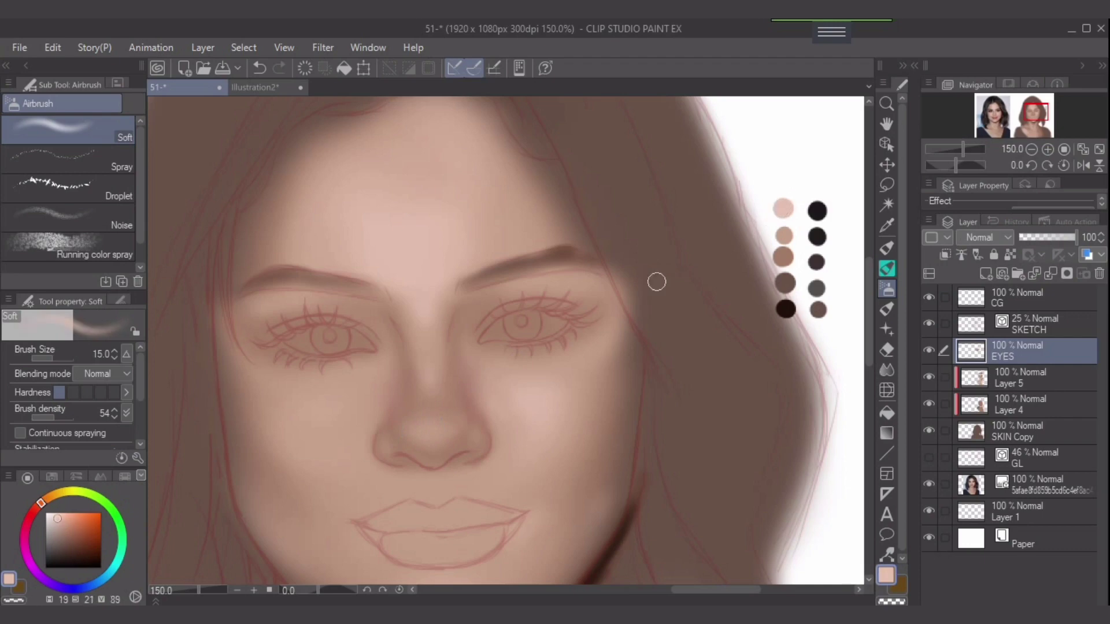
left_click_drag(440, 433, 417, 432)
key("[")
key("[")
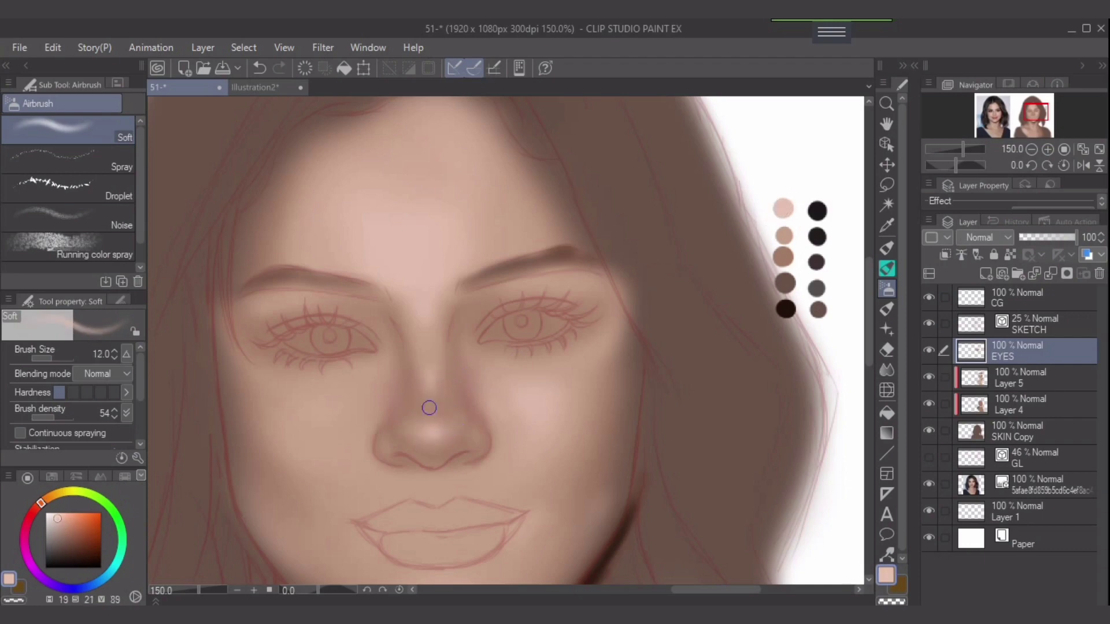
key("]")
key("]")
mouse_move(418, 309)
left_mouse_down()
mouse_move(427, 352)
mouse_move(426, 336)
left_mouse_up()
Raise the brush density to 73 and paint a small bright nose tip highlight in pale pink (H 19, S 16, V 95), reducing the brush to 6
left_click(56, 516)
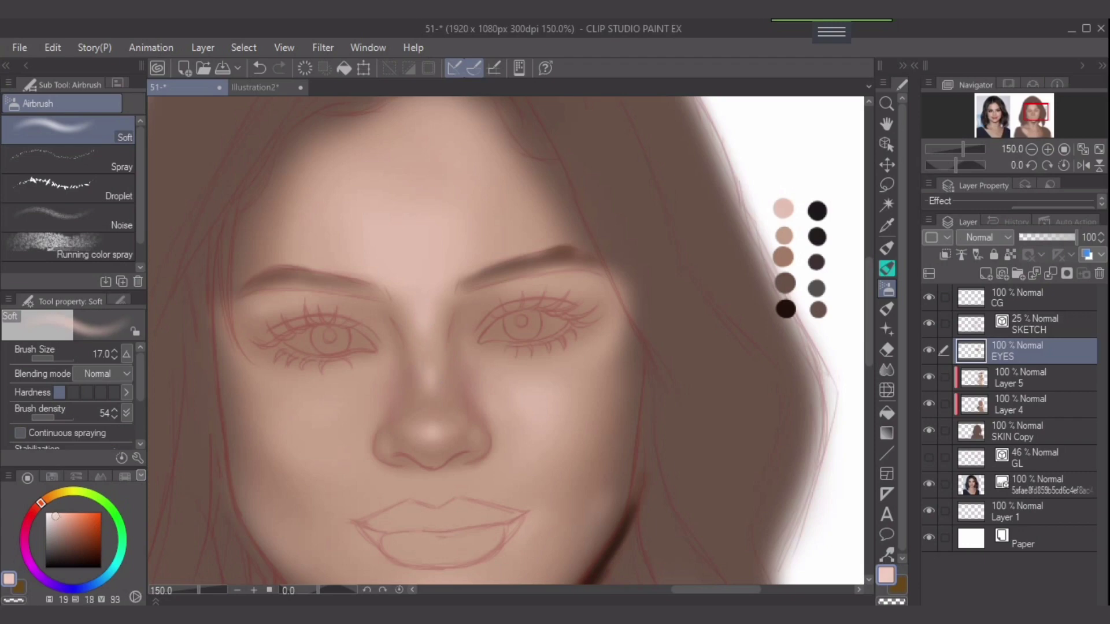
key("bracketleft")
key("bracketleft")
key("bracketleft")
left_click_drag(426, 435, 439, 442)
key("ctrl+z")
left_click_drag(55, 417, 62, 417)
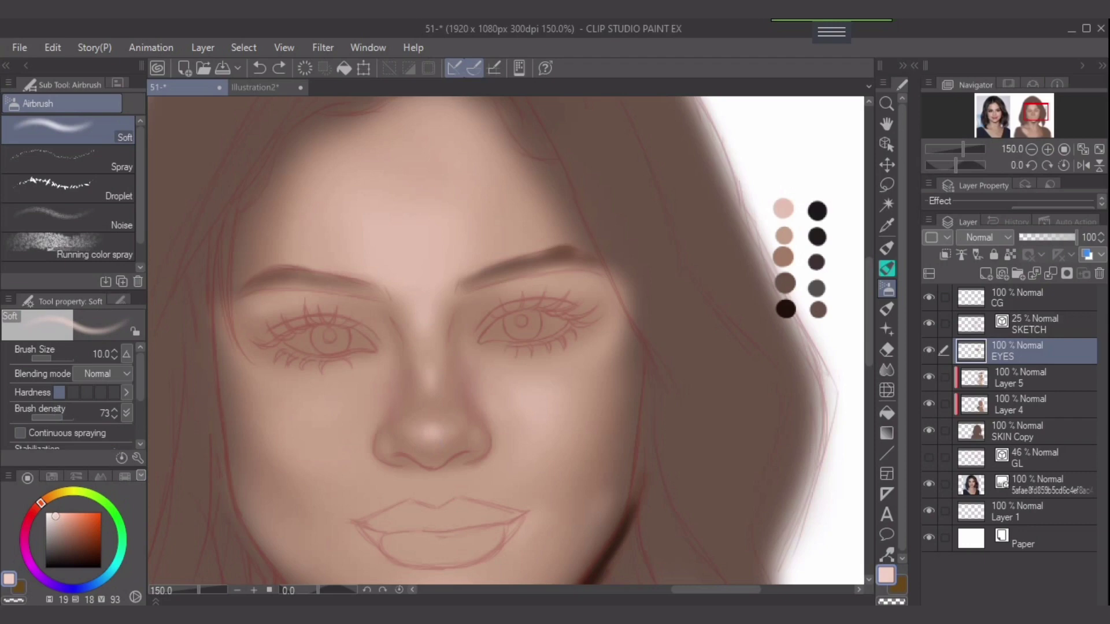
left_click_drag(56, 516, 54, 514)
key("bracketleft")
key("bracketleft")
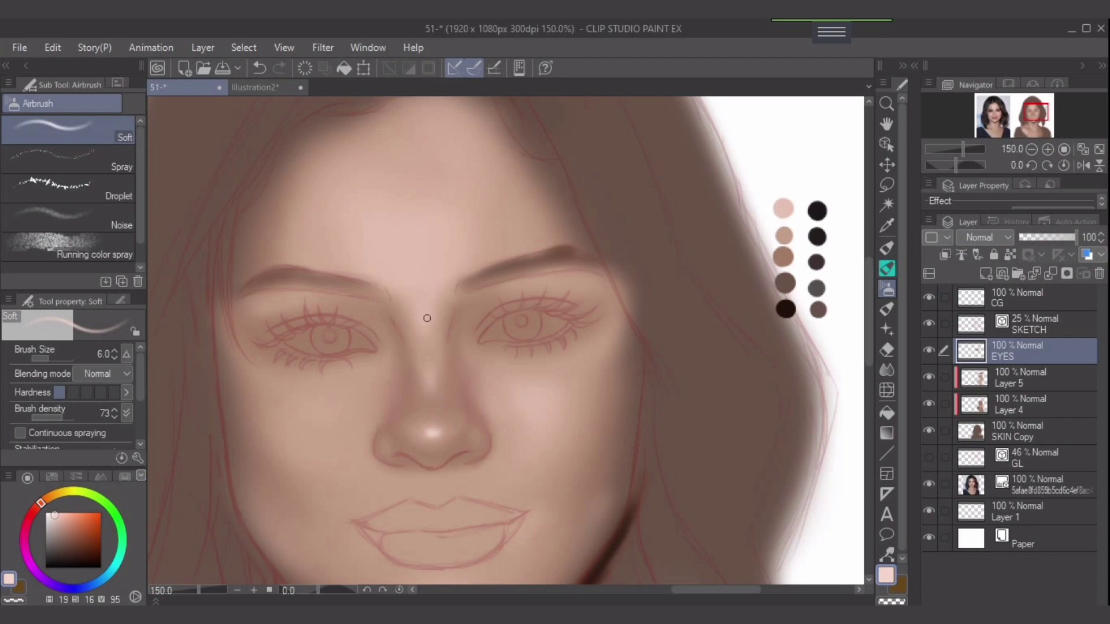
Airbrush a bright highlight on the upper nose bridge between the eyes, enlarging the brush to 17 and warming the pink to H 19, S 27, V 95
key("bracketright")
key("bracketright")
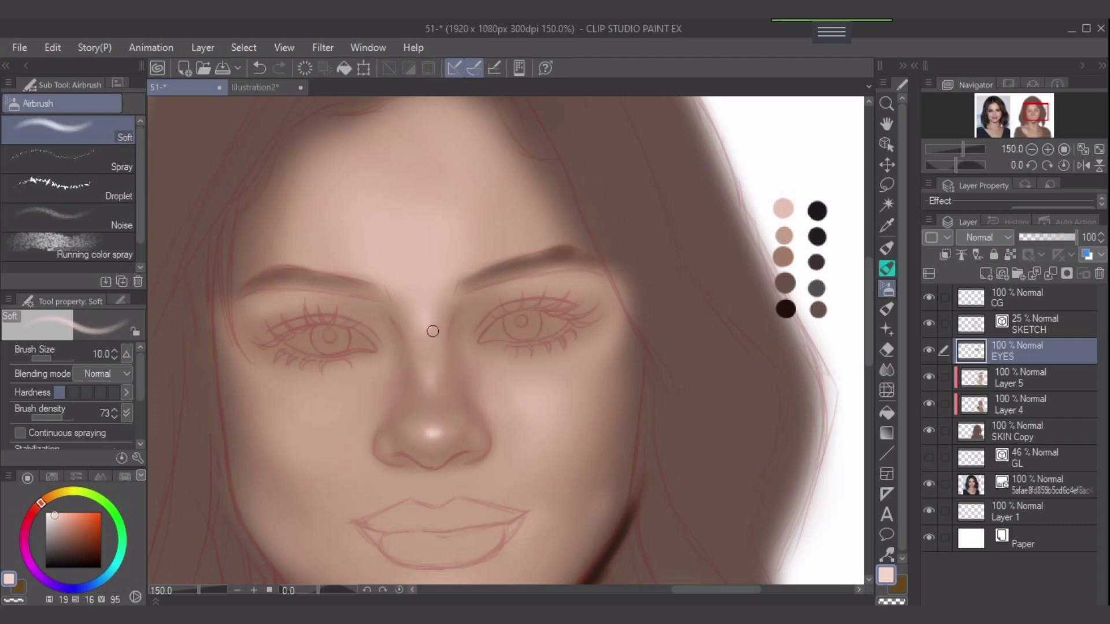
key("bracketright")
key("bracketright")
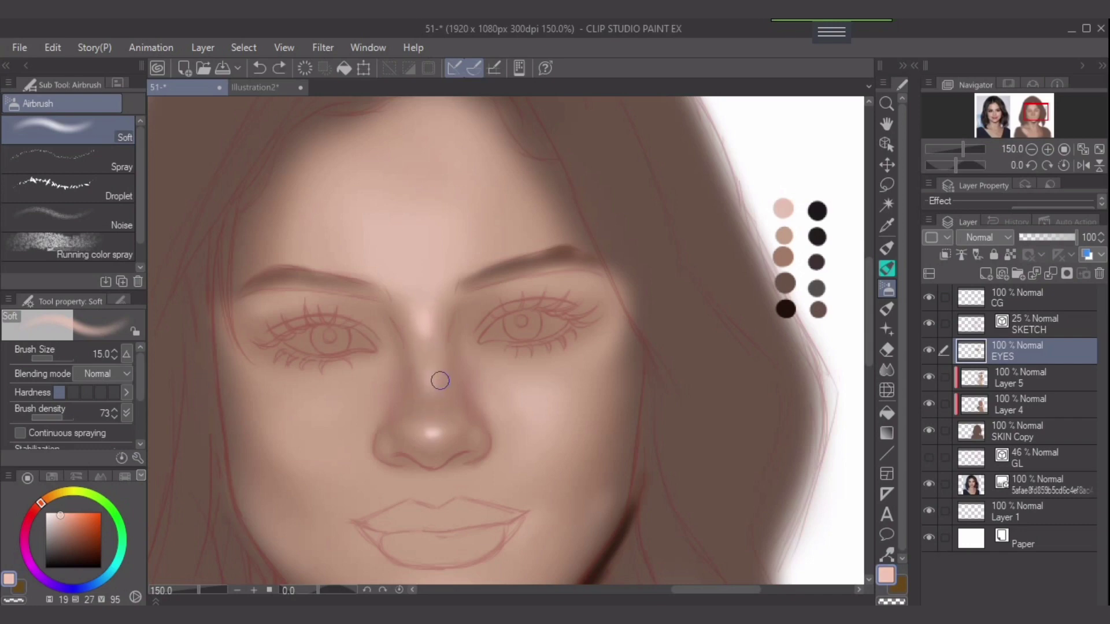
key("bracketright")
left_click_drag(427, 330, 423, 316)
key("bracketleft")
Undo the pink stroke on the left-hand side of the nose and shade that side with an adjusted brown sampled from the nose
left_click_drag(408, 376, 406, 423)
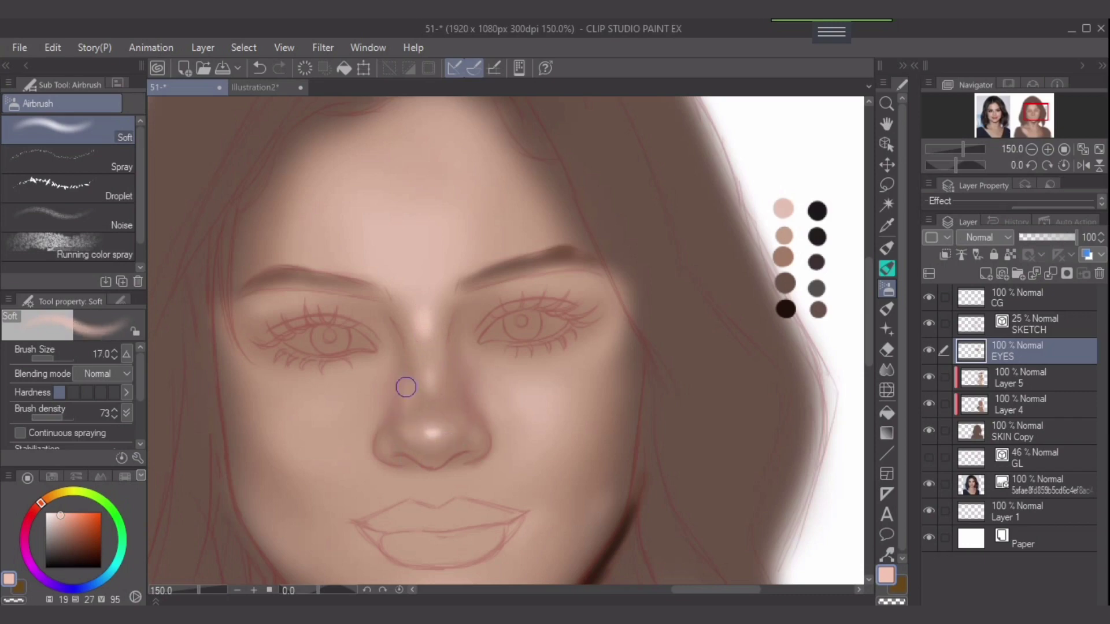
key("ctrl+z")
left_click(418, 408, "alt")
left_click(394, 395, "alt")
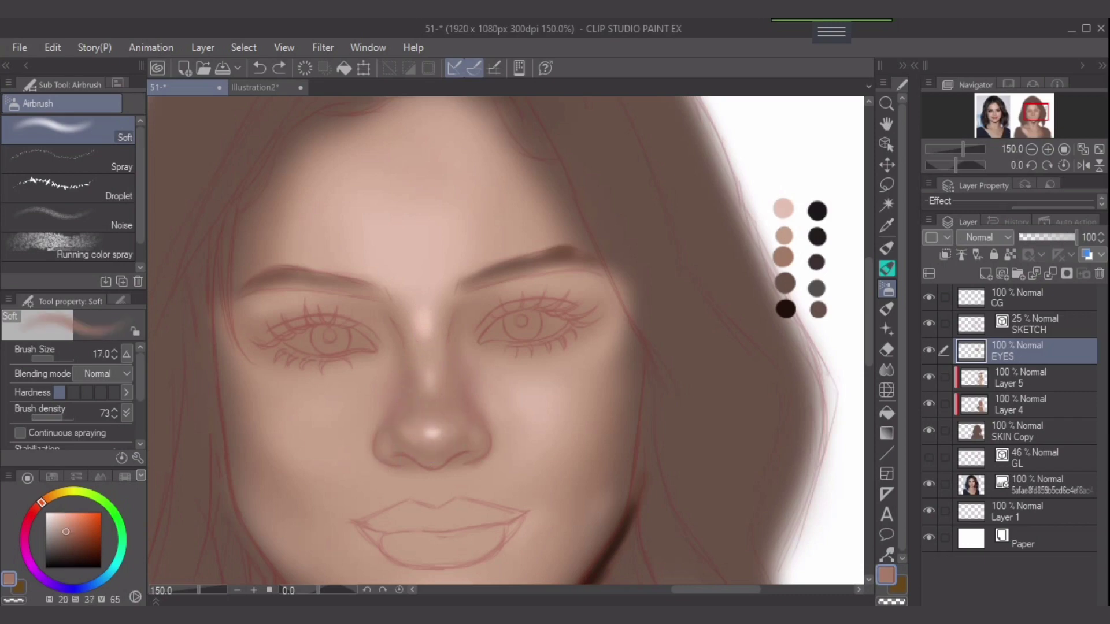
left_click(67, 528)
key("]")
mouse_move(414, 373)
left_mouse_down()
mouse_move(405, 434)
mouse_move(391, 428)
mouse_move(406, 390)
mouse_move(412, 419)
left_mouse_up()
Blend the middle of the nose bridge with tones sampled along the bridge, using brush sizes from 30 down to 20
left_click(423, 374, "alt")
key("bracketright")
key("bracketright")
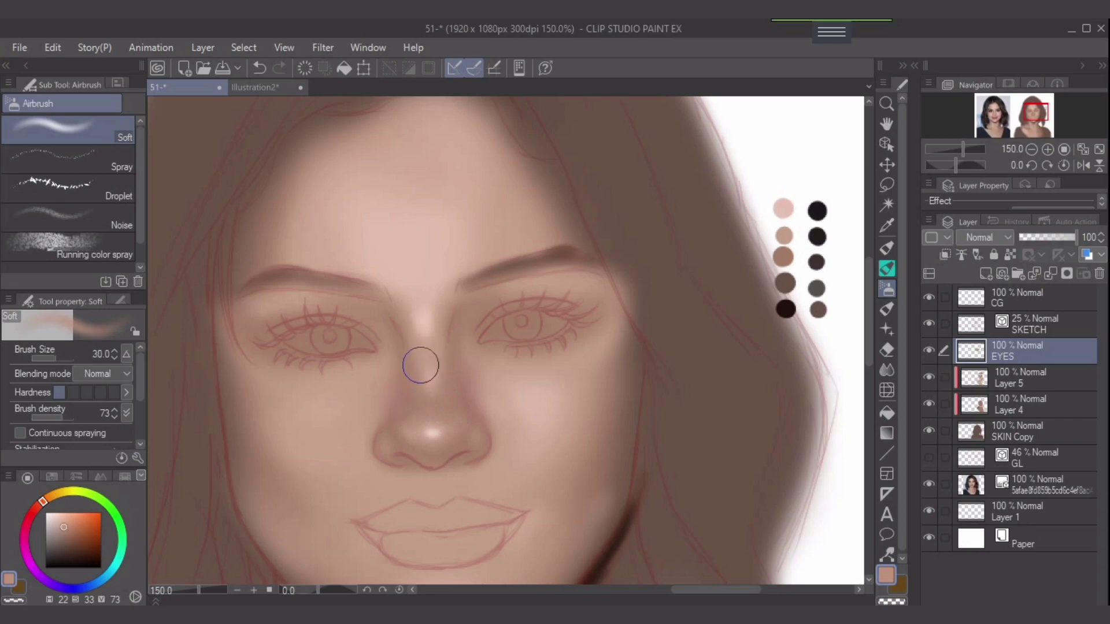
key("bracketleft")
left_click(429, 378, "alt")
left_click(423, 321, "alt")
left_click_drag(433, 396, 424, 367)
key("bracketleft")
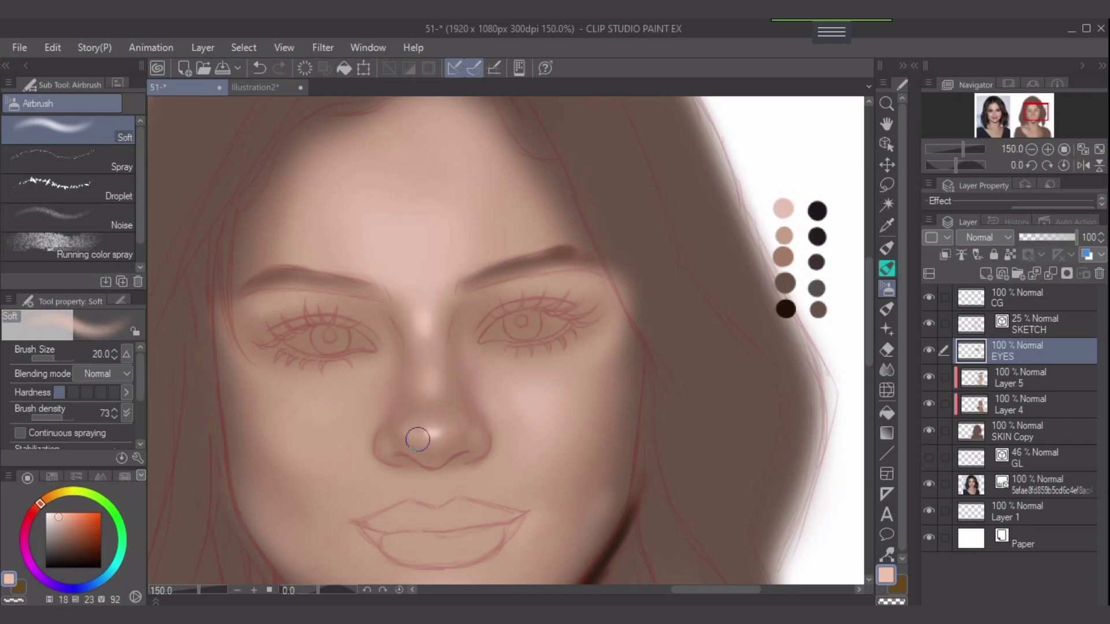
Lighten the middle of the bridge with the light pink swatch and soften around the nose tip with the tan swatch at brush size 25
left_click(781, 209, "alt")
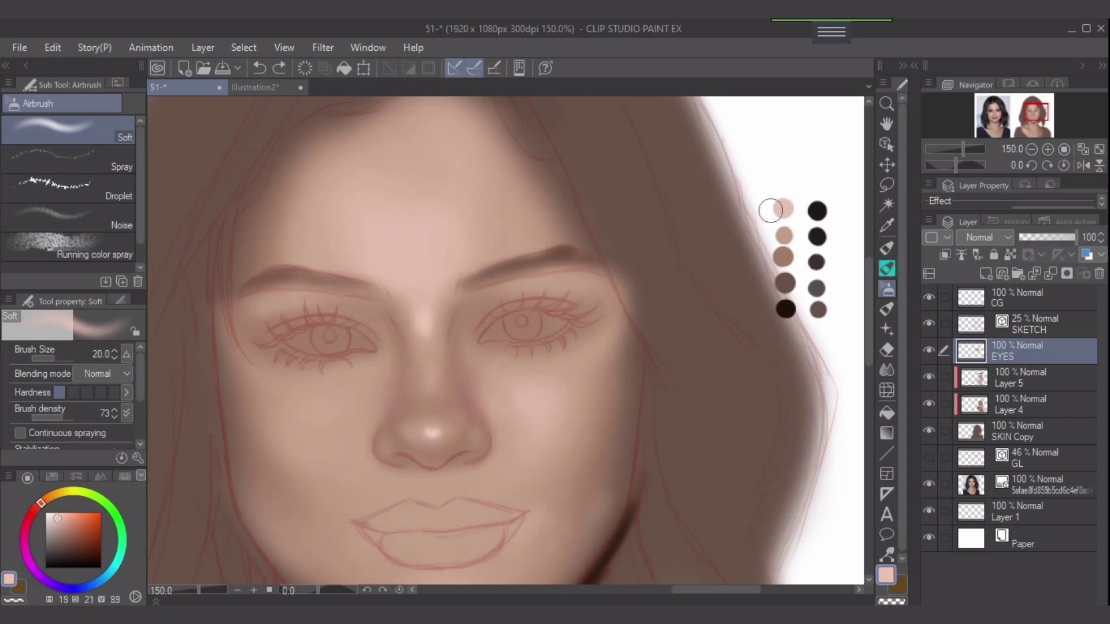
key("bracketleft")
left_click_drag(429, 375, 424, 364)
key("bracketright")
key("bracketright")
left_click(783, 236, "alt")
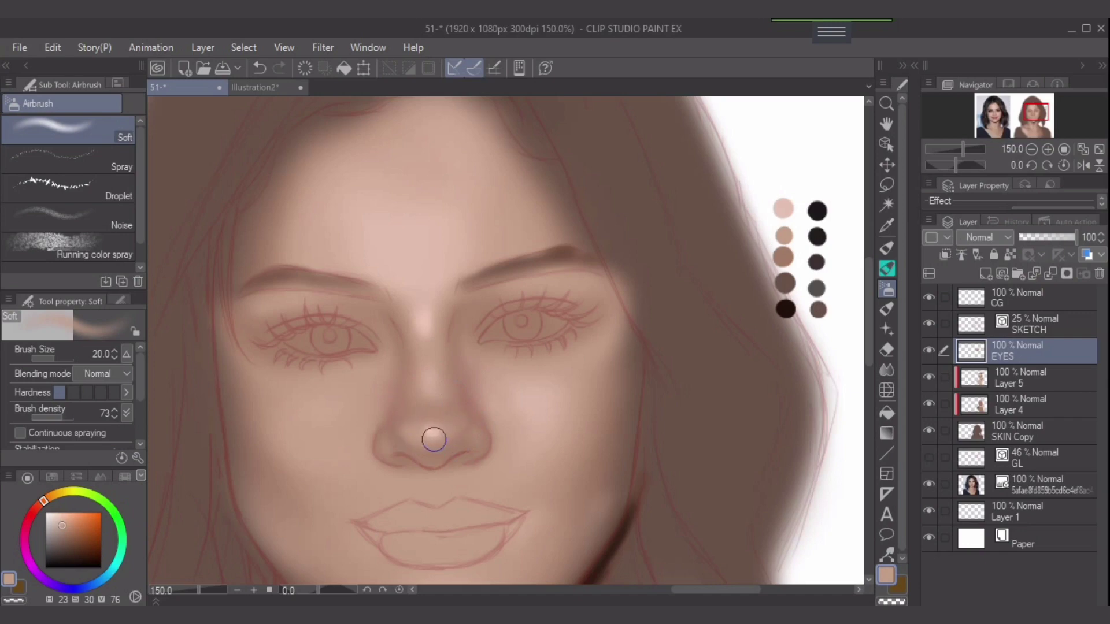
key("bracketright")
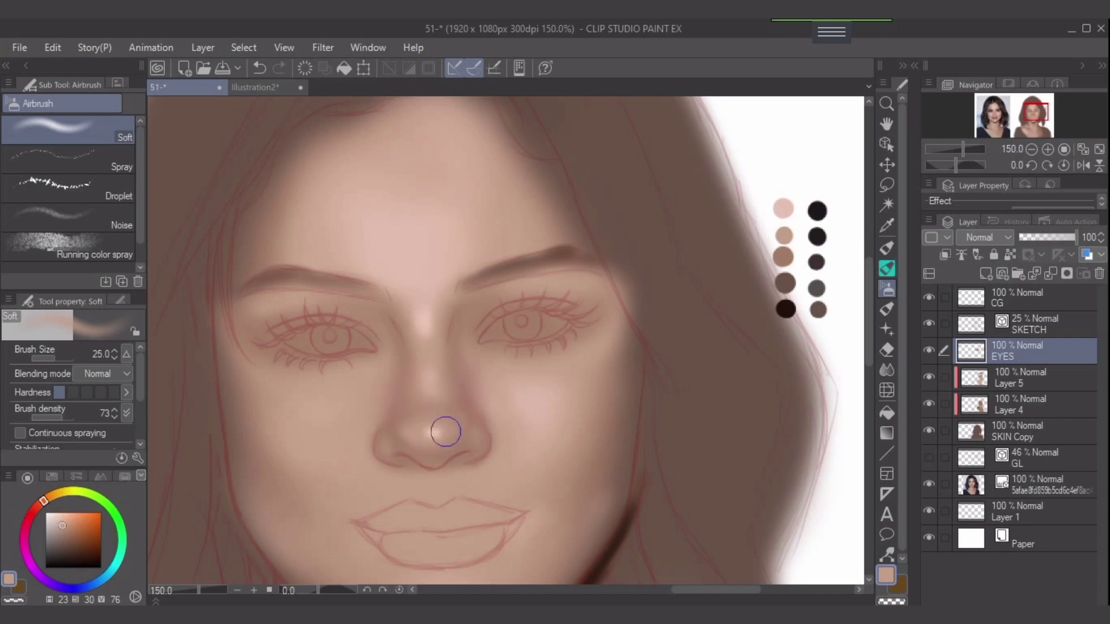
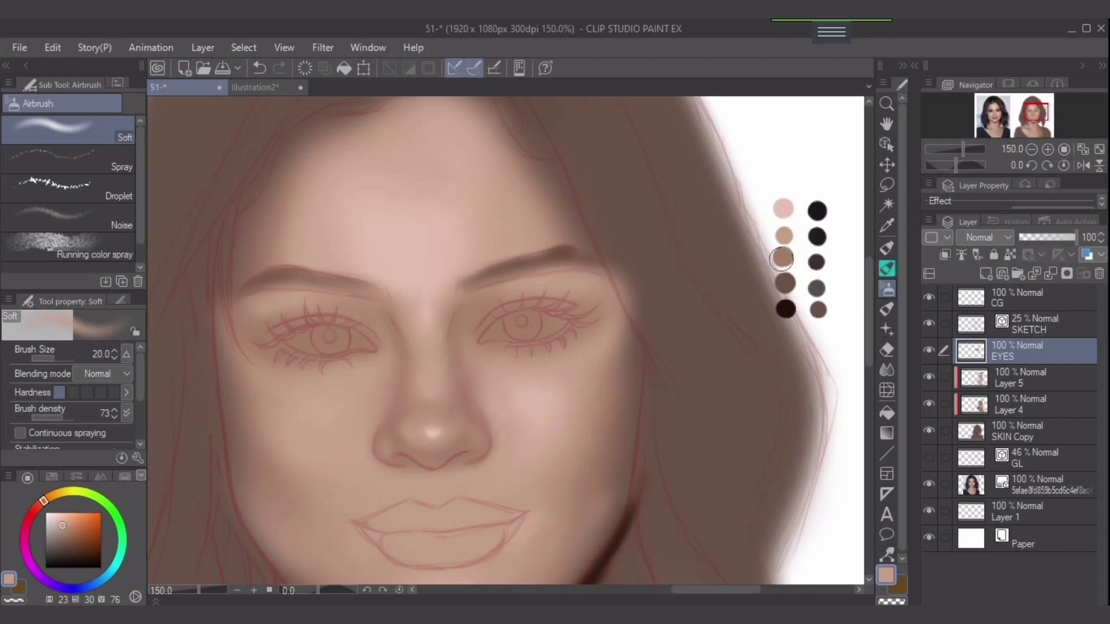
Sample the dark brown swatch (H 20, S 32, V 41) and shade the iris and inner upper lid of the right-hand eye, reducing the brush to 15
left_click(785, 257, "alt")
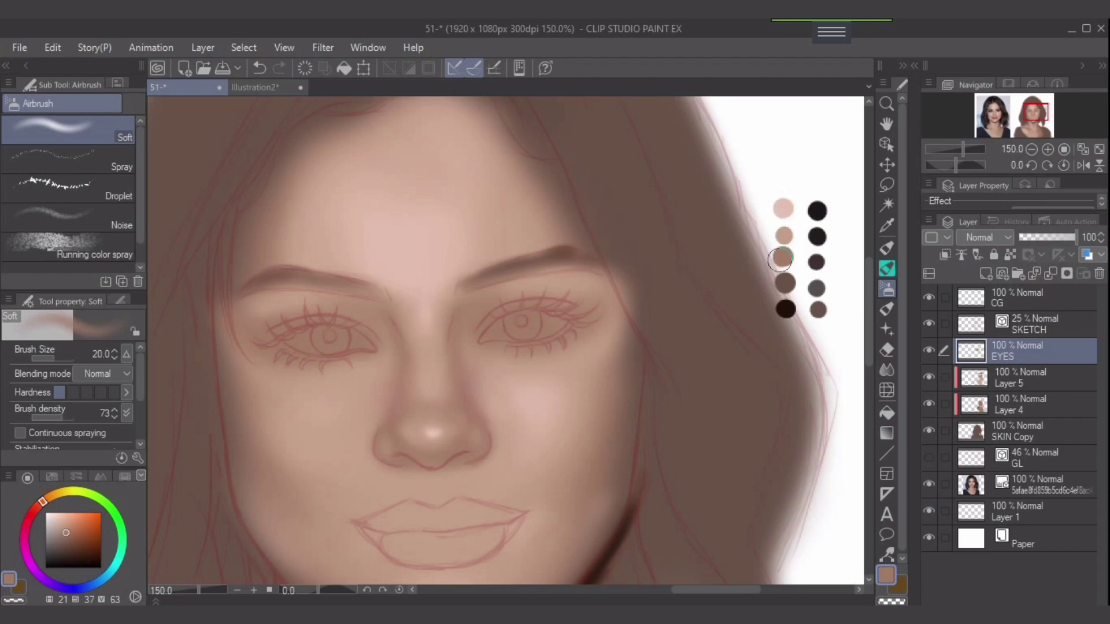
left_click(787, 282, "alt")
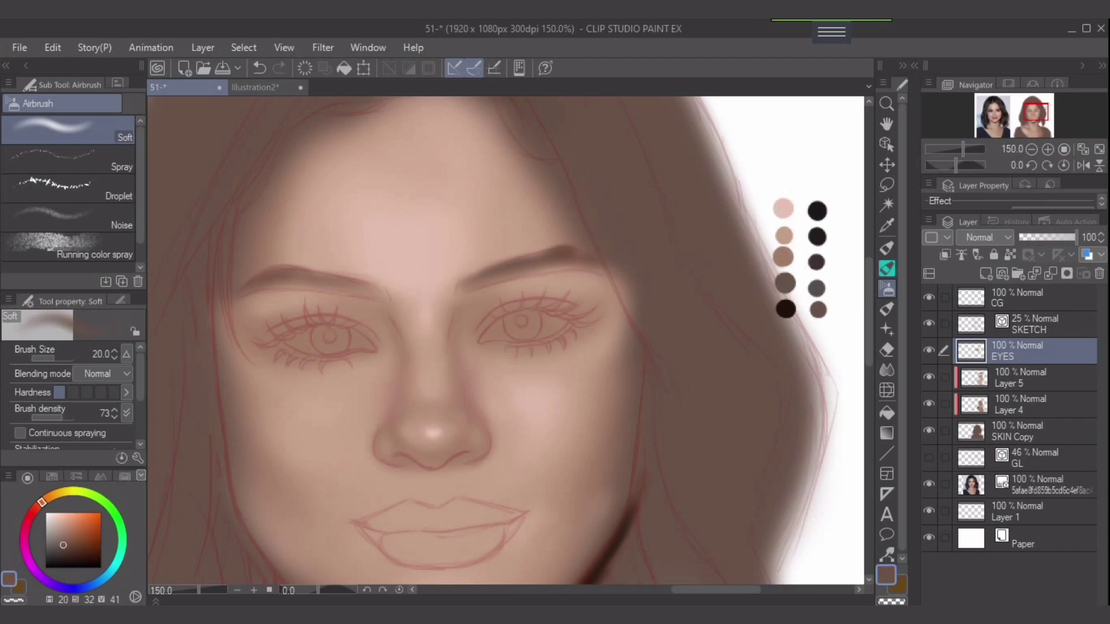
mouse_move(521, 318)
left_mouse_down()
mouse_move(549, 319)
mouse_move(481, 340)
mouse_move(507, 311)
left_mouse_up()
key("bracketleft")
key("bracketleft")
key("bracketleft")
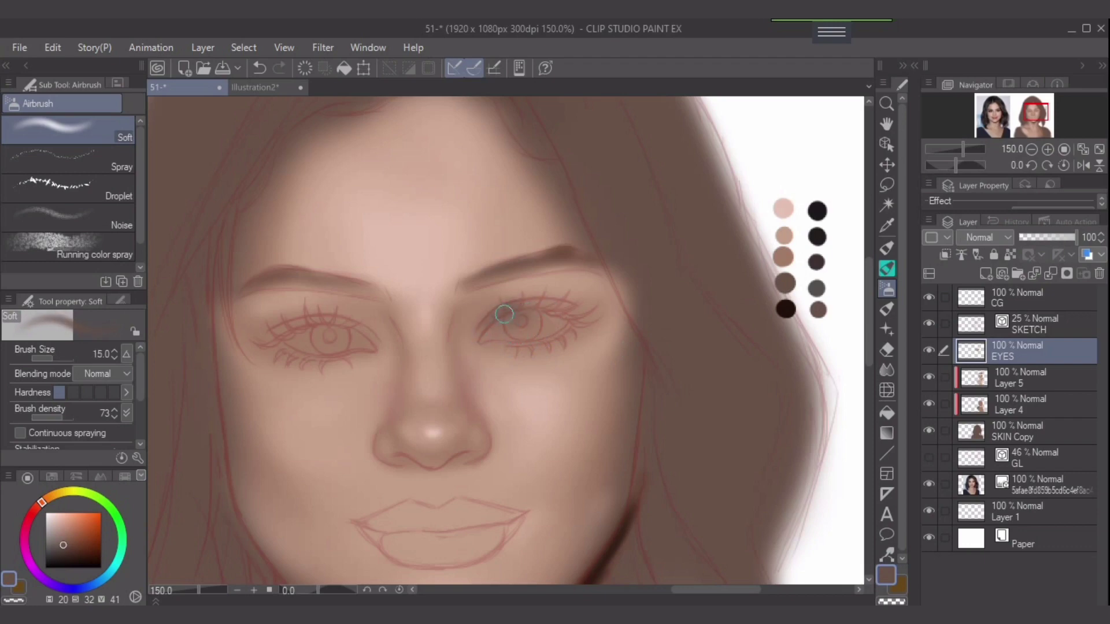
Sample the medium brown swatch (H 21, S 37, V 63) and soften the shading around the upper eyelids with varied brush sizes
left_click(783, 257, "alt")
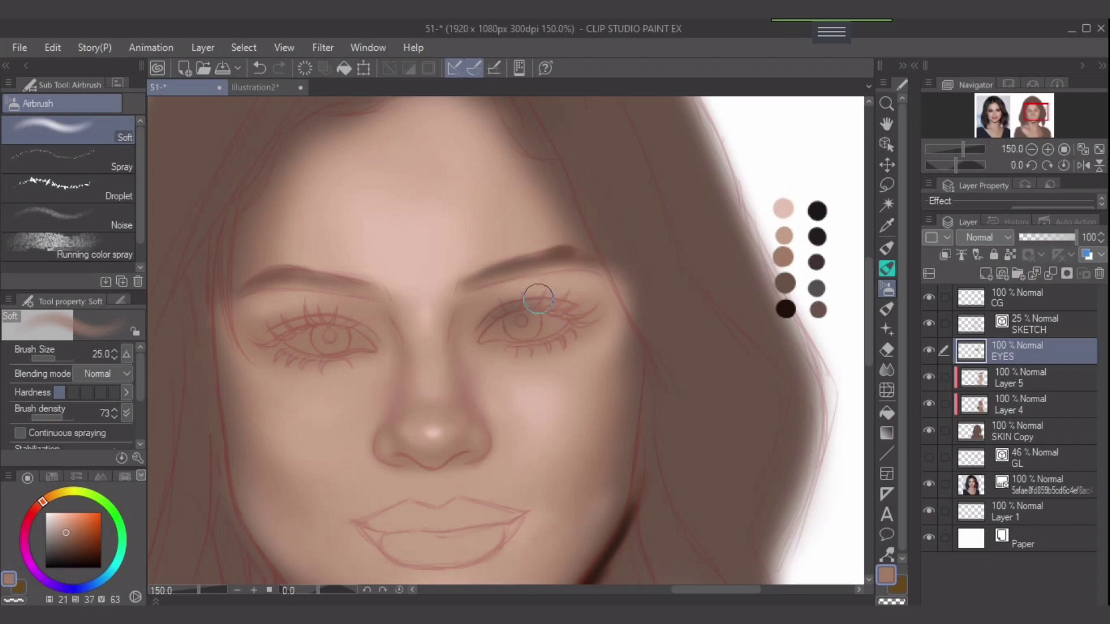
key("bracketleft")
key("bracketleft")
key("bracketright")
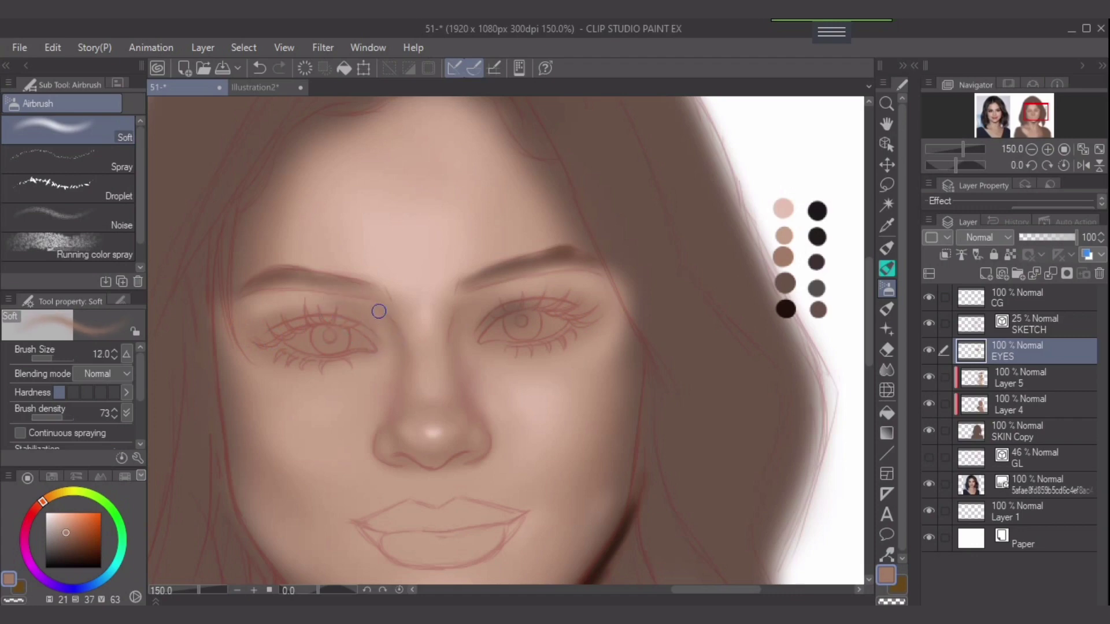
key("bracketleft")
key("bracketright")
key("bracketright")
Resample the dark brown swatch and deepen the shadow along the right-hand eye's upper lid and iris with a brush of about 17
left_click(783, 282, "alt")
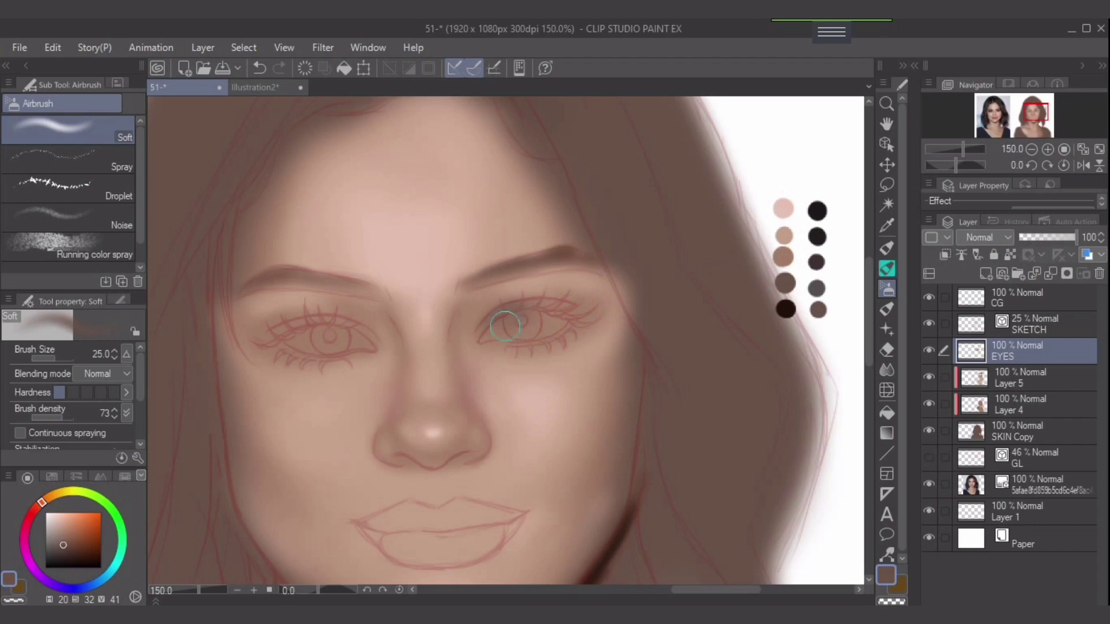
key("bracketleft")
key("bracketleft")
mouse_move(492, 321)
left_mouse_down()
mouse_move(570, 312)
mouse_move(543, 313)
left_mouse_up()
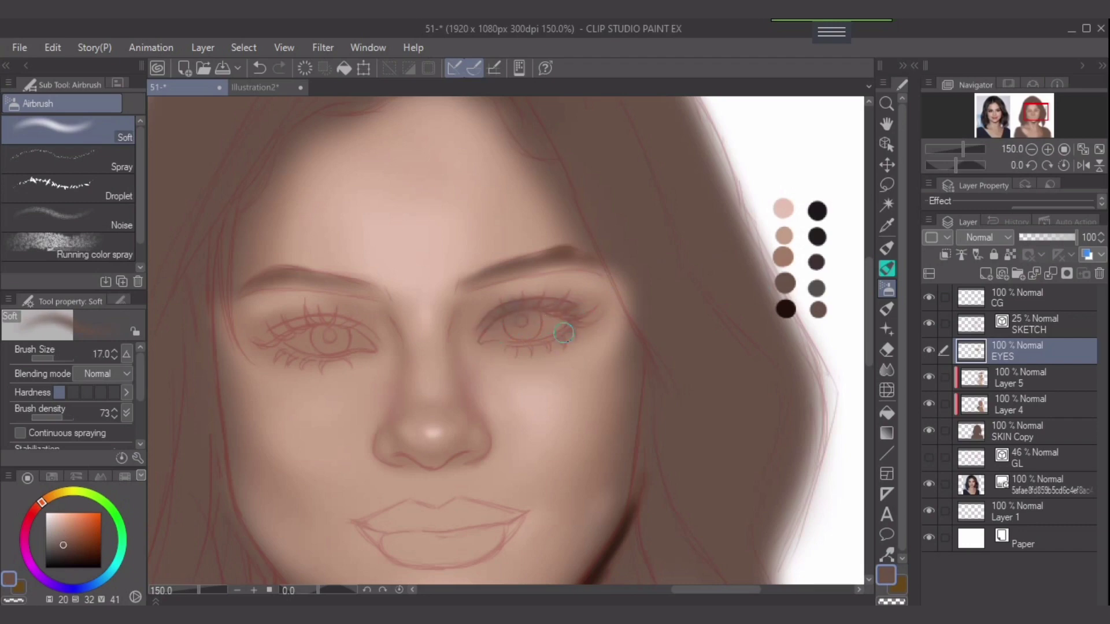
key("bracketright")
left_click_drag(563, 314, 496, 322)
Shade the right-hand eye's inner corner and lower lid in dark brown with brush sizes 6 to 12
key("bracketleft")
key("bracketleft")
key("bracketleft")
key("bracketleft")
key("bracketleft")
key("bracketleft")
key("bracketleft")
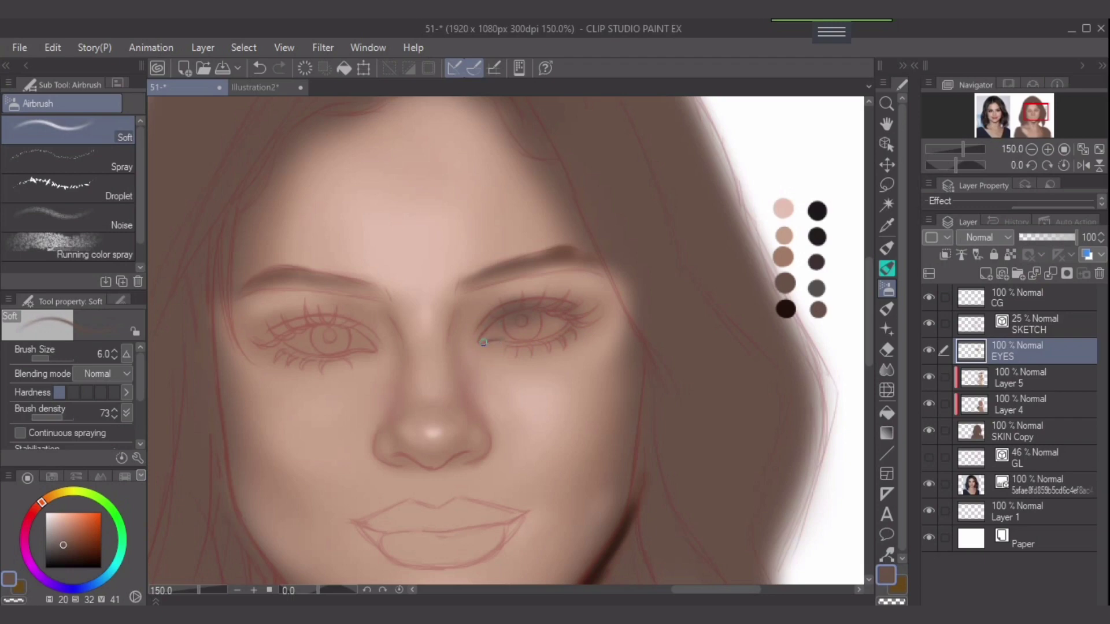
key("bracketright")
key("bracketright")
key("bracketright")
key("bracketright")
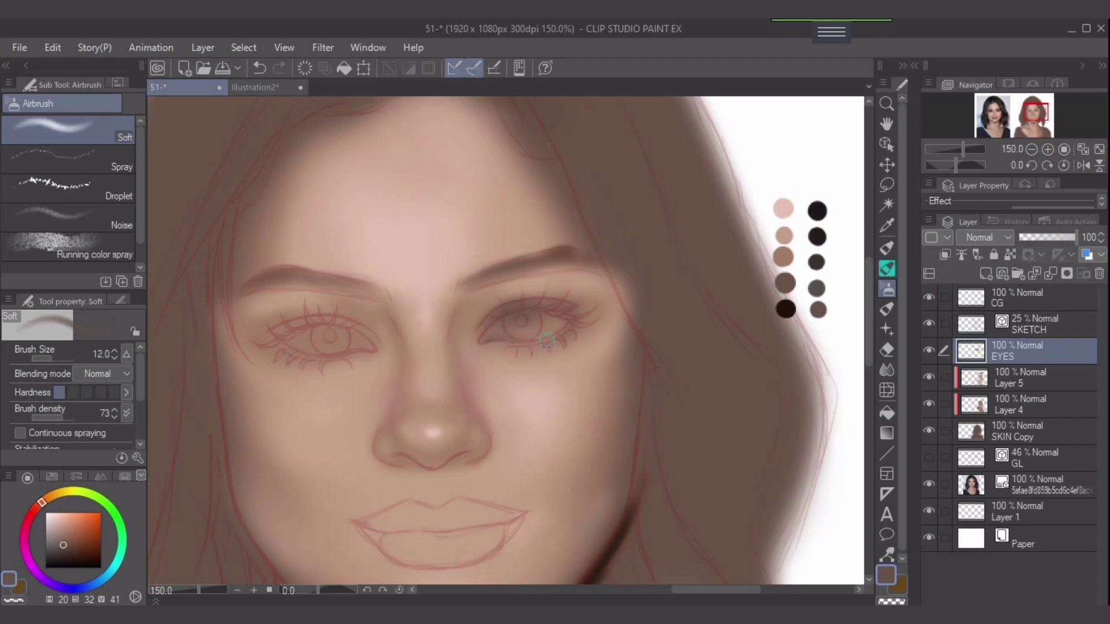
Extend the dark shading past the right-hand eye's outer corner and across its iris, enlarging the brush from 12 to 20
key("bracketleft")
key("bracketleft")
key("bracketright")
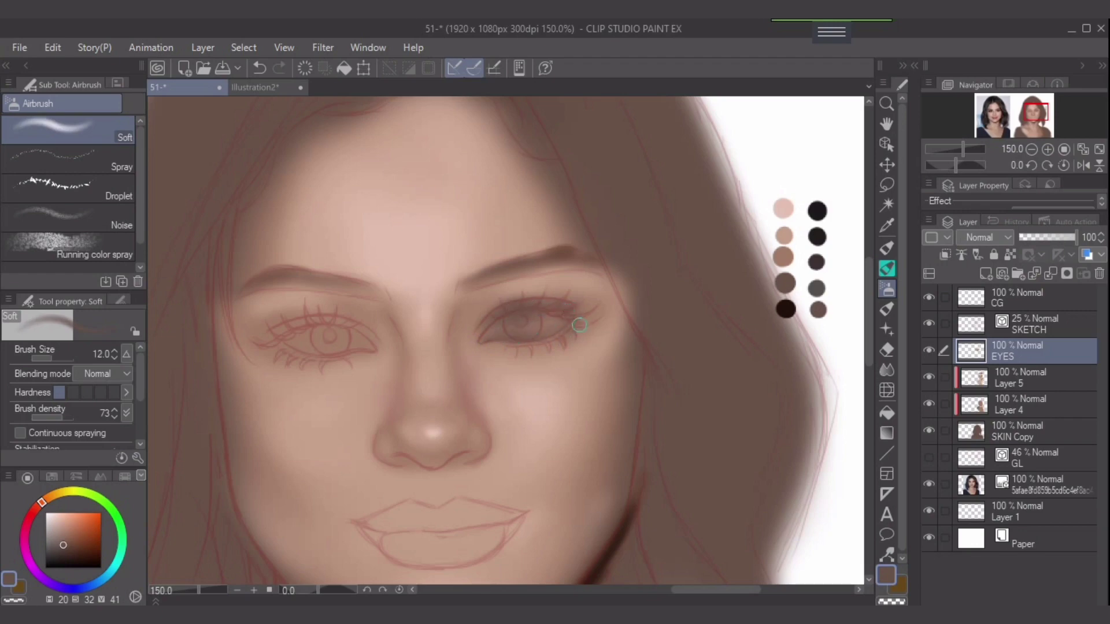
key("bracketright")
key("bracketright")
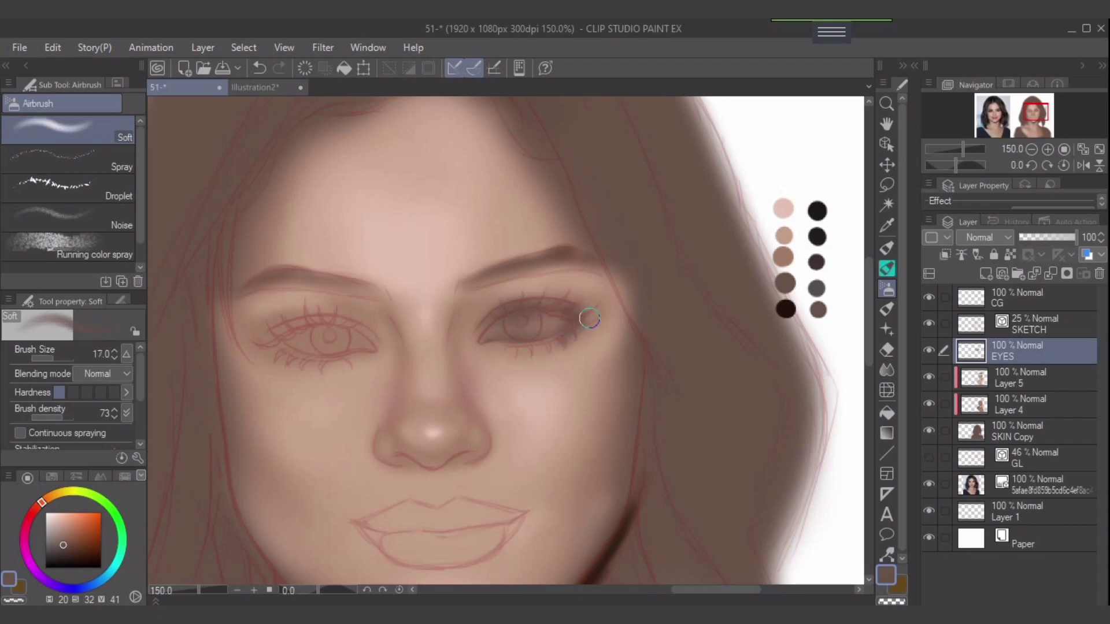
key("bracketright")
key("bracketright")
left_click_drag(589, 316, 607, 304)
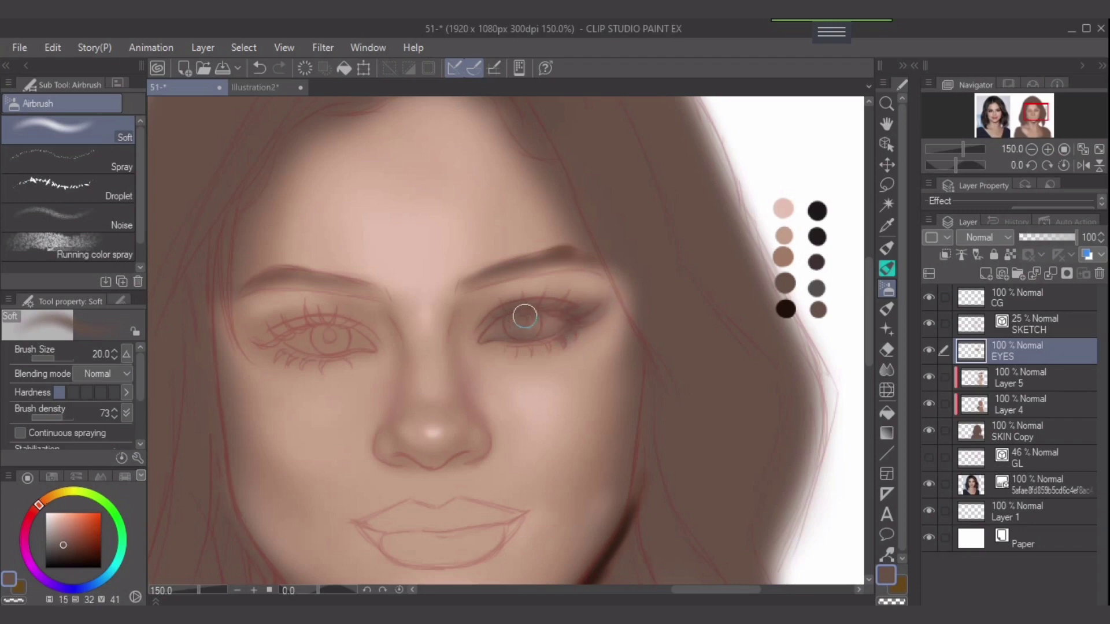
mouse_move(525, 316)
left_mouse_down()
mouse_move(488, 334)
mouse_move(550, 312)
mouse_move(512, 315)
mouse_move(573, 322)
mouse_move(516, 331)
mouse_move(559, 330)
mouse_move(536, 337)
mouse_move(558, 319)
left_mouse_up()
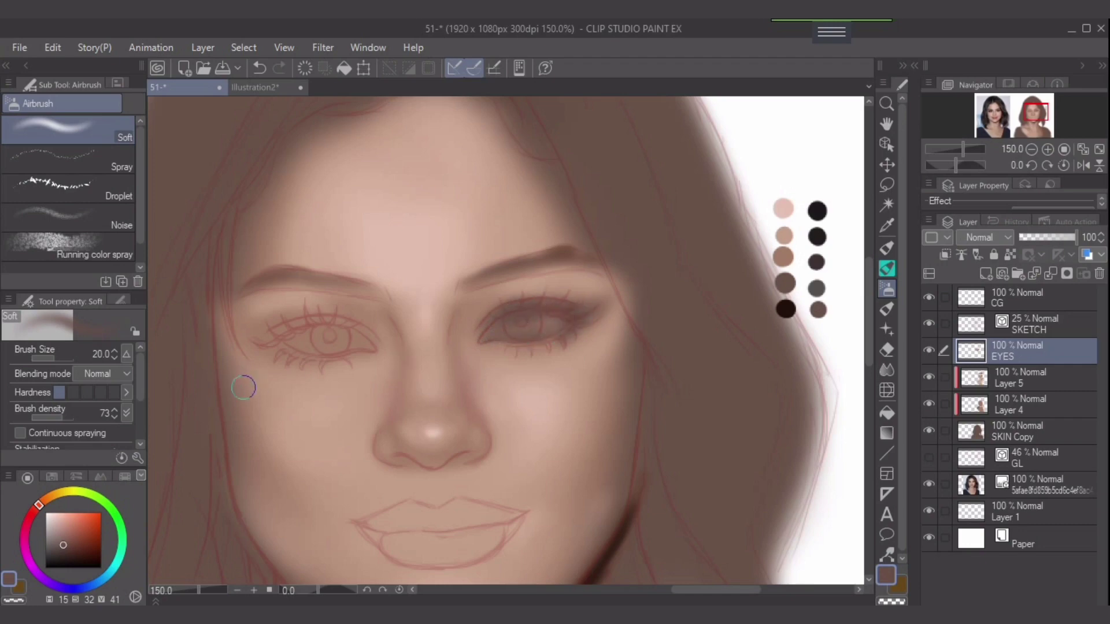
Shade the left-hand eye's lids and iris in dark brown with brush sizes 12 to 20, and darken the right-hand iris
mouse_move(283, 335)
left_mouse_down()
mouse_move(332, 330)
mouse_move(299, 327)
mouse_move(276, 342)
mouse_move(343, 330)
mouse_move(281, 329)
mouse_move(363, 337)
mouse_move(343, 326)
mouse_move(371, 341)
mouse_move(332, 357)
mouse_move(310, 351)
mouse_move(324, 357)
mouse_move(275, 339)
mouse_move(281, 353)
mouse_move(252, 329)
mouse_move(284, 338)
mouse_move(235, 315)
mouse_move(305, 329)
mouse_move(306, 339)
mouse_move(265, 343)
mouse_move(310, 325)
mouse_move(275, 336)
mouse_move(248, 327)
mouse_move(365, 337)
mouse_move(270, 336)
mouse_move(323, 351)
left_mouse_up()
key("bracketright")
key("bracketleft")
key("bracketleft")
key("bracketleft")
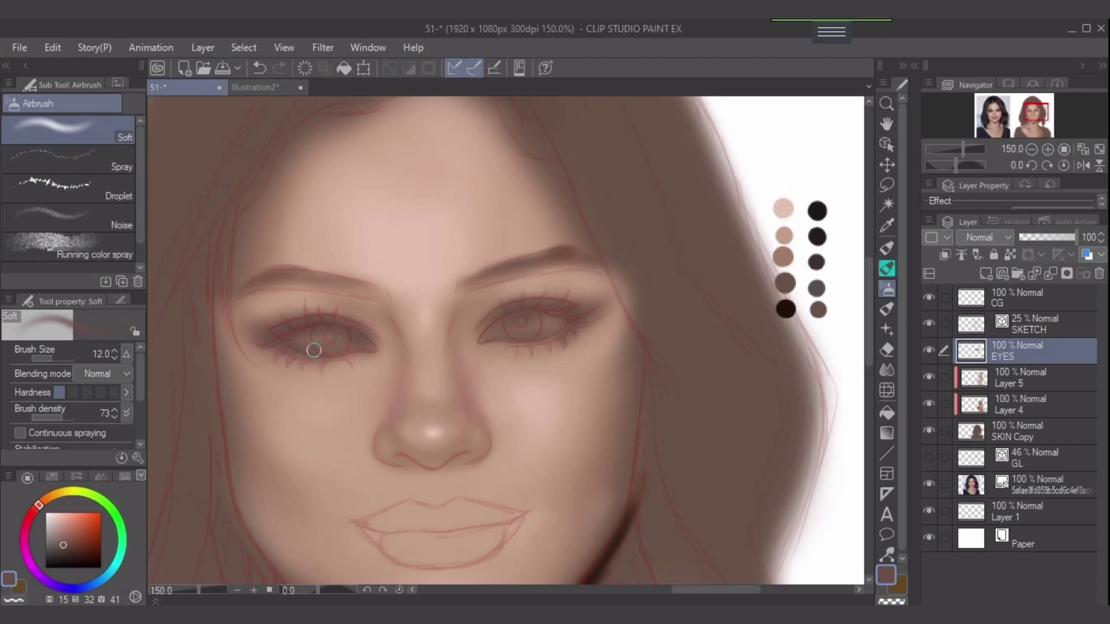
key("bracketright")
key("bracketright")
key("bracketright")
mouse_move(504, 336)
left_mouse_down()
mouse_move(547, 339)
mouse_move(566, 326)
mouse_move(541, 324)
left_mouse_up()
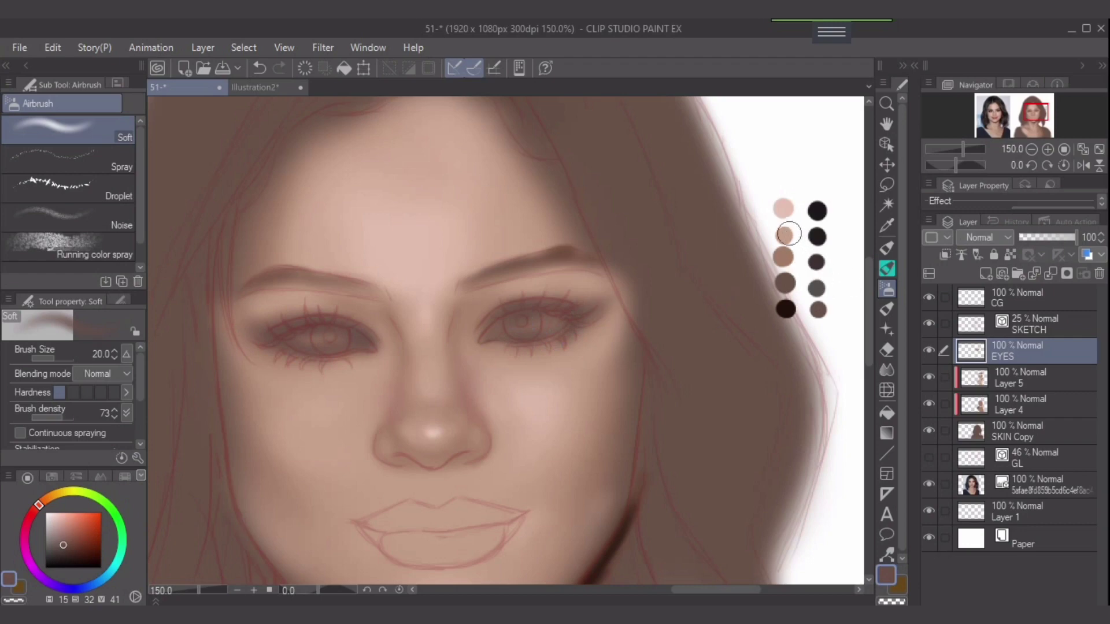
Sample the medium brown swatch (H 21, S 37, V 63) and soften the left-hand eye's lower lid at brush size 15
left_click(784, 236, "alt")
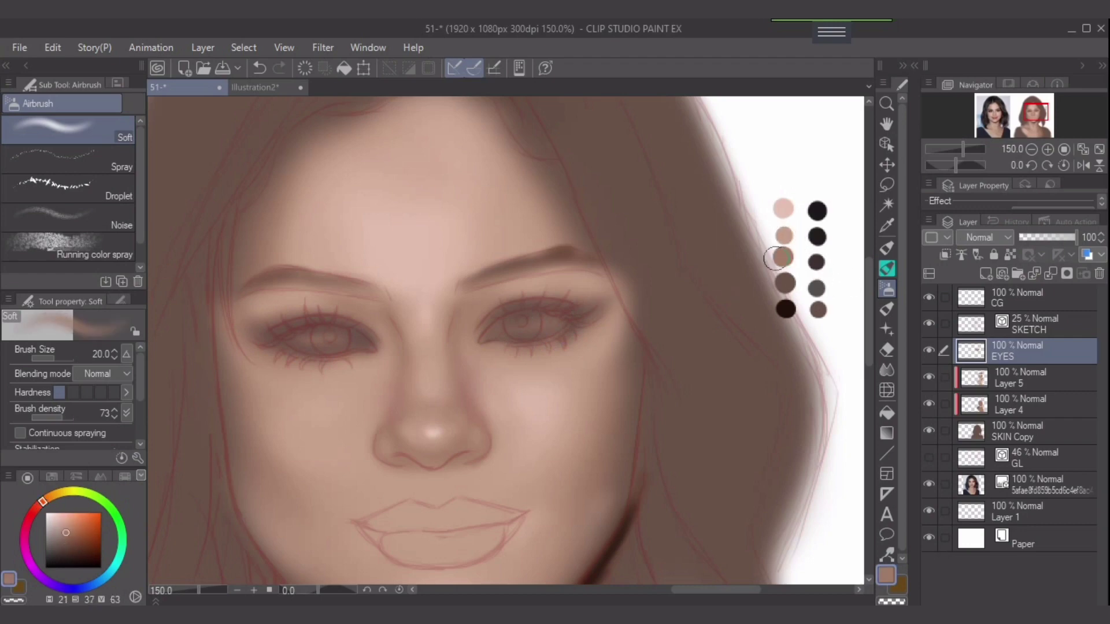
key("bracketleft")
key("bracketright")
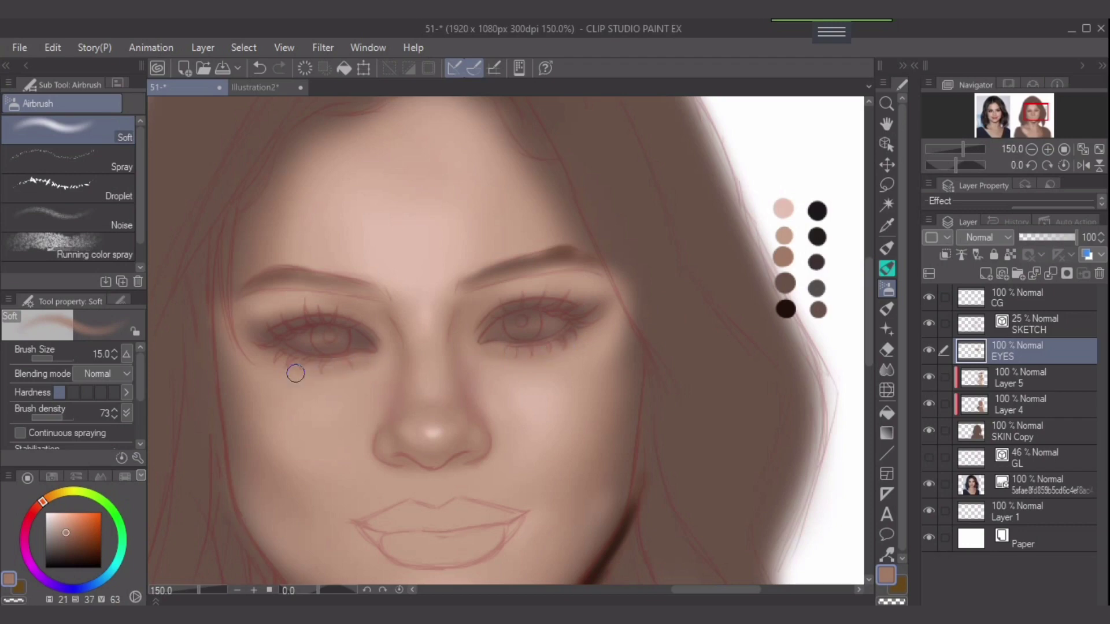
key("ctrl+z")
left_click_drag(354, 359, 282, 368)
key("bracketleft")
Deepen the right-hand eye's outer lower corner with the dark brown swatch at size 15, and soften it with medium brown at size 10
left_click(784, 283, "alt")
key("bracketright")
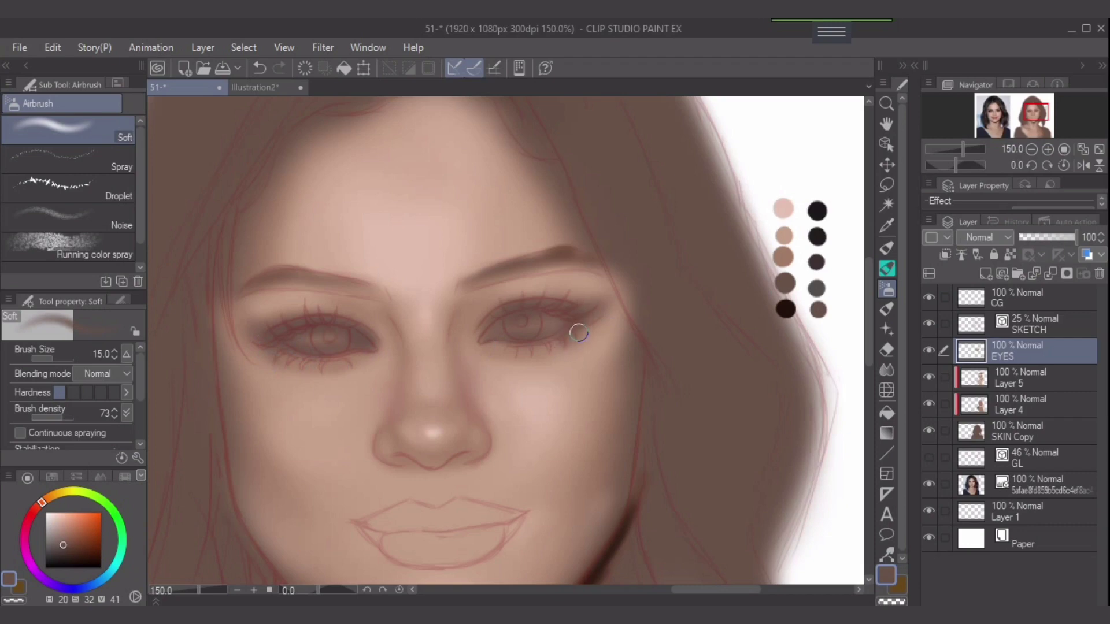
left_click(785, 256, "alt")
key("bracketleft")
key("bracketleft")
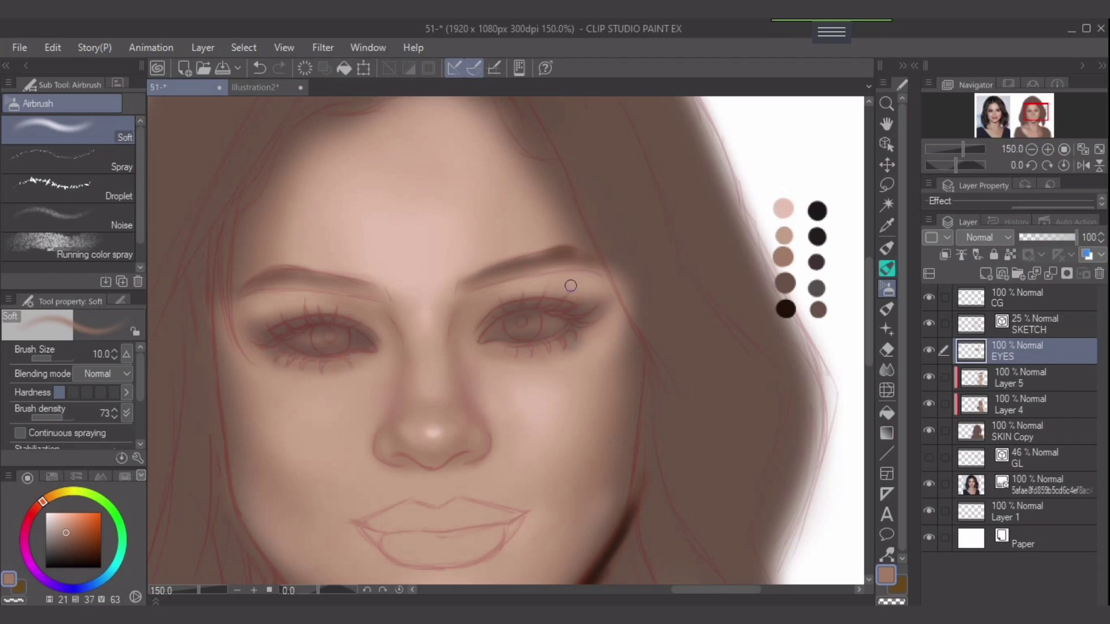
Sample the tan swatch (H 23, S 30, V 76) and blend the skin under the left-hand eye with brush sizes 8 to 12
left_click(776, 238, "alt")
key("bracketright")
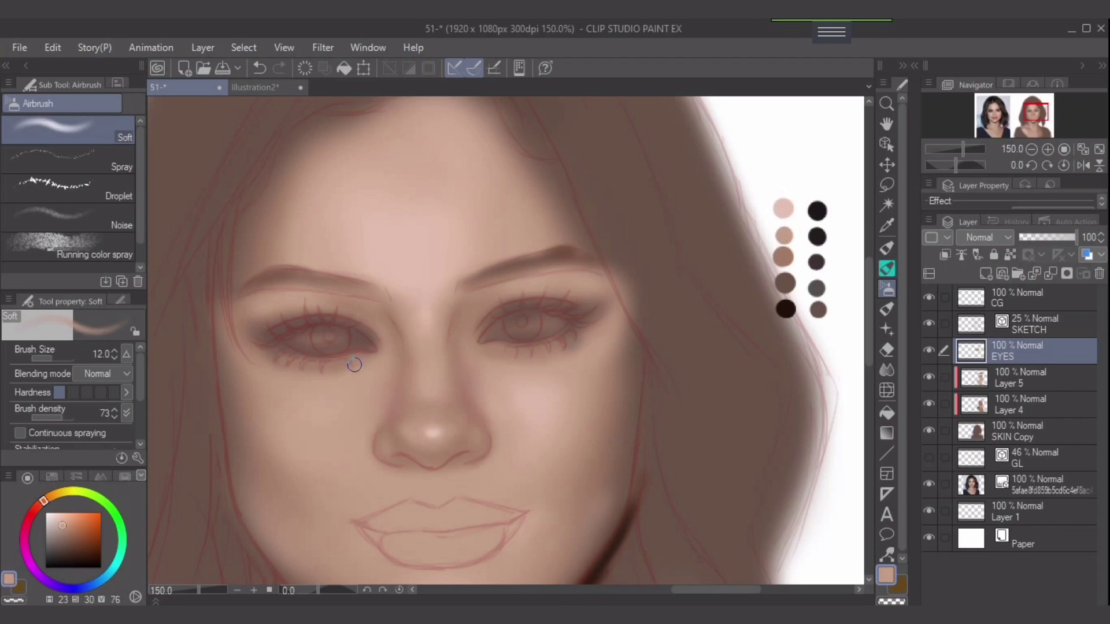
key("bracketleft")
key("bracketleft")
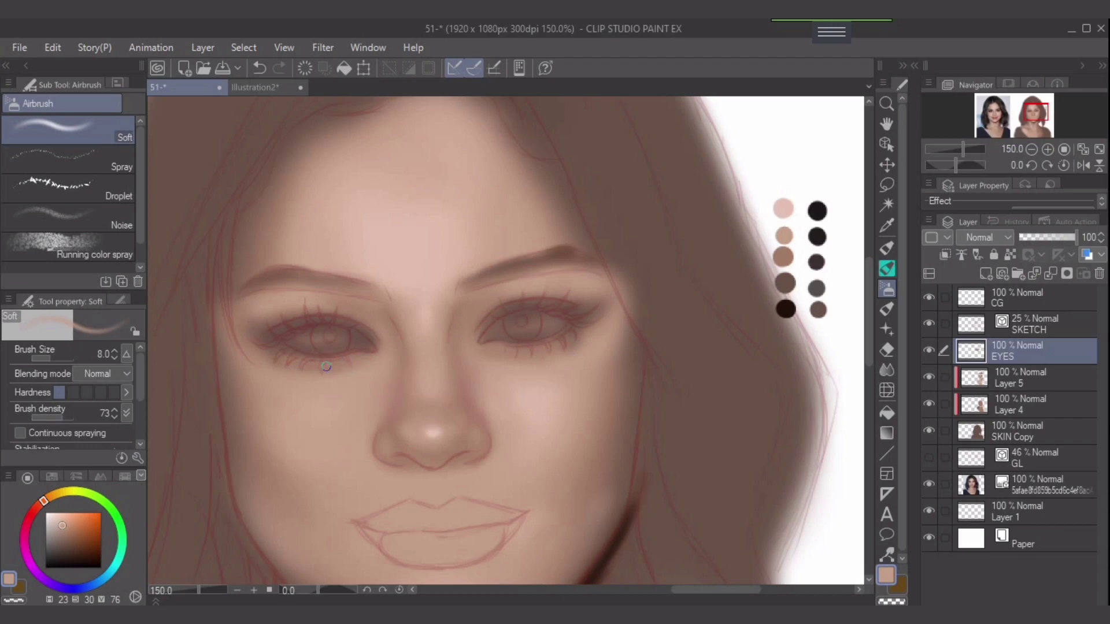
key("bracketright")
key("bracketright")
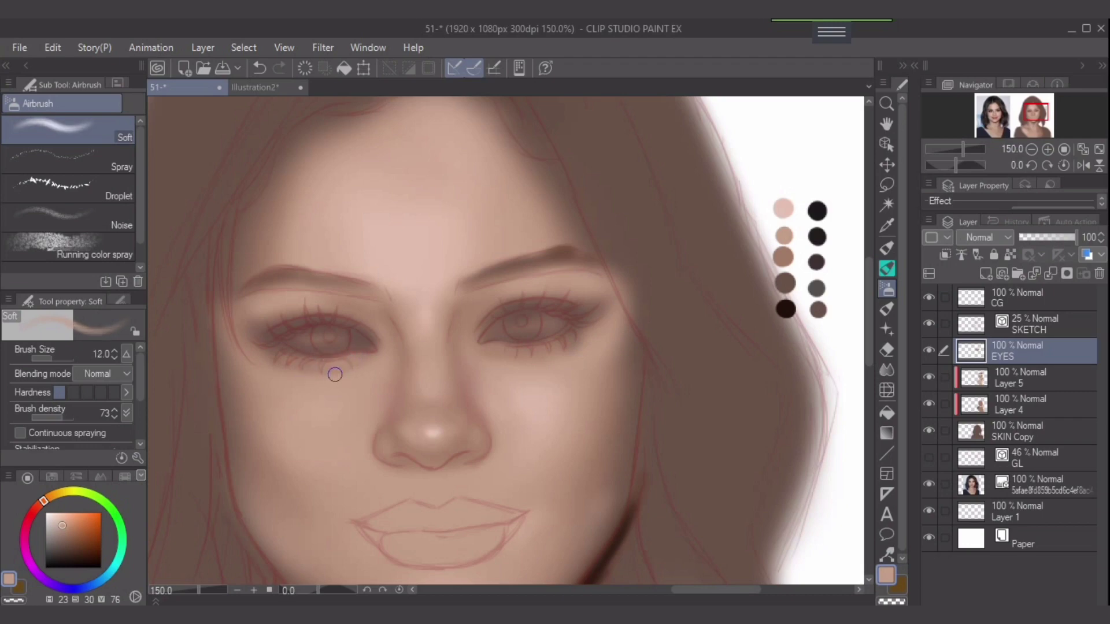
key("bracketleft")
Resample the medium brown swatch and refine the right-hand eye's inner corner and the upper lids with a brush of about 6 to 8
left_click(781, 263, "alt")
key("bracketleft")
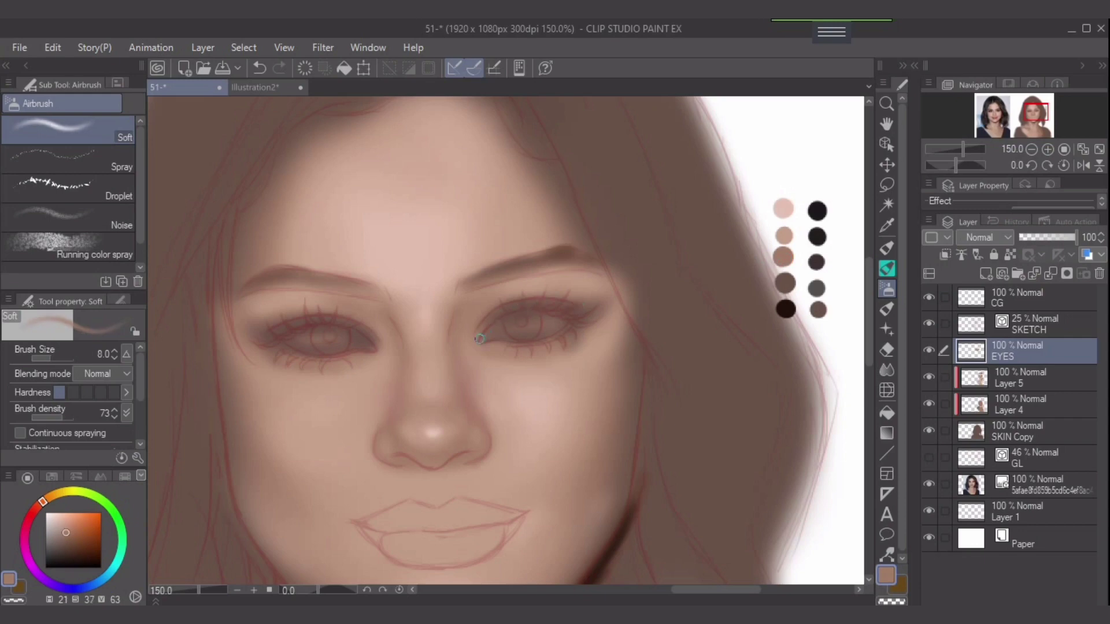
key("bracketleft")
key("bracketright")
key("bracketleft")
key("bracketleft")
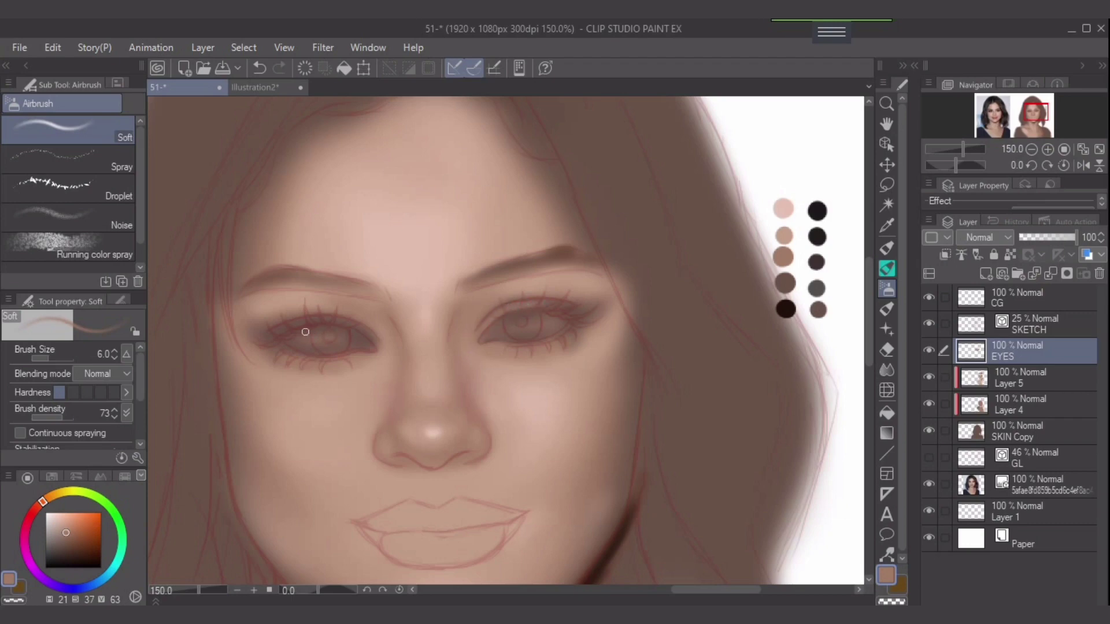
key("bracketright")
key("bracketleft")
key("bracketleft")
key("bracketleft")
key("bracketright")
Lighten the upper lids of both eyes with the tan swatch at brush size 6
left_click(783, 234, "alt")
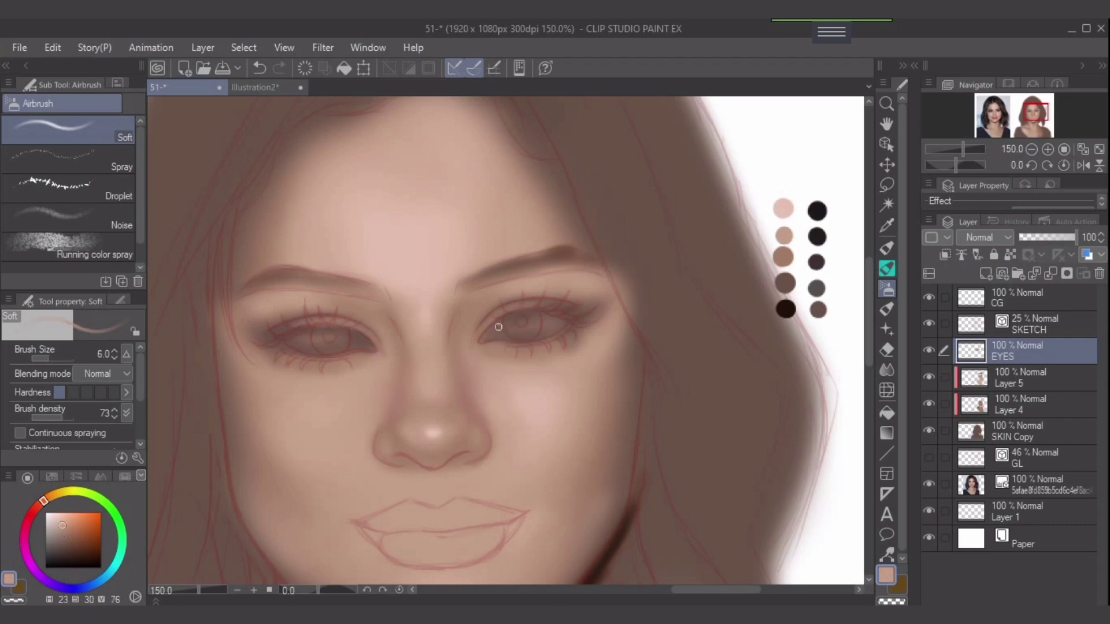
key("bracketleft")
key("bracketright")
key("bracketleft")
key("bracketright")
Sample the light pink swatch (H 19, S 21, V 89) and highlight the upper lids and left-hand inner corner with a 4 to 5 brush
left_click(781, 209, "alt")
key("bracketleft")
key("bracketleft")
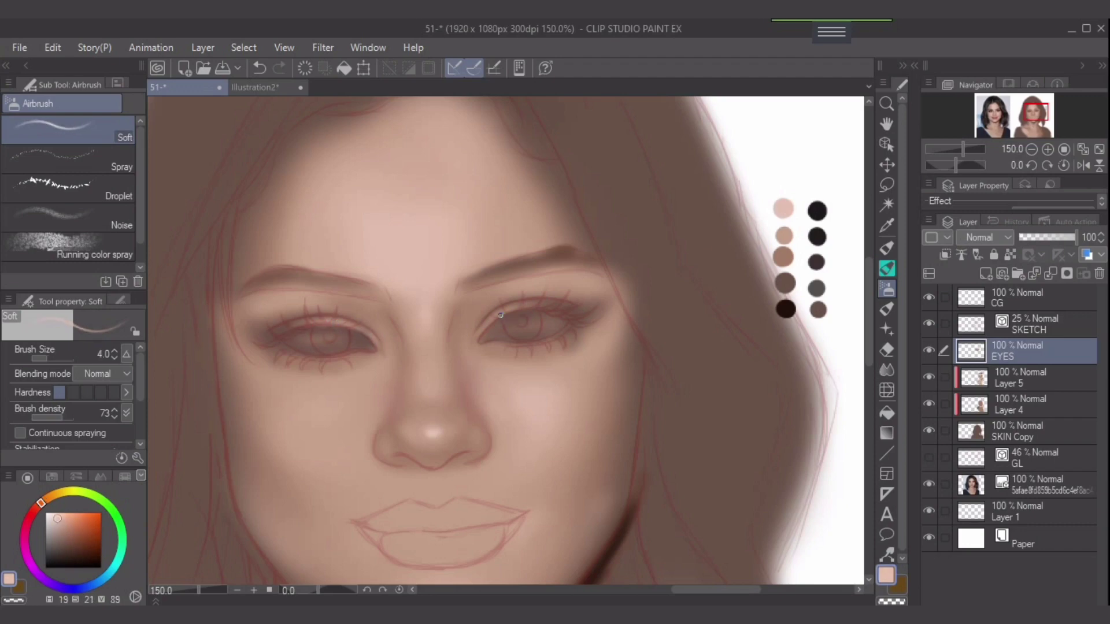
key("ctrl+z")
key("bracketright")
left_click_drag(506, 310, 528, 304)
key("bracketleft")
key("ctrl+z")
key("bracketright")
left_click_drag(367, 330, 380, 345)
Blend around the left-hand eye's inner corner and lower lid with the tan swatch, varying the brush between 5 and 10
left_click(776, 238, "alt")
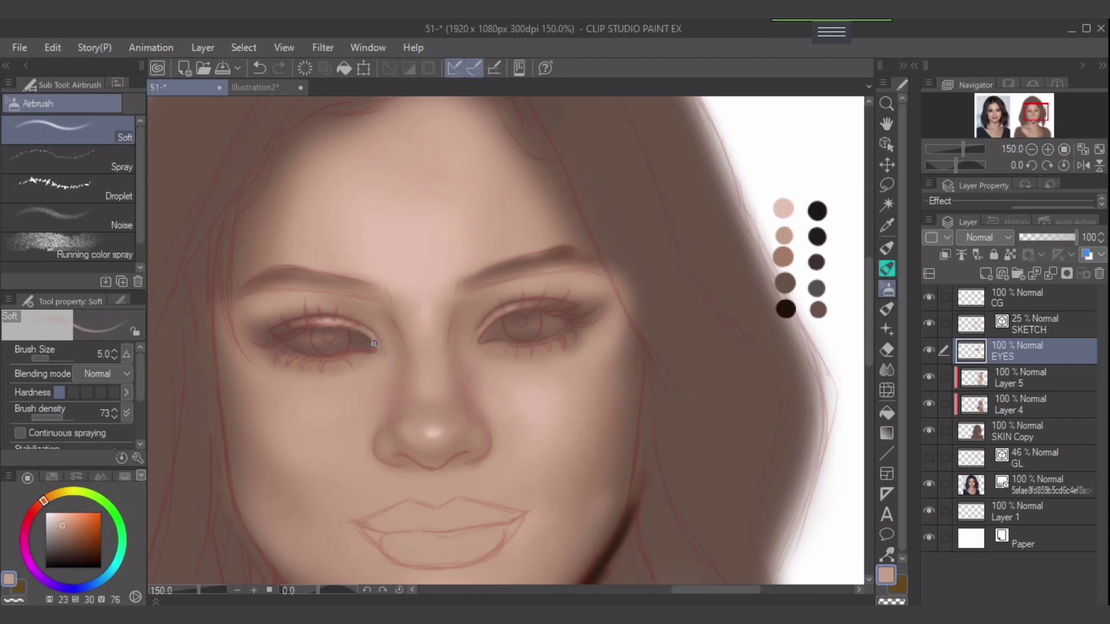
key("bracketright")
key("bracketright")
key("bracketright")
key("bracketright")
key("bracketright")
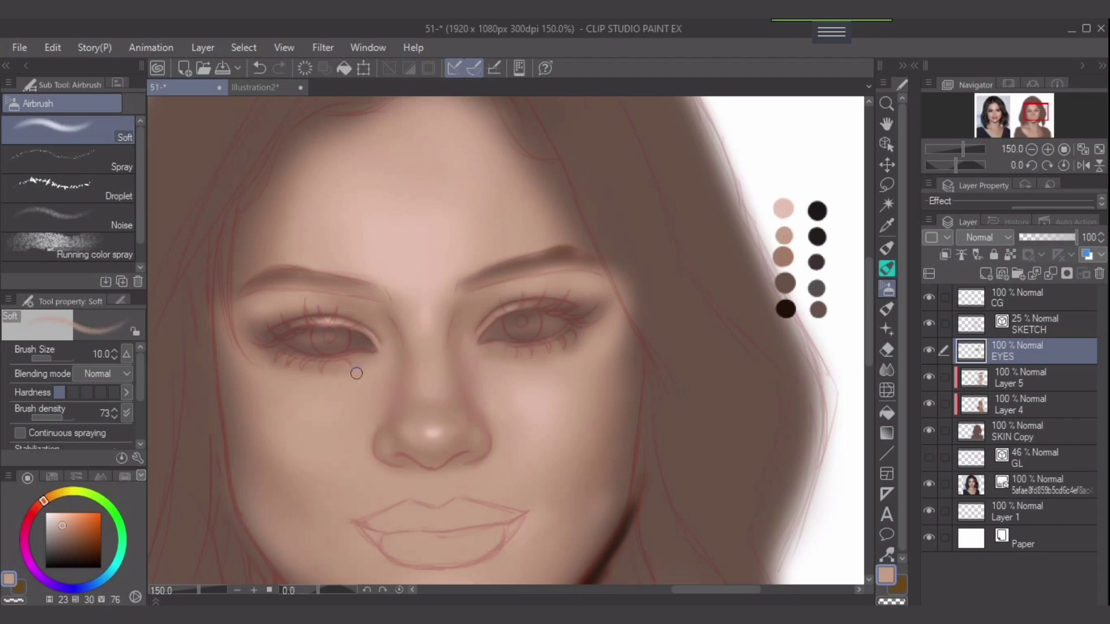
key("bracketleft")
key("bracketleft")
key("bracketleft")
key("bracketleft")
key("bracketleft")
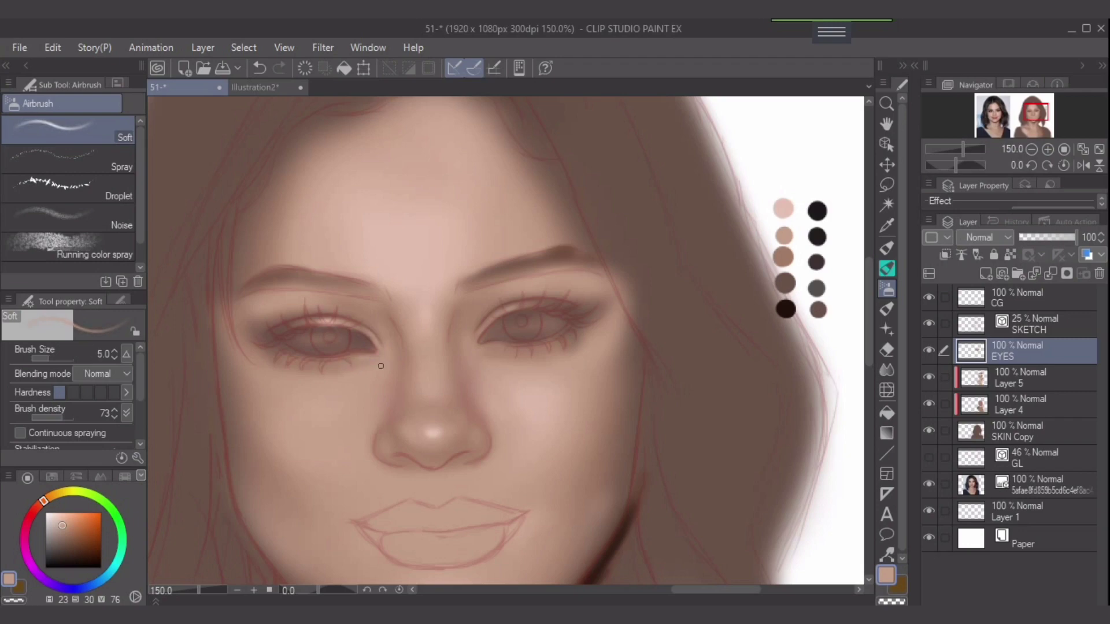
Blend the skin below the right-hand eye's inner corner in tan, enlarging the brush from 10 to 15
key("bracketright")
key("bracketright")
key("bracketright")
key("bracketright")
key("bracketright")
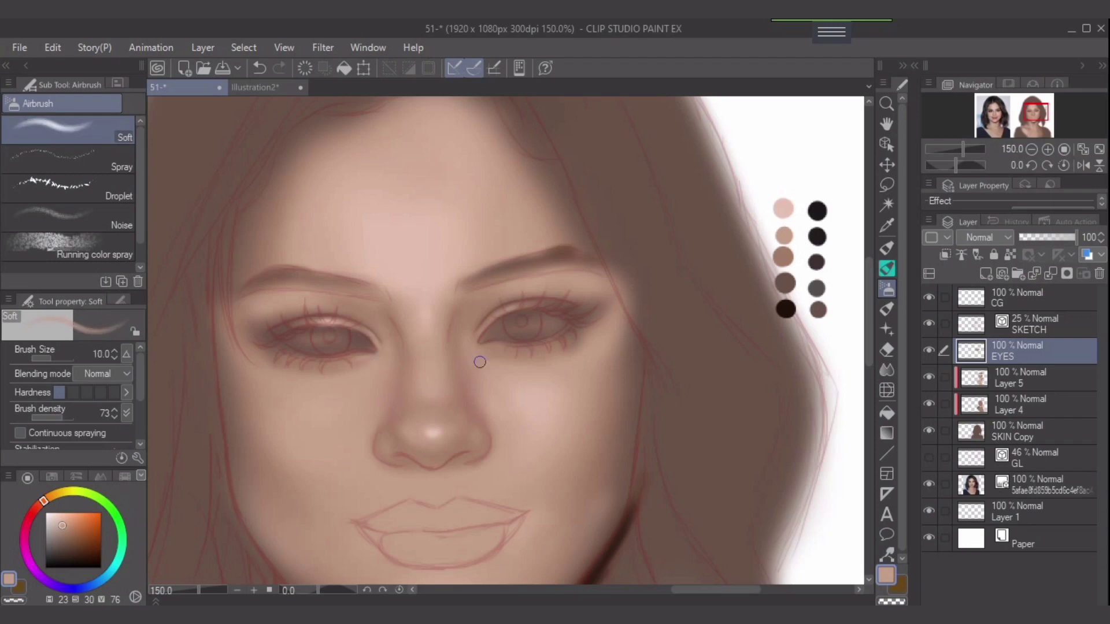
key("bracketright")
key("bracketright")
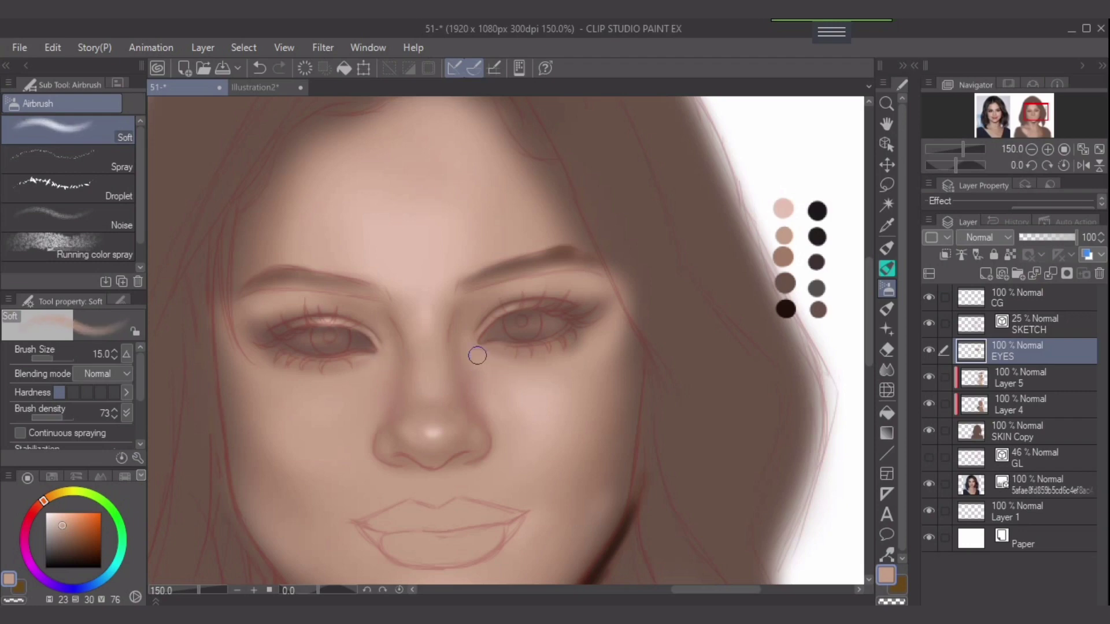
key("bracketleft")
Brighten the skin beside both inner eye corners with light pink, adjusting the color to H 19, S 25, V 90
left_click(783, 208, "alt")
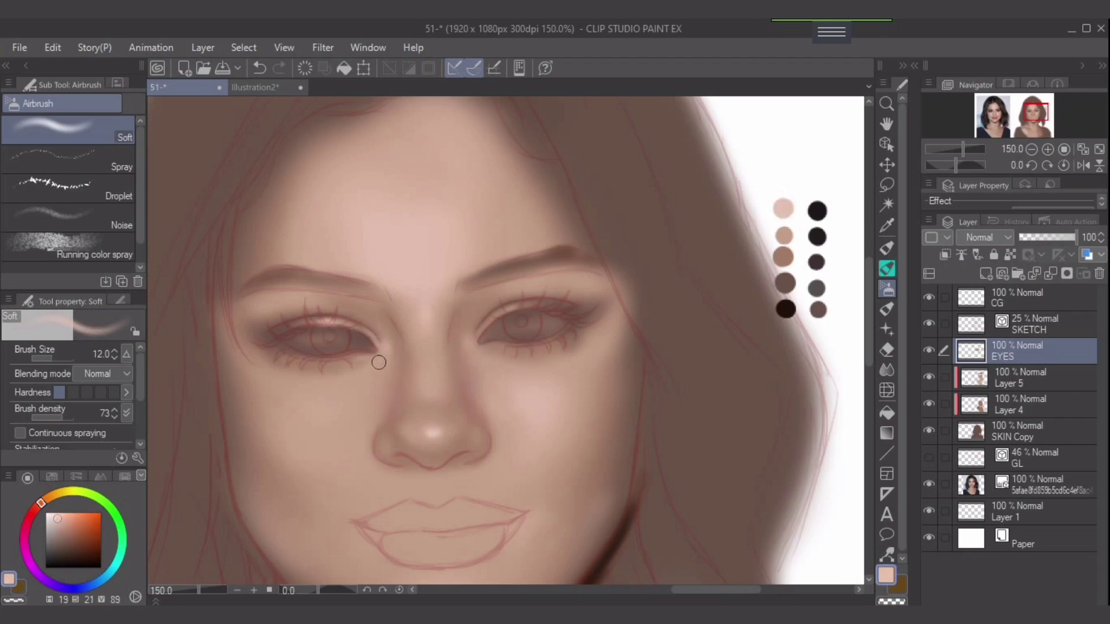
key("bracketleft")
key("bracketright")
key("bracketright")
key("bracketleft")
left_click(57, 516)
key("bracketright")
key("bracketleft")
key("bracketleft")
key("bracketleft")
key("bracketleft")
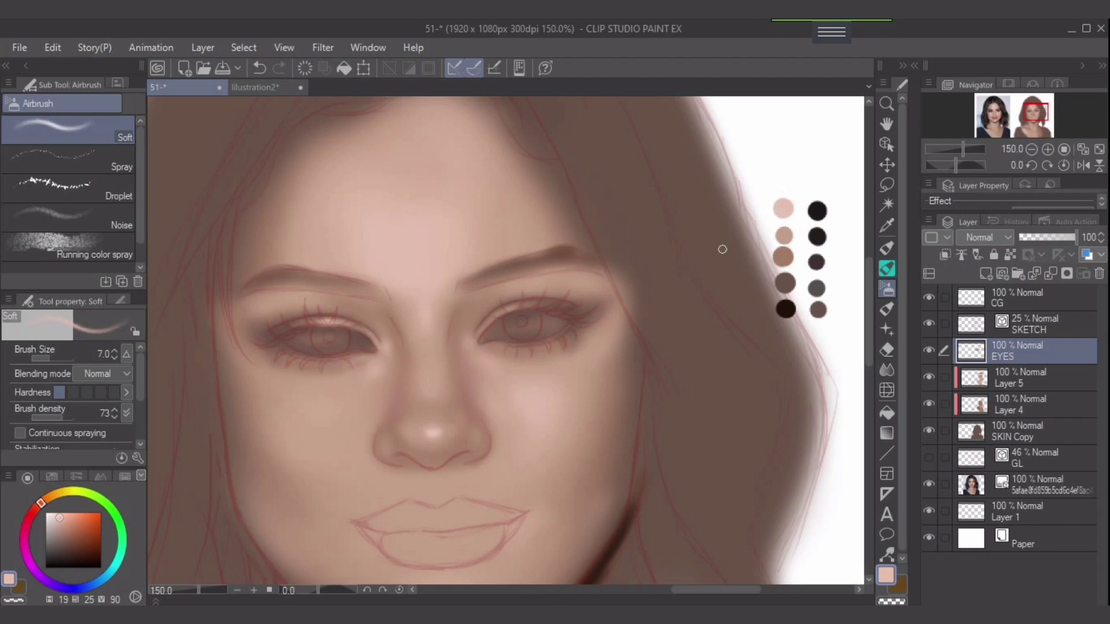
Refine the left-hand eye's lower lash line with the tan swatch at size 7 and the dark brown swatch at size 6
left_click(787, 241, "alt")
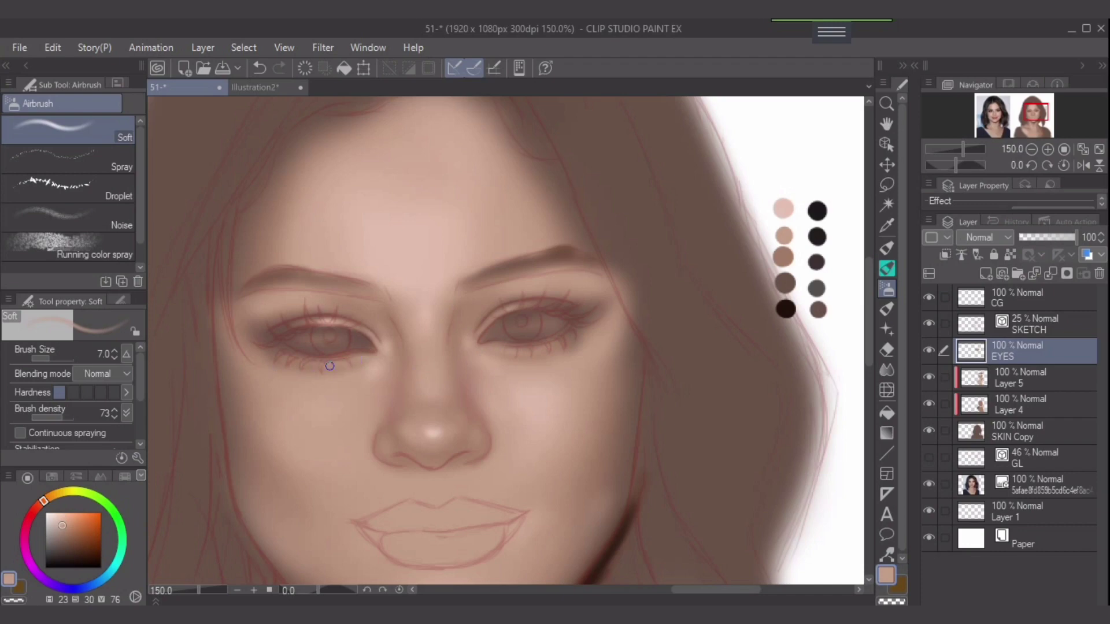
key("]")
left_click(781, 213, "alt")
left_click(785, 283, "alt")
key("[")
key("[")
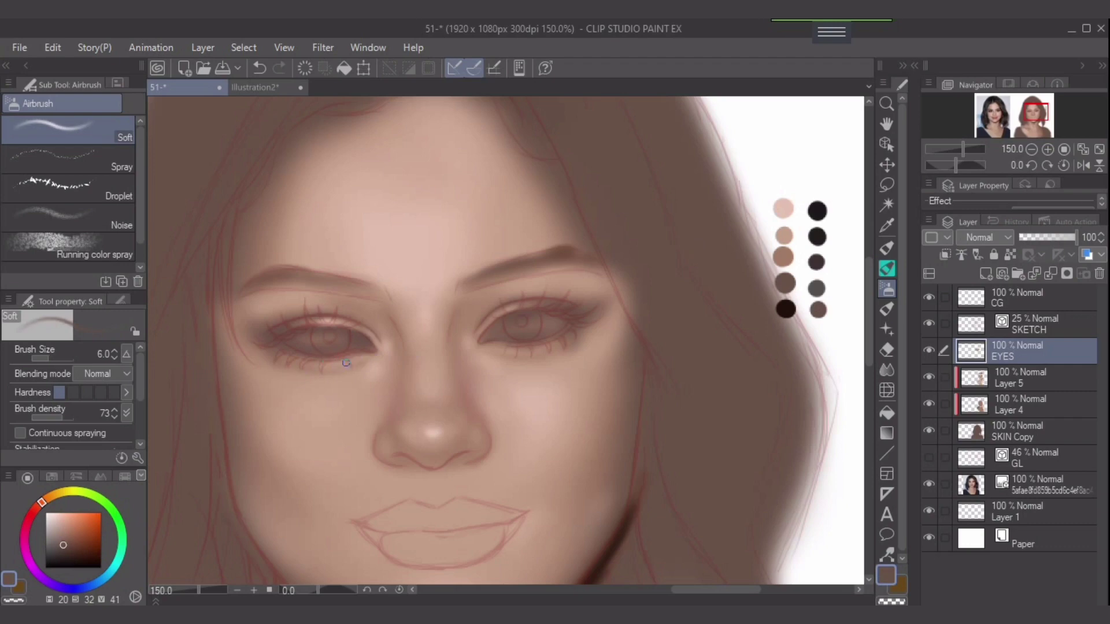
key("bracketleft")
key("bracketright")
Add light pink highlights along the lower lids of both eyes with a brush of about 7, redoing the left-hand stroke
left_click(784, 210, "alt")
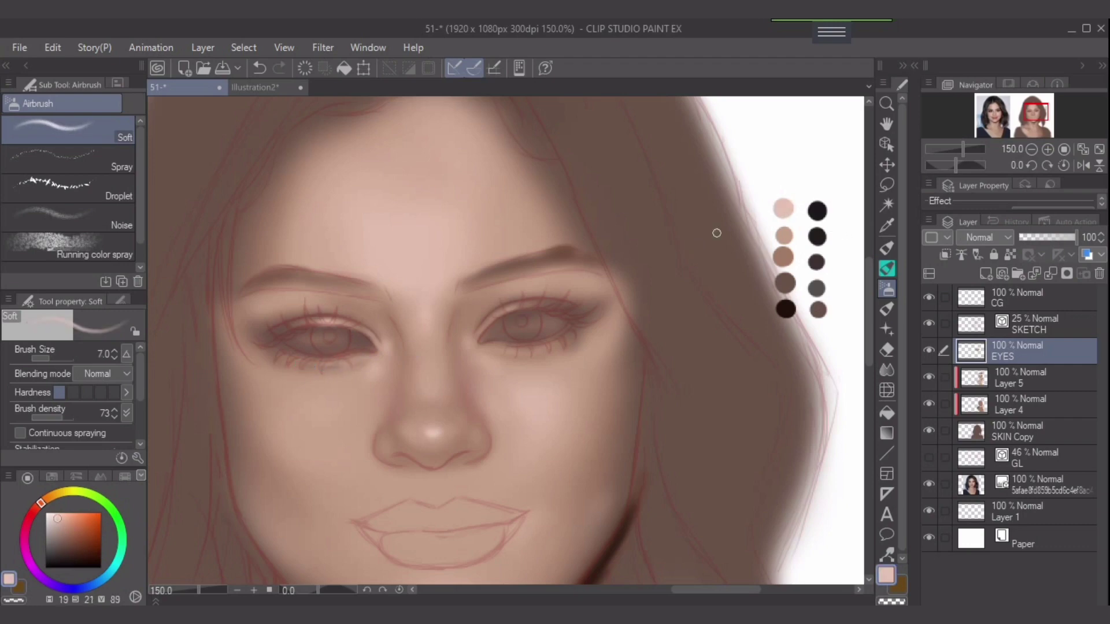
mouse_move(353, 362)
left_mouse_down()
mouse_move(306, 366)
mouse_move(328, 375)
mouse_move(320, 369)
left_mouse_up()
key("ctrl+z")
key("bracketright")
mouse_move(523, 357)
left_mouse_down()
mouse_move(559, 347)
mouse_move(547, 351)
left_mouse_up()
Sample the medium brown swatch for the right-hand eye's inner corner, reducing the brush size to 3 and the brush density to 30
left_click(780, 263)
key("bracketleft")
key("bracketleft")
key("bracketleft")
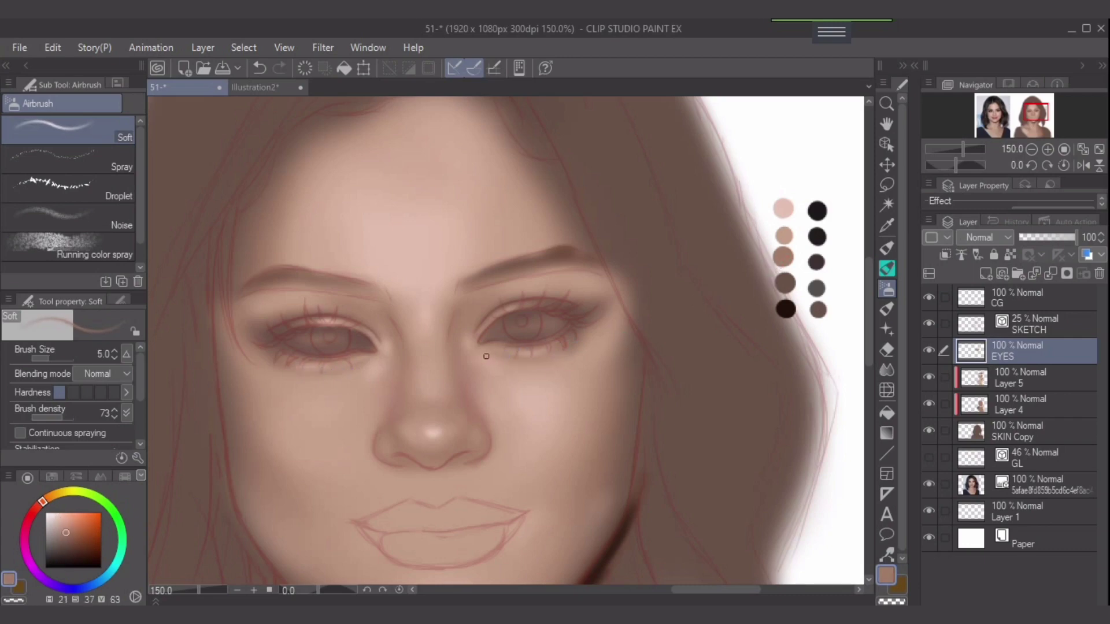
key("bracketleft")
key("ctrl+z")
key("bracketleft")
left_click_drag(62, 415, 45, 415)
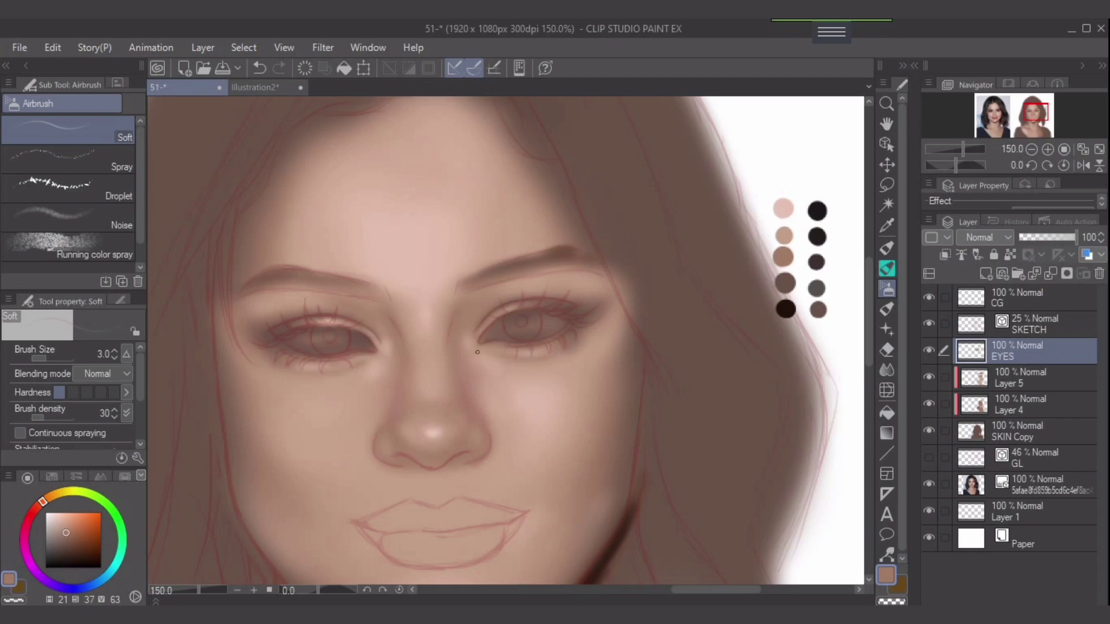
Touch up the right-hand inner corner in light pink at size 5, and sample the brown beside the left-hand eye for a size 10 brush
left_click(787, 207, "alt")
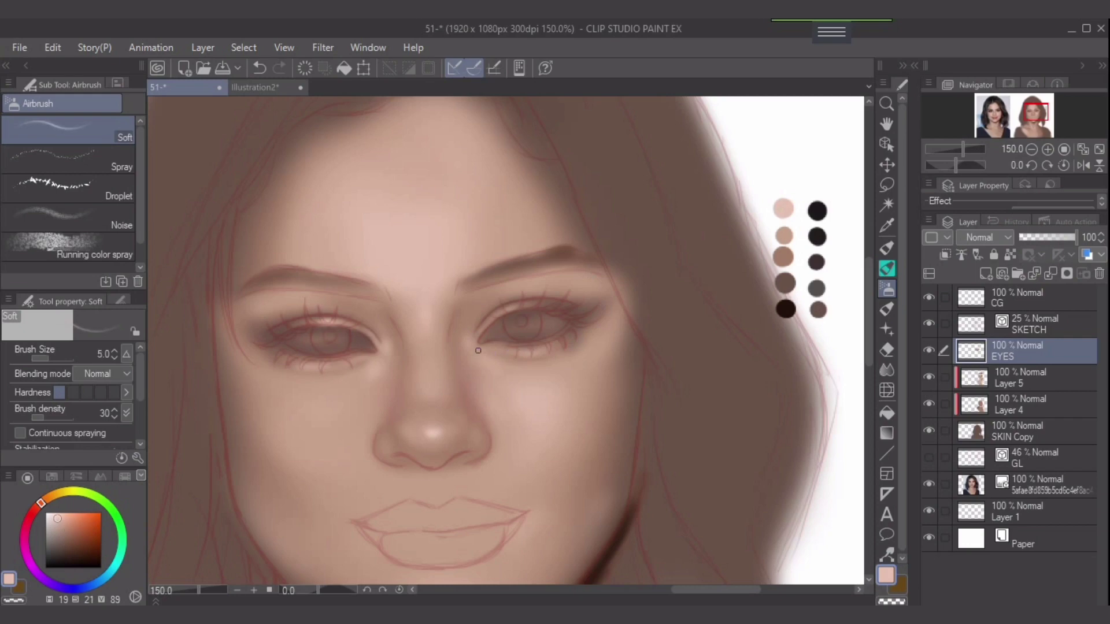
key("bracketright")
left_click(375, 326, "alt")
key("bracketright")
key("bracketright")
key("bracketright")
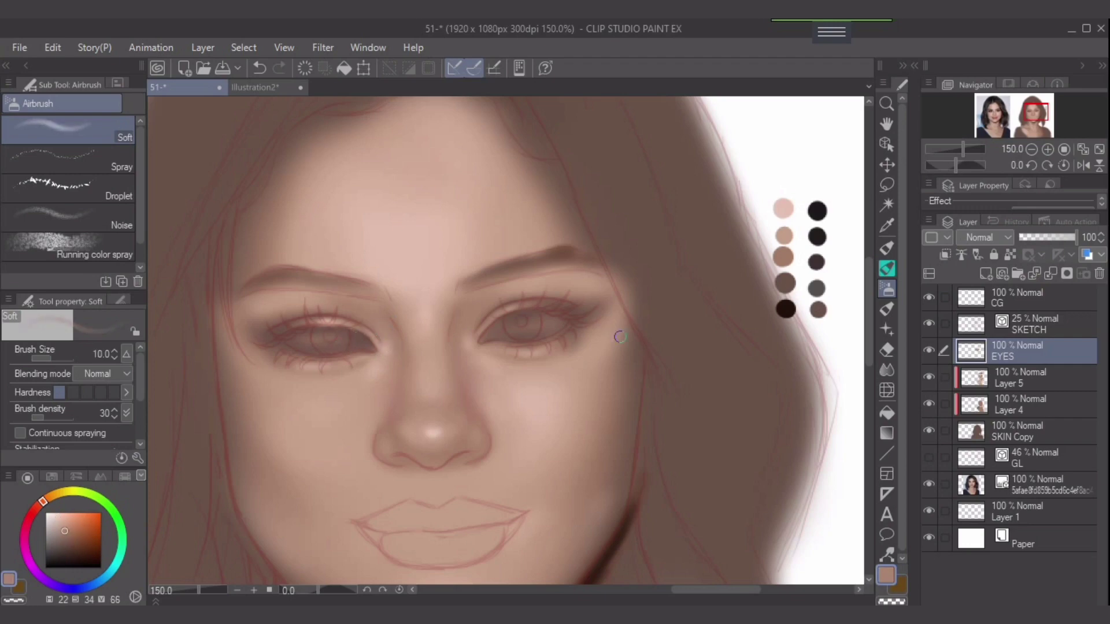
Set the color to light grey (H 39, S 9, V 73) and paint the right-hand eyeball with brush sizes up to 15
left_click(53, 531)
left_click_drag(51, 529, 56, 494)
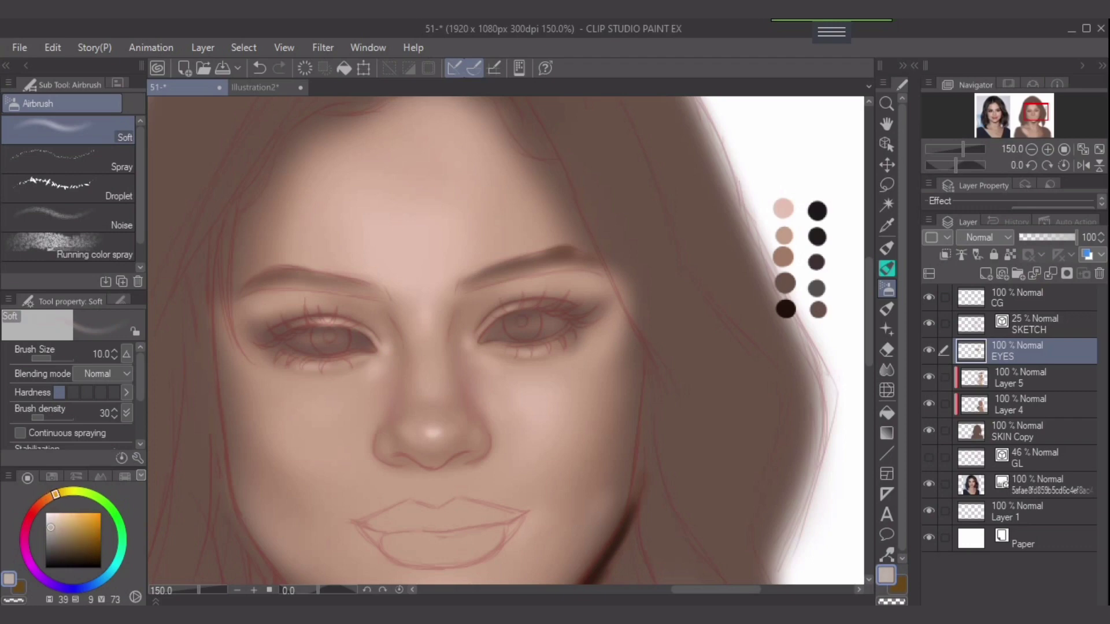
key("bracketright")
mouse_move(513, 328)
left_mouse_down()
mouse_move(535, 333)
mouse_move(498, 334)
mouse_move(560, 328)
mouse_move(492, 338)
mouse_move(552, 327)
mouse_move(503, 329)
mouse_move(536, 321)
mouse_move(519, 320)
mouse_move(511, 330)
mouse_move(535, 327)
left_mouse_up()
key("bracketleft")
key("bracketleft")
key("bracketleft")
key("bracketright")
key("bracketright")
key("bracketright")
key("bracketright")
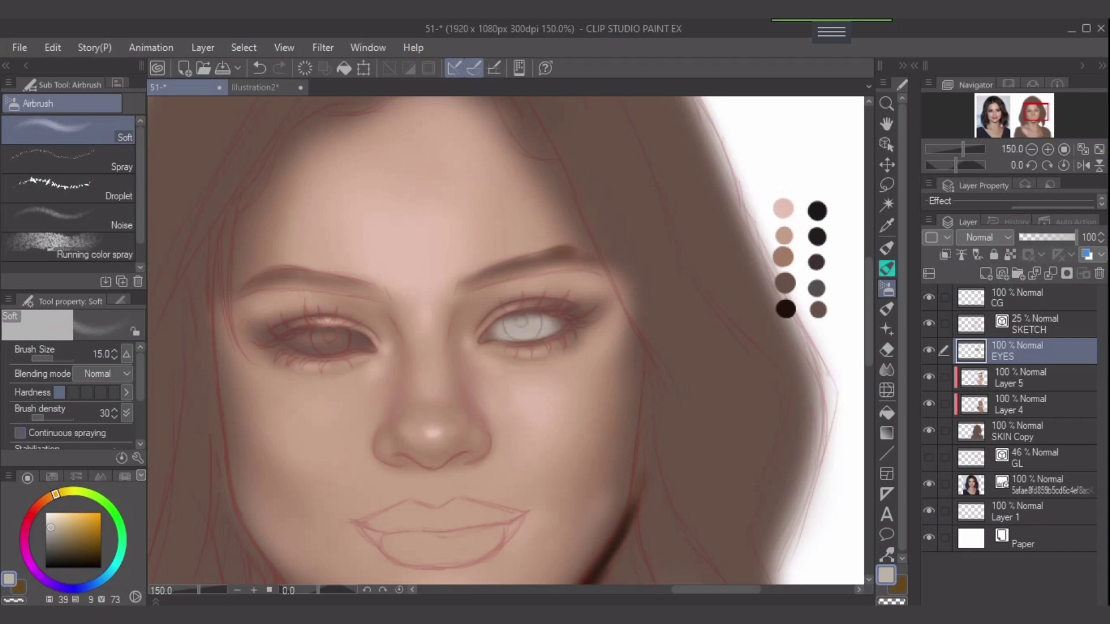
Raise the brush density to 58 and refine the right-hand eyeball in light grey, reducing the brush size to 7
left_click_drag(40, 416, 52, 416)
mouse_move(511, 364)
left_mouse_down()
mouse_move(527, 325)
mouse_move(549, 327)
mouse_move(513, 331)
mouse_move(550, 326)
mouse_move(519, 336)
left_mouse_up()
key("bracketleft")
key("bracketleft")
key("bracketleft")
key("bracketleft")
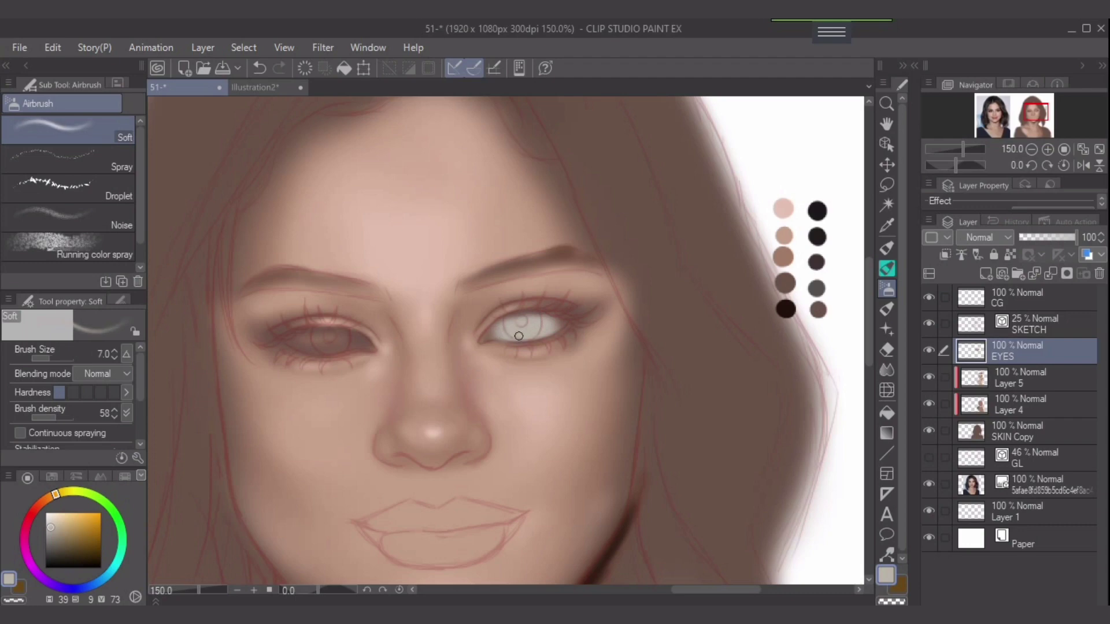
Paint the left-hand eyeball light grey from corner to corner with brush sizes up to 15
key("bracketright")
key("bracketright")
left_click_drag(311, 344, 357, 345)
key("bracketleft")
key("bracketleft")
mouse_move(350, 341)
left_mouse_down()
mouse_move(319, 343)
mouse_move(363, 344)
mouse_move(292, 341)
mouse_move(332, 345)
left_mouse_up()
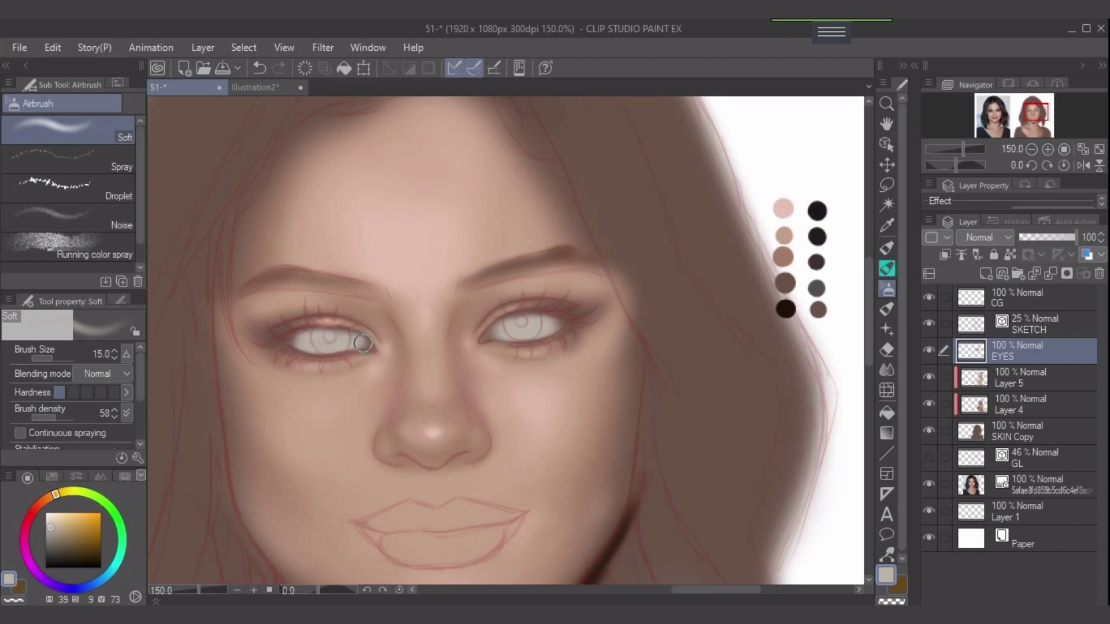
Sample the brown of the left-hand eye's lower lid and touch up its inner corner at size 5, redoing the first stroke
key("bracketleft")
key("bracketleft")
left_click(341, 354, "alt")
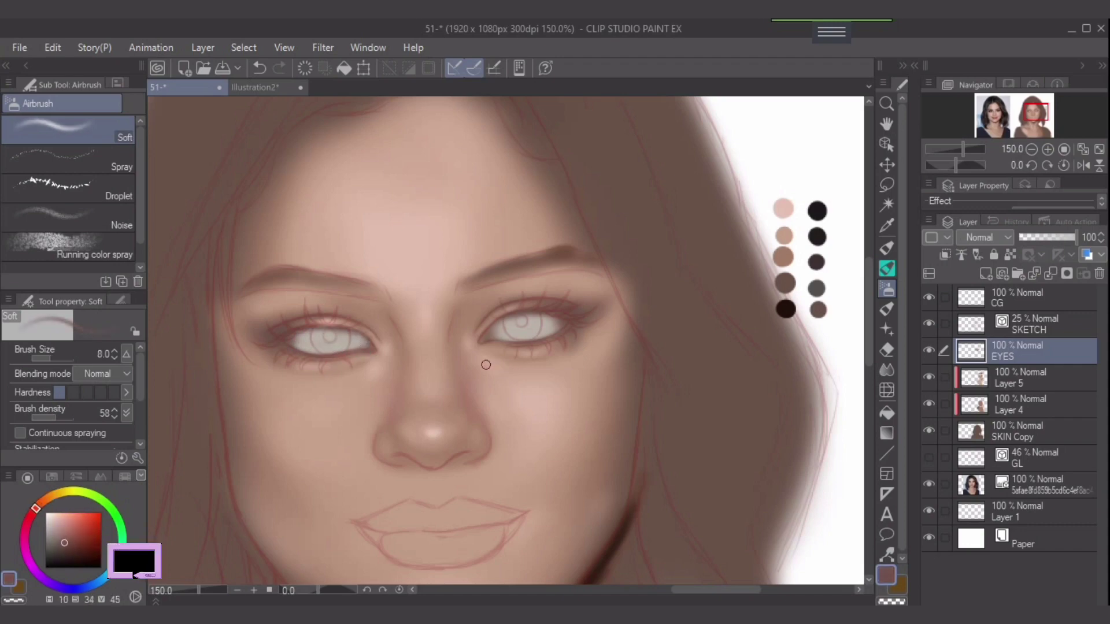
key("bracketleft")
key("bracketleft")
key("bracketleft")
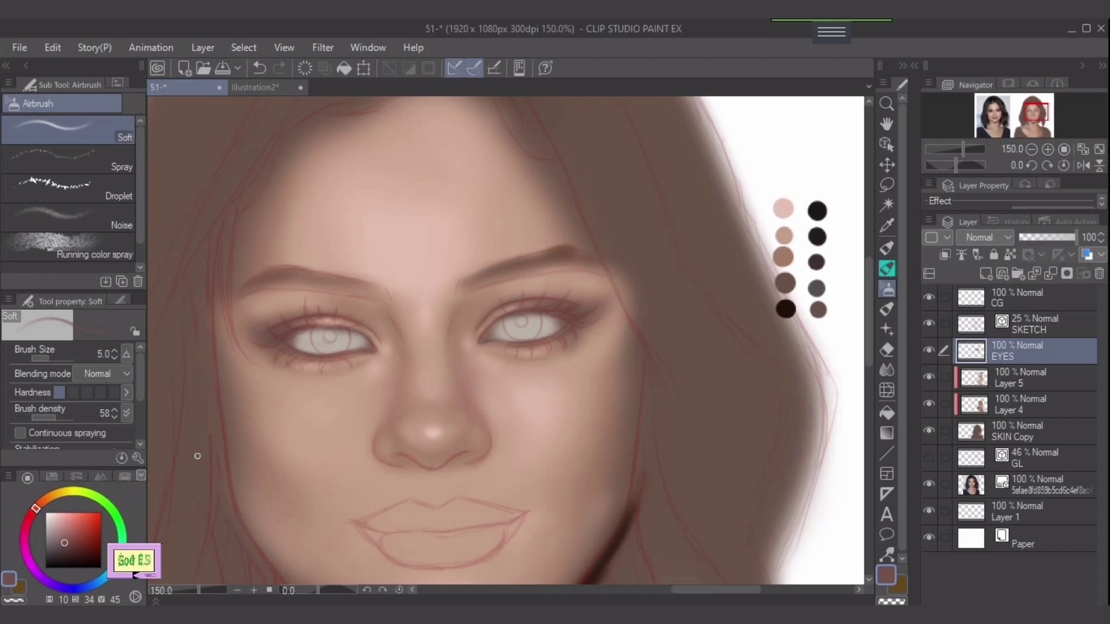
left_click(64, 547)
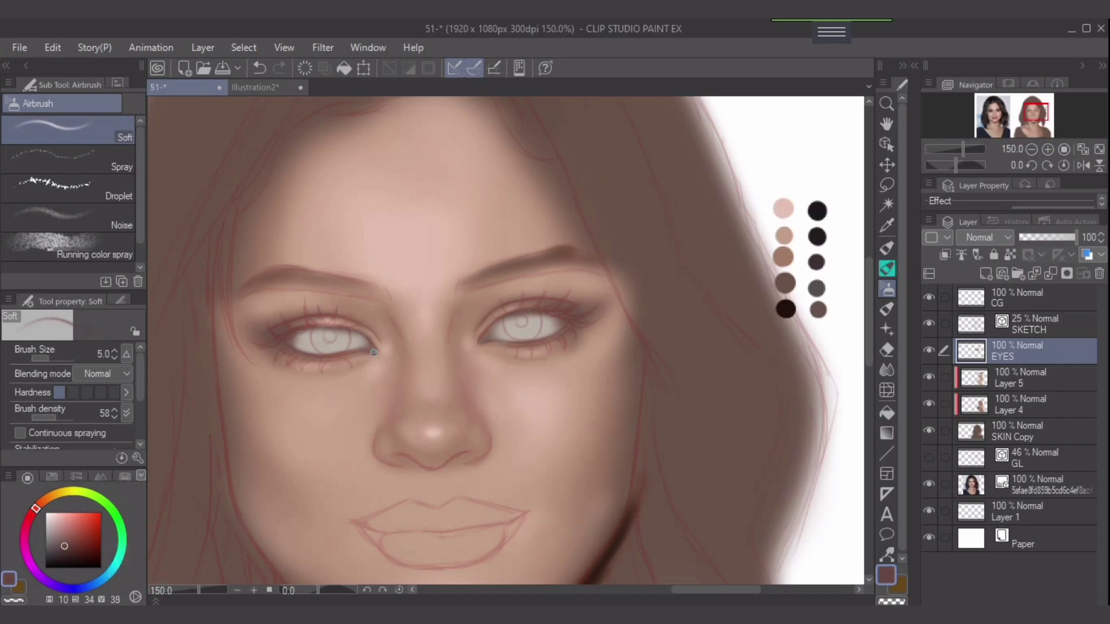
key("ctrl+z")
left_click(69, 538)
left_click_drag(368, 347, 375, 350)
Set the color to dusty pink (H 12, S 25, V 73) and reduce the brush size to 4
key("bracketleft")
left_click(59, 528)
key("bracketleft")
key("bracketleft")
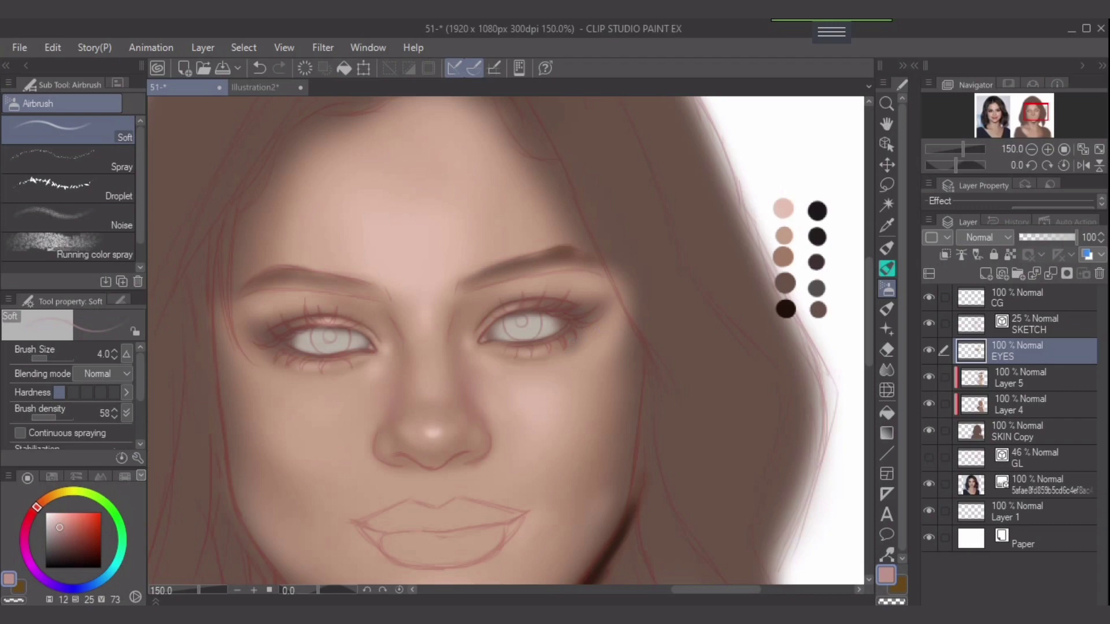
Set the color to very dark brown (H 12, S 43, V 17) and paint the right-hand iris at about size 6
left_click_drag(60, 548, 69, 559)
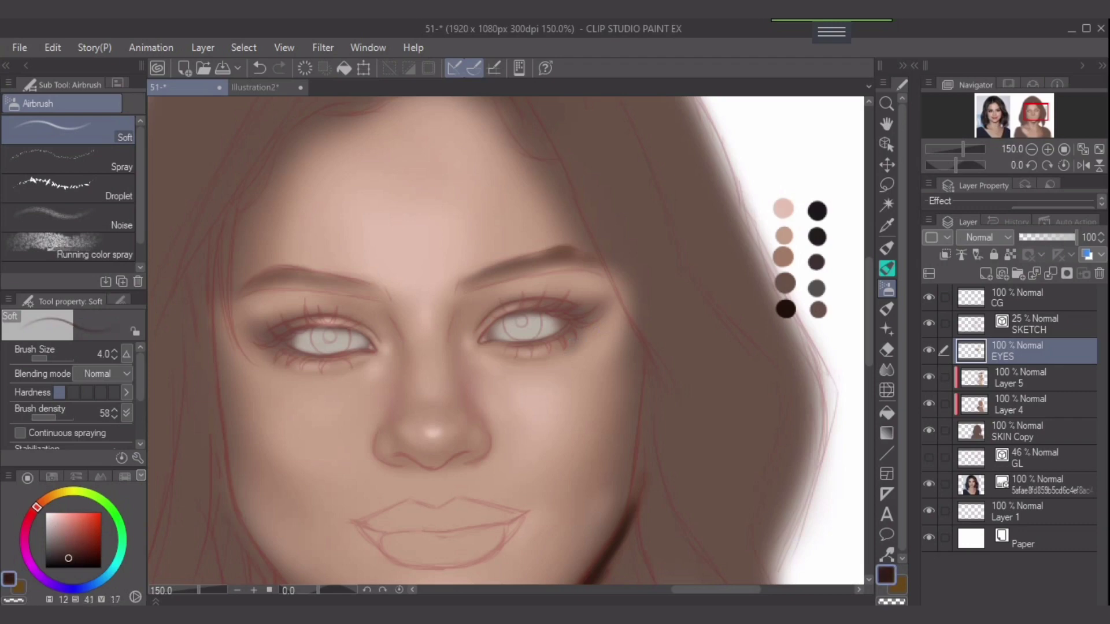
key("bracketright")
key("bracketright")
key("bracketright")
key("bracketright")
mouse_move(511, 322)
left_mouse_down()
mouse_move(531, 317)
mouse_move(508, 329)
mouse_move(537, 333)
mouse_move(534, 316)
left_mouse_up()
key("bracketright")
key("bracketleft")
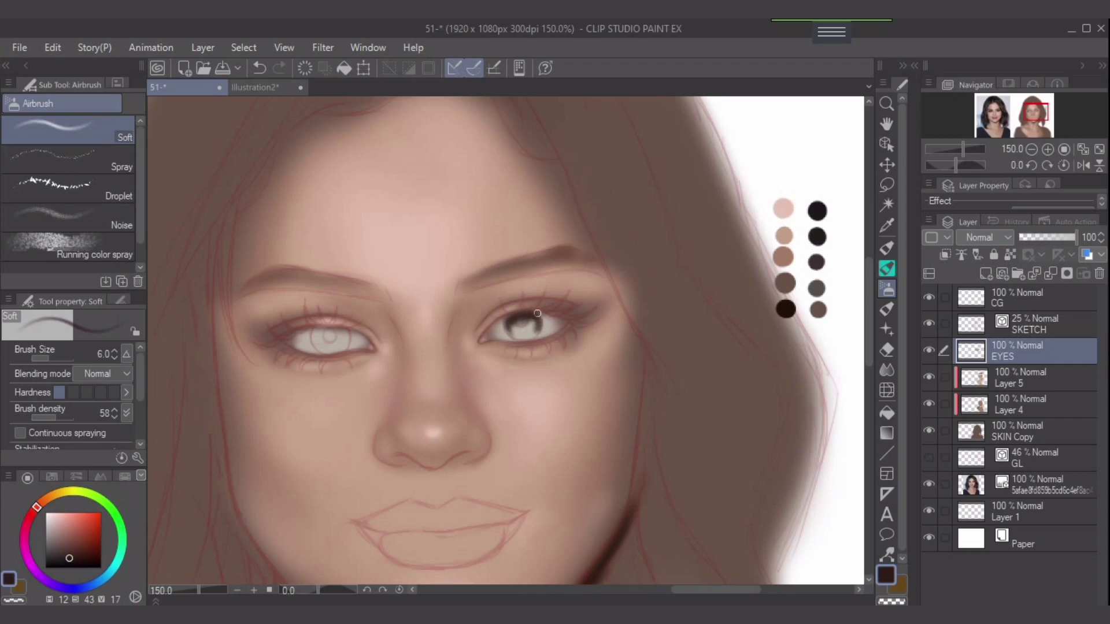
left_click_drag(520, 316, 517, 333)
Fill the left-hand iris with the same dark brown and even out both irises, using brush sizes up to 10
key("bracketright")
key("bracketright")
key("bracketright")
key("bracketright")
key("bracketleft")
key("bracketleft")
mouse_move(327, 343)
left_mouse_down()
mouse_move(321, 333)
mouse_move(344, 329)
mouse_move(317, 341)
mouse_move(341, 350)
mouse_move(346, 335)
mouse_move(341, 346)
mouse_move(315, 341)
mouse_move(325, 350)
mouse_move(338, 340)
mouse_move(325, 338)
left_mouse_up()
key("bracketleft")
key("bracketright")
key("bracketright")
key("bracketright")
key("bracketleft")
key("bracketleft")
key("bracketleft")
key("bracketright")
key("bracketright")
Lighten the lower parts of both irises with greyish brown (H 17, S 24, V 30) using brush sizes 8 and 6
left_click(70, 554)
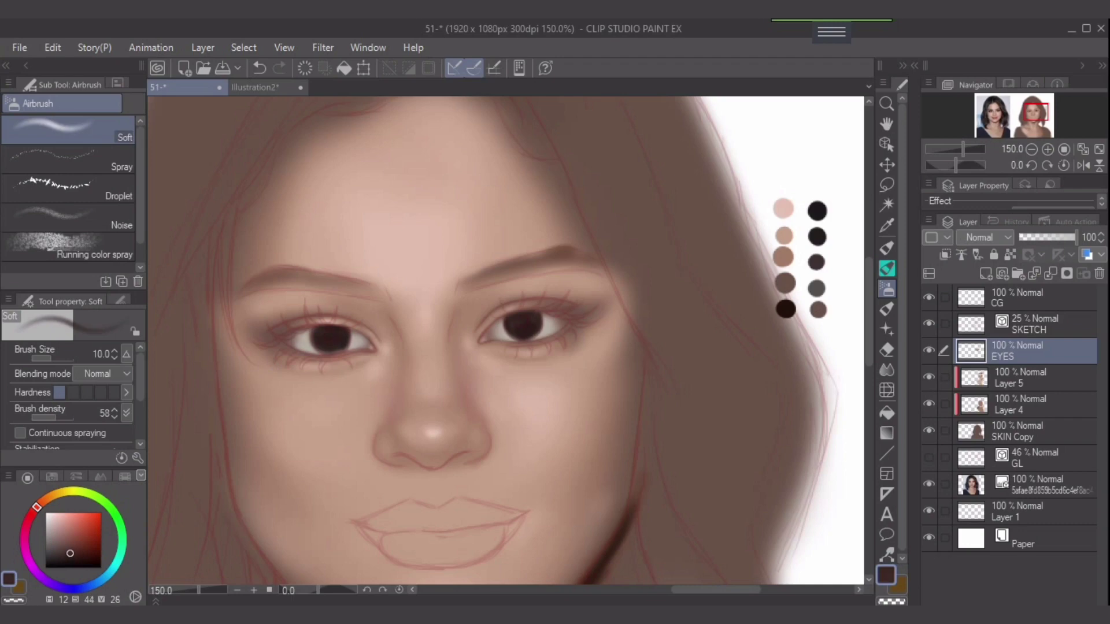
key("bracketleft")
key("bracketleft")
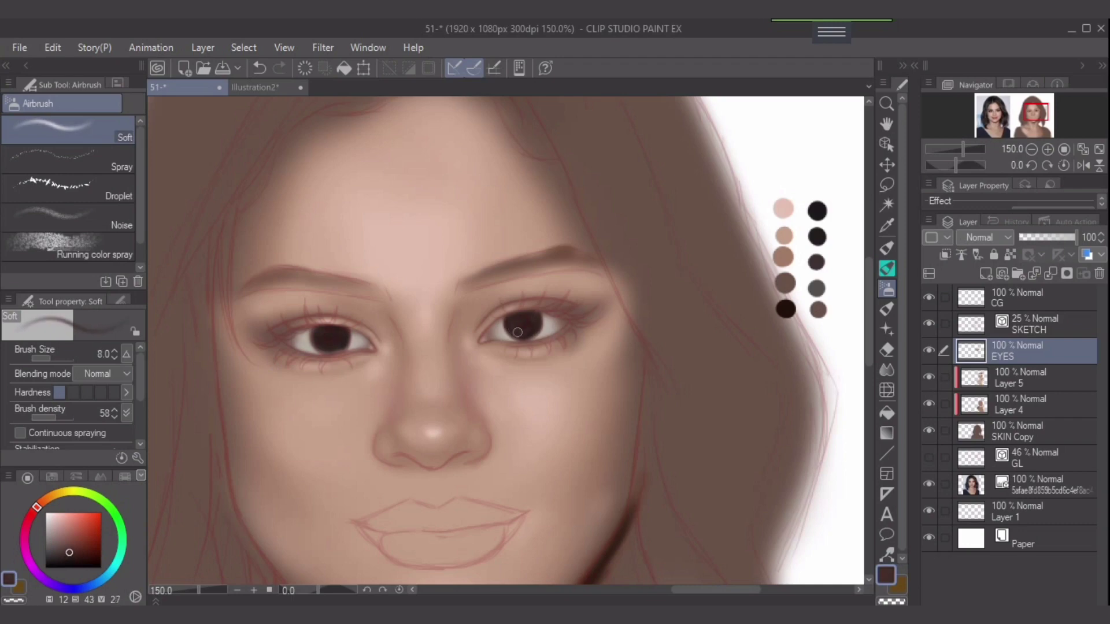
left_click_drag(37, 508, 40, 504)
left_click(61, 551)
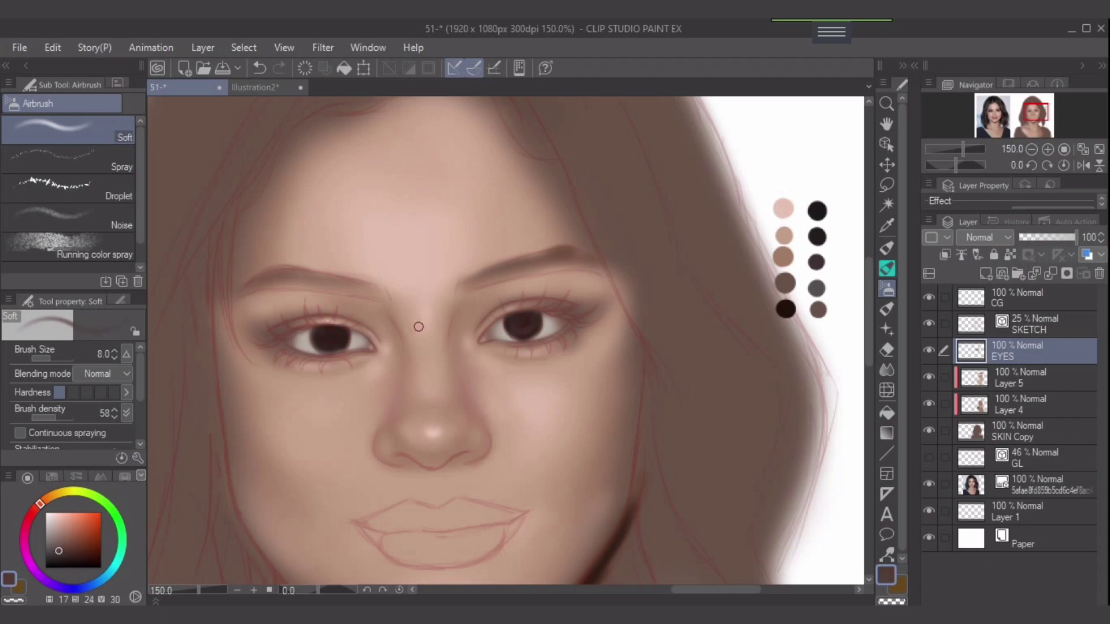
scroll(462, 360, "up", 1)
left_click_drag(460, 359, 476, 377)
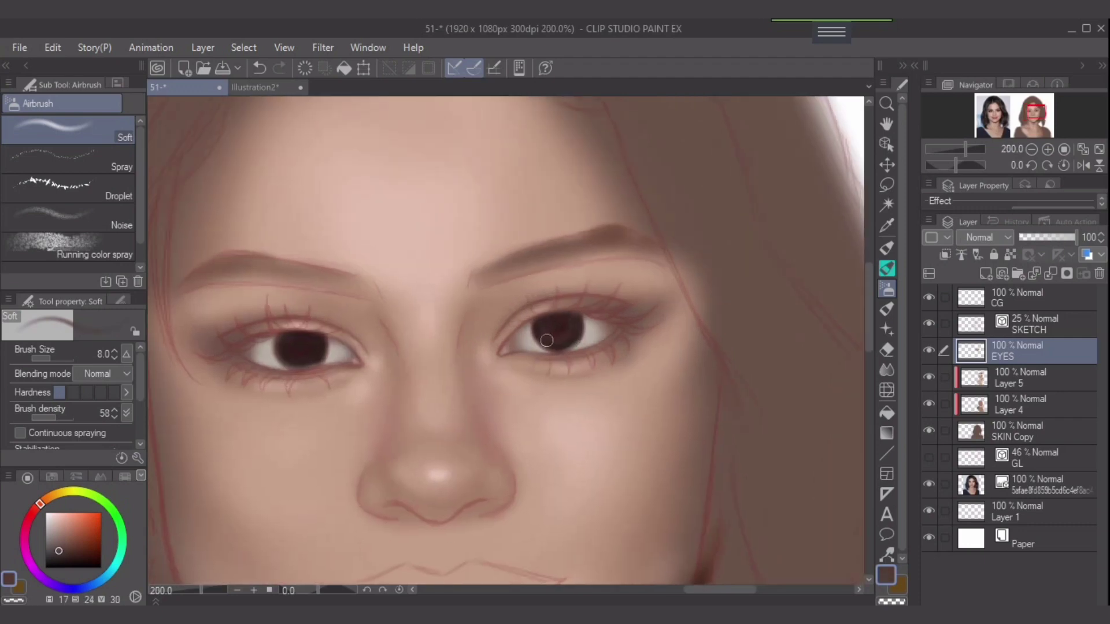
mouse_move(570, 339)
left_mouse_down()
mouse_move(559, 338)
mouse_move(575, 327)
mouse_move(545, 338)
left_mouse_up()
mouse_move(341, 350)
left_mouse_down()
mouse_move(295, 360)
mouse_move(316, 352)
mouse_move(290, 357)
mouse_move(283, 343)
mouse_move(312, 357)
mouse_move(303, 361)
mouse_move(318, 345)
mouse_move(294, 360)
mouse_move(283, 347)
mouse_move(292, 363)
mouse_move(284, 353)
mouse_move(314, 357)
mouse_move(296, 361)
mouse_move(317, 348)
mouse_move(288, 355)
mouse_move(314, 359)
mouse_move(284, 356)
mouse_move(316, 353)
left_mouse_up()
key("bracketleft")
key("bracketleft")
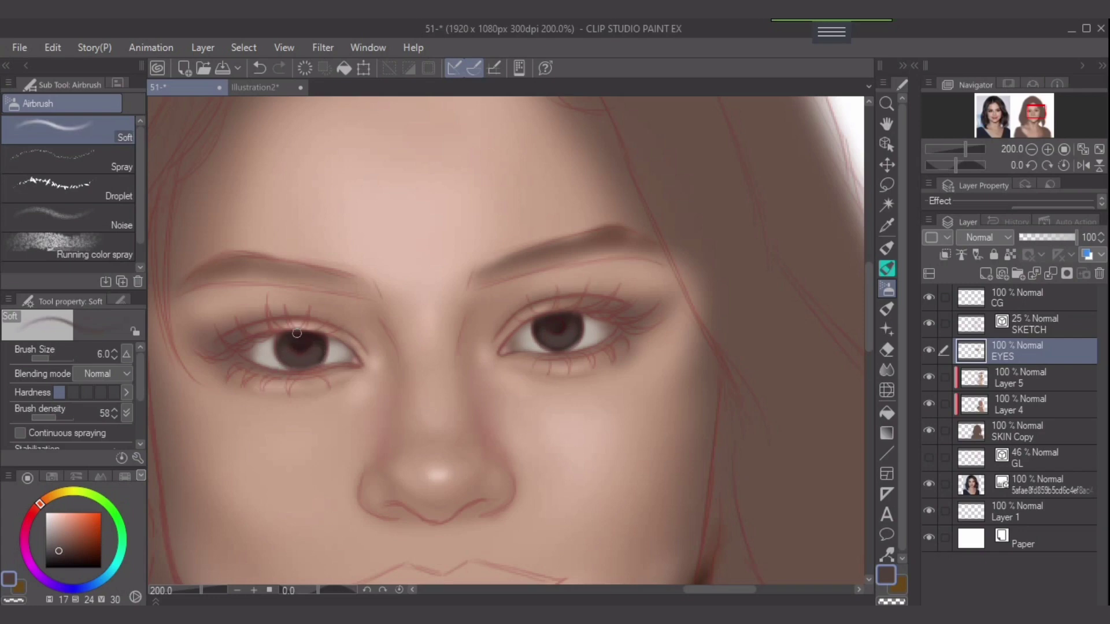
left_click(282, 335, "alt")
key("bracketleft")
key("bracketleft")
key("bracketleft")
key("bracketleft")
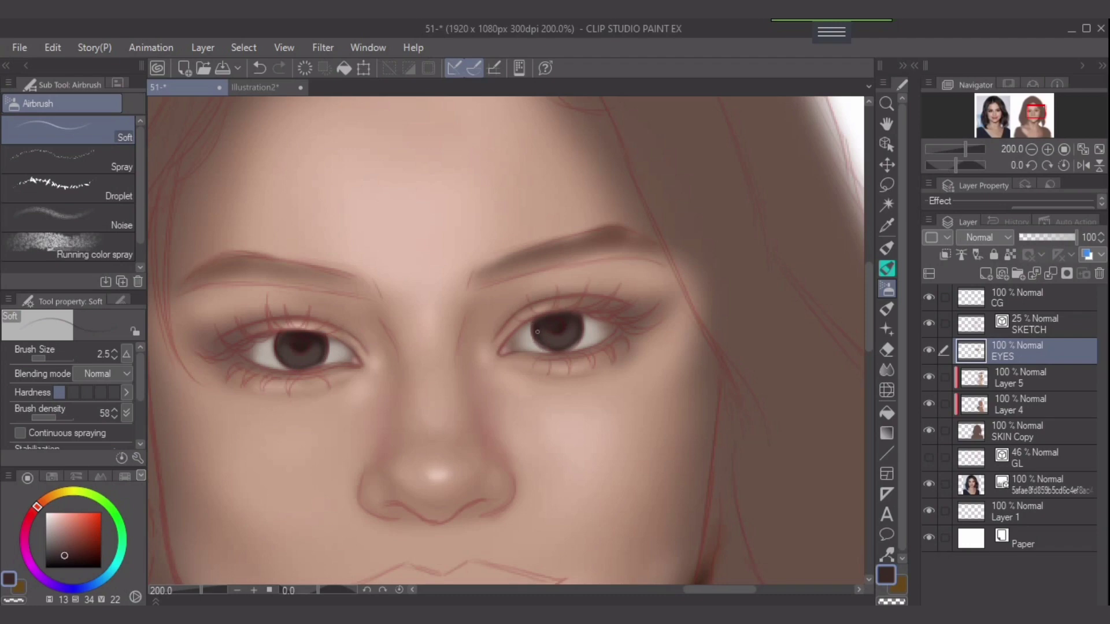
key("ctrl+z")
Sample the iris brown, adjust its hue and shade, and shade the lower parts of both irises at brush size 6
left_click(562, 340, "alt")
key("bracketright")
key("bracketright")
key("bracketright")
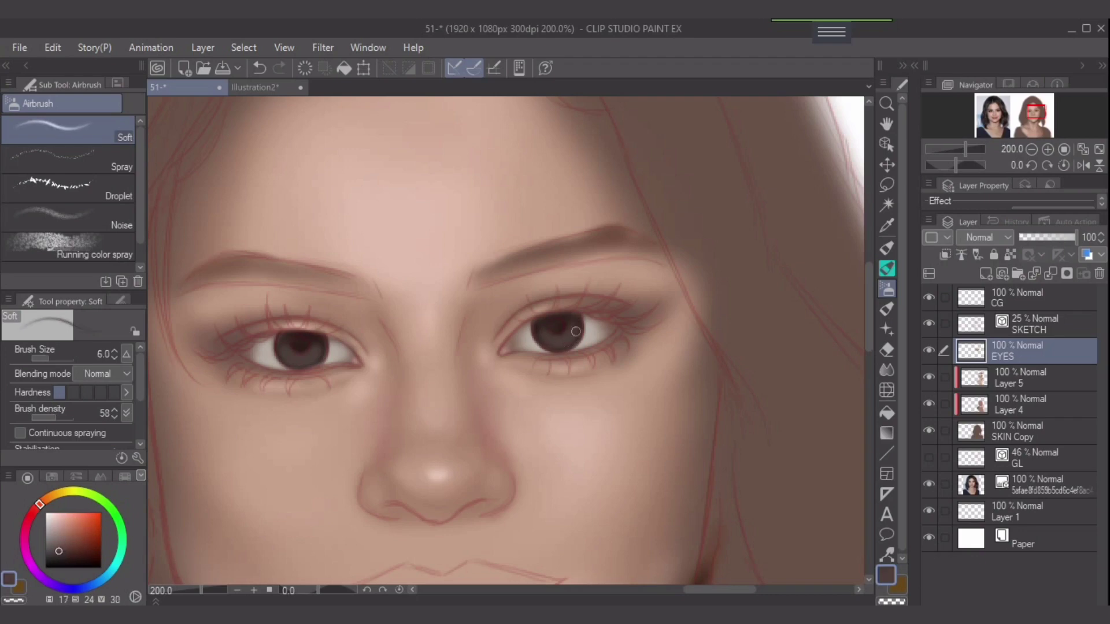
left_click_drag(59, 551, 62, 553)
left_click_drag(37, 507, 36, 508)
mouse_move(299, 373)
left_mouse_down()
mouse_move(325, 359)
mouse_move(281, 349)
mouse_move(298, 361)
mouse_move(317, 346)
mouse_move(288, 355)
left_mouse_up()
mouse_move(546, 332)
left_mouse_down()
mouse_move(572, 326)
mouse_move(541, 339)
mouse_move(581, 333)
mouse_move(554, 327)
mouse_move(505, 349)
left_mouse_up()
Choose a near-black brown and paint the pupils of both eyes, enlarging the brush to 10
left_click(71, 563)
key("]")
left_click_drag(298, 352, 295, 346)
key("]")
key("]")
left_click_drag(566, 316, 556, 328)
Dot pale pink catchlights (H 12, S 10, V 79) beside both pupils with a brush smaller than 6, redoing the misplaced dots
left_click(51, 525)
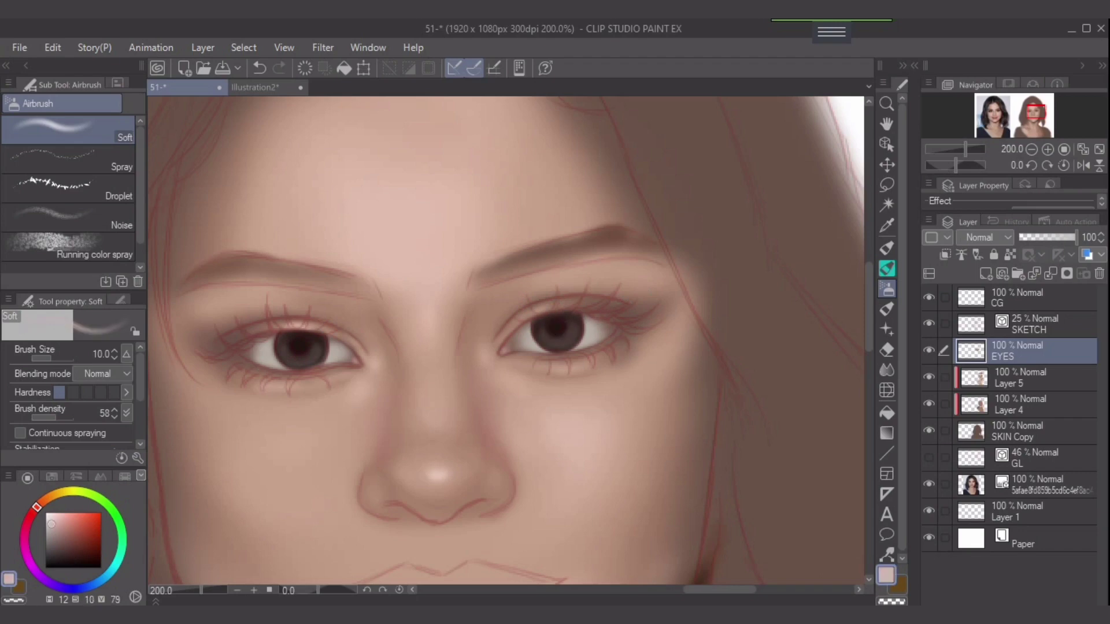
key("[")
key("[")
key("[")
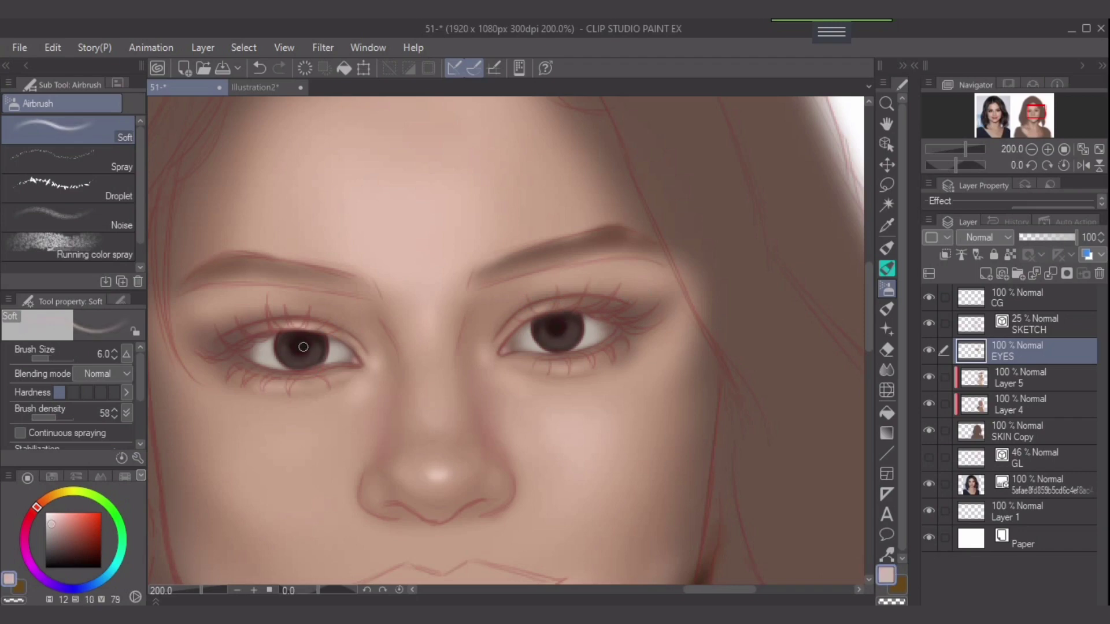
key("[")
left_click(302, 344)
left_click(553, 326)
key("ctrl+z")
key("ctrl+z")
left_click(293, 344)
key("ctrl+z")
left_click(294, 346)
left_click(551, 325)
Brighten the catchlights with near-white (H 12, S 6, V 95) at brush size 2.5
left_click_drag(51, 524, 51, 516)
key("bracketleft")
key("bracketleft")
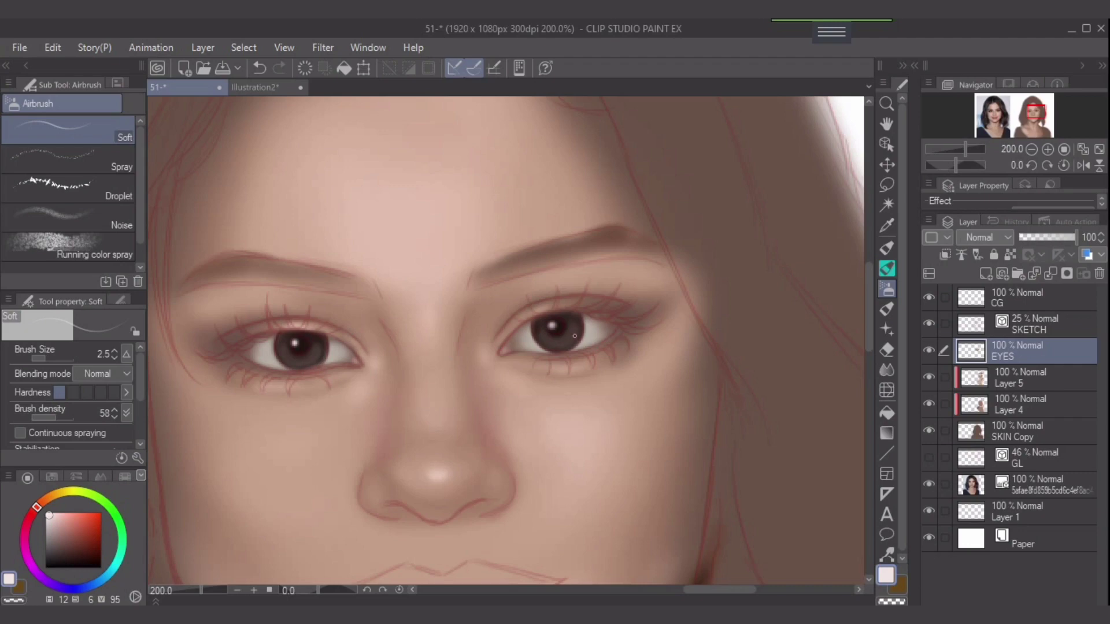
Refine both irises with sampled dark browns (H 7, S 48, V 29 and H 9, S 42, V 13) at brush sizes 5 and 3
left_click(580, 318, "alt")
key("bracketright")
key("bracketright")
key("bracketright")
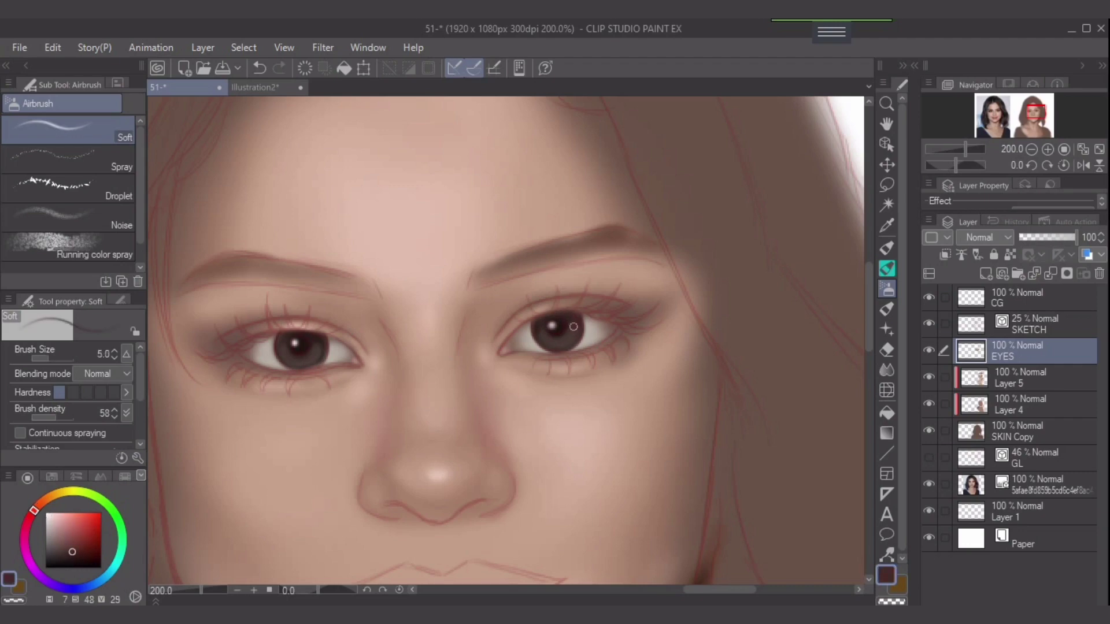
left_click(308, 344, "alt")
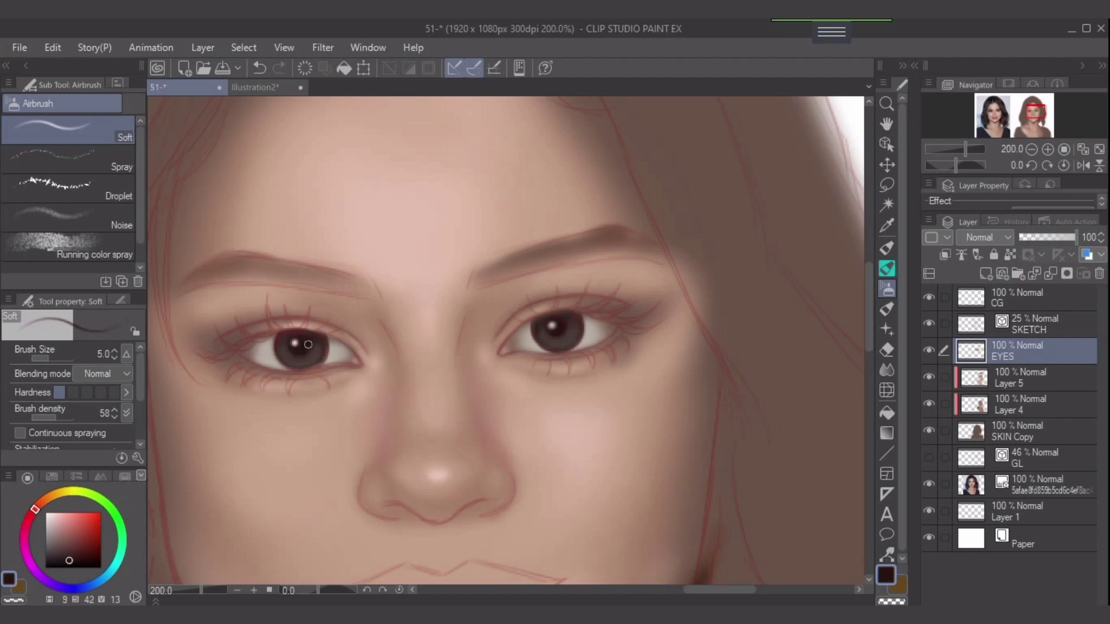
key("bracketleft")
key("bracketleft")
key("bracketleft")
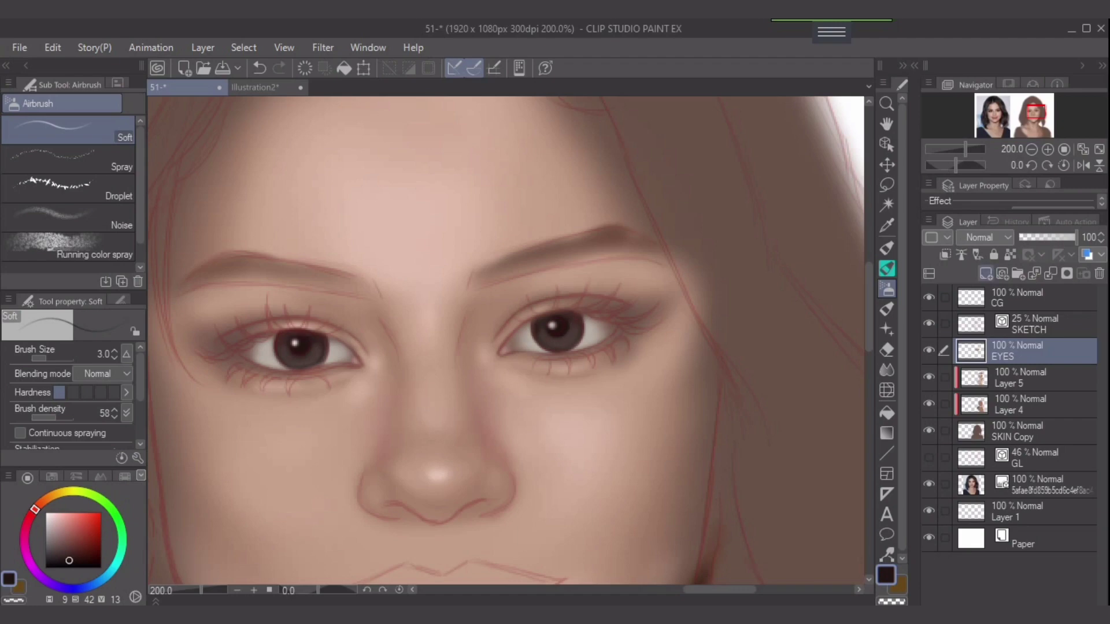
Add a layer above EYES and line both upper lids in near-black brown (H 9, S 53, V 10) at size 3
left_click(986, 273)
left_click_drag(69, 561, 74, 562)
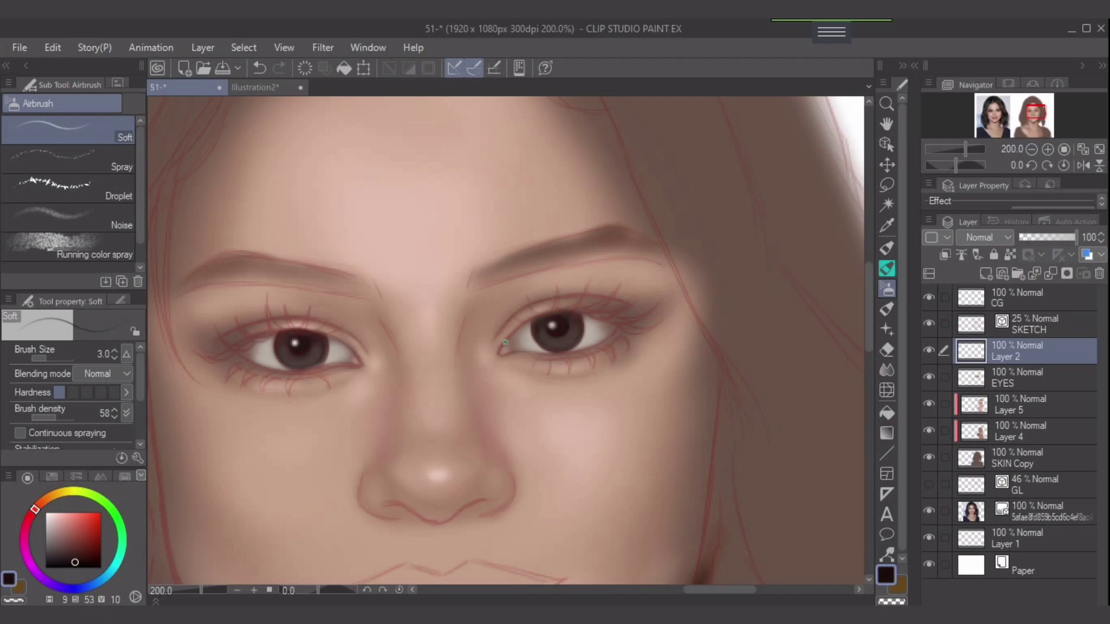
mouse_move(512, 334)
left_mouse_down()
mouse_move(597, 322)
mouse_move(585, 312)
mouse_move(521, 326)
mouse_move(542, 315)
mouse_move(617, 318)
left_mouse_up()
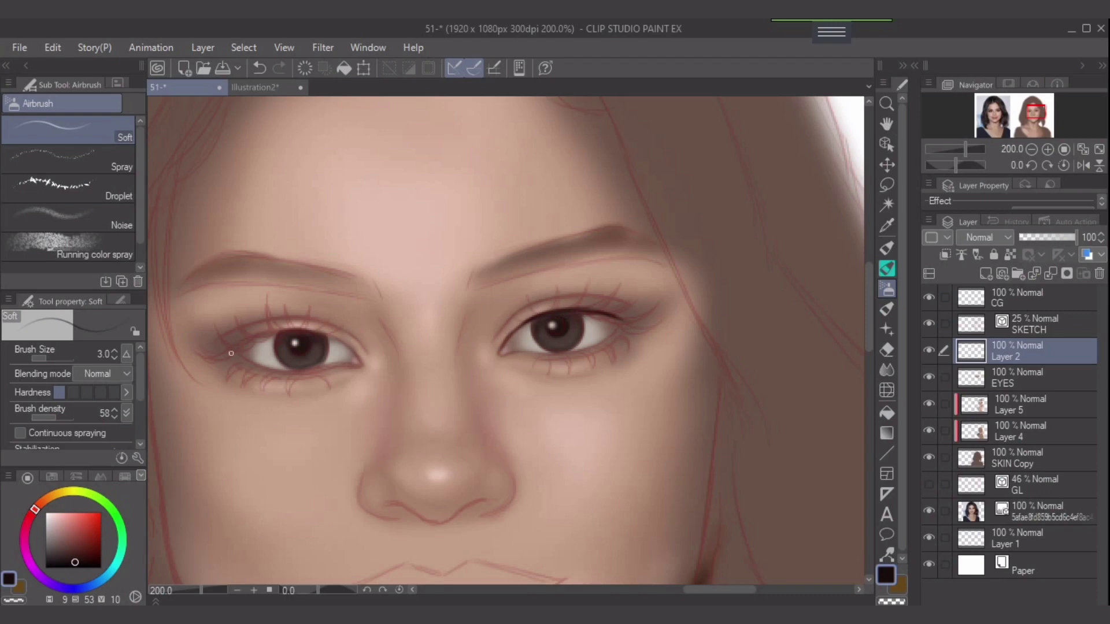
mouse_move(223, 355)
left_mouse_down()
mouse_move(257, 336)
mouse_move(298, 334)
mouse_move(285, 331)
left_mouse_up()
Darken the left-hand eye's outer corner and upper lid with a size 10 brush, reducing it to 6 for the finish
key("]")
key("]")
key("]")
key("]")
key("]")
key("]")
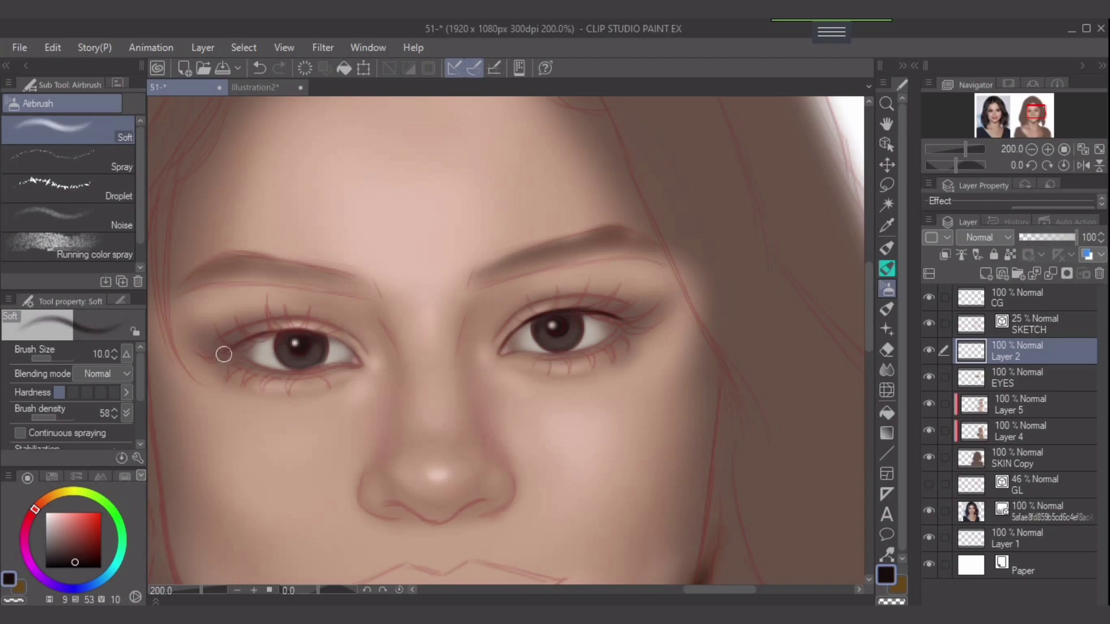
left_click_drag(223, 353, 261, 335)
key("[")
key("[")
key("[")
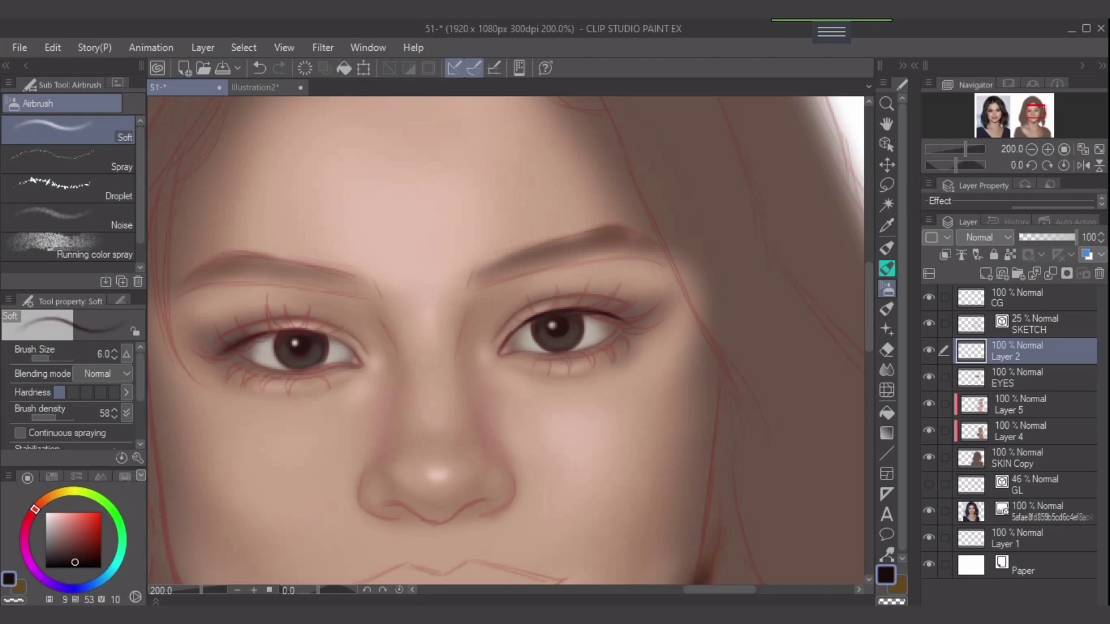
Sample a dark brown (H 9, S 44, V 21) and strengthen the left-hand upper lash line at size 5, reducing the brush to 3
left_click(277, 333, "alt")
key("bracketleft")
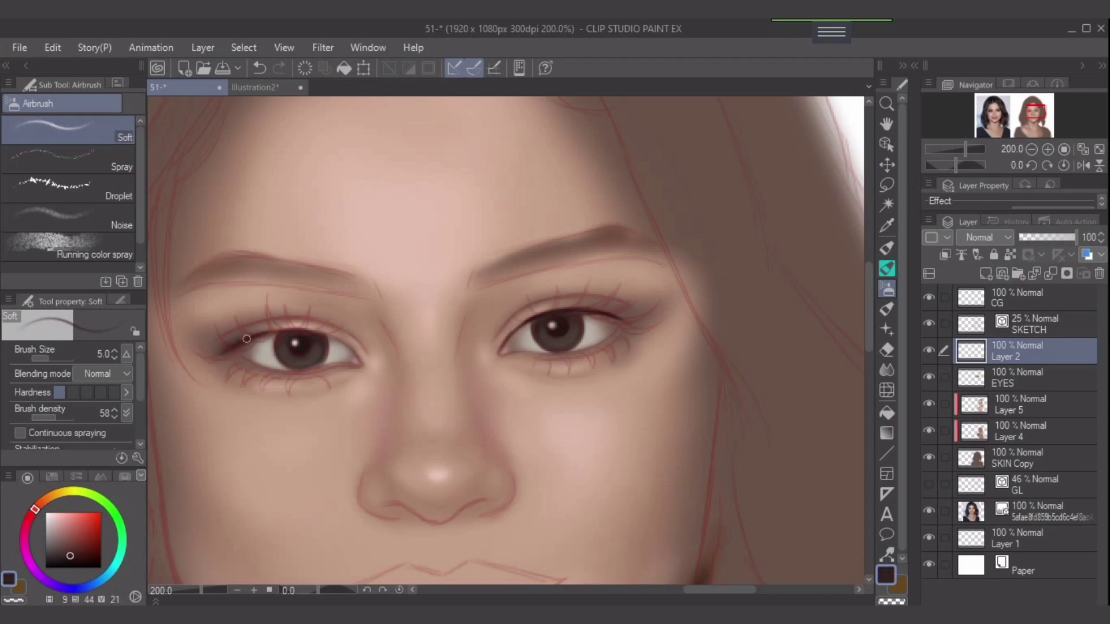
mouse_move(274, 333)
left_mouse_down()
mouse_move(316, 330)
mouse_move(326, 340)
left_mouse_up()
key("bracketleft")
key("bracketleft")
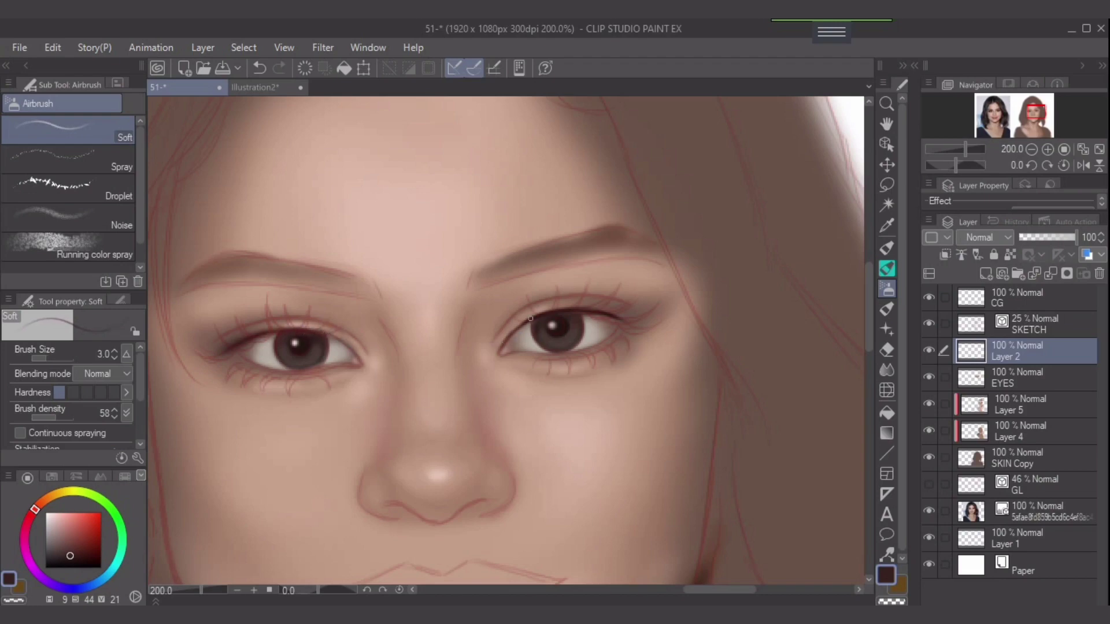
Soften and darken the right-hand upper lash line and outer corner with brush sizes 6 and 8
key("bracketright")
key("bracketright")
key("bracketright")
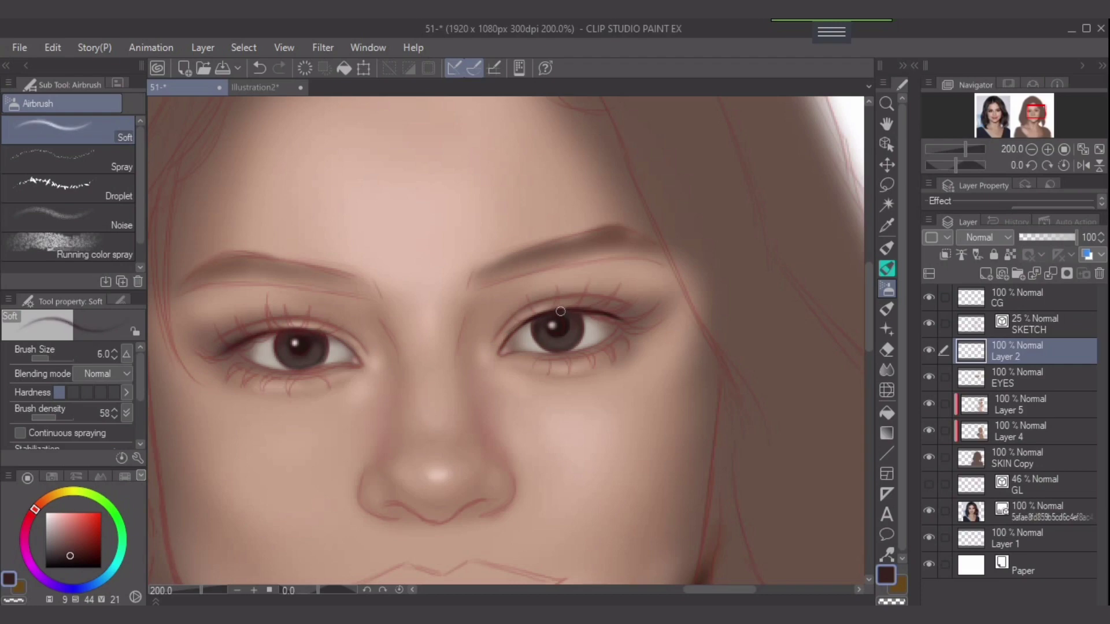
key("bracketright")
key("bracketright")
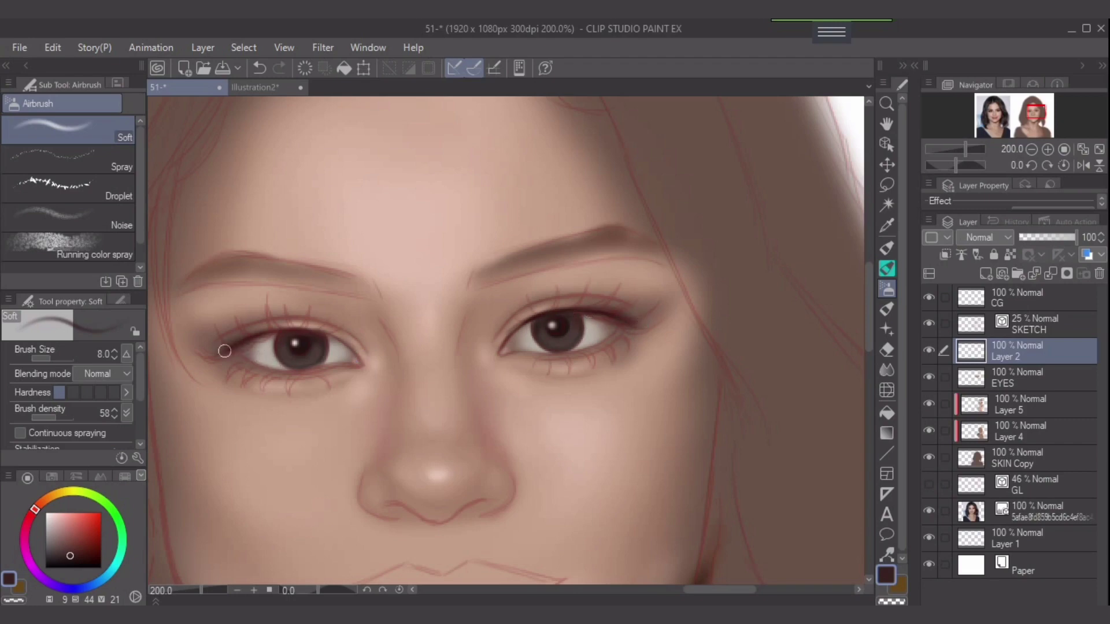
Sample near-black brown (H 9, S 49, V 11) and draw the first outer upper lashes of the right-hand eye at size 3
left_click(294, 333, "alt")
left_click(297, 328, "alt")
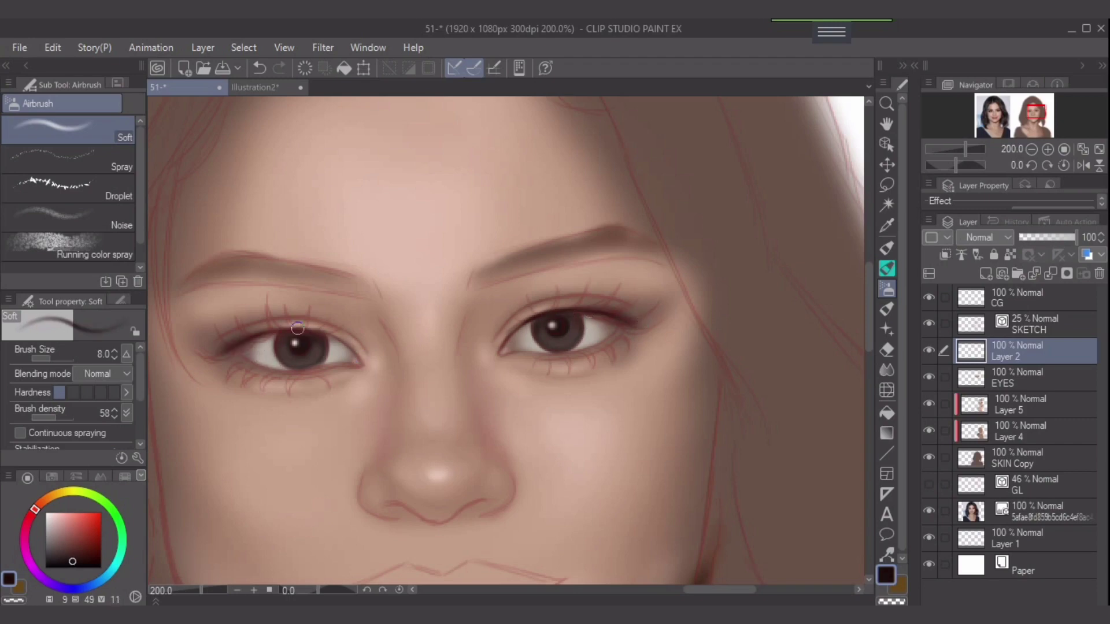
key("bracketleft")
key("bracketleft")
key("bracketleft")
key("bracketleft")
key("bracketleft")
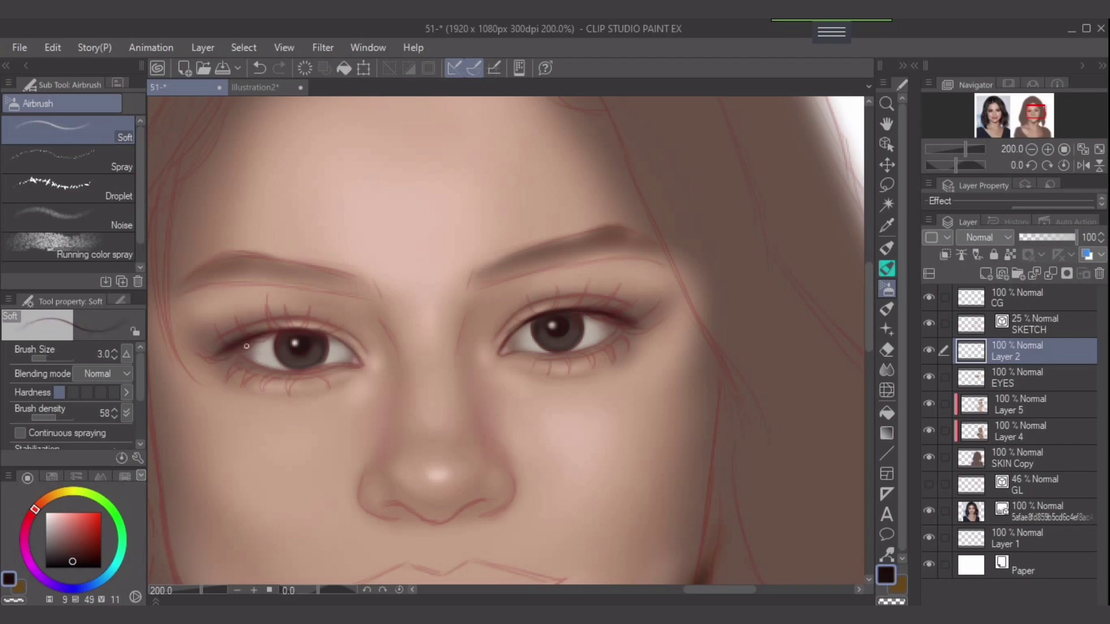
key("bracketleft")
key("bracketright")
mouse_move(595, 316)
left_mouse_down()
mouse_move(620, 286)
mouse_move(584, 314)
mouse_move(623, 283)
mouse_move(599, 312)
mouse_move(609, 289)
mouse_move(588, 316)
mouse_move(573, 311)
mouse_move(615, 292)
left_mouse_up()
left_click_drag(620, 312, 639, 298)
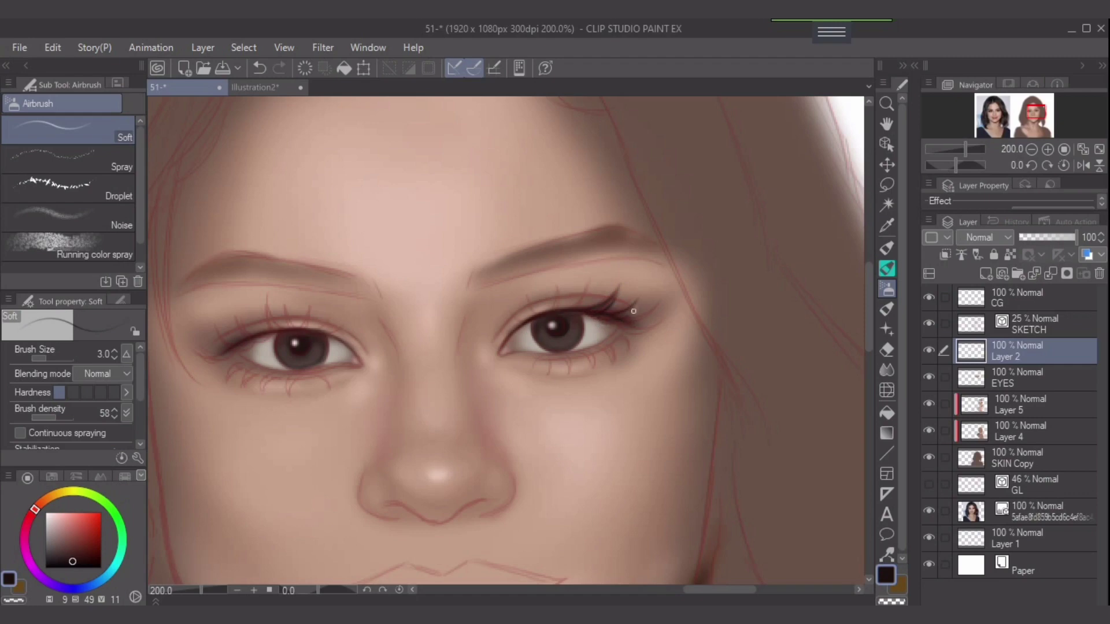
Draw the remaining upper lashes of the right-hand eye from the outer corner to the inner corner, redoing one outer lash
mouse_move(626, 315)
left_mouse_down()
mouse_move(609, 332)
mouse_move(608, 321)
mouse_move(630, 330)
mouse_move(652, 313)
mouse_move(627, 324)
mouse_move(646, 316)
mouse_move(628, 339)
mouse_move(647, 329)
mouse_move(627, 328)
mouse_move(660, 324)
left_mouse_up()
key("ctrl+z")
left_click_drag(580, 301, 593, 277)
mouse_move(552, 310)
left_mouse_down()
mouse_move(562, 282)
mouse_move(647, 307)
left_mouse_up()
left_click_drag(531, 307, 526, 292)
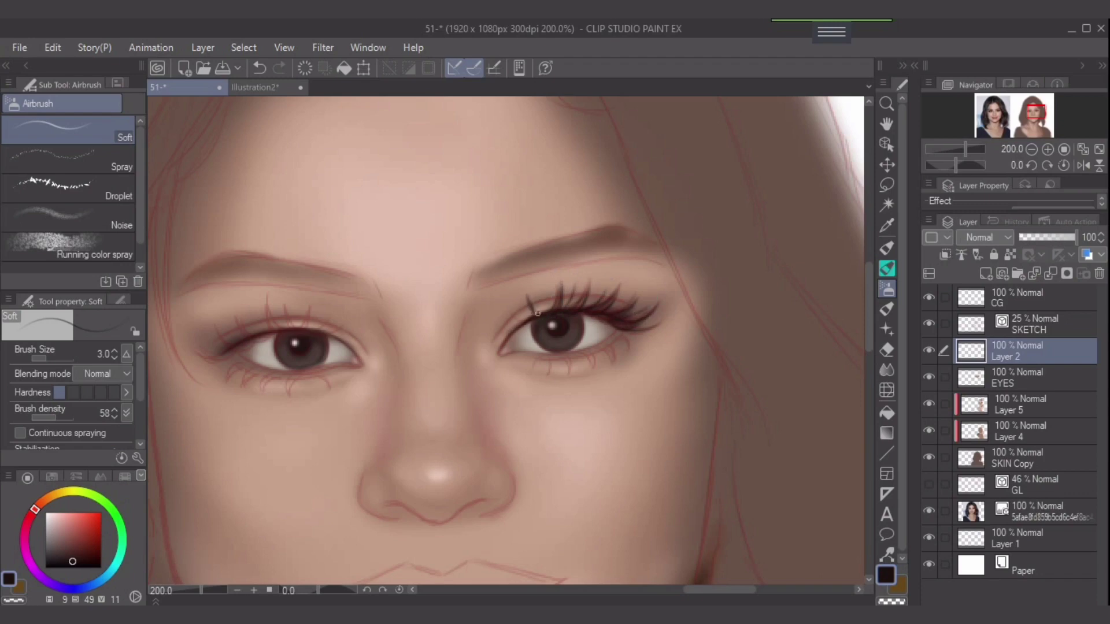
left_click_drag(522, 322, 513, 308)
left_click_drag(527, 316, 520, 301)
Draw the outermost upper lashes of the left-hand eye with the Soft airbrush at size 3
mouse_move(243, 345)
left_mouse_down()
mouse_move(181, 338)
mouse_move(219, 358)
mouse_move(207, 360)
mouse_move(227, 359)
mouse_move(204, 364)
mouse_move(229, 351)
mouse_move(198, 359)
mouse_move(216, 363)
mouse_move(195, 344)
mouse_move(217, 334)
mouse_move(233, 353)
mouse_move(225, 330)
left_mouse_up()
key("]")
key("]")
key("[")
key("[")
key("bracketright")
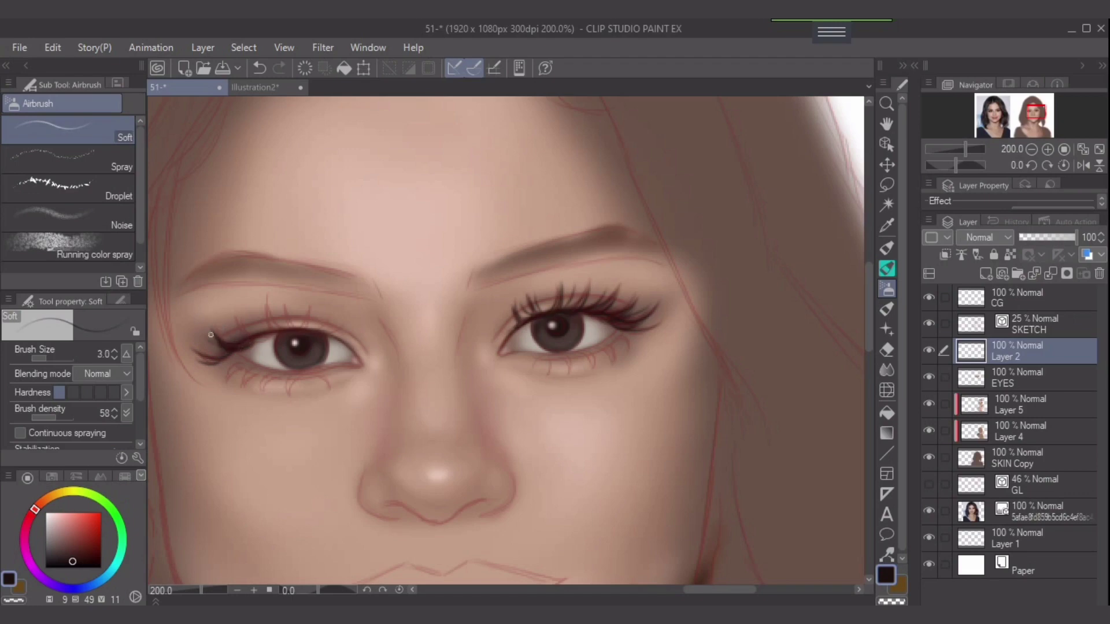
Continue the left-hand eye's upper lashes toward the middle of the lid, reducing the brush to 2.5 and undoing the unwanted strokes
key("bracketright")
key("bracketright")
left_click_drag(254, 335, 235, 318)
key("bracketleft")
key("bracketleft")
key("bracketleft")
mouse_move(239, 330)
left_mouse_down()
mouse_move(231, 312)
mouse_move(268, 304)
mouse_move(273, 318)
mouse_move(267, 301)
mouse_move(268, 316)
mouse_move(252, 308)
left_mouse_up()
key("ctrl+z")
key("ctrl+z")
key("ctrl+z")
key("ctrl+z")
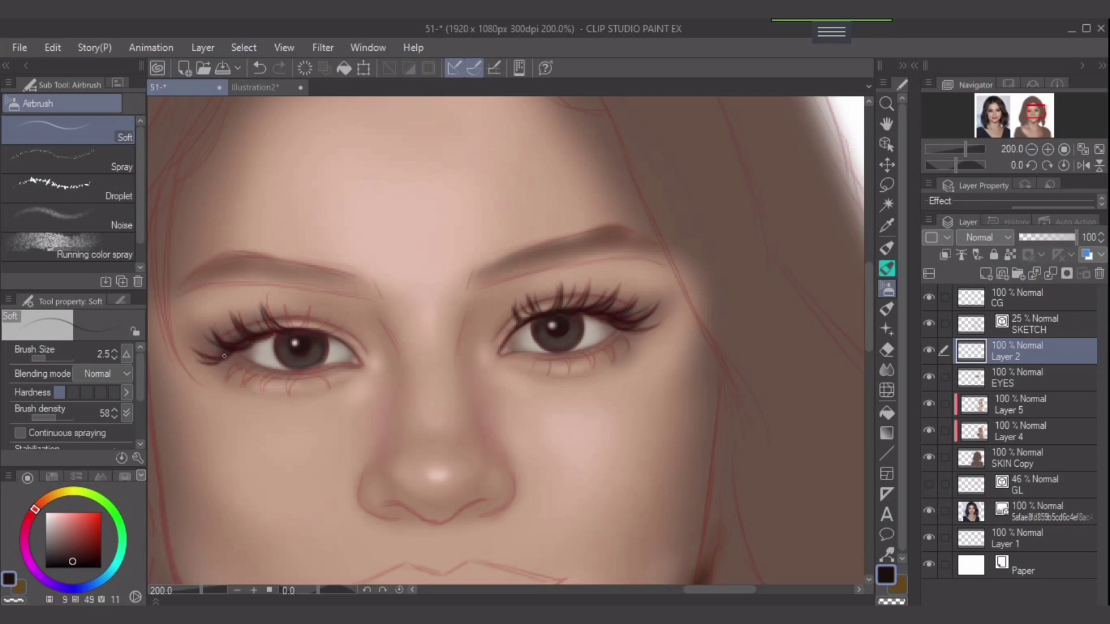
Draw the middle and inner upper lashes of the left-hand eye at size 2.5, undoing a misplaced one
left_click_drag(294, 329, 288, 313)
mouse_move(313, 330)
left_mouse_down()
mouse_move(314, 302)
mouse_move(335, 314)
left_mouse_up()
key("ctrl+z")
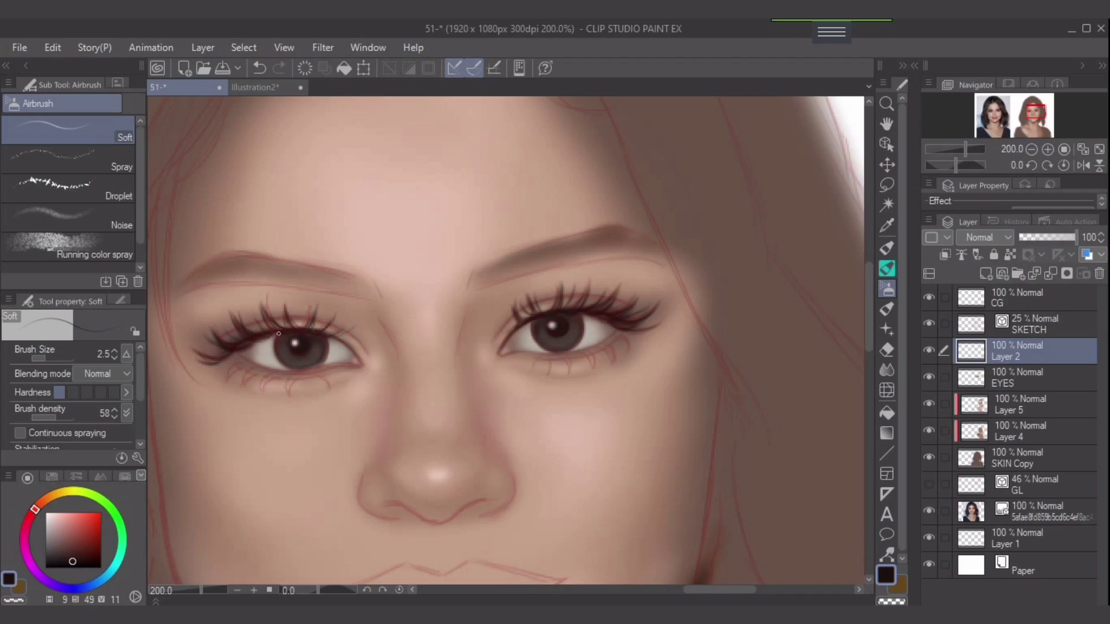
Darken the colour to H 9, S 50, V 10 and reinforce the left-hand eye's upper lashes at size 3
key("bracketright")
left_click(73, 562)
mouse_move(213, 359)
left_mouse_down()
mouse_move(284, 336)
mouse_move(229, 356)
mouse_move(194, 350)
left_mouse_up()
key("ctrl+z")
left_click_drag(273, 326, 260, 296)
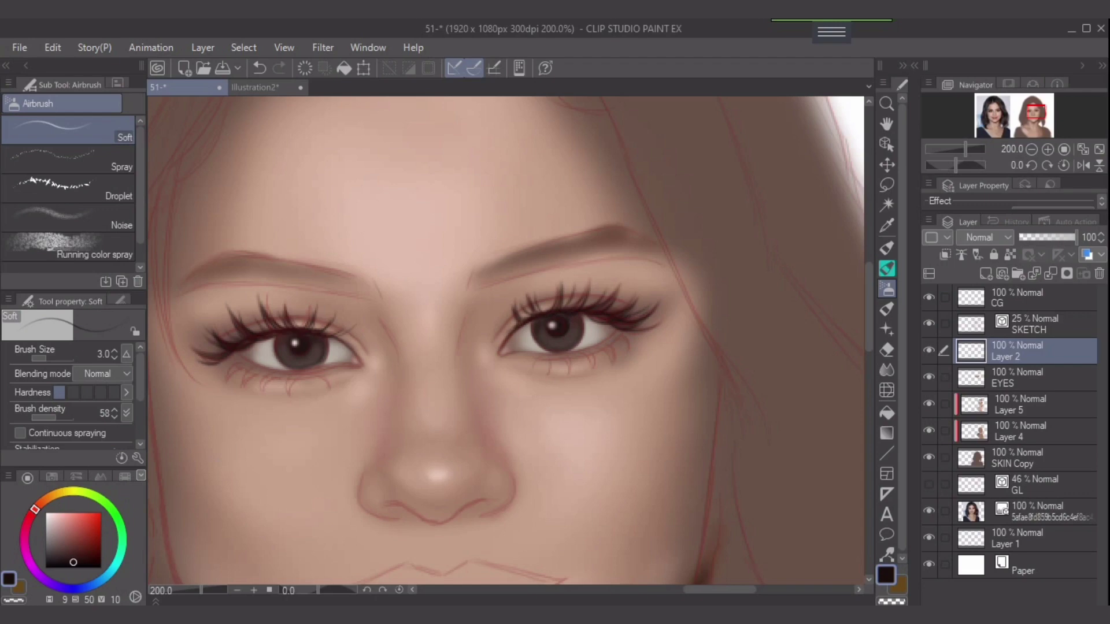
Change the colour to H 9, S 47, V 14 and draw the left-hand eye's lower lashes at sizes 2 and 2.5
left_click_drag(73, 562, 72, 561)
key("bracketleft")
key("bracketright")
key("bracketright")
key("bracketleft")
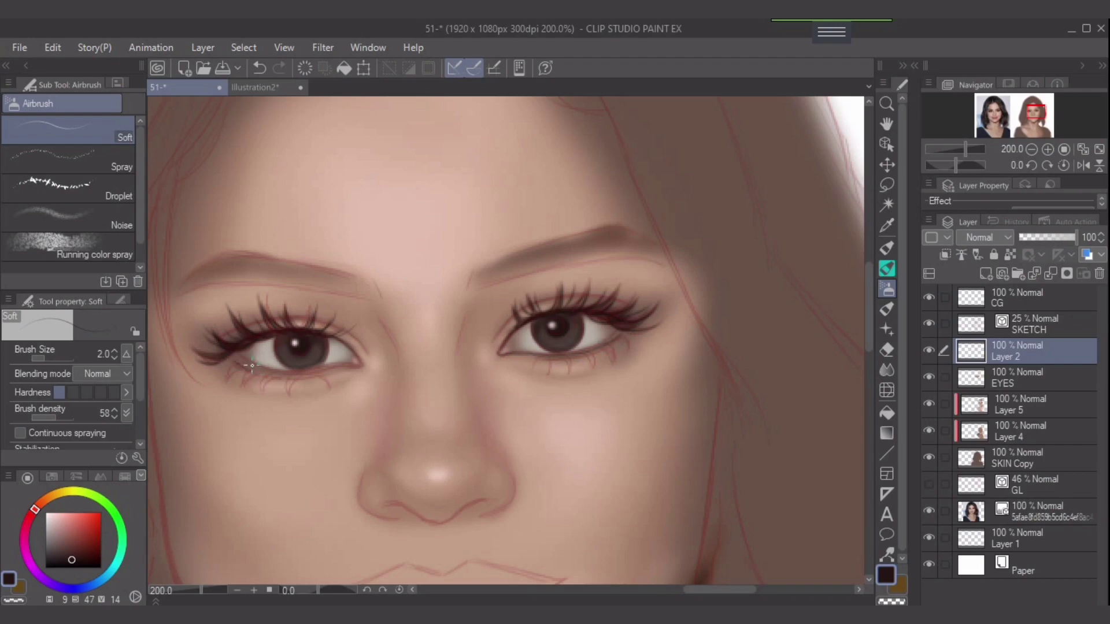
key("ctrl+z")
left_click_drag(246, 367, 238, 361)
key("bracketright")
left_click_drag(286, 376, 337, 368)
key("bracketright")
key("bracketleft")
mouse_move(237, 360)
left_mouse_down()
mouse_move(240, 391)
mouse_move(284, 376)
mouse_move(263, 387)
mouse_move(278, 370)
mouse_move(265, 394)
mouse_move(278, 373)
mouse_move(255, 388)
mouse_move(263, 368)
mouse_move(243, 389)
mouse_move(291, 376)
mouse_move(284, 394)
mouse_move(312, 388)
left_mouse_up()
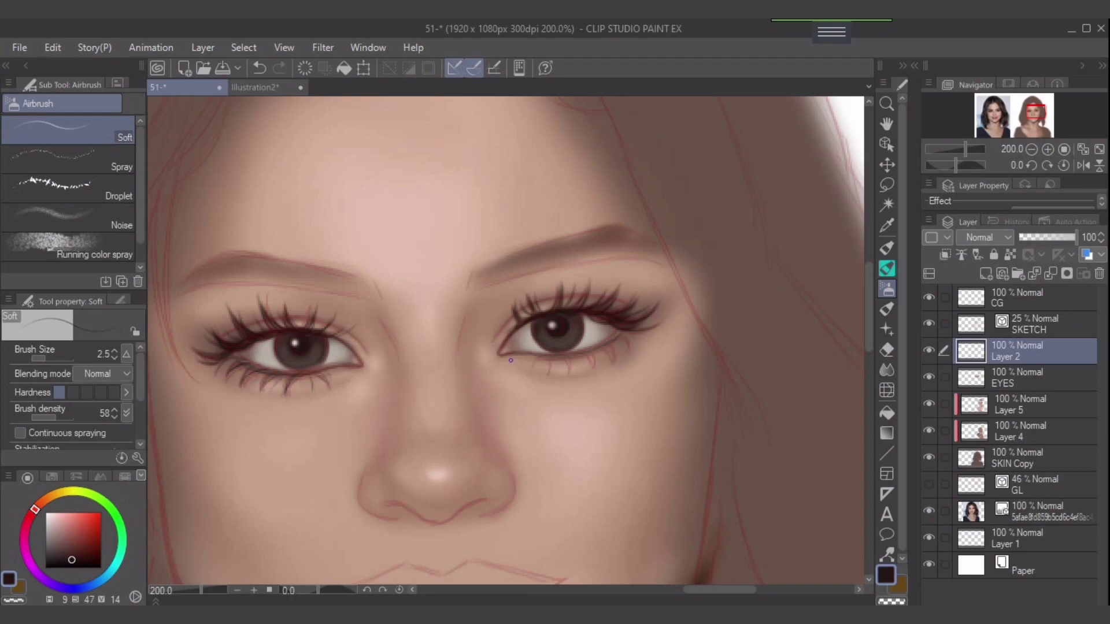
Draw the right-hand eye's lower lashes at sizes 2.5 and 2, and add an outer lower lash on the left-hand eye
mouse_move(544, 355)
left_mouse_down()
mouse_move(539, 370)
mouse_move(558, 365)
left_mouse_up()
key("bracketleft")
left_click_drag(619, 337, 643, 343)
left_click_drag(232, 360, 223, 370)
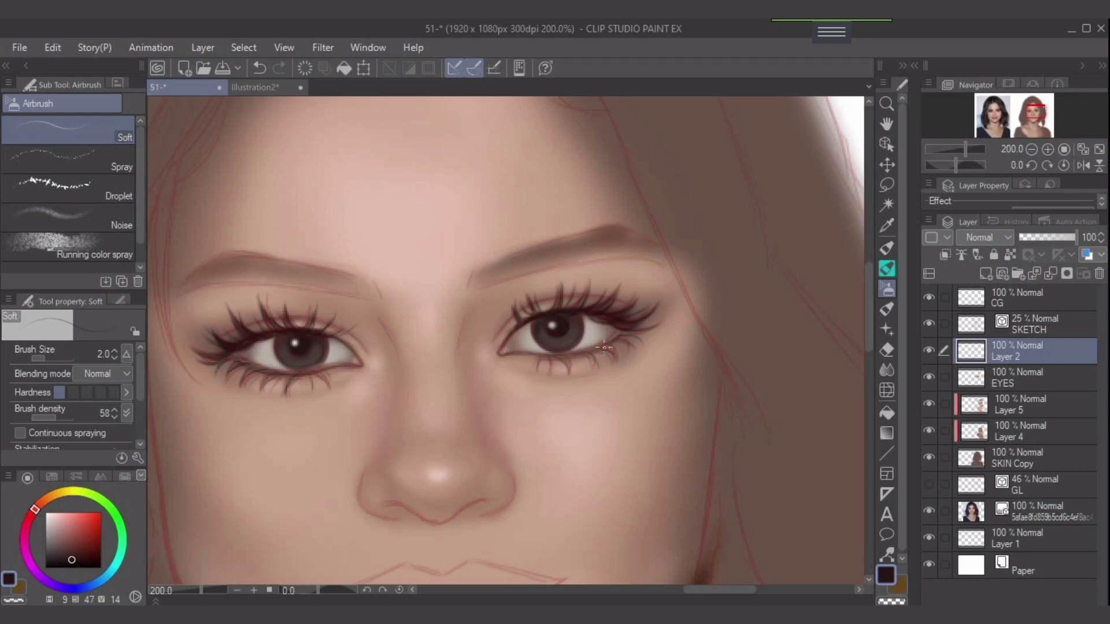
Raise the brush density to 73, sample a brown (H 12, S 36, V 28) and touch up the left-hand iris's lower edge at size 1.5
left_click(313, 360, "alt")
key("bracketright")
key("bracketright")
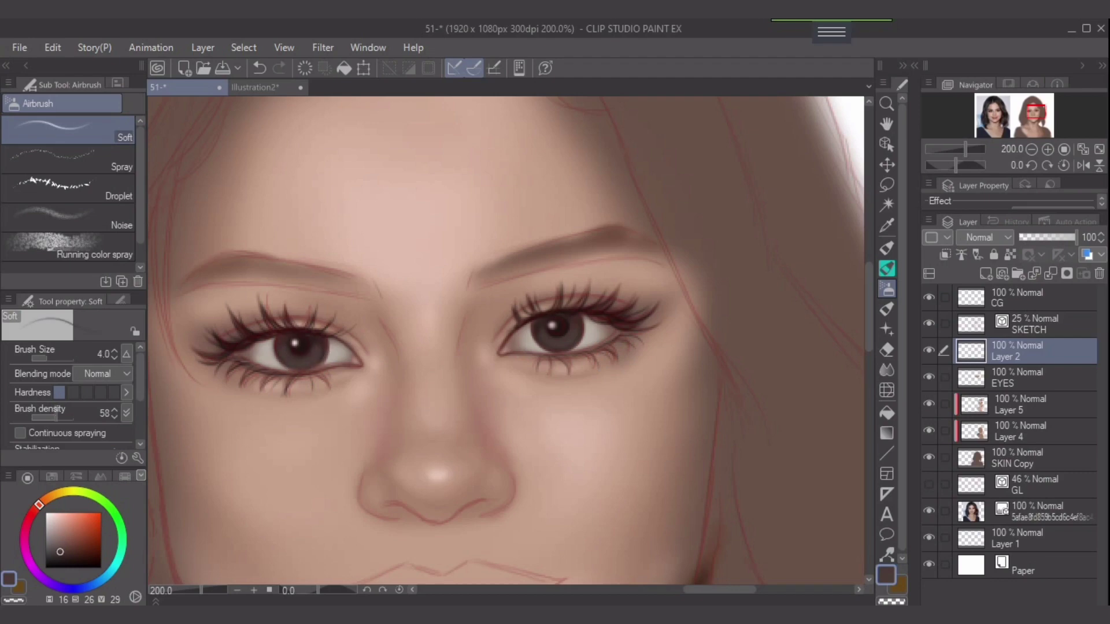
left_click_drag(56, 410, 62, 412)
key("bracketleft")
key("bracketleft")
left_click(326, 352, "alt")
key("bracketleft")
key("bracketleft")
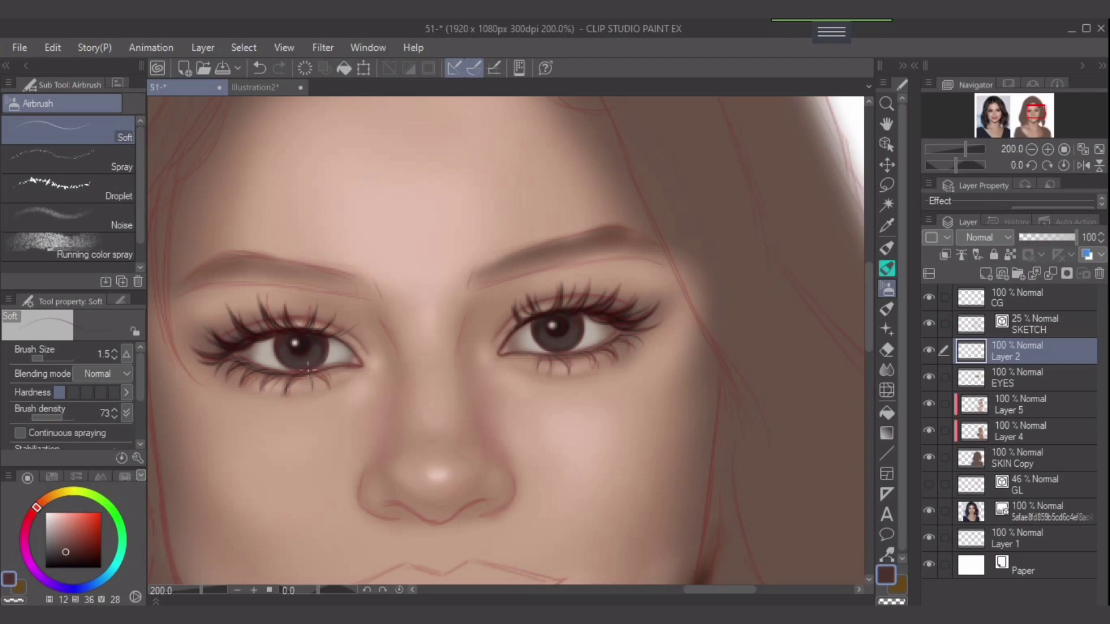
left_click_drag(279, 353, 294, 371)
Try to shade the right-hand iris with sampled browns, ending with H 9, S 31, V 24 at size 2.5, and undo the stroke
left_click(540, 342, "alt")
key("bracketright")
key("bracketright")
left_click(569, 335, "alt")
key("bracketright")
key("bracketright")
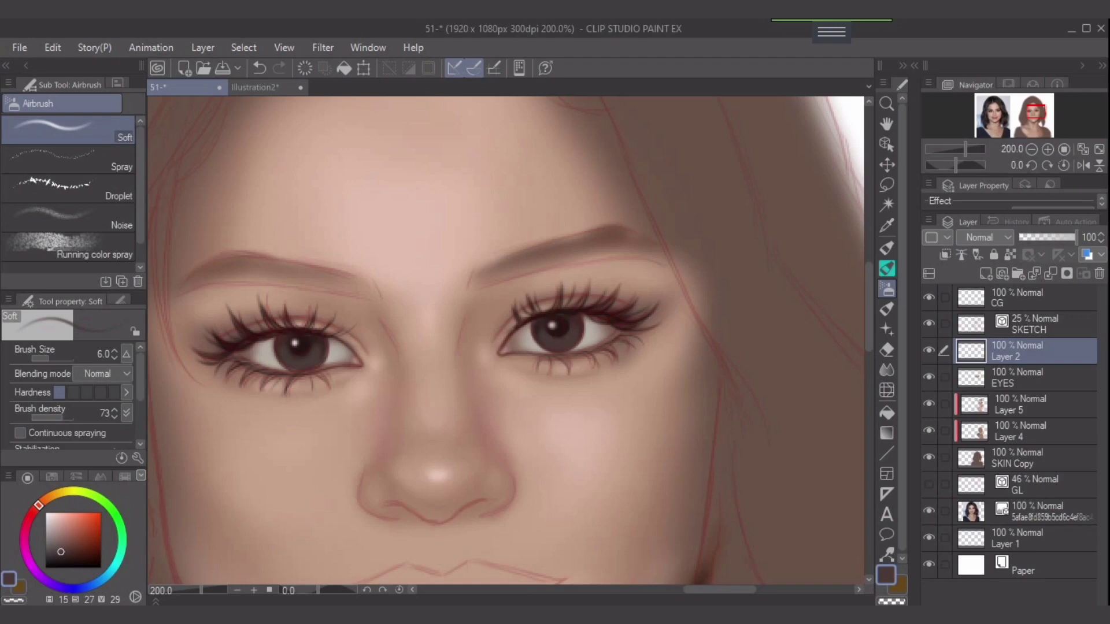
left_click(63, 550)
left_click(540, 319, "alt")
key("bracketleft")
key("bracketleft")
key("bracketleft")
key("bracketleft")
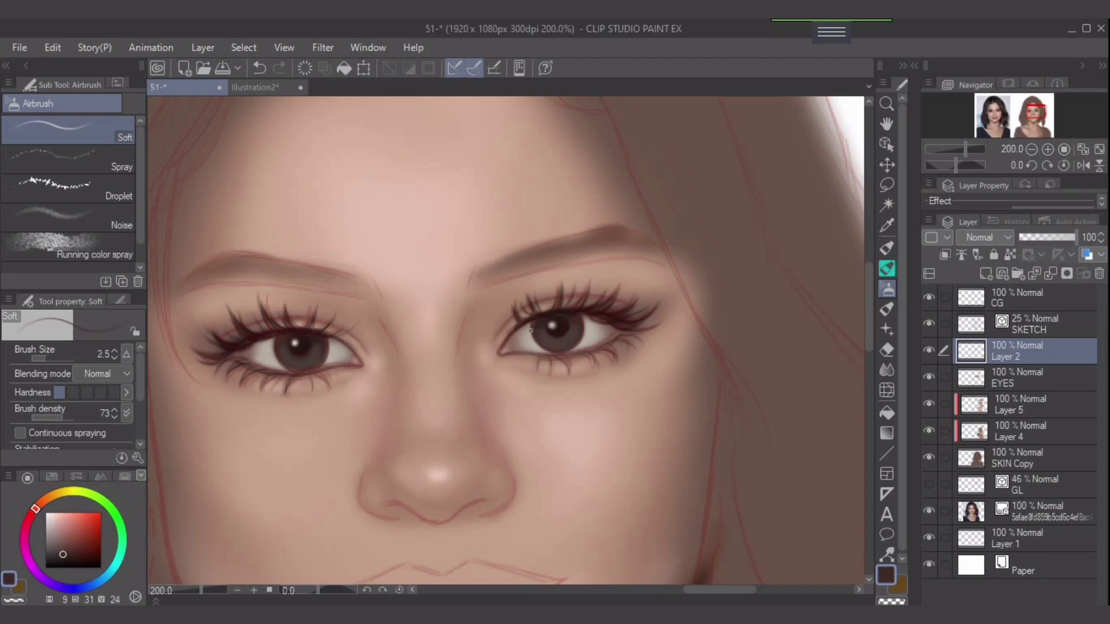
mouse_move(530, 329)
left_mouse_down()
mouse_move(560, 352)
mouse_move(582, 339)
left_mouse_up()
key("ctrl+z")
Try a lighter brown (H 17, S 30, V 43) along the left-hand eye's lower edge at size 7, and undo it
key("bracketleft")
key("bracketright")
left_click(312, 357, "alt")
left_click(62, 543)
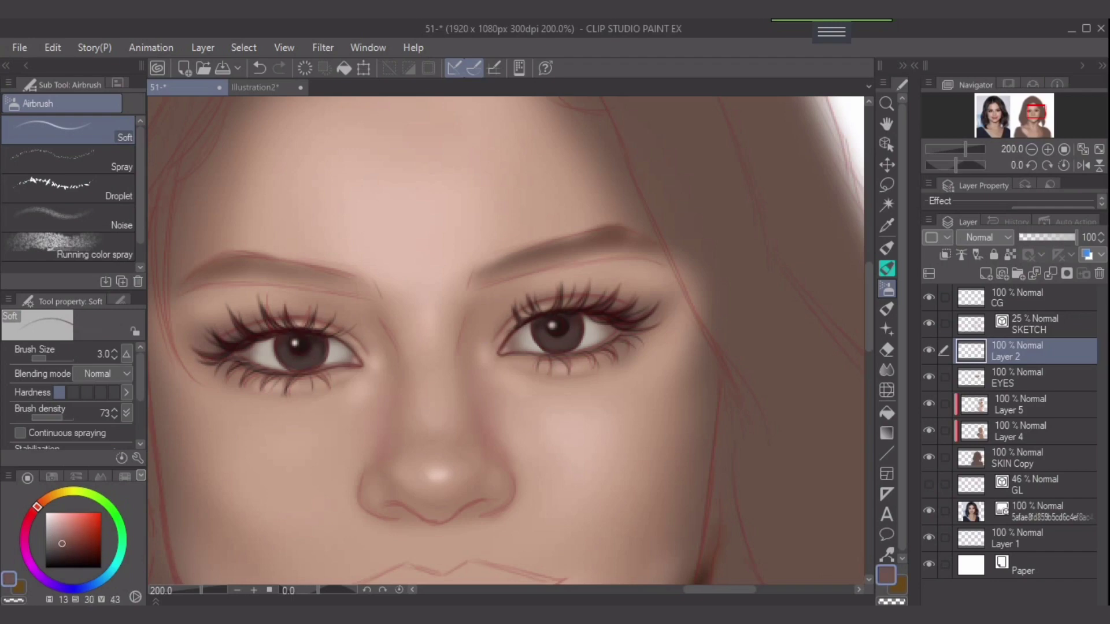
key("bracketright")
key("bracketright")
key("bracketright")
key("bracketright")
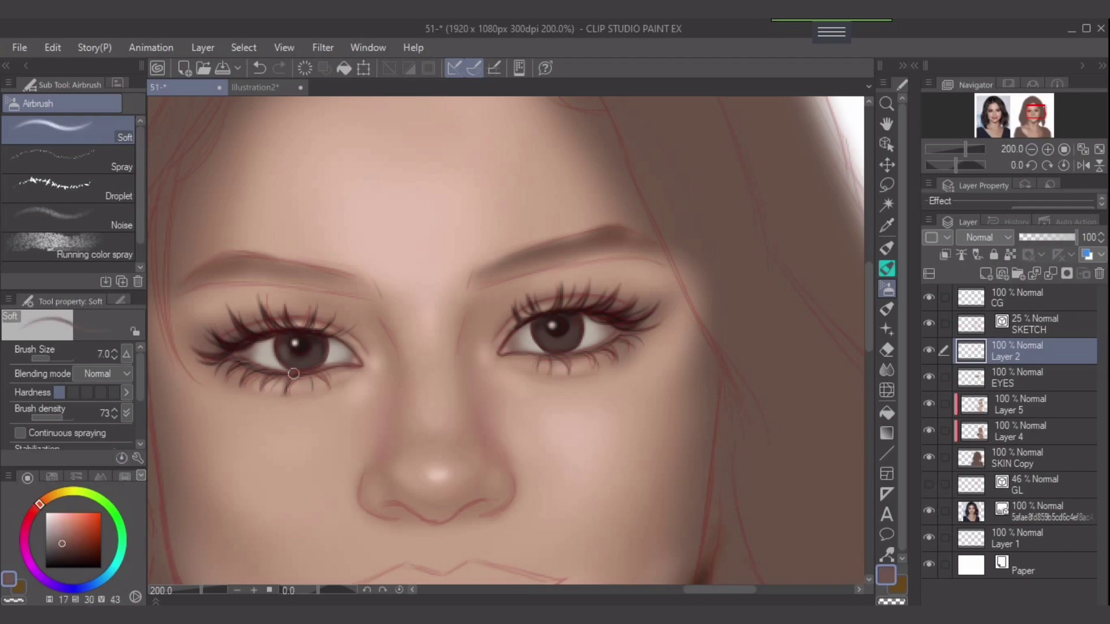
key("ctrl+z")
Tint the lower part of the left-hand iris with a warmer brown (H 17, S 44, V 35), reducing the brush to 3
key("bracketleft")
left_click(294, 344)
left_click_drag(70, 544, 70, 549)
key("[")
key("bracketleft")
key("bracketleft")
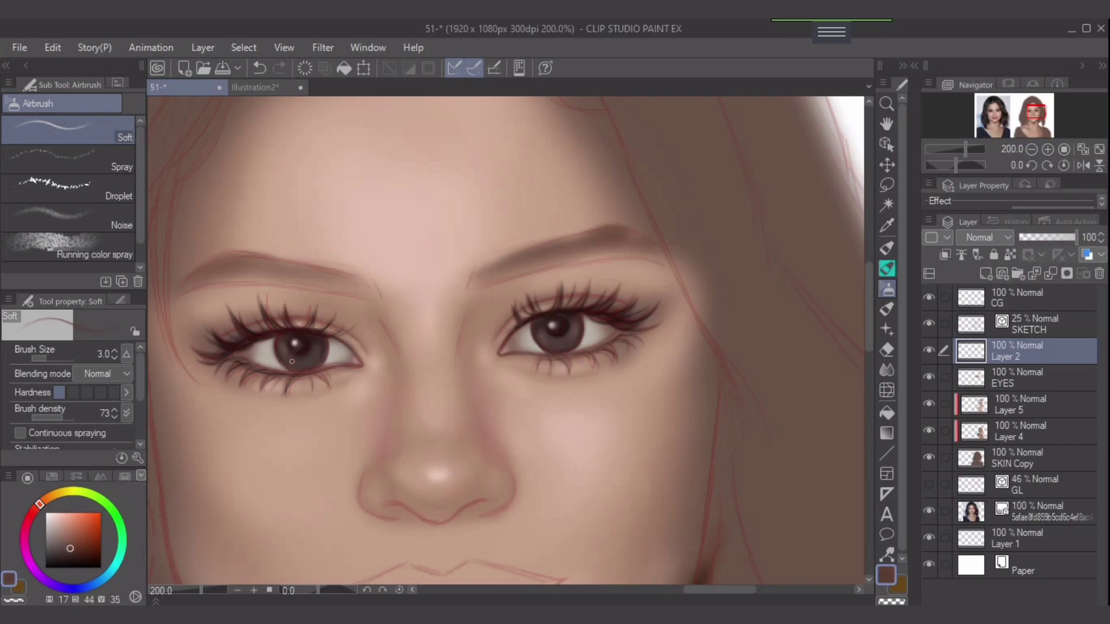
Change the colour to H 10, S 31, V 21 and redo the dark stroke along the left-hand iris's lower edge at size 2.5
left_click_drag(70, 548, 70, 554)
left_click_drag(40, 504, 36, 509)
left_click_drag(68, 554, 63, 556)
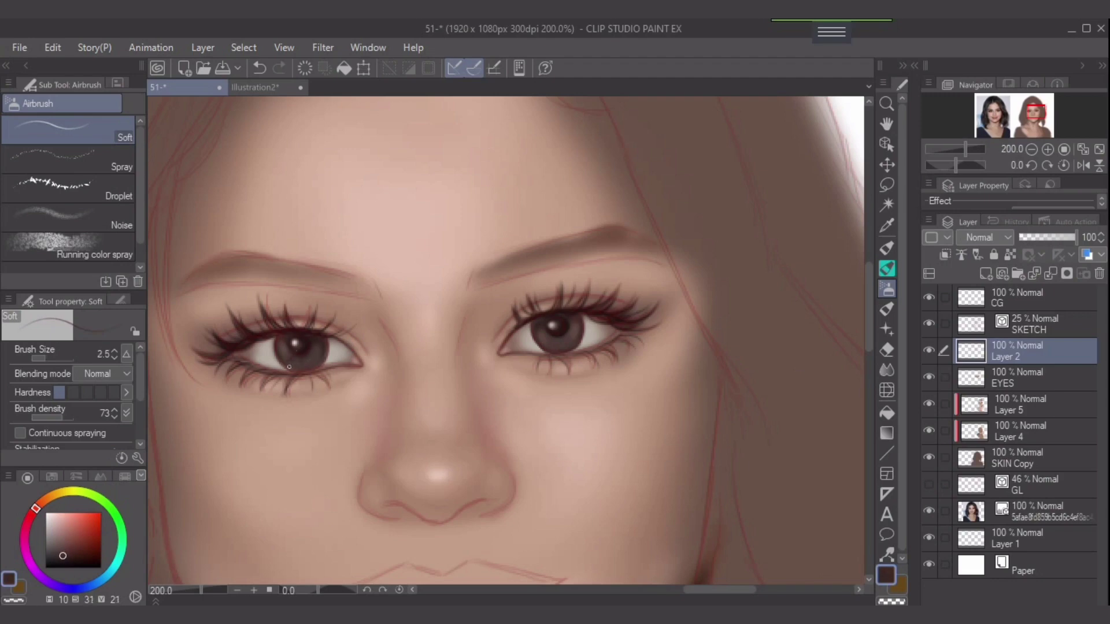
key("ctrl+z")
left_click_drag(291, 357, 316, 359)
Sample brown (H 20, S 32, V 41) from the palette swatches and paint the right-hand eyelid crease on the EYES layer at sizes 3 and 4
scroll(433, 376, "down", 1)
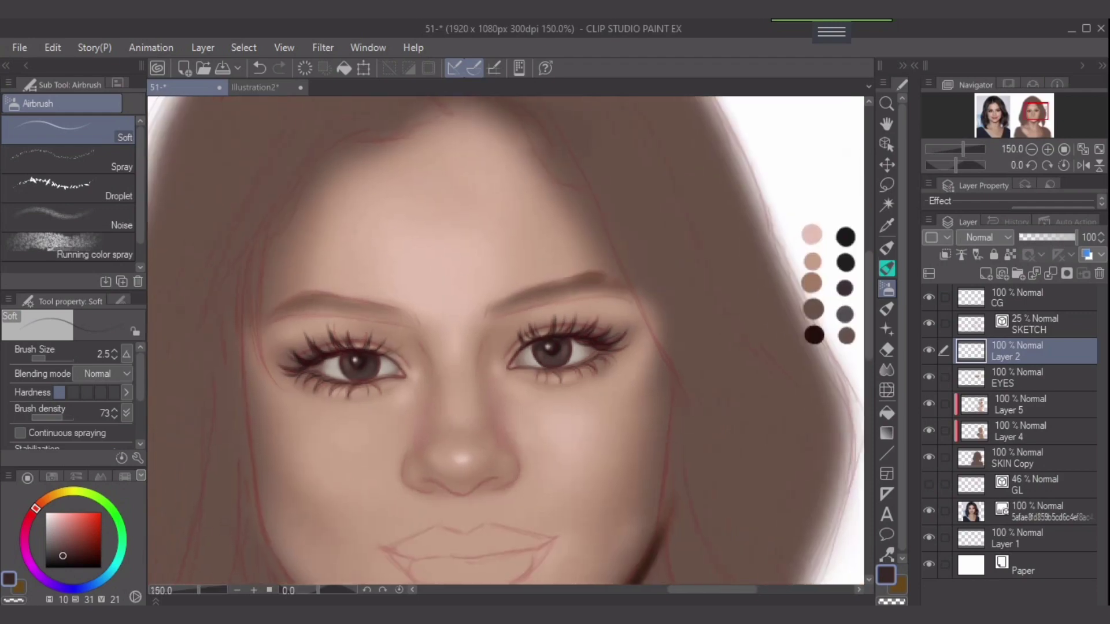
left_click(814, 284, "alt")
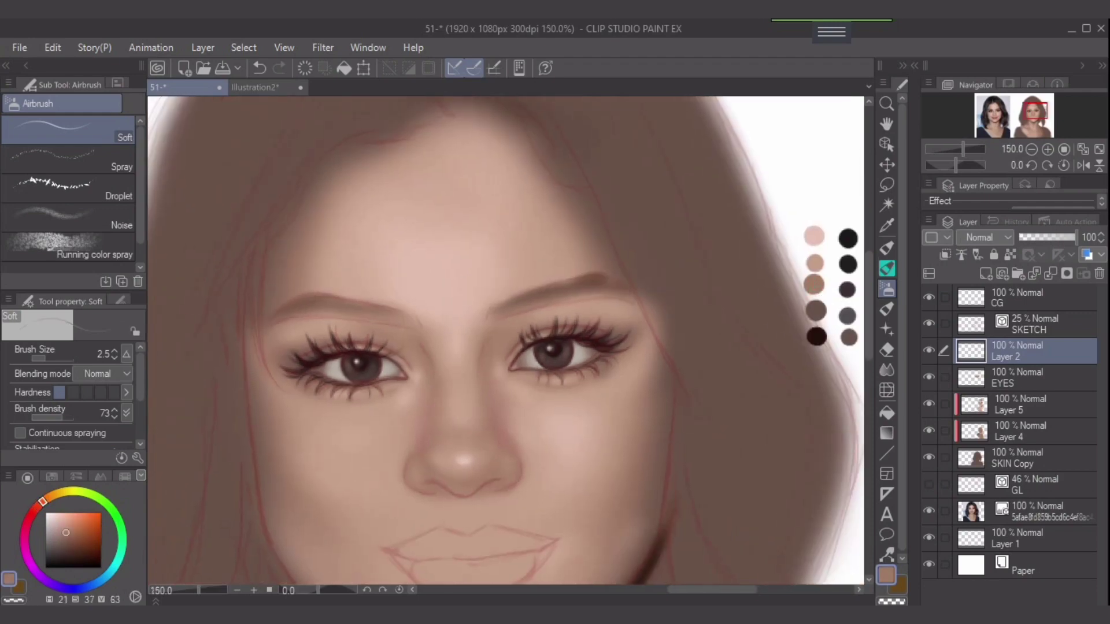
left_click(823, 321, "alt")
scroll(578, 370, "up", 4)
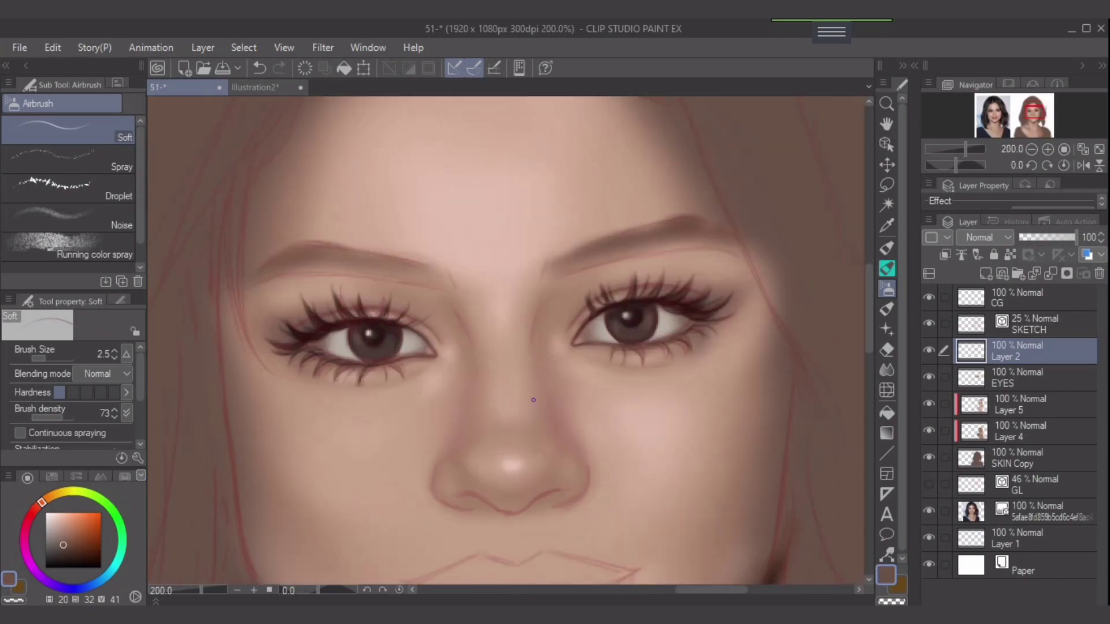
key("bracketleft")
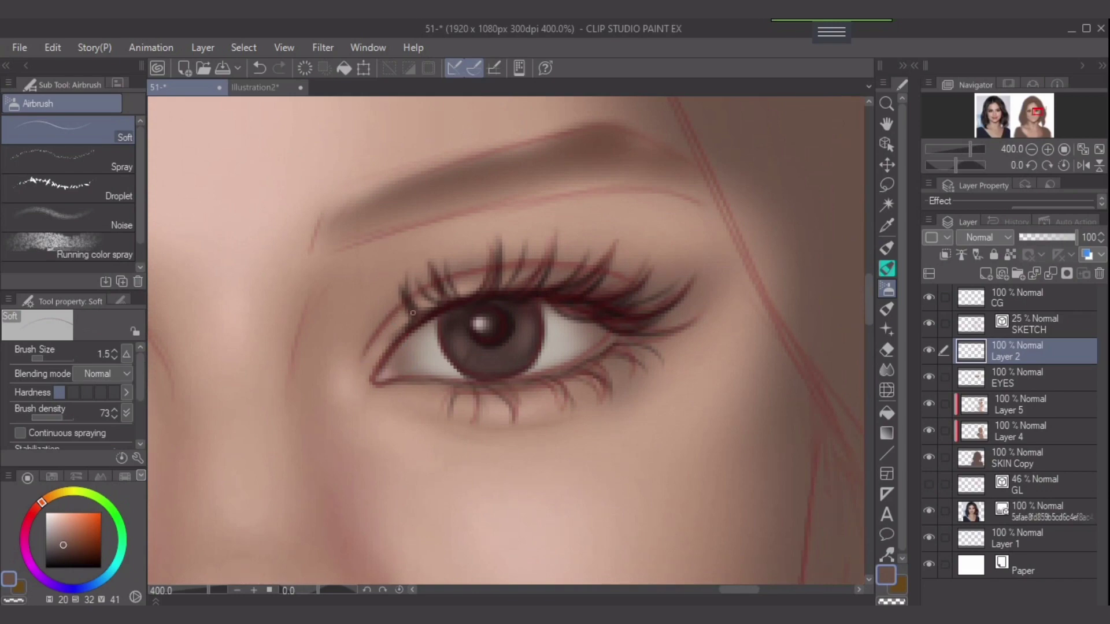
key("bracketright")
key("bracketright")
key("bracketright")
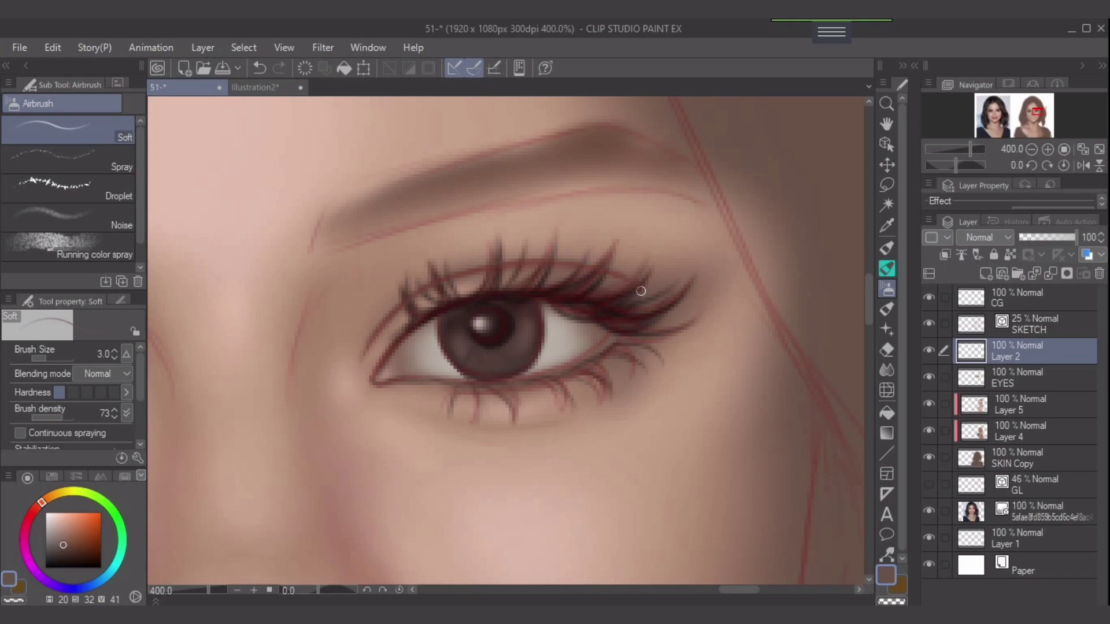
key("alt+bracketleft")
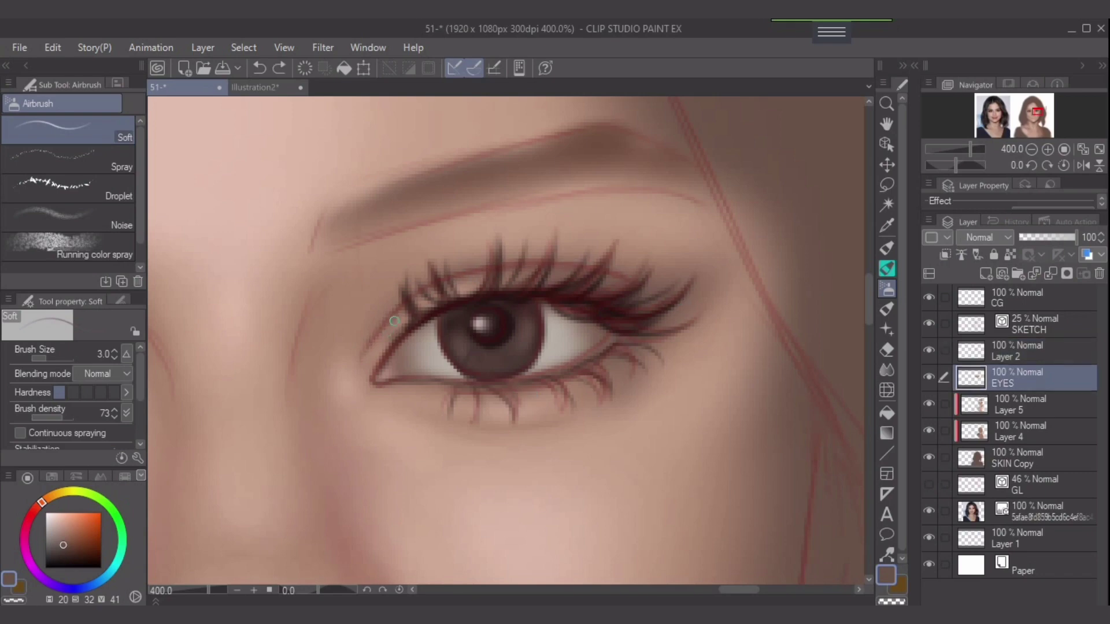
left_click_drag(377, 333, 410, 301)
key("bracketright")
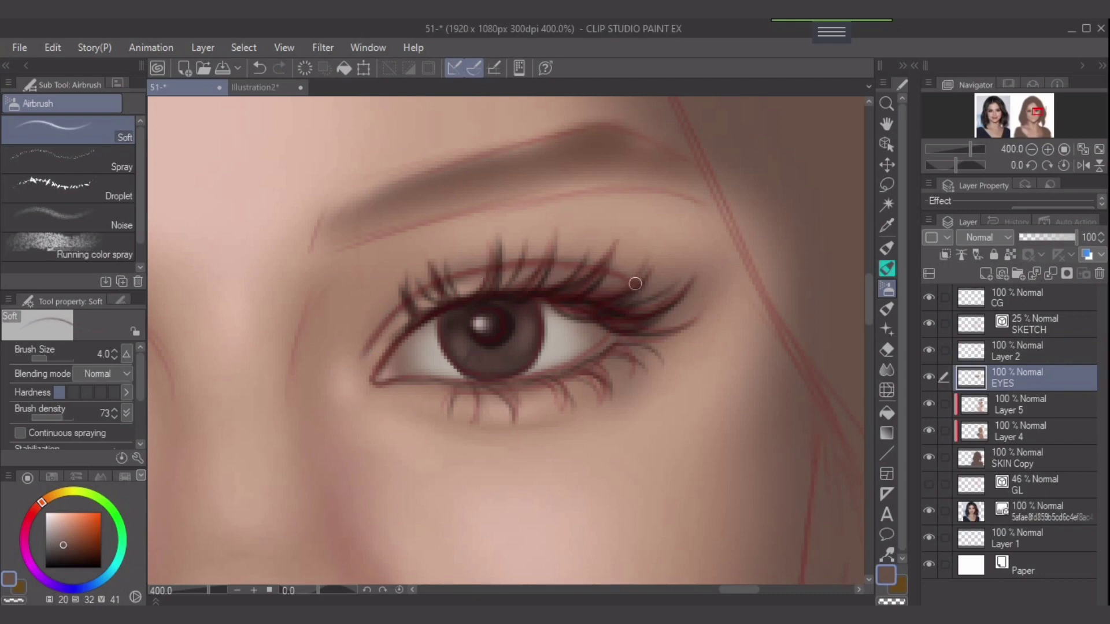
left_click_drag(446, 304, 665, 268)
Paint the left-hand eyelid crease on the EYES layer in the same brown, varying the brush from size 3 to 6
scroll(523, 349, "down", 2)
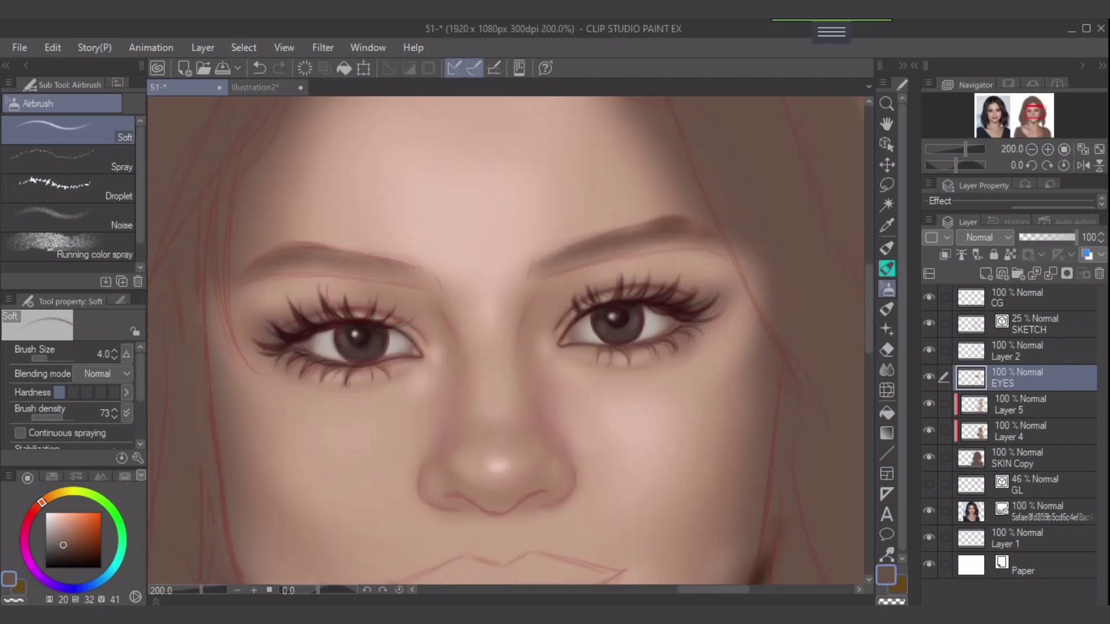
left_click_drag(524, 349, 482, 348)
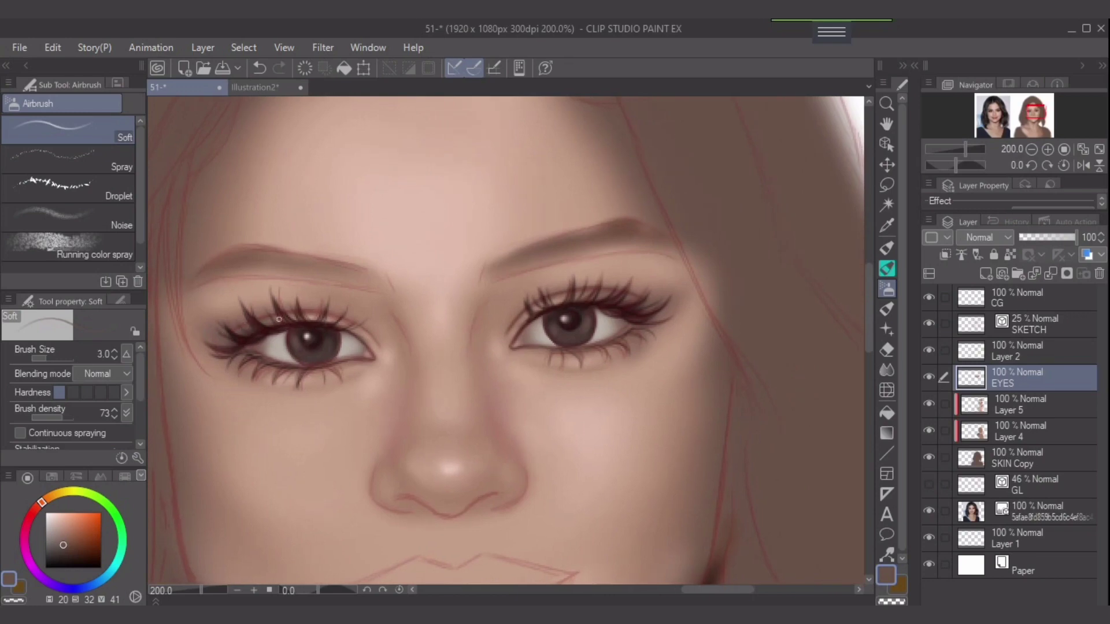
key("bracketright")
key("bracketleft")
key("bracketright")
key("bracketright")
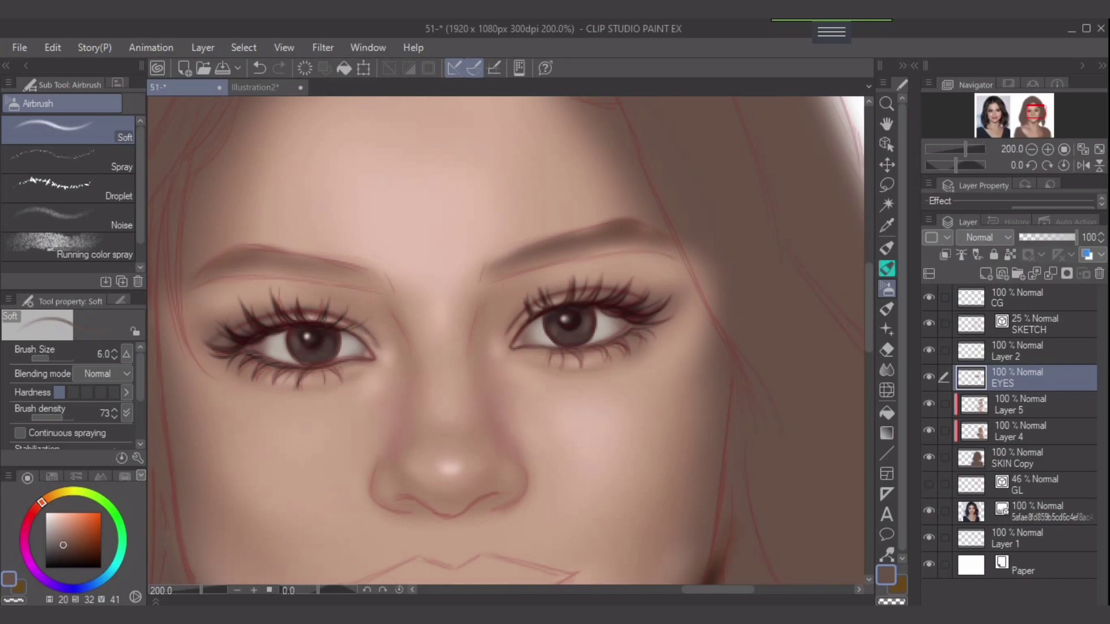
Darken the colour to H 13, S 40, V 27 and deepen both eyelid creases, reducing the brush from 6 to 2.5
left_click(68, 552)
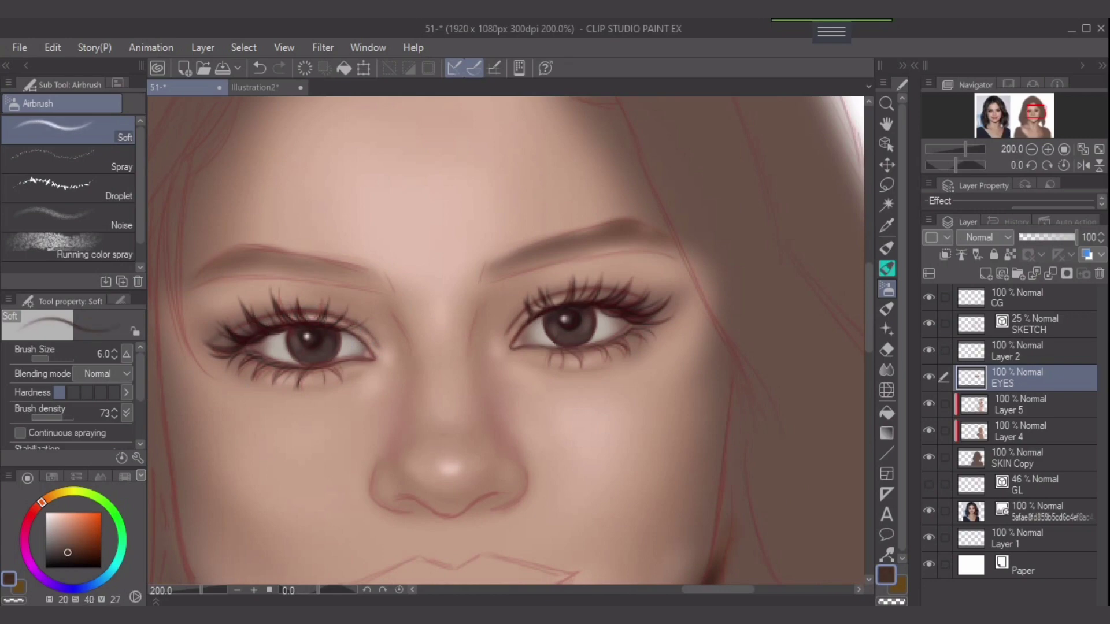
left_click_drag(41, 503, 38, 507)
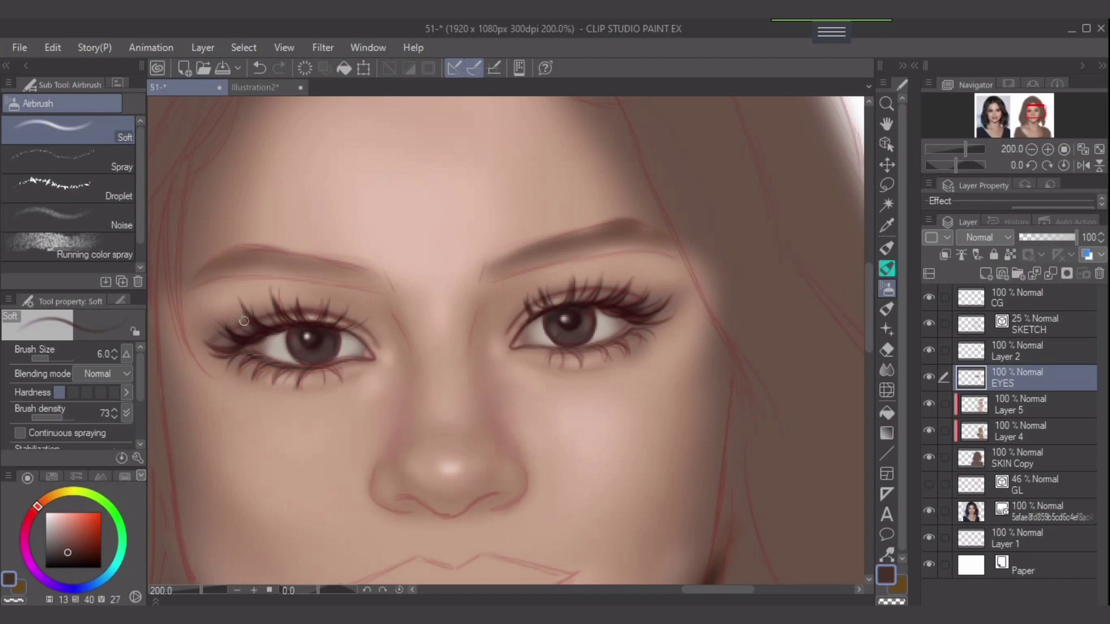
key("bracketleft")
key("bracketleft")
key("bracketleft")
key("bracketleft")
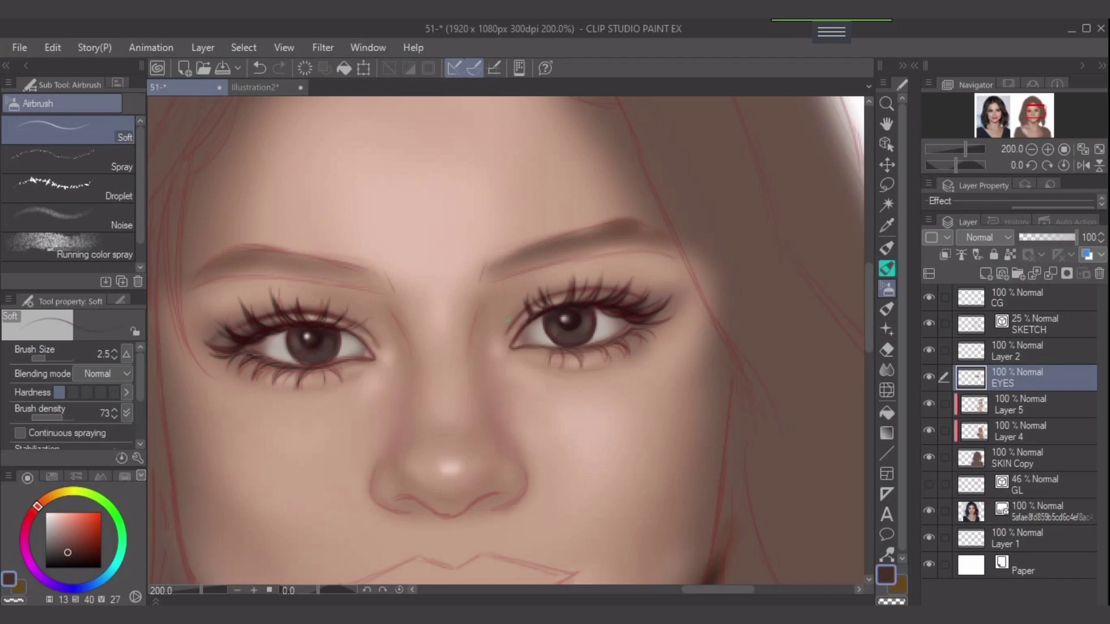
left_click_drag(520, 314, 530, 307)
Smudge the painted shading around the eyes with the Finger tip blender, reducing its size to 4
key("j")
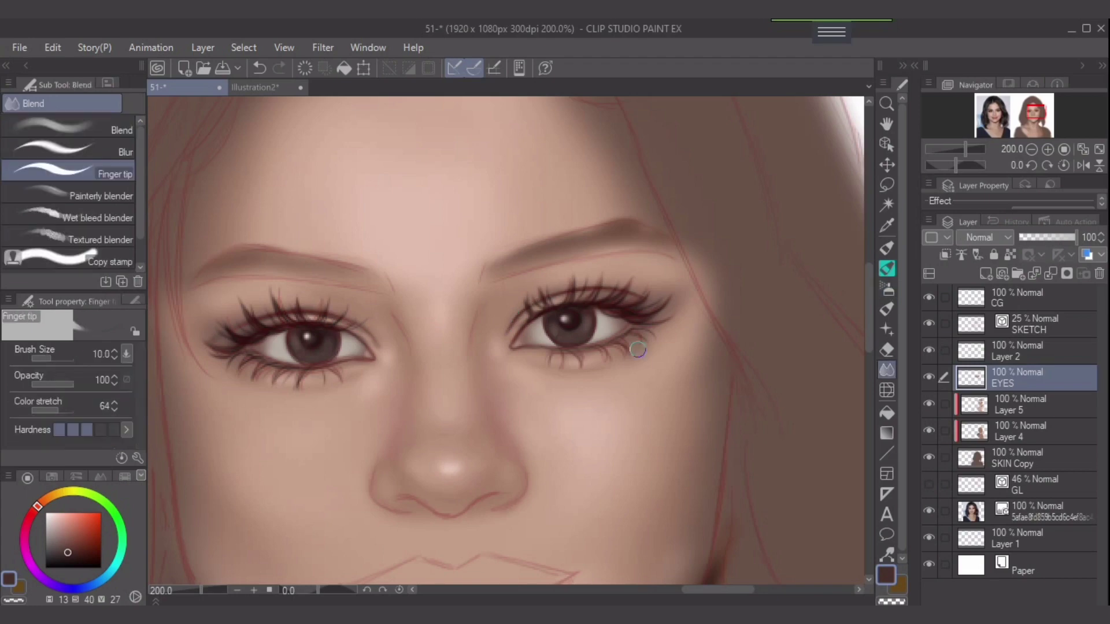
key("bracketleft")
key("bracketleft")
key("bracketleft")
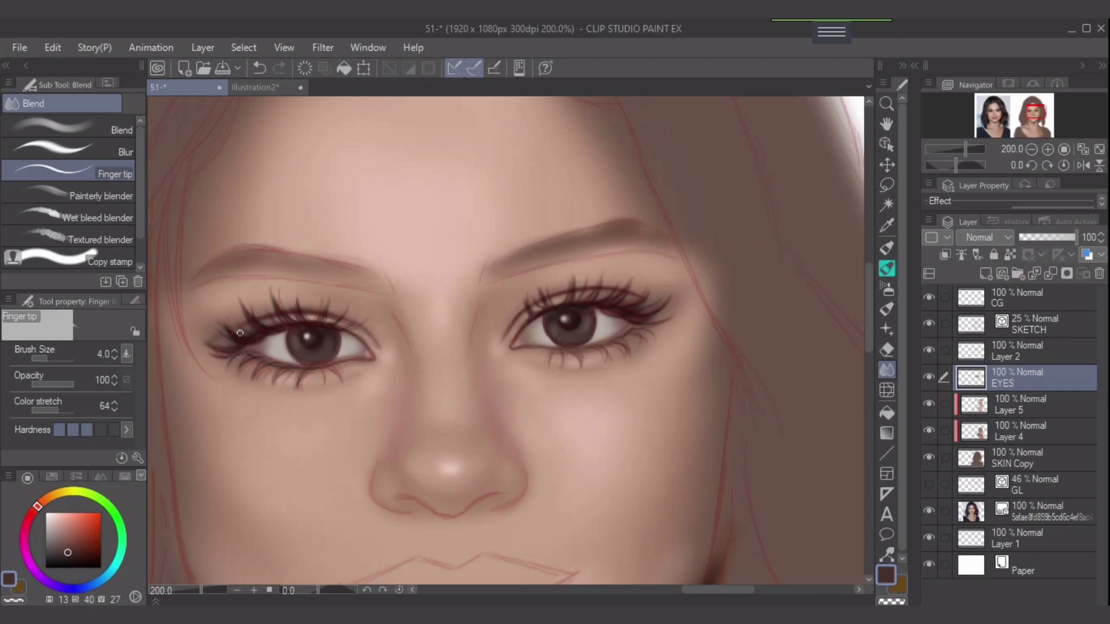
Sample a near-black brown (H 11, S 42, V 16) from the left-hand outer lashes and return to the Soft airbrush at size 7
left_click(219, 338, "alt")
key("bracketright")
key("bracketright")
key("bracketright")
key("bracketright")
key("bracketright")
key("bracketright")
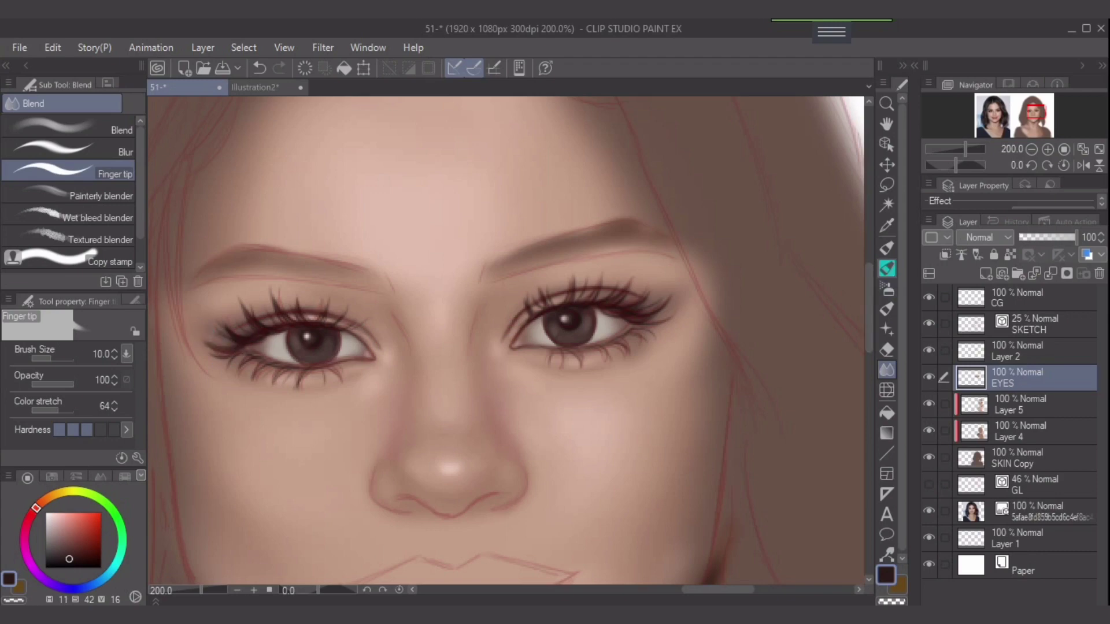
left_click(886, 289)
key("bracketright")
key("bracketright")
key("bracketright")
key("bracketright")
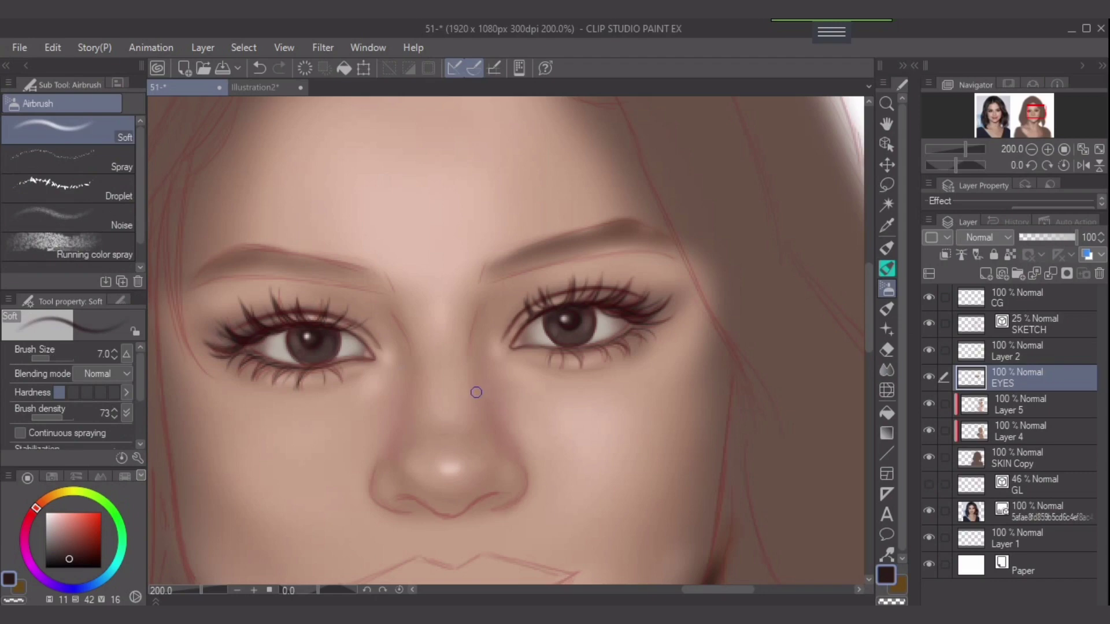
Sample the tan skin swatch (H 23, S 30, V 76) and soften the skin beneath the right-hand outer lashes with the airbrush at size 10 to 7
key("ctrl+minus")
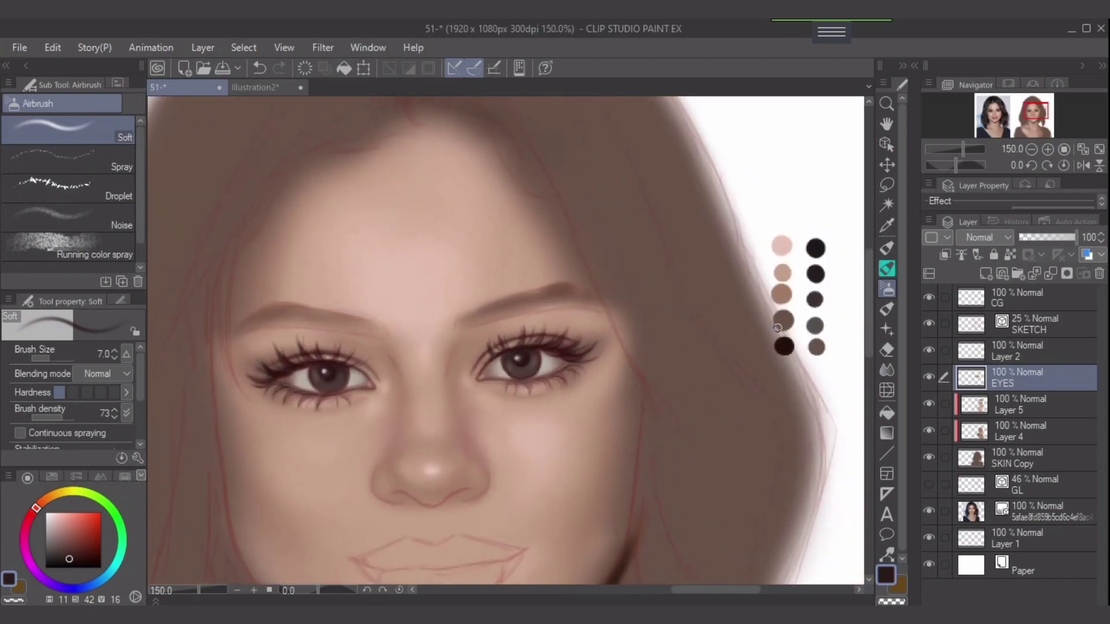
left_click(783, 272, "alt")
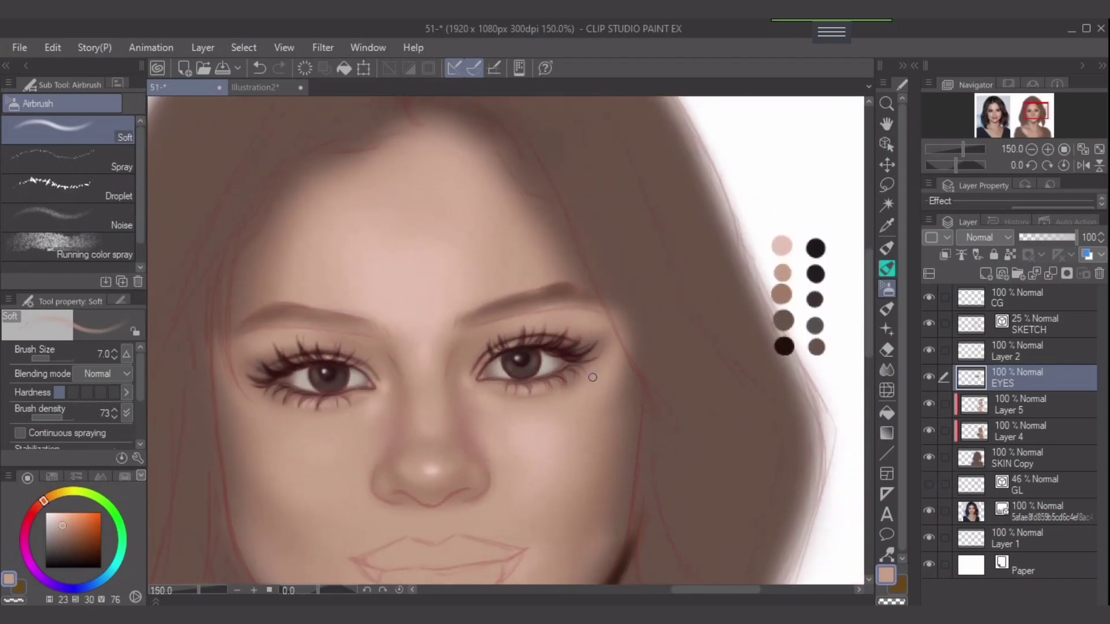
key("bracketright")
key("bracketright")
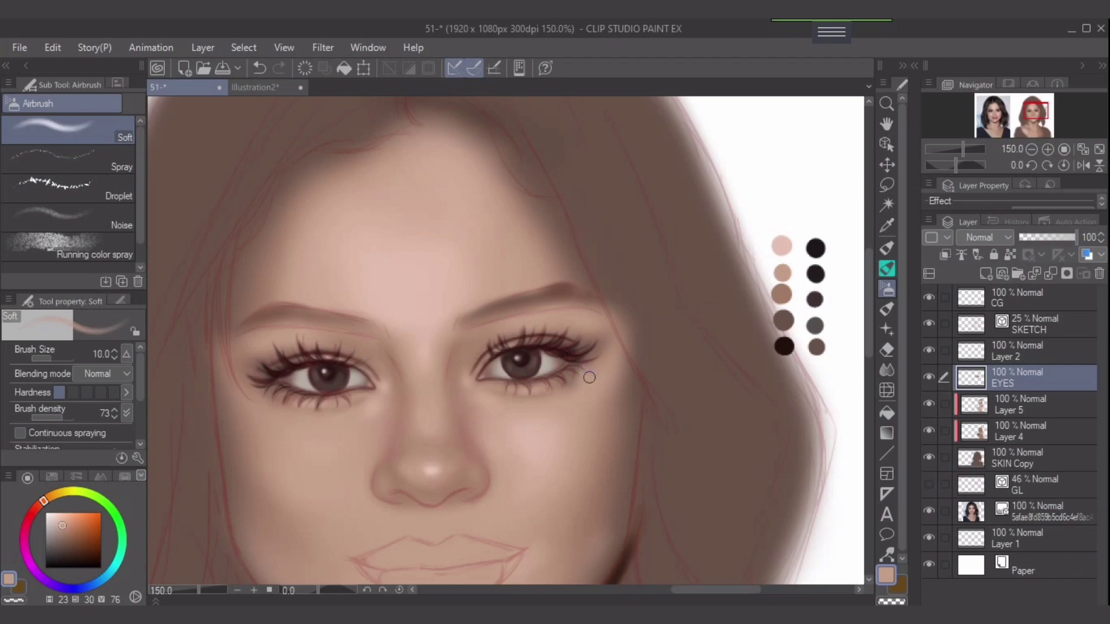
scroll(582, 381, "up", 1)
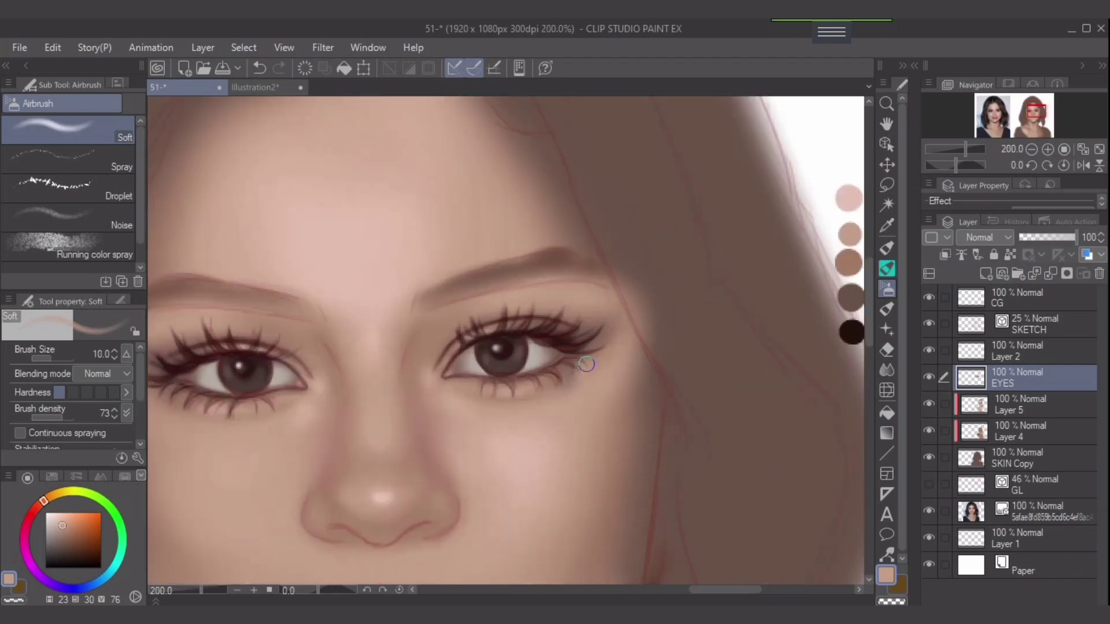
key("bracketleft")
key("bracketleft")
left_click_drag(349, 407, 408, 396)
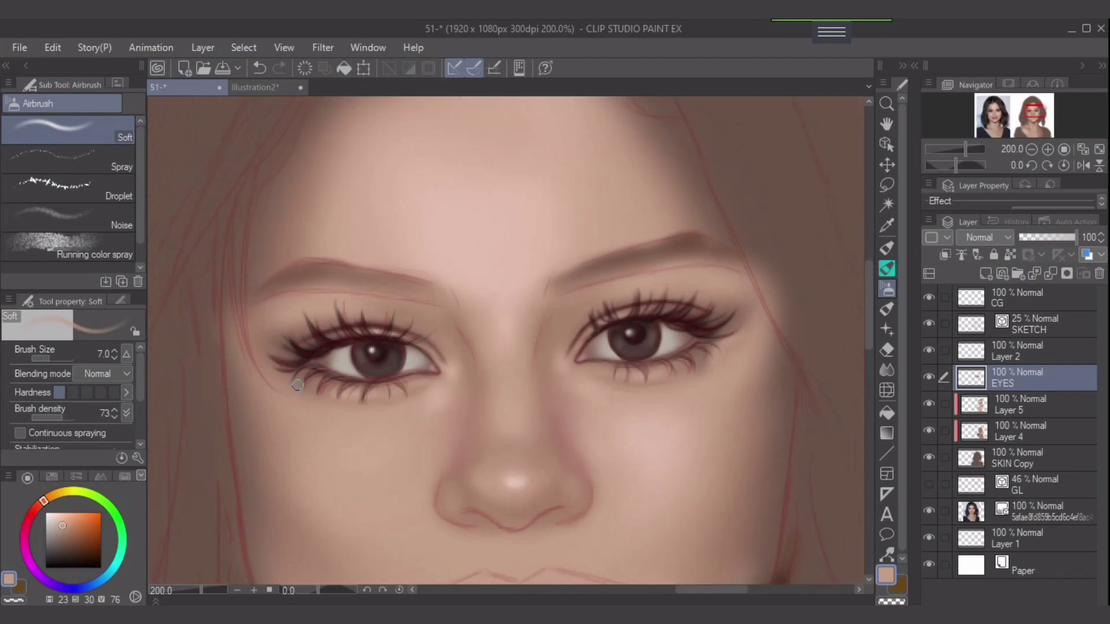
Soften the skin beneath the left-hand eye and around the lower lashes, varying the airbrush between sizes 10 and 6
key("bracketright")
key("bracketright")
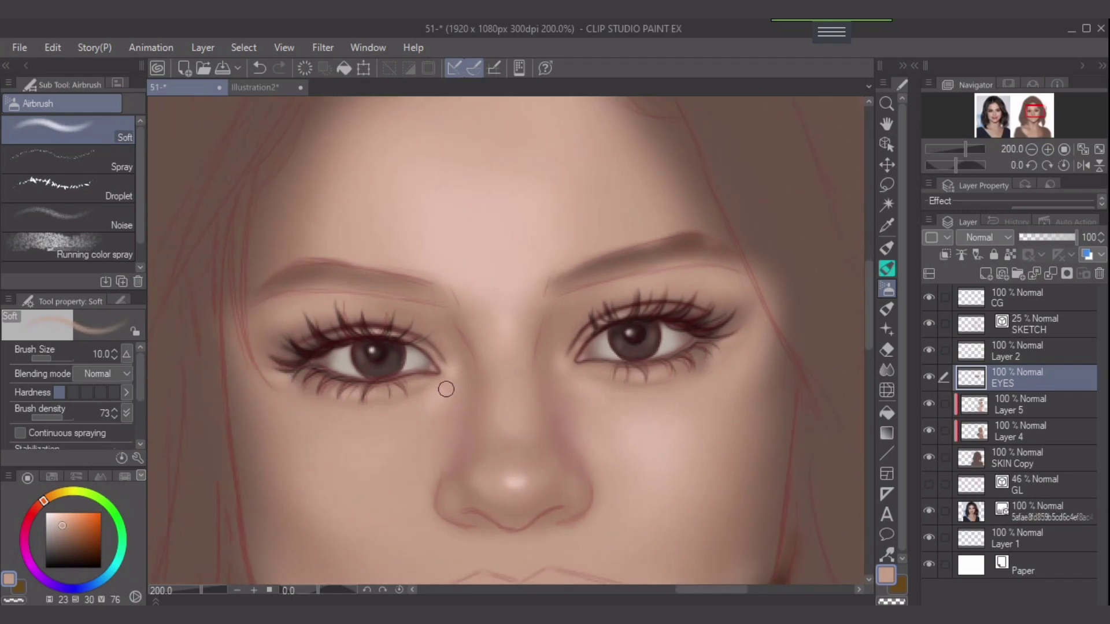
key("bracketleft")
key("bracketright")
key("bracketleft")
key("bracketleft")
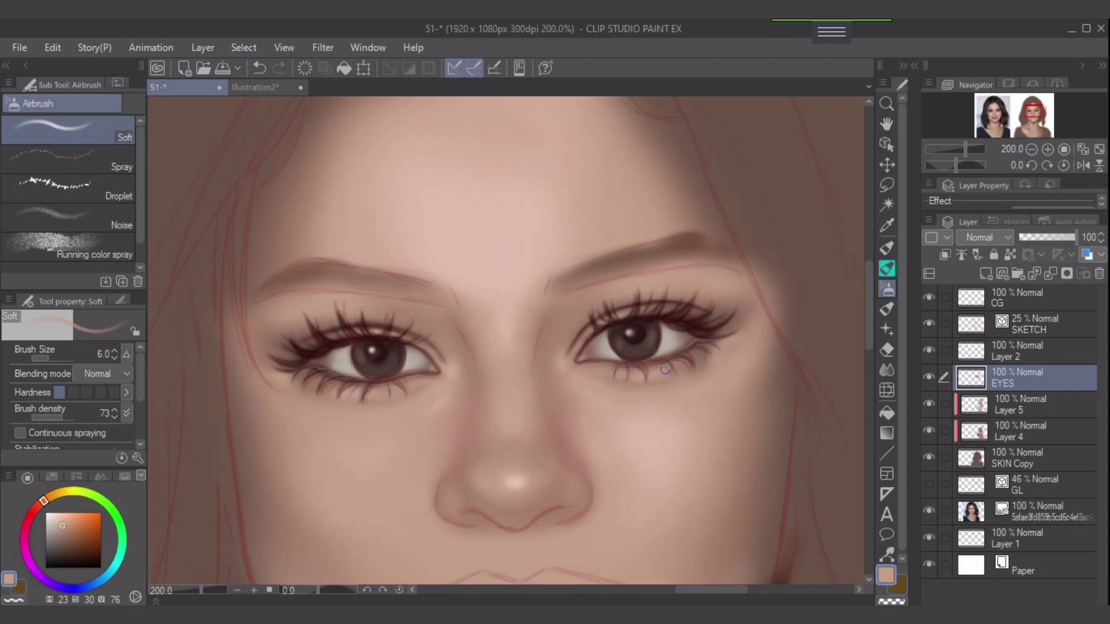
Lighten the colour to H 23, S 22, V 86 and add fine highlights along both upper eyelids, reducing the brush to size 3
key("bracketleft")
left_click(57, 520)
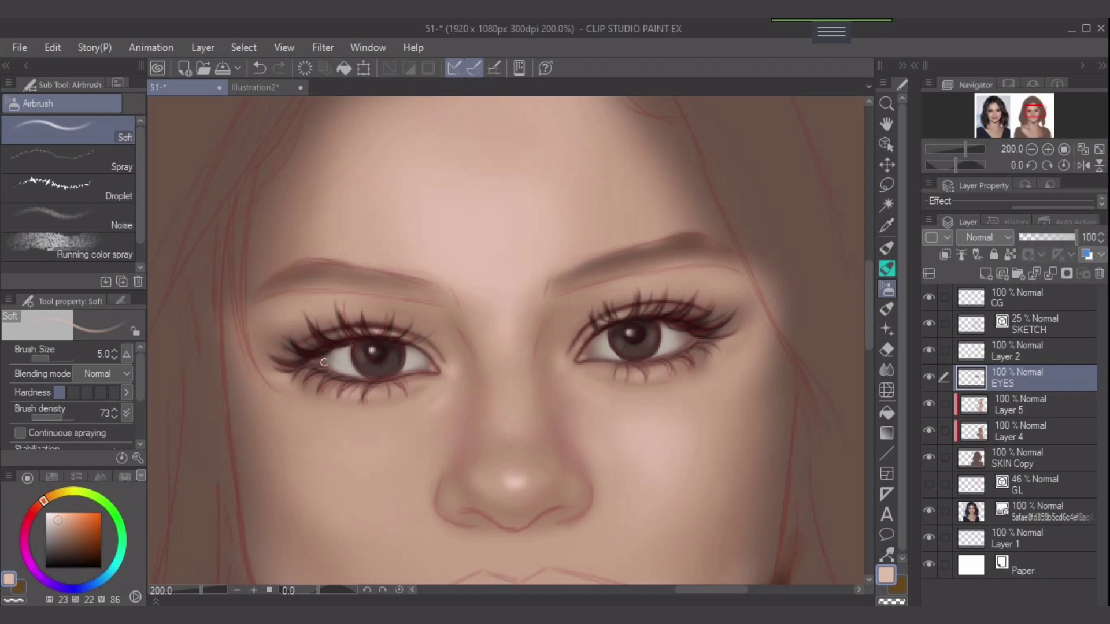
key("bracketleft")
key("bracketleft")
left_click_drag(451, 347, 403, 363)
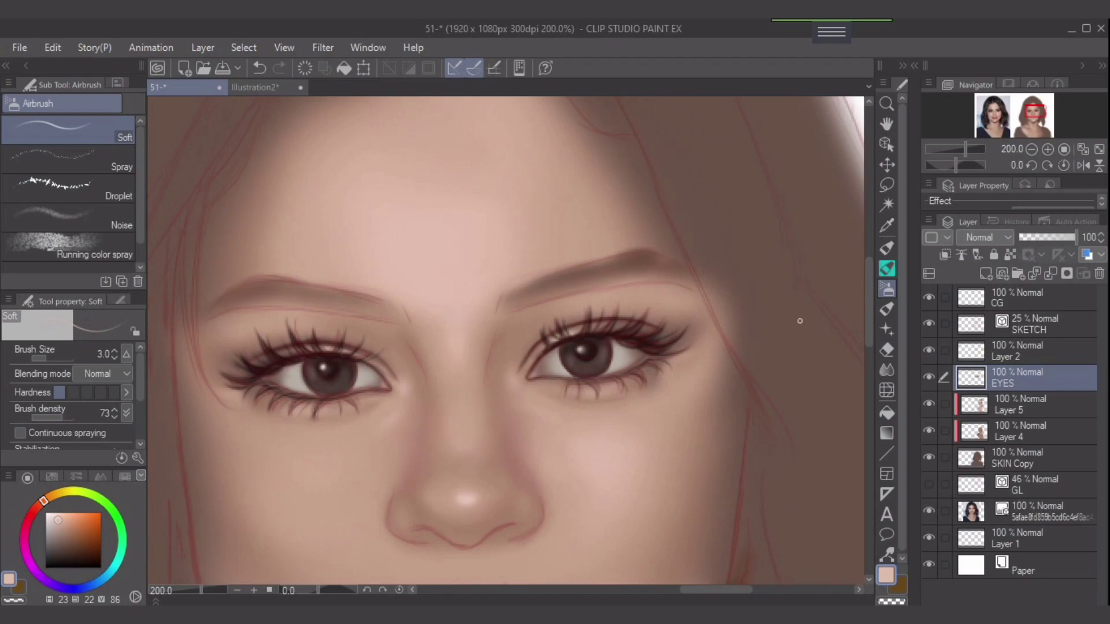
Select Layer 2 and sample the brown swatch (H 21, S 37, V 63) for the Soft airbrush at size 6
left_click(1035, 351)
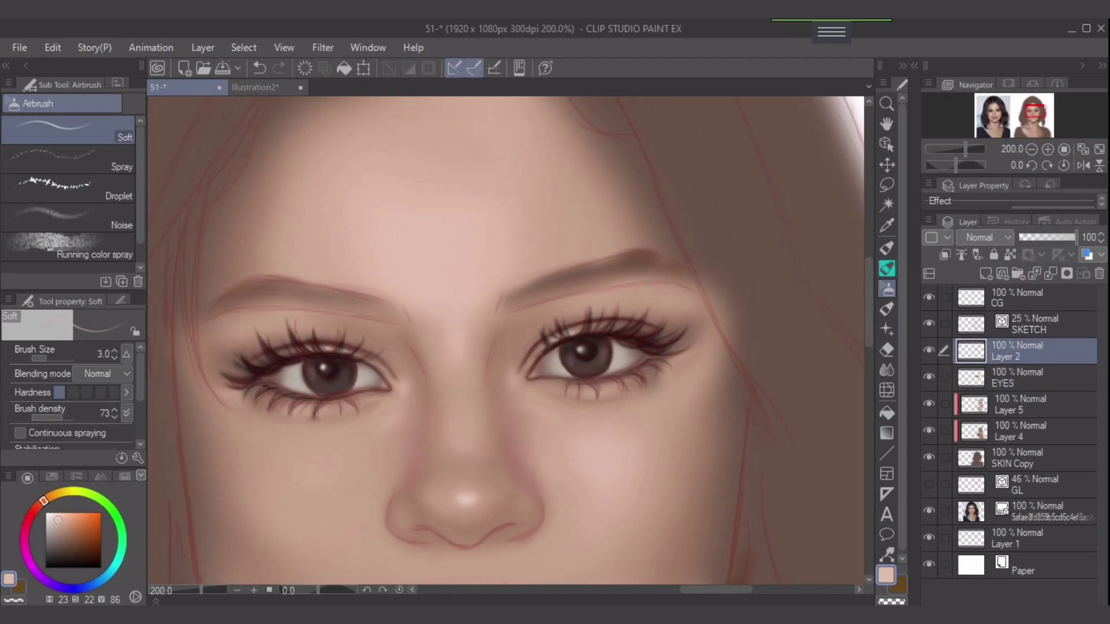
left_click(68, 548)
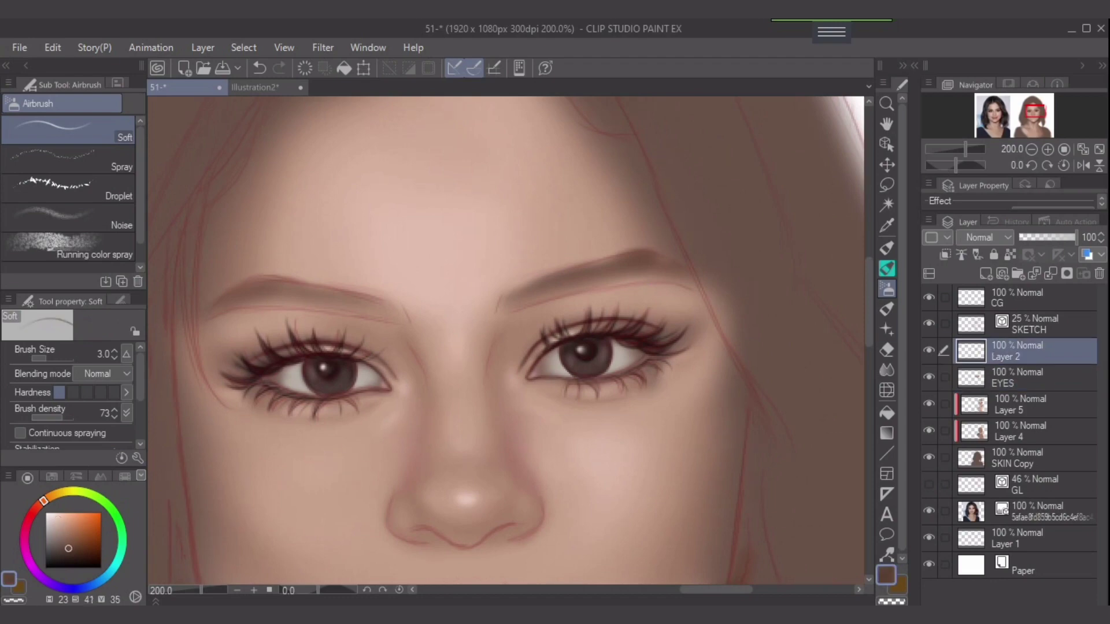
left_click_drag(68, 551, 62, 553)
scroll(752, 409, "down", 1)
mouse_move(752, 409)
left_mouse_down()
mouse_move(586, 403)
mouse_move(597, 410)
left_mouse_up()
left_click(731, 302, "alt")
key("e")
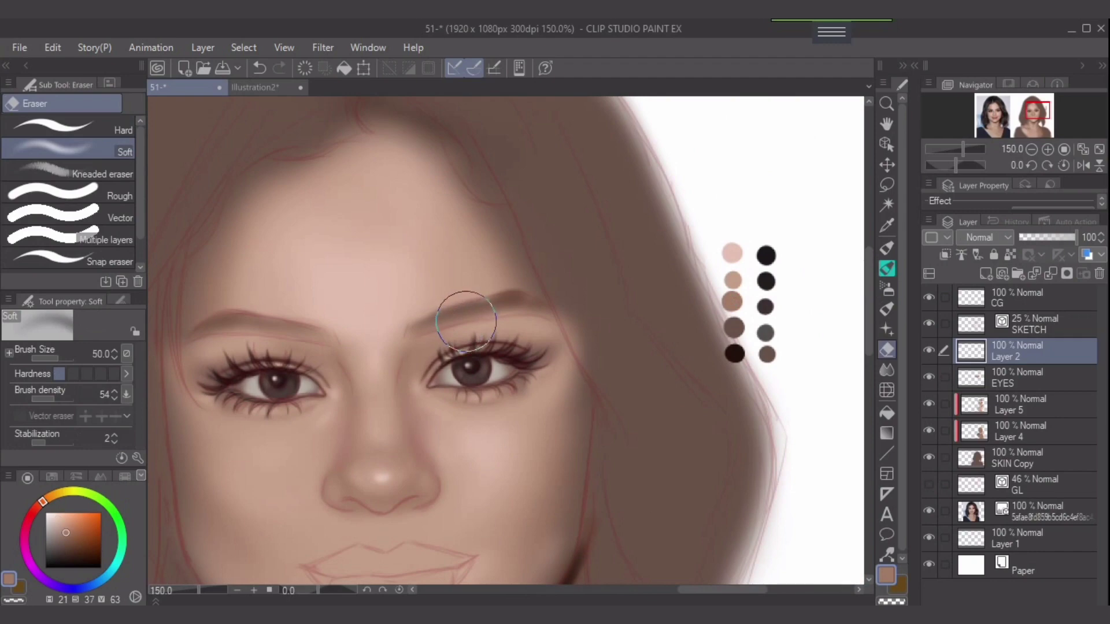
key("p")
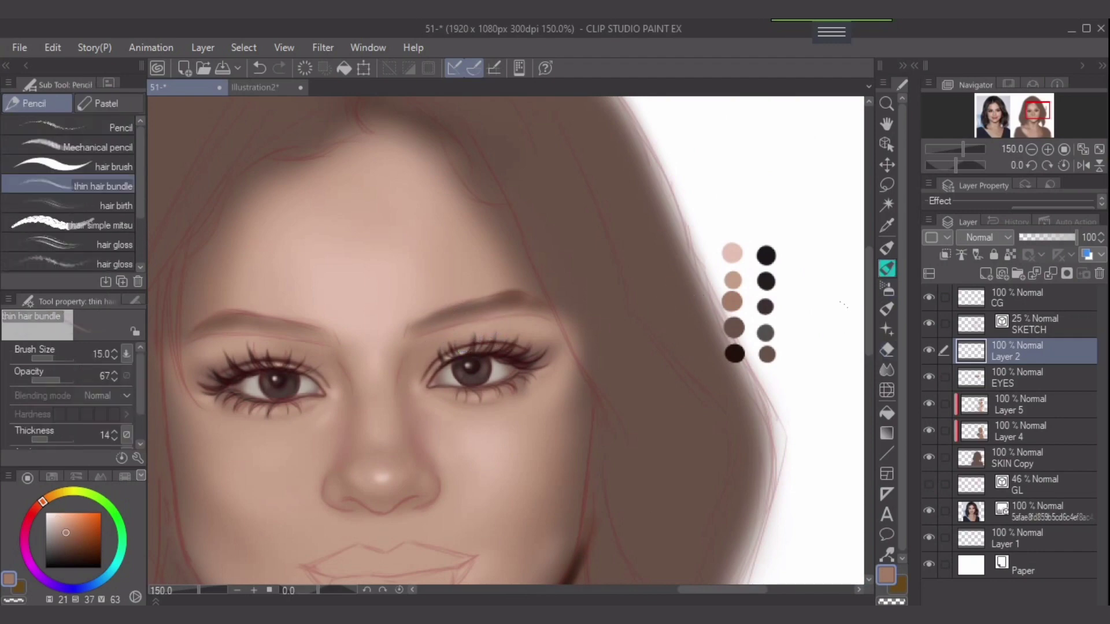
key("b")
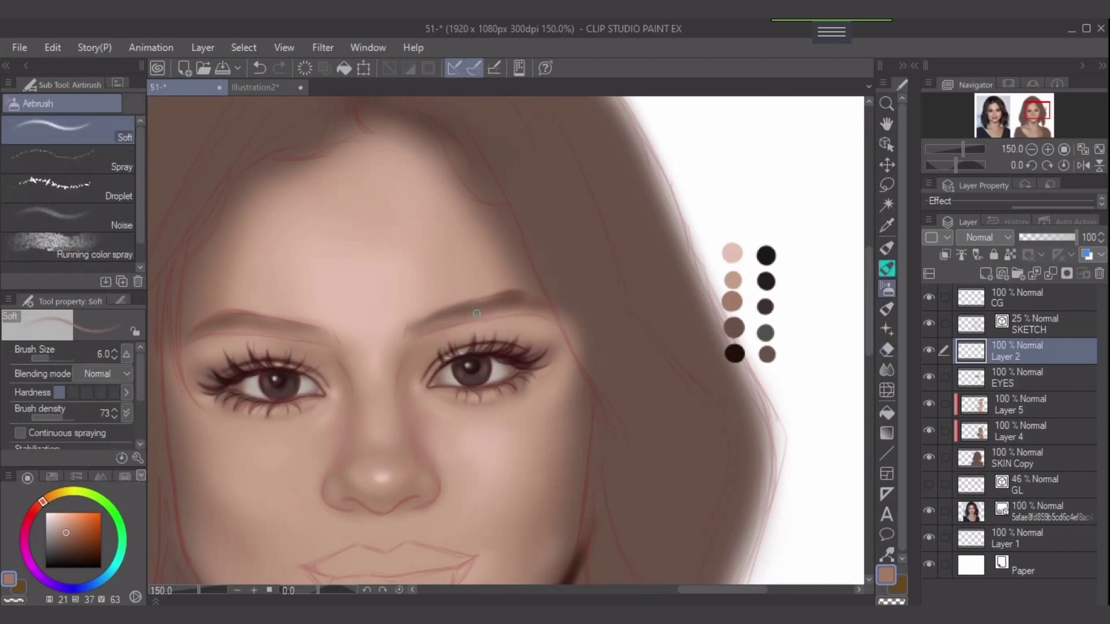
Sample the darker brown swatch (H 20, S 32, V 41) and paint over the right-hand eyebrow with the Soft airbrush from size 7
left_click(732, 333, "alt")
key("bracketright")
key("bracketright")
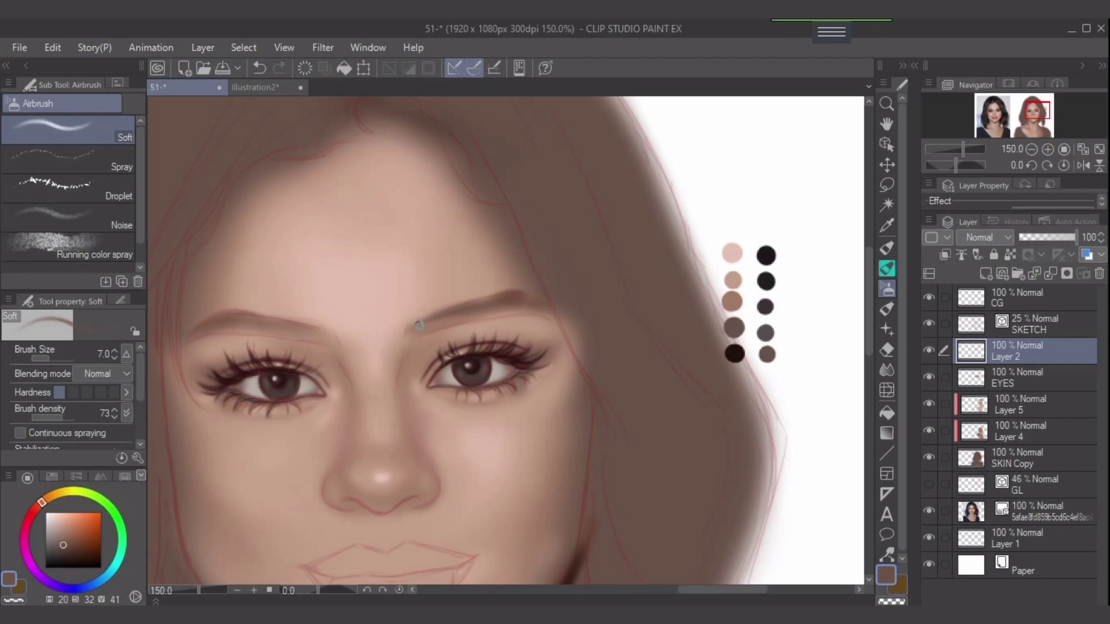
mouse_move(413, 333)
left_mouse_down()
mouse_move(532, 312)
mouse_move(531, 301)
mouse_move(578, 347)
left_mouse_up()
key("bracketright")
key("bracketright")
key("bracketleft")
key("bracketleft")
Sample a reddish brown (H 18, S 42, V 53) and fill in the left-hand eyebrow at about size 10
left_click(306, 344, "alt")
key("bracketright")
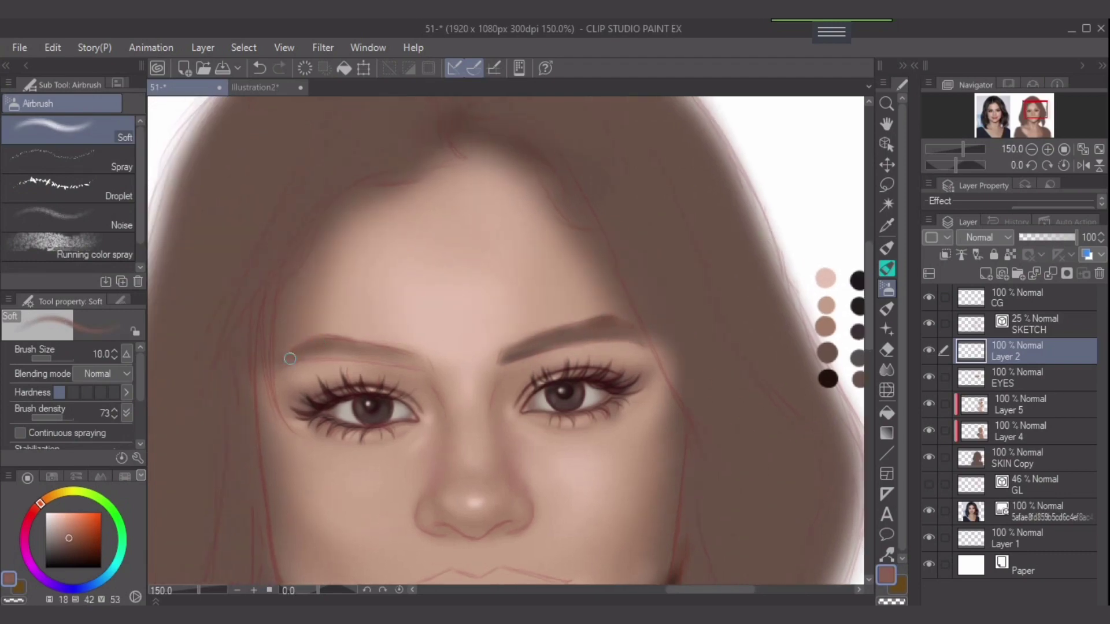
left_click_drag(290, 359, 394, 361)
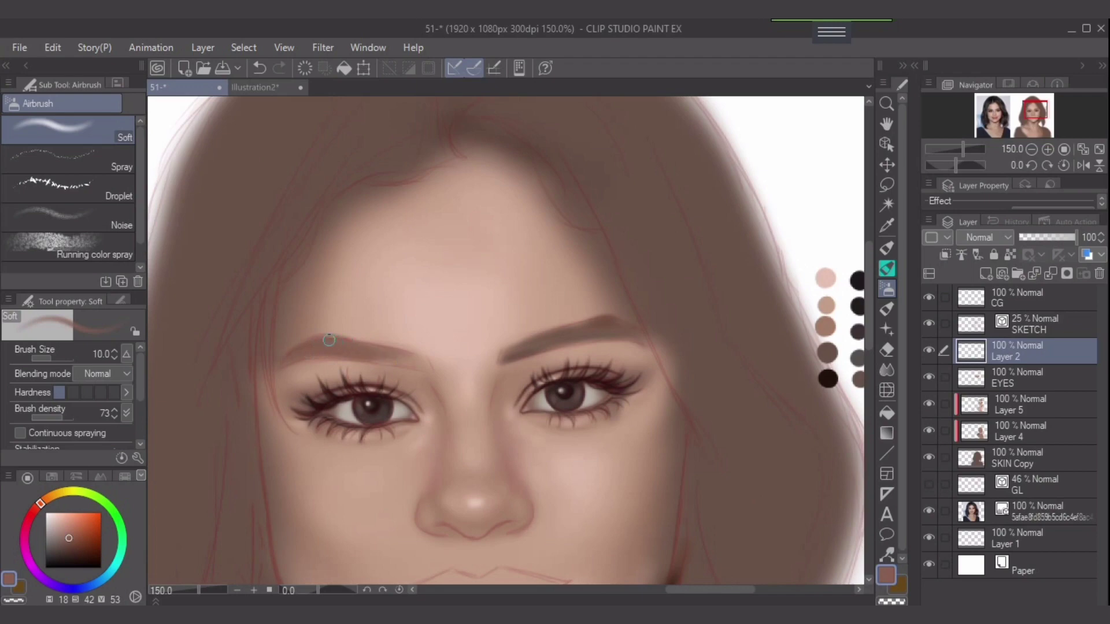
left_click_drag(330, 342, 407, 363)
key("bracketright")
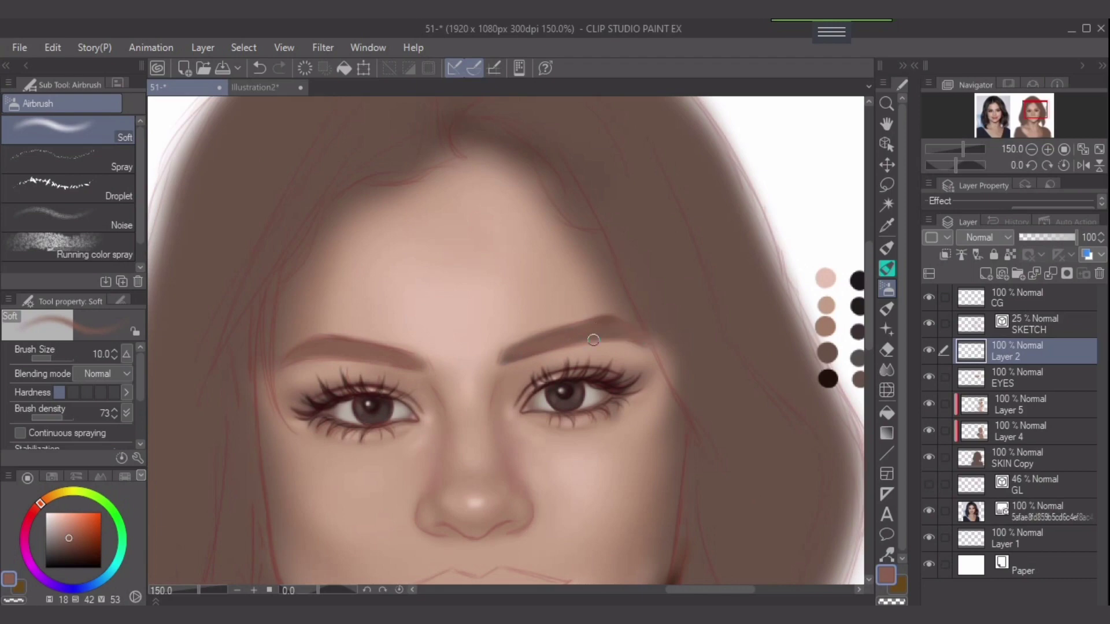
key("bracketleft")
Sample the dark brown swatch (H 20, S 32, V 41), add a new layer above Layer 2 and choose the Droplet airbrush
left_click_drag(844, 341, 793, 339)
left_click(776, 344, "alt")
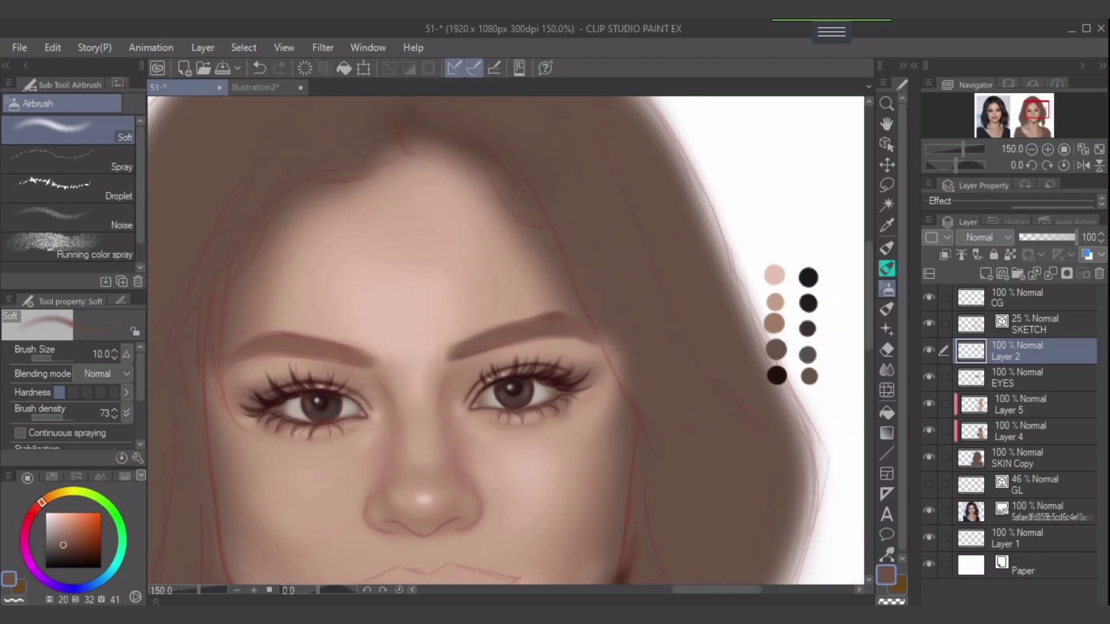
left_click(886, 349)
key("b")
left_click(986, 273)
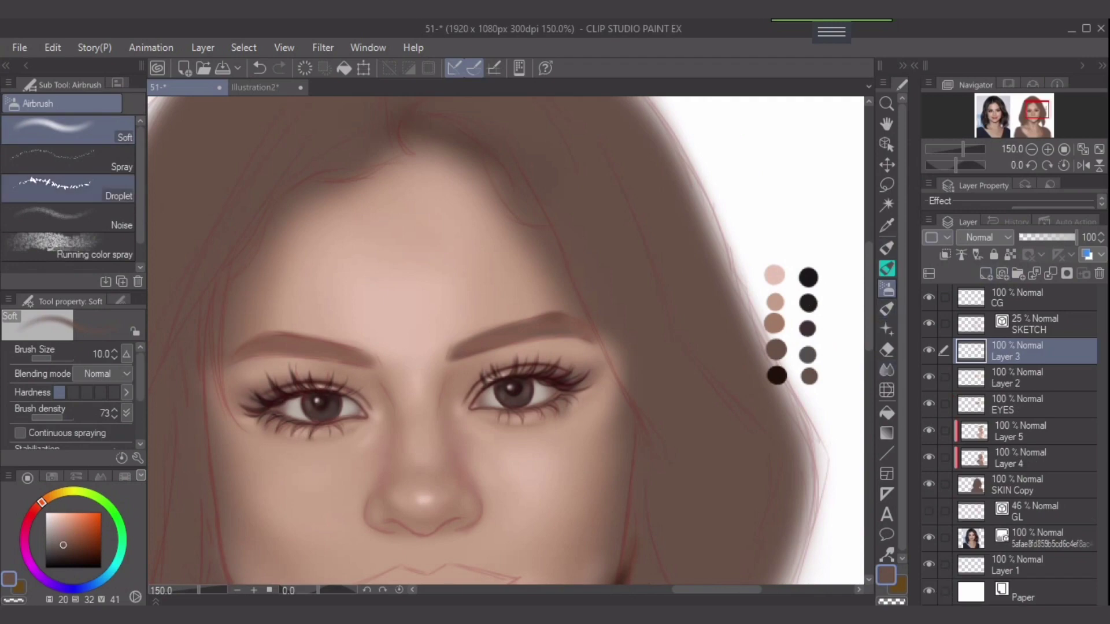
left_click(68, 188)
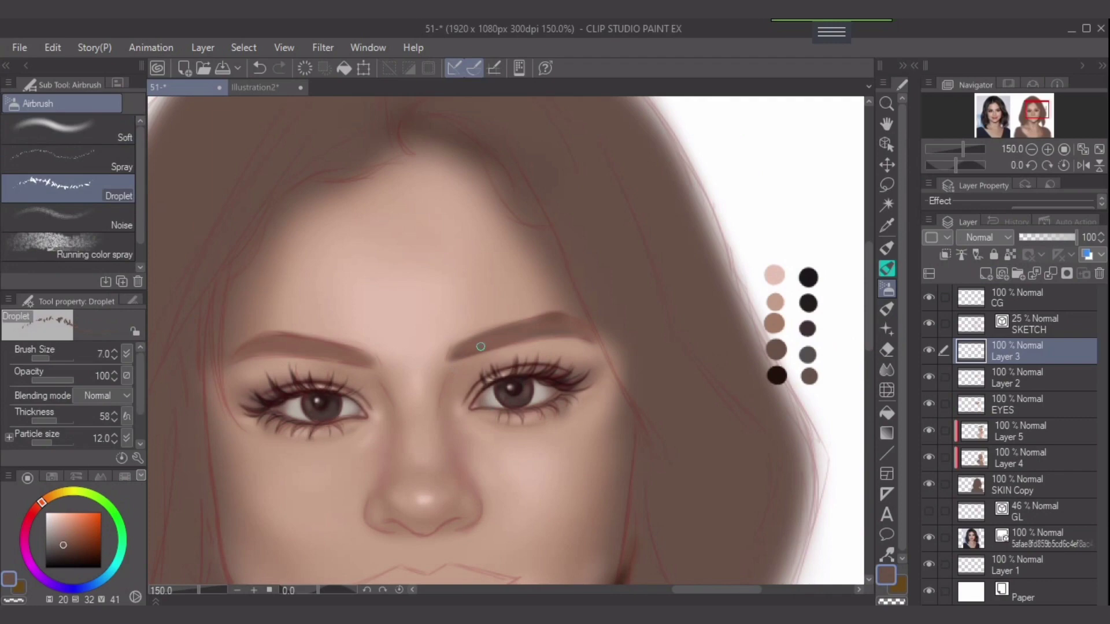
Paint Droplet texture across the right-hand eyebrow, enlarging the brush from size 7 and darkening the colour to H 20, S 47, V 26
key("bracketright")
mouse_move(463, 352)
left_mouse_down()
mouse_move(541, 322)
mouse_move(585, 331)
mouse_move(545, 324)
mouse_move(556, 319)
left_mouse_up()
left_click(71, 553)
key("bracketright")
key("]")
Cover the left-hand eyebrow with dark Droplet texture, undoing one stroke and enlarging the brush to size 12
mouse_move(231, 361)
left_mouse_down()
mouse_move(282, 341)
mouse_move(251, 347)
mouse_move(375, 361)
mouse_move(289, 347)
mouse_move(364, 360)
mouse_move(350, 355)
left_mouse_up()
key("bracketleft")
key("ctrl+z")
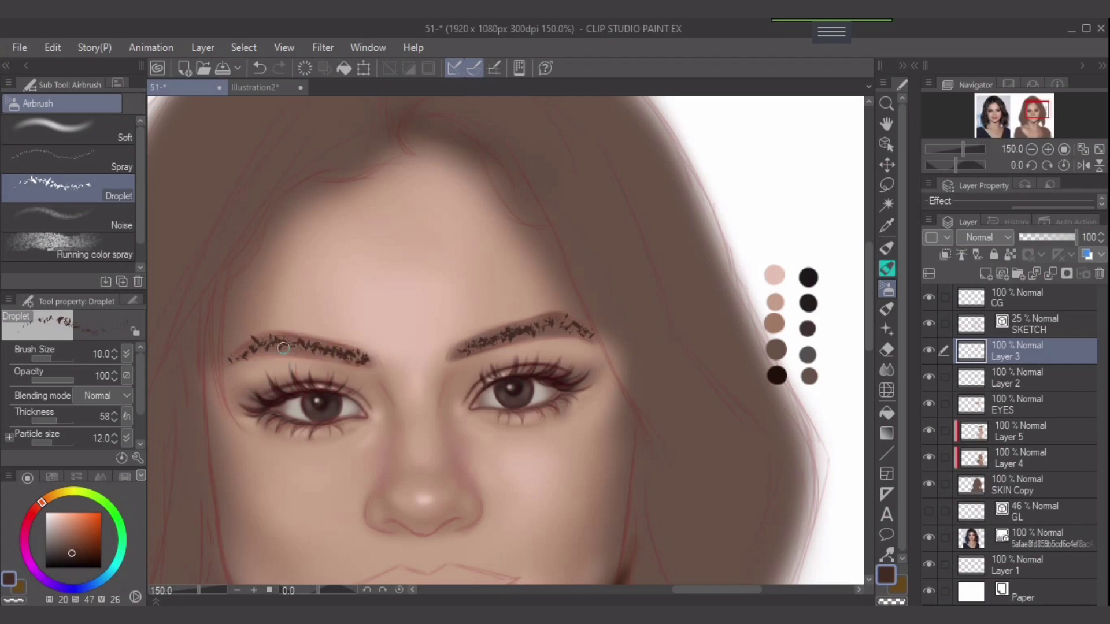
key("bracketright")
left_click_drag(230, 360, 347, 358)
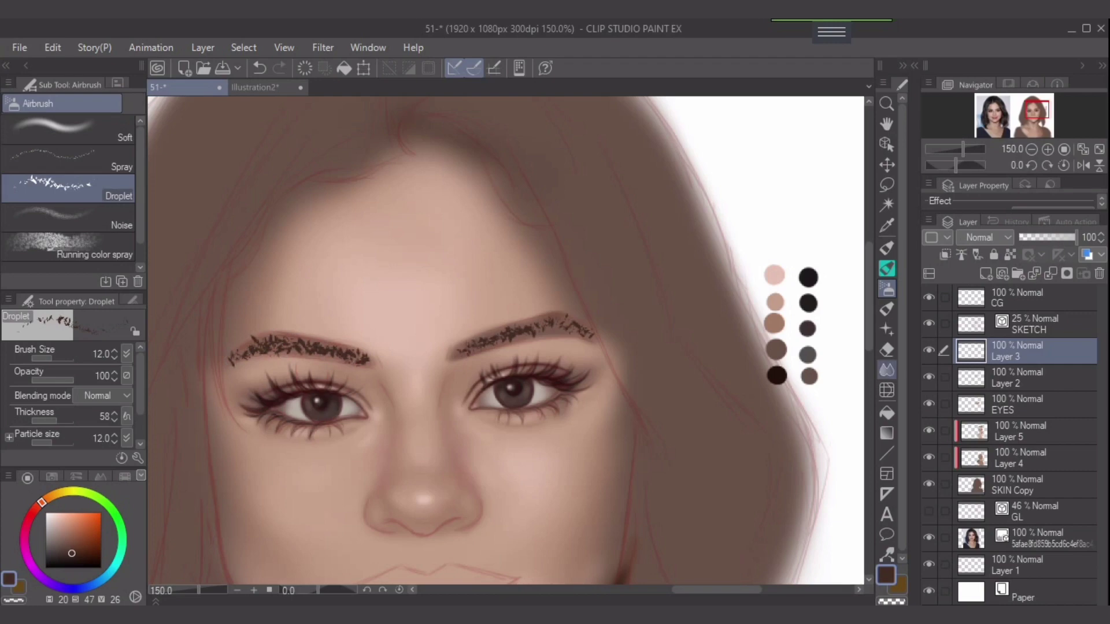
Smudge the Droplet texture on the right-hand eyebrow with the Finger tip blender, varying its size around 12
left_click(887, 369)
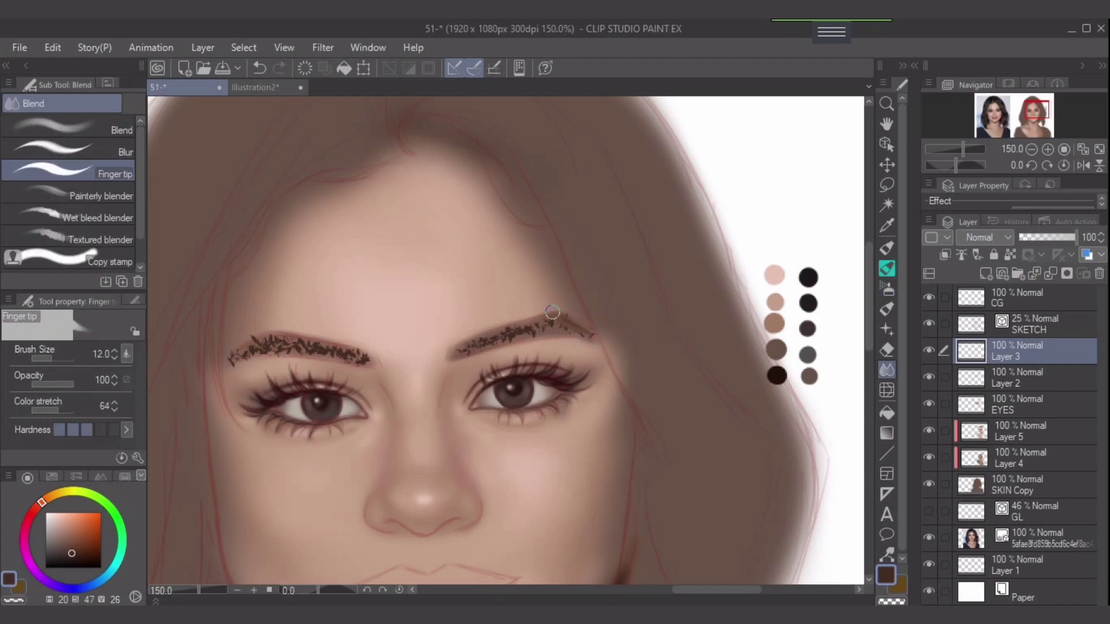
mouse_move(545, 320)
left_mouse_down()
mouse_move(588, 337)
mouse_move(576, 332)
left_mouse_up()
mouse_move(487, 344)
left_mouse_down()
mouse_move(573, 329)
mouse_move(484, 346)
mouse_move(550, 317)
mouse_move(474, 347)
mouse_move(540, 321)
mouse_move(541, 334)
mouse_move(525, 329)
mouse_move(566, 331)
mouse_move(552, 336)
mouse_move(553, 326)
mouse_move(590, 342)
mouse_move(536, 329)
mouse_move(572, 346)
mouse_move(538, 328)
mouse_move(574, 338)
mouse_move(538, 339)
mouse_move(557, 330)
mouse_move(491, 350)
mouse_move(547, 329)
mouse_move(459, 358)
mouse_move(511, 342)
mouse_move(467, 353)
left_mouse_up()
key("bracketright")
key("bracketleft")
key("bracketleft")
key("bracketleft")
key("bracketleft")
key("bracketright")
key("bracketright")
key("bracketright")
key("bracketright")
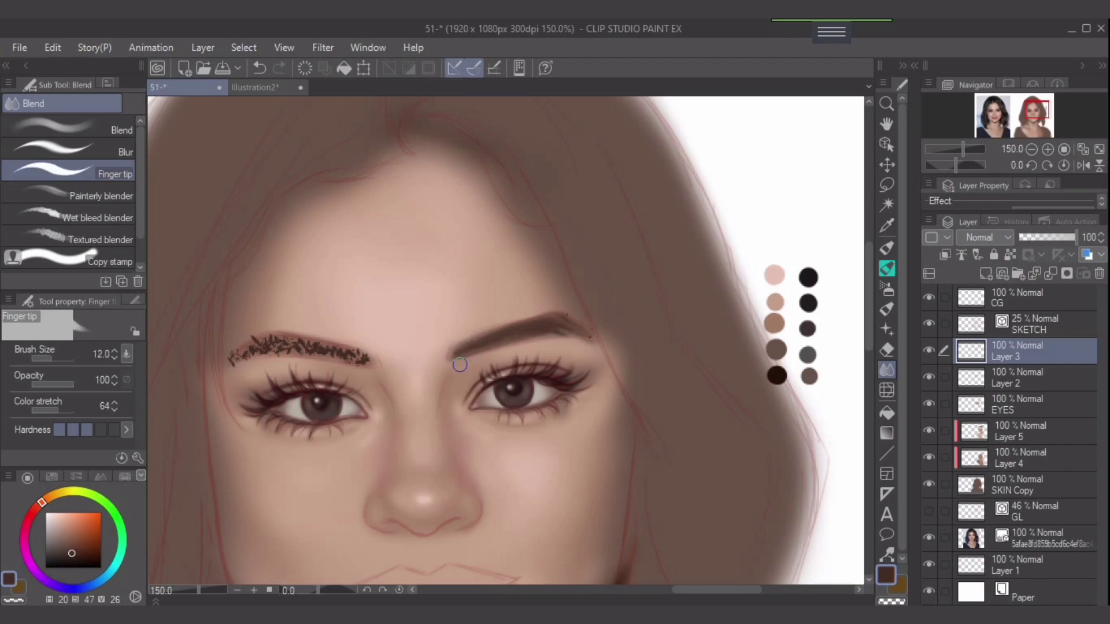
Refine the edges and both ends of the right-hand eyebrow with the Finger tip blender, reducing its size to 5 and below
key("bracketleft")
key("bracketleft")
key("bracketright")
key("bracketleft")
key("bracketleft")
key("bracketleft")
key("bracketleft")
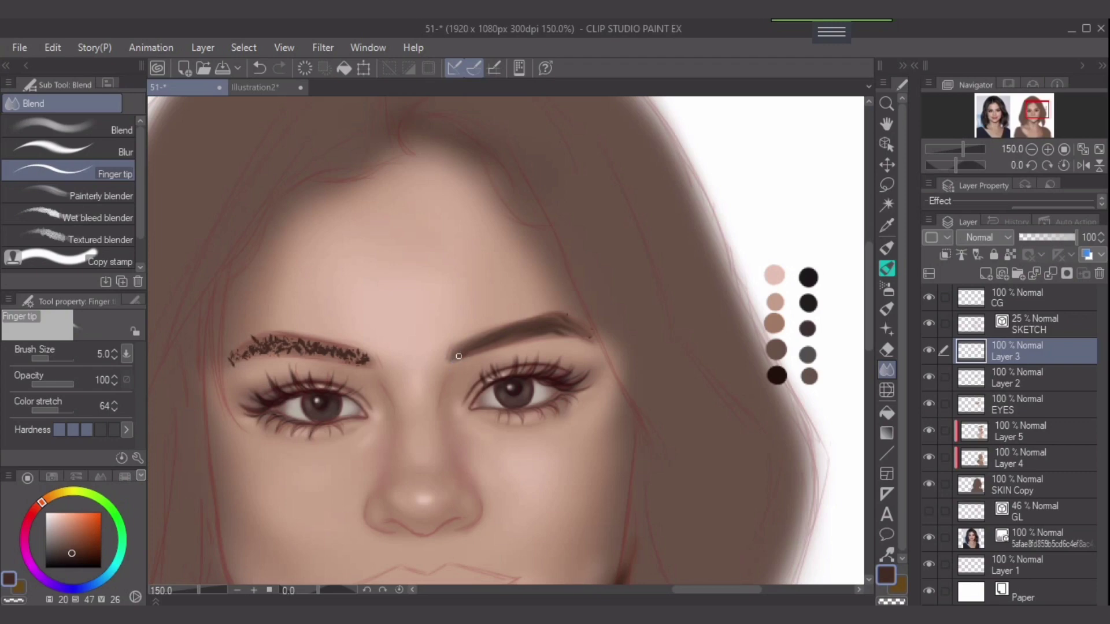
key("bracketright")
key("bracketleft")
key("bracketleft")
left_click_drag(583, 334, 597, 337)
key("bracketright")
key("bracketright")
Smudge the left-hand eyebrow's texture from its outer tail to its inner end with the Finger tip blender, using size 7 and larger
mouse_move(226, 361)
left_mouse_down()
mouse_move(307, 326)
mouse_move(224, 373)
left_mouse_up()
key("bracketright")
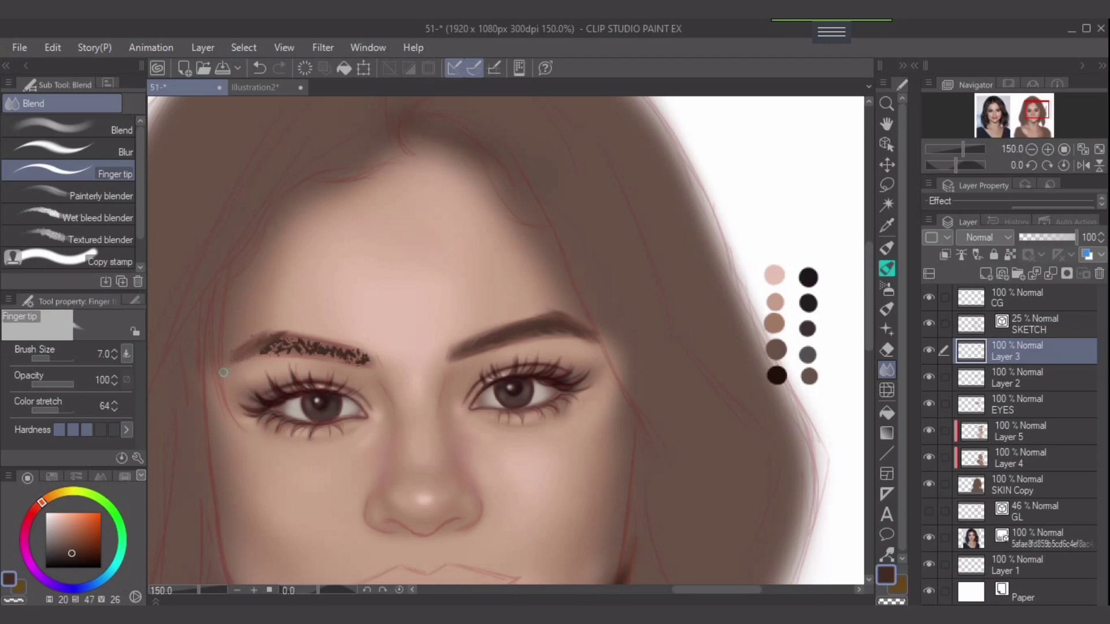
key("bracketright")
key("bracketright")
key("bracketright")
mouse_move(370, 360)
left_mouse_down()
mouse_move(283, 339)
mouse_move(356, 356)
mouse_move(295, 337)
mouse_move(320, 349)
mouse_move(254, 346)
mouse_move(321, 351)
mouse_move(242, 346)
mouse_move(364, 364)
mouse_move(248, 354)
mouse_move(293, 353)
mouse_move(263, 355)
left_mouse_up()
key("bracketleft")
key("bracketleft")
key("bracketleft")
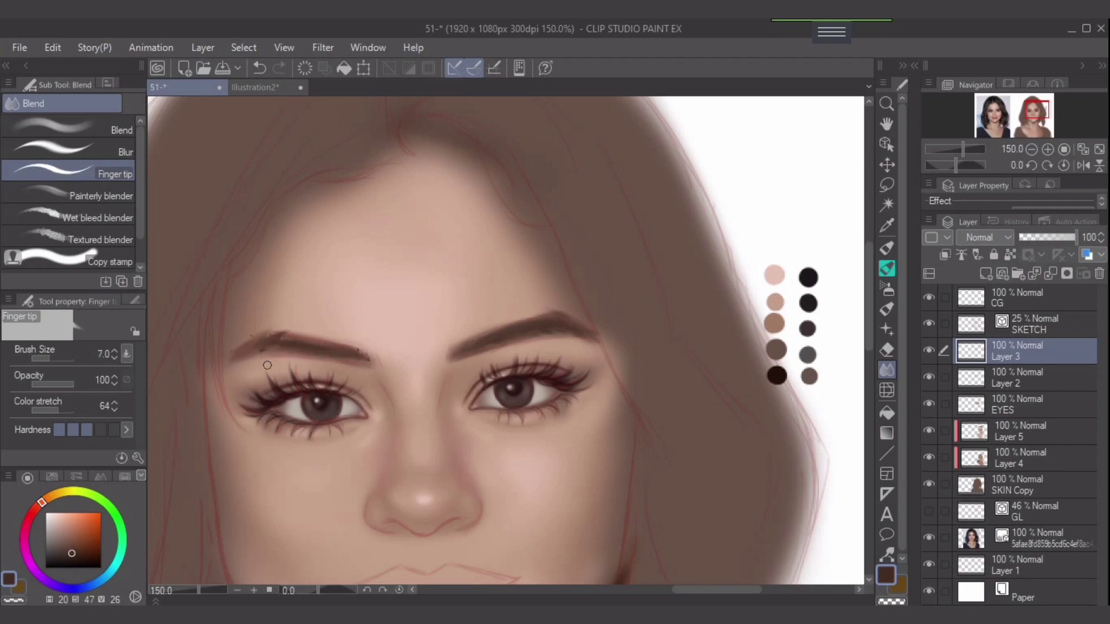
Smooth the left-hand eyebrow's edges and inner end with the Finger tip blender at size 7 and smaller
key("bracketleft")
key("bracketleft")
key("bracketright")
key("bracketright")
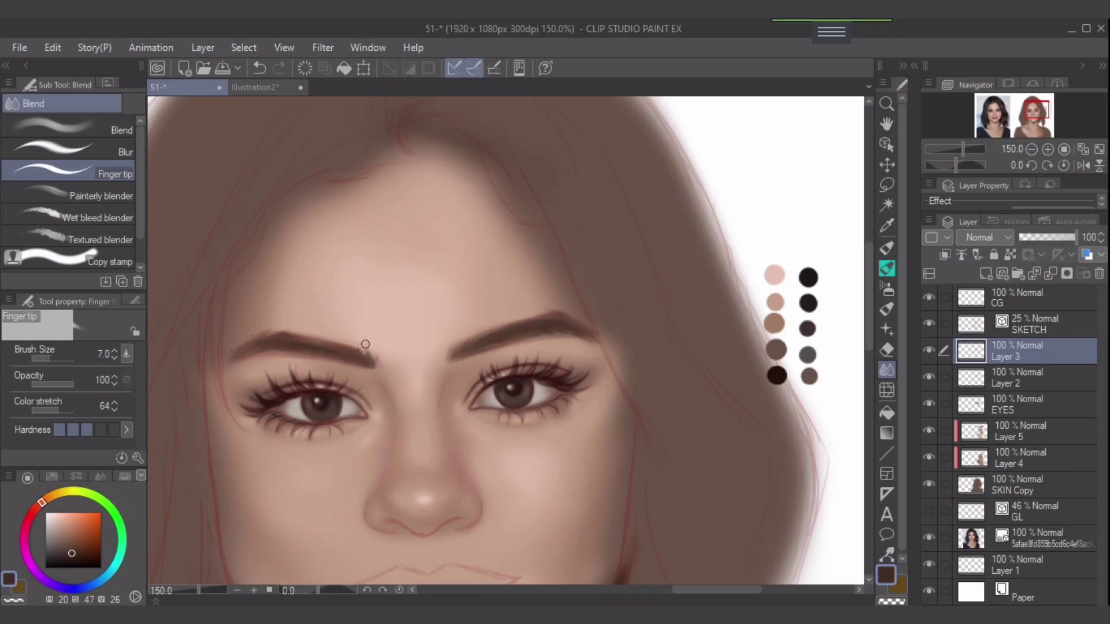
key("bracketleft")
key("bracketleft")
key("bracketright")
key("bracketright")
key("bracketleft")
key("bracketright")
Deepen the eyebrows with the Soft airbrush in the same dark brown, reducing the brush from size 7 to 3
key("b")
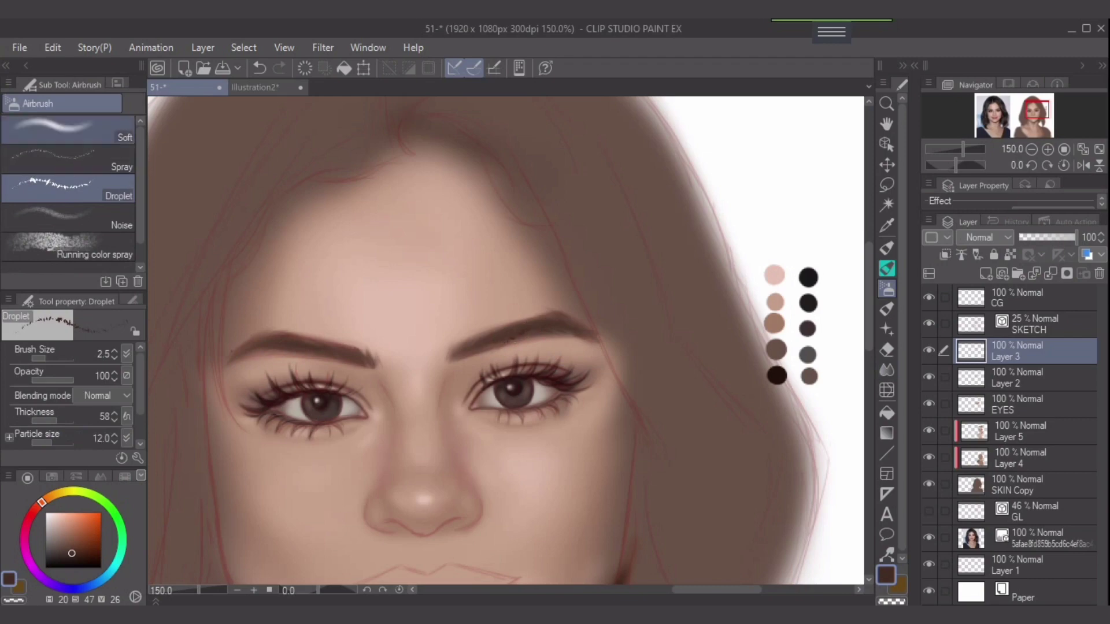
left_click(69, 130)
key("bracketleft")
key("bracketleft")
key("bracketleft")
key("bracketleft")
key("bracketleft")
key("bracketleft")
key("bracketleft")
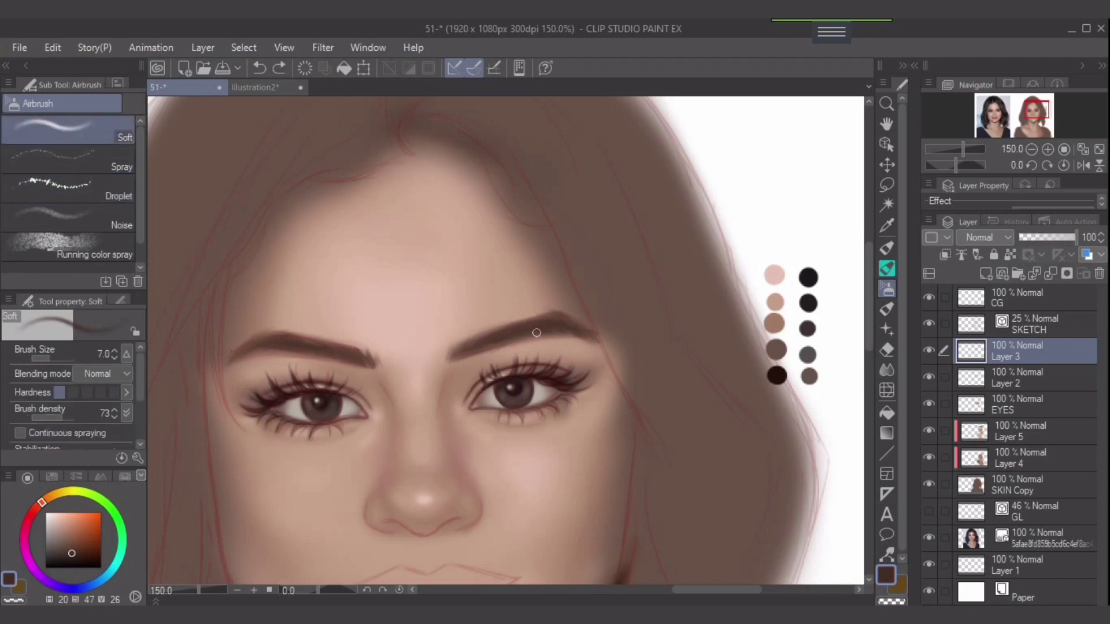
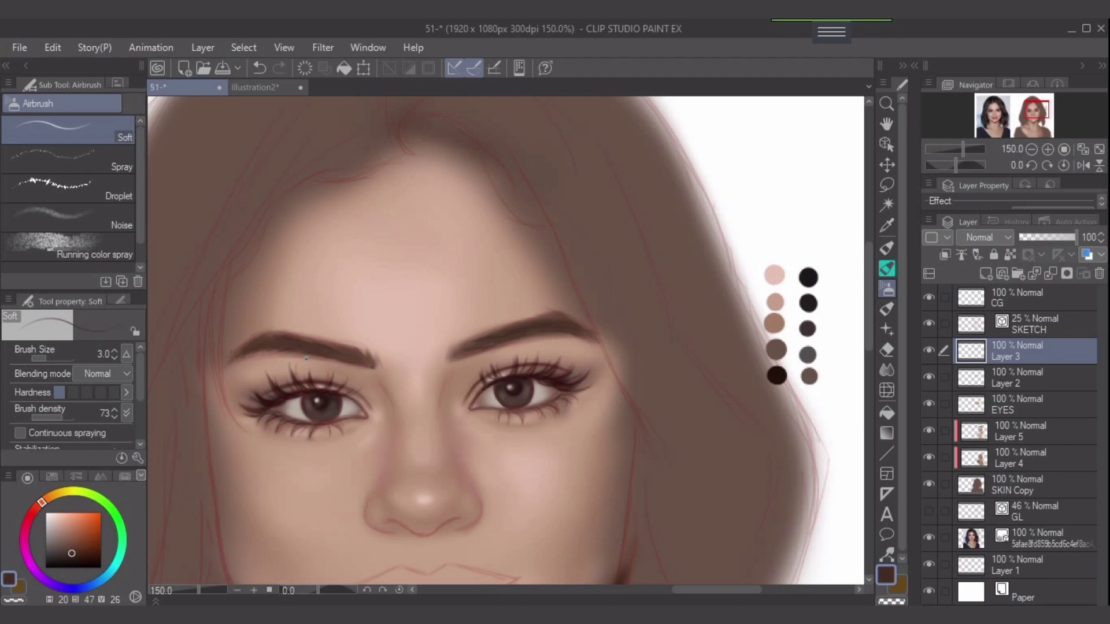
Paint fine dark strokes along both eyebrows with the Soft airbrush at size 3, undoing the stray ones
mouse_move(304, 355)
left_mouse_down()
mouse_move(274, 357)
mouse_move(333, 356)
mouse_move(285, 353)
mouse_move(323, 356)
mouse_move(279, 348)
left_mouse_up()
key("ctrl+z")
key("ctrl+z")
key("ctrl+z")
left_click_drag(451, 353, 506, 338)
left_click_drag(572, 329, 607, 323)
key("ctrl+z")
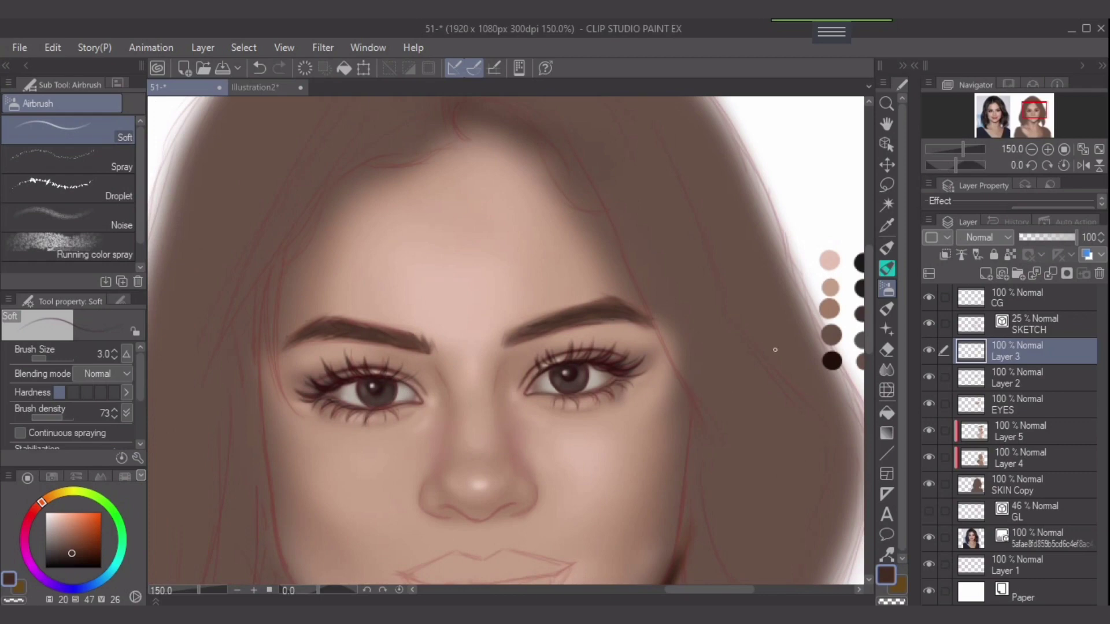
Smudge the new eyebrow strokes with the Finger tip blender, starting at size 6 and finishing at size 4
key("j")
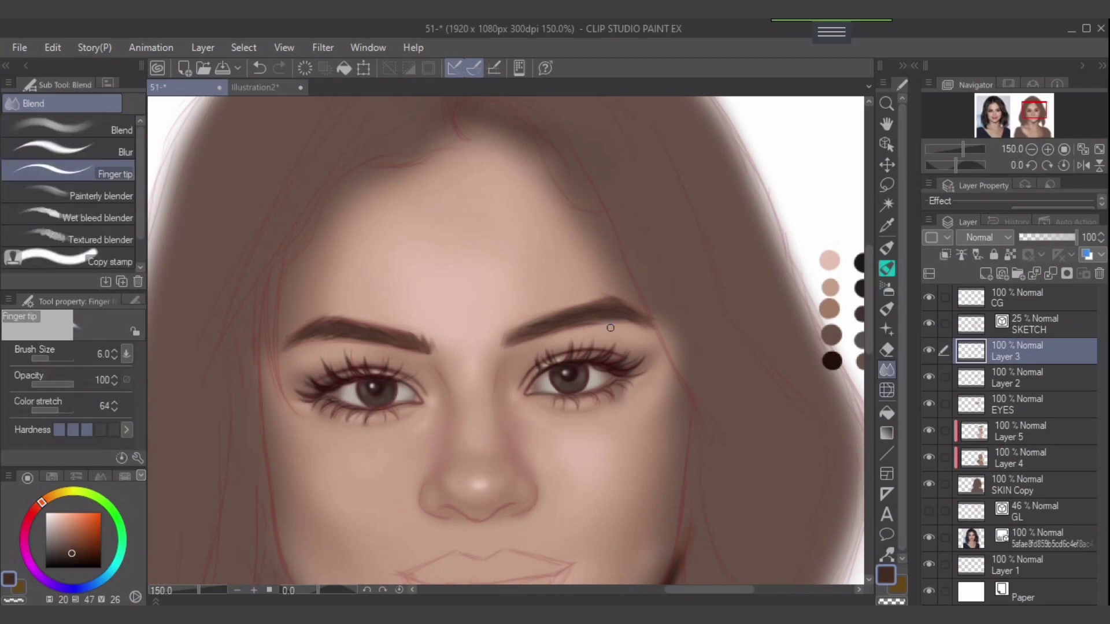
key("bracketleft")
key("bracketleft")
key("bracketleft")
key("bracketleft")
key("bracketright")
key("bracketright")
key("bracketright")
mouse_move(632, 449)
left_mouse_down()
mouse_move(660, 407)
mouse_move(637, 386)
mouse_move(612, 396)
left_mouse_up()
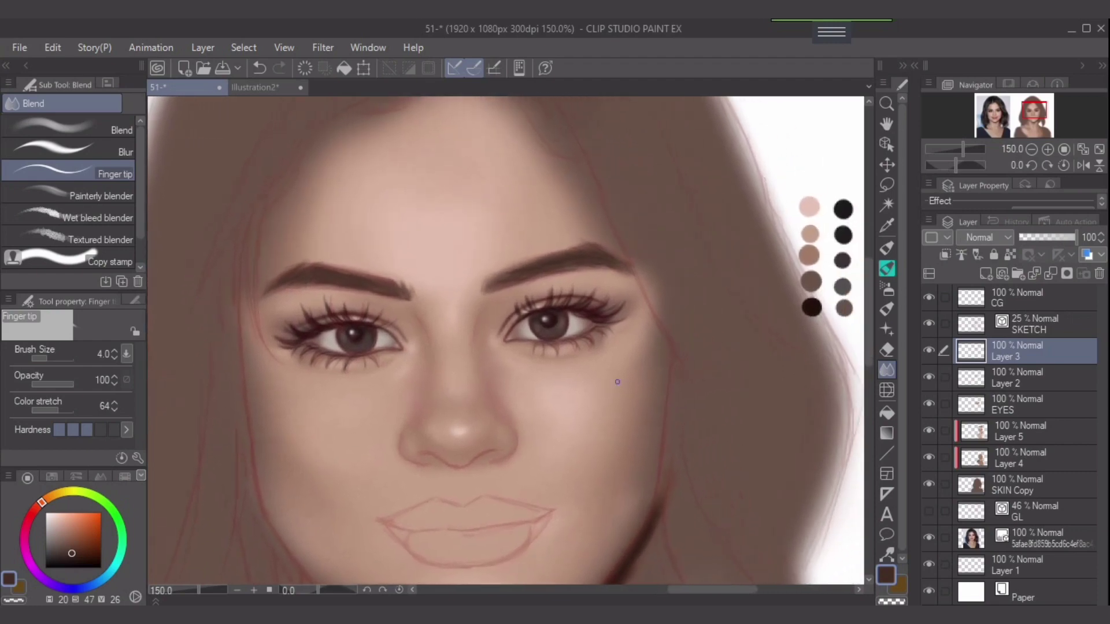
Paint fine hairs at the eyebrows' inner ends with the Soft airbrush at size 2 in the medium brown palette colour
left_click(806, 281, "alt")
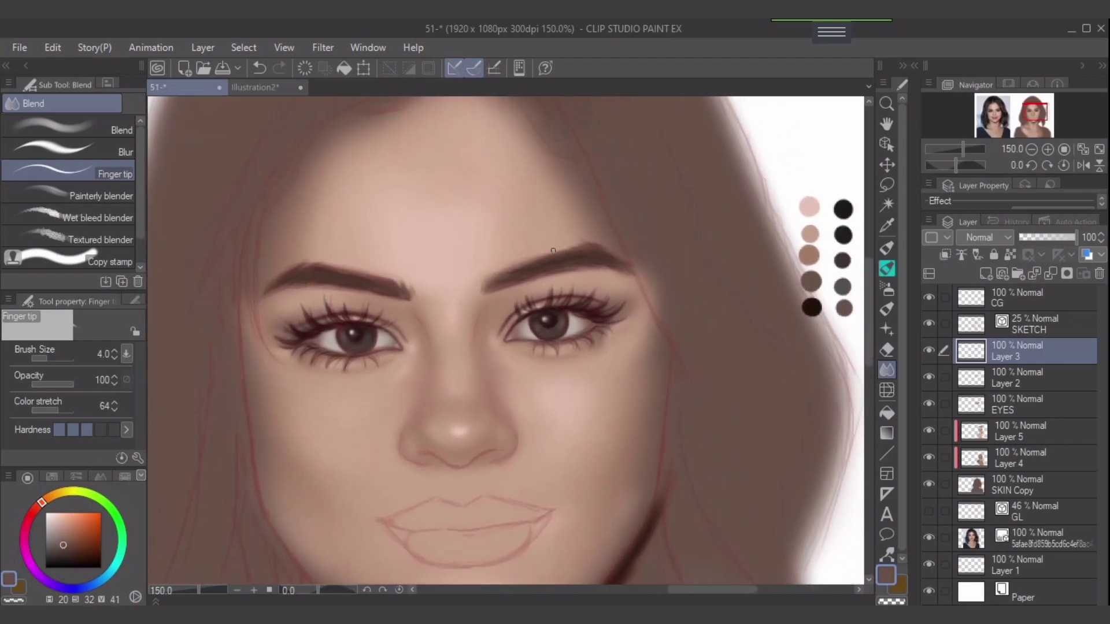
key("bracketleft")
left_click(886, 289)
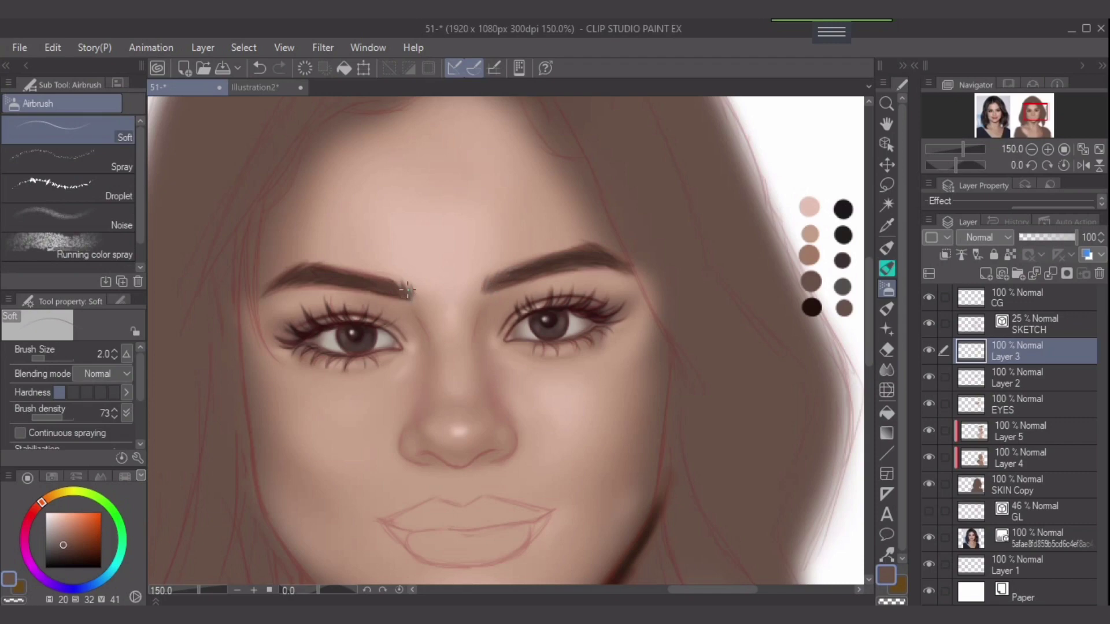
key("bracketright")
key("bracketright")
key("bracketleft")
key("bracketleft")
Smudge the new eyebrow hairs with the Finger tip blender at sizes 4 and 3, and compare the face with the SKETCH layer hidden
key("j")
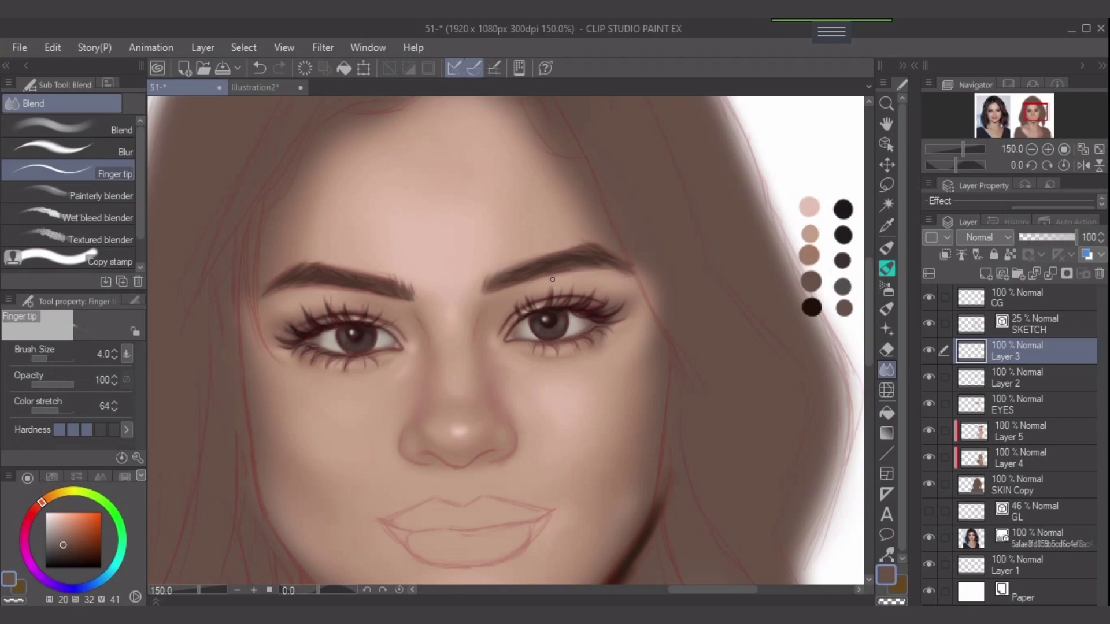
key("bracketleft")
left_click_drag(679, 417, 724, 406)
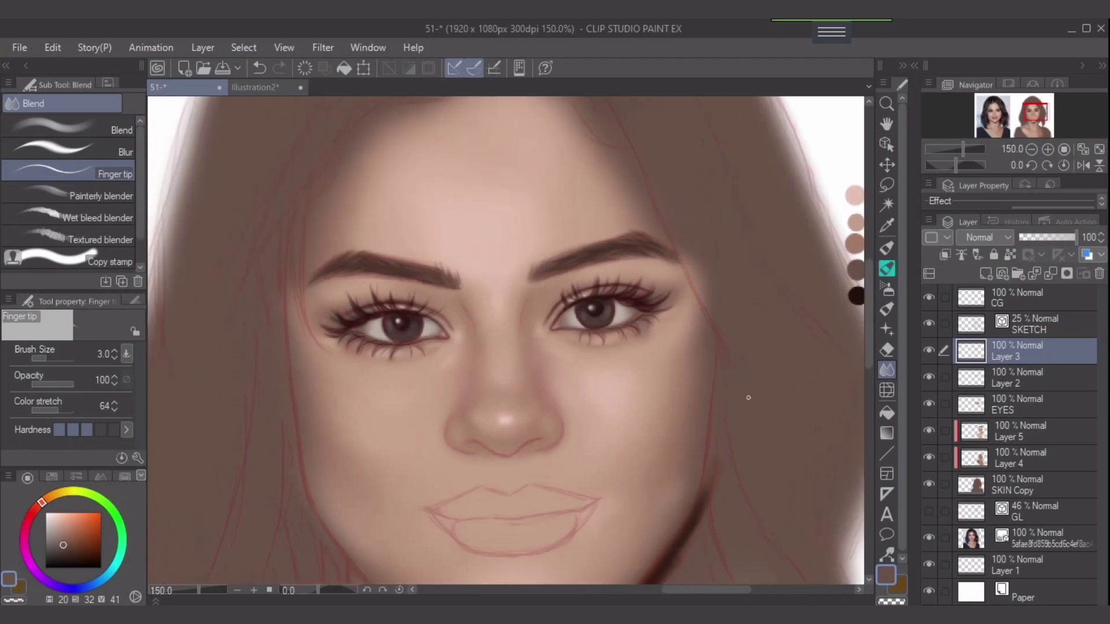
left_click(928, 324)
left_click(928, 323)
left_click_drag(640, 376, 643, 315)
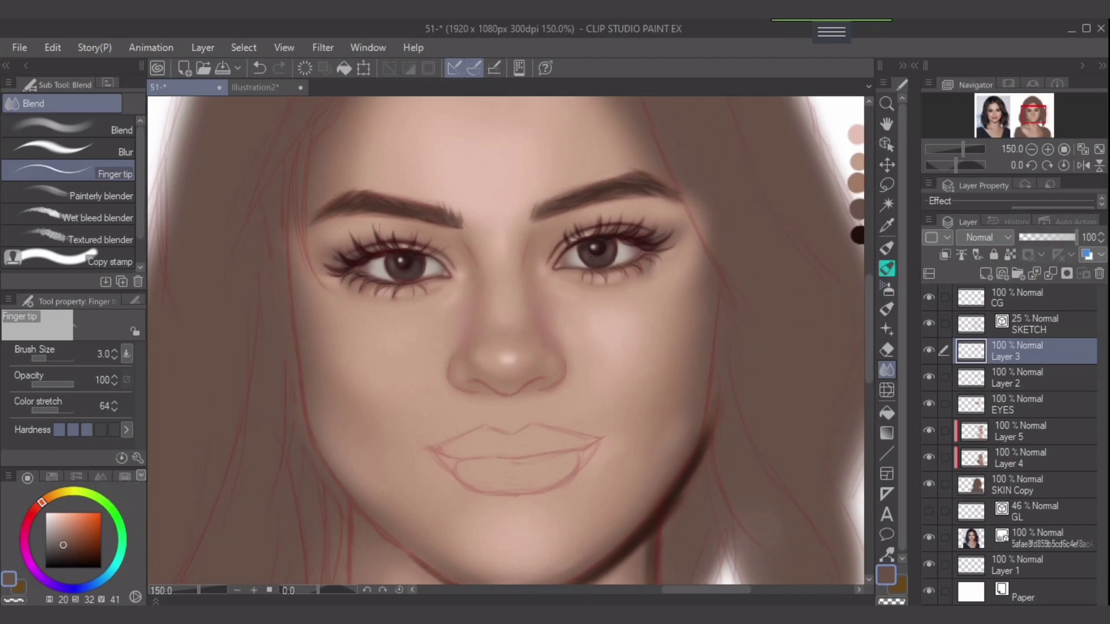
Paint the nostrils and the nose's lower contour with the Soft airbrush at size 4 in the medium brown palette colour
left_click_drag(818, 231, 743, 265)
left_click(783, 219, "alt")
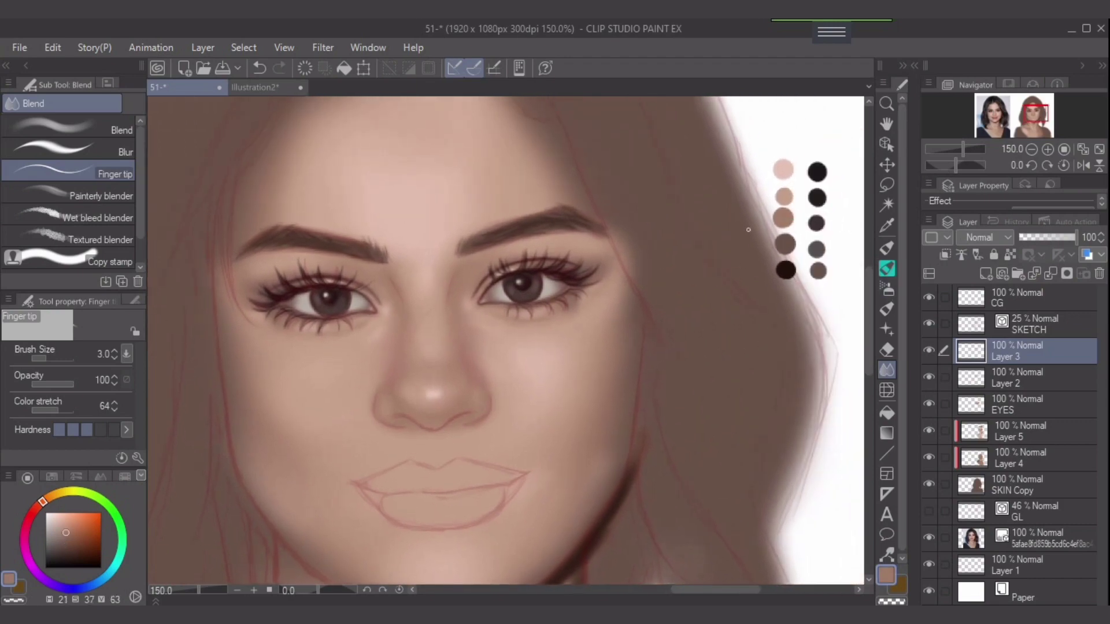
left_click_drag(469, 450, 520, 359)
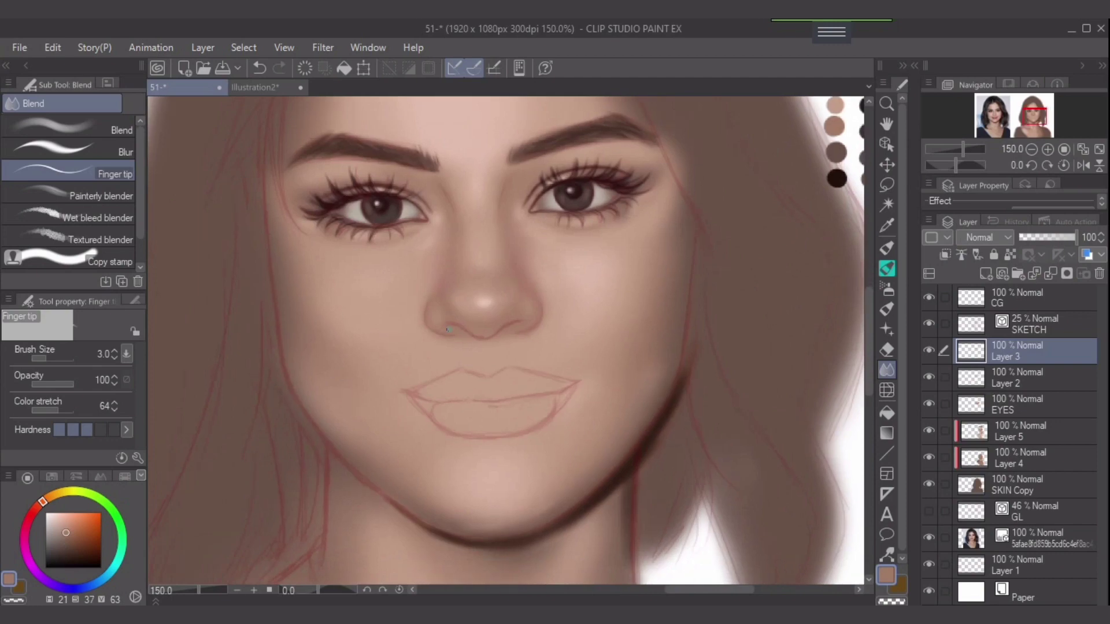
left_click_drag(837, 194, 800, 247)
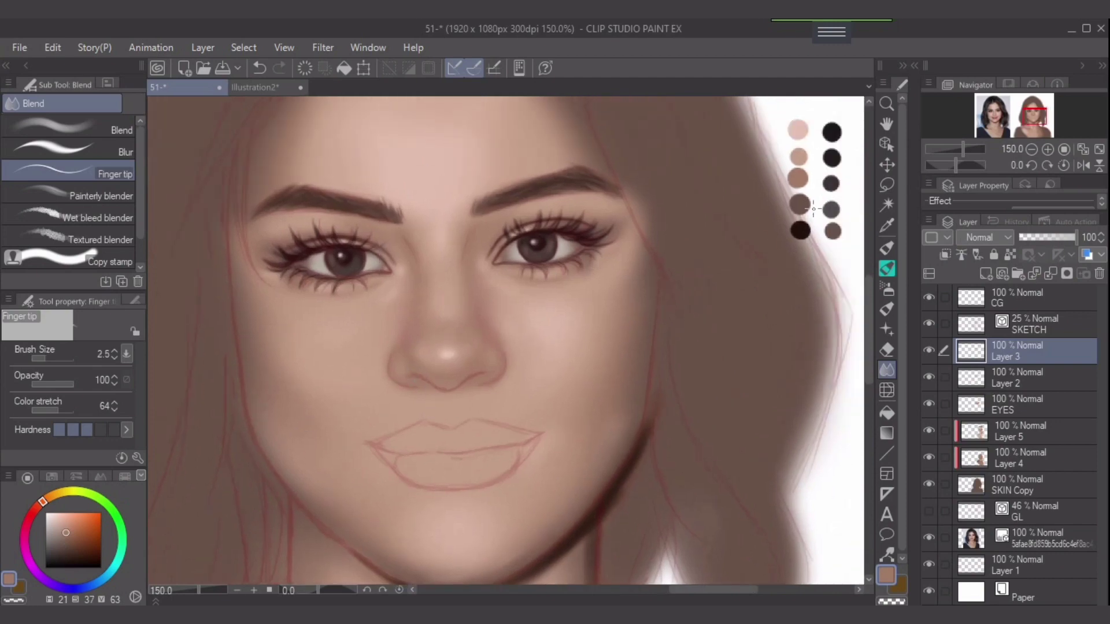
left_click(801, 204, "alt")
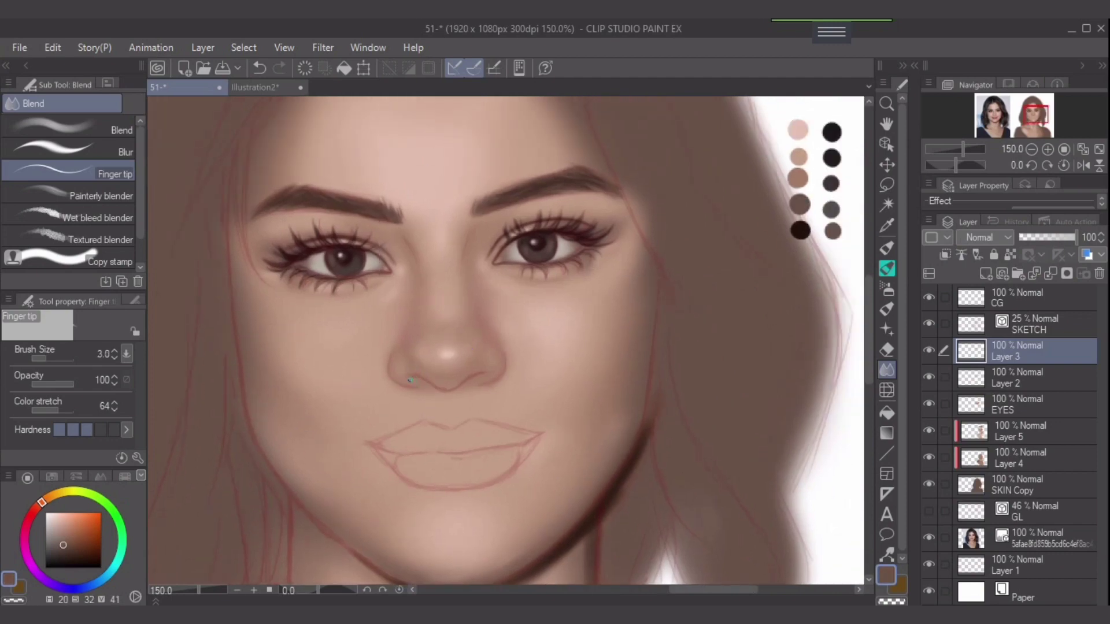
key("bracketright")
left_click(886, 289)
key("bracketright")
key("bracketright")
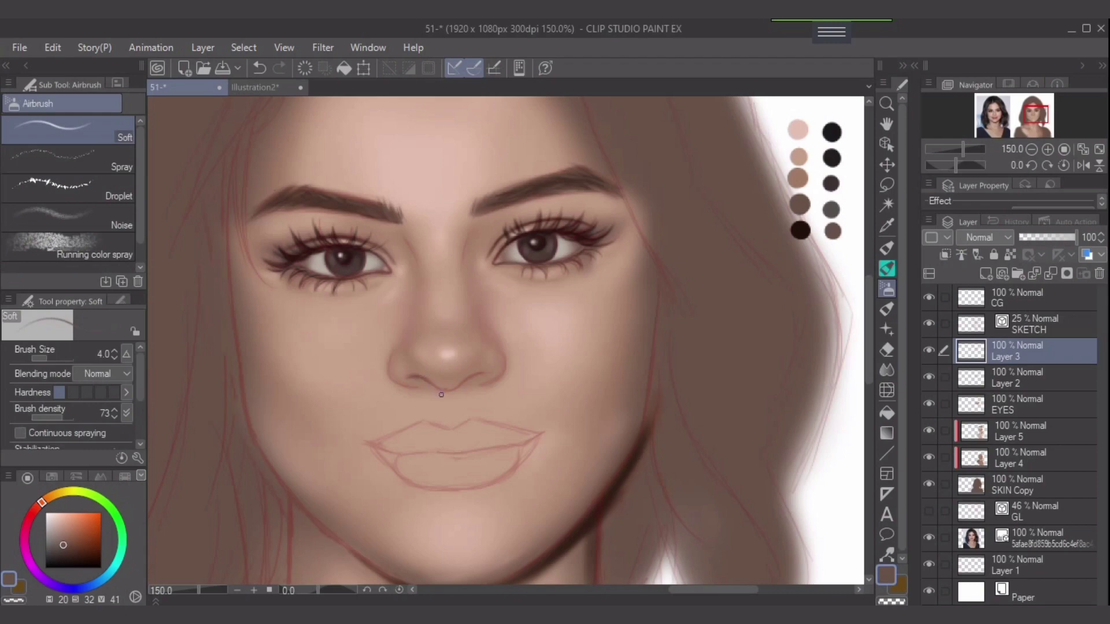
left_click_drag(429, 384, 448, 391)
Deepen the nose wings and underside with a sampled reddish brown, enlarging the Soft airbrush from size 5 to 10
left_click(497, 351, "alt")
key("]")
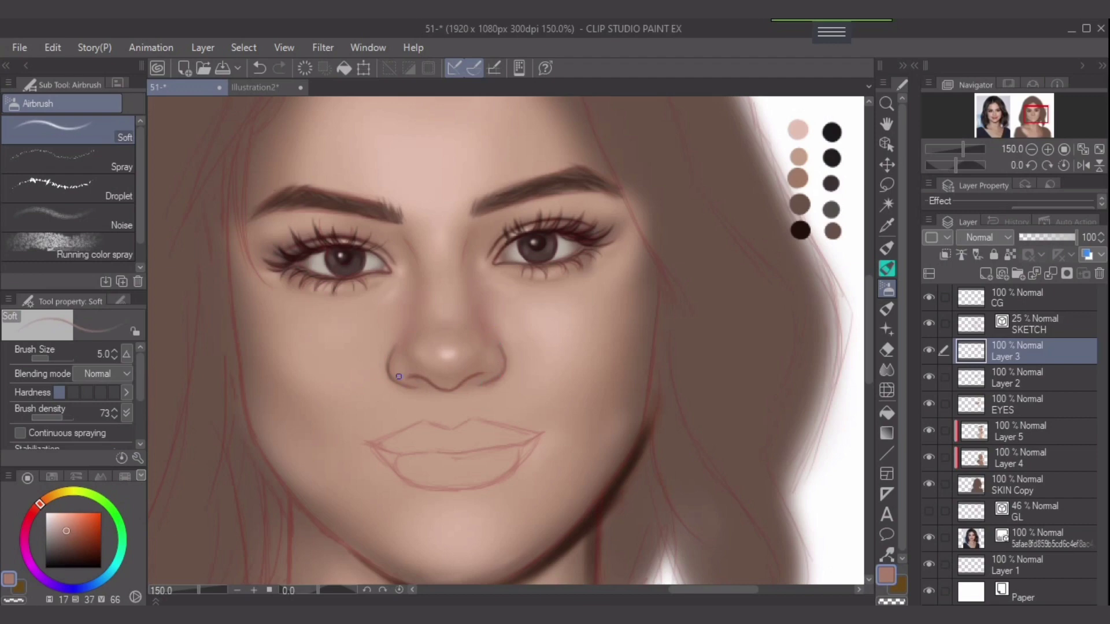
key("bracketright")
key("bracketright")
key("bracketright")
key("bracketright")
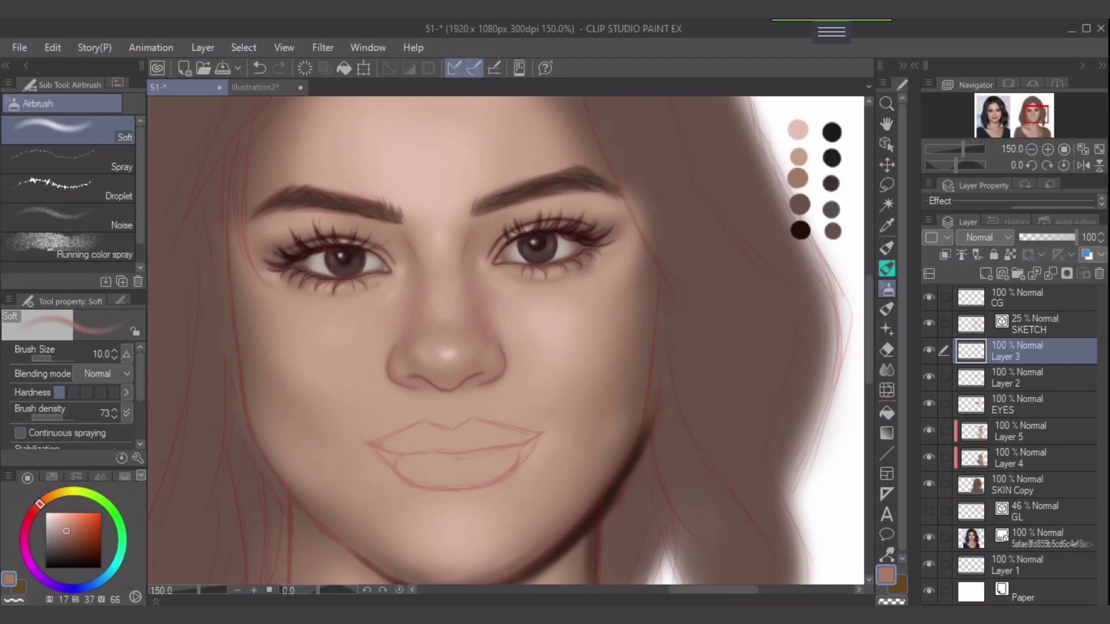
left_click(929, 323)
left_click(928, 323)
key("bracketleft")
Strengthen the nostril line with a sampled darker reddish brown, using the Soft airbrush at sizes 4 and 3 with brush density 100
scroll(454, 419, "up", 1)
scroll(461, 413, "up", 2)
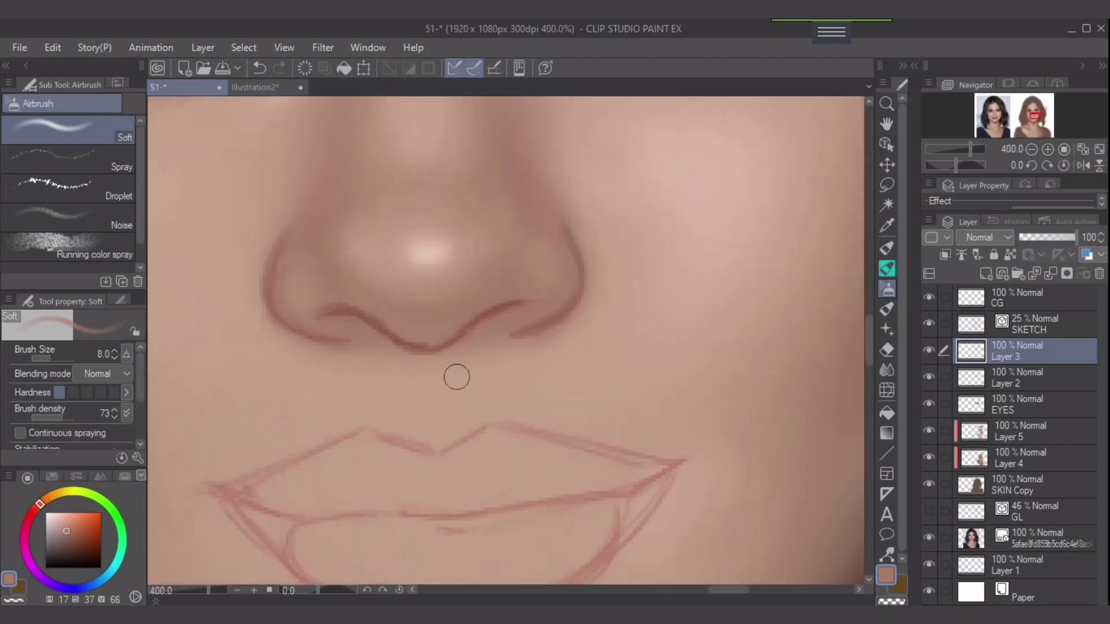
left_click(460, 337, "alt")
key("bracketleft")
key("bracketleft")
key("bracketleft")
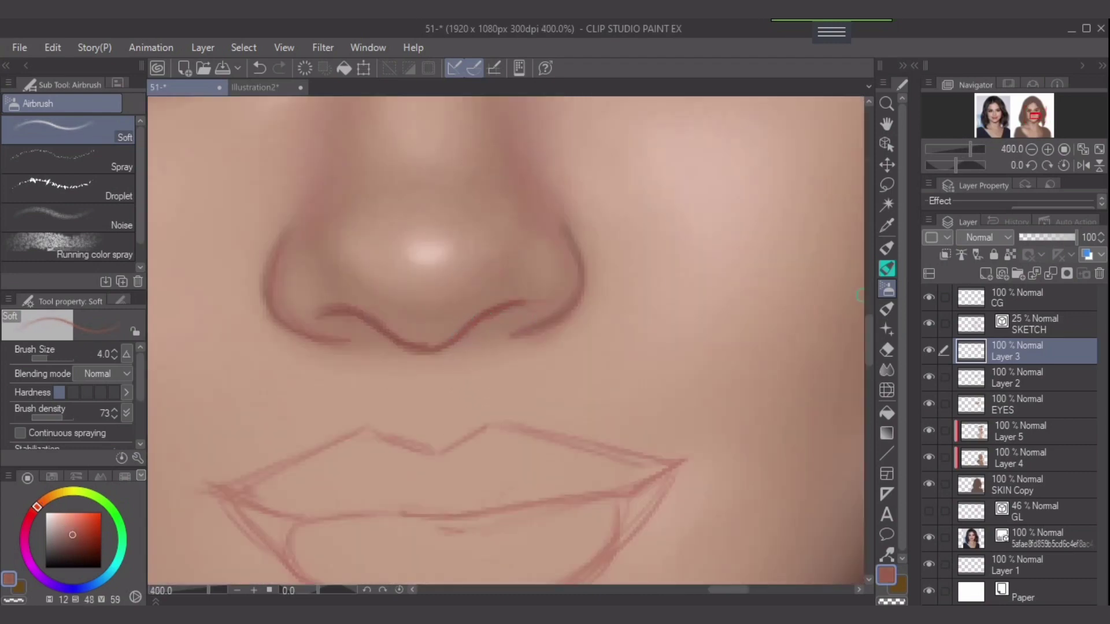
left_click_drag(62, 417, 75, 417)
key("bracketleft")
scroll(729, 347, "down", 3)
Darken the nostrils and the nose's lower contour in the medium brown palette colour with the Soft airbrush at sizes 2.5 and 2
left_click_drag(711, 346, 511, 415)
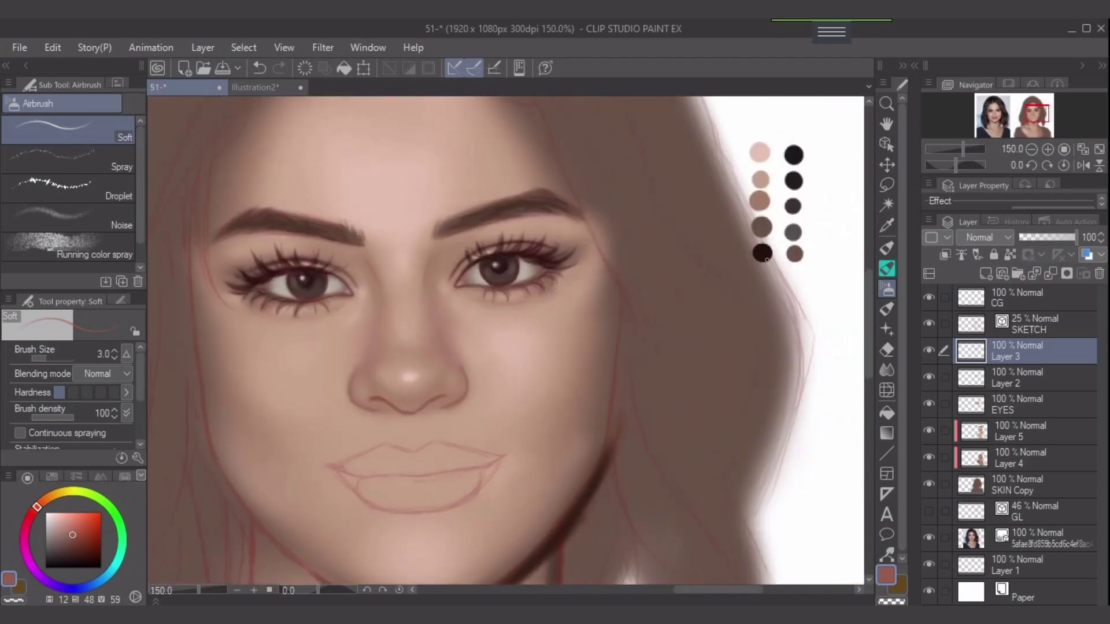
left_click(761, 227, "alt")
scroll(378, 398, "up", 3)
left_click_drag(379, 399, 457, 367)
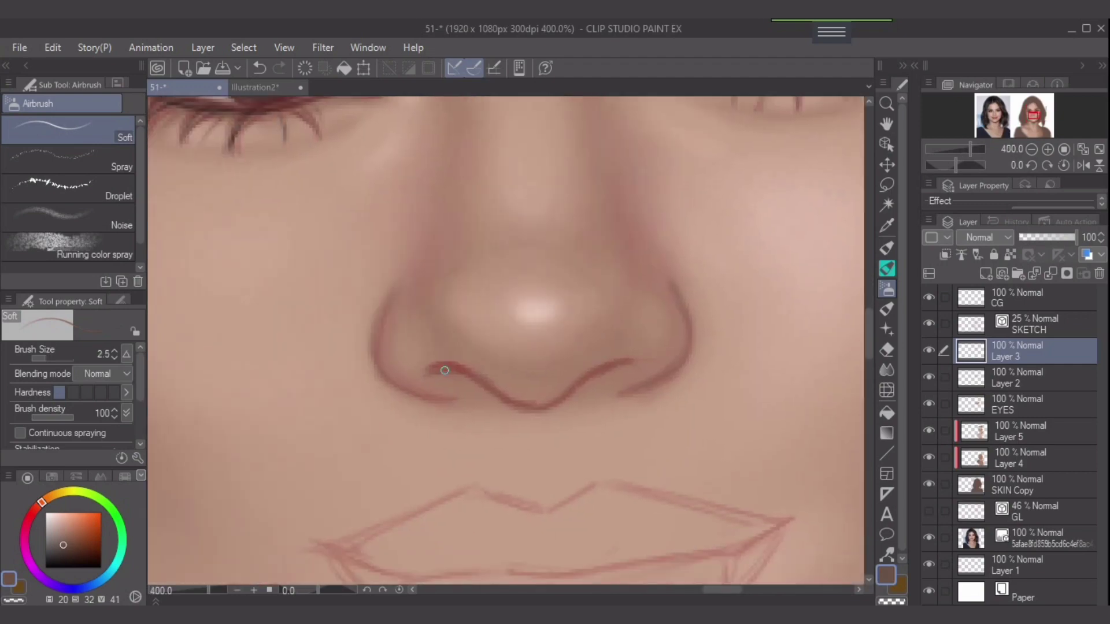
key("bracketleft")
mouse_move(493, 385)
left_mouse_down()
mouse_move(550, 400)
mouse_move(589, 383)
left_mouse_up()
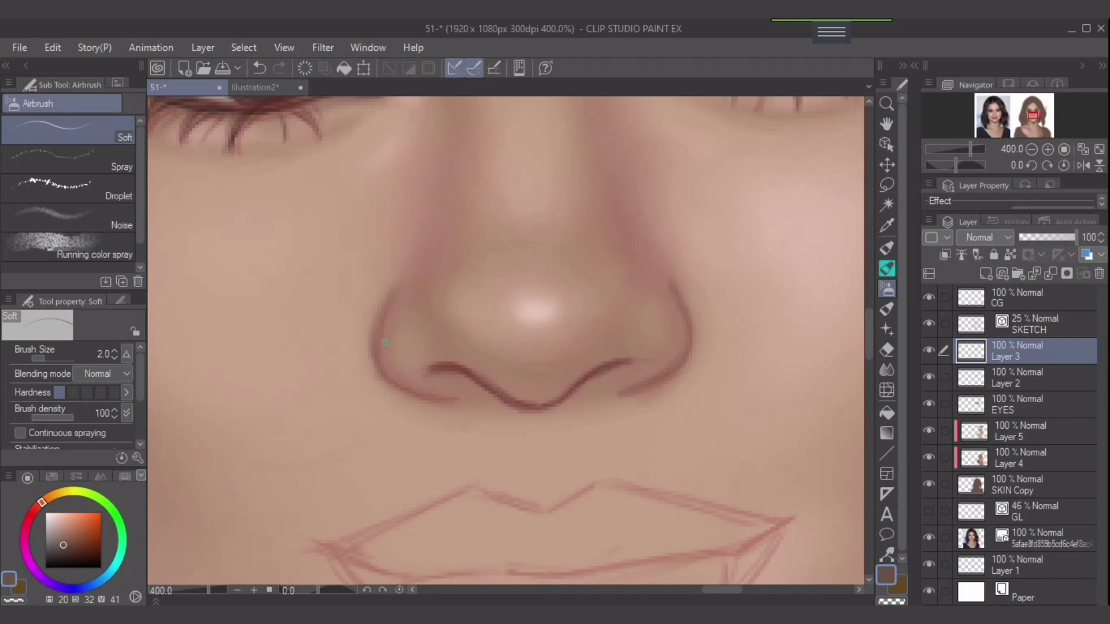
Outline the left-hand nose wing with a fine brown stroke, redoing the first attempt, and hide the SKETCH layer
left_click_drag(379, 327, 374, 366)
key("ctrl+z")
left_click_drag(378, 336, 378, 368)
key("ctrl+z")
key("ctrl+y")
key("ctrl+z")
key("ctrl+y")
left_click(929, 323)
scroll(659, 428, "down", 3)
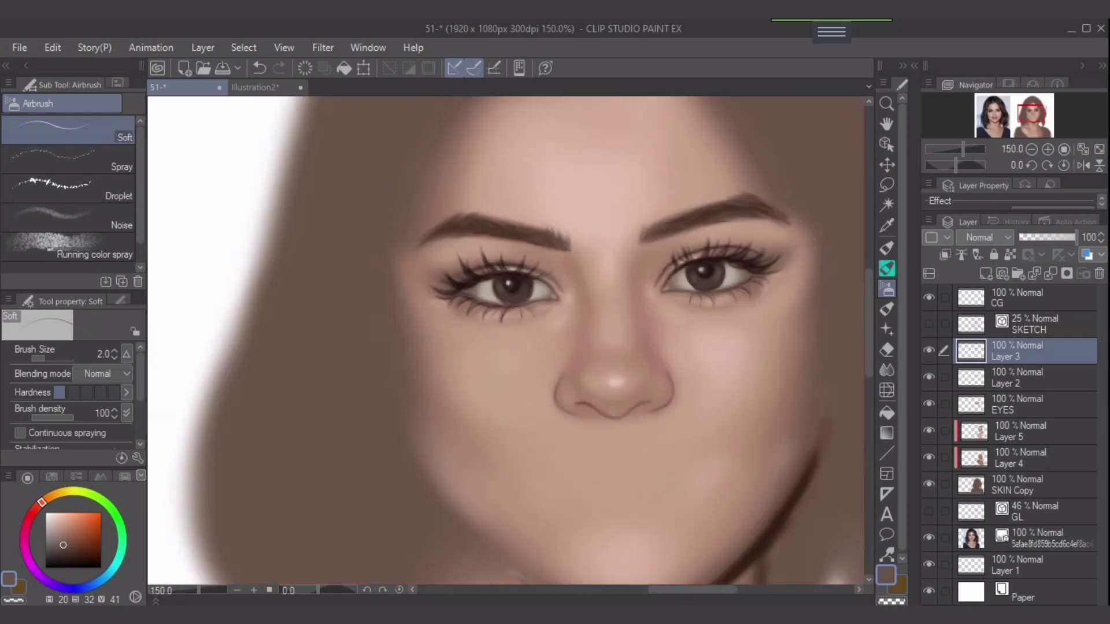
Shade the right-hand nose wing in the lighter brown palette colour with the Soft airbrush at size 10 and brush density 35
left_click_drag(658, 428, 504, 452)
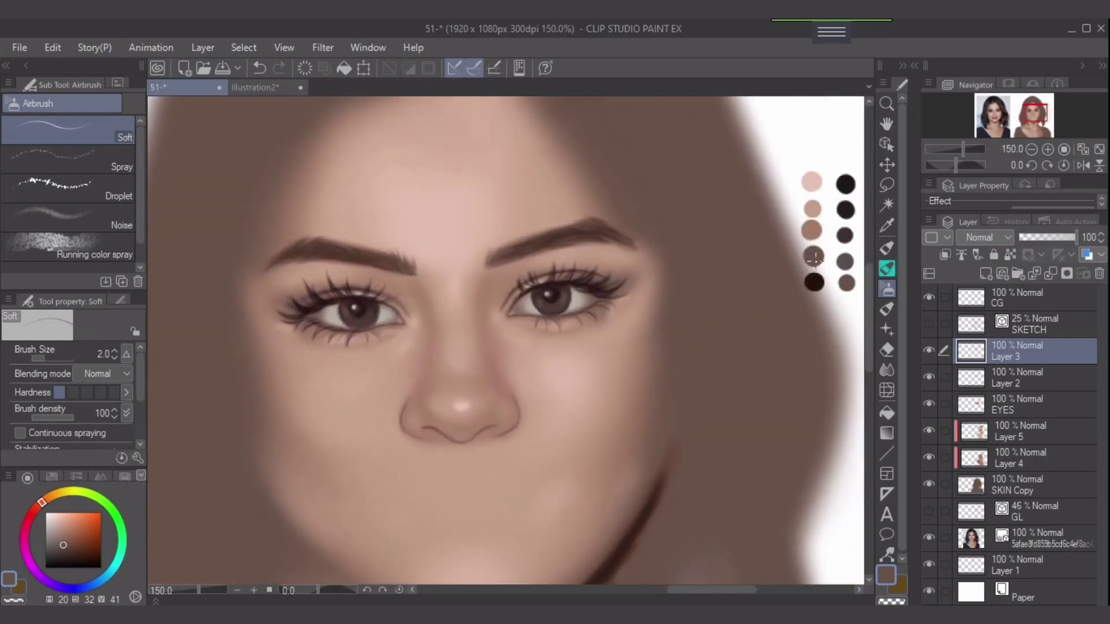
left_click(811, 231)
left_click_drag(54, 417, 46, 417)
scroll(703, 414, "up", 1)
left_click_drag(670, 415, 718, 400)
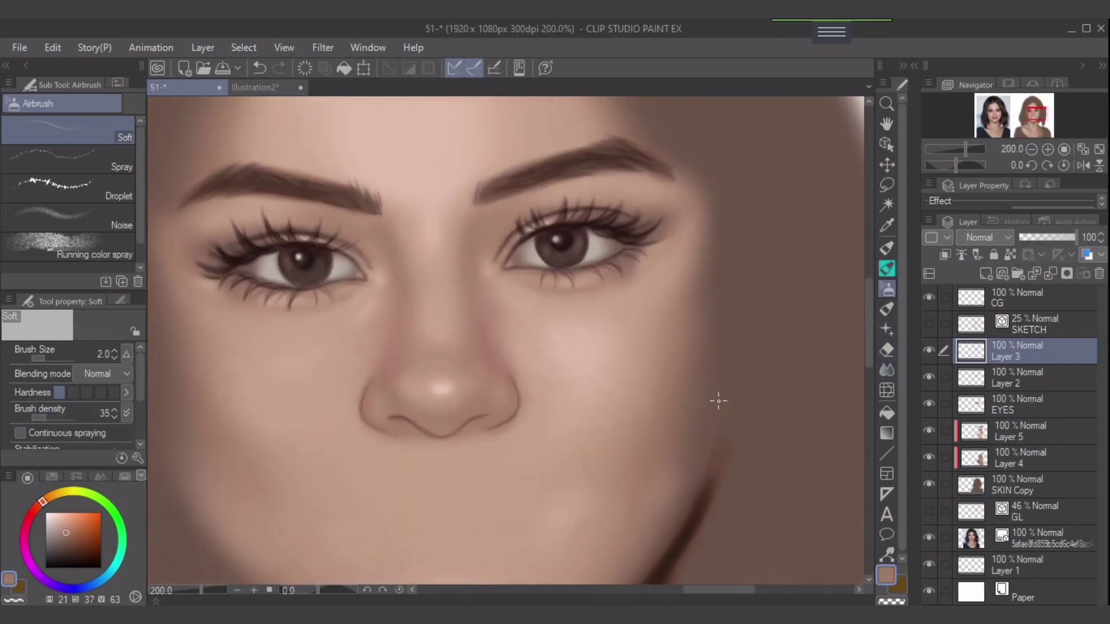
key("bracketright")
key("bracketright")
key("bracketright")
key("bracketright")
key("bracketright")
key("bracketright")
key("bracketright")
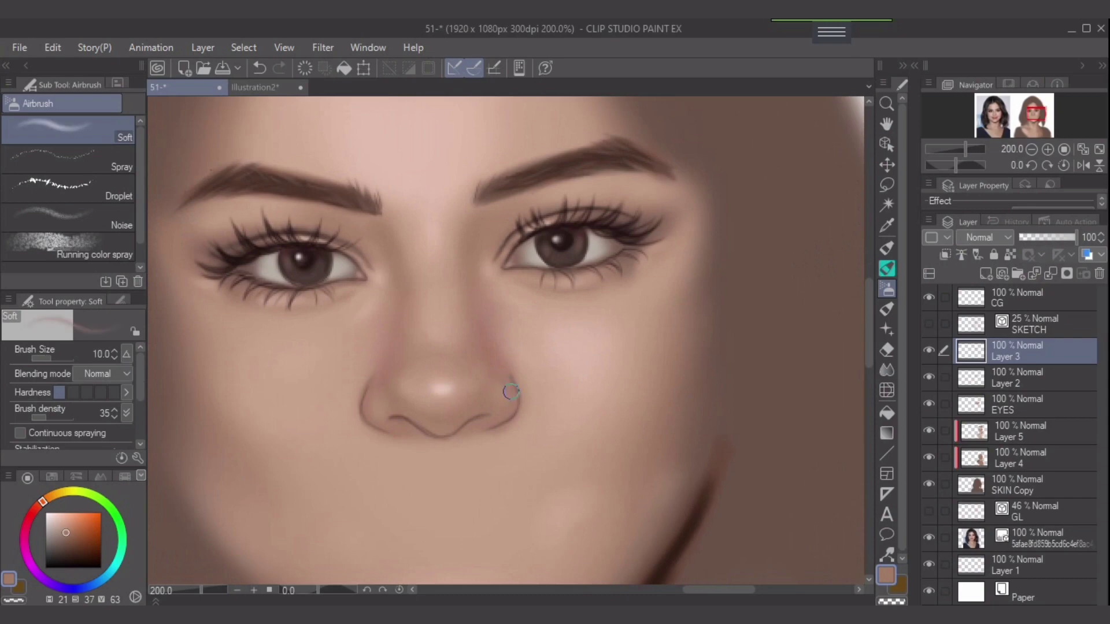
key("bracketleft")
Smudge the right-hand nose wing's edge with the Finger tip blender at about size 4
left_click(887, 370)
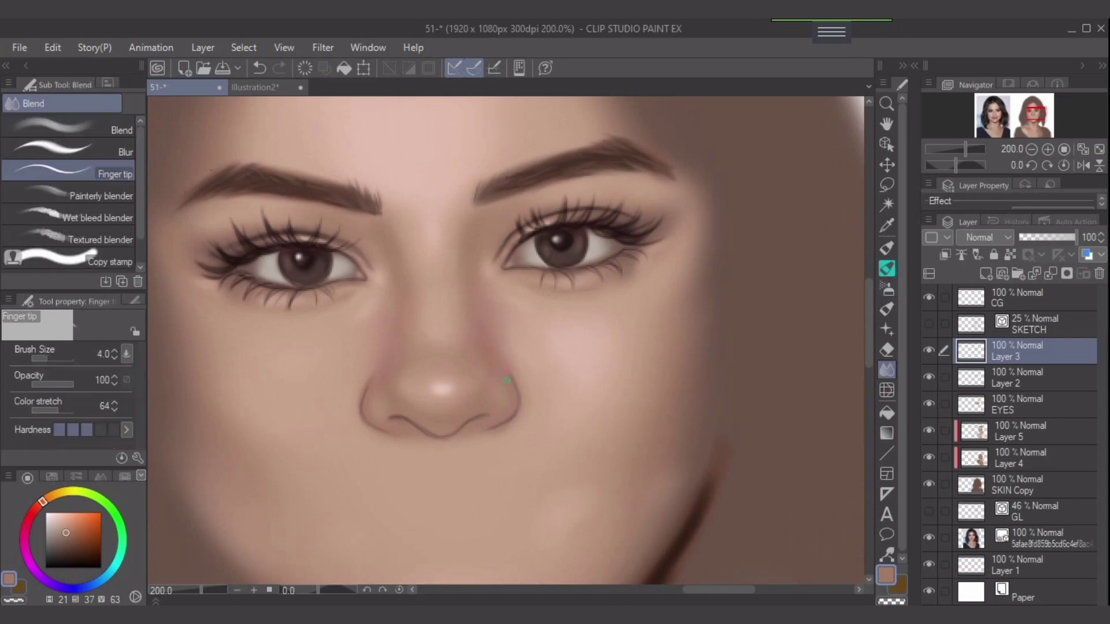
key("bracketright")
key("bracketleft")
key("bracketright")
key("bracketleft")
Soften the left-hand nose wing's outer edge with the Finger tip blender at sizes 8 and 10, sampling skin tones around the nose
left_click(355, 395, "alt")
key("bracketright")
key("bracketright")
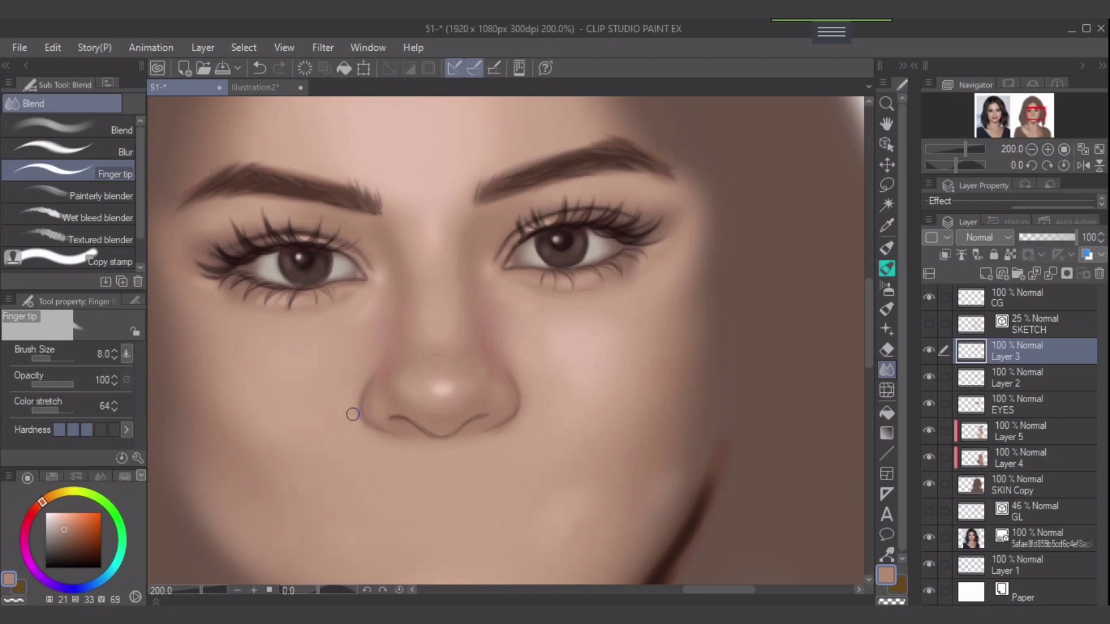
left_click(370, 431, "alt")
key("]")
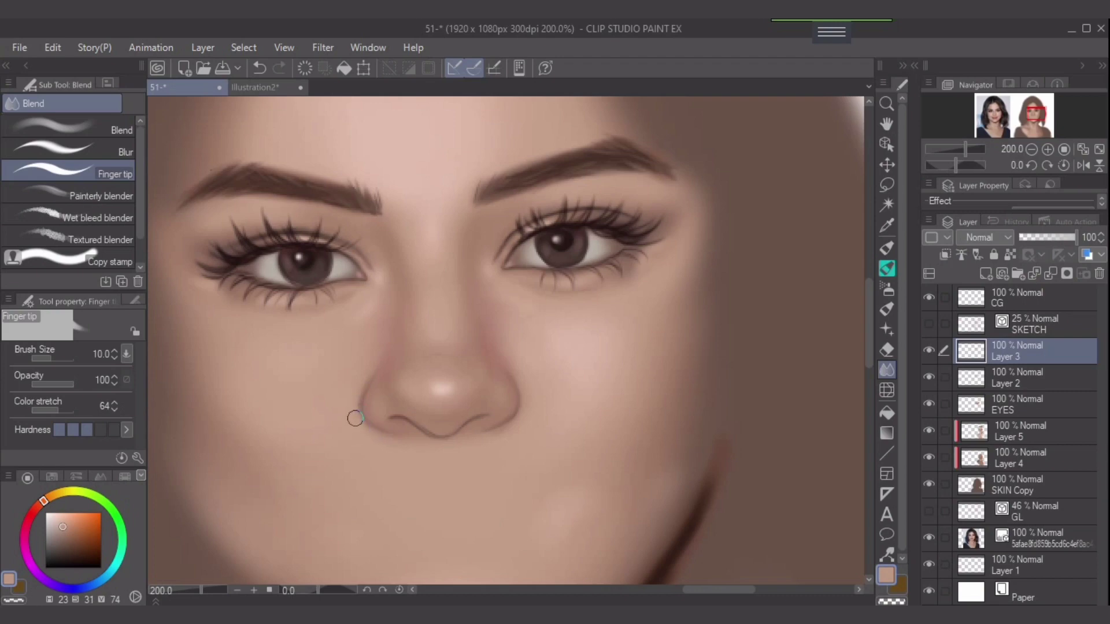
left_click(528, 401, "alt")
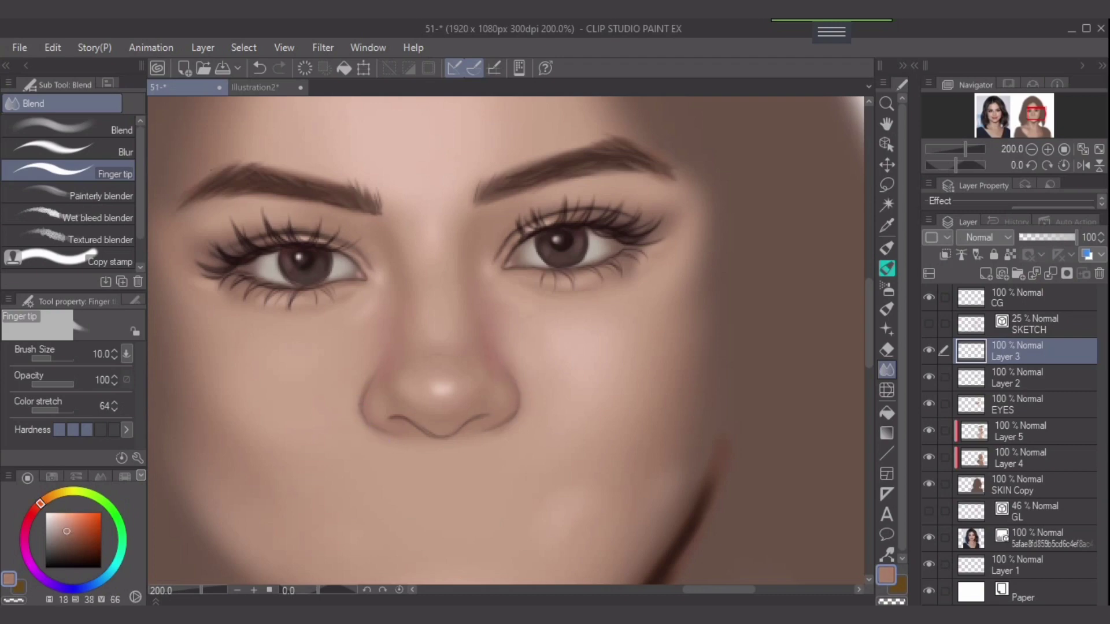
Soften the outer edge of the left nostril wing with the Soft airbrush, using skin tones sampled beside it
key("[")
key("[")
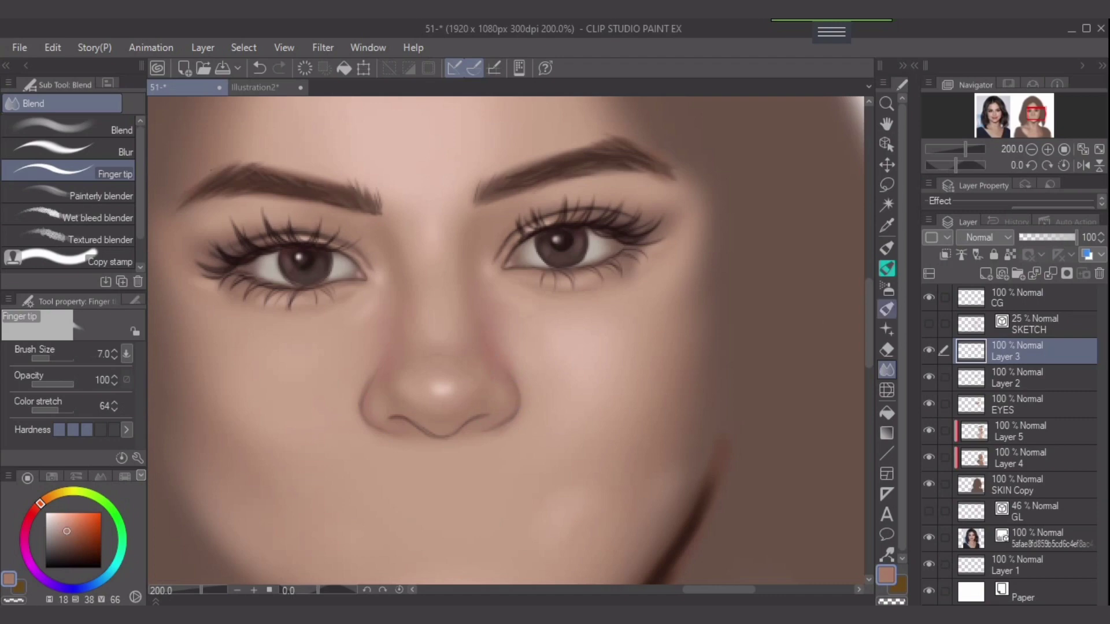
key("b")
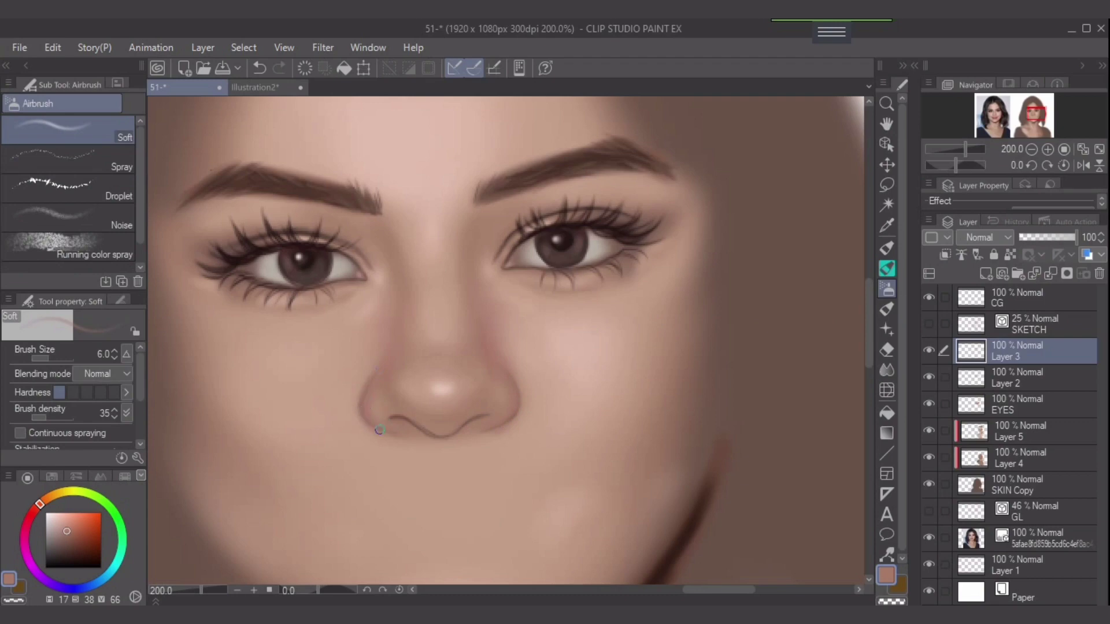
left_click(361, 427, "alt")
key("bracketright")
key("bracketright")
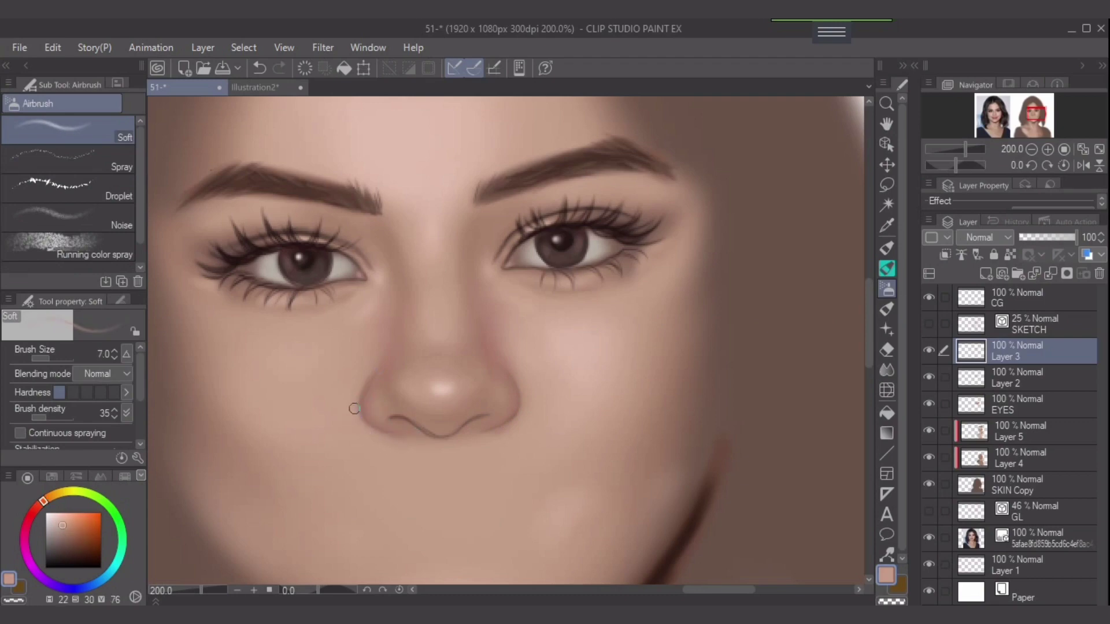
left_click(353, 386, "alt")
key("bracketright")
Shade the contour of the nostril wings with a darker skin tone sampled at the right wing
left_click(517, 376, "alt")
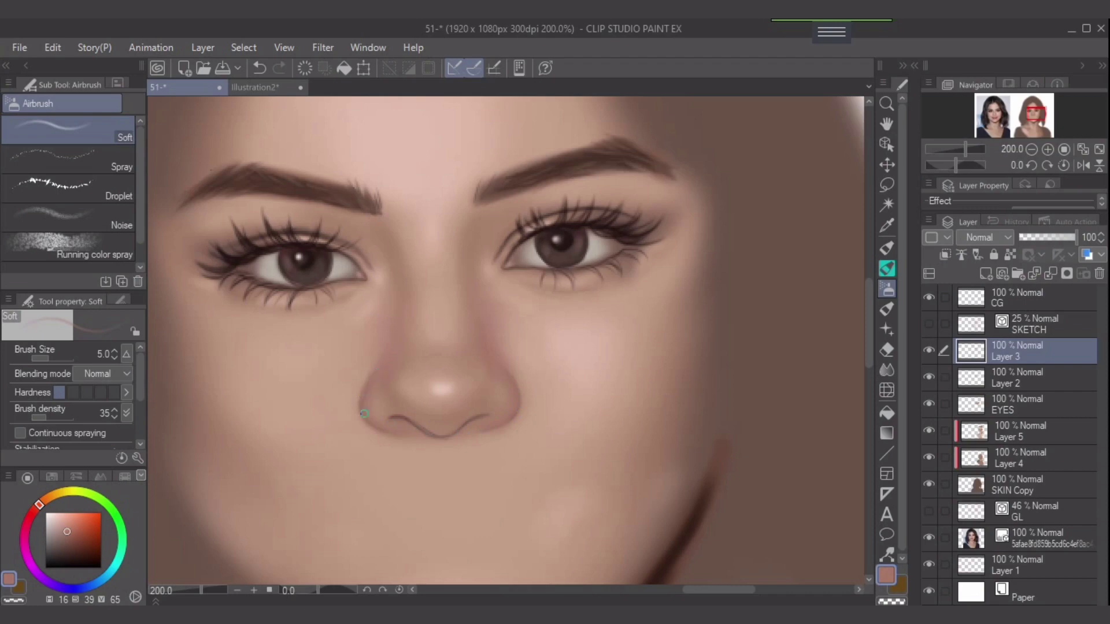
key("bracketright")
key("bracketright")
key("bracketright")
Blend the nose tip and the area above the right nostril using tones sampled on either side of the tip
left_click(405, 391, "alt")
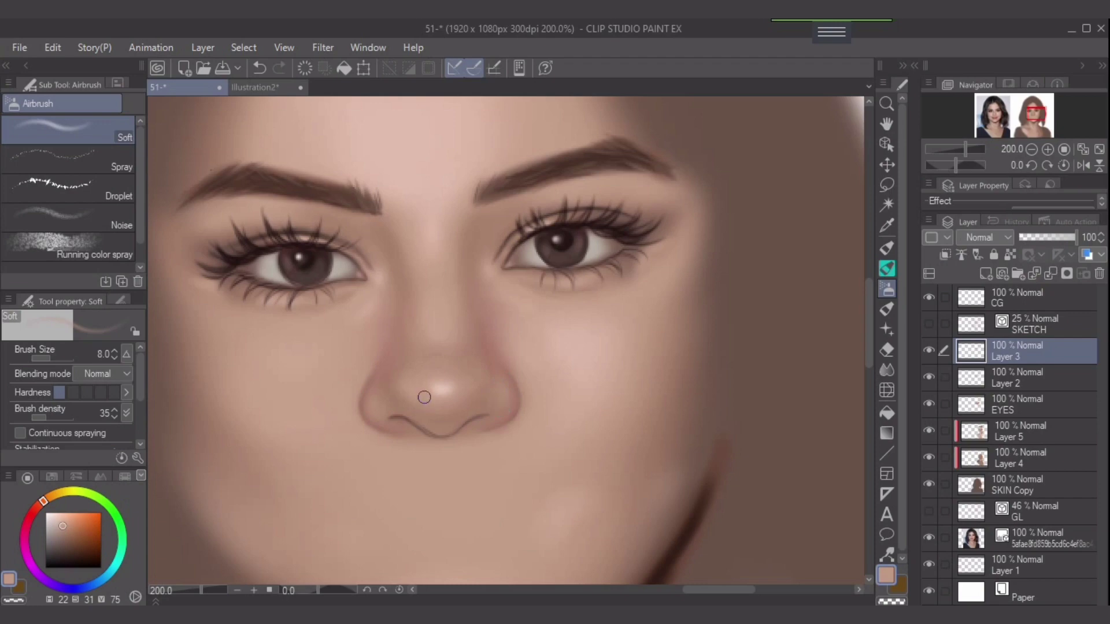
key("bracketright")
left_click(483, 379, "alt")
key("bracketleft")
key("bracketleft")
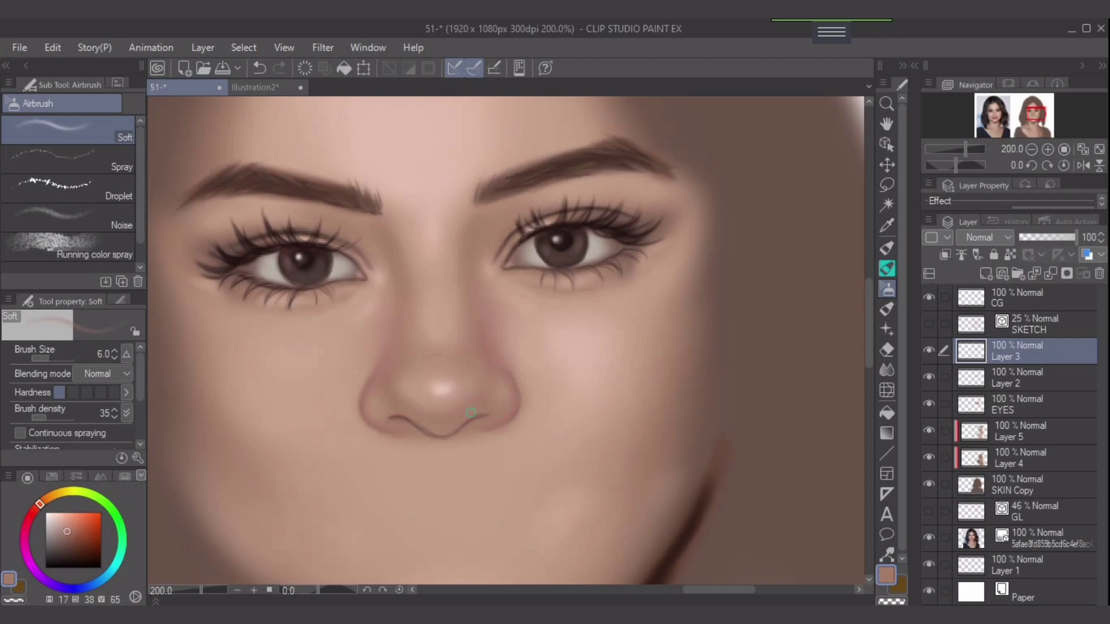
Smooth the right nostril wing and the lower nose tip with skin tones sampled from those areas
left_click(507, 381, "alt")
left_click(415, 402, "alt")
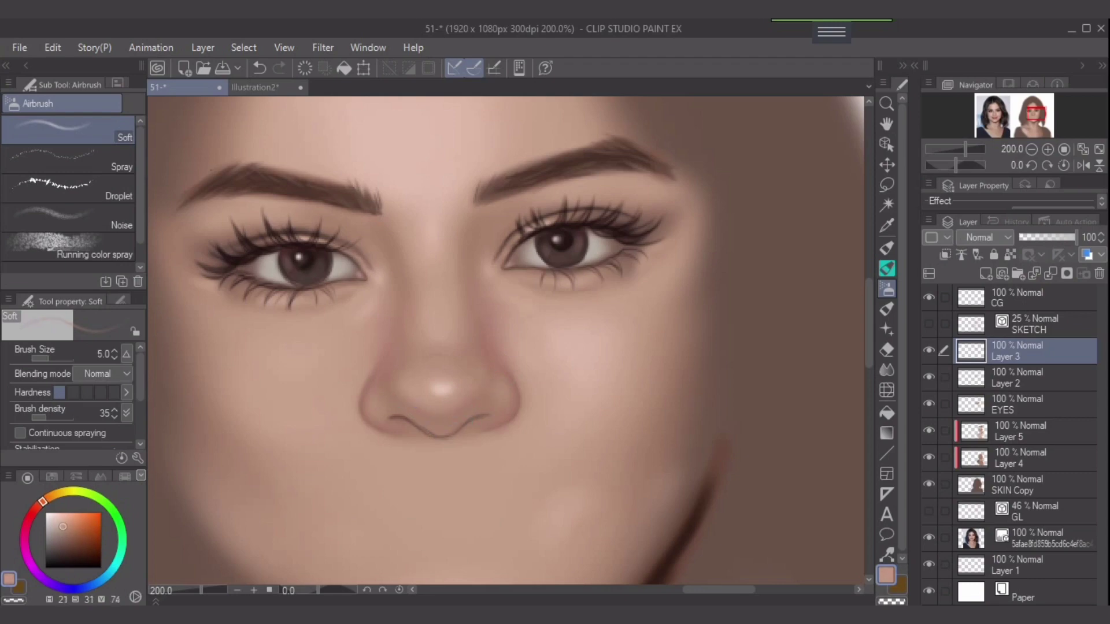
key("bracketright")
key("bracketright")
key("bracketright")
Airbrush the underside of the nose tip at brush size 12 with a tone sampled from its base
left_click(433, 412, "alt")
key("bracketright")
key("bracketright")
key("bracketright")
key("bracketright")
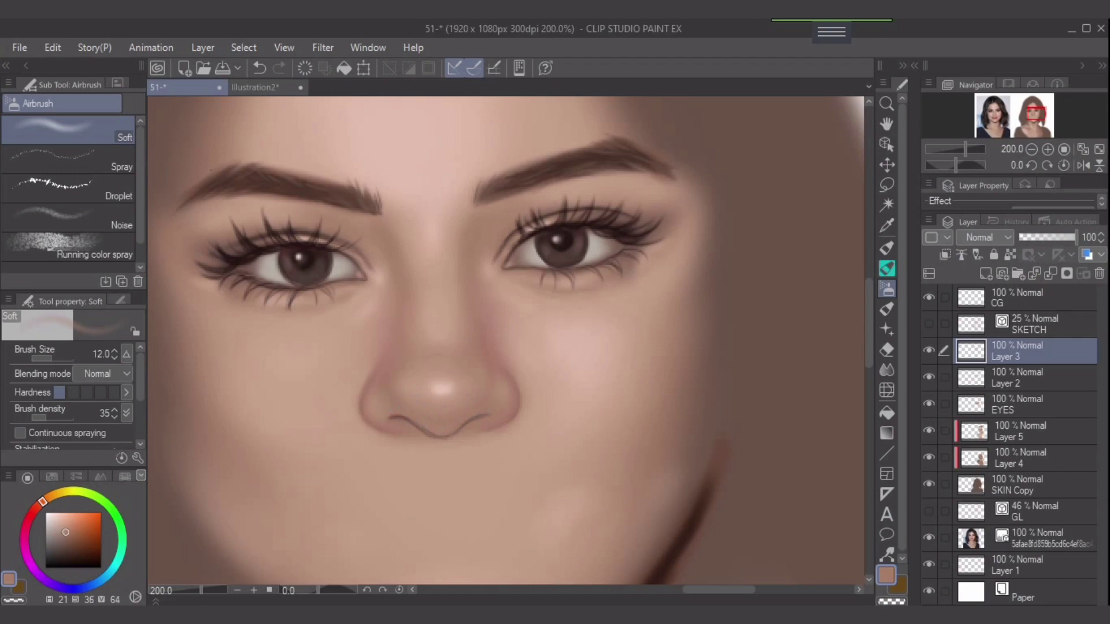
Refine the shading between the nose tip and the left nostril wing with tones sampled there, varying the brush size
left_click(418, 405, "alt")
key("bracketleft")
key("bracketleft")
key("bracketleft")
key("bracketleft")
left_click(408, 387, "alt")
key("bracketright")
key("bracketright")
key("bracketright")
key("bracketright")
Raise the airbrush density to 47 and shade the right nostril wing
left_click_drag(46, 417, 51, 416)
key("bracketleft")
key("bracketleft")
key("bracketleft")
key("bracketleft")
key("bracketright")
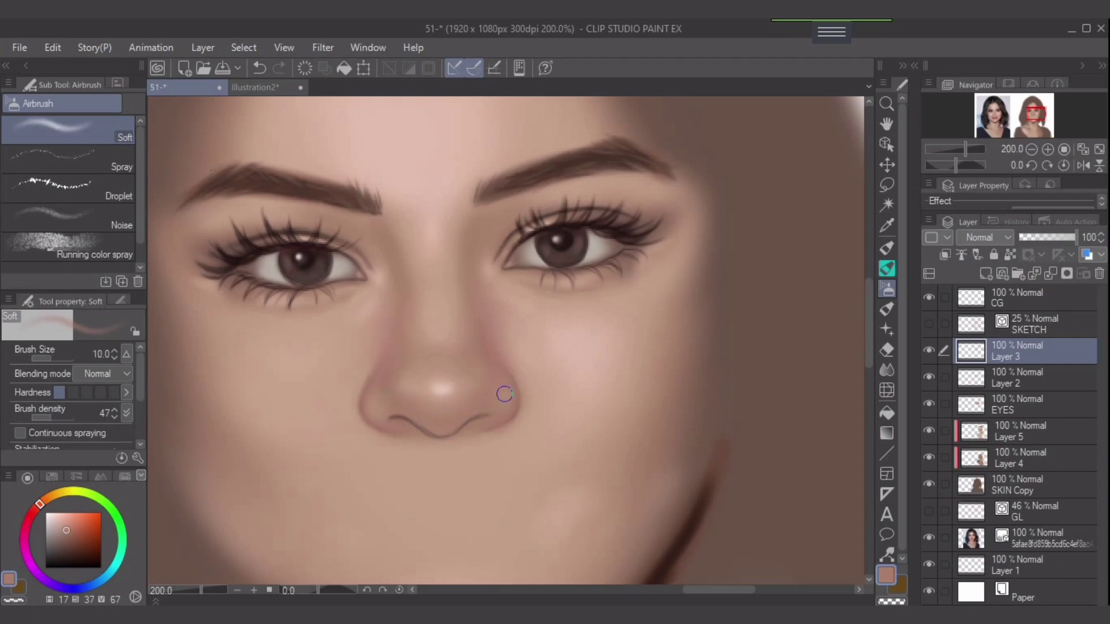
key("bracketright")
key("bracketright")
key("bracketright")
Airbrush the nose bridge beside the right eye with a tone sampled near the inner eyebrow, down to brush size 6
left_click(474, 240, "alt")
key("bracketleft")
key("bracketleft")
key("bracketleft")
key("bracketleft")
key("bracketleft")
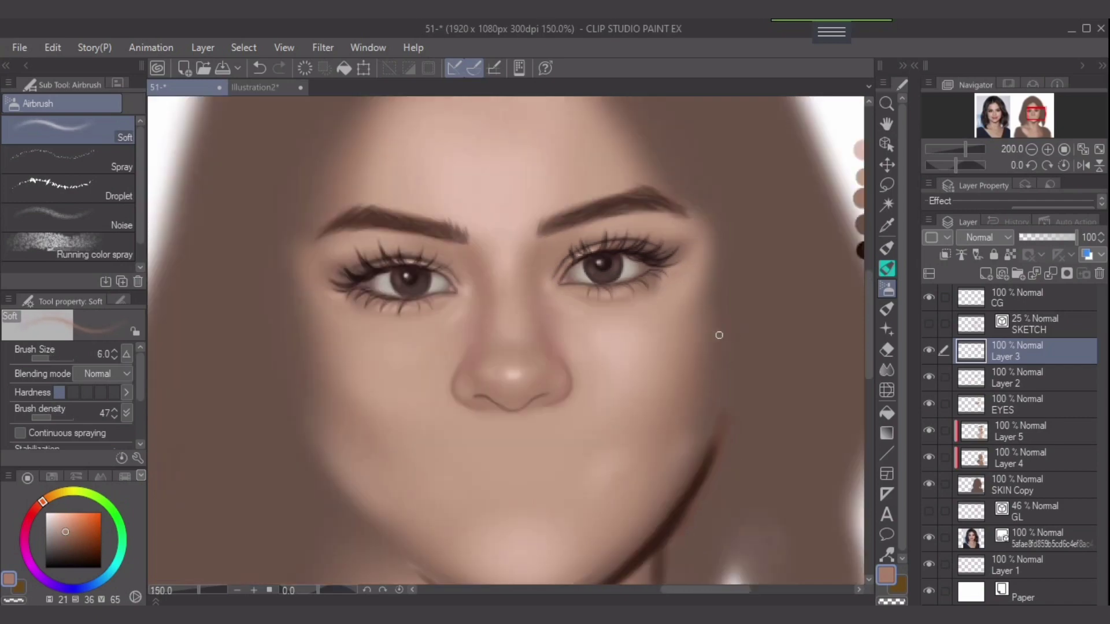
Shade the right side of the nose bridge with a dark brown palette colour at brush density 16
scroll(719, 332, "down", 2)
left_click(799, 264, "alt")
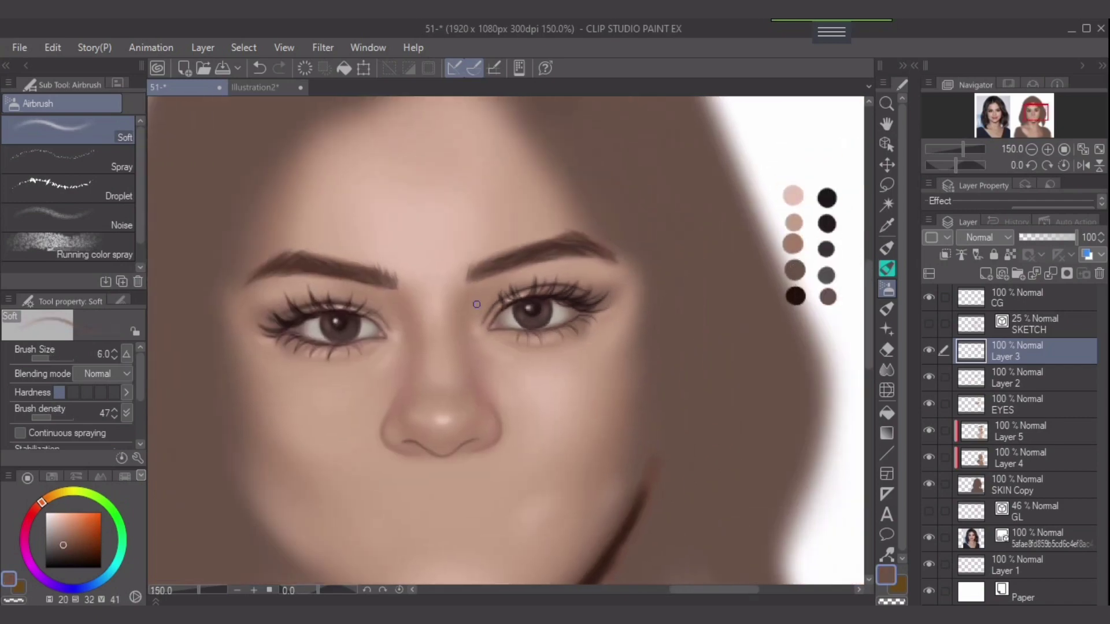
key("ctrl+z")
left_click_drag(50, 417, 39, 417)
key("]")
key("]")
left_click_drag(467, 299, 465, 344)
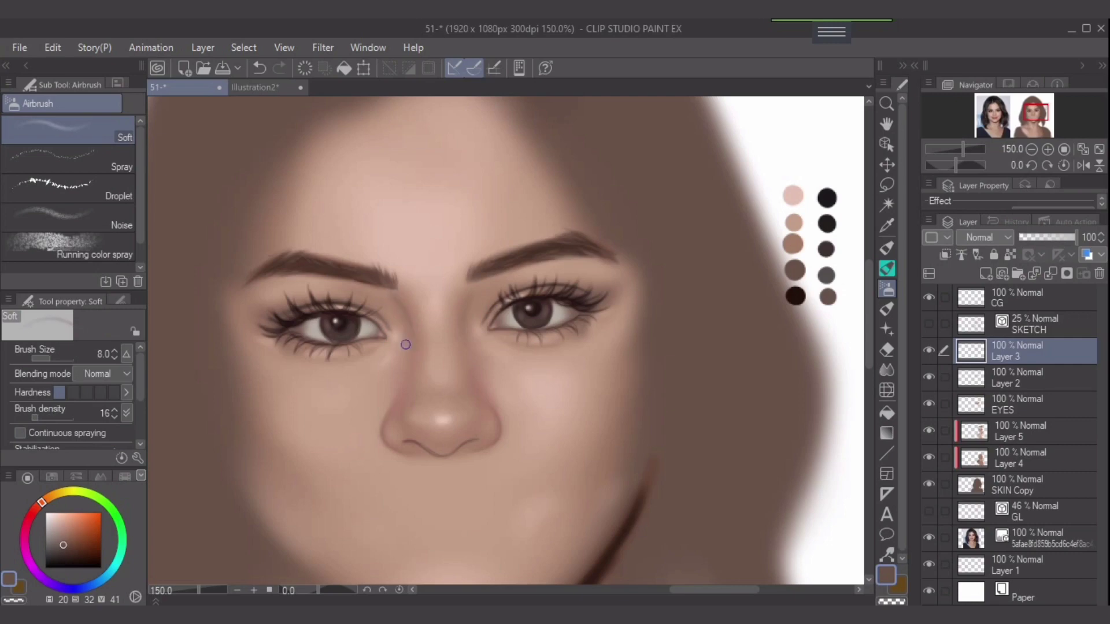
Set the brush density to 31 and airbrush below the left inner eyebrow at size 12 with a sampled skin tone
left_click_drag(38, 417, 45, 417)
key("bracketright")
key("bracketleft")
key("bracketright")
key("bracketleft")
left_click(403, 305, "alt")
key("bracketright")
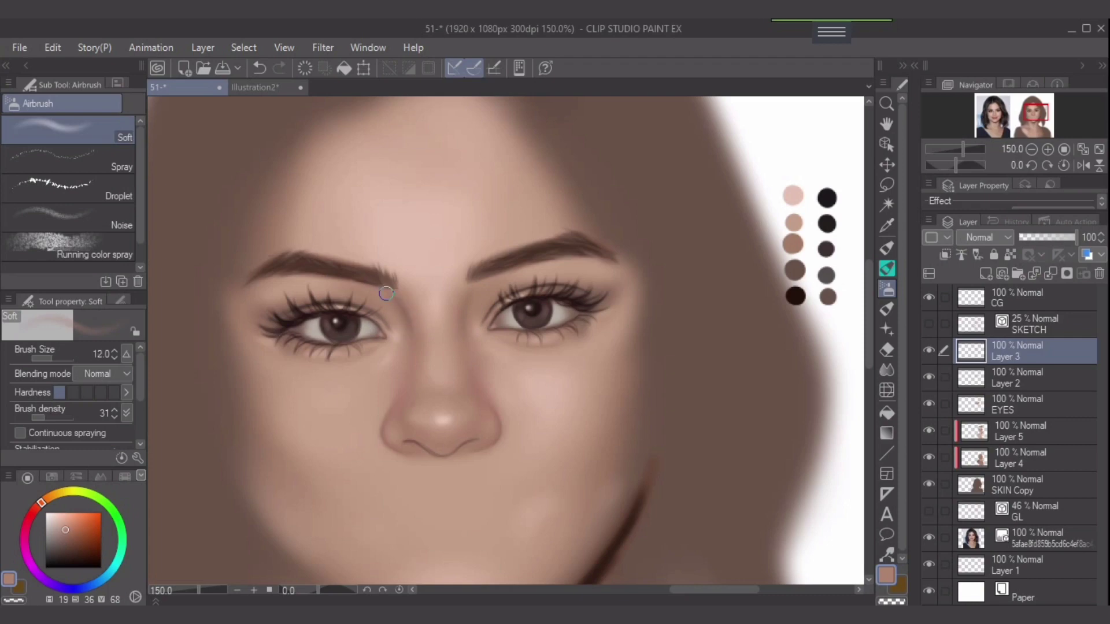
Refine the left side of the nose bridge with nearby sampled tones, reducing the brush size to 5
key("bracketleft")
left_click(415, 308, "alt")
left_click(407, 321, "alt")
key("bracketleft")
key("bracketleft")
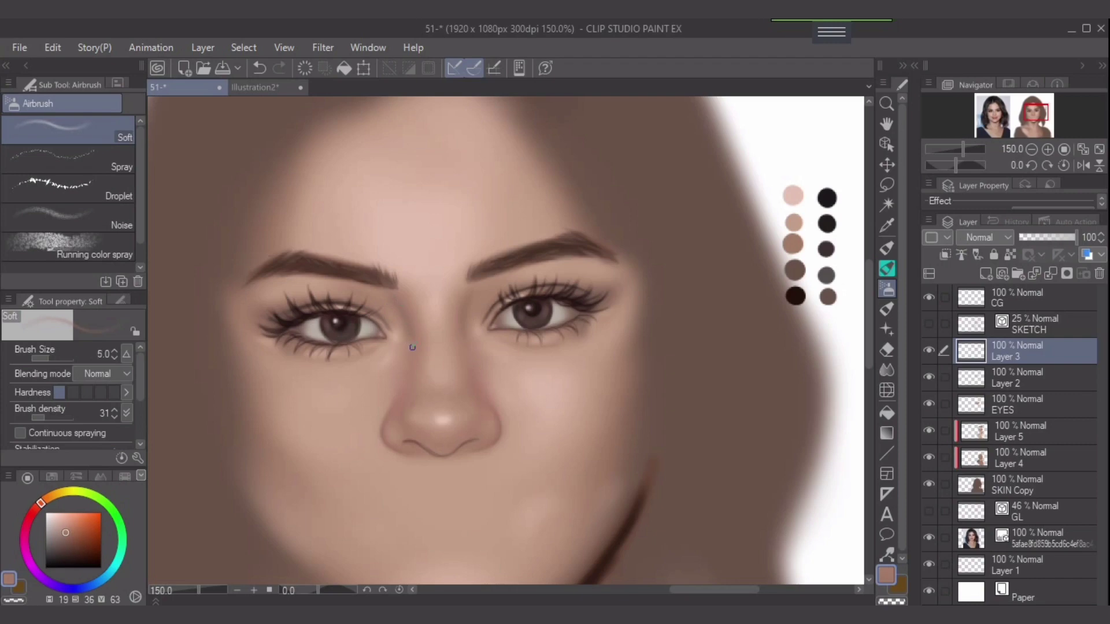
Shift the colour to a darker, redder skin tone and airbrush around the left eye's inner corner at size 12
key("bracketright")
key("bracketright")
left_click_drag(41, 503, 38, 506)
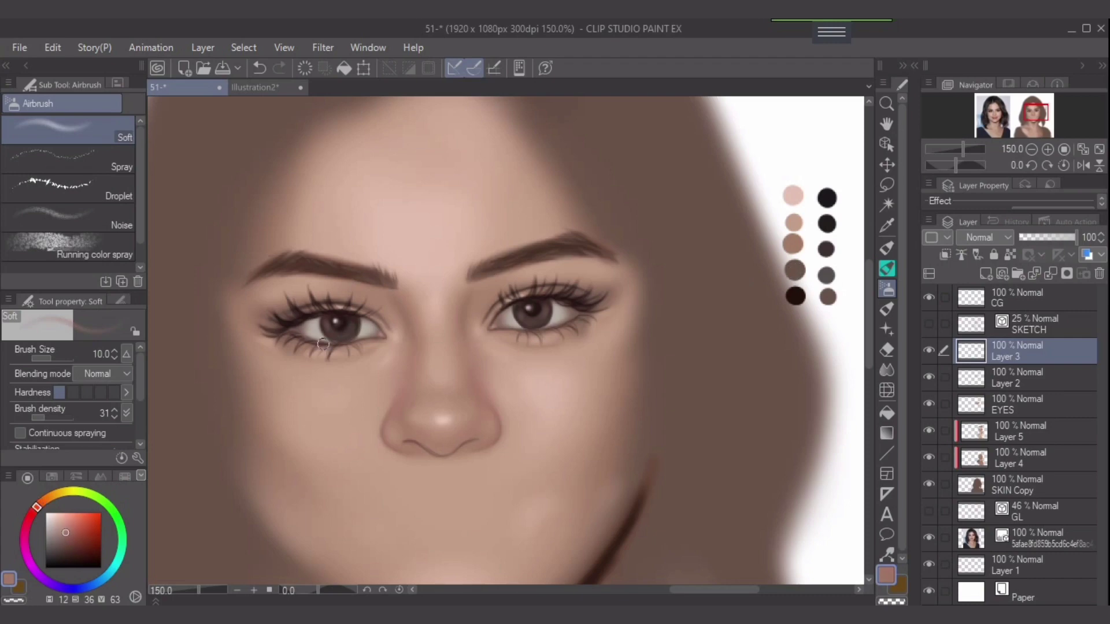
key("bracketright")
key("bracketright")
left_click(63, 538)
key("bracketleft")
key("bracketleft")
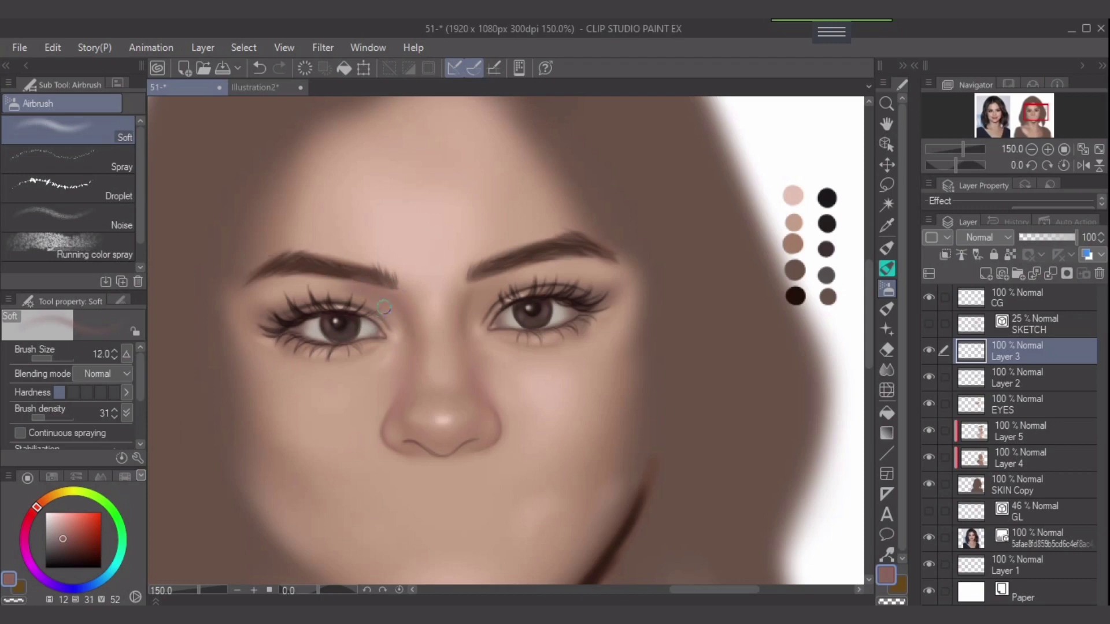
Choose a more saturated reddish brown and tint the skin around the inner eye corners
key("bracketleft")
key("bracketleft")
key("bracketright")
left_click(68, 538)
key("bracketright")
key("bracketright")
key("bracketleft")
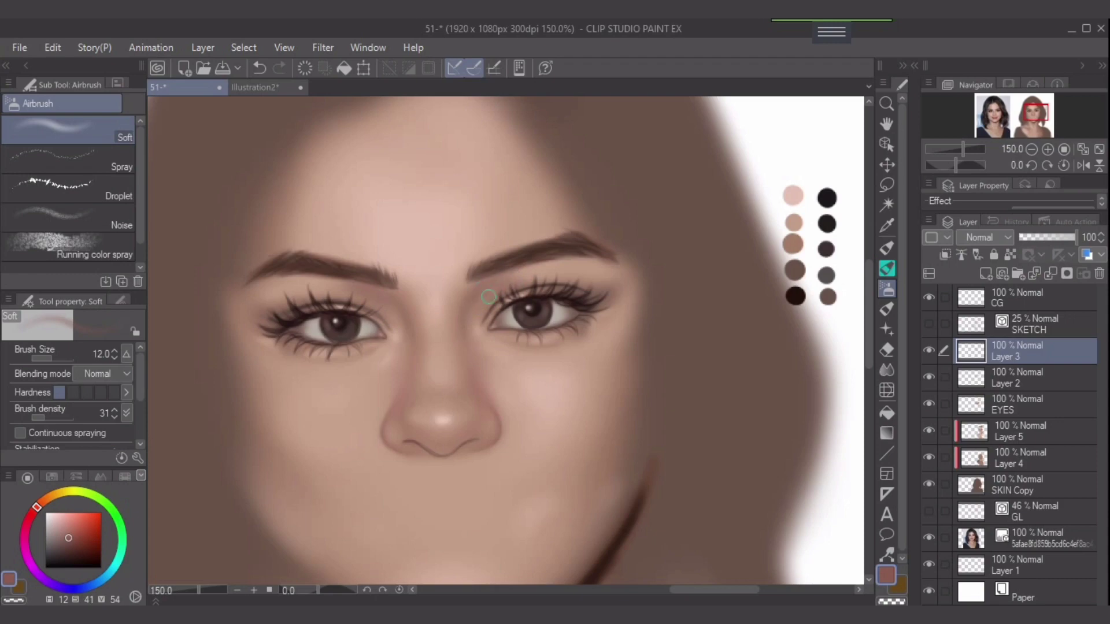
Build up the reddish shading above the right eye's inner corner with varying brush sizes
key("bracketleft")
key("bracketleft")
key("bracketleft")
key("bracketright")
key("bracketright")
key("bracketright")
key("bracketright")
key("bracketleft")
key("bracketleft")
key("bracketleft")
key("bracketleft")
key("bracketright")
key("bracketright")
Brighten the skin under the left eye's inner corner with a sampled skin tone and a lighter peach at size 12
left_click(476, 322, "alt")
key("bracketleft")
key("bracketleft")
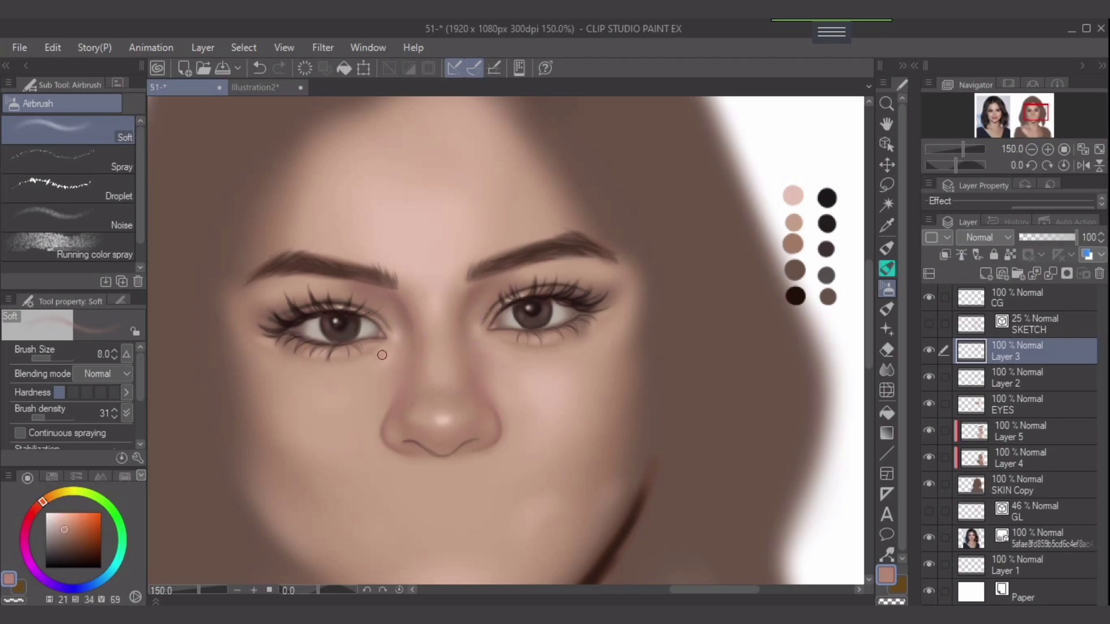
key("bracketright")
left_click(60, 523)
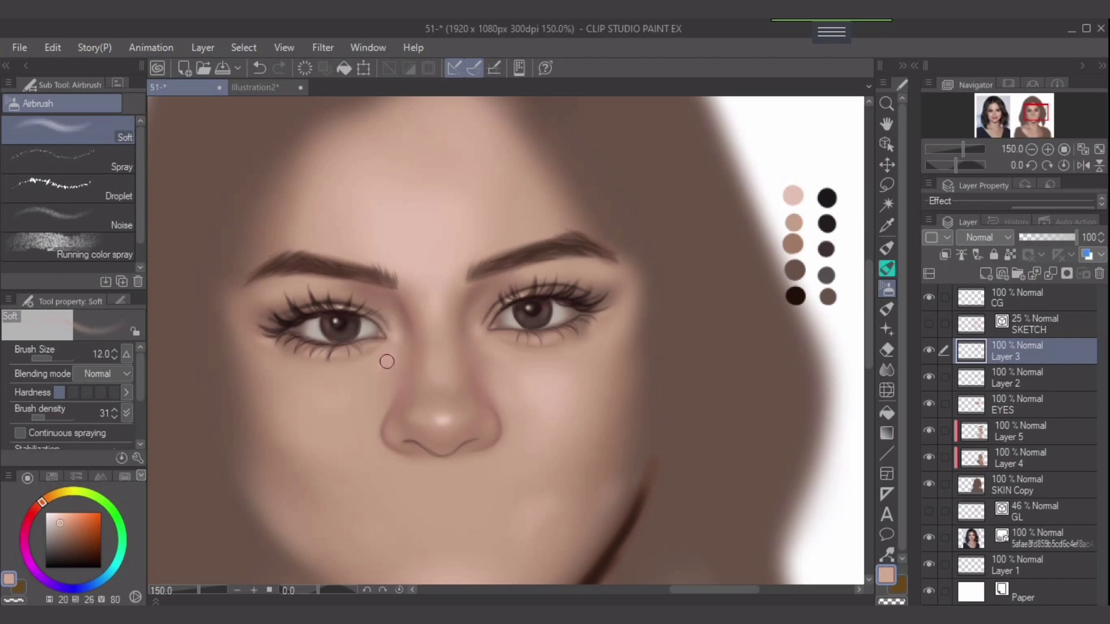
Show the SKETCH layer over the portrait
scroll(506, 430, "down", 1)
left_click_drag(572, 422, 627, 352)
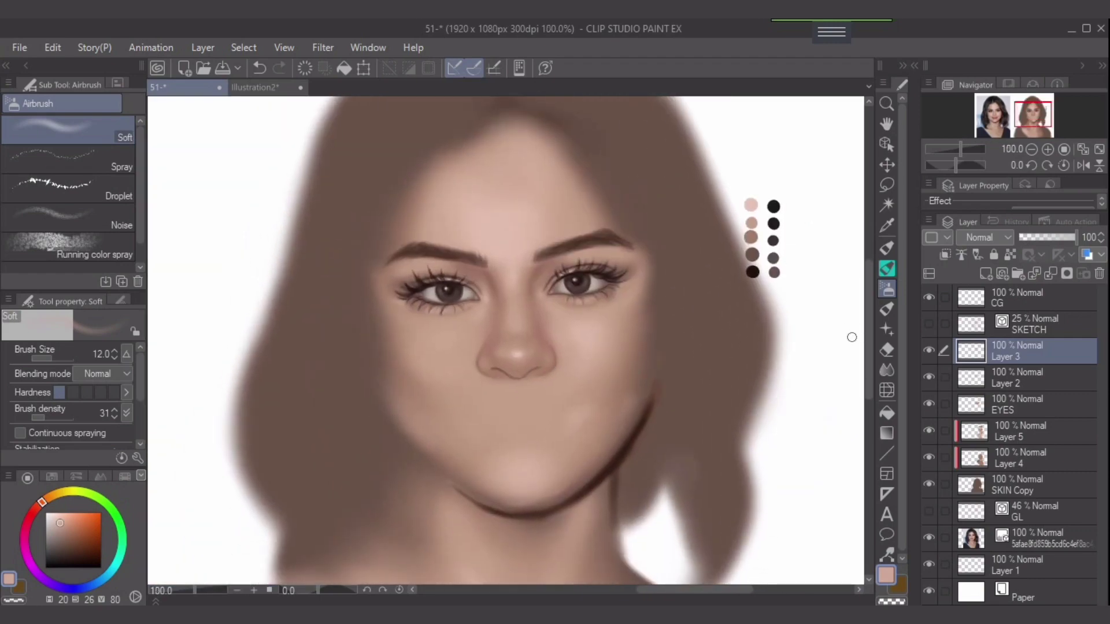
left_click(928, 323)
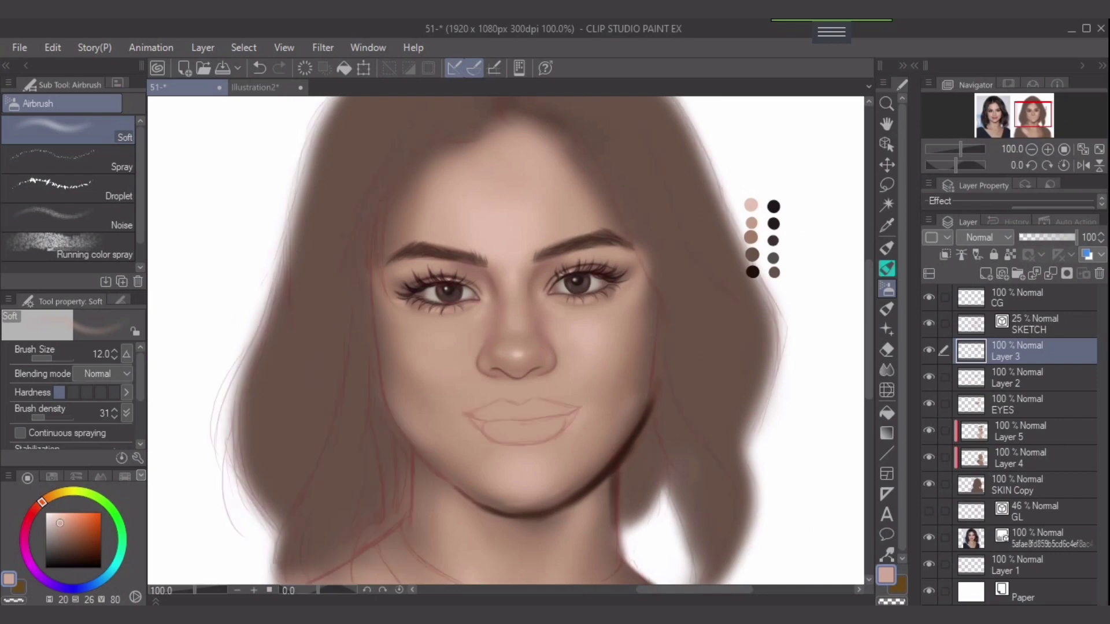
Start darkening the right side of the hair on Layer 4 with the near-black palette colour at brush size 30
left_click(773, 206, "alt")
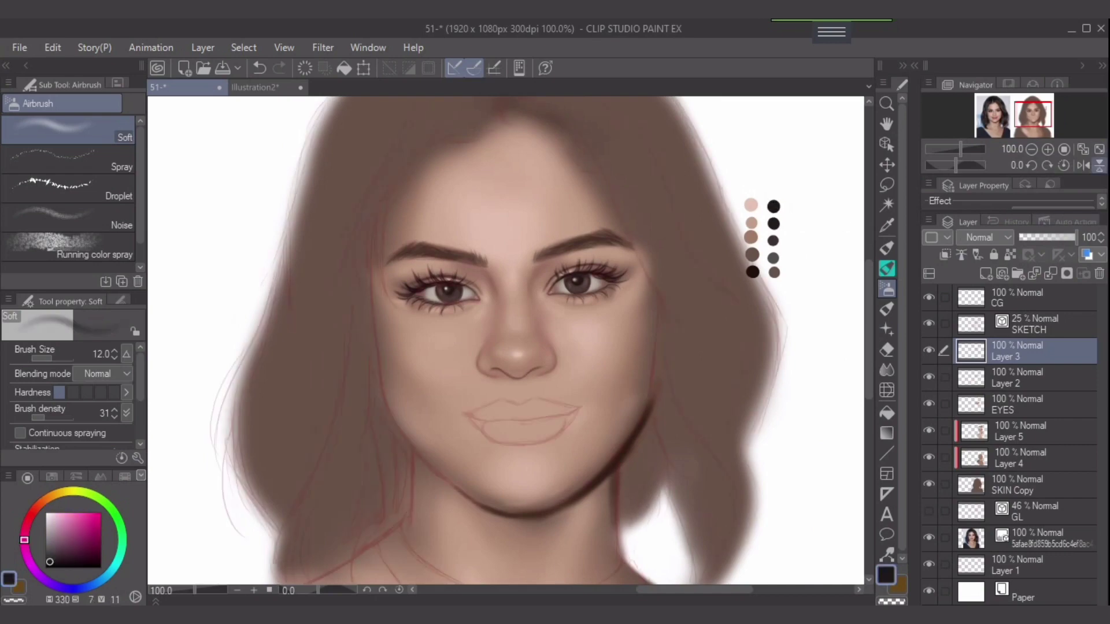
left_click(1024, 485)
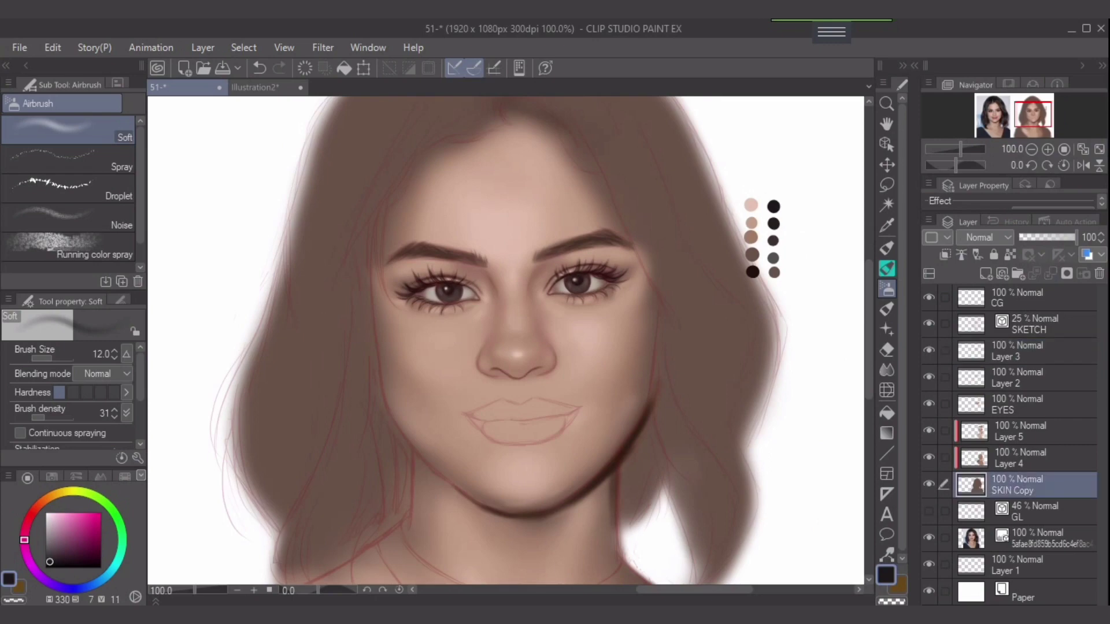
left_click(1024, 458)
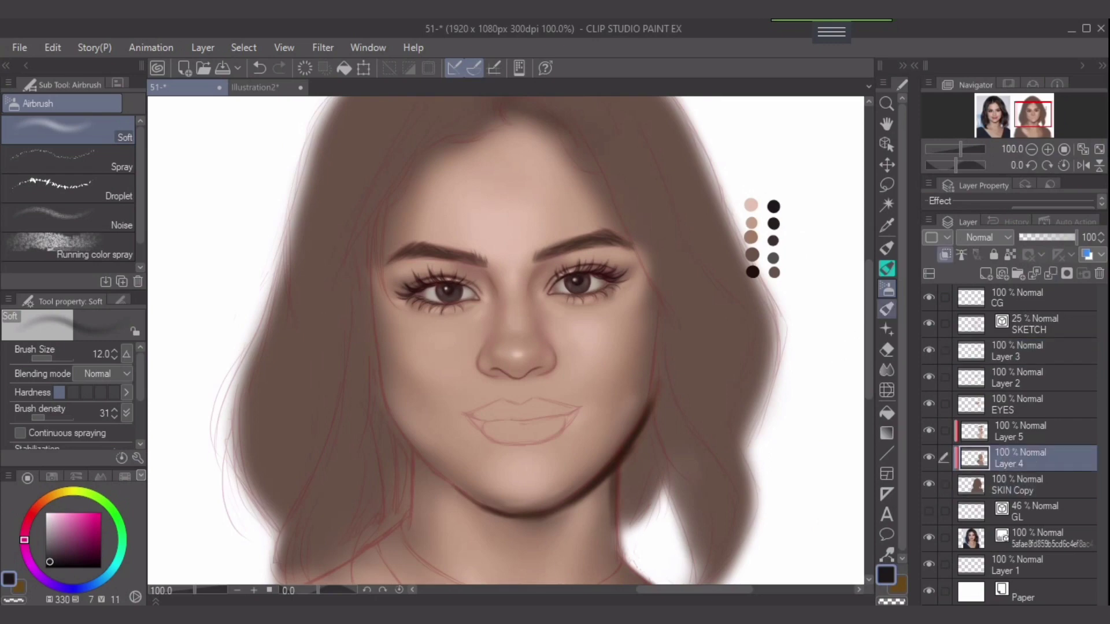
key("bracketright")
key("bracketright")
key("bracketright")
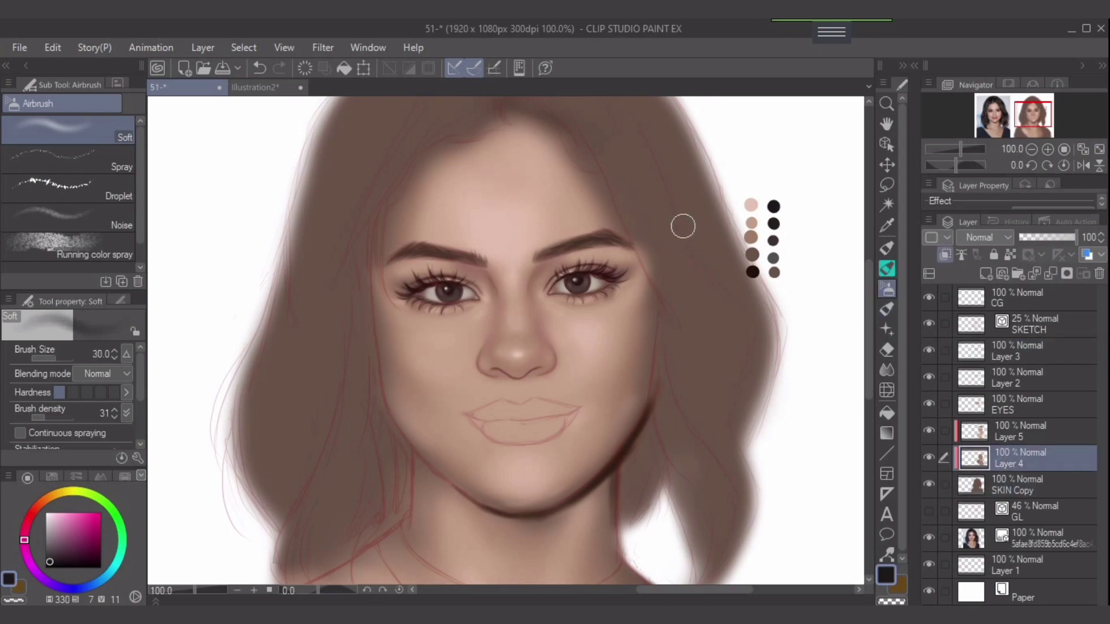
left_click_drag(681, 224, 729, 381)
key("ctrl+0")
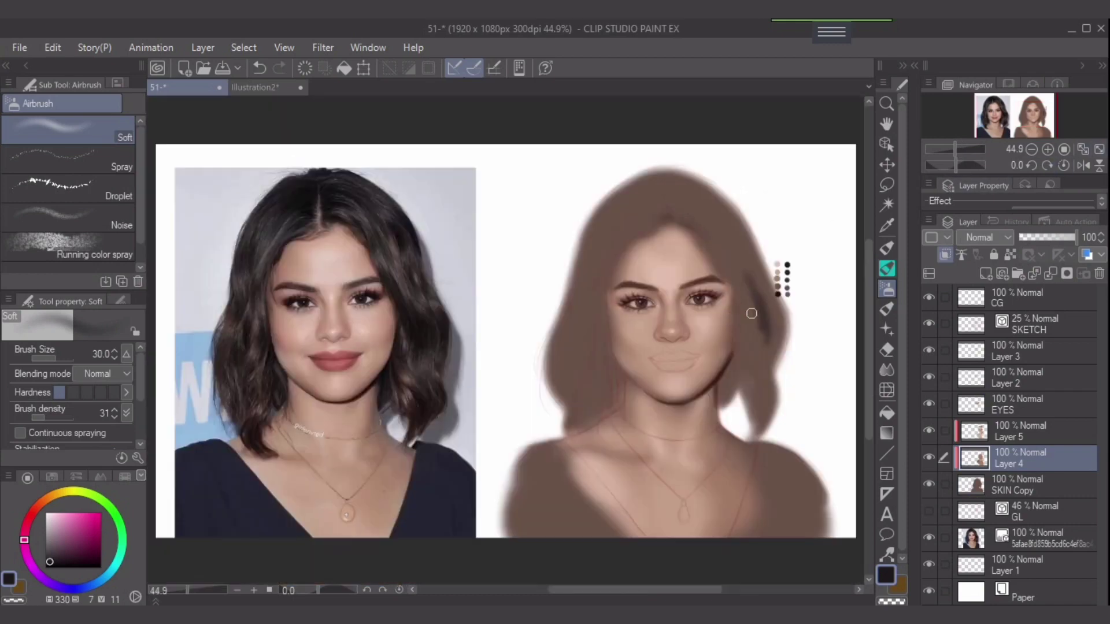
Airbrush the near-black base over the crown and both sides of the hair on Layer 4 with larger brush sizes
key("bracketright")
mouse_move(744, 258)
left_mouse_down()
mouse_move(774, 301)
mouse_move(777, 331)
mouse_move(738, 267)
left_mouse_up()
mouse_move(699, 206)
left_mouse_down()
mouse_move(756, 275)
mouse_move(715, 209)
mouse_move(705, 220)
mouse_move(637, 192)
mouse_move(695, 192)
mouse_move(703, 213)
mouse_move(699, 204)
mouse_move(715, 200)
mouse_move(566, 279)
mouse_move(634, 187)
mouse_move(576, 308)
mouse_move(601, 199)
mouse_move(560, 364)
mouse_move(556, 352)
mouse_move(570, 408)
mouse_move(588, 395)
mouse_move(583, 338)
mouse_move(581, 404)
left_mouse_up()
key("bracketright")
key("bracketright")
key("bracketright")
key("bracketright")
key("bracketleft")
key("bracketleft")
mouse_move(751, 288)
left_mouse_down()
mouse_move(767, 393)
mouse_move(772, 322)
mouse_move(759, 400)
mouse_move(747, 358)
mouse_move(729, 399)
left_mouse_up()
key("bracketleft")
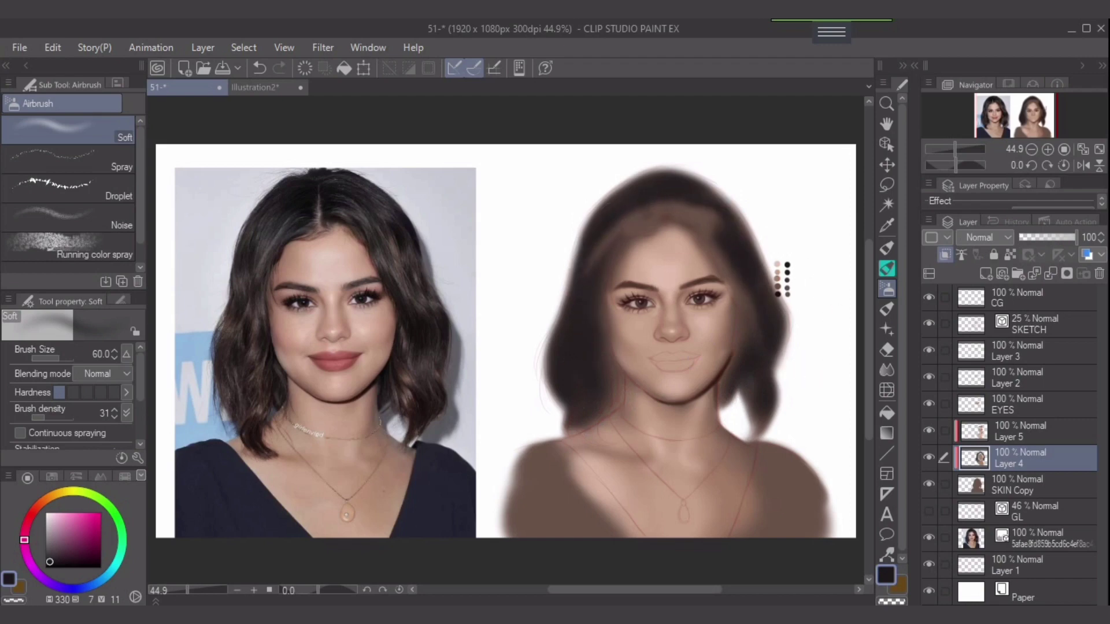
Darken the hair around the top of the forehead on Layer 5 at brush size 100
left_click(1021, 432)
key("bracketright")
key("bracketright")
key("bracketright")
left_click_drag(671, 205, 728, 229)
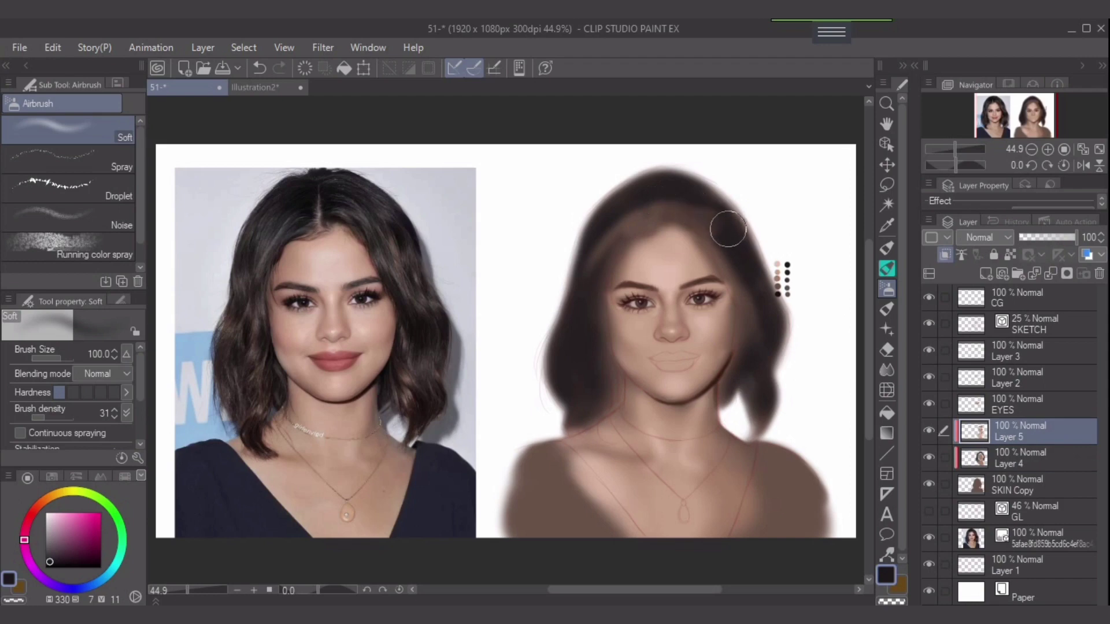
mouse_move(644, 192)
left_mouse_down()
mouse_move(743, 232)
mouse_move(588, 234)
mouse_move(642, 212)
mouse_move(592, 255)
left_mouse_up()
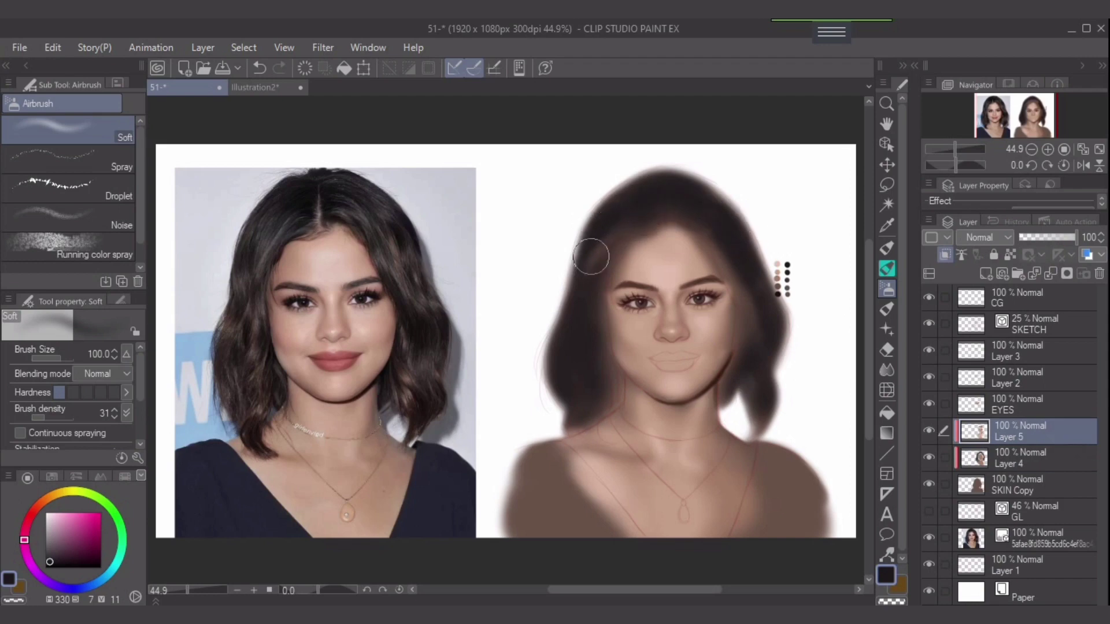
Darken the hair on both sides of the face on Layer 5 with a smaller brush
key("bracketleft")
mouse_move(573, 293)
left_mouse_down()
mouse_move(615, 229)
mouse_move(656, 196)
mouse_move(755, 276)
mouse_move(713, 234)
mouse_move(756, 288)
mouse_move(700, 226)
mouse_move(769, 310)
mouse_move(750, 363)
mouse_move(753, 292)
mouse_move(777, 296)
mouse_move(752, 376)
left_mouse_up()
key("bracketleft")
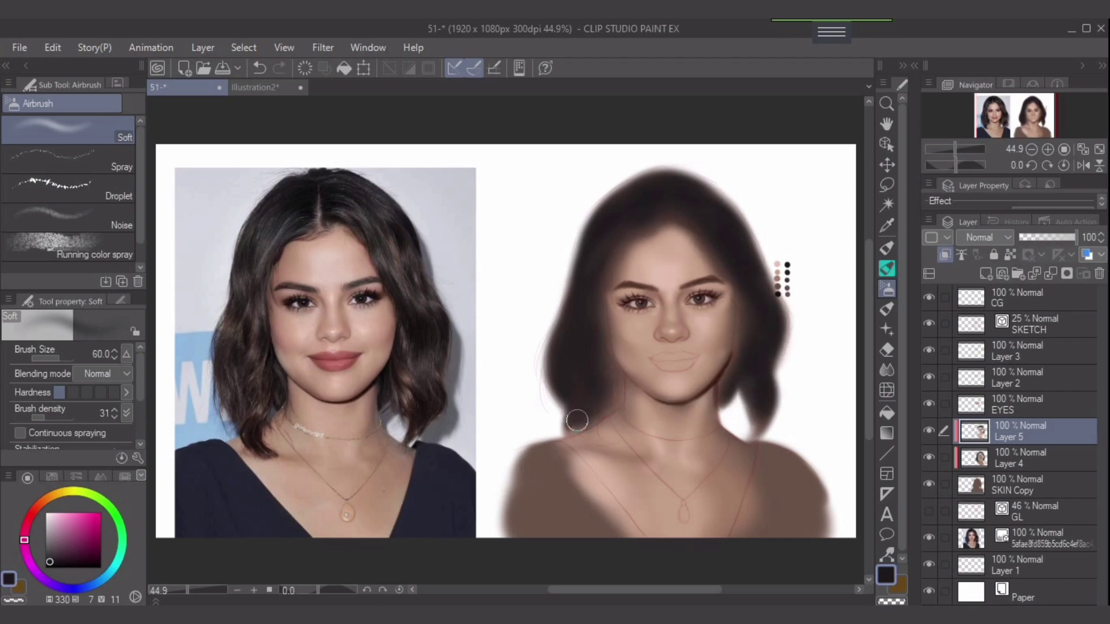
Paint a thin dark shadow along the right edge of the face on Layer 4 at brush size 8
key("alt+bracketleft")
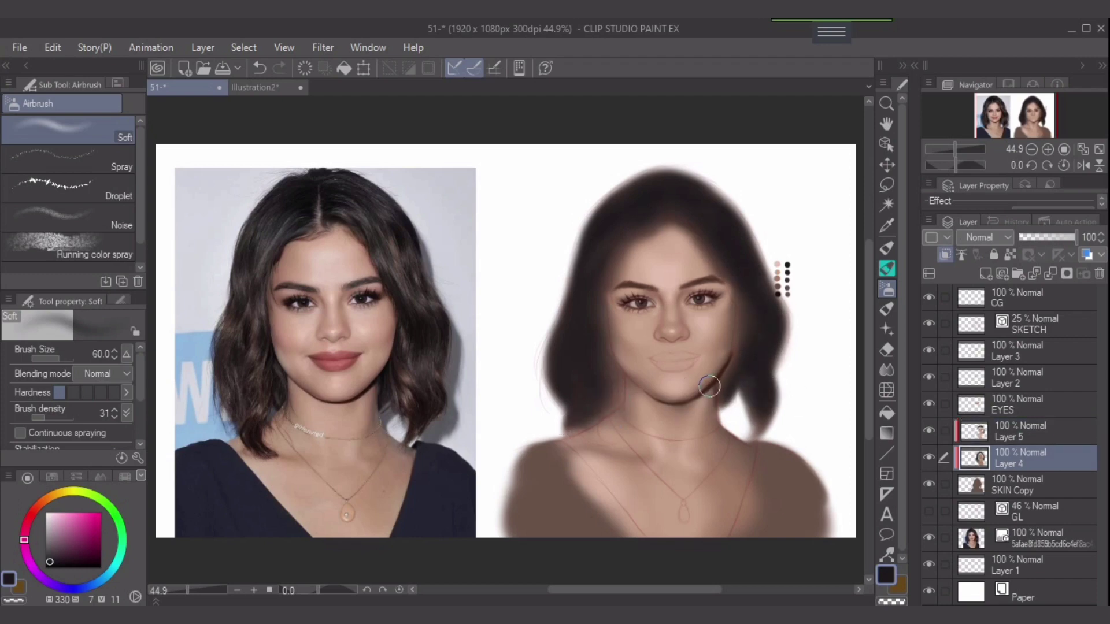
scroll(771, 374, "up", 2)
scroll(768, 372, "up", 1)
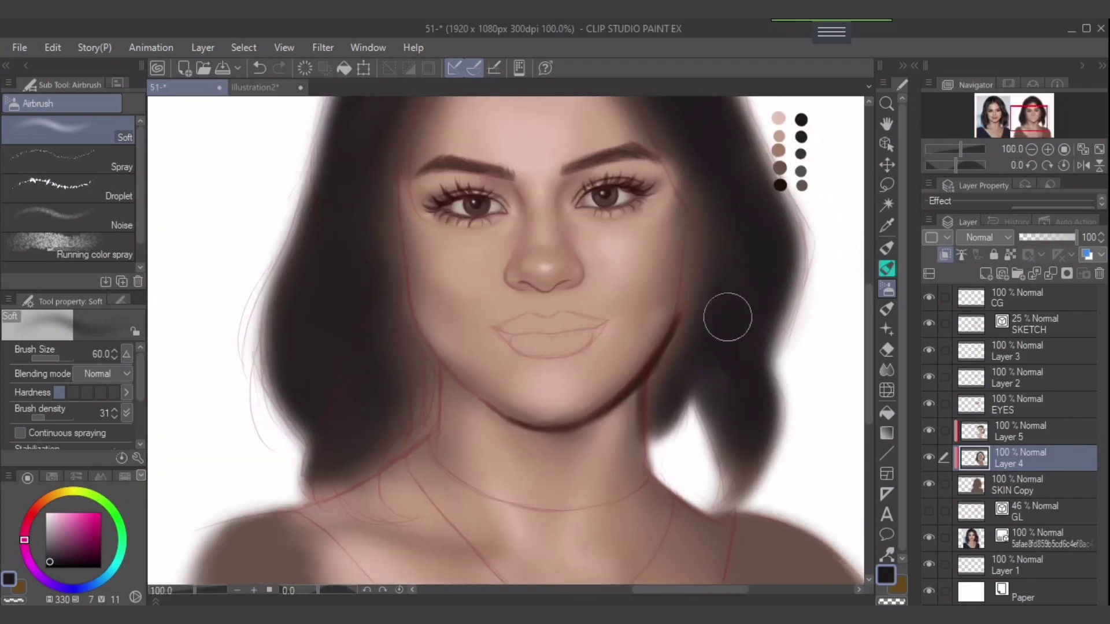
key("bracketleft")
key("bracketleft")
key("bracketleft")
key("bracketleft")
key("bracketleft")
key("bracketleft")
key("bracketleft")
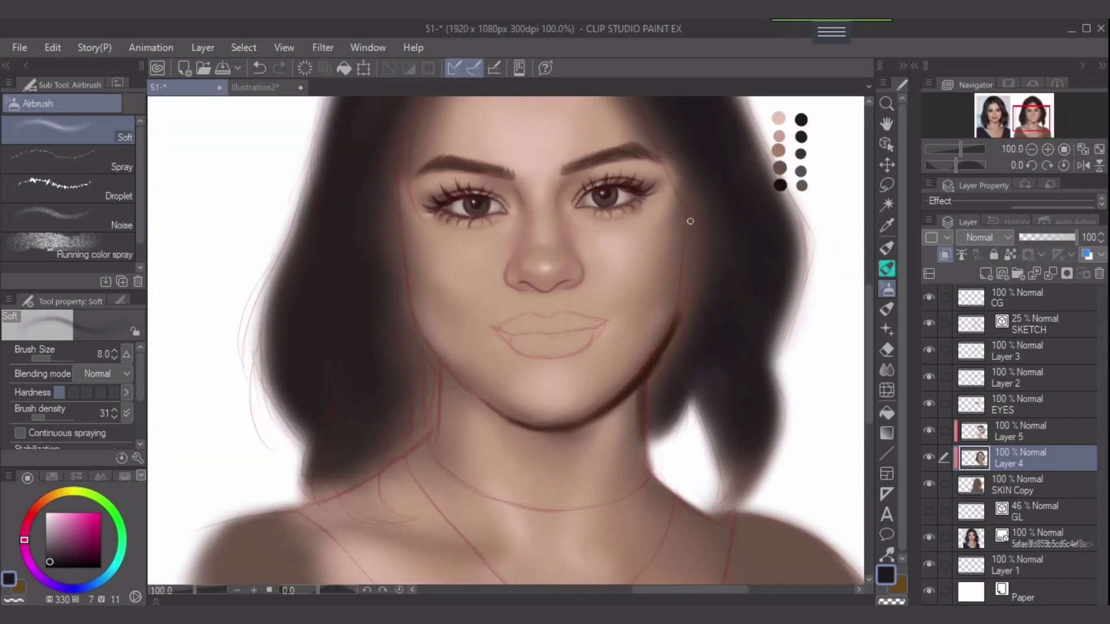
left_click_drag(689, 211, 681, 296)
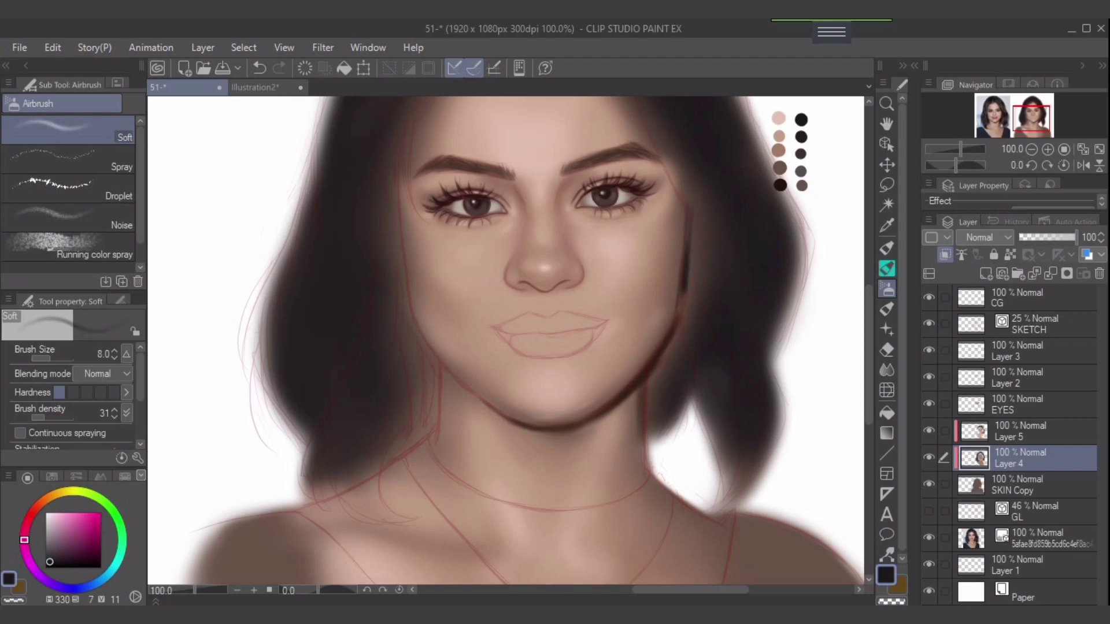
Undo the last shadow stroke, add a new layer above Layer 5 and airbrush a thin dark line along the face's right edge
key("alt+bracketright")
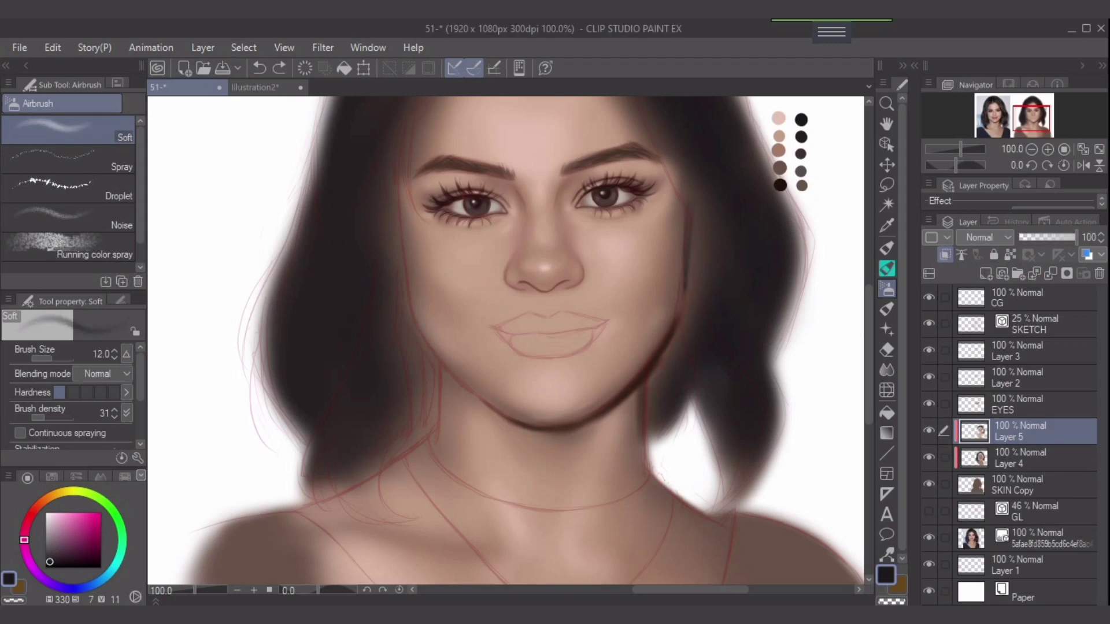
key("ctrl+z")
left_click(986, 274)
key("bracketleft")
left_click_drag(689, 218, 683, 321)
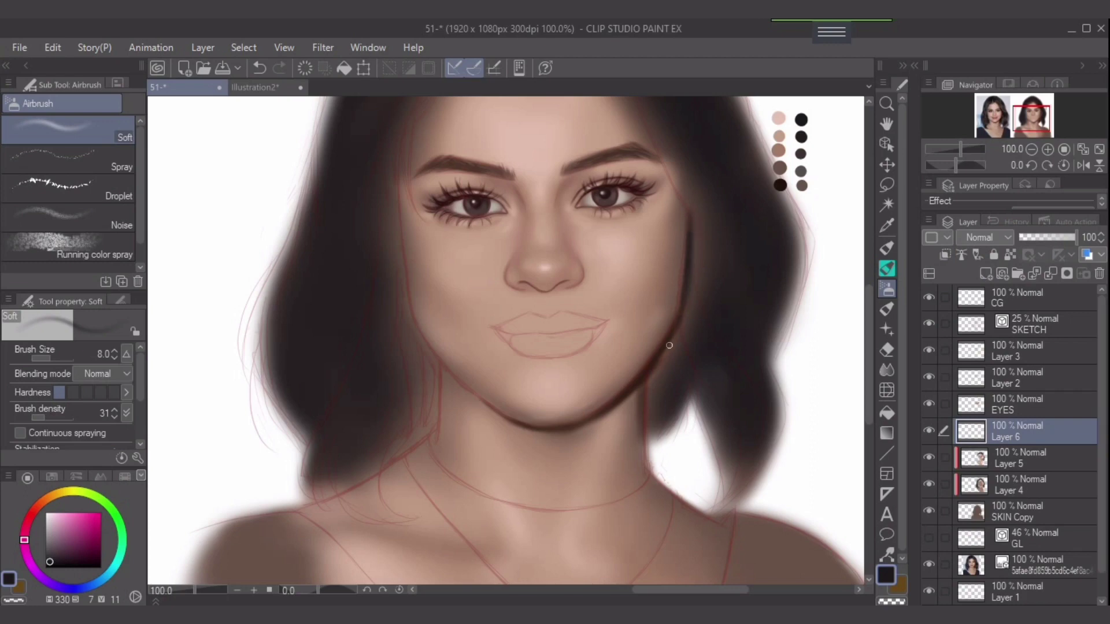
Widen the dark hair shadow beside the right cheek and jaw on Layer 6, using brush sizes up to 20
key("bracketright")
mouse_move(682, 323)
left_mouse_down()
mouse_move(672, 344)
mouse_move(690, 297)
mouse_move(697, 216)
left_mouse_up()
key("bracketright")
key("bracketright")
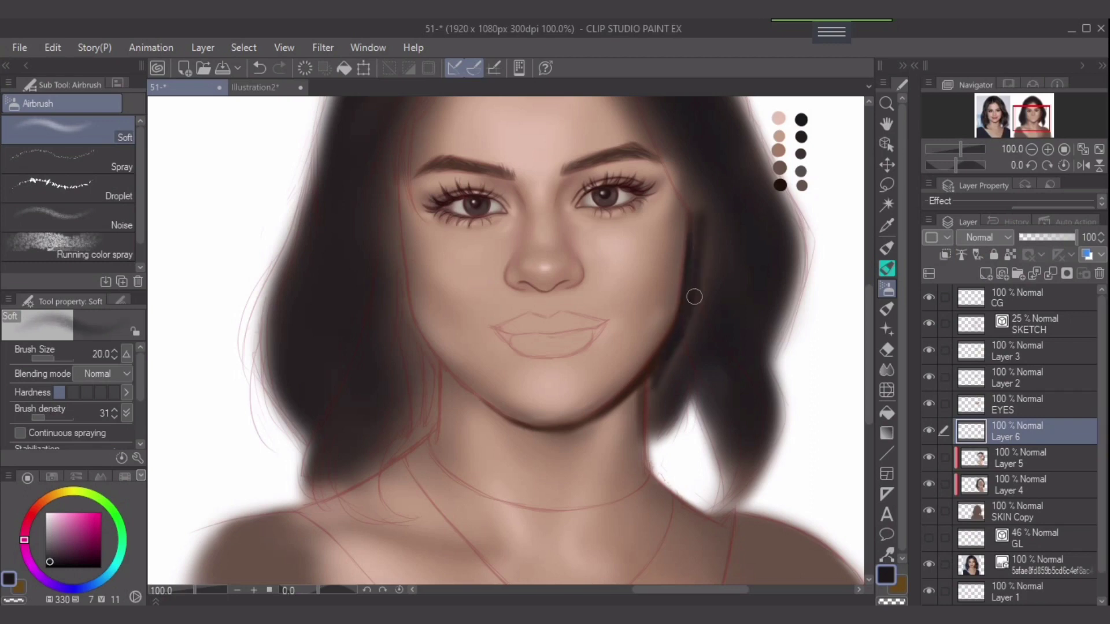
left_click_drag(694, 296, 697, 197)
mouse_move(697, 304)
left_mouse_down()
mouse_move(681, 369)
mouse_move(660, 387)
mouse_move(675, 359)
mouse_move(659, 392)
left_mouse_up()
key("bracketleft")
key("bracketleft")
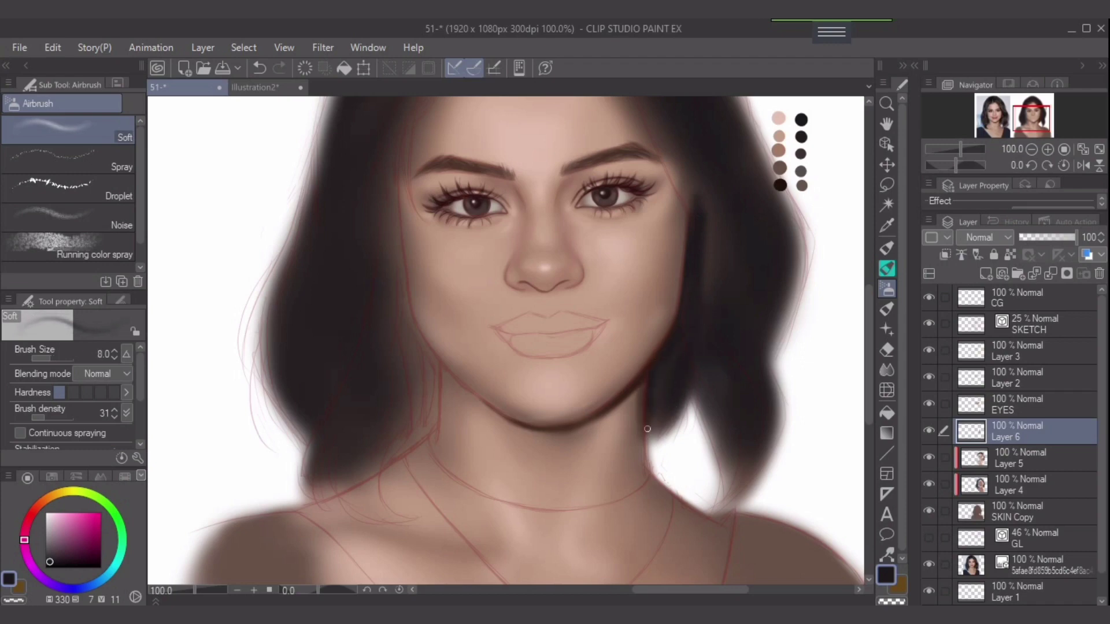
key("bracketright")
key("bracketright")
key("bracketright")
left_click_drag(717, 209, 703, 372)
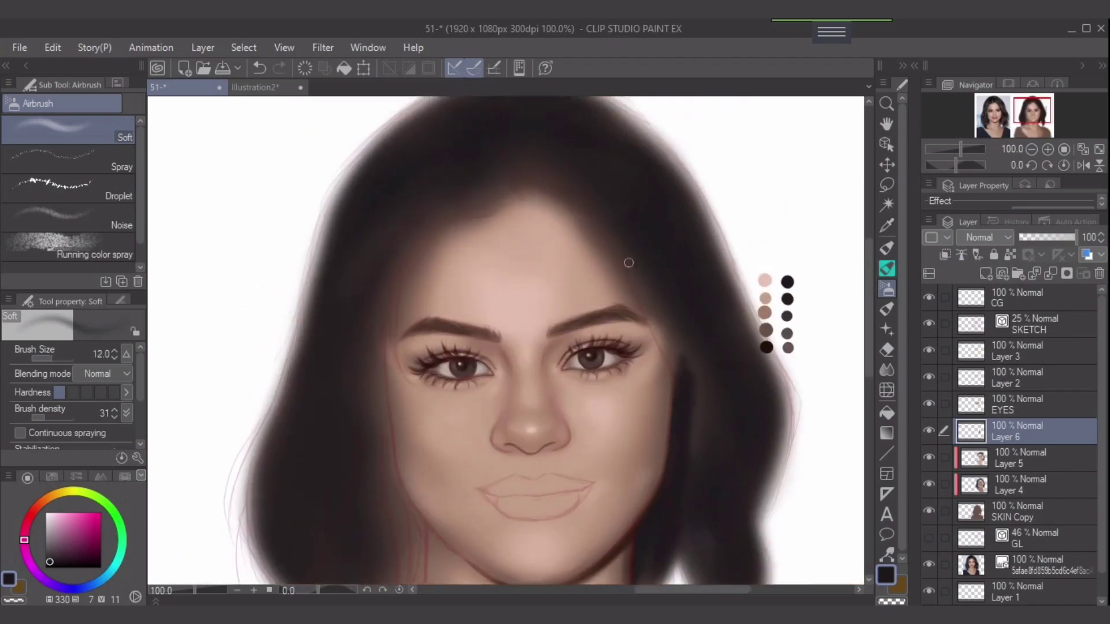
Airbrush the dark hair edge from the right side of the forehead past the temple on Layer 6
left_click_drag(628, 262, 667, 330)
key("bracketright")
key("bracketright")
left_click_drag(640, 272, 679, 369)
key("bracketleft")
key("bracketleft")
key("bracketleft")
key("bracketleft")
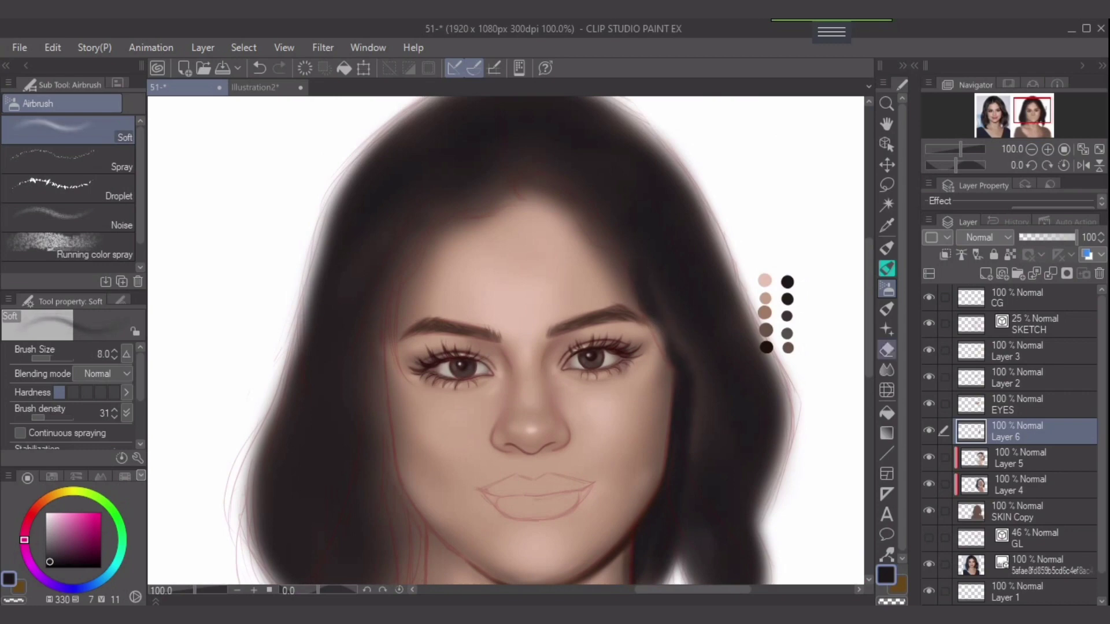
Move Layer 6 above Layer 3 in the layer stack and return to the soft airbrush
key("alt+bracketright")
key("e")
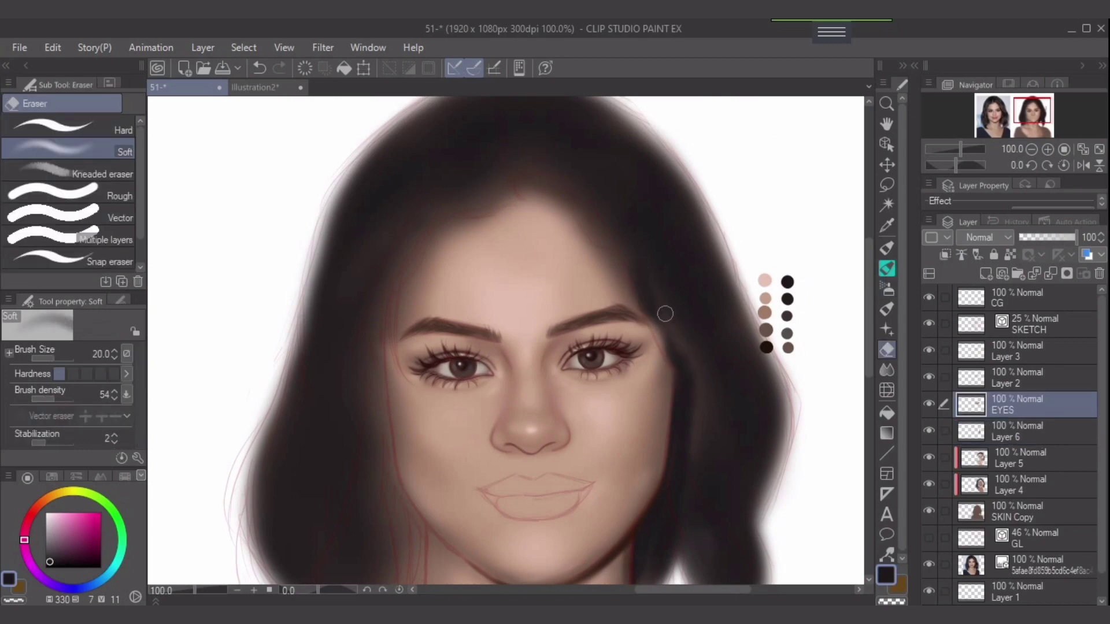
left_click_drag(1017, 431, 994, 341)
key("b")
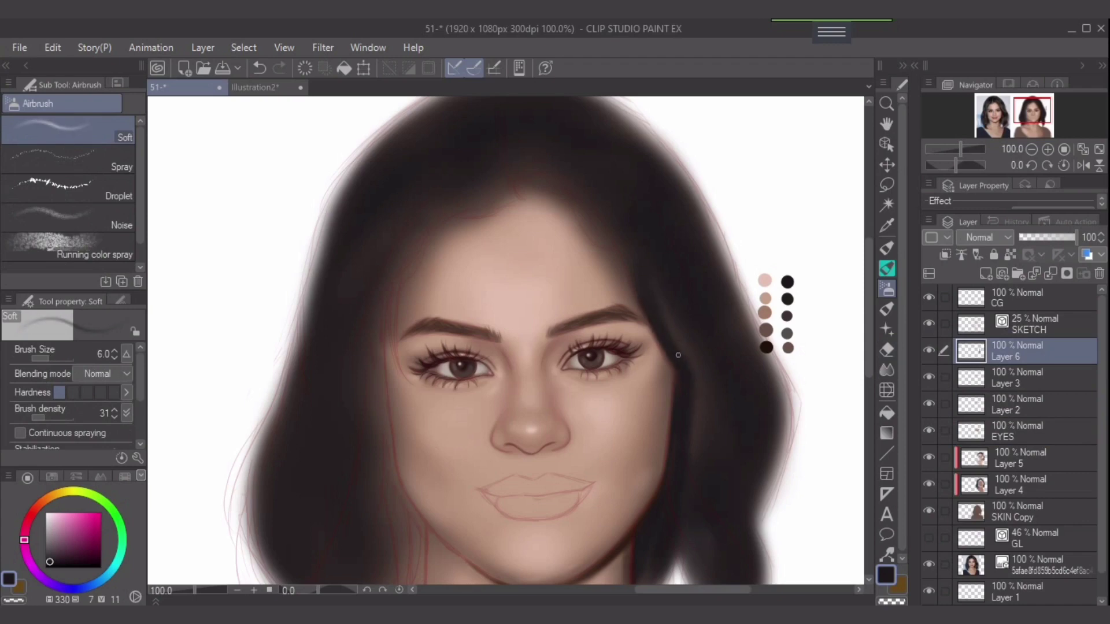
Darken the hairline along the upper right of the forehead on Layer 6 at brush size 20
key("bracketright")
key("bracketright")
key("bracketright")
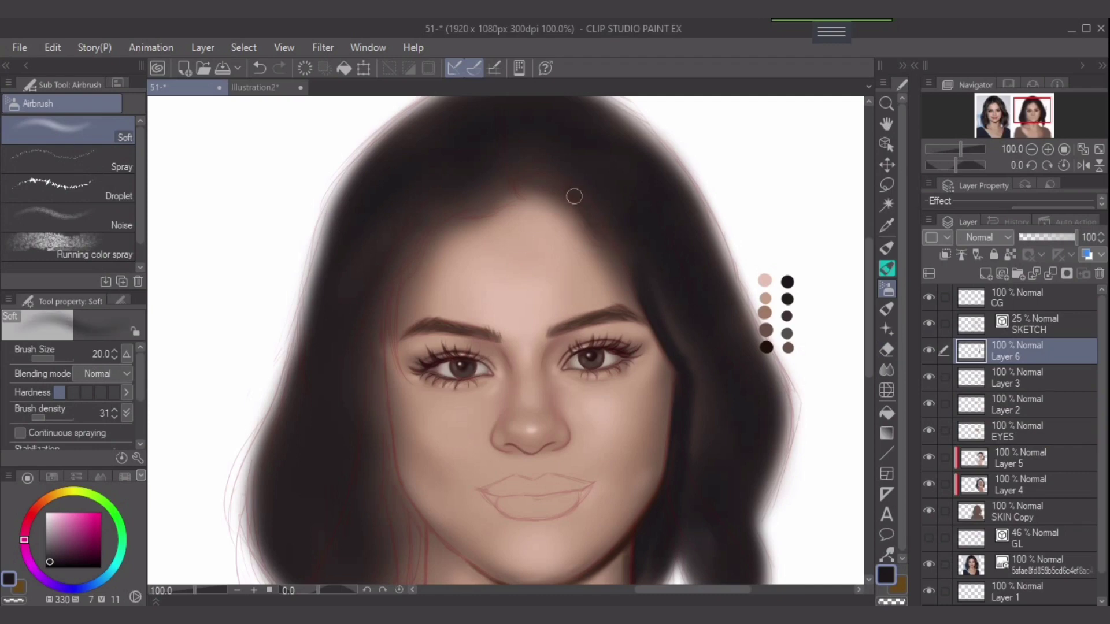
mouse_move(576, 178)
left_mouse_down()
mouse_move(614, 231)
mouse_move(592, 212)
mouse_move(615, 222)
mouse_move(643, 287)
left_mouse_up()
Raise the SKETCH layer's opacity to 100% and make Layer 6 active again
left_click(1040, 325)
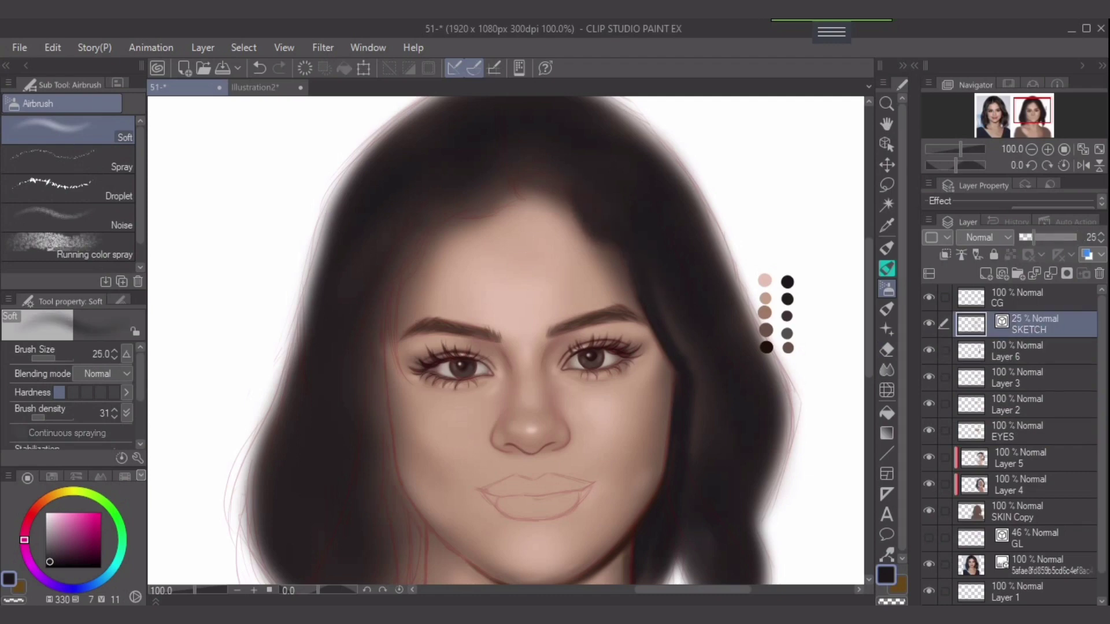
left_click(1053, 237)
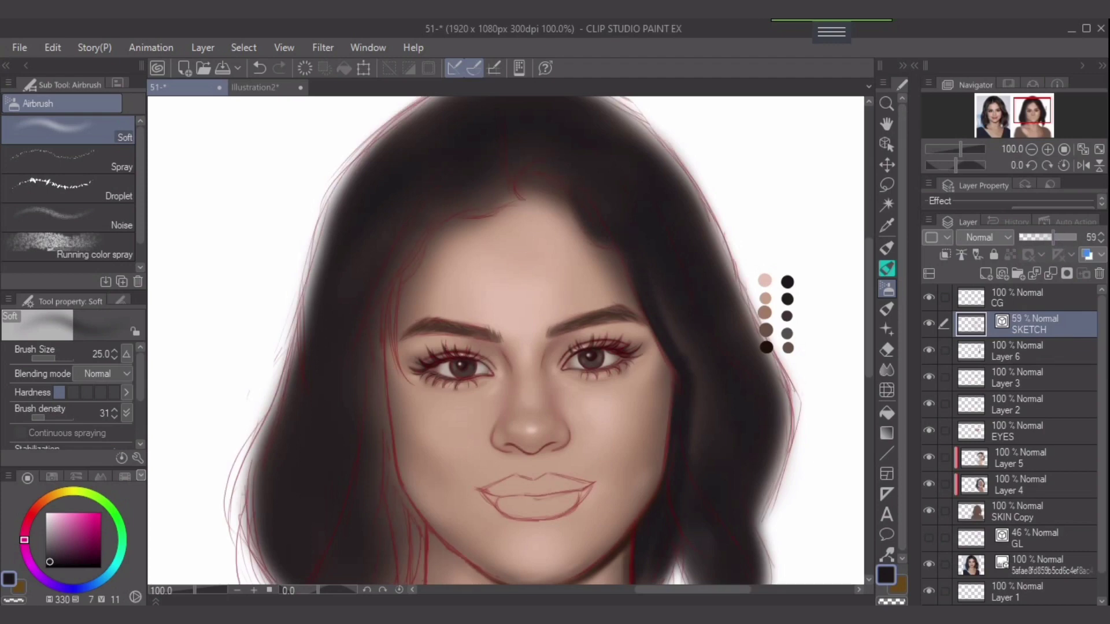
left_click(1076, 238)
left_click(1040, 352)
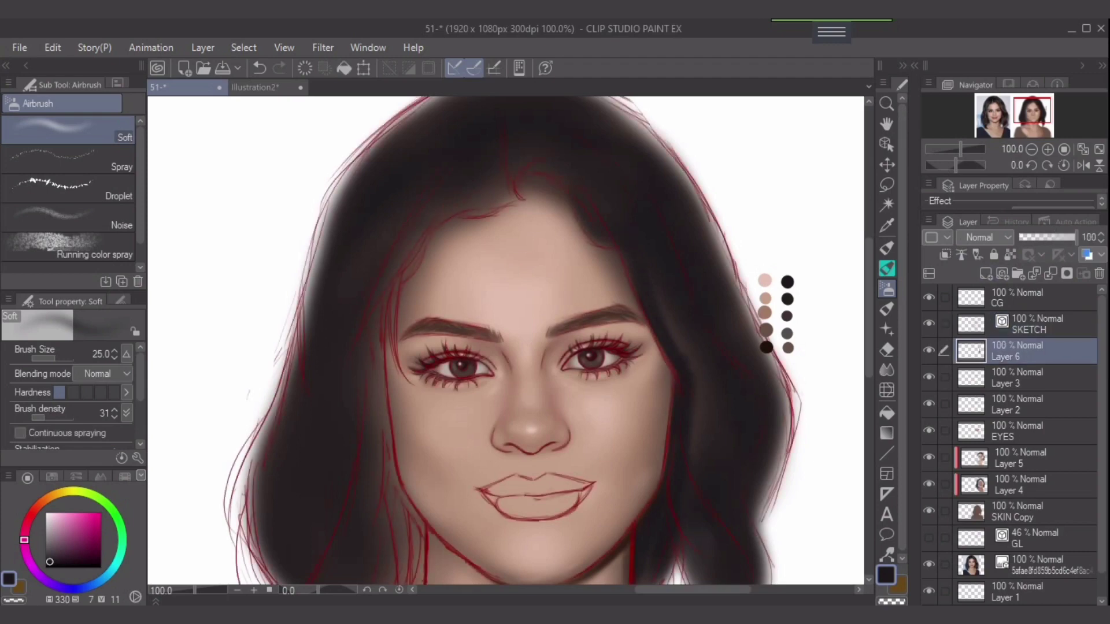
Fill in the dark hair mass on the right side and crown of Layer 6 with brush sizes 40 to 60
key("bracketright")
key("bracketright")
mouse_move(650, 249)
left_mouse_down()
mouse_move(655, 293)
mouse_move(691, 361)
left_mouse_up()
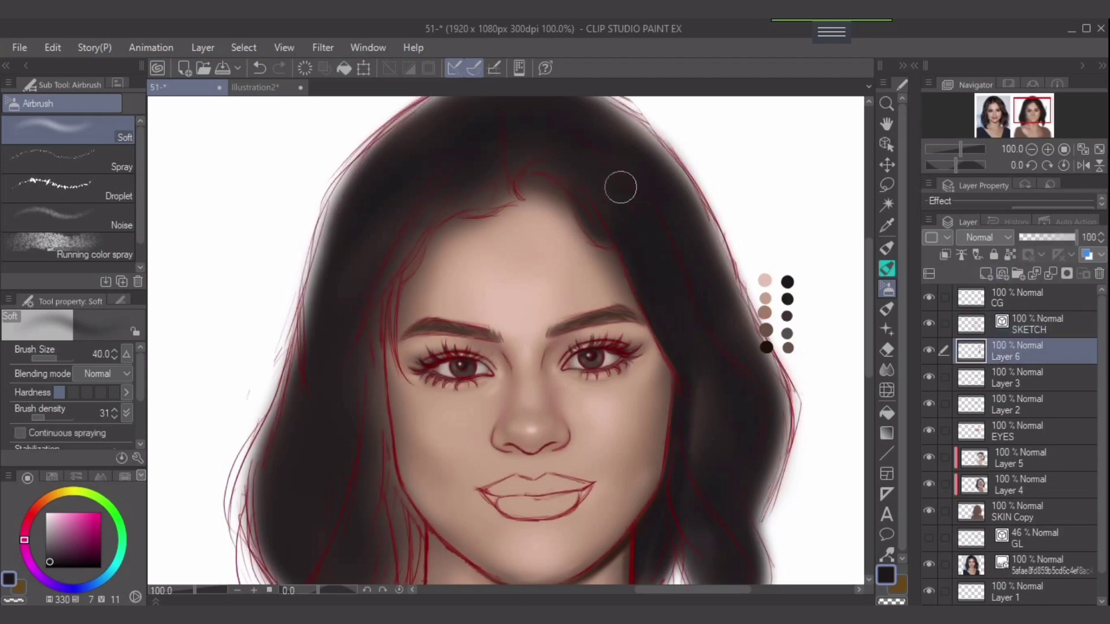
key("bracketright")
key("bracketright")
mouse_move(694, 509)
left_mouse_down()
mouse_move(708, 453)
mouse_move(760, 445)
left_mouse_up()
left_click_drag(572, 154, 649, 174)
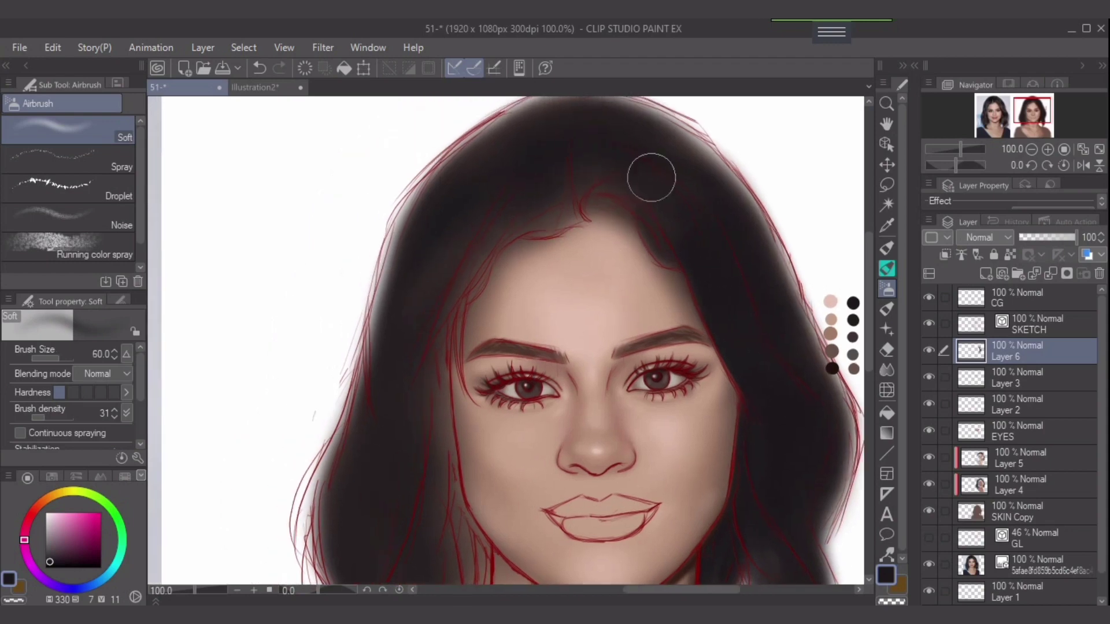
Paint the dark hairline from the left of the forehead down the left side of the face with small brush sizes
key("bracketleft")
key("bracketleft")
key("bracketleft")
key("bracketleft")
key("bracketleft")
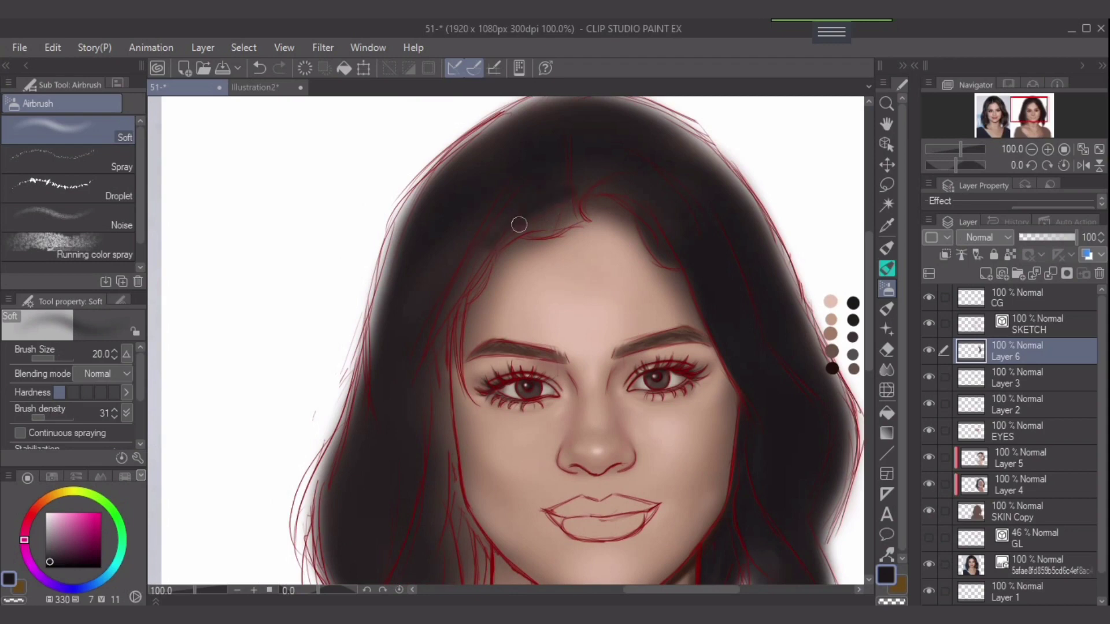
key("bracketleft")
mouse_move(506, 236)
left_mouse_down()
mouse_move(462, 301)
mouse_move(434, 424)
mouse_move(444, 451)
left_mouse_up()
key("bracketright")
mouse_move(439, 370)
left_mouse_down()
mouse_move(446, 454)
mouse_move(460, 283)
left_mouse_up()
key("bracketleft")
key("bracketleft")
mouse_move(458, 216)
left_mouse_down()
mouse_move(461, 336)
mouse_move(472, 315)
mouse_move(471, 343)
mouse_move(462, 323)
mouse_move(474, 334)
mouse_move(465, 282)
mouse_move(473, 359)
mouse_move(457, 271)
mouse_move(477, 375)
mouse_move(460, 302)
mouse_move(466, 332)
left_mouse_up()
key("bracketleft")
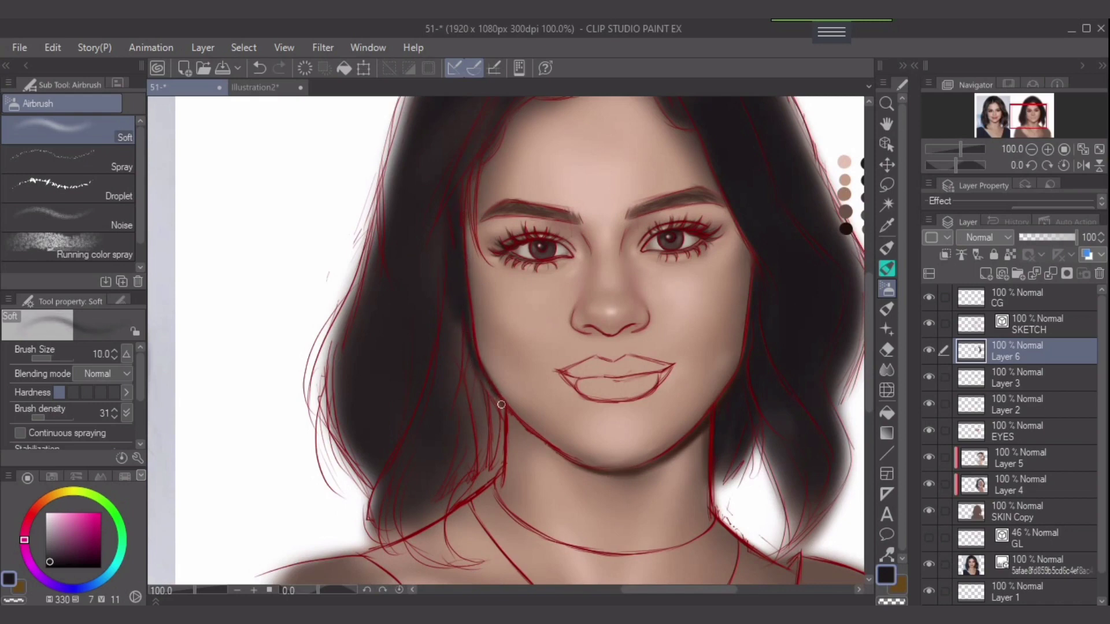
Undo the last stroke and darken the hair beside the left jaw and neck with brush sizes 10 and 20
key("ctrl+z")
scroll(475, 375, "down", 3)
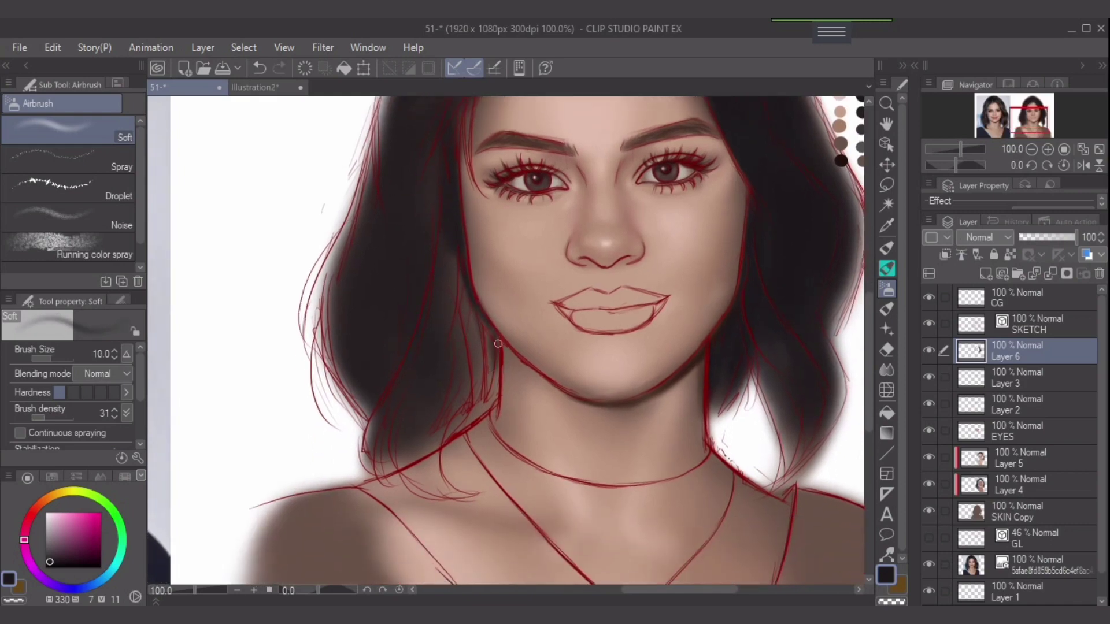
left_click_drag(498, 344, 494, 396)
key("]")
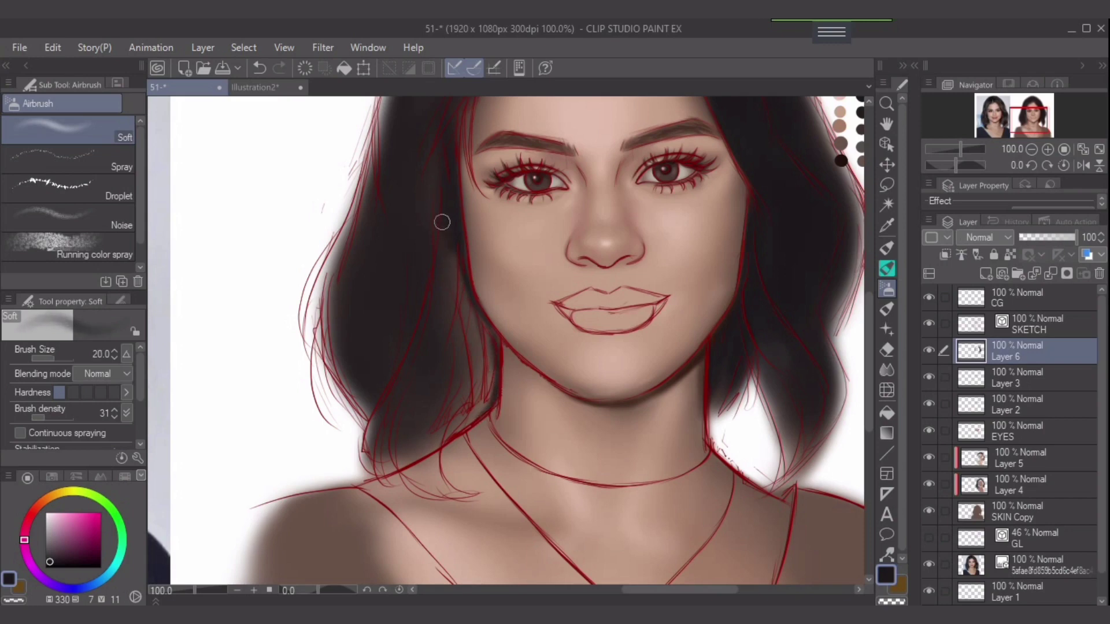
left_click_drag(452, 261, 471, 351)
mouse_move(469, 313)
left_mouse_down()
mouse_move(454, 256)
mouse_move(466, 325)
mouse_move(460, 300)
mouse_move(485, 338)
mouse_move(482, 328)
mouse_move(466, 372)
mouse_move(544, 284)
mouse_move(555, 288)
mouse_move(558, 265)
mouse_move(548, 321)
mouse_move(559, 313)
mouse_move(541, 327)
mouse_move(559, 316)
mouse_move(488, 369)
left_mouse_up()
key("]")
key("bracketleft")
key("bracketleft")
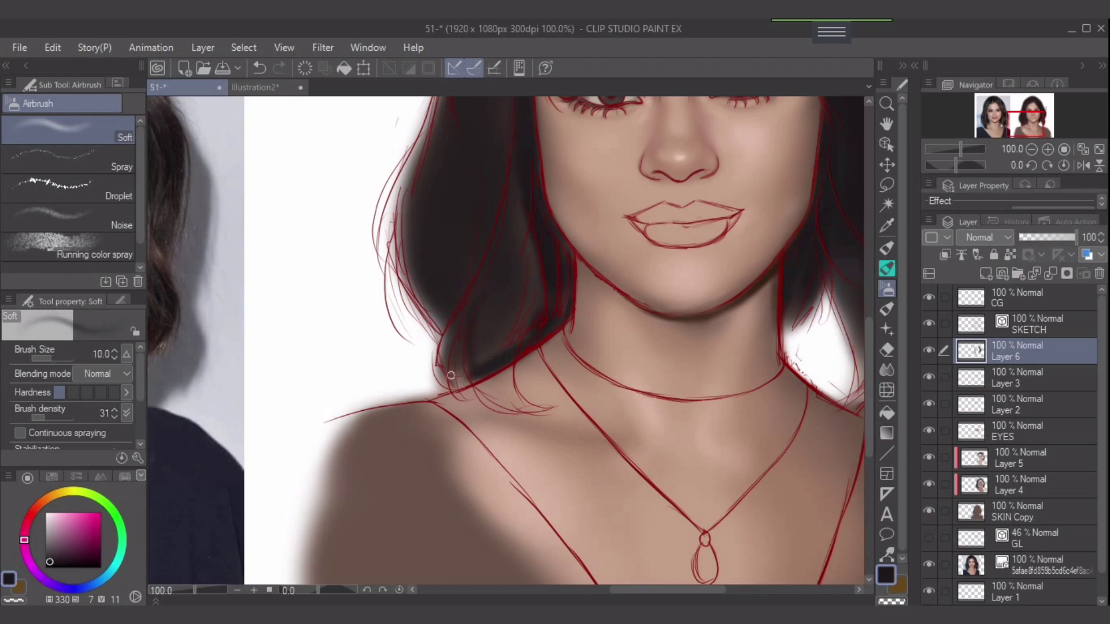
Paint the lower left hair ends and a curl falling over the shoulder with brush sizes 30 and 17
key("bracketright")
key("bracketright")
key("bracketright")
mouse_move(449, 331)
left_mouse_down()
mouse_move(438, 378)
mouse_move(442, 349)
left_mouse_up()
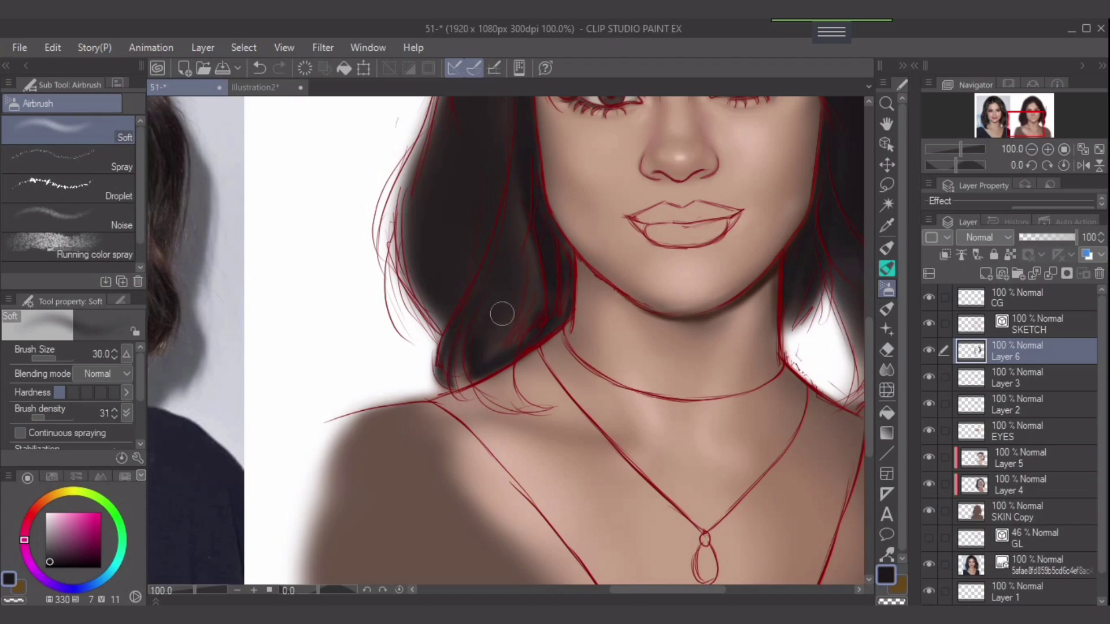
left_click_drag(501, 314, 510, 399)
key("bracketleft")
mouse_move(477, 352)
left_mouse_down()
mouse_move(520, 401)
mouse_move(554, 415)
left_mouse_up()
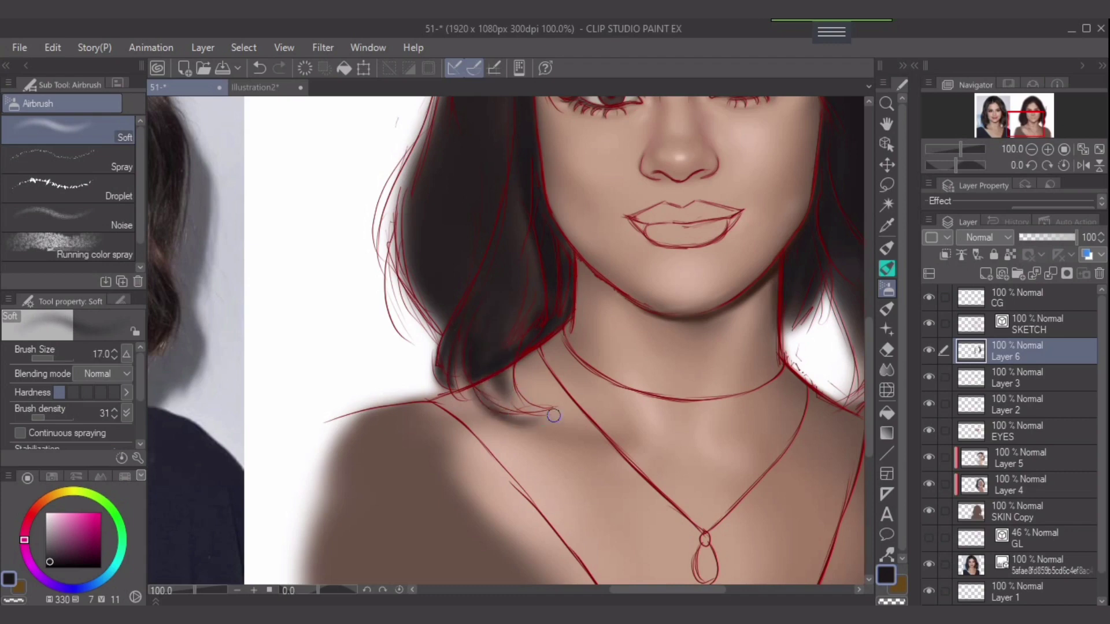
Raise the brush density to 100 and darken the curled lock on the left shoulder with brush sizes 10 to 20
left_click_drag(45, 416, 75, 417)
key("bracketleft")
key("bracketleft")
key("bracketleft")
left_click_drag(477, 381, 522, 418)
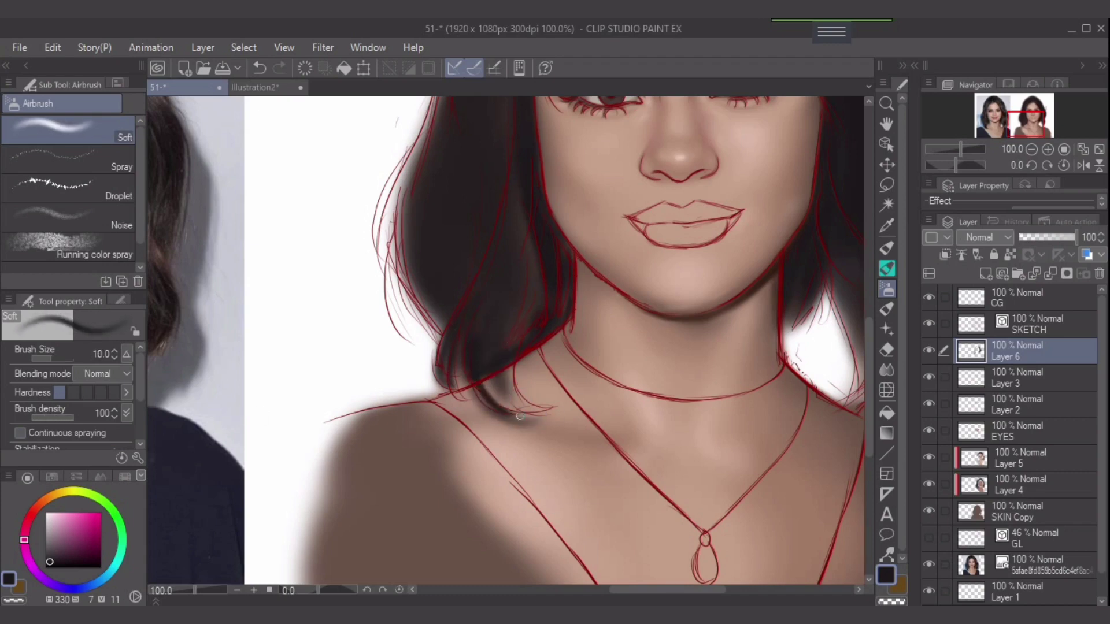
left_click_drag(474, 360, 536, 423)
key("bracketright")
key("bracketright")
mouse_move(512, 345)
left_mouse_down()
mouse_move(531, 413)
mouse_move(550, 415)
left_mouse_up()
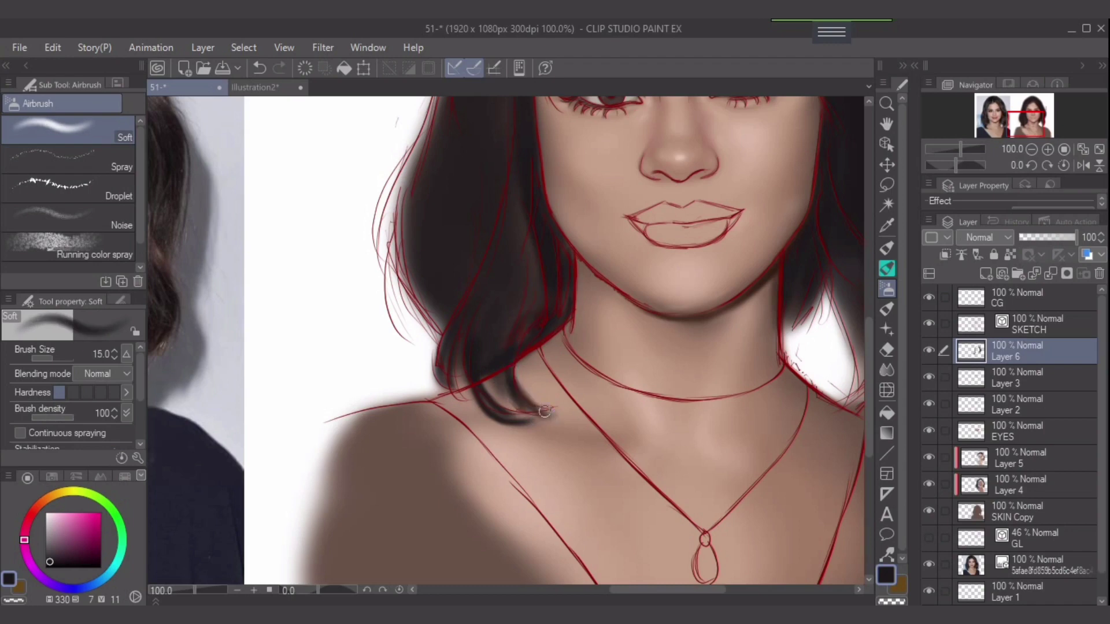
key("bracketright")
key("bracketright")
mouse_move(498, 365)
left_mouse_down()
mouse_move(513, 407)
mouse_move(485, 348)
left_mouse_up()
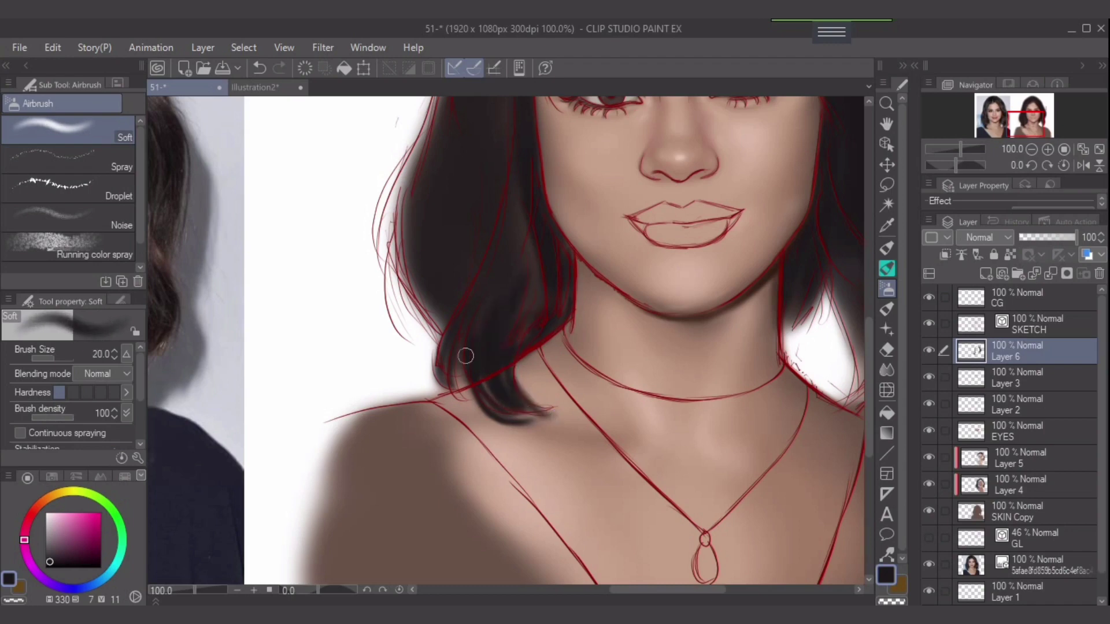
Darken the outer edge and lower part of the left-hand hair, enlarging the brush beyond size 30
key("bracketright")
mouse_move(451, 399)
left_mouse_down()
mouse_move(457, 326)
mouse_move(413, 222)
left_mouse_up()
key("bracketright")
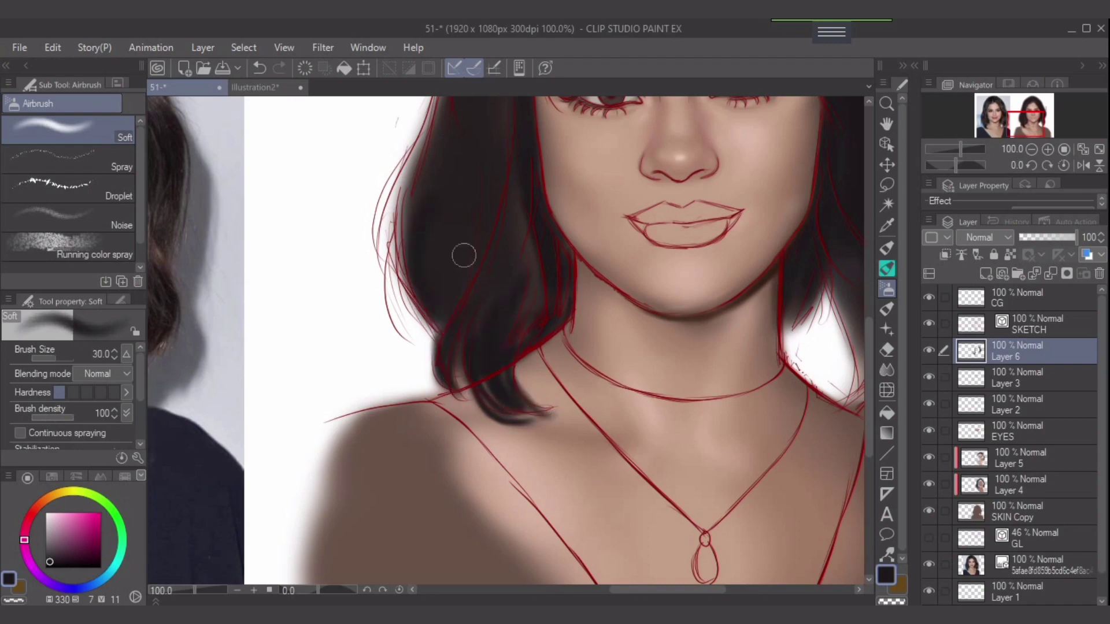
key("bracketright")
key("bracketright")
mouse_move(491, 332)
left_mouse_down()
mouse_move(520, 265)
mouse_move(519, 300)
mouse_move(462, 398)
mouse_move(438, 270)
left_mouse_up()
key("bracketleft")
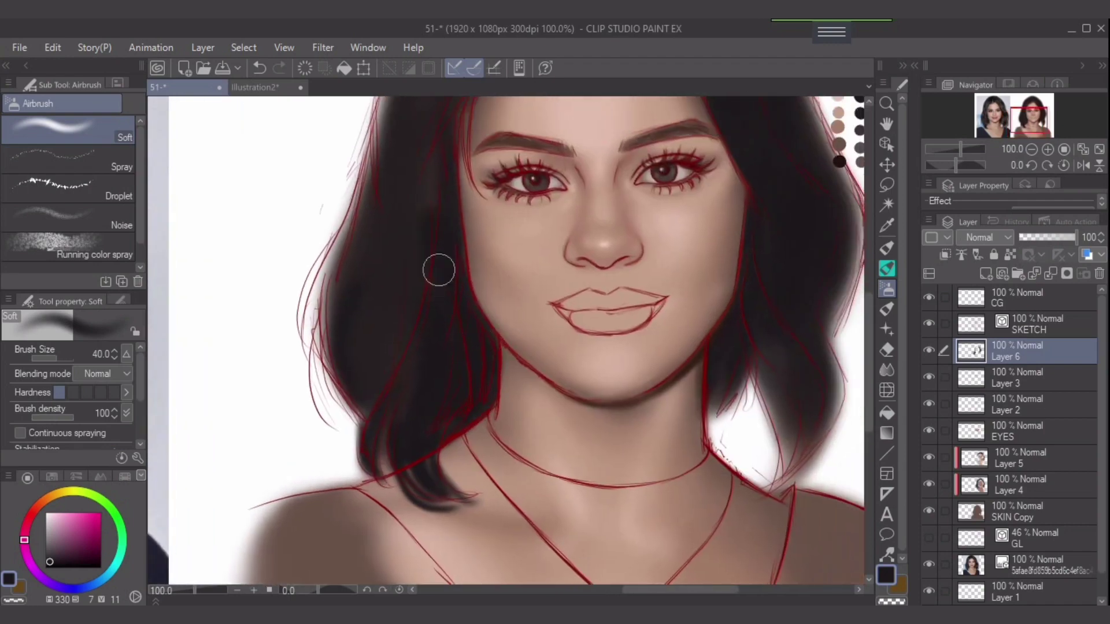
Fill the long left side of the hair with solid dark color using brush sizes 50 to 70
left_click_drag(577, 299, 532, 347)
key("bracketright")
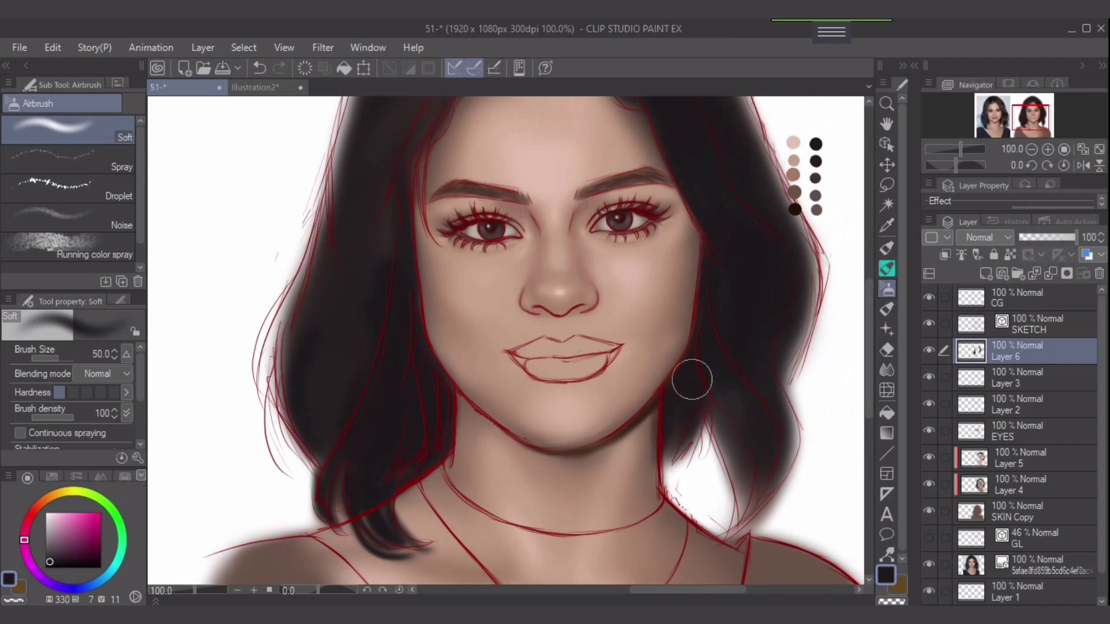
left_click_drag(353, 278, 348, 423)
key("bracketright")
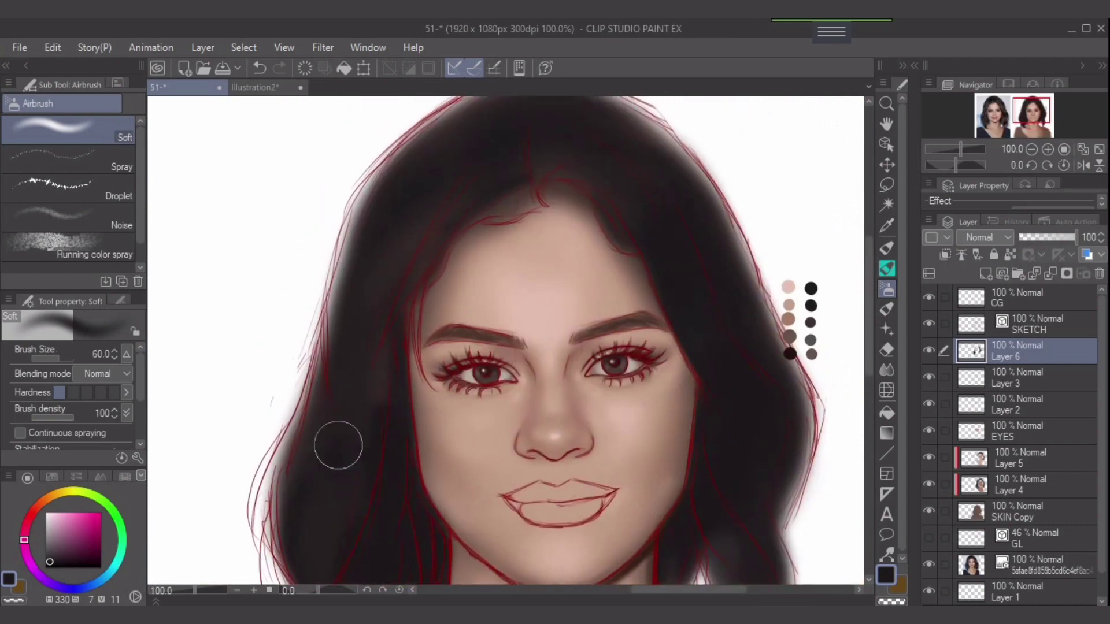
mouse_move(363, 364)
left_mouse_down()
mouse_move(358, 449)
mouse_move(359, 337)
left_mouse_up()
key("bracketright")
mouse_move(340, 400)
left_mouse_down()
mouse_move(328, 377)
mouse_move(359, 458)
mouse_move(334, 486)
left_mouse_up()
left_click_drag(357, 297, 323, 442)
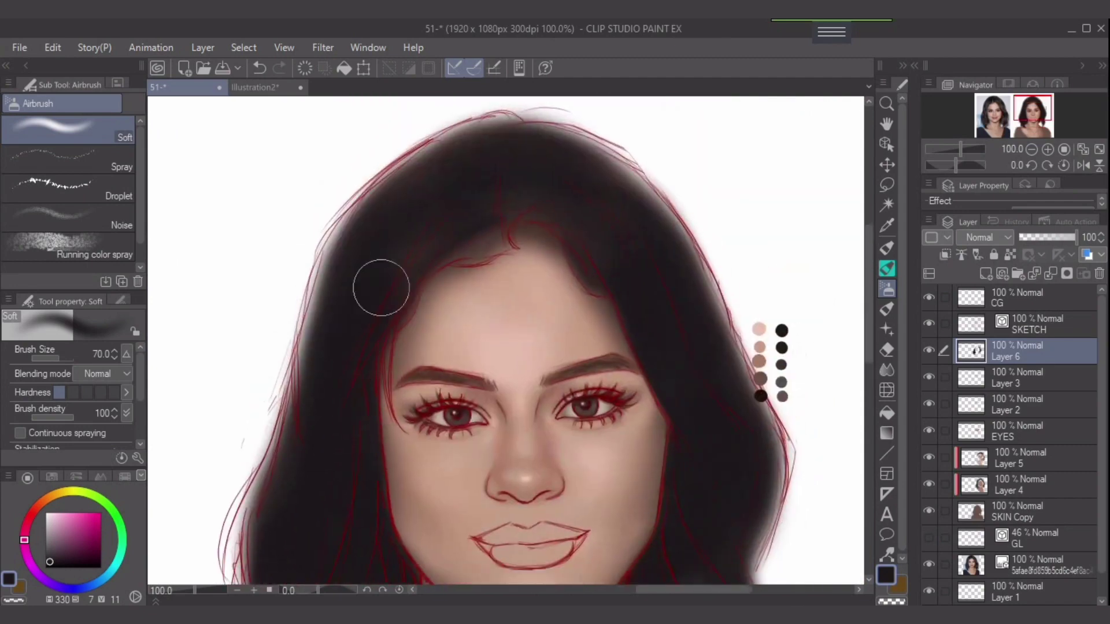
Darken the upper left hair and the crown above the forehead on Layer 6 at brush size 40
key("bracketleft")
mouse_move(395, 203)
left_mouse_down()
mouse_move(366, 241)
mouse_move(303, 407)
left_mouse_up()
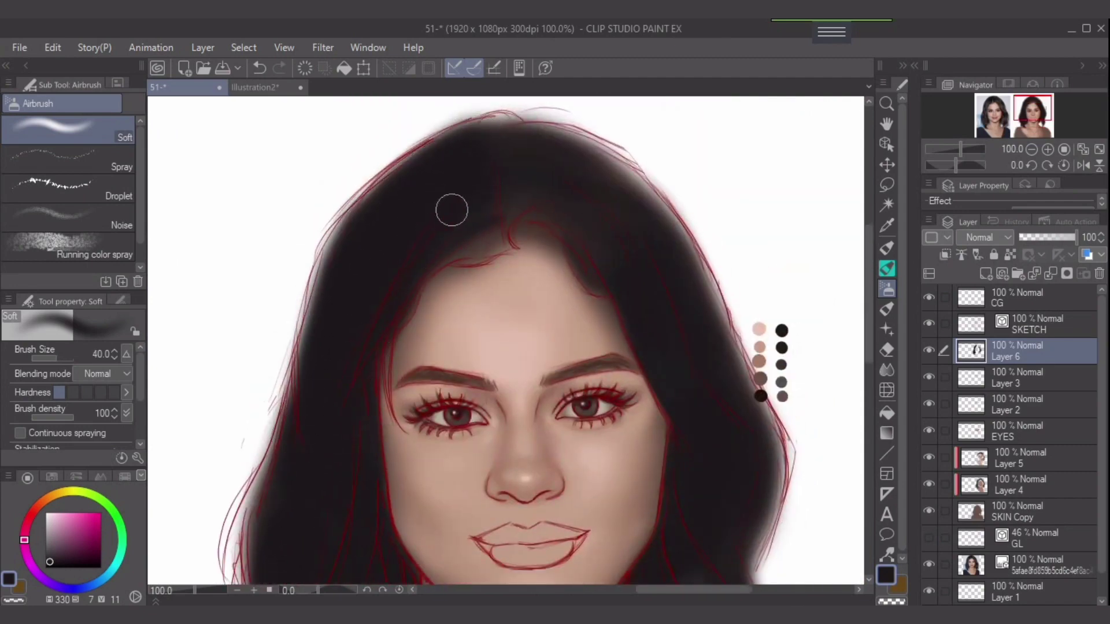
mouse_move(451, 208)
left_mouse_down()
mouse_move(578, 193)
mouse_move(521, 147)
mouse_move(597, 181)
mouse_move(716, 366)
mouse_move(586, 226)
left_mouse_up()
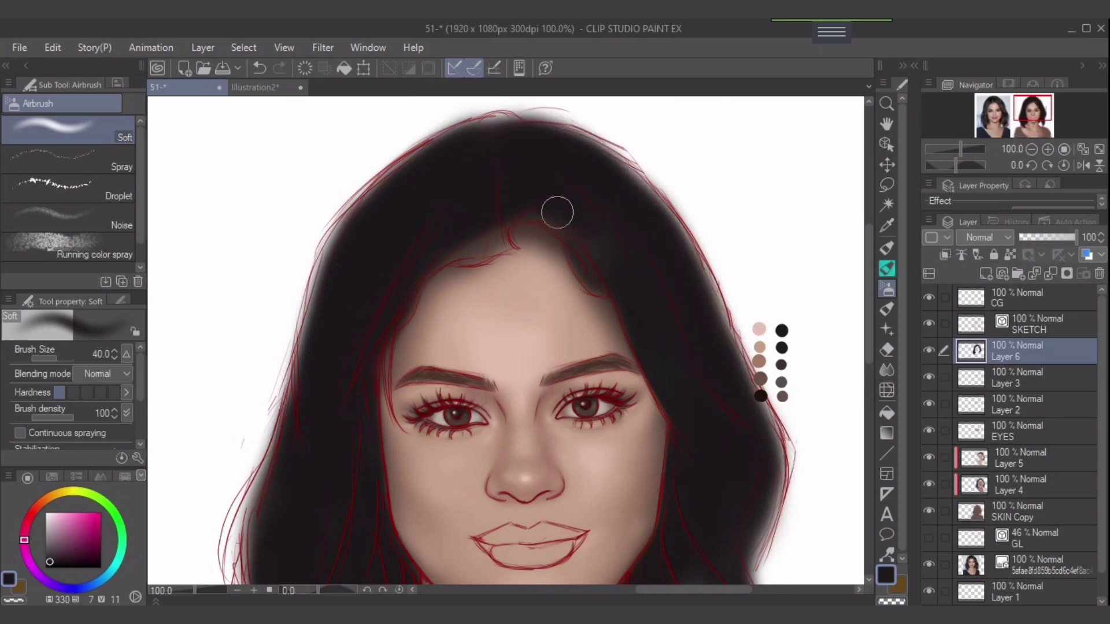
key("bracketleft")
key("bracketleft")
key("bracketright")
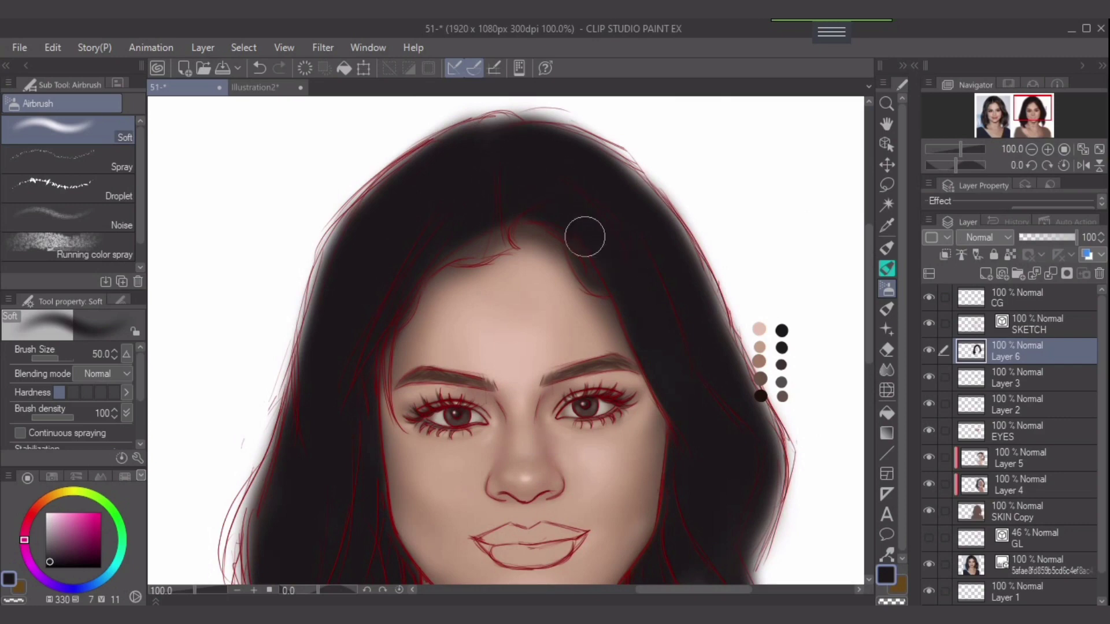
Fill the right side of the hair with solid dark color using brush sizes 50 and 60
left_click_drag(723, 388, 605, 231)
key("bracketright")
mouse_move(590, 130)
left_mouse_down()
mouse_move(627, 242)
mouse_move(649, 268)
mouse_move(607, 416)
mouse_move(607, 471)
mouse_move(630, 444)
mouse_move(584, 470)
mouse_move(585, 540)
left_mouse_up()
Refine the lower right hair beside the jaw and neck with dark color at brush sizes 20 and 15
key("bracketleft")
key("bracketleft")
key("bracketleft")
key("bracketleft")
mouse_move(624, 496)
left_mouse_down()
mouse_move(576, 567)
mouse_move(580, 549)
left_mouse_up()
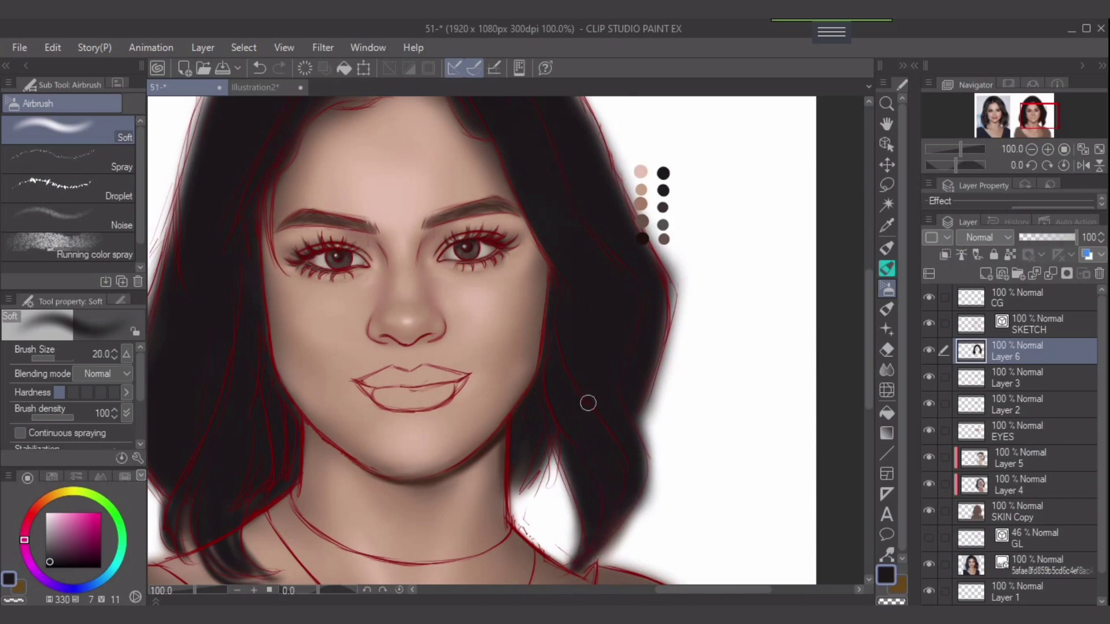
left_click_drag(588, 403, 658, 381)
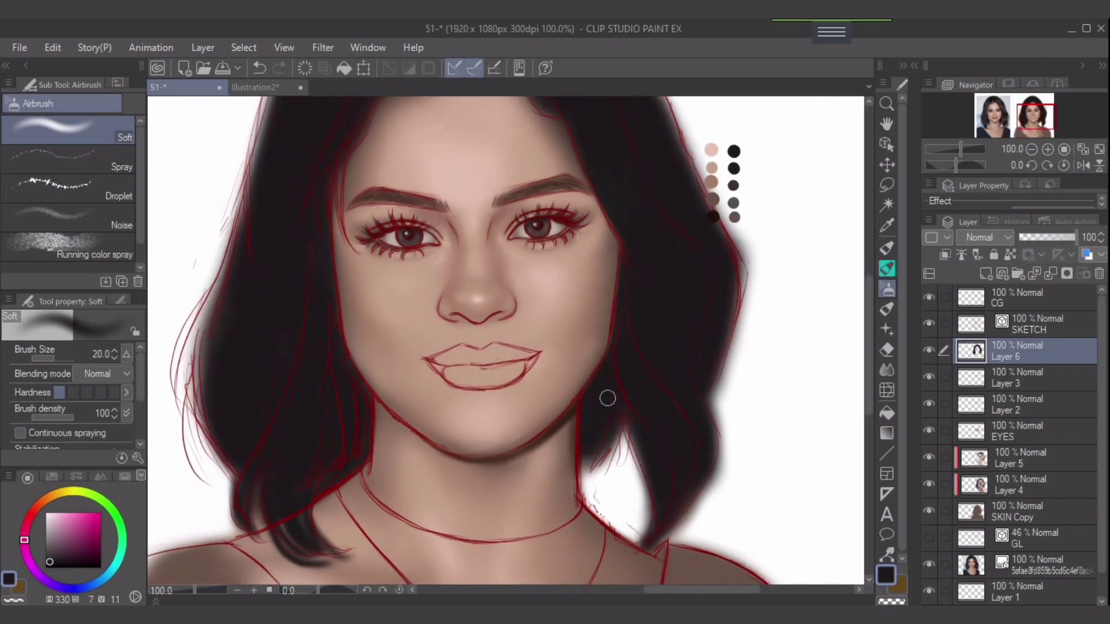
key("bracketleft")
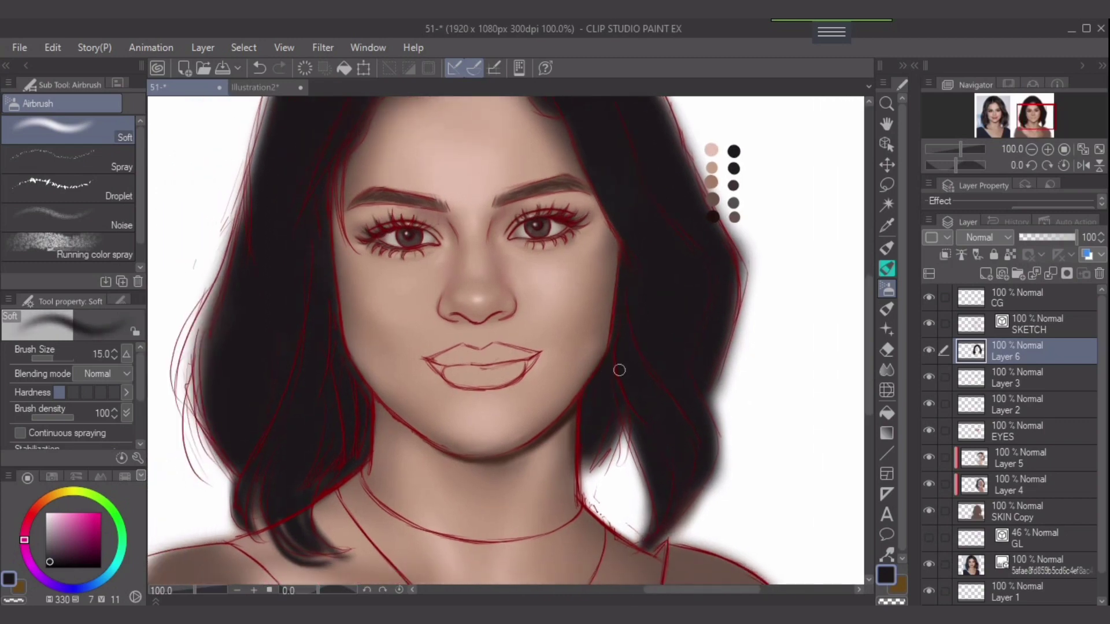
Touch up the hairline at the forehead and the hair edge along the left cheek with brush sizes 10 to 15
left_click_drag(586, 127, 578, 204)
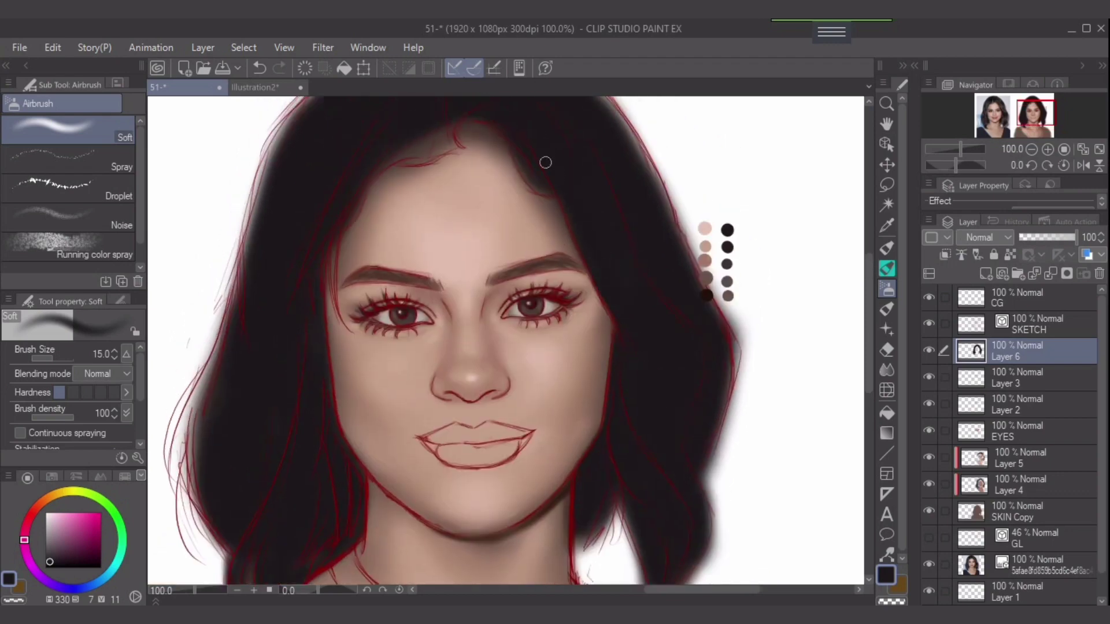
key("bracketright")
key("bracketleft")
key("bracketleft")
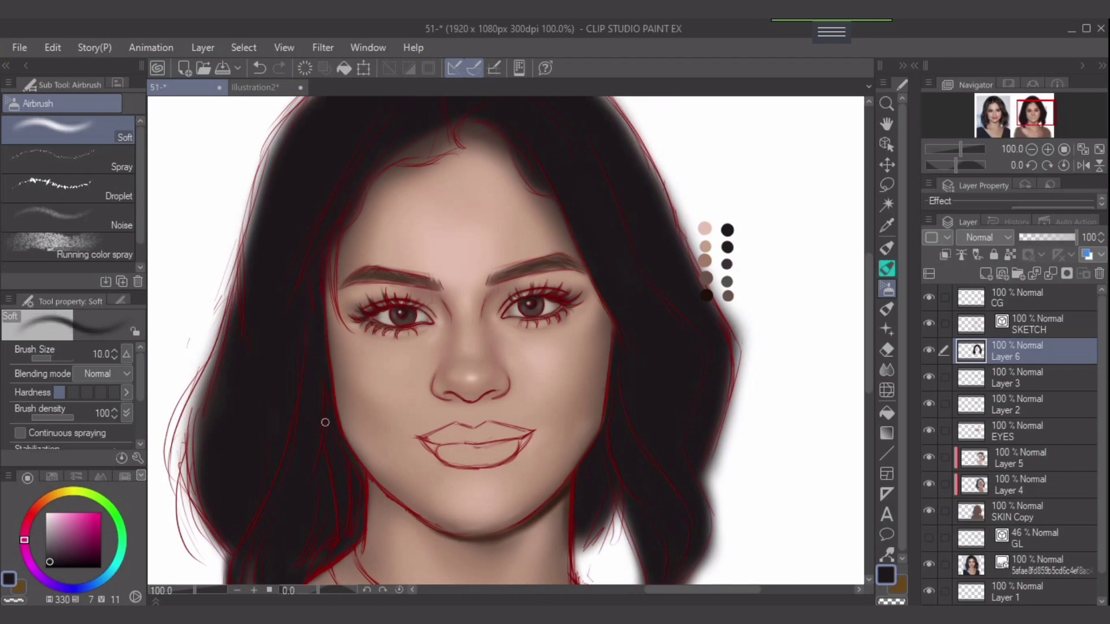
key("bracketright")
key("bracketright")
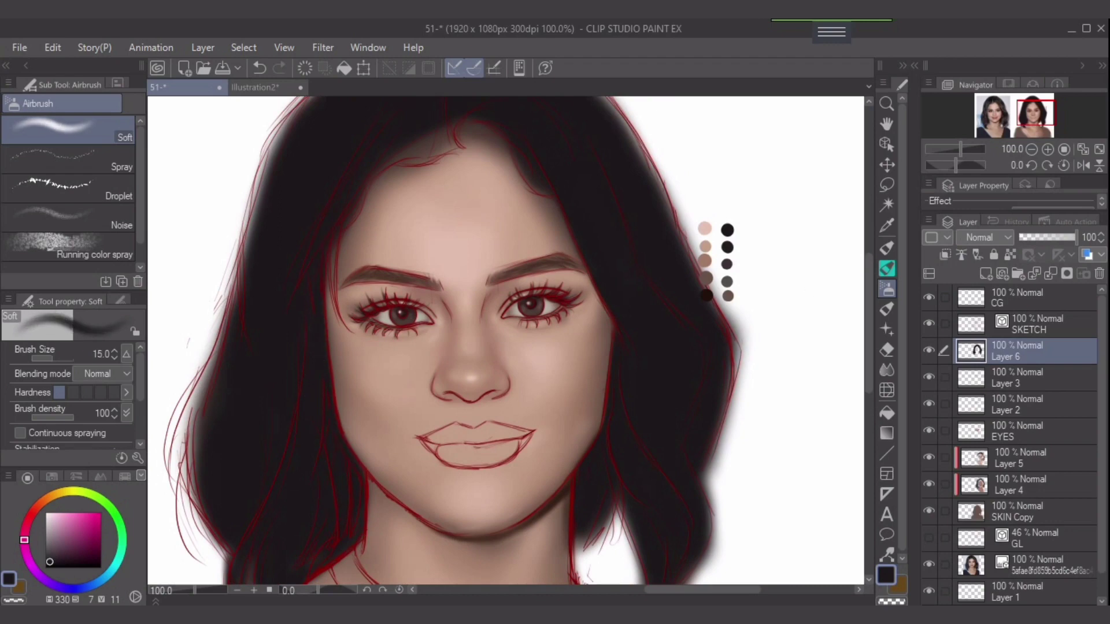
Lower the opacity of the SKETCH layer to 38%
left_click(1035, 325)
left_click_drag(1074, 238, 1041, 238)
left_click_drag(480, 323, 563, 367)
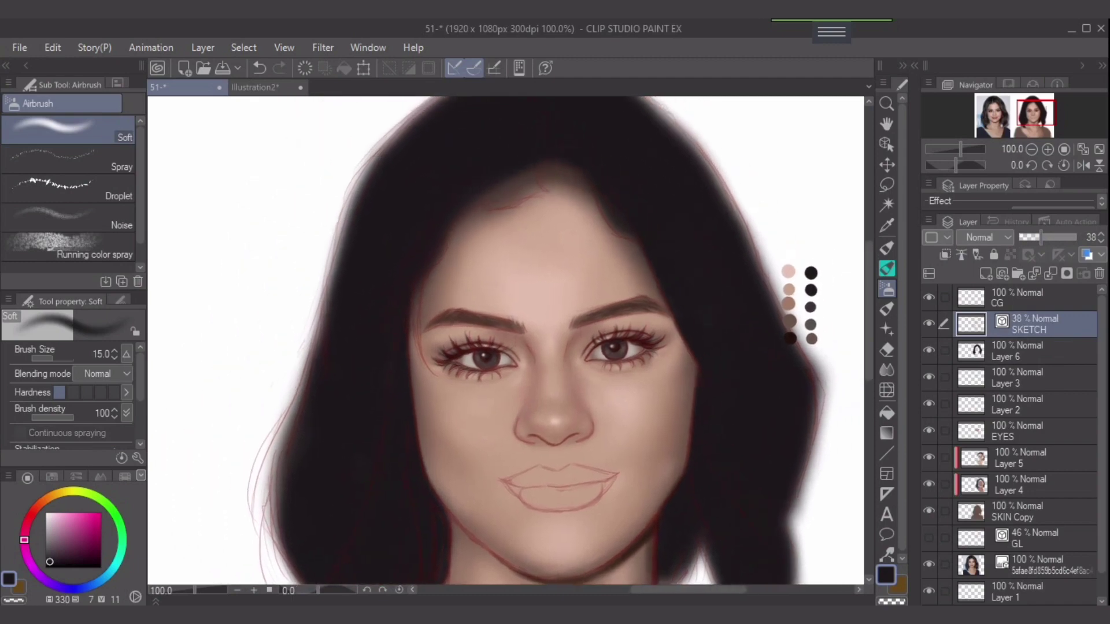
left_click_drag(797, 342, 793, 341)
scroll(792, 342, "down", 1)
left_click_drag(766, 305, 758, 241)
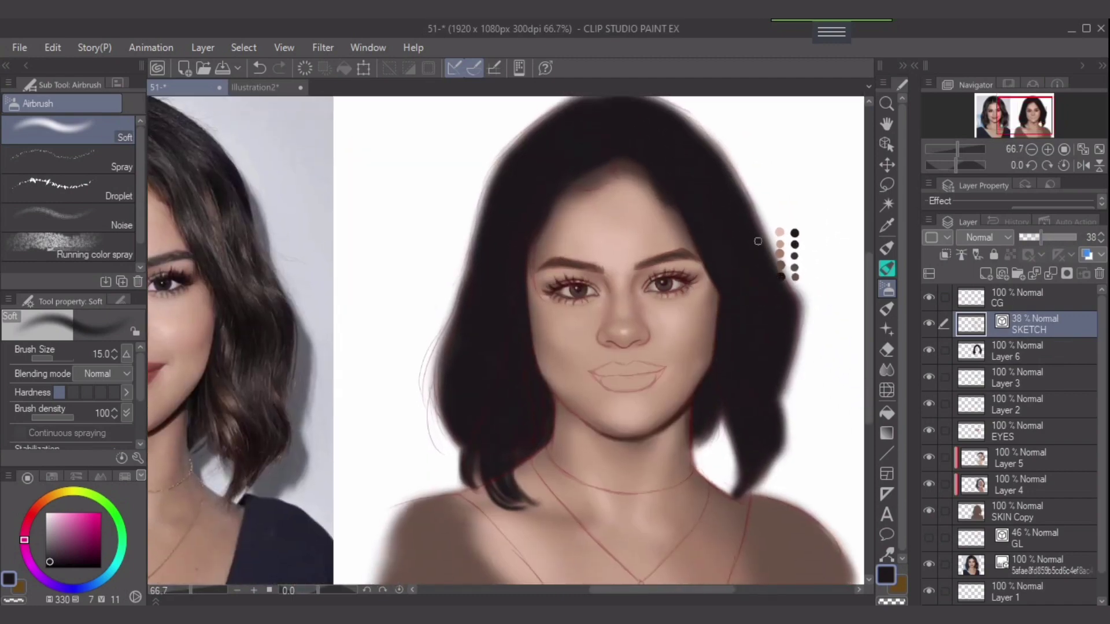
Paint a broad dark purple stroke (hue 290) for the top over the right shoulder on Layer 5 at brush size 60
key("bracketright")
key("bracketright")
key("bracketright")
key("bracketright")
key("bracketright")
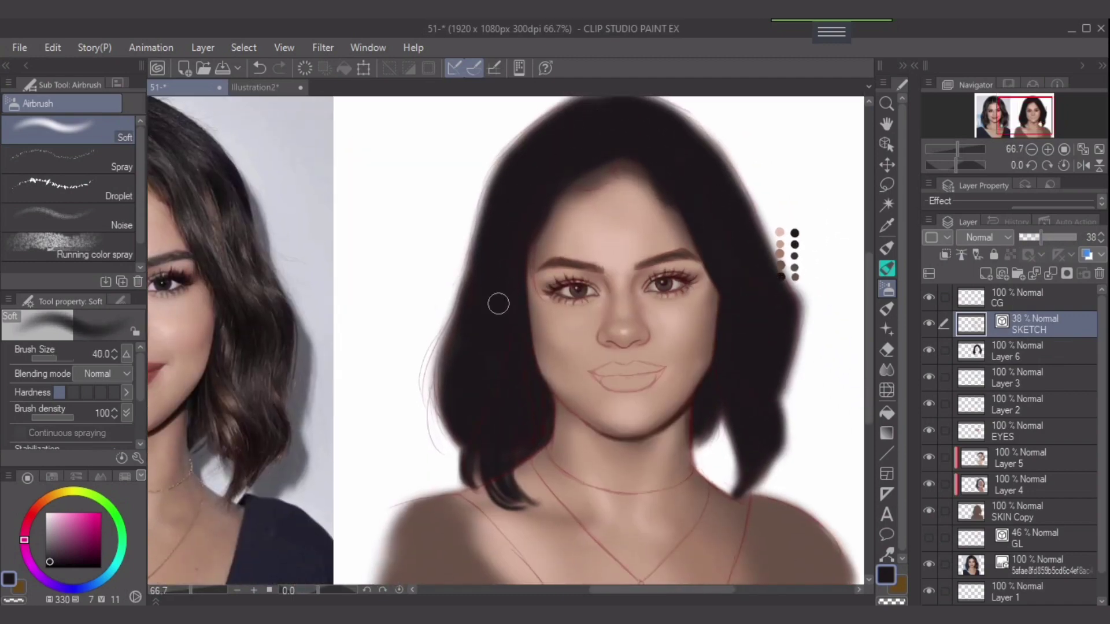
left_click(1099, 149)
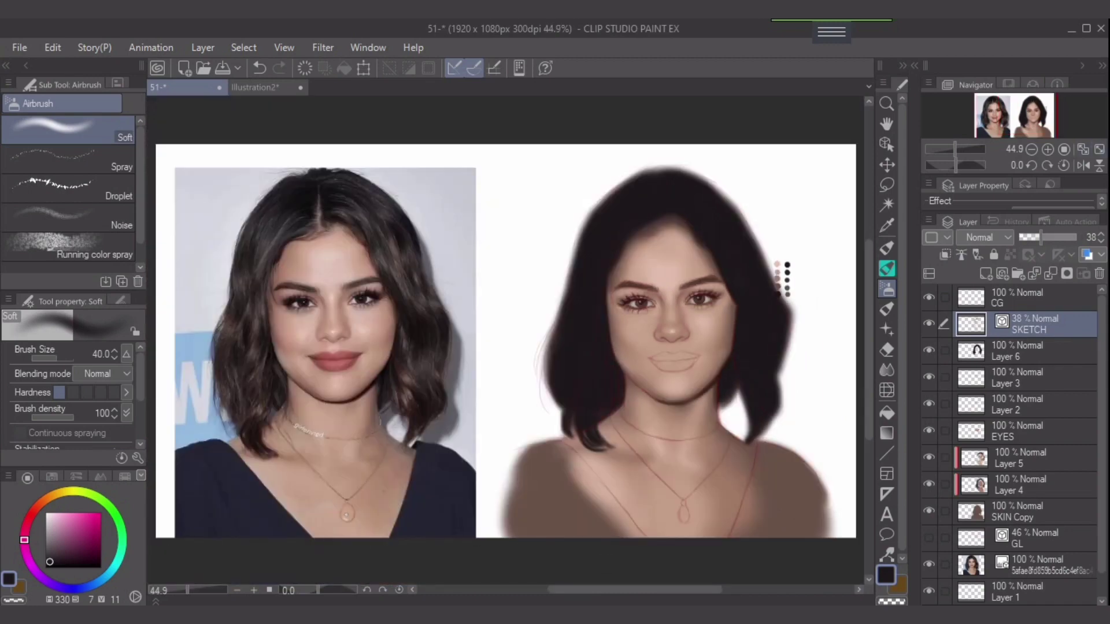
mouse_move(24, 540)
left_mouse_down()
mouse_move(25, 529)
mouse_move(36, 572)
left_mouse_up()
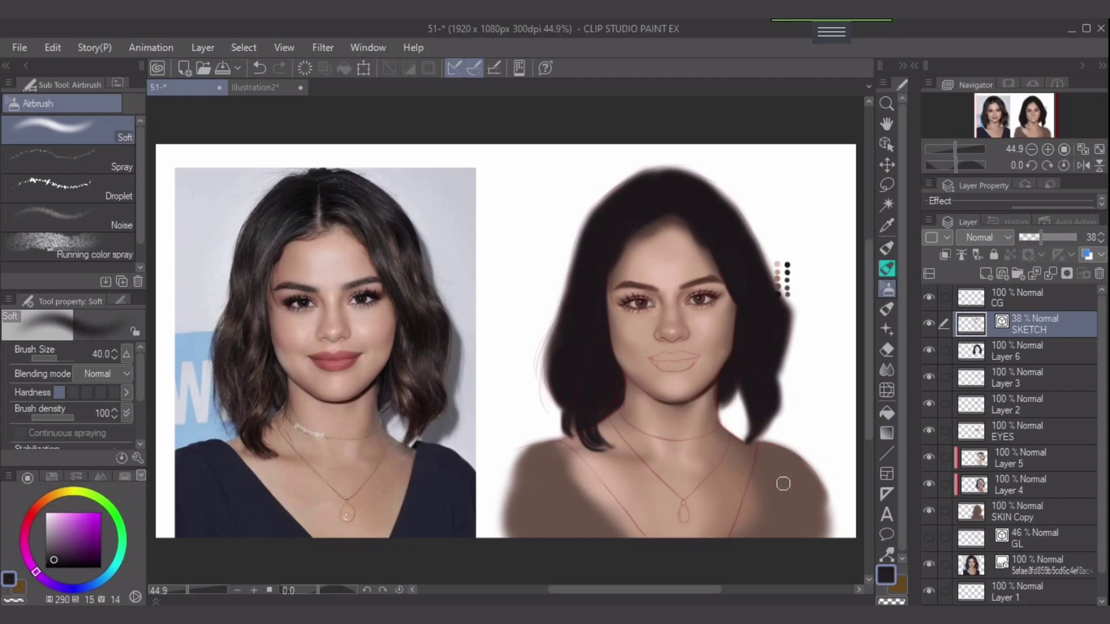
left_click(1020, 458)
key("bracketright")
key("bracketright")
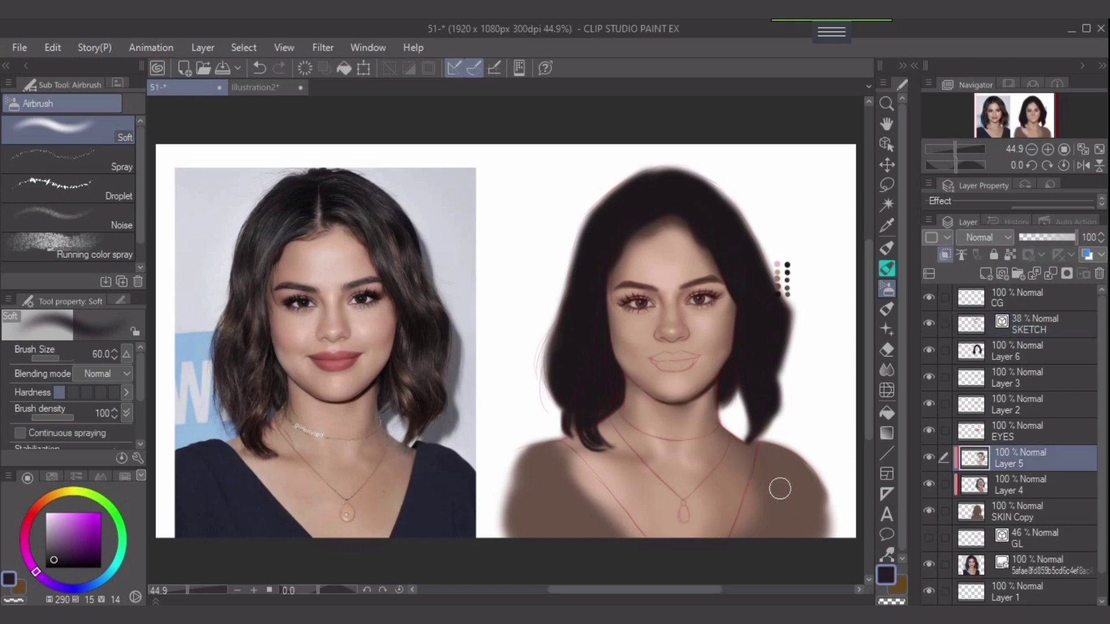
mouse_move(776, 476)
left_mouse_down()
mouse_move(746, 544)
mouse_move(756, 513)
mouse_move(740, 542)
left_mouse_up()
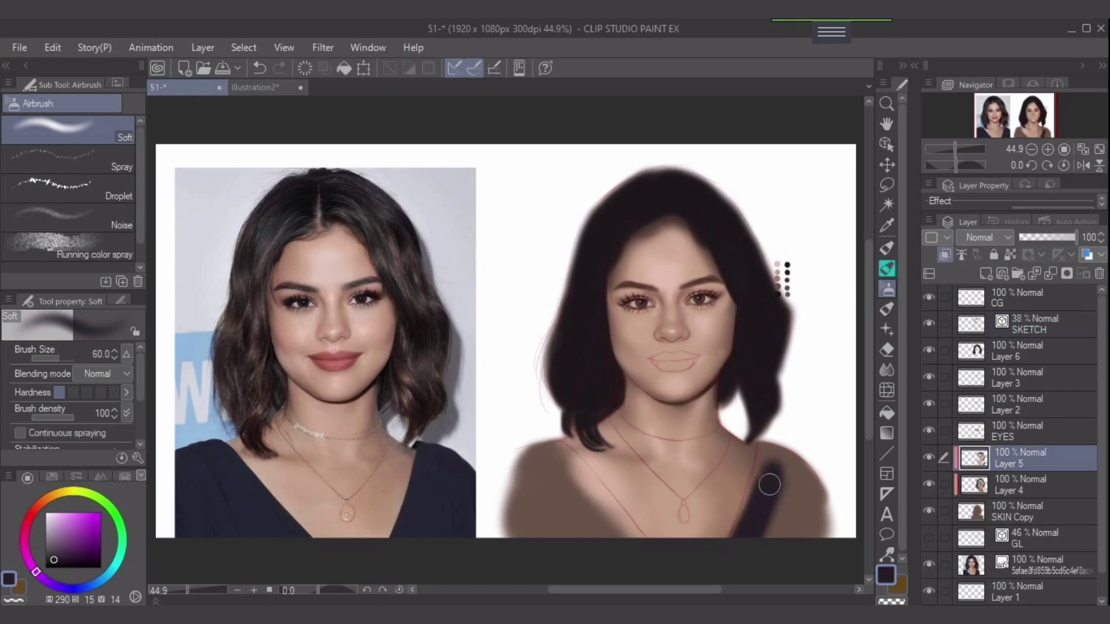
Darken the top along the right neckline at brush size 30, reducing the brush to 15 for the edge
key("bracketleft")
key("bracketleft")
key("bracketleft")
left_click_drag(763, 457, 722, 567)
key("bracketleft")
key("bracketleft")
key("bracketleft")
key("bracketleft")
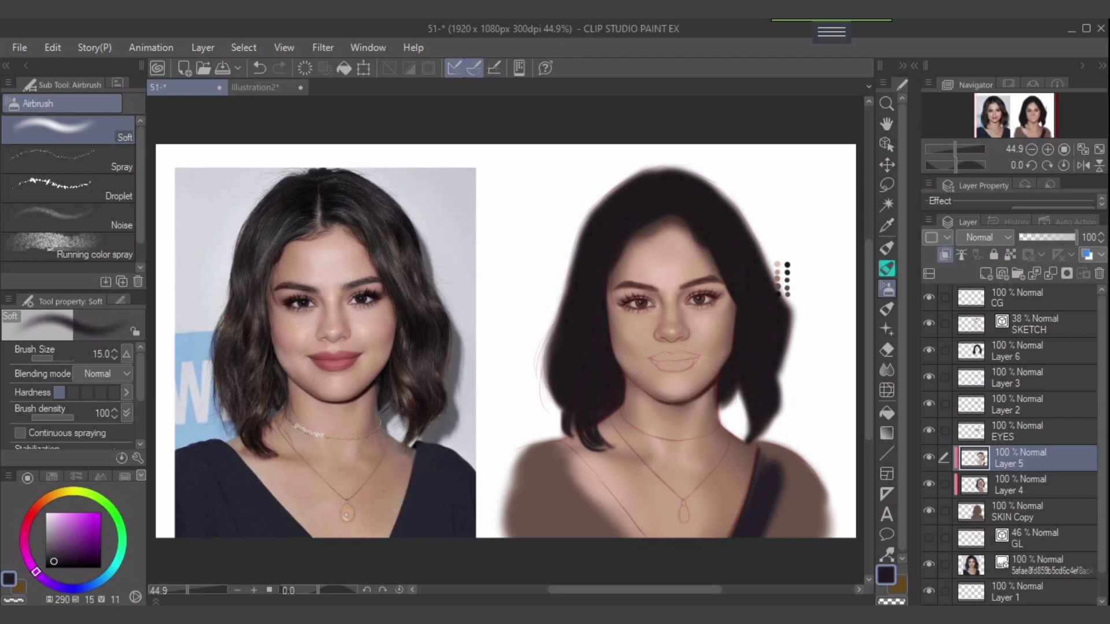
Paint the left neckline of the top at brush size 40 and fill the left shoulder dark with a larger brush
key("bracketright")
key("bracketright")
key("bracketright")
key("bracketright")
key("bracketright")
mouse_move(555, 459)
left_mouse_down()
mouse_move(621, 526)
mouse_move(576, 487)
mouse_move(602, 527)
mouse_move(619, 540)
mouse_move(624, 529)
left_mouse_up()
key("bracketright")
key("bracketright")
key("bracketright")
key("bracketright")
mouse_move(557, 471)
left_mouse_down()
mouse_move(601, 532)
mouse_move(533, 457)
mouse_move(530, 551)
mouse_move(538, 501)
mouse_move(518, 506)
mouse_move(529, 528)
mouse_move(536, 501)
mouse_move(517, 504)
mouse_move(547, 454)
mouse_move(583, 483)
mouse_move(554, 485)
mouse_move(573, 542)
mouse_move(516, 519)
left_mouse_up()
Fill the right shoulder of the top with the dark color using a large brush, reducing it to 30 for the edges
key("bracketright")
key("bracketright")
mouse_move(820, 528)
left_mouse_down()
mouse_move(825, 475)
mouse_move(802, 482)
mouse_move(797, 507)
mouse_move(806, 463)
mouse_move(782, 447)
mouse_move(847, 503)
mouse_move(806, 521)
mouse_move(771, 481)
left_mouse_up()
key("bracketleft")
key("bracketleft")
key("bracketleft")
key("bracketleft")
key("bracketleft")
key("bracketleft")
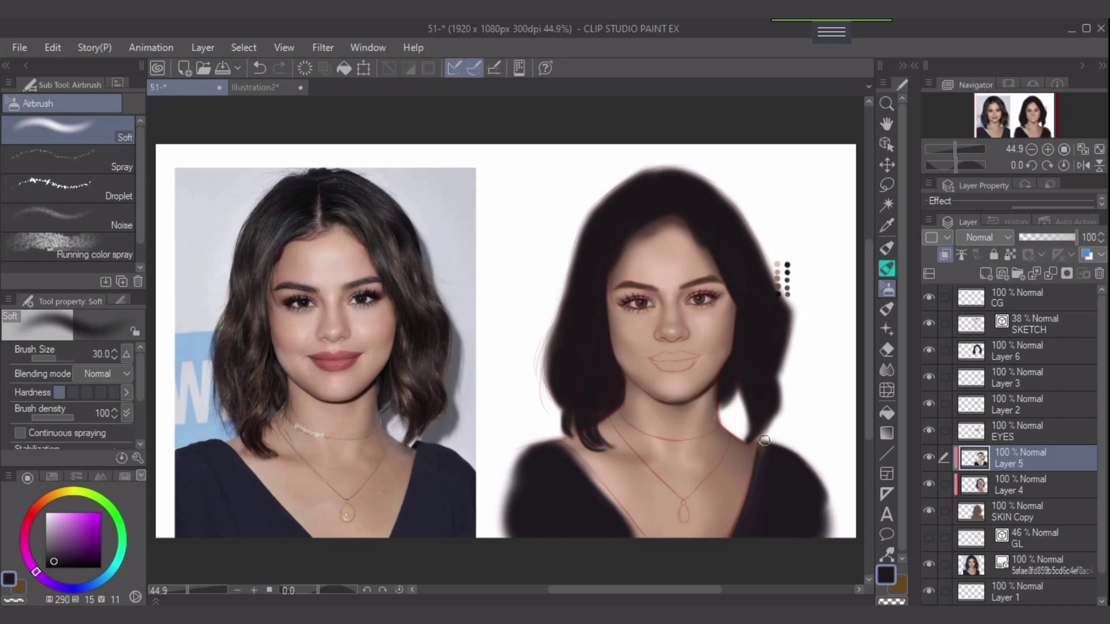
Clean up the left and right neckline edges of the top with dark color at brush sizes 25 to 40
key("bracketright")
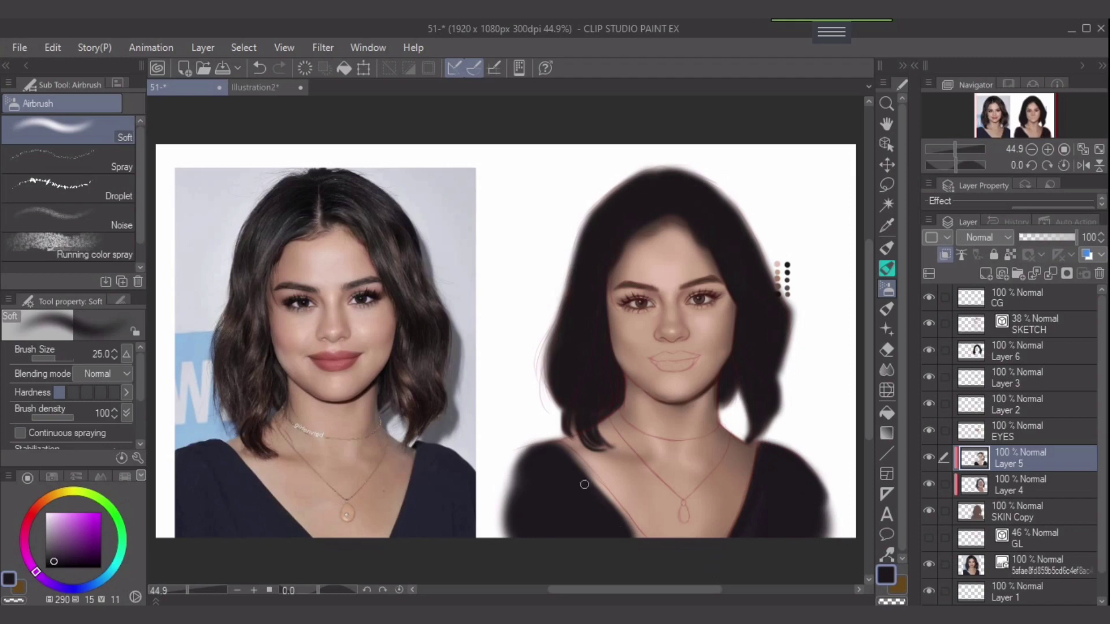
mouse_move(565, 451)
left_mouse_down()
mouse_move(628, 526)
mouse_move(619, 513)
left_mouse_up()
key("bracketleft")
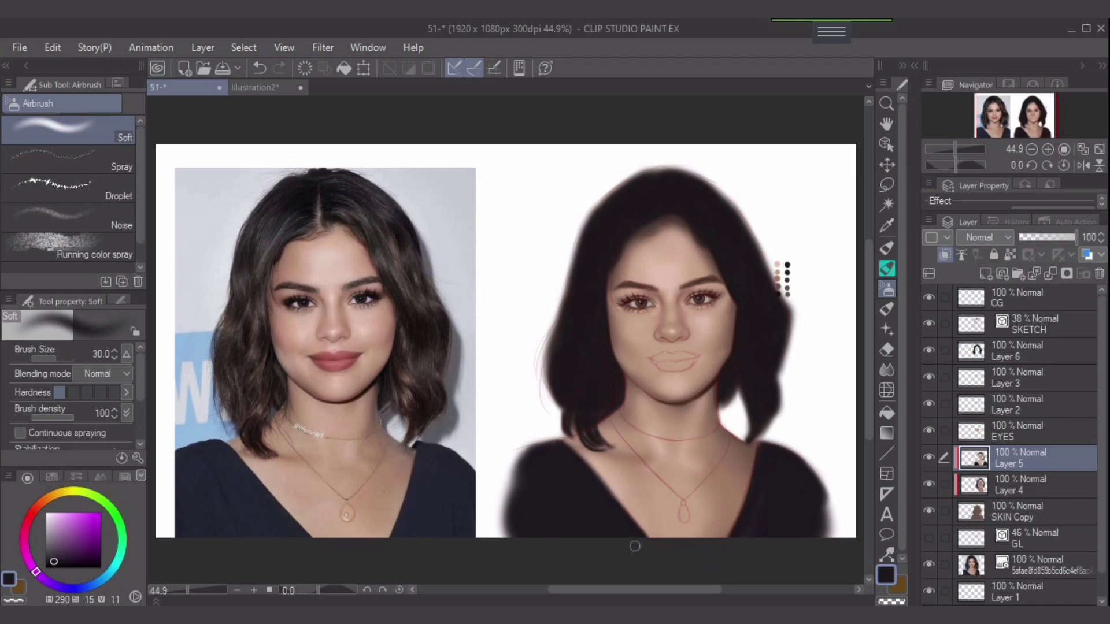
key("bracketright")
key("bracketright")
key("bracketright")
key("bracketleft")
key("bracketleft")
key("bracketleft")
key("bracketleft")
key("bracketright")
key("bracketright")
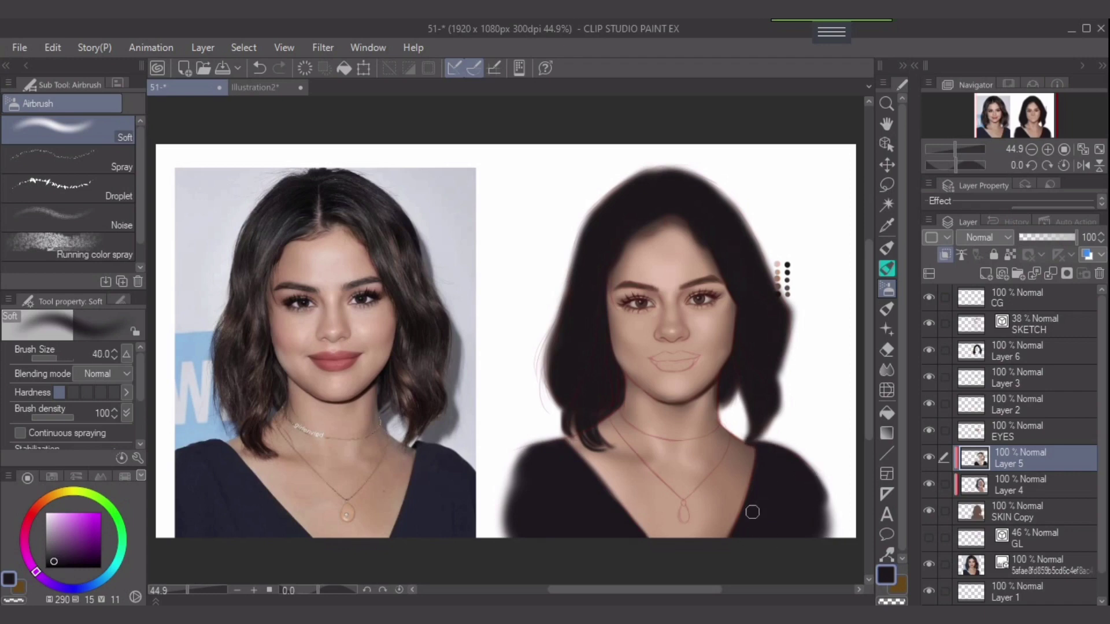
Try a lighter purple highlight (hue 290) on the left side of the top at brush size 60
left_click(54, 558)
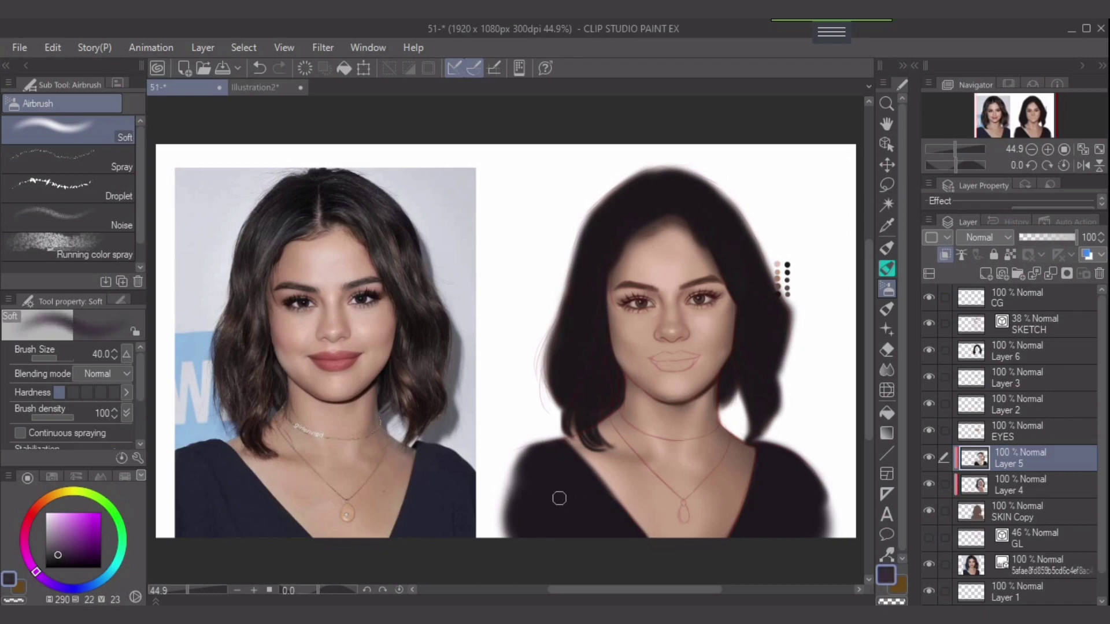
key("bracketright")
key("bracketright")
left_click_drag(539, 478, 582, 525)
key("ctrl+z")
Try a duller purple highlight (hue 300) on the left side of the top at brush size 40
left_click(539, 503, "alt")
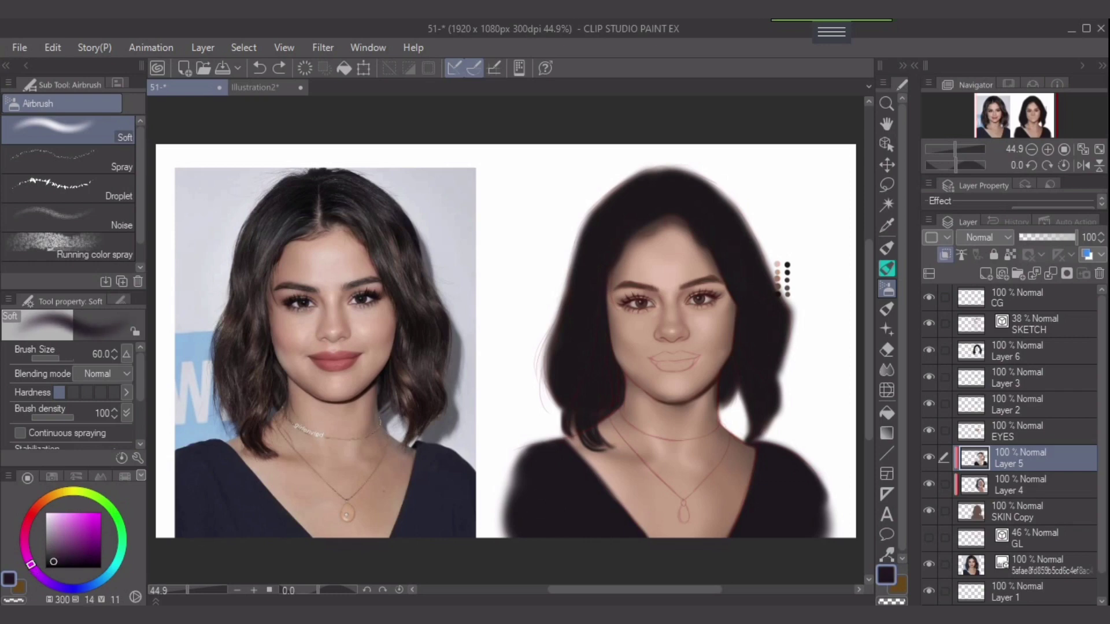
left_click(50, 563)
key("bracketleft")
key("bracketleft")
left_click_drag(549, 475, 587, 534)
key("ctrl+z")
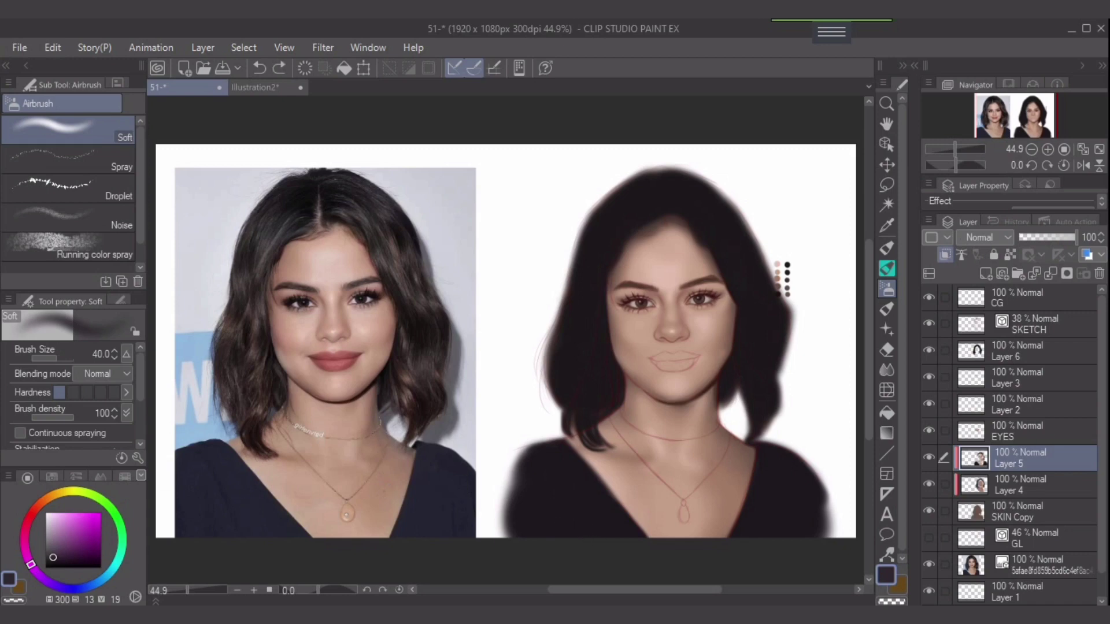
Set the brush density to 49 and shade the left side of the top with a dark violet, hue 263
left_click(52, 417)
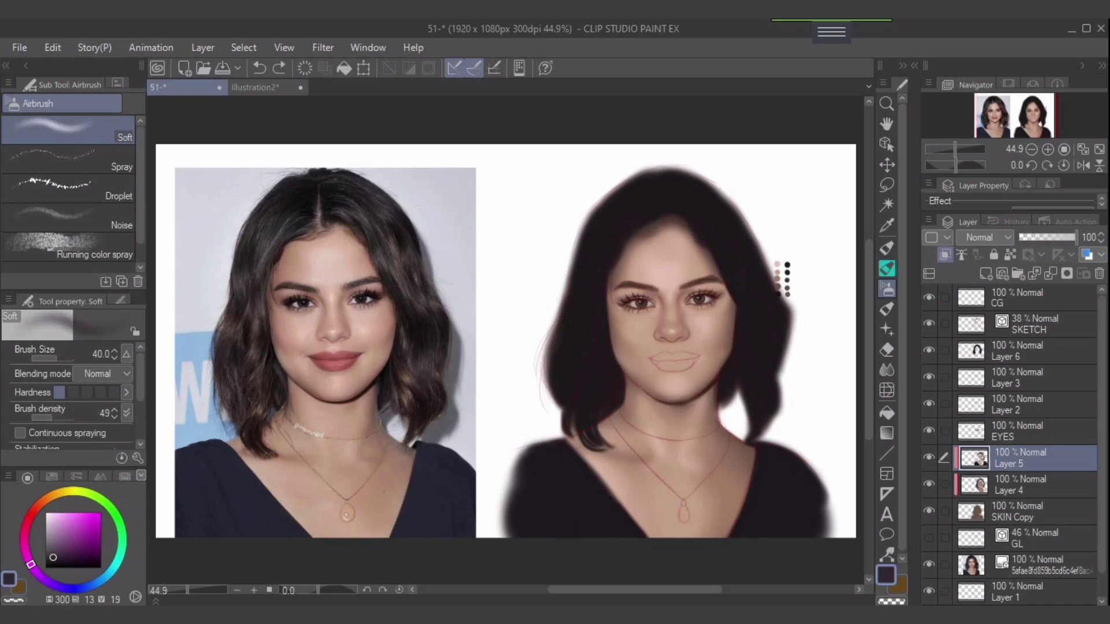
mouse_move(530, 491)
left_mouse_down()
mouse_move(594, 522)
mouse_move(600, 538)
left_mouse_up()
left_click(55, 585)
left_click_drag(561, 486, 587, 526)
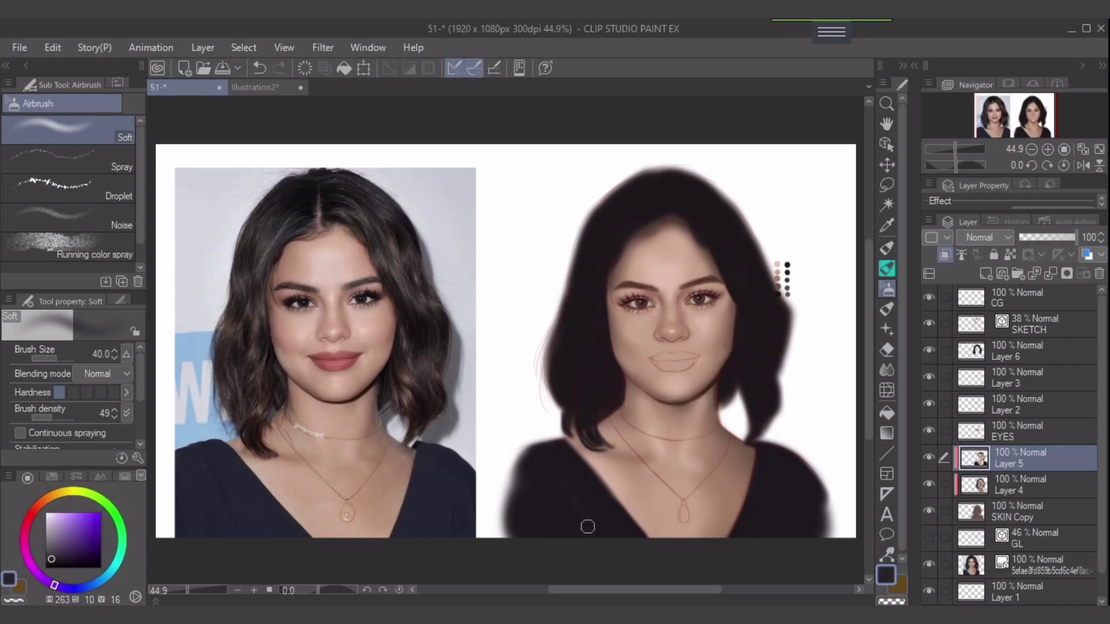
Build soft, slightly lighter shading over both sides of the dark top, varying the brush size around 50
key("[")
key("bracketright")
key("bracketright")
key("bracketright")
key("bracketright")
key("bracketright")
key("bracketleft")
key("bracketleft")
key("bracketleft")
key("bracketright")
key("bracketleft")
key("bracketleft")
key("bracketleft")
key("bracketleft")
key("bracketright")
key("bracketright")
key("bracketright")
key("bracketright")
key("bracketleft")
key("bracketleft")
key("bracketleft")
Sample dark tones from the painting, choose a darker shade, and detail the top's right shoulder at brush size 12
left_click(575, 461, "alt")
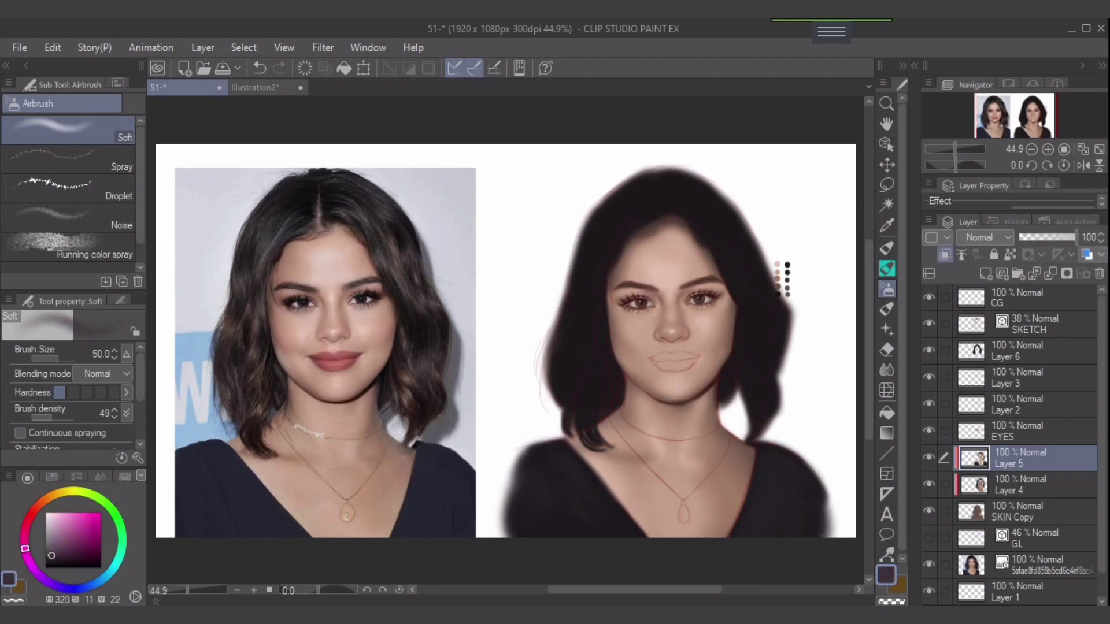
left_click(596, 446, "alt")
key("bracketleft")
key("bracketleft")
key("bracketleft")
key("bracketleft")
key("bracketleft")
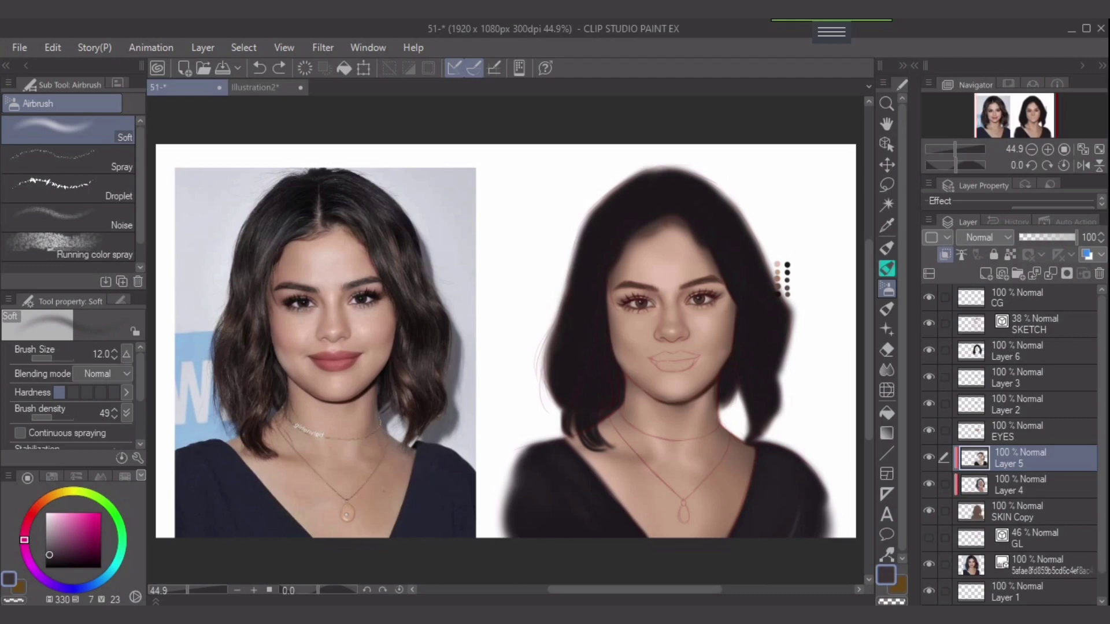
left_click(52, 562)
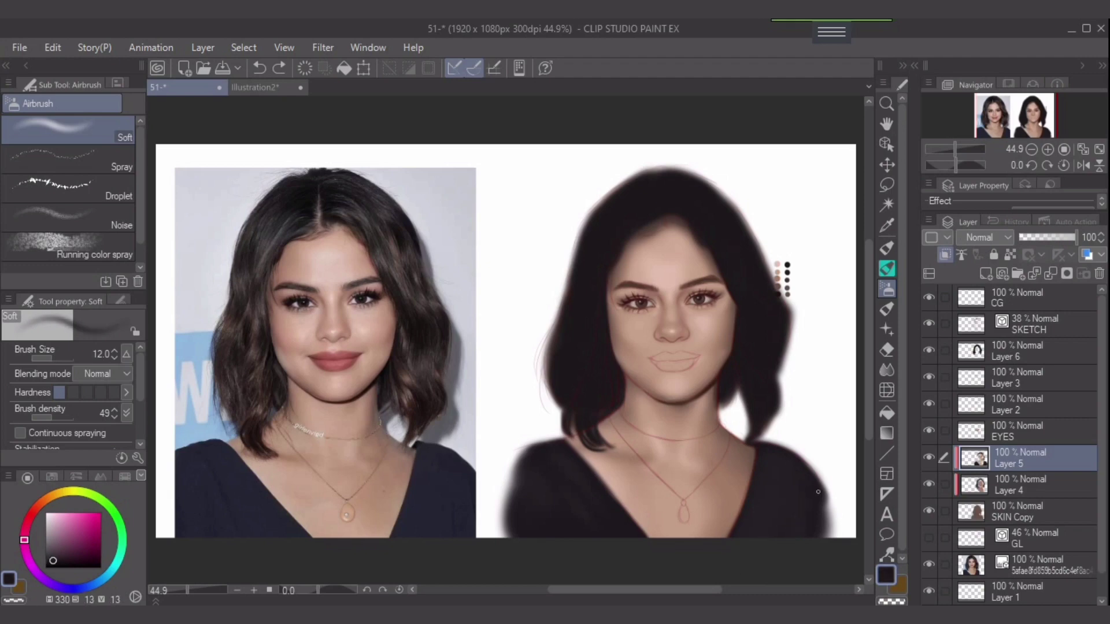
Paint near-black fold shadows on the top, starting at brush size 17 and varying the size
key("bracketright")
key("bracketright")
left_click(54, 564)
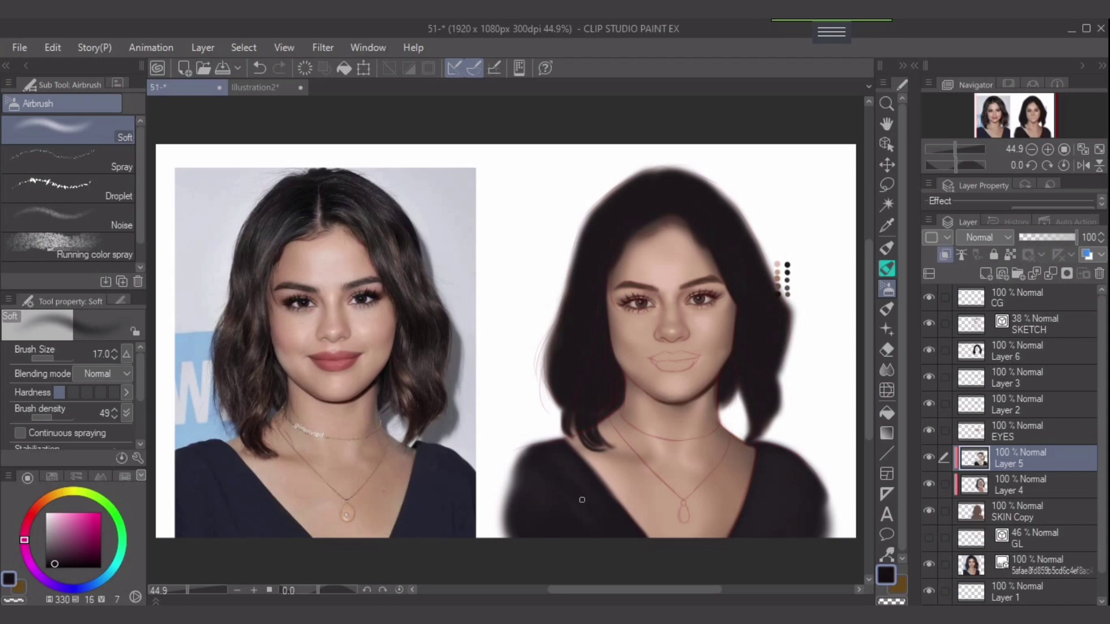
key("bracketright")
key("bracketright")
key("bracketright")
key("bracketleft")
key("bracketleft")
key("bracketright")
key("bracketleft")
key("bracketleft")
key("bracketleft")
key("bracketleft")
key("bracketright")
Sample a dark violet from the right side of the top and soften its shading at brush size 30
left_click(798, 522, "alt")
key("bracketright")
key("bracketright")
key("bracketright")
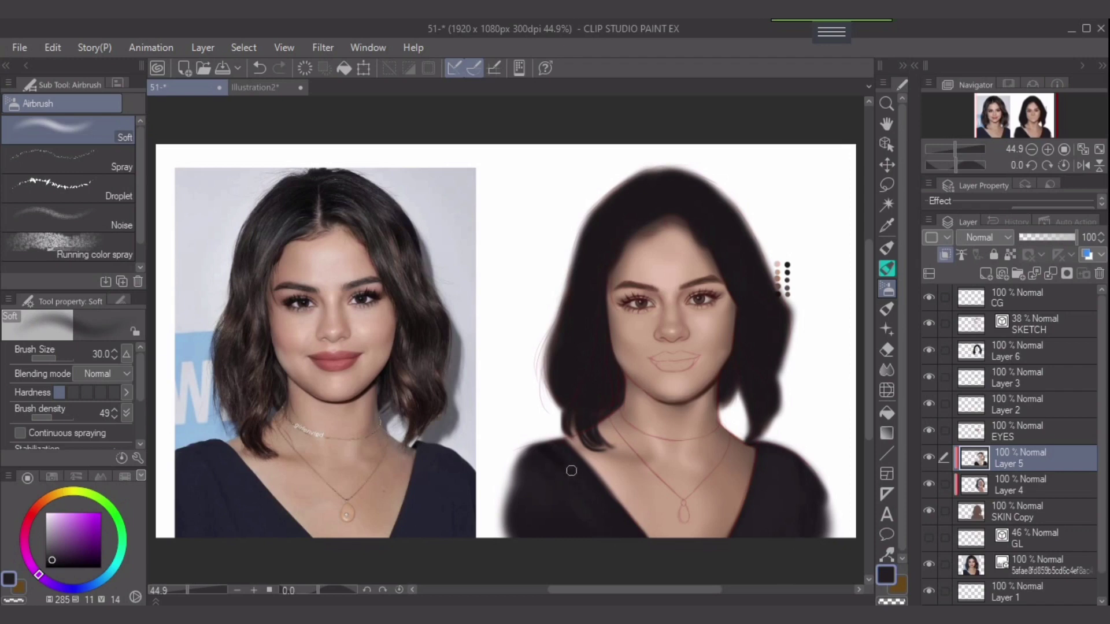
Smudge the shading on the left shoulder of the top with the Finger tip blend brush, enlarged beyond size 15
key("j")
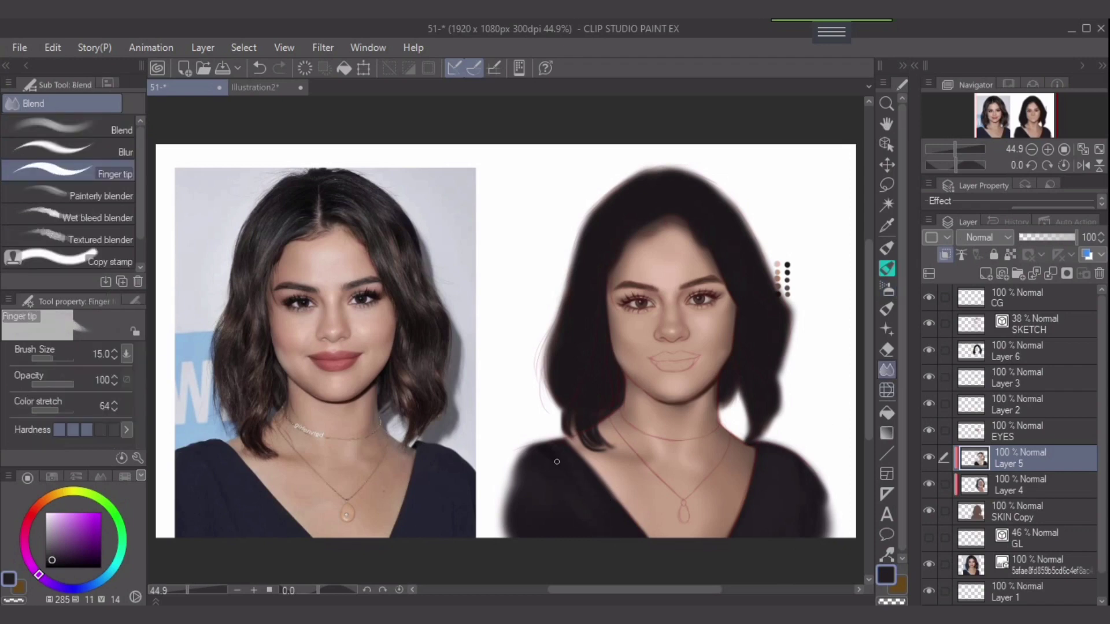
key("bracketright")
key("bracketright")
Smooth the left shoulder of the top with the Soft airbrush, using sampled dark tones at sizes 50 to 20
left_click(887, 289)
left_click(559, 486, "alt")
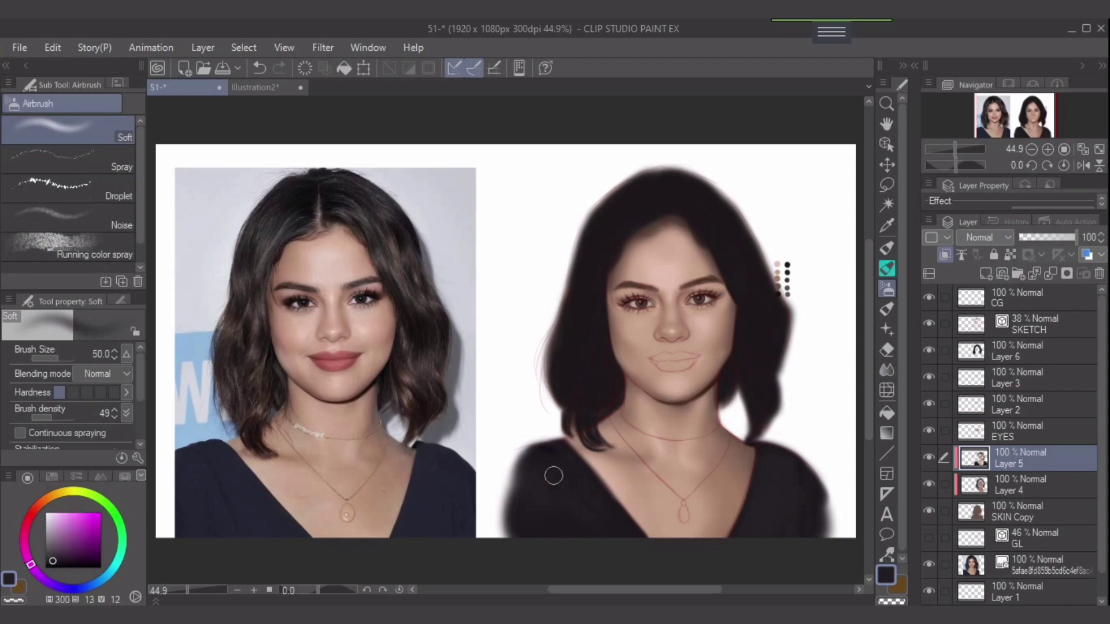
left_click(546, 458, "alt")
key("bracketleft")
key("bracketleft")
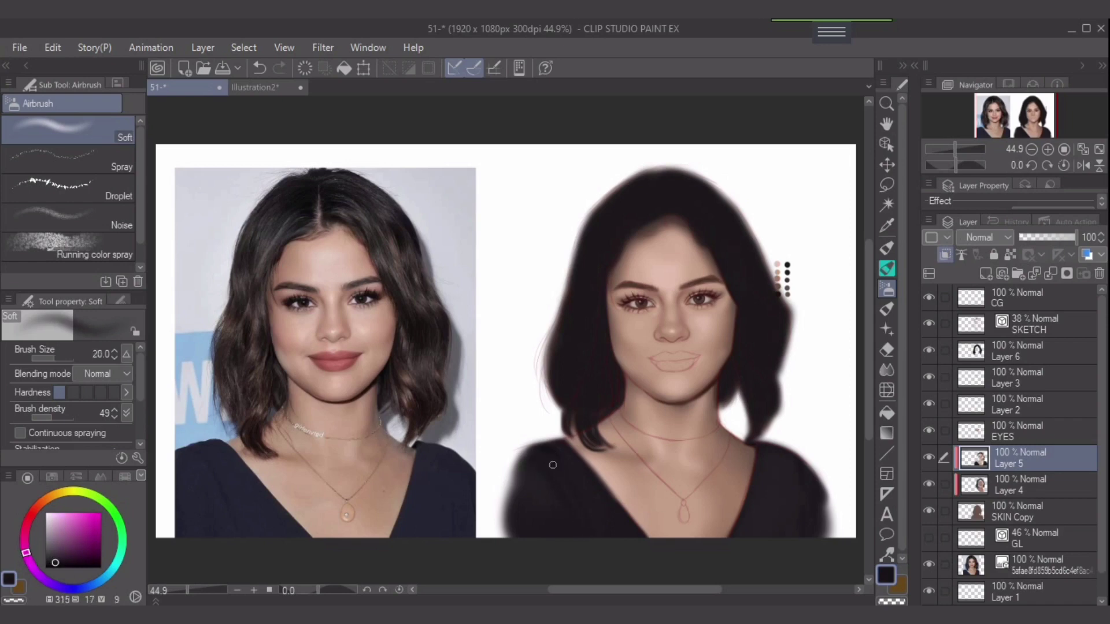
left_click(546, 487, "alt")
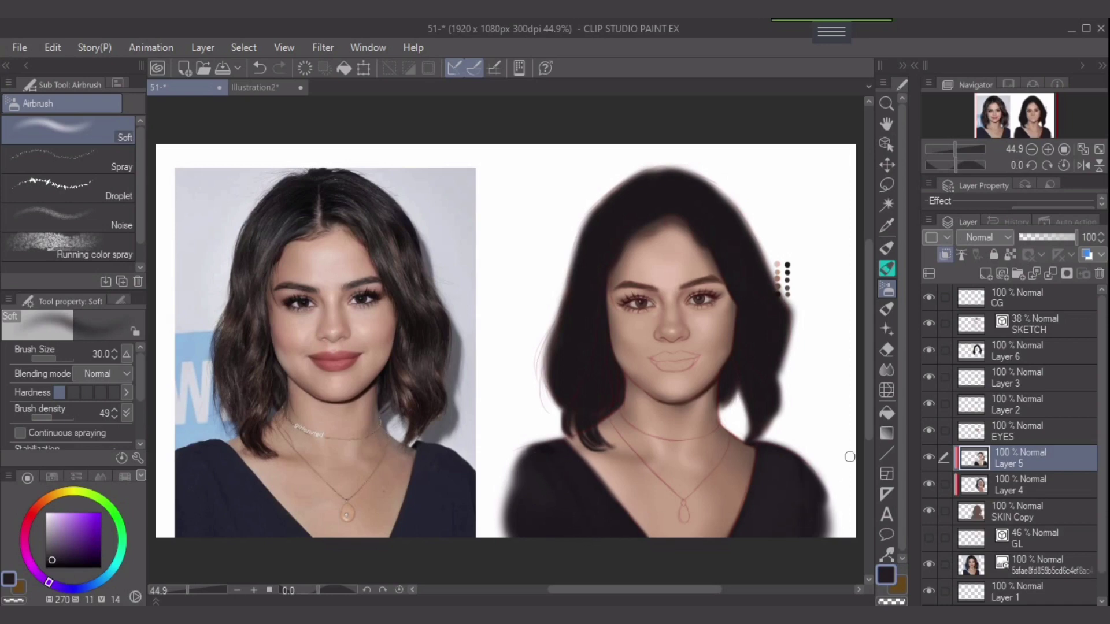
Airbrush a muted dark blue (hue 240, saturation 30, value 32) over the left shoulder of the top at size 100 and density 12
left_click_drag(847, 454, 835, 492)
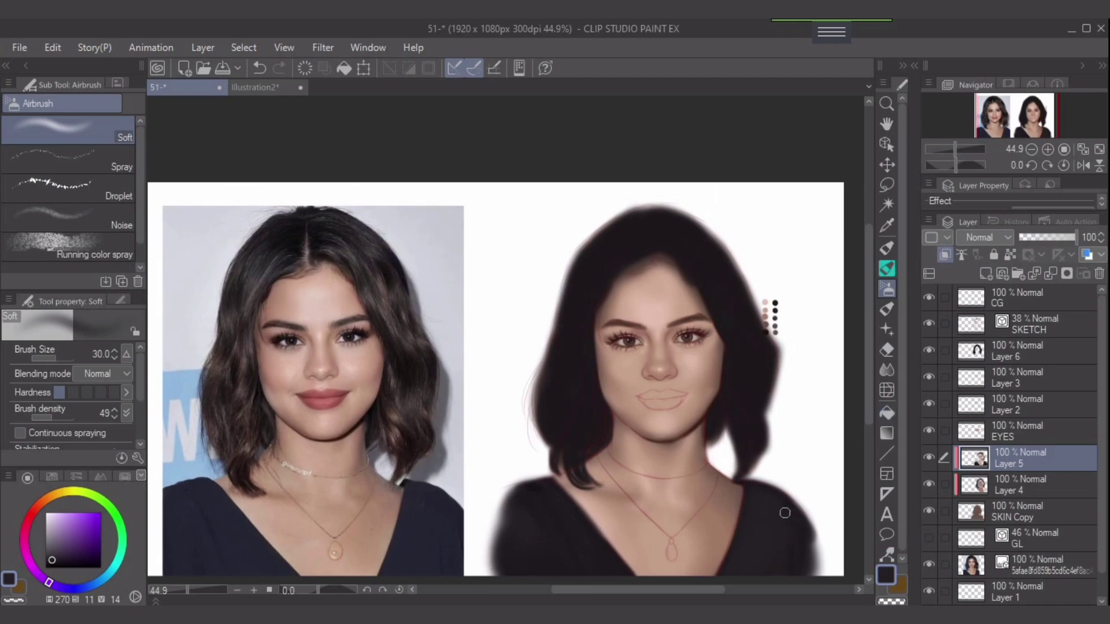
left_click(61, 547)
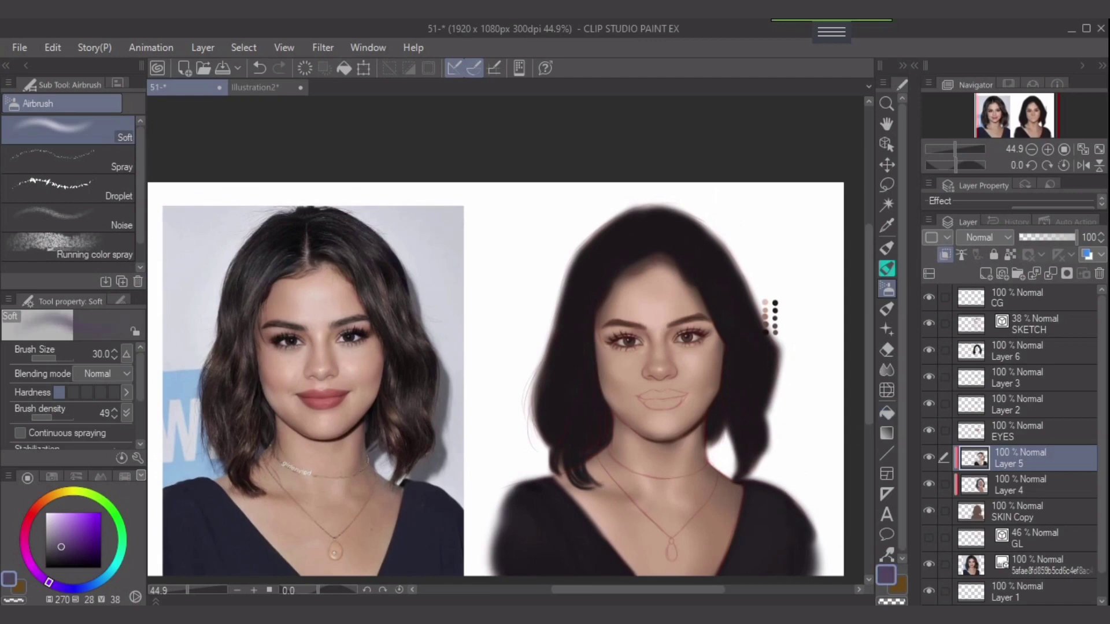
left_click_drag(61, 547, 62, 549)
left_click(73, 588)
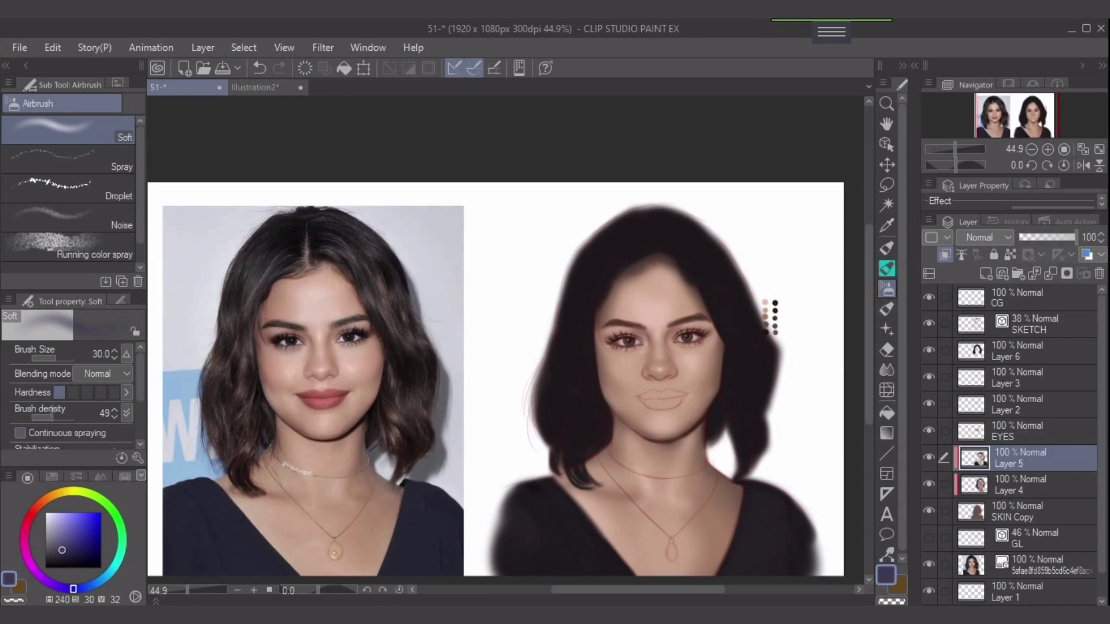
left_click_drag(51, 410, 33, 411)
key("bracketright")
key("bracketright")
key("bracketright")
key("bracketright")
key("bracketright")
key("bracketright")
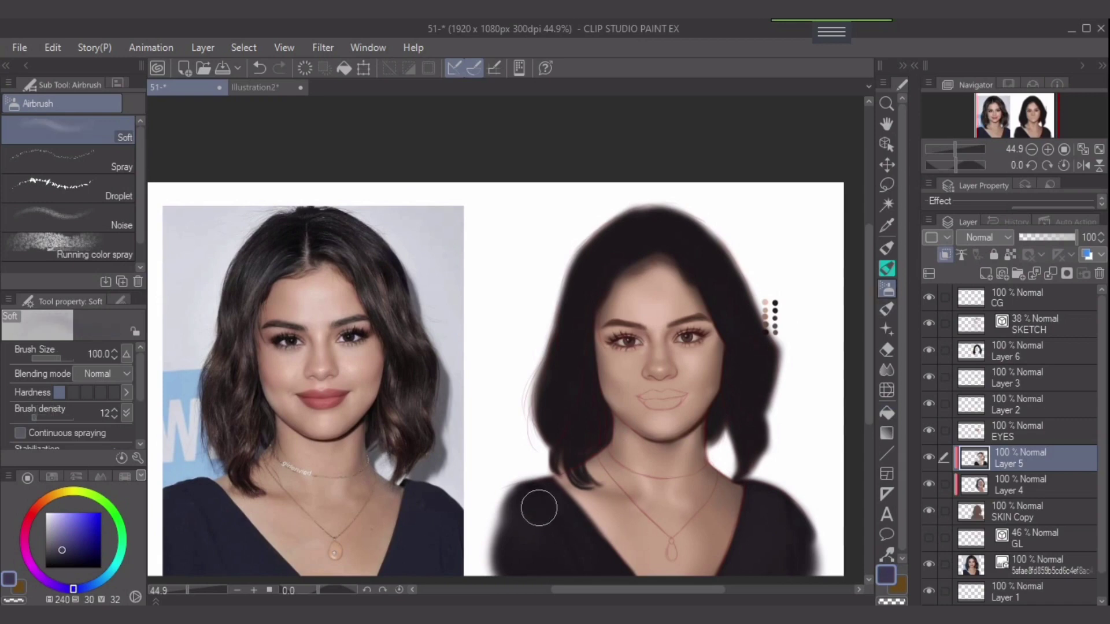
mouse_move(536, 499)
left_mouse_down()
mouse_move(557, 546)
mouse_move(542, 524)
mouse_move(526, 577)
left_mouse_up()
Tint the right side of the top with the dark blue at about size 25, and sample a near-black violet from it
key("bracketleft")
key("bracketleft")
key("bracketleft")
key("bracketleft")
key("bracketleft")
key("bracketleft")
key("bracketleft")
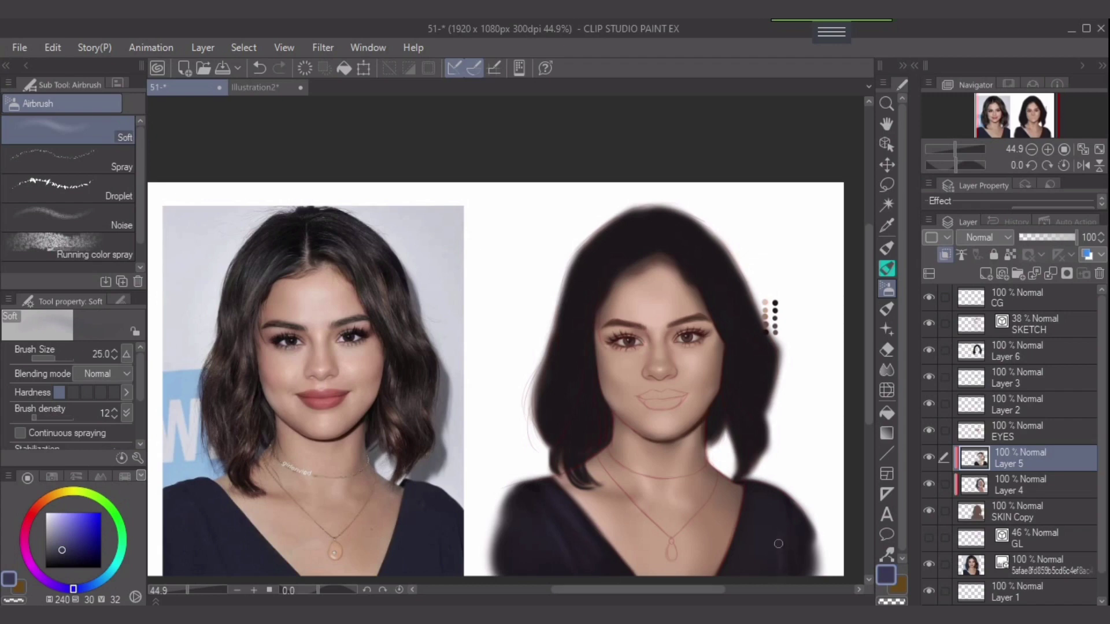
left_click(788, 506, "alt")
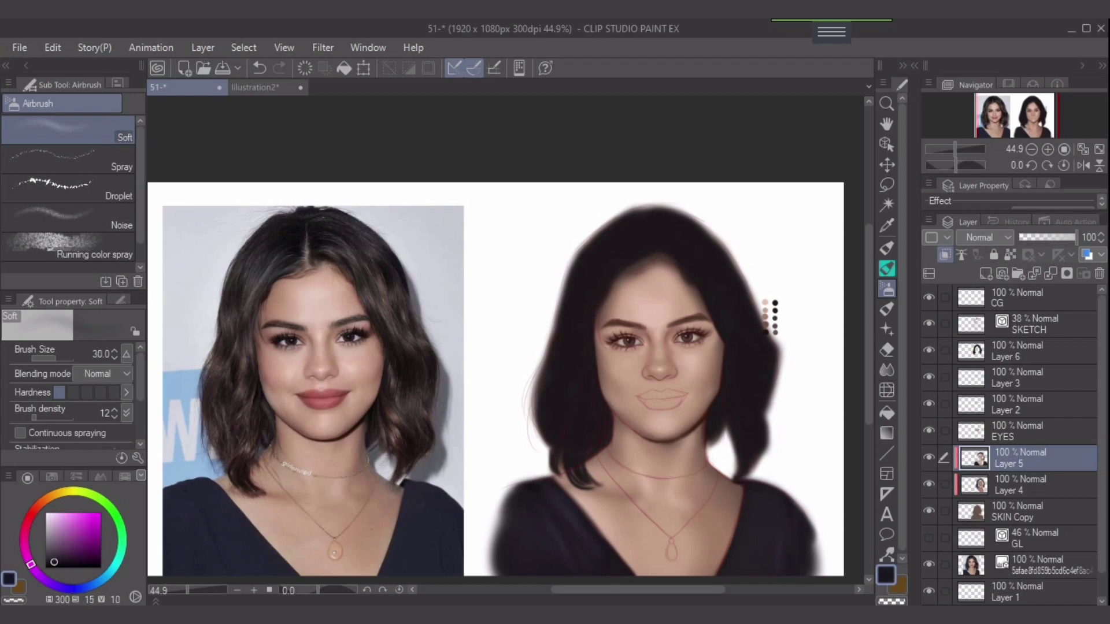
Block in the lips inside the sketch on the LIPS layer with a muted red, enlarging the Soft airbrush beyond size 6
left_click_drag(658, 393, 670, 354)
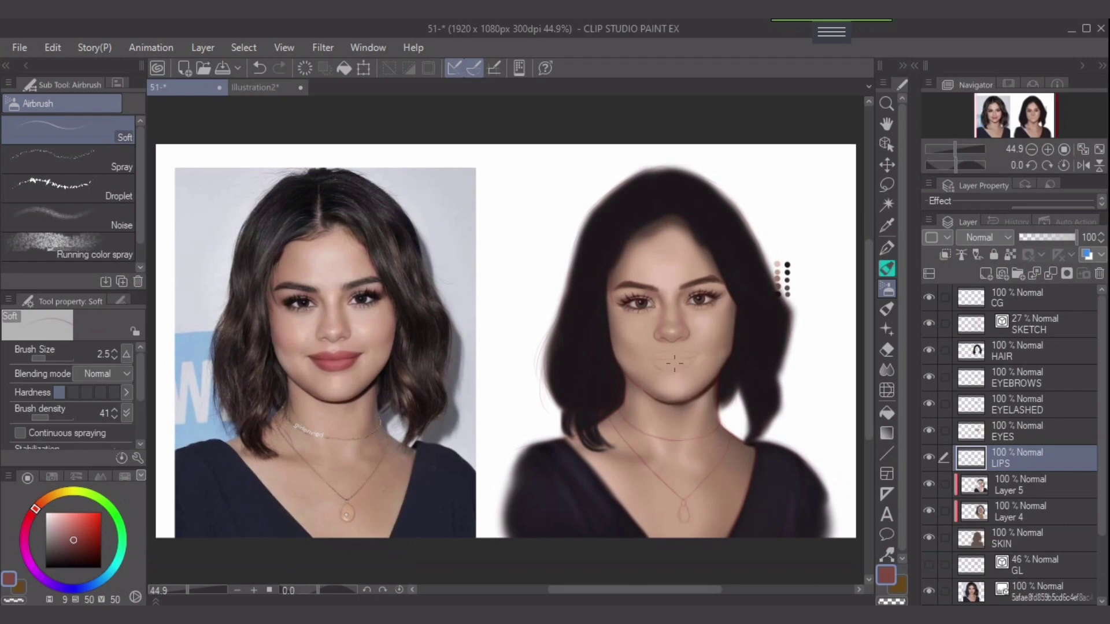
scroll(674, 363, "up", 5)
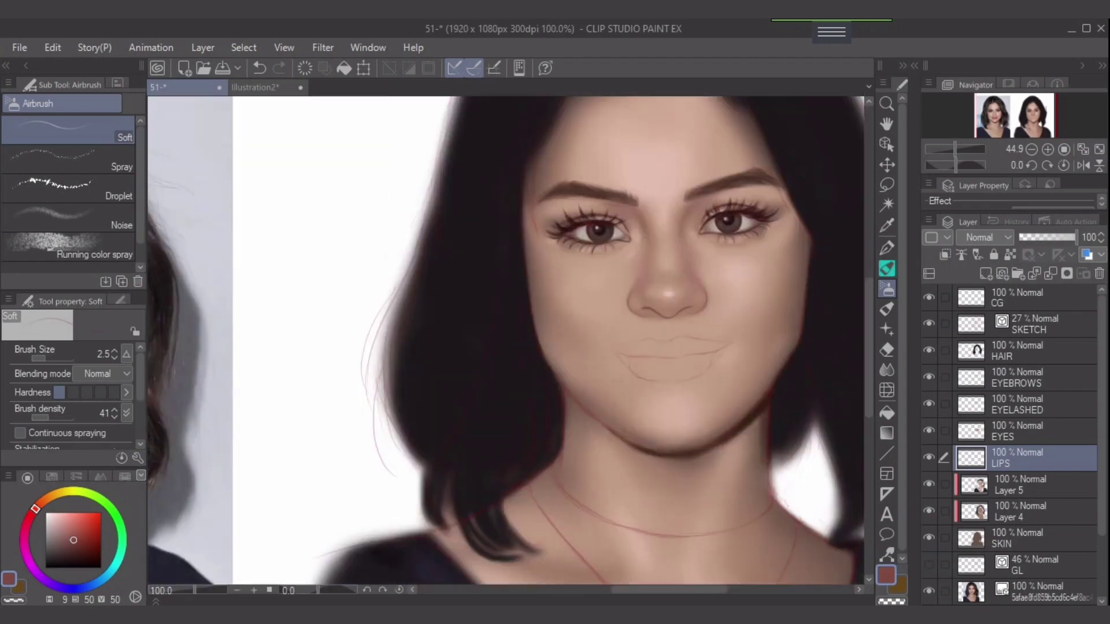
key("]")
key("]")
key("]")
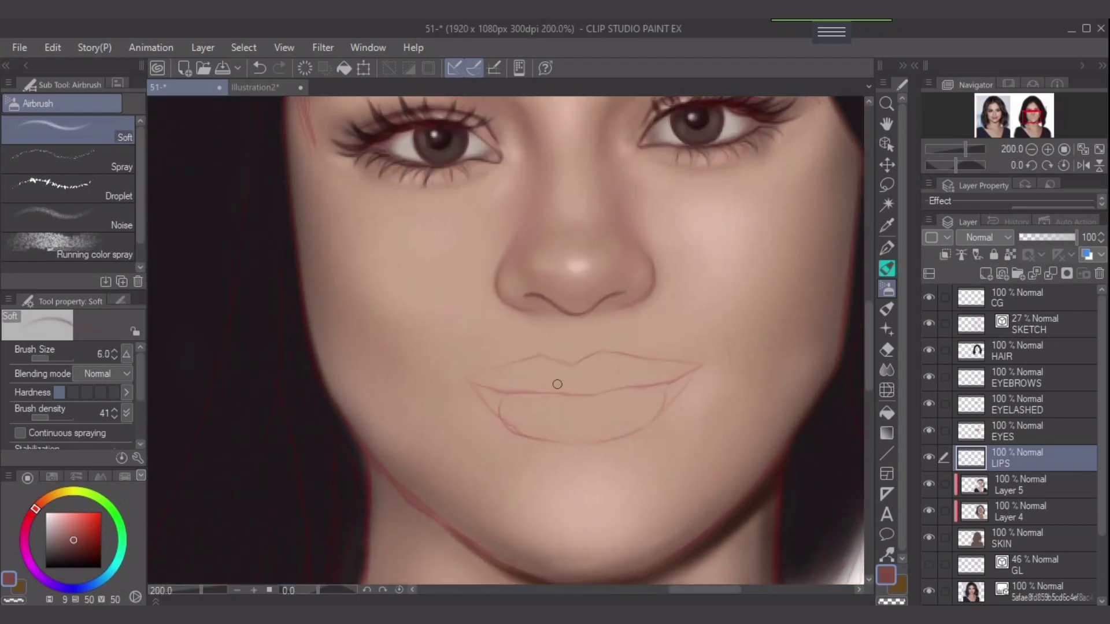
key("bracketright")
key("bracketright")
key("bracketright")
key("bracketright")
key("bracketright")
mouse_move(506, 388)
left_mouse_down()
mouse_move(577, 402)
mouse_move(638, 391)
mouse_move(534, 405)
mouse_move(650, 392)
mouse_move(504, 389)
mouse_move(542, 402)
mouse_move(521, 409)
mouse_move(647, 406)
mouse_move(533, 413)
mouse_move(656, 392)
mouse_move(524, 379)
mouse_move(599, 382)
mouse_move(607, 367)
mouse_move(659, 386)
mouse_move(605, 370)
mouse_move(652, 376)
mouse_move(482, 383)
mouse_move(511, 399)
left_mouse_up()
Fill the muted red out to the corners and edges of both lips, varying the brush between sizes 8 and 17
key("bracketleft")
key("bracketleft")
key("bracketleft")
key("bracketleft")
key("bracketleft")
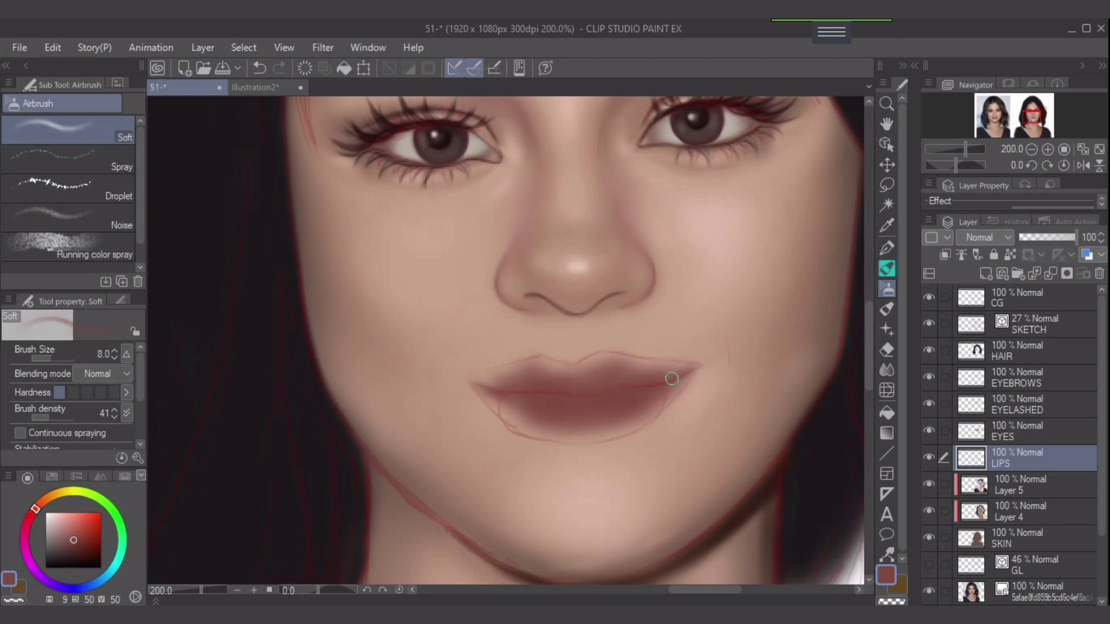
key("bracketright")
key("bracketright")
mouse_move(650, 410)
left_mouse_down()
mouse_move(548, 423)
mouse_move(487, 395)
mouse_move(567, 435)
mouse_move(529, 426)
mouse_move(614, 427)
left_mouse_up()
key("bracketright")
key("bracketright")
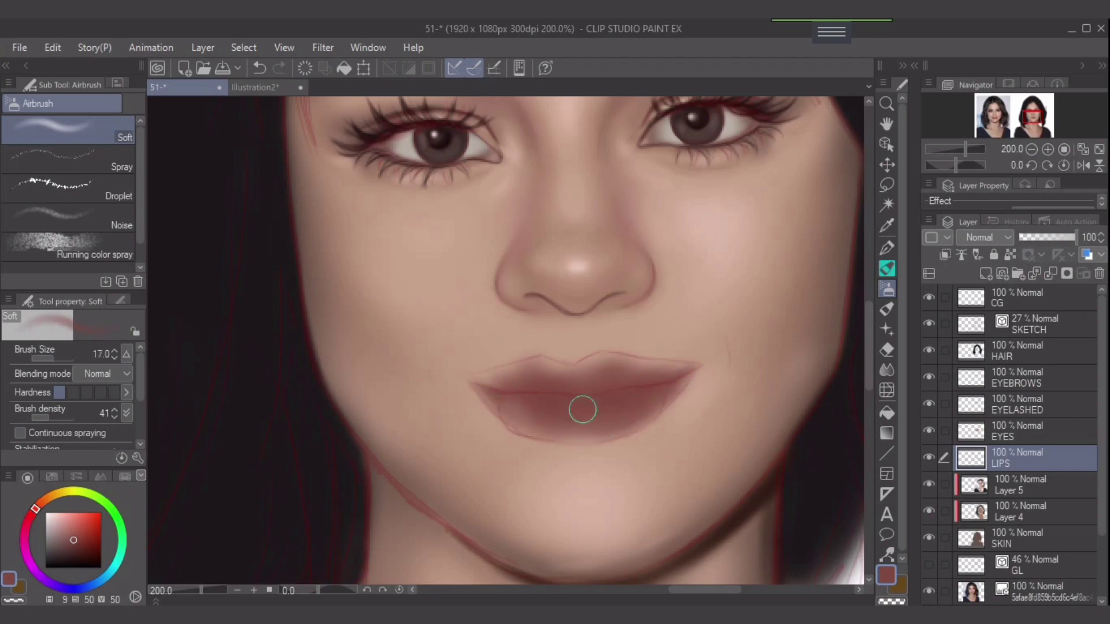
mouse_move(526, 379)
left_mouse_down()
mouse_move(476, 389)
mouse_move(545, 367)
mouse_move(592, 374)
mouse_move(641, 369)
left_mouse_up()
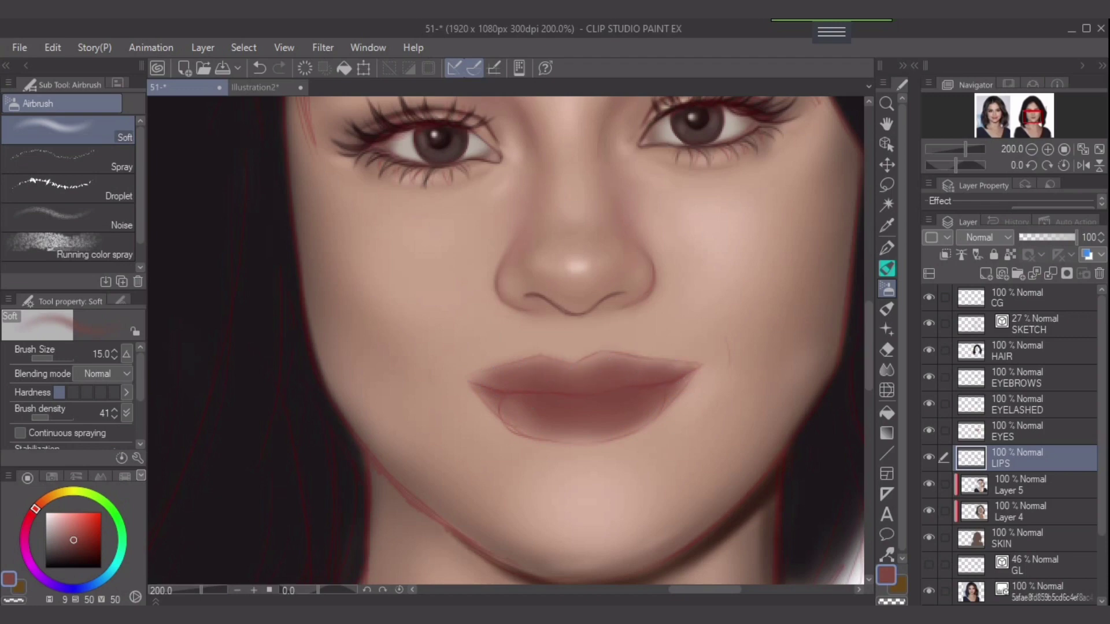
Soften the skin around the lips on Layer 5 with the light skin tone sampled from the swatches, at sizes 25 to 40
key("ctrl+minus")
key("ctrl+minus")
mouse_move(778, 349)
left_mouse_down()
mouse_move(590, 396)
mouse_move(588, 418)
left_mouse_up()
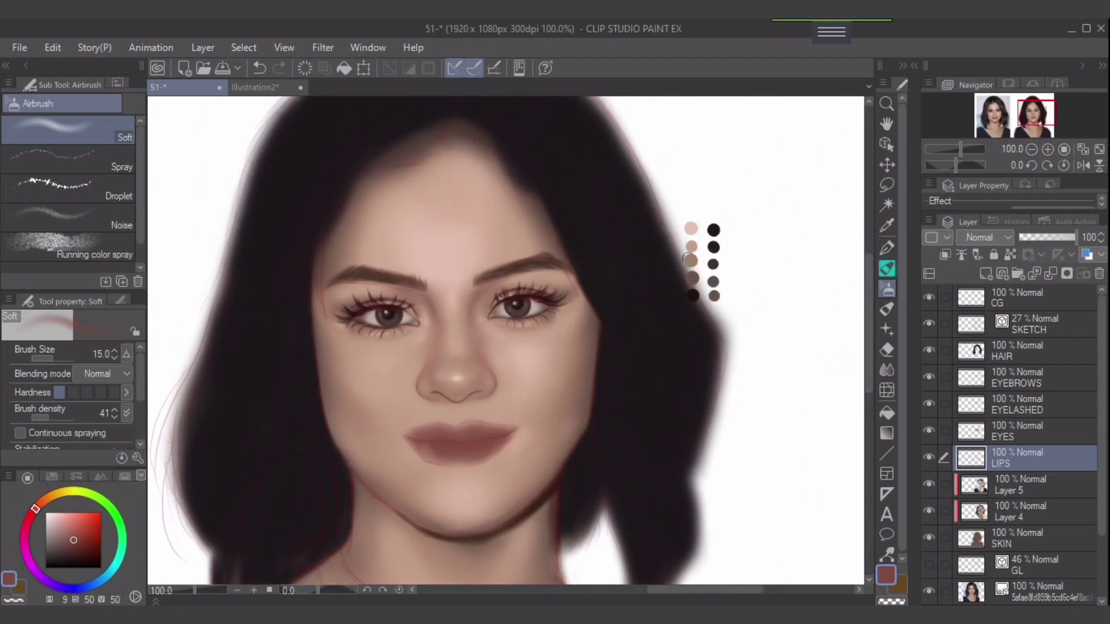
left_click(690, 255, "alt")
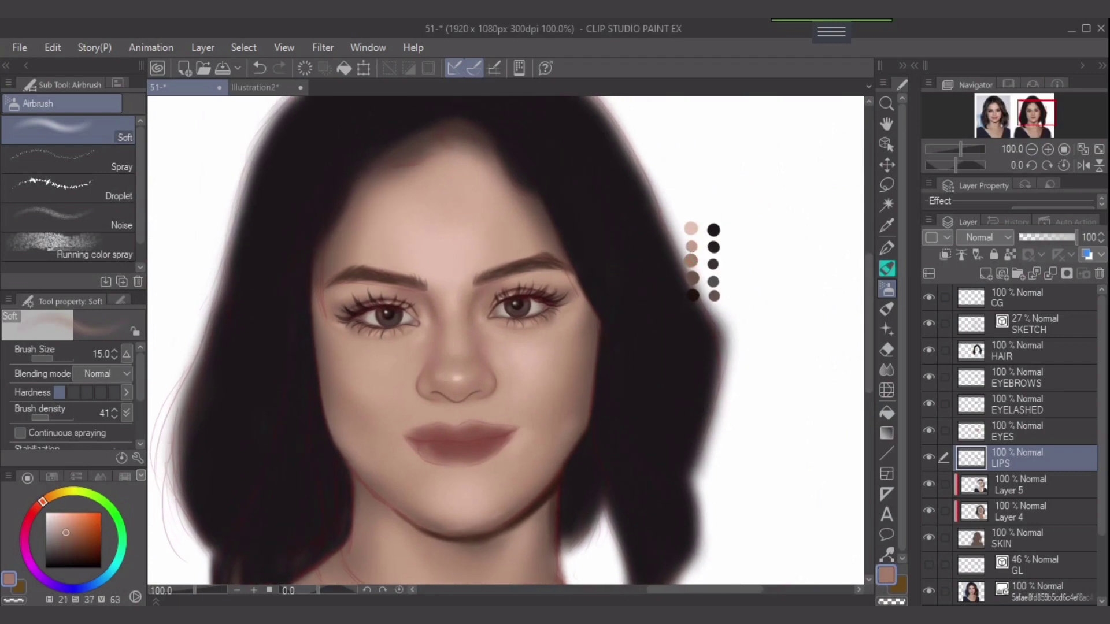
left_click(691, 247, "alt")
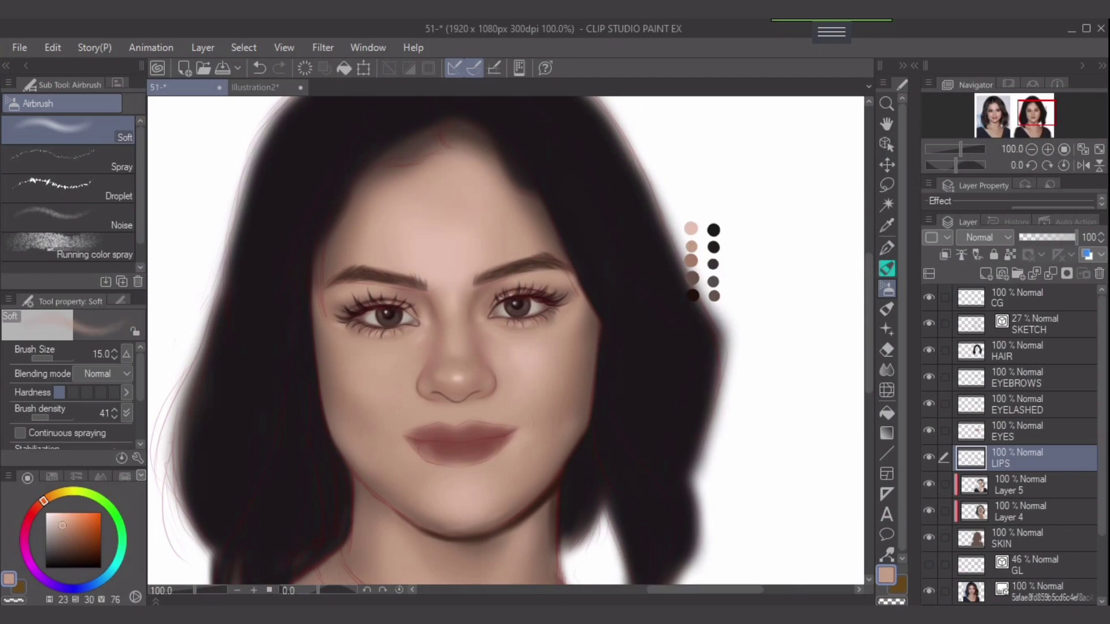
key("alt+bracketleft")
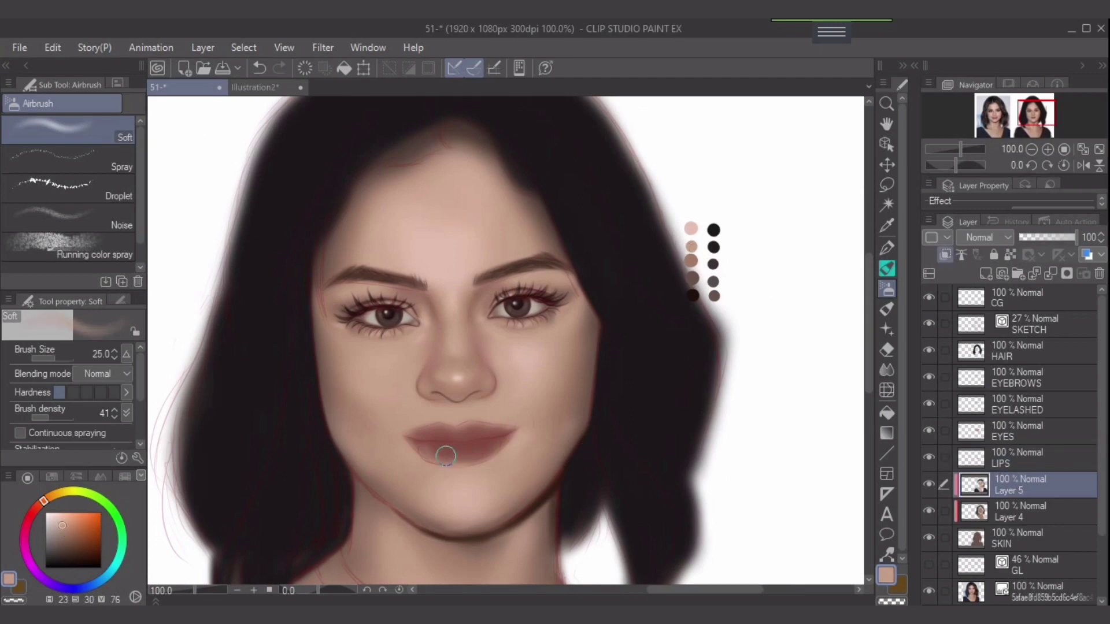
key("bracketright")
key("bracketright")
mouse_move(424, 453)
left_mouse_down()
mouse_move(443, 427)
mouse_move(486, 432)
mouse_move(478, 448)
mouse_move(445, 453)
mouse_move(475, 424)
left_mouse_up()
Sample the tan swatch, shift its hue to 17, and airbrush it around the lower lip and left mouth corner
left_click(691, 261, "alt")
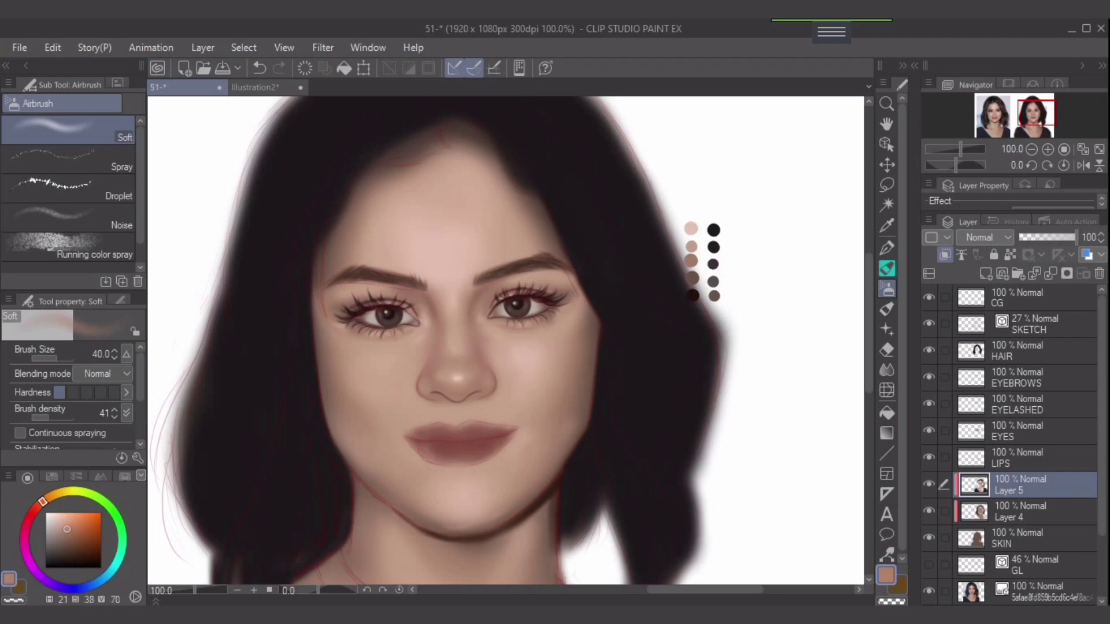
left_click(40, 504)
mouse_move(471, 454)
left_mouse_down()
mouse_move(434, 455)
mouse_move(450, 457)
left_mouse_up()
key("bracketleft")
key("bracketleft")
key("bracketright")
key("bracketright")
key("bracketright")
mouse_move(472, 458)
left_mouse_down()
mouse_move(491, 448)
mouse_move(426, 454)
mouse_move(416, 443)
left_mouse_up()
key("bracketleft")
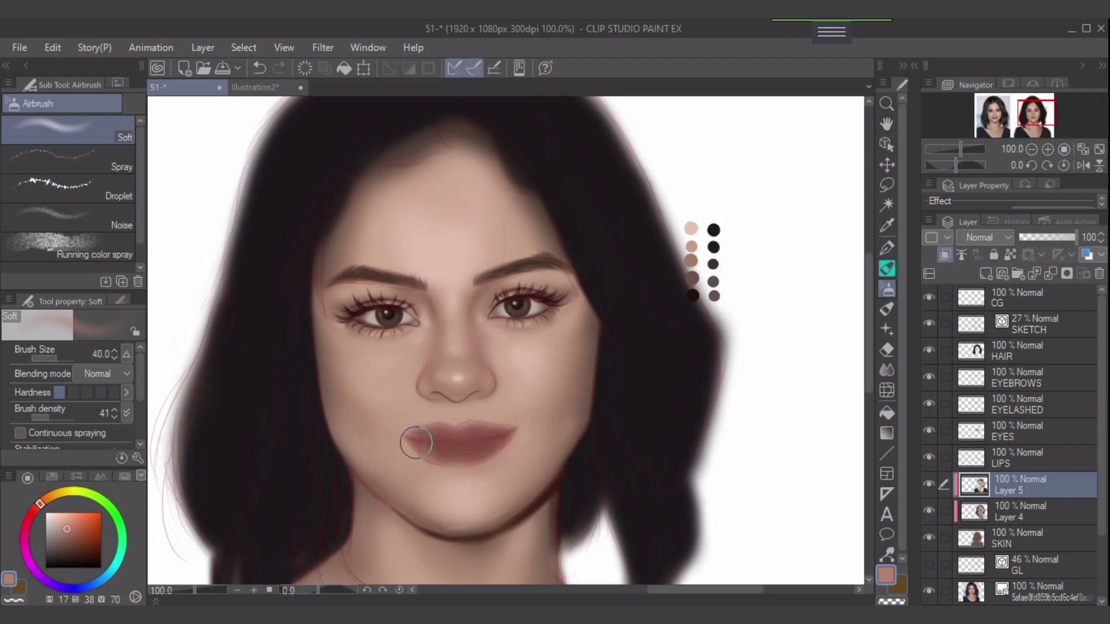
Build up the warm tan shading around the outline of the lips on Layer 5, varying the brush around size 40
key("bracketleft")
key("bracketleft")
key("bracketright")
key("bracketright")
key("bracketright")
key("bracketright")
key("bracketleft")
key("bracketleft")
key("bracketright")
key("bracketleft")
scroll(501, 438, "up", 1)
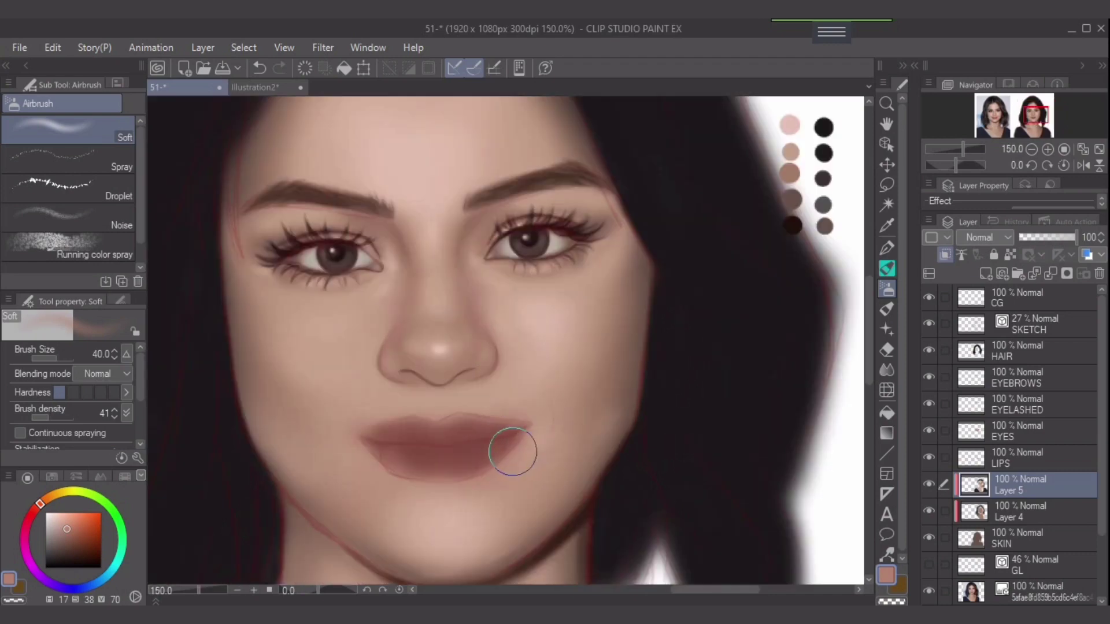
scroll(512, 452, "up", 1)
scroll(545, 436, "up", 2)
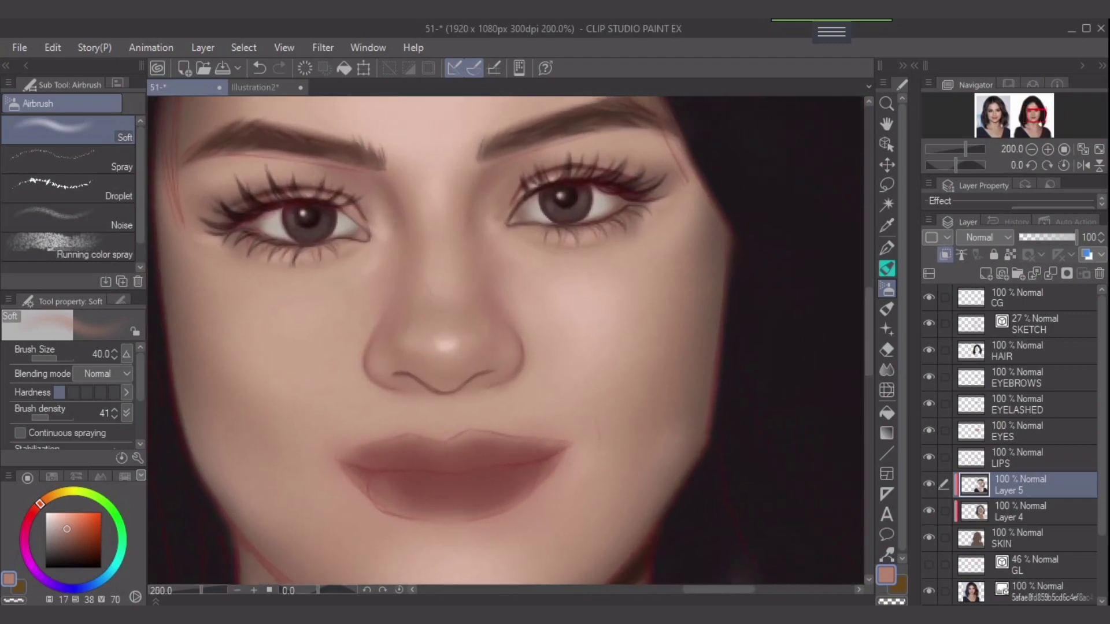
scroll(733, 329, "down", 2)
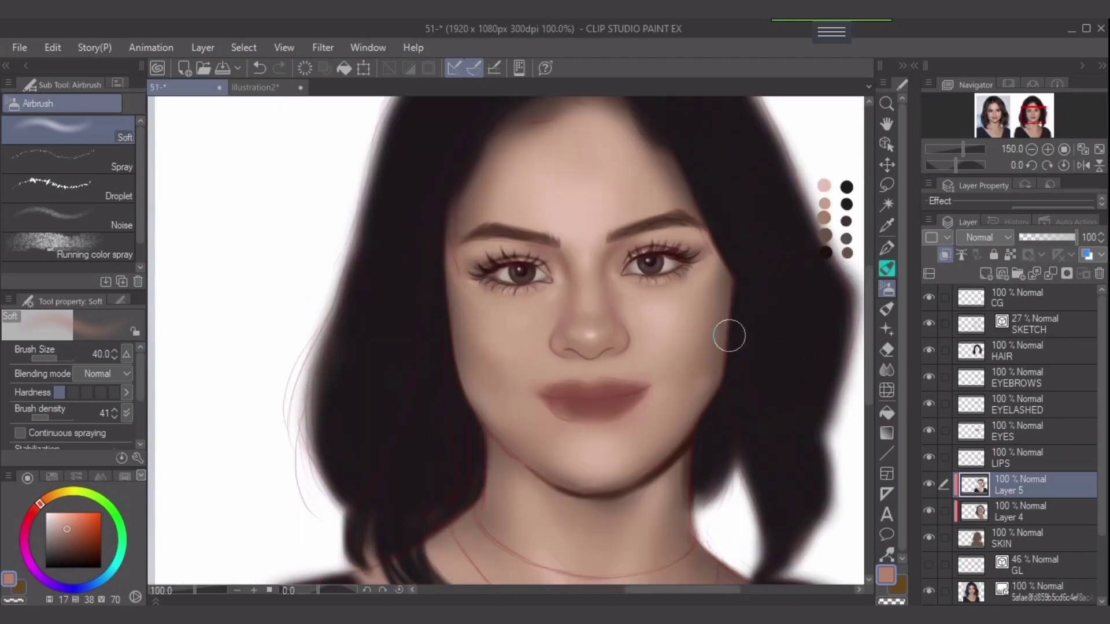
Move the colour swatches on the CG layer onto the face's right cheek, close to the lips
left_click_drag(732, 338, 682, 379)
left_click(1026, 298)
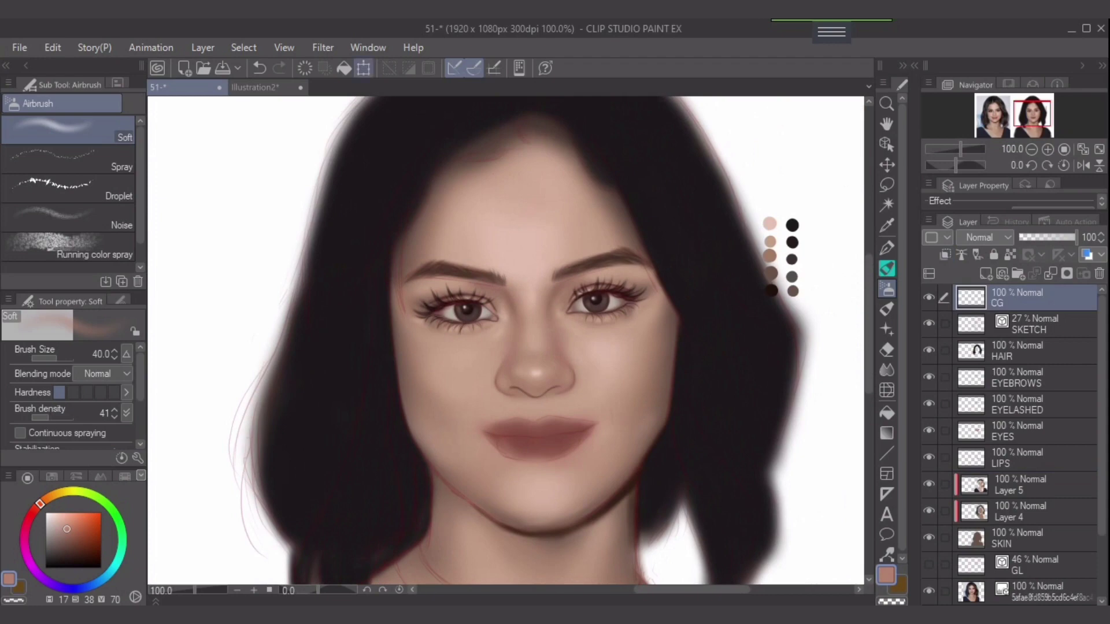
key("ctrl+t")
left_click_drag(780, 256, 641, 357)
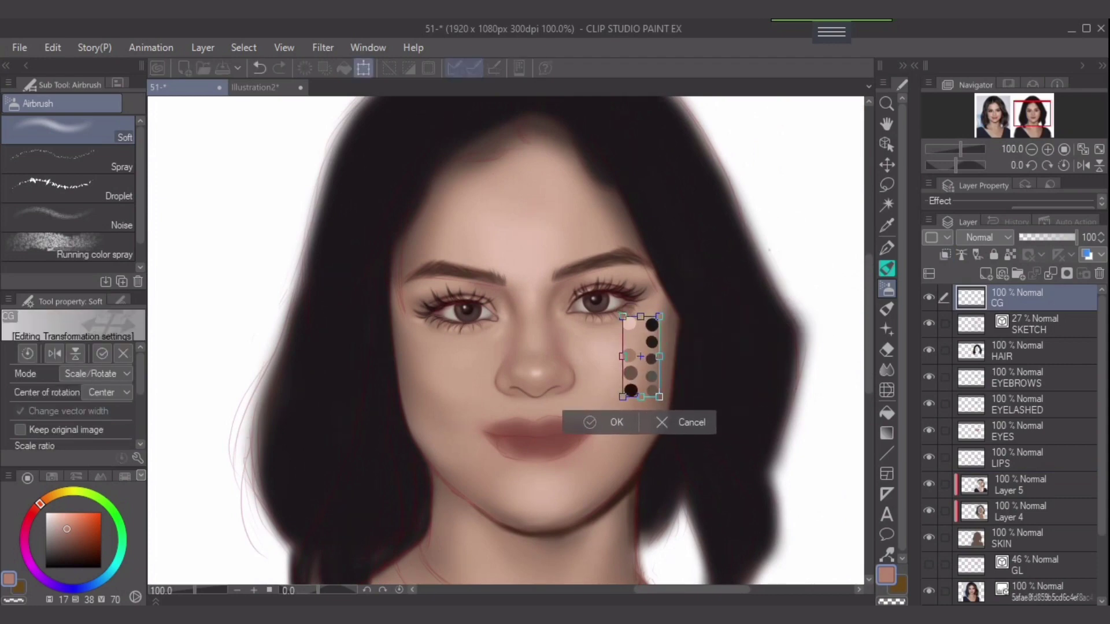
left_click(614, 422)
scroll(624, 421, "up", 1)
scroll(694, 402, "up", 1)
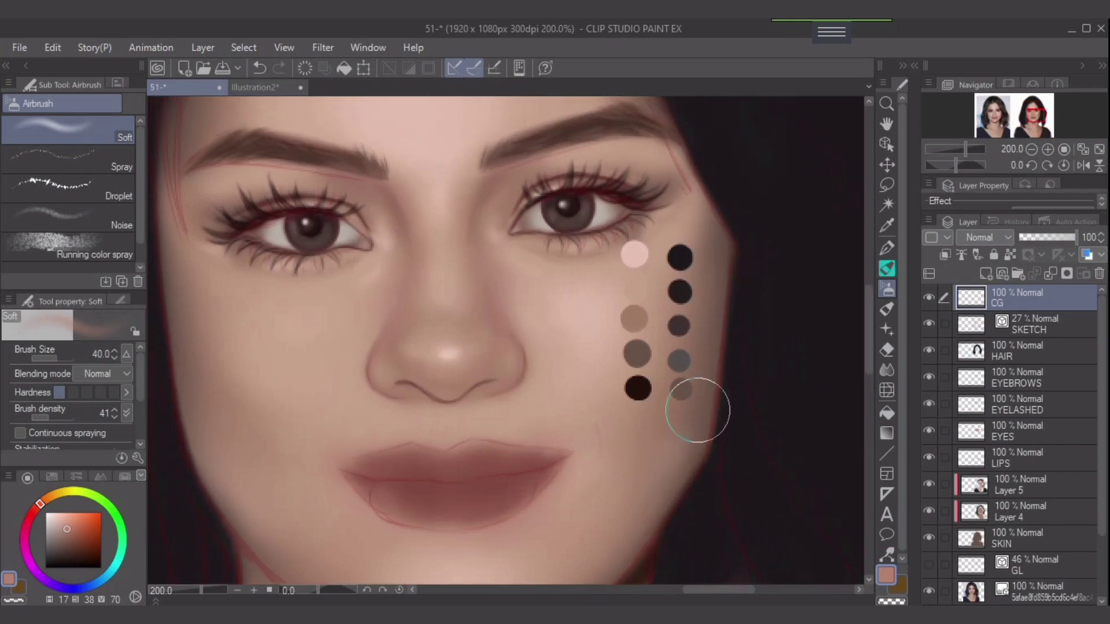
Sample the light skin tone from the moved swatches and reduce the Hard eraser to size 15
left_click(647, 293, "alt")
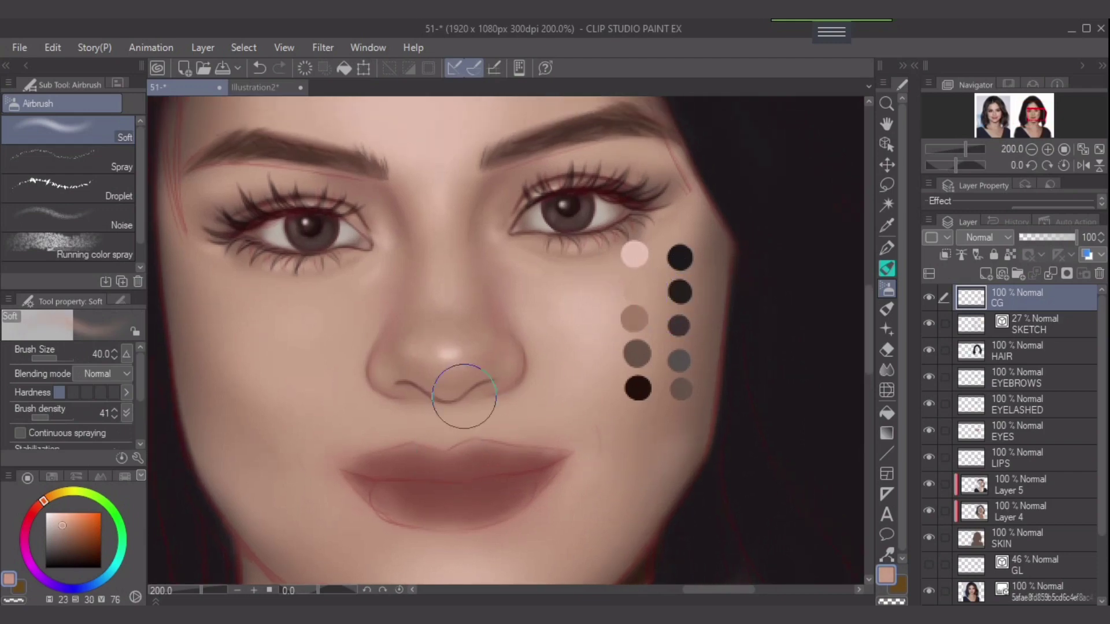
key("bracketleft")
key("bracketleft")
key("e")
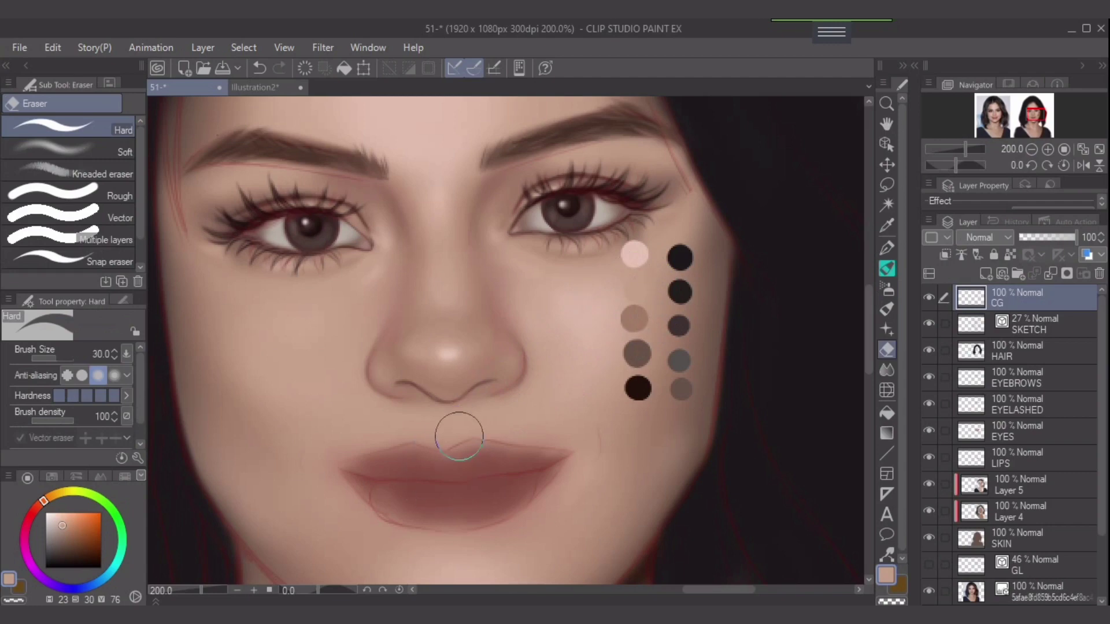
key("bracketleft")
key("bracketleft")
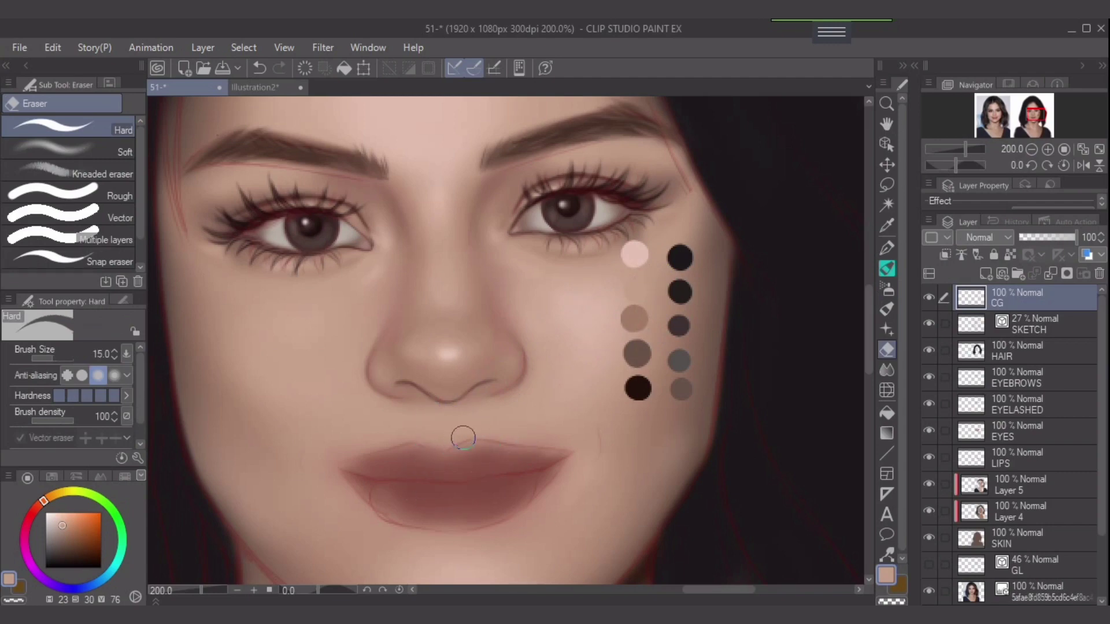
Lasso the lip line art on the SKETCH layer and transform it, nudging it slightly to the right
left_click(1035, 325)
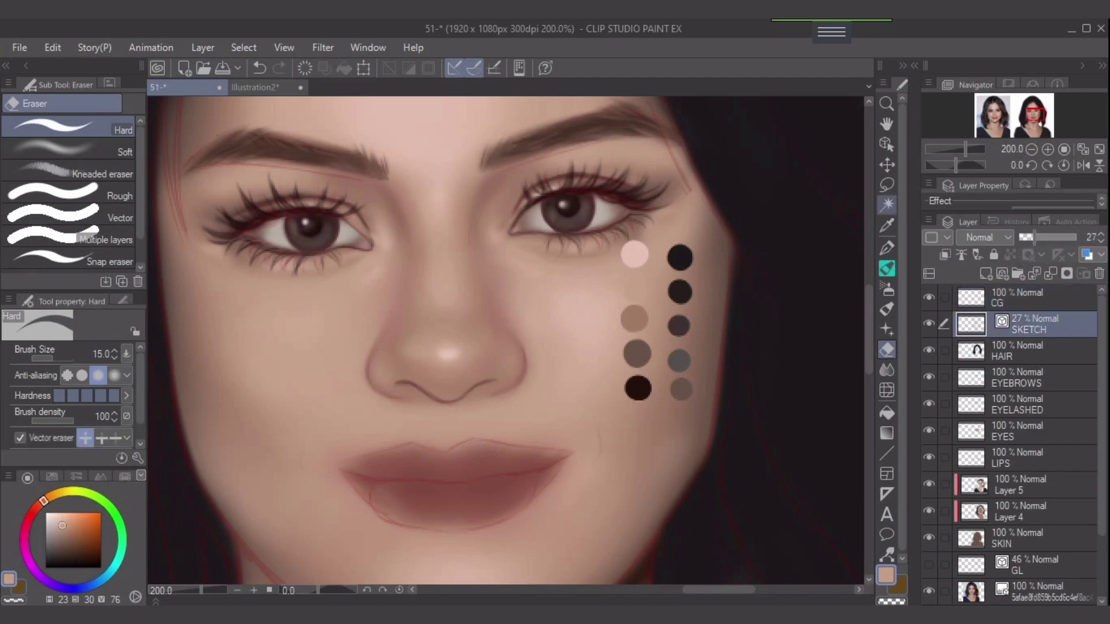
left_click(887, 185)
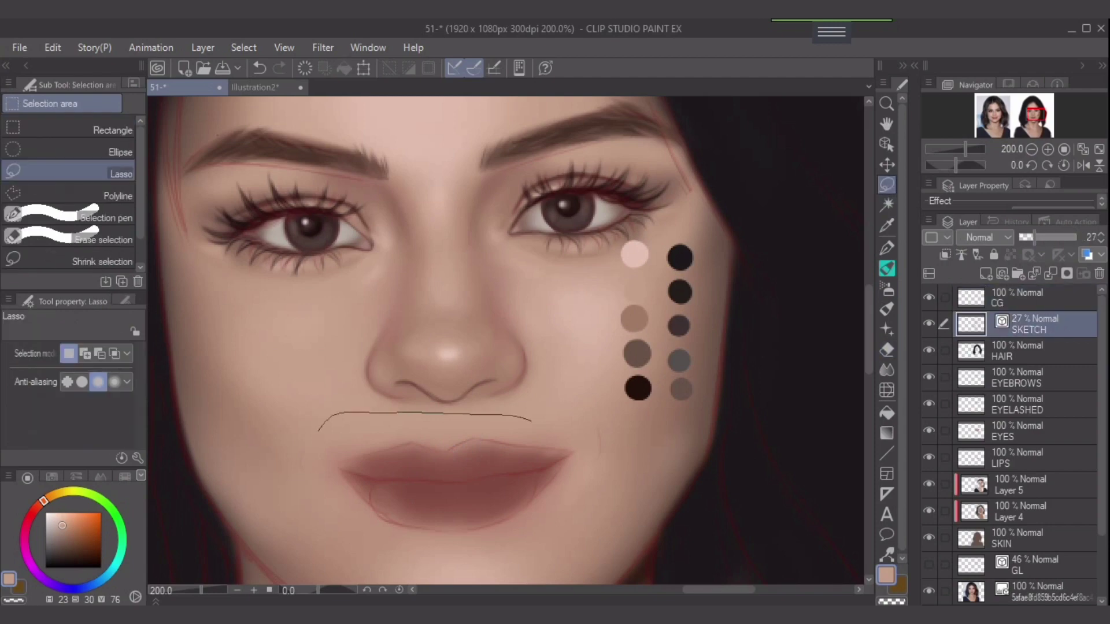
left_click_drag(532, 421, 563, 422)
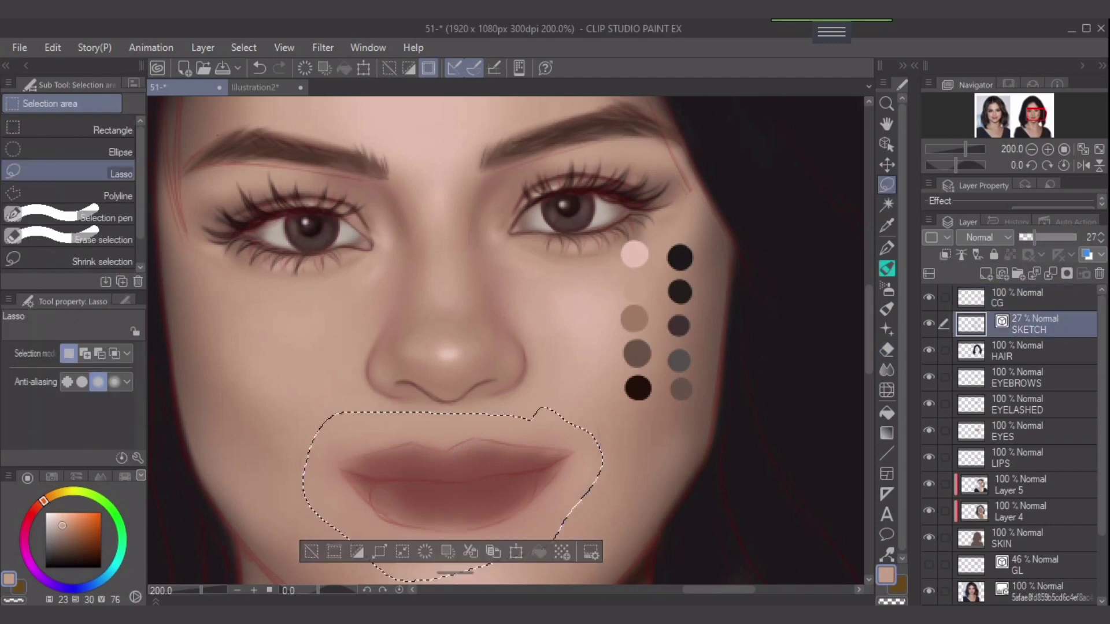
key("ctrl+d")
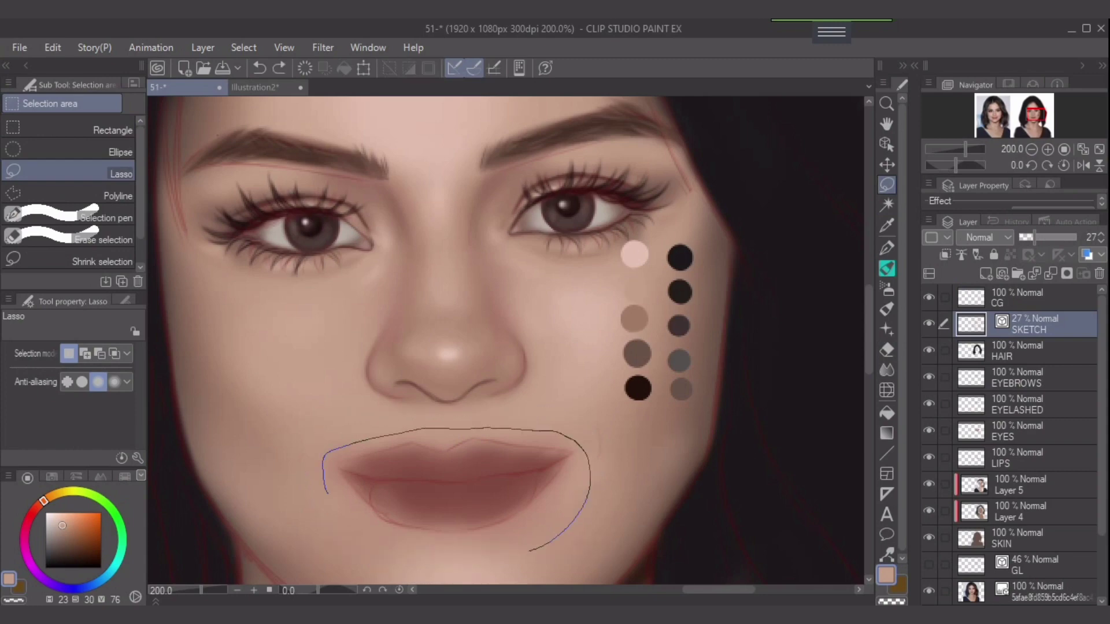
left_click_drag(347, 530, 332, 509)
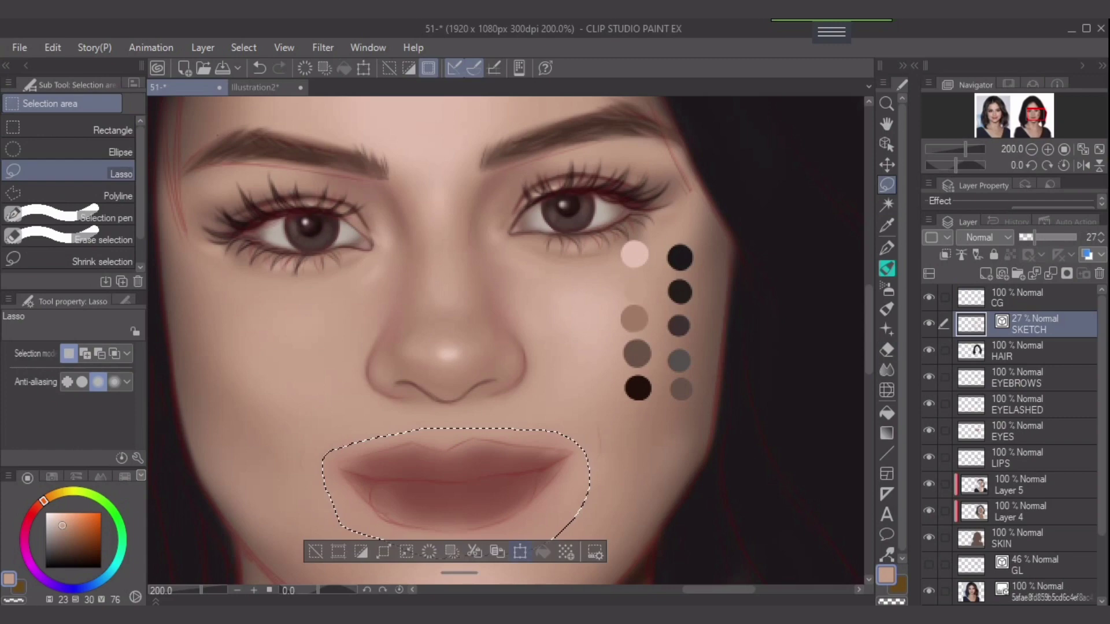
left_click(519, 552)
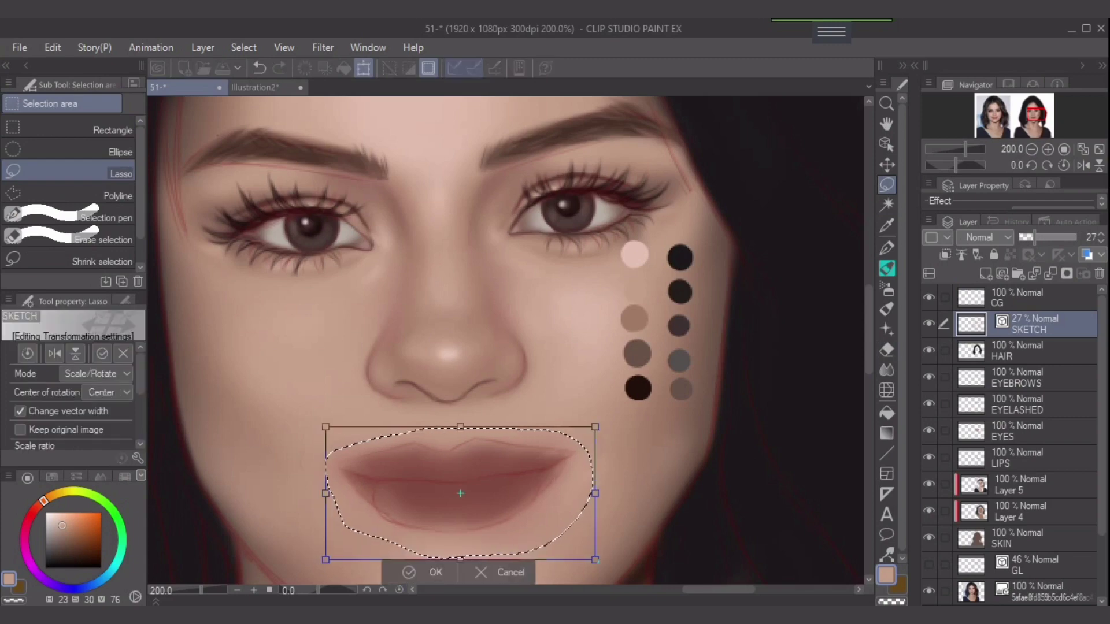
key("Right")
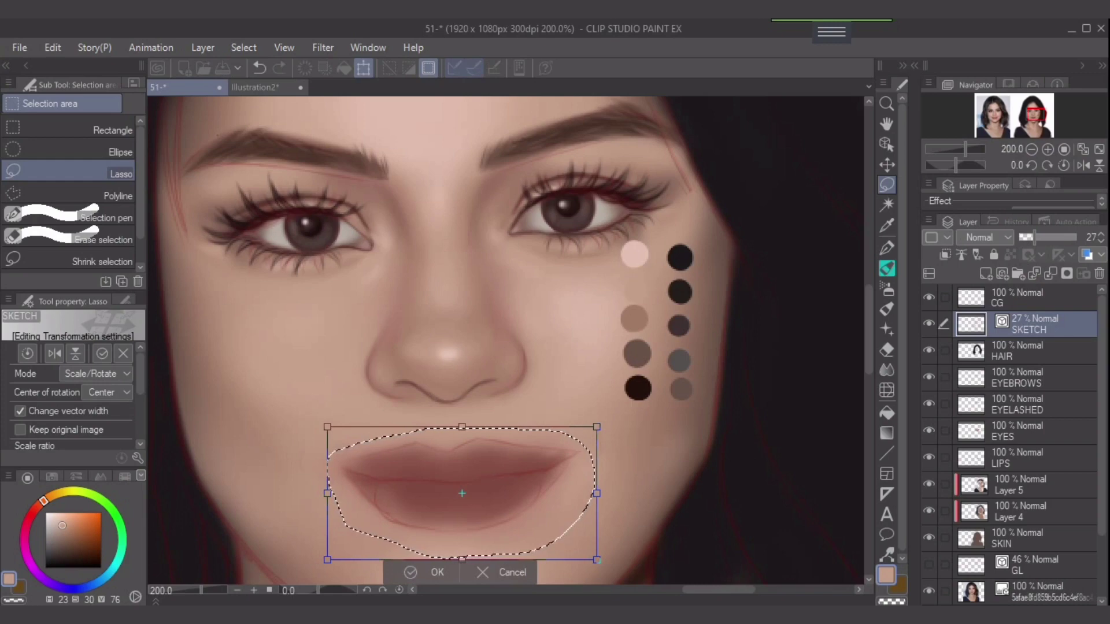
key("Return")
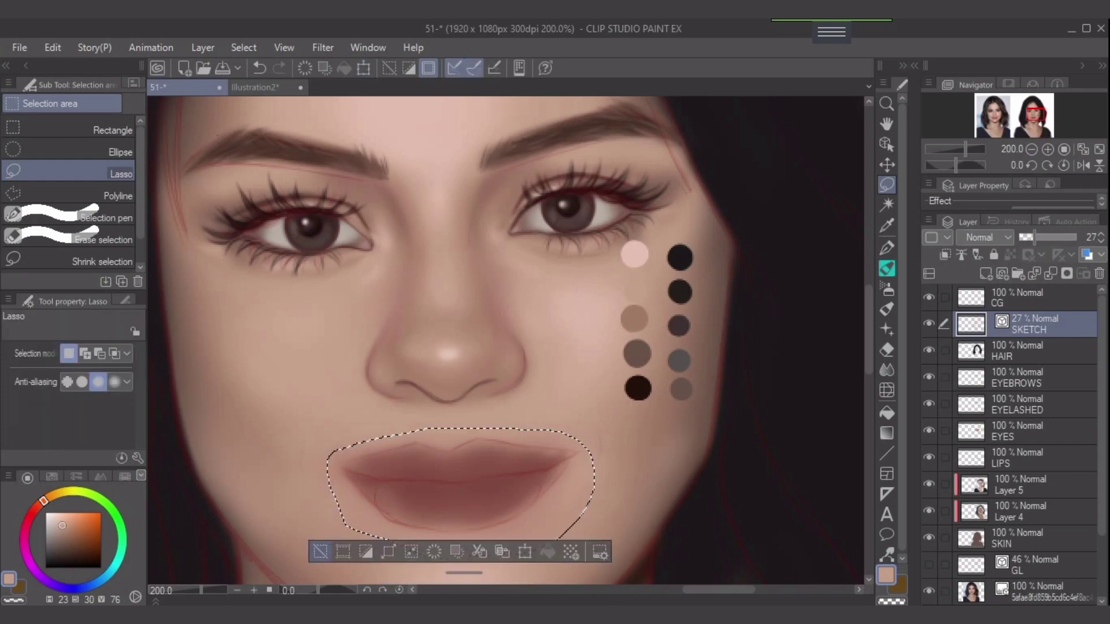
Lasso the painted lips on the LIPS layer and nudge them slightly to the right to match the shifted line art
key("ctrl+d")
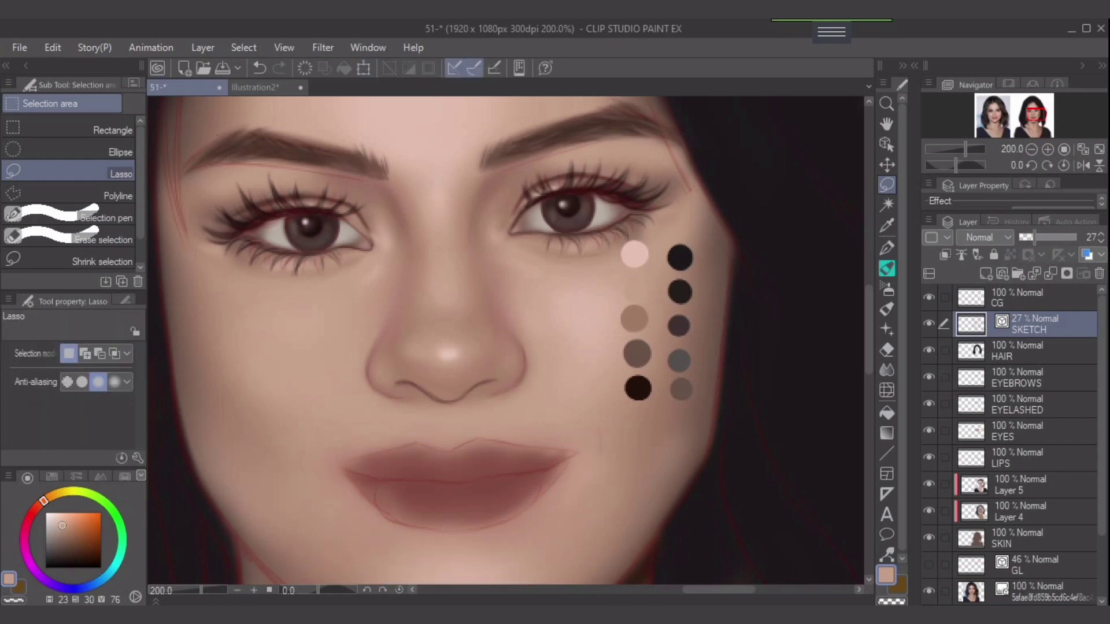
left_click(1029, 459)
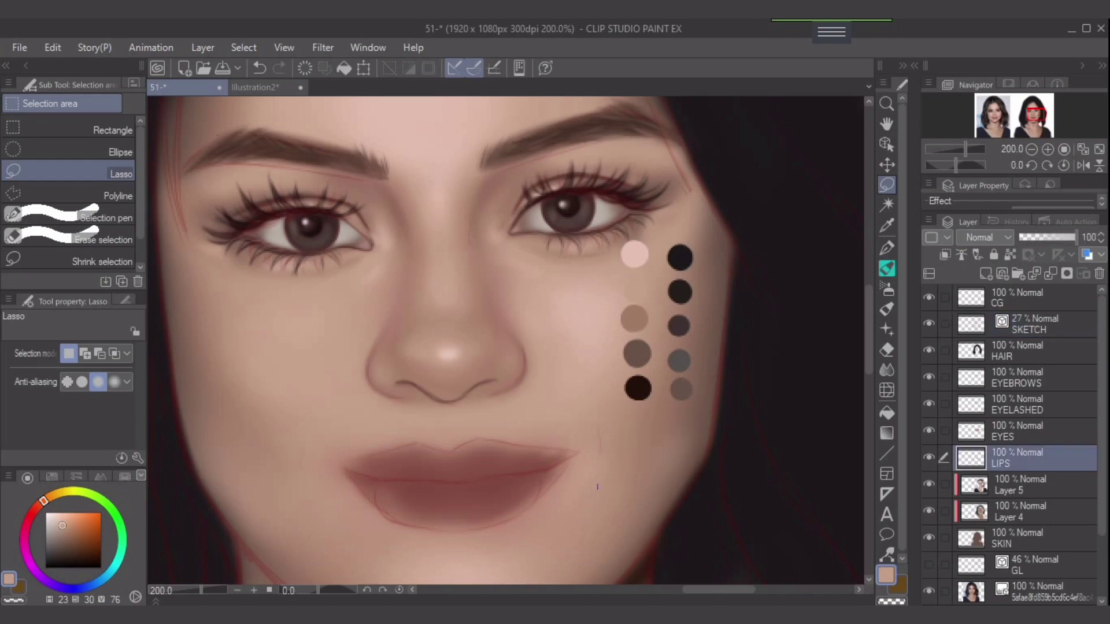
left_click_drag(636, 485, 428, 414)
mouse_move(286, 509)
left_mouse_down()
mouse_move(357, 569)
mouse_move(487, 568)
left_mouse_up()
left_click_drag(626, 490, 636, 482)
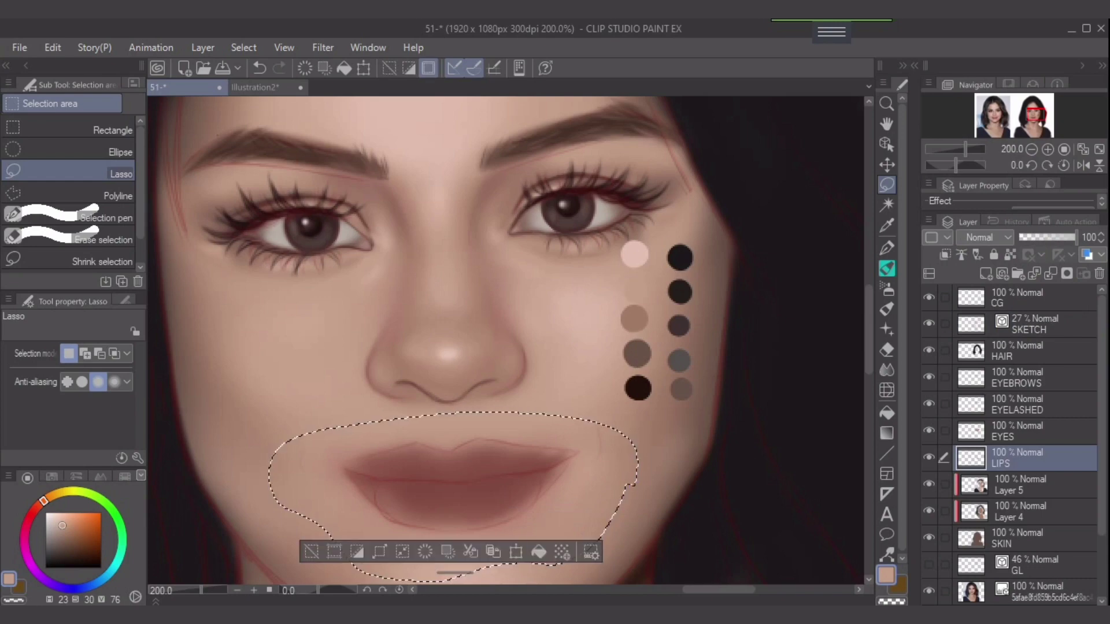
key("ctrl+t")
key("Right")
key("Right")
key("Right")
key("Right")
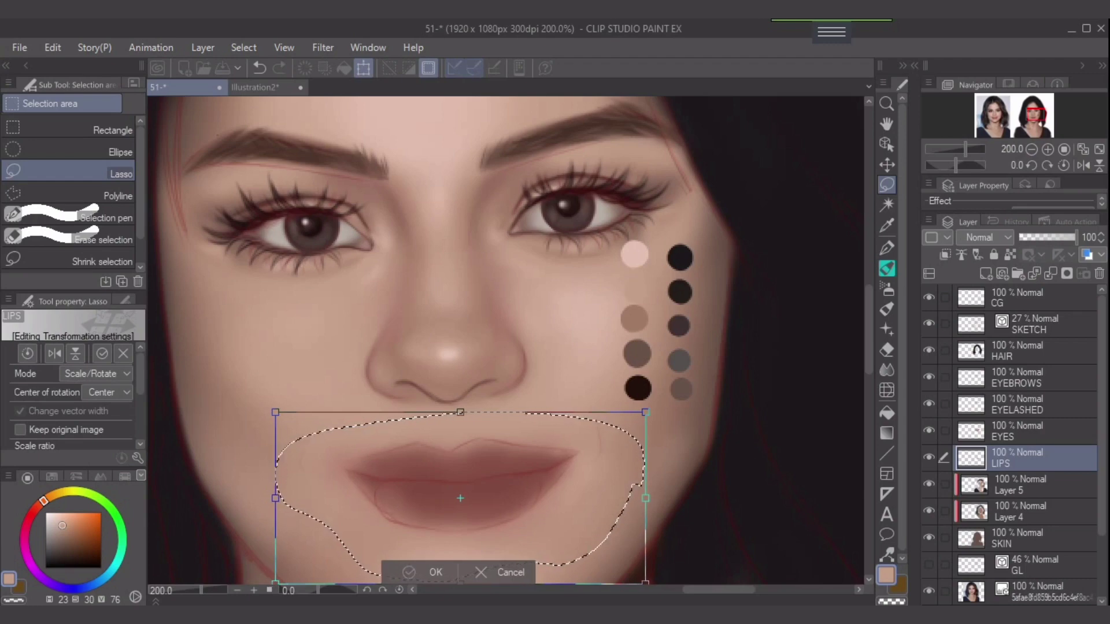
key("Return")
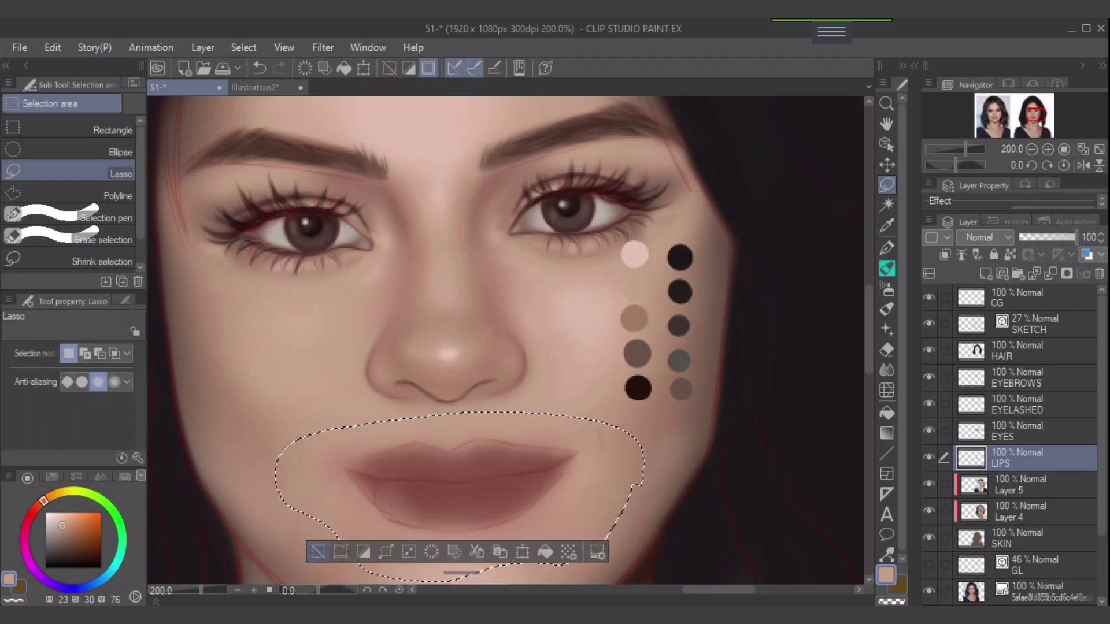
key("ctrl+d")
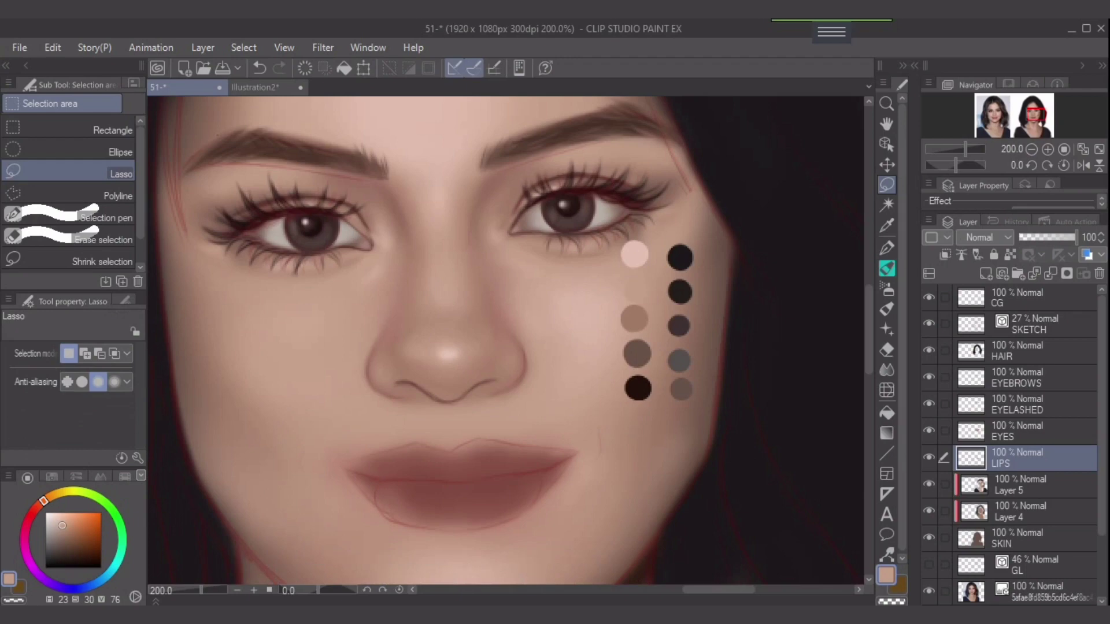
Switch to the Soft airbrush with the mid-tan swatch at size 20 on Layer 5 and try shading above the upper lip
left_click(1032, 485)
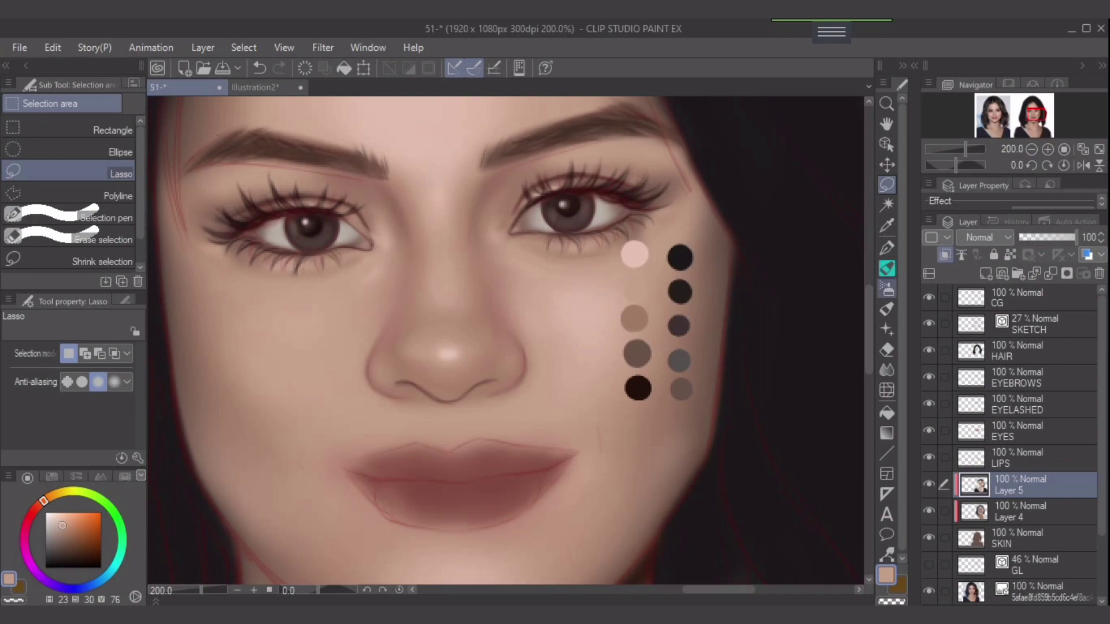
left_click(886, 288)
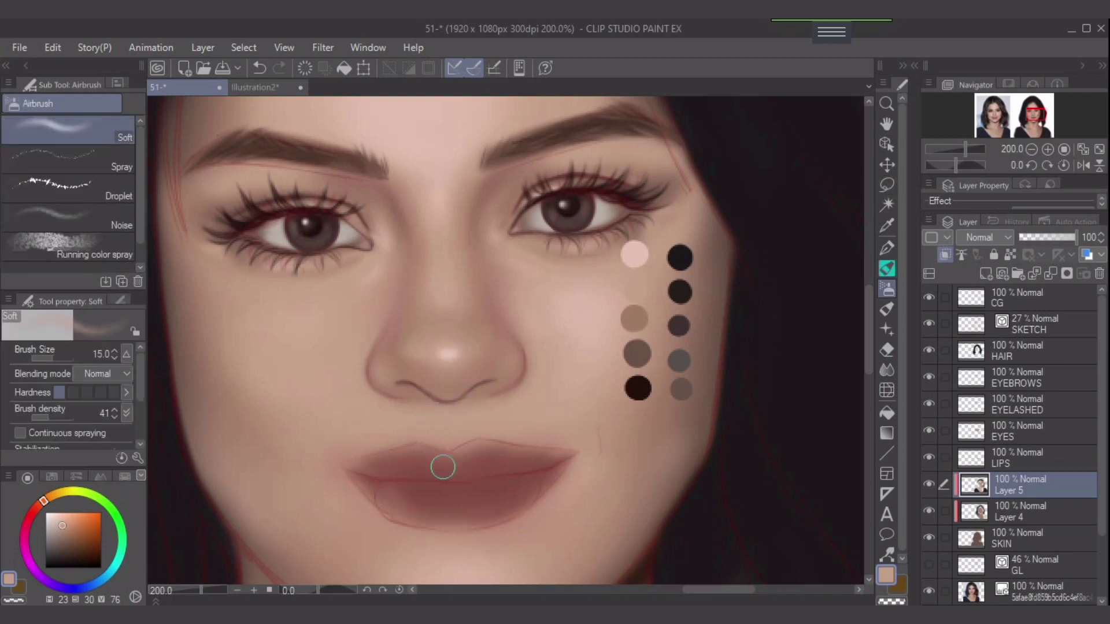
left_click(637, 317, "alt")
key("bracketleft")
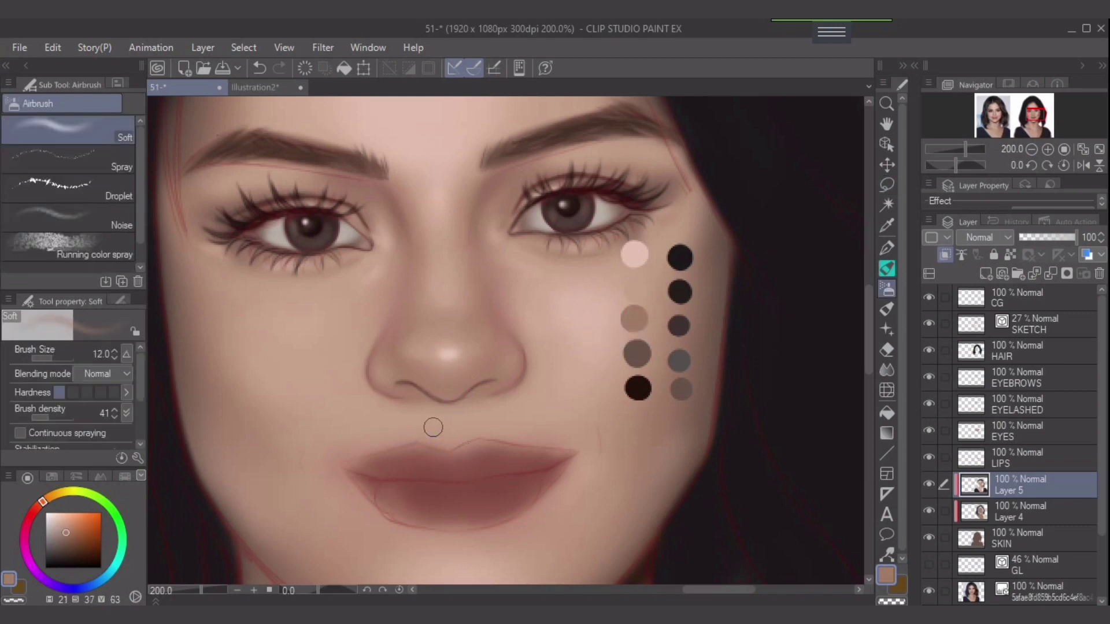
key("bracketright")
key("bracketright")
key("bracketleft")
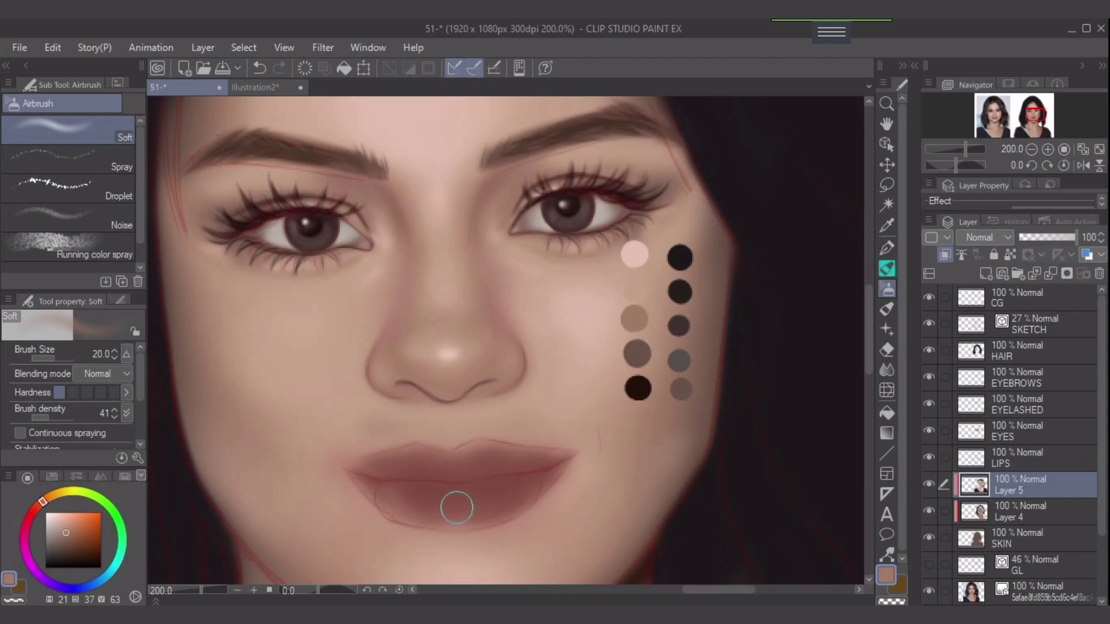
key("ctrl+z")
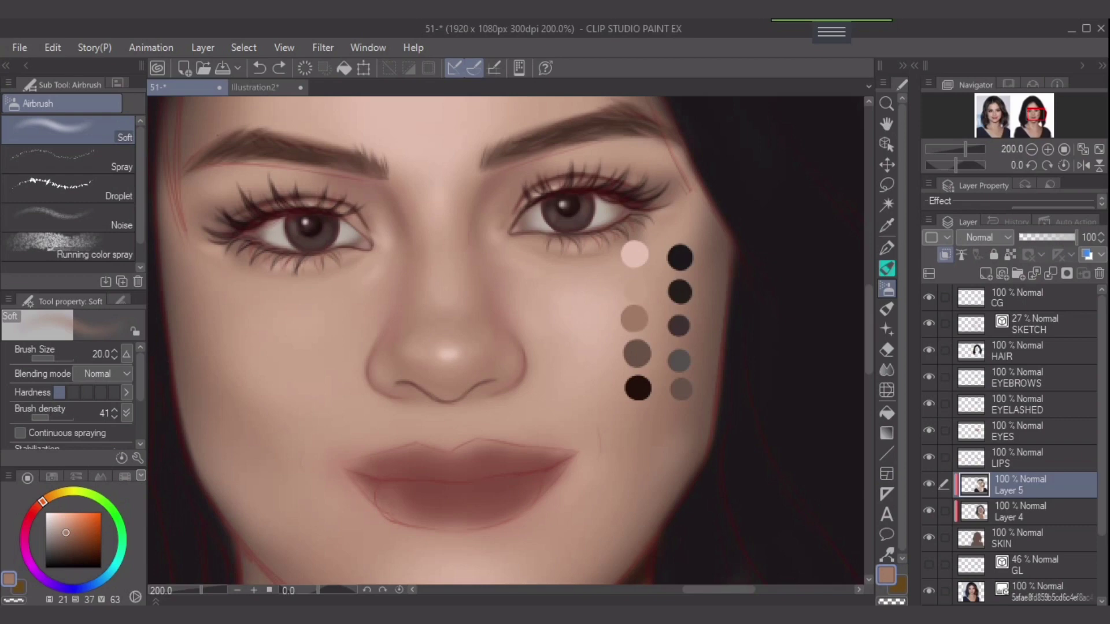
Move the LIPS layer between HAIR and EYEBROWS and make the EYES layer active
left_click(1035, 432)
left_click(1035, 458)
left_click_drag(1017, 458, 1018, 370)
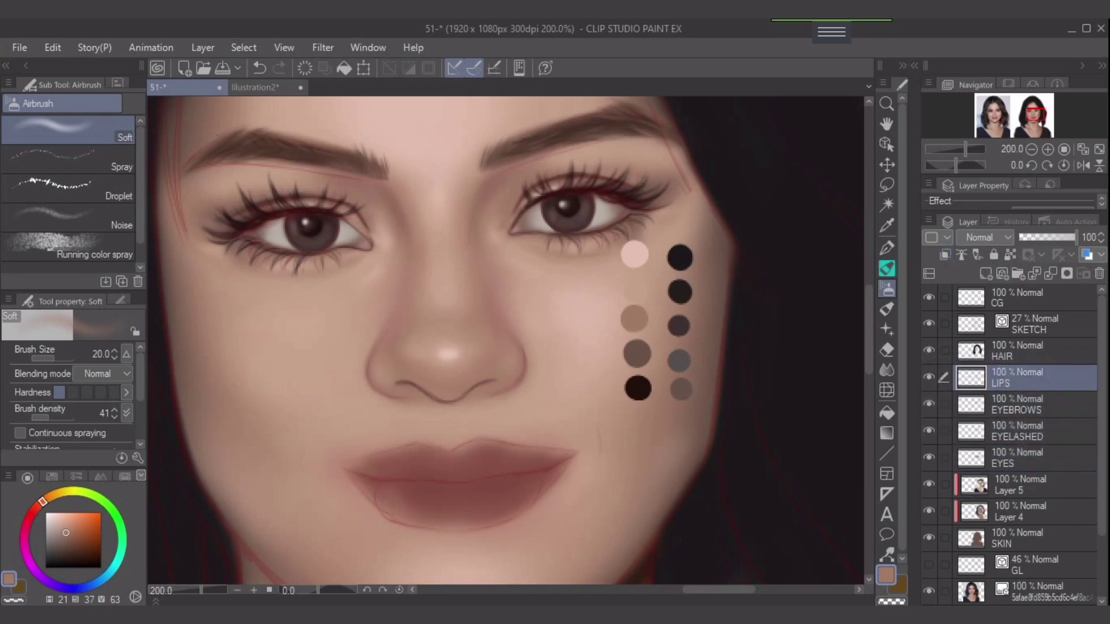
left_click(1029, 459)
left_click_drag(412, 430, 478, 432)
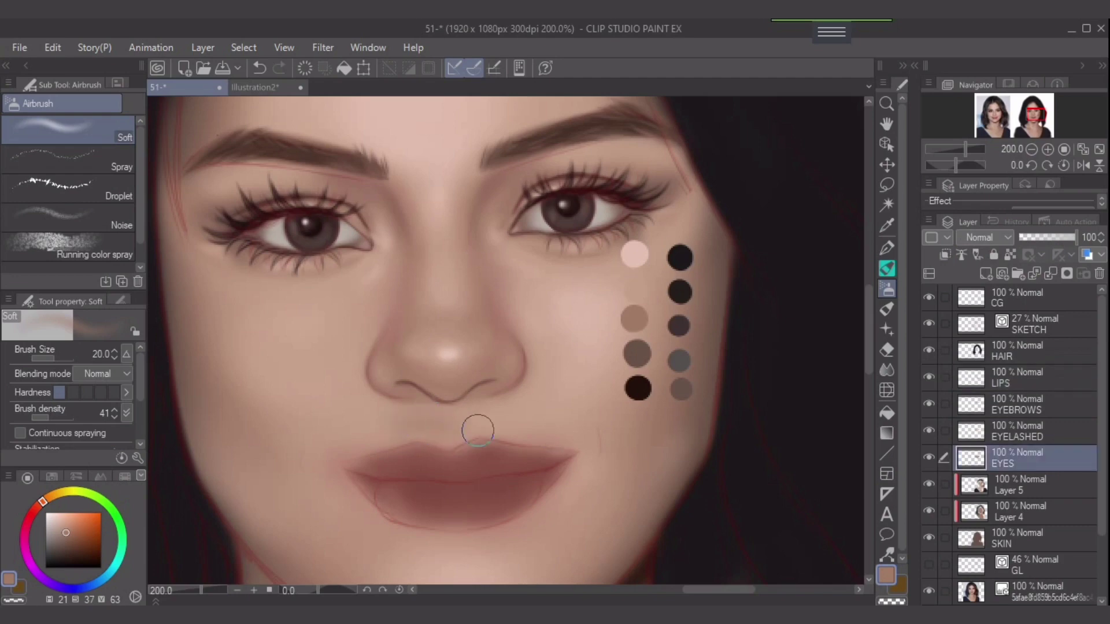
key("ctrl+z")
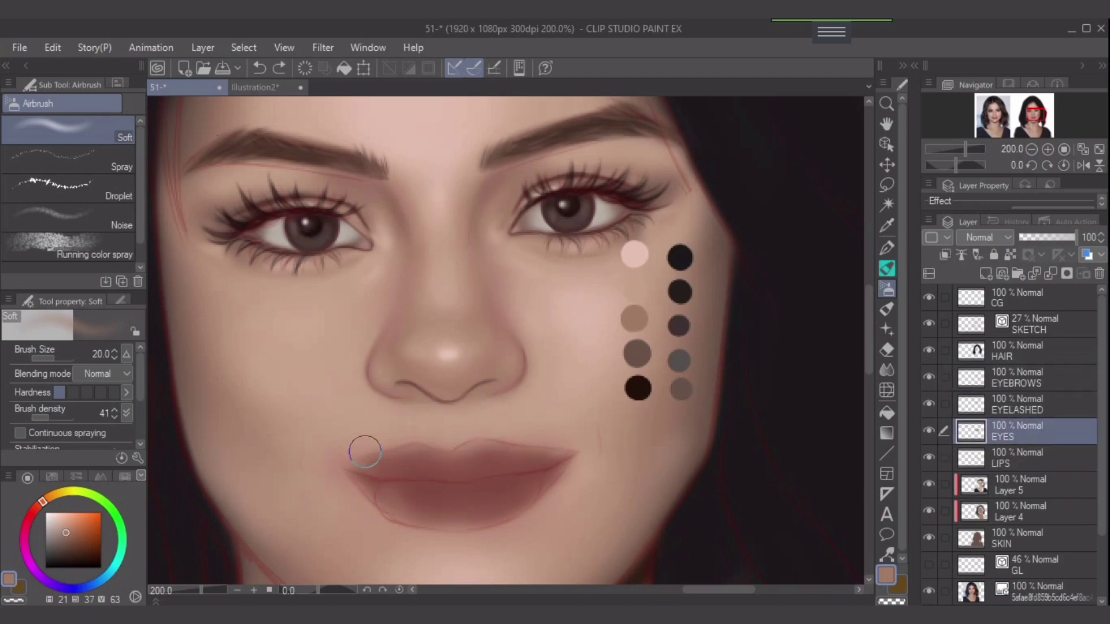
key("ctrl+y")
key("ctrl+y")
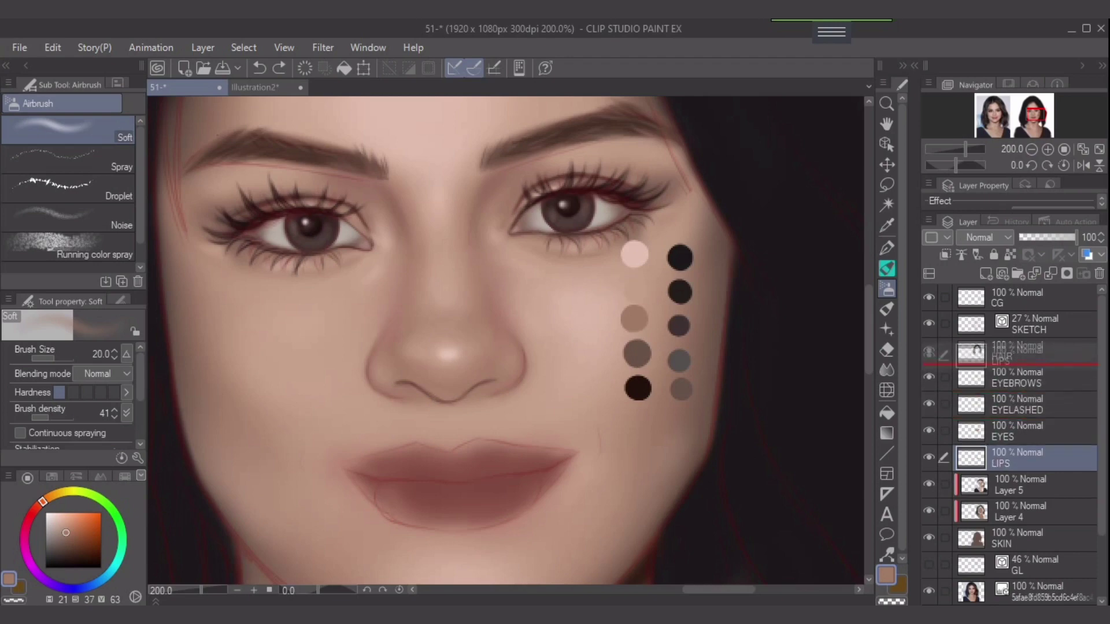
left_click(1029, 458)
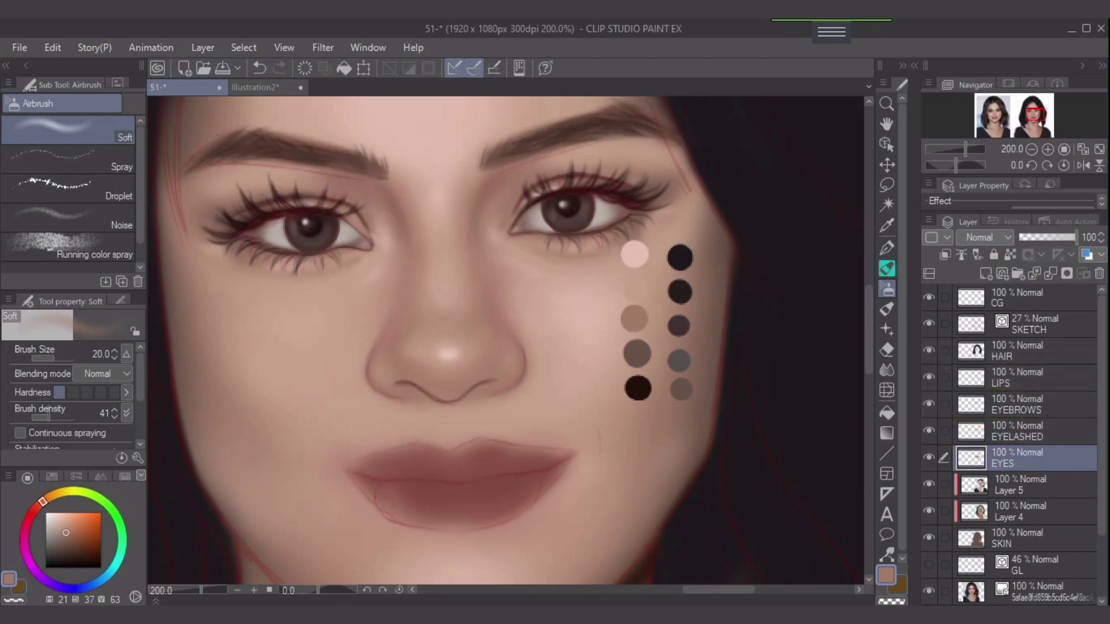
Lower the Soft airbrush density to 20 and shade the skin above the upper lip on EYES, using sizes 20 to 40
left_click_drag(48, 413, 40, 412)
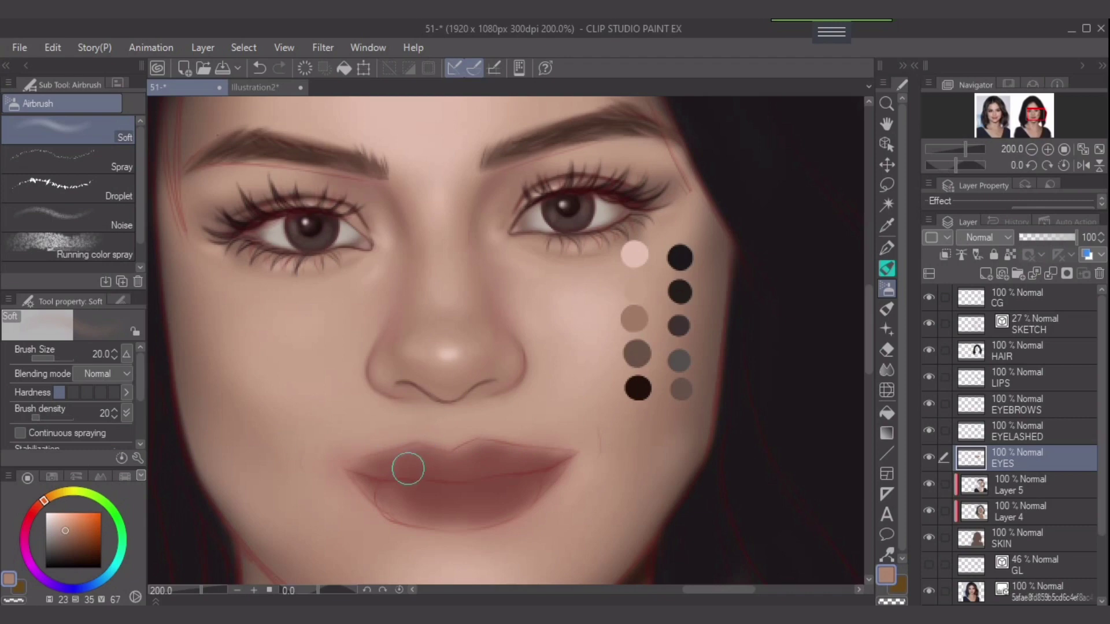
key("bracketright")
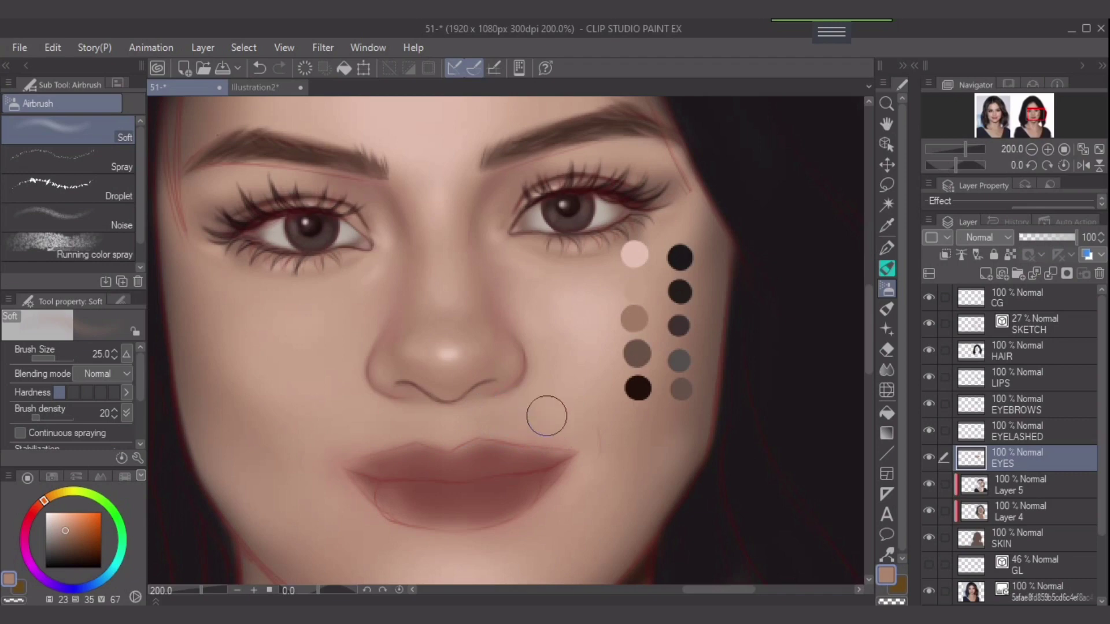
key("bracketright")
key("bracketright")
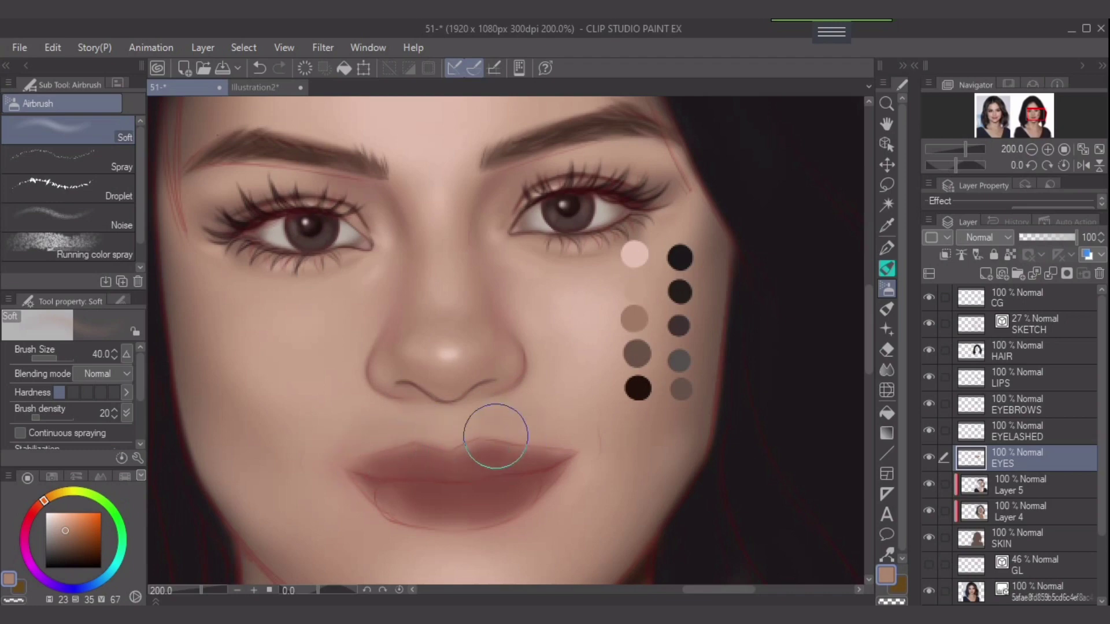
key("bracketleft")
key("bracketleft")
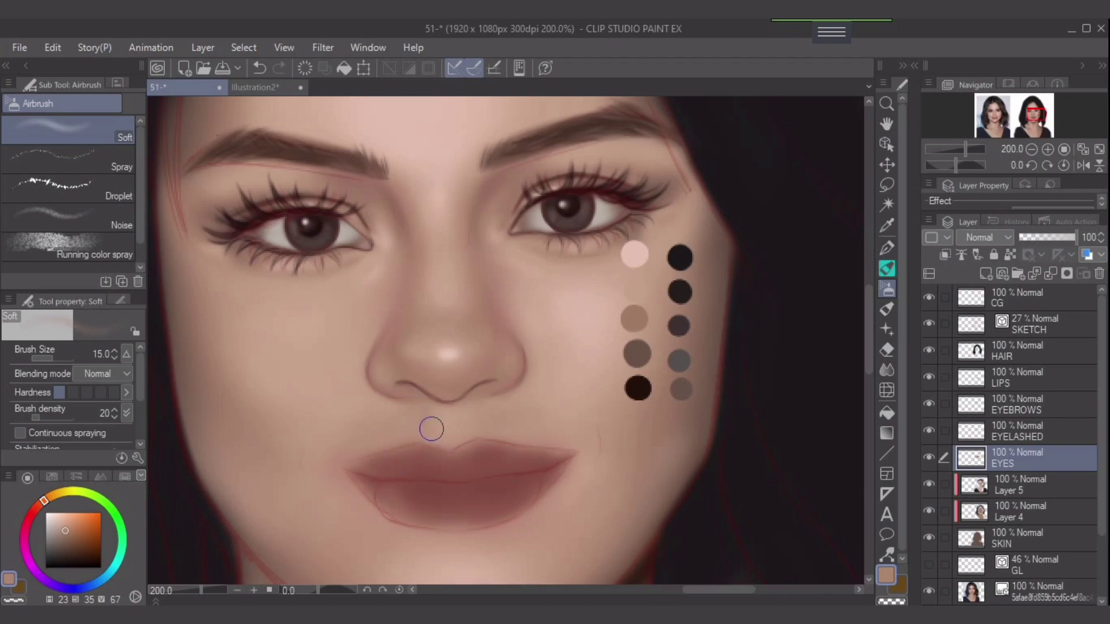
Define the philtrum between the nose and upper lip with soft tan strokes, varying the brush around size 15
key("[")
left_click_drag(471, 404, 471, 429)
key("bracketright")
key("bracketright")
key("bracketleft")
key("bracketleft")
key("bracketright")
key("bracketright")
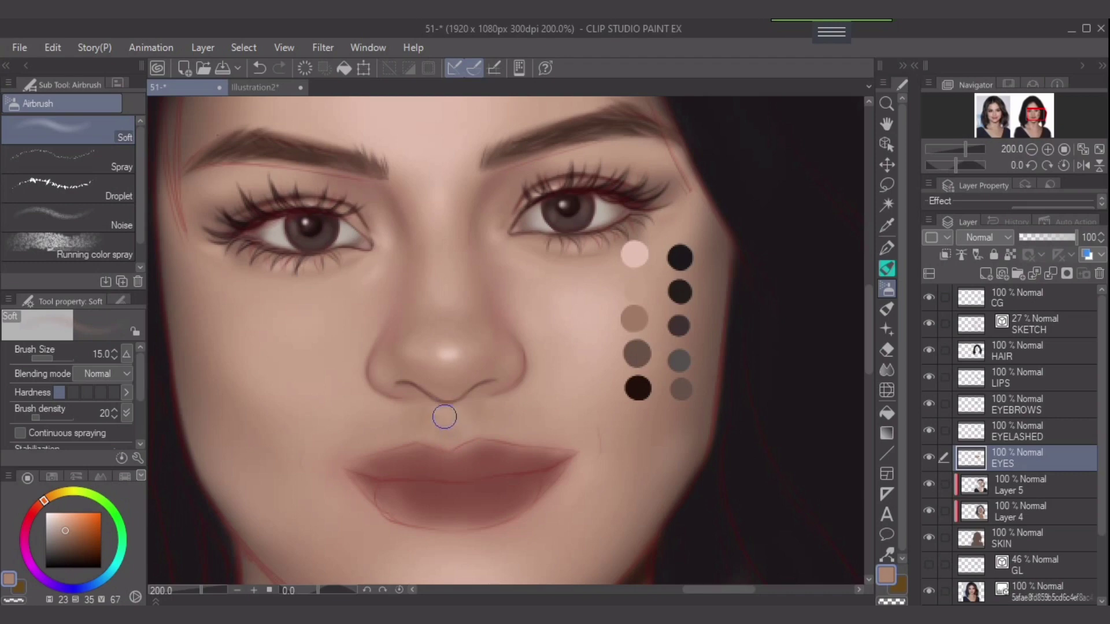
key("bracketleft")
Lighten the philtrum with the light skin swatch at brush size 10, raising the density to 45
left_click(631, 292, "alt")
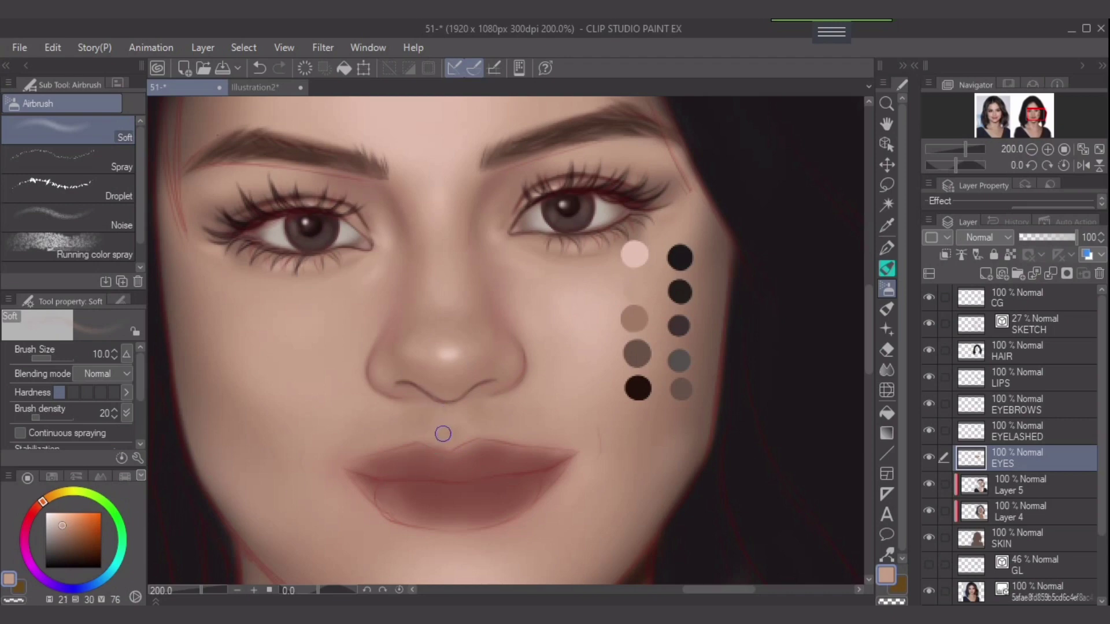
key("bracketleft")
key("bracketright")
left_click_drag(39, 417, 50, 417)
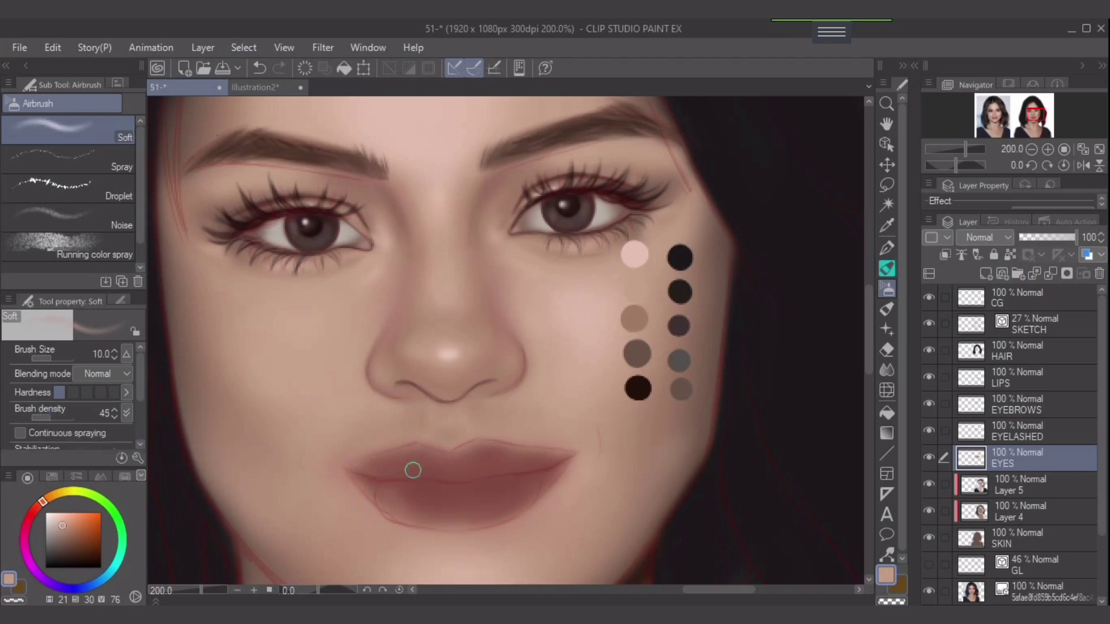
key("[")
key("bracketright")
Highlight the philtrum ridges with the pale pink swatch at brush size 5 and density 28
left_click(635, 255, "alt")
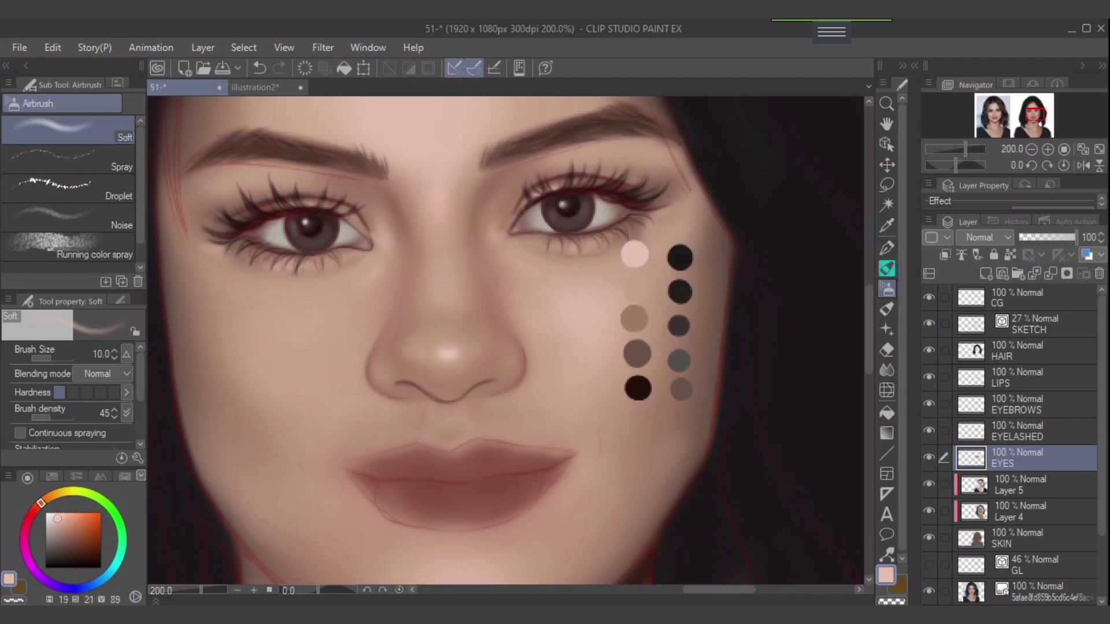
key("bracketleft")
key("bracketleft")
key("bracketleft")
key("ctrl+z")
left_click_drag(50, 413, 42, 414)
key("bracketleft")
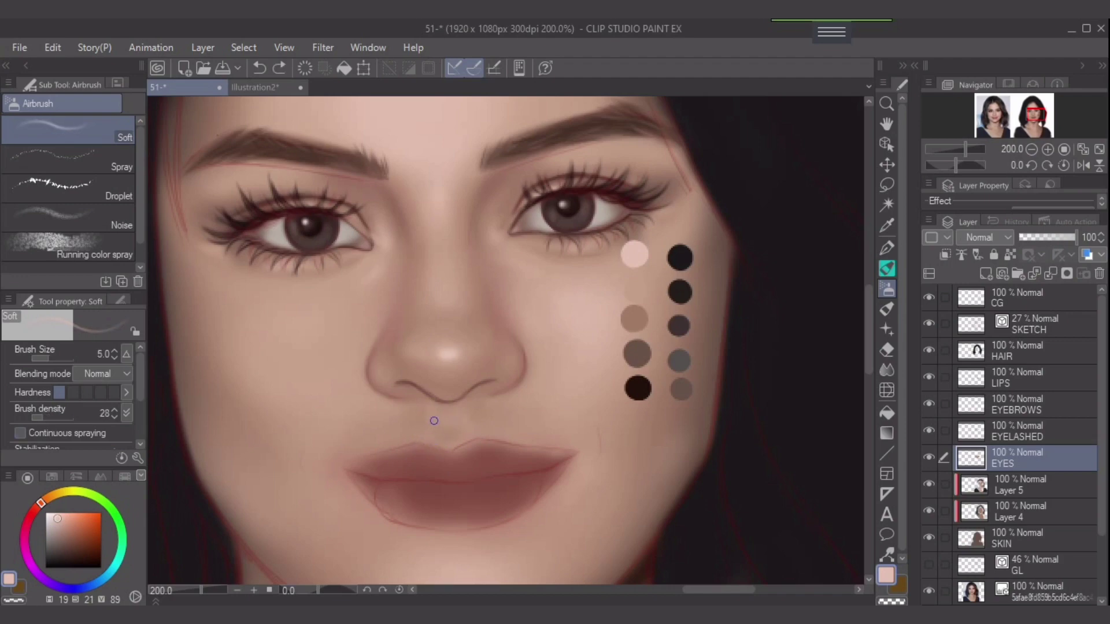
left_click_drag(434, 421, 428, 408)
Extend the pale pink highlight along the upper lip's outer border, varying the airbrush from size 10 upward
key("bracketright")
key("bracketright")
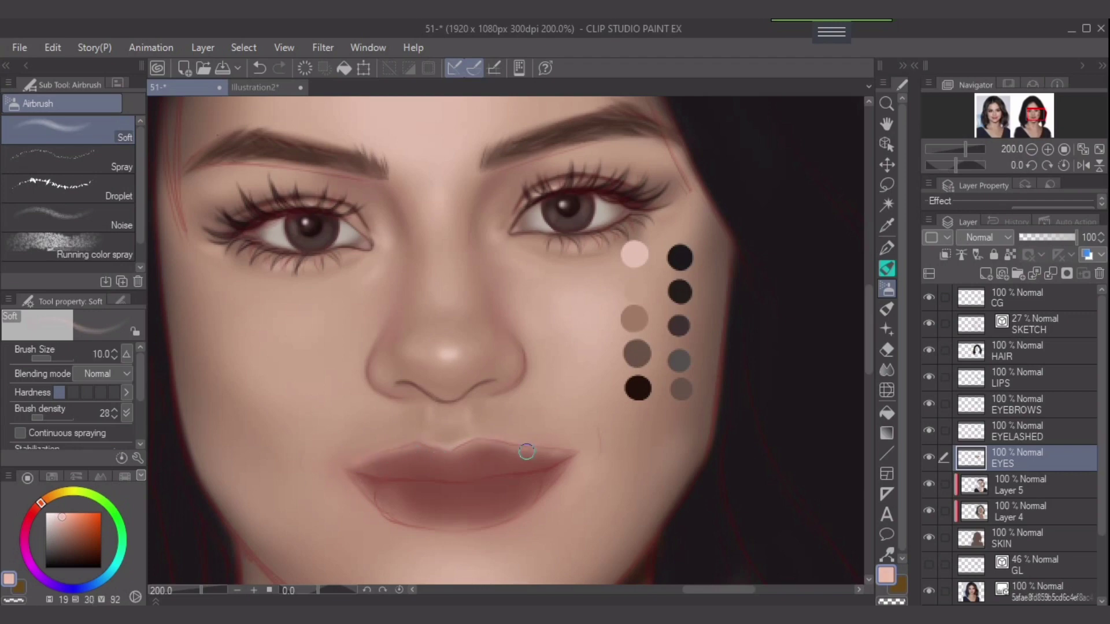
key("bracketright")
key("bracketright")
key("bracketright")
key("bracketright")
left_click_drag(567, 483, 591, 432)
key("bracketleft")
key("bracketleft")
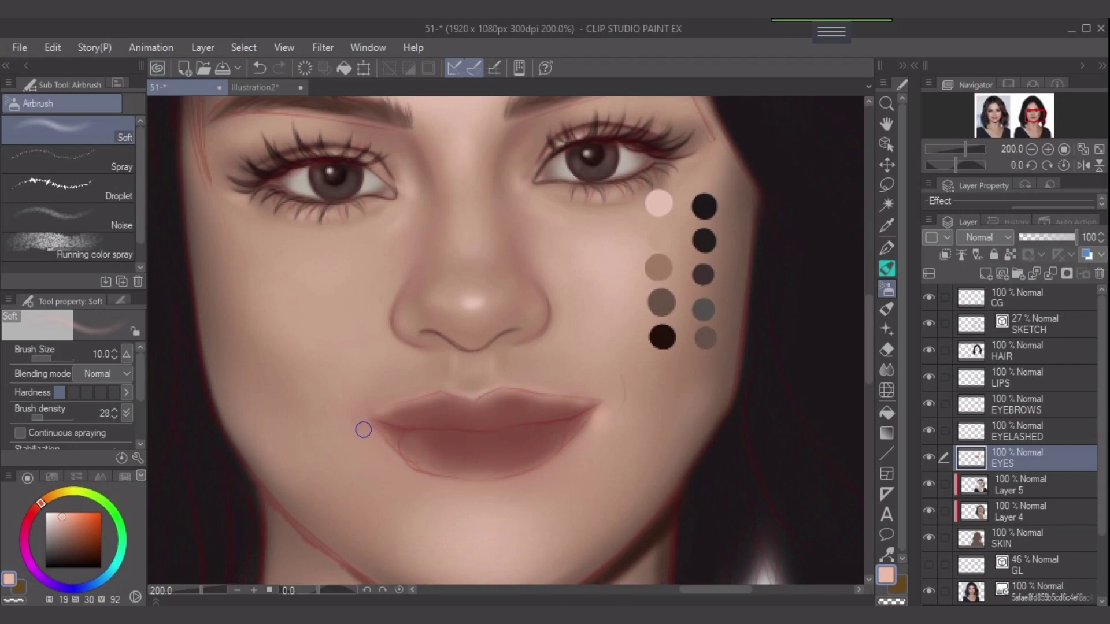
Try a pale pink highlight beside the left corner of the mouth and undo it
left_click(362, 424)
key("bracketright")
key("bracketright")
key("ctrl+z")
key("ctrl+z")
Soften the skin beside the left mouth corner with the light skin swatch, keeping the airbrush around size 12
left_click(659, 238, "alt")
key("bracketleft")
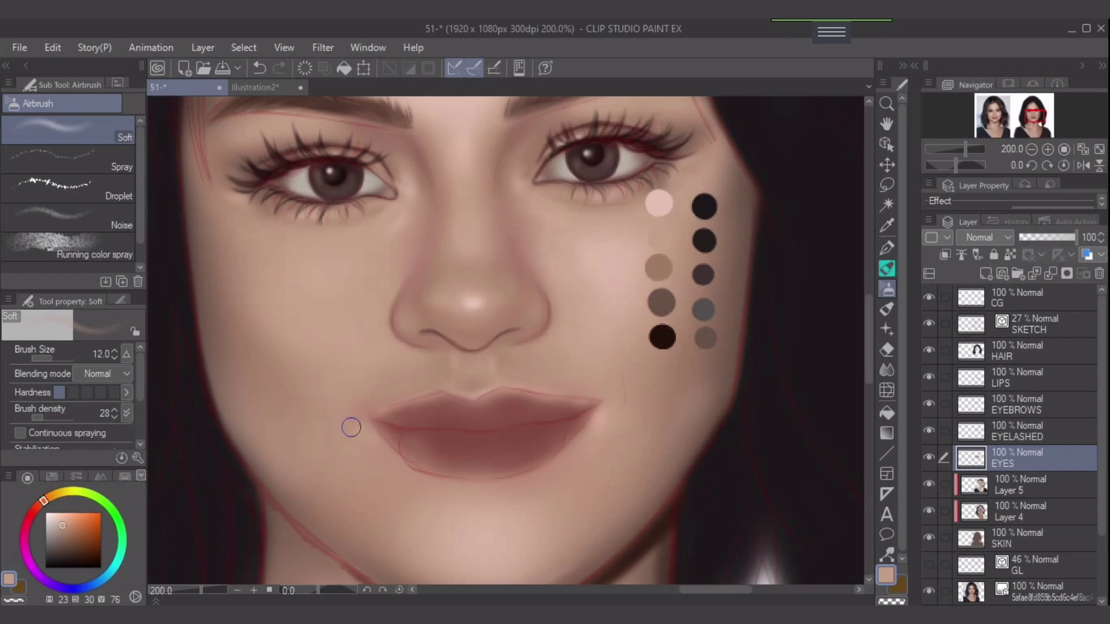
key("bracketright")
key("bracketleft")
key("bracketleft")
key("ctrl+z")
left_click_drag(340, 399, 337, 431)
key("bracketleft")
key("bracketright")
Sample the pale pink swatch and highlight the skin around the left mouth corner with the airbrush around size 7
left_click(659, 201, "alt")
key("bracketleft")
key("bracketleft")
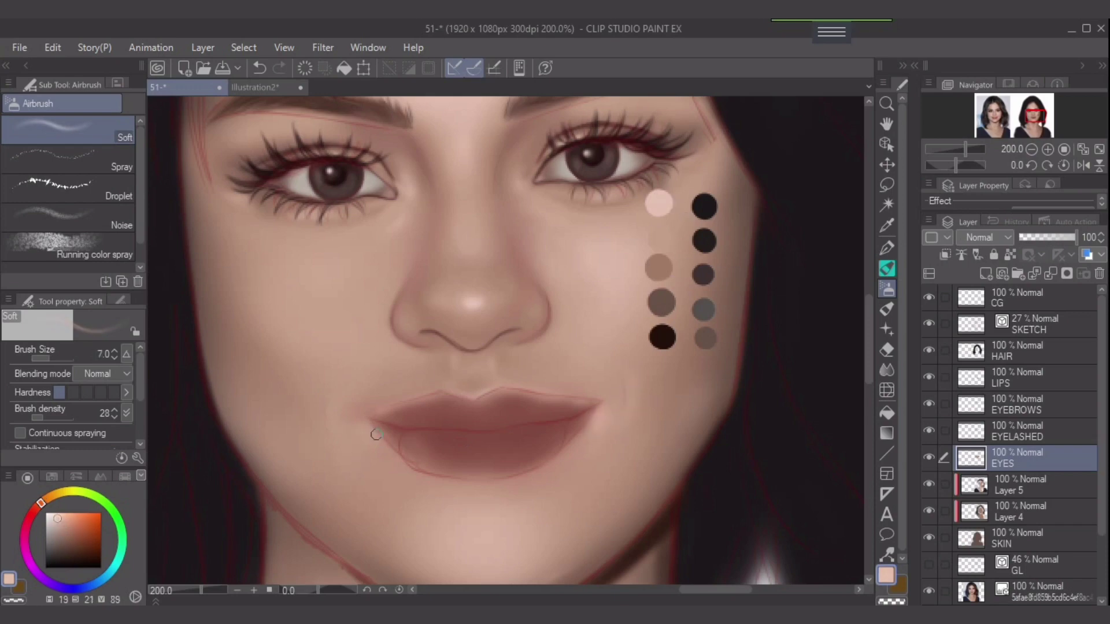
key("bracketright")
key("bracketright")
key("bracketleft")
key("bracketleft")
key("bracketleft")
key("bracketright")
key("bracketleft")
Touch up the nose tip and nostril edges with small airbrush strokes, using pale pink, light skin and sampled nostril brown
key("bracketleft")
key("bracketleft")
key("bracketleft")
key("bracketleft")
left_click_drag(467, 299, 461, 296)
key("ctrl+z")
key("bracketleft")
left_click_drag(515, 332, 492, 345)
left_click(670, 261, "alt")
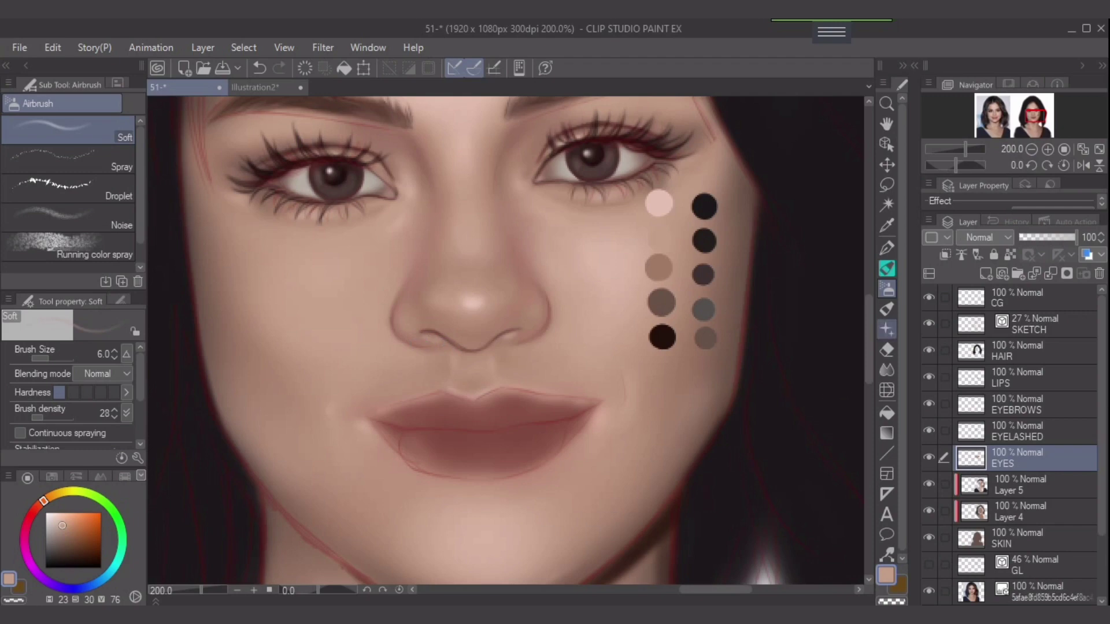
left_click(427, 331, "alt")
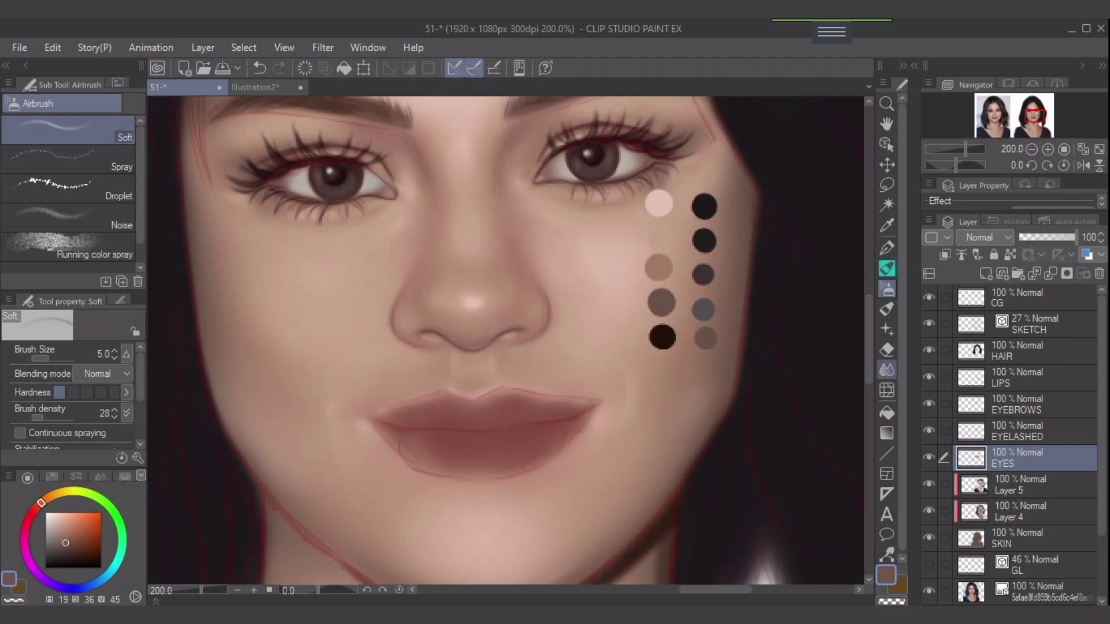
Smudge the shading along the underside of the nose with the Finger tip blender at size 7 to 8
left_click(887, 369)
key("bracketleft")
key("bracketleft")
key("bracketleft")
key("bracketleft")
key("bracketleft")
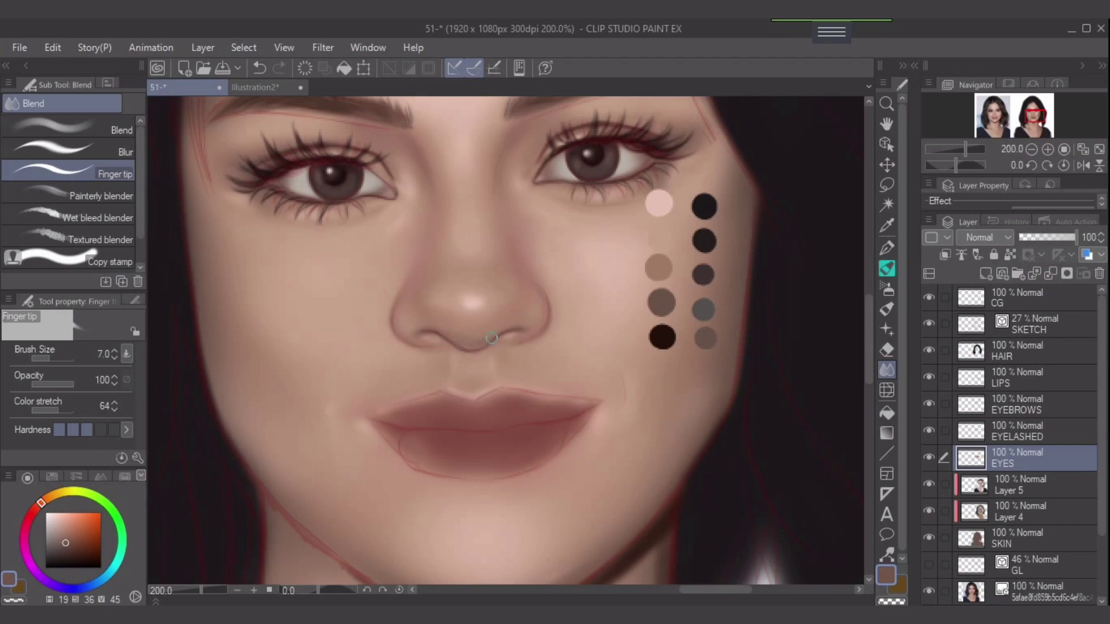
key("bracketright")
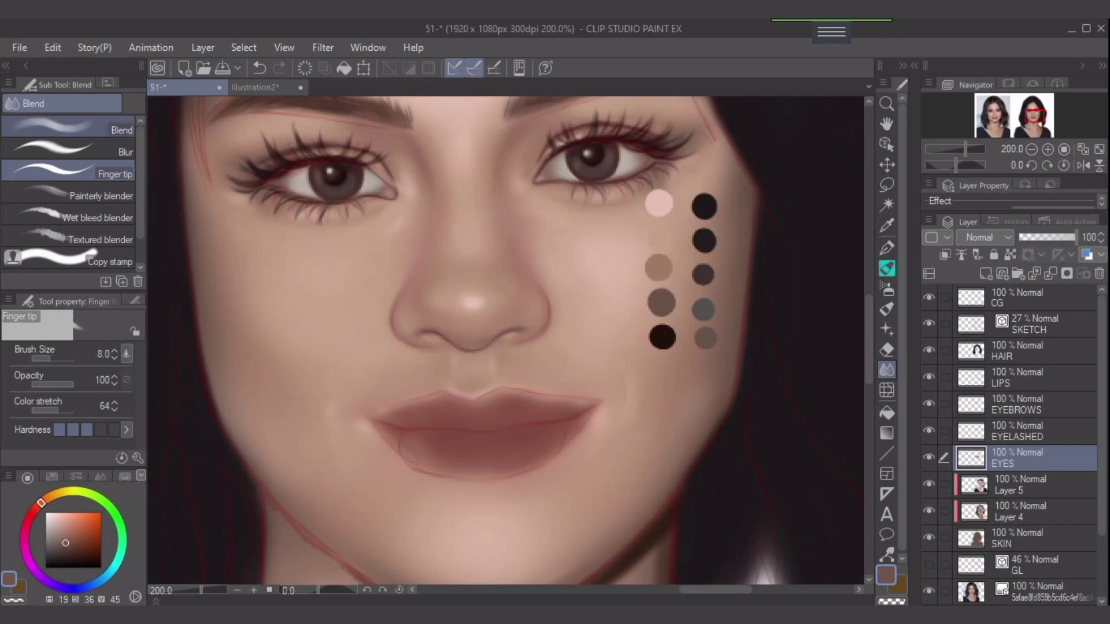
Smooth the nostril shading with the Blend brush, reducing it from size 8 to 4, and sample the nose's skin tone
left_click(87, 126)
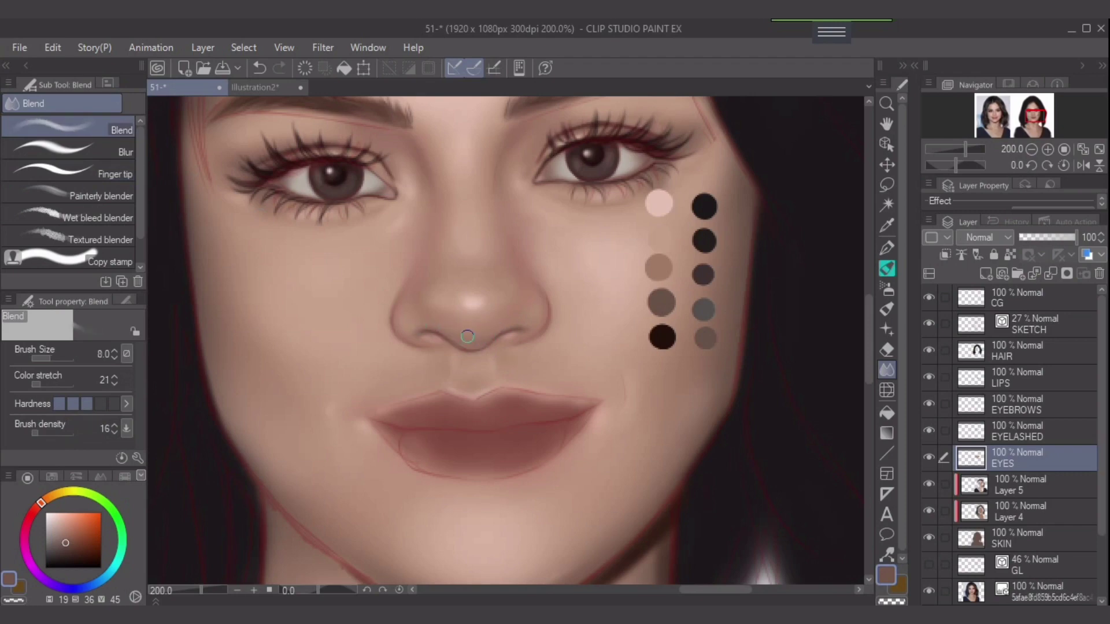
key("bracketleft")
left_click(490, 310, "alt")
key("bracketleft")
key("bracketleft")
key("bracketleft")
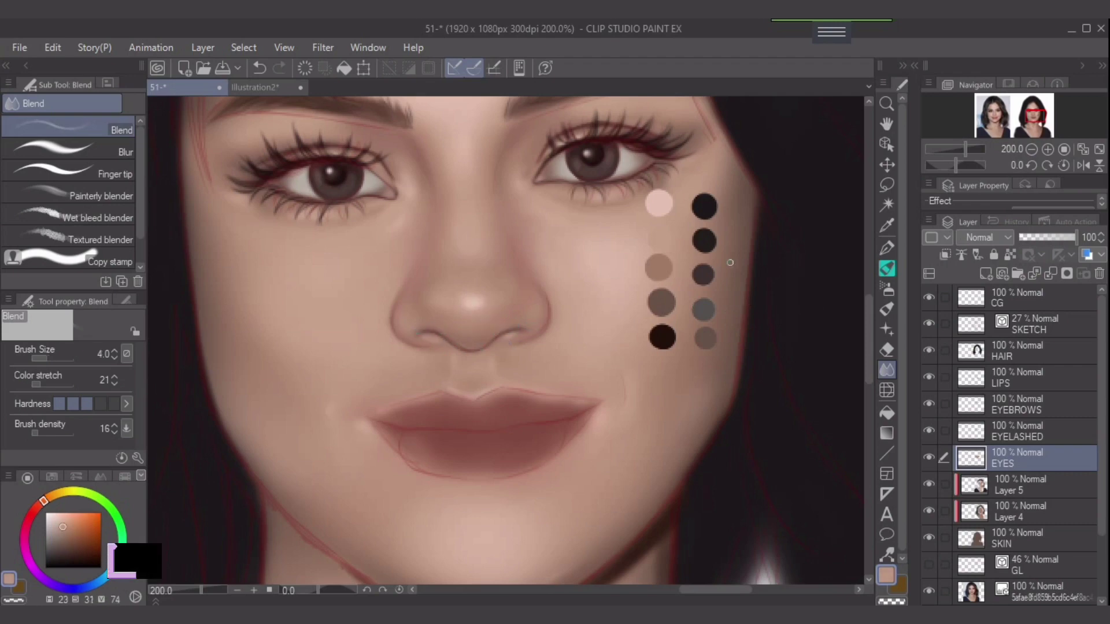
Airbrush the lower lip and its edges on the LIPS layer at size 10 with the reddish brown sampled from the lips
key("b")
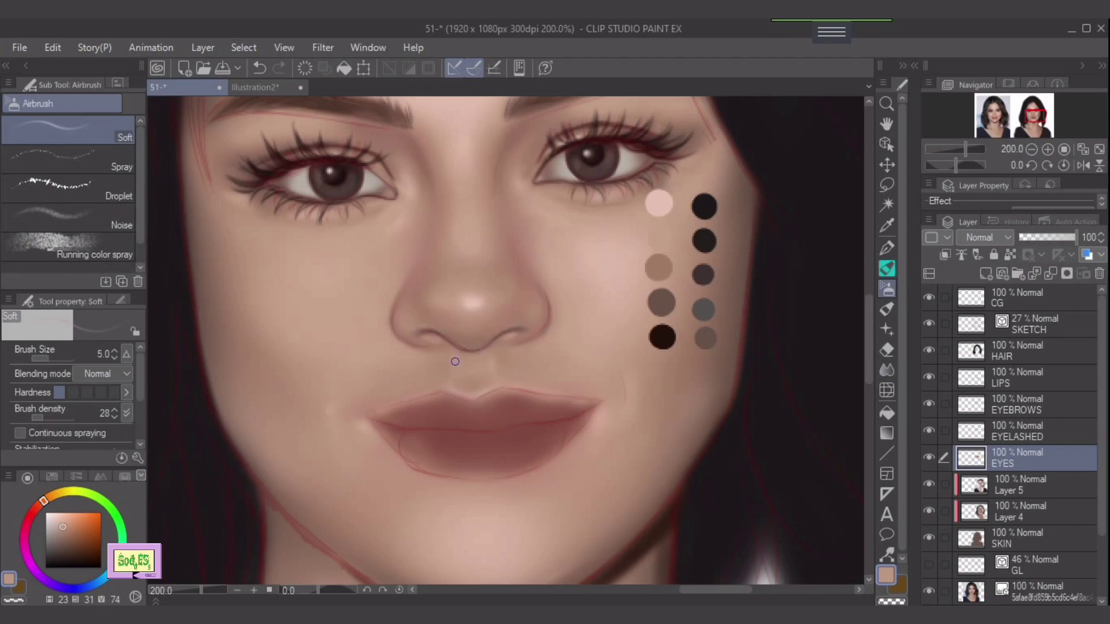
key("bracketleft")
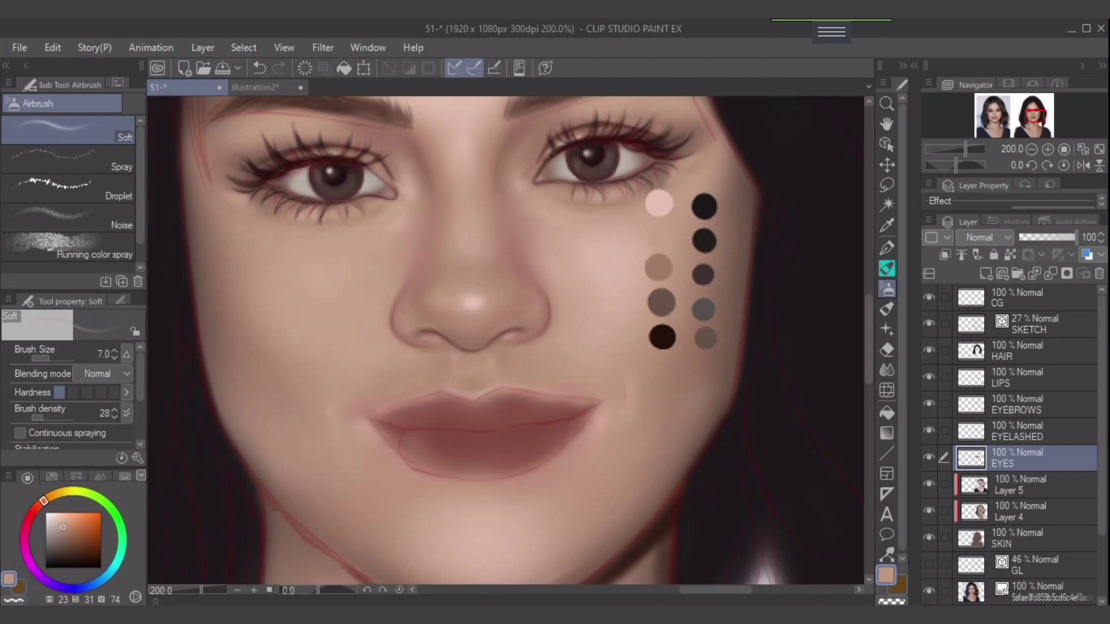
left_click(1025, 378)
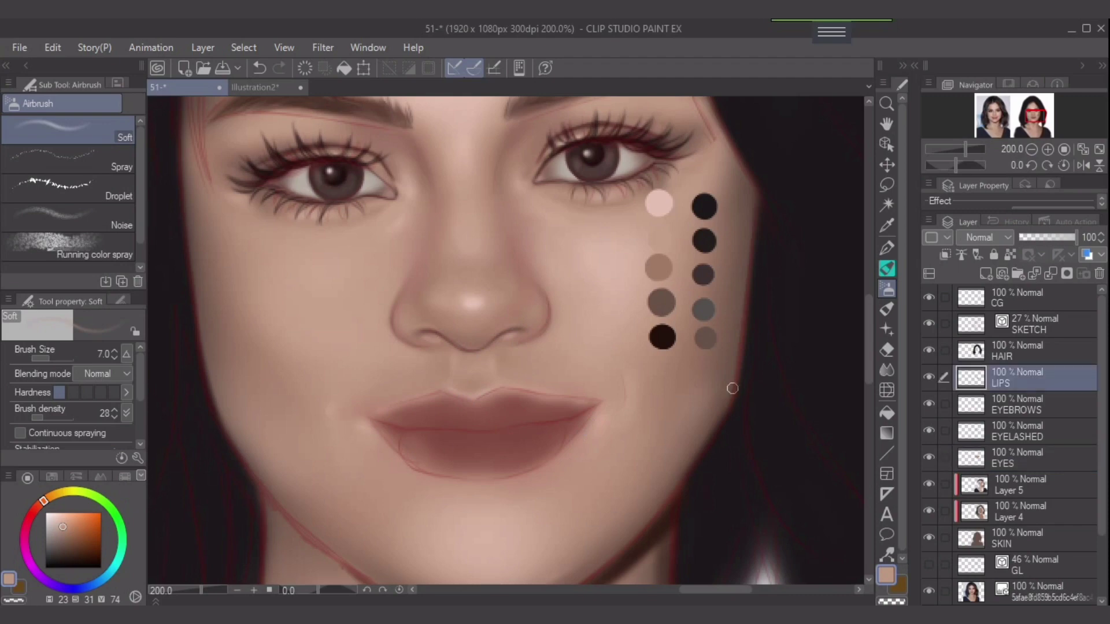
left_click(525, 413, "alt")
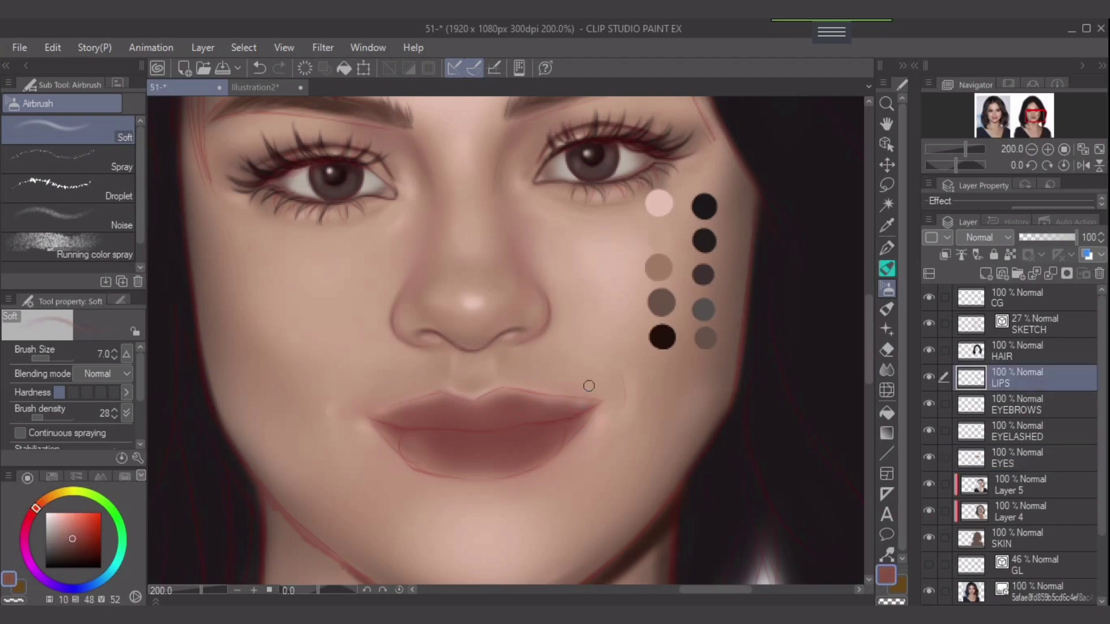
key("bracketright")
key("bracketright")
key("bracketright")
key("bracketright")
key("bracketleft")
key("bracketleft")
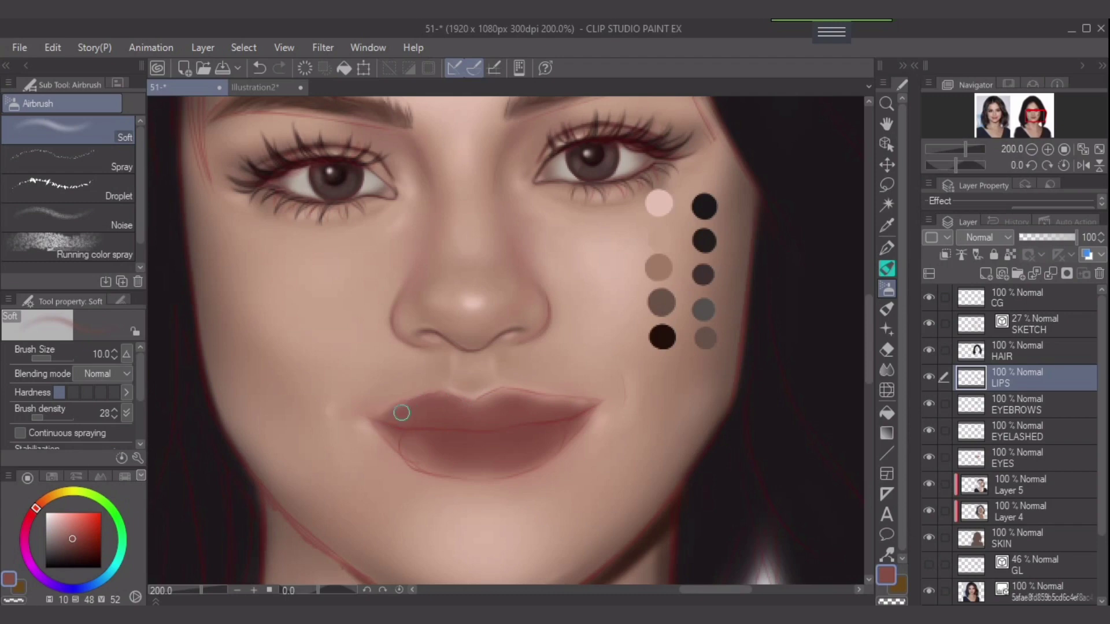
left_click_drag(384, 416, 408, 442)
mouse_move(440, 456)
left_mouse_down()
mouse_move(398, 430)
mouse_move(433, 453)
left_mouse_up()
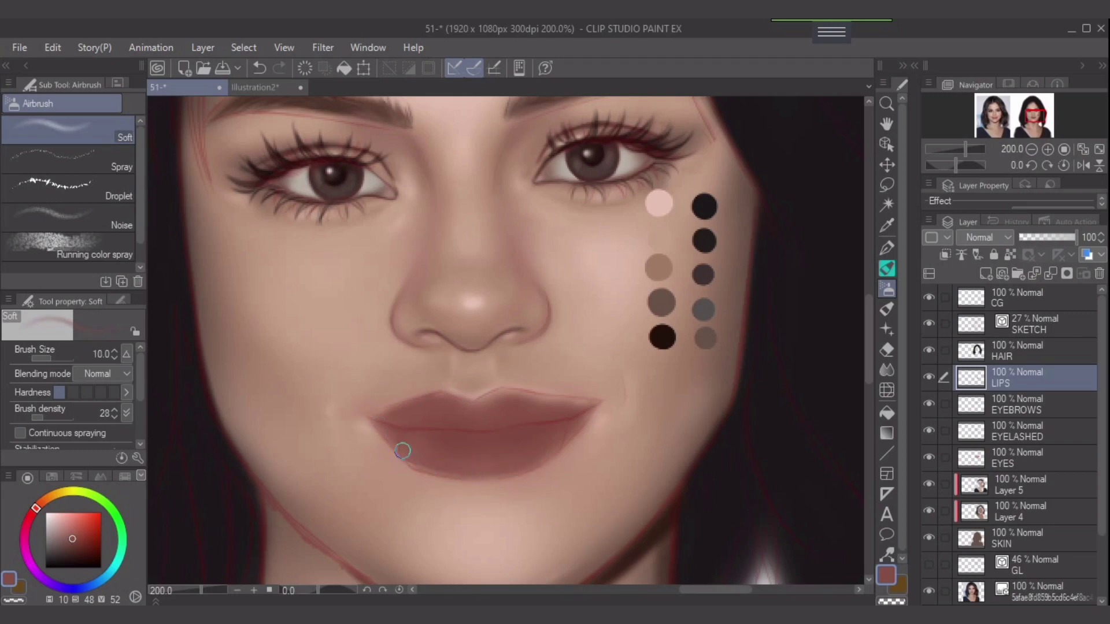
mouse_move(403, 451)
left_mouse_down()
mouse_move(470, 466)
mouse_move(451, 469)
mouse_move(402, 452)
mouse_move(544, 452)
mouse_move(485, 469)
mouse_move(556, 439)
left_mouse_up()
Even out the lip base and extend both mouth corners in the same brown, varying the airbrush between size 4 and 12
key("]")
key("[")
key("[")
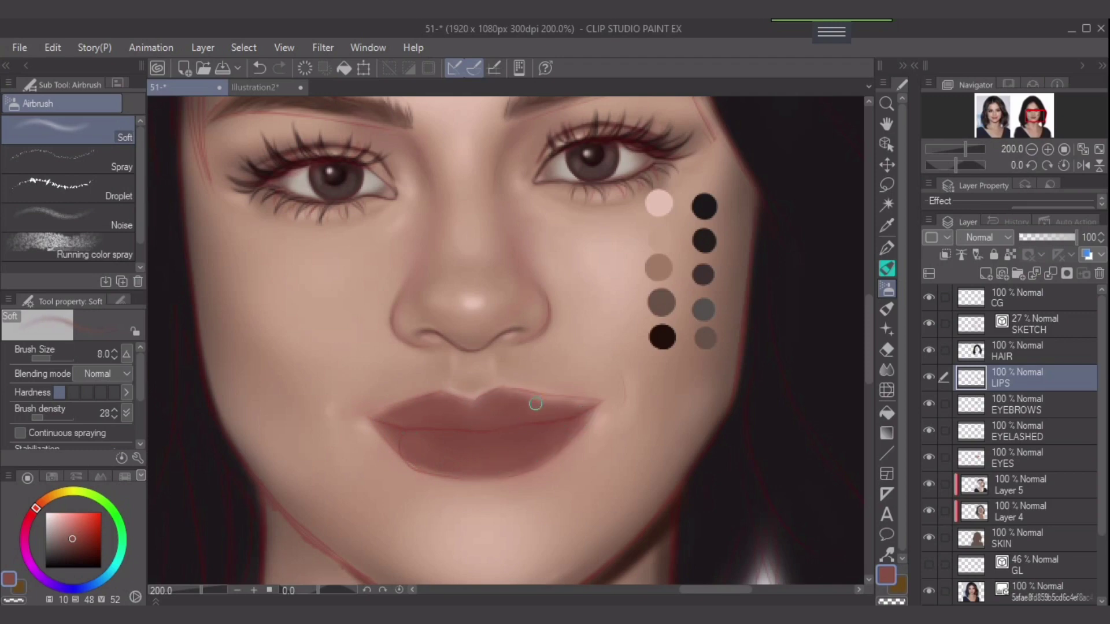
key("bracketright")
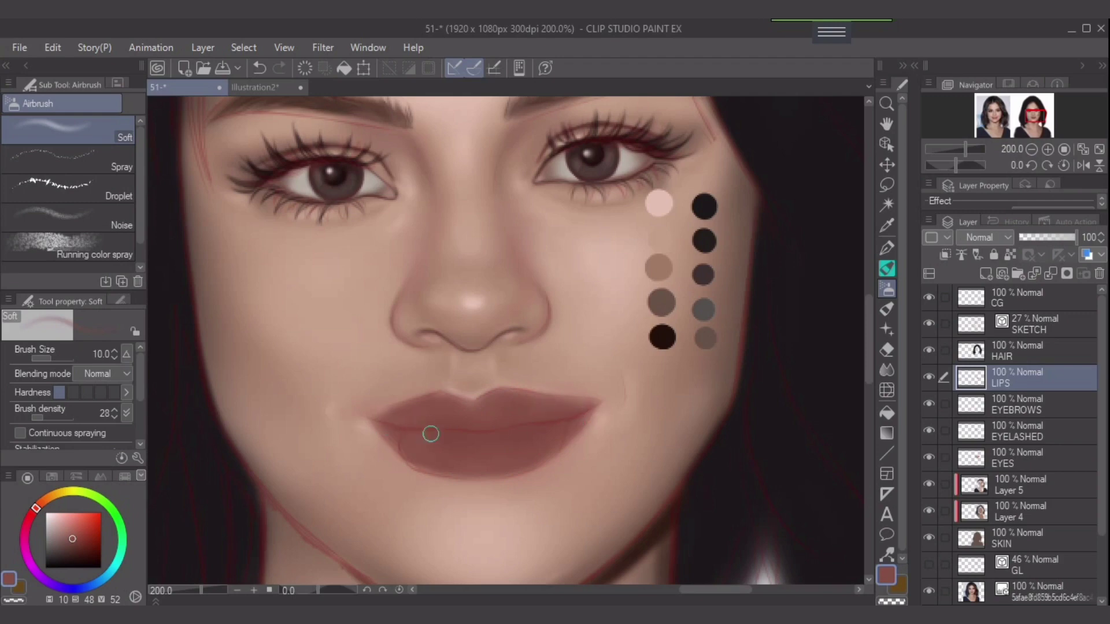
key("bracketleft")
key("bracketleft")
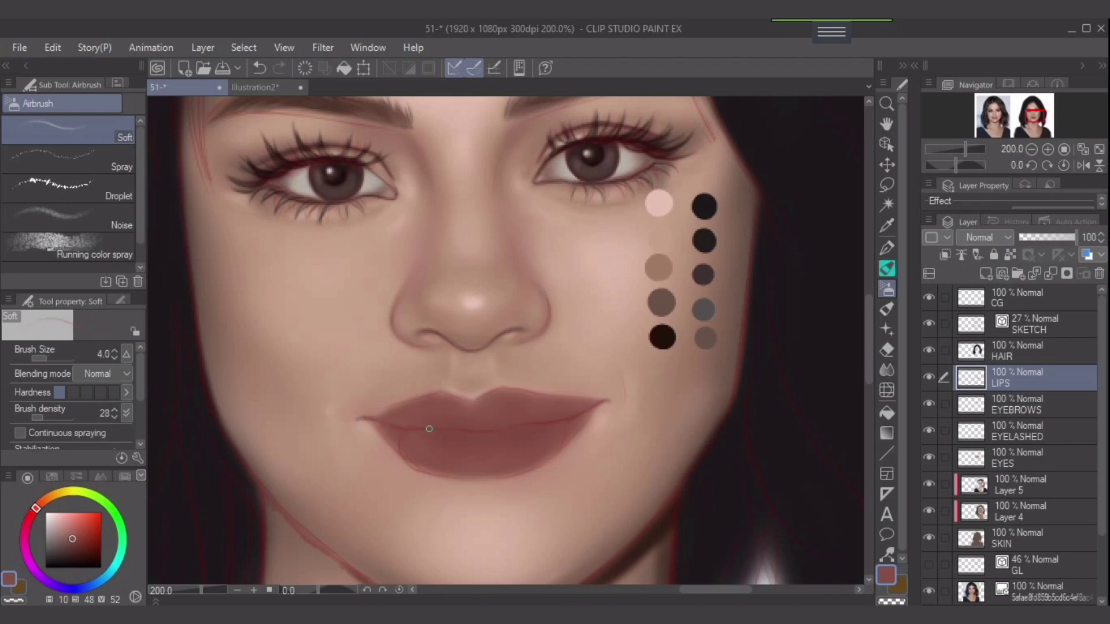
key("bracketright")
key("bracketright")
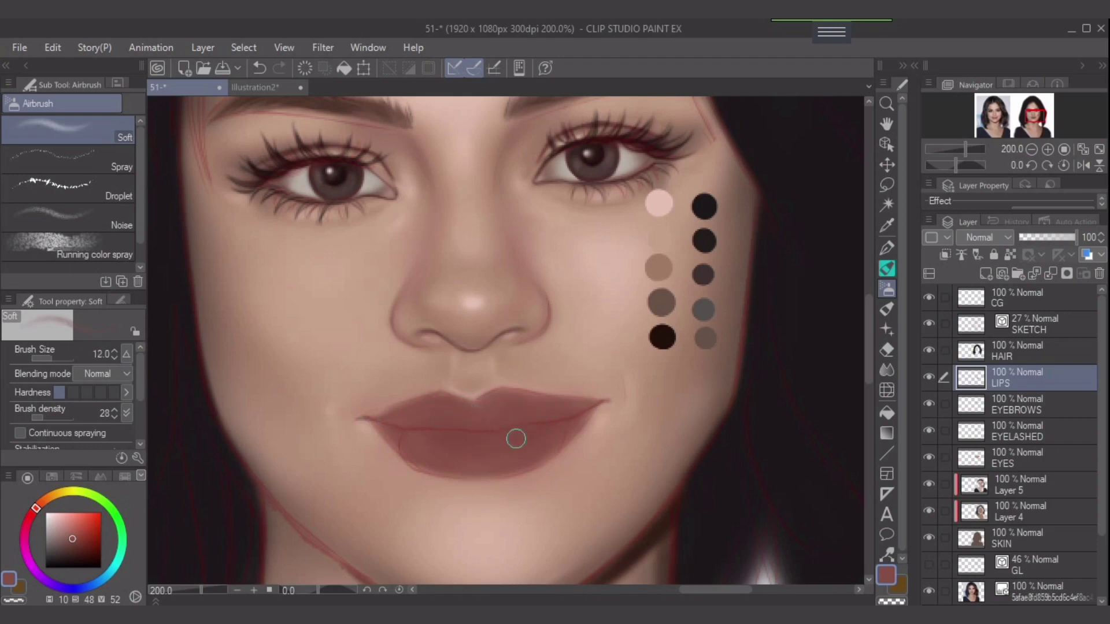
Add a clipped layer above LIPS and airbrush the upper lip with a lighter pink (H 2, S 40, V 62) at size 15
key("bracketright")
left_click(70, 536)
left_click(71, 532)
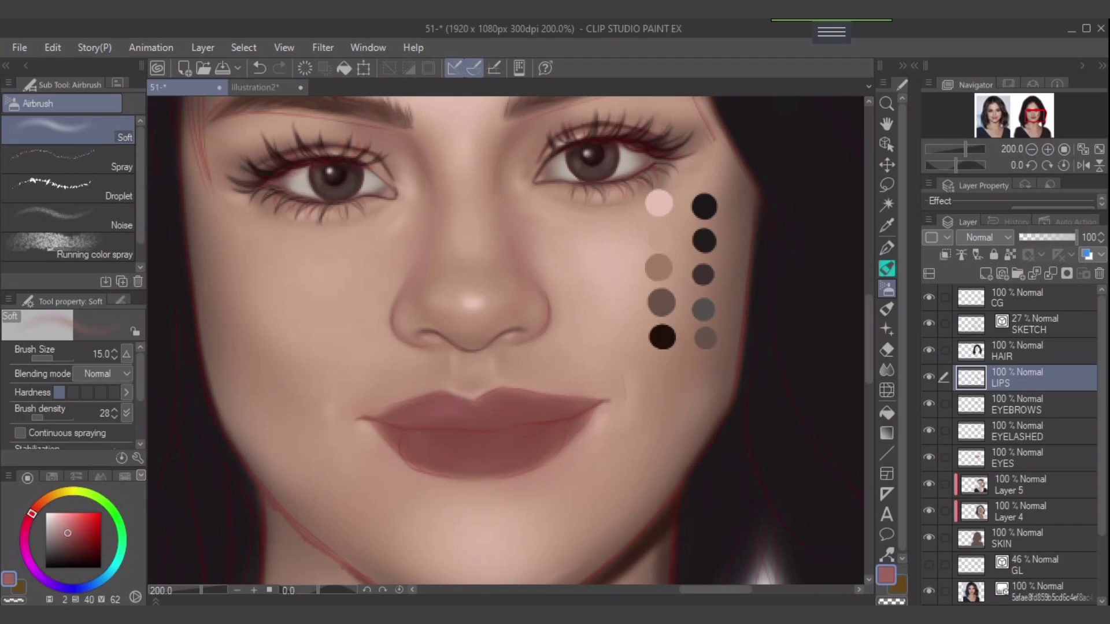
left_click(985, 273)
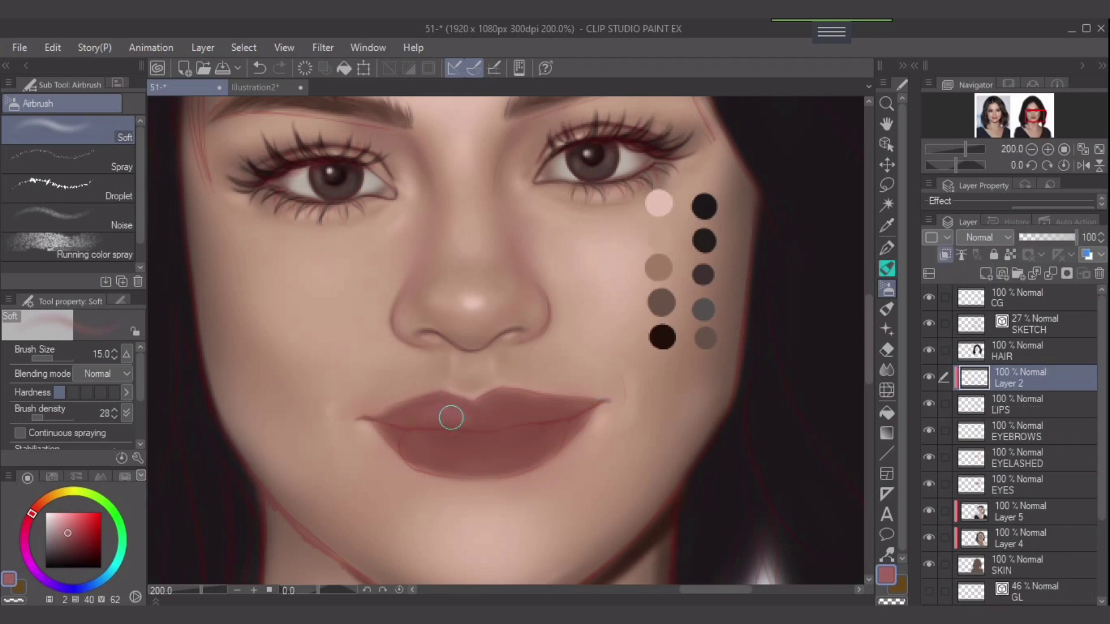
mouse_move(445, 406)
left_mouse_down()
mouse_move(414, 404)
mouse_move(447, 397)
mouse_move(429, 408)
mouse_move(476, 411)
mouse_move(428, 414)
mouse_move(487, 419)
mouse_move(513, 393)
mouse_move(506, 400)
mouse_move(559, 408)
mouse_move(473, 417)
left_mouse_up()
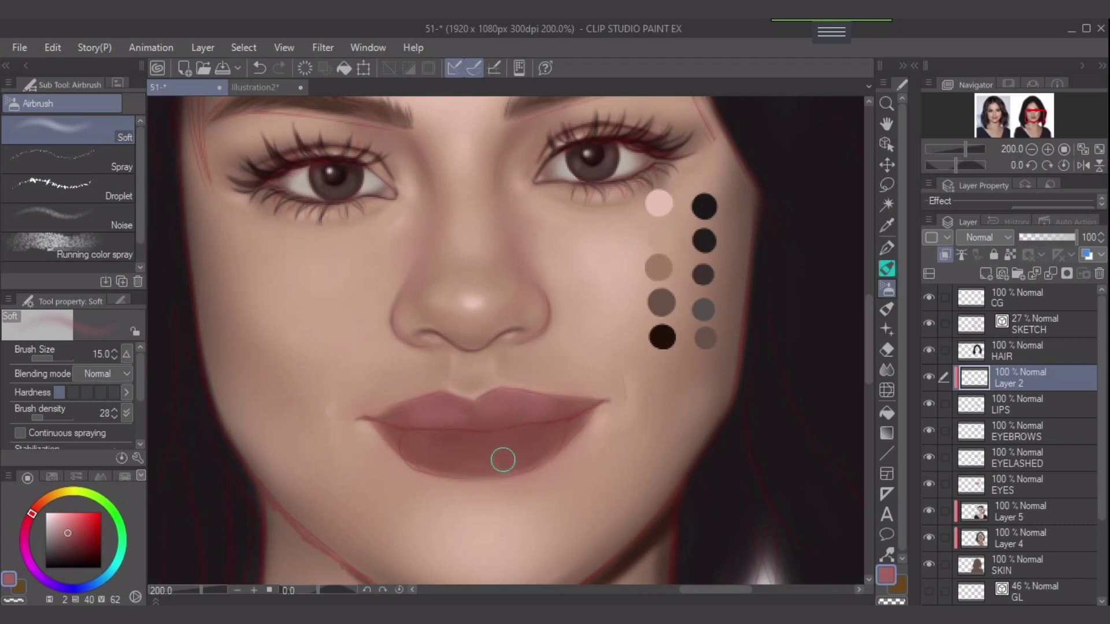
Soften the new pink along the upper lip and mouth line with the Soft eraser at size 25
key("e")
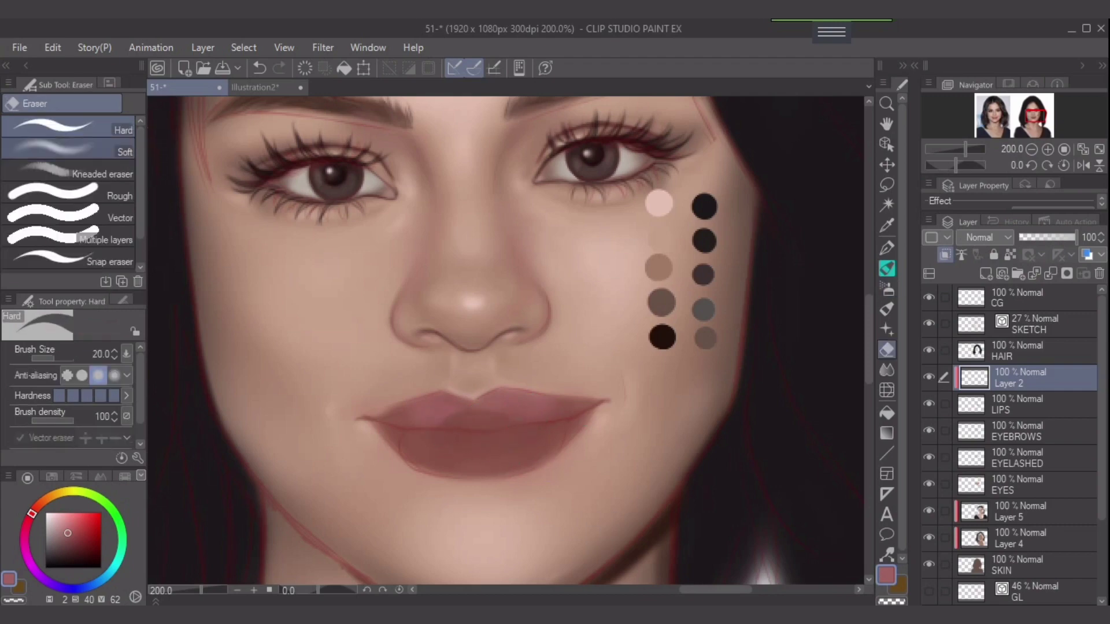
left_click(87, 149)
mouse_move(466, 430)
left_mouse_down()
mouse_move(515, 434)
mouse_move(486, 431)
mouse_move(536, 414)
left_mouse_up()
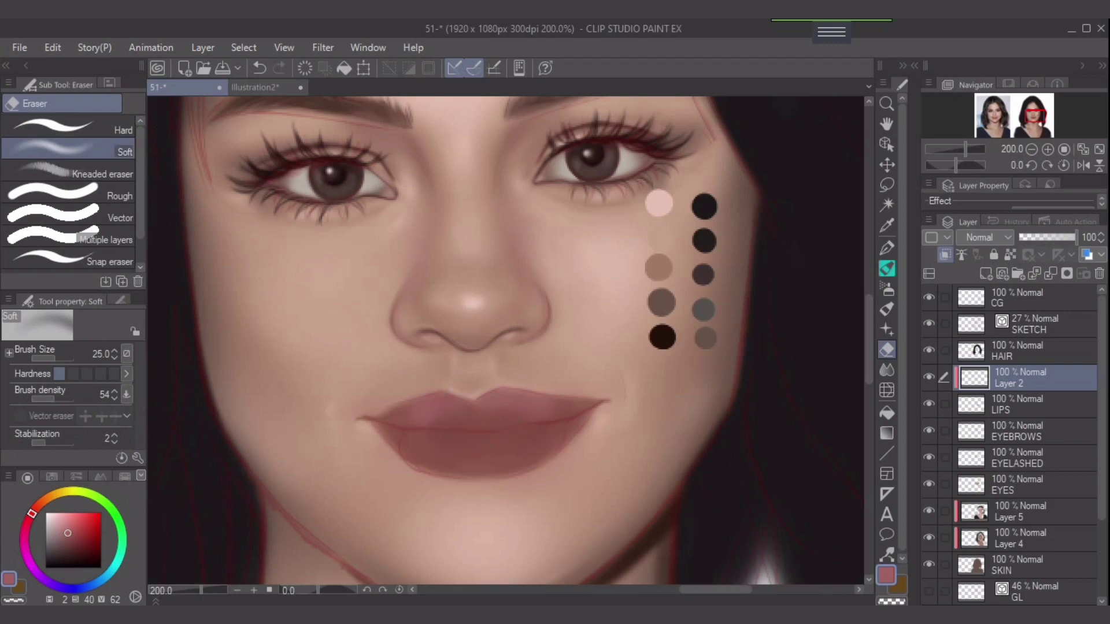
Build up pink on the upper lip and across the lower lip with the Soft airbrush at size 15 to 20
left_click(887, 288)
mouse_move(449, 409)
left_mouse_down()
mouse_move(400, 416)
mouse_move(471, 416)
mouse_move(451, 398)
mouse_move(495, 409)
mouse_move(474, 417)
mouse_move(516, 398)
mouse_move(493, 416)
mouse_move(530, 406)
mouse_move(486, 399)
left_mouse_up()
key("]")
key("]")
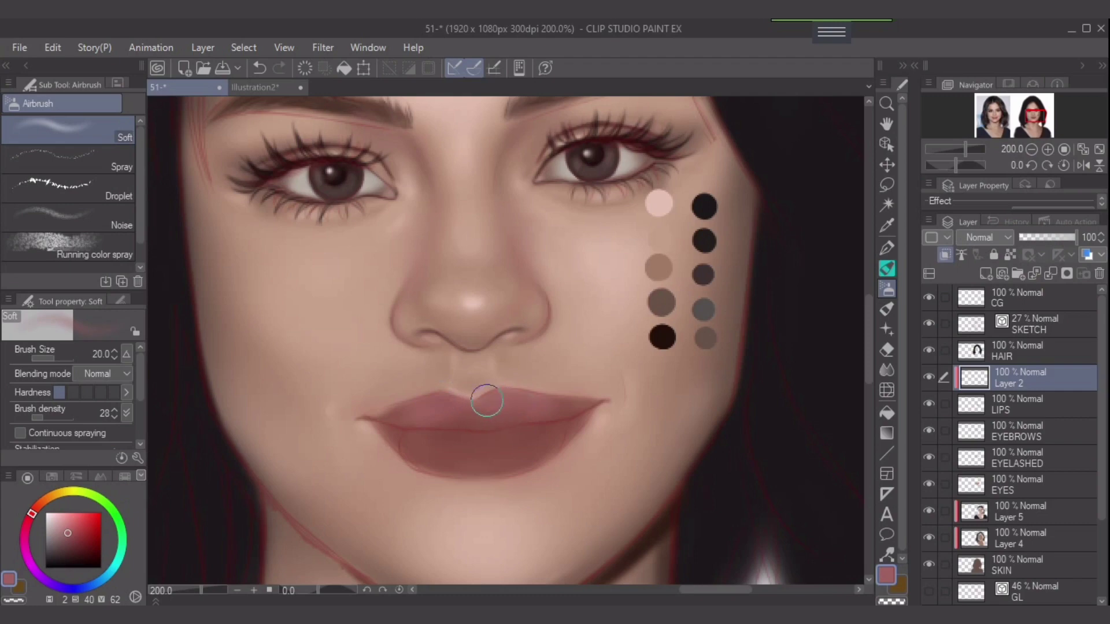
key("[")
key("[")
mouse_move(437, 423)
left_mouse_down()
mouse_move(432, 406)
mouse_move(463, 411)
mouse_move(410, 411)
mouse_move(426, 408)
left_mouse_up()
mouse_move(509, 400)
left_mouse_down()
mouse_move(554, 408)
mouse_move(483, 402)
mouse_move(528, 401)
mouse_move(508, 416)
mouse_move(514, 402)
mouse_move(498, 393)
mouse_move(449, 407)
mouse_move(474, 399)
mouse_move(479, 416)
mouse_move(499, 395)
left_mouse_up()
mouse_move(498, 456)
left_mouse_down()
mouse_move(462, 451)
mouse_move(530, 451)
mouse_move(494, 452)
mouse_move(542, 438)
mouse_move(491, 445)
mouse_move(523, 442)
left_mouse_up()
key("bracketleft")
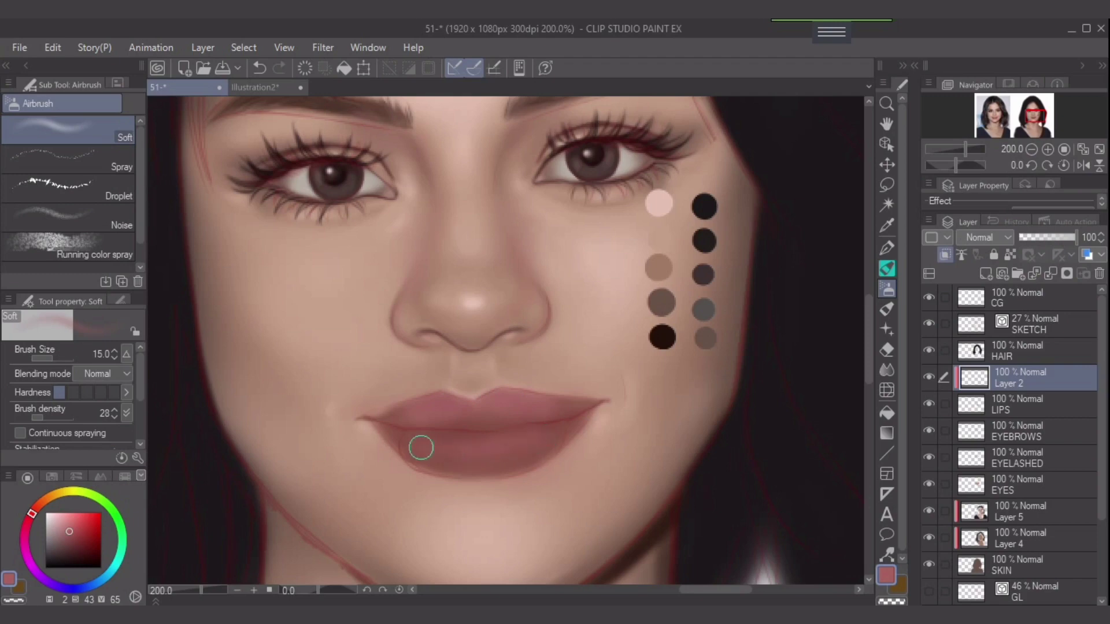
Brighten the middle of the lower lip with a warmer pink (S 46, V 70) using the airbrush around size 15
key("bracketright")
key("bracketleft")
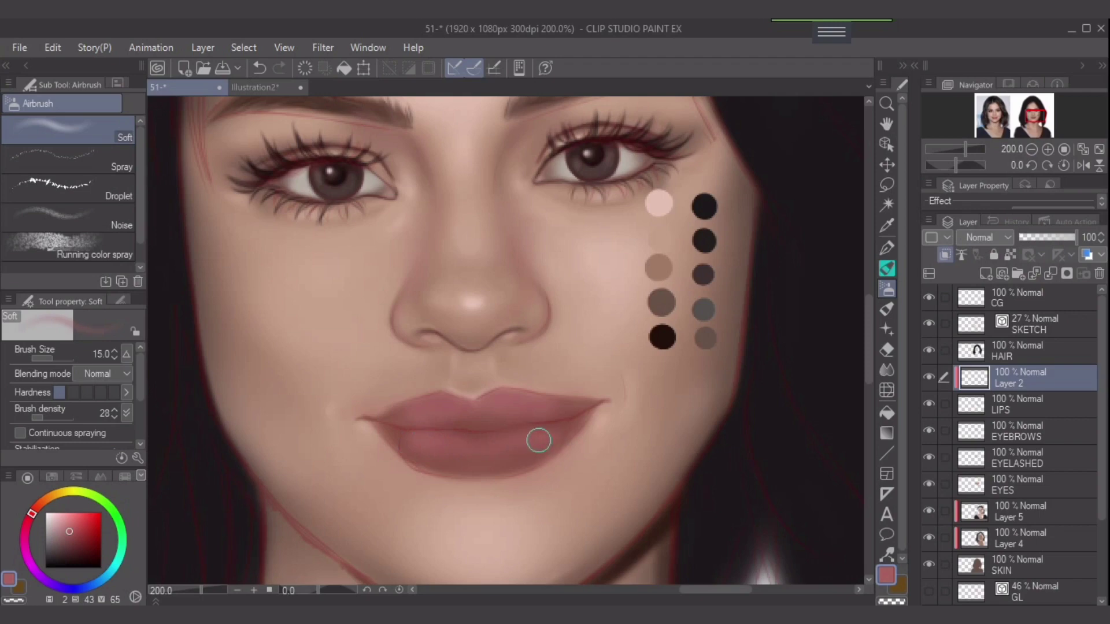
key("bracketright")
key("bracketright")
key("bracketleft")
key("bracketleft")
key("bracketright")
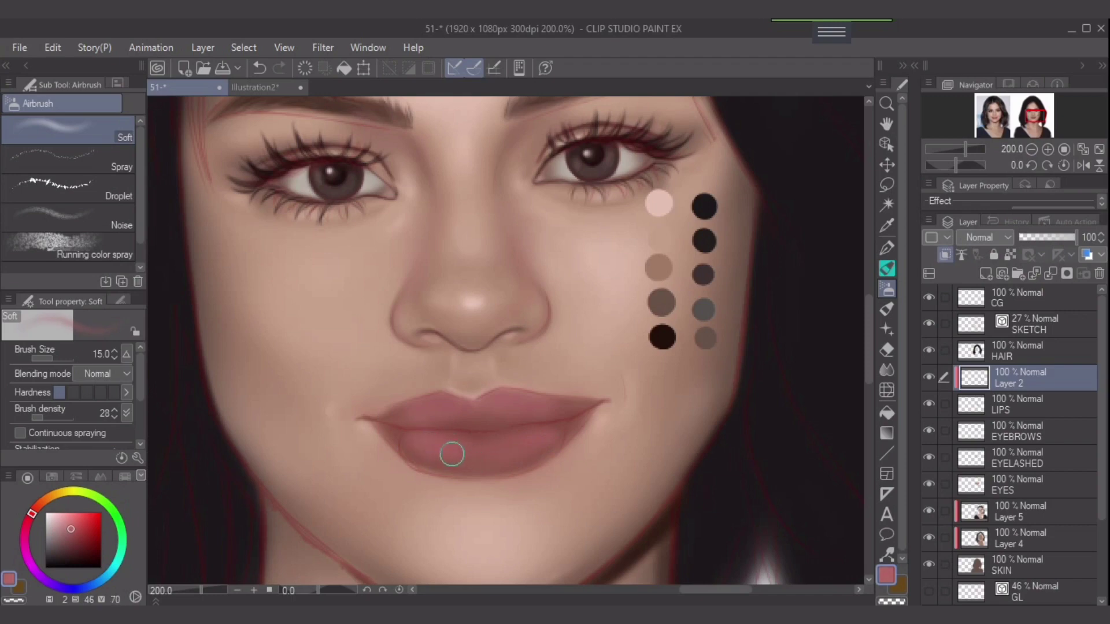
key("bracketleft")
key("bracketleft")
key("bracketright")
key("bracketright")
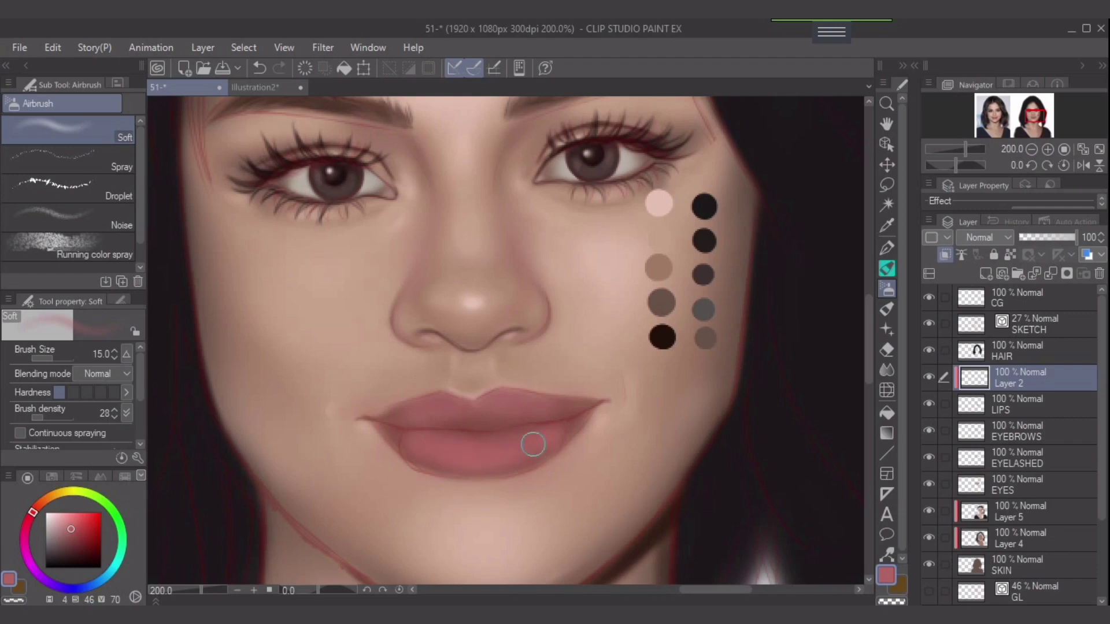
Sample the mouth line, shift it to a deeper red (H 6, S 54, V 55) and shade the lips at size 7 to 12
key("bracketleft")
left_click(476, 426, "alt")
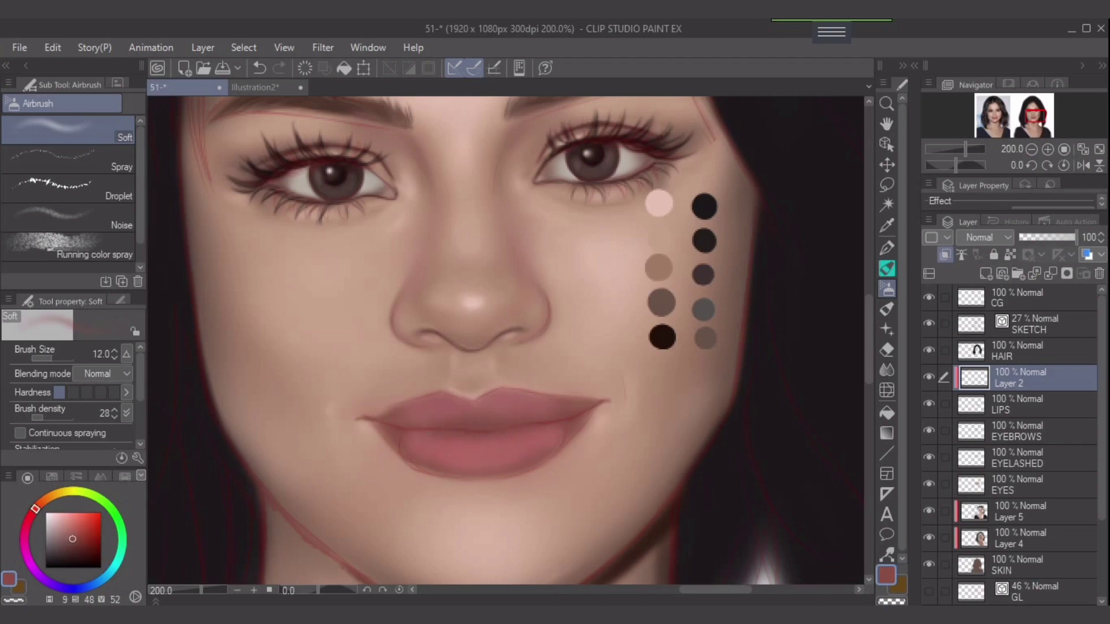
left_click_drag(35, 509, 31, 513)
key("bracketleft")
key("bracketleft")
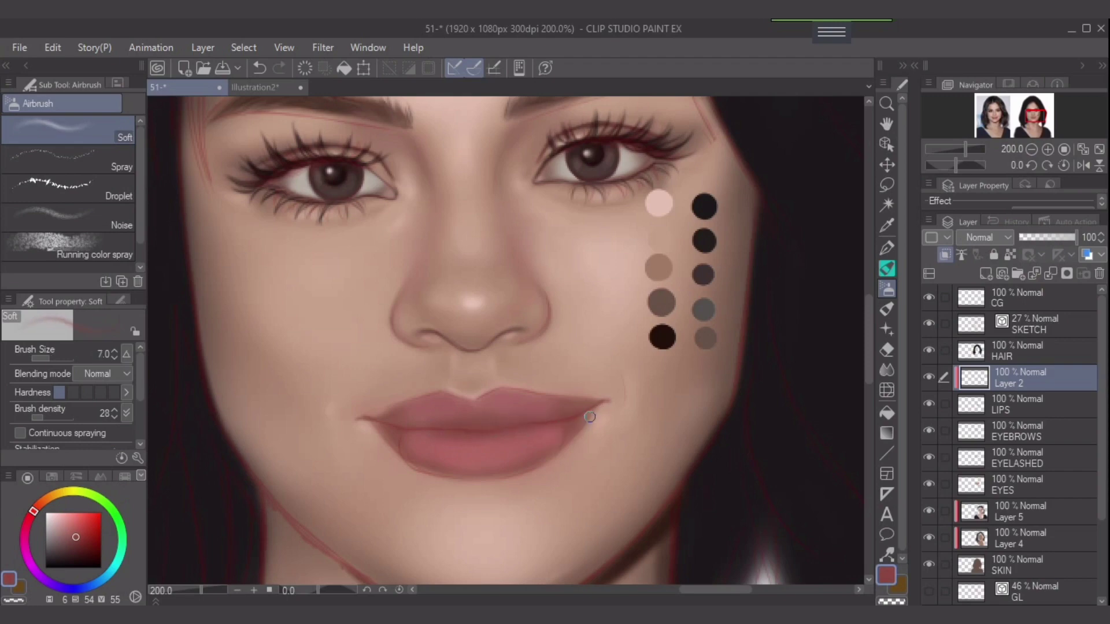
key("bracketright")
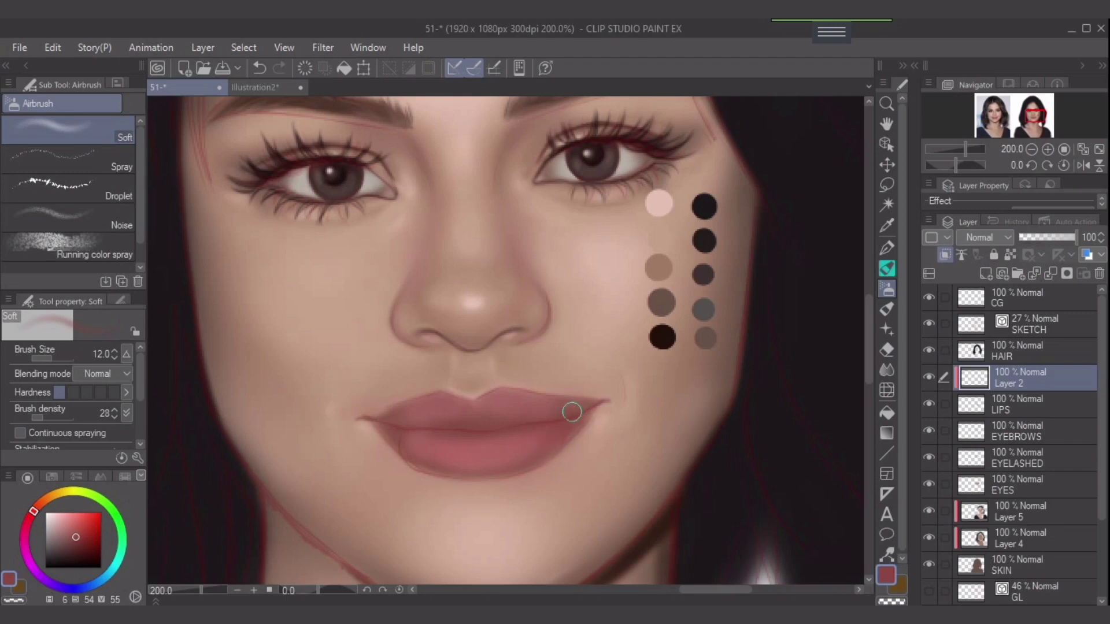
key("bracketright")
key("bracketleft")
key("bracketleft")
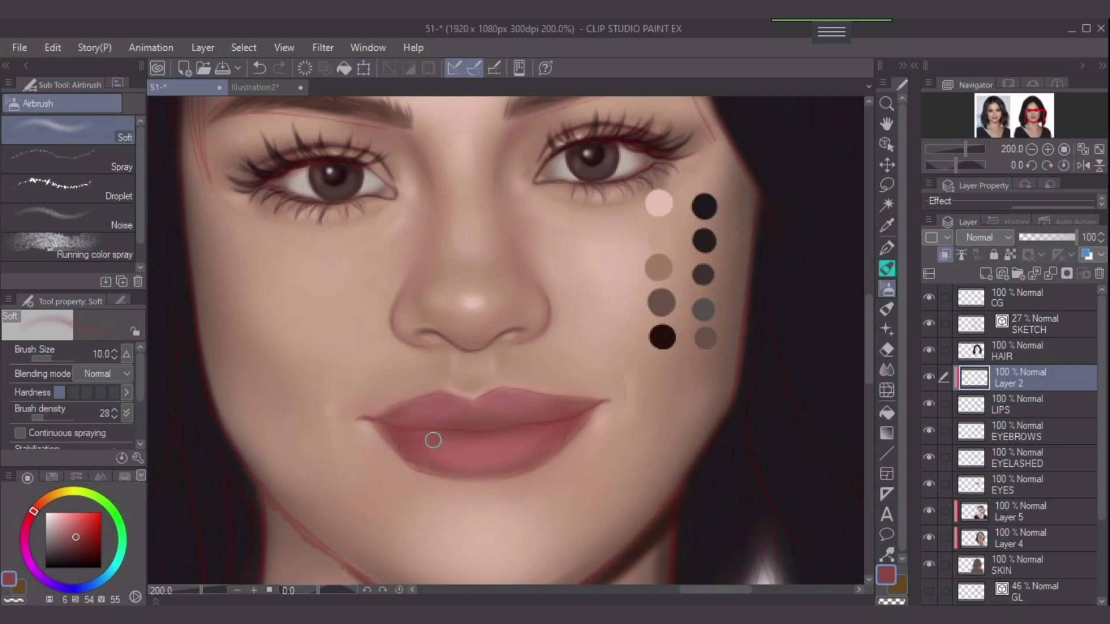
Deepen the sides and lower edge of the lower lip with the same red, varying the airbrush between size 8 and 20
key("bracketright")
key("bracketleft")
key("bracketleft")
key("bracketright")
key("bracketright")
key("bracketright")
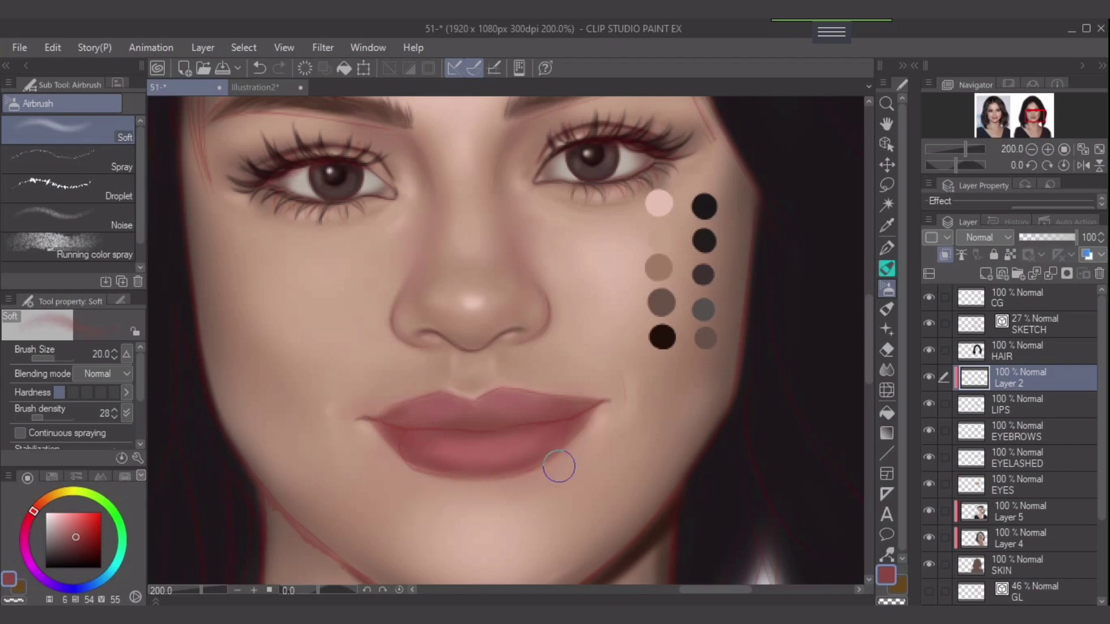
key("bracketleft")
key("bracketleft")
key("bracketleft")
key("bracketleft")
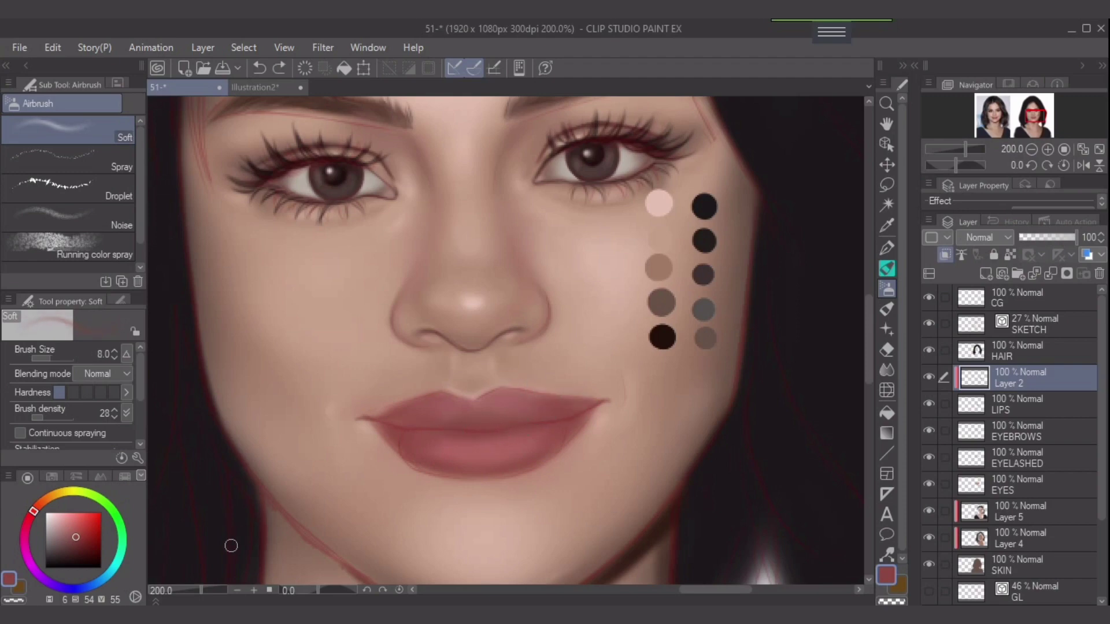
Pick a darker red (H 3, S 59, V 46) and shade the mouth line and lower lip at size 7 to 15
left_click(79, 542)
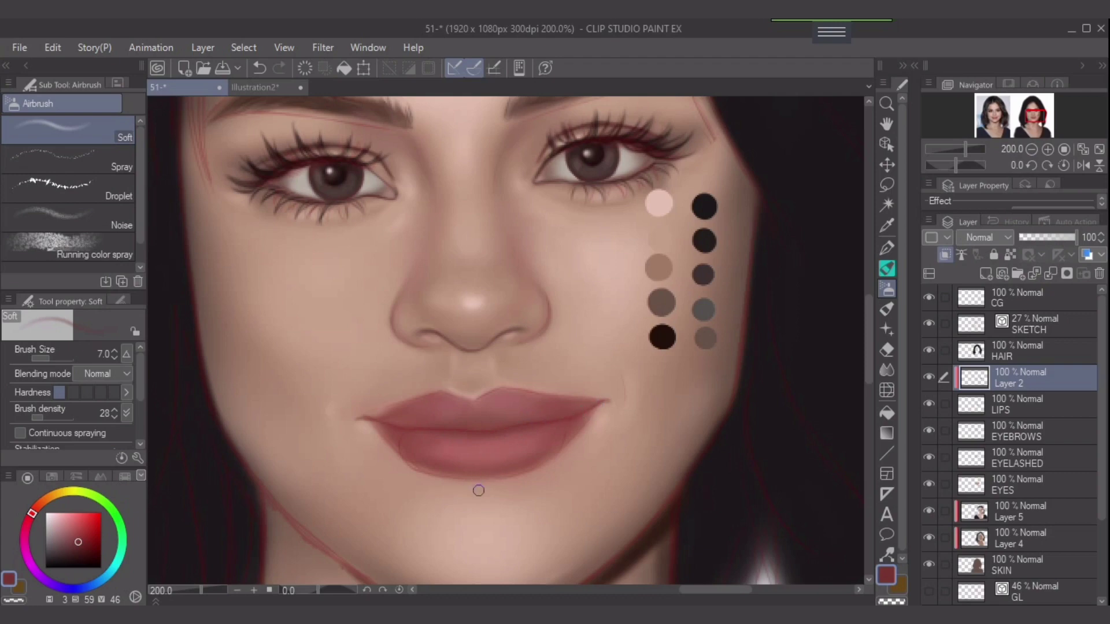
key("bracketright")
key("bracketright")
key("bracketright")
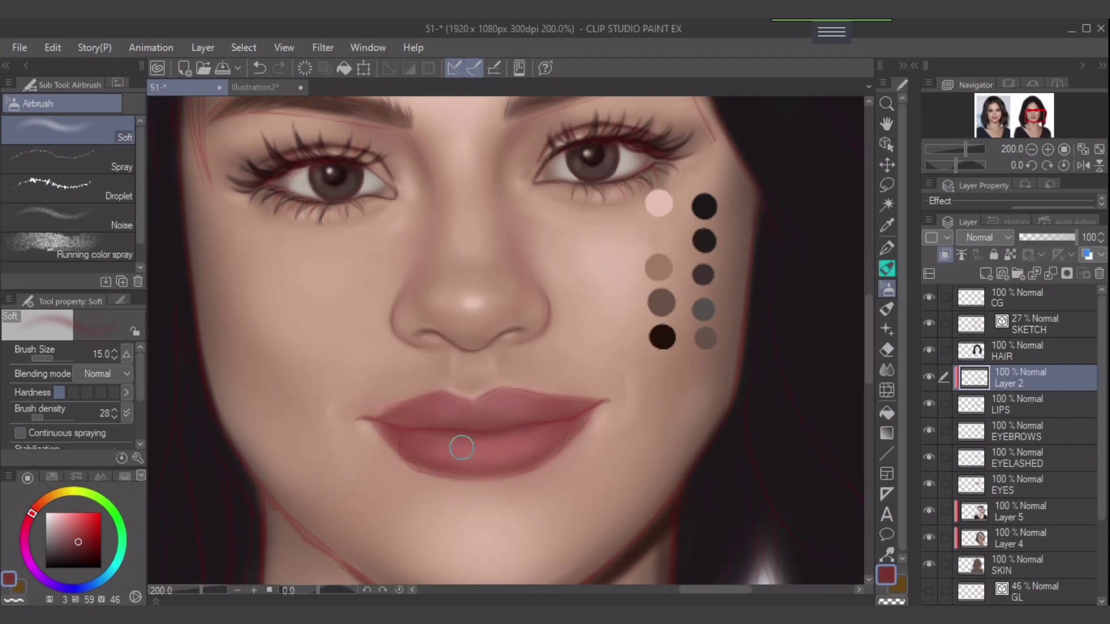
Sample the lower lip's red, make it more saturated and airbrush it over the lower lip's left side and the right mouth corner
left_click(396, 436, "alt")
key("e")
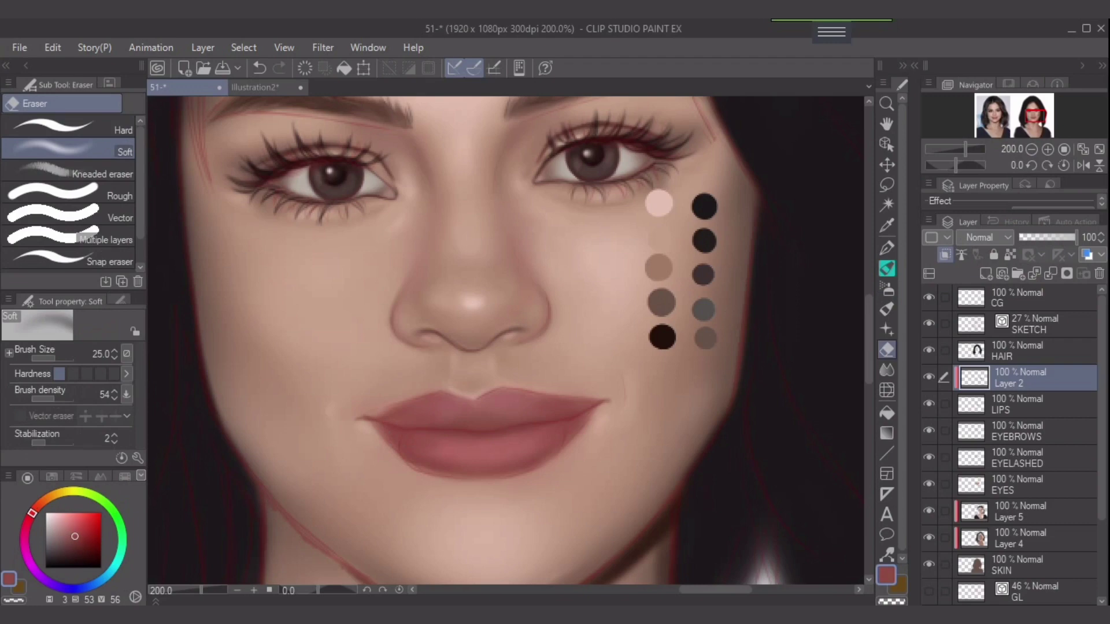
left_click(887, 289)
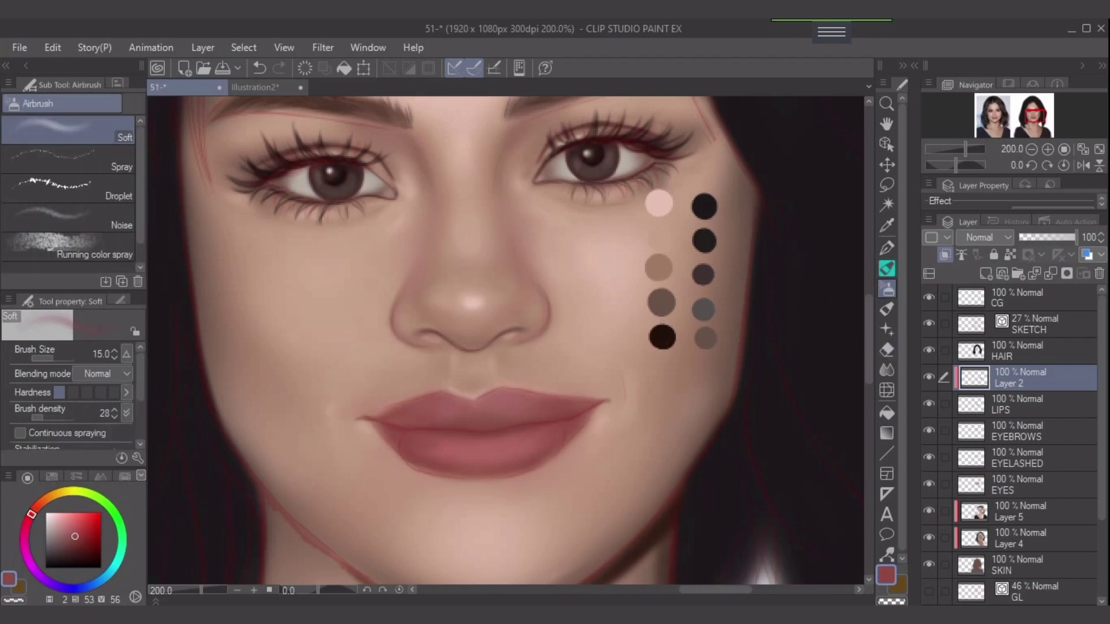
left_click(80, 536)
mouse_move(409, 440)
left_mouse_down()
mouse_move(434, 462)
mouse_move(382, 436)
mouse_move(431, 448)
left_mouse_up()
mouse_move(590, 413)
left_mouse_down()
mouse_move(545, 441)
mouse_move(582, 413)
mouse_move(555, 405)
mouse_move(587, 422)
left_mouse_up()
key("bracketright")
key("bracketright")
mouse_move(397, 431)
left_mouse_down()
mouse_move(362, 428)
mouse_move(426, 413)
mouse_move(362, 442)
mouse_move(412, 418)
mouse_move(371, 440)
mouse_move(437, 458)
left_mouse_up()
key("bracketleft")
key("bracketleft")
Set a brighter red (H 5, S 54, V 61) and glaze it over the lower lip with the airbrush around size 12
left_click(76, 534)
left_click(35, 510)
key("bracketright")
mouse_move(418, 445)
left_mouse_down()
mouse_move(455, 449)
mouse_move(423, 451)
left_mouse_up()
key("bracketright")
key("bracketright")
key("bracketleft")
key("bracketleft")
key("bracketleft")
key("bracketleft")
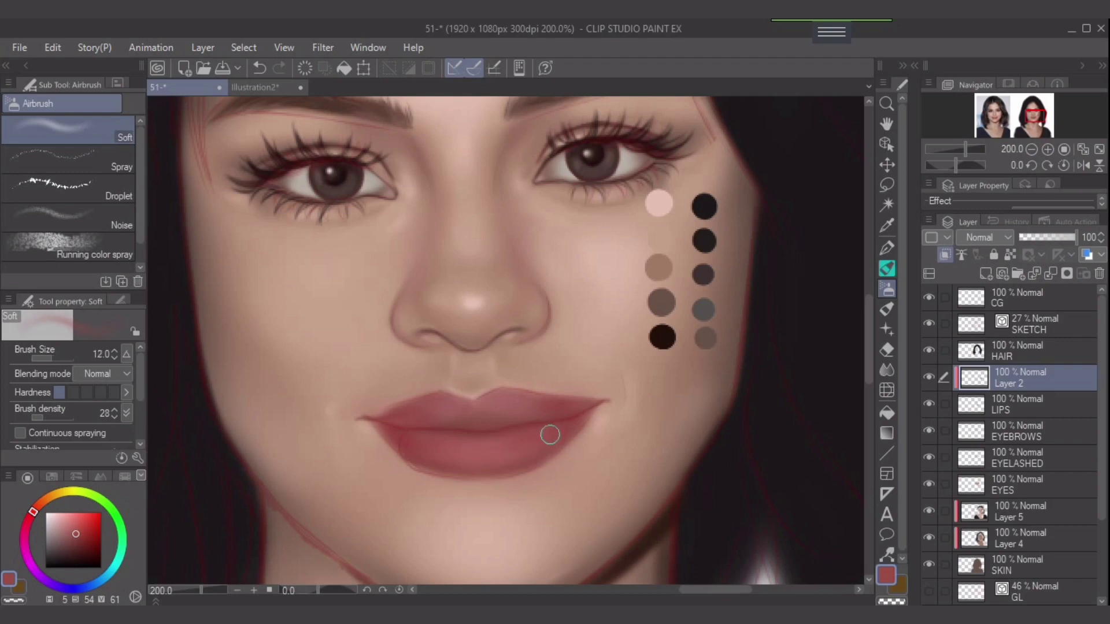
Spread the brighter red across the upper lip and the rest of the lower lip with the airbrush at size 12 to 17
key("bracketright")
key("bracketleft")
key("bracketleft")
key("bracketleft")
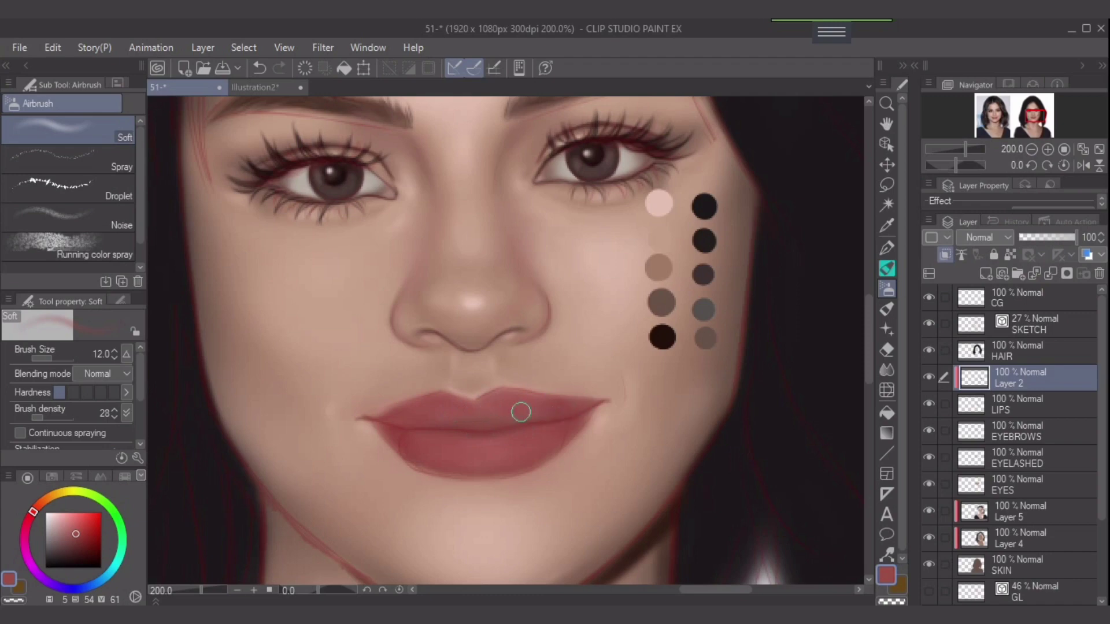
key("bracketright")
key("bracketright")
Sample the mouth line's dark red (H 3, S 63, V 45) and deepen the mouth line and lip shading at size 5 to 17
left_click(476, 428, "alt")
left_click(442, 430, "alt")
left_click(442, 429, "alt")
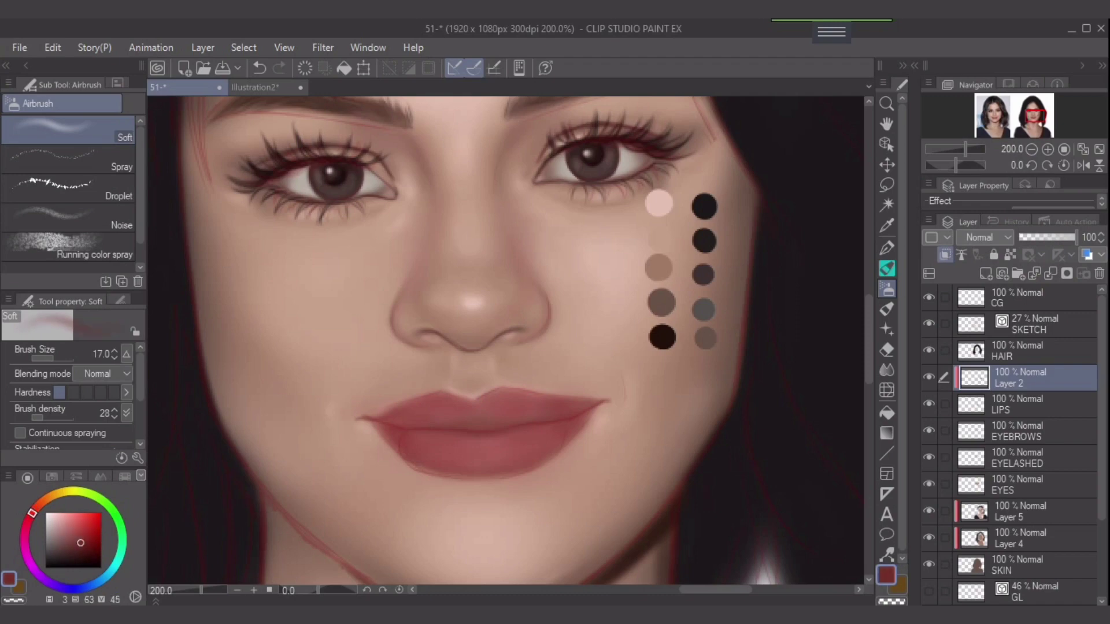
key("bracketleft")
key("bracketleft")
key("bracketleft")
key("bracketright")
key("bracketright")
key("bracketleft")
key("bracketleft")
key("bracketleft")
key("bracketleft")
key("bracketright")
key("bracketright")
key("bracketright")
key("bracketleft")
key("bracketleft")
key("bracketleft")
key("bracketright")
key("bracketright")
key("bracketright")
key("bracketleft")
key("bracketleft")
key("bracketleft")
key("bracketleft")
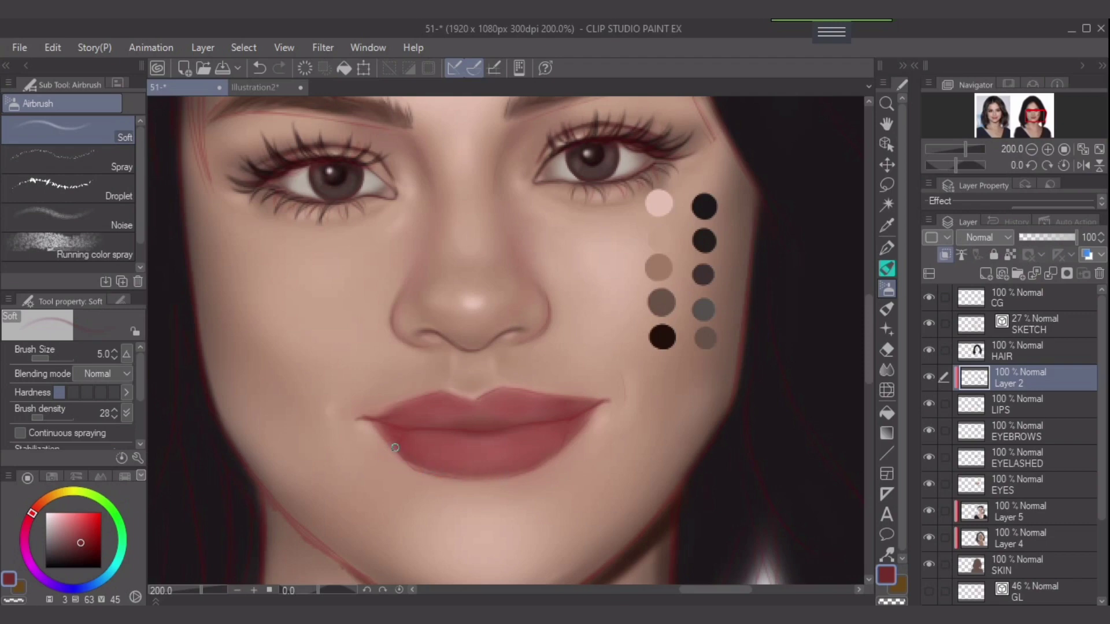
key("bracketright")
key("bracketright")
key("bracketright")
key("bracketright")
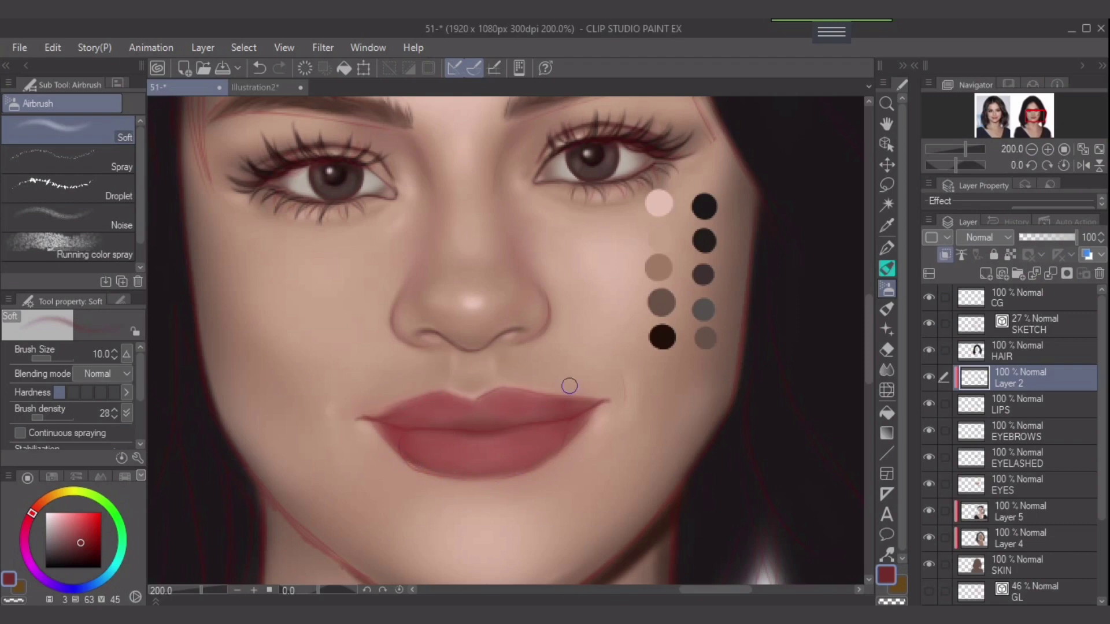
Set a lighter pink (H 9, S 40, V 79) from the sampled lip red and airbrush it on the lower lip at size 15
left_click(488, 452, "alt")
left_click(438, 454, "alt")
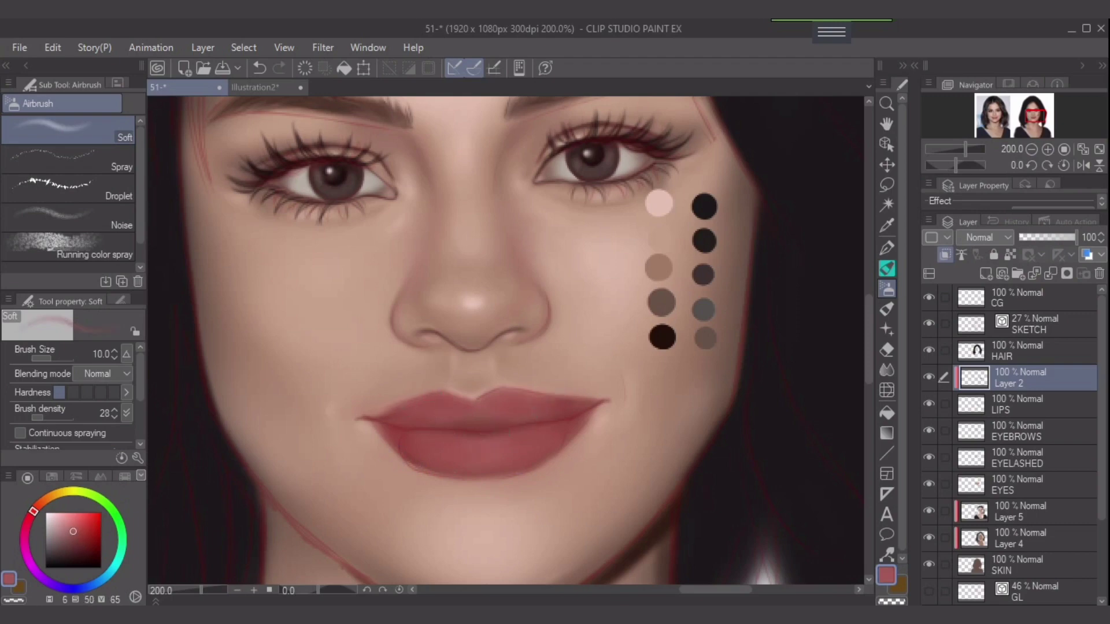
left_click(68, 525)
left_click(37, 507)
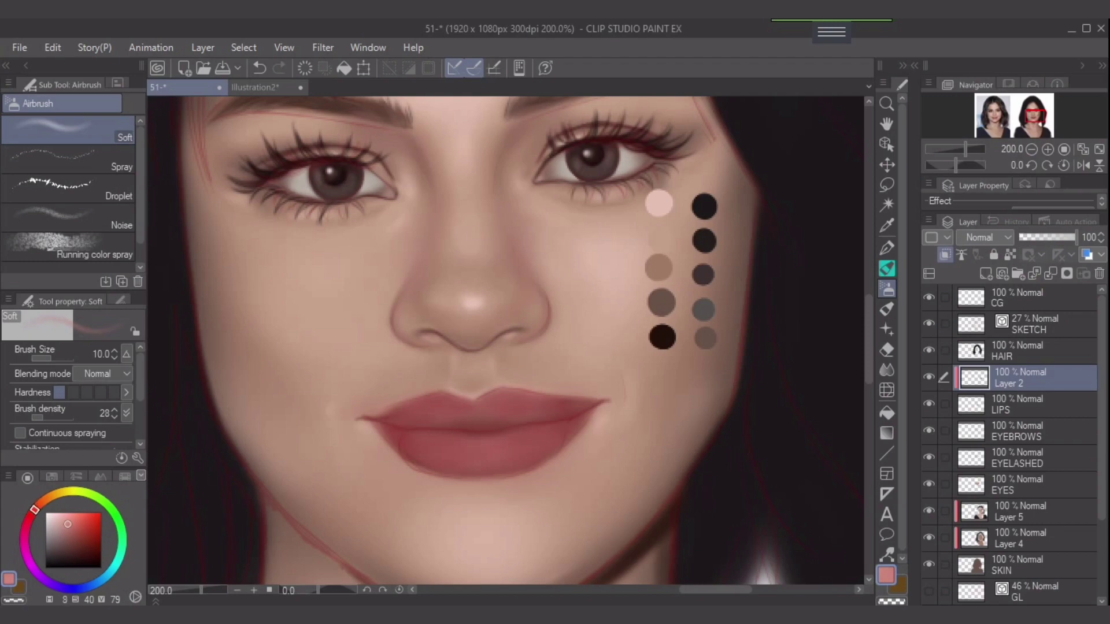
left_click_drag(35, 510, 35, 509)
key("]")
key("]")
mouse_move(450, 449)
left_mouse_down()
mouse_move(529, 452)
mouse_move(409, 461)
left_mouse_up()
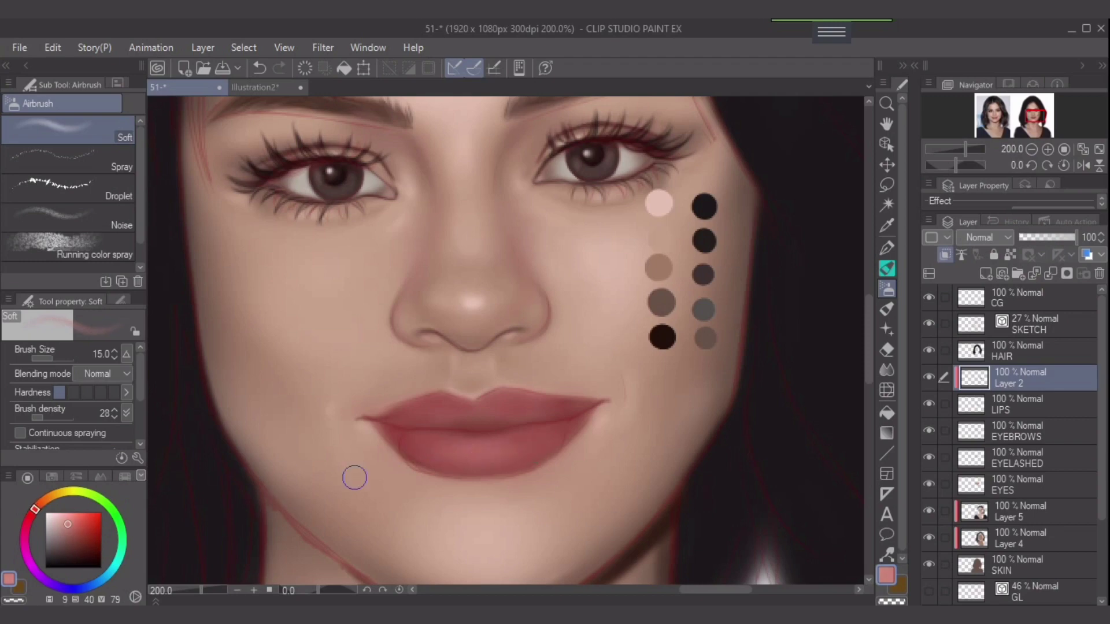
Sample the lower lip's red, brighten it to H 8, S 47, V 79 and airbrush the middle of the lower lip at size 12 to 15
left_click(520, 449, "alt")
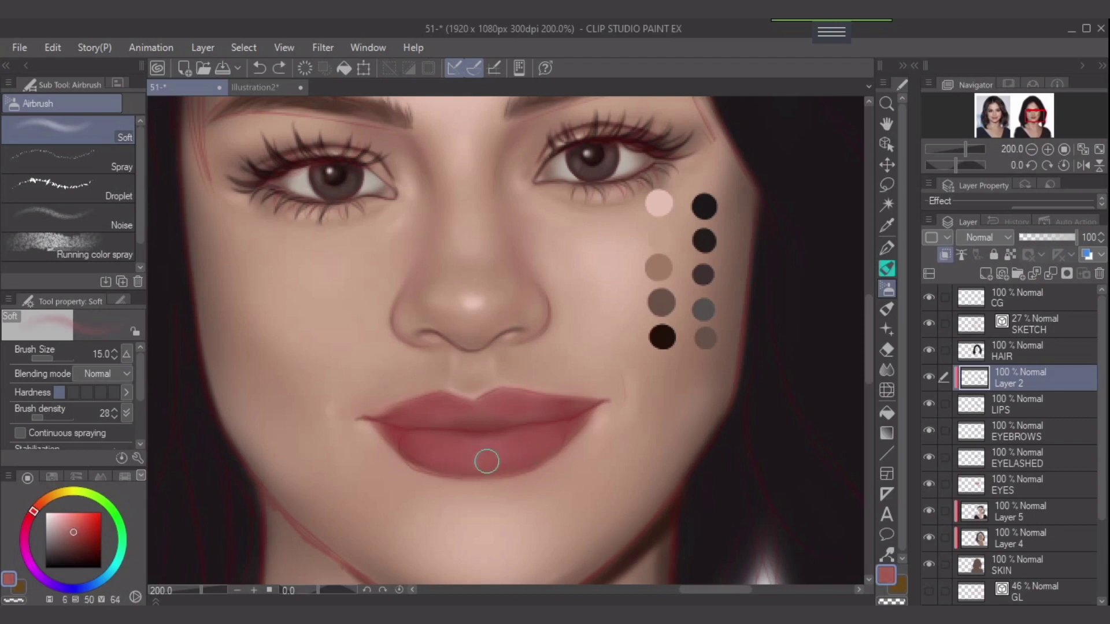
left_click(72, 524)
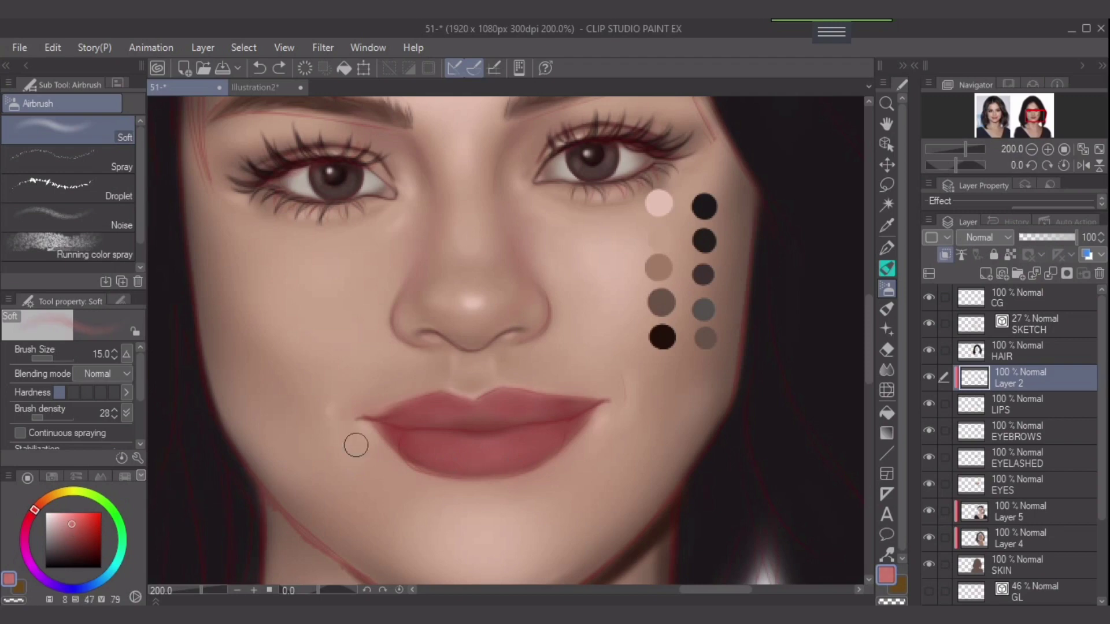
mouse_move(451, 453)
left_mouse_down()
mouse_move(540, 446)
mouse_move(427, 442)
mouse_move(518, 451)
mouse_move(477, 456)
mouse_move(449, 443)
mouse_move(478, 456)
left_mouse_up()
key("bracketleft")
key("bracketleft")
key("bracketleft")
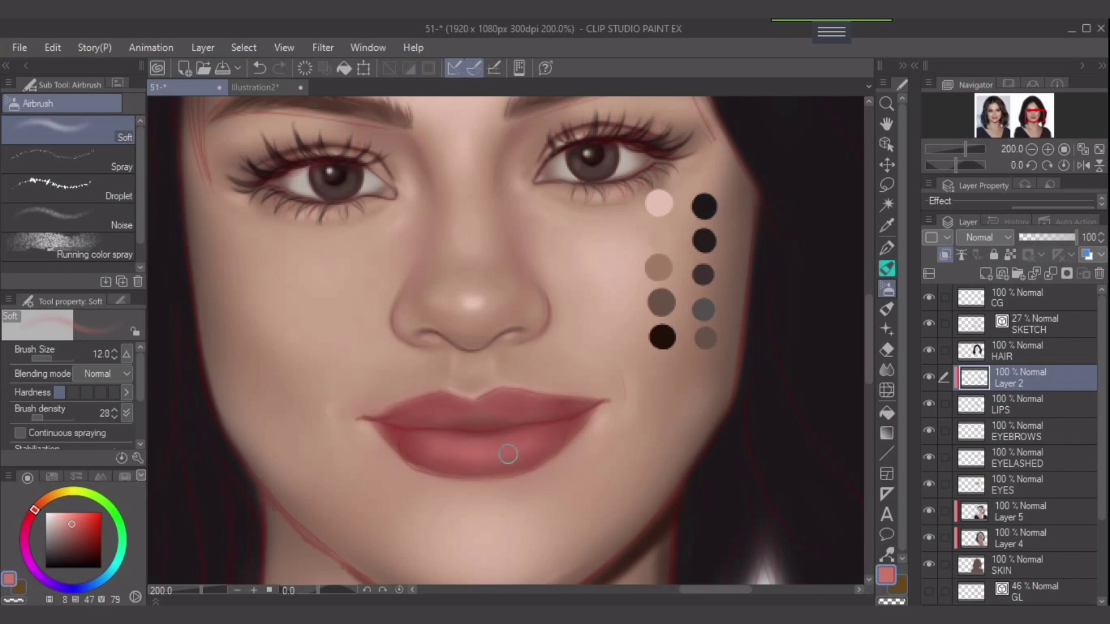
key("bracketright")
key("bracketright")
key("bracketleft")
Airbrush salmon highlights (H 15, S 47, V 89) on the lower lip at size 6 to 8 and blend them with the sampled lip red
left_click_drag(72, 524, 39, 505)
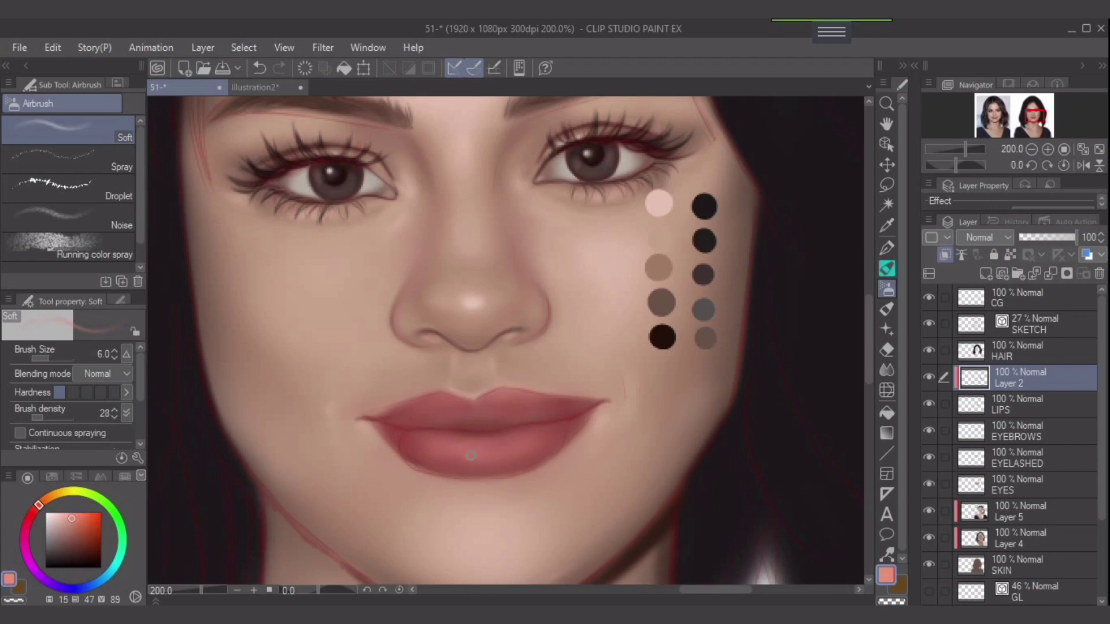
key("bracketleft")
key("bracketleft")
key("bracketright")
key("bracketright")
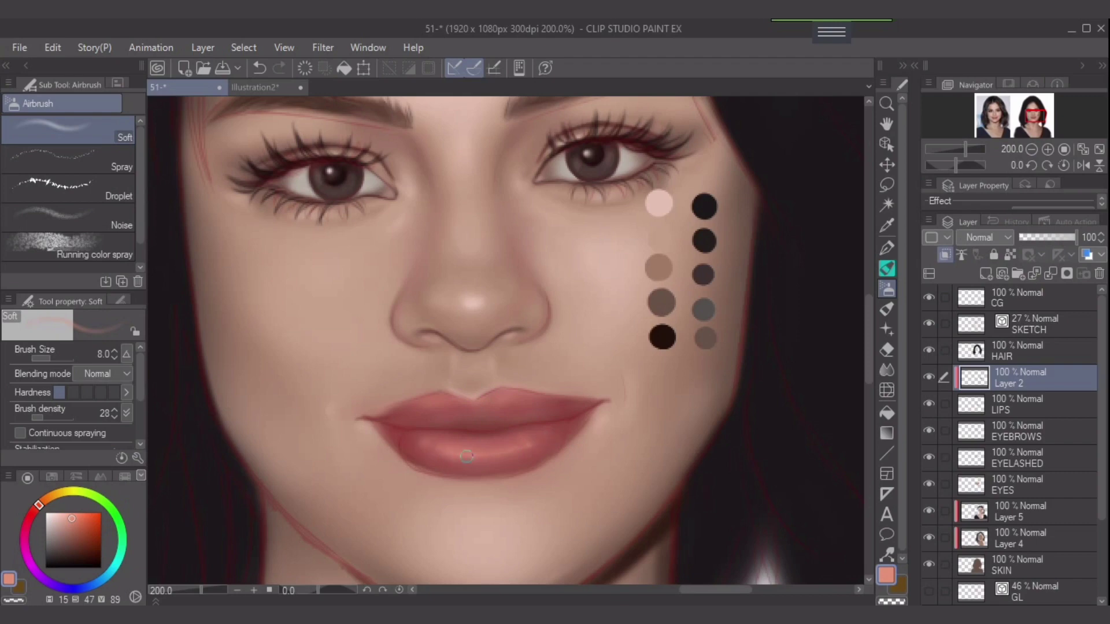
left_click(474, 463, "alt")
key("bracketright")
key("bracketright")
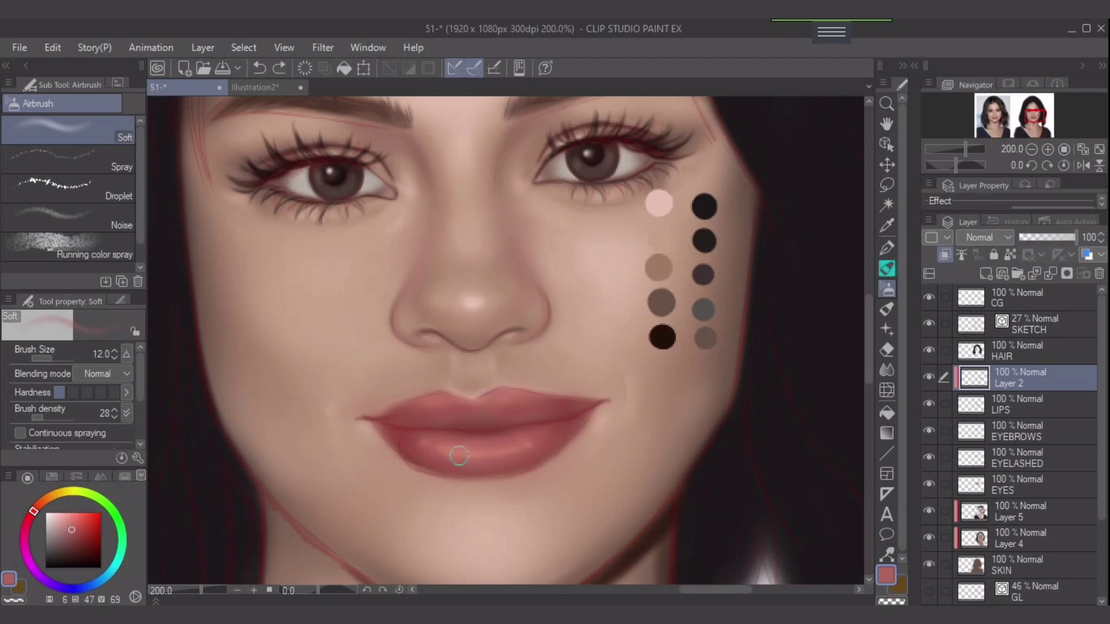
Set a pale peach (H 20, S 27, V 90) and paint shiny lower-lip highlights at size 6 to 8, raising brush density to 45
left_click(453, 455, "alt")
left_click(61, 518)
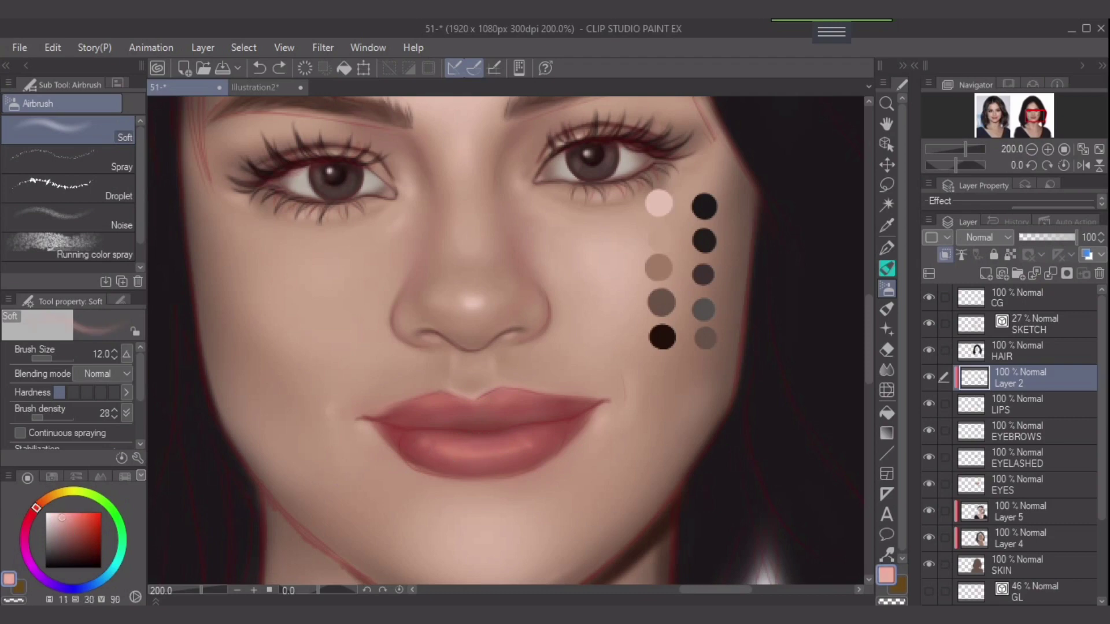
left_click(41, 502)
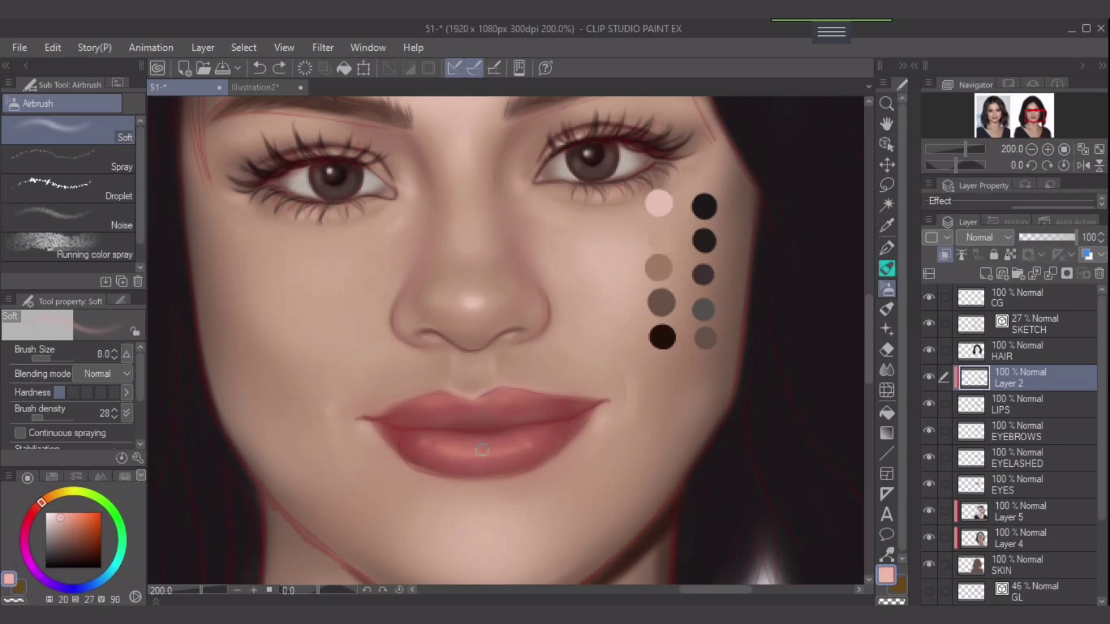
key("bracketleft")
key("bracketleft")
key("bracketleft")
left_click_drag(43, 416, 50, 417)
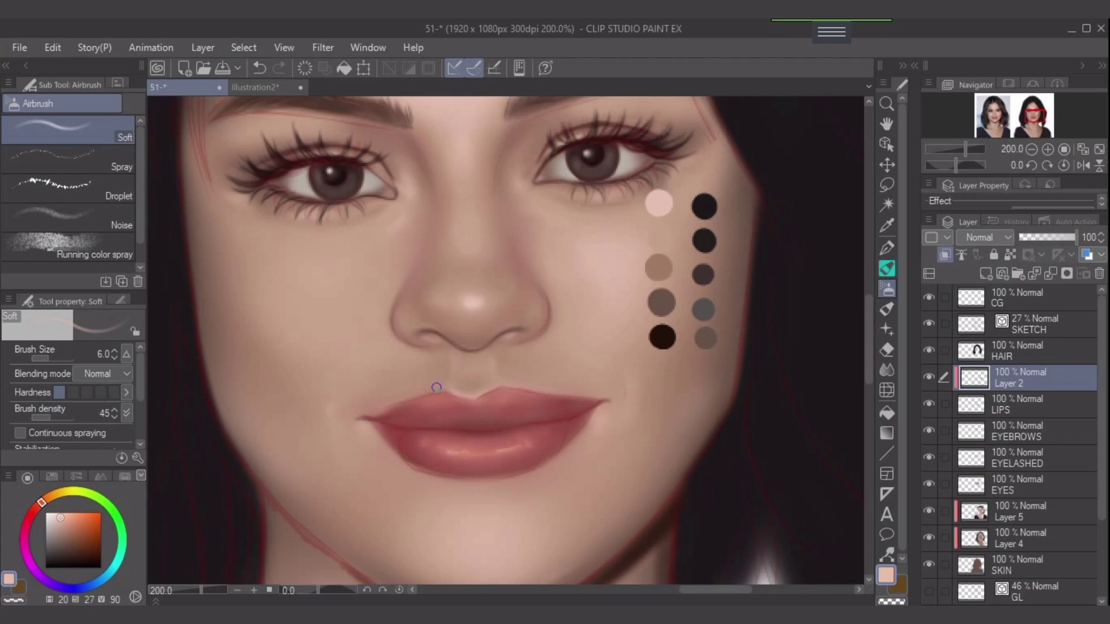
Lighten the philtrum and cupid's bow with a paler peach (H 20, S 19, V 96) at size 10 to 12
key("bracketright")
key("bracketright")
key("bracketright")
left_click_drag(468, 368, 454, 388)
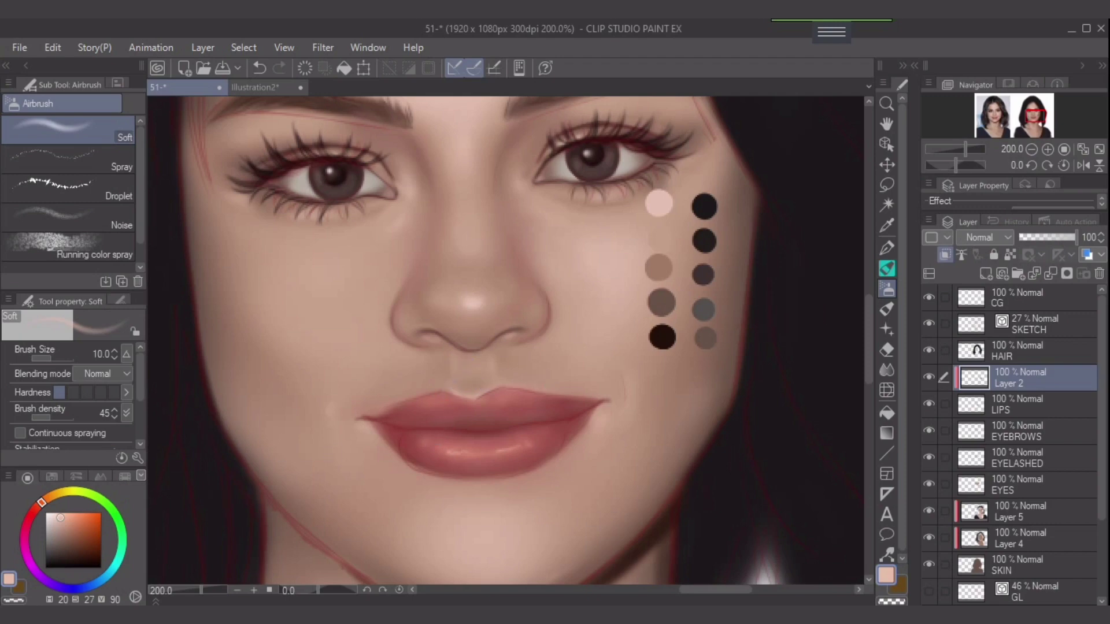
left_click(57, 514)
key("bracketright")
left_click_drag(456, 364, 459, 396)
Switch to the LIPS layer, sample the lower lip's red and airbrush it from the philtrum down to the upper lip
left_click(1018, 404)
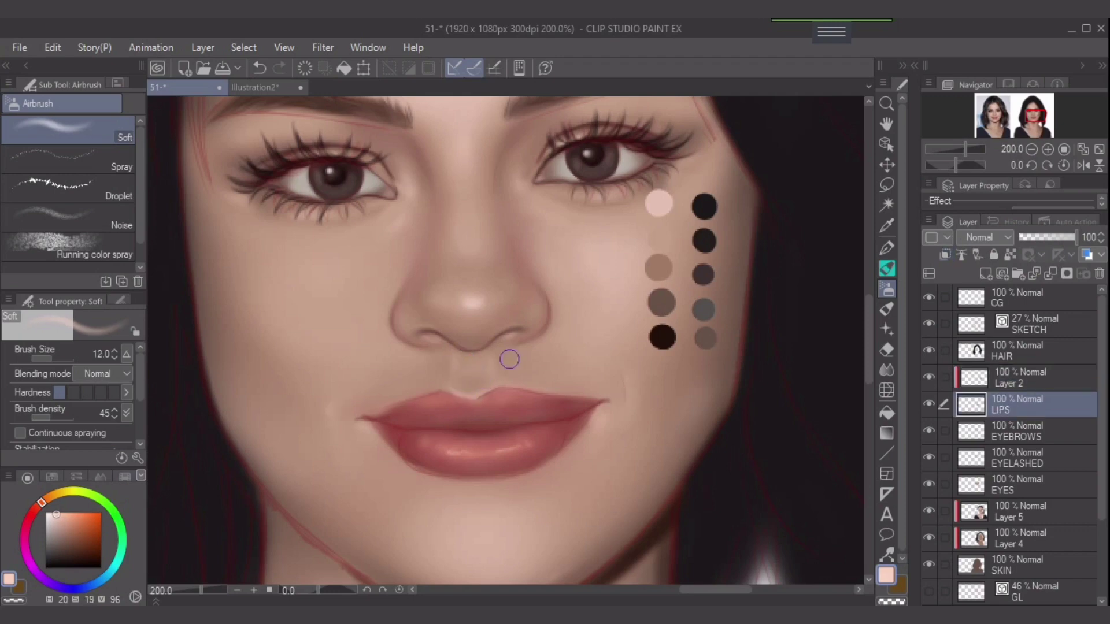
left_click(454, 428, "alt")
left_click(439, 421, "alt")
left_click(443, 431, "alt")
left_click(463, 447, "alt")
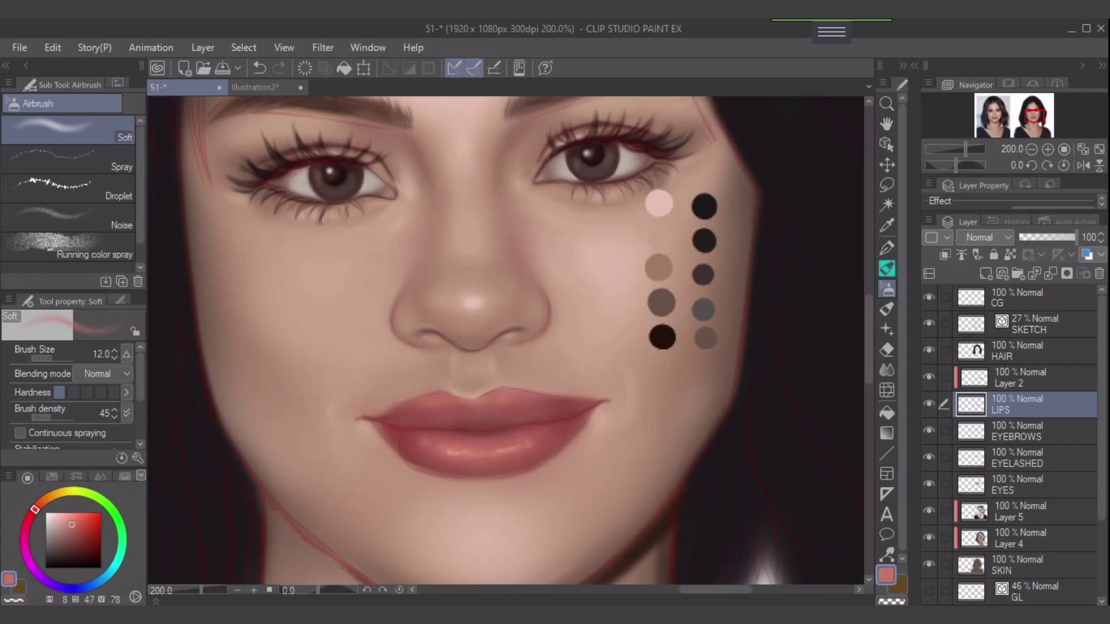
key("bracketleft")
left_click(476, 455, "alt")
mouse_move(470, 362)
left_mouse_down()
mouse_move(458, 396)
mouse_move(475, 396)
left_mouse_up()
Lower the airbrush density to 11, undo the last stroke and tint the philtrum again at size 12
key("bracketright")
key("bracketright")
left_click_drag(50, 417, 36, 417)
key("ctrl+z")
left_click_drag(467, 373, 465, 372)
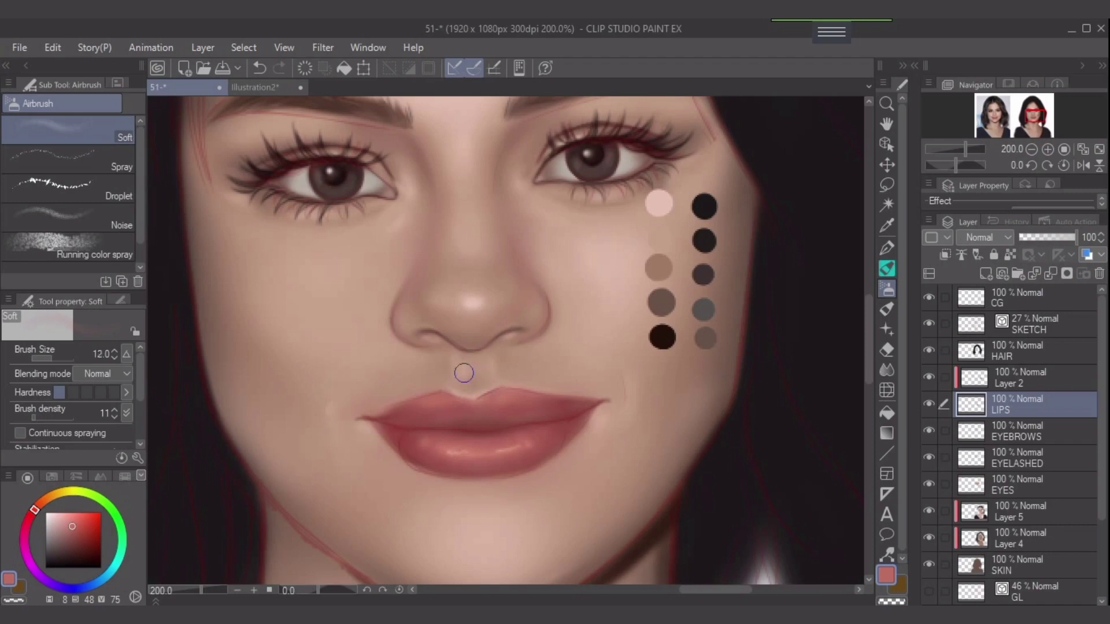
Sample the philtrum's peach (H 19, S 35, V 73), blend the skin above the upper lip at size 12 and undo the last stroke
key("bracketright")
key("bracketright")
key("bracketleft")
left_click(474, 375, "alt")
key("bracketleft")
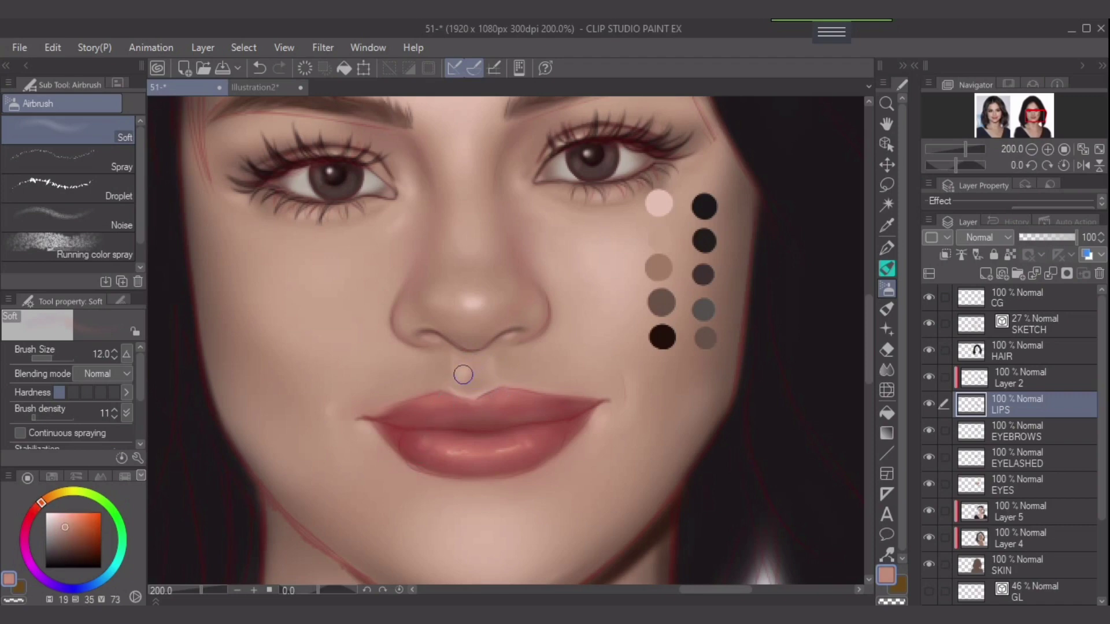
left_click_drag(461, 372, 462, 377)
left_click(491, 372, "alt")
key("ctrl+z")
Set a saturated red (H 9, S 63, V 74) and glaze it over the lower lip, reducing the airbrush to size 6
left_click(457, 443, "alt")
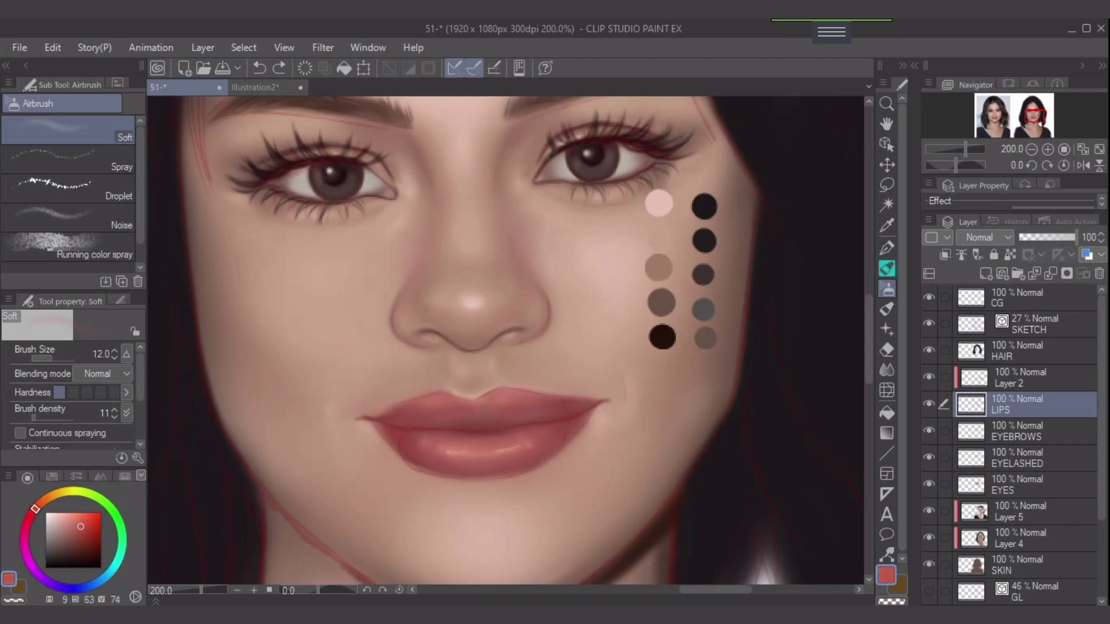
key("]")
left_click_drag(426, 451, 443, 447)
key("bracketleft")
key("bracketleft")
key("bracketleft")
key("bracketleft")
key("bracketleft")
key("bracketleft")
key("bracketright")
Sample the lower lip's mid reds (H 7, S 47, V 66) and smooth its shading with the airbrush around size 5 to 6
left_click(497, 443, "alt")
scroll(521, 449, "up", 3)
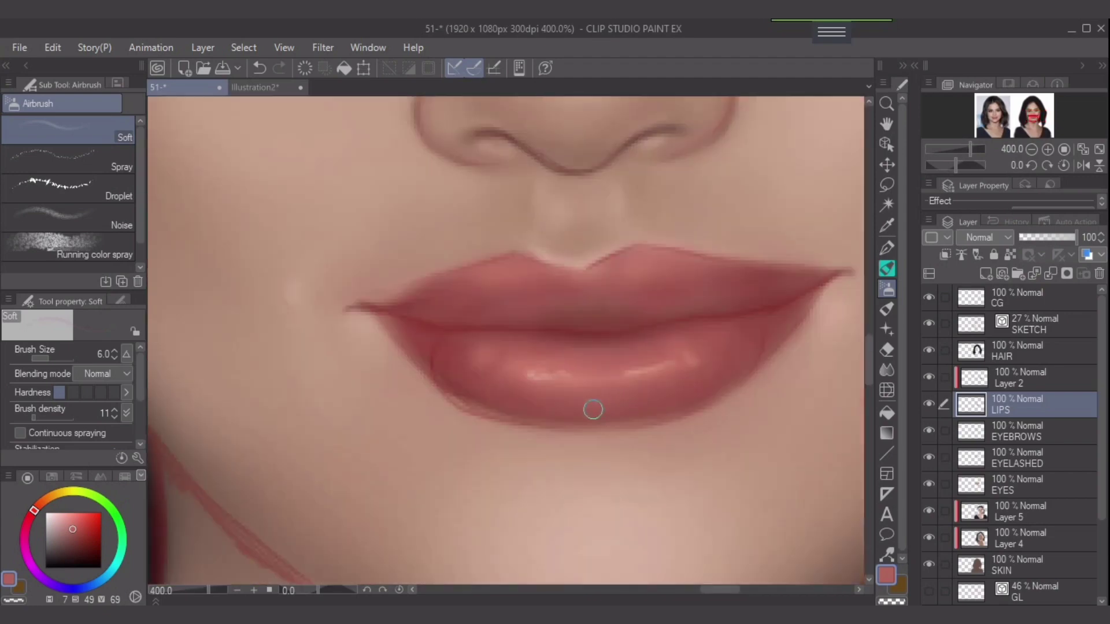
left_click(582, 402, "alt")
key("bracketright")
key("bracketright")
key("bracketleft")
key("bracketleft")
key("bracketleft")
left_click_drag(732, 390, 625, 465)
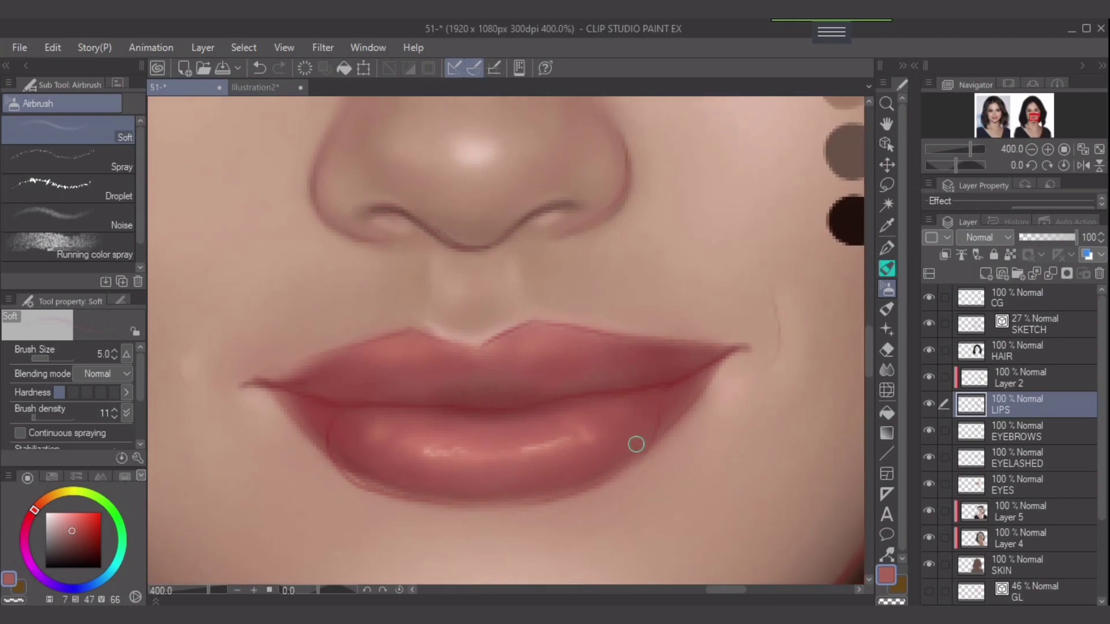
scroll(637, 444, "down", 2)
left_click_drag(706, 408, 667, 425)
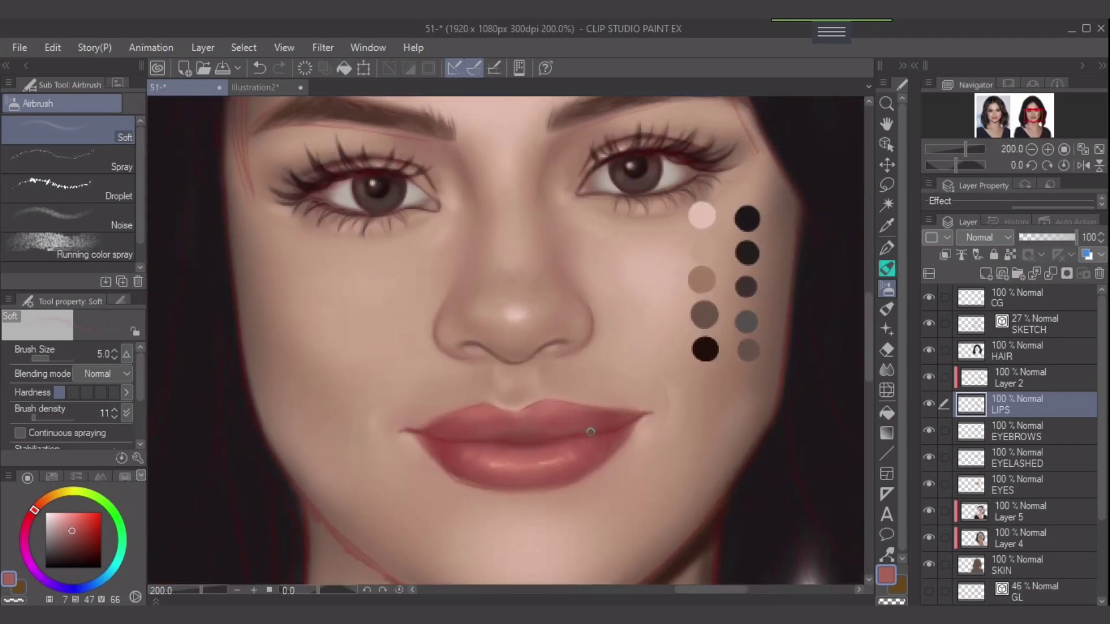
Sample the red near the mouth's right corner and darken it to H 359, S 68, V 38
left_click(624, 426, "alt")
key("e")
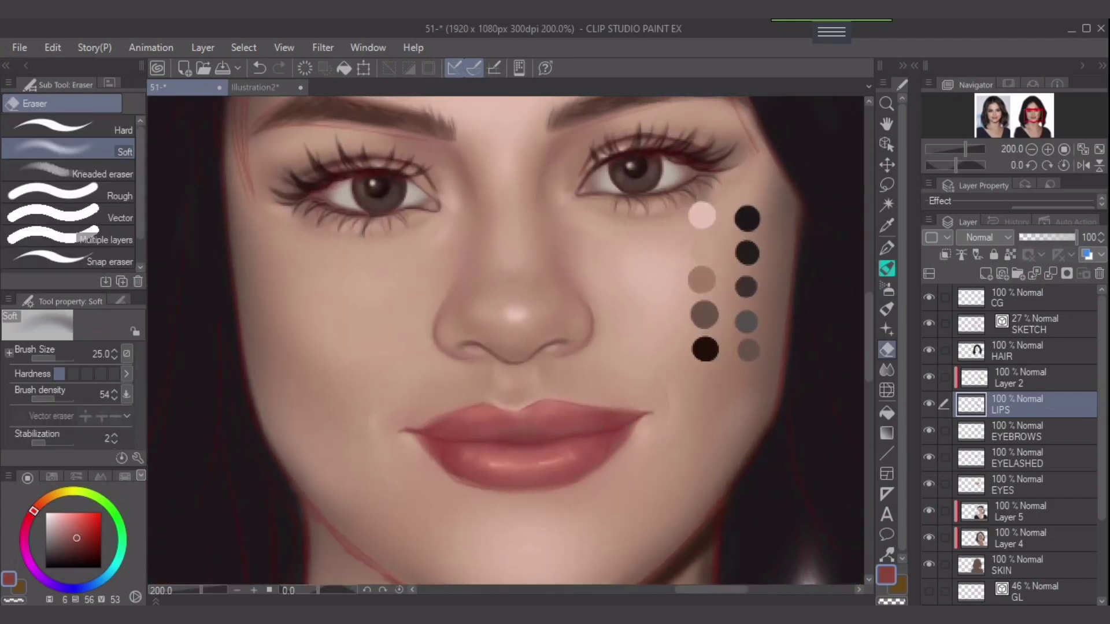
left_click(84, 546)
left_click_drag(34, 511, 31, 516)
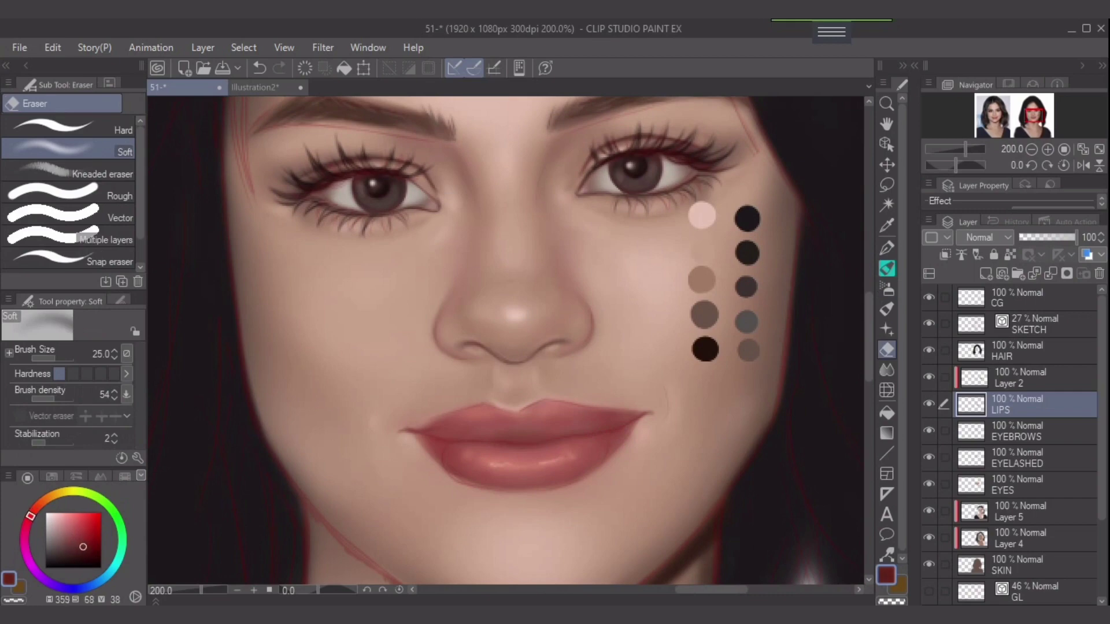
Add a new layer above the clipped lip layer and reduce the soft eraser to size 2.5
key("bracketleft")
key("bracketleft")
key("bracketleft")
key("bracketleft")
key("bracketleft")
key("bracketleft")
key("ctrl+shift+n")
key("bracketleft")
key("bracketleft")
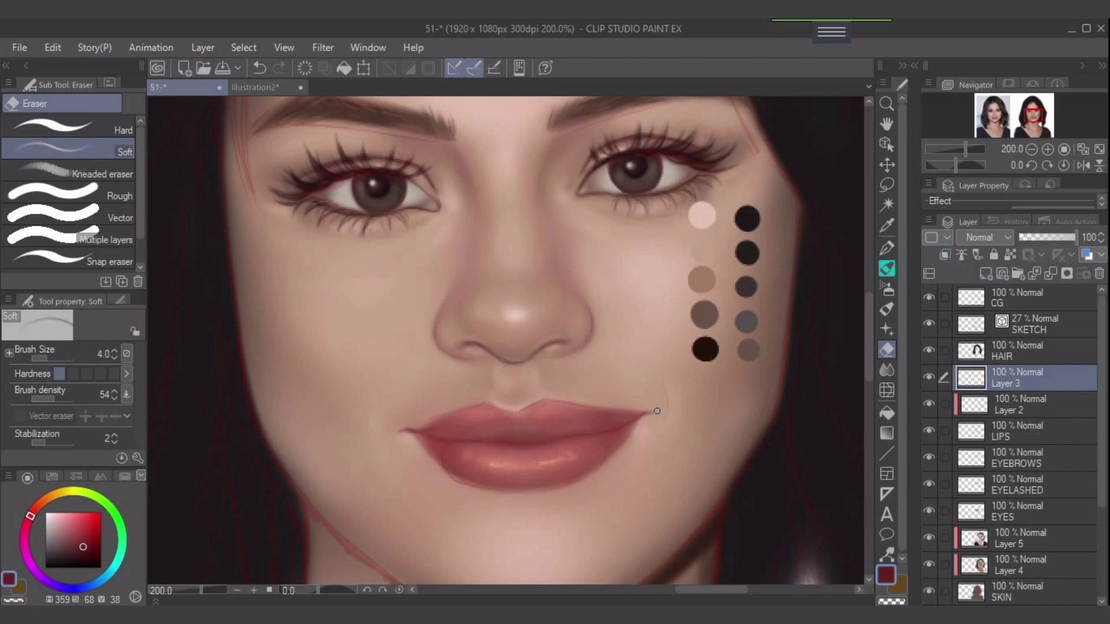
scroll(657, 411, "up", 3)
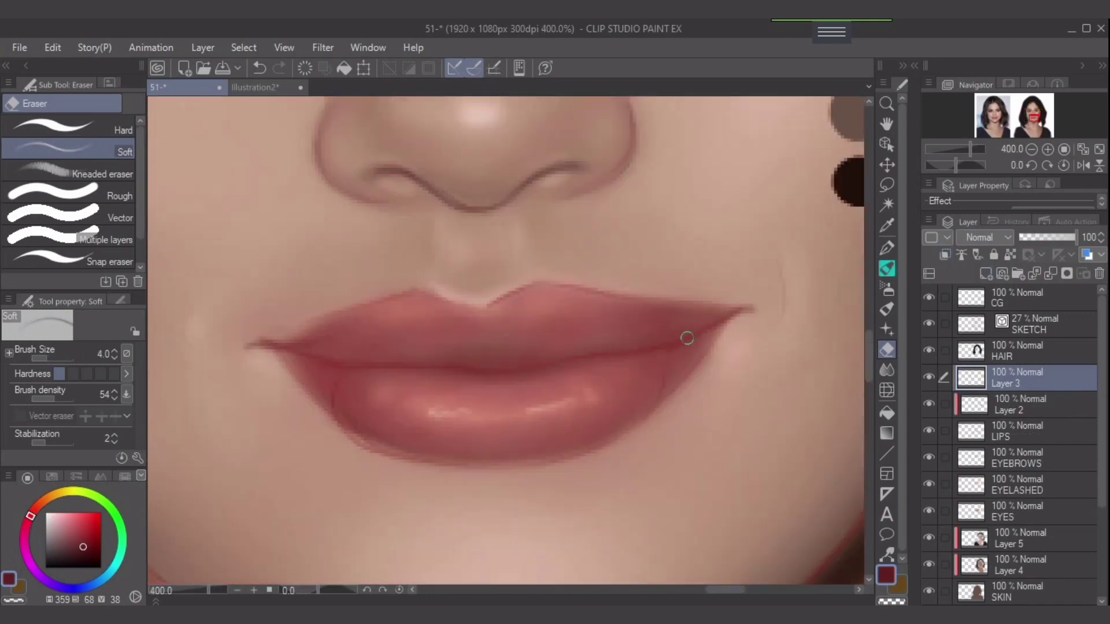
key("bracketleft")
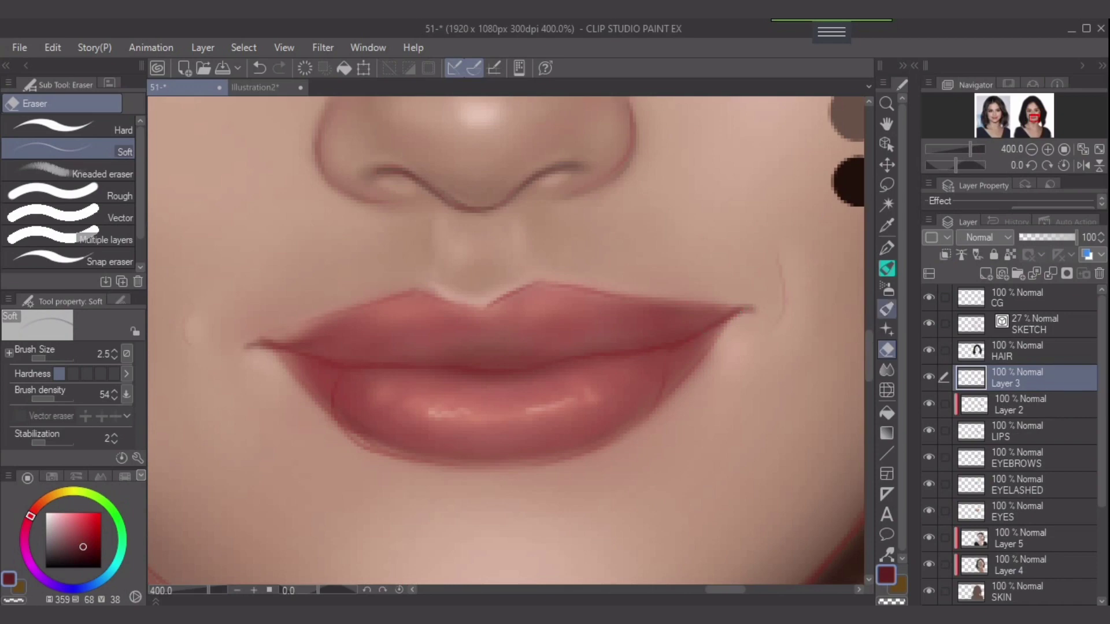
Raise the soft airbrush density to 39 and trace the dark mouth line from the left corner at size 1.5
key("b")
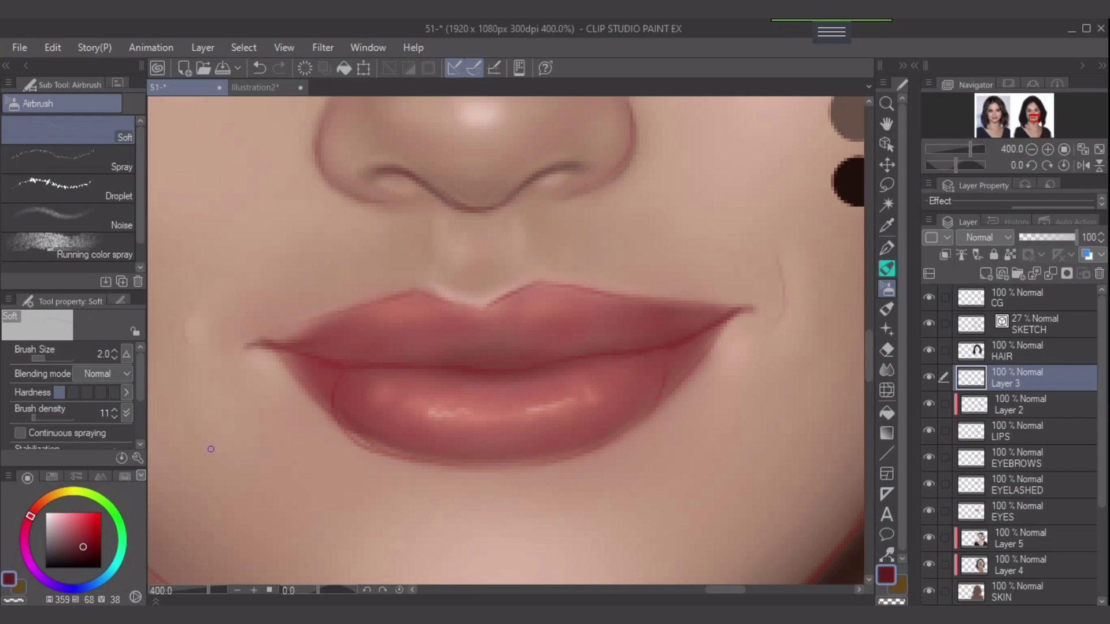
left_click_drag(33, 414, 46, 415)
key("[")
left_click_drag(255, 345, 296, 356)
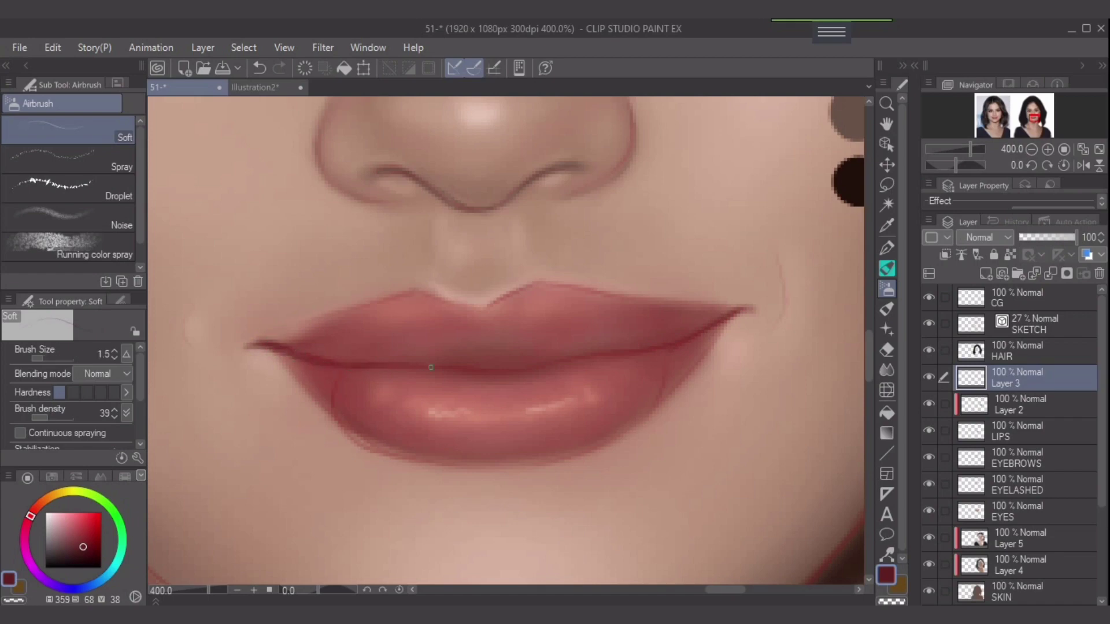
Deepen the mouth line at the right corner and along its left part with the airbrush at size 2 to 4
key("bracketright")
key("bracketright")
left_click_drag(712, 327, 734, 312)
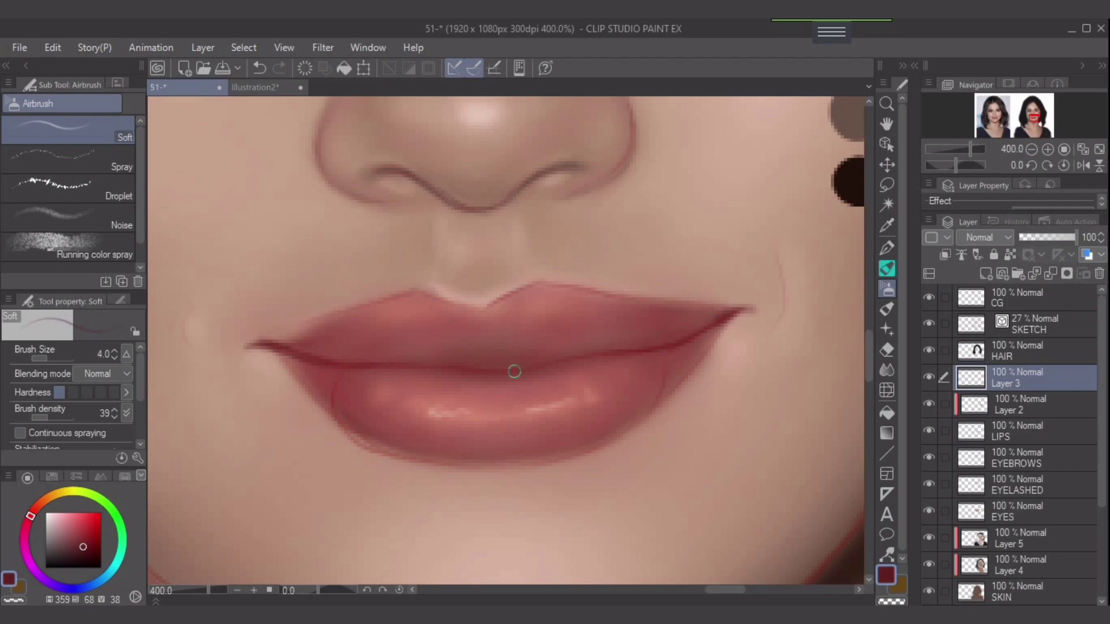
mouse_move(293, 344)
left_mouse_down()
mouse_move(303, 354)
mouse_move(290, 360)
mouse_move(331, 369)
left_mouse_up()
key("bracketleft")
key("bracketleft")
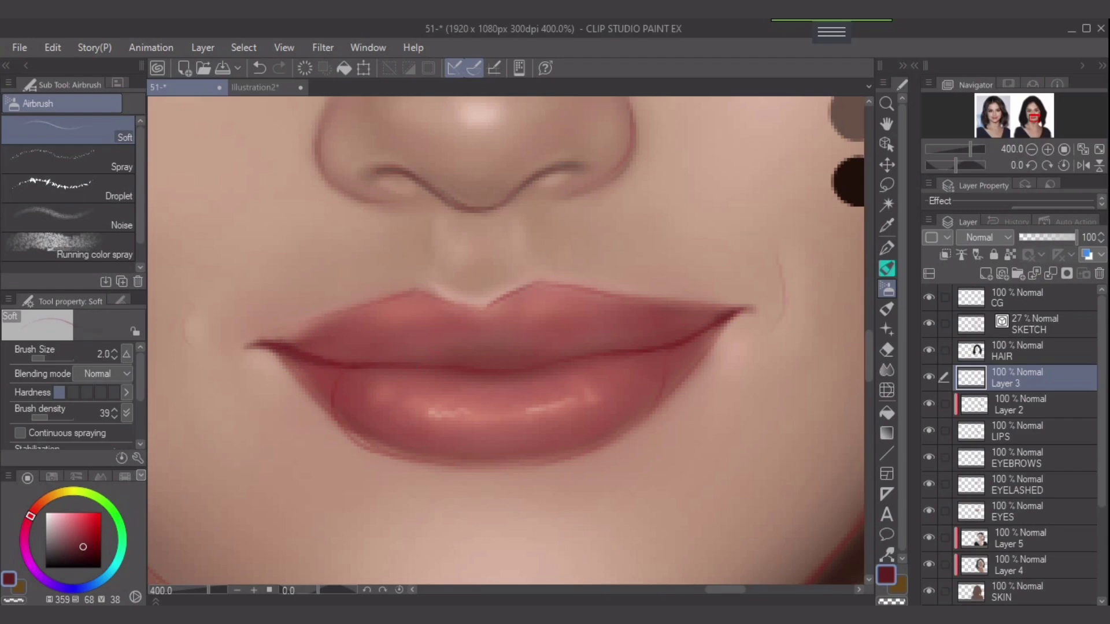
Set a warmer dark red (H 4, S 63, V 43) and shade along the centre of the mouth line at up to size 5
left_click(80, 543)
left_click(32, 512)
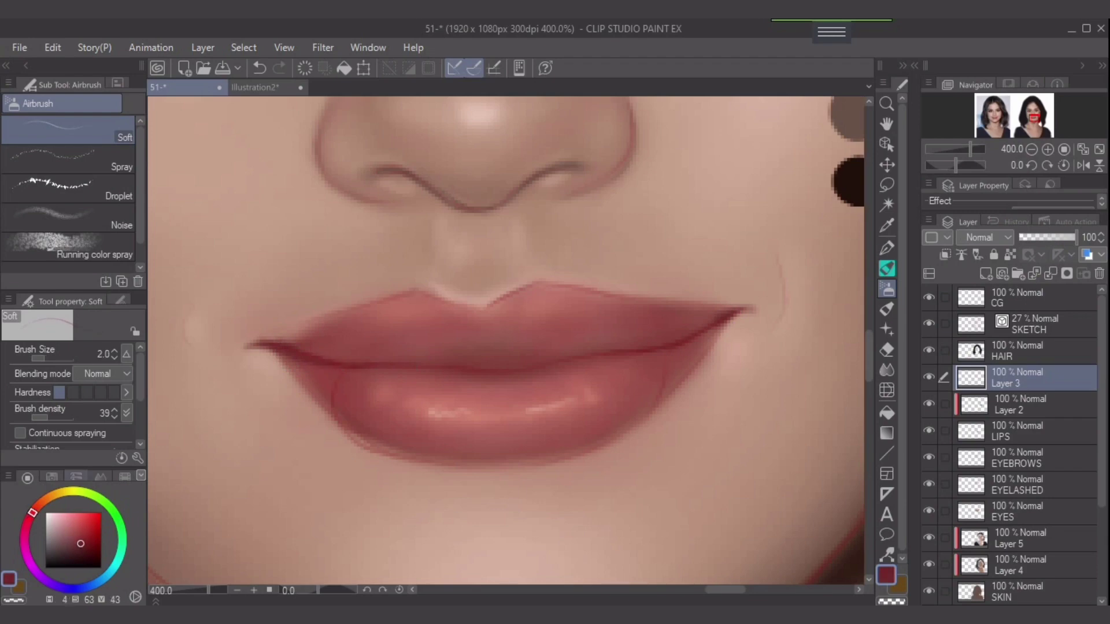
key("bracketleft")
key("bracketright")
key("bracketright")
key("bracketright")
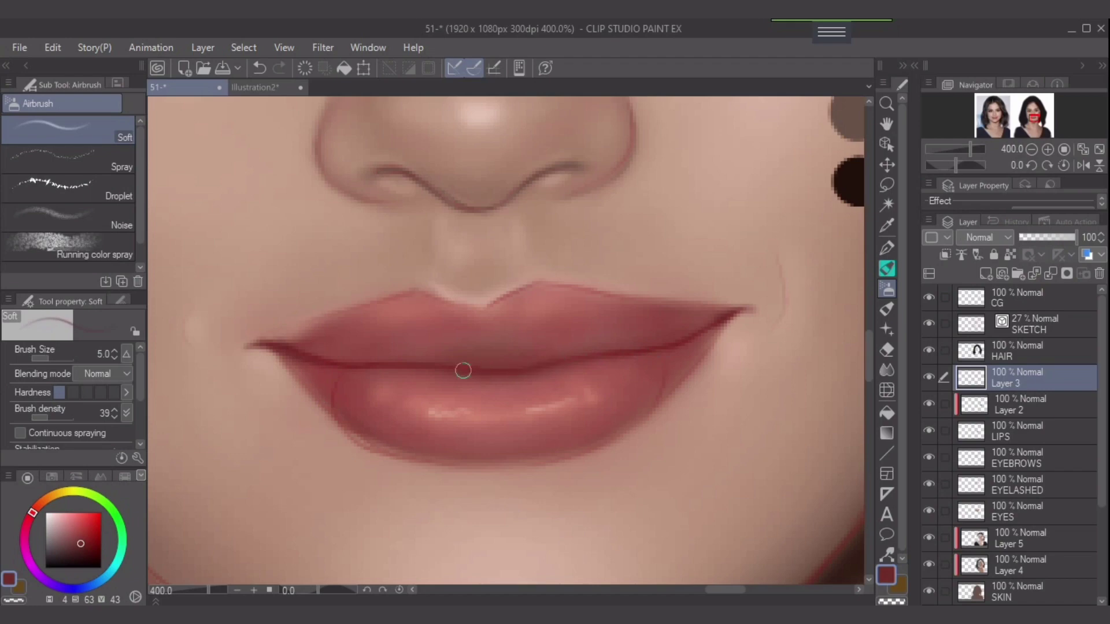
Refine the mouth line's edges and corners in the dark red, varying the airbrush between about size 2.5 and 5
key("bracketleft")
key("bracketleft")
key("bracketleft")
key("bracketright")
key("bracketright")
key("bracketright")
key("bracketleft")
key("bracketleft")
key("bracketleft")
key("bracketleft")
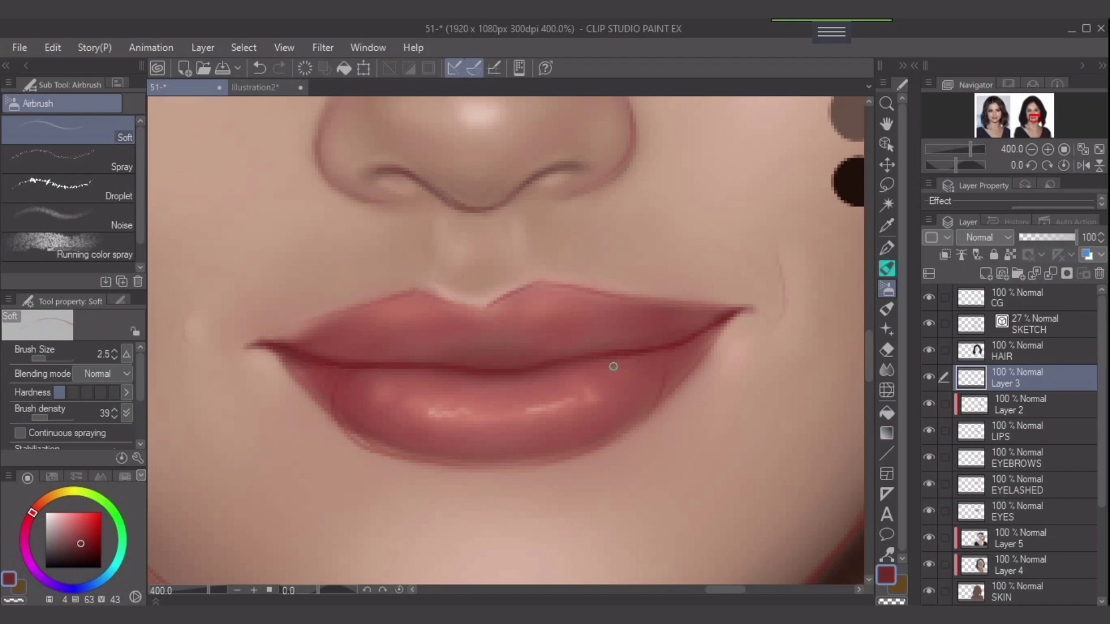
Undo the last stroke, repaint the shading under the mouth line's right half up to size 4 and hide the SKETCH layer
key("bracketright")
key("ctrl+z")
left_click_drag(647, 365, 630, 363)
key("bracketright")
scroll(587, 422, "down", 2)
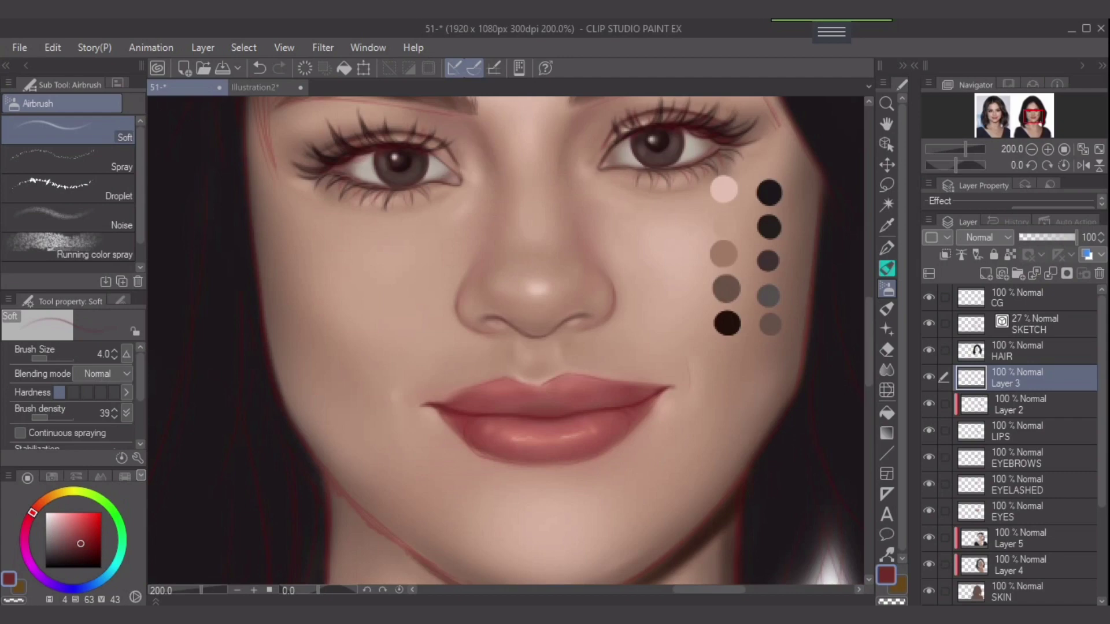
scroll(587, 411, "up", 2)
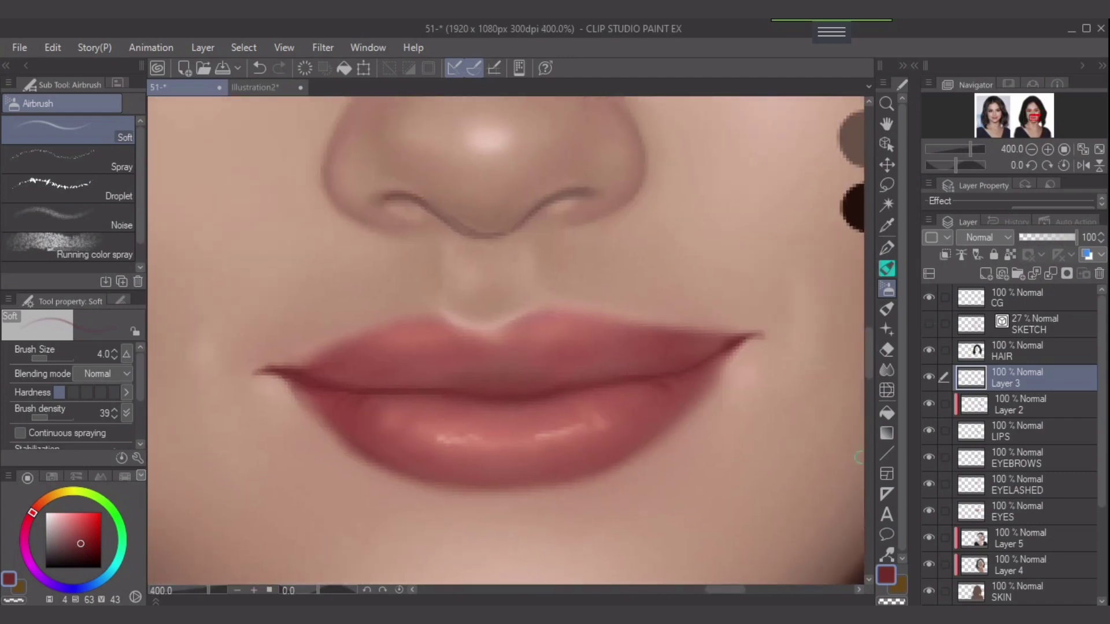
Sample the lower lip's red (H 8, S 48, V 59) and refine the lips' edges on the LIPS layer, starting at size 2
left_click(690, 399, "alt")
key("bracketleft")
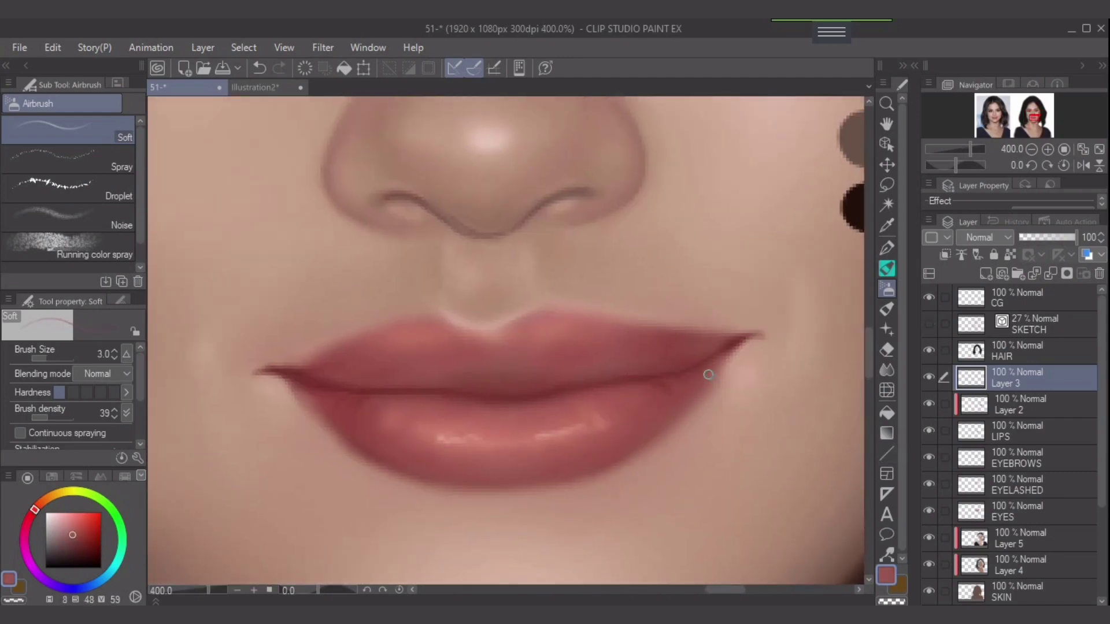
key("bracketleft")
left_click(676, 401, "ctrl+shift")
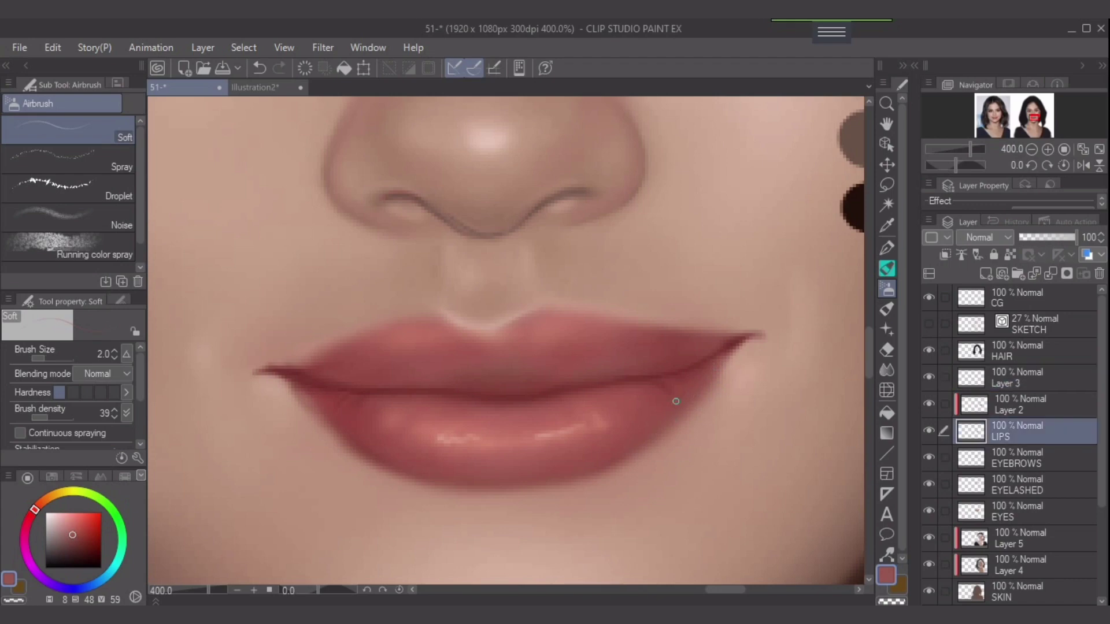
key("bracketright")
key("bracketright")
key("bracketleft")
key("bracketleft")
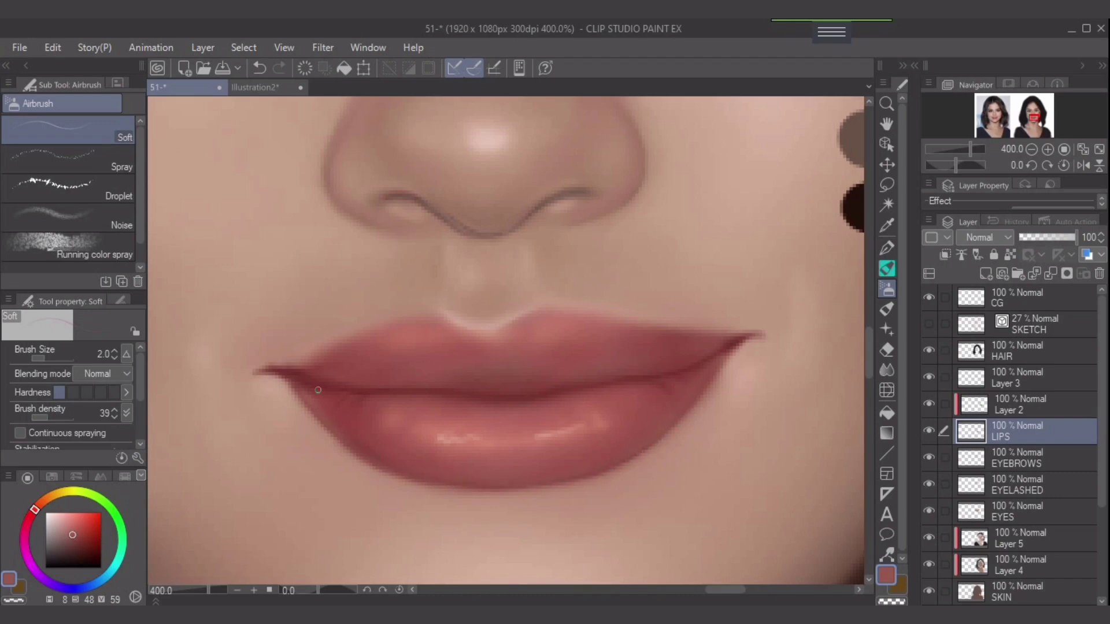
Shade the lower lip's left and bottom edges with reds sampled from the lip, varying the airbrush up to size 6
left_click(330, 408, "alt")
key("bracketright")
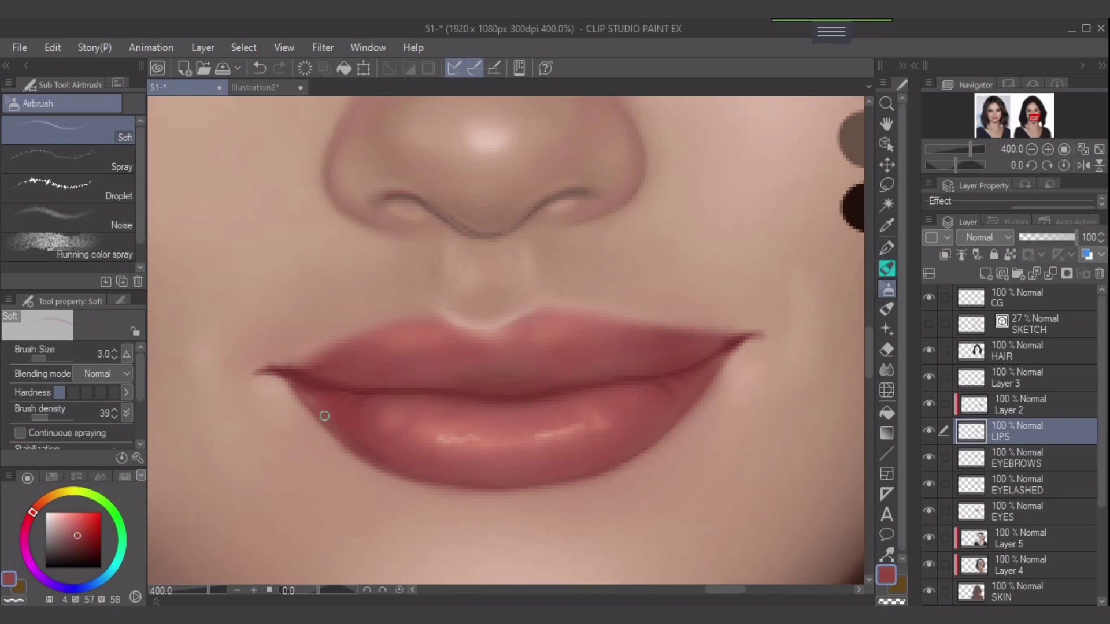
left_click(350, 445, "alt")
key("bracketleft")
key("bracketleft")
key("bracketleft")
key("bracketleft")
key("bracketright")
key("bracketright")
key("bracketright")
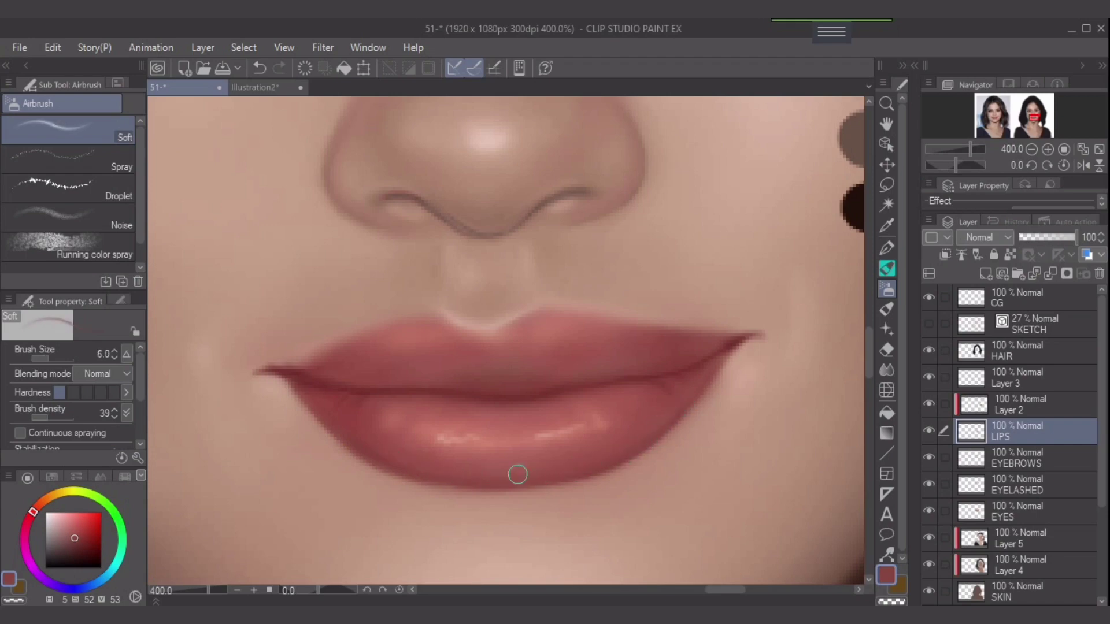
Shade the upper lip's left side and outline with a sampled lip red, raising the airbrush to size 6
left_click_drag(622, 421, 638, 457)
key("bracketleft")
key("bracketleft")
key("bracketleft")
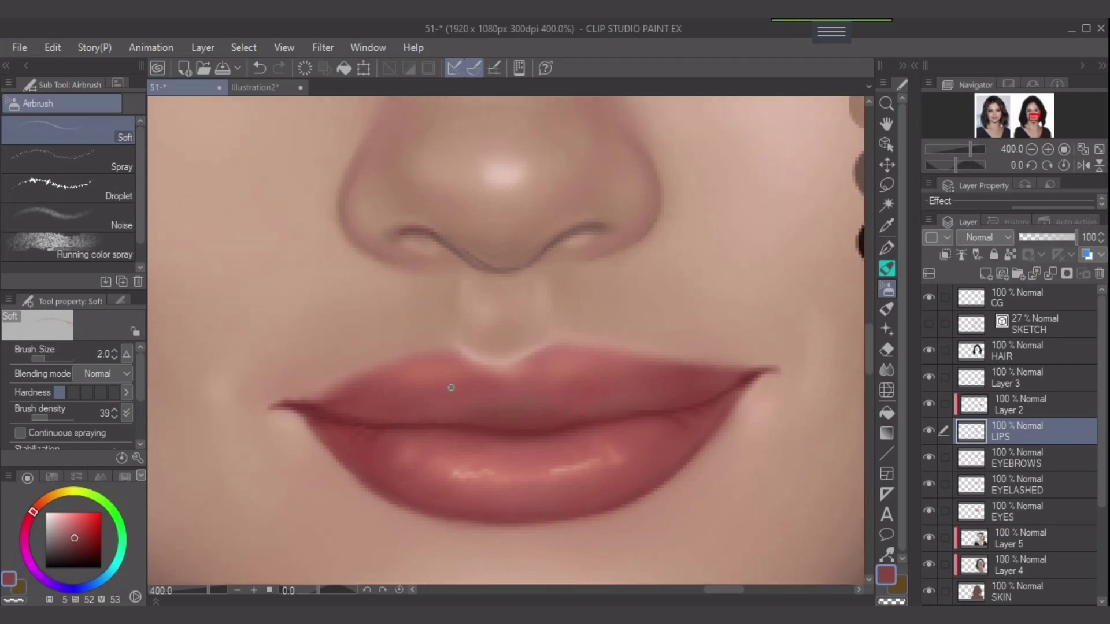
left_click(338, 404, "alt")
key("bracketright")
key("bracketright")
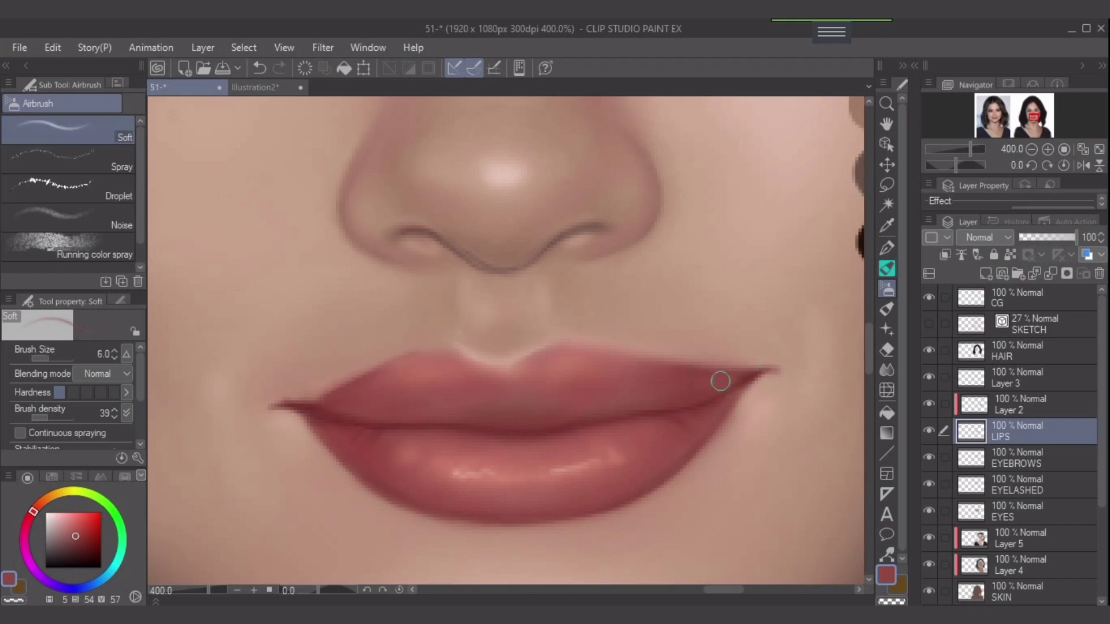
Define the upper lip's cupid's bow edge in a sampled lighter red (H 8, S 46, V 72) at size 2.5 to 4
key("bracketright")
key("bracketright")
left_click(623, 363, "alt")
key("bracketleft")
key("bracketleft")
key("bracketleft")
key("bracketleft")
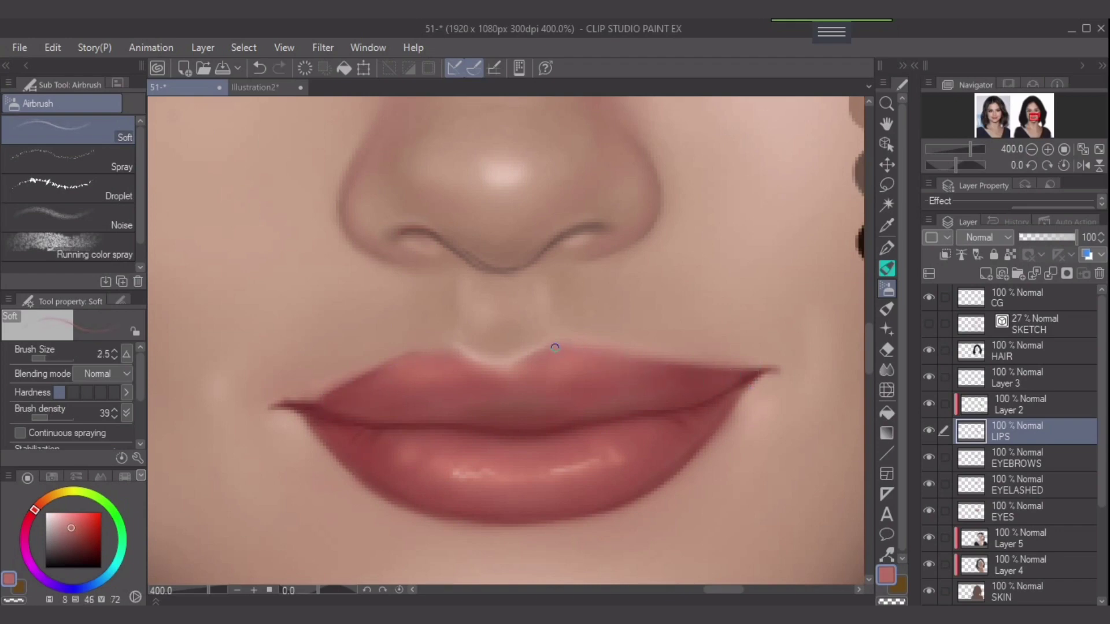
key("bracketright")
key("bracketright")
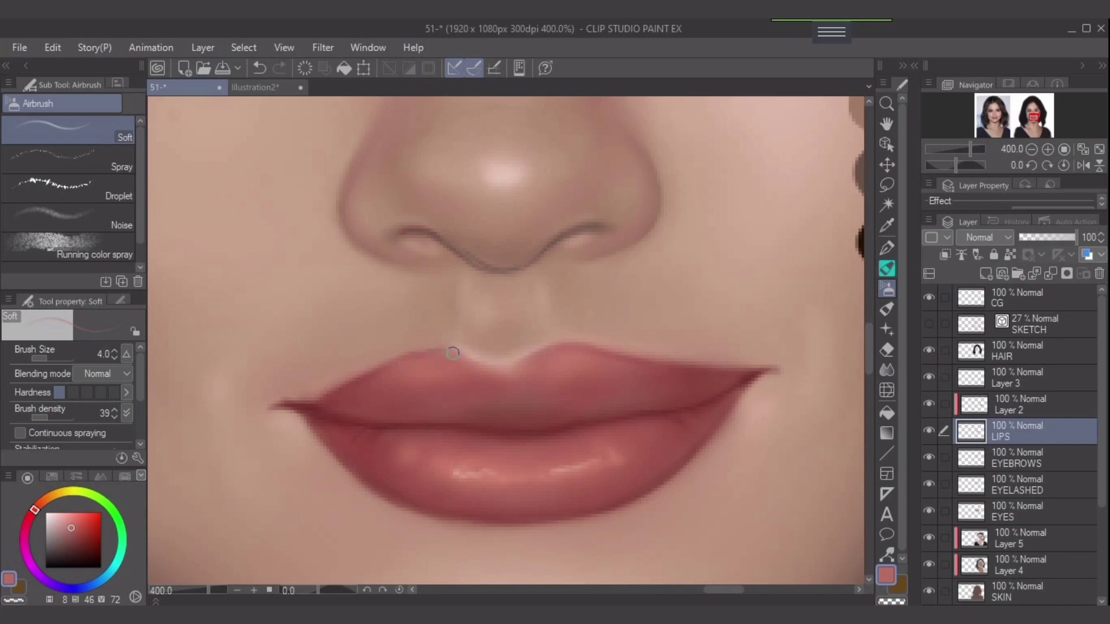
Undo the last stroke on the upper lip's left peak and repaint it in sampled red (H 10, S 48, V 73) around size 8
left_click(435, 355, "alt")
key("bracketleft")
key("bracketright")
key("bracketright")
key("ctrl+z")
left_click(428, 366, "alt")
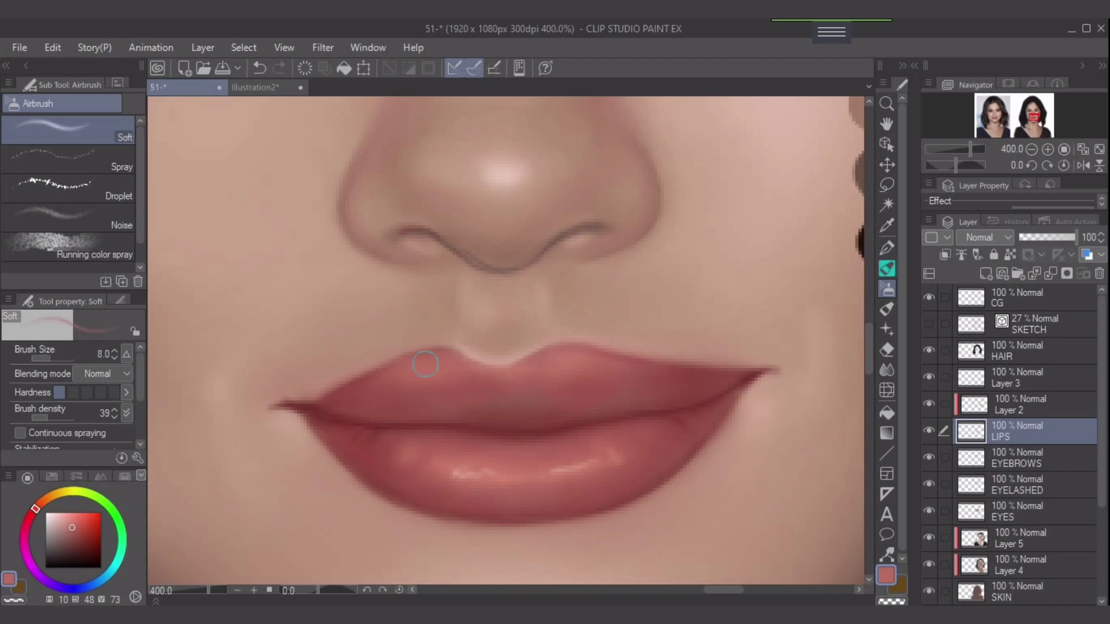
key("bracketright")
scroll(723, 433, "down", 3)
left_click_drag(786, 442, 687, 455)
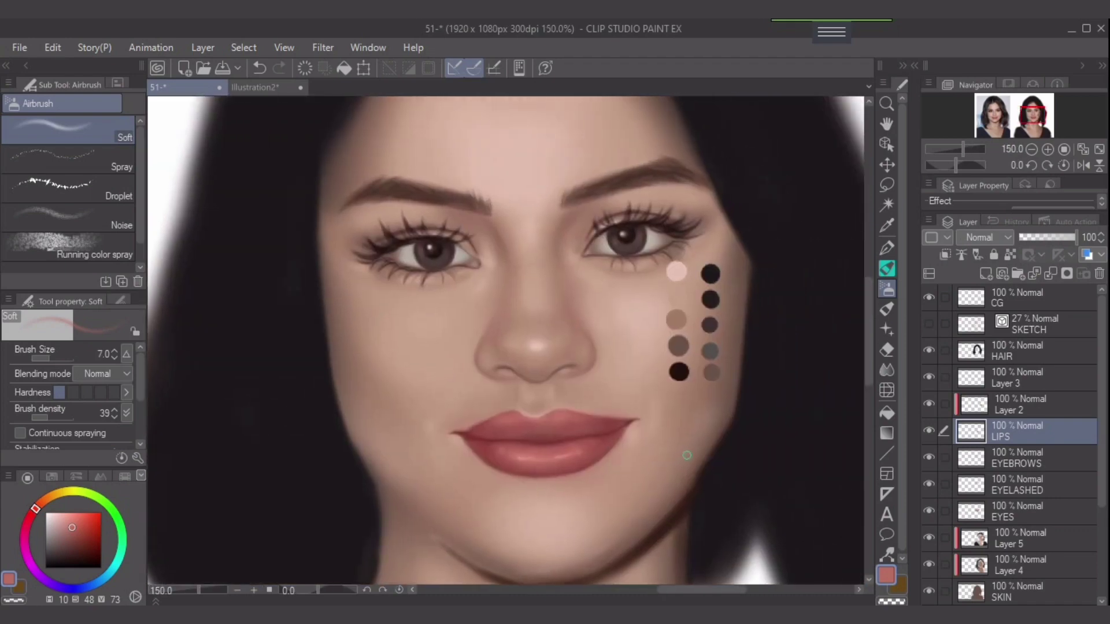
left_click_drag(596, 450, 660, 430)
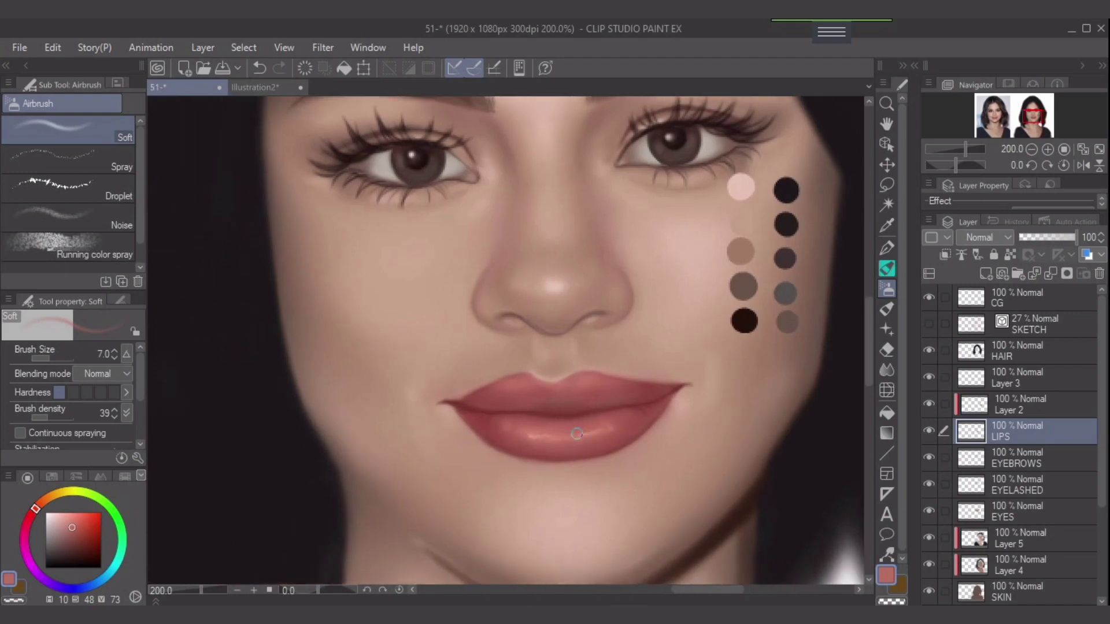
Shift the sampled lower-lip colour to a warmer orange-red (H 16, S 59, V 77) and tint the lower lip at size 10
left_click(590, 425, "alt")
left_click(591, 427, "alt")
left_click(591, 427, "alt")
left_click(39, 505)
key("bracketright")
key("bracketright")
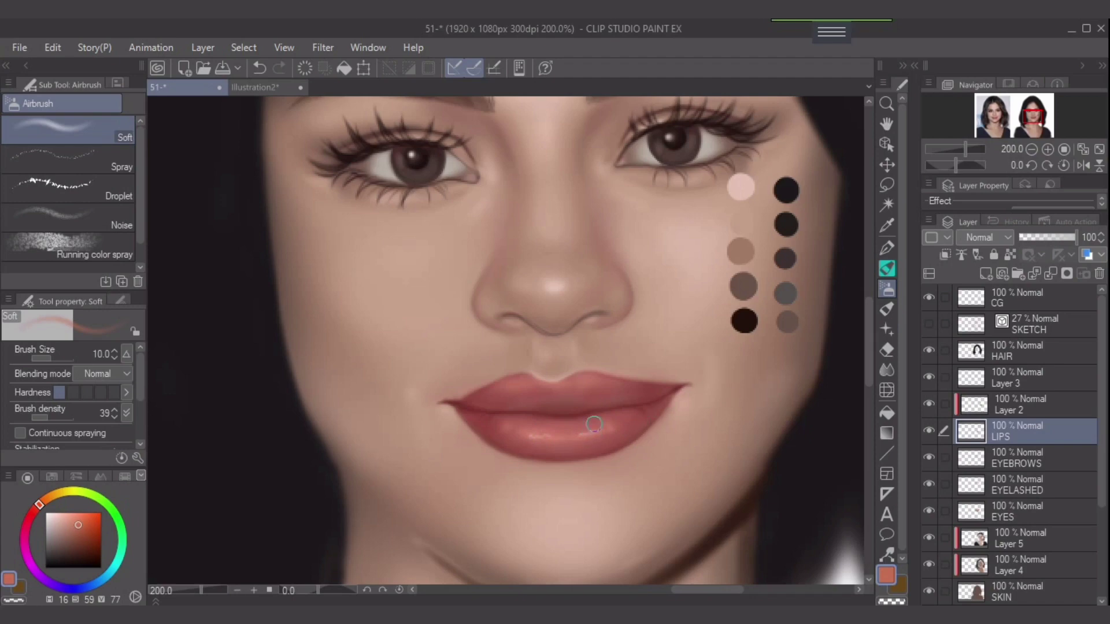
Sample a dark lip red (H 5, S 54, V 57) and shade along the mouth line, reducing the airbrush to size 4
scroll(654, 395, "up", 2)
left_click(627, 387, "alt")
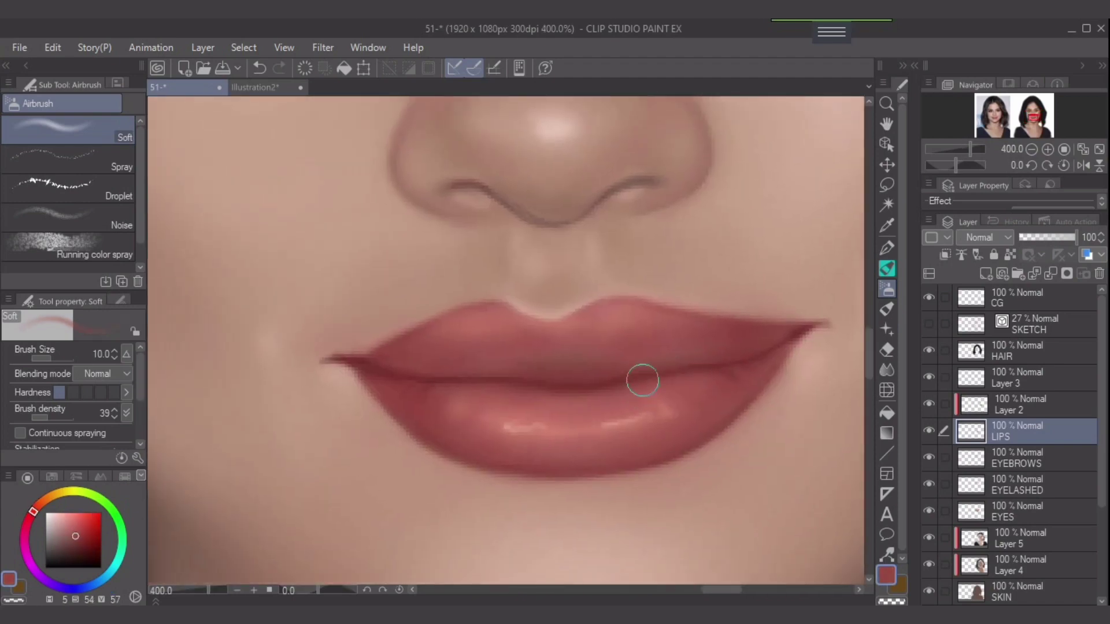
key("bracketleft")
key("bracketleft")
key("bracketleft")
key("bracketleft")
key("bracketleft")
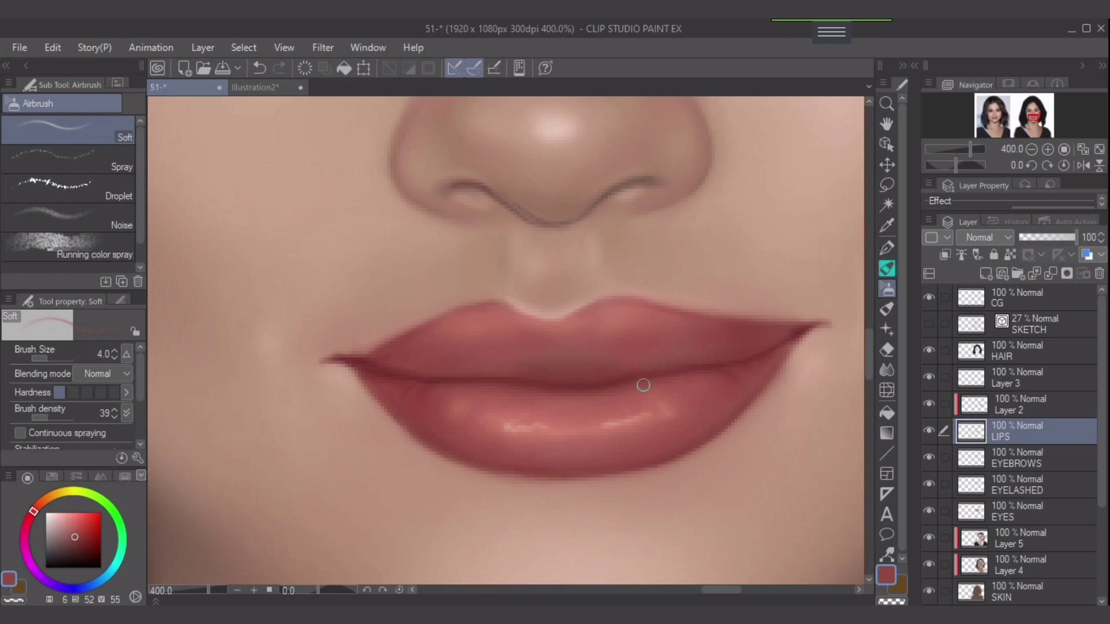
Paint lip red (H 6, S 48, V 71) below the mouth line on Layer 2 up to size 8 and undo the last stroke
left_click(1023, 378)
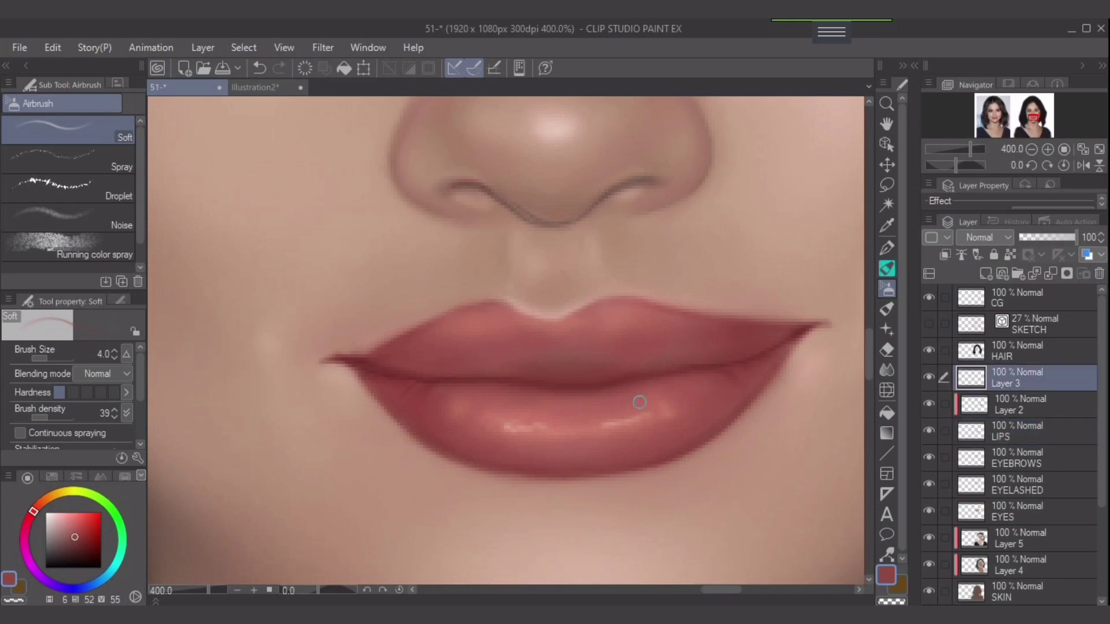
key("alt+bracketleft")
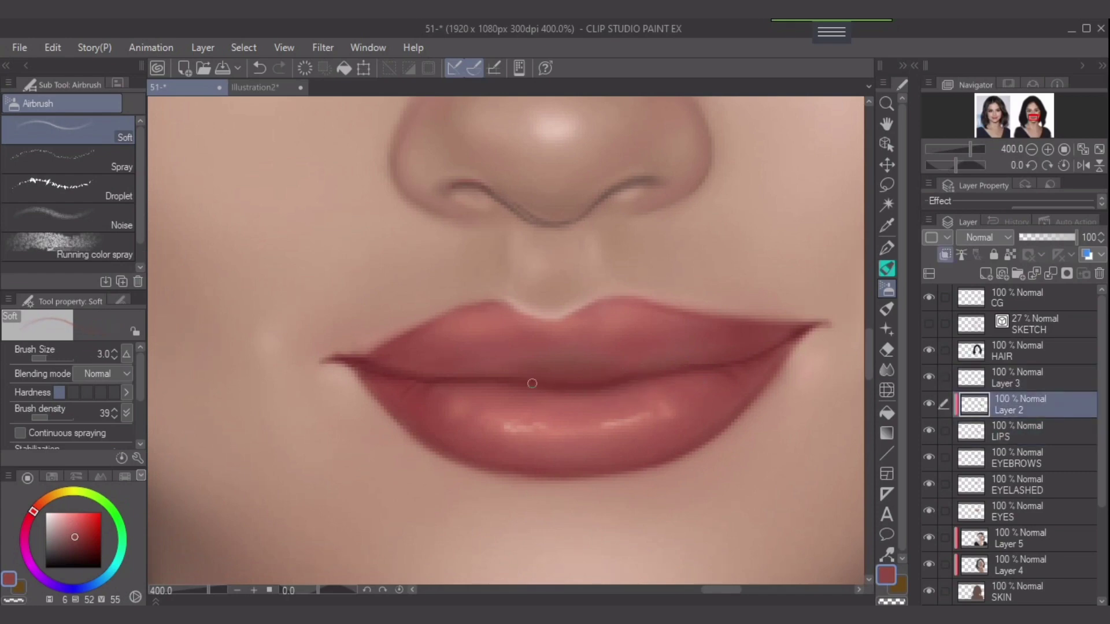
key("bracketright")
left_click(559, 404, "alt")
key("bracketright")
key("bracketright")
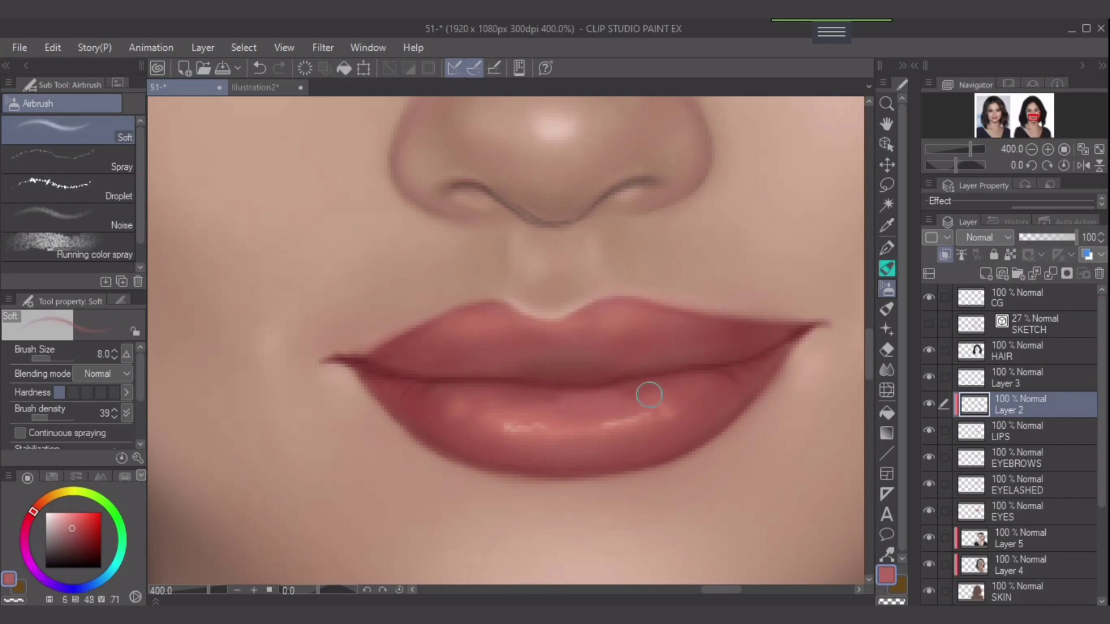
key("ctrl+z")
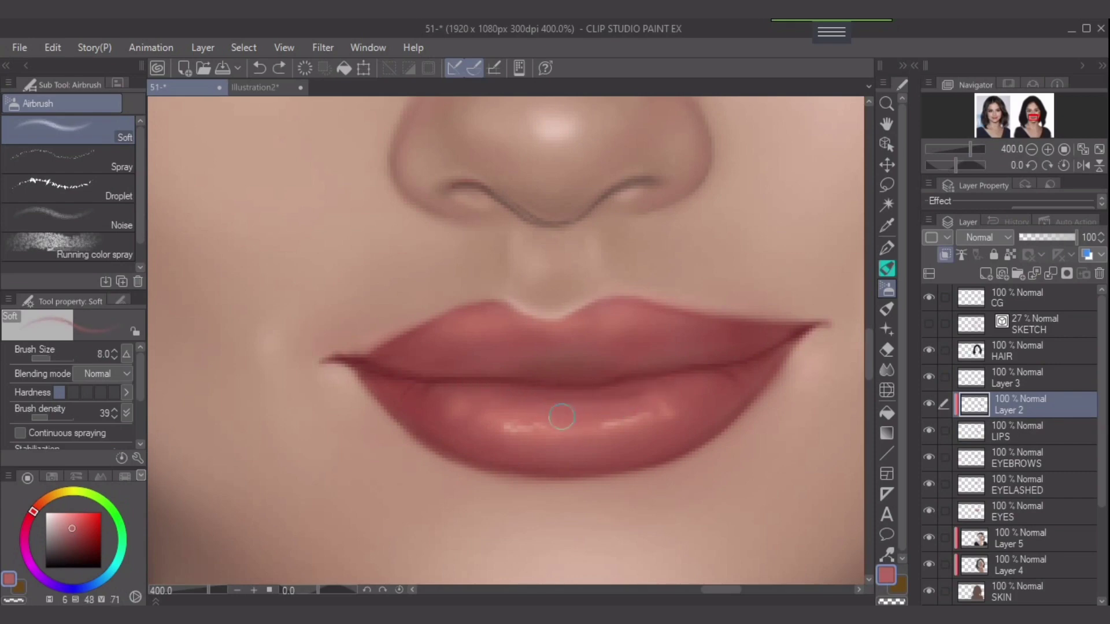
Undo a trial stroke across the lower lip and paint over its shiny highlights with a larger airbrush in sampled lip colour
key("bracketright")
key("bracketright")
mouse_move(566, 429)
left_mouse_down()
mouse_move(505, 431)
mouse_move(649, 435)
mouse_move(507, 427)
mouse_move(483, 479)
mouse_move(580, 466)
mouse_move(519, 423)
mouse_move(516, 407)
mouse_move(501, 426)
mouse_move(594, 431)
mouse_move(499, 427)
mouse_move(618, 440)
mouse_move(655, 419)
mouse_move(617, 412)
mouse_move(652, 408)
mouse_move(514, 425)
mouse_move(564, 446)
mouse_move(566, 423)
mouse_move(546, 411)
mouse_move(549, 420)
mouse_move(628, 404)
left_mouse_up()
key("ctrl+z")
left_click(499, 431, "alt")
key("bracketright")
Sample a mid red (H 5, S 52, V 62) and shade beneath the mouth line with the airbrush at size 7
left_click(619, 389, "alt")
key("bracketleft")
key("bracketleft")
key("bracketleft")
key("bracketleft")
key("bracketleft")
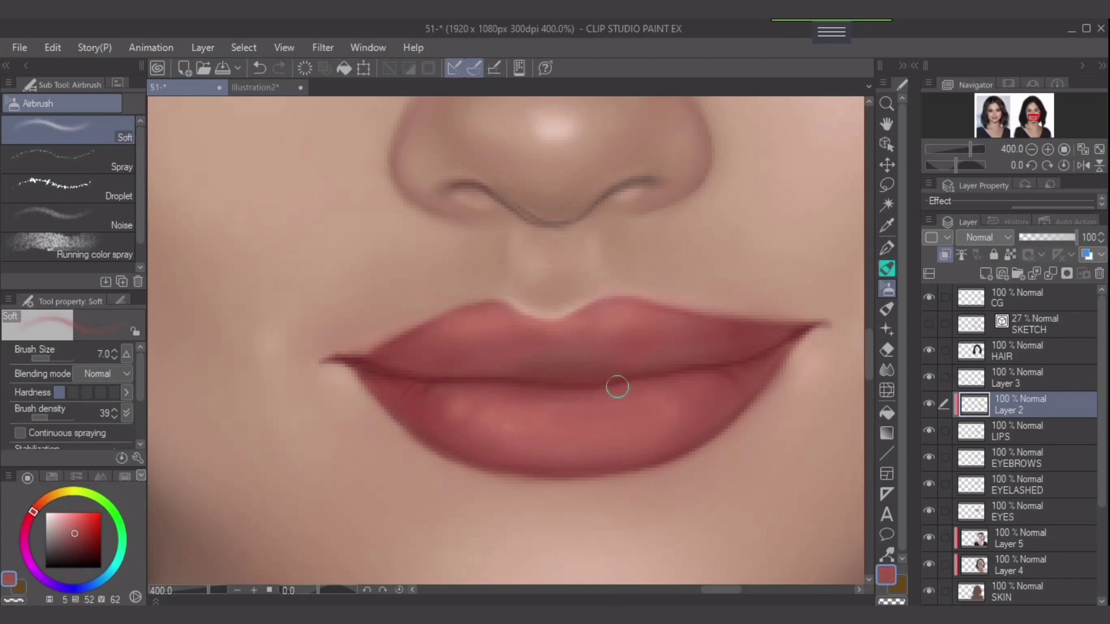
Soften the centre of the mouth line on Layer 3 with the Soft eraser, increasing it from size 3 to 7
left_click(1018, 378)
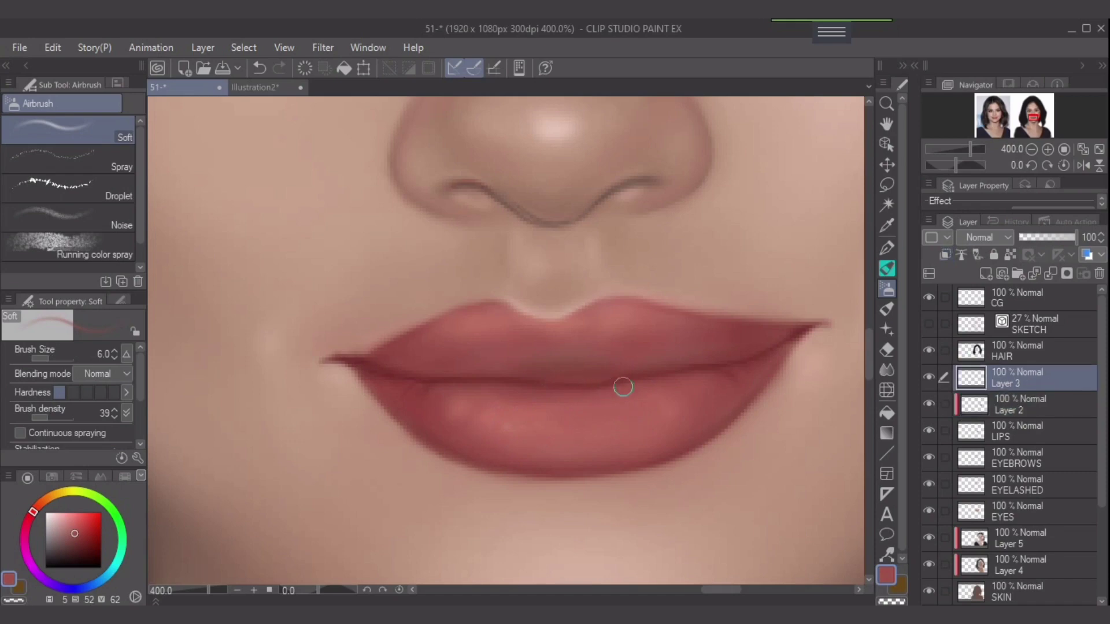
key("e")
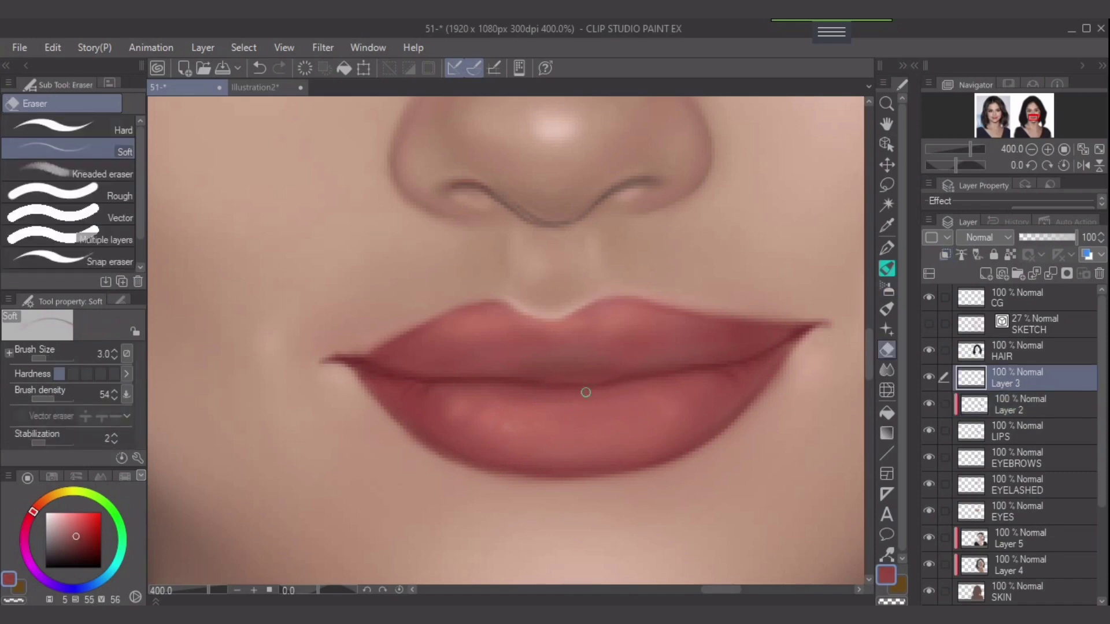
key("bracketright")
key("bracketright")
key("bracketright")
key("bracketright")
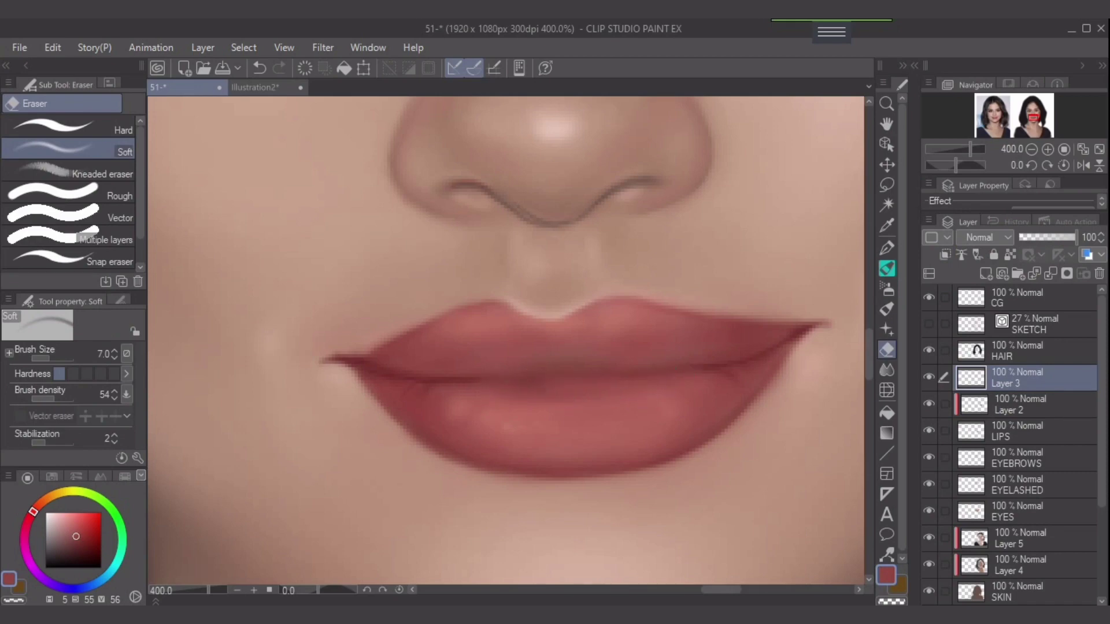
Show the SKETCH layer and redraw the centre of the mouth line on Layer 3 in sampled dark red with the airbrush at size 2.5
left_click(929, 324)
left_click(671, 372, "alt")
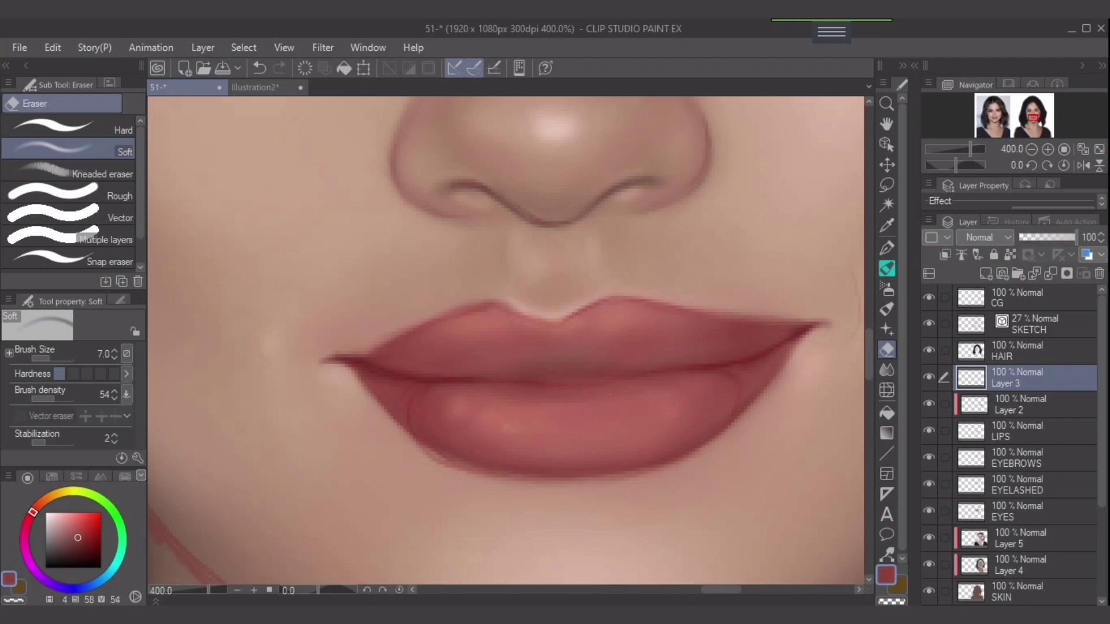
left_click(886, 288)
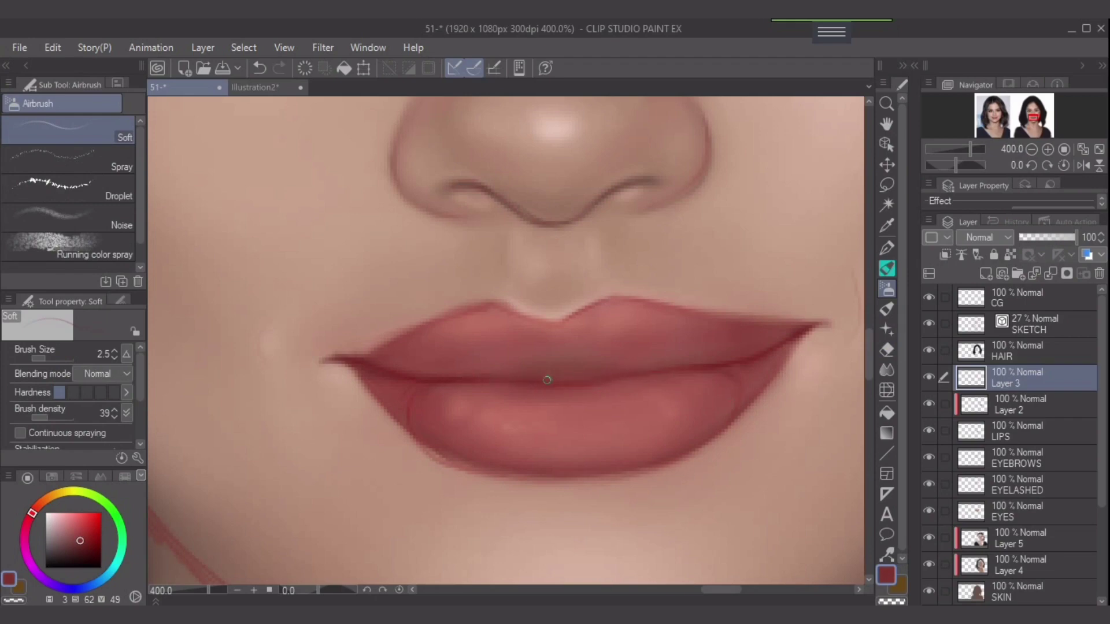
left_click(590, 379, "alt")
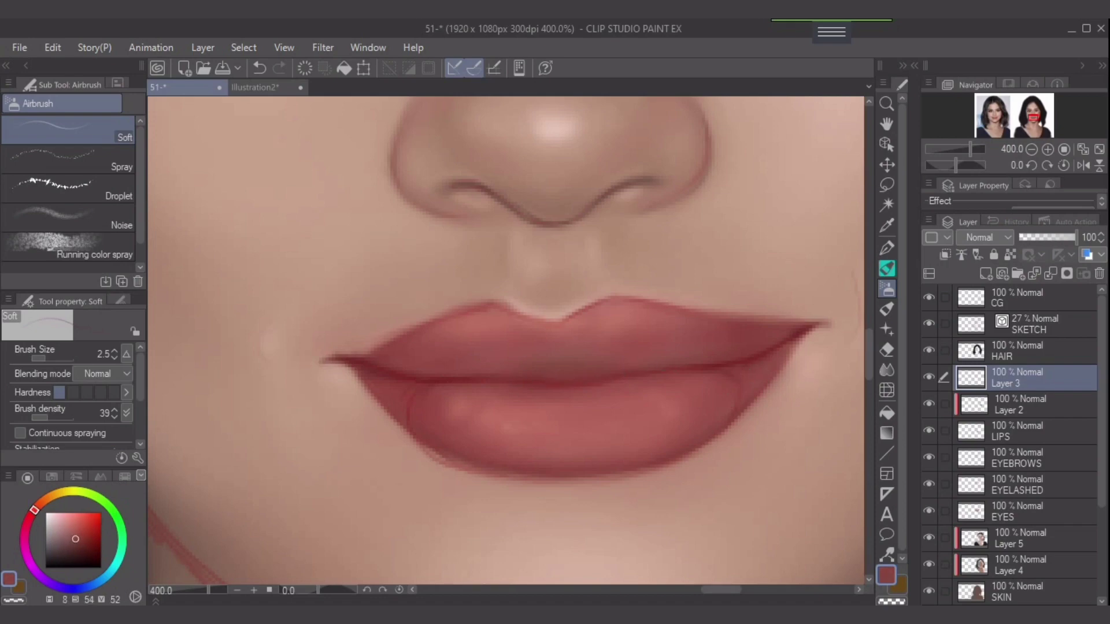
Shade softly beneath the mouth line on Layer 2 in dark red (H 8, S 54, V 52) with the airbrush at size 8 and above
left_click(1022, 405)
key("bracketright")
key("bracketright")
key("bracketright")
key("bracketright")
key("bracketright")
key("bracketright")
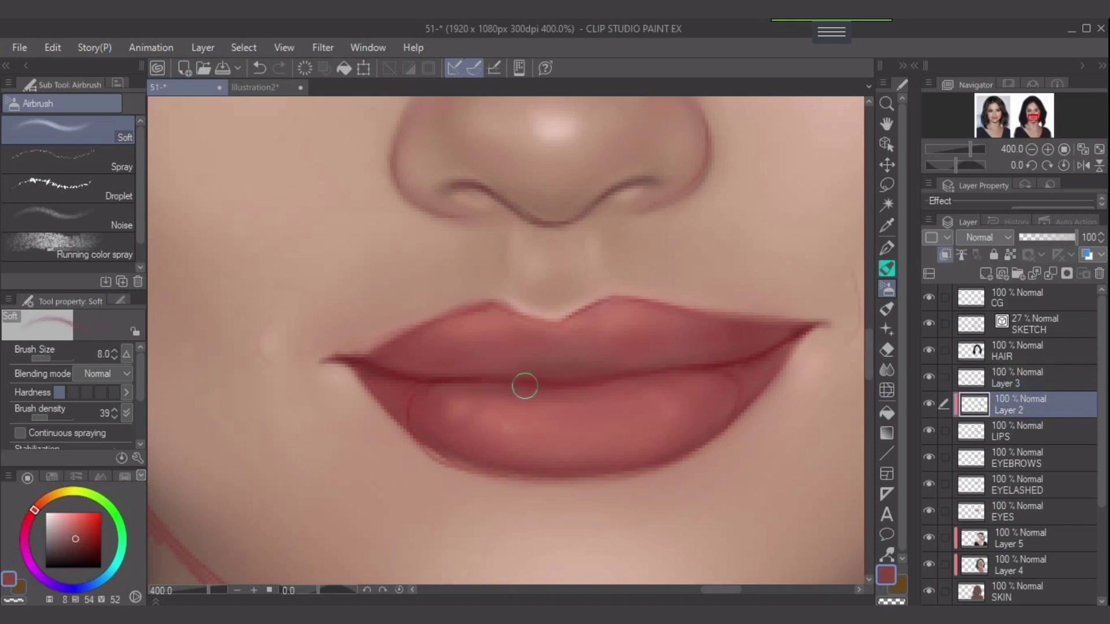
key("bracketright")
Blend the lower lip's upper area with sampled reds on Layer 2, varying the airbrush up to size 12
left_click(659, 398, "alt")
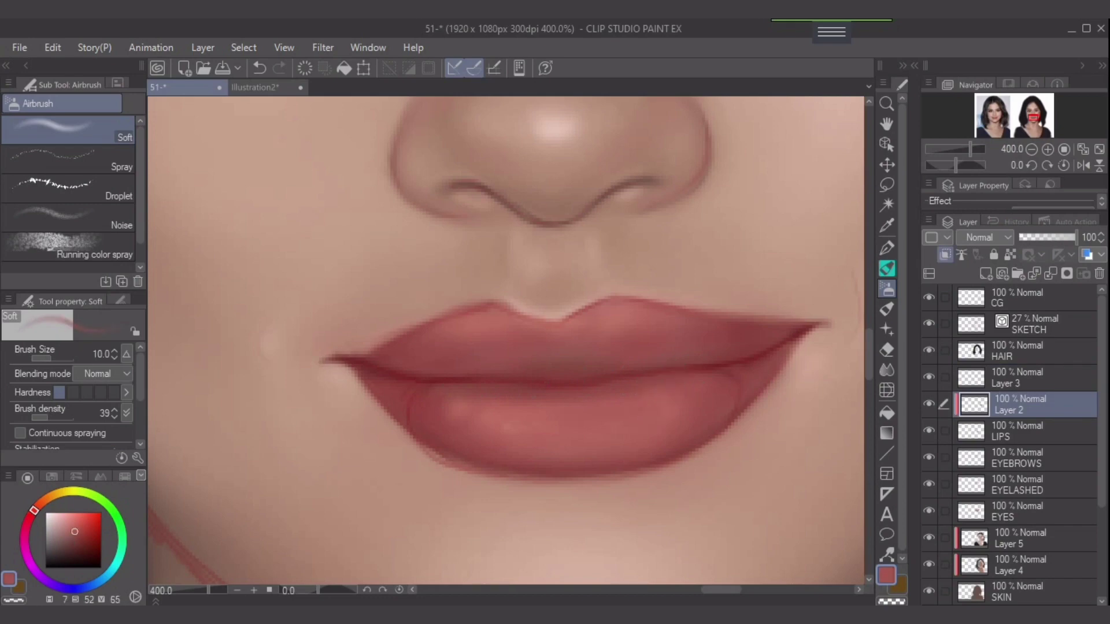
key("bracketleft")
key("bracketleft")
left_click(583, 409, "alt")
key("bracketright")
key("bracketright")
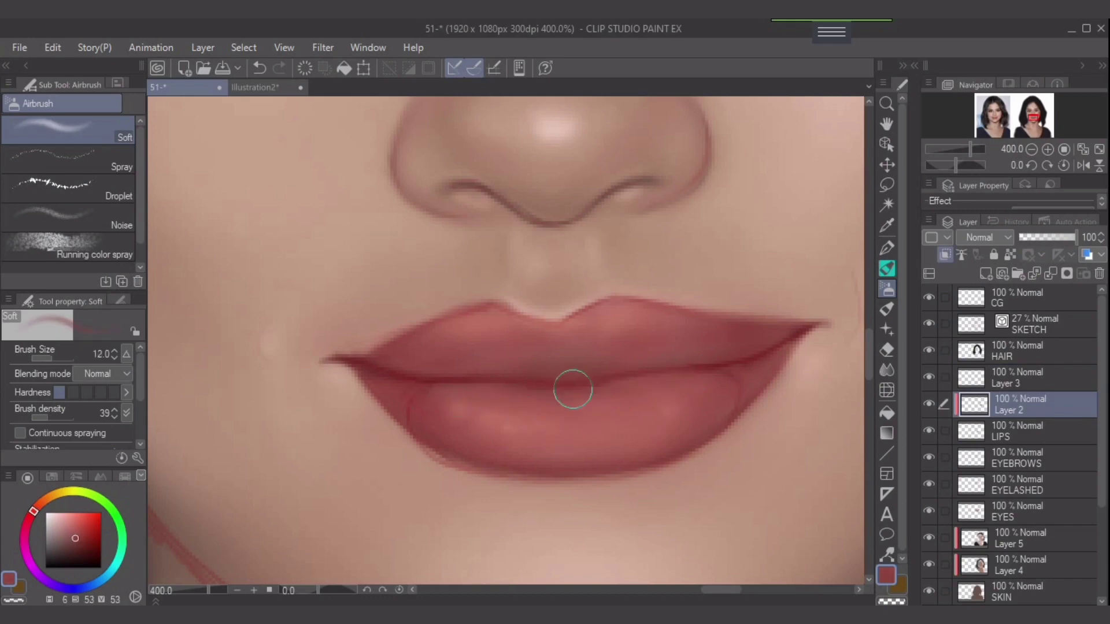
left_click(637, 389, "alt")
key("bracketleft")
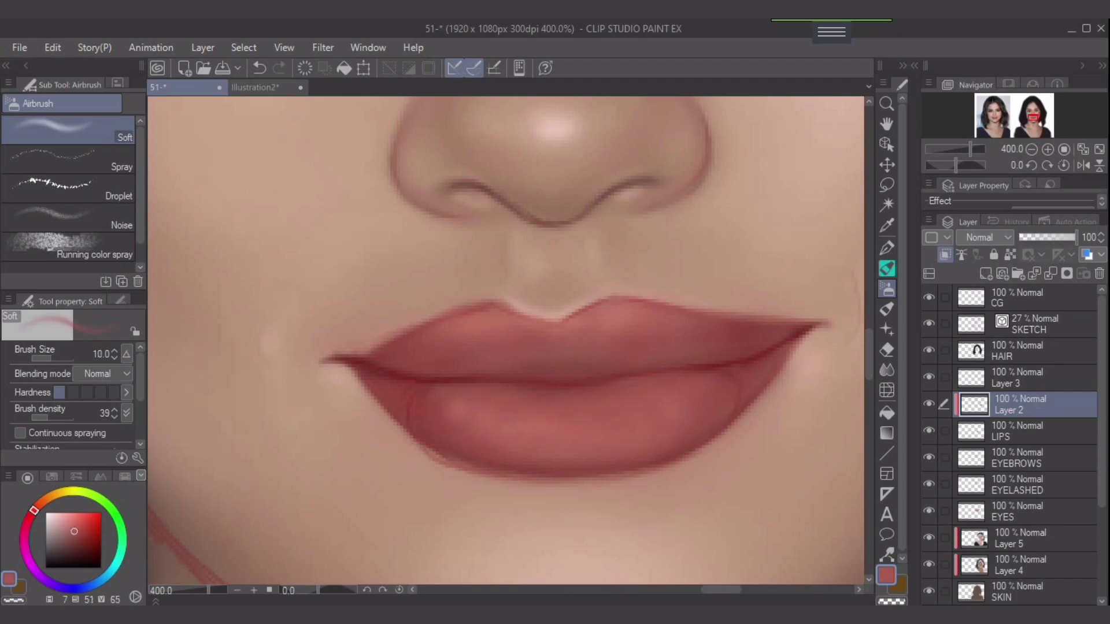
Try to brighten the lower lip's centre in a lighter red (H 12, S 51, V 80) at size 12
left_click(71, 524)
left_click(37, 508)
key("bracketright")
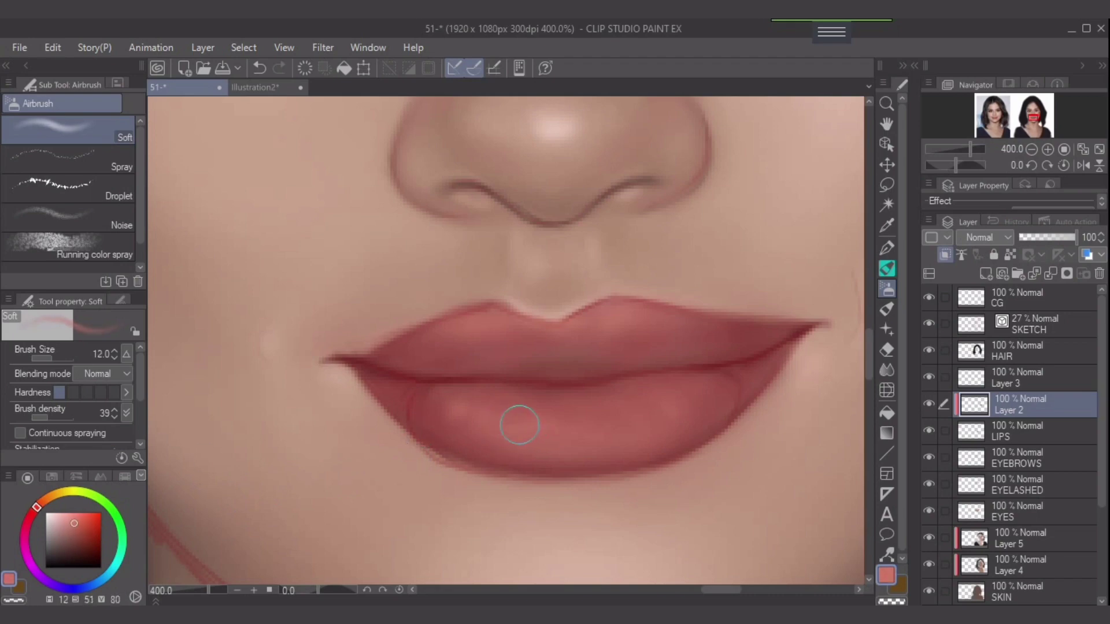
left_click_drag(519, 425, 652, 404)
key("bracketleft")
key("ctrl+z")
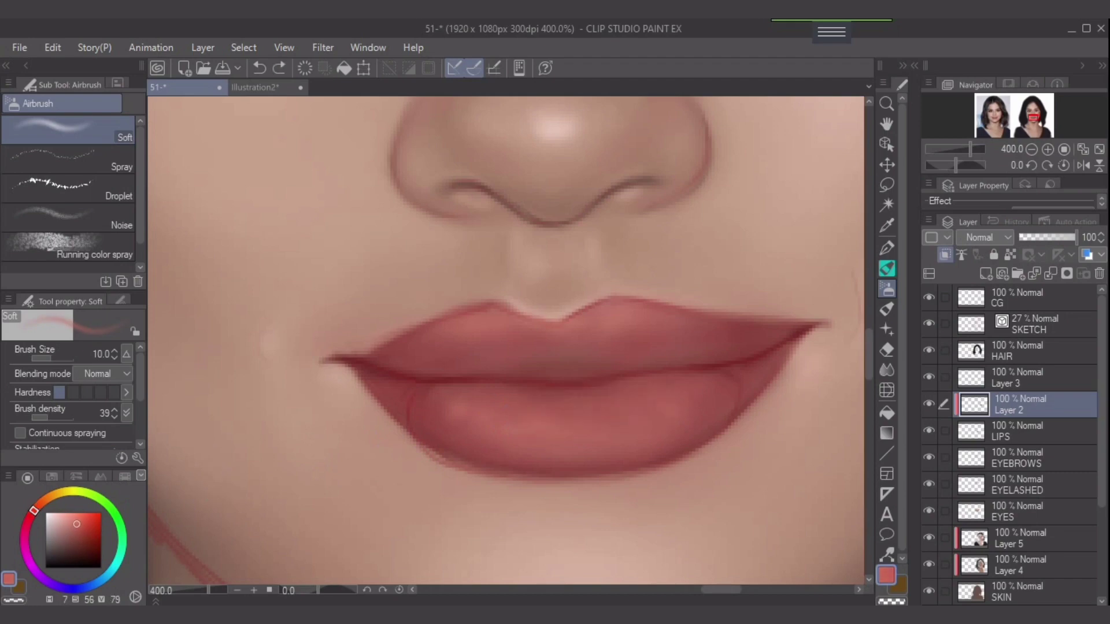
Set a pinker red (H 1, S 56, V 79) and brighten the middle of the lower lip at up to size 10
left_click(32, 514)
key("bracketleft")
key("bracketleft")
left_click_drag(507, 419, 623, 414)
key("bracketright")
key("bracketright")
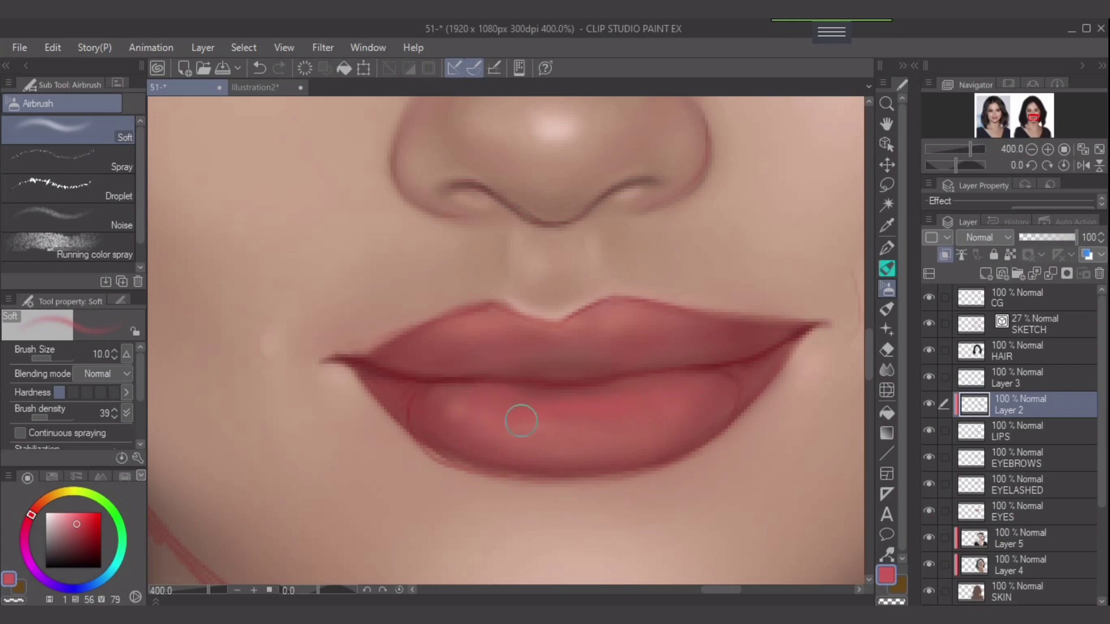
Blend the lower lip's pink area into its surroundings with sampled reds (H 6, S 52, V 60 and H 5, S 53, V 69) at size 8 to 10
left_click(574, 394, "alt")
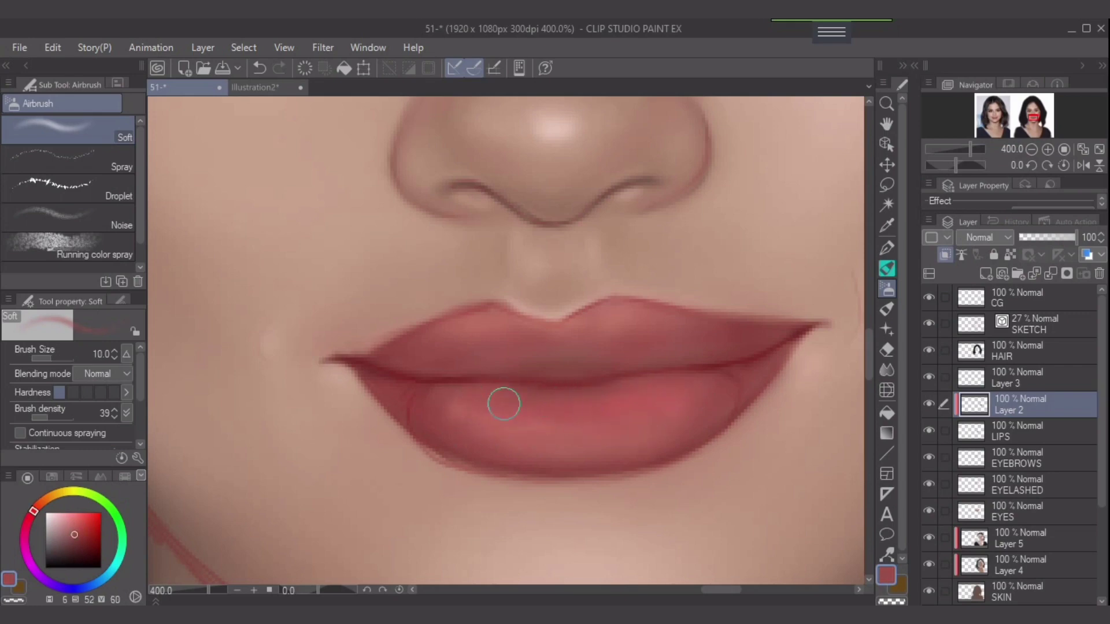
left_click(560, 414, "alt")
key("bracketright")
key("bracketleft")
key("bracketleft")
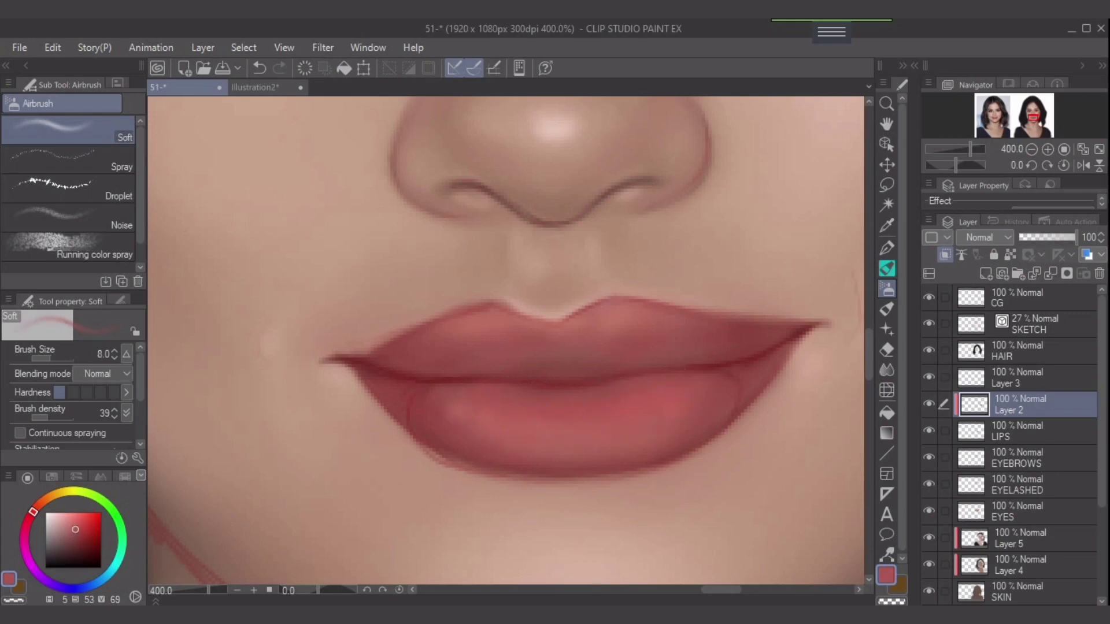
Set a soft pink (H 4, S 46, V 76) and brighten the middle of the lower lip at size 10 to 12
left_click(70, 526)
key("bracketright")
key("bracketright")
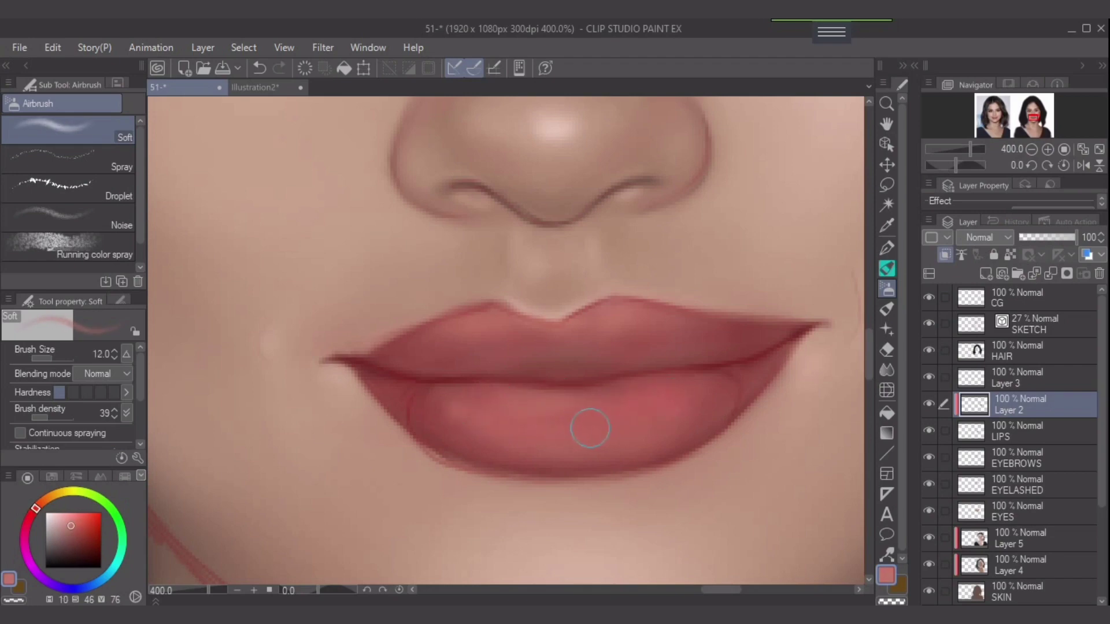
key("ctrl+z")
left_click(32, 513)
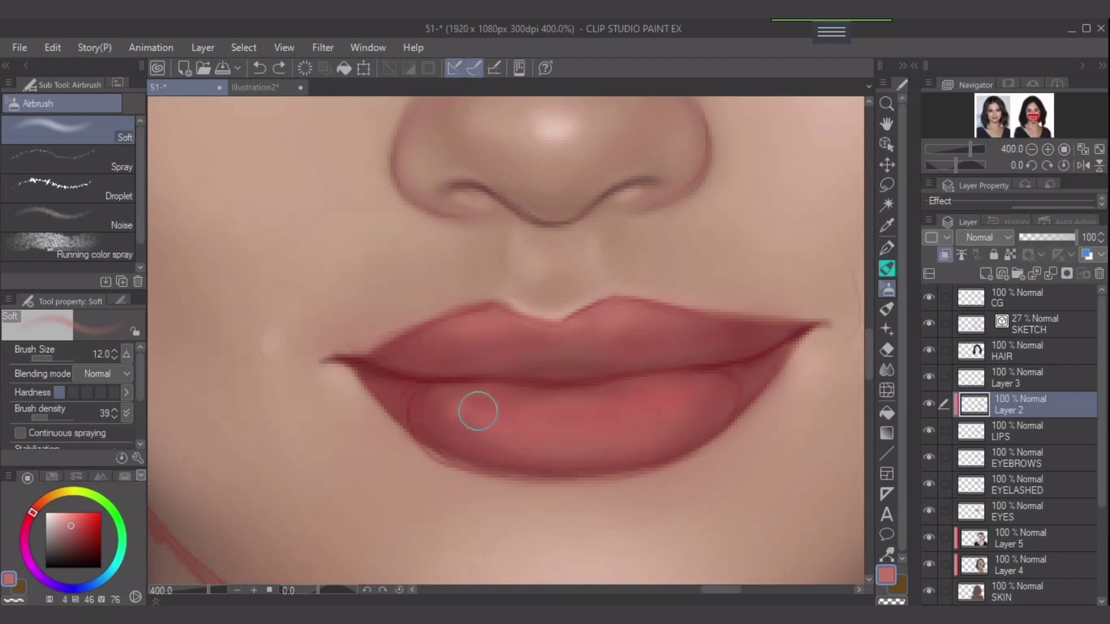
key("bracketleft")
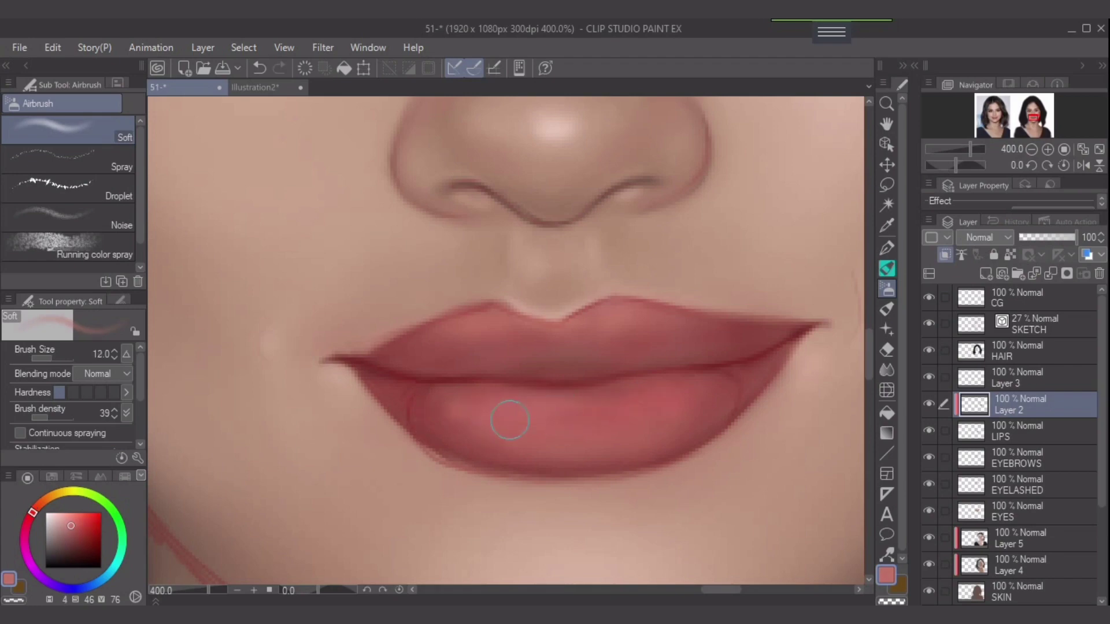
key("bracketright")
key("bracketright")
key("bracketleft")
key("bracketleft")
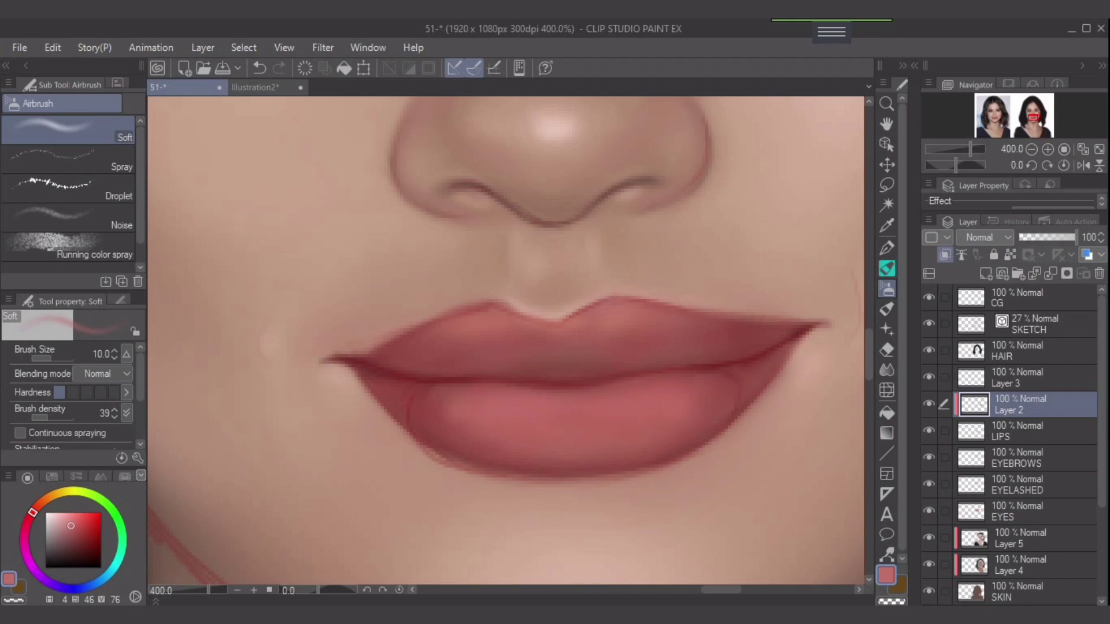
Brighten both sides of the lower lip's upper area in a lighter pink (H 4, S 46, V 87), undoing the lower centre stroke
left_click(76, 526)
left_click(70, 519)
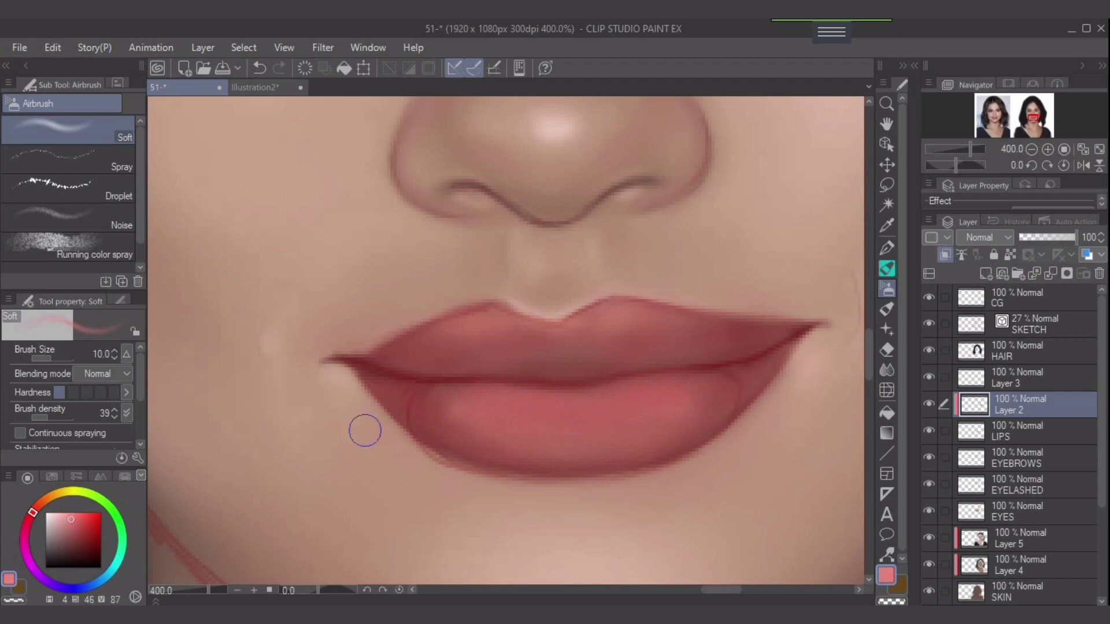
left_click_drag(635, 413, 611, 406)
key("bracketright")
left_click_drag(502, 412, 455, 404)
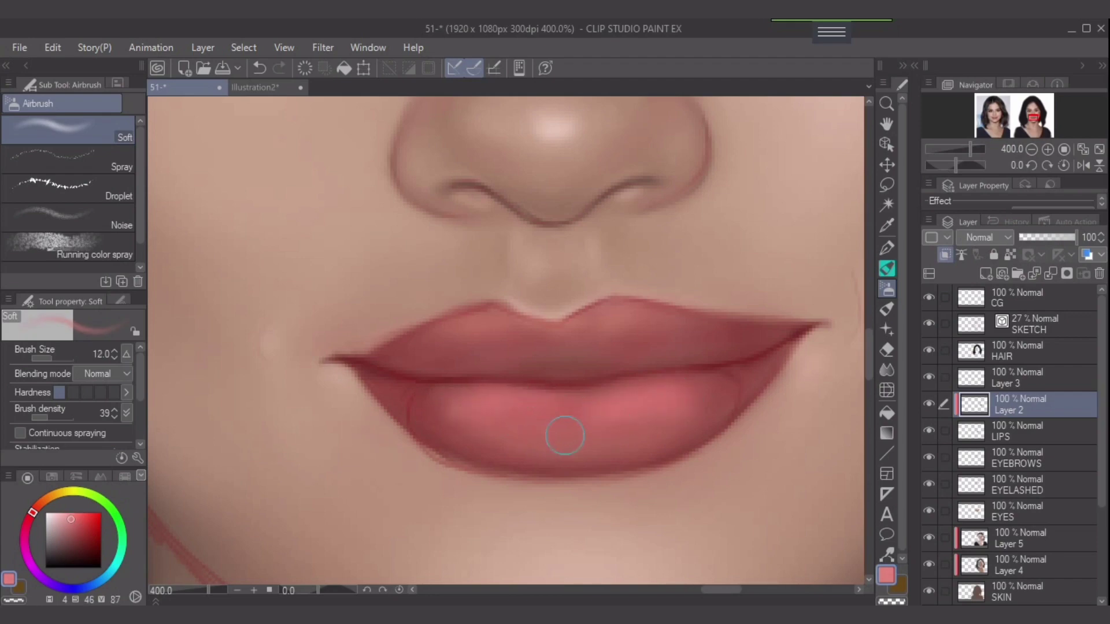
mouse_move(565, 436)
left_mouse_down()
mouse_move(528, 414)
mouse_move(473, 417)
mouse_move(601, 430)
mouse_move(527, 435)
mouse_move(641, 430)
mouse_move(524, 432)
left_mouse_up()
key("ctrl+z")
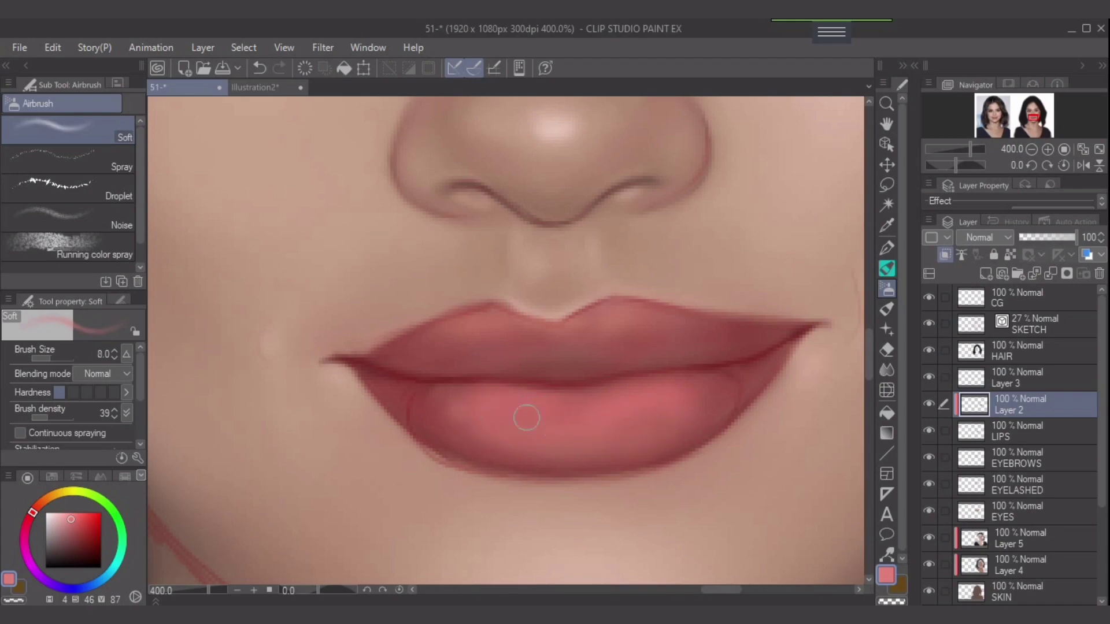
Set a stronger red (H 4, S 60, V 77) and warm the lips' colour with the airbrush at size 8 to 12
key("bracketleft")
key("bracketleft")
key("bracketleft")
left_click(77, 524)
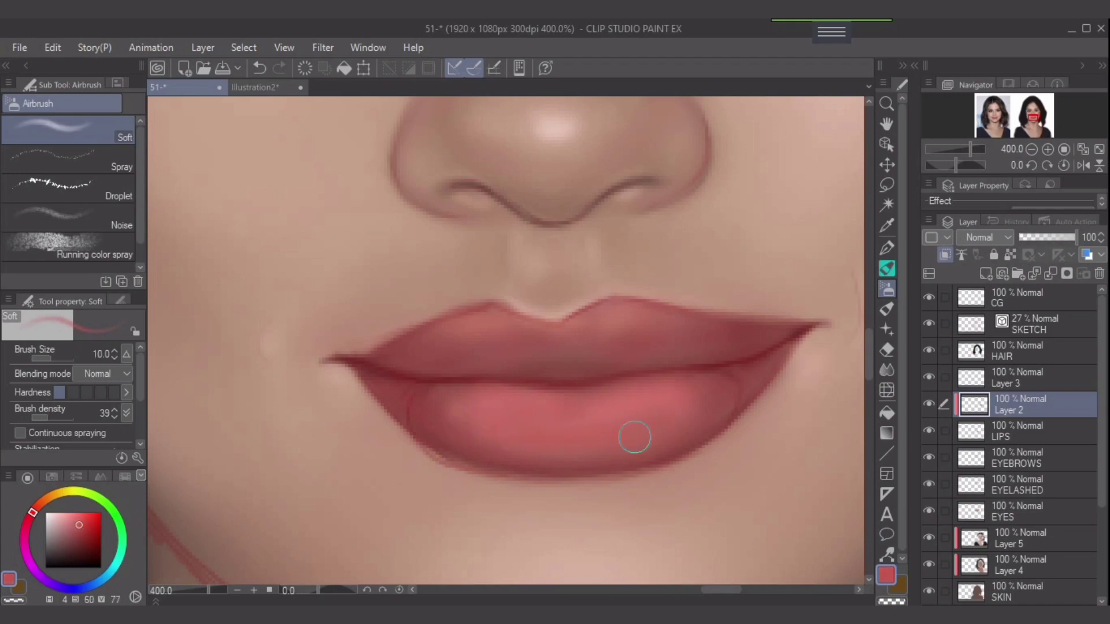
key("bracketright")
key("bracketright")
key("bracketleft")
key("bracketright")
key("bracketright")
Lower the brush density to 18 and softly lighten the lower lip's centre in pink (H 4, S 40, V 81) at size 8
left_click_drag(48, 416, 39, 416)
left_click(67, 522)
key("bracketleft")
key("bracketleft")
key("bracketleft")
mouse_move(526, 427)
left_mouse_down()
mouse_move(497, 425)
mouse_move(513, 432)
left_mouse_up()
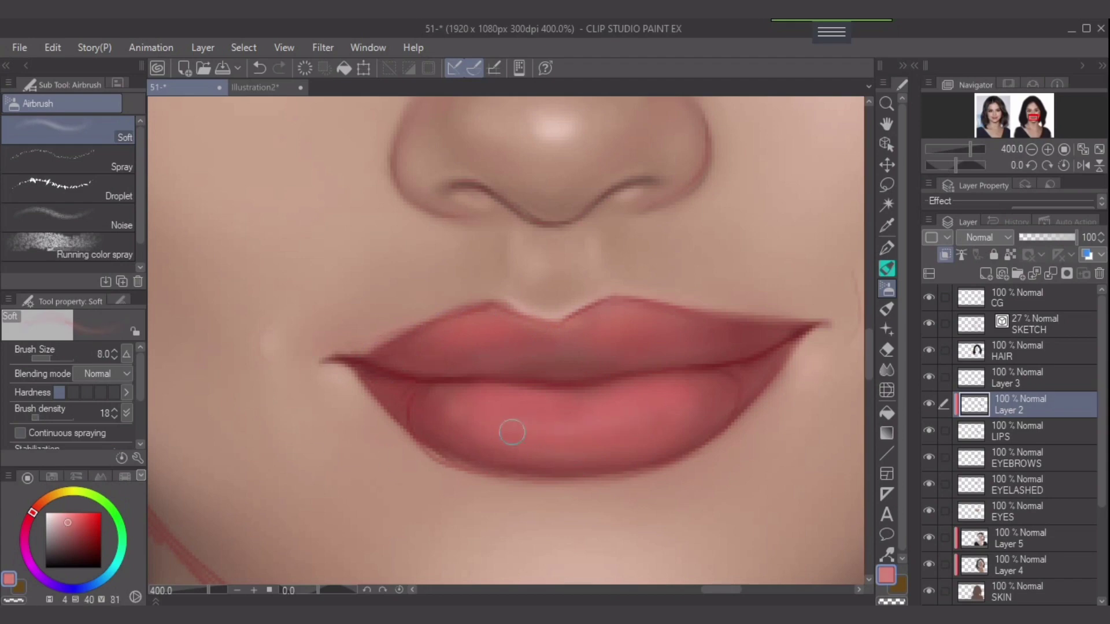
Set warmer pinks (H 11, S 50, V 77 and H 11, S 43, V 83) and glaze across the lower lip at size 7 to 10
key("bracketright")
left_click(74, 525)
key("ctrl+z")
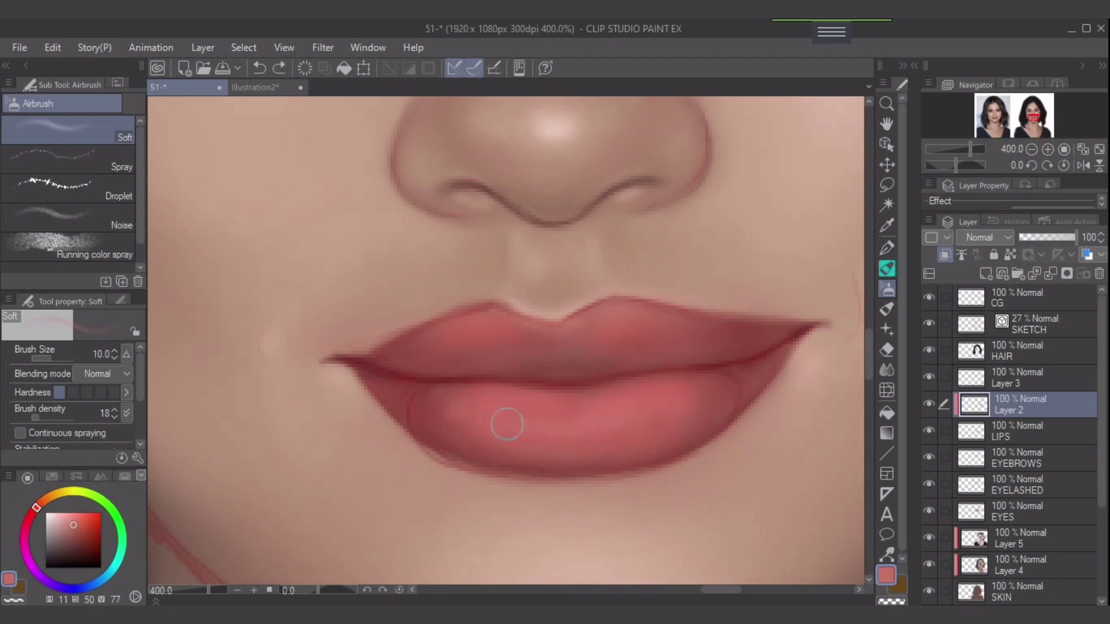
left_click_drag(655, 423, 480, 417)
key("bracketleft")
key("bracketleft")
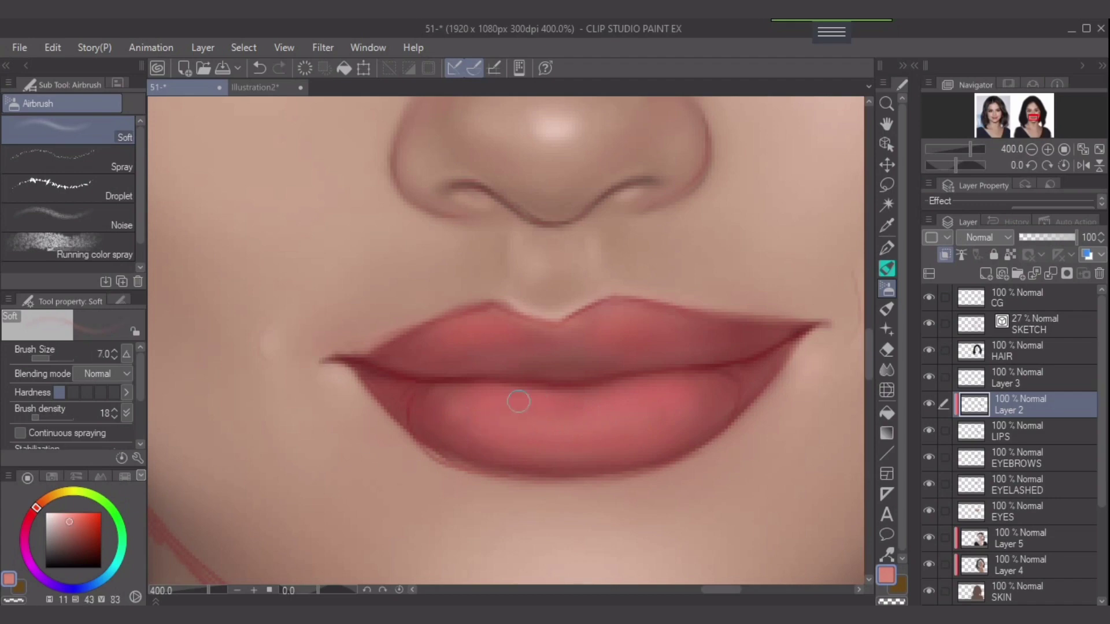
Blend the lower lip's light band with sampled pinks, including H 5, S 44, V 77, reducing the airbrush size
left_click(459, 403, "alt")
left_click(70, 525)
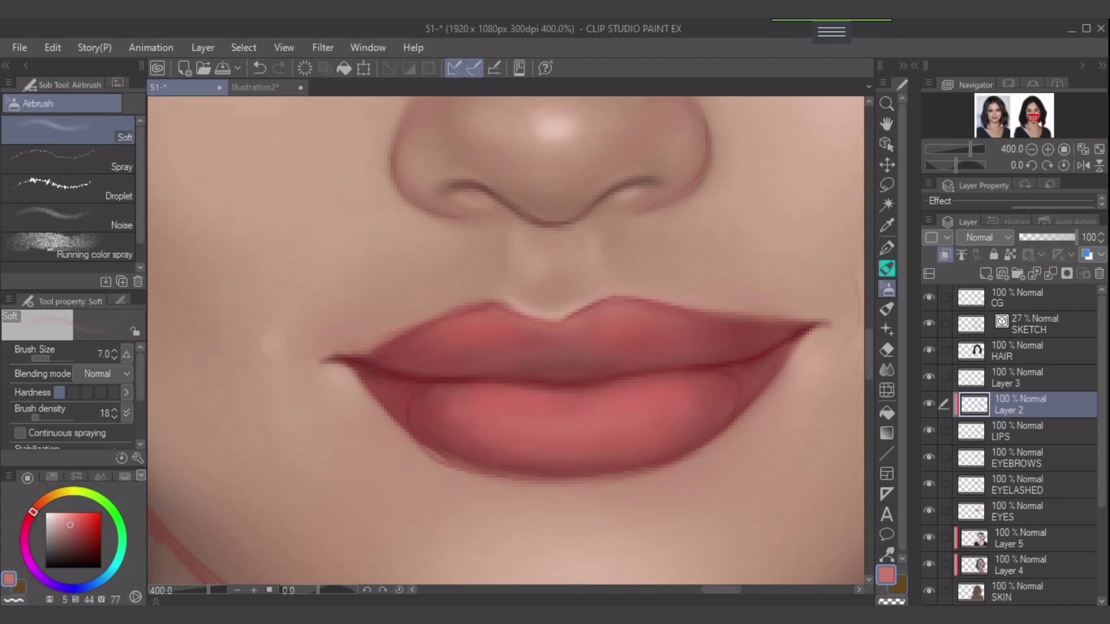
mouse_move(500, 432)
left_mouse_down()
mouse_move(630, 419)
mouse_move(621, 430)
left_mouse_up()
left_click(504, 421, "alt")
left_click(68, 521)
key("bracketleft")
Paint thin glossy highlights across the lower lip in pale pink (H 5, S 24, V 93) at size 2 to 2.5, raising the brush density to 73
left_click(58, 516)
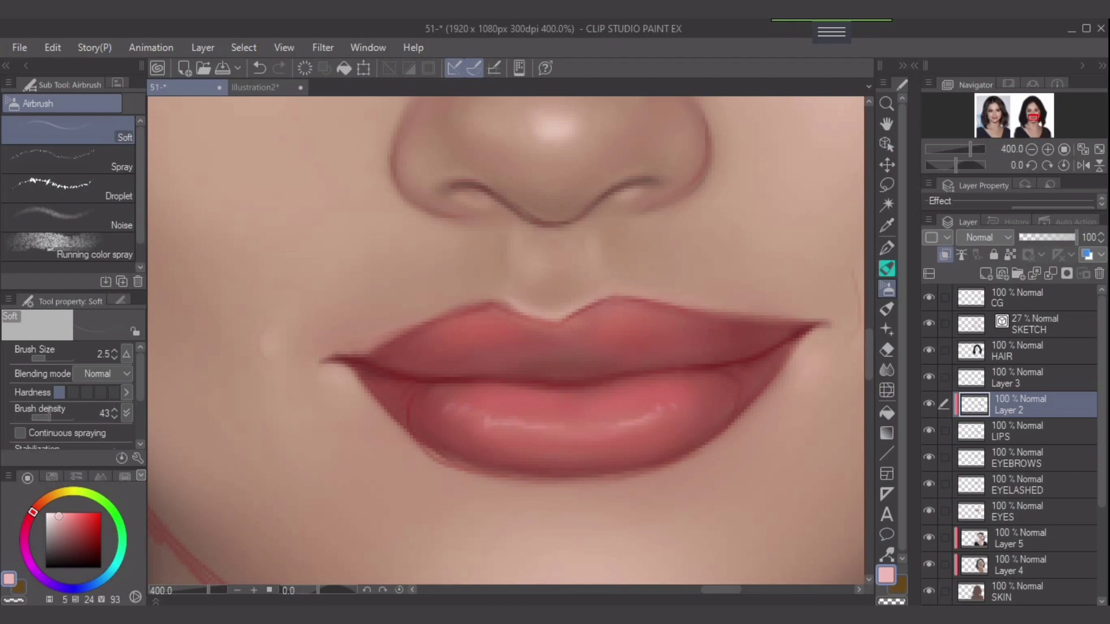
left_click_drag(49, 417, 63, 417)
key("ctrl+z")
key("bracketleft")
Hide the SKETCH layer and fit the whole canvas in view
scroll(531, 396, "down", 3)
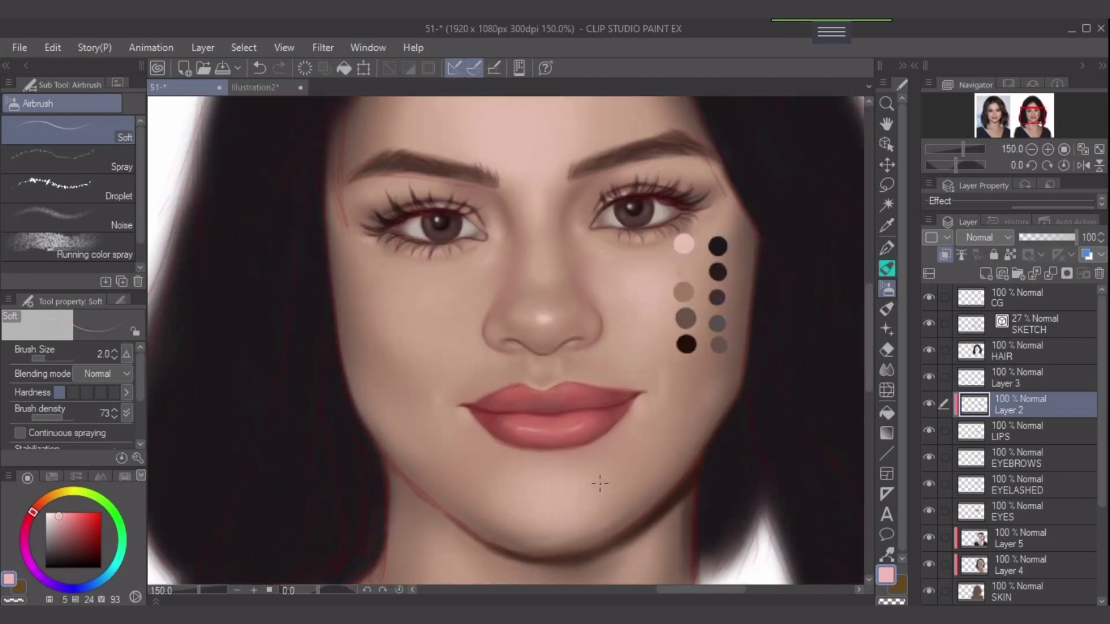
left_click(928, 323)
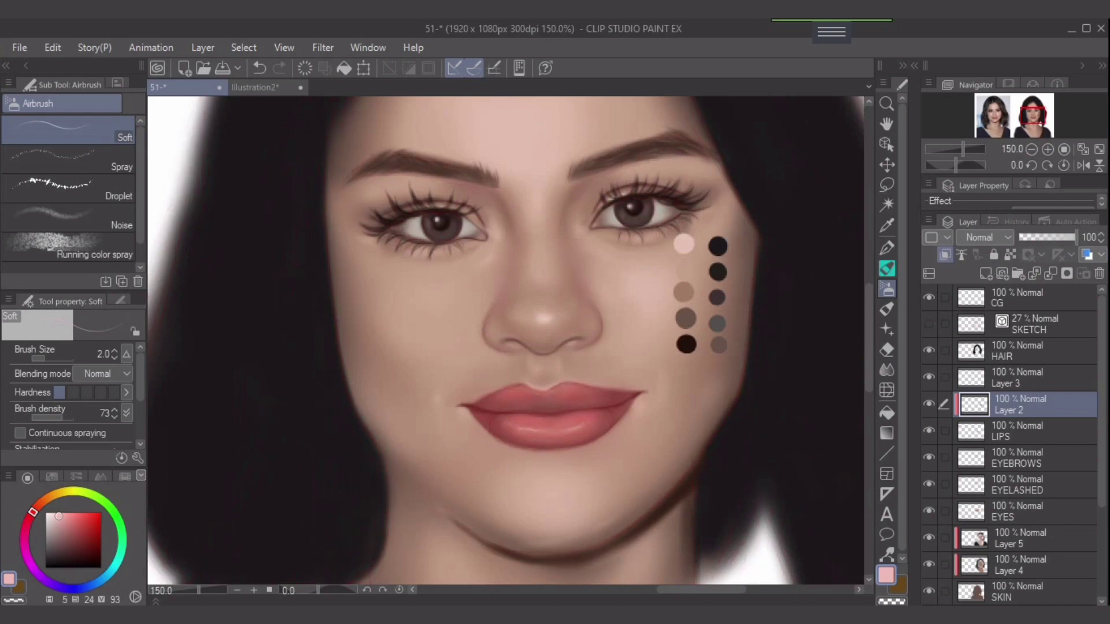
left_click(1083, 149)
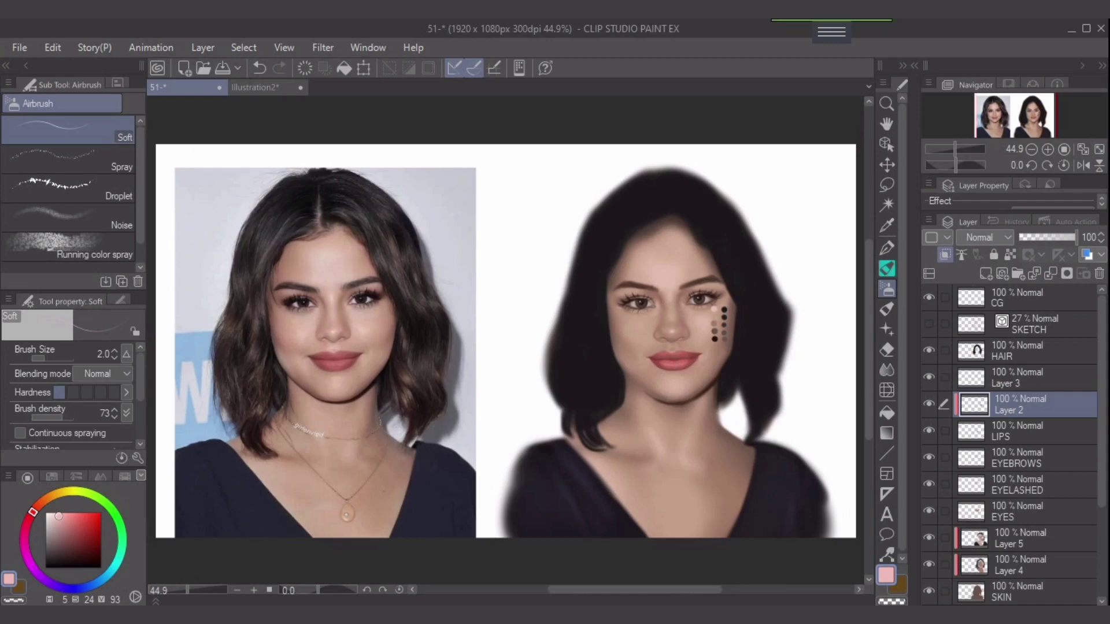
Transform the colour swatches on the CG layer, moving them onto the white background beside the portrait and enlarging them
left_click(1020, 297)
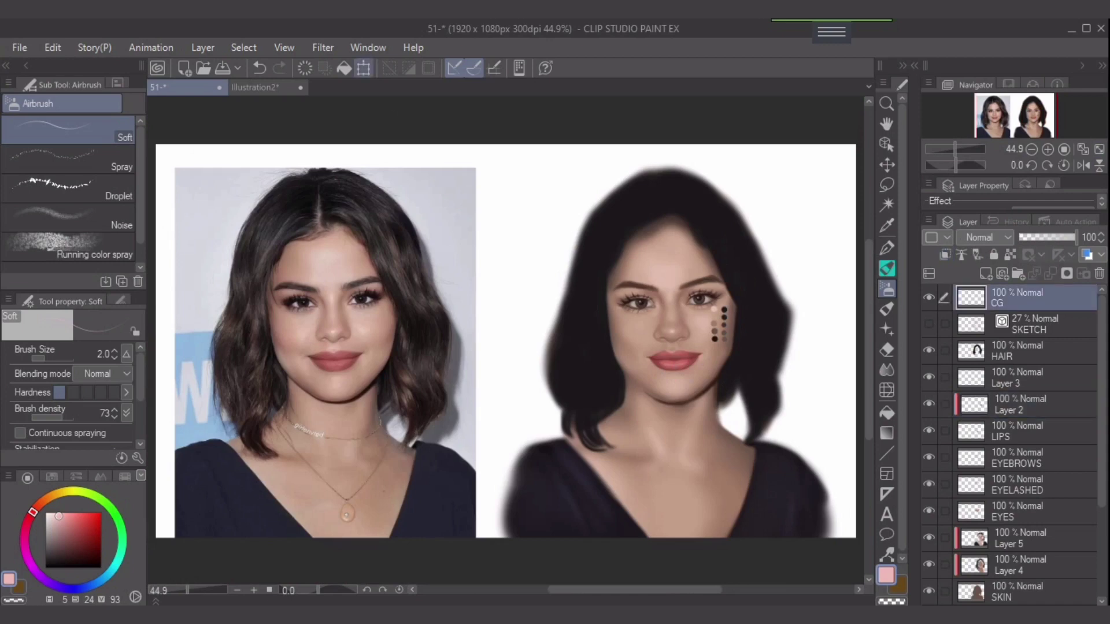
left_click(363, 67)
left_click_drag(697, 336, 797, 363)
left_click_drag(804, 331, 793, 322)
left_click_drag(720, 355, 704, 351)
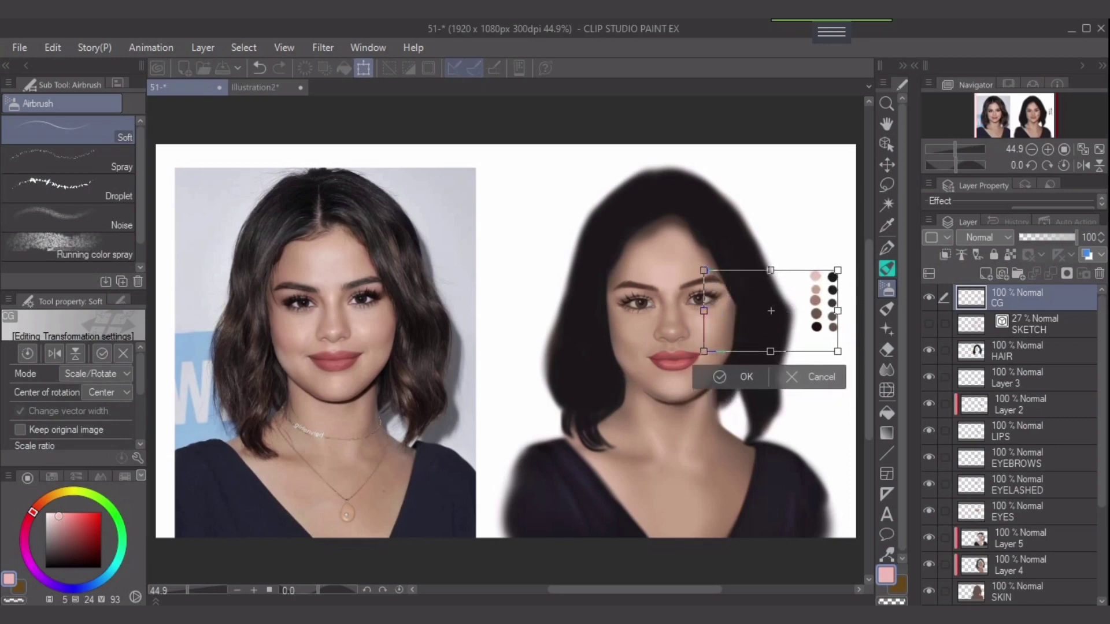
left_click_drag(770, 270, 770, 233)
left_click_drag(797, 312, 772, 318)
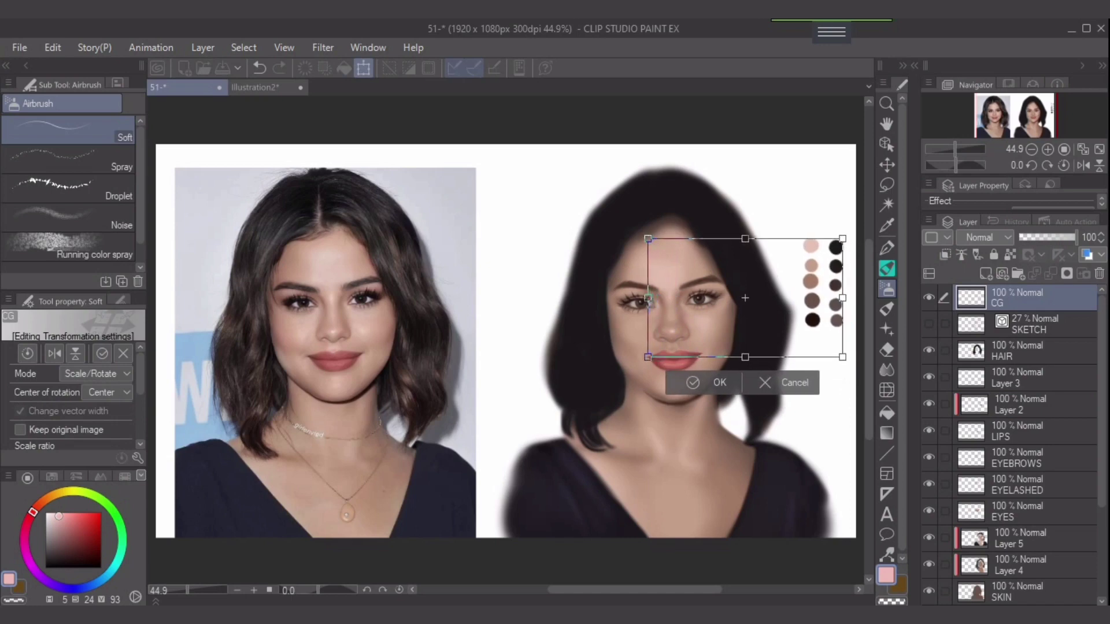
left_click_drag(648, 299, 647, 299)
left_click(718, 383)
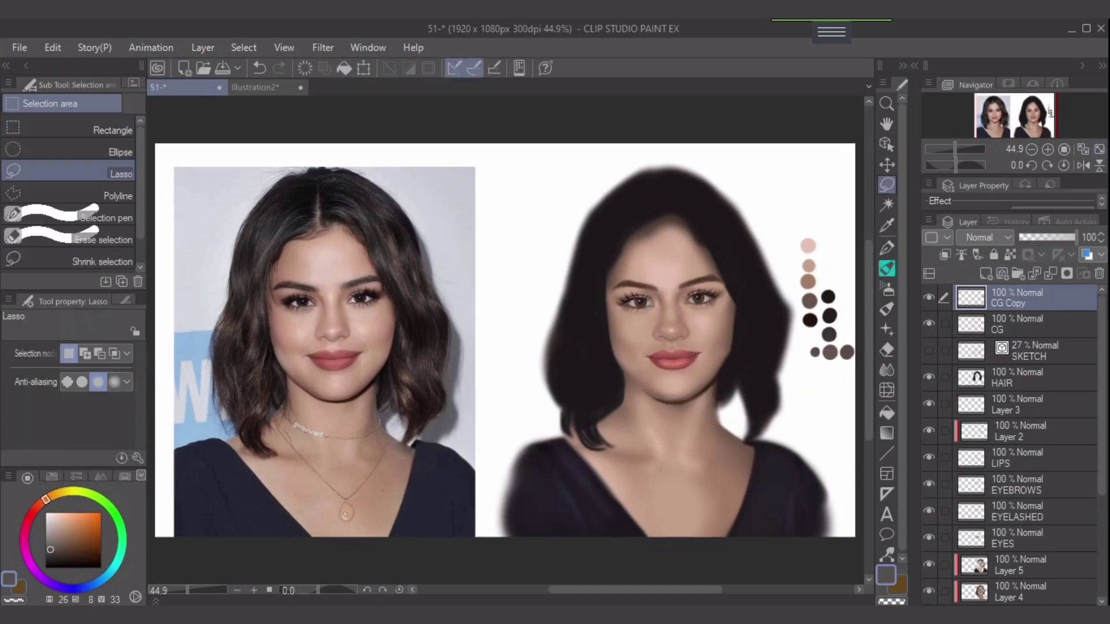
On Layer 5, airbrush a sampled brown skin tone (H 21, S 37, V 63) along the forehead's hairline at size 60 to 80
left_click(1028, 566)
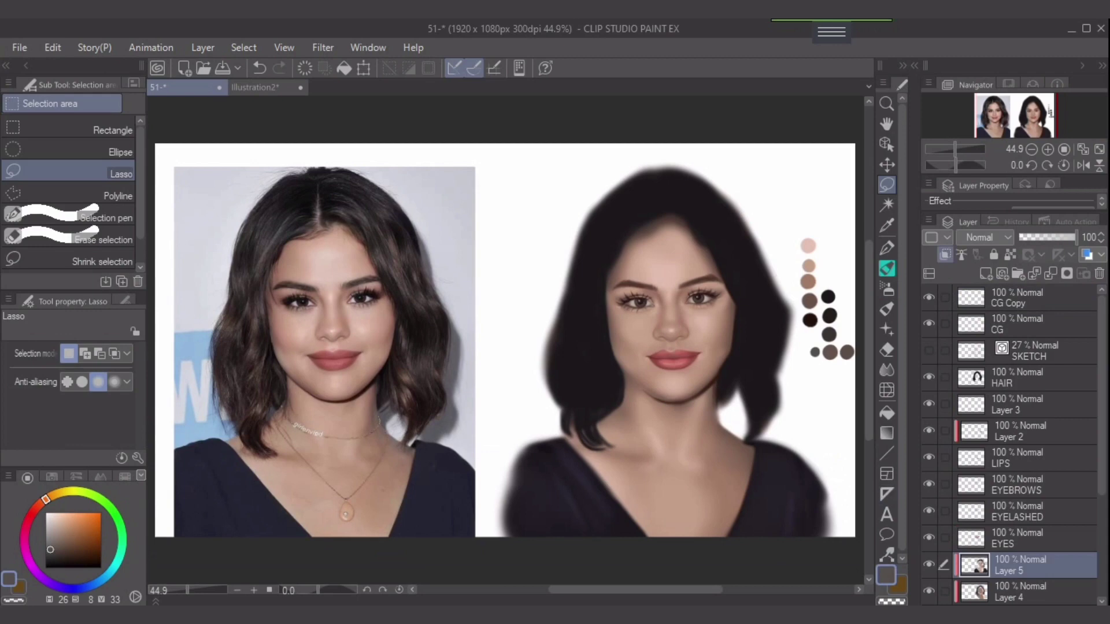
right_click(643, 421)
key("b")
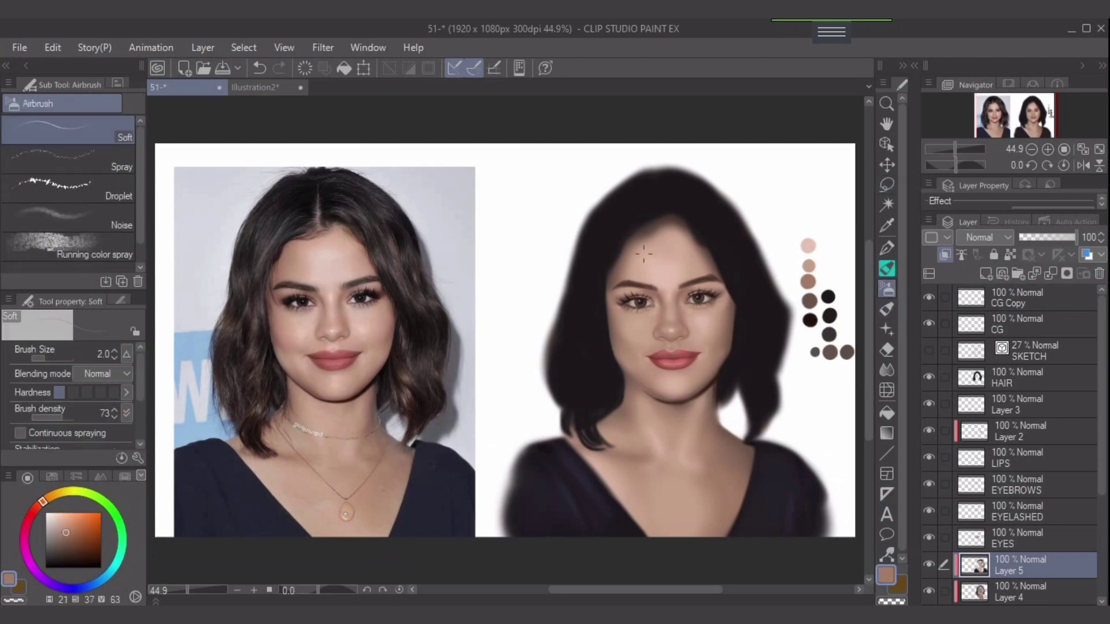
key("bracketright")
key("bracketright")
key("bracketright")
key("bracketright")
key("bracketright")
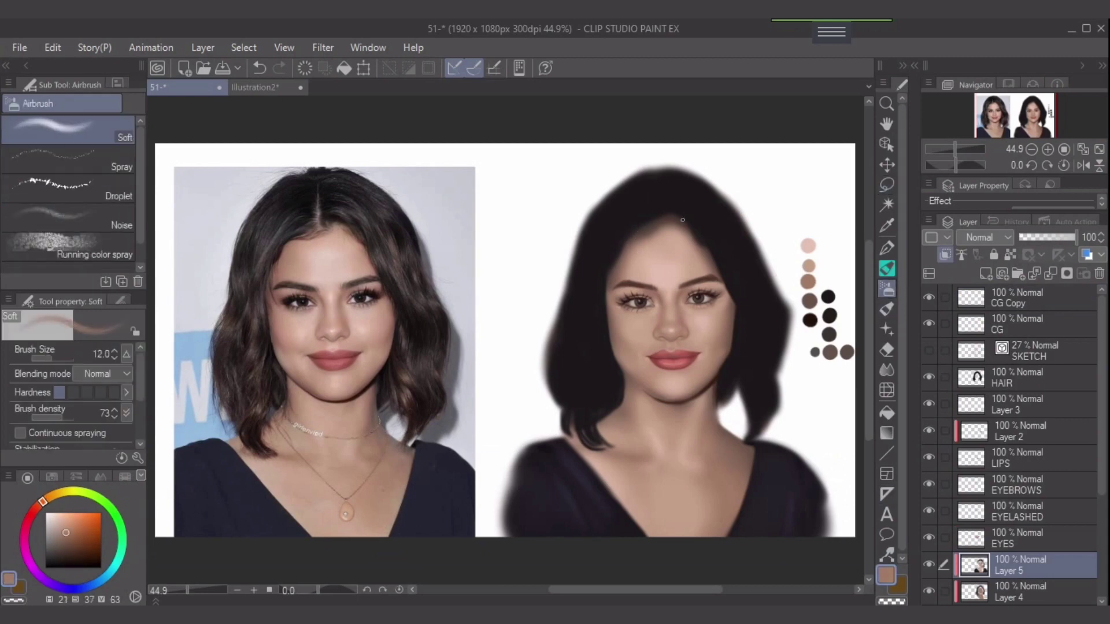
mouse_move(677, 217)
left_mouse_down()
mouse_move(707, 247)
mouse_move(650, 217)
mouse_move(608, 253)
left_mouse_up()
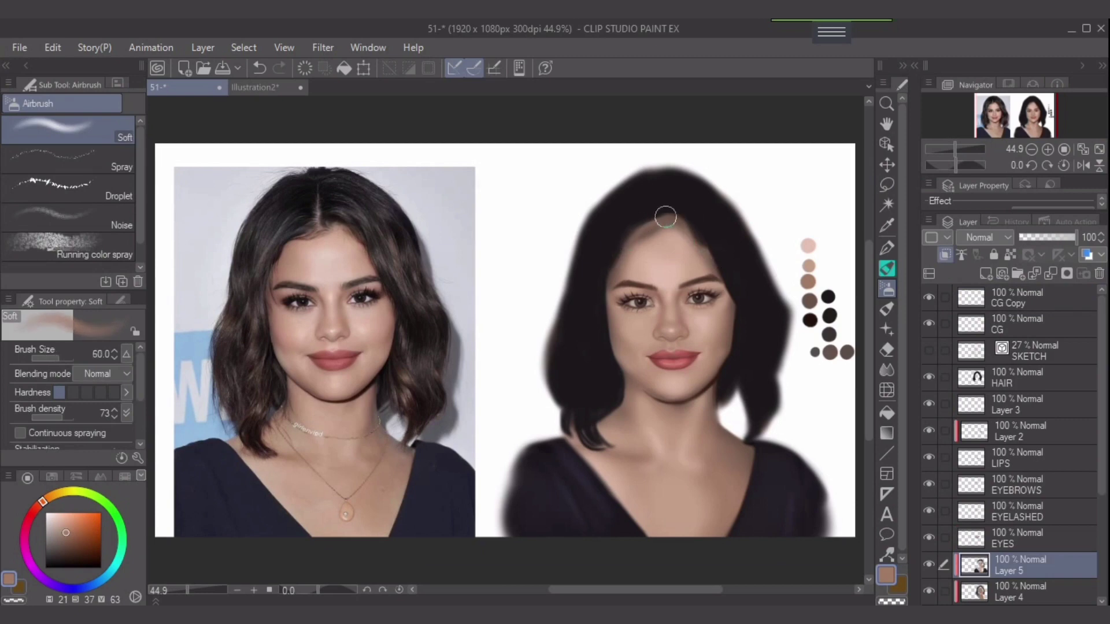
mouse_move(640, 242)
left_mouse_down()
mouse_move(675, 229)
mouse_move(712, 249)
mouse_move(659, 226)
left_mouse_up()
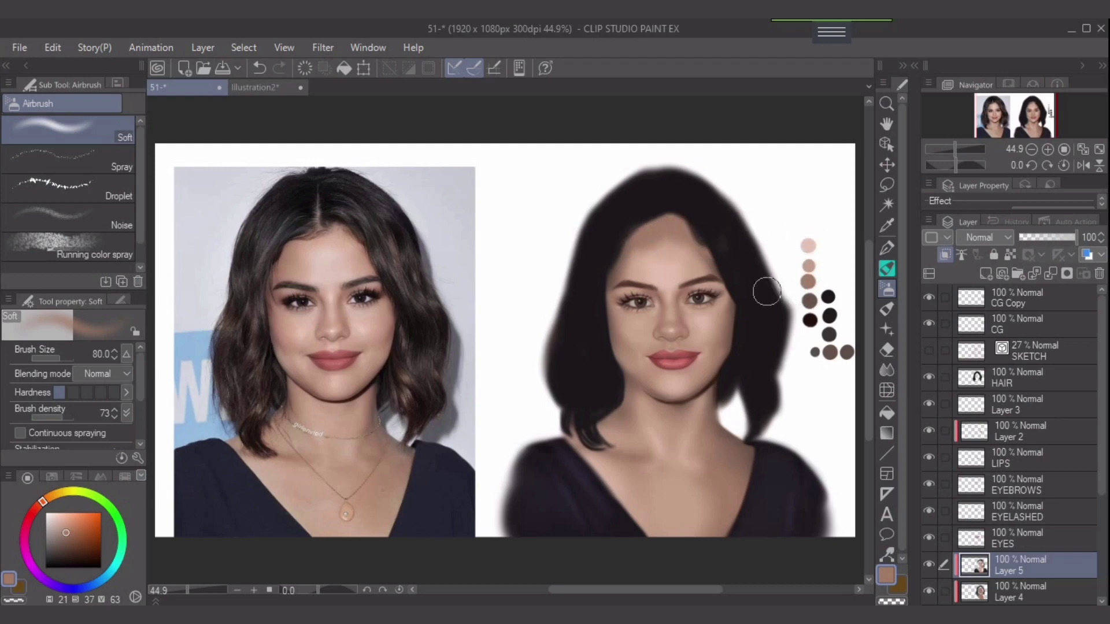
Blend the upper forehead with the lighter skin swatch (H 23, S 30, V 76) at size 60 to 80
left_click(809, 265, "alt")
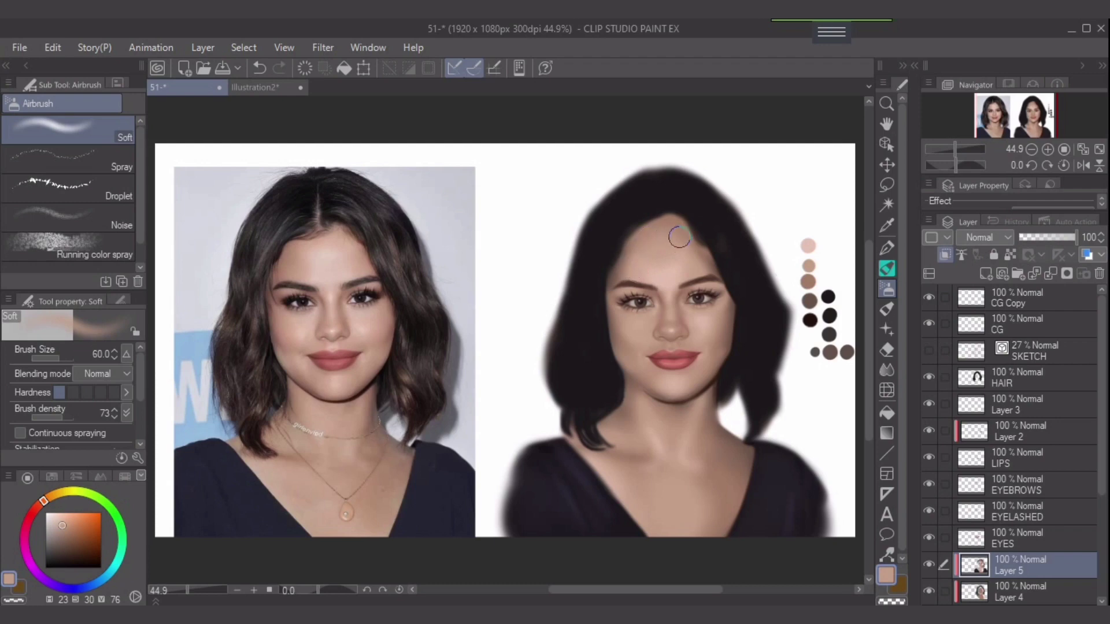
key("ctrl+z")
key("bracketleft")
key("bracketright")
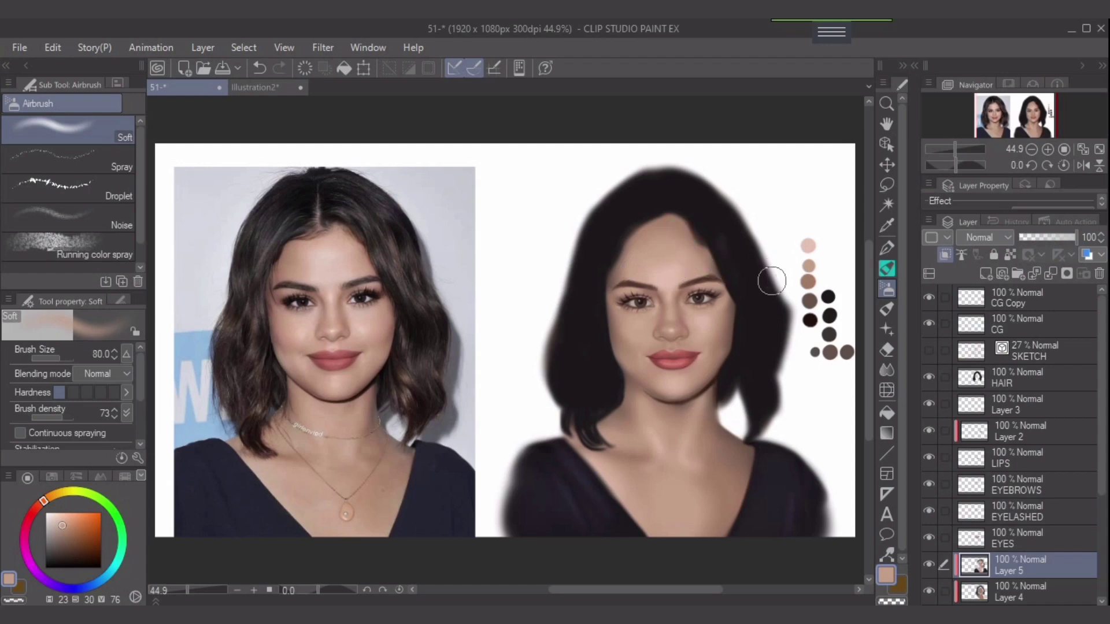
scroll(752, 288, "up", 1)
left_click_drag(752, 287, 749, 279)
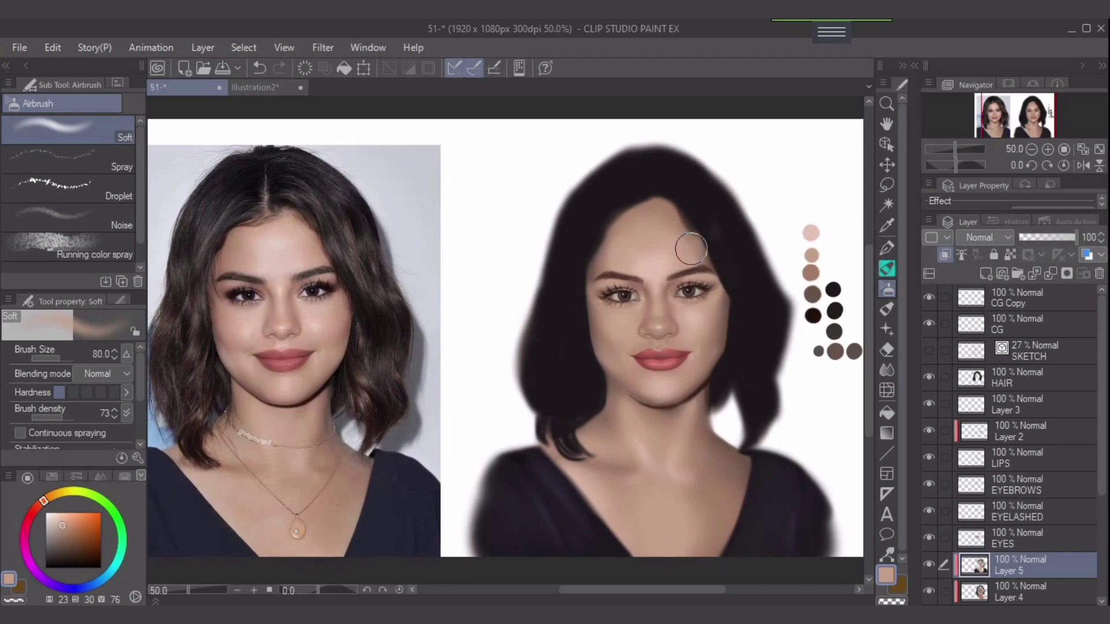
Shade the forehead's sides along the hairline with sampled browns (H 19, S 31, V 47 and H 21, S 37, V 63) at up to size 100
left_click(709, 258, "alt")
key("bracketright")
mouse_move(698, 229)
left_mouse_down()
mouse_move(731, 234)
mouse_move(688, 200)
left_mouse_up()
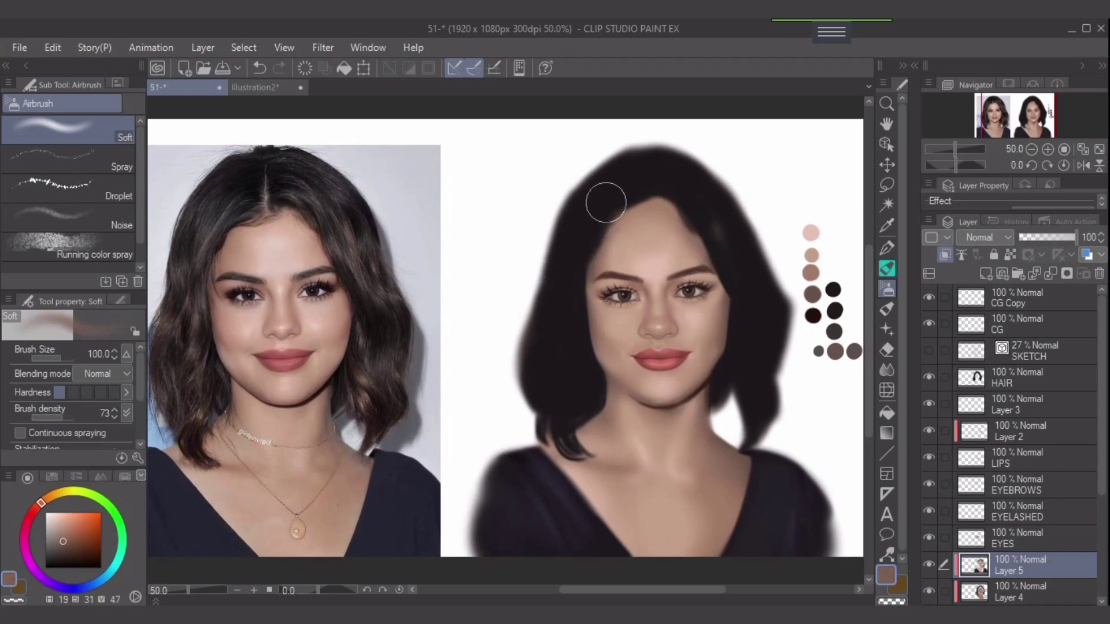
left_click(811, 255, "alt")
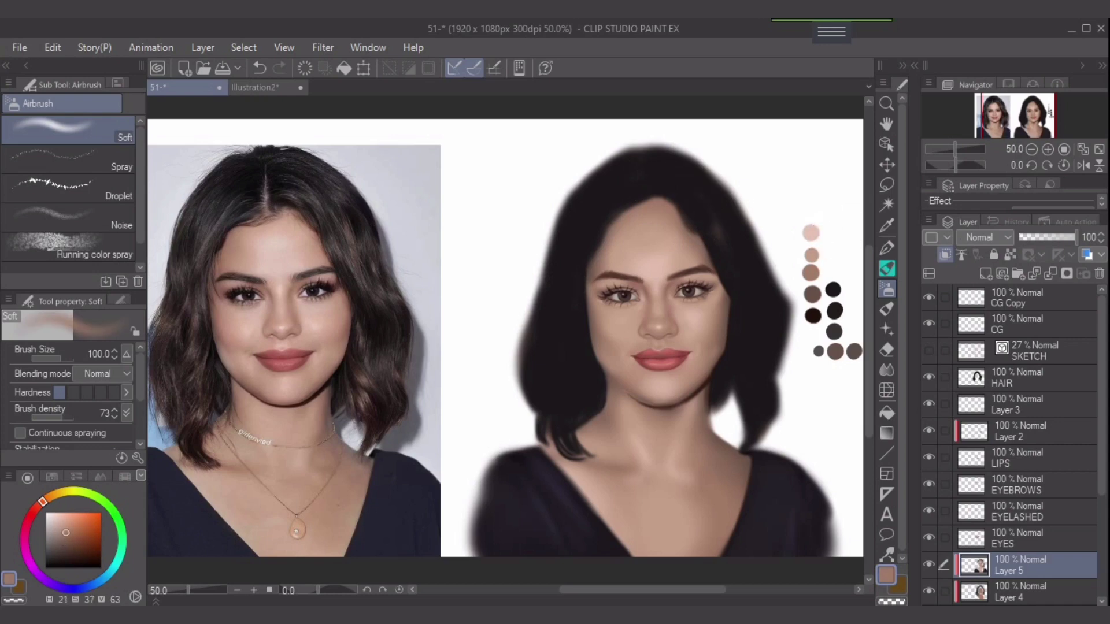
key("bracketleft")
mouse_move(619, 239)
left_mouse_down()
mouse_move(600, 268)
mouse_move(616, 260)
left_mouse_up()
Sample white (S 0, V 100) and lighten the centre of the forehead with the airbrush at size 100 to 120
key("bracketright")
key("bracketright")
left_click(810, 233, "alt")
left_click(812, 255, "alt")
left_click(789, 251, "alt")
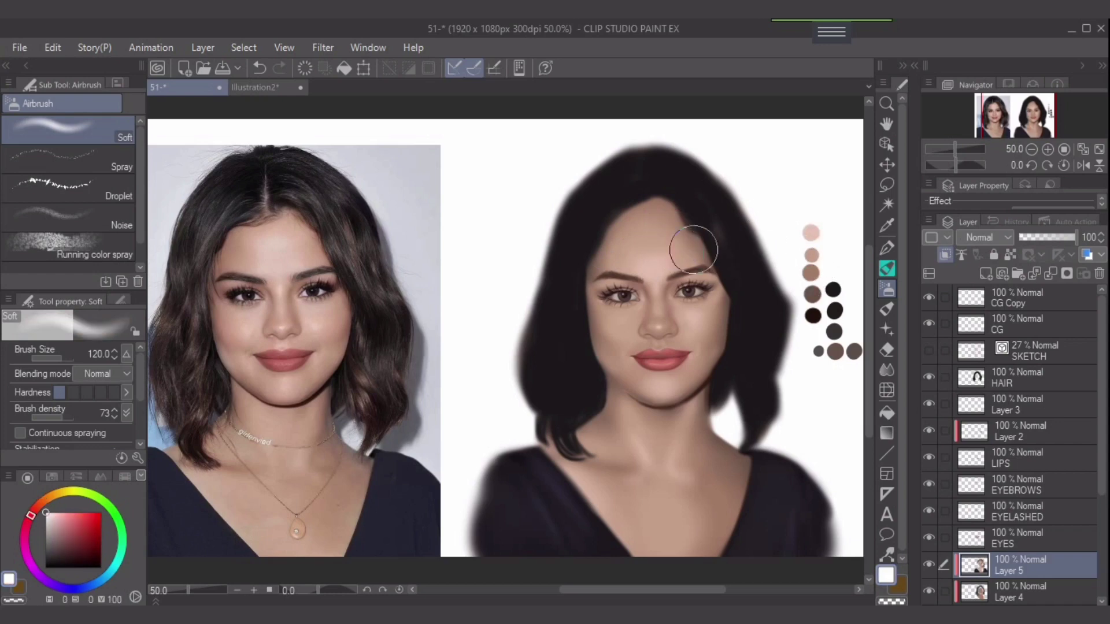
mouse_move(651, 238)
left_mouse_down()
mouse_move(655, 251)
mouse_move(666, 238)
mouse_move(644, 252)
mouse_move(662, 234)
mouse_move(640, 234)
mouse_move(652, 244)
mouse_move(635, 258)
mouse_move(650, 254)
mouse_move(653, 225)
left_mouse_up()
key("bracketleft")
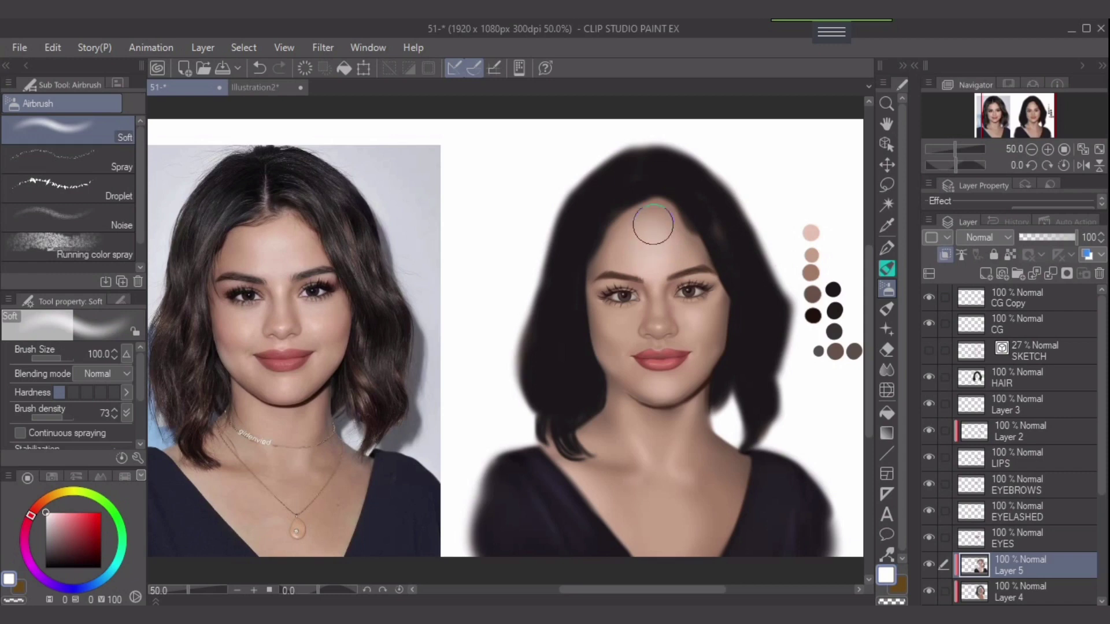
Blend the forehead highlight into the skin with the light swatches (H 19, S 21, V 89 and H 23, S 30, V 76), varying the size from 100 to 40
left_click(810, 231, "alt")
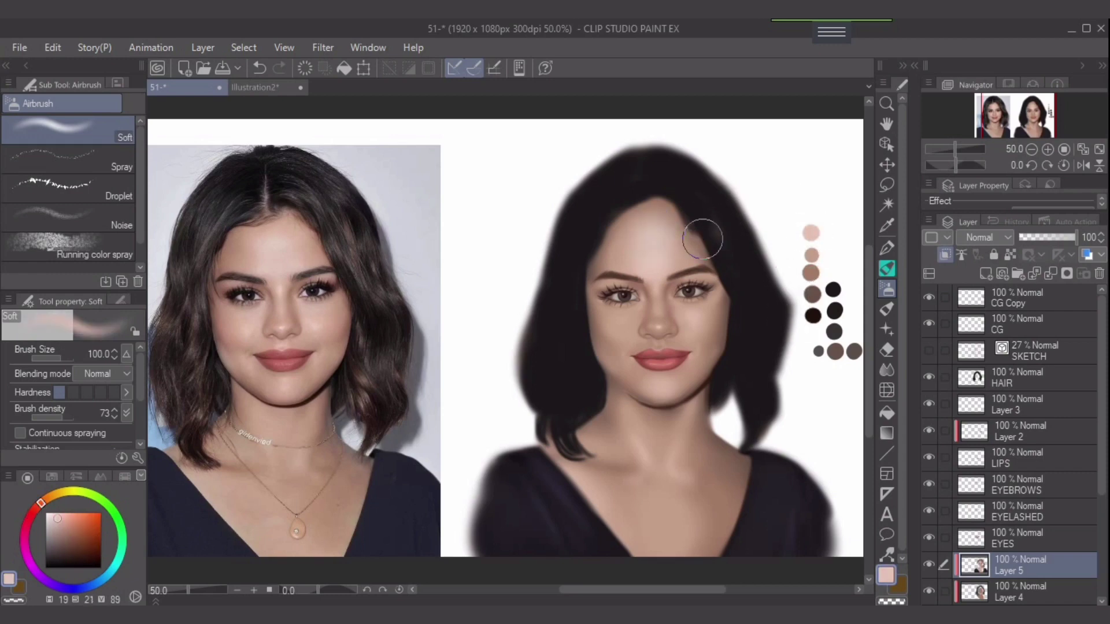
key("bracketleft")
left_click(811, 255, "alt")
key("bracketright")
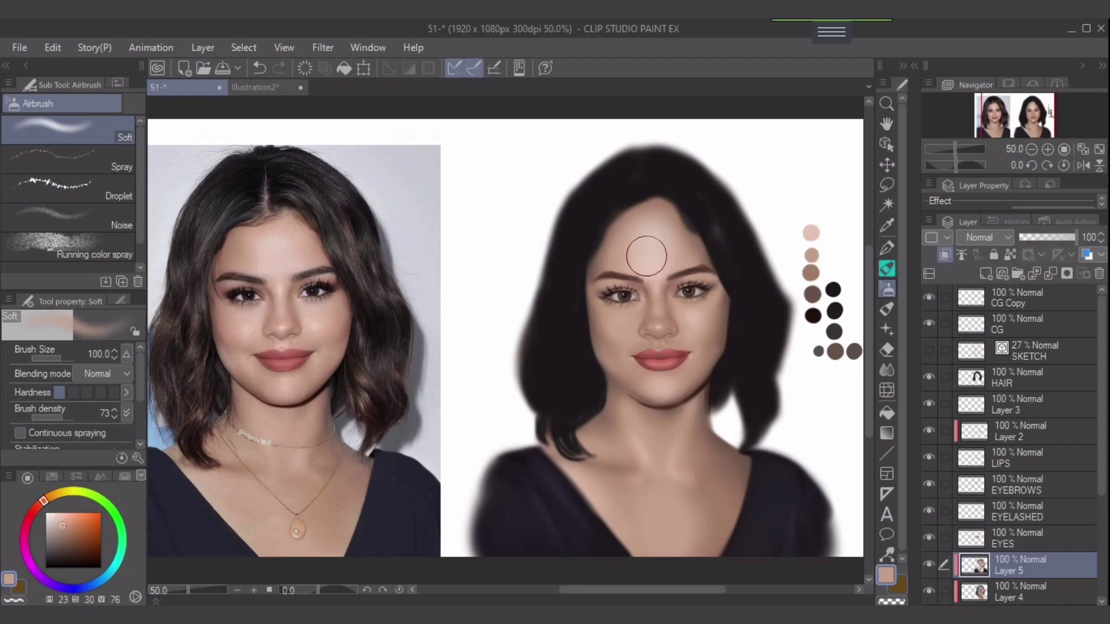
key("ctrl+z")
left_click_drag(616, 239, 615, 263)
key("bracketleft")
key("bracketleft")
scroll(689, 309, "up", 1)
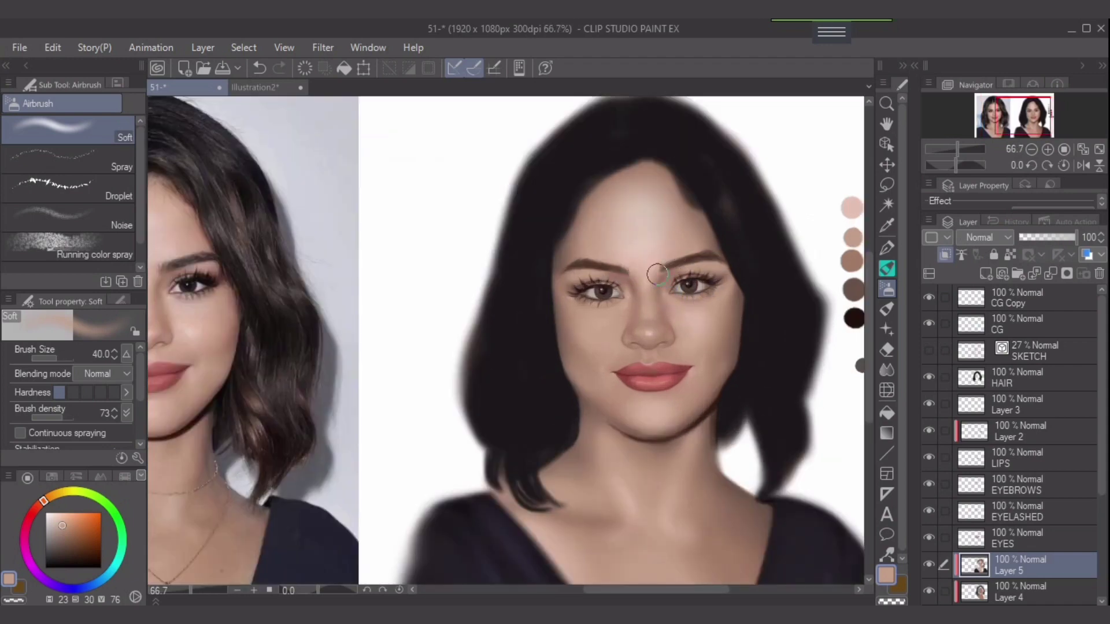
Soften the white forehead highlight with the skin swatches H 23, S 30, V 76 and H 19, S 21, V 89 at size 100 to 120
key("bracketright")
key("bracketright")
key("bracketright")
key("bracketright")
key("bracketright")
key("bracketright")
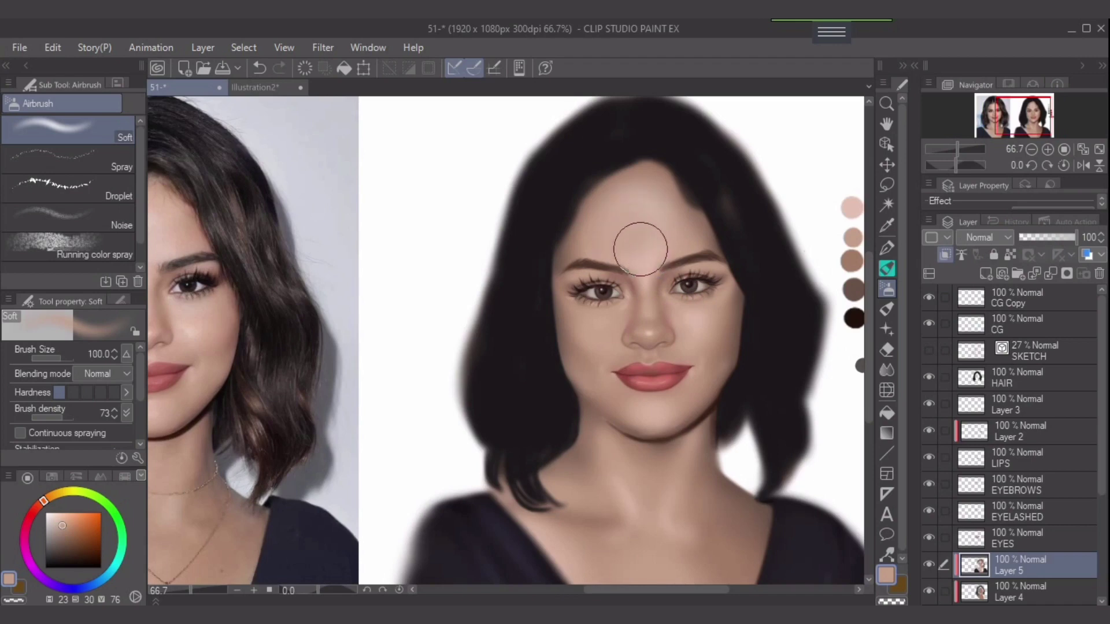
left_click(850, 208)
key("bracketright")
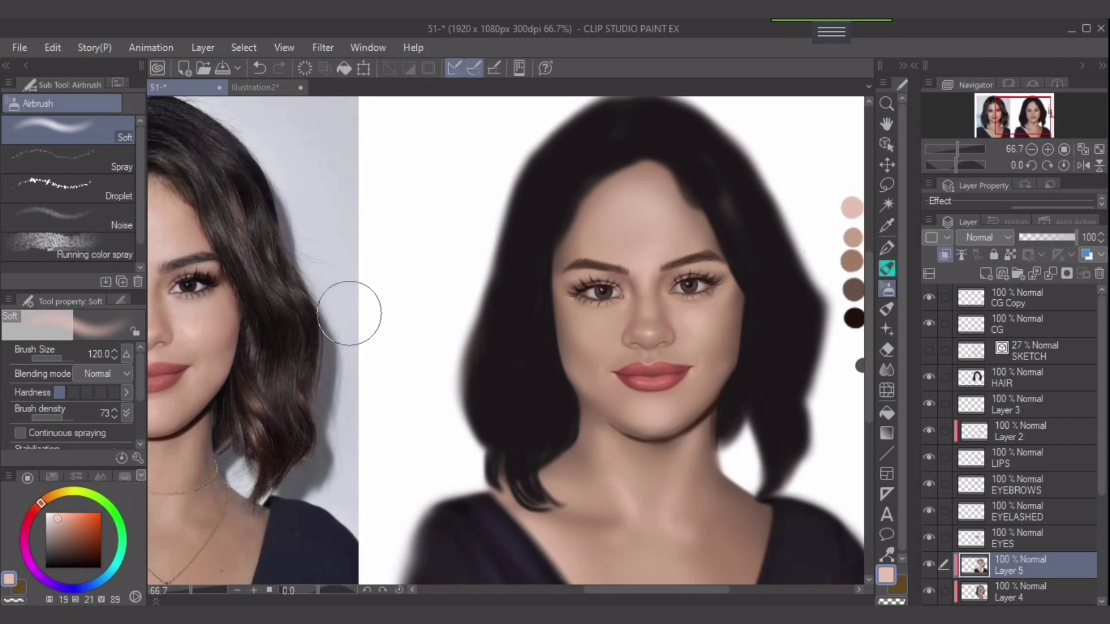
Lower the airbrush density to 37 and lighten the forehead with the light pink tone at size 60 to 100
left_click_drag(63, 416, 44, 416)
left_click_drag(589, 324, 692, 313)
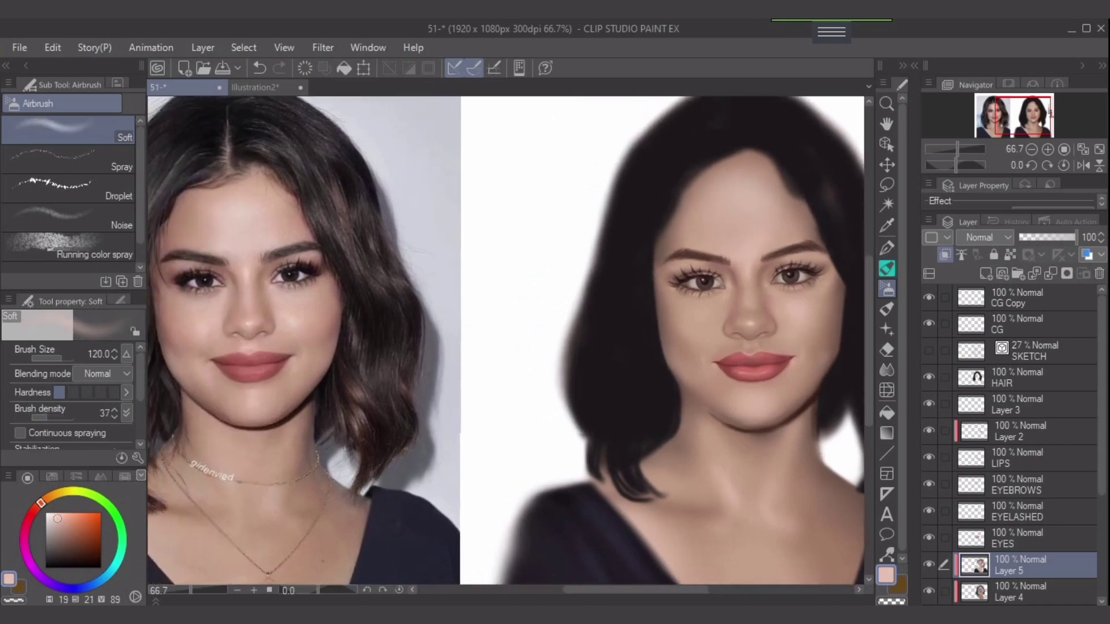
key("bracketleft")
key("bracketleft")
key("bracketleft")
key("bracketleft")
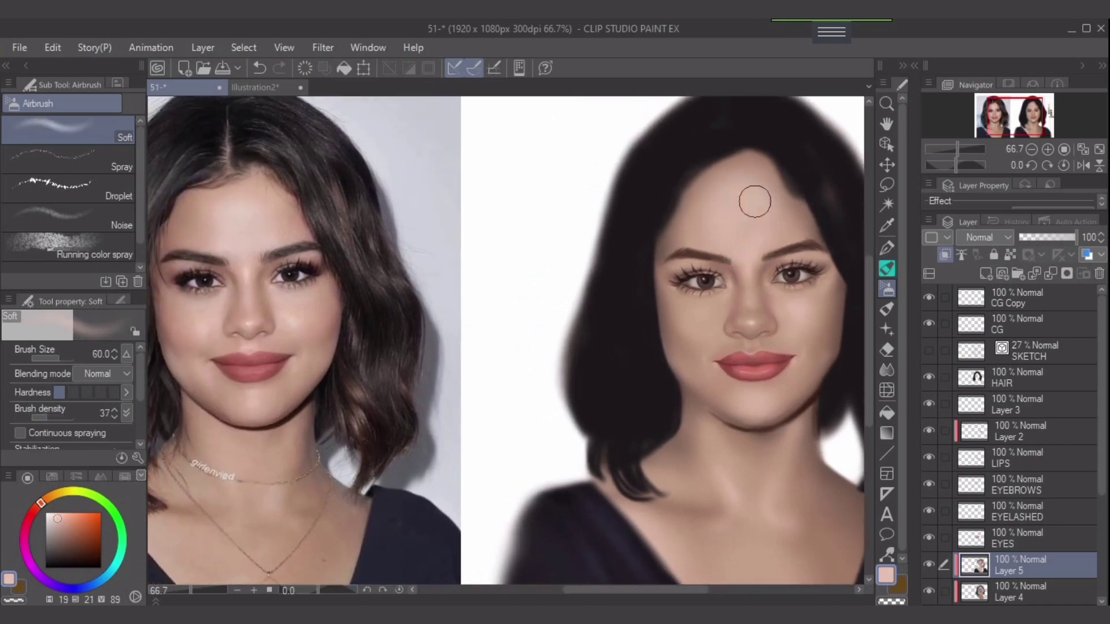
key("bracketright")
key("bracketright")
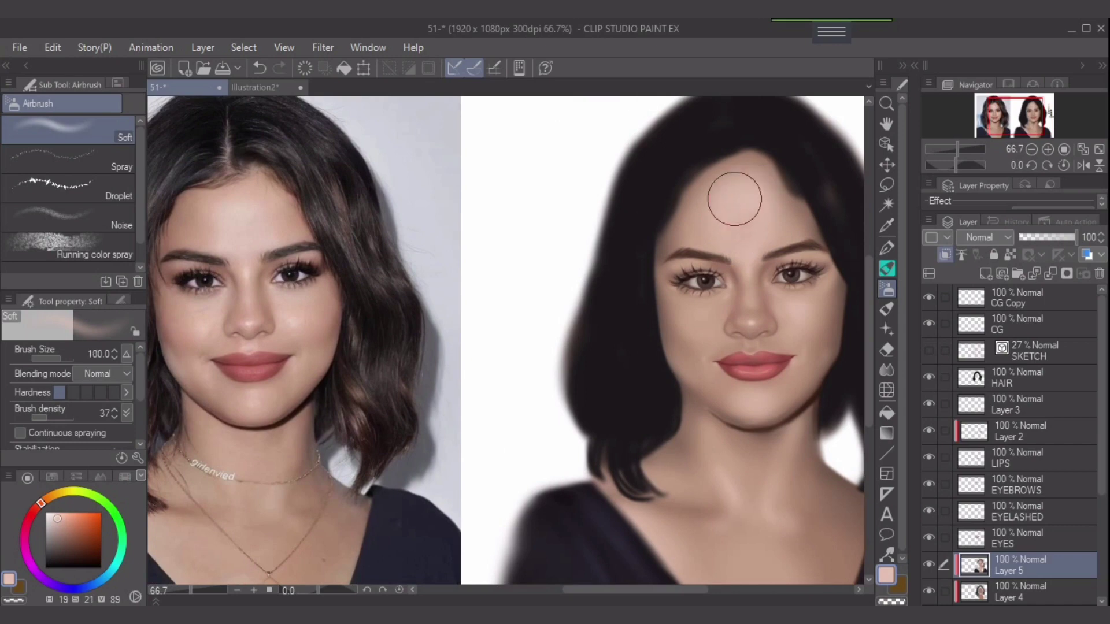
On the EYES layer, blend the skin between the eyebrows with the two lightest skin swatches at size 20 to 30
key("bracketleft")
key("bracketleft")
key("bracketleft")
left_click(1029, 539)
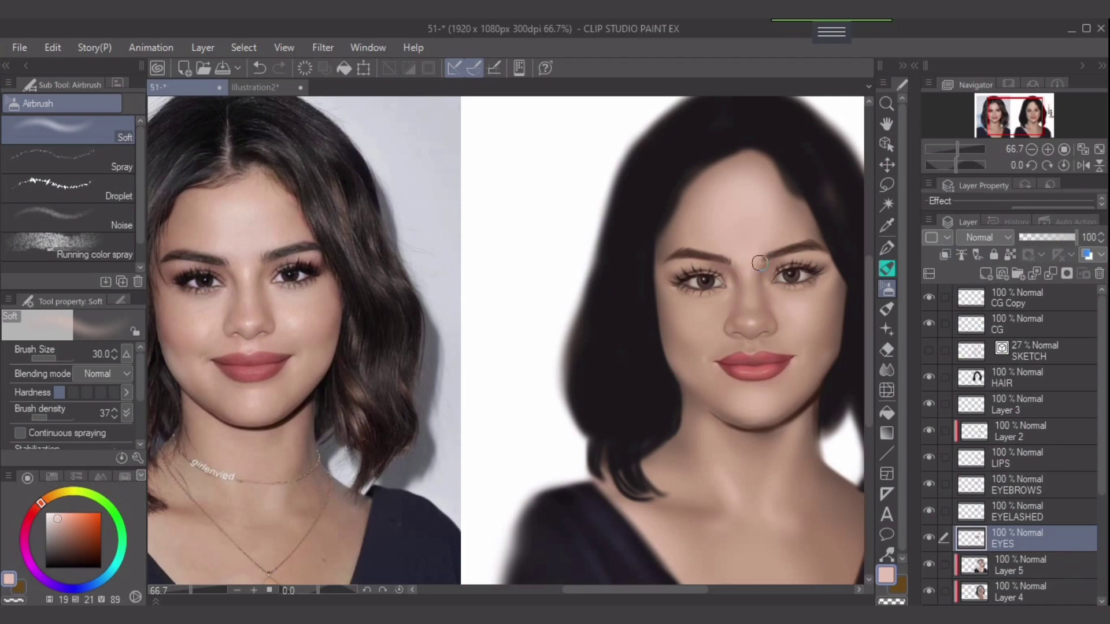
left_click_drag(792, 284, 519, 339)
scroll(686, 301, "up", 1)
key("[")
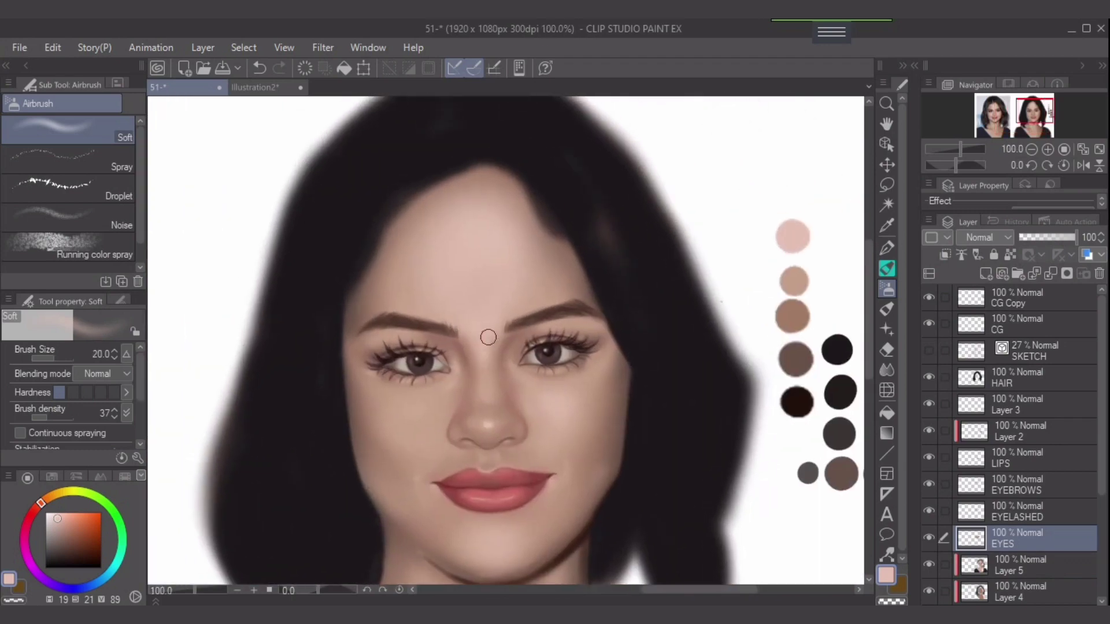
left_click(800, 275, "alt")
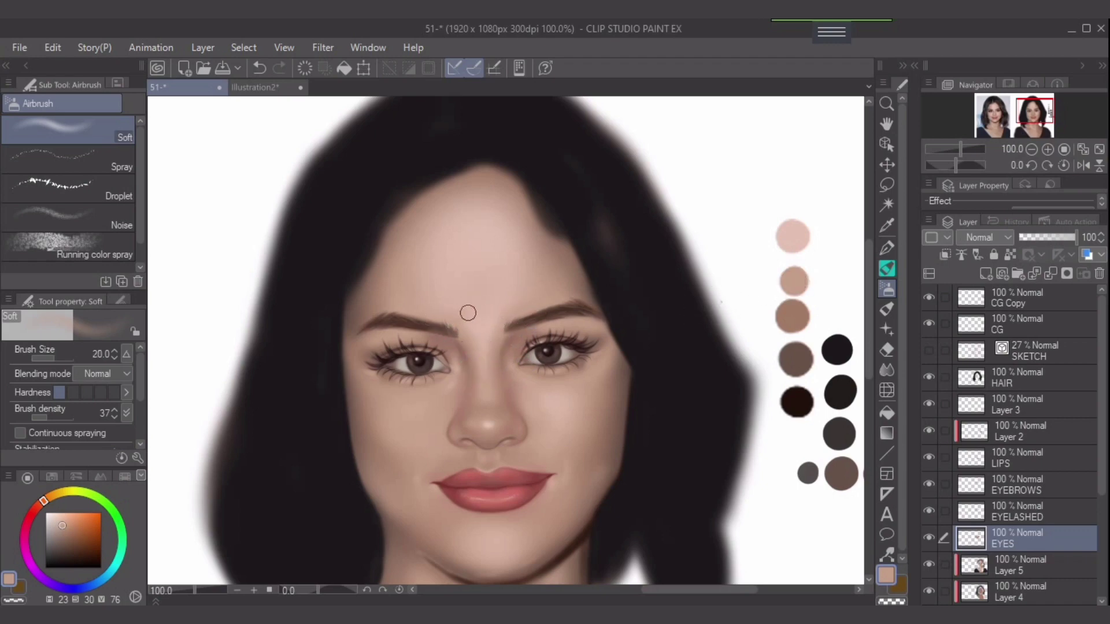
left_click(780, 235, "alt")
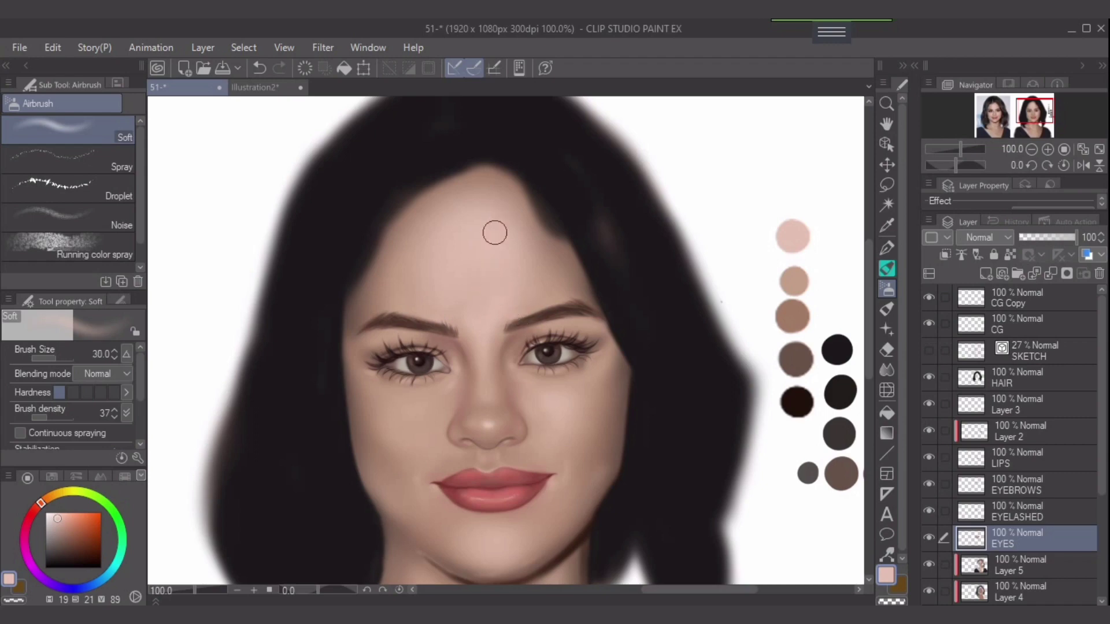
Shift the light skin tone's hue to 23 and airbrush the centre of the forehead with it
key("]")
key("bracketleft")
key("bracketright")
key("bracketright")
key("bracketright")
key("bracketright")
left_click_drag(41, 503, 43, 501)
left_click_drag(472, 240, 498, 285)
key("bracketleft")
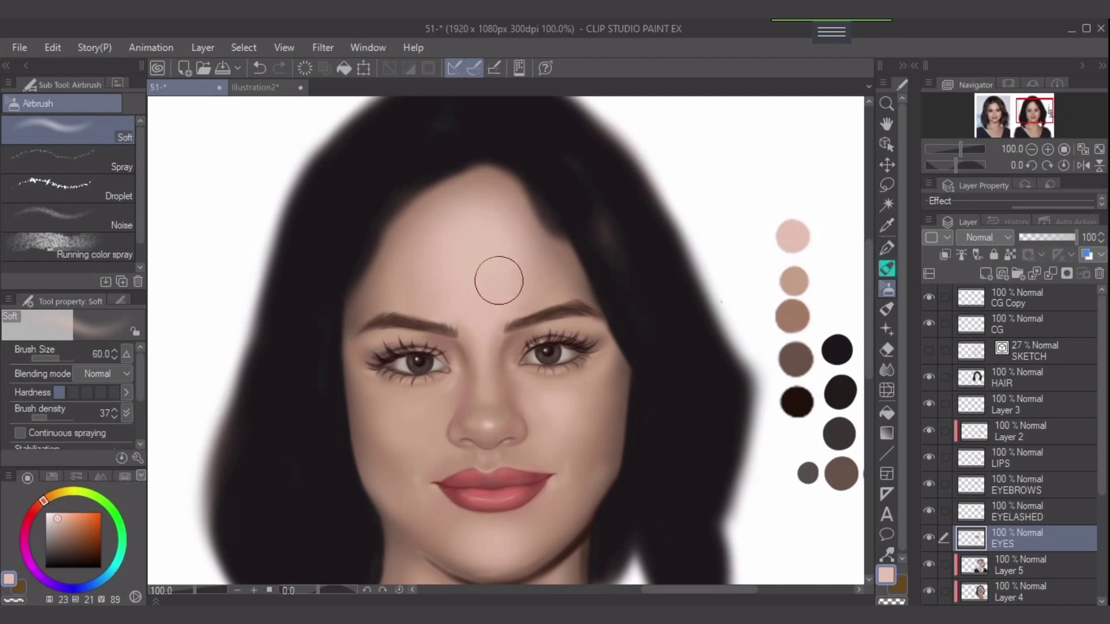
Brighten the forehead down to the eyebrows with the light tone (H 23, S 21, V 89), varying the size up to 60
key("bracketleft")
key("bracketleft")
key("bracketleft")
key("bracketleft")
key("bracketright")
key("bracketright")
key("bracketright")
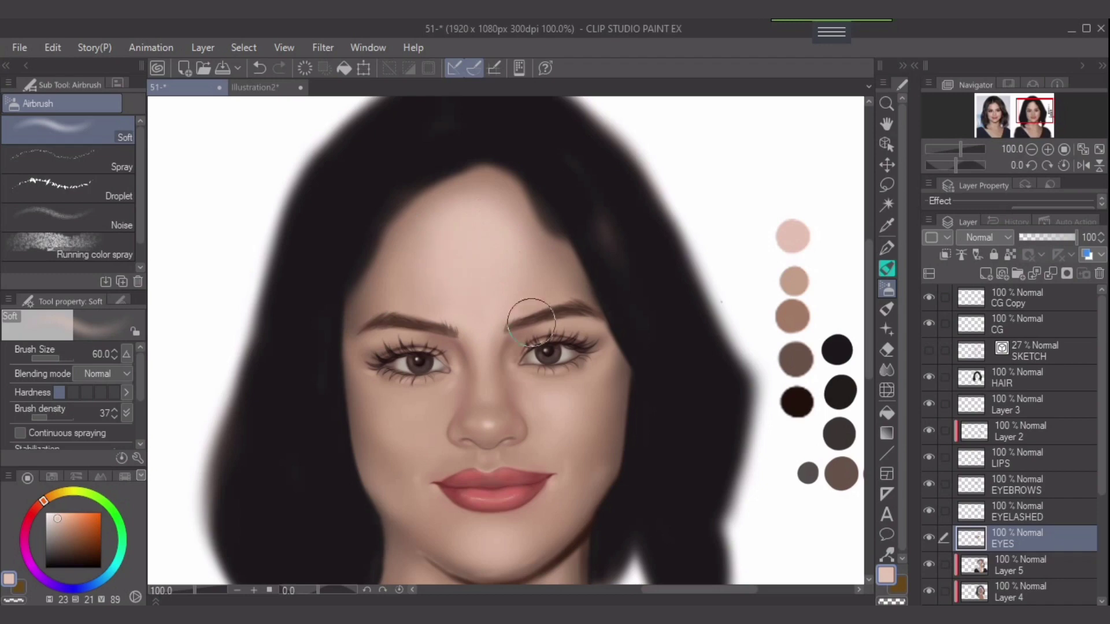
Shade the right temple beside the outer eye corner with the brown swatch (H 21, S 37, V 63) at size 30 to 50
scroll(532, 324, "down", 3)
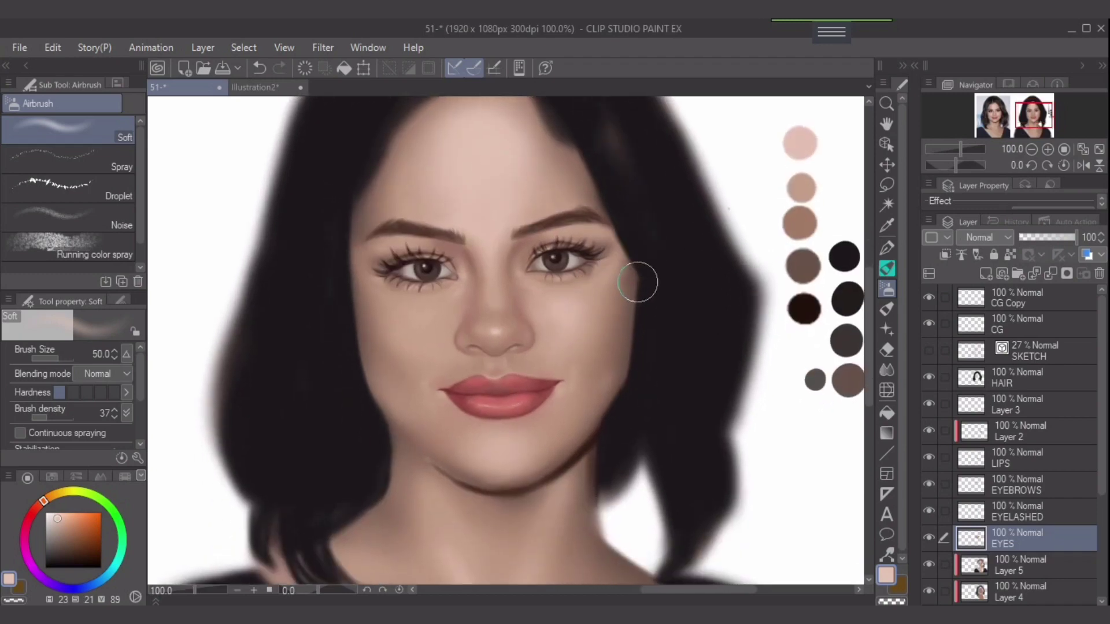
key("bracketleft")
key("bracketleft")
key("bracketleft")
left_click_drag(809, 293, 743, 347)
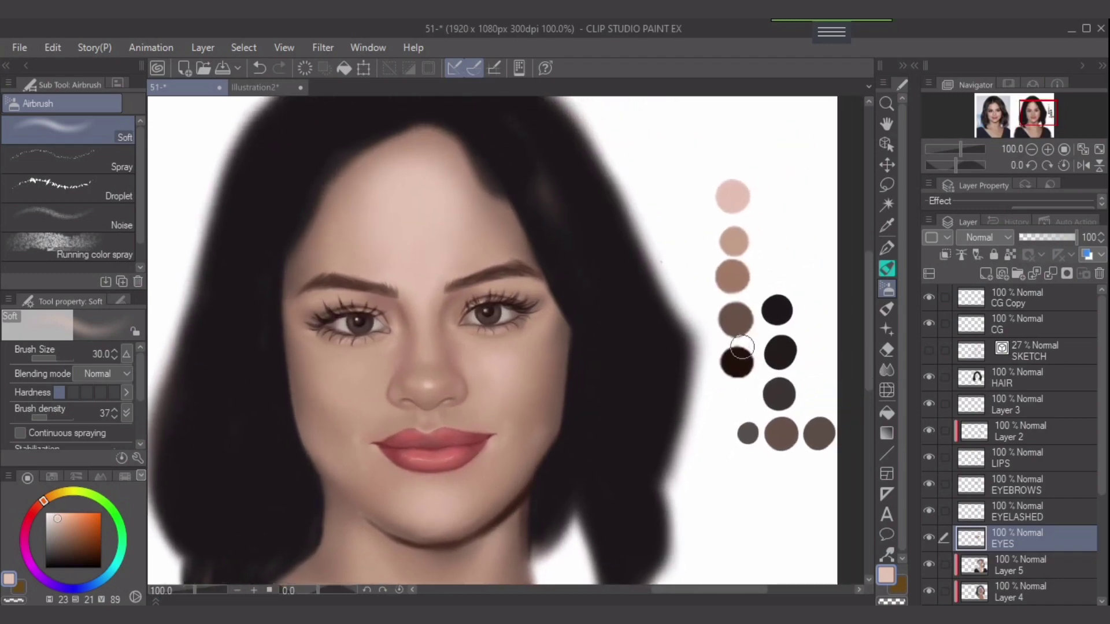
left_click(732, 274, "alt")
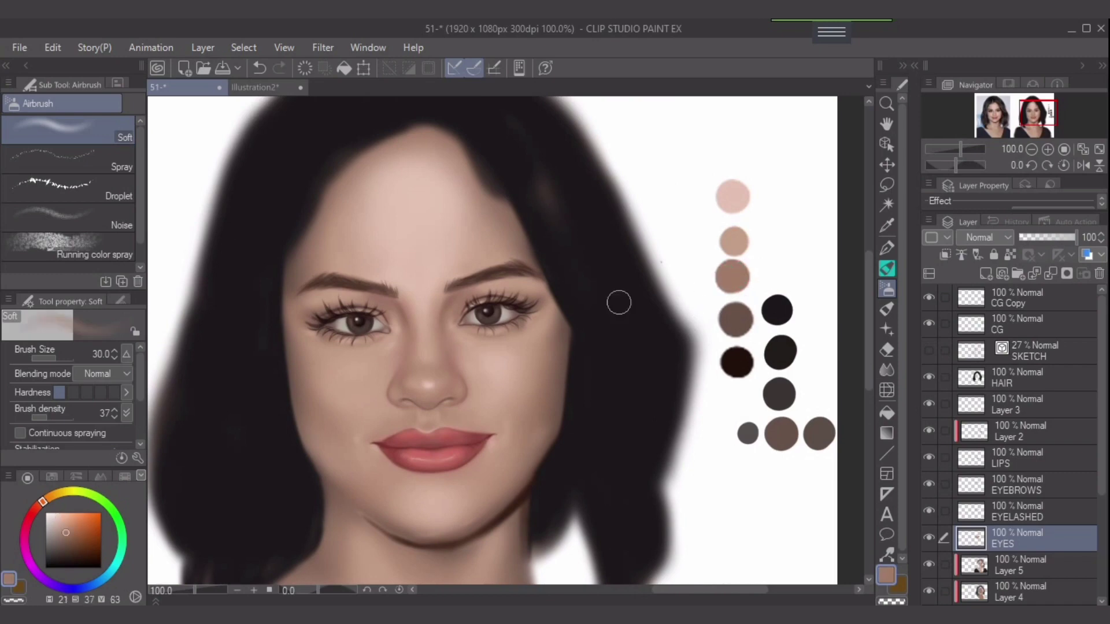
key("bracketright")
key("bracketright")
left_click_drag(556, 315, 557, 290)
key("bracketleft")
key("bracketleft")
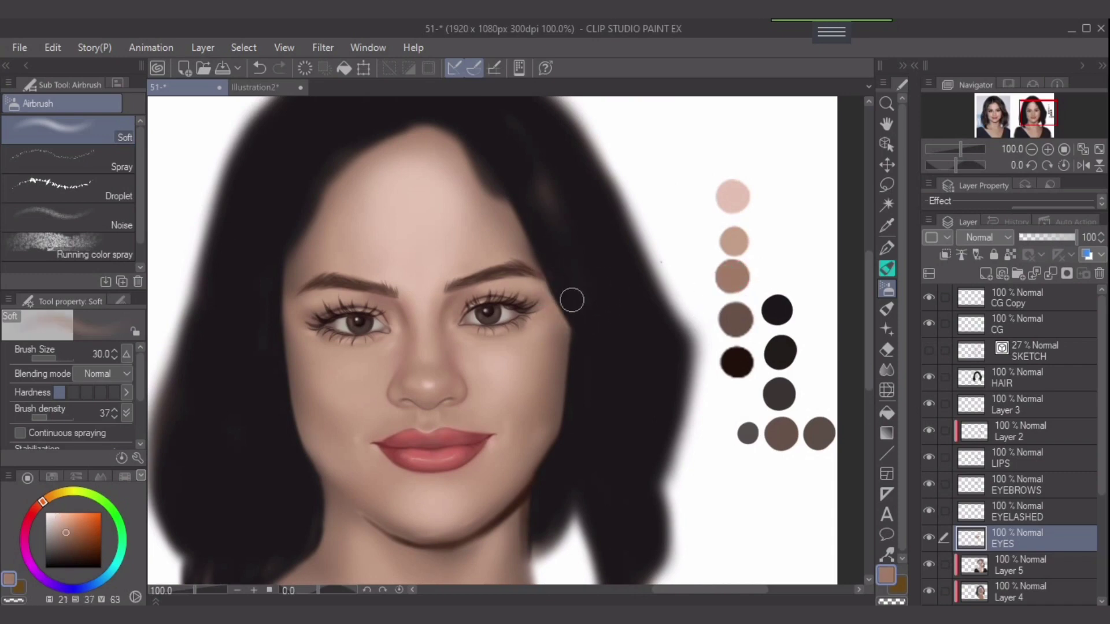
Darken the face's right edge along the hair with the dark brown swatch (H 20, S 32, V 41) at size 50 to 30
key("bracketright")
key("bracketright")
left_click(736, 317, "alt")
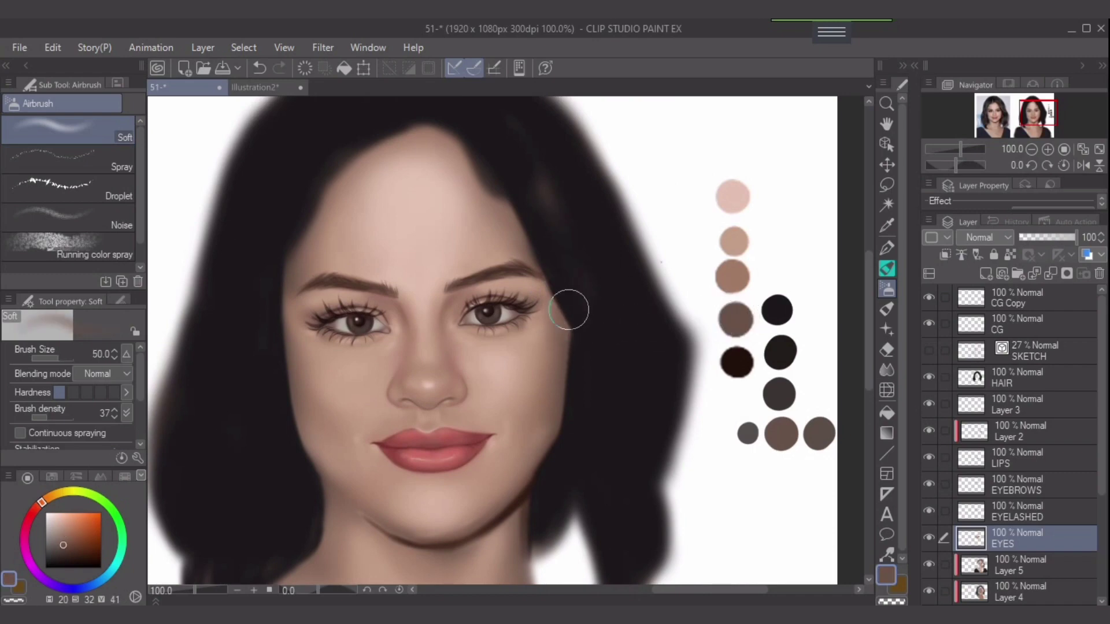
key("bracketleft")
key("bracketleft")
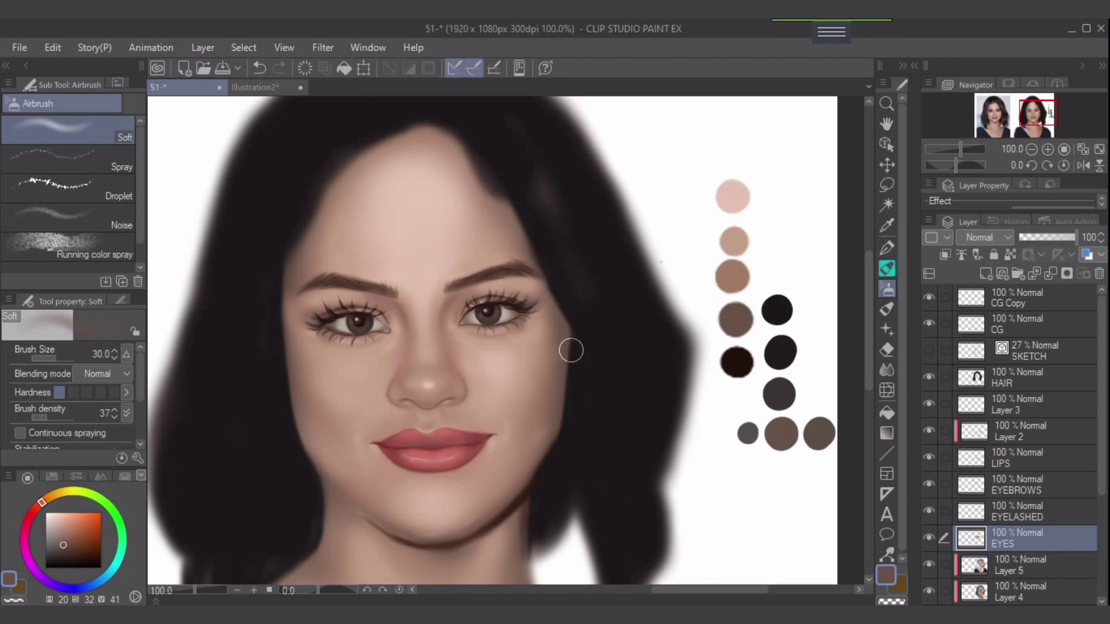
Shade the face's left edge along the hair with the browns H 21, S 37, V 63 and H 20, S 32, V 41 at size 30 to 60
key("bracketright")
key("bracketright")
left_click(733, 242, "alt")
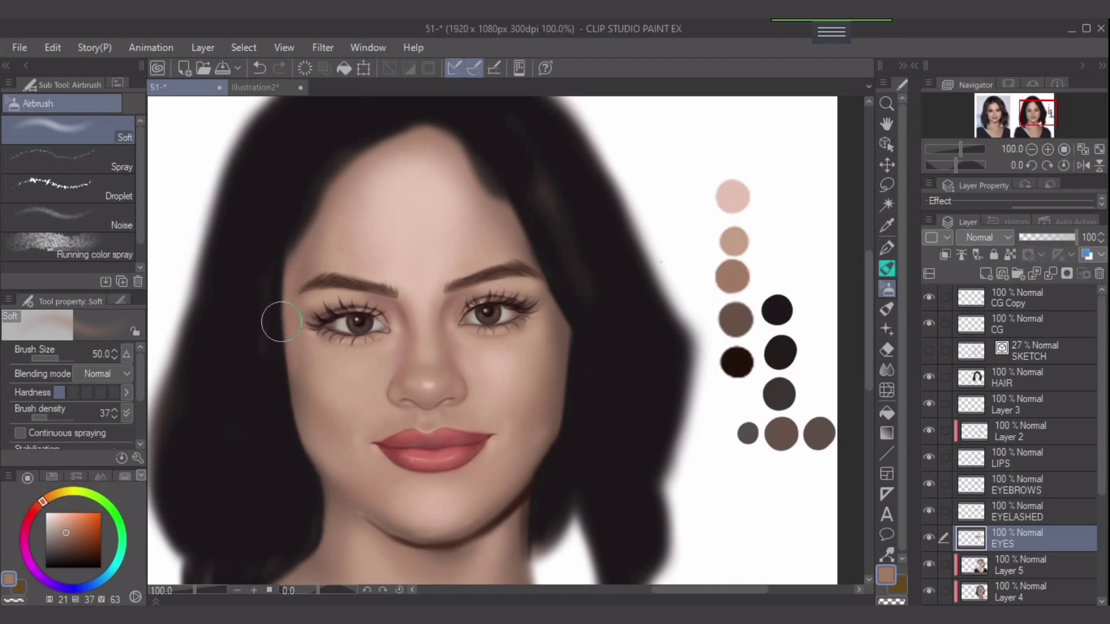
left_click(735, 319, "alt")
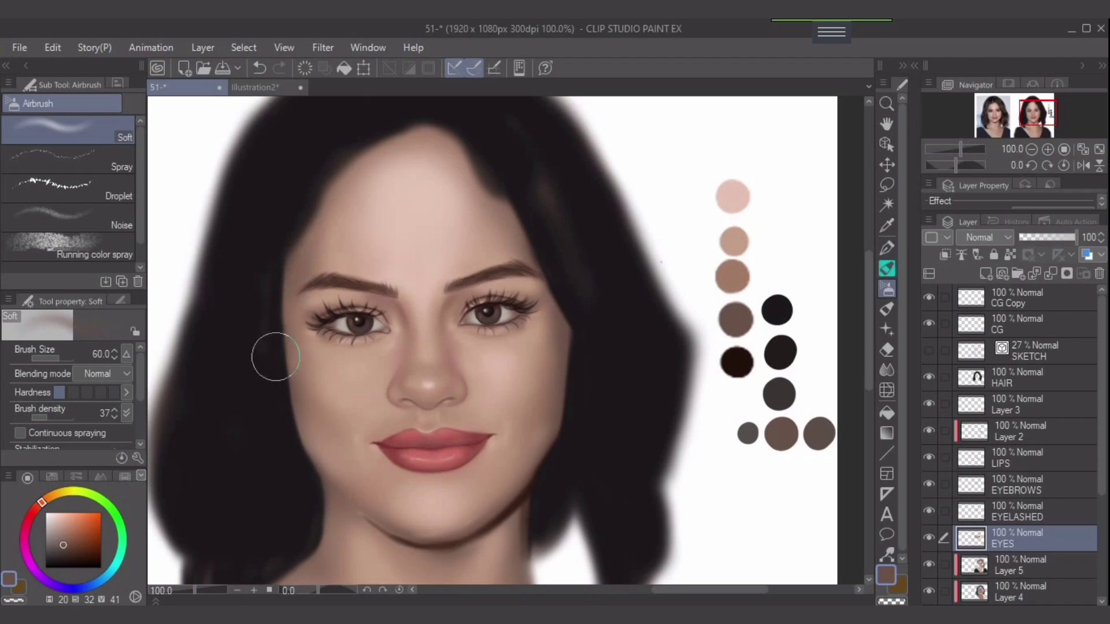
key("bracketleft")
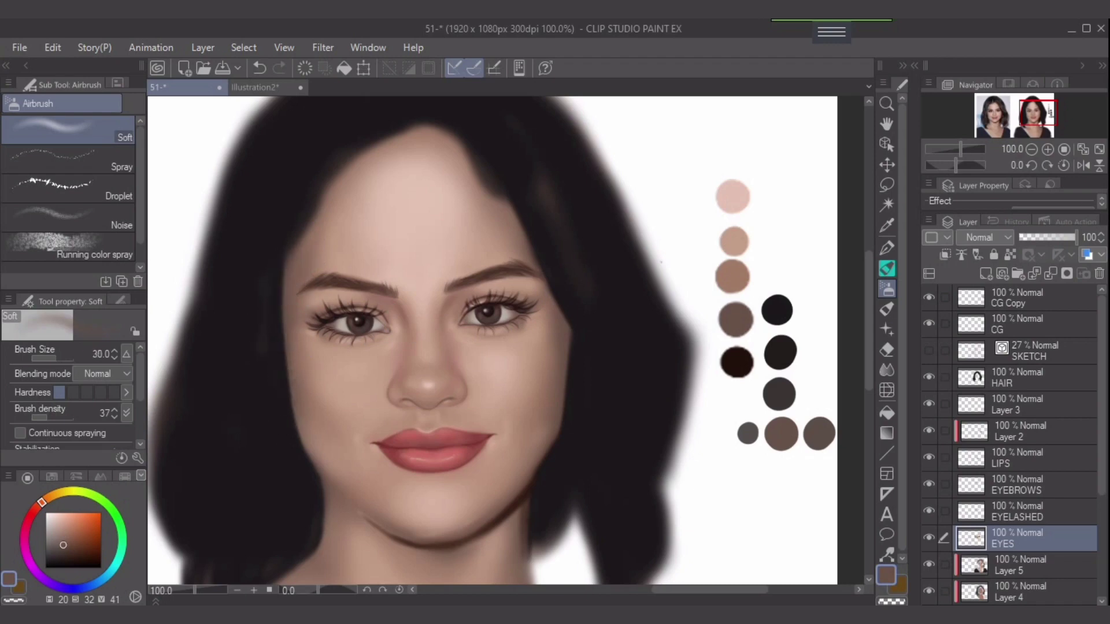
On the HAIR layer, clean up the hair's edge along the right jaw with the Soft eraser at size 15
left_click_drag(269, 351, 285, 268)
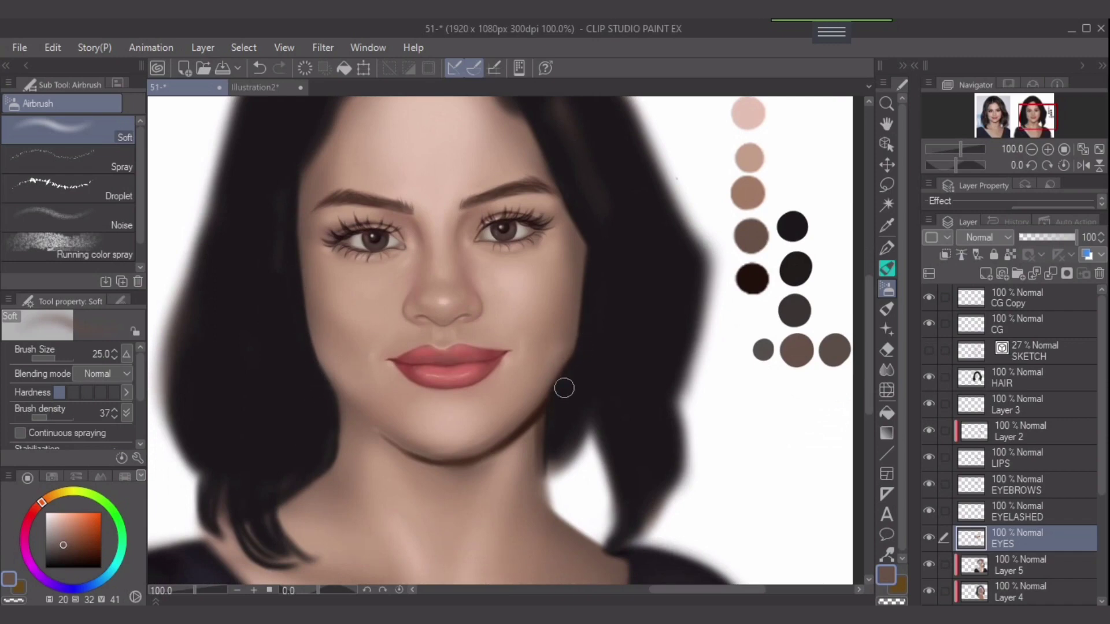
left_click(1026, 378)
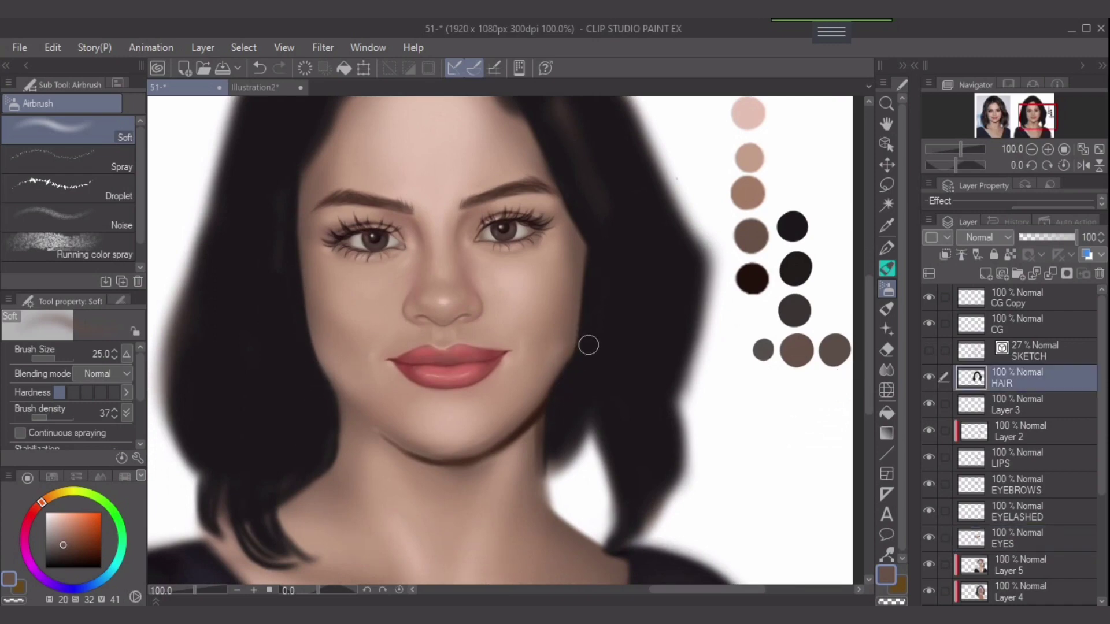
key("e")
key("bracketright")
key("bracketright")
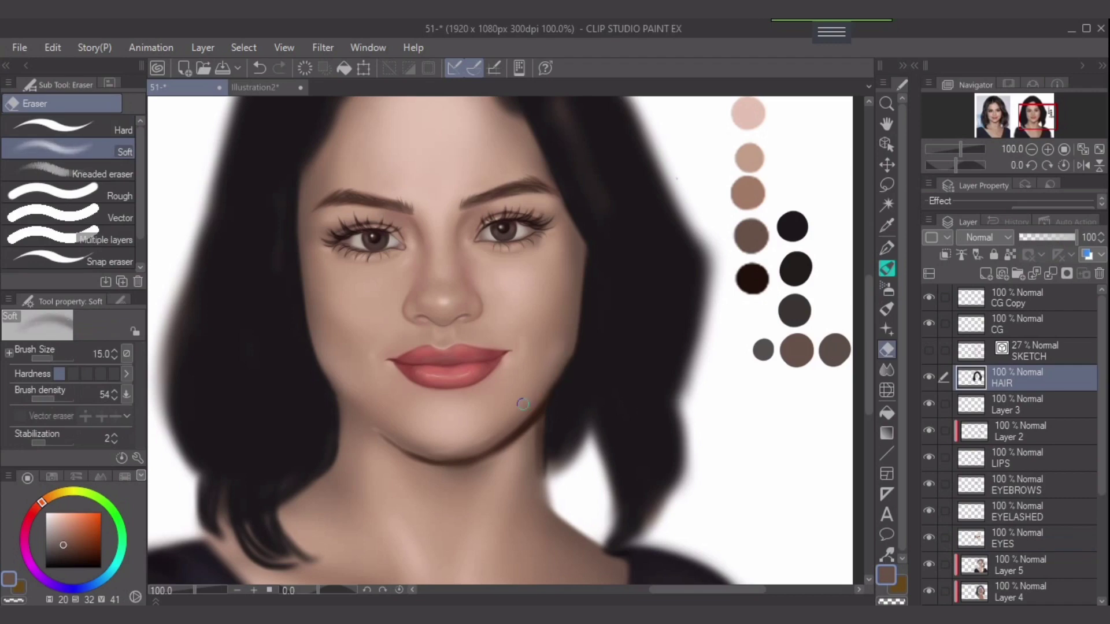
Show the SKETCH layer as a guide and make Layer 5 the active layer
left_click(929, 350)
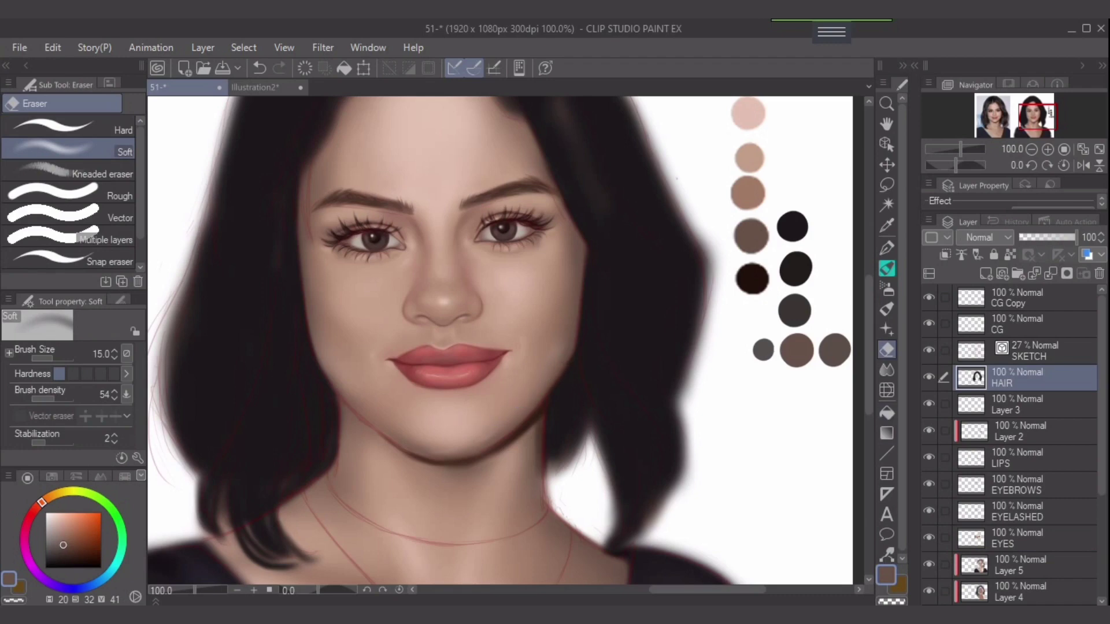
left_click(1033, 565)
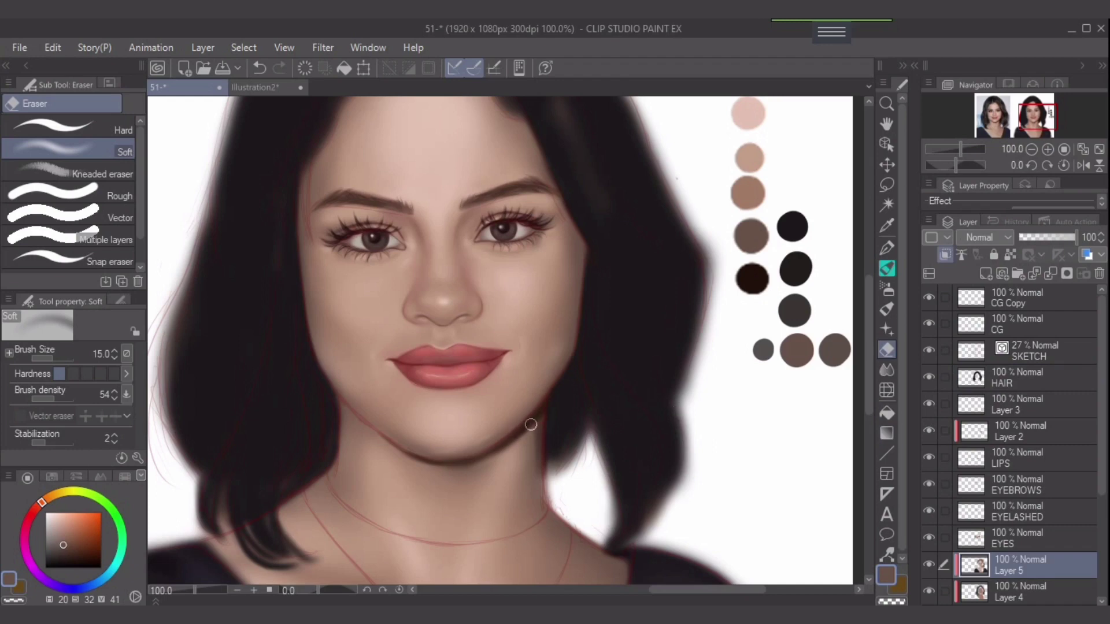
Try softening the jawline shadow with the Blend brush at size 15 and the Painterly blender at size 70
left_click(886, 370)
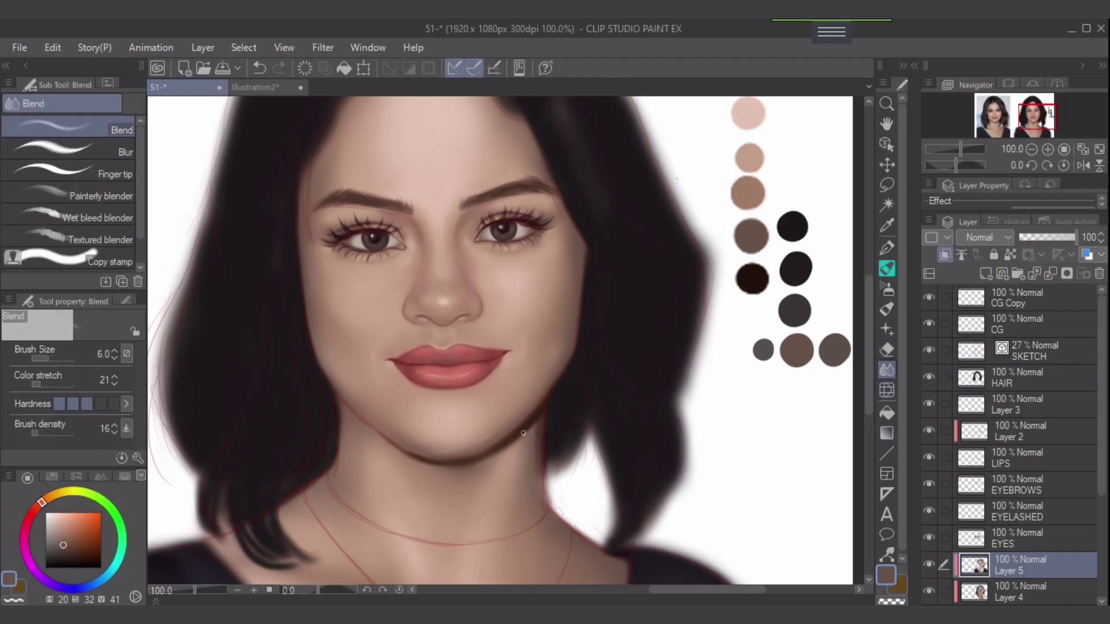
key("bracketright")
key("bracketright")
key("bracketright")
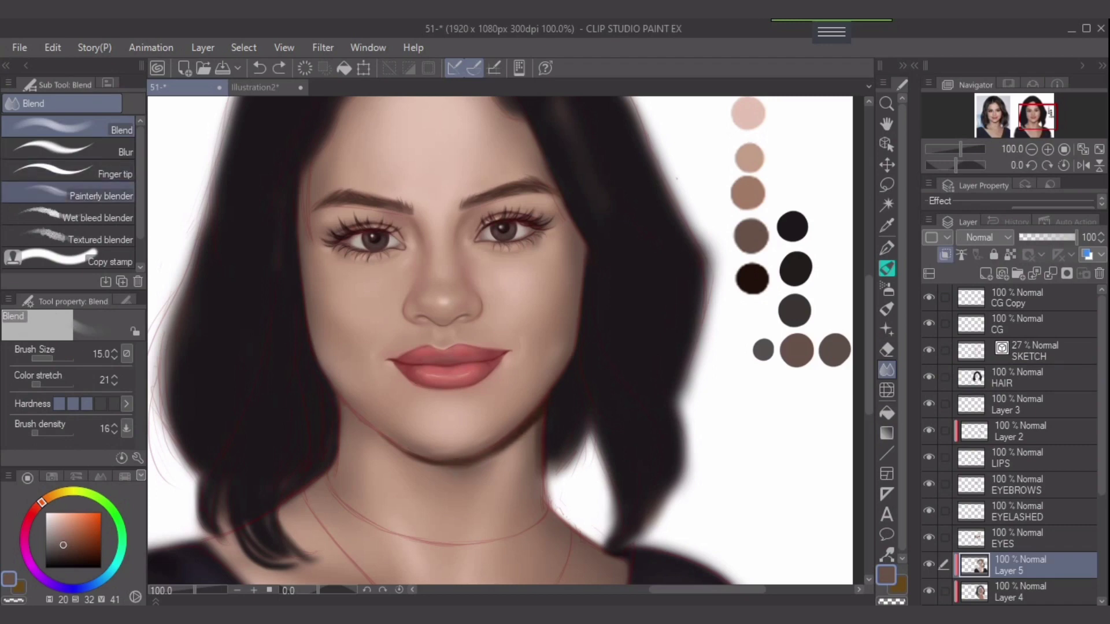
left_click(86, 195)
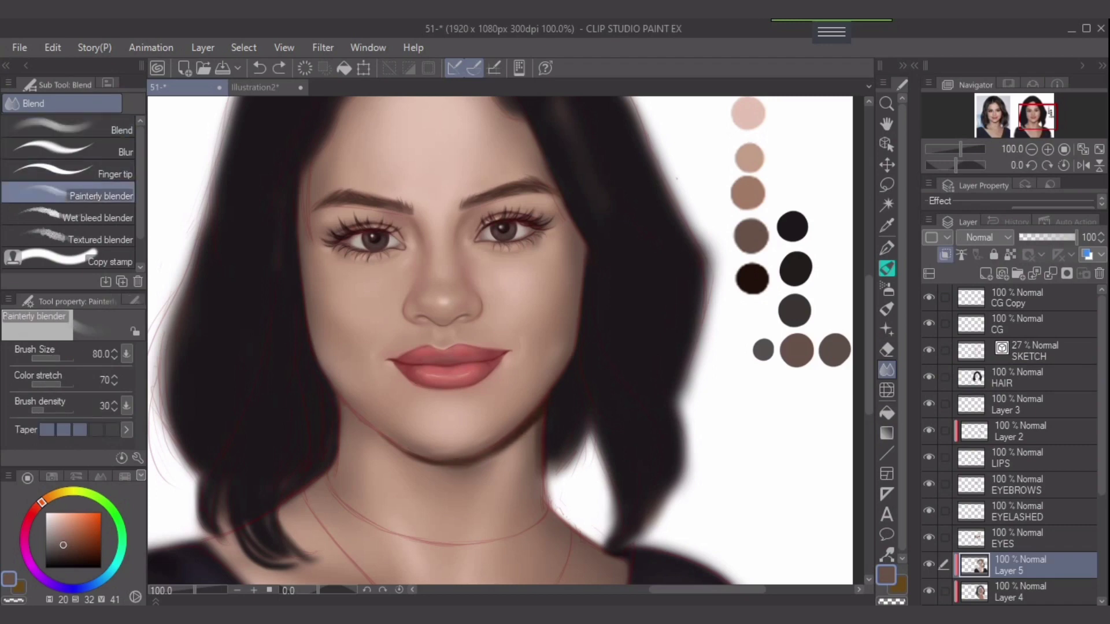
key("bracketleft")
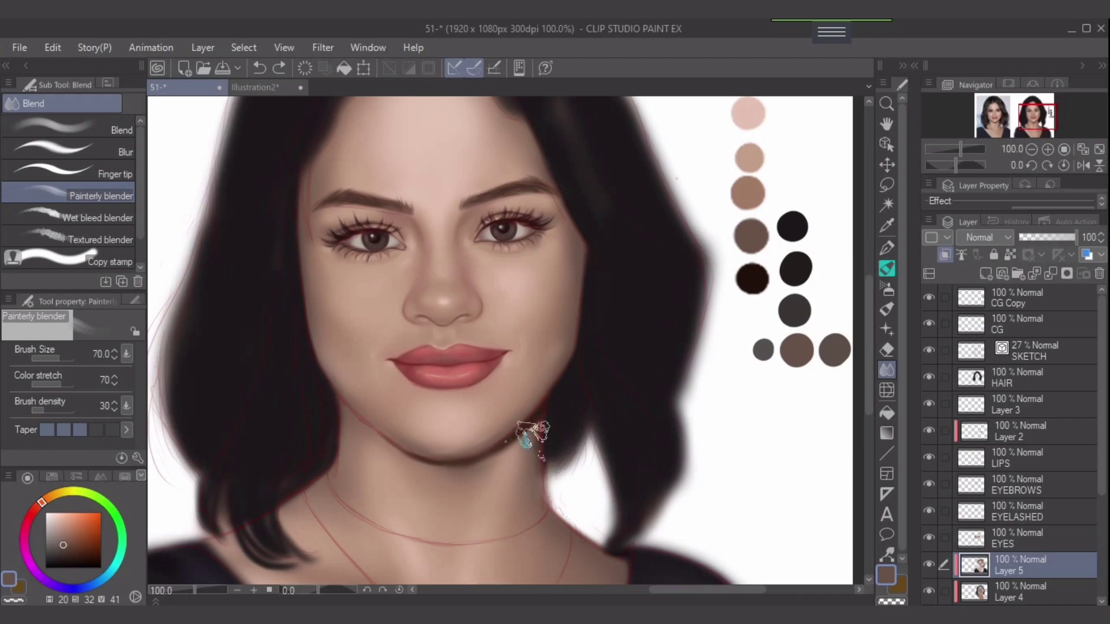
Smudge the shadow edge along both sides of the jaw with the Finger tip blender at size 12
left_click(87, 173)
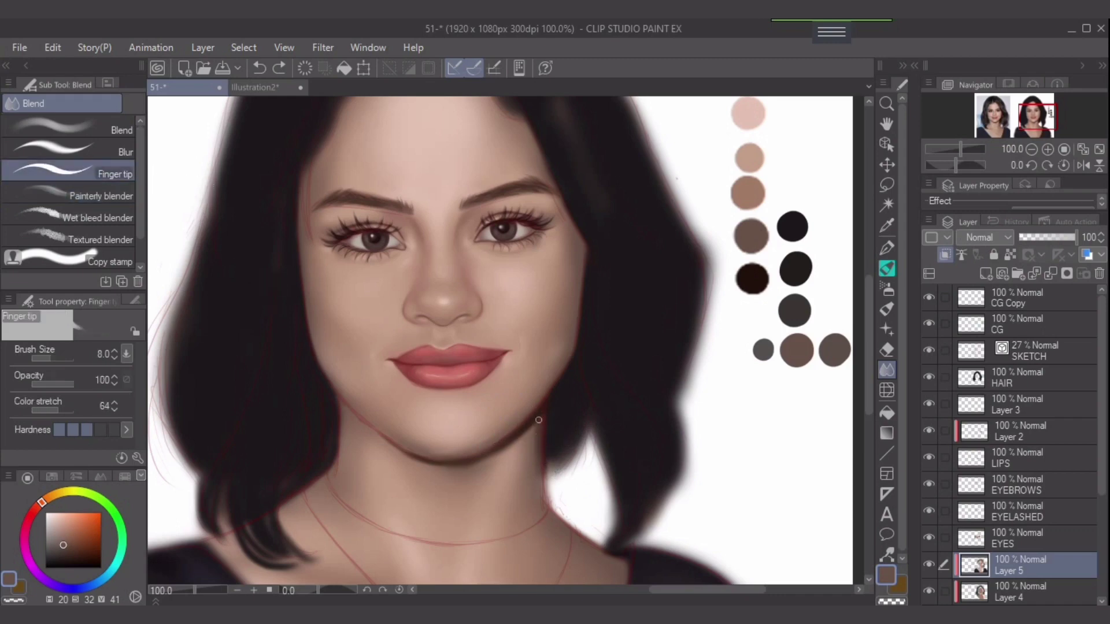
key("bracketright")
key("bracketright")
key("bracketright")
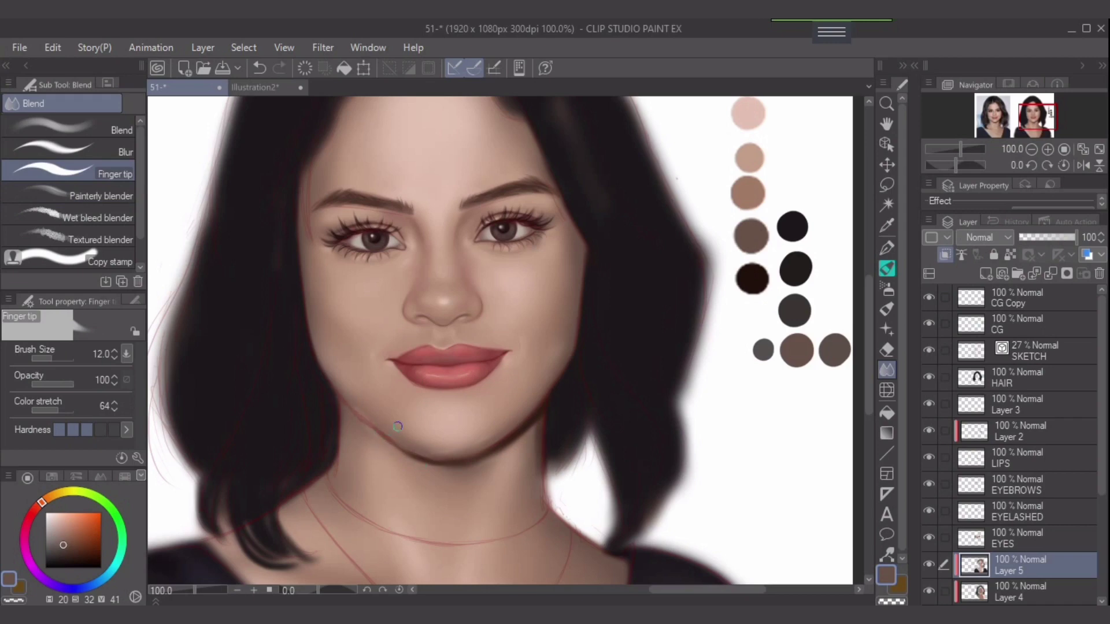
key("ctrl+plus")
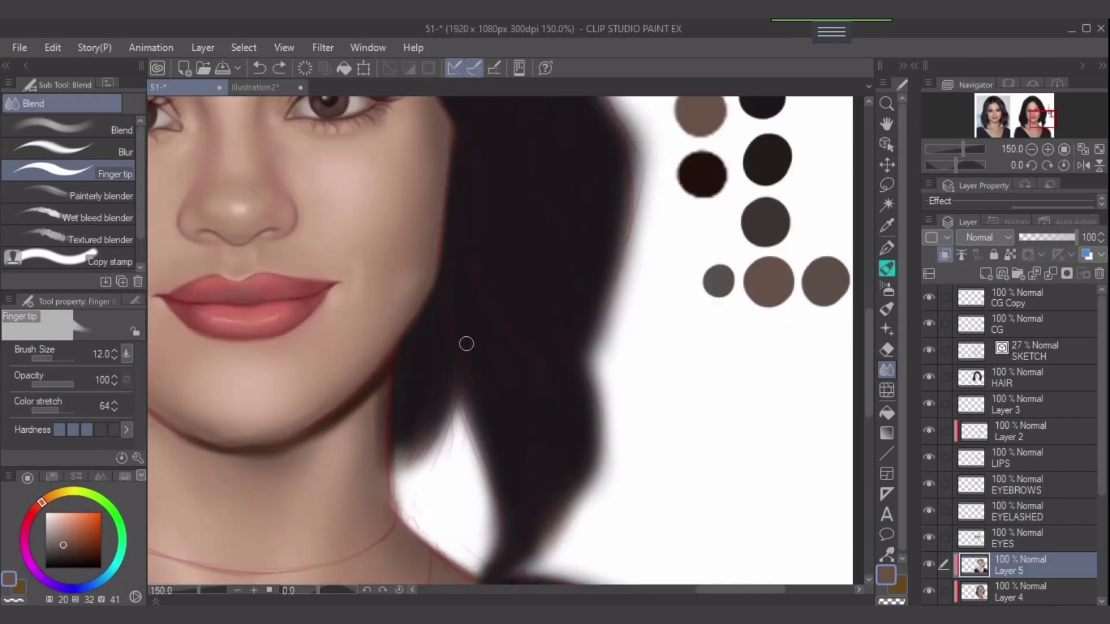
left_click_drag(466, 345, 768, 274)
mouse_move(517, 371)
left_mouse_down()
mouse_move(554, 377)
mouse_move(528, 369)
left_mouse_up()
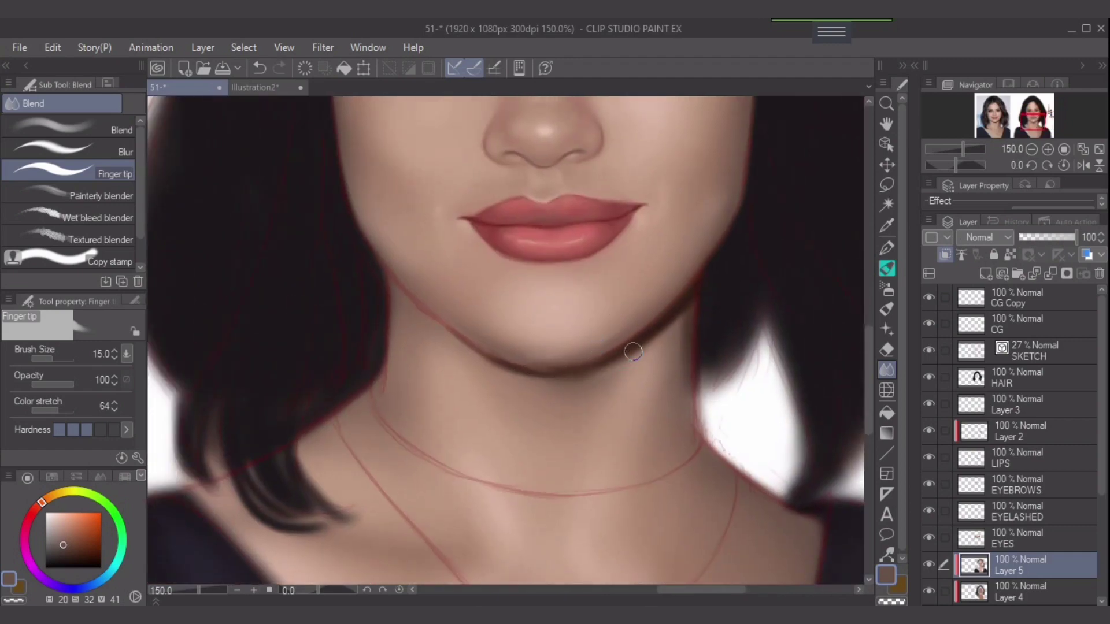
Smooth the shadow below the right jaw and chin with the Finger tip blender, varying its size from 25 down to 8
key("bracketright")
key("bracketright")
key("bracketright")
key("bracketright")
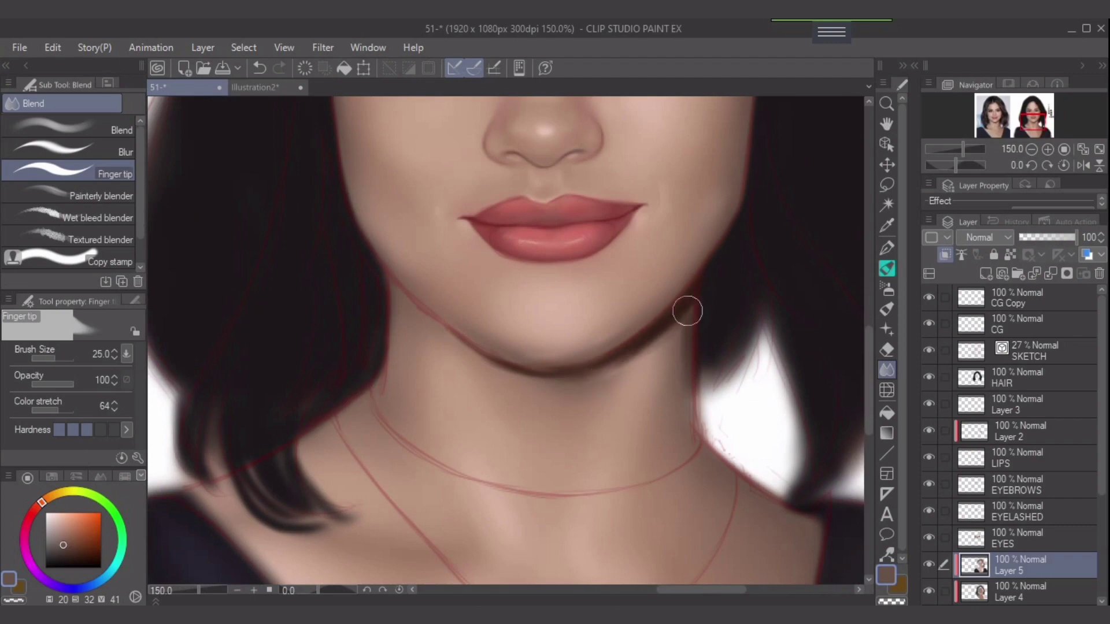
key("bracketleft")
key("bracketleft")
key("bracketleft")
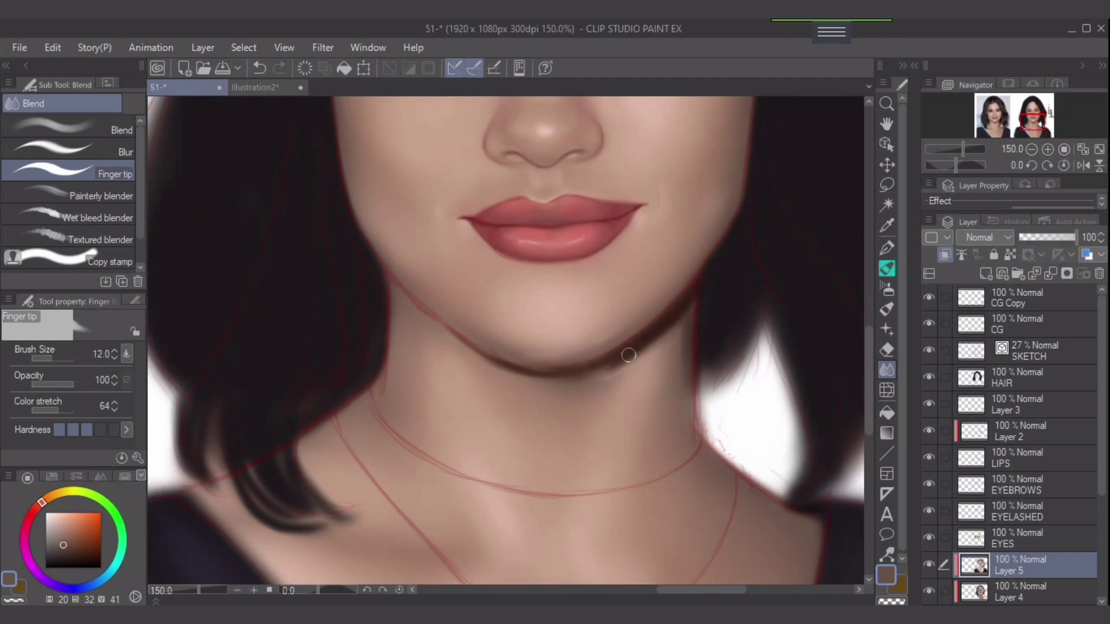
key("bracketleft")
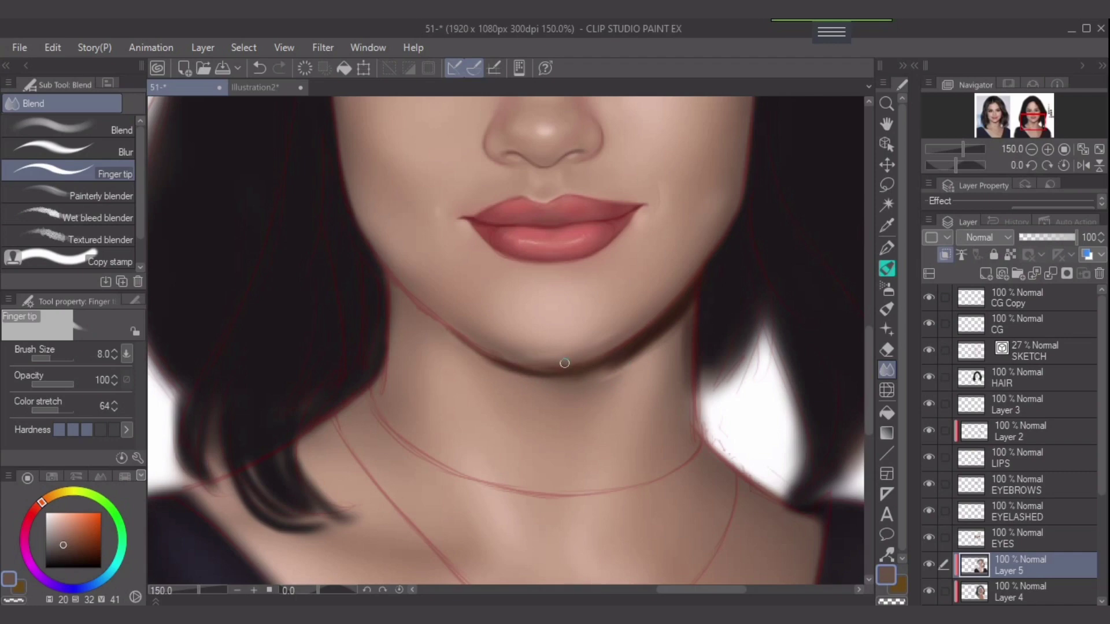
Switch to the Soft airbrush, raise the SKETCH layer's opacity to 58%, and reactivate Layer 5
key("b")
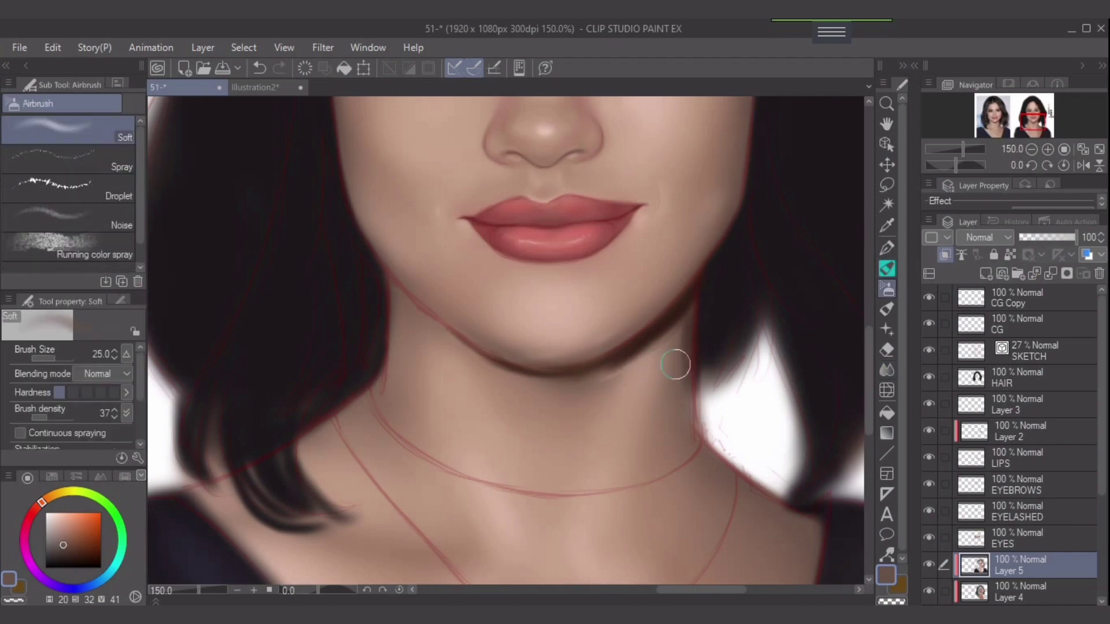
scroll(675, 365, "up", 1)
left_click(1041, 352)
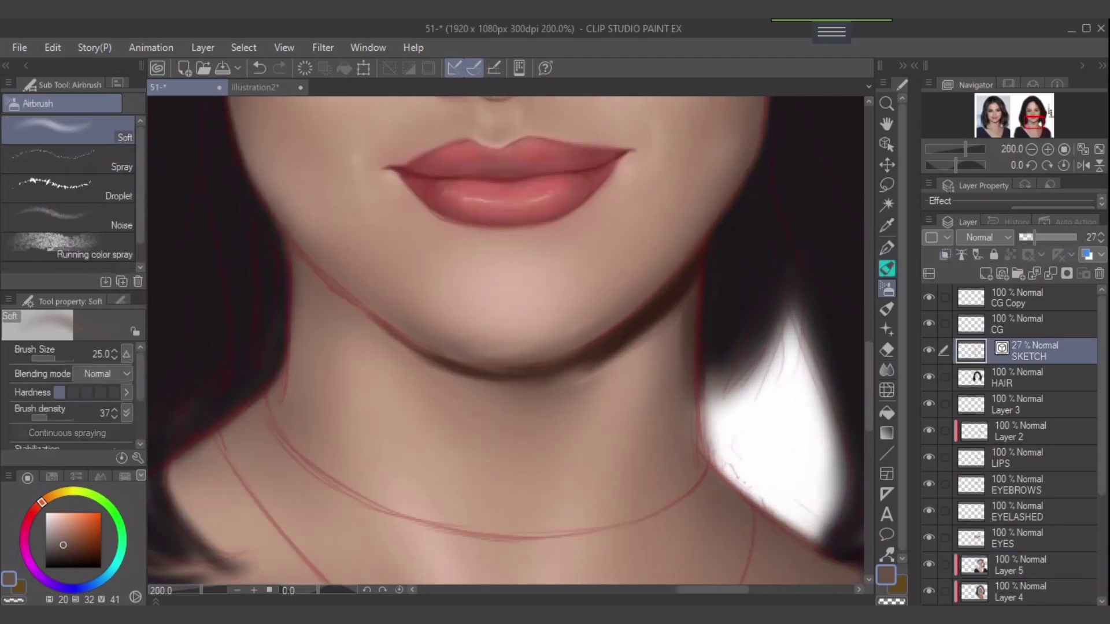
left_click_drag(1034, 237, 1051, 237)
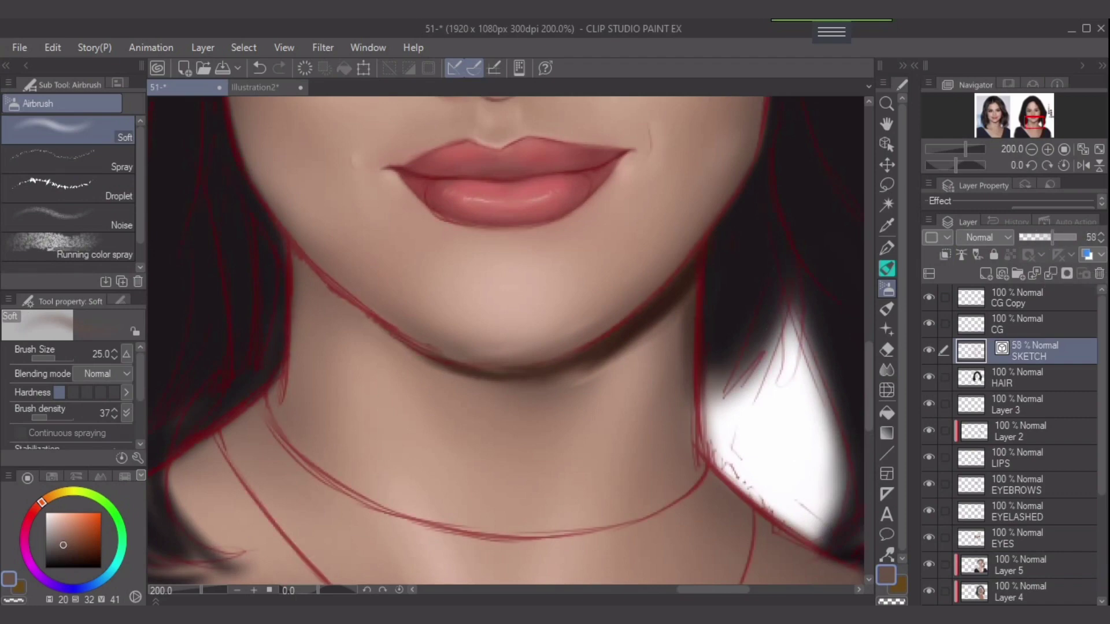
left_click(1034, 565)
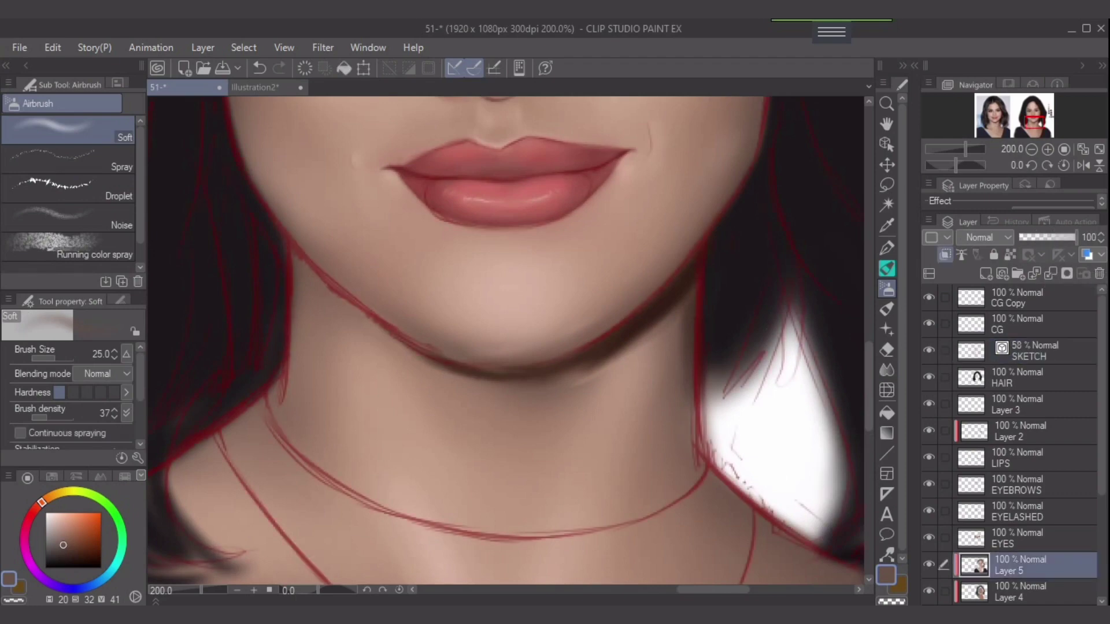
Sample the dark brown of the right jaw shadow and airbrush along the jawline edge, reducing the brush from size 10 to 4
left_click_drag(687, 344, 702, 374)
left_click(685, 322, "alt")
key("bracketleft")
key("bracketleft")
key("bracketleft")
key("[")
key("[")
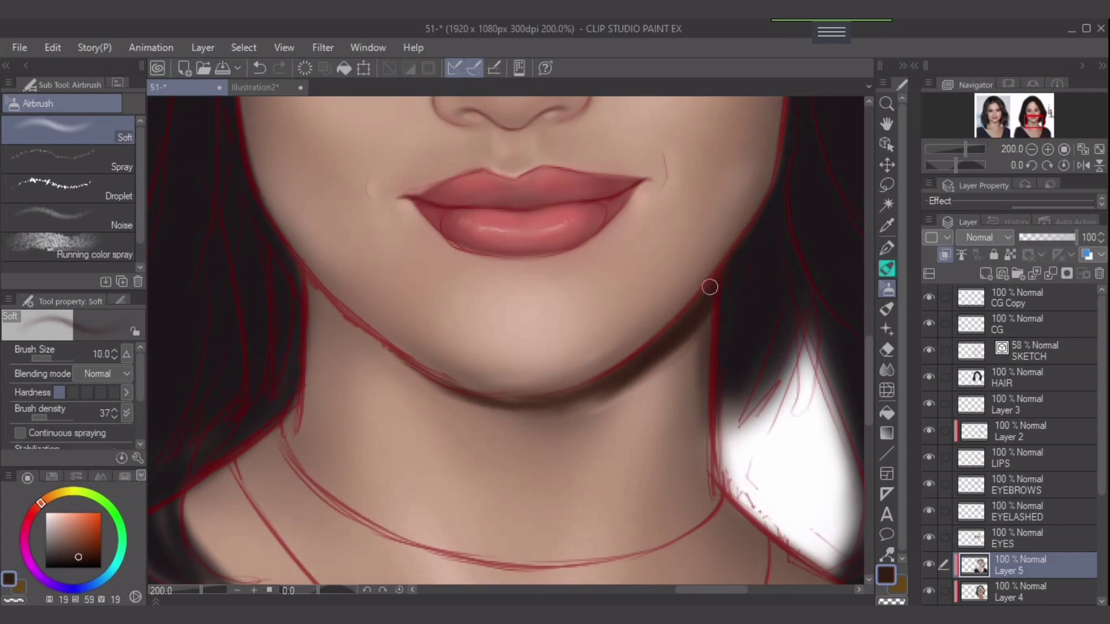
key("[")
key("[")
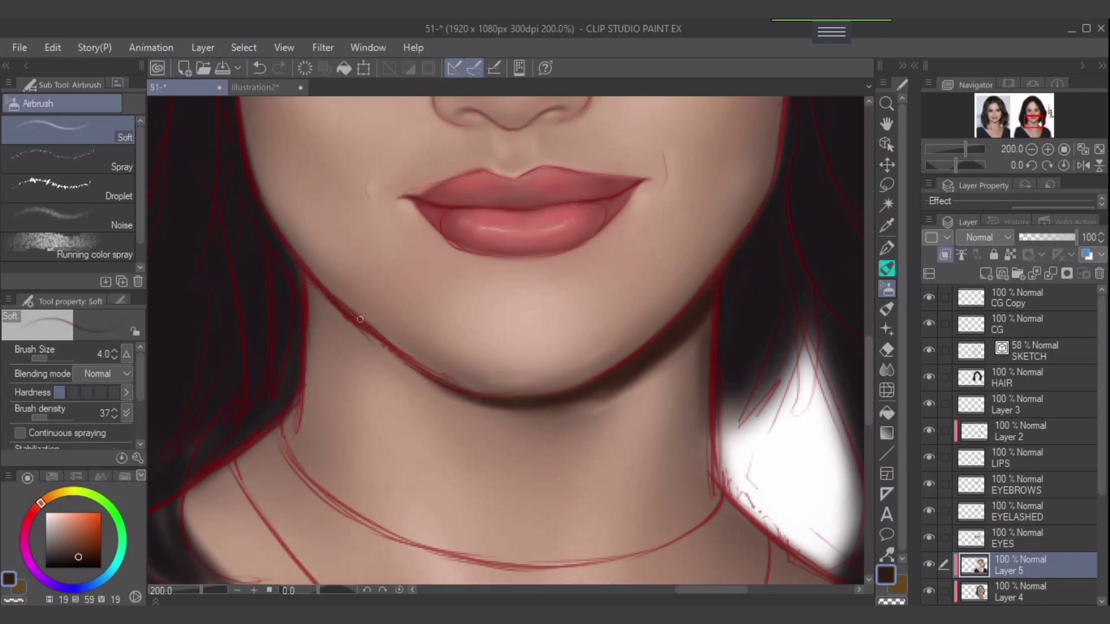
Undo the last jaw stroke and repaint a thin dark contour along the left jaw with the Soft airbrush at size 6
key("ctrl+z")
key("bracketleft")
key("bracketleft")
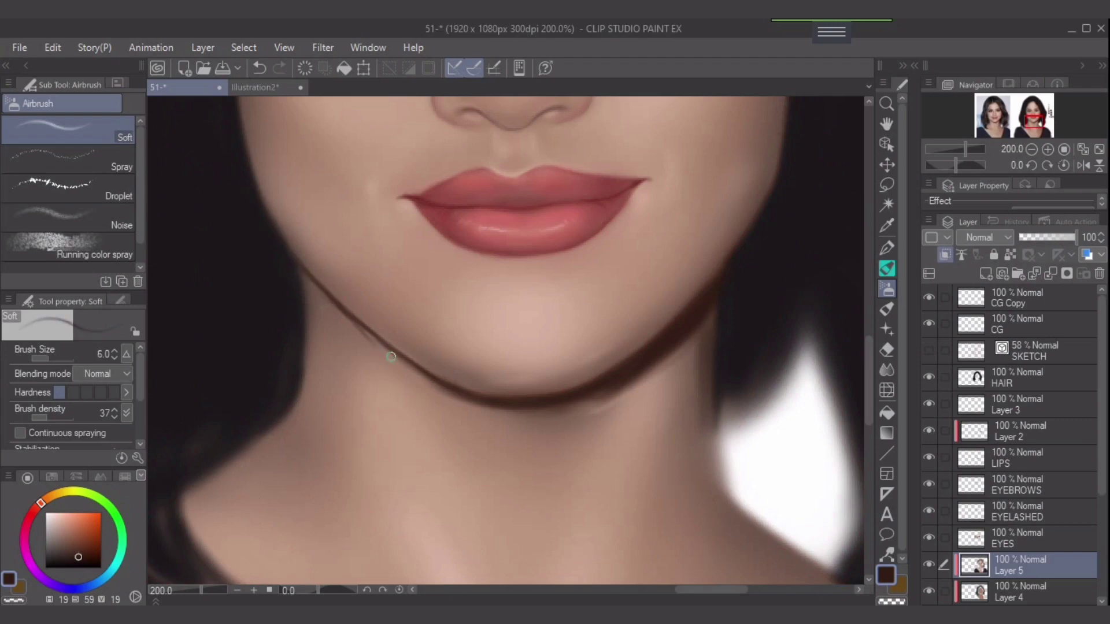
key("bracketright")
key("bracketright")
key("bracketright")
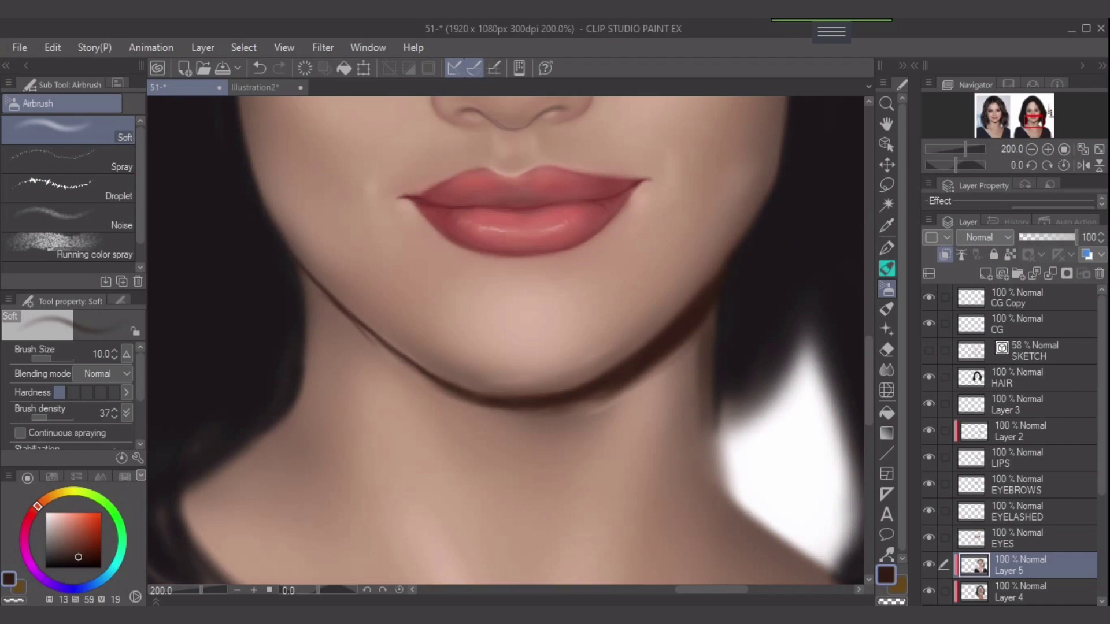
Airbrush a soft reddish-brown shadow from the left jaw to below the chin at size 12, replacing the first stroke
key("bracketright")
key("bracketright")
mouse_move(316, 276)
left_mouse_down()
mouse_move(410, 365)
mouse_move(398, 358)
left_mouse_up()
key("ctrl+z")
key("bracketleft")
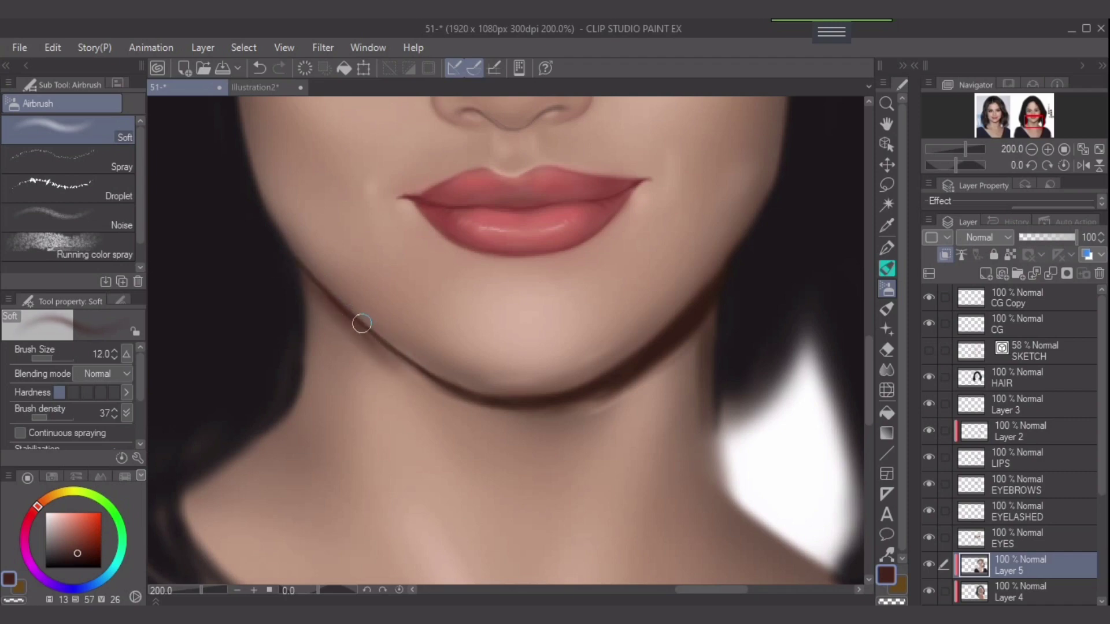
mouse_move(352, 314)
left_mouse_down()
mouse_move(448, 391)
mouse_move(362, 325)
mouse_move(477, 393)
mouse_move(463, 389)
mouse_move(540, 415)
left_mouse_up()
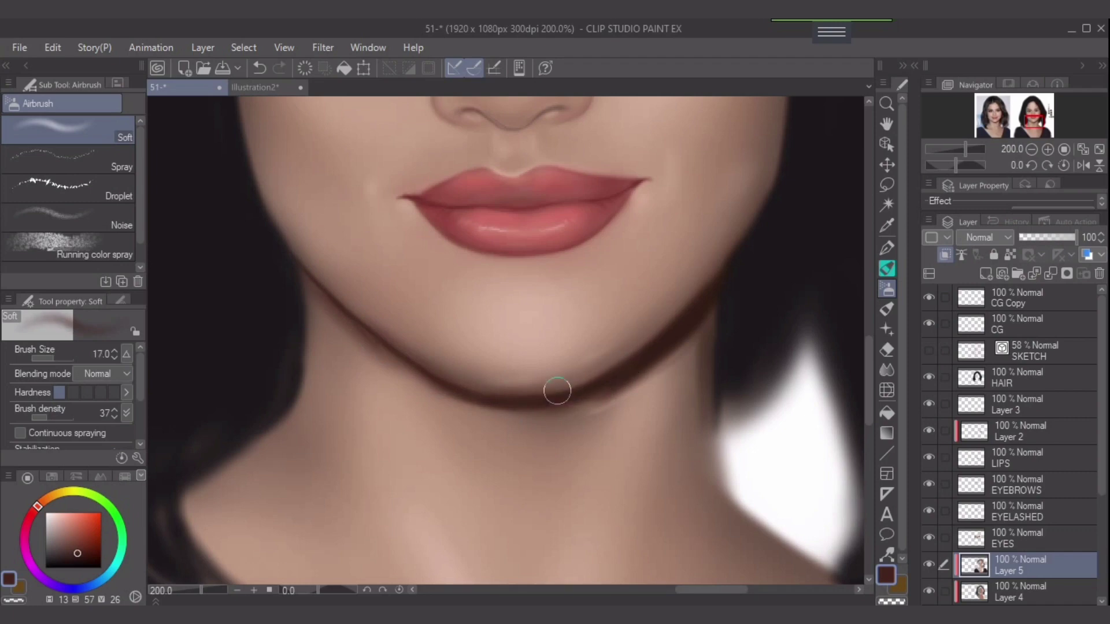
Refine the shadow under the chin and at the right jaw corner with the airbrush, reducing it from size 17 to 10
key("bracketright")
key("bracketleft")
left_click_drag(764, 249, 722, 279)
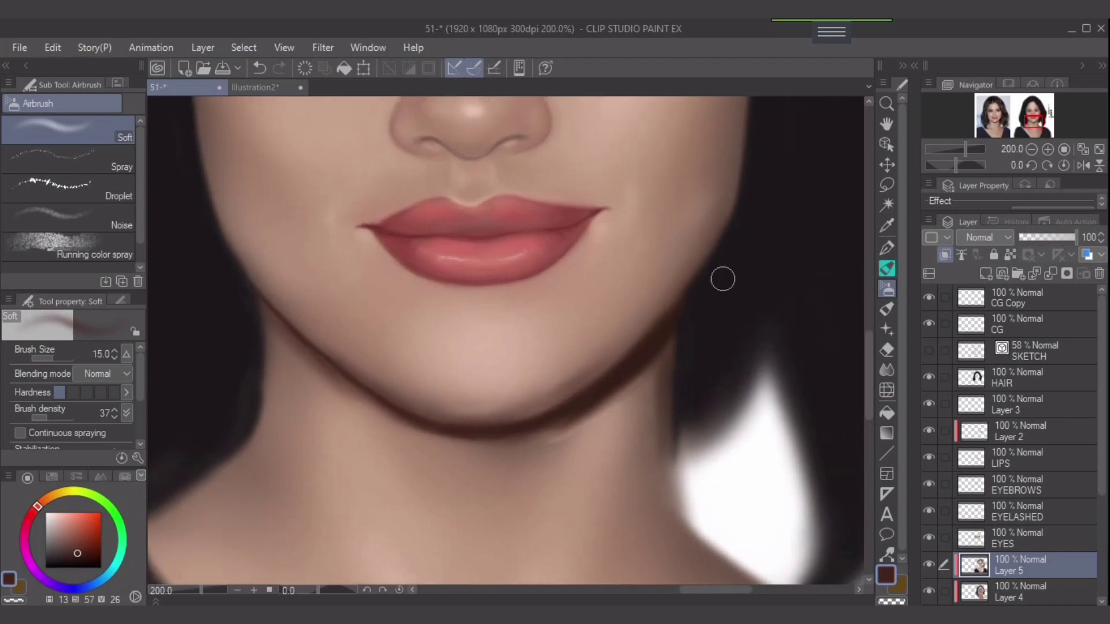
key("bracketleft")
key("bracketleft")
key("bracketleft")
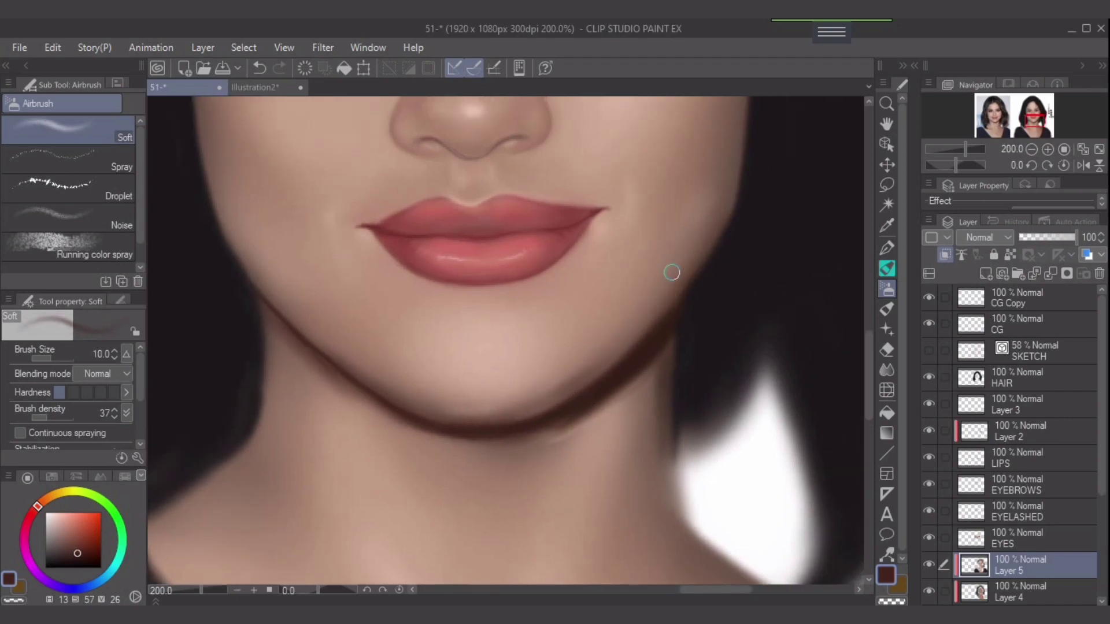
Sample skin tones from the chin and right cheek, and airbrush the skin above the right jaw shadow at size 17
key("bracketright")
key("bracketright")
key("bracketright")
left_click(537, 389, "alt")
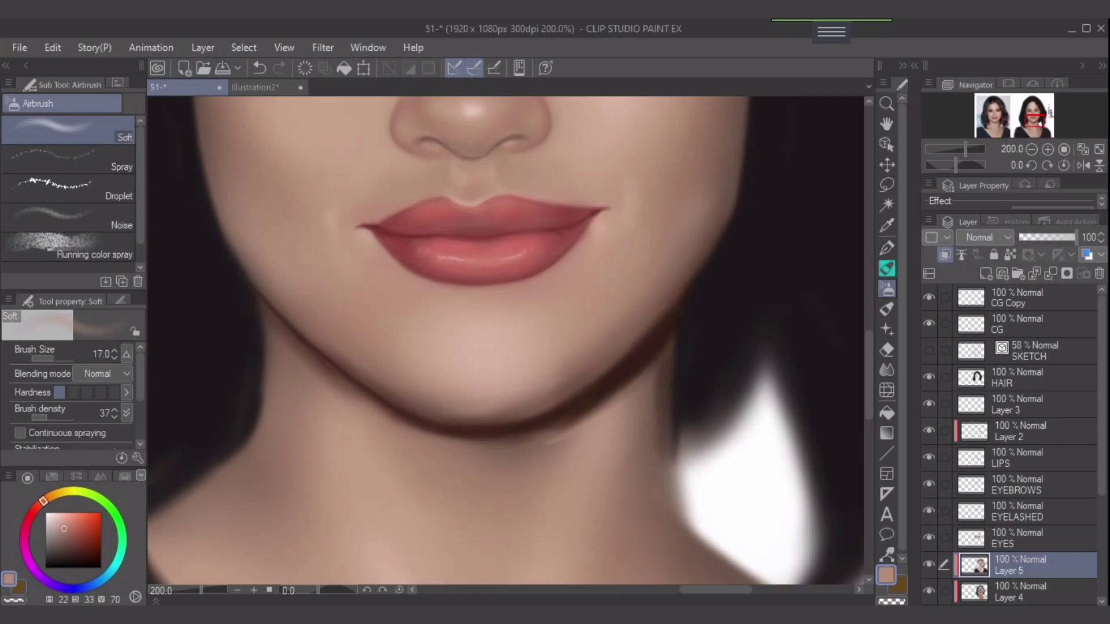
left_click(623, 305, "alt")
mouse_move(632, 306)
left_mouse_down()
mouse_move(561, 375)
mouse_move(564, 388)
mouse_move(538, 397)
left_mouse_up()
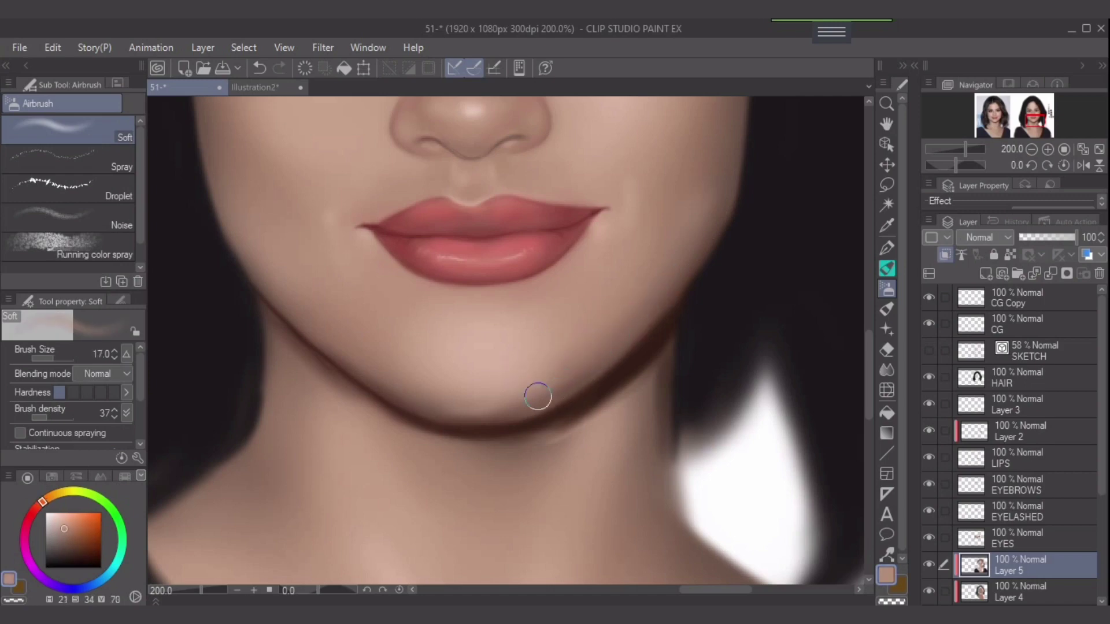
Airbrush the left jaw edge with a sampled skin tone, and soften the chin highlight with a lighter sample at size 30
left_click(376, 353, "alt")
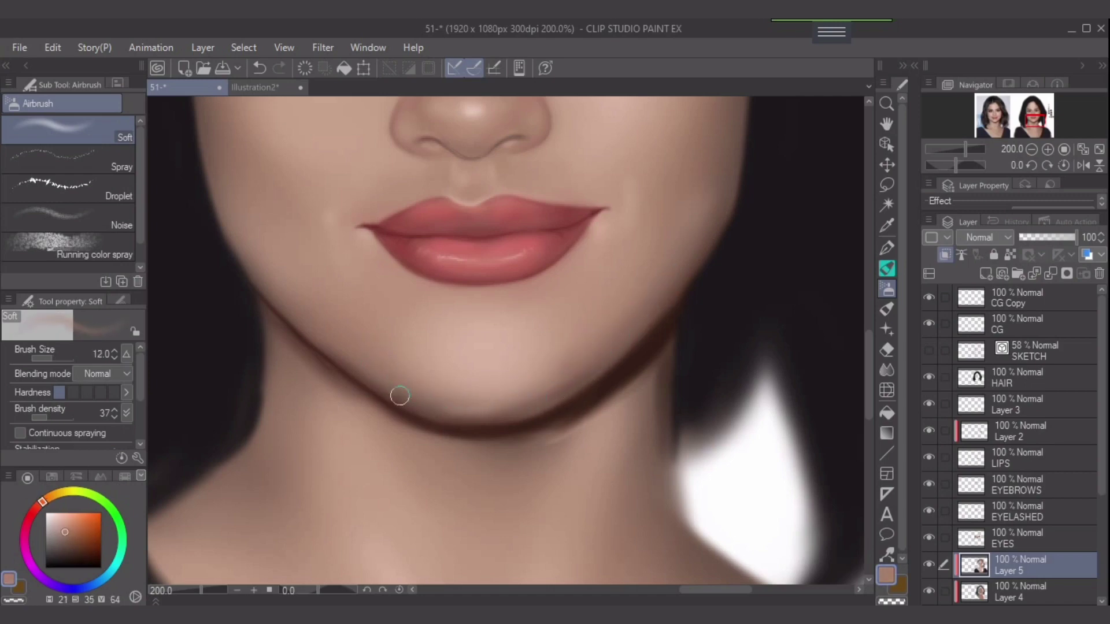
key("bracketright")
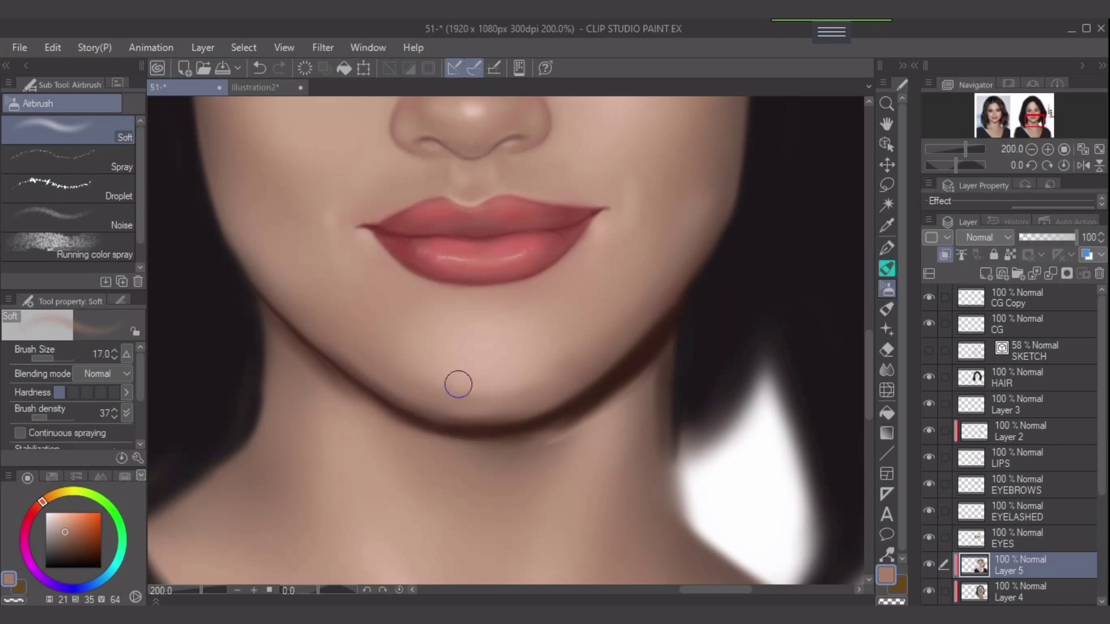
key("bracketright")
key("bracketright")
left_click(489, 359, "alt")
key("bracketright")
key("bracketright")
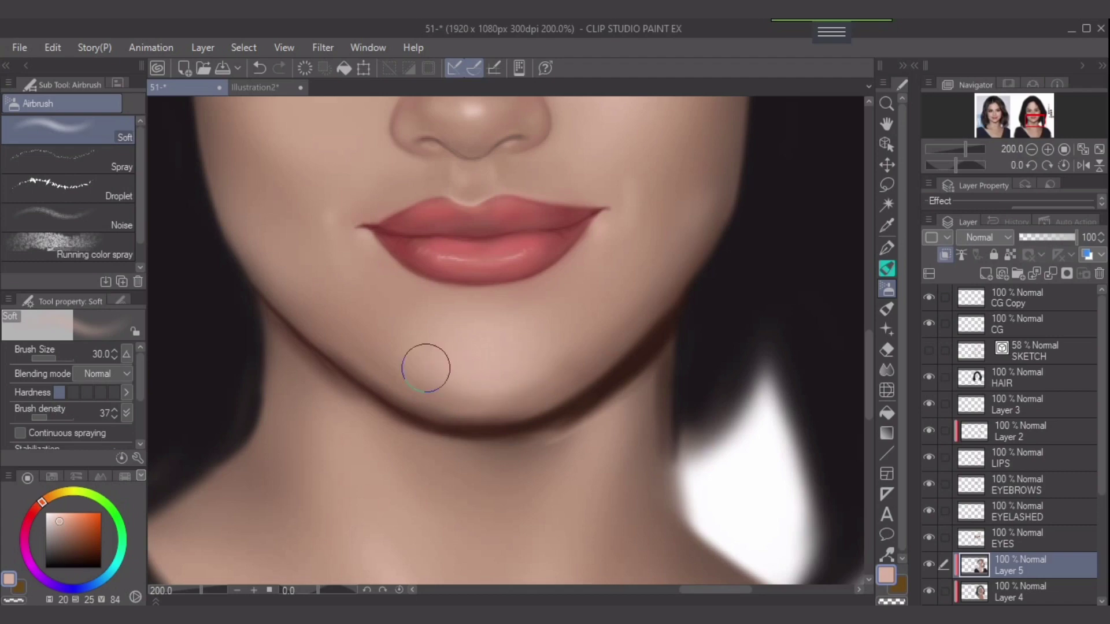
Sample the dark brown jaw shadow and soften its lower edge beneath the right jaw with the airbrush at sizes 25 and 17
left_click_drag(608, 449, 640, 394)
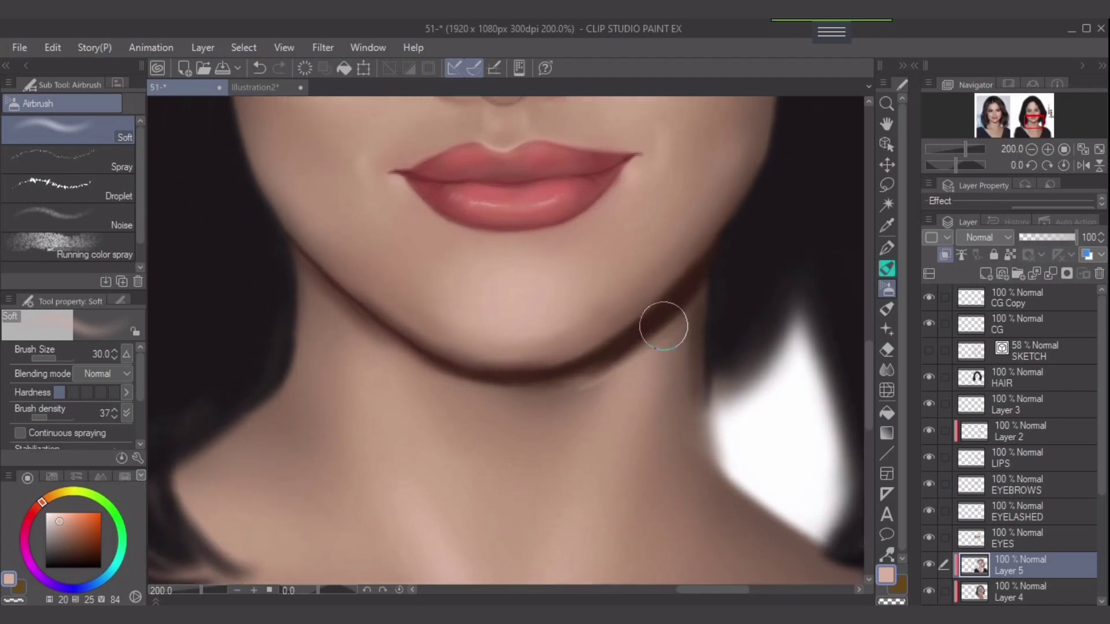
left_click(664, 325, "alt")
key("bracketright")
key("bracketleft")
key("bracketleft")
key("bracketleft")
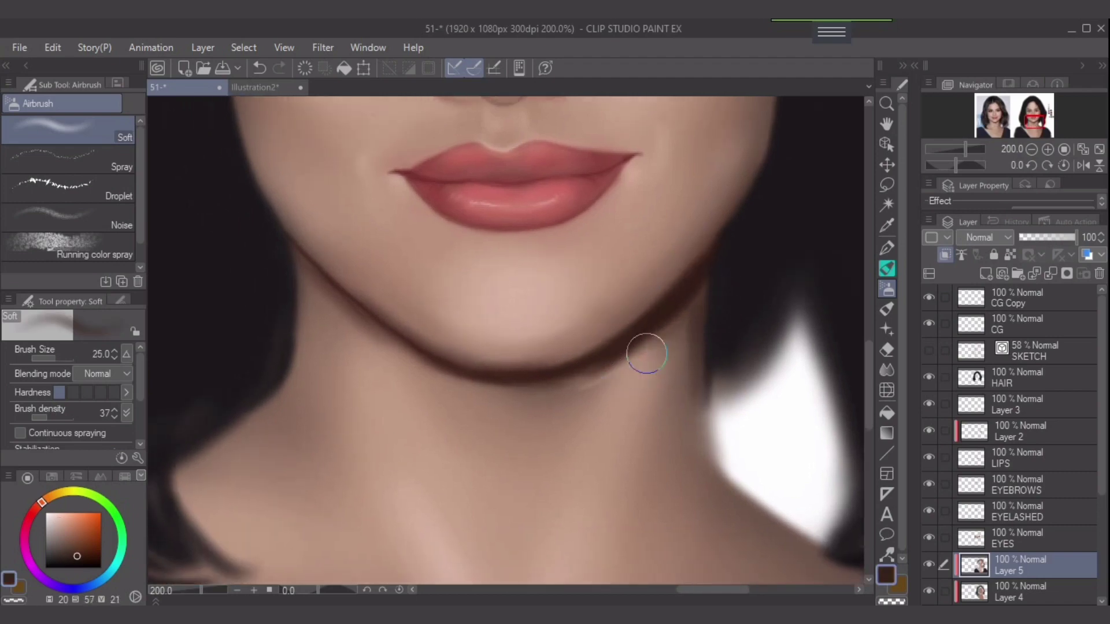
key("bracketleft")
key("bracketleft")
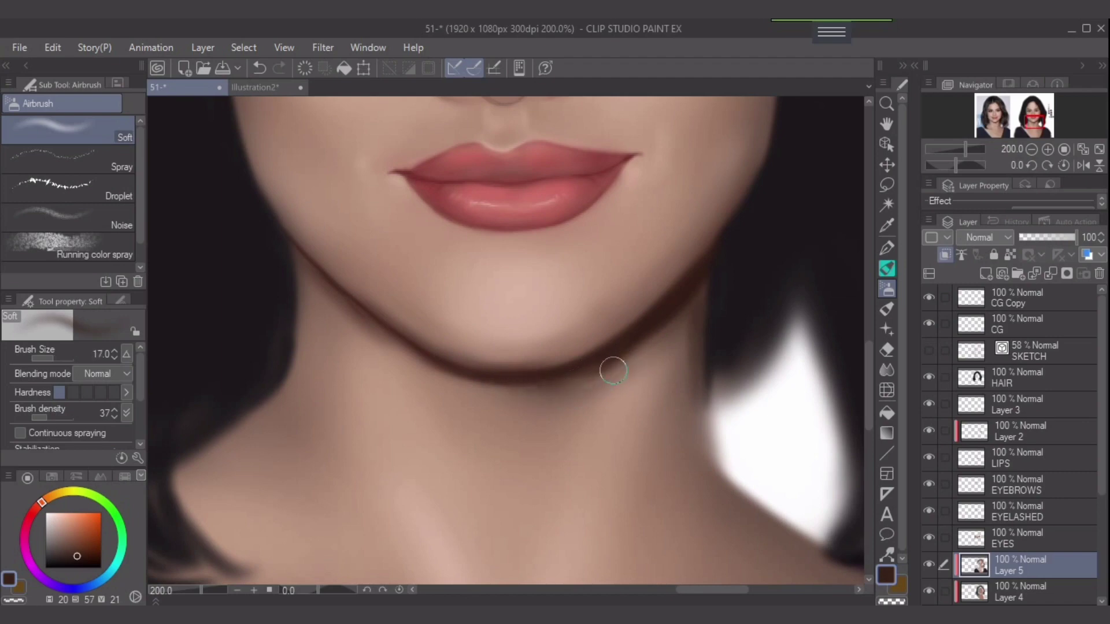
Enlarge the airbrush to size 40 and deepen the dark brown shadow on the neck below the chin
key("bracketright")
key("bracketright")
key("bracketright")
key("bracketright")
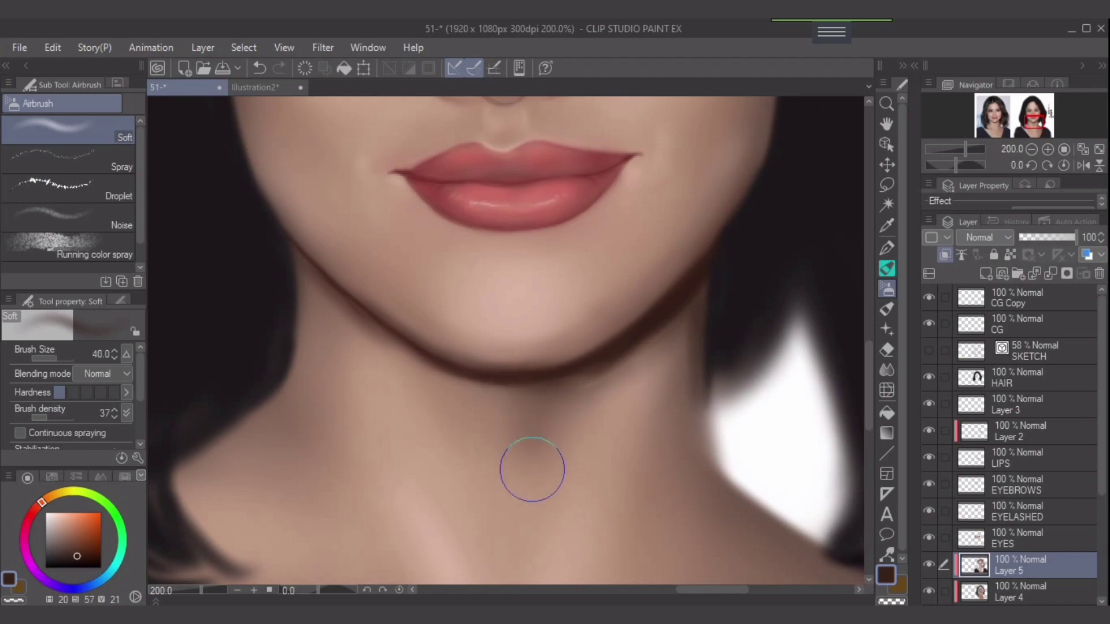
left_click_drag(573, 471, 553, 426)
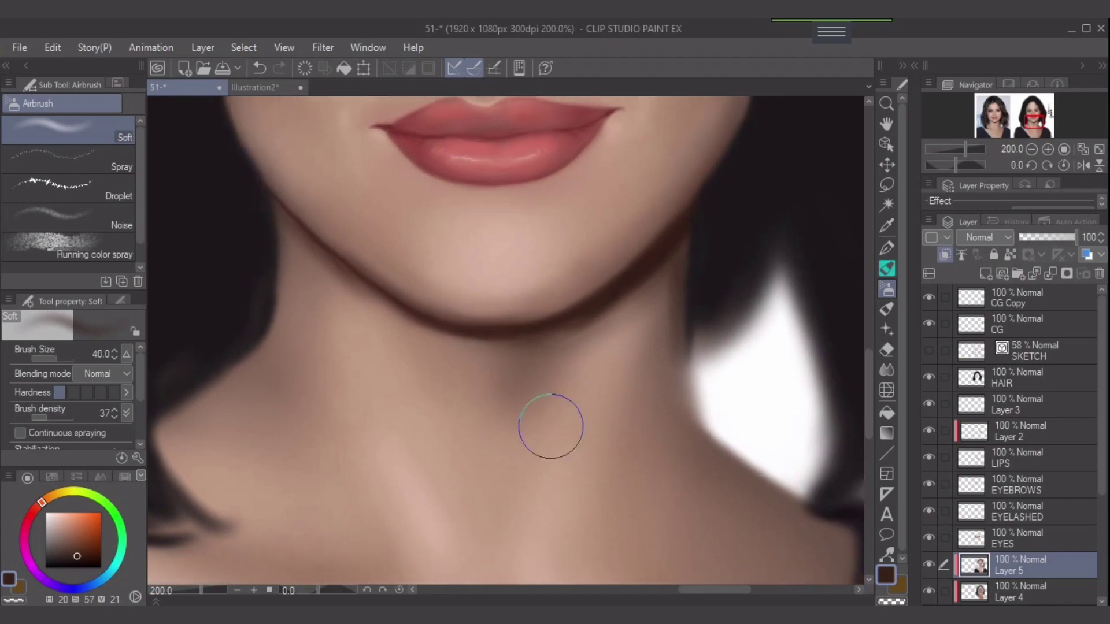
Sample light skin tones and airbrush around the under-chin shadow at sizes 25 and 40 to soften it
left_click(523, 463, "alt")
key("bracketleft")
key("bracketleft")
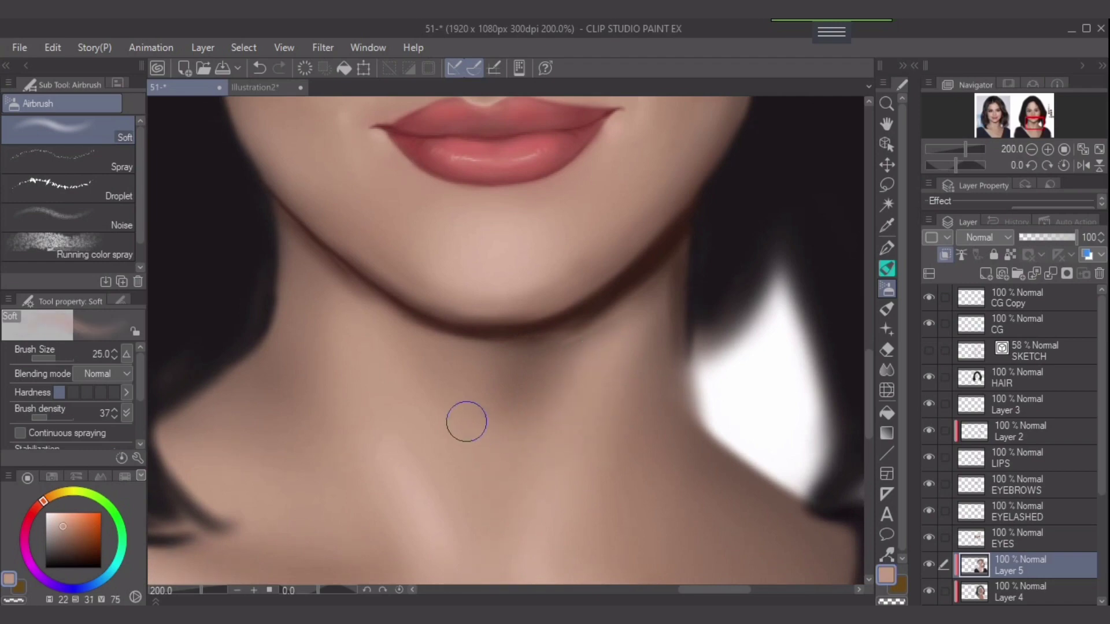
key("bracketright")
key("bracketright")
left_click(649, 144, "alt")
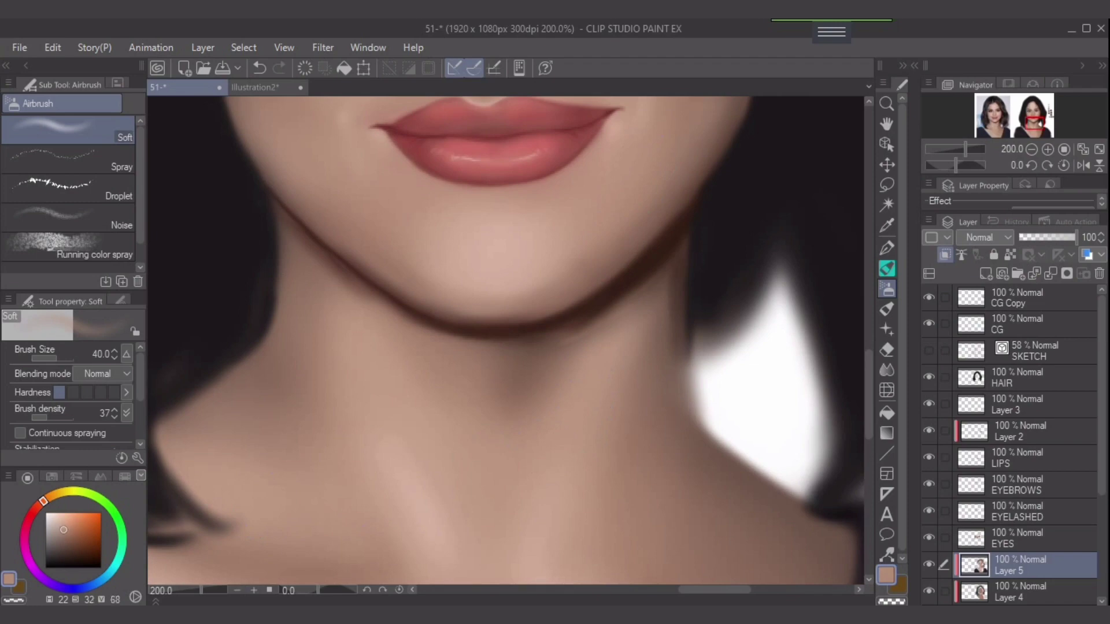
Sample a pinker skin tone and airbrush the neck to the right of the under-chin shadow at sizes 30 and 40
left_click(246, 464, "alt")
key("bracketright")
key("bracketright")
left_click_drag(593, 366, 542, 501)
key("bracketleft")
key("bracketleft")
key("bracketleft")
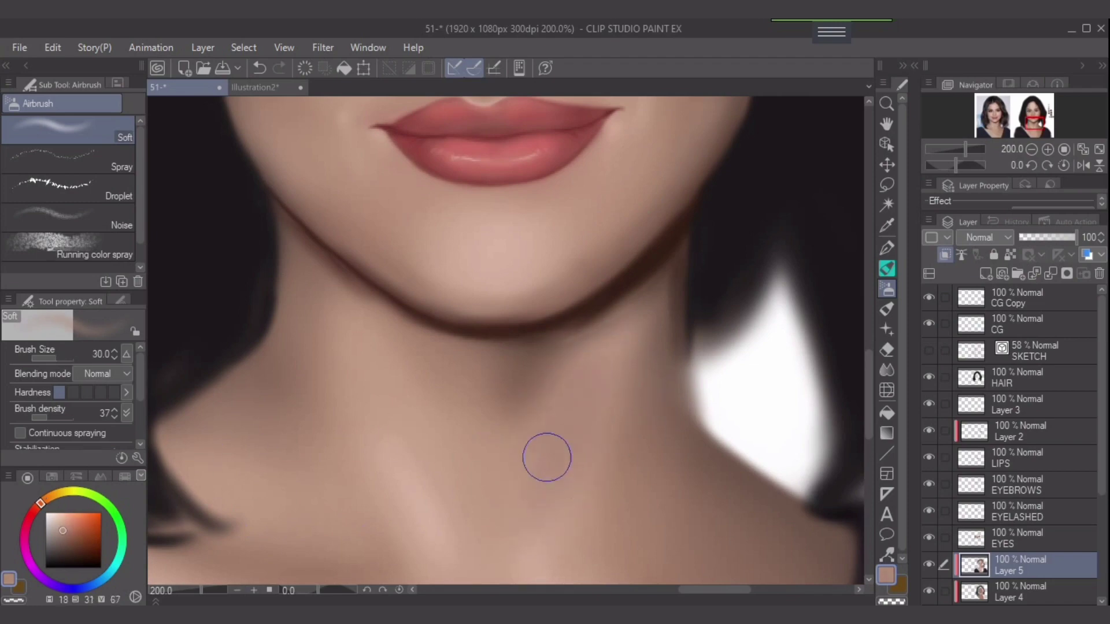
key("bracketright")
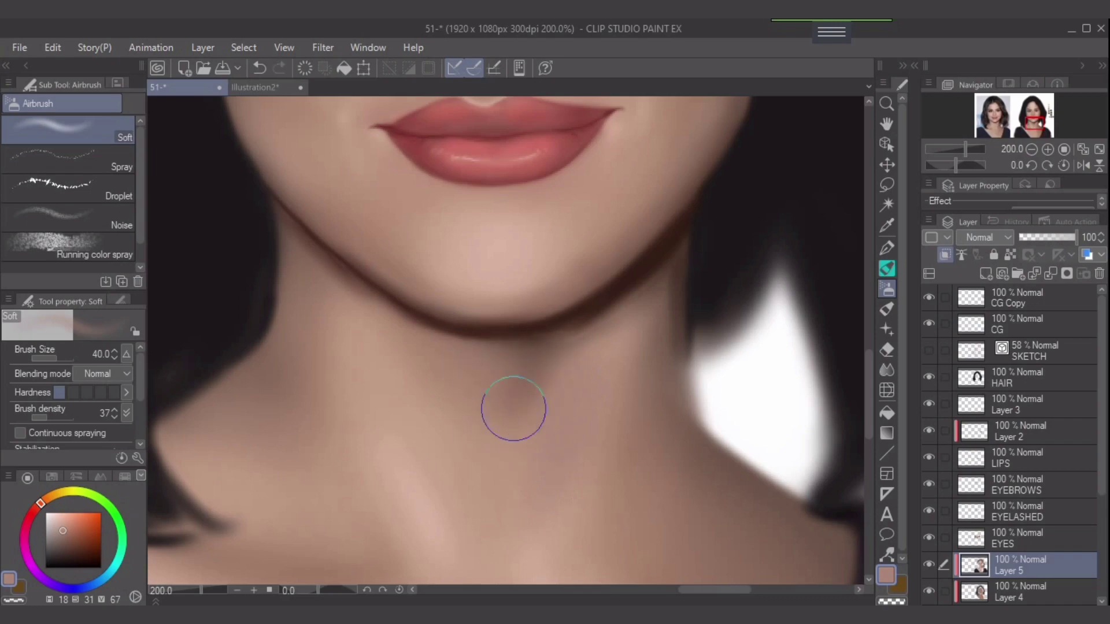
Sample the skin tone just below the chin and blend the central neck shadow with the airbrush at size 50
scroll(552, 461, "down", 1)
left_click_drag(550, 461, 598, 375)
left_click(599, 331, "alt")
key("bracketright")
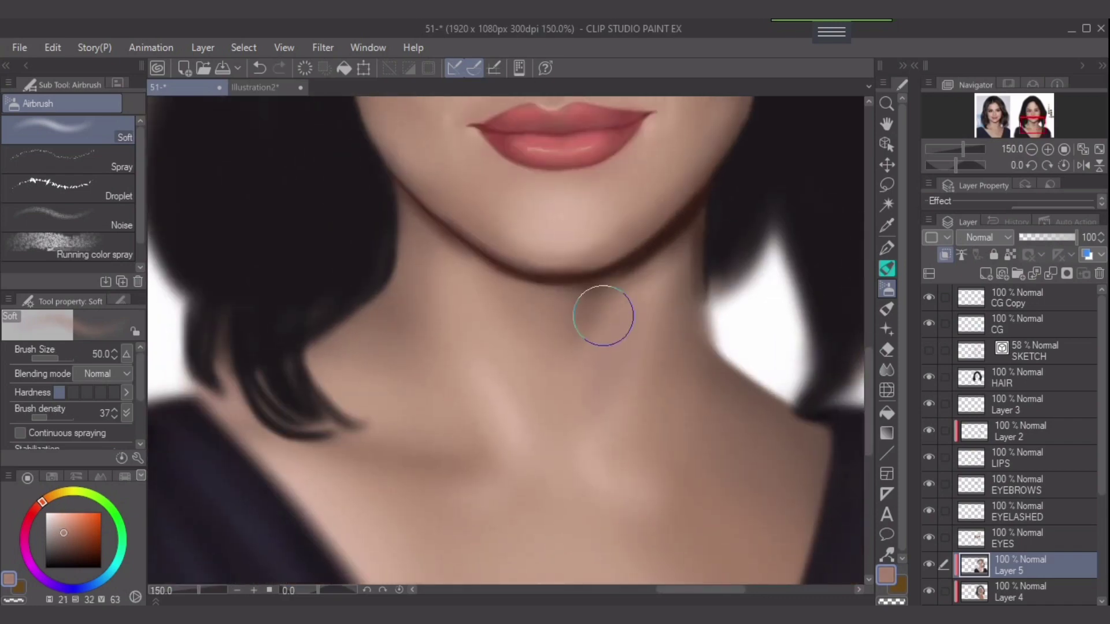
key("bracketright")
Sample dark brown from the right jaw shadow and deepen the shadow directly under the chin at sizes 30 and 12
key("bracketleft")
key("bracketleft")
key("bracketleft")
left_click(641, 261, "alt")
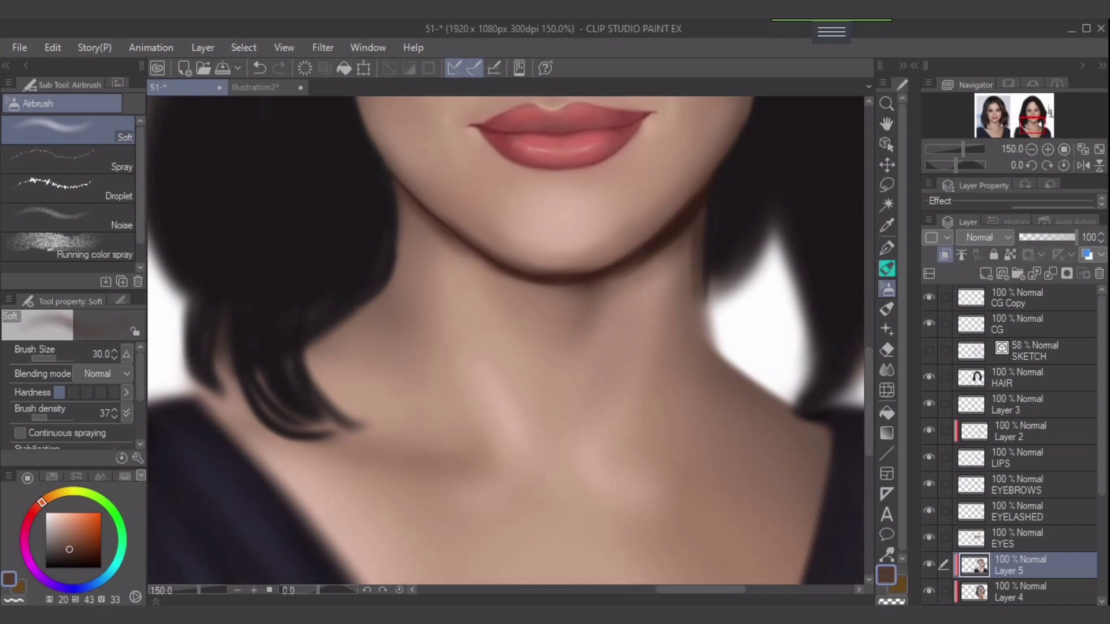
key("bracketleft")
key("bracketleft")
key("bracketleft")
key("bracketleft")
key("bracketleft")
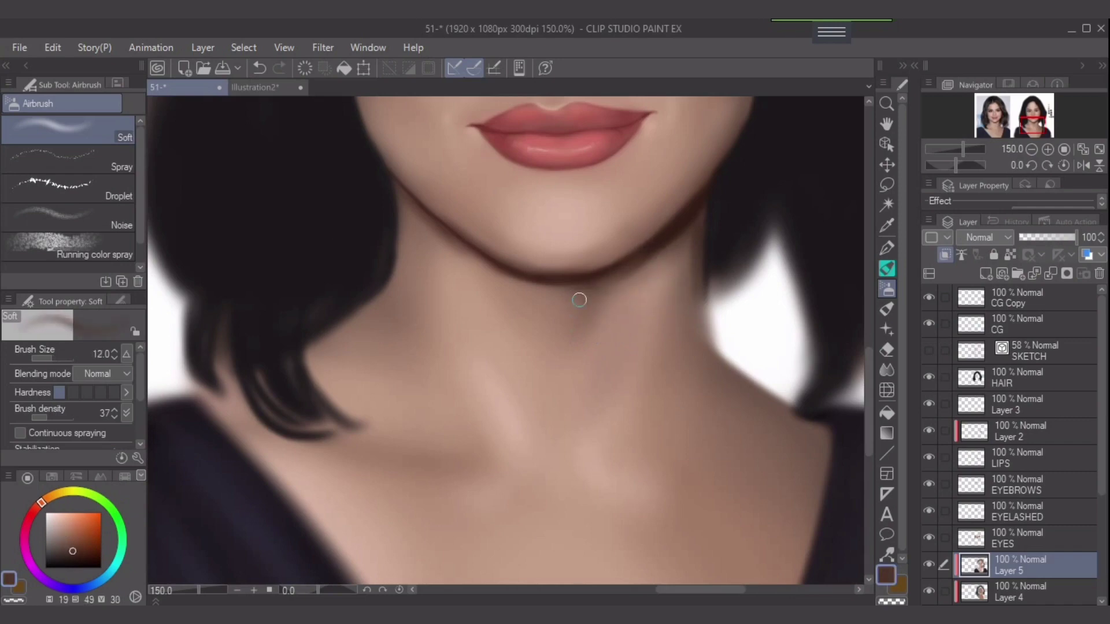
Sample the darkest jaw-shadow brown and sharpen the shadow along the right jawline at sizes 7, 12 and 20
left_click(656, 245, "alt")
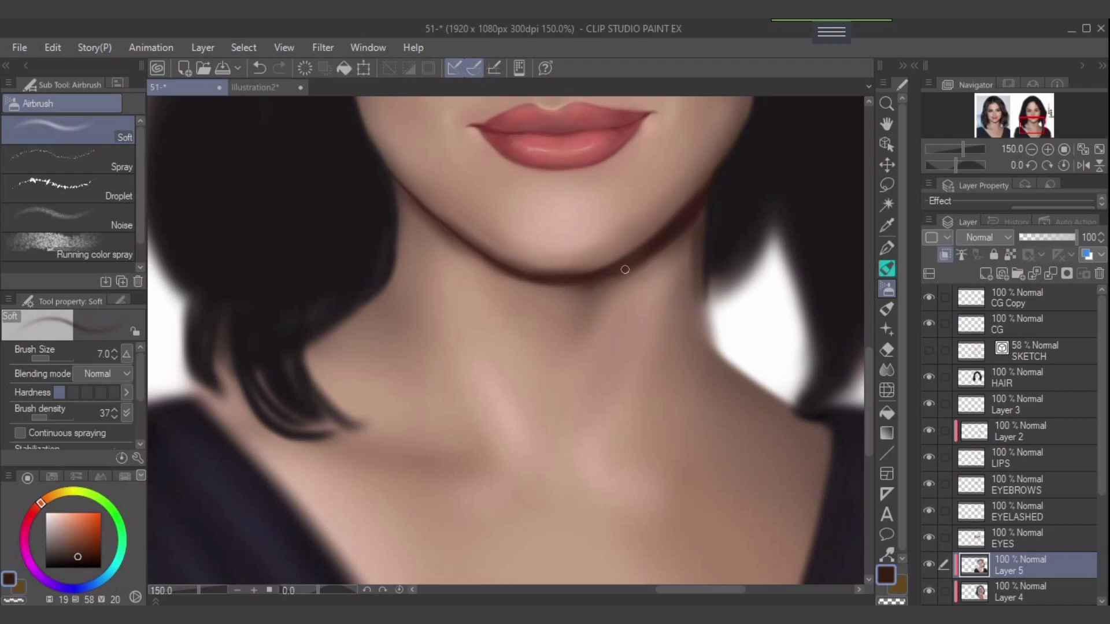
key("bracketright")
key("bracketright")
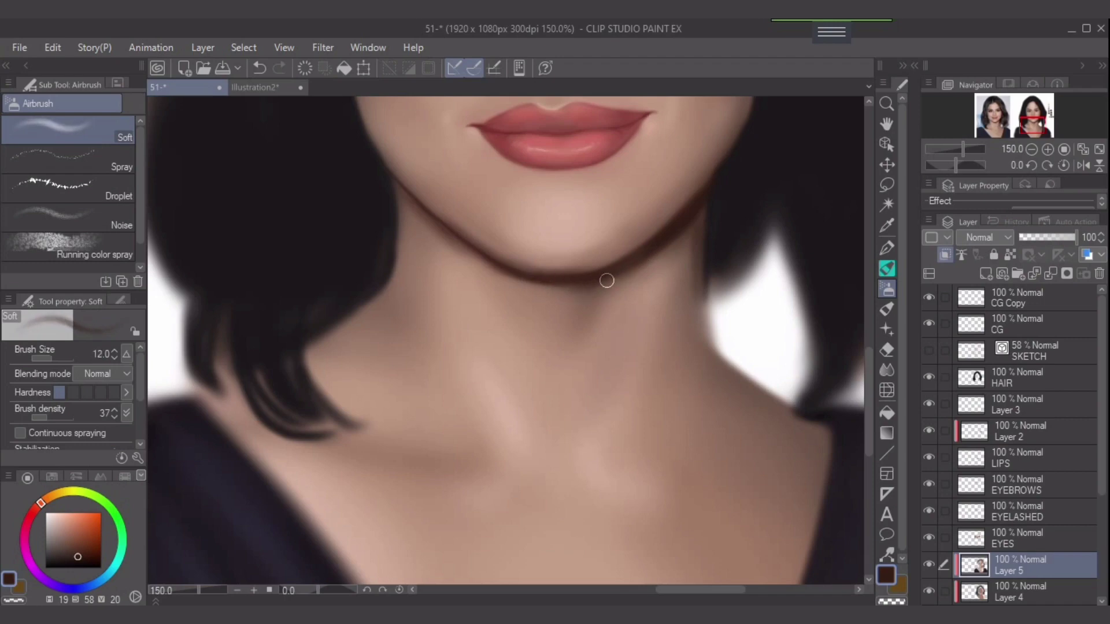
key("bracketright")
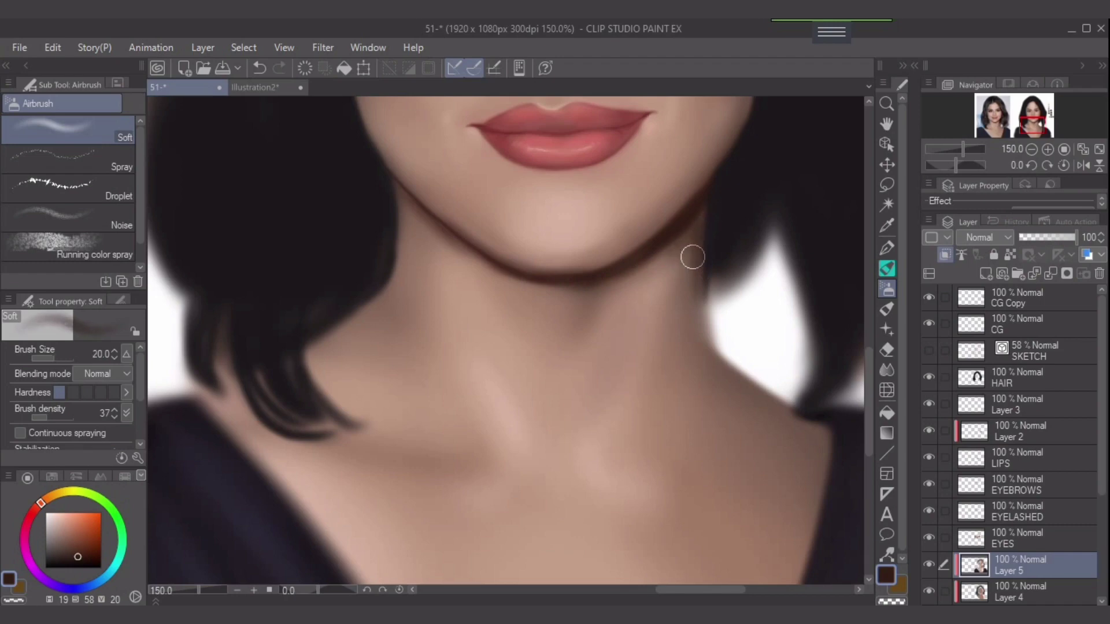
Darken the right side of the neck beside the hair at size 40, and blend it with a sampled mid brown at size 25
key("bracketright")
key("bracketright")
key("bracketright")
key("bracketright")
key("bracketright")
key("bracketleft")
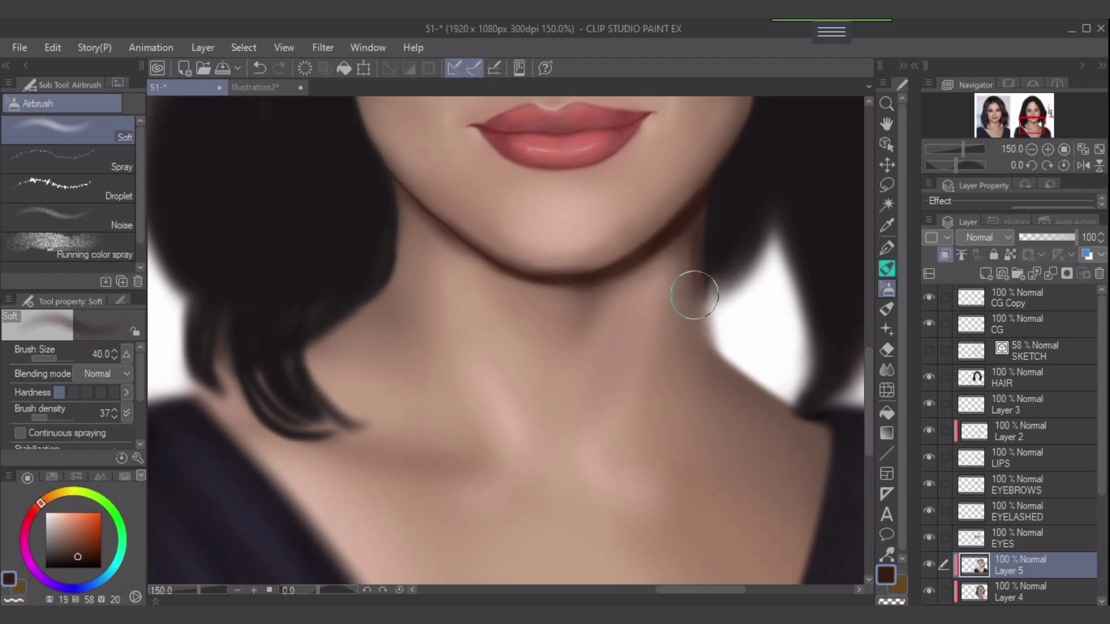
left_click(685, 284, "alt")
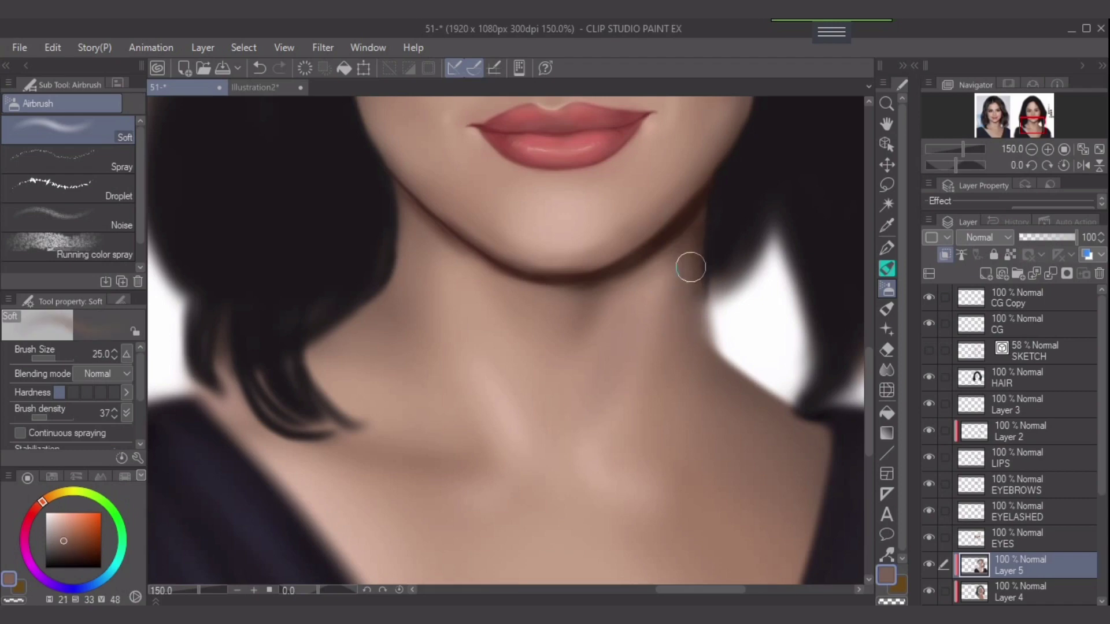
On the EYES layer, sample the dark brown at the right jaw corner and airbrush the right neck edge at size 12
left_click(1018, 539)
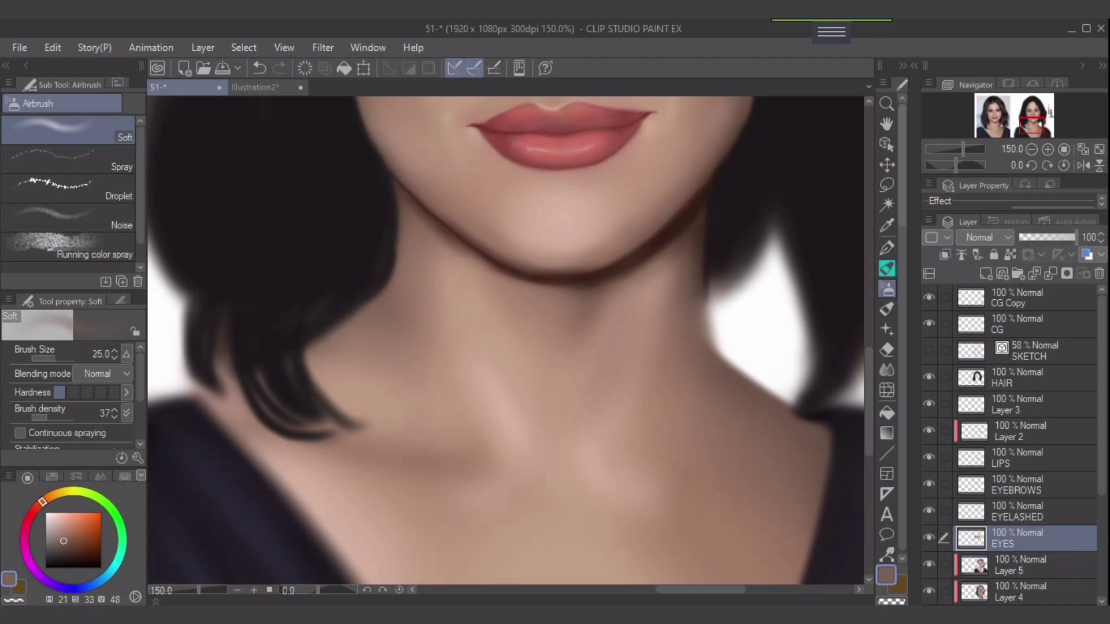
left_click(687, 288, "alt")
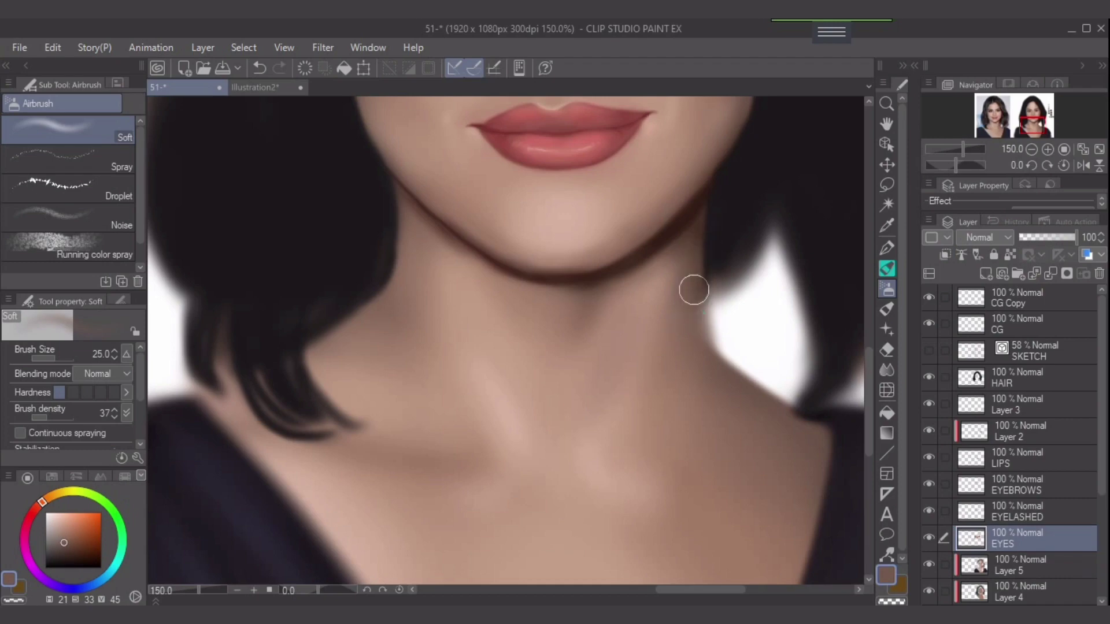
left_click(707, 230, "alt")
left_click(706, 224, "alt")
key("bracketleft")
key("bracketleft")
left_click_drag(707, 215, 678, 349)
mouse_move(698, 269)
left_mouse_down()
mouse_move(695, 345)
mouse_move(632, 329)
left_mouse_up()
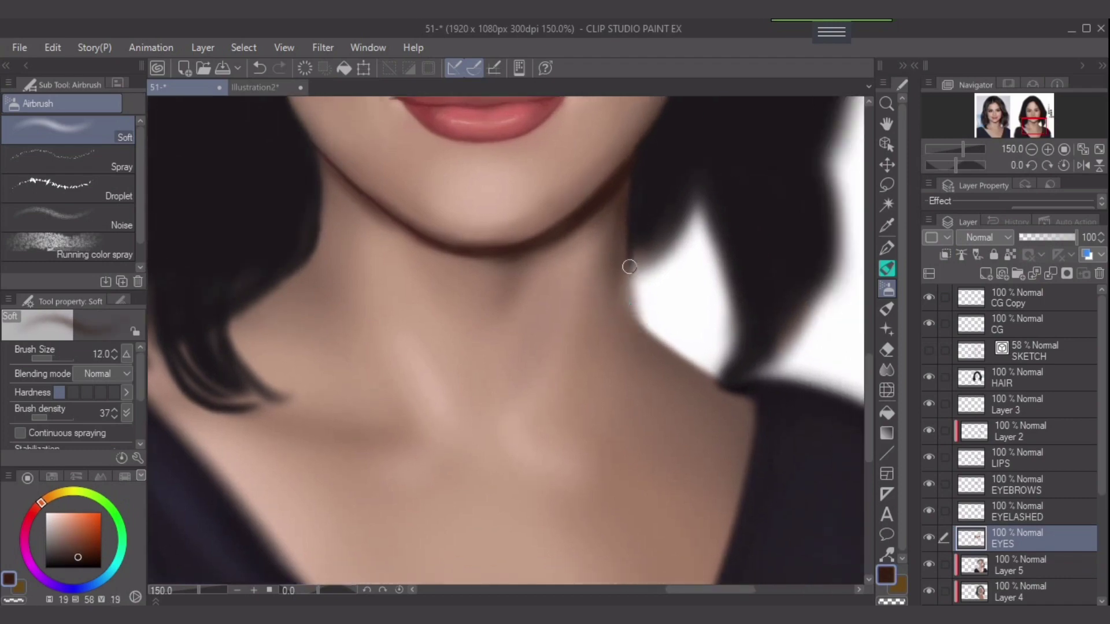
Reduce the airbrush to size 8 and outline the right neck edge down to the shoulder
key("bracketleft")
key("bracketleft")
key("bracketleft")
key("bracketleft")
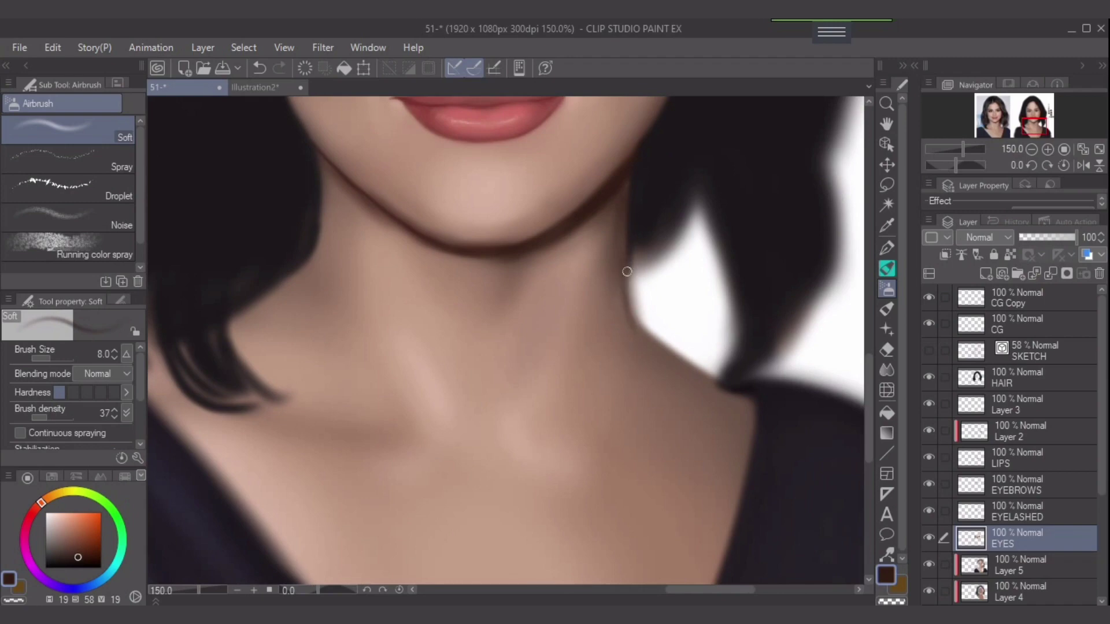
left_click_drag(635, 331, 693, 384)
Try to airbrush the edge where the right neck meets the shoulder with a sampled shoulder brown at sizes 7 and 5
left_click(688, 384, "alt")
key("bracketleft")
key("bracketleft")
key("bracketleft")
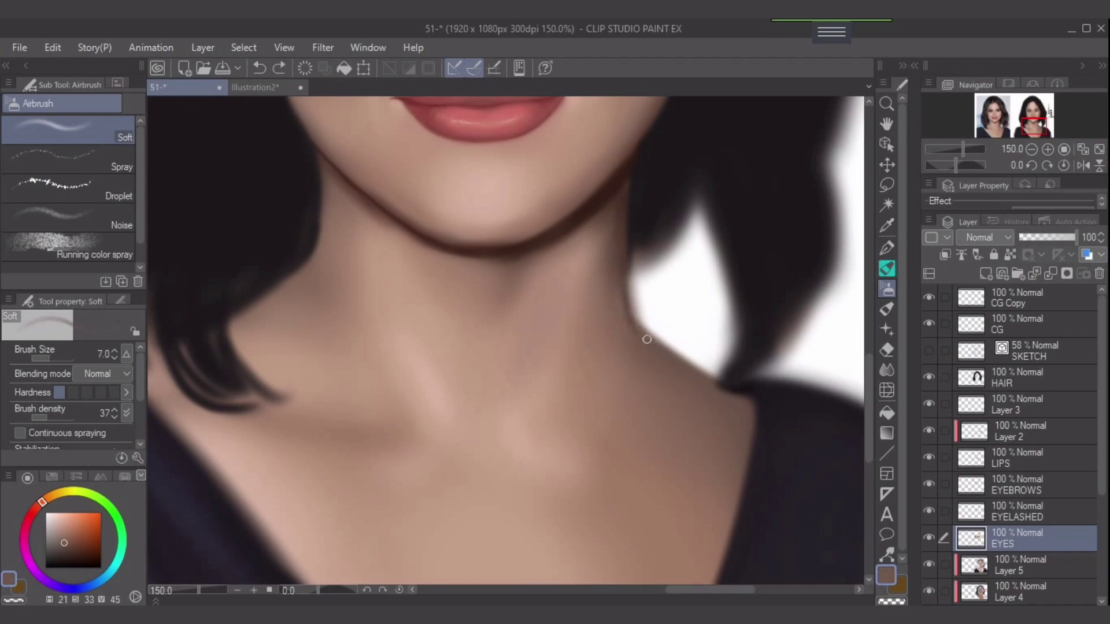
left_click_drag(626, 321, 683, 354)
key("ctrl+z")
left_click_drag(632, 327, 633, 328)
key("ctrl+z")
On Layer 4, undo the last stroke and define the right neck and shoulder edge with a sampled dark brown at size 7
left_click(1020, 592)
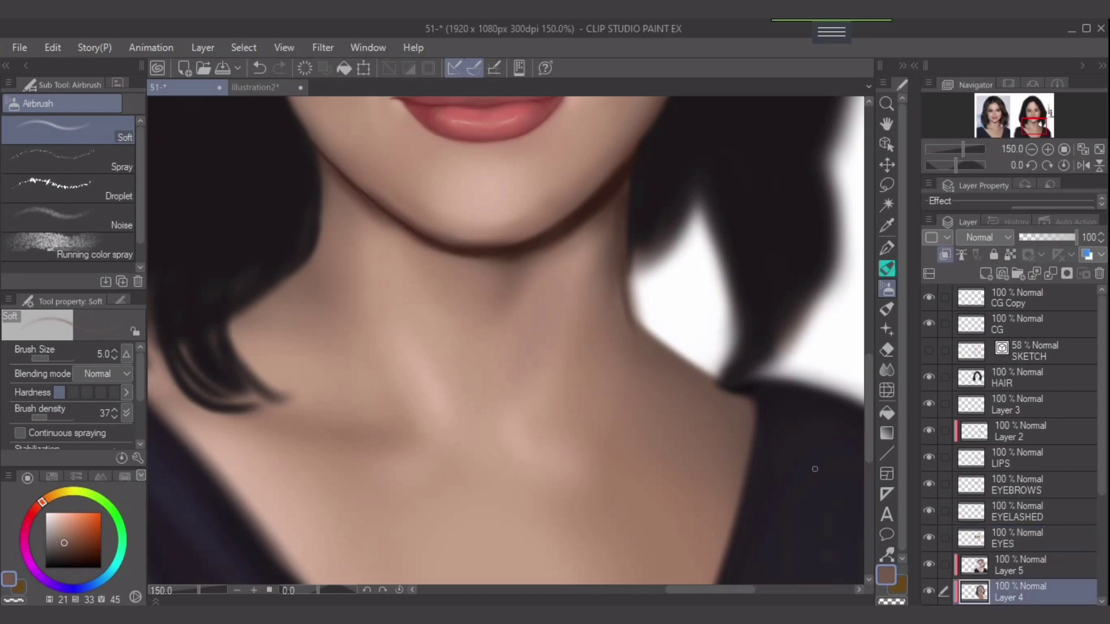
key("ctrl+z")
left_click(623, 256, "alt")
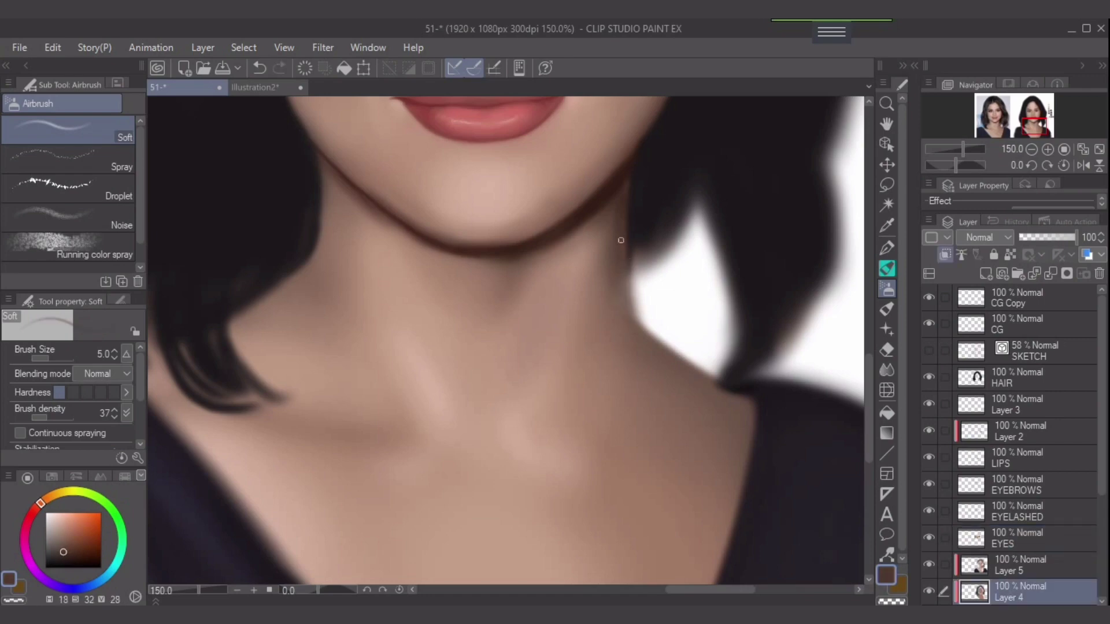
key("bracketright")
key("bracketright")
left_click_drag(628, 326, 676, 362)
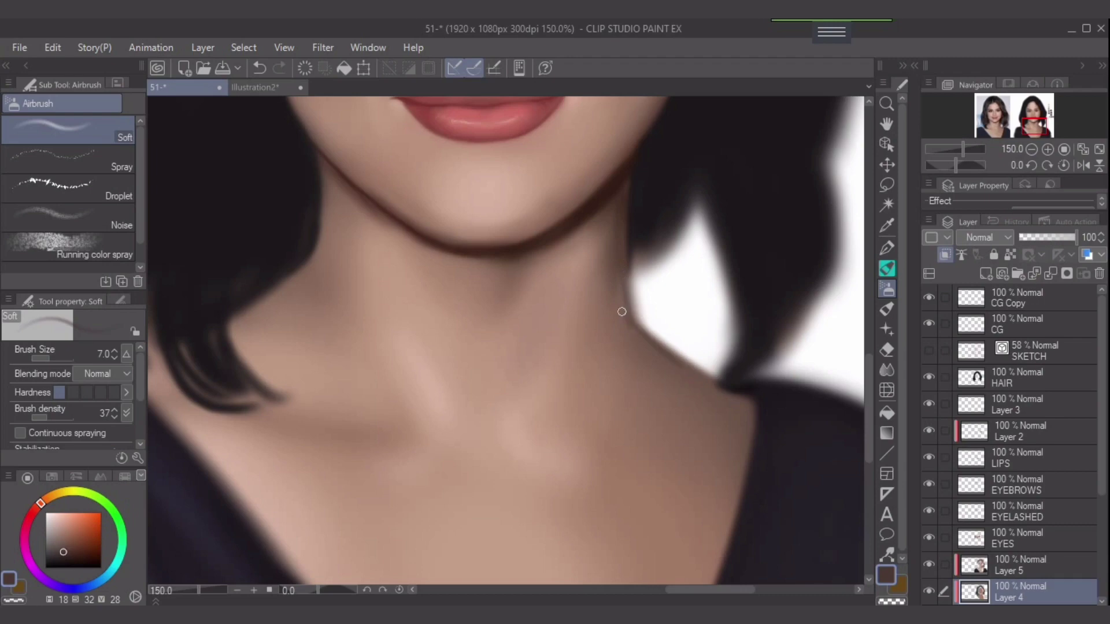
On Layer 5, sample a brown from the right shoulder and airbrush the shoulder edge at sizes 10 and 15
left_click(687, 417, "alt")
left_click(1020, 565)
key("bracketright")
key("bracketright")
key("bracketright")
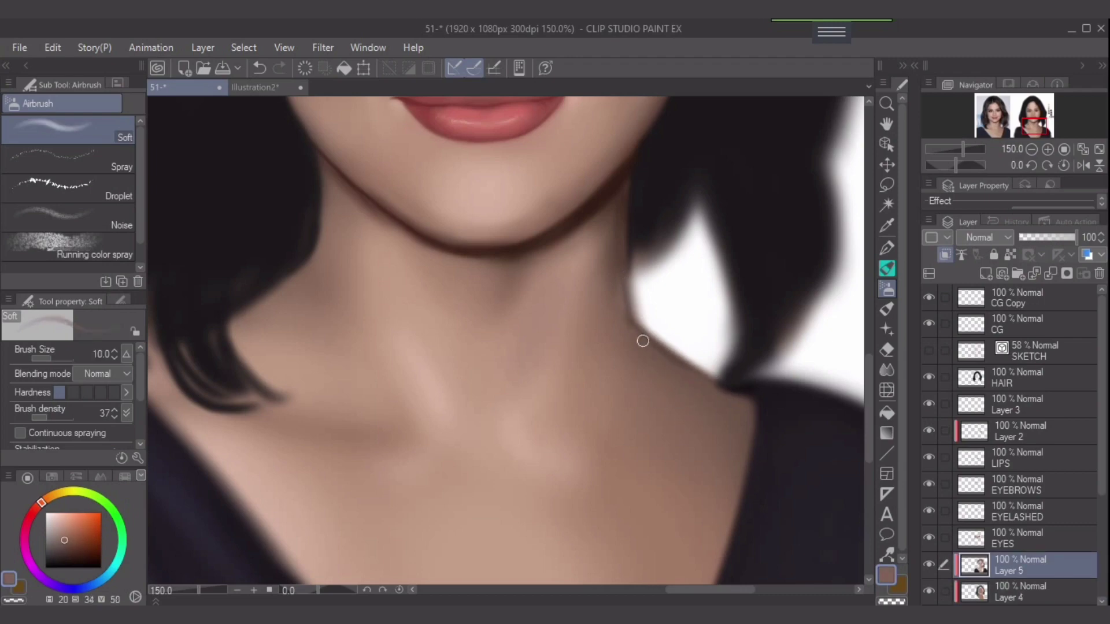
left_click_drag(635, 330, 678, 360)
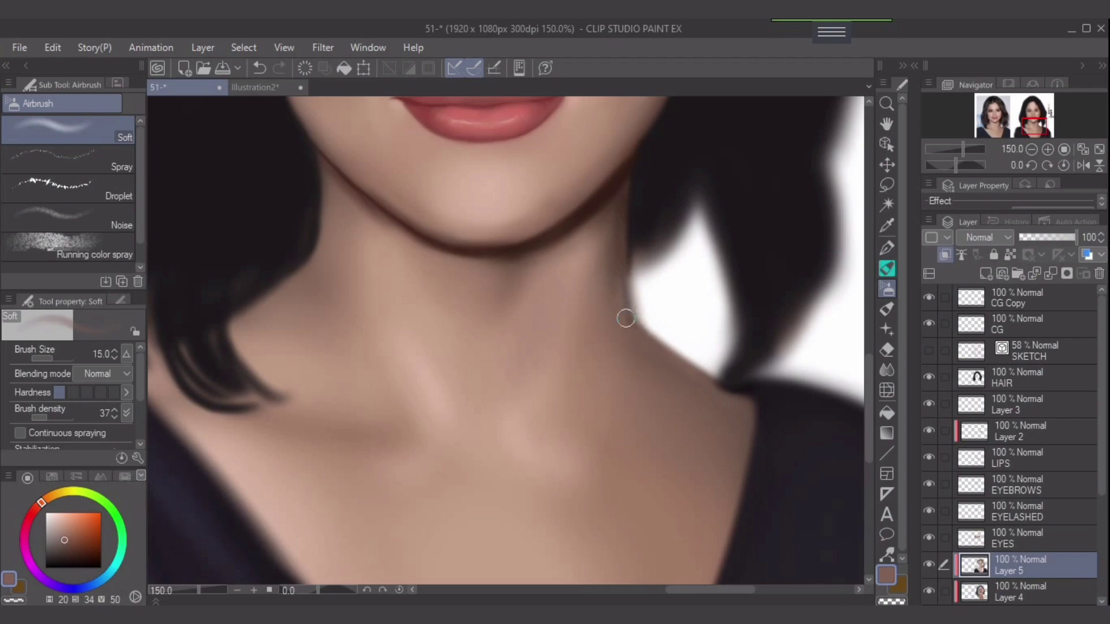
Sample a dark brown below the right jaw and shade the right neck edge with the airbrush at size 25
left_click(621, 231, "alt")
key("bracketright")
key("bracketright")
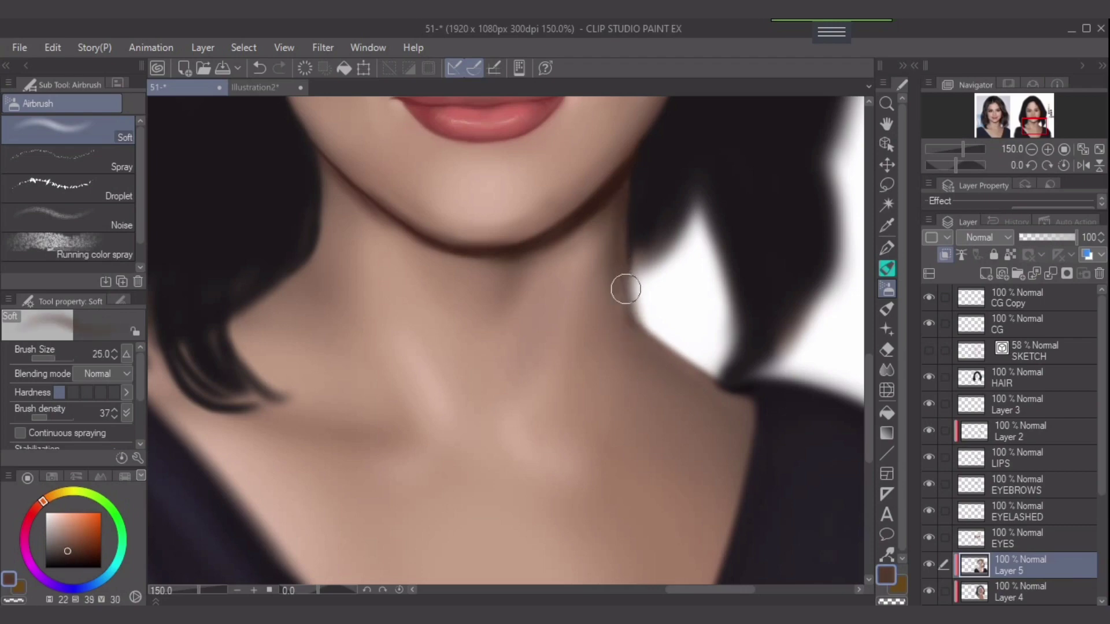
Blend the base of the right neck edge with a sampled shoulder tone and a darker neck brown at sizes 40 and 30
left_click(624, 379, "alt")
key("bracketright")
key("bracketright")
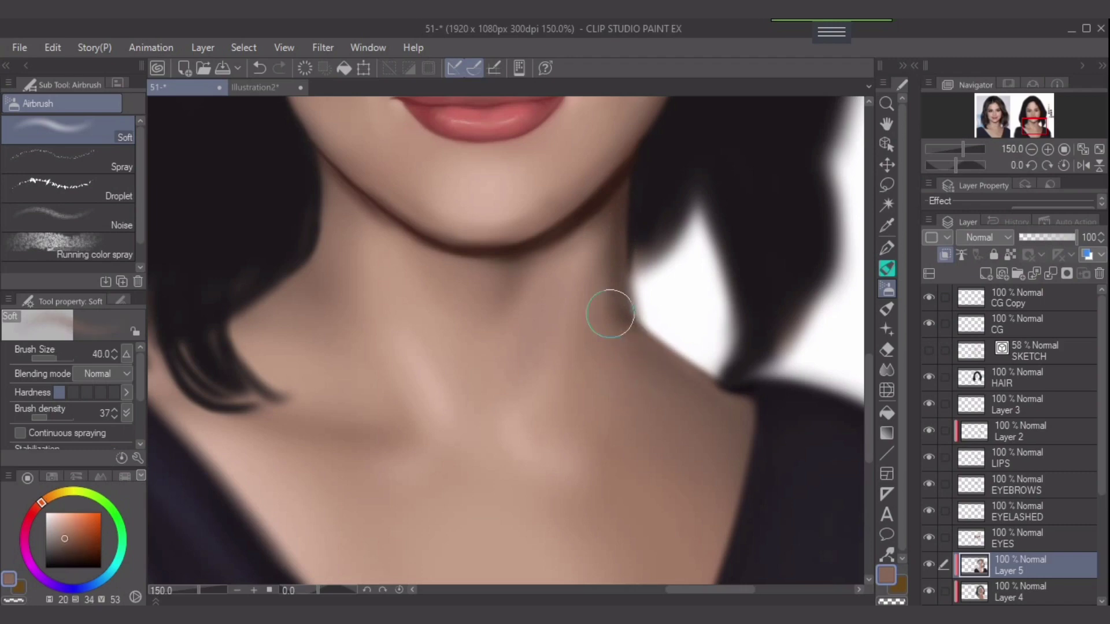
mouse_move(635, 354)
left_mouse_down()
mouse_move(599, 272)
mouse_move(609, 270)
mouse_move(617, 331)
mouse_move(610, 304)
left_mouse_up()
left_click(614, 213, "alt")
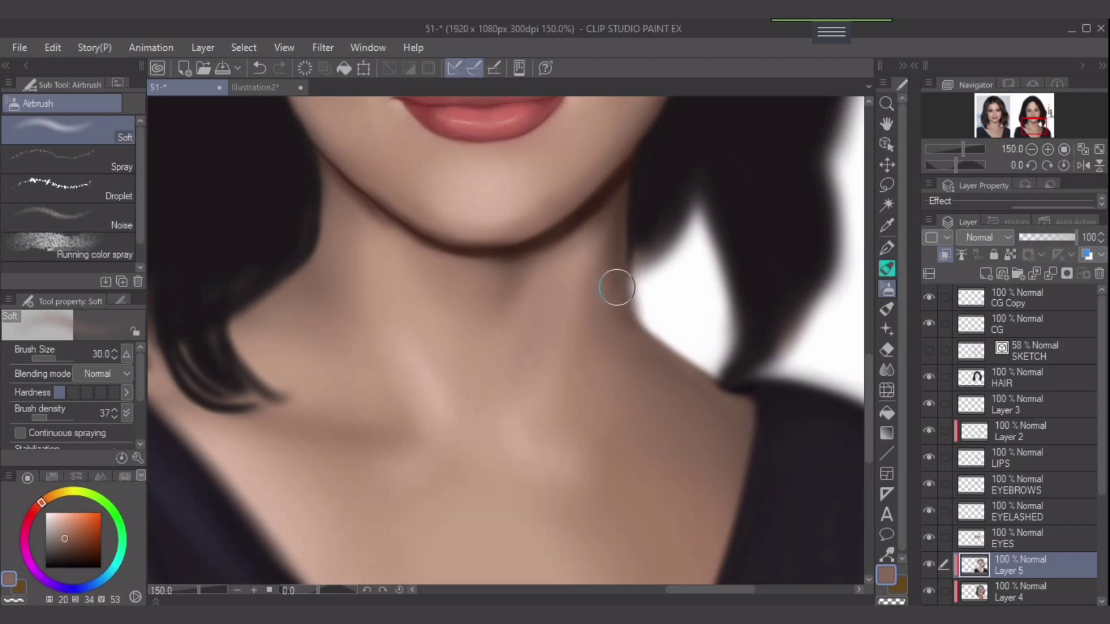
key("bracketleft")
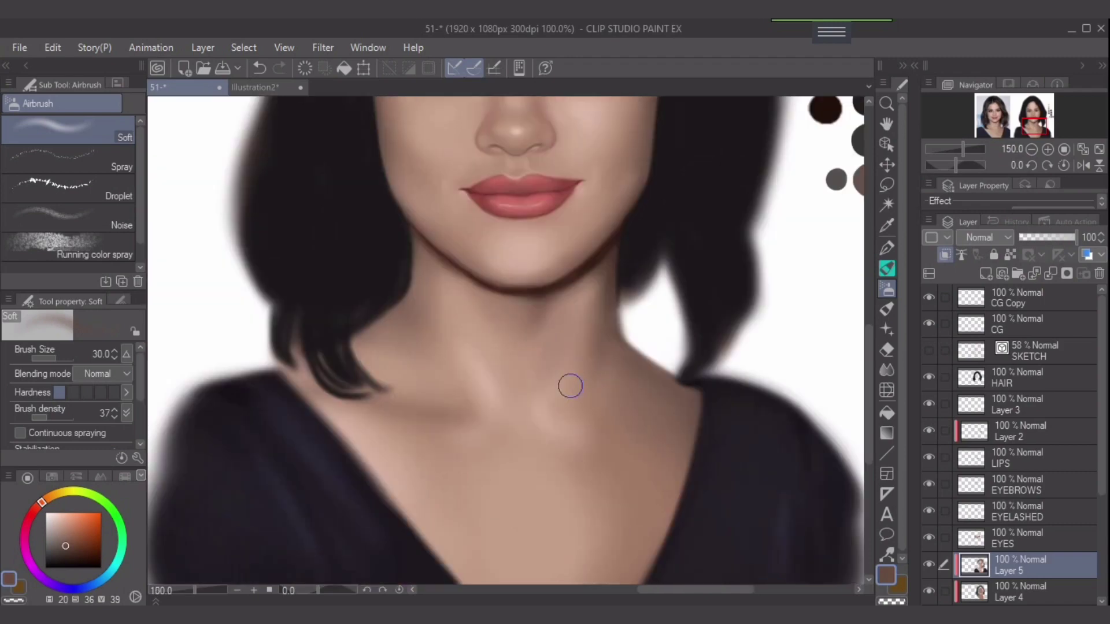
Sample a light pinkish skin tone and airbrush the highlight at the base of the neck at size 60
scroll(601, 353, "down", 1)
key("bracketright")
key("bracketright")
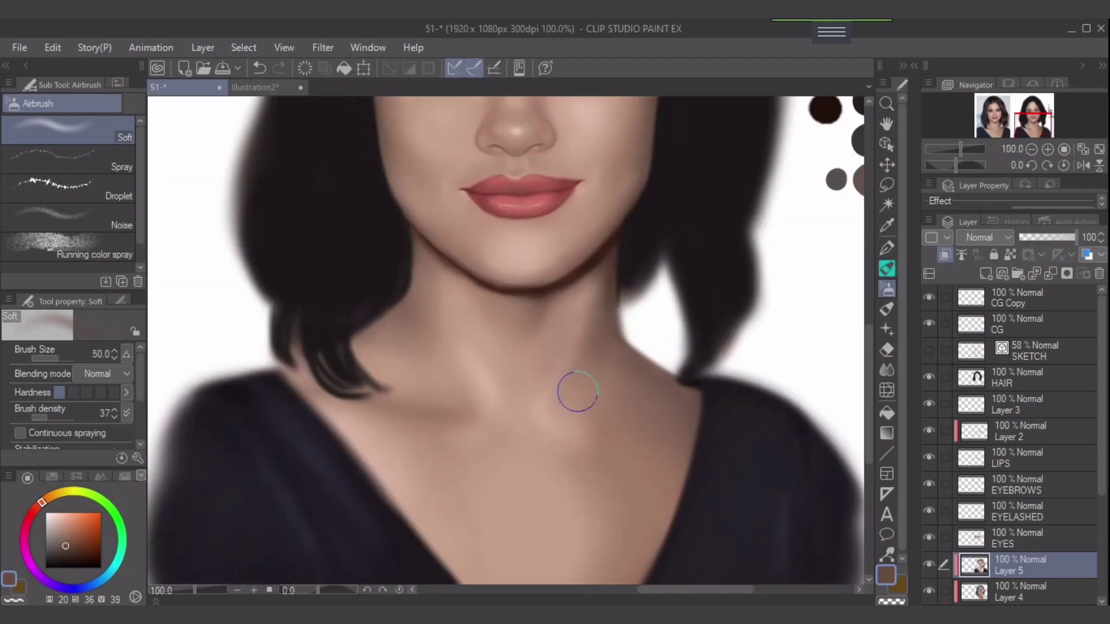
left_click(559, 399, "alt")
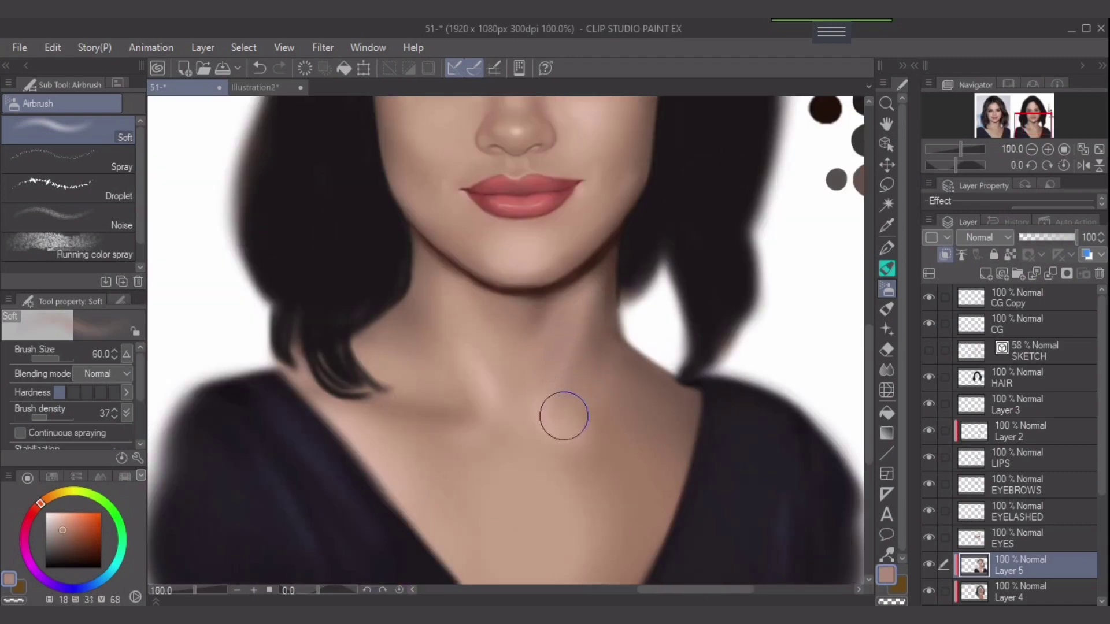
Sample a mid skin tone from the right chest and shade around the highlight at the neck's base at size 40
key("bracketleft")
left_click(613, 430, "alt")
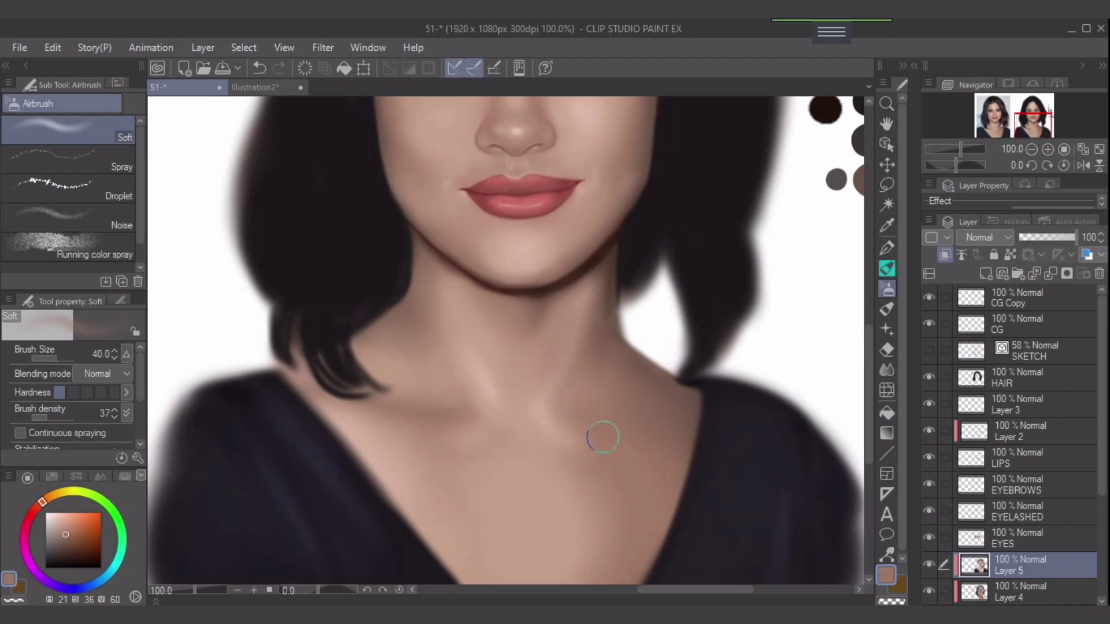
key("bracketleft")
key("bracketleft")
key("bracketright")
Sample browns from the right neck edge and airbrush the right side of the neck at size 20
left_click(610, 315, "alt")
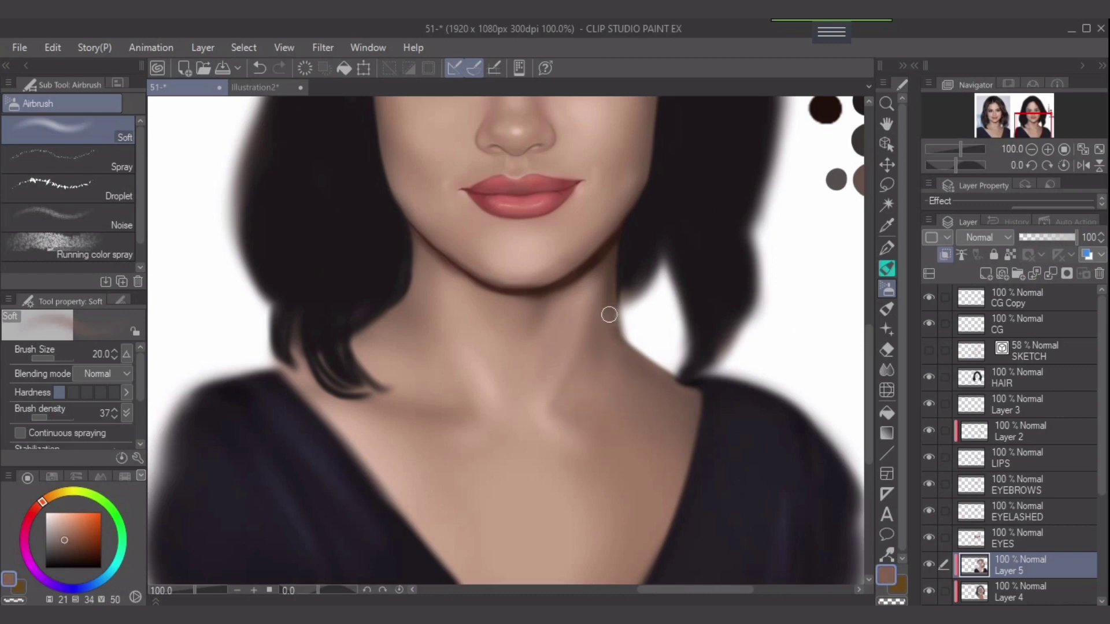
left_click(610, 294, "alt")
left_click_drag(610, 297, 613, 430)
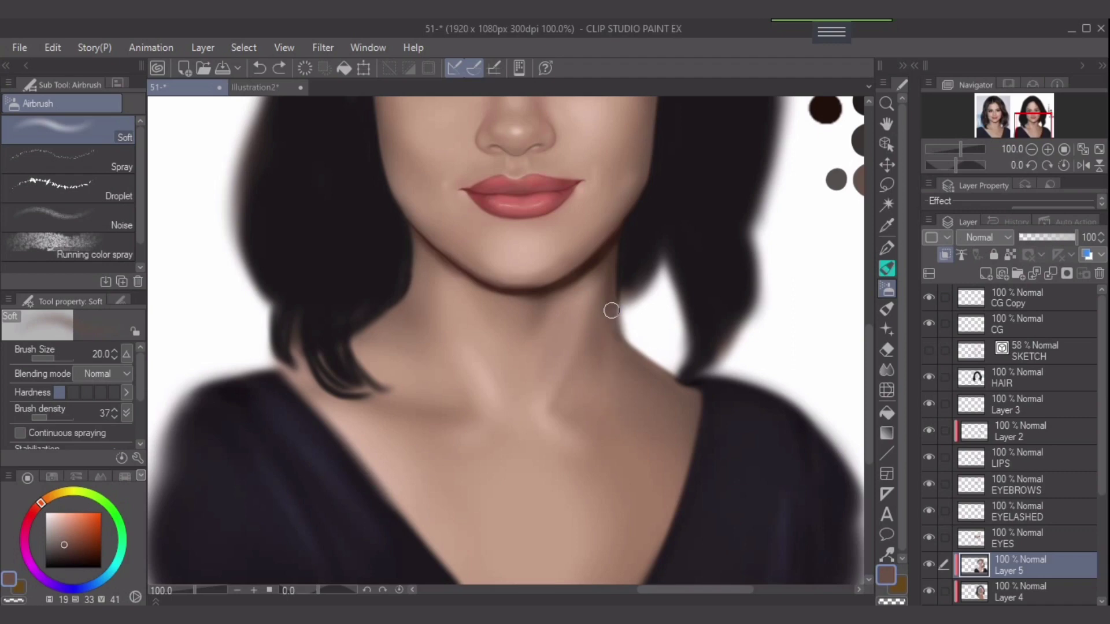
Sample a skin tone beside the neck's base highlight and soften the right side of the neck starting at size 30
key("bracketright")
left_click(580, 411, "alt")
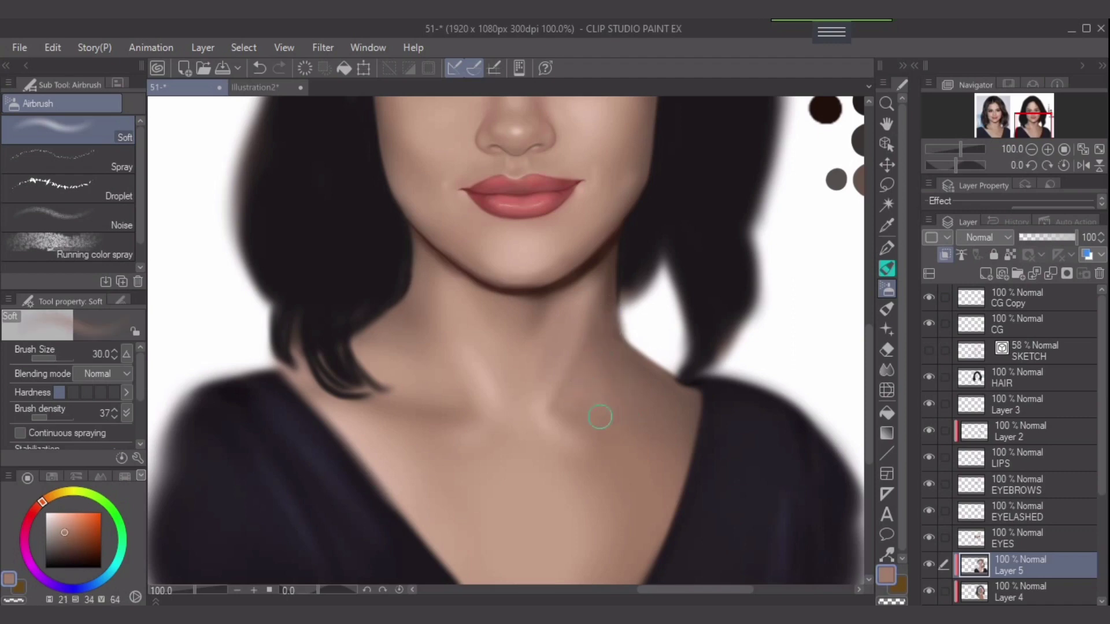
key("bracketright")
mouse_move(547, 363)
left_mouse_down()
mouse_move(578, 293)
mouse_move(563, 333)
left_mouse_up()
Sample the brown shadow under the right jaw and shade the neck below the chin at size 30
left_click(579, 290, "alt")
key("bracketright")
key("bracketleft")
key("bracketleft")
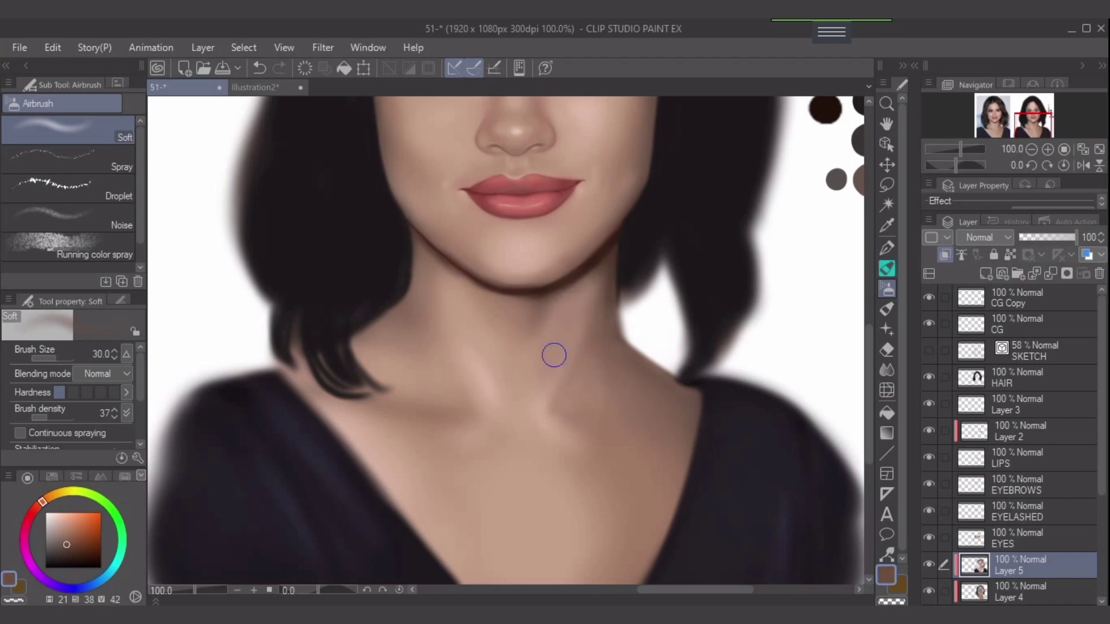
Sample skin tones around the shadow below the chin and blend the upper right of the throat at sizes 20 to 30
left_click(545, 318, "alt")
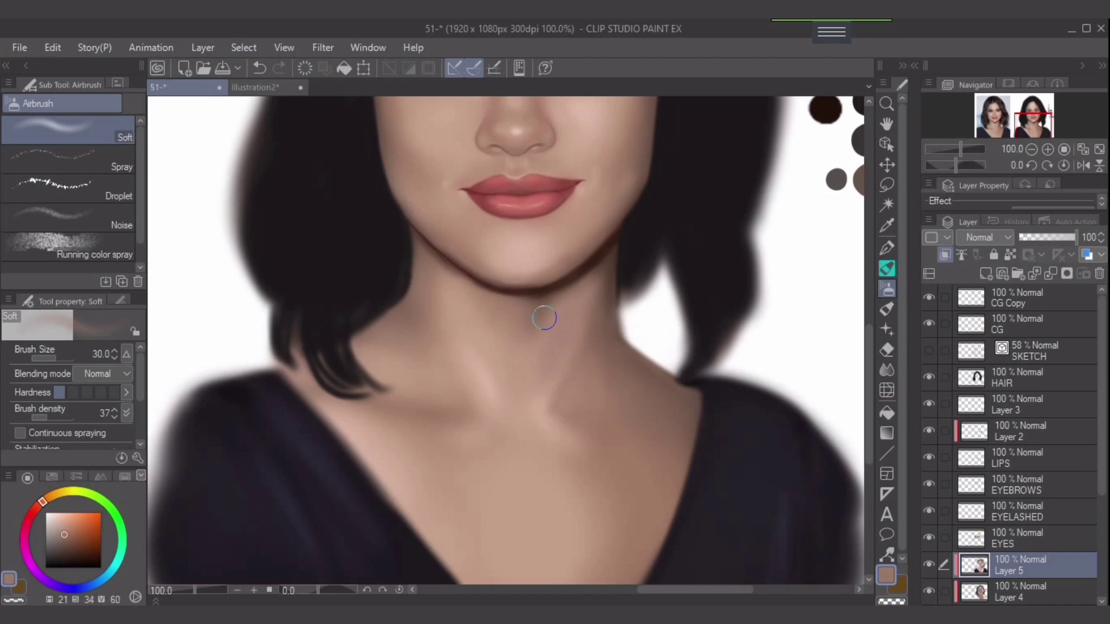
left_click(571, 279, "alt")
key("bracketleft")
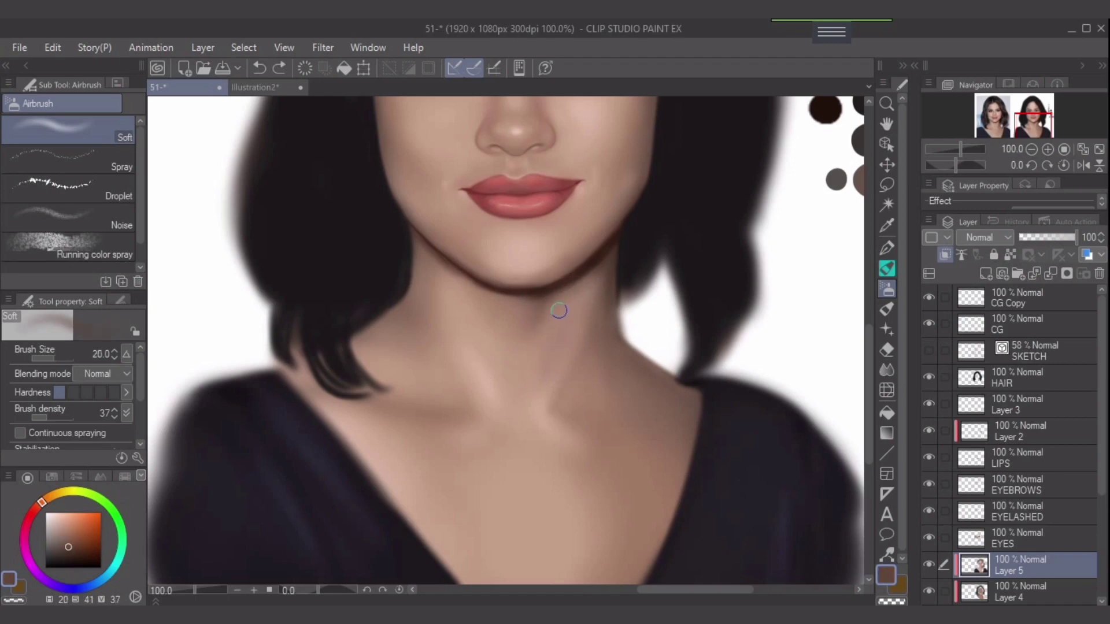
key("bracketright")
key("bracketright")
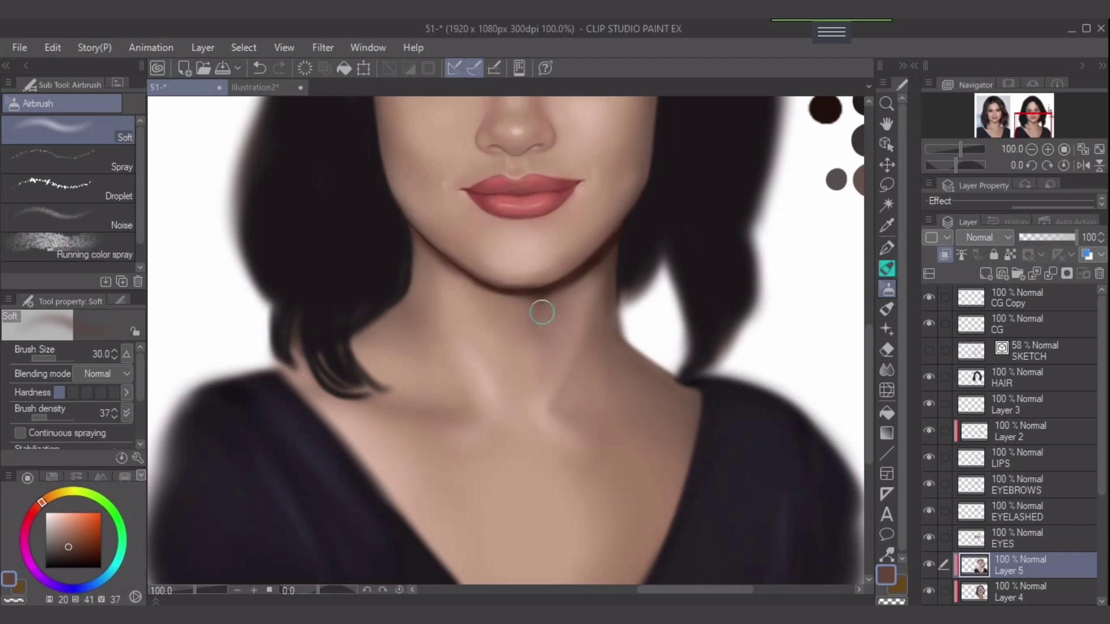
left_click(541, 312, "alt")
key("bracketleft")
key("bracketleft")
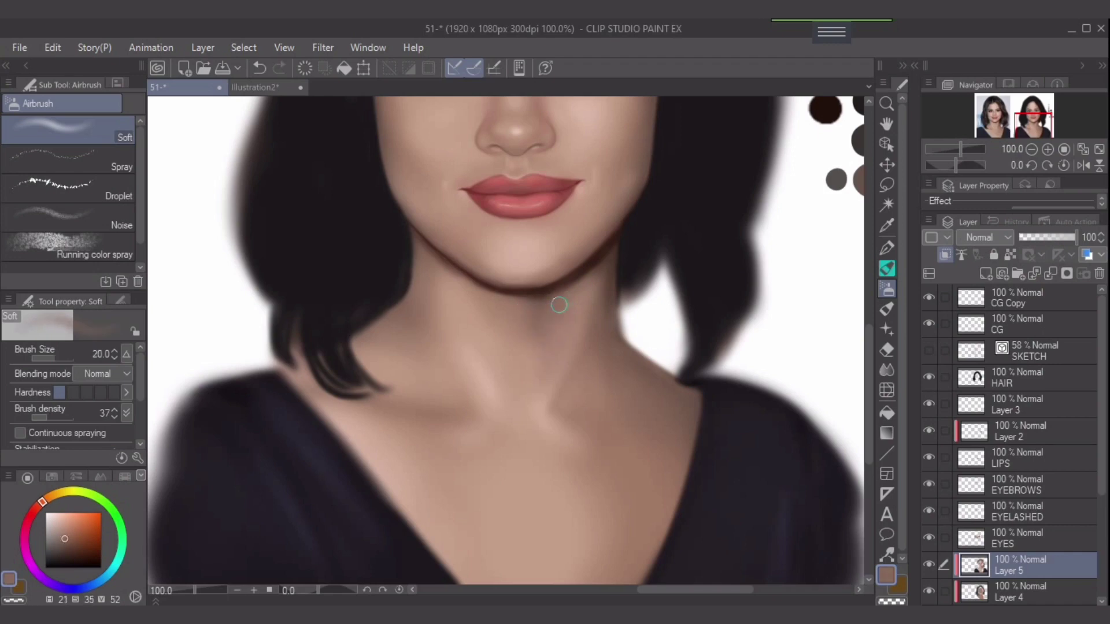
Sample the shadow tone under the middle of the chin and airbrush it across the upper throat
left_click(519, 315, "alt")
key("bracketright")
key("bracketright")
mouse_move(523, 319)
left_mouse_down()
mouse_move(527, 330)
mouse_move(546, 309)
left_mouse_up()
left_click(586, 301, "alt")
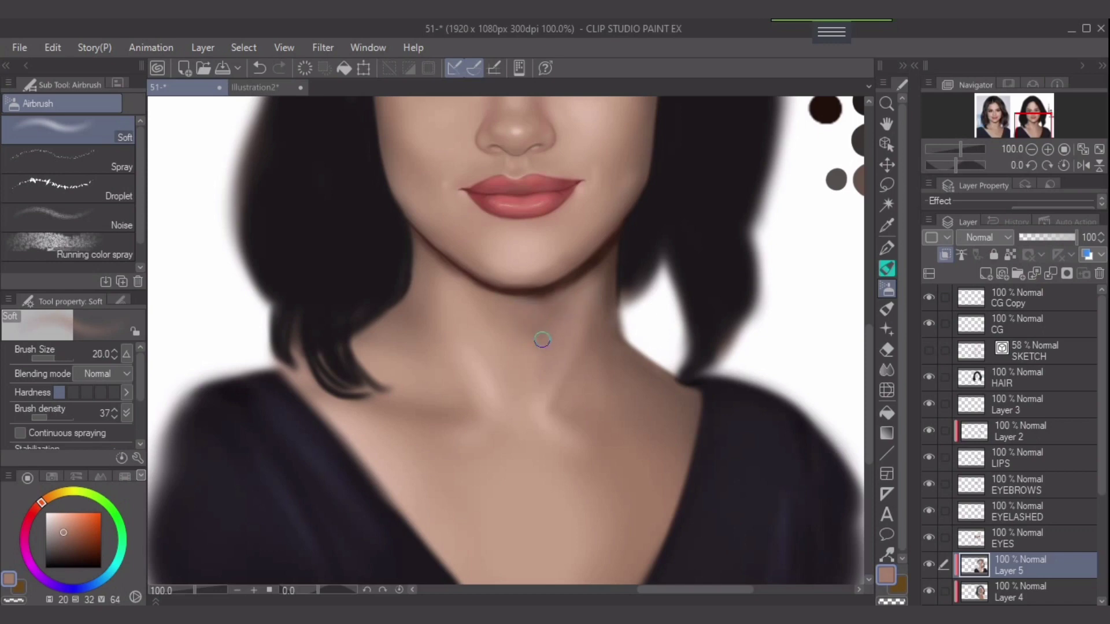
Sample a brown from the left side of the neck and airbrush it down beside the left neck tendon
scroll(549, 376, "down", 1)
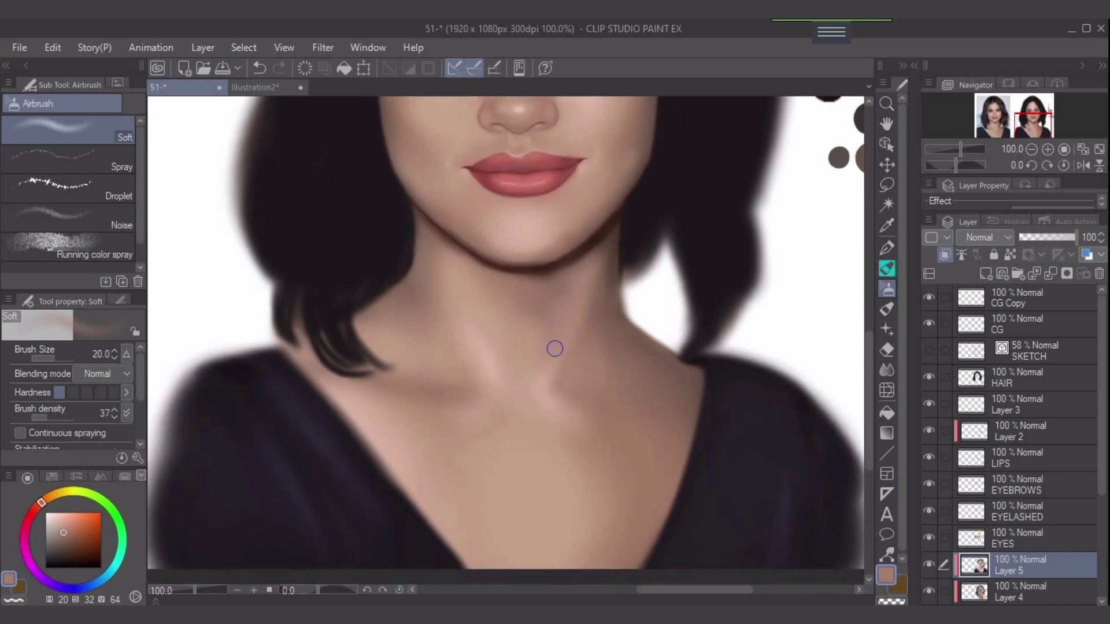
left_click(433, 311, "alt")
key("bracketright")
key("bracketright")
mouse_move(446, 334)
left_mouse_down()
mouse_move(464, 354)
mouse_move(437, 321)
mouse_move(482, 391)
left_mouse_up()
key("bracketleft")
key("bracketleft")
Sample the tone directly below the chin and softly shade the right side of the throat
left_click(555, 282, "alt")
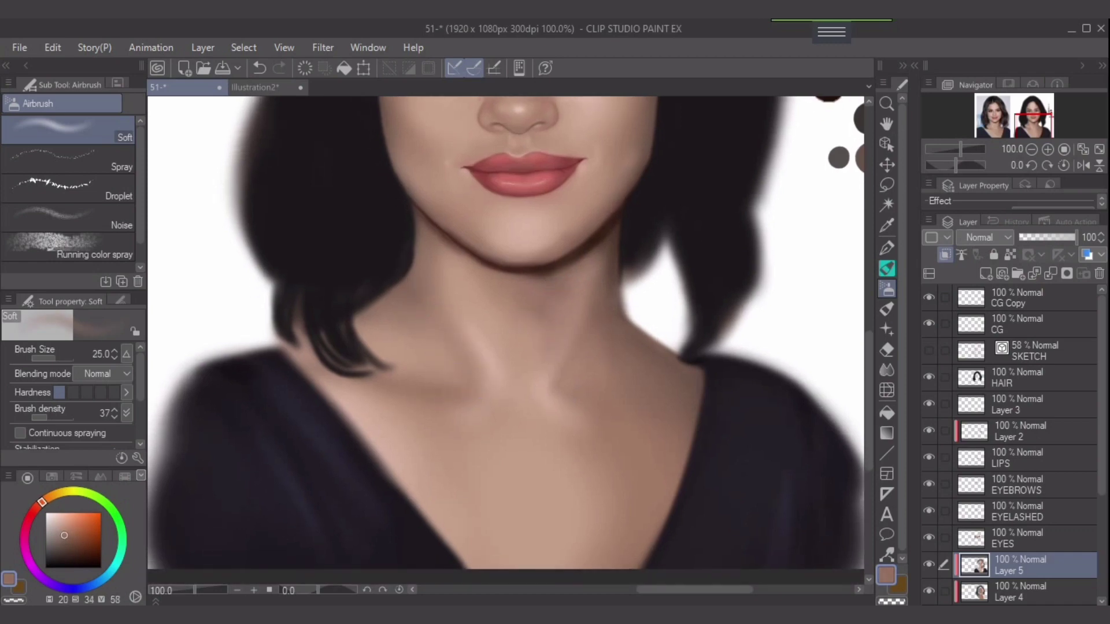
key("bracketleft")
key("bracketright")
left_click_drag(551, 331, 563, 302)
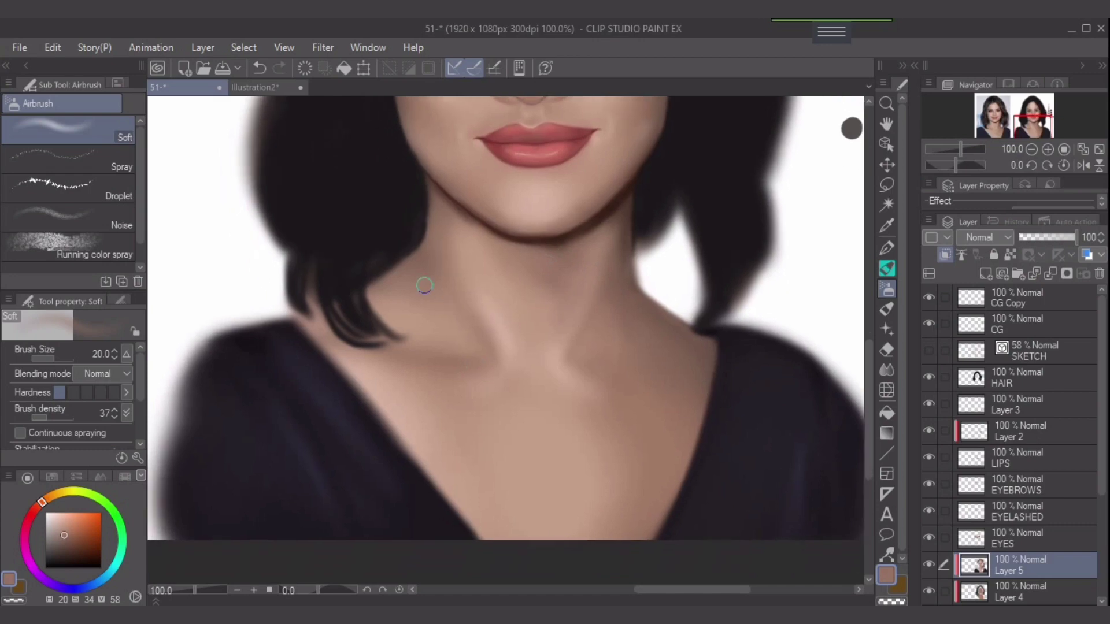
Sample a brown from the right side of the neck and shade the left neck and shoulder area starting at size 30
left_click(616, 270, "alt")
key("bracketright")
key("bracketright")
key("bracketleft")
key("bracketright")
key("bracketright")
key("bracketright")
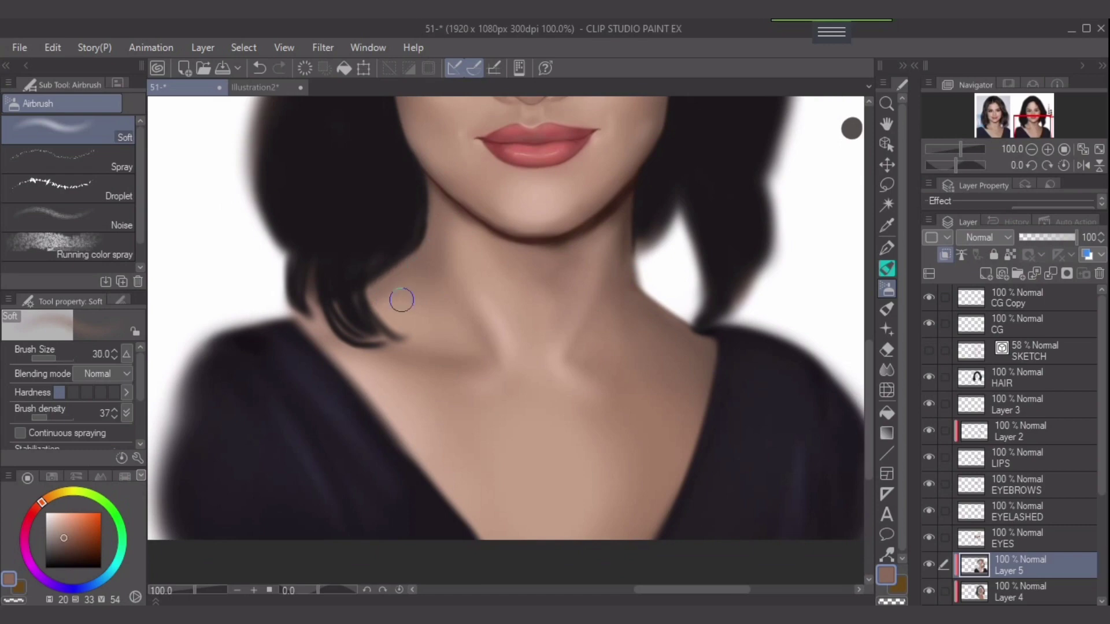
Sample the light skin tone beside the left neckline and airbrush it along the garment edge at size 15
scroll(530, 426, "down", 1)
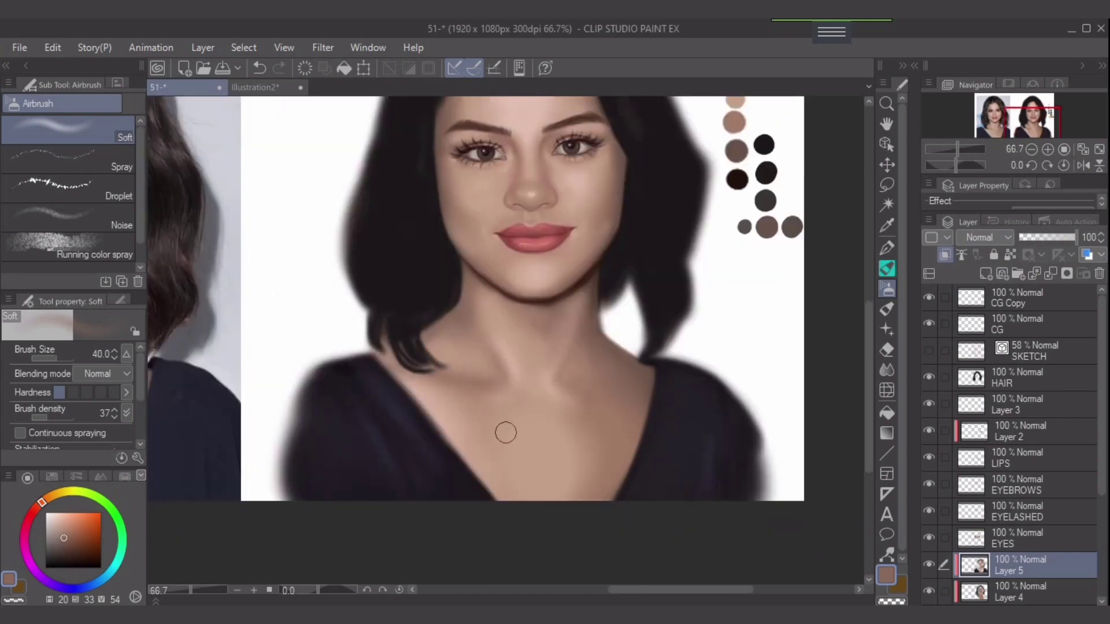
left_click_drag(505, 433, 498, 407)
left_click(433, 395, "alt")
key("bracketleft")
key("bracketleft")
key("bracketleft")
key("bracketleft")
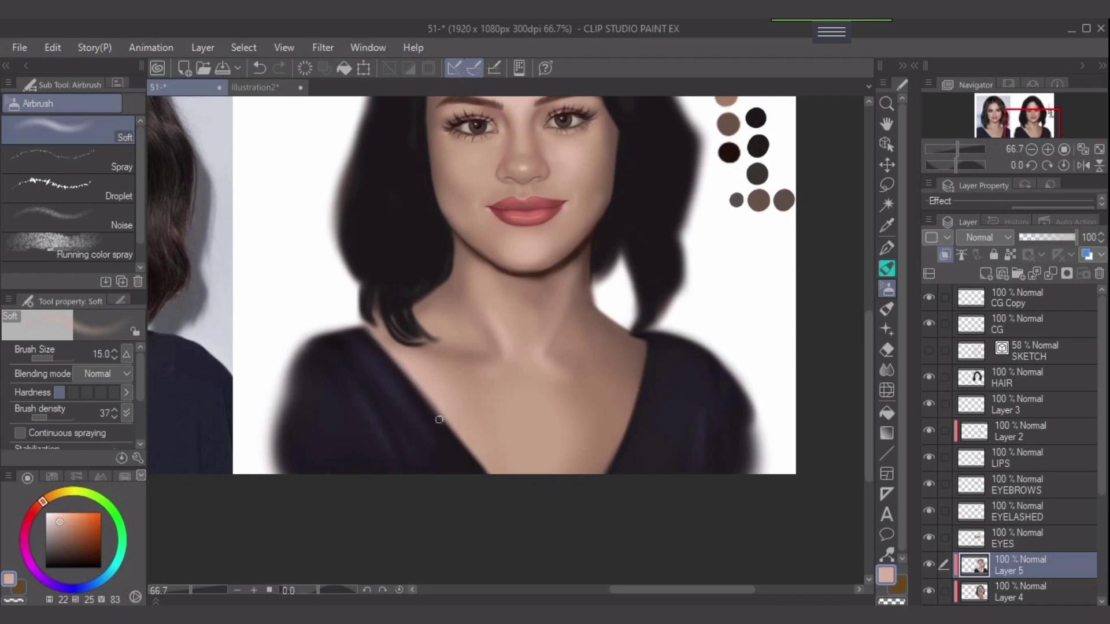
left_click_drag(383, 345, 445, 419)
Raise the brush density to 73 and touch up the skin along the left neckline at sizes 10 to 20
left_click_drag(47, 416, 63, 416)
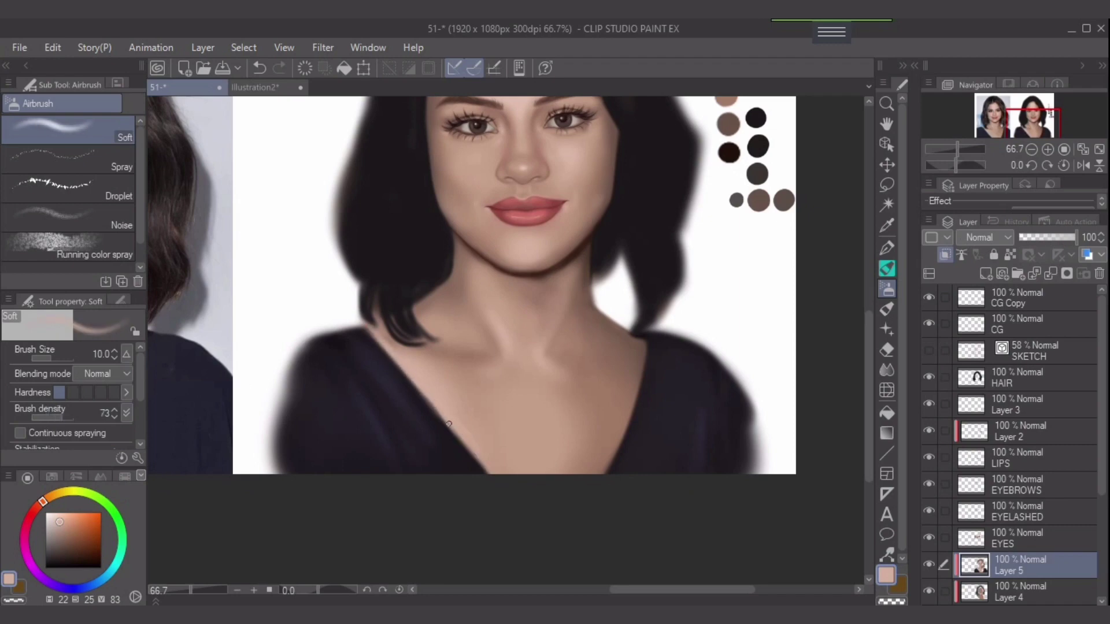
key("bracketright")
key("bracketright")
key("bracketright")
key("bracketright")
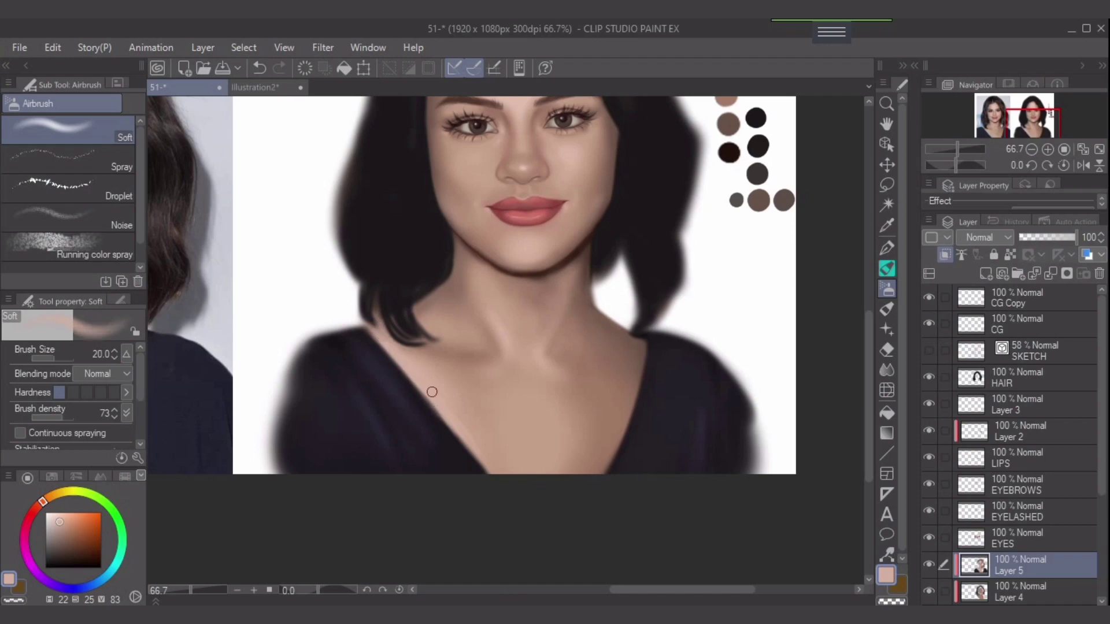
Sample the dark garment color beside the left neckline and reduce the brush size to 12
left_click(394, 376, "alt")
key("bracketleft")
key("bracketleft")
key("bracketleft")
Try to redraw the left neckline edge in the dark garment color at sizes 12 down to 8, undoing the strokes
left_click_drag(368, 330, 400, 372)
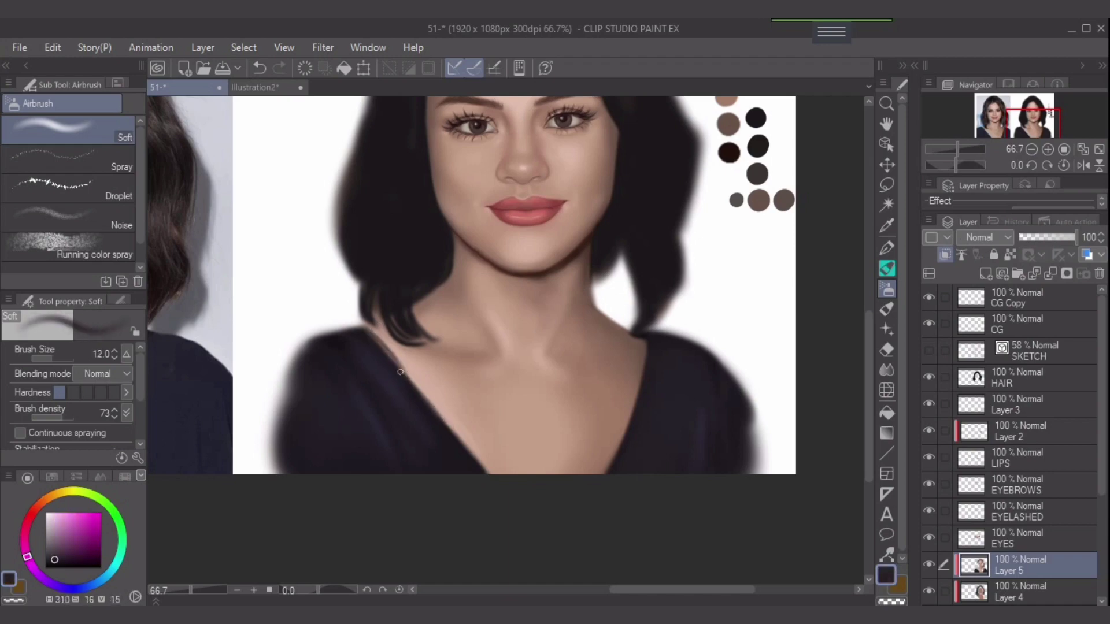
key("ctrl+z")
key("bracketleft")
left_click_drag(366, 330, 401, 367)
key("ctrl+z")
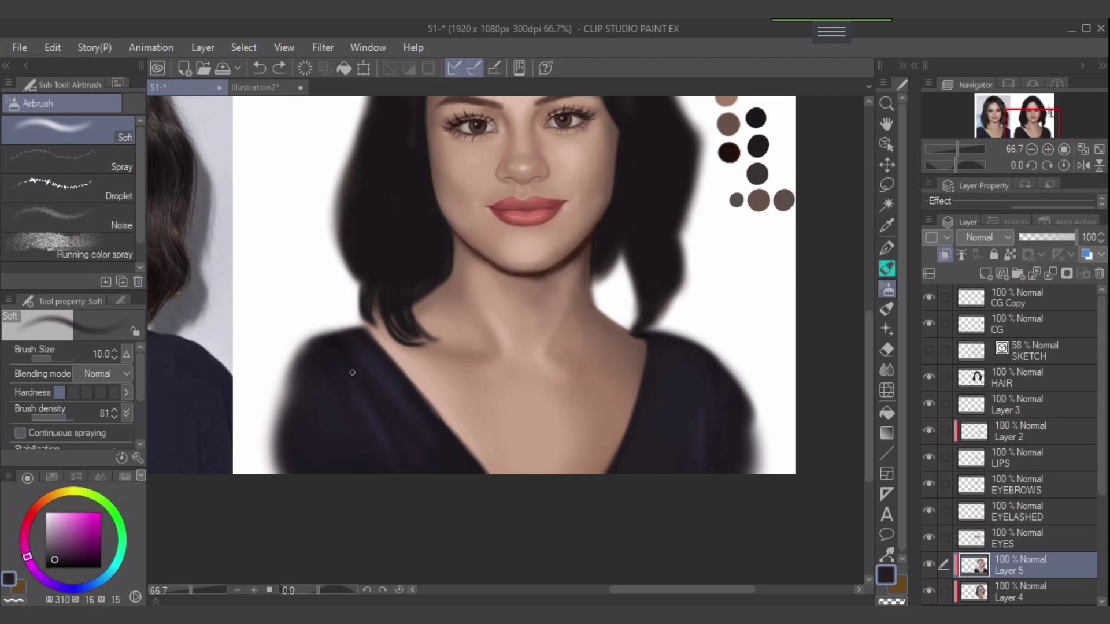
key("bracketleft")
left_click_drag(379, 342, 395, 364)
key("ctrl+z")
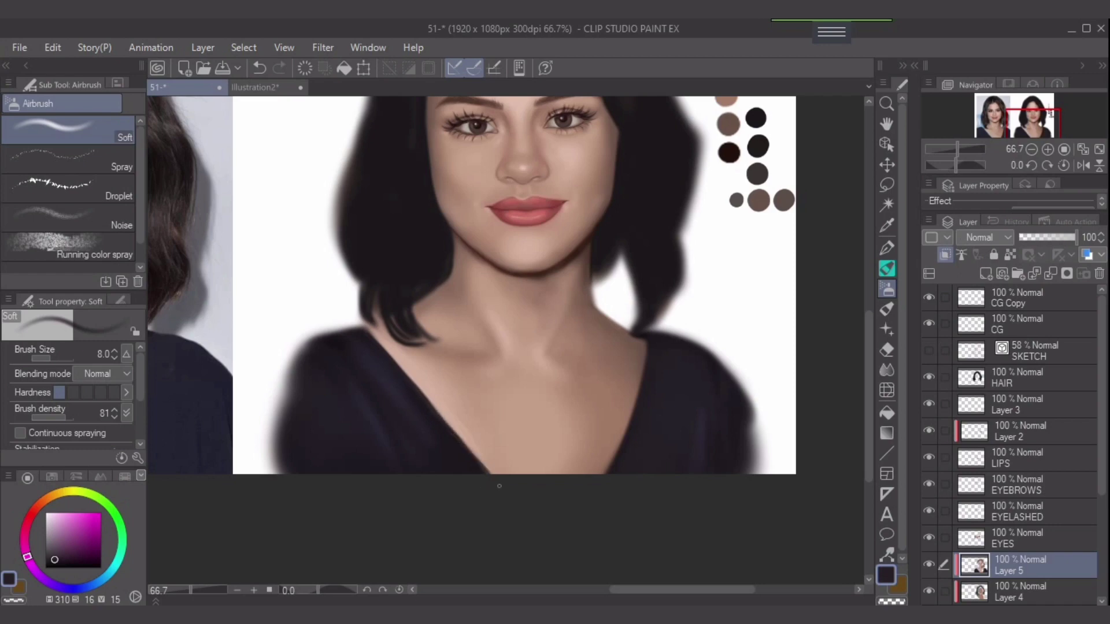
key("ctrl+z")
Select the SKIN layer and build up the top edge of the left shoulder in the dark garment color at small brush sizes
key("bracketright")
key("bracketright")
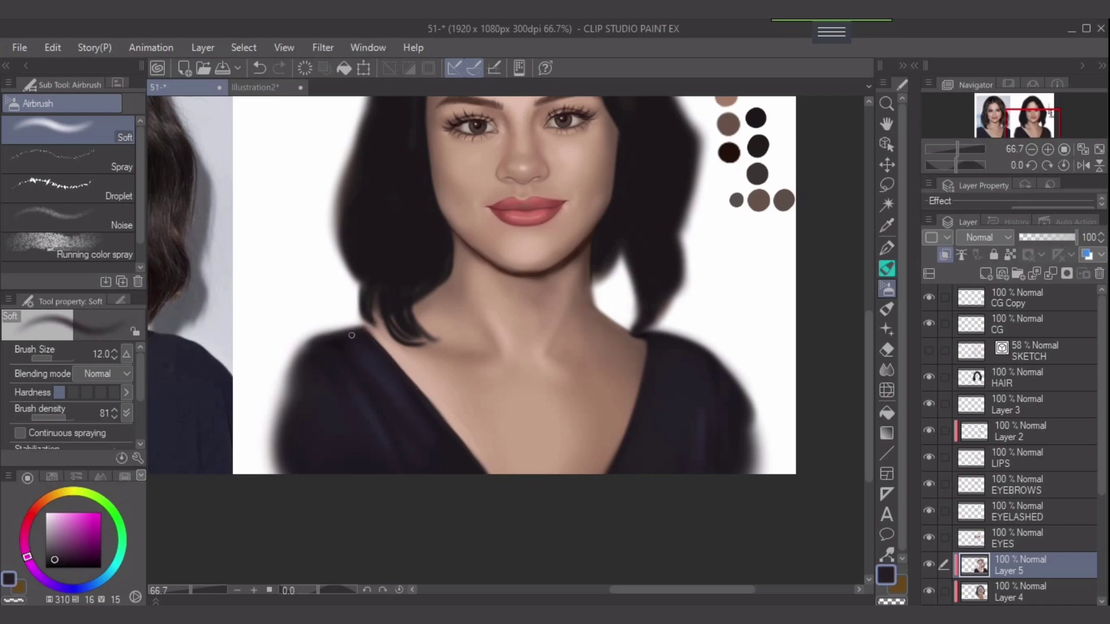
key("alt+bracketleft")
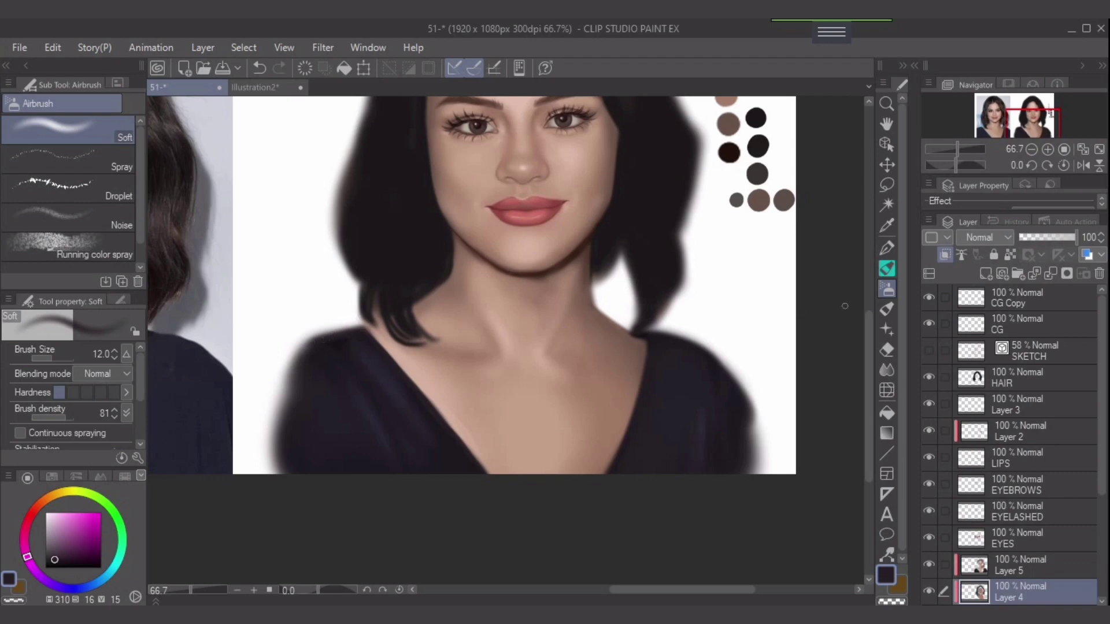
key("alt+bracketleft")
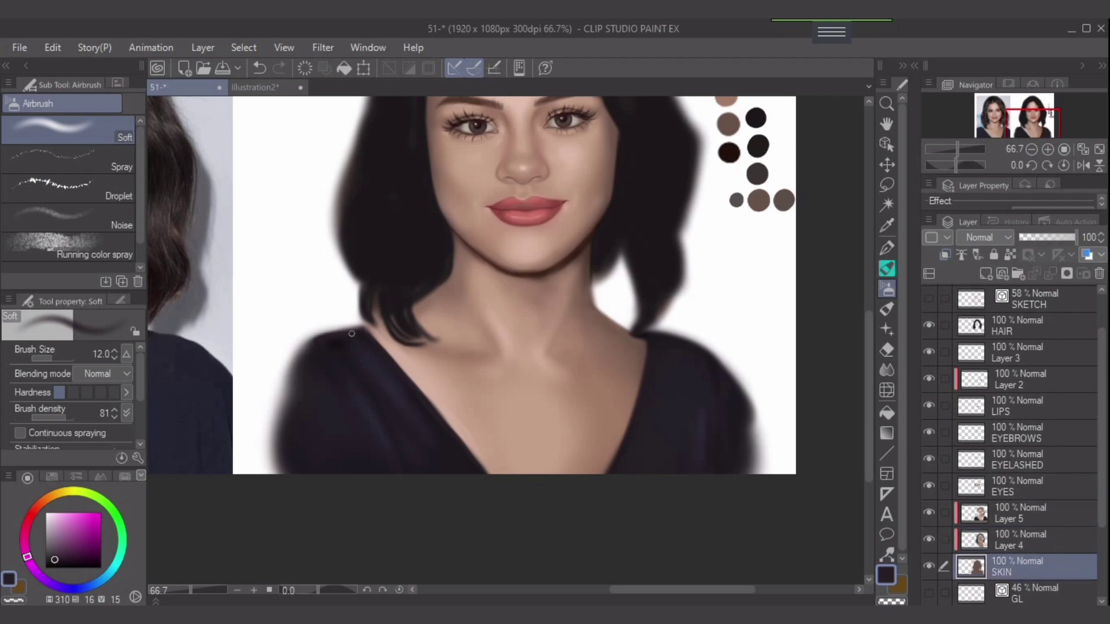
key("bracketright")
key("bracketleft")
key("bracketleft")
key("bracketleft")
key("bracketright")
key("bracketright")
key("bracketright")
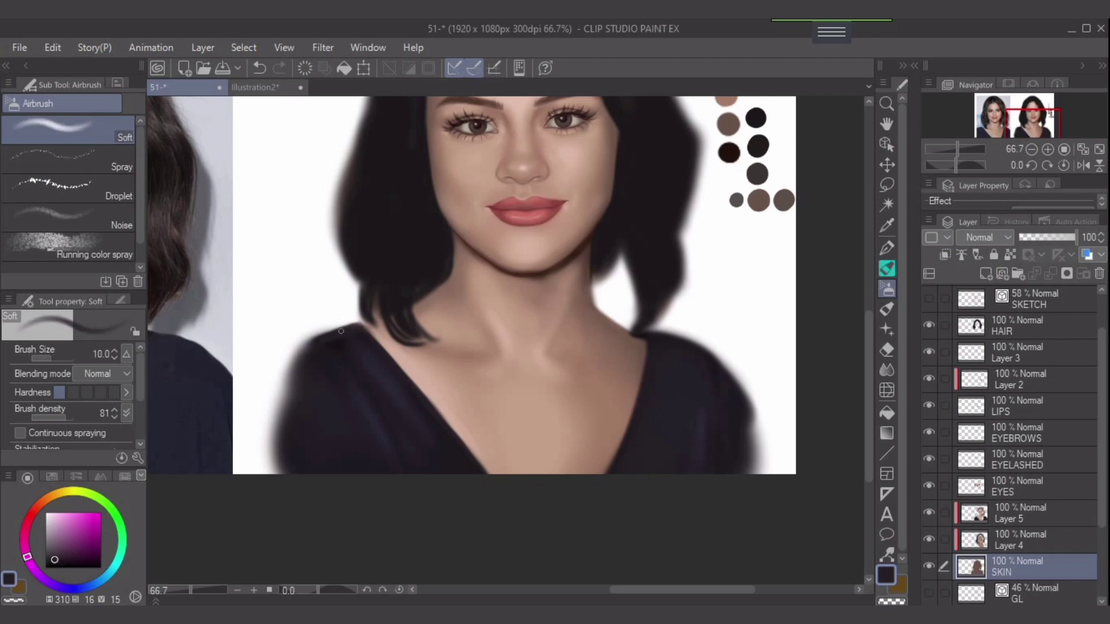
key("bracketright")
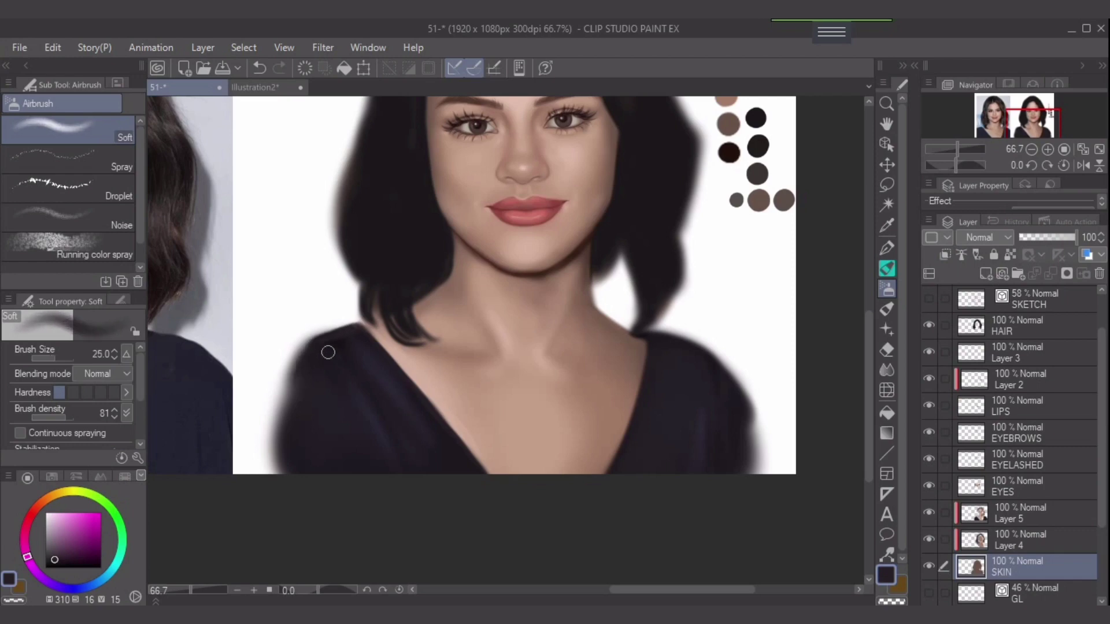
Extend the left sleeve and the lower right sleeve outward with the dark garment color, enlarging the brush up to 100
key("bracketright")
key("bracketright")
key("bracketright")
key("bracketright")
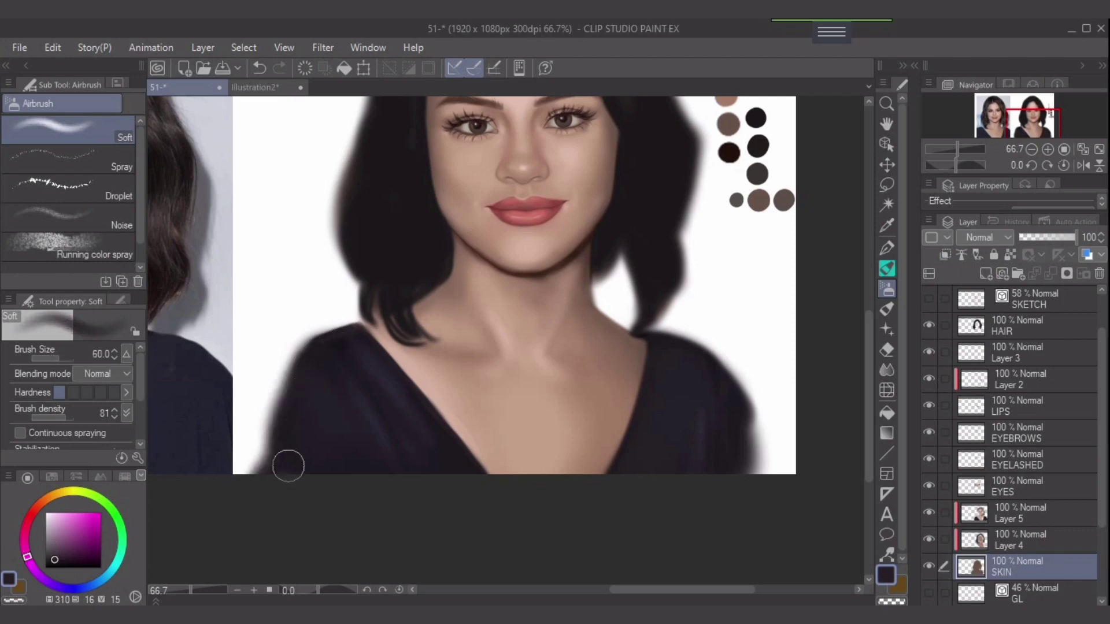
key("bracketright")
key("bracketright")
key("bracketright")
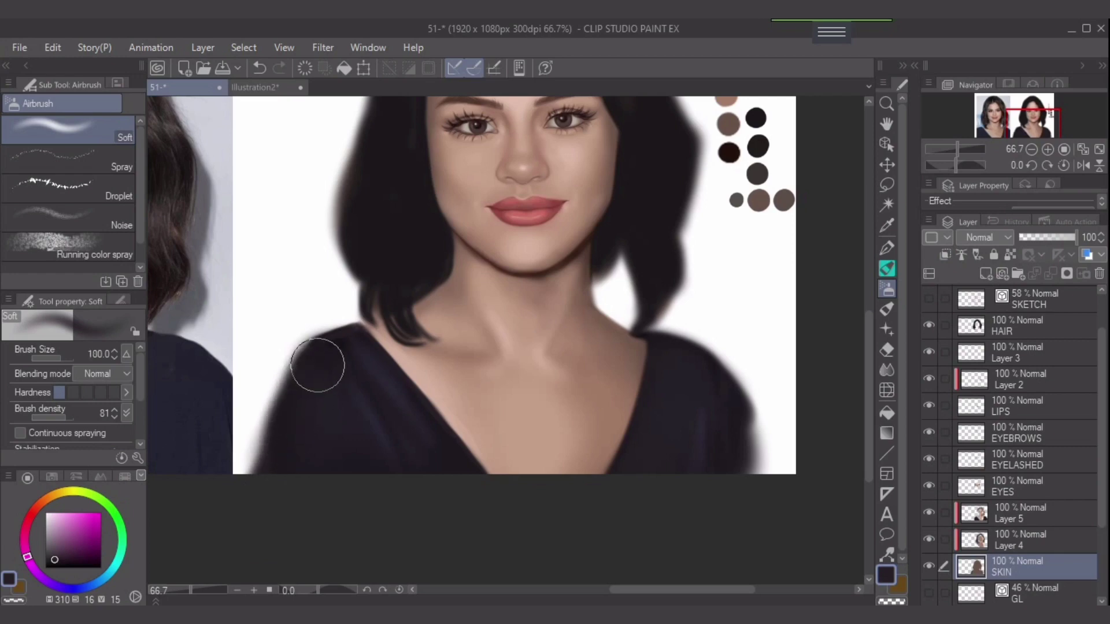
mouse_move(317, 365)
left_mouse_down()
mouse_move(280, 404)
mouse_move(251, 461)
mouse_move(262, 466)
left_mouse_up()
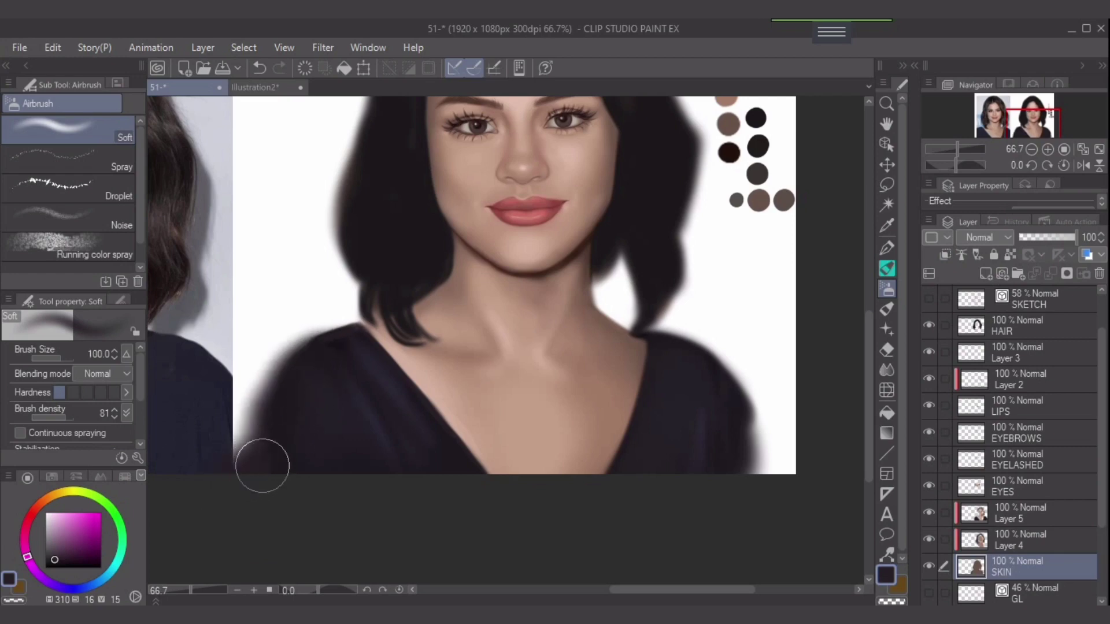
mouse_move(729, 421)
left_mouse_down()
mouse_move(729, 453)
mouse_move(745, 448)
mouse_move(766, 482)
left_mouse_up()
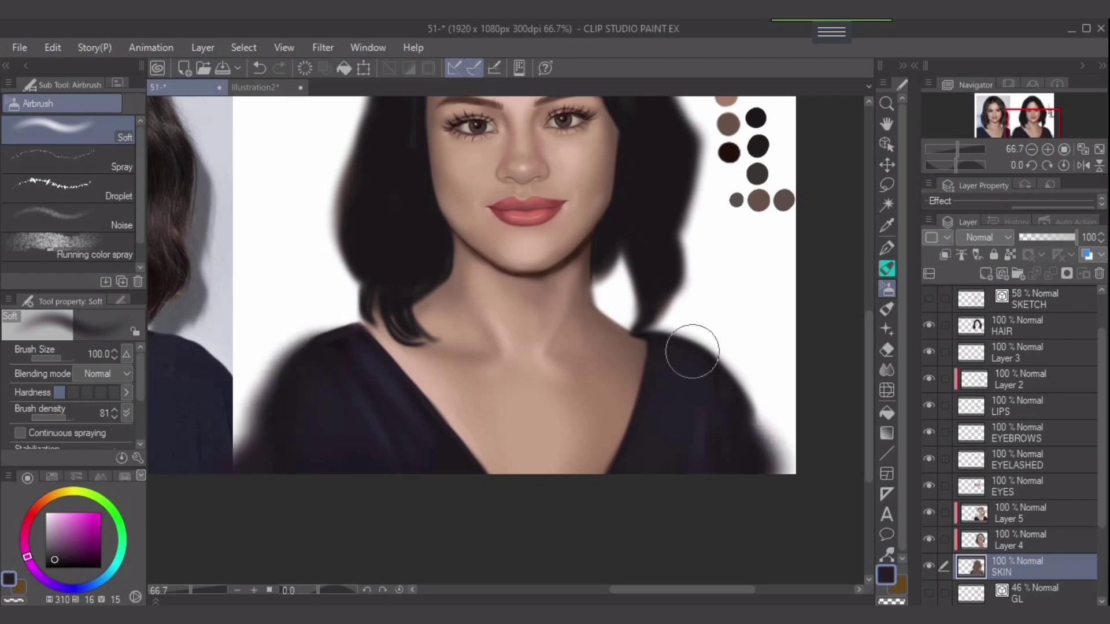
Reduce the brush to size 15 and define the outer contour of the right shoulder from the neckline downward
key("bracketleft")
key("bracketleft")
key("bracketleft")
key("bracketleft")
key("bracketleft")
key("bracketleft")
key("bracketleft")
key("bracketleft")
key("bracketleft")
key("bracketleft")
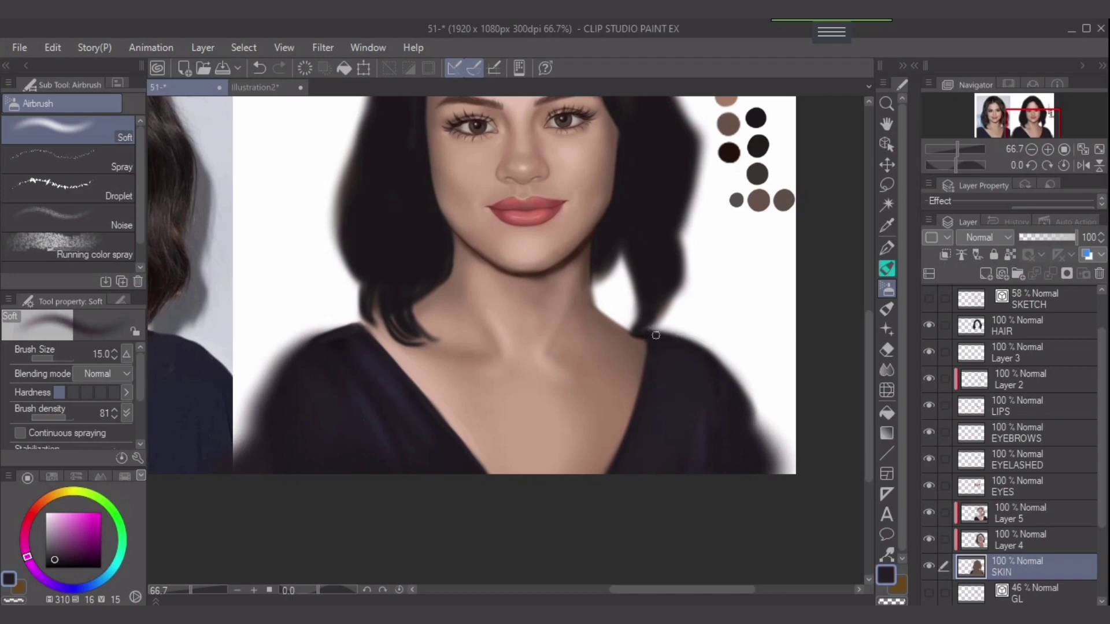
mouse_move(649, 333)
left_mouse_down()
mouse_move(708, 351)
mouse_move(755, 421)
left_mouse_up()
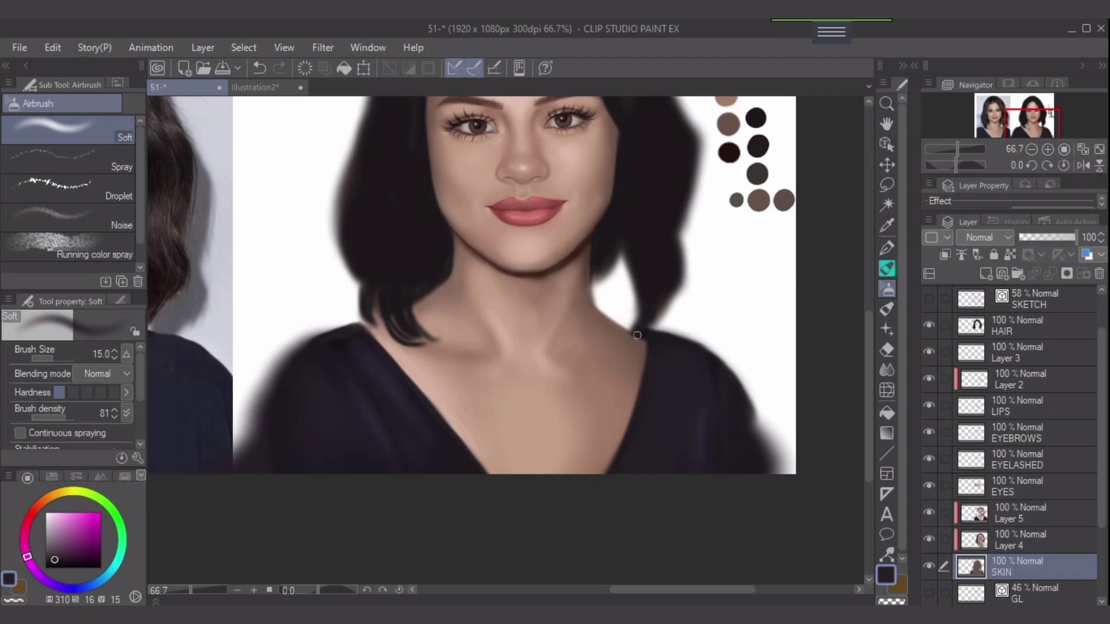
Select the HAIR layer, sample the dark hair color and airbrush over the lighter streaks right of the forehead at size 60
scroll(653, 298, "up", 2)
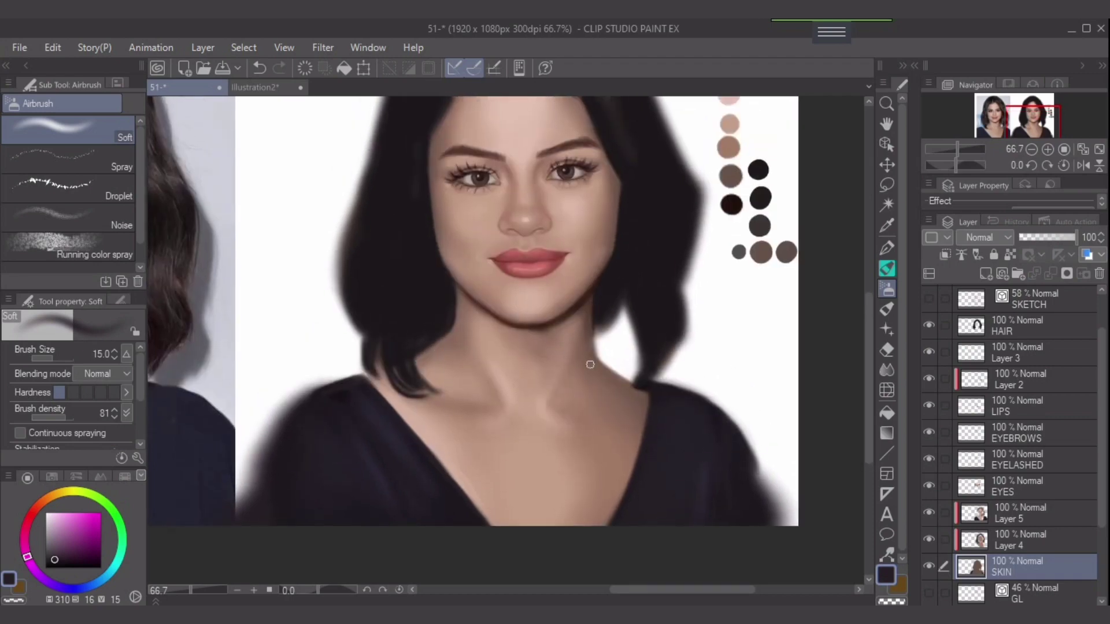
scroll(589, 364, "up", 4)
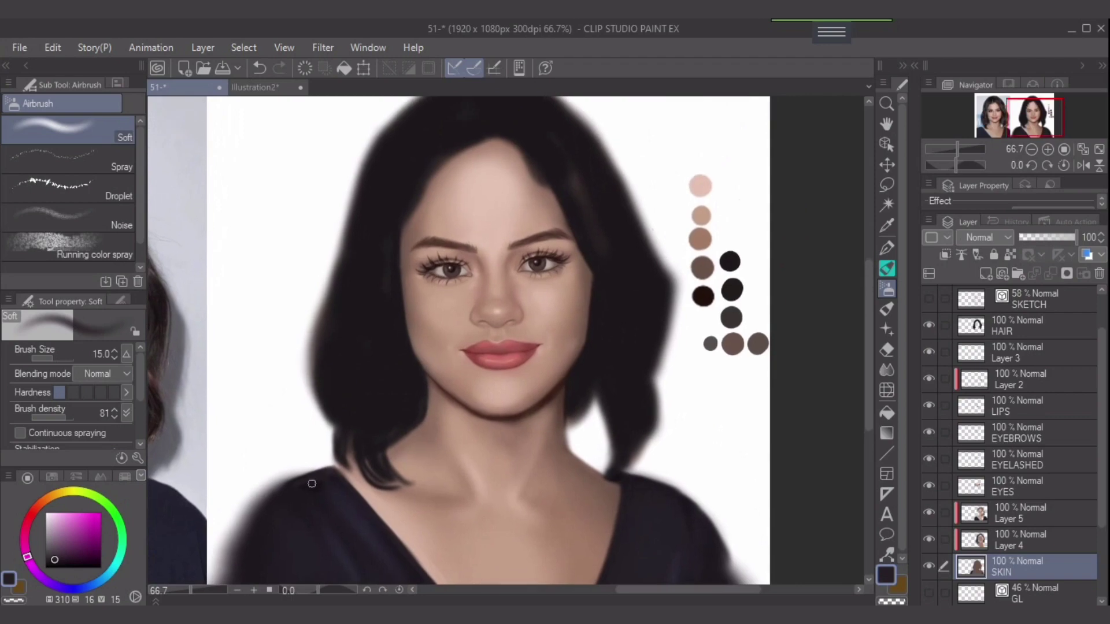
key("bracketright")
key("bracketright")
key("bracketright")
left_click_drag(742, 382, 735, 425)
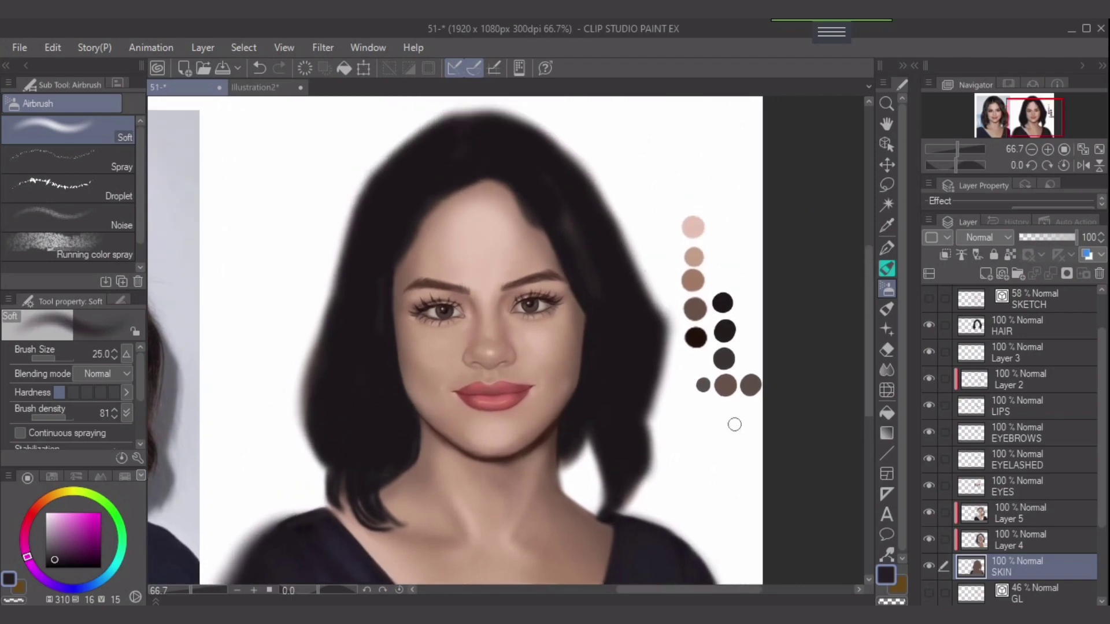
key("bracketright")
key("bracketright")
left_click(1018, 326)
left_click(552, 206, "alt")
key("bracketright")
key("bracketright")
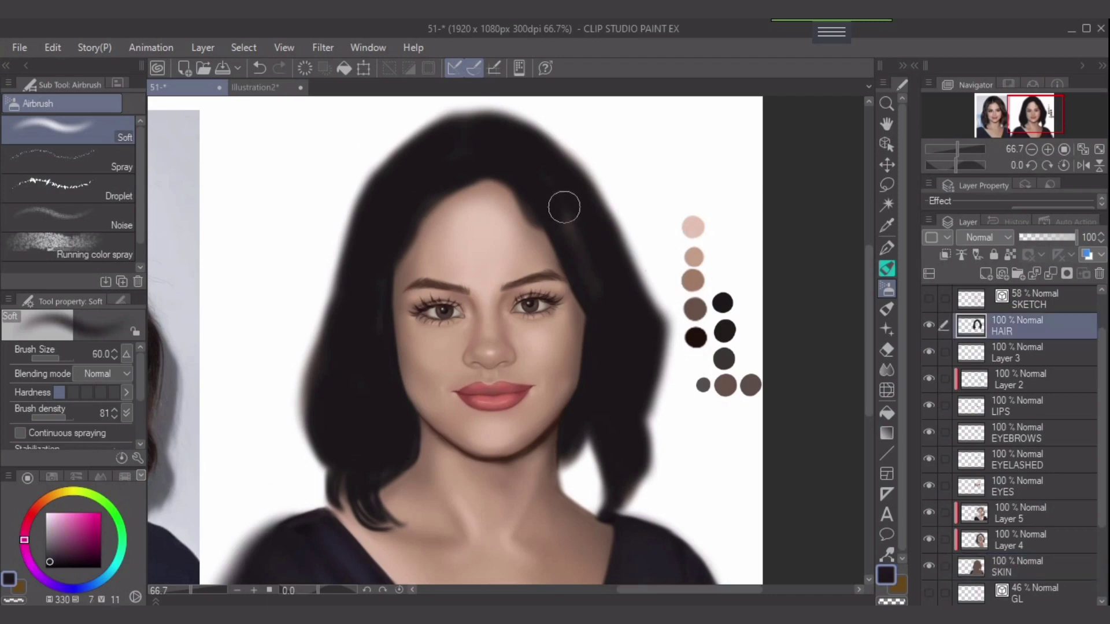
left_click_drag(564, 208, 589, 274)
Tint the hair right of the face with the darkest brown swatch, and sample the top black swatch at size 40
left_click(696, 334, "alt")
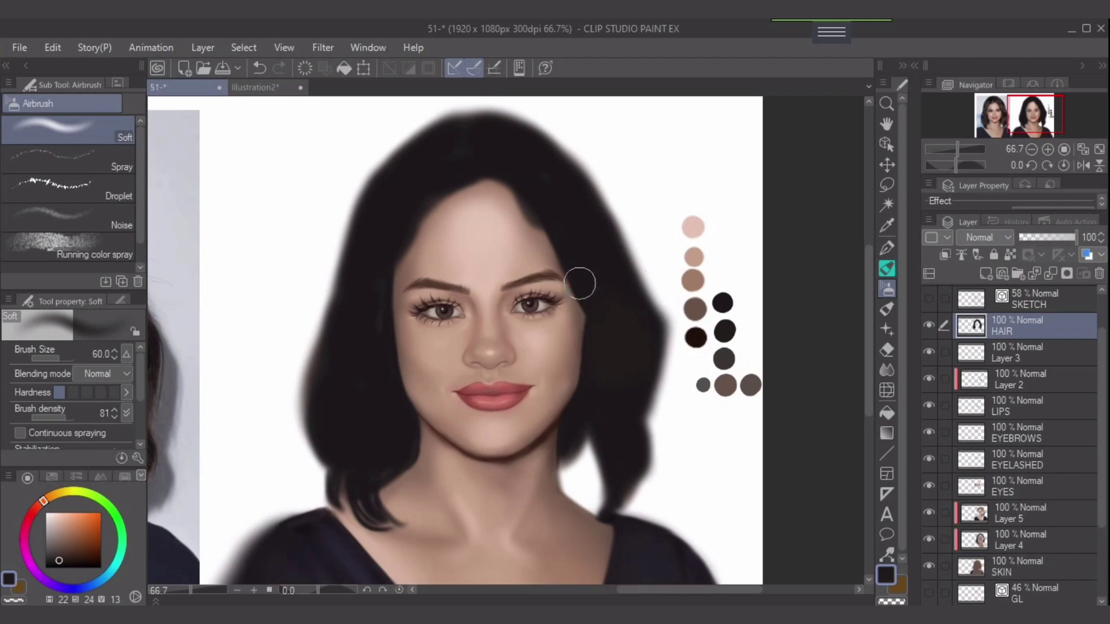
key("bracketleft")
key("bracketleft")
left_click(722, 304, "alt")
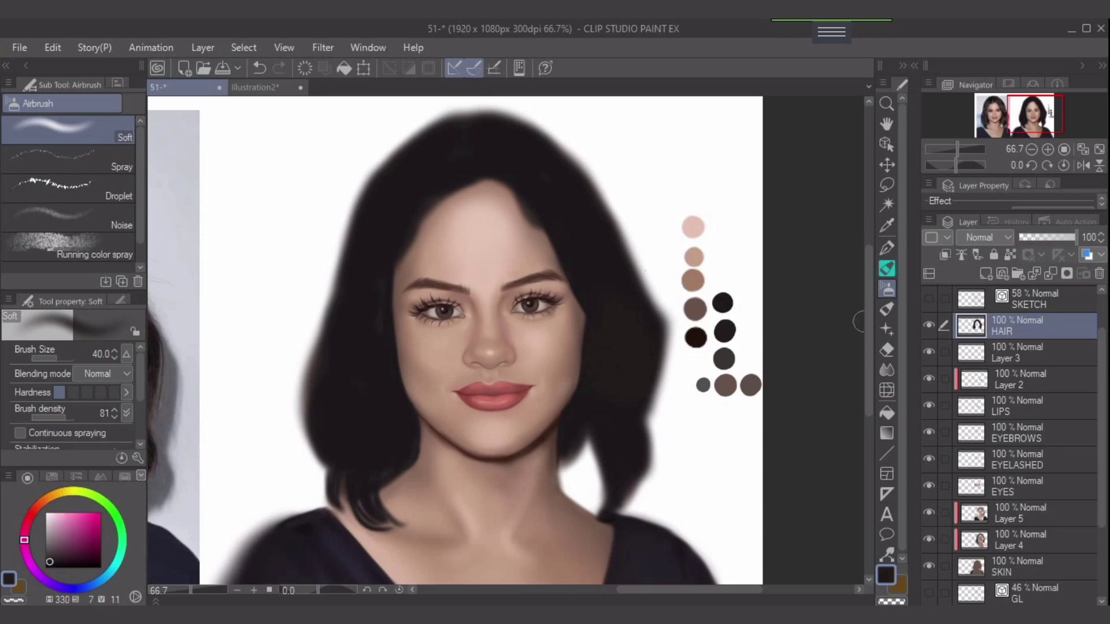
Lock the HAIR layer's transparent pixels and airbrush a near-black over the hair left of the face at sizes 70 to 80
left_click(1009, 255)
key("]")
key("]")
key("]")
left_click(56, 564)
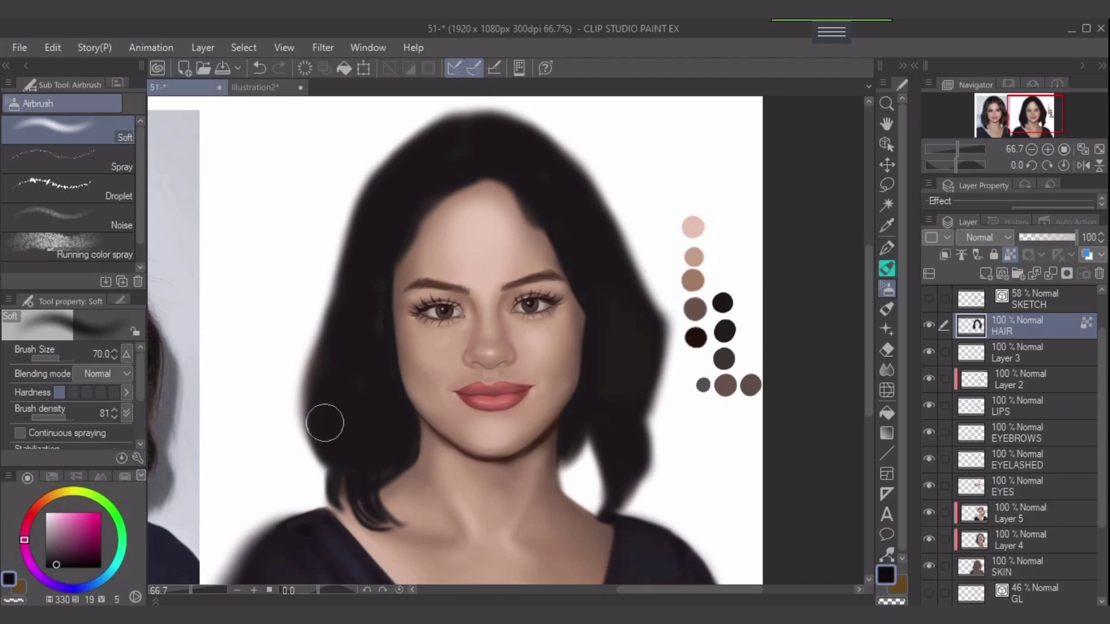
key("]")
left_click_drag(406, 309, 425, 423)
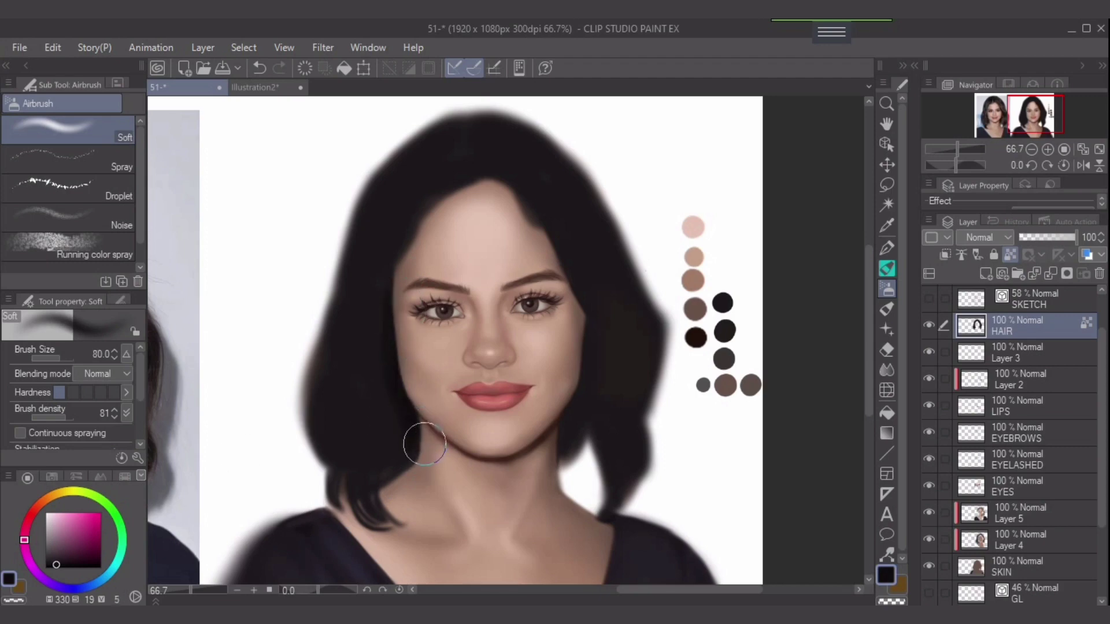
Sample the middle black swatch and airbrush a warm near-black over the hair on both sides of the face at sizes 60 to 100
key("bracketright")
key("bracketright")
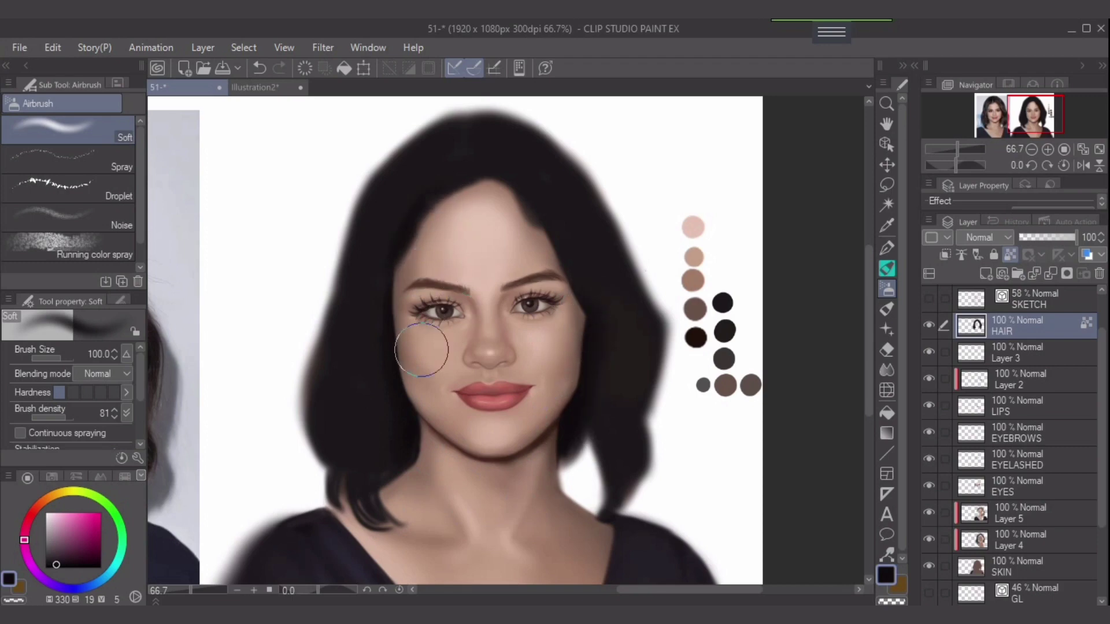
left_click(721, 340, "alt")
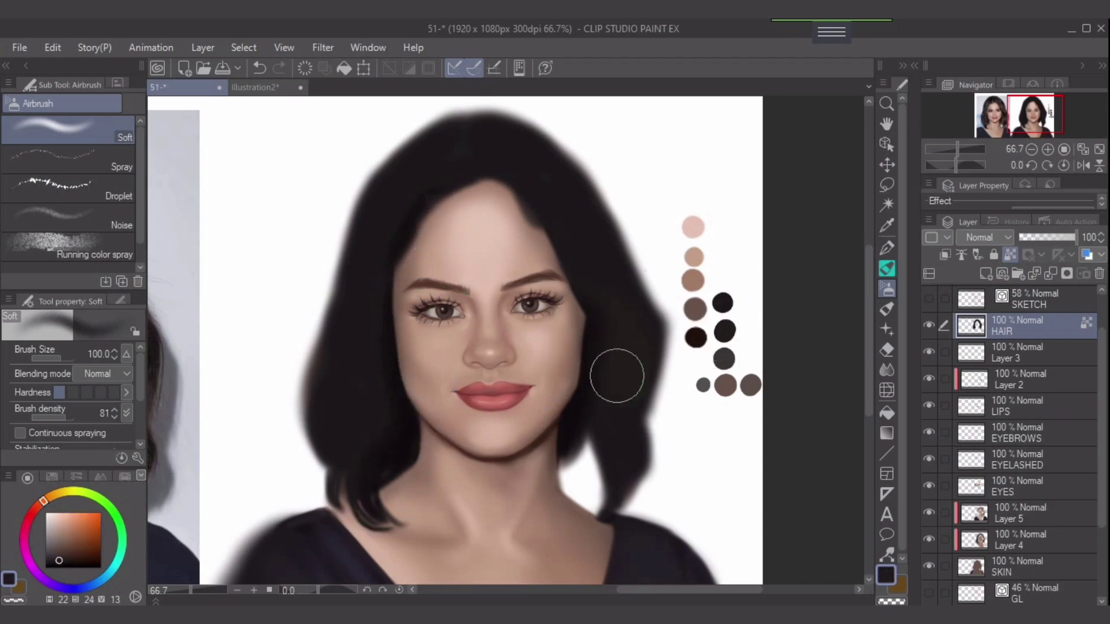
key("bracketleft")
key("bracketleft")
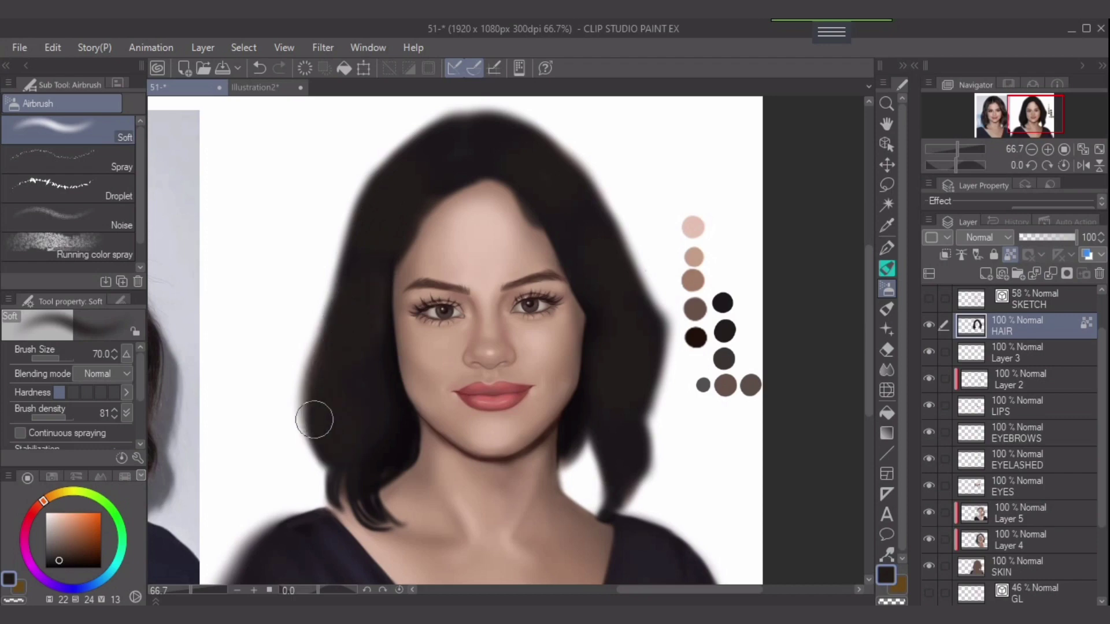
key("bracketleft")
left_click_drag(365, 442, 367, 466)
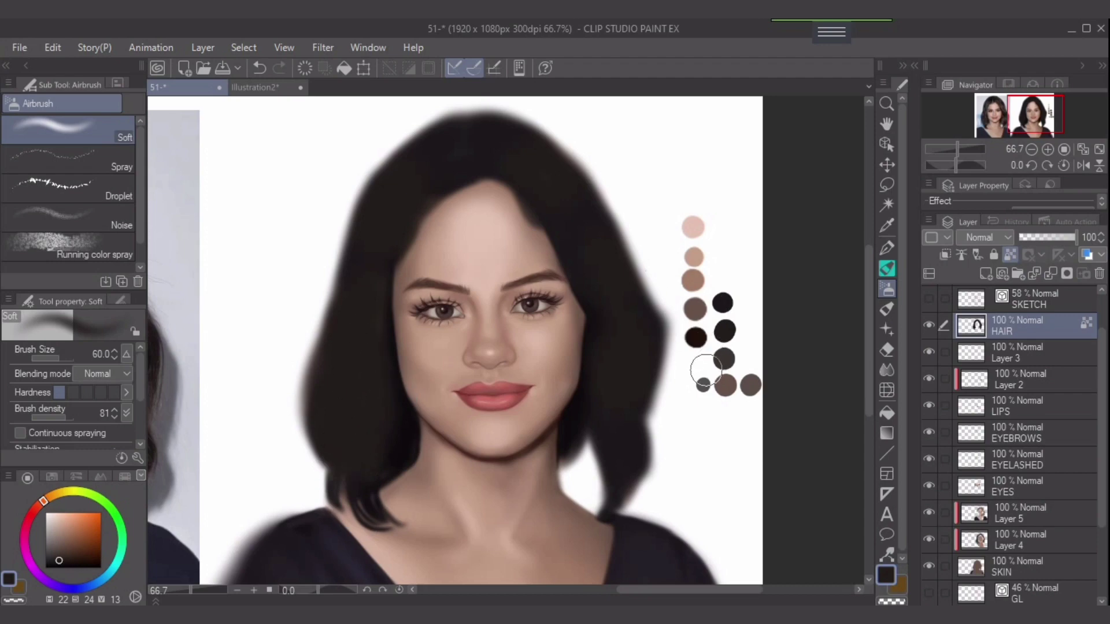
Sample the dark gray swatch and switch to the thin hair bundle pencil
left_click(723, 359, "alt")
key("p")
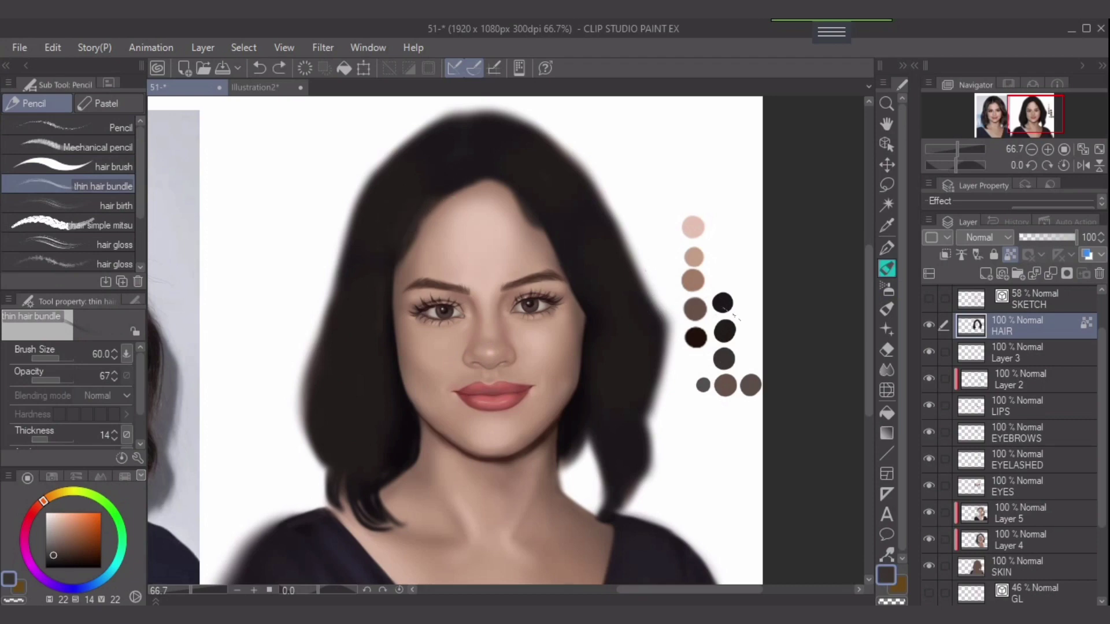
left_click(456, 281, "alt")
left_click_drag(433, 198, 379, 297)
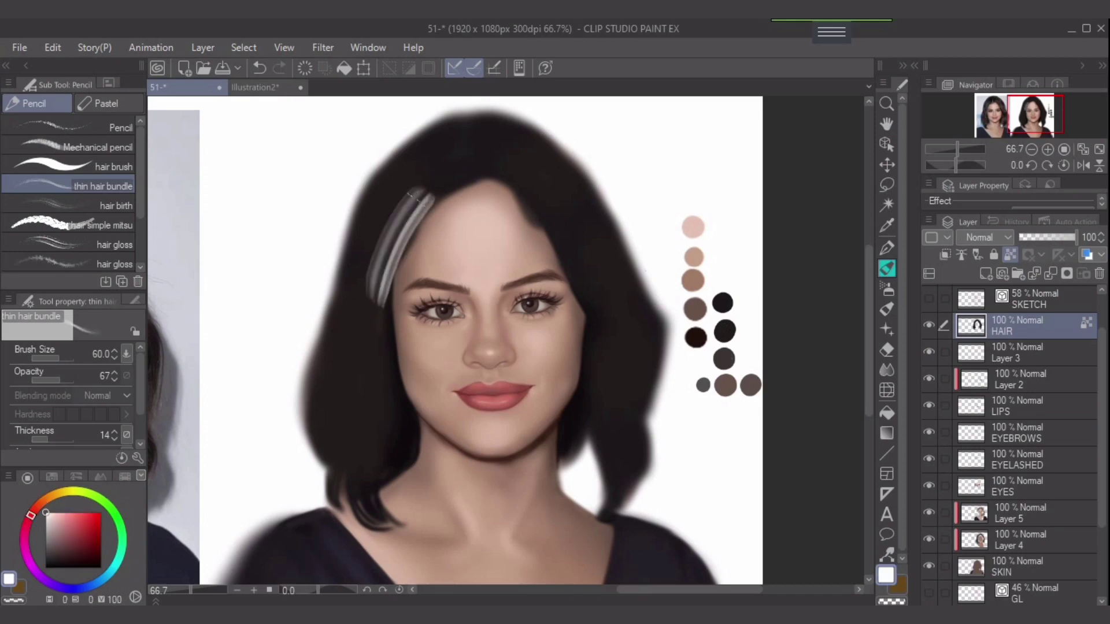
key("ctrl+z")
Sample near-black tones from the swatches and hair, and draw fine strands in the lower hair right of the neck at sizes 60 to 70
left_click(722, 301, "alt")
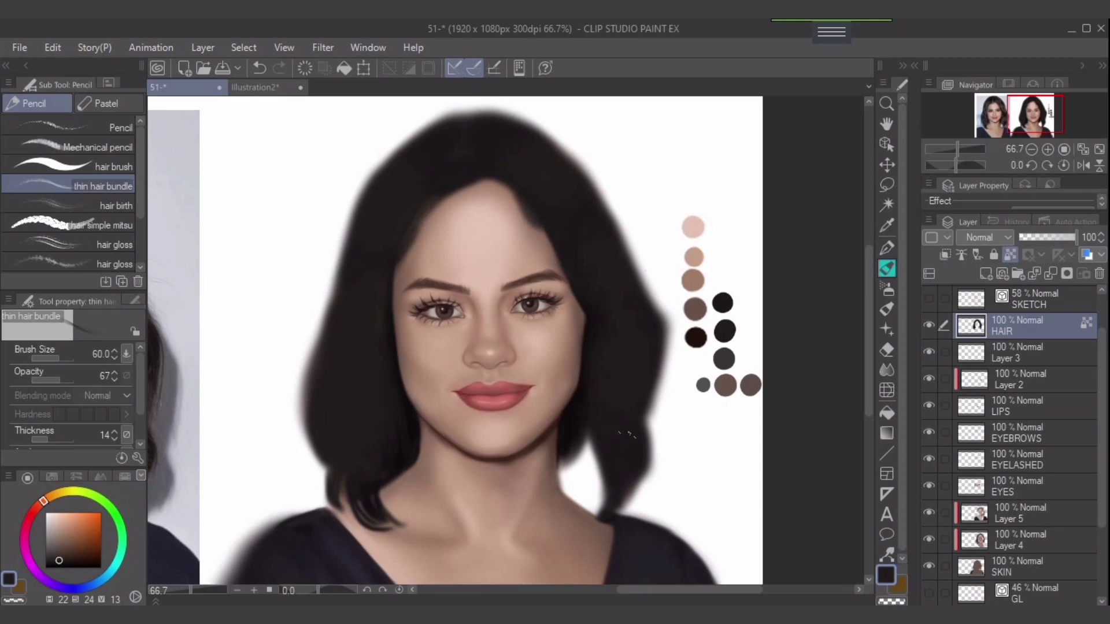
left_click(610, 345, "alt")
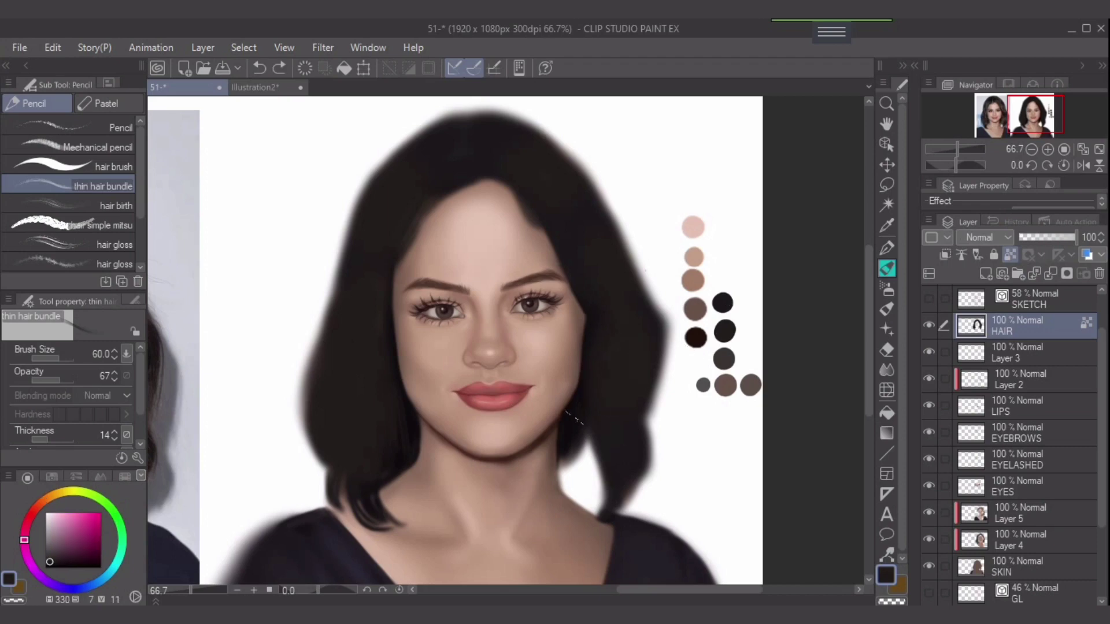
left_click(590, 341, "alt")
key("bracketleft")
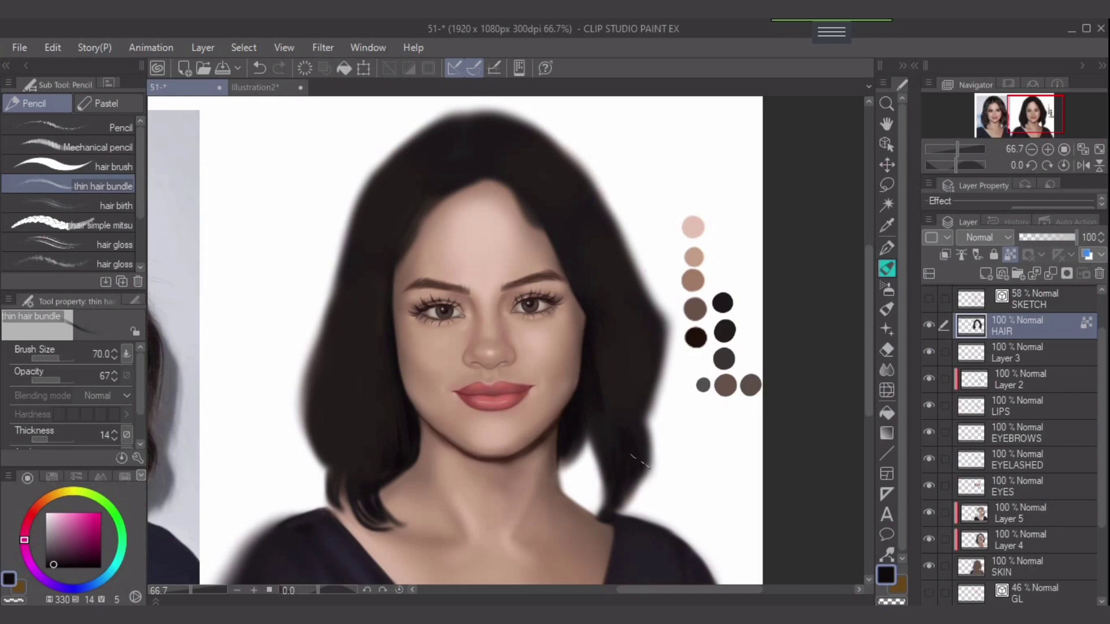
Draw dark thin hair bundle strands through the hair left of the face, down to its lower tips
left_click_drag(353, 454, 388, 520)
key("ctrl+z")
left_click_drag(355, 464, 386, 514)
key("bracketleft")
key("bracketright")
key("bracketright")
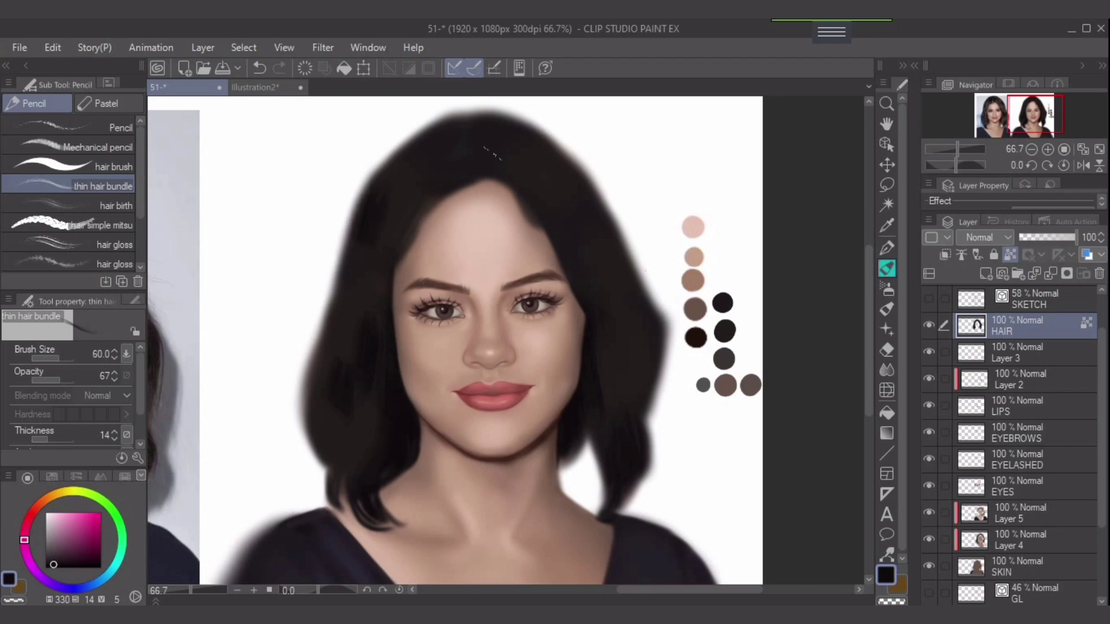
Undo the last strand, set the brush angle to 0 and draw dark strands from the parting over the crown
key("bracketright")
key("ctrl+z")
left_click_drag(141, 390, 140, 409)
left_click_drag(45, 431, 30, 431)
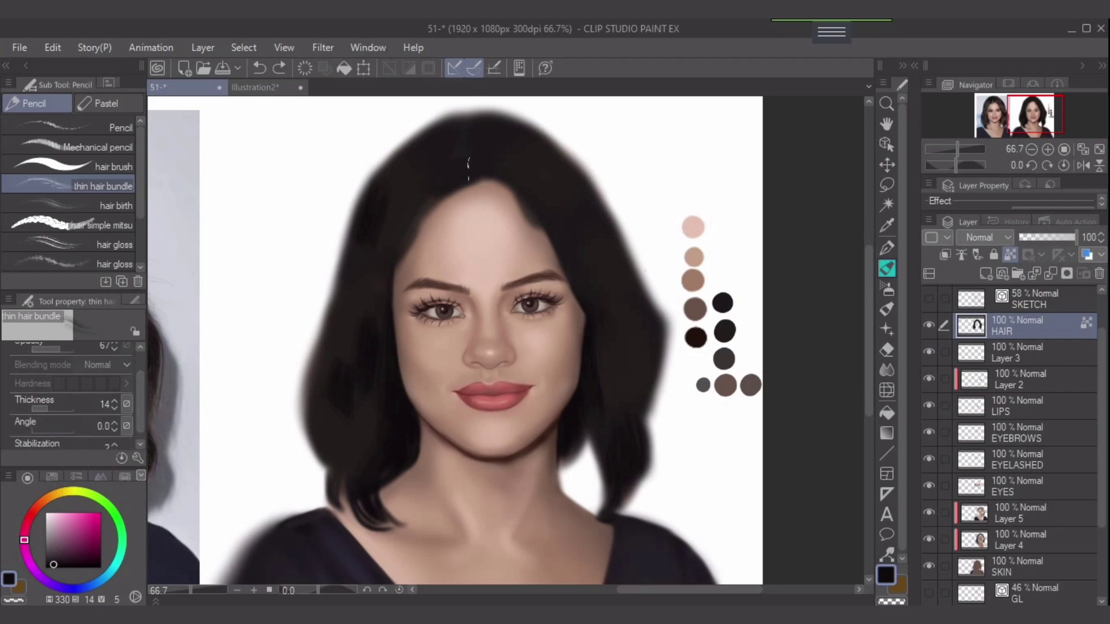
mouse_move(468, 169)
left_mouse_down()
mouse_move(413, 209)
mouse_move(447, 168)
mouse_move(406, 190)
mouse_move(435, 168)
mouse_move(395, 224)
left_mouse_up()
mouse_move(441, 151)
left_mouse_down()
mouse_move(400, 183)
mouse_move(408, 196)
left_mouse_up()
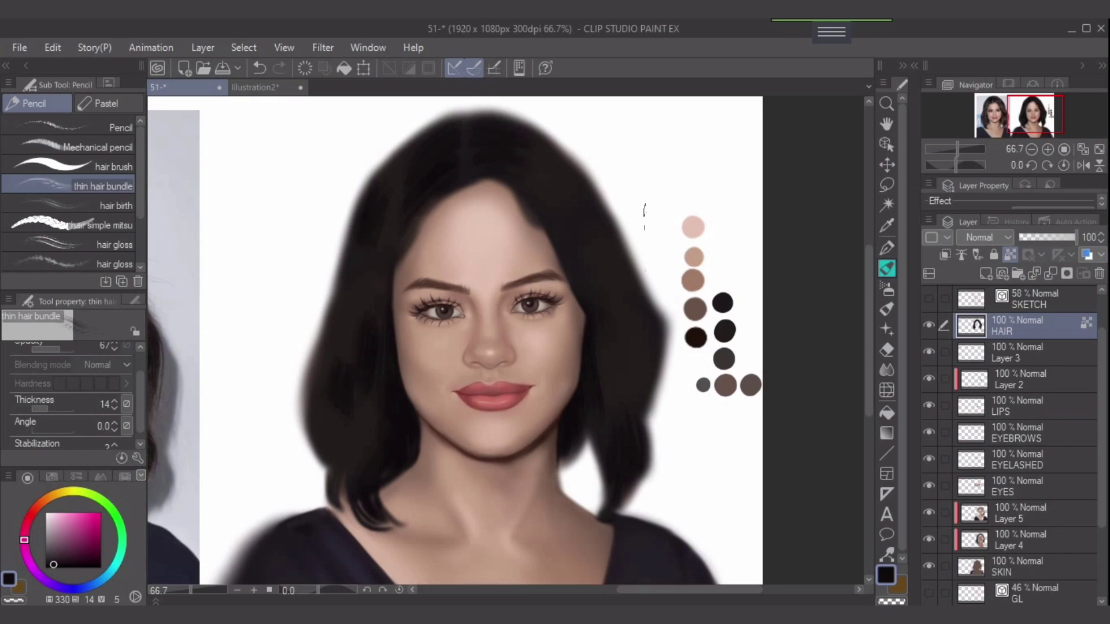
Show the SKETCH layer and airbrush the hair parting in dark reddish brown with hue 12, saturation 13 and value 21
left_click(929, 297)
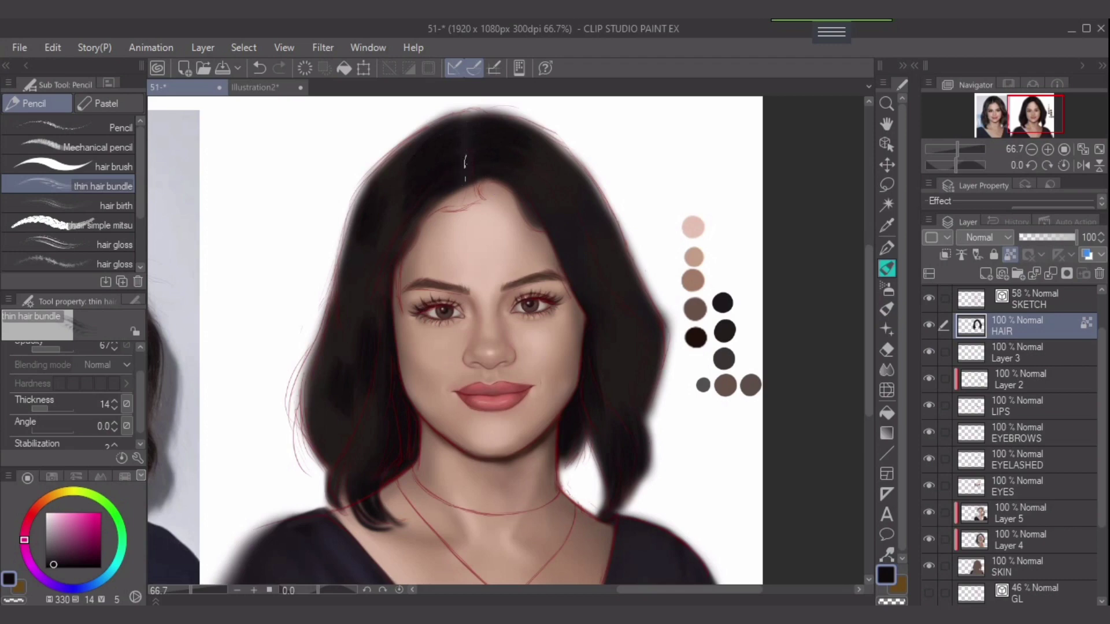
left_click(464, 163, "alt")
left_click(53, 556)
left_click(38, 507)
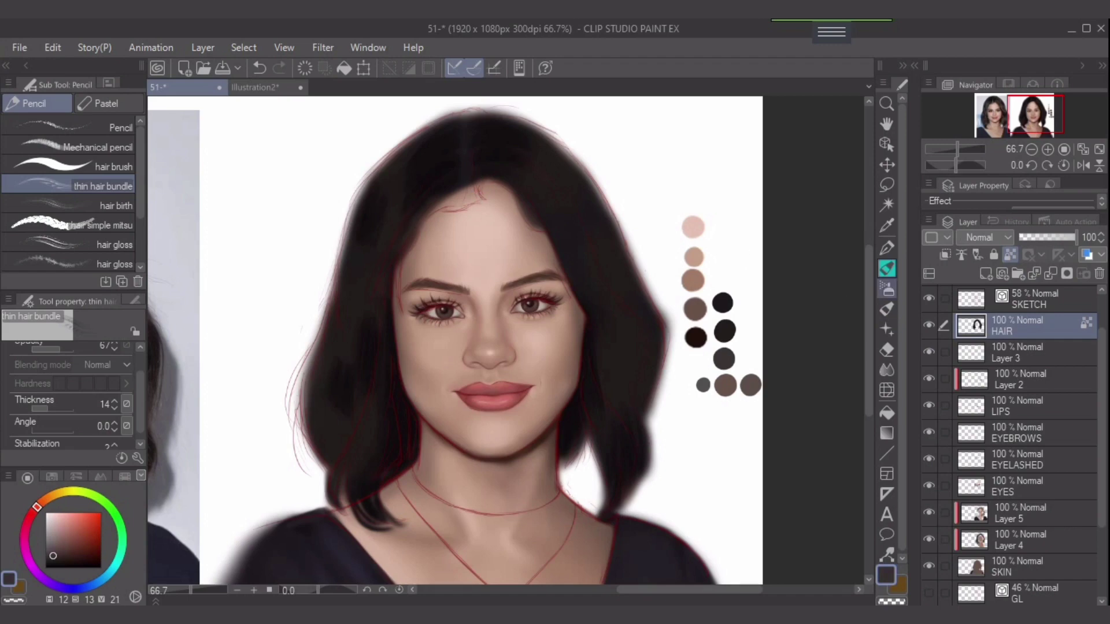
left_click(886, 288)
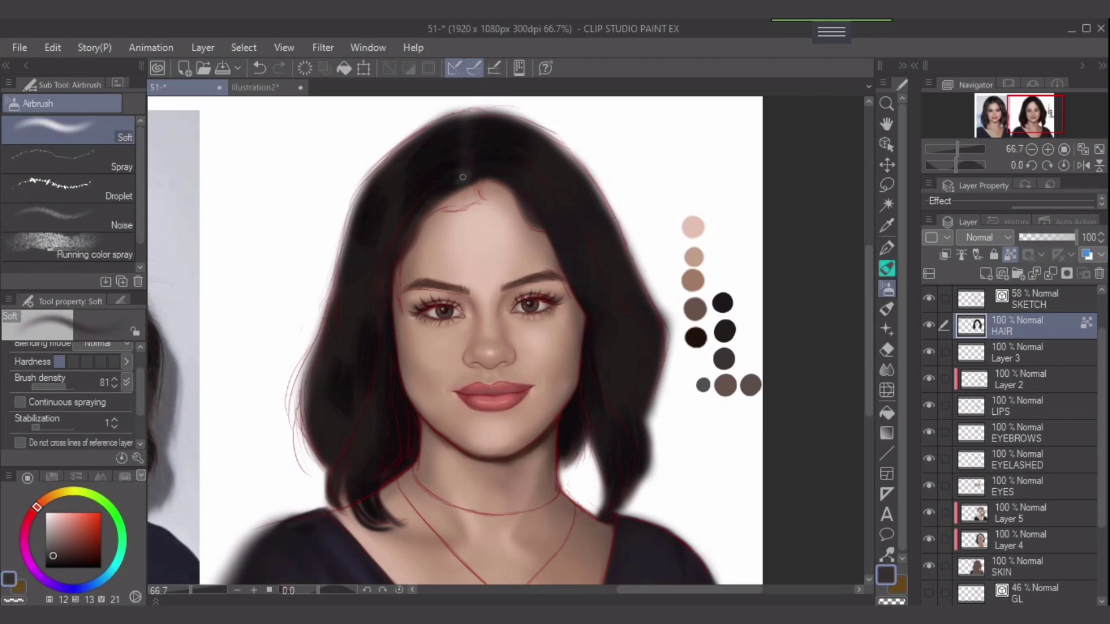
left_click_drag(464, 178, 463, 136)
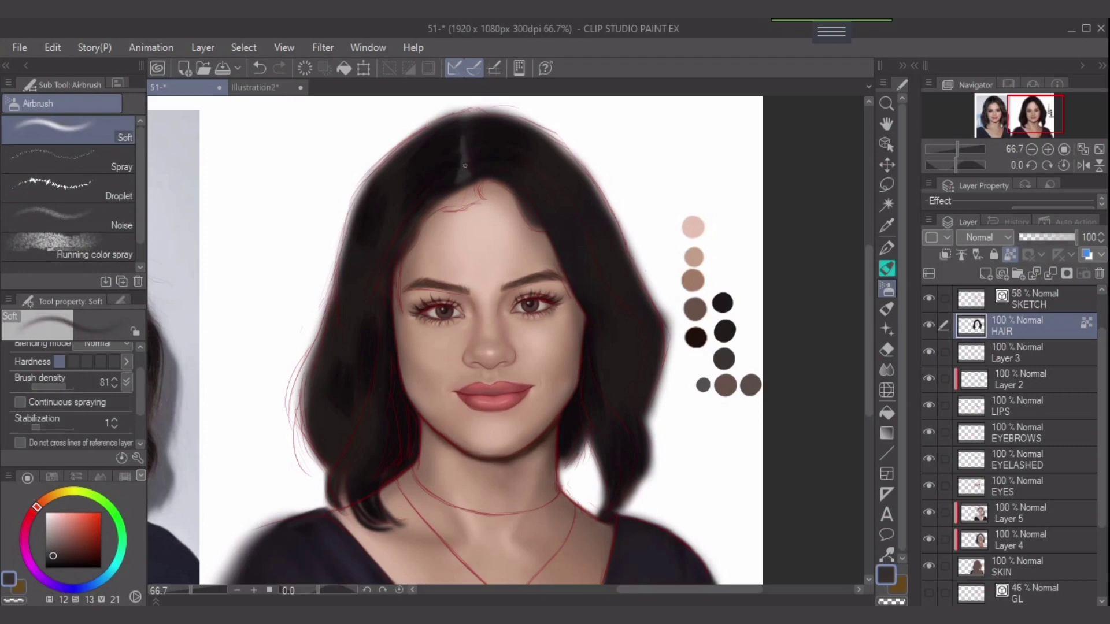
Brighten the parting with lighter reddish browns, up to hue 12, saturation 25 and value 55
left_click(61, 557)
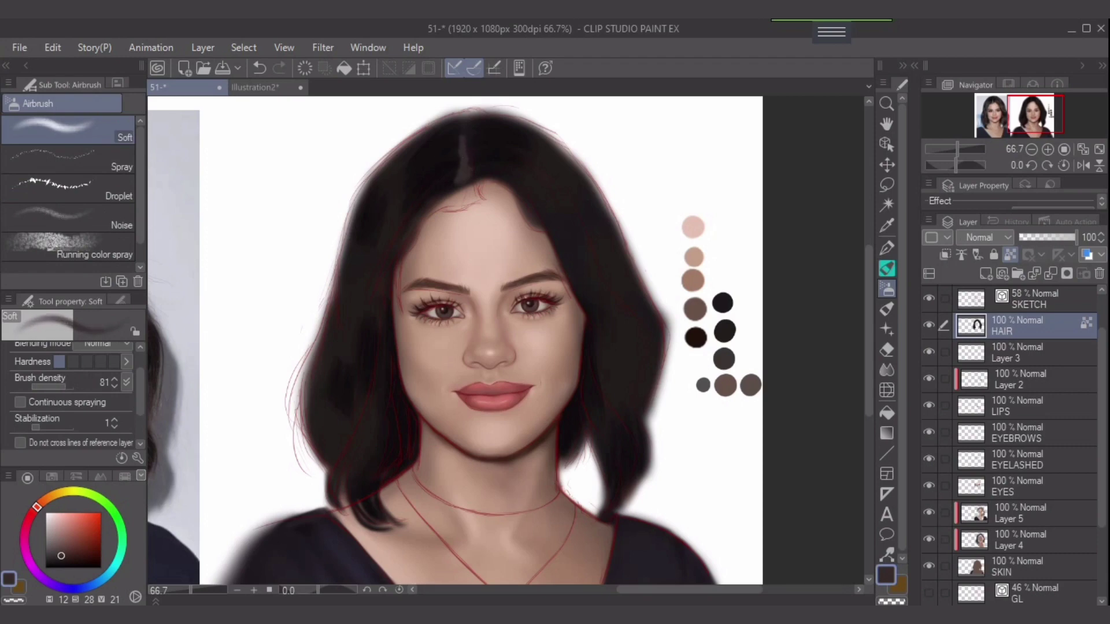
left_click(59, 537)
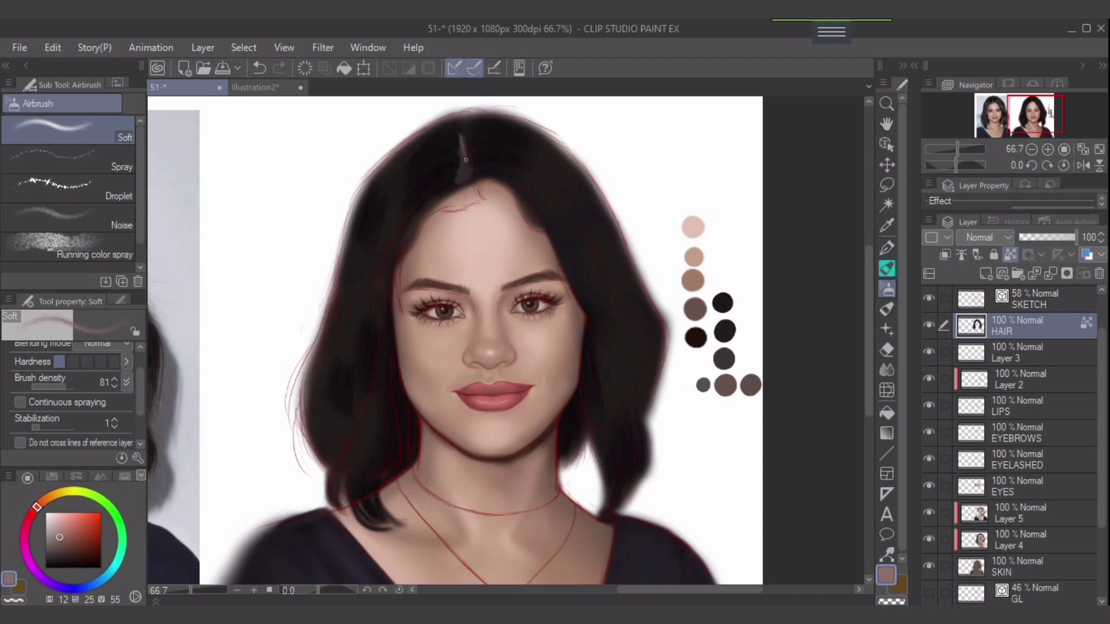
mouse_move(462, 154)
left_mouse_down()
mouse_move(466, 177)
mouse_move(467, 143)
left_mouse_up()
Smudge the light parting line into the surrounding dark hair with the Finger tip blender at sizes 8 to 15
key("j")
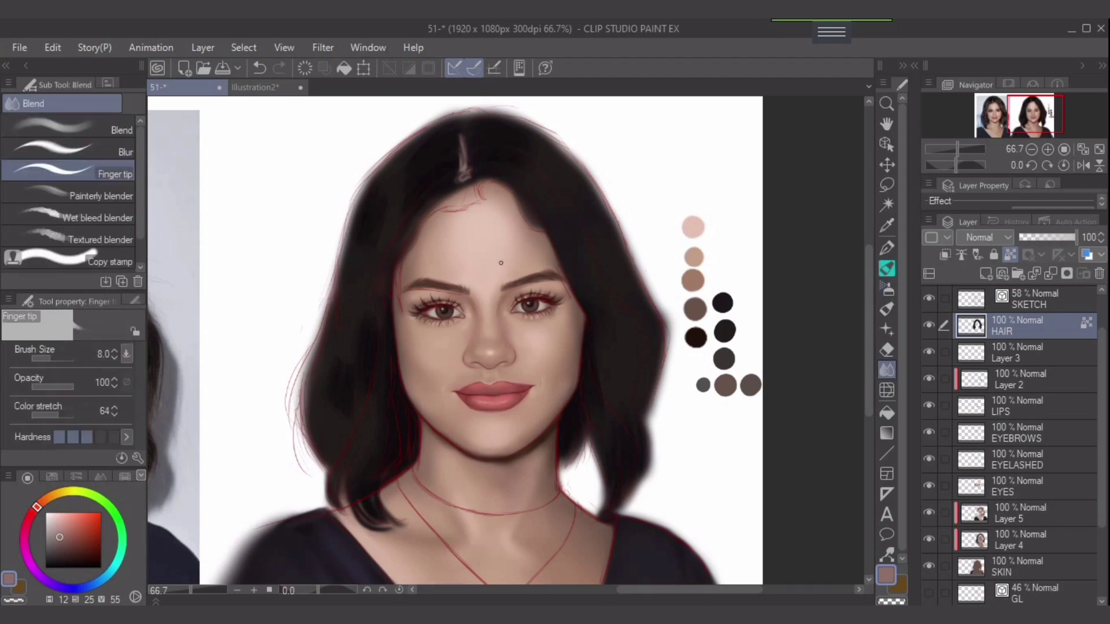
mouse_move(464, 175)
left_mouse_down()
mouse_move(461, 130)
mouse_move(459, 187)
mouse_move(472, 174)
mouse_move(467, 144)
mouse_move(446, 149)
mouse_move(462, 152)
mouse_move(462, 186)
left_mouse_up()
key("bracketleft")
key("bracketleft")
key("bracketright")
key("bracketright")
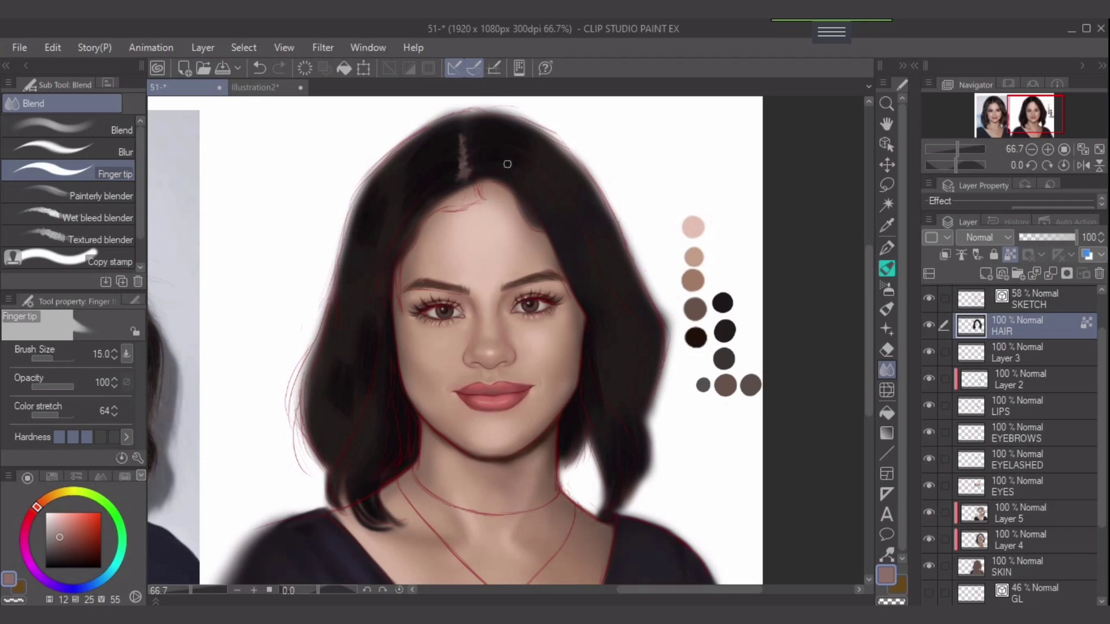
left_click(463, 175, "alt")
key("bracketleft")
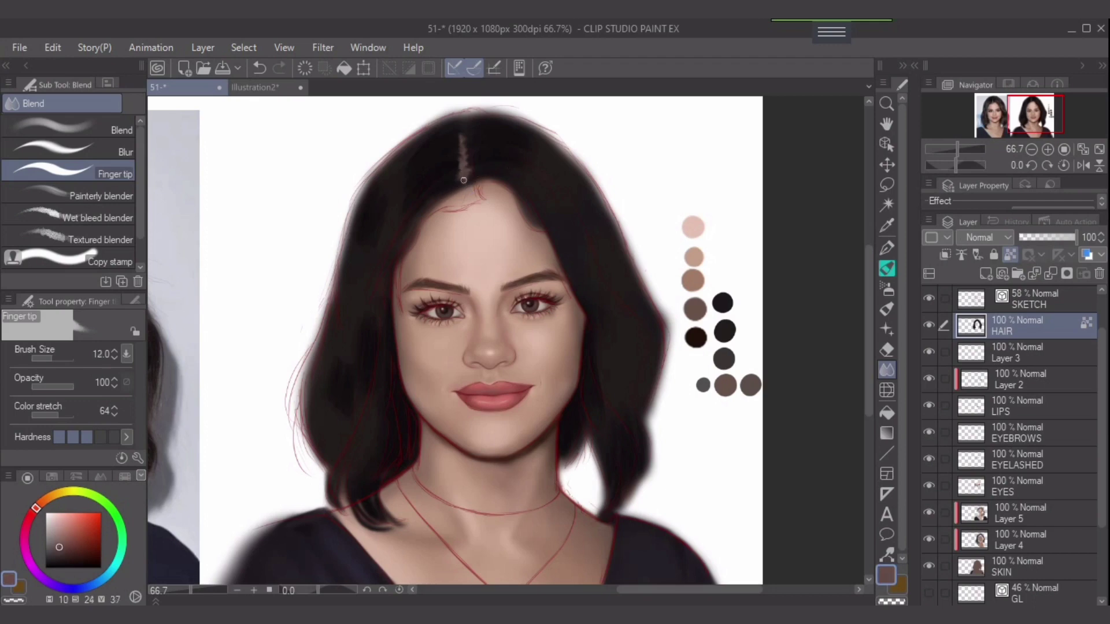
key("bracketright")
key("bracketleft")
Return to the thin hair bundle pencil with a sampled near-black and add a new layer directly below HAIR
left_click(725, 305, "alt")
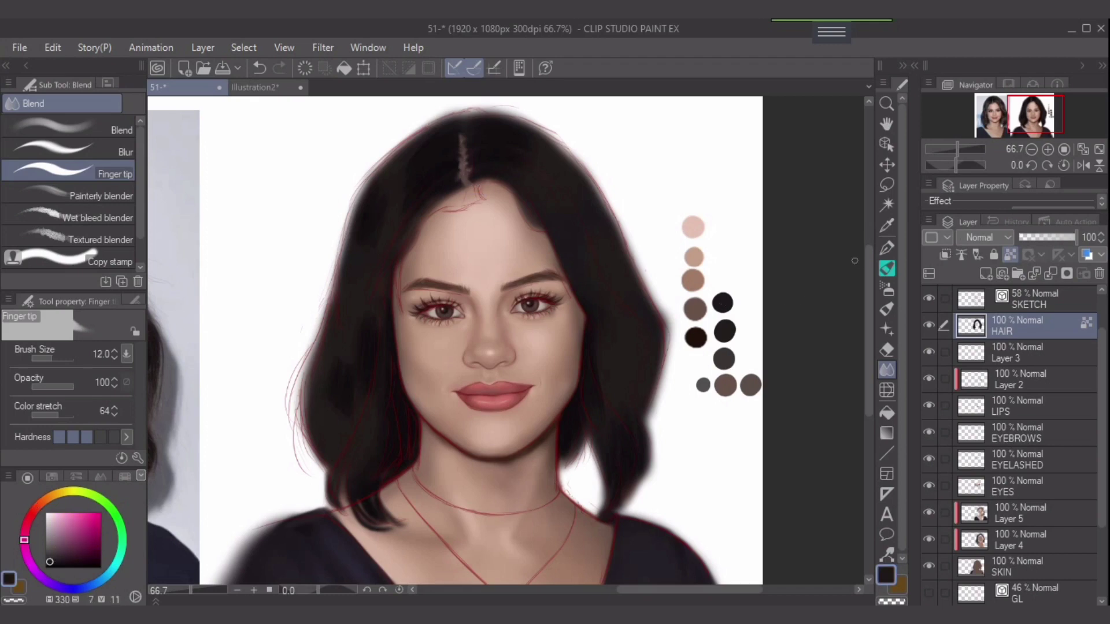
key("p")
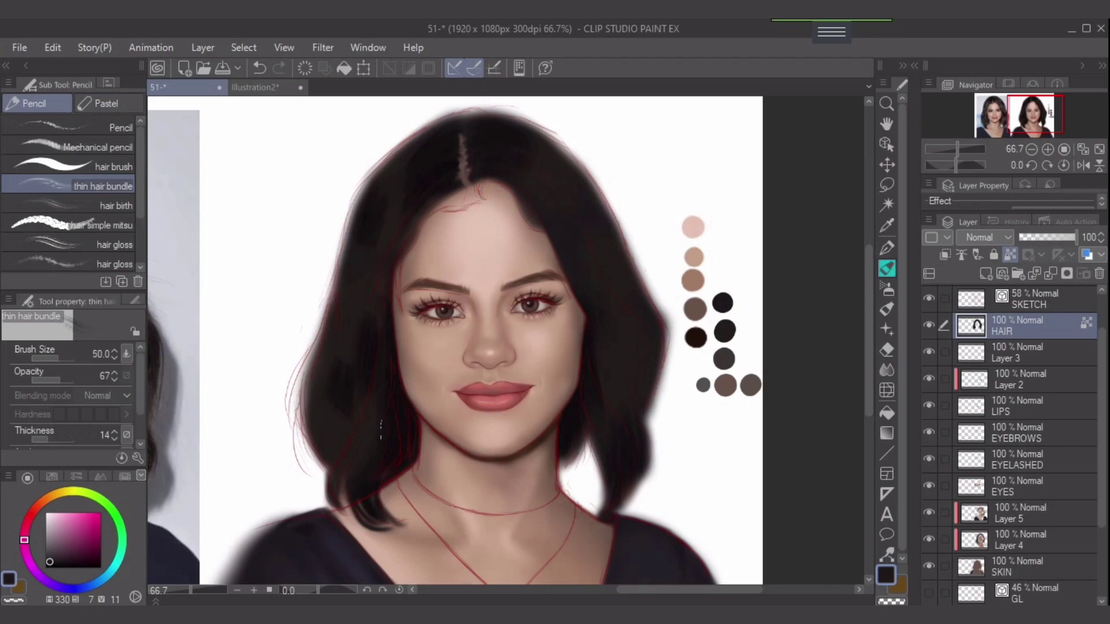
left_click(381, 429, "alt")
left_click(986, 274)
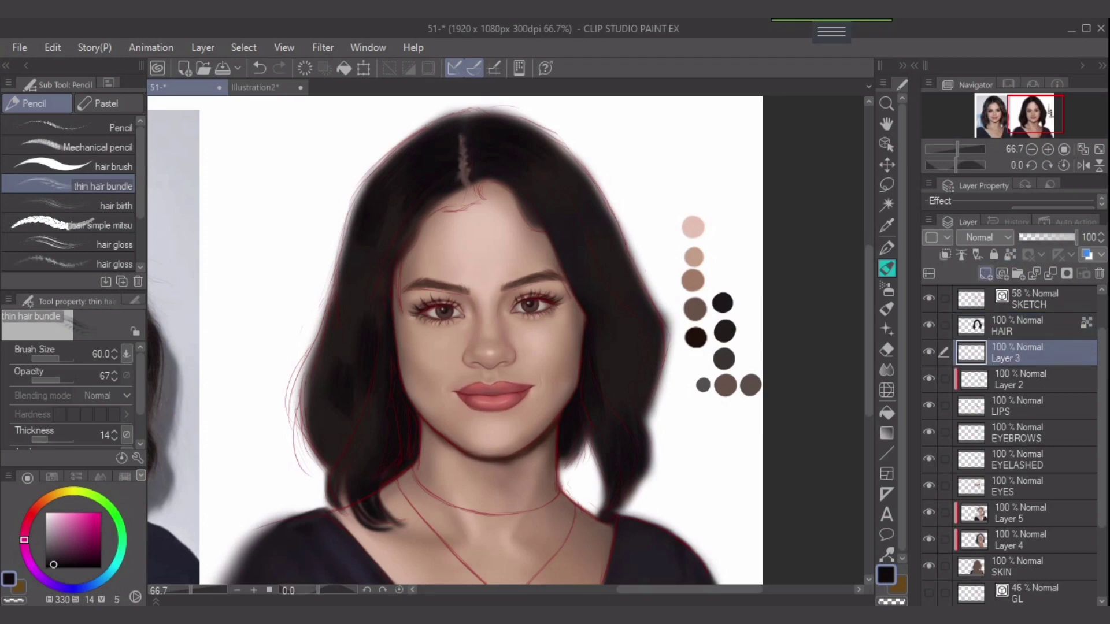
left_click_drag(426, 122, 362, 205)
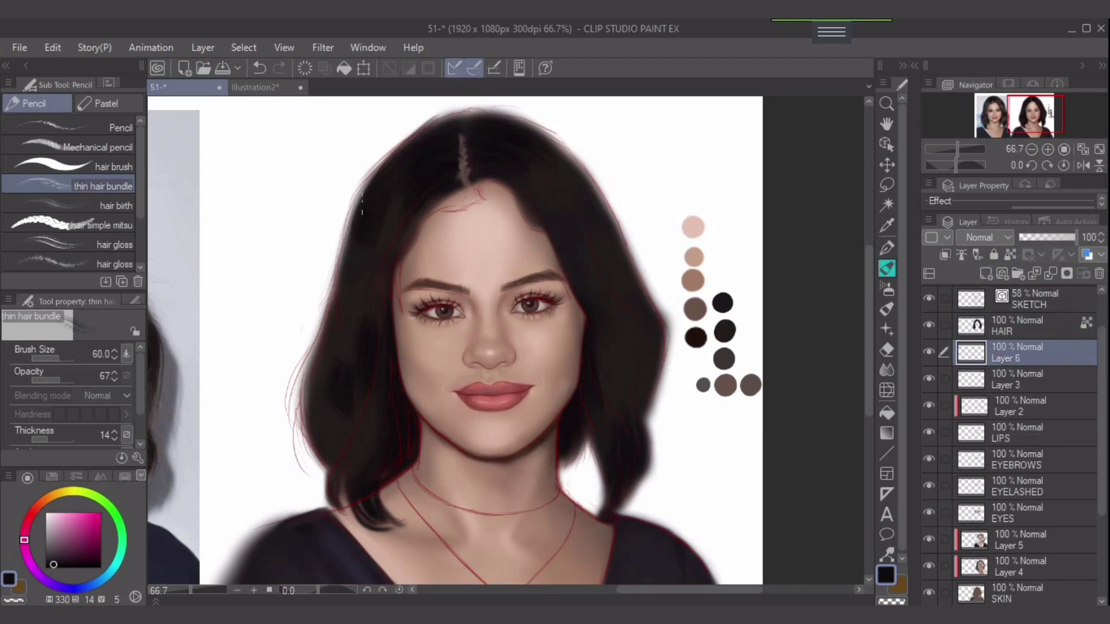
key("ctrl+z")
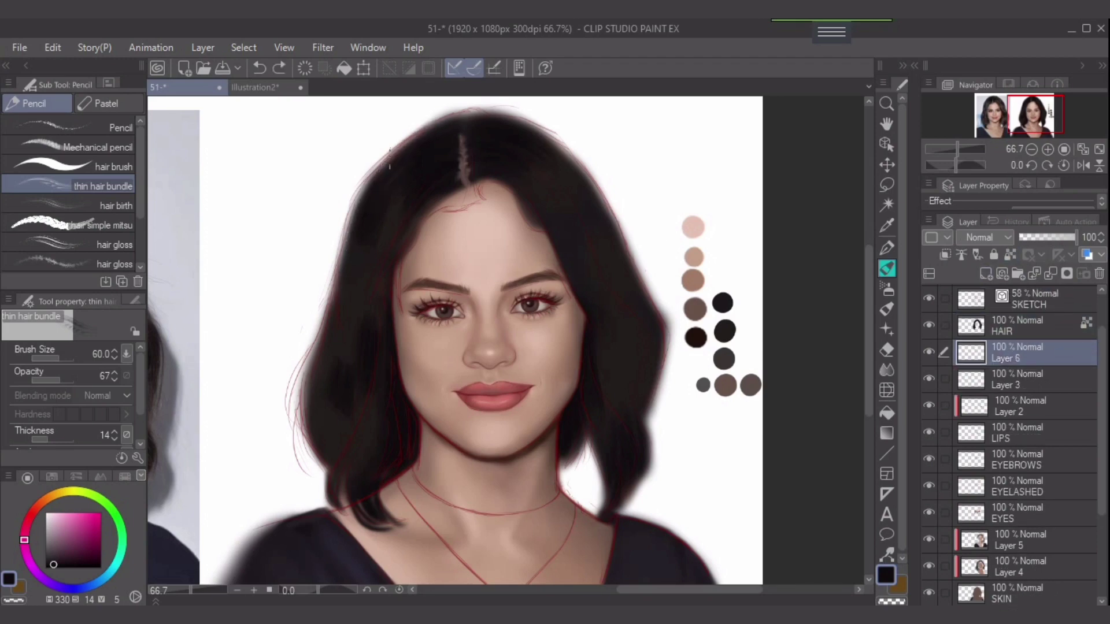
key("bracketright")
mouse_move(440, 122)
left_mouse_down()
mouse_move(399, 159)
mouse_move(345, 281)
left_mouse_up()
key("bracketleft")
mouse_move(358, 194)
left_mouse_down()
mouse_move(325, 283)
mouse_move(330, 306)
left_mouse_up()
key("ctrl+z")
key("ctrl+z")
Draw thin hair bundle strands at size 50 along the hair's outer edge left of the face, following the sketch outline
left_click_drag(359, 198, 281, 420)
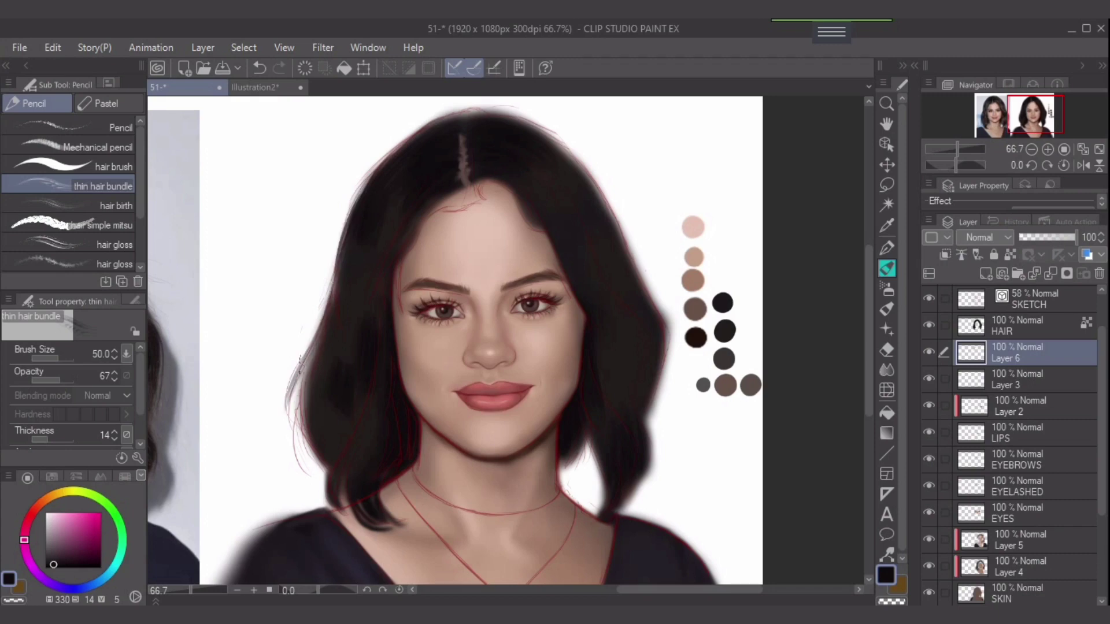
left_click_drag(312, 353, 297, 439)
left_click_drag(317, 343, 305, 443)
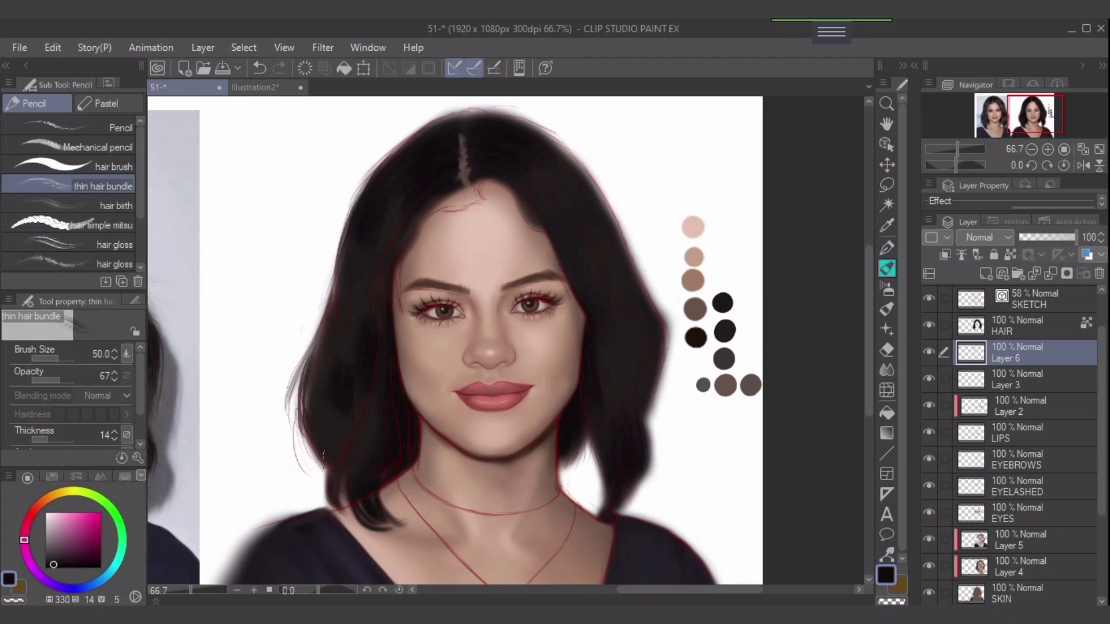
left_click_drag(322, 332, 302, 426)
Draw strands along the hair's outer edge right of the face from the crown to eye level, undoing the lowest one
left_click_drag(588, 176, 625, 238)
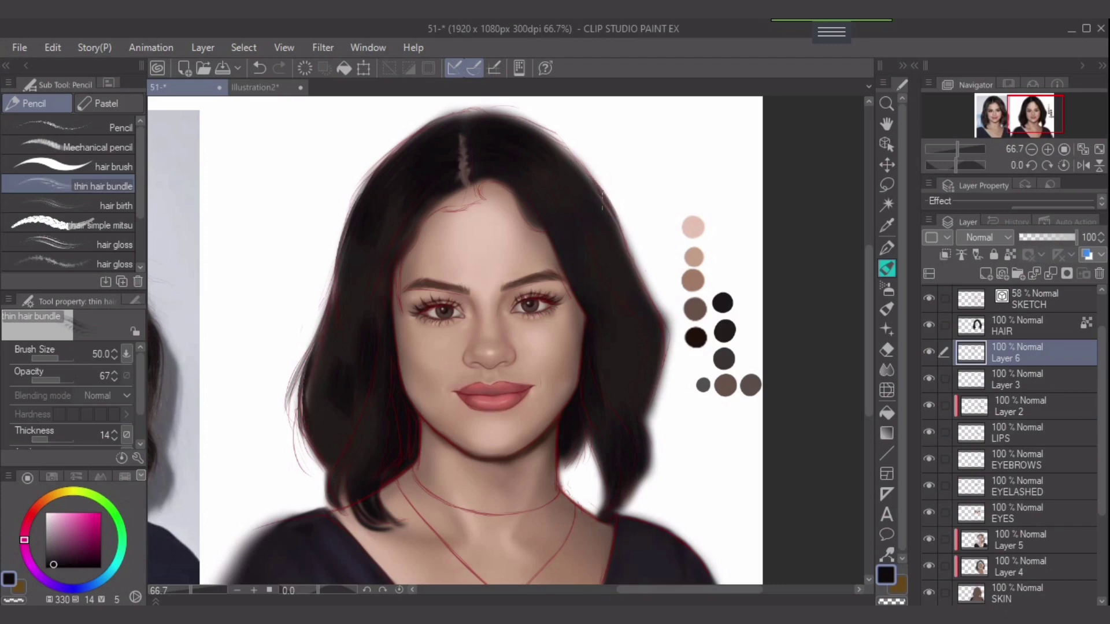
left_click_drag(606, 199, 642, 282)
mouse_move(622, 241)
left_mouse_down()
mouse_move(639, 314)
mouse_move(660, 339)
mouse_move(648, 339)
mouse_move(646, 297)
mouse_move(651, 337)
mouse_move(663, 365)
left_mouse_up()
mouse_move(653, 301)
left_mouse_down()
mouse_move(670, 344)
mouse_move(663, 406)
left_mouse_up()
key("ctrl+z")
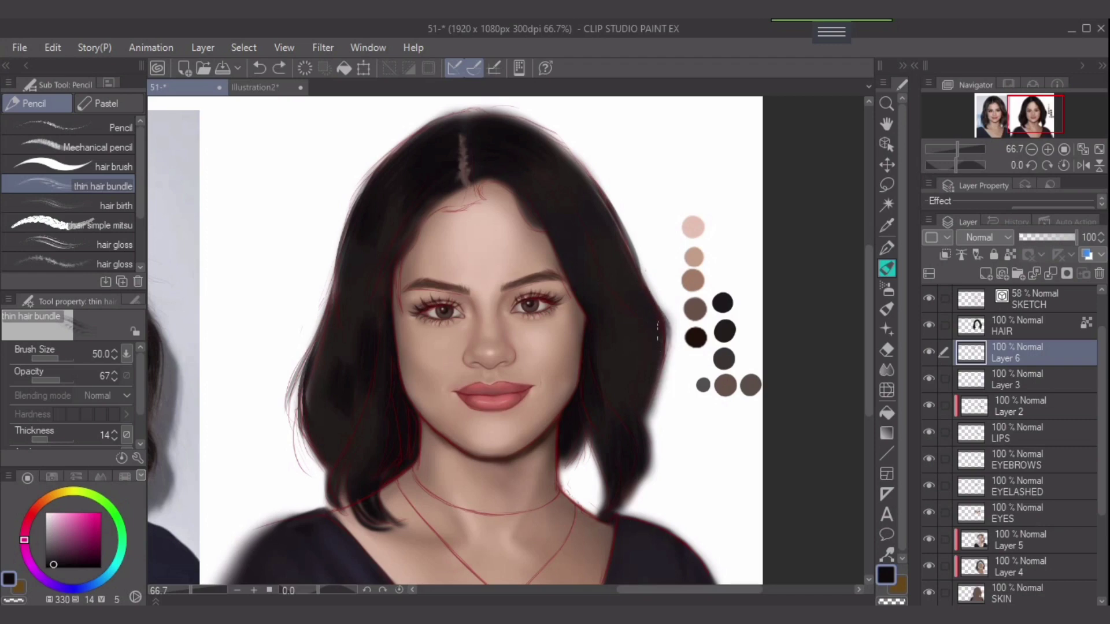
left_click_drag(665, 340, 664, 399)
key("]")
key("]")
left_click_drag(666, 348, 662, 413)
key("ctrl+z")
key("ctrl+z")
Set the brush angle to 96 and draw strands along the lower outer edge of the hair right of the face, down to the shoulder
scroll(87, 399, "down", 2)
left_click(48, 429)
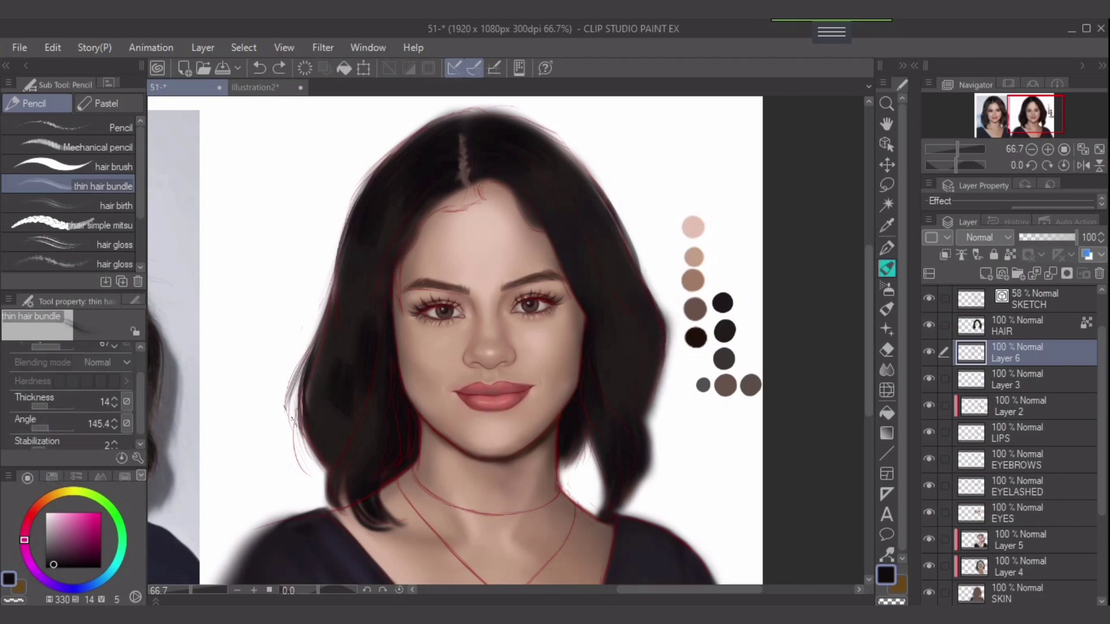
left_click(55, 428)
left_click_drag(54, 427, 41, 428)
left_click_drag(278, 403, 248, 405)
left_click_drag(37, 429, 38, 428)
left_click_drag(648, 319, 635, 405)
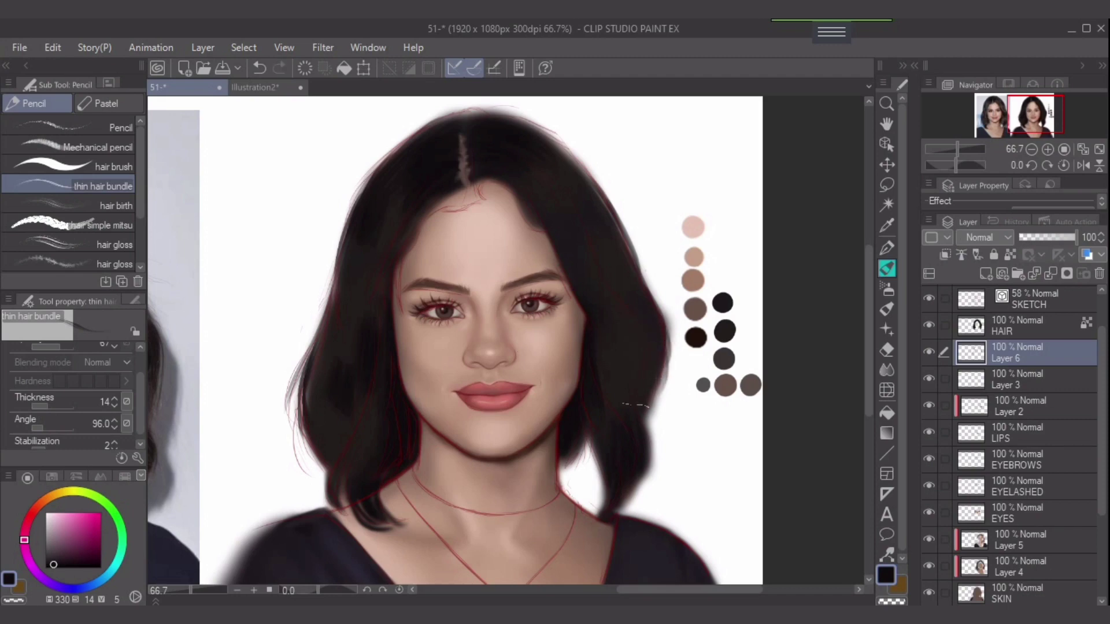
mouse_move(657, 343)
left_mouse_down()
mouse_move(629, 434)
mouse_move(652, 354)
mouse_move(641, 437)
mouse_move(630, 417)
mouse_move(646, 467)
left_mouse_up()
mouse_move(652, 407)
left_mouse_down()
mouse_move(641, 489)
mouse_move(617, 516)
left_mouse_up()
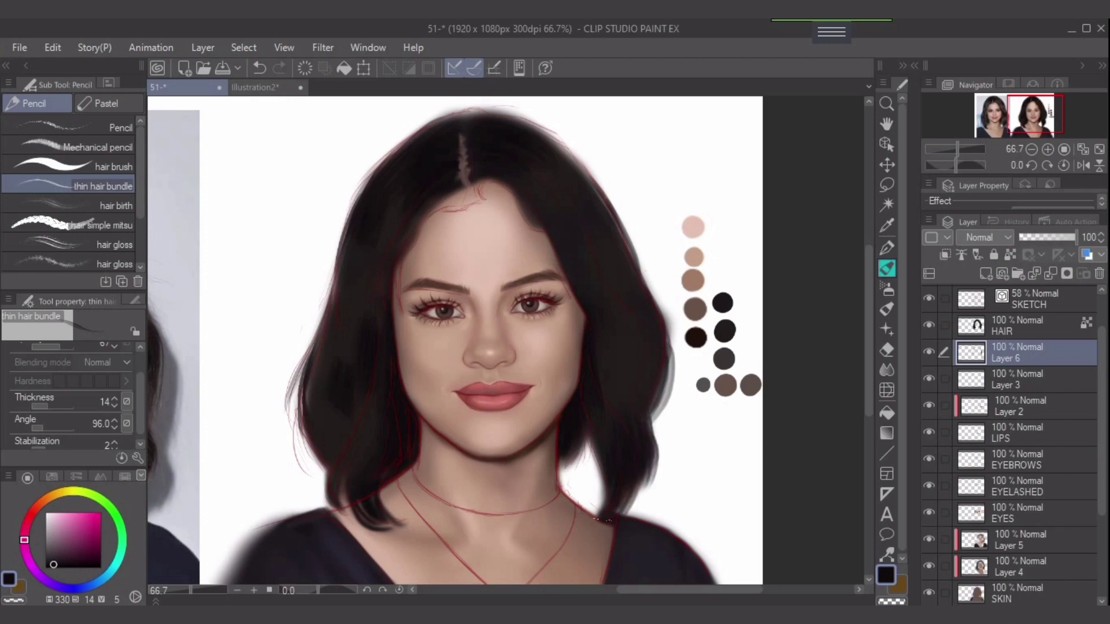
Draw fine strands on the inner edges of the lower hair right of the neck, redoing the one that overlaps the neck
left_click_drag(584, 445, 602, 481)
left_click_drag(580, 444, 560, 470)
left_click_drag(570, 466, 539, 482)
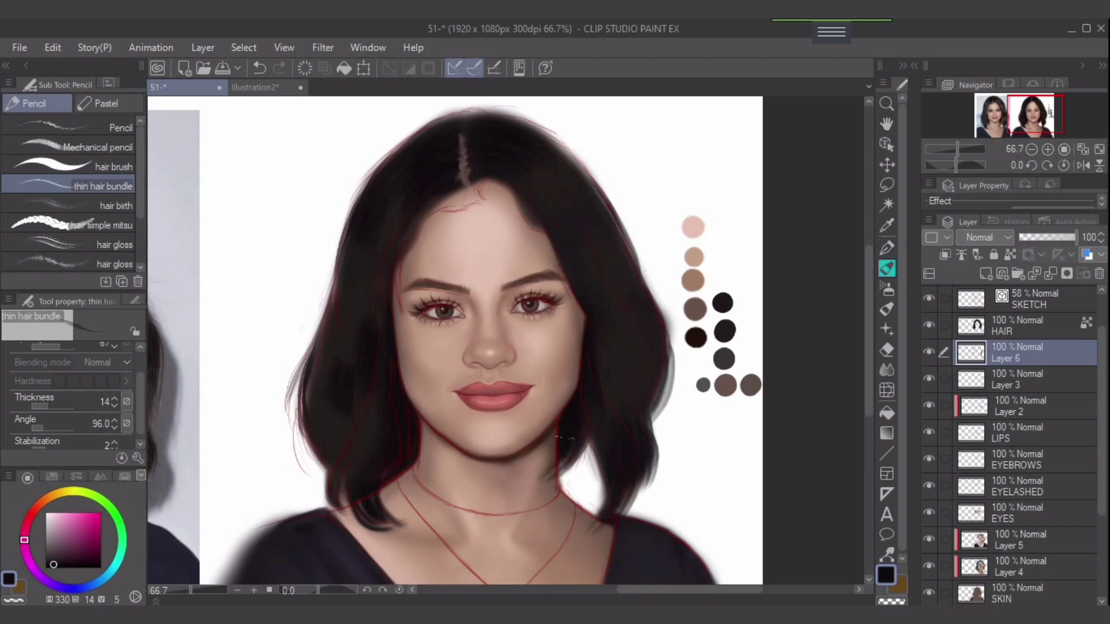
key("ctrl+z")
left_click_drag(589, 435, 564, 477)
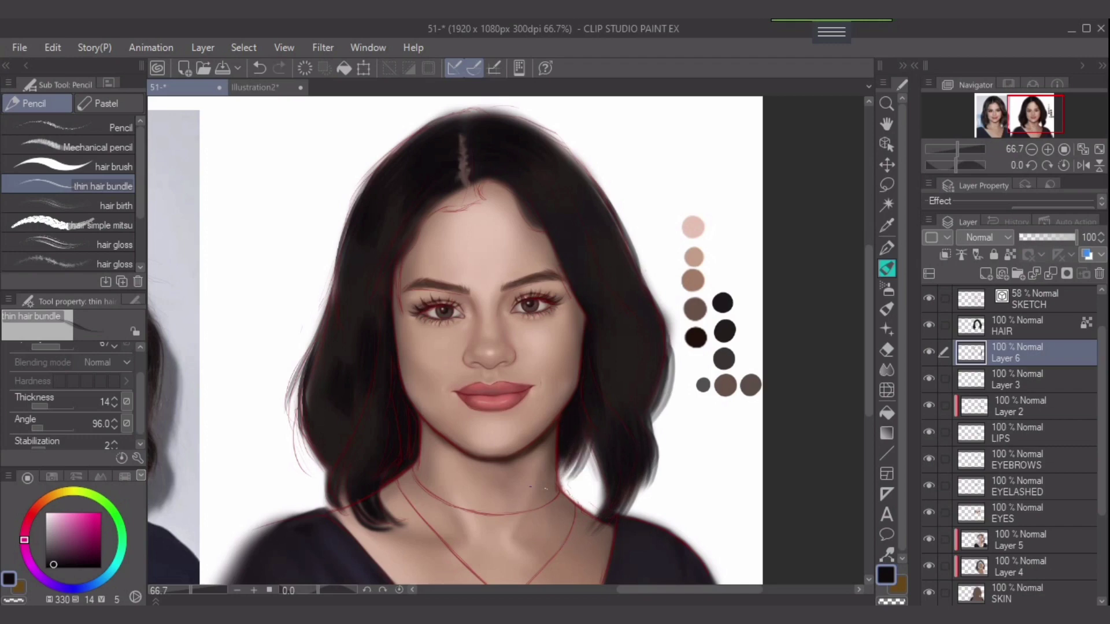
Erase the stray hair in the gap between the lower hair and the neck on the HAIR layer with the Soft eraser
key("e")
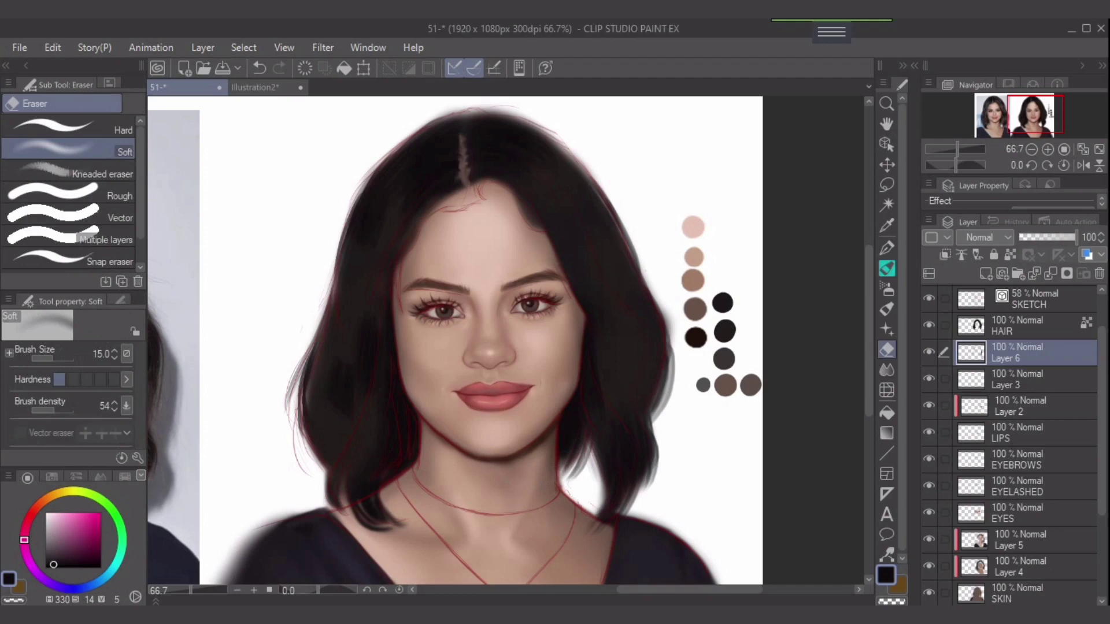
left_click(1023, 326)
left_click(1010, 255)
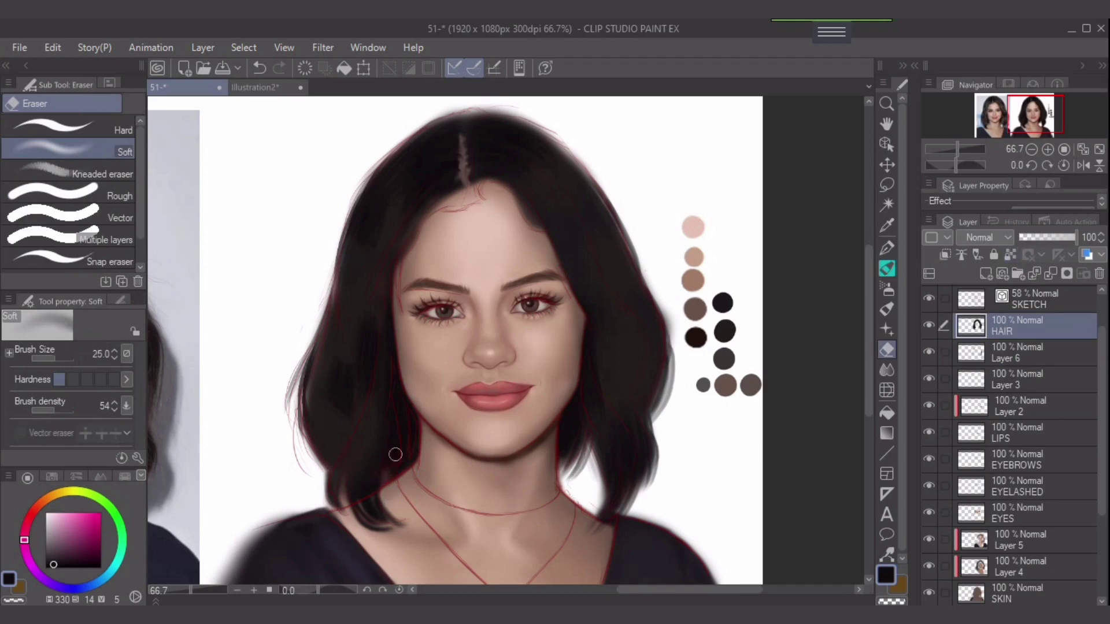
key("bracketright")
mouse_move(393, 482)
left_mouse_down()
mouse_move(388, 457)
mouse_move(397, 463)
left_mouse_up()
left_click_drag(414, 467, 401, 453)
Erase the skin in the same gap on the SKIN layer at size 17 and clean up its edge on the HAIR layer
left_click(1026, 594)
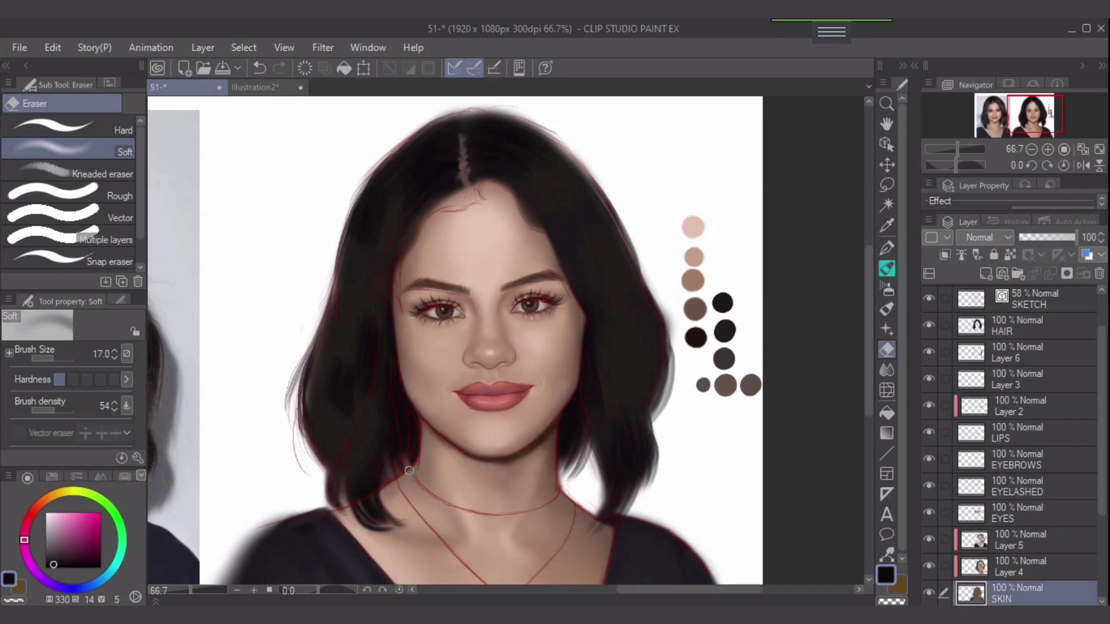
key("bracketleft")
mouse_move(389, 456)
left_mouse_down()
mouse_move(383, 480)
mouse_move(403, 467)
mouse_move(378, 483)
mouse_move(414, 459)
mouse_move(384, 480)
mouse_move(405, 464)
mouse_move(394, 445)
mouse_move(388, 481)
mouse_move(391, 433)
mouse_move(386, 482)
mouse_move(382, 455)
mouse_move(397, 465)
mouse_move(377, 487)
mouse_move(396, 456)
left_mouse_up()
key("bracketright")
key("bracketleft")
key("bracketright")
key("bracketright")
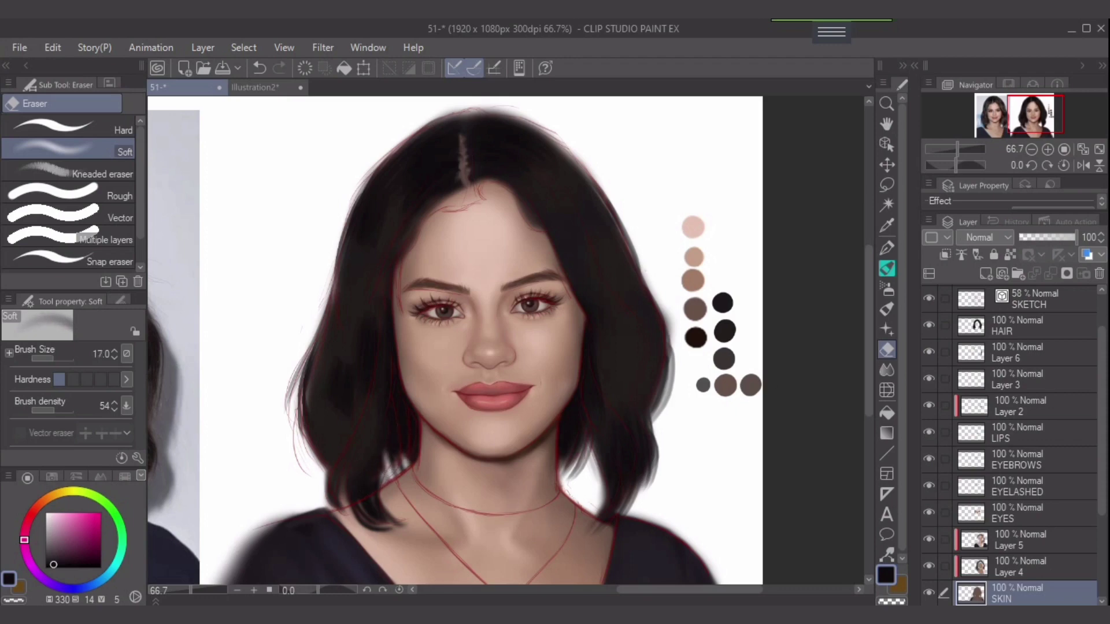
left_click(1031, 327)
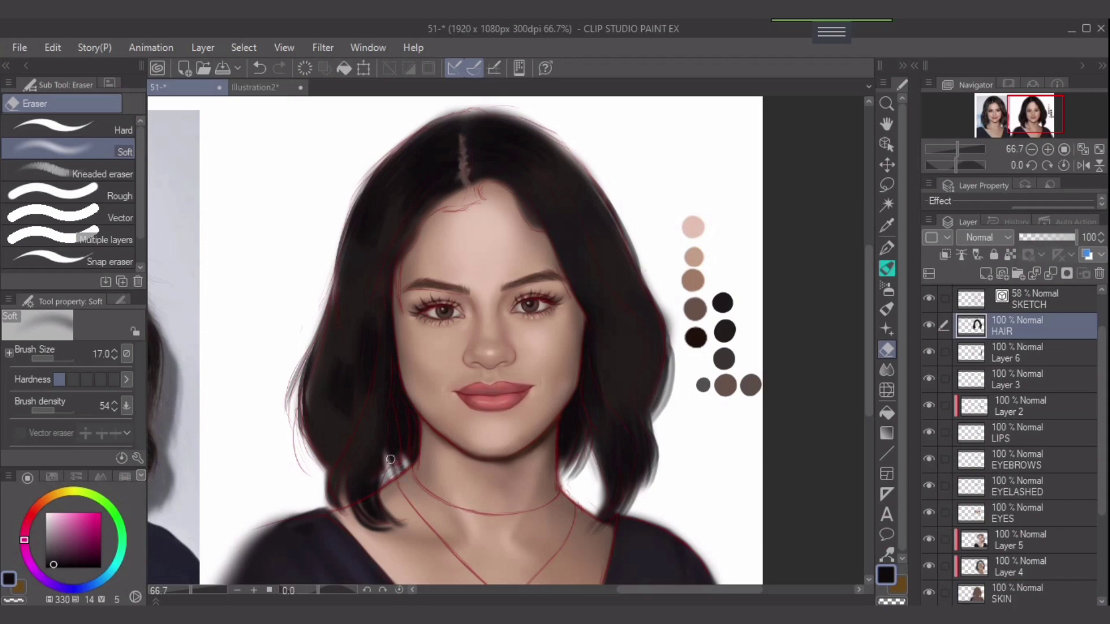
left_click_drag(391, 459, 397, 467)
Sample the dark hair colour and draw thin hair bundle strands at size 40 around the gap and the lower hair tips left of the neck
left_click(395, 458, "alt")
left_click(397, 459, "alt")
left_click(396, 456, "alt")
key("[")
key("[")
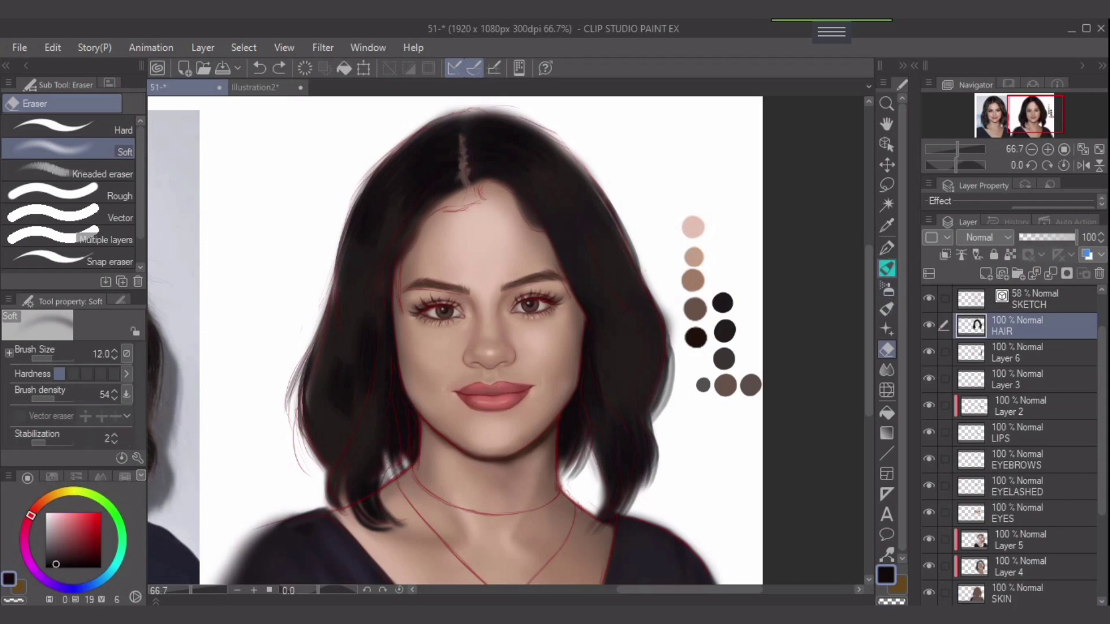
left_click(885, 286)
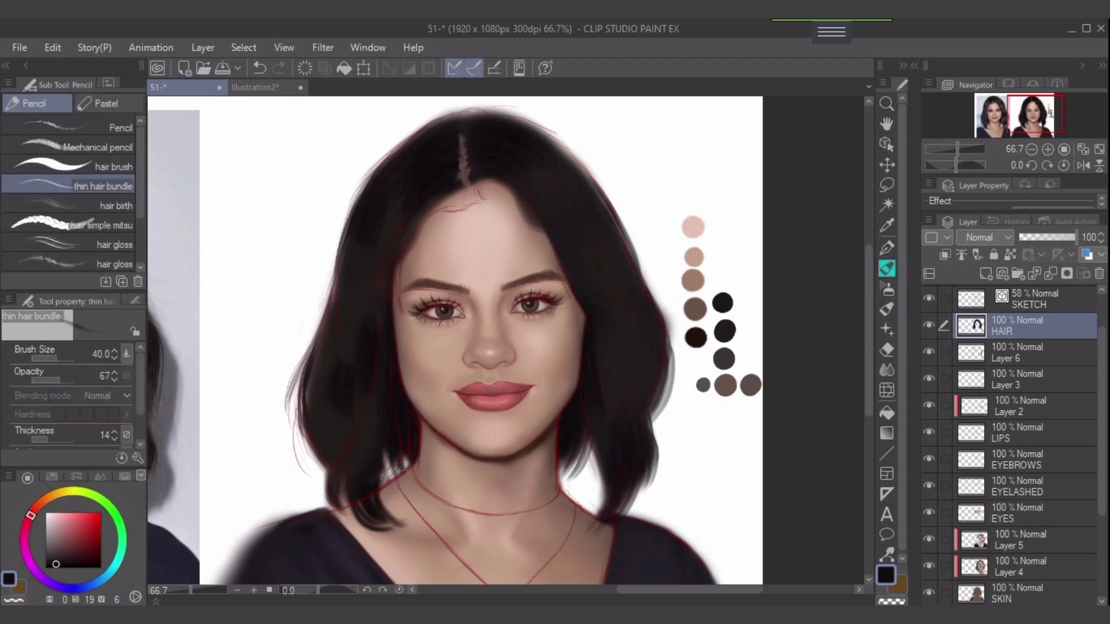
mouse_move(402, 454)
left_mouse_down()
mouse_move(408, 469)
mouse_move(383, 469)
mouse_move(393, 471)
left_mouse_up()
mouse_move(390, 450)
left_mouse_down()
mouse_move(369, 493)
mouse_move(385, 425)
mouse_move(369, 498)
mouse_move(394, 397)
mouse_move(387, 508)
mouse_move(374, 457)
mouse_move(374, 504)
mouse_move(393, 526)
left_mouse_up()
mouse_move(341, 487)
left_mouse_down()
mouse_move(359, 523)
mouse_move(387, 525)
mouse_move(376, 521)
left_mouse_up()
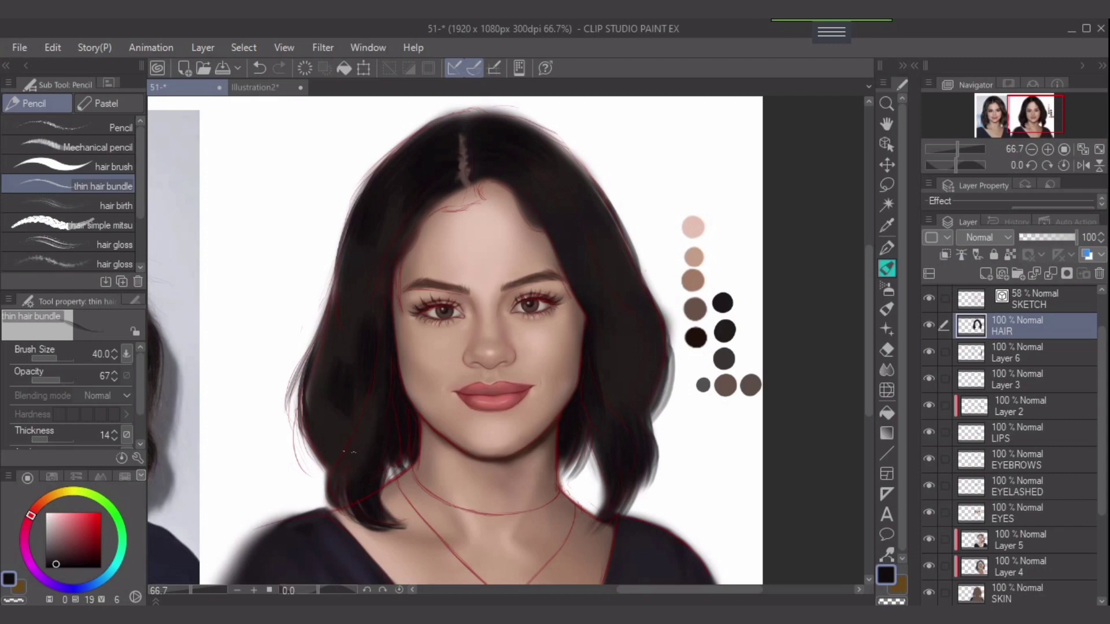
Even out the hair left of the face with strands at size 30, sampling browns from the hair and the dark swatch
left_click(353, 454, "alt")
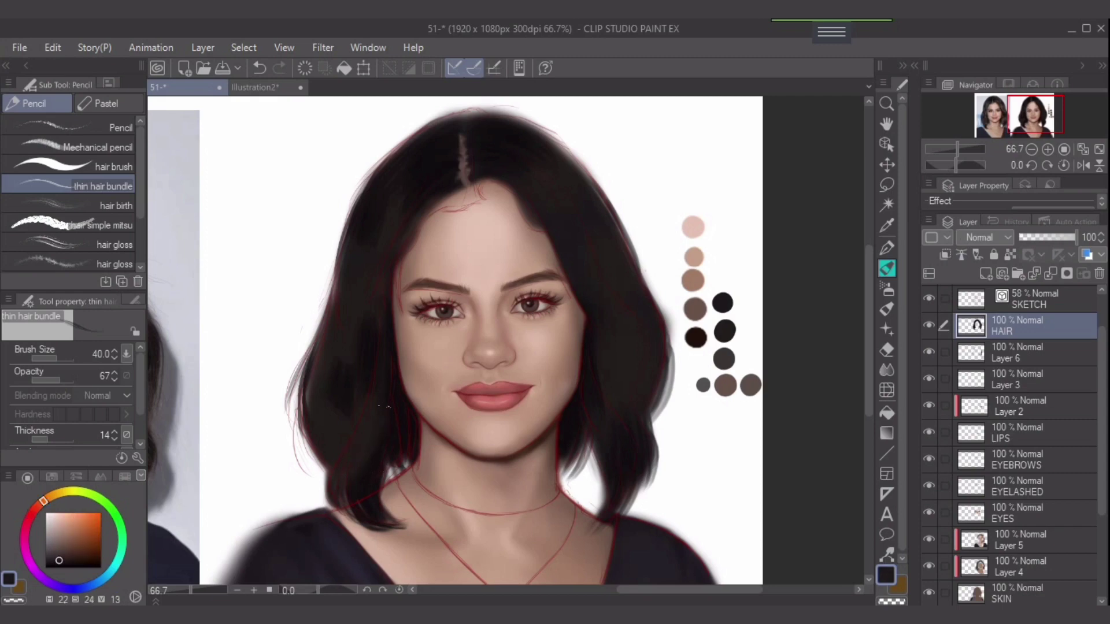
left_click(396, 408, "alt")
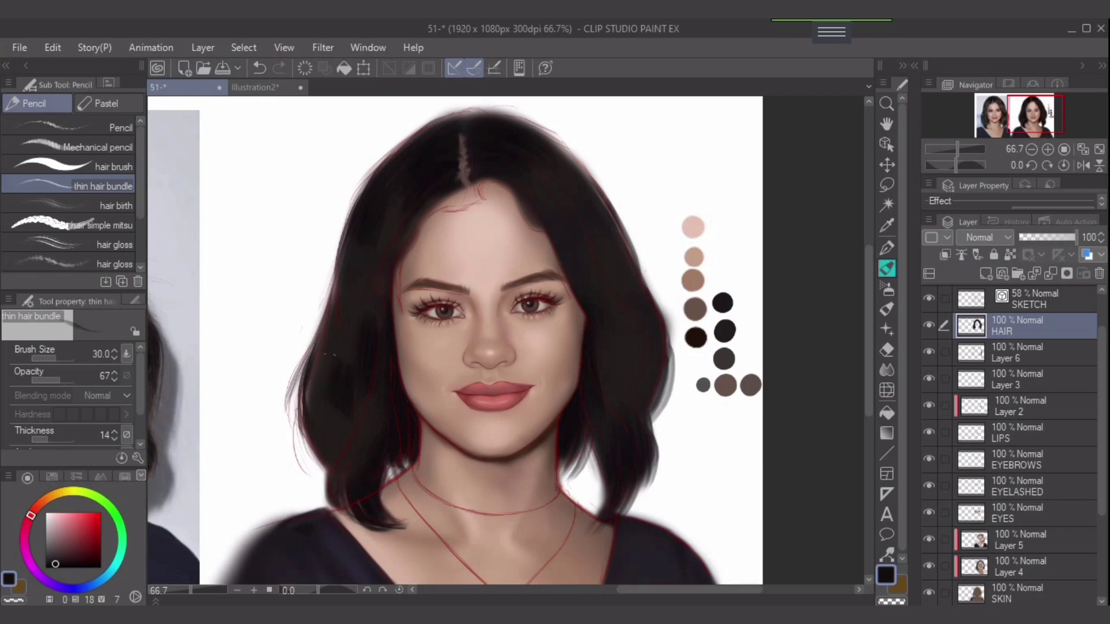
left_click(727, 330, "alt")
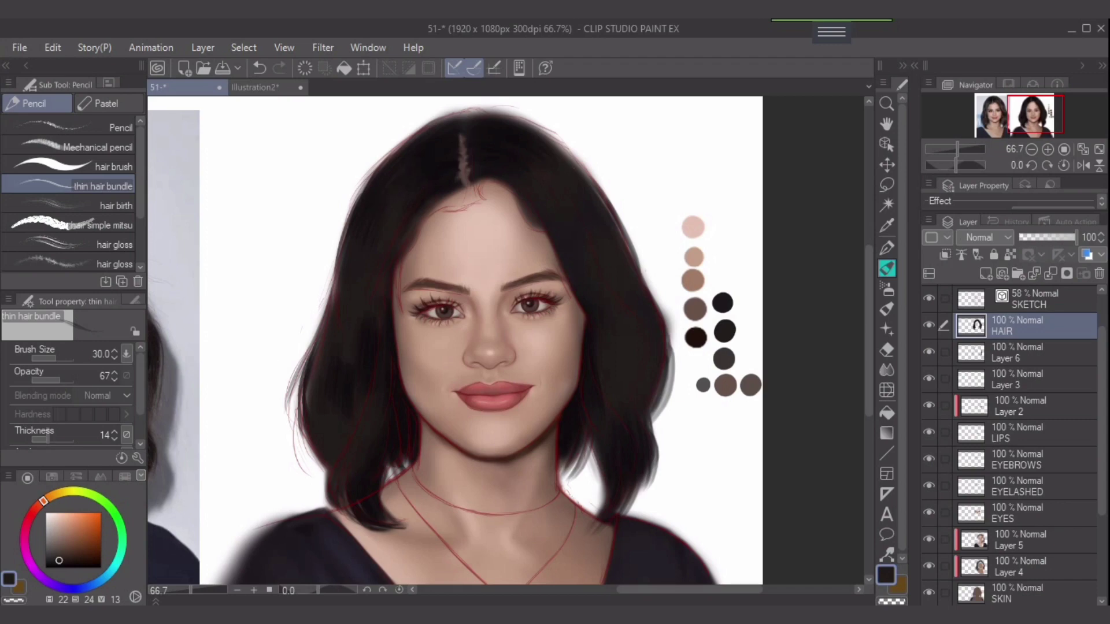
Set the thin hair bundle brush to thickness 7, opacity 94 and size 25, and sample the dark grey-brown swatch
left_click_drag(48, 439, 43, 439)
left_click_drag(58, 380, 72, 380)
key("ctrl+0")
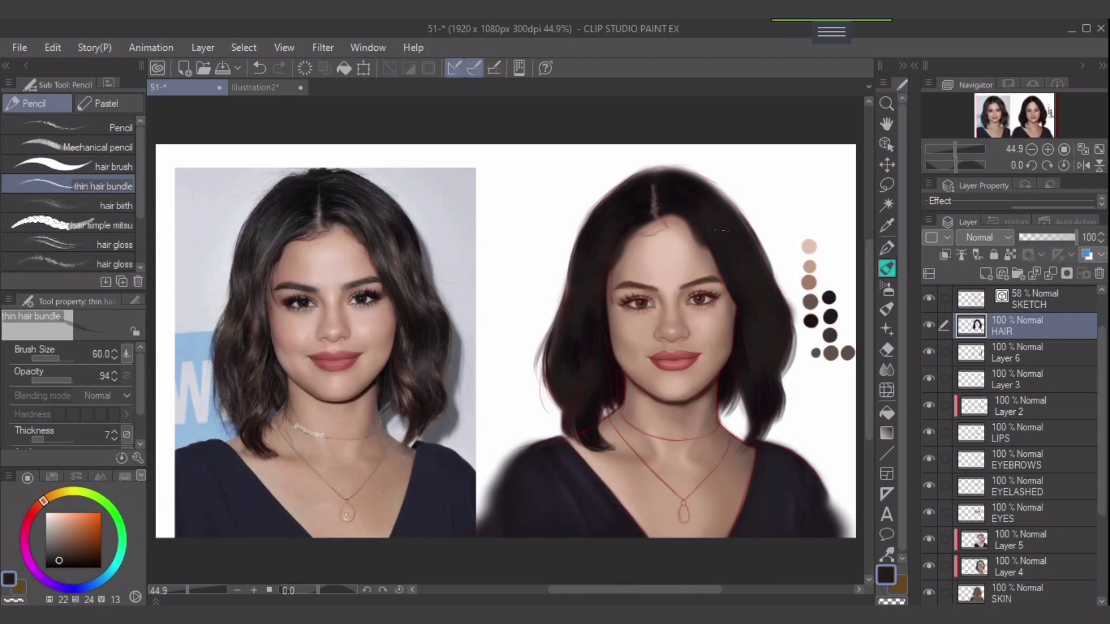
key("]")
left_click(830, 336, "alt")
key("[")
key("bracketleft")
left_click(815, 353, "alt")
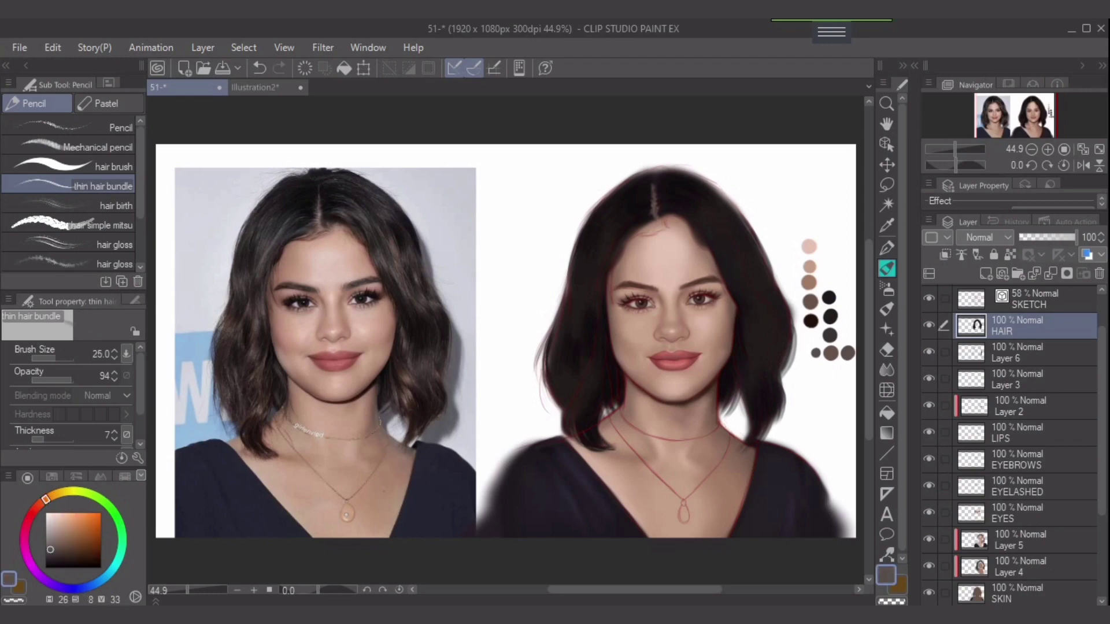
left_click_drag(773, 356, 763, 379)
key("ctrl+z")
Paint highlight strands in the lower hair right of the face with the brown swatch at size 50, lowering the opacity to 41
left_click(831, 353, "alt")
left_click_drag(751, 371, 765, 394)
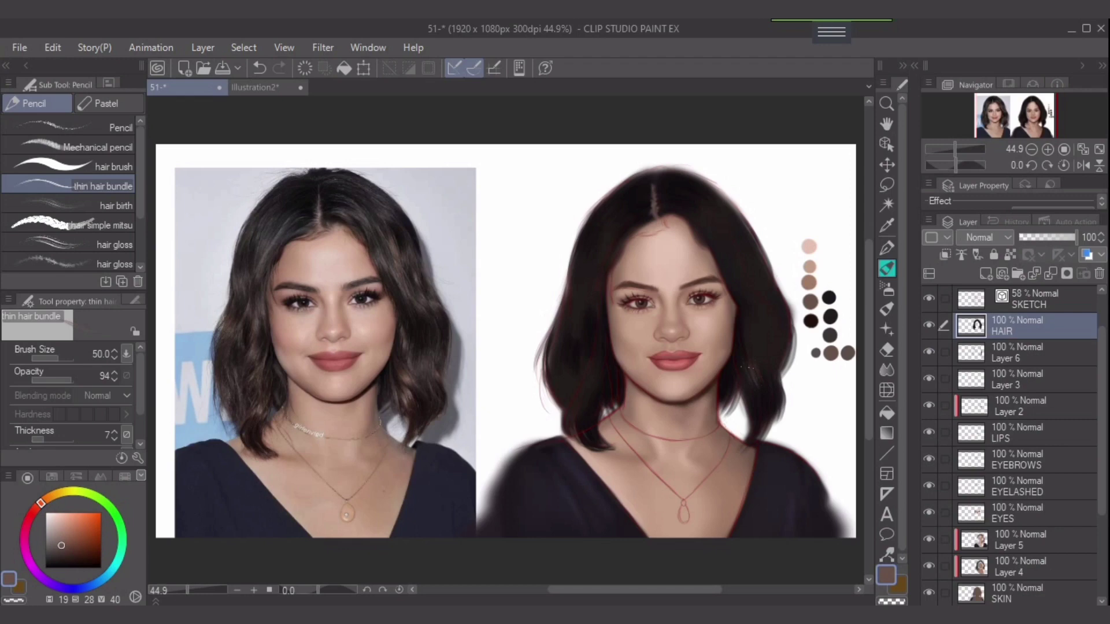
key("ctrl+z")
left_click_drag(742, 367, 761, 381)
scroll(761, 378, "up", 1)
key("ctrl+z")
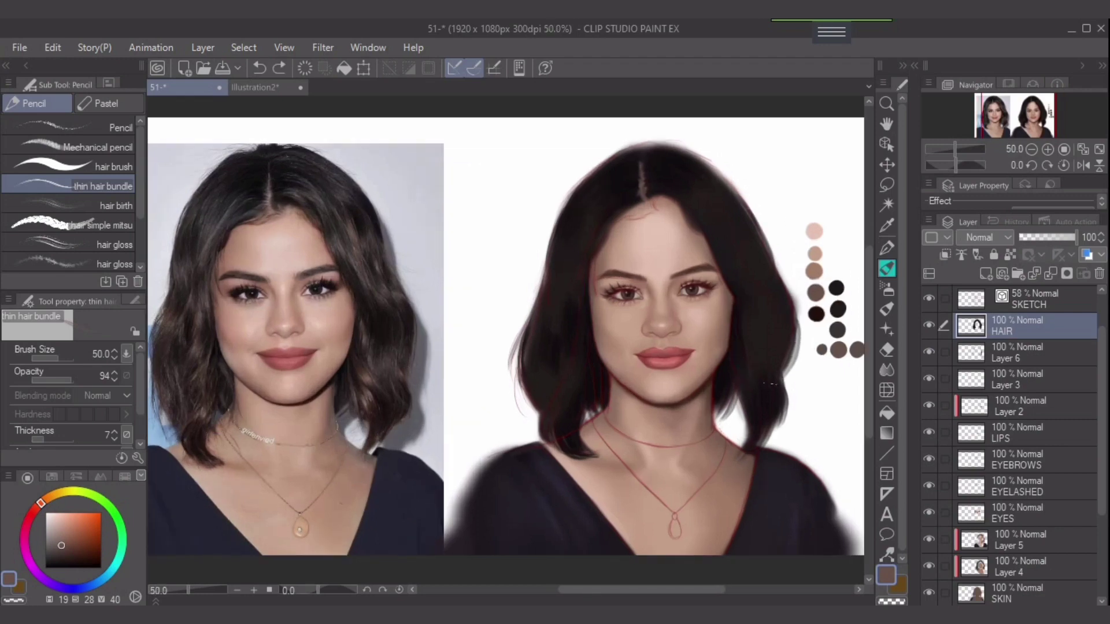
scroll(762, 379, "up", 1)
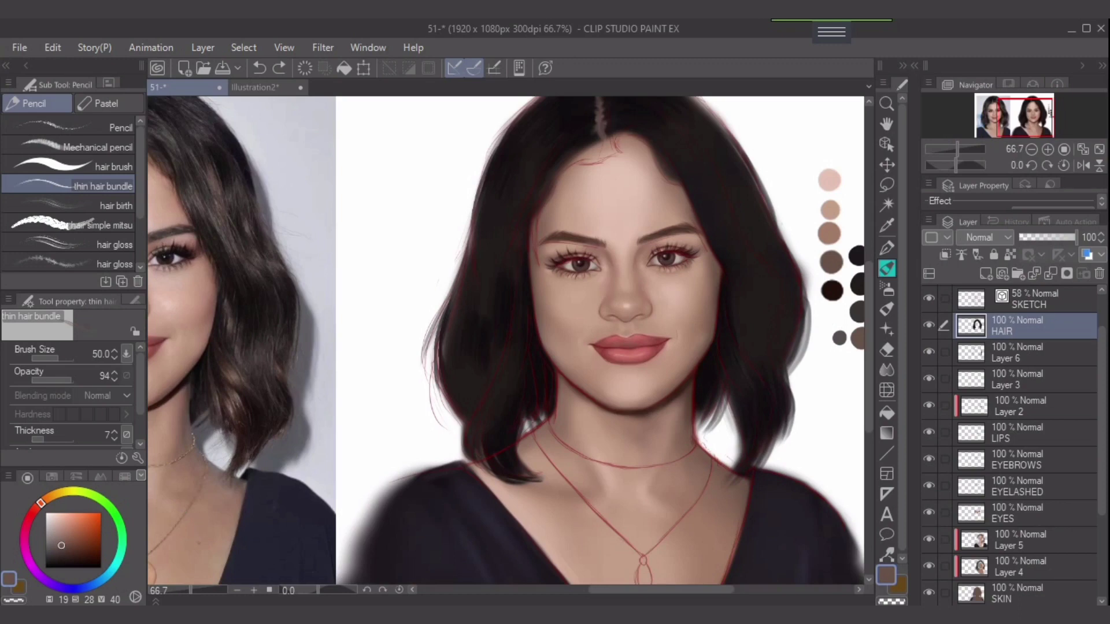
left_click_drag(73, 380, 49, 380)
left_click_drag(734, 360, 765, 392)
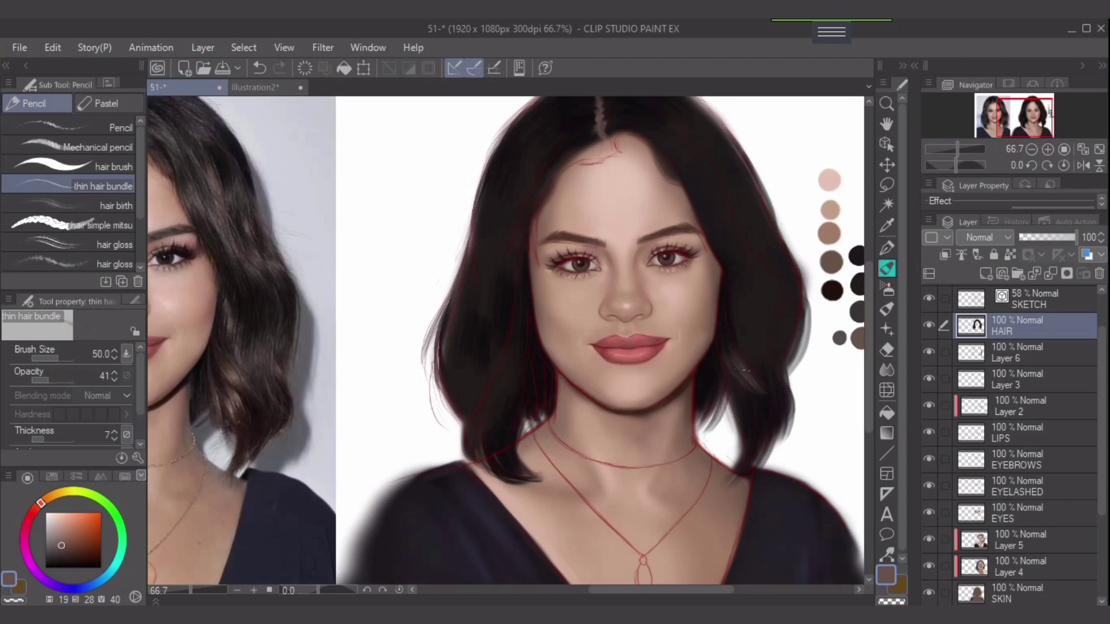
left_click_drag(735, 317, 761, 361)
Paint brown highlight strands down the upper hair right of the face at size 50, undoing the last stroke
key("bracketright")
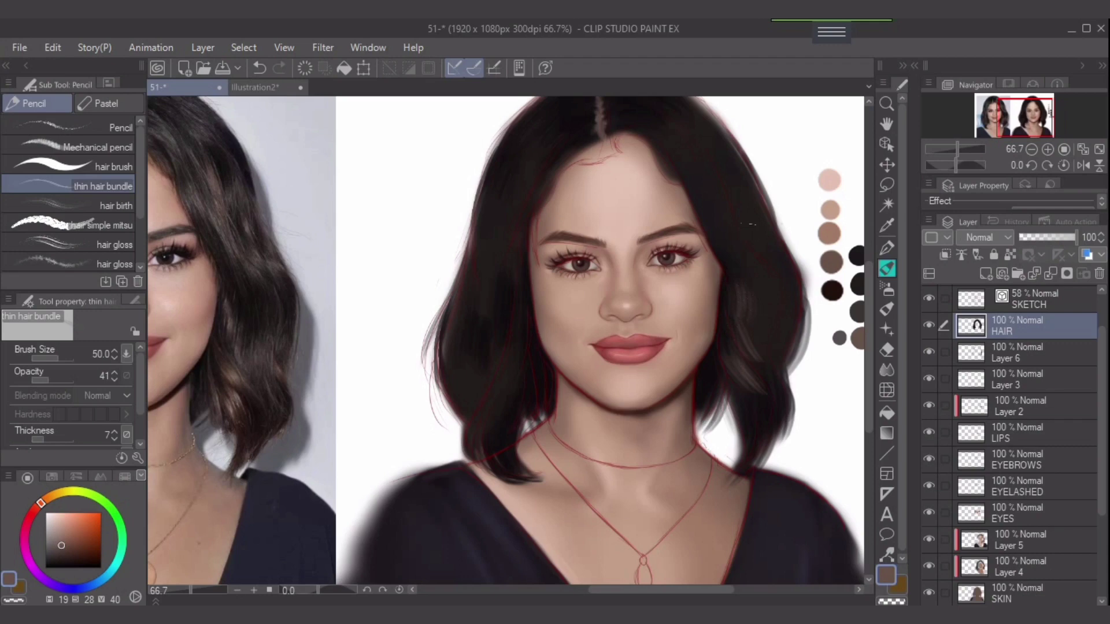
mouse_move(715, 191)
left_mouse_down()
mouse_move(768, 277)
mouse_move(747, 217)
mouse_move(780, 269)
mouse_move(789, 256)
mouse_move(773, 257)
mouse_move(759, 221)
mouse_move(798, 276)
mouse_move(758, 211)
mouse_move(790, 264)
left_mouse_up()
key("ctrl+z")
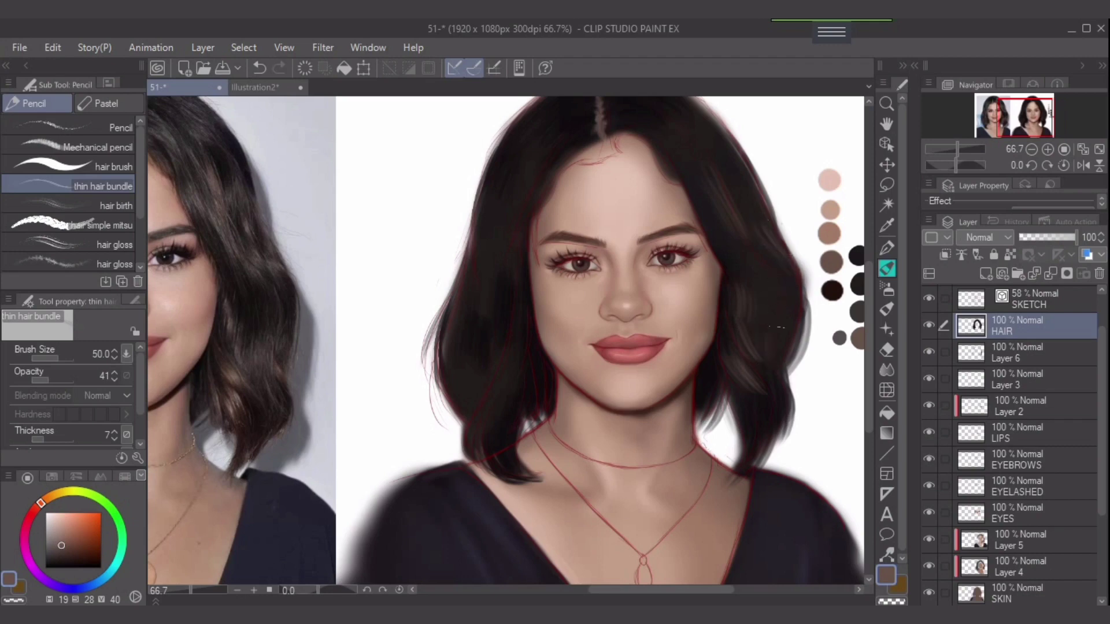
Paint brown highlight strands at size 60 through the hair left of the face, redoing the one beside the cheek
key("bracketright")
left_click_drag(738, 332, 672, 376)
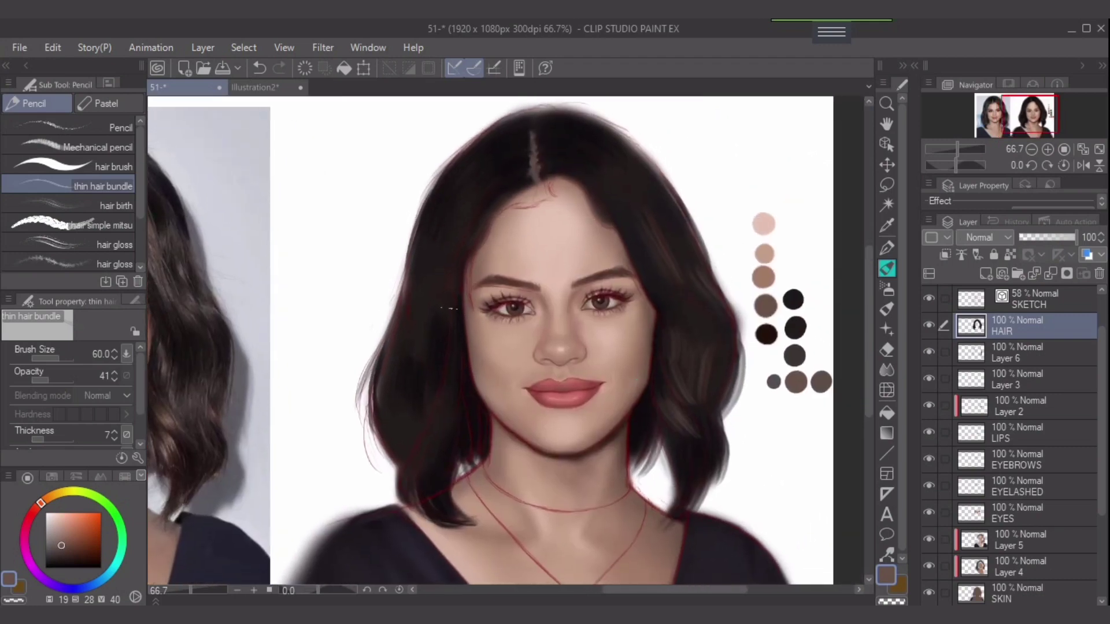
mouse_move(410, 323)
left_mouse_down()
mouse_move(384, 407)
mouse_move(367, 402)
left_mouse_up()
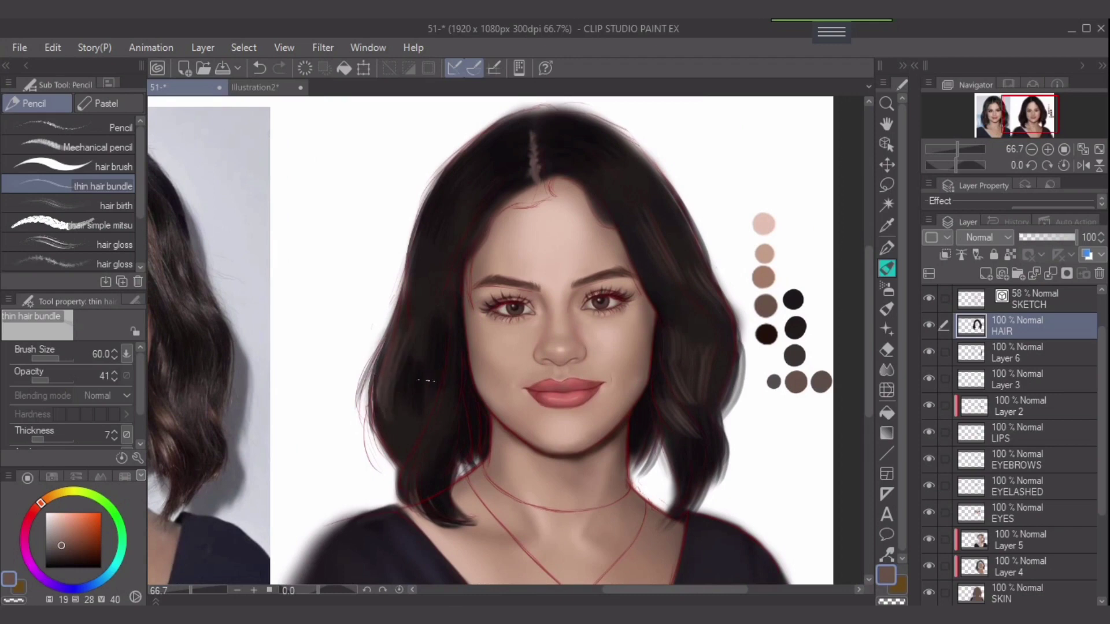
left_click_drag(439, 297, 437, 364)
key("ctrl+z")
left_click_drag(432, 295, 427, 375)
Set the brush opacity to 68 and mix a dark brown of hue 21, saturation 37, value 24 for the hair strands
left_click_drag(62, 545, 63, 549)
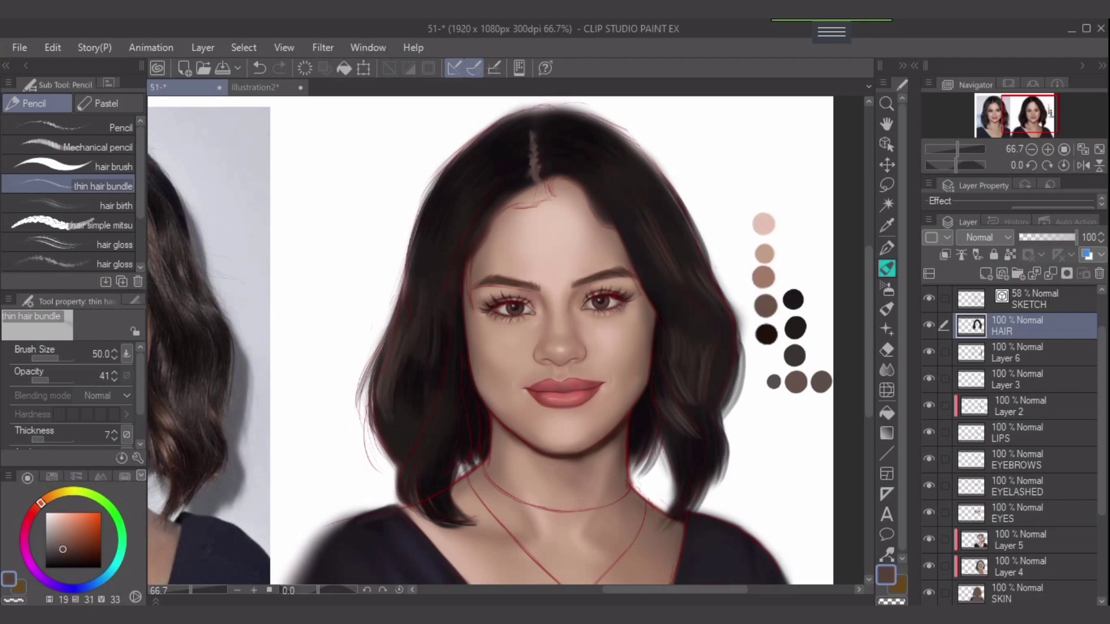
left_click_drag(41, 503, 36, 507)
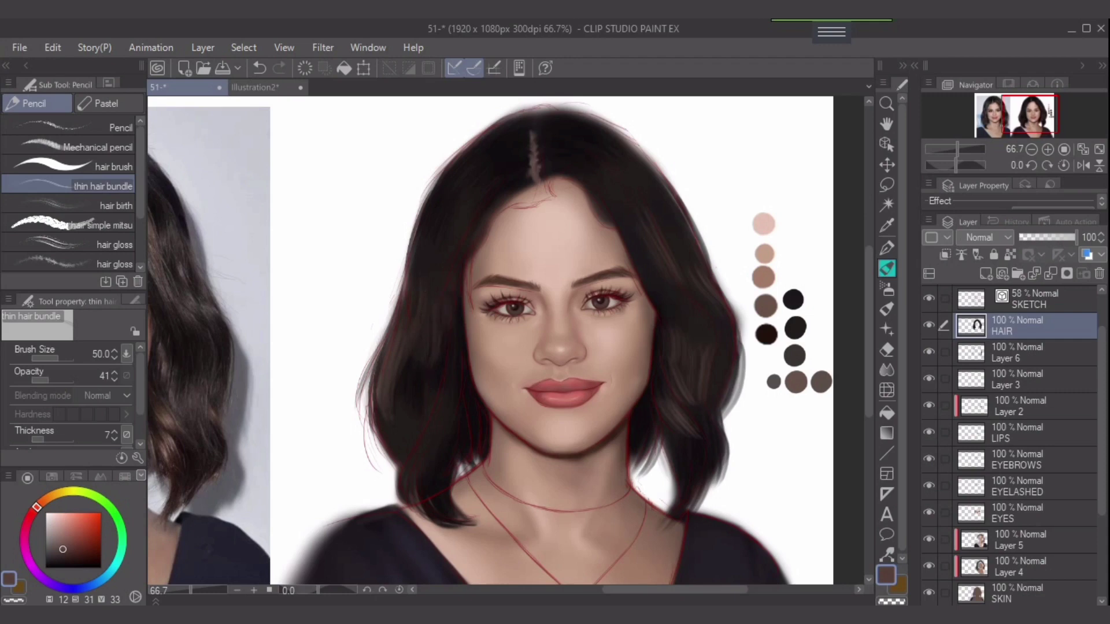
left_click_drag(48, 379, 60, 380)
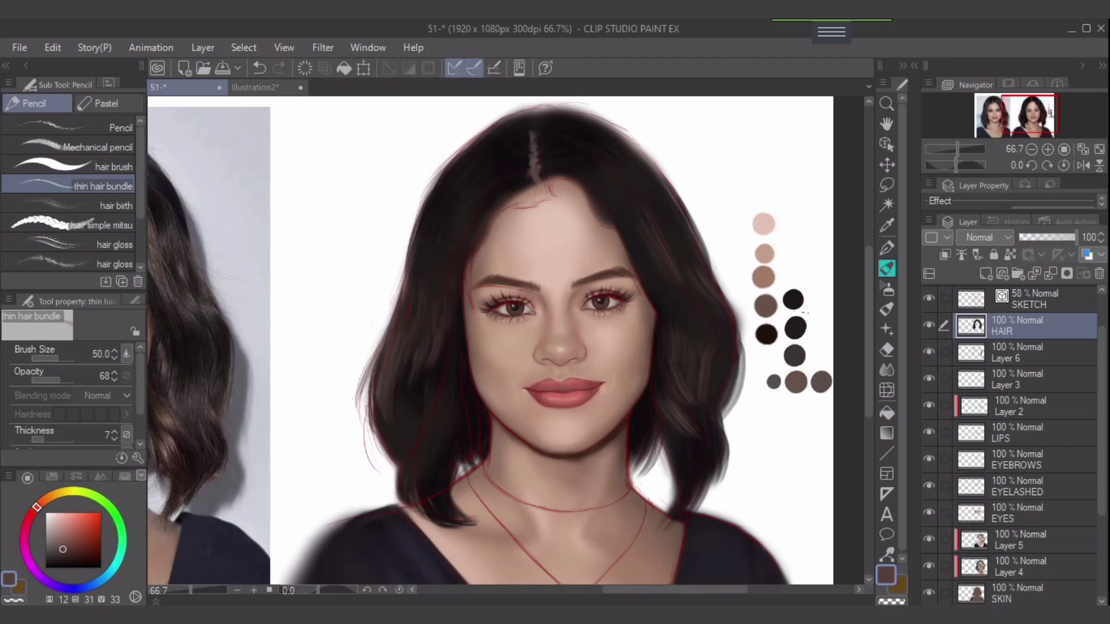
left_click(799, 325, "alt")
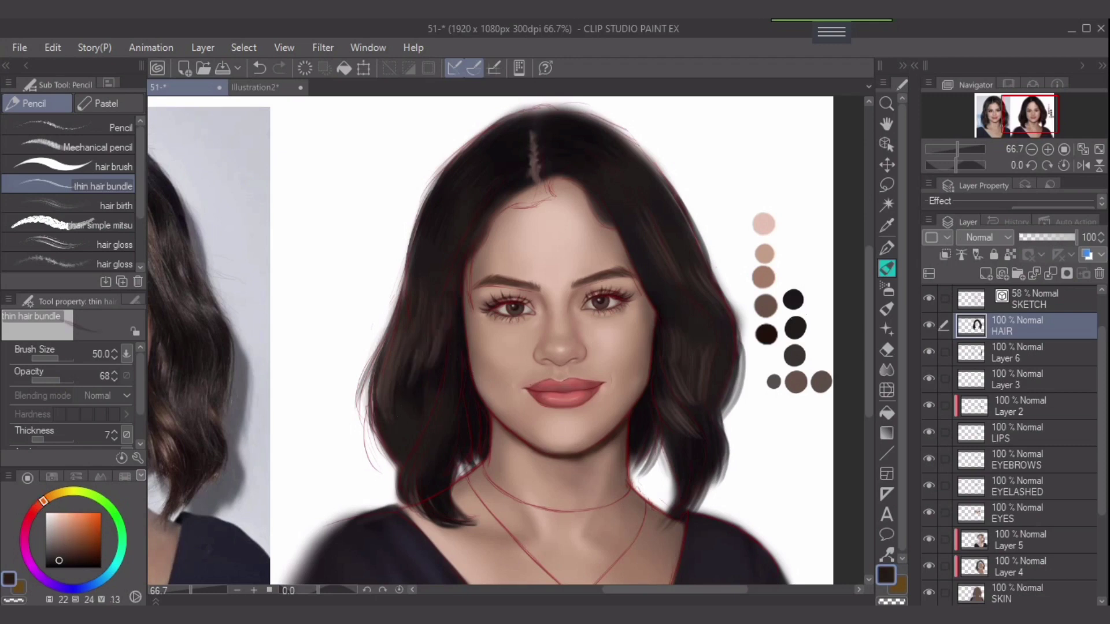
left_click(43, 503)
left_click(66, 554)
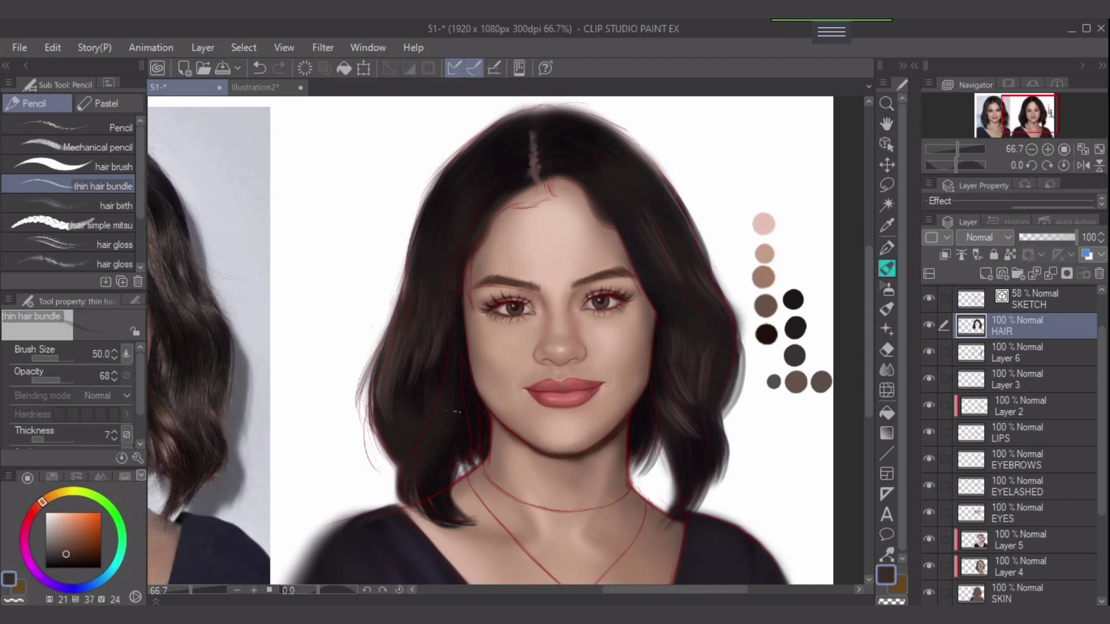
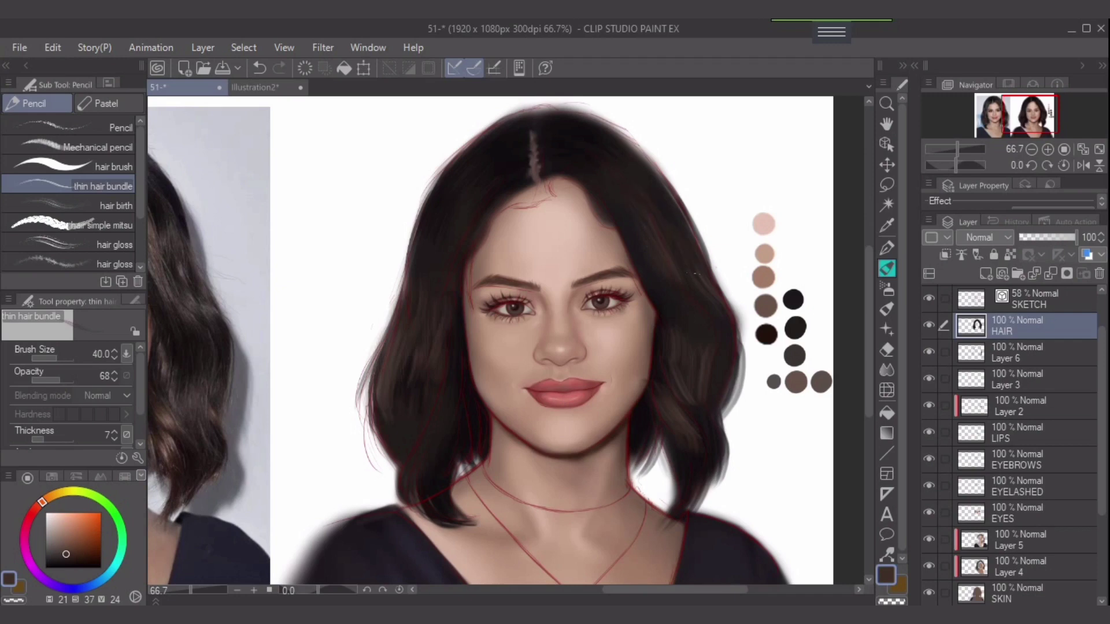
Sample a brown from the hair and draw strands at size 50 along the lower outer edge of the hair left of the face
left_click(699, 331, "alt")
key("]")
left_click_drag(404, 461, 374, 390)
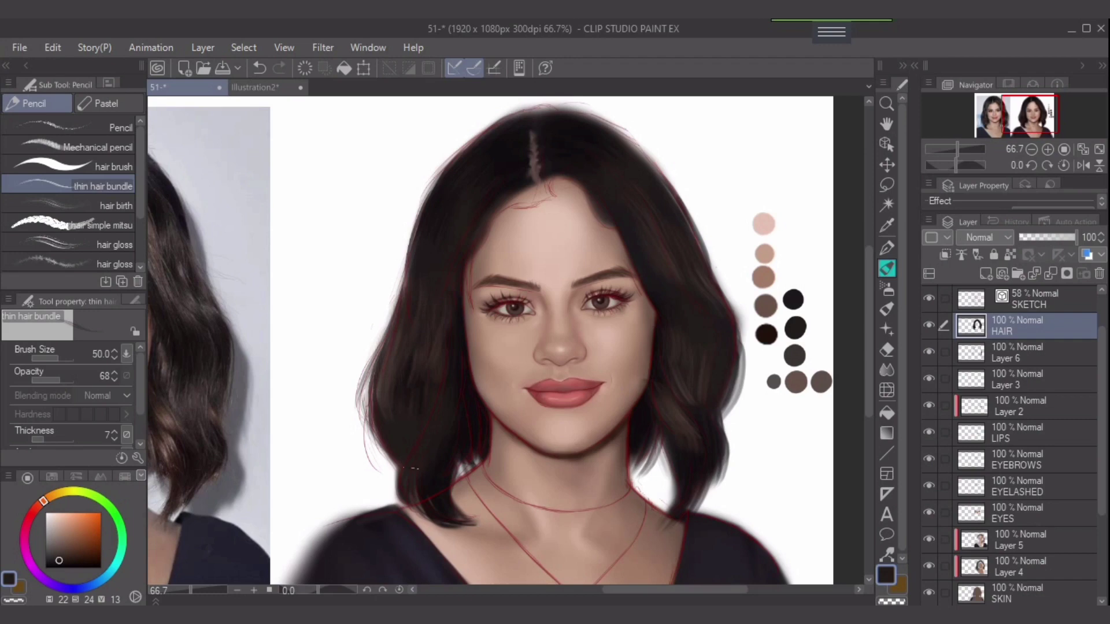
left_click_drag(410, 472, 396, 457)
Sample the near-black hair colour and draw strands at size 40 along the forehead hairline on both sides of the parting
left_click(465, 415, "alt")
key("bracketright")
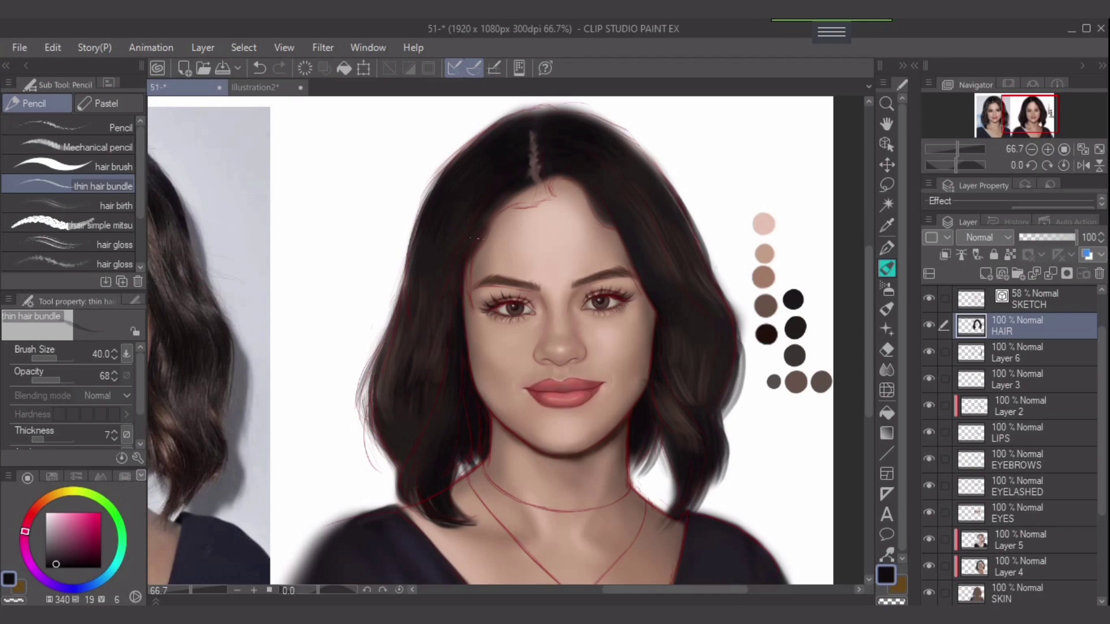
left_click_drag(472, 239, 487, 218)
mouse_move(531, 186)
left_mouse_down()
mouse_move(512, 202)
mouse_move(527, 204)
mouse_move(507, 208)
mouse_move(535, 203)
mouse_move(507, 206)
left_mouse_up()
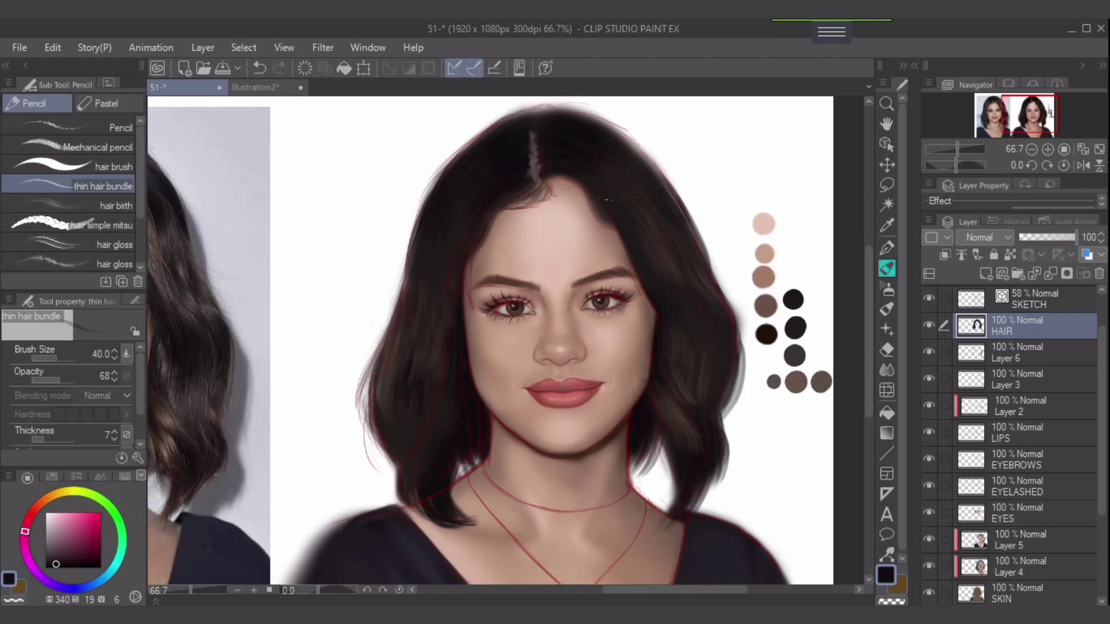
mouse_move(586, 191)
left_mouse_down()
mouse_move(574, 199)
mouse_move(604, 221)
left_mouse_up()
Soften the hairline at the top of the forehead with strands in the brown swatch colour on both sides of the parting
left_click(766, 306, "alt")
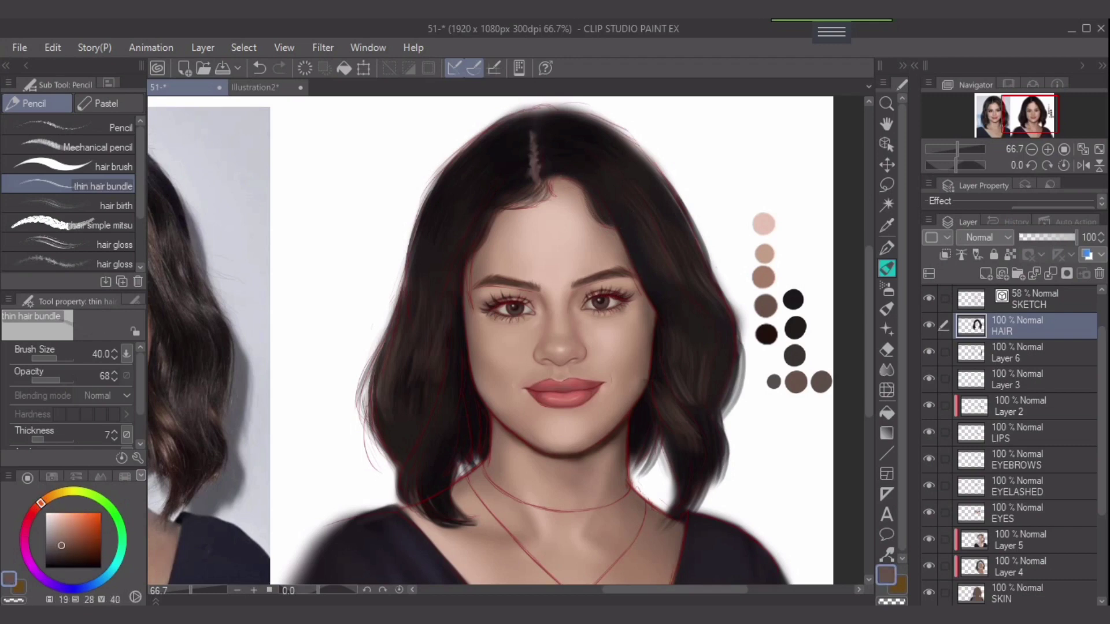
left_click_drag(572, 188, 585, 202)
left_click_drag(554, 174, 596, 214)
left_click_drag(550, 182, 513, 206)
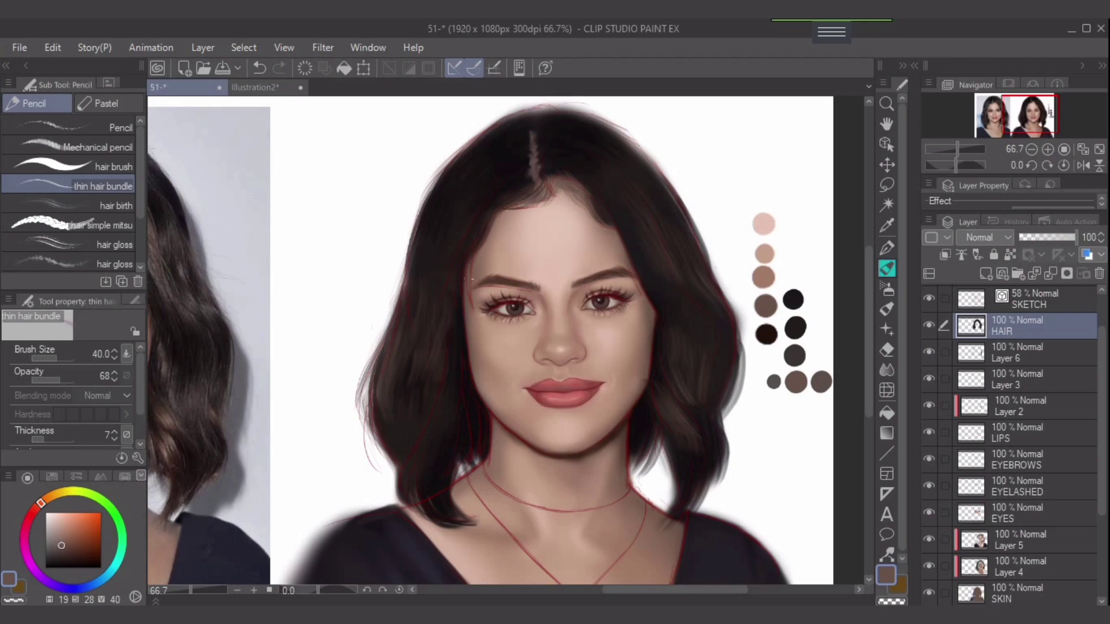
Add fine dark strands at size 30 over the hairline just right of the parting, undoing the last one
key("bracketleft")
key("bracketleft")
left_click(570, 160, "alt")
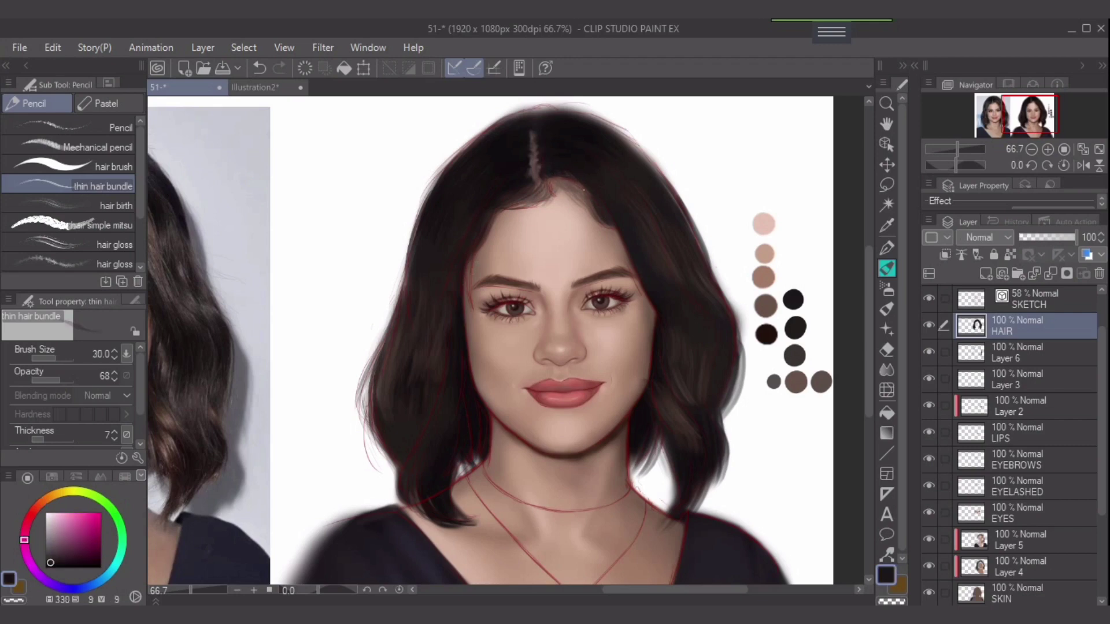
left_click_drag(580, 174, 570, 190)
key("bracketleft")
key("bracketright")
left_click_drag(557, 179, 547, 193)
key("ctrl+z")
Draw thin dark strands with the Soft airbrush at size 5 along the hairline at the left temple, redoing the unsatisfactory ones
left_click(886, 288)
key("[")
key("[")
mouse_move(476, 315)
left_mouse_down()
mouse_move(476, 258)
mouse_move(473, 309)
left_mouse_up()
key("ctrl+z")
mouse_move(474, 256)
left_mouse_down()
mouse_move(469, 285)
mouse_move(471, 273)
left_mouse_up()
left_click_drag(490, 231, 465, 297)
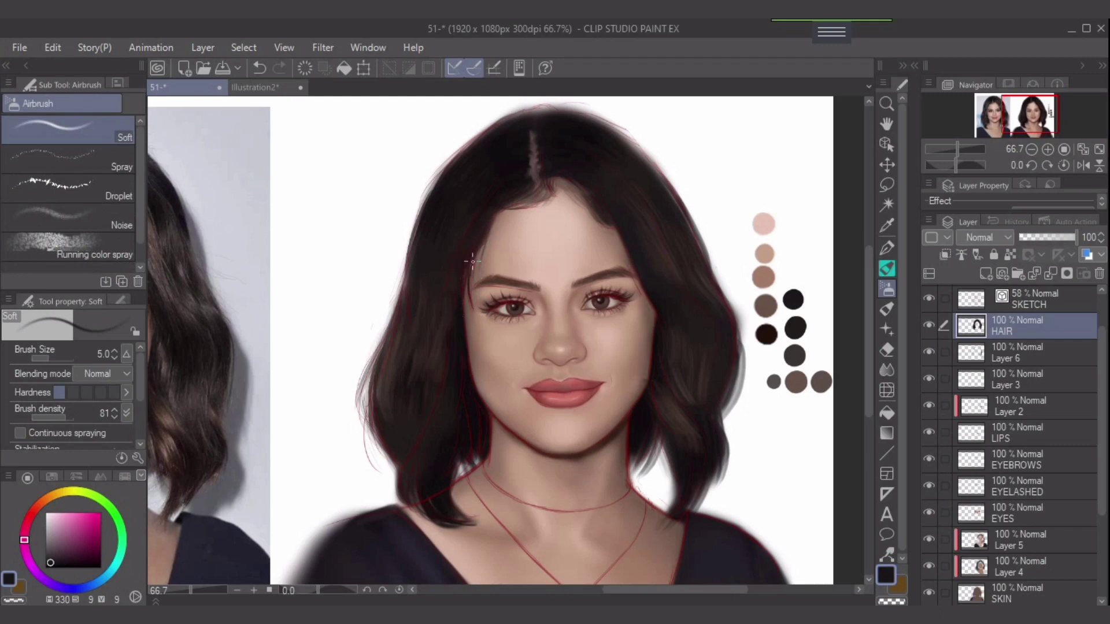
key("ctrl+z")
left_click(465, 347, "alt")
left_click_drag(472, 259, 464, 291)
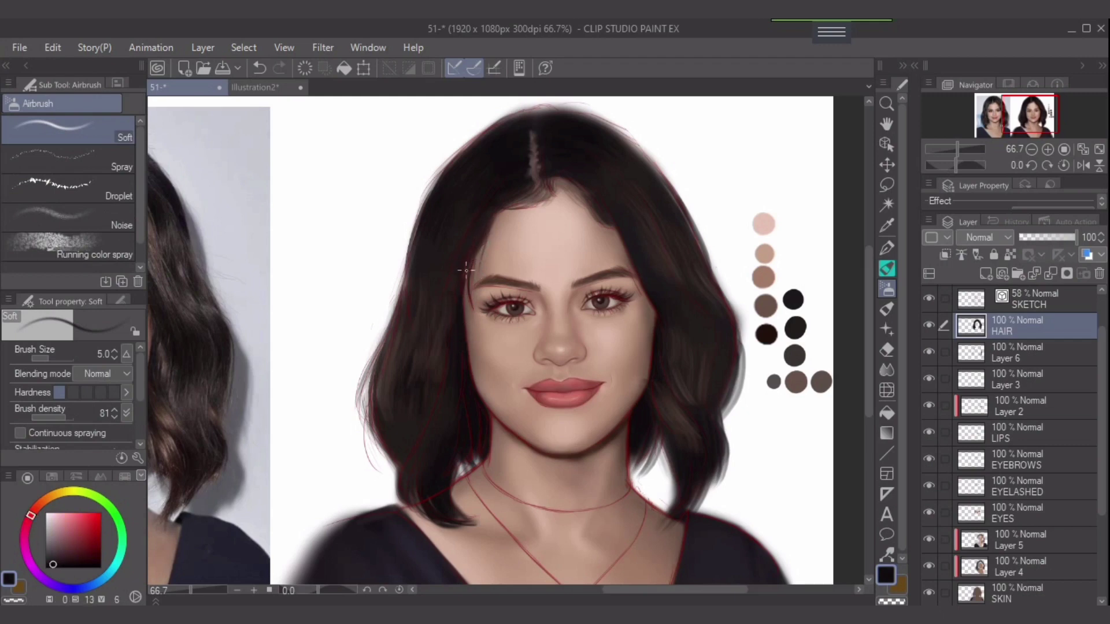
Redo the thin left temple strand, and add size 6 strands in sampled hair tones to the lower hair on both sides
key("ctrl+z")
left_click_drag(467, 250, 462, 302)
key("bracketright")
left_click(393, 429, "alt")
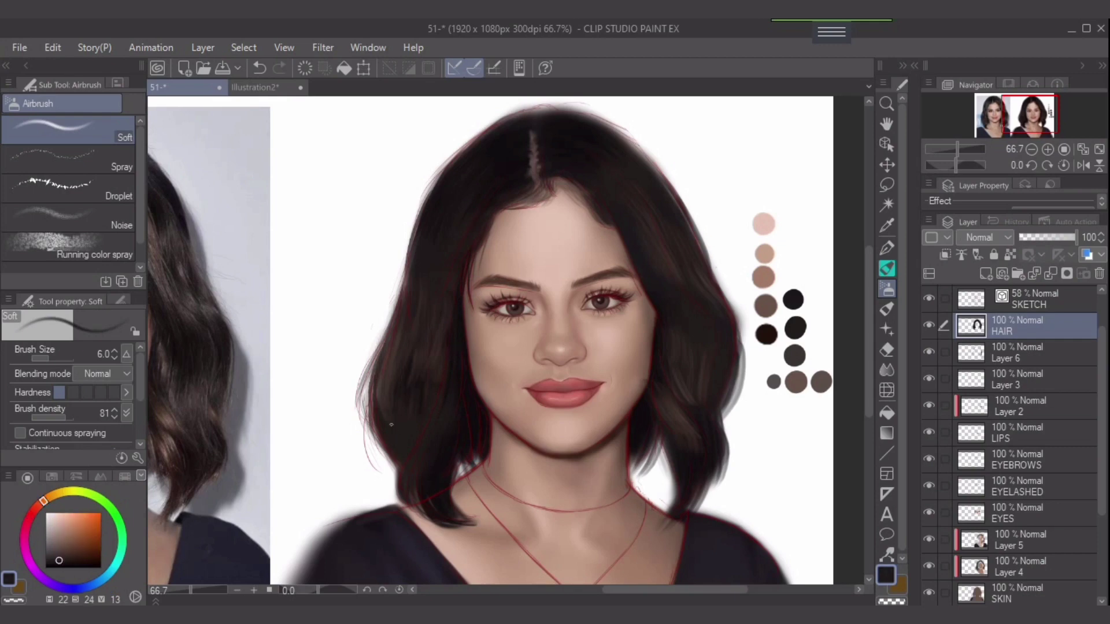
left_click_drag(383, 427, 381, 384)
left_click(704, 421, "alt")
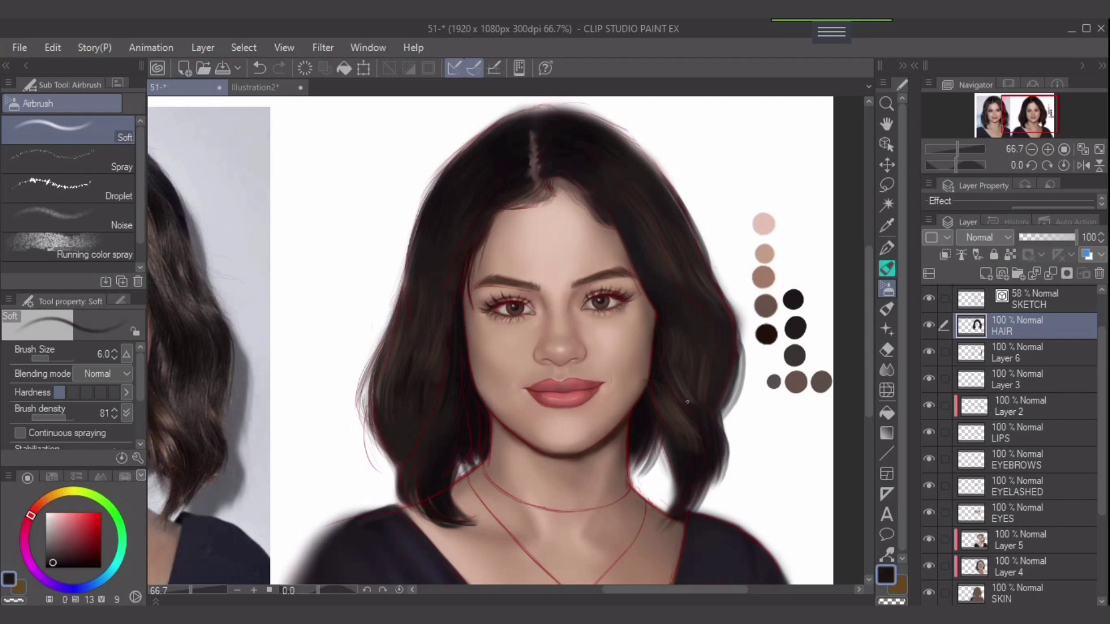
left_click_drag(693, 403, 676, 381)
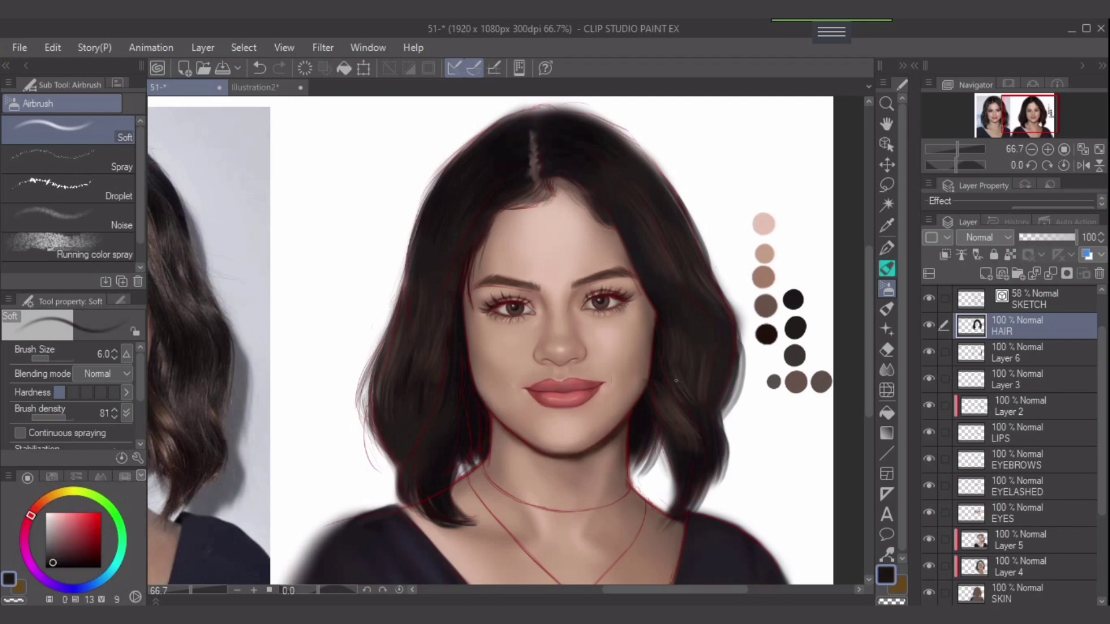
Sample the near-black hair colour and draw fine size 4 strands along the outer edge of the lower right hair, redoing the first
left_click(690, 472, "alt")
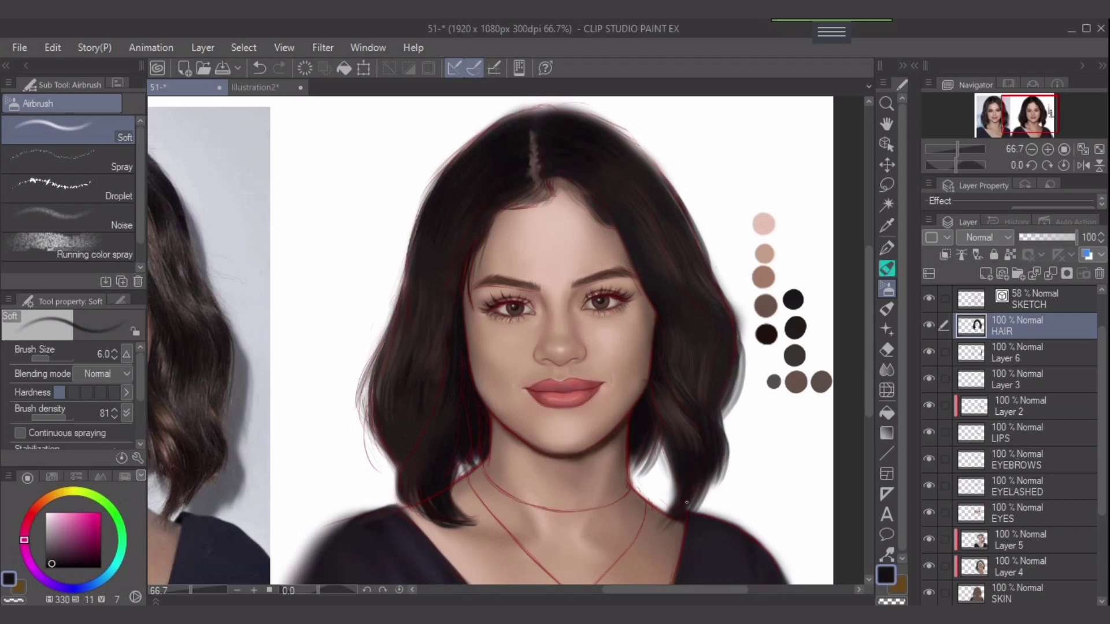
key("bracketleft")
key("bracketleft")
mouse_move(717, 496)
left_mouse_down()
mouse_move(722, 445)
mouse_move(725, 484)
left_mouse_up()
key("ctrl+z")
left_click_drag(723, 423, 718, 494)
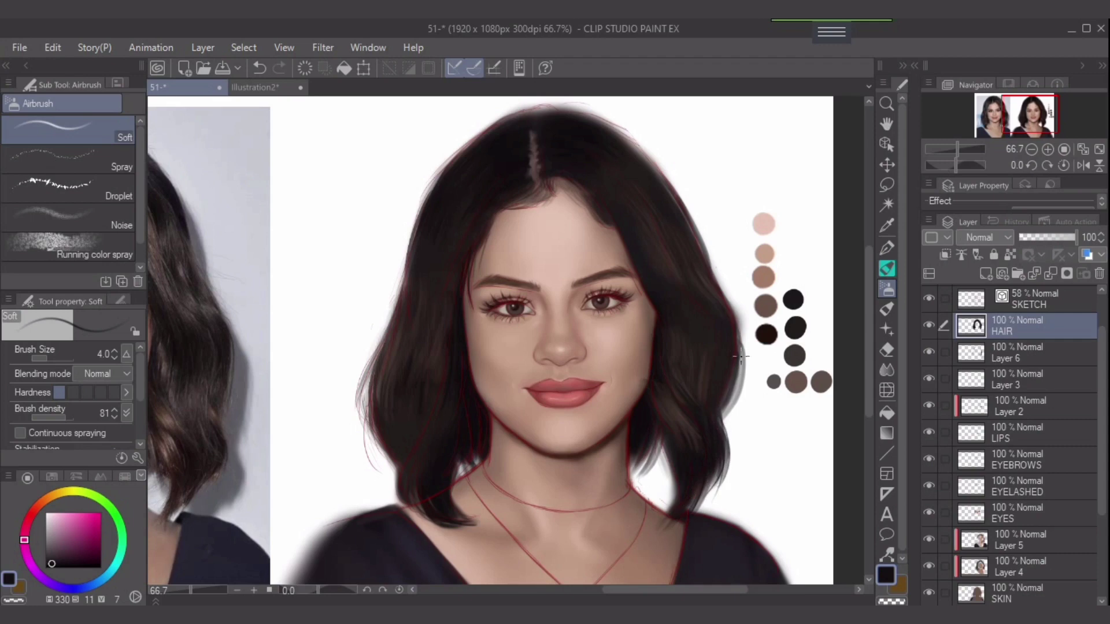
mouse_move(740, 356)
left_mouse_down()
mouse_move(723, 419)
mouse_move(740, 342)
left_mouse_up()
Draw fine near-black flyaway strands along the outer left edge of the hair, redoing the unsatisfactory ones
mouse_move(380, 345)
left_mouse_down()
mouse_move(374, 440)
mouse_move(382, 350)
mouse_move(381, 428)
left_mouse_up()
left_click_drag(380, 373, 381, 465)
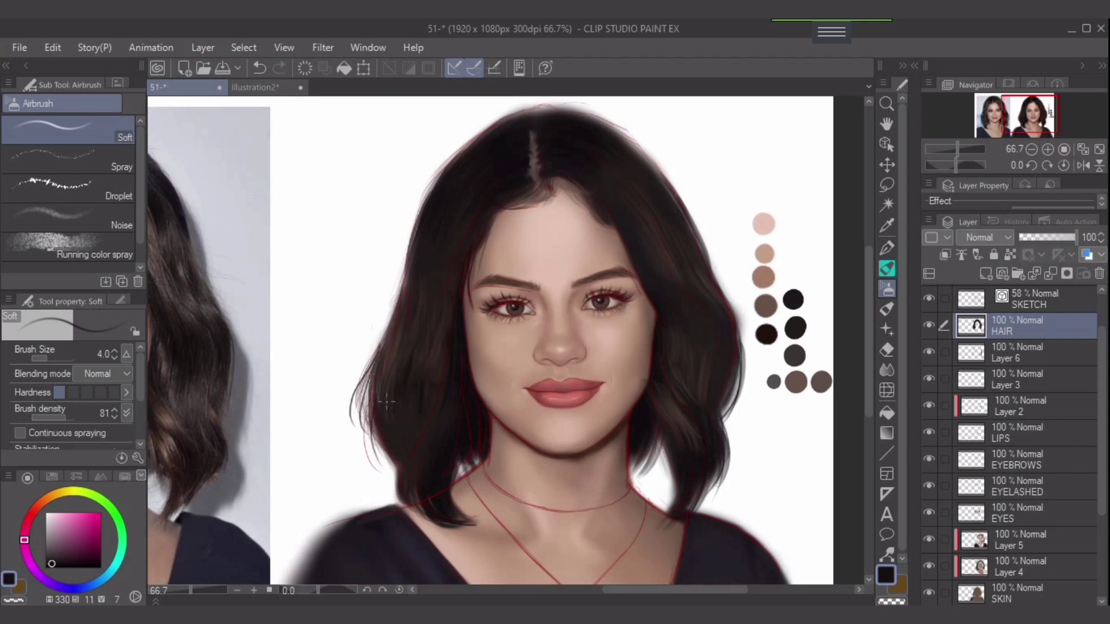
key("ctrl+z")
key("ctrl+z")
mouse_move(387, 327)
left_mouse_down()
mouse_move(379, 354)
mouse_move(387, 341)
mouse_move(374, 440)
left_mouse_up()
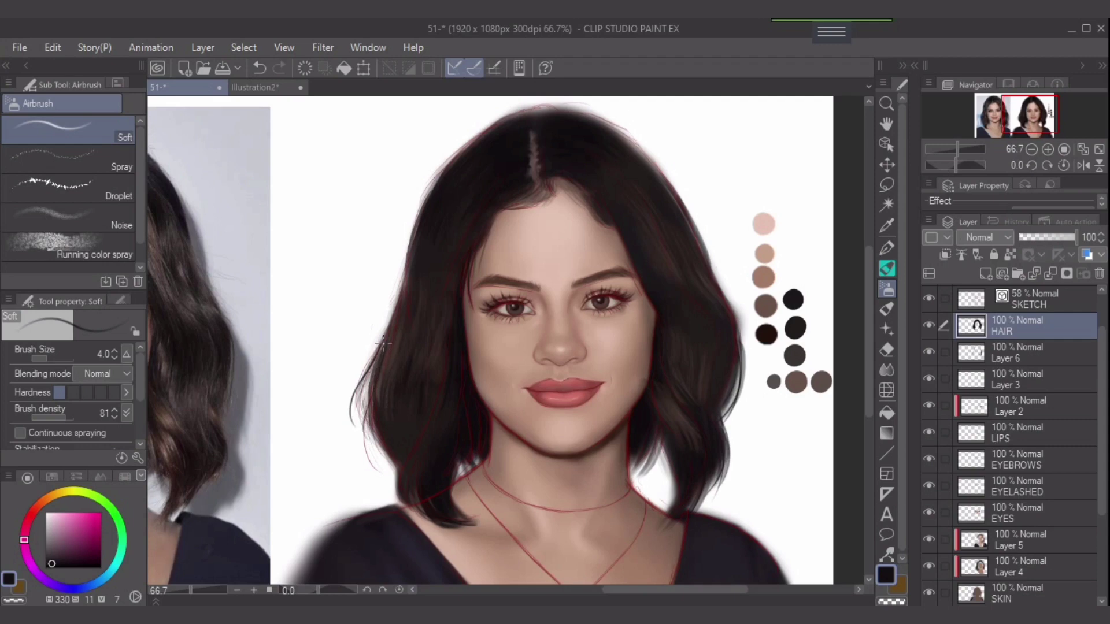
left_click_drag(383, 343, 368, 427)
left_click_drag(377, 364, 386, 441)
key("ctrl+z")
key("ctrl+z")
left_click_drag(374, 365, 381, 445)
left_click_drag(400, 280, 363, 373)
mouse_move(409, 249)
left_mouse_down()
mouse_move(400, 295)
mouse_move(401, 284)
left_mouse_up()
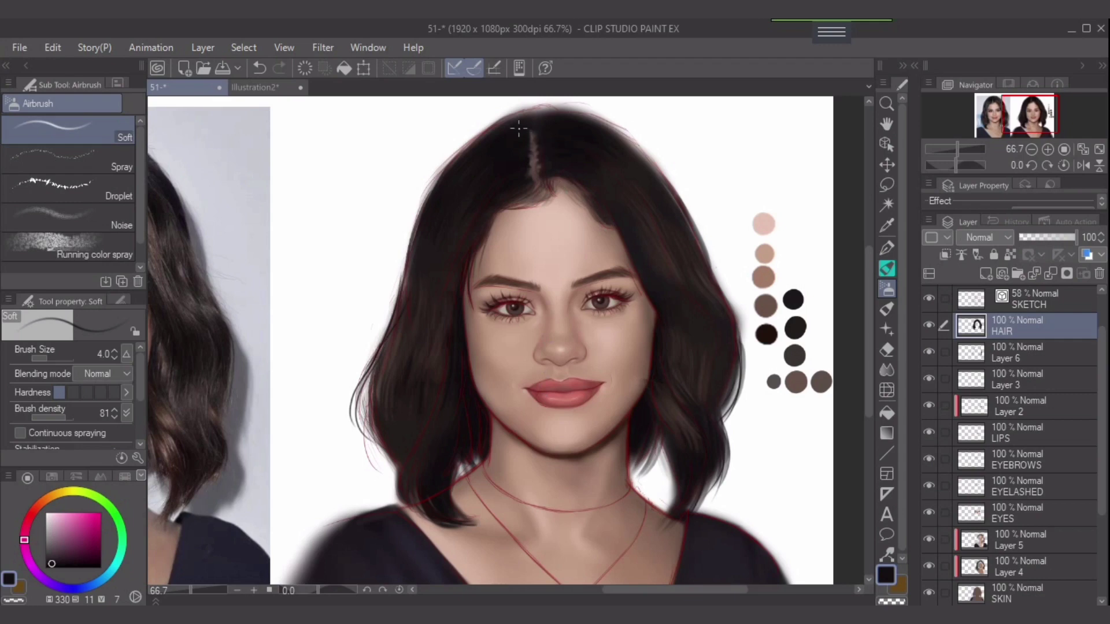
Draw fine strands from the crown at the parting down the upper right contour of the hair, redoing the unsatisfactory ones
mouse_move(519, 121)
left_mouse_down()
mouse_move(507, 114)
mouse_move(525, 124)
left_mouse_up()
key("ctrl+z")
key("ctrl+z")
mouse_move(517, 116)
left_mouse_down()
mouse_move(530, 136)
mouse_move(521, 108)
mouse_move(529, 126)
mouse_move(535, 107)
mouse_move(544, 126)
mouse_move(541, 105)
mouse_move(532, 146)
mouse_move(535, 113)
mouse_move(550, 129)
mouse_move(556, 113)
mouse_move(566, 131)
mouse_move(596, 117)
mouse_move(609, 148)
mouse_move(580, 120)
mouse_move(644, 181)
mouse_move(603, 131)
mouse_move(640, 149)
mouse_move(649, 178)
mouse_move(623, 141)
mouse_move(674, 195)
mouse_move(612, 123)
mouse_move(664, 183)
left_mouse_up()
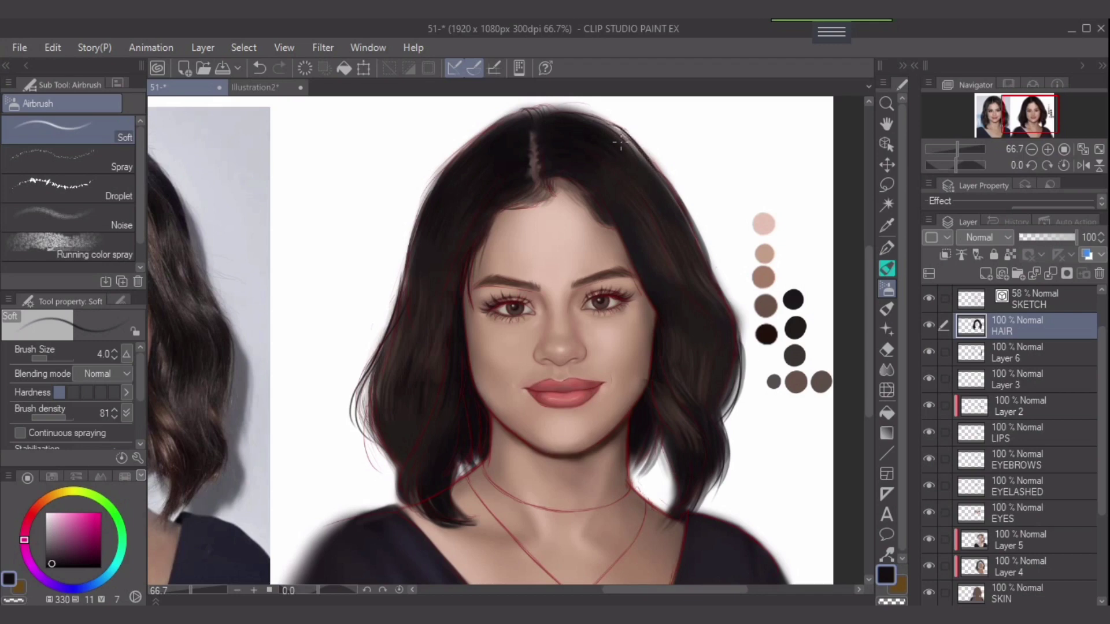
key("ctrl+z")
mouse_move(616, 123)
left_mouse_down()
mouse_move(663, 177)
mouse_move(715, 283)
left_mouse_up()
Draw curved flyaway strands along the right outer edge of the hair down to the tips, redoing the ones bulging outward
left_click_drag(744, 322, 731, 424)
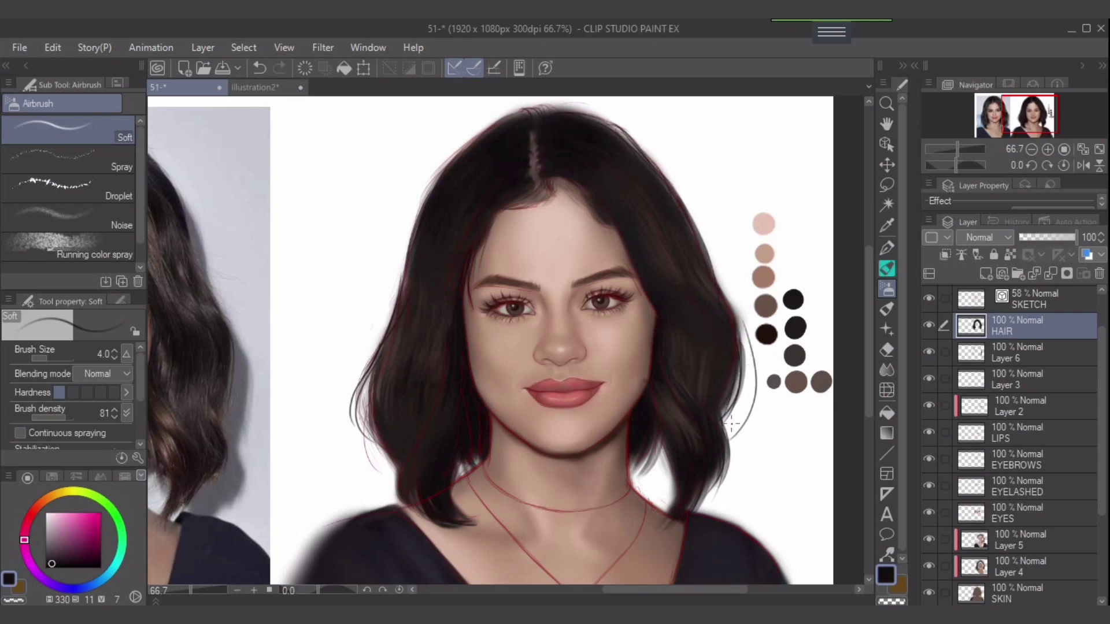
key("ctrl+z")
mouse_move(745, 330)
left_mouse_down()
mouse_move(738, 417)
mouse_move(726, 428)
left_mouse_up()
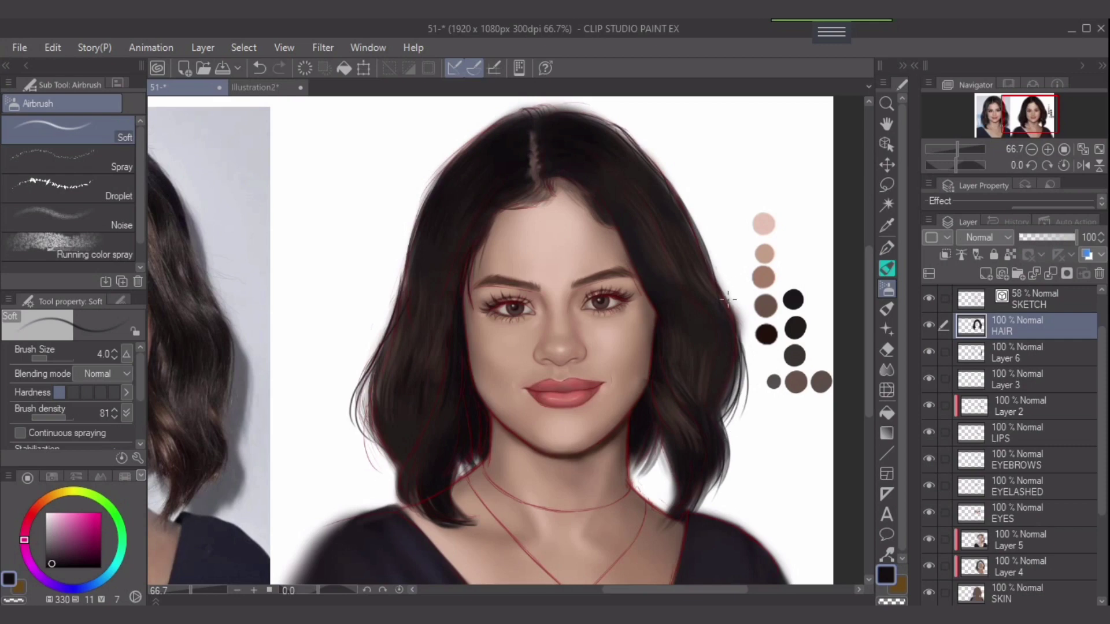
left_click_drag(711, 268, 746, 337)
key("ctrl+z")
key("ctrl+z")
key("ctrl+z")
key("ctrl+z")
mouse_move(720, 288)
left_mouse_down()
mouse_move(744, 344)
mouse_move(736, 306)
mouse_move(744, 368)
mouse_move(701, 512)
left_mouse_up()
left_click_drag(723, 461, 699, 511)
left_click_drag(712, 479, 694, 512)
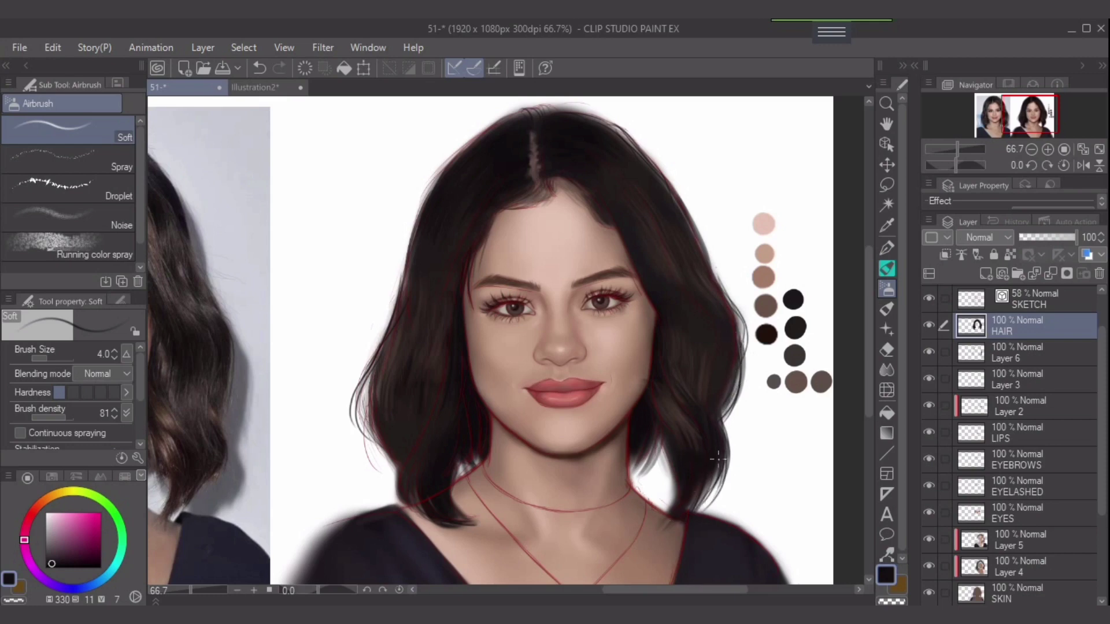
Add thin near-black strands to the hair ends over the shoulders and beside the neck on both sides
left_click_drag(672, 475, 660, 511)
key("ctrl+z")
left_click_drag(672, 471, 660, 508)
mouse_move(453, 486)
left_mouse_down()
mouse_move(486, 520)
mouse_move(450, 509)
mouse_move(501, 513)
mouse_move(452, 519)
mouse_move(501, 508)
mouse_move(430, 497)
mouse_move(482, 516)
mouse_move(430, 519)
mouse_move(456, 492)
mouse_move(413, 481)
mouse_move(428, 531)
left_mouse_up()
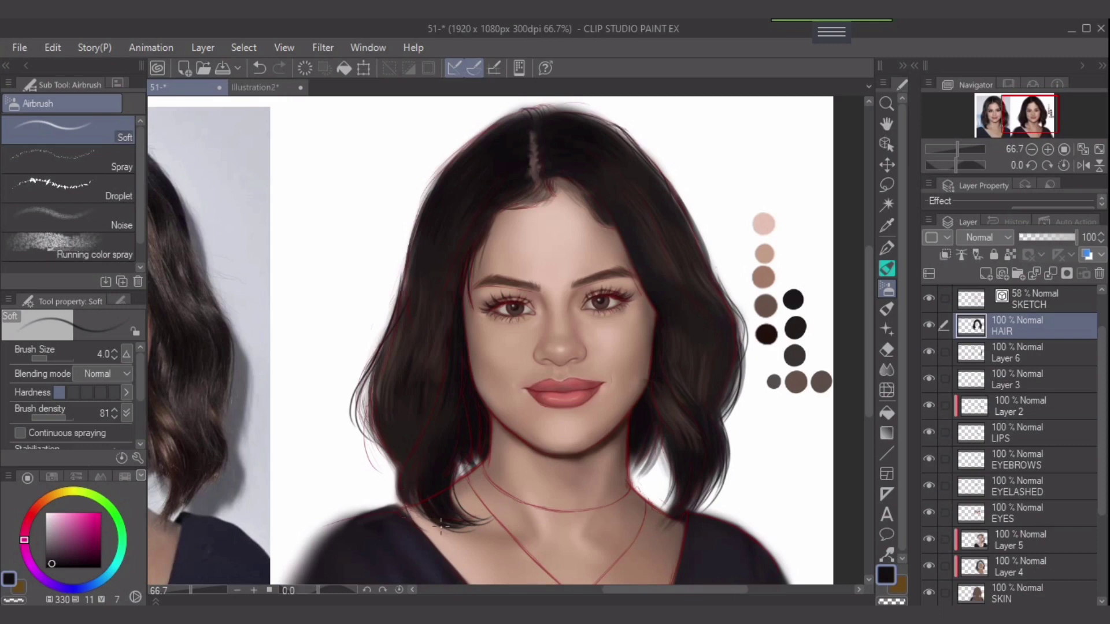
left_click_drag(399, 479, 426, 526)
left_click_drag(464, 460, 453, 502)
mouse_move(637, 467)
left_mouse_down()
mouse_move(636, 440)
mouse_move(639, 466)
mouse_move(662, 427)
mouse_move(642, 481)
left_mouse_up()
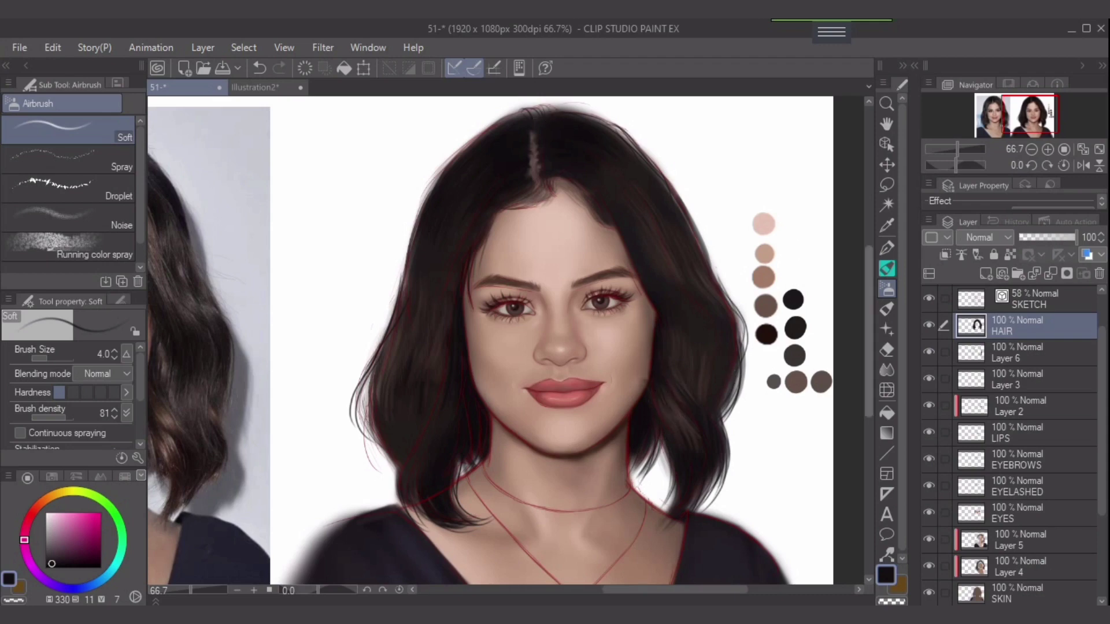
Draw dark strands with the thin hair bundle brush at size 50 over the crown and parting, undoing the unsatisfactory ones
key("p")
key("]")
key("]")
key("]")
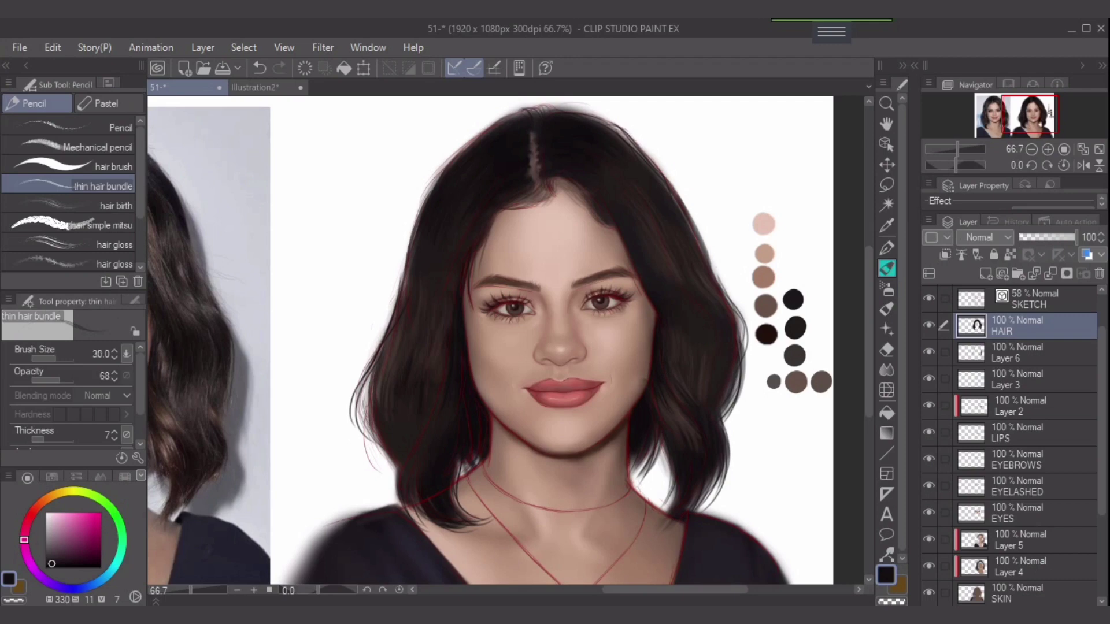
mouse_move(525, 112)
left_mouse_down()
mouse_move(542, 109)
mouse_move(475, 139)
mouse_move(584, 108)
mouse_move(626, 130)
mouse_move(606, 122)
mouse_move(649, 162)
left_mouse_up()
key("ctrl+z")
mouse_move(522, 115)
left_mouse_down()
mouse_move(507, 107)
mouse_move(546, 104)
mouse_move(486, 128)
left_mouse_up()
key("ctrl+z")
key("ctrl+z")
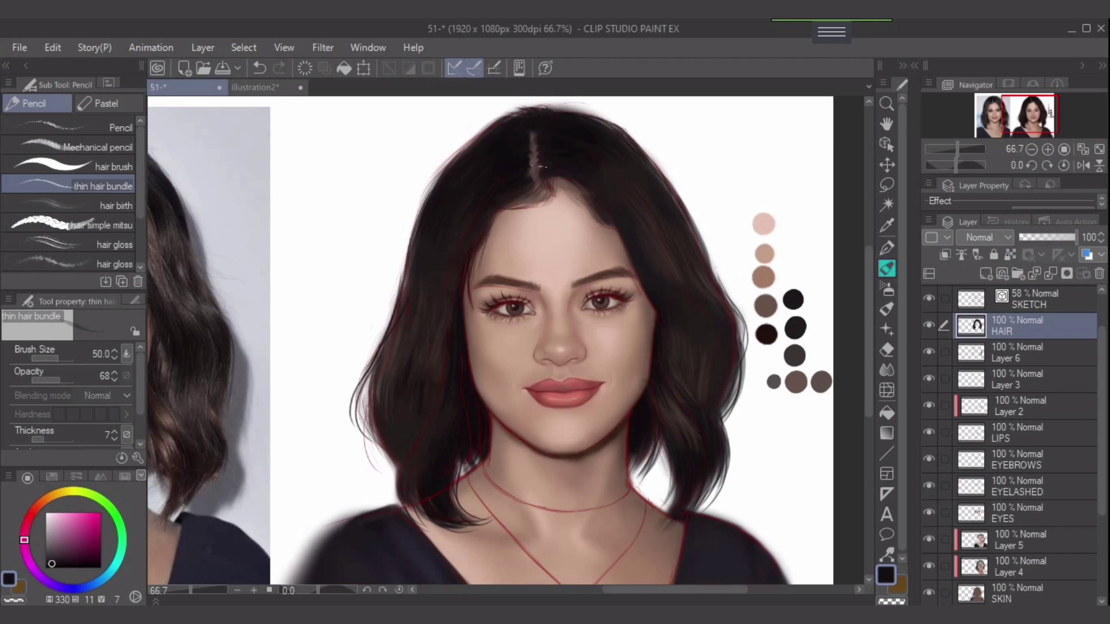
left_click_drag(551, 169, 552, 146)
Sample the brown swatch and add thin hair bundle highlight strands at size 30 to the hair, redoing the oversized one
left_click(821, 379, "alt")
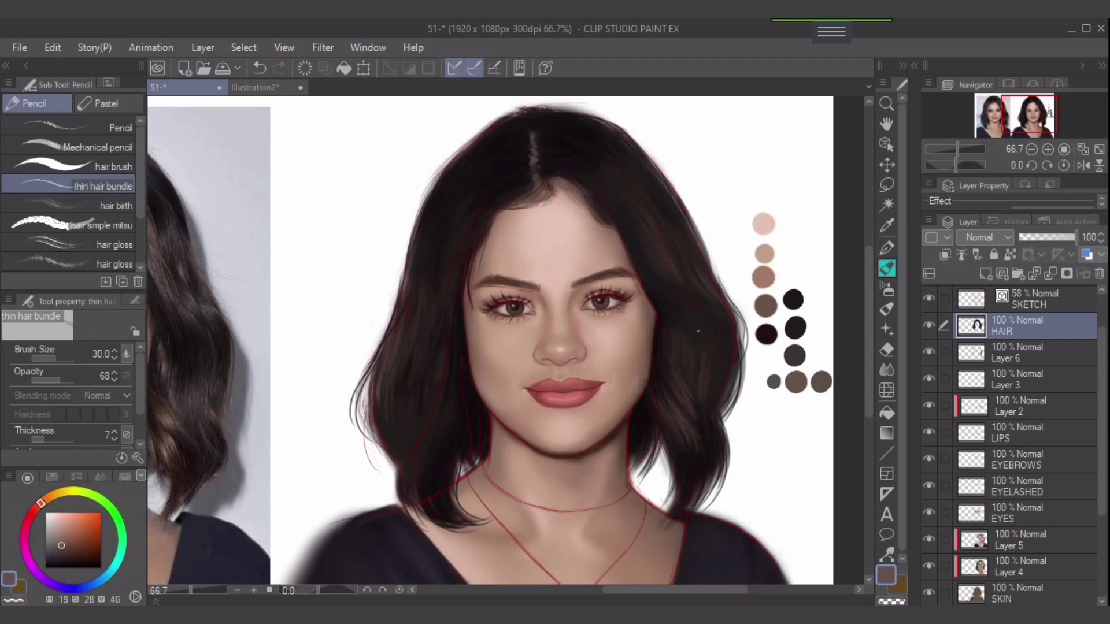
key("bracketright")
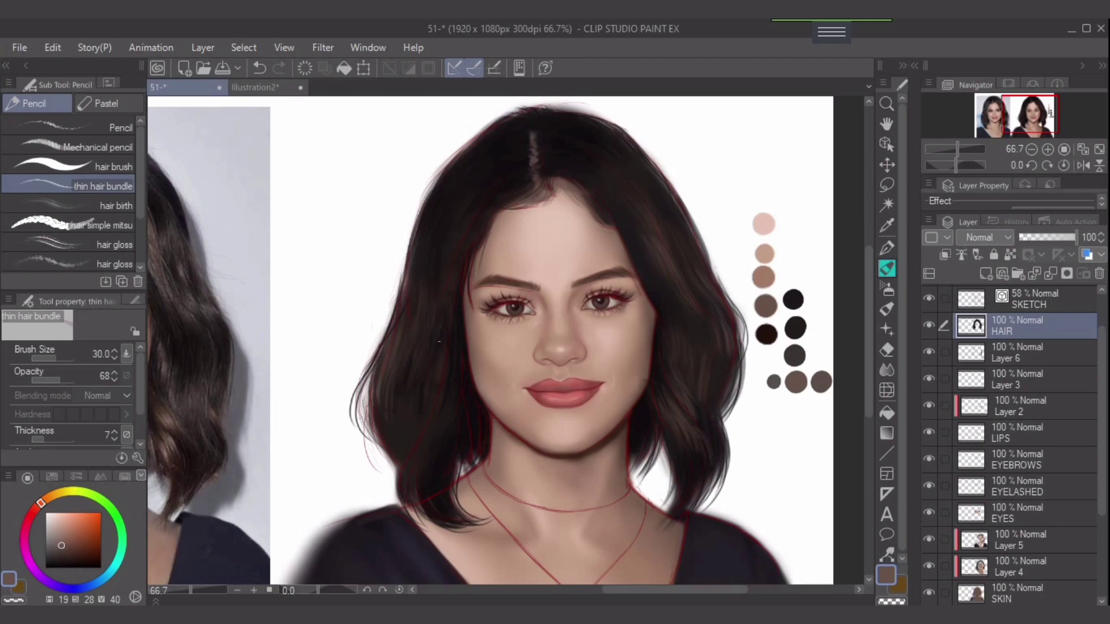
key("bracketright")
key("bracketright")
left_click_drag(448, 330, 434, 386)
key("ctrl+z")
key("bracketleft")
key("bracketleft")
left_click_drag(450, 348, 434, 418)
Draw a brown highlight strand in the left hair with the Soft airbrush at size 6 and brush density 45
key("b")
left_click_drag(438, 315, 417, 366)
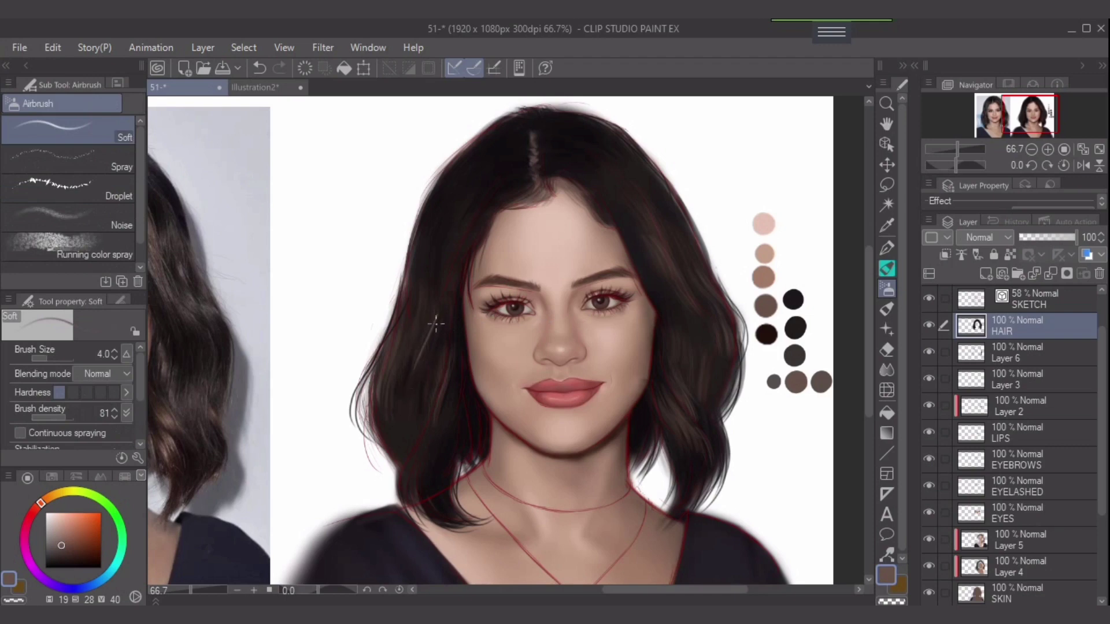
key("ctrl+z")
left_click_drag(66, 417, 50, 418)
key("bracketright")
key("bracketright")
left_click_drag(434, 312, 419, 368)
Draw brown airbrush strands along the left outer edge and the inner left hair, undoing the unsatisfactory ones
left_click_drag(385, 347, 361, 432)
mouse_move(374, 378)
left_mouse_down()
mouse_move(376, 449)
mouse_move(394, 504)
left_mouse_up()
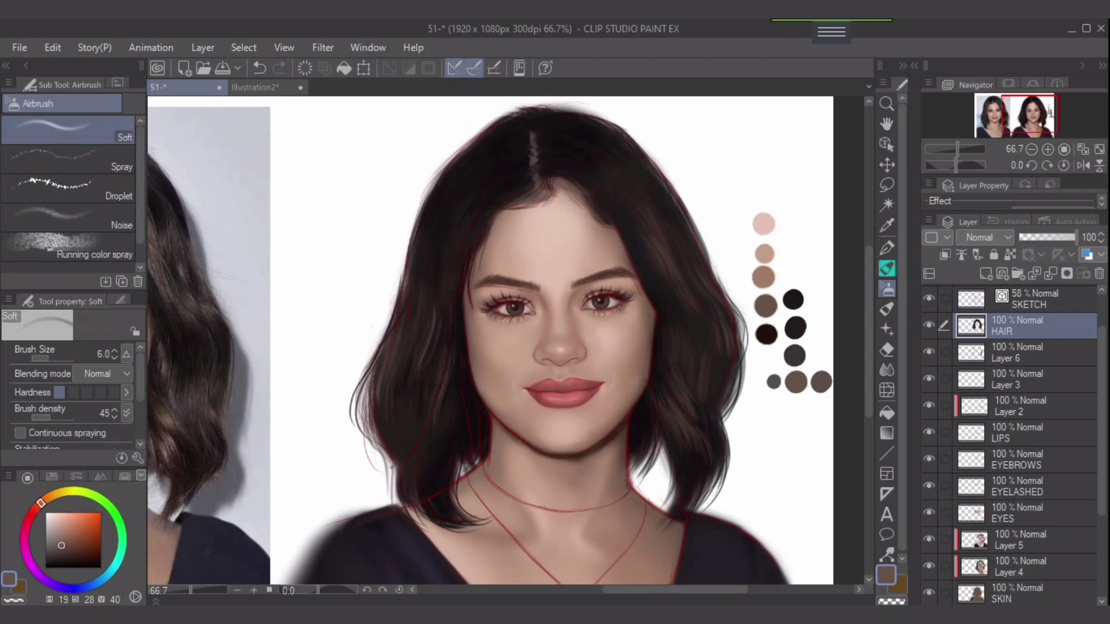
key("ctrl+z")
key("ctrl+z")
mouse_move(370, 415)
left_mouse_down()
mouse_move(423, 527)
mouse_move(441, 535)
left_mouse_up()
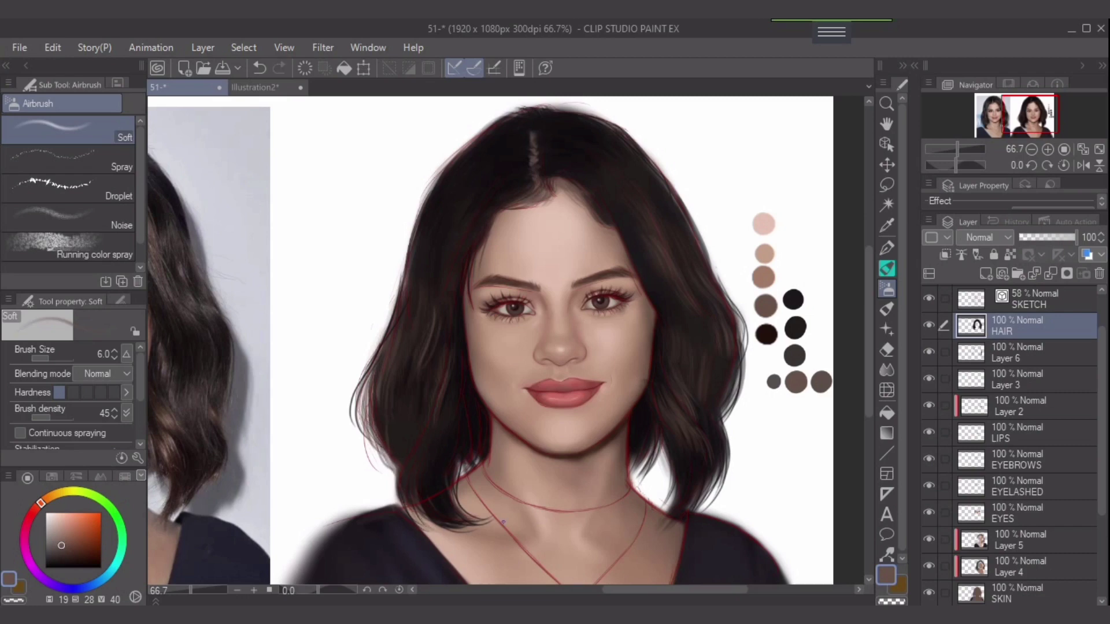
key("ctrl+z")
left_click_drag(461, 444, 454, 488)
left_click_drag(452, 363, 445, 418)
Shift the colour to a more saturated reddish brown (H 19, S 60, V 46) and airbrush strands into the lower left hair
left_click_drag(75, 542, 79, 542)
left_click_drag(455, 344, 444, 411)
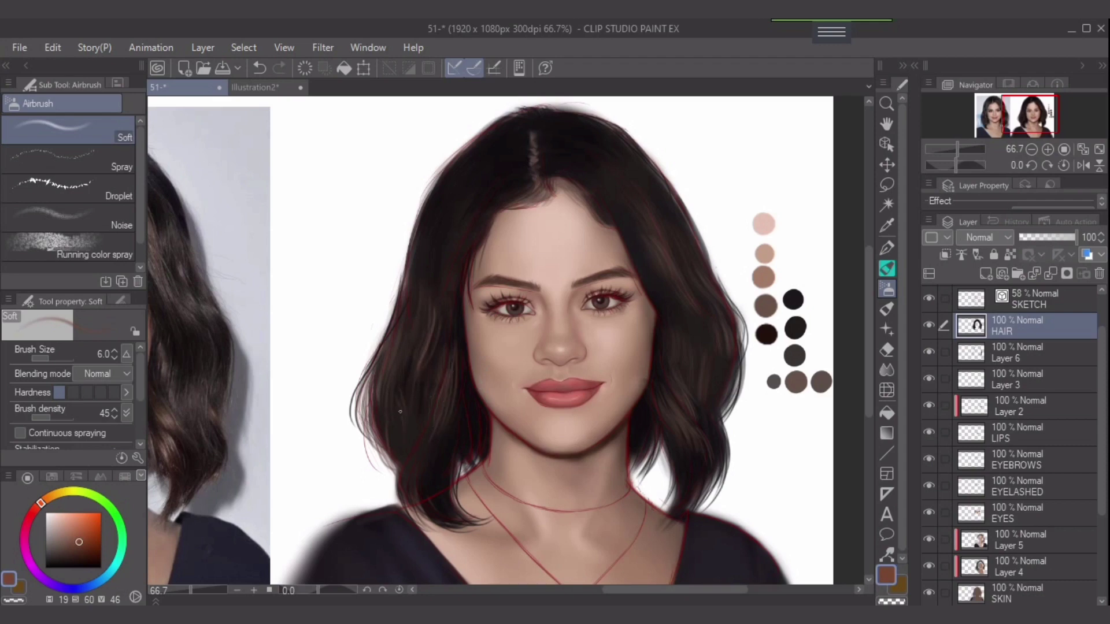
key("ctrl+z")
left_click_drag(398, 408, 399, 436)
Add reddish-brown highlights with the thin hair bundle brush to the left and right hair, undoing the first strand
key("p")
left_click_drag(395, 396, 401, 440)
key("ctrl+z")
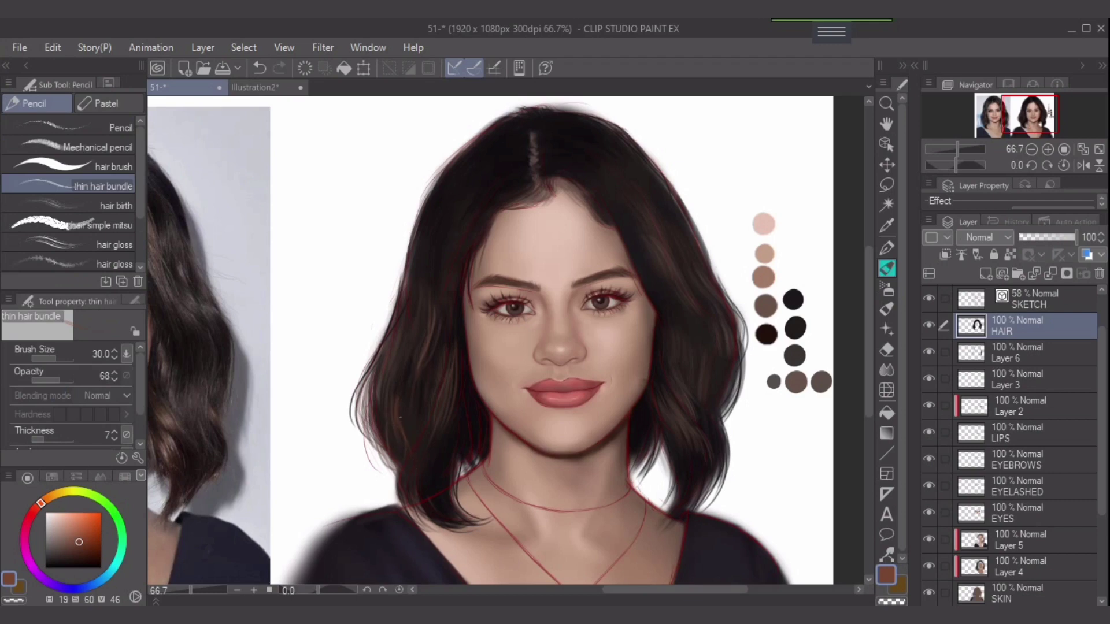
left_click_drag(443, 327, 423, 401)
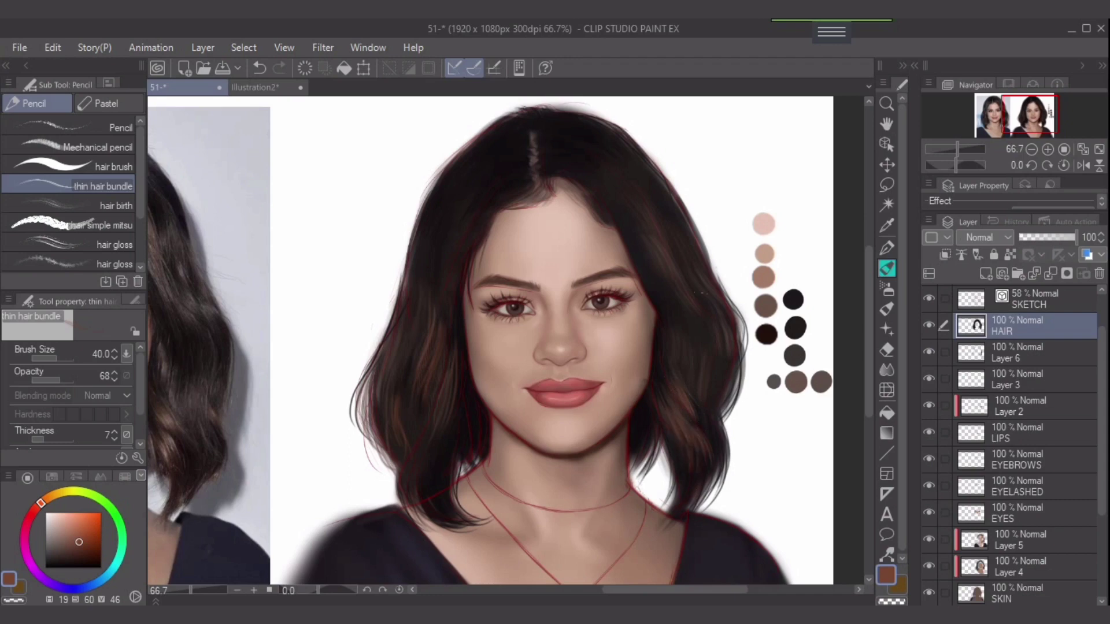
left_click_drag(652, 214, 683, 278)
Sample the brown swatch and draw highlight strands down the outer upper left hair, redoing the unsatisfactory ones
key("bracketleft")
key("bracketleft")
left_click(821, 381, "alt")
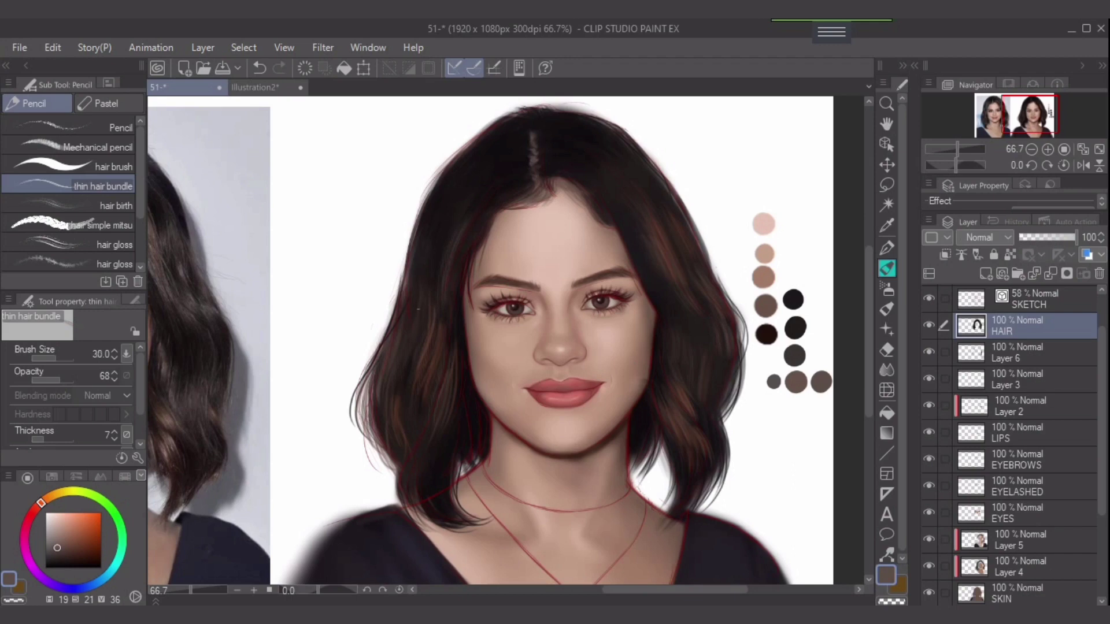
left_click_drag(413, 249, 406, 277)
key("bracketright")
key("bracketright")
left_click_drag(420, 239, 409, 289)
key("ctrl+z")
key("ctrl+z")
key("ctrl+z")
mouse_move(426, 242)
left_mouse_down()
mouse_move(425, 308)
mouse_move(385, 350)
left_mouse_up()
Draw brown highlight strands at size 60 in the middle of the right hair, redoing the first, and inspect them up close
key("bracketright")
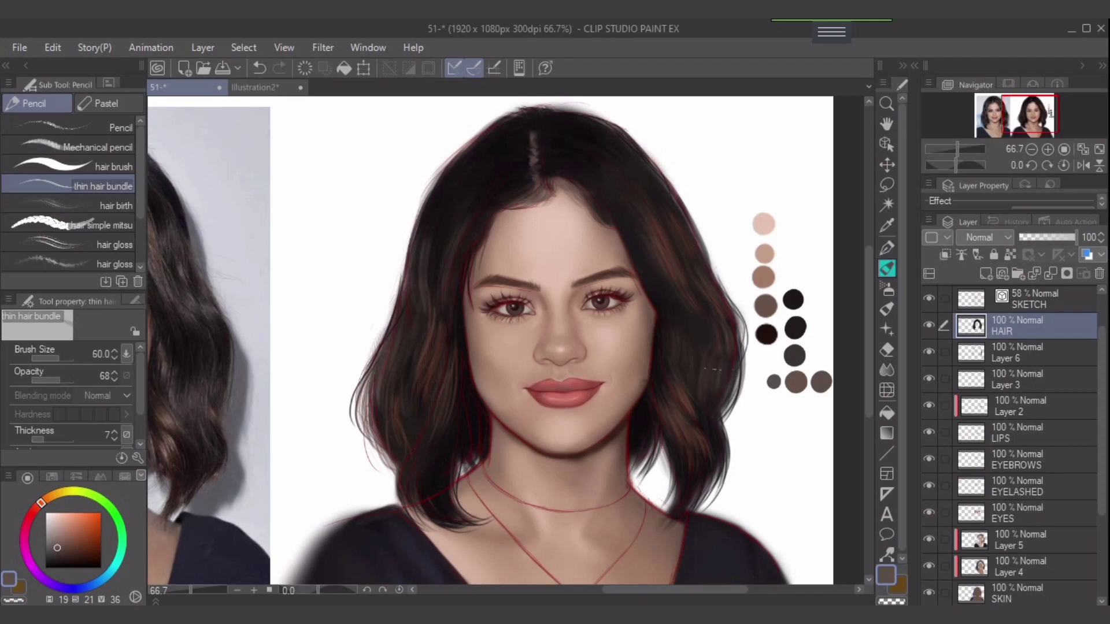
left_click_drag(713, 369, 714, 393)
key("ctrl+z")
mouse_move(721, 336)
left_mouse_down()
mouse_move(709, 371)
mouse_move(708, 339)
mouse_move(696, 386)
left_mouse_up()
scroll(708, 357, "up", 3)
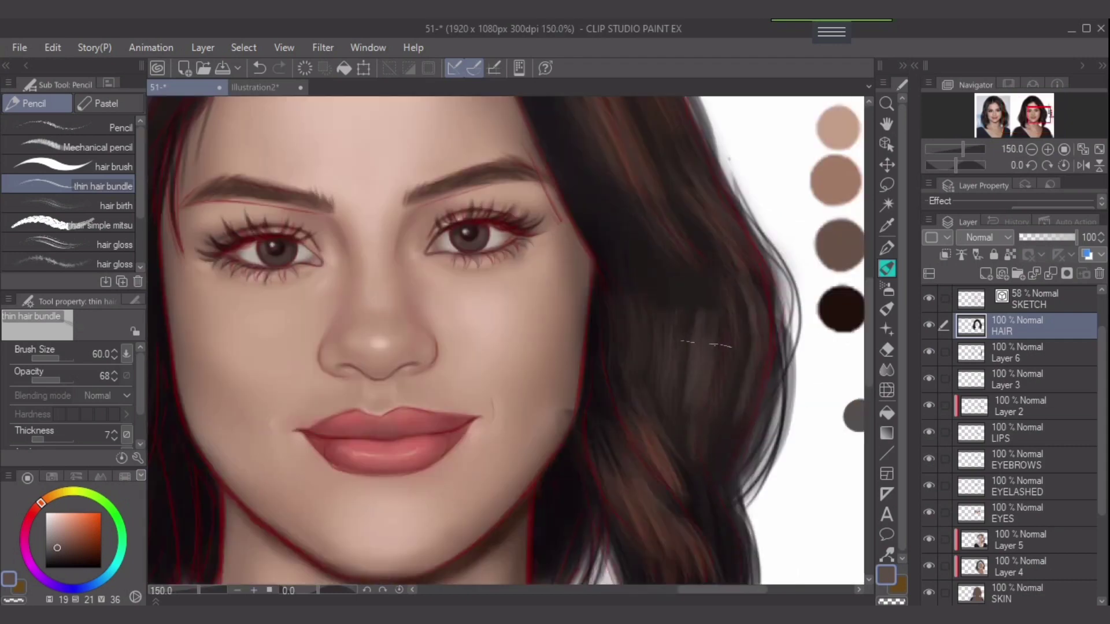
scroll(688, 343, "down", 4)
scroll(695, 339, "up", 1)
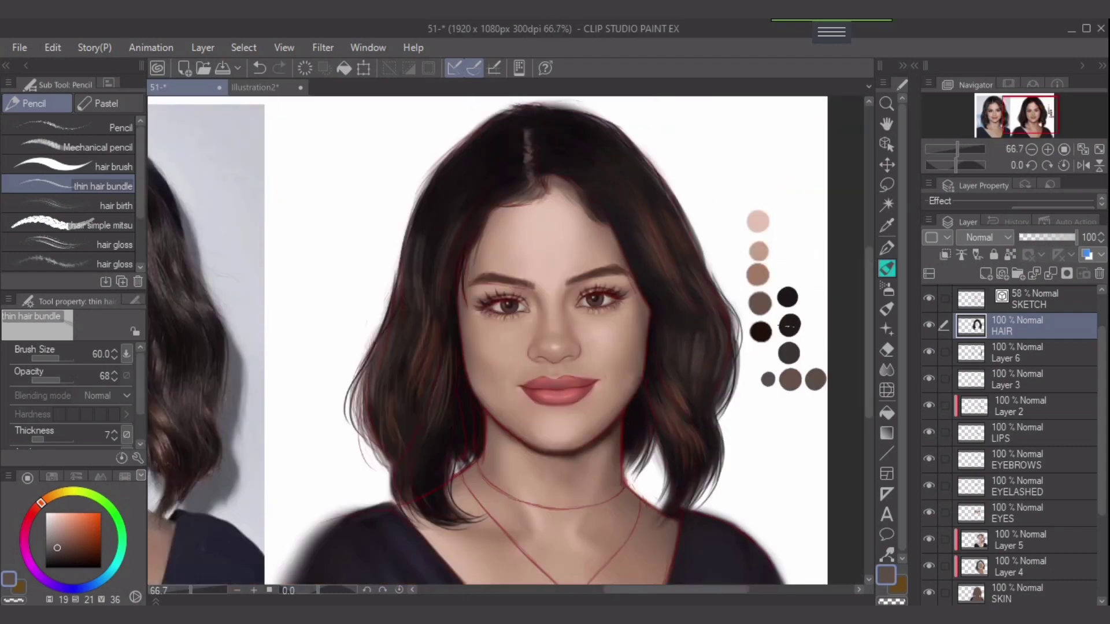
Set the thin hair bundle opacity to 90 and draw sampled near-black strands at size 30 over the middle of the right hair
left_click(808, 325, "alt")
key("bracketleft")
key("bracketleft")
left_click_drag(694, 321, 690, 352)
key("ctrl+z")
left_click(791, 328, "alt")
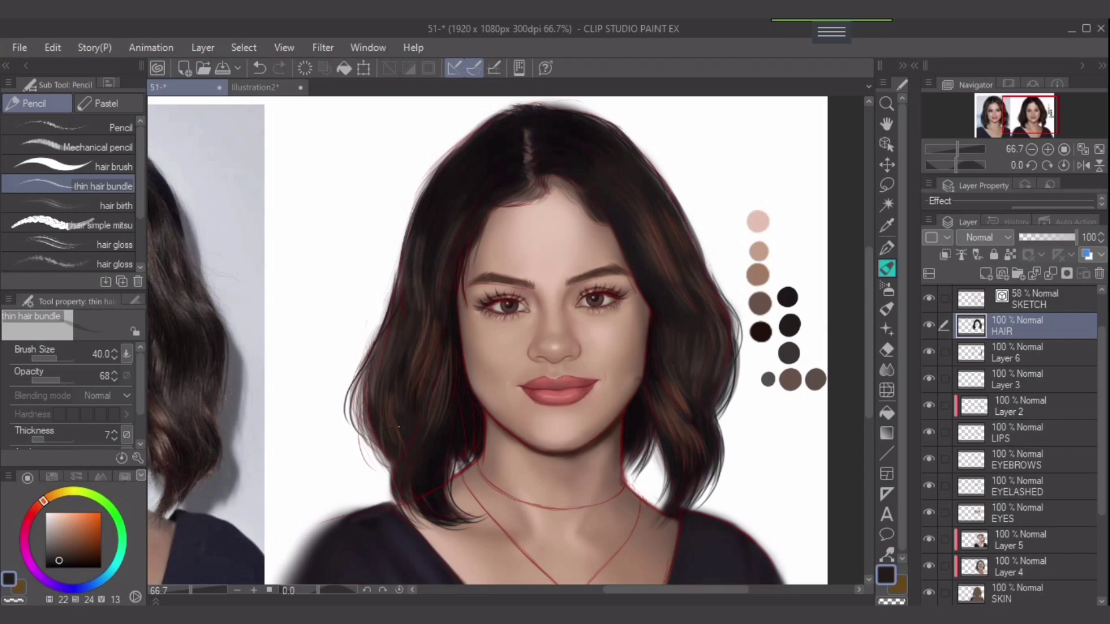
left_click(67, 380)
left_click(658, 294, "alt")
key("bracketleft")
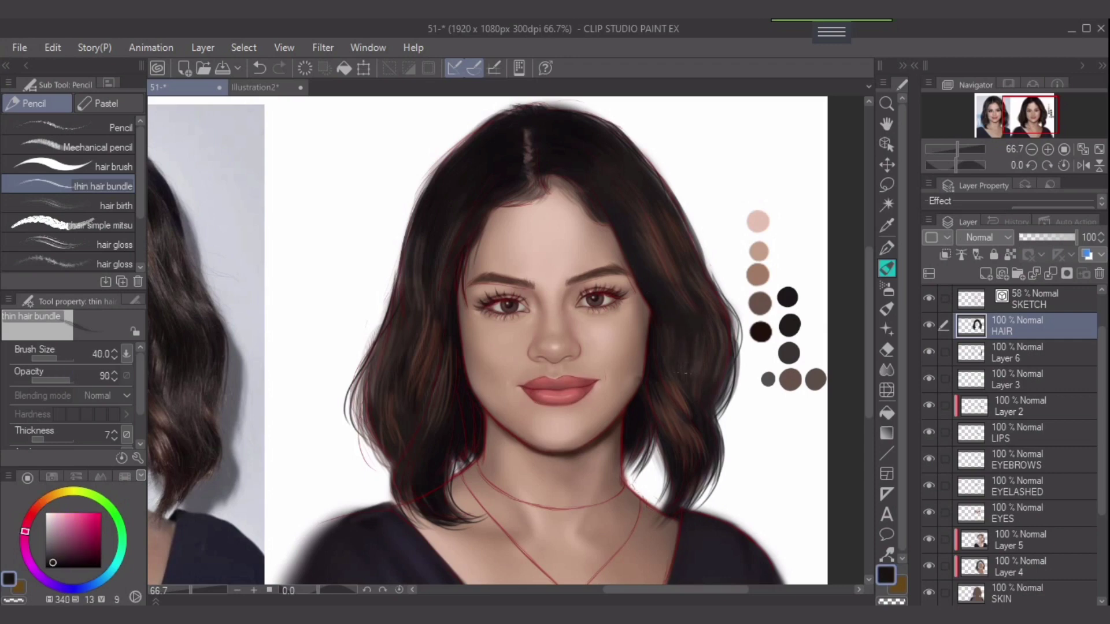
left_click_drag(684, 373, 692, 344)
left_click_drag(670, 402, 680, 383)
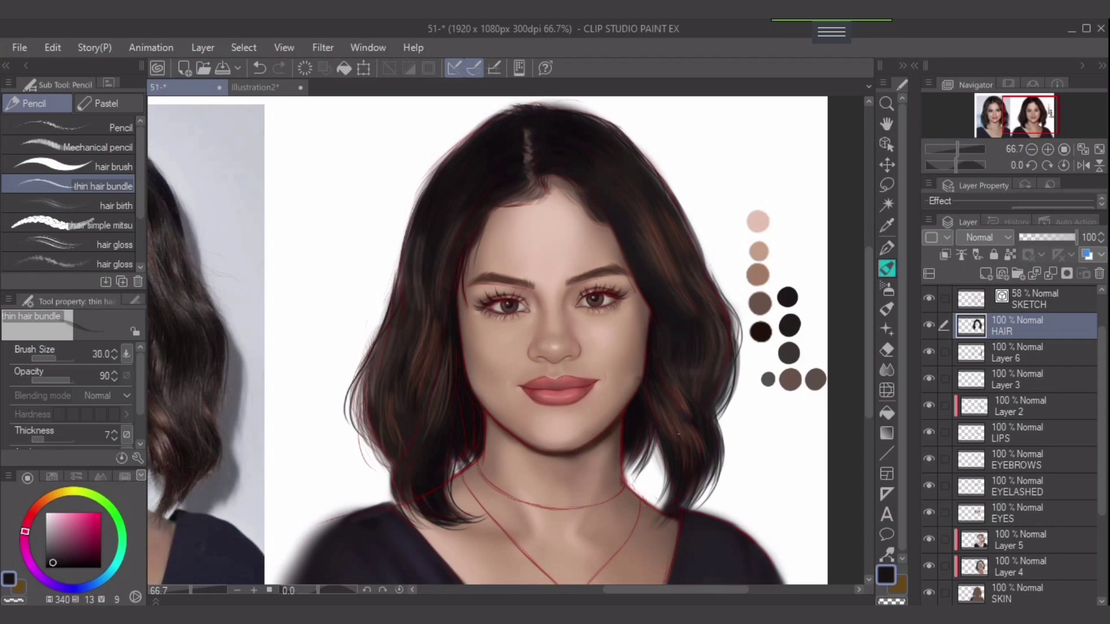
Darken the middle of the right hair with the Soft airbrush at size 8 in sampled tones, and return to the thin hair bundle brush
left_click(692, 381, "alt")
key("bracketleft")
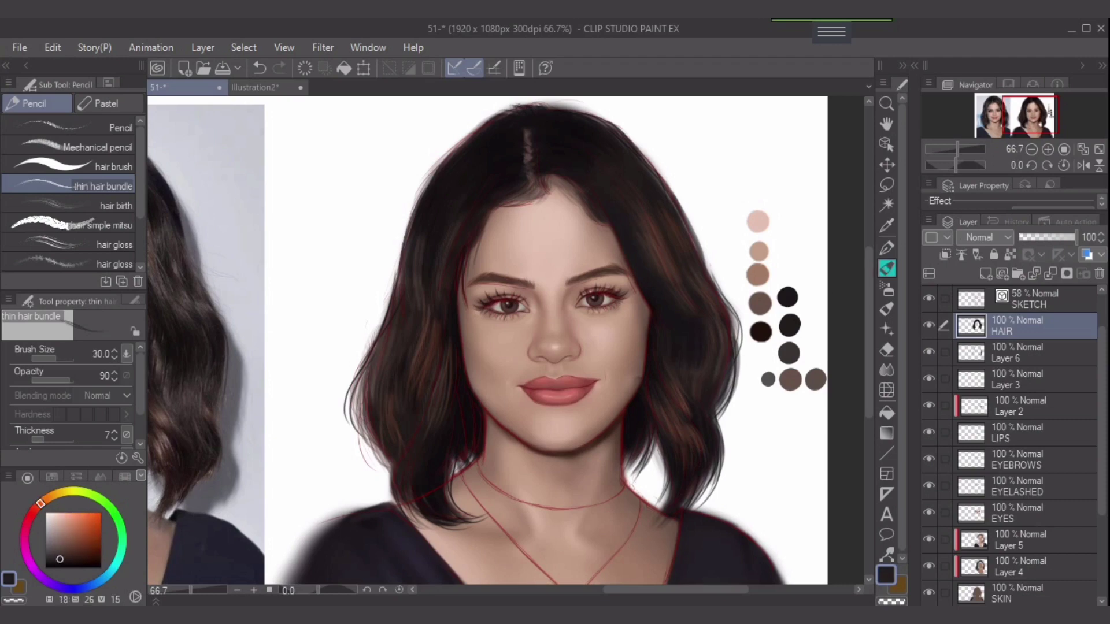
right_click(887, 287)
left_click(887, 288)
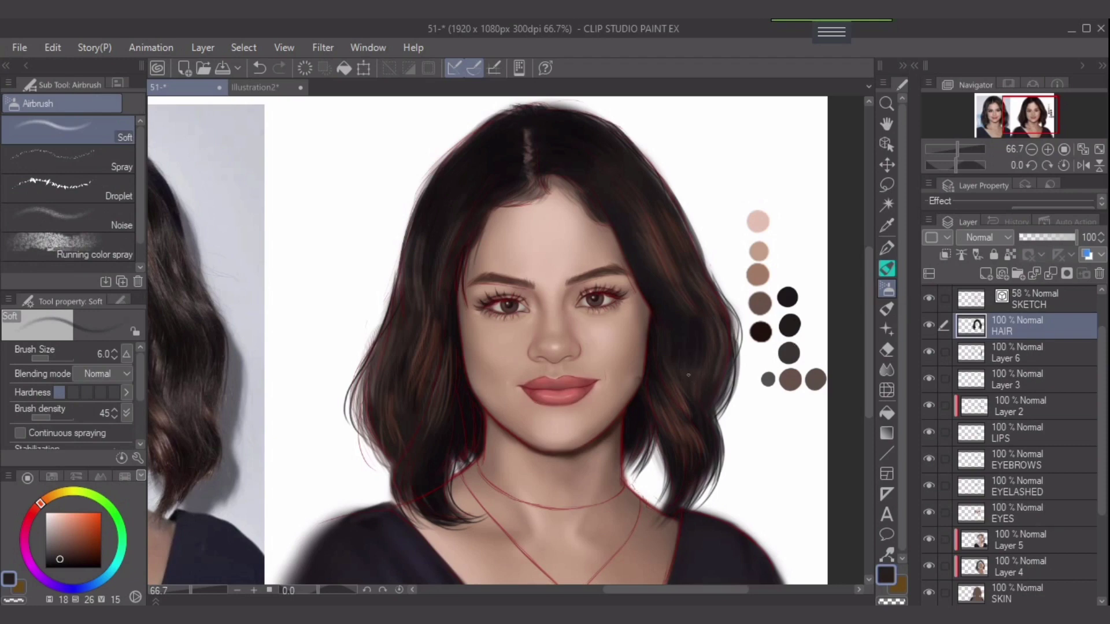
left_click(694, 329, "alt")
key("bracketright")
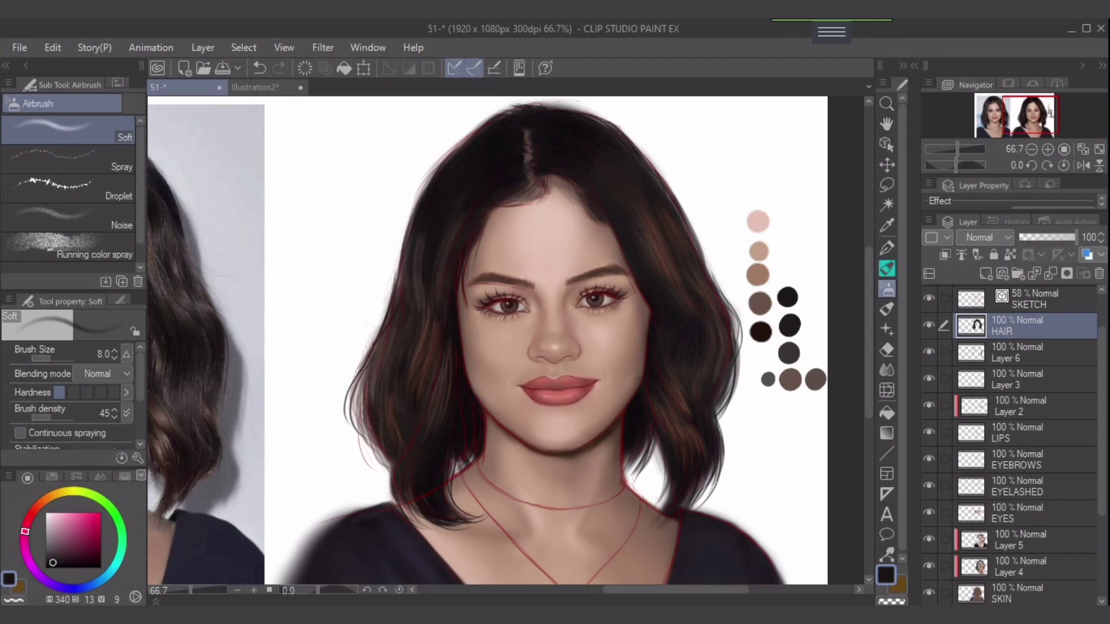
key("p")
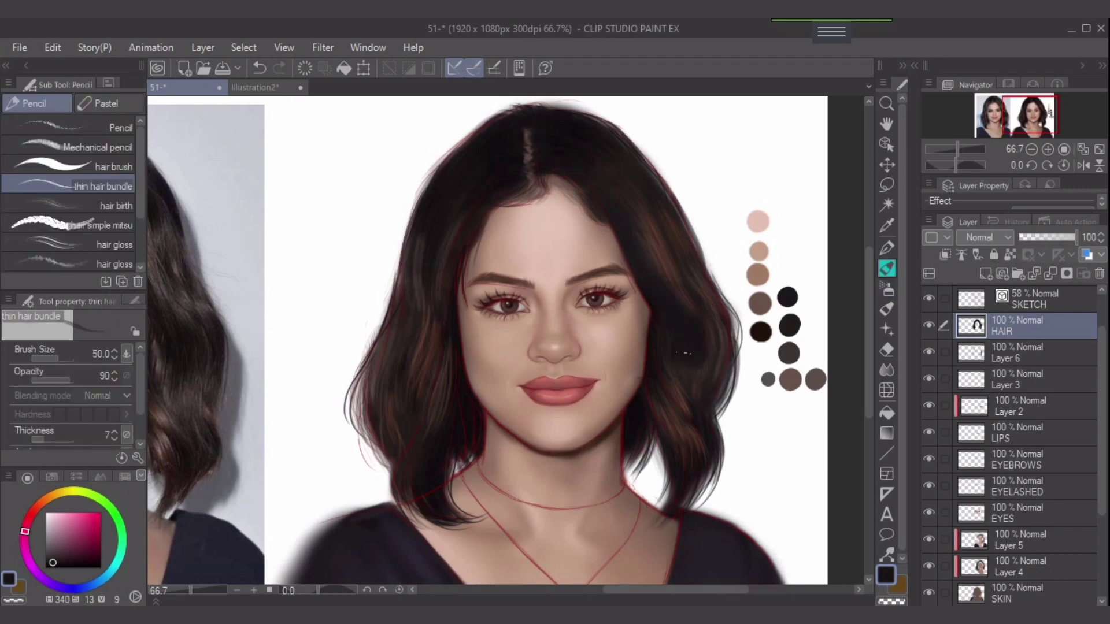
Sample the brown swatch and draw fine highlight strands across the crown beside the parting with the Soft airbrush at size 4
left_click(684, 352, "alt")
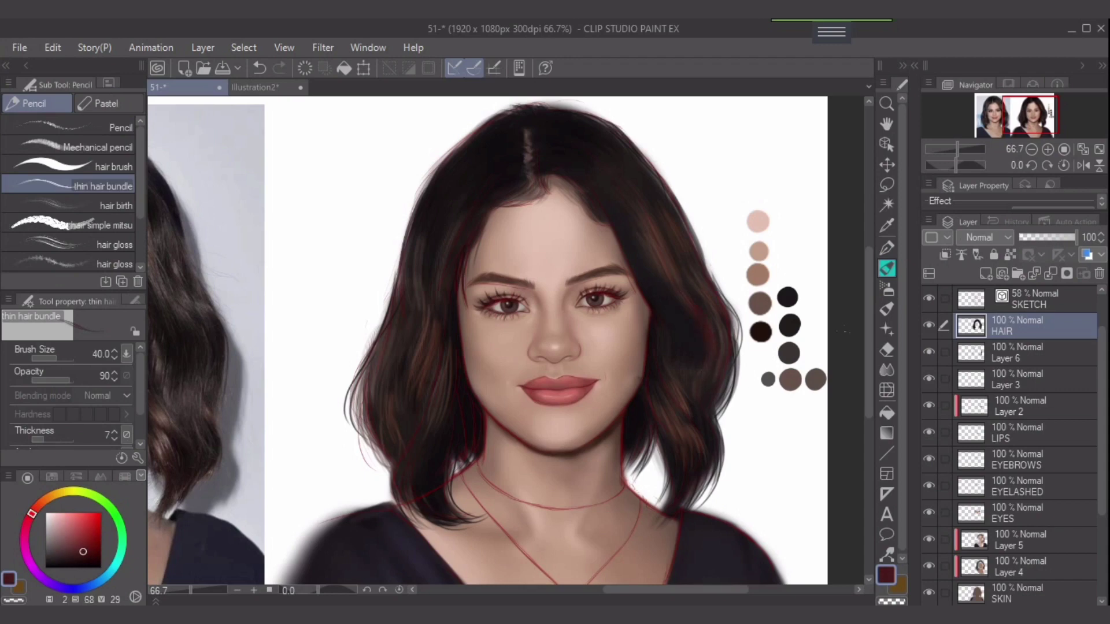
key("ctrl+z")
left_click(815, 379, "alt")
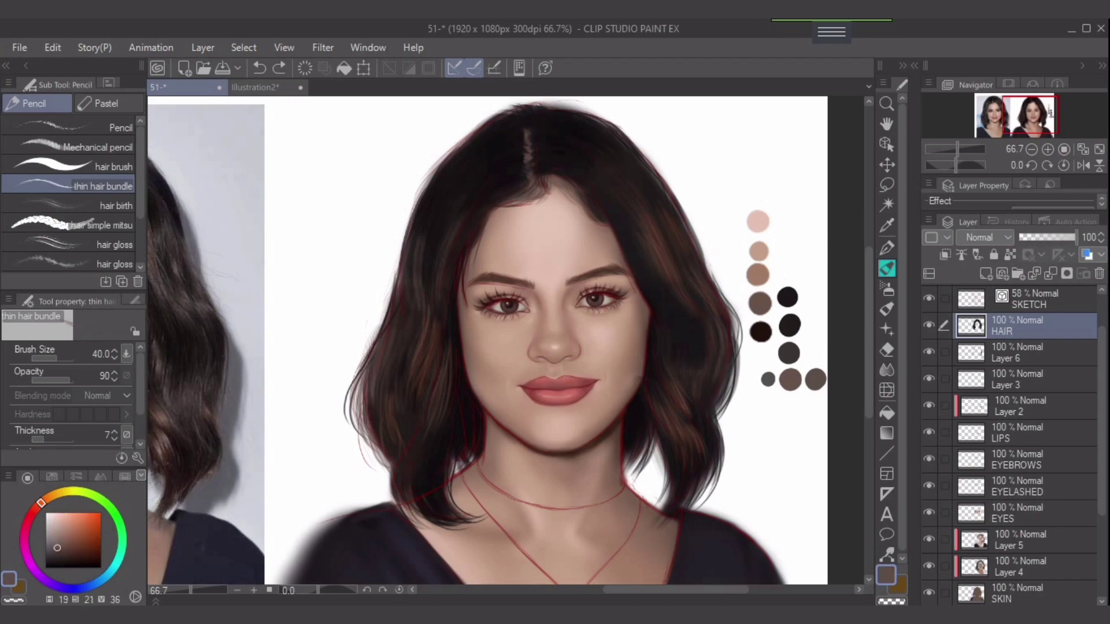
left_click(886, 289)
key("bracketleft")
key("bracketleft")
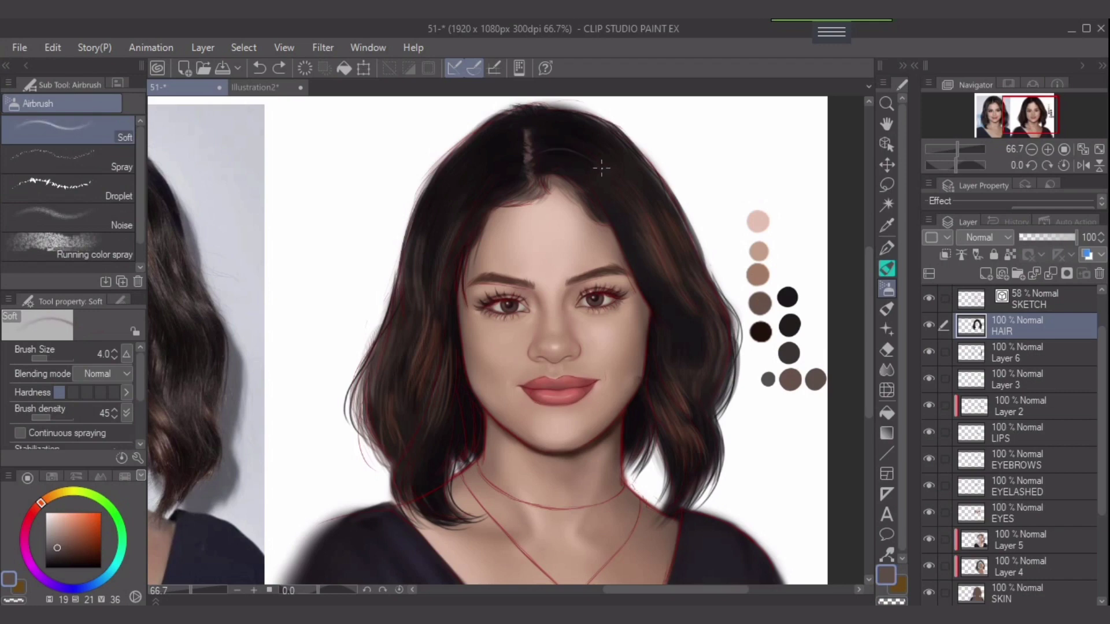
left_click_drag(544, 153, 595, 157)
Sample the near-black swatch, set the Soft airbrush to size 3 and density 77, and draw strands on the hairline beside the right eye
left_click(787, 298, "alt")
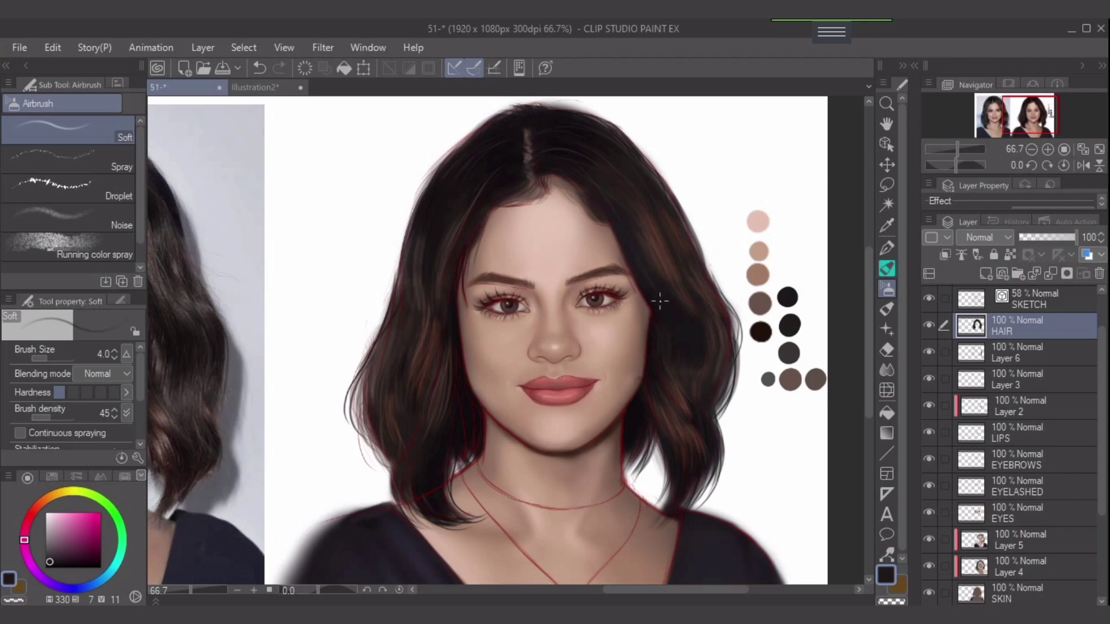
scroll(660, 301, "up", 4)
key("[")
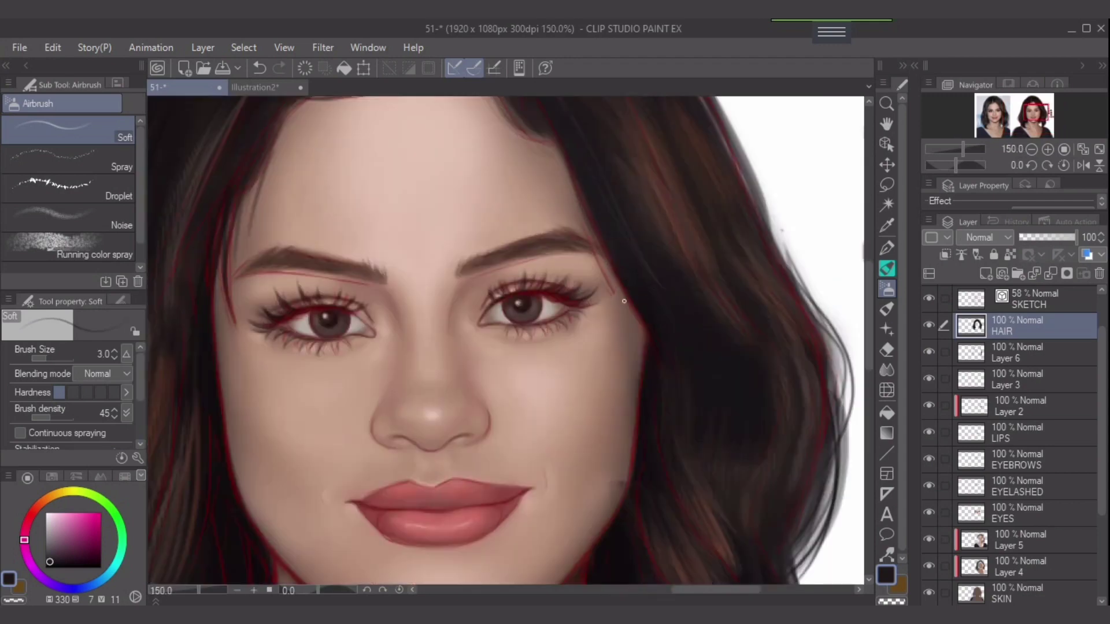
mouse_move(623, 301)
left_mouse_down()
mouse_move(608, 265)
mouse_move(618, 294)
left_mouse_up()
left_click_drag(50, 417, 63, 418)
scroll(439, 280, "down", 1)
left_click_drag(545, 241, 529, 253)
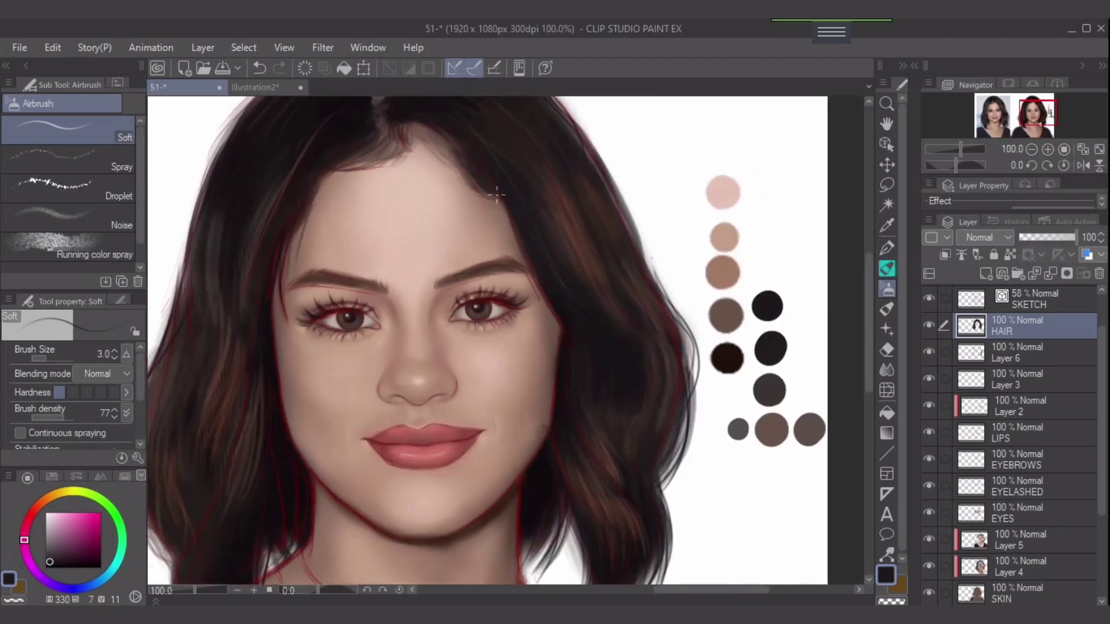
Draw fine near-black strands along the right hairline from the forehead corner down to the cheek and into the adjoining hair
left_click_drag(496, 195, 513, 215)
left_click_drag(558, 318, 555, 338)
left_click_drag(491, 195, 501, 209)
scroll(564, 211, "down", 2)
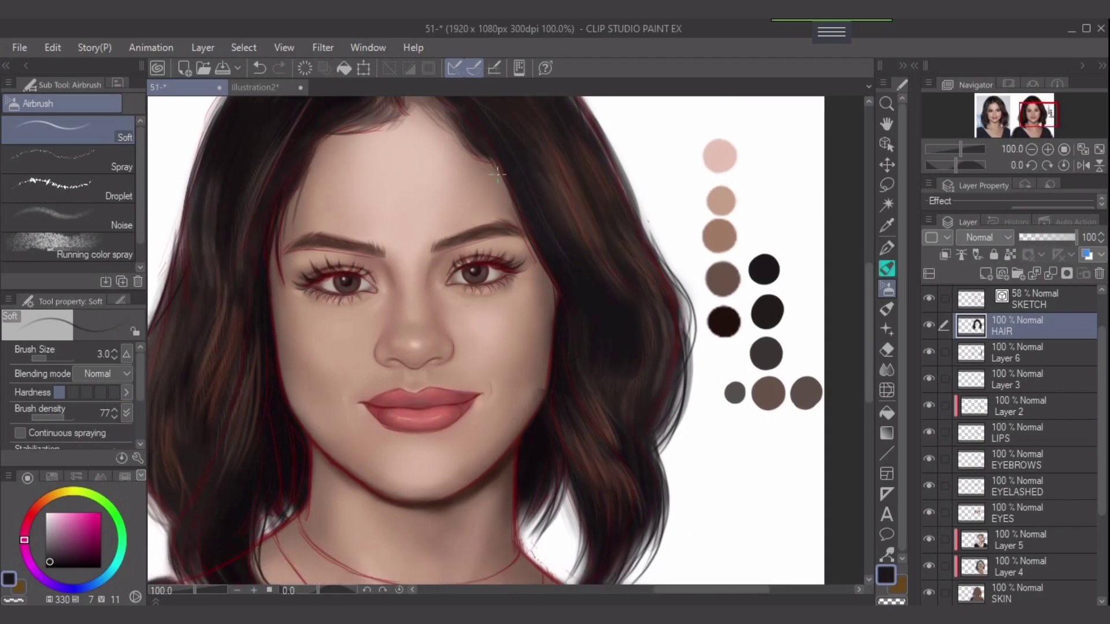
mouse_move(498, 173)
left_mouse_down()
mouse_move(569, 317)
mouse_move(614, 318)
left_mouse_up()
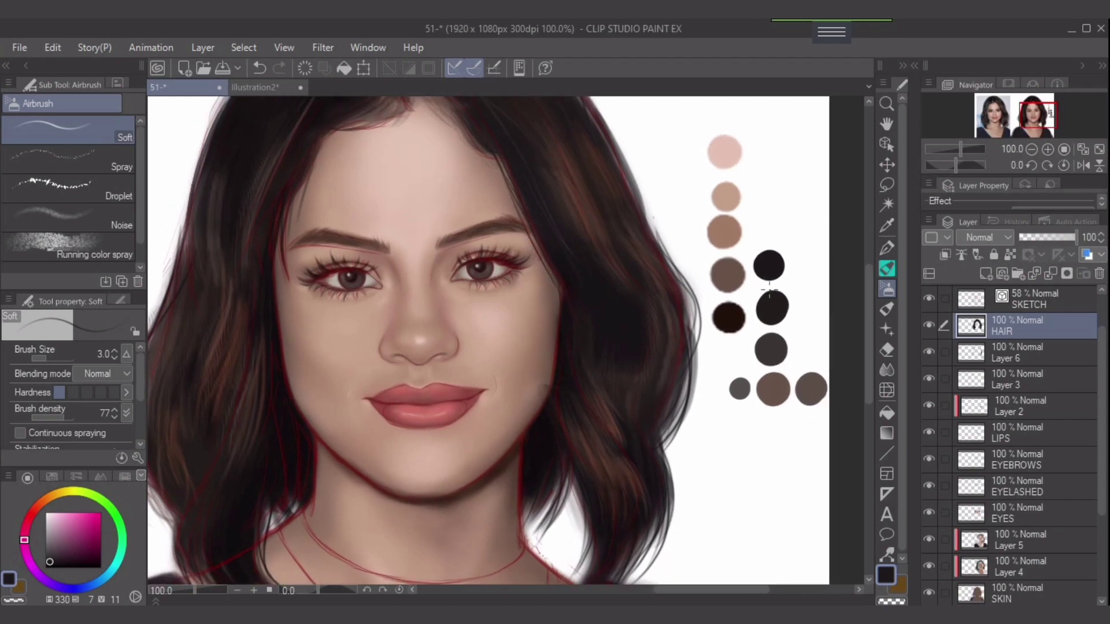
Pick a darker near-black and deepen the inner right hair beside the temple with the Soft airbrush at size 4
left_click(70, 564)
key("bracketright")
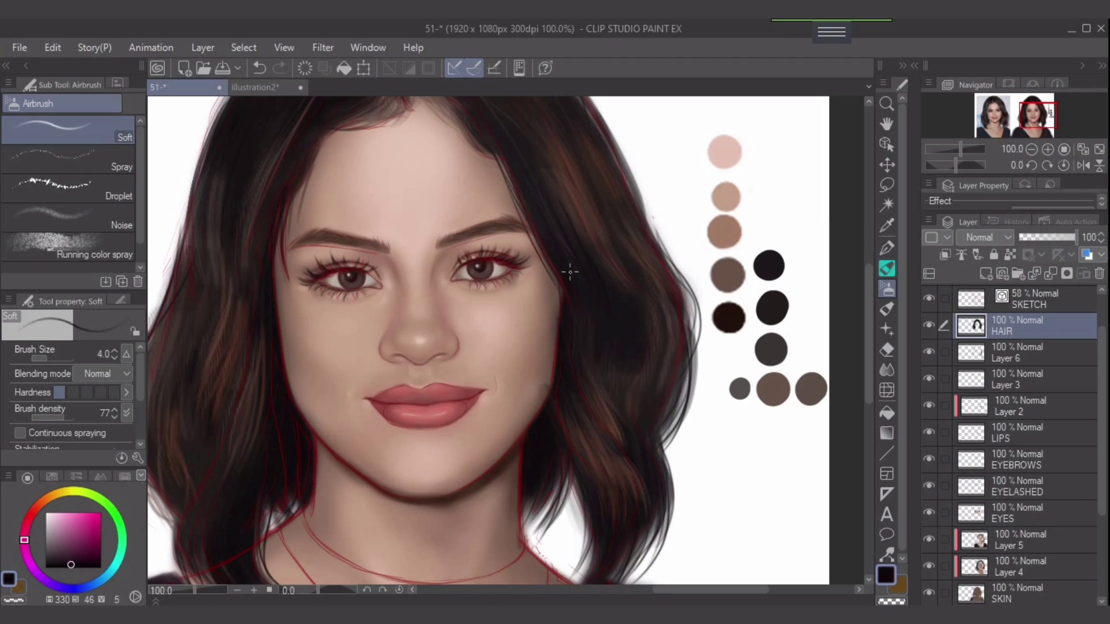
left_click_drag(532, 210, 595, 306)
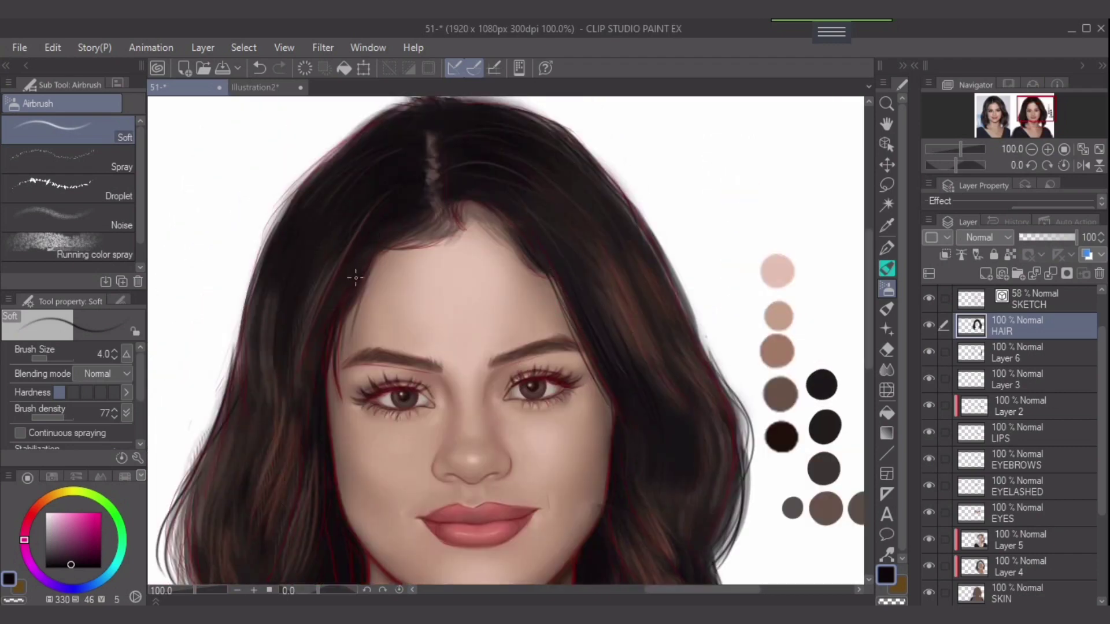
Darken the roots where the parting meets the forehead, using sampled near-black tones and airbrush sizes around 7
key("bracketright")
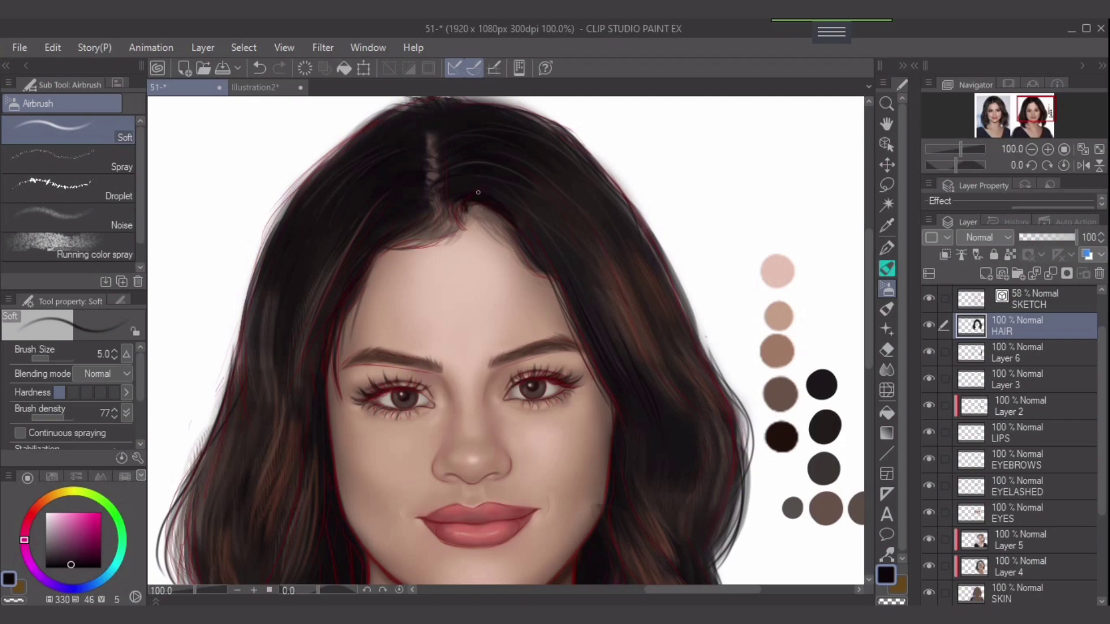
key("]")
left_click(464, 208, "alt")
key("]")
left_click_drag(466, 207, 464, 213)
left_click(480, 203, "alt")
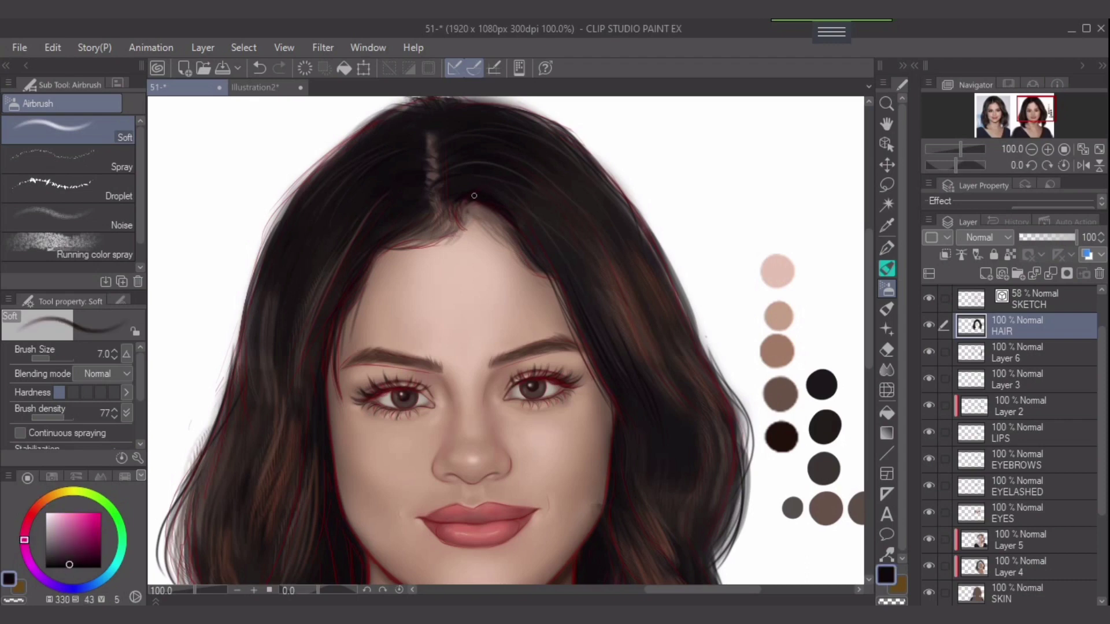
left_click(462, 211, "alt")
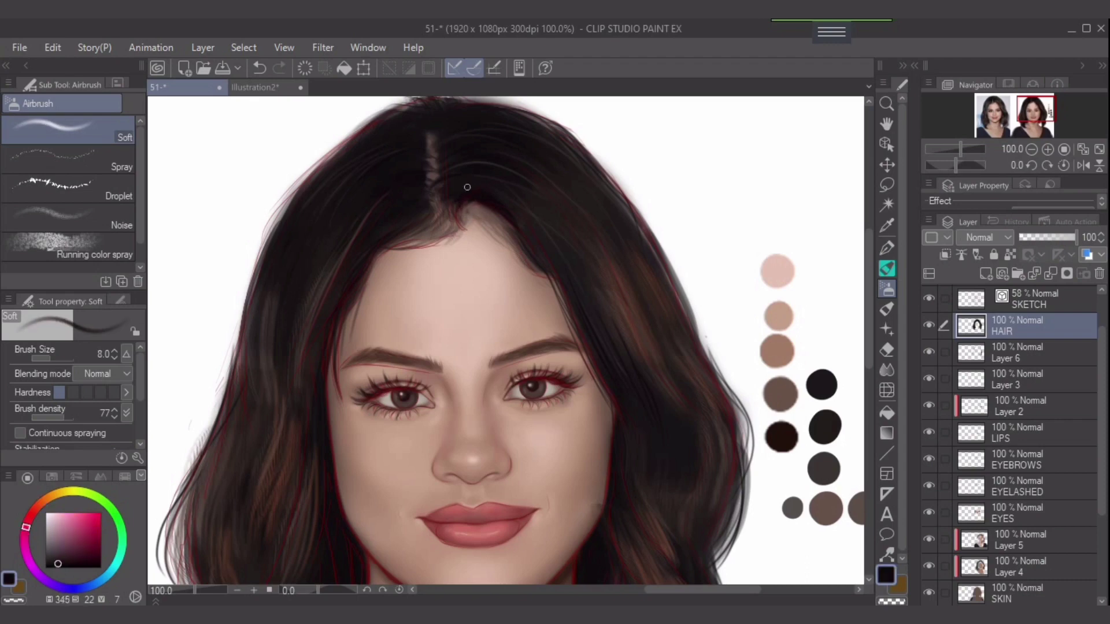
key("bracketright")
key("bracketright")
key("bracketleft")
key("bracketleft")
Paint soft strands down the upper left hair in sampled brown and near-black tones, redoing the first stroke
scroll(661, 278, "down", 1)
left_click_drag(421, 361, 427, 268)
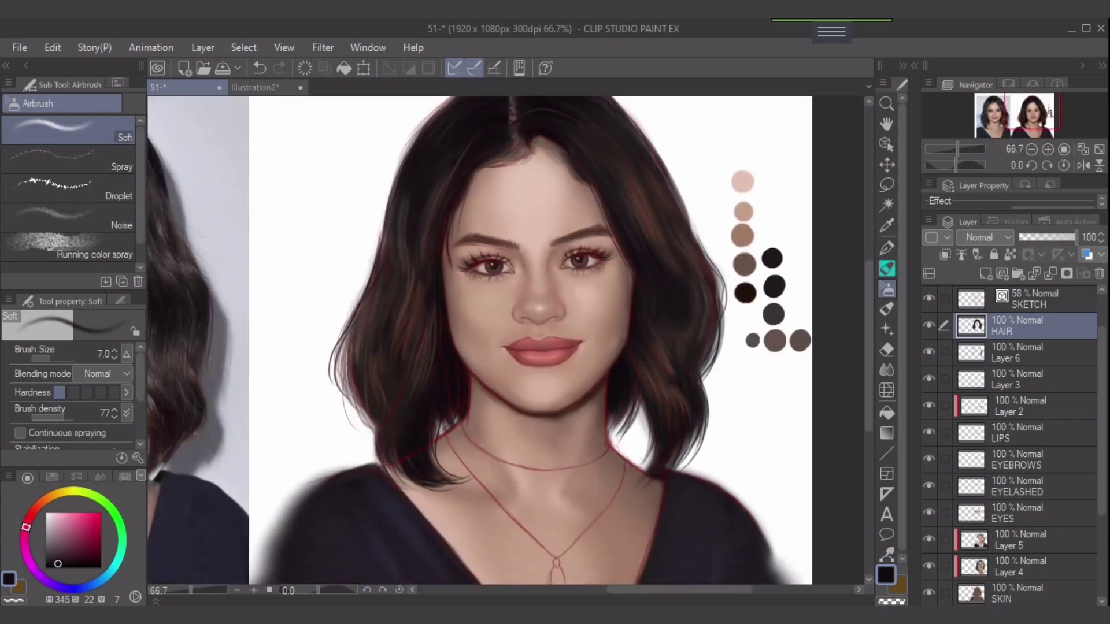
left_click(407, 219, "alt")
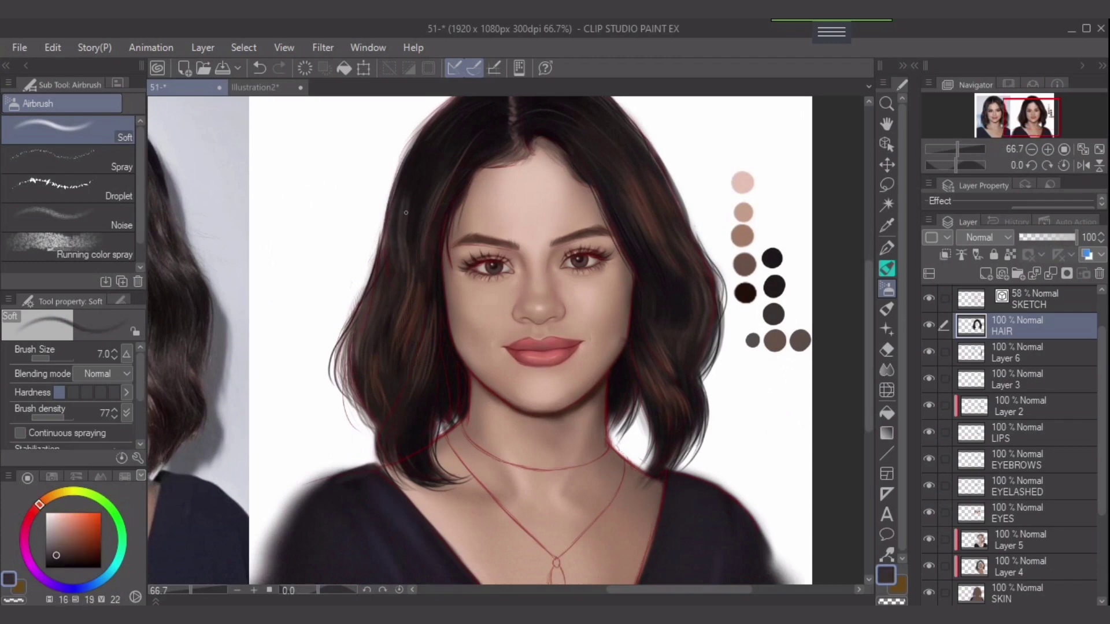
key("ctrl+z")
left_click_drag(425, 167, 409, 217)
left_click(413, 192, "alt")
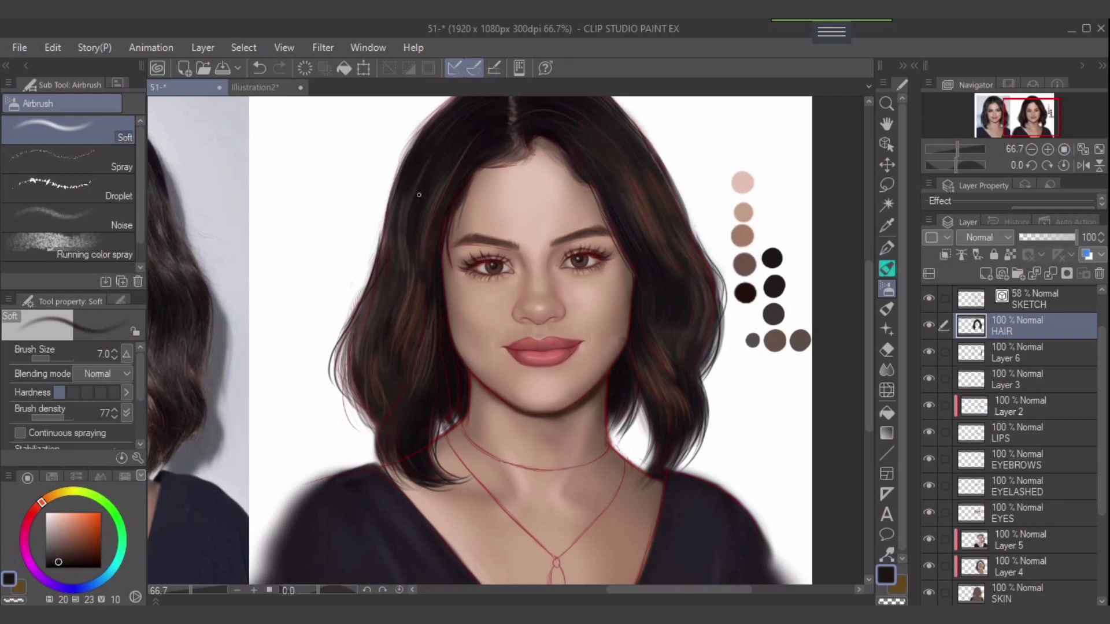
left_click(396, 267, "alt")
left_click_drag(398, 253, 396, 278)
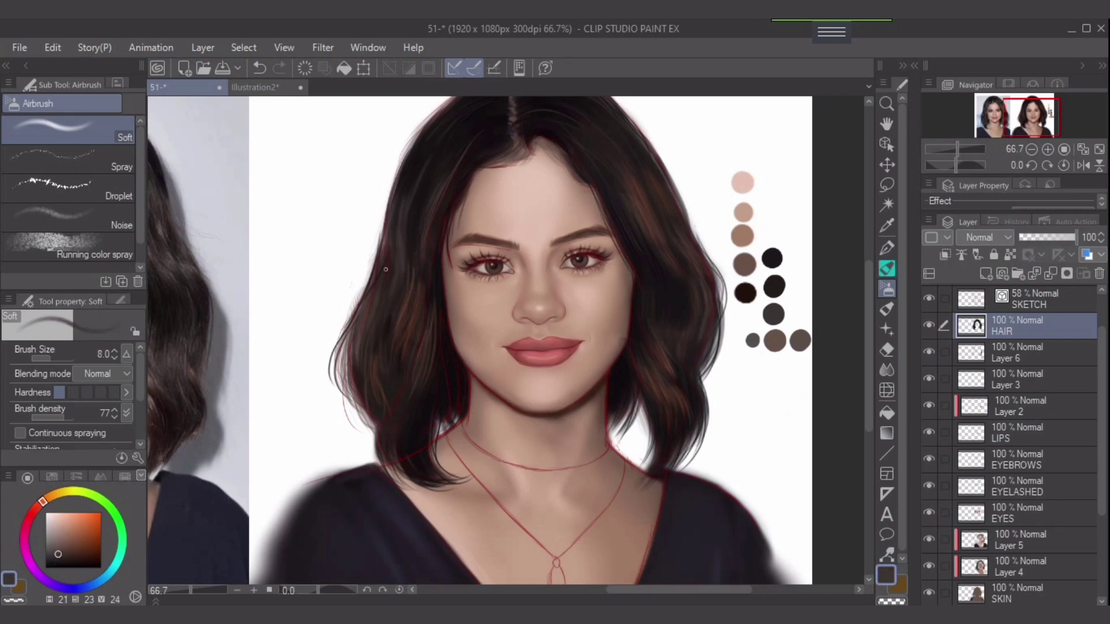
Paint sampled dark strands along the outer left waves and reddish-brown strands at size 7 through the lower left hair
left_click(384, 325, "alt")
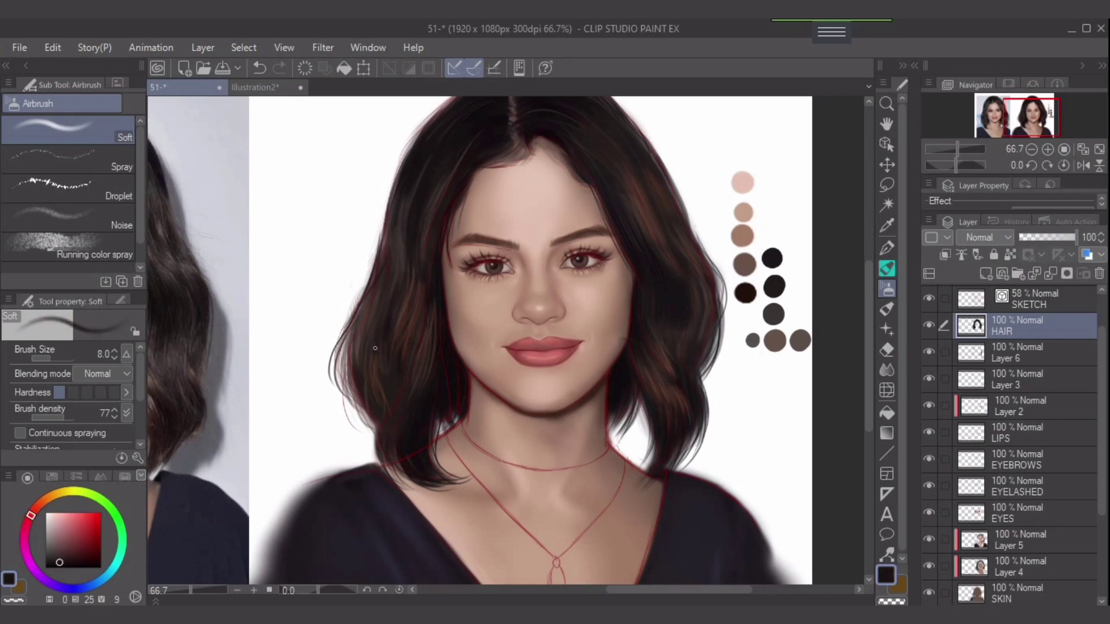
left_click_drag(375, 308, 356, 362)
left_click(362, 368, "alt")
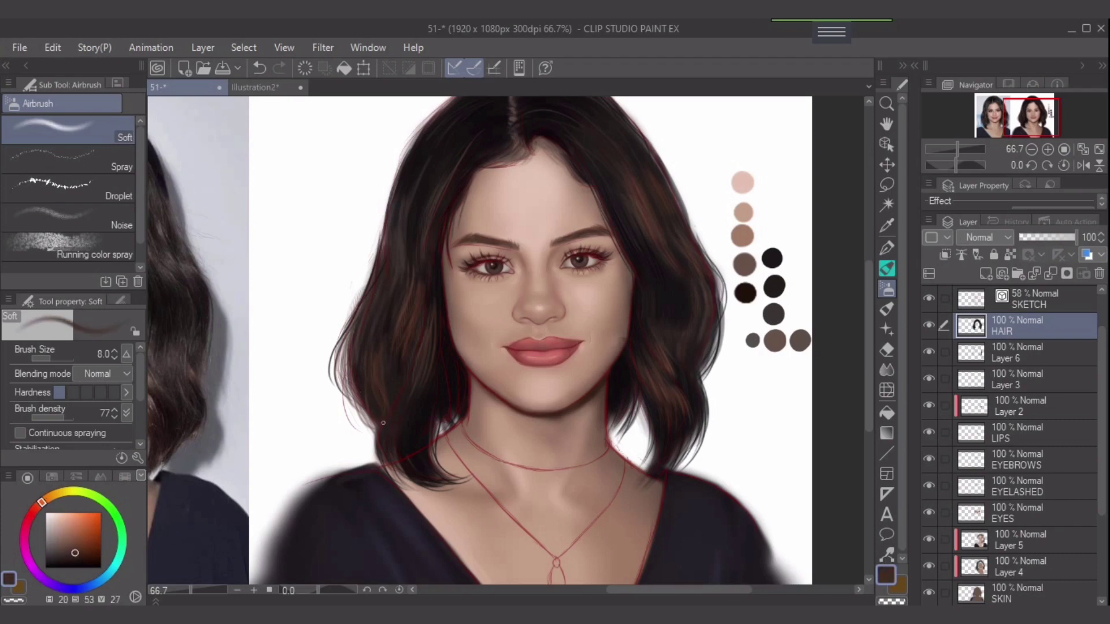
key("bracketleft")
left_click_drag(409, 312, 399, 373)
left_click_drag(645, 379, 631, 332)
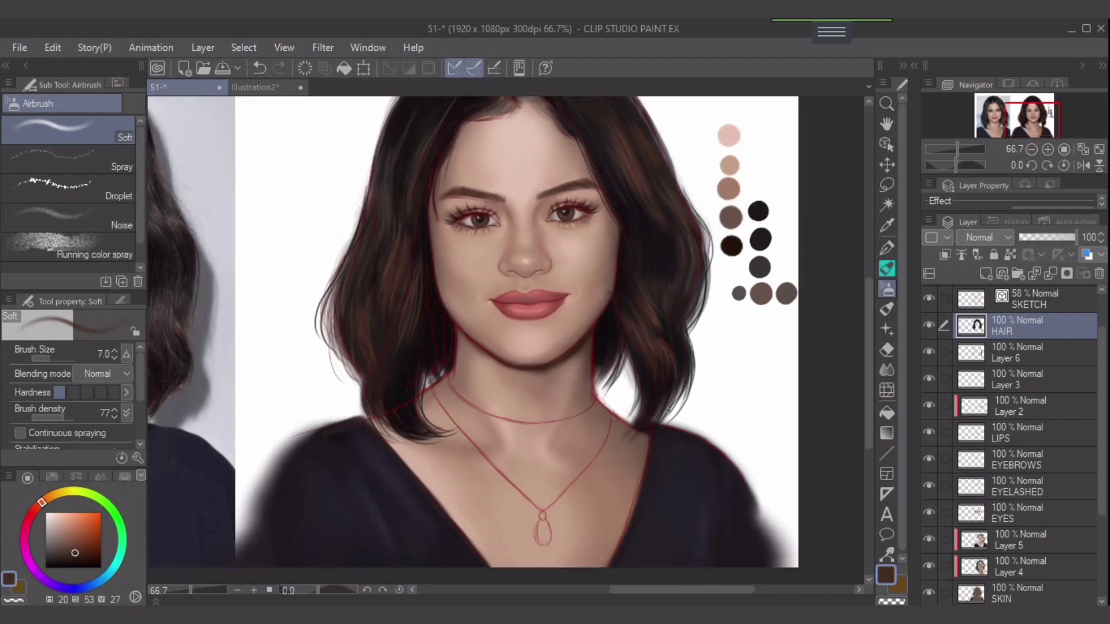
left_click_drag(690, 375, 664, 423)
mouse_move(629, 356)
left_mouse_down()
mouse_move(617, 391)
mouse_move(606, 375)
mouse_move(598, 388)
left_mouse_up()
key("ctrl+z")
key("ctrl+z")
Reduce the airbrush to size 5 and draw reddish-brown strands in the lower left hair and sampled dark brown ones at its tips
key("bracketleft")
key("bracketleft")
key("ctrl+z")
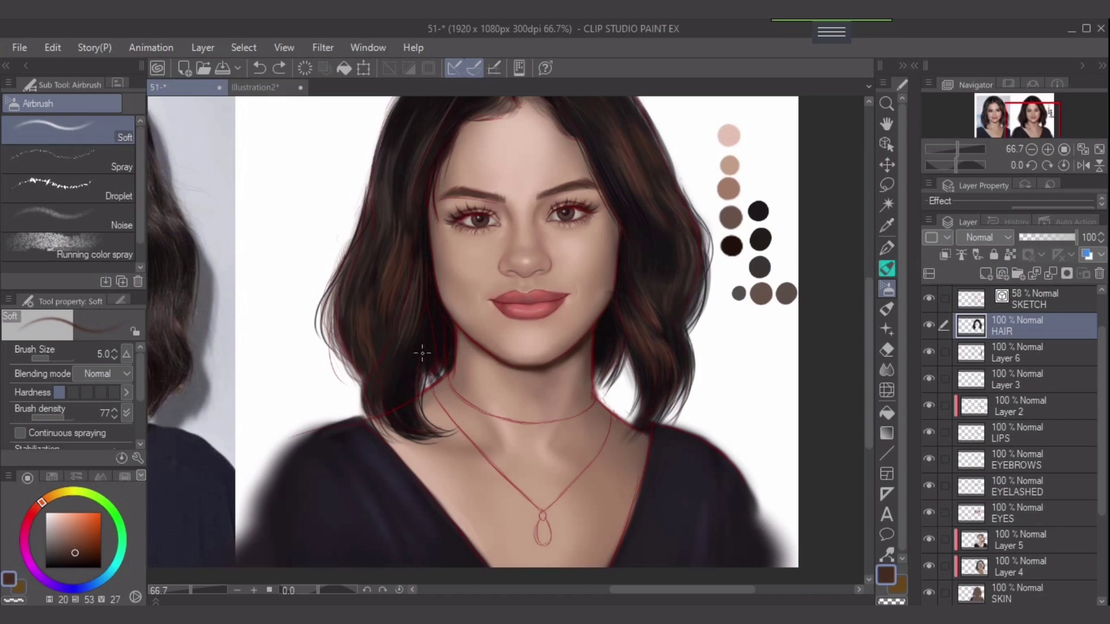
left_click_drag(424, 354, 406, 313)
left_click(376, 380, "alt")
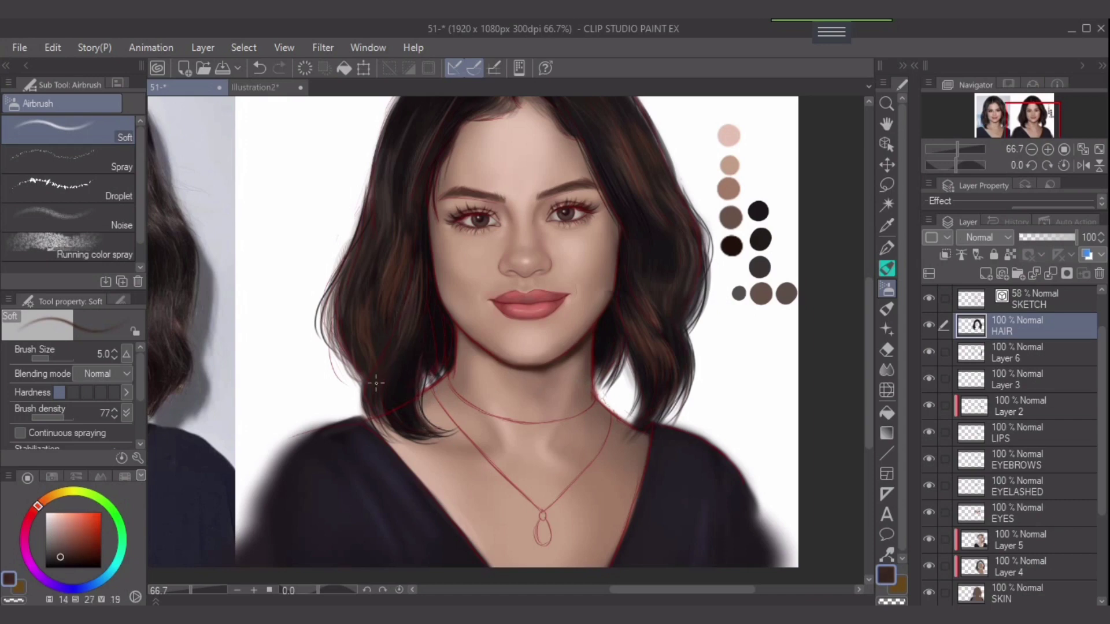
left_click_drag(377, 418, 417, 442)
Blend the middle of the right hair with sampled dark brown tones, enlarging the airbrush to size 7
left_click_drag(654, 304, 630, 368)
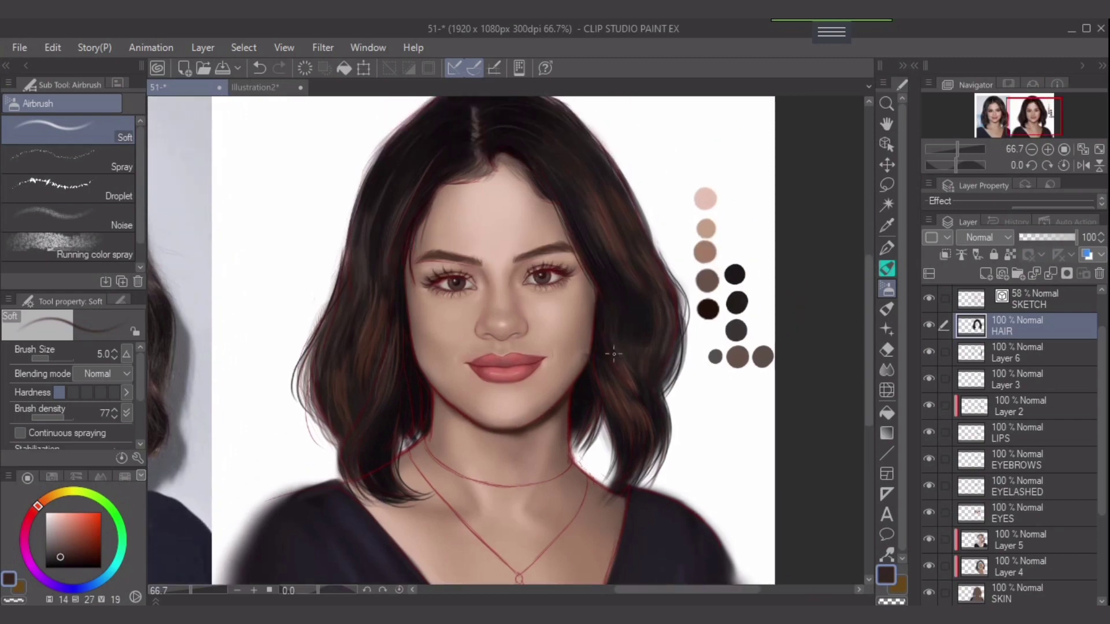
left_click(640, 362, "alt")
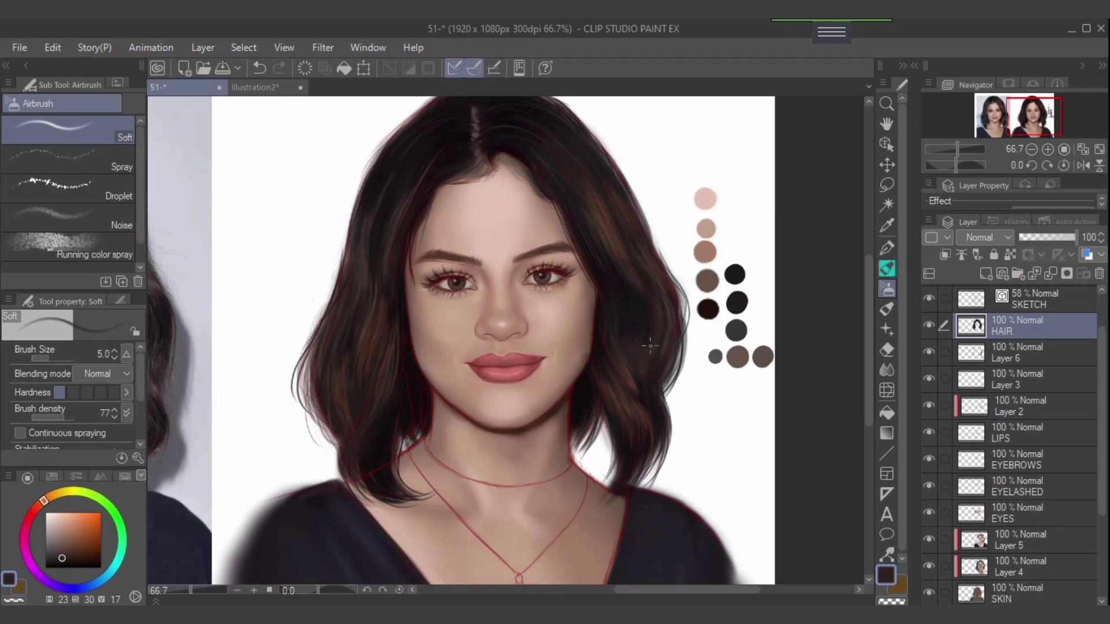
left_click(657, 315, "alt")
key("bracketright")
key("bracketright")
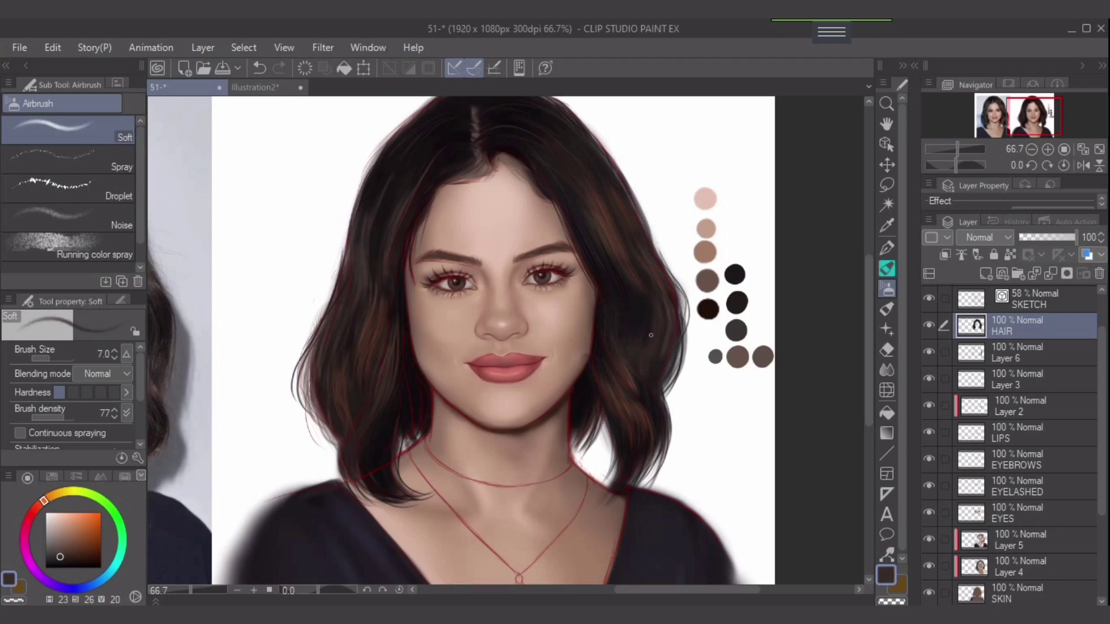
Draw sampled near-black strands at size 5 down the outer edge and lower curl of the right hair
key("bracketleft")
key("bracketleft")
left_click(624, 370, "alt")
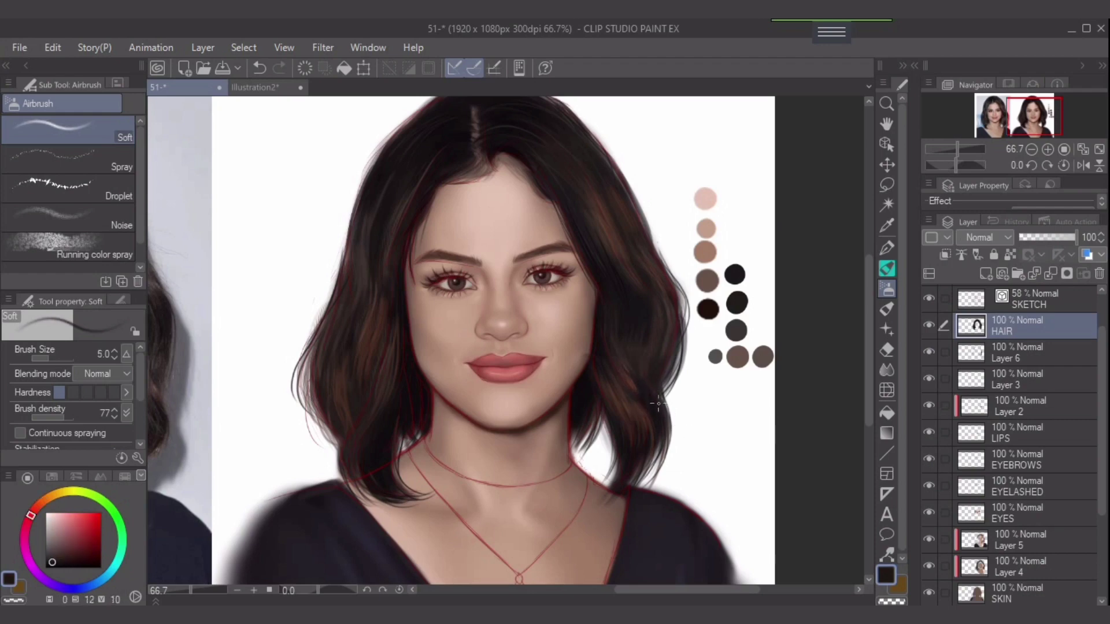
left_click_drag(663, 400, 660, 472)
mouse_move(685, 354)
left_mouse_down()
mouse_move(669, 415)
mouse_move(668, 406)
left_mouse_up()
Sample a dark reddish tone from the right hair's outer edge and tint that edge with the airbrush at size 7
left_click(673, 364, "alt")
key("bracketright")
key("bracketright")
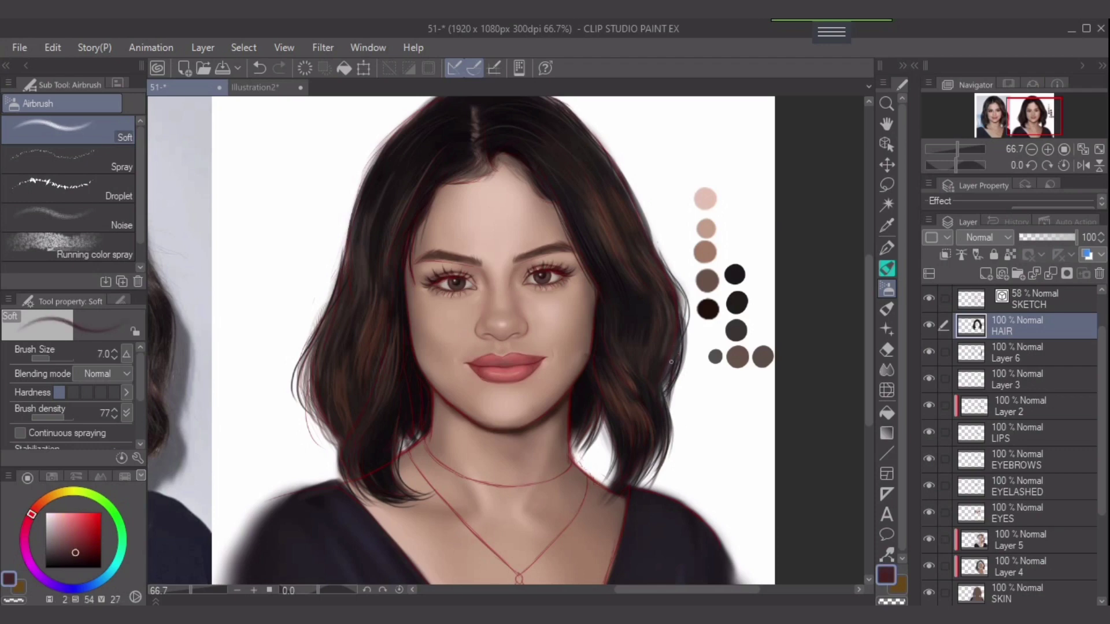
left_click_drag(673, 372, 663, 462)
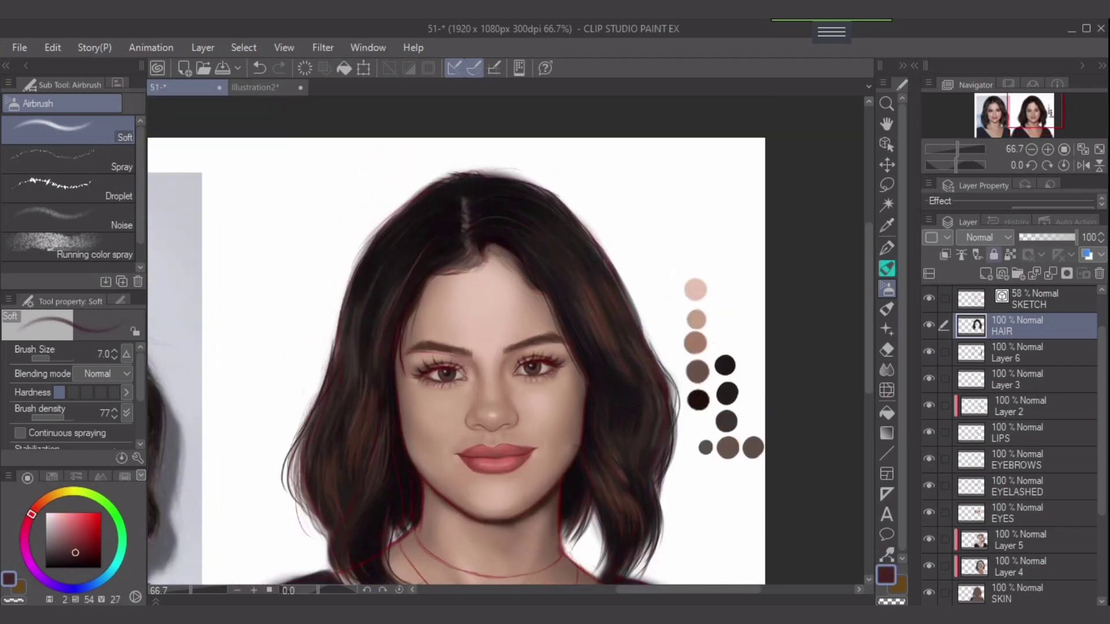
Compare the whole portrait with the reference photo, hiding the SKETCH layer for the check and showing it again
key("ctrl+0")
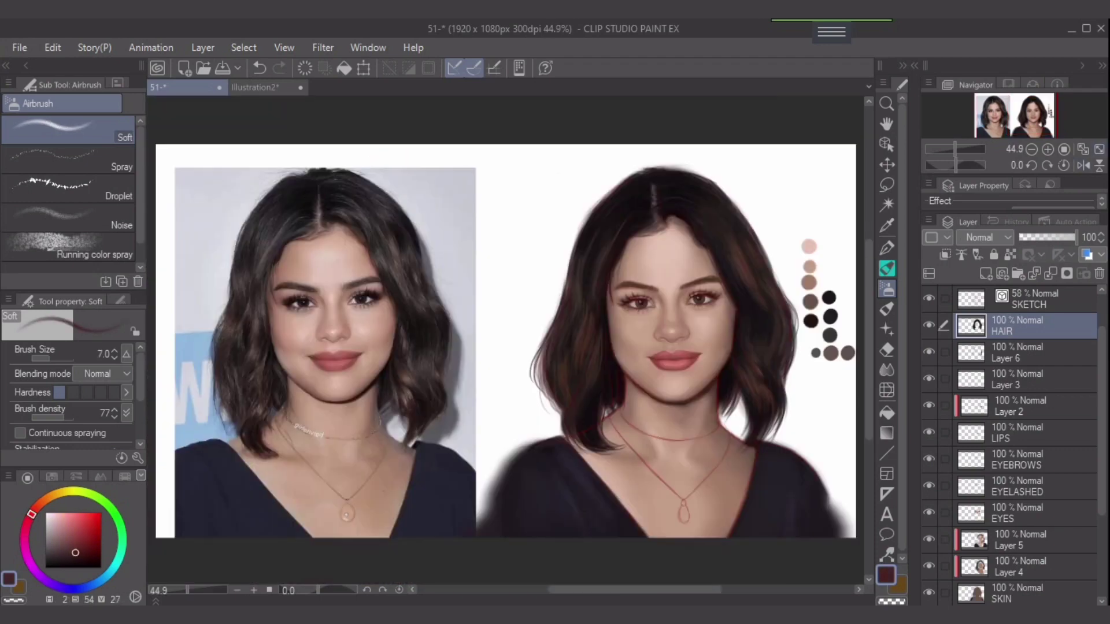
left_click(929, 299)
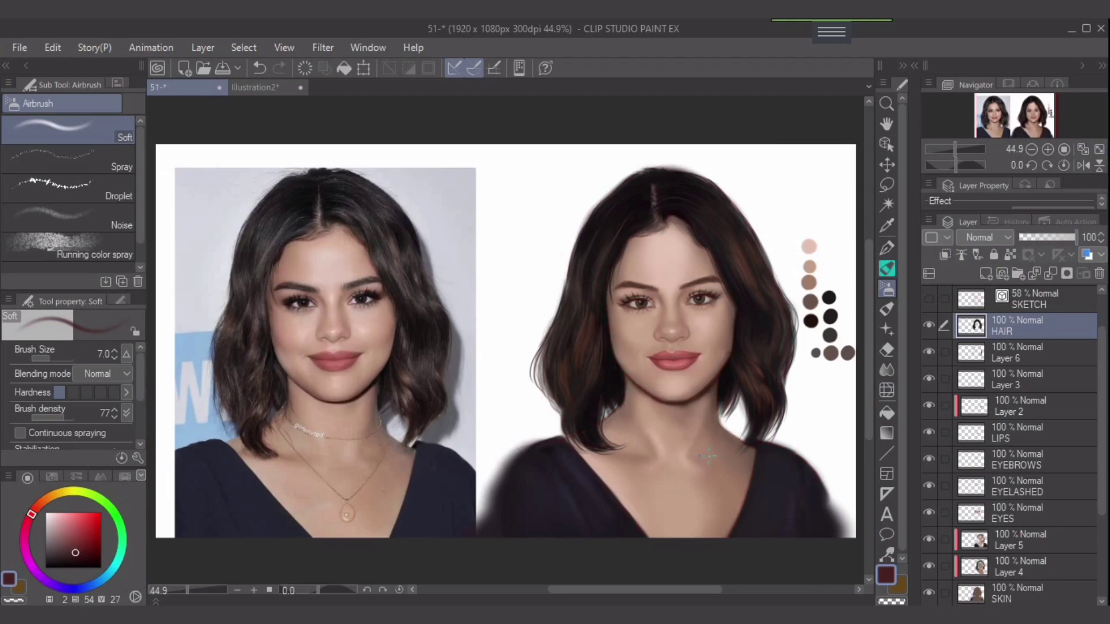
left_click(929, 298)
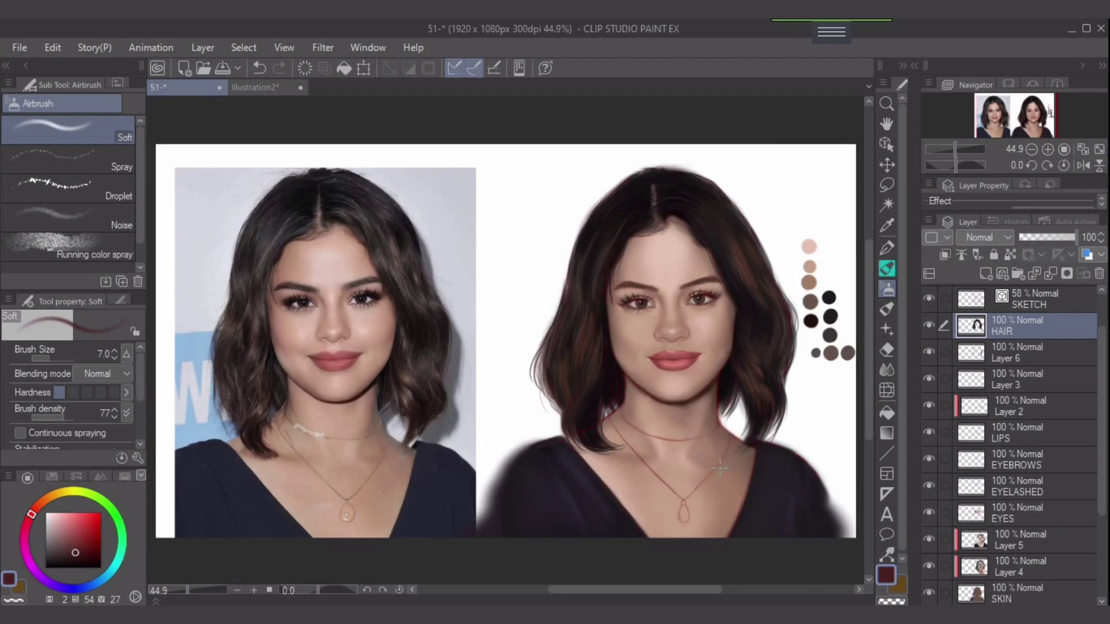
Sample the reddish sketch line colour at the neck and lower the SKETCH layer's opacity to 20%
scroll(719, 466, "up", 2)
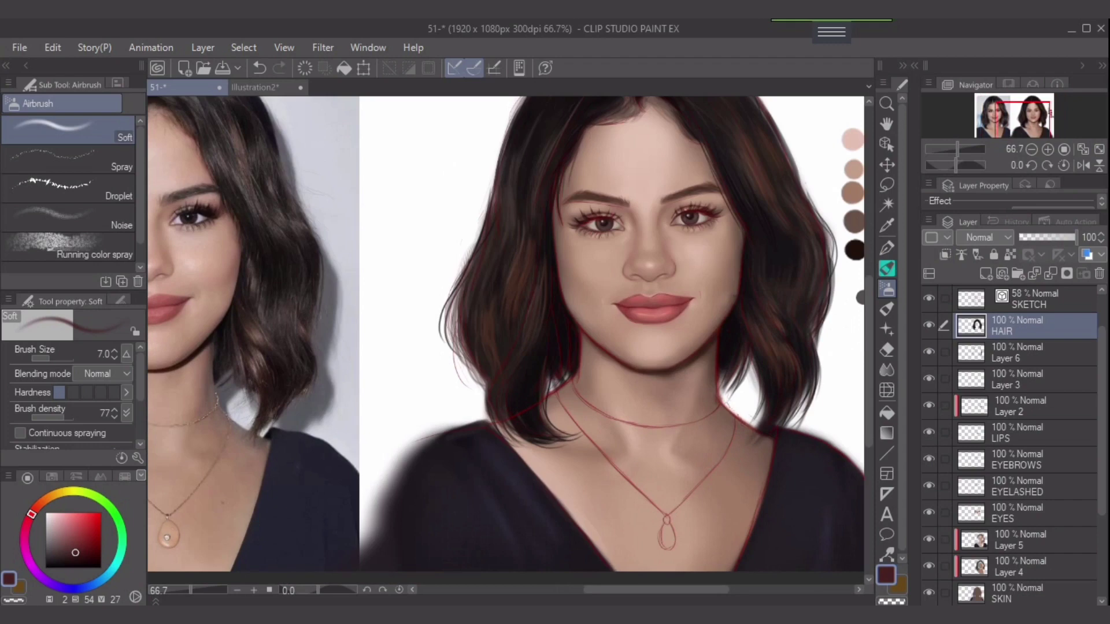
left_click(625, 430, "alt")
left_click_drag(624, 433, 535, 307)
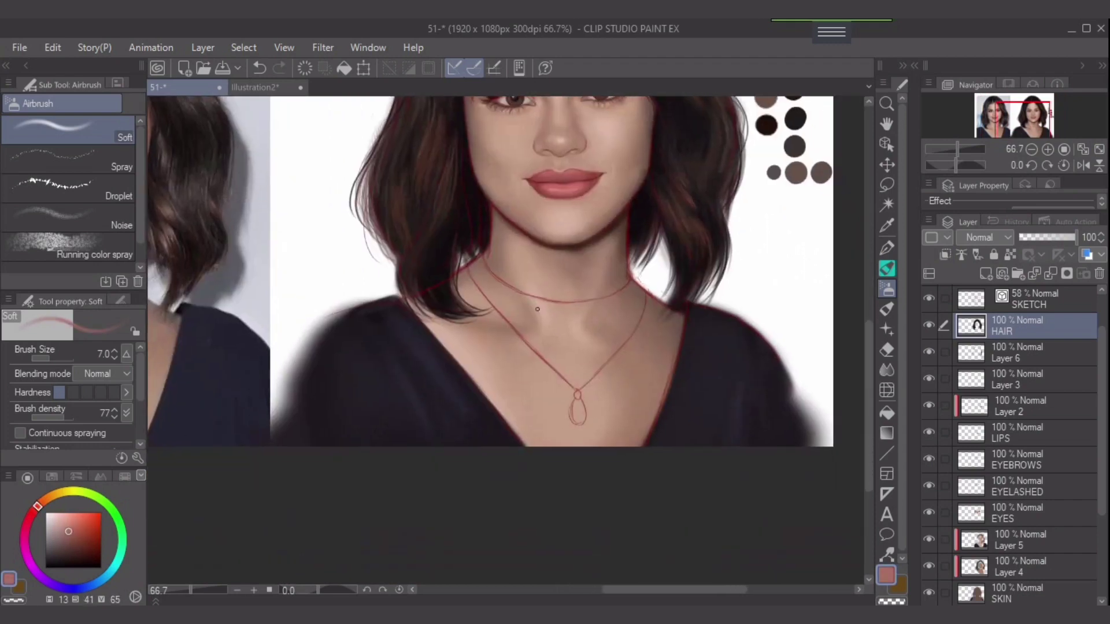
left_click(1035, 299)
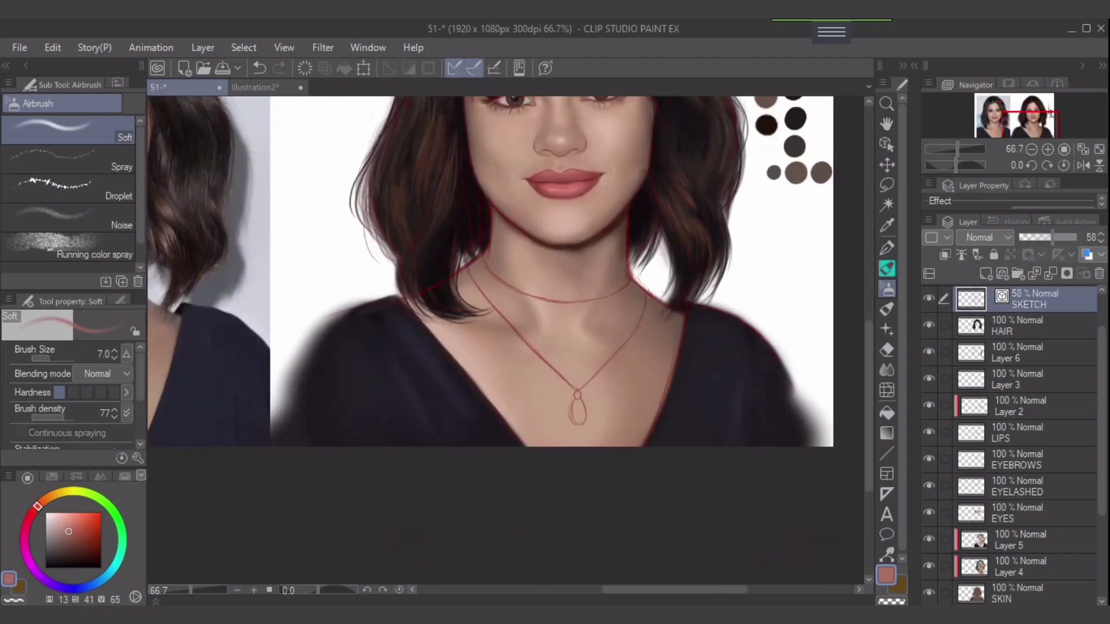
left_click_drag(1052, 237, 1028, 237)
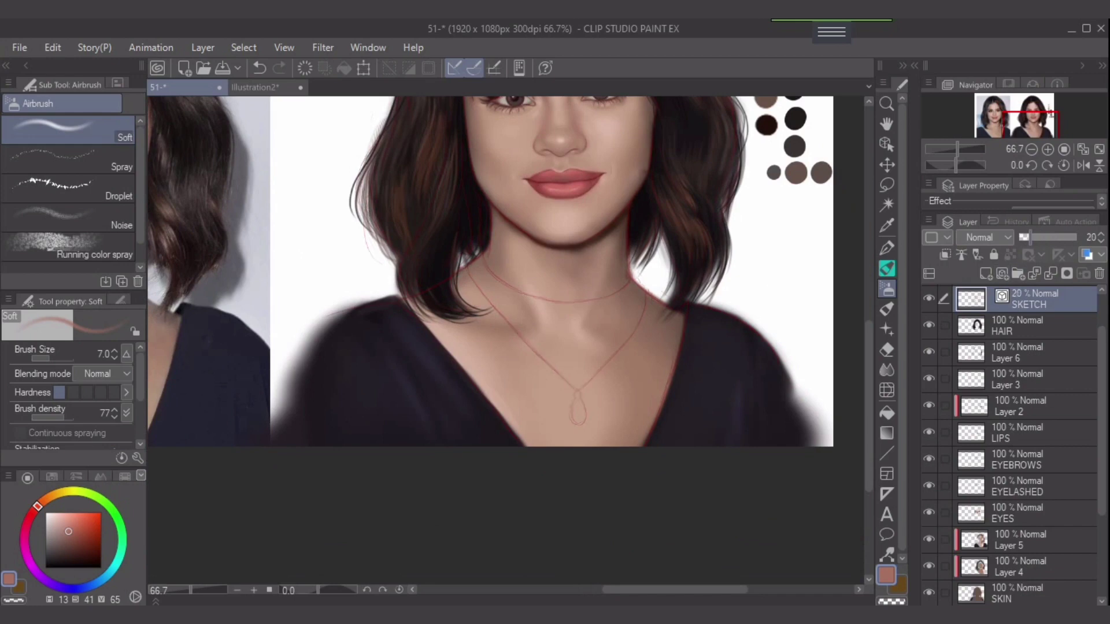
On the HAIR layer, trace the right side of the long necklace chain in dark reddish brown with the airbrush at size 5
left_click(1020, 326)
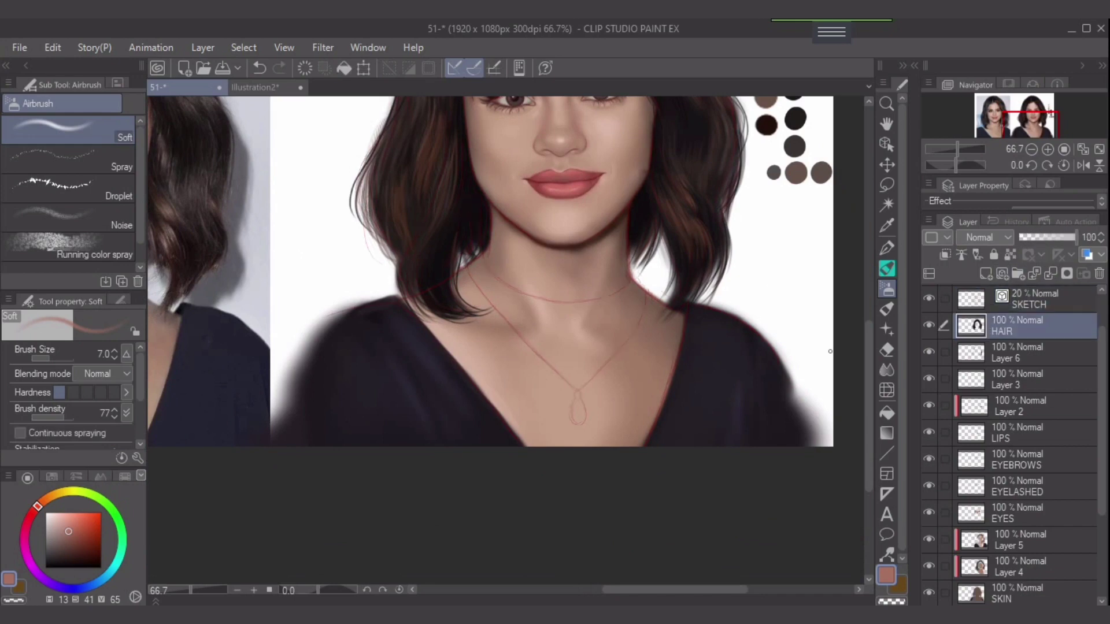
scroll(631, 372, "up", 1)
left_click_drag(631, 373, 646, 318)
key("[")
key("bracketleft")
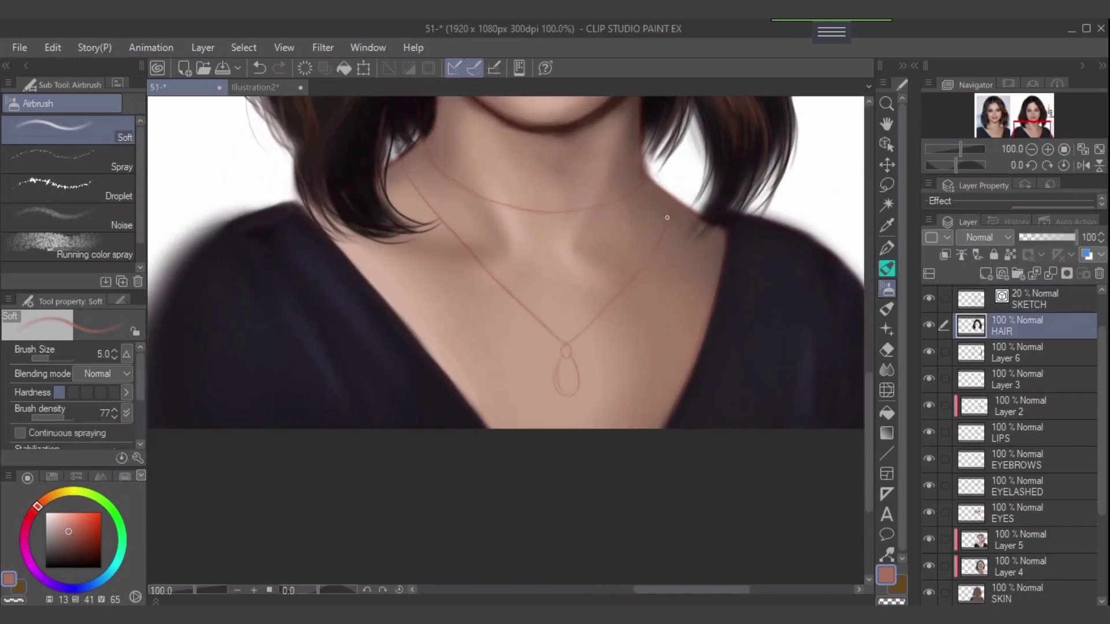
key("ctrl+z")
left_click(70, 543)
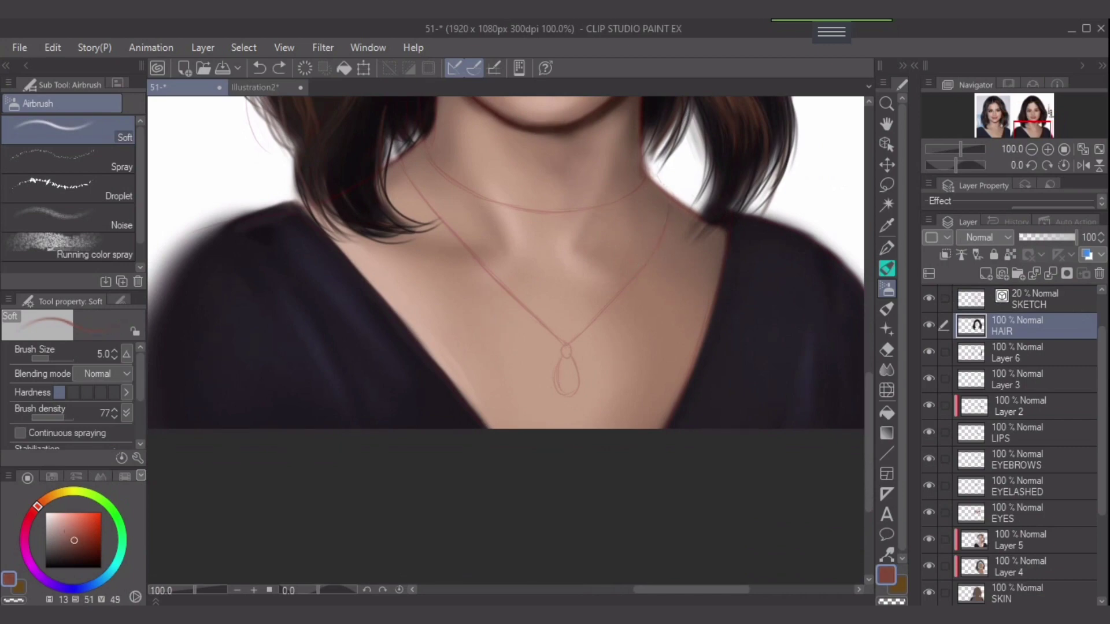
mouse_move(668, 198)
left_mouse_down()
mouse_move(643, 272)
mouse_move(664, 222)
mouse_move(650, 266)
left_mouse_up()
key("ctrl+z")
key("ctrl+z")
mouse_move(670, 199)
left_mouse_down()
mouse_move(661, 246)
mouse_move(671, 197)
mouse_move(651, 261)
mouse_move(667, 222)
mouse_move(633, 283)
mouse_move(659, 247)
mouse_move(574, 340)
mouse_move(593, 322)
mouse_move(570, 346)
left_mouse_up()
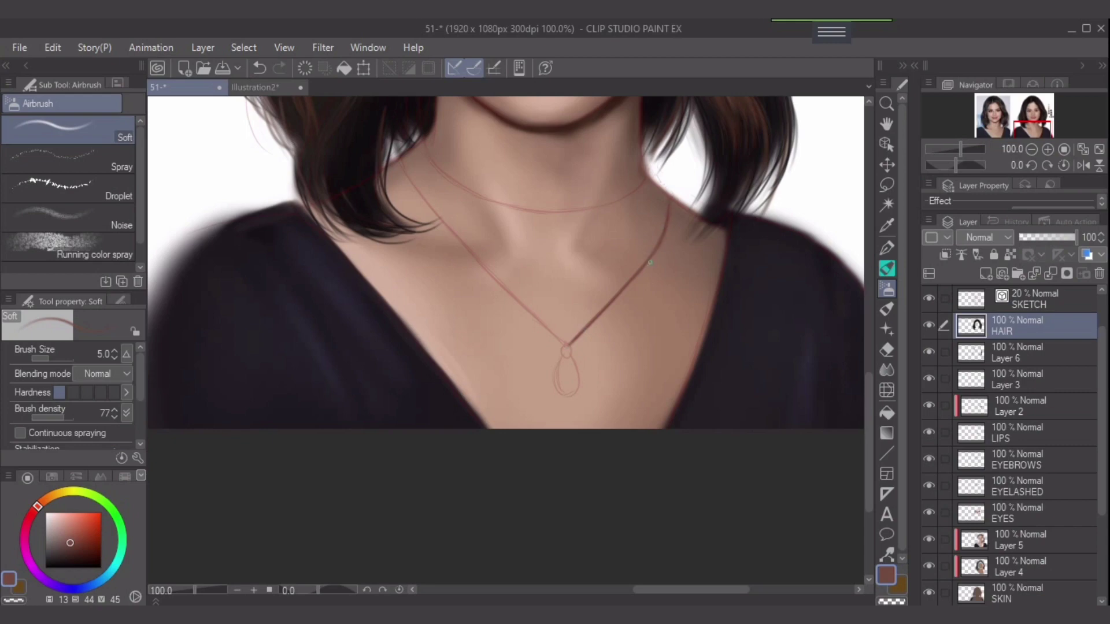
key("ctrl+z")
left_click_drag(665, 228, 635, 268)
key("ctrl+z")
left_click_drag(667, 217, 624, 285)
Trace the left side of the long necklace chain in the same reddish brown down to the pendant
left_click_drag(403, 155, 444, 221)
mouse_move(413, 184)
left_mouse_down()
mouse_move(493, 284)
mouse_move(430, 200)
mouse_move(531, 311)
left_mouse_up()
key("ctrl+z")
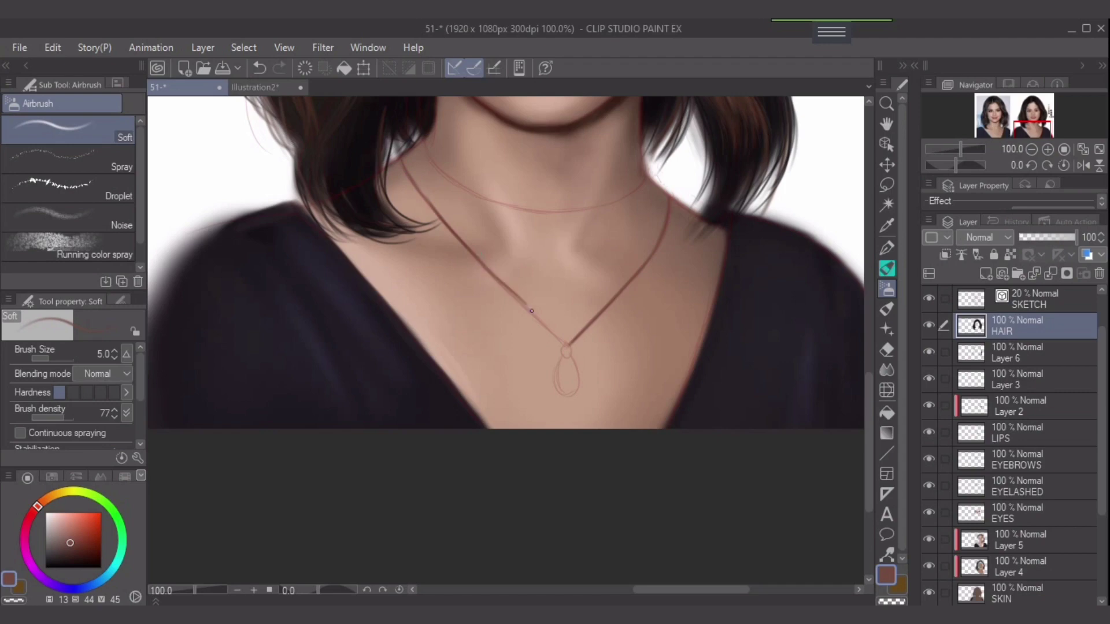
mouse_move(481, 260)
left_mouse_down()
mouse_move(564, 351)
mouse_move(573, 342)
mouse_move(561, 385)
mouse_move(564, 357)
mouse_move(561, 396)
left_mouse_up()
Fill the drop-shaped pendant and its small bail with solid reddish brown, following the sketch outline
mouse_move(568, 357)
left_mouse_down()
mouse_move(576, 390)
mouse_move(578, 375)
mouse_move(567, 396)
mouse_move(578, 387)
mouse_move(566, 389)
mouse_move(564, 363)
mouse_move(568, 393)
mouse_move(561, 368)
mouse_move(569, 392)
mouse_move(565, 354)
left_mouse_up()
key("bracketright")
key("bracketright")
key("bracketright")
key("bracketright")
key("bracketleft")
key("bracketleft")
Trace the short upper necklace across the neck in reddish brown with the airbrush at size 6
left_click_drag(521, 278, 536, 345)
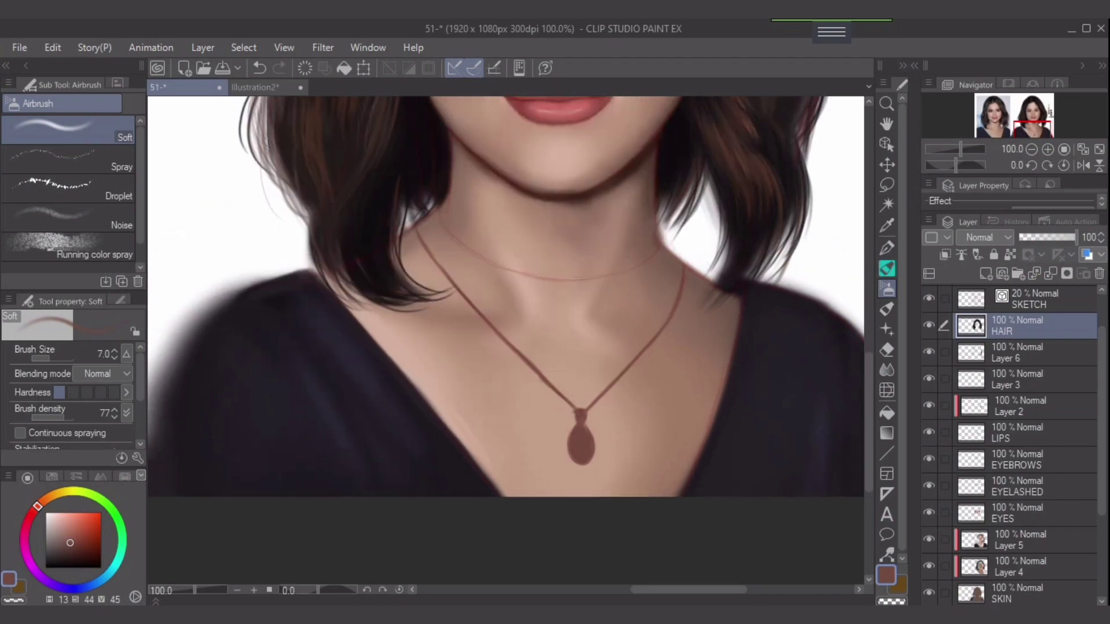
key("bracketleft")
left_click_drag(439, 207, 449, 236)
key("ctrl+z")
left_click_drag(661, 249, 605, 279)
left_click_drag(639, 261, 602, 278)
mouse_move(437, 207)
left_mouse_down()
mouse_move(460, 245)
mouse_move(530, 267)
left_mouse_up()
key("ctrl+z")
mouse_move(453, 237)
left_mouse_down()
mouse_move(509, 272)
mouse_move(462, 251)
mouse_move(498, 268)
mouse_move(469, 251)
mouse_move(578, 278)
mouse_move(515, 274)
mouse_move(573, 283)
mouse_move(553, 279)
mouse_move(633, 271)
left_mouse_up()
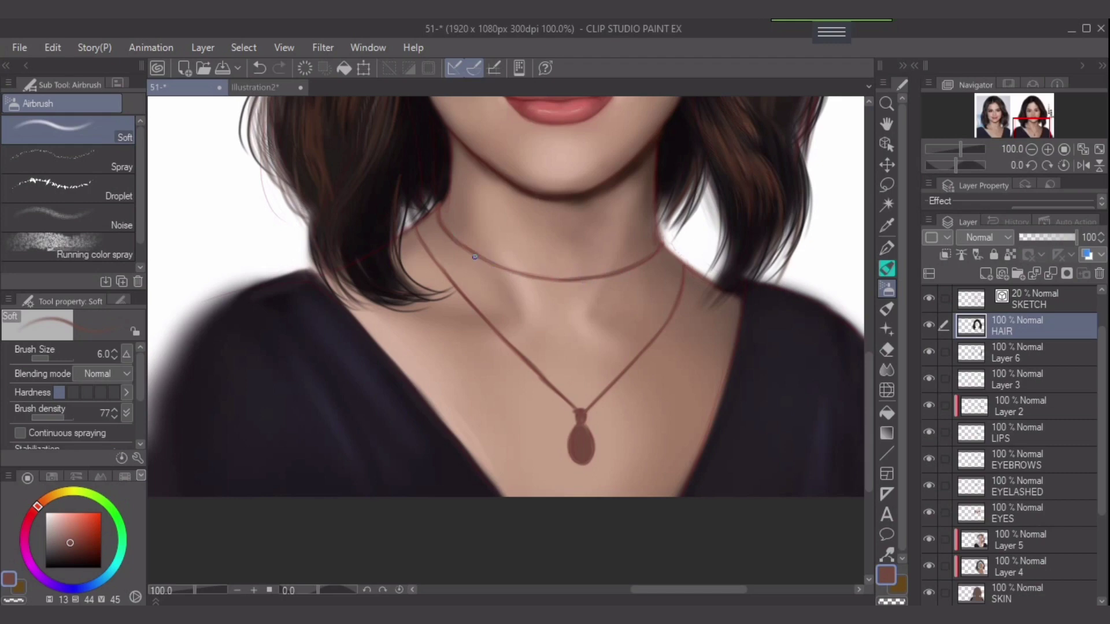
left_click_drag(487, 264, 573, 280)
key("ctrl+z")
Try to reinforce both sides of the long necklace chain with extra reddish-brown strokes
mouse_move(684, 266)
left_mouse_down()
mouse_move(669, 326)
mouse_move(680, 297)
mouse_move(581, 419)
left_mouse_up()
mouse_move(430, 244)
left_mouse_down()
mouse_move(458, 293)
mouse_move(416, 227)
mouse_move(455, 288)
left_mouse_up()
key("ctrl+z")
key("ctrl+z")
key("ctrl+z")
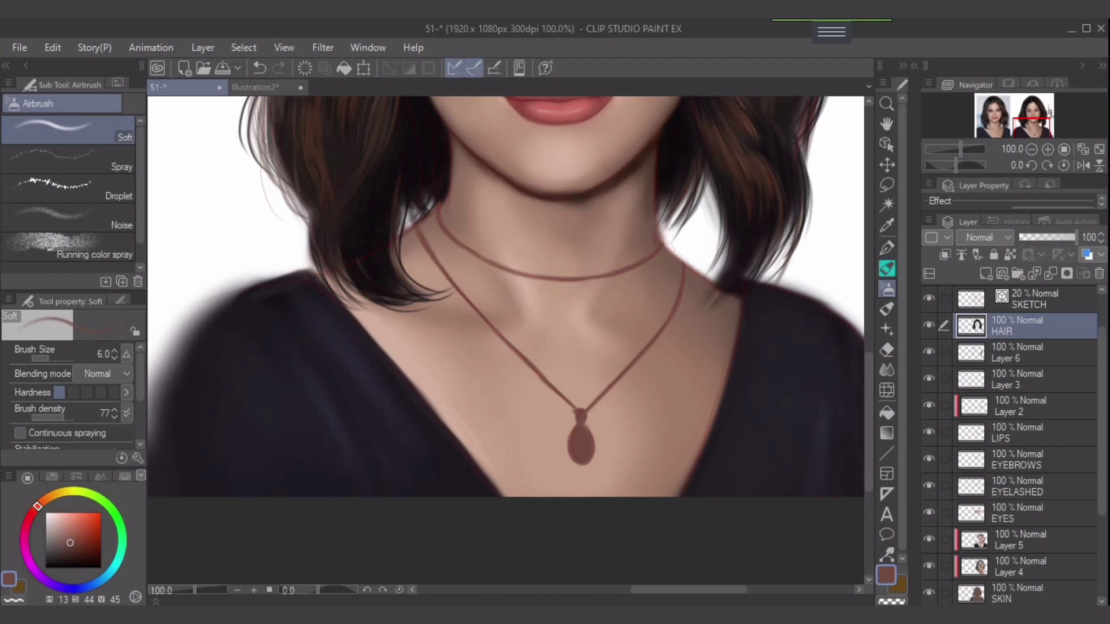
Add a new layer above HAIR, clip it to the layer below, and pick a light golden tan for the necklace
left_click(985, 274)
left_click(945, 255)
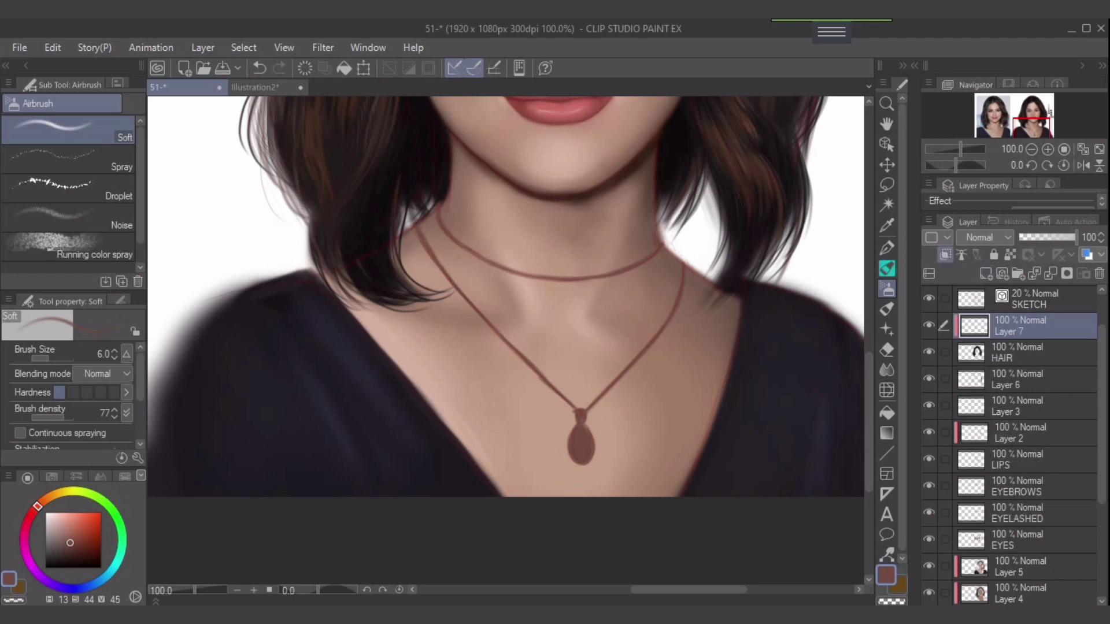
left_click(70, 524)
left_click(58, 493)
key("bracketright")
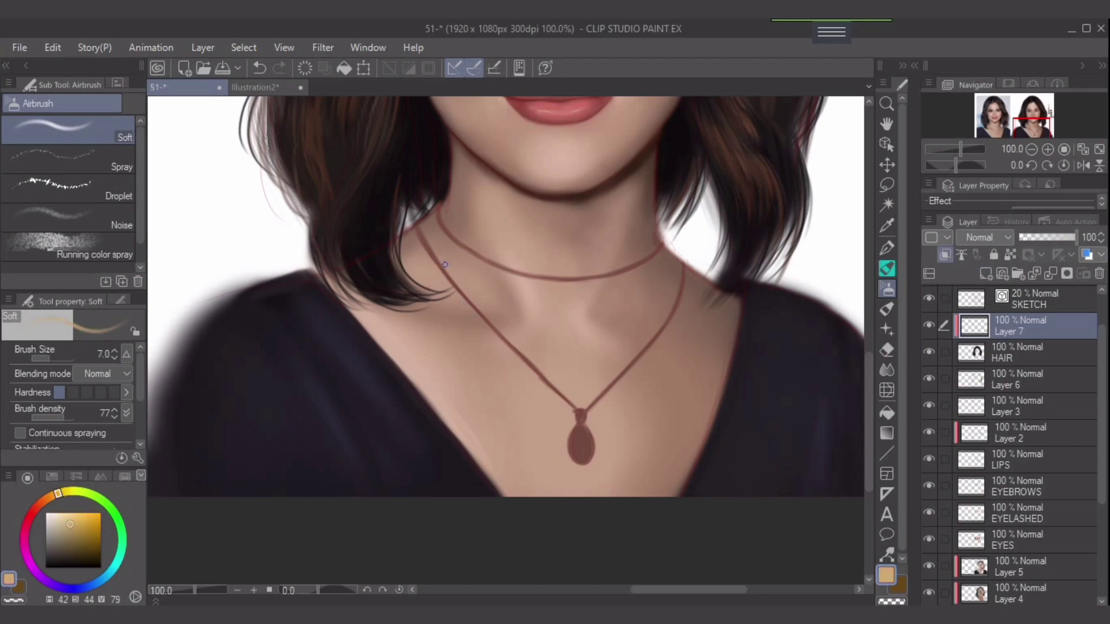
Paint broken golden dashes along both sides of the long chain with the airbrush at size 6 and brush density 33
left_click_drag(425, 241, 430, 253)
key("ctrl+z")
key("bracketleft")
key("bracketleft")
left_click(45, 417)
key("ctrl+z")
key("bracketright")
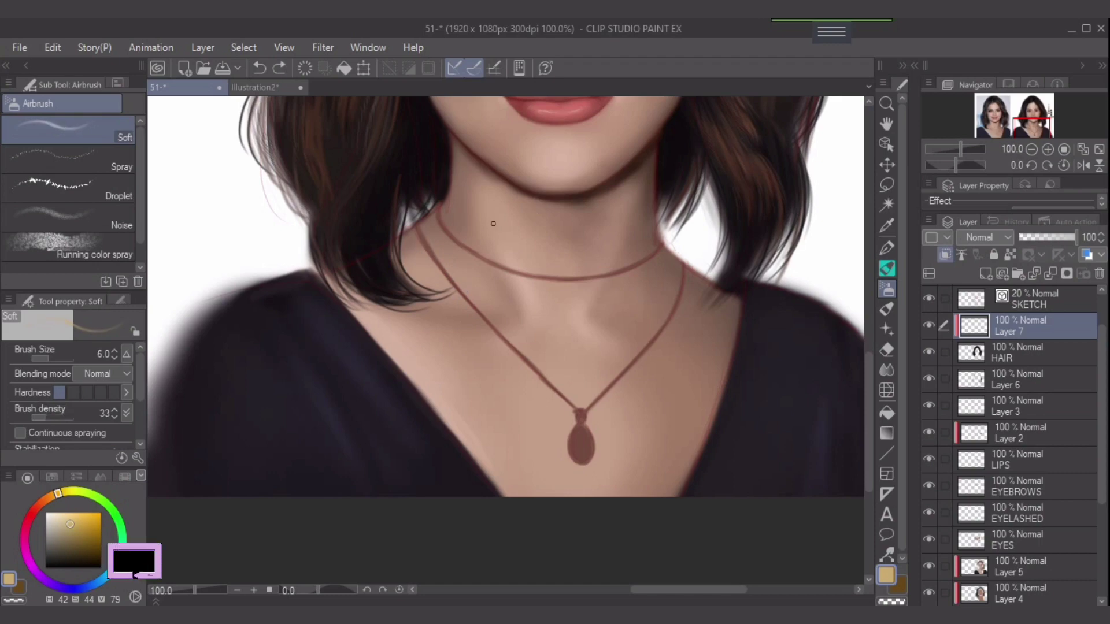
mouse_move(423, 238)
left_mouse_down()
mouse_move(475, 319)
mouse_move(486, 313)
mouse_move(544, 387)
mouse_move(564, 396)
mouse_move(594, 361)
mouse_move(576, 407)
mouse_move(566, 400)
mouse_move(608, 395)
mouse_move(596, 408)
mouse_move(633, 372)
mouse_move(693, 287)
mouse_move(654, 268)
mouse_move(689, 311)
mouse_move(682, 278)
mouse_move(671, 317)
left_mouse_up()
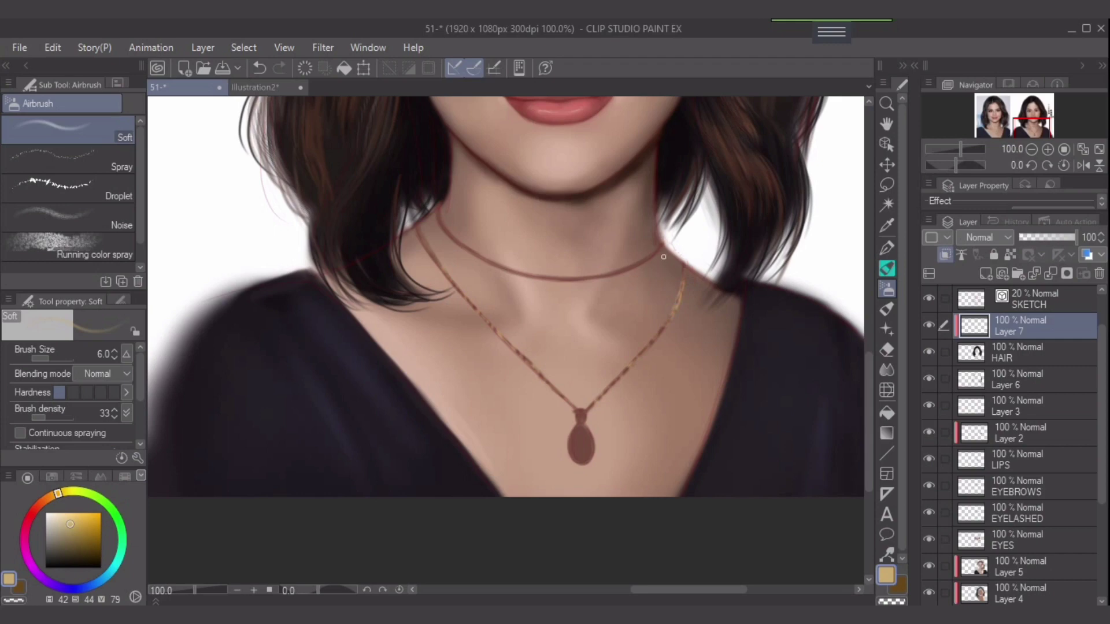
Add golden dashes along the short upper necklace and touch up the lower left of the long chain
mouse_move(663, 256)
left_mouse_down()
mouse_move(589, 280)
mouse_move(622, 276)
left_mouse_up()
mouse_move(553, 278)
left_mouse_down()
mouse_move(495, 270)
mouse_move(485, 249)
mouse_move(445, 239)
mouse_move(439, 213)
left_mouse_up()
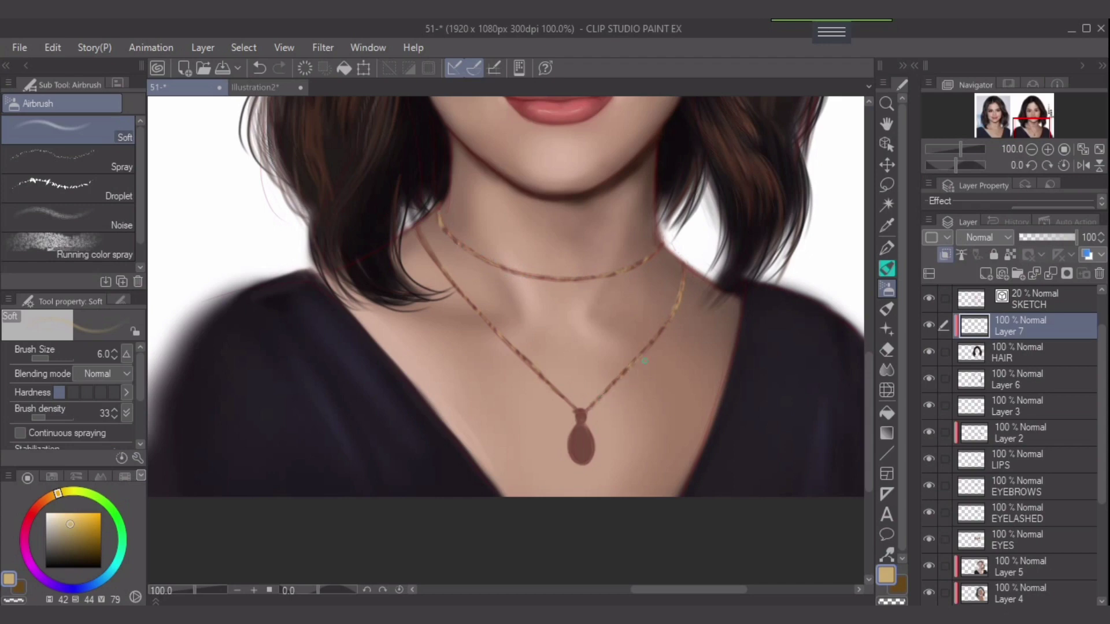
left_click_drag(527, 359, 567, 405)
Try a warmer, more saturated orange tone along the left side of the long chain
left_click_drag(57, 493, 45, 500)
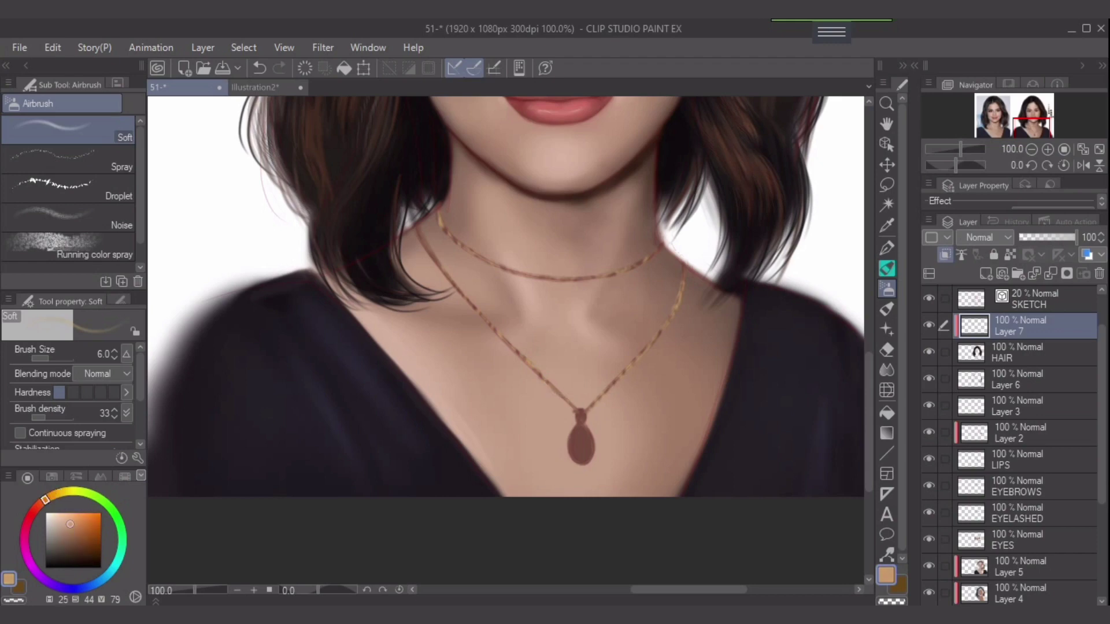
left_click(78, 522)
mouse_move(431, 251)
left_mouse_down()
mouse_move(439, 267)
mouse_move(423, 240)
mouse_move(469, 306)
left_mouse_up()
key("ctrl+z")
key("bracketleft")
Airbrush a pale gold centre into the pendant at size 12, leaving its rim dark
left_click_drag(633, 402, 599, 285)
left_click(59, 493)
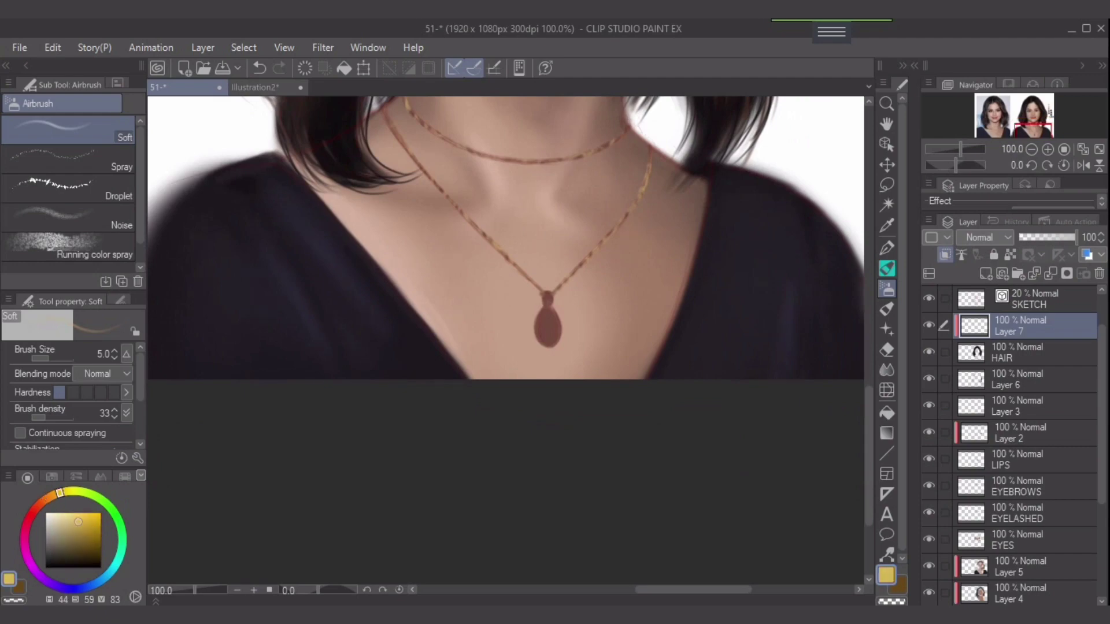
left_click(67, 521)
key("bracketright")
key("bracketright")
key("bracketright")
mouse_move(547, 330)
left_mouse_down()
mouse_move(547, 315)
mouse_move(552, 340)
mouse_move(543, 333)
left_mouse_up()
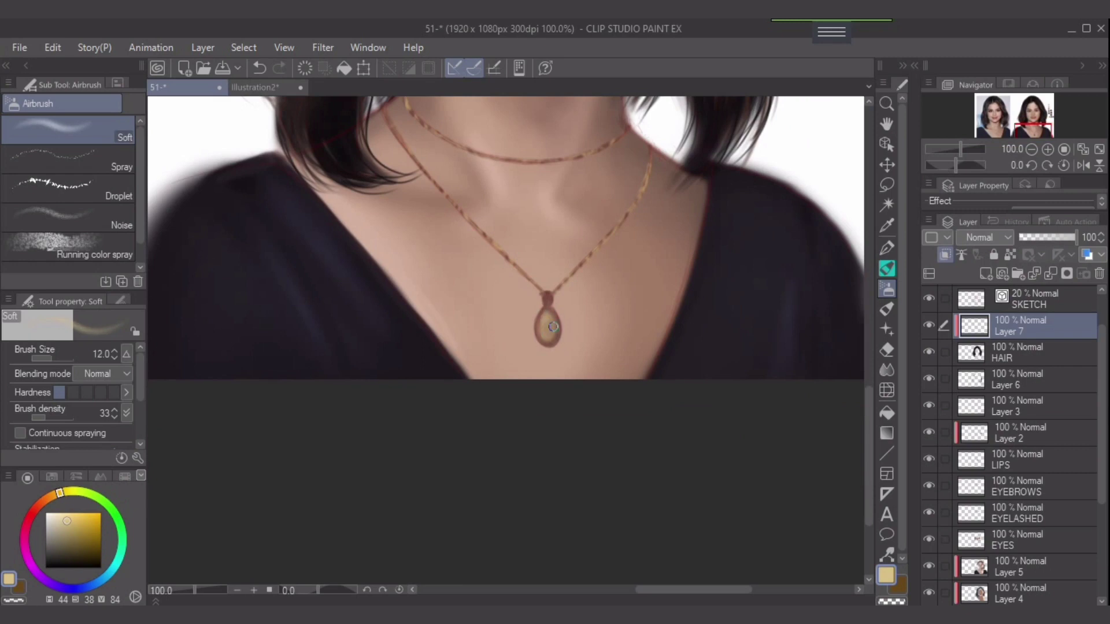
Lower the brush density to 16 and build up pale gold across the pendant at size 17
key("bracketright")
left_click_drag(46, 416, 38, 416)
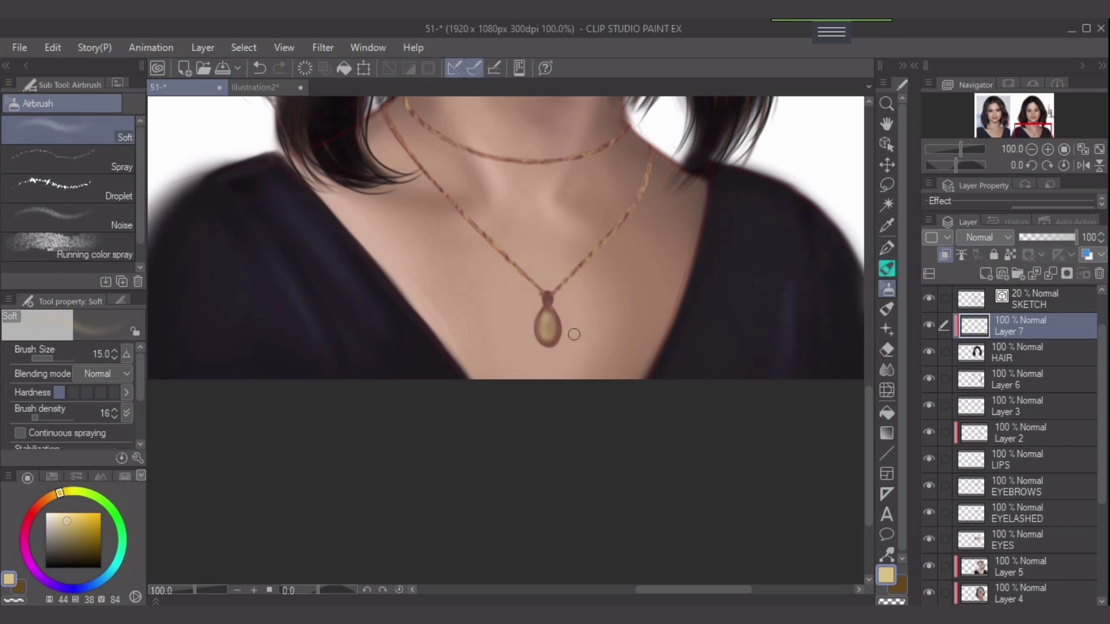
key("bracketright")
key("bracketright")
left_click_drag(549, 312, 550, 328)
key("bracketleft")
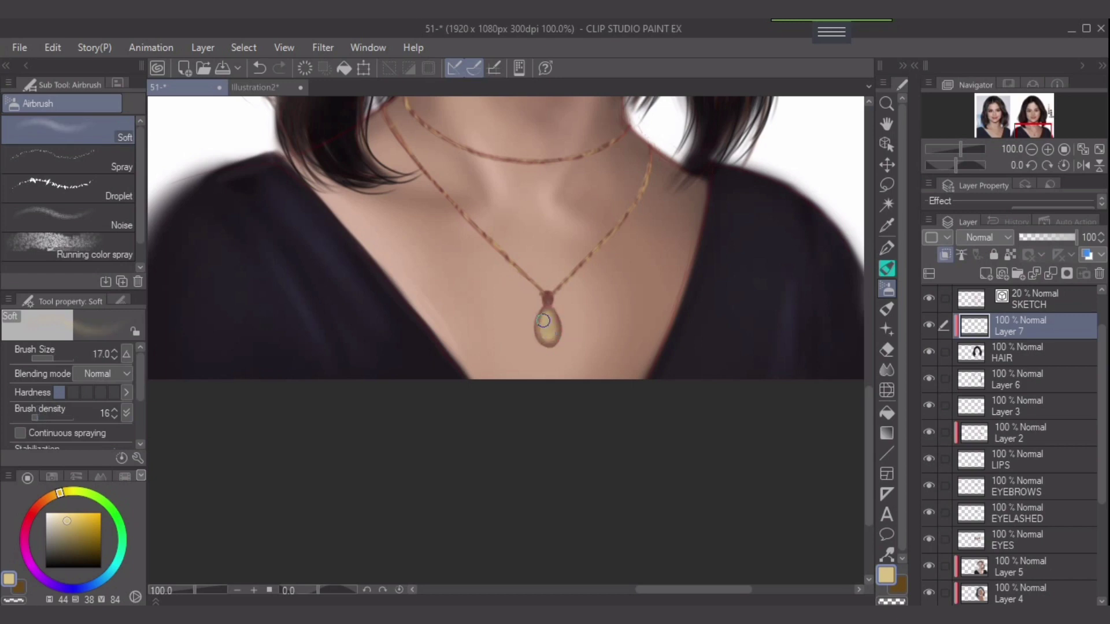
left_click_drag(556, 327, 552, 335)
mouse_move(551, 342)
left_mouse_down()
mouse_move(549, 317)
mouse_move(545, 331)
mouse_move(555, 336)
mouse_move(540, 339)
left_mouse_up()
Shift the colour to a darker orange-brown and shade the pendant's upper and right side
left_click(46, 499)
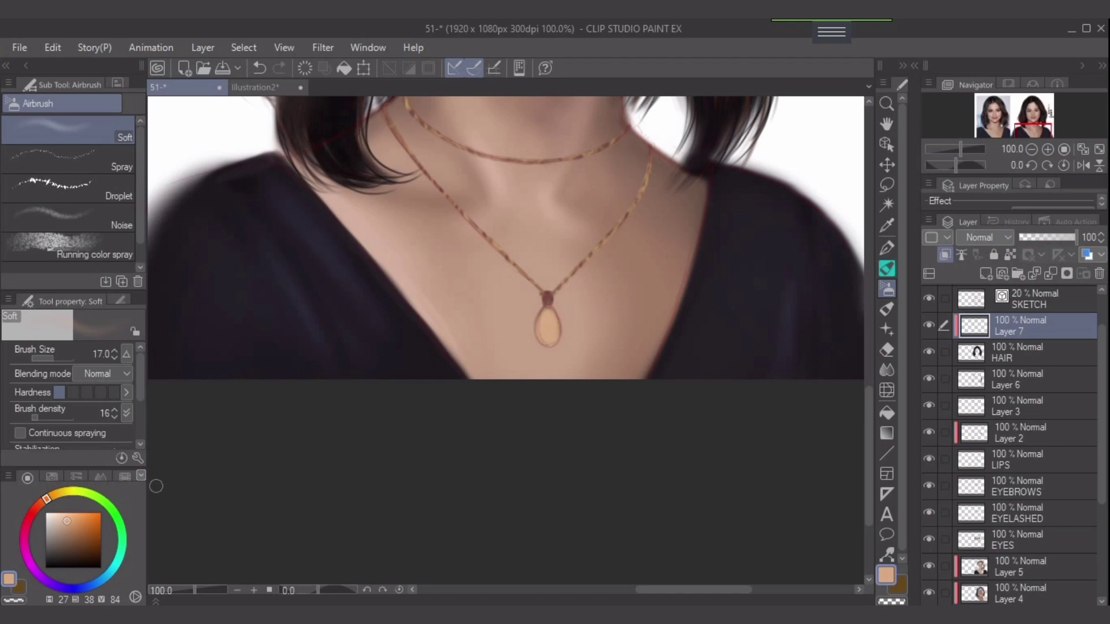
left_click(65, 530)
left_click(76, 530)
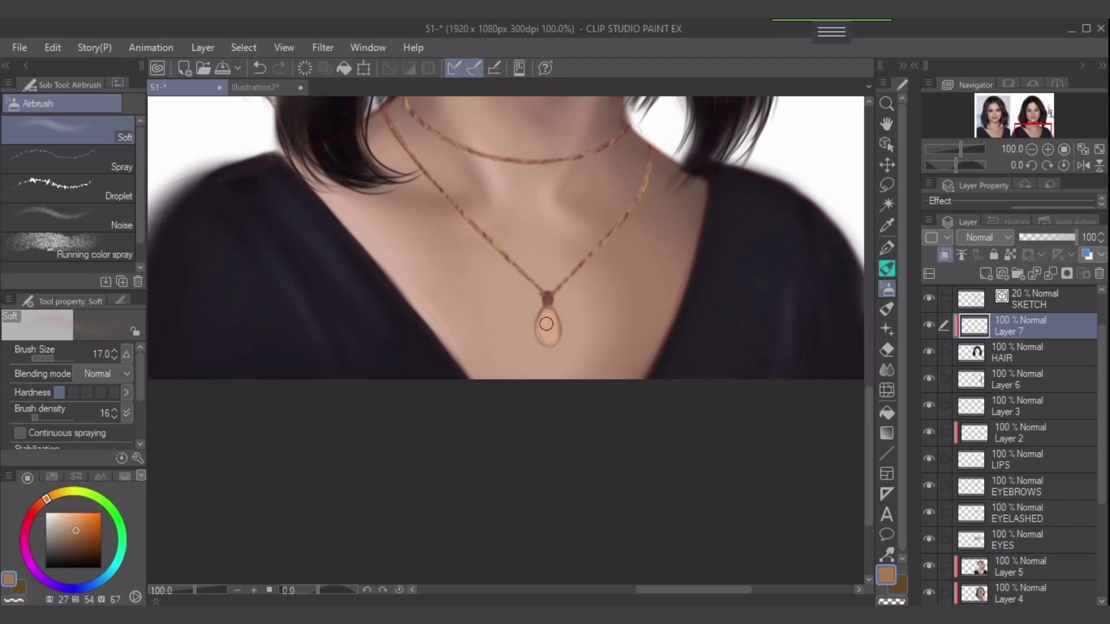
mouse_move(544, 308)
left_mouse_down()
mouse_move(550, 337)
mouse_move(560, 323)
mouse_move(545, 324)
mouse_move(560, 322)
left_mouse_up()
Glaze the pendant with golden tan at size 20, reducing the airbrush to size 8 for its small bail
left_click(67, 524)
left_click_drag(49, 498, 60, 493)
key("bracketright")
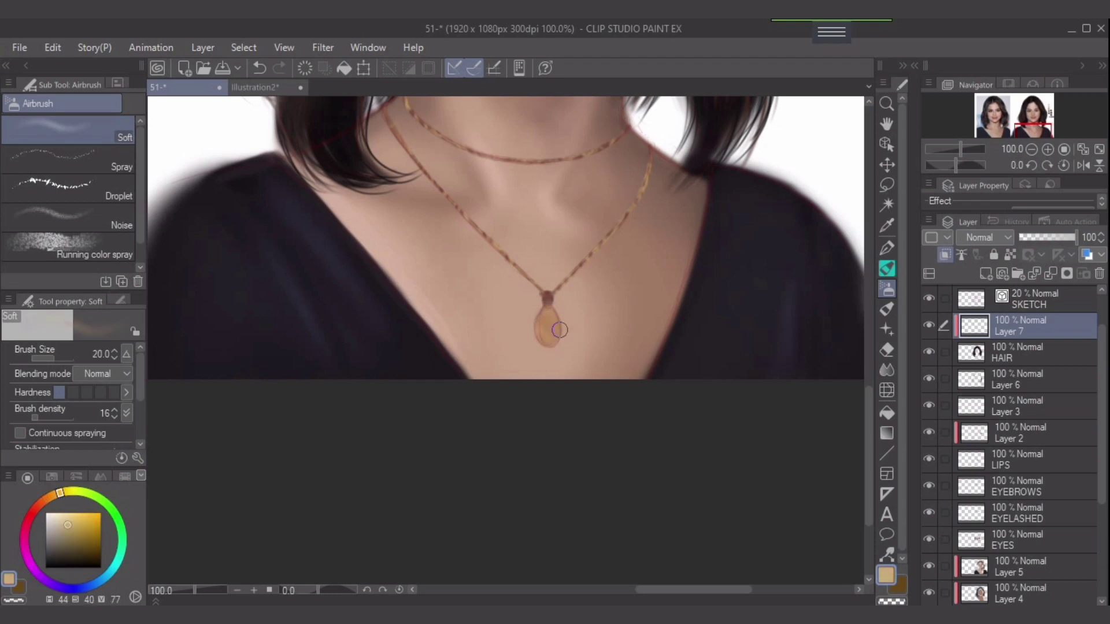
mouse_move(547, 308)
left_mouse_down()
mouse_move(554, 338)
mouse_move(546, 328)
mouse_move(553, 335)
mouse_move(541, 337)
left_mouse_up()
key("bracketleft")
key("bracketleft")
key("bracketleft")
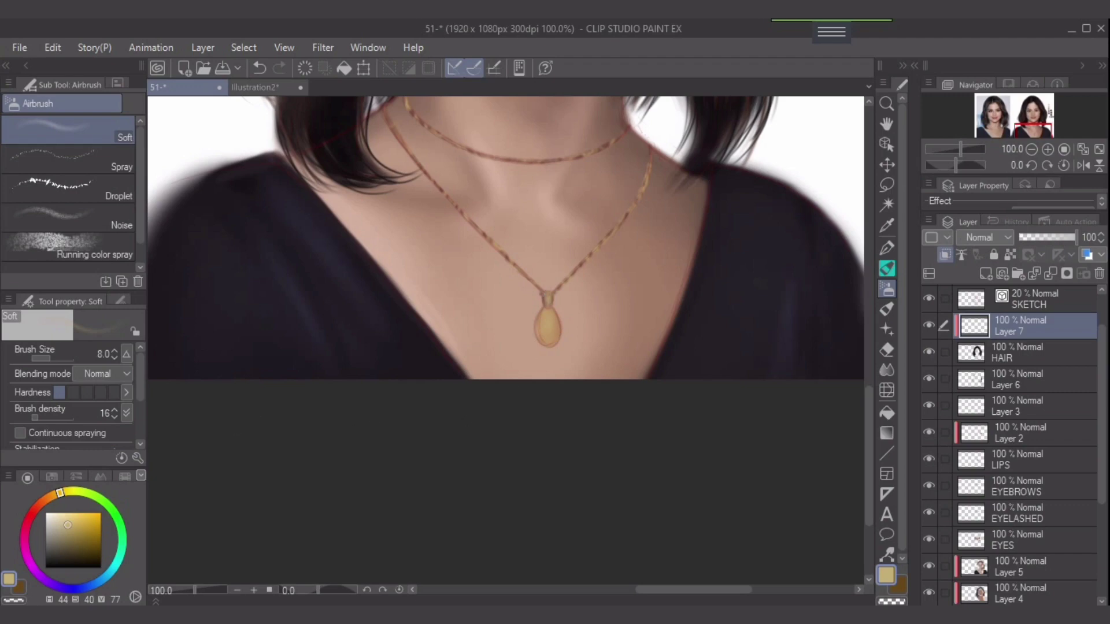
Pick a pale cream colour and switch to the G-pen at size 8 for the pendant's highlight
left_click_drag(55, 517, 50, 521)
key("ctrl+z")
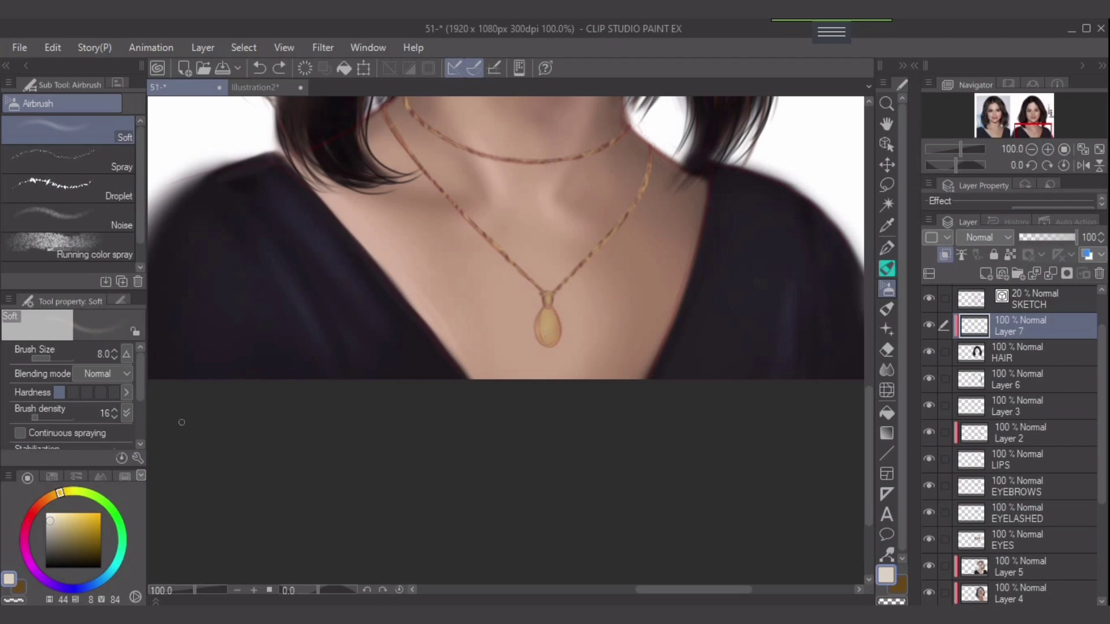
key("p")
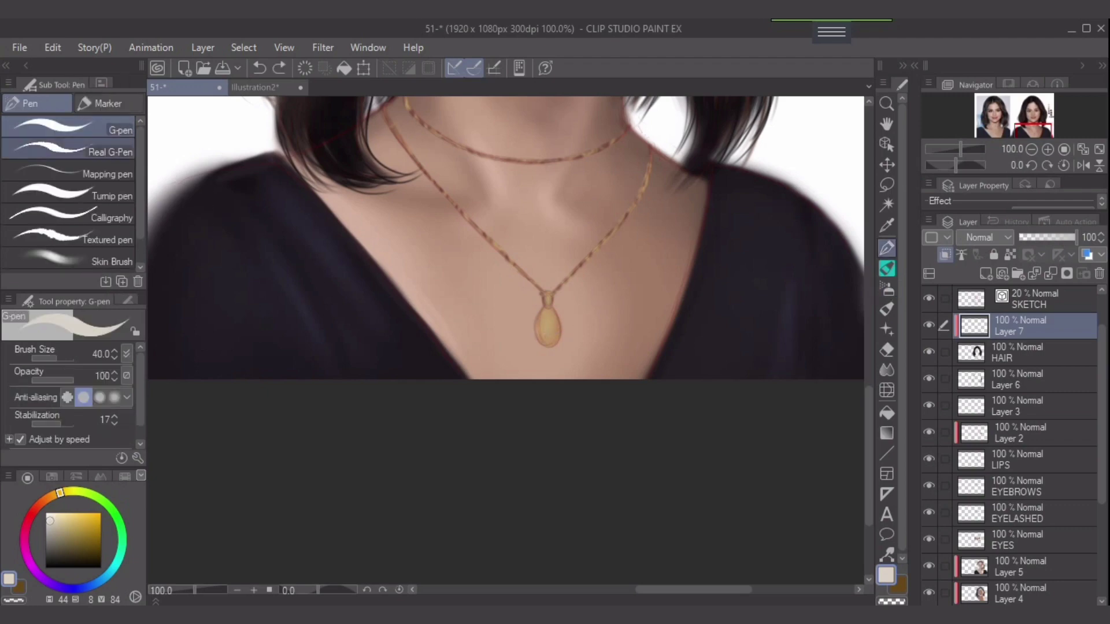
key("bracketleft")
key("bracketleft")
key("bracketleft")
key("bracketleft")
key("bracketleft")
key("bracketleft")
key("bracketleft")
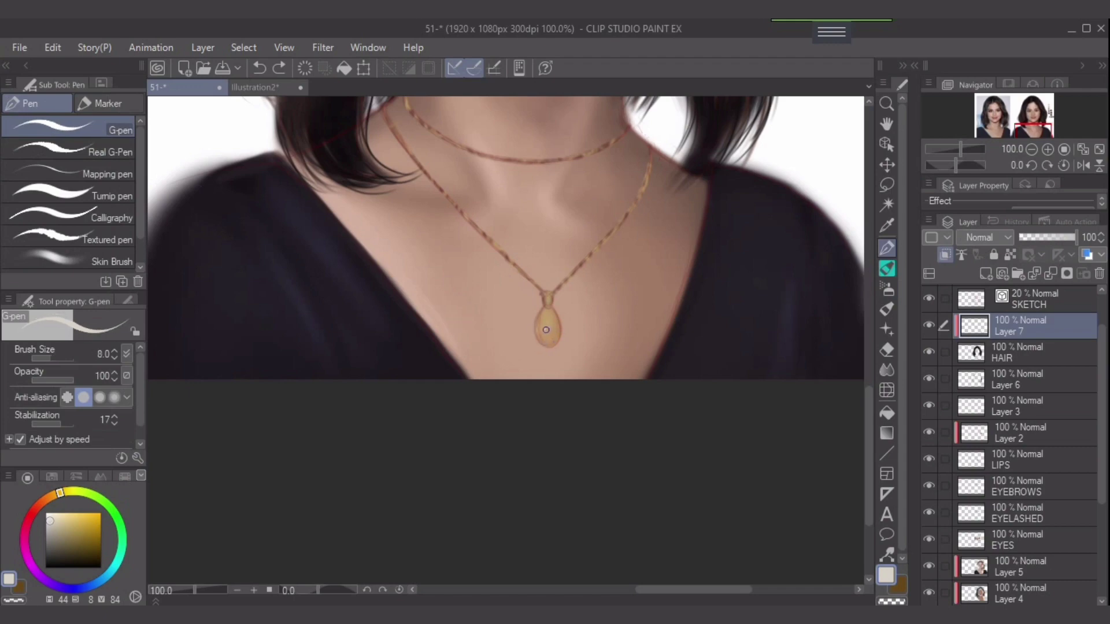
Try highlight dots on the pendant in cream at size 8 and in greyish beige at size 10
left_click(546, 331)
key("ctrl+z")
left_click(56, 532)
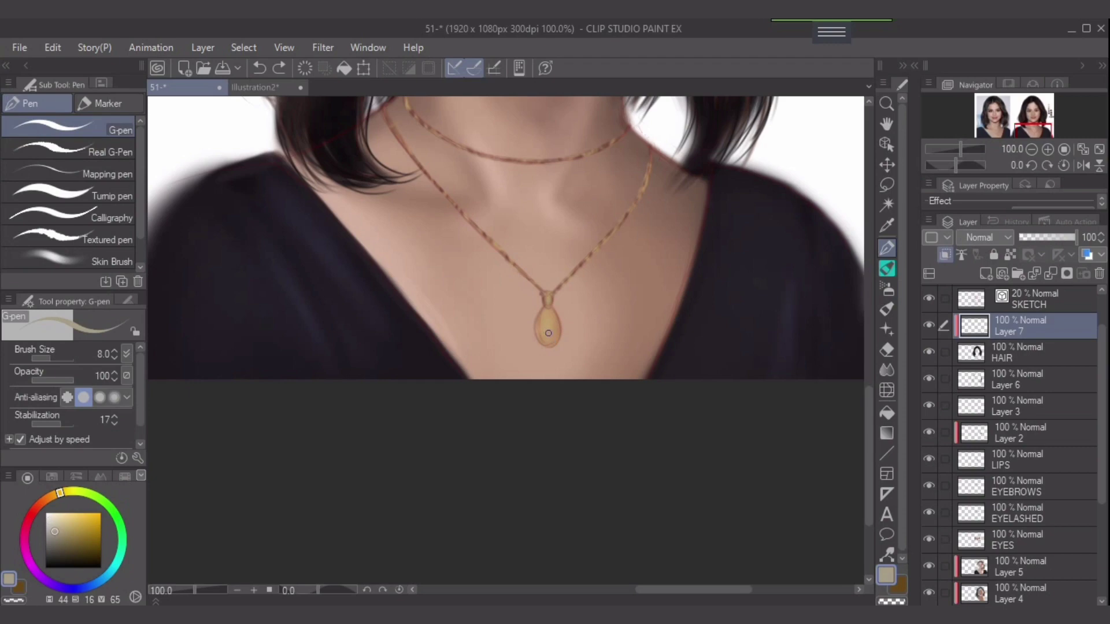
key("bracketright")
left_click(547, 331)
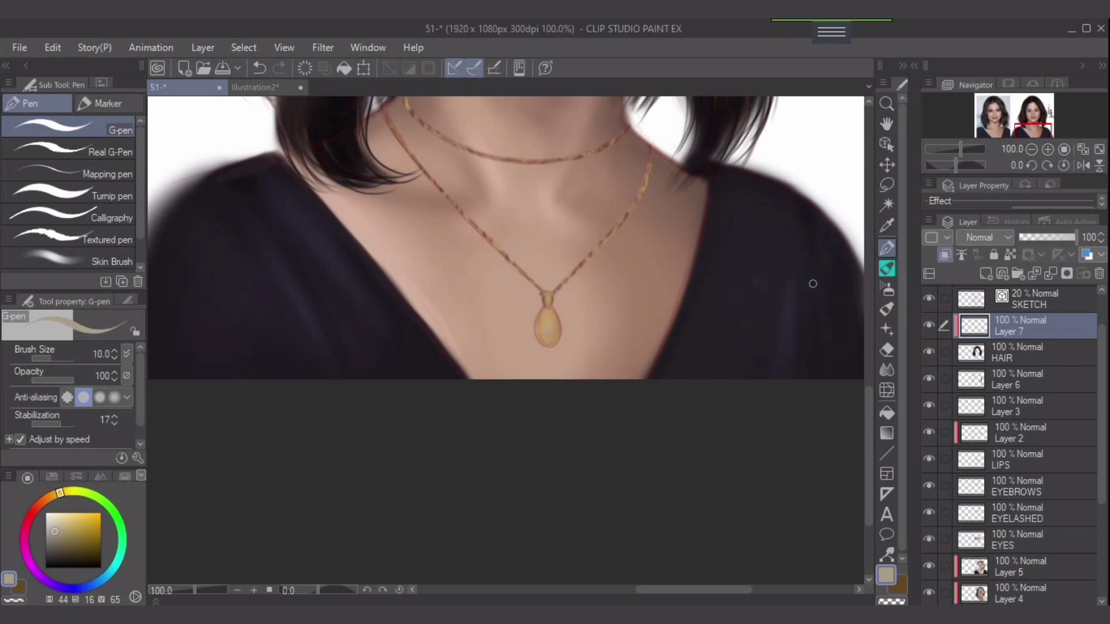
Place a small near-white cream highlight dot left of the pendant's centre with the G-pen at size 6
left_click_drag(54, 532, 51, 517)
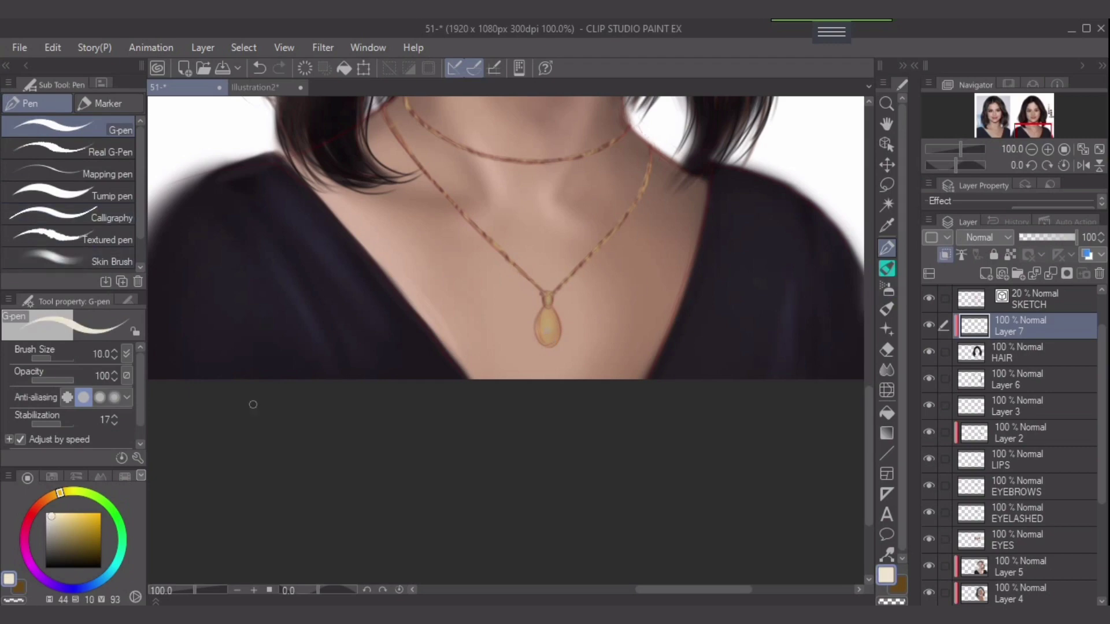
scroll(572, 342, "up", 3)
key("bracketleft")
key("bracketleft")
key("bracketleft")
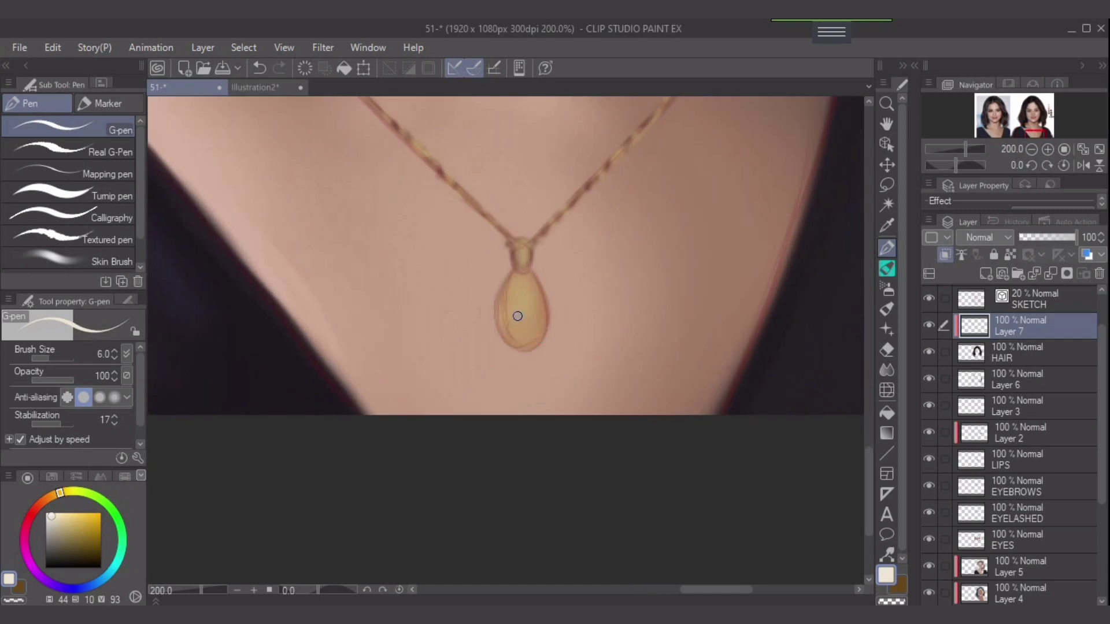
left_click_drag(517, 319, 520, 316)
Soften the pendant's highlight dot with a cream airbrush dab at size 7
key("b")
key("bracketleft")
key("bracketleft")
left_click(516, 317)
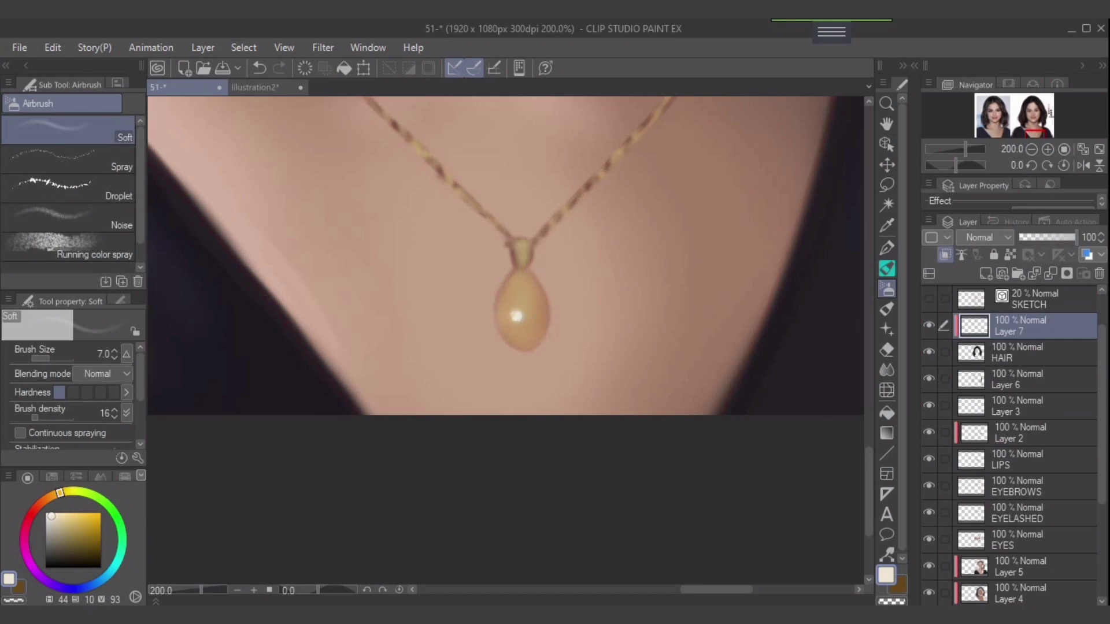
Sample tan tones from the pendant and blend its surface around the highlight with the airbrush at size 10
left_click(536, 300, "alt")
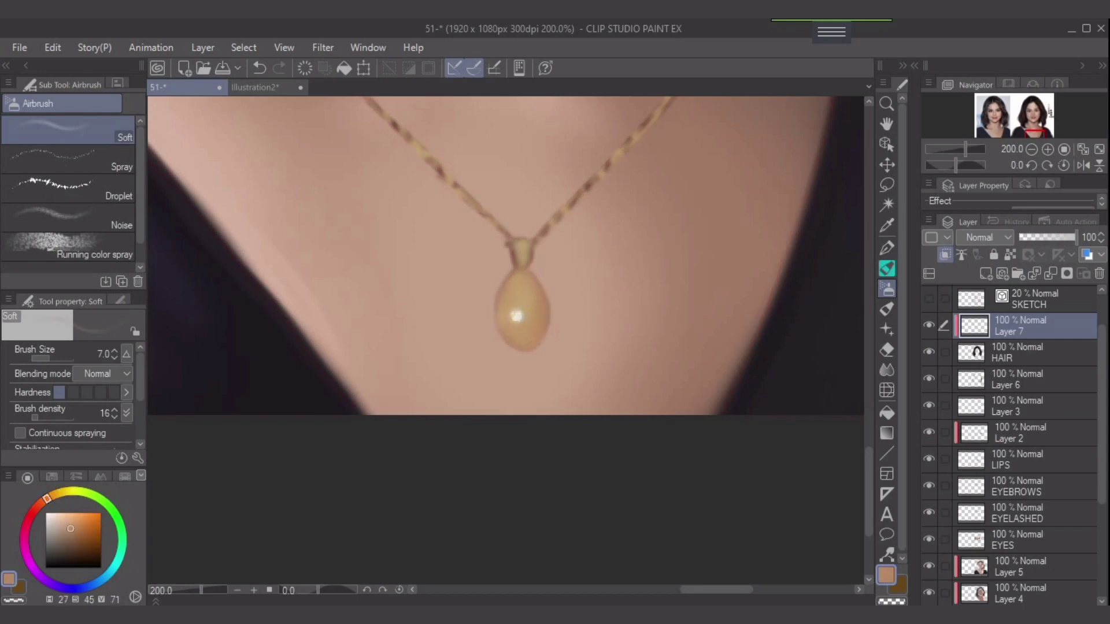
left_click(528, 295, "alt")
key("bracketright")
key("bracketright")
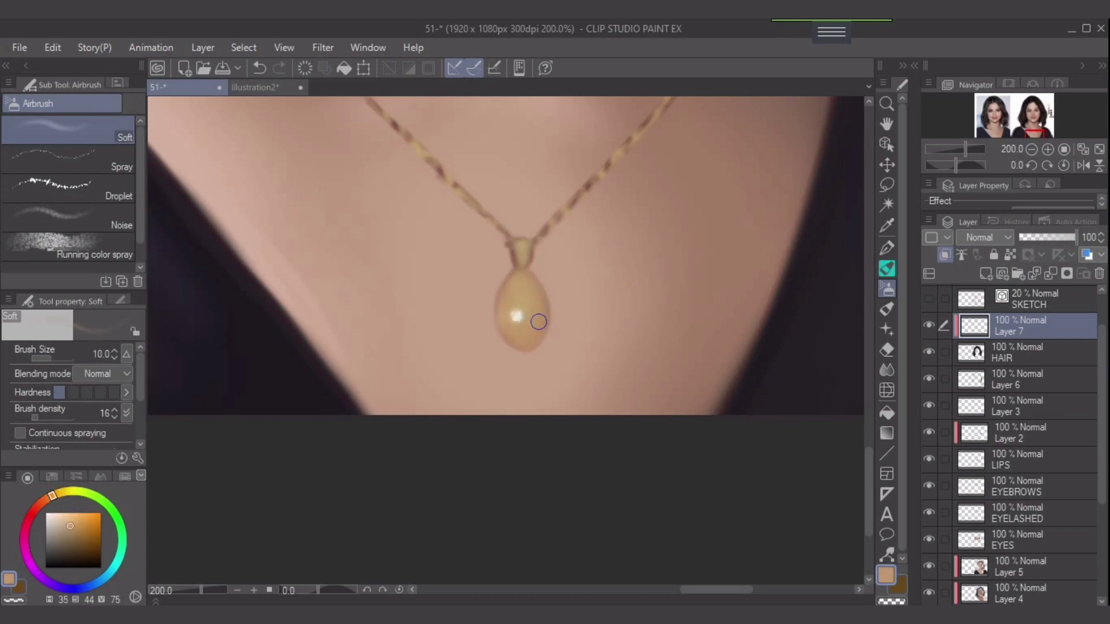
Airbrush a sampled brown contour around the pendant's lower left and bottom edges on the HAIR layer at size 6, density 100
left_click(527, 261, "alt")
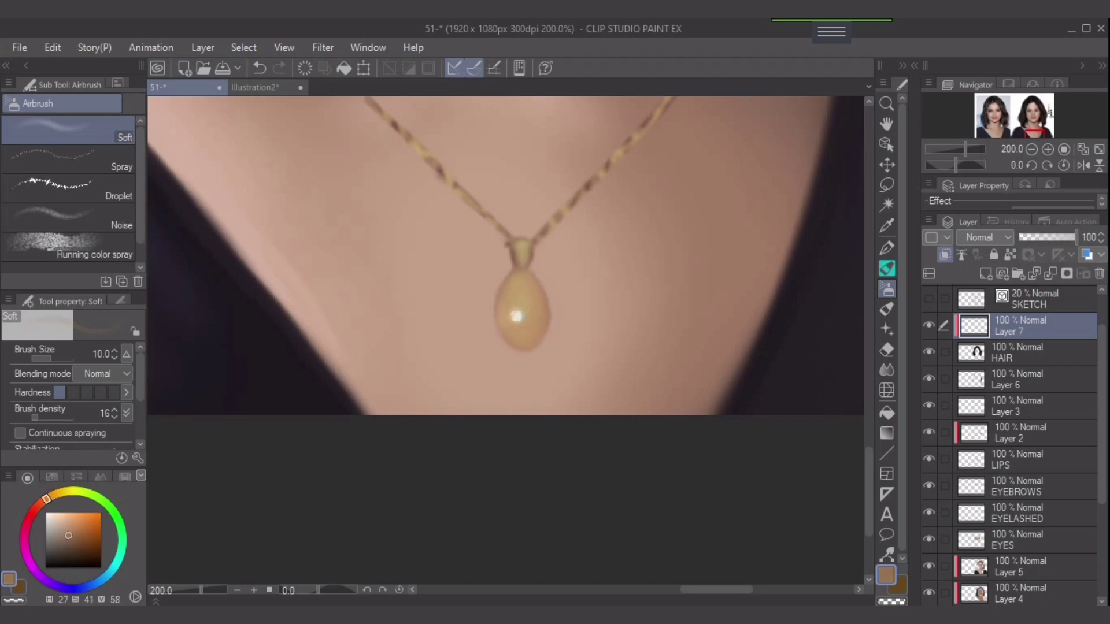
key("alt+bracketleft")
key("bracketleft")
key("bracketleft")
key("bracketleft")
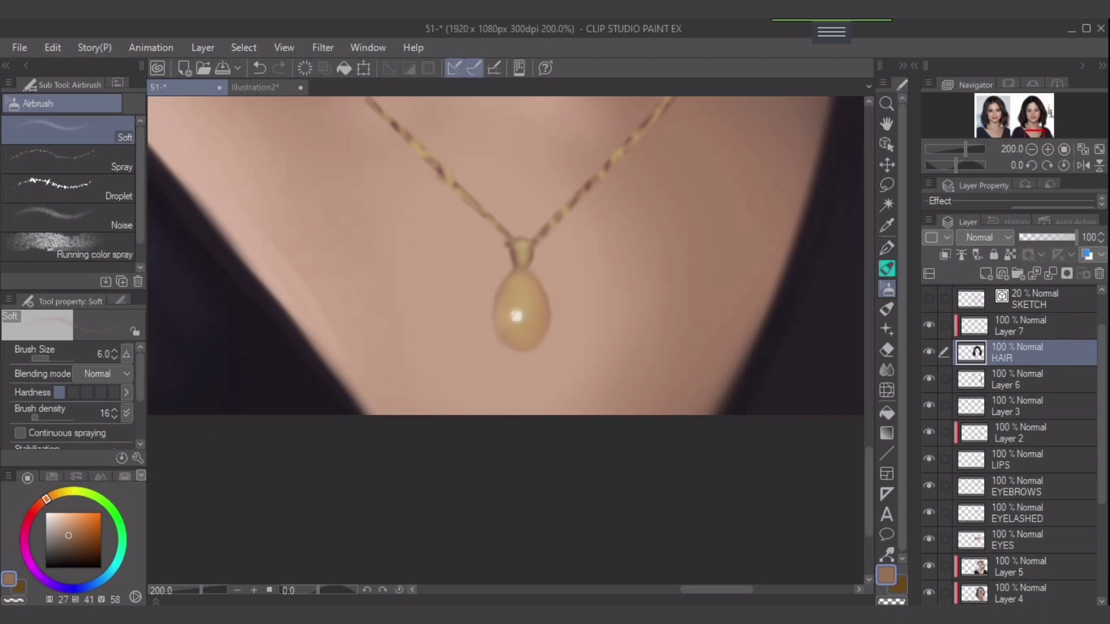
left_click_drag(41, 418, 75, 417)
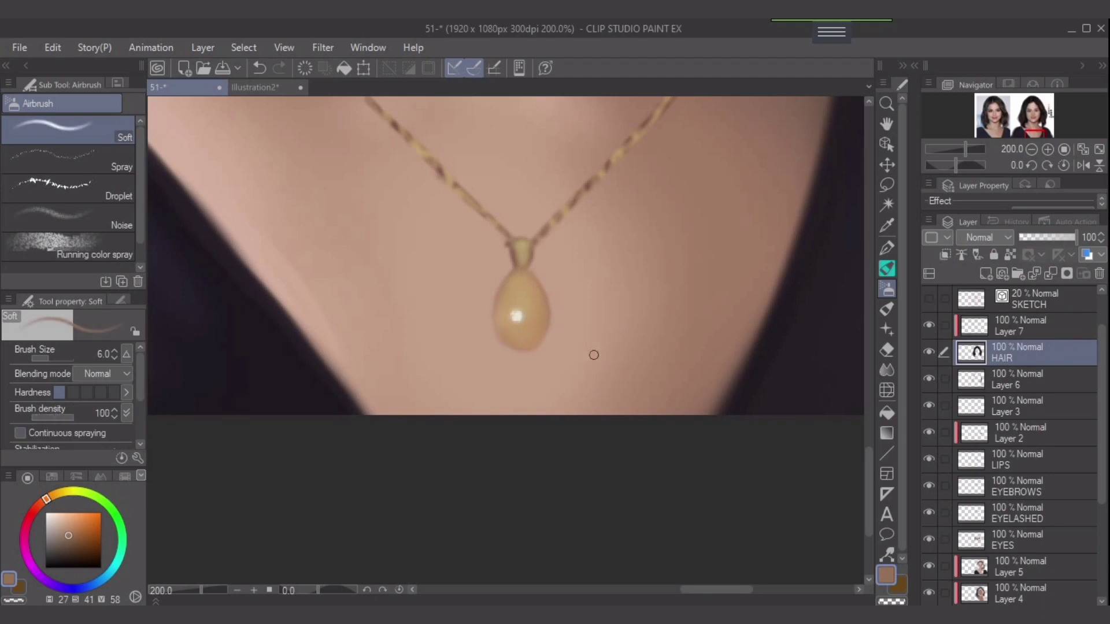
left_click_drag(497, 301, 522, 348)
mouse_move(528, 286)
left_mouse_down()
mouse_move(541, 343)
mouse_move(500, 344)
mouse_move(499, 326)
left_mouse_up()
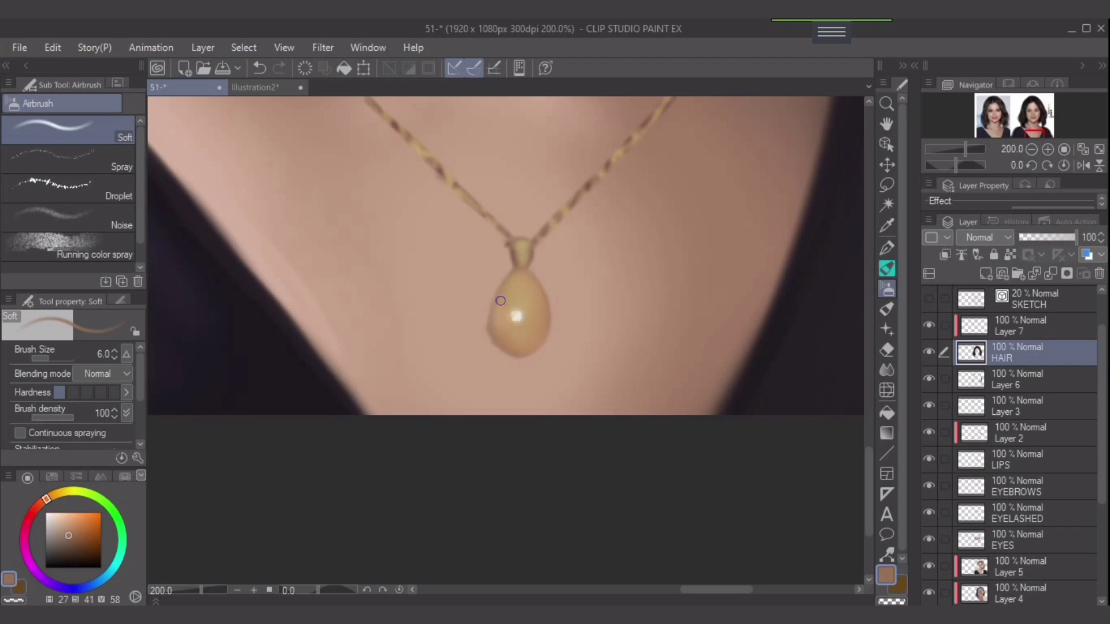
Undo the last contour stroke and refine the pendant's outer edges on the HAIR layer with brush sizes 4 to 7
left_click_drag(495, 328, 499, 351)
key("ctrl+z")
key("bracketleft")
key("bracketleft")
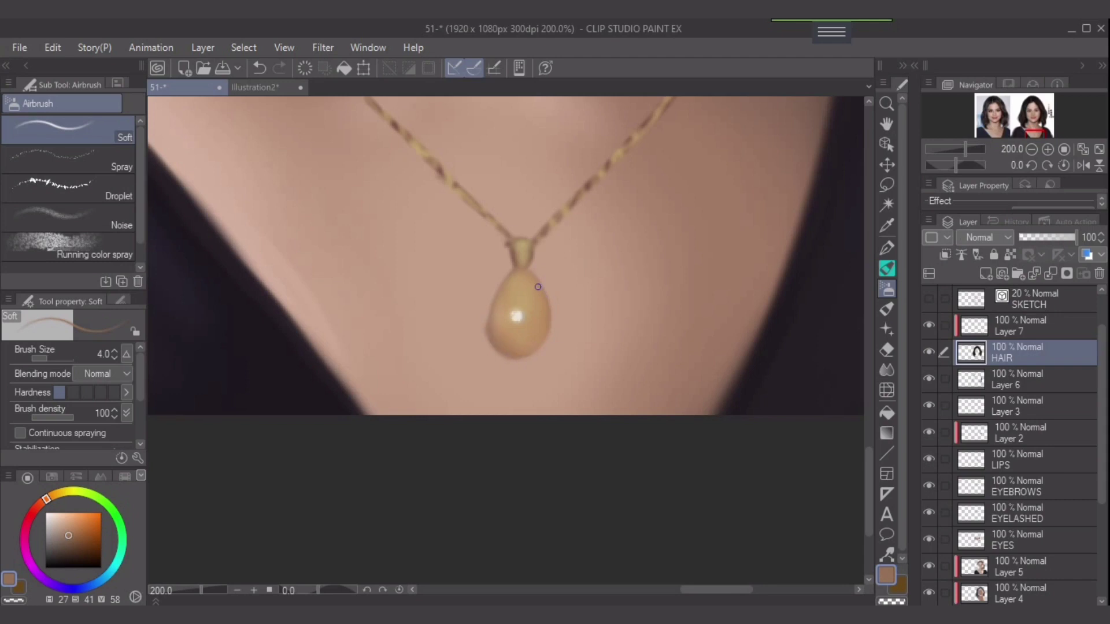
key("bracketright")
key("bracketright")
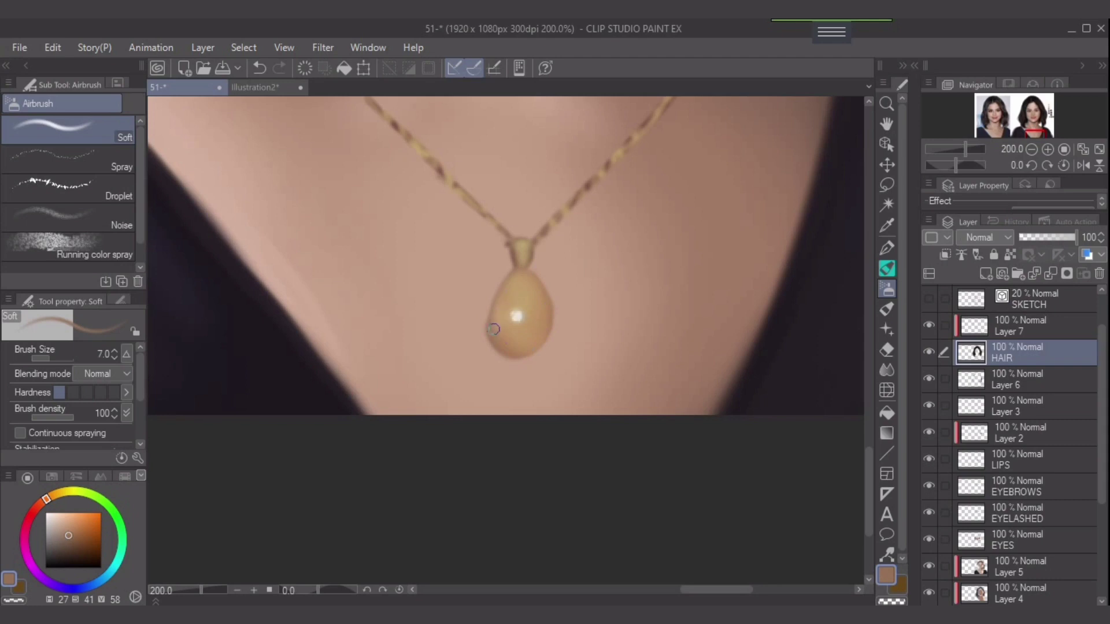
On Layer 7, sample the pendant's tan and airbrush it along the drop's lower-left edge at size 7
left_click(1028, 326)
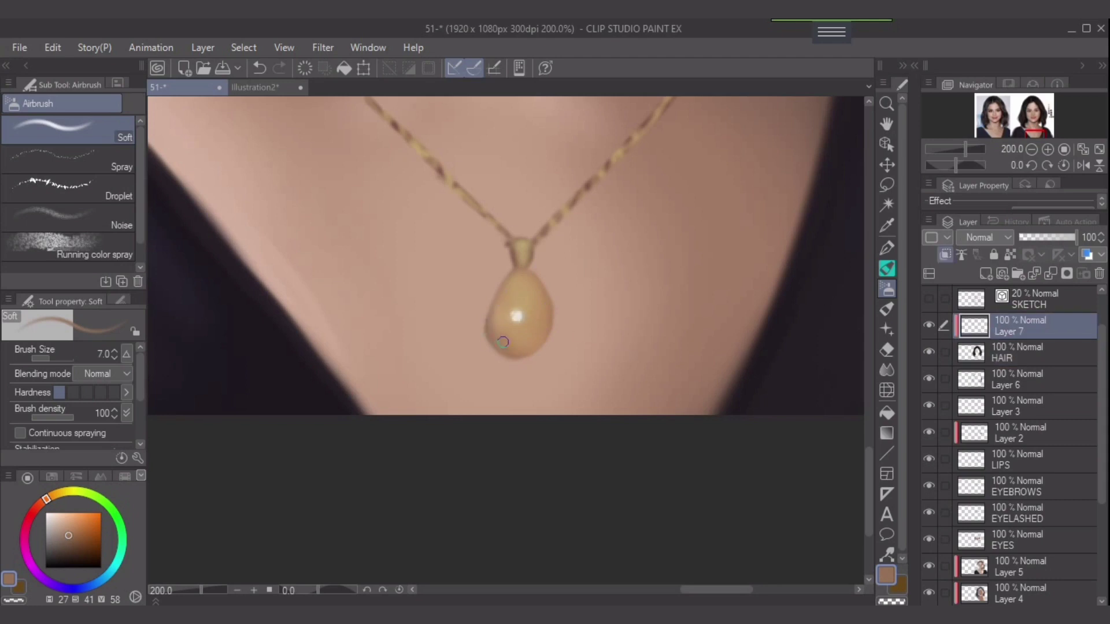
left_click(513, 346, "alt")
left_click_drag(492, 322, 512, 349)
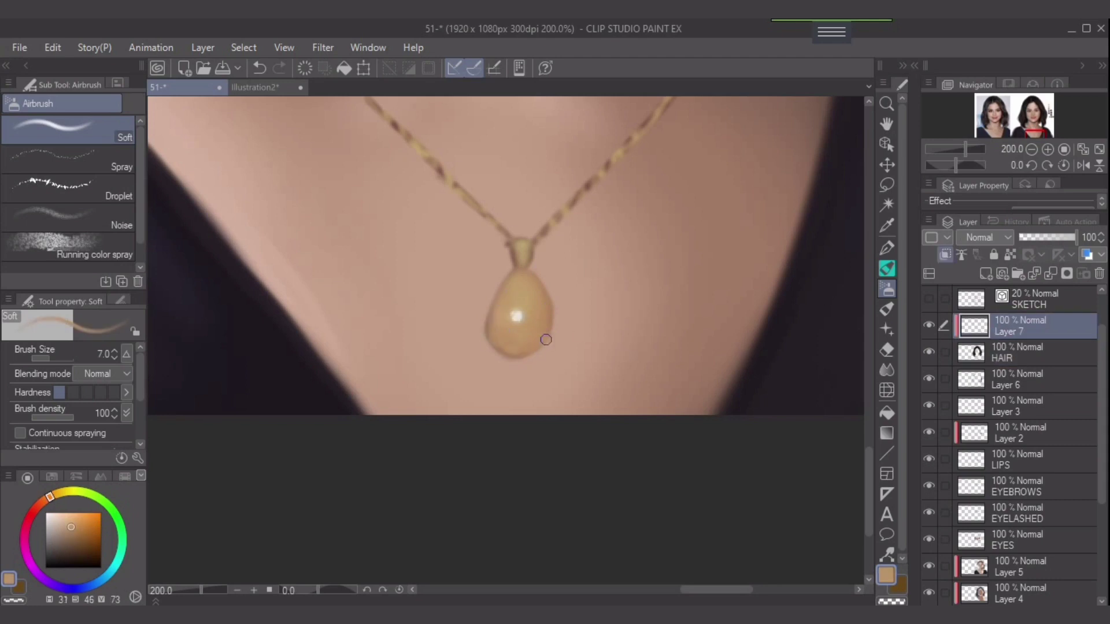
key("ctrl+z")
mouse_move(501, 332)
left_mouse_down()
mouse_move(532, 346)
mouse_move(512, 348)
left_mouse_up()
Mix a pale yellow and add a soft reflected highlight along the pendant's lower curve at size 7
left_click_drag(50, 496, 64, 492)
left_click(68, 518)
mouse_move(500, 337)
left_mouse_down()
mouse_move(525, 350)
mouse_move(512, 350)
mouse_move(526, 342)
left_mouse_up()
key("ctrl+z")
key("[")
key("]")
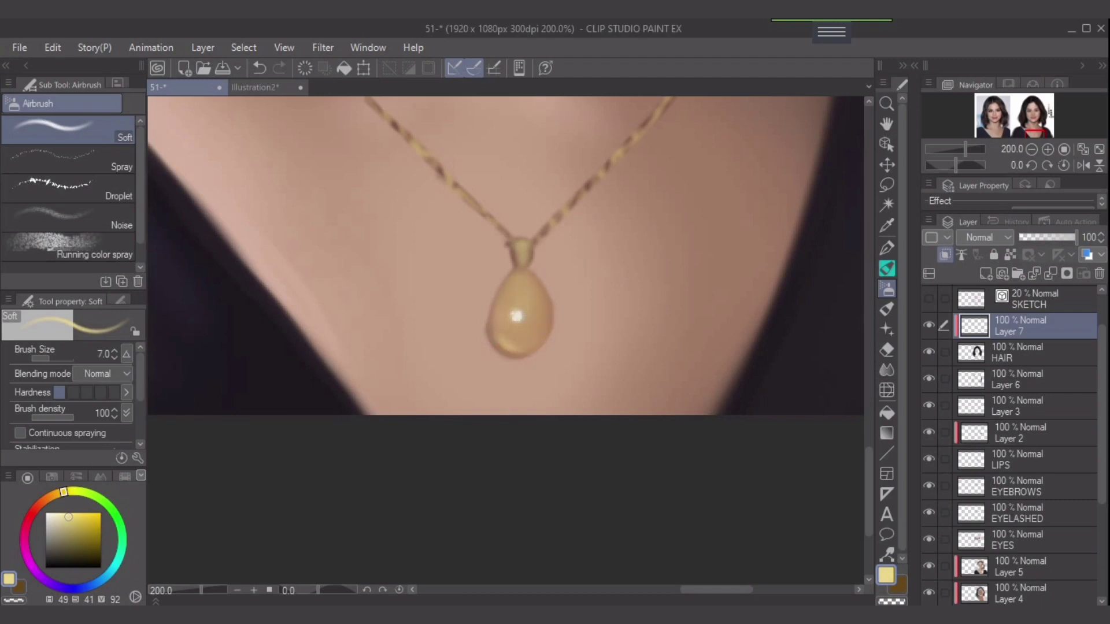
Mix a muted orange and tint the upper part of the pendant drop with the airbrush at sizes 7 to 10
left_click(45, 500)
left_click(74, 520)
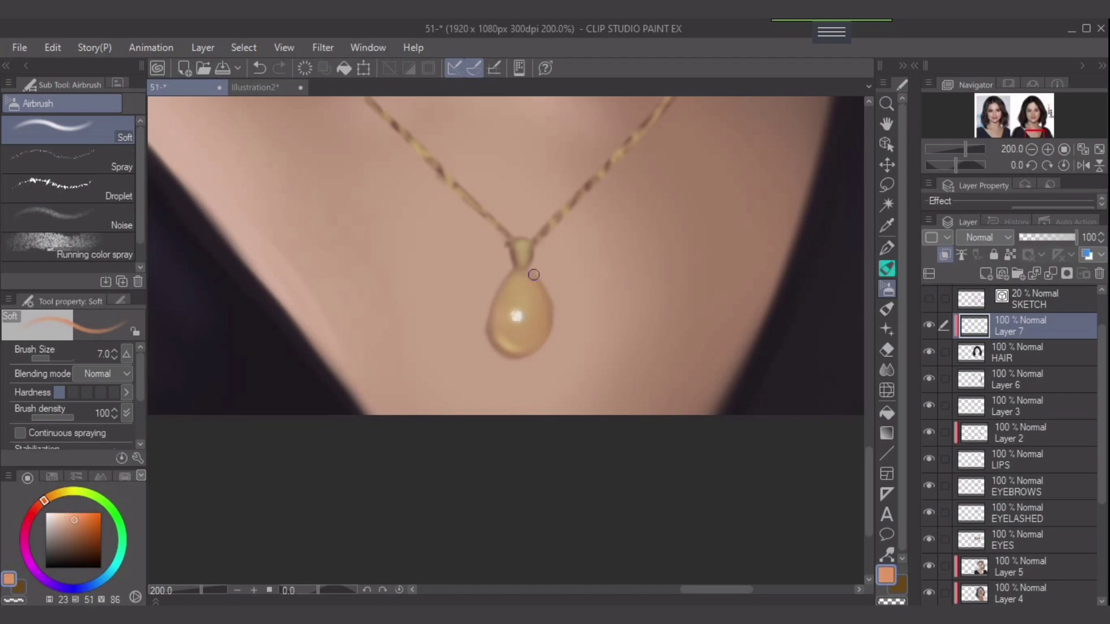
mouse_move(533, 275)
left_mouse_down()
mouse_move(503, 316)
mouse_move(510, 290)
mouse_move(515, 308)
mouse_move(501, 318)
mouse_move(507, 295)
mouse_move(485, 328)
left_mouse_up()
left_click(63, 527)
key("ctrl+z")
key("ctrl+z")
left_click_drag(66, 524, 72, 525)
mouse_move(519, 275)
left_mouse_down()
mouse_move(539, 302)
mouse_move(503, 300)
left_mouse_up()
key("bracketright")
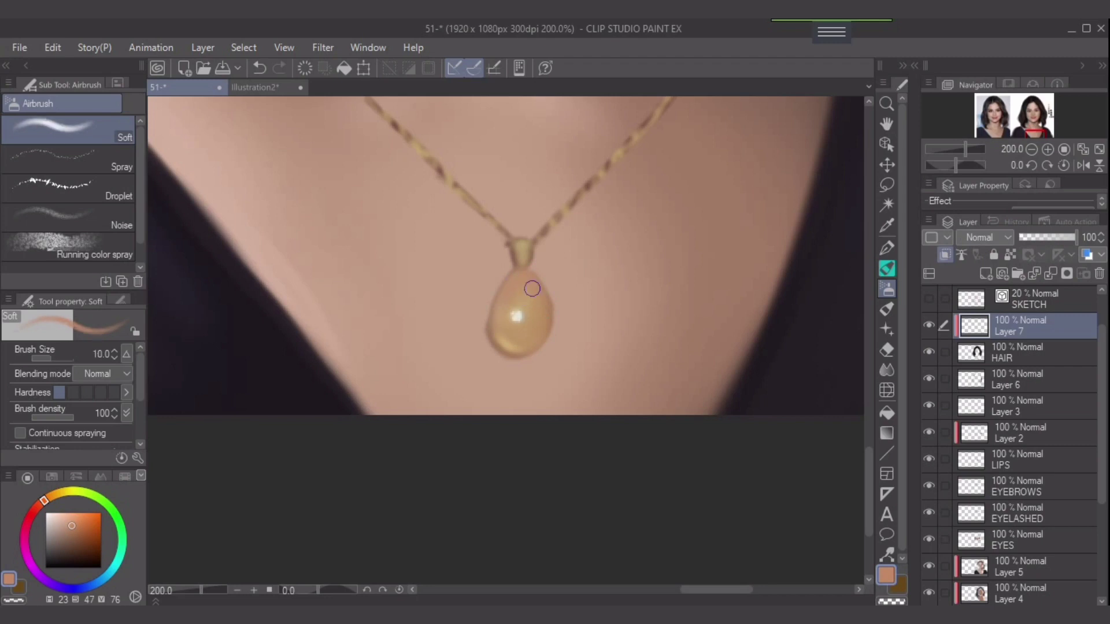
key("bracketleft")
key("bracketright")
Blend the pendant with its sampled tan at size 10 and restore the highlight in sampled cream at size 8
left_click(527, 337, "alt")
key("bracketright")
key("bracketright")
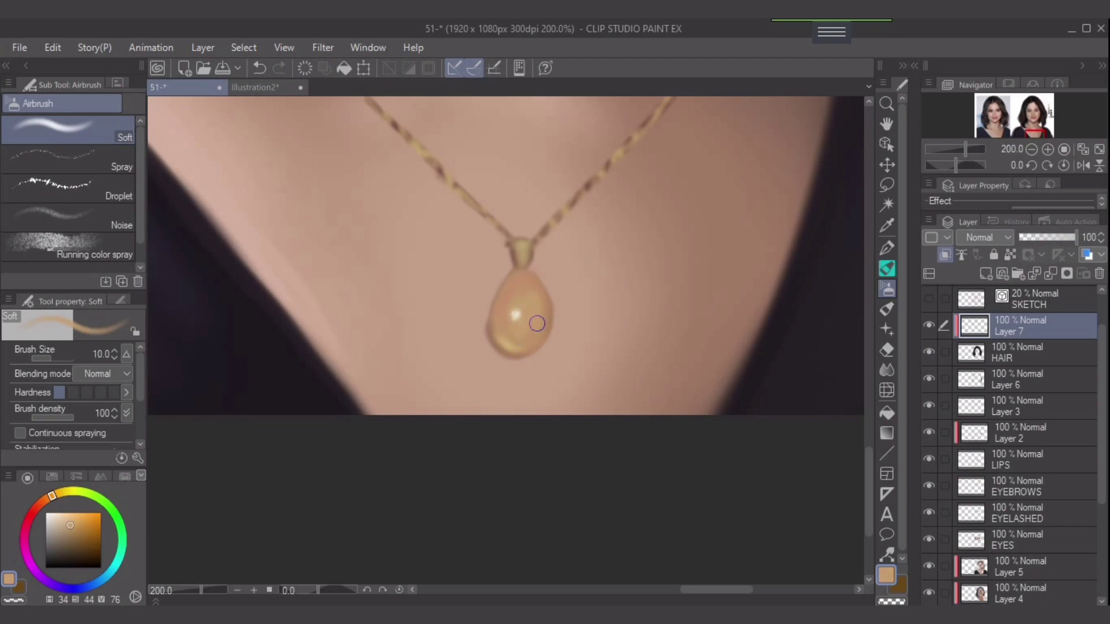
left_click(513, 315, "alt")
key("bracketleft")
key("bracketleft")
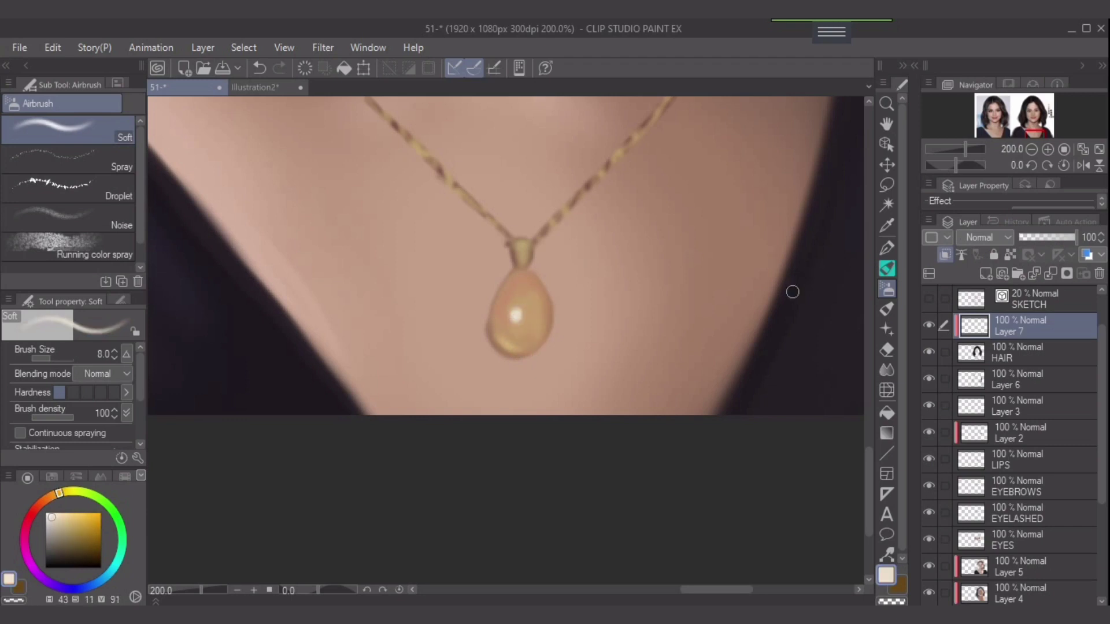
Sample the pendant's darker brown and refine its left outline on the HAIR layer, reducing the airbrush to size 3
scroll(767, 303, "down", 2)
left_click_drag(706, 320, 590, 506)
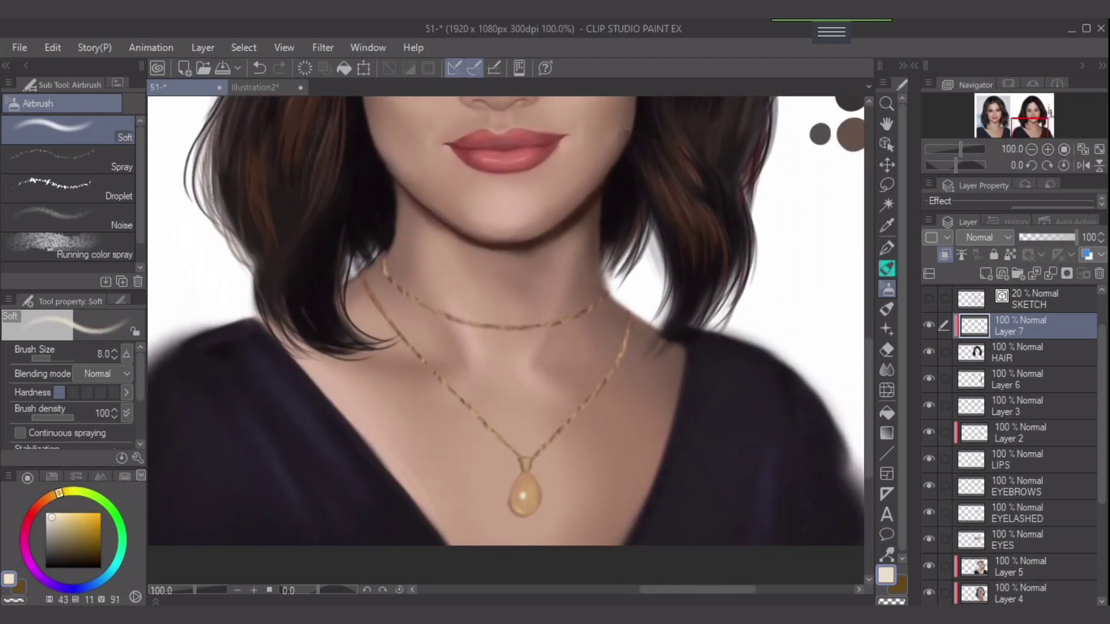
scroll(521, 347, "up", 3)
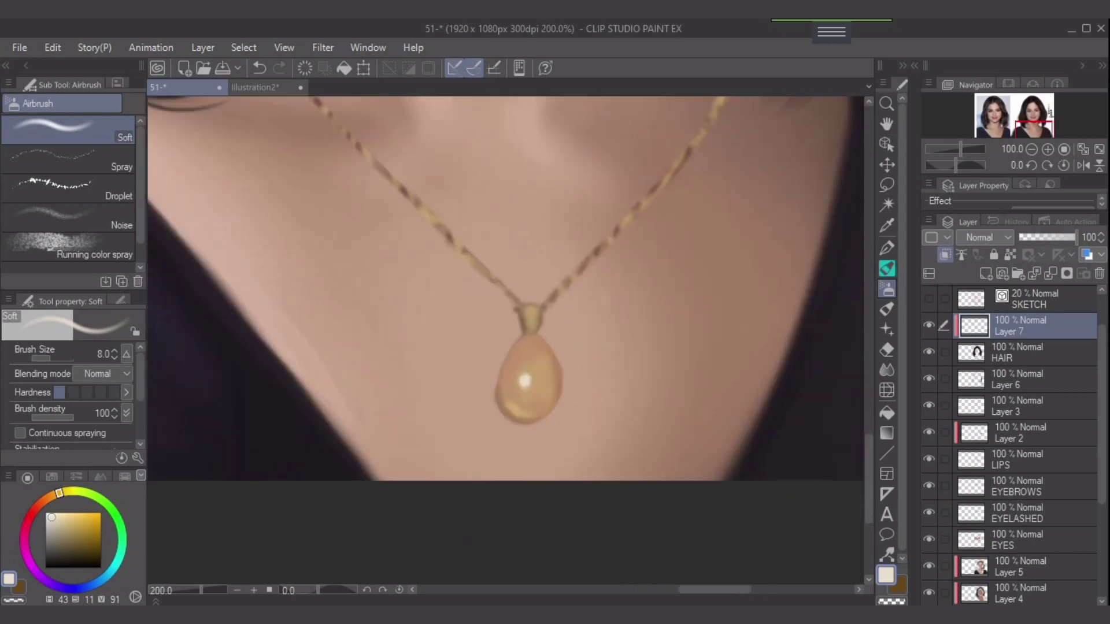
left_click(509, 402, "alt")
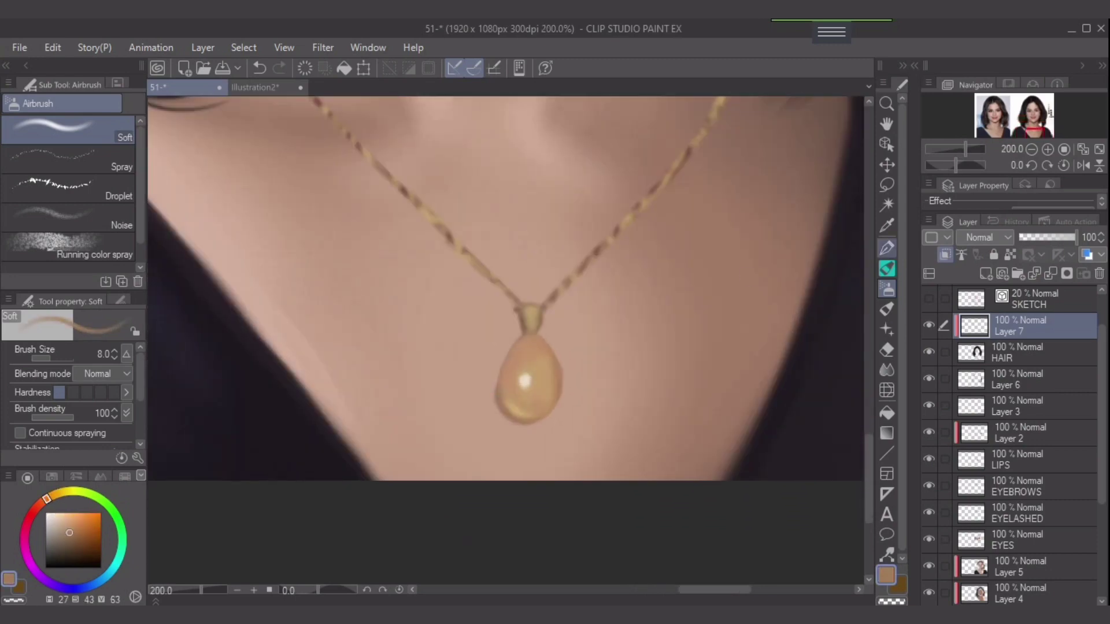
key("p")
key("b")
key("bracketleft")
key("bracketleft")
key("bracketleft")
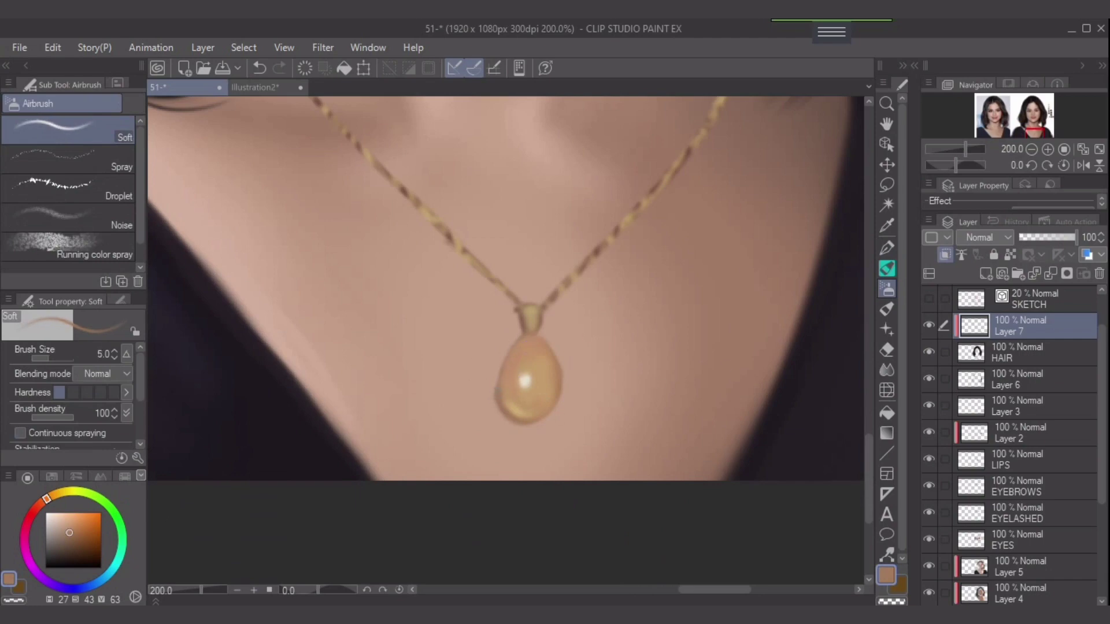
left_click(1028, 353)
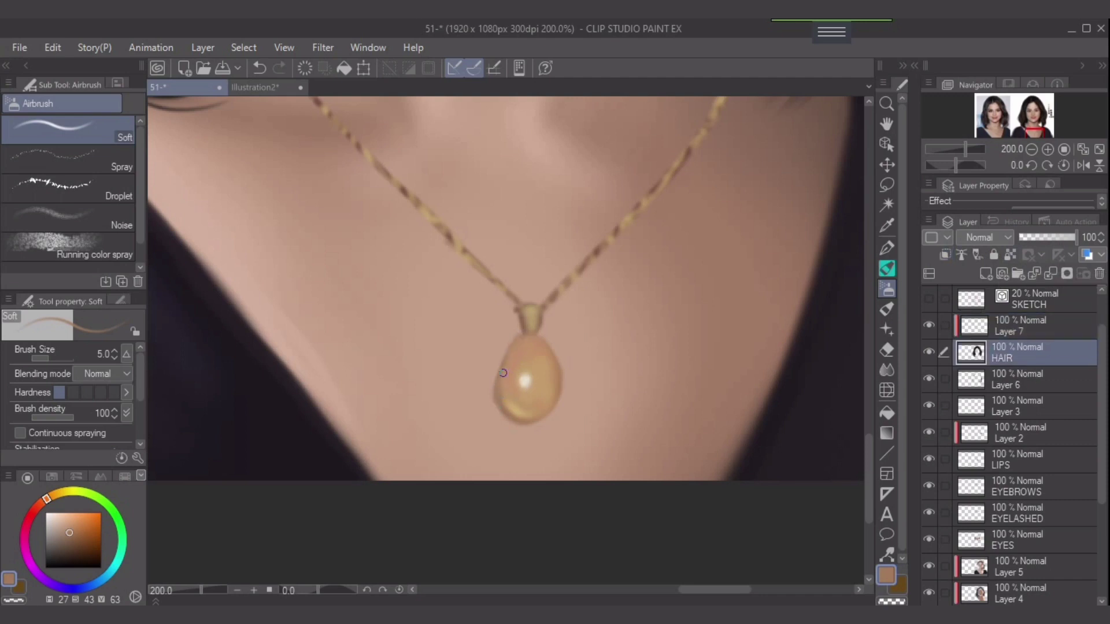
key("bracketleft")
left_click_drag(499, 399, 507, 362)
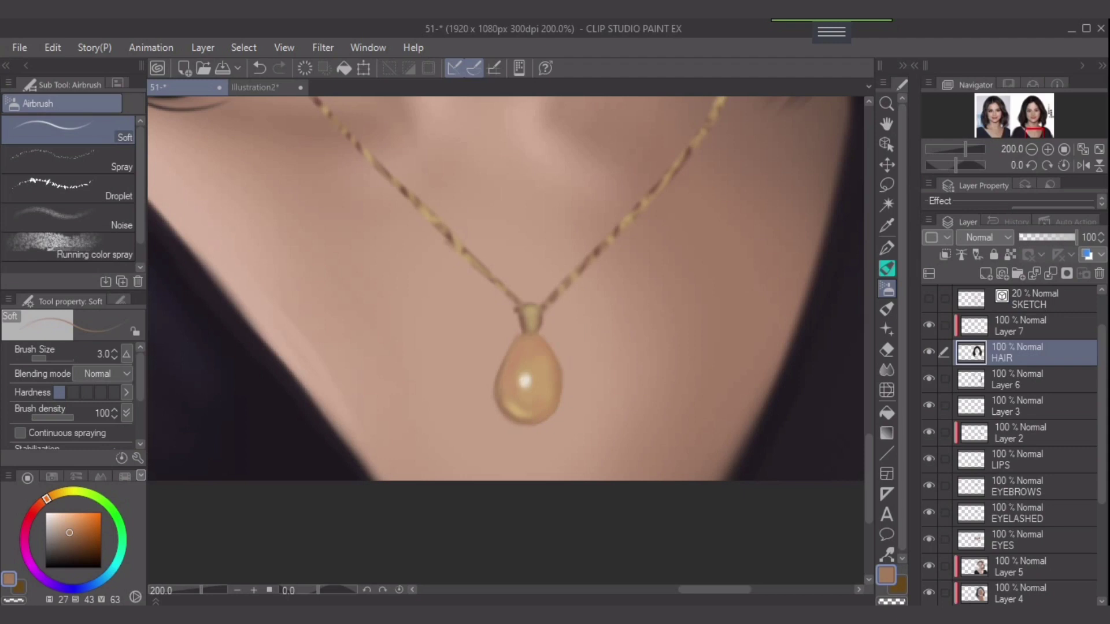
On Layer 7, rework the edge of the pendant's highlight dot and refresh its centre in sampled cream at size 3
key("alt+bracketright")
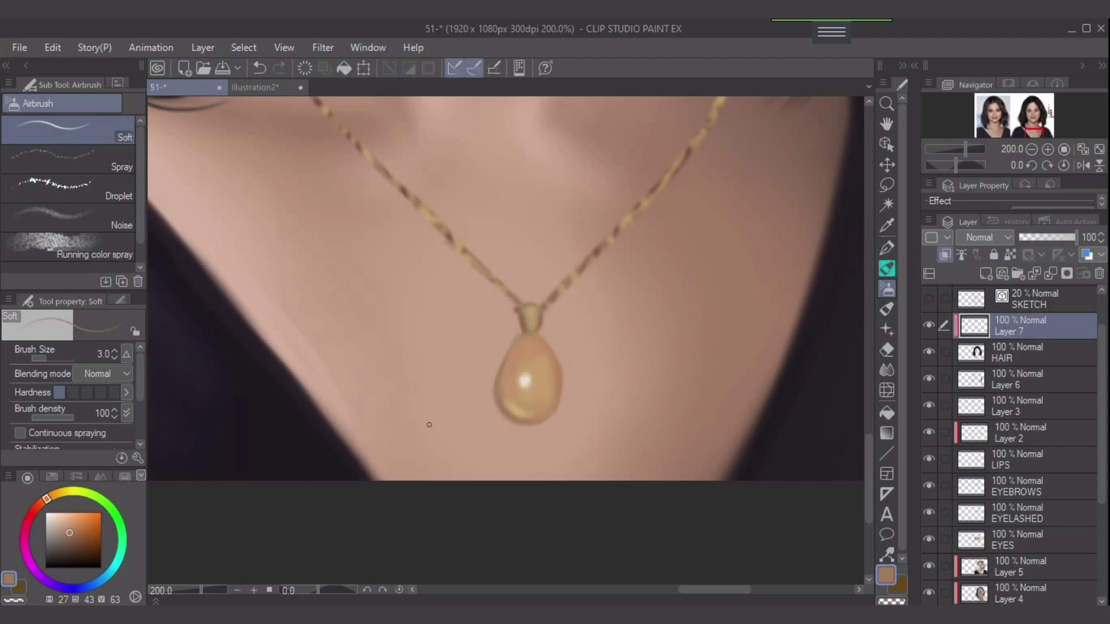
left_click(577, 385, "alt")
left_click_drag(529, 387, 517, 380)
key("ctrl+z")
key("bracketright")
left_click(523, 382, "alt")
key("bracketright")
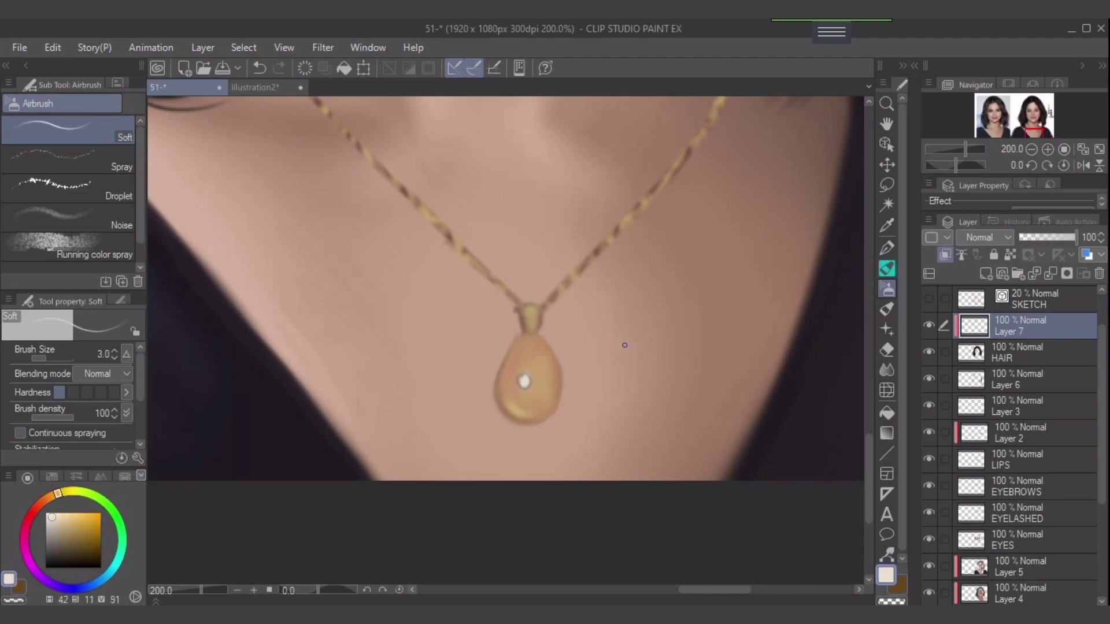
Select Layer 5 and set the airbrush to the light tan skin swatch at size 70 for the chest
scroll(705, 325, "down", 2)
left_click_drag(647, 254, 551, 526)
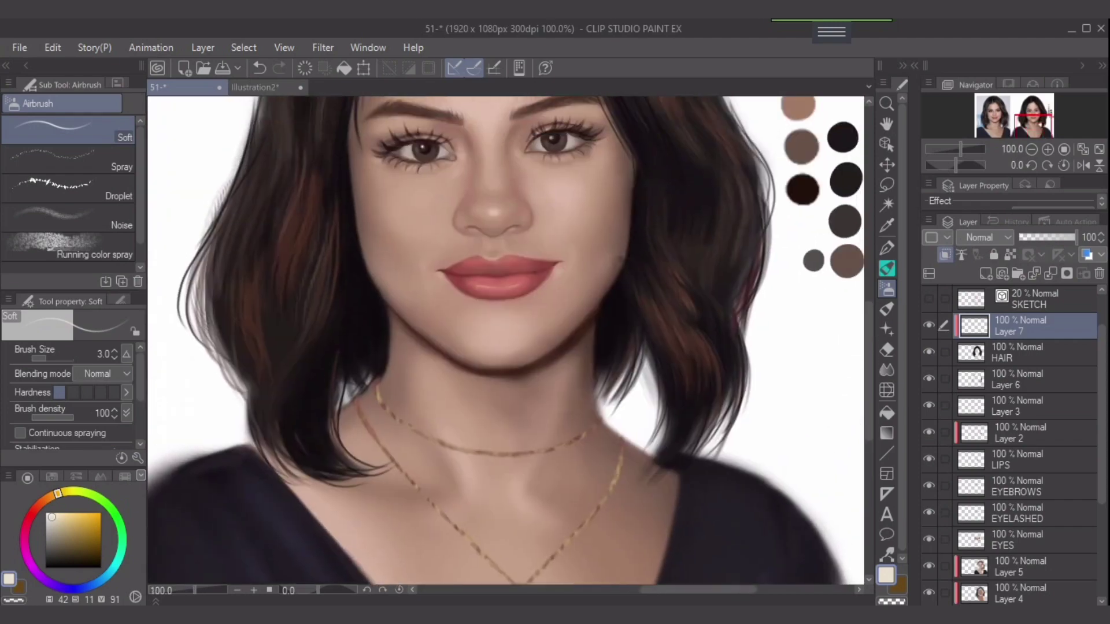
left_click_drag(544, 323, 558, 443)
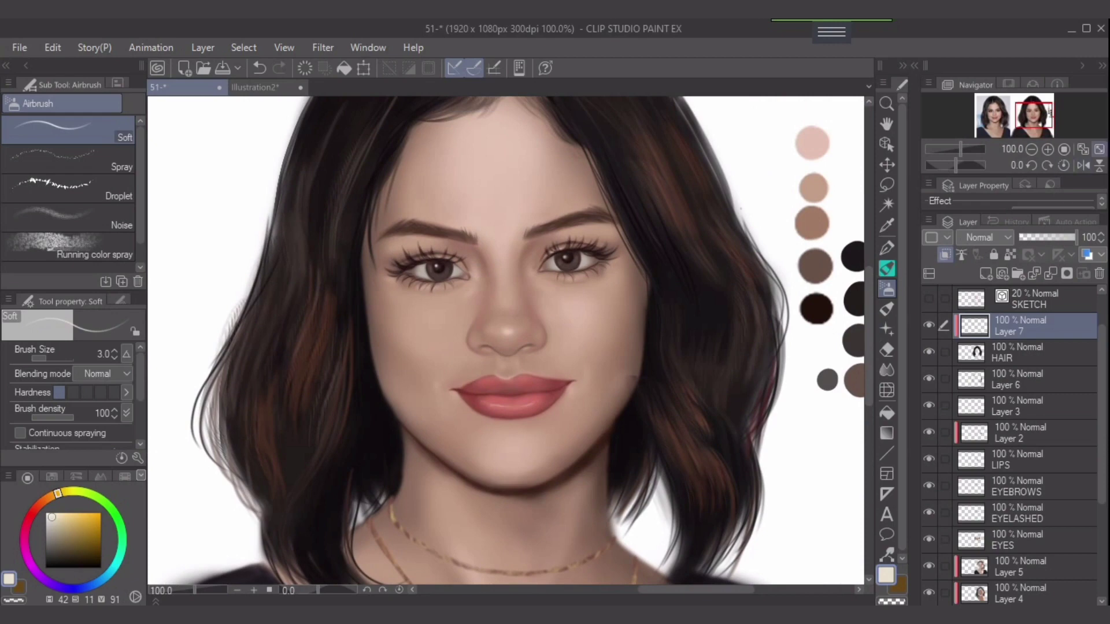
left_click(1099, 149)
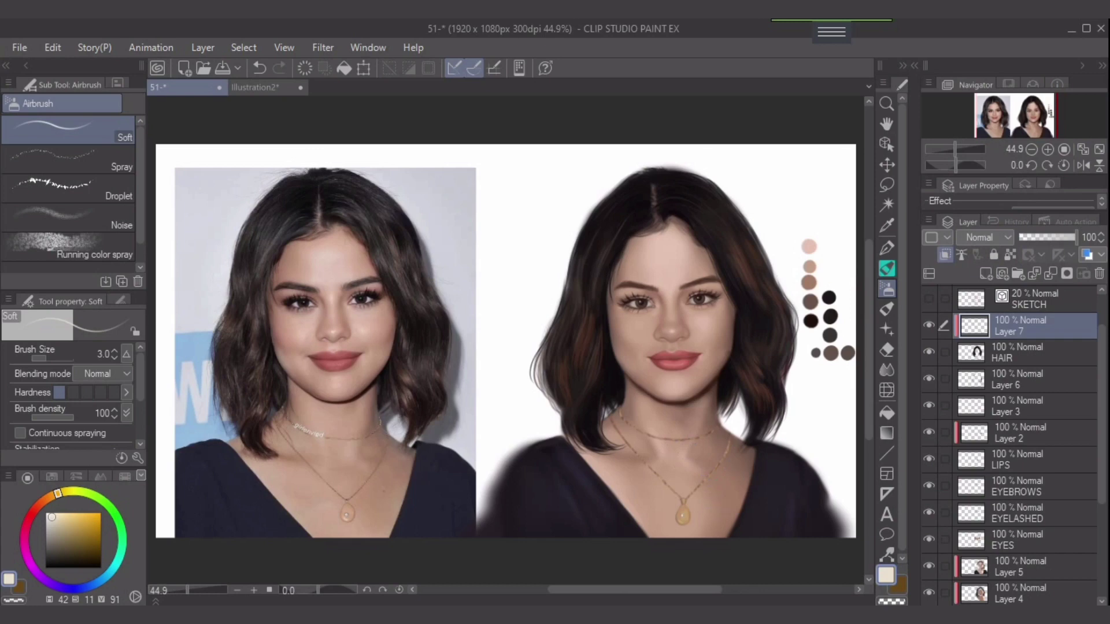
left_click(1020, 567)
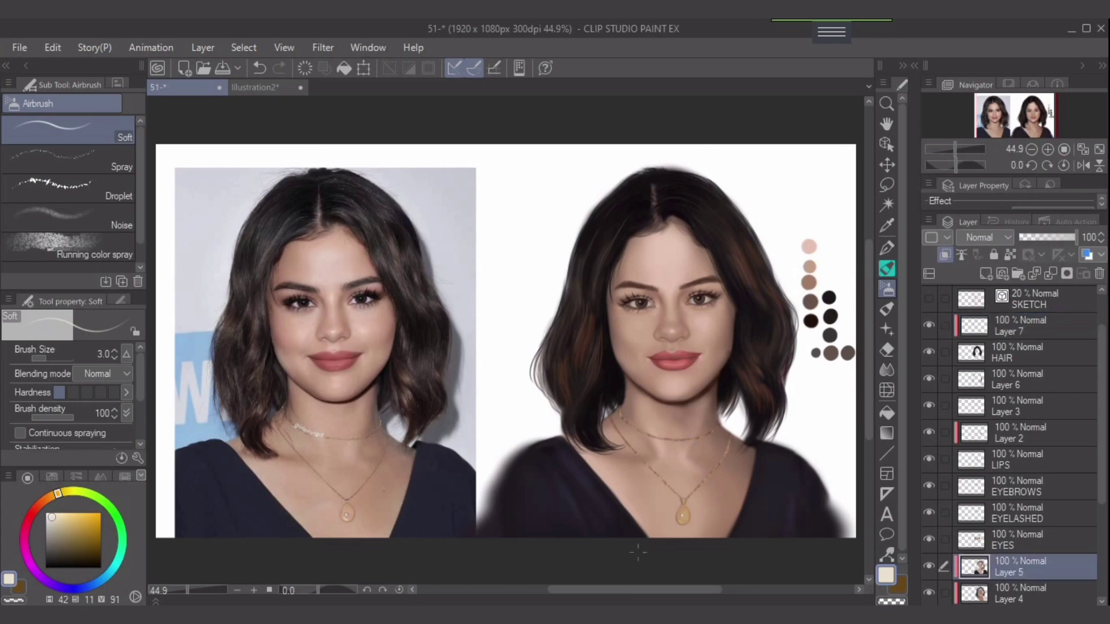
left_click(811, 263, "alt")
key("bracketright")
key("bracketright")
key("bracketright")
key("bracketright")
key("bracketright")
key("bracketright")
key("bracketright")
key("bracketright")
key("bracketright")
key("bracketright")
key("bracketright")
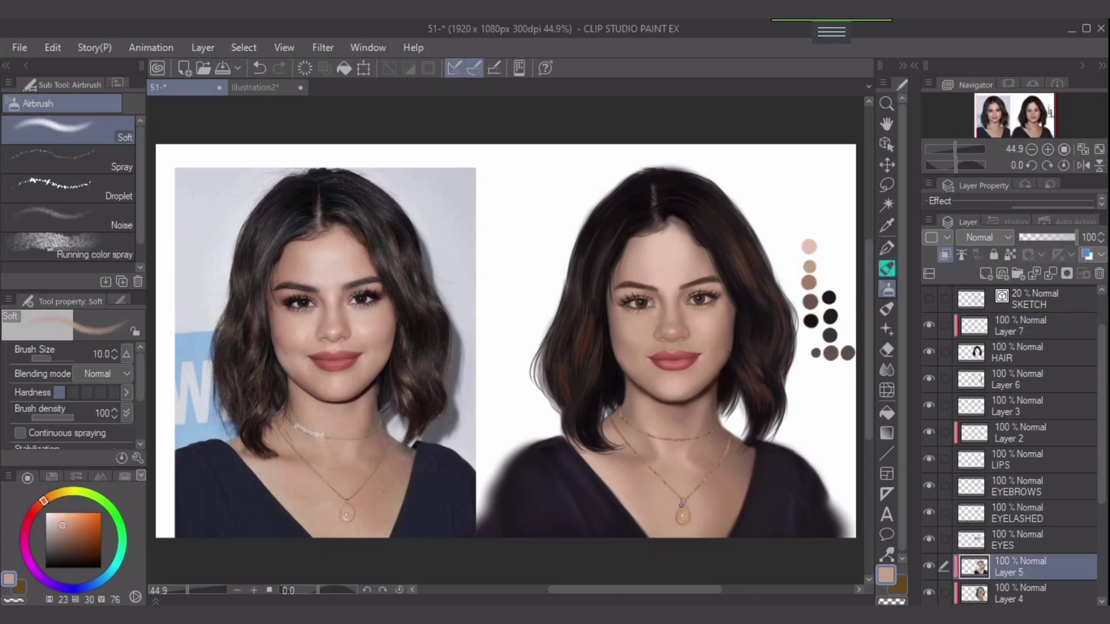
key("bracketright")
key("bracketright")
key("bracketright")
key("bracketright")
key("bracketright")
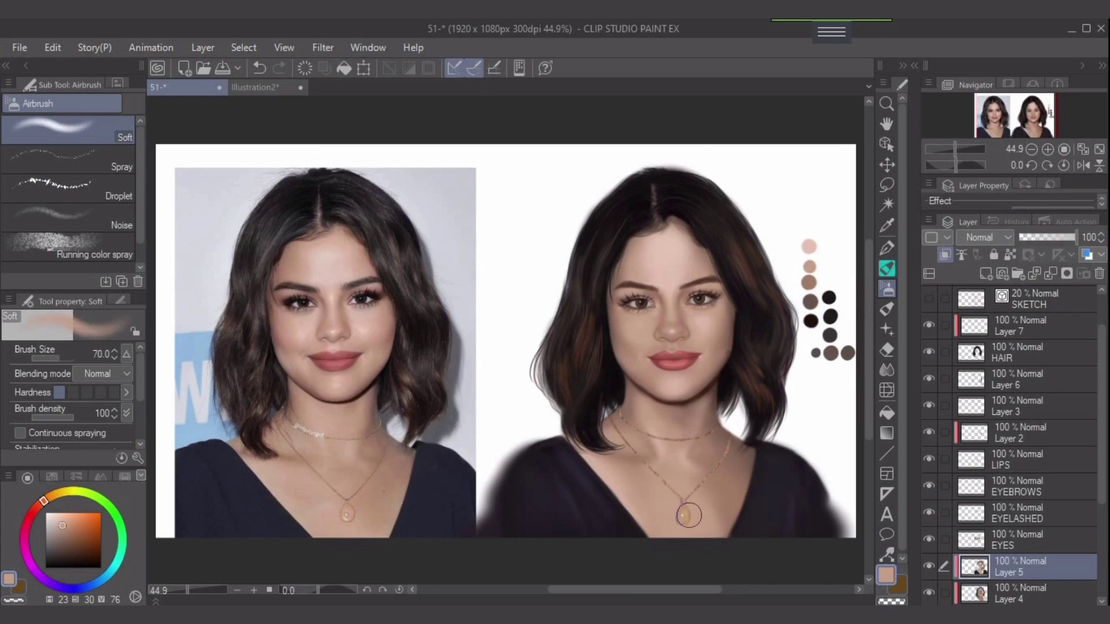
Shade the chest beside the pendant with its sampled brown skin tone, using density 56 and reducing to size 60, density 26
left_click(713, 509, "alt")
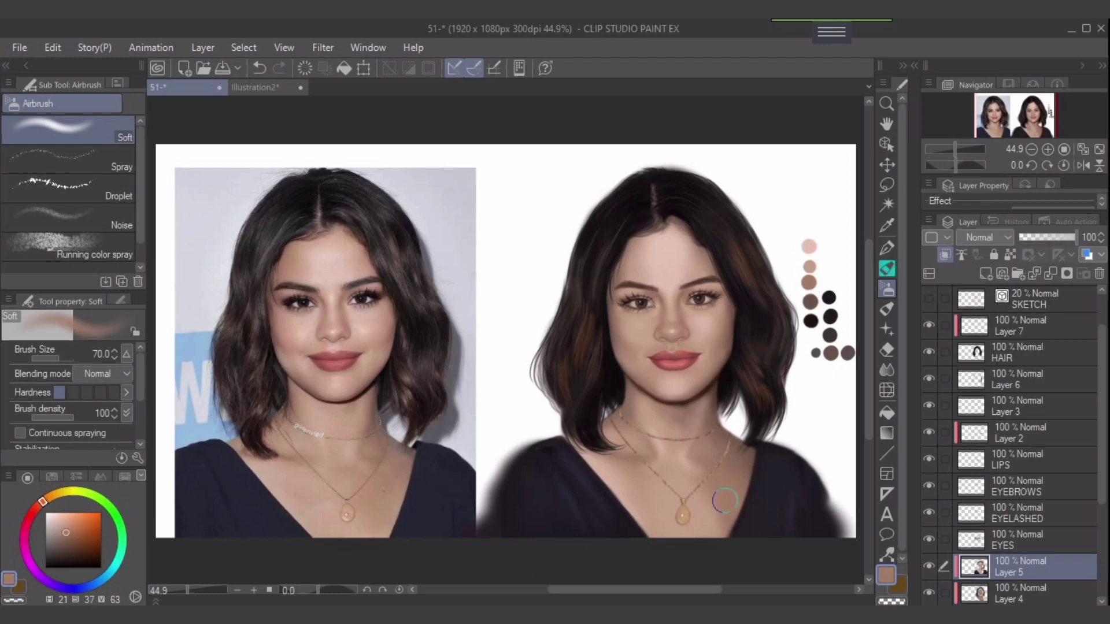
key("bracketright")
left_click_drag(62, 417, 55, 418)
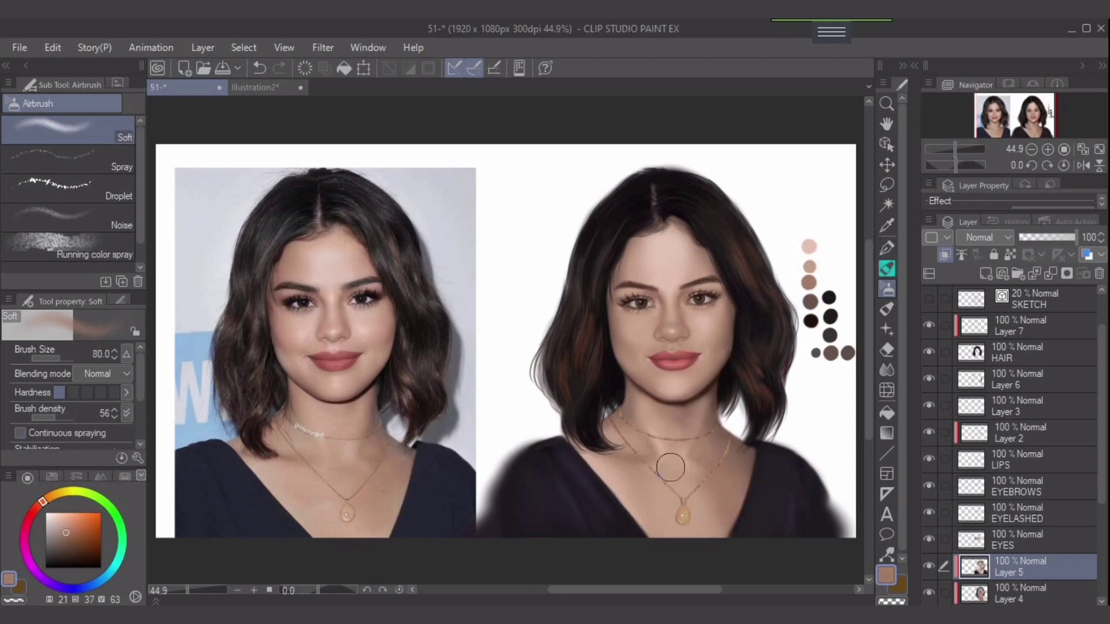
key("bracketright")
left_click_drag(716, 500, 707, 517)
key("bracketleft")
key("bracketleft")
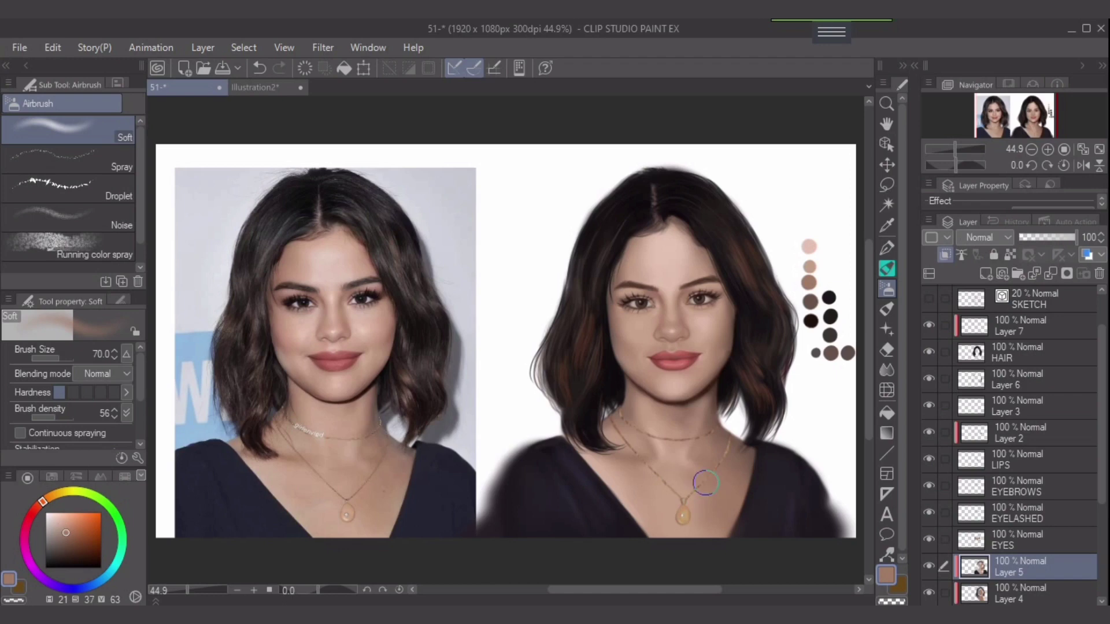
key("bracketleft")
left_click(41, 417)
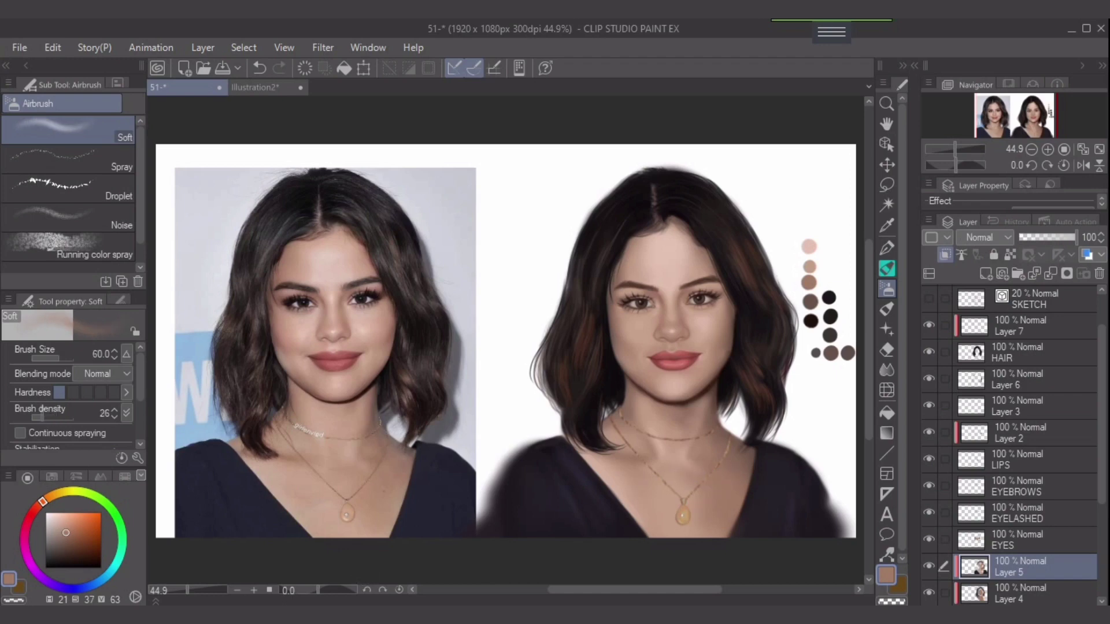
Blend the light tan swatch softly over the chest and neck at density 20, reducing the brush from size 80 to below 25
left_click(810, 266, "alt")
key("bracketright")
key("bracketright")
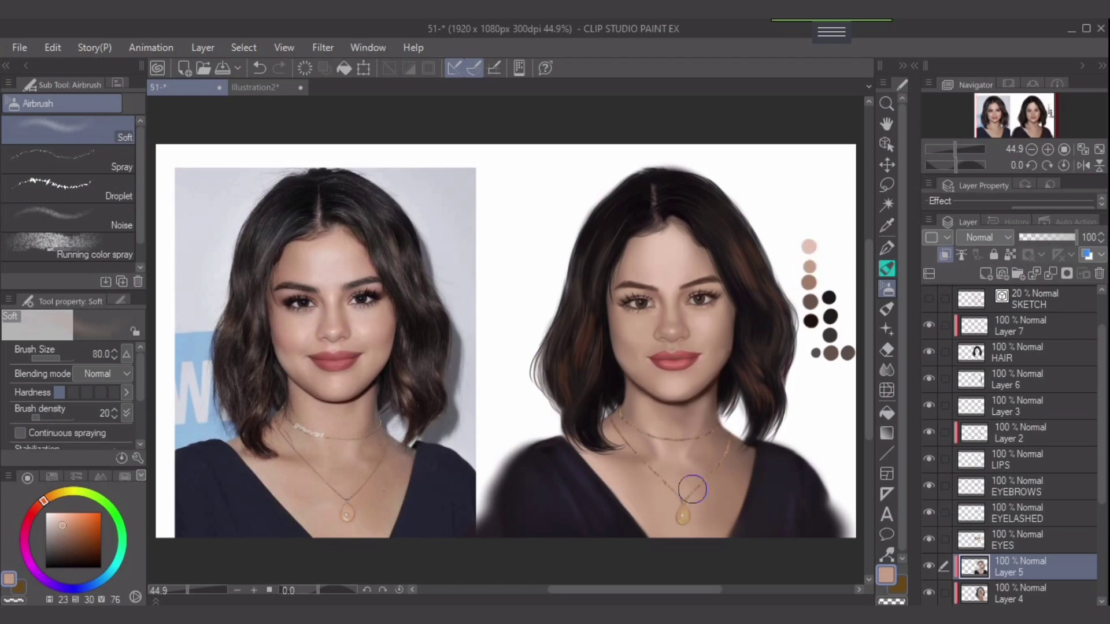
key("bracketleft")
key("bracketleft")
key("bracketleft")
key("bracketleft")
scroll(645, 415, "up", 2)
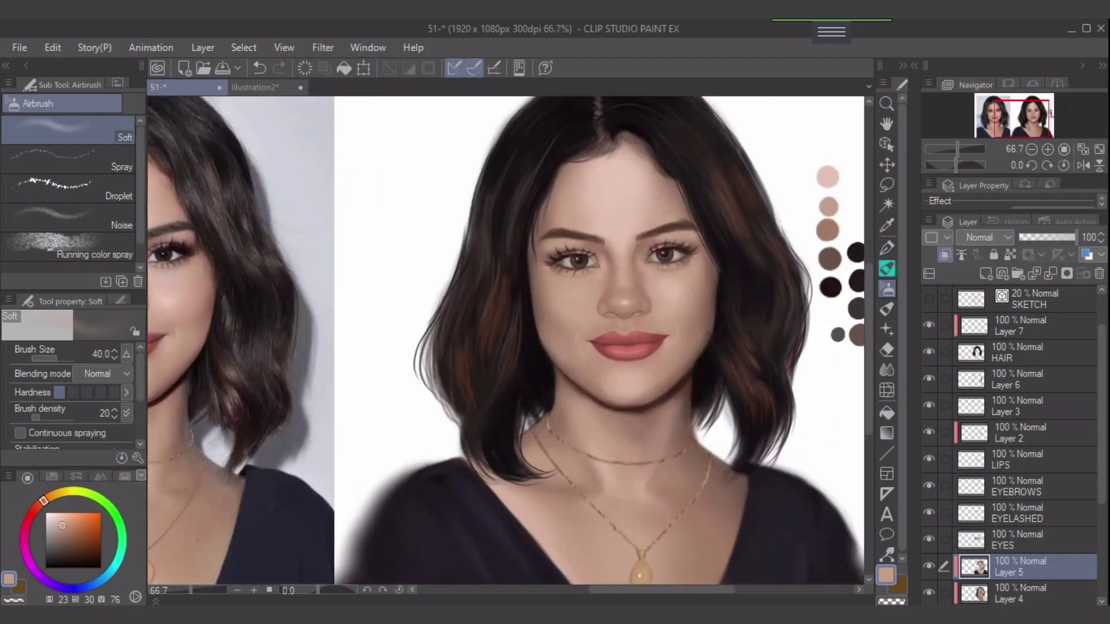
left_click_drag(613, 400, 552, 431)
key("bracketleft")
key("bracketleft")
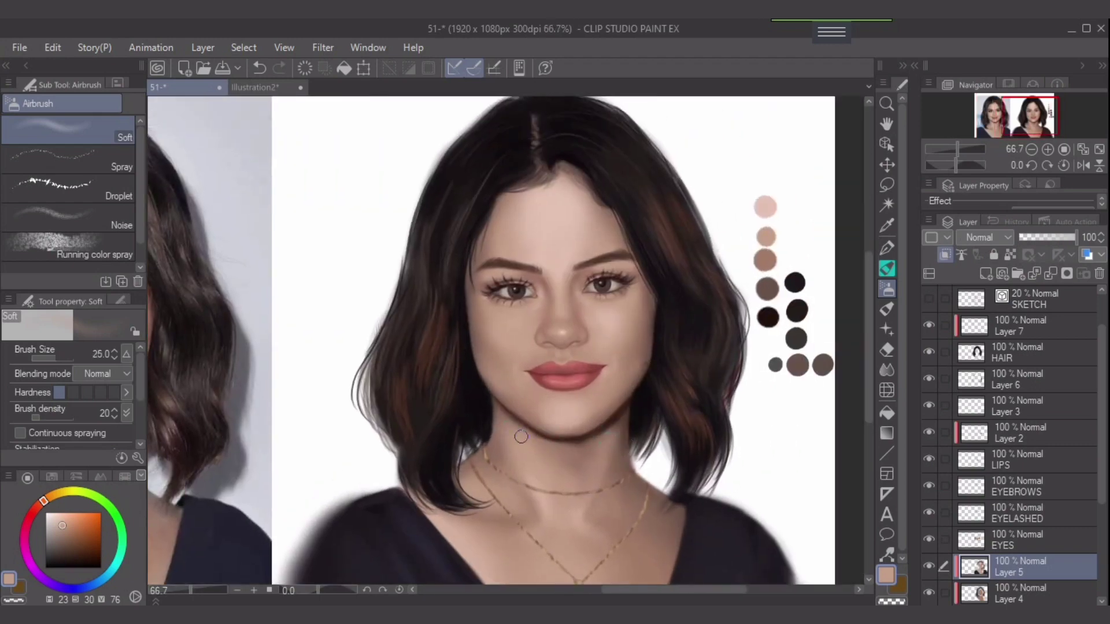
key("bracketleft")
key("bracketleft")
Switch to the soft Eraser on the HAIR layer and save the drawing
left_click(886, 349)
left_click(1020, 354)
key("ctrl+s")
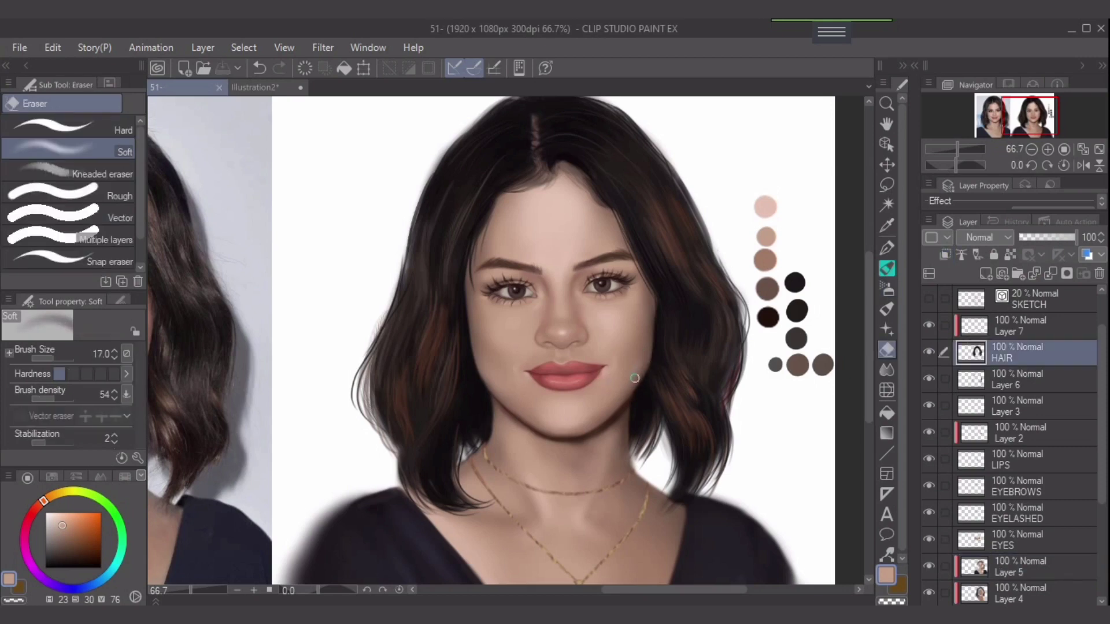
Soften the hair edge beside the jaw with the size 17 Eraser, sample the brown swatch and reduce the brush to size 7
left_click_drag(635, 378, 653, 372)
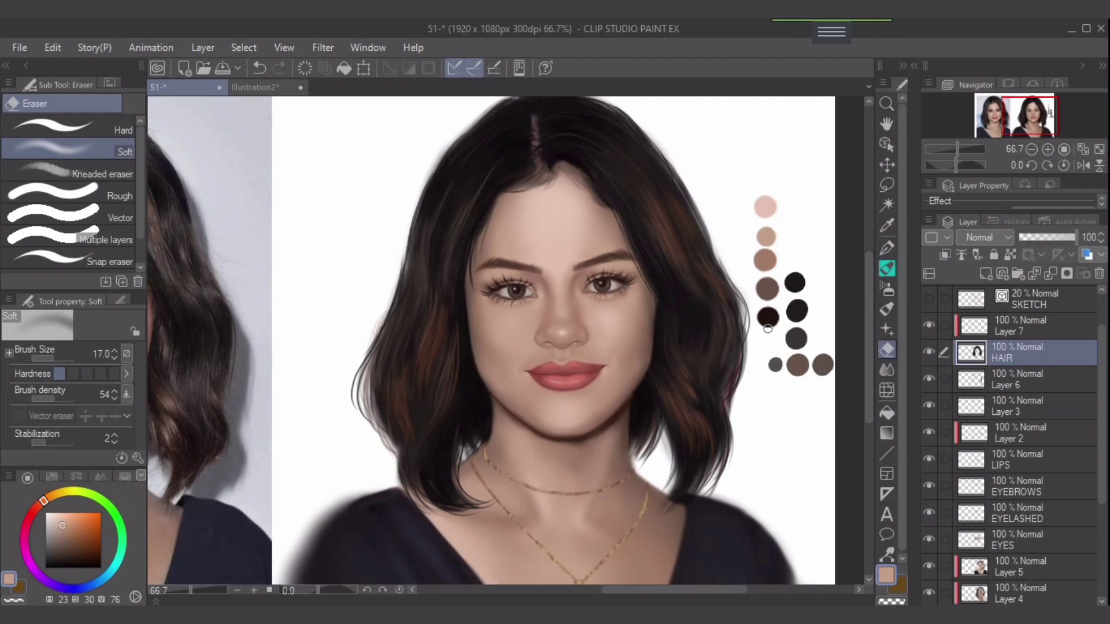
left_click(769, 286, "alt")
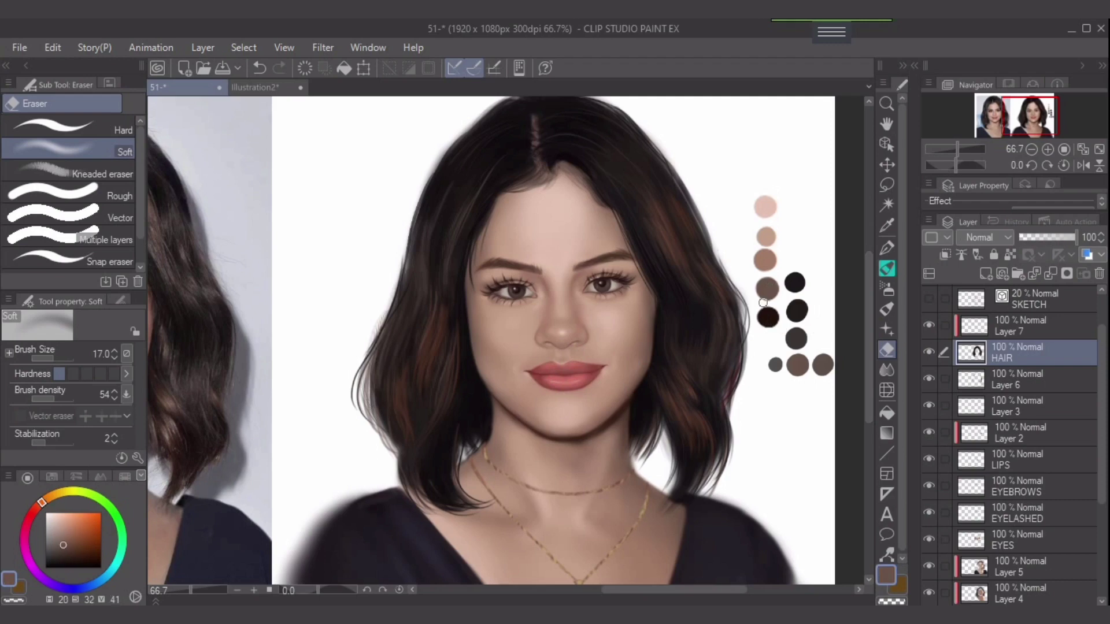
key("bracketleft")
key("bracketleft")
key("bracketleft")
key("bracketleft")
key("bracketleft")
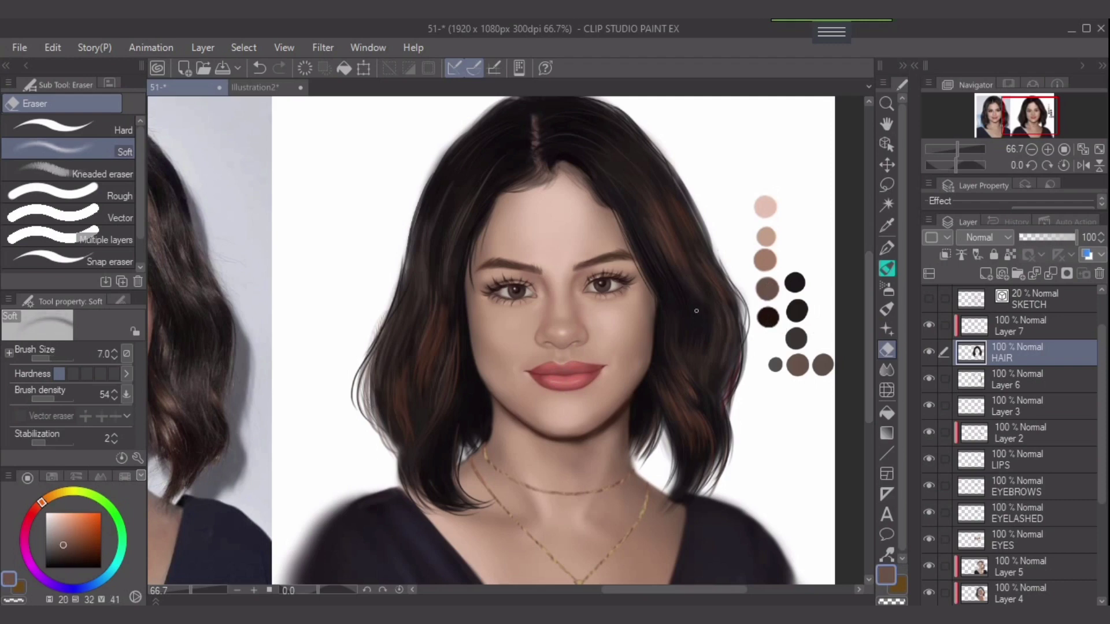
Switch to the soft airbrush at size 4 with the dark reddish brown sampled from the hair
left_click(797, 364, "alt")
key("bracketleft")
key("bracketleft")
key("b")
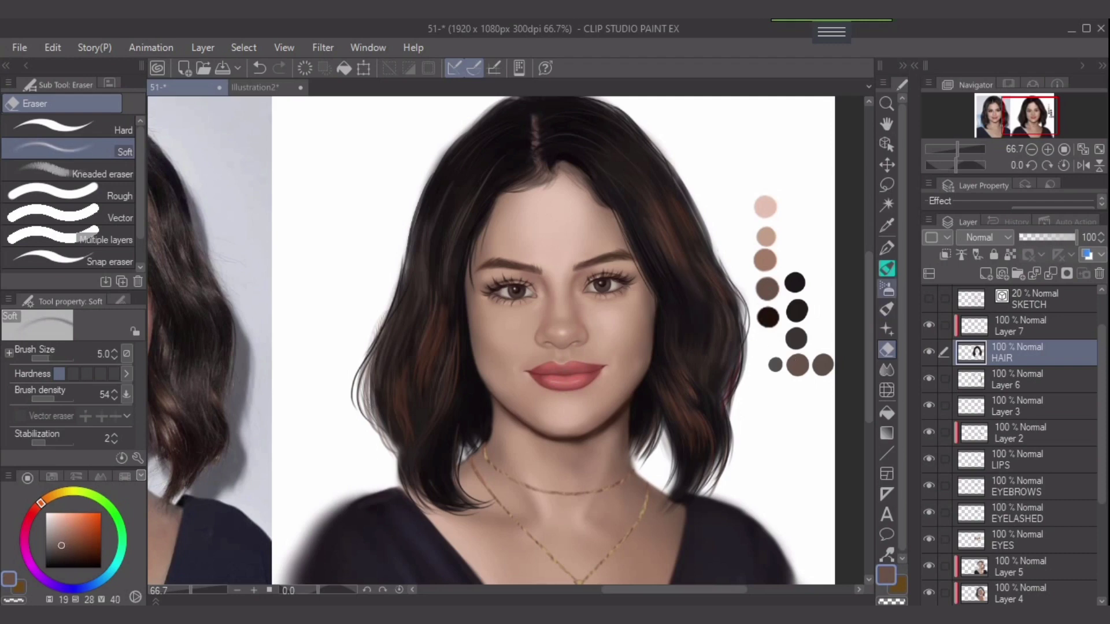
key("bracketleft")
key("bracketleft")
key("bracketleft")
key("bracketleft")
key("bracketleft")
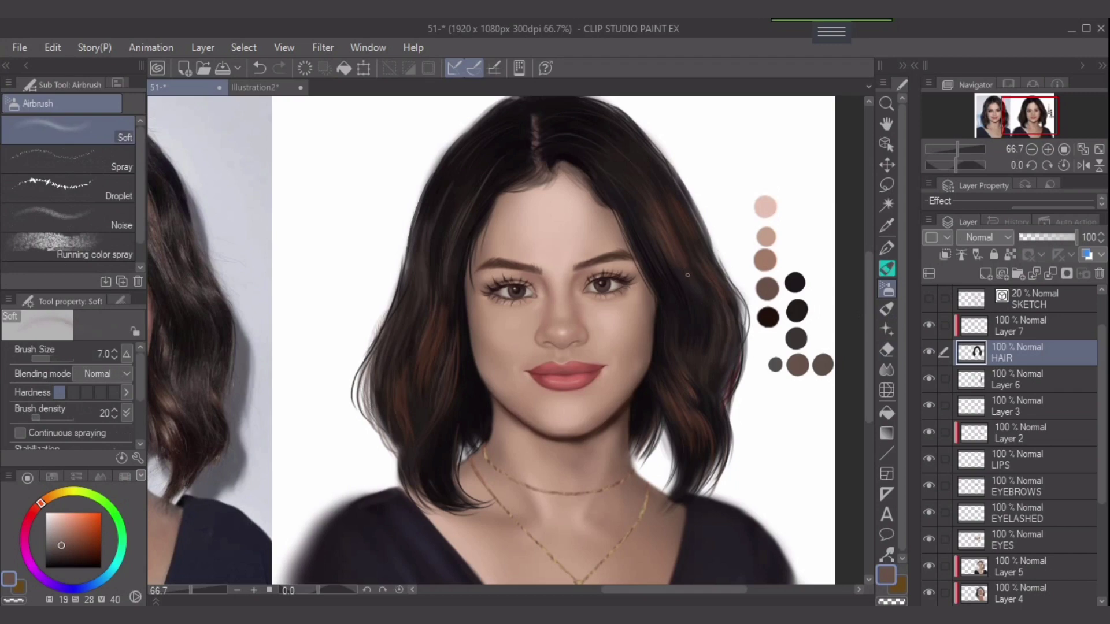
left_click(687, 290, "alt")
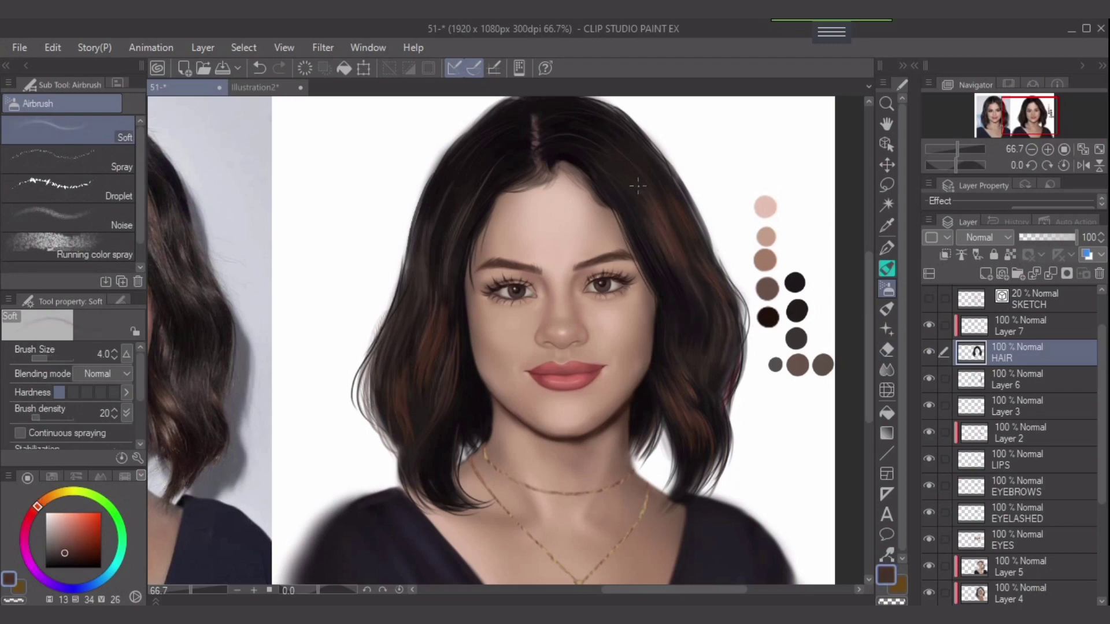
Add a new layer above Layer 7 and set its blending mode to Add (Glow)
left_click(1028, 327)
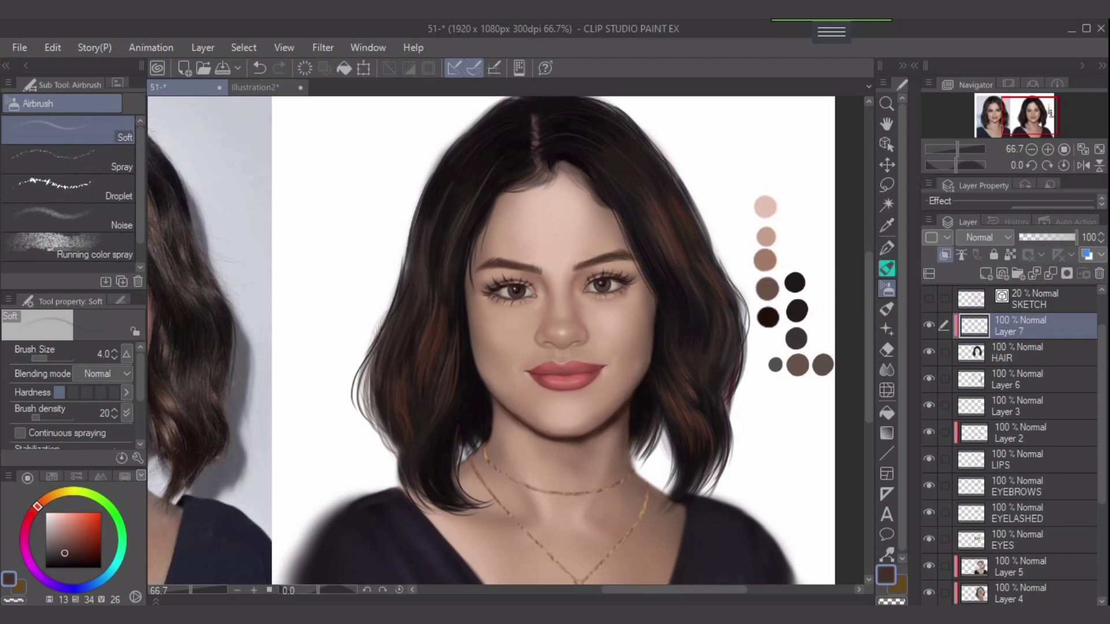
left_click(986, 274)
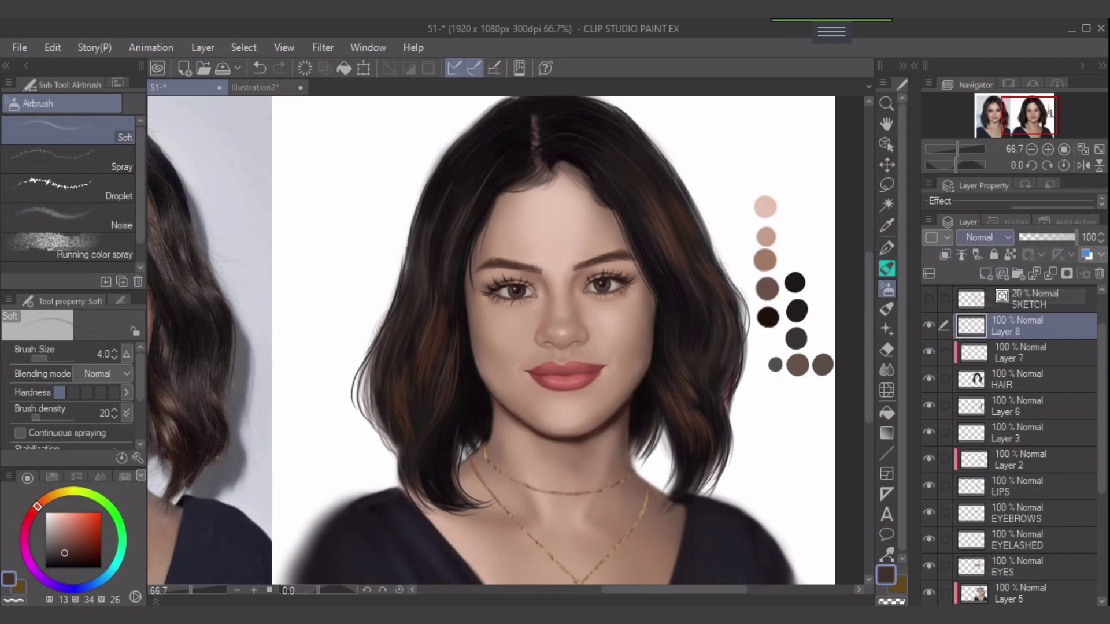
left_click(983, 237)
left_click(981, 425)
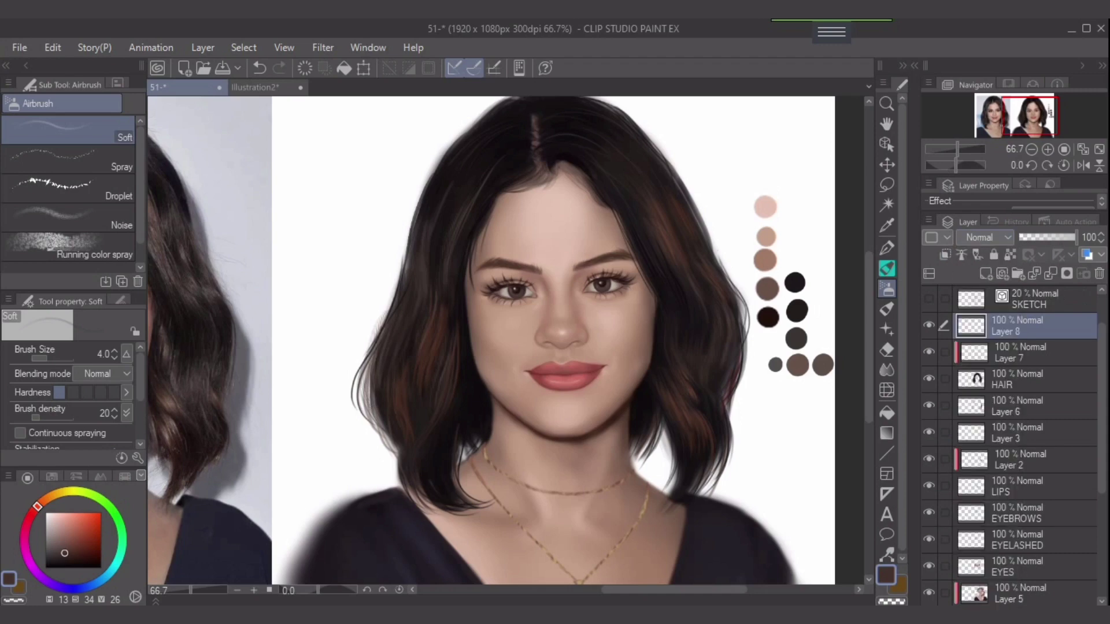
Enlarge the airbrush to size 15, undo the trial stroke, sample a light pinkish skin tone and clear the glow layer
key("bracketright")
key("bracketright")
key("bracketright")
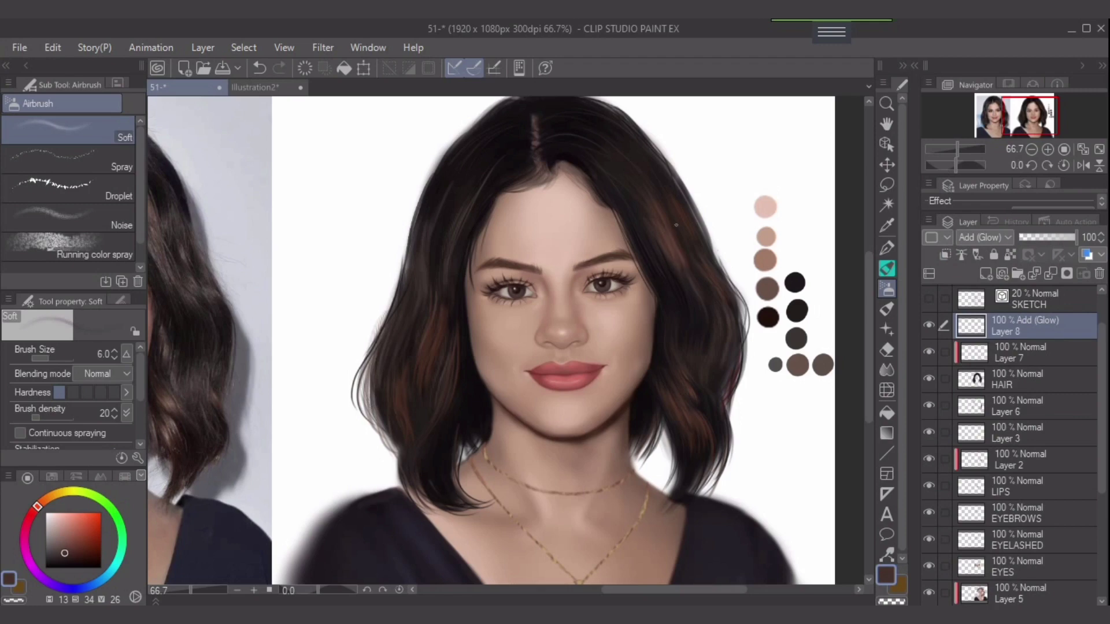
key("bracketright")
key("bracketright")
key("bracketright")
key("bracketright")
key("bracketright")
key("ctrl+z")
left_click(469, 478, "alt")
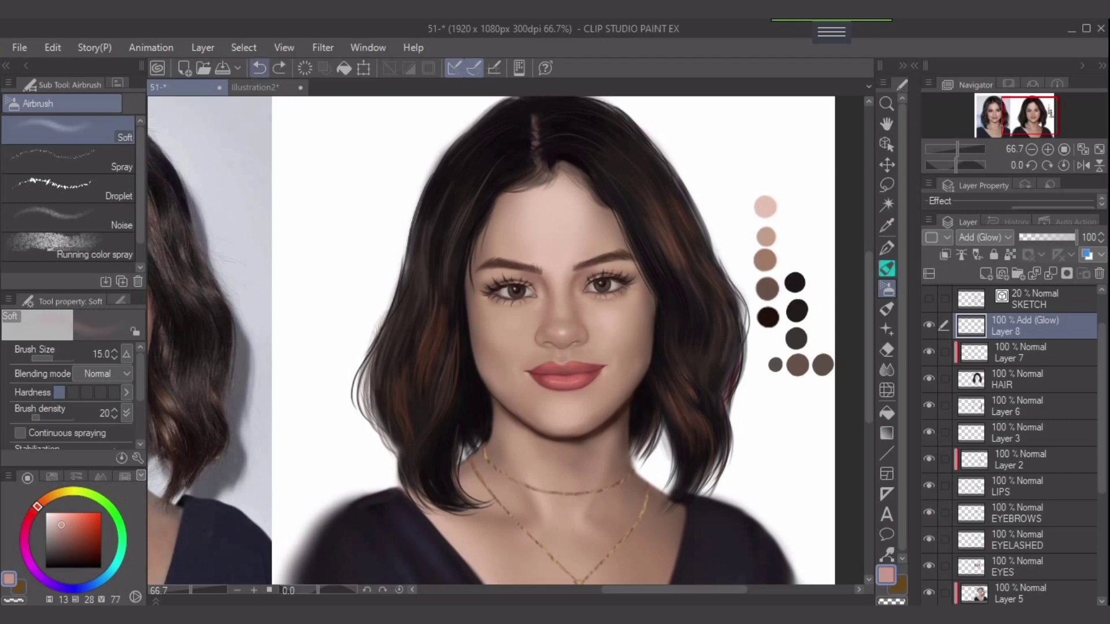
left_click(305, 68)
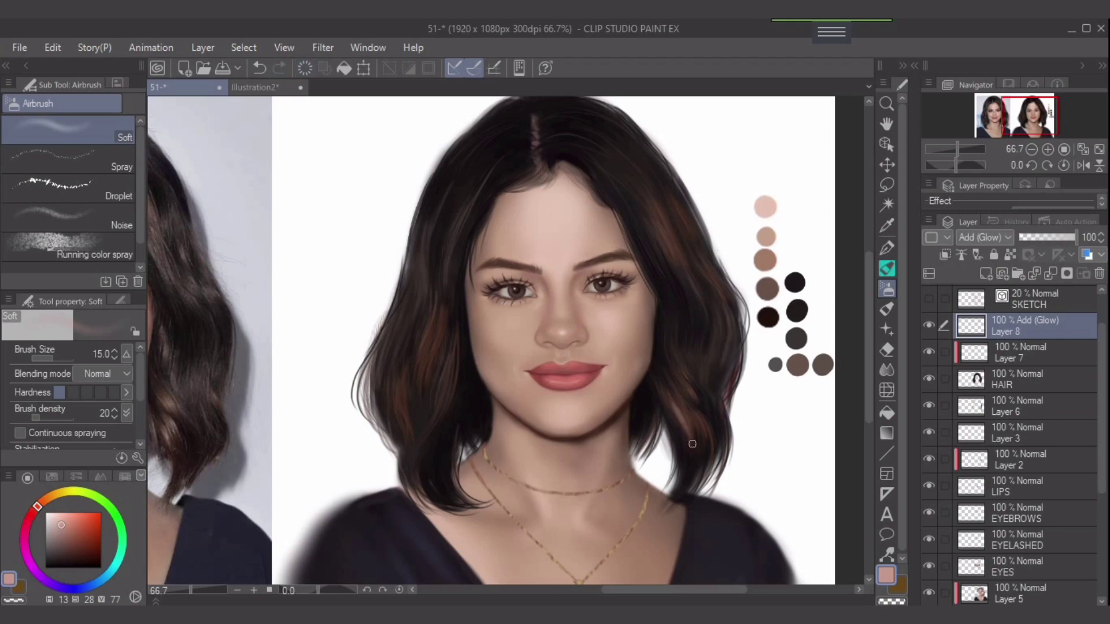
Paint glow highlights with a smaller airbrush on the lower and upper reddish locks at the right of the face
key("bracketleft")
key("bracketleft")
key("bracketleft")
left_click_drag(674, 415, 684, 442)
left_click_drag(662, 231, 679, 264)
Paint broader glow highlights at size 20 on the upper right lock and on two locks at the left of the face
key("bracketright")
key("bracketright")
key("bracketright")
key("bracketright")
key("bracketright")
key("bracketright")
left_click_drag(660, 227, 686, 272)
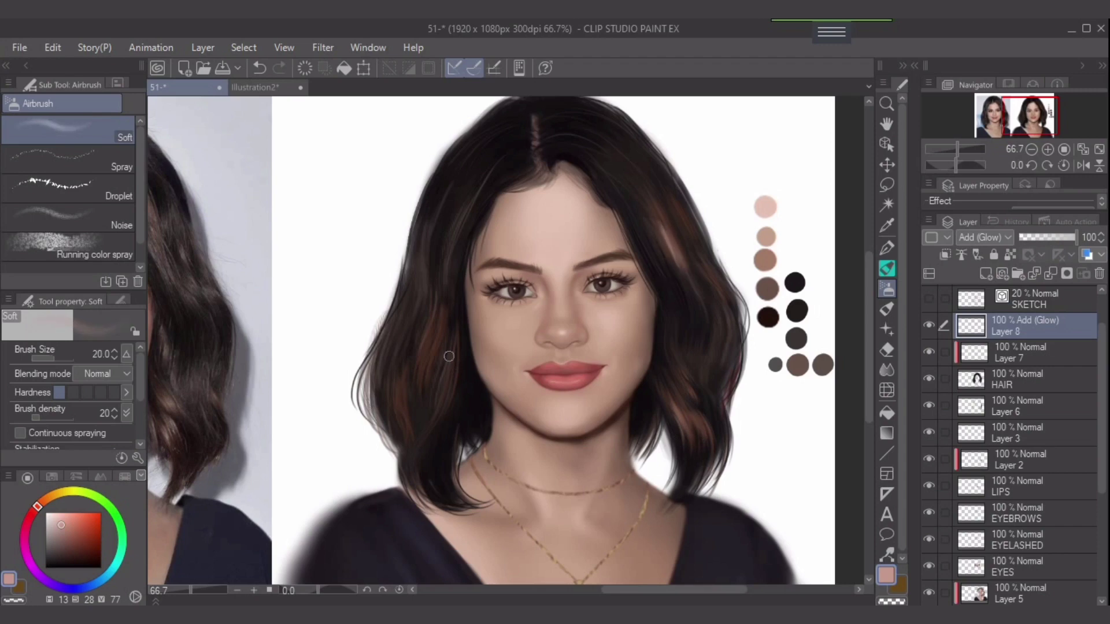
mouse_move(424, 364)
left_mouse_down()
mouse_move(446, 315)
mouse_move(426, 354)
mouse_move(432, 334)
mouse_move(429, 379)
mouse_move(429, 344)
left_mouse_up()
left_click_drag(397, 400, 406, 423)
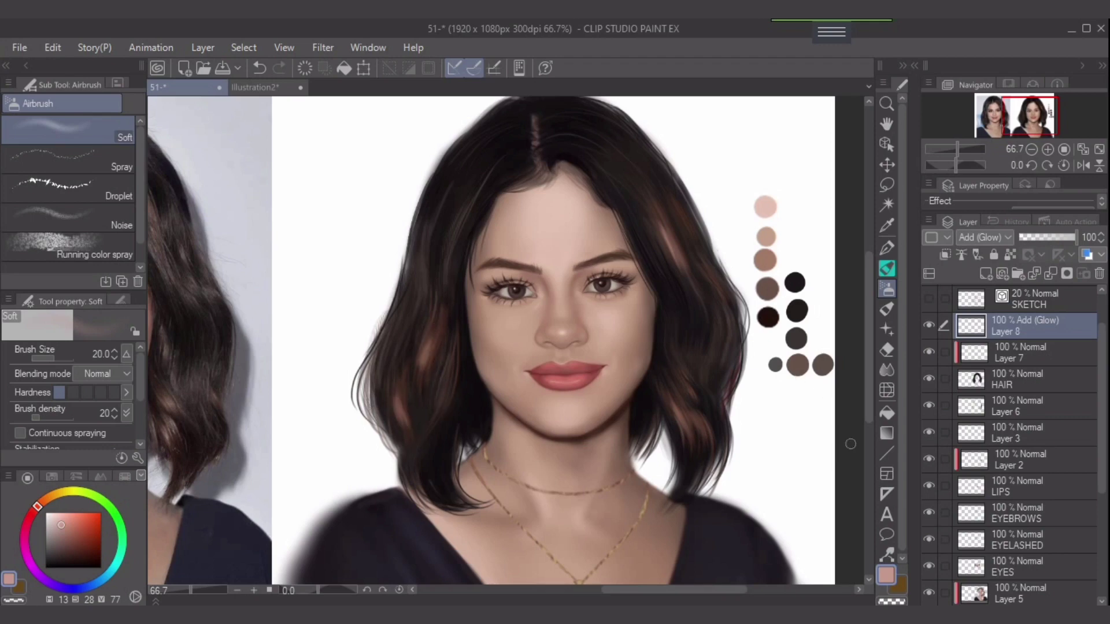
Smudge the hair highlights into the strands with the Finger tip blender, using sizes 8 to 10
left_click(887, 370)
key("bracketleft")
key("bracketleft")
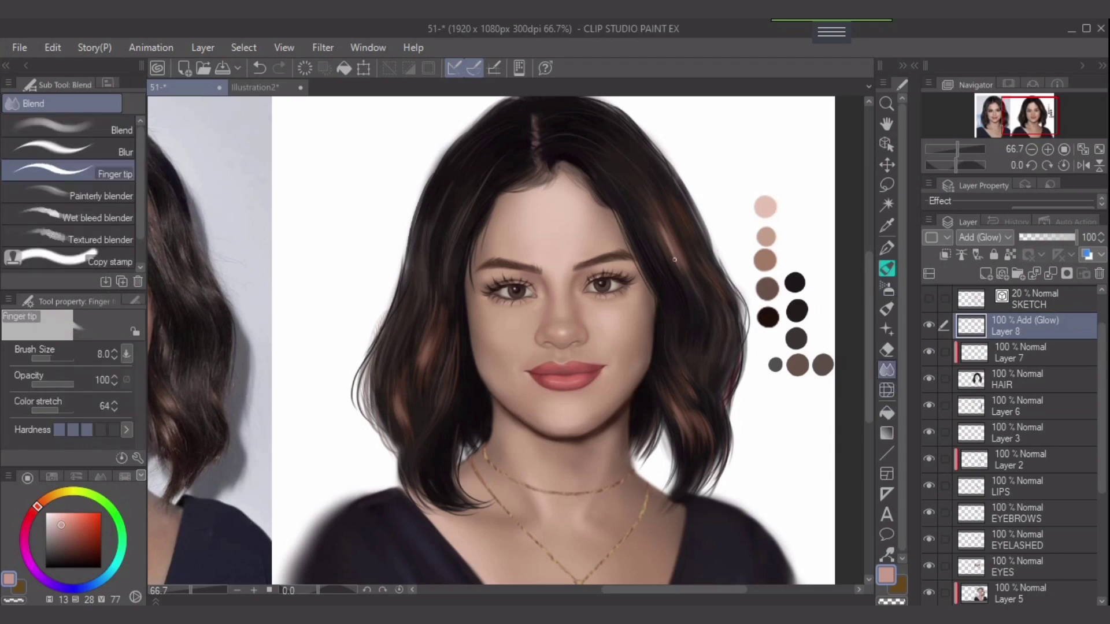
key("bracketright")
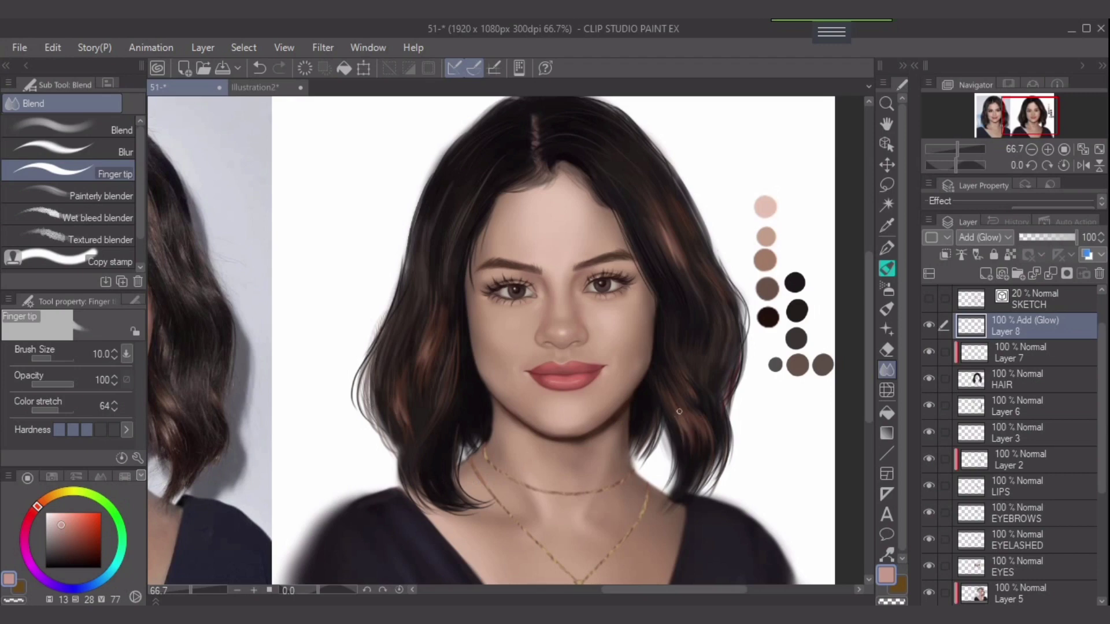
Airbrush a subtle glow on the upper left hair with its sampled dark brown, and return to the Finger tip blender at size 15
left_click_drag(492, 294, 505, 344)
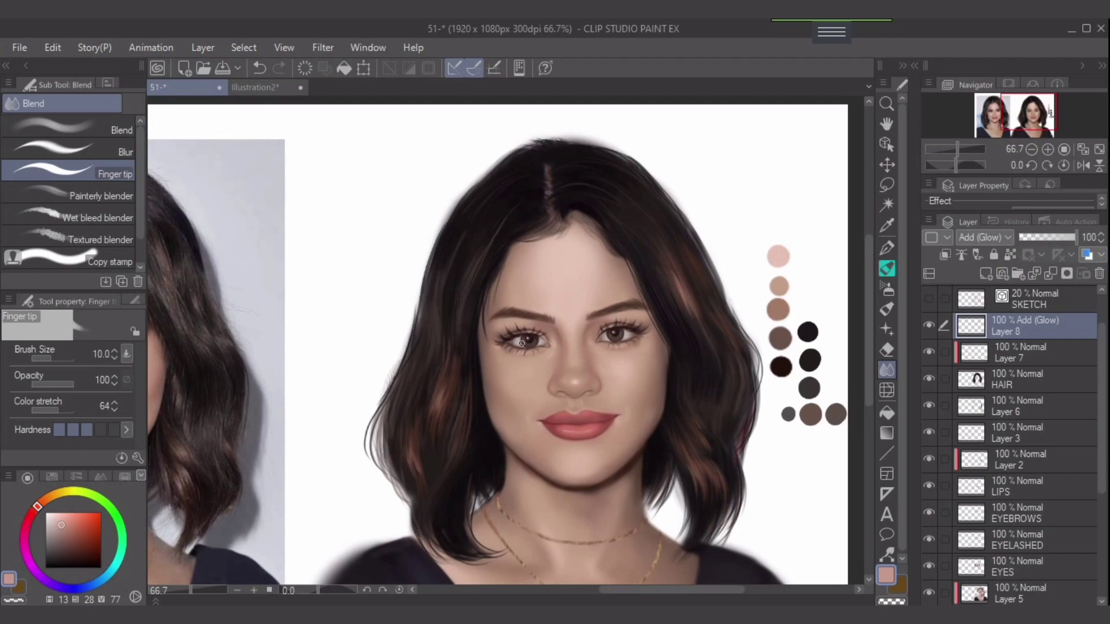
left_click(437, 314, "alt")
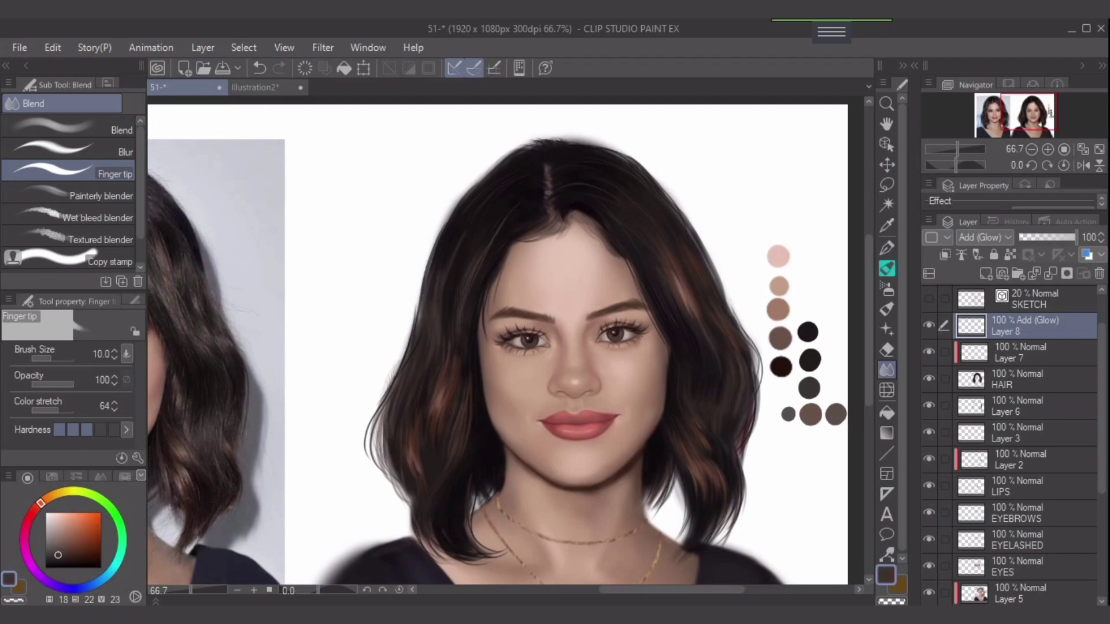
key("b")
mouse_move(441, 298)
left_mouse_down()
mouse_move(435, 289)
mouse_move(435, 323)
mouse_move(428, 308)
left_mouse_up()
key("bracketleft")
left_click_drag(473, 276, 463, 301)
key("j")
key("bracketright")
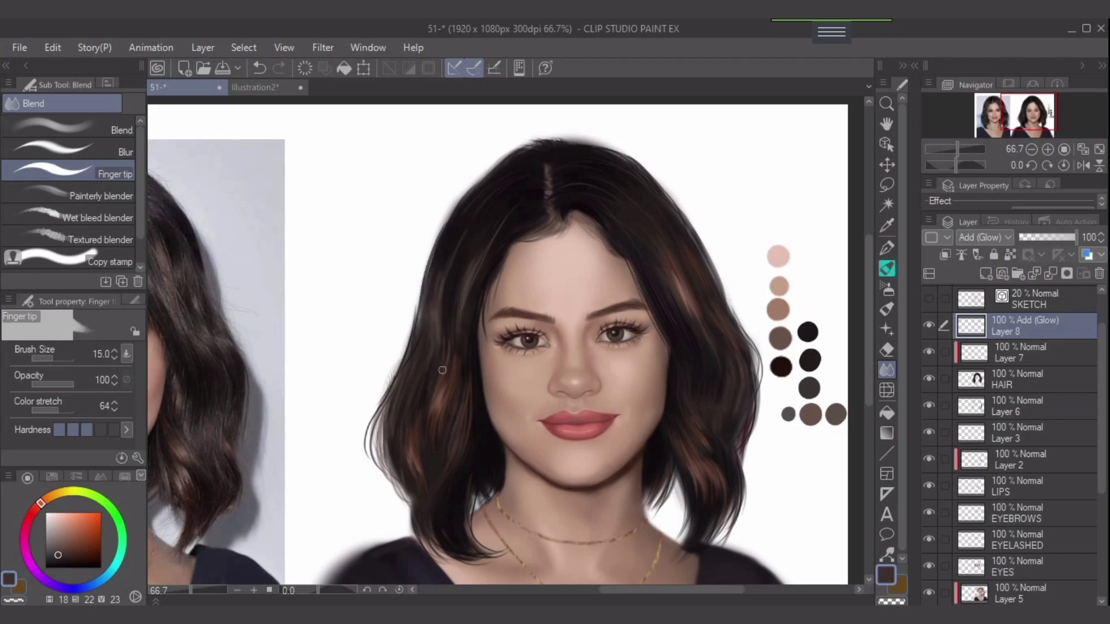
scroll(713, 451, "down", 1)
left_click_drag(752, 399, 725, 352)
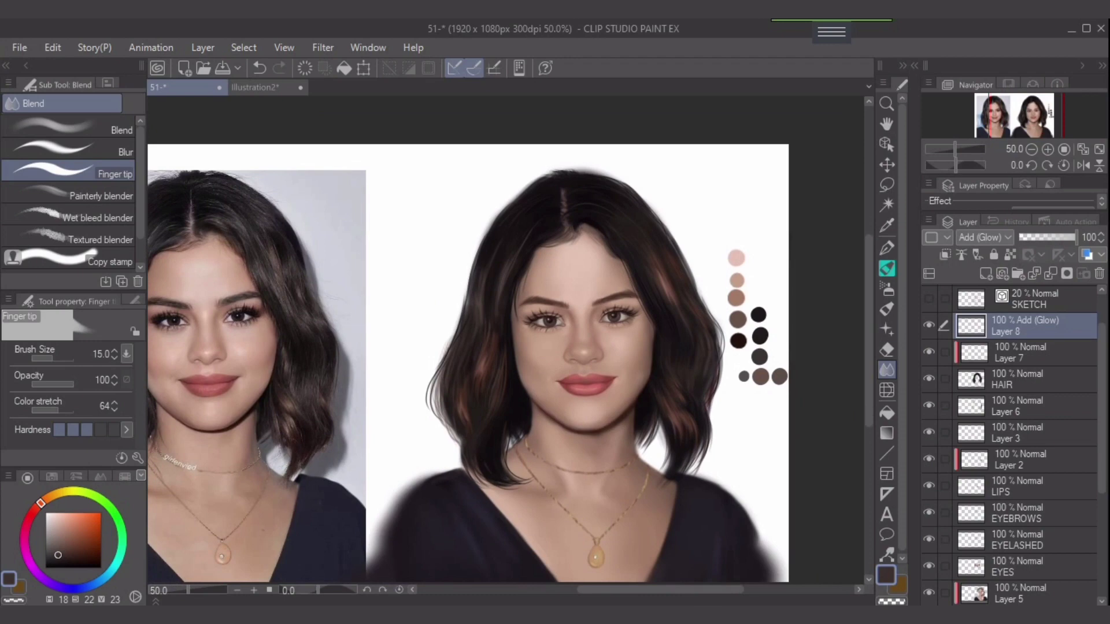
Set Layer 8's opacity to 66% and airbrush reddish brown sampled from the hair into the lower strands with the Soft airbrush
left_click_drag(1075, 237, 1057, 237)
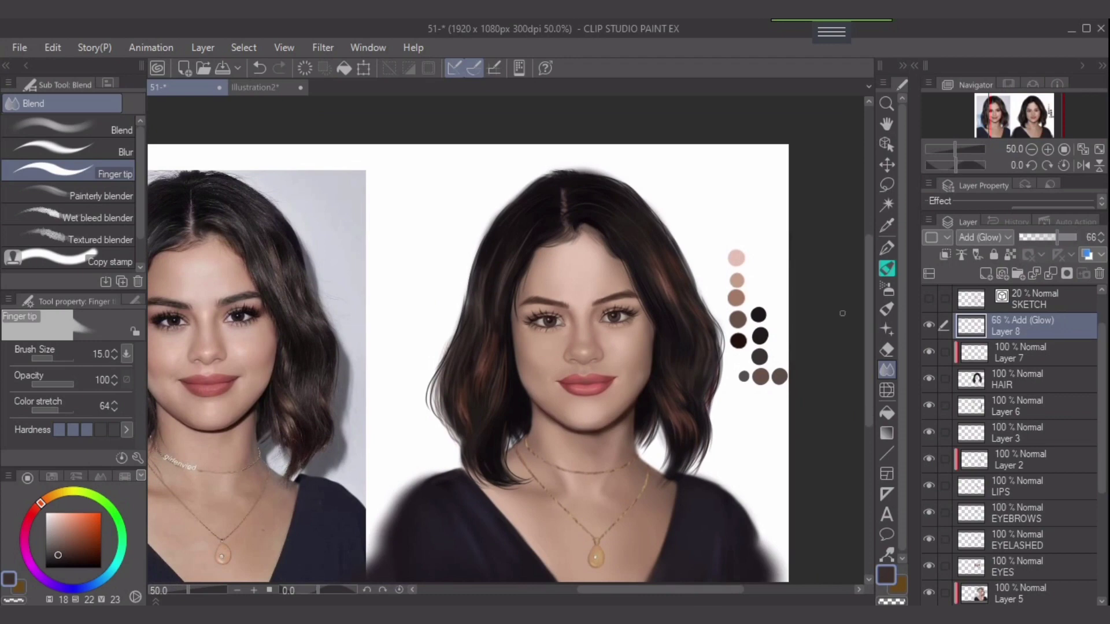
left_click(887, 288)
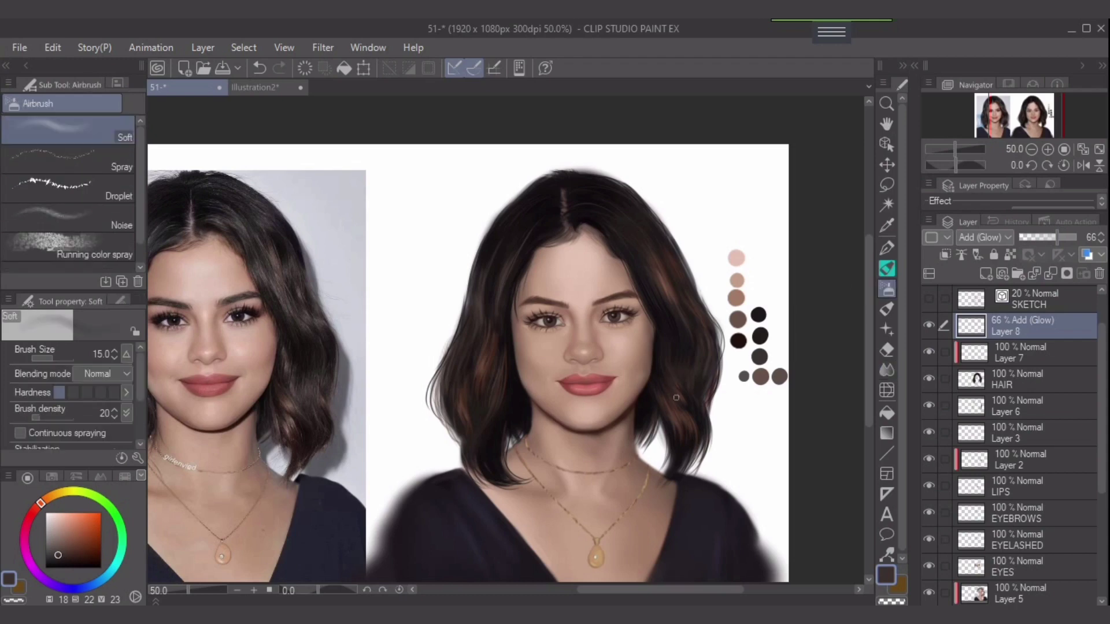
left_click(688, 455, "alt")
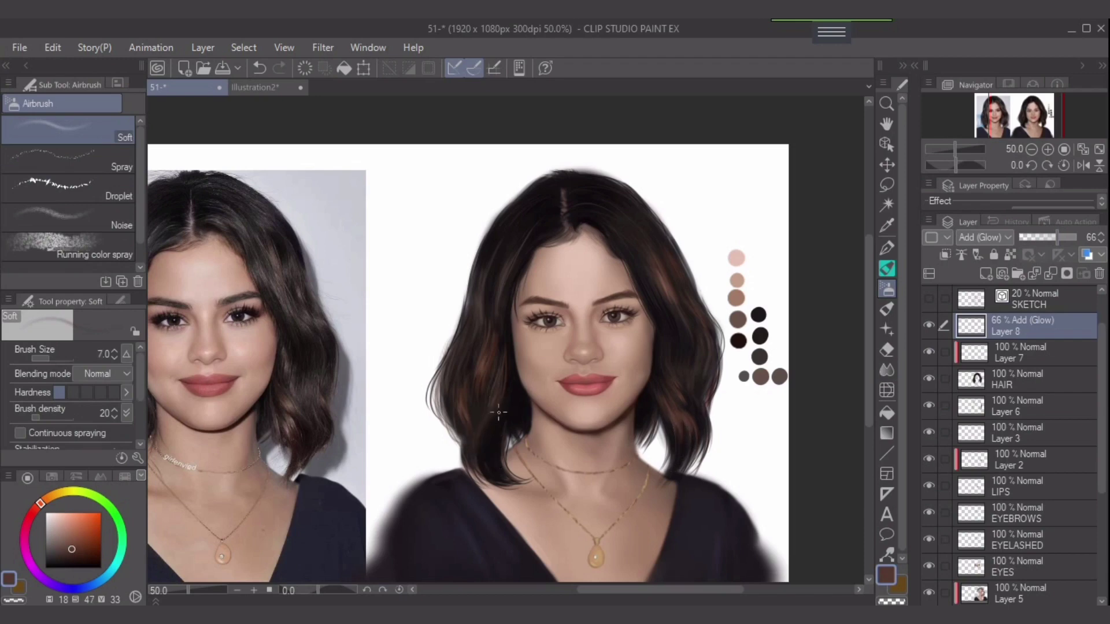
left_click_drag(485, 450, 613, 405)
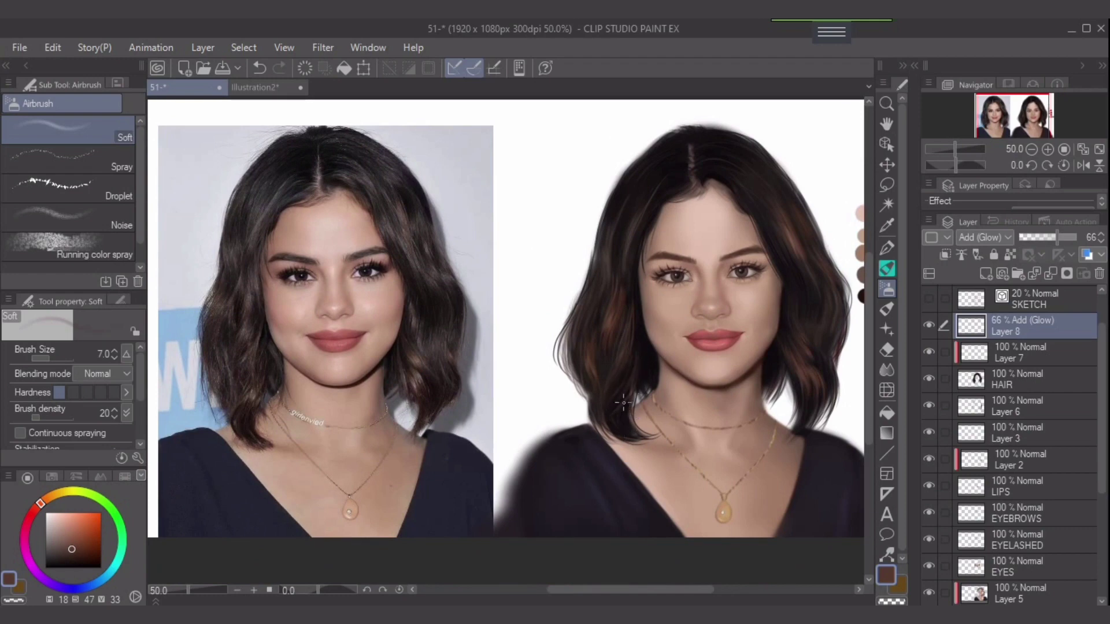
Paint reddish-brown strands sampled from the hair into the left side of the painted hair with the thin hair bundle pencil
left_click(618, 334, "alt")
key("bracketright")
key("bracketright")
key("p")
key("bracketright")
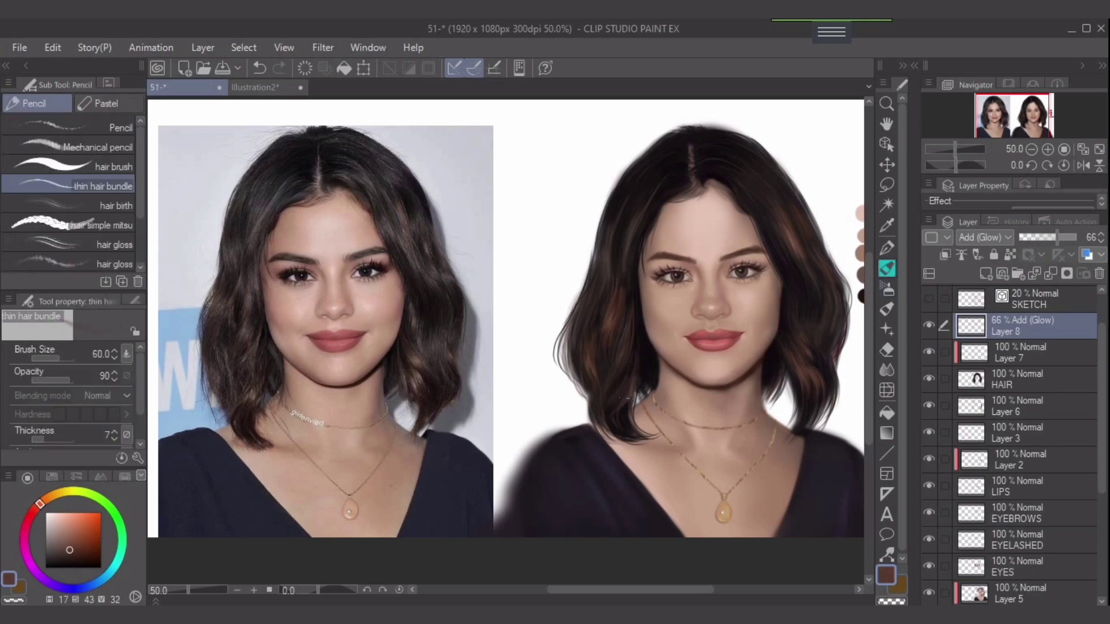
key("ctrl+z")
left_click_drag(637, 368, 630, 390)
left_click_drag(647, 246, 593, 279)
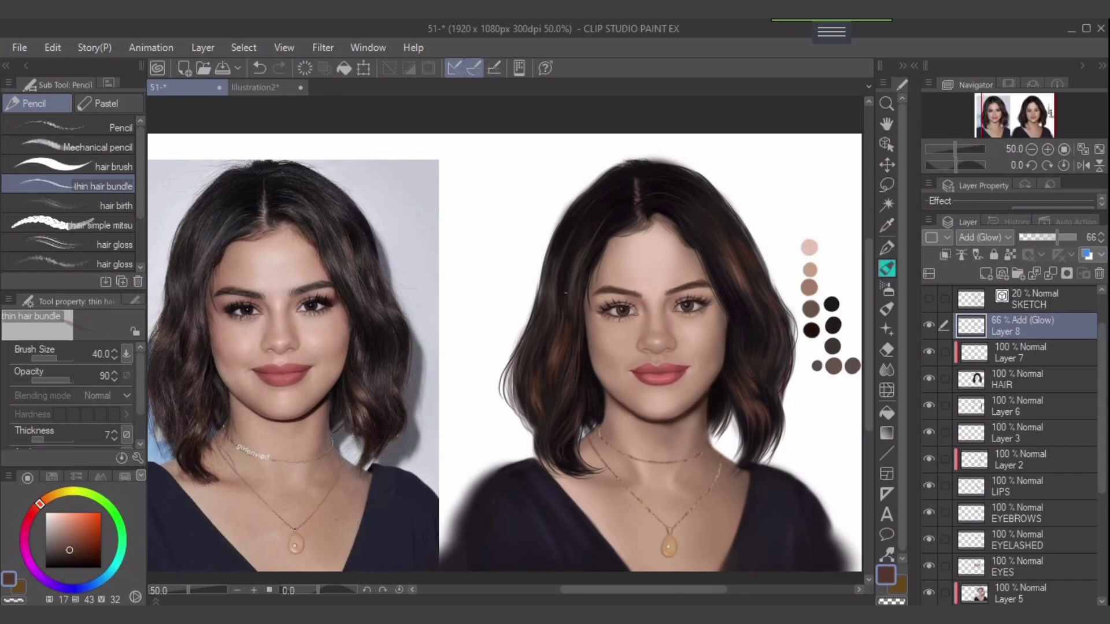
mouse_move(571, 258)
left_mouse_down()
mouse_move(612, 216)
mouse_move(613, 224)
left_mouse_up()
key("ctrl+z")
Sample the greyish-brown swatch and paint fine highlight strands on both sides of the upper hair, framing the forehead
left_click(856, 366, "alt")
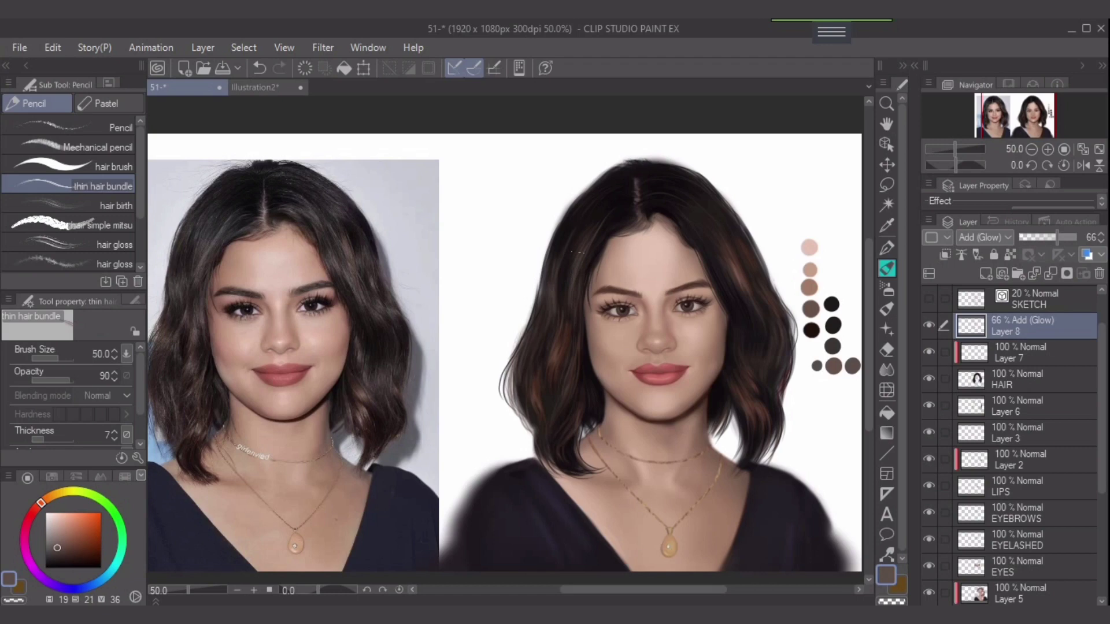
left_click_drag(586, 213, 546, 258)
left_click_drag(596, 212, 566, 249)
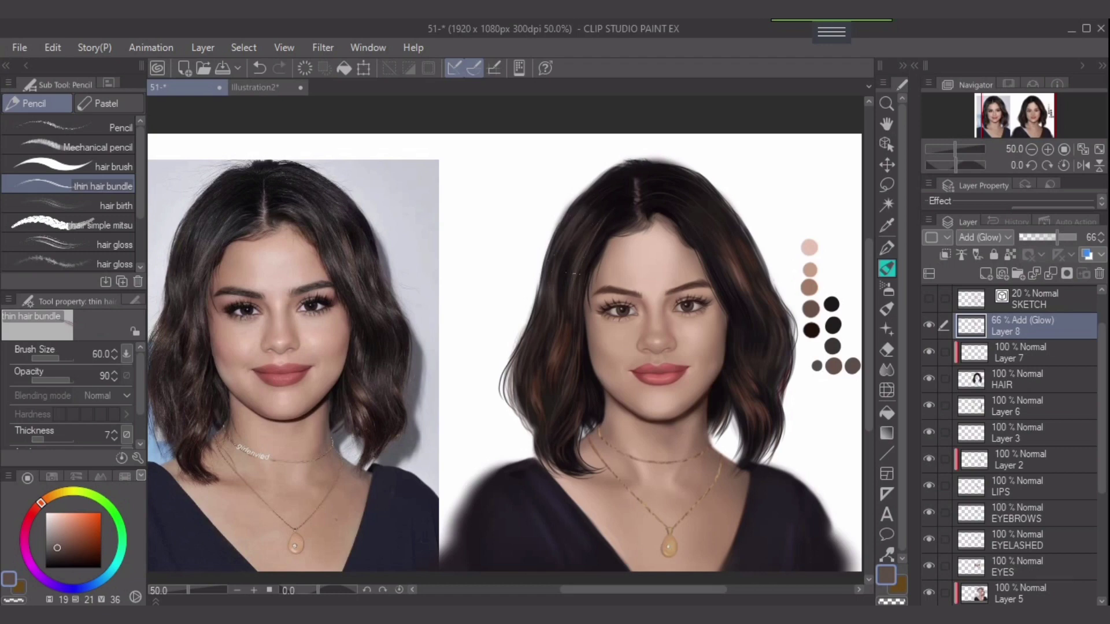
mouse_move(576, 207)
left_mouse_down()
mouse_move(591, 255)
mouse_move(645, 195)
mouse_move(585, 247)
mouse_move(625, 190)
mouse_move(572, 257)
mouse_move(629, 208)
mouse_move(575, 280)
mouse_move(681, 195)
mouse_move(725, 242)
mouse_move(686, 222)
mouse_move(710, 257)
left_mouse_up()
left_click_drag(693, 218, 723, 284)
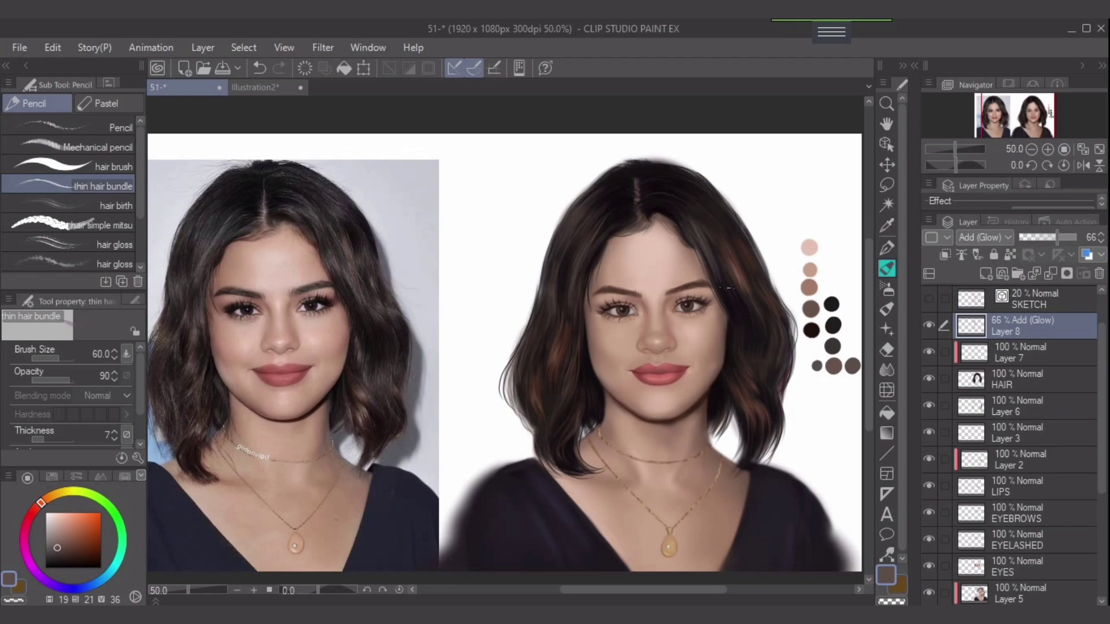
Enlarge the thin hair bundle brush to 80 and paint highlight strands over the right side of the crown
key("bracketright")
mouse_move(685, 184)
left_mouse_down()
mouse_move(722, 217)
mouse_move(722, 208)
mouse_move(744, 247)
left_mouse_up()
key("ctrl+z")
key("ctrl+z")
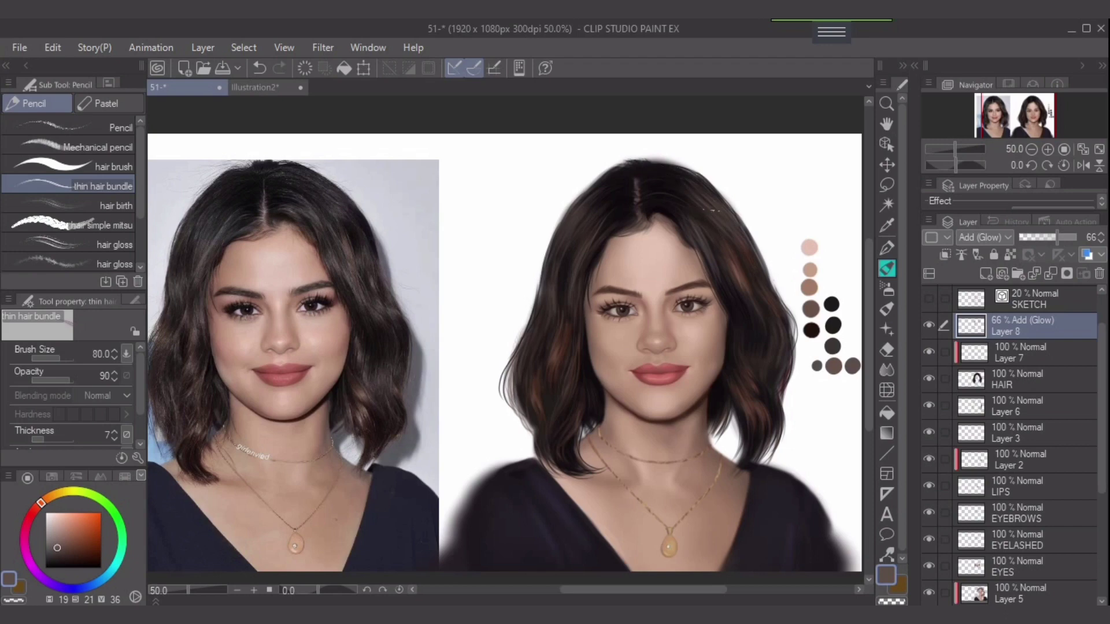
left_click_drag(670, 184, 714, 205)
Set the thin hair bundle brush's angle to 0 and try a highlight strand across the crown
scroll(75, 399, "down", 1)
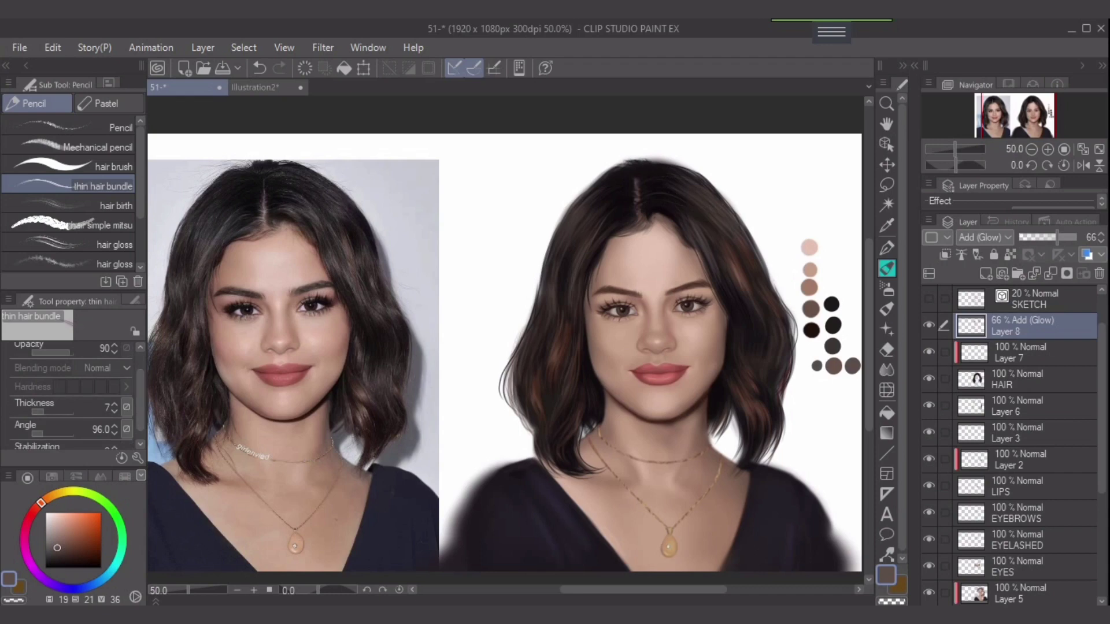
left_click_drag(44, 434, 30, 434)
mouse_move(659, 190)
left_mouse_down()
mouse_move(691, 209)
mouse_move(701, 204)
mouse_move(662, 182)
mouse_move(705, 189)
left_mouse_up()
key("ctrl+z")
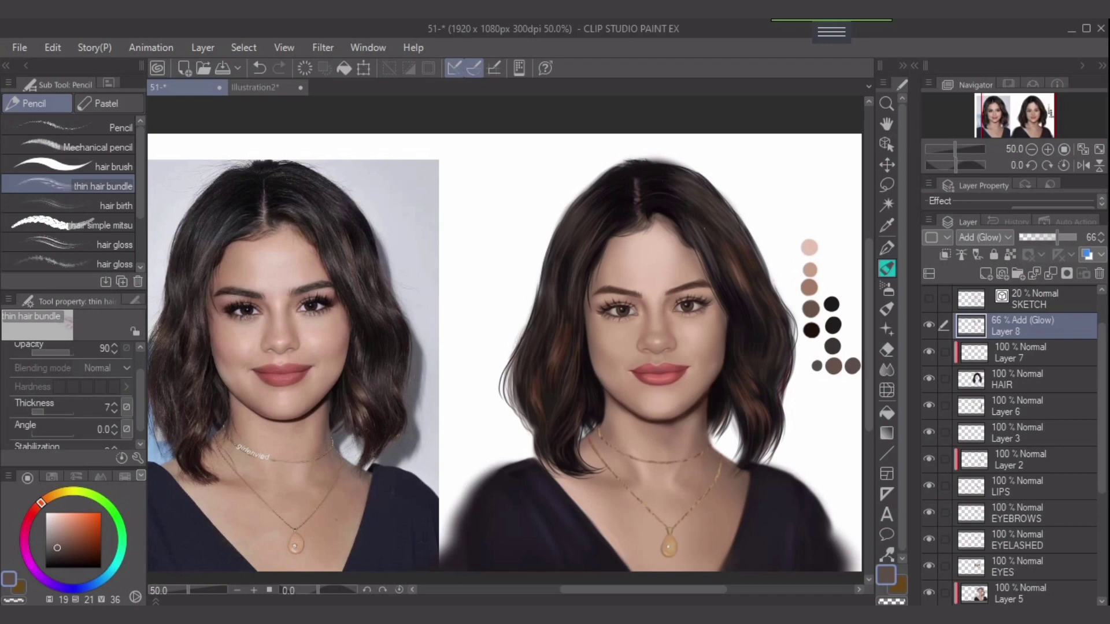
Paint near-black strands from the palette swatch over the reddish highlight right of the forehead on the HAIR layer
left_click(832, 305, "alt")
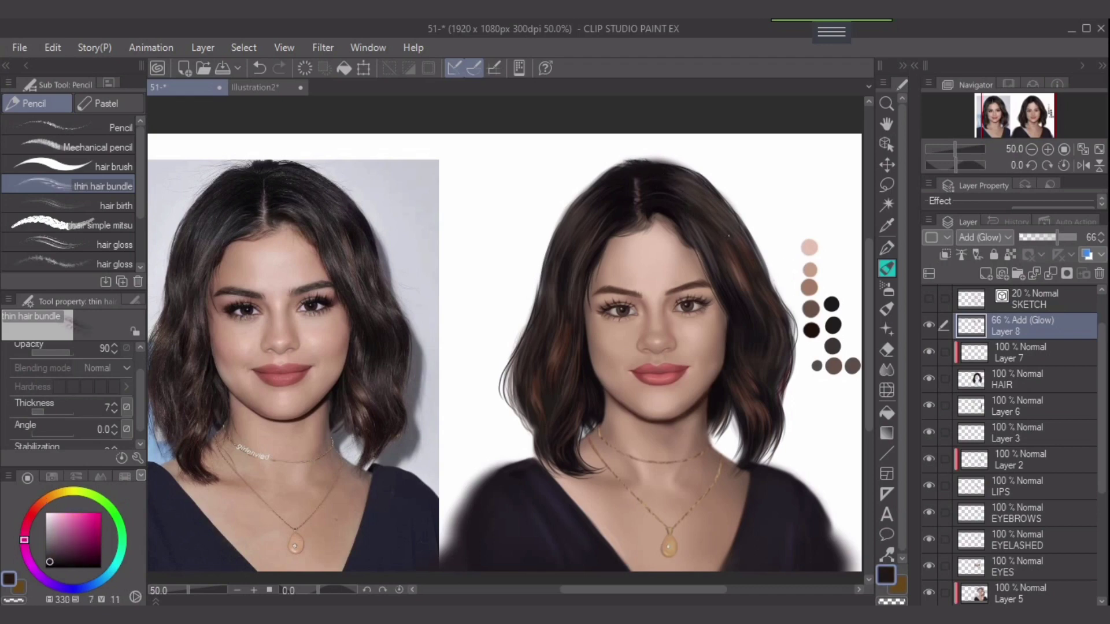
left_click_drag(723, 236, 746, 267)
key("ctrl+z")
key("ctrl+z")
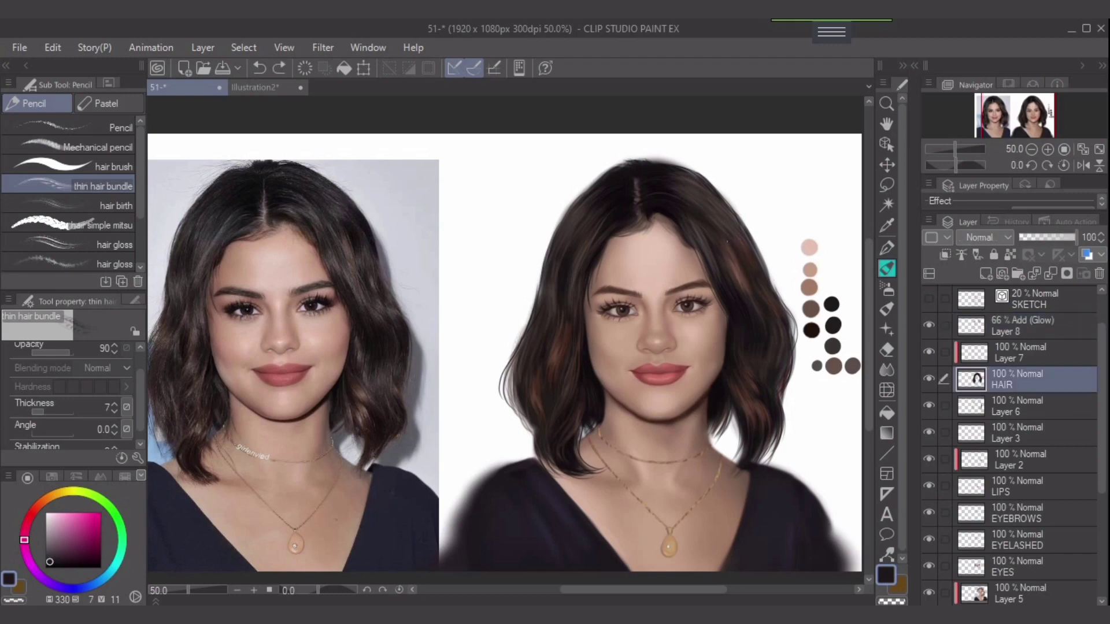
left_click_drag(727, 242, 745, 283)
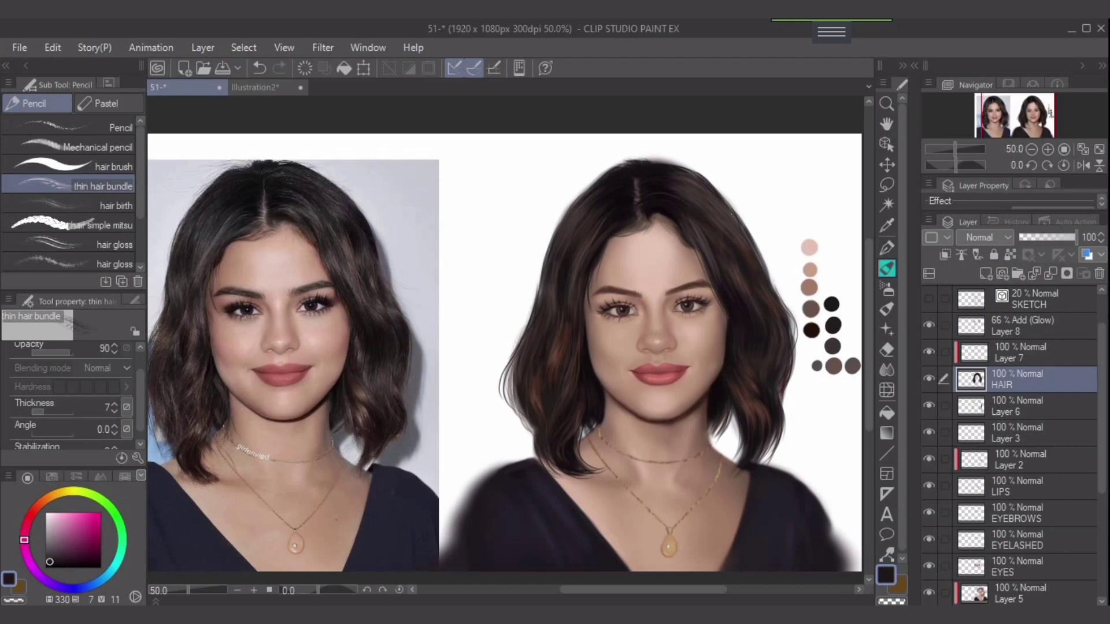
left_click_drag(731, 215, 762, 264)
left_click_drag(722, 197, 750, 230)
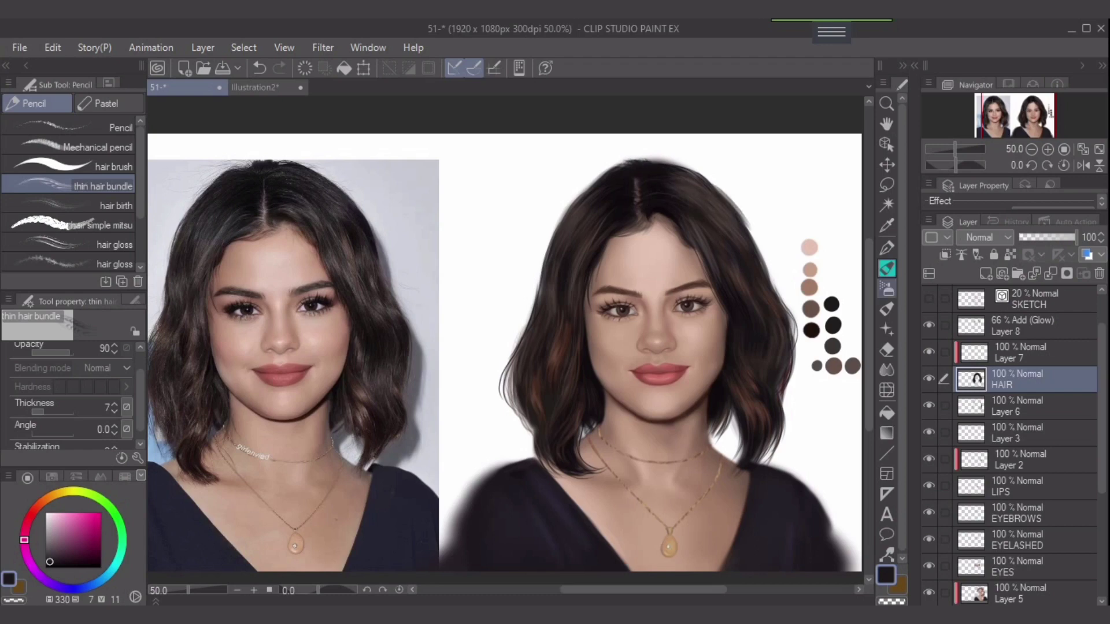
Set the Soft airbrush density to 64 and try covering the hair parting with sampled dark brown on Layer 7
left_click(887, 288)
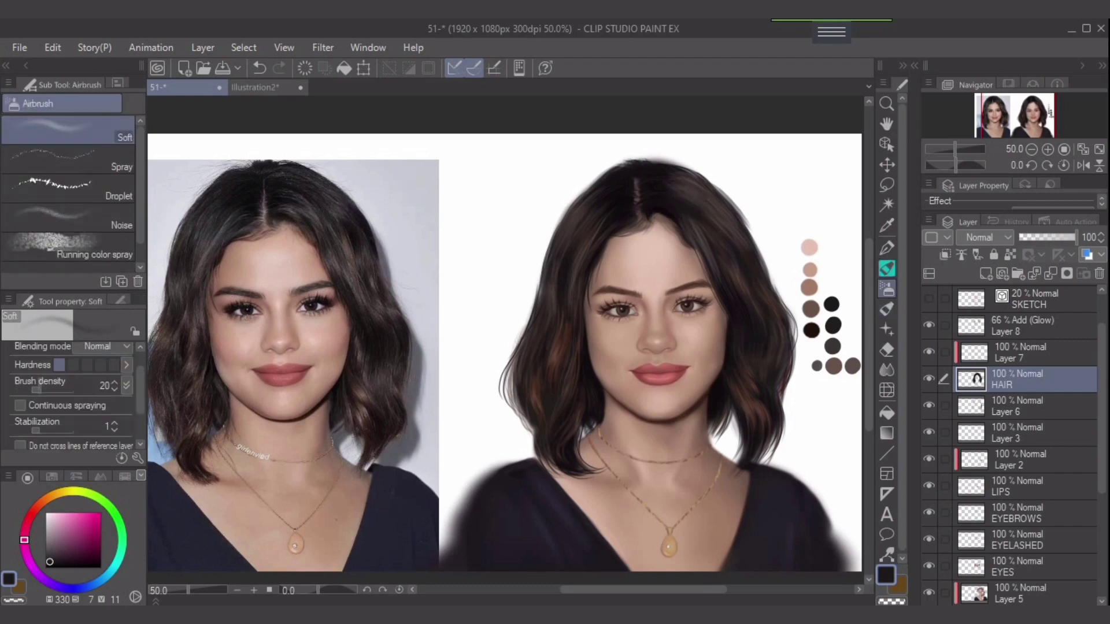
left_click_drag(40, 389, 59, 389)
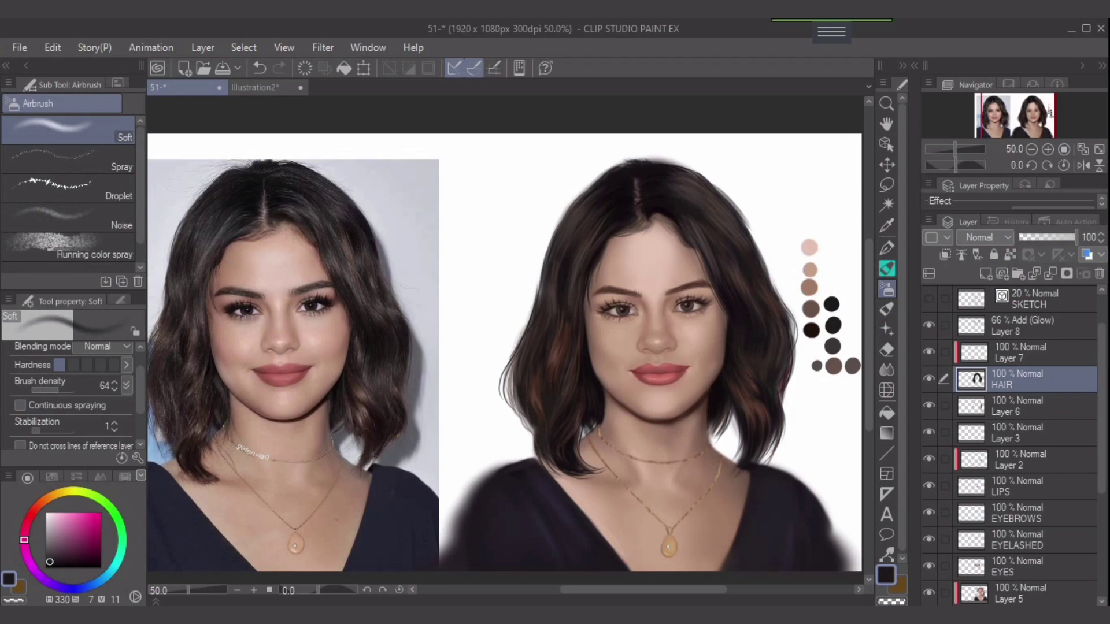
left_click(1029, 353)
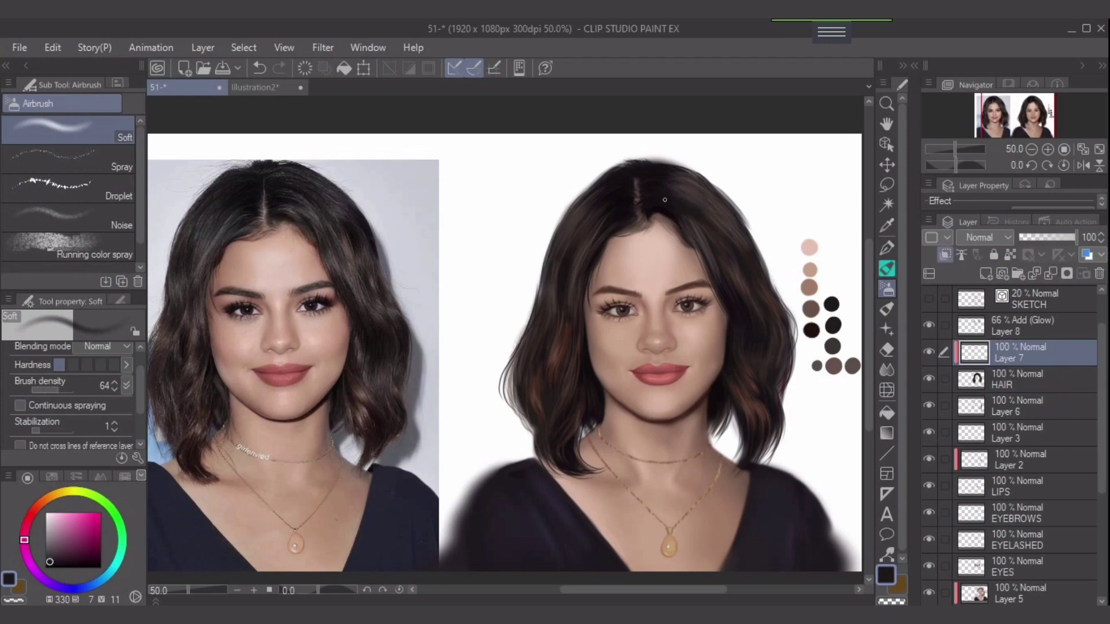
left_click(655, 170, "alt")
left_click(730, 224, "alt")
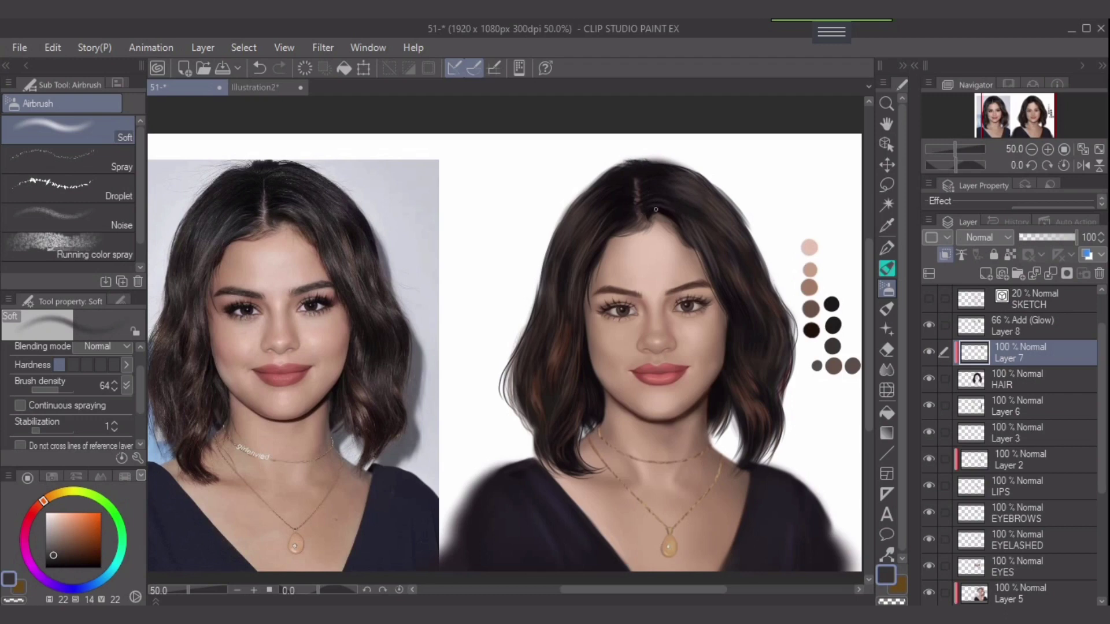
key("ctrl+z")
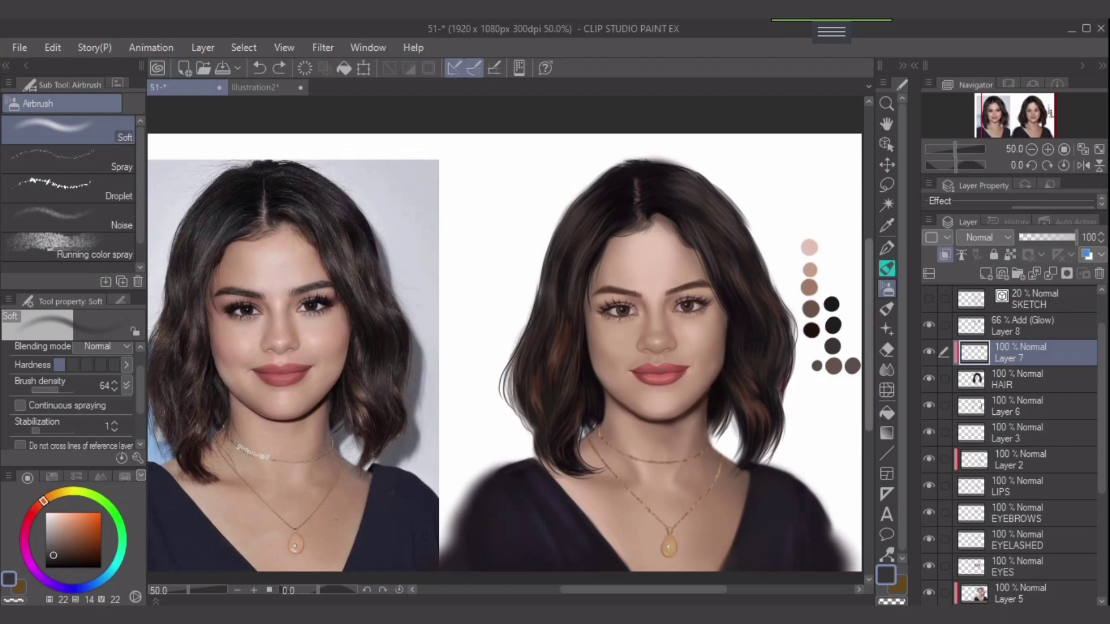
Lower the thin hair bundle pencil's opacity to 51 and sample the near-black swatch
left_click(886, 268)
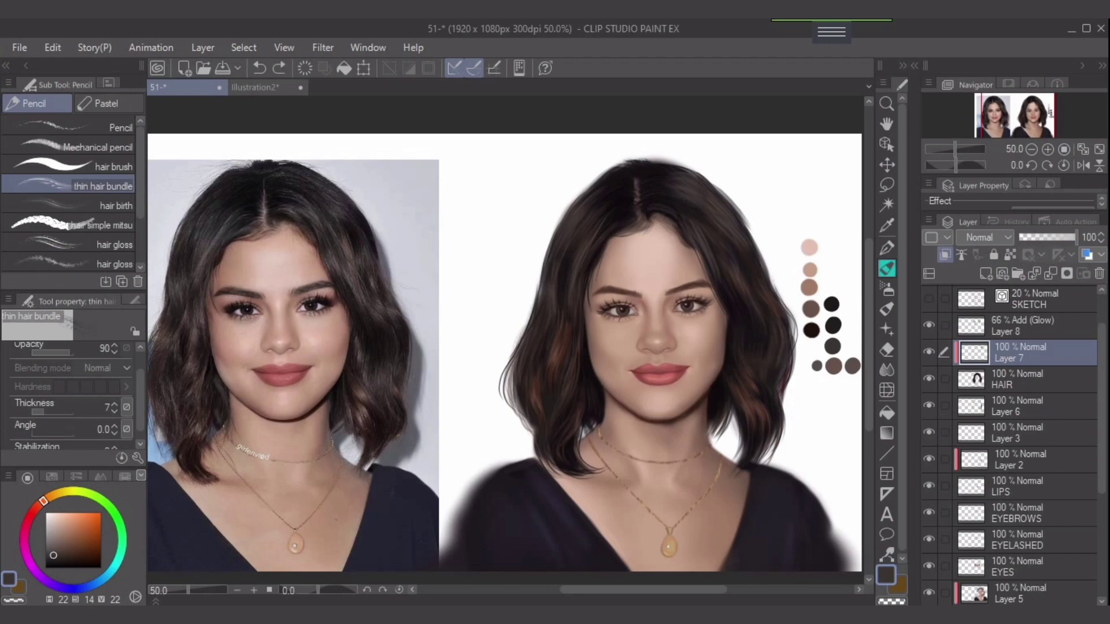
left_click_drag(69, 352, 53, 352)
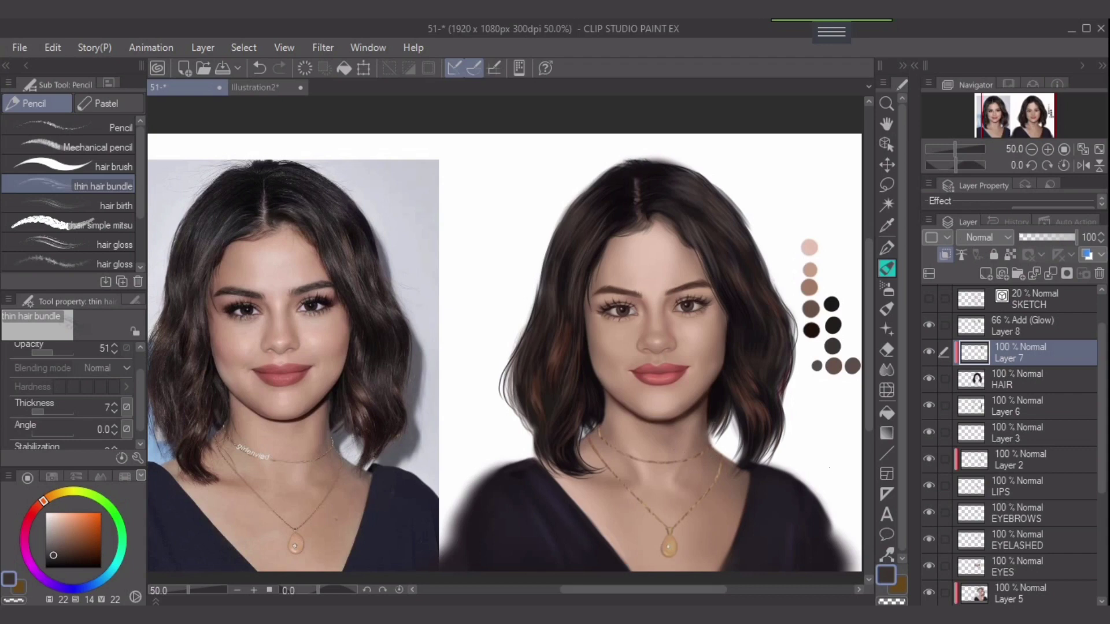
left_click(829, 467, "alt")
left_click(833, 325, "alt")
Darken and sharpen the right neckline edge of the top on Layer 5 with the Soft airbrush in sampled near-black
left_click(1020, 594)
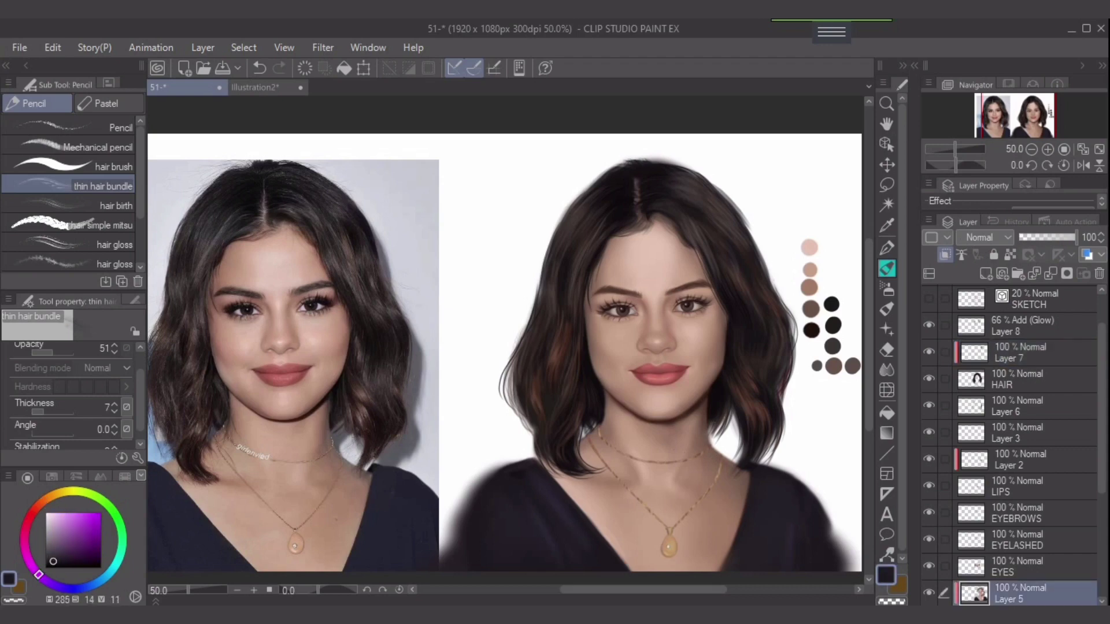
scroll(574, 376, "up", 3)
left_click_drag(665, 399, 167, 123)
left_click(620, 399, "ctrl+shift")
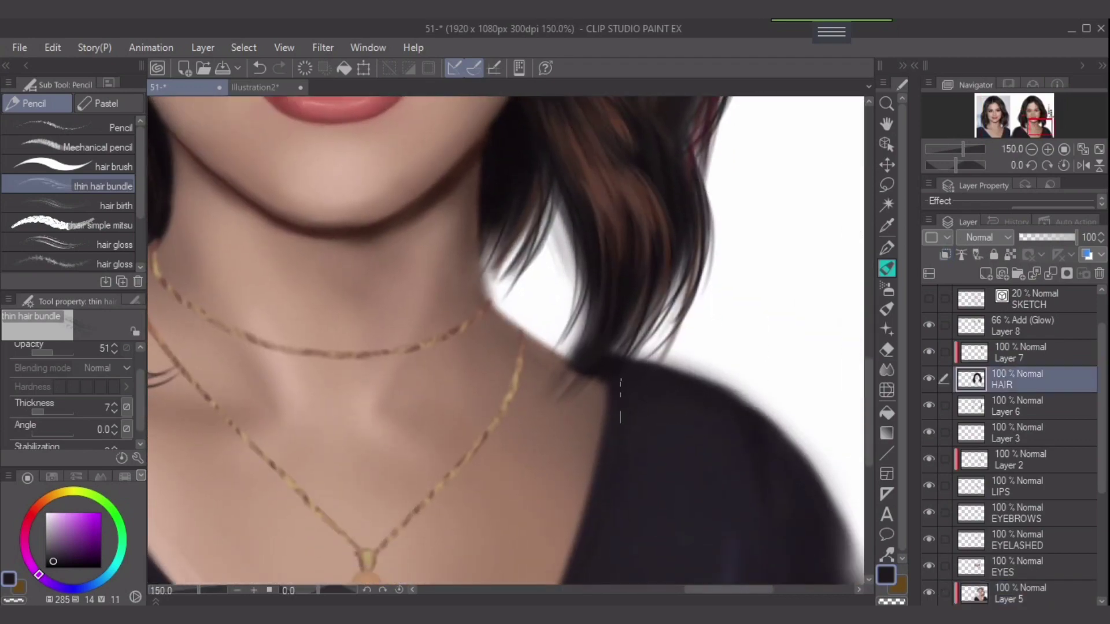
key("b")
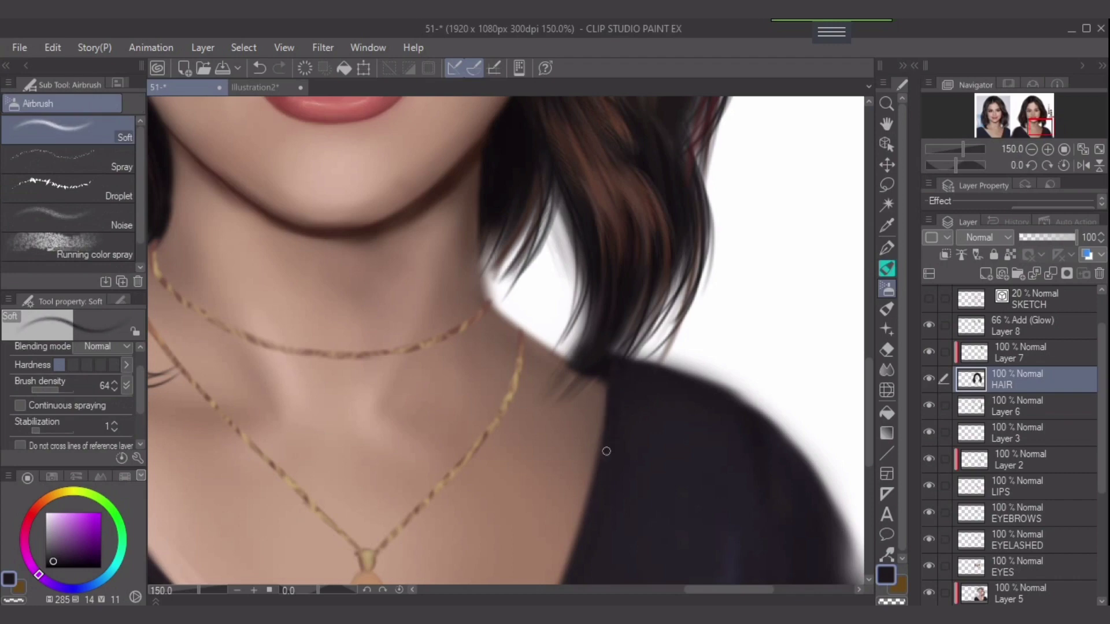
left_click(642, 400, "alt")
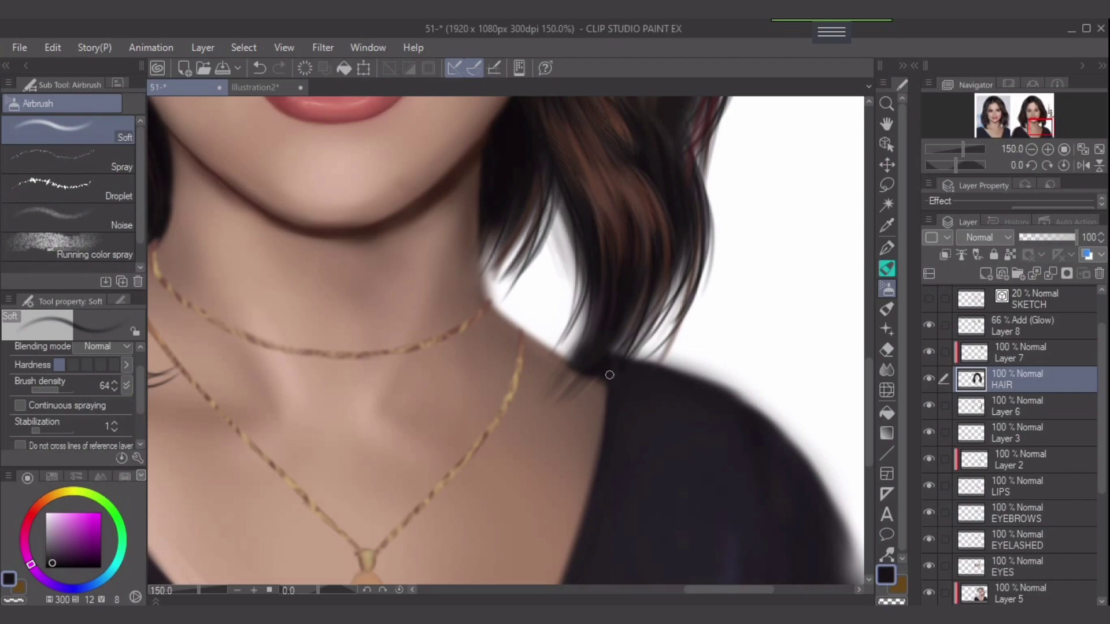
left_click(1020, 594)
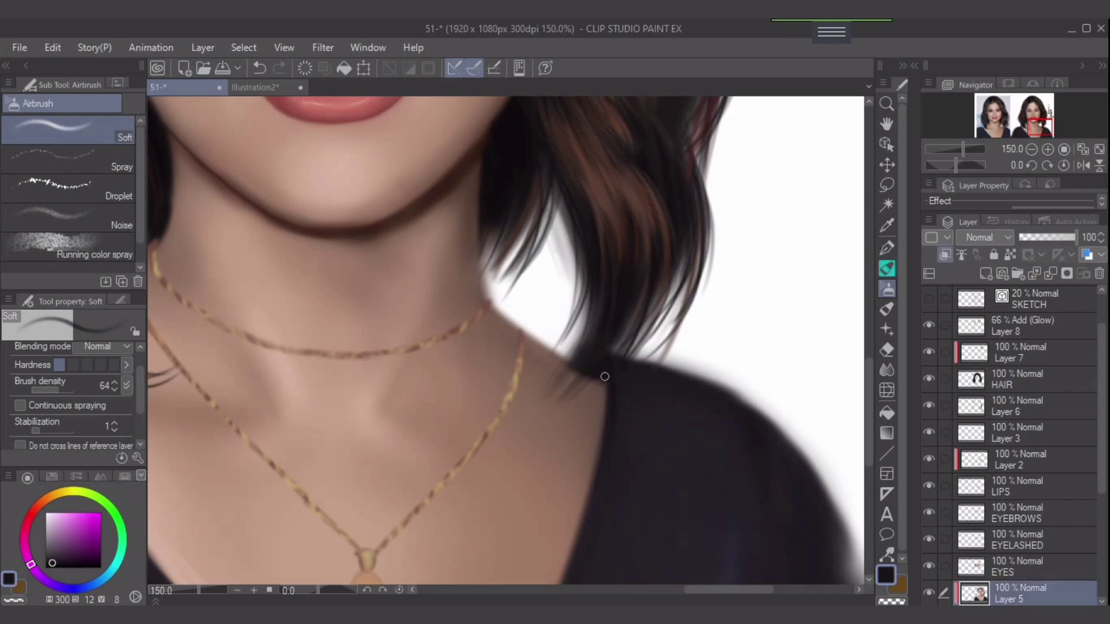
scroll(607, 318, "down", 3)
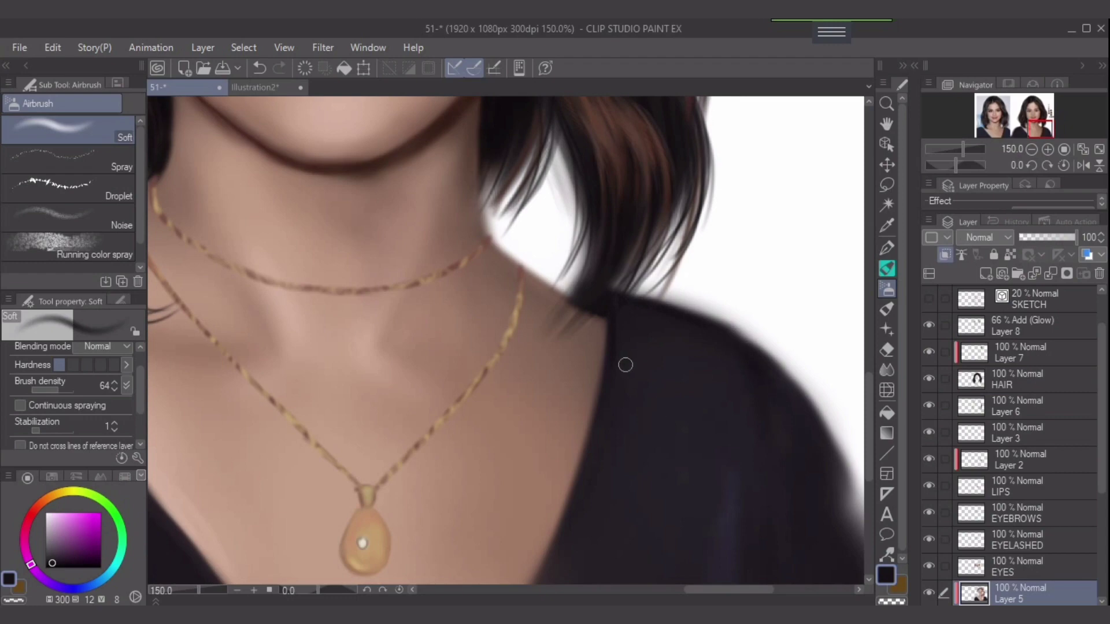
mouse_move(604, 450)
left_mouse_down()
mouse_move(674, 237)
mouse_move(592, 415)
left_mouse_up()
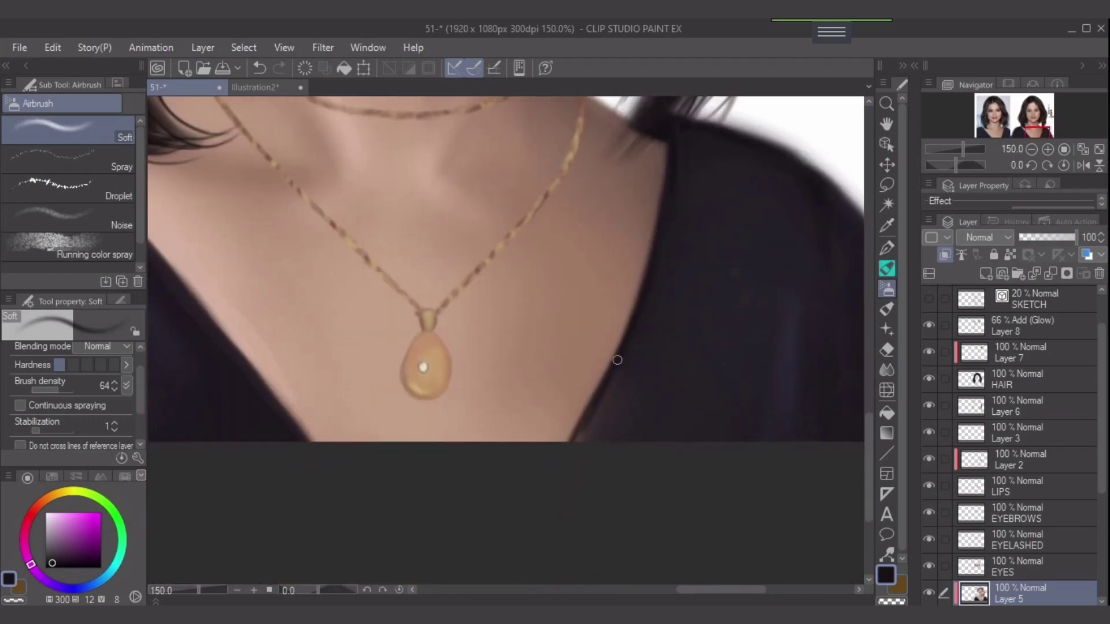
key("ctrl+z")
left_click_drag(614, 370, 575, 444)
Define the left neckline edge of the dark top with near-black Soft airbrush strokes on Layer 5
left_click_drag(430, 411, 552, 462)
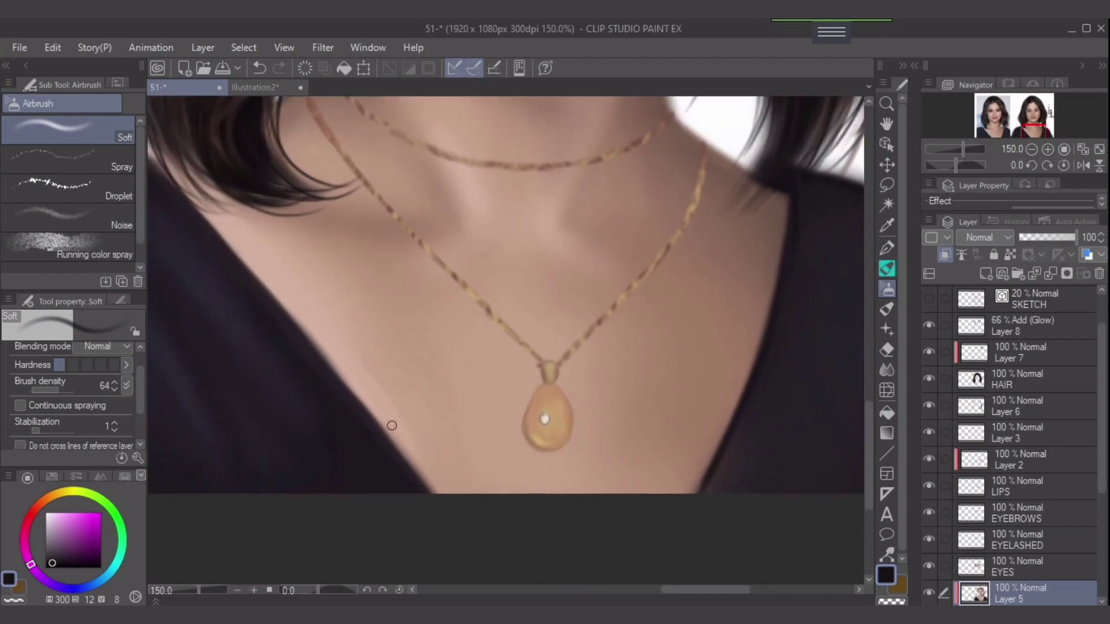
left_click_drag(324, 395, 452, 435)
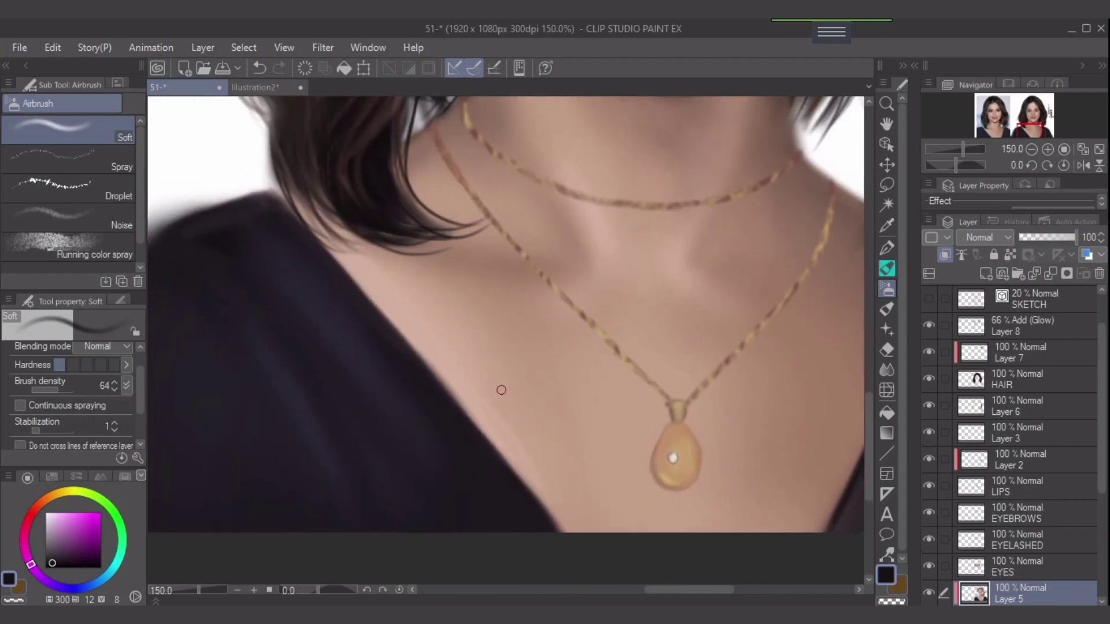
left_click_drag(501, 390, 583, 443)
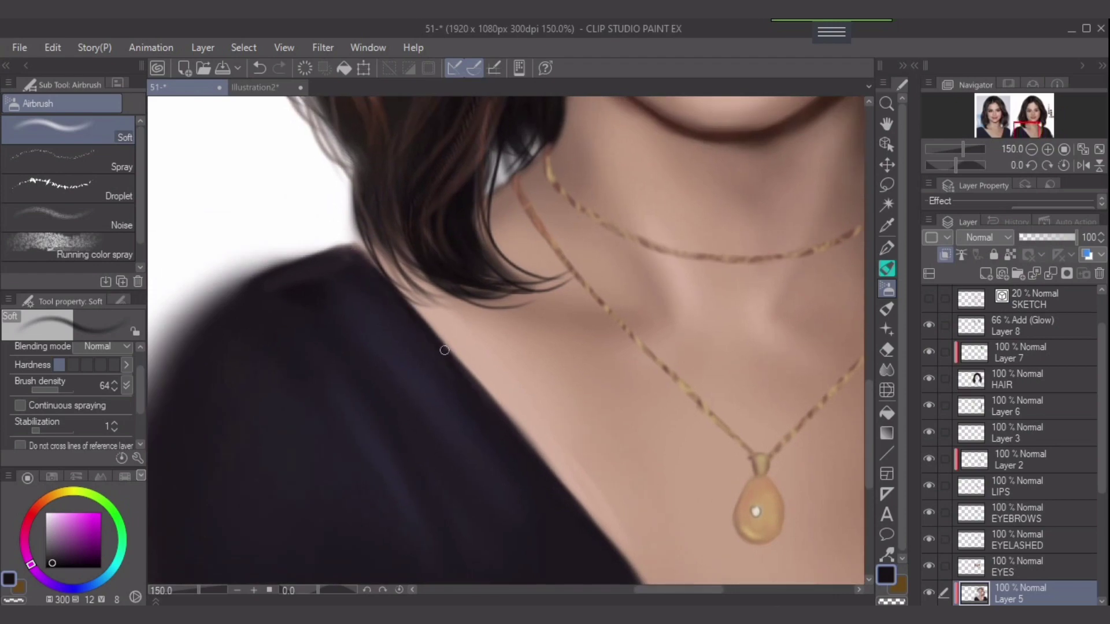
left_click_drag(425, 318, 505, 413)
key("ctrl+z")
left_click_drag(429, 337, 523, 435)
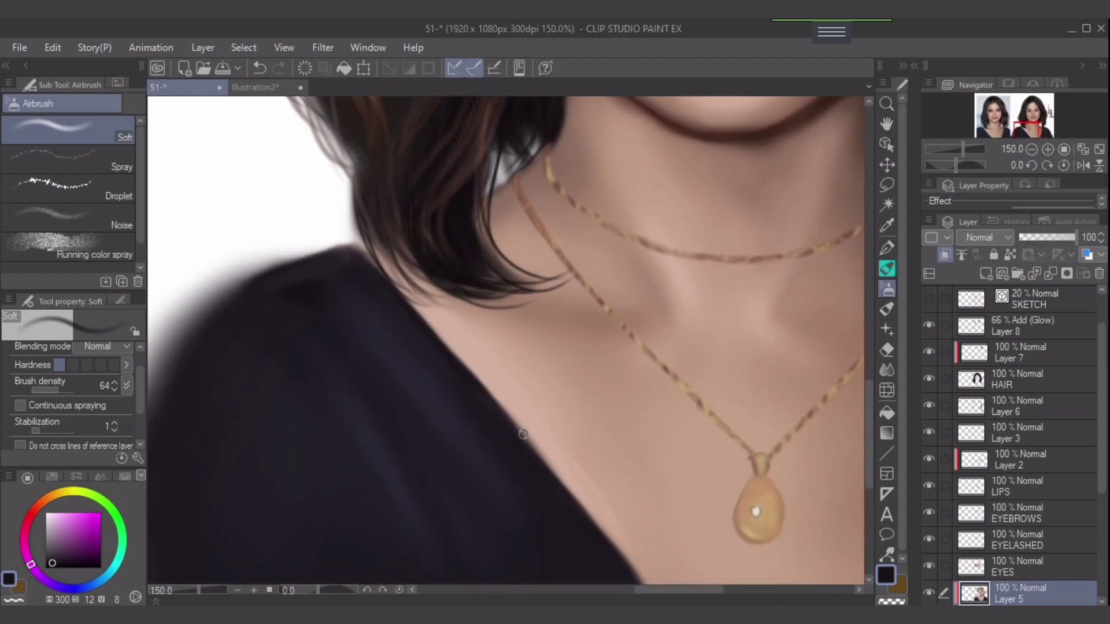
key("ctrl+z")
key("ctrl+z")
left_click_drag(445, 353, 481, 407)
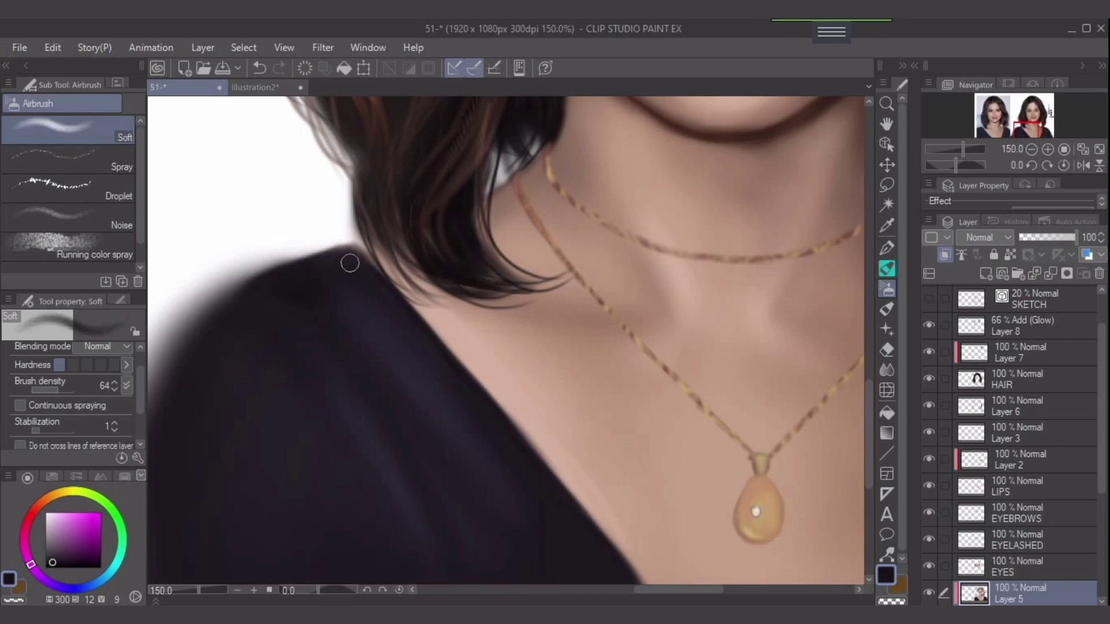
Activate the EYES layer and mix a light peach from the pale pink swatch with hue 25, saturation 18, brightness 90
key("ctrl+0")
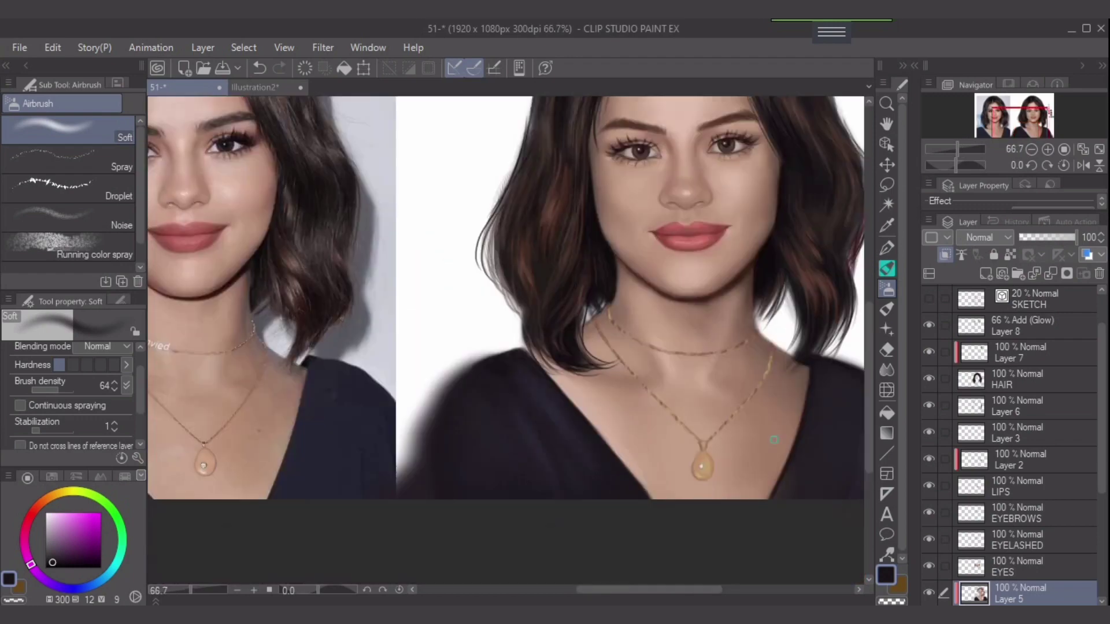
left_click_drag(822, 416, 672, 409)
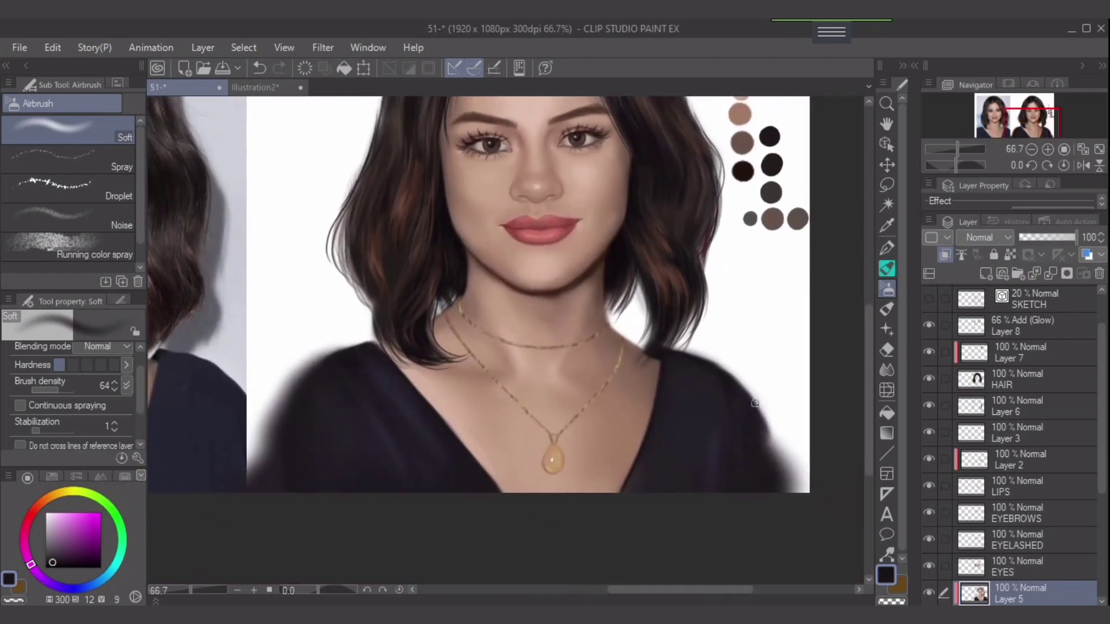
left_click_drag(754, 404, 760, 522)
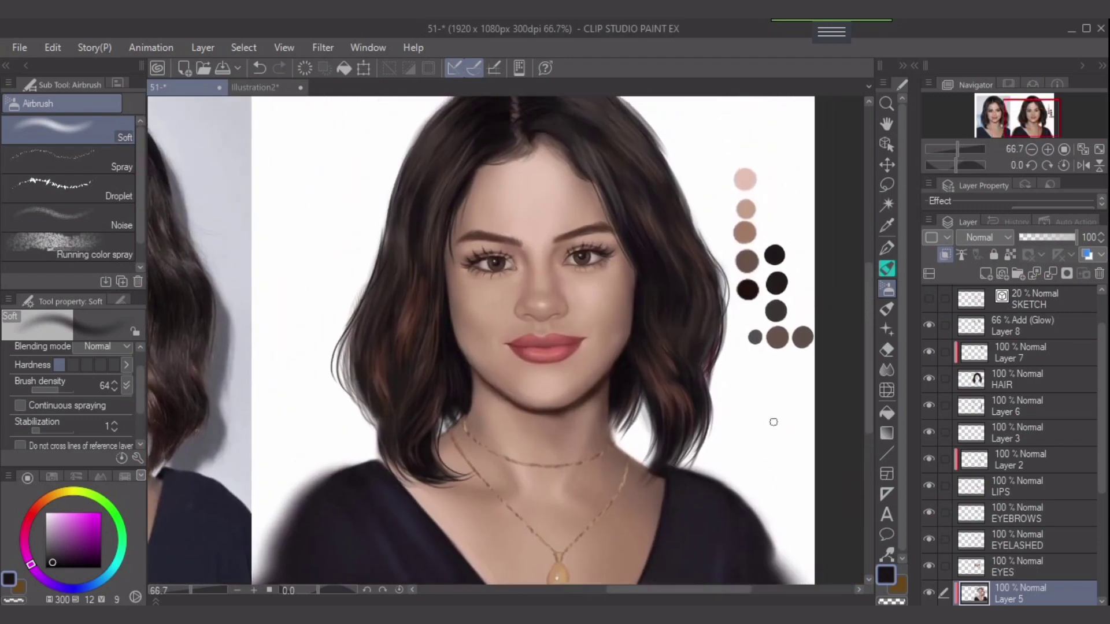
left_click(1028, 326)
scroll(742, 398, "up", 1)
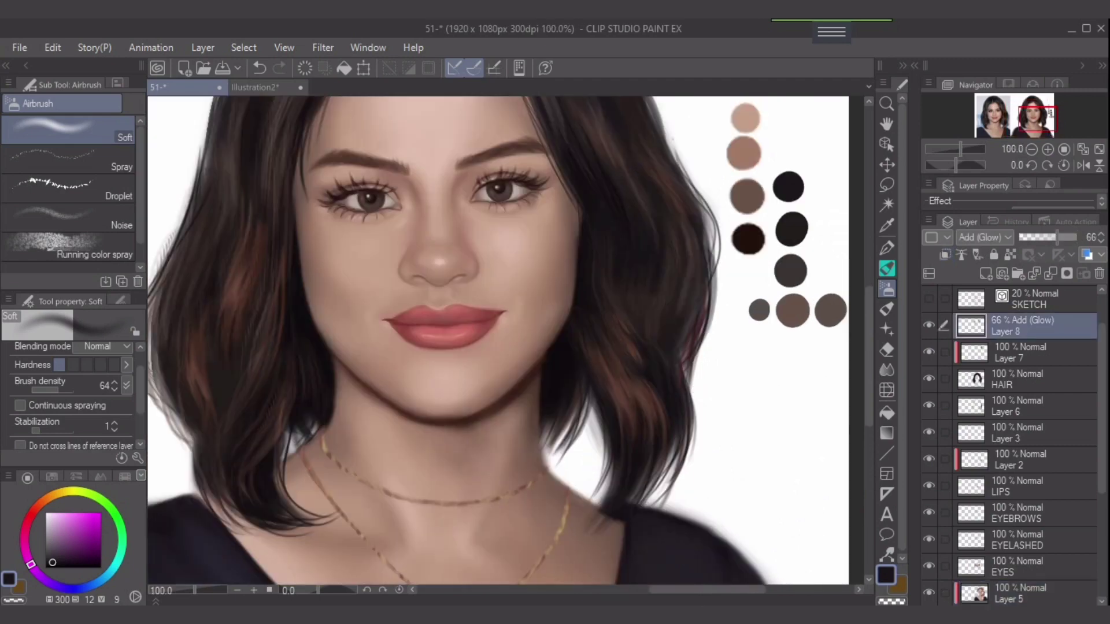
left_click_drag(698, 385, 778, 440)
left_click(1026, 594)
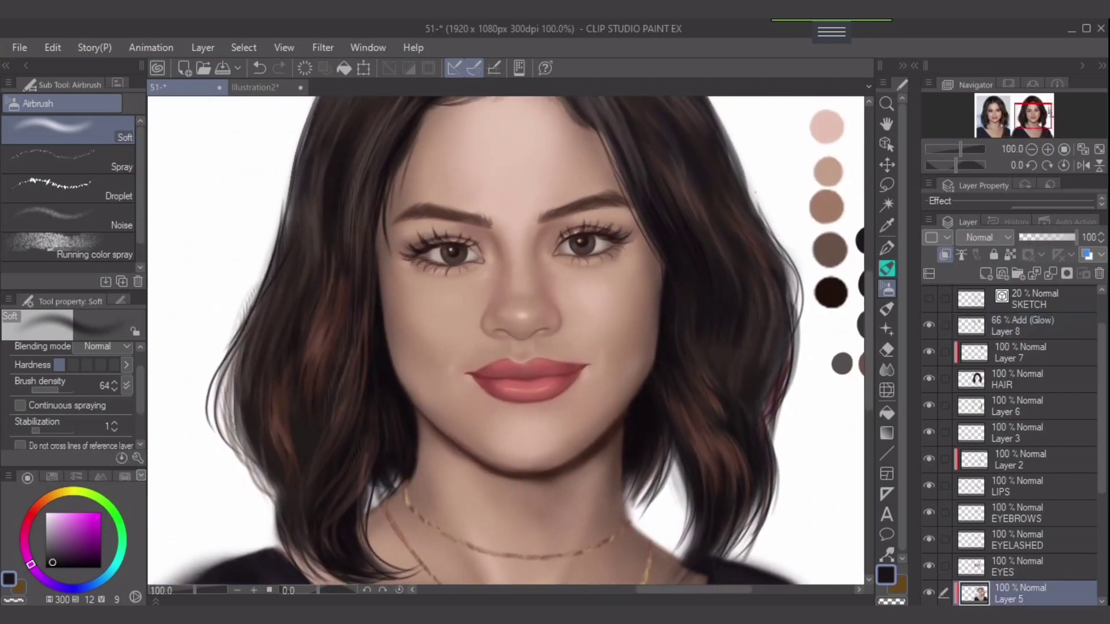
left_click(1026, 567)
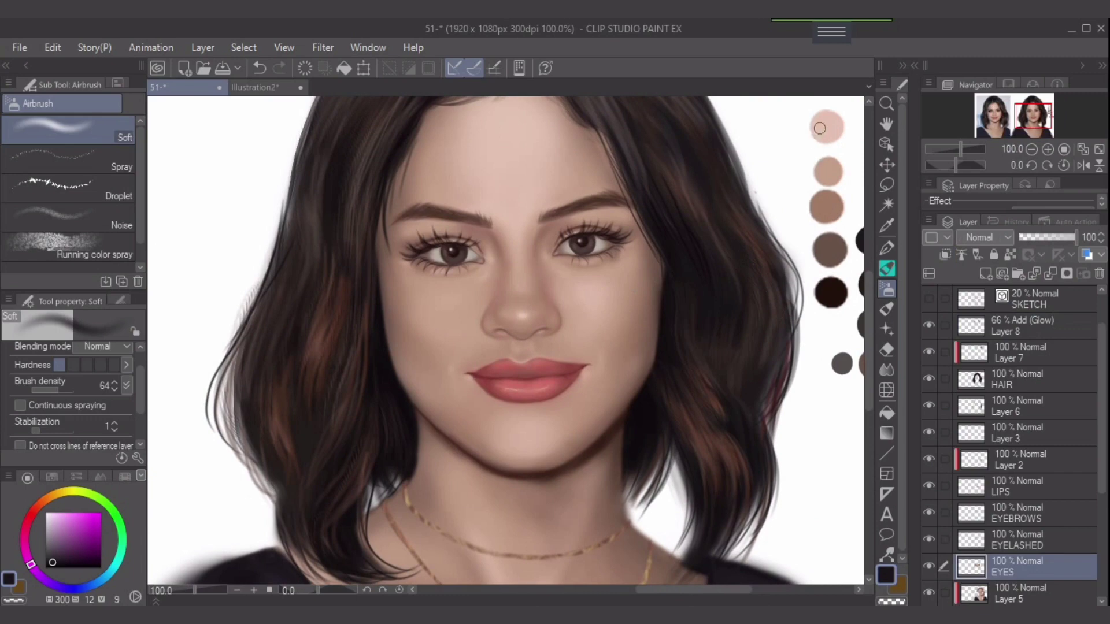
left_click(817, 135, "alt")
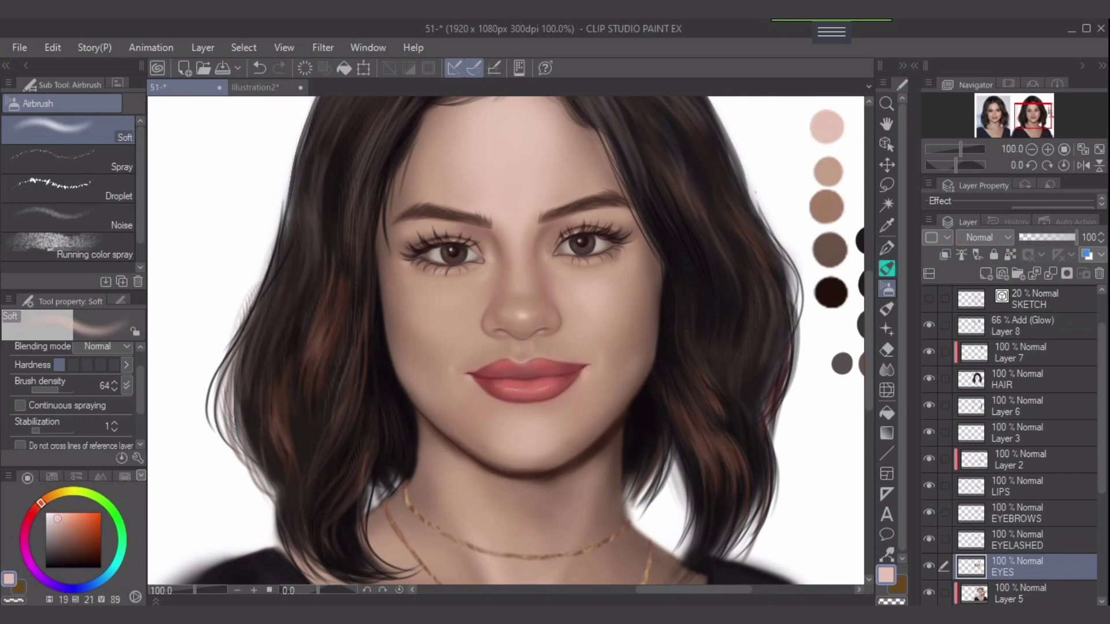
left_click_drag(43, 501, 45, 499)
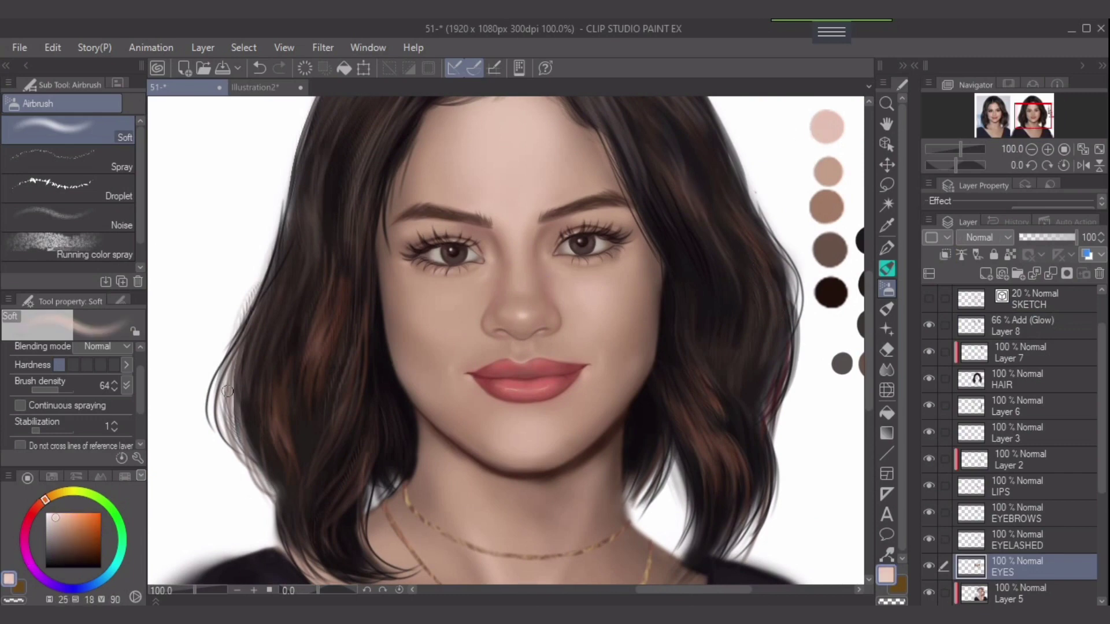
Lower the Soft airbrush density to 41 and brush light peach highlights onto both cheeks on the EYES layer
key("bracketright")
key("bracketright")
key("ctrl+z")
left_click_drag(58, 389, 48, 389)
left_click_drag(476, 278, 453, 296)
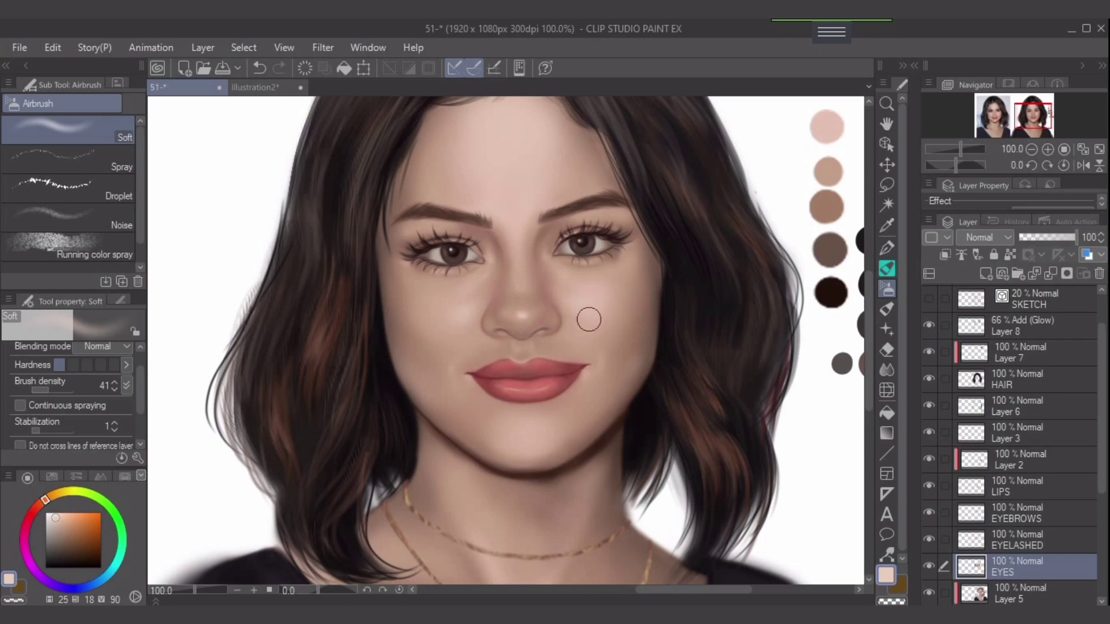
key("]")
key("]")
key("bracketleft")
key("bracketleft")
key("bracketleft")
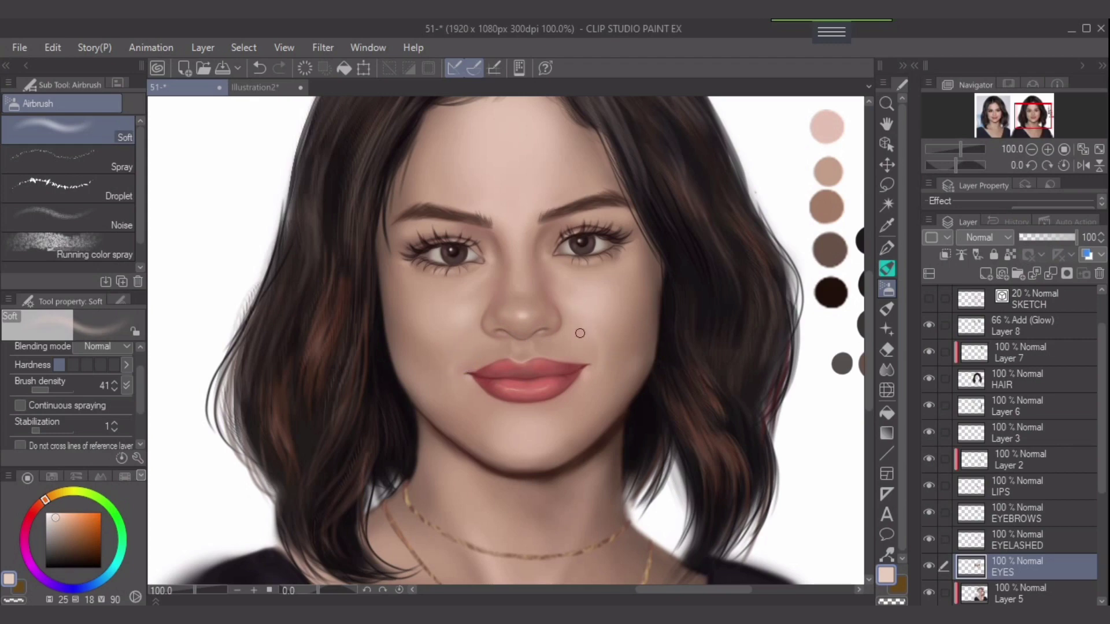
Sample nearby skin tones and soften the edges of the right cheek's highlight
left_click(597, 331, "alt")
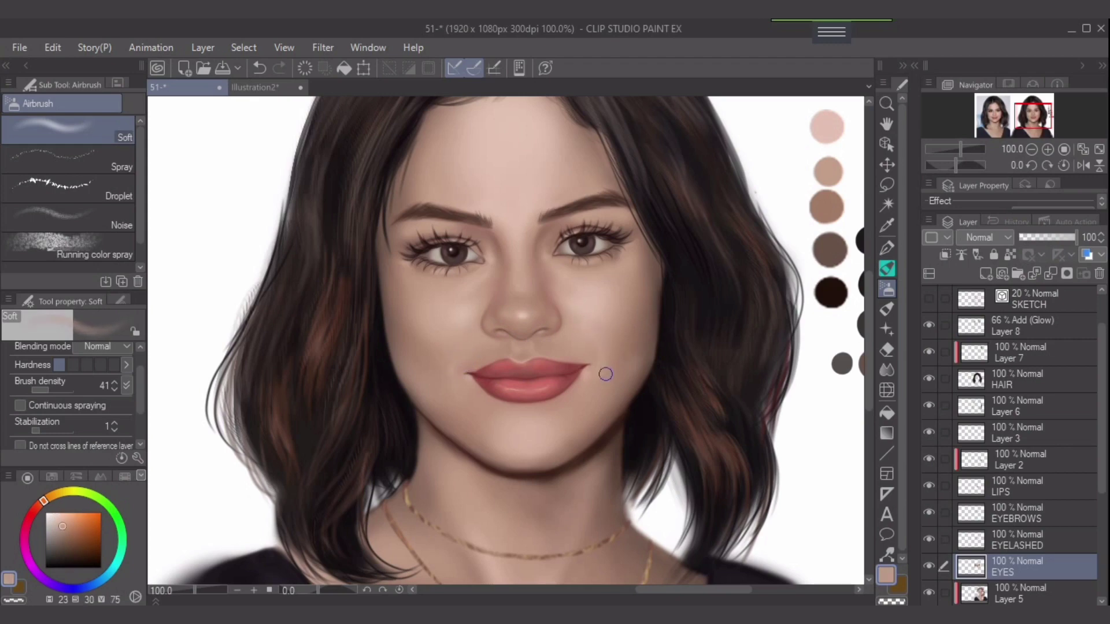
left_click(598, 317, "alt")
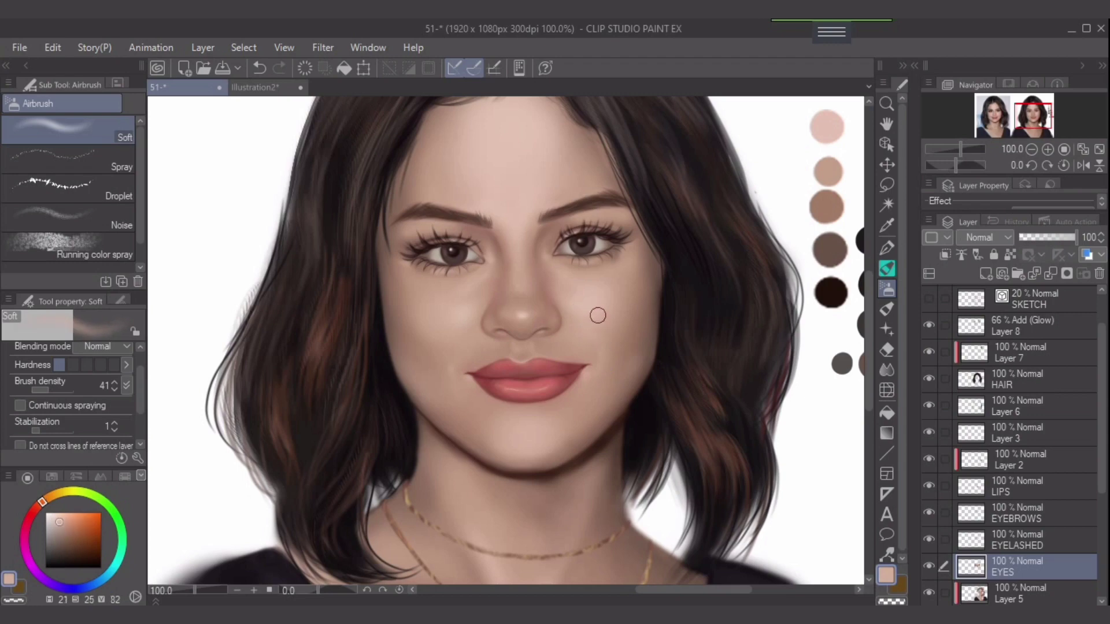
left_click(611, 346, "alt")
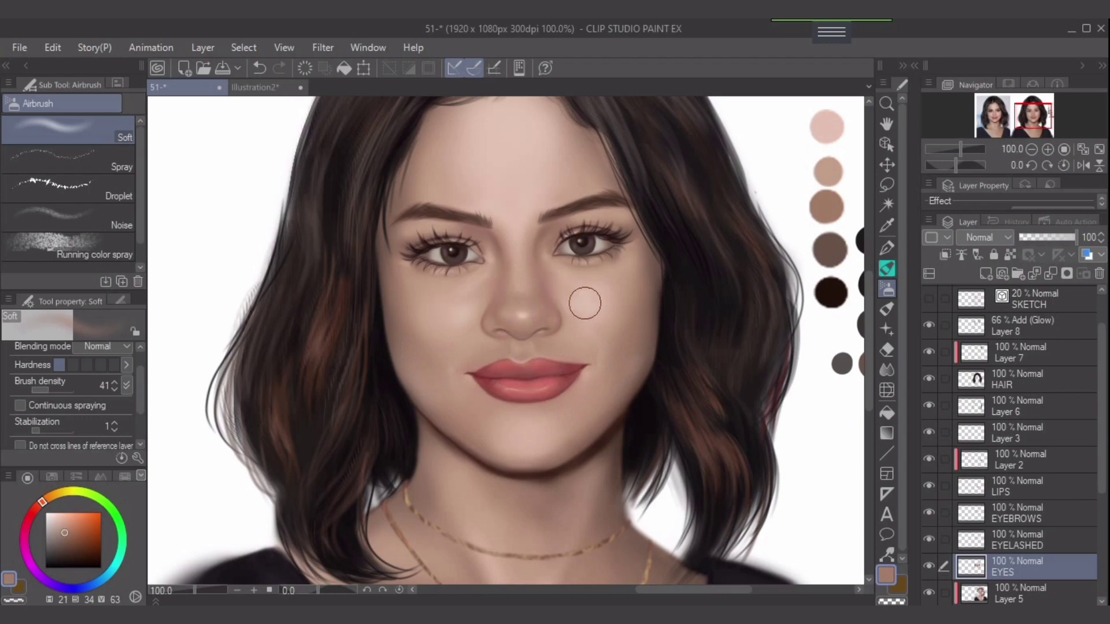
Mix a paler peach from the pink swatch with hue 27, saturation 16, brightness 93 and brighten the cheek highlights
left_click(826, 126, "alt")
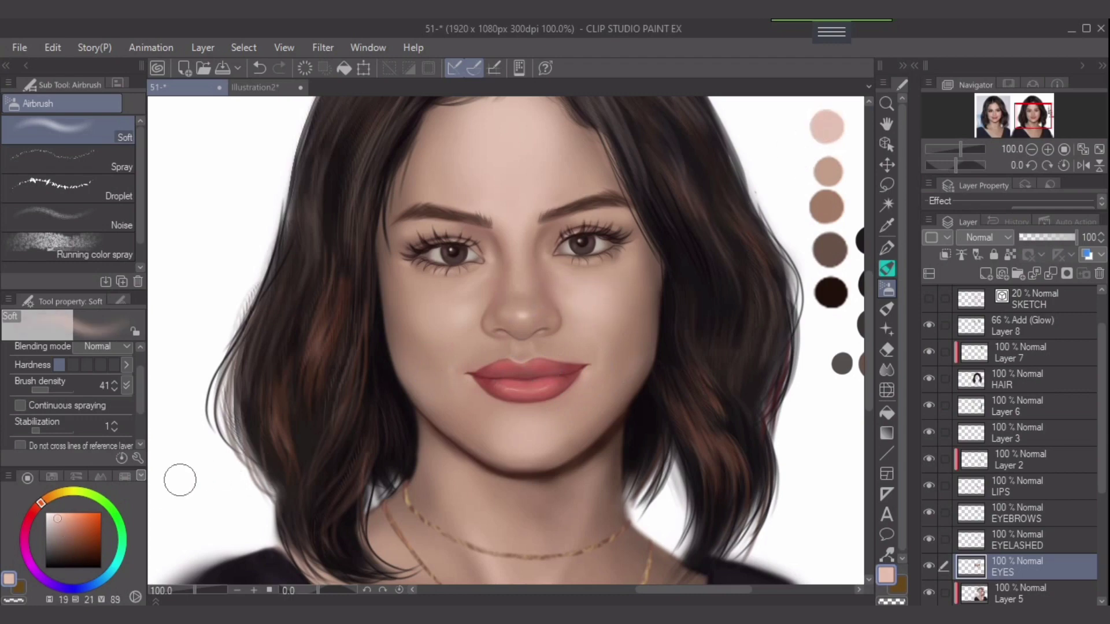
left_click(56, 517)
left_click(46, 497)
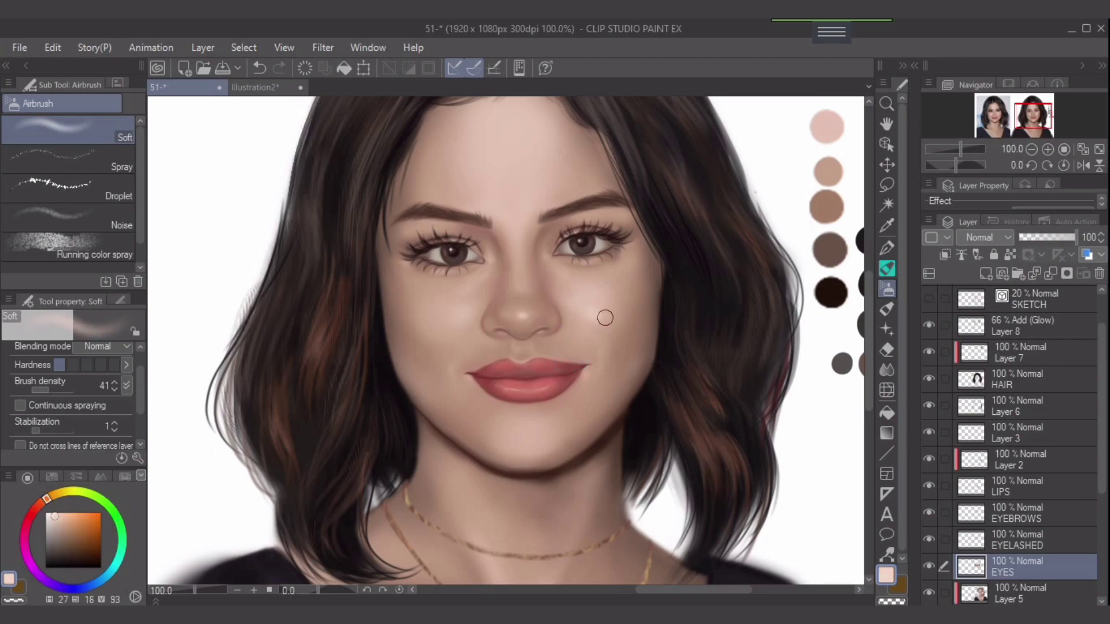
mouse_move(606, 317)
left_mouse_down()
mouse_move(618, 377)
mouse_move(586, 317)
mouse_move(624, 315)
mouse_move(593, 319)
left_mouse_up()
key("]")
mouse_move(450, 337)
left_mouse_down()
mouse_move(466, 320)
mouse_move(451, 342)
mouse_move(463, 320)
mouse_move(447, 338)
mouse_move(459, 329)
left_mouse_up()
key("[")
key("[")
left_click_drag(601, 319, 587, 319)
Shift the highlight color to a yellowish hue of 39 and airbrush a soft glow on the center of the forehead
left_click_drag(579, 240, 645, 298)
key("]")
key("]")
key("]")
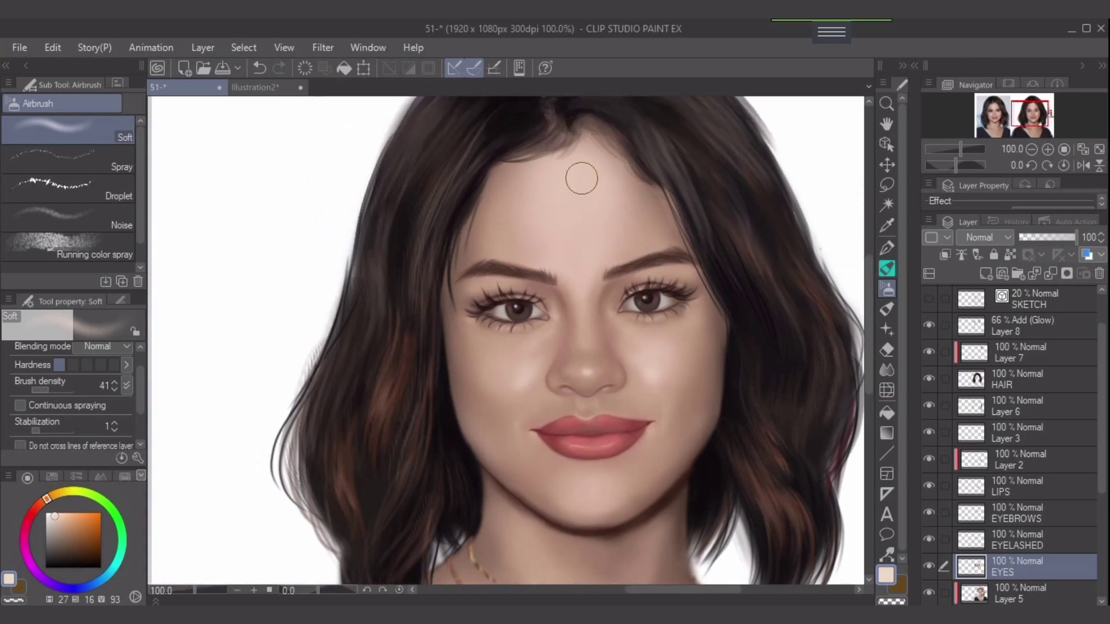
left_click(53, 495)
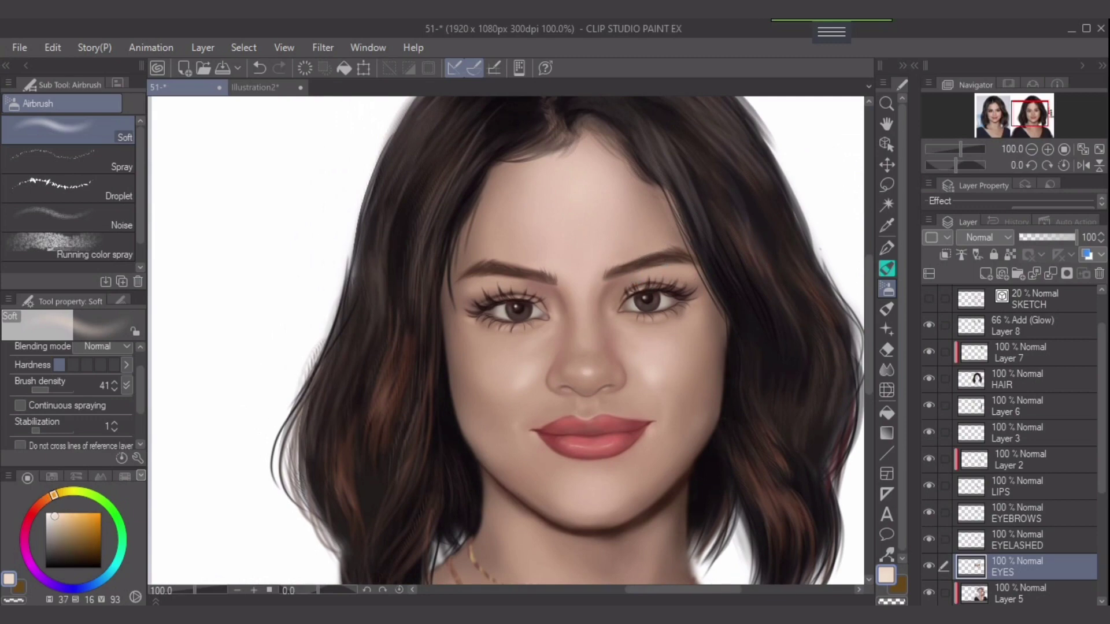
left_click_drag(53, 495, 56, 495)
mouse_move(577, 203)
left_mouse_down()
mouse_move(605, 219)
mouse_move(629, 200)
mouse_move(589, 204)
mouse_move(587, 226)
mouse_move(551, 197)
mouse_move(607, 188)
left_mouse_up()
key("[")
key("[")
key("[")
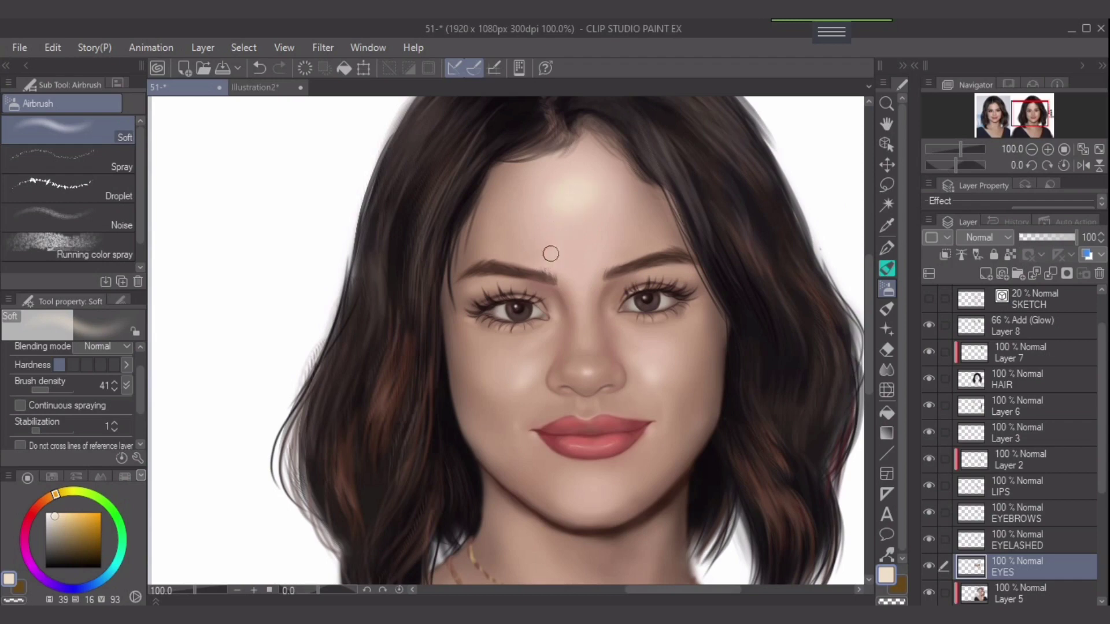
key("]")
key("]")
mouse_move(576, 220)
left_mouse_down()
mouse_move(573, 203)
mouse_move(562, 216)
mouse_move(577, 198)
mouse_move(584, 217)
mouse_move(590, 199)
left_mouse_up()
Brush a narrow highlight down the nose bridge to the tip with a smaller Soft airbrush in the same pale cream
key("[")
key("[")
key("[")
key("[")
key("[")
mouse_move(591, 324)
left_mouse_down()
mouse_move(579, 291)
mouse_move(582, 328)
mouse_move(579, 291)
mouse_move(589, 342)
left_mouse_up()
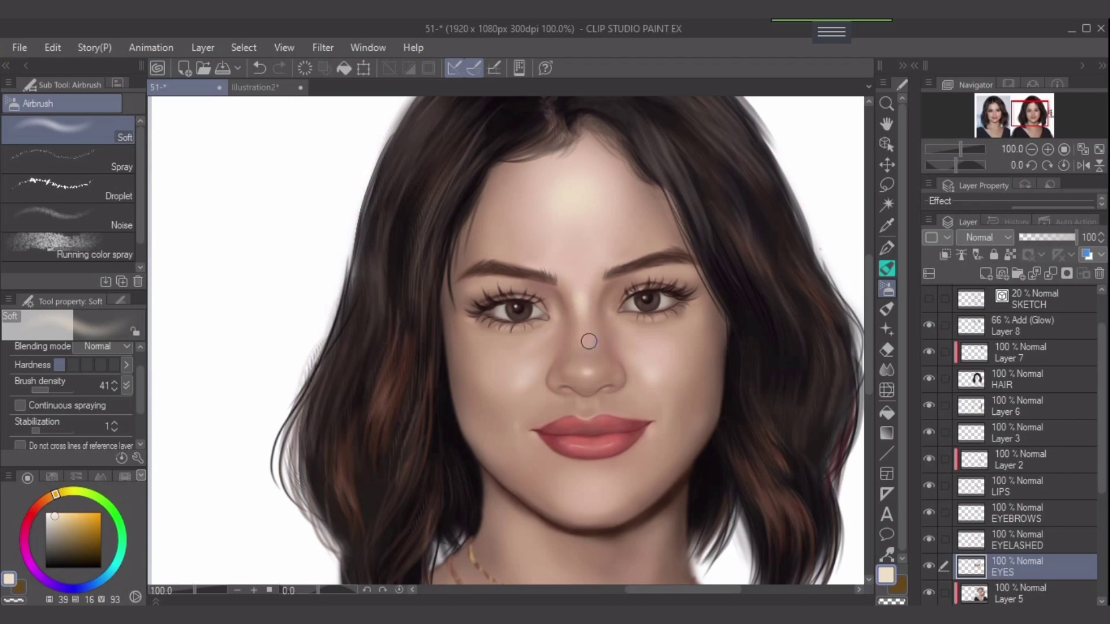
left_click_drag(581, 303, 588, 363)
key("[")
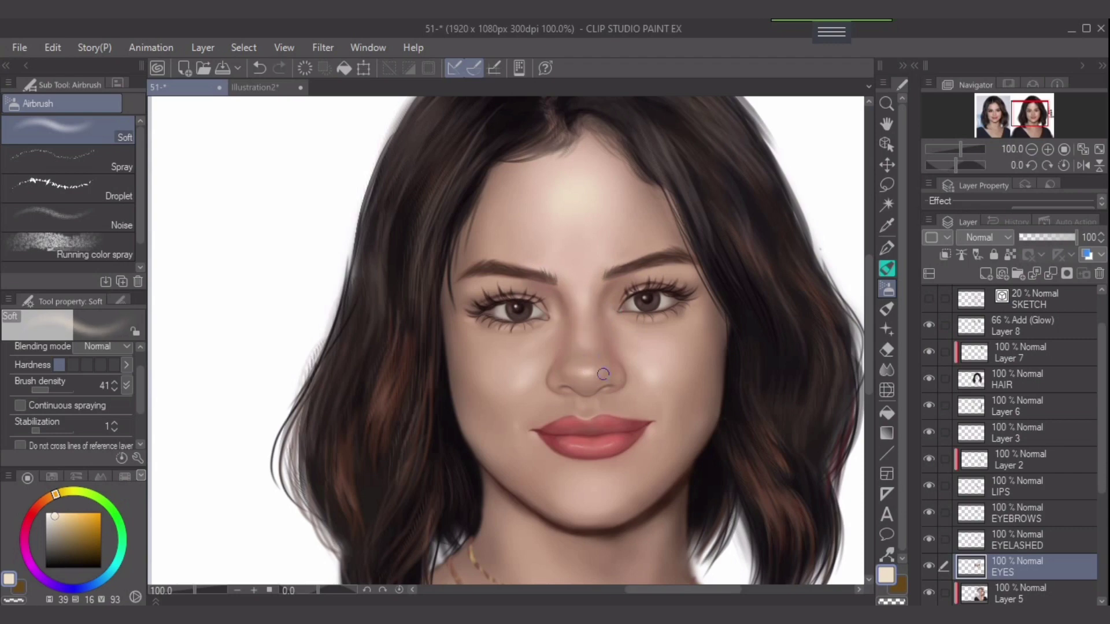
Sample the skin below the lower lip, shift its hue to a reddish 4, and tint the shadow under the lip
scroll(597, 416, "up", 1)
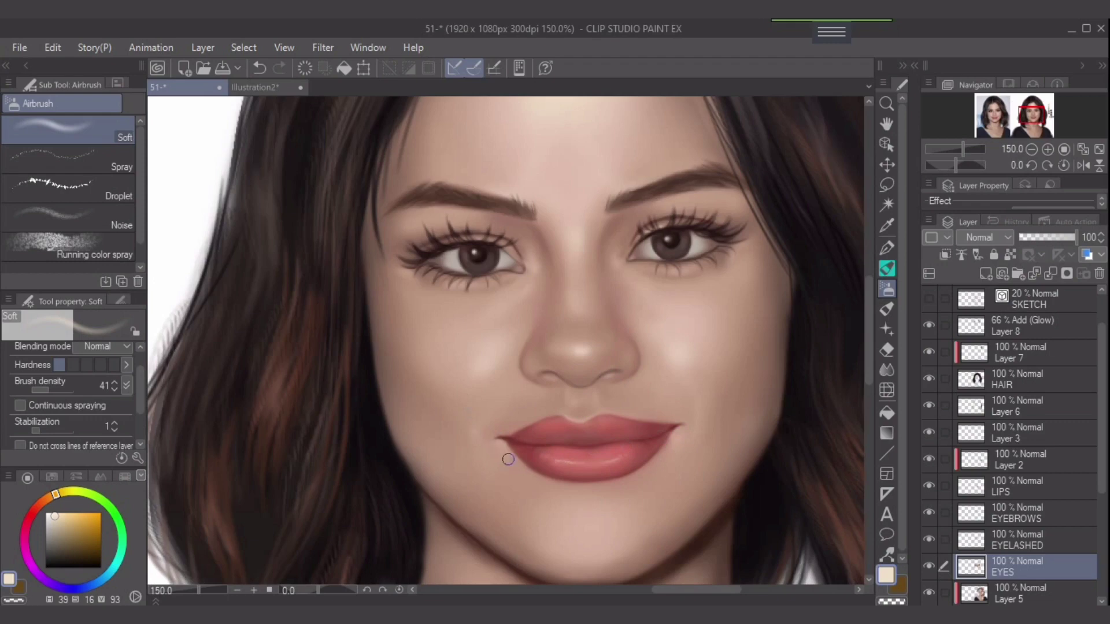
scroll(614, 487, "down", 3)
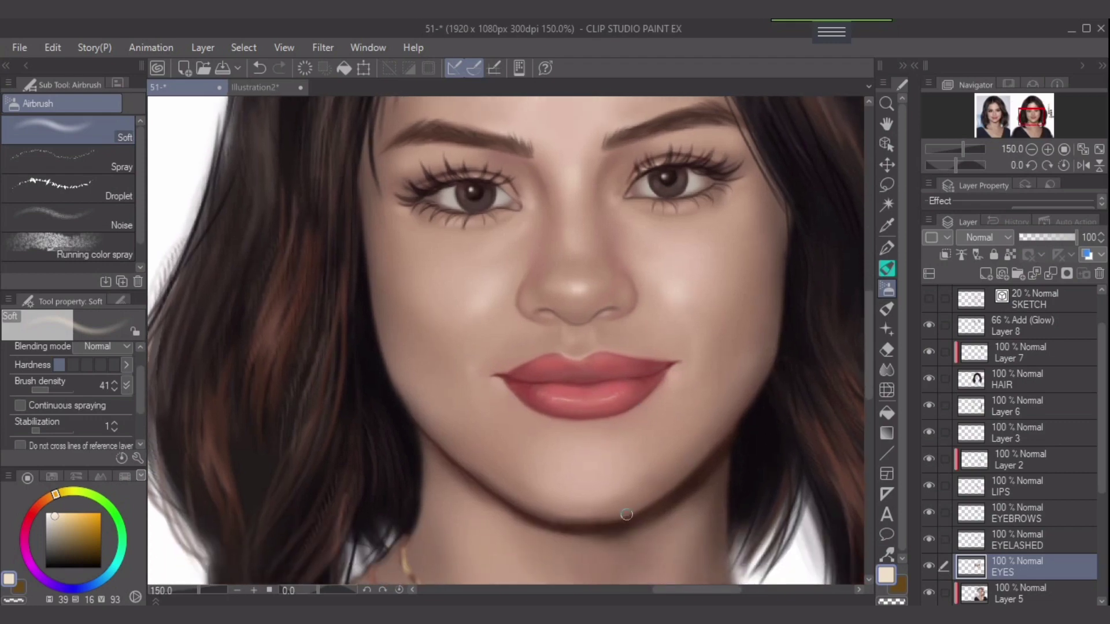
left_click(593, 443, "alt")
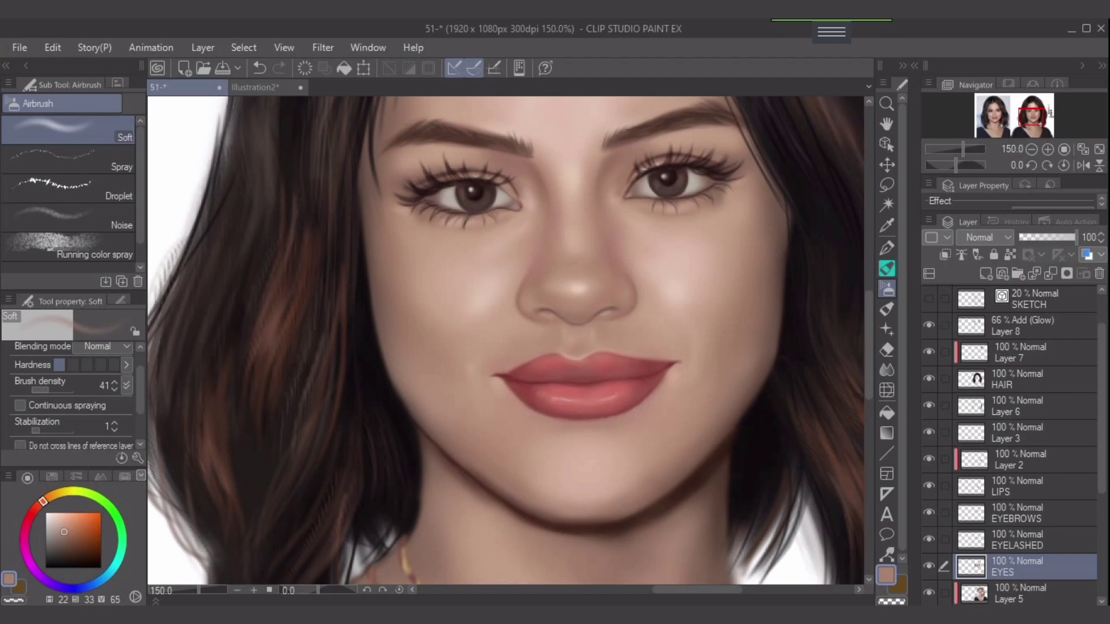
left_click_drag(43, 501, 32, 513)
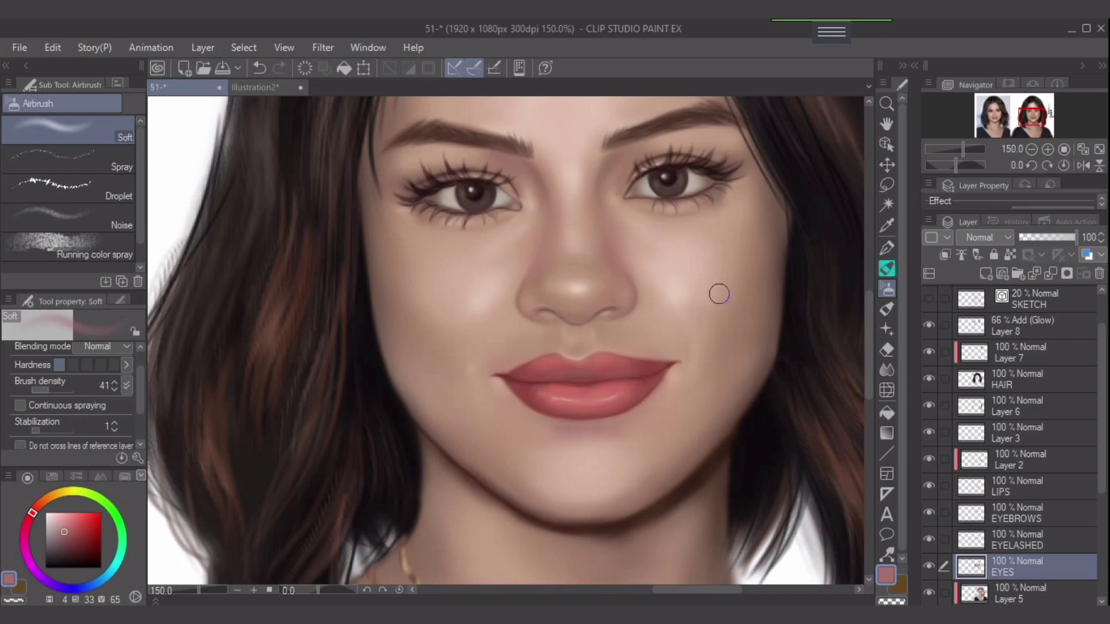
Mix a pale peach from the pink swatch with hue 27, saturation 15, brightness 95 and highlight the chin, blending with sampled skin
scroll(736, 365, "down", 1)
left_click_drag(736, 366, 569, 455)
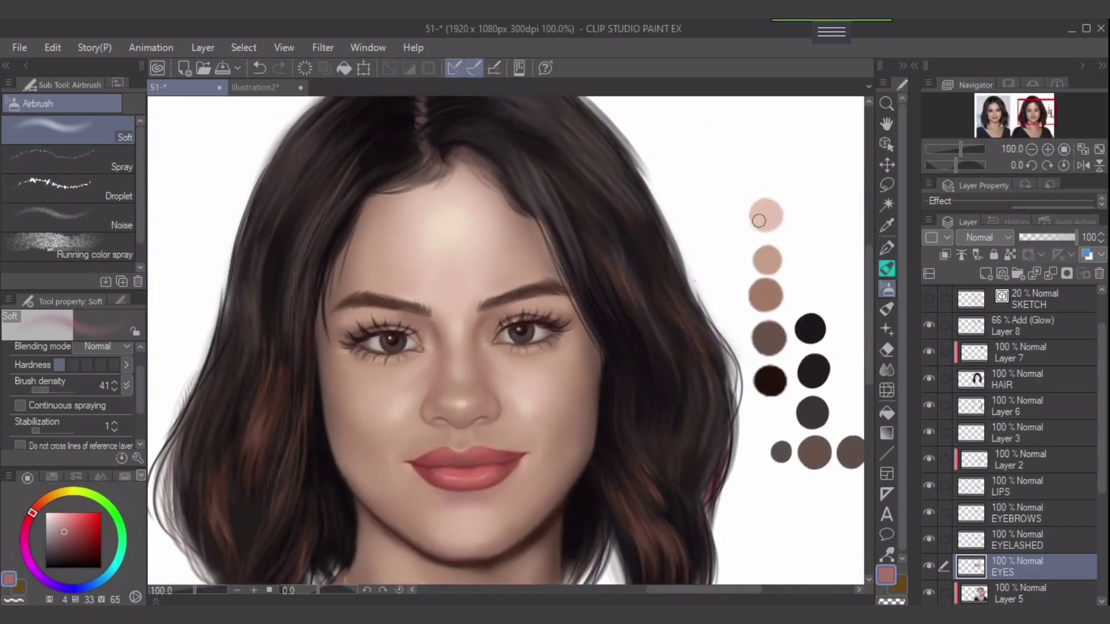
left_click(759, 221, "alt")
left_click(54, 516)
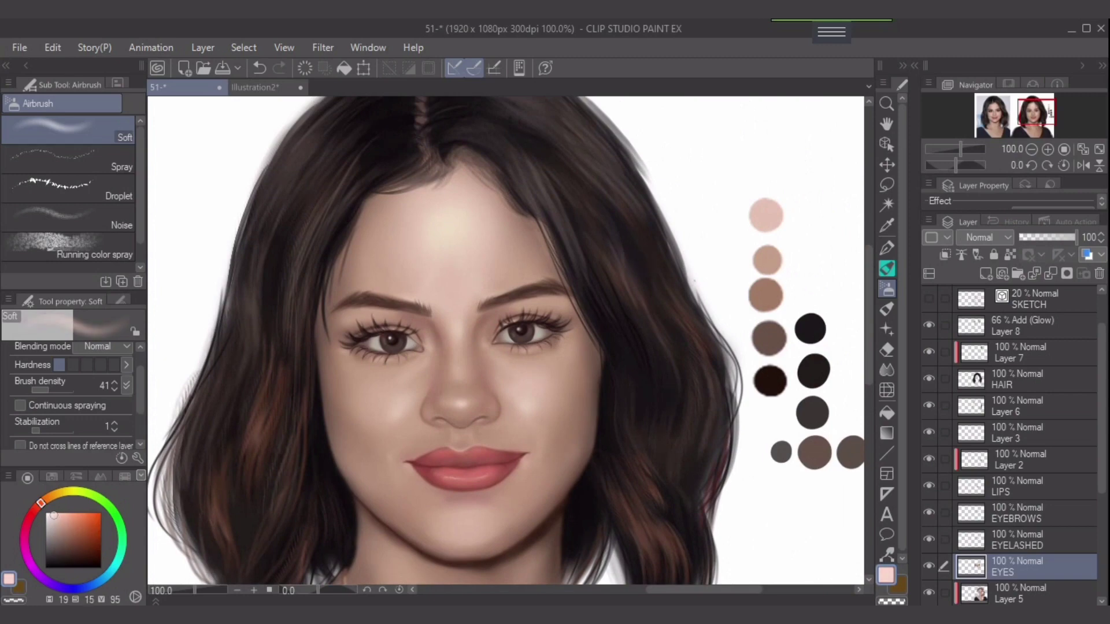
left_click(46, 499)
left_click_drag(524, 438, 658, 351)
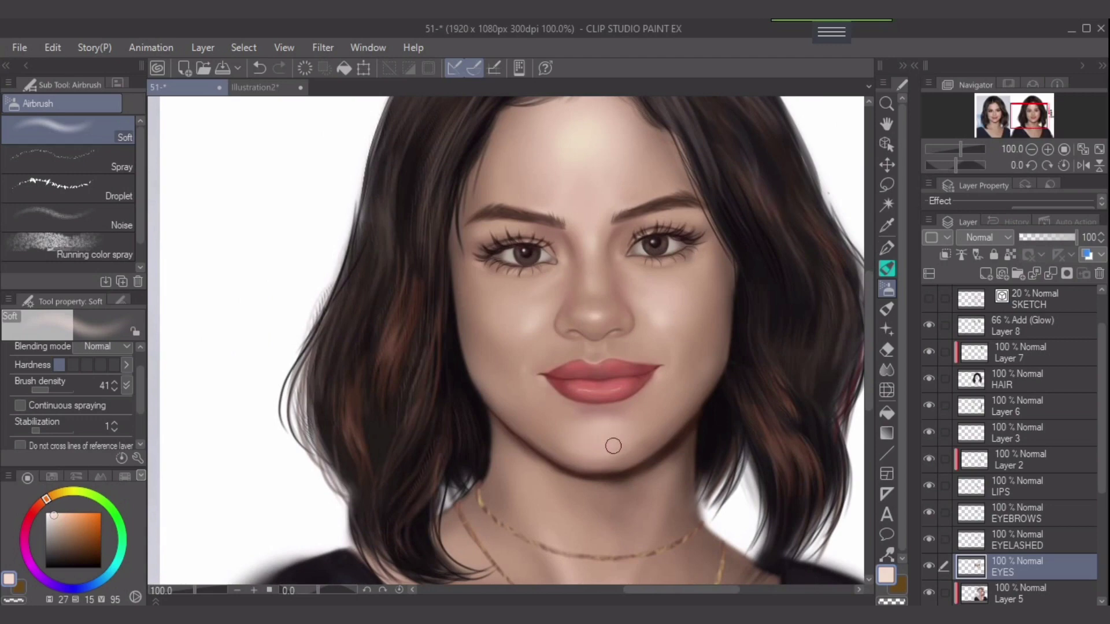
key("bracketleft")
key("bracketleft")
key("bracketleft")
left_click(601, 444, "alt")
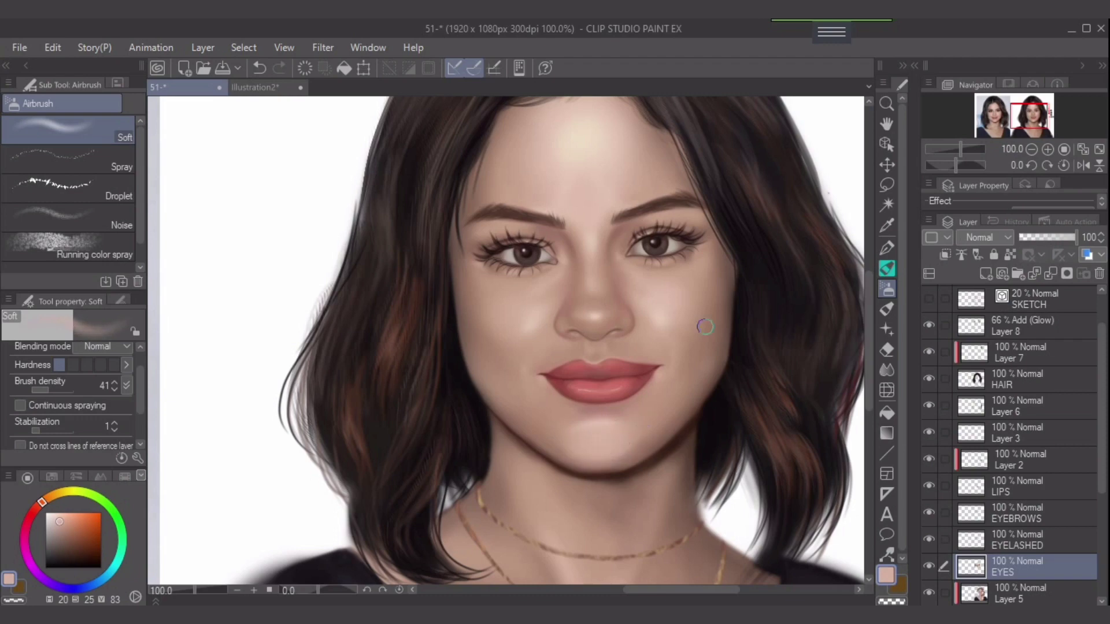
Adjust the sampled skin color to hue 27, saturation 18, brightness 90 and strengthen the chin highlight
left_click_drag(575, 450, 674, 416)
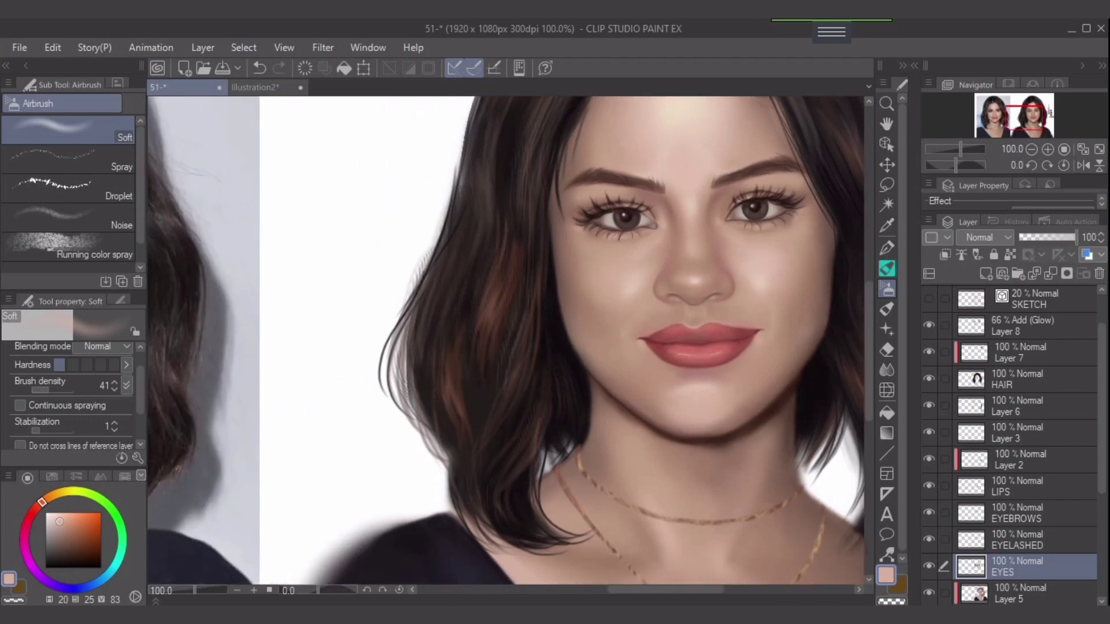
left_click(56, 518)
left_click_drag(41, 502, 46, 497)
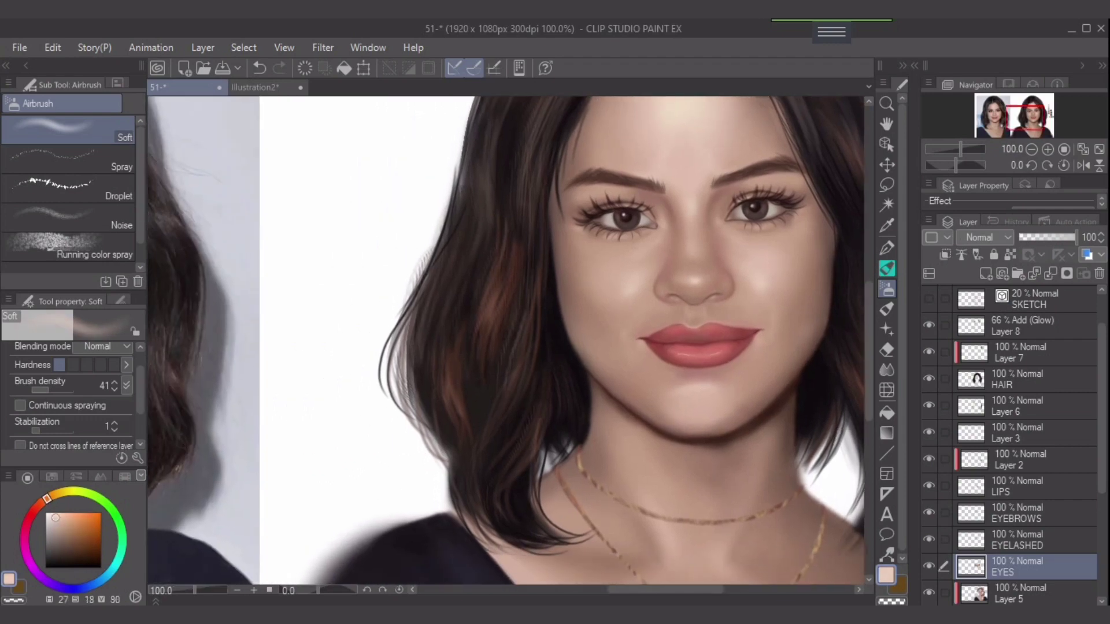
left_click_drag(697, 340, 582, 361)
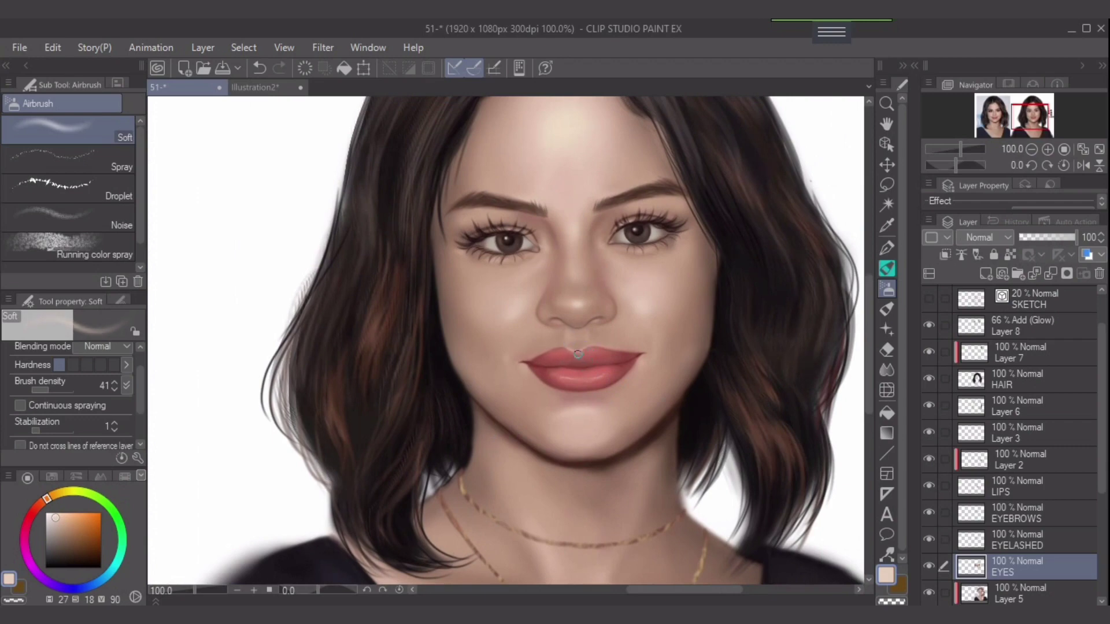
left_click_drag(639, 430, 646, 414)
key("]")
key("]")
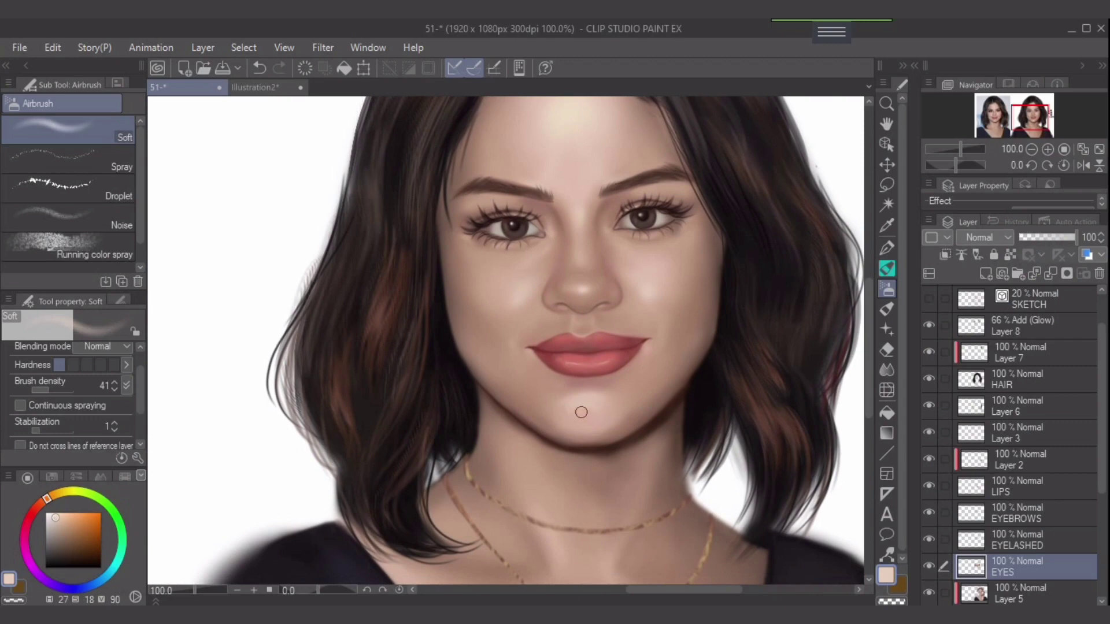
Try brushing a light peach rim along the left jaw edge and undo the strokes
left_click_drag(496, 378, 501, 391)
key("ctrl+z")
left_click_drag(458, 334, 498, 394)
key("ctrl+z")
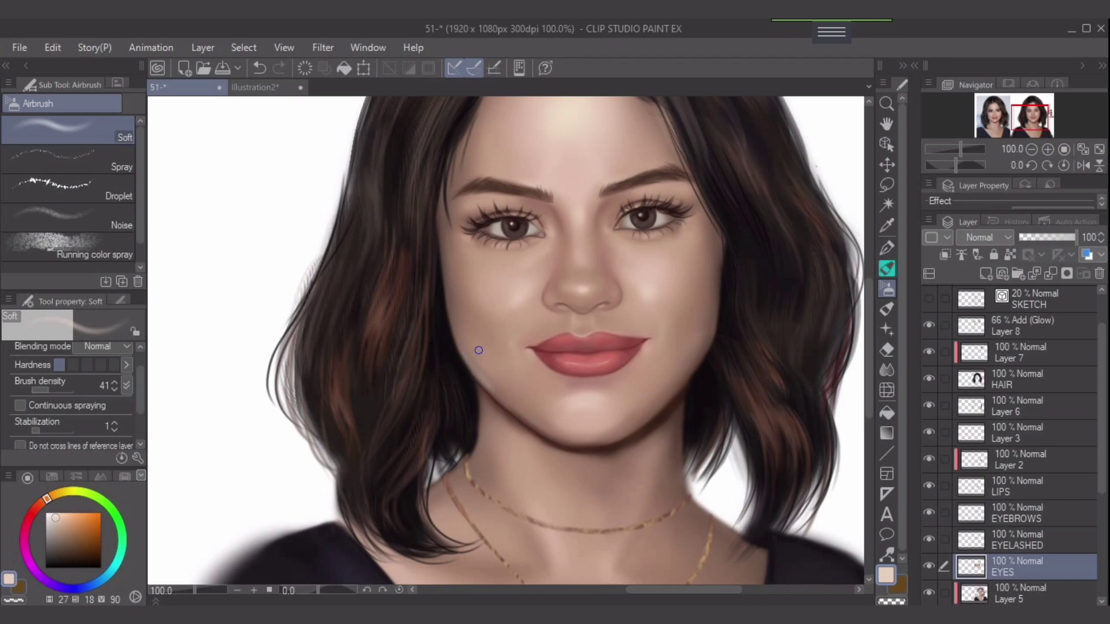
Blend the right cheek and jaw edge of the face with light and mid-brown tones sampled from the surrounding skin
left_click(474, 355, "alt")
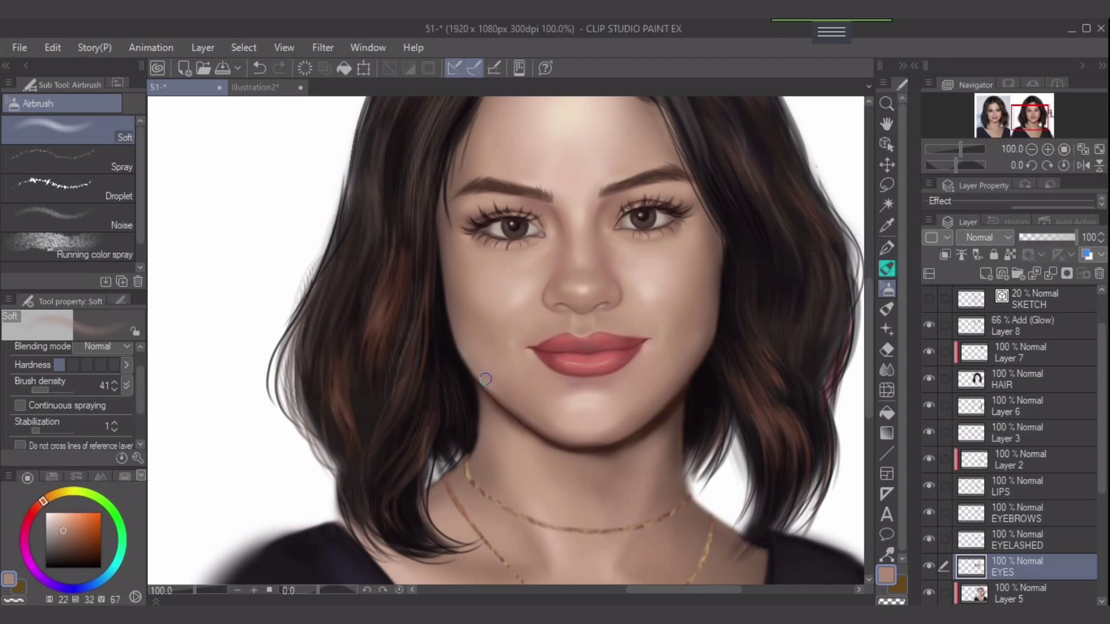
left_click(646, 289, "alt")
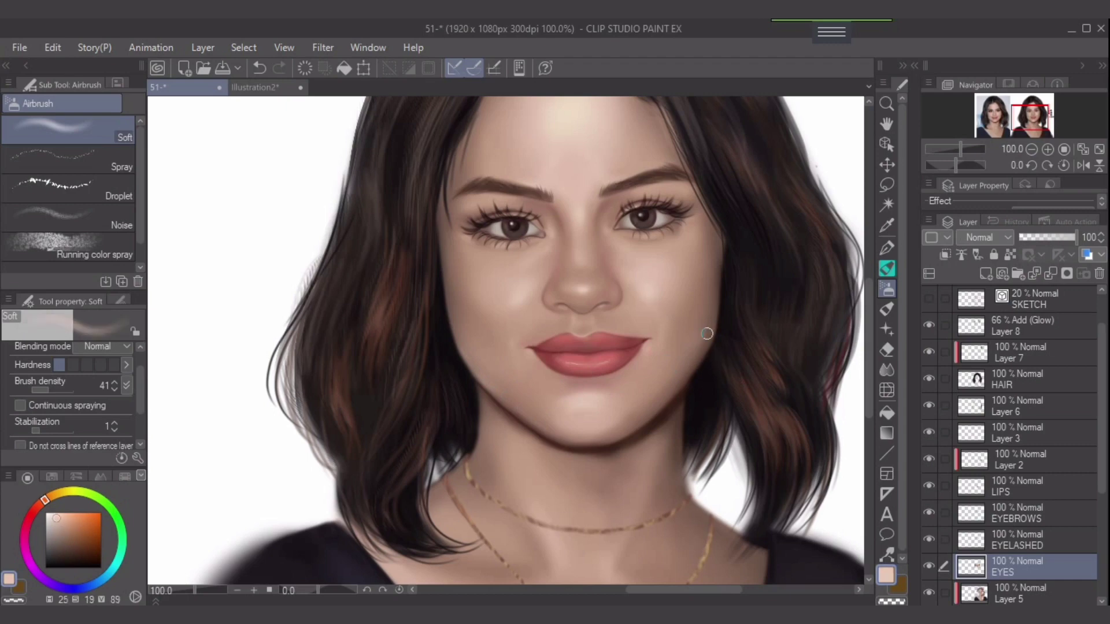
left_click_drag(711, 335, 661, 399)
left_click_drag(704, 347, 679, 383)
left_click(682, 356, "alt")
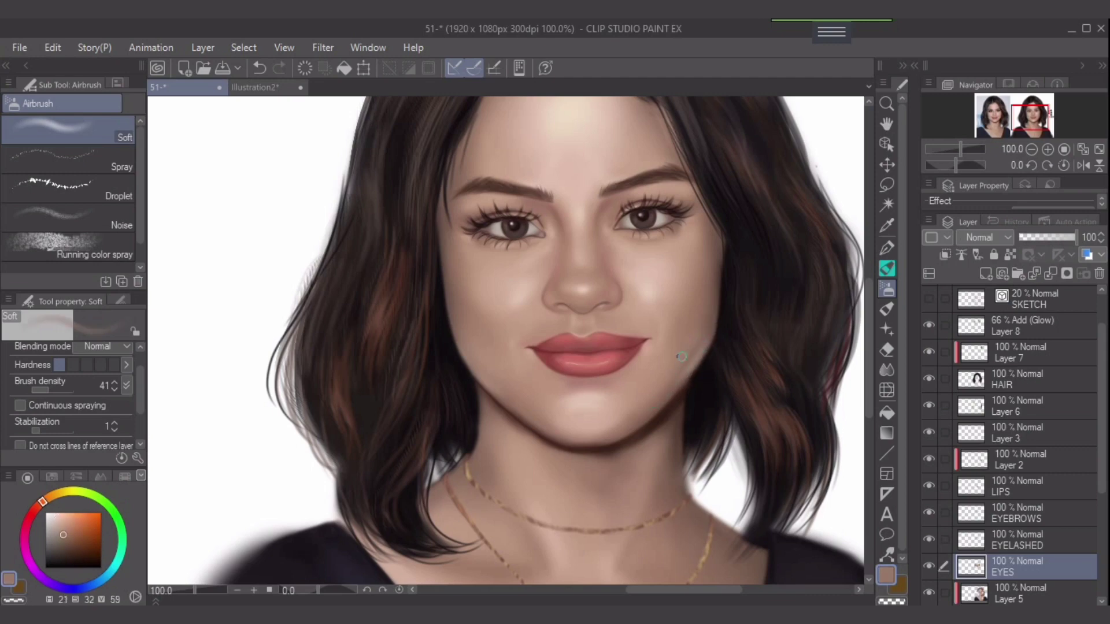
left_click(664, 399, "alt")
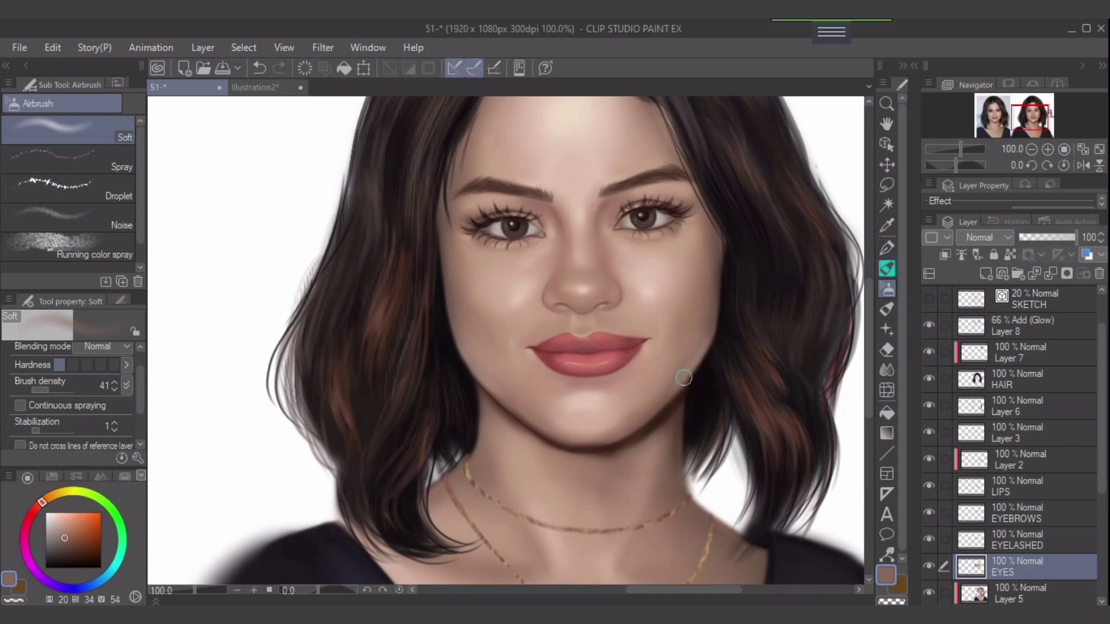
left_click(706, 311, "alt")
left_click(687, 345, "alt")
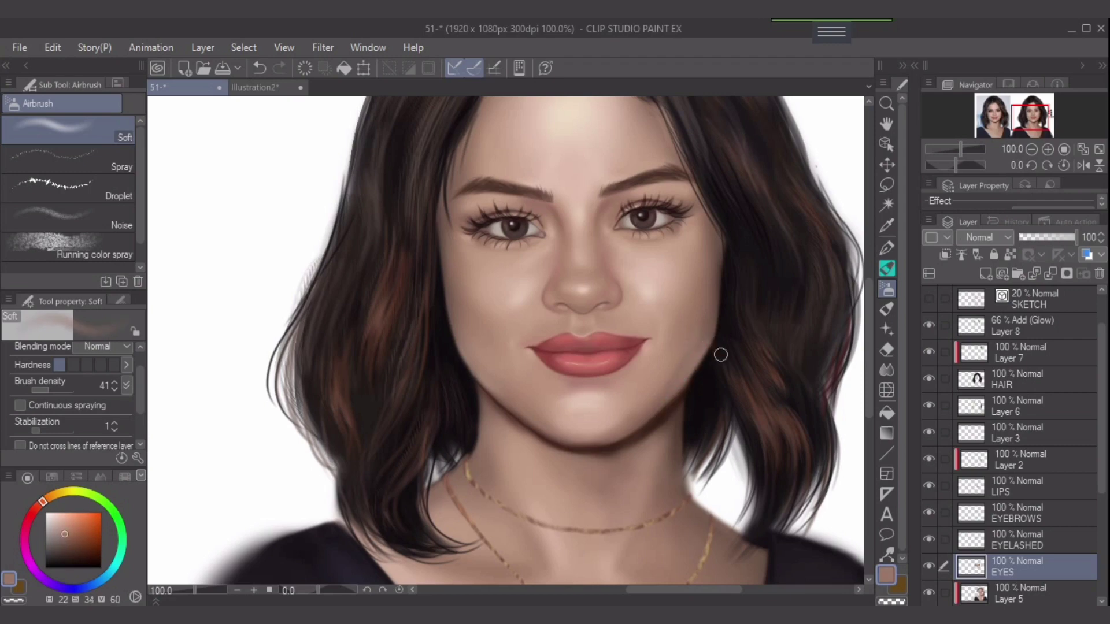
Mix a reddish blush tone from sampled cheek skin with hue 11, saturation 33, brightness 68, and set the soft eraser size to 10
key("e")
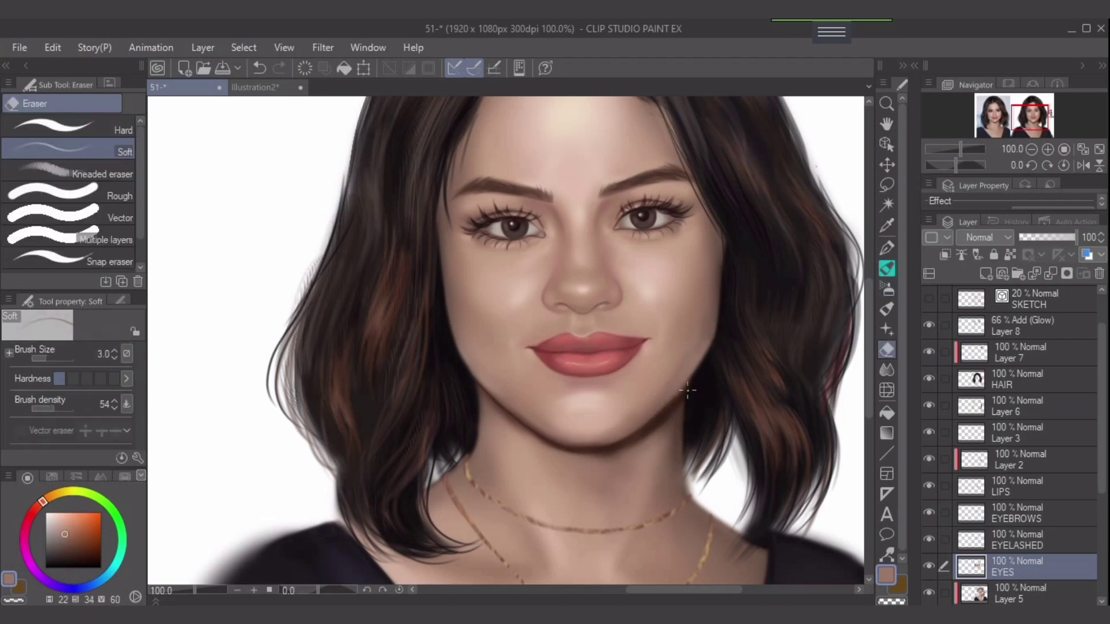
left_click(552, 330, "alt")
left_click(503, 308, "alt")
left_click_drag(43, 501, 38, 507)
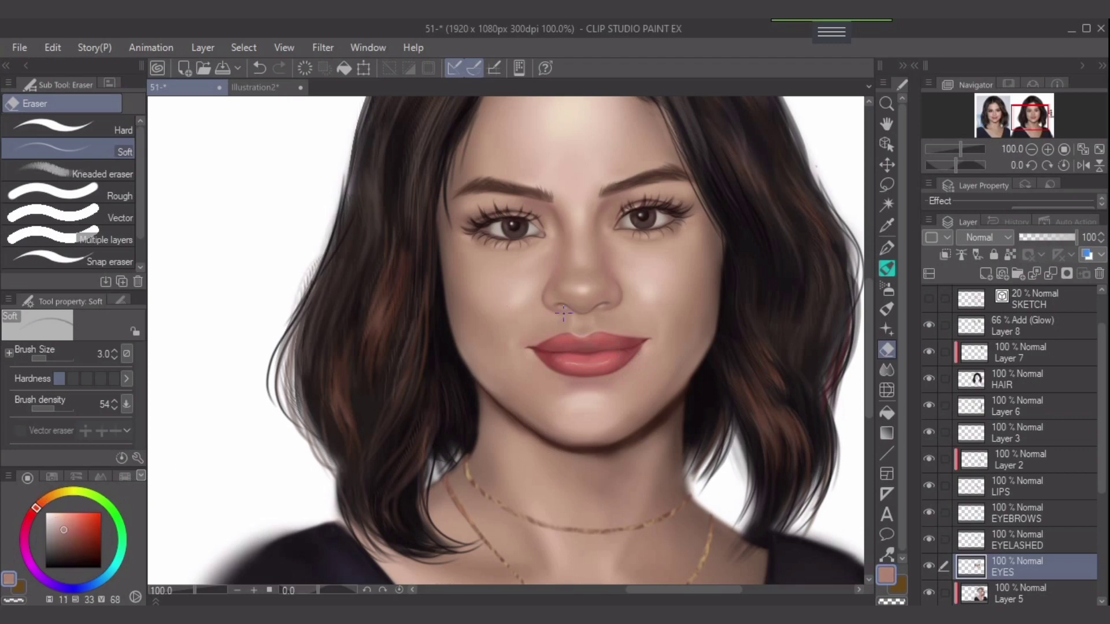
key("]")
key("]")
key("]")
key("]")
key("]")
key("]")
key("]")
key("]")
key("]")
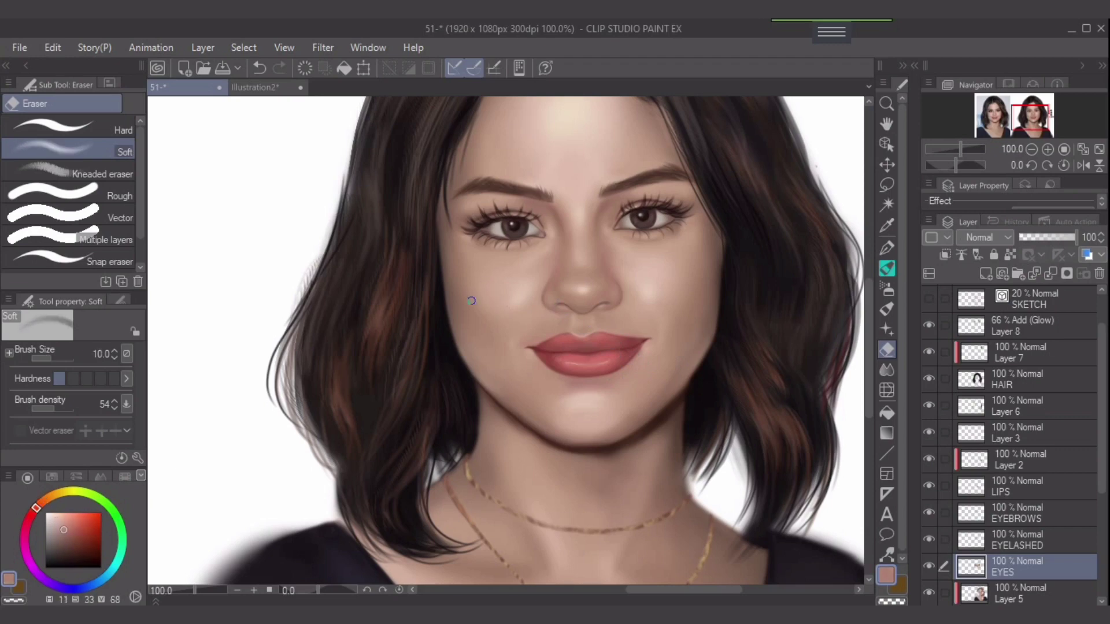
key("b")
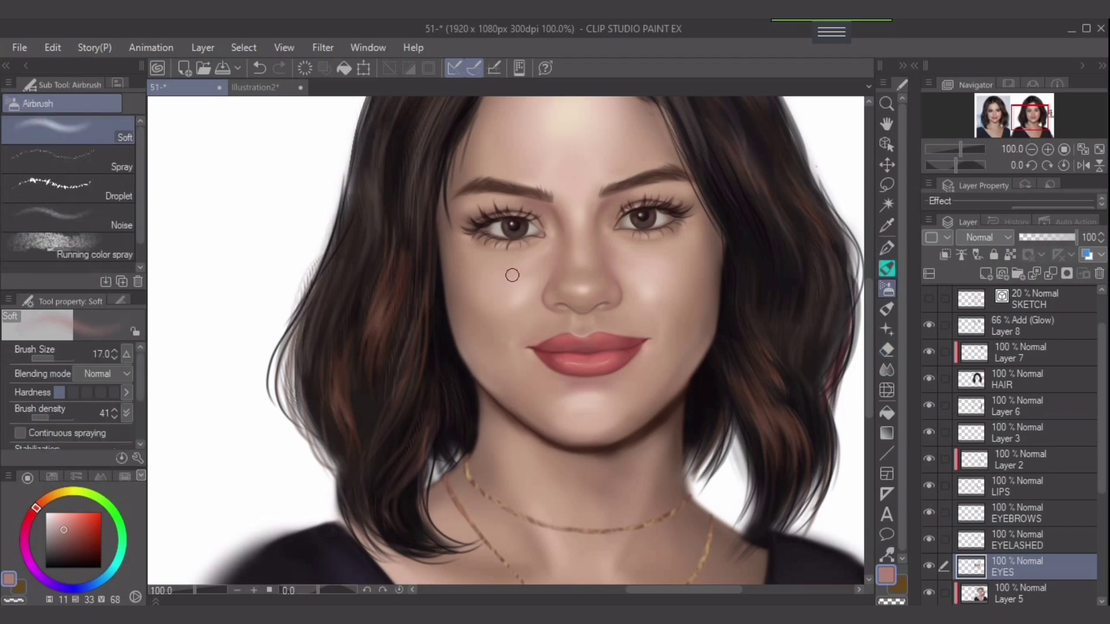
Brush a soft reddish blush onto both cheeks, enlarging the soft airbrush to size 50
mouse_move(481, 293)
left_mouse_down()
mouse_move(488, 310)
mouse_move(460, 283)
left_mouse_up()
key("[")
key("[")
key("]")
left_click_drag(690, 300, 676, 321)
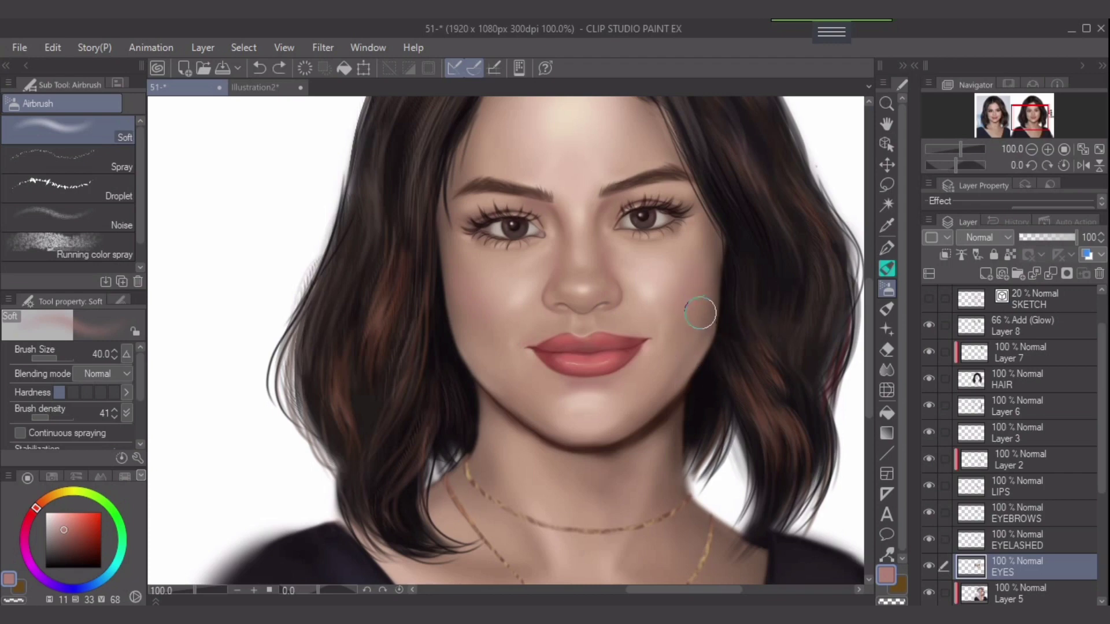
key("bracketleft")
key("bracketright")
key("bracketright")
Add a layer above EYES at 35% opacity and airbrush blush on both cheeks at brush size 60
left_click(986, 274)
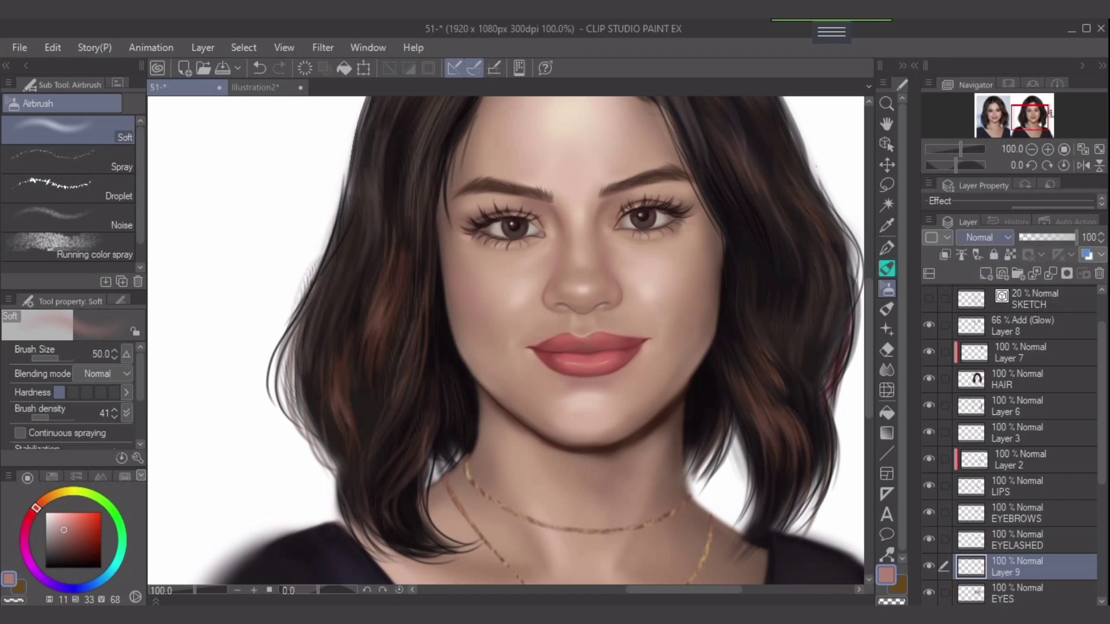
key("bracketright")
key("ctrl+z")
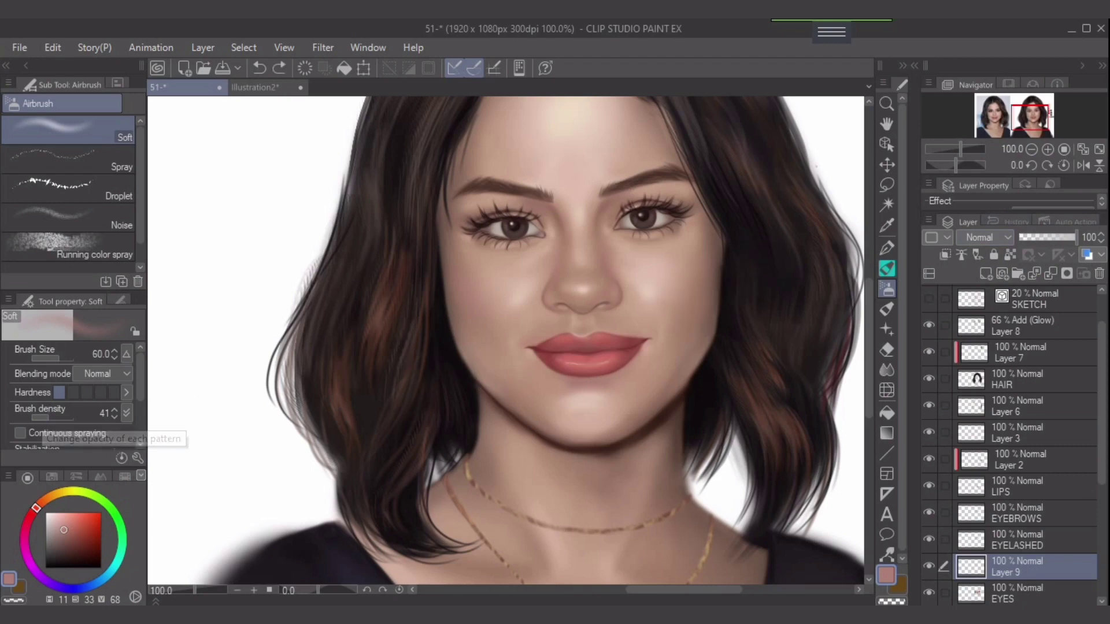
left_click(1039, 238)
left_click_drag(711, 288, 669, 308)
mouse_move(477, 311)
left_mouse_down()
mouse_move(459, 279)
mouse_move(485, 297)
mouse_move(495, 365)
mouse_move(489, 326)
mouse_move(460, 286)
mouse_move(498, 325)
mouse_move(467, 316)
mouse_move(504, 316)
left_mouse_up()
Deepen the blush color to saturation 41, brightness 67 and build it up on both cheeks
left_click(68, 530)
mouse_move(714, 312)
left_mouse_down()
mouse_move(679, 325)
mouse_move(709, 262)
mouse_move(704, 312)
mouse_move(673, 315)
left_mouse_up()
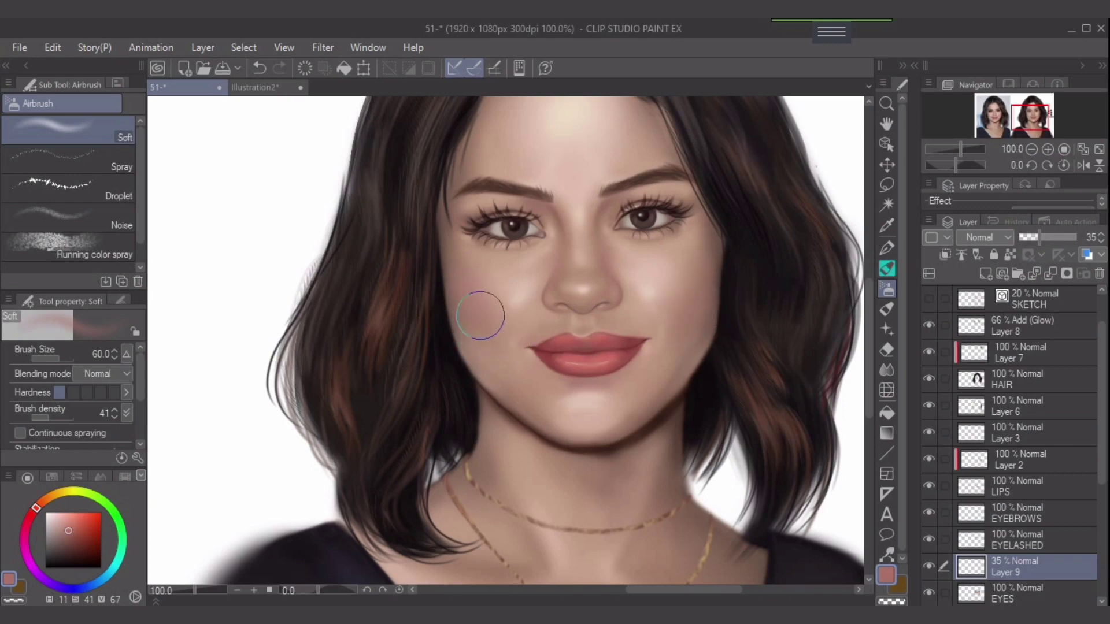
left_click_drag(483, 315, 496, 320)
Mix a dark red with hue 360, saturation 53, brightness 55 and brush it along both outer cheeks, reducing the airbrush to size 40
left_click(75, 537)
left_click(31, 515)
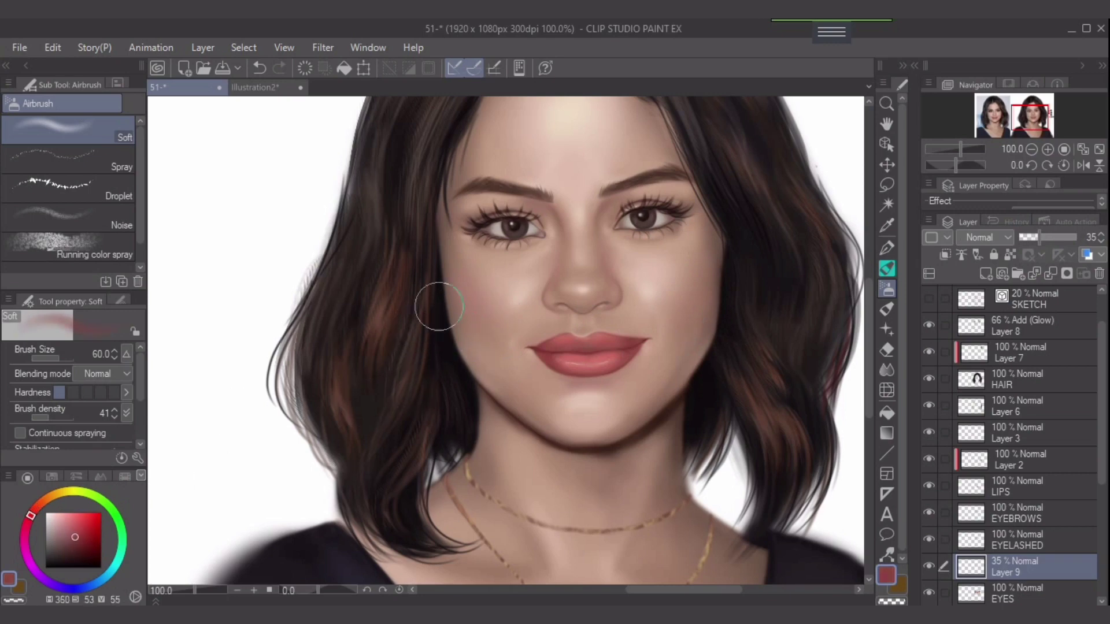
left_click_drag(462, 314, 476, 322)
key("bracketleft")
key("bracketleft")
left_click_drag(447, 261, 478, 324)
left_click_drag(734, 281, 702, 325)
Blend the blush on the right outer cheek with sampled skin tones, using an airbrush up to size 60
left_click(709, 234, "alt")
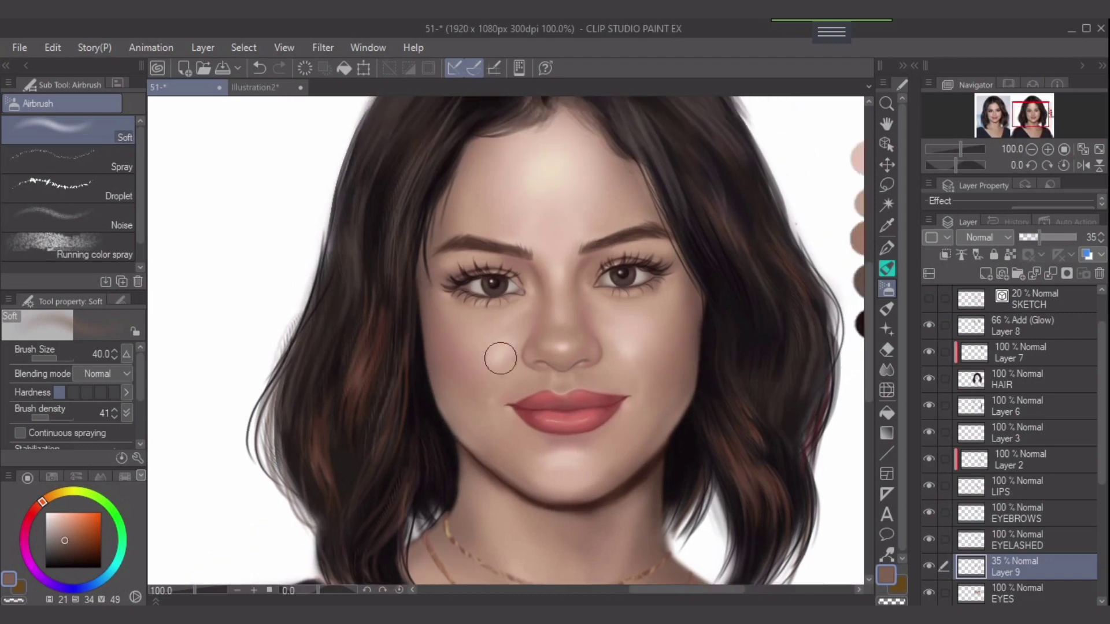
left_click(672, 352, "alt")
key("bracketright")
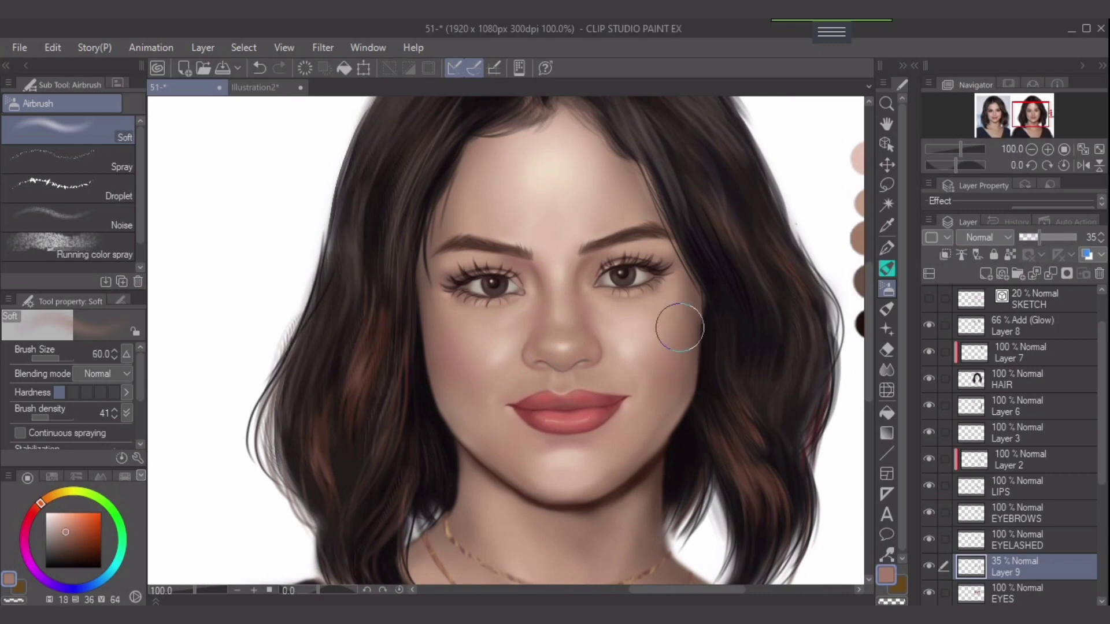
left_click_drag(679, 327, 676, 326)
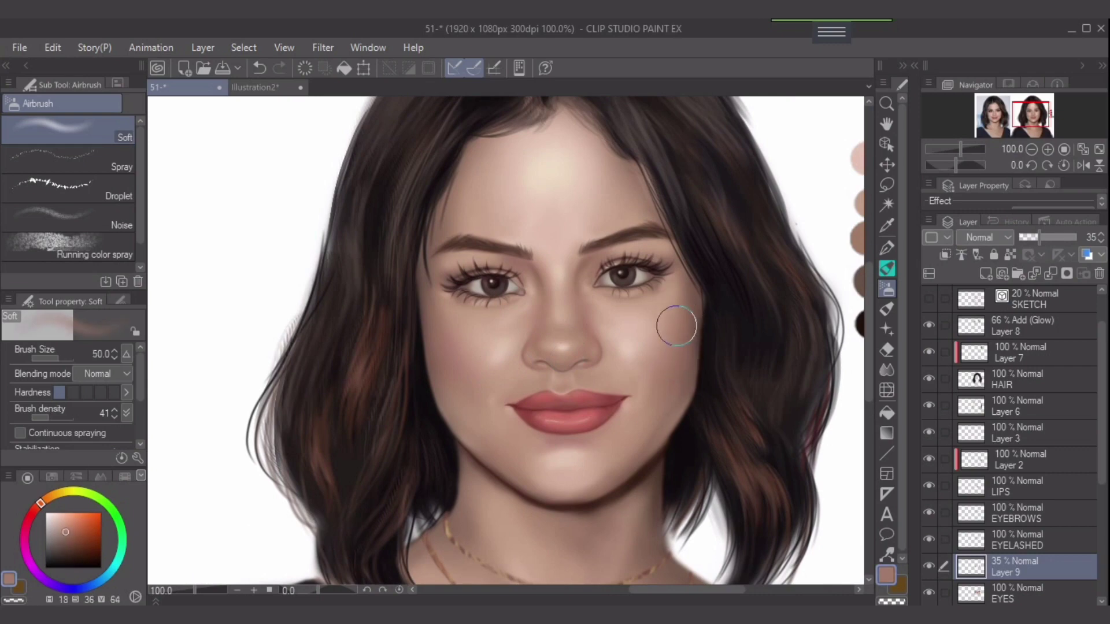
Sample skin from the right jaw and cheek edge and soften the chin and jaw shading, reducing the airbrush to size 15
left_click(635, 458, "alt")
key("bracketleft")
key("bracketleft")
key("bracketleft")
key("bracketleft")
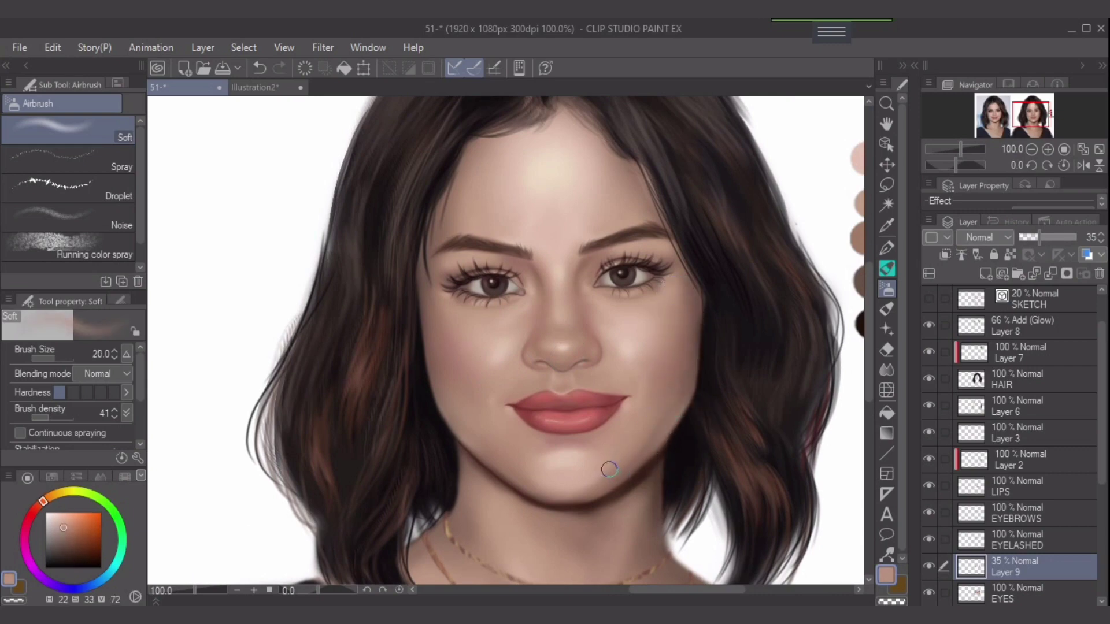
left_click(698, 365, "alt")
key("bracketleft")
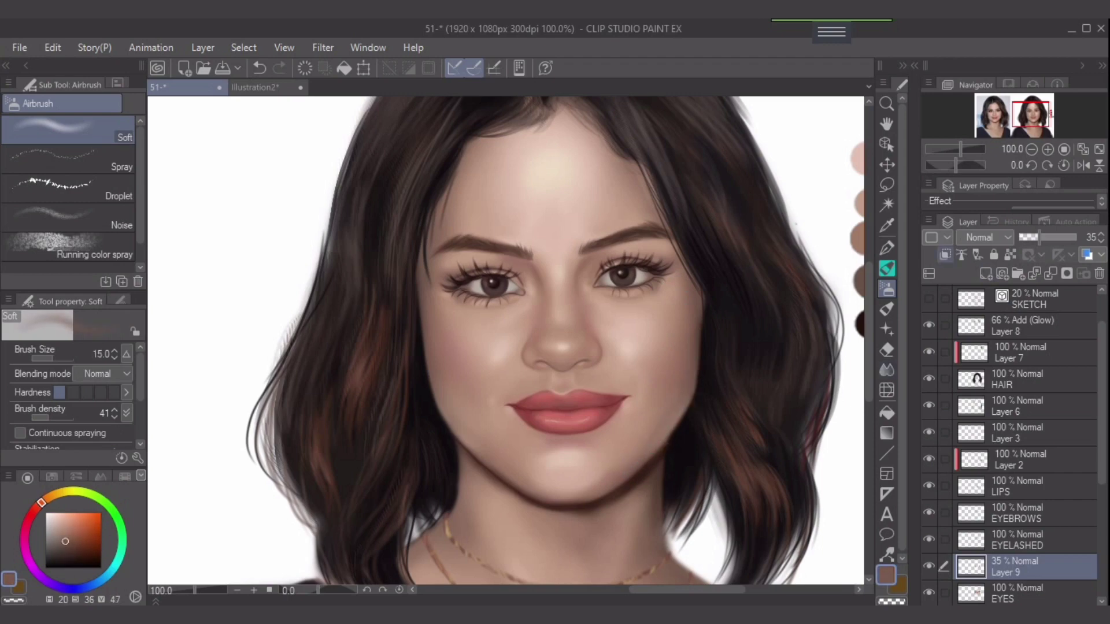
Clip the blush layer to the layer below and shade the right jaw with a sampled brown at airbrush size 25
left_click(945, 255)
left_click(700, 369, "alt")
key("bracketright")
key("bracketright")
key("bracketright")
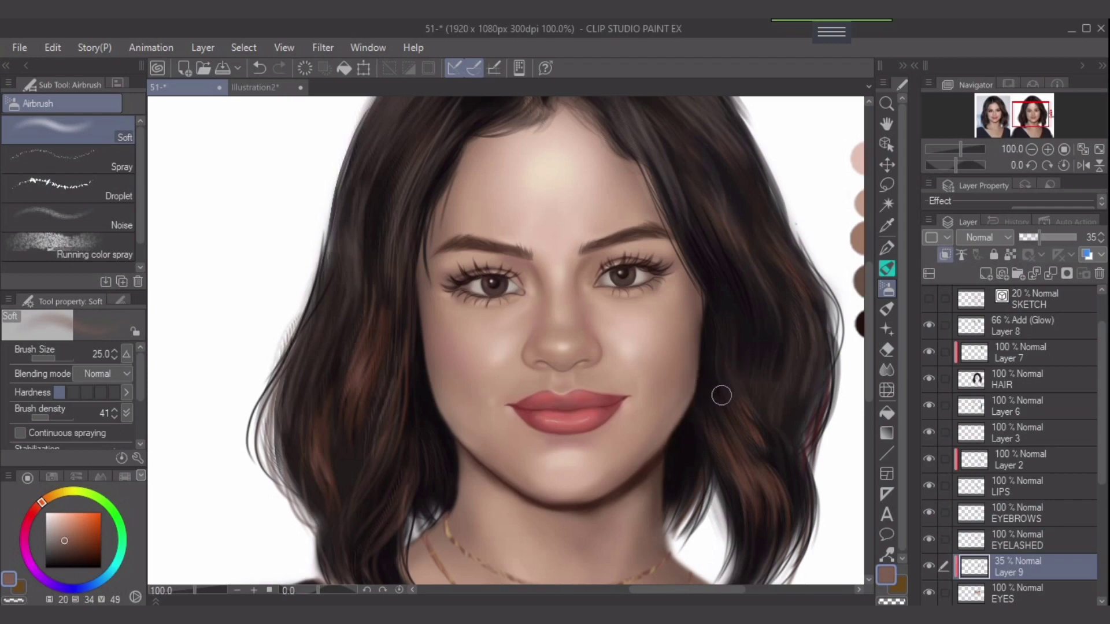
left_click_drag(657, 462, 651, 397)
Sample a dark brown near the right jaw and refine the jawline on the EYES layer with the airbrush at about size 7
left_click(641, 403, "alt")
key("bracketleft")
key("bracketleft")
key("bracketleft")
key("bracketleft")
key("bracketleft")
key("bracketleft")
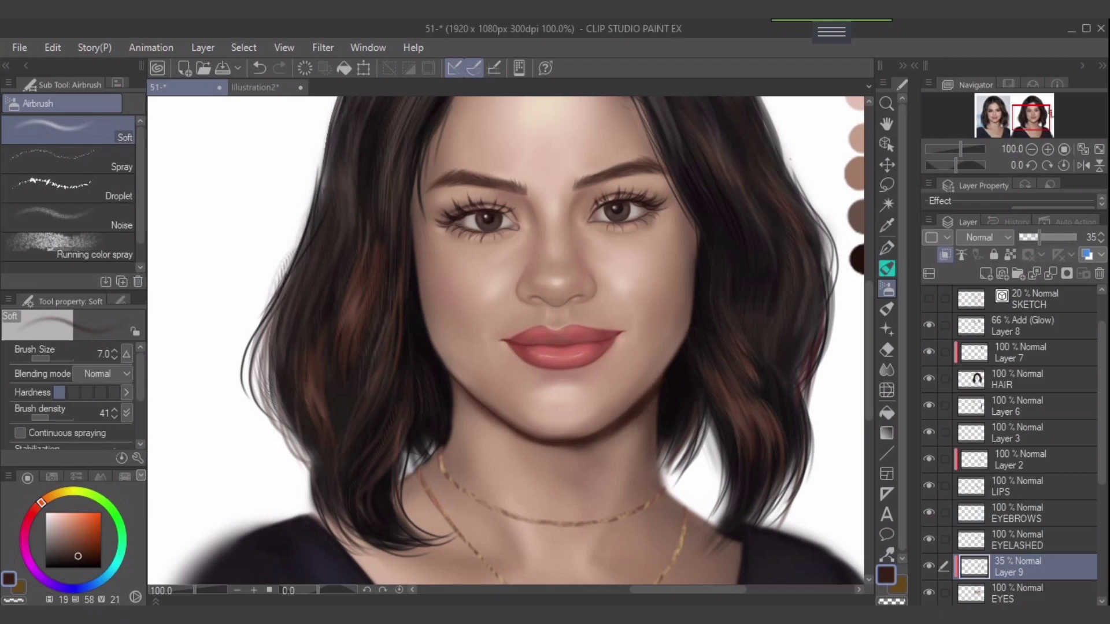
key("alt+bracketleft")
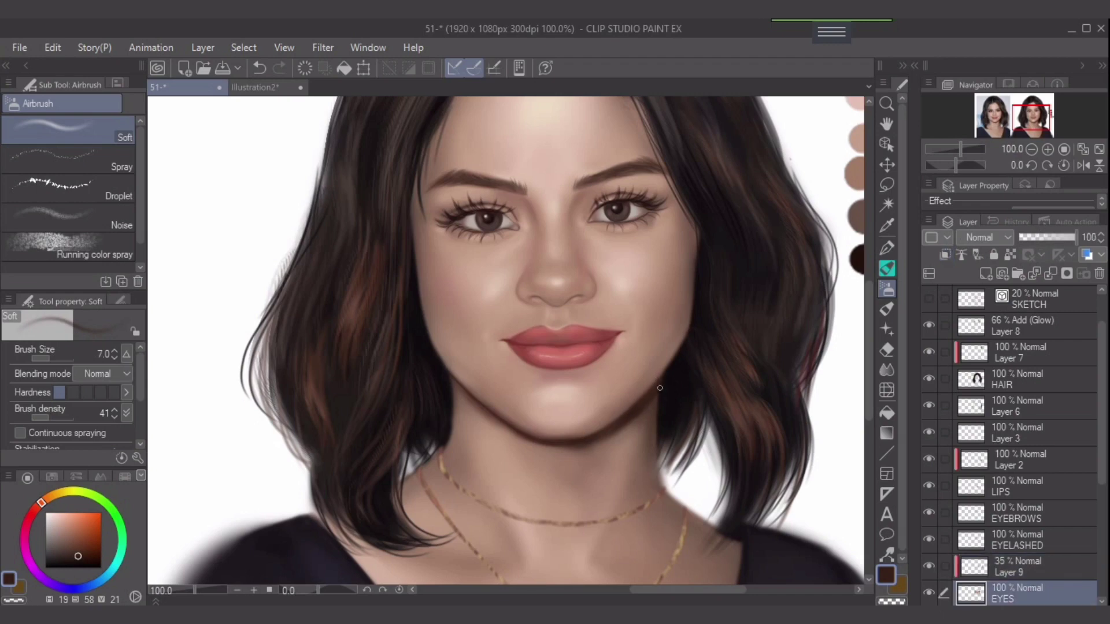
key("bracketright")
key("bracketright")
key("bracketleft")
key("bracketleft")
Shade the right temple edge beside the hair with sampled shadow brown at airbrush size 12, and sample the near-black hair color
left_click(691, 235, "alt")
key("bracketright")
key("bracketright")
key("bracketright")
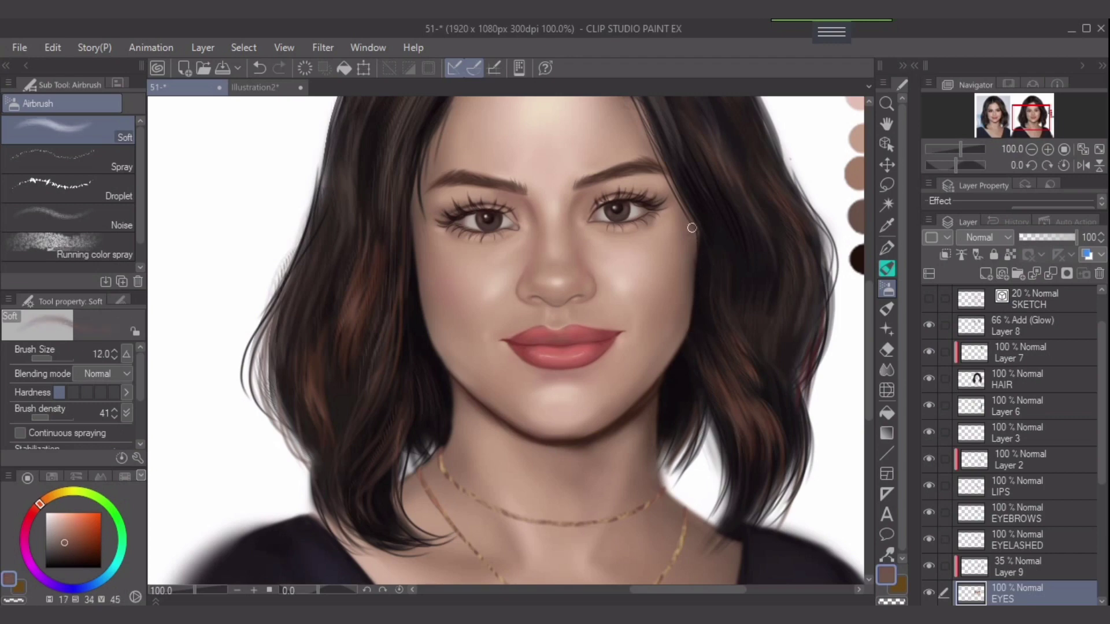
left_click(702, 267, "alt")
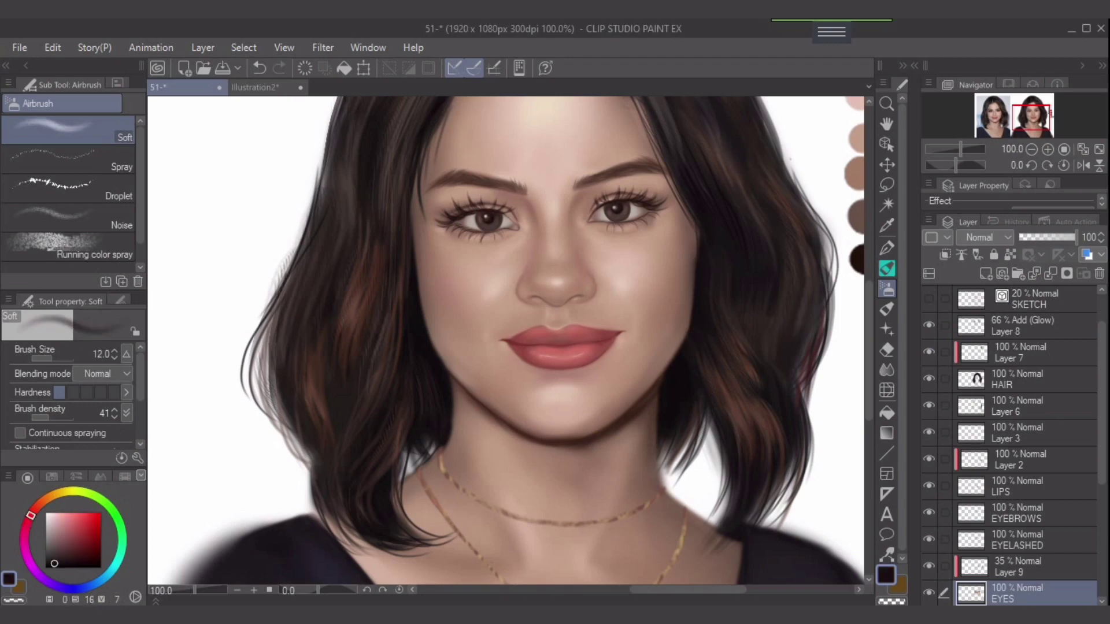
On the HAIR layer, refine the hair edge along the right jaw with sampled dark tones, reducing the airbrush to size 3
left_click(1031, 567)
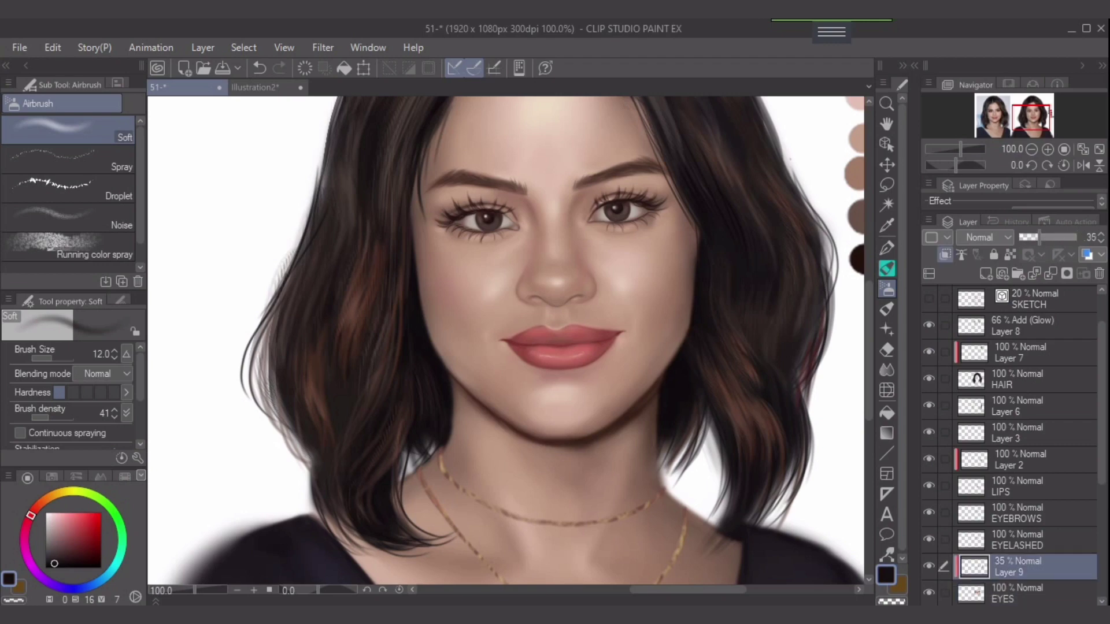
scroll(1014, 445, "down", 3)
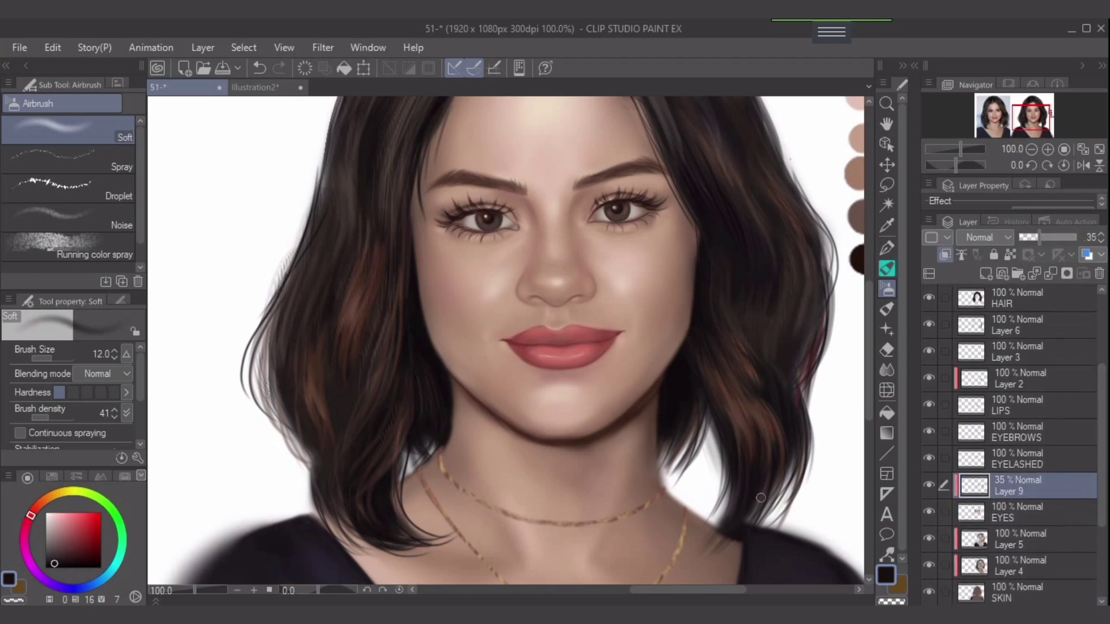
left_click(628, 415, "alt")
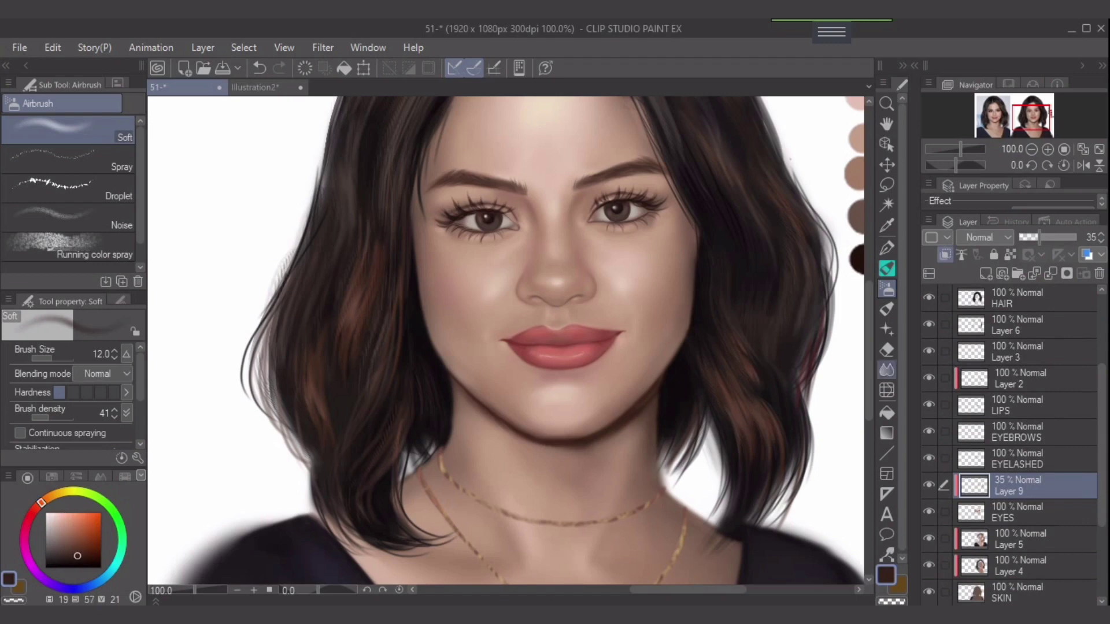
left_click(1018, 298)
key("bracketleft")
key("bracketleft")
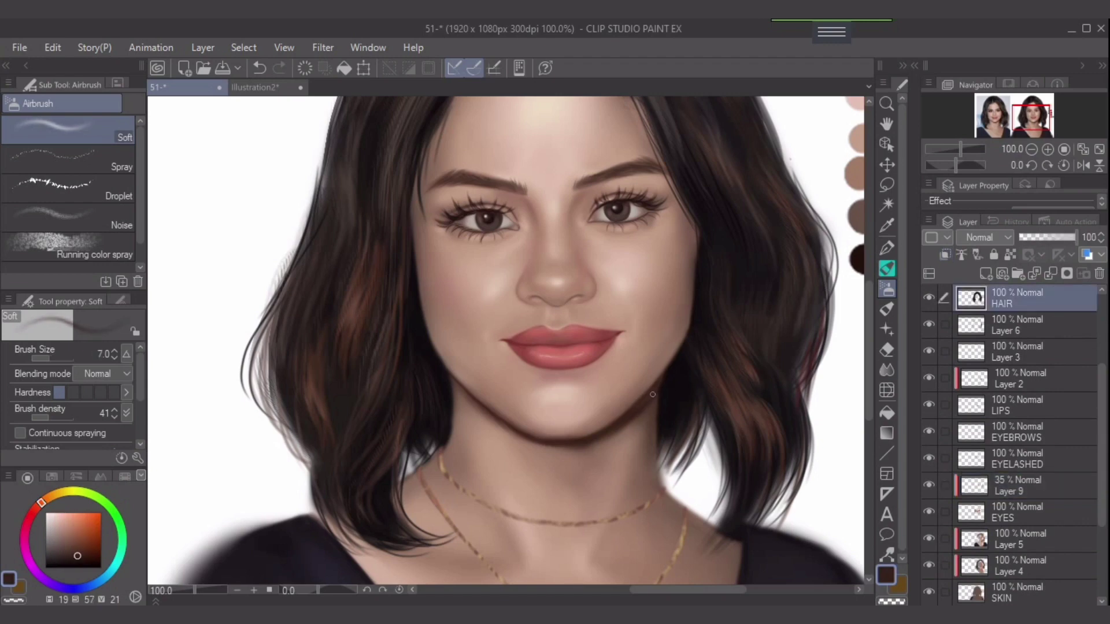
left_click(677, 380, "alt")
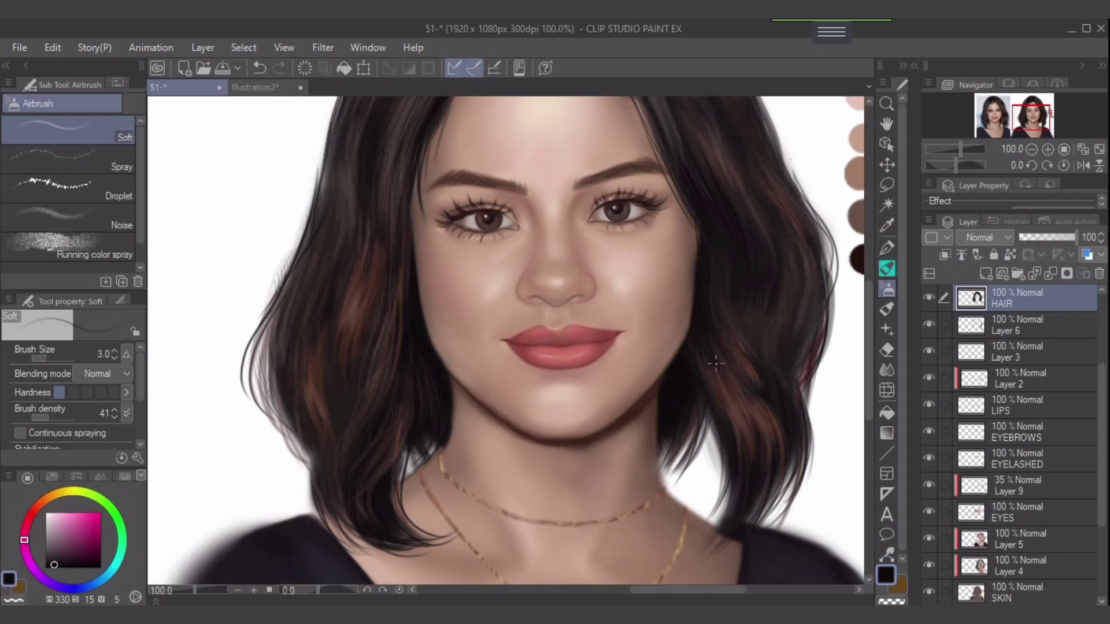
left_click_drag(506, 341, 496, 387)
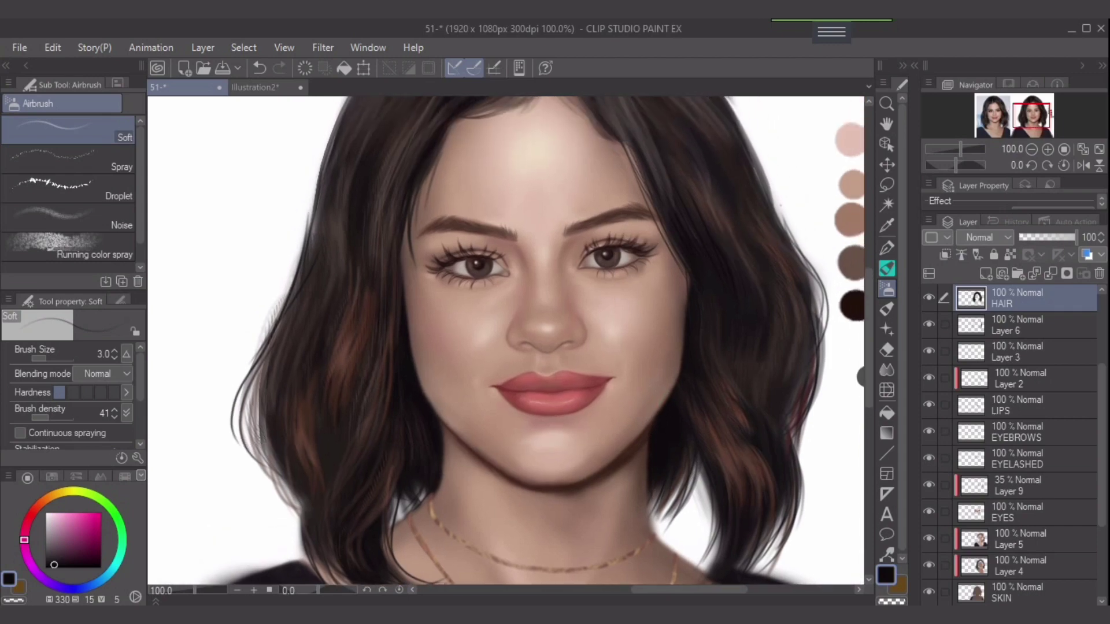
Make the Add (Glow) Layer 8 active and sample the red from the middle of the lower lip
left_click(1035, 352)
left_click(1035, 326)
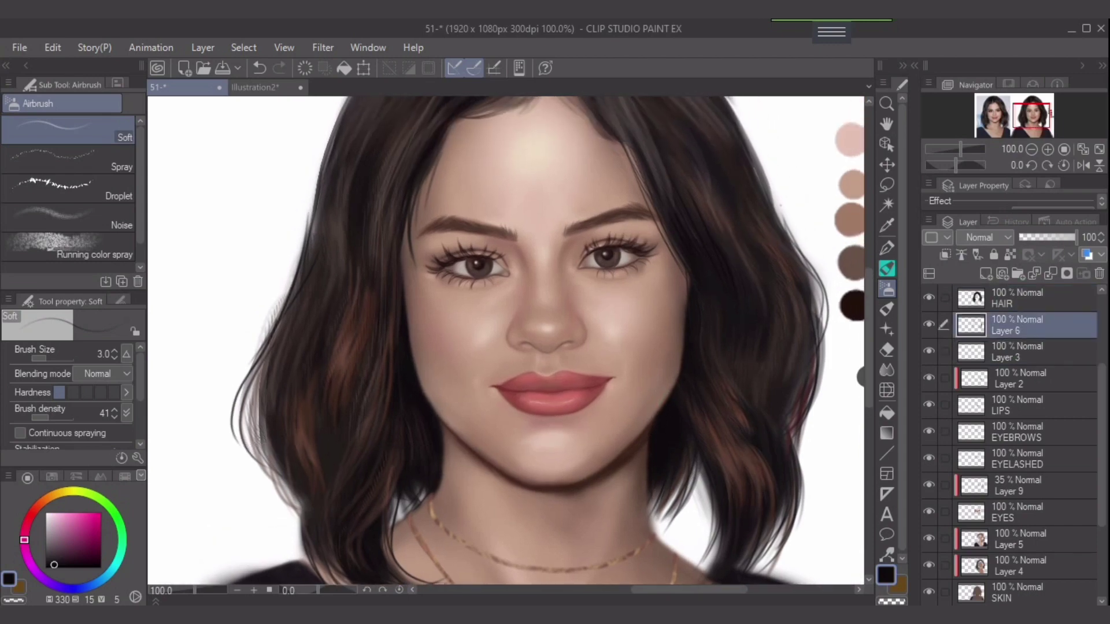
left_click(1035, 352)
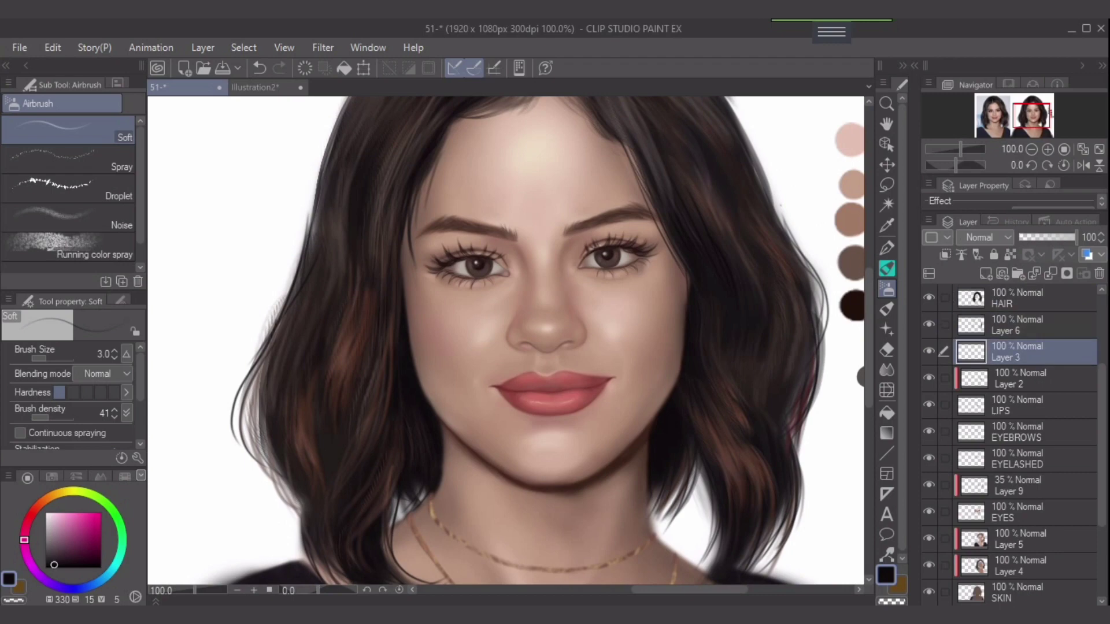
left_click_drag(1102, 428, 1102, 358)
left_click(1035, 325)
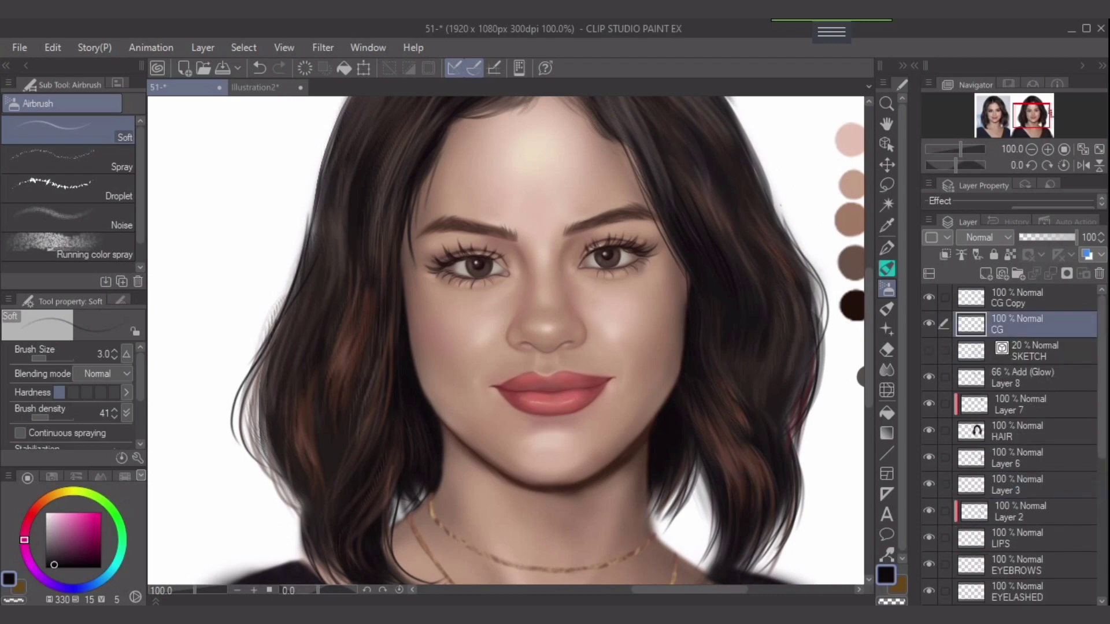
left_click(1017, 378)
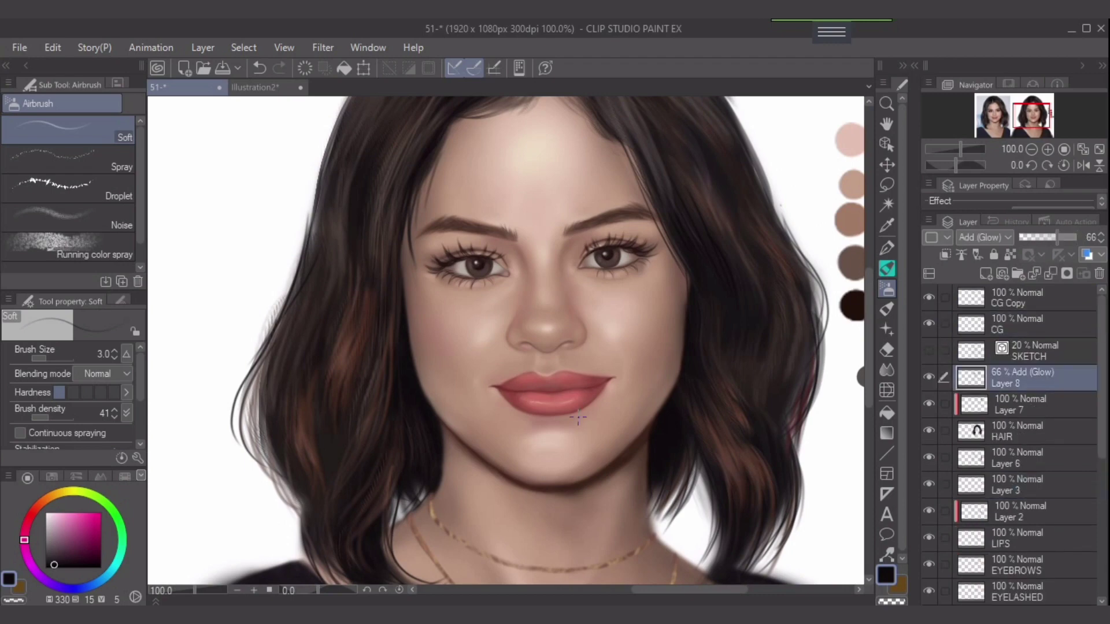
left_click(543, 398, "alt")
left_click(544, 404, "alt")
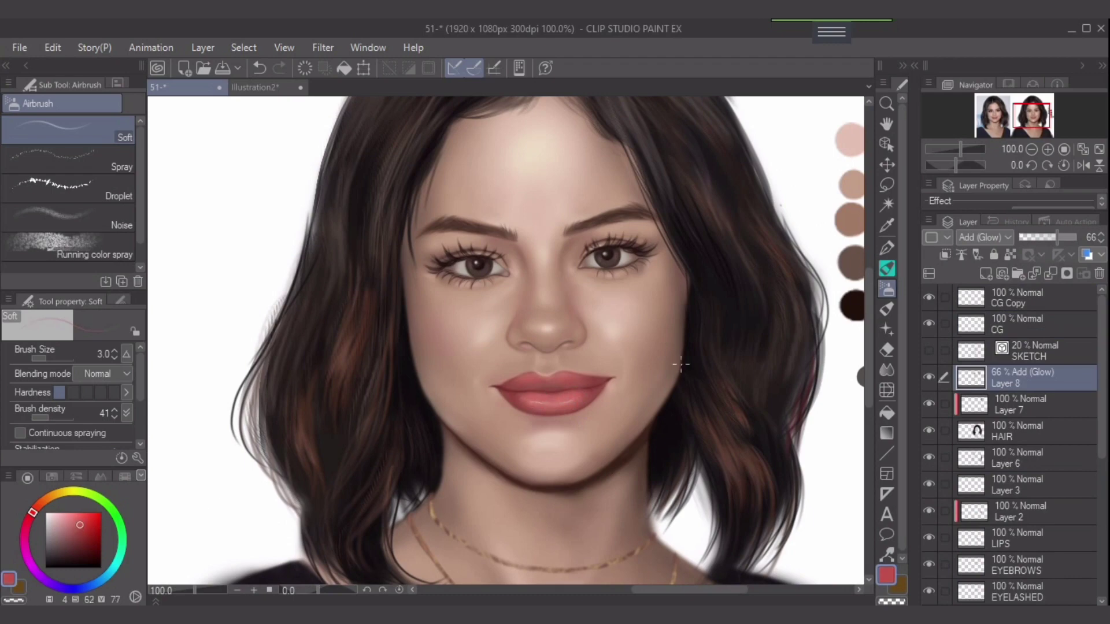
Try to brush the sampled red across the lower lip with the airbrush at size 20
key("bracketright")
key("bracketright")
key("bracketright")
key("bracketright")
key("bracketright")
key("bracketright")
key("bracketright")
key("bracketright")
key("bracketright")
key("bracketright")
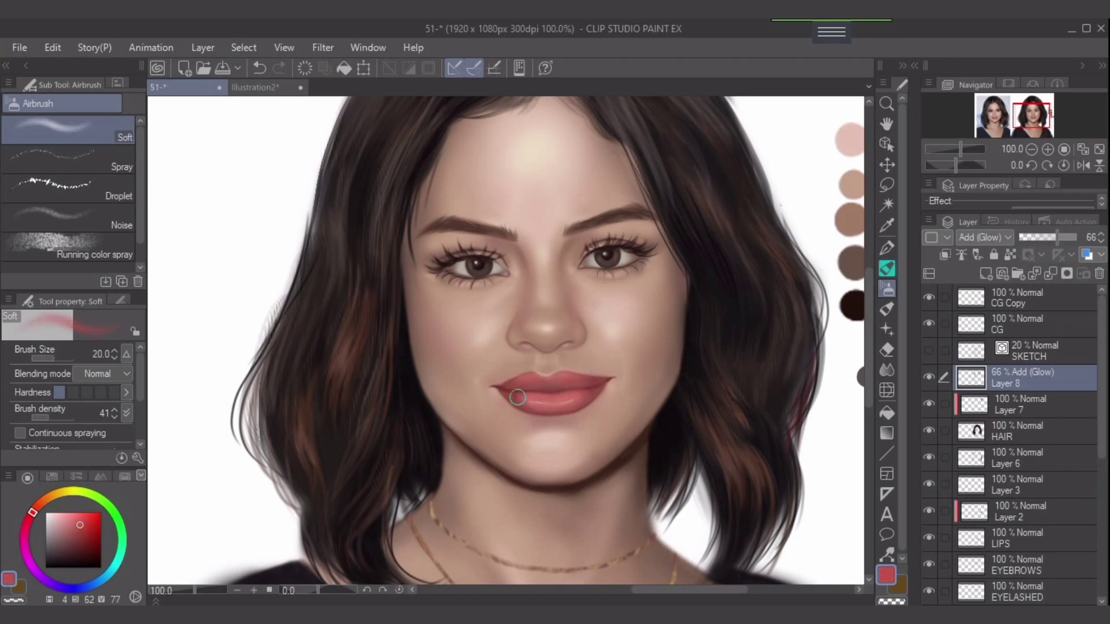
mouse_move(511, 399)
left_mouse_down()
mouse_move(588, 405)
mouse_move(558, 405)
left_mouse_up()
key("ctrl+z")
key("ctrl+z")
Brighten the center of the lower lip on the glow layer with the airbrush at size 12
key("bracketleft")
key("bracketleft")
key("bracketleft")
left_click_drag(547, 400, 561, 400)
On Layer 2, shade the lower lip with a darker red sampled from its left side, using airbrush size 17
left_click(1029, 539)
left_click(1028, 485)
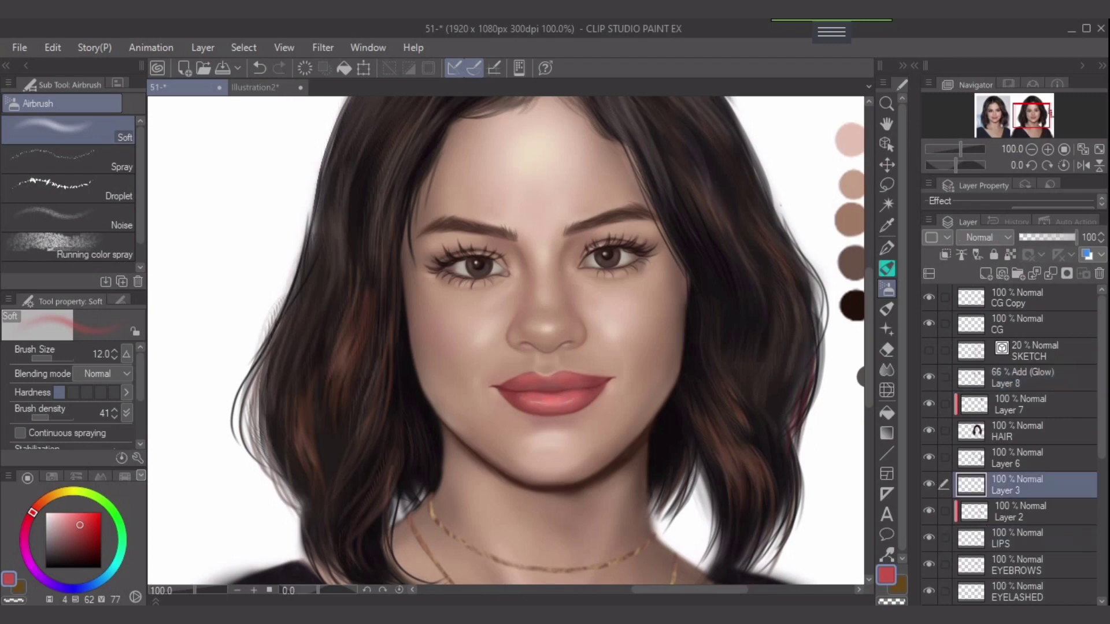
key("ctrl+plus")
left_click_drag(548, 370, 520, 341)
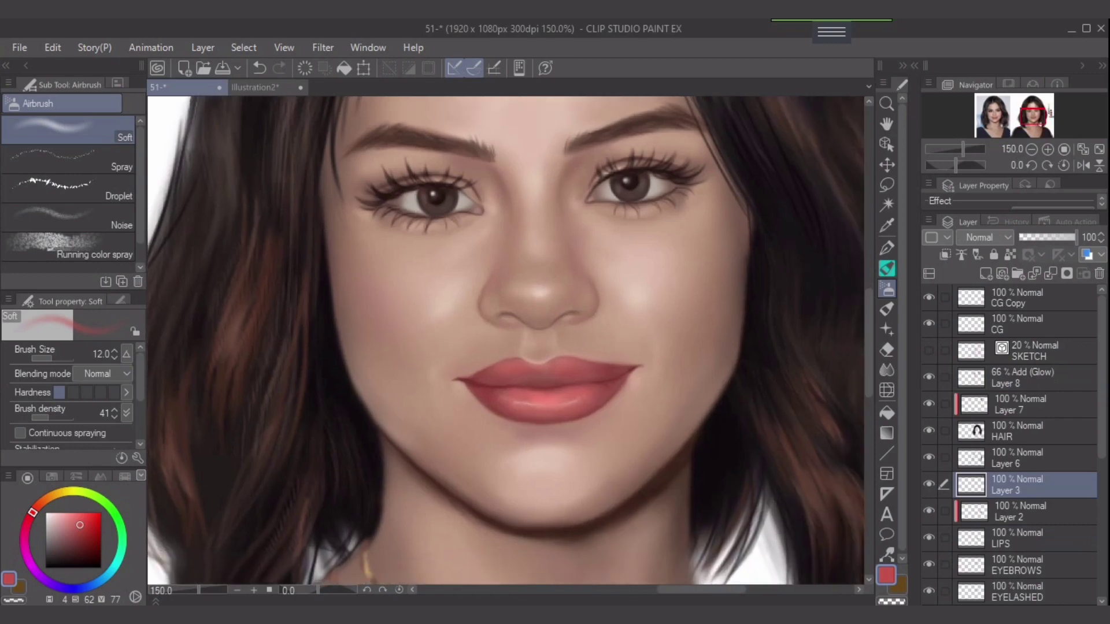
left_click(1029, 512)
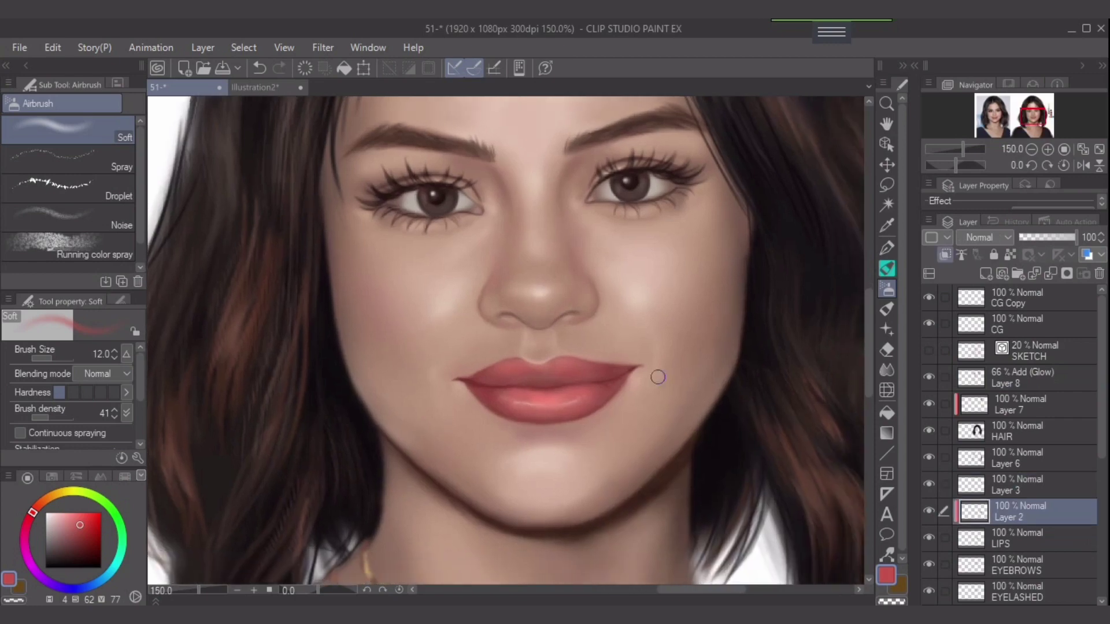
left_click(495, 399, "alt")
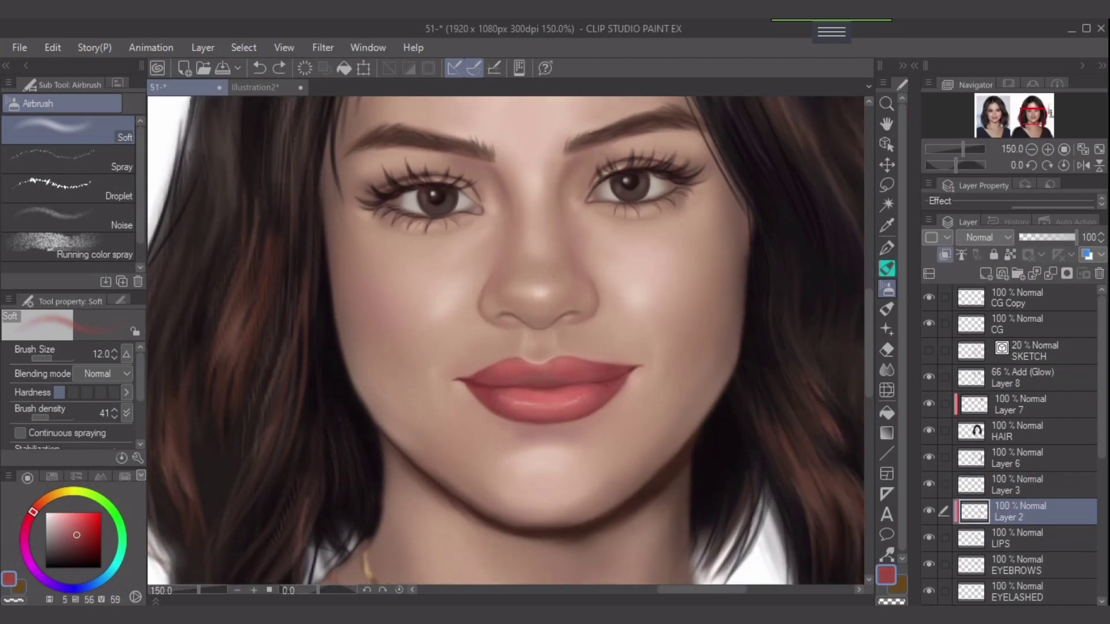
key("bracketright")
key("bracketright")
left_click_drag(493, 398, 546, 411)
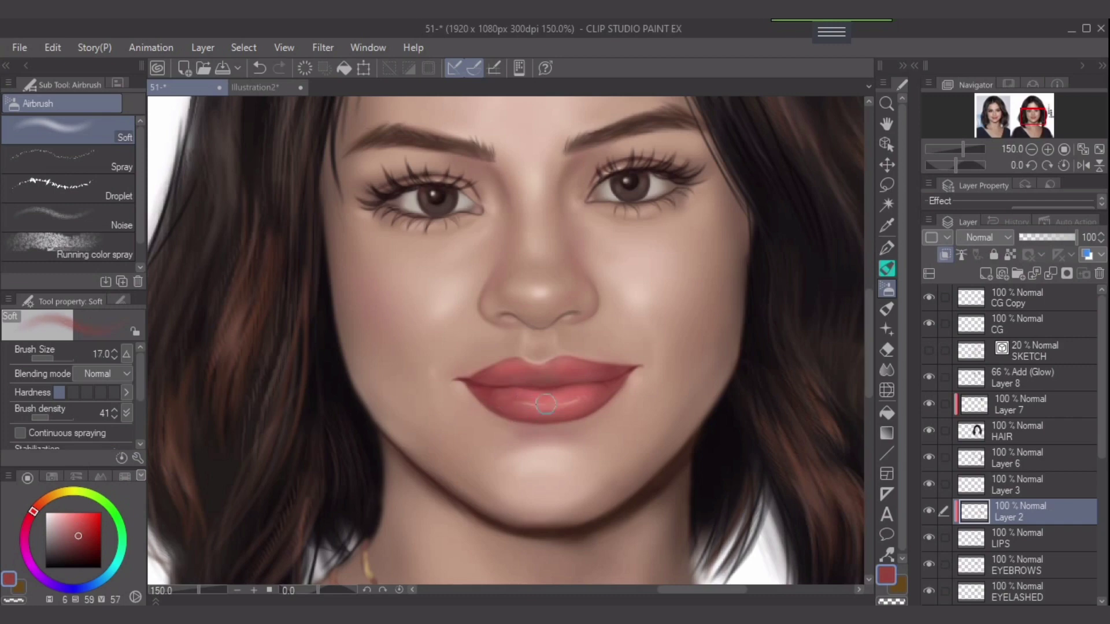
On the LIPS layer, touch up the upper lip with a muted red sampled from it, reducing the airbrush to size 7
key("bracketleft")
scroll(670, 390, "up", 1)
left_click_drag(754, 441, 811, 455)
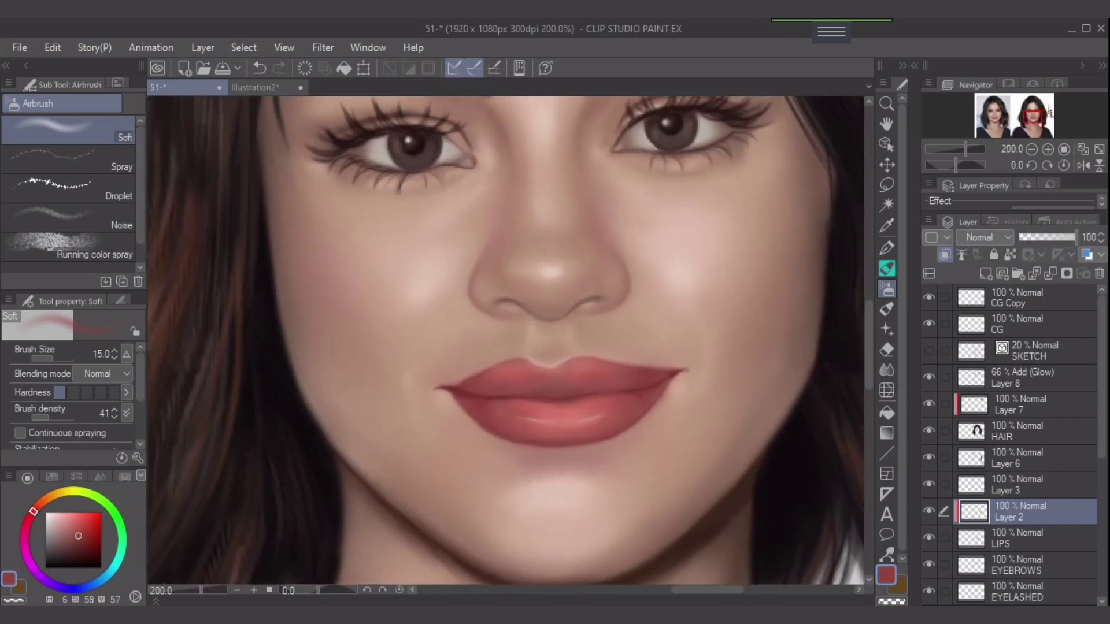
left_click(1029, 538)
left_click(516, 366, "alt")
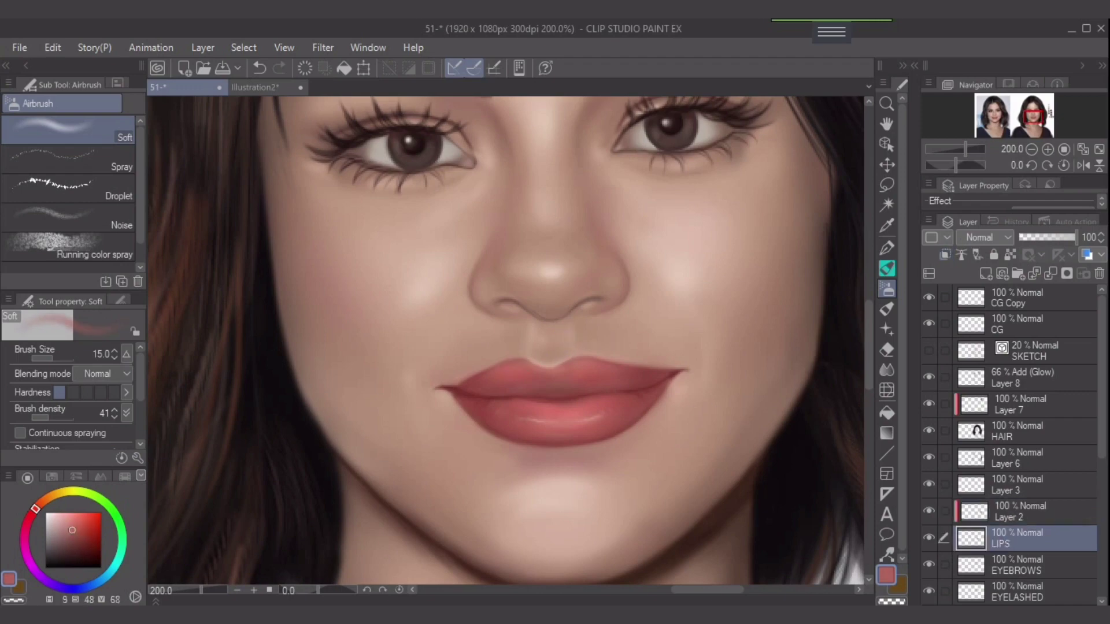
key("bracketleft")
key("bracketleft")
key("bracketleft")
key("bracketleft")
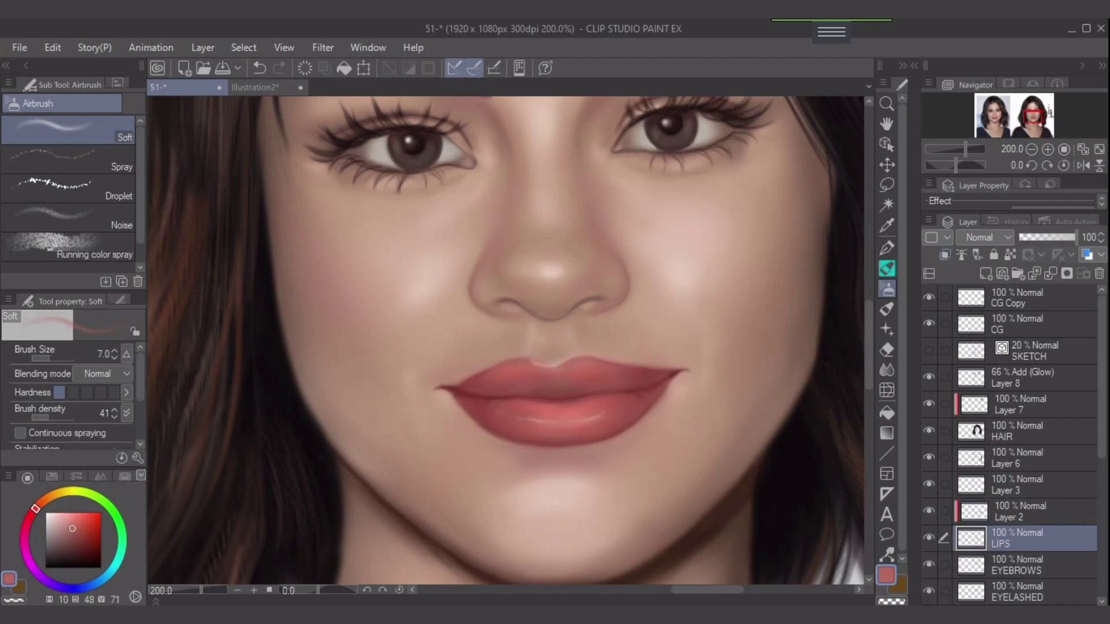
On Layer 3, refine the cupid's bow and upper lip edge with sampled skin and lip tones at airbrush sizes 2.5 to 3
key("alt+bracketright")
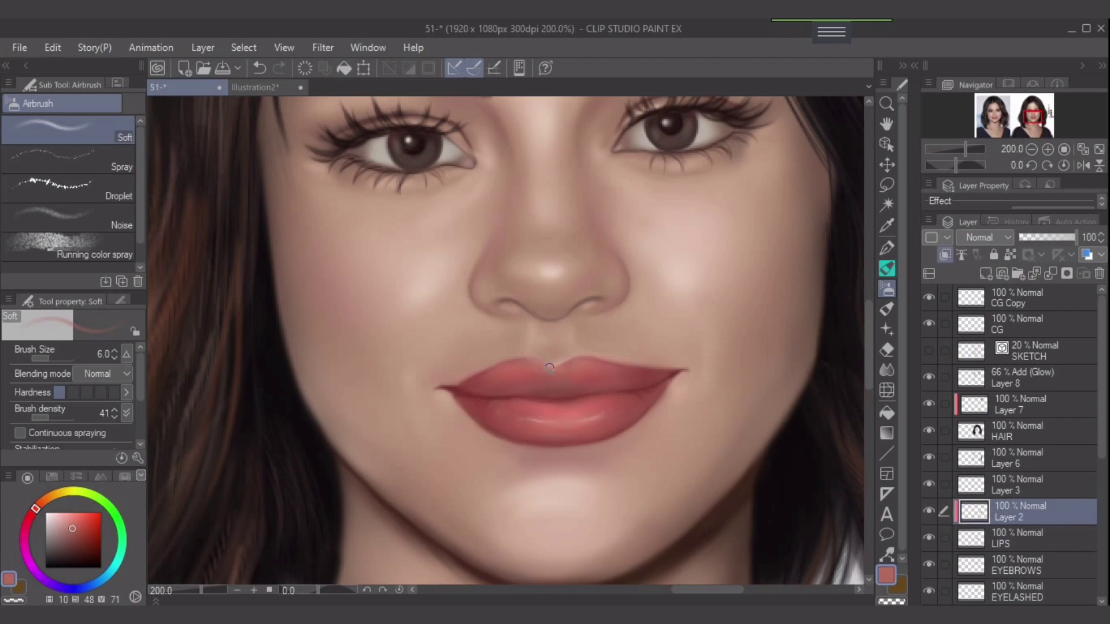
key("alt+bracketright")
key("bracketleft")
key("bracketleft")
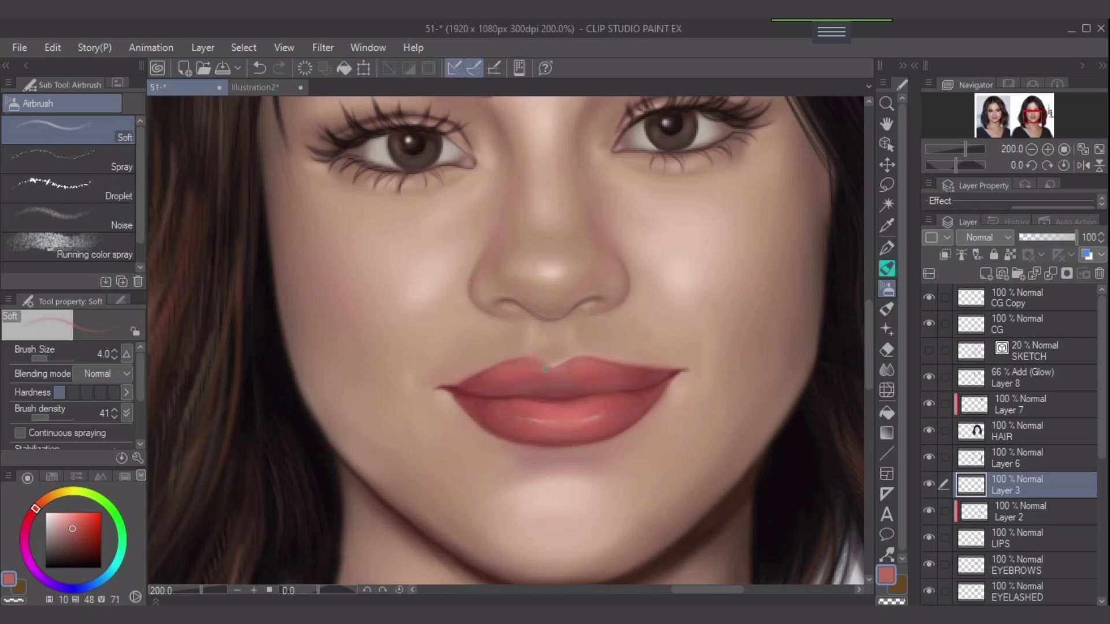
left_click(524, 361, "alt")
left_click(530, 348, "alt")
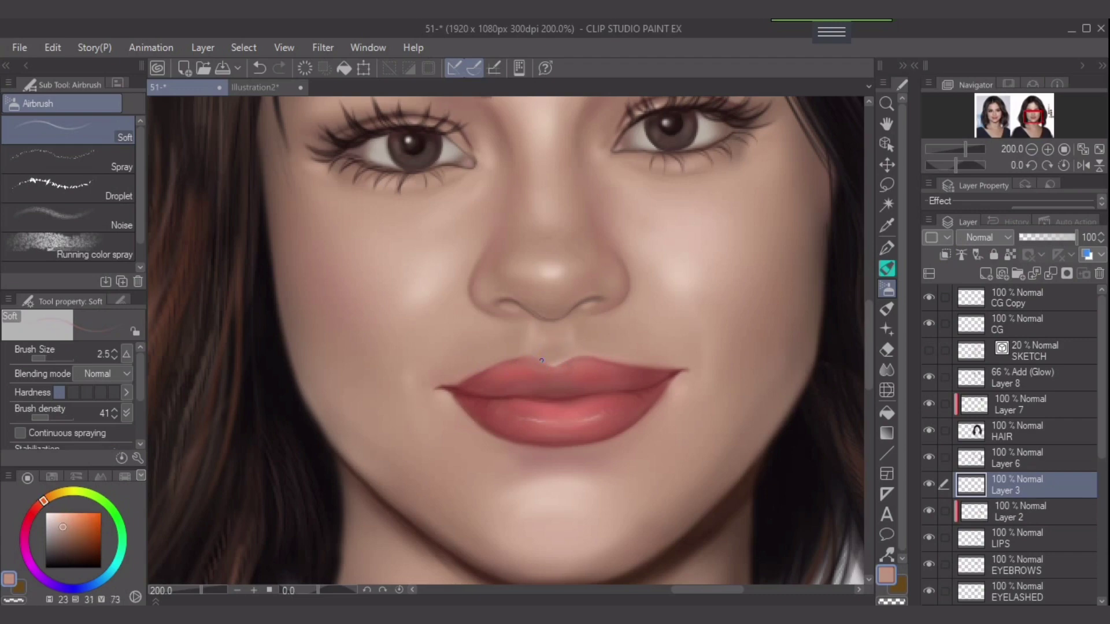
left_click(556, 366, "alt")
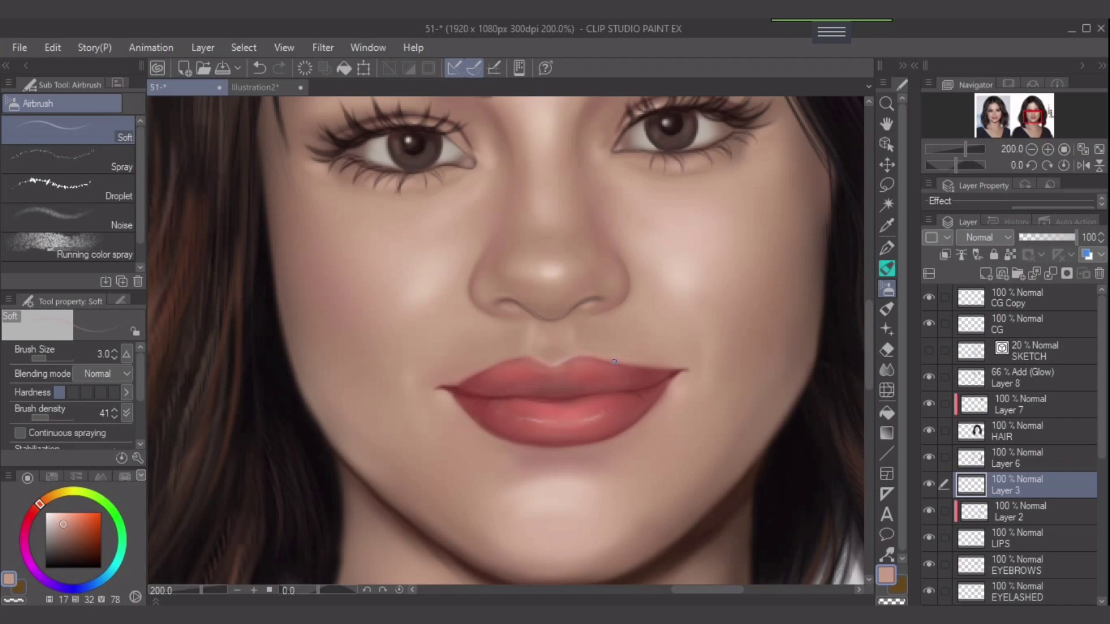
left_click(544, 363, "alt")
left_click(537, 355, "alt")
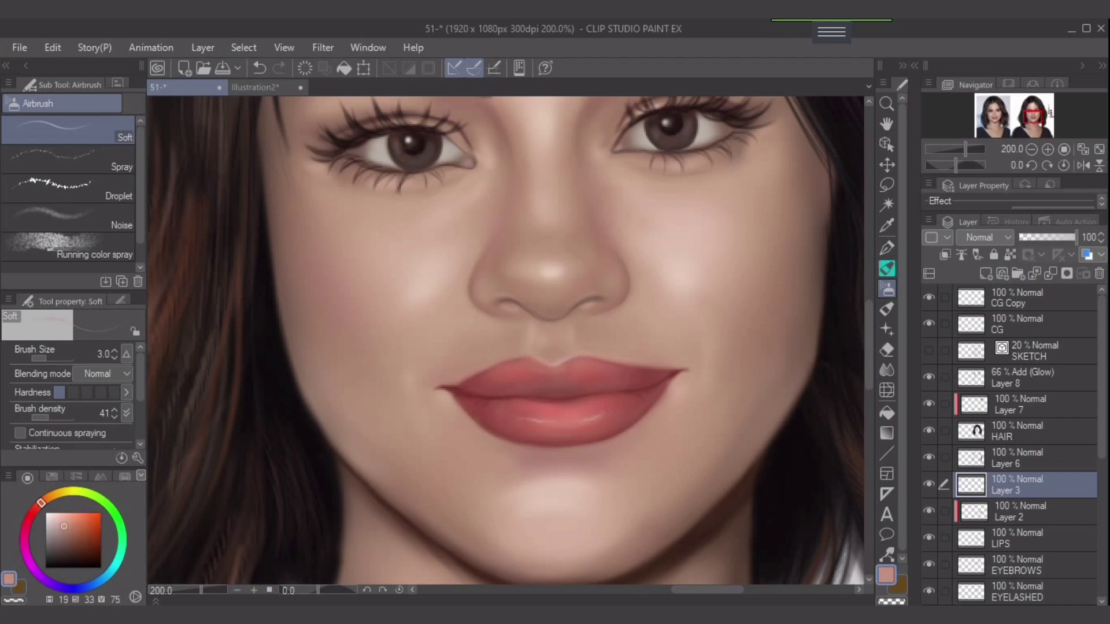
left_click(569, 360, "alt")
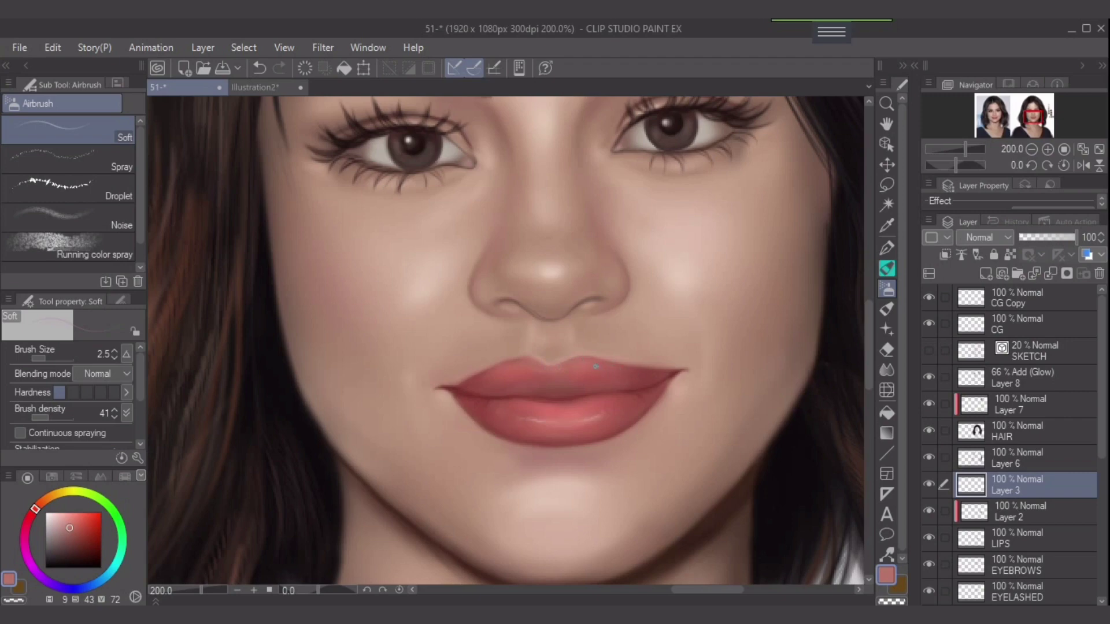
left_click(594, 362, "alt")
left_click(590, 357, "alt")
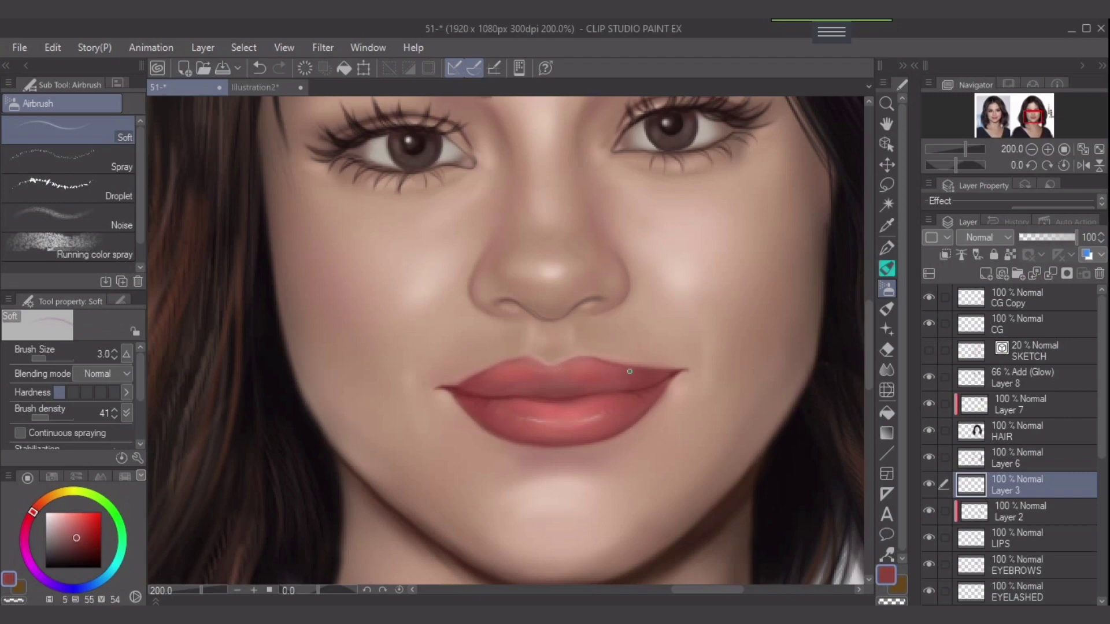
Undo the last lip stroke and try to redraw the upper lip's right edge with a freshly sampled red at airbrush size 5
key("ctrl+z")
left_click(593, 362, "alt")
key("]")
left_click_drag(587, 357, 632, 370)
key("ctrl+z")
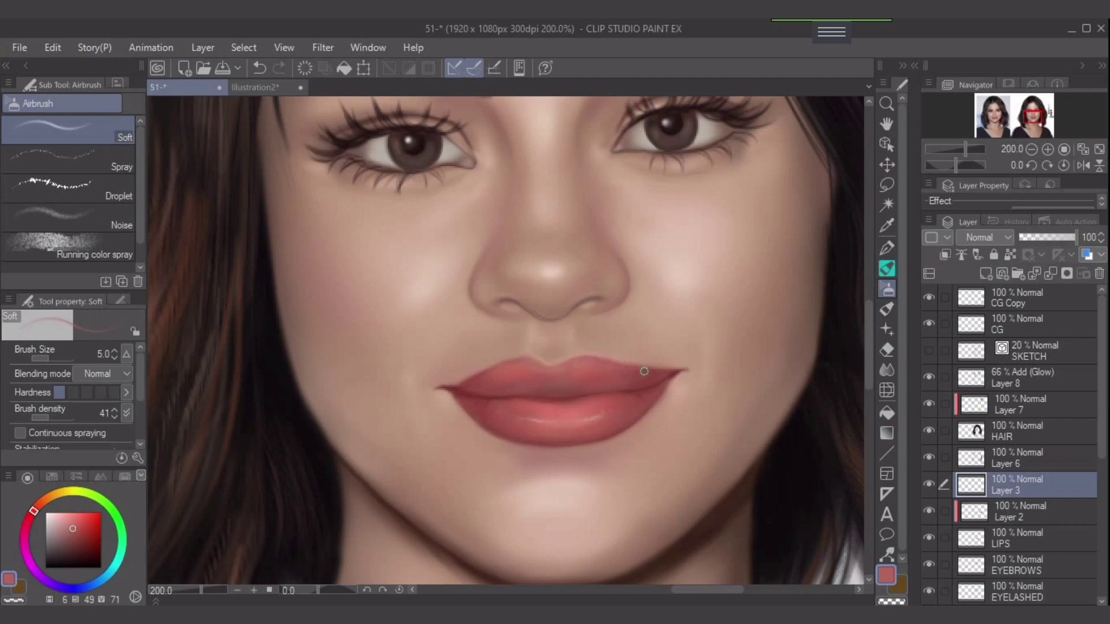
Blend the right corner of the upper lip with sampled dark reds at airbrush size 5, and sample the lower lip's left shadow
left_click(653, 376, "alt")
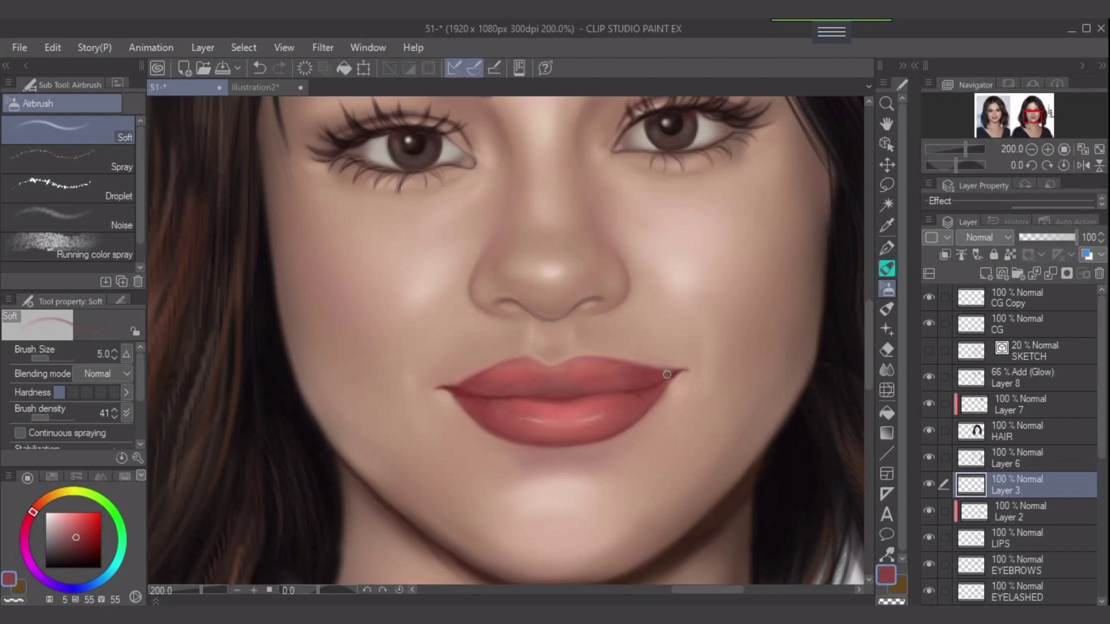
left_click(653, 374, "alt")
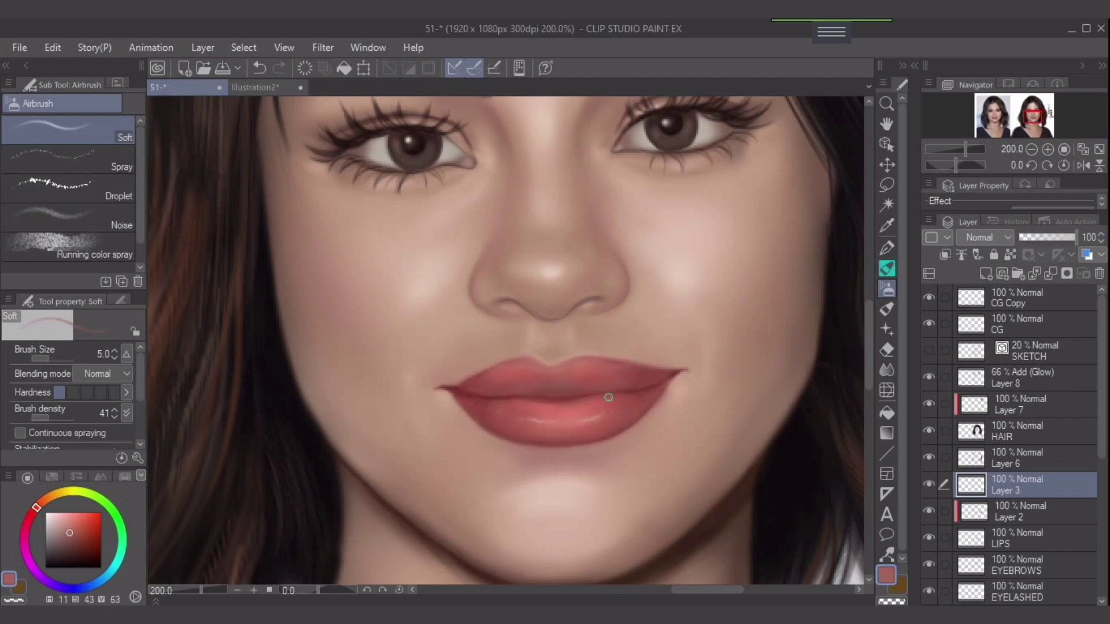
left_click(483, 406, "alt")
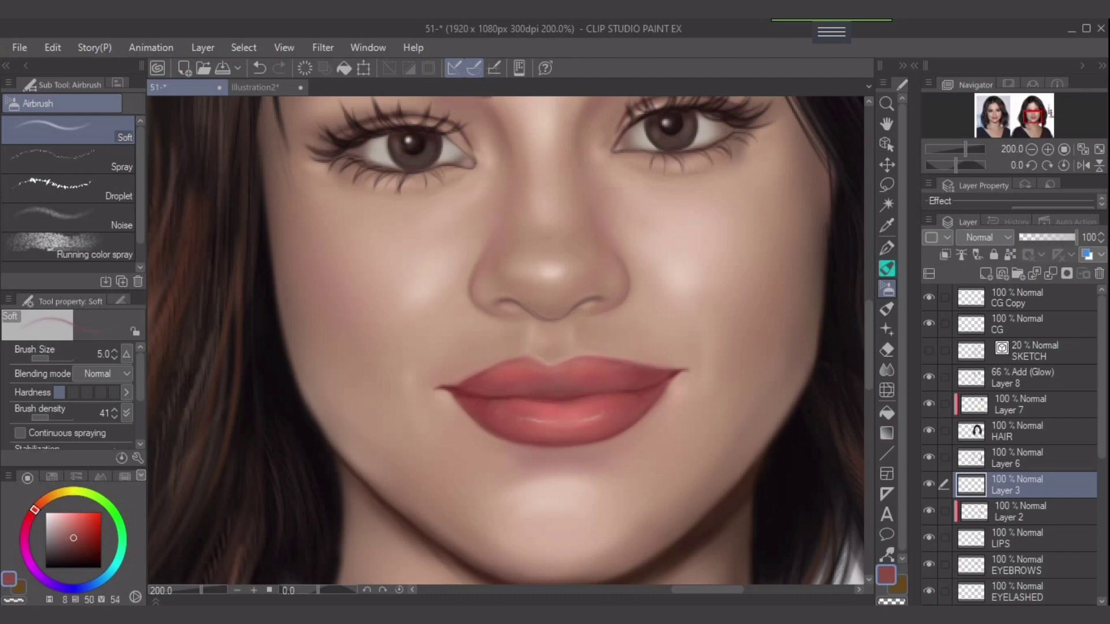
Choose a more saturated dark red and deepen the lower lip's shading, enlarging the airbrush to size 12
left_click(83, 539)
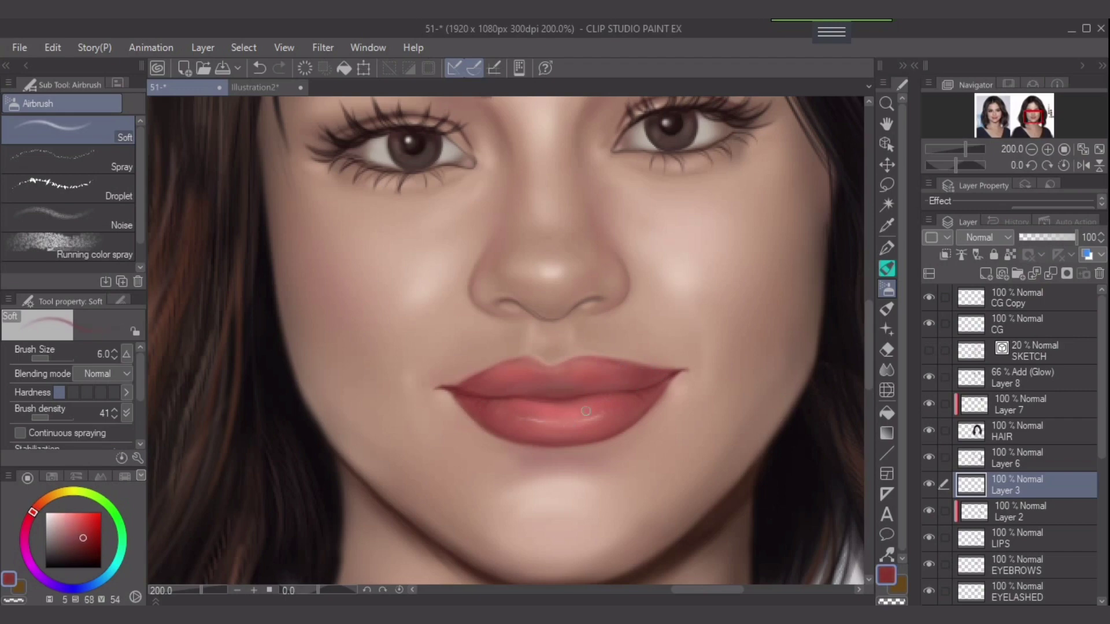
key("bracketleft")
key("bracketright")
key("bracketright")
key("bracketleft")
key("bracketright")
key("bracketright")
key("bracketright")
key("bracketright")
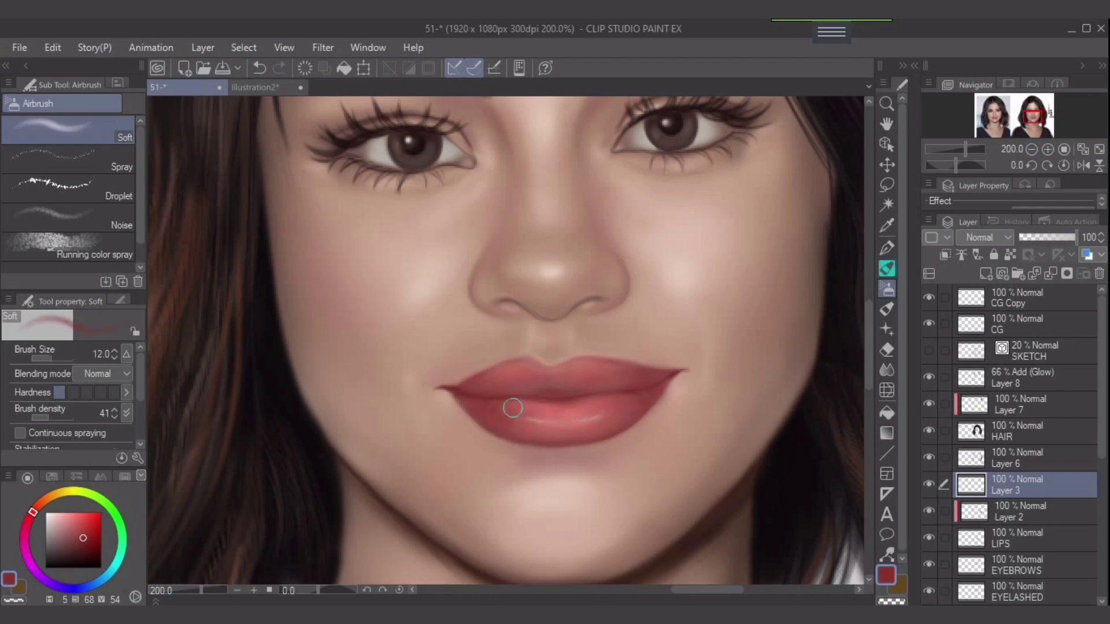
Soften the lower lip with a sampled light red and a brighter pinkish red, using the airbrush at sizes 8 to 10
key("bracketleft")
key("bracketleft")
left_click(585, 407, "alt")
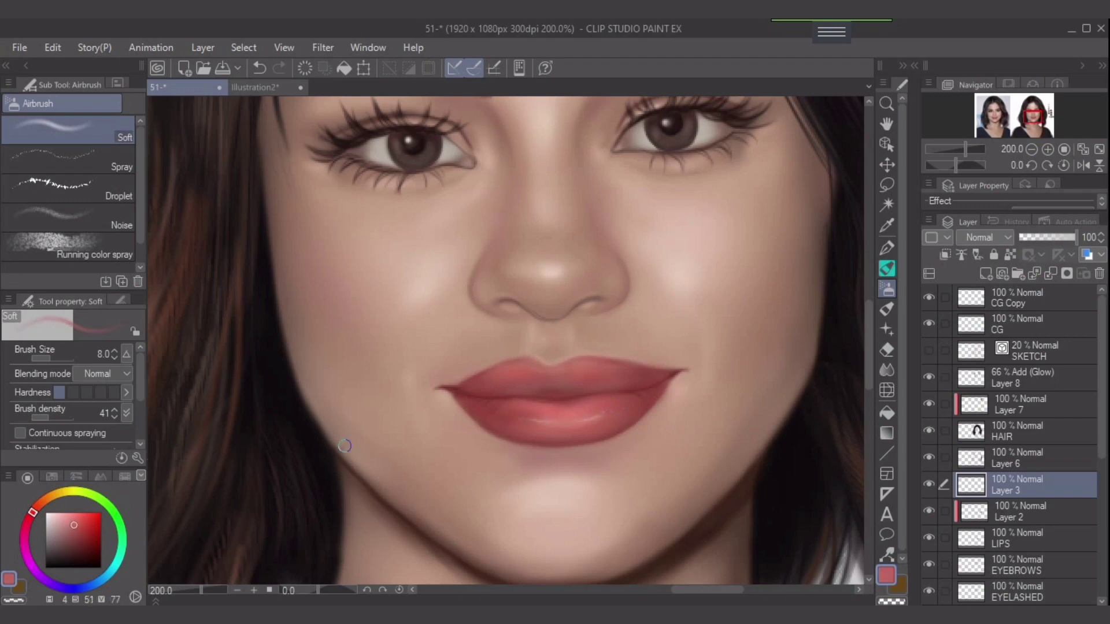
key("bracketright")
left_click(75, 518)
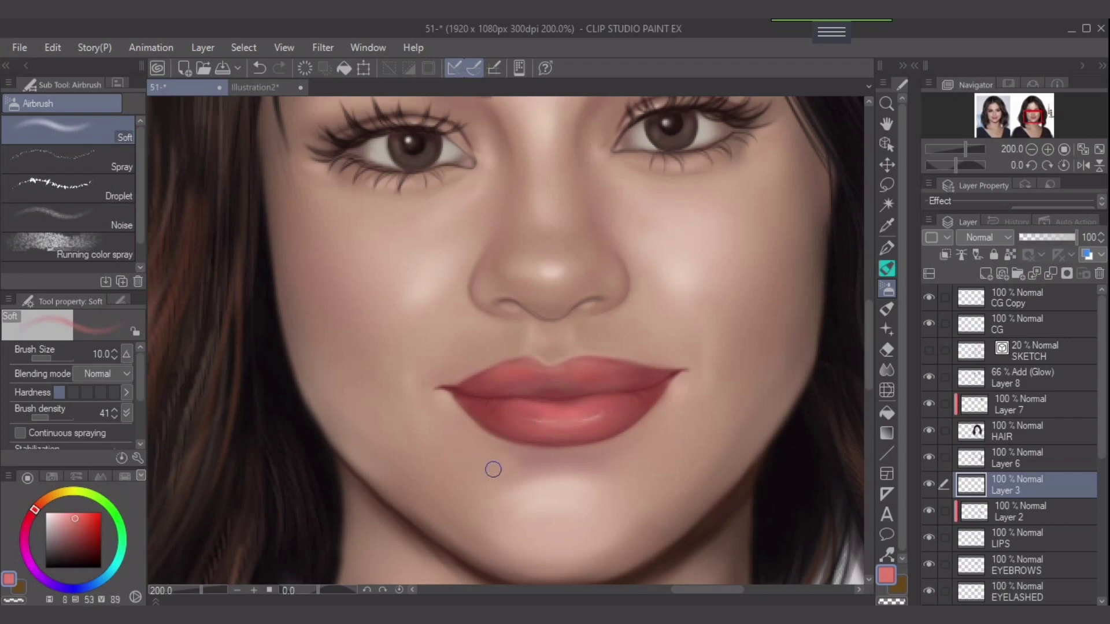
key("bracketleft")
On the SKIN layer, airbrush the neck's right edge beside the hair with a dark brown sampled from the neck shadow
scroll(638, 488, "down", 2)
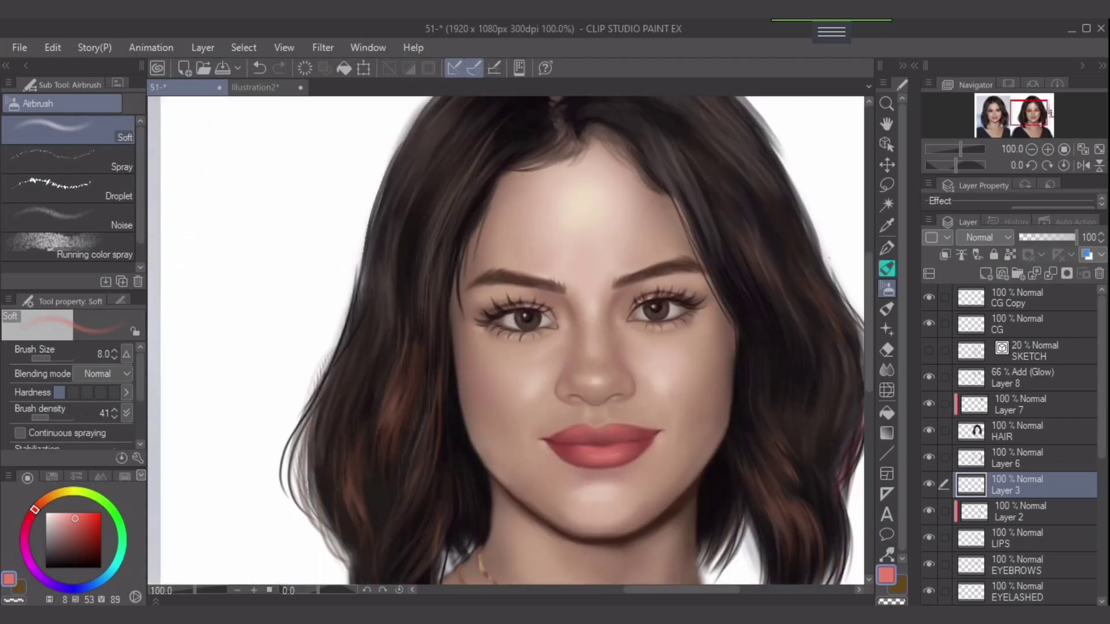
left_click_drag(638, 489, 617, 434)
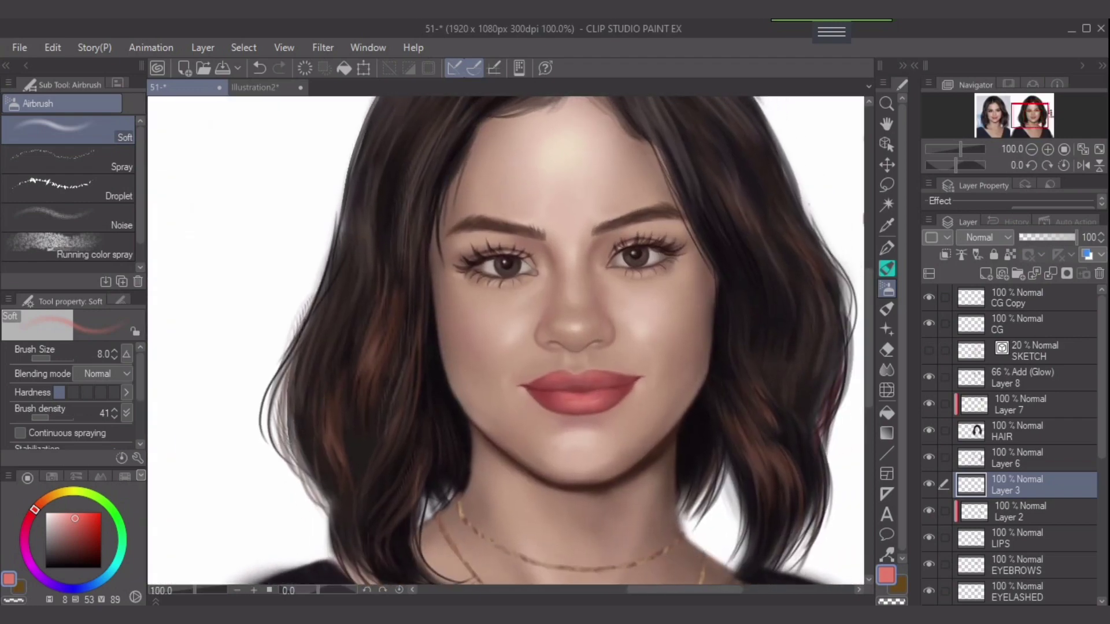
key("ctrl+minus")
scroll(594, 377, "up", 2)
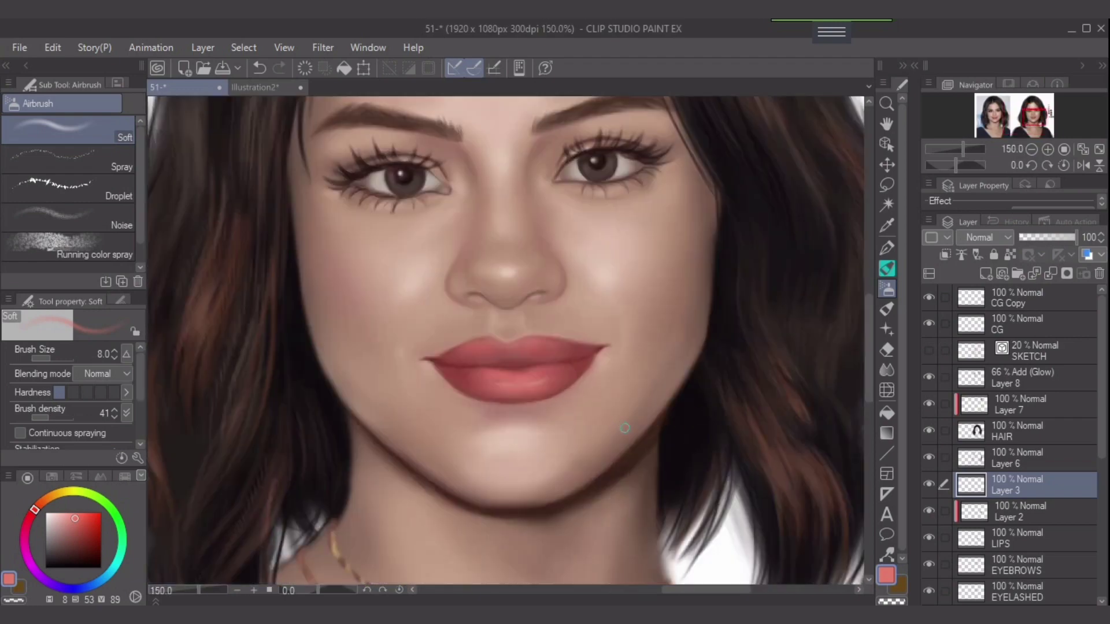
left_click_drag(594, 377, 534, 144)
left_click(1022, 539)
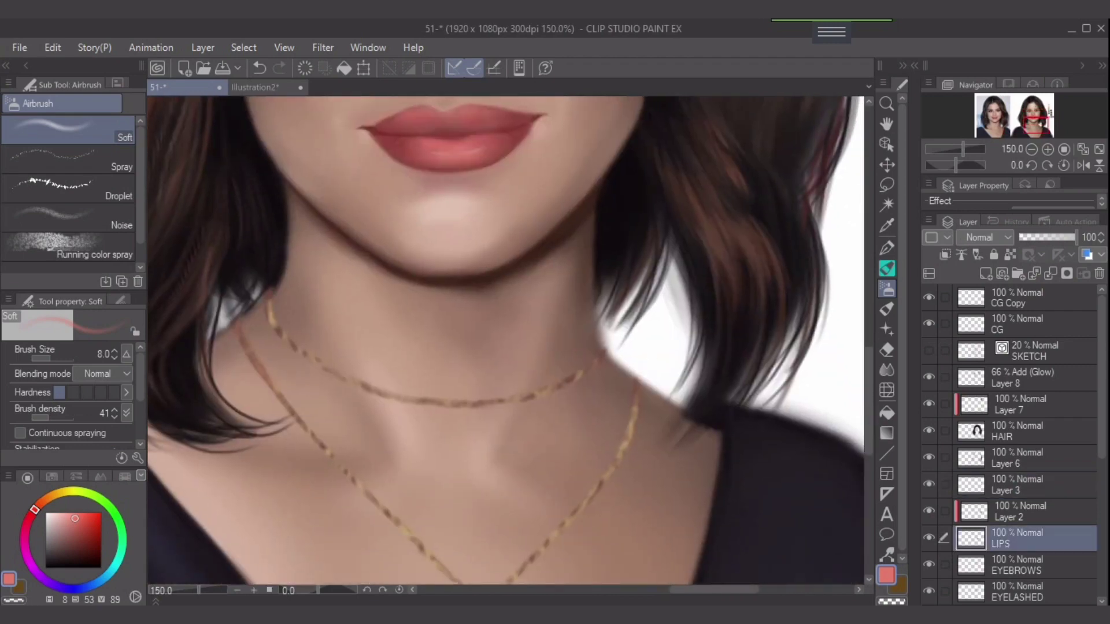
left_click_drag(1101, 379, 1101, 454)
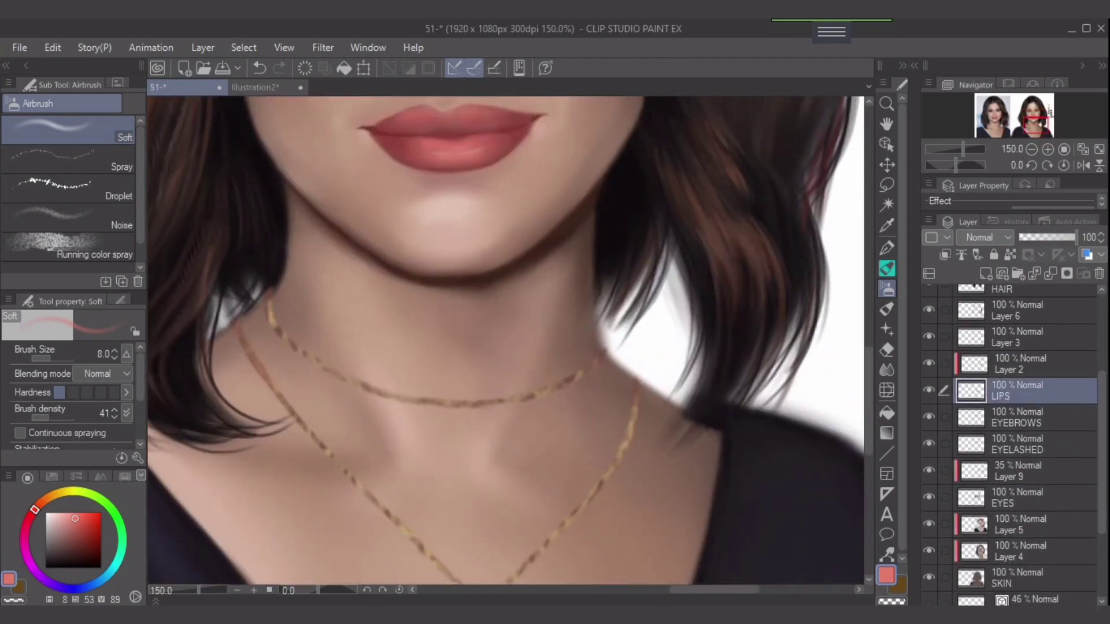
left_click(1021, 578)
left_click(587, 263, "alt")
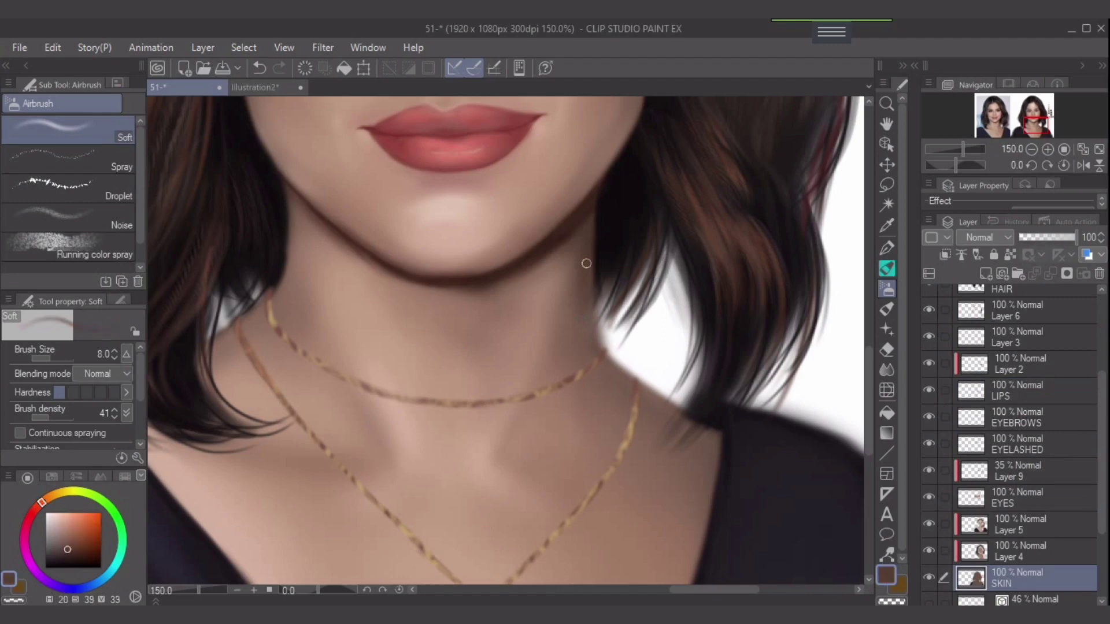
key("bracketright")
key("bracketright")
key("bracketleft")
key("bracketleft")
key("bracketleft")
left_click_drag(593, 296, 604, 358)
Sample another brown from the neck's right edge and enlarge the airbrush to size 15
left_click(592, 334, "alt")
key("bracketright")
key("bracketright")
key("bracketright")
key("bracketright")
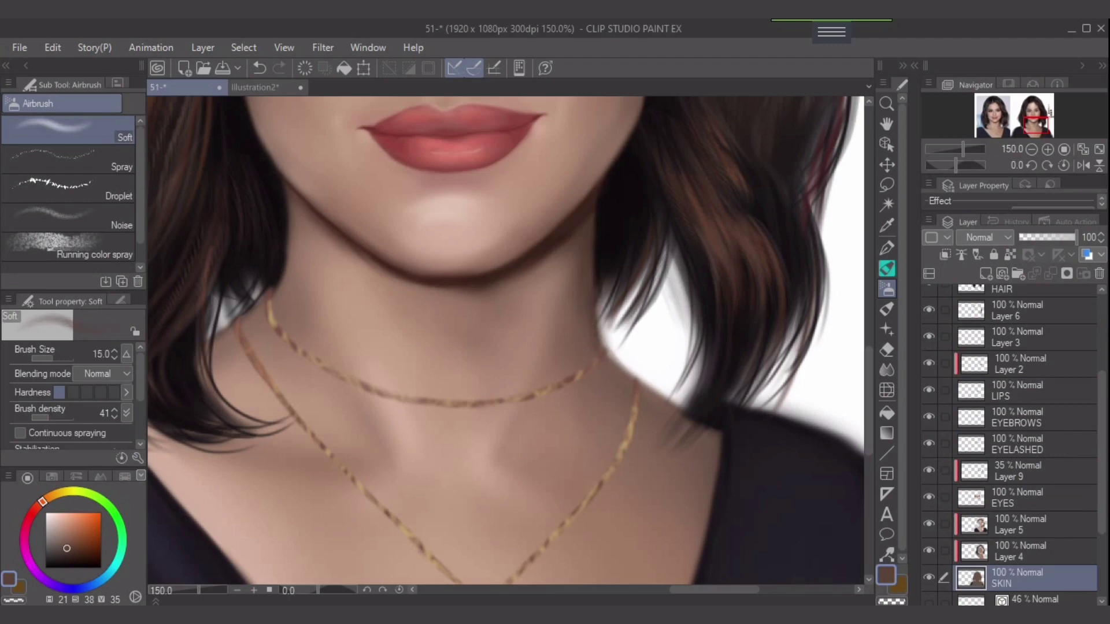
Fit the whole canvas in view and hide the CG Copy layer, the extra dark swatches and the reference photo
left_click(1099, 149)
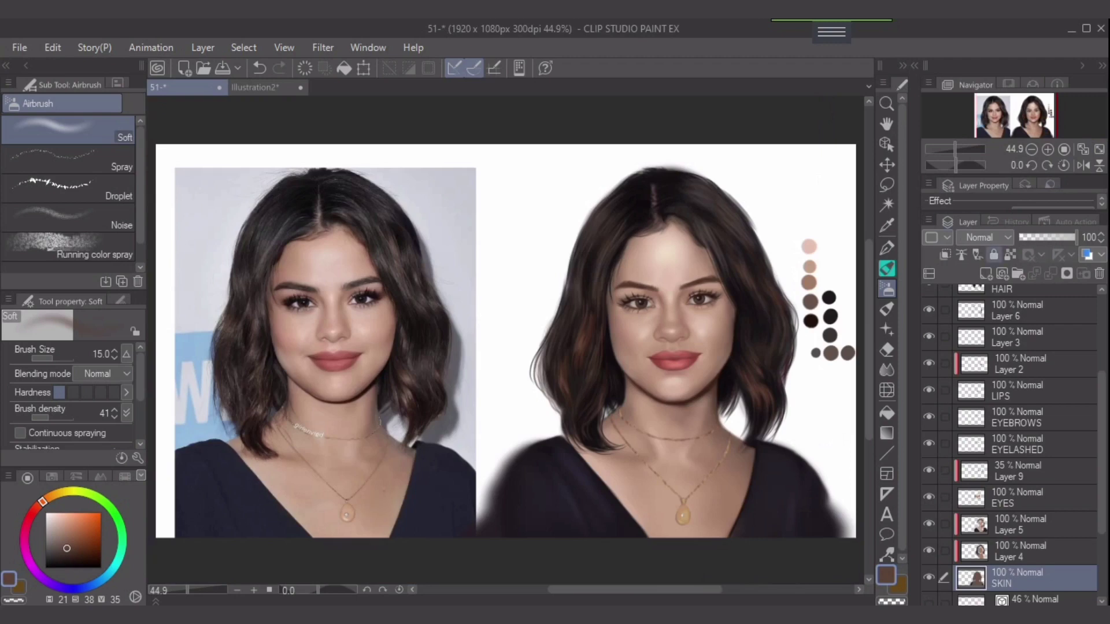
scroll(1011, 445, "up", 3)
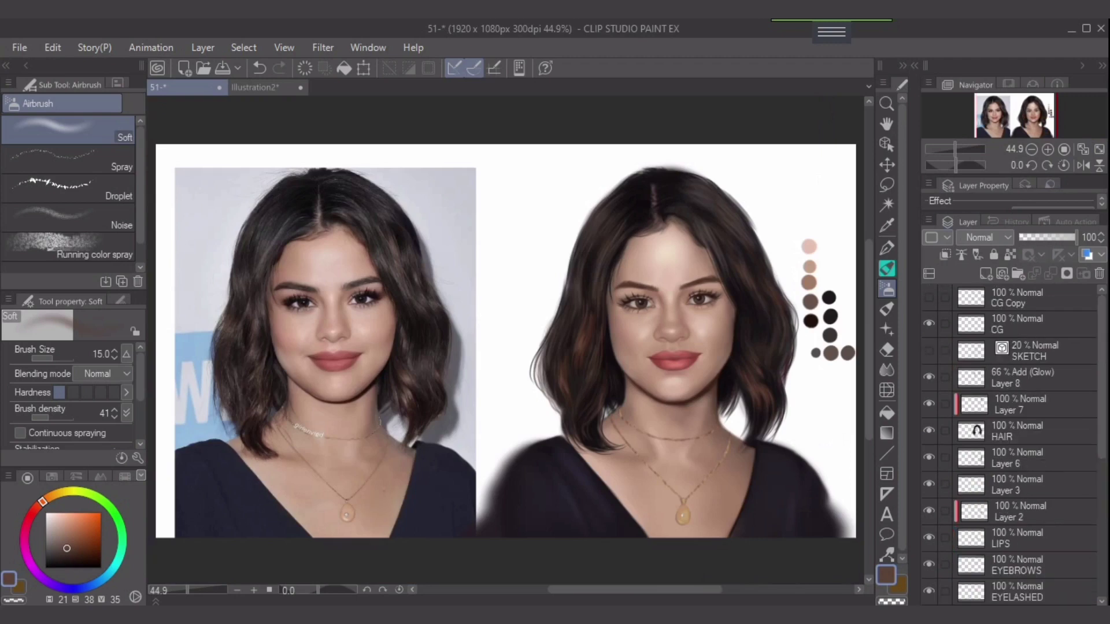
key("ctrl+z")
scroll(1012, 445, "down", 5)
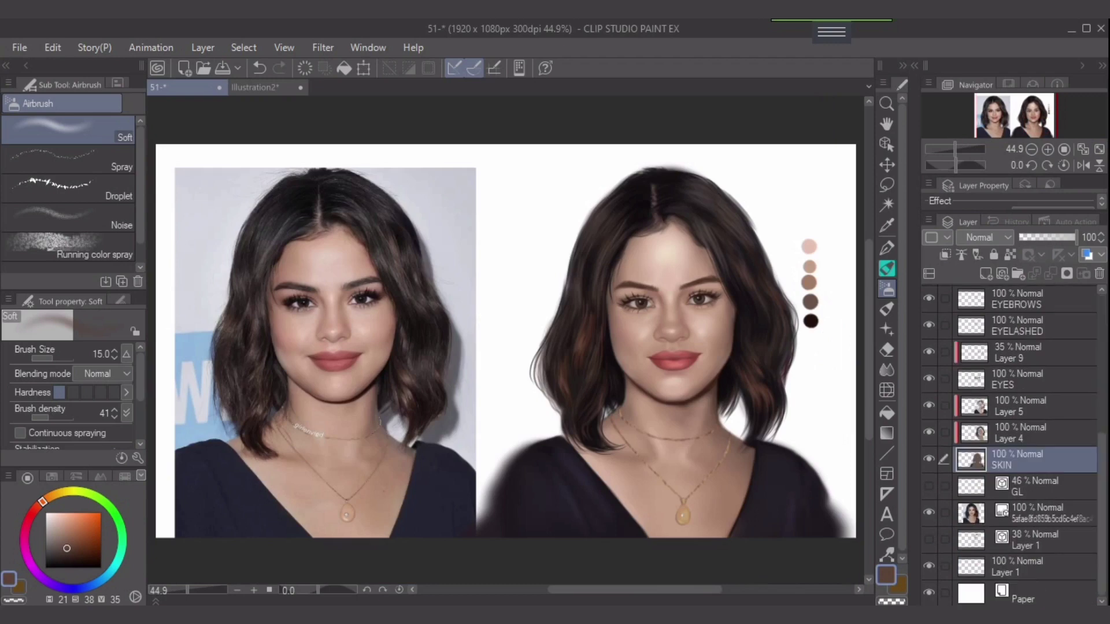
left_click(929, 512)
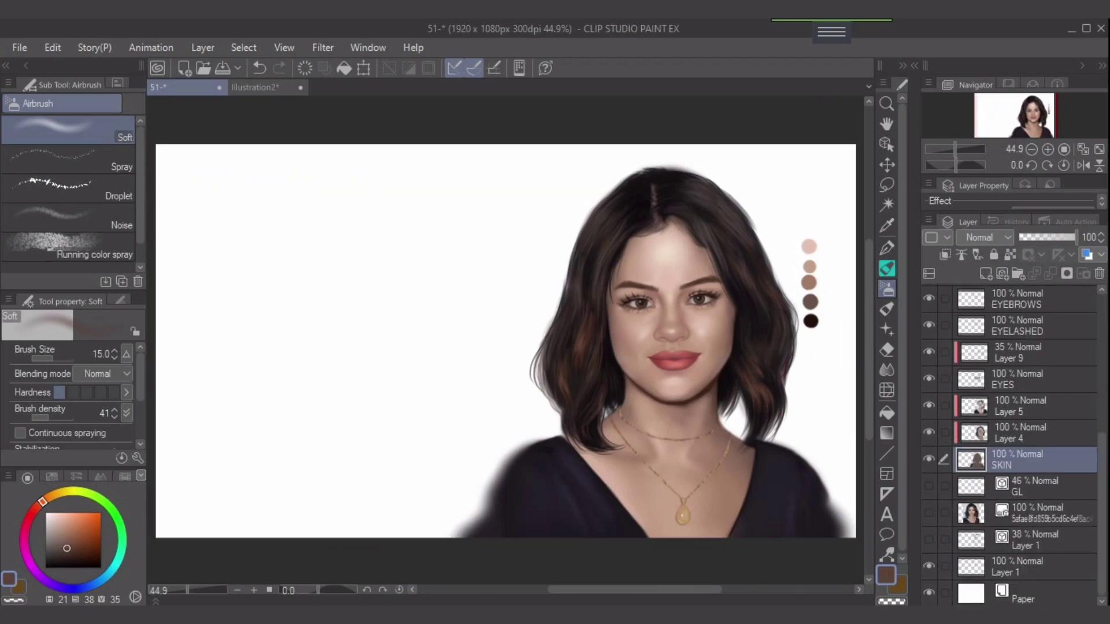
Add a raster layer above the reference photo layer and fill it with a muted dark green as the background
left_click(1034, 540)
left_click(1035, 513)
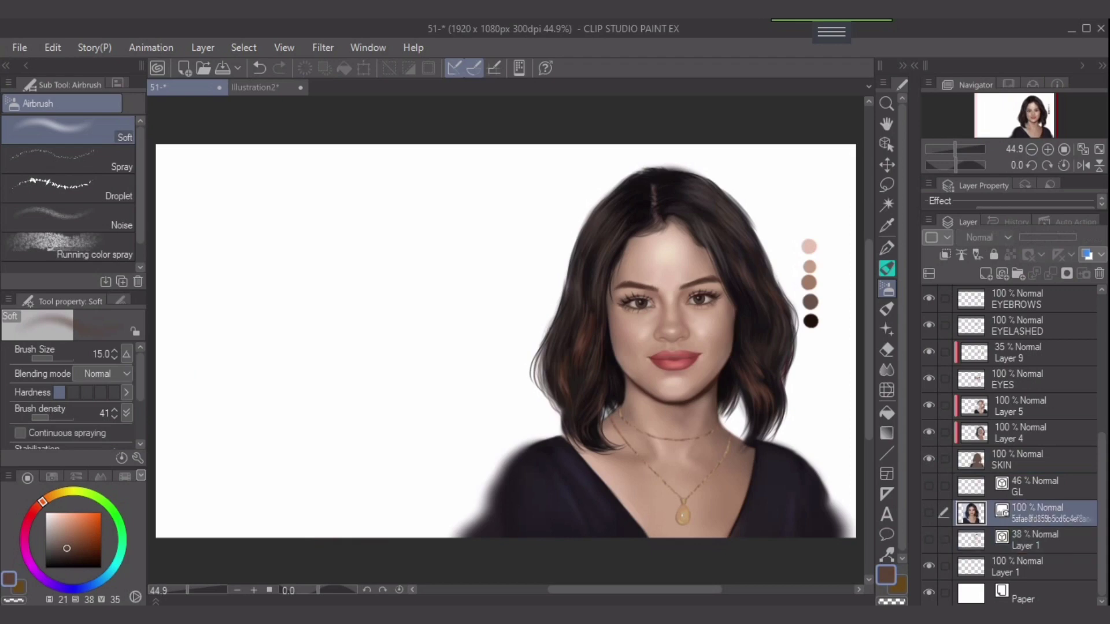
left_click(985, 274)
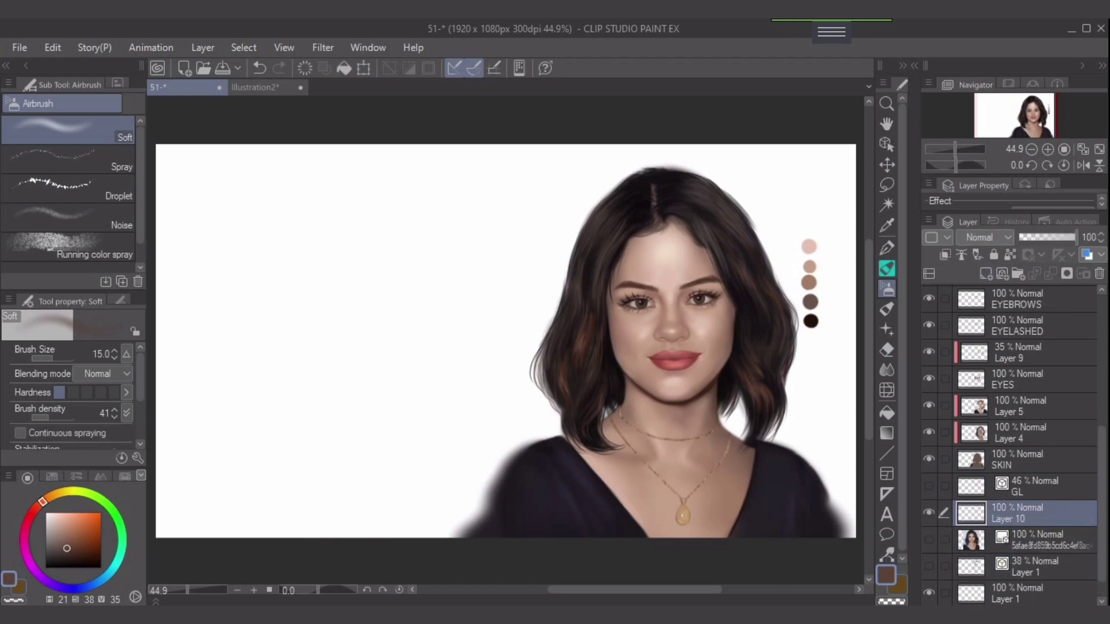
left_click(122, 545)
left_click(62, 548)
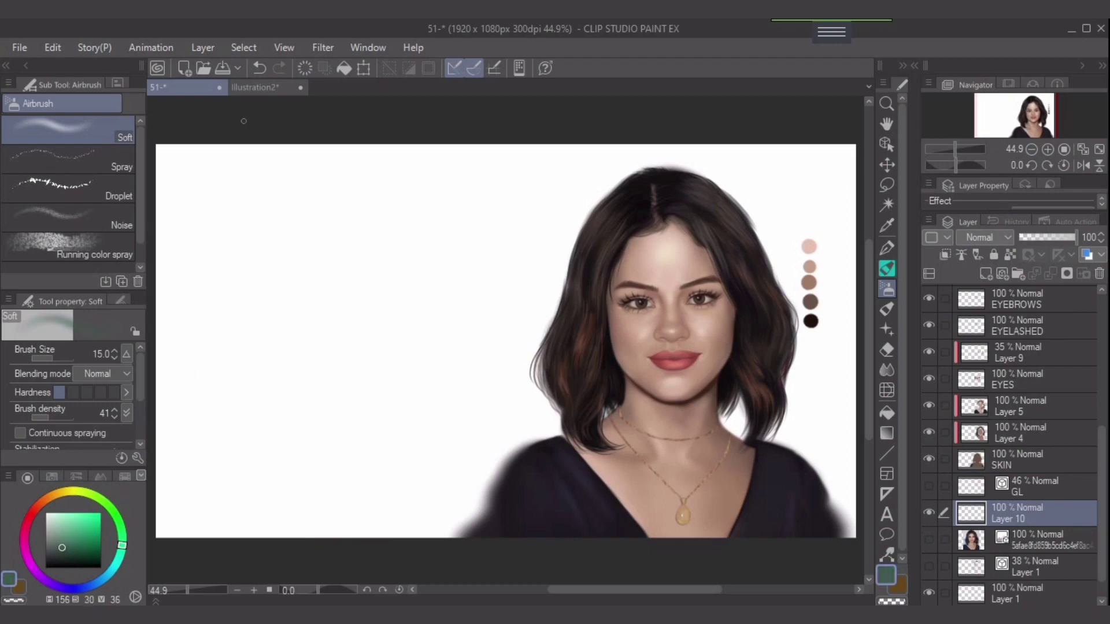
left_click(343, 69)
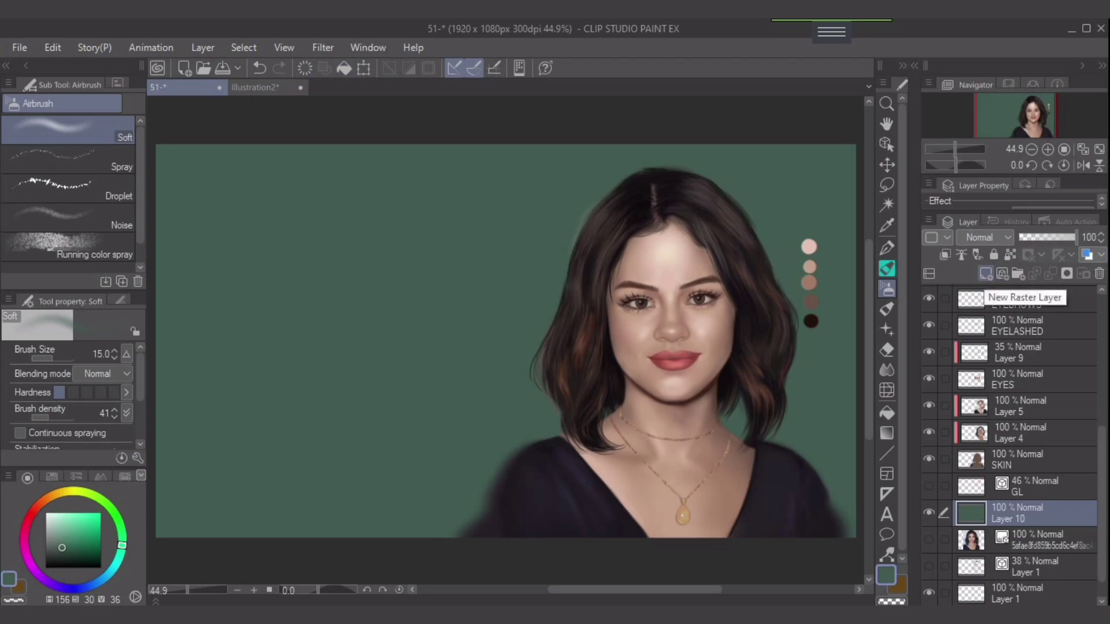
Add another raster layer and paint mottled lighter green over the background with the Dappled light brush at size 250
left_click(985, 273)
left_click(887, 329)
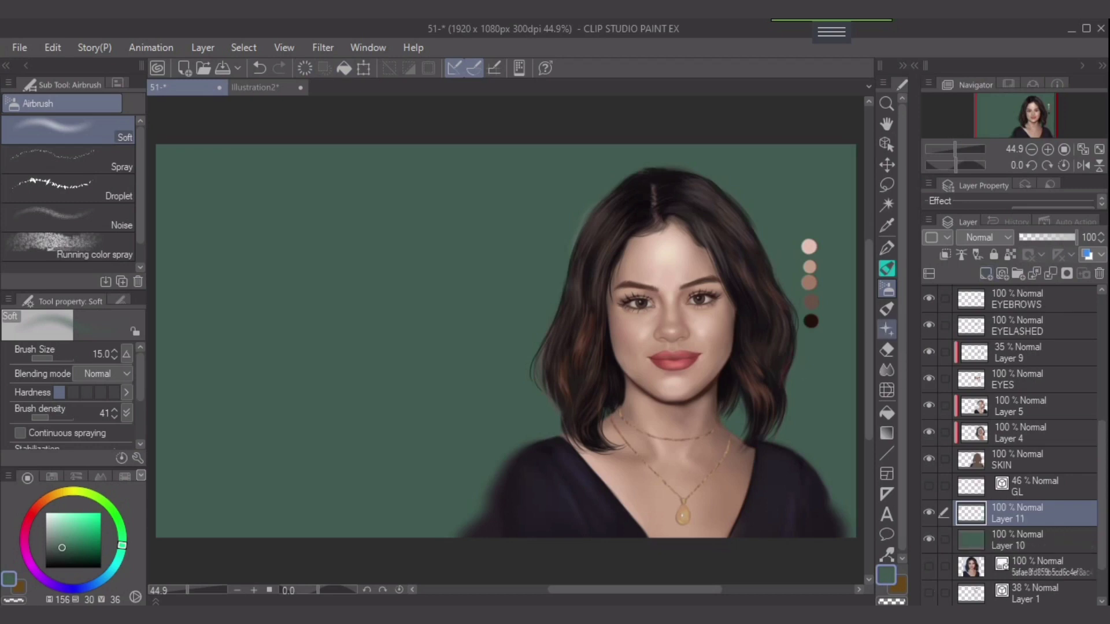
left_click(107, 187)
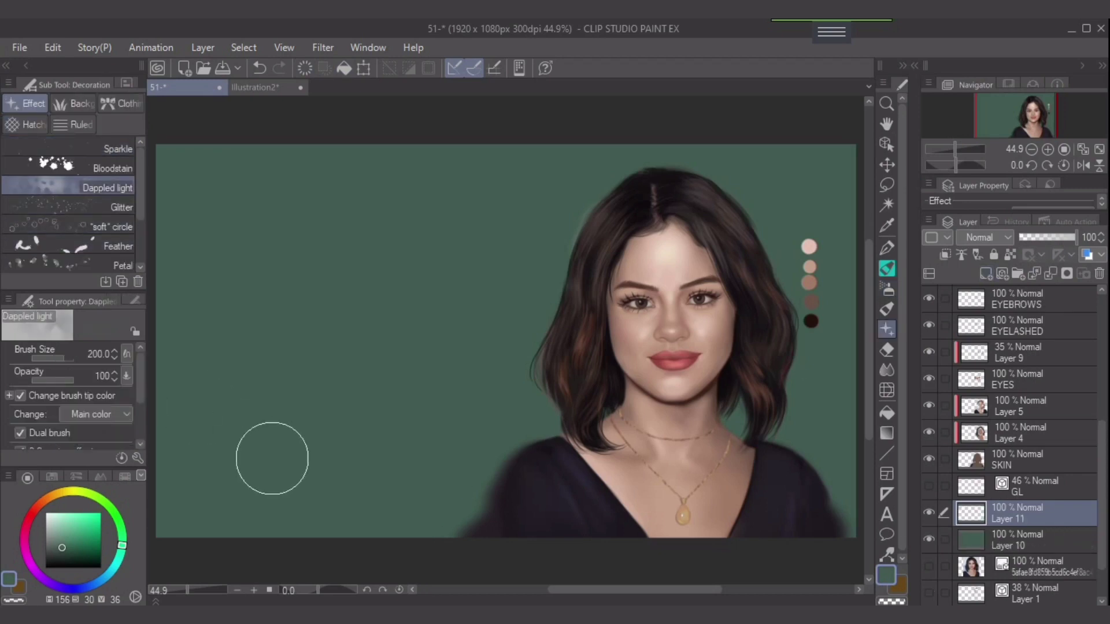
key("bracketright")
mouse_move(181, 454)
left_mouse_down()
mouse_move(400, 469)
mouse_move(358, 493)
mouse_move(463, 509)
left_mouse_up()
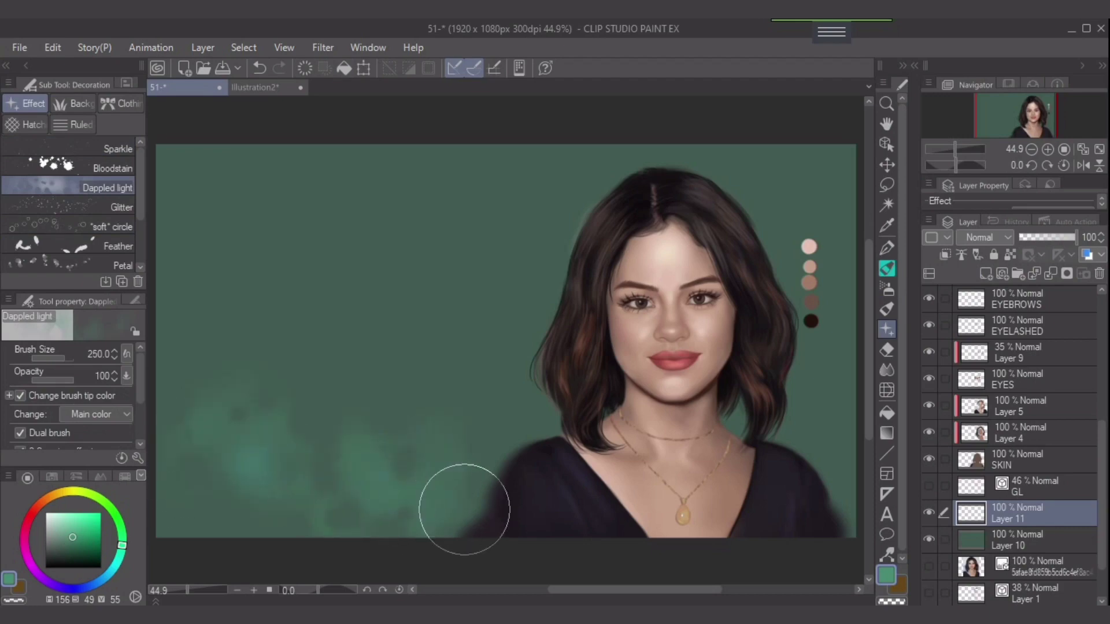
mouse_move(219, 409)
left_mouse_down()
mouse_move(213, 260)
mouse_move(414, 441)
mouse_move(315, 334)
mouse_move(283, 177)
mouse_move(431, 347)
mouse_move(522, 426)
left_mouse_up()
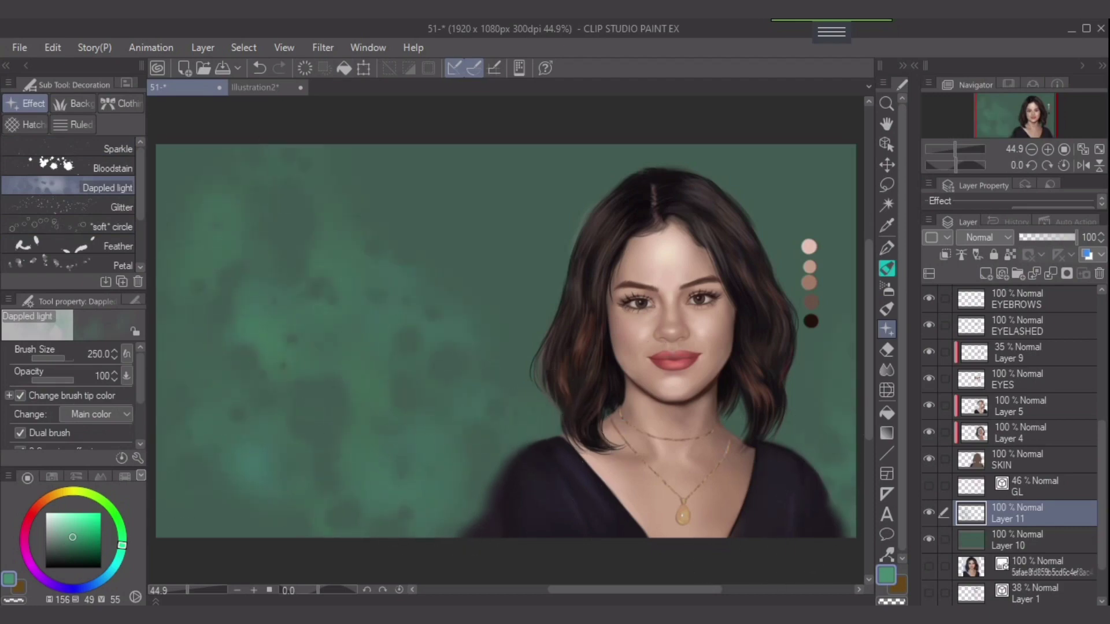
mouse_move(822, 217)
left_mouse_down()
mouse_move(813, 198)
mouse_move(797, 199)
left_mouse_up()
Add a layer in Add (Glow) mode and paint light green dappled glow on both sides of the portrait, finishing at brush size 200
left_click(70, 526)
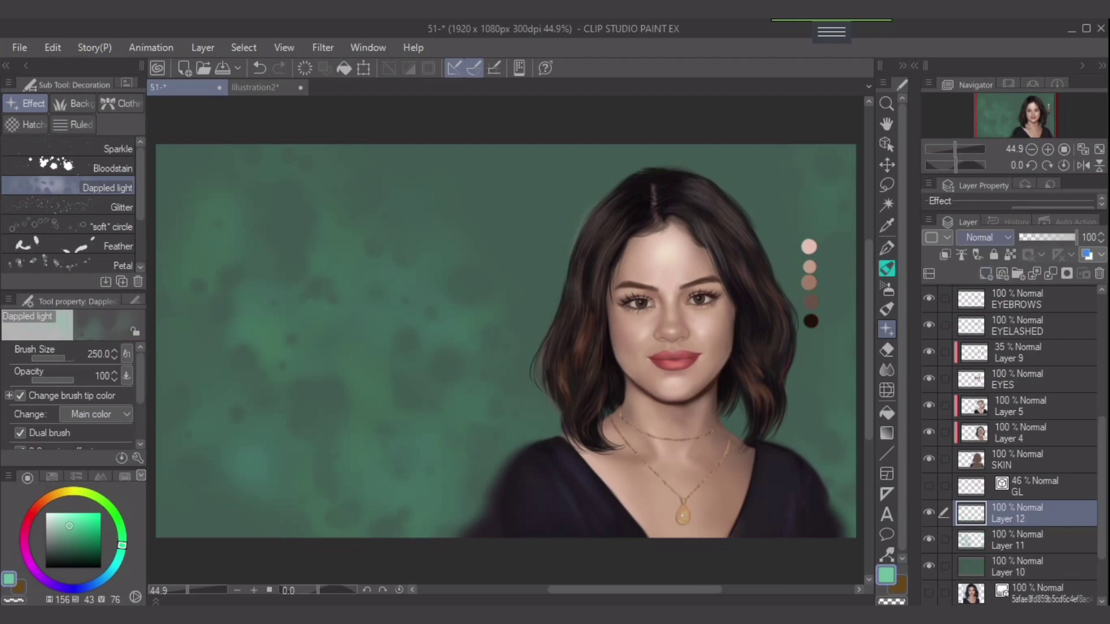
left_click(983, 237)
left_click(981, 424)
left_click_drag(214, 370, 358, 486)
key("bracketleft")
left_click_drag(232, 269, 495, 455)
mouse_move(843, 431)
left_mouse_down()
mouse_move(839, 316)
mouse_move(830, 287)
left_mouse_up()
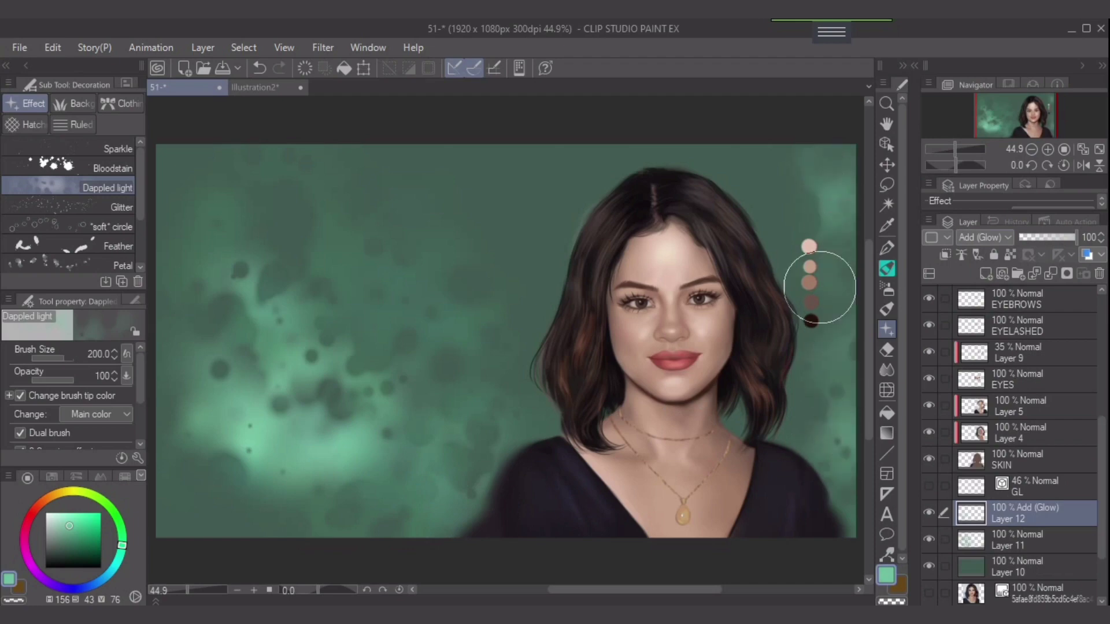
Paint dark green dappled patches over the upper background on Layer 10 at brush size 250, and reduce the brush to size 200
left_click_drag(67, 552, 58, 554)
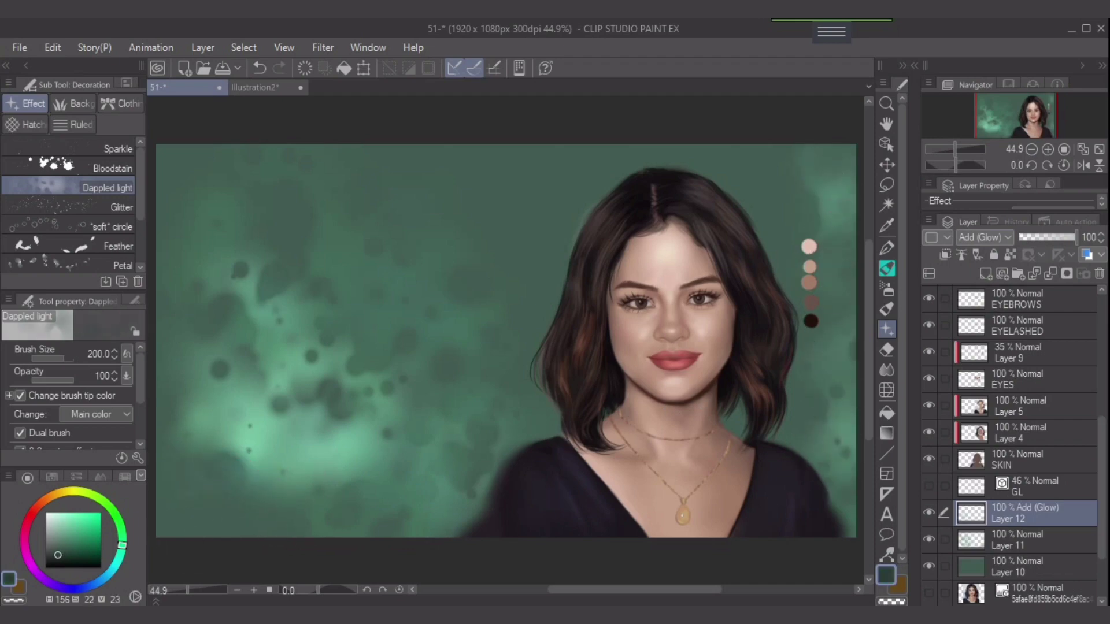
scroll(275, 503, "down", 1)
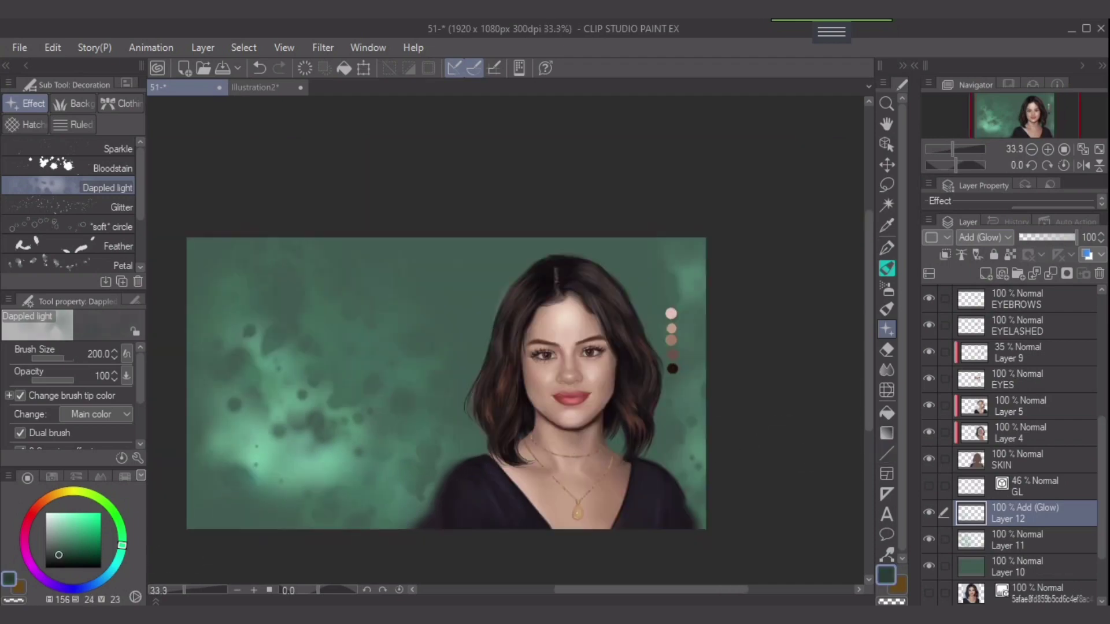
left_click(1026, 567)
key("]")
left_click_drag(207, 256, 420, 270)
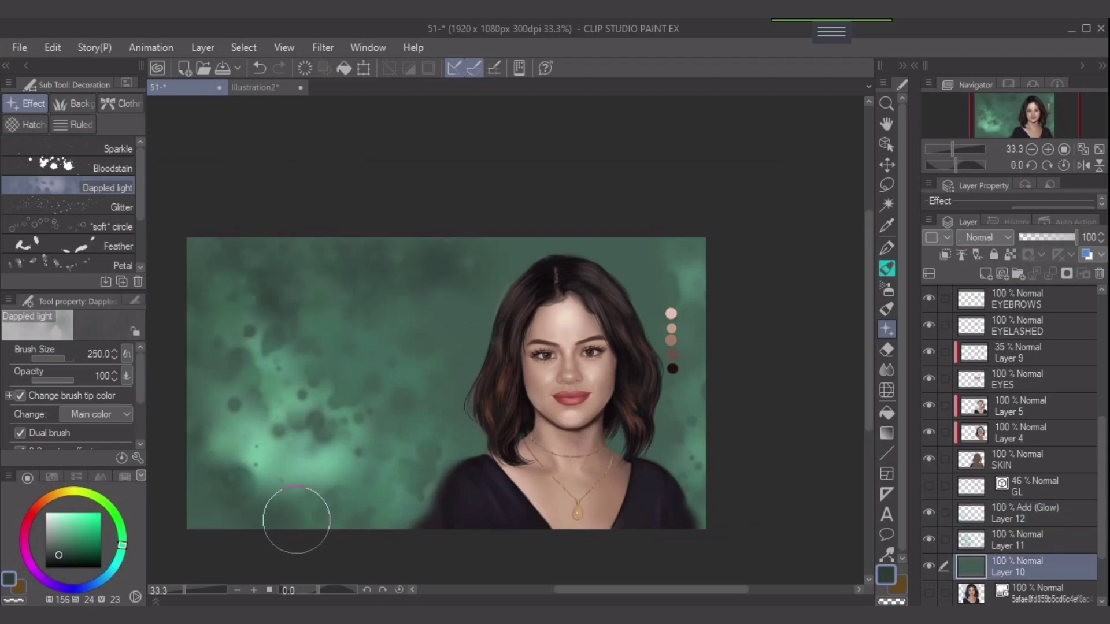
key("bracketleft")
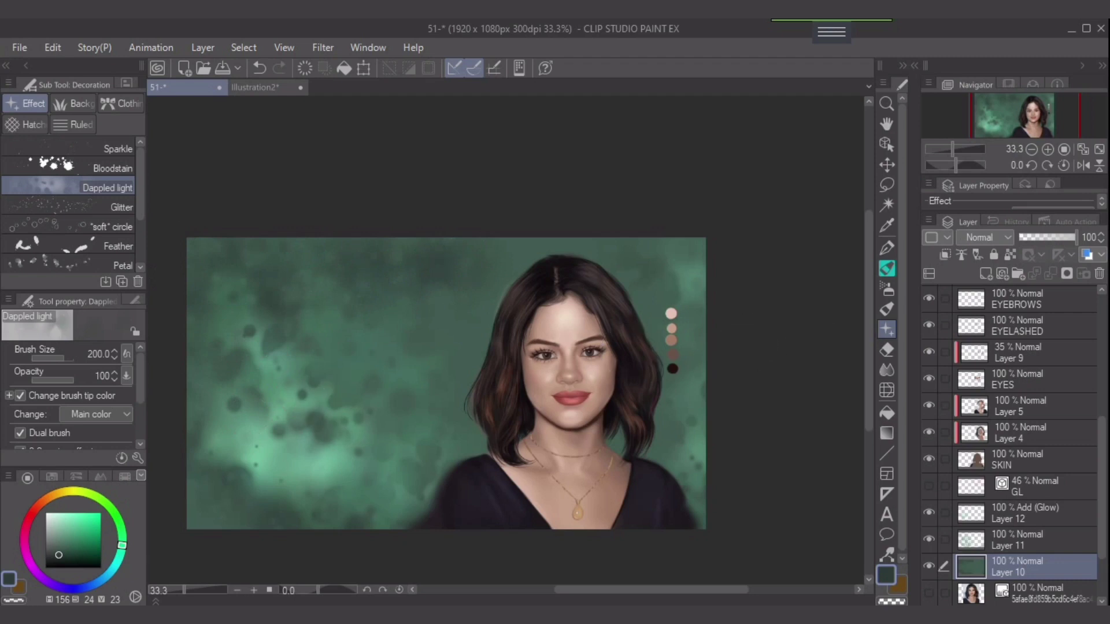
On Layer 12, add dappled glow to the left background with a sampled green and a teal at brush size 170
left_click(1032, 513)
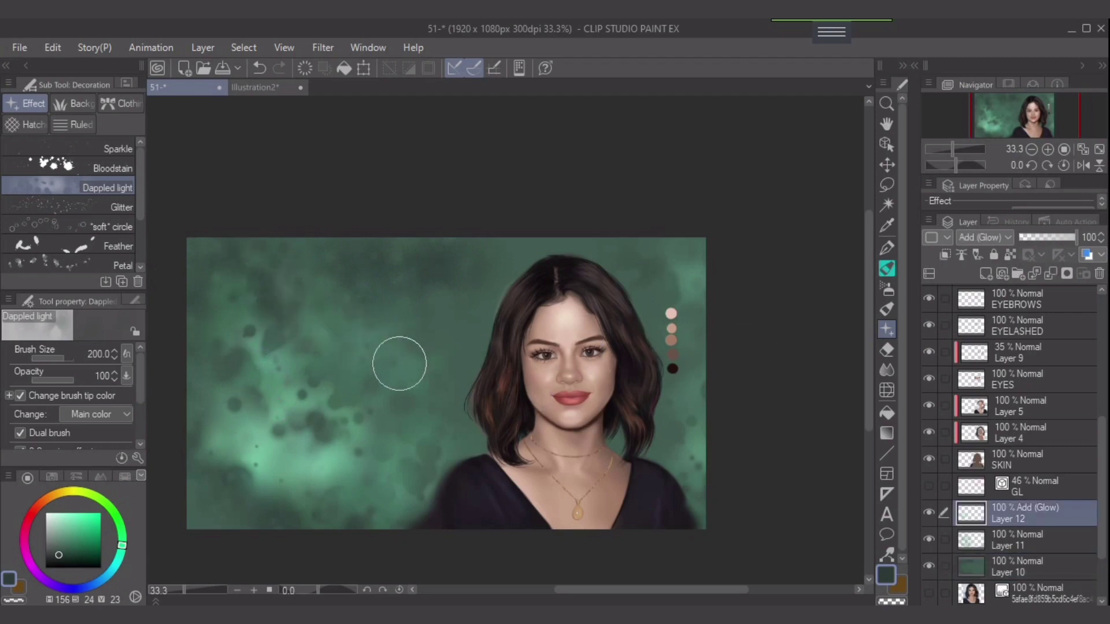
key("bracketleft")
left_click(280, 370, "alt")
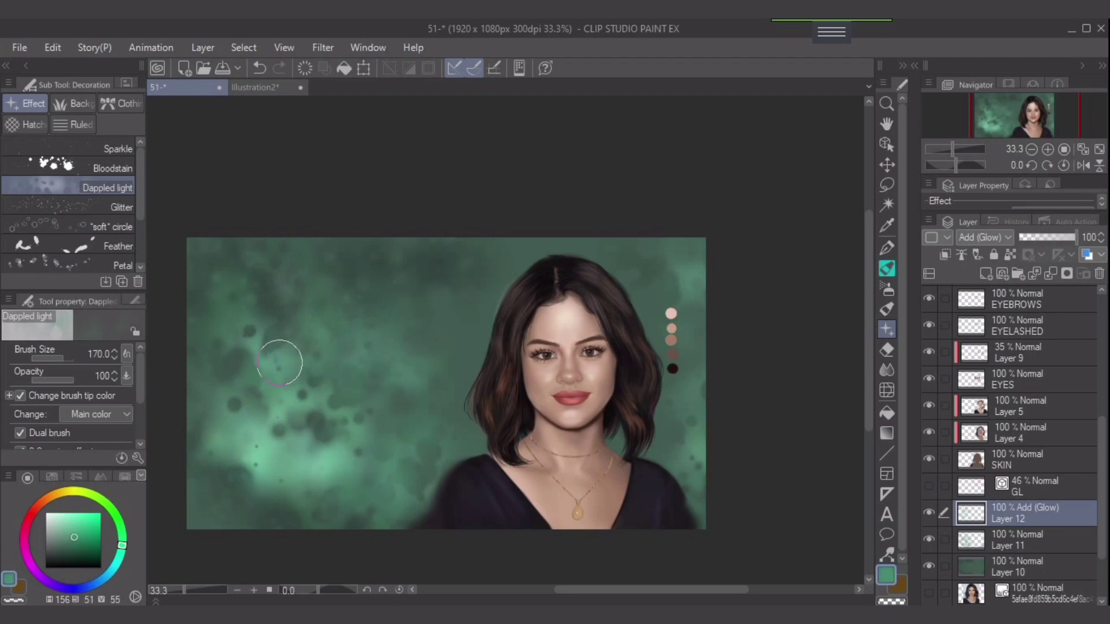
left_click_drag(327, 364, 400, 406)
left_click(115, 567)
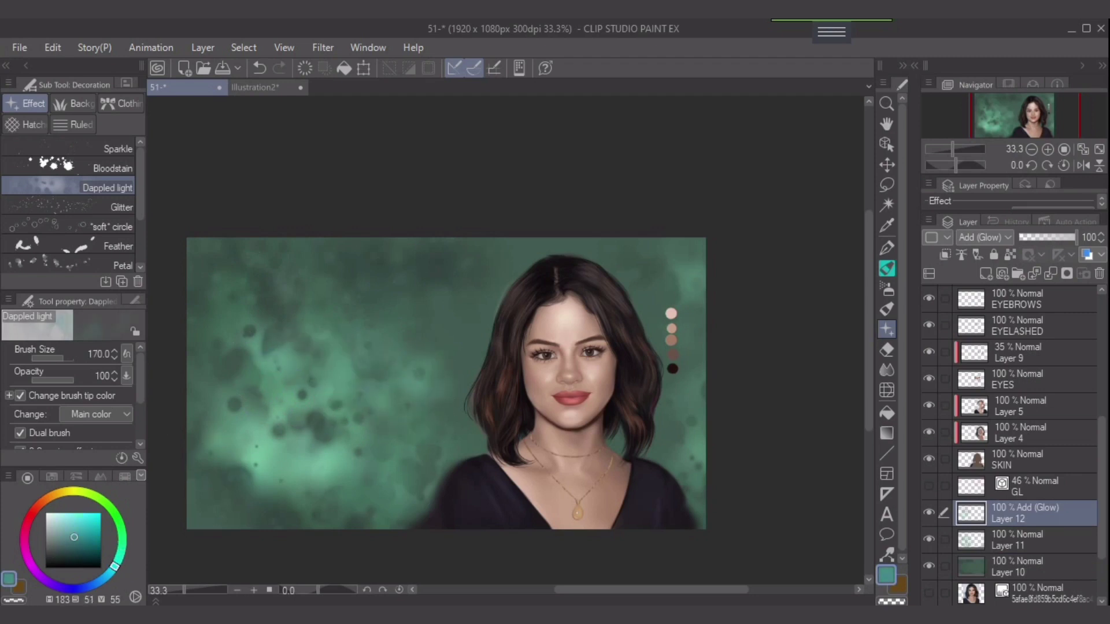
mouse_move(247, 377)
left_mouse_down()
mouse_move(292, 428)
mouse_move(290, 466)
mouse_move(352, 466)
left_mouse_up()
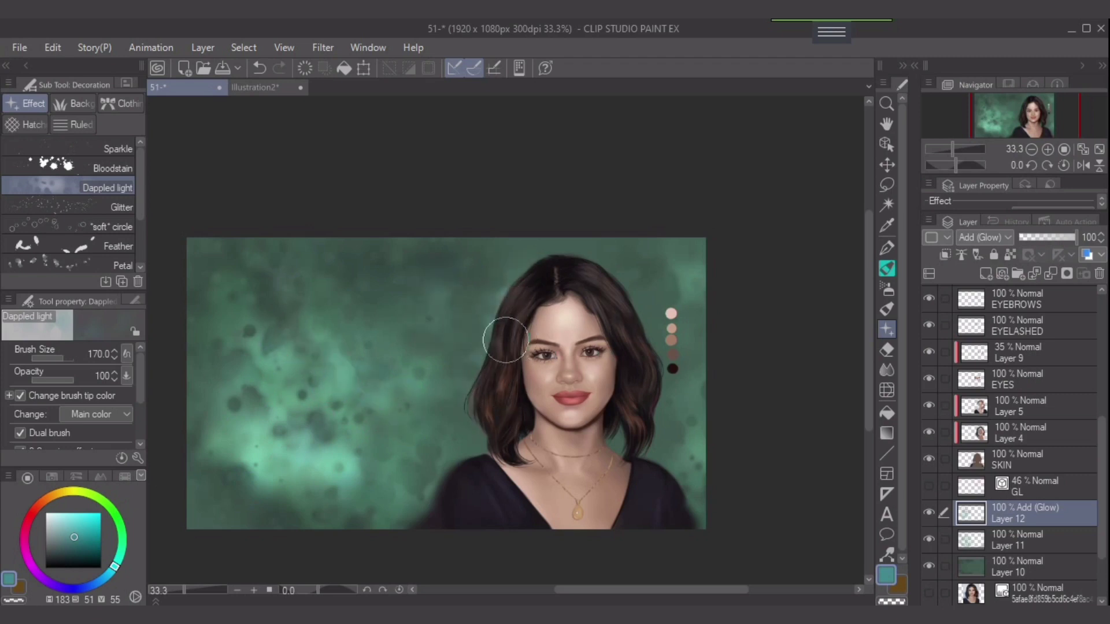
Work along the hair's left edge on the glow layer with the soft airbrush in teal, enlarging it to size 120
left_click(887, 287)
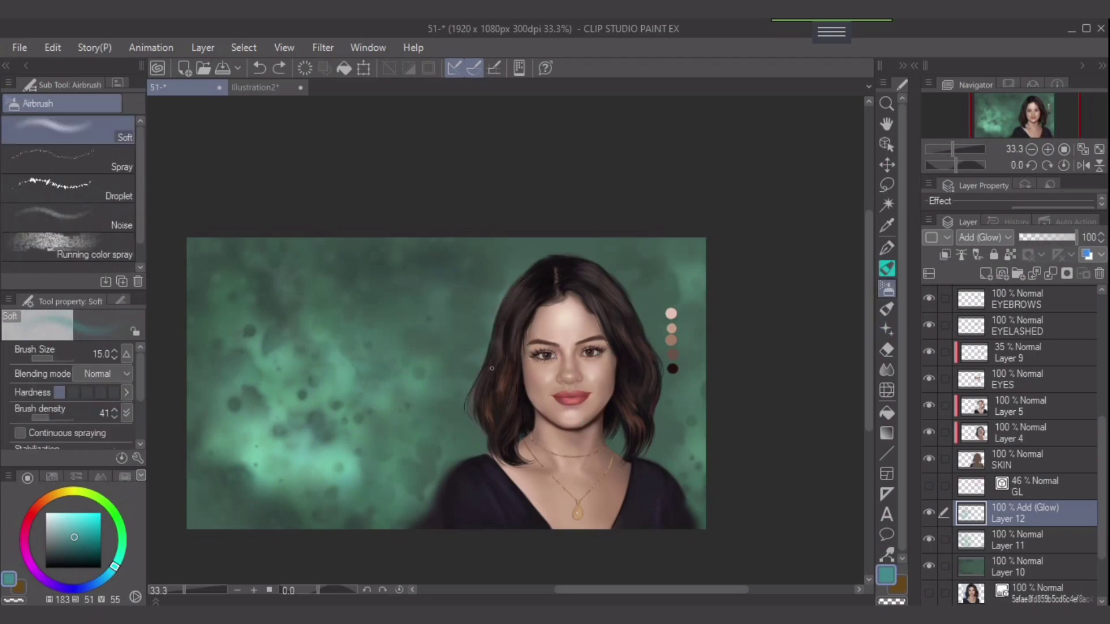
key("bracketright")
key("bracketright")
key("bracketright")
key("bracketright")
key("bracketright")
key("bracketright")
key("bracketright")
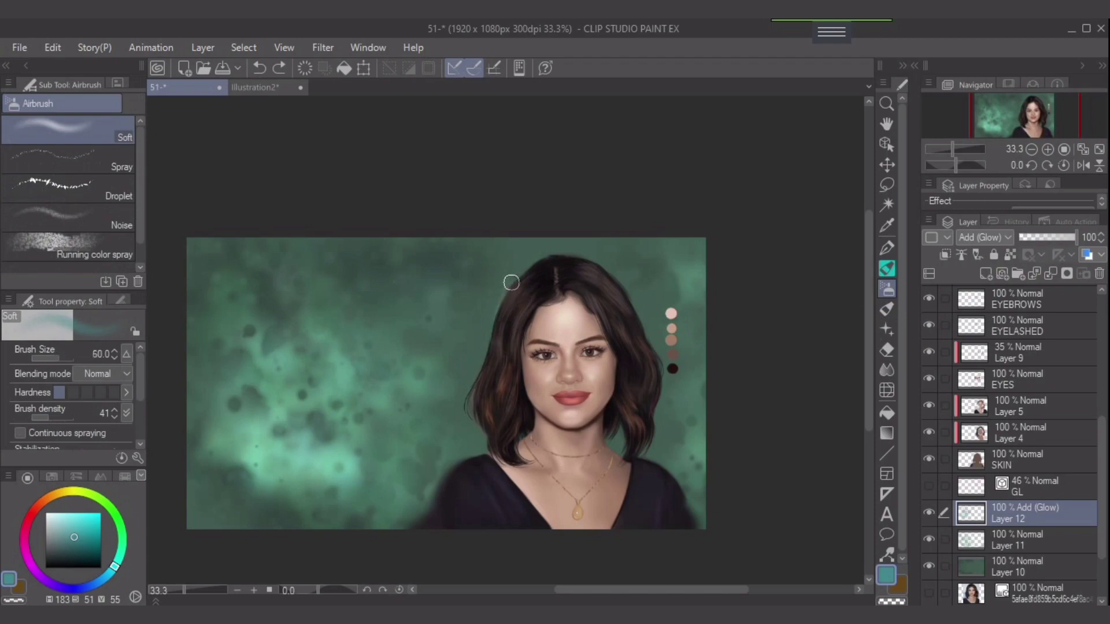
mouse_move(529, 267)
left_mouse_down()
mouse_move(479, 373)
mouse_move(474, 418)
left_mouse_up()
key("ctrl+z")
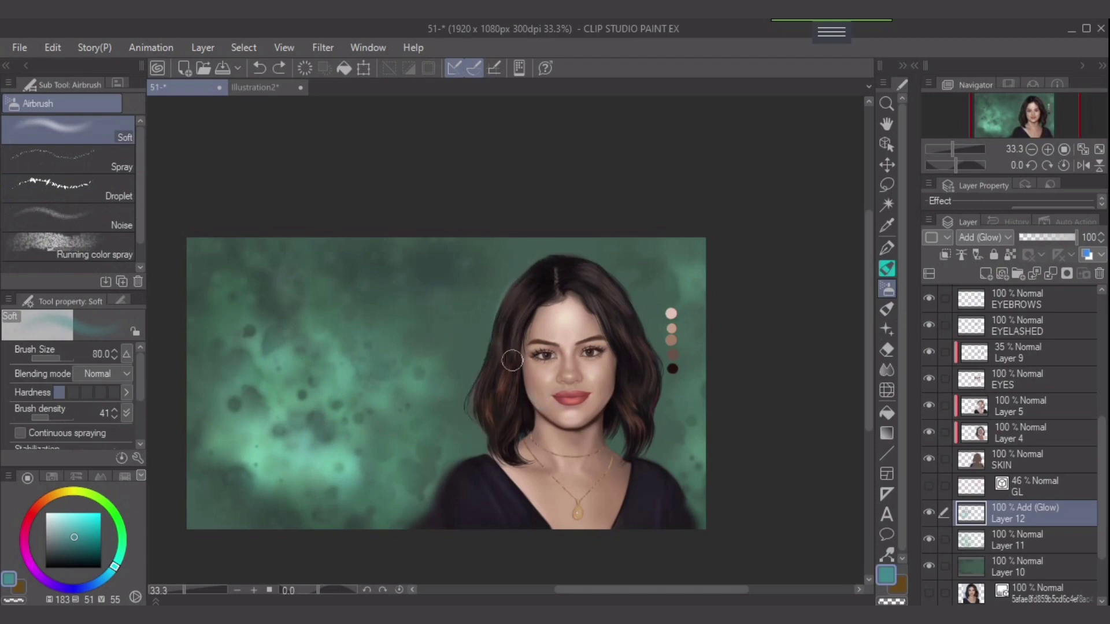
key("bracketright")
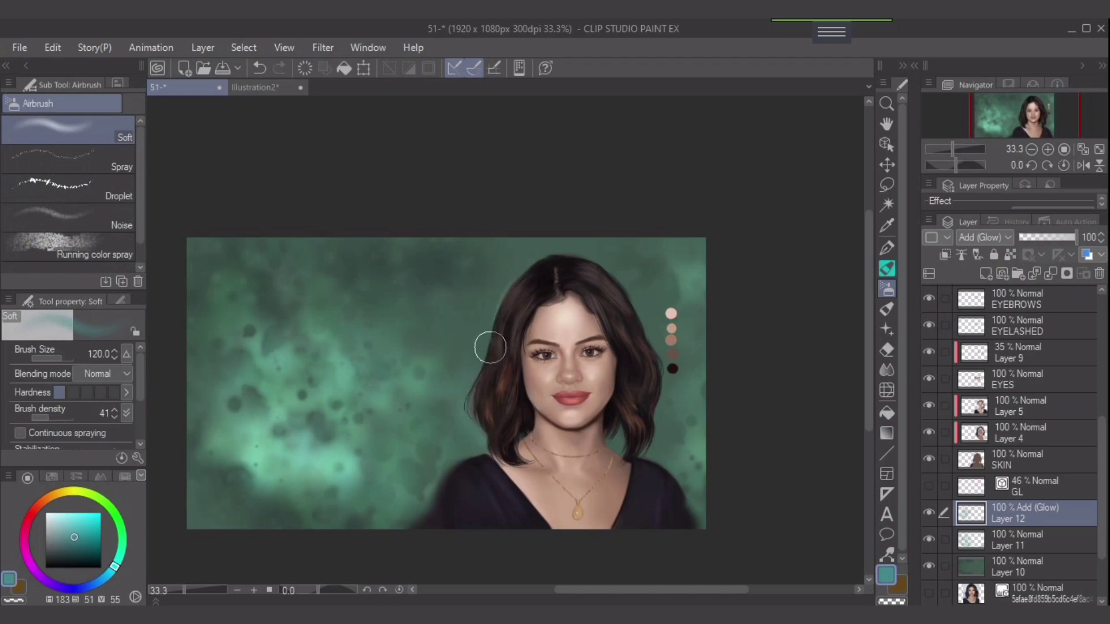
key("bracketright")
Select the portrait's Add (Glow) highlight layer, Layer 8, and hide it
scroll(1017, 445, "up", 5)
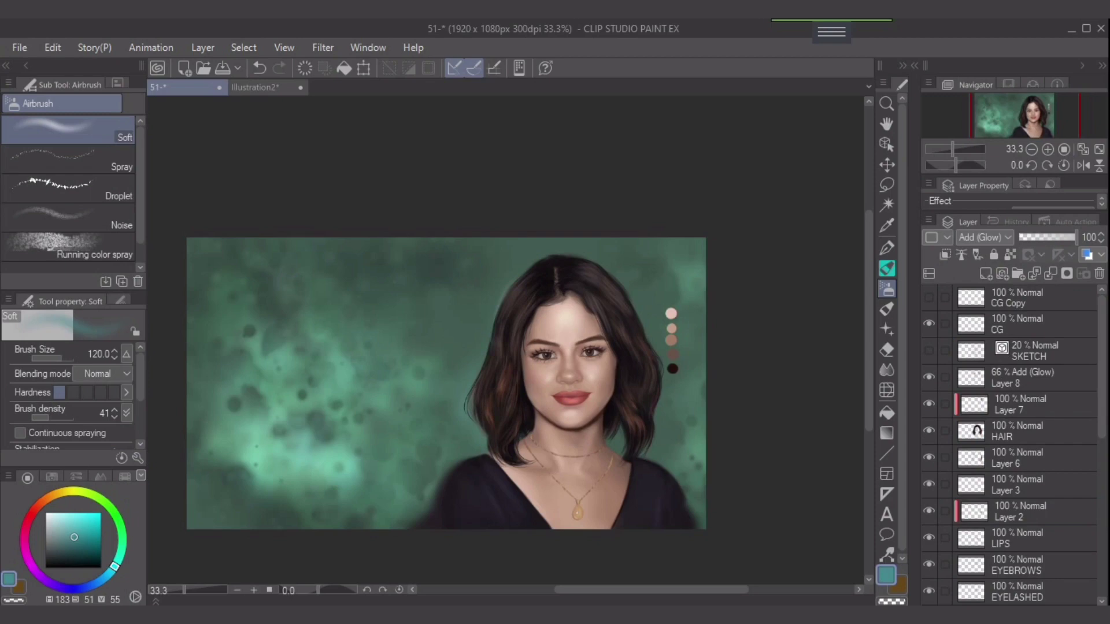
left_click(1023, 378)
key("ctrl+z")
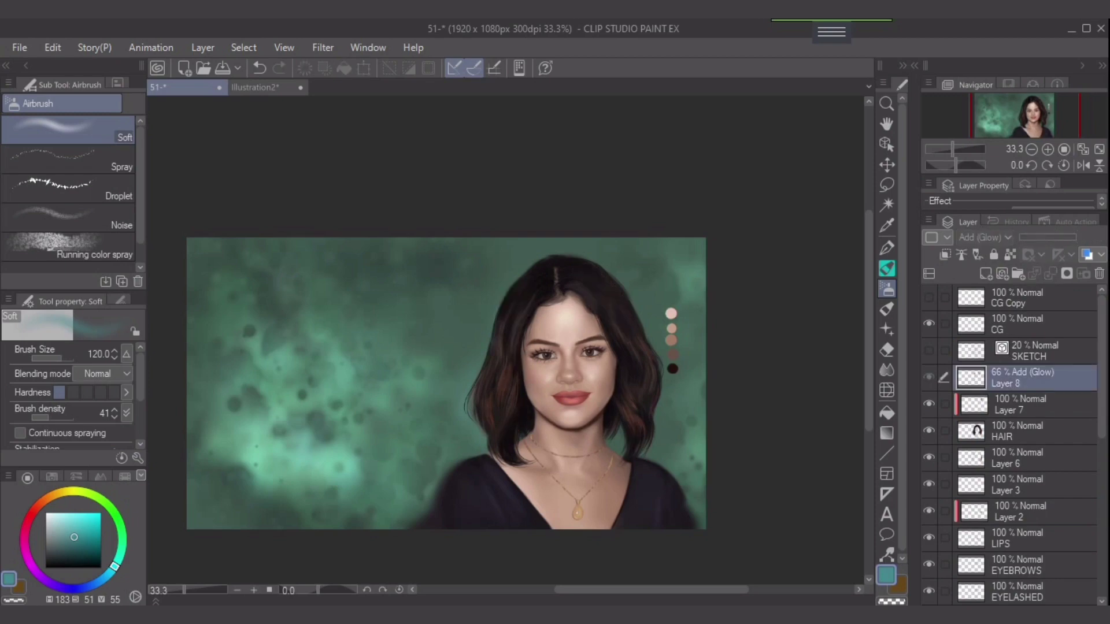
Show Layer 8 again and add a new Overlay layer above it, with a dark green sampled from the background
left_click(928, 377)
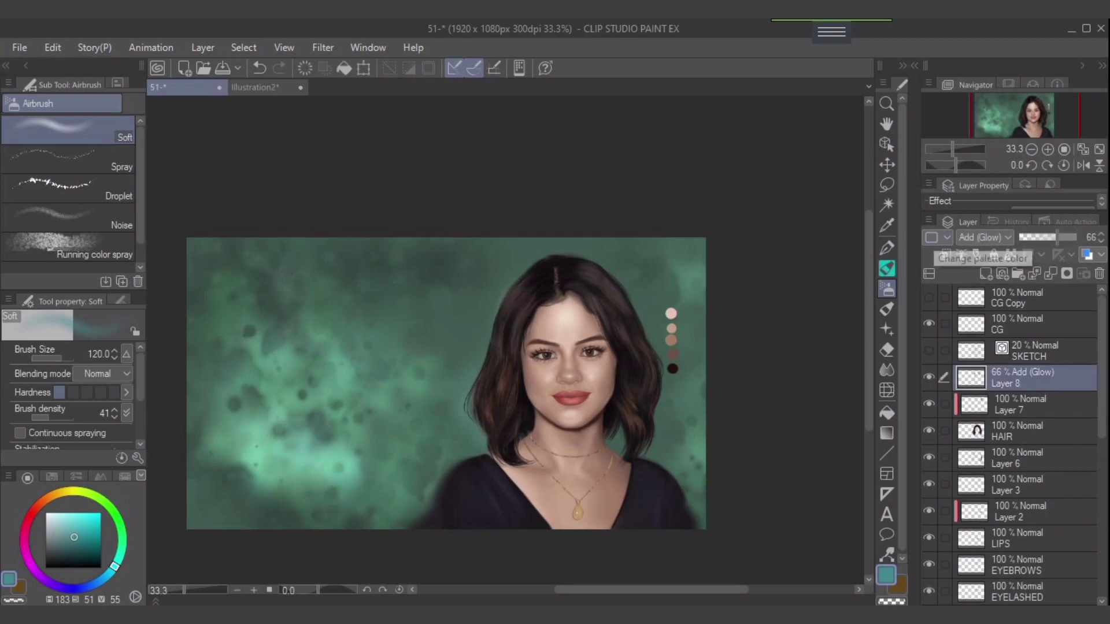
left_click(986, 273)
left_click(982, 237)
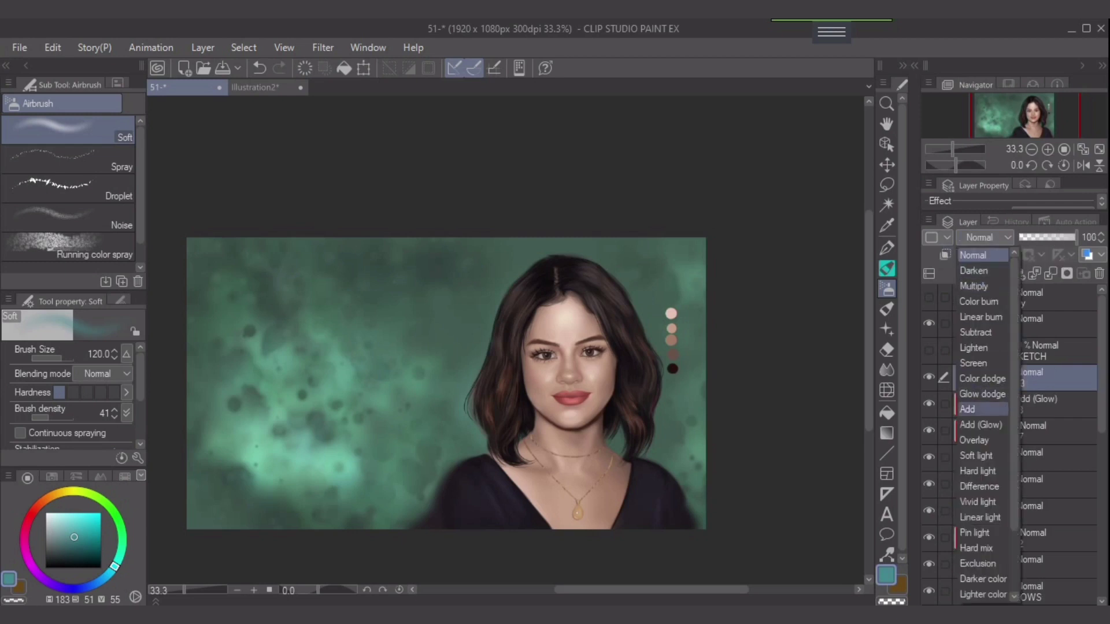
left_click(975, 440)
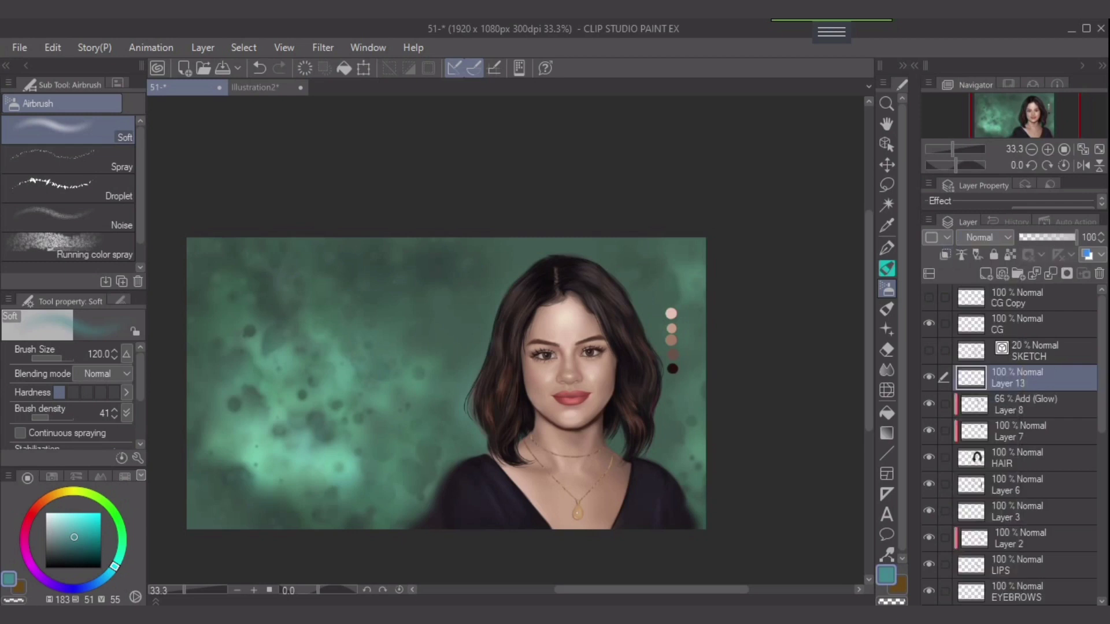
left_click(367, 307, "alt")
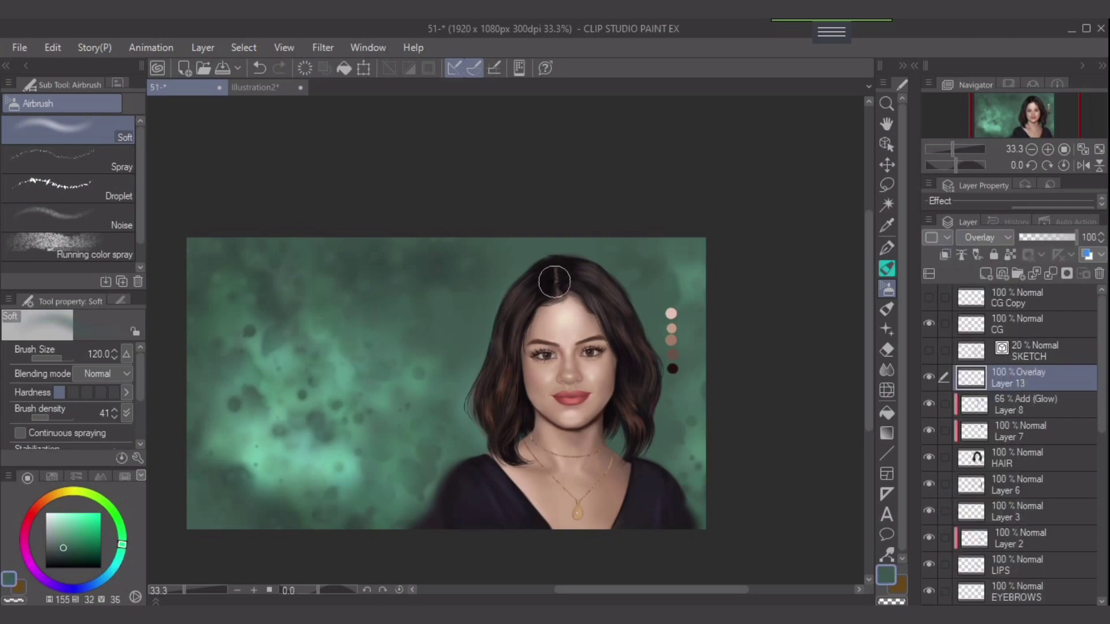
Undo the new layer back to Normal blending, clip it to the hair layers below, and reduce the airbrush to size 60
key("ctrl+z")
key("bracketleft")
key("bracketleft")
key("bracketleft")
key("bracketleft")
left_click(946, 255)
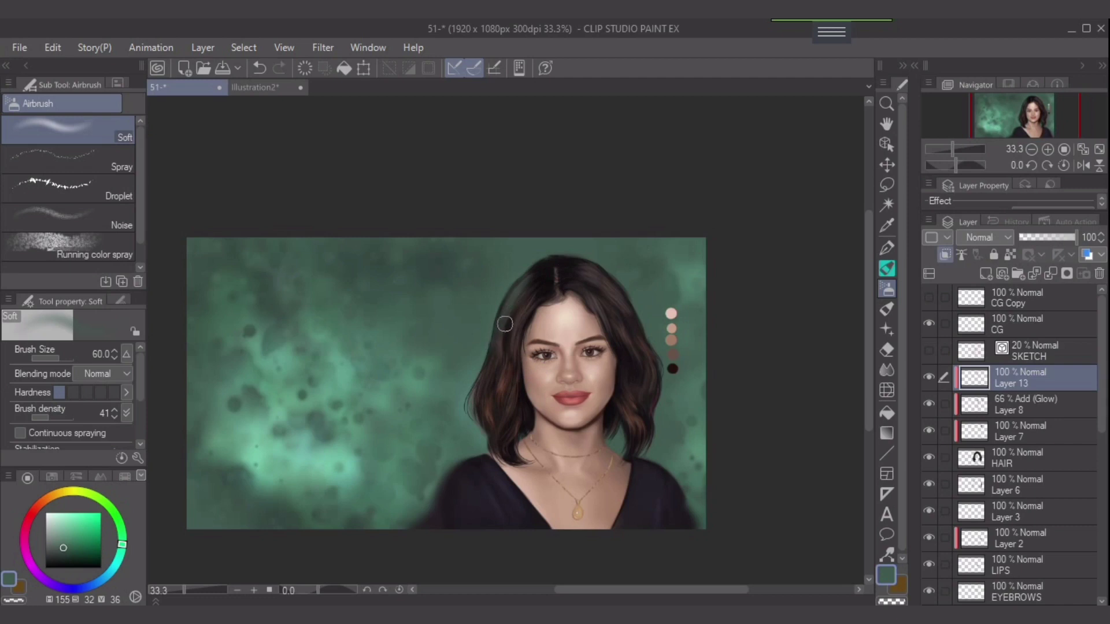
Tint the hair's outer edges dark green on the clipped layer with brush size 40, and set the layer's opacity to 61%
key("bracketleft")
key("bracketleft")
key("ctrl+z")
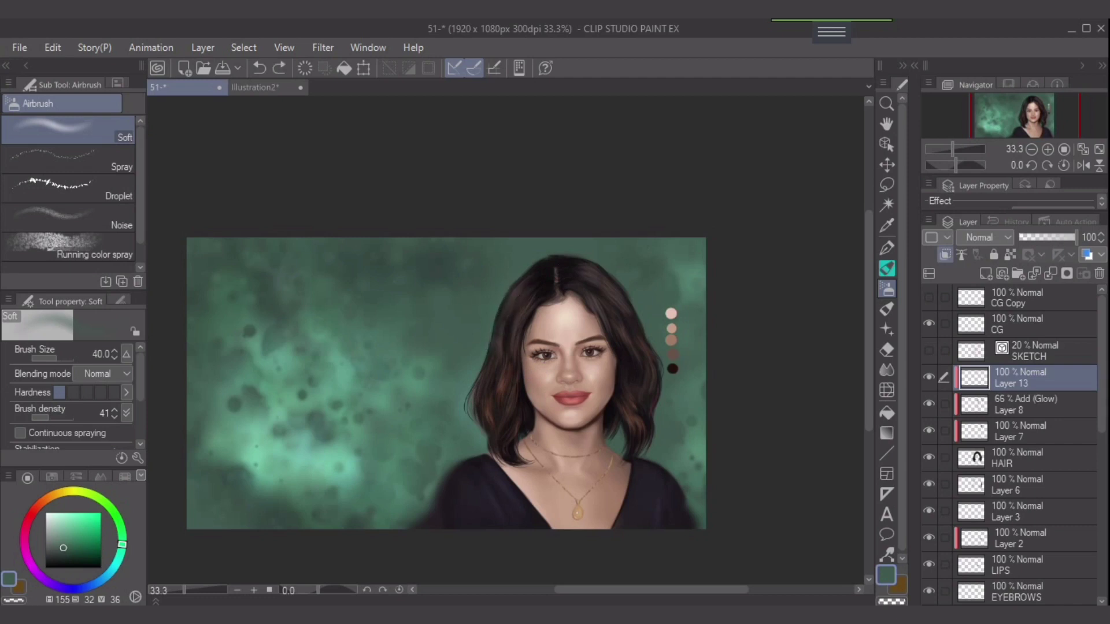
left_click(1054, 237)
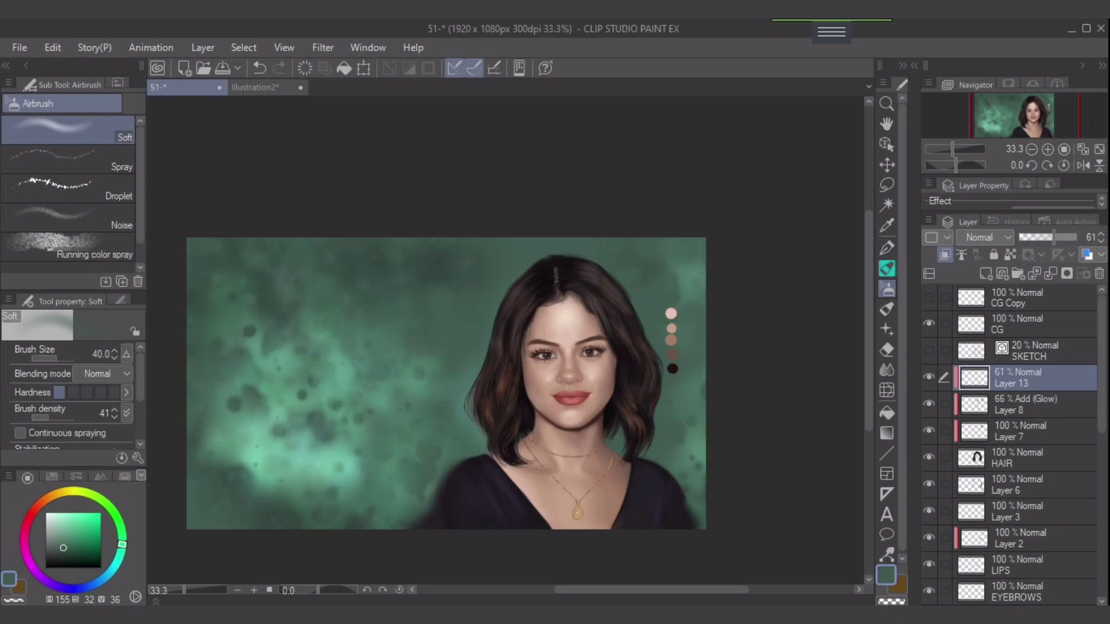
key("bracketright")
key("bracketleft")
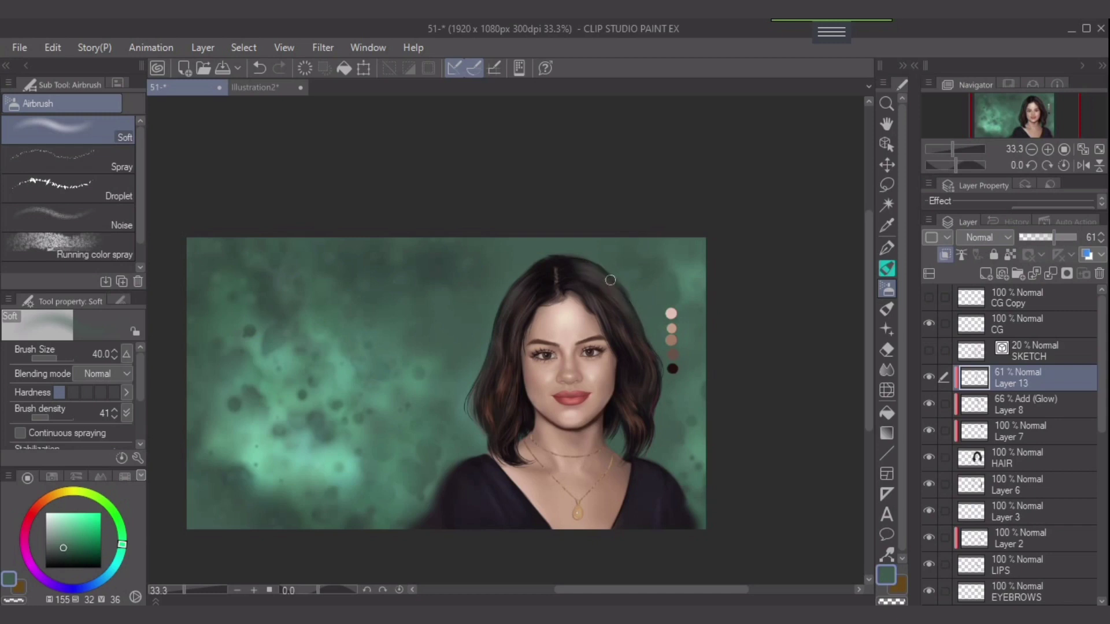
Sample a mid green from the background and add another clipped layer above the tint, set to Add (Glow)
left_click(693, 262, "alt")
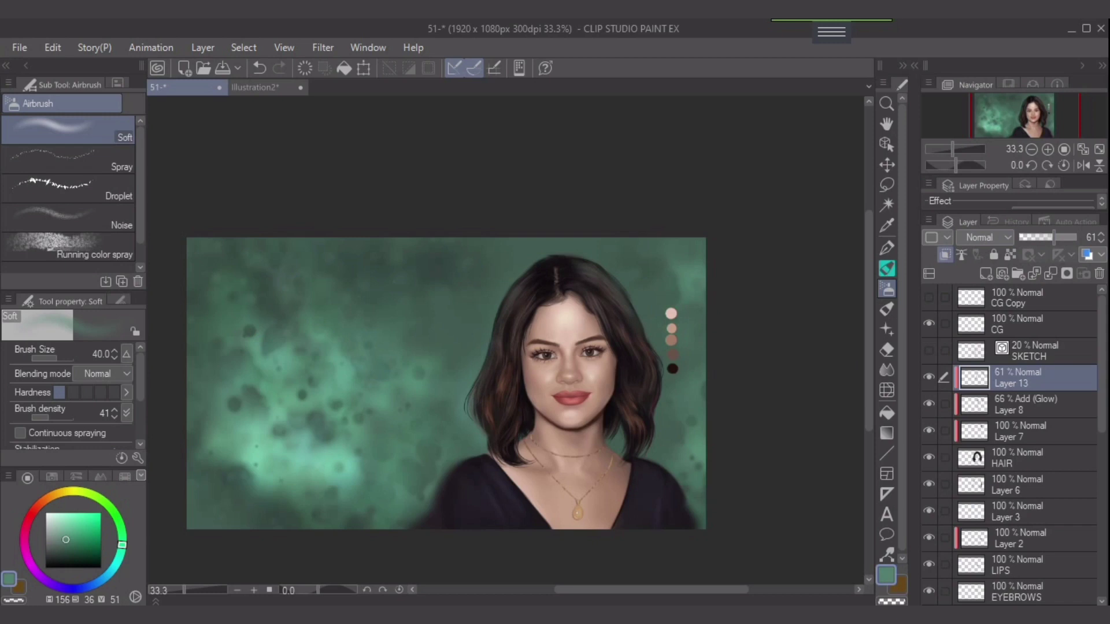
left_click(986, 274)
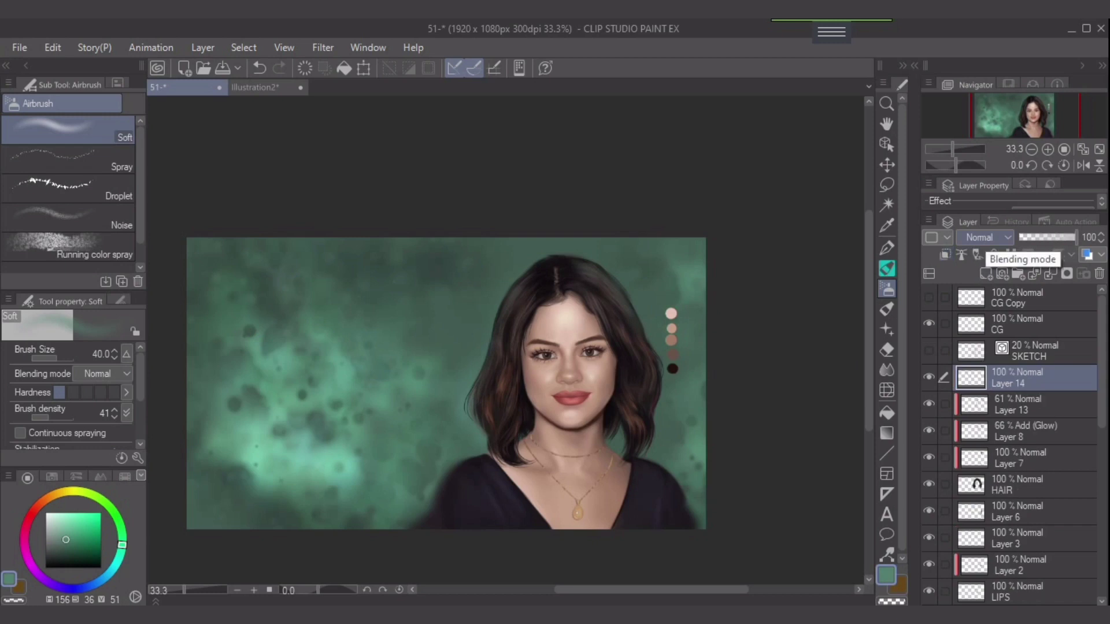
left_click(982, 237)
left_click(982, 424)
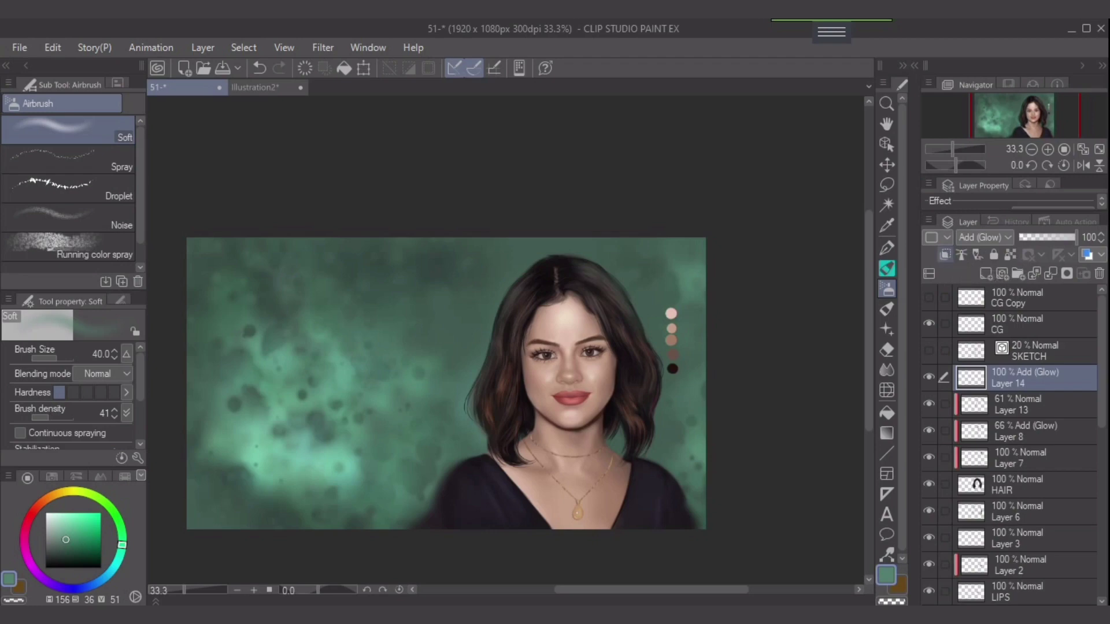
left_click(946, 255)
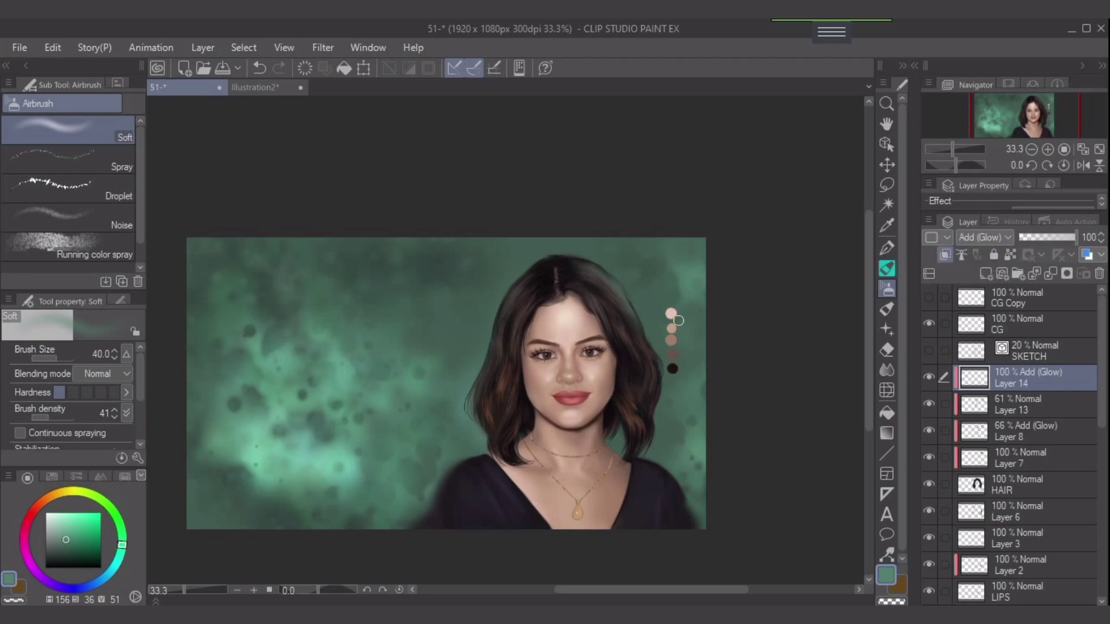
Sample a lighter green from the background glow and enlarge the airbrush to size 60
key("ctrl+z")
left_click(342, 379, "alt")
key("bracketright")
key("bracketright")
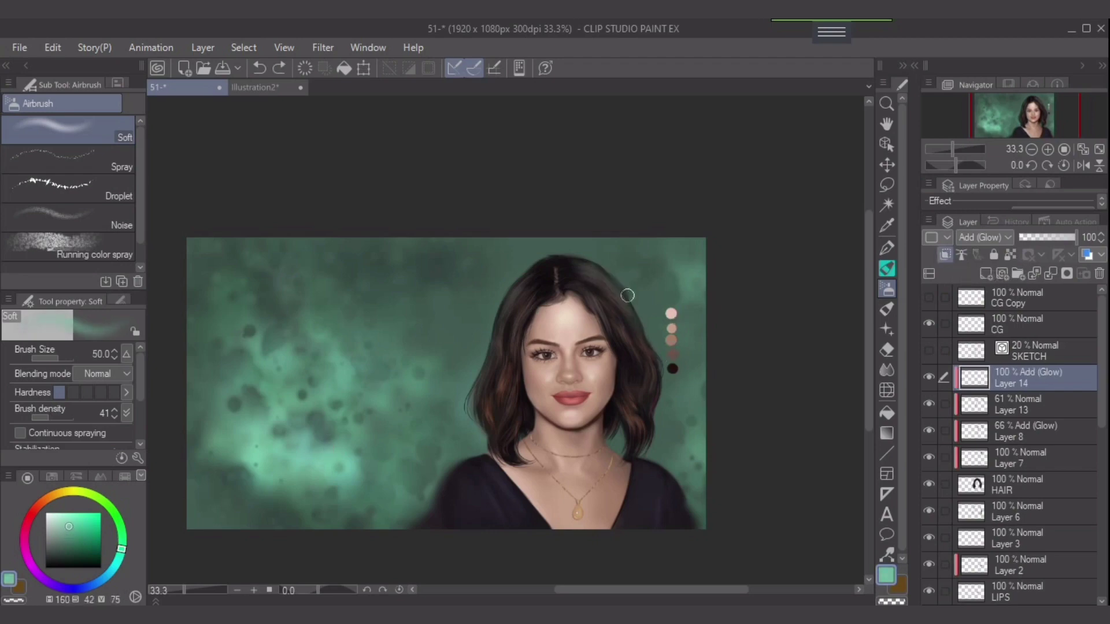
Try soft light-green glow strokes along the hair's left edge on the clipped glow layer, undoing each one
left_click_drag(519, 282, 489, 357)
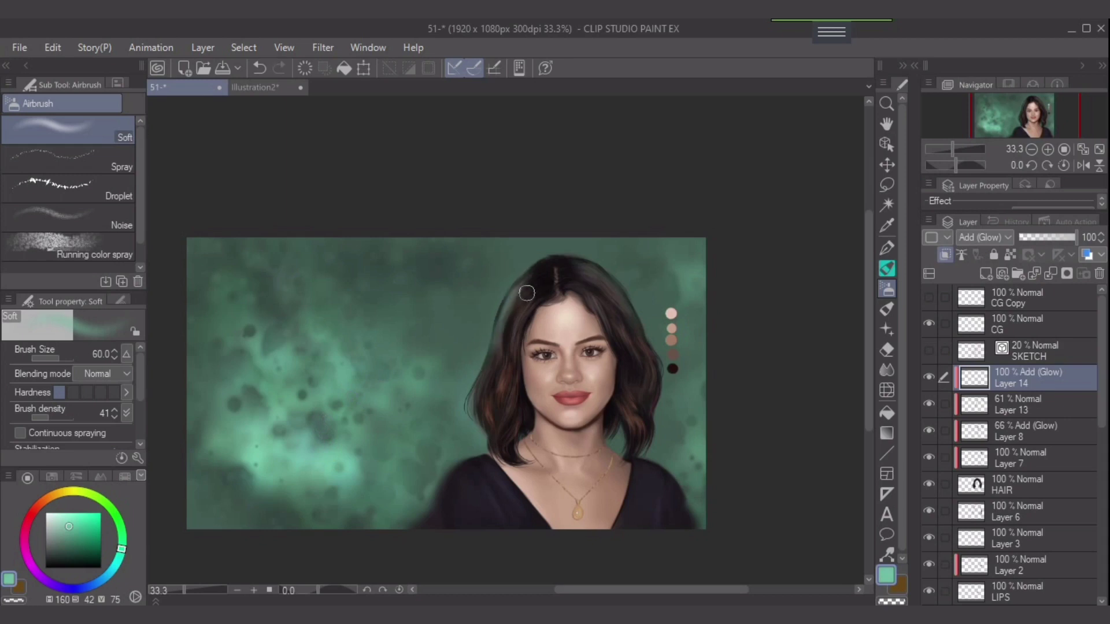
key("ctrl+z")
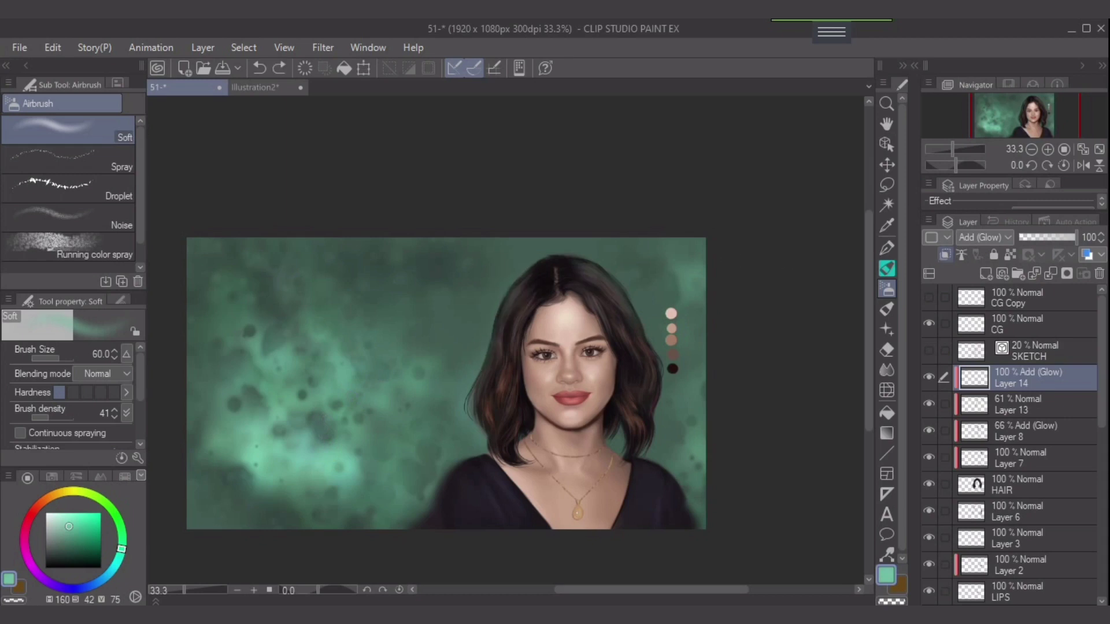
left_click_drag(525, 265, 487, 357)
key("ctrl+z")
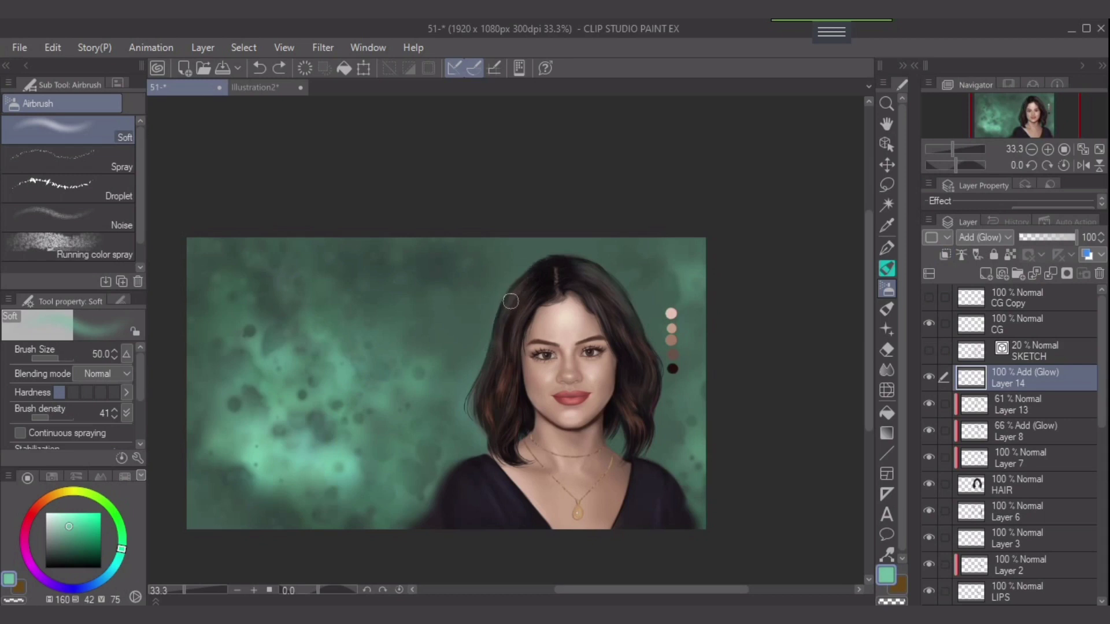
Paint a light-green rim light along the hair's upper-left edge on Layer 14, with brush density 31 and the size reduced to 12
key("bracketleft")
left_click_drag(49, 418, 45, 417)
left_click(1048, 149)
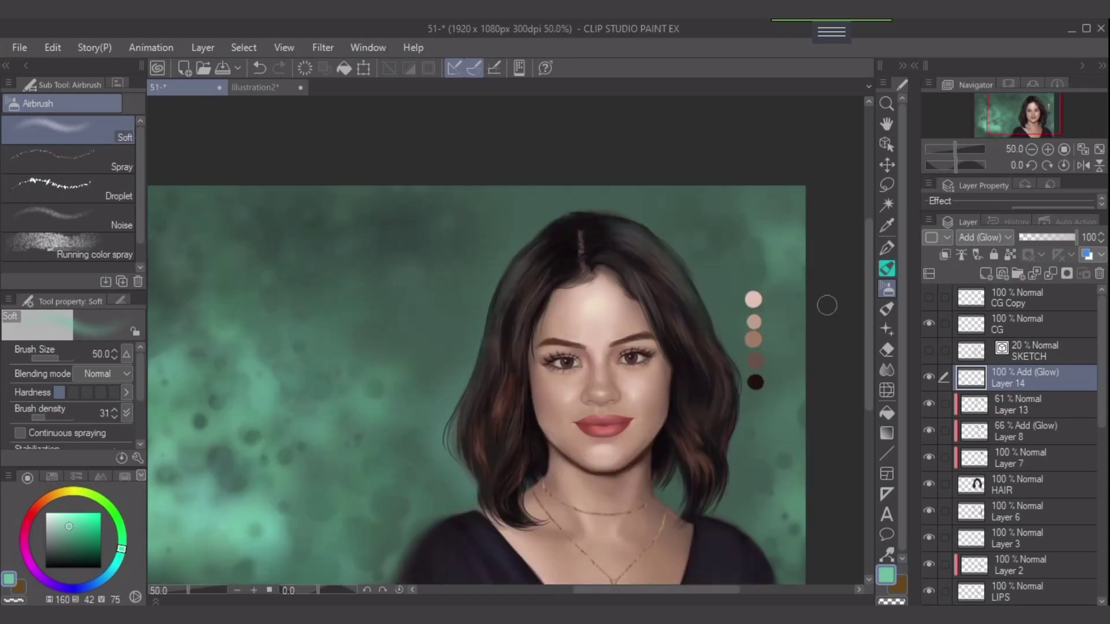
left_click_drag(681, 337, 711, 290)
key("bracketleft")
key("bracketleft")
key("bracketleft")
key("bracketleft")
key("bracketleft")
mouse_move(587, 175)
left_mouse_down()
mouse_move(520, 244)
mouse_move(563, 195)
mouse_move(513, 278)
mouse_move(540, 222)
mouse_move(521, 252)
left_mouse_up()
key("bracketleft")
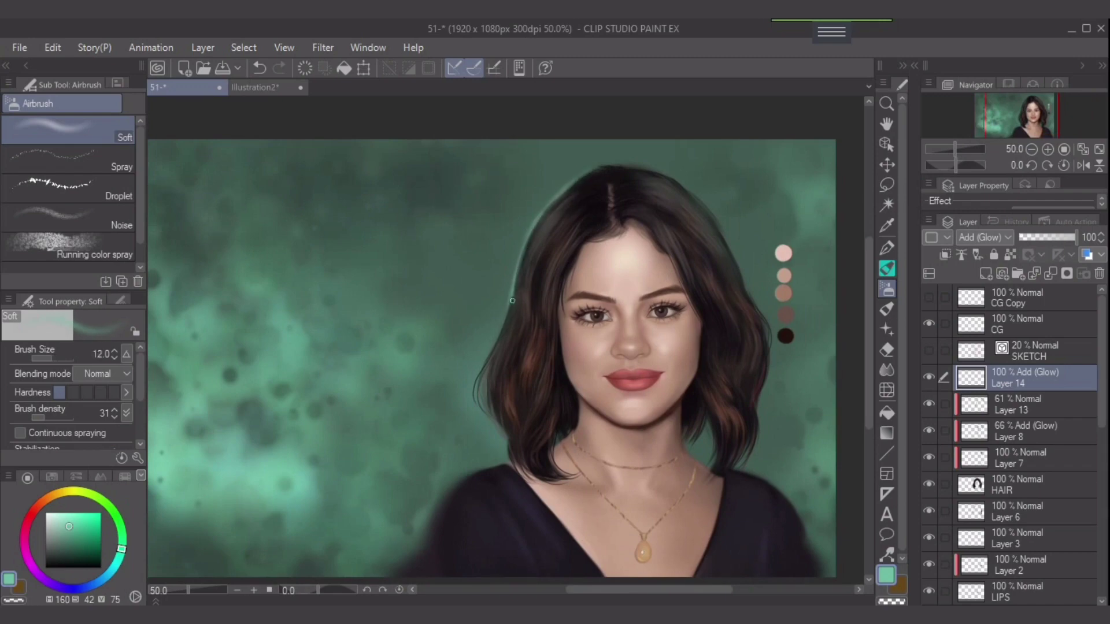
Extend the green rim light down the hair's left side and reinforce its upper part with brush sizes between 8 and 12
left_click_drag(512, 301, 466, 410)
key("bracketleft")
key("bracketleft")
left_click_drag(496, 355, 480, 400)
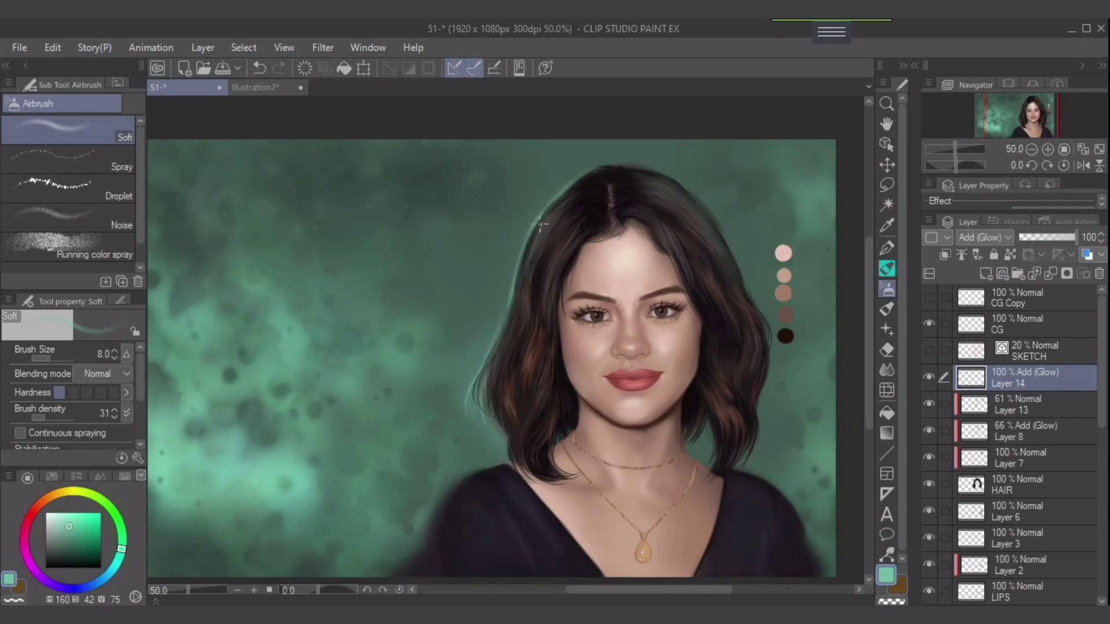
left_click_drag(540, 224, 515, 296)
key("bracketright")
key("bracketright")
left_click_drag(571, 195, 512, 315)
key("bracketleft")
left_click_drag(527, 254, 516, 299)
Soften the rim light down the hair's left side with a paler green, brush density 16 and size 25
left_click_drag(42, 415, 35, 414)
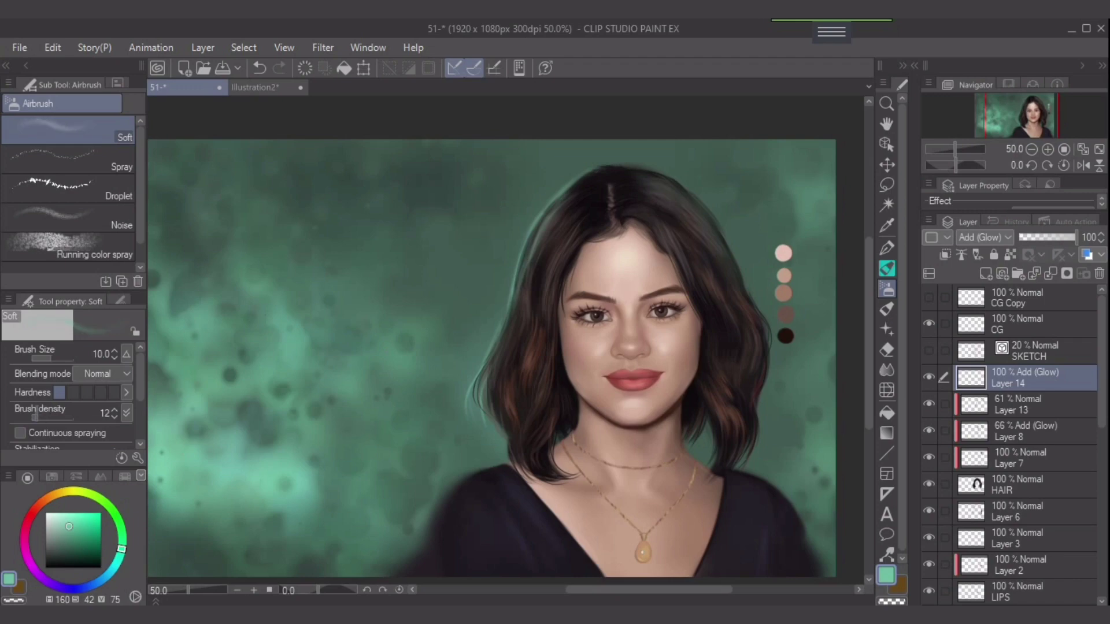
left_click(444, 260, "alt")
left_click(120, 555)
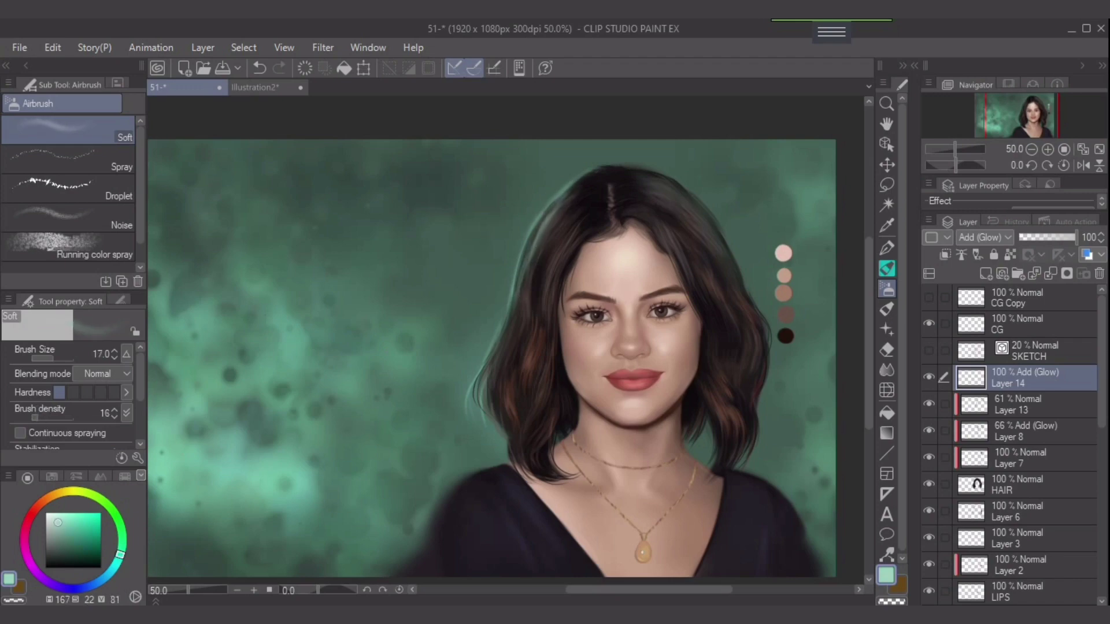
key("bracketright")
key("bracketright")
key("bracketright")
mouse_move(541, 221)
left_mouse_down()
mouse_move(506, 348)
mouse_move(477, 399)
mouse_move(486, 425)
left_mouse_up()
key("bracketleft")
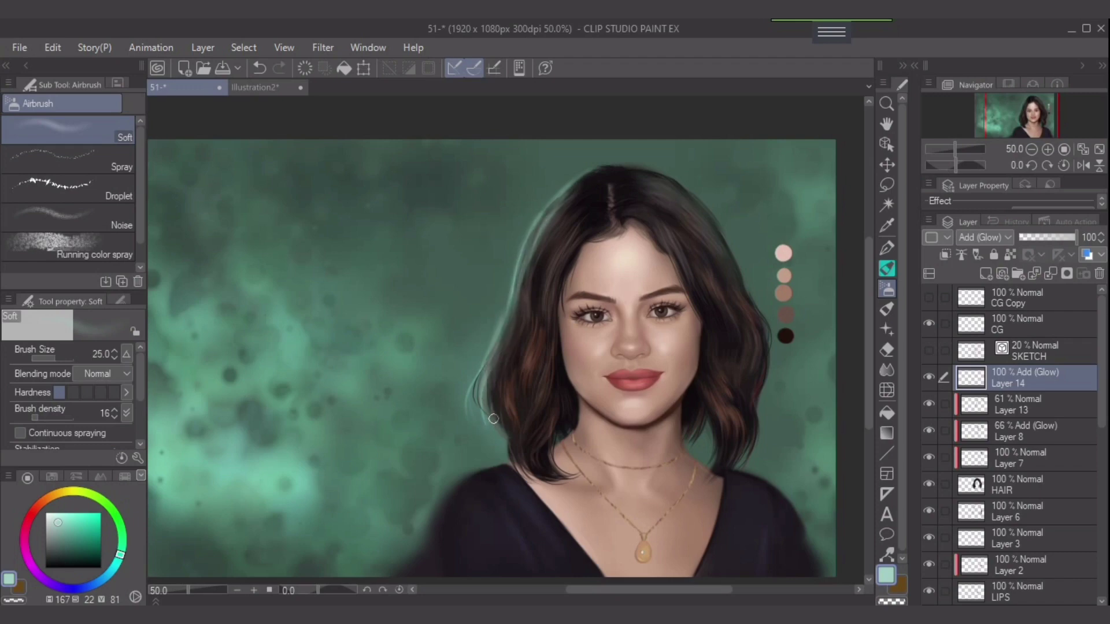
Add fine pale-green flyaway strands along the lower-left edge of the hair, reducing the brush to size 5
left_click_drag(481, 367, 478, 427)
key("bracketright")
key("bracketleft")
key("bracketleft")
key("bracketleft")
key("bracketleft")
key("bracketleft")
key("bracketleft")
mouse_move(496, 429)
left_mouse_down()
mouse_move(487, 378)
mouse_move(496, 442)
left_mouse_up()
key("bracketleft")
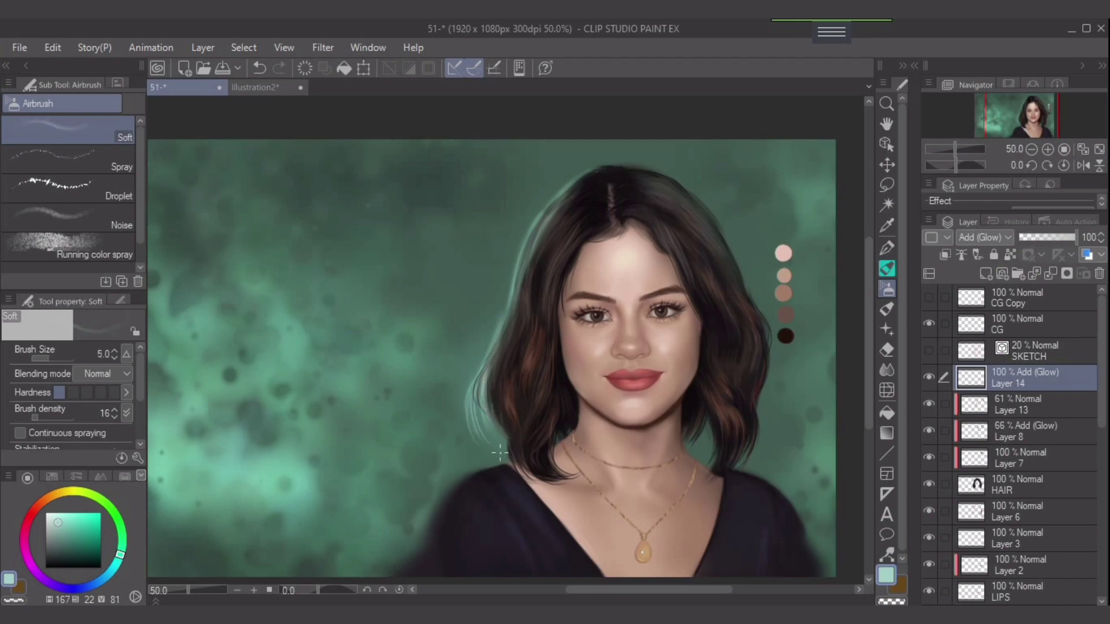
key("ctrl+z")
left_click_drag(501, 324, 498, 332)
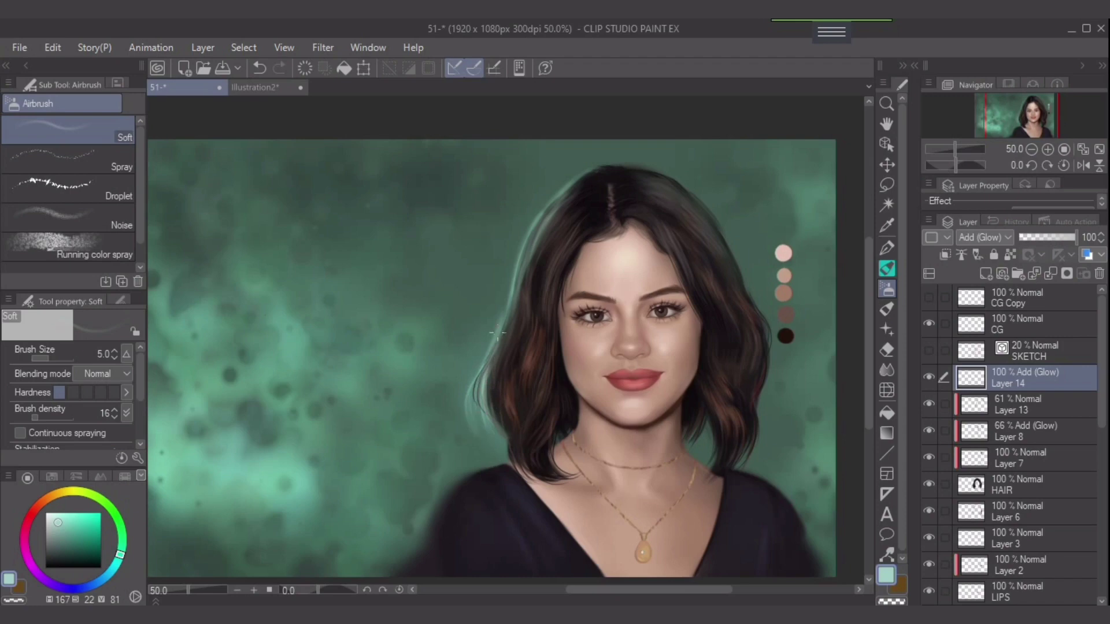
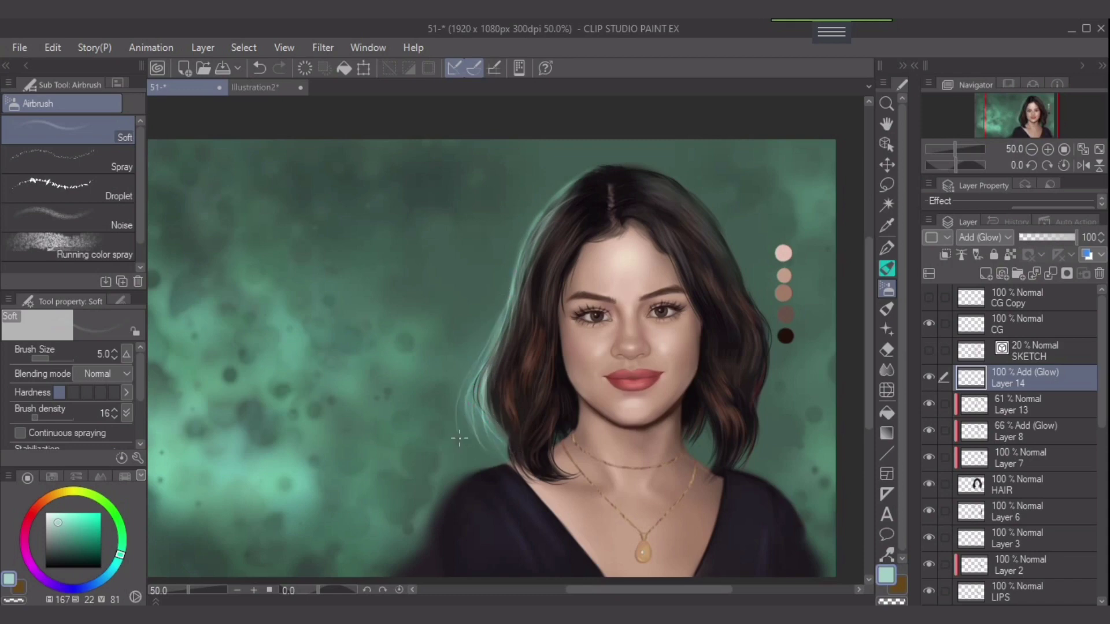
Compare the hair's effect layers, Layers 7, 8, 13 and 14, toggling the visibility of Layers 8 and 13
left_click_drag(557, 384, 472, 416)
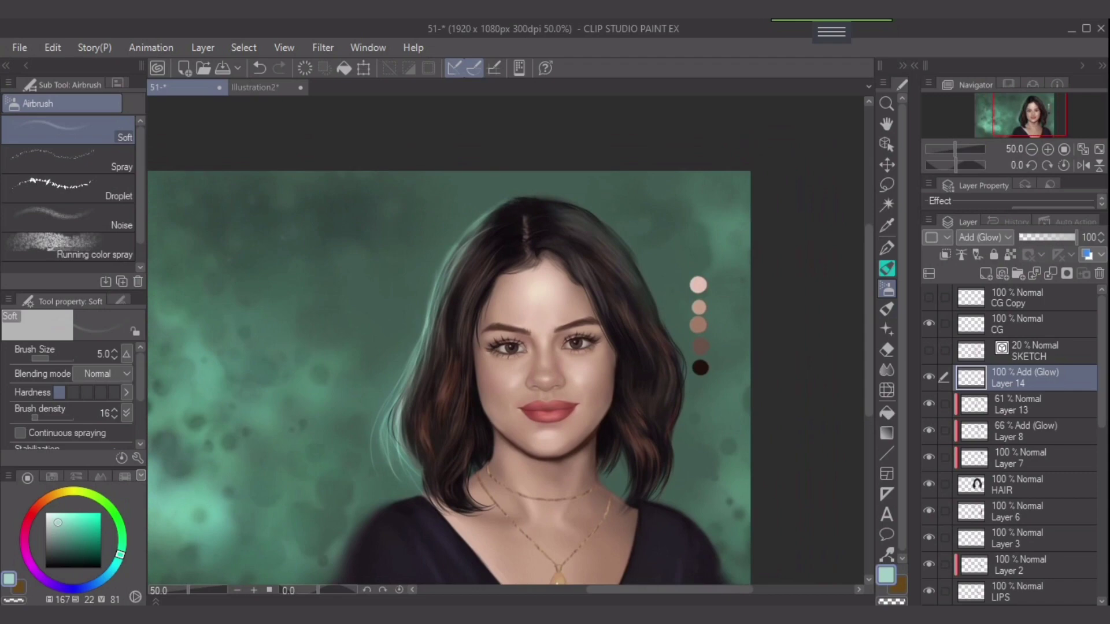
left_click(1032, 404)
left_click(1032, 431)
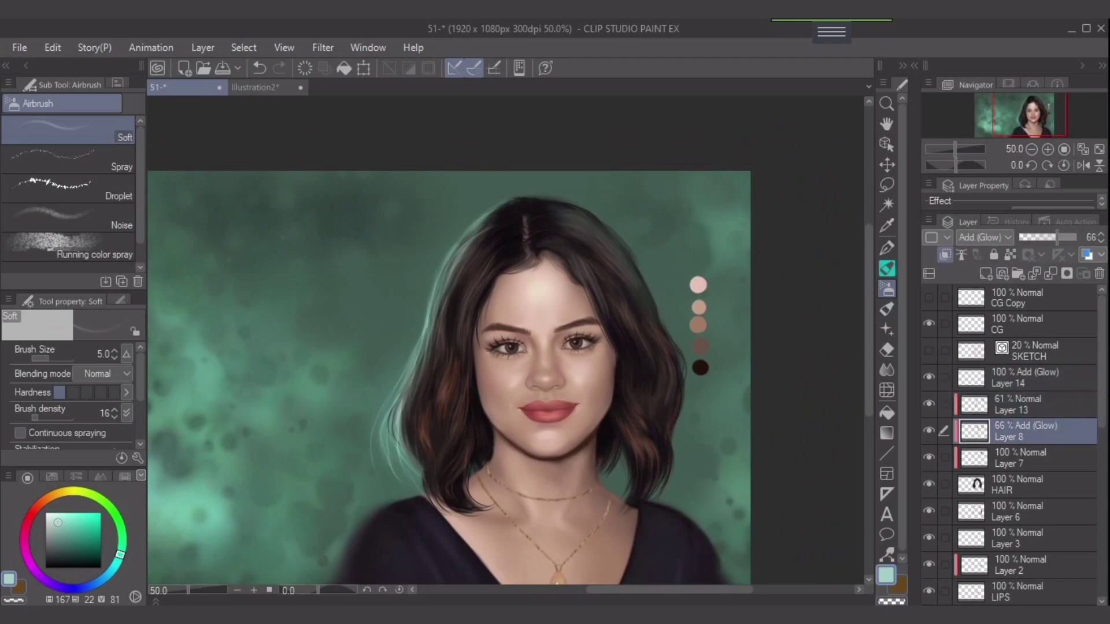
left_click(1032, 458)
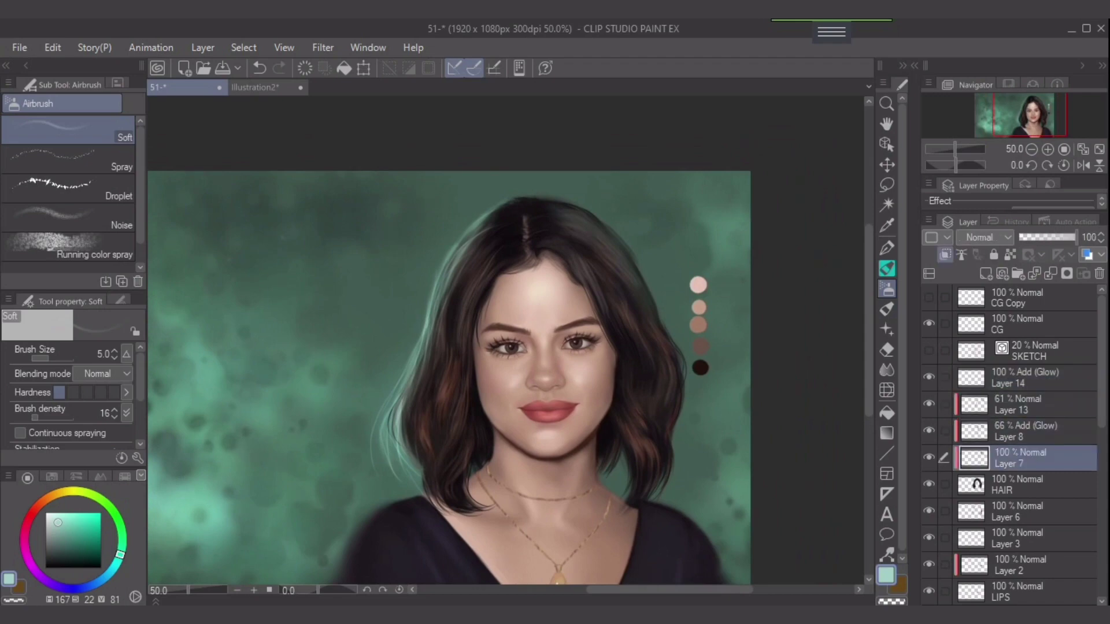
left_click(1031, 378)
left_click(1032, 404)
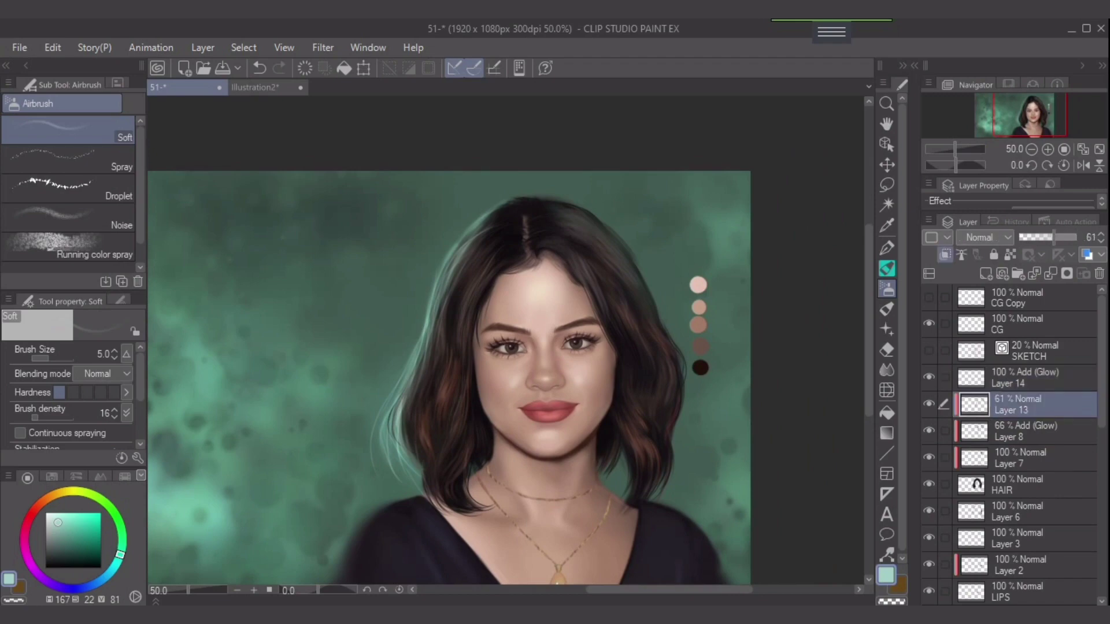
left_click(1032, 431)
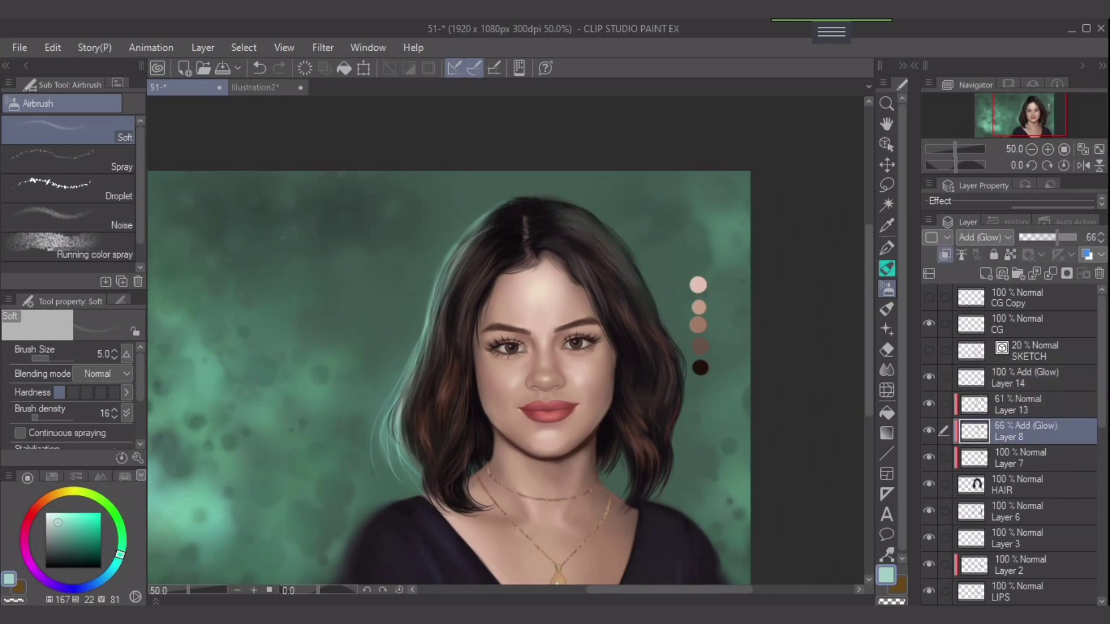
left_click(1032, 458)
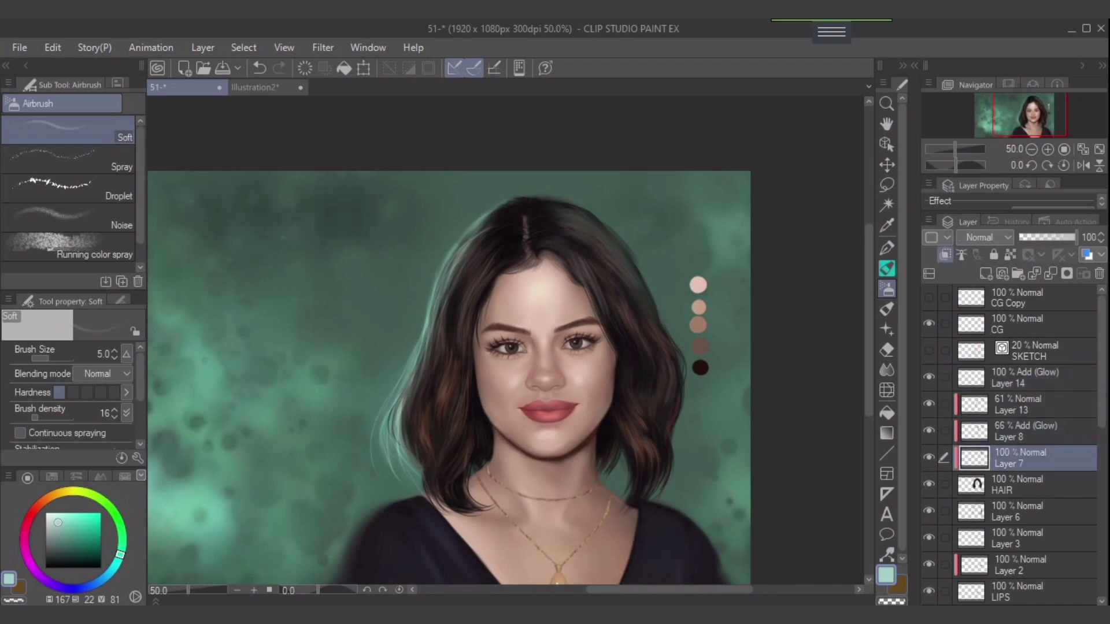
left_click(1032, 431)
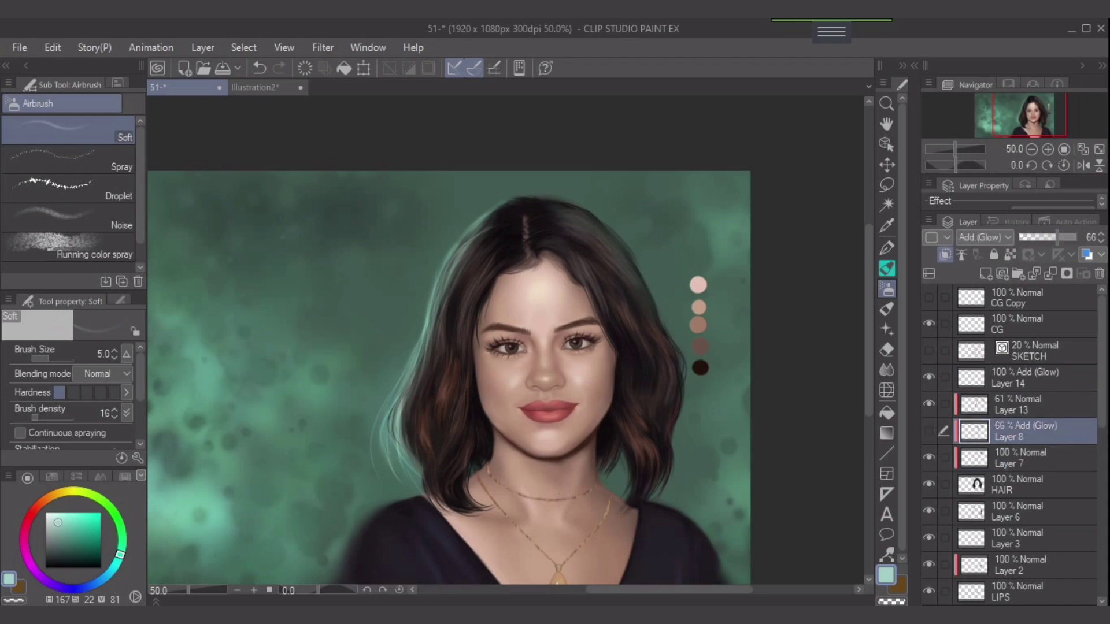
left_click(929, 431)
left_click(929, 404)
left_click(929, 404)
Change the blending mode of the hair's green tint layer, Layer 13, to Overlay
left_click(1029, 404)
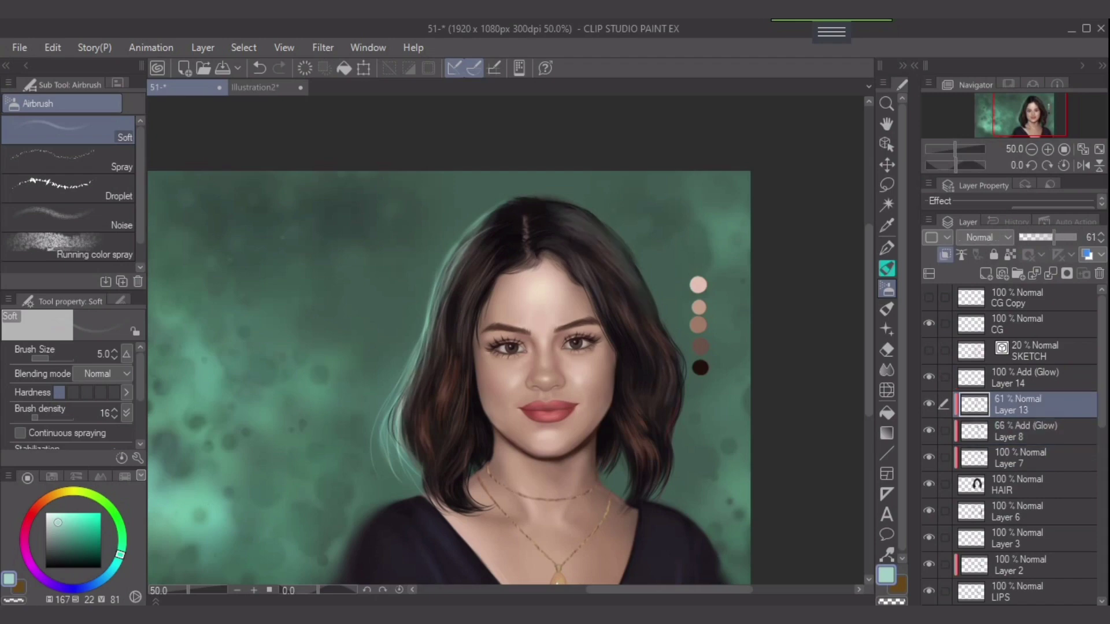
left_click(983, 237)
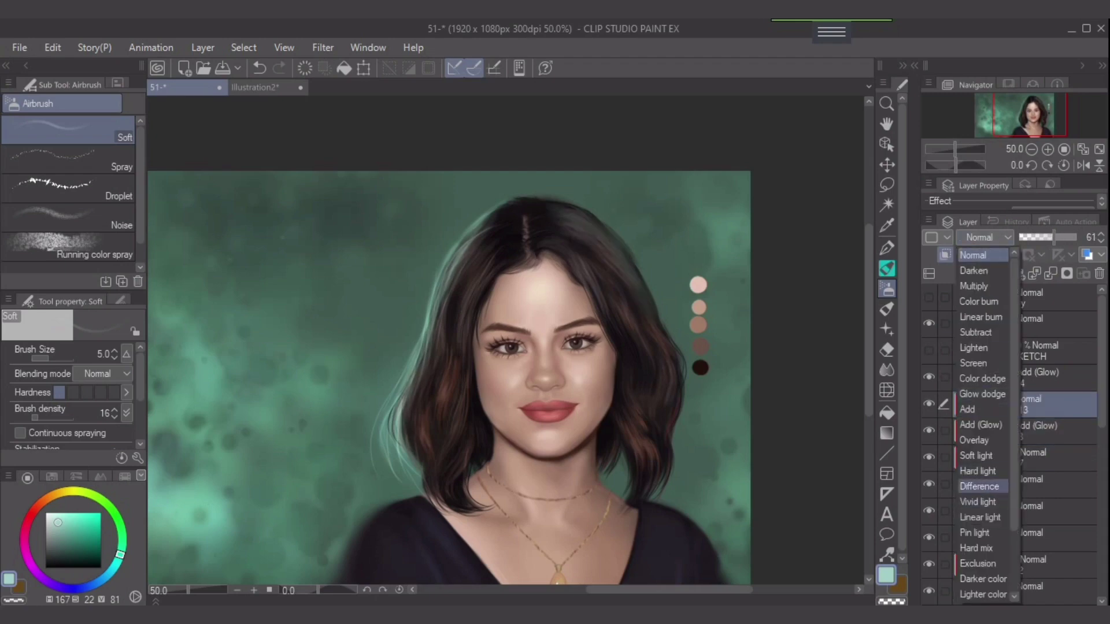
left_click(977, 440)
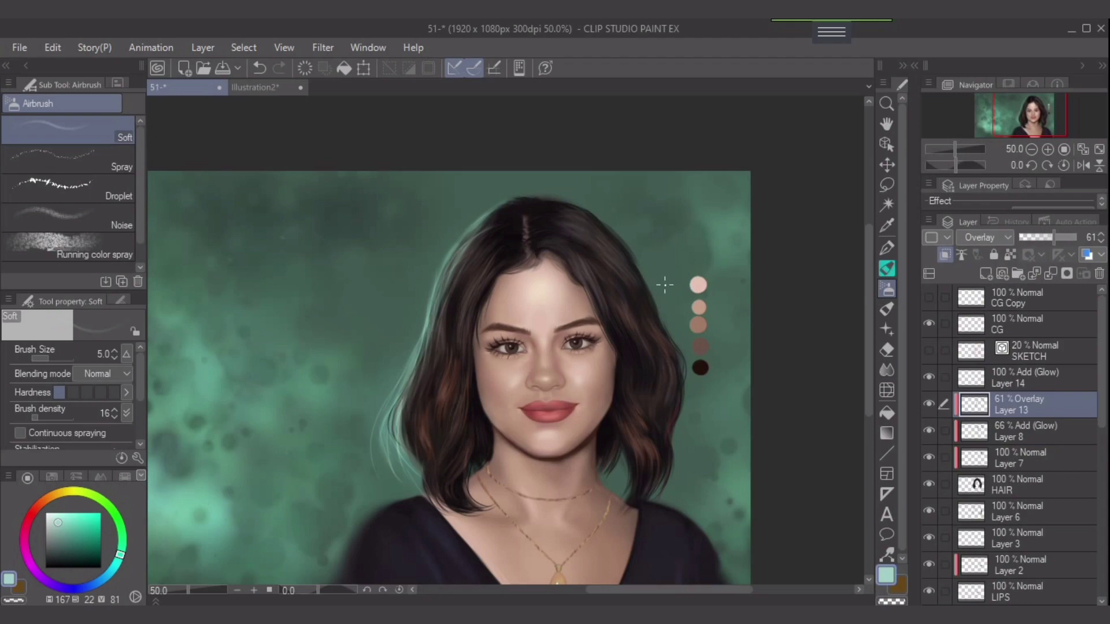
Tint the hair's right edge on Layer 13 with a darker muted green, using the Soft airbrush at size 40 and density 75
left_click(66, 548)
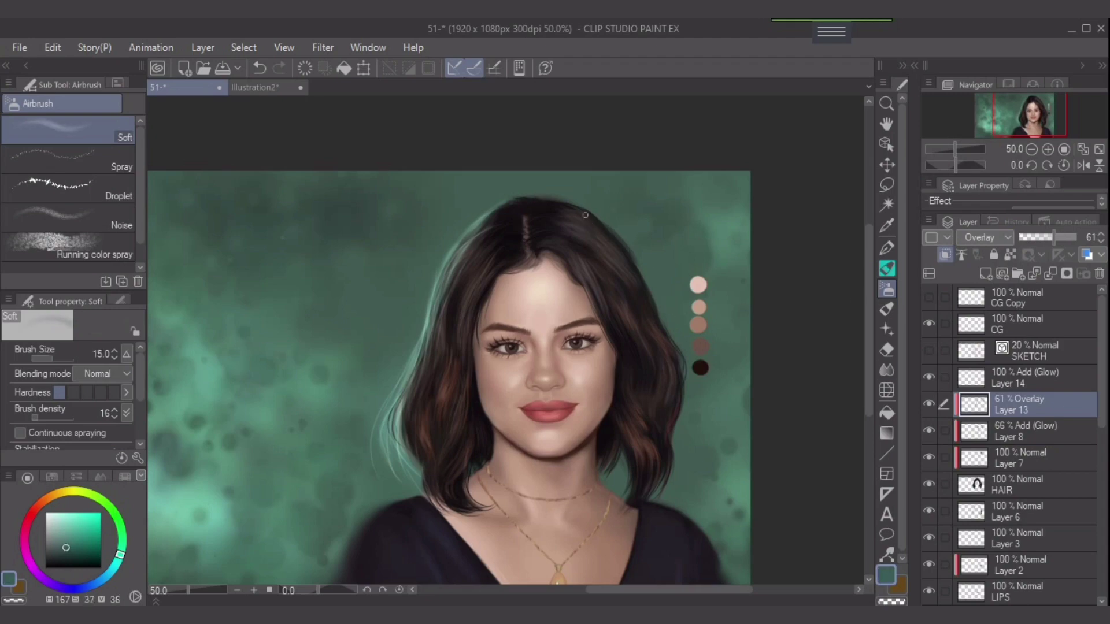
key("bracketright")
key("bracketright")
key("bracketright")
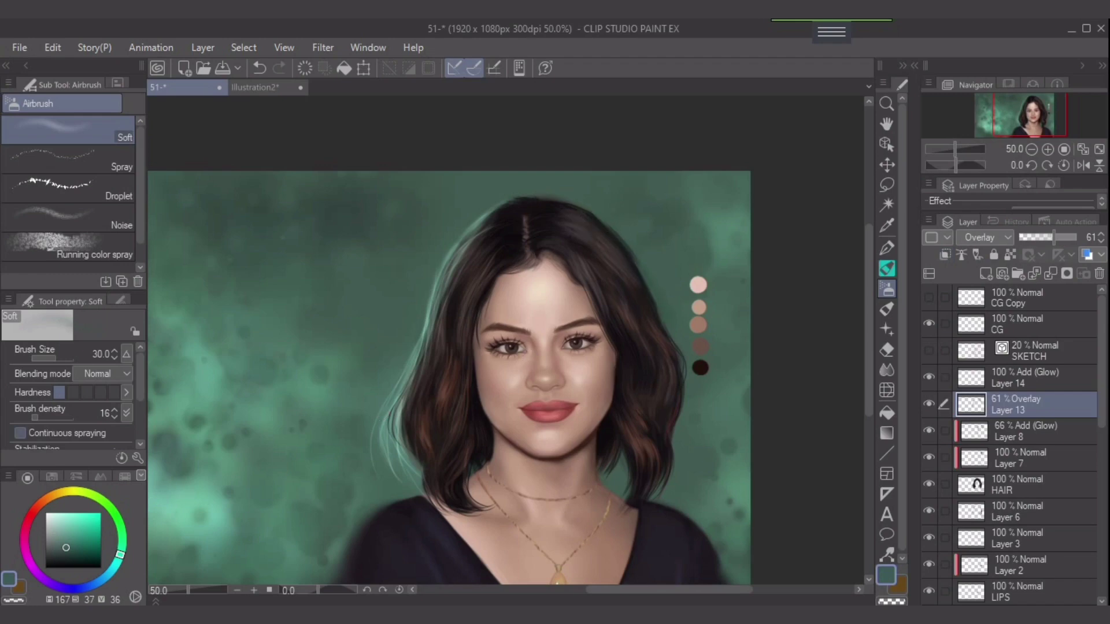
left_click_drag(38, 417, 63, 417)
key("bracketright")
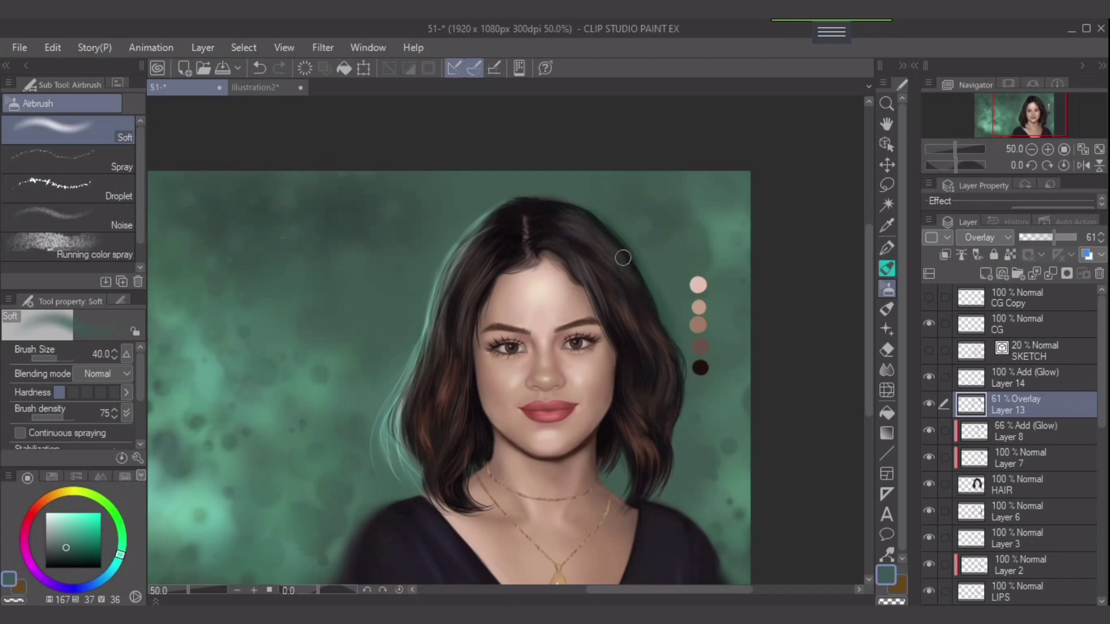
Paint thin dark-green flyaway strands along the hair's right side at size 8 and density 100, undoing stray strokes
key("bracketleft")
key("bracketleft")
key("bracketleft")
key("bracketright")
key("bracketright")
key("bracketright")
key("bracketleft")
key("bracketleft")
key("bracketleft")
key("bracketleft")
left_click_drag(64, 417, 81, 416)
key("bracketleft")
key("bracketleft")
key("bracketleft")
key("bracketleft")
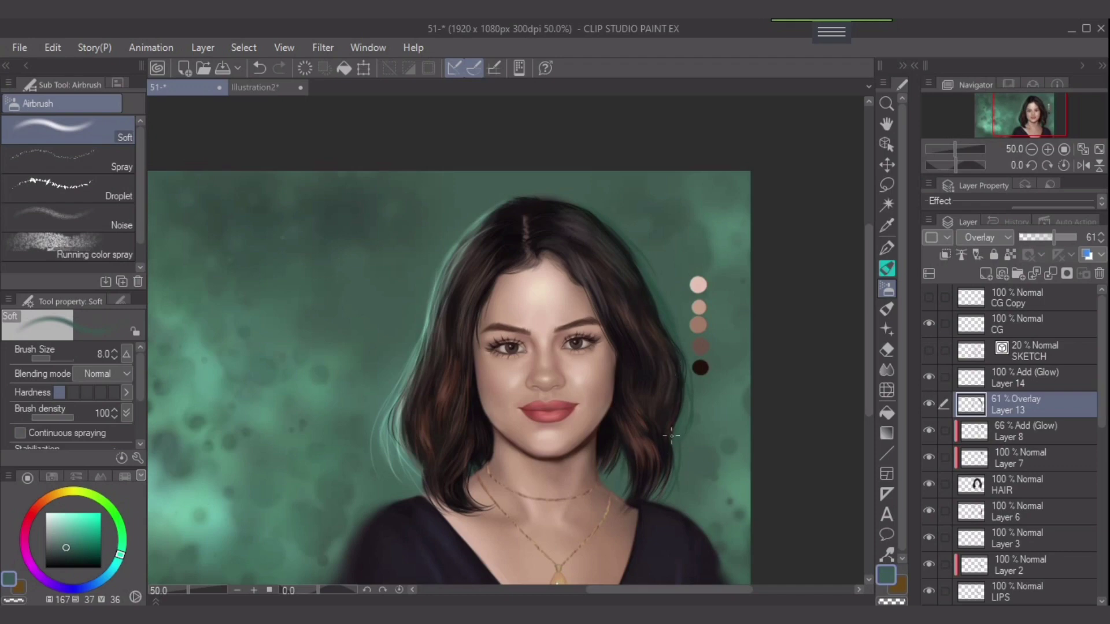
key("ctrl+z")
left_click_drag(677, 322, 688, 340)
key("ctrl+z")
On Layer 8, add a soft green sheen to the upper-right hair with a sampled dark green and brush density 28
left_click(1026, 485)
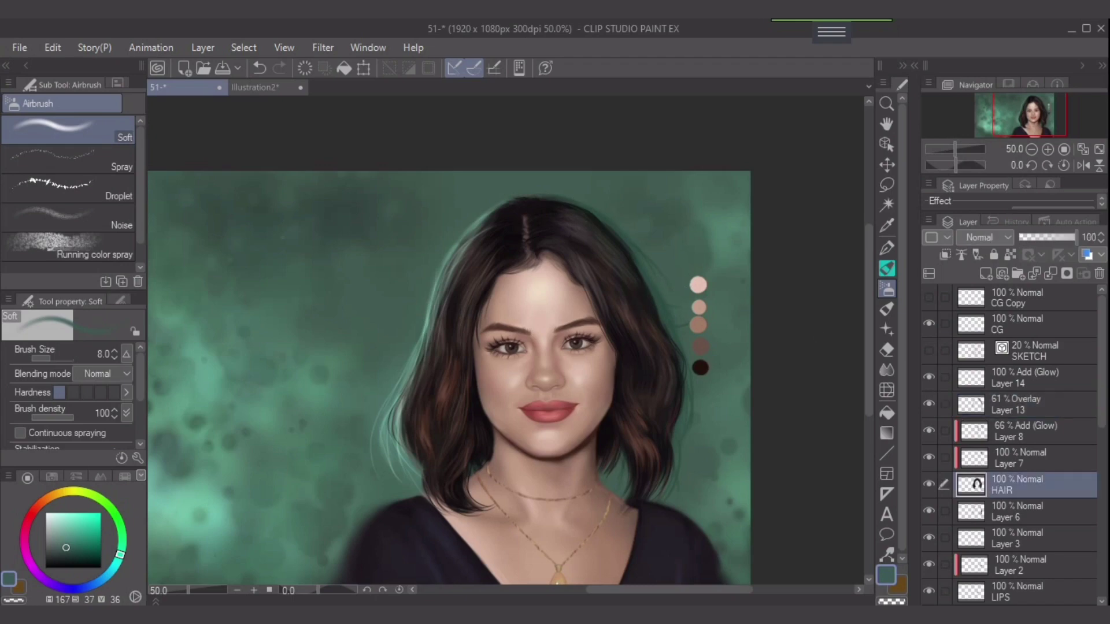
left_click(1029, 432)
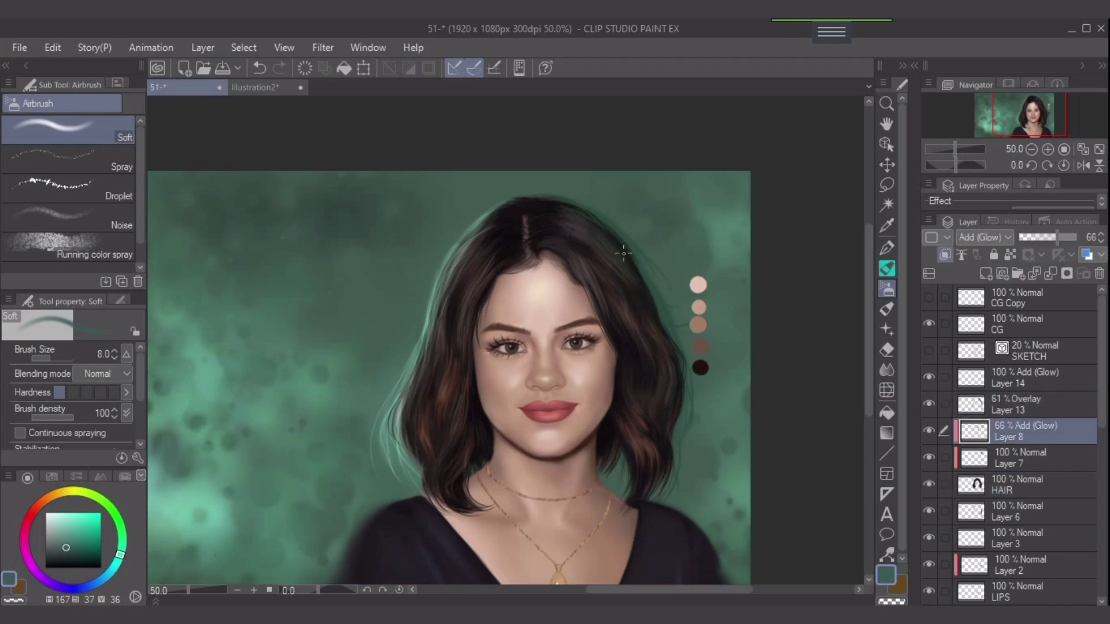
key("ctrl+z")
scroll(645, 258, "up", 1)
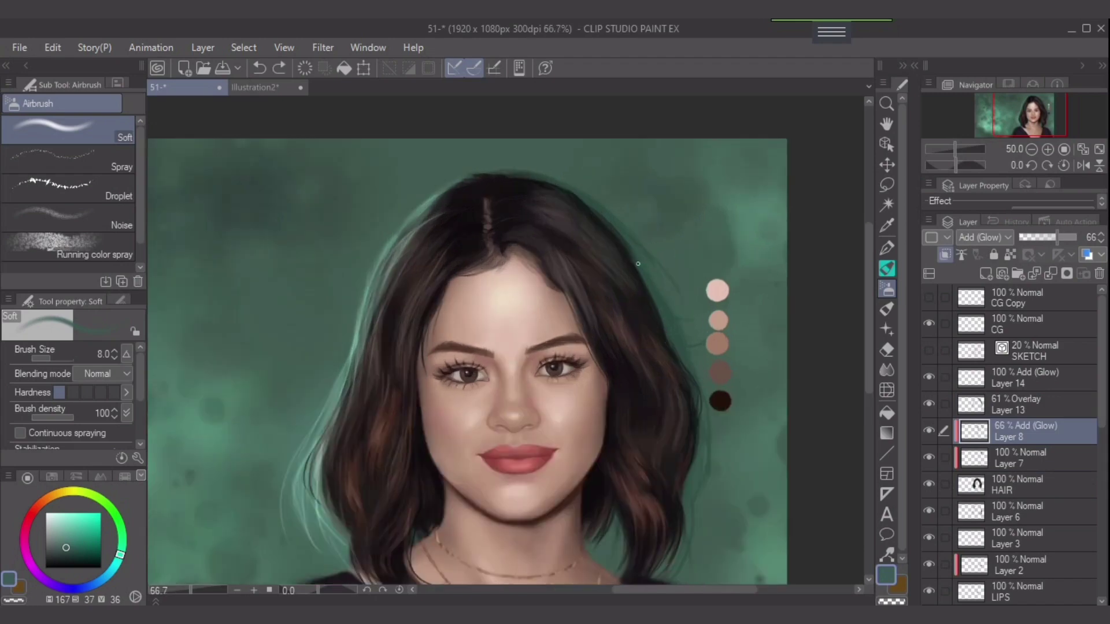
left_click(567, 253, "alt")
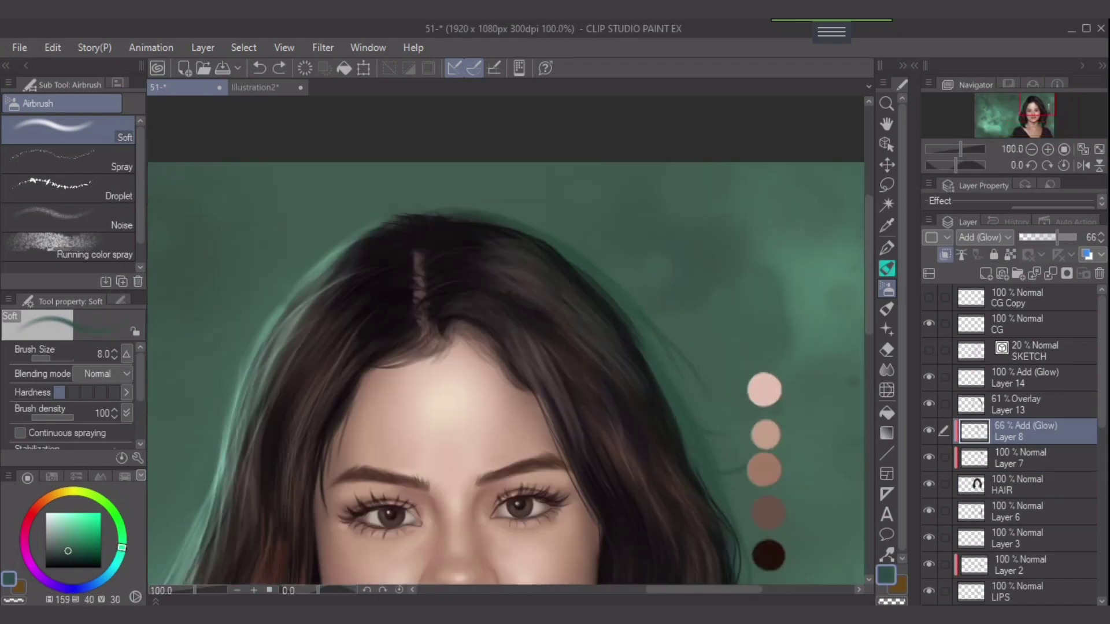
key("bracketright")
key("bracketright")
key("bracketright")
key("bracketright")
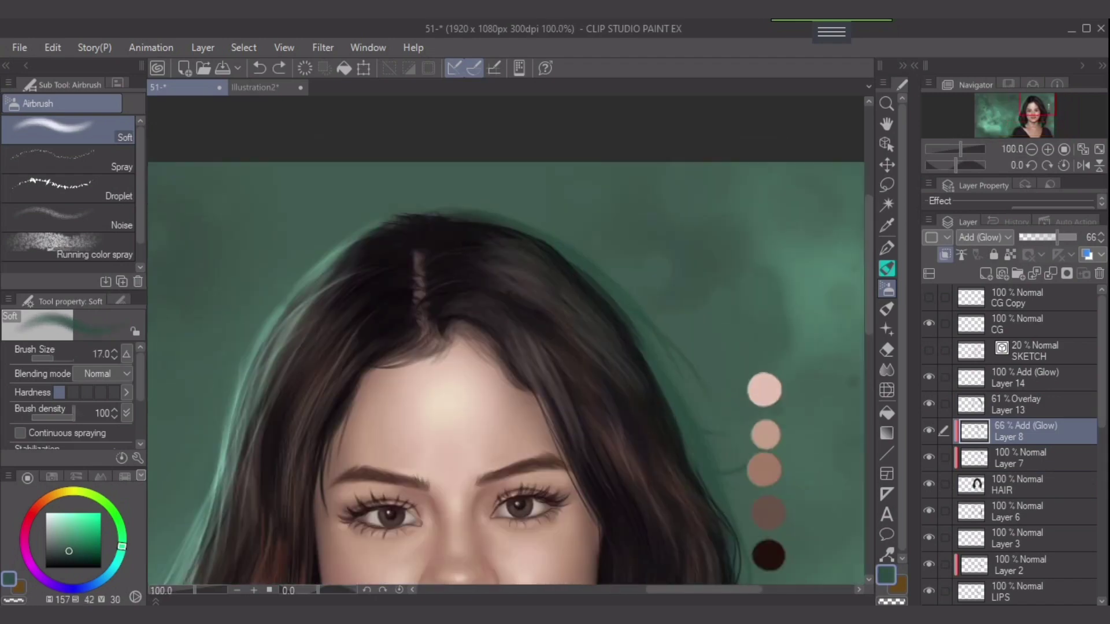
left_click(44, 417)
mouse_move(529, 231)
left_mouse_down()
mouse_move(480, 231)
mouse_move(544, 261)
left_mouse_up()
Refine the green edge light down the hair's right side with a slightly brighter green and the brush reduced to size 5
key("bracketleft")
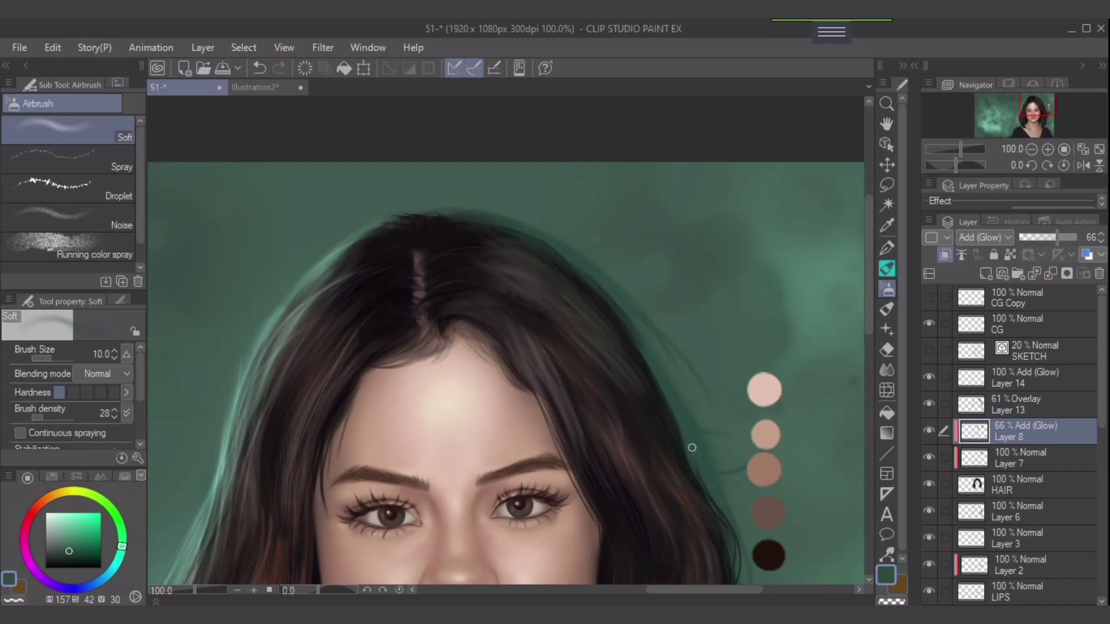
left_click_drag(692, 447, 638, 295)
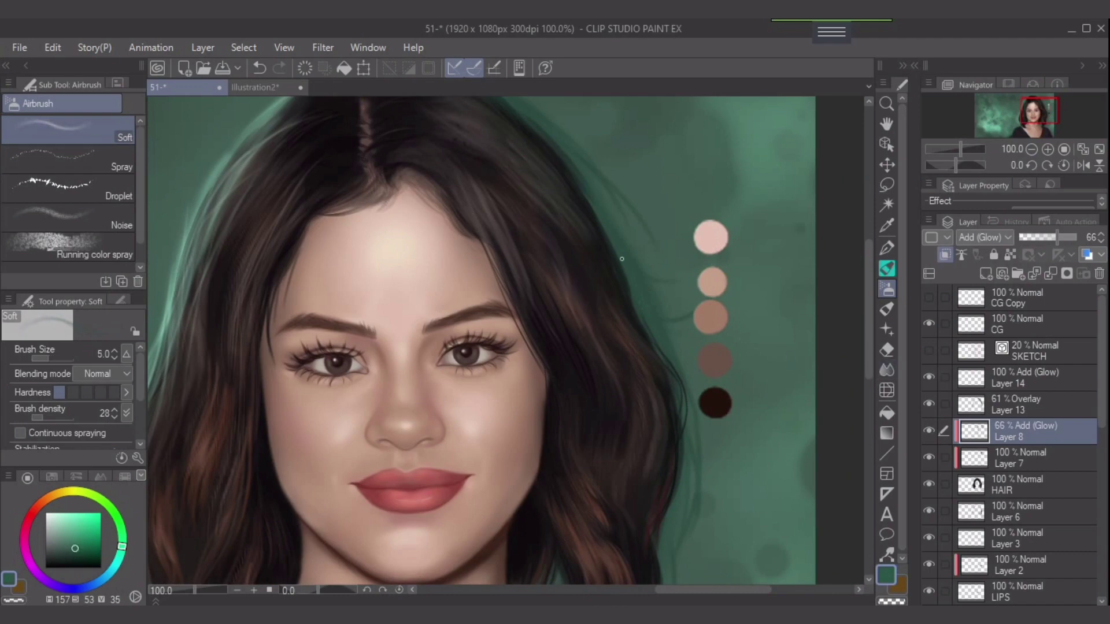
key("ctrl+minus")
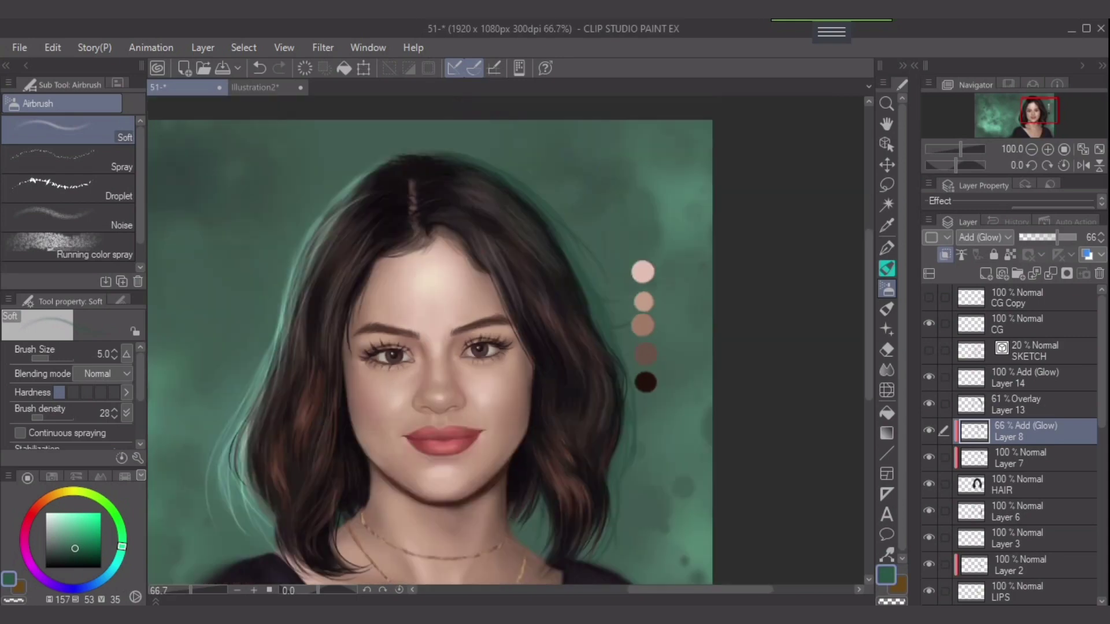
left_click_drag(657, 345, 704, 348)
Erase the stray strands beside the hair's upper-right edge on Layer 13 with the Soft eraser at size 50
key("e")
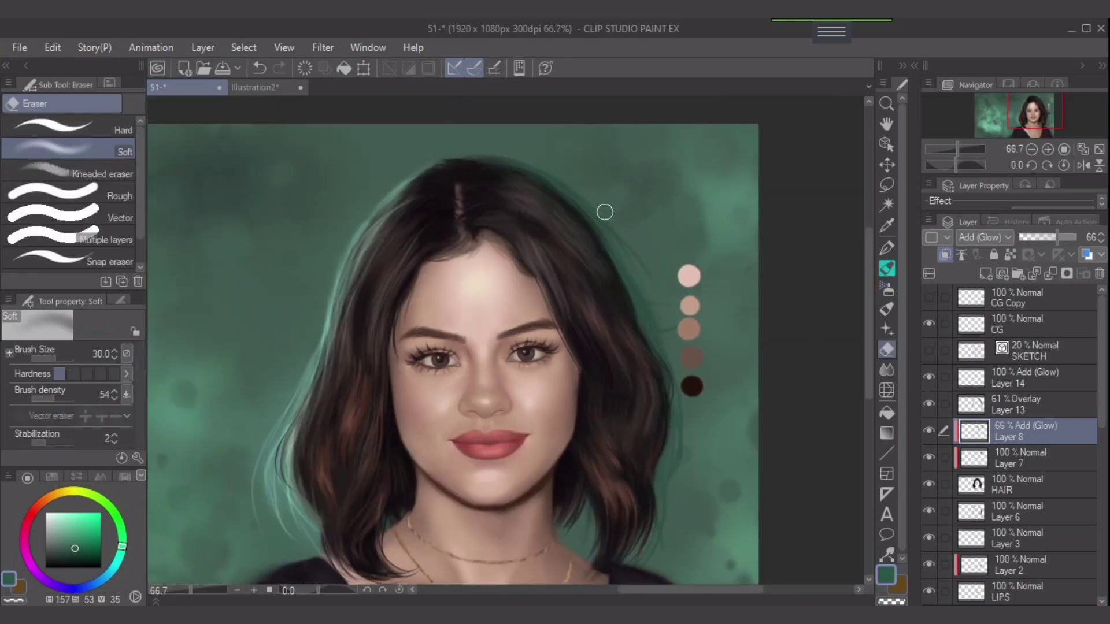
key("alt+bracketleft")
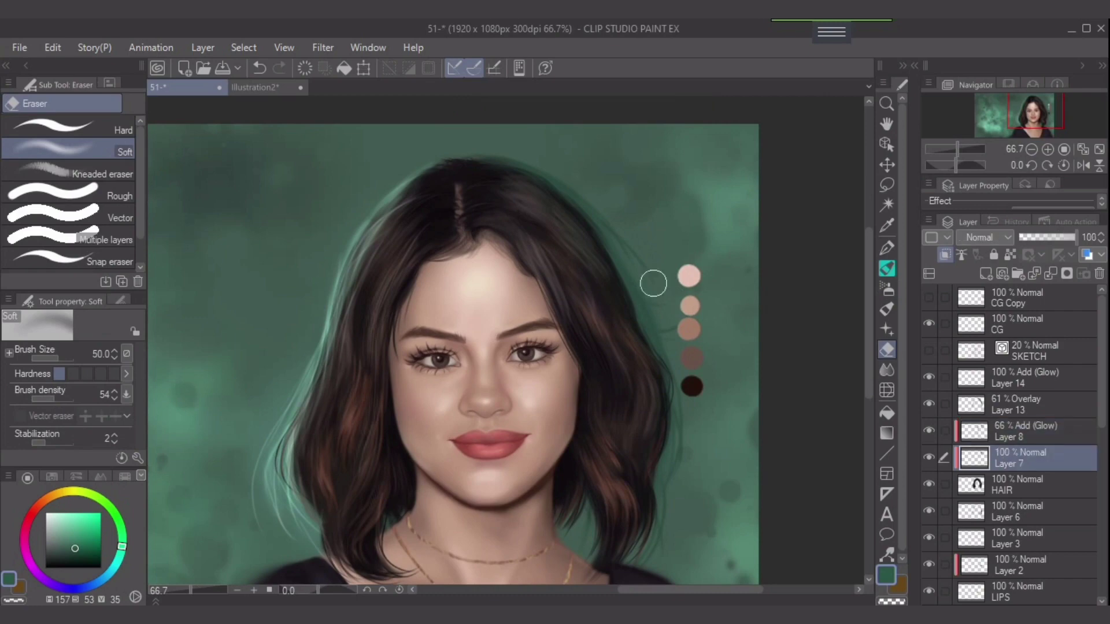
key("alt+bracketright")
key("alt+bracketright")
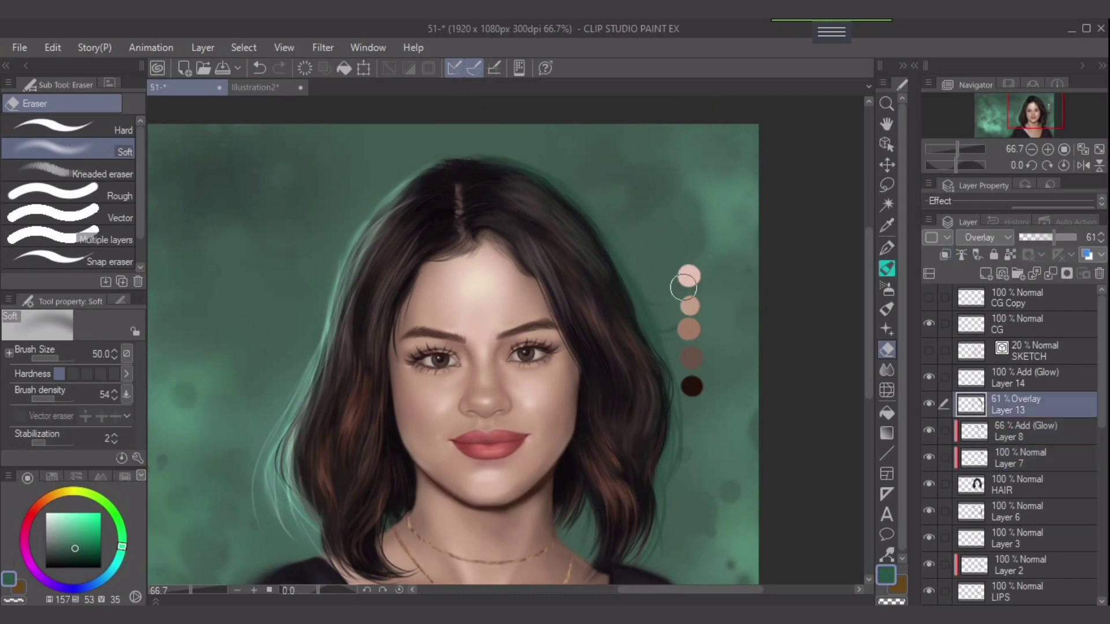
Retouch the hair's right edge on Layer 13 with tones sampled from the hair, enlarging the Soft airbrush to size 15
key("b")
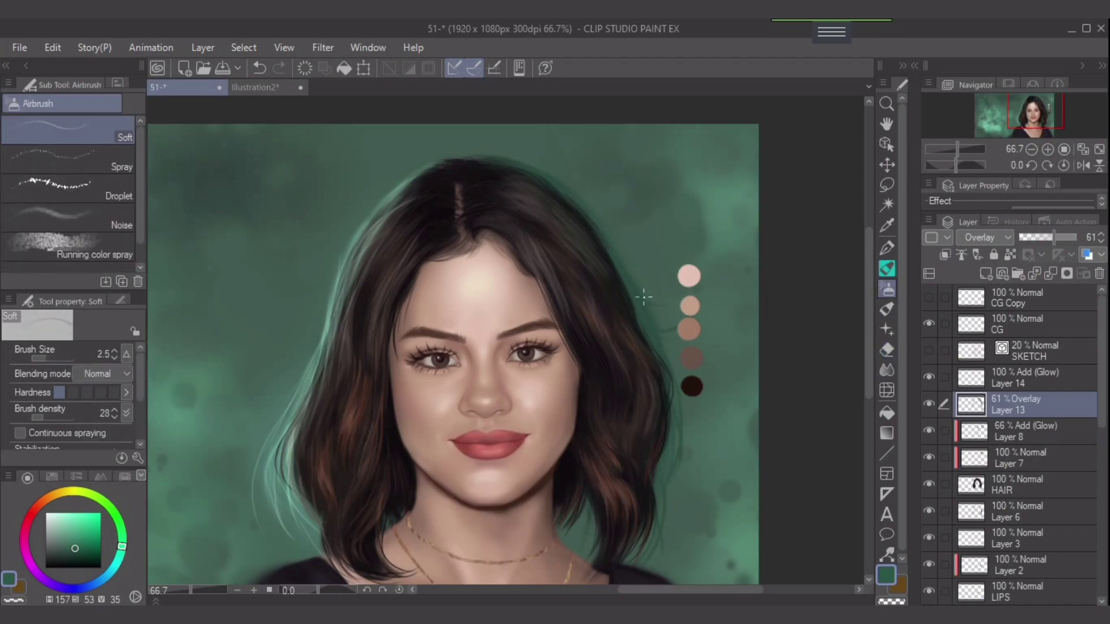
left_click(625, 281, "alt")
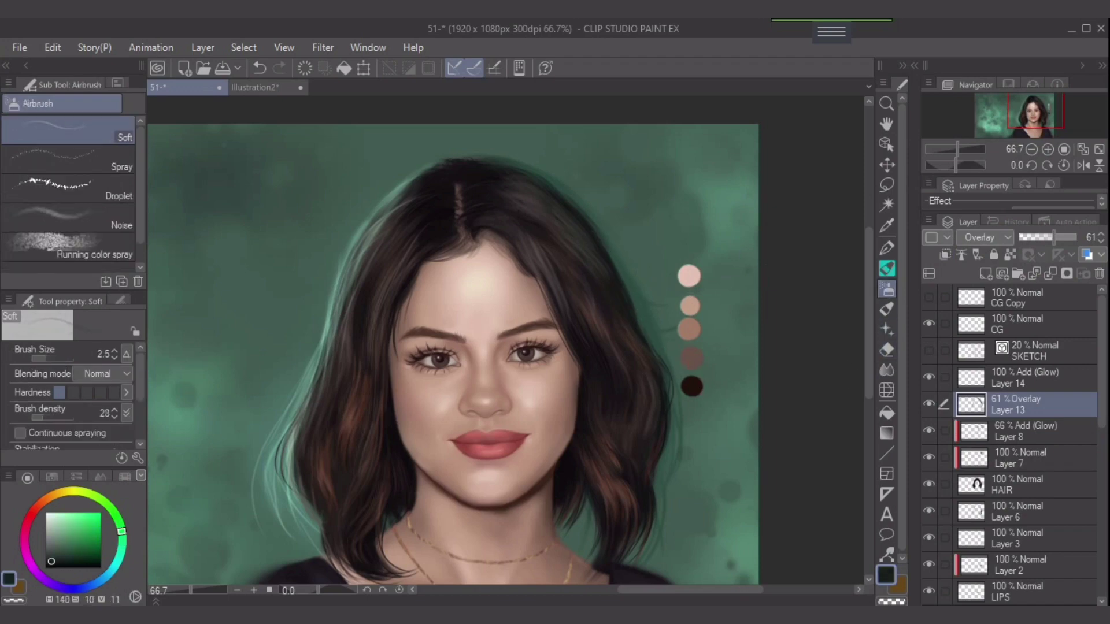
left_click(631, 315, "alt")
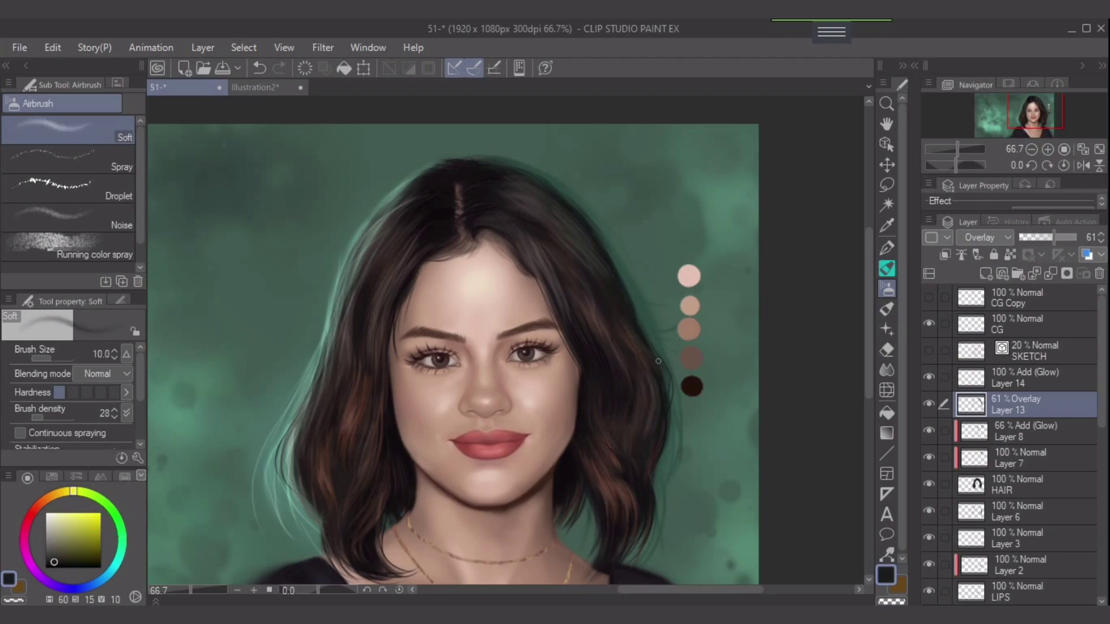
left_click(649, 329, "alt")
key("bracketright")
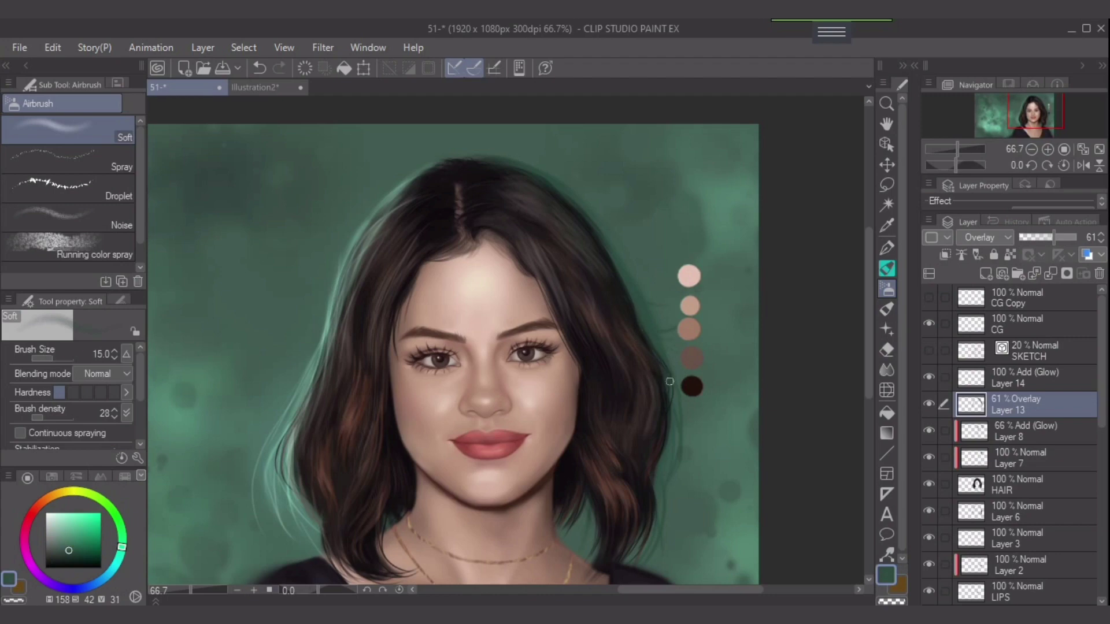
scroll(735, 469, "down", 1)
left_click_drag(735, 469, 850, 372)
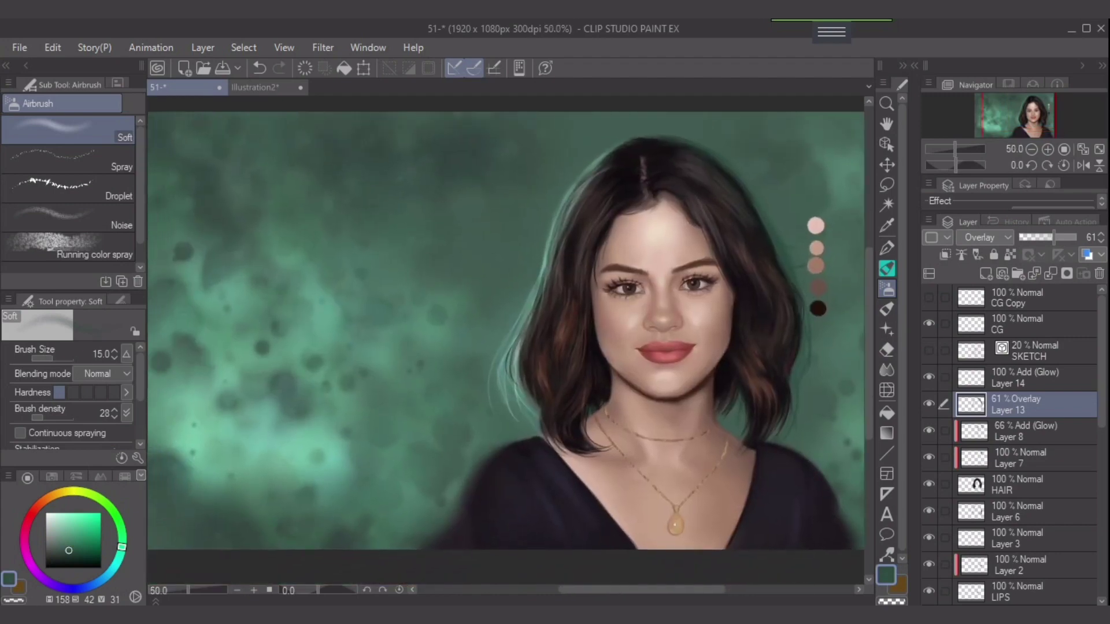
Add a soft dark-green glow along the hair's left edge on Layer 14 with the brush at sizes 25 and 30
left_click(1026, 378)
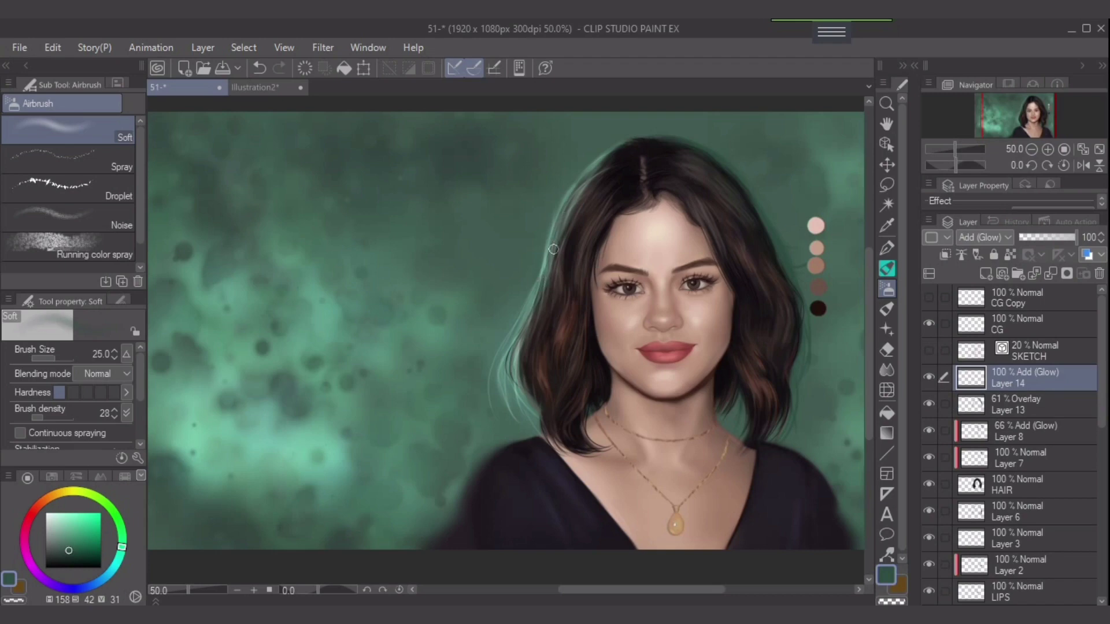
left_click_drag(553, 249, 526, 345)
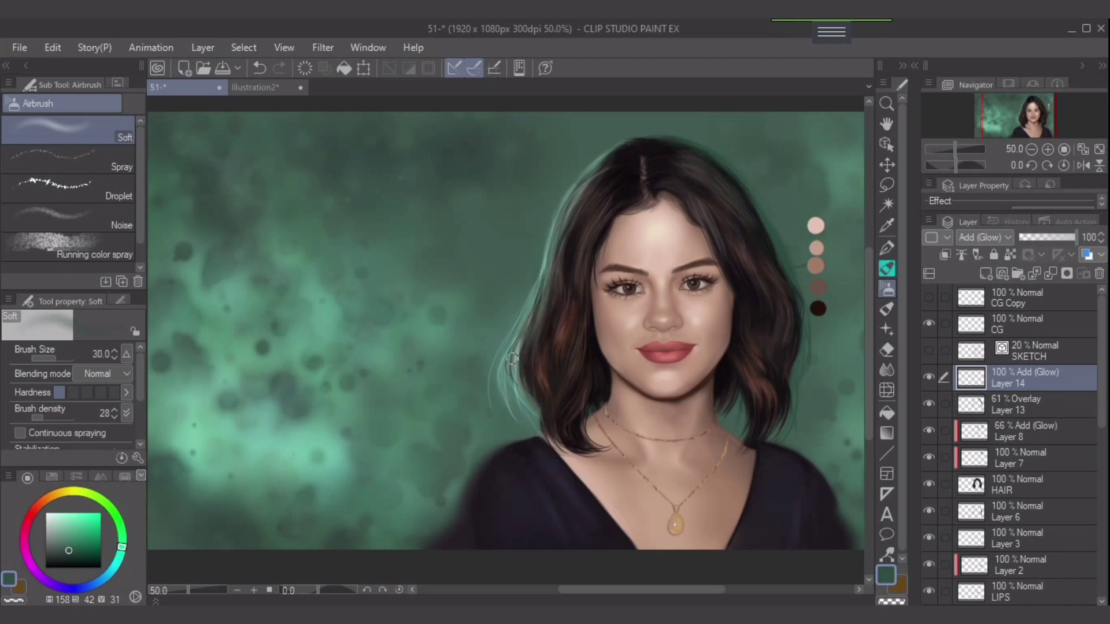
left_click_drag(576, 411, 568, 312)
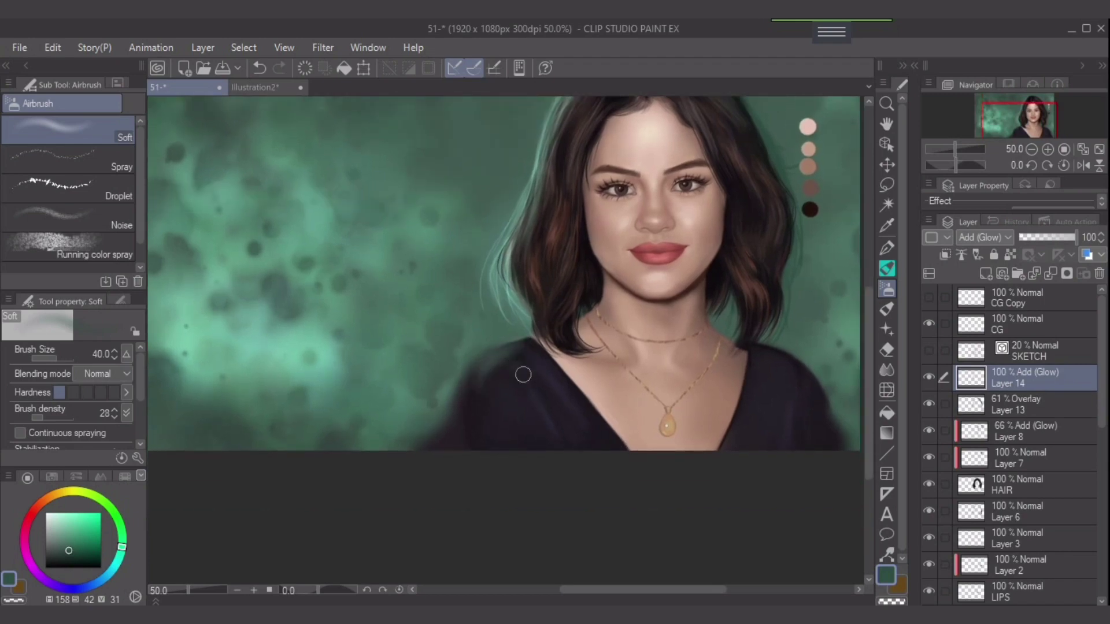
Paint a lighter green rim light along the top of the left shoulder on Layer 14, replacing strokes and enlarging the brush to 60
left_click(68, 526)
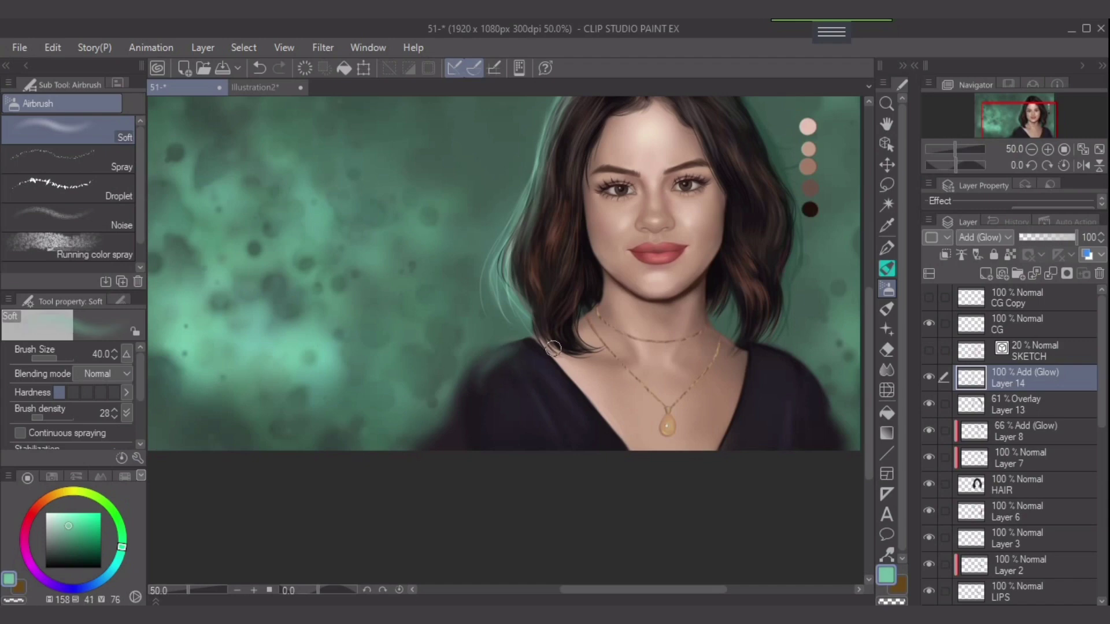
key("ctrl+z")
left_click_drag(487, 373, 513, 348)
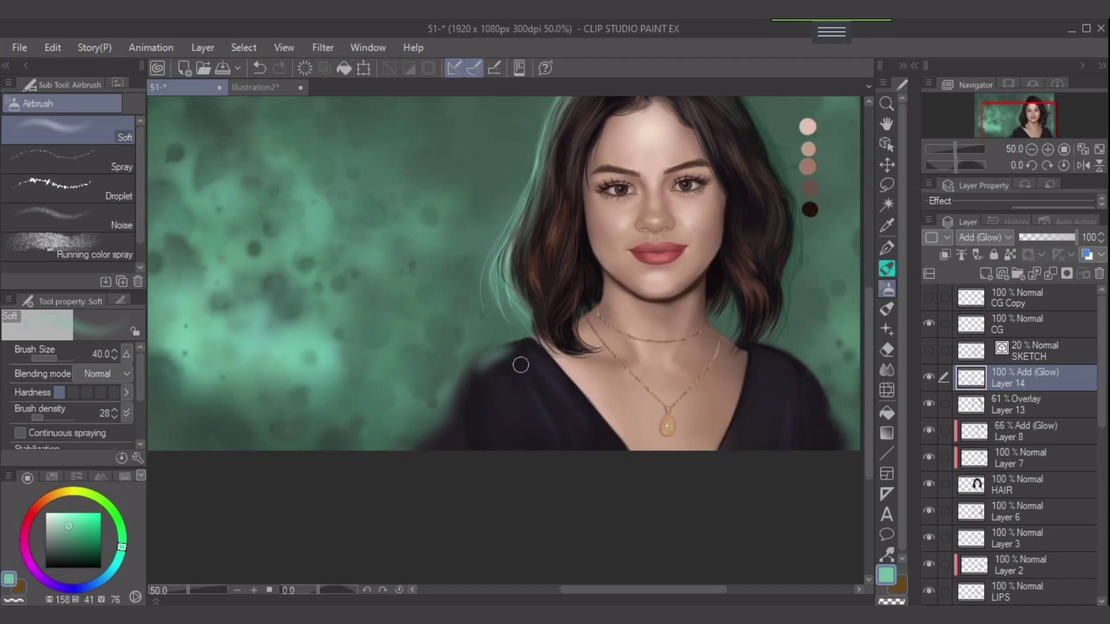
key("ctrl+z")
key("bracketleft")
key("bracketleft")
mouse_move(502, 356)
left_mouse_down()
mouse_move(477, 384)
mouse_move(478, 369)
left_mouse_up()
key("bracketright")
key("bracketright")
key("bracketright")
key("bracketright")
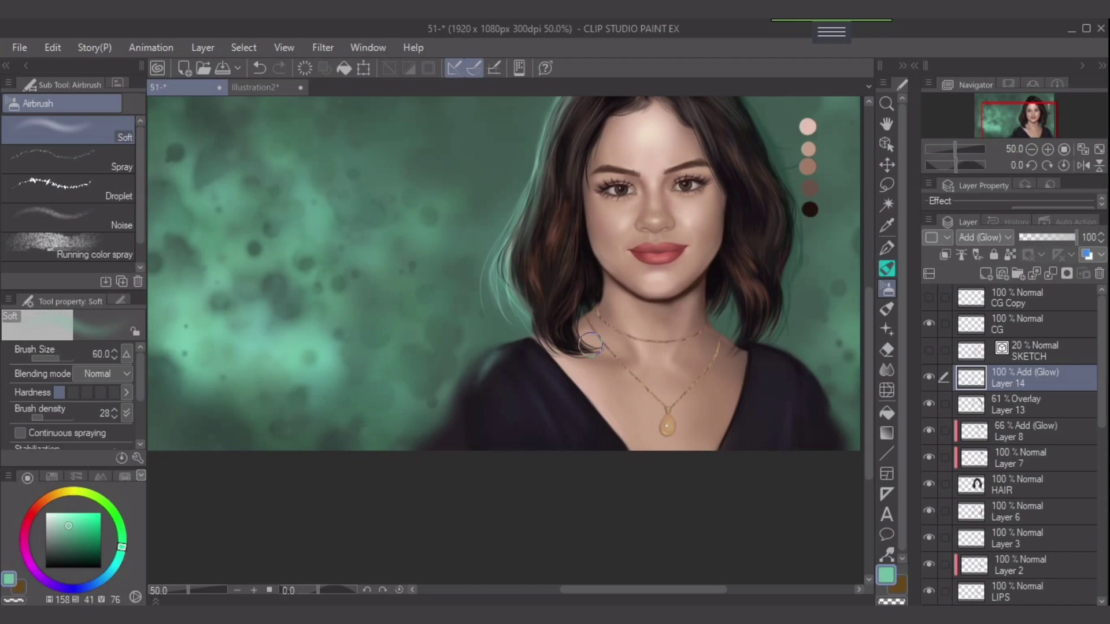
Try a light-green rim light along the left jawline on Layer 14 with the brush at size 20, and undo it
scroll(713, 321, "up", 2)
left_click_drag(622, 257, 552, 438)
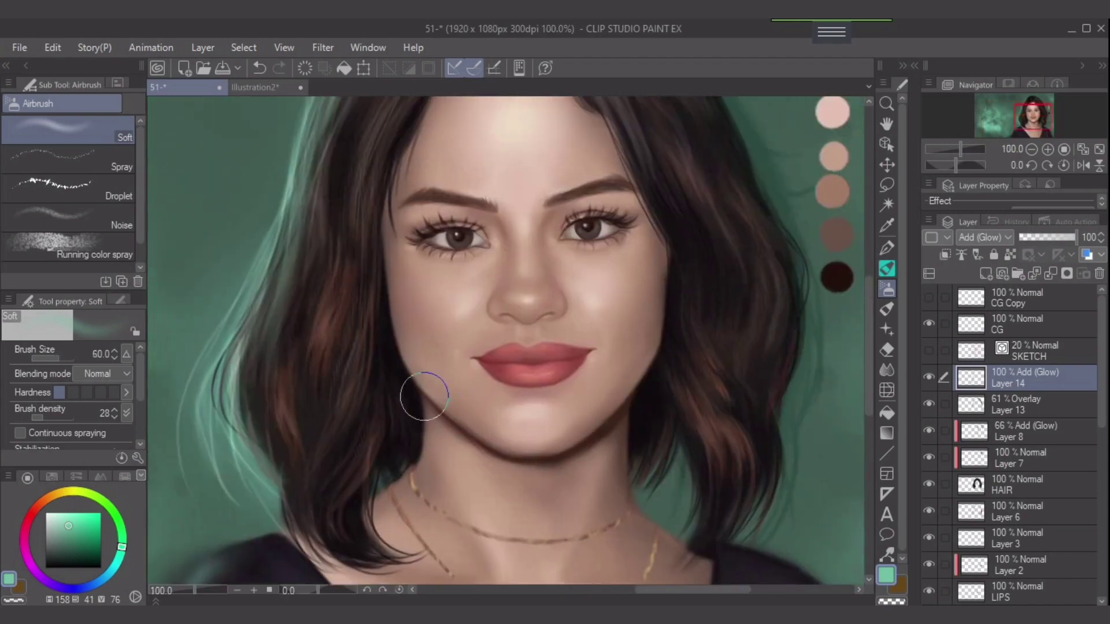
key("bracketleft")
key("bracketleft")
key("bracketleft")
key("bracketleft")
mouse_move(411, 347)
left_mouse_down()
mouse_move(432, 387)
mouse_move(456, 403)
left_mouse_up()
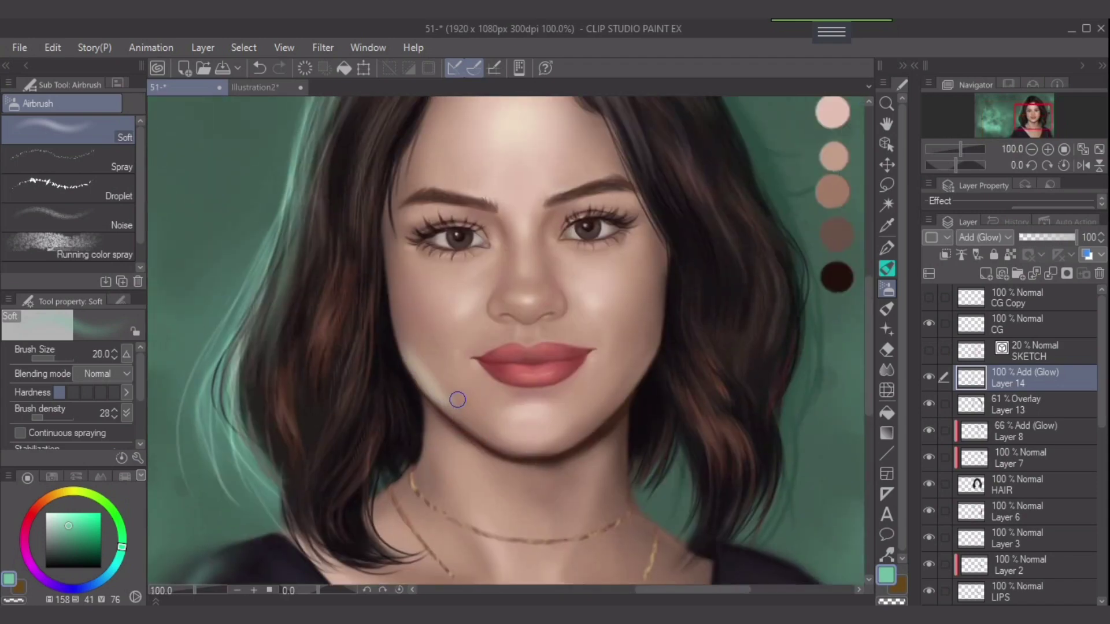
key("ctrl+z")
Try softer and thinner rim light strokes along the jawline on Layer 14 with brush sizes 30, 10 and 7
key("bracketright")
left_click_drag(413, 366, 477, 429)
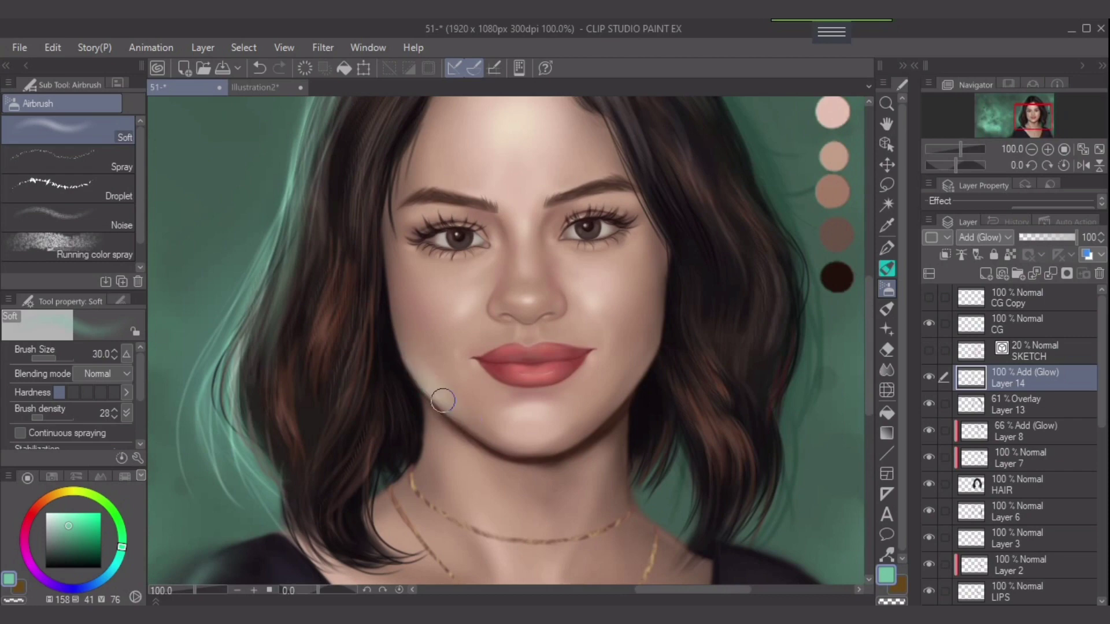
key("bracketleft")
key("bracketleft")
key("bracketleft")
key("bracketleft")
left_click_drag(415, 377, 439, 399)
key("ctrl+z")
key("ctrl+z")
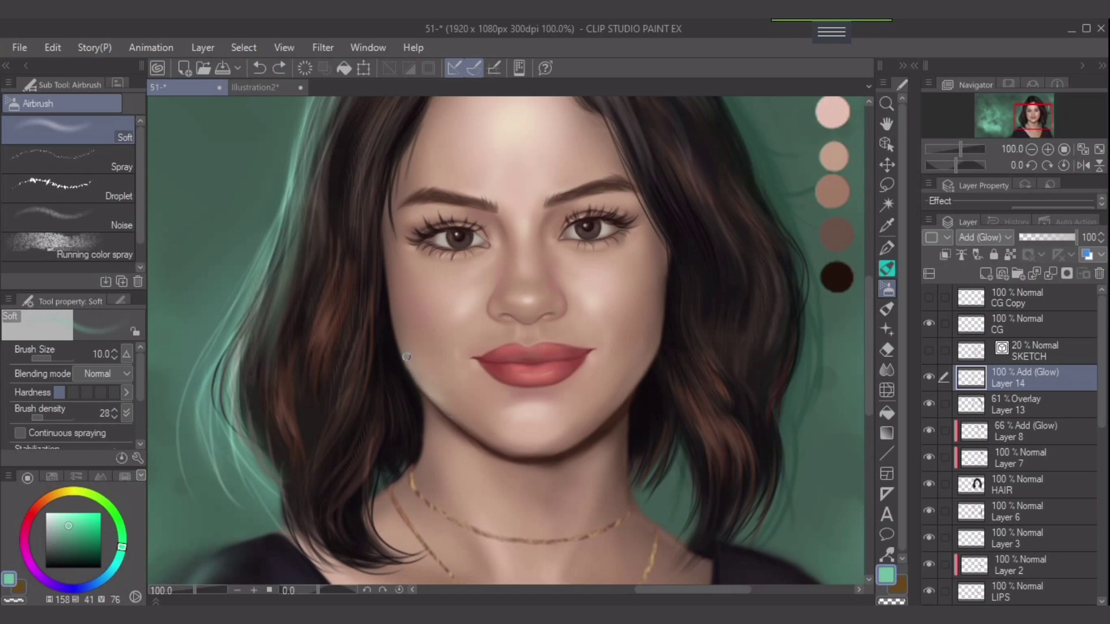
left_click_drag(407, 357, 450, 409)
key("bracketright")
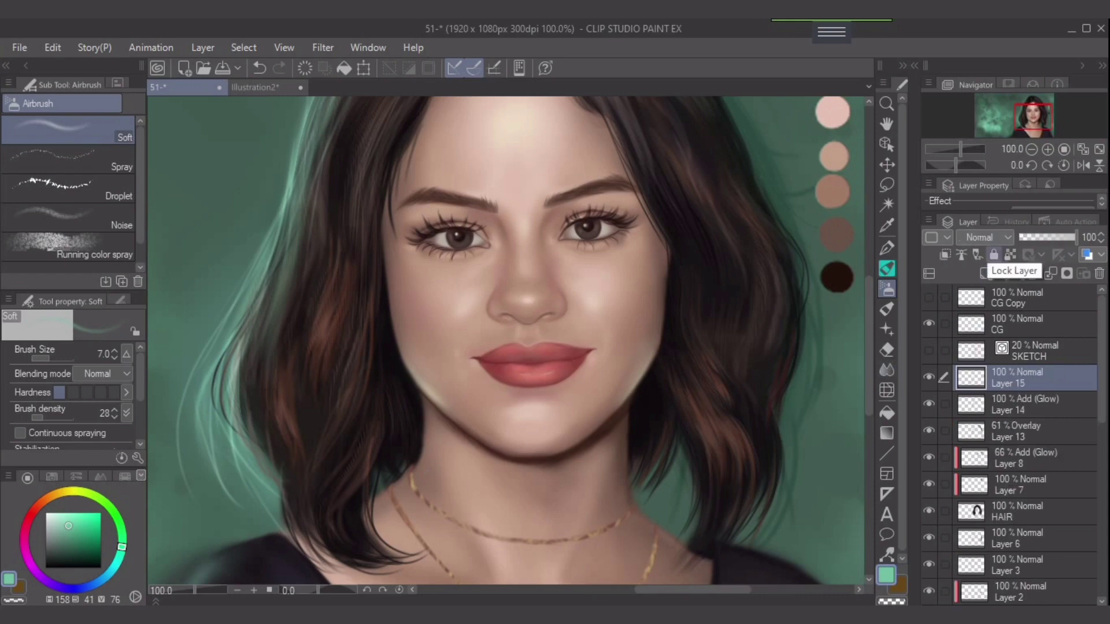
Try a Glow dodge layer for rim light on the right jawline at brush size 15, and remove the stroke and layer
left_click(983, 237)
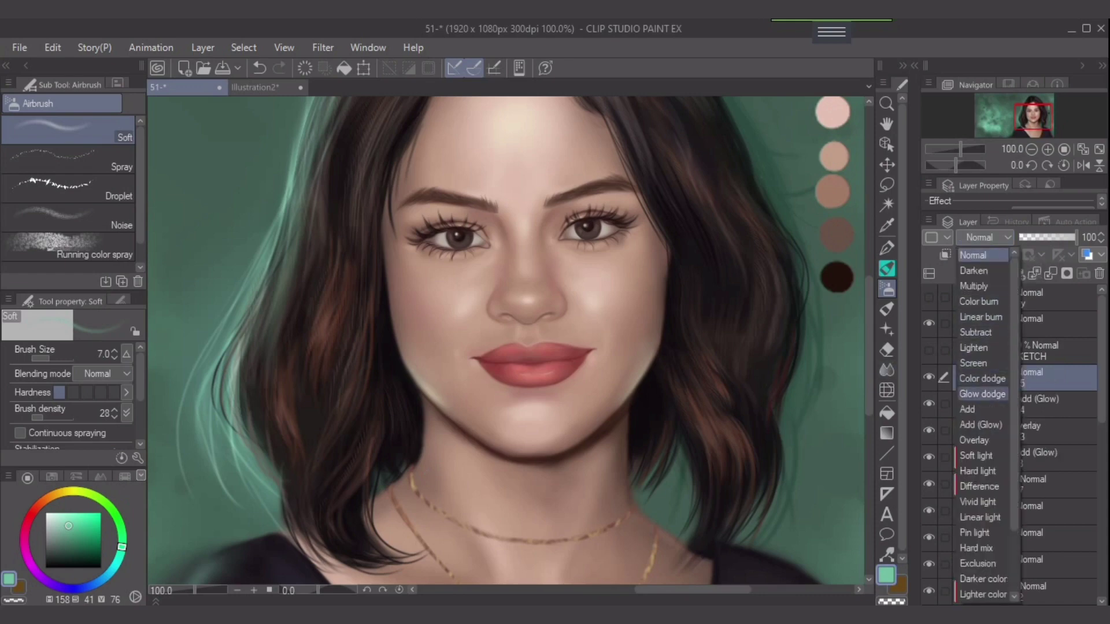
left_click(982, 394)
key("bracketright")
key("bracketright")
key("bracketright")
key("bracketright")
left_click_drag(637, 369, 609, 401)
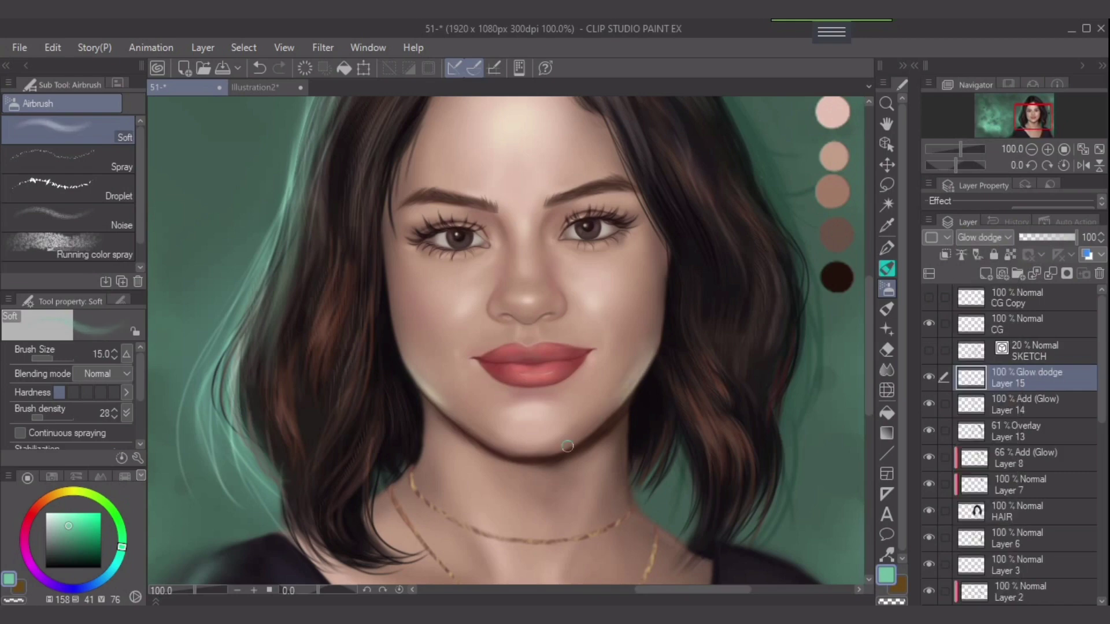
key("ctrl+z")
key("Delete")
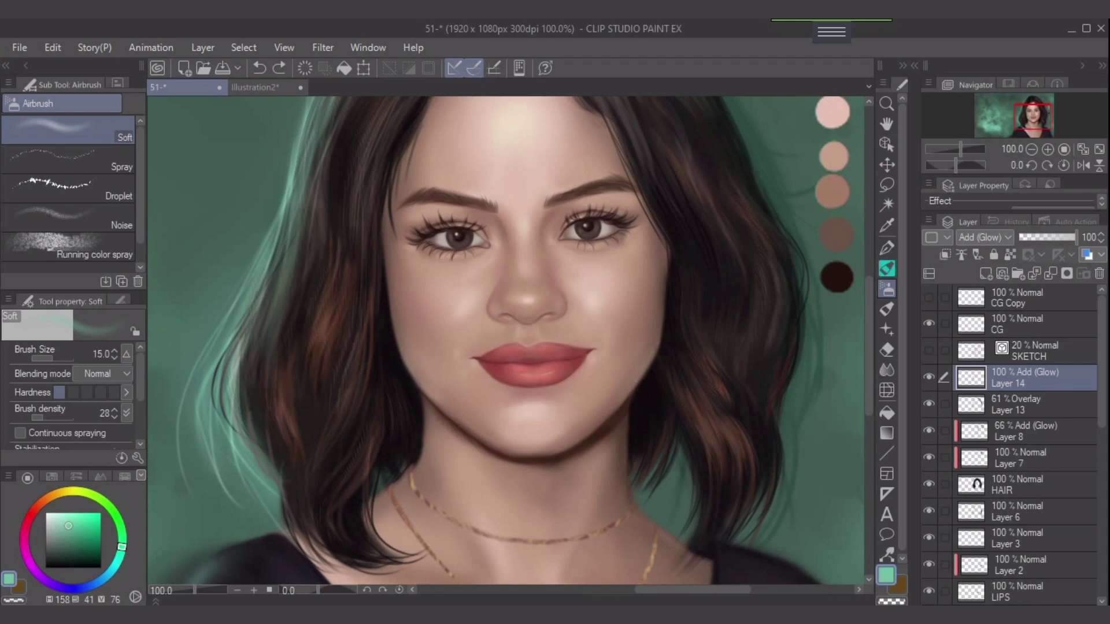
Add a new layer above Layer 14 in Glow dodge mode and try a light green stroke along the right jawline
left_click(986, 273)
left_click(984, 237)
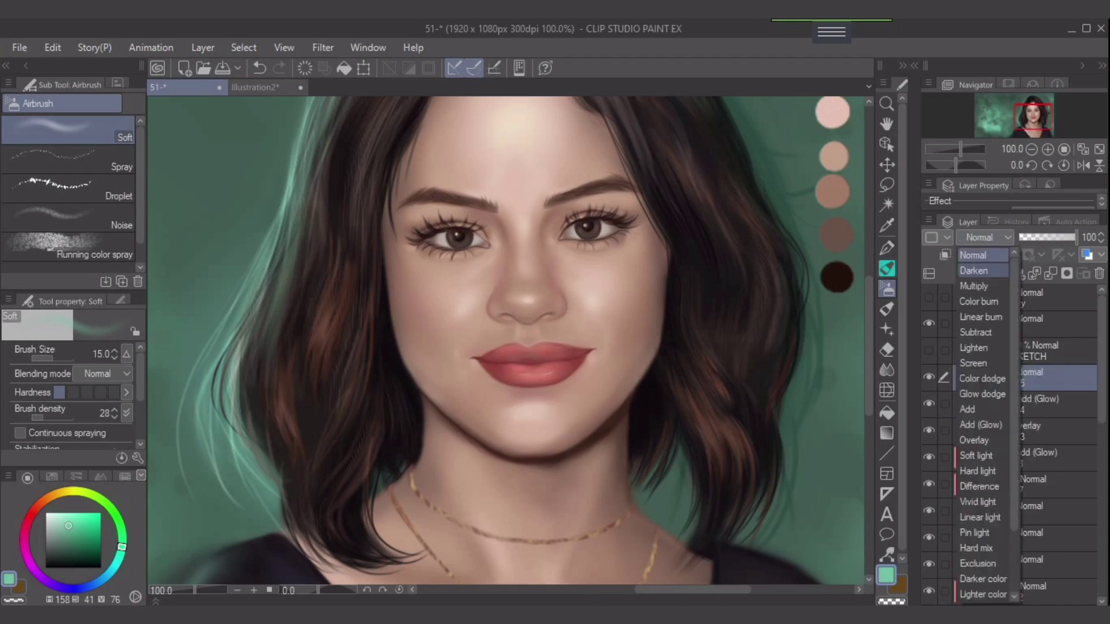
left_click(983, 393)
key("bracketright")
key("bracketright")
key("bracketright")
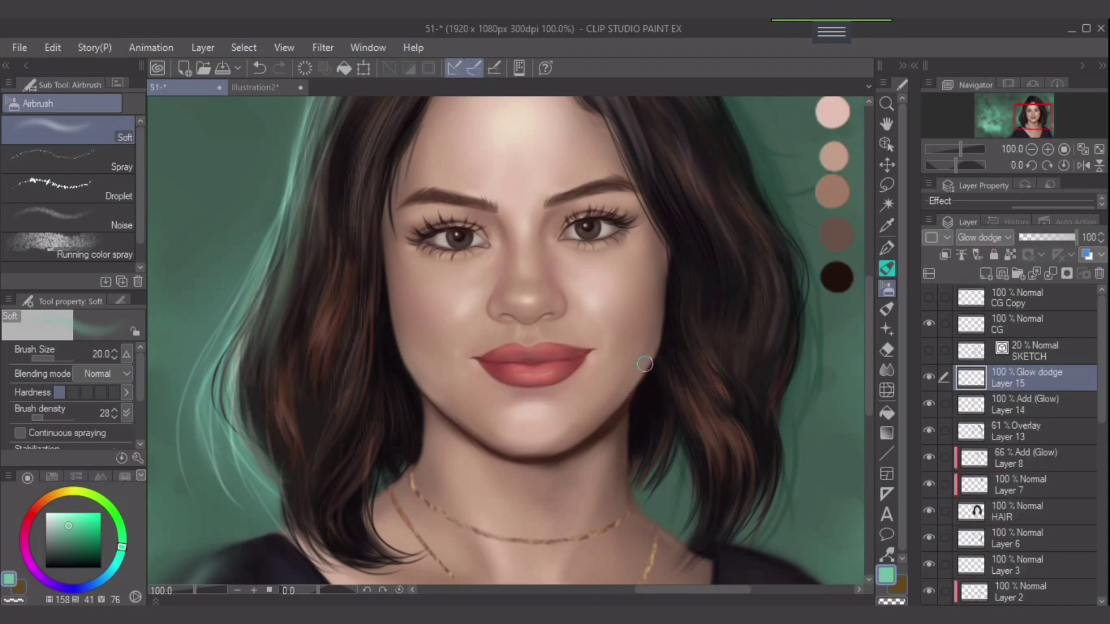
left_click_drag(647, 363, 585, 415)
key("ctrl+z")
Sample a muted green from the background beside the hair and paint a soft glow along both jawlines on Layer 15
left_click(248, 445, "alt")
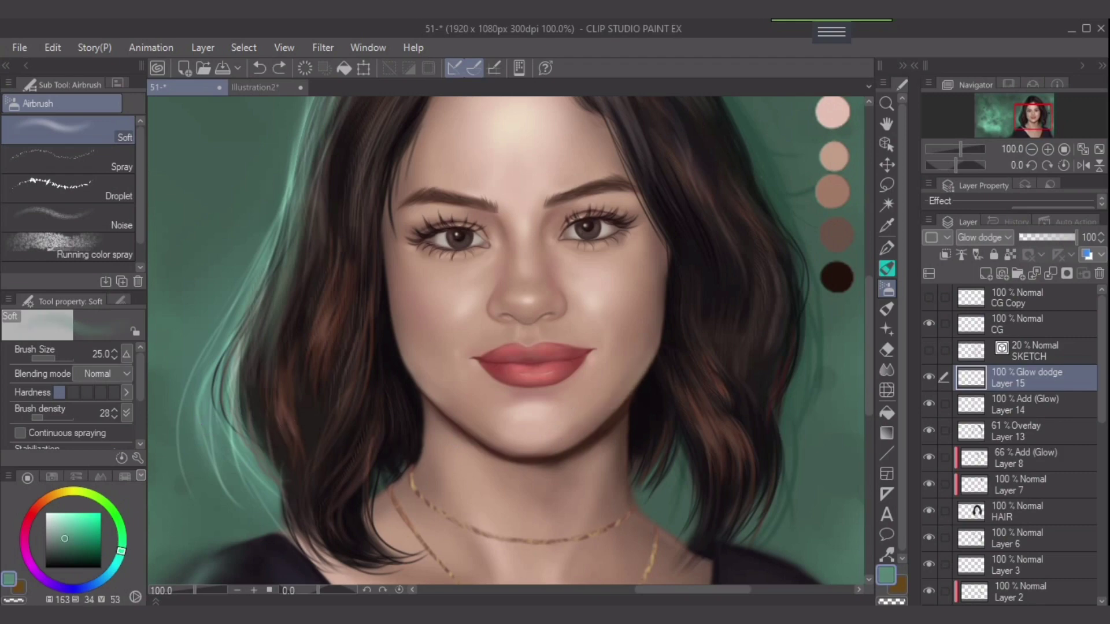
left_click(255, 450, "alt")
mouse_move(646, 412)
left_mouse_down()
mouse_move(642, 379)
mouse_move(602, 406)
mouse_move(648, 350)
mouse_move(620, 405)
left_mouse_up()
left_click_drag(415, 369, 448, 404)
key("bracketleft")
left_click_drag(636, 389, 647, 356)
Try a thinner muted green stroke along the right jawline with the brush at size 10, and undo it
key("bracketleft")
key("bracketleft")
key("bracketleft")
key("bracketleft")
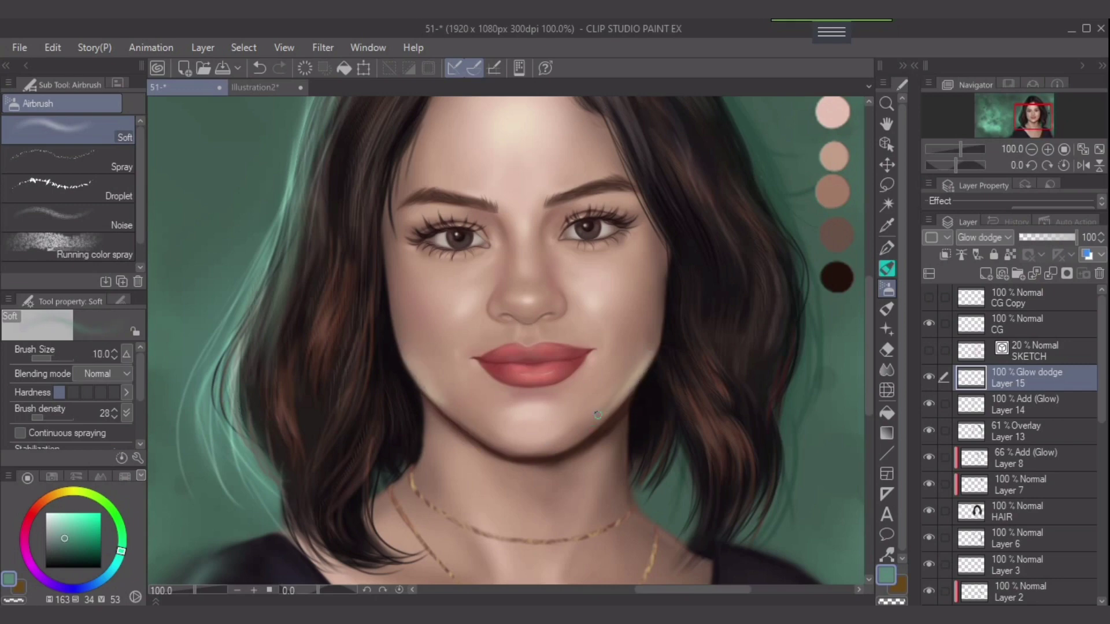
key("ctrl+z")
left_click_drag(615, 401, 645, 370)
key("ctrl+z")
Set the colour to bright mint green (H 163, S 59, V 100) and try it on the left jawline at brush sizes 10 and 15
left_click_drag(70, 527, 78, 513)
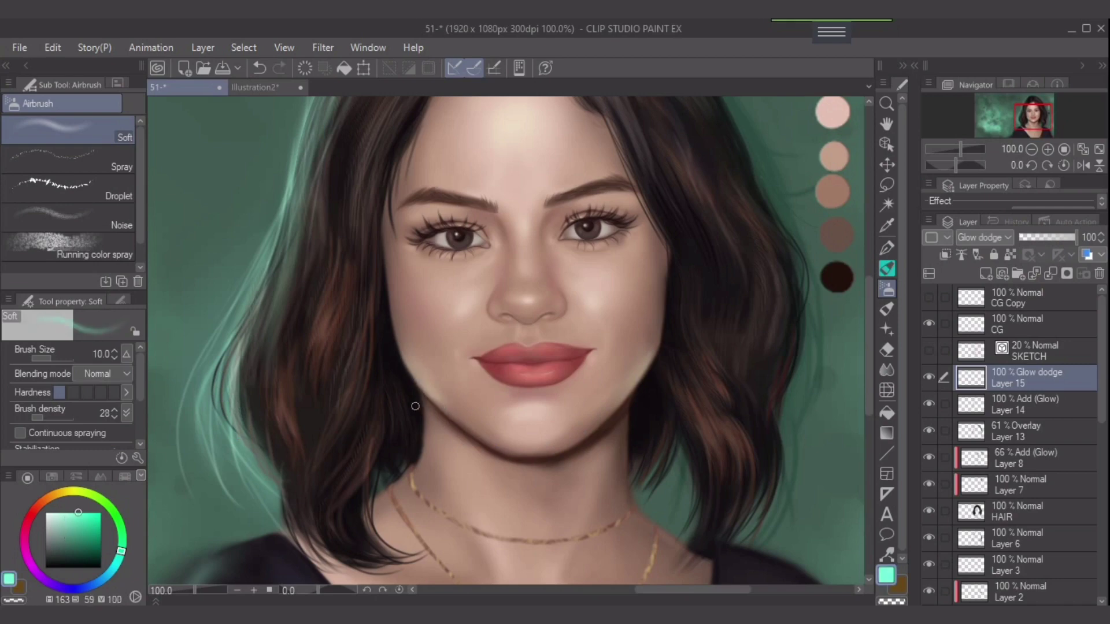
mouse_move(424, 384)
left_mouse_down()
mouse_move(405, 358)
mouse_move(435, 382)
mouse_move(407, 350)
mouse_move(442, 408)
left_mouse_up()
key("ctrl+z")
key("bracketright")
key("bracketright")
left_click_drag(400, 350, 462, 418)
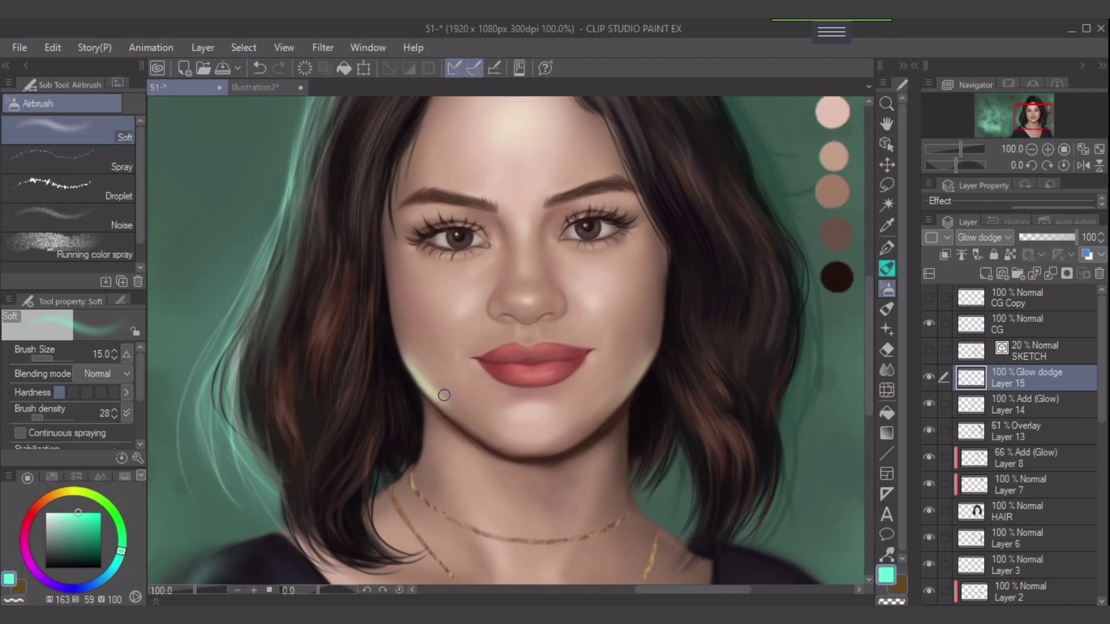
key("ctrl+z")
key("ctrl+z")
Try broader mint green glow strokes along the left jawline with a larger airbrush
key("bracketright")
key("bracketright")
left_click_drag(407, 357, 443, 404)
key("ctrl+z")
key("bracketright")
key("bracketright")
mouse_move(405, 349)
left_mouse_down()
mouse_move(462, 414)
mouse_move(420, 373)
mouse_move(481, 422)
left_mouse_up()
Try narrower mint green strokes along the left jawline with a smaller brush, and undo them together with the broad stroke
key("bracketleft")
key("bracketleft")
key("bracketleft")
key("bracketleft")
key("bracketleft")
left_click_drag(401, 357, 465, 420)
key("ctrl+z")
left_click_drag(405, 356, 447, 402)
key("ctrl+z")
key("ctrl+z")
Paint the mint green glow along the left and right jawlines on Layer 15, finishing the right side with the brush at size 8
left_click_drag(412, 366, 456, 415)
left_click_drag(655, 350, 630, 380)
key("ctrl+z")
left_click_drag(653, 333, 599, 401)
key("bracketleft")
key("bracketleft")
left_click_drag(656, 351, 609, 413)
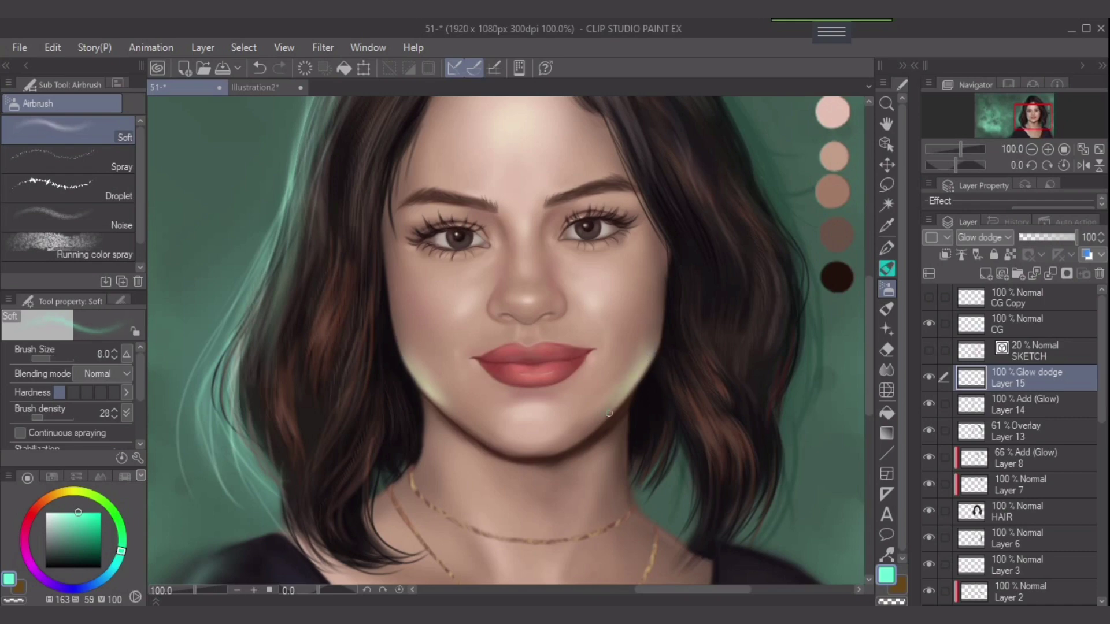
mouse_move(1075, 238)
left_mouse_down()
mouse_move(1036, 237)
mouse_move(1079, 237)
left_mouse_up()
Switch to the Soft eraser and set the colour to a warm orange (H 21, S 46, V 80)
scroll(689, 468, "down", 1)
key("e")
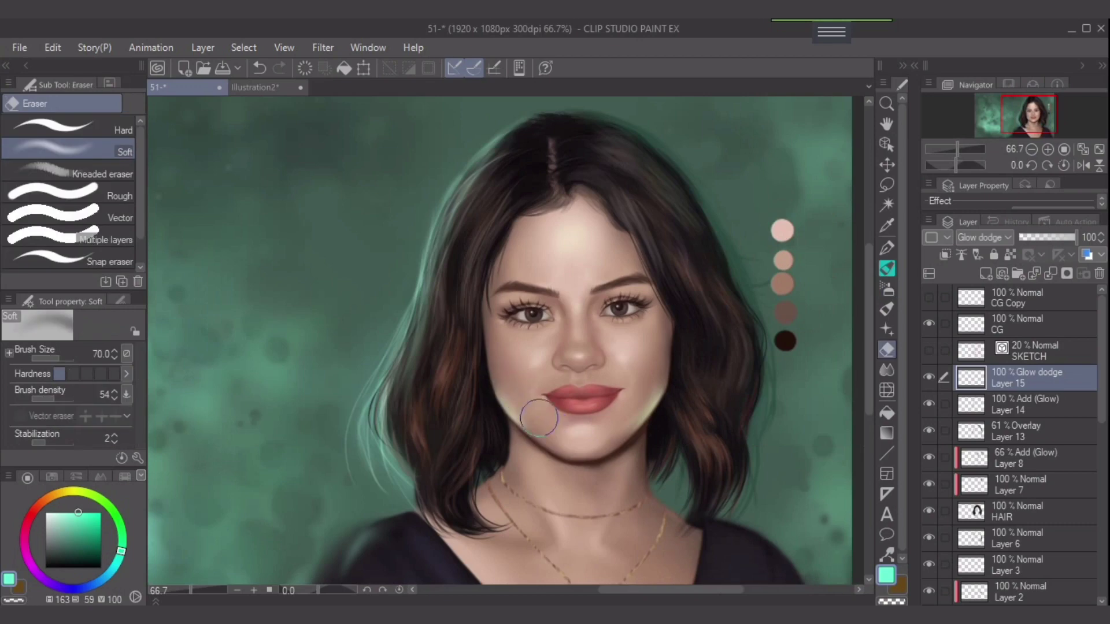
left_click(42, 502)
left_click(72, 524)
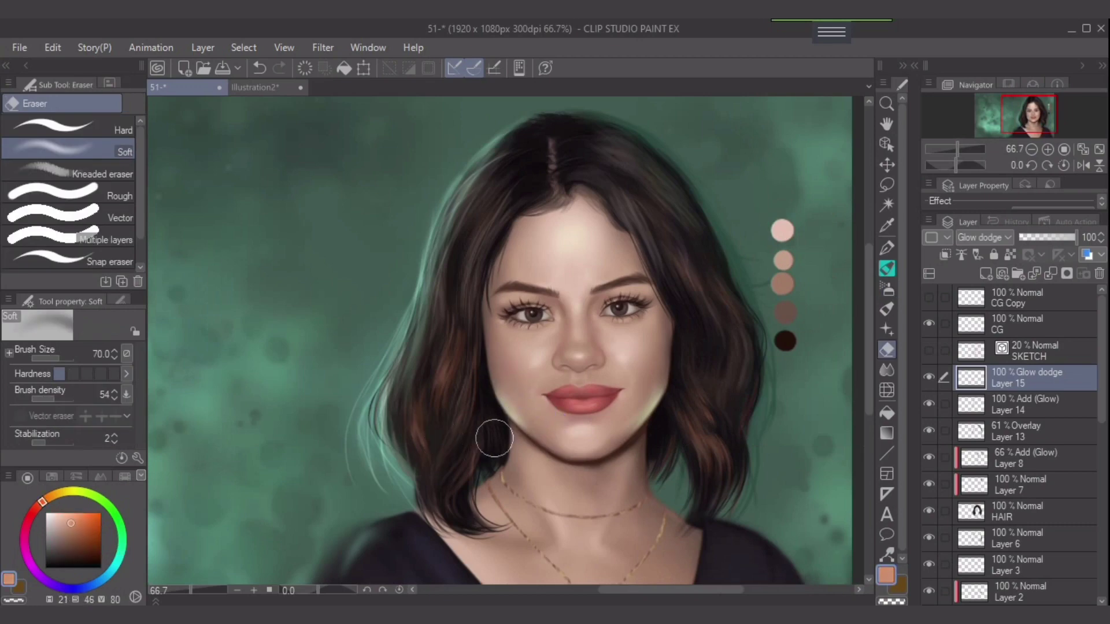
Soften the inner edges of the glow on both jawlines with the Soft eraser at sizes 25 and 17
scroll(510, 441, "up", 2)
key("bracketleft")
key("bracketleft")
key("bracketleft")
key("bracketleft")
key("bracketleft")
left_click_drag(484, 316, 574, 420)
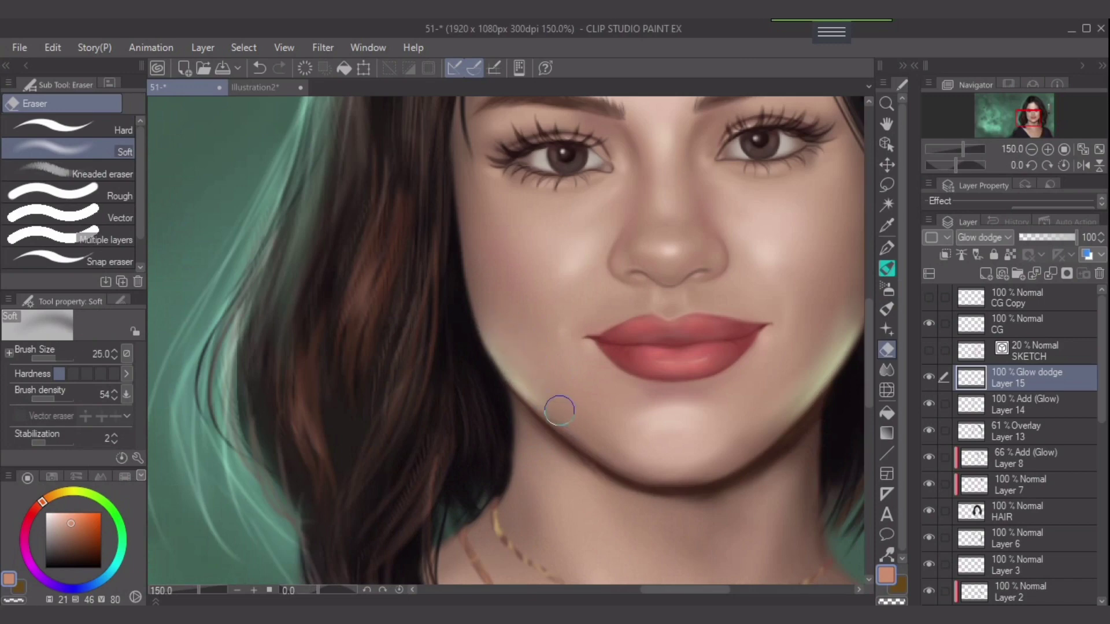
mouse_move(804, 335)
left_mouse_down()
mouse_move(712, 356)
mouse_move(716, 406)
left_mouse_up()
key("bracketleft")
key("bracketleft")
left_click_drag(770, 335, 700, 427)
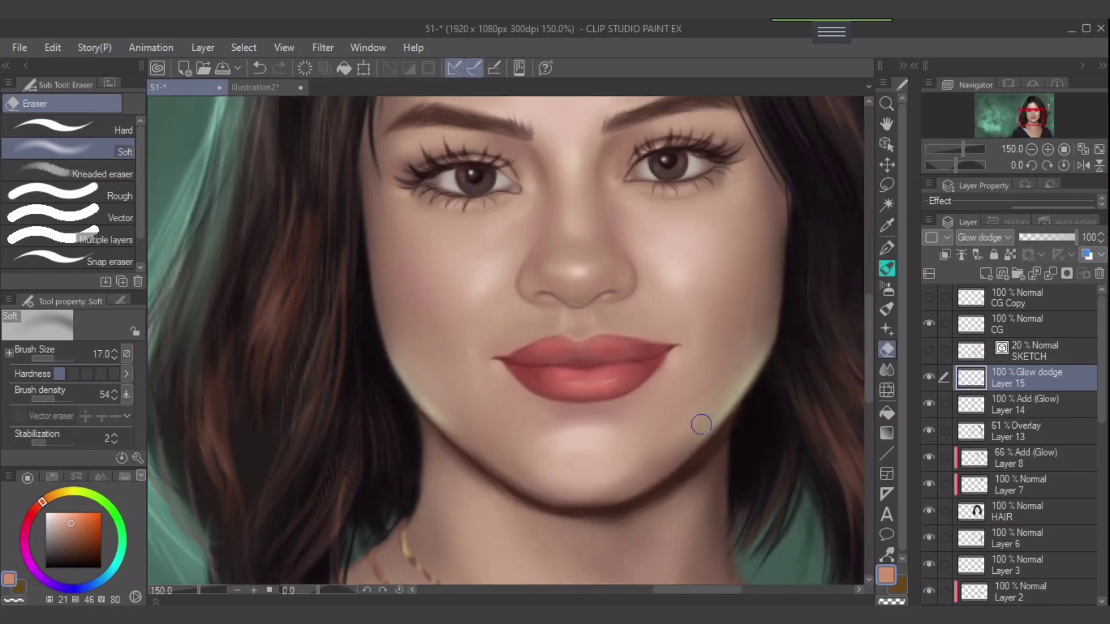
Sample the tan tone from the left jawline and reduce the eraser size to 12
left_click(429, 403, "alt")
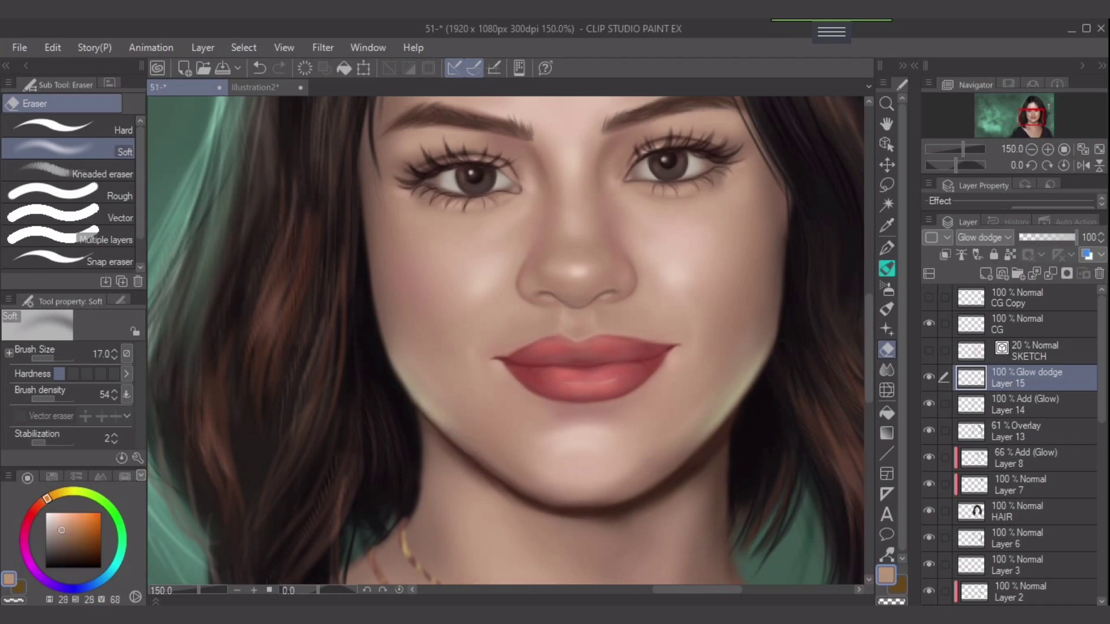
key("[")
key("[")
scroll(586, 496, "down", 2)
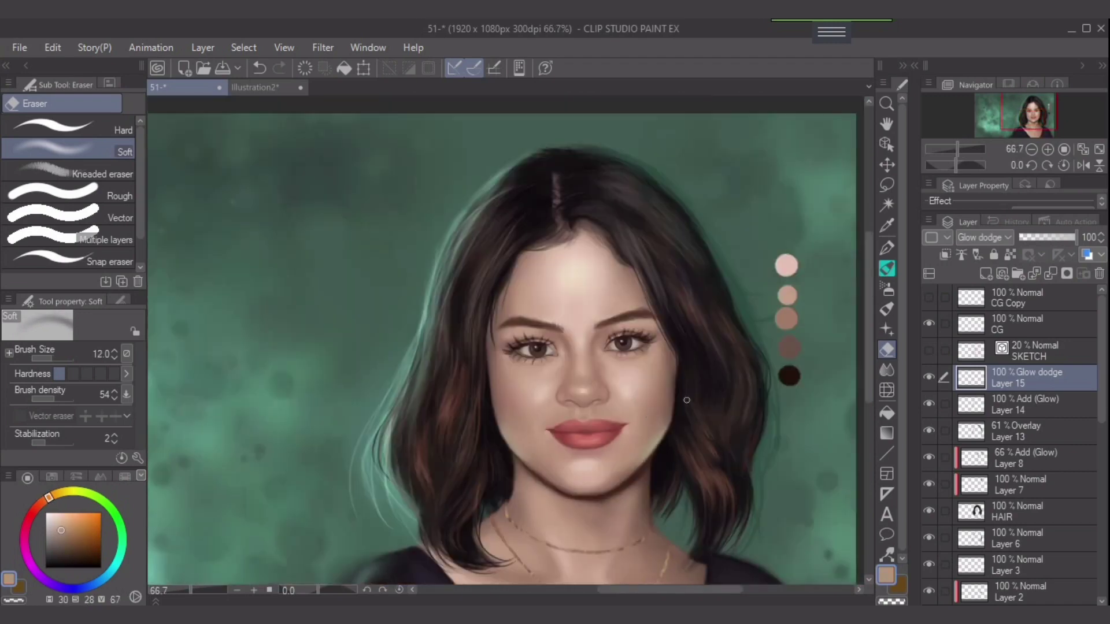
left_click_drag(693, 401, 745, 364)
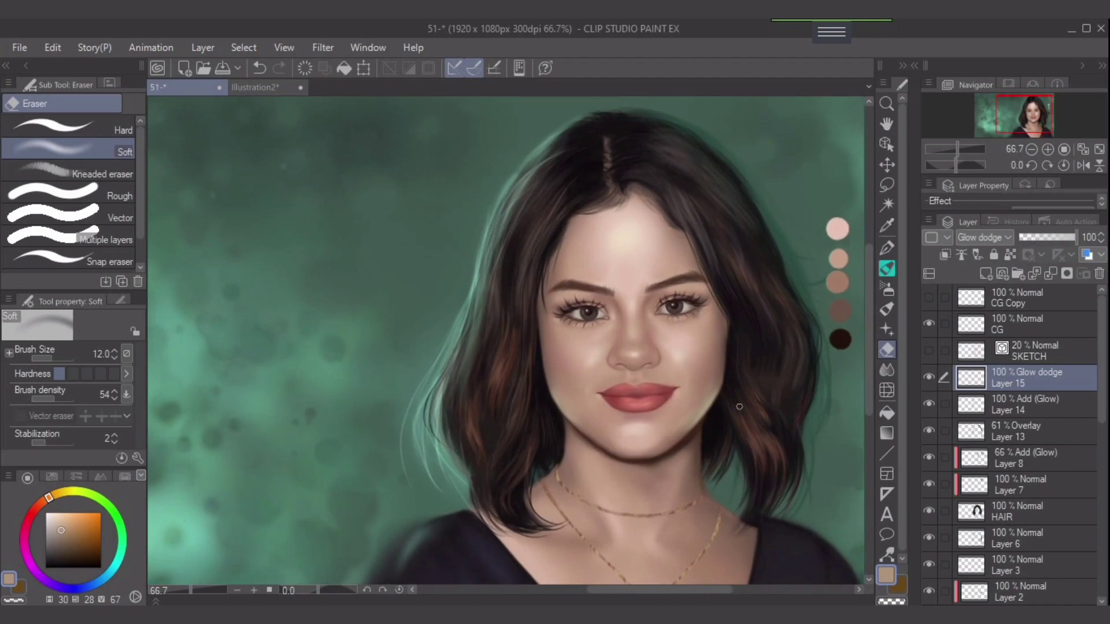
Sample the lip red and try a glow stroke on the lower lip with the Soft airbrush at size 25
left_click(636, 400, "alt")
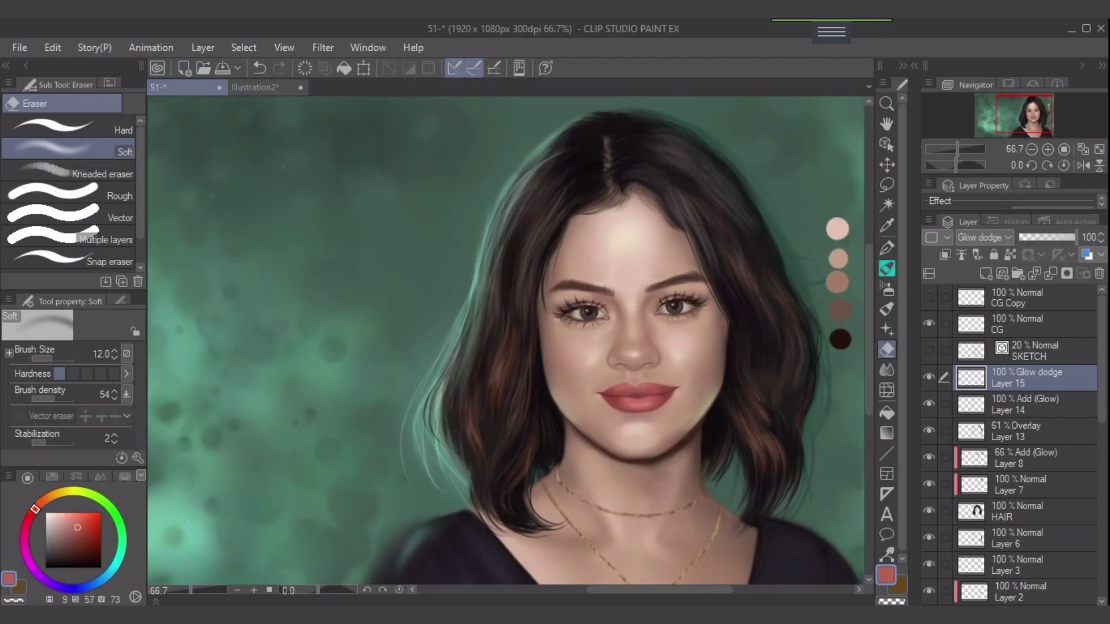
scroll(700, 443, "up", 2)
key("bracketright")
key("bracketright")
key("bracketright")
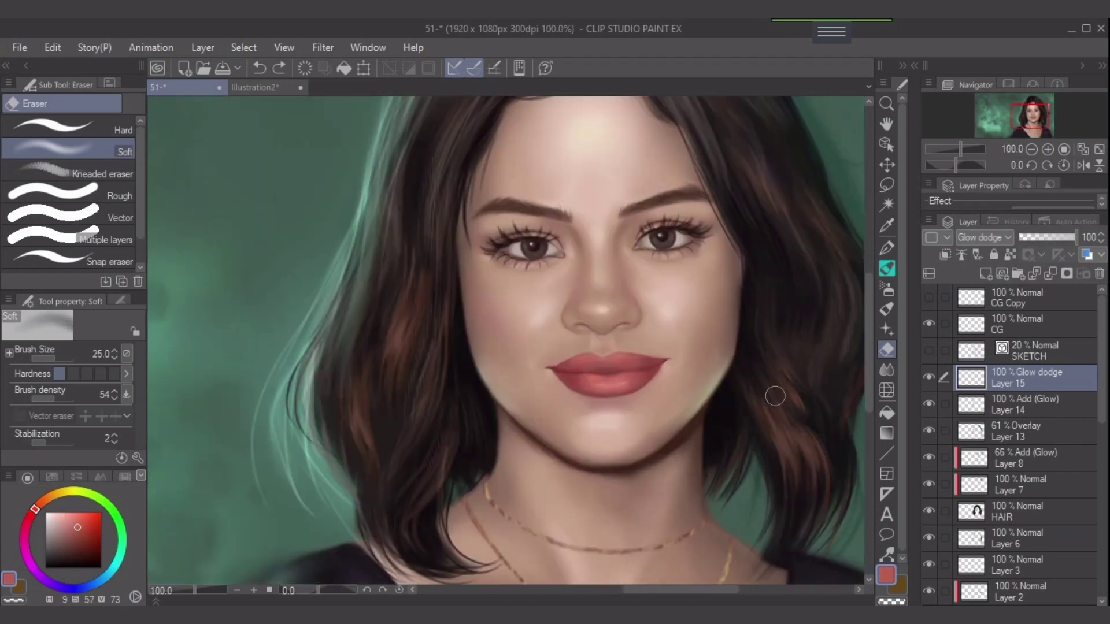
key("b")
key("bracketright")
key("bracketright")
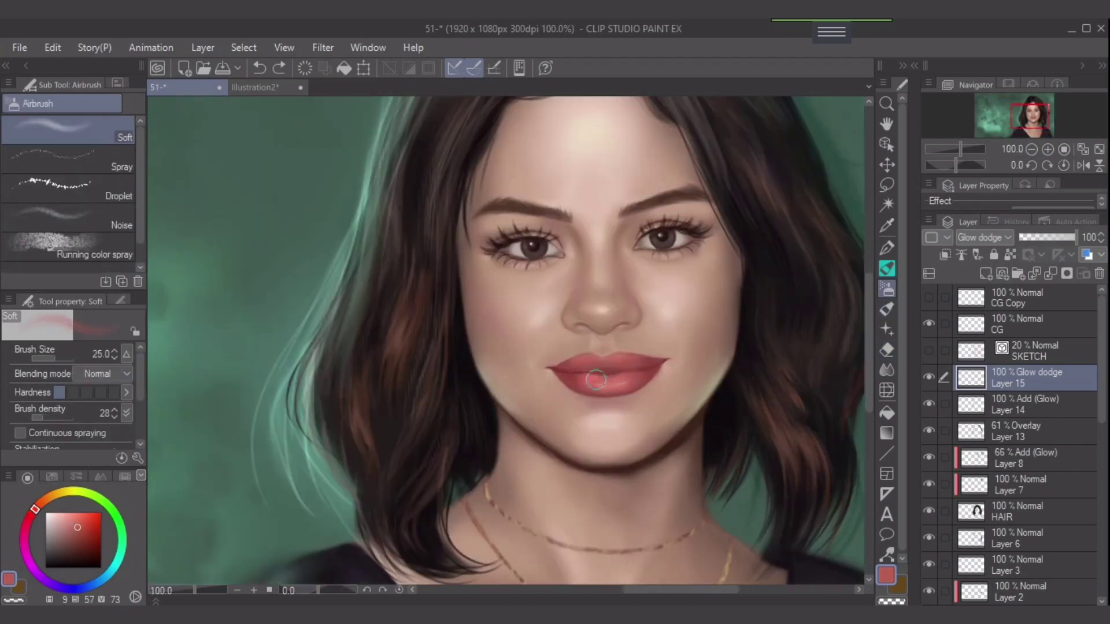
left_click_drag(589, 380, 620, 384)
key("ctrl+z")
Set a deeper red (H 9, S 78, V 64) and paint a glow on the lower lip and right jawline at brush size 20
left_click(88, 532)
key("bracketleft")
mouse_move(574, 382)
left_mouse_down()
mouse_move(642, 378)
mouse_move(599, 384)
left_mouse_up()
key("ctrl+z")
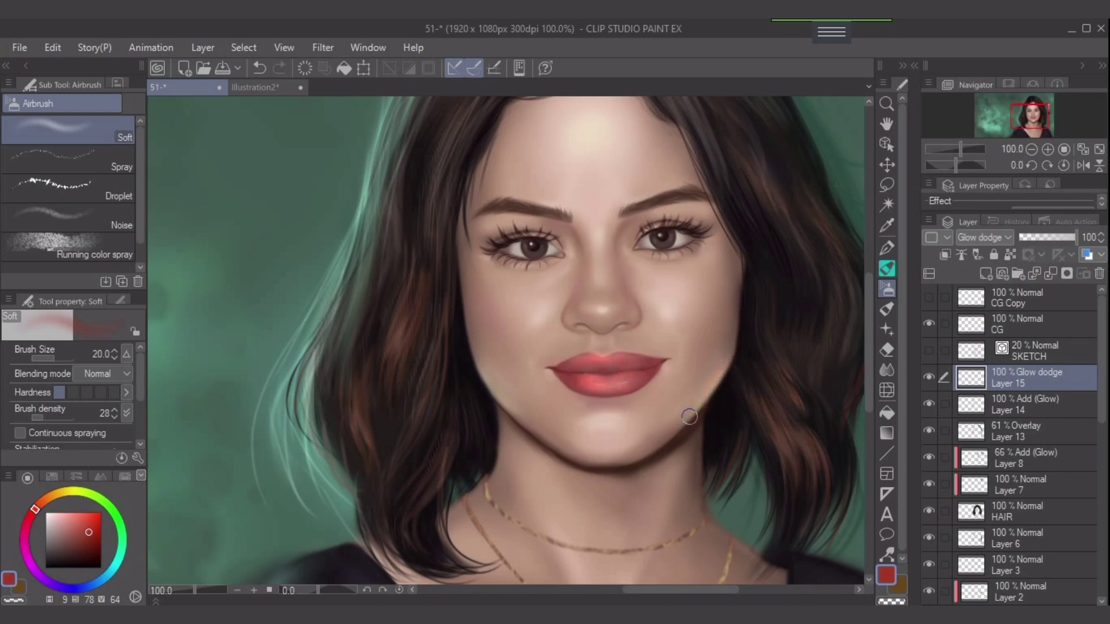
Paint a matching warm red glow along the left jawline with the brush at size 25
left_click_drag(490, 371, 510, 405)
key("ctrl+z")
key("]")
left_click_drag(474, 358, 536, 431)
left_click_drag(480, 377, 540, 423)
Add warm glow highlights to the left cheek and nose tip, redoing the nose highlight in a softer red (S 65, V 71)
left_click_drag(546, 311, 535, 314)
left_click_drag(602, 312, 604, 307)
key("ctrl+z")
left_click(81, 528)
left_click_drag(598, 307, 594, 314)
key("[")
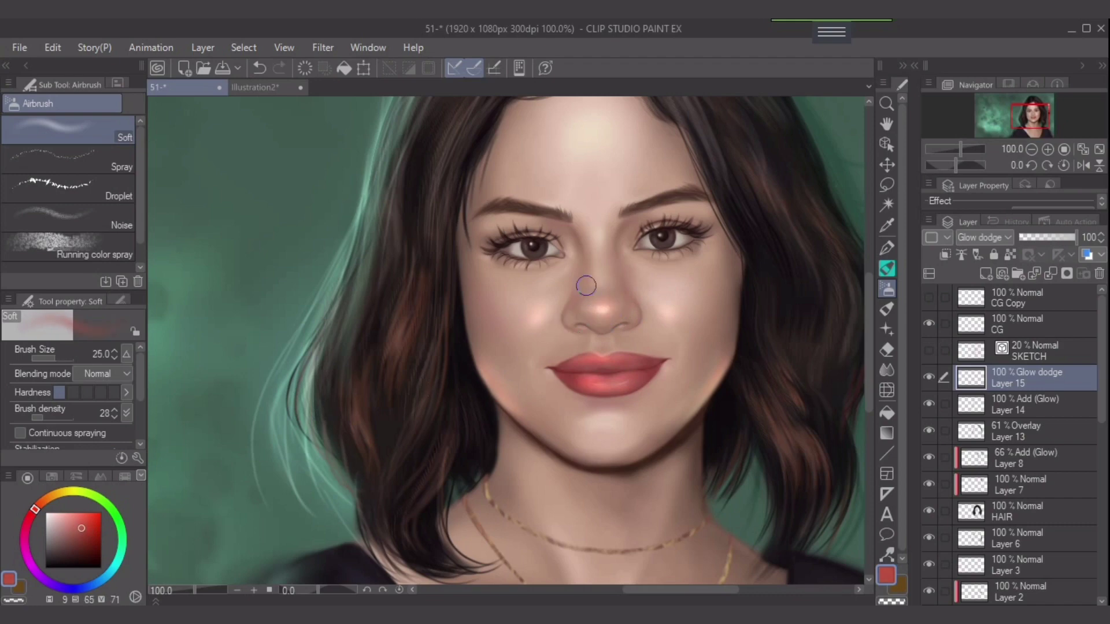
key("bracketleft")
key("ctrl+z")
key("ctrl+z")
left_click_drag(591, 312, 598, 316)
Paint a soft glow on the forehead with a lighter red (H 9, S 46, V 80) at brush size 50
key("bracketright")
key("bracketright")
left_click(597, 145)
key("ctrl+z")
left_click(71, 524)
key("bracketright")
key("bracketright")
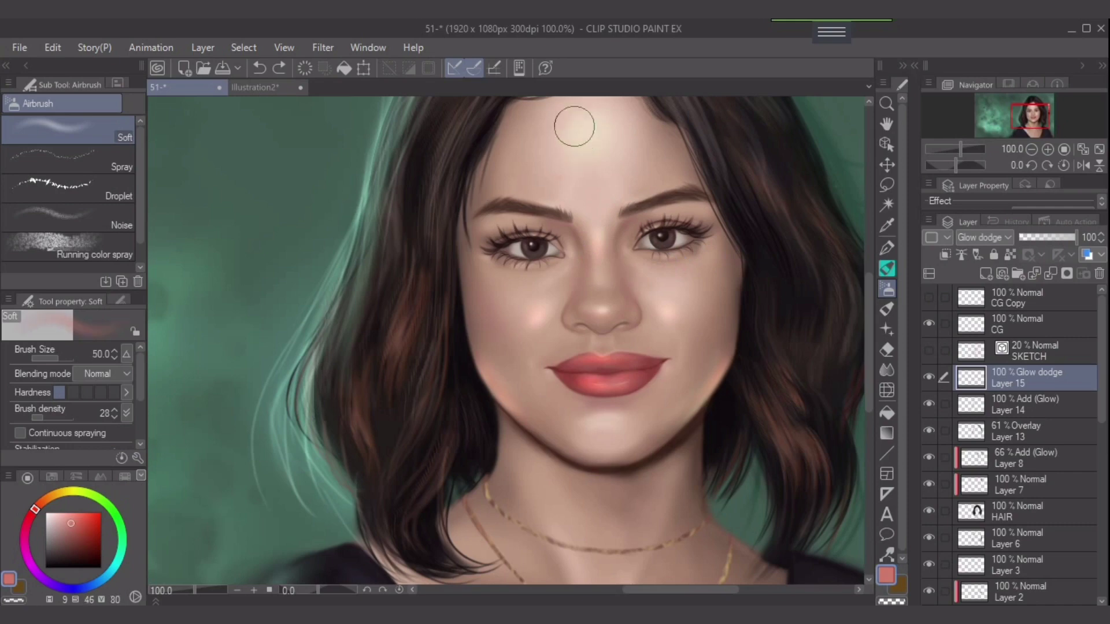
left_click_drag(575, 126, 580, 148)
Add small warm glow accents around the eyes and nose bridge, reducing the brush from size 40 to 12
scroll(582, 280, "up", 1)
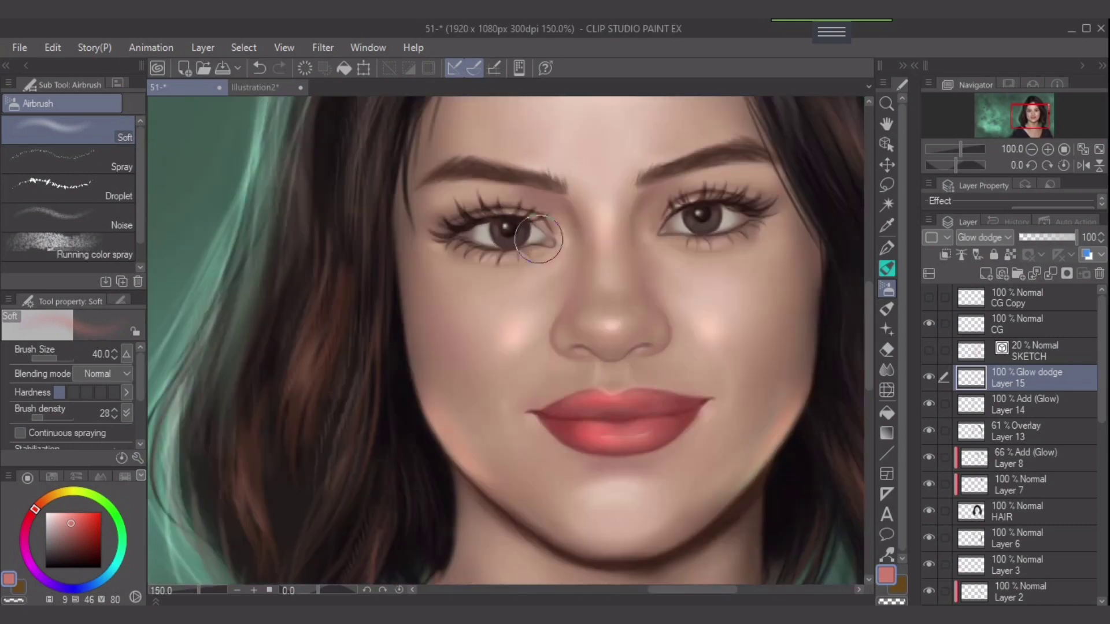
key("bracketleft")
key("bracketleft")
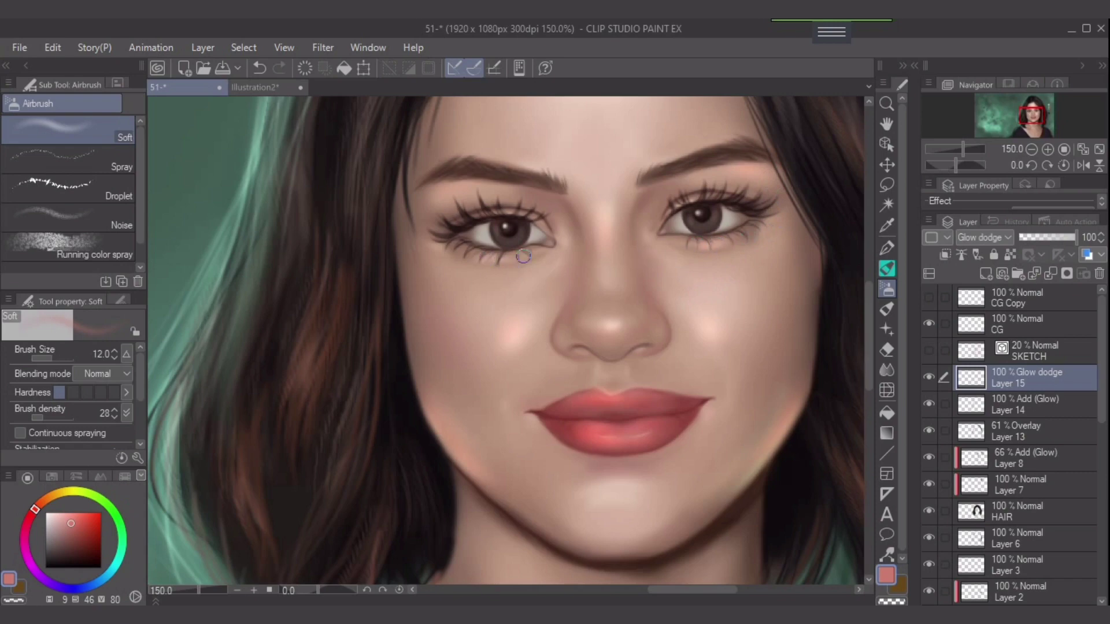
left_click_drag(608, 225, 608, 241)
key("ctrl+z")
scroll(725, 415, "down", 3)
scroll(718, 422, "up", 2)
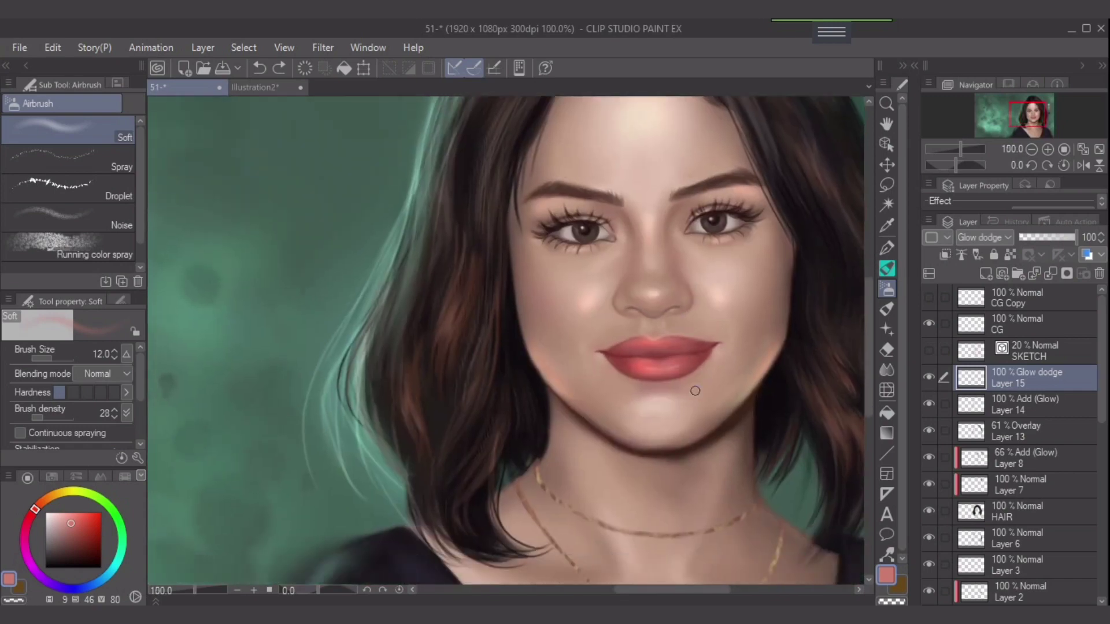
Brighten both necklace chains on Layer 15 with a yellow glow (H 55, S 46, V 81) at brush size 15
left_click_drag(757, 482, 707, 302)
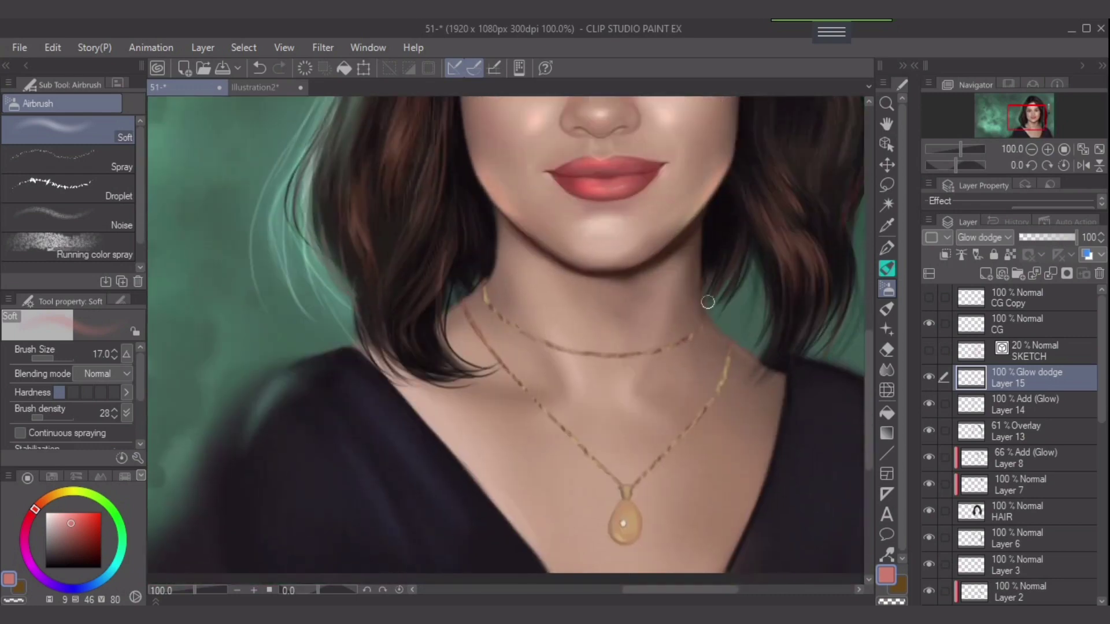
key("[")
left_click_drag(35, 509, 70, 491)
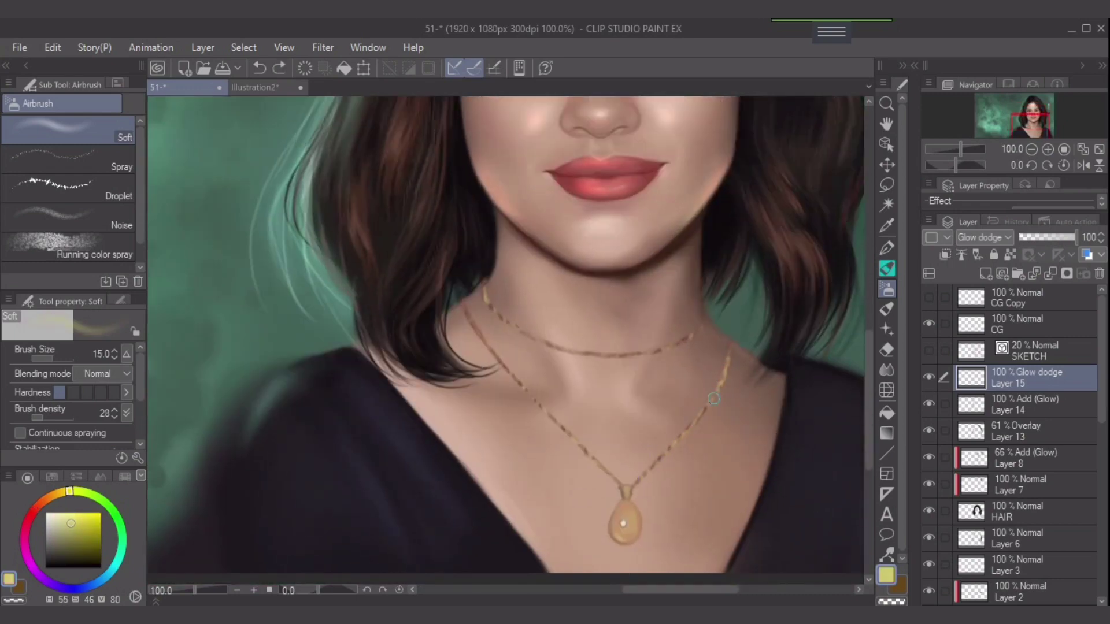
left_click_drag(713, 399, 673, 449)
key("ctrl+z")
left_click_drag(461, 315, 516, 392)
key("ctrl+z")
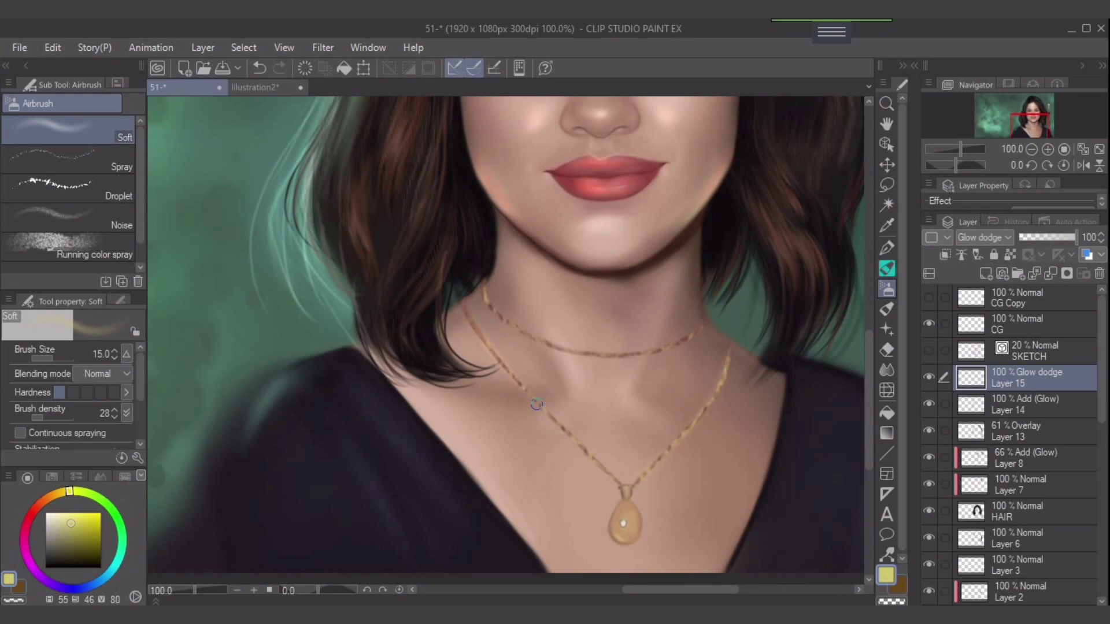
left_click_drag(569, 433, 608, 484)
key("ctrl+z")
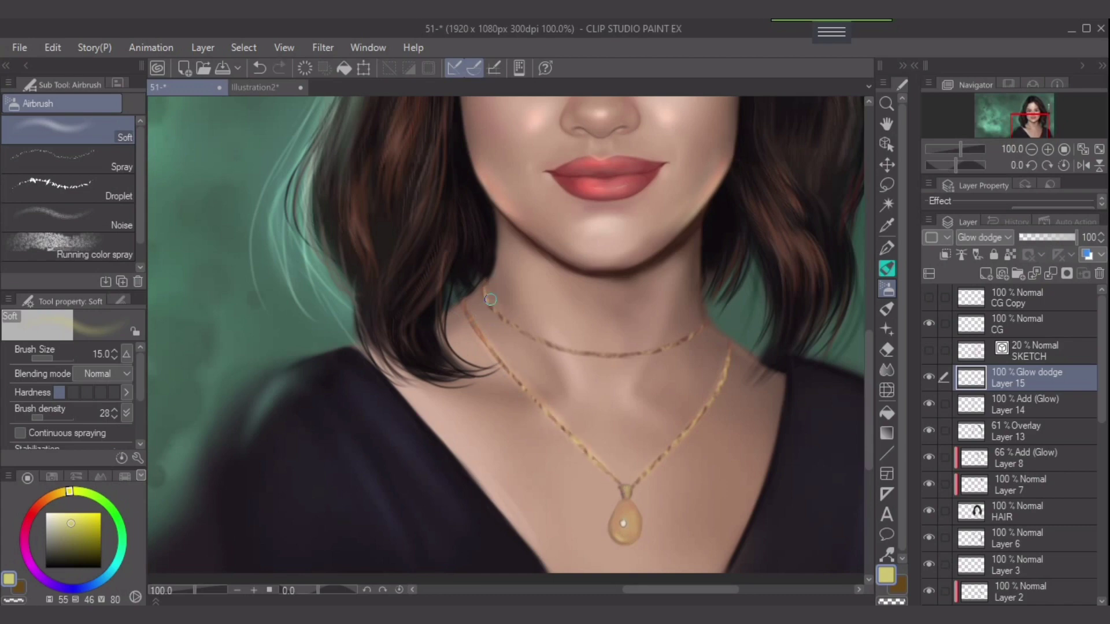
left_click_drag(490, 300, 514, 328)
key("ctrl+z")
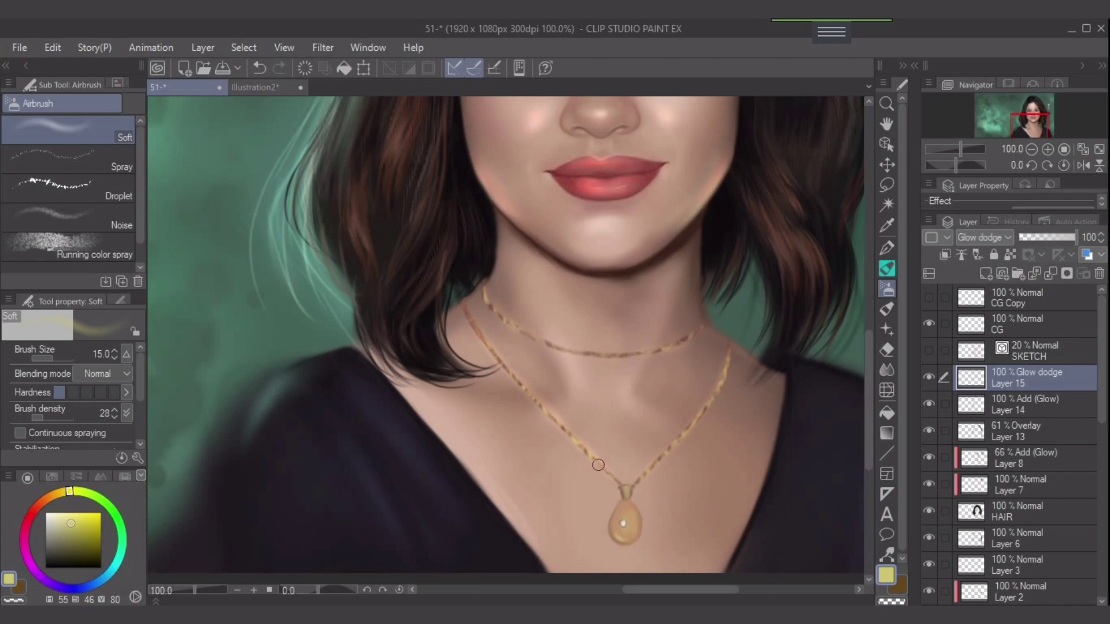
Paint a yellow glow over the teardrop pendant with the brush at size 60
key("]")
key("]")
key("]")
key("]")
left_click_drag(618, 524, 627, 538)
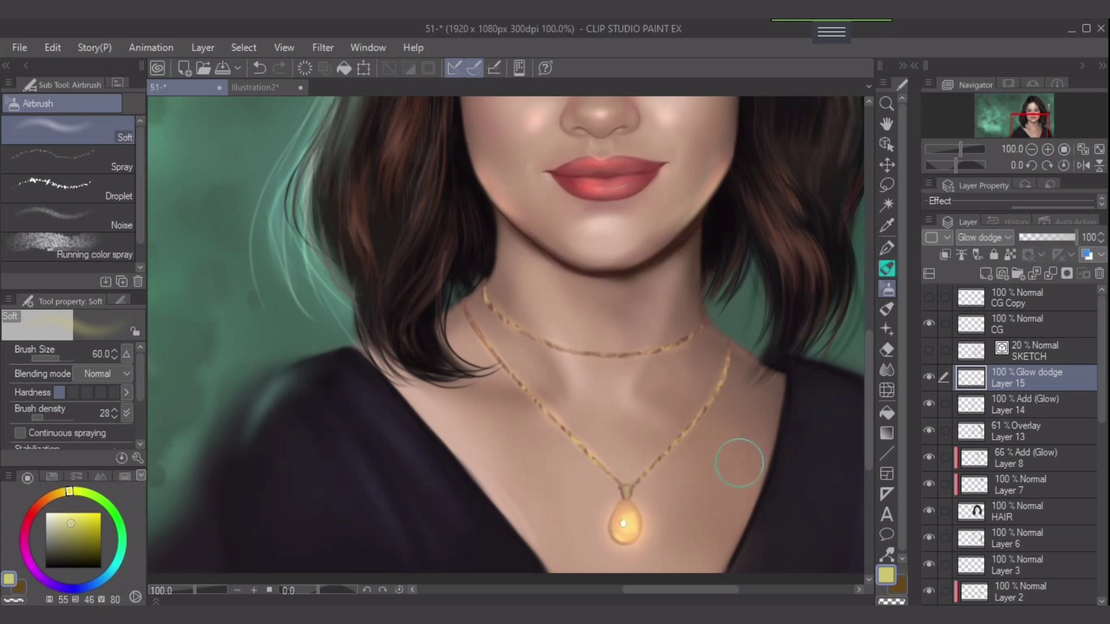
scroll(735, 459, "down", 1)
left_click_drag(738, 472, 741, 486)
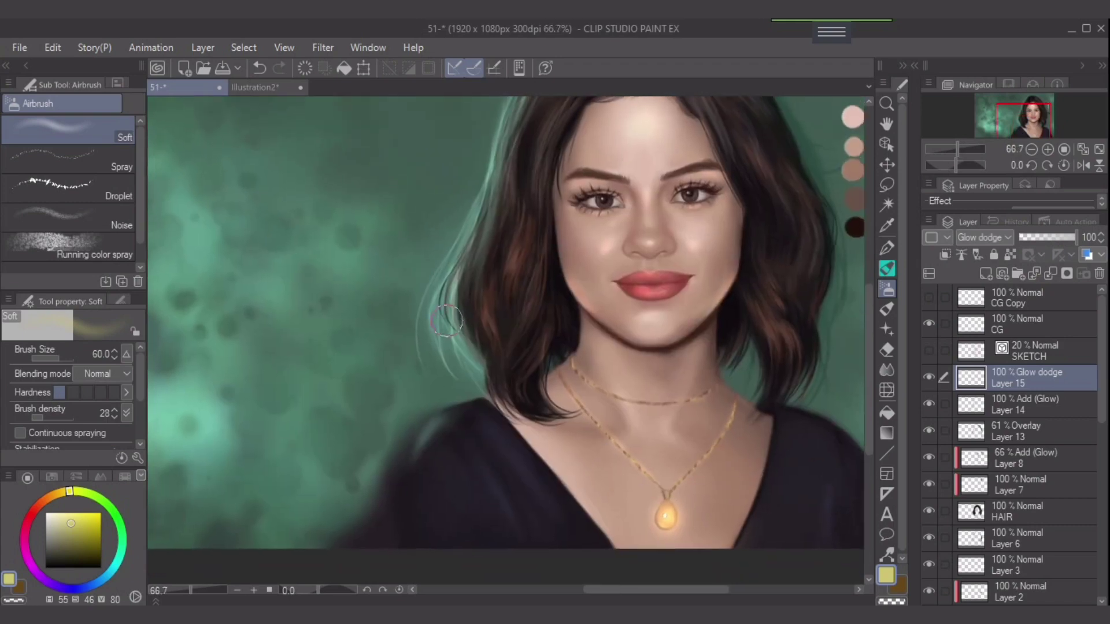
Mix a bright green (H 156, S 65, V 71) and try a rim-light stroke along the hair's outer edge on Layer 15
left_click(448, 320, "alt")
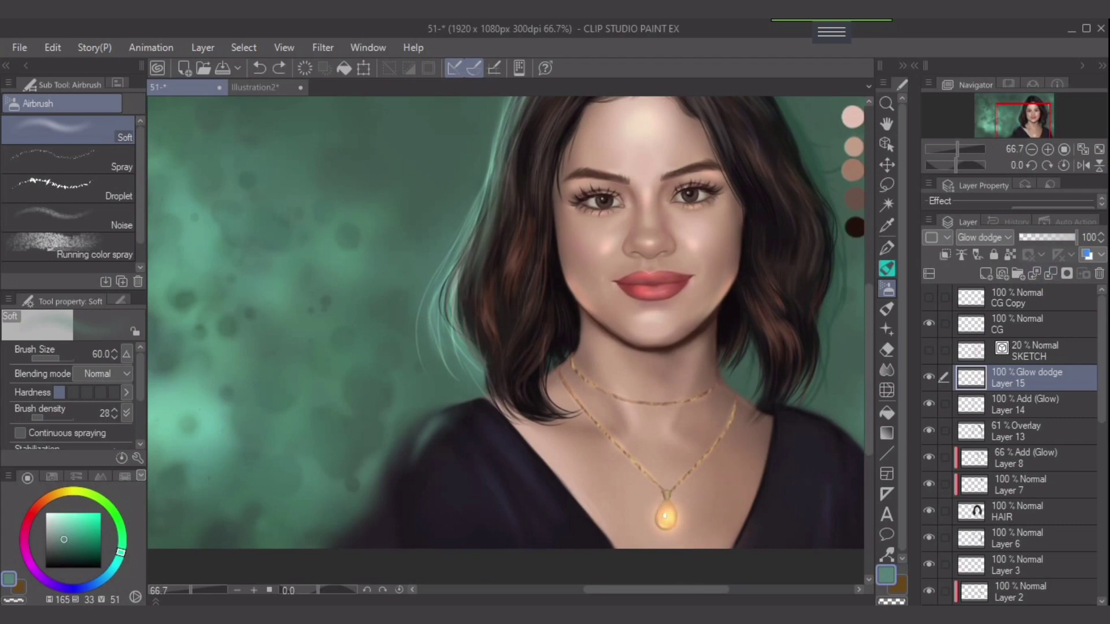
left_click(1026, 405)
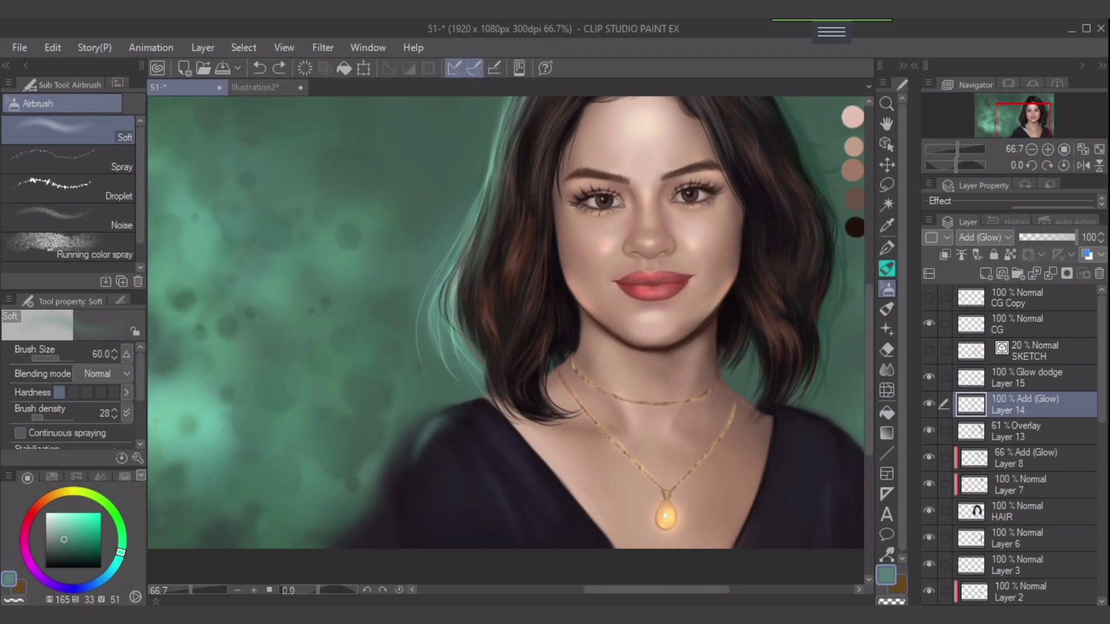
scroll(718, 515, "down", 3)
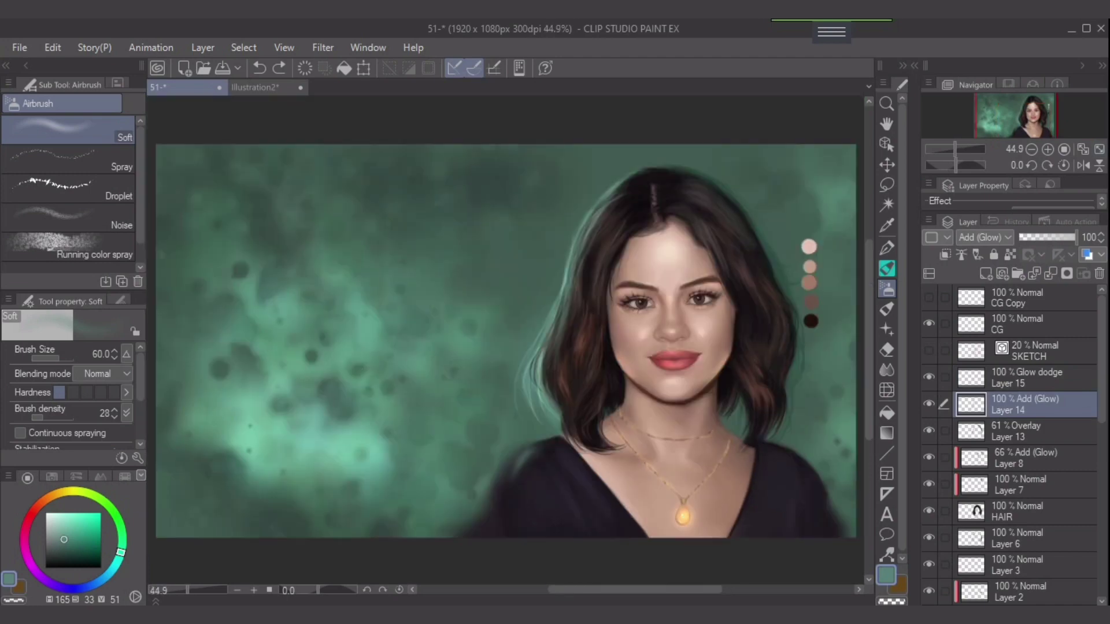
left_click(1026, 378)
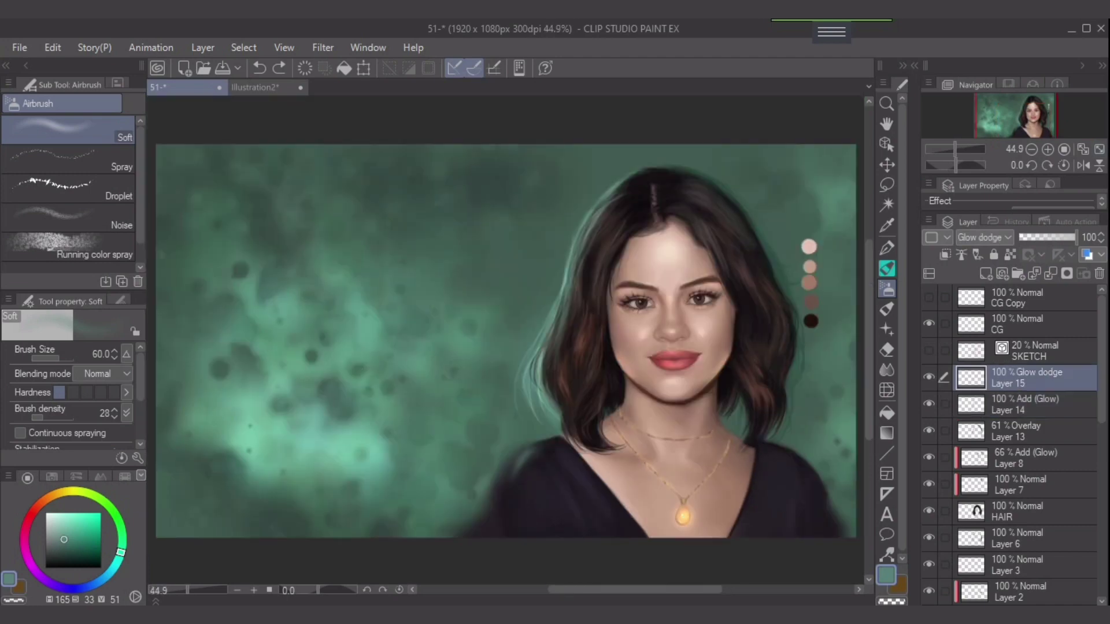
left_click(40, 503)
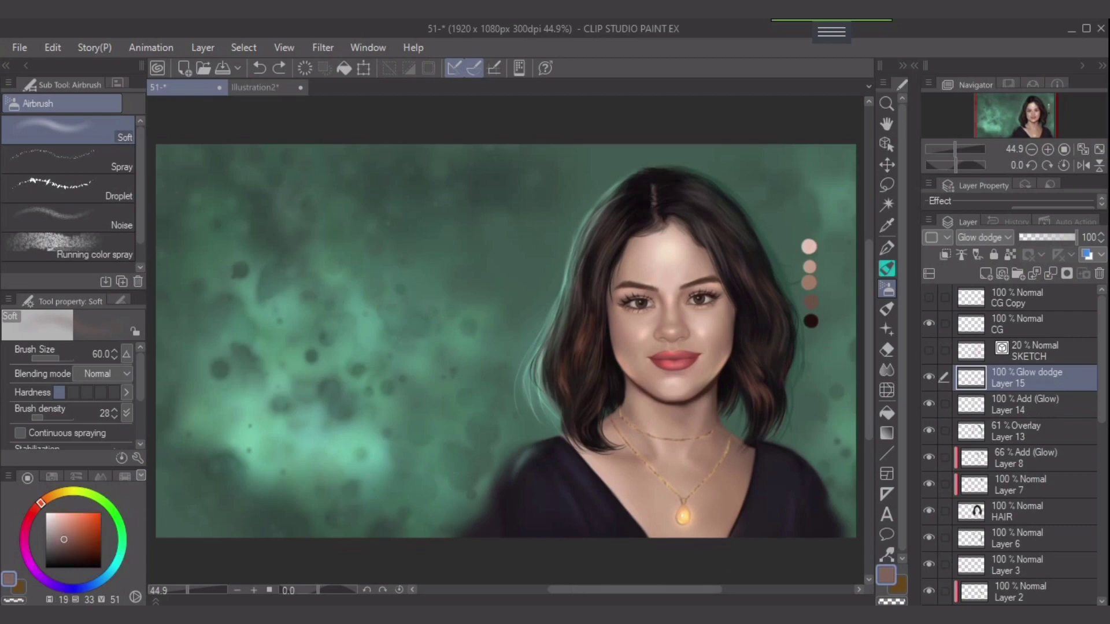
left_click(122, 544)
left_click(79, 529)
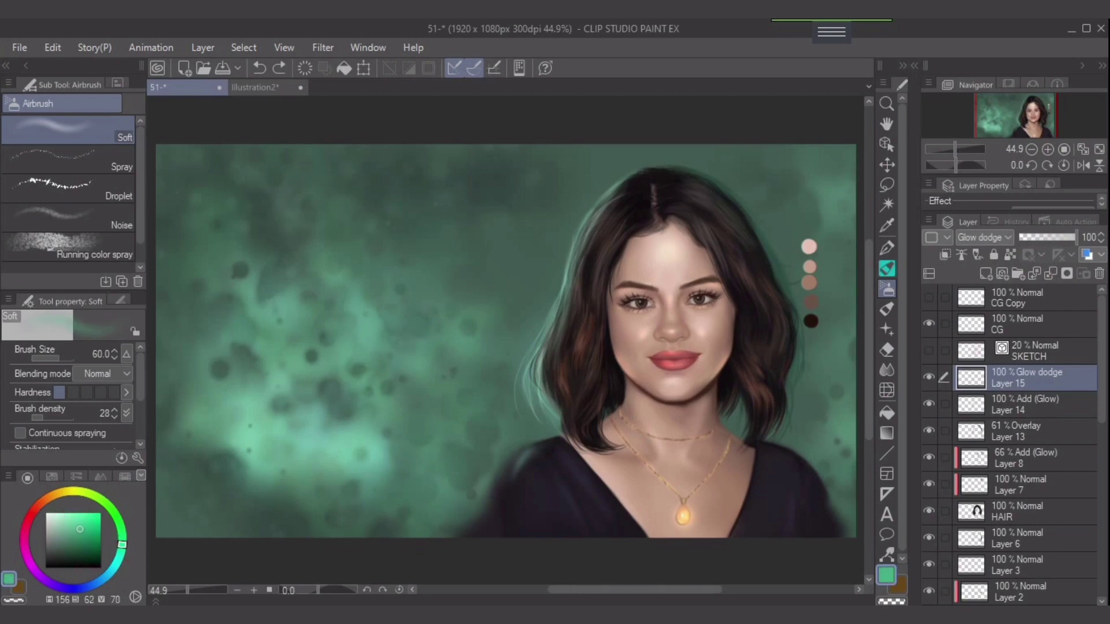
left_click_drag(598, 205, 535, 356)
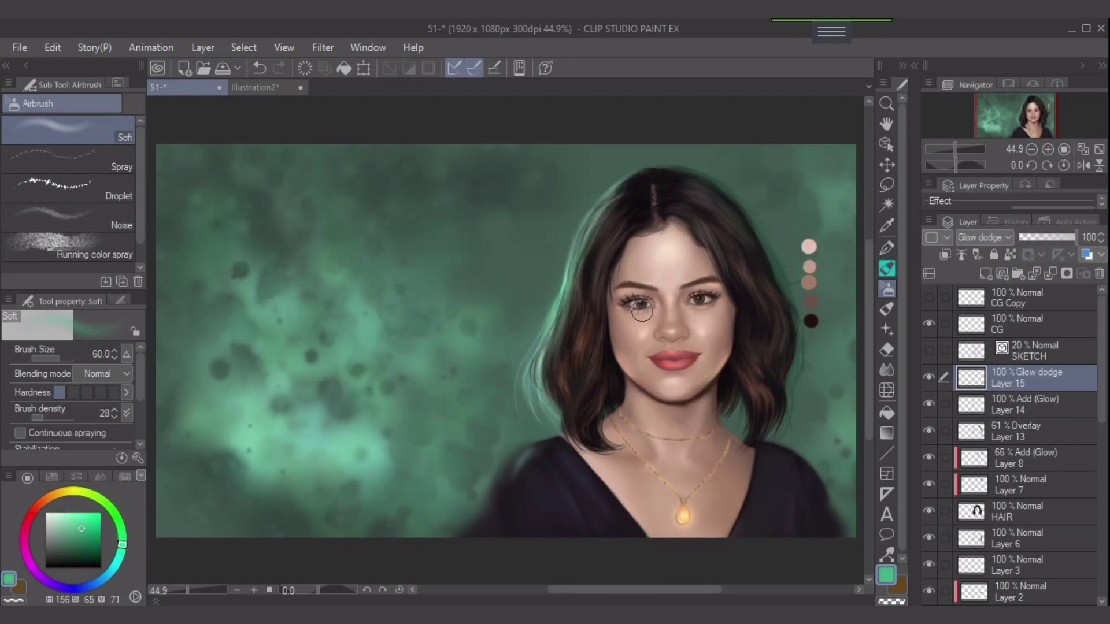
key("ctrl+z")
Scatter green sparkles along the hair's outer edge with the Sparkle decoration brush at size 200 and particle size 95
left_click(886, 329)
left_click(93, 148)
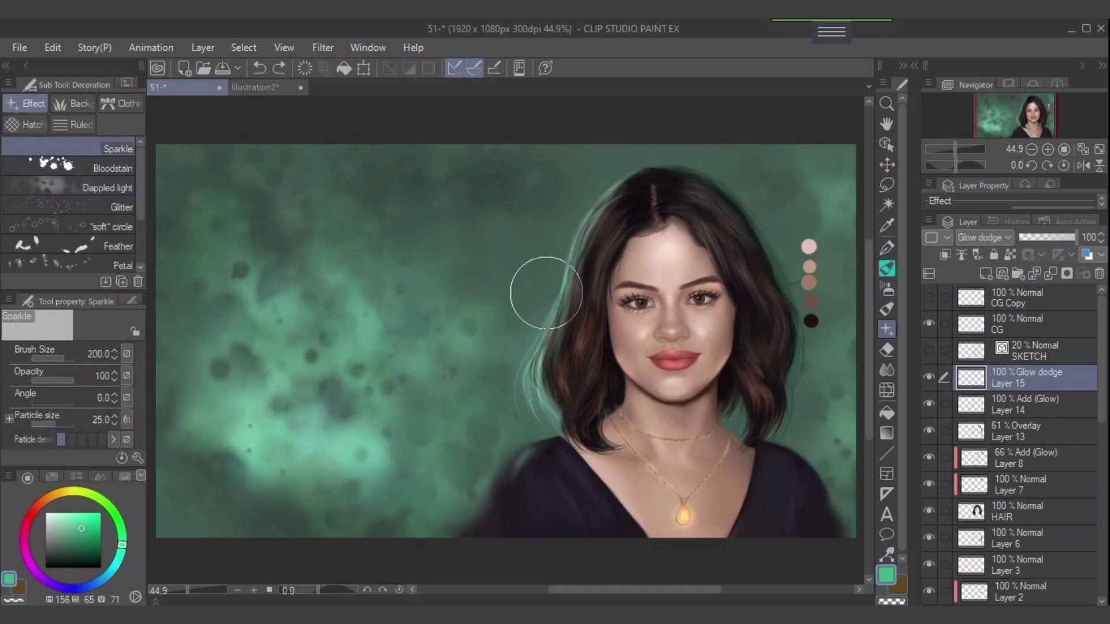
left_click_drag(532, 390, 542, 441)
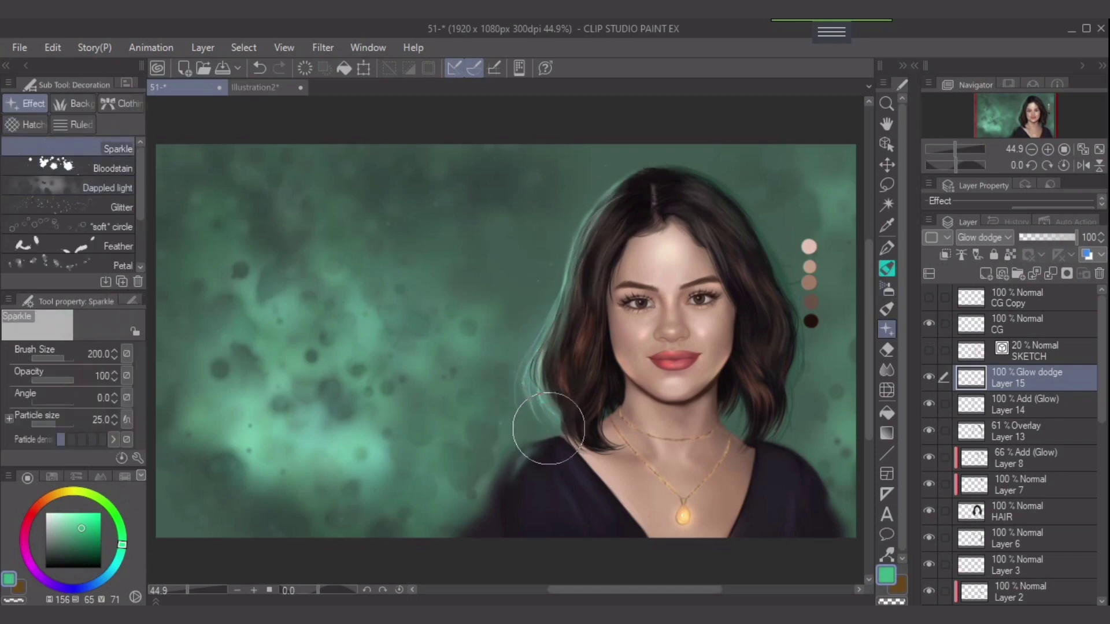
mouse_move(585, 242)
left_mouse_down()
mouse_move(534, 402)
mouse_move(560, 453)
left_mouse_up()
left_click_drag(58, 424, 61, 423)
mouse_move(604, 229)
left_mouse_down()
mouse_move(536, 399)
mouse_move(575, 429)
left_mouse_up()
Scatter large green sparkles across the glowing cloud area of the background on Layer 15
left_click_drag(511, 489, 281, 494)
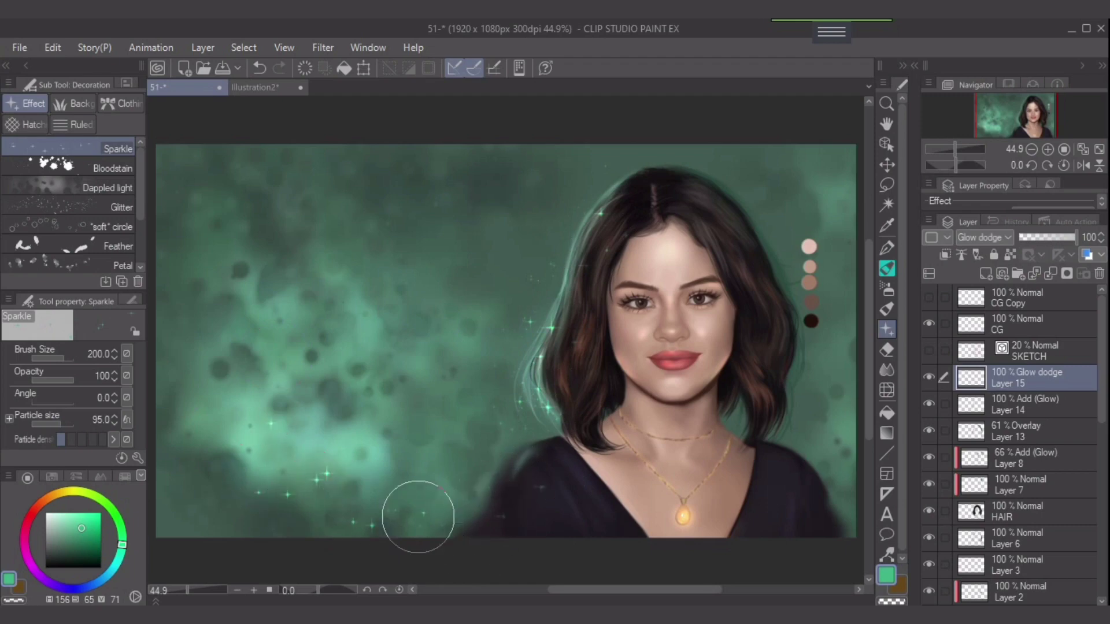
scroll(416, 495, "down", 1)
mouse_move(348, 481)
left_mouse_down()
mouse_move(258, 441)
mouse_move(392, 486)
mouse_move(307, 346)
mouse_move(484, 472)
left_mouse_up()
left_click(1099, 149)
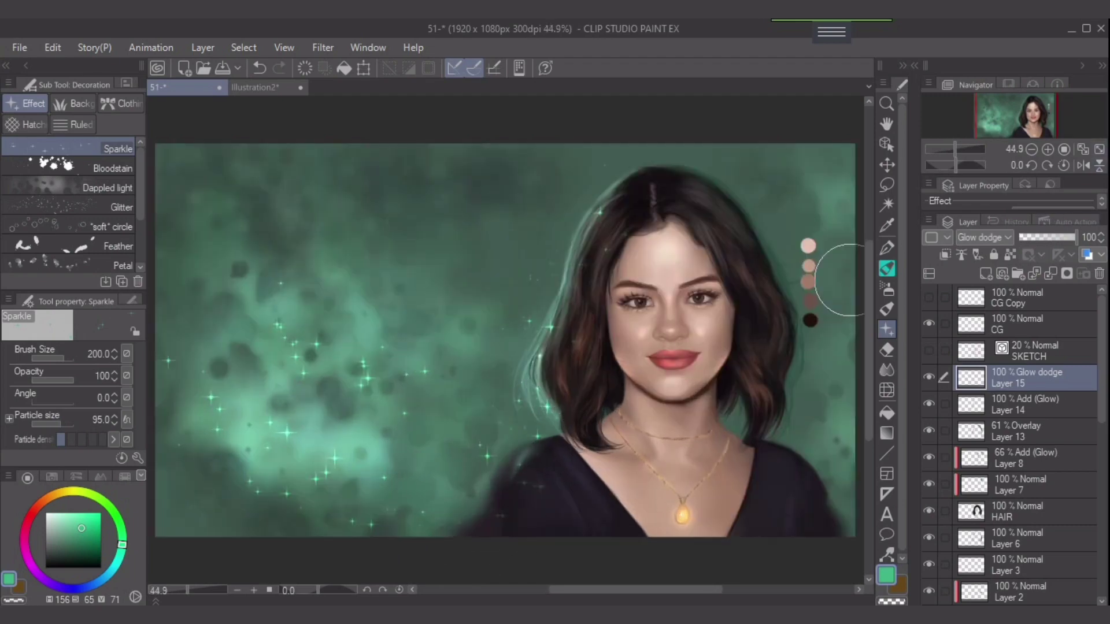
Add finer sparkles along the hair edge, reducing the brush to size 120 and lightening the green to H 156, S 44, V 100
key("[")
mouse_move(546, 384)
left_mouse_down()
mouse_move(531, 423)
mouse_move(536, 366)
mouse_move(547, 415)
mouse_move(565, 274)
mouse_move(544, 310)
left_mouse_up()
left_click(75, 523)
key("[")
key("[")
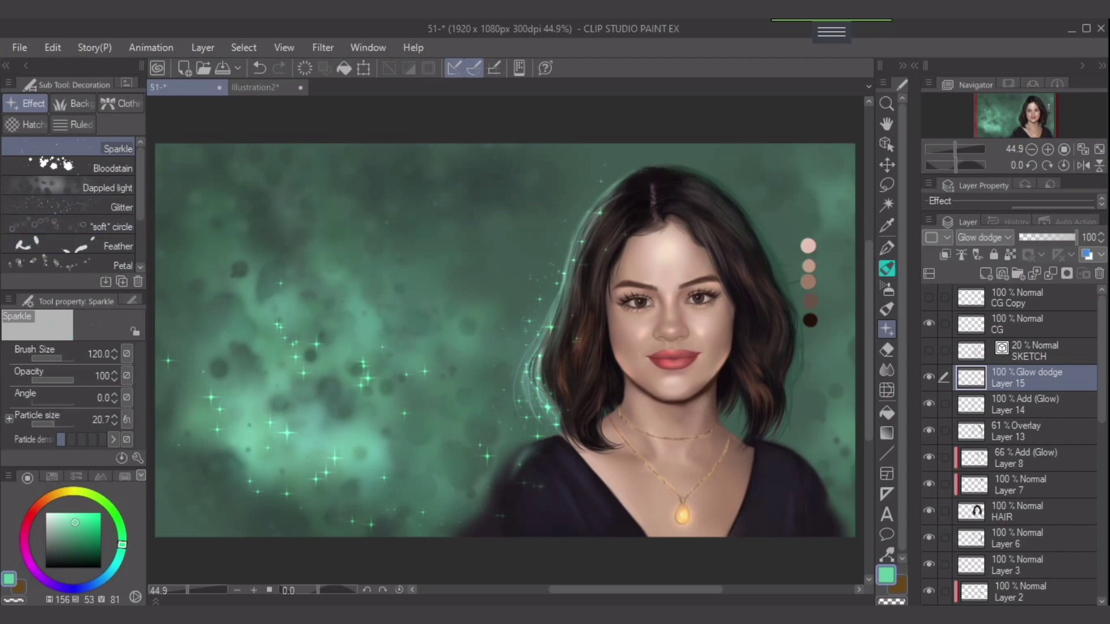
left_click(70, 513)
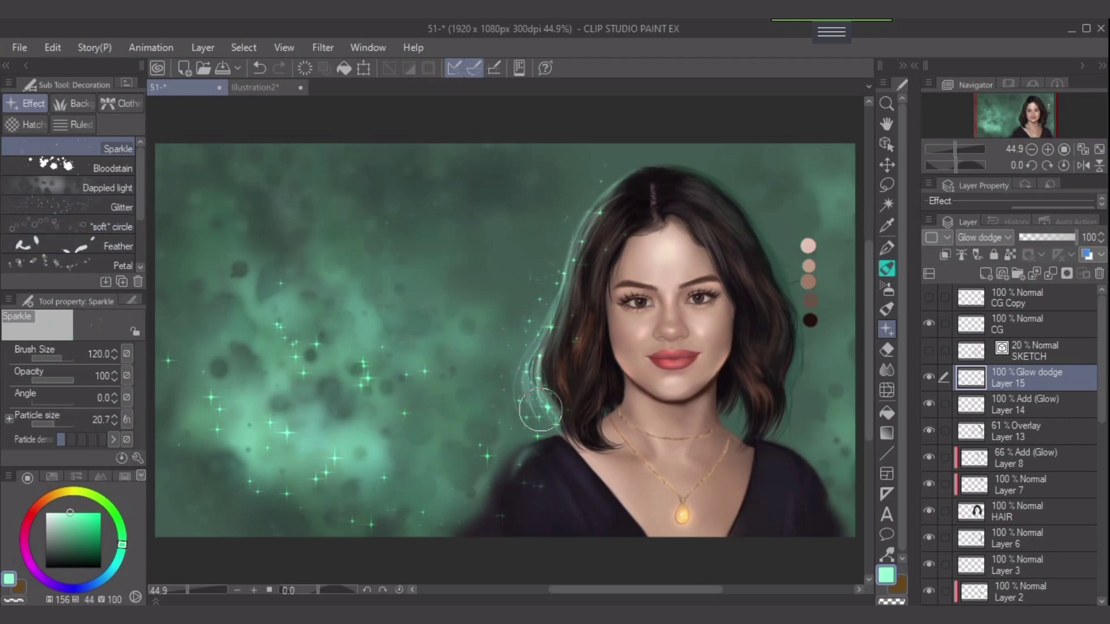
Try sparkles around the necklace on Layer 14, undo them, and add light red ones (H 10, S 44, V 100) near the pendant
left_click(1023, 404)
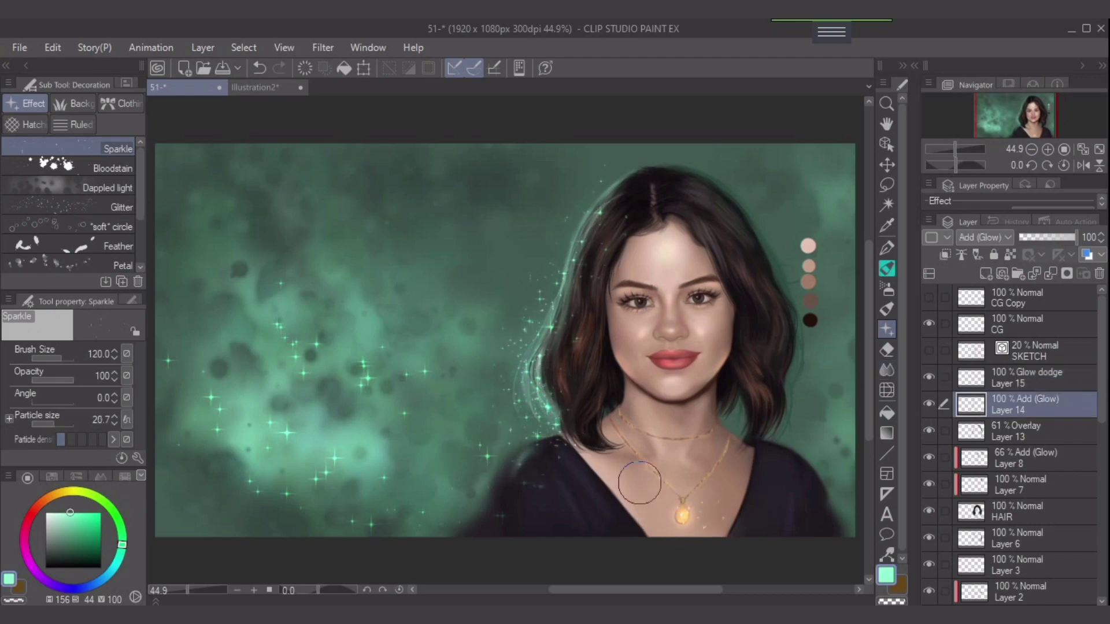
key("ctrl+z")
left_click(35, 508)
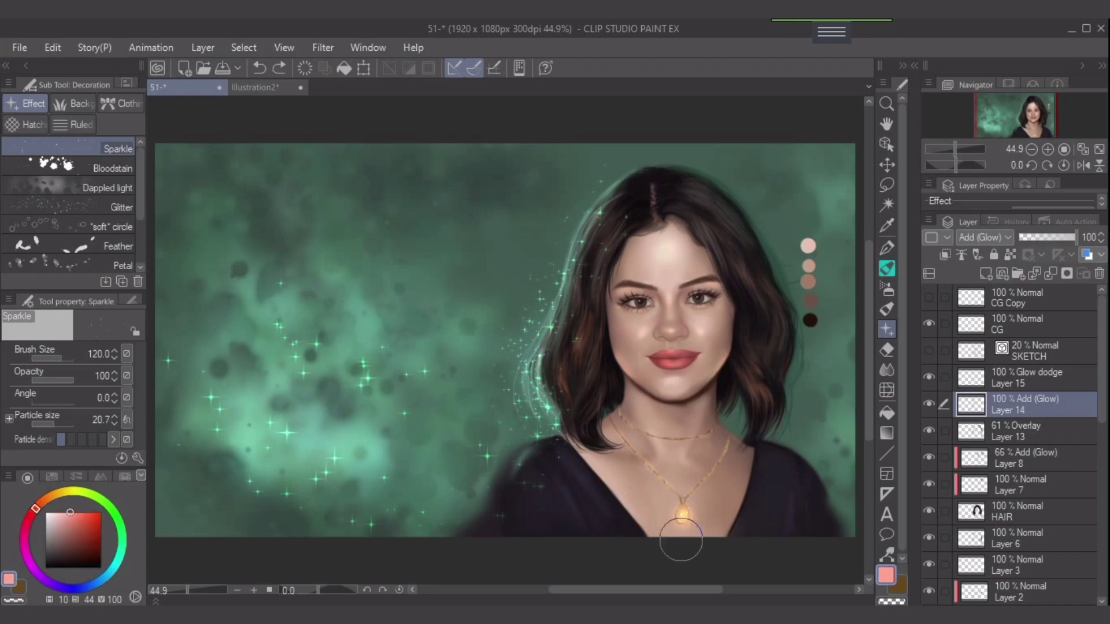
key("ctrl+z")
mouse_move(671, 517)
left_mouse_down()
mouse_move(681, 540)
mouse_move(687, 517)
left_mouse_up()
left_click_drag(634, 447, 647, 462)
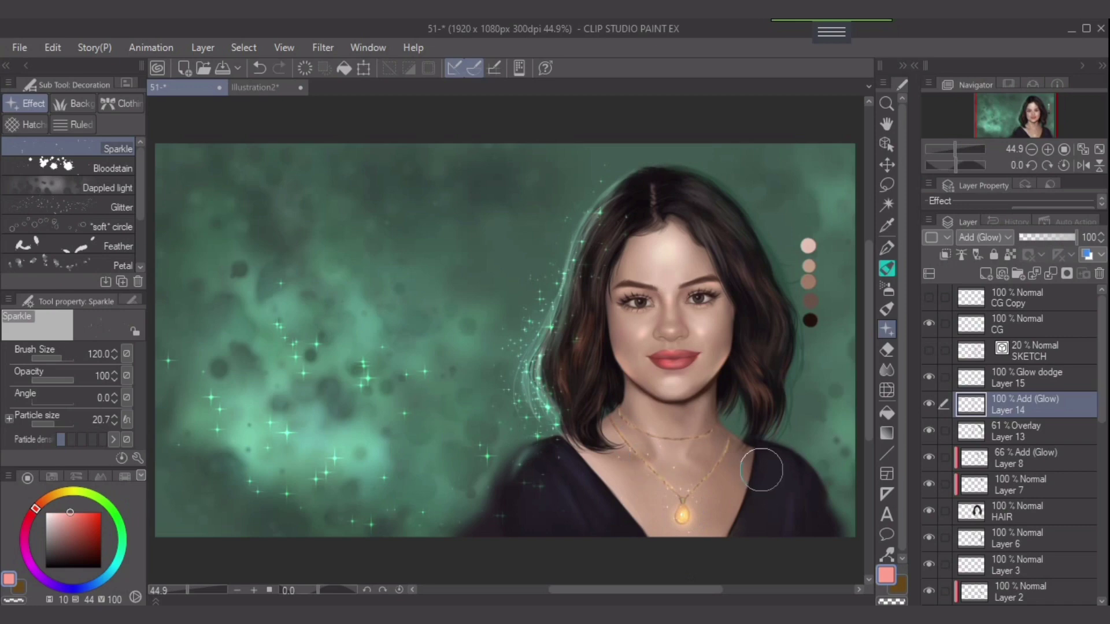
Add tiny sparkles along the necklace chains and pendant, reducing the brush from size 60 to 50
scroll(704, 487, "up", 2)
key("bracketleft")
key("bracketleft")
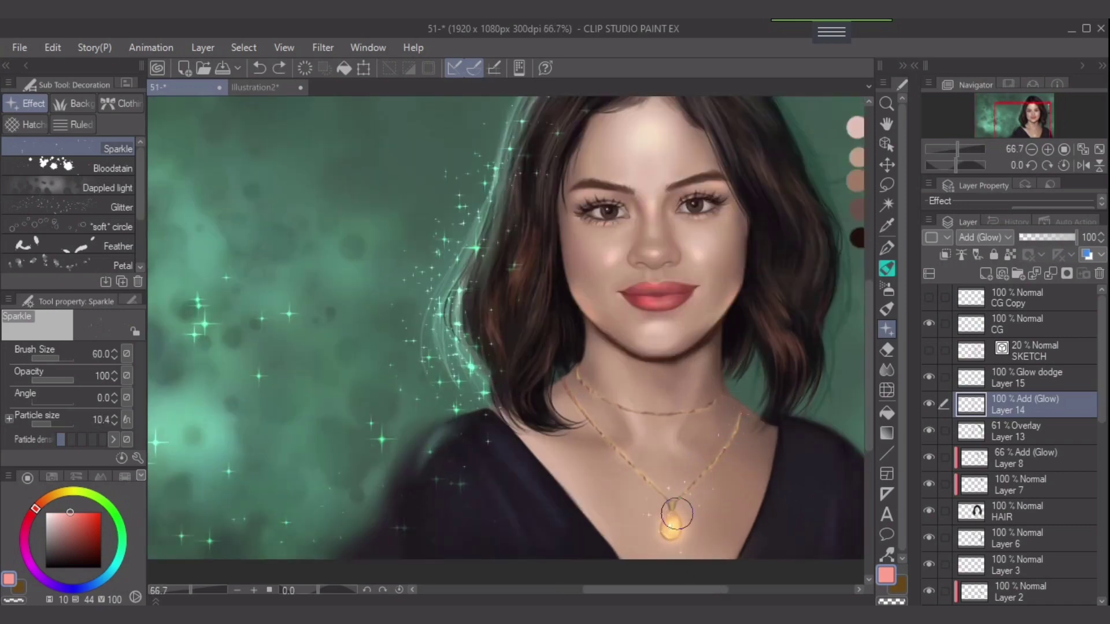
left_click_drag(685, 504, 744, 421)
key("bracketleft")
key("bracketright")
key("ctrl+z")
key("bracketleft")
scroll(834, 390, "down", 1)
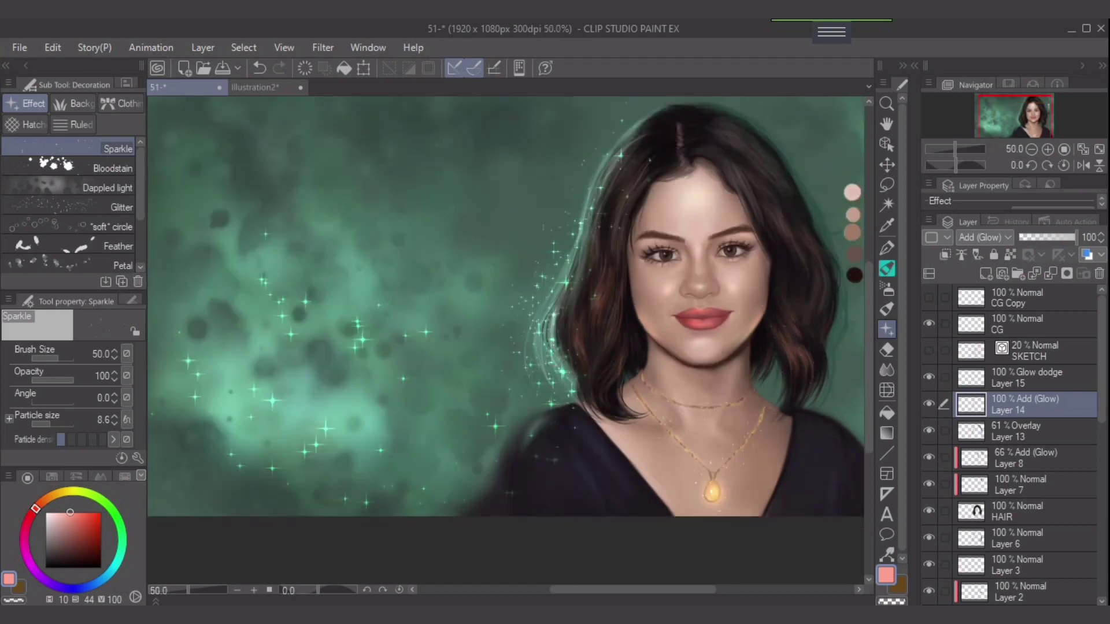
Scatter small sparkles over the background on Layer 14, switching to bright green (H 165, S 62, V 100) at brush size 150
left_click_drag(117, 560, 120, 553)
left_click(96, 539)
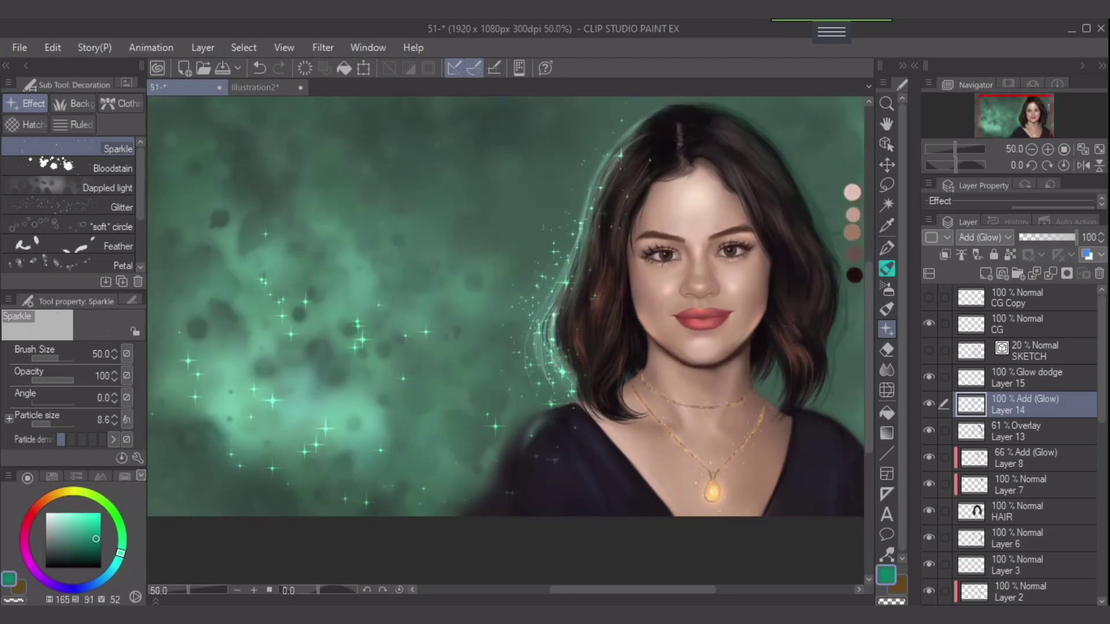
key("alt+bracketright")
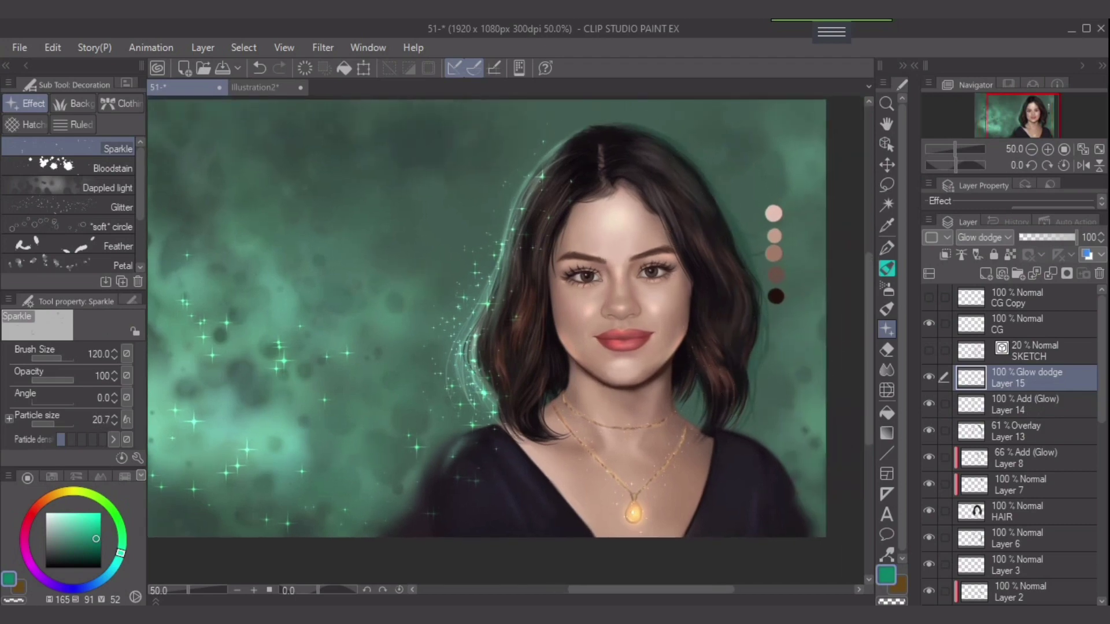
key("alt+bracketleft")
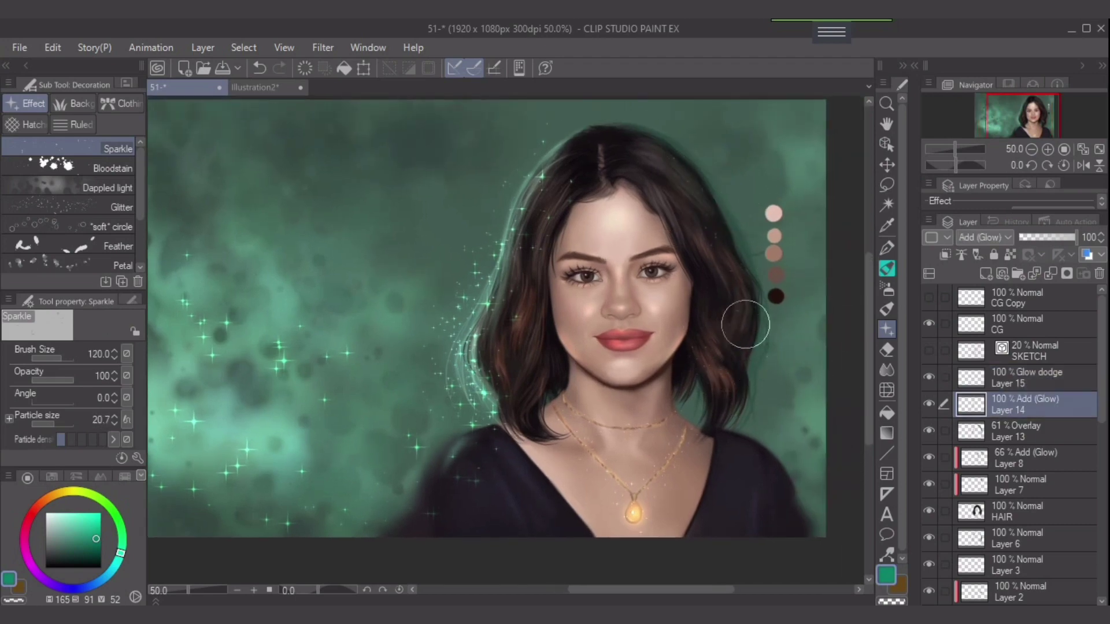
key("bracketleft")
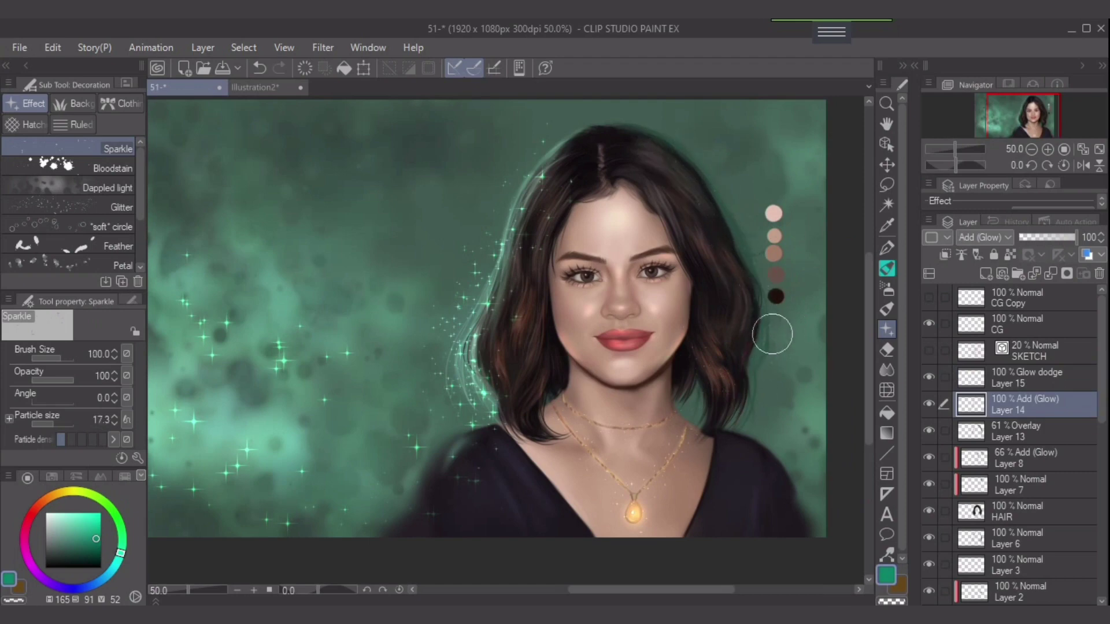
left_click_drag(594, 319, 639, 317)
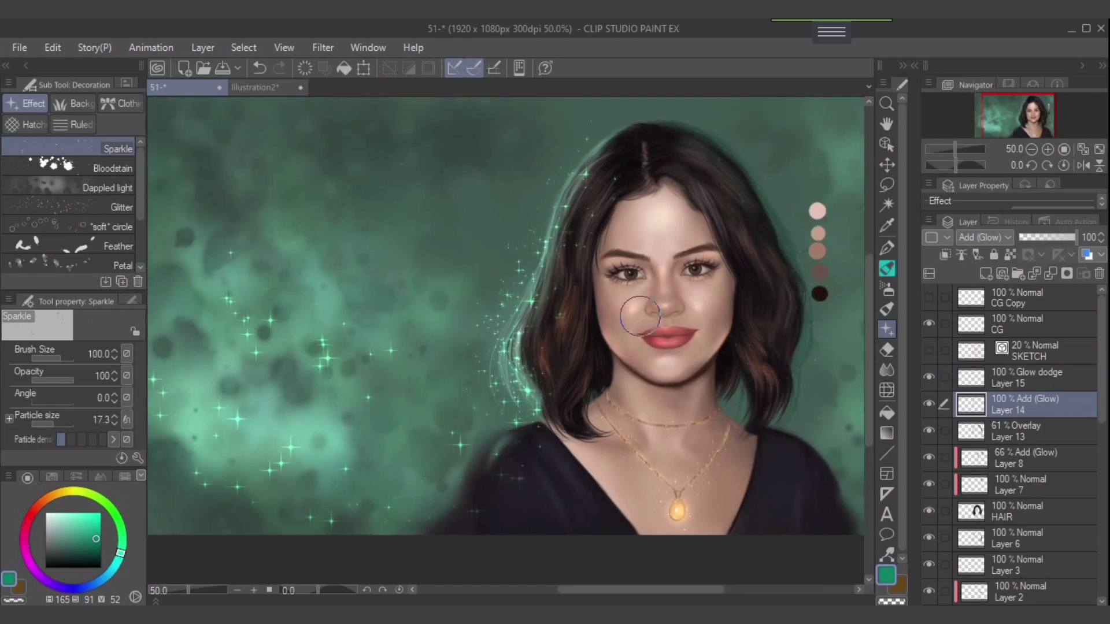
left_click_drag(736, 412, 813, 388)
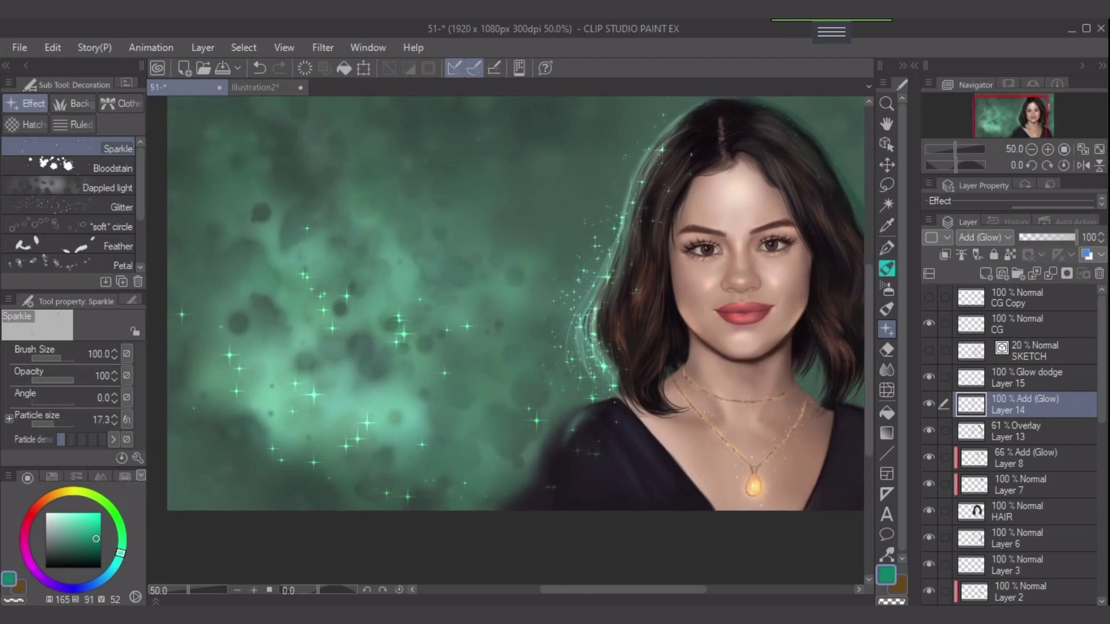
key("bracketright")
left_click(80, 513)
mouse_move(411, 469)
left_mouse_down()
mouse_move(288, 405)
mouse_move(231, 348)
mouse_move(312, 255)
mouse_move(442, 315)
left_mouse_up()
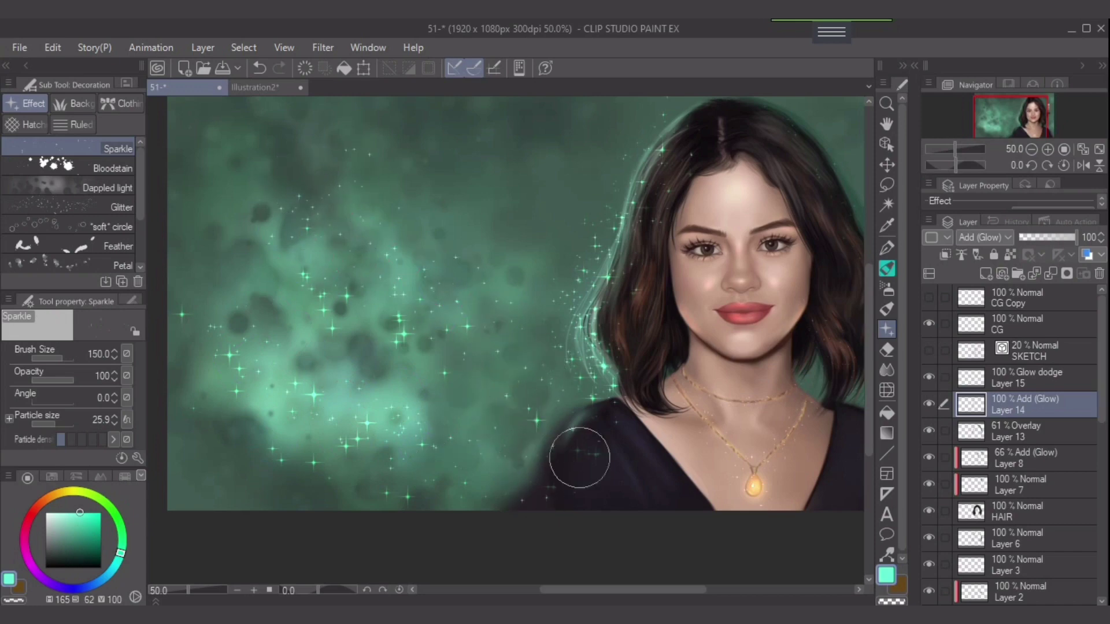
Darken the background around the glow on Layer 13 with Dappled light in the clothing's dark colour, enlarging the brush to size 250
left_click(595, 488, "alt")
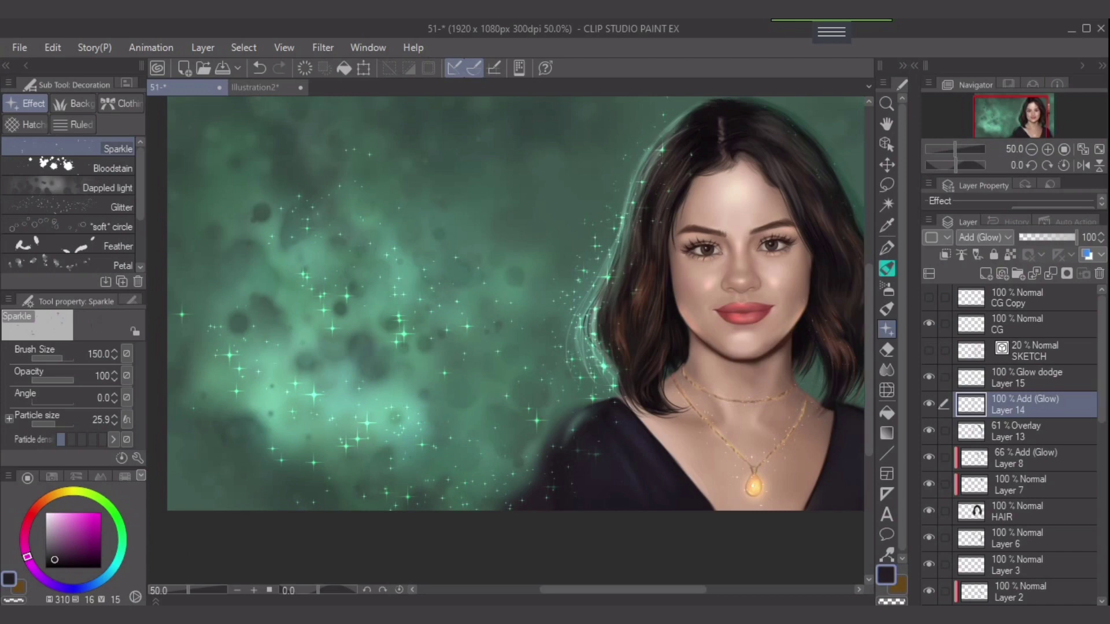
left_click(1033, 432)
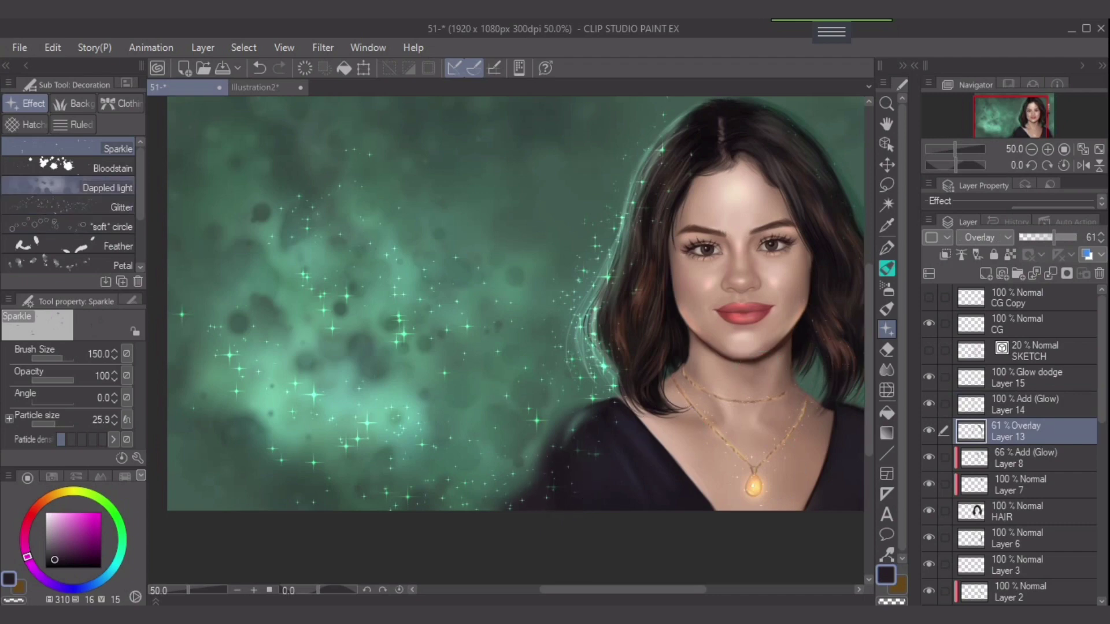
left_click(86, 188)
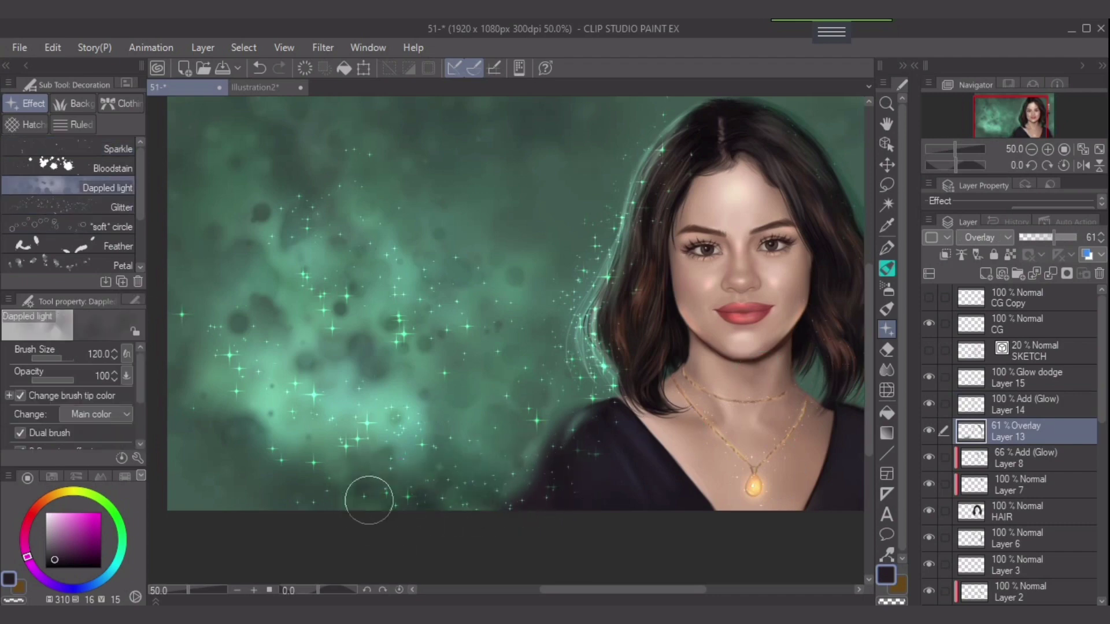
scroll(563, 469, "down", 1)
key("]")
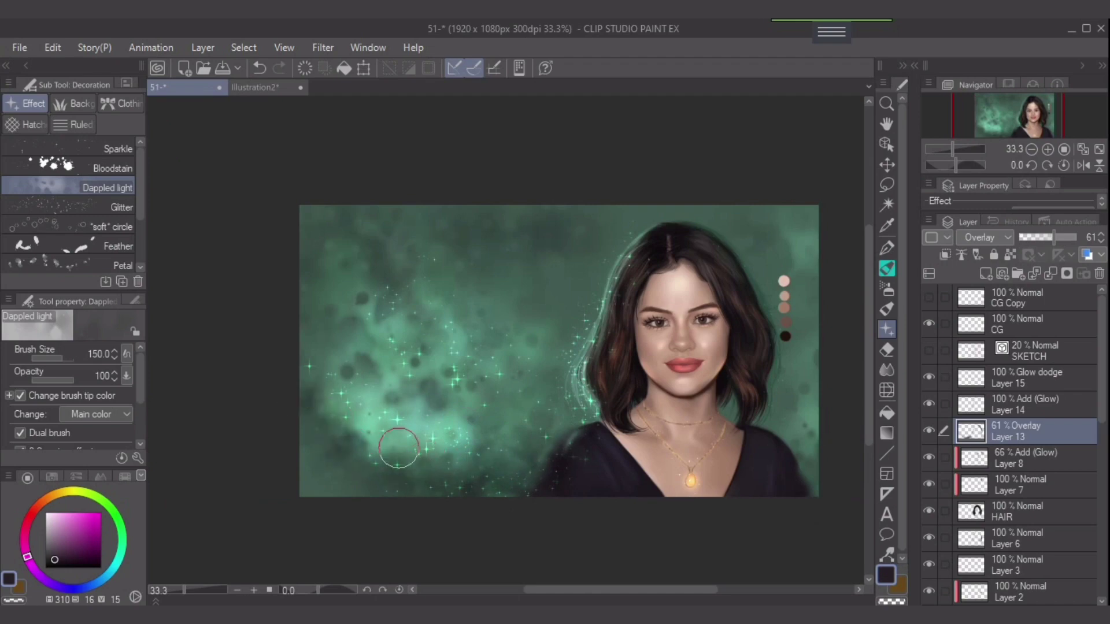
key("bracketright")
key("bracketright")
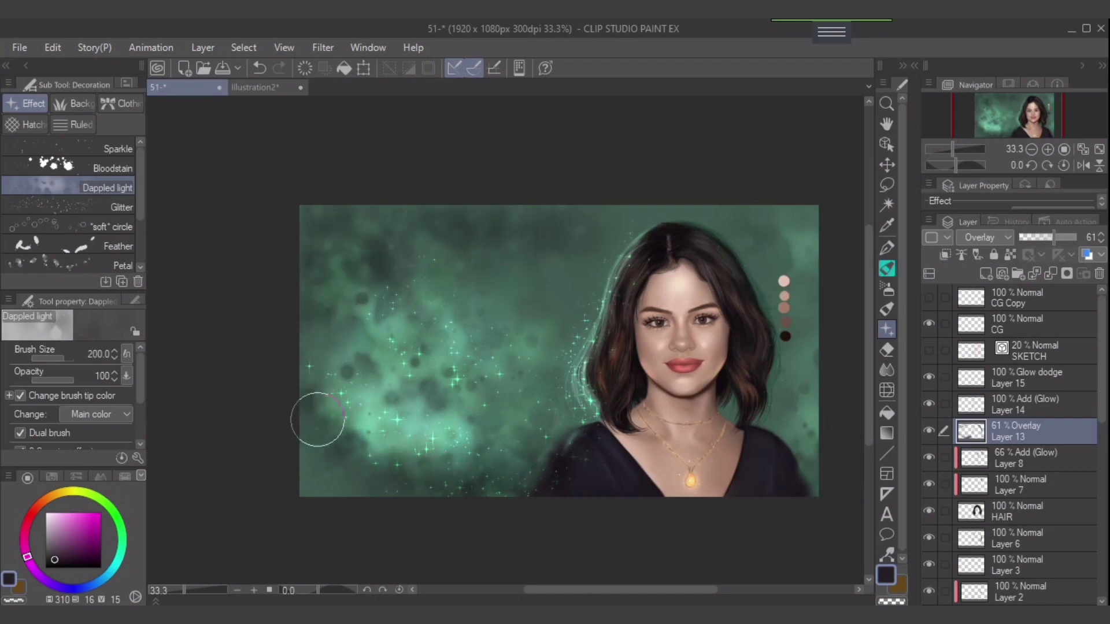
key("bracketright")
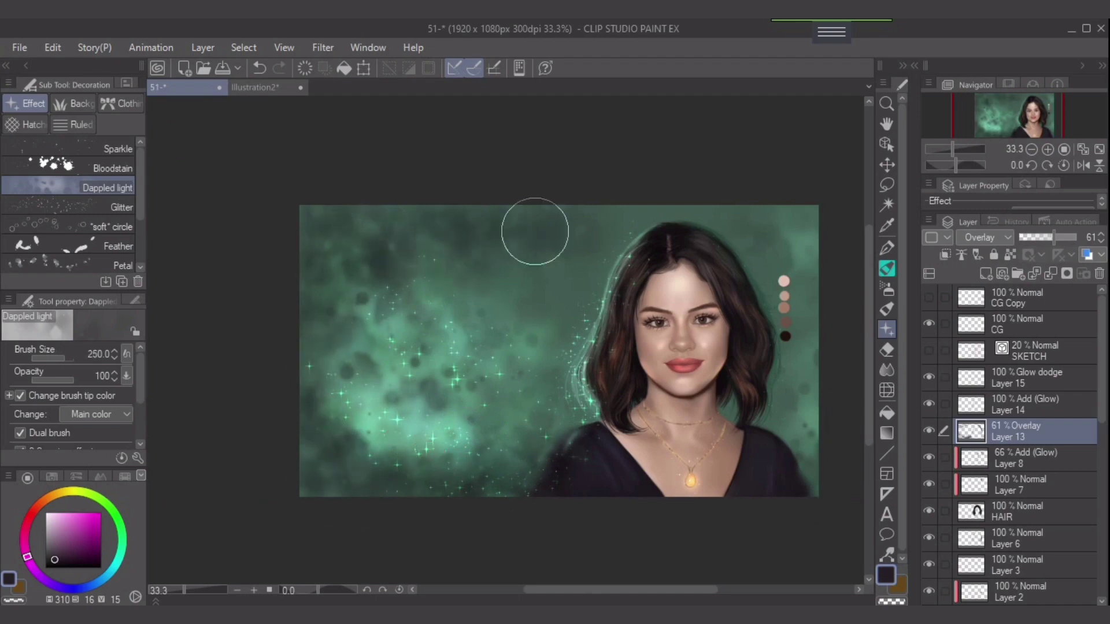
Deepen the lower background beside the shoulder with near-black (H 300, S 31, V 1), reducing the Dappled light brush to size 120
key("bracketleft")
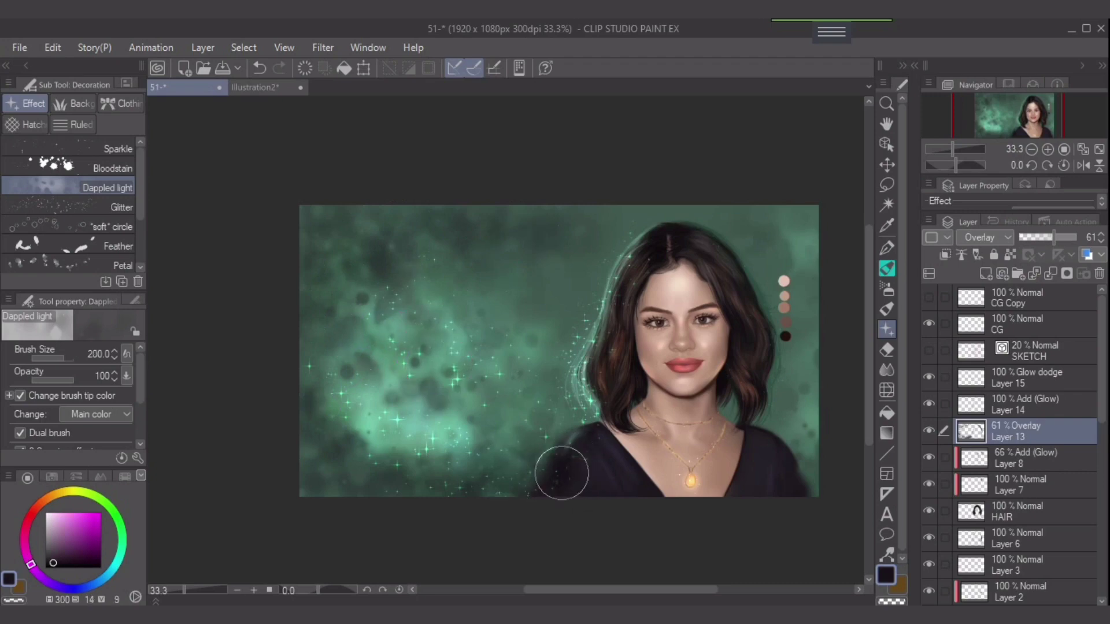
key("bracketleft")
key("bracketleft")
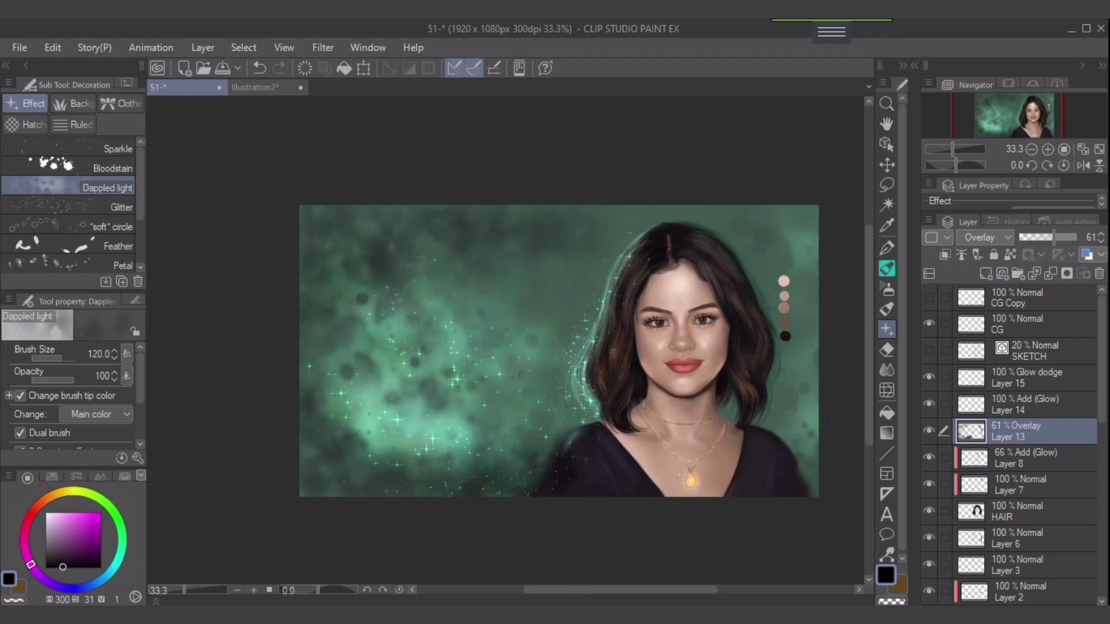
Paint near-black dappled shading on the HAIR layer where the shoulder meets the lower background
left_click(1020, 512)
left_click_drag(537, 467, 508, 488)
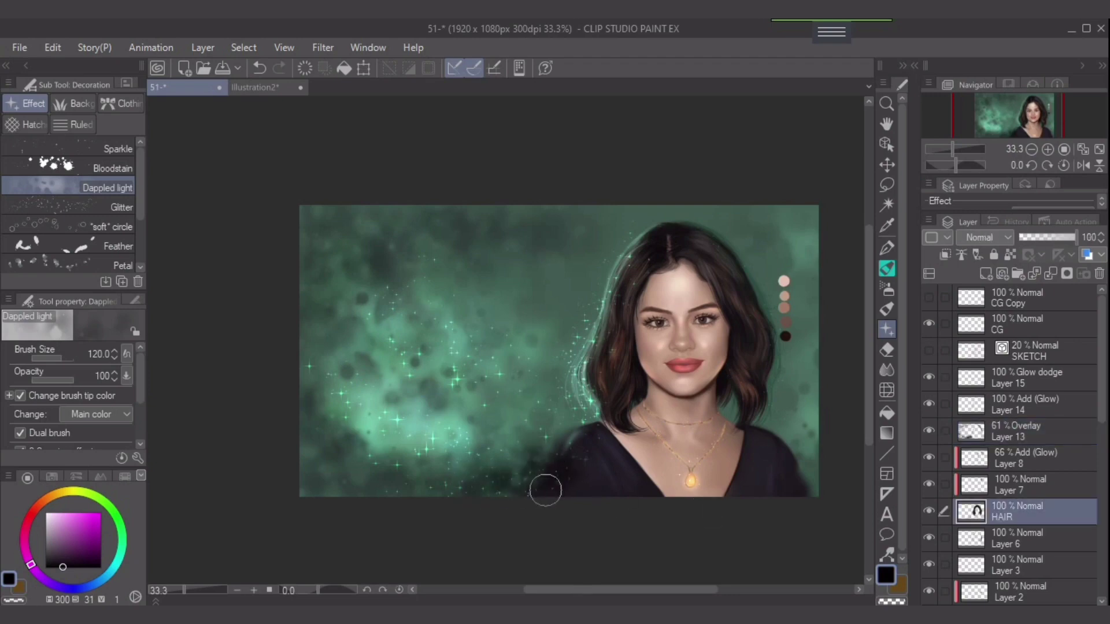
key("bracketleft")
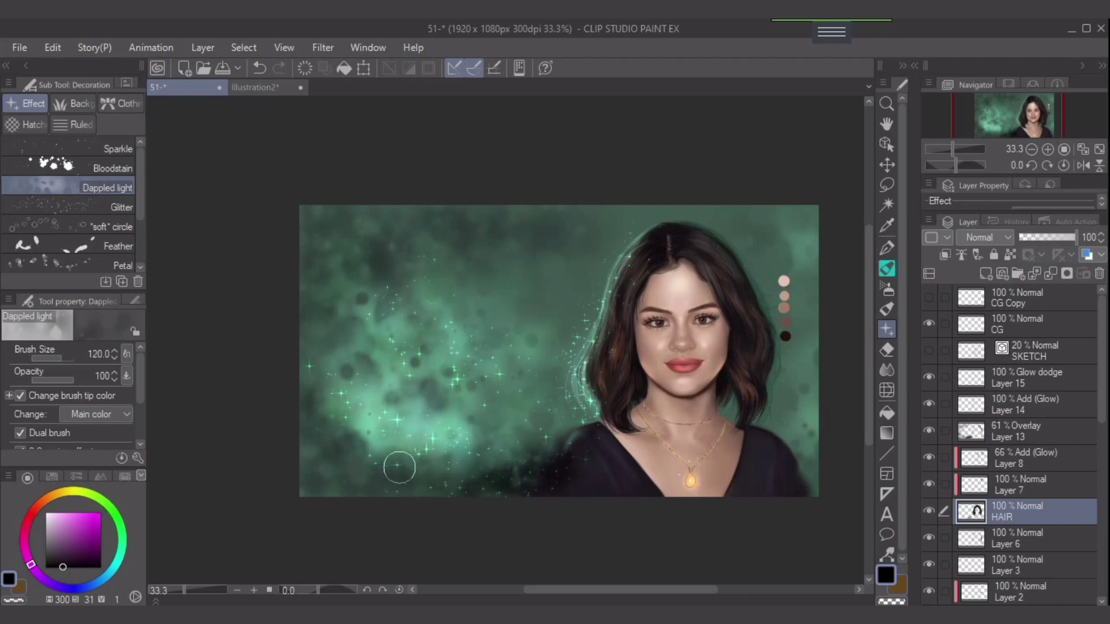
Soften the shoulder's edge against the dark background on the HAIR layer with the Soft airbrush in the clothing's dark colour, size 150
left_click(581, 493, "alt")
key("bracketright")
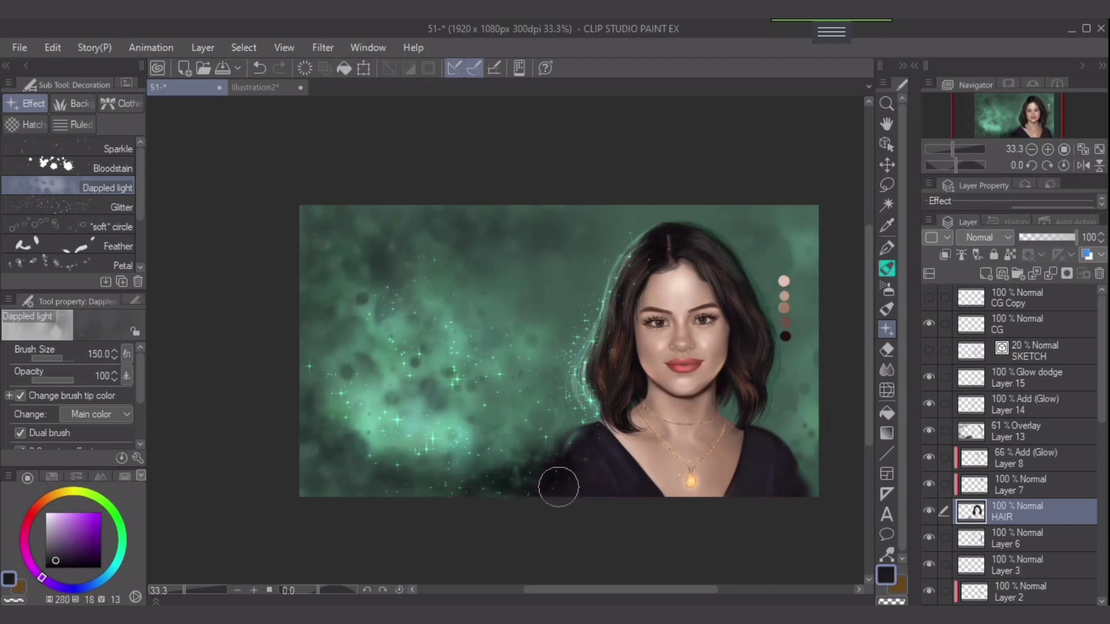
key("bracketleft")
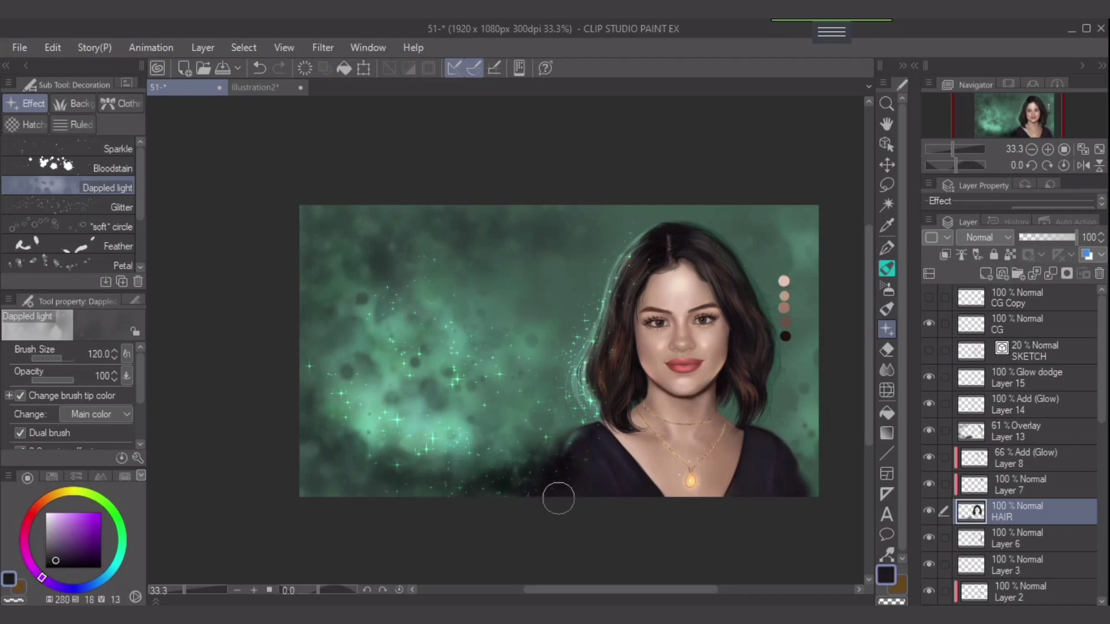
left_click(597, 474, "alt")
left_click(887, 288)
key("bracketright")
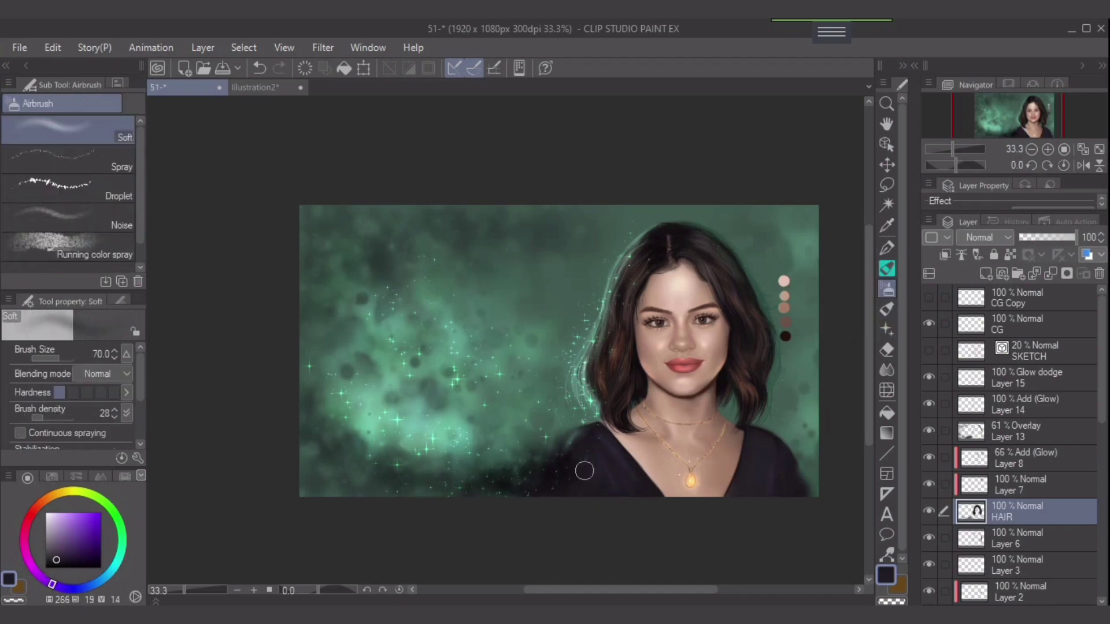
key("bracketright")
key("bracketright")
scroll(713, 382, "up", 2)
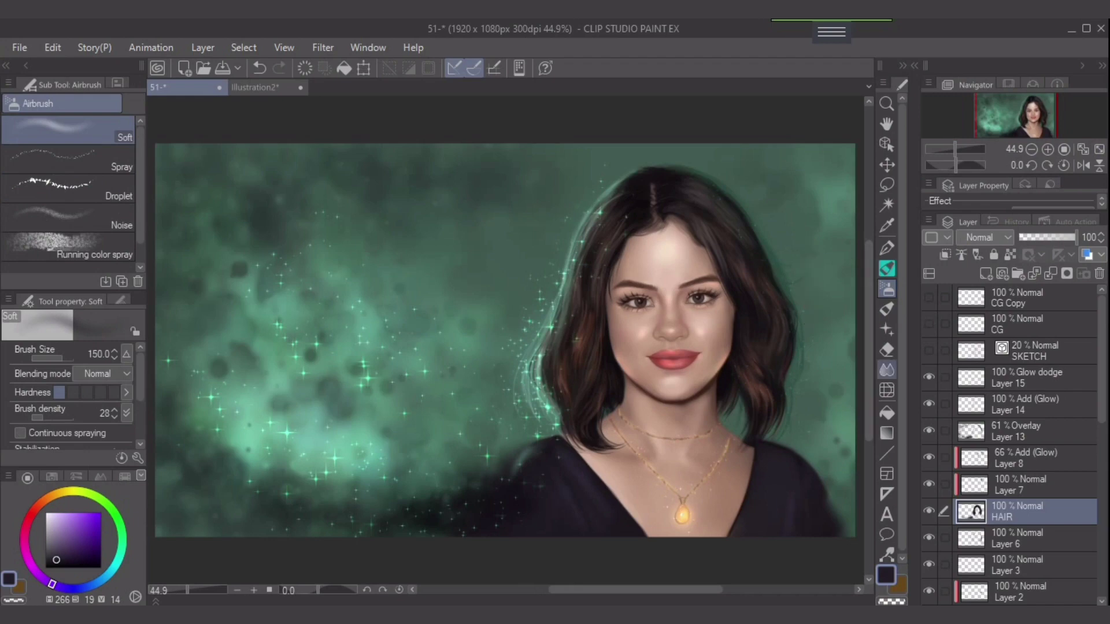
mouse_move(736, 390)
left_mouse_down()
mouse_move(747, 377)
mouse_move(743, 424)
mouse_move(751, 402)
mouse_move(693, 379)
left_mouse_up()
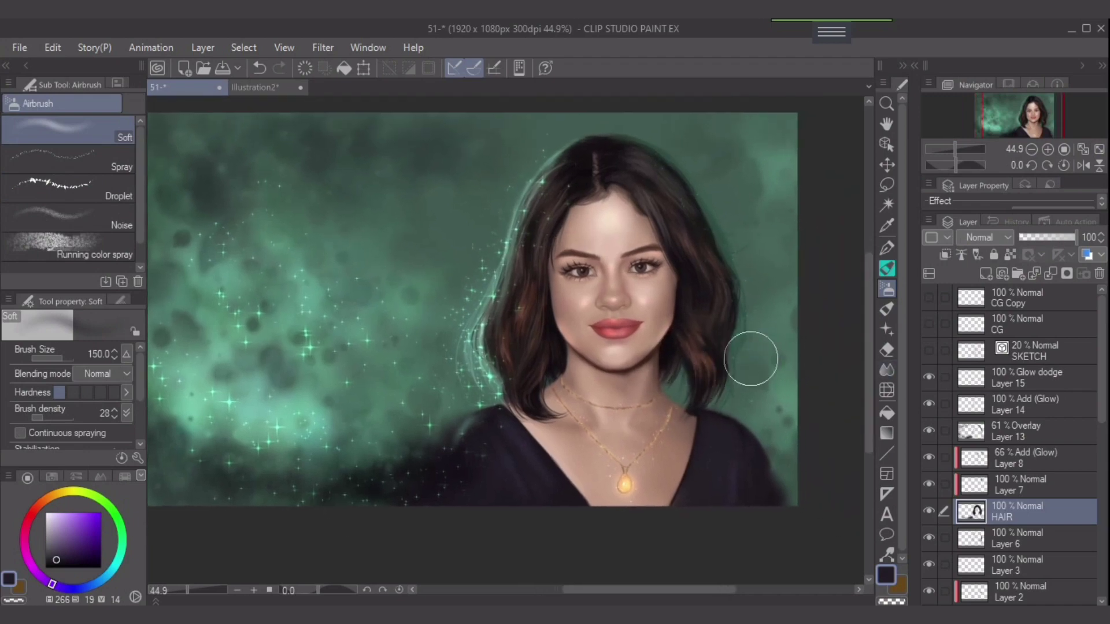
Brighten the hair waves on both sides of the face on Layer 15 with the Soft airbrush in background green (H 160, S 44, V 74)
left_click(1026, 378)
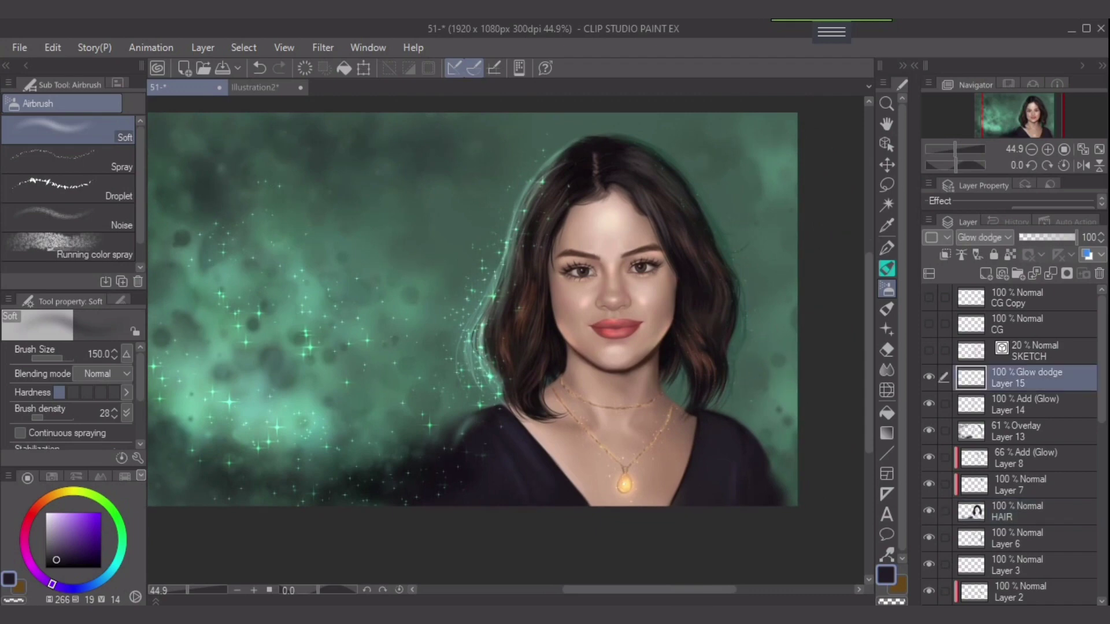
left_click(325, 402, "alt")
key("[")
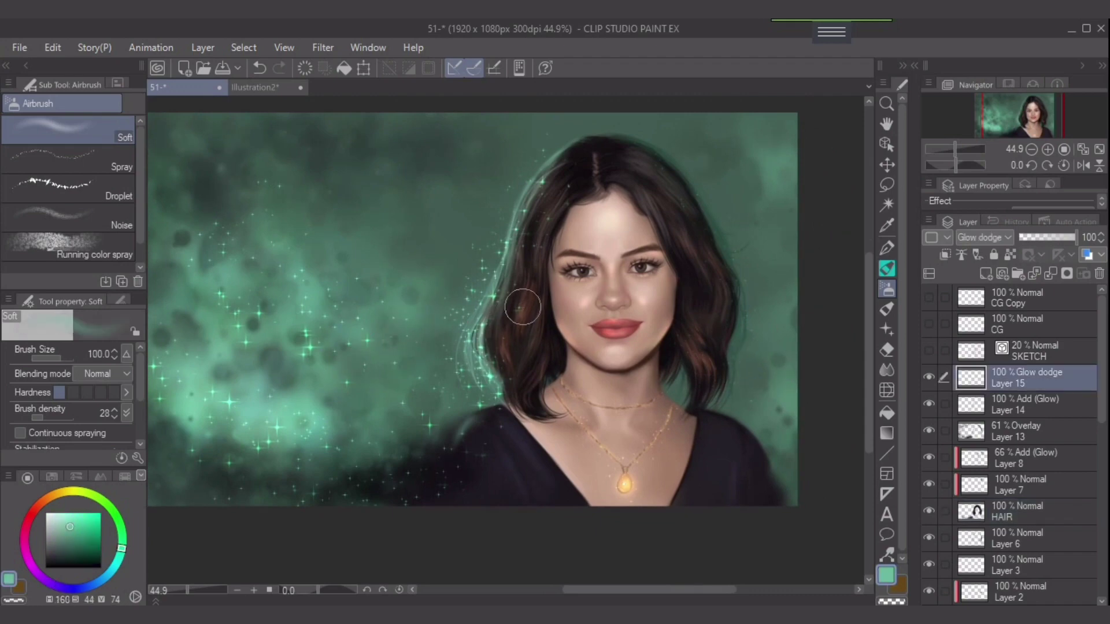
mouse_move(530, 288)
left_mouse_down()
mouse_move(518, 374)
mouse_move(510, 351)
left_mouse_up()
left_click_drag(689, 354, 705, 383)
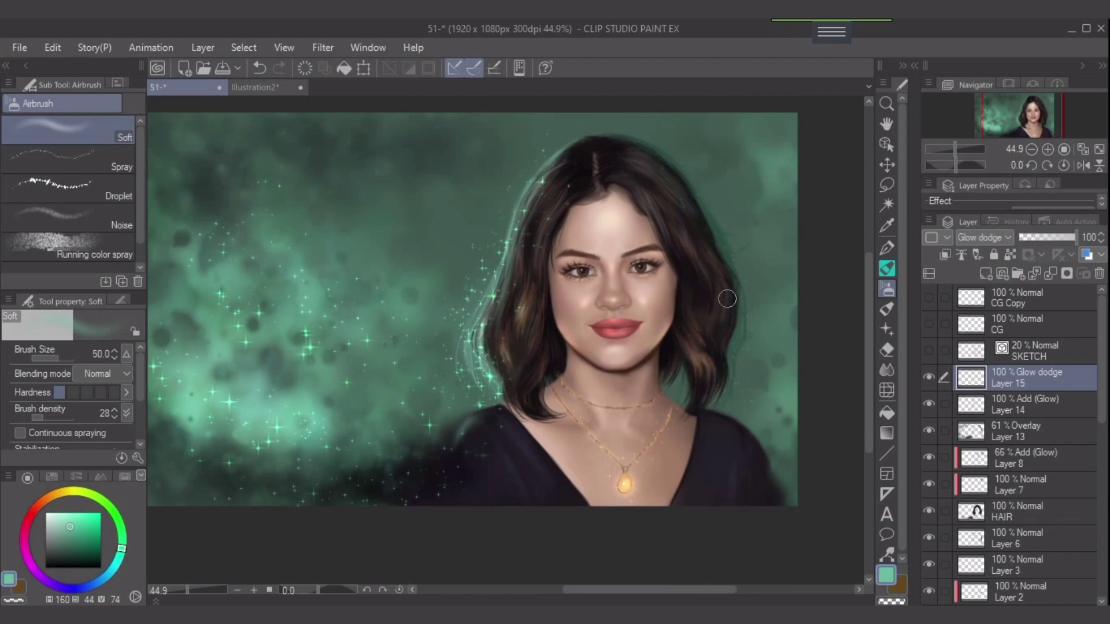
Airbrush a soft green rim glow along the right outer edge of the hair on Layer 15
key("bracketleft")
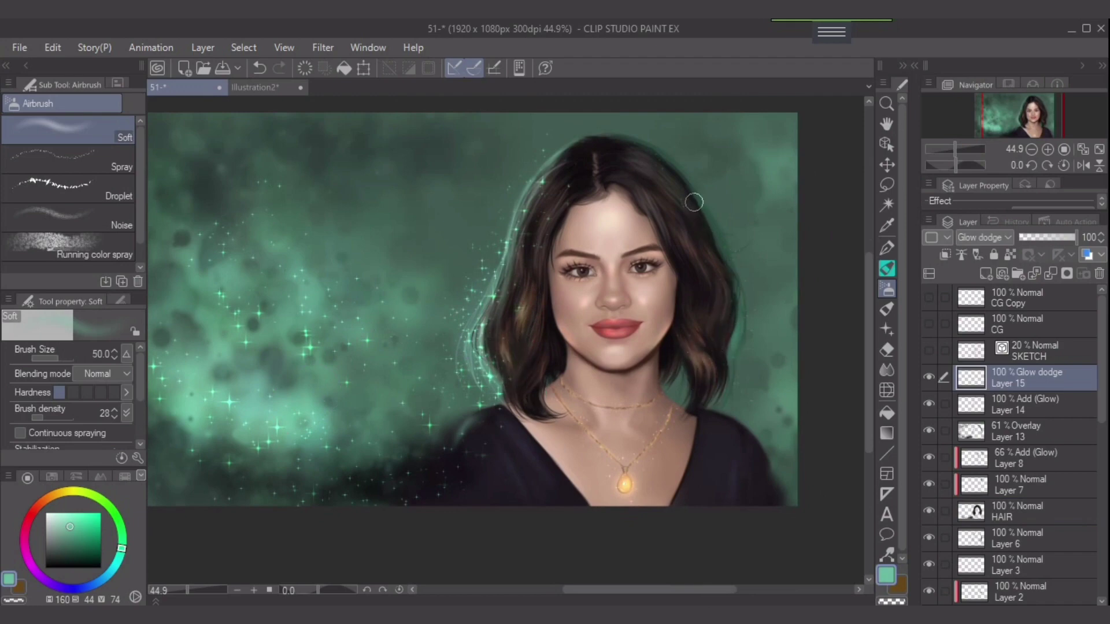
key("bracketright")
mouse_move(644, 143)
left_mouse_down()
mouse_move(701, 209)
mouse_move(725, 294)
left_mouse_up()
Airbrush green light onto the left shoulder and clothing folds on Layer 15 at brush size 70, reducing the brush to 50
key("bracketright")
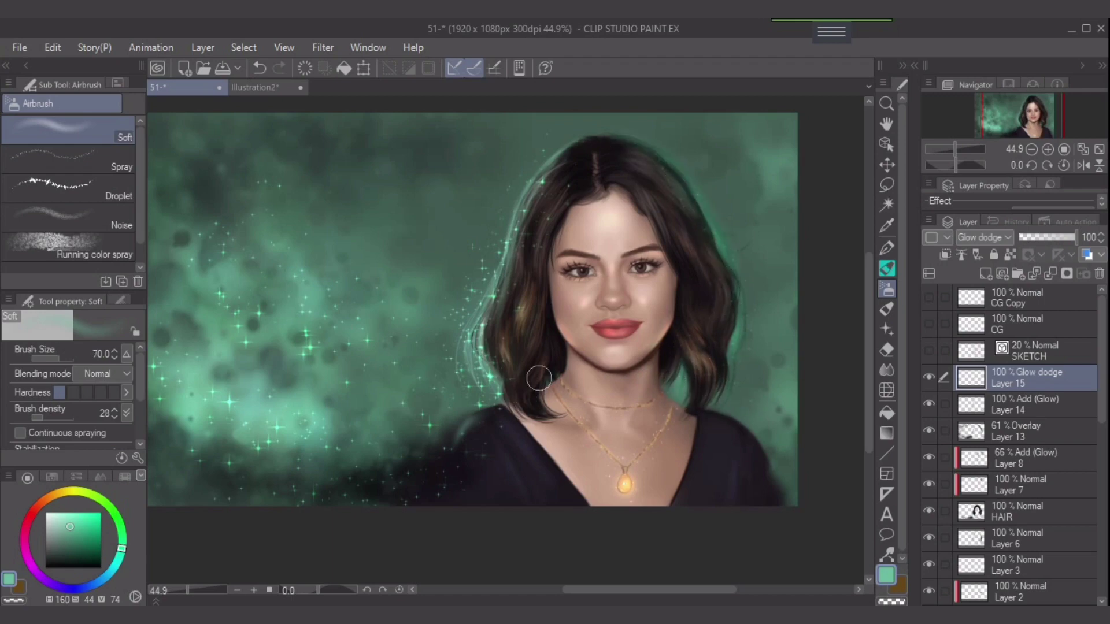
mouse_move(455, 461)
left_mouse_down()
mouse_move(480, 416)
mouse_move(462, 447)
mouse_move(496, 412)
mouse_move(474, 464)
mouse_move(471, 427)
mouse_move(510, 445)
mouse_move(519, 469)
mouse_move(493, 432)
mouse_move(526, 488)
left_mouse_up()
key("bracketleft")
key("bracketleft")
key("bracketleft")
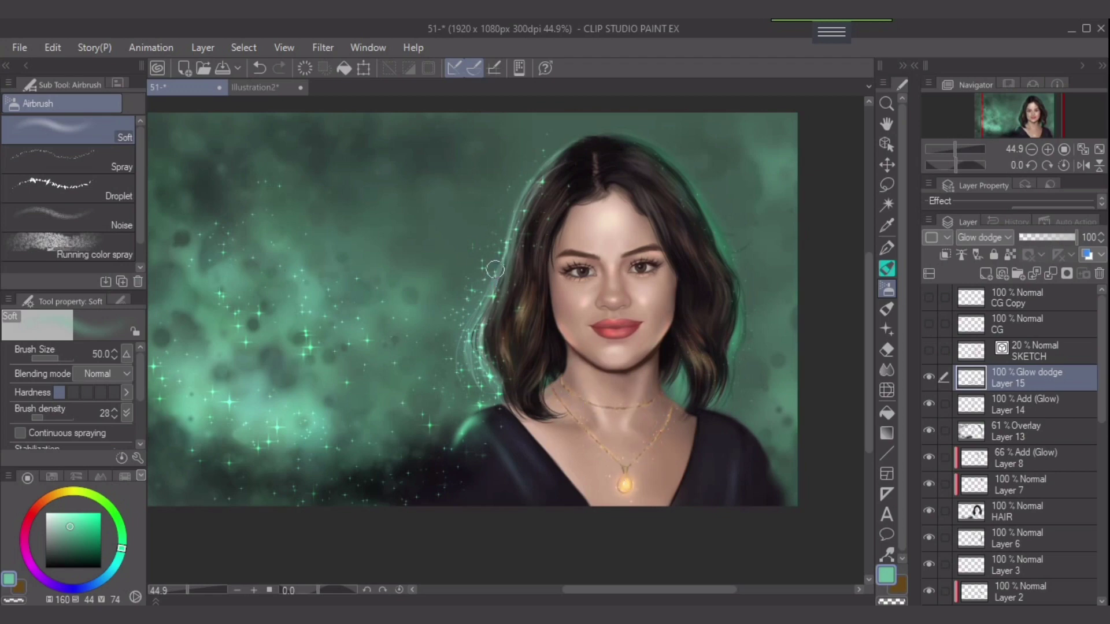
Build up a brighter green halo (H 162, S 51, V 81) along the left hair edge up to the crown at brush sizes 70 and 100
left_click(86, 530)
left_click(74, 523)
key("bracketright")
key("bracketright")
key("bracketright")
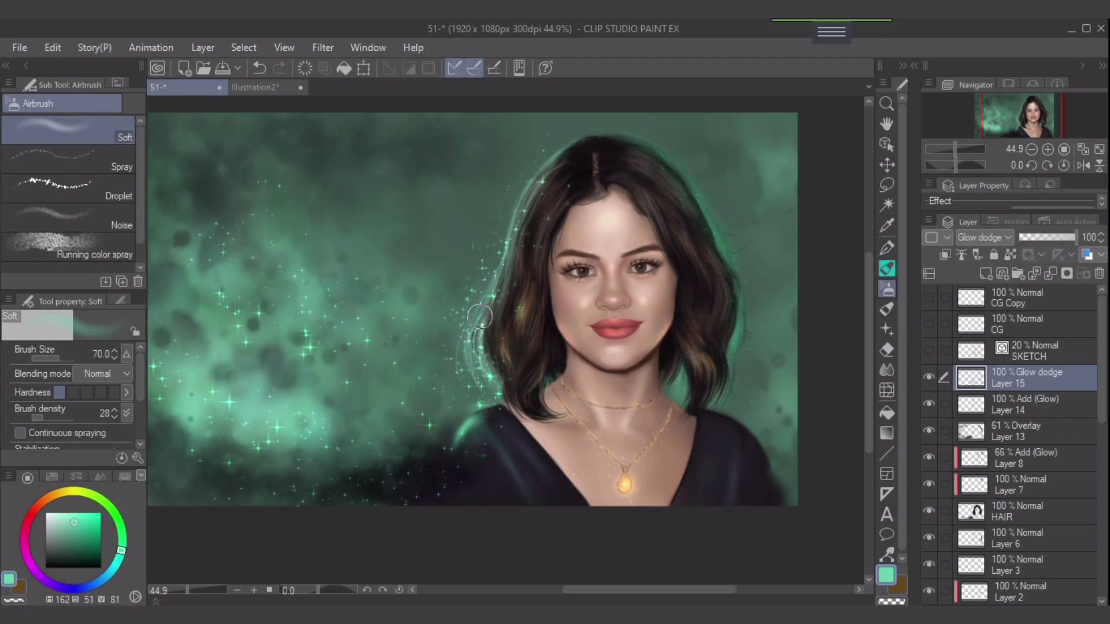
left_click_drag(490, 293, 469, 373)
key("bracketright")
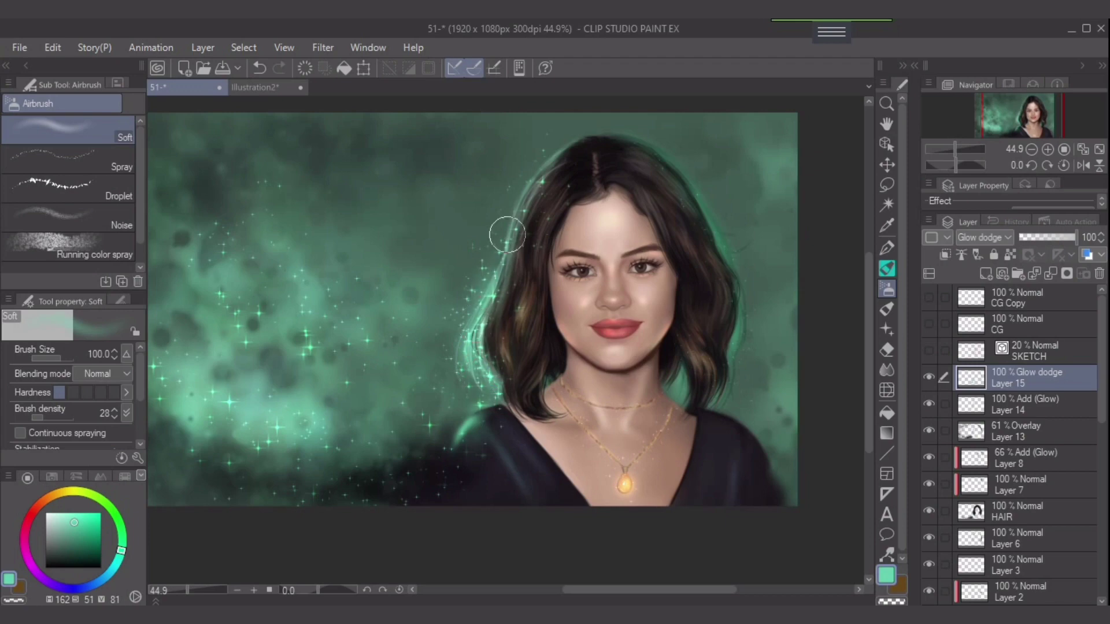
left_click_drag(494, 280, 561, 168)
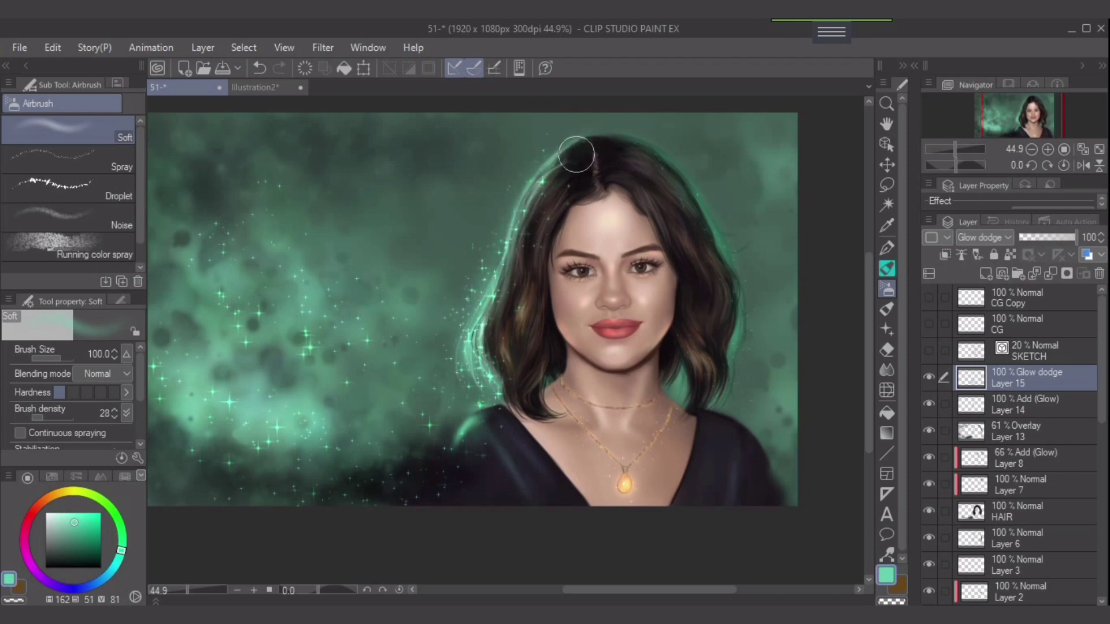
Intensify the green glow around the lower left hair on Layer 15, enlarging the airbrush to size 120
key("bracketleft")
key("bracketleft")
mouse_move(491, 332)
left_mouse_down()
mouse_move(480, 383)
mouse_move(493, 396)
left_mouse_up()
key("bracketright")
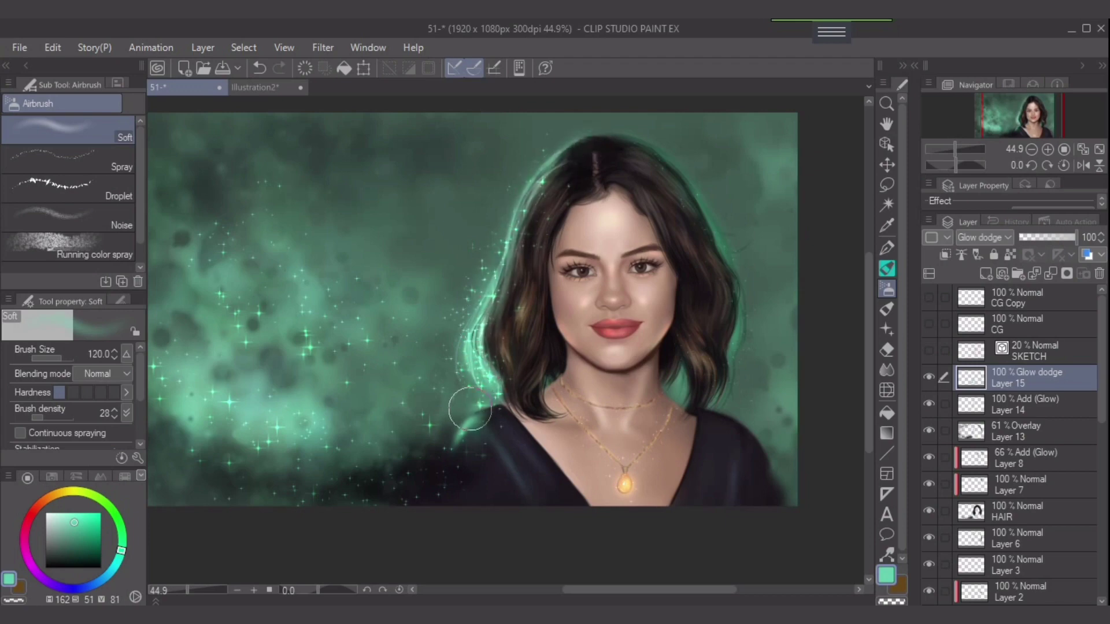
left_click_drag(458, 357, 470, 372)
Airbrush a wider green glow down the left side of the hair on Layer 14 at brush size 170
key("bracketright")
left_click(1026, 405)
key("bracketright")
key("bracketright")
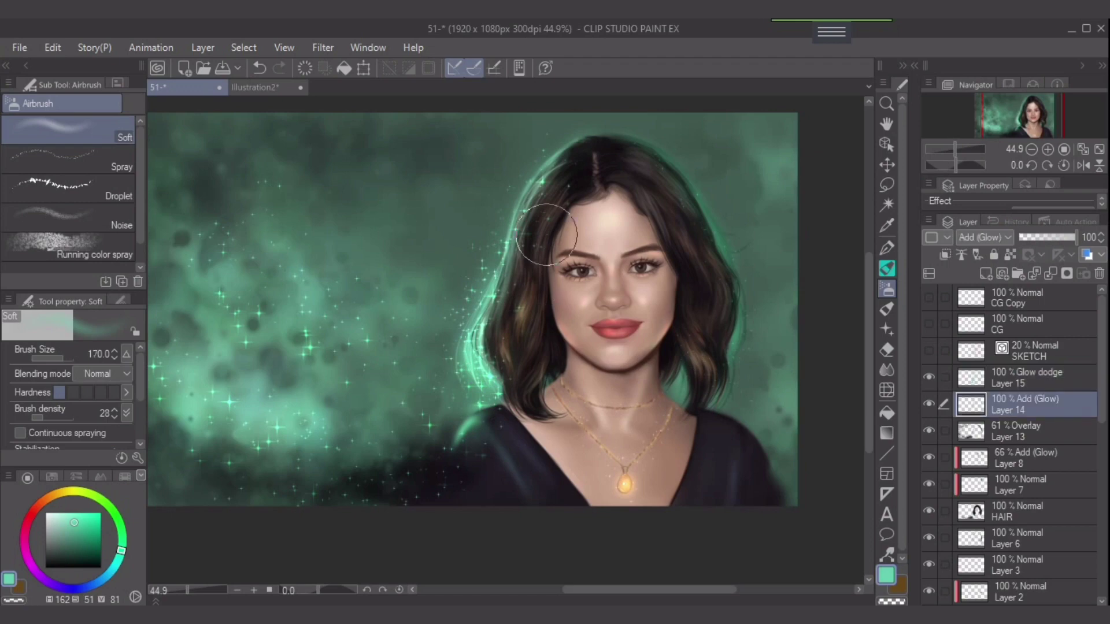
left_click_drag(547, 199, 496, 349)
mouse_move(519, 198)
left_mouse_down()
mouse_move(475, 378)
mouse_move(506, 405)
left_mouse_up()
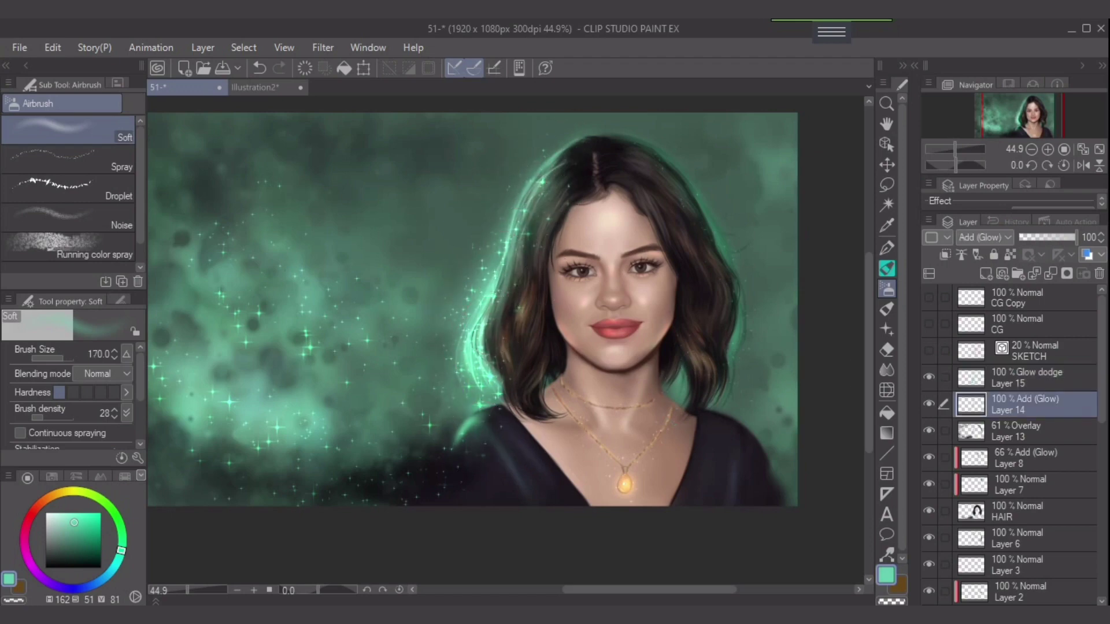
Add a new layer above the Glow dodge layer and set its blending mode to Add (Glow)
key("alt+bracketright")
left_click(985, 237)
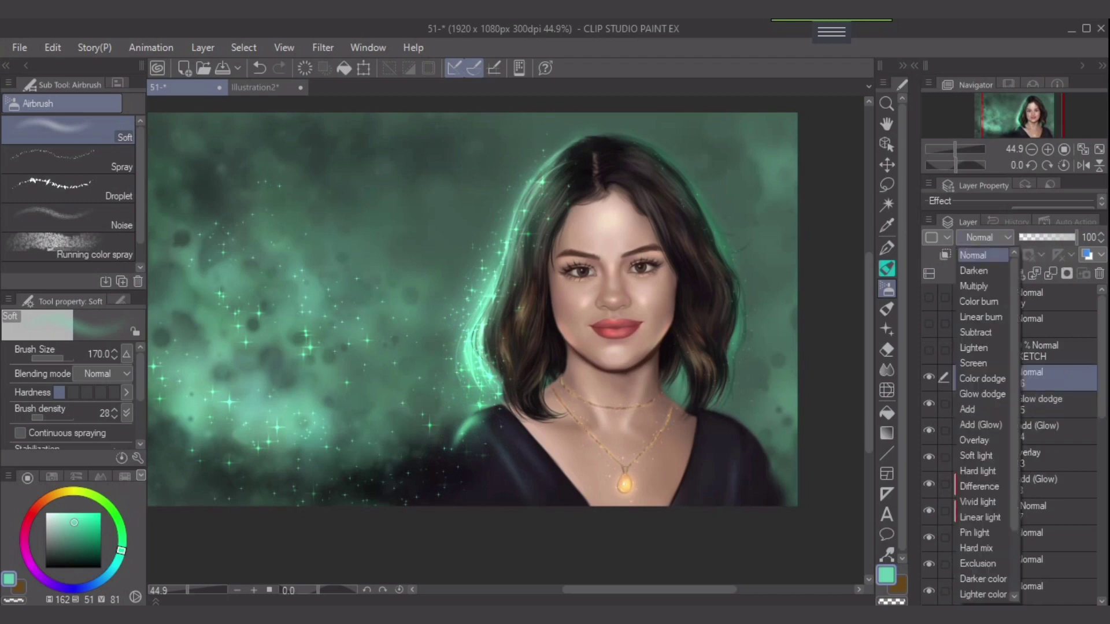
left_click(981, 425)
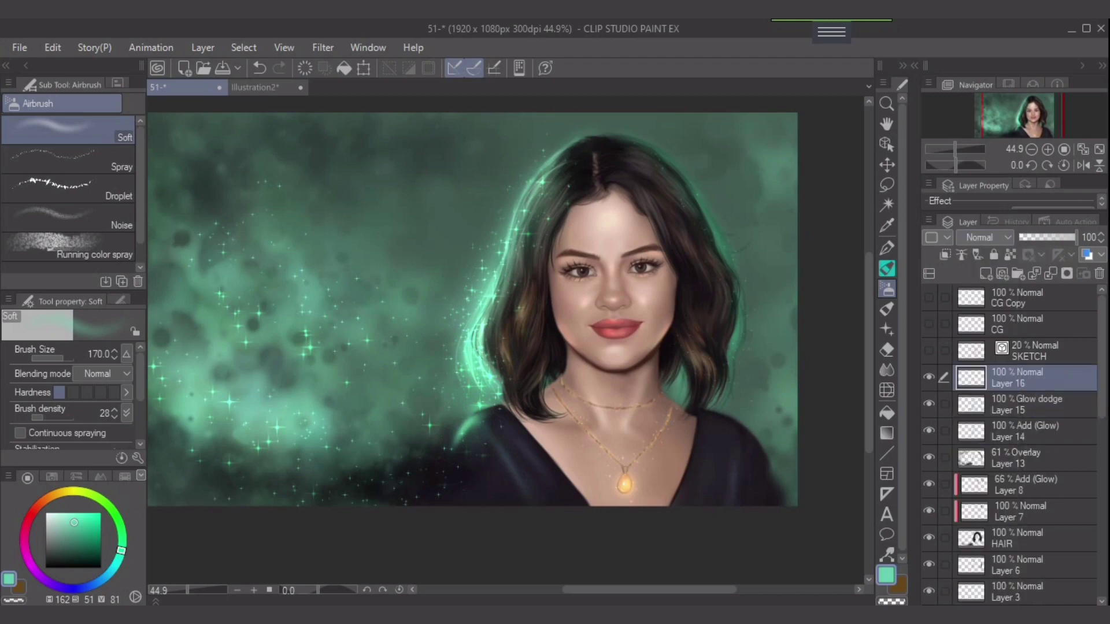
Try a warm glow (H 18, S 43, V 70) over the face and right side of the hair at brush size 400
left_click(69, 529)
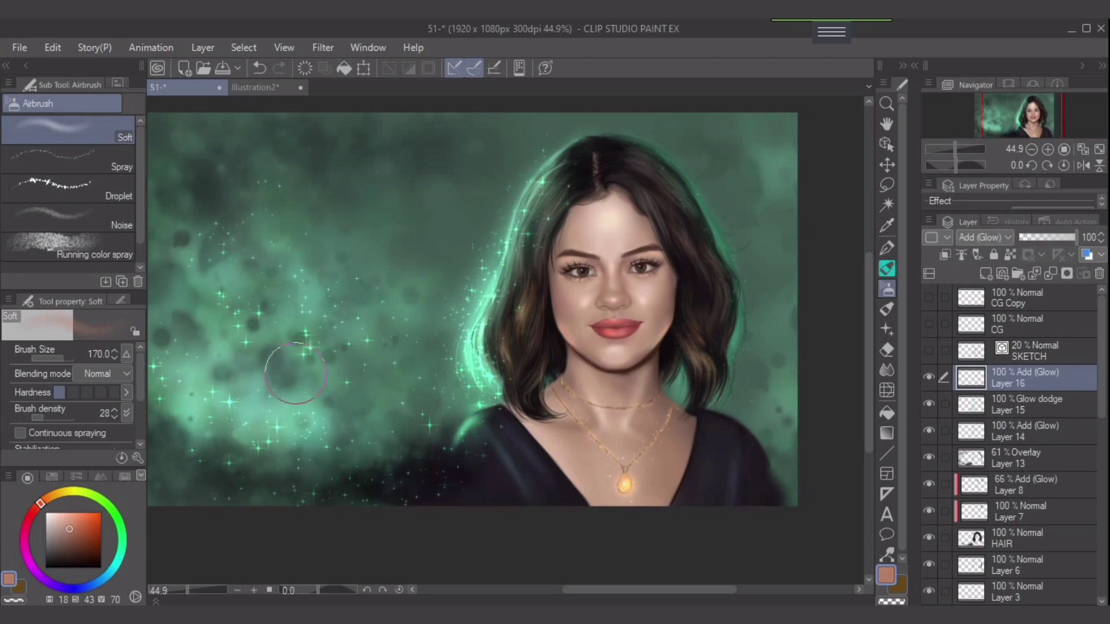
key("bracketright")
key("bracketright")
key("bracketright")
key("bracketright")
mouse_move(685, 221)
left_mouse_down()
mouse_move(649, 285)
mouse_move(658, 318)
left_mouse_up()
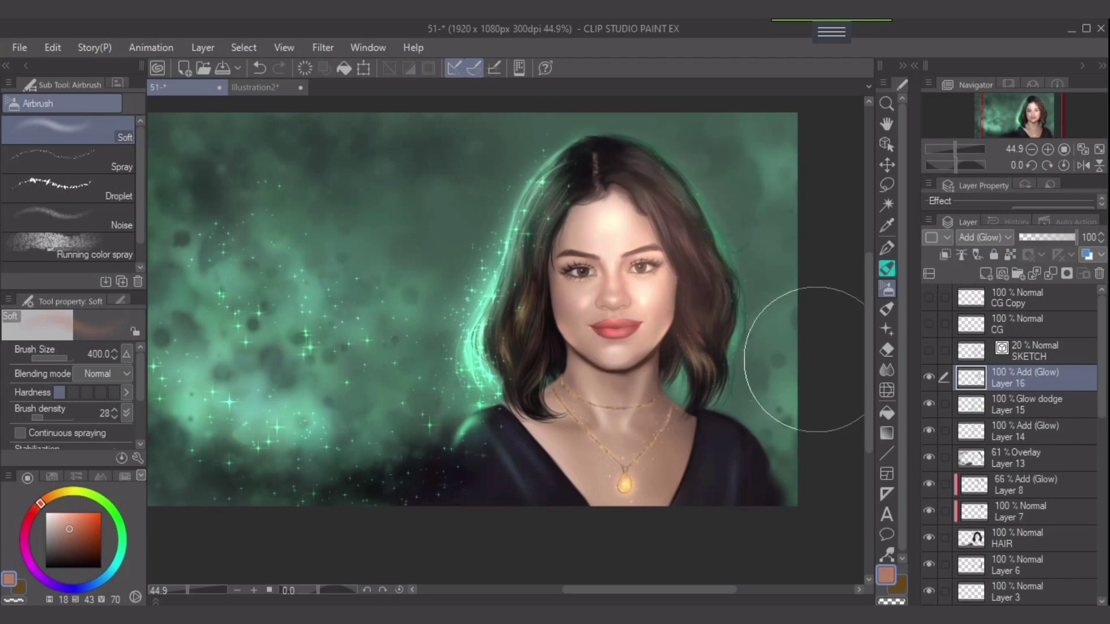
key("ctrl+z")
Try the same warm glow over the left side of the hair at brush size 250
key("bracketleft")
key("bracketleft")
mouse_move(564, 182)
left_mouse_down()
mouse_move(525, 287)
mouse_move(539, 341)
left_mouse_up()
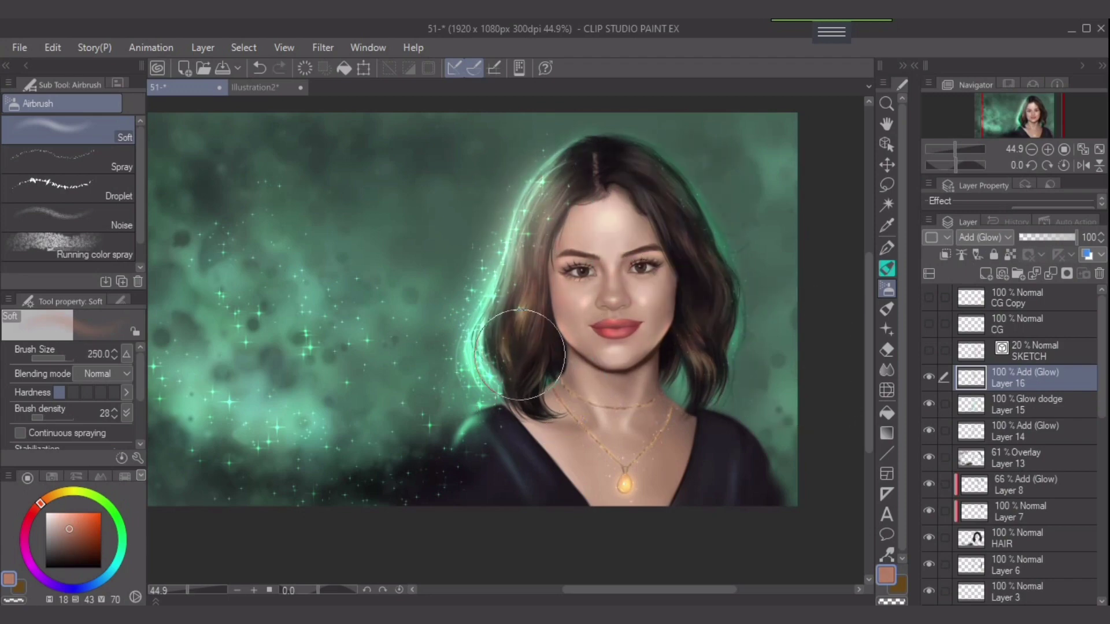
key("ctrl+z")
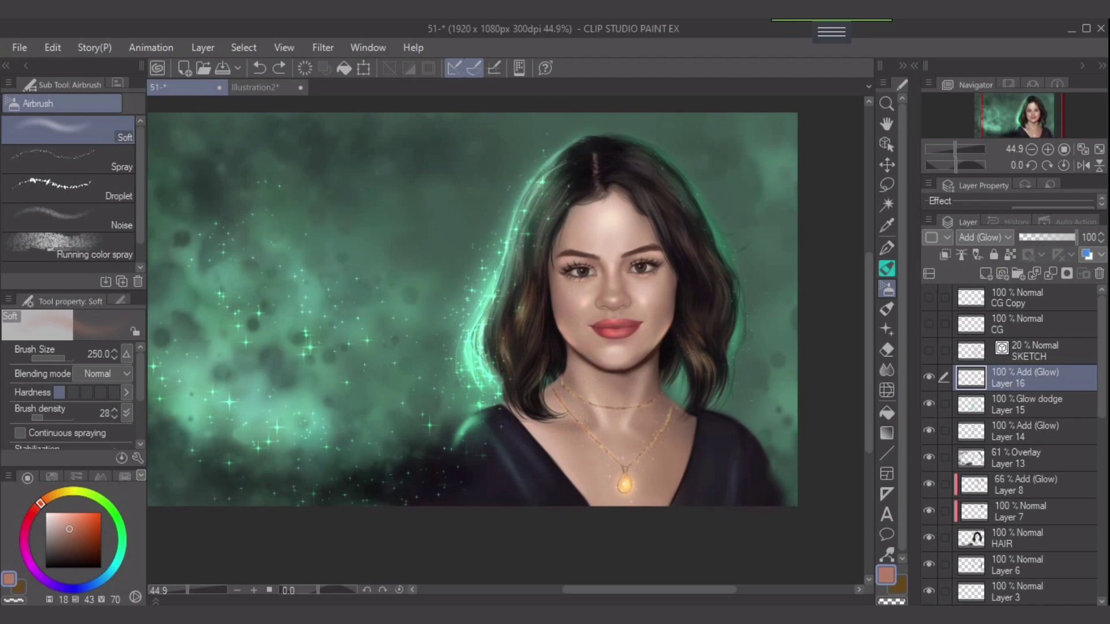
Try a more saturated orange glow (H 18, S 69, V 71) over the left side of the hair at brush sizes 250 and 200
left_click(84, 529)
mouse_move(594, 176)
left_mouse_down()
mouse_move(561, 194)
mouse_move(517, 324)
left_mouse_up()
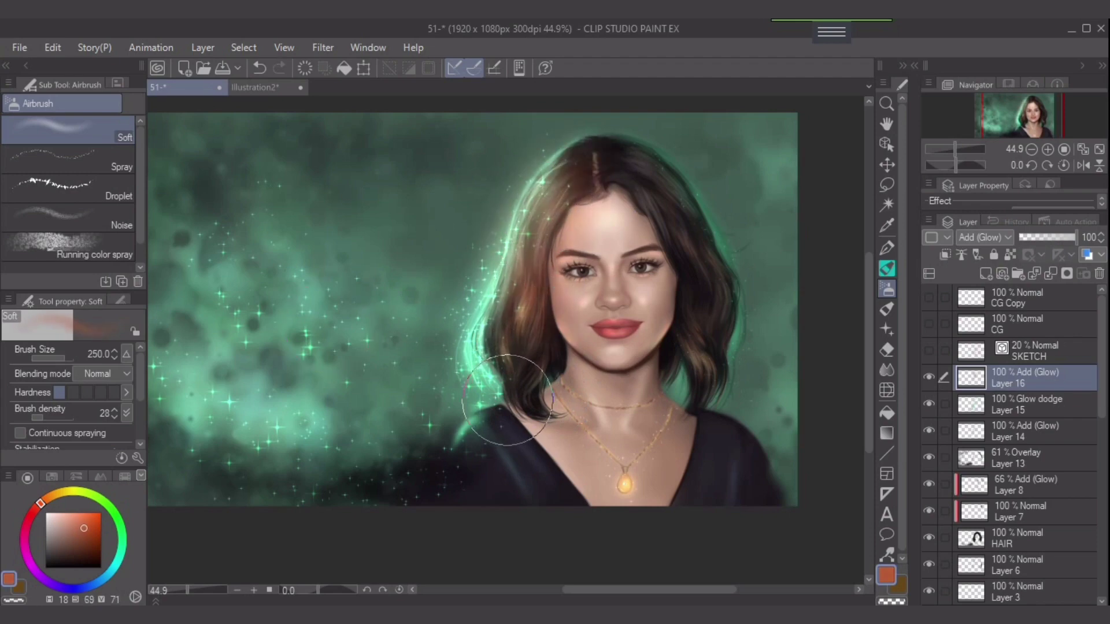
key("ctrl+z")
key("bracketleft")
left_click_drag(566, 195, 527, 335)
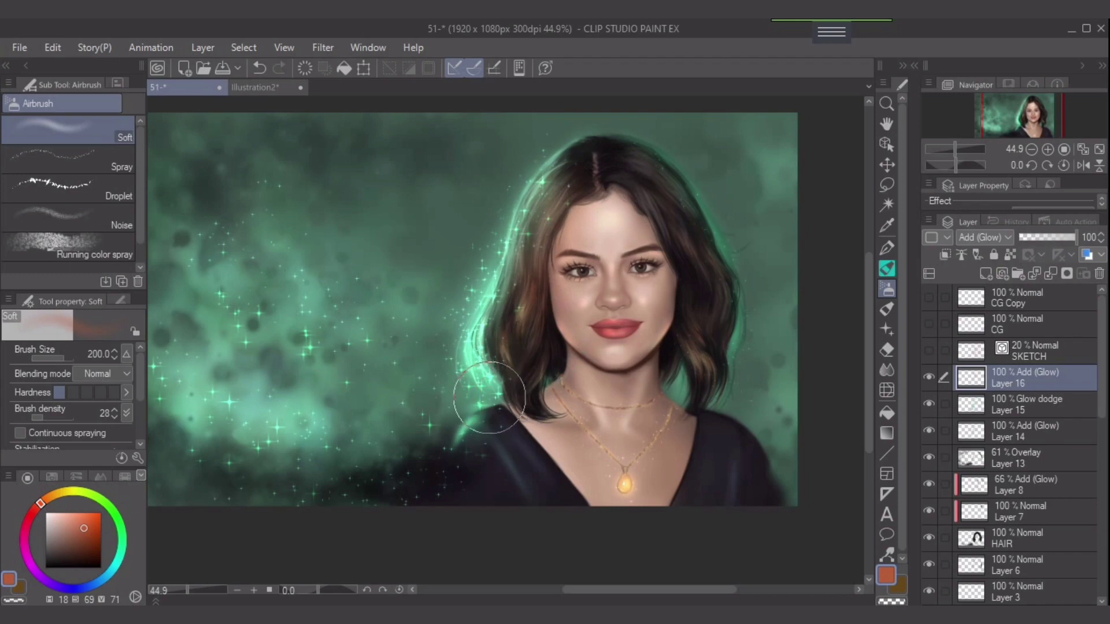
key("ctrl+z")
Airbrush sampled green (H 158, S 47, V 69) over both sides of the hair on Layer 16, with brush density 22 and layer opacity 55%
left_click(484, 333, "alt")
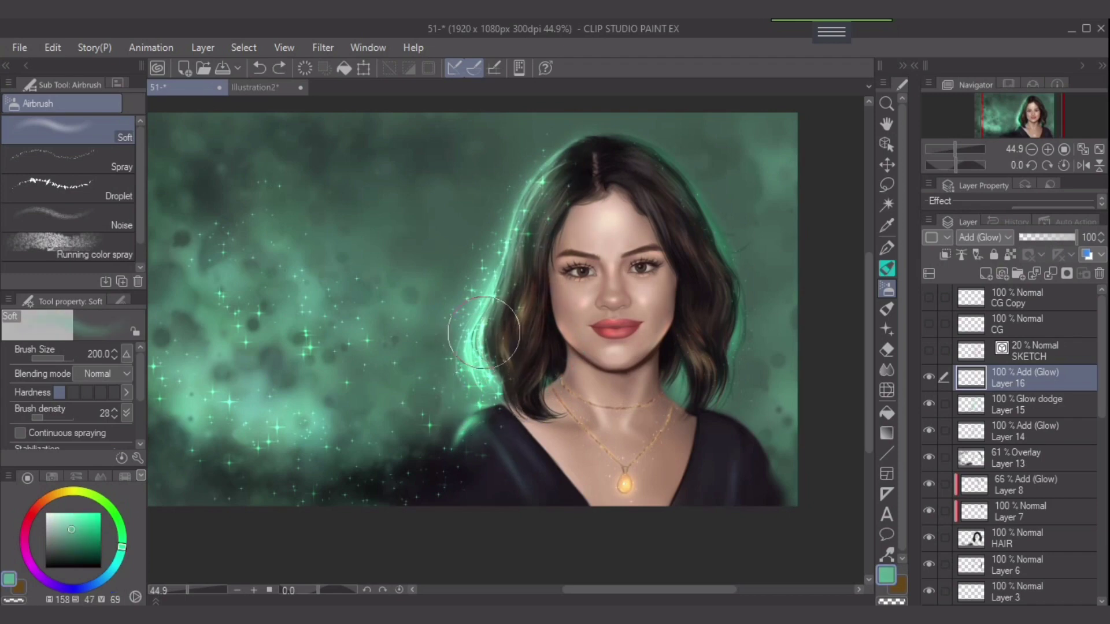
mouse_move(580, 185)
left_mouse_down()
mouse_move(548, 255)
mouse_move(545, 326)
left_mouse_up()
key("ctrl+z")
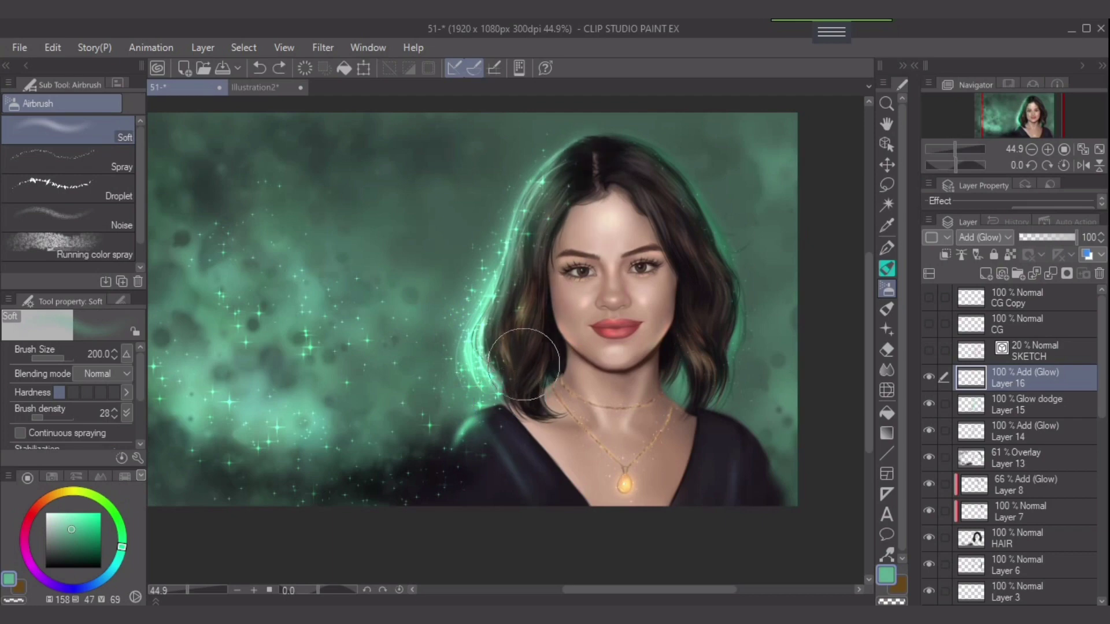
left_click_drag(35, 415, 40, 417)
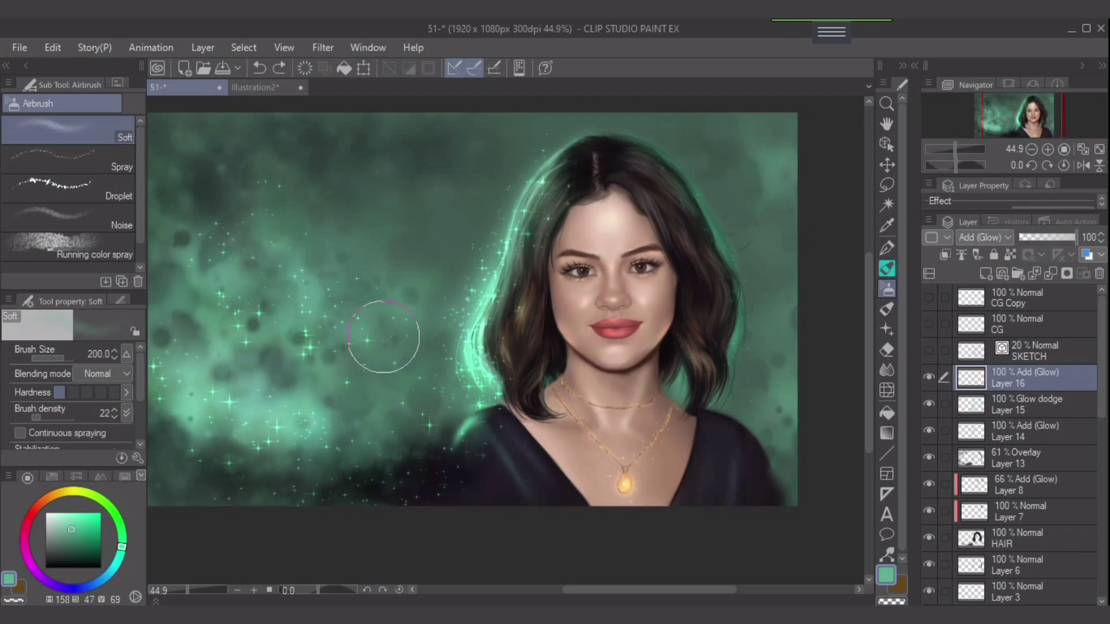
left_click(1051, 237)
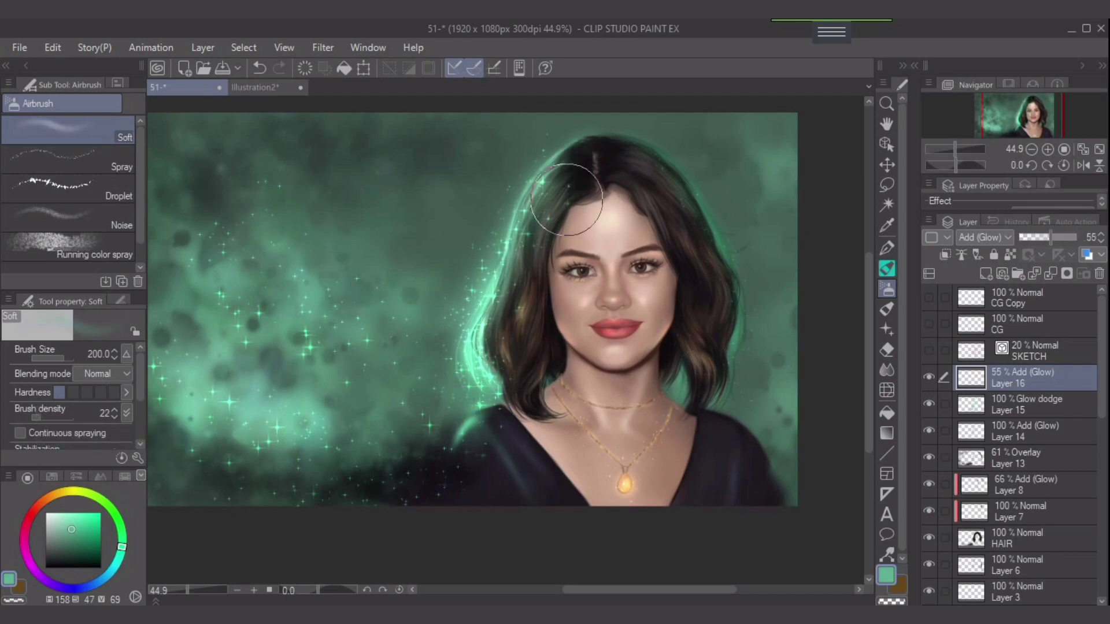
left_click_drag(570, 166, 519, 352)
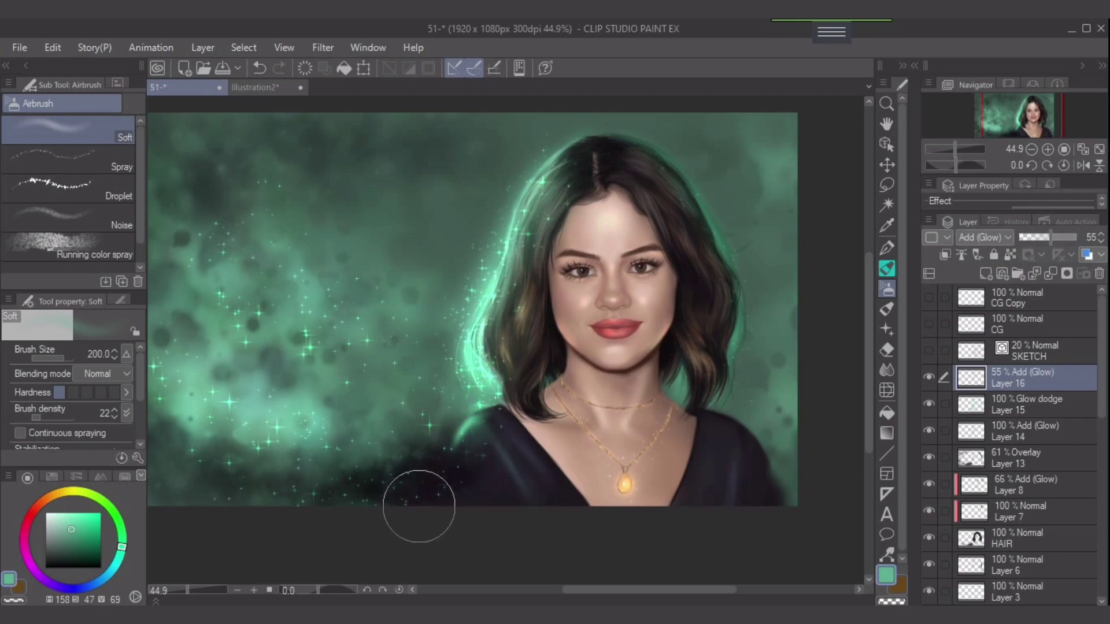
left_click_drag(691, 196, 736, 344)
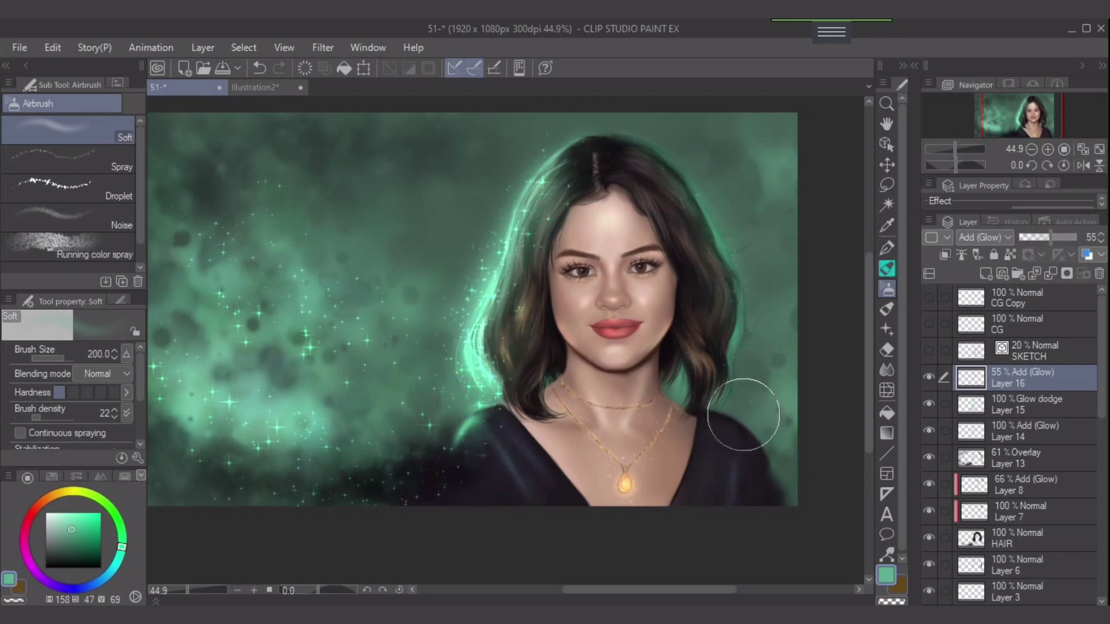
Paint fine glowing strands along the right hair edge with the Soft airbrush at size 7, sampling a pale green (H 158, S 21, V 100)
key("bracketleft")
key("bracketleft")
key("bracketleft")
key("bracketleft")
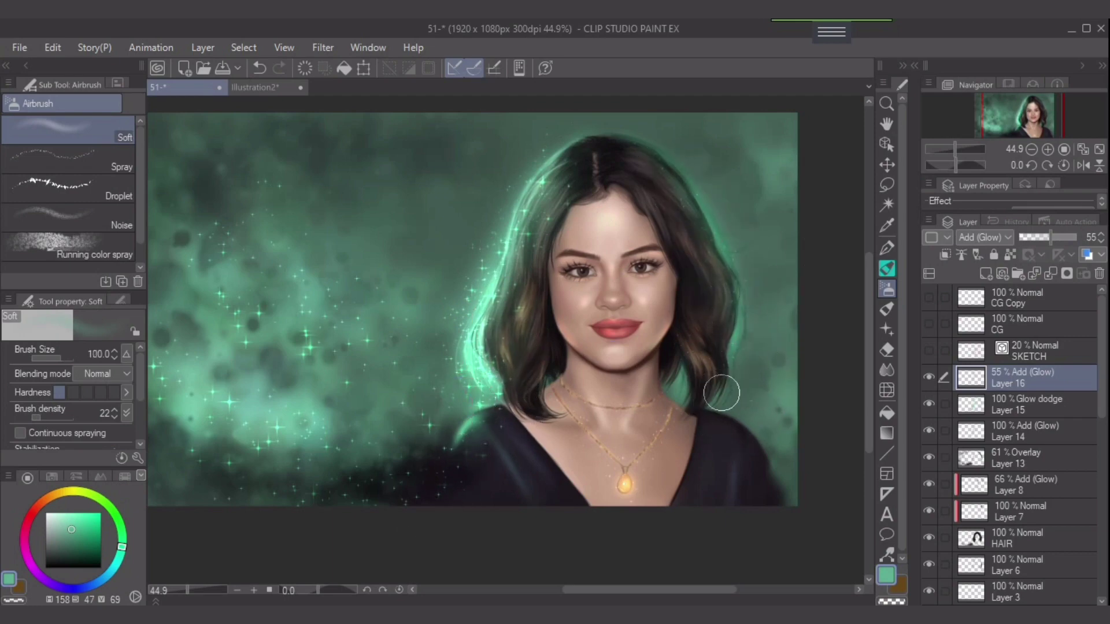
key("bracketleft")
key("bracketleft")
key("bracketleft")
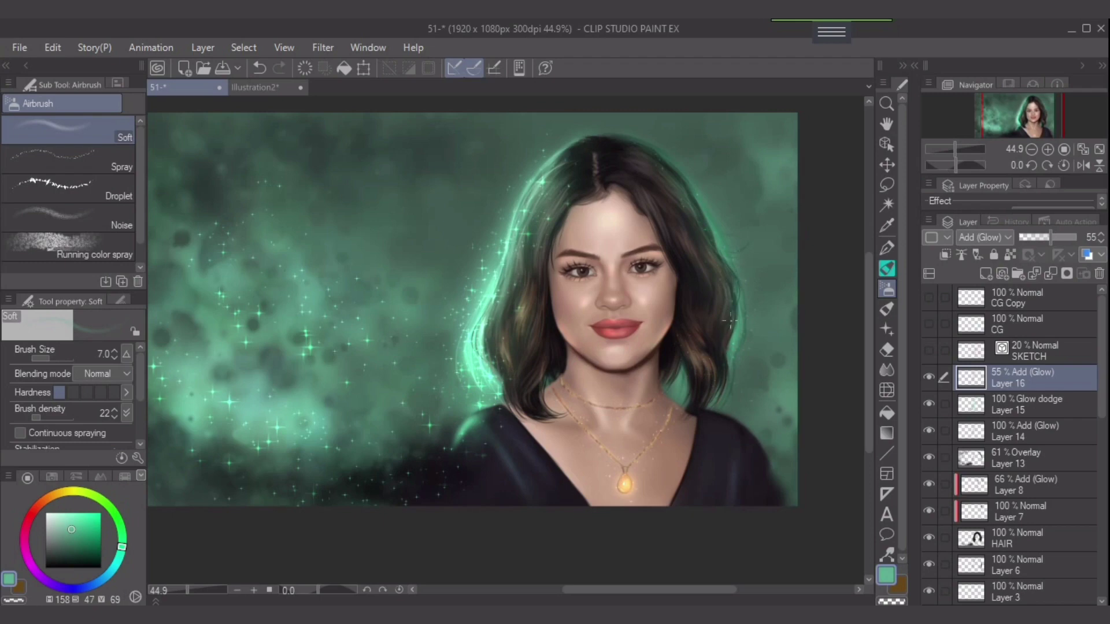
left_click(733, 268, "alt")
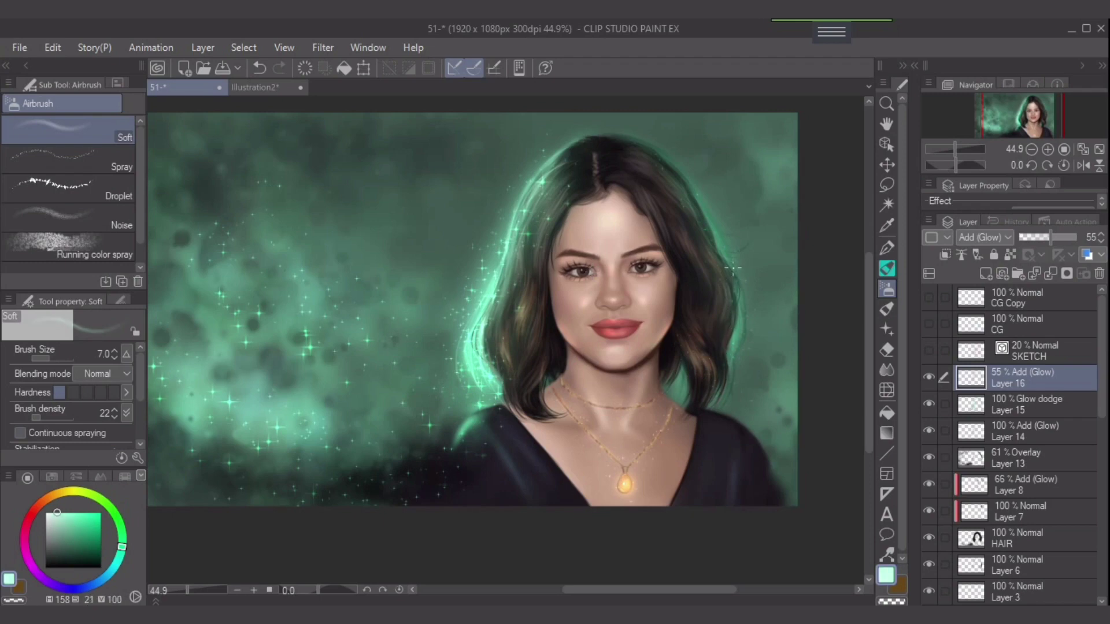